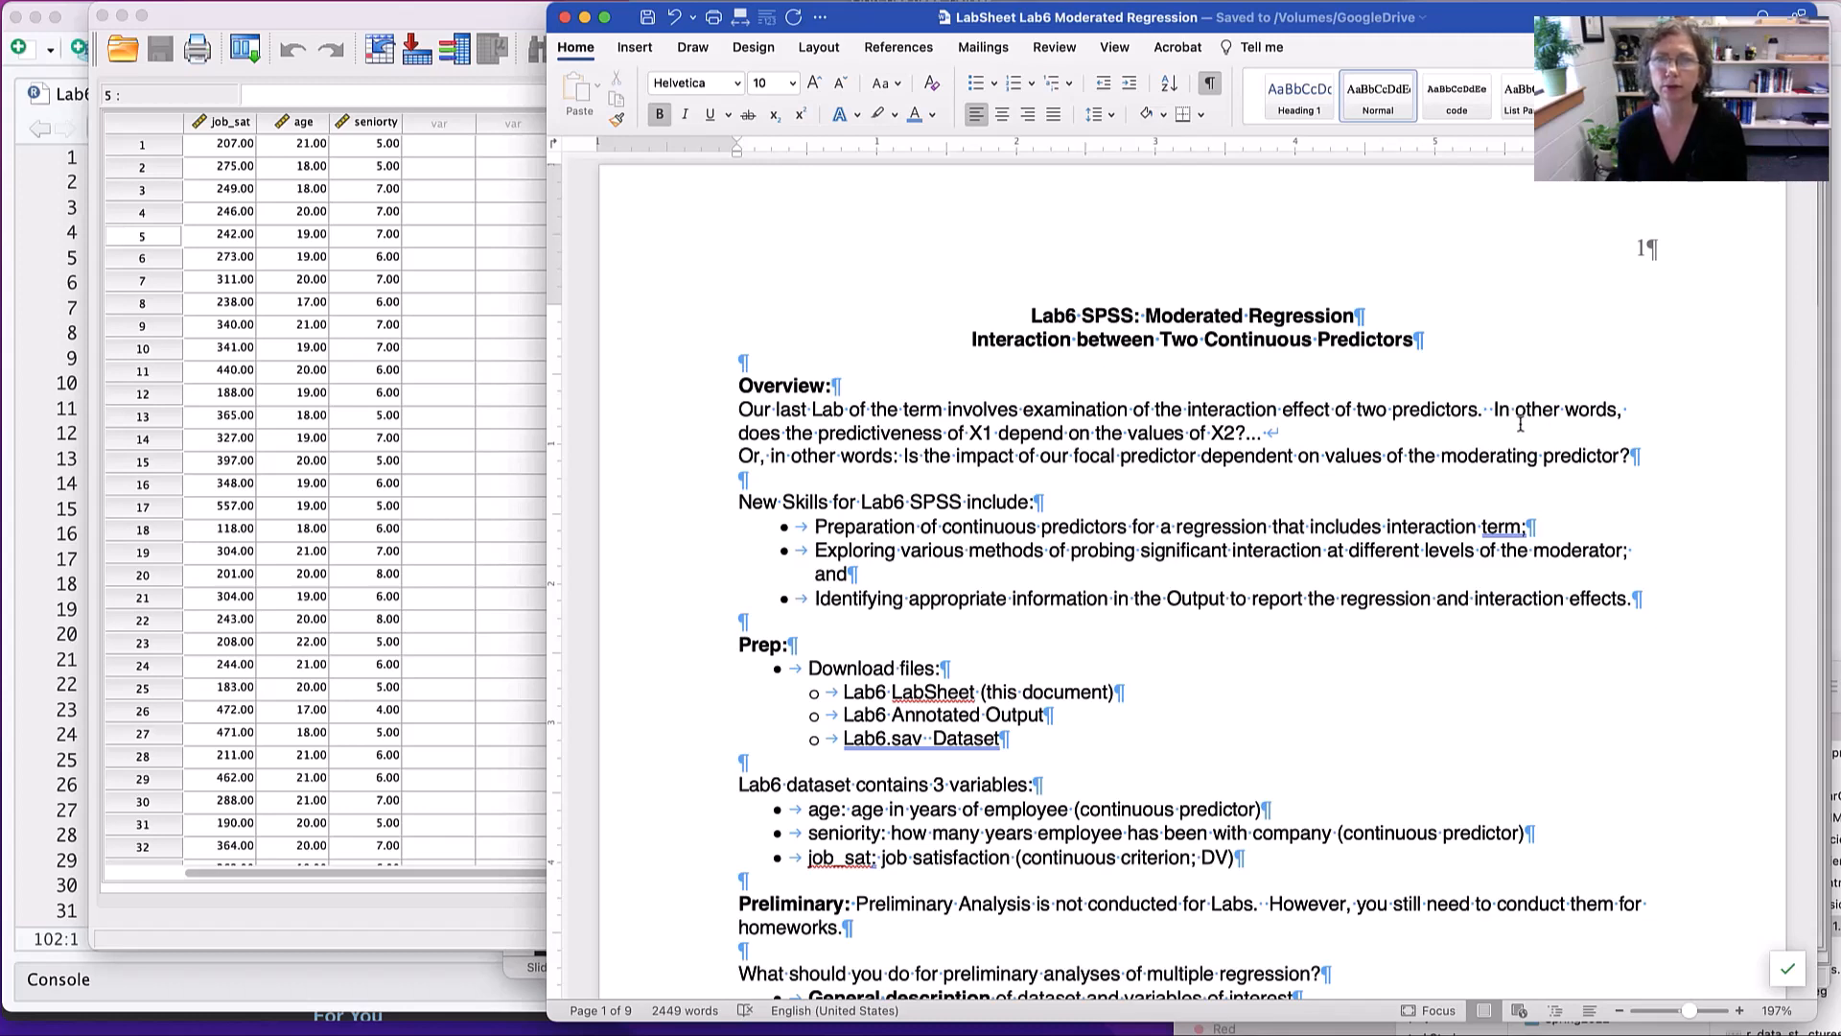
- Read the lab sheet's overview, dataset variables and preliminary analysis sections, comparing the variable list with the Lab6 dataset in SPSS
{"action": "scroll", "coordinate": [1522, 424], "scroll_direction": "down", "scroll_amount": 3}
{"action": "scroll", "coordinate": [1485, 434], "scroll_direction": "down", "scroll_amount": 3}
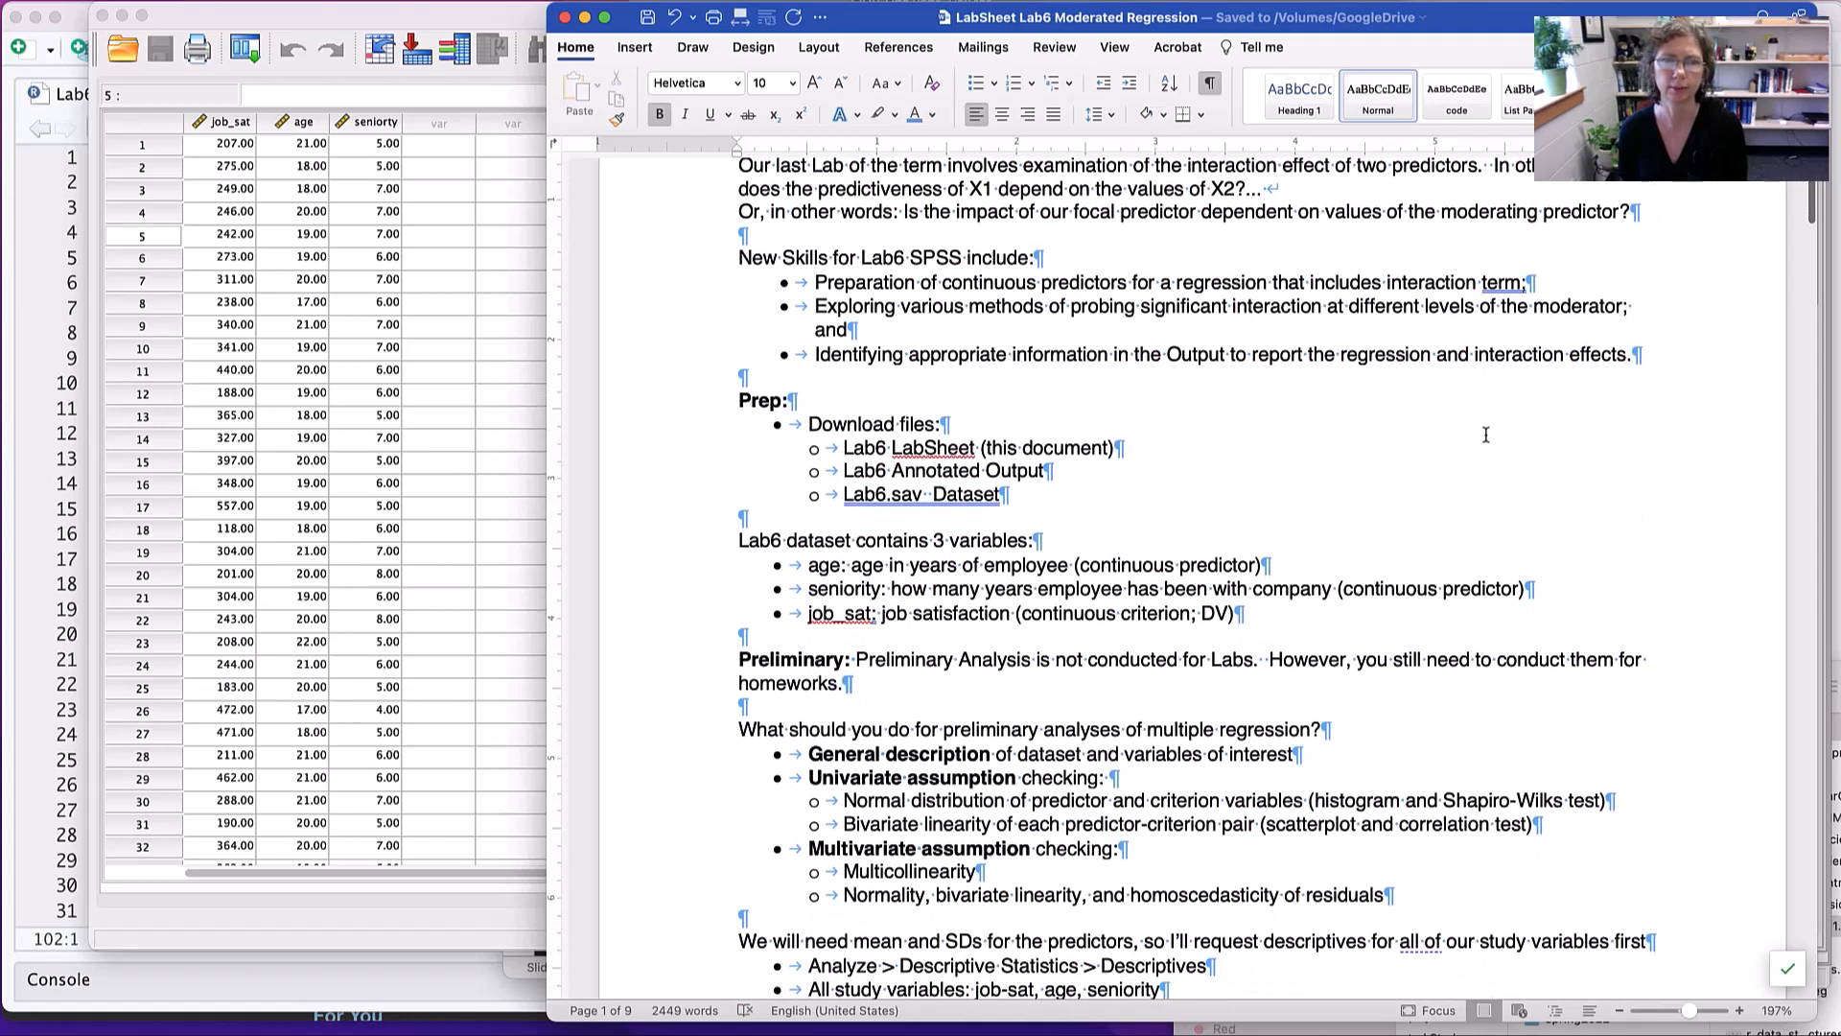
{"action": "scroll", "coordinate": [1485, 435], "scroll_direction": "down", "scroll_amount": 1}
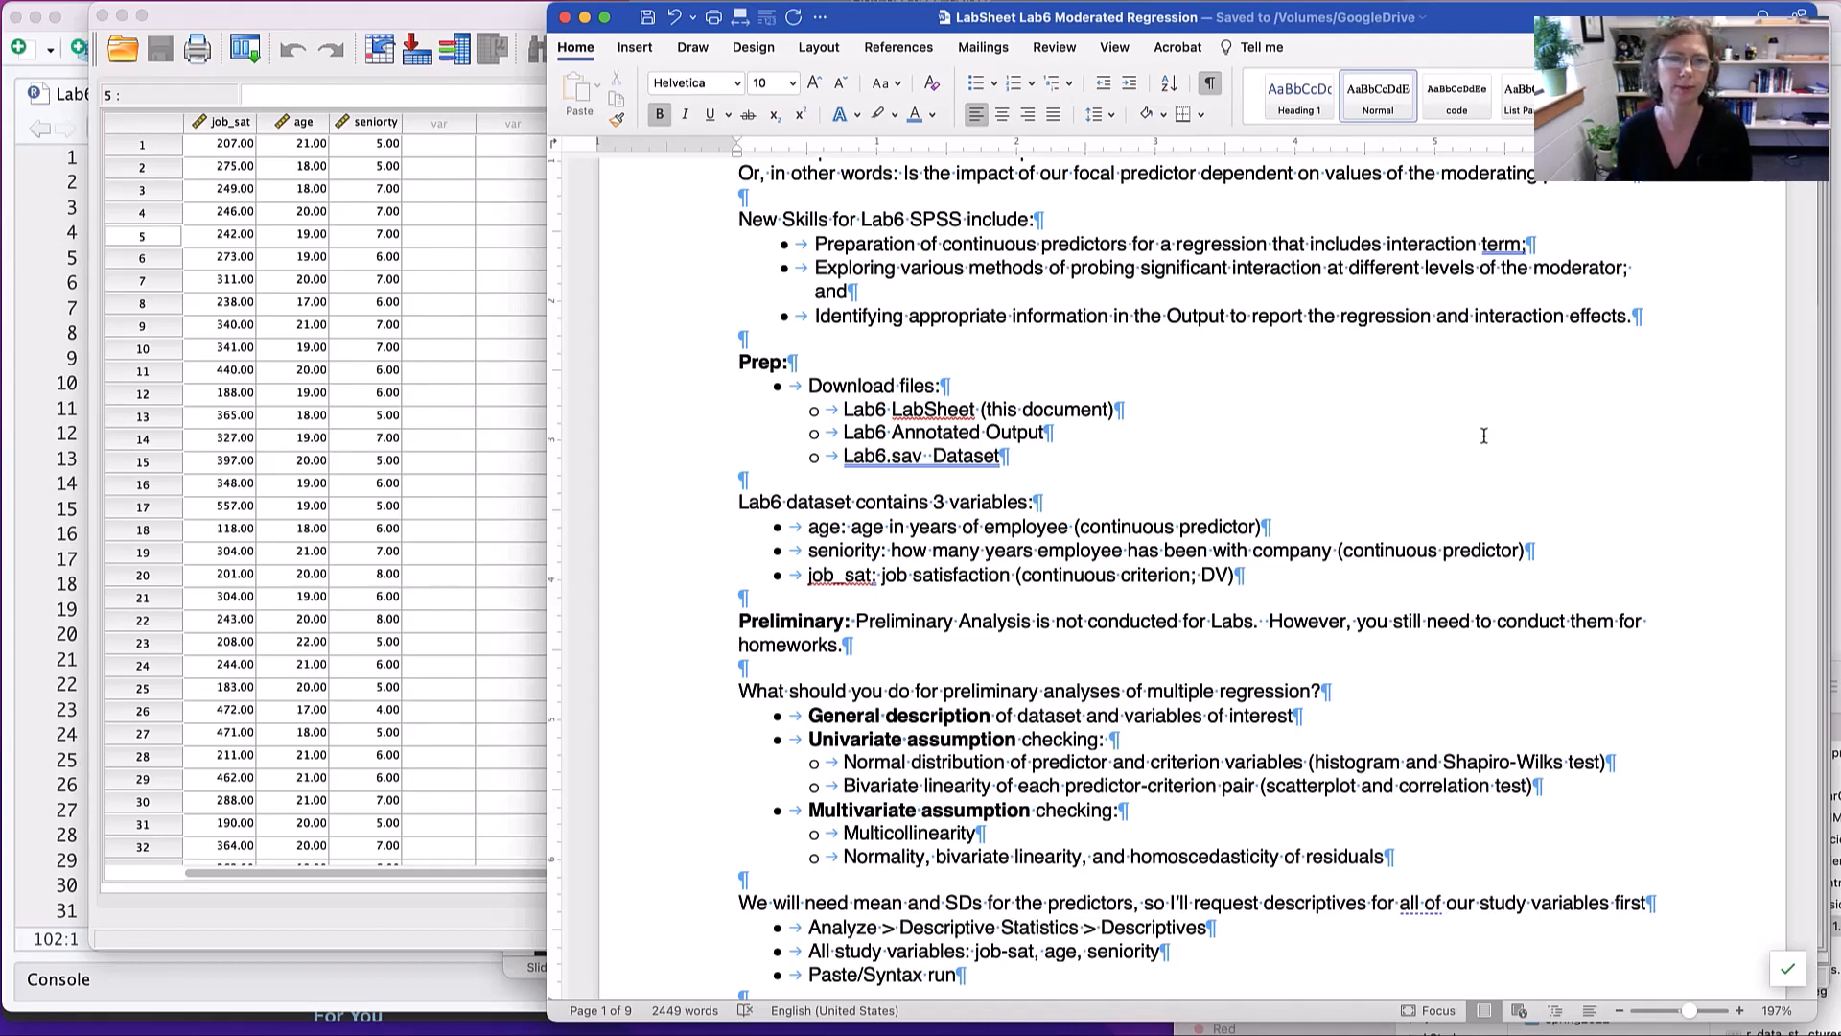
{"action": "scroll", "coordinate": [1342, 419], "scroll_direction": "down", "scroll_amount": 3}
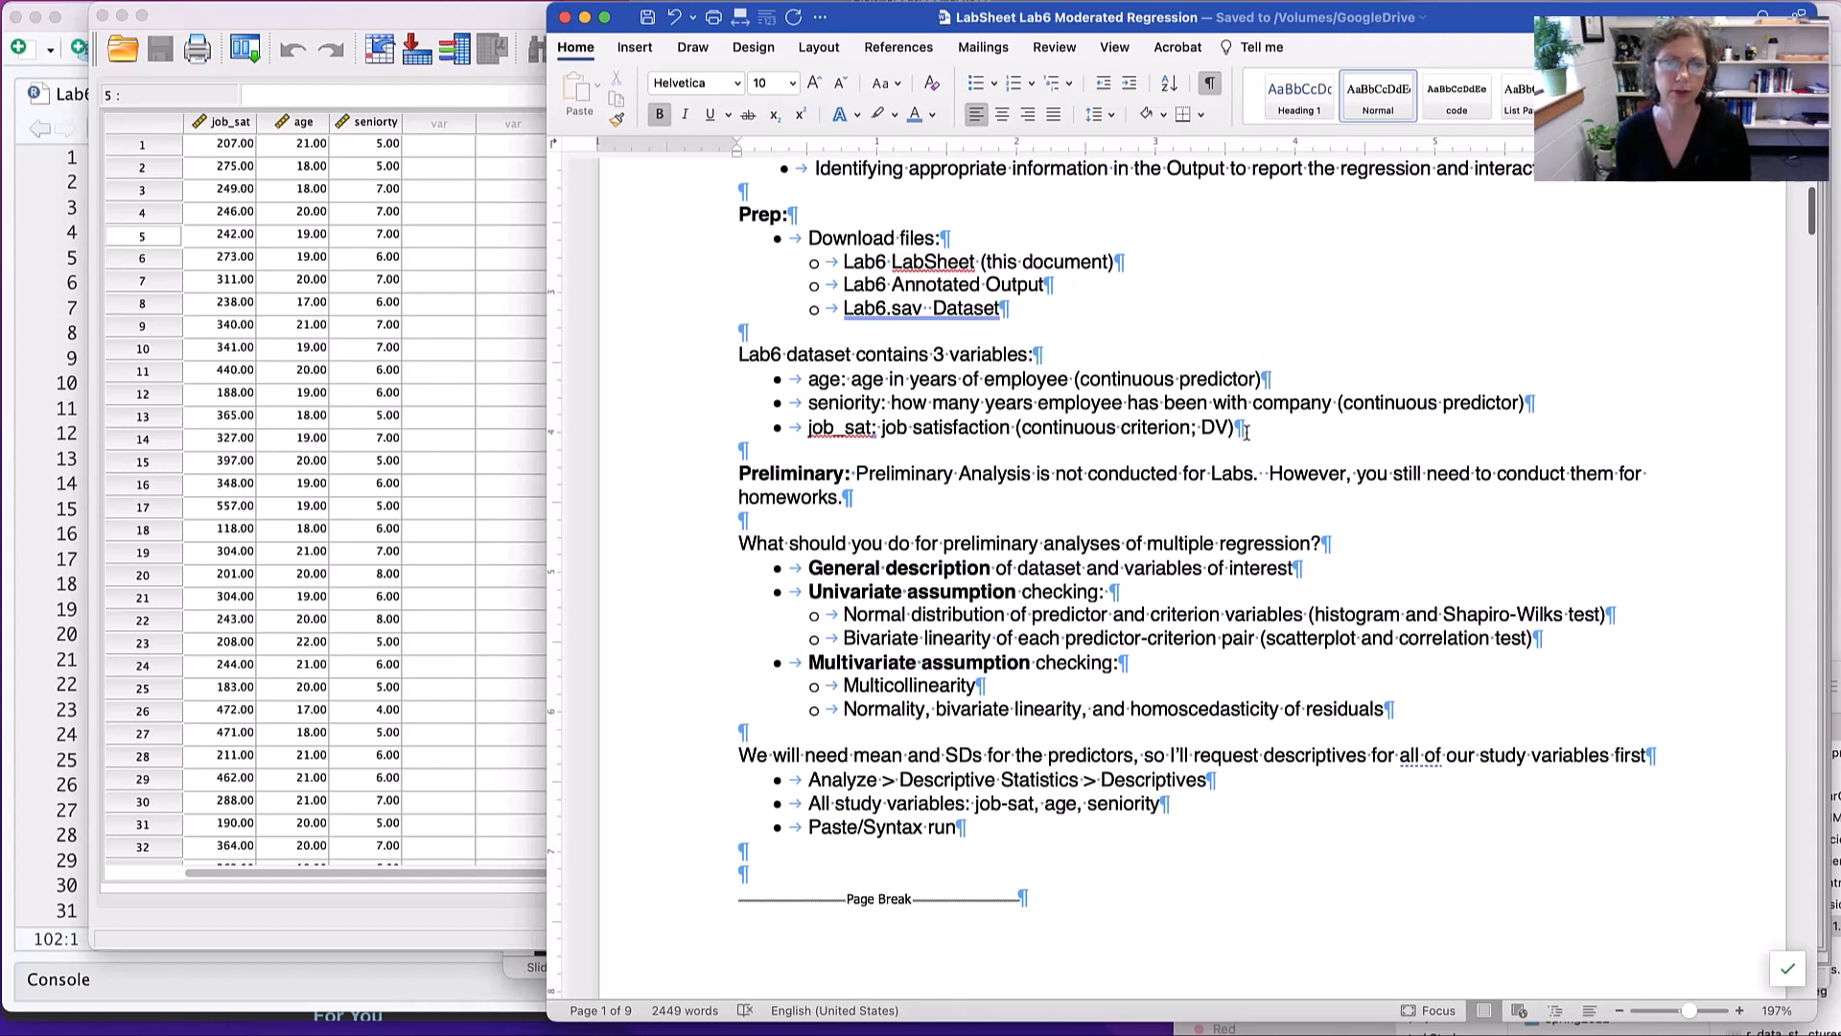
{"action": "mouse_move", "coordinate": [884, 288]}
{"action": "left_mouse_down"}
{"action": "mouse_move", "coordinate": [992, 286]}
{"action": "mouse_move", "coordinate": [871, 312]}
{"action": "mouse_move", "coordinate": [935, 311]}
{"action": "left_mouse_up"}
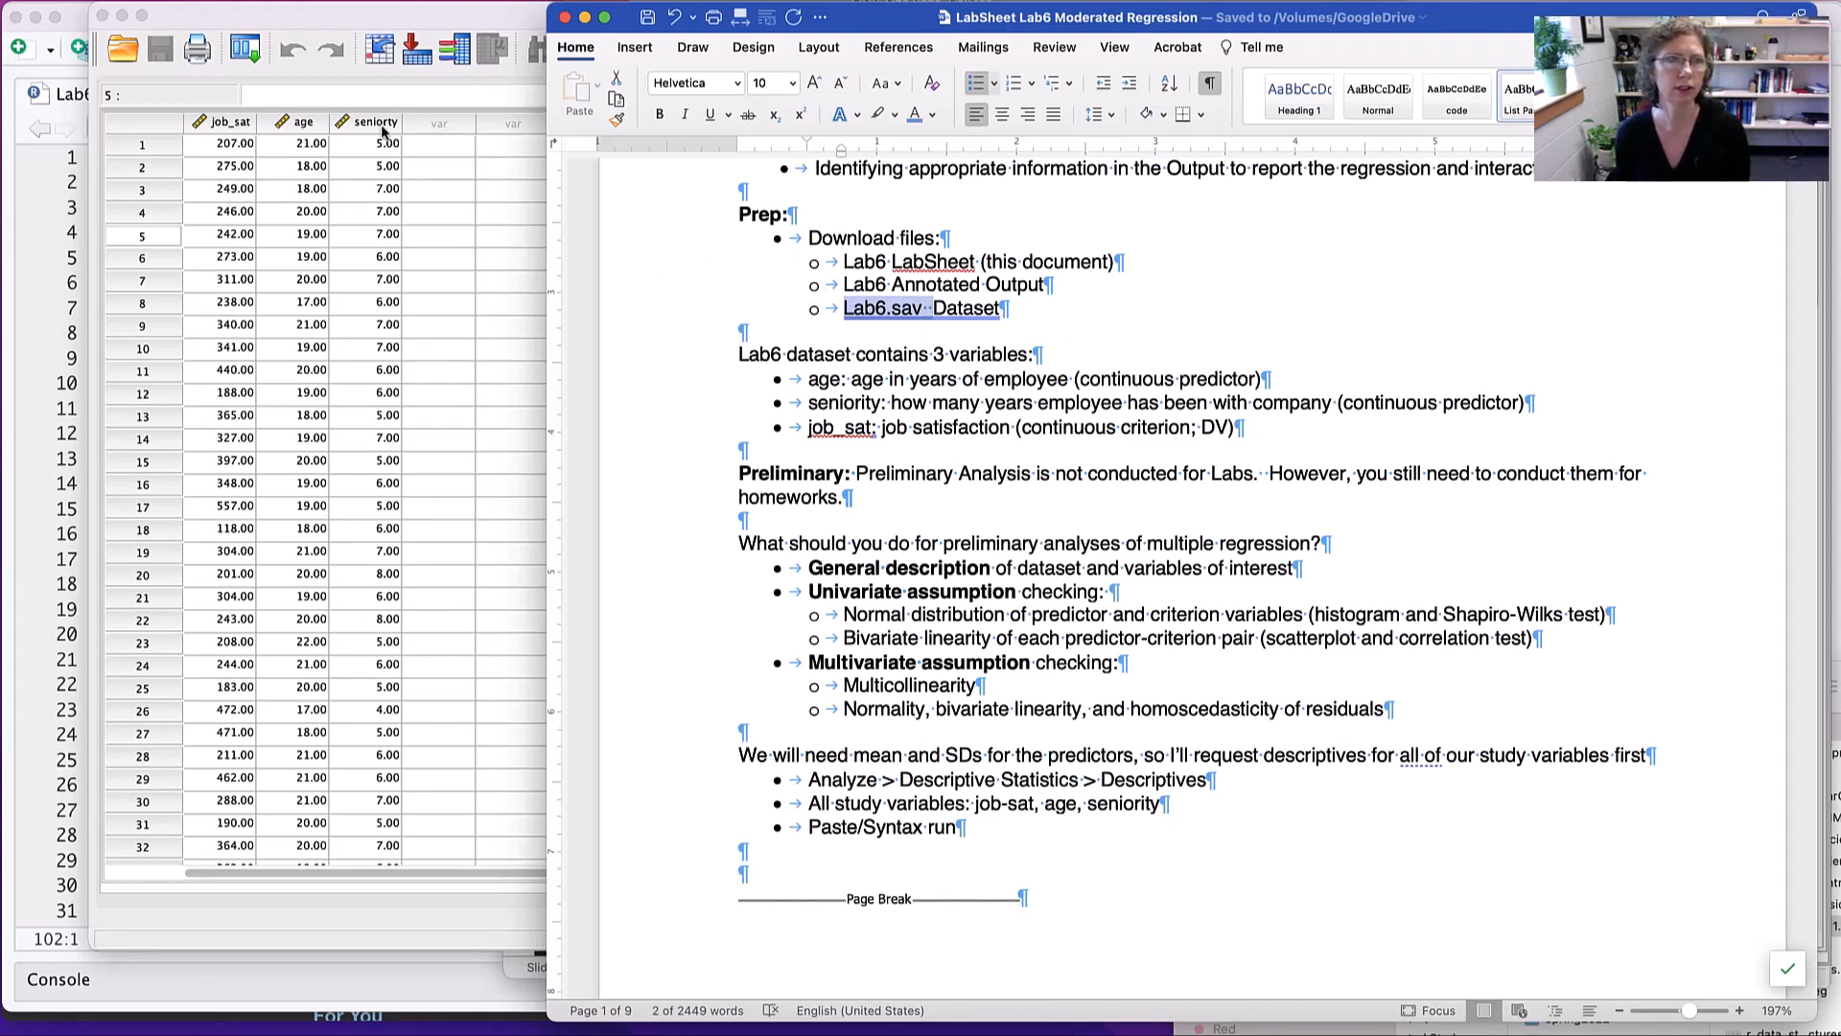
{"action": "left_click_drag", "start_coordinate": [360, 22], "coordinate": [273, 21]}
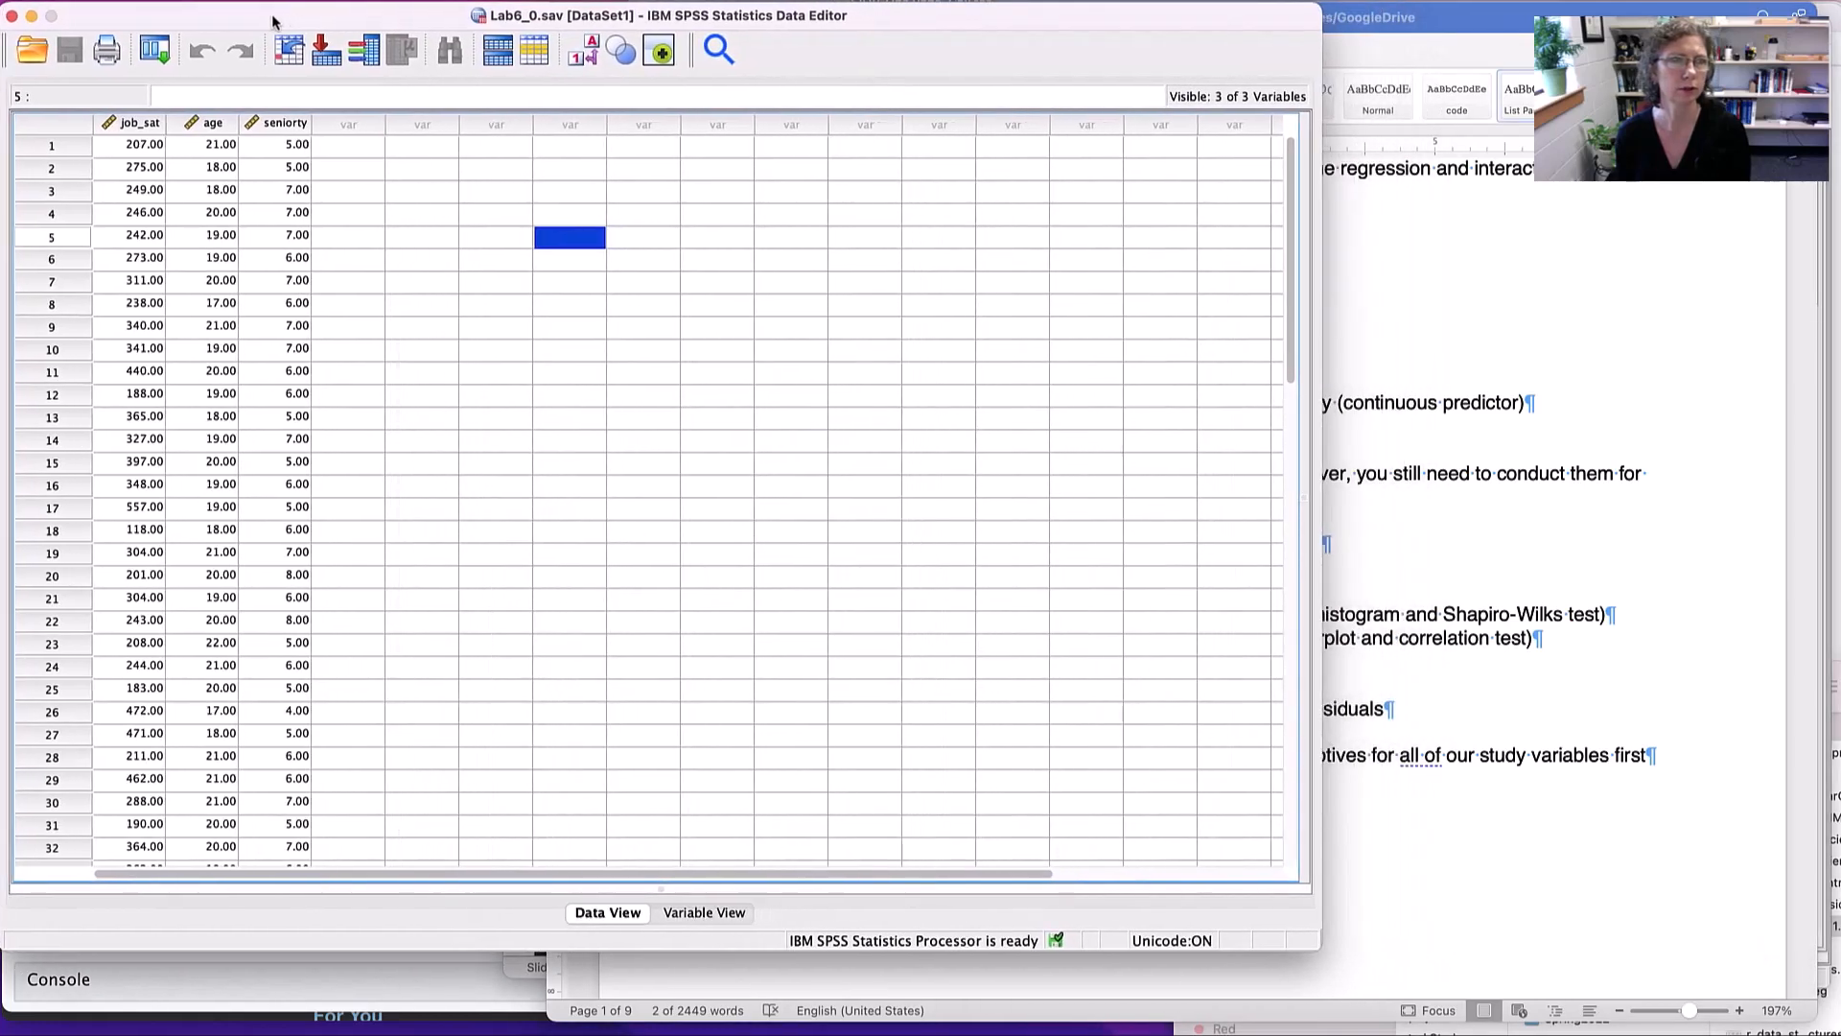
{"action": "left_click", "coordinate": [1719, 385]}
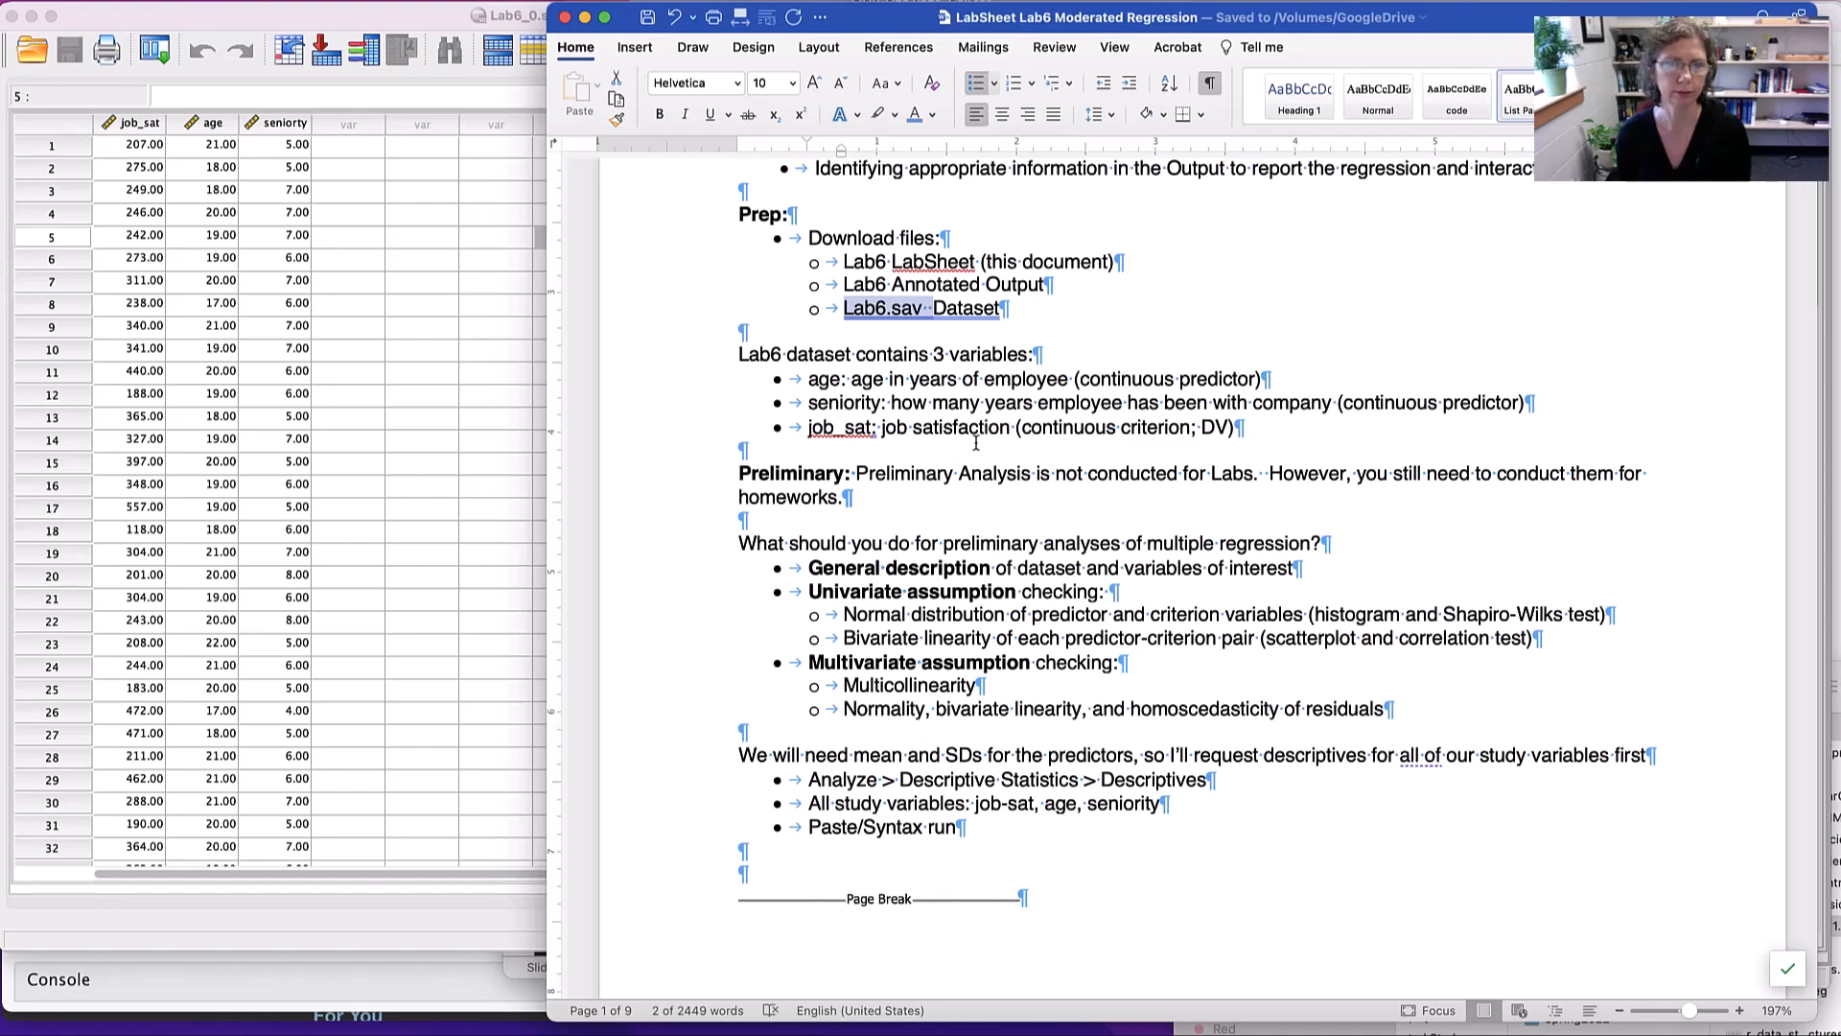
{"action": "scroll", "coordinate": [976, 443], "scroll_direction": "down", "scroll_amount": 5}
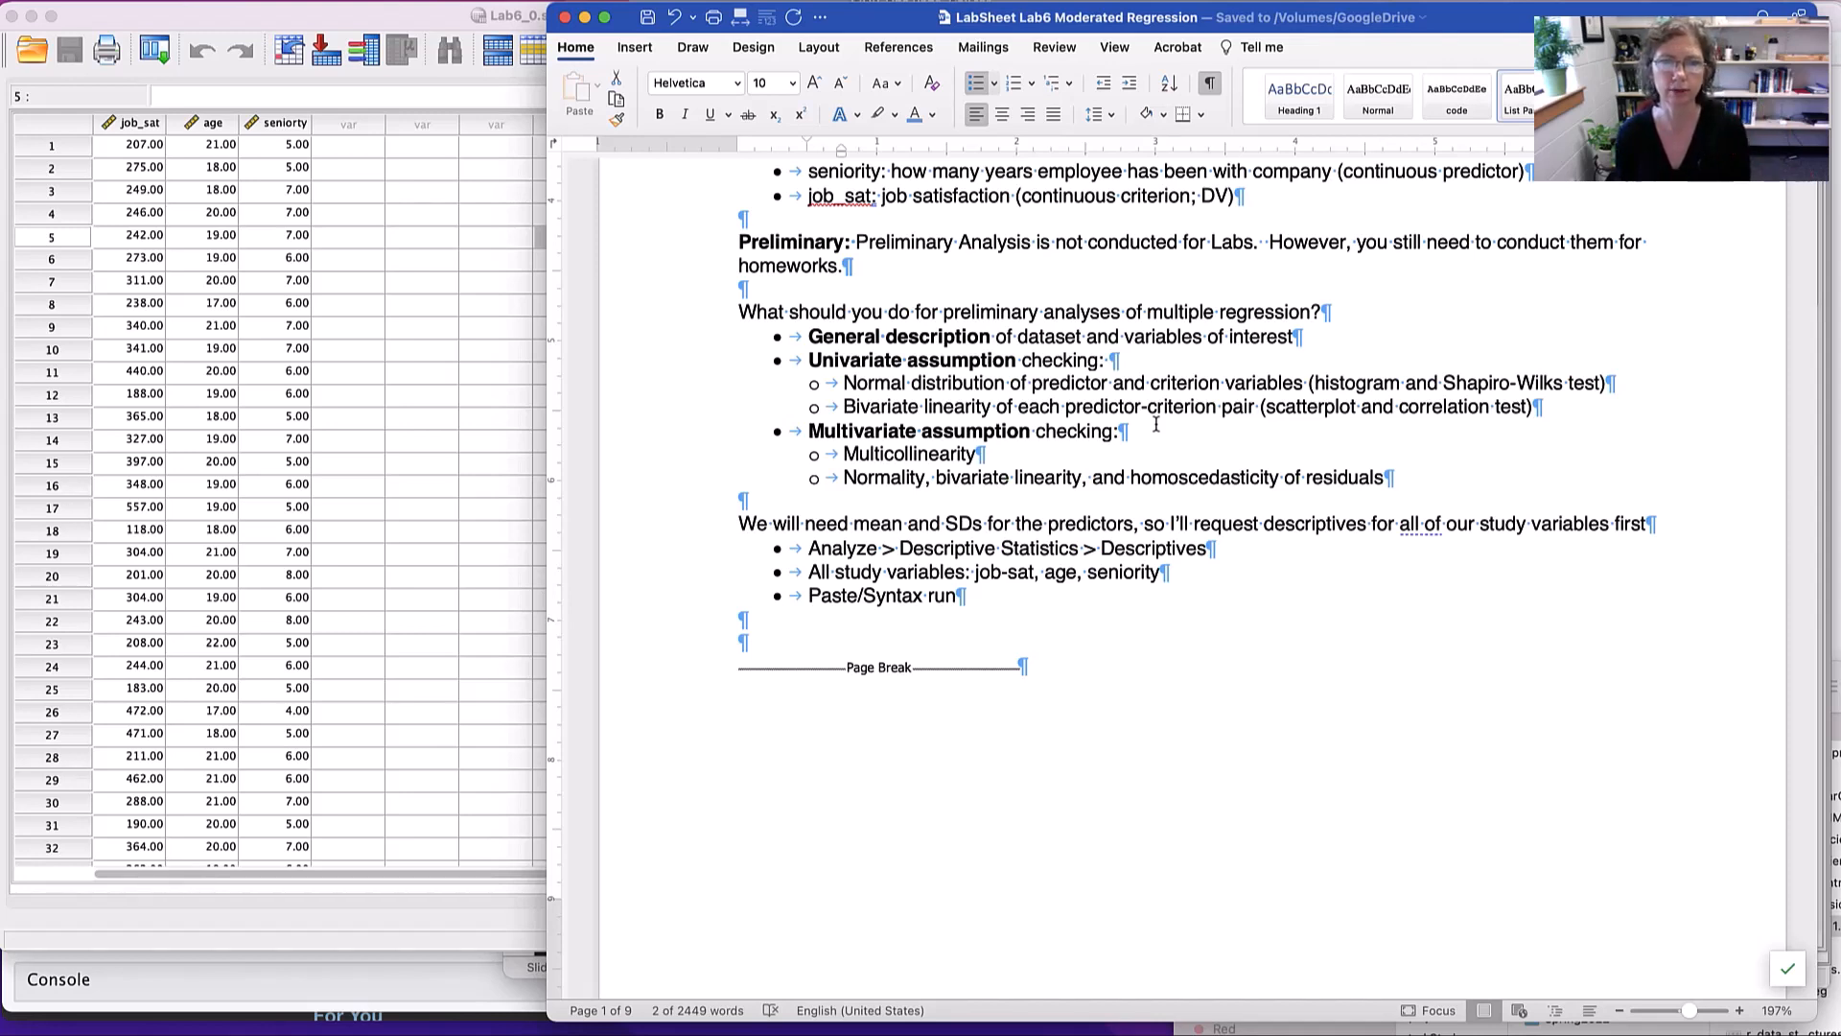
{"action": "scroll", "coordinate": [1169, 446], "scroll_direction": "down", "scroll_amount": 1}
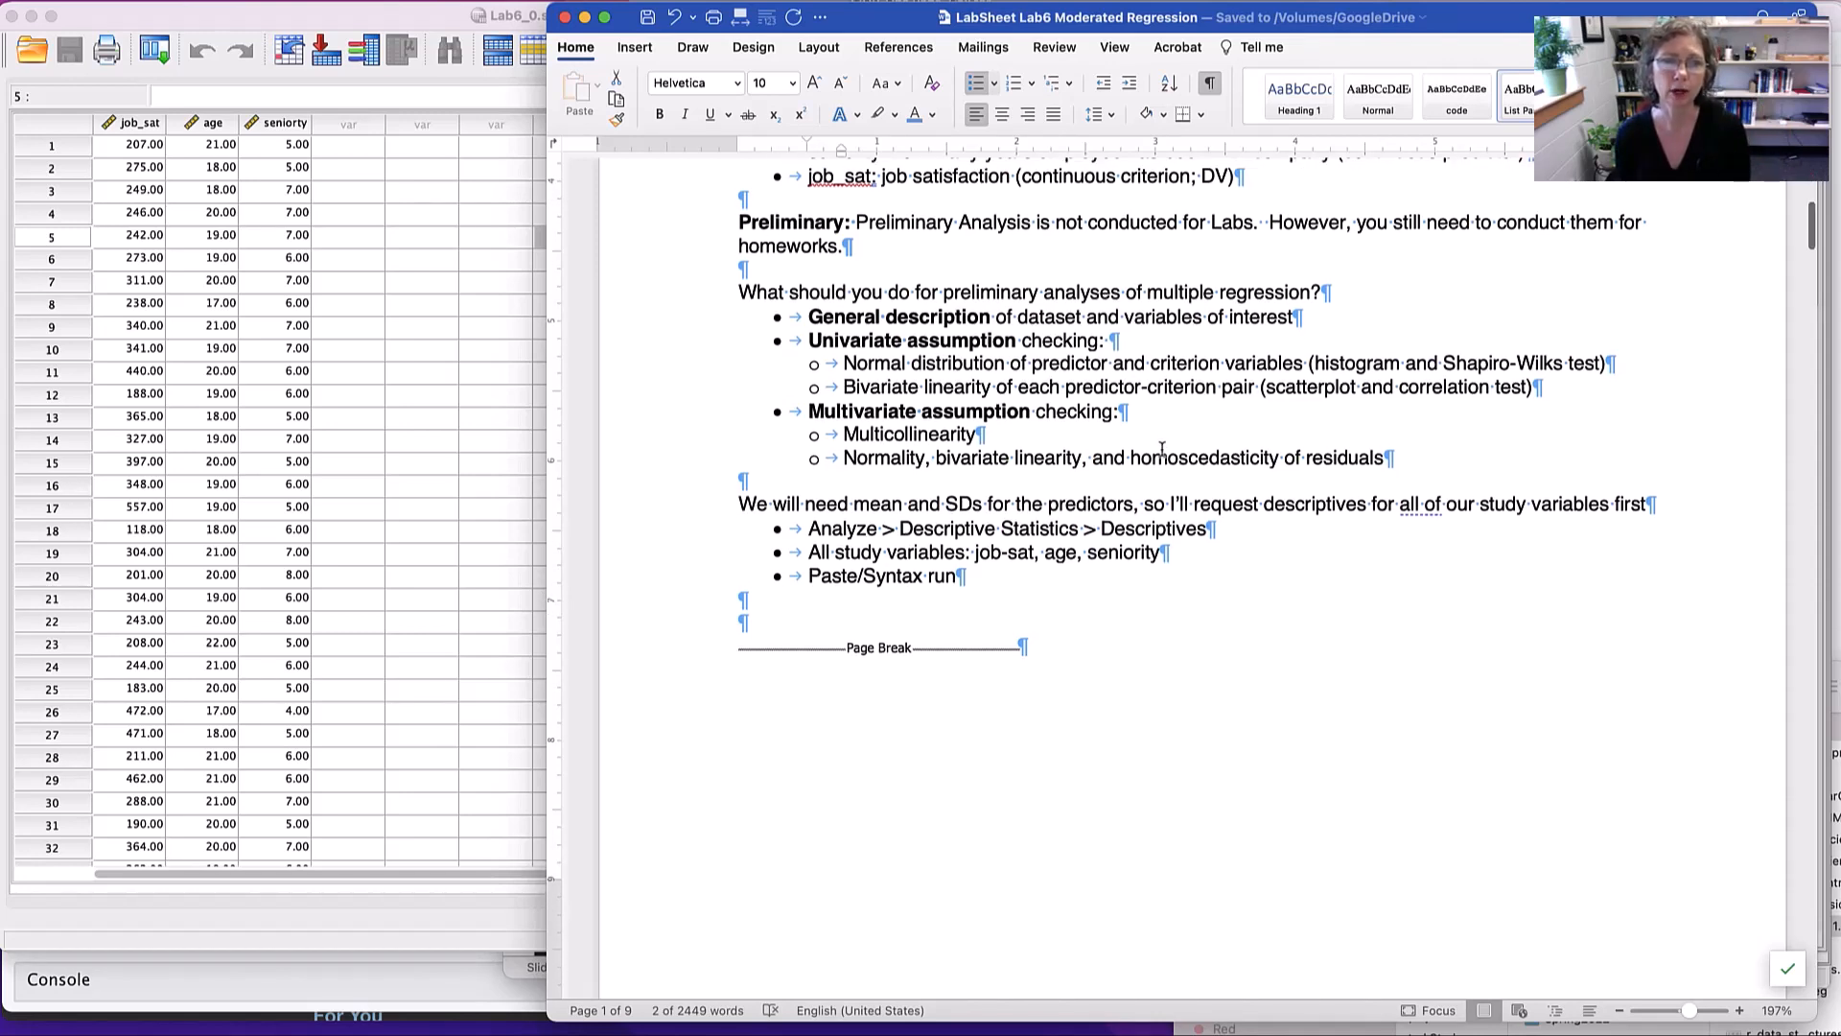
{"action": "scroll", "coordinate": [873, 494], "scroll_direction": "up", "scroll_amount": 1}
{"action": "left_click_drag", "start_coordinate": [853, 506], "coordinate": [1133, 505]}
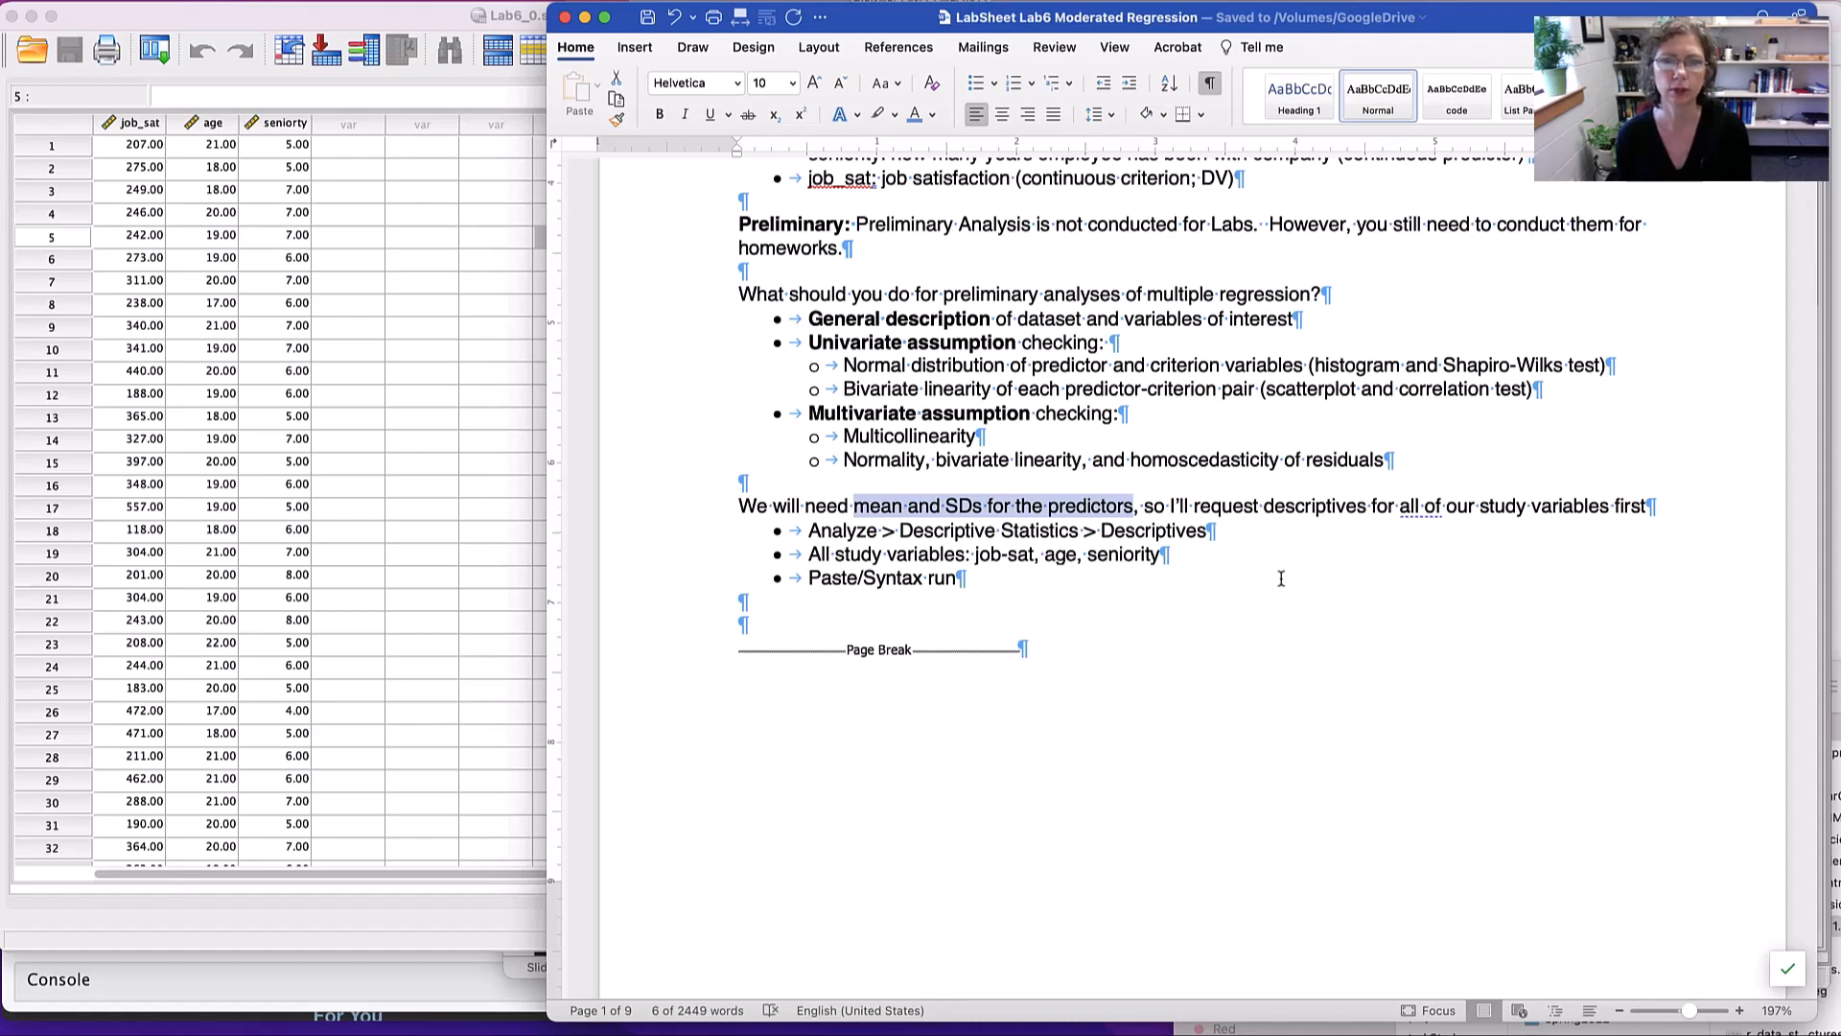
{"action": "left_click", "coordinate": [389, 12]}
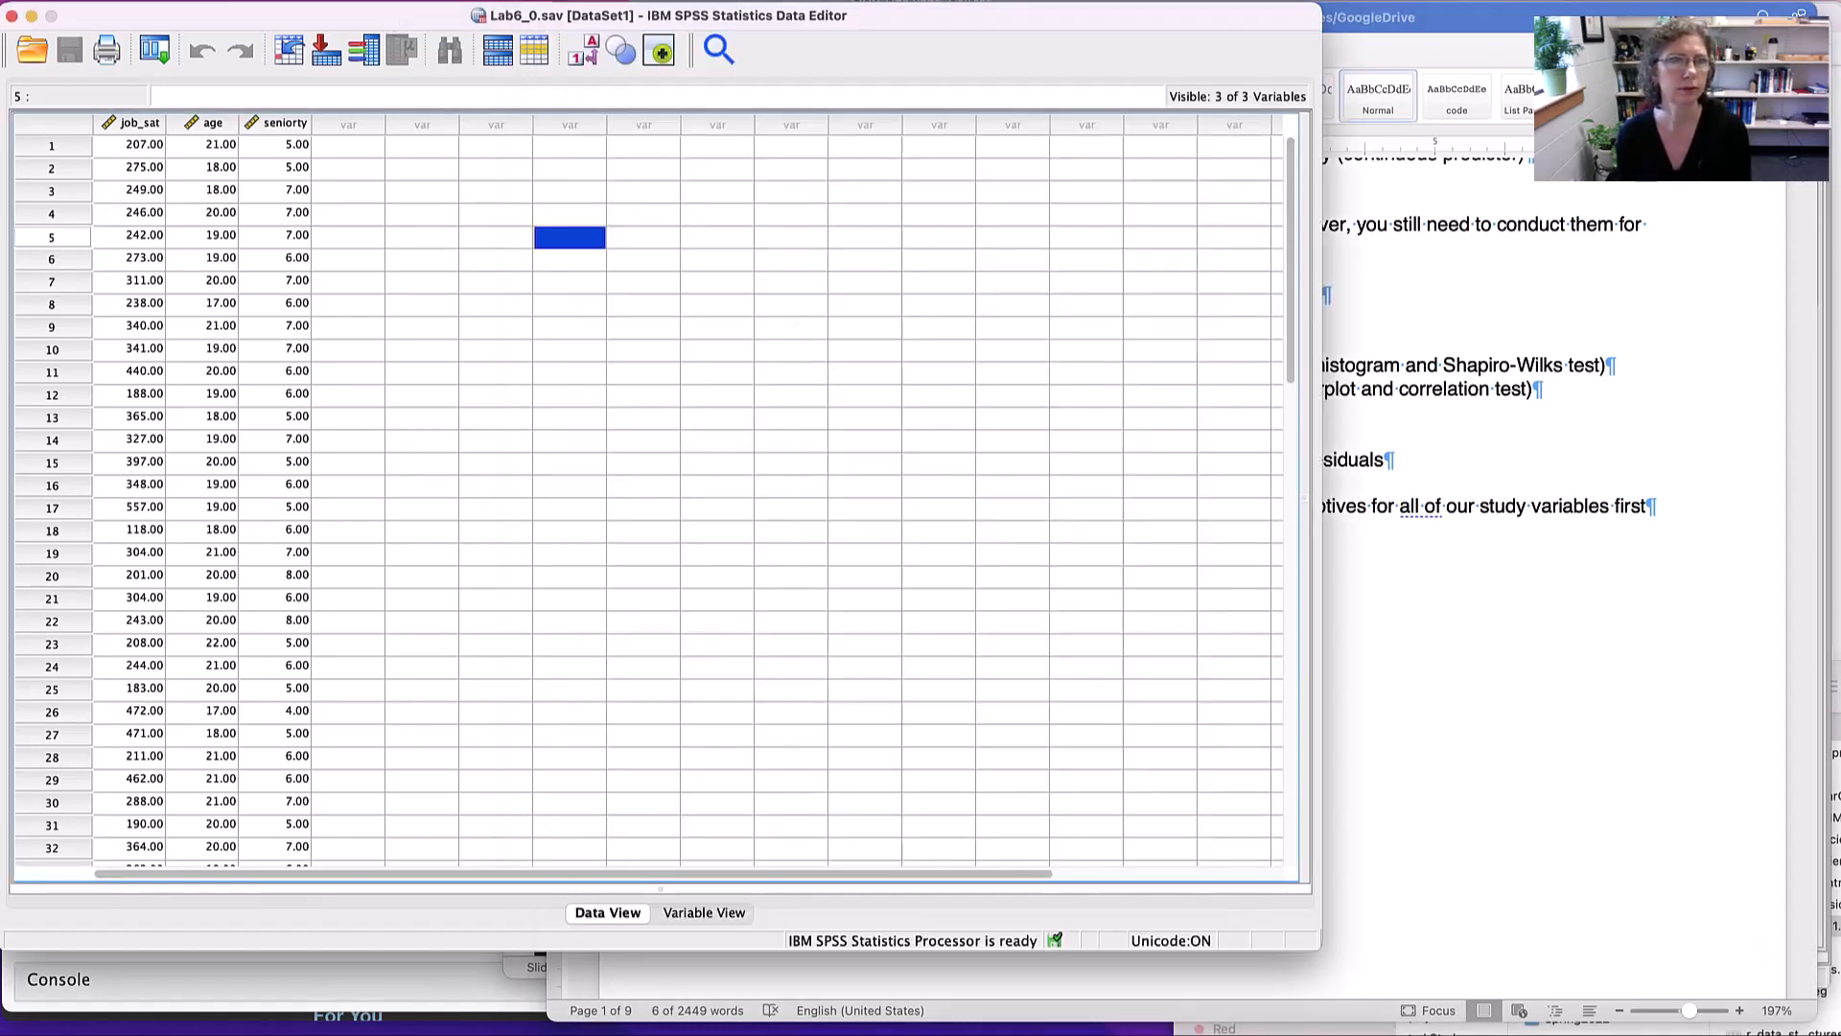
{"action": "left_click", "coordinate": [429, 0]}
{"action": "mouse_move", "coordinate": [487, 0]}
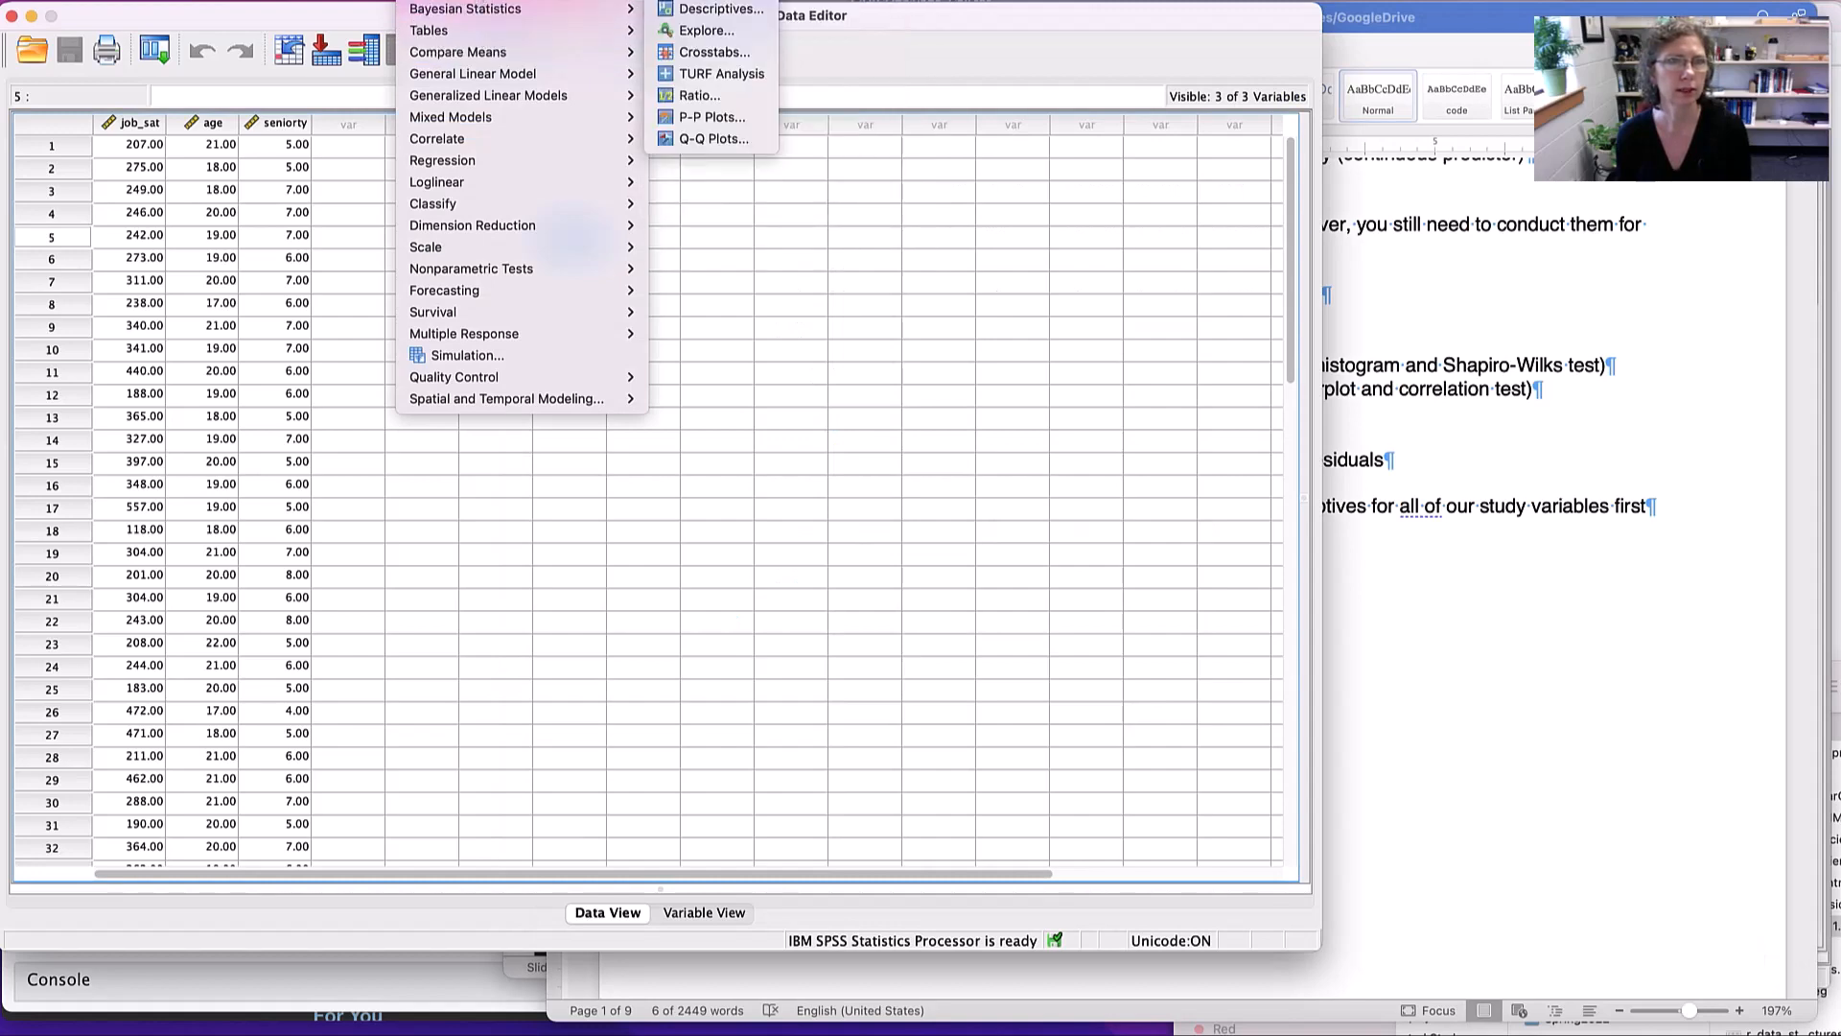
{"action": "left_click", "coordinate": [712, 8]}
{"action": "left_click_drag", "start_coordinate": [1564, 295], "coordinate": [876, 441]}
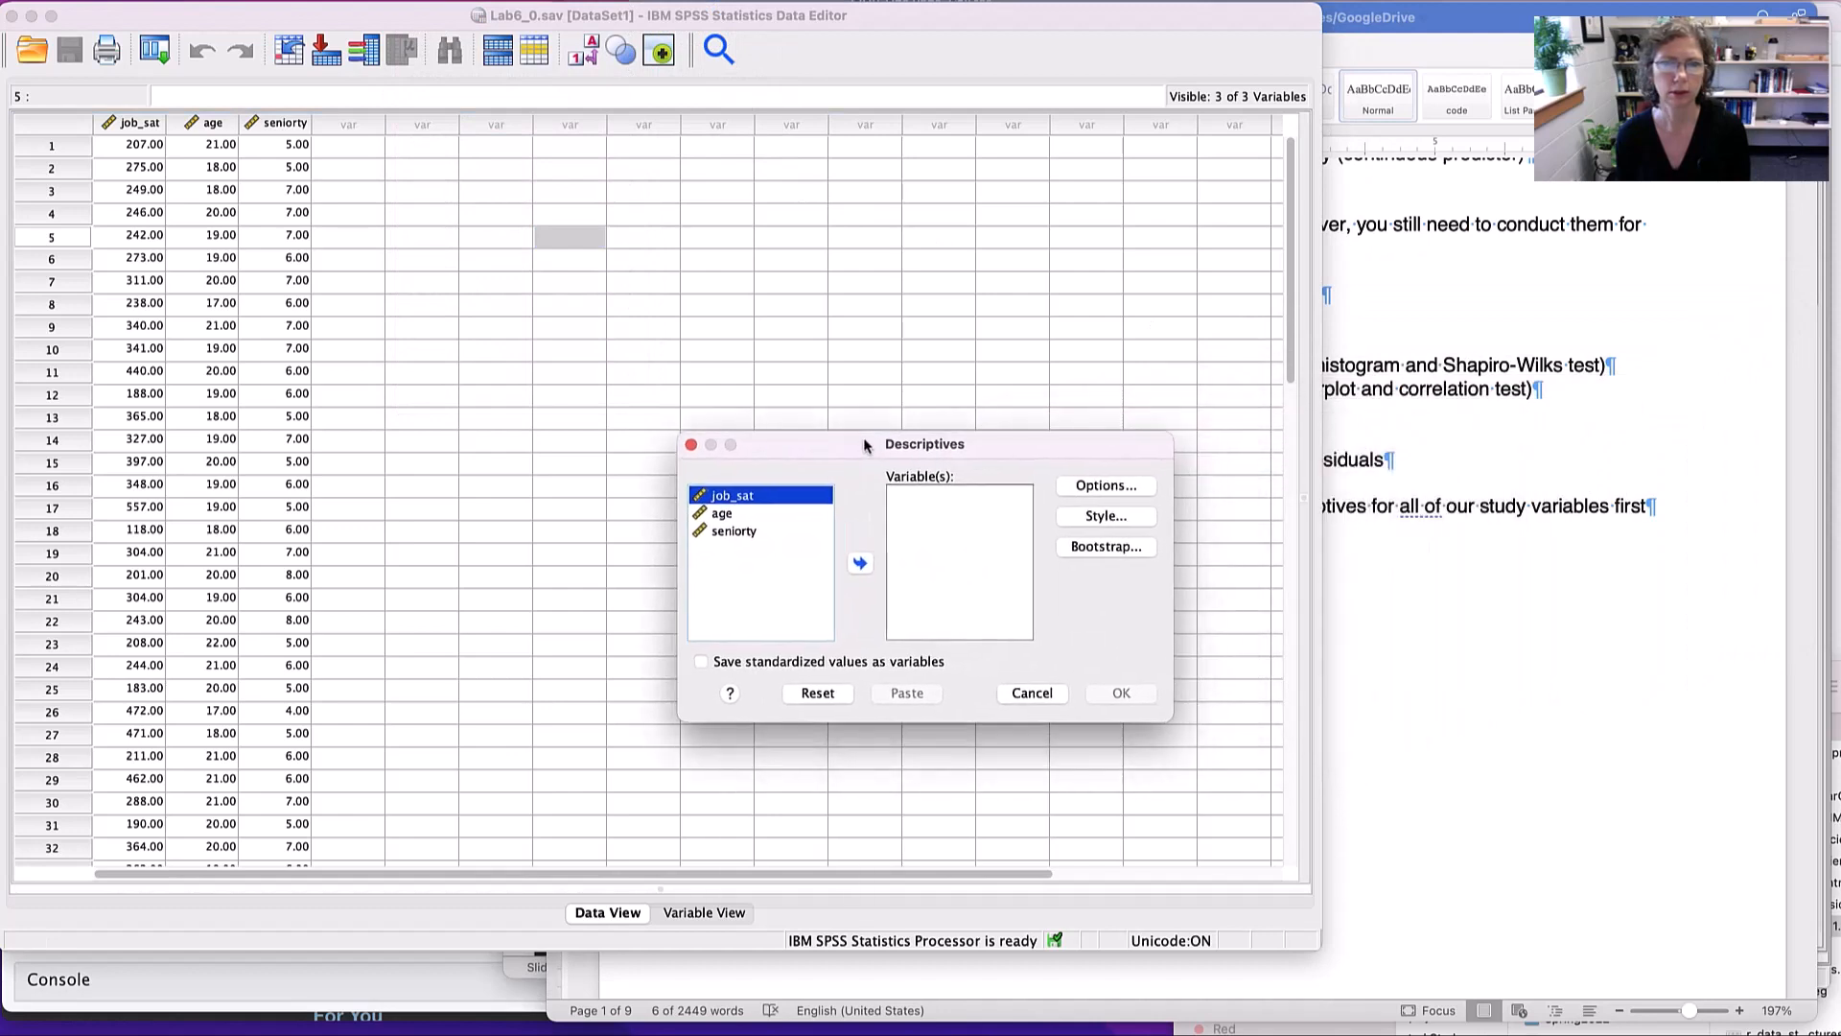
{"action": "left_click", "coordinate": [738, 532]}
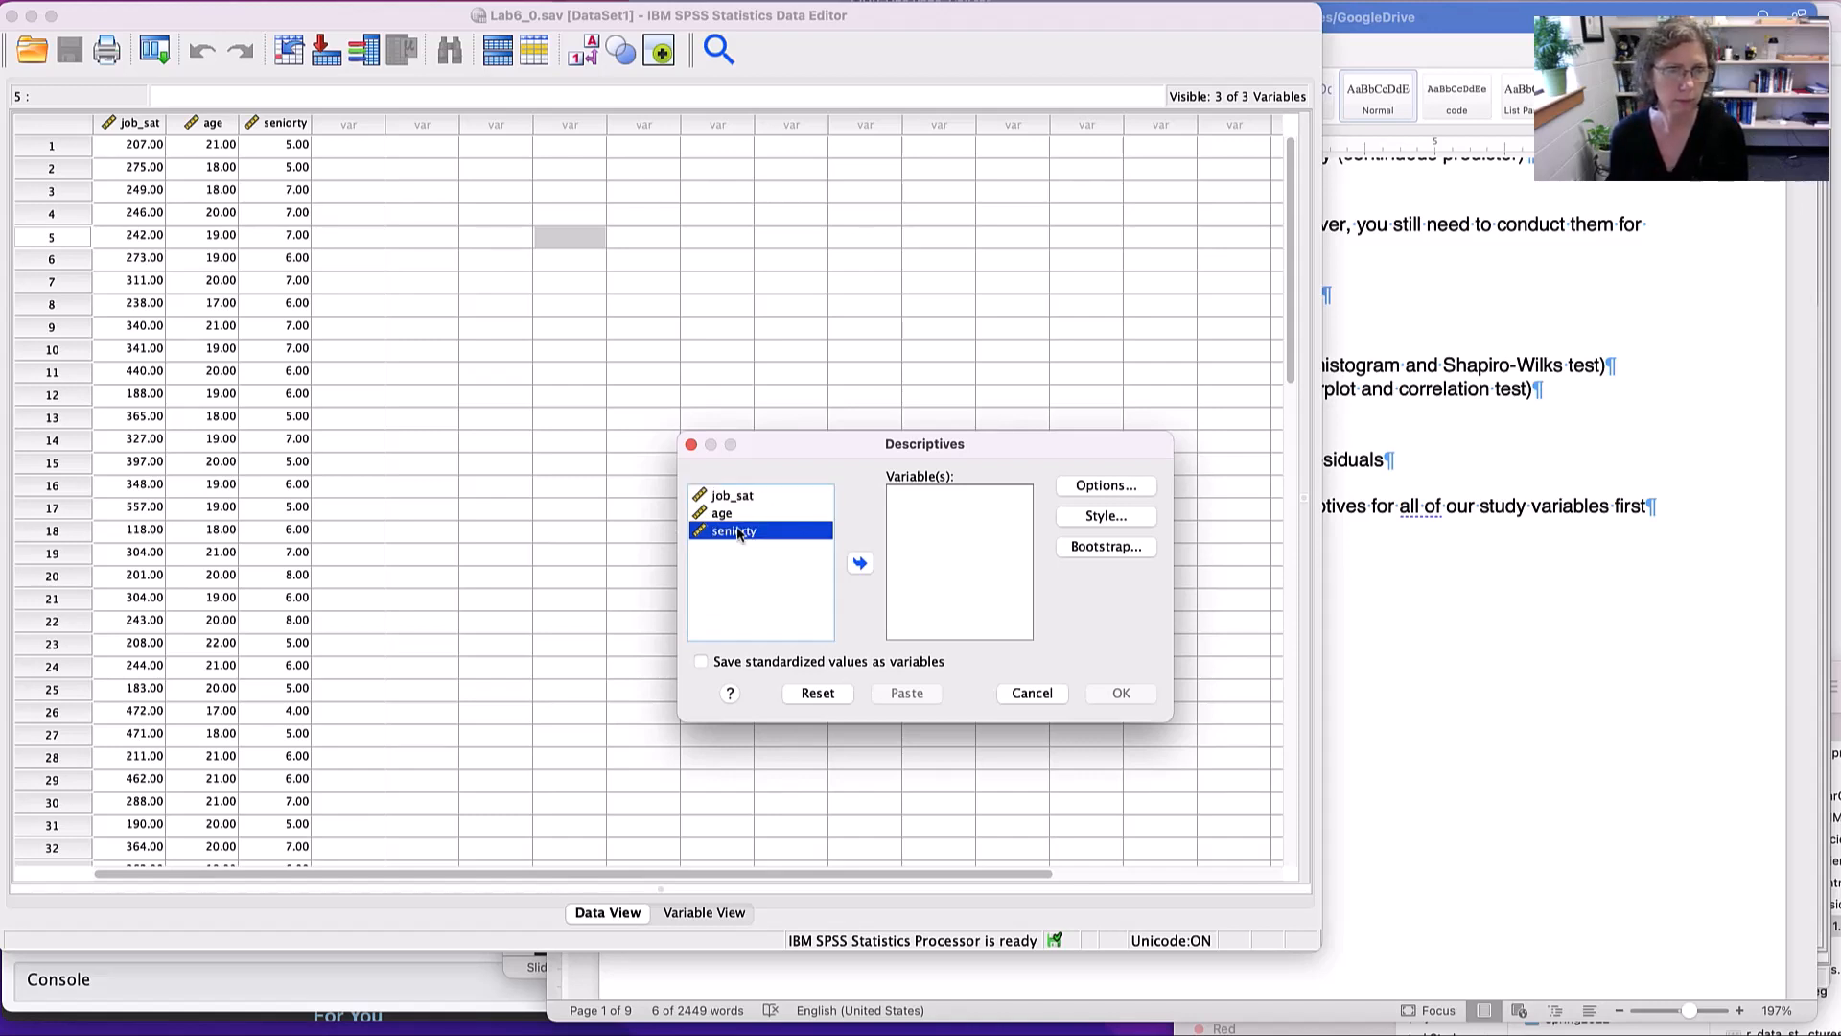
{"action": "left_click", "coordinate": [745, 499], "text": "shift"}
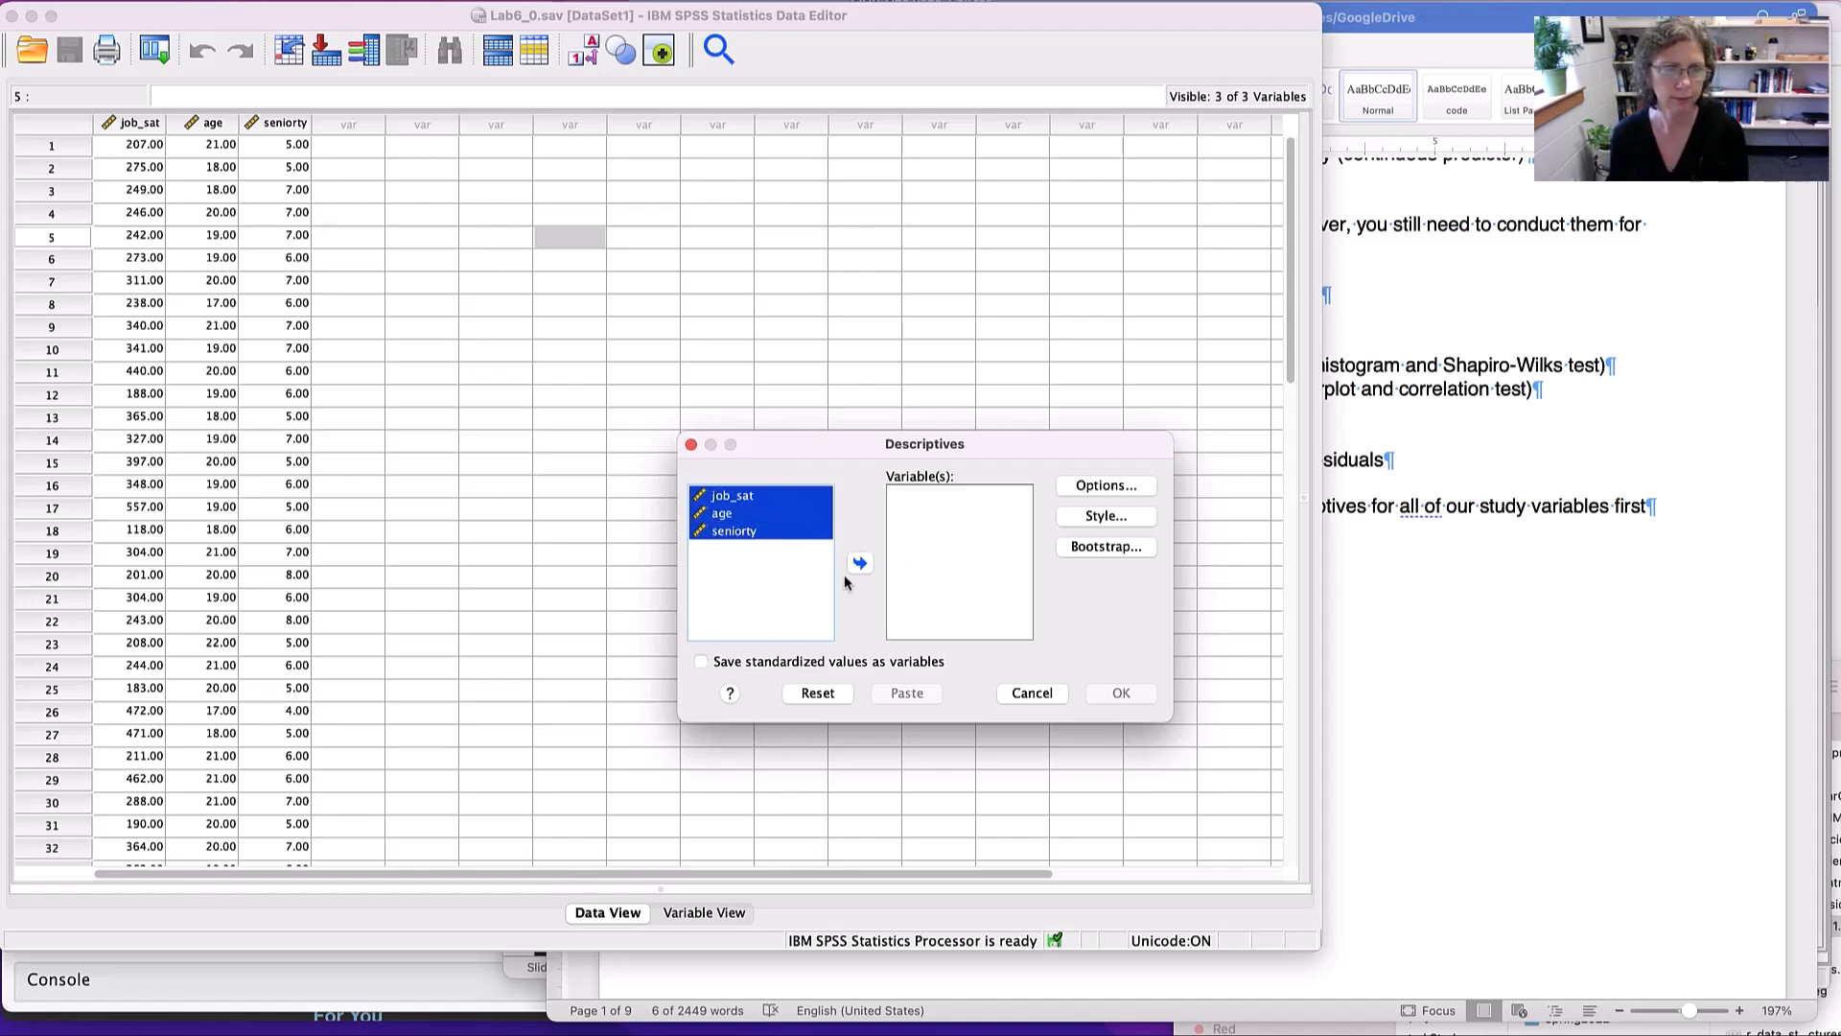
{"action": "left_click", "coordinate": [856, 564]}
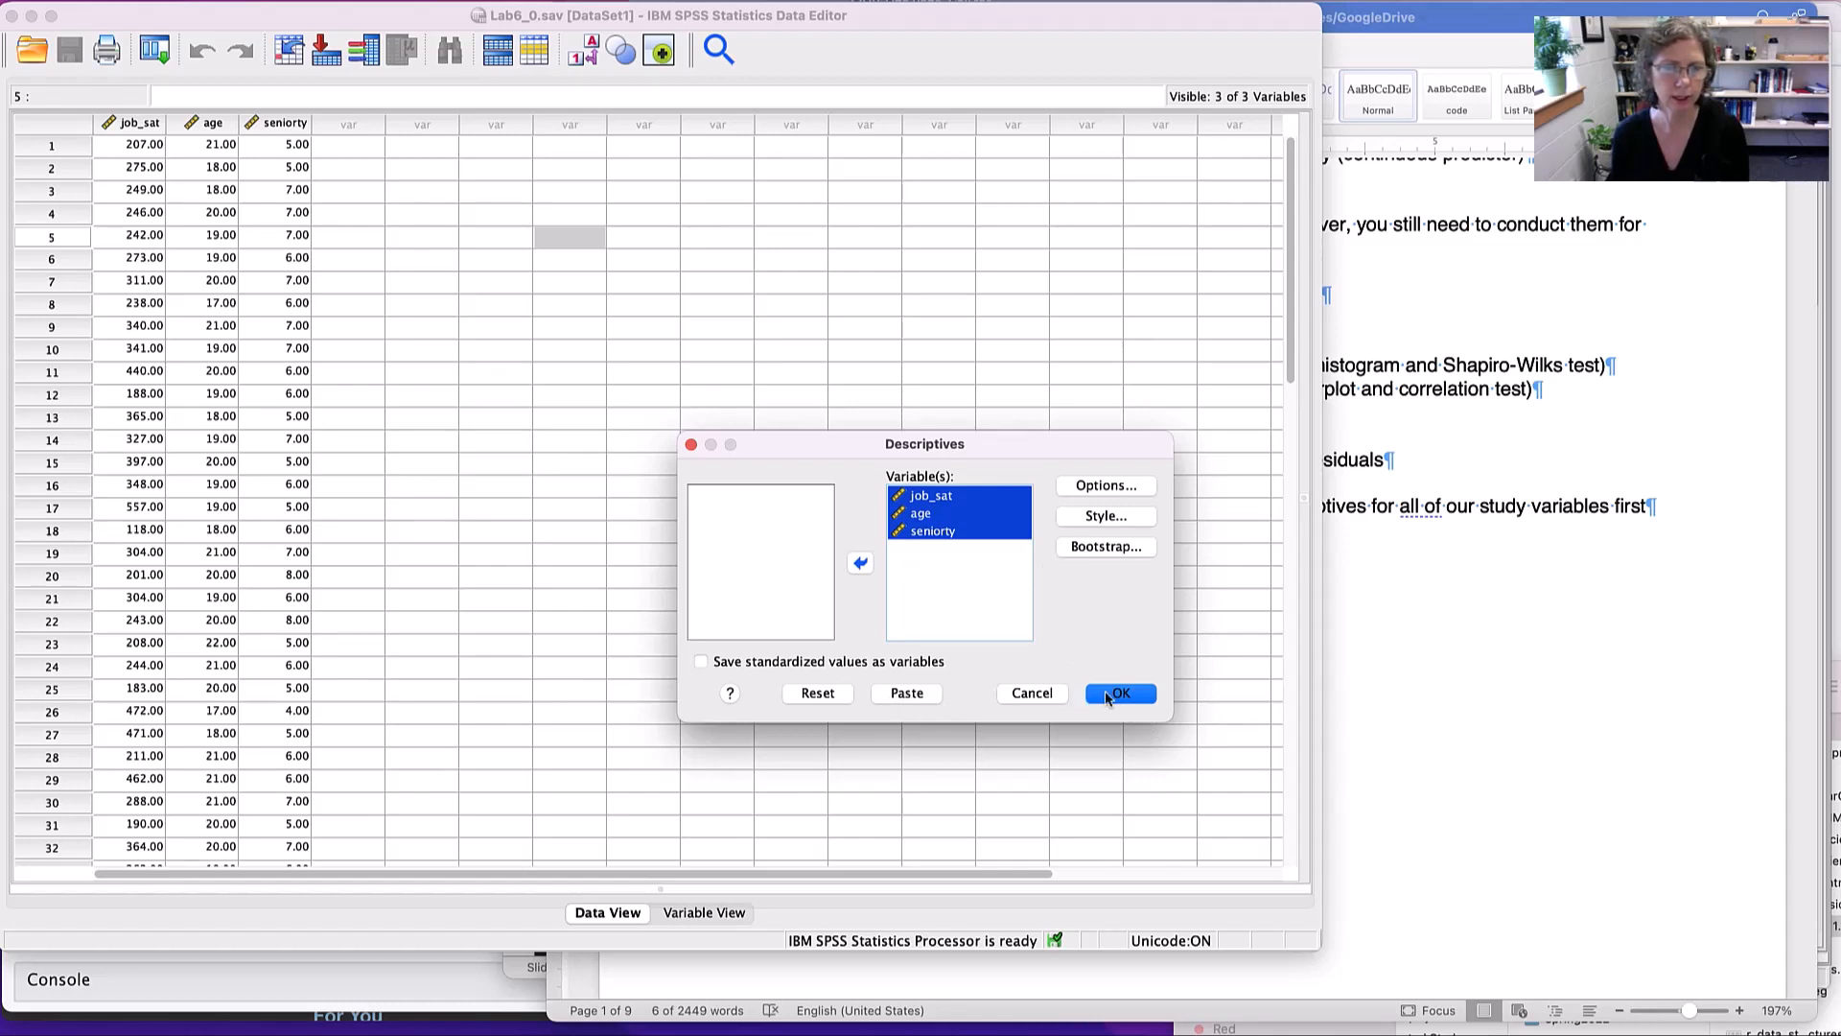
{"action": "left_click", "coordinate": [1023, 698]}
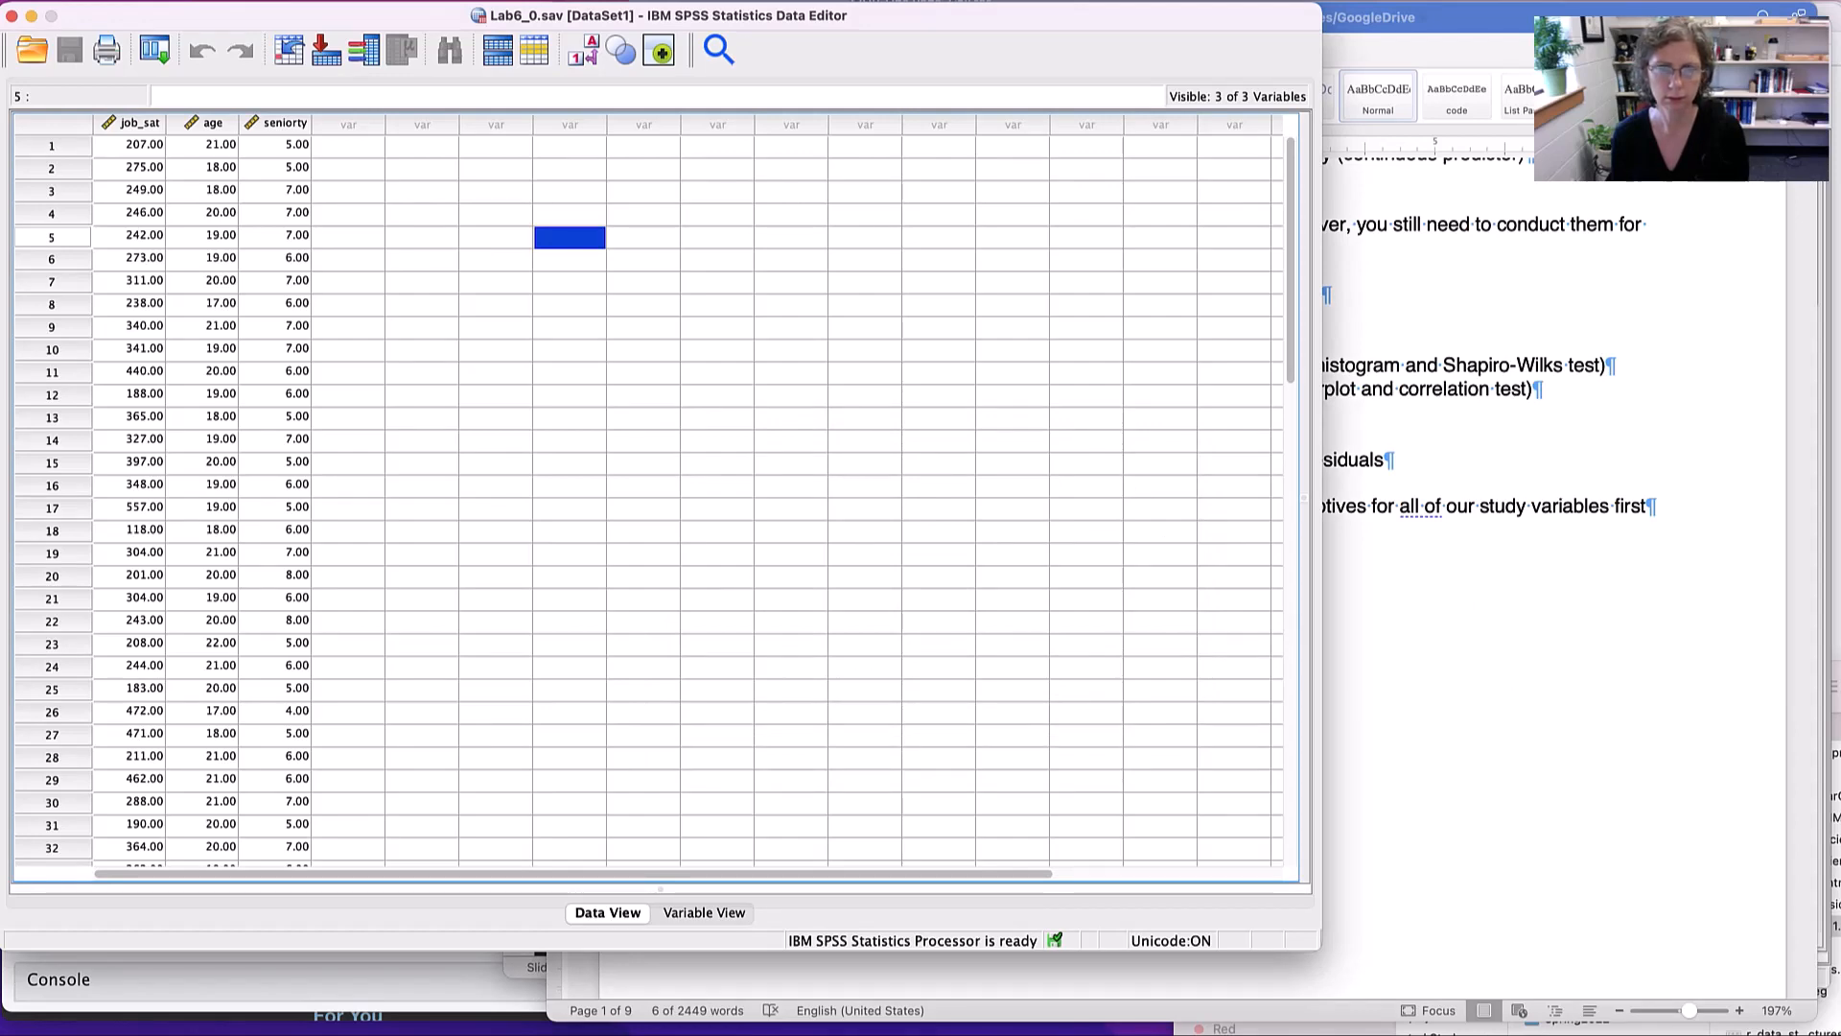
- Run the DATASET ACTIVATE and DESCRIPTIVES commands for job_sat, age and seniorty from the Lab6 Syntax build file
{"action": "key", "text": "super+grave"}
{"action": "left_click", "coordinate": [1357, 265]}
{"action": "left_click_drag", "start_coordinate": [1357, 264], "coordinate": [1029, 170]}
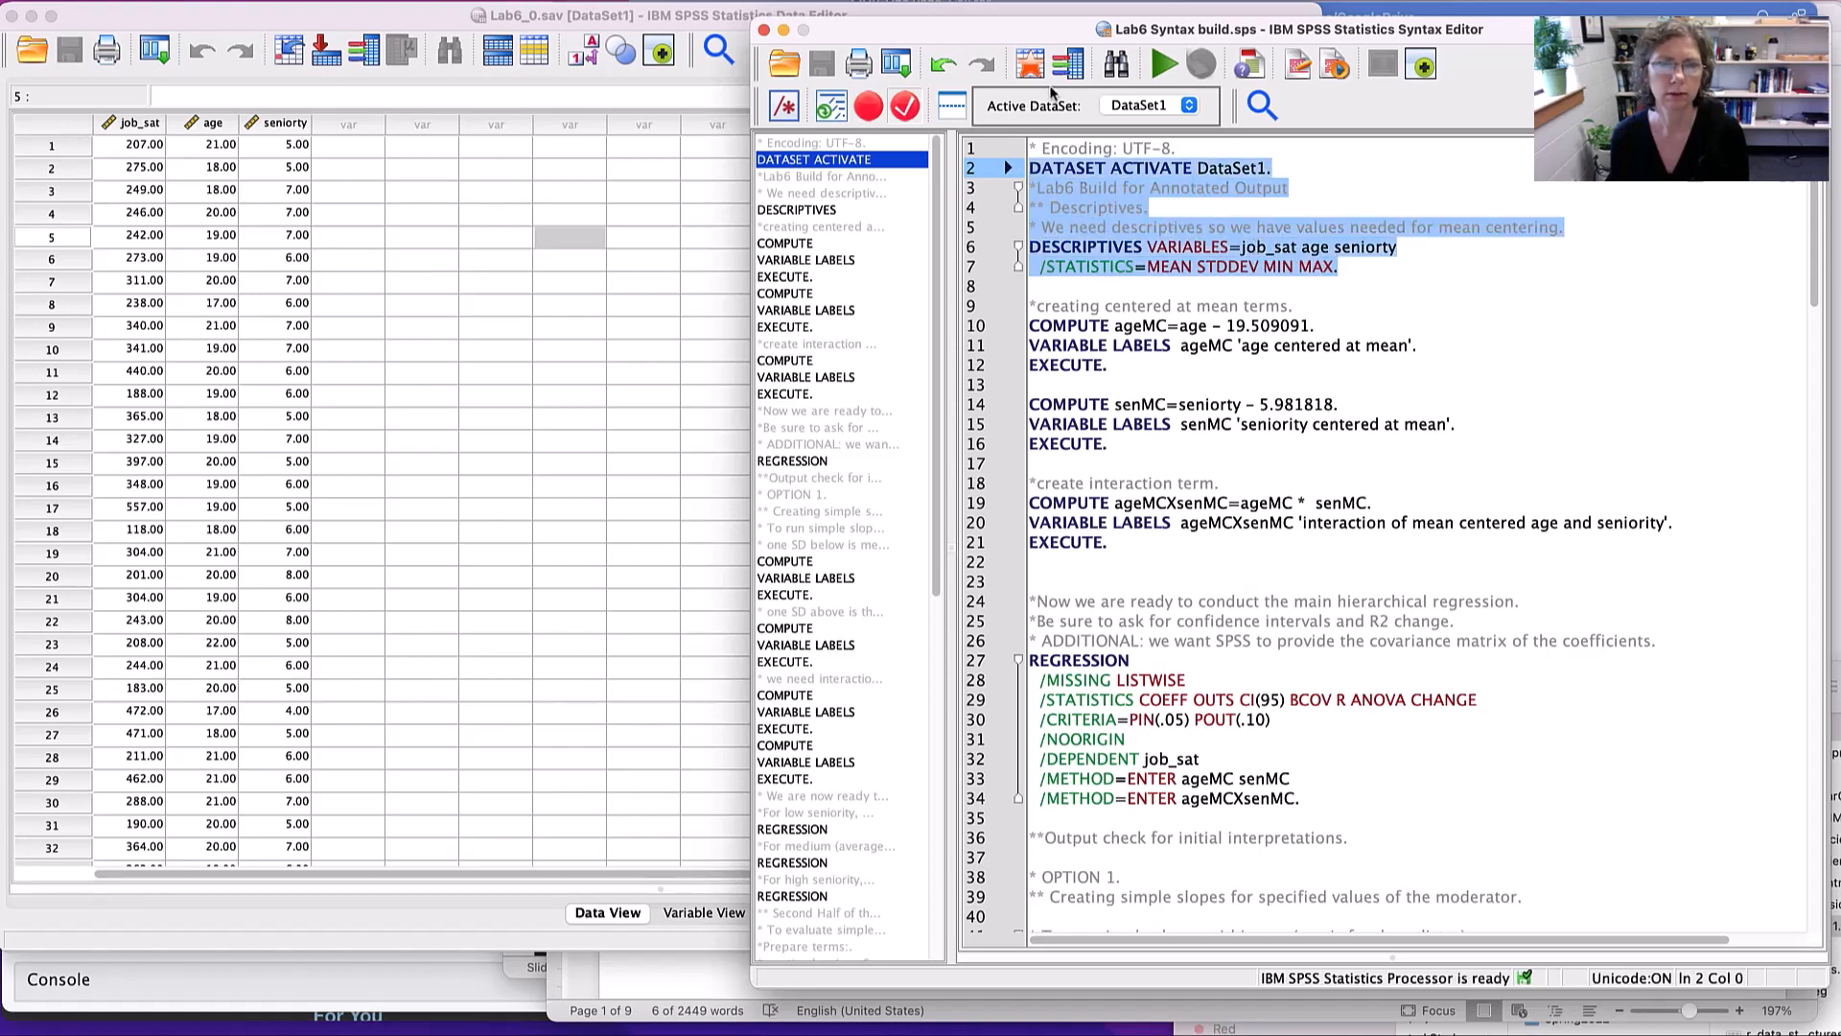
{"action": "left_click", "coordinate": [1162, 65]}
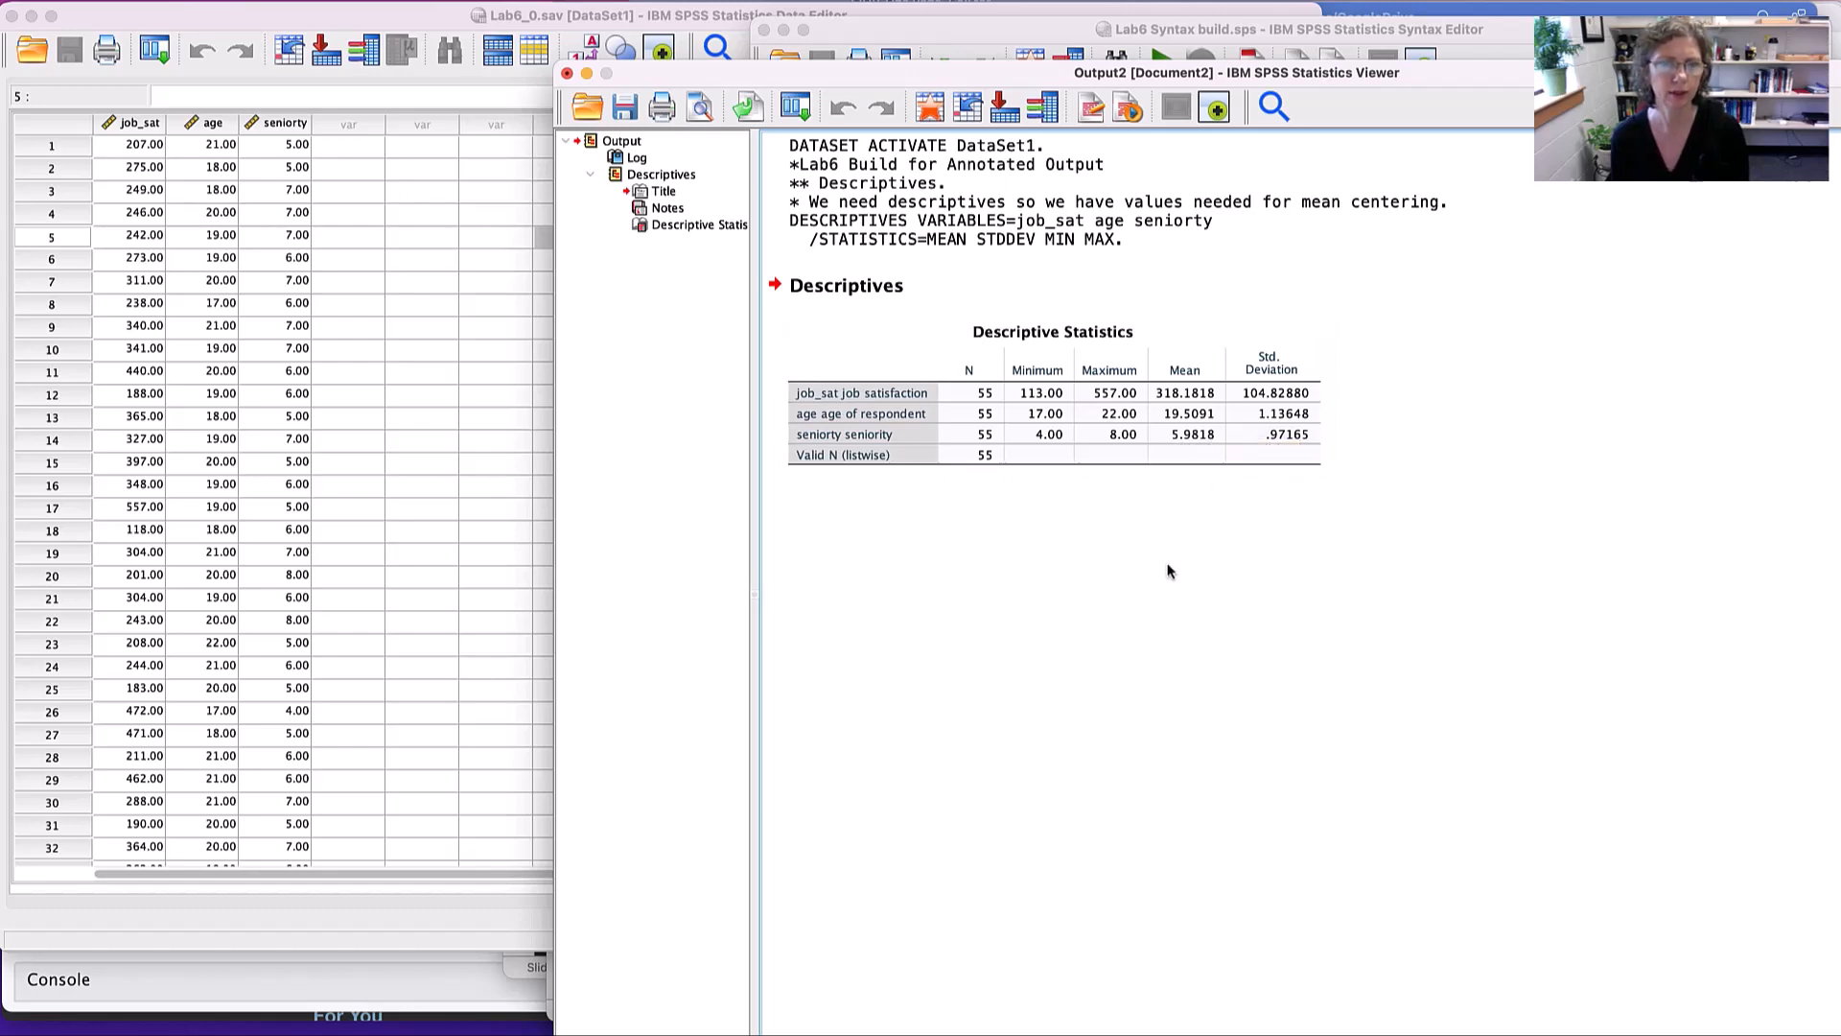
- Switch to the Word lab sheet and read its section on preparing variables for model testing
{"action": "left_click", "coordinate": [1477, 29]}
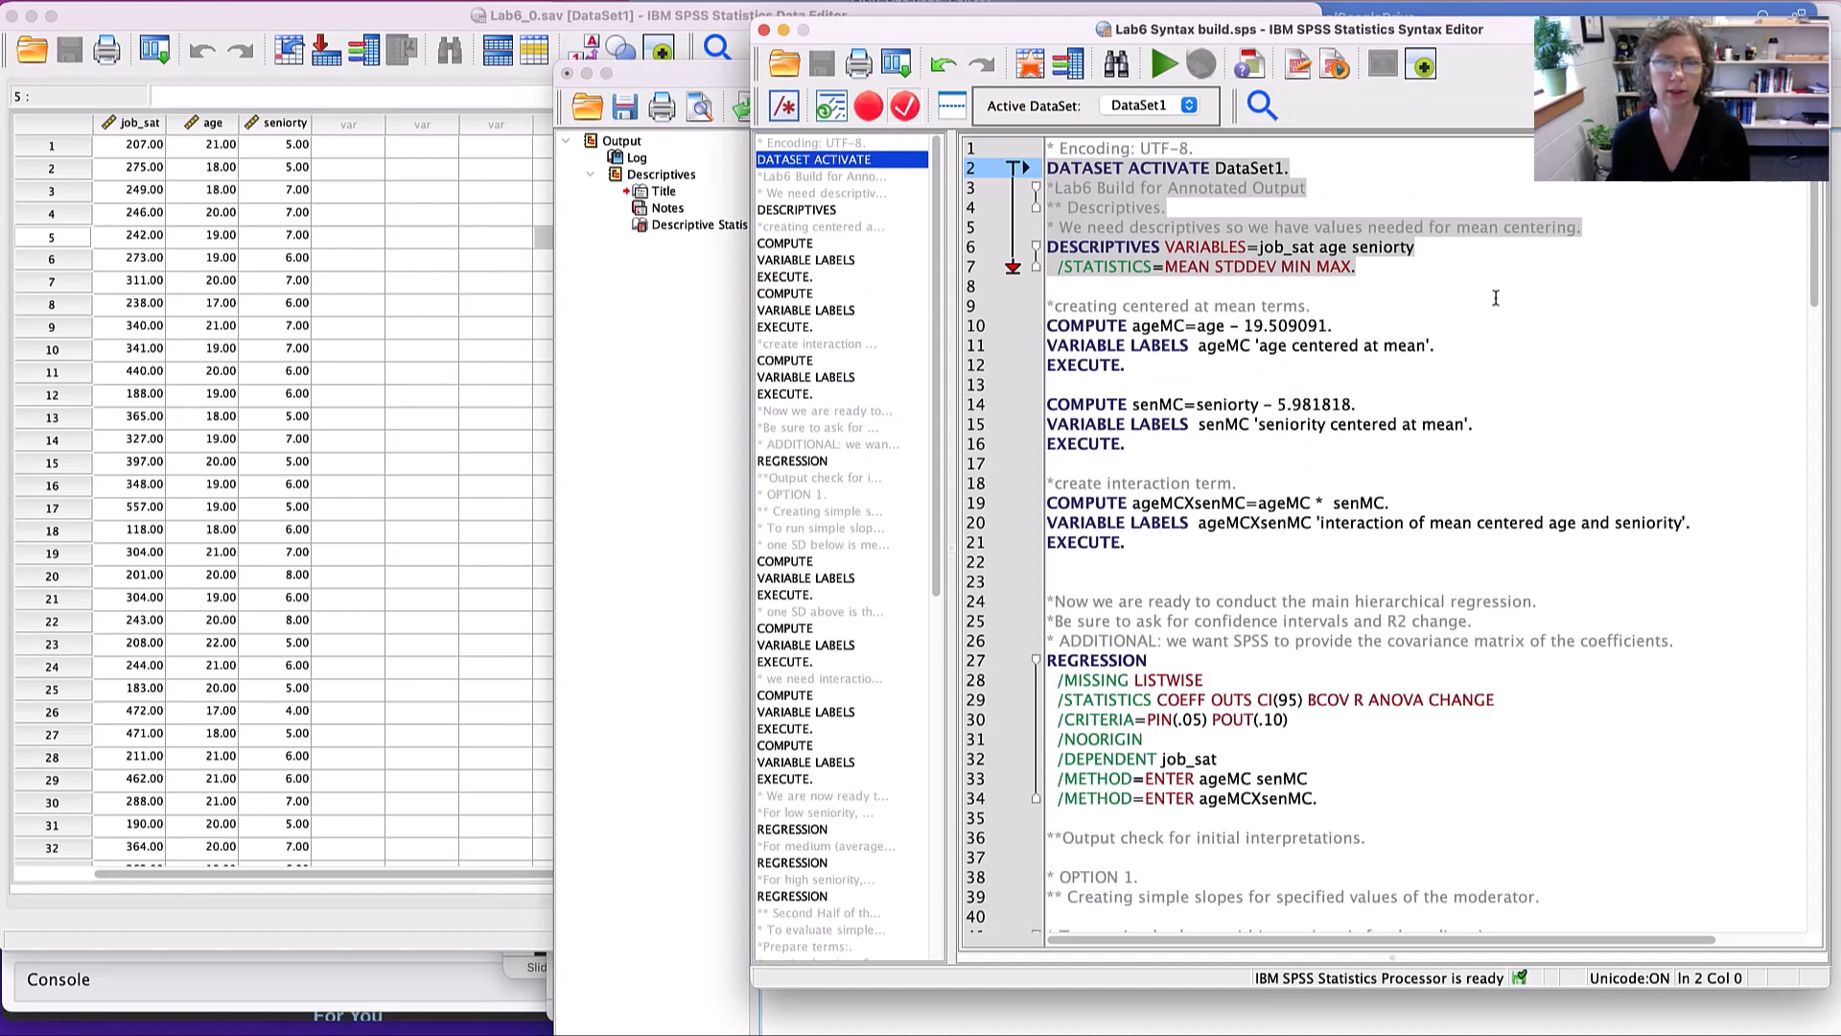
{"action": "key", "text": "super+Tab"}
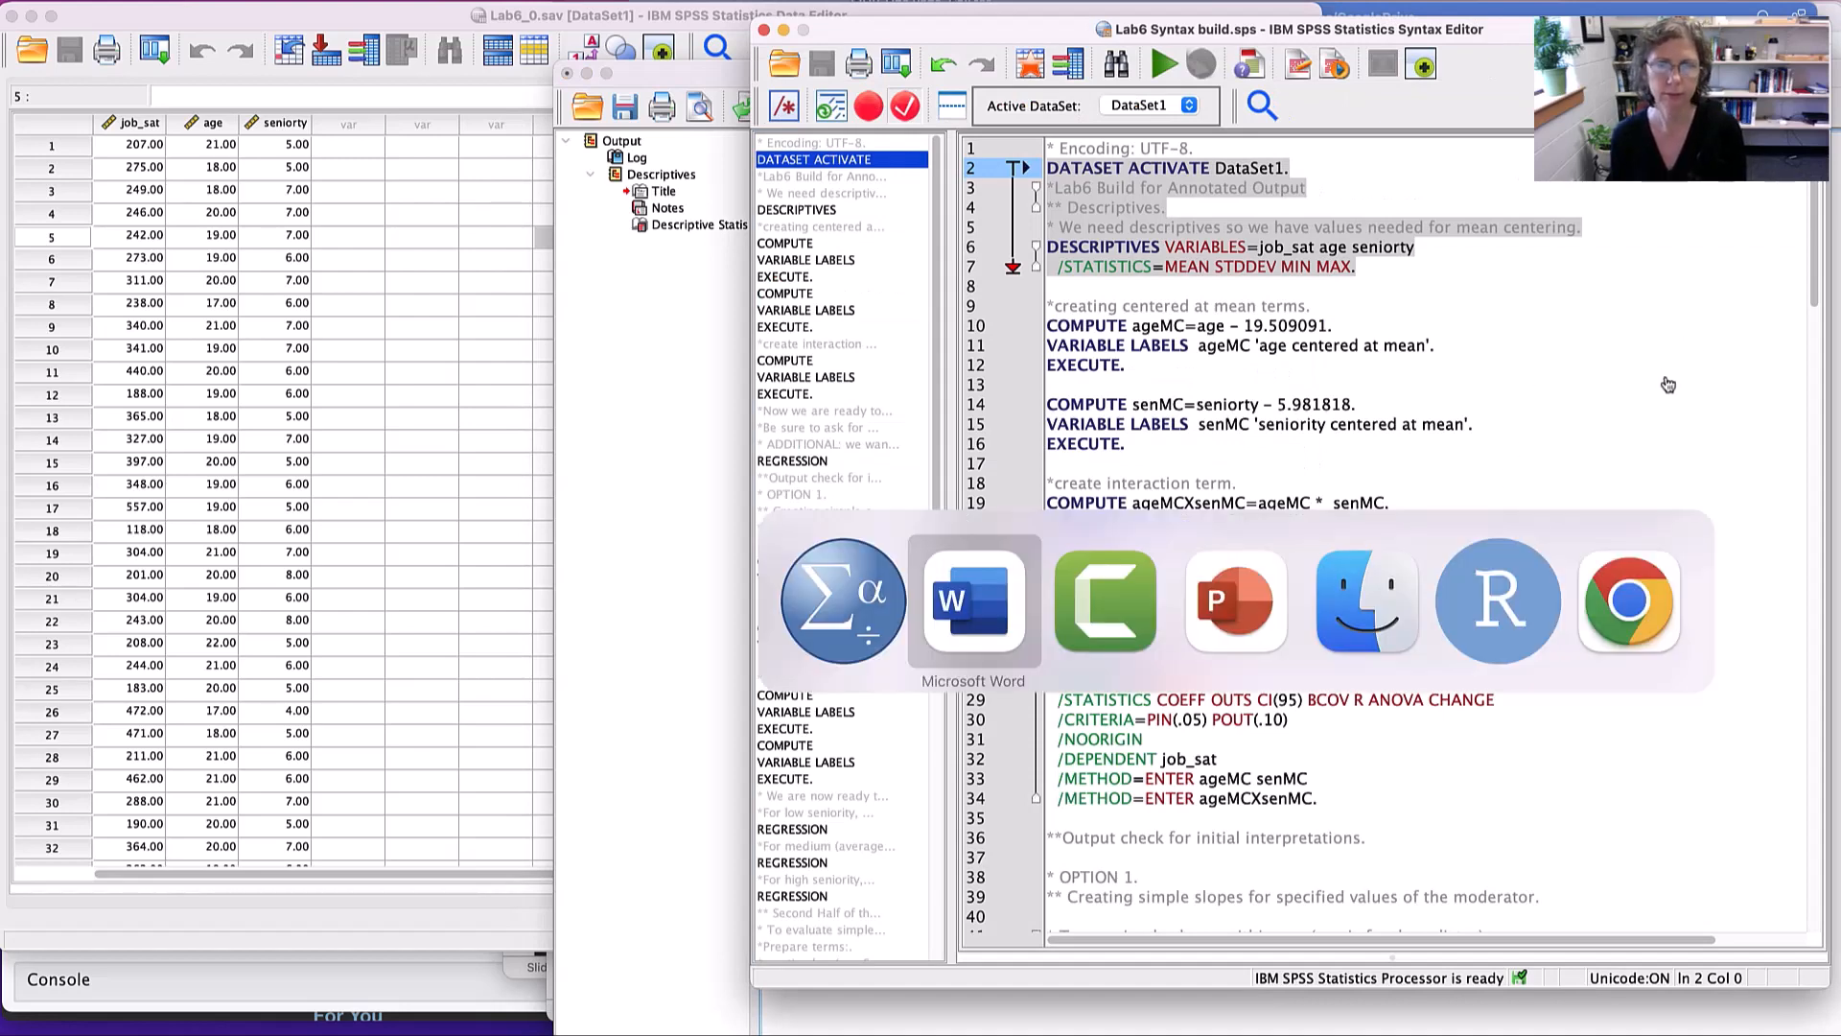
{"action": "scroll", "coordinate": [1306, 501], "scroll_direction": "down", "scroll_amount": 5}
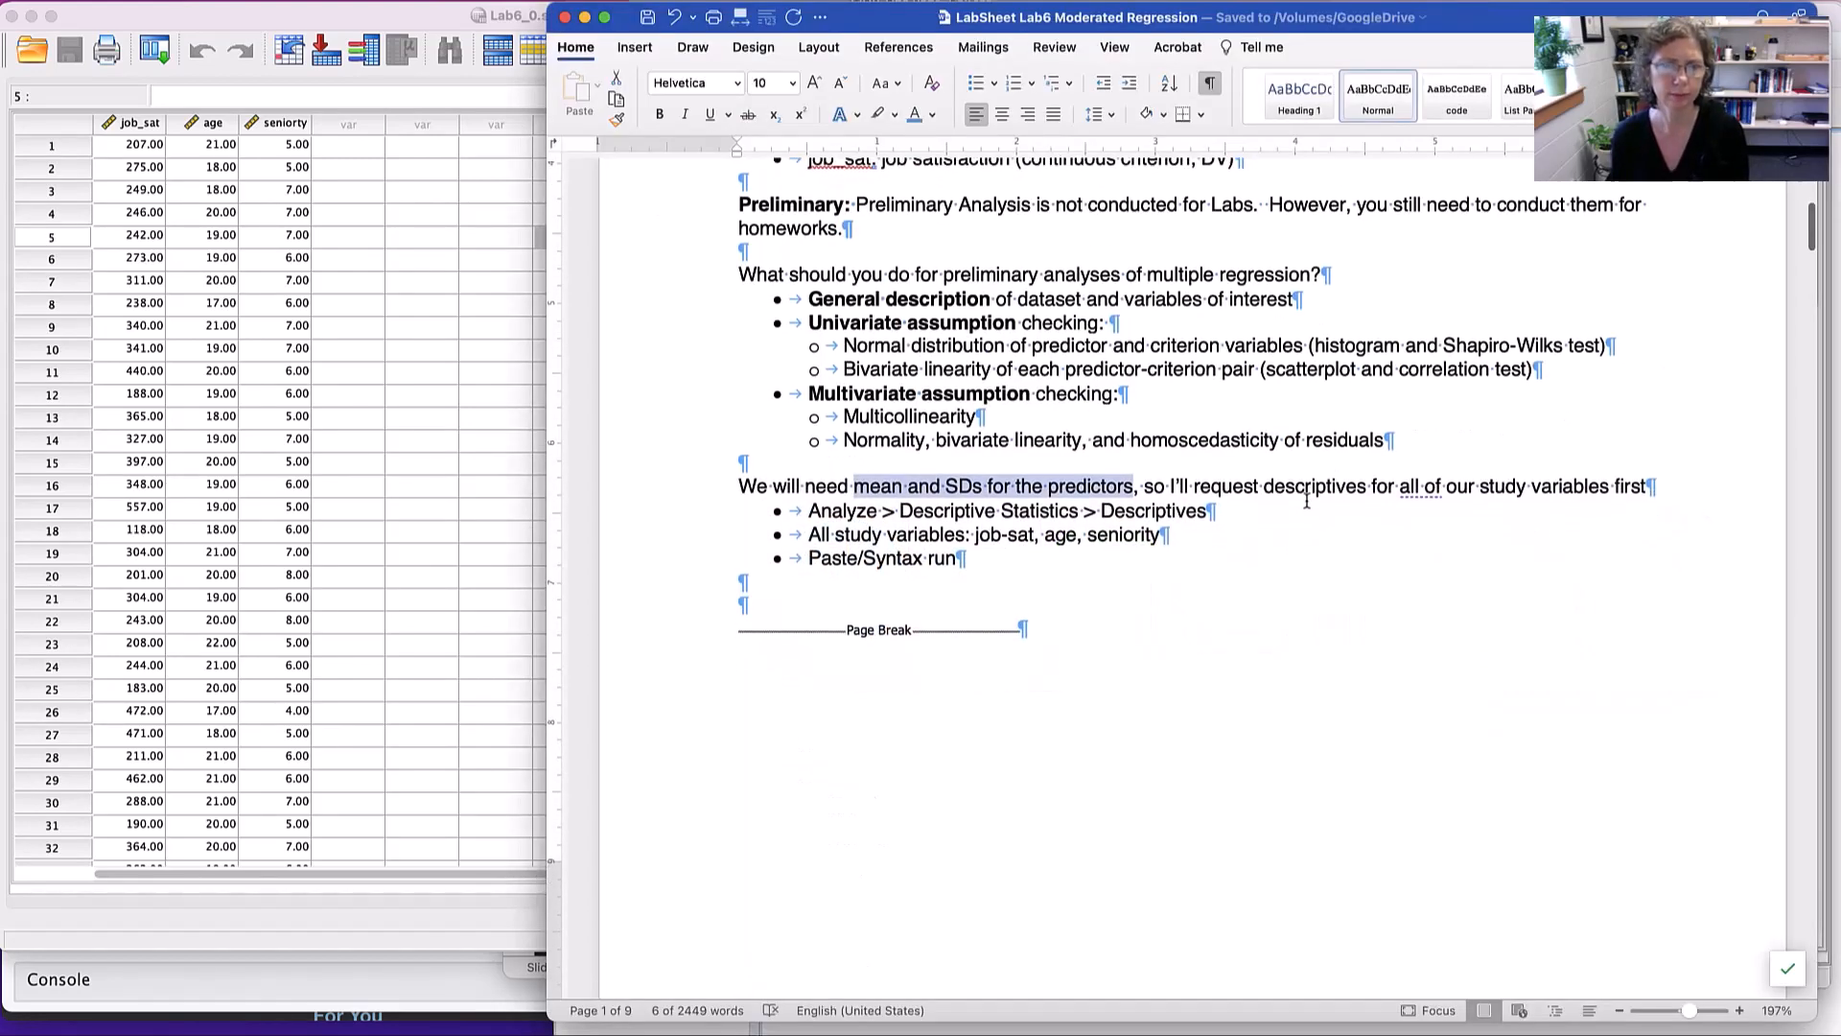
{"action": "scroll", "coordinate": [1306, 501], "scroll_direction": "down", "scroll_amount": 15}
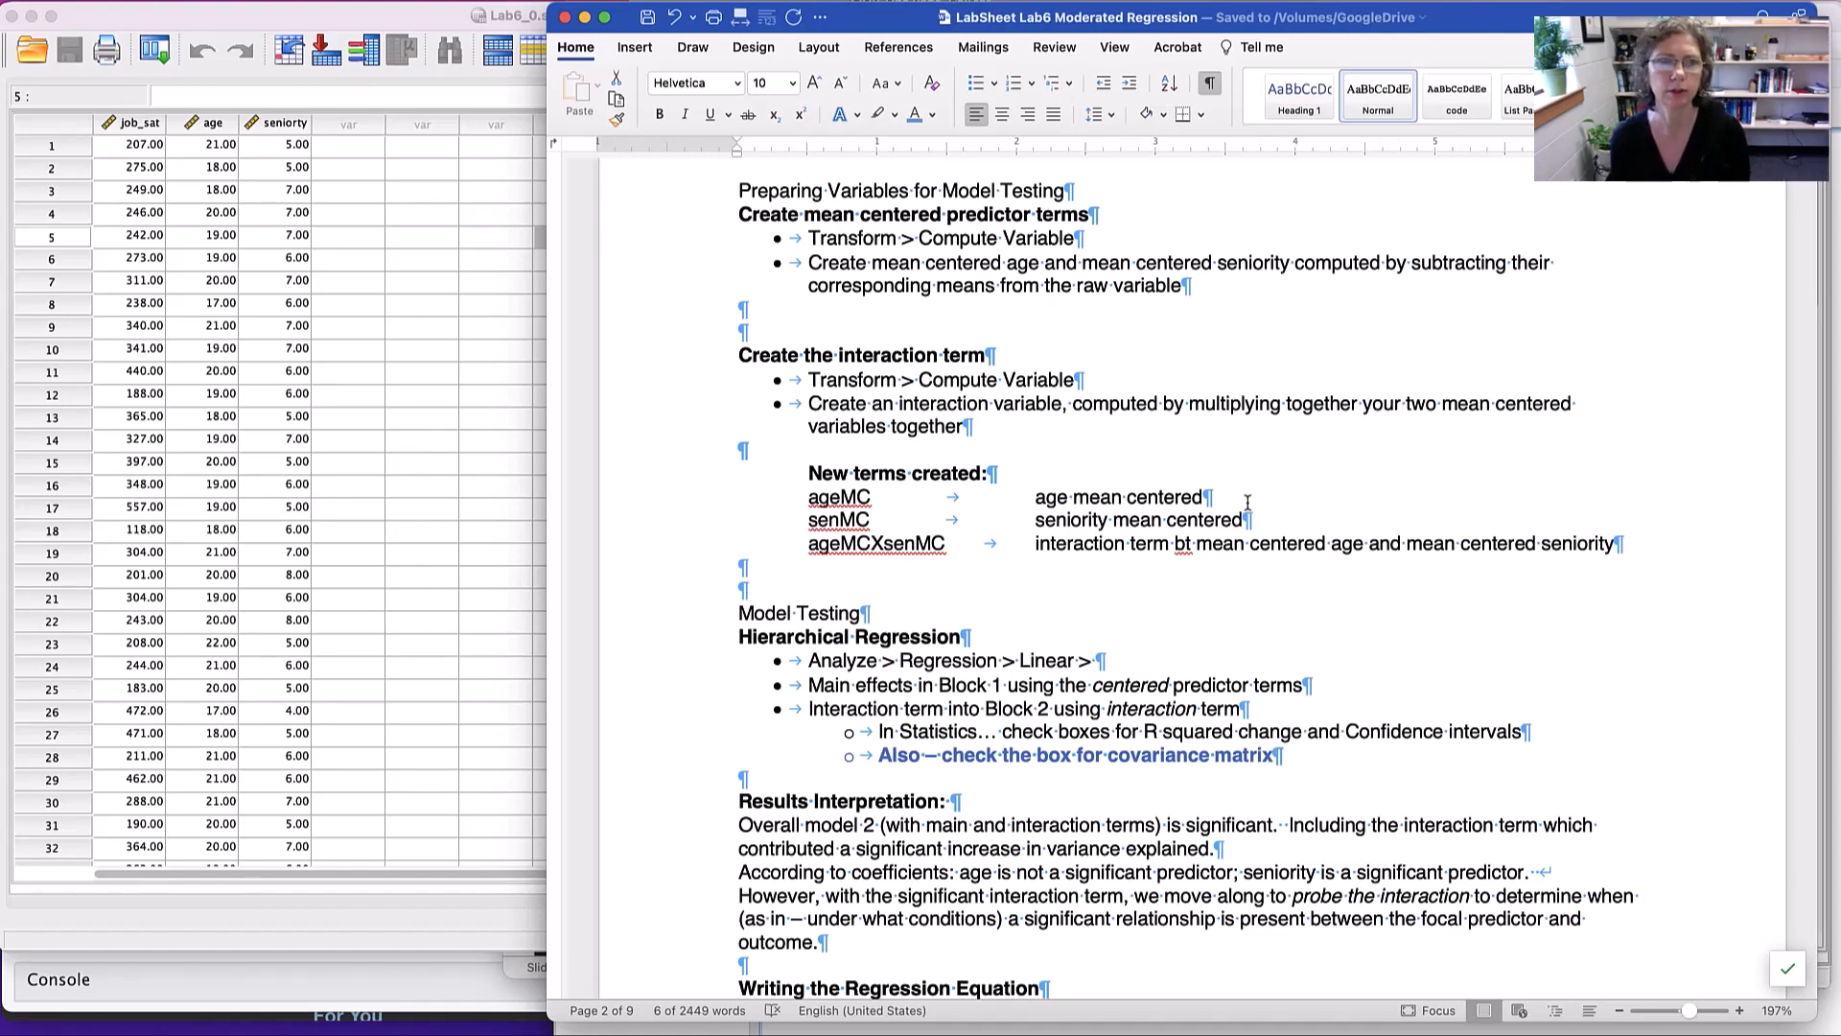
- Start a Compute Variable transformation on the Lab6 dataset in SPSS and name the target variable ageMC
{"action": "double_click", "coordinate": [390, 17]}
{"action": "left_click", "coordinate": [357, 1]}
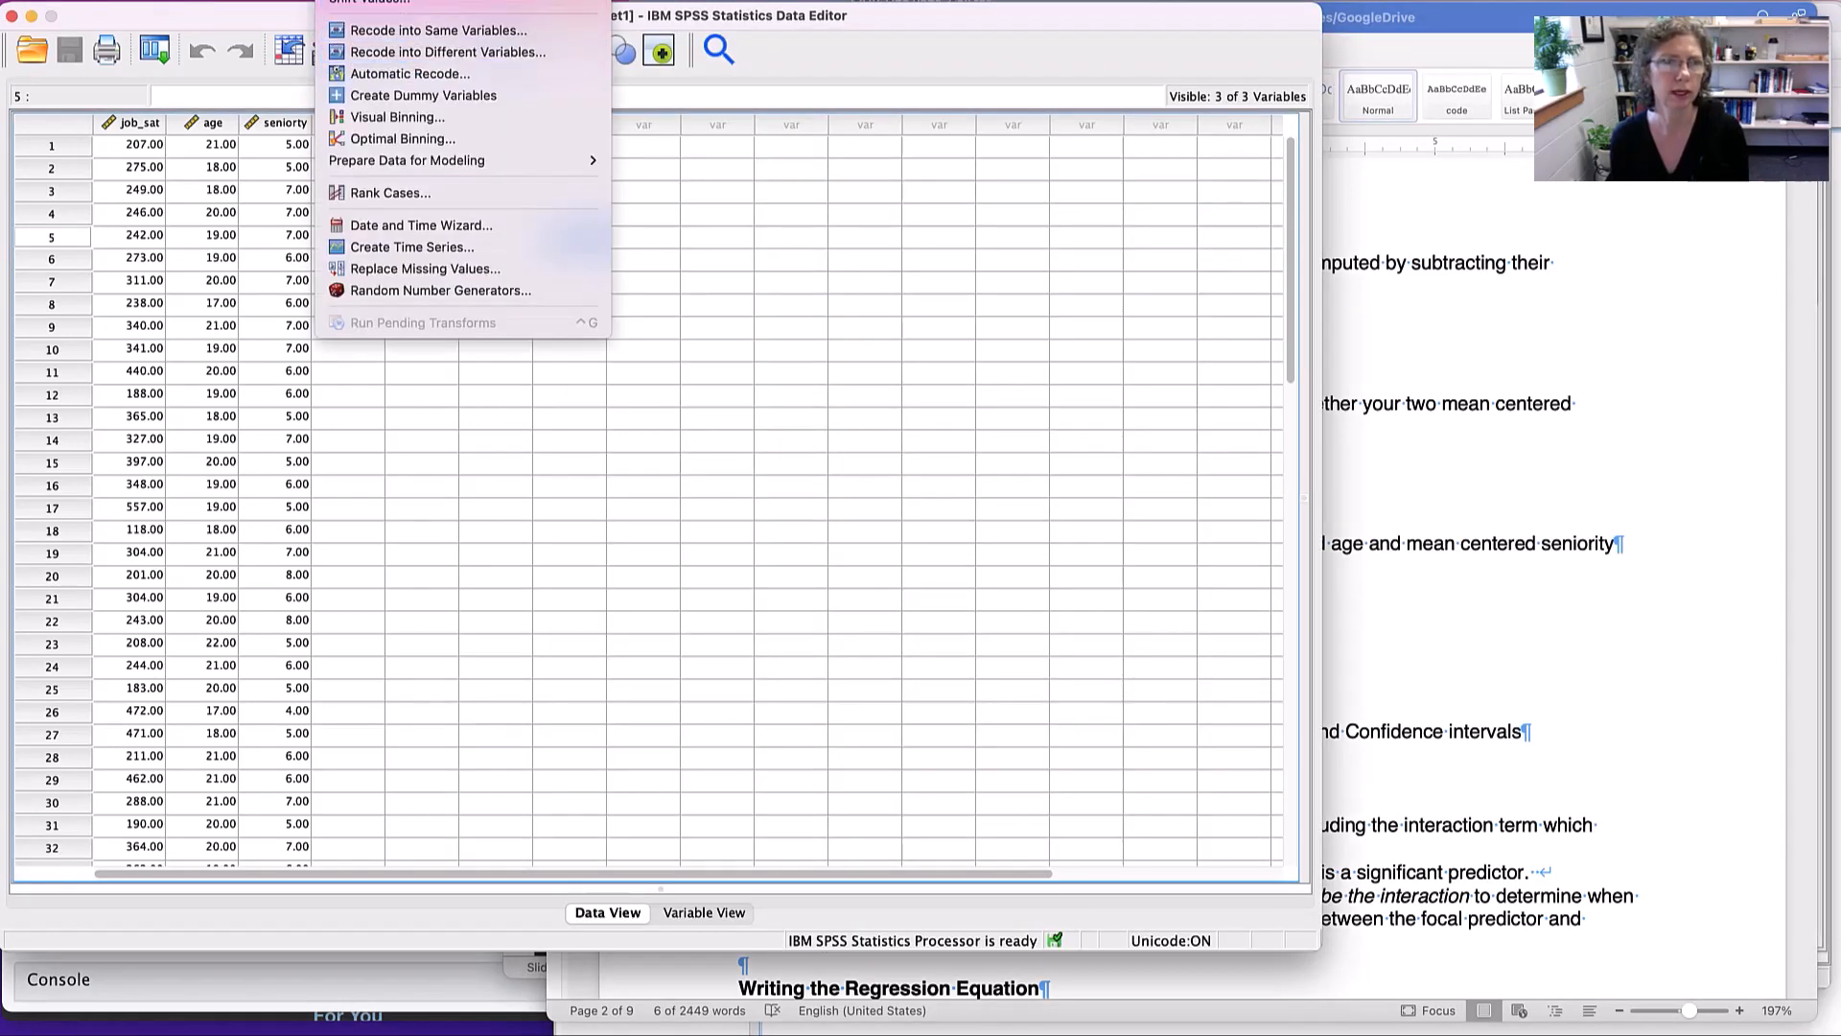
{"action": "left_click", "coordinate": [412, 1]}
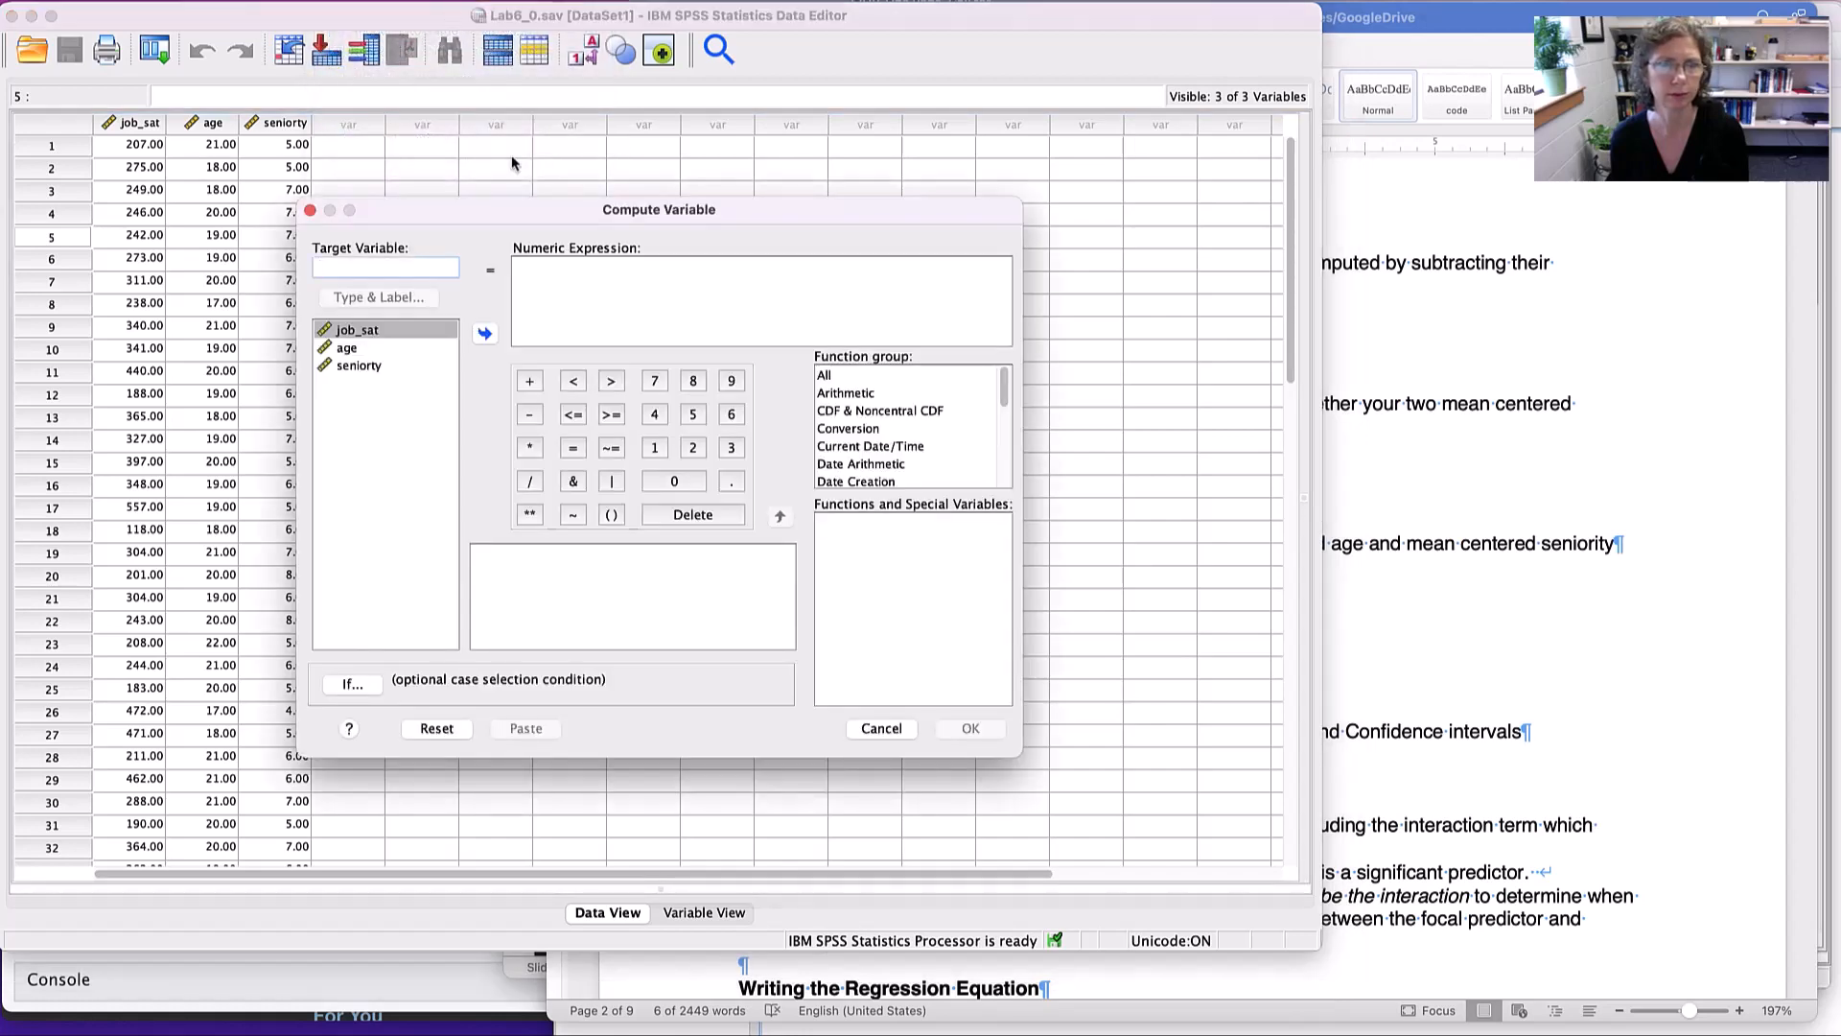
{"action": "left_click", "coordinate": [372, 271]}
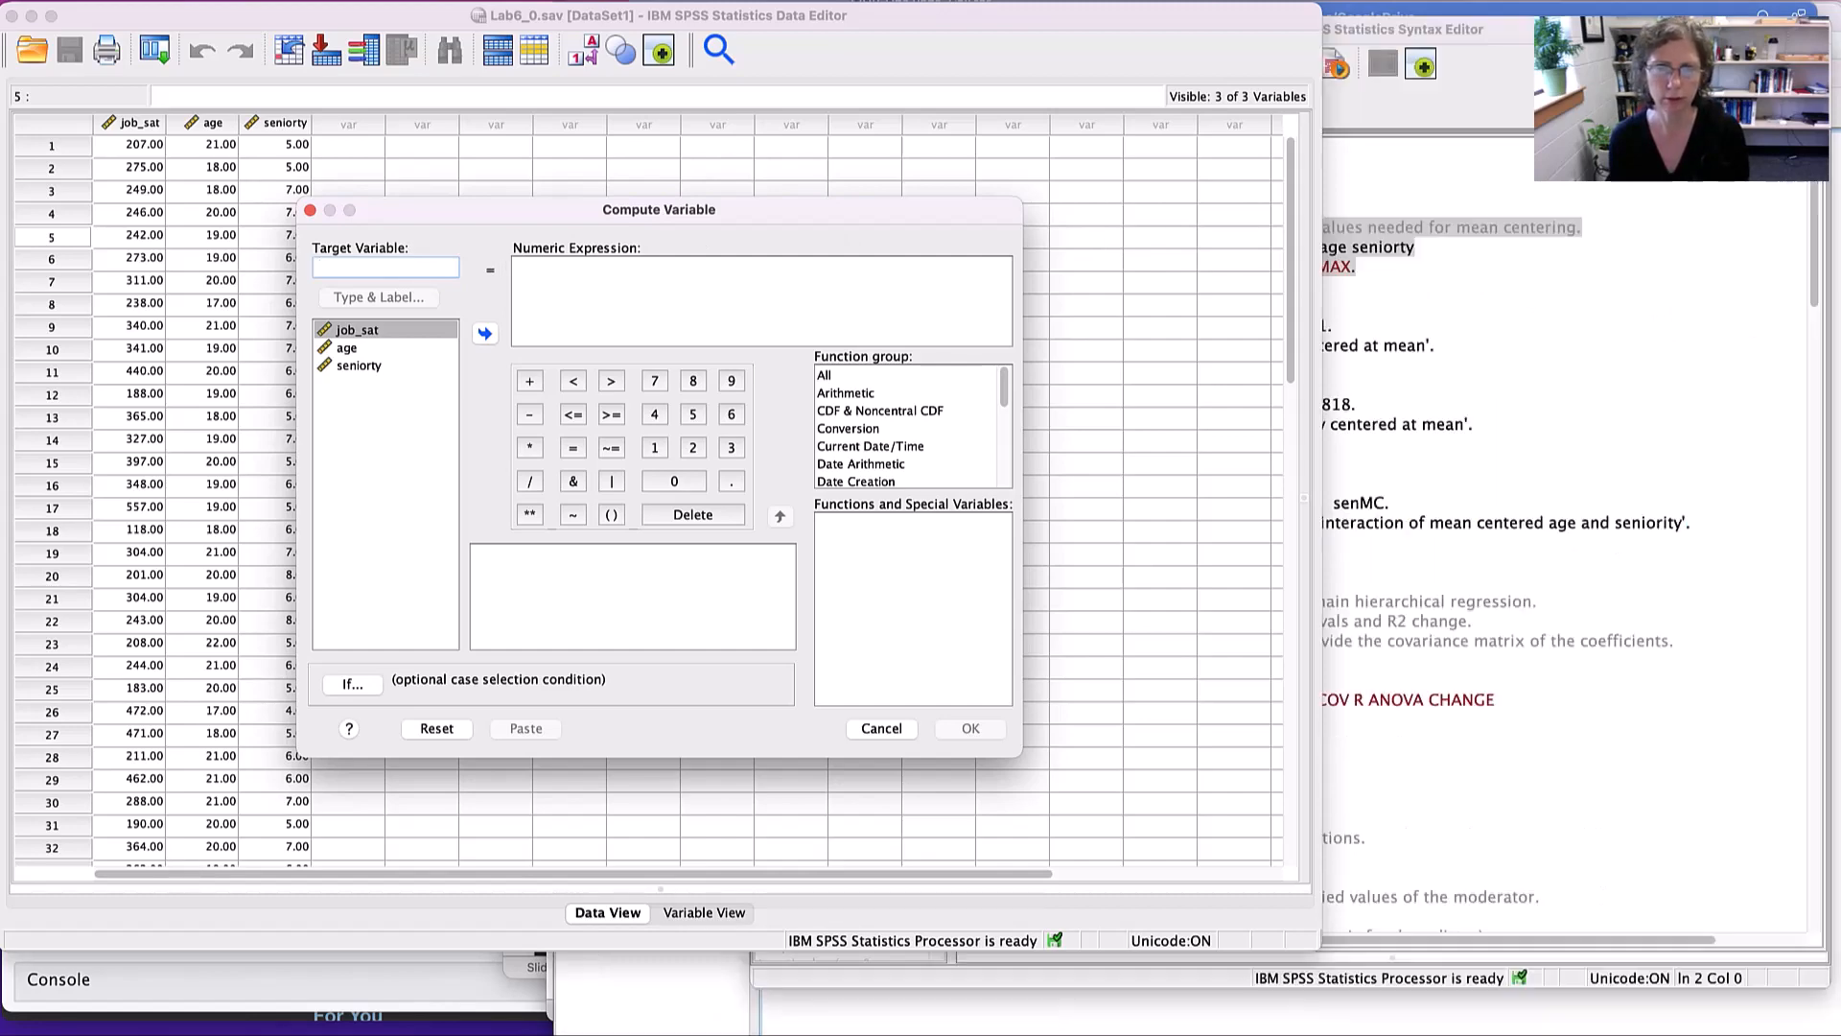
{"action": "left_click", "coordinate": [1400, 712]}
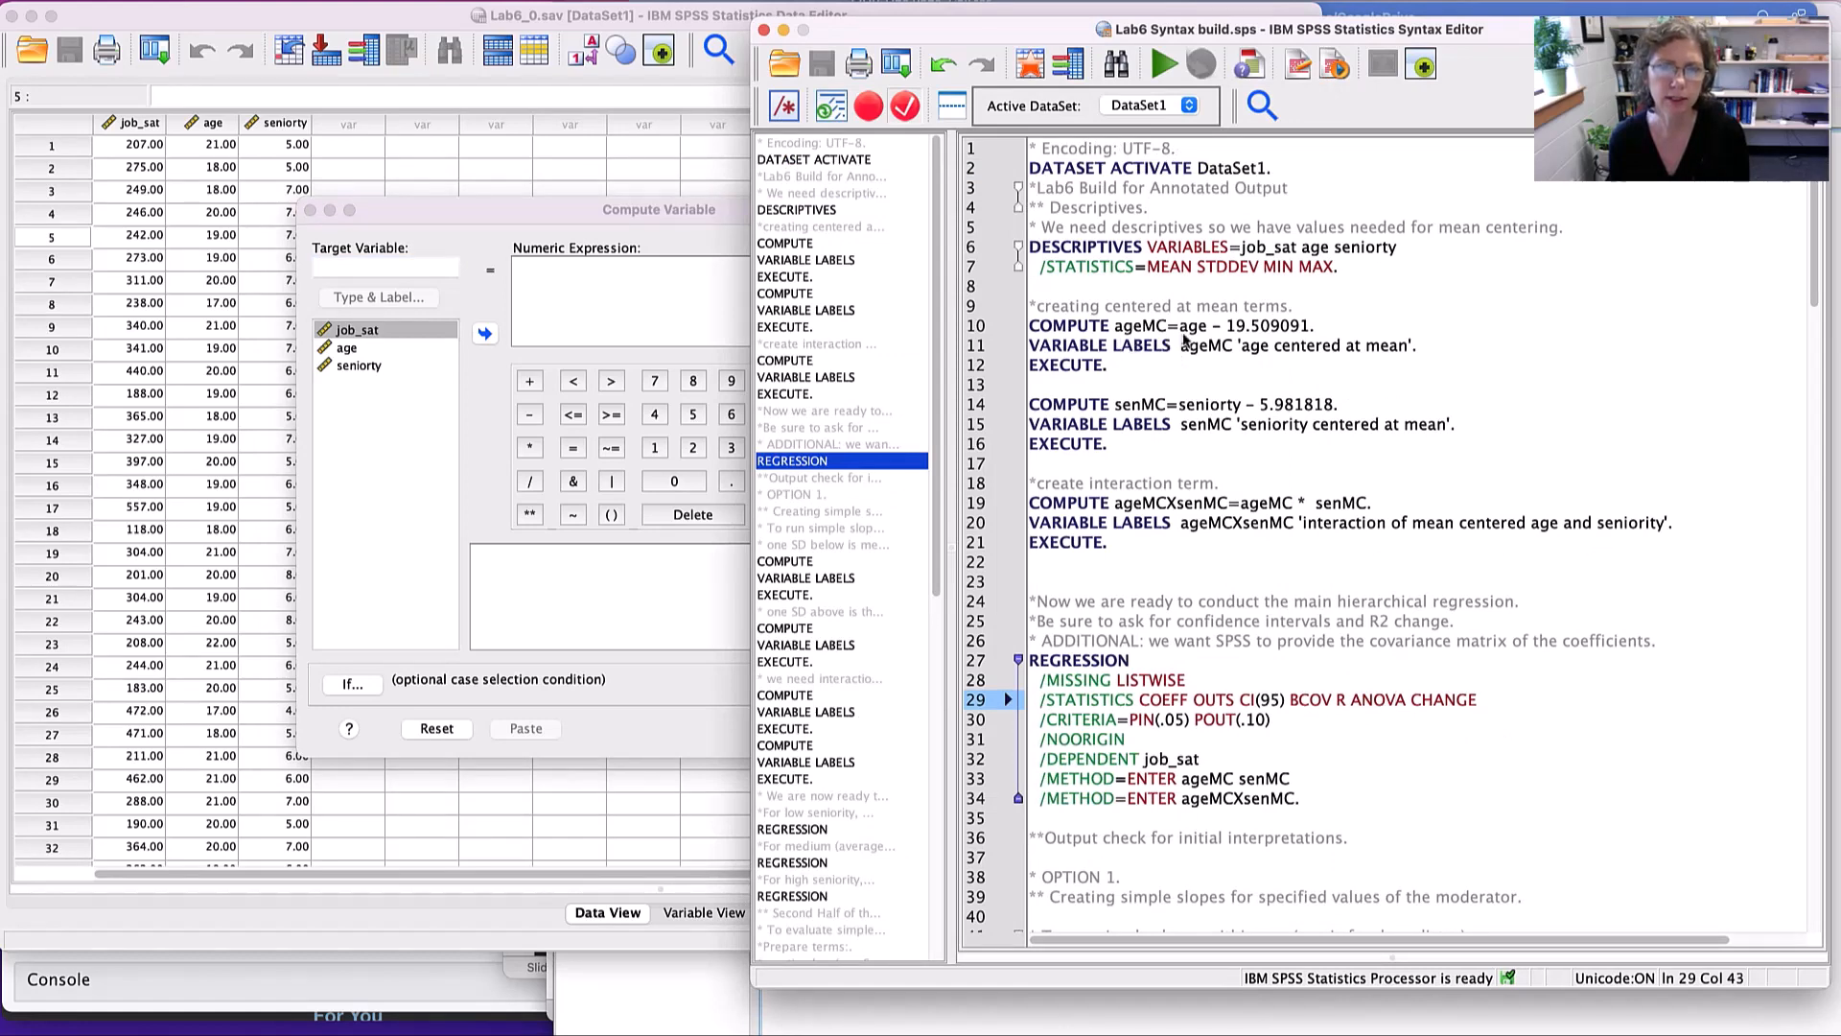
{"action": "left_click", "coordinate": [621, 336]}
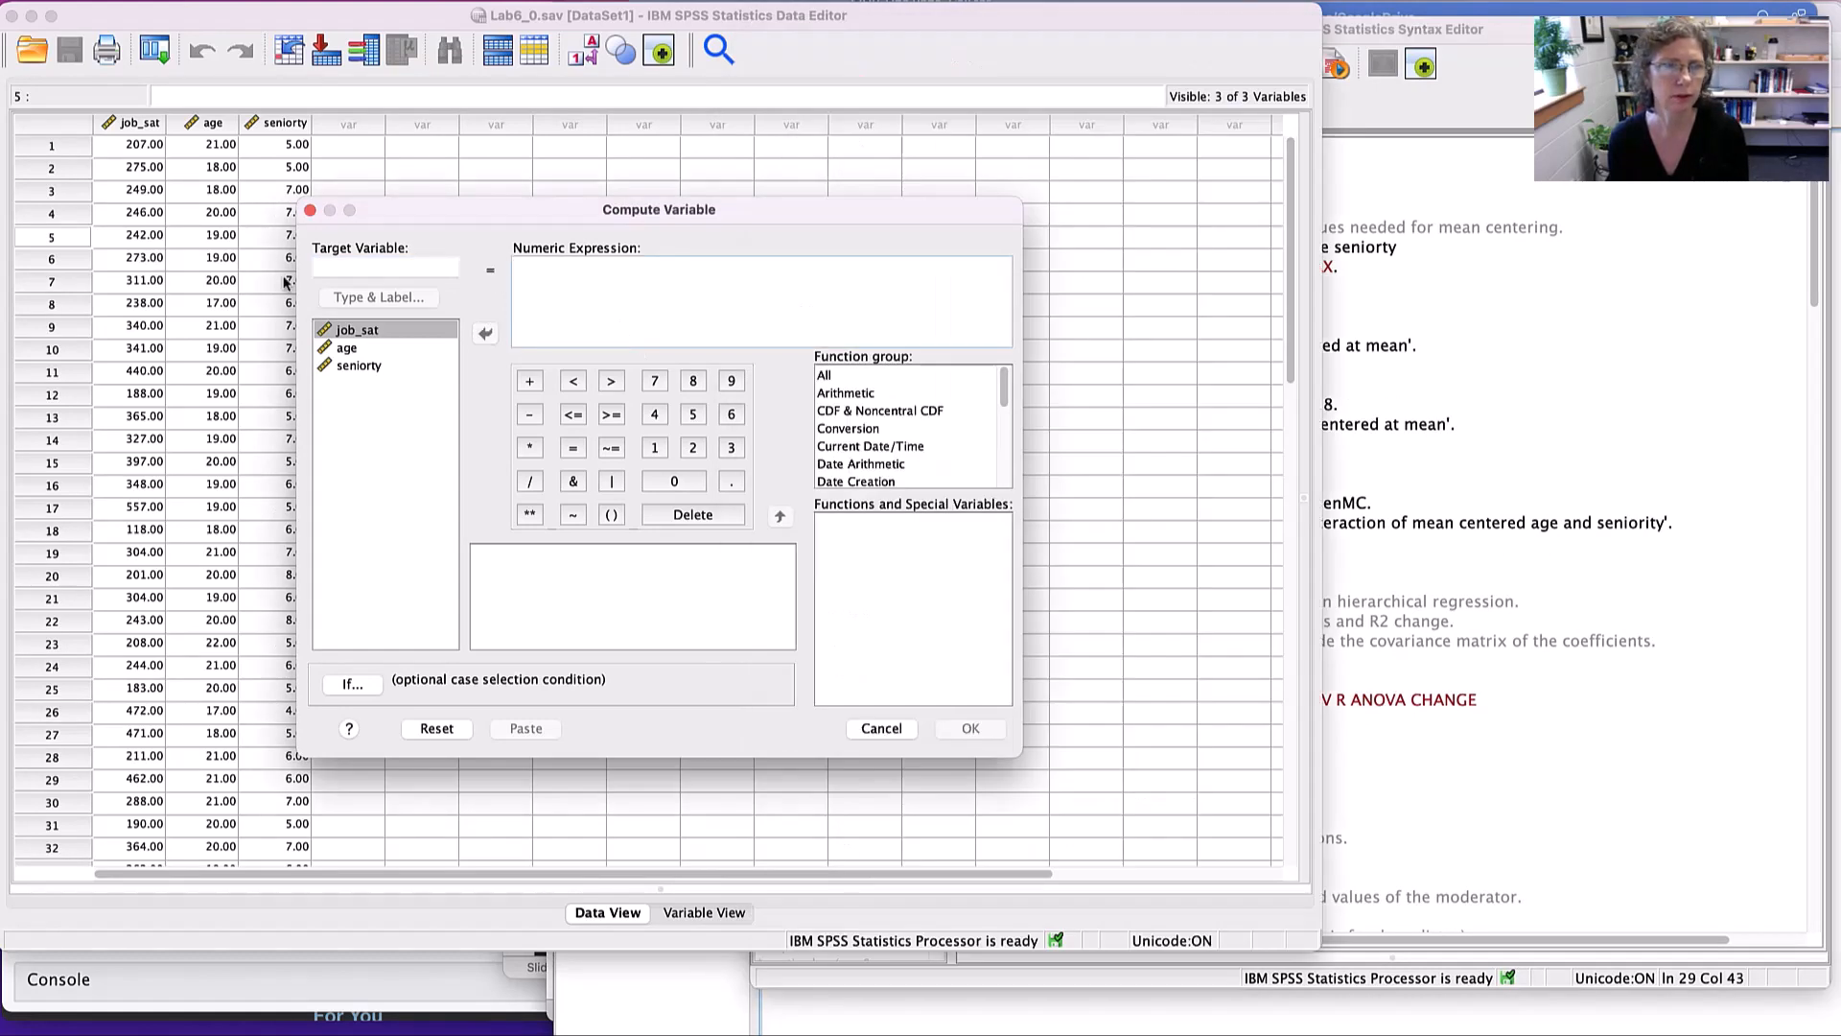
{"action": "left_click", "coordinate": [387, 266]}
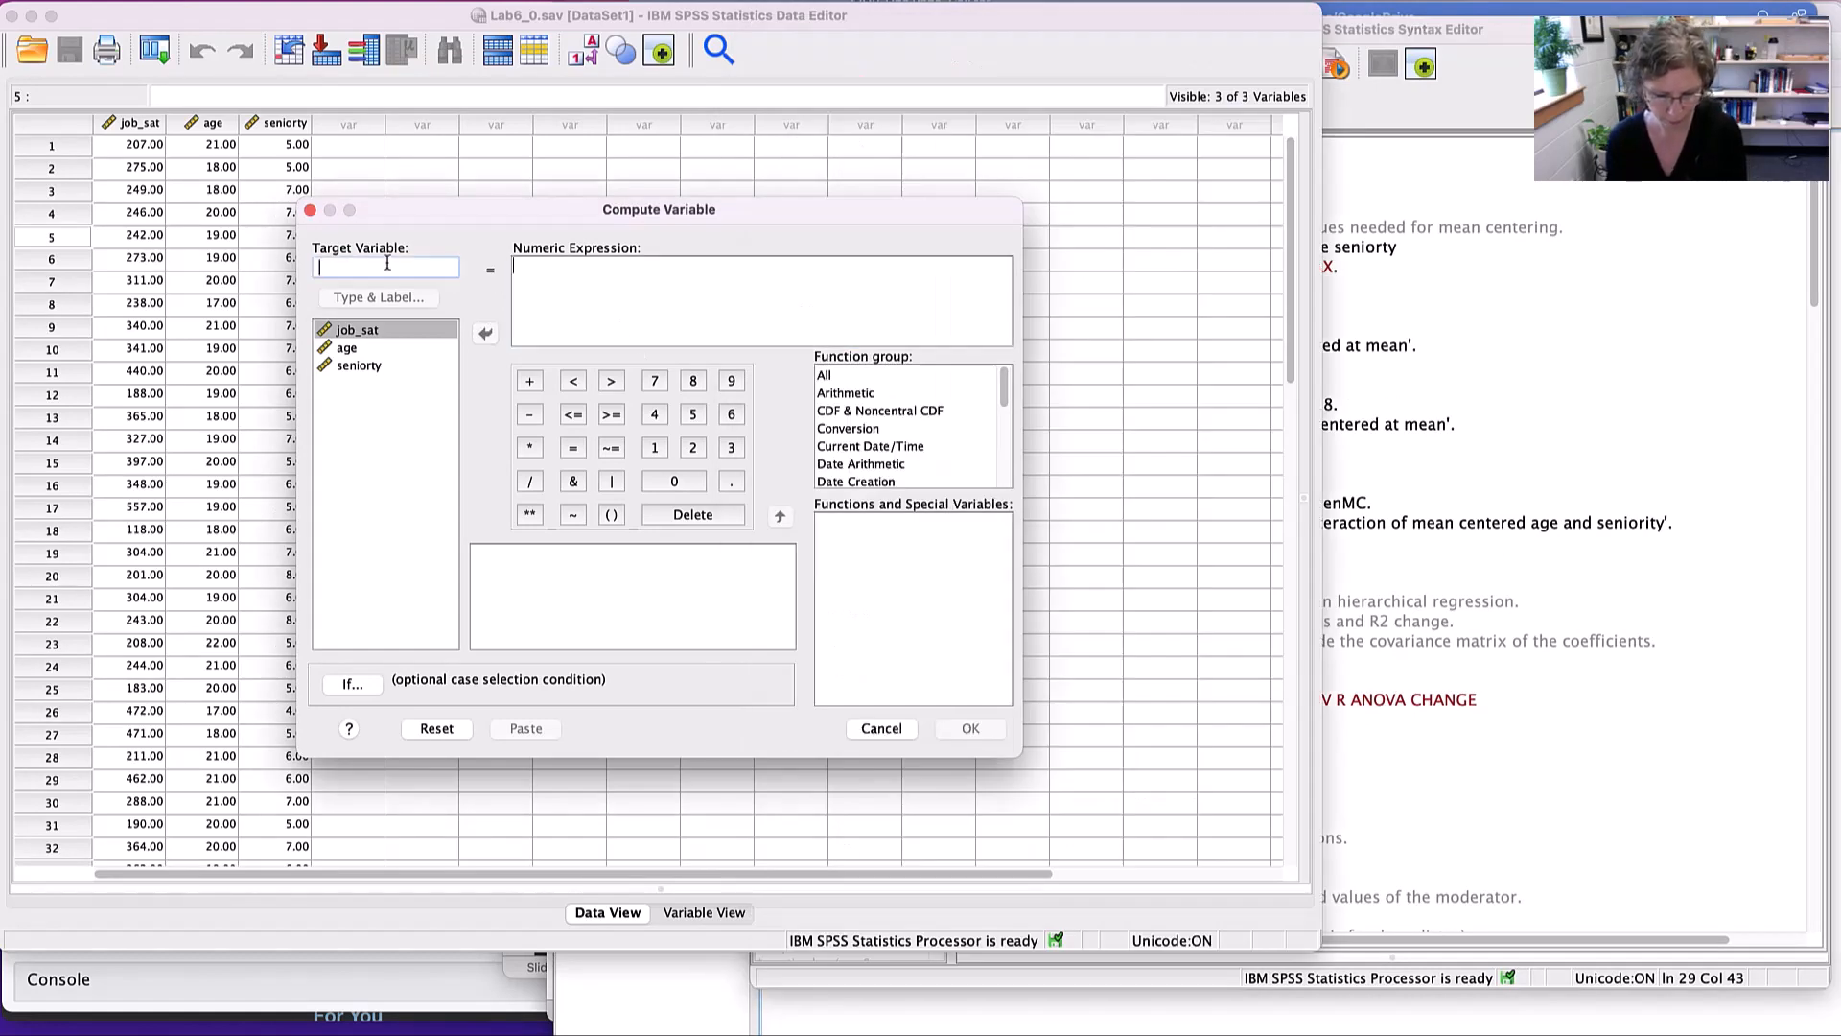
{"action": "type", "text": "ageMC"}
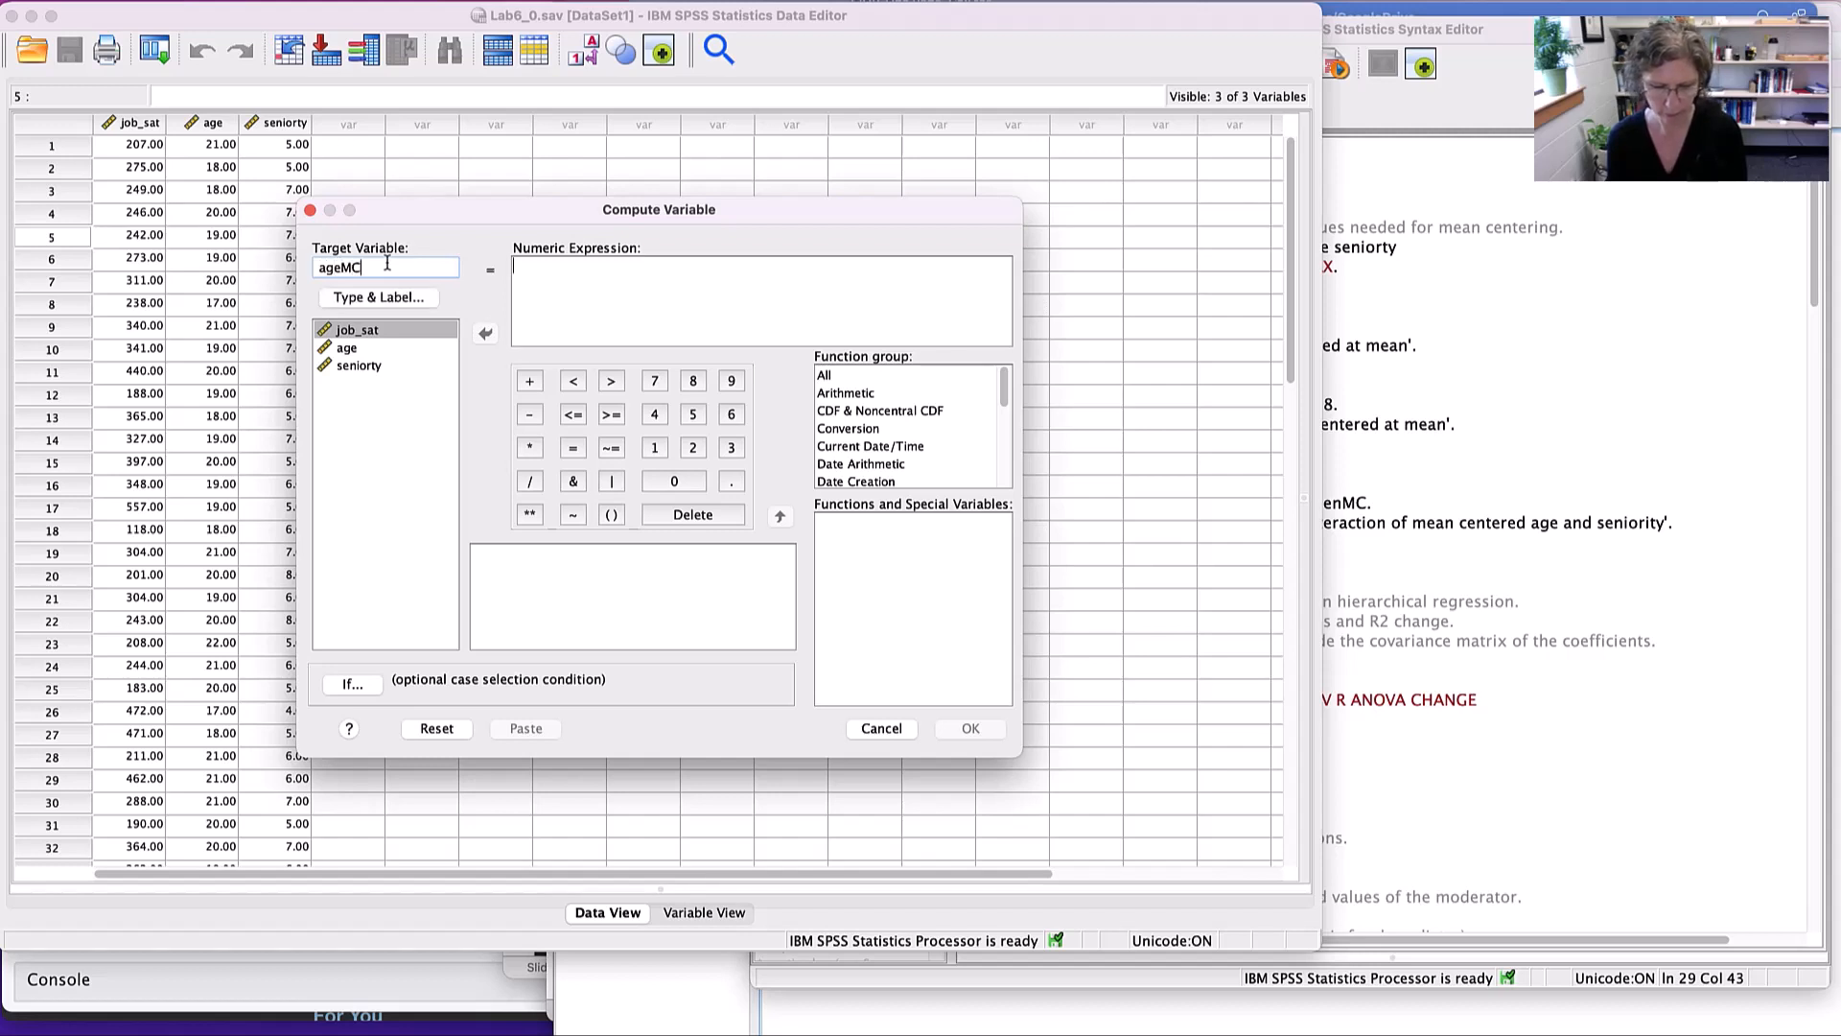
- Give the ageMC target variable the label "age mean centered", keeping the numeric type
{"action": "left_click", "coordinate": [383, 297]}
{"action": "left_click", "coordinate": [599, 419]}
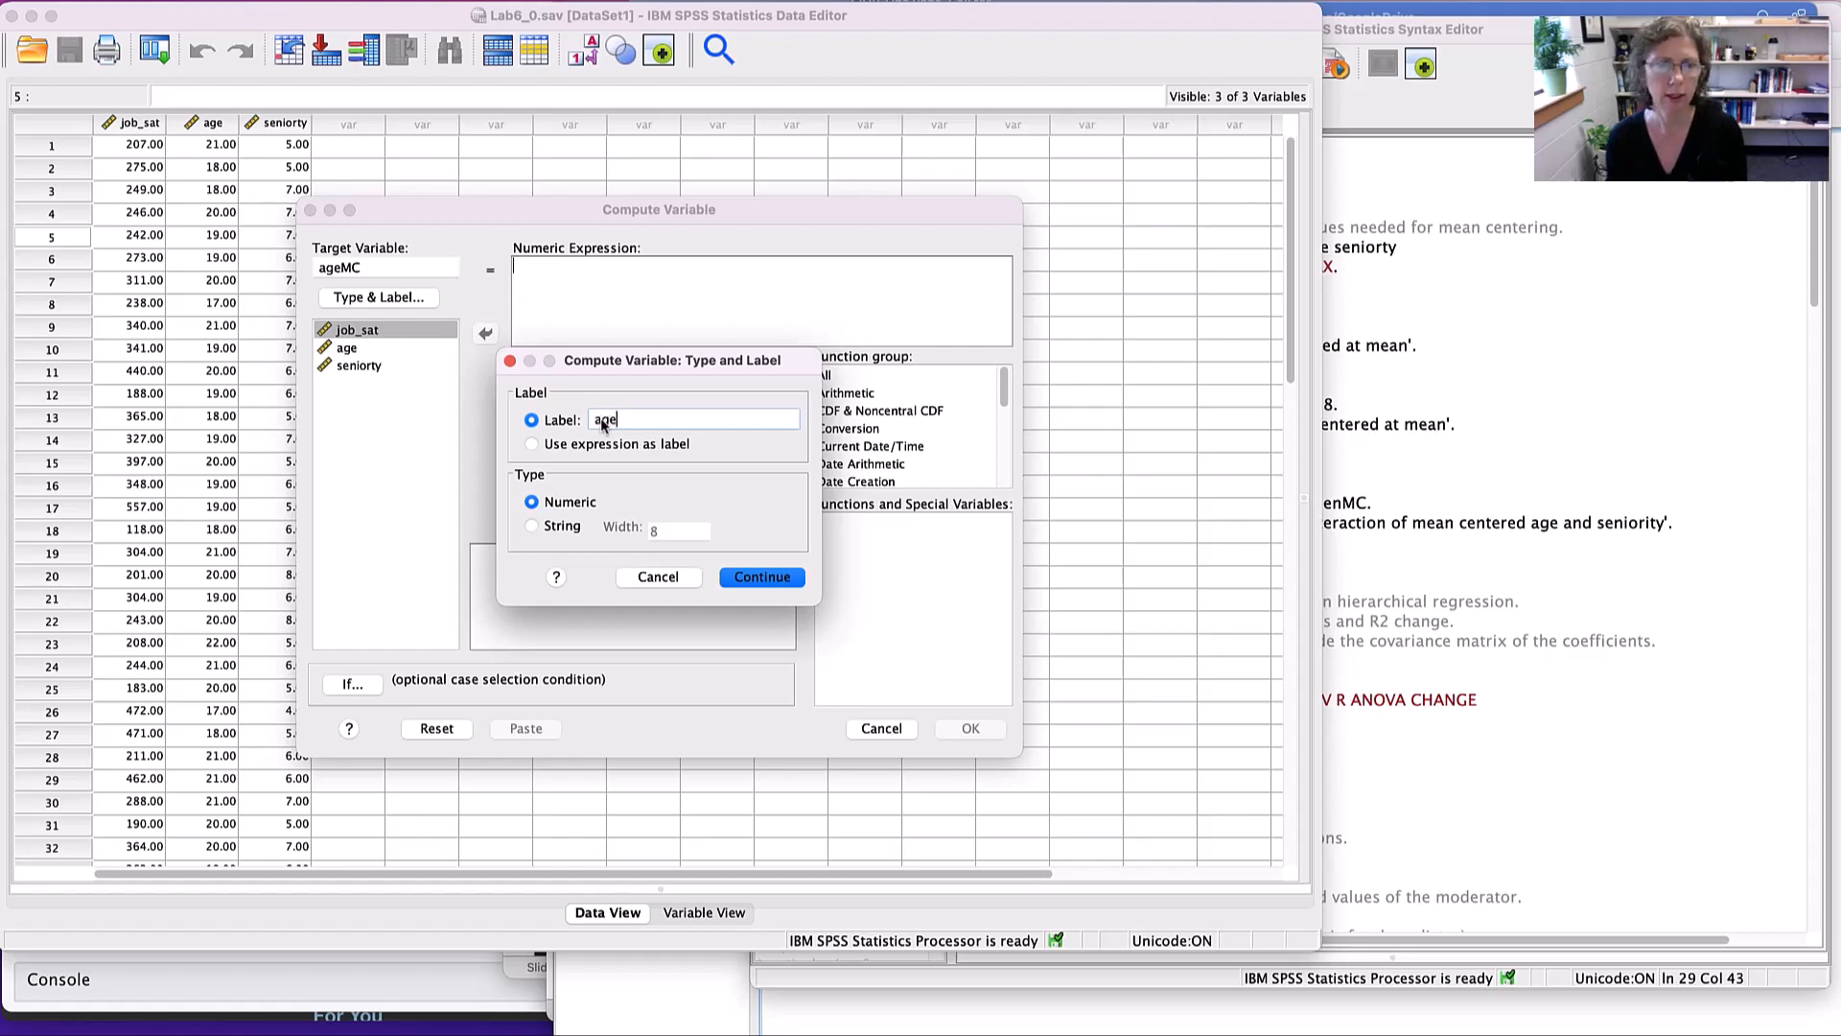
{"action": "type", "text": "age mean centered"}
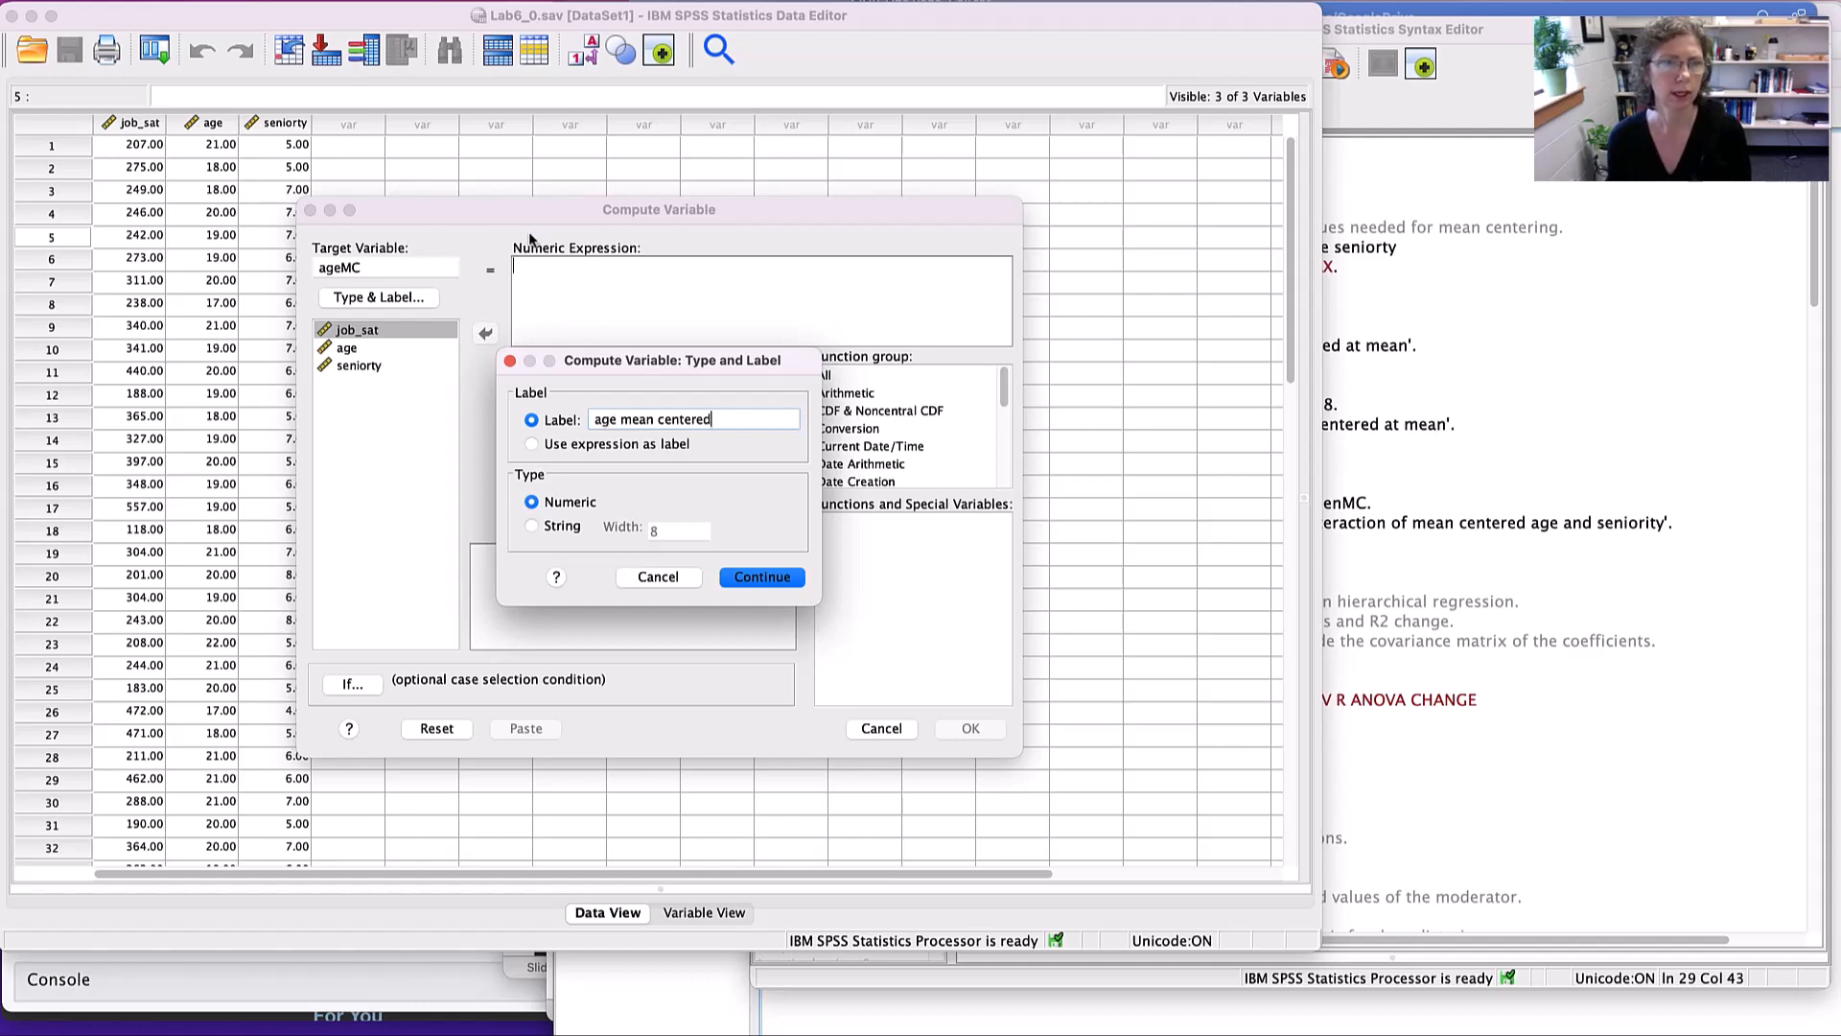
{"action": "left_click", "coordinate": [750, 578]}
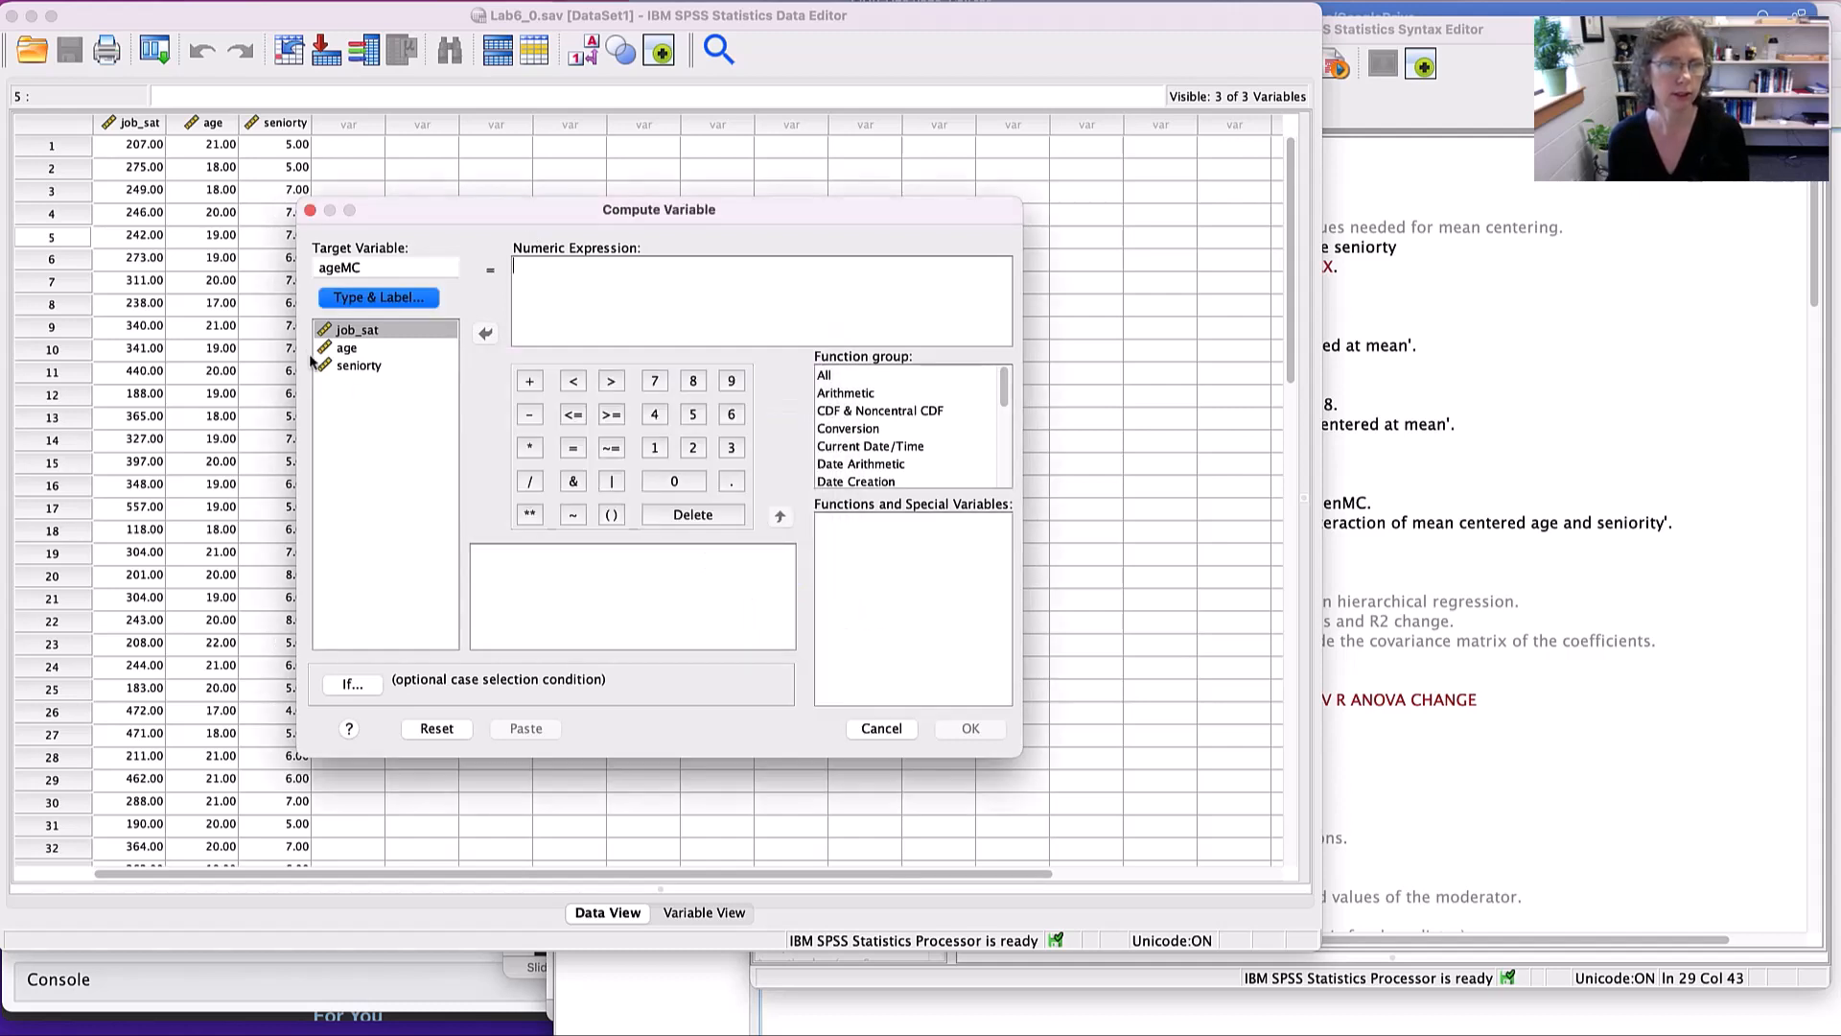
- Begin the ageMC numeric expression with the age variable followed by a minus sign
{"action": "left_click", "coordinate": [356, 349]}
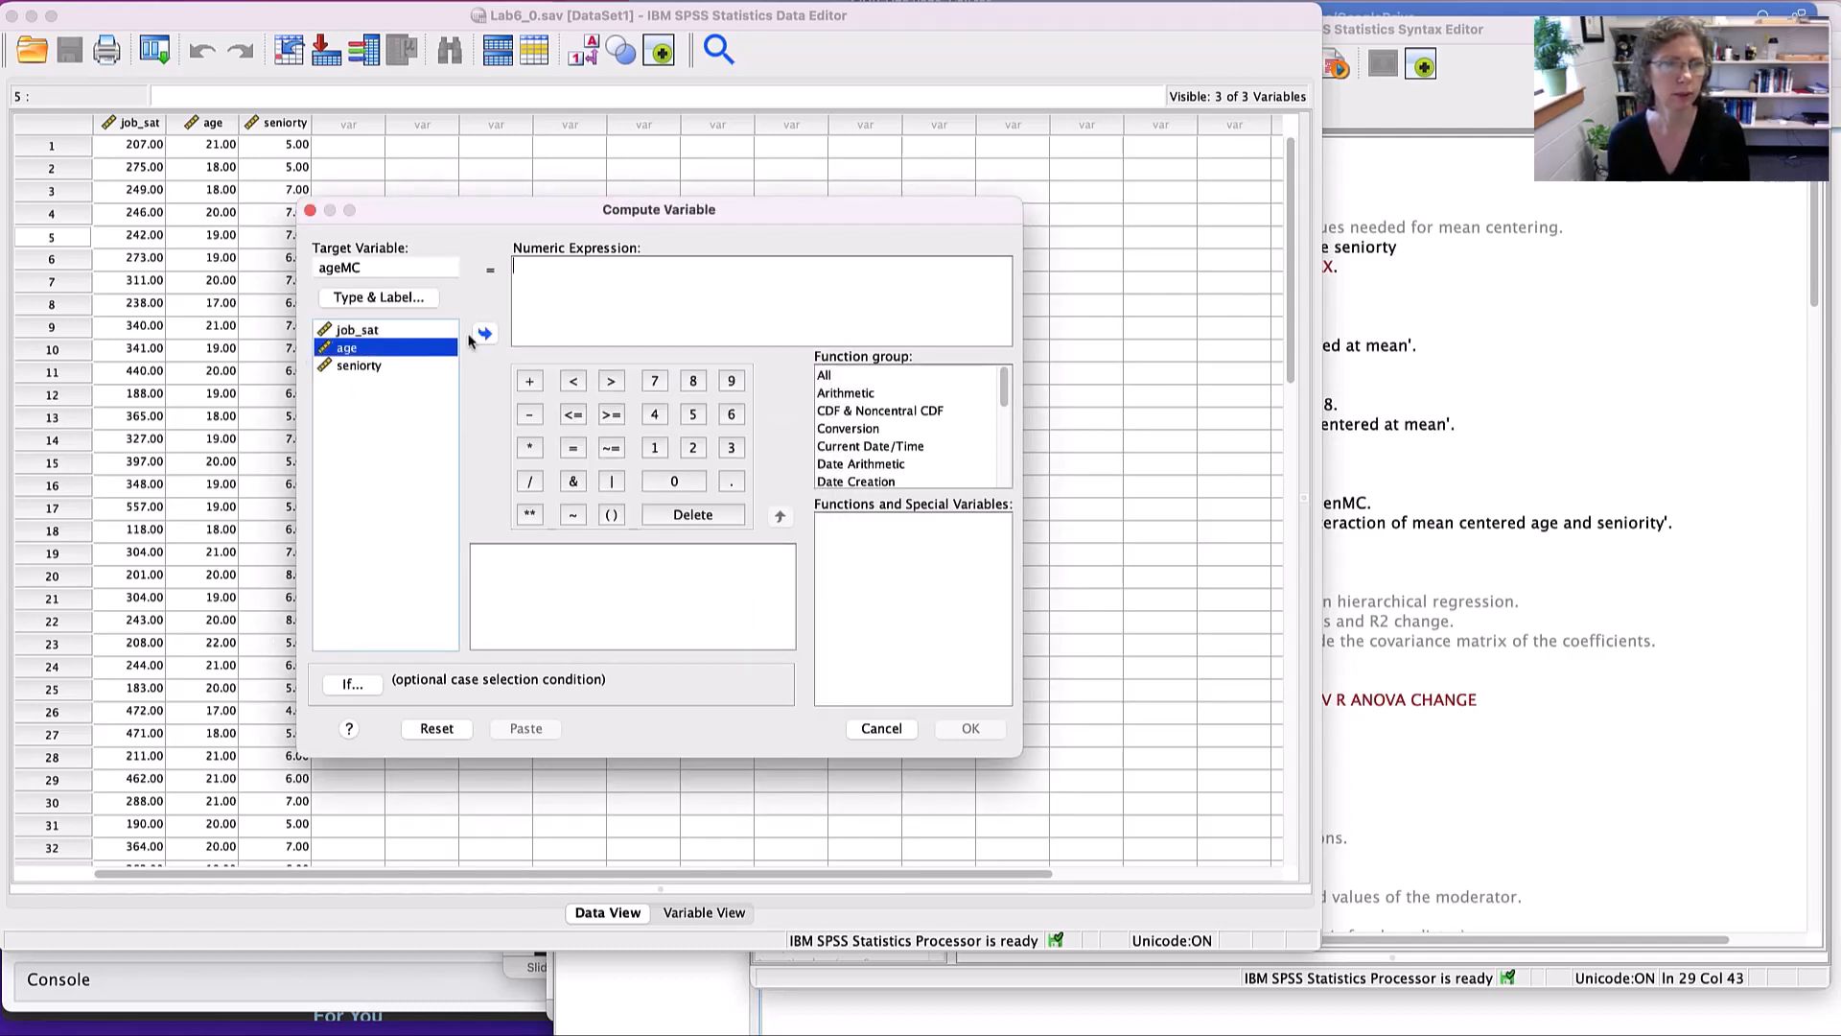
{"action": "left_click", "coordinate": [484, 333]}
{"action": "left_click", "coordinate": [529, 414]}
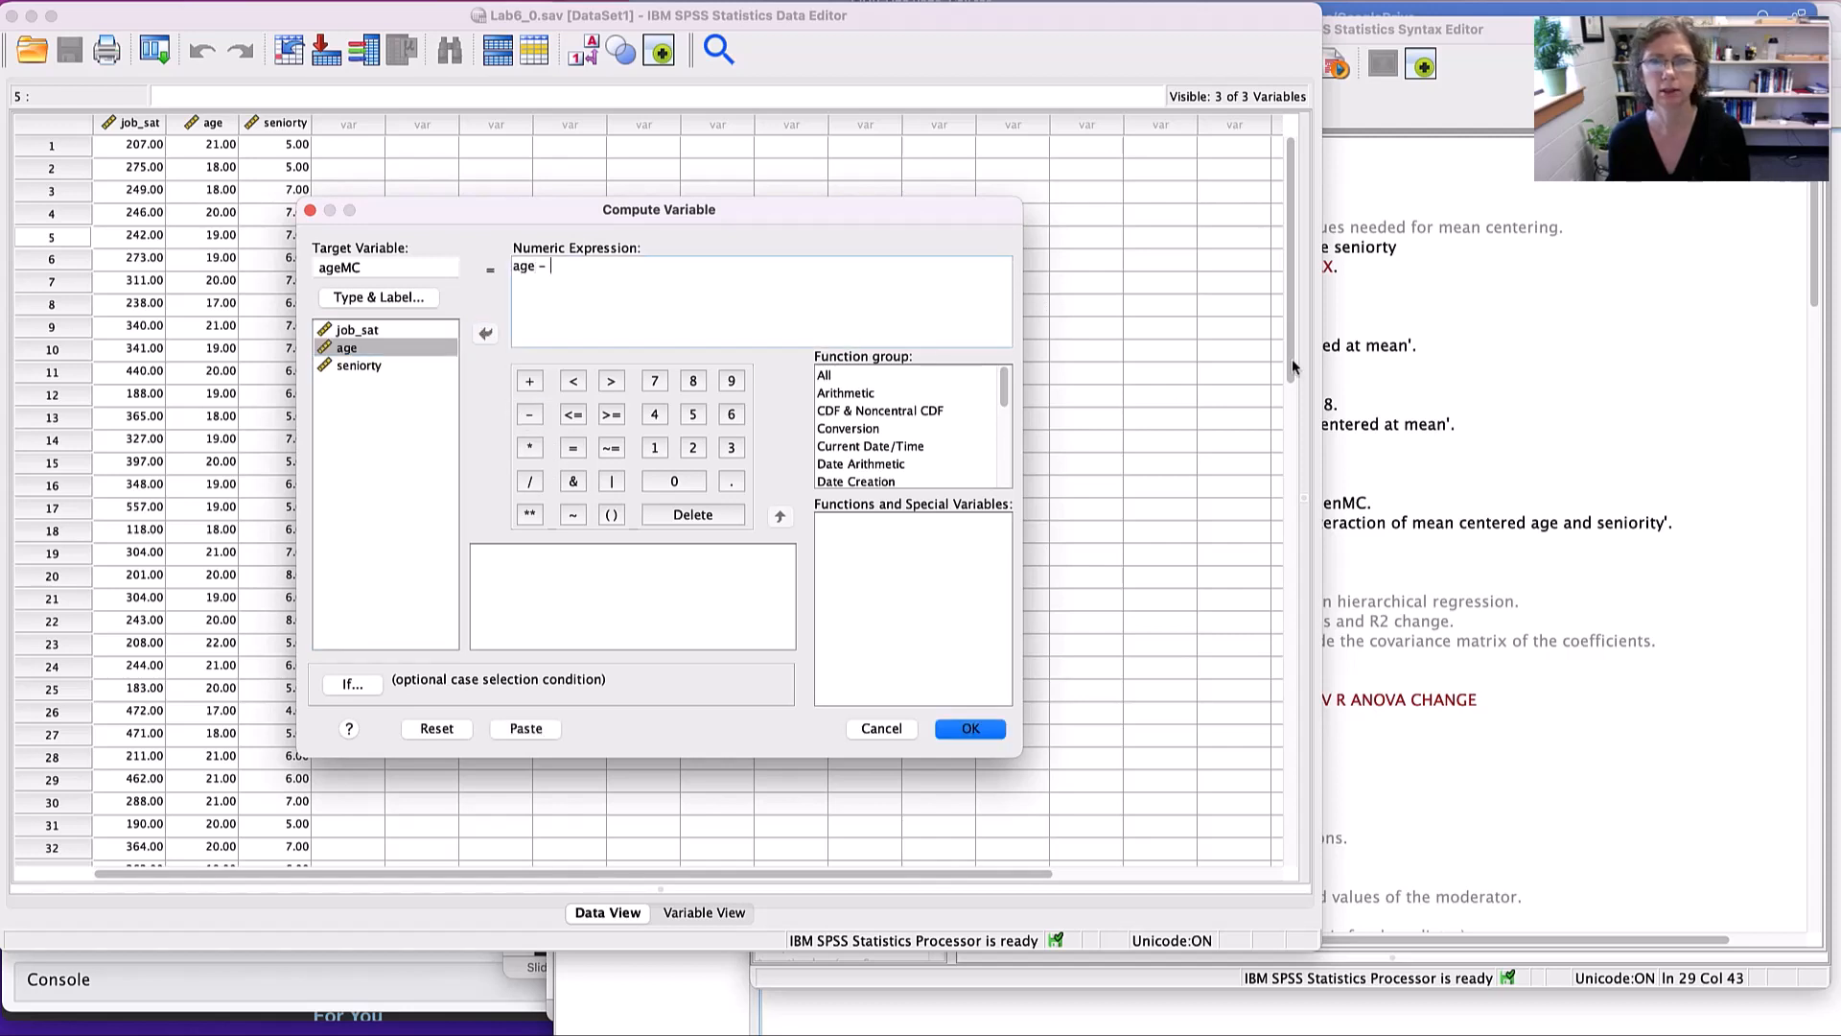
- Copy the full-precision mean of age from the Descriptive Statistics pivot table in the output, and close the table editor
{"action": "left_click", "coordinate": [1835, 372]}
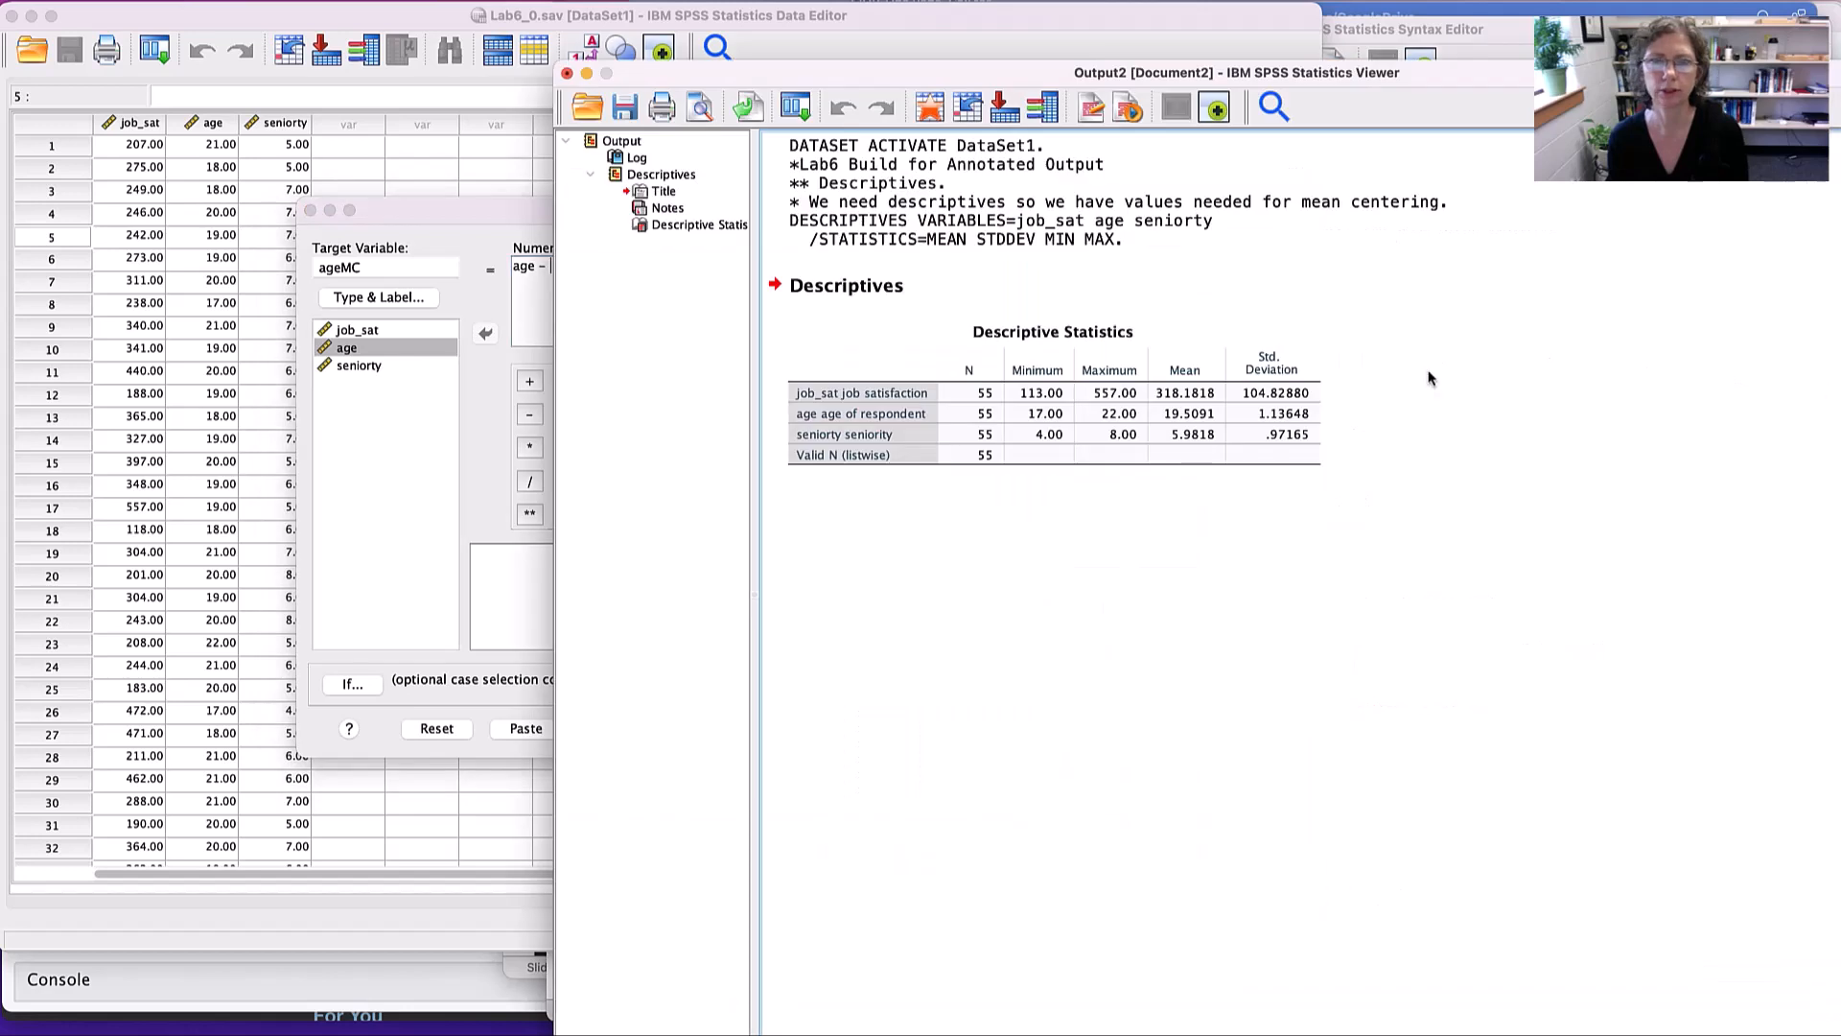
{"action": "left_click", "coordinate": [1088, 408]}
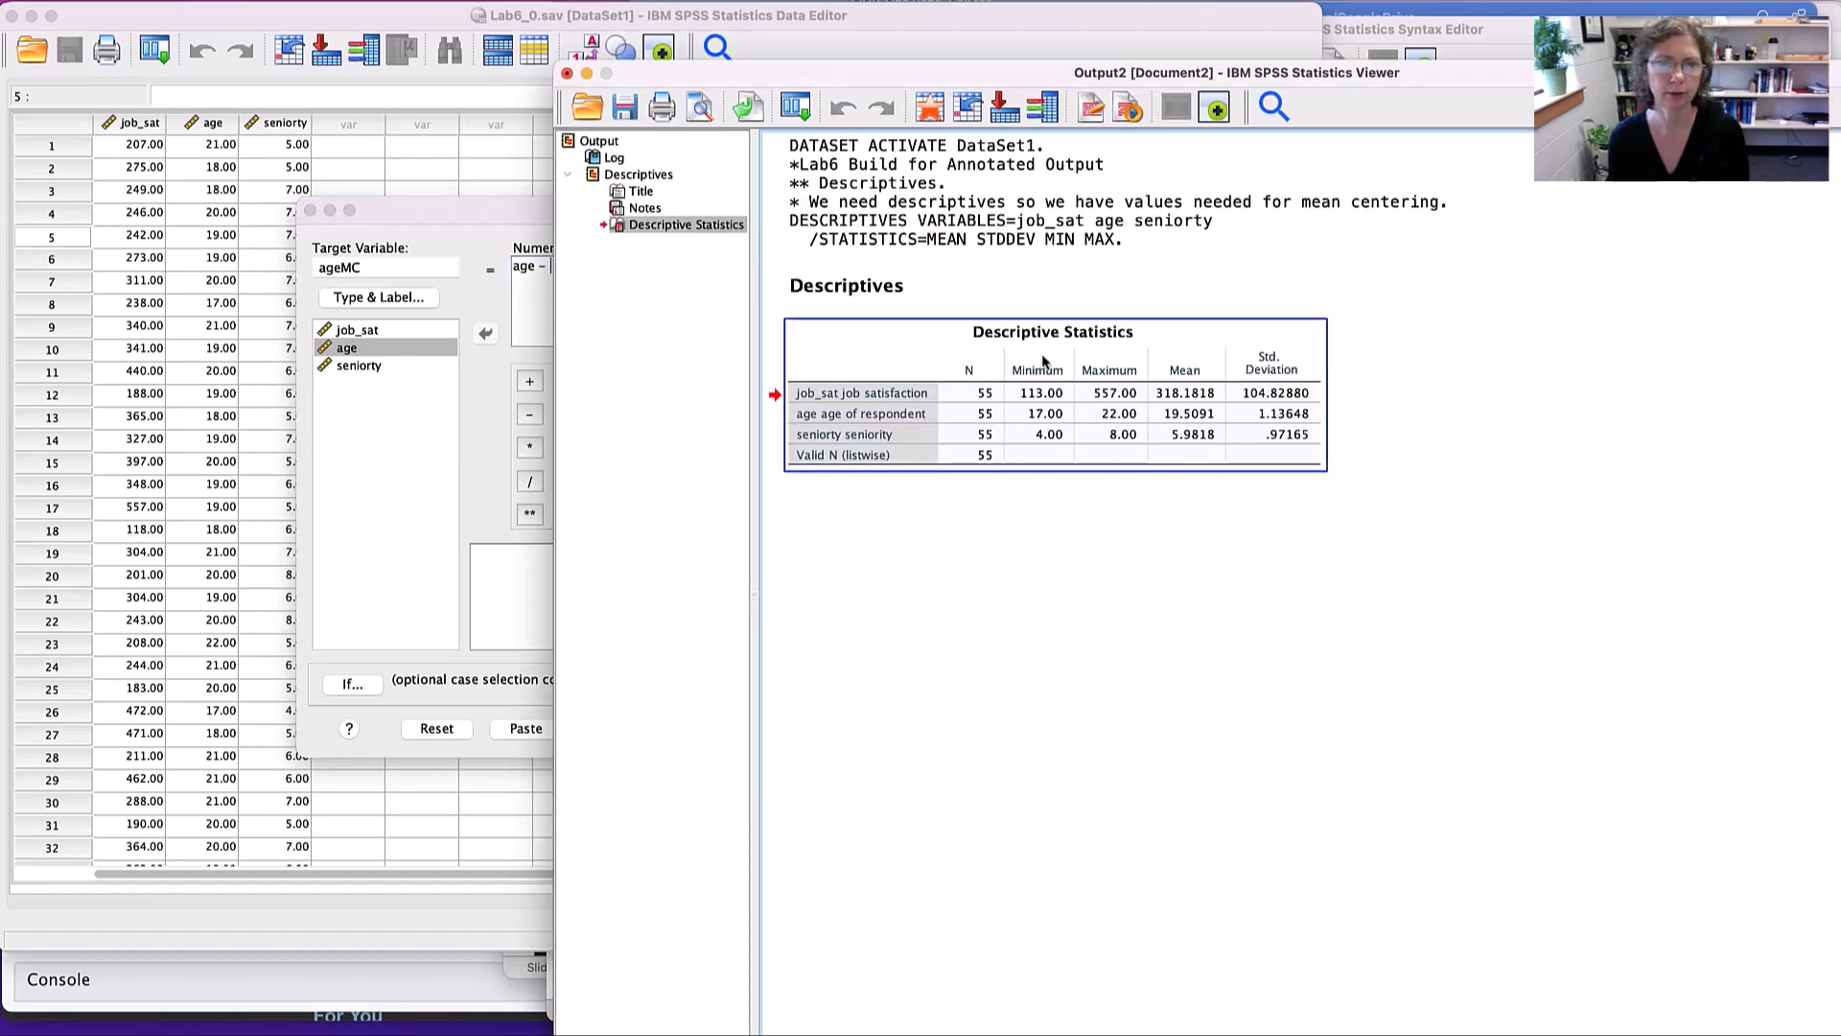
{"action": "double_click", "coordinate": [1129, 407]}
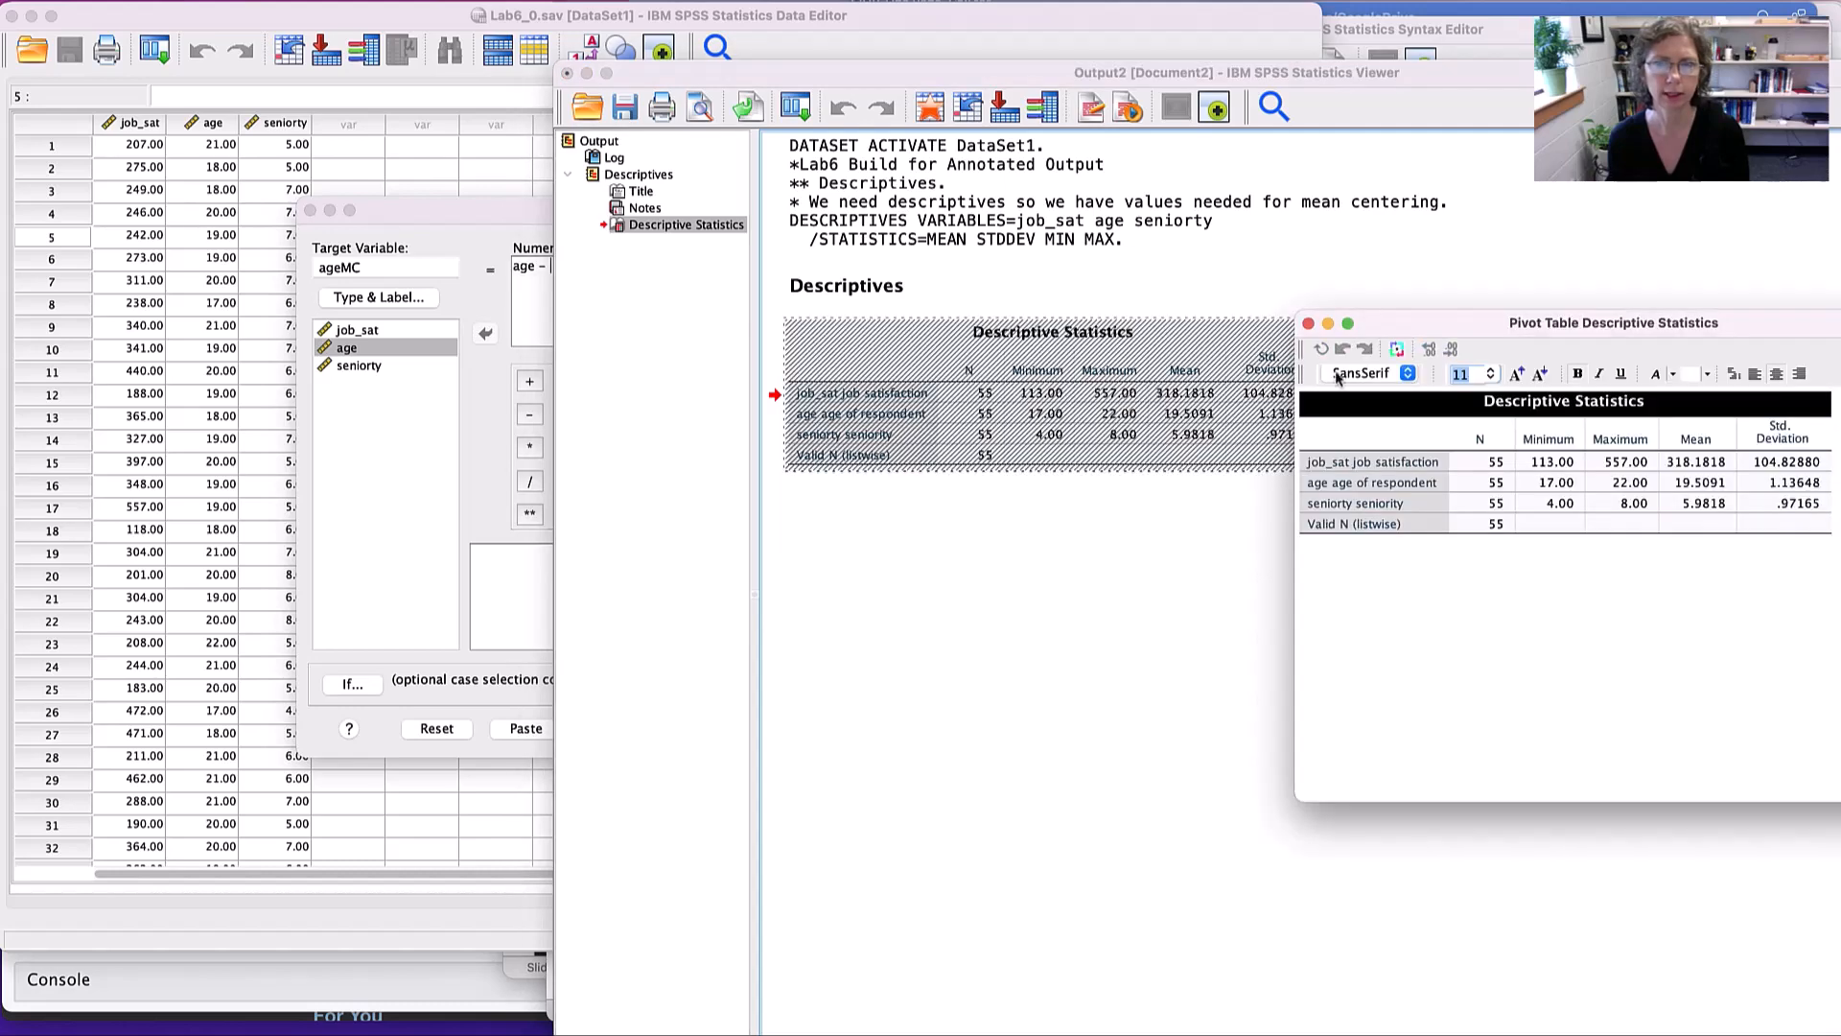
{"action": "left_click_drag", "start_coordinate": [1548, 323], "coordinate": [1084, 313]}
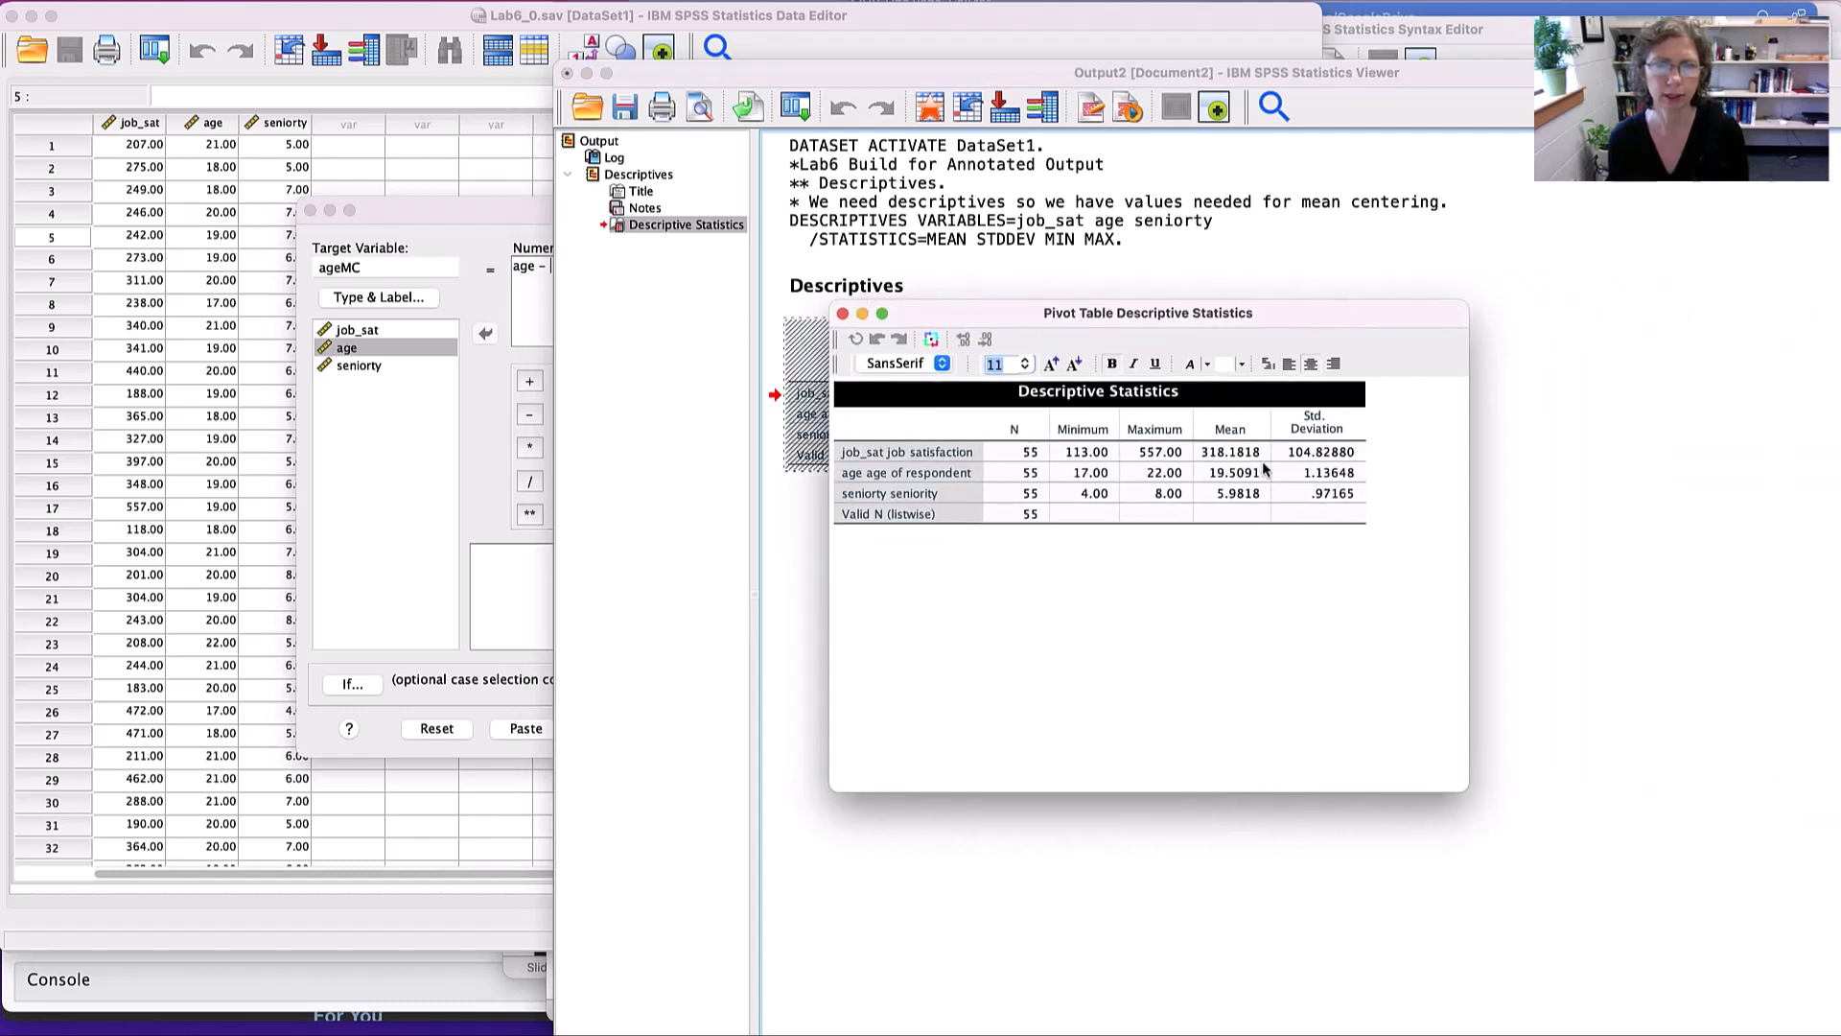
{"action": "left_click", "coordinate": [1228, 473]}
{"action": "double_click", "coordinate": [1229, 474]}
{"action": "key", "text": "super+c"}
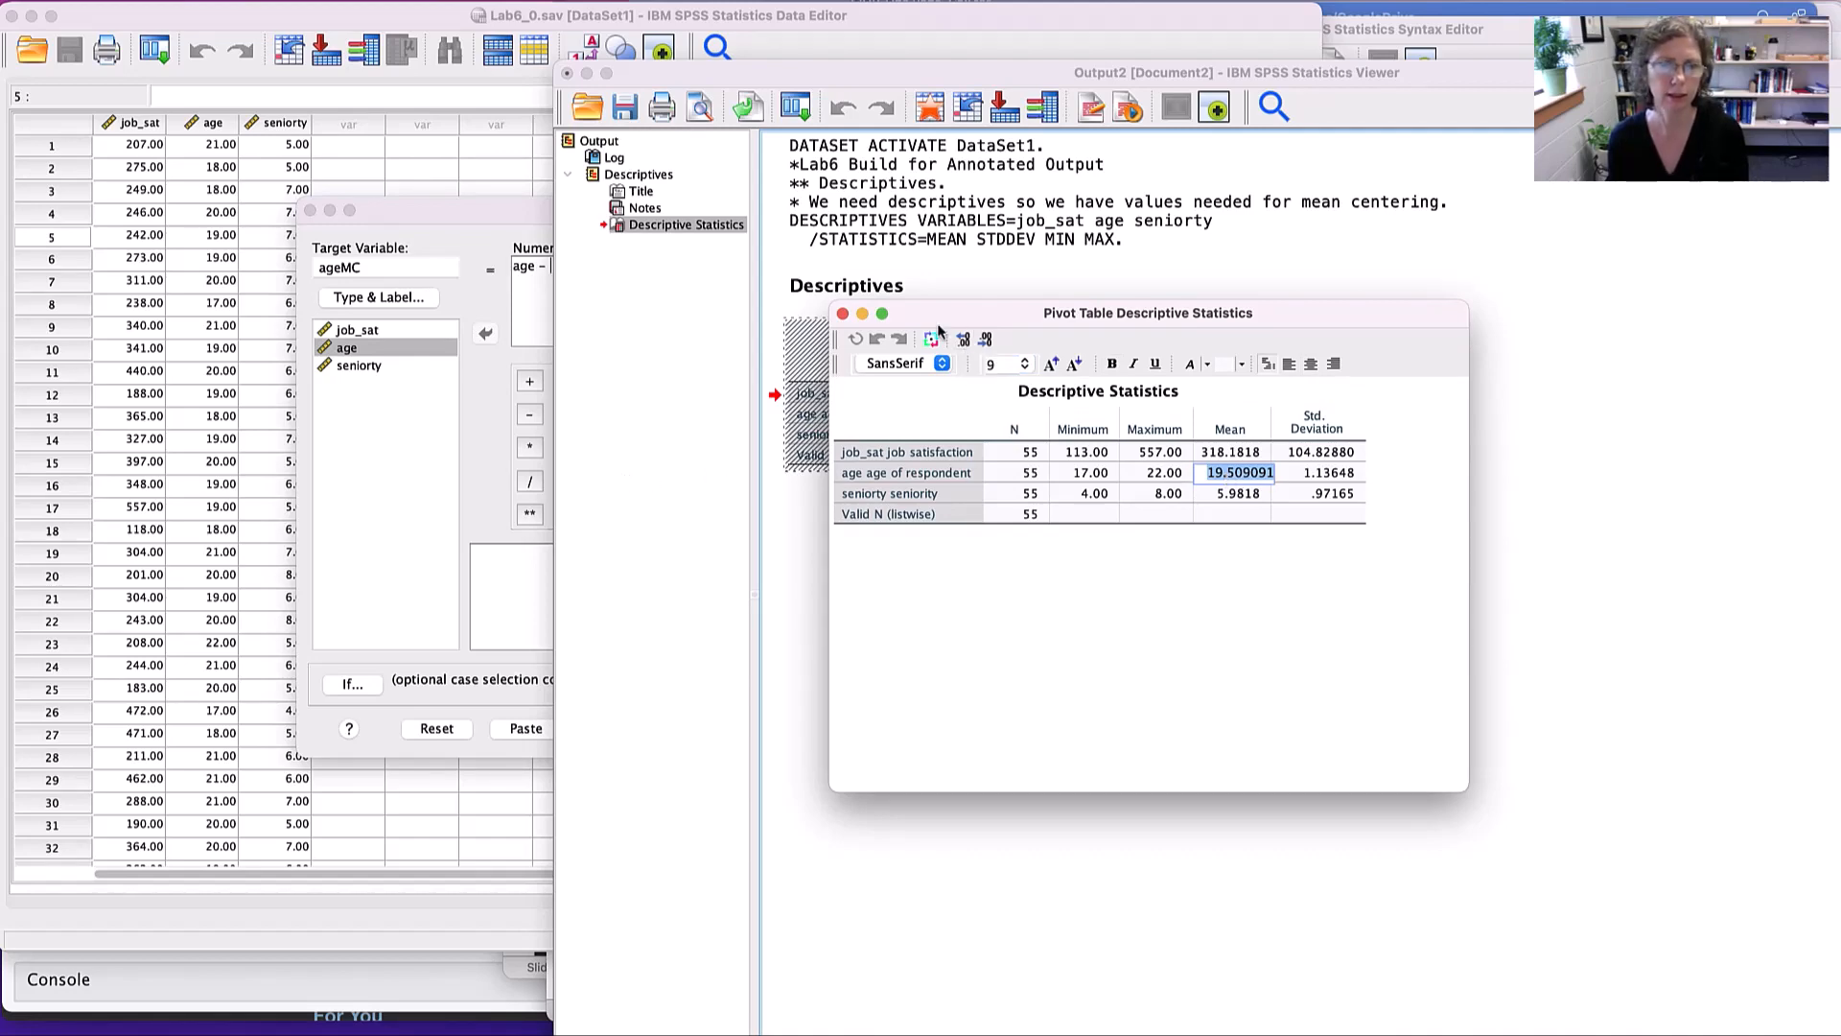
{"action": "left_click", "coordinate": [843, 315]}
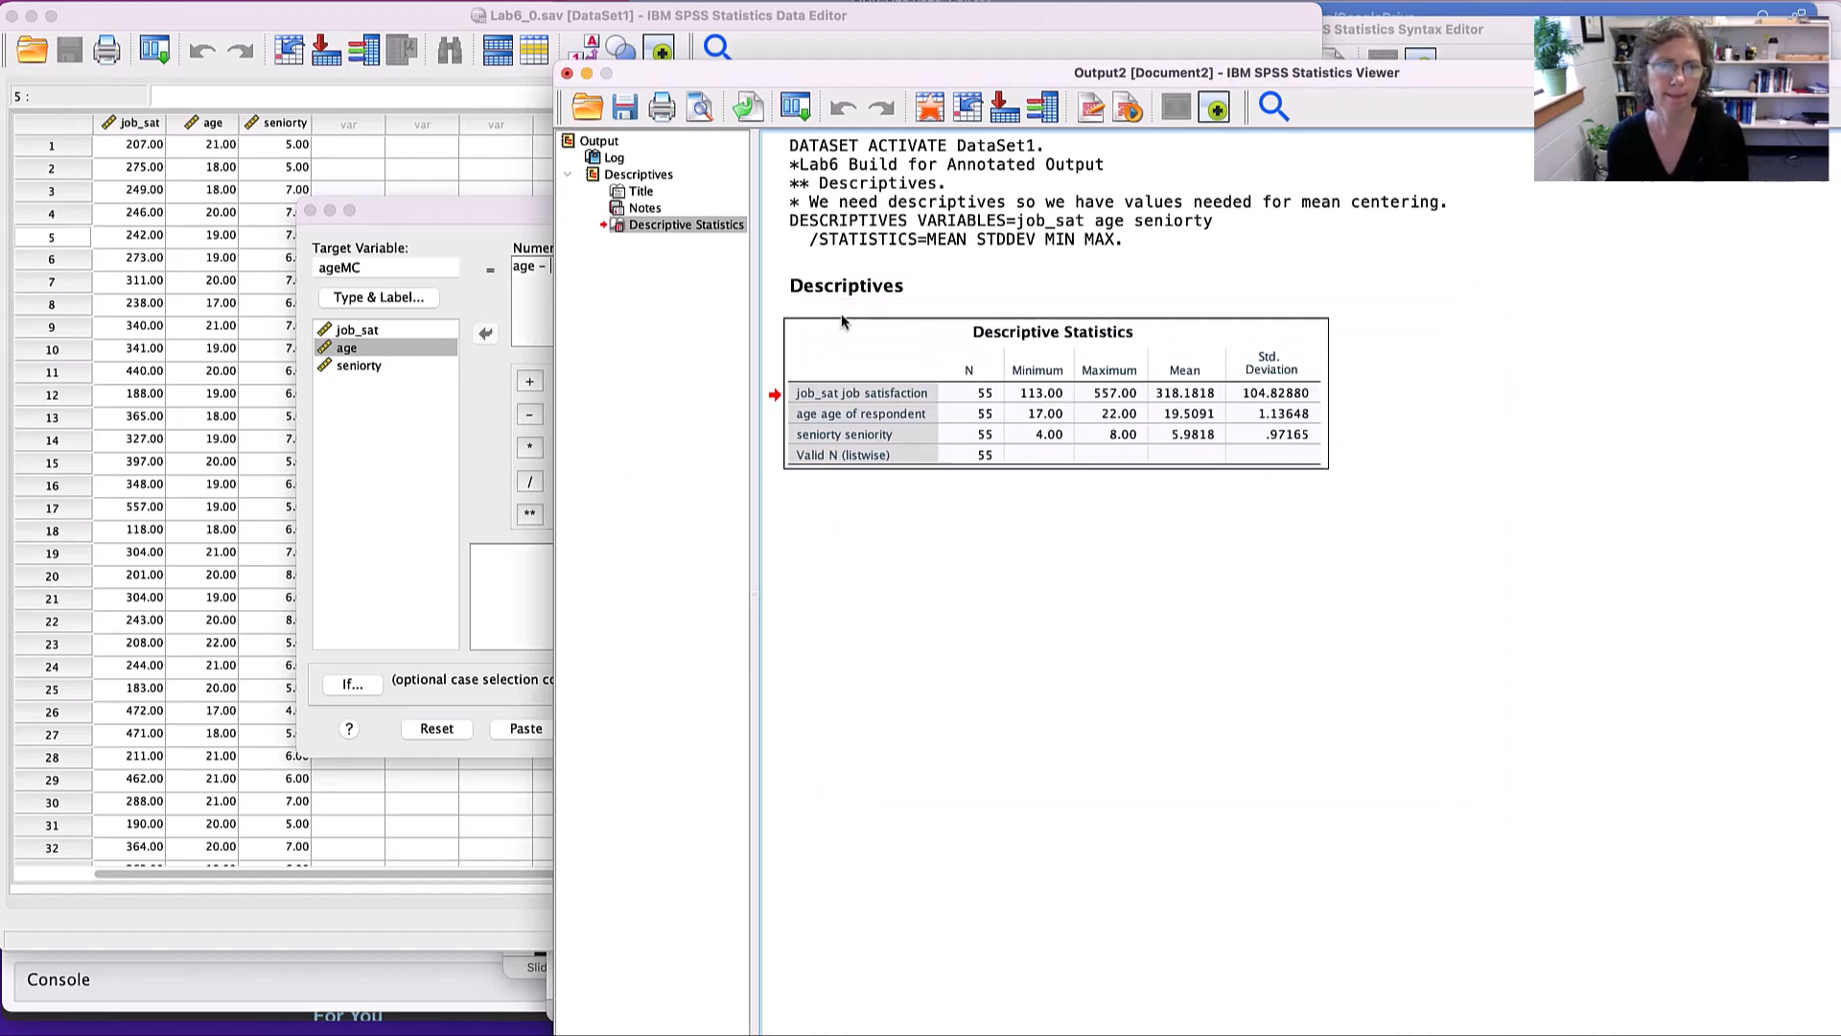
- Complete the ageMC expression as age - 19.509091, and dismiss the Compute Variable dialog without applying it
{"action": "left_click", "coordinate": [412, 372]}
{"action": "left_click", "coordinate": [628, 274]}
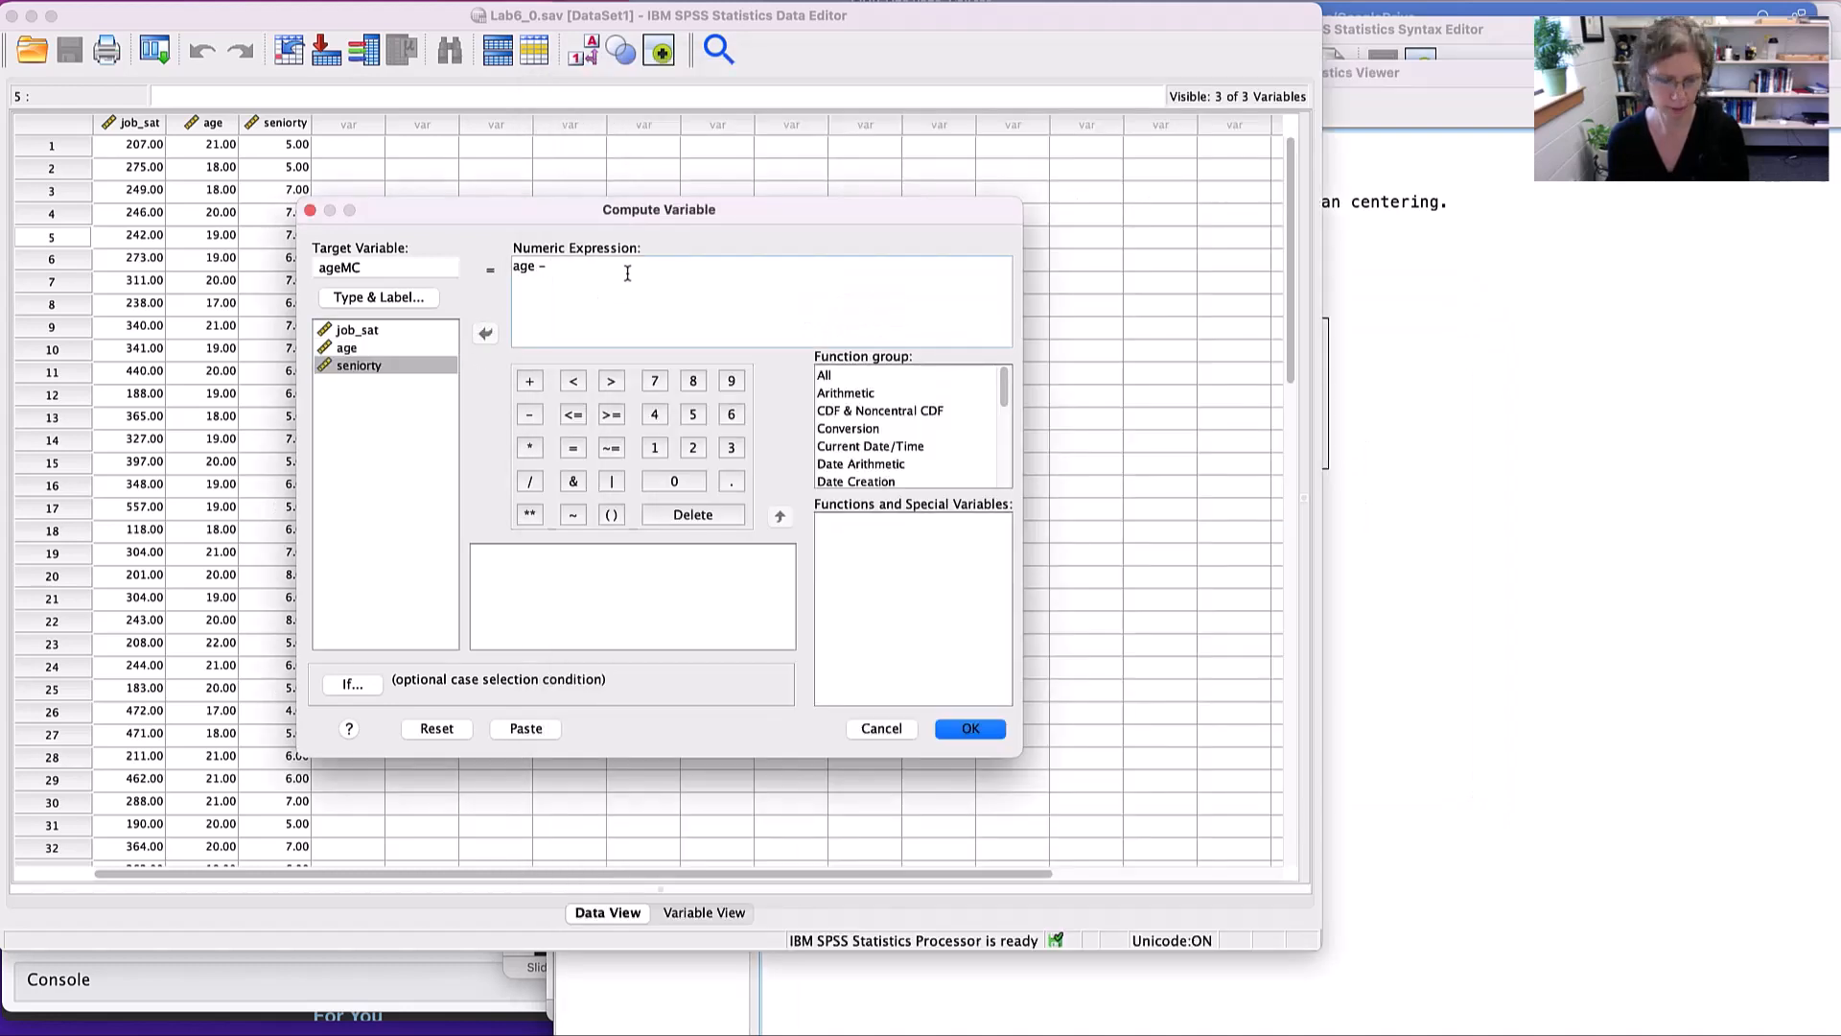
{"action": "key", "text": "super+v"}
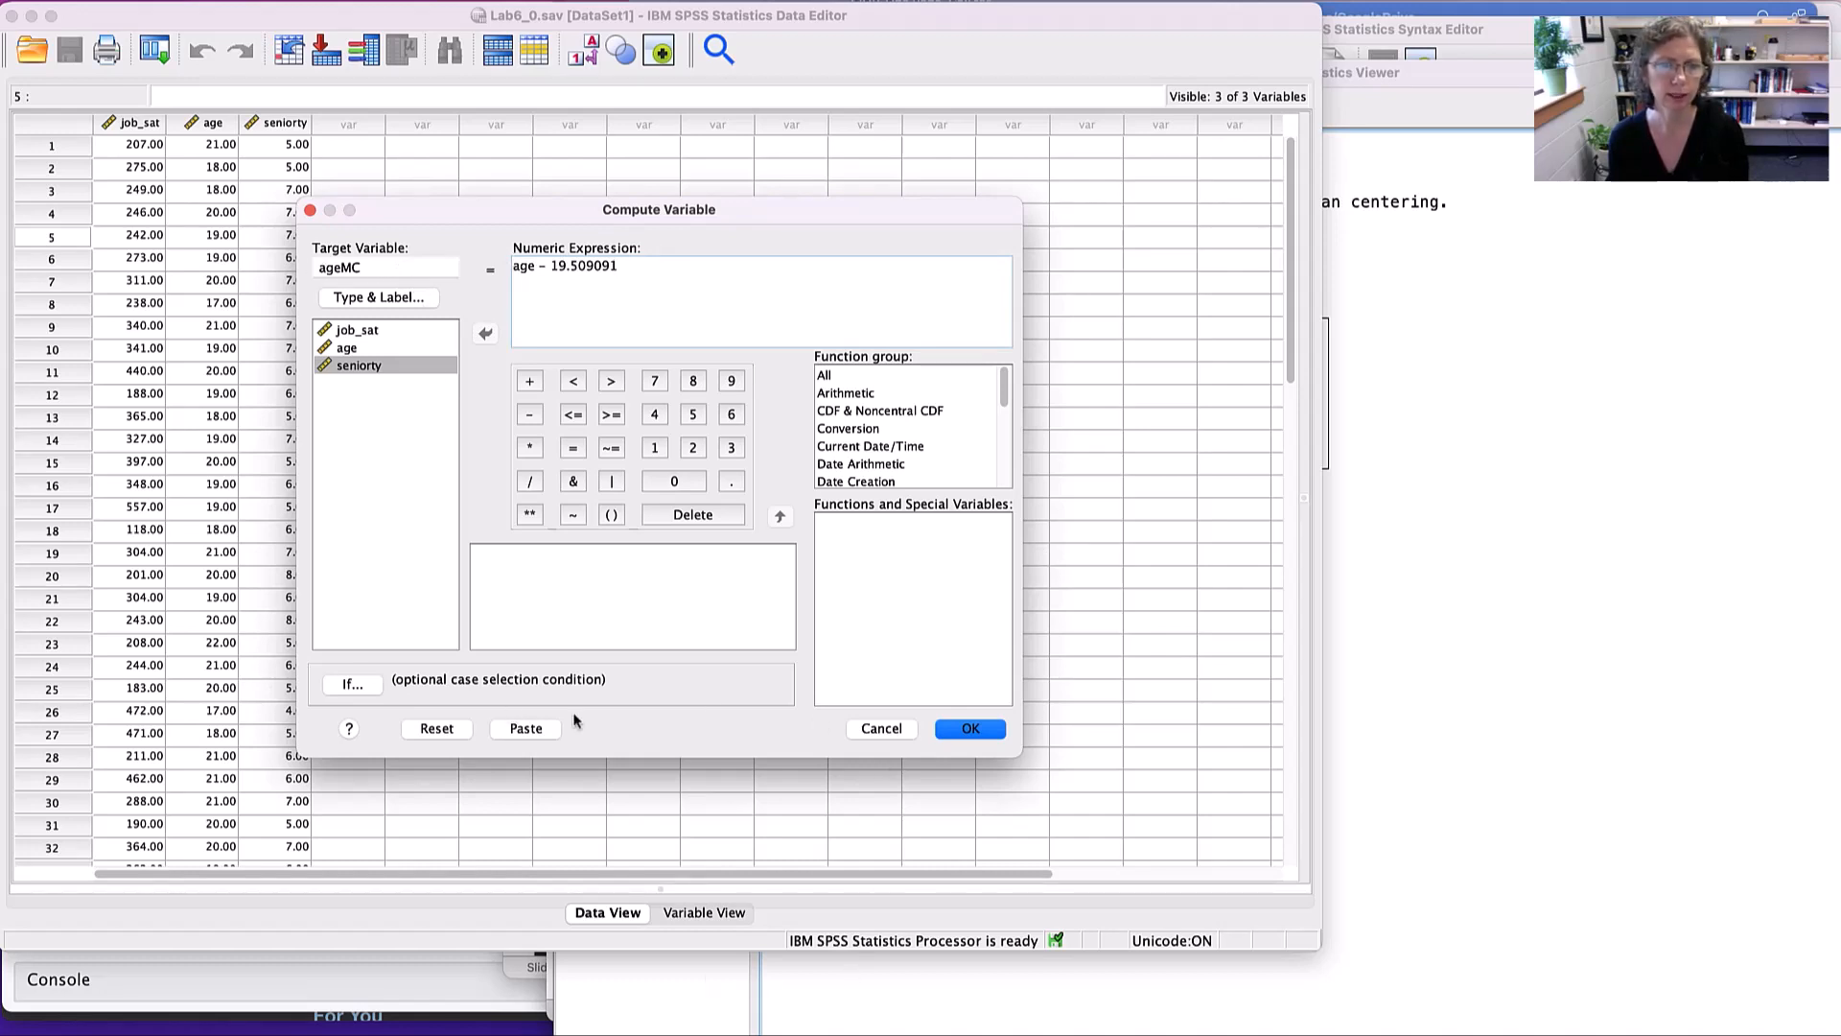
{"action": "left_click", "coordinate": [881, 729]}
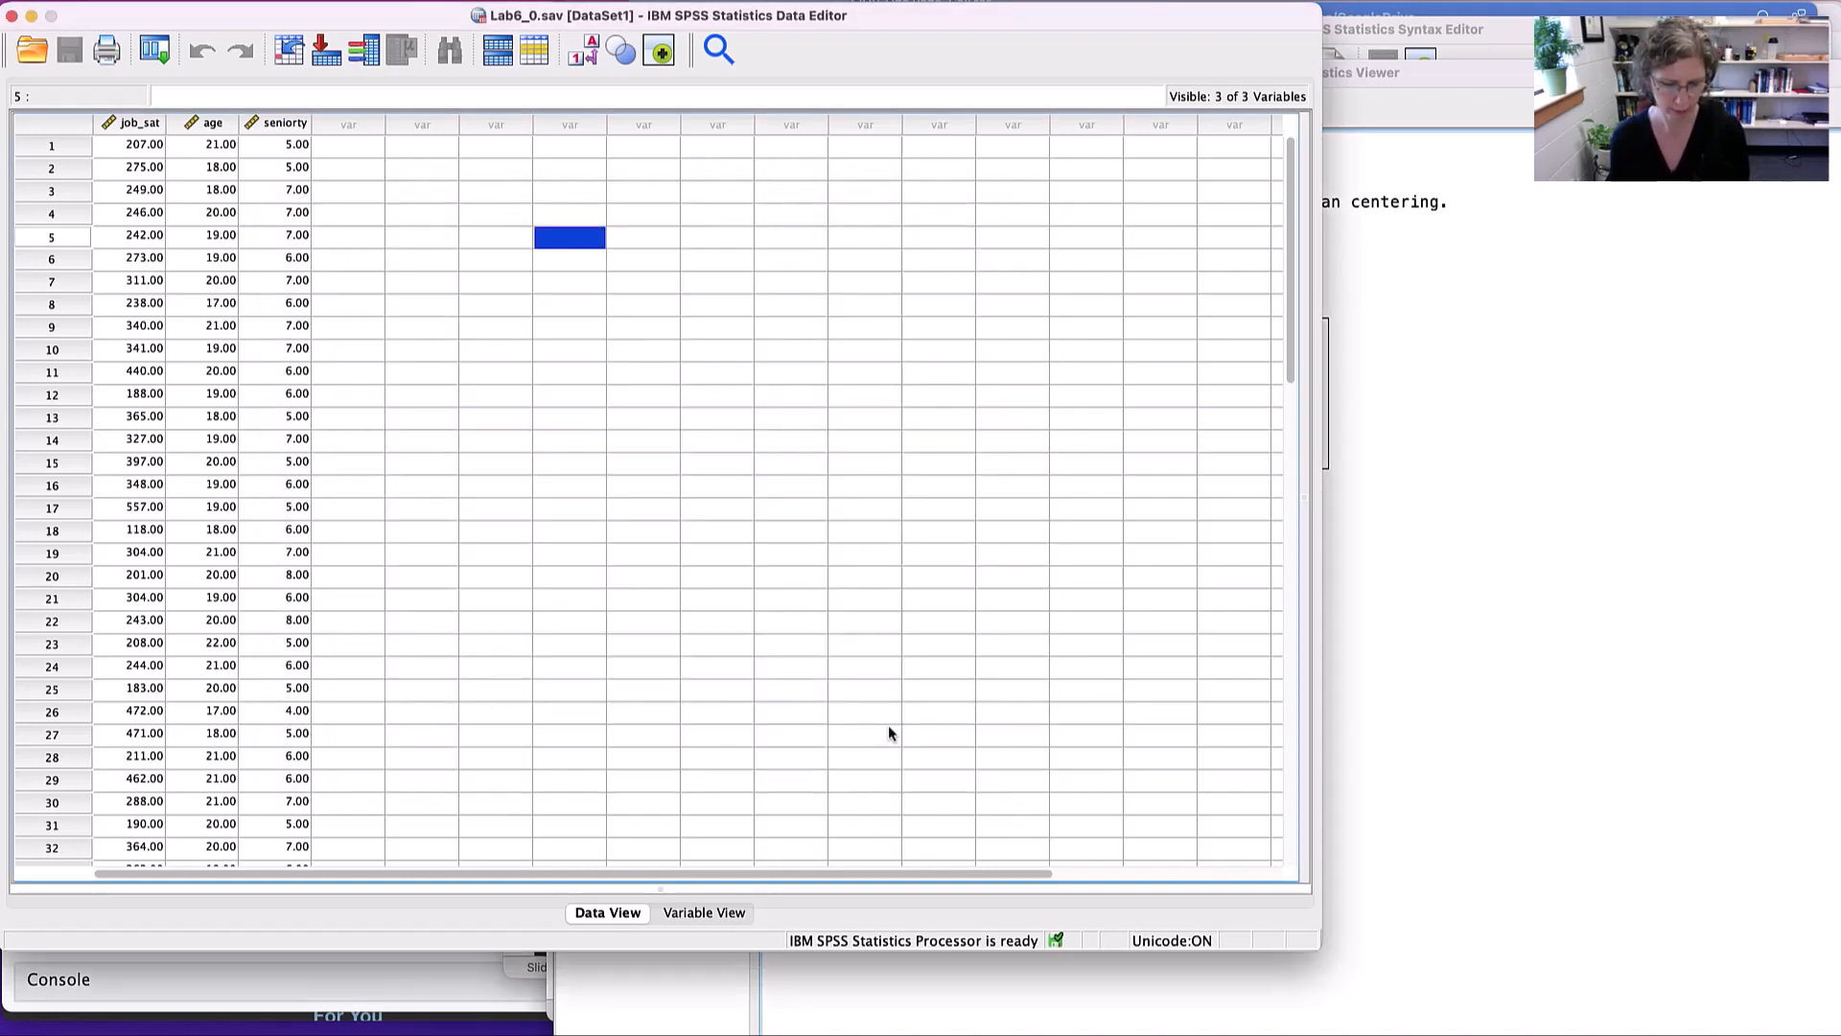
- Run the COMPUTE ageMC=age - 19.509091, VARIABLE LABELS and EXECUTE lines from the Lab6 Syntax build file
{"action": "key", "text": "super+Tab"}
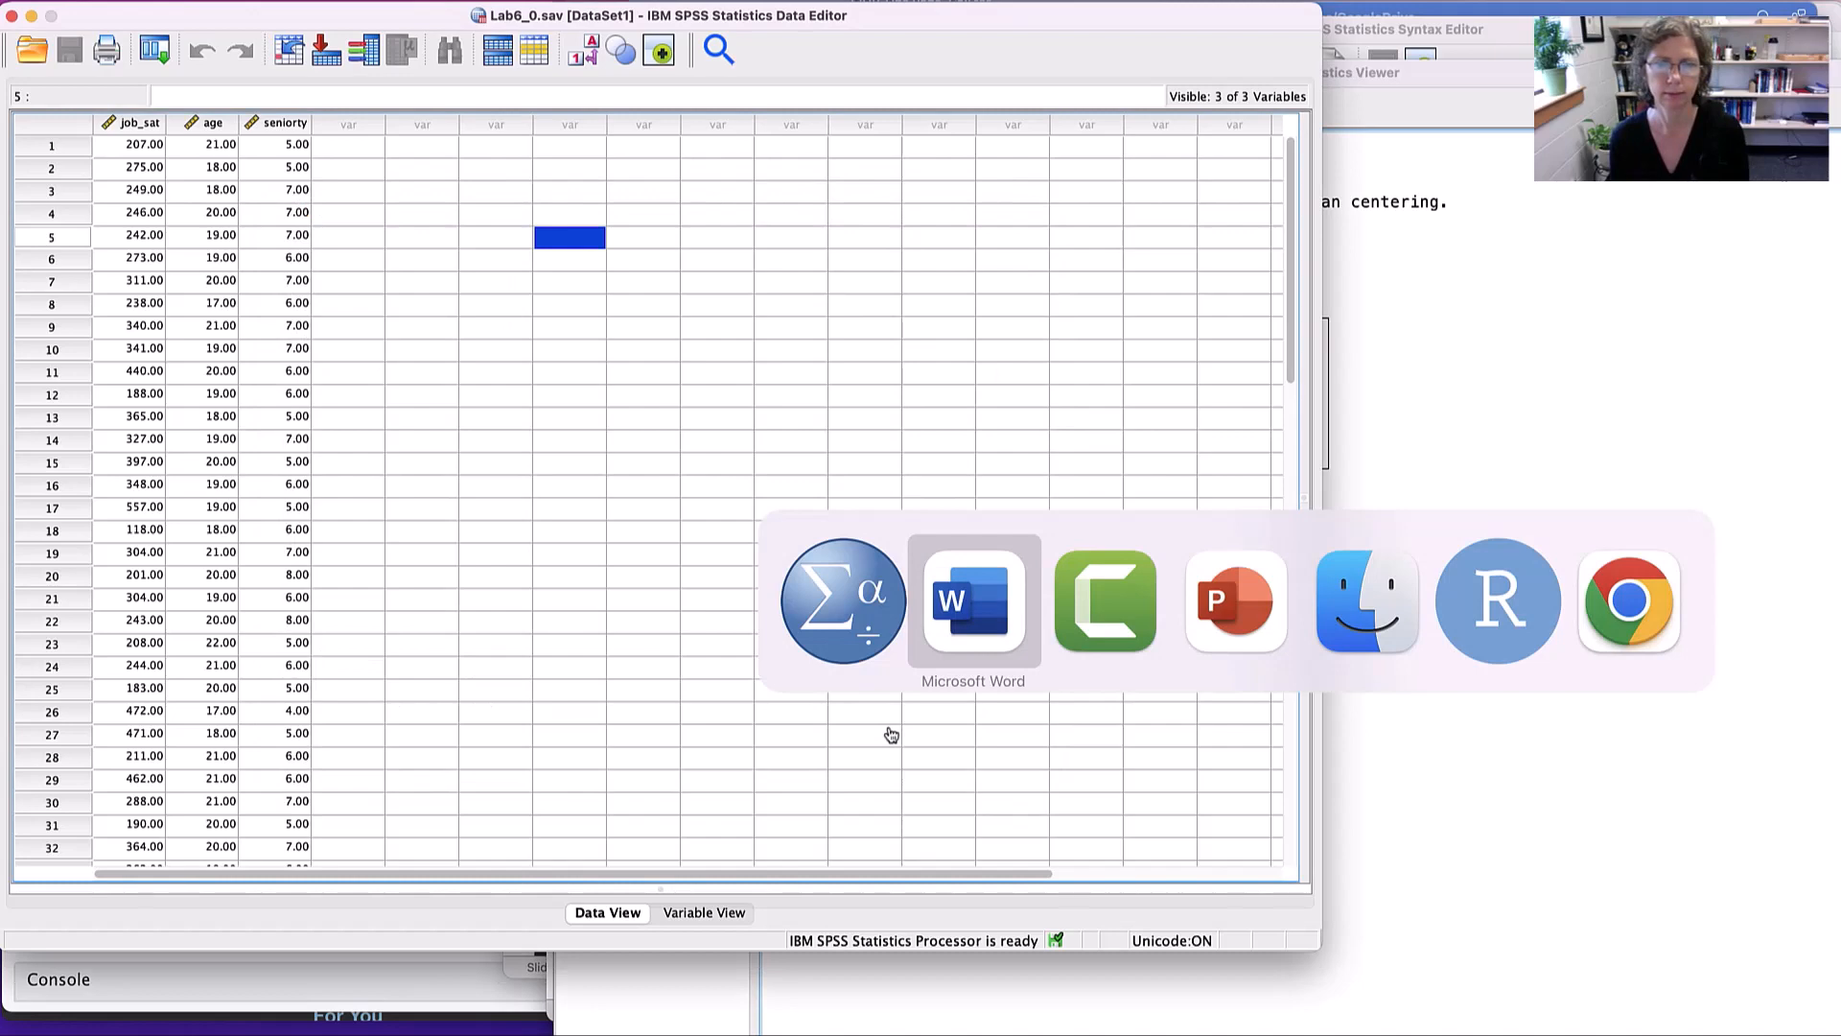
{"action": "key", "text": "super+Tab"}
{"action": "key", "text": "super+grave"}
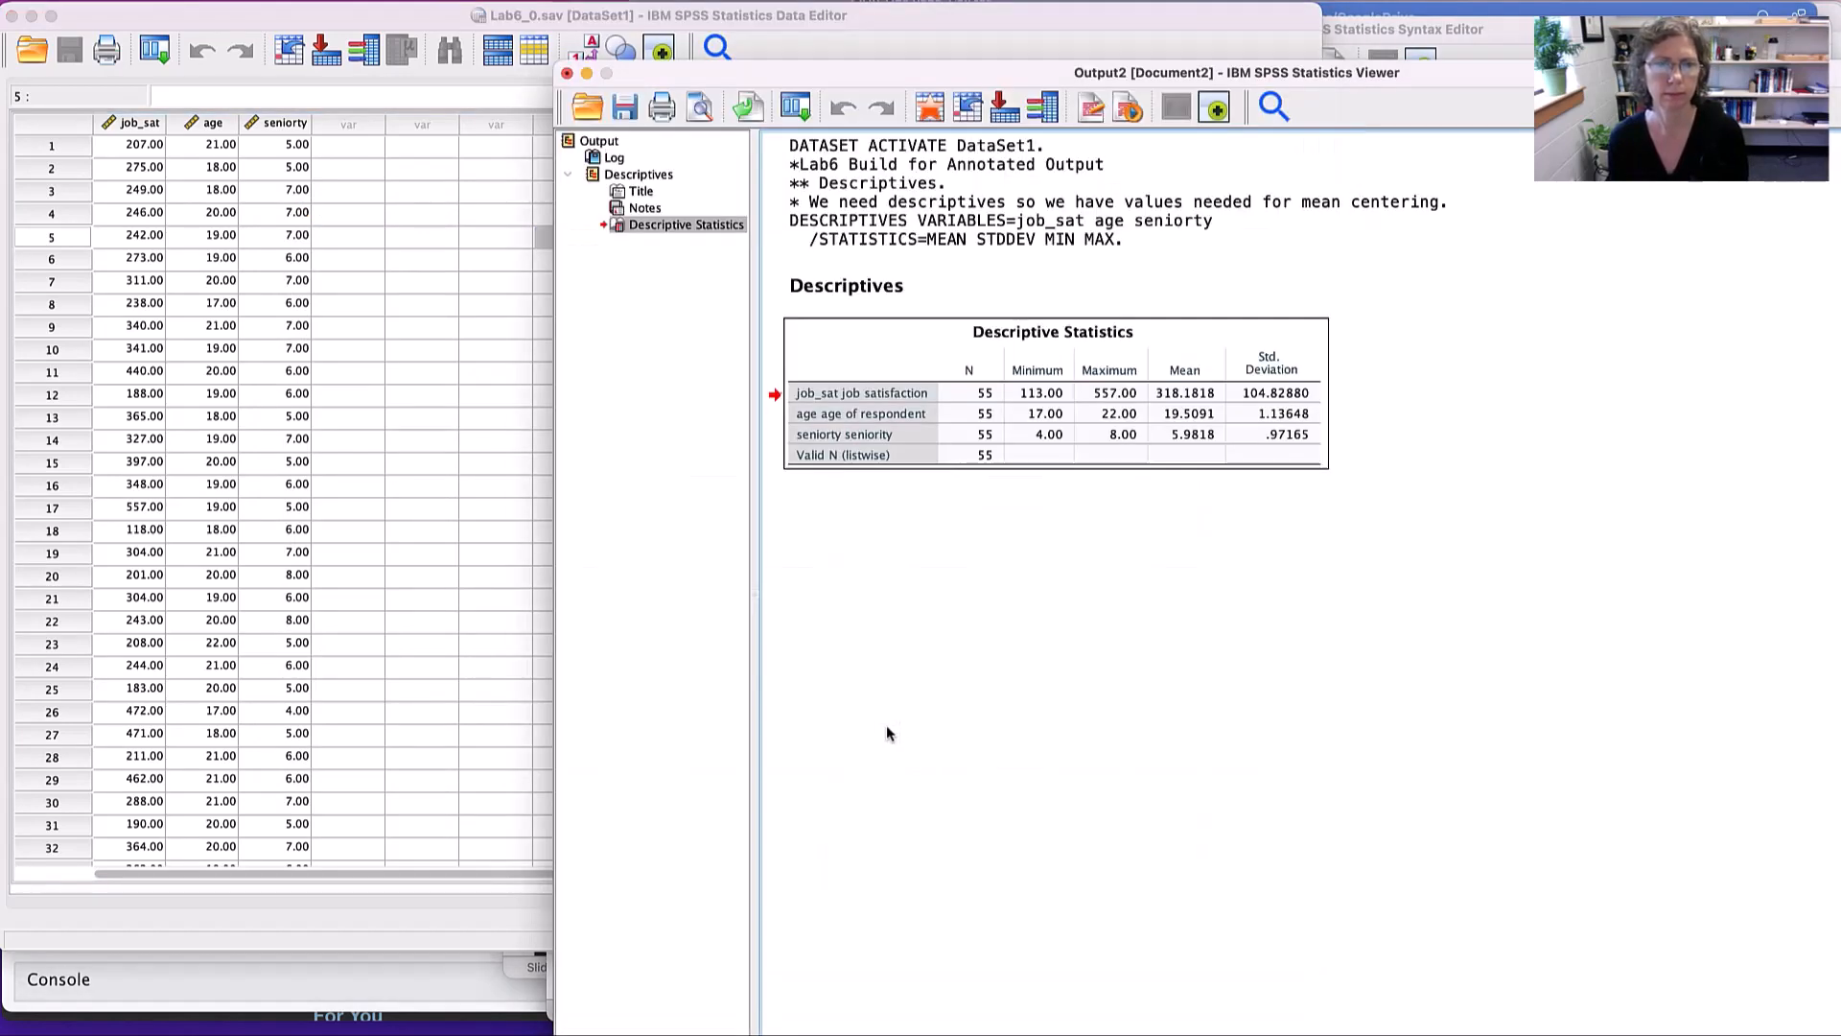
{"action": "key", "text": "super+grave"}
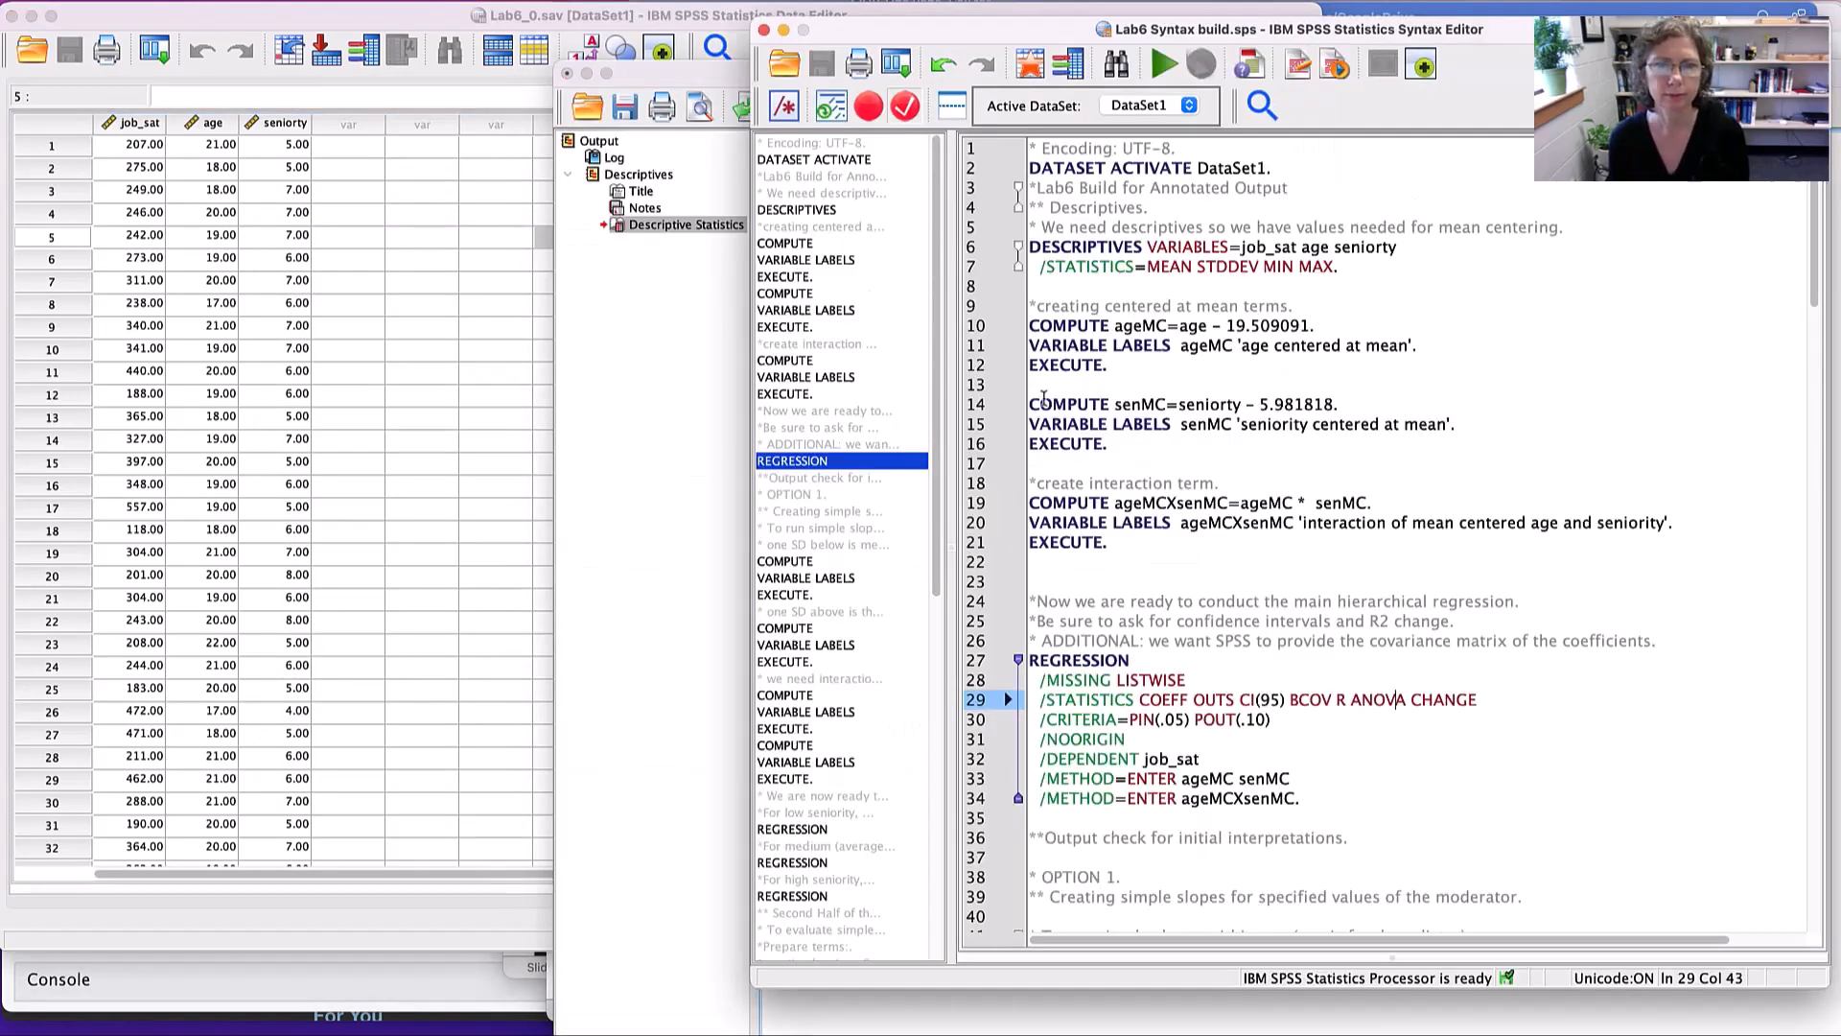
{"action": "left_click_drag", "start_coordinate": [1116, 374], "coordinate": [1006, 307]}
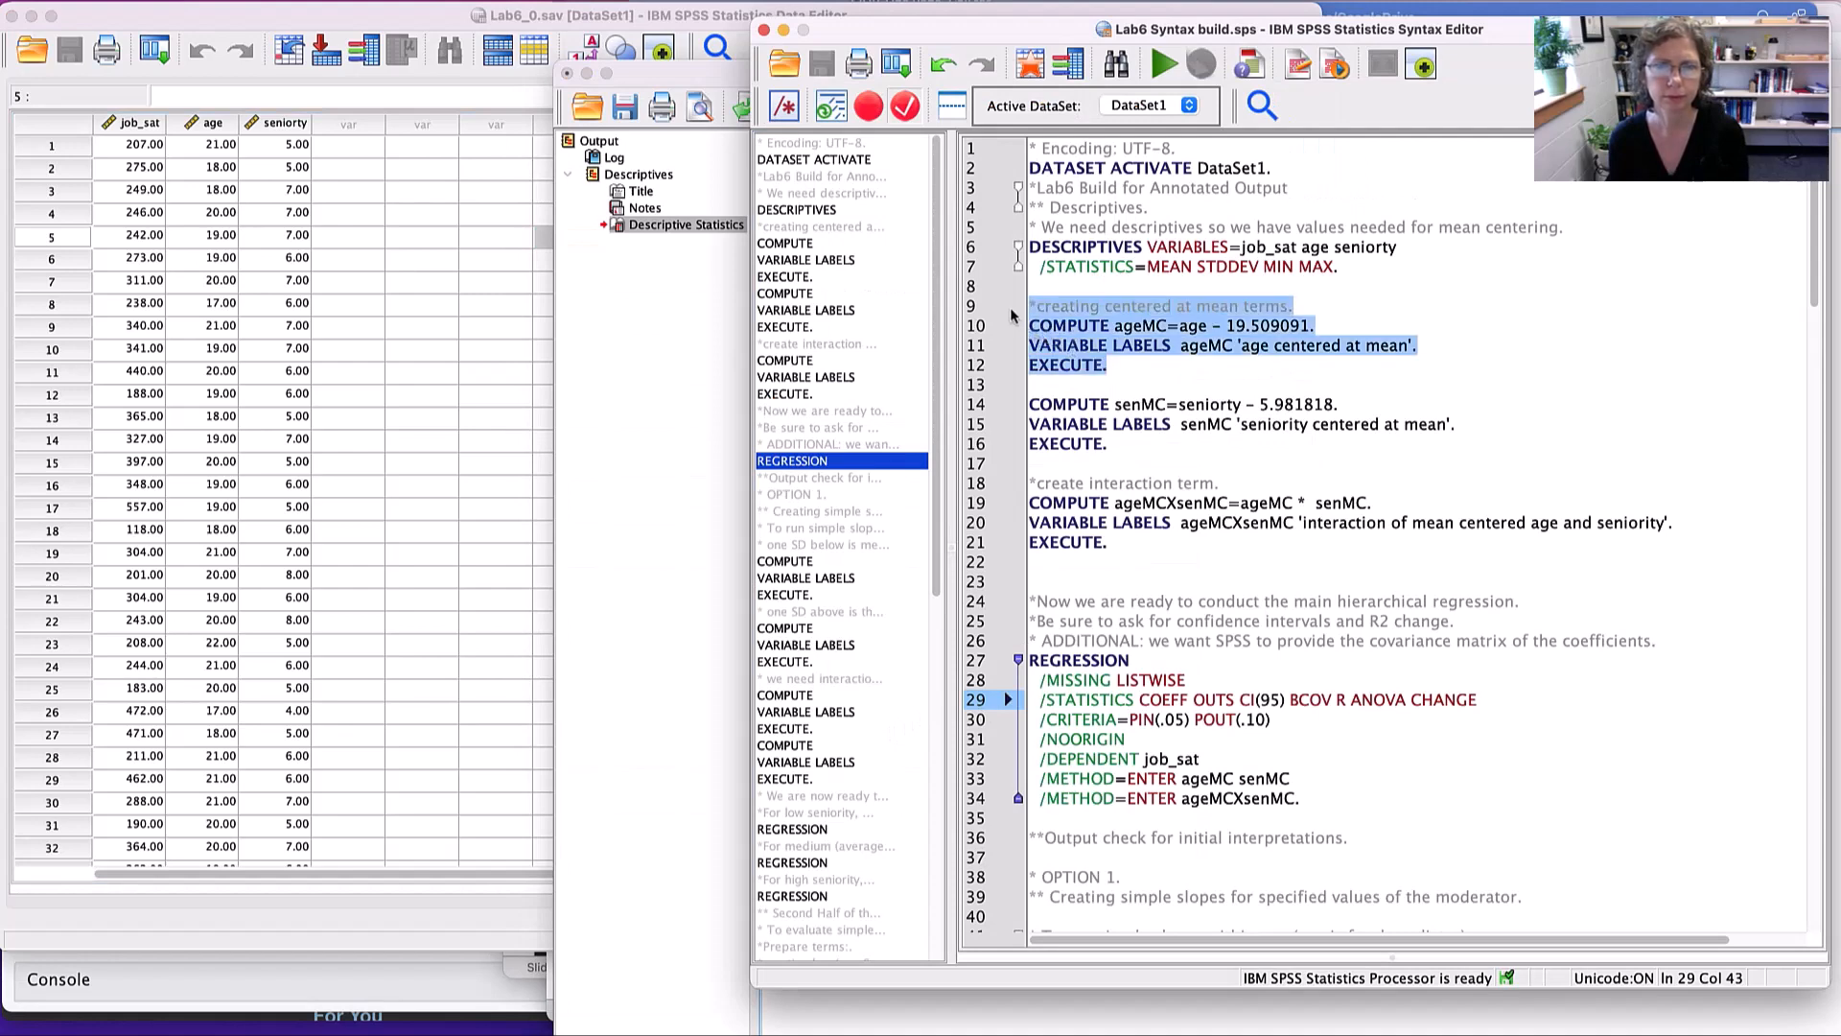
{"action": "left_click", "coordinate": [1163, 65]}
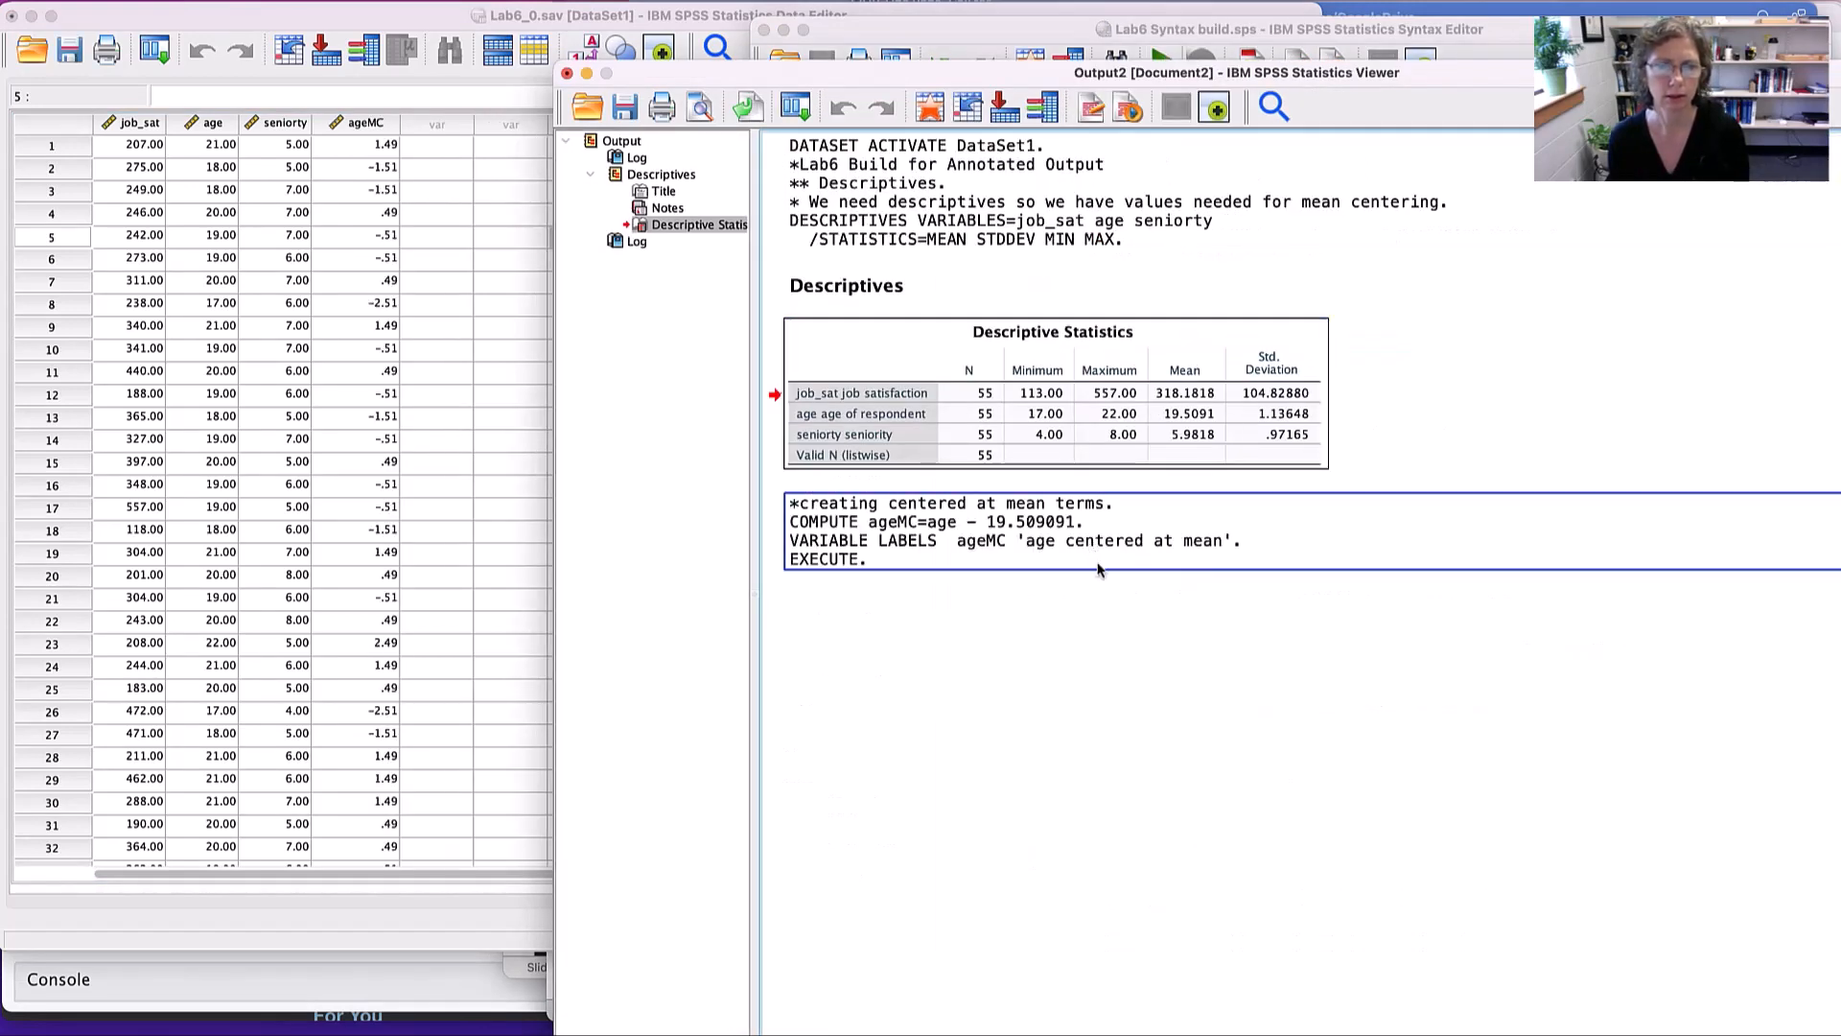
- Check the ageMC column in the Lab6 dataset's data and its definition among the variable properties
{"action": "left_click", "coordinate": [273, 668]}
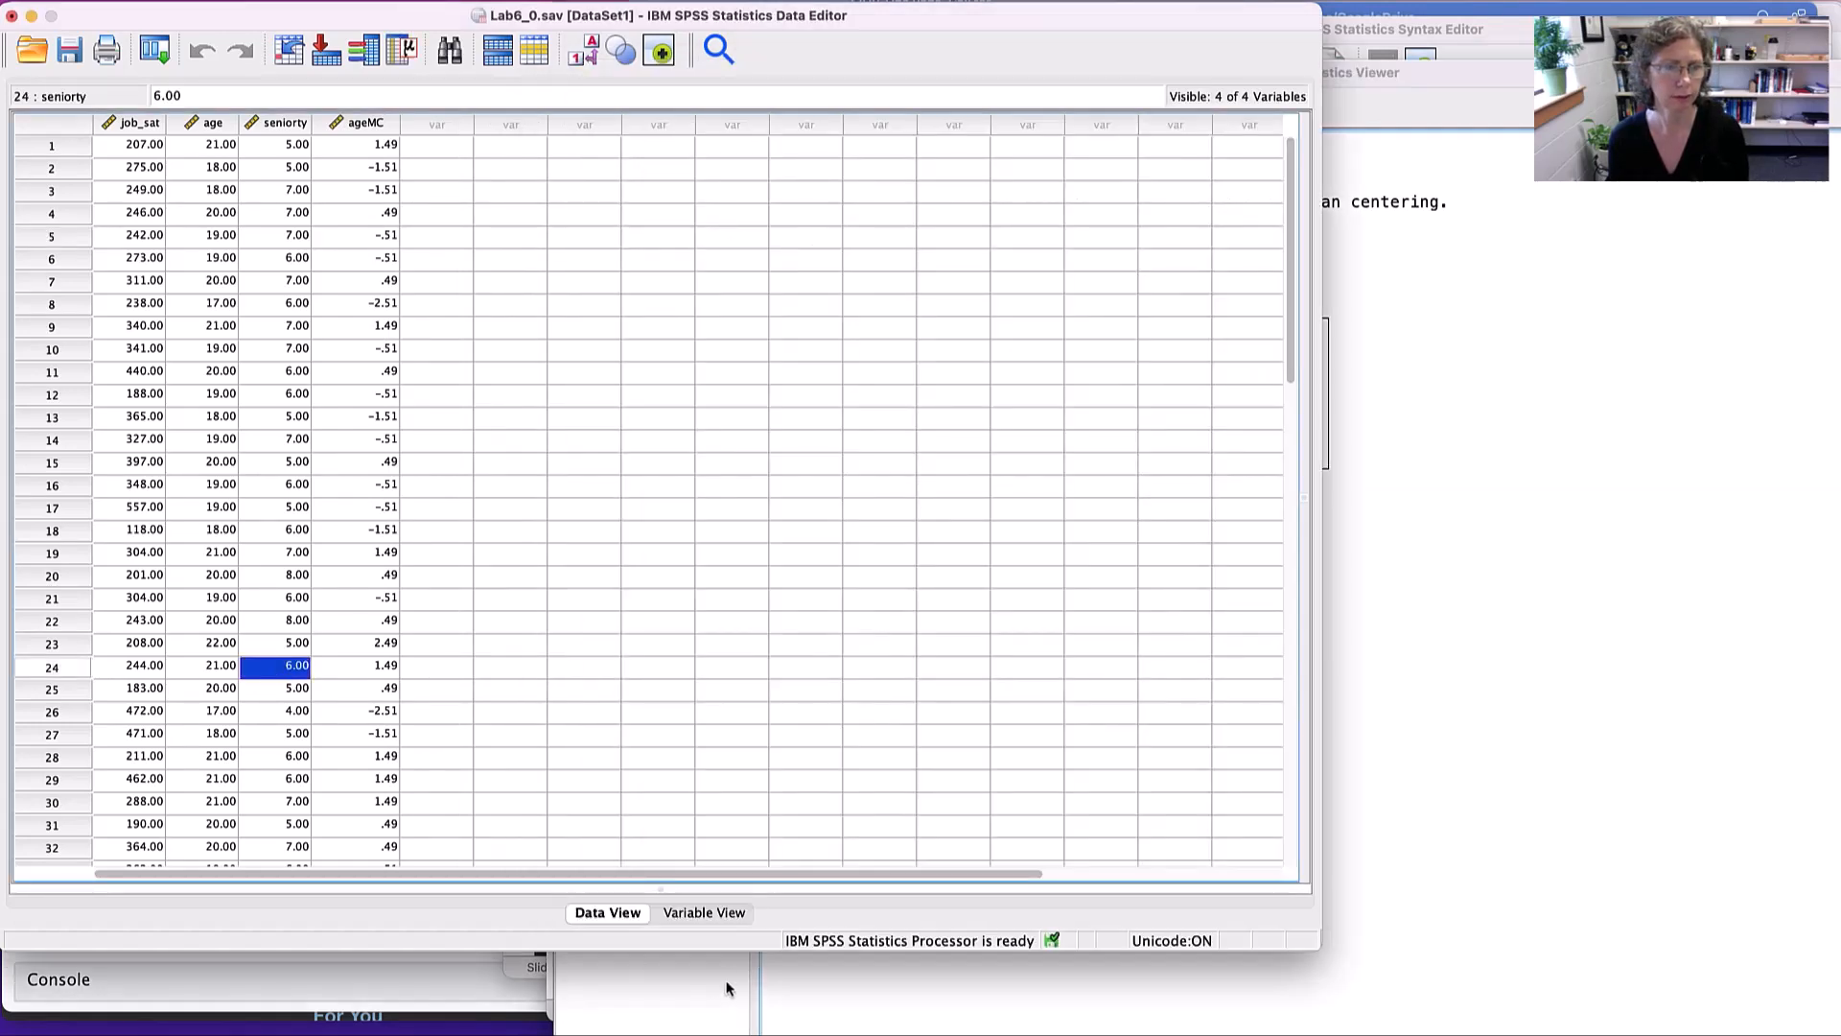
{"action": "left_click", "coordinate": [722, 914]}
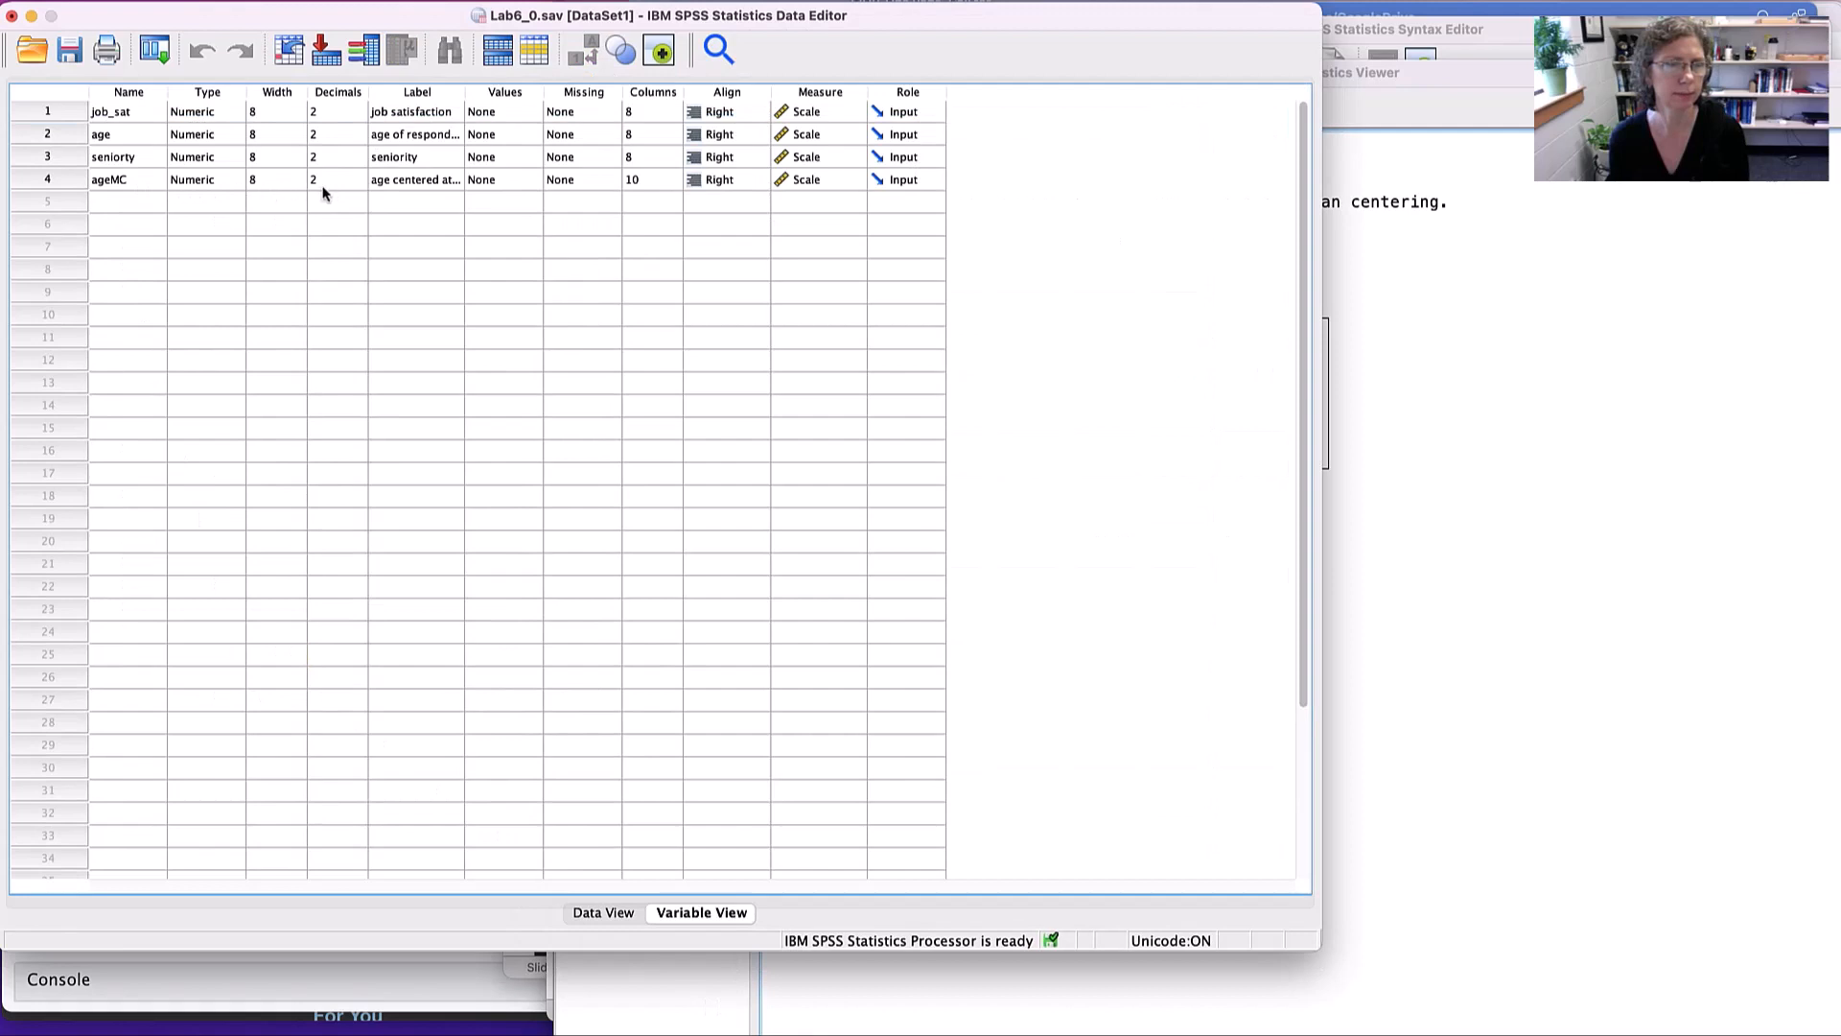
{"action": "left_click", "coordinate": [1577, 314]}
- Examine the parts of the COMPUTE senMC line in the syntax file: target name, seniorty variable and subtracted mean
{"action": "key", "text": "super+grave"}
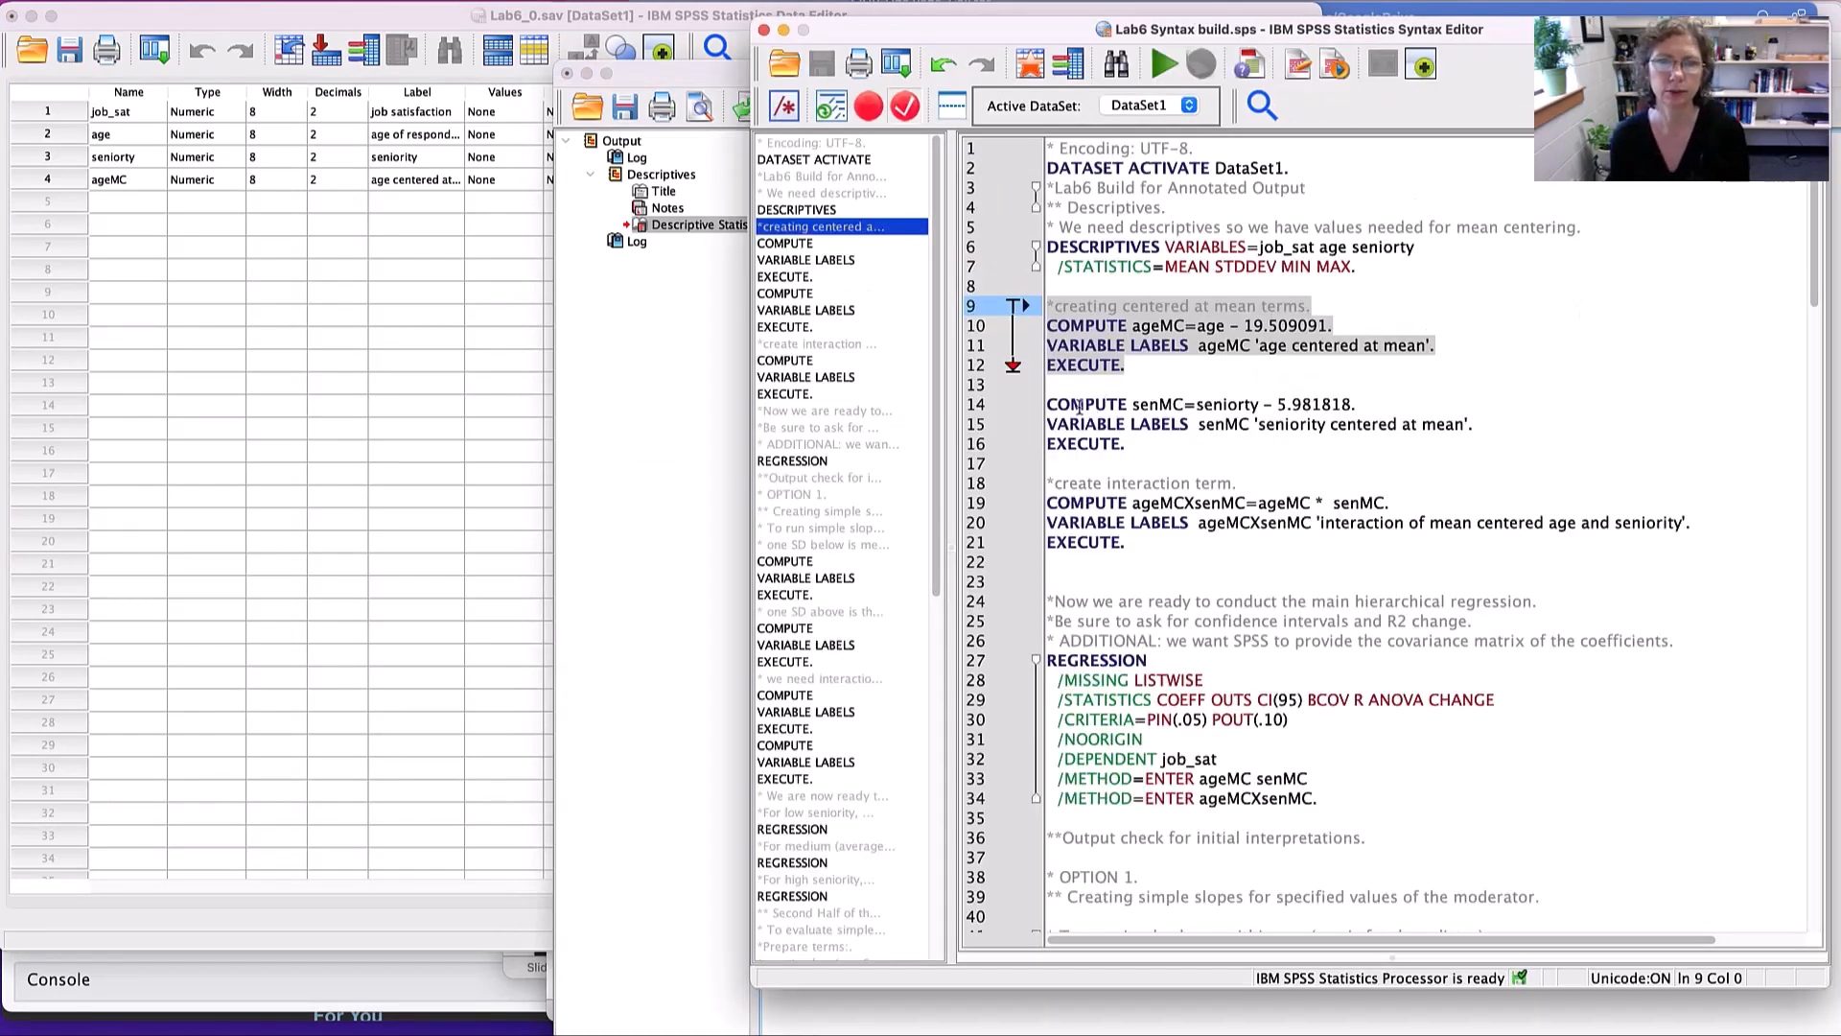
{"action": "left_click_drag", "start_coordinate": [1133, 404], "coordinate": [1181, 404]}
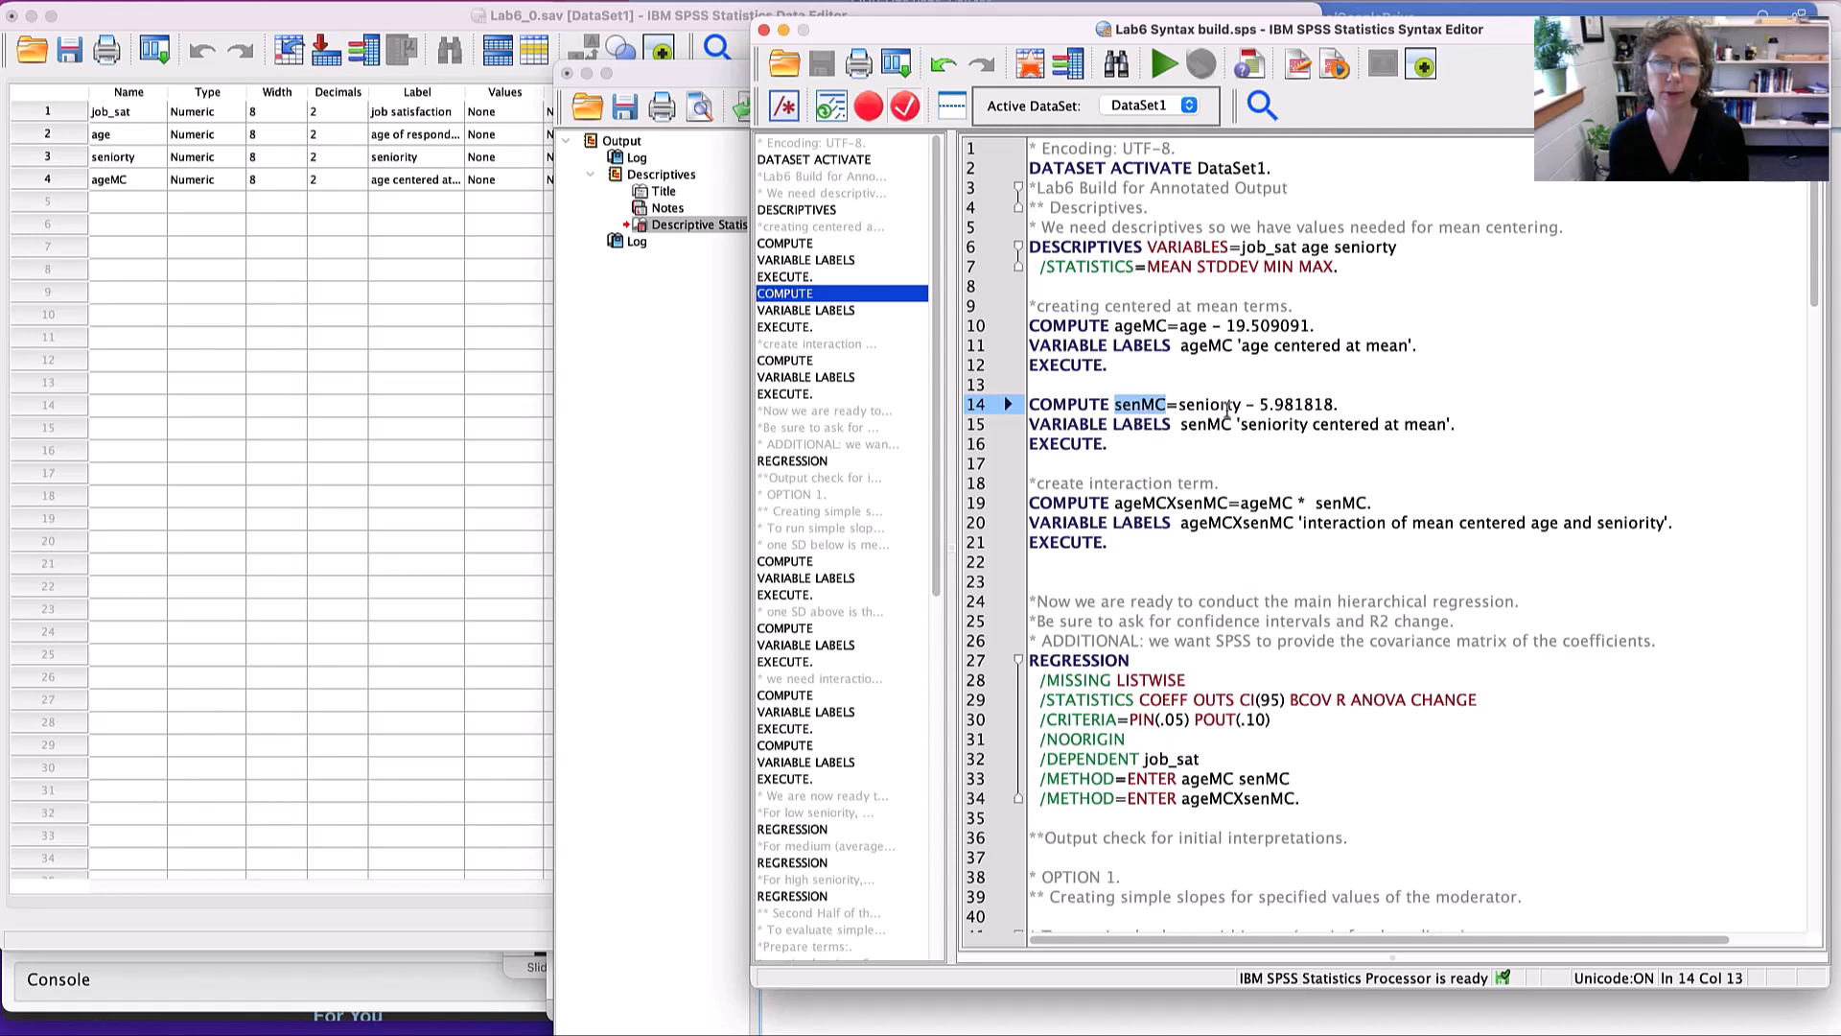
{"action": "double_click", "coordinate": [1211, 405]}
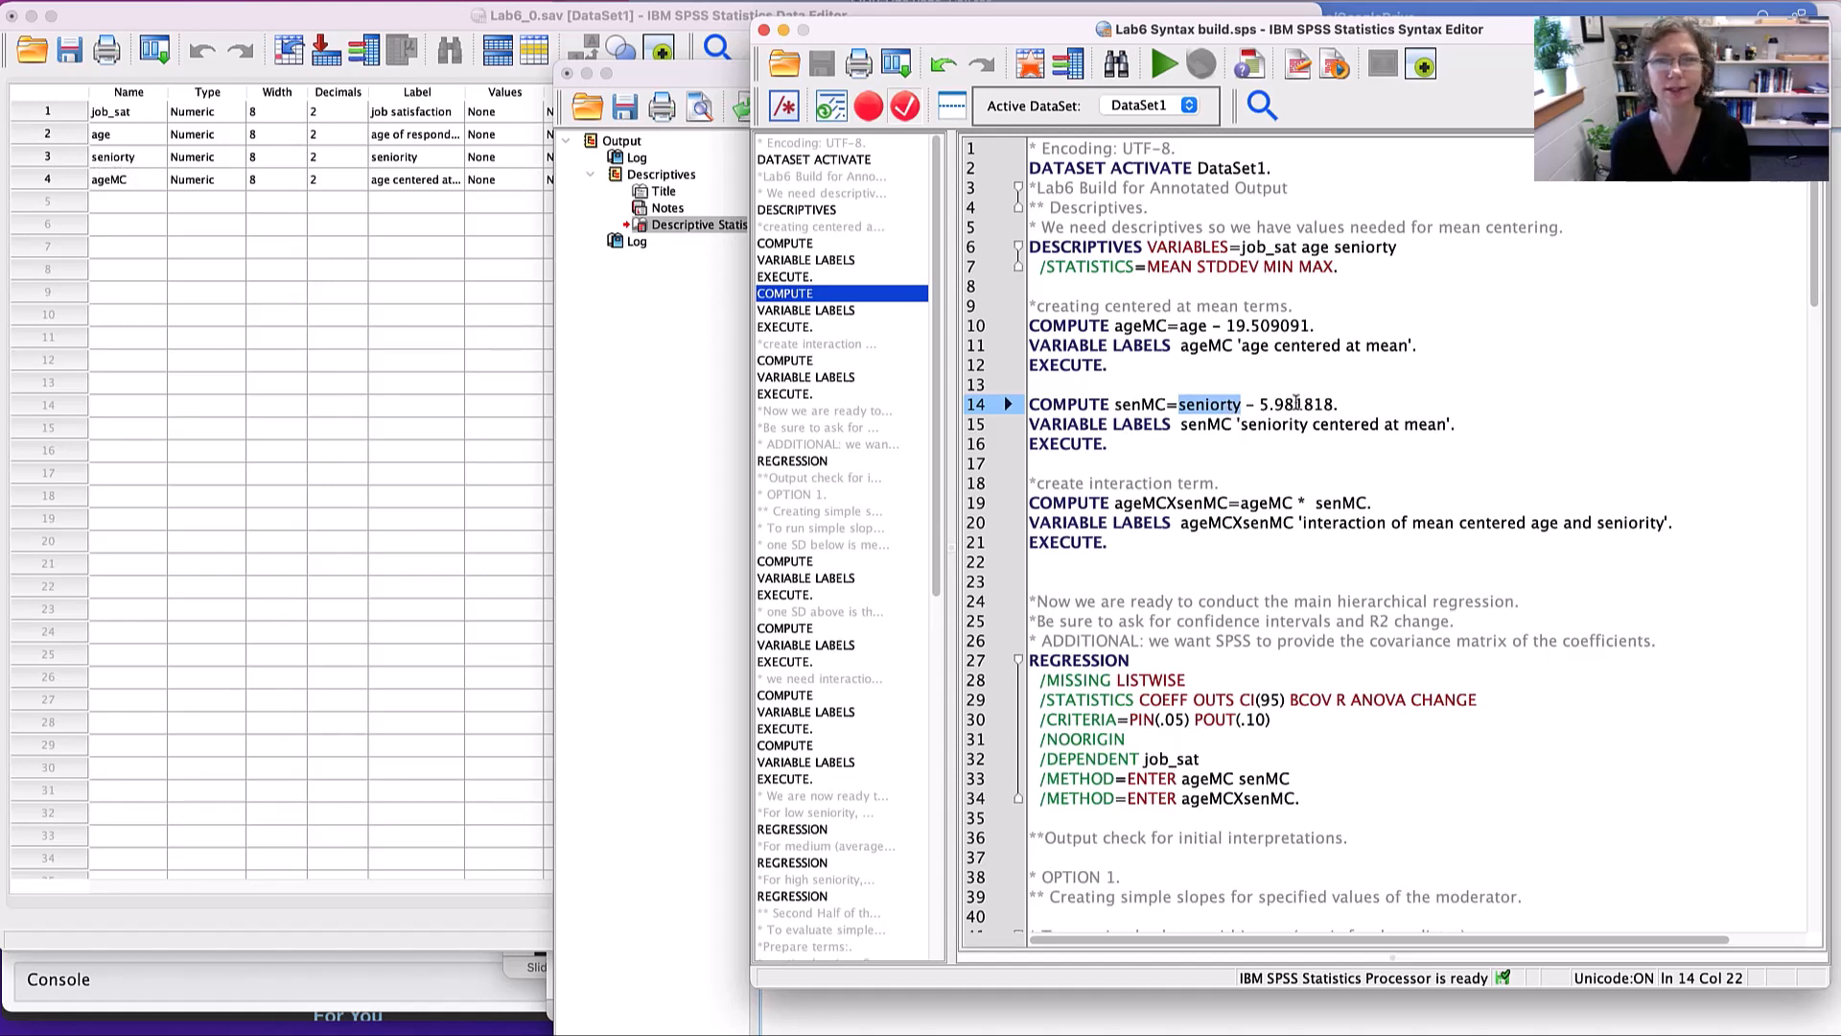
{"action": "left_click_drag", "start_coordinate": [1333, 406], "coordinate": [1246, 406]}
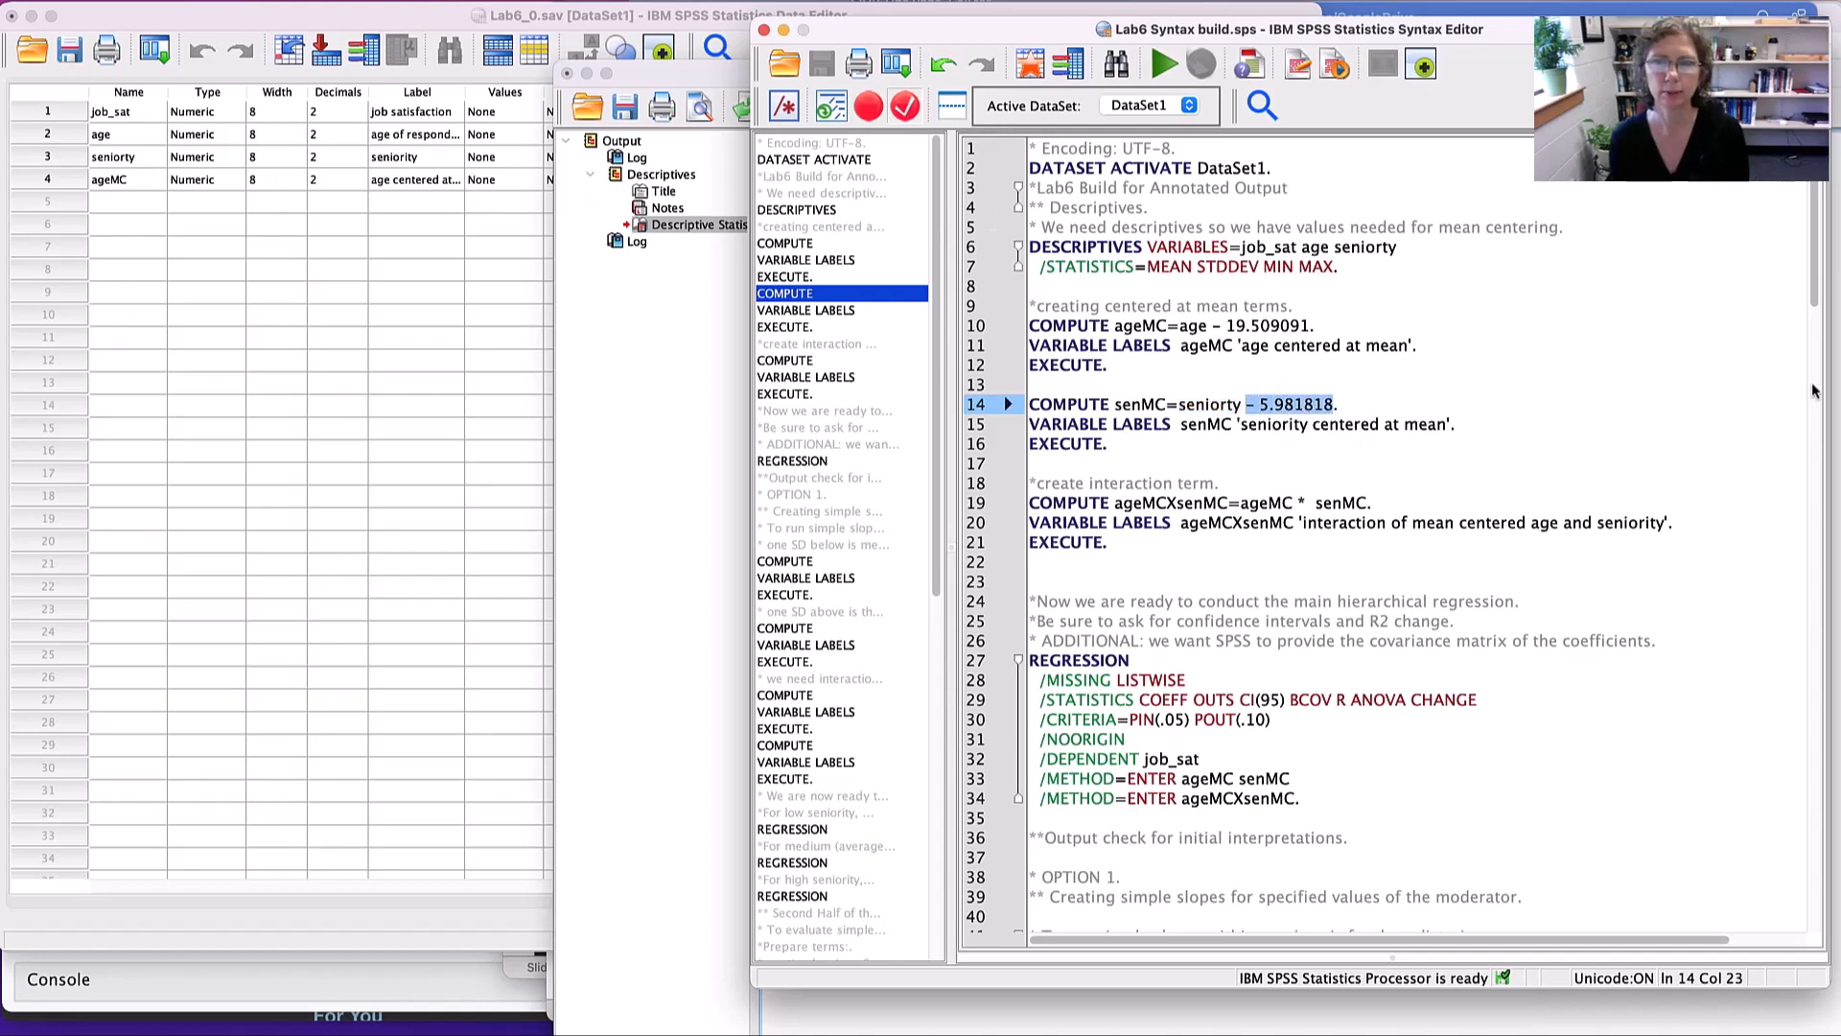
- Look up the full-precision mean of seniorty in the Descriptive Statistics pivot table, and return to the syntax file
{"action": "left_click", "coordinate": [1835, 393]}
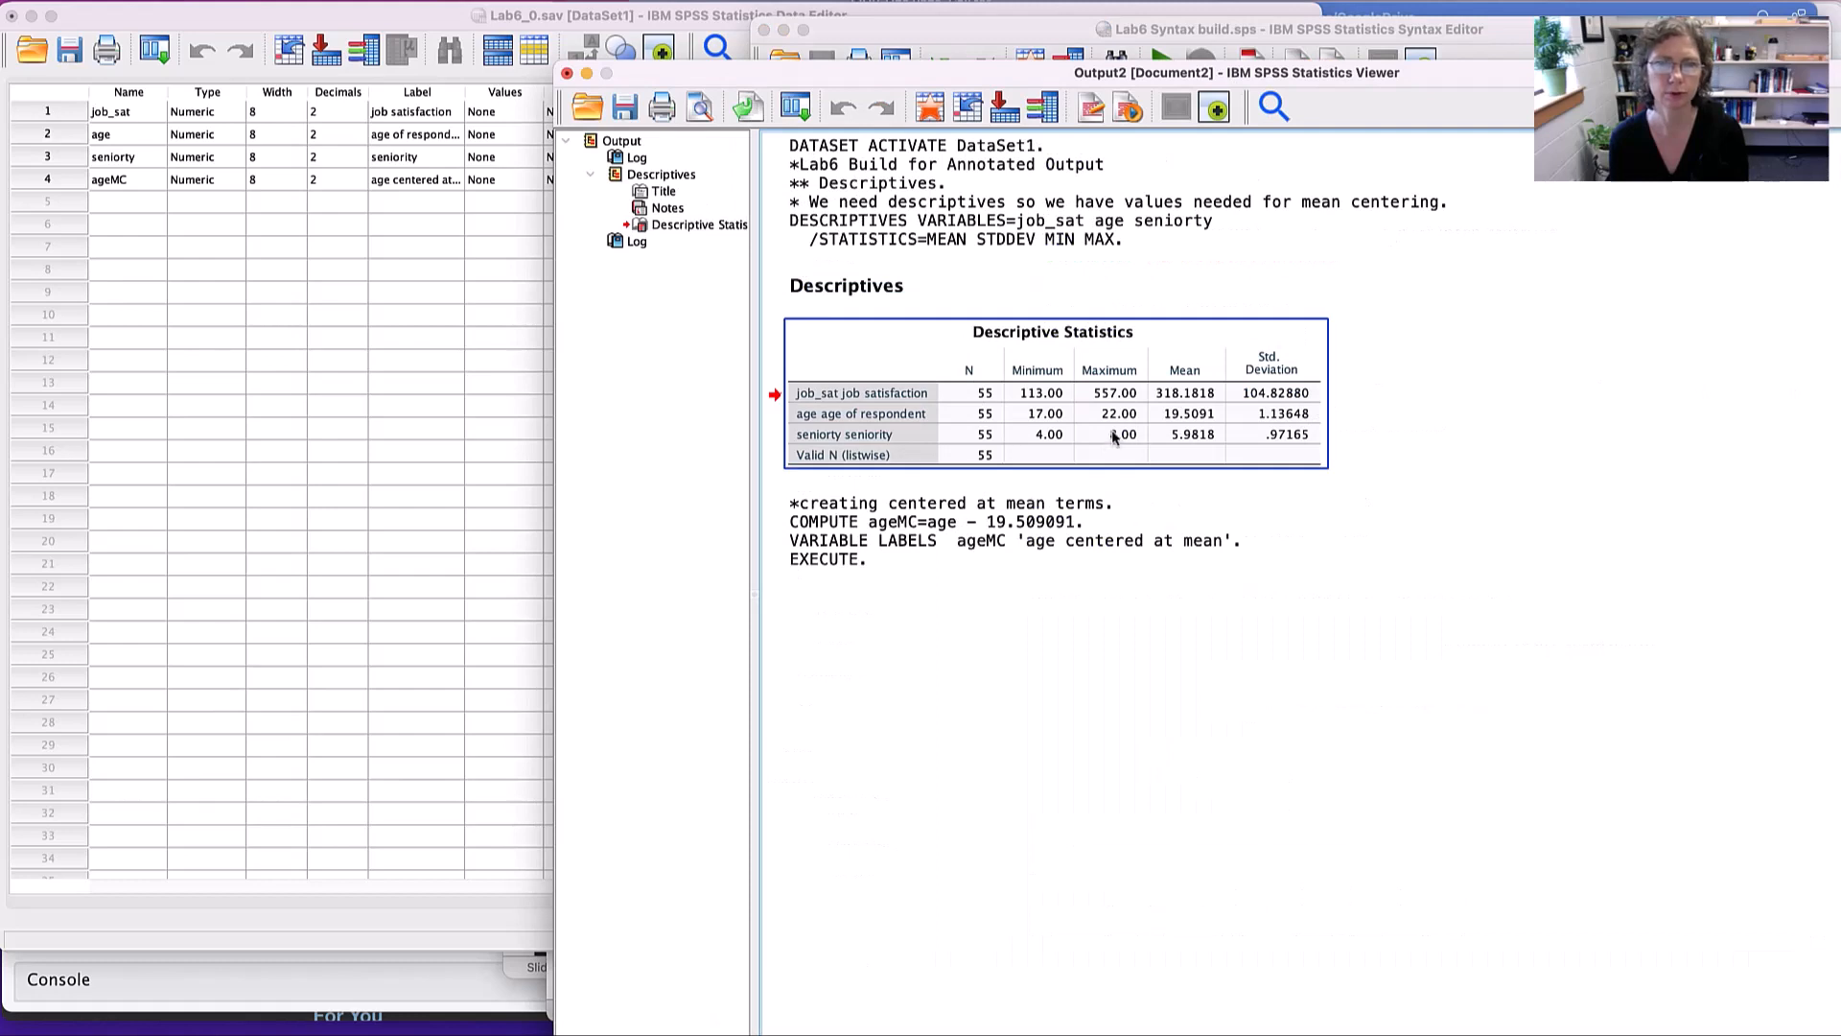
{"action": "double_click", "coordinate": [1192, 439]}
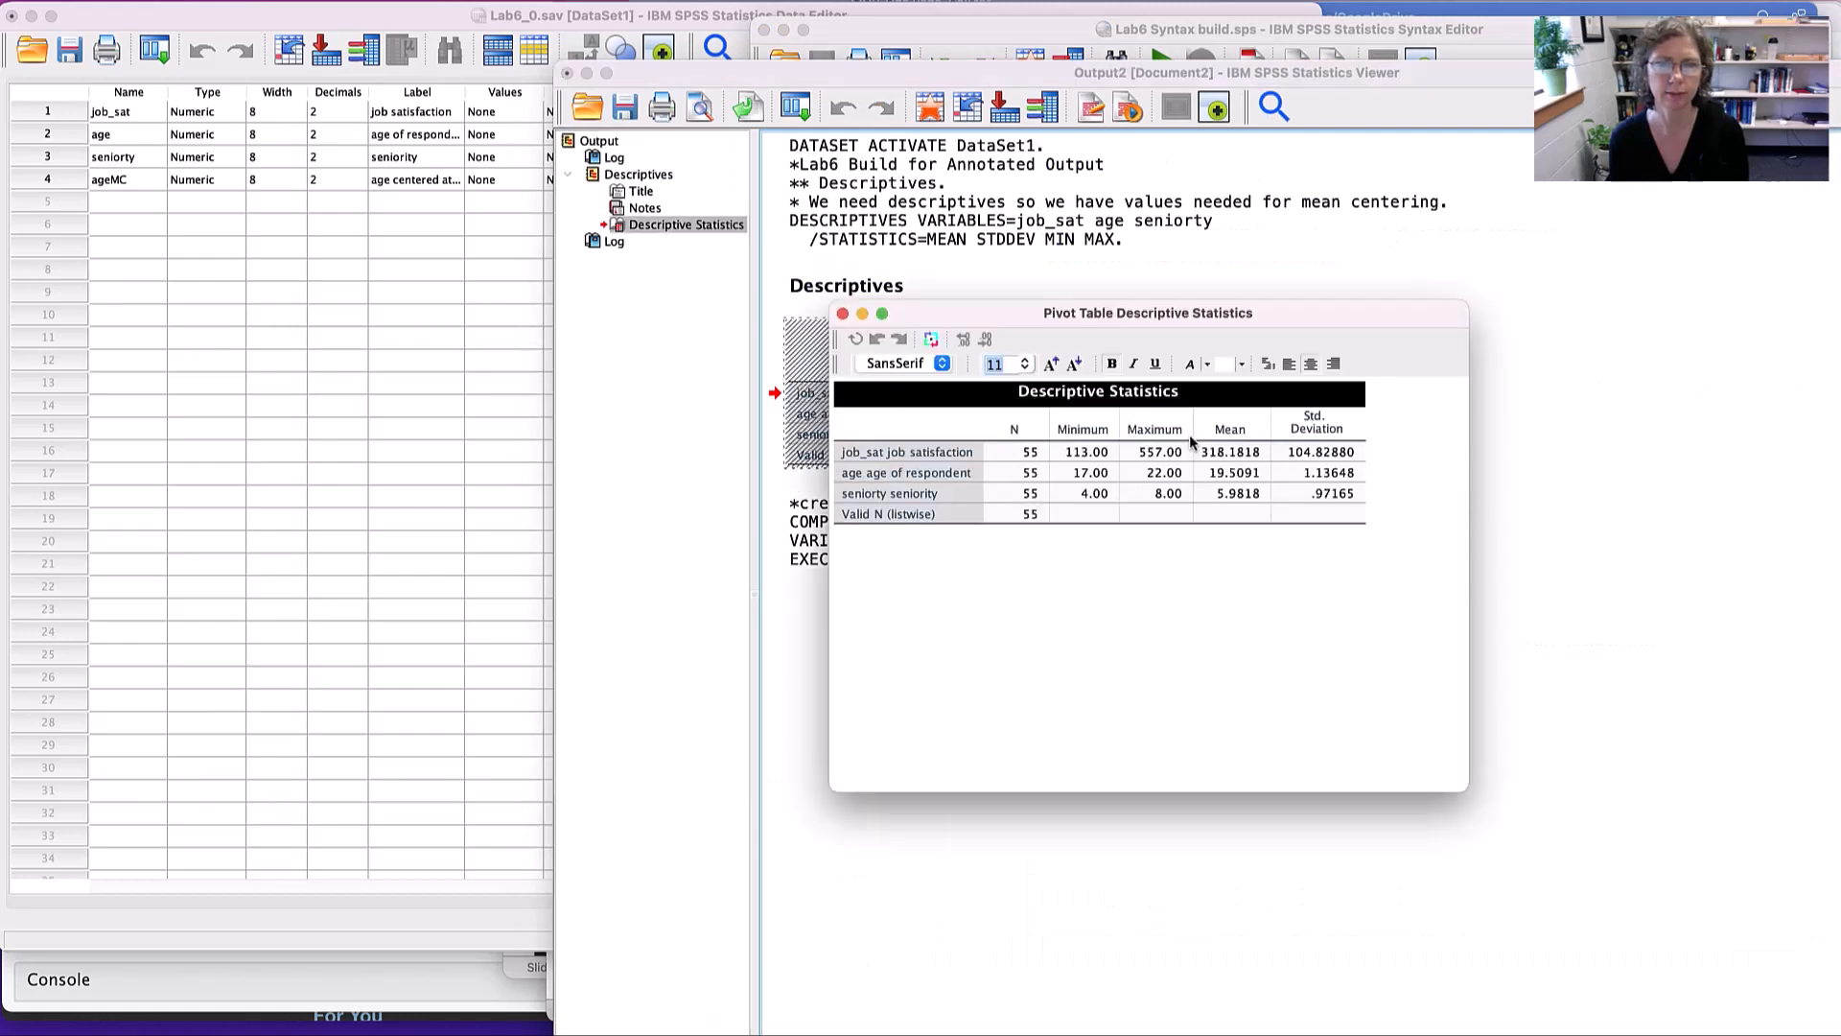
{"action": "left_click", "coordinate": [1230, 493]}
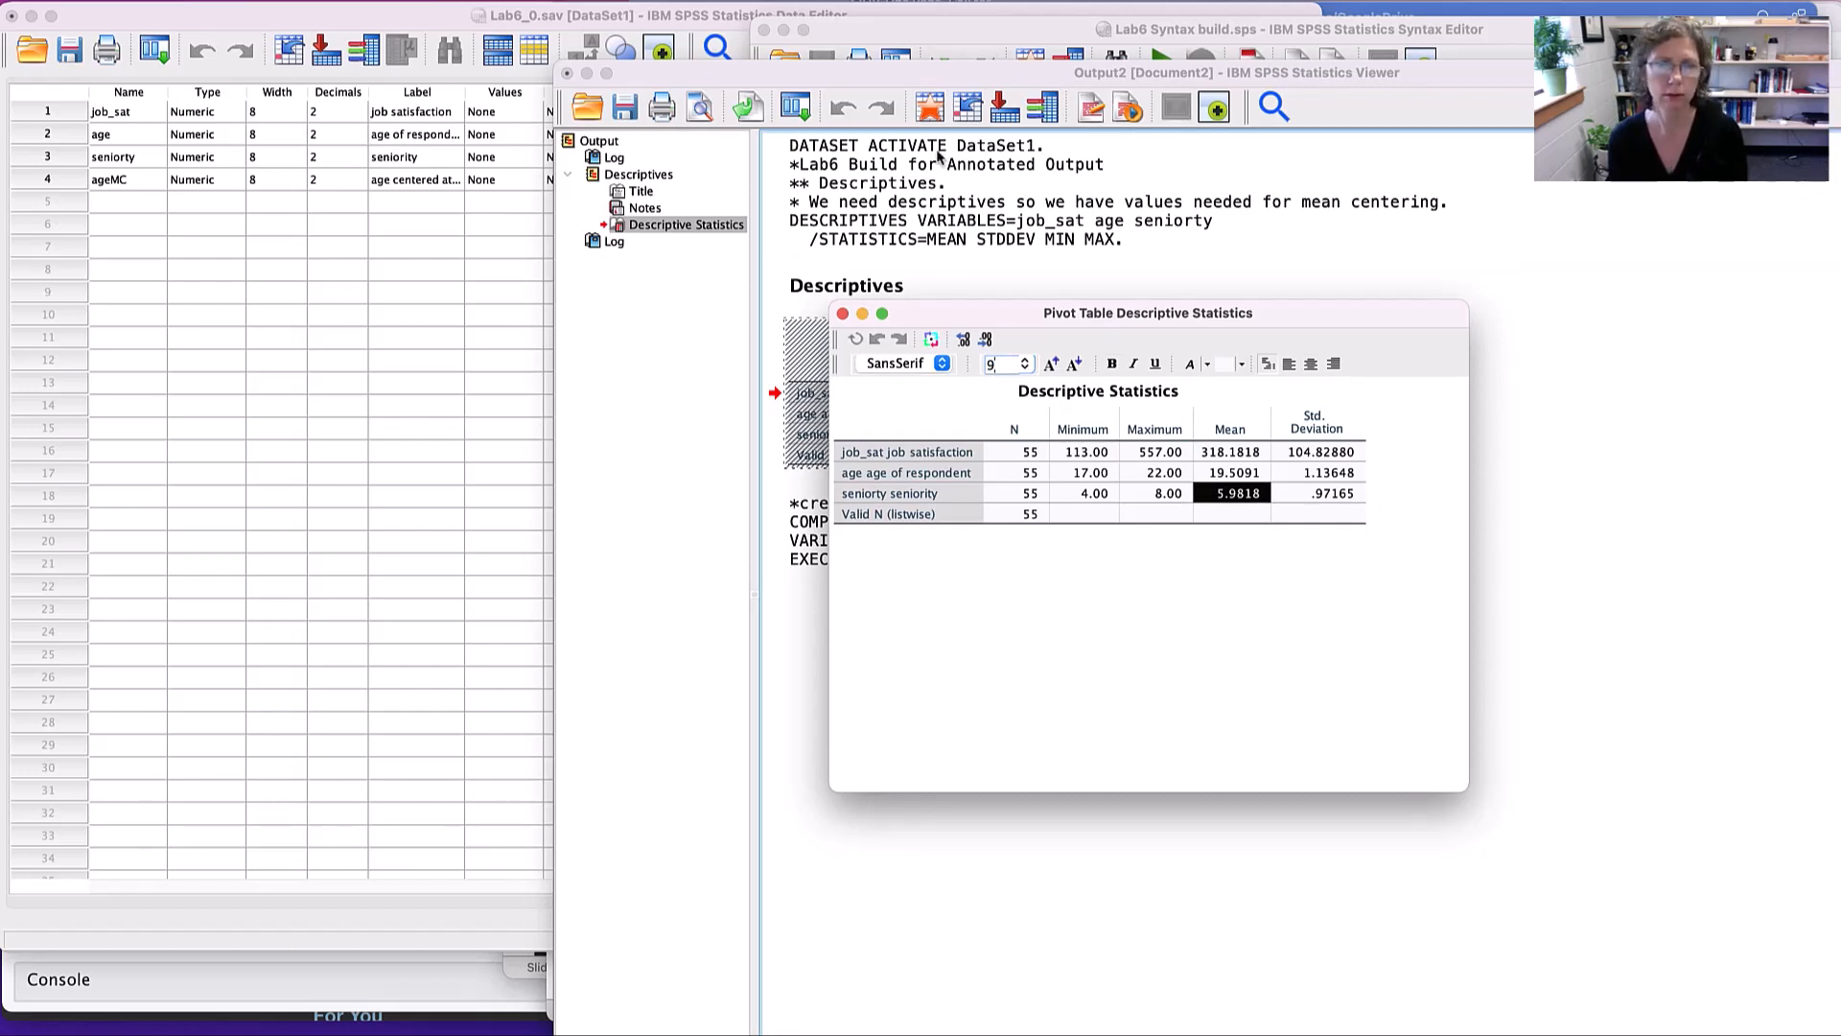
{"action": "left_click", "coordinate": [842, 315]}
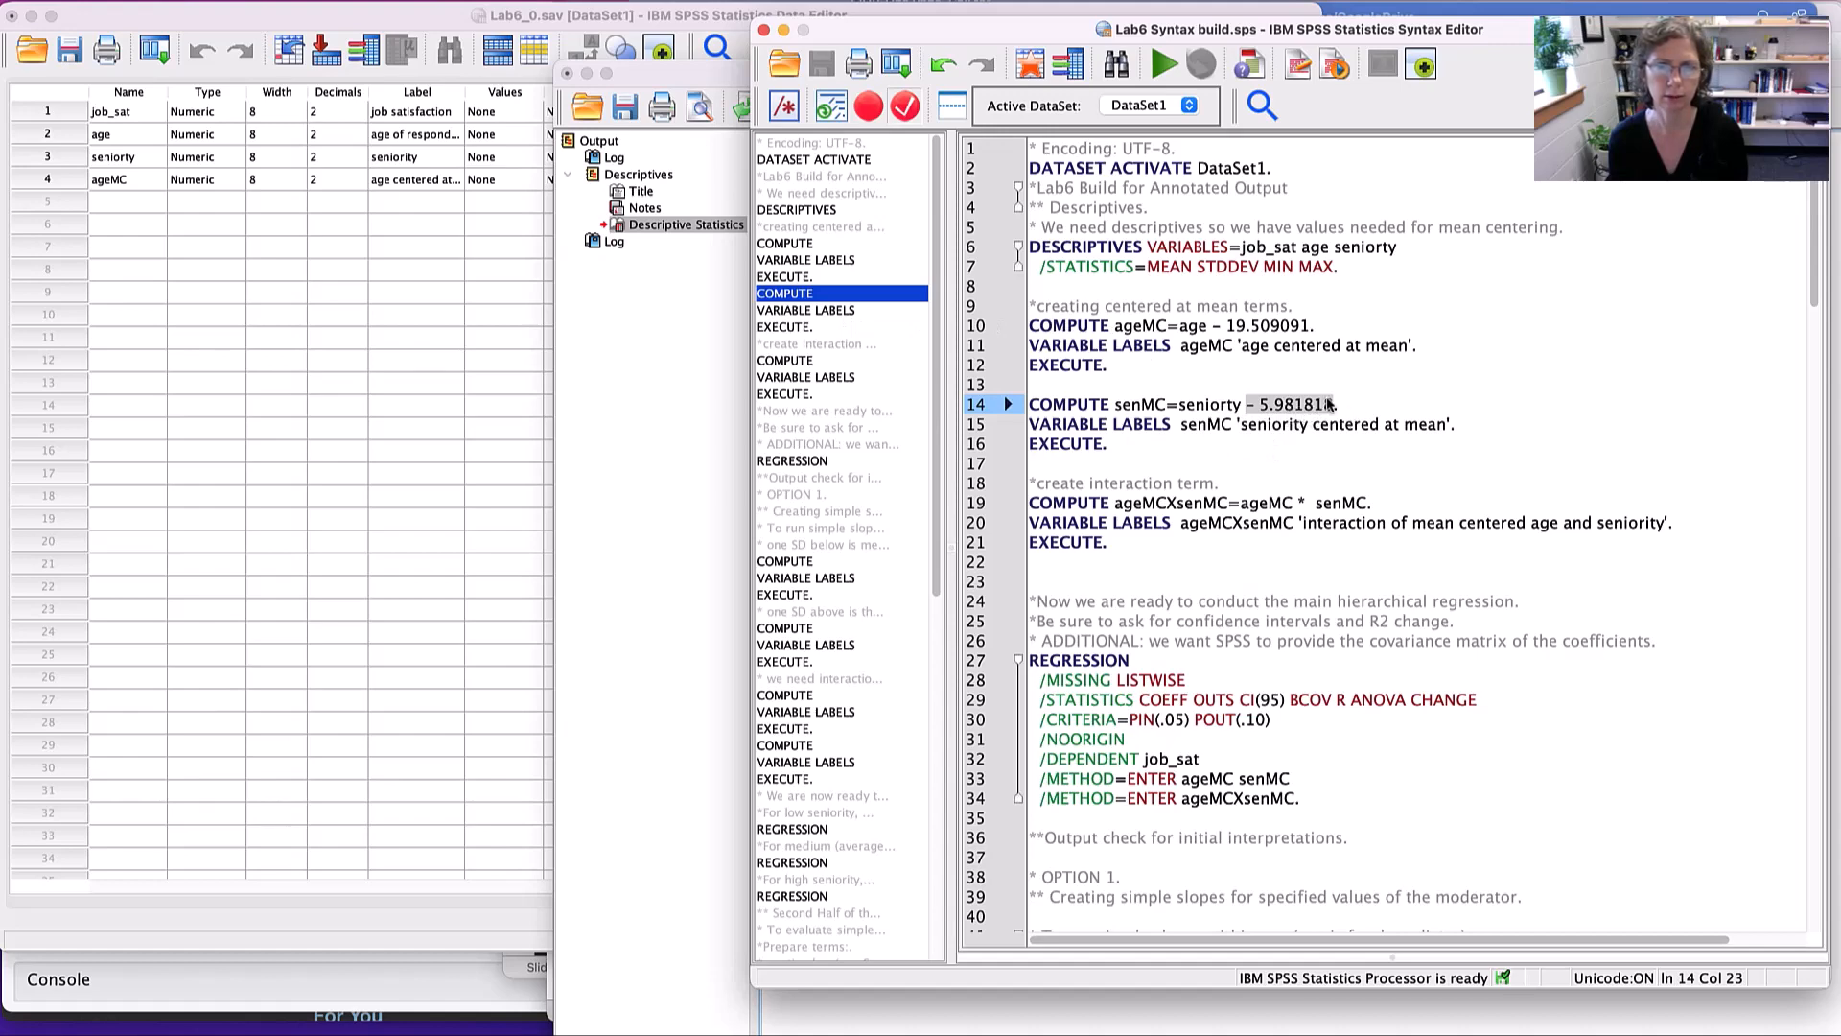
{"action": "left_click", "coordinate": [666, 412]}
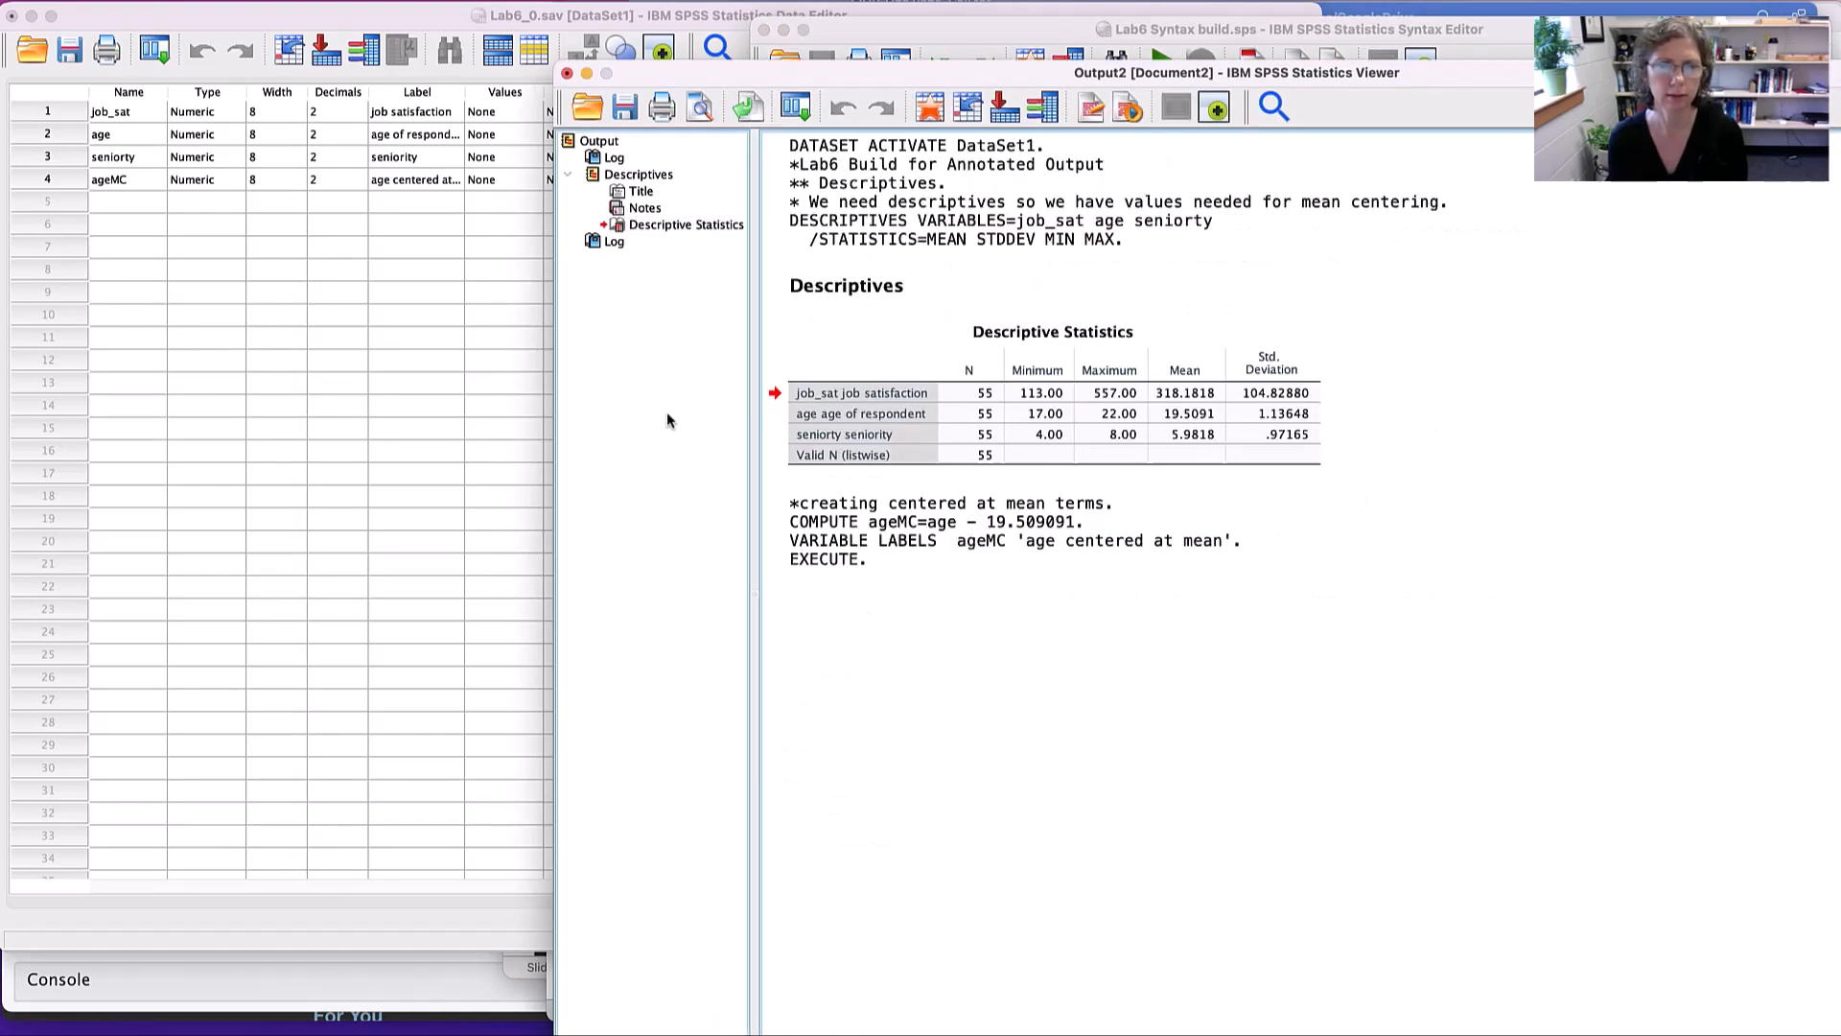
{"action": "left_click", "coordinate": [1162, 431]}
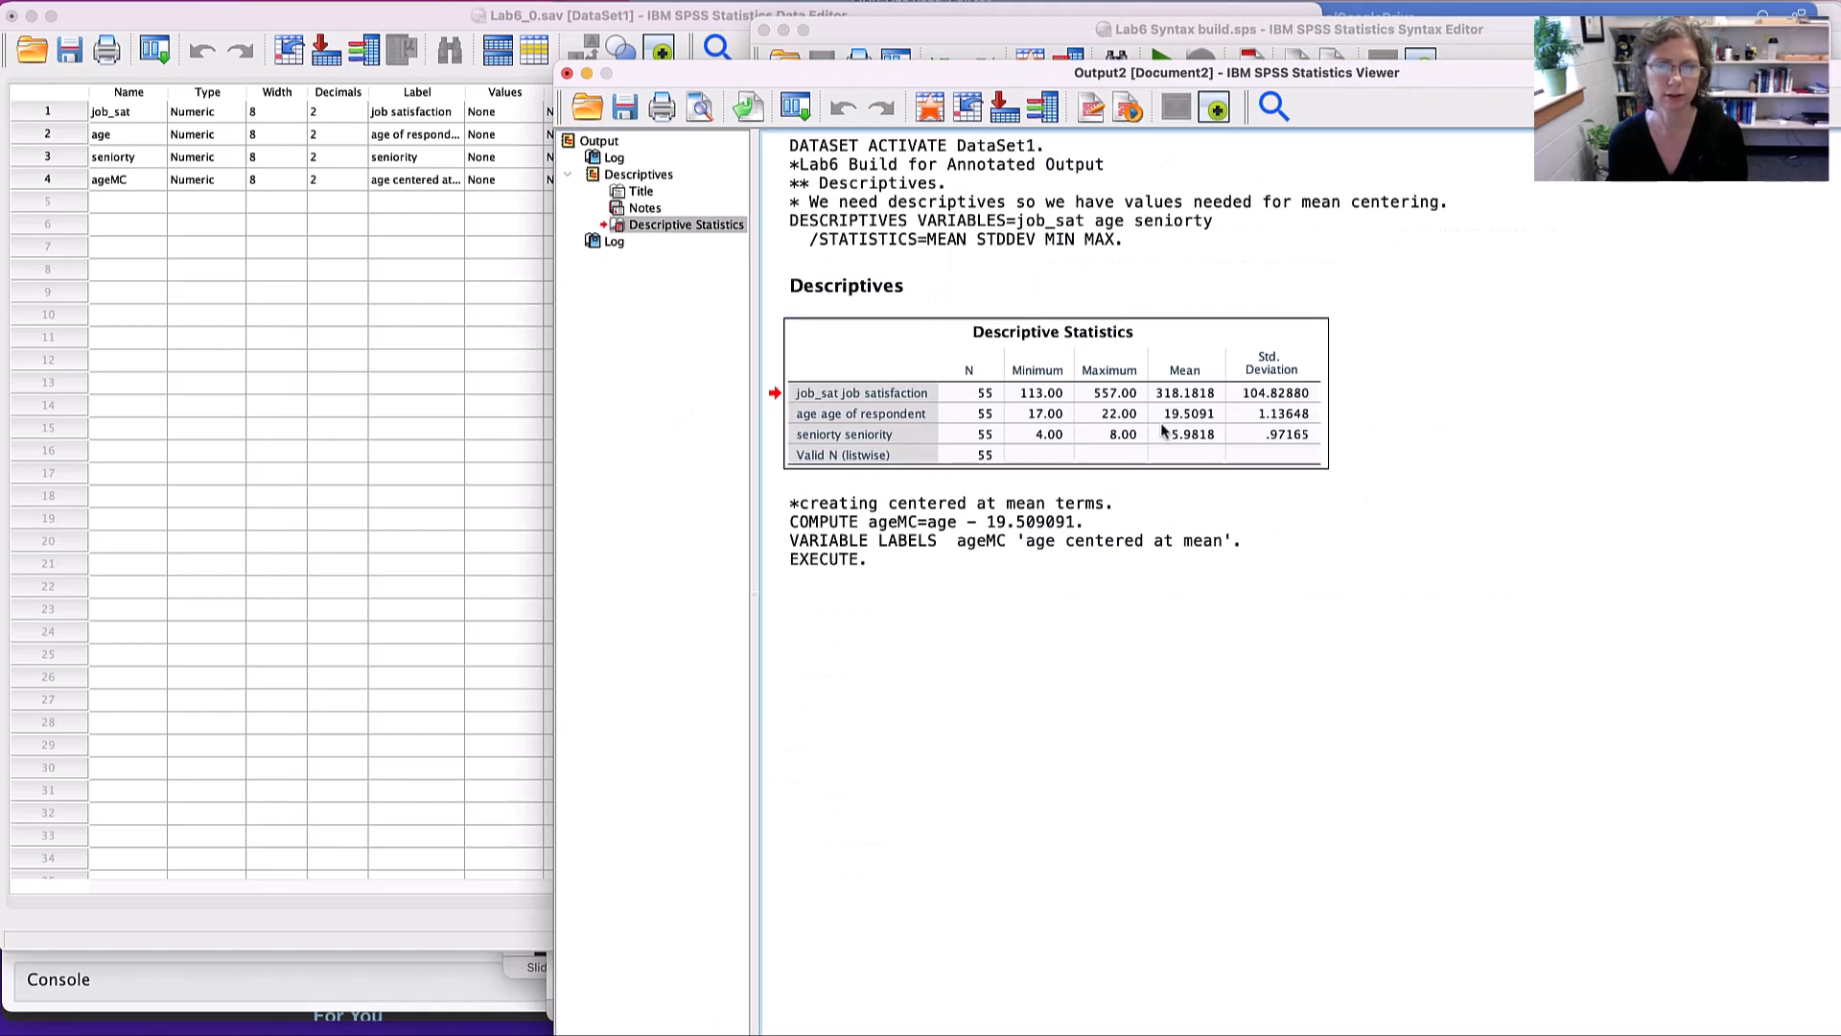
{"action": "double_click", "coordinate": [1162, 432]}
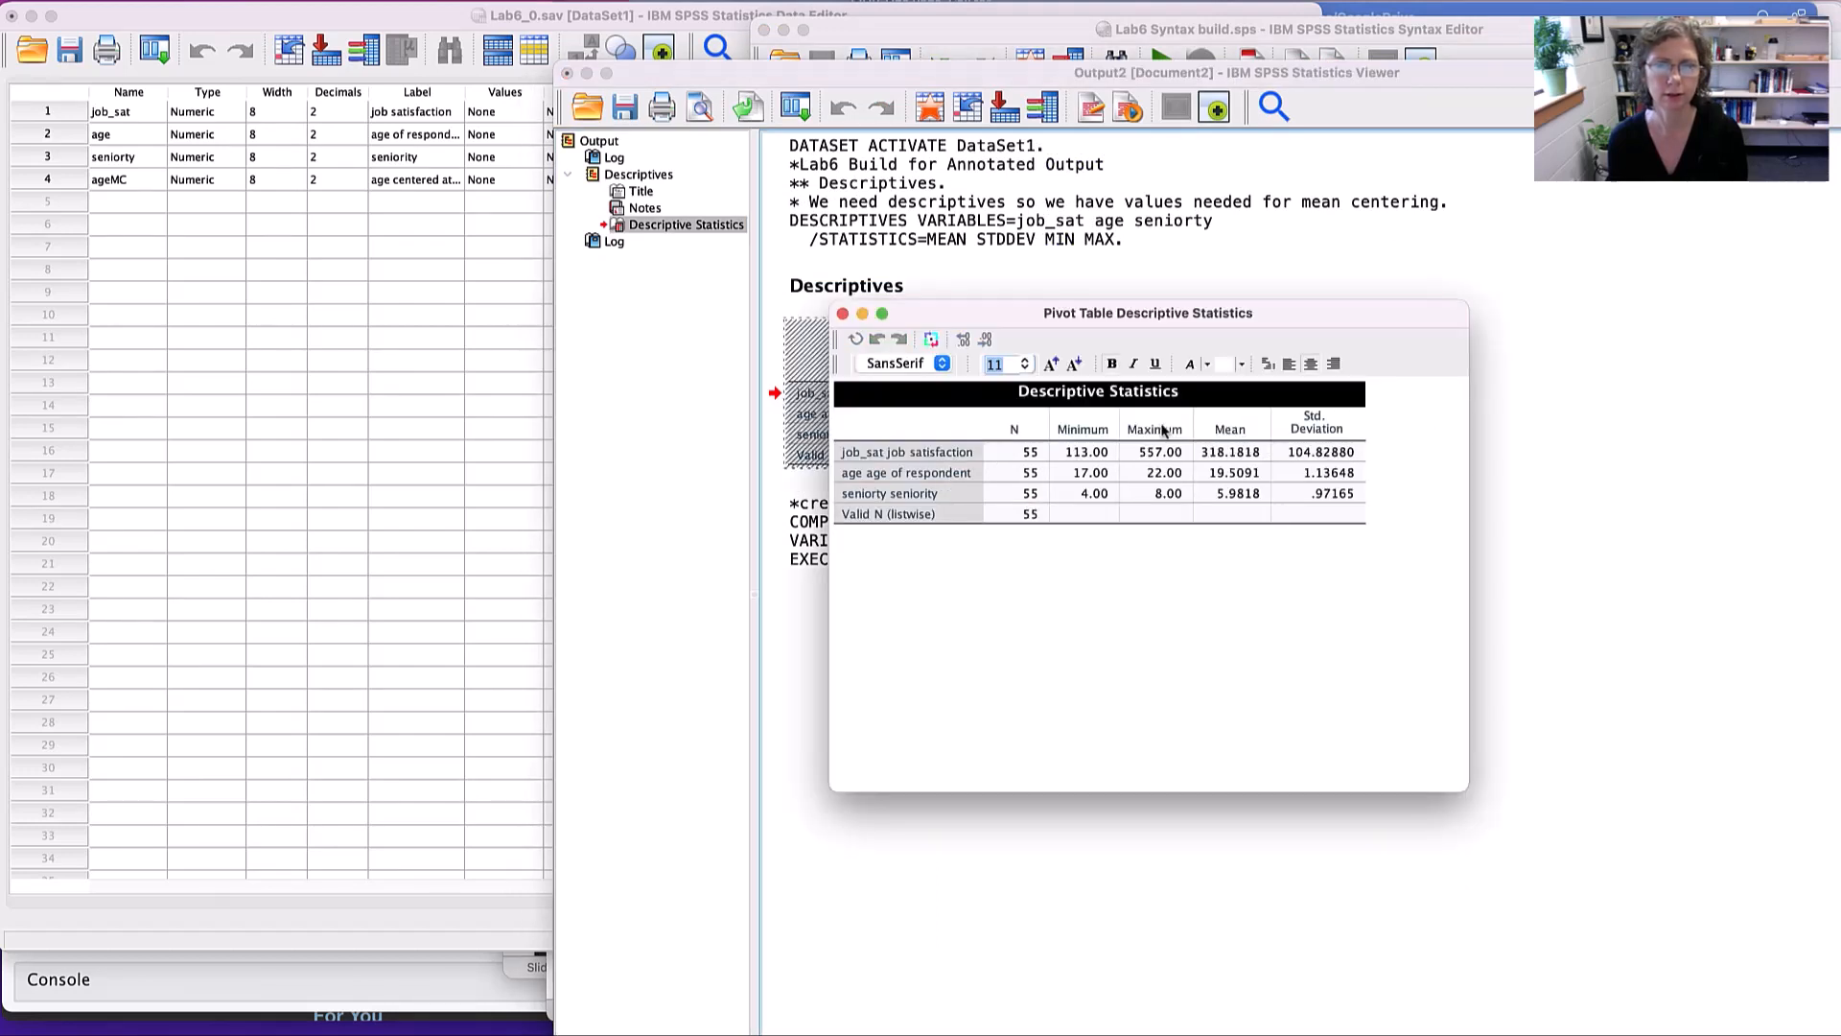
{"action": "left_click", "coordinate": [1205, 495]}
{"action": "double_click", "coordinate": [1205, 496]}
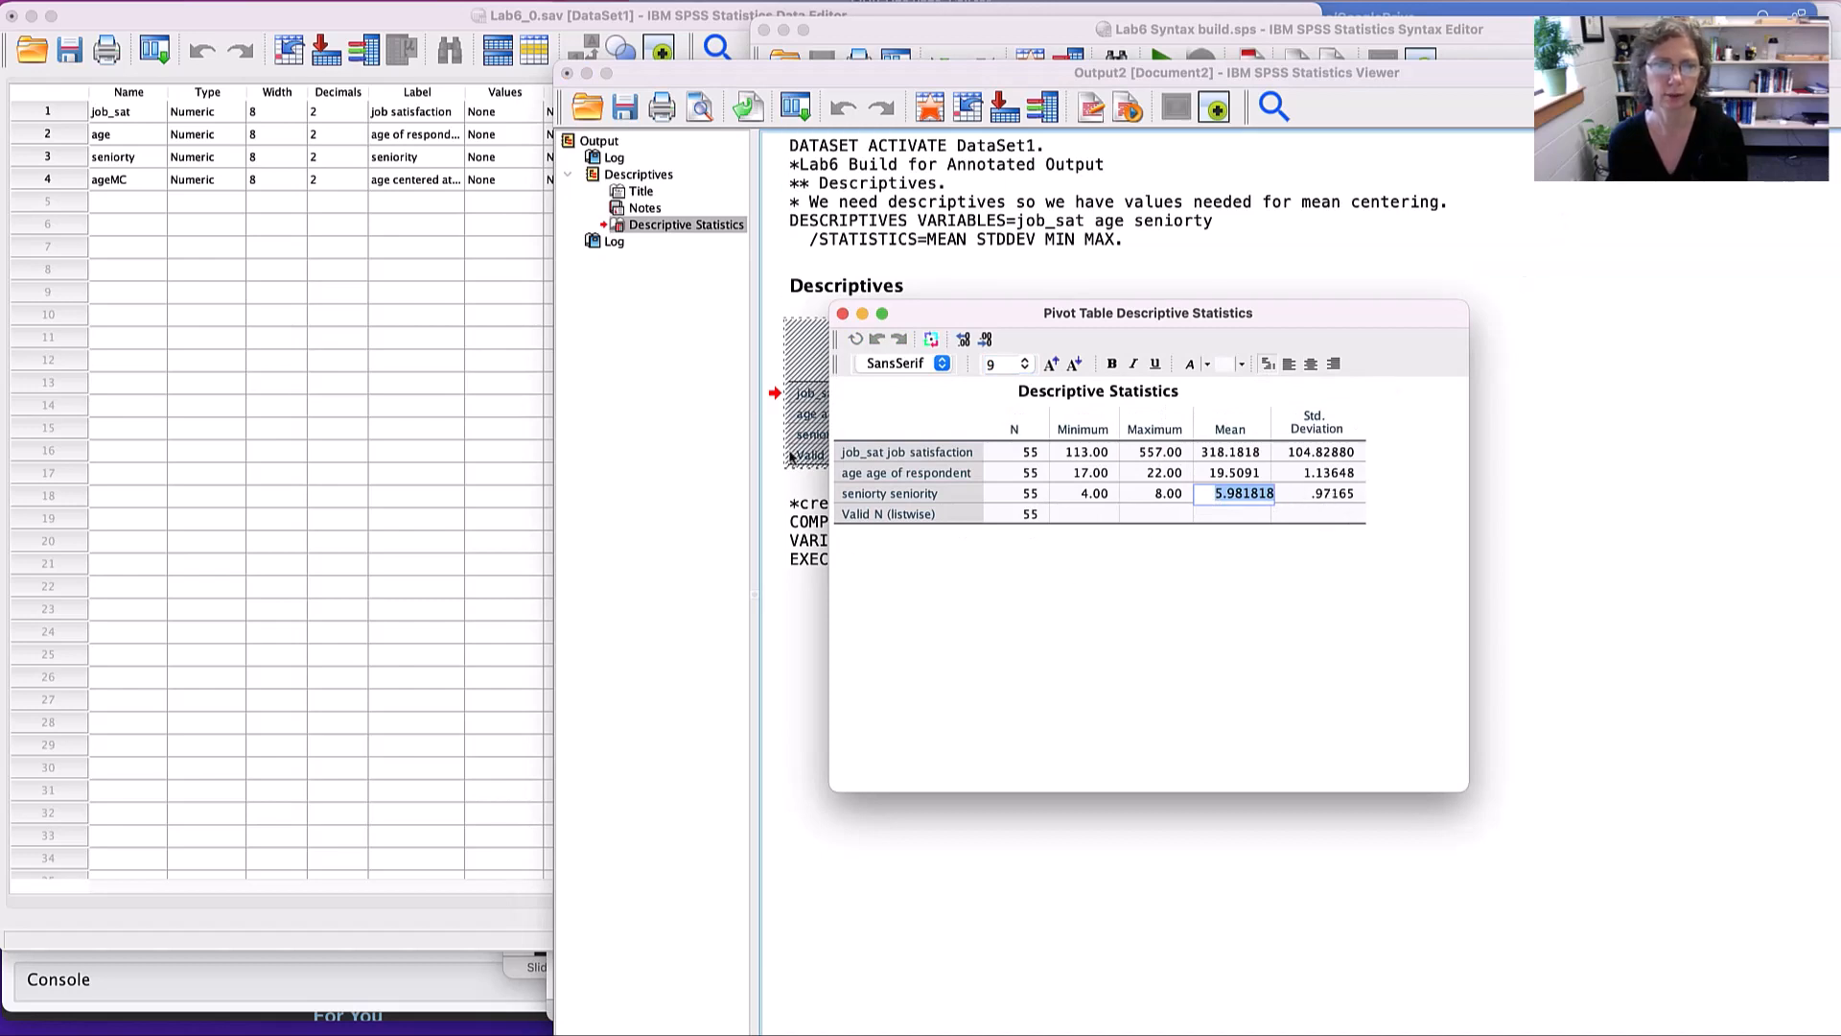
{"action": "left_click", "coordinate": [842, 314]}
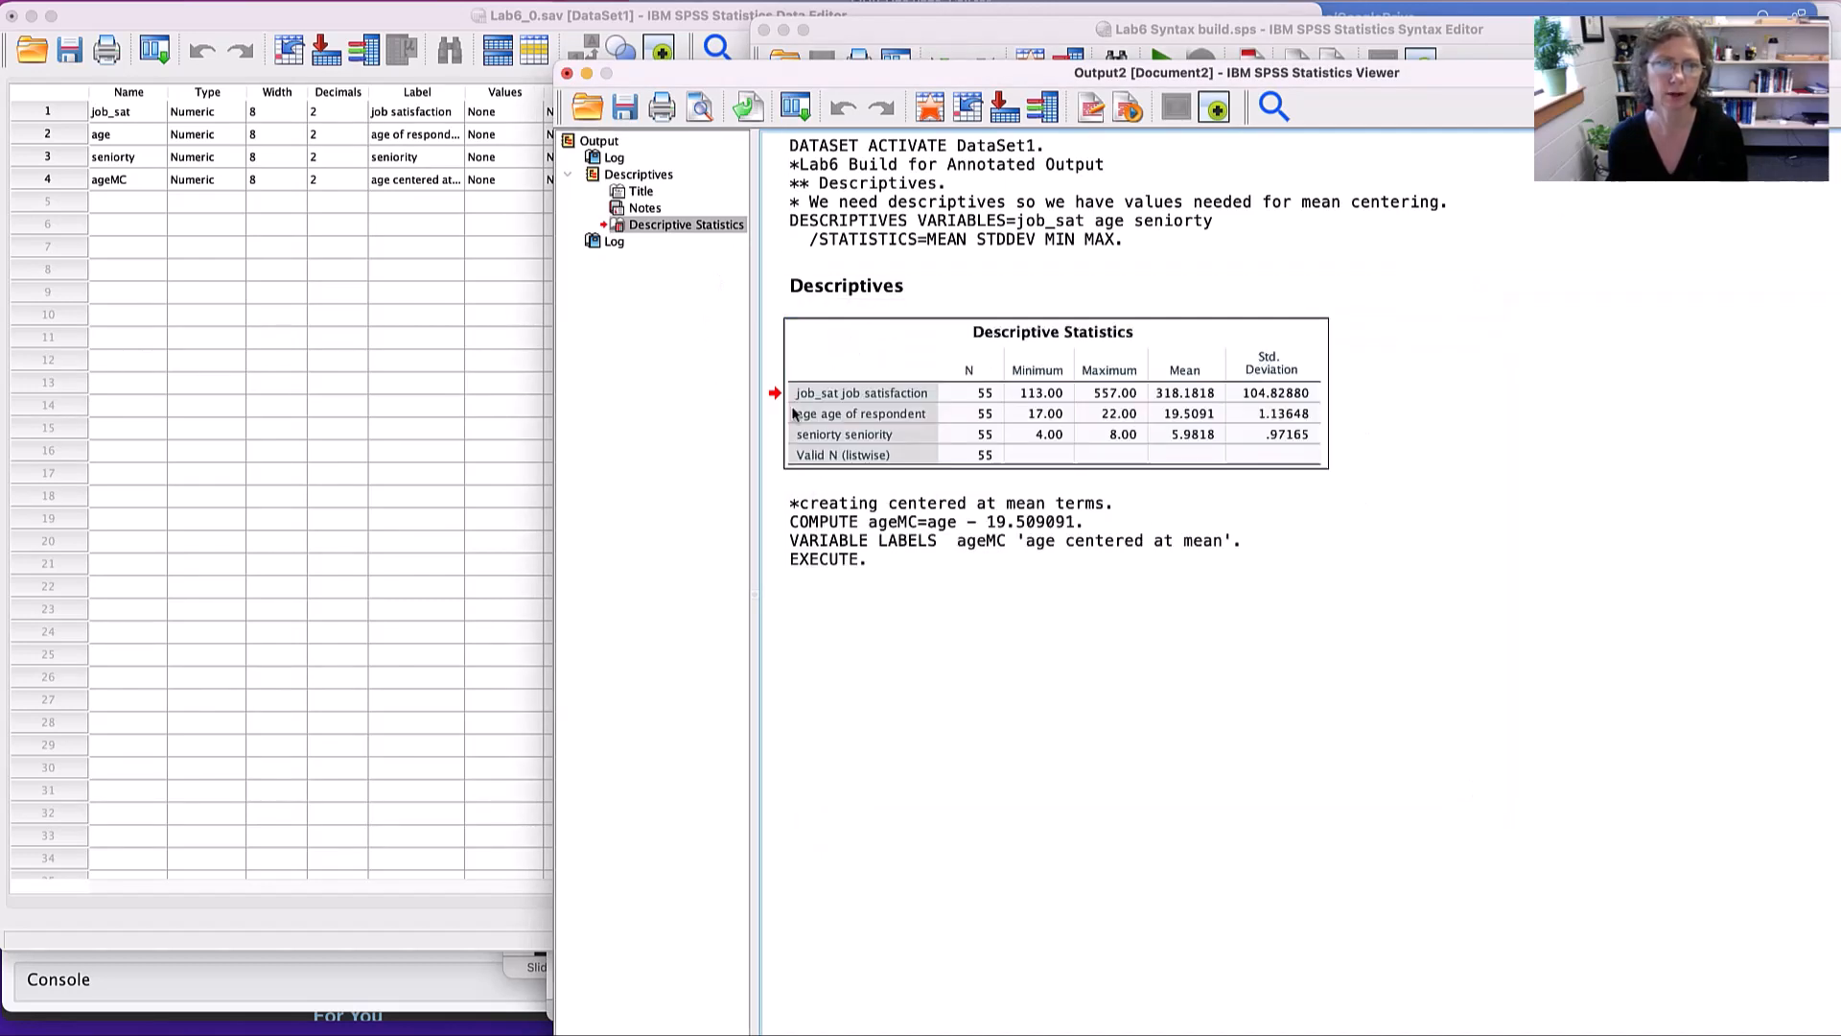
{"action": "key", "text": "super+grave"}
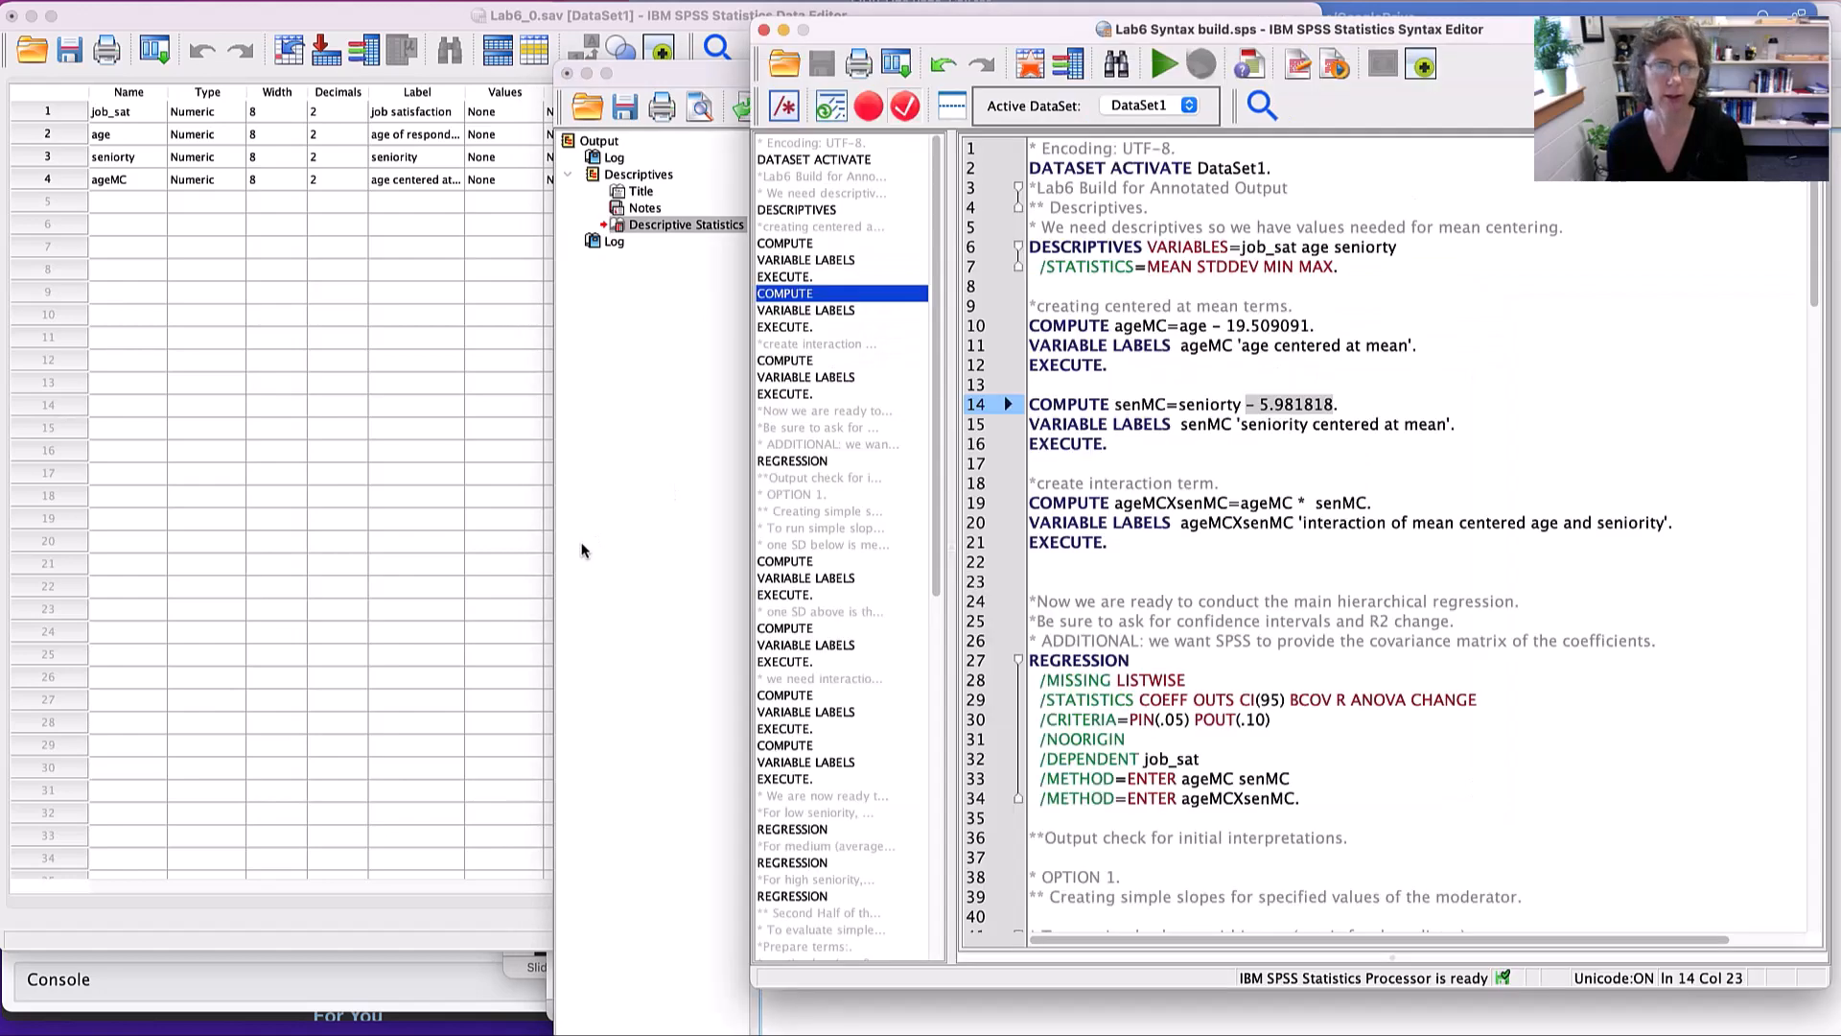
- Run the COMPUTE senMC=seniorty - 5.981818, VARIABLE LABELS and EXECUTE lines, and return to the syntax file
{"action": "left_click_drag", "start_coordinate": [1128, 447], "coordinate": [1026, 404]}
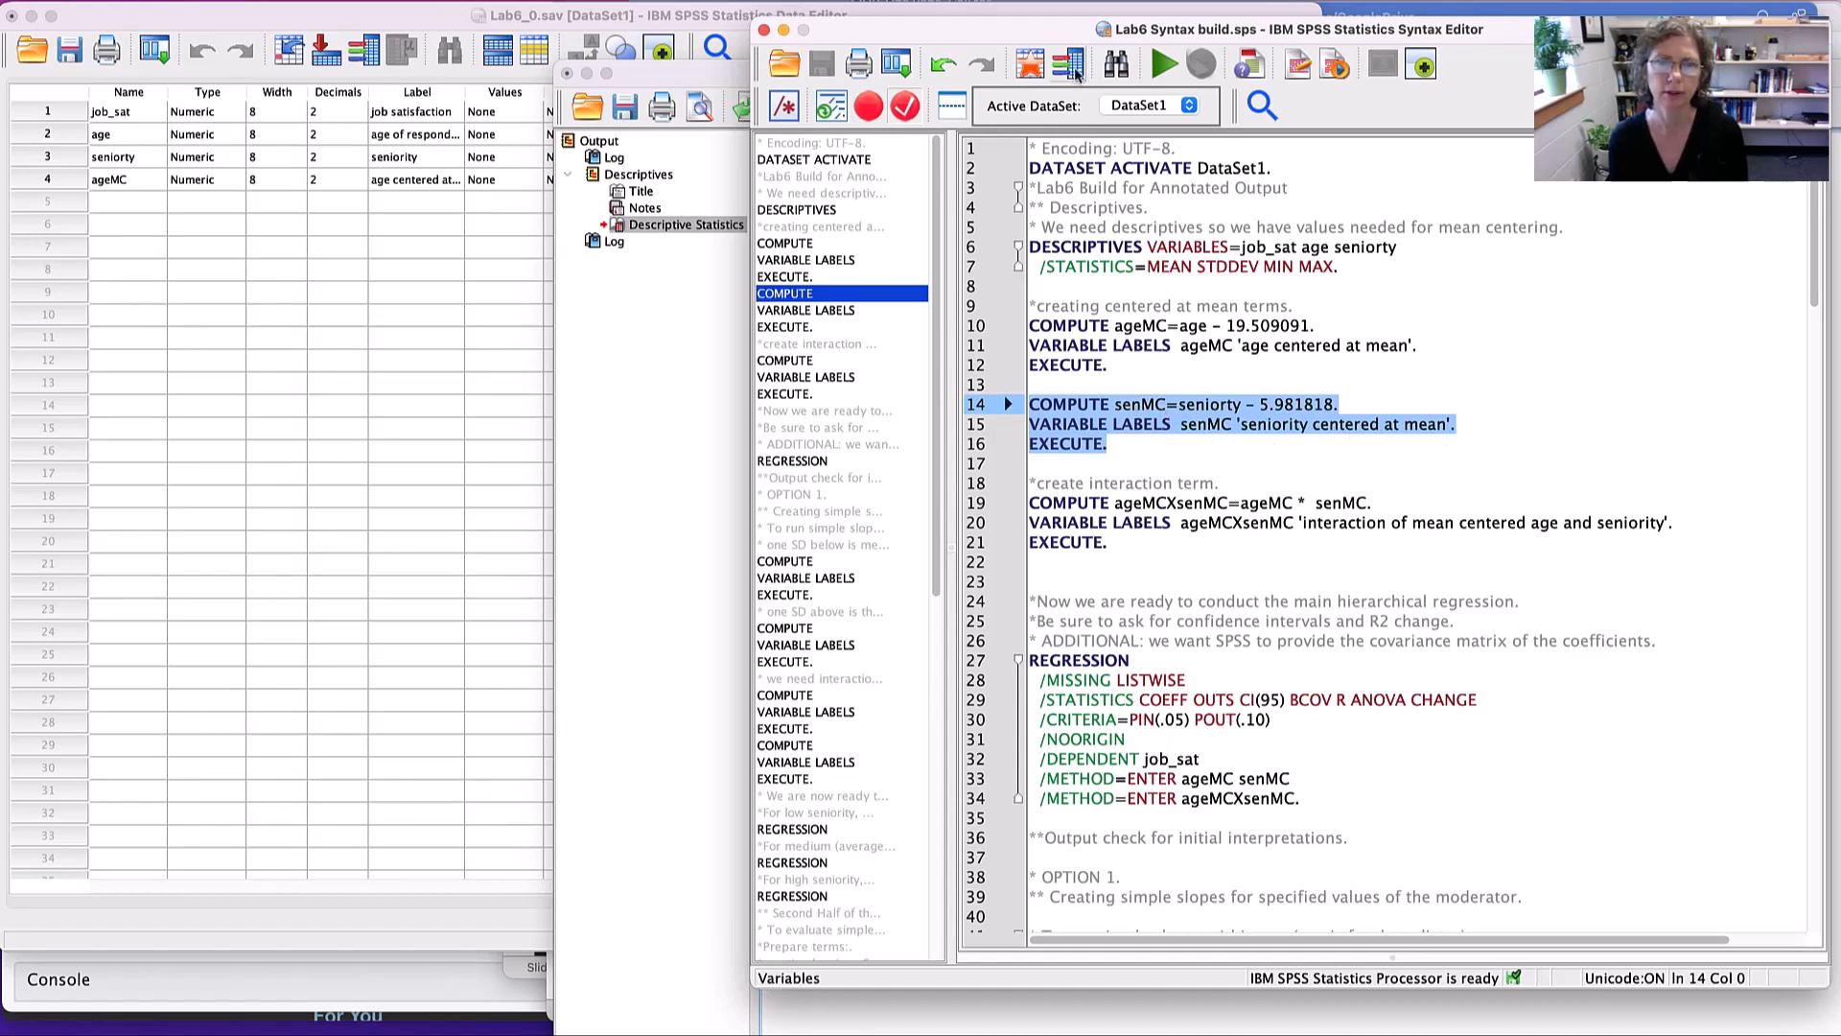
{"action": "left_click", "coordinate": [1163, 64]}
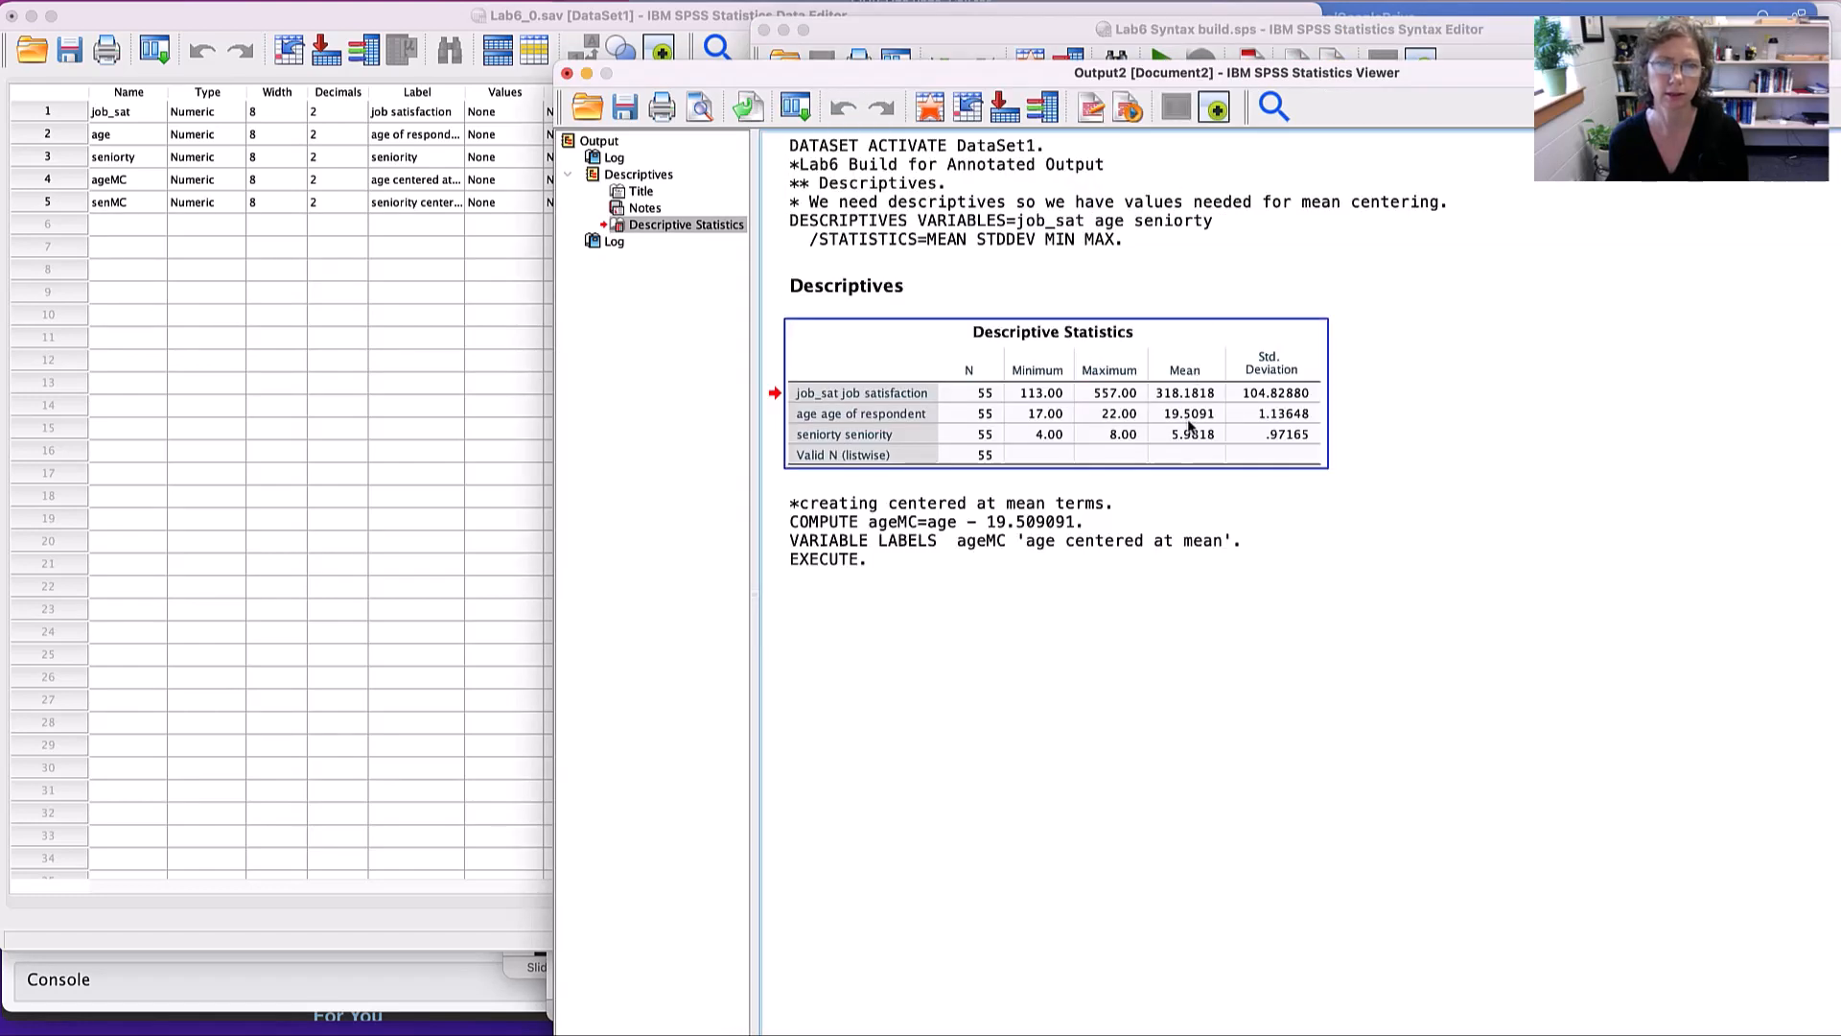
{"action": "key", "text": "super+grave"}
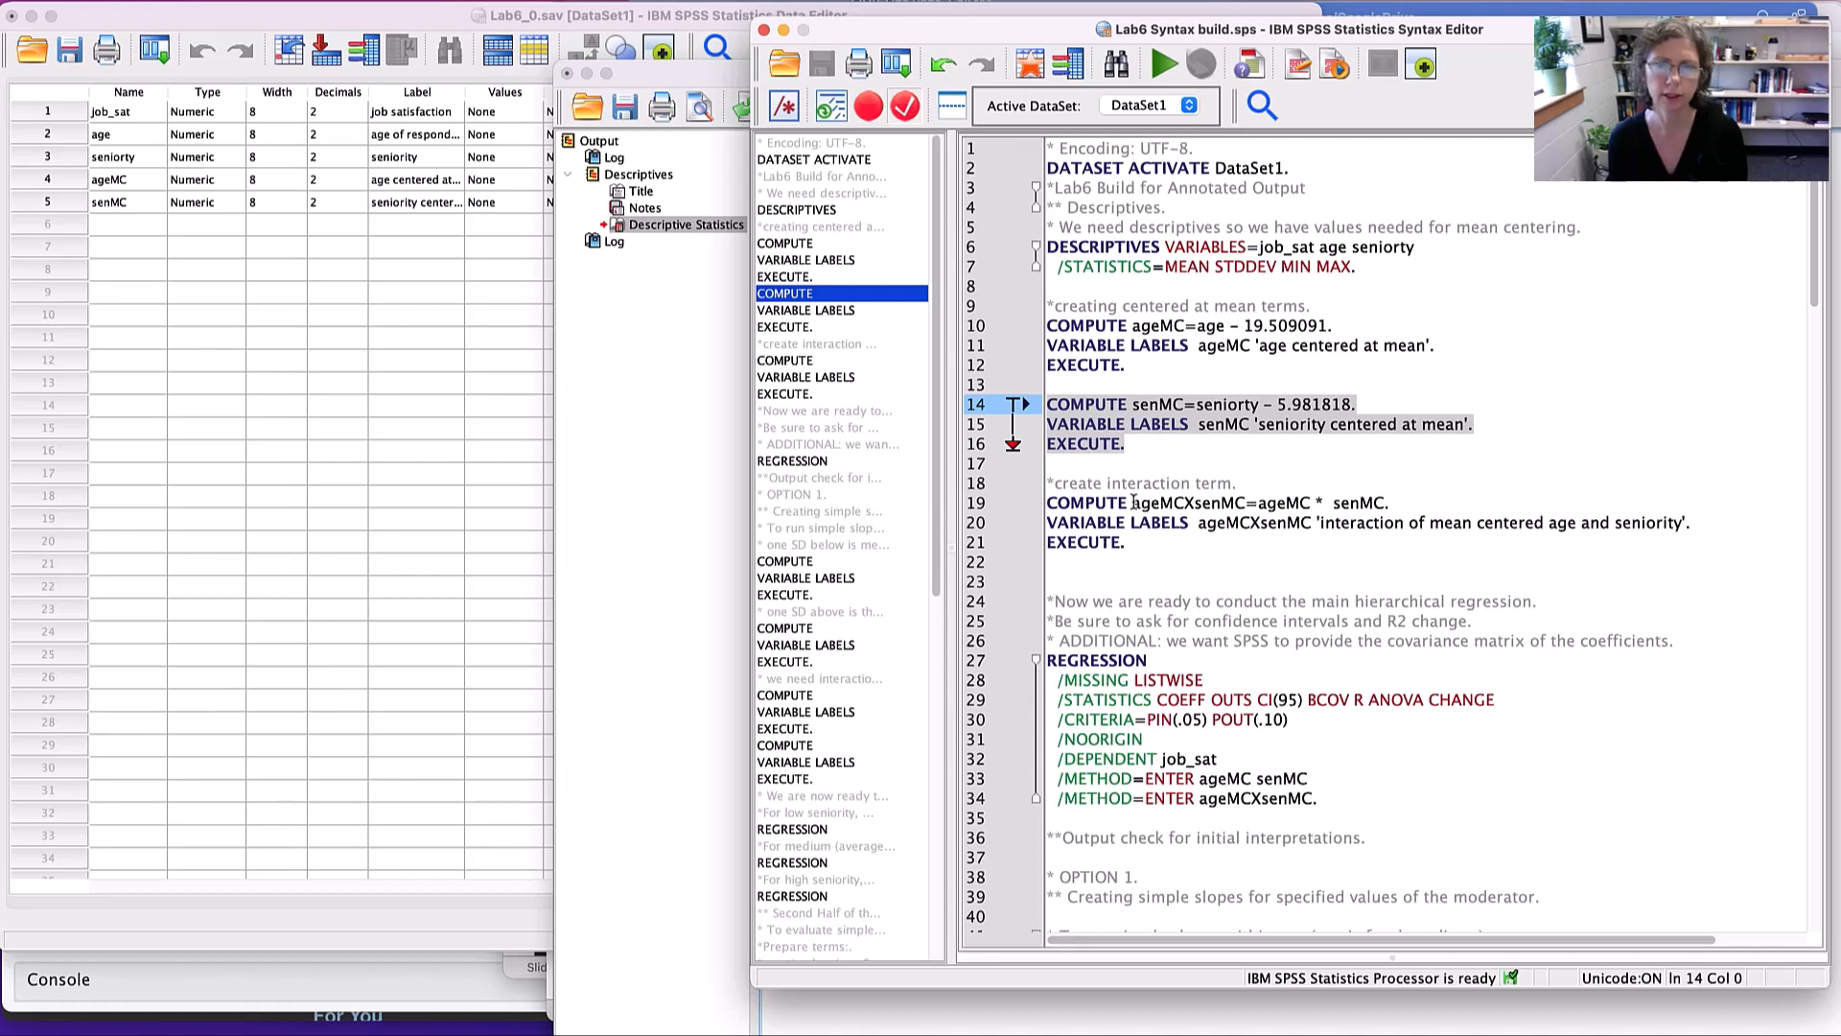
- Review the ageMCXsenMC computation and label in the syntax file, and run the whole interaction-term block through EXECUTE
{"action": "left_click_drag", "start_coordinate": [1132, 503], "coordinate": [1244, 502]}
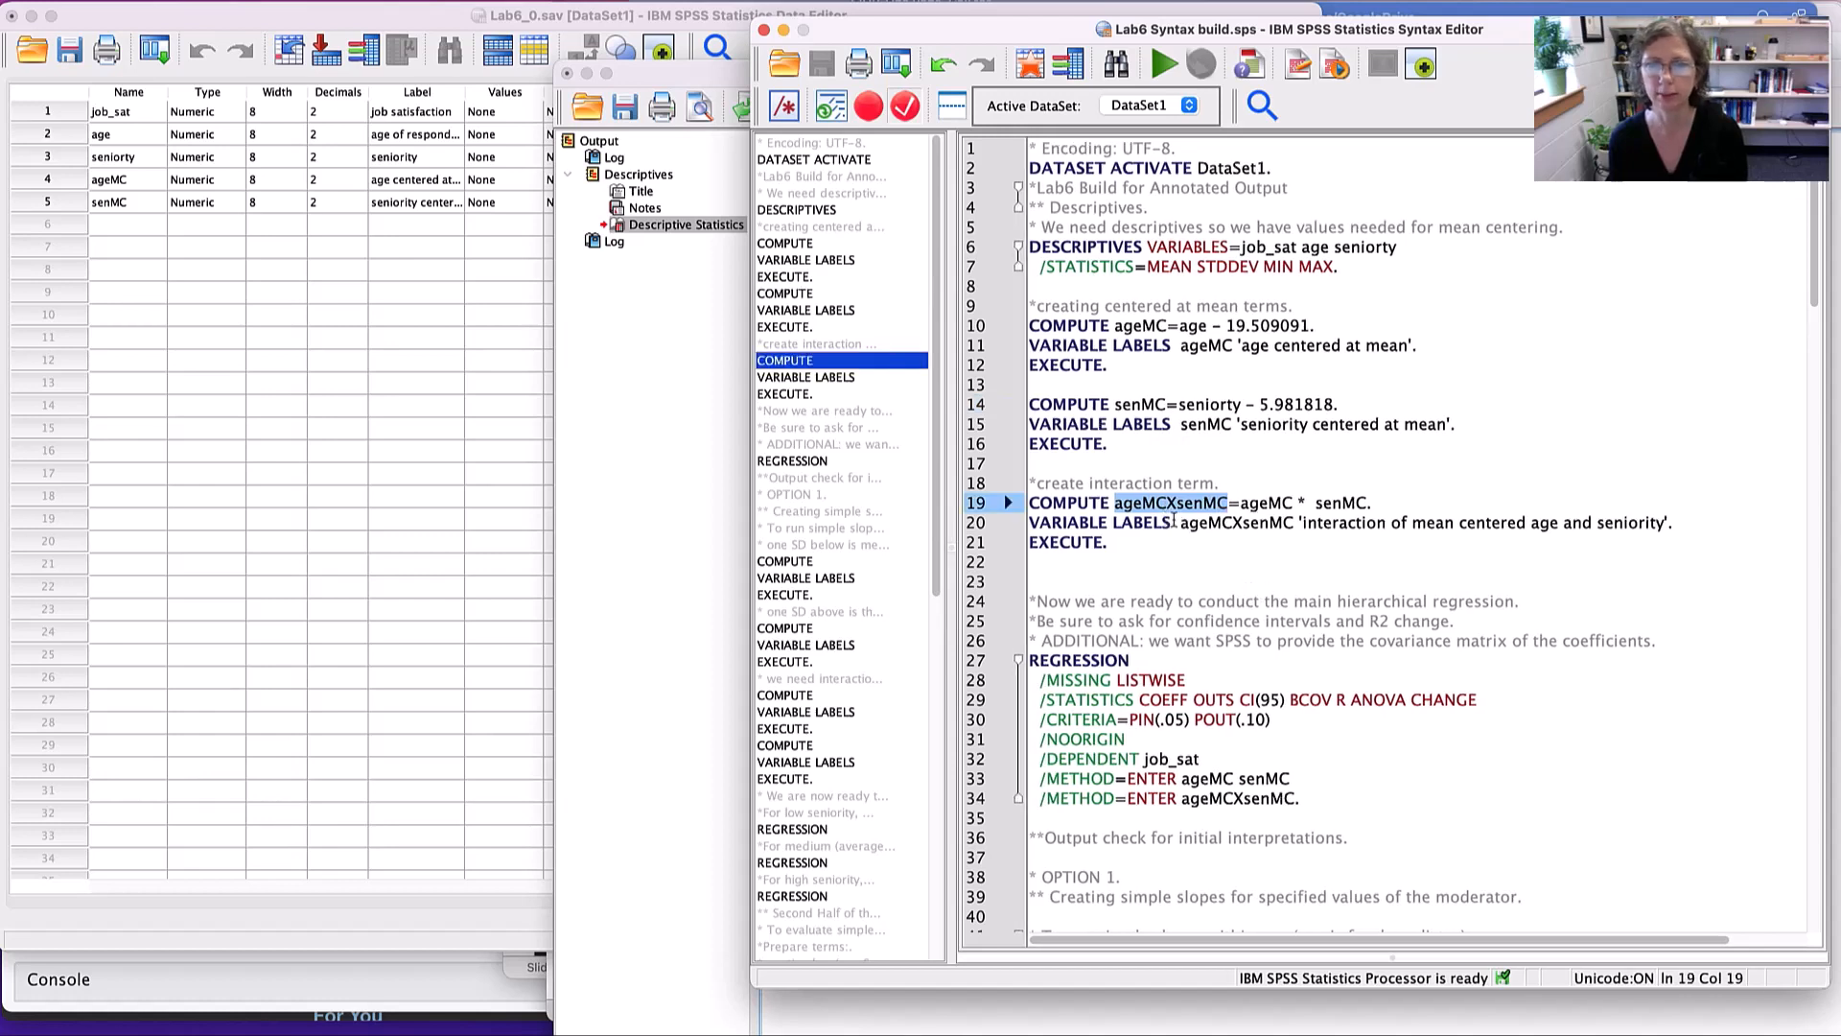
{"action": "left_click_drag", "start_coordinate": [1238, 502], "coordinate": [1369, 500]}
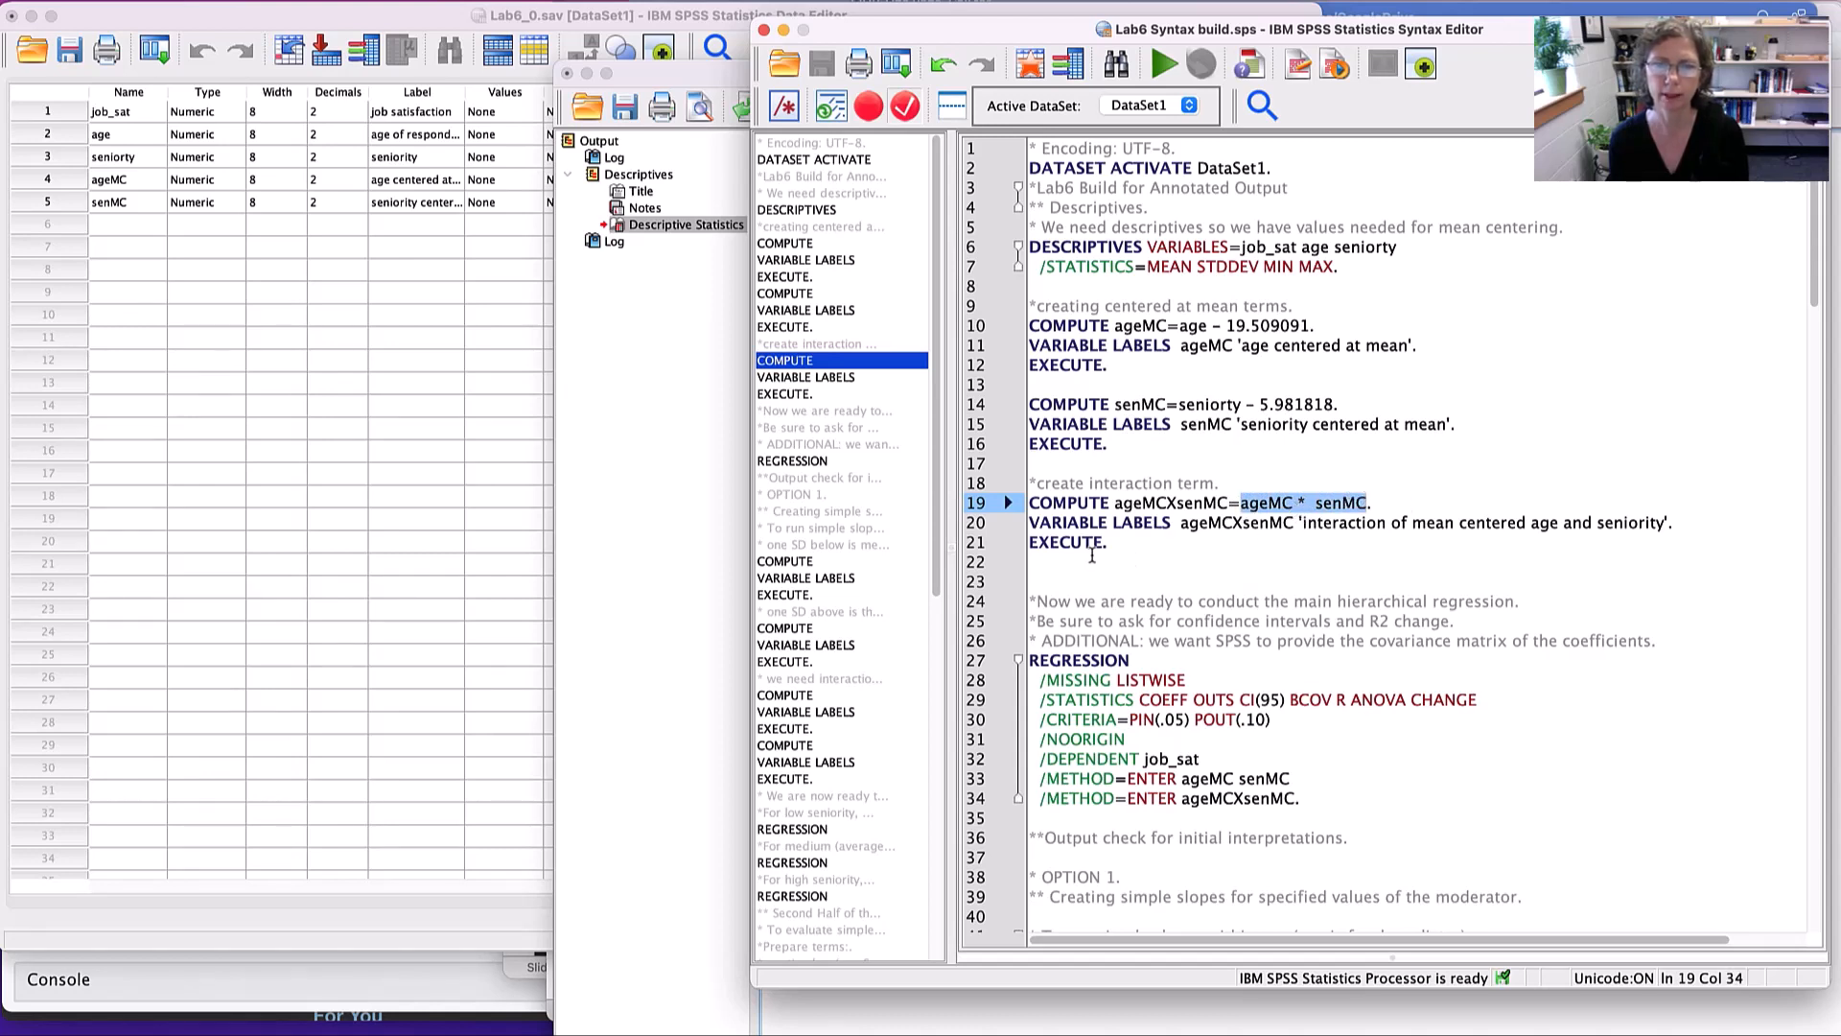
{"action": "left_click_drag", "start_coordinate": [1183, 523], "coordinate": [1297, 523]}
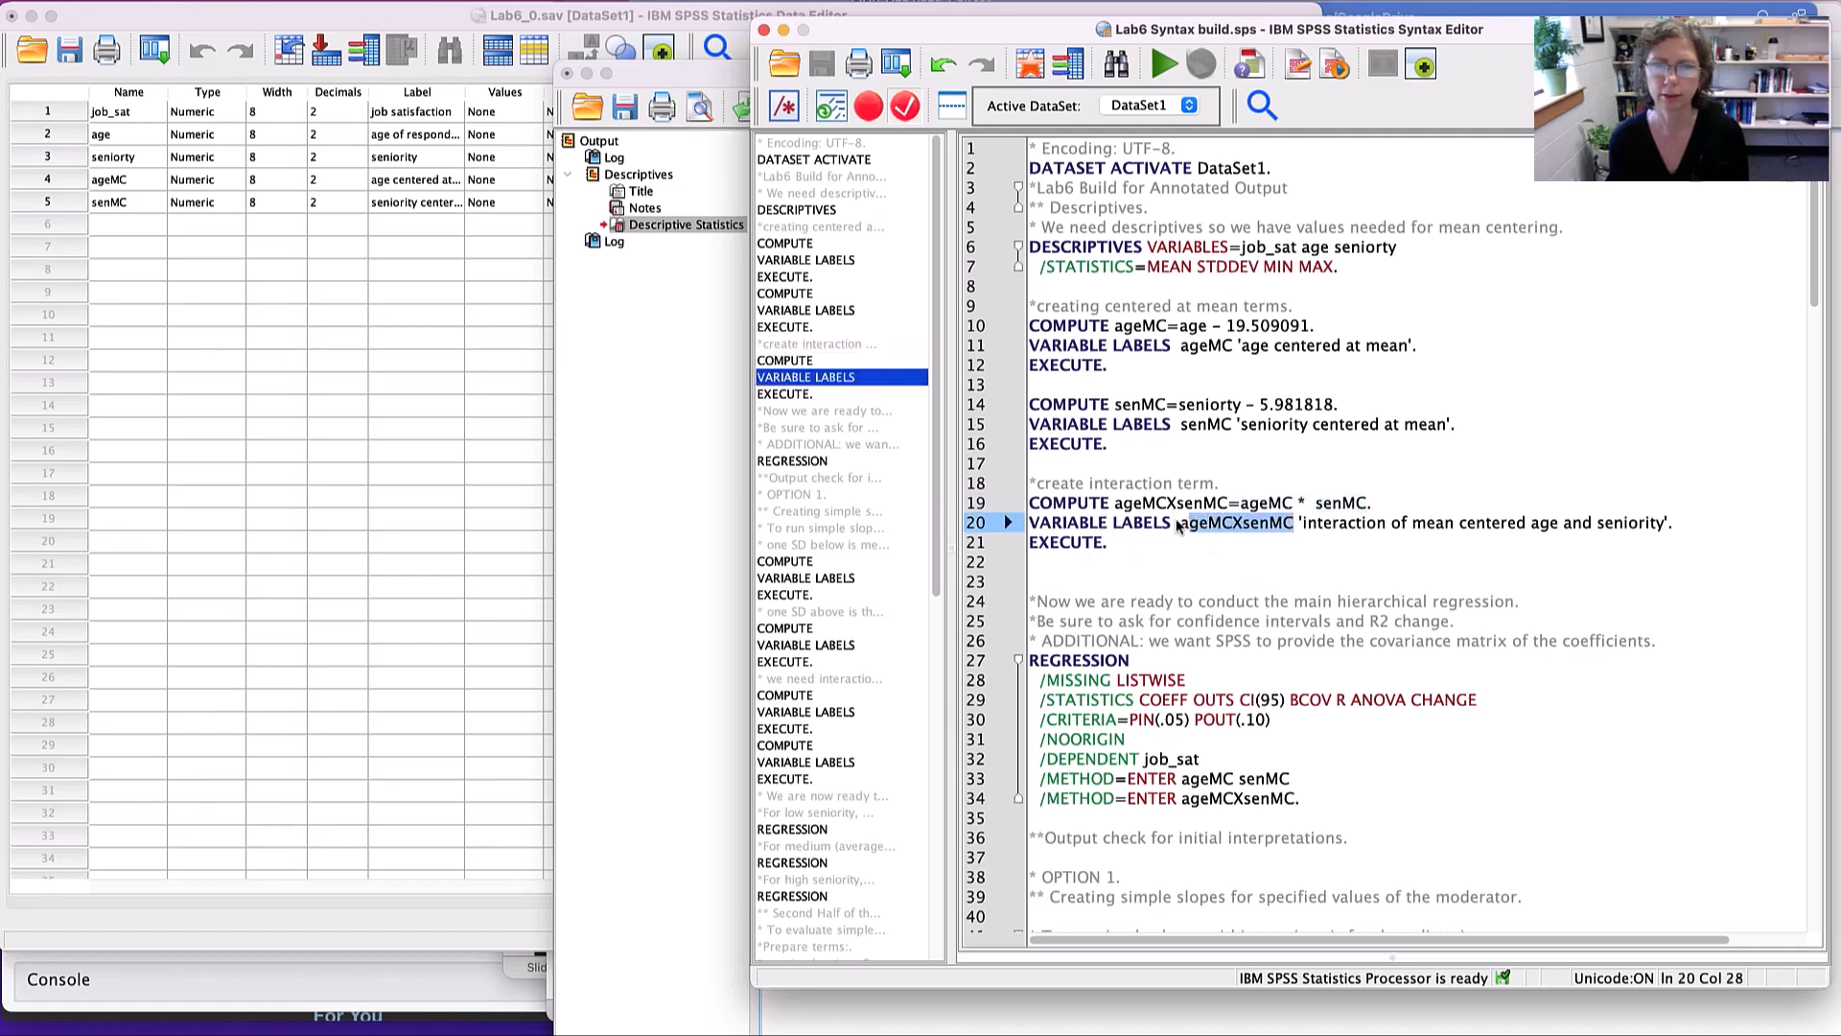
{"action": "left_click_drag", "start_coordinate": [1407, 518], "coordinate": [1458, 523]}
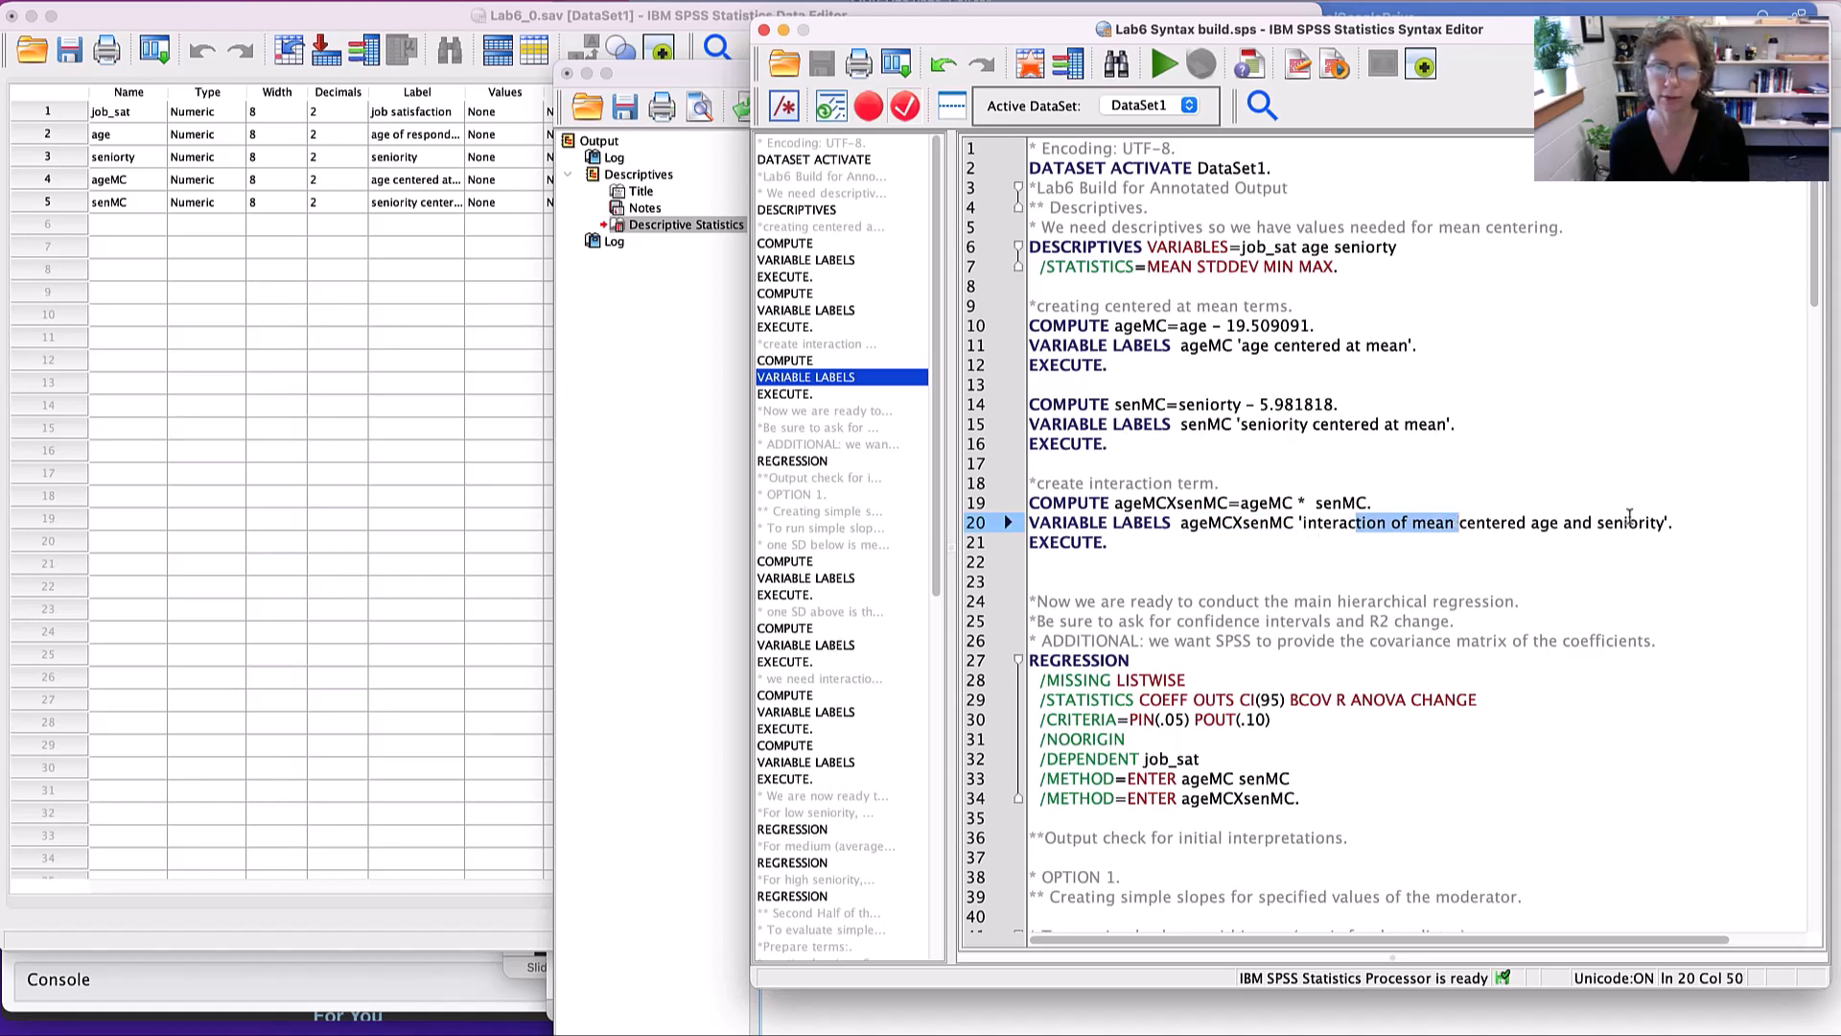
{"action": "left_click_drag", "start_coordinate": [1113, 542], "coordinate": [997, 483]}
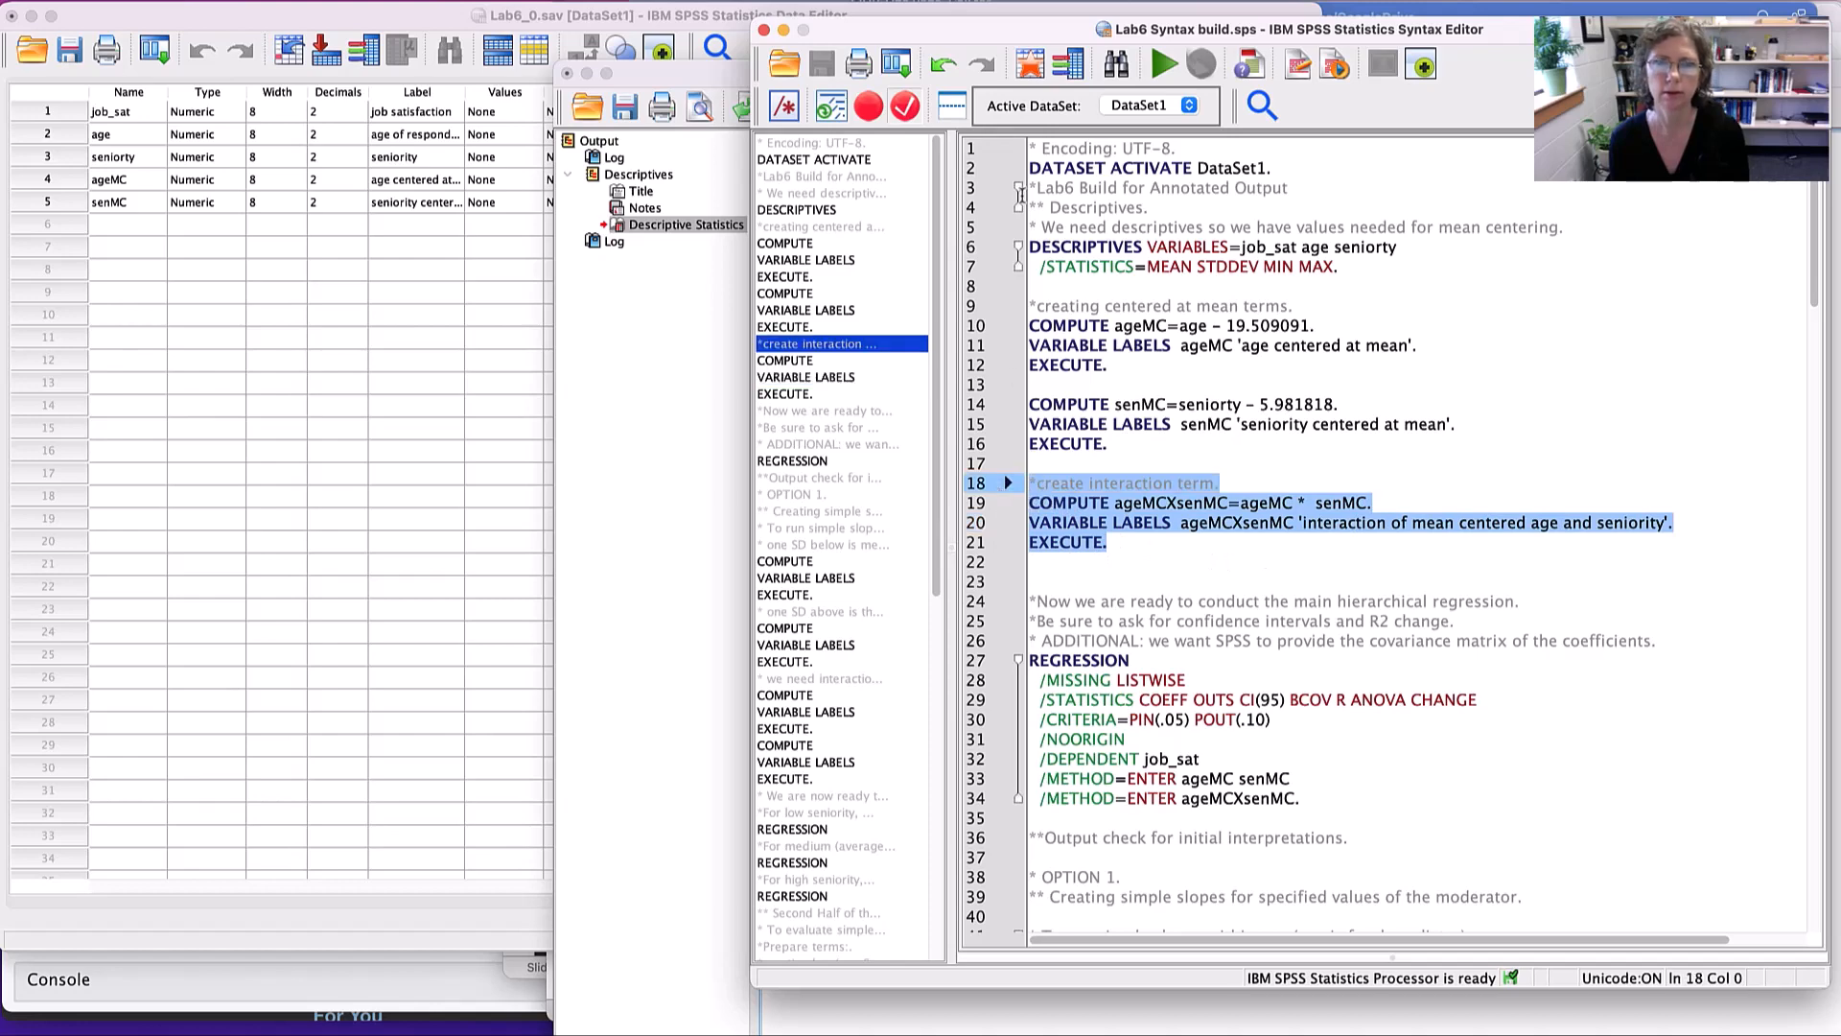
{"action": "left_click", "coordinate": [1162, 65]}
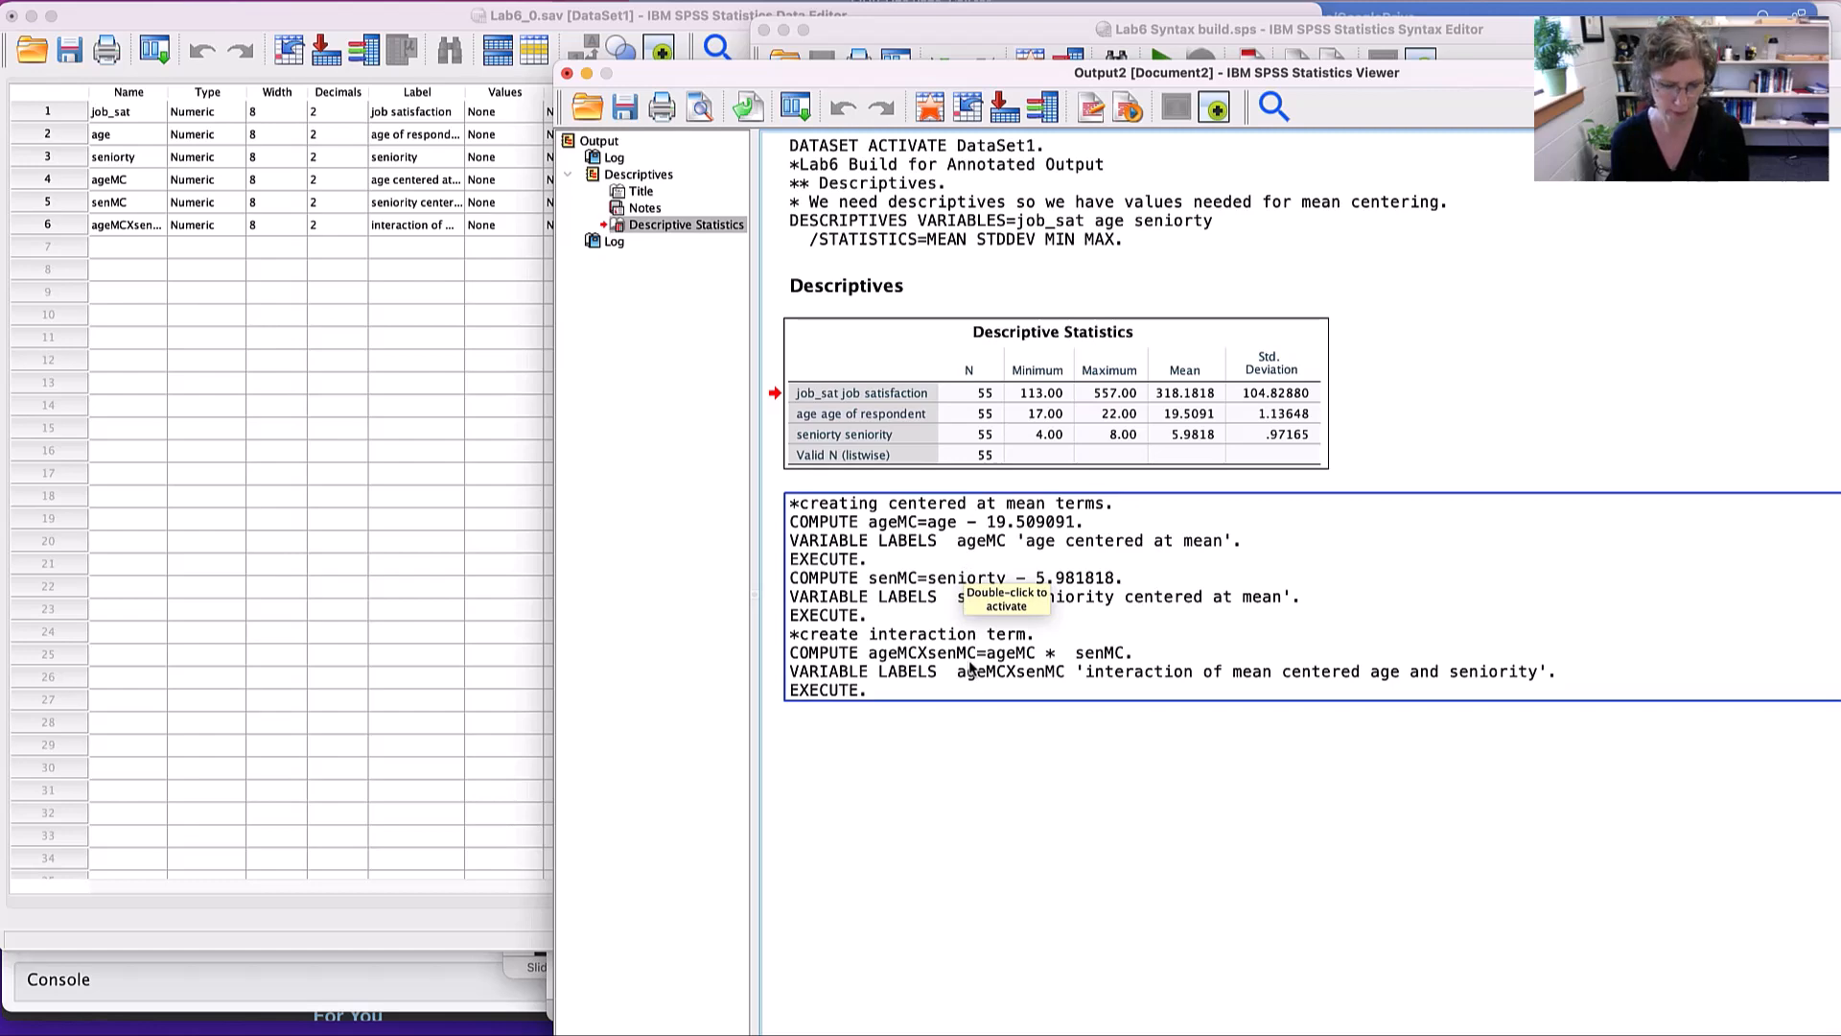
- Switch to the Lab 6 sheet in Word and read the Model Testing instructions for the hierarchical regression
{"action": "key", "text": "super+Tab"}
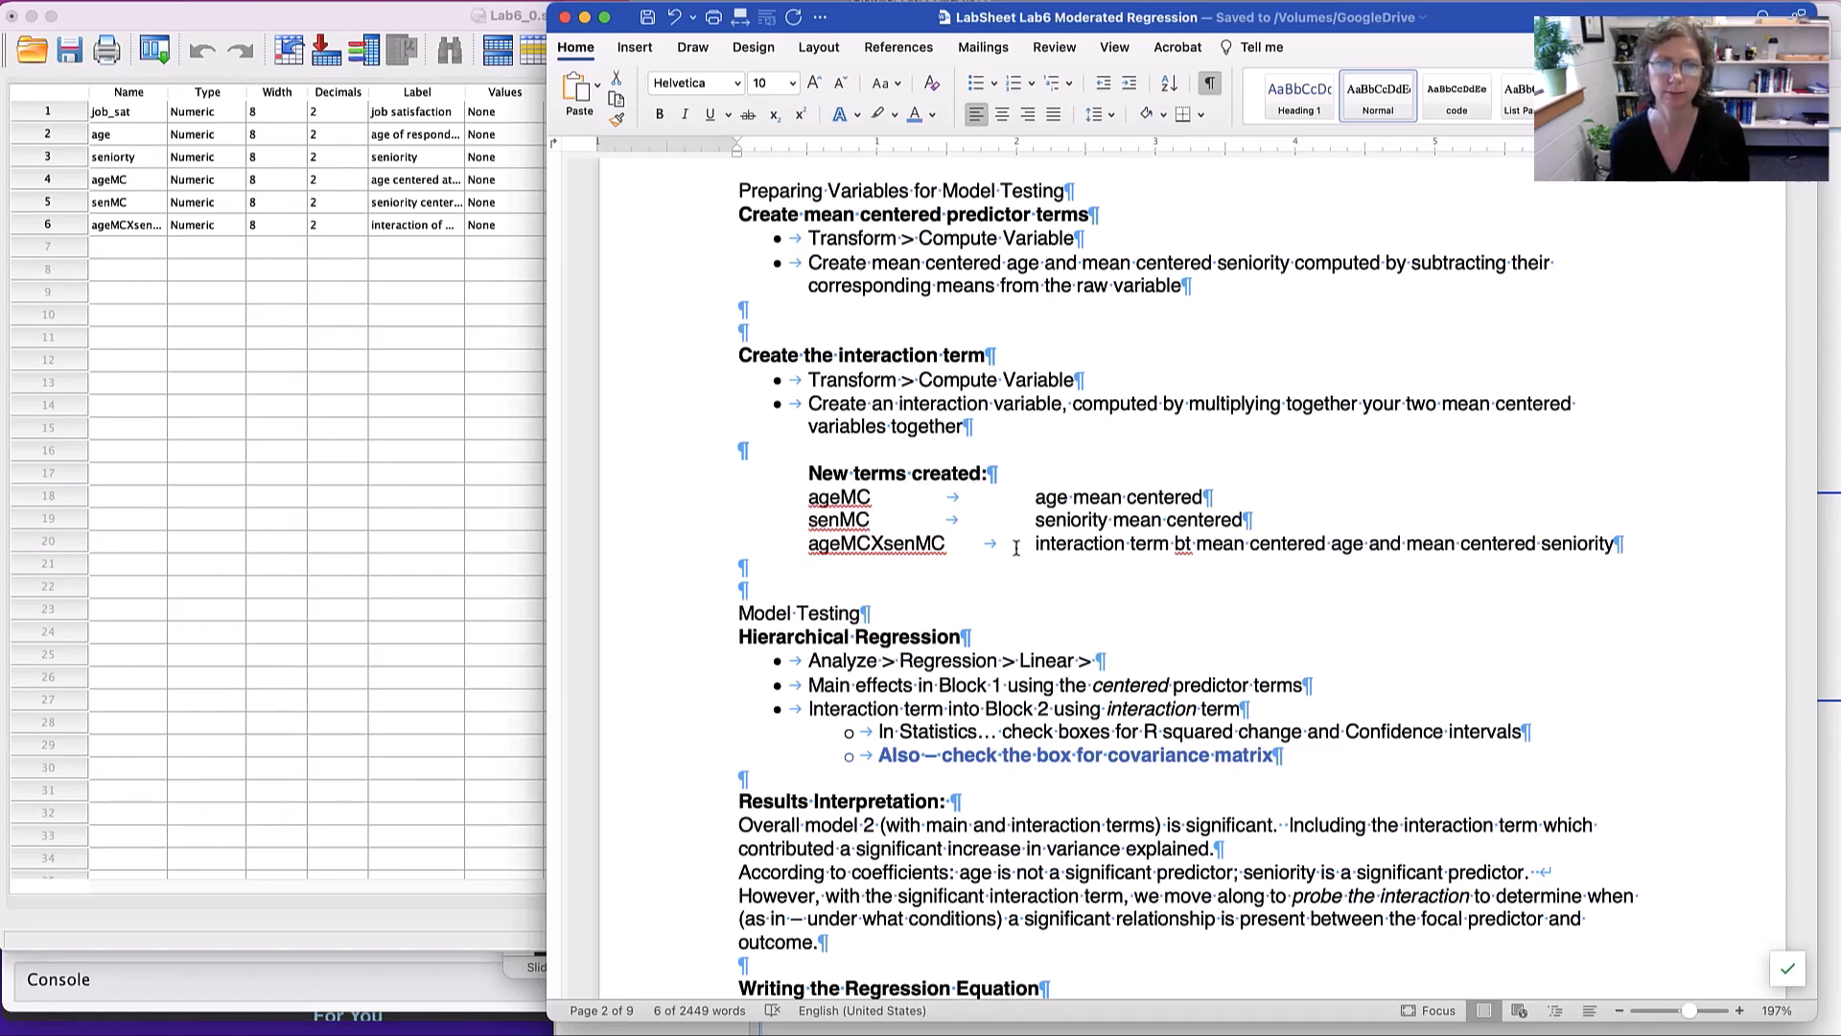
{"action": "scroll", "coordinate": [1016, 547], "scroll_direction": "down", "scroll_amount": 10}
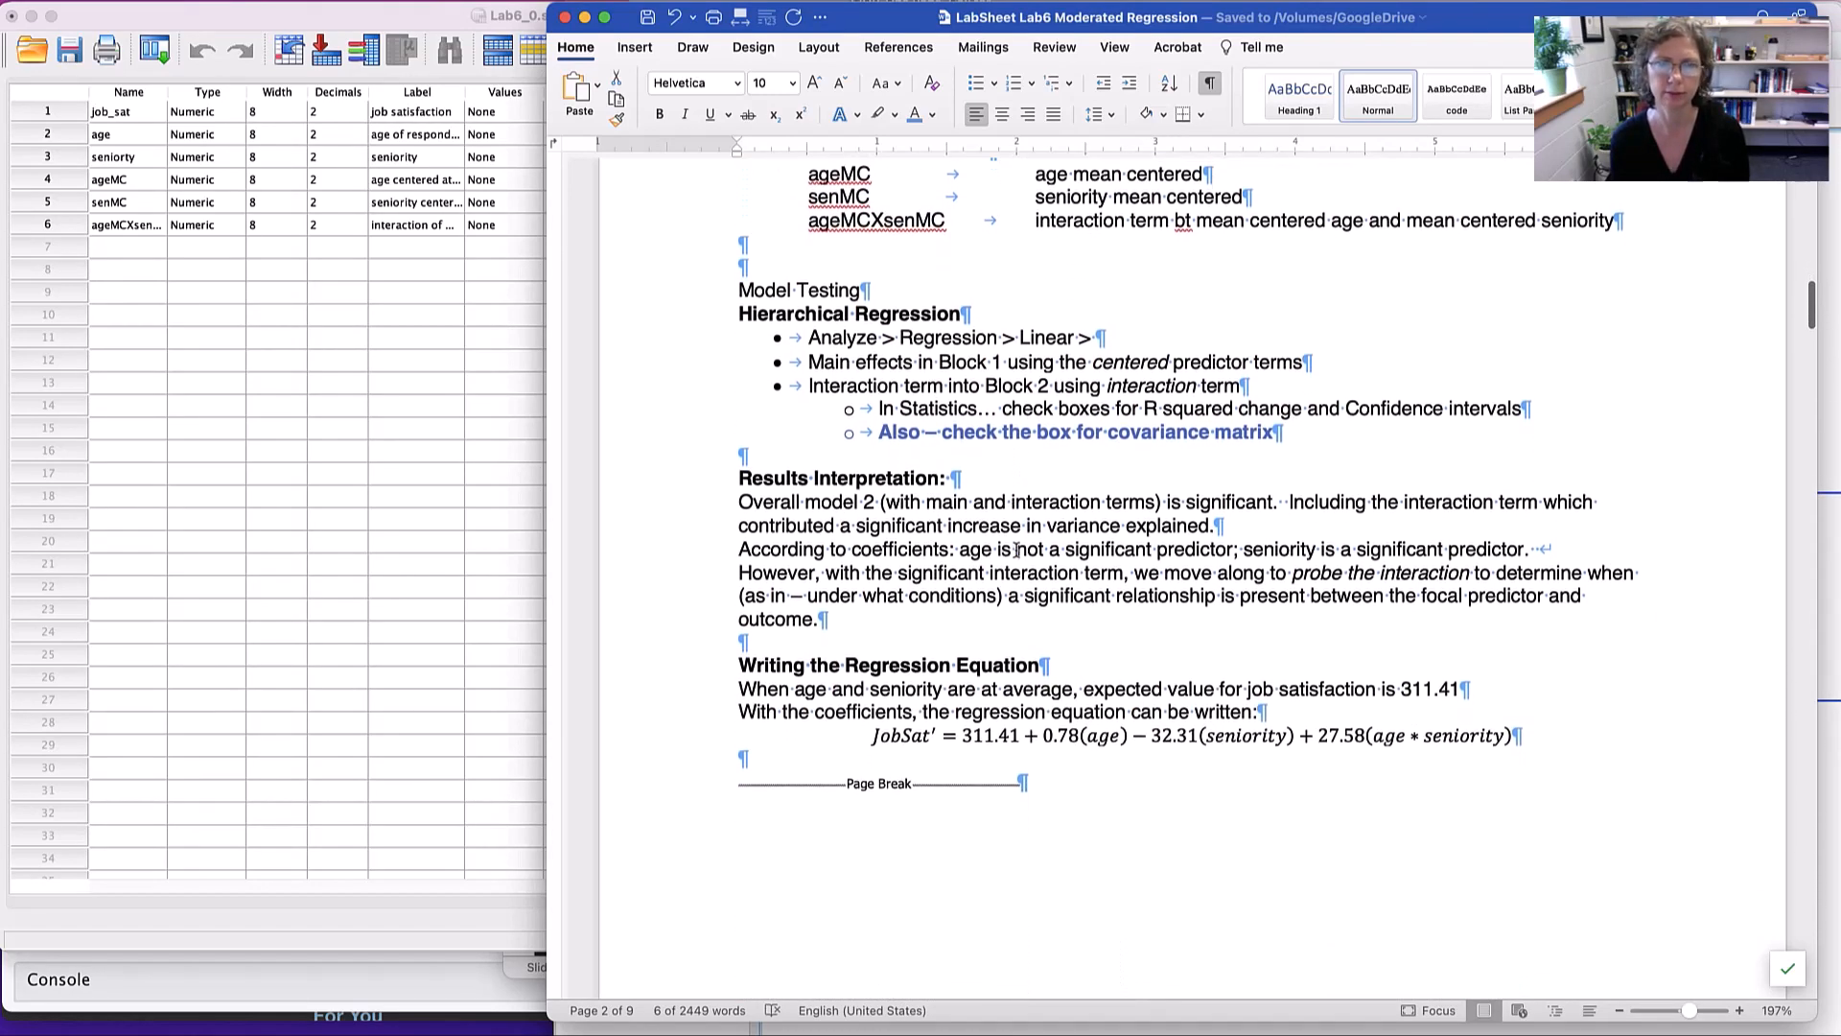
{"action": "scroll", "coordinate": [1015, 552], "scroll_direction": "down", "scroll_amount": 1}
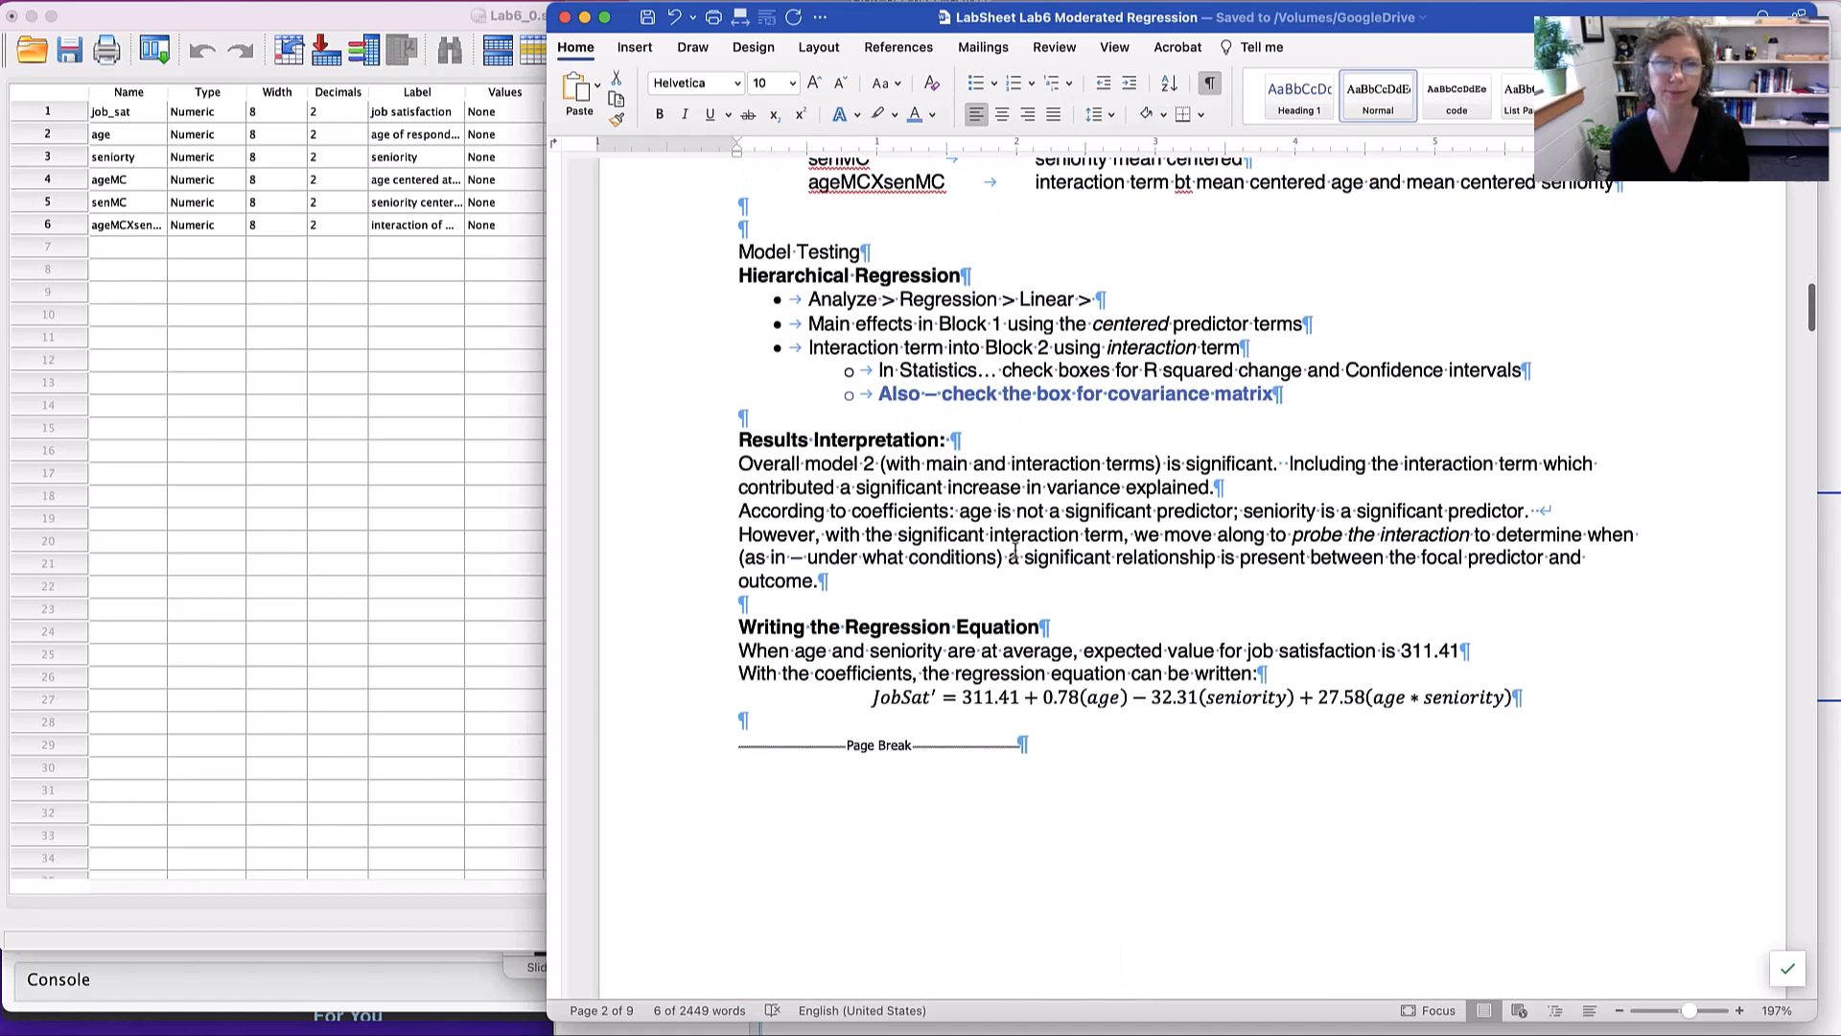
{"action": "left_click", "coordinate": [715, 259]}
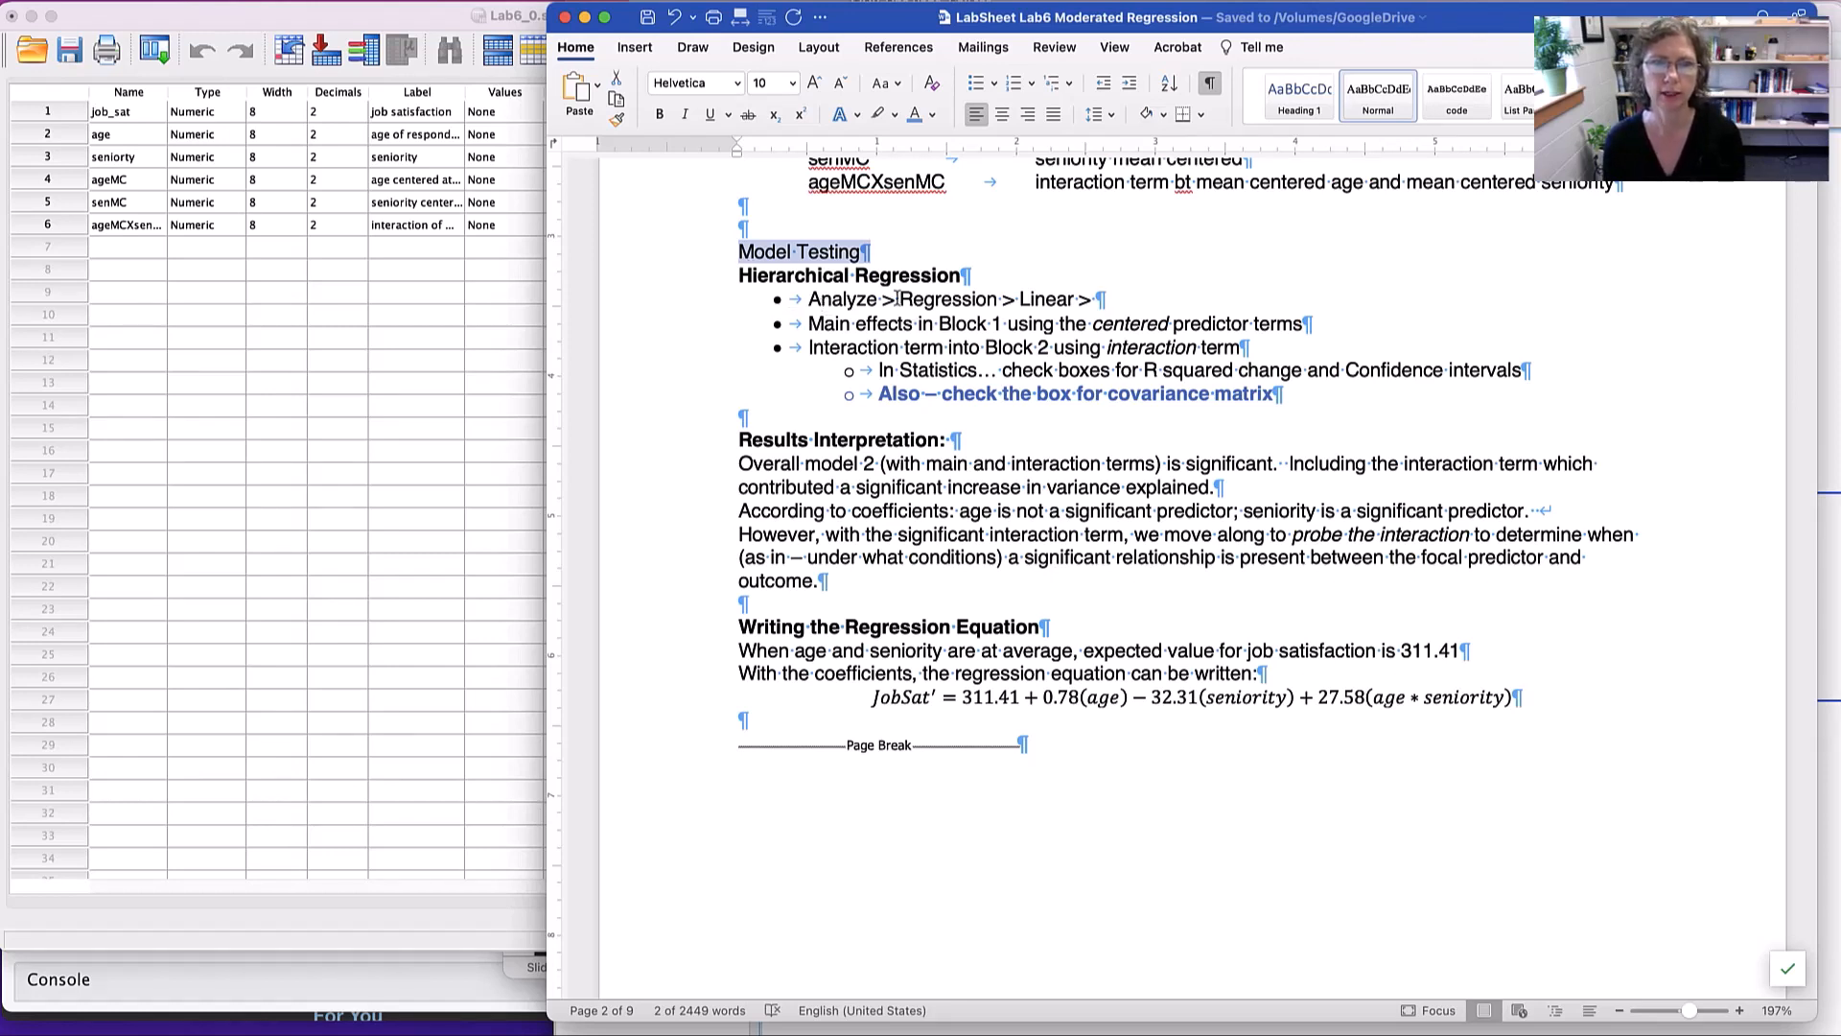
{"action": "left_click_drag", "start_coordinate": [808, 300], "coordinate": [1079, 300]}
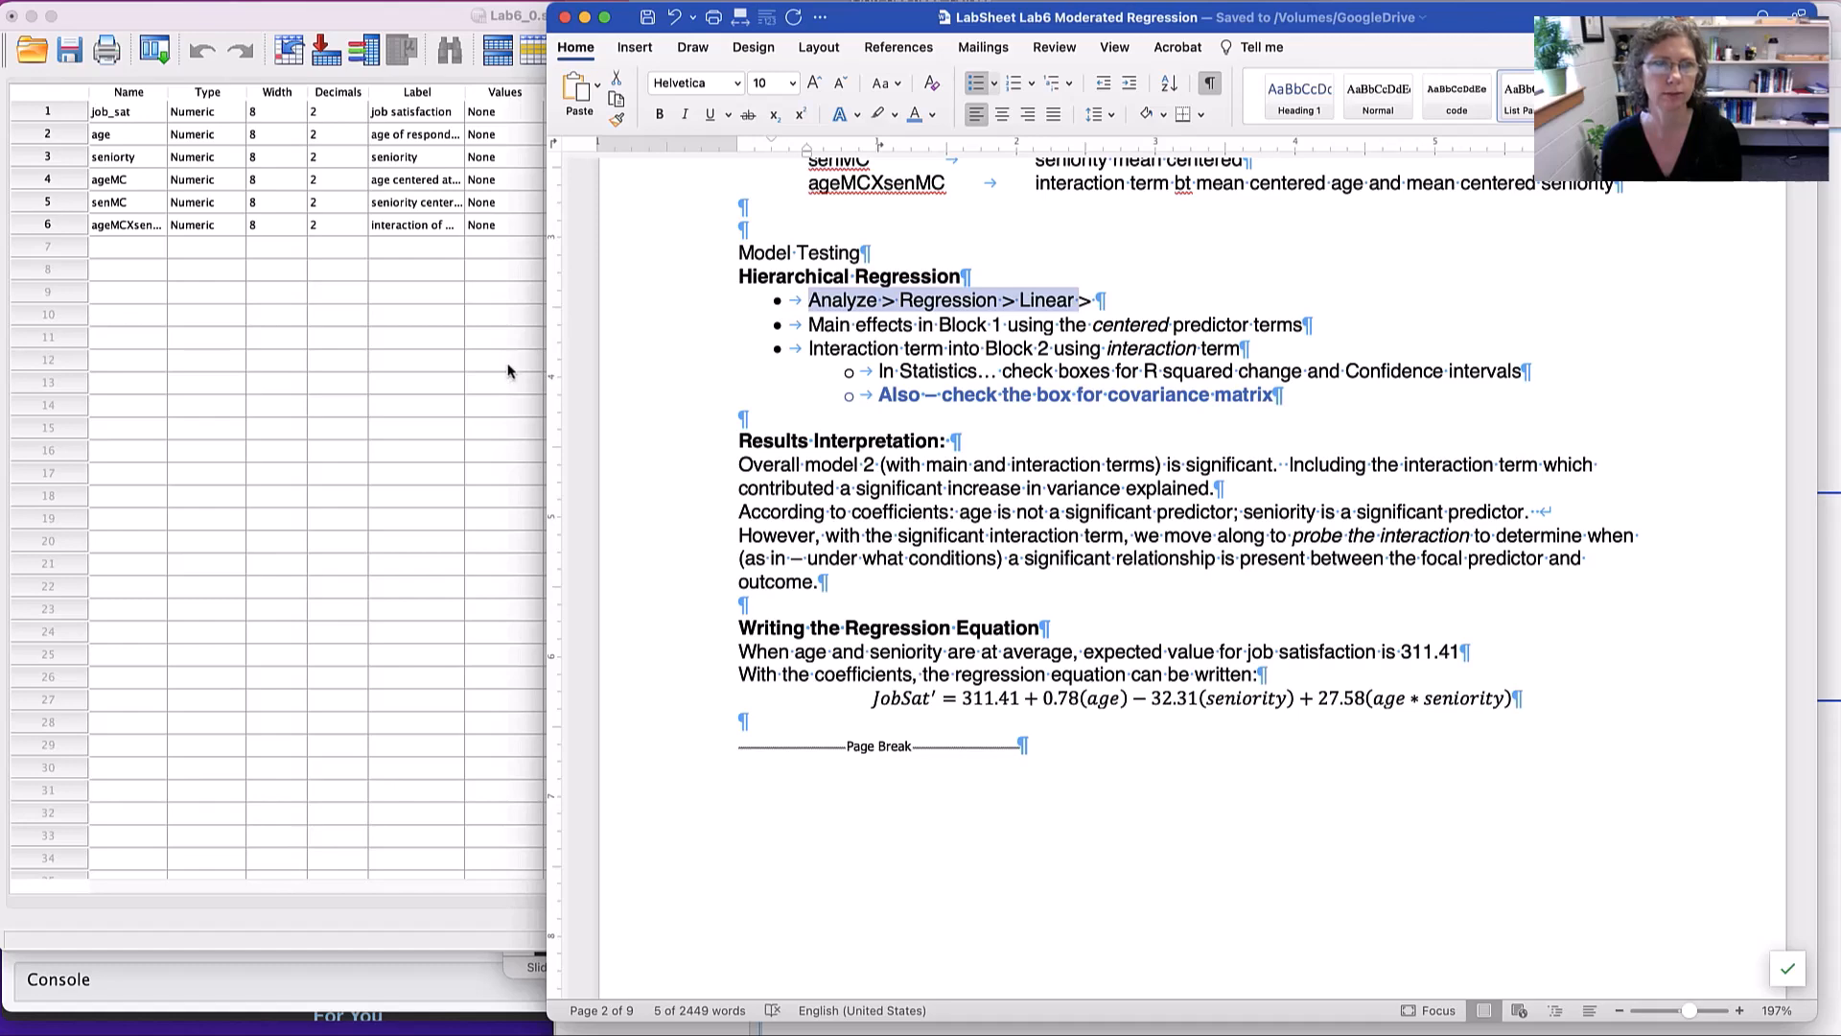
- In the SPSS Data Editor, set up a linear regression with job_sat as dependent and ageMC and senMC as Block 1 predictors
{"action": "left_click", "coordinate": [431, 26]}
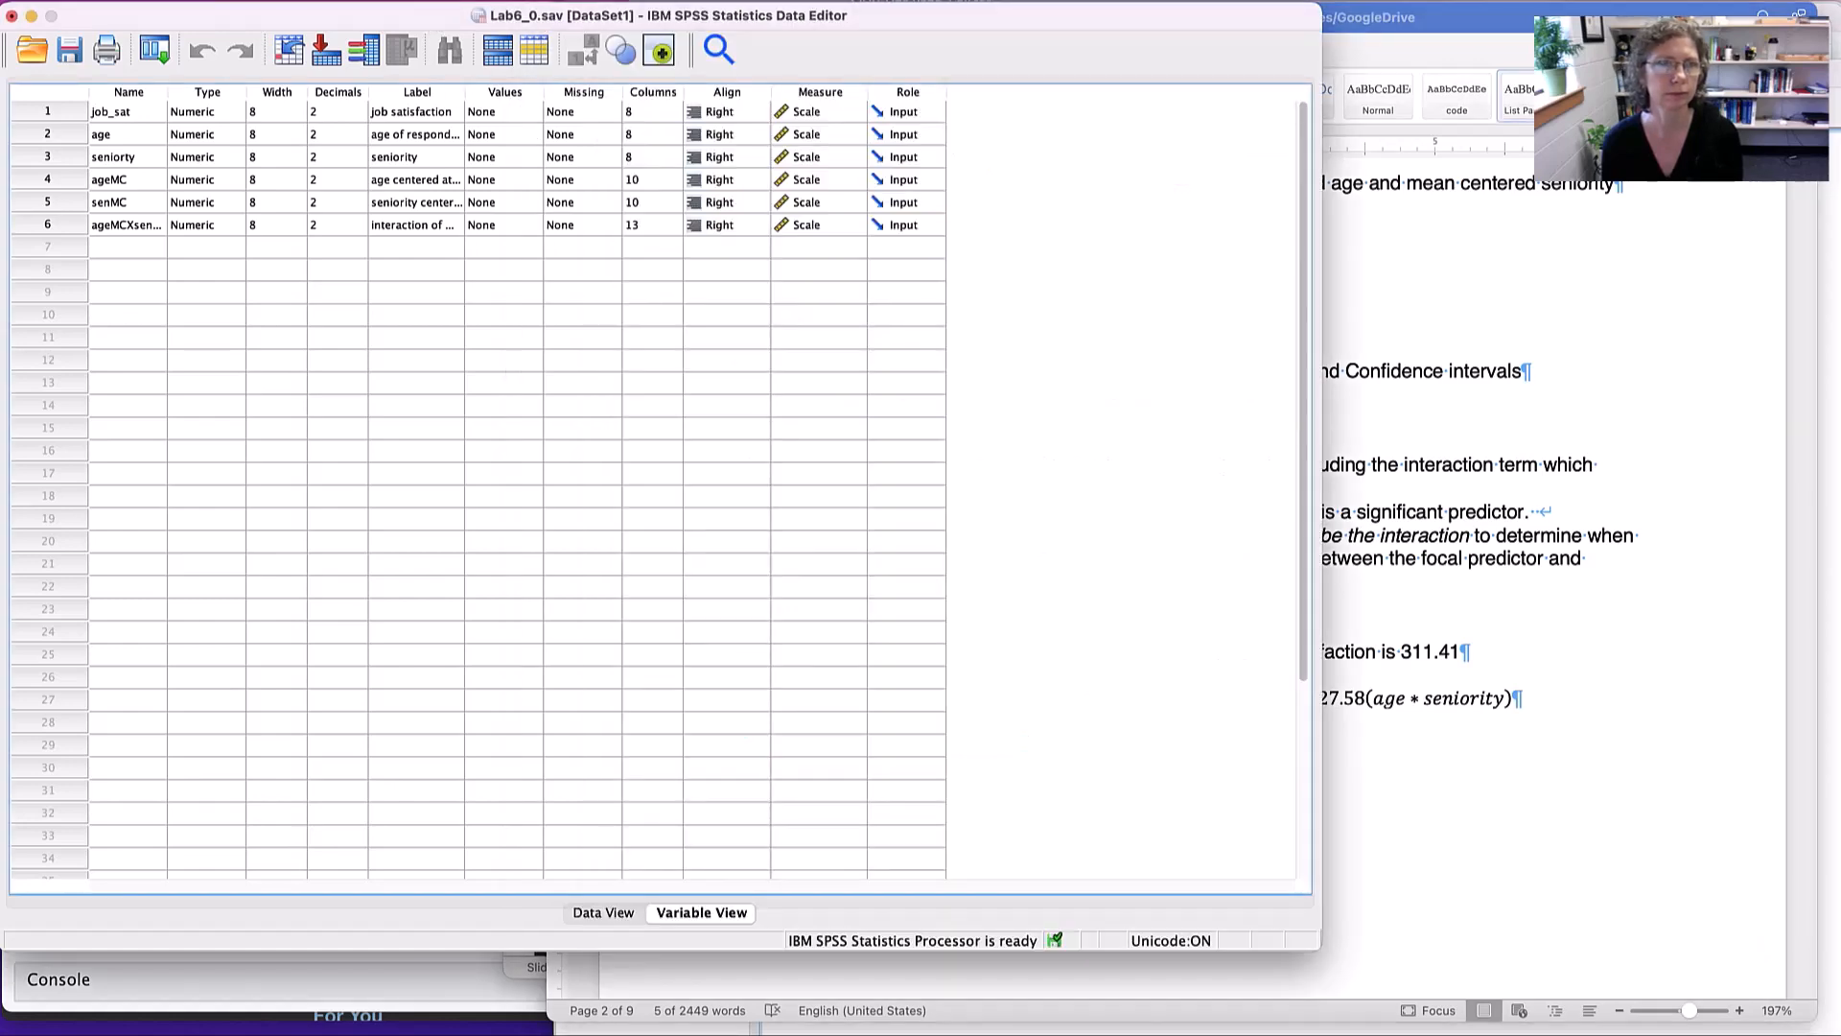
{"action": "left_click", "coordinate": [427, 1]}
{"action": "mouse_move", "coordinate": [471, 165]}
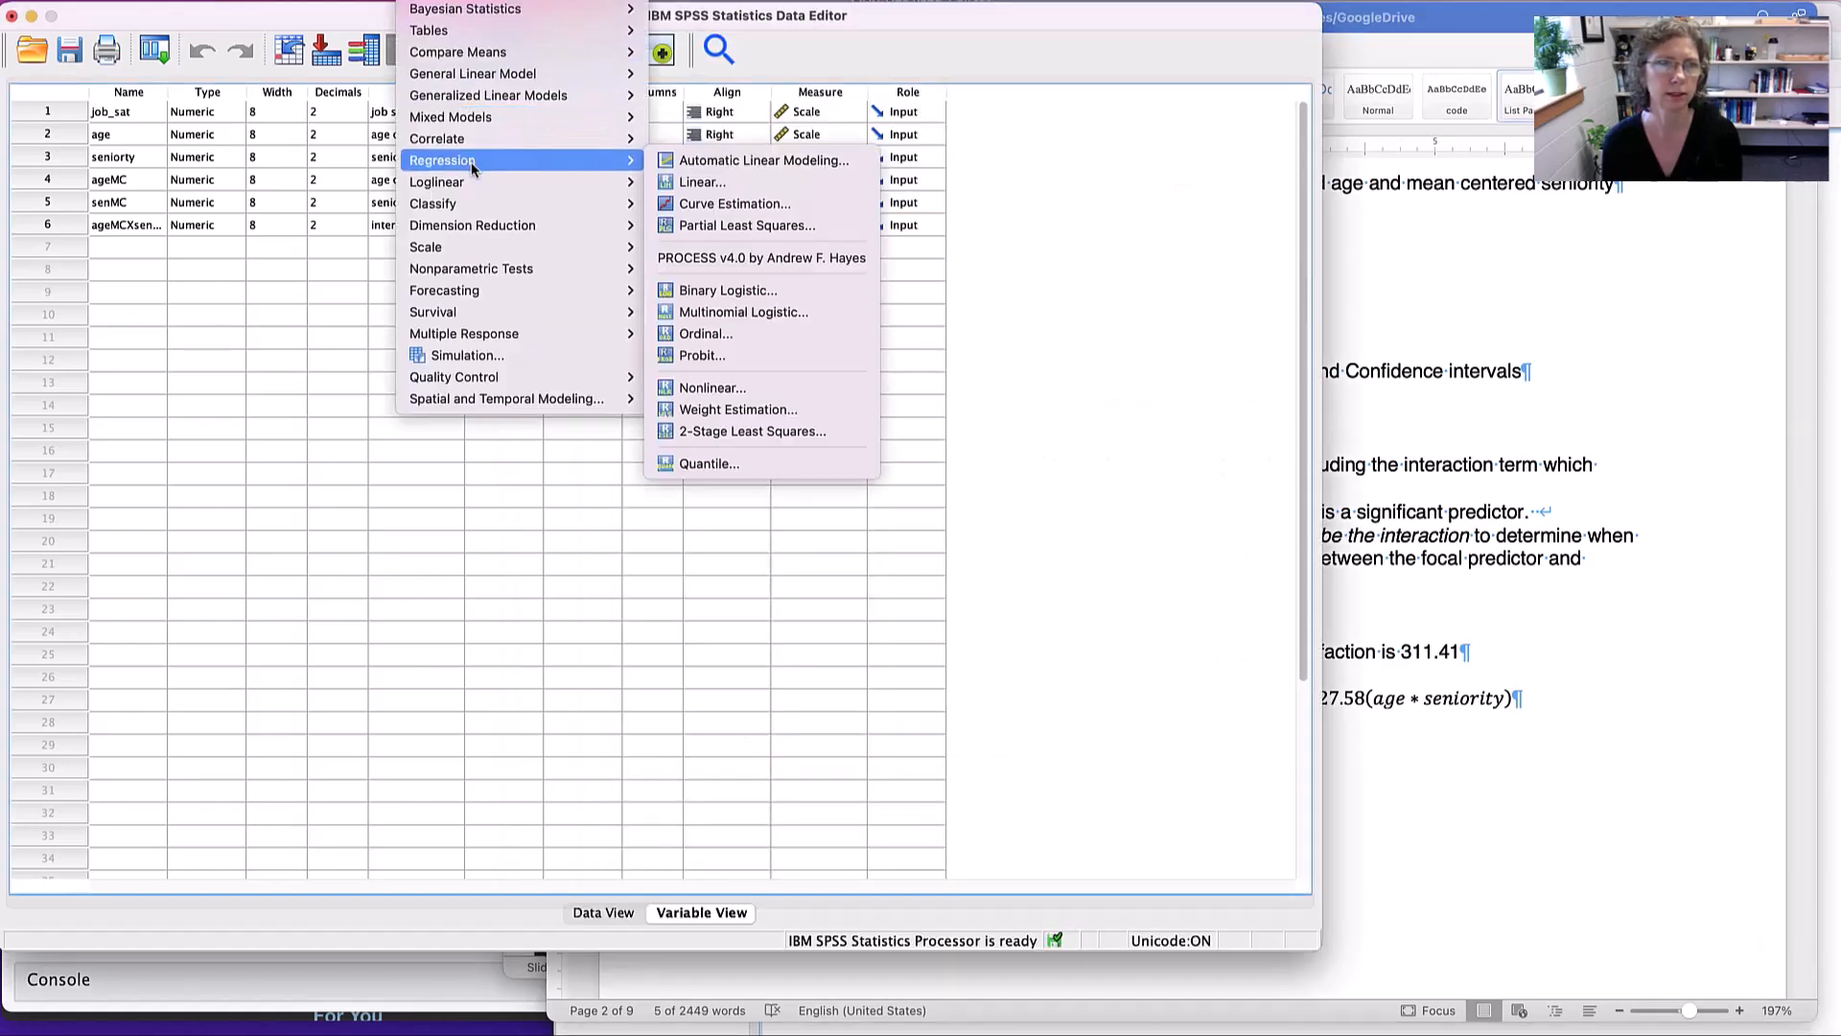
{"action": "left_click", "coordinate": [716, 183]}
{"action": "left_click_drag", "start_coordinate": [1712, 358], "coordinate": [791, 359]}
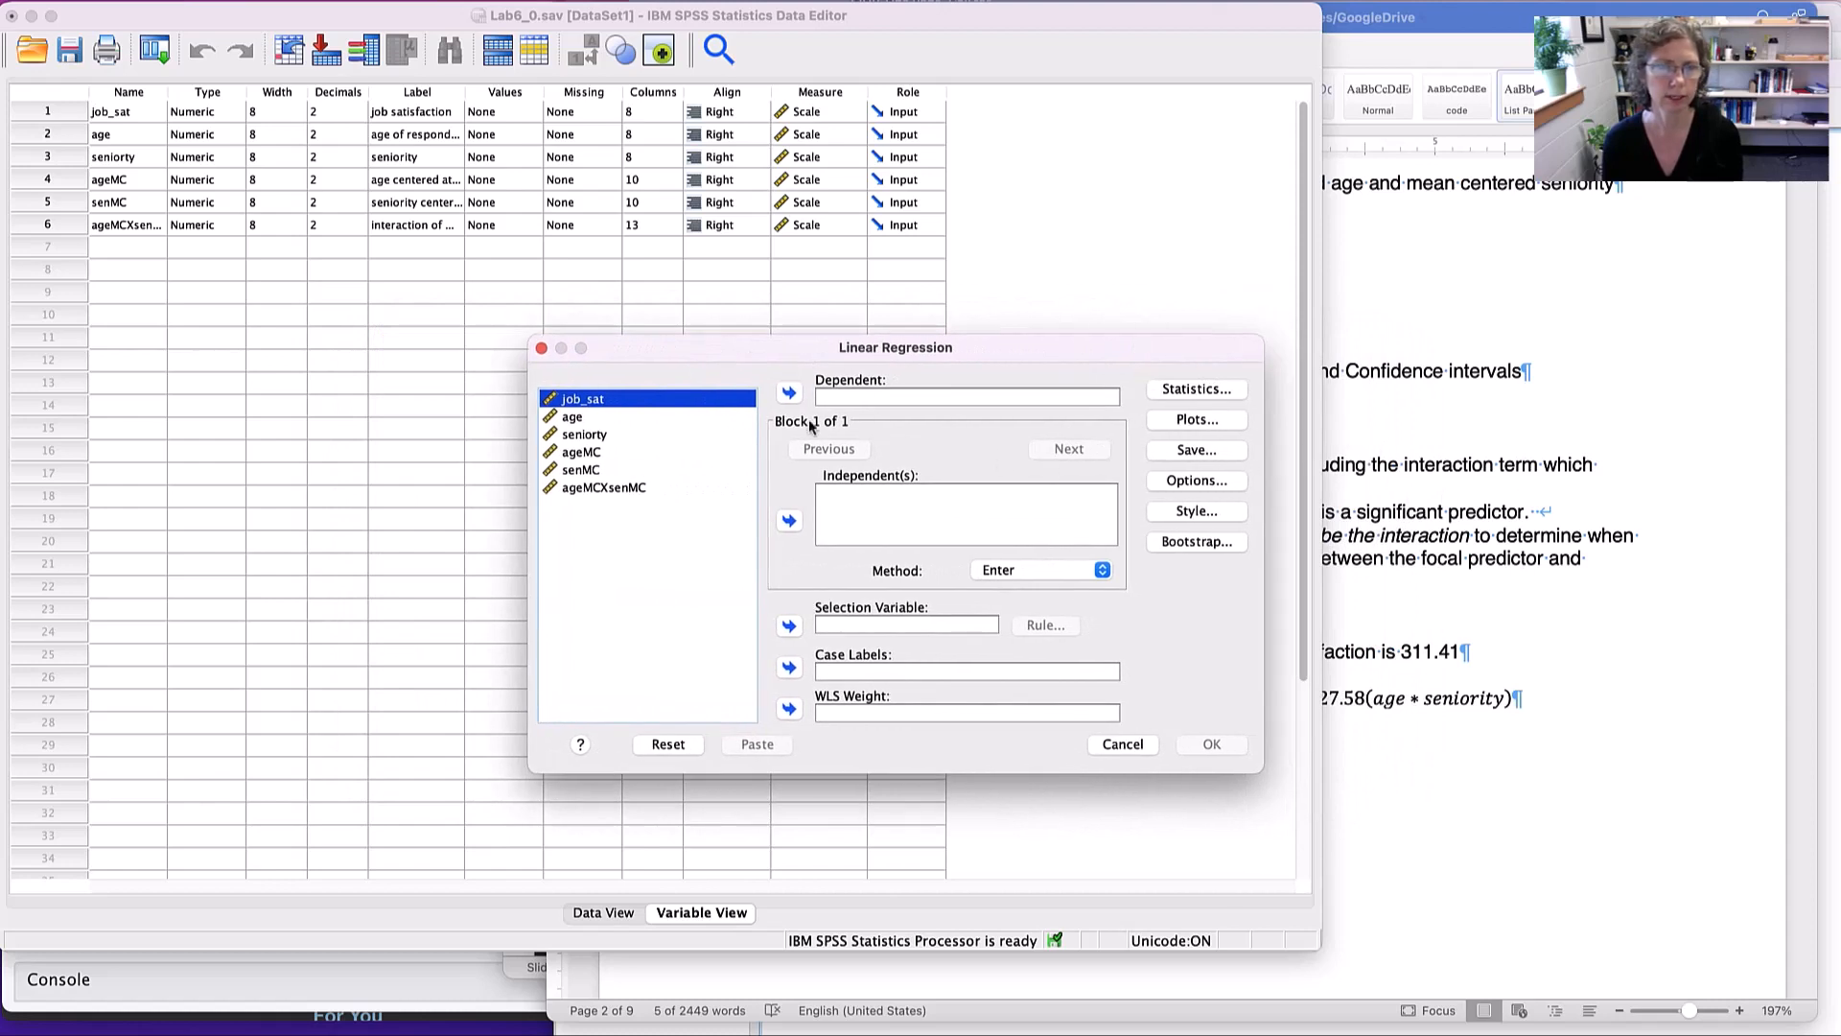
{"action": "left_click", "coordinate": [788, 392]}
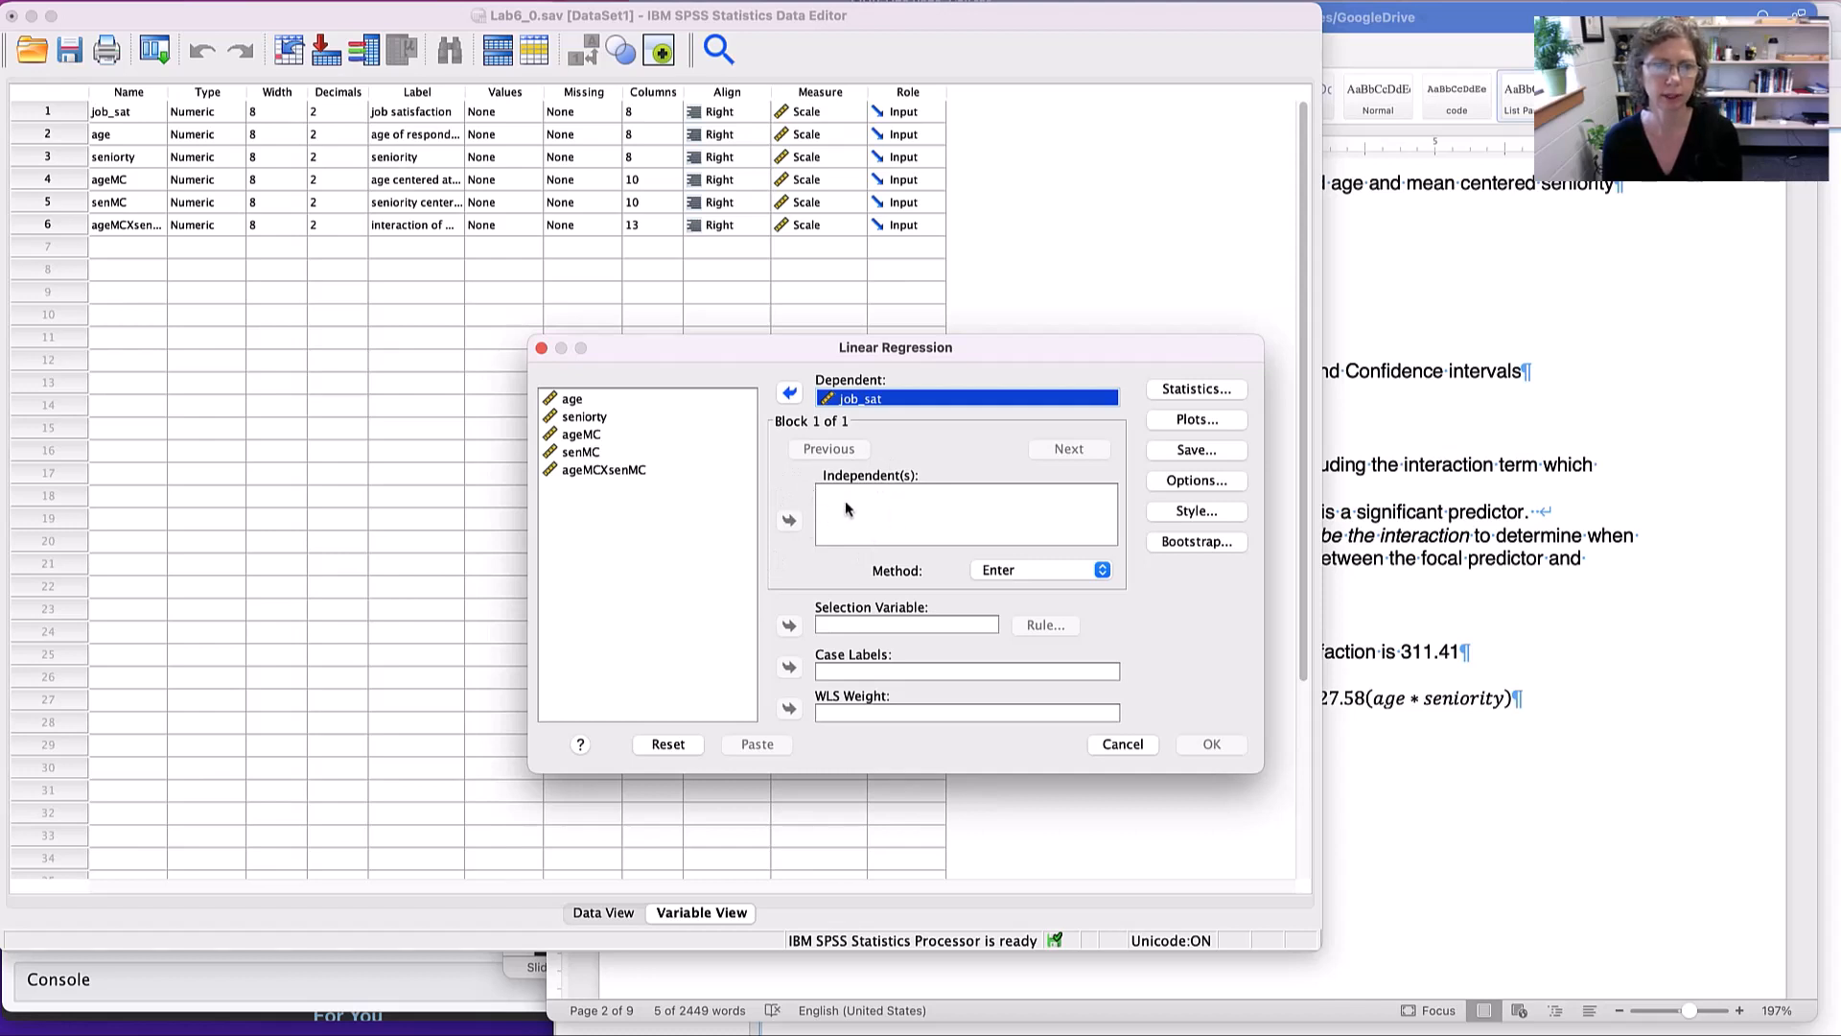
{"action": "left_click", "coordinate": [585, 436]}
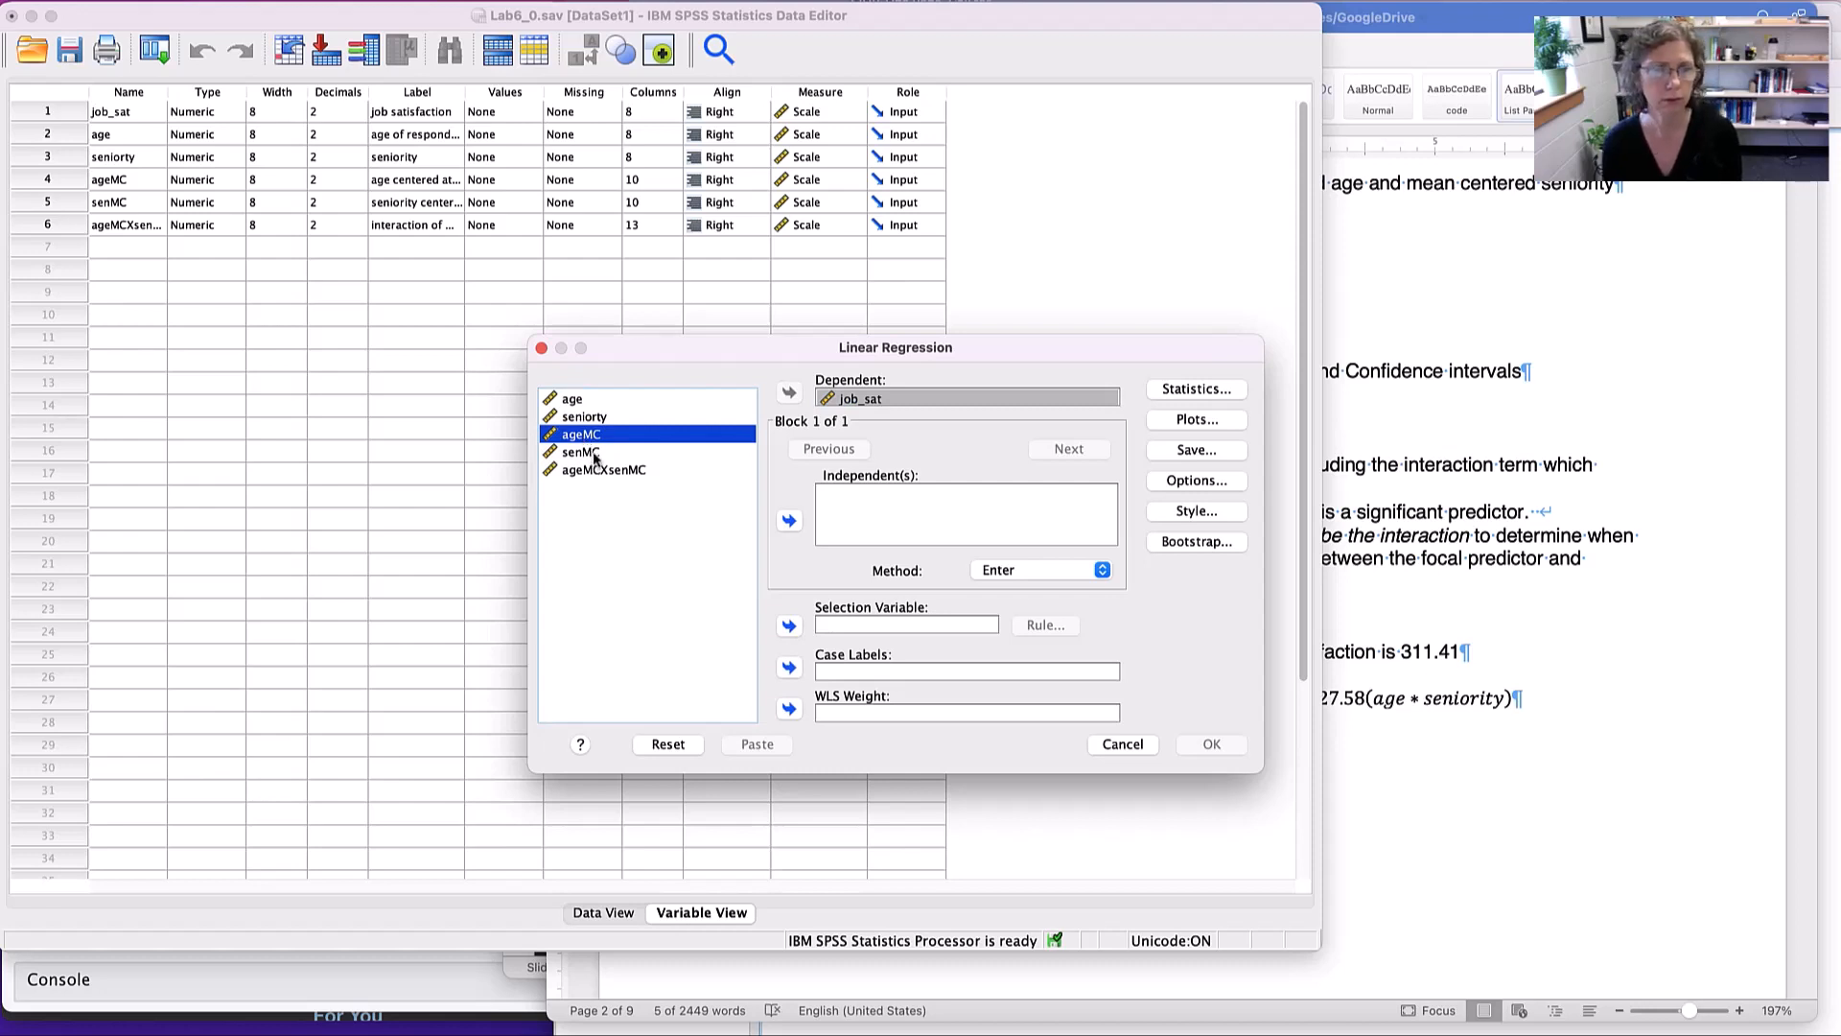
{"action": "left_click", "coordinate": [595, 454], "text": "shift"}
{"action": "left_click", "coordinate": [790, 520]}
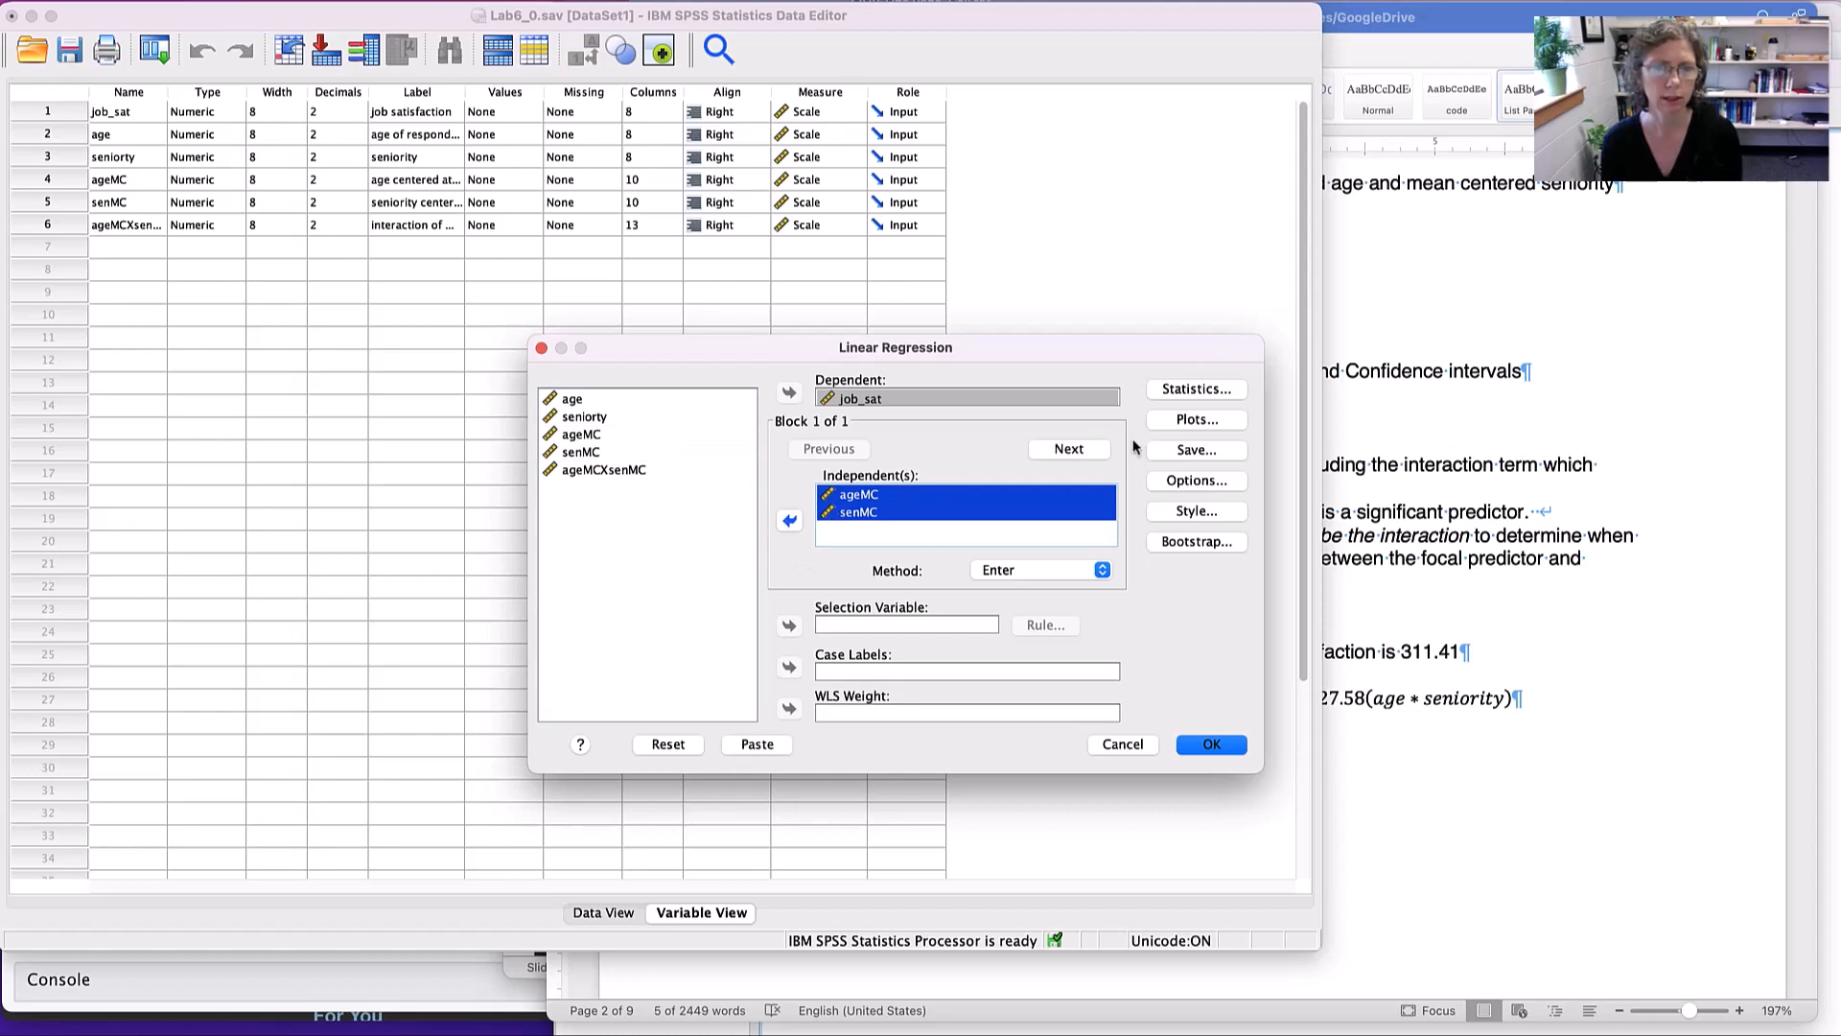
- Add a second block to the regression containing the interaction term ageMCXsenMC
{"action": "left_click", "coordinate": [1072, 450]}
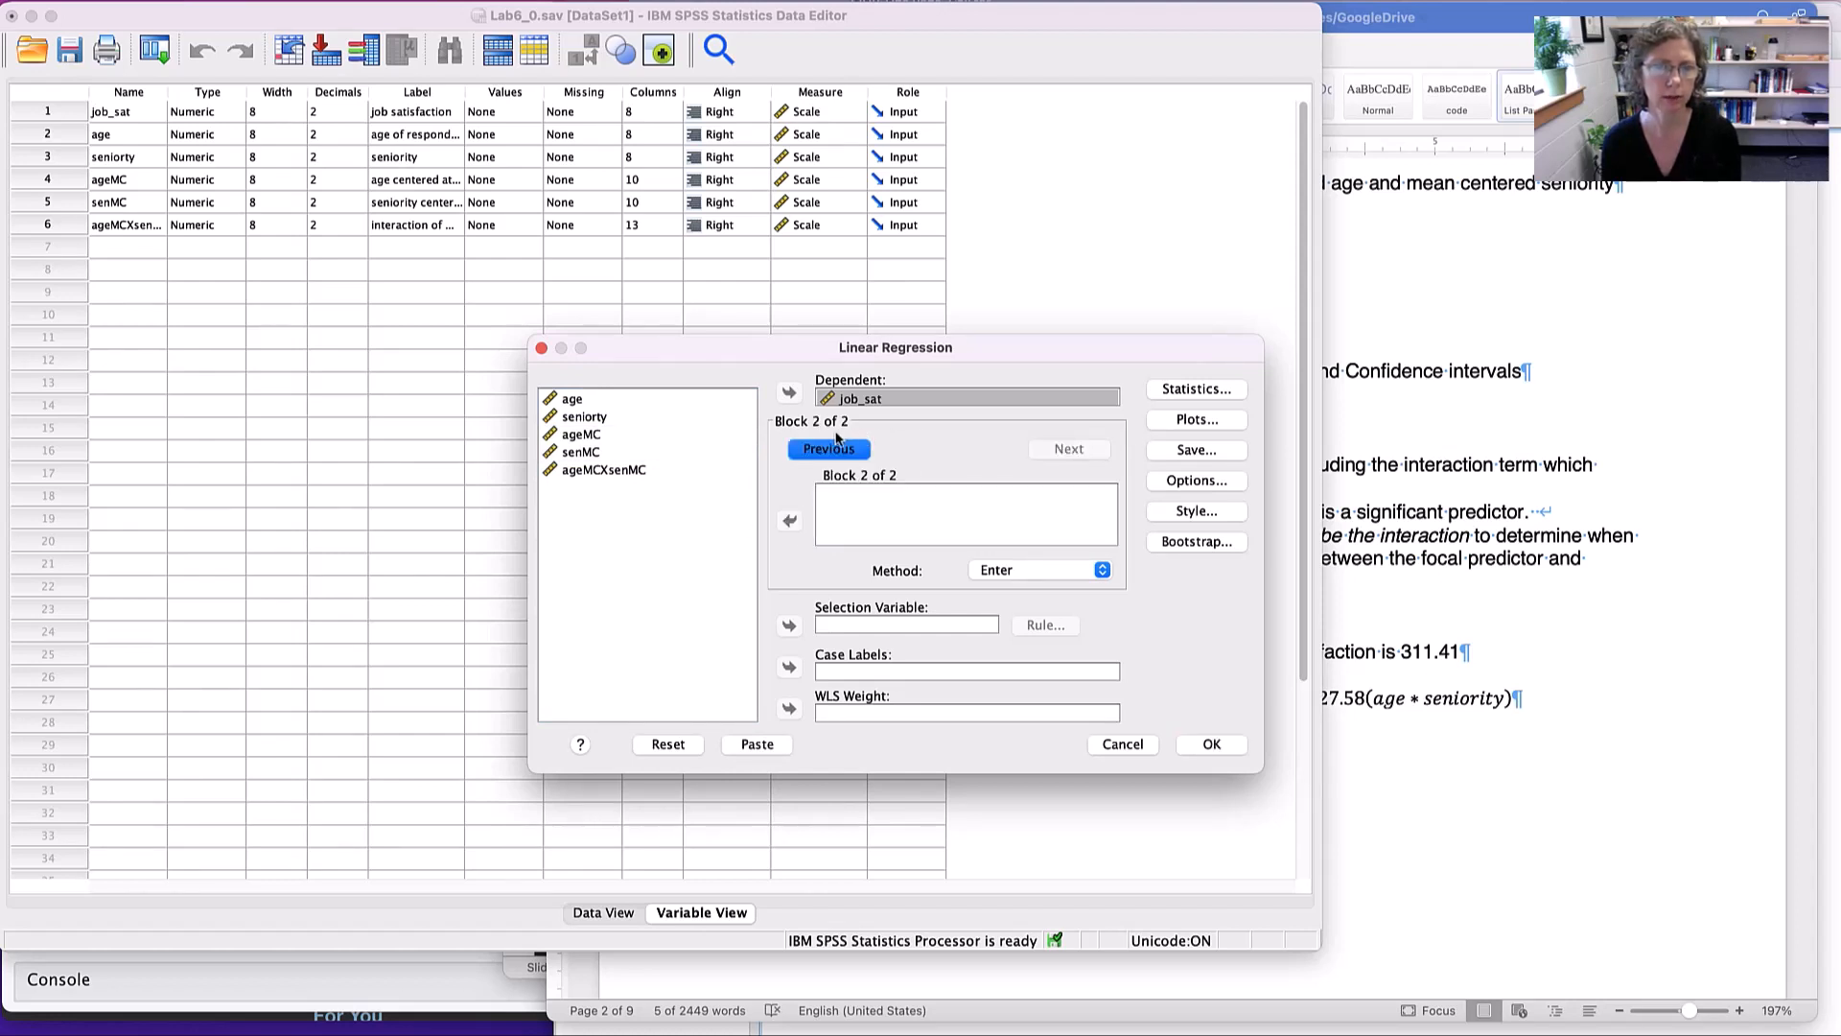
{"action": "left_click", "coordinate": [614, 470]}
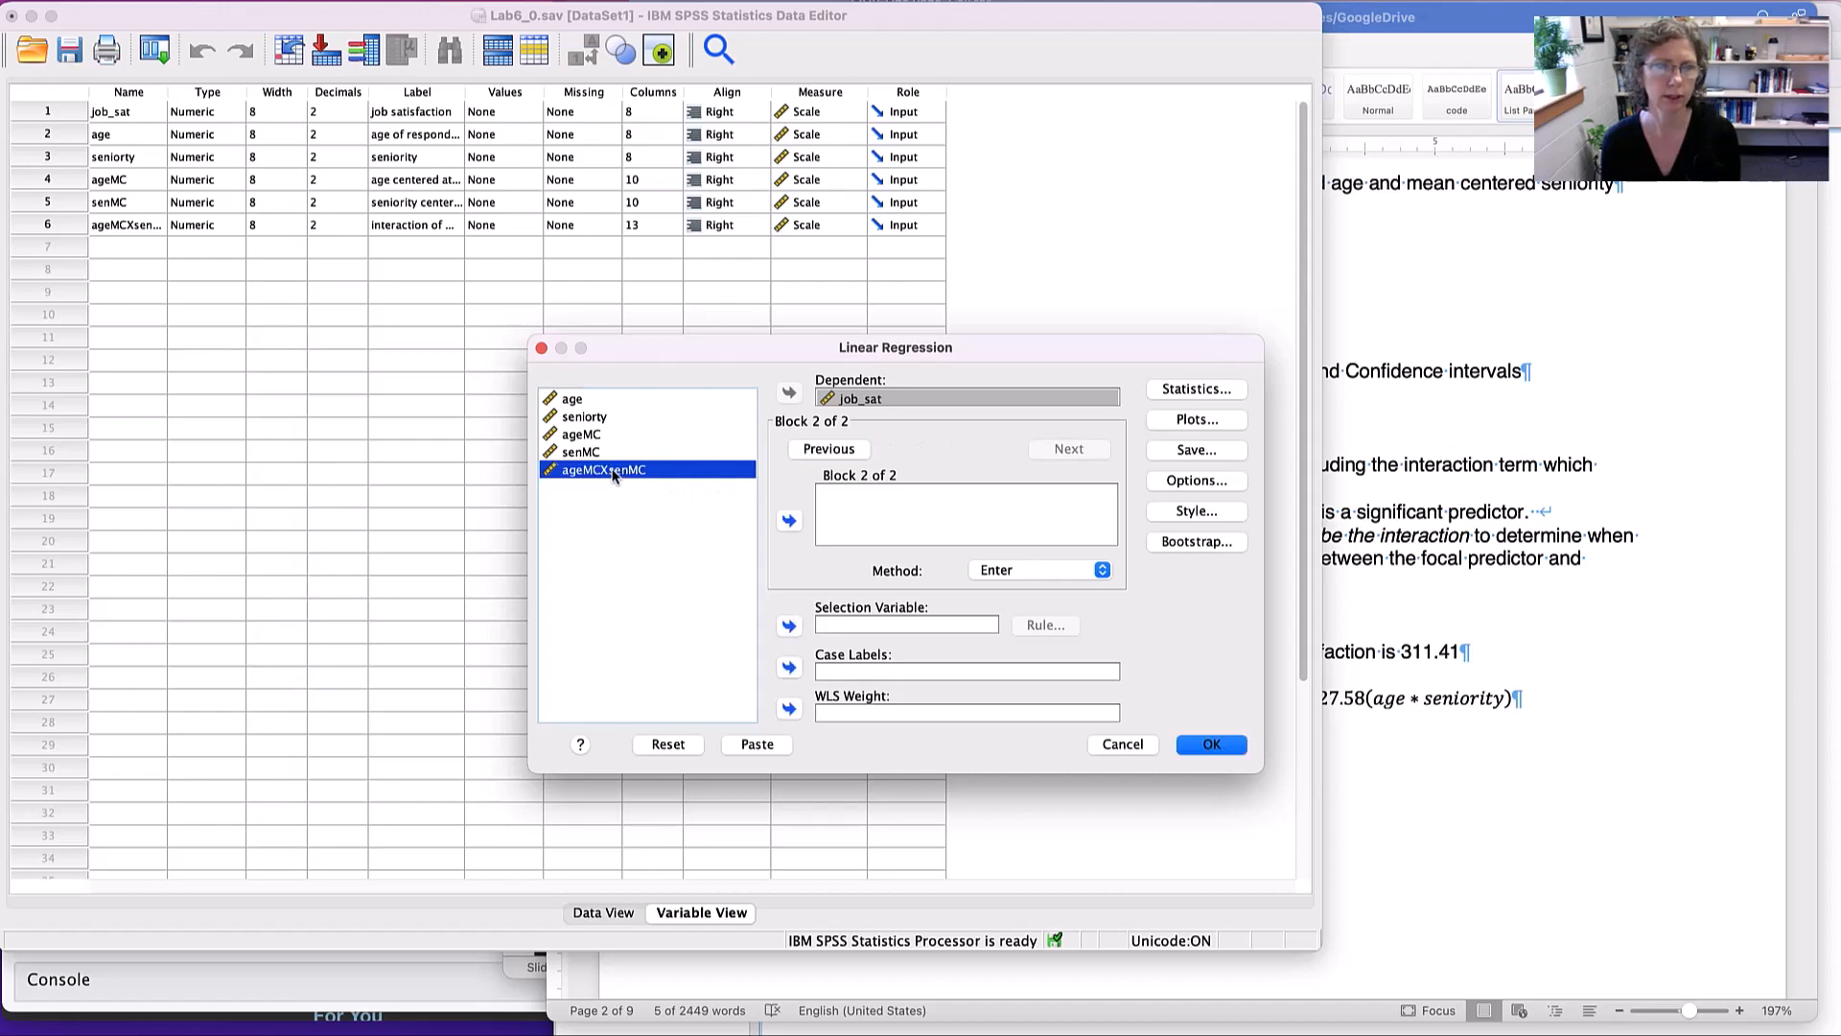
{"action": "left_click", "coordinate": [789, 520]}
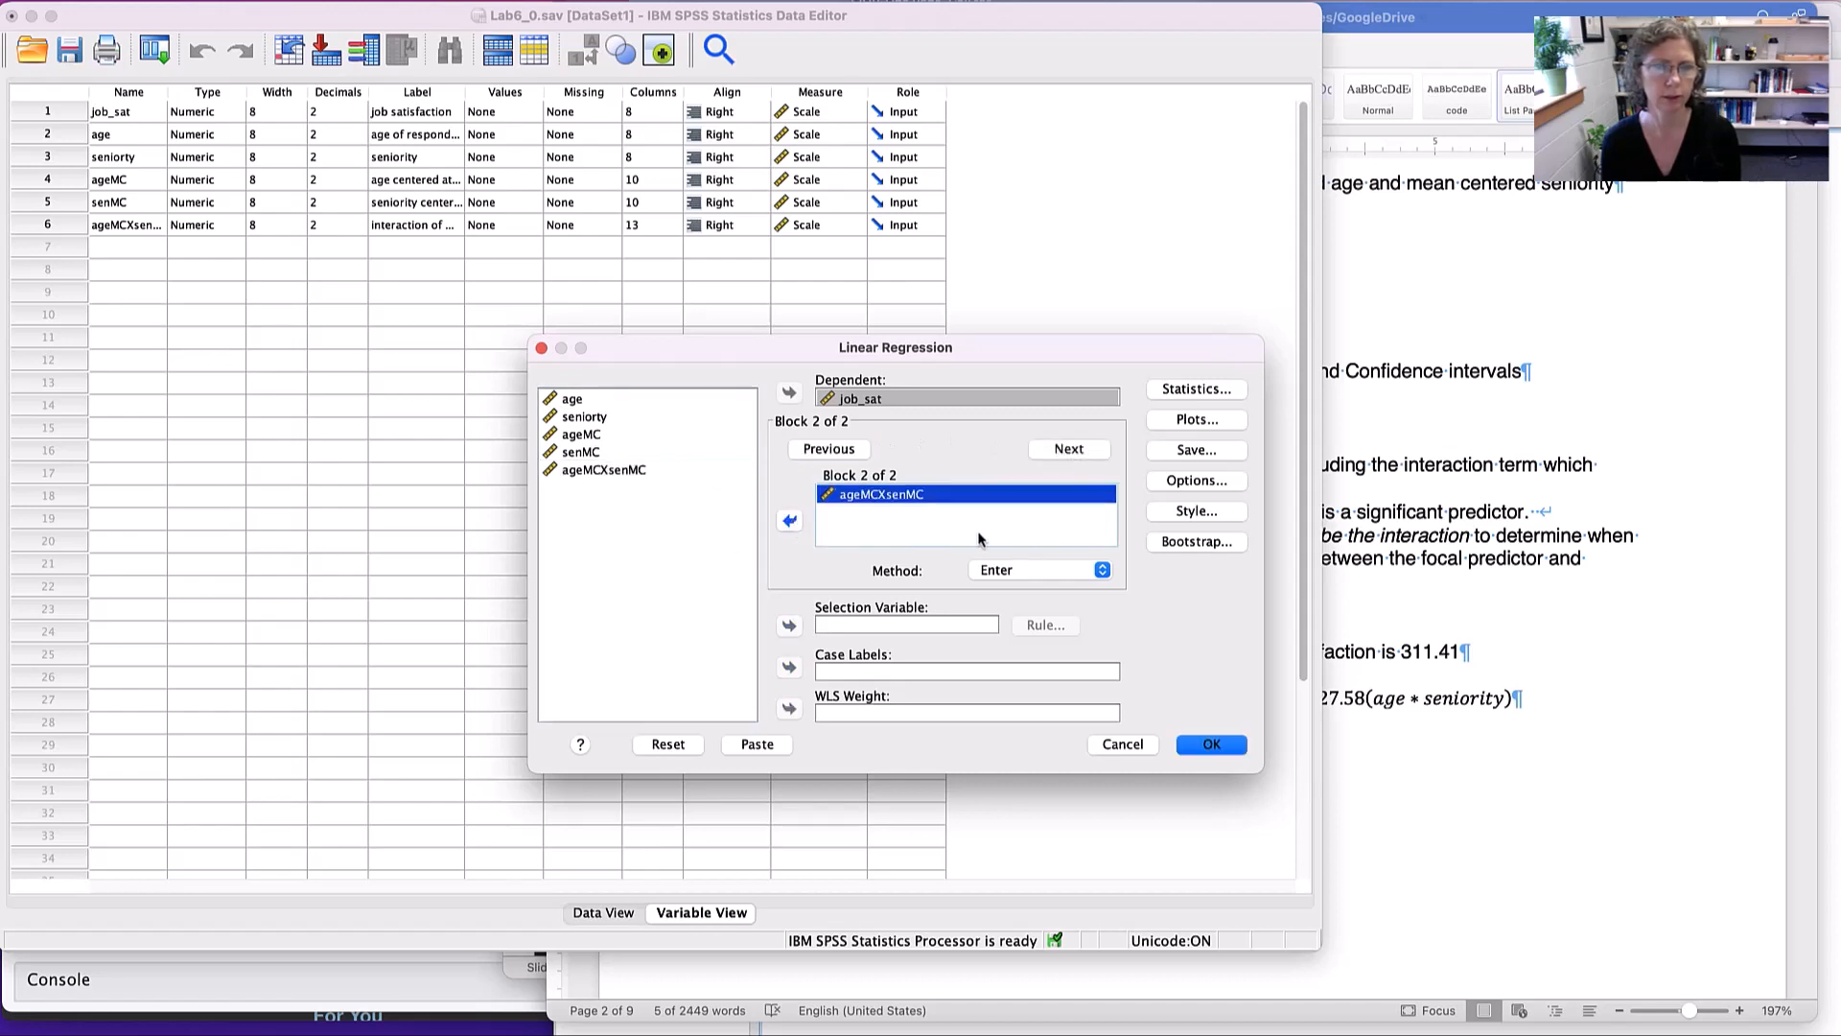
- Request 95% confidence intervals, R squared change and the covariance matrix in the regression statistics
{"action": "left_click", "coordinate": [1191, 390]}
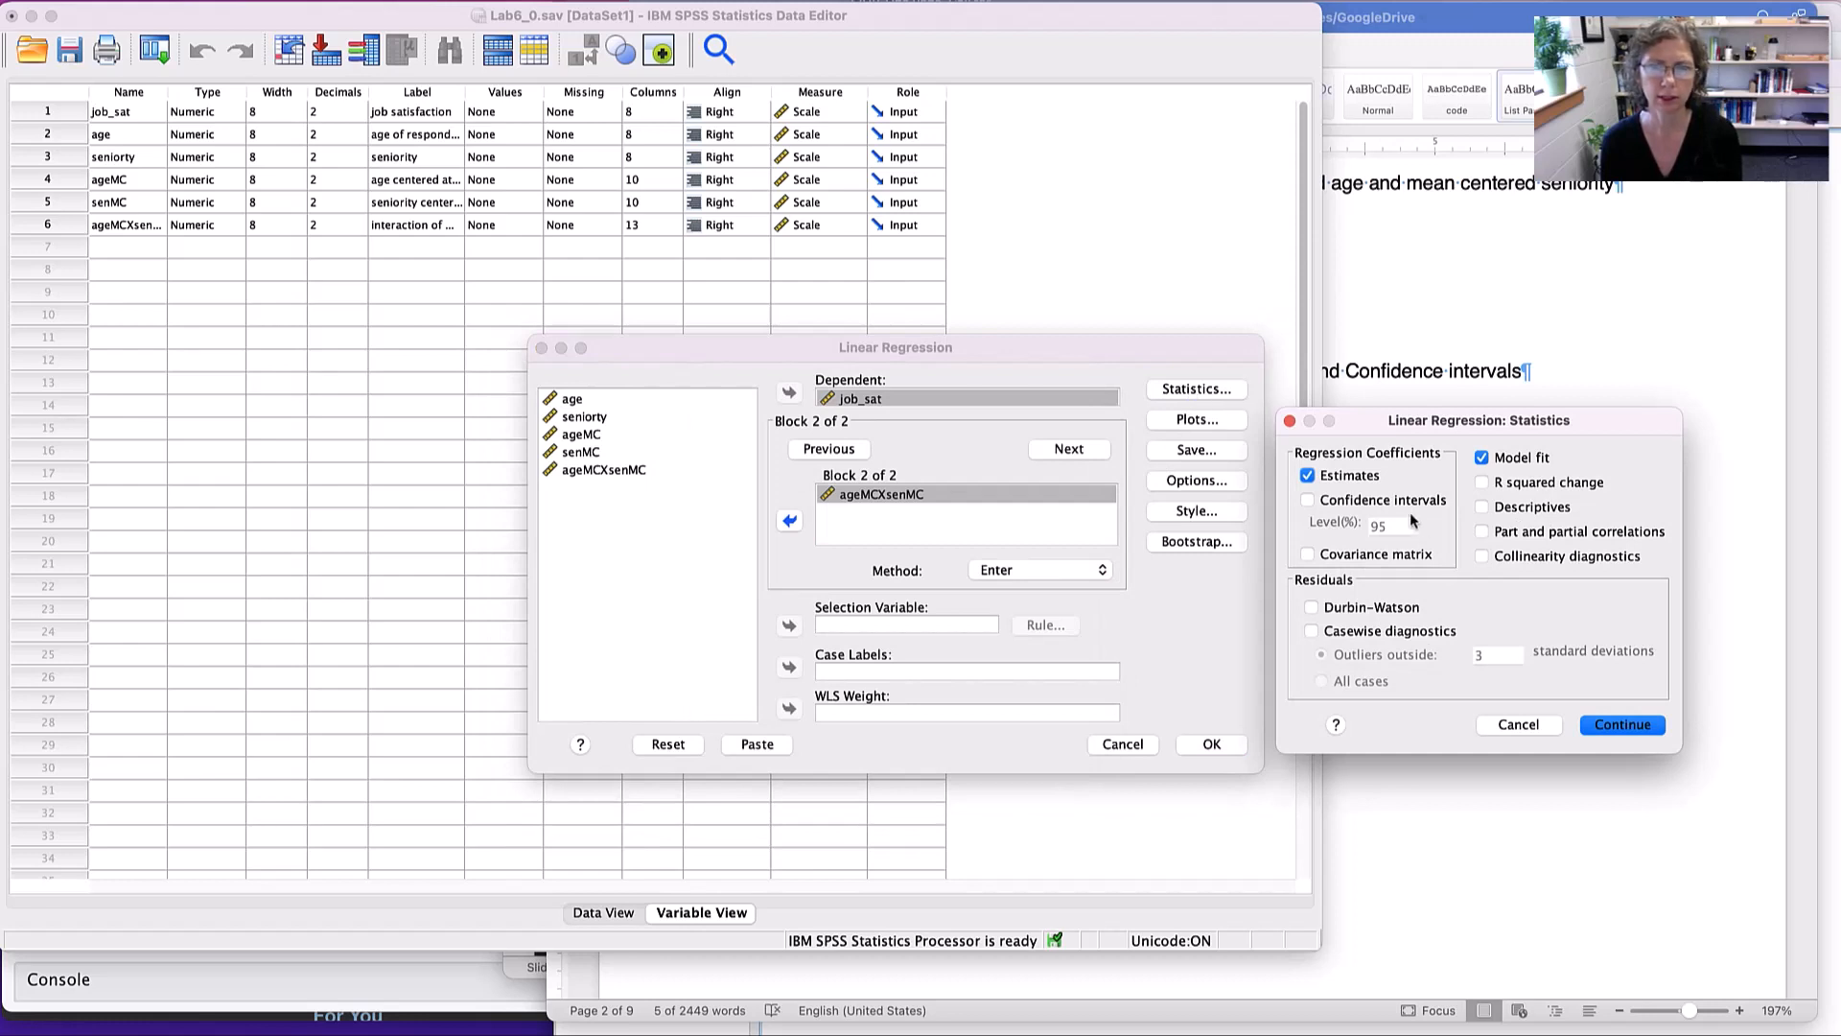
{"action": "left_click", "coordinate": [1383, 502]}
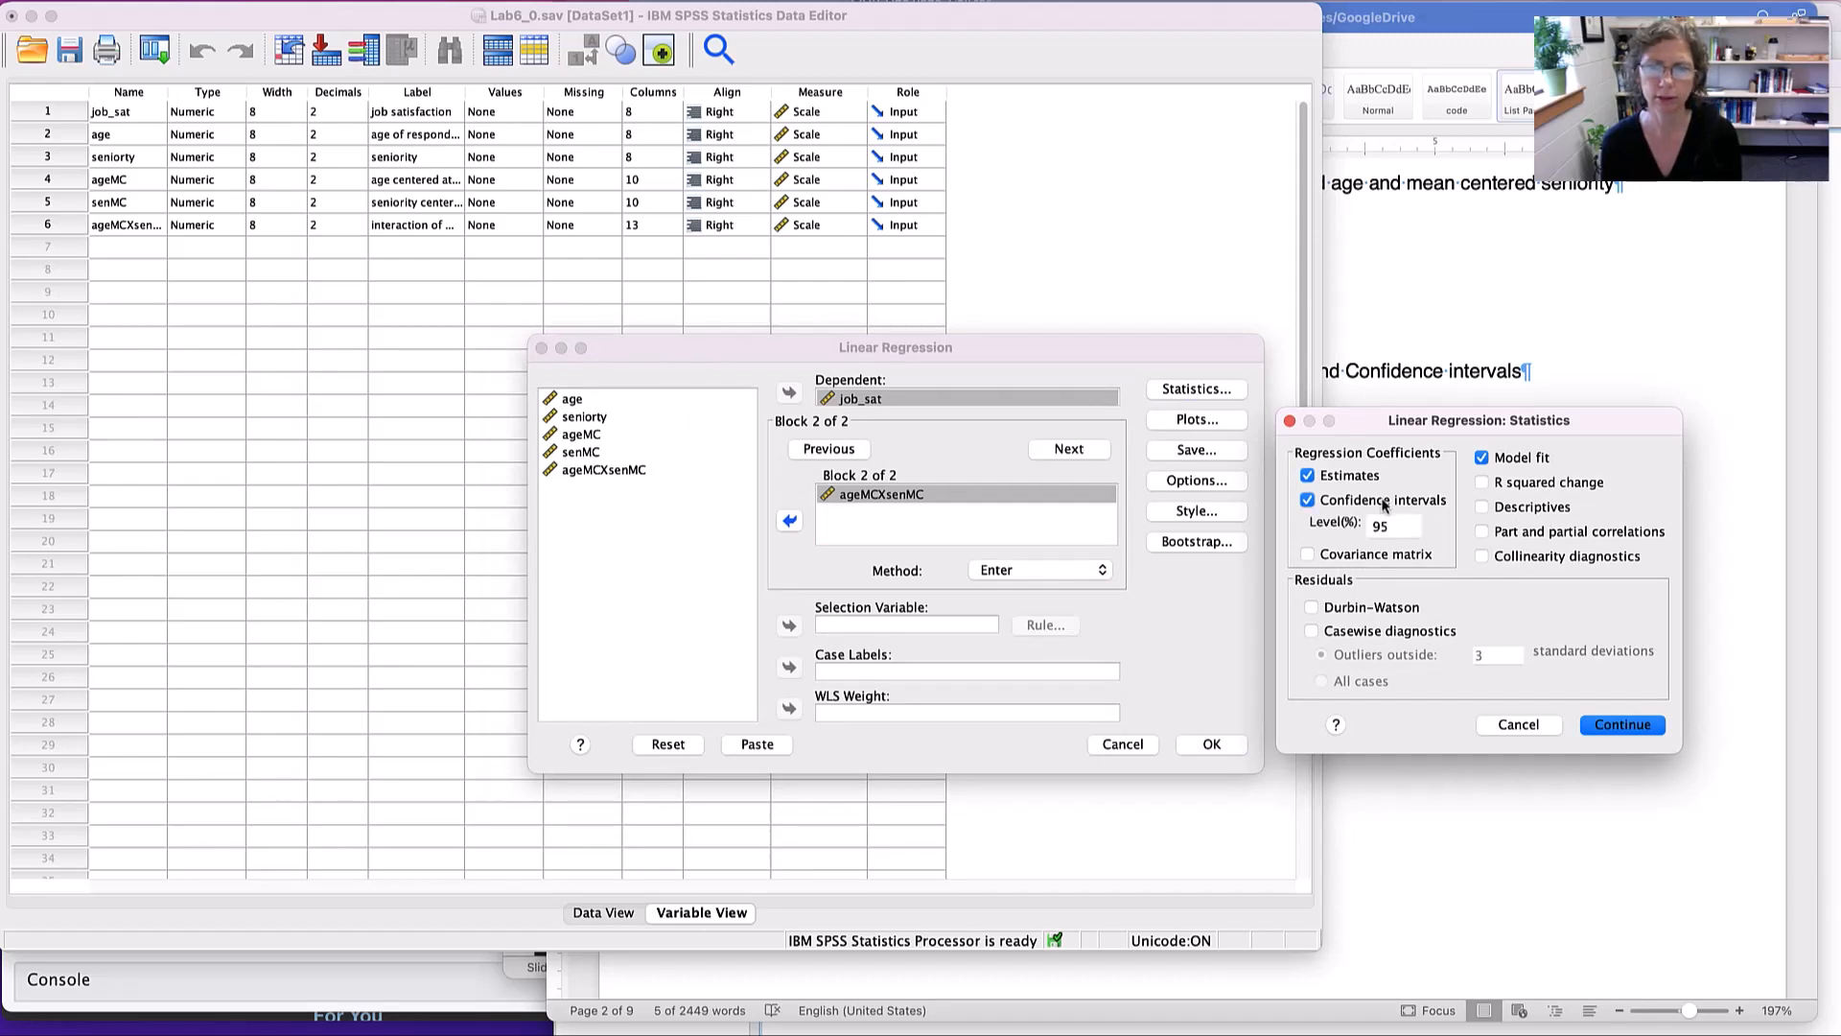
{"action": "left_click", "coordinate": [1505, 486]}
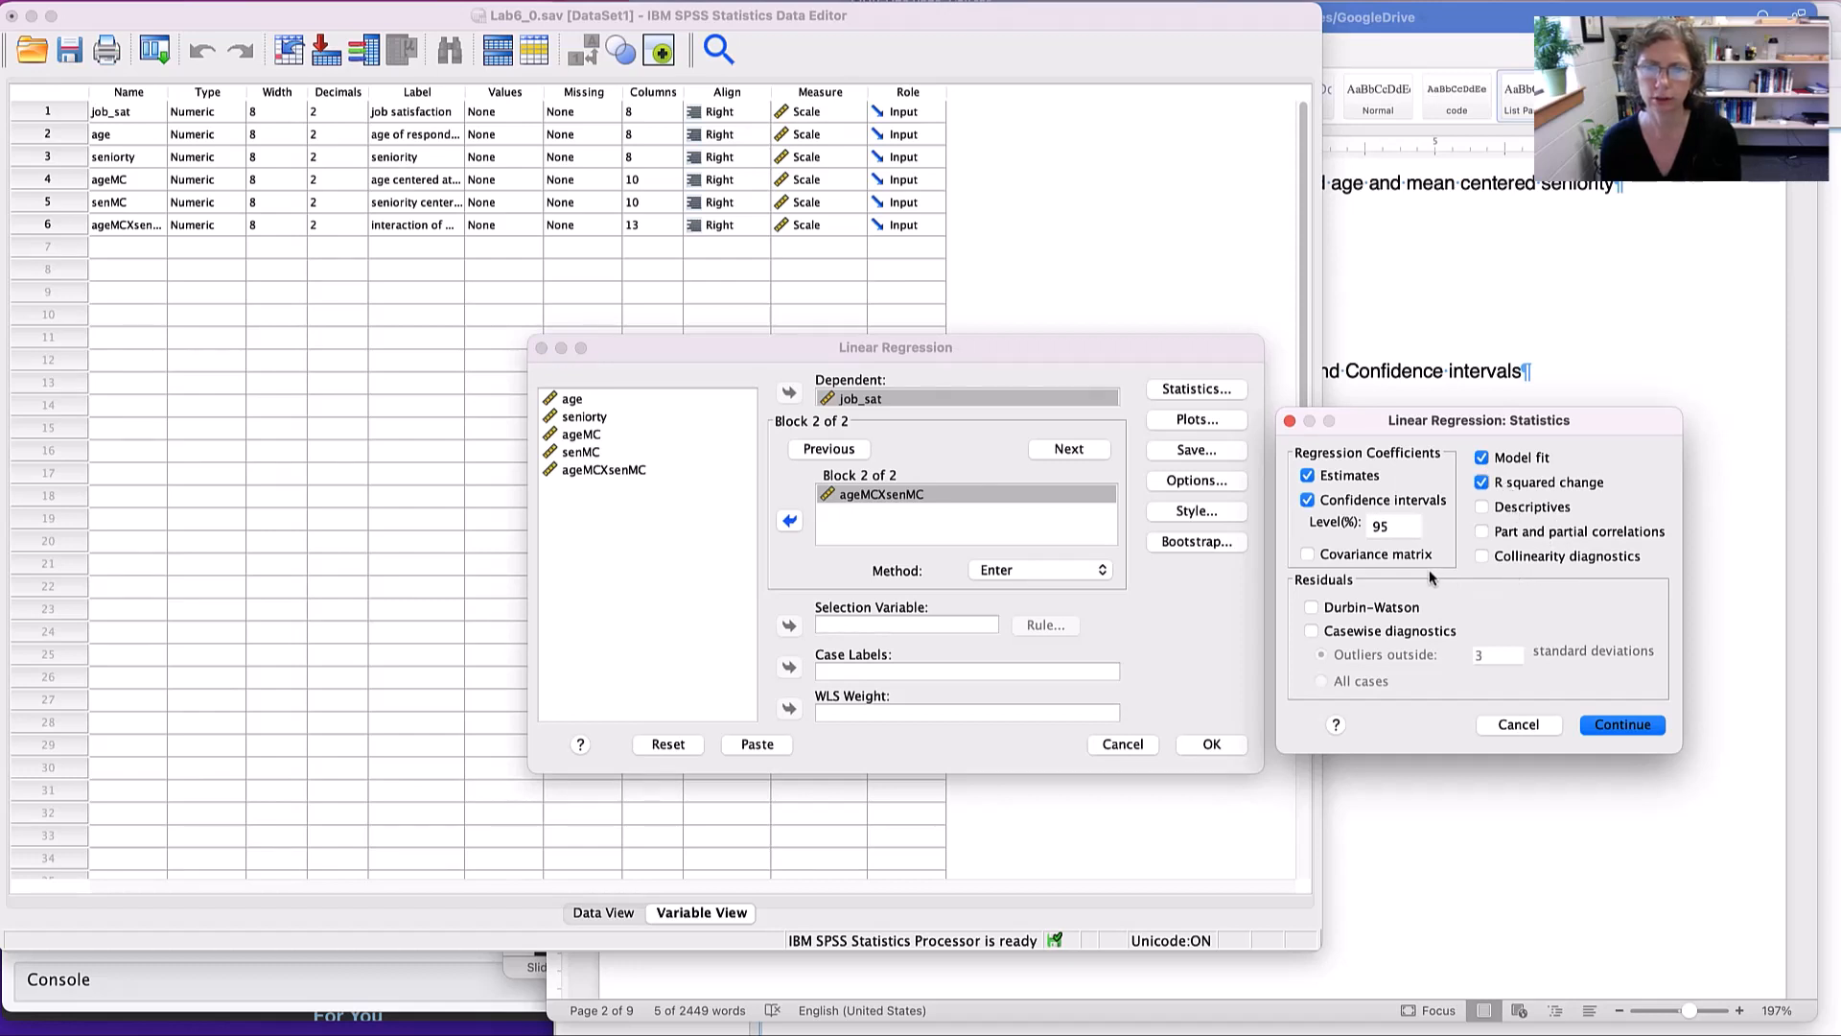
{"action": "left_click", "coordinate": [1307, 556]}
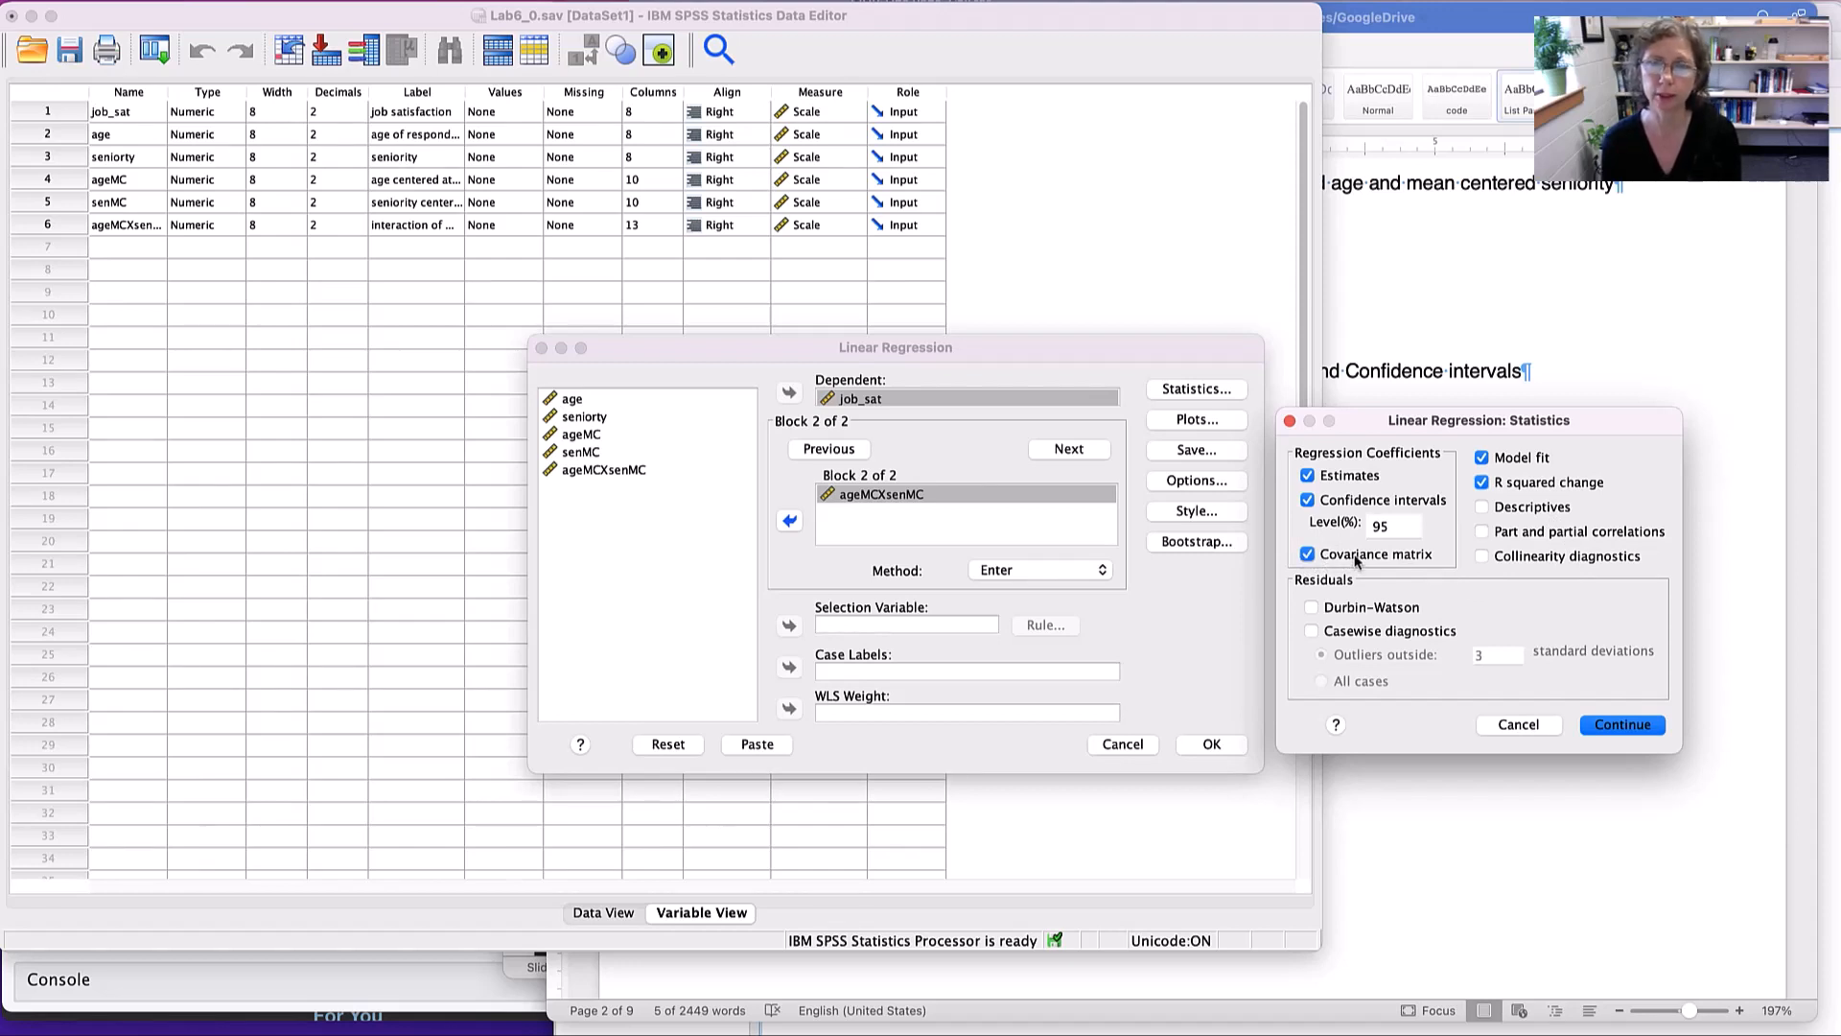
{"action": "left_click", "coordinate": [1524, 859]}
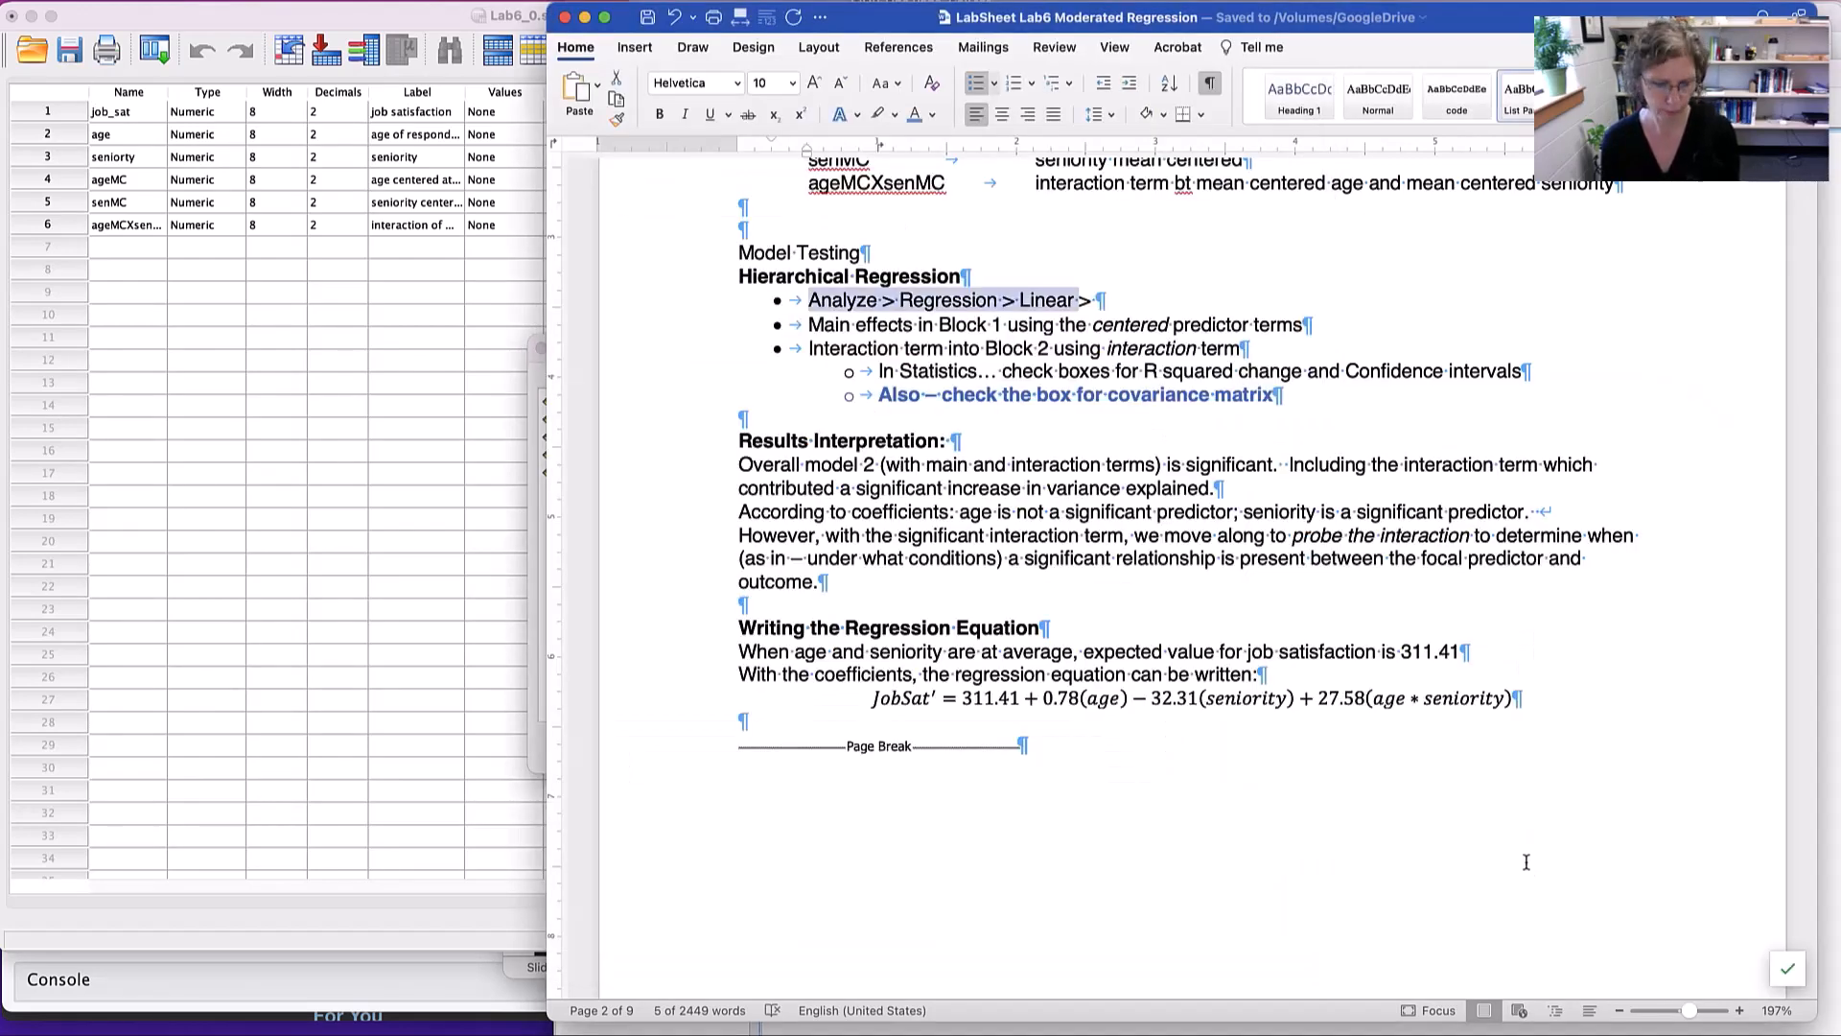
{"action": "key", "text": "super+Tab"}
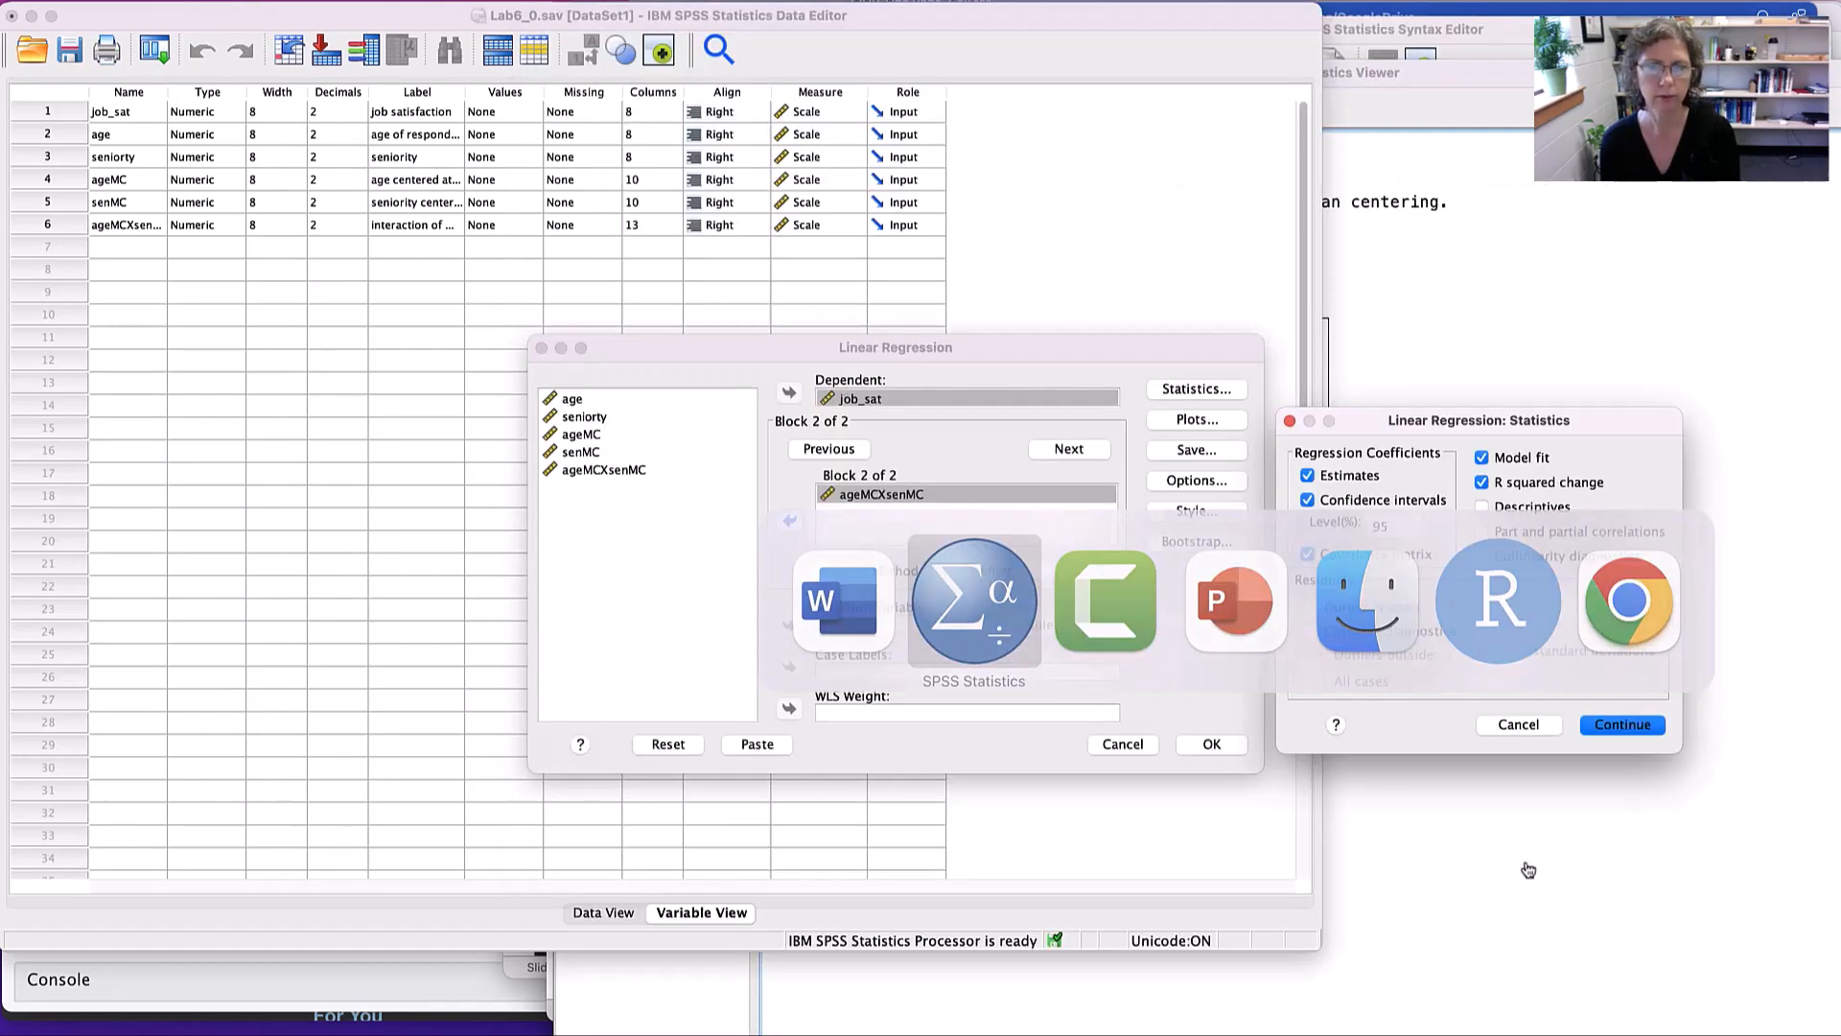
{"action": "left_click", "coordinate": [1625, 725]}
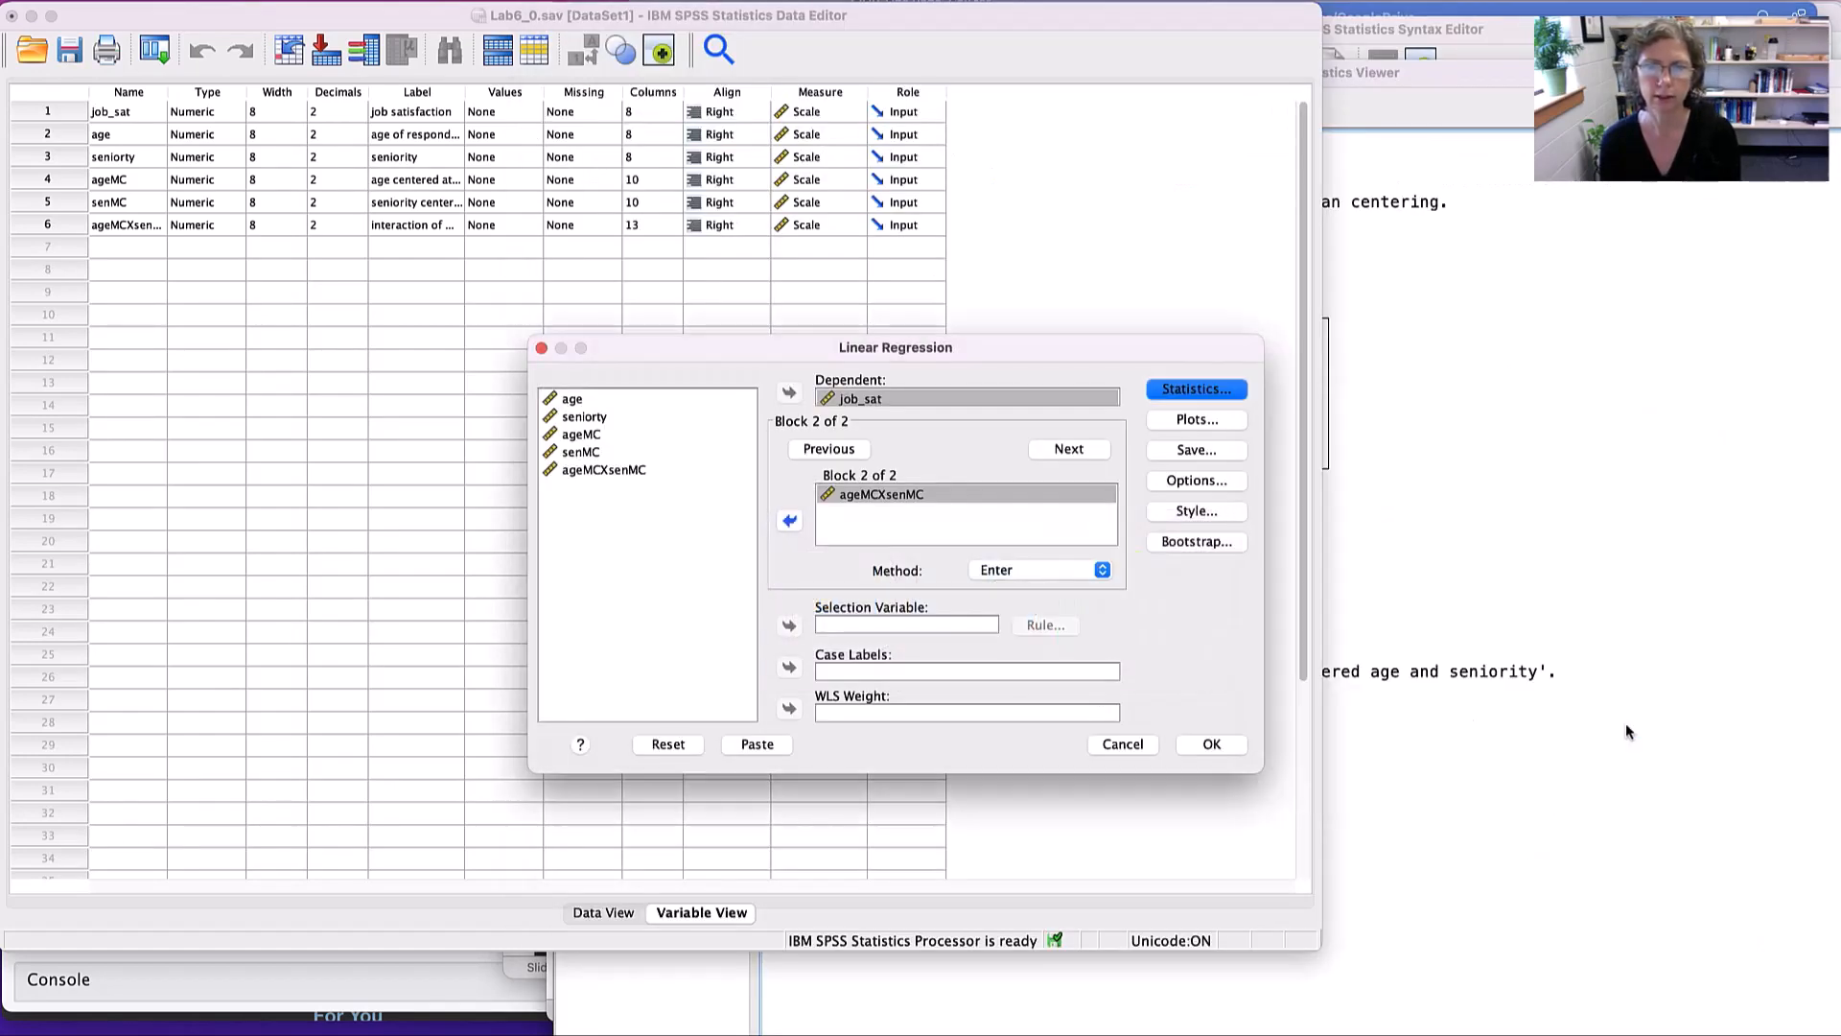
- Check the regression's stepping and missing-value options, and cancel the linear regression setup
{"action": "left_click", "coordinate": [1196, 482]}
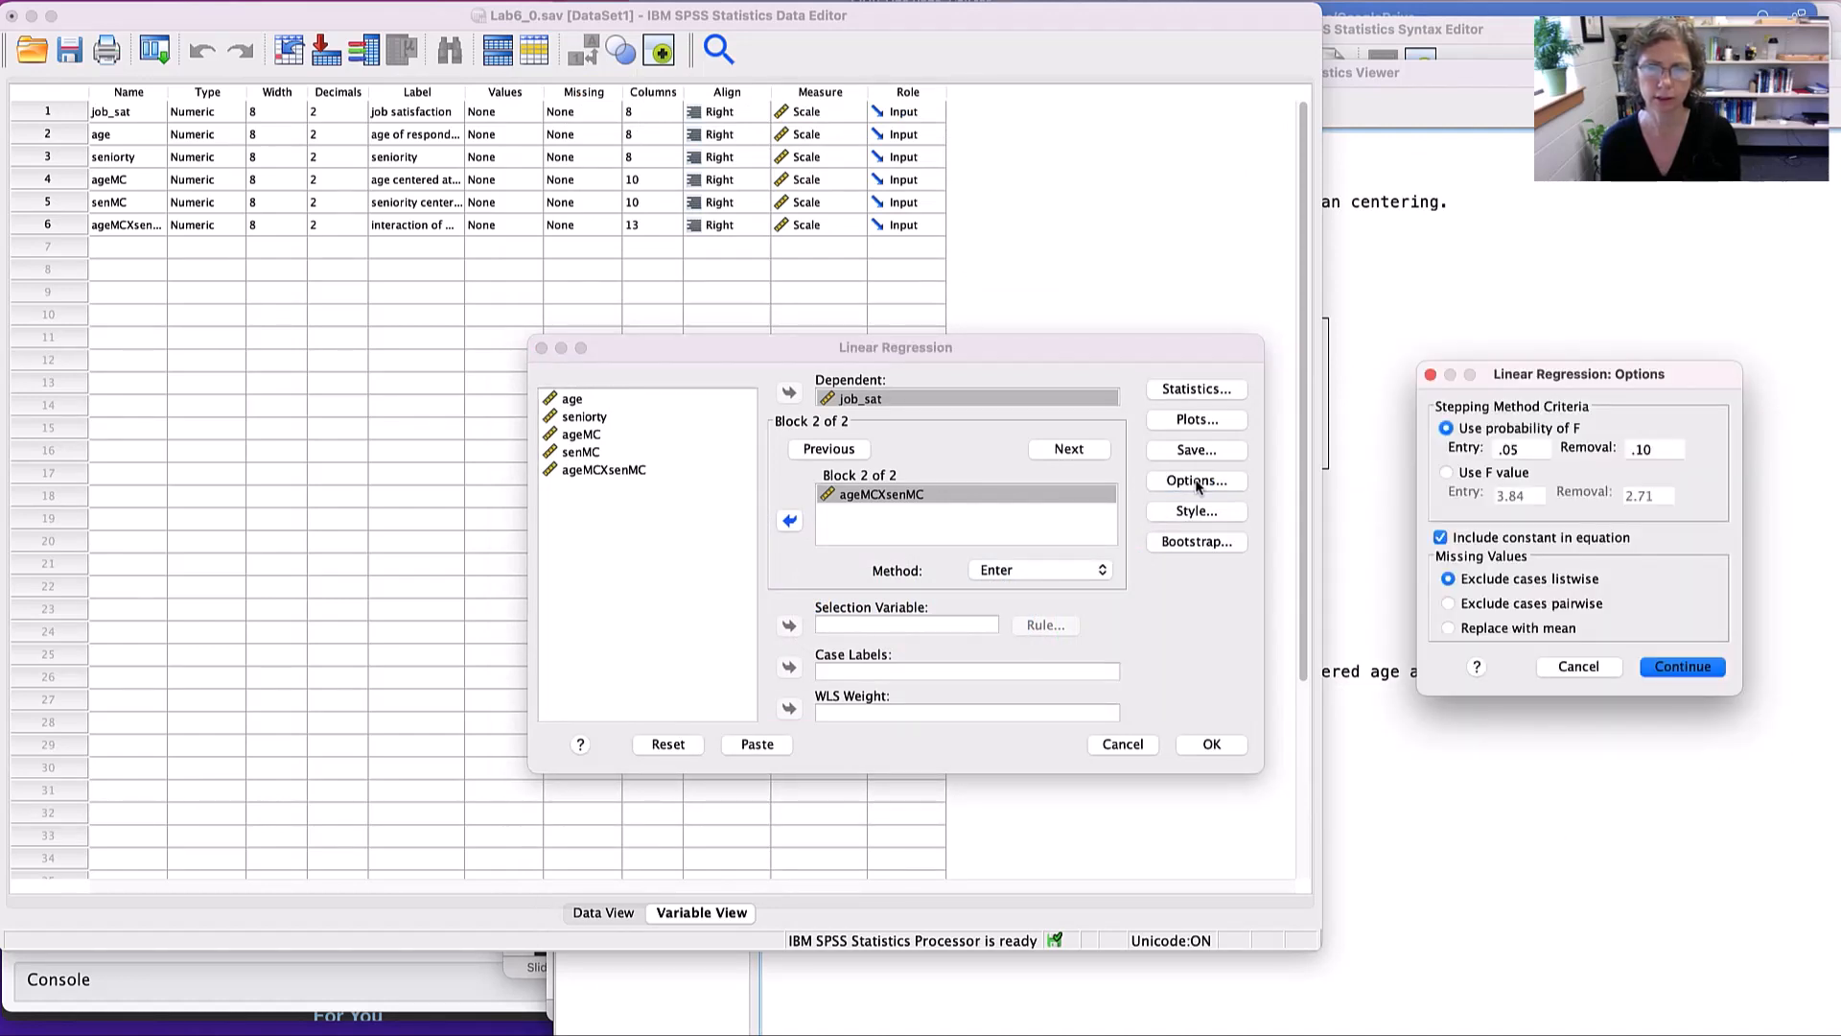
{"action": "left_click", "coordinate": [1712, 669]}
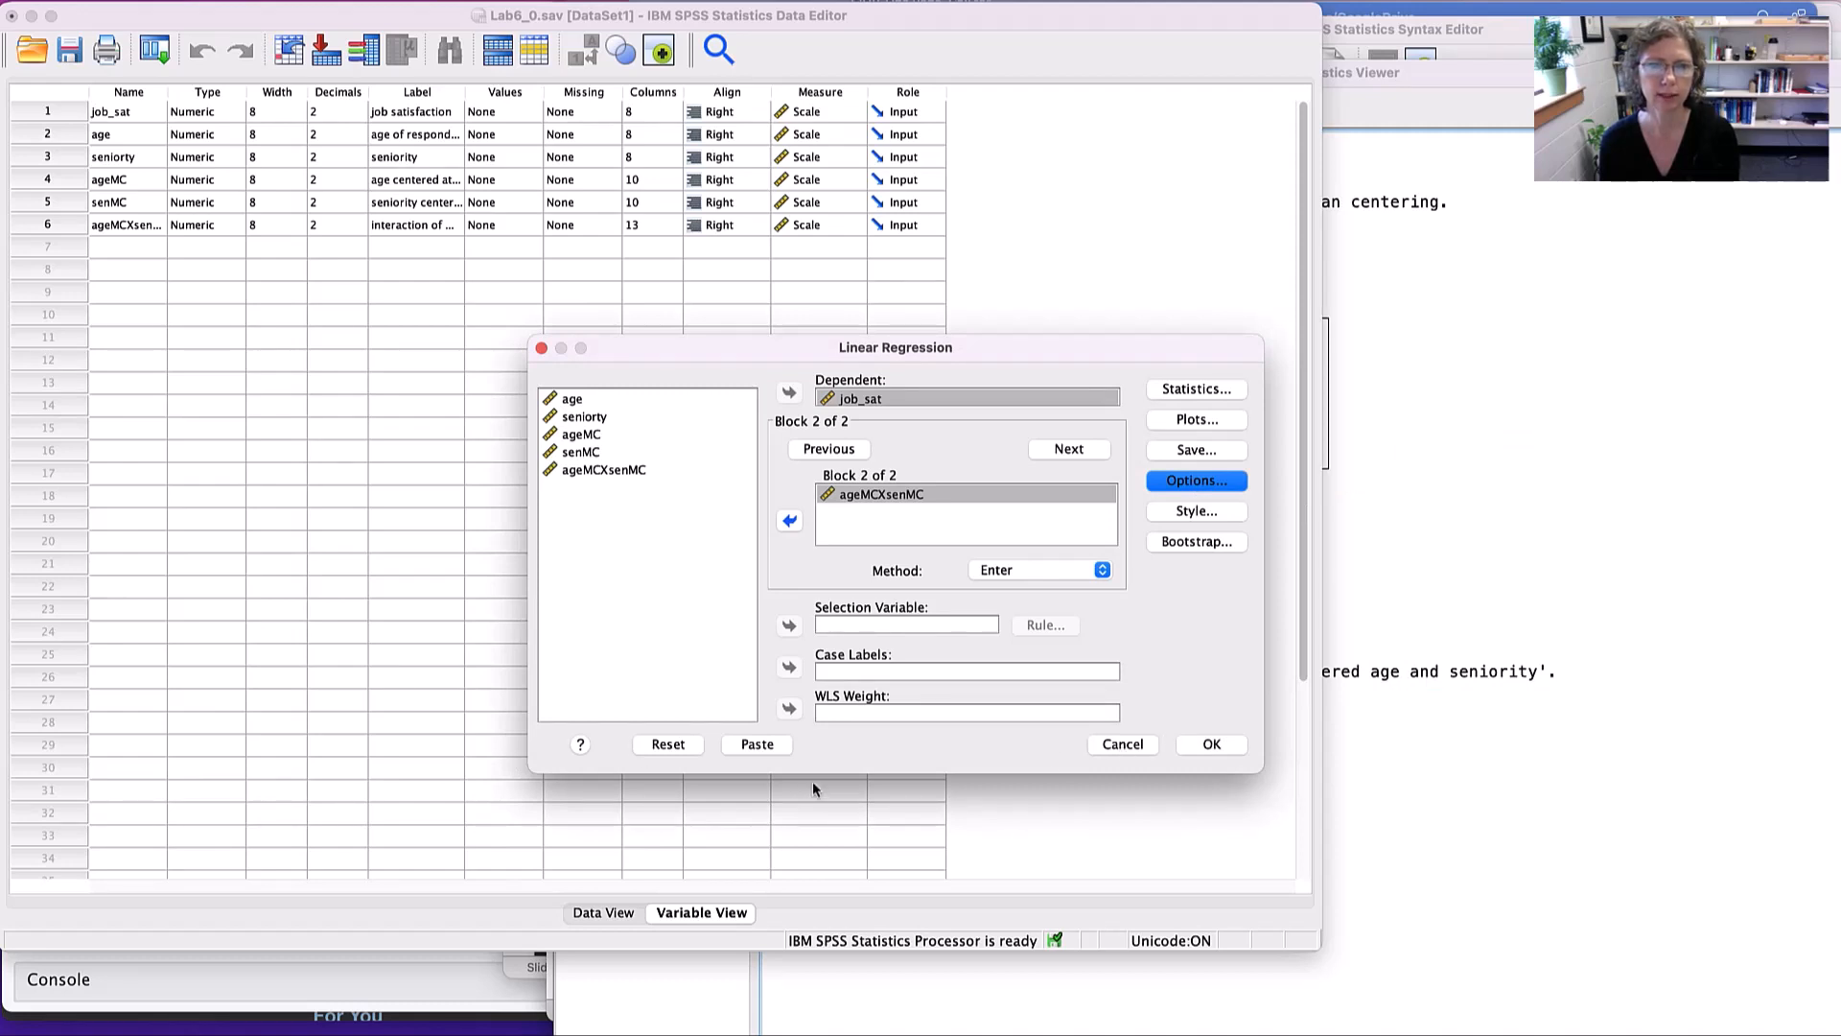
{"action": "left_click", "coordinate": [1125, 745]}
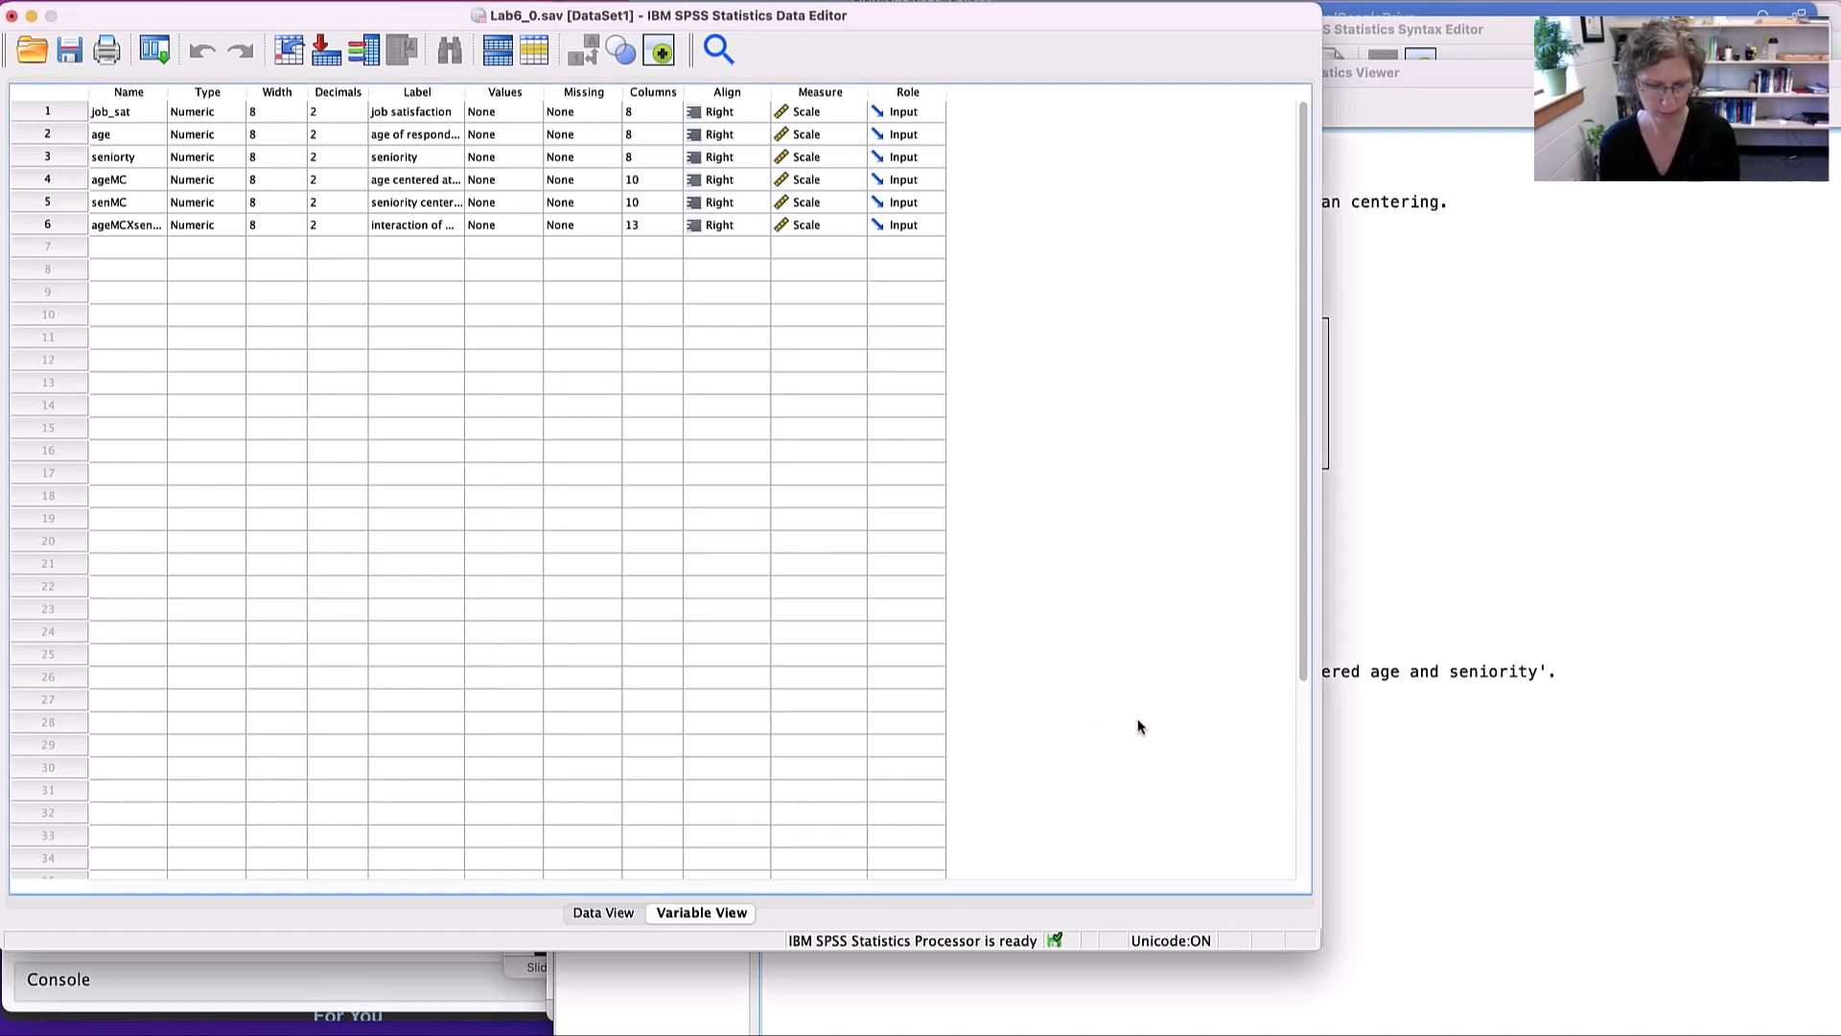
- Return to the syntax file and run the main hierarchical REGRESSION command for job_sat, together with its comment lines
{"action": "key", "text": "super+grave"}
{"action": "key", "text": "super+grave"}
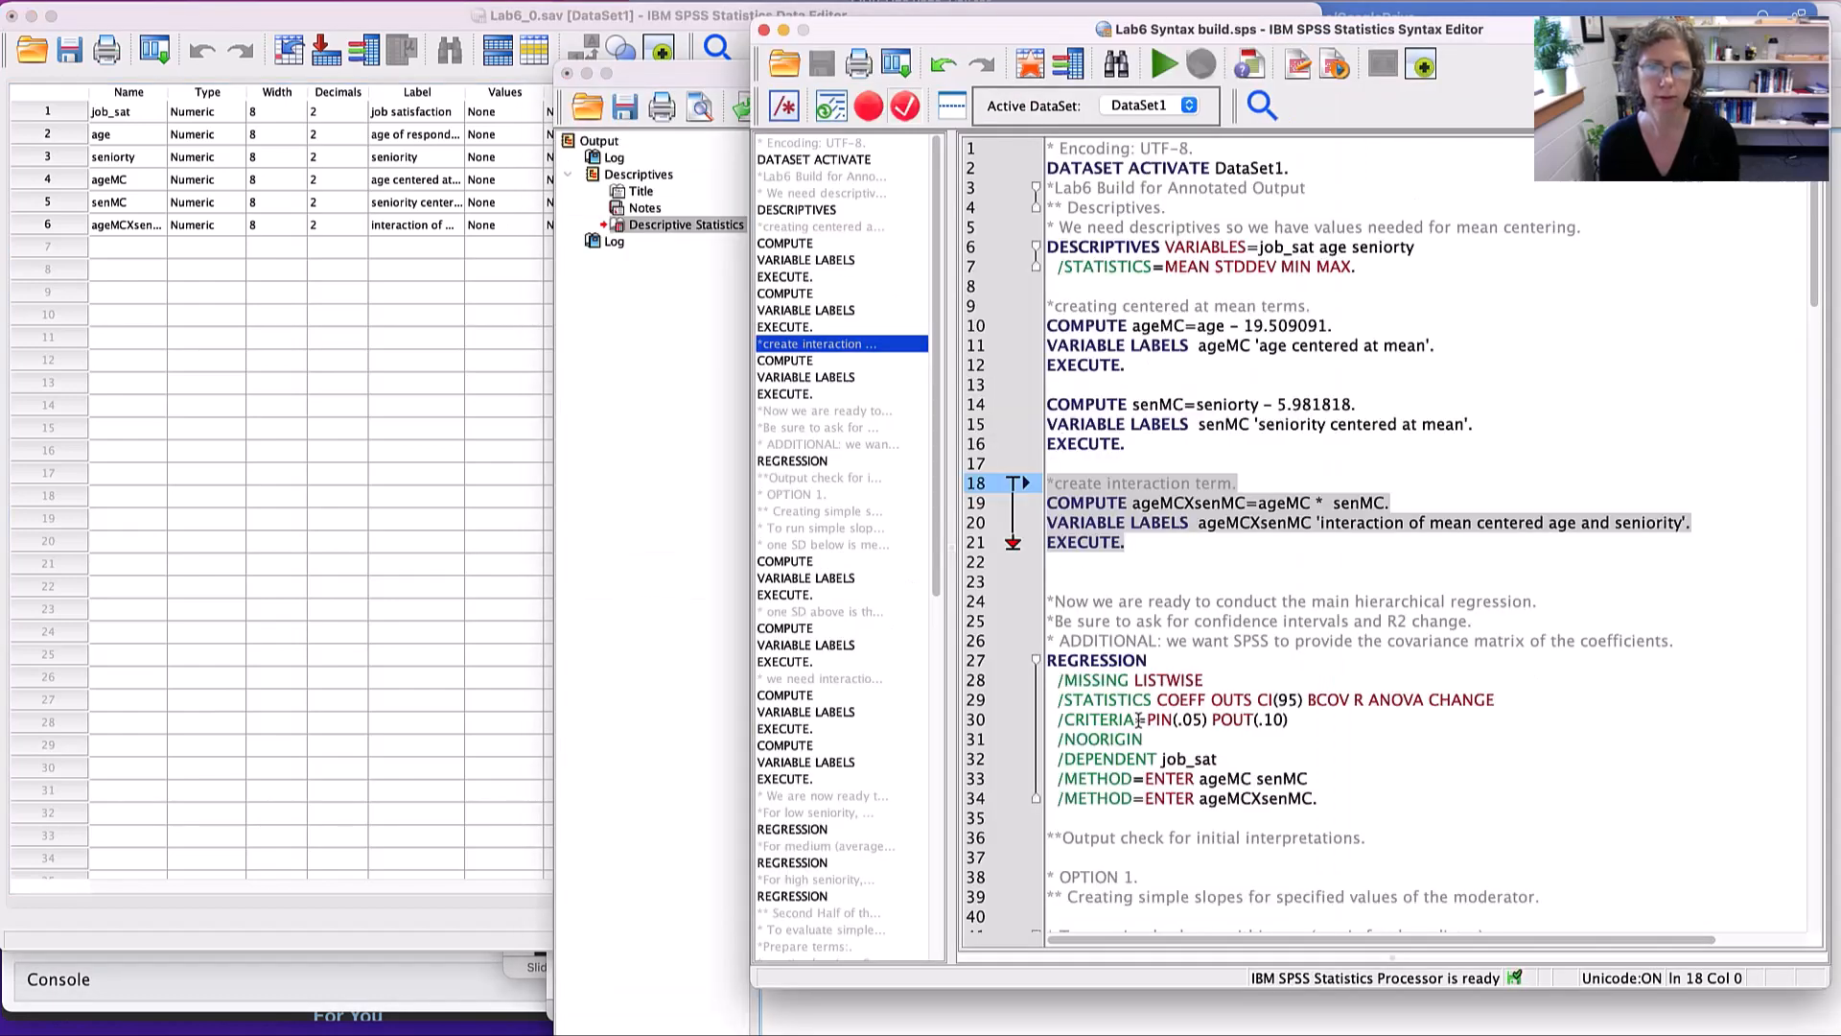
{"action": "scroll", "coordinate": [1216, 615], "scroll_direction": "down", "scroll_amount": 6}
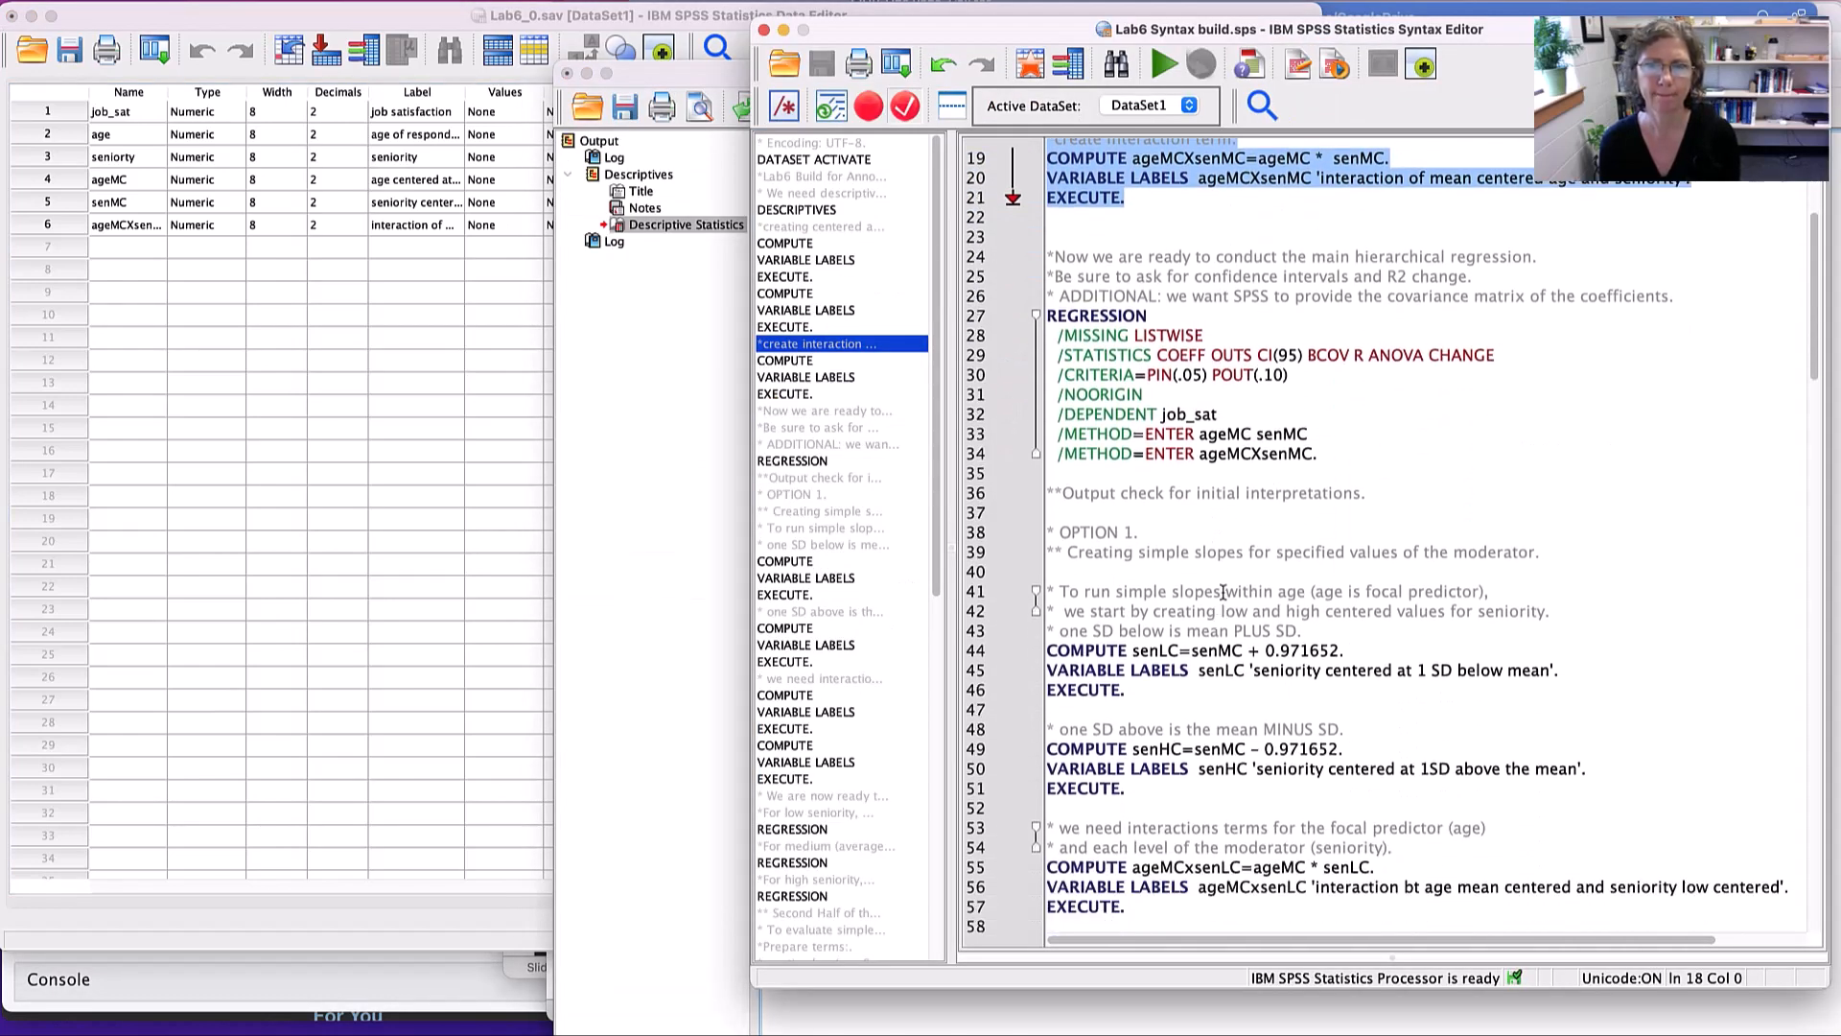
{"action": "left_click", "coordinate": [1048, 238]}
{"action": "left_click_drag", "start_coordinate": [1052, 249], "coordinate": [1342, 454]}
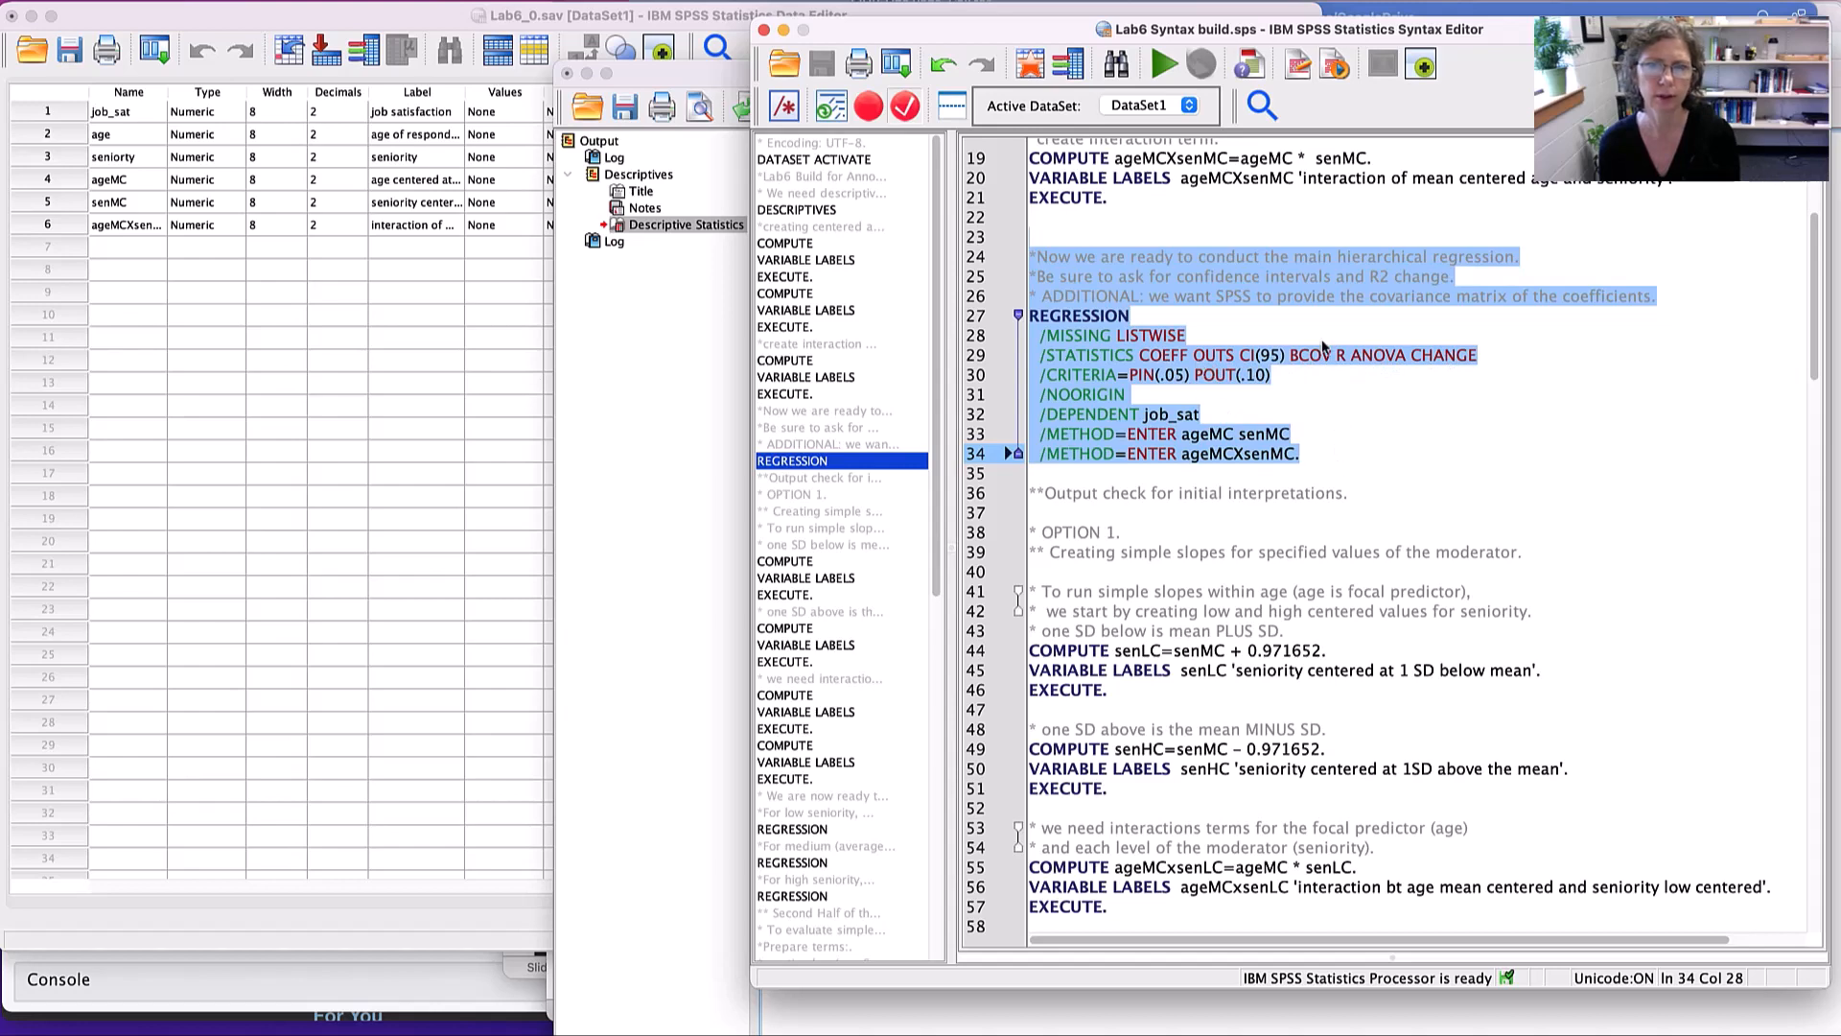
{"action": "left_click", "coordinate": [1163, 67]}
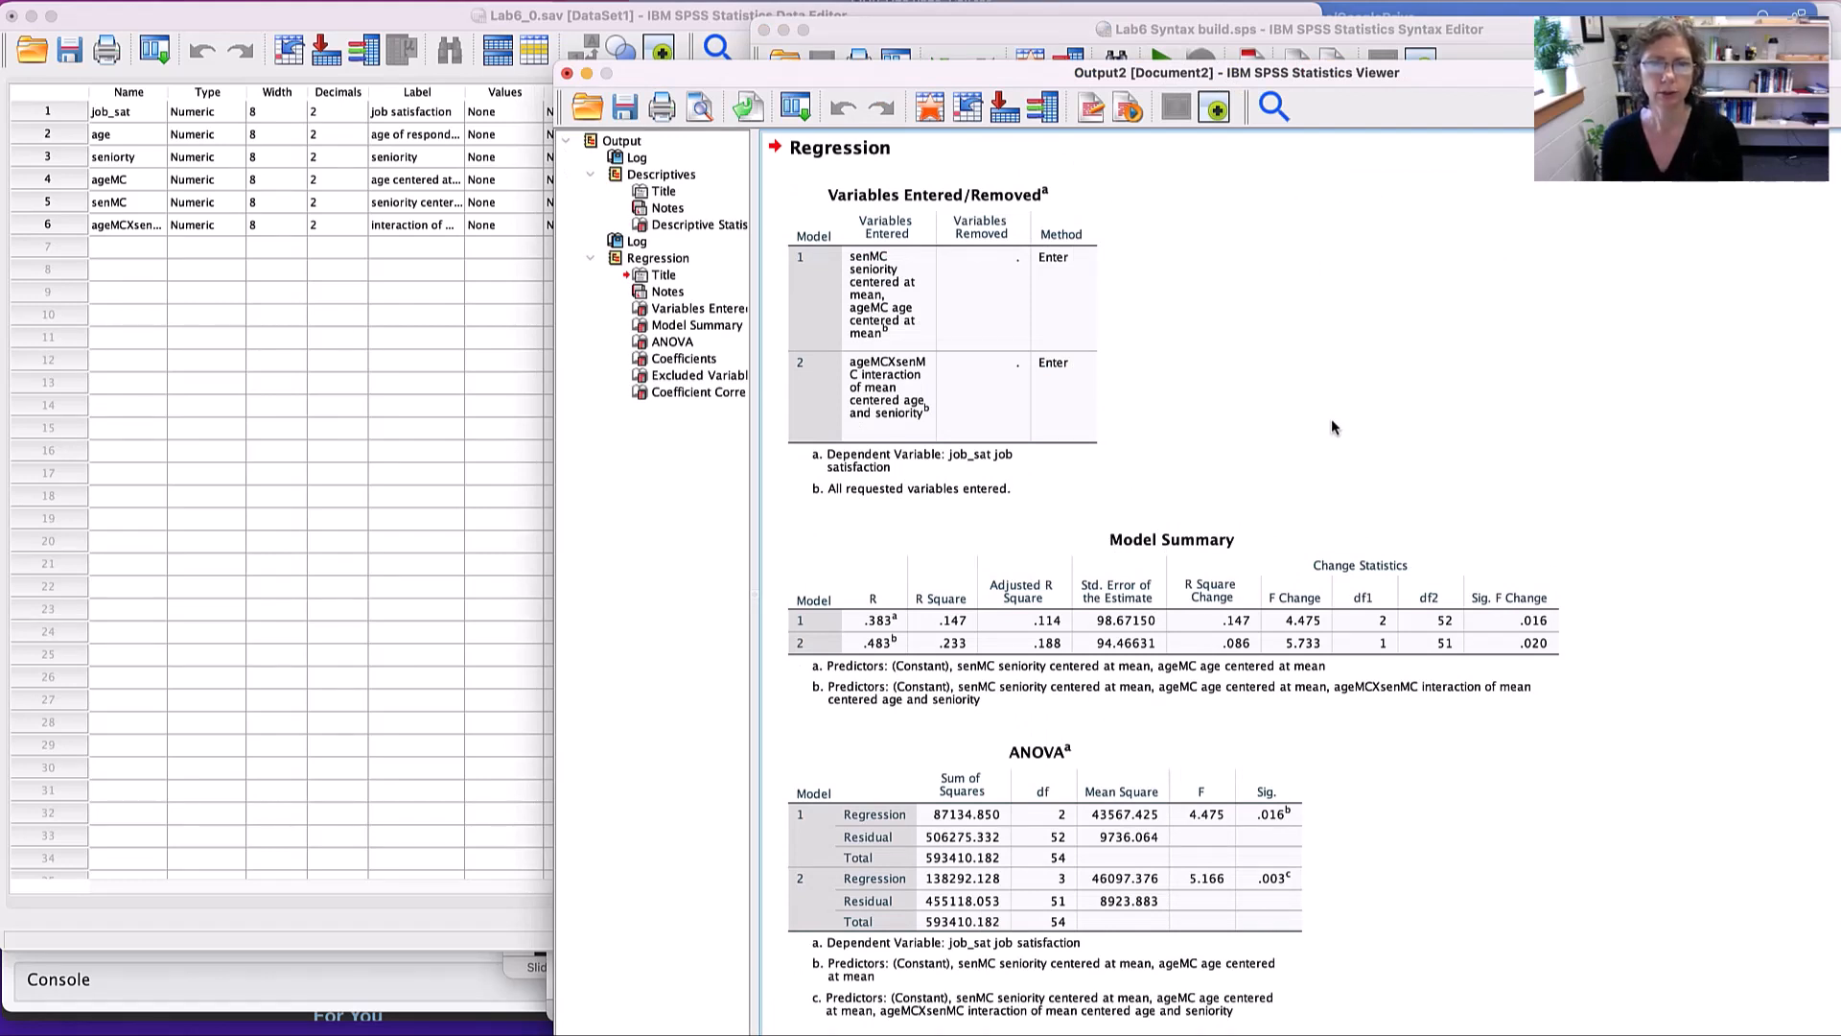
- Look through the Model Summary, ANOVA and Coefficients tables in the regression output
{"action": "scroll", "coordinate": [1331, 426], "scroll_direction": "down", "scroll_amount": 3}
{"action": "scroll", "coordinate": [1331, 427], "scroll_direction": "up", "scroll_amount": 4}
{"action": "scroll", "coordinate": [1330, 421], "scroll_direction": "down", "scroll_amount": 10}
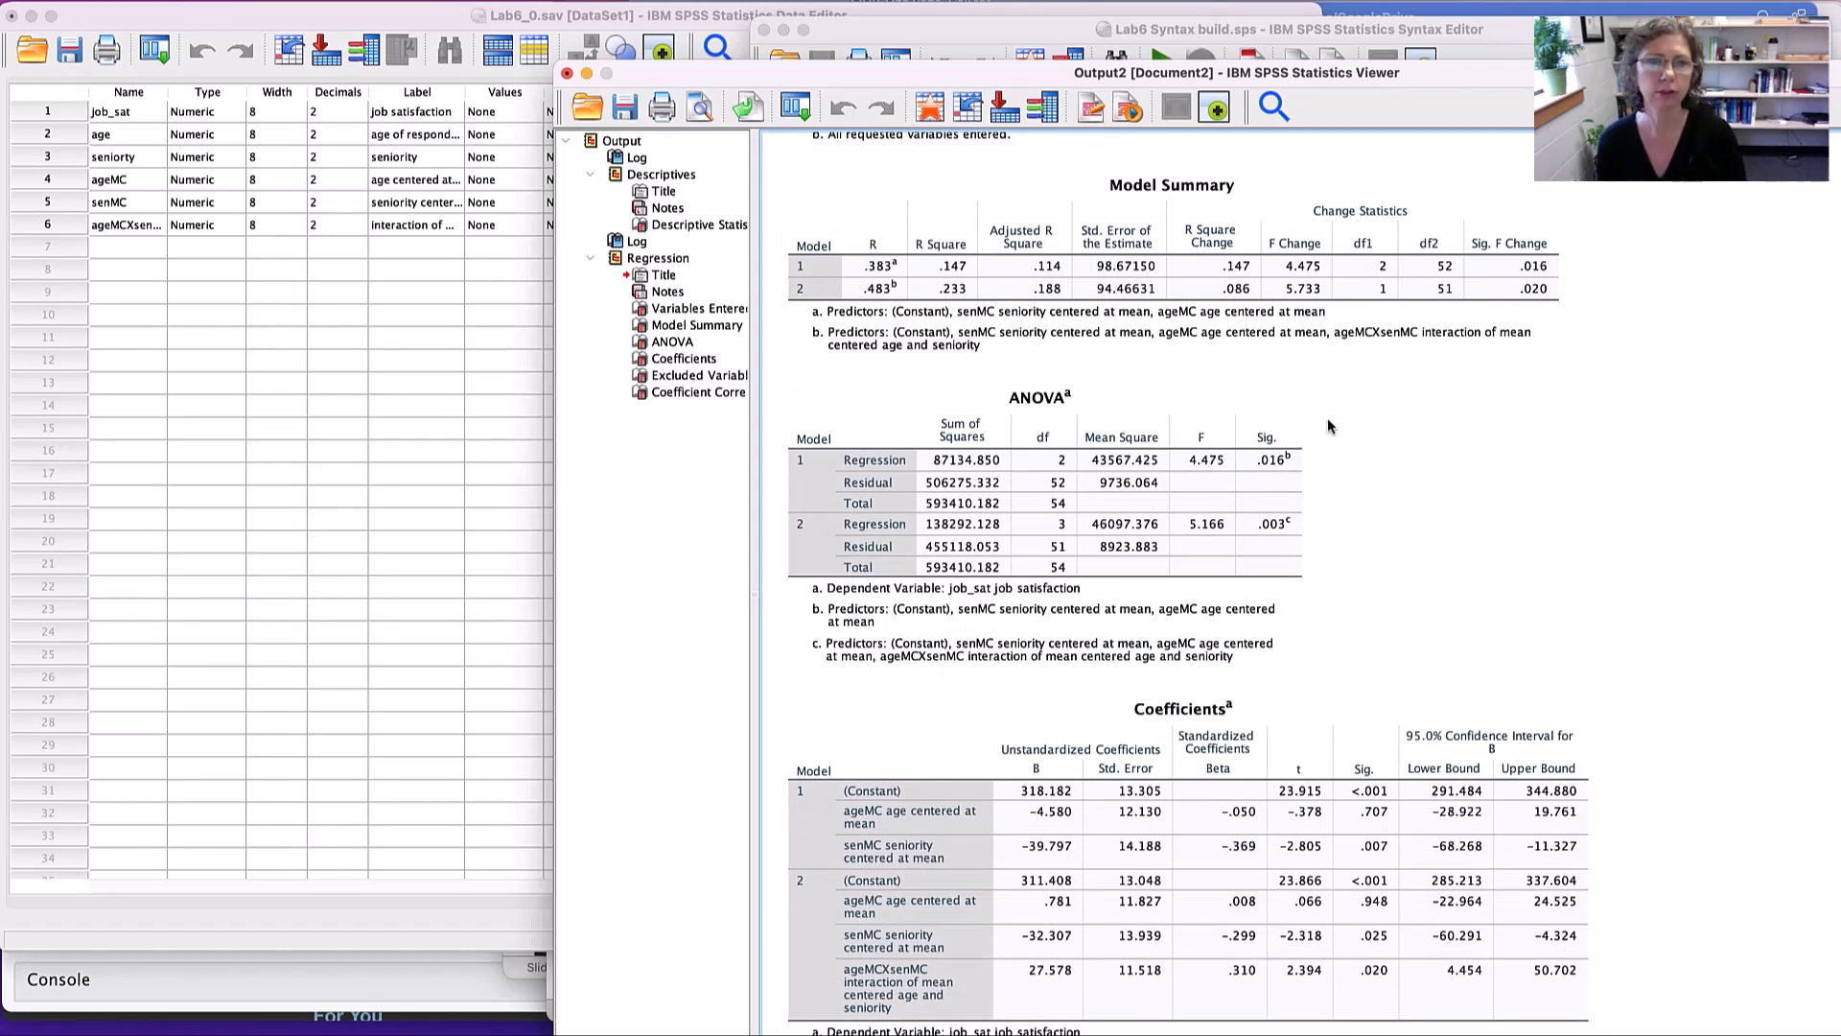
- Examine the ANOVA significance, R square change, model 2 coefficients and the Coefficient Correlations table with its covariances in the regression output
{"action": "left_click", "coordinate": [1110, 530]}
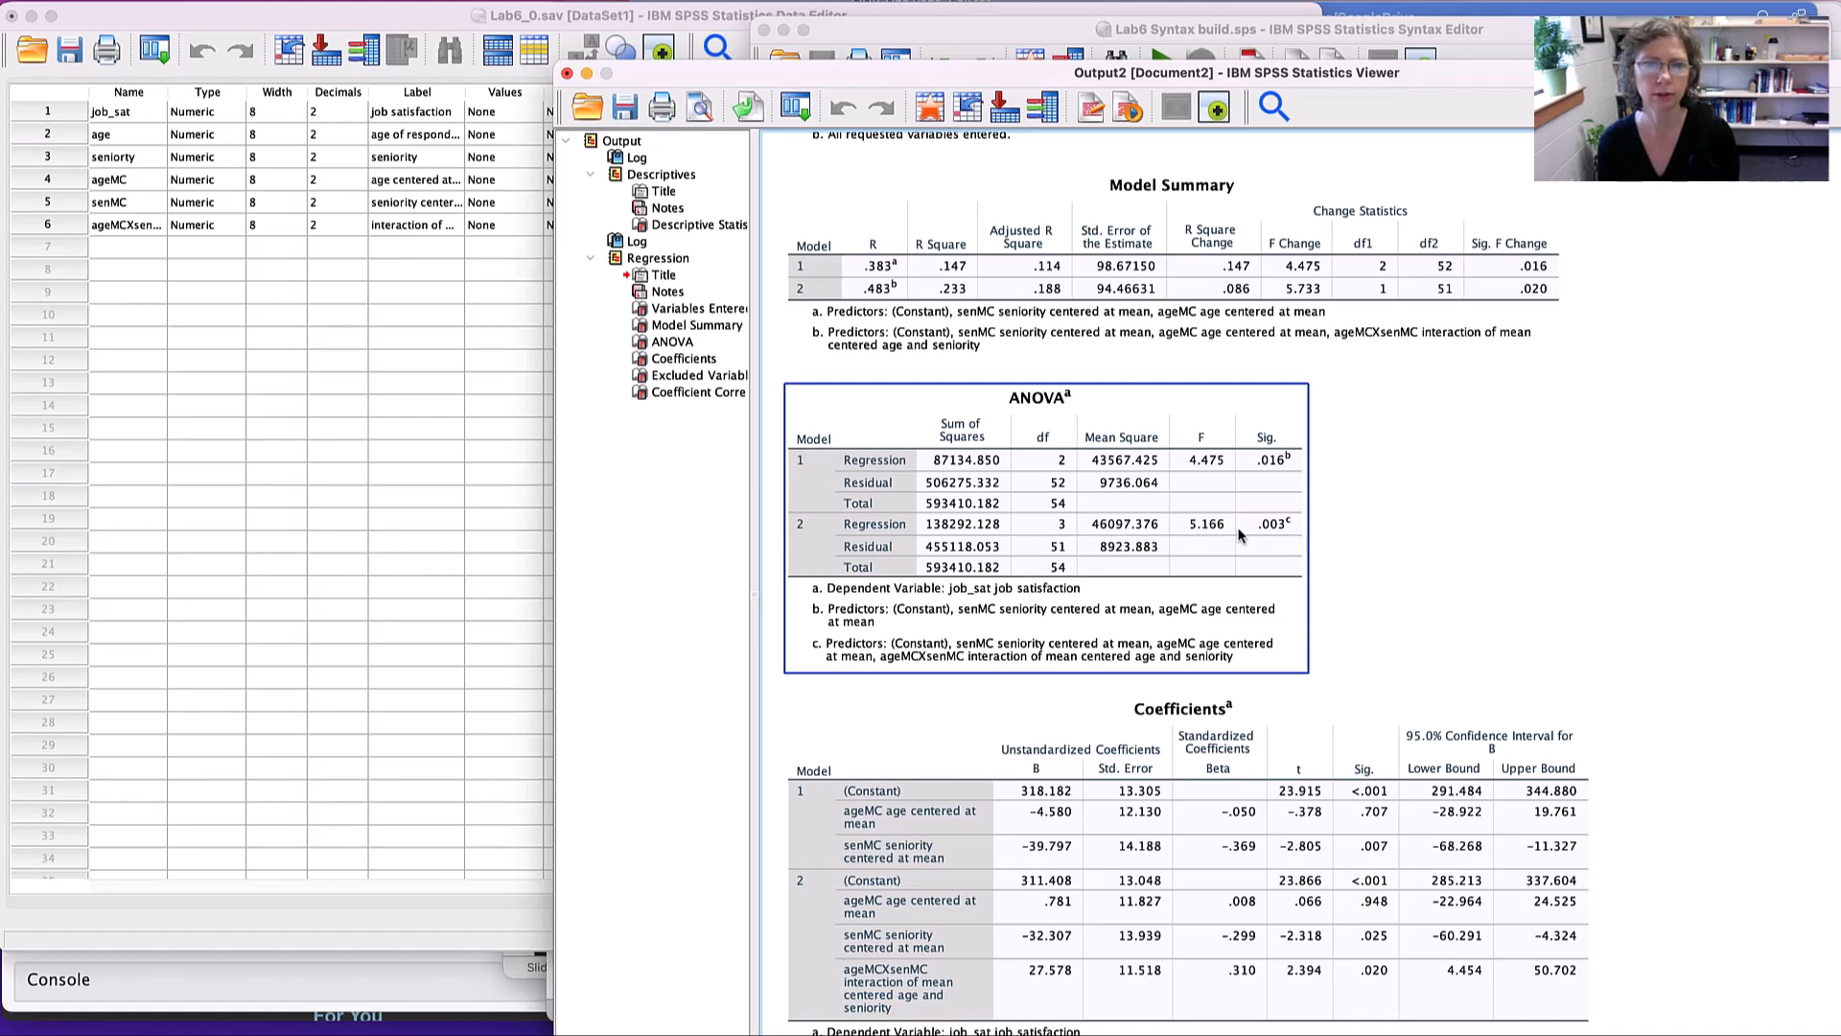
{"action": "left_click", "coordinate": [863, 316]}
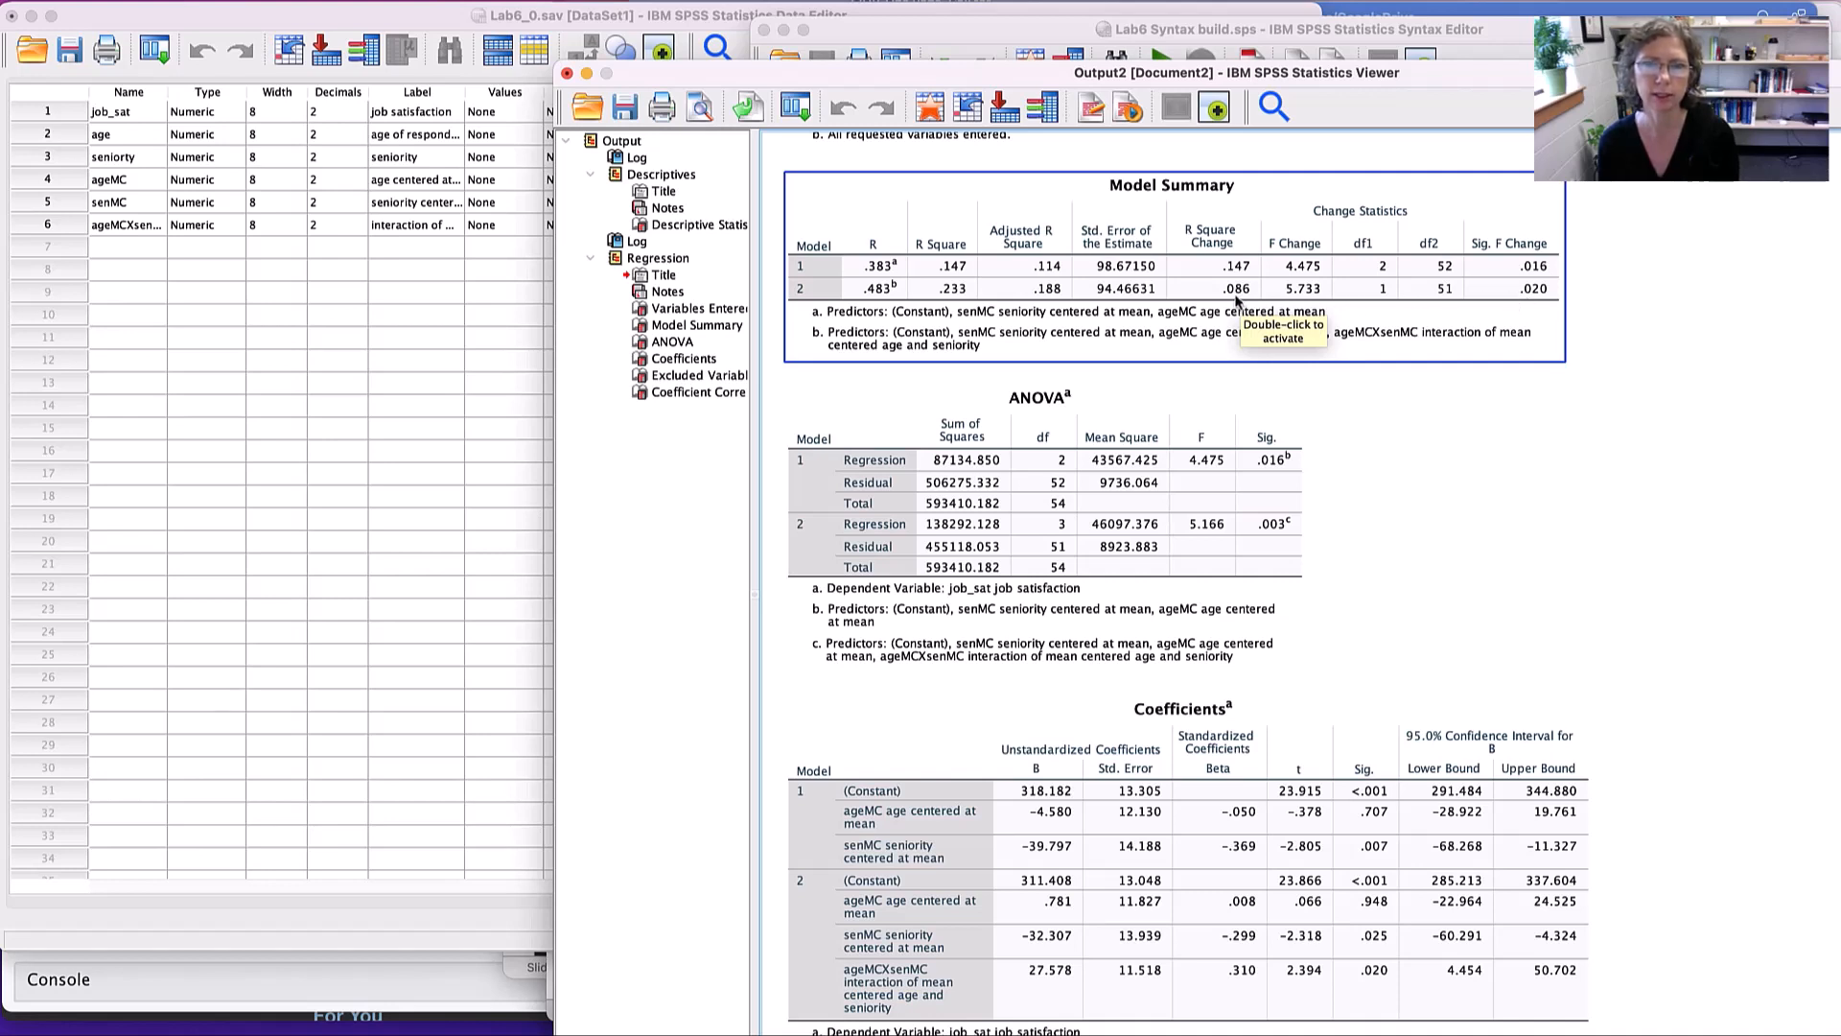
{"action": "left_click", "coordinate": [1480, 396]}
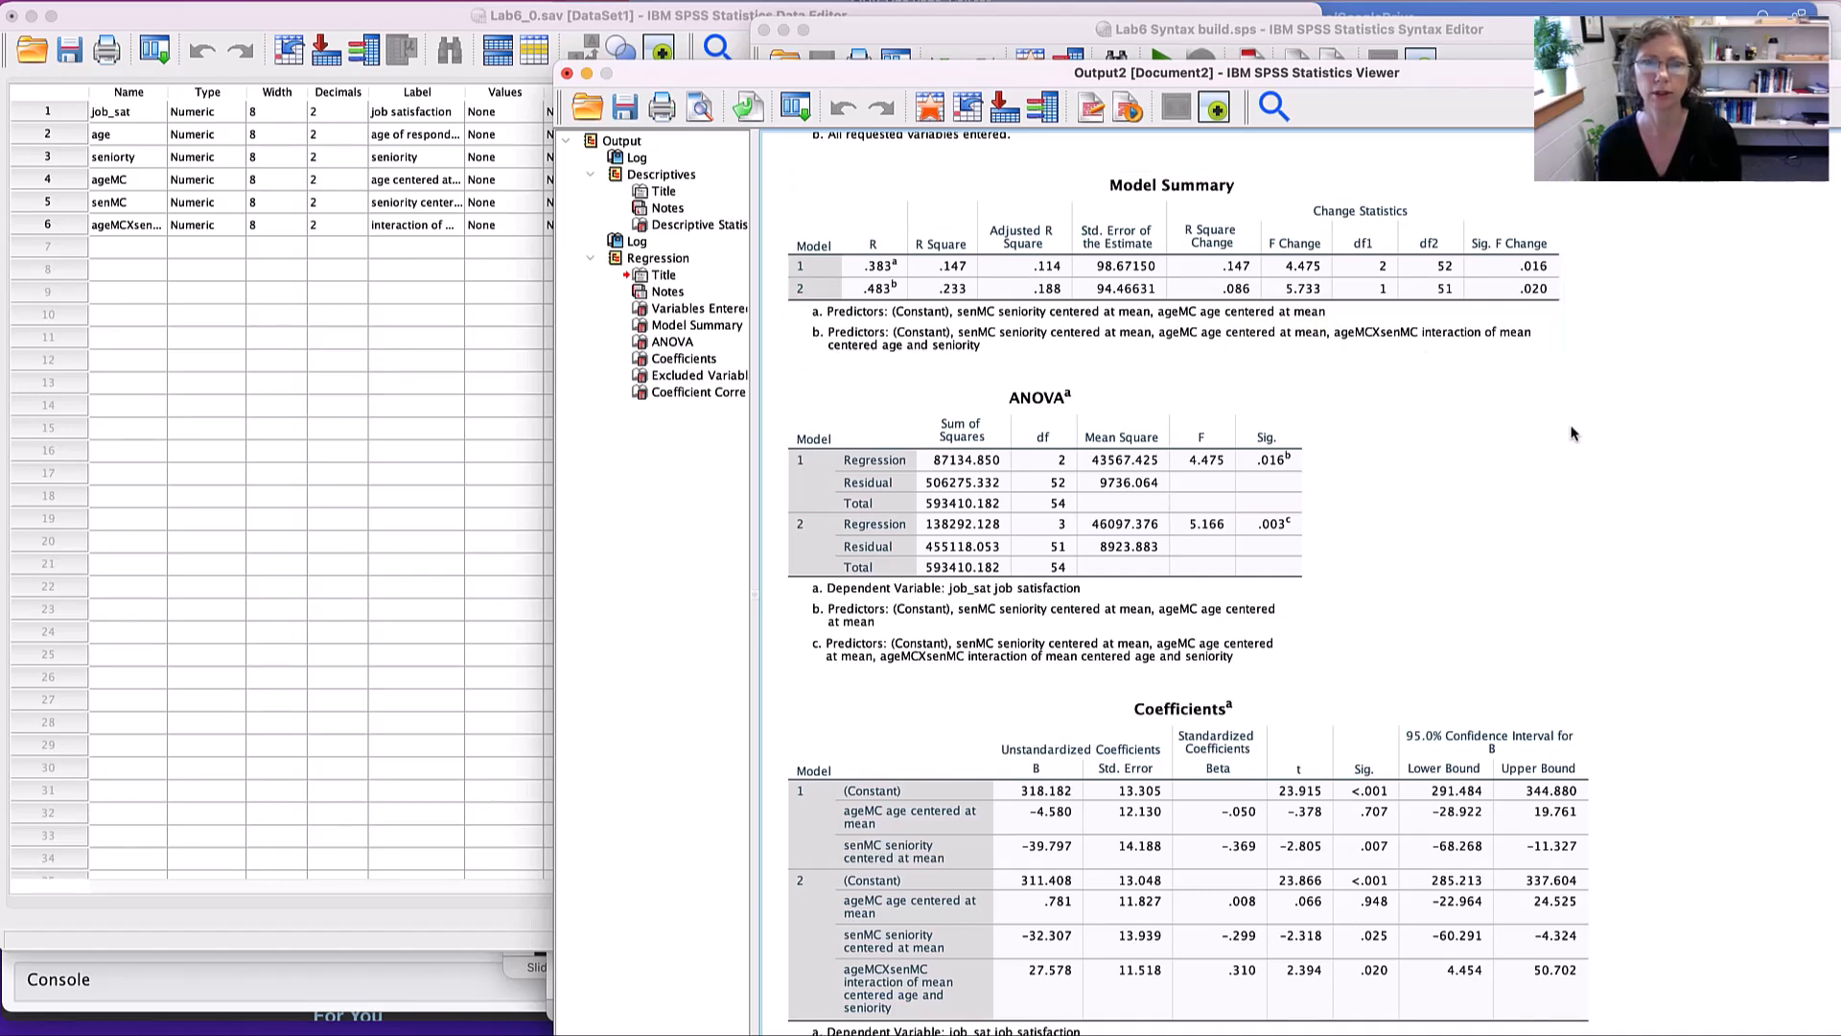
{"action": "scroll", "coordinate": [1568, 430], "scroll_direction": "down", "scroll_amount": 5}
{"action": "left_click", "coordinate": [1306, 502]}
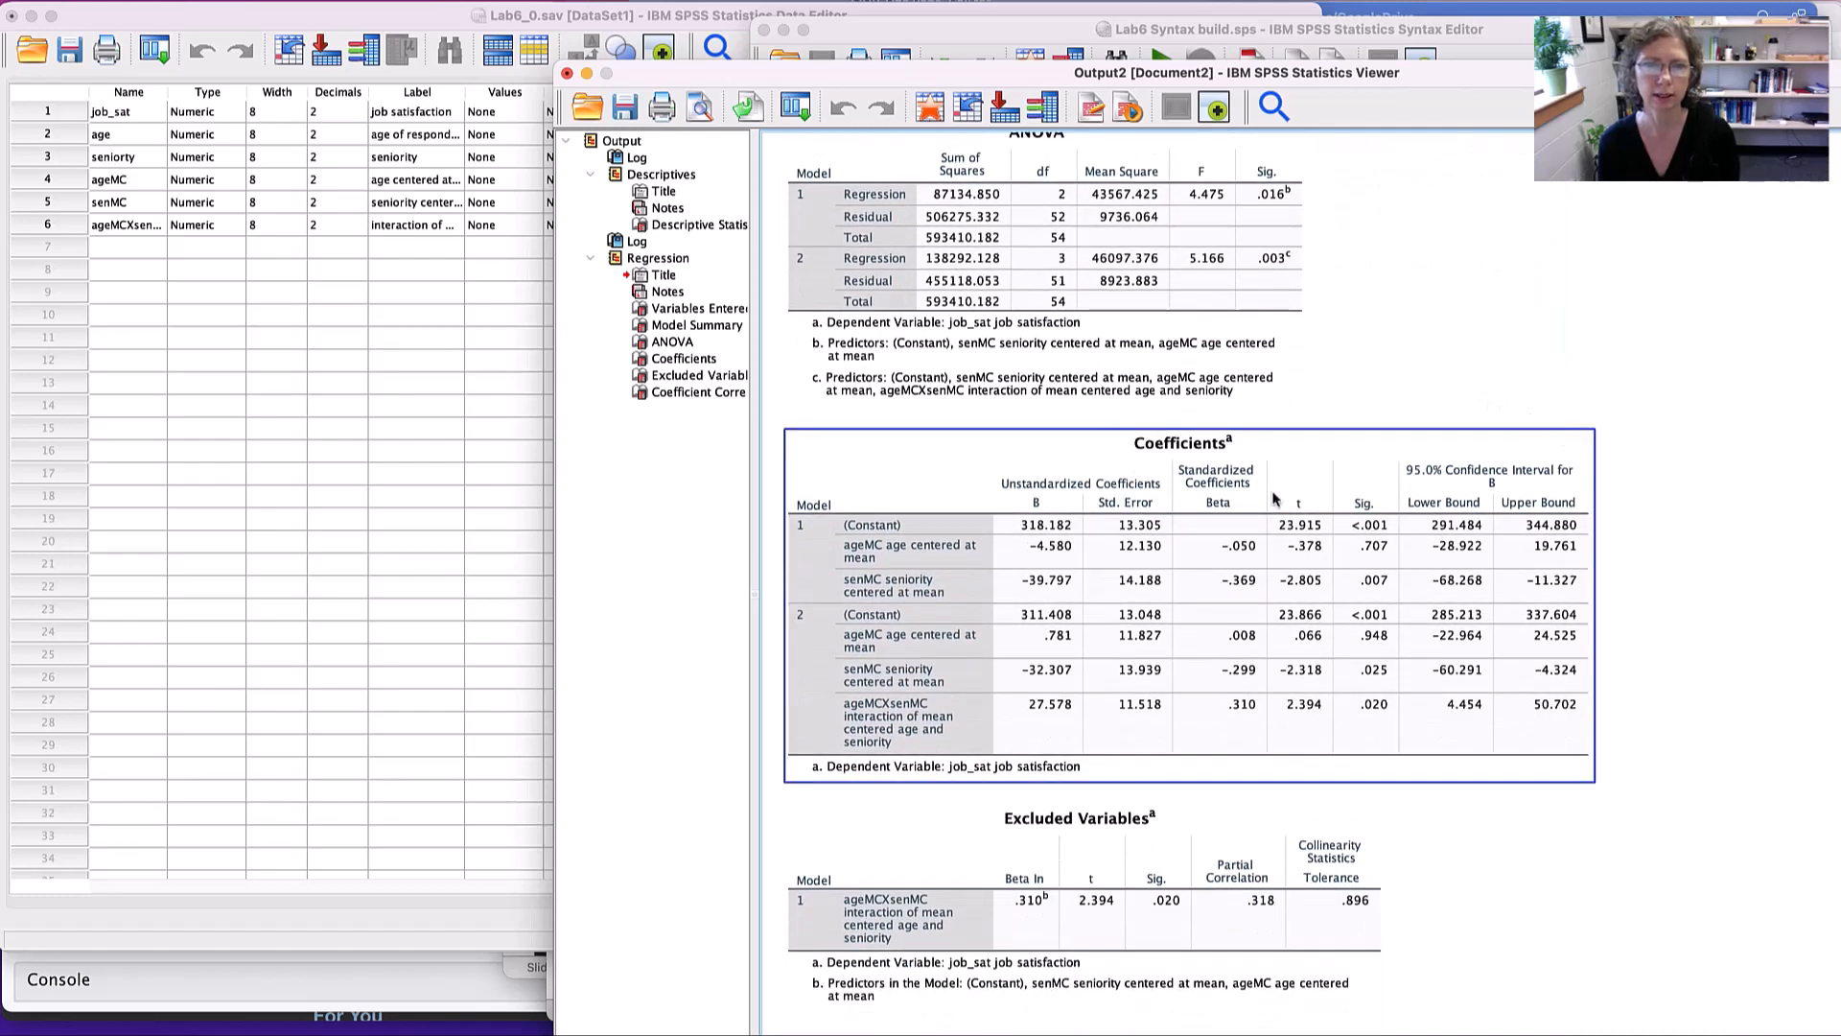
{"action": "scroll", "coordinate": [1023, 579], "scroll_direction": "down", "scroll_amount": 3}
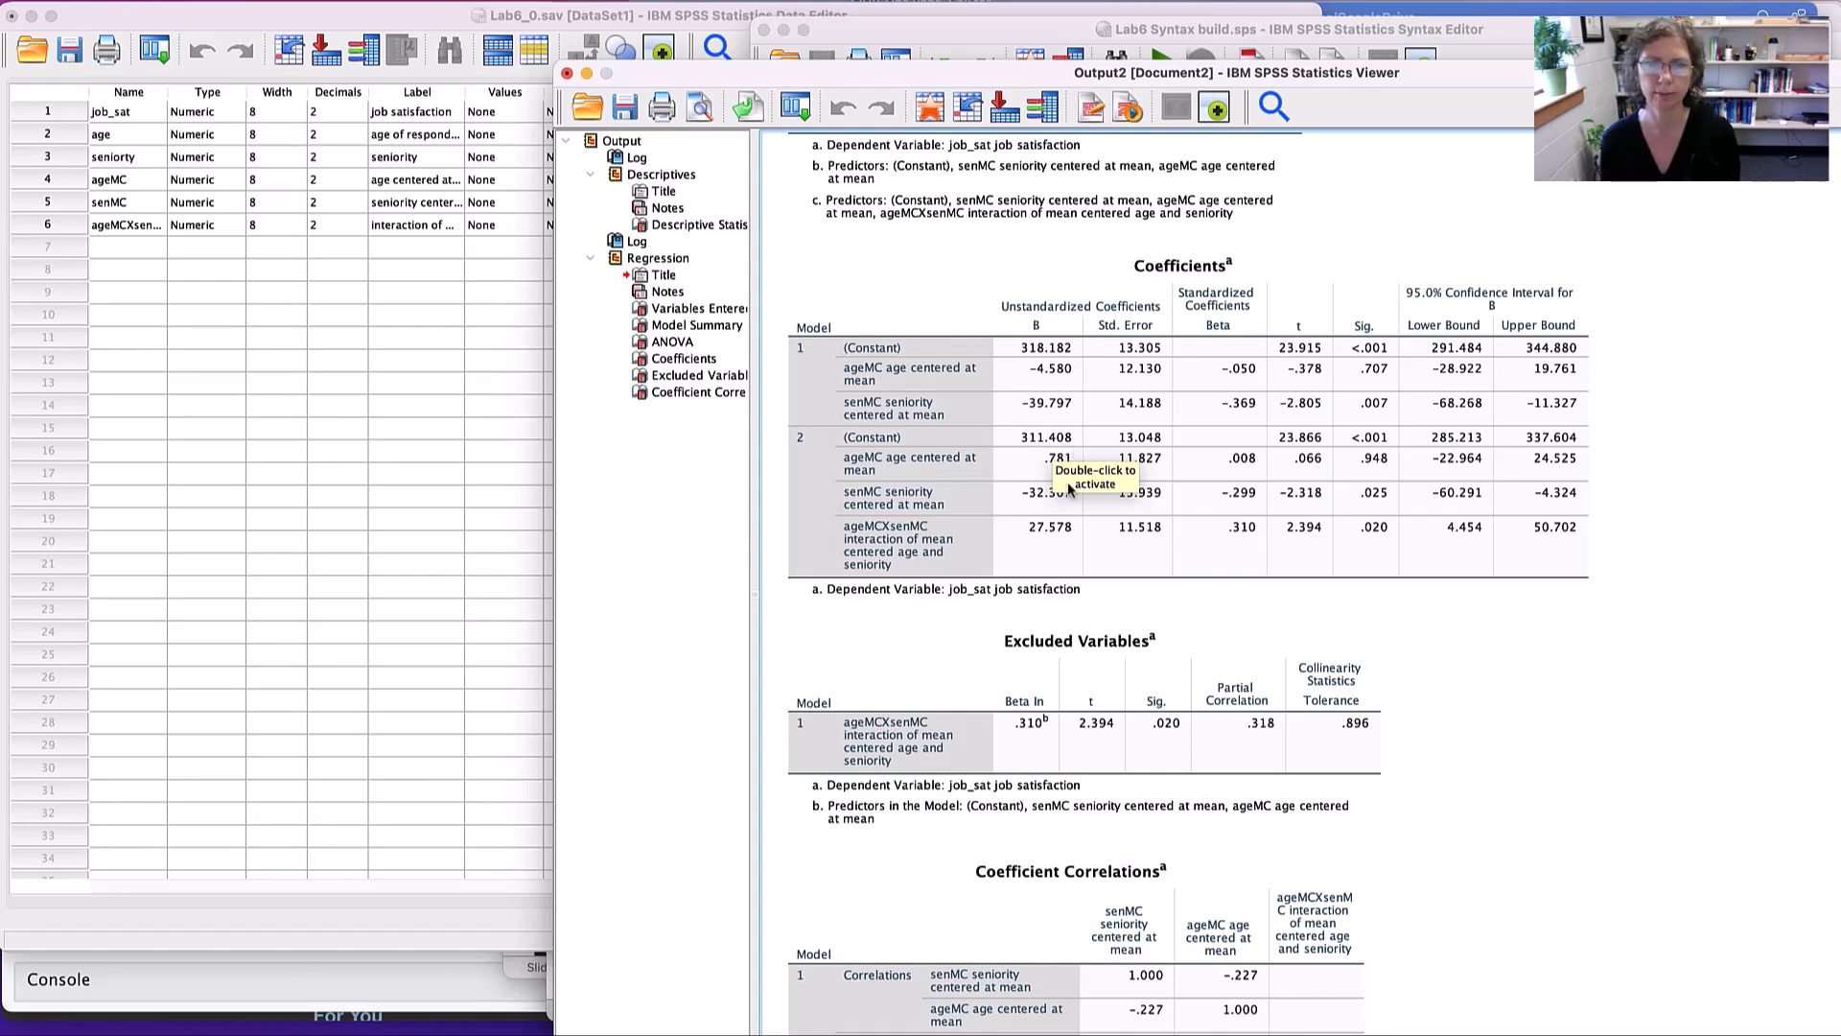
{"action": "left_click", "coordinate": [1401, 474]}
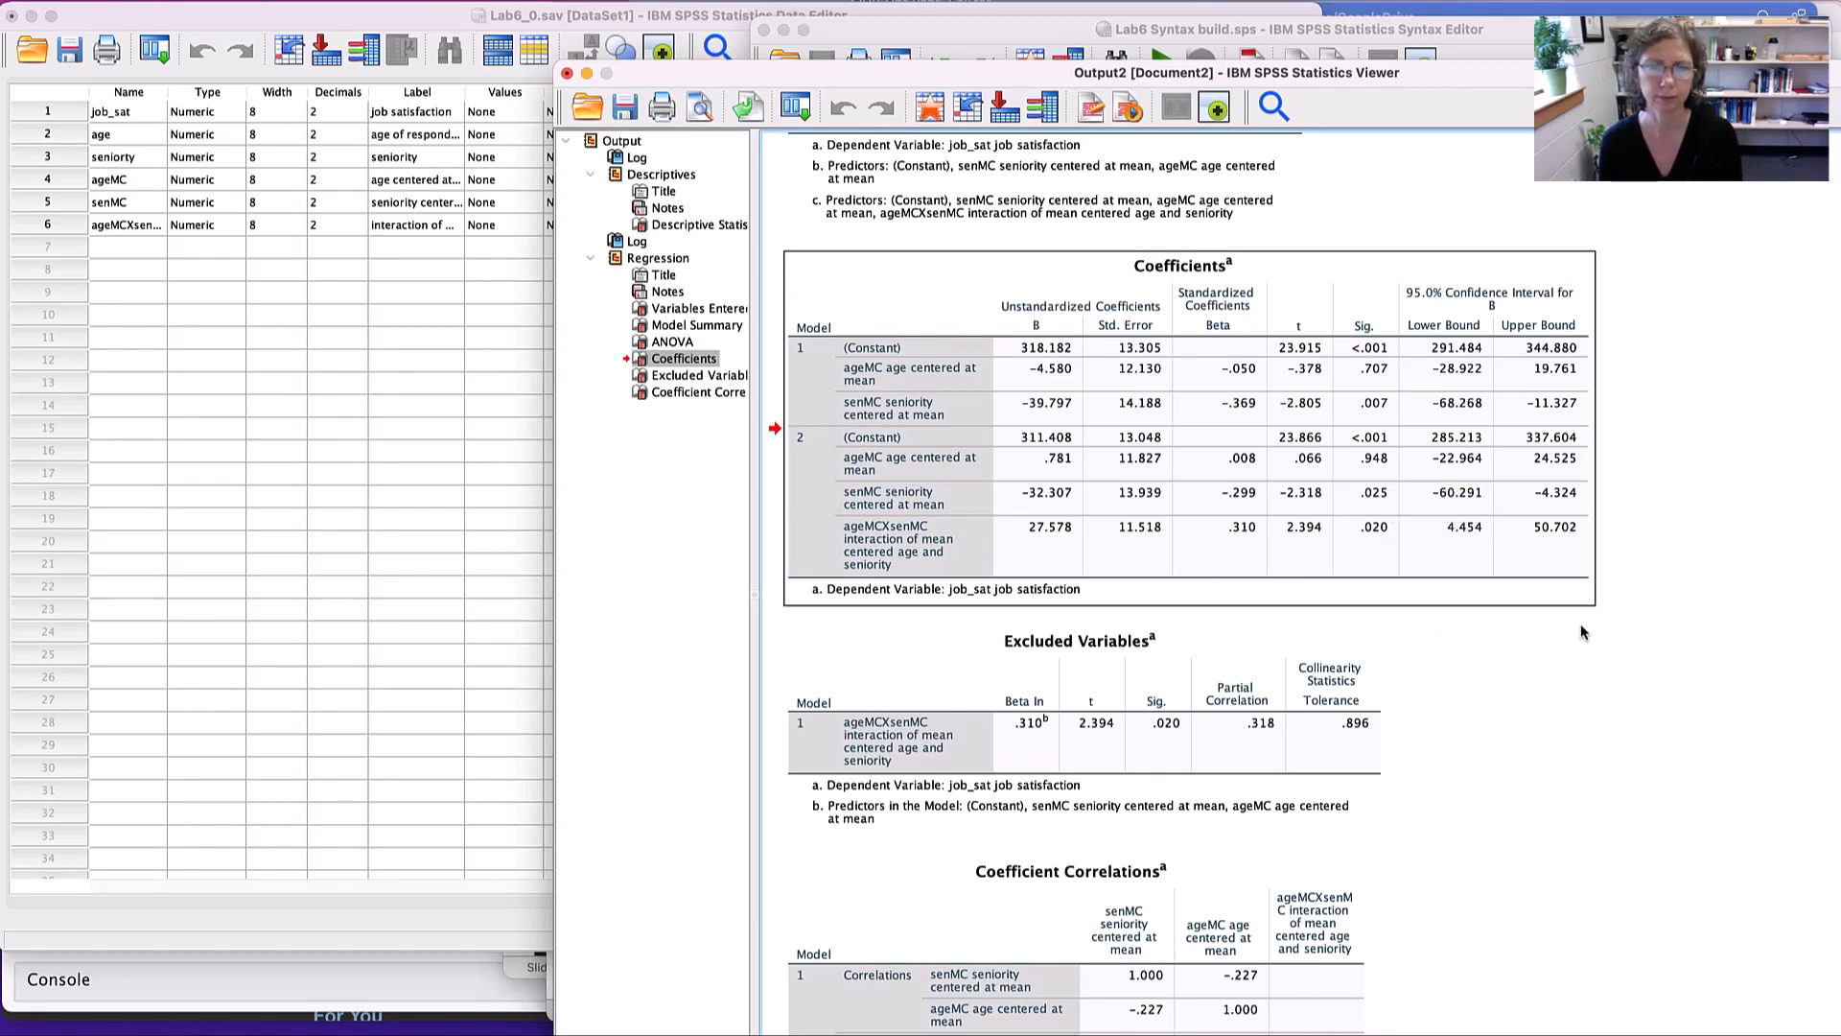
{"action": "scroll", "coordinate": [1589, 624], "scroll_direction": "down", "scroll_amount": 5}
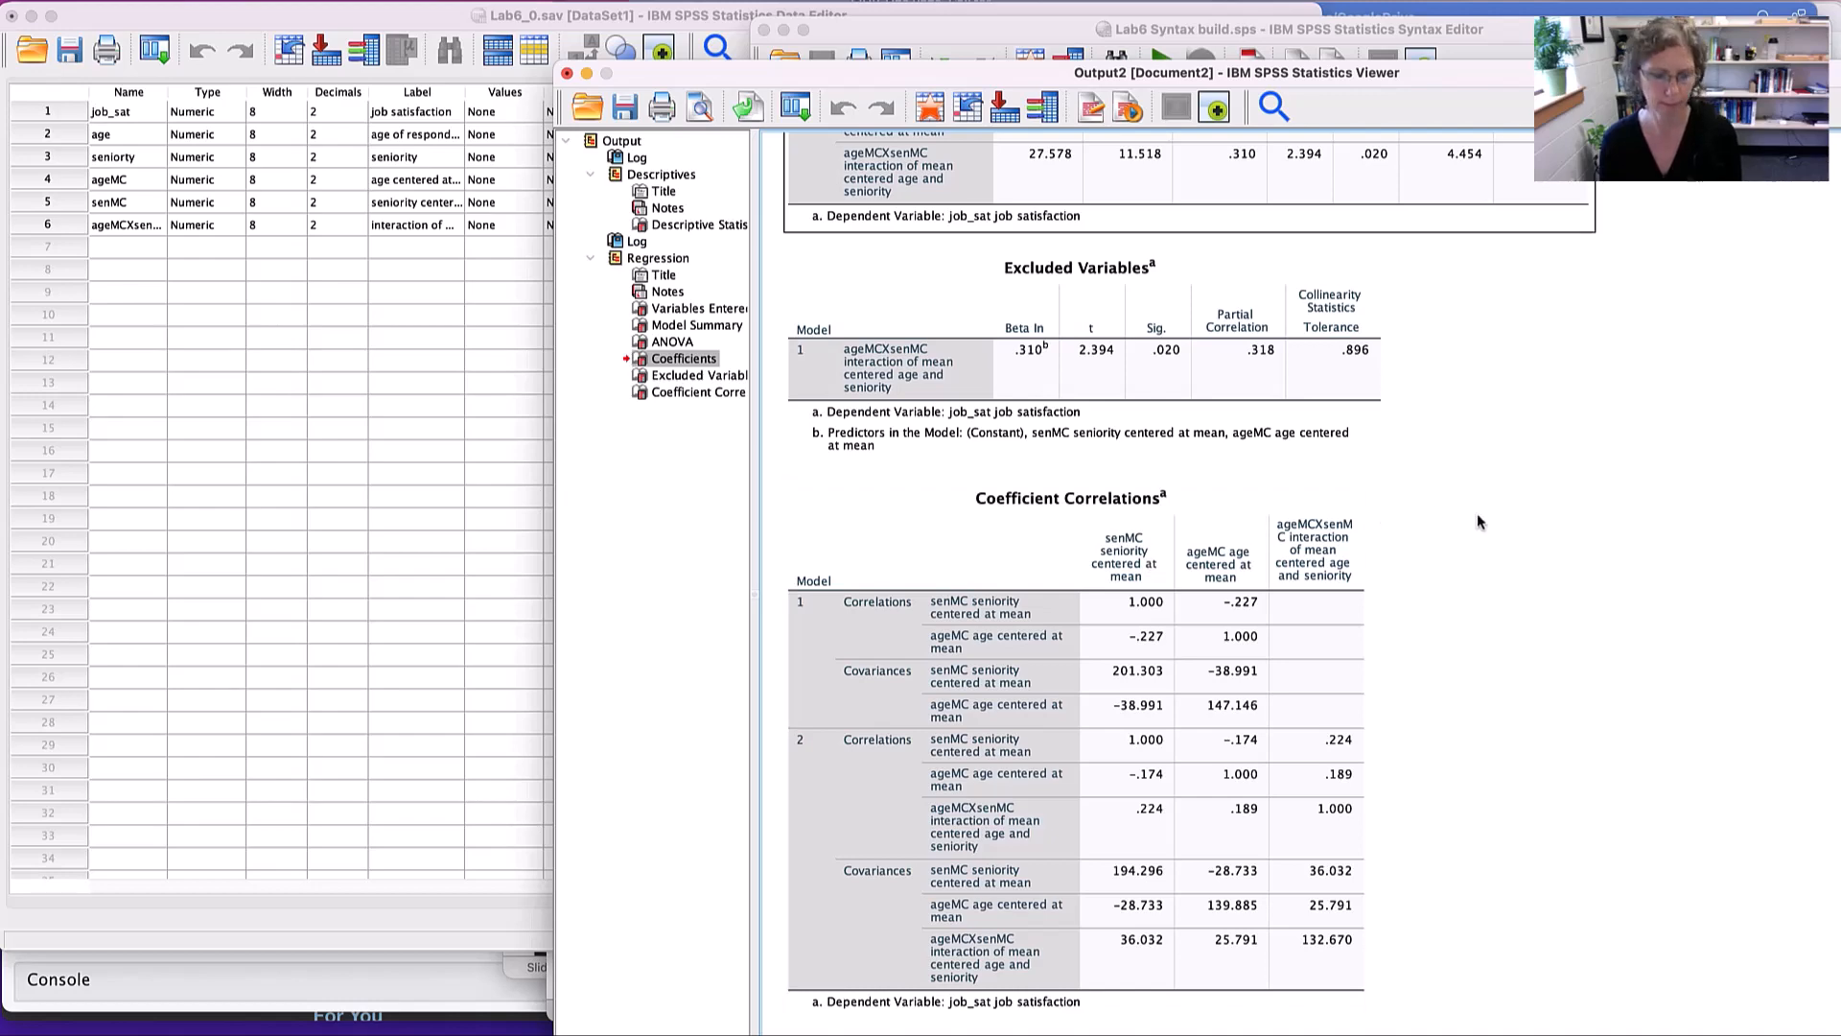
- Switch to the Lab 6 lab sheet in Word and read the Results Interpretation and Writing the Regression Equation sections
{"action": "key", "text": "super+Tab"}
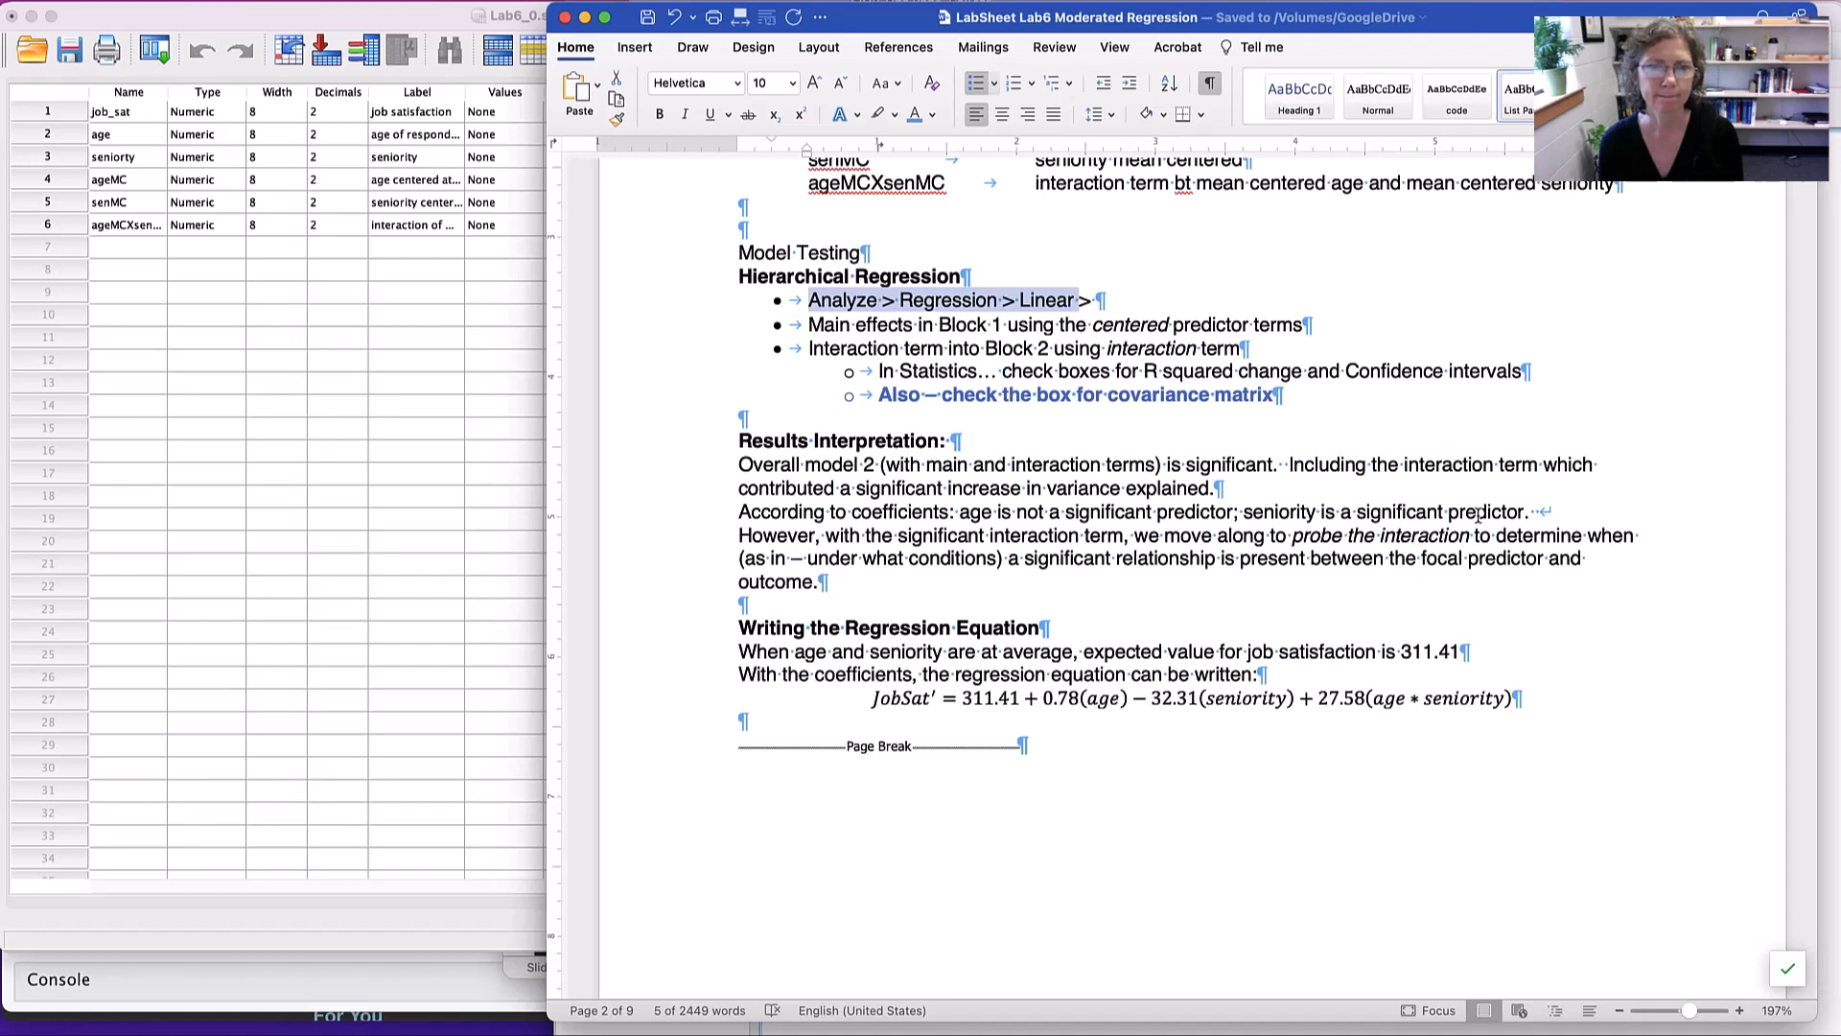
{"action": "scroll", "coordinate": [1019, 496], "scroll_direction": "down", "scroll_amount": 2}
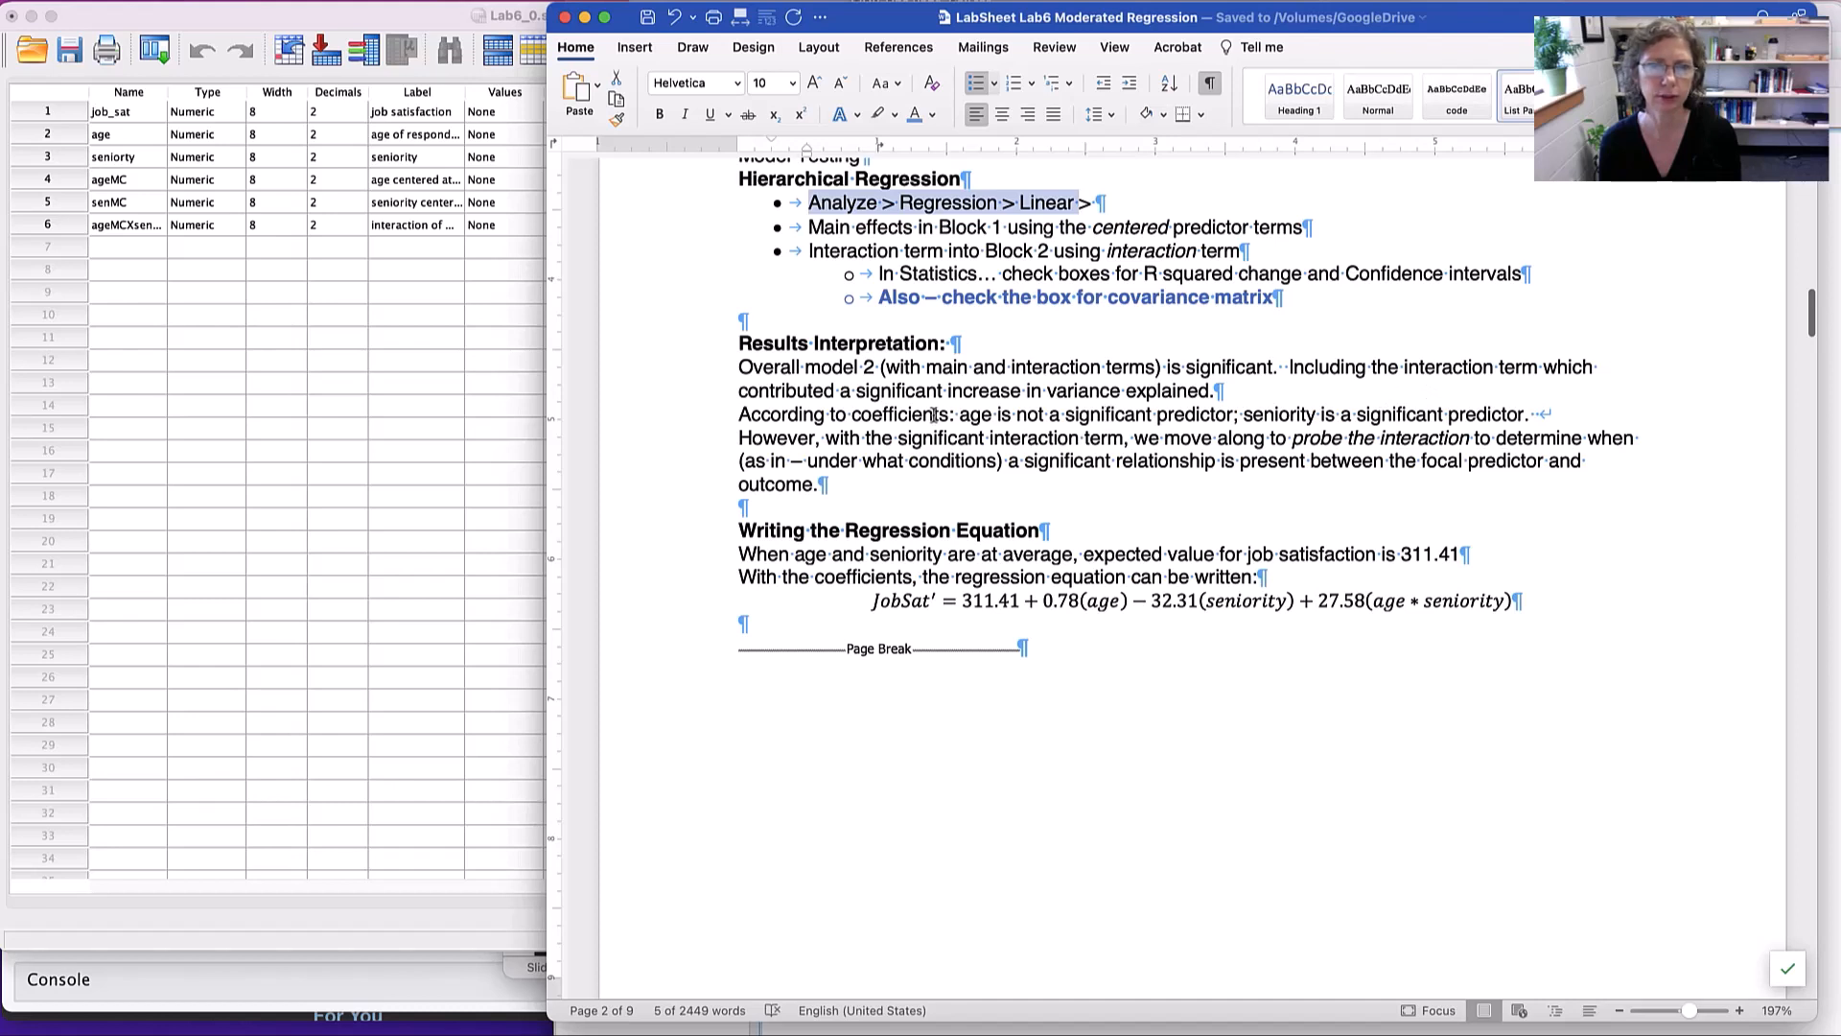
{"action": "left_click_drag", "start_coordinate": [972, 396], "coordinate": [1139, 398]}
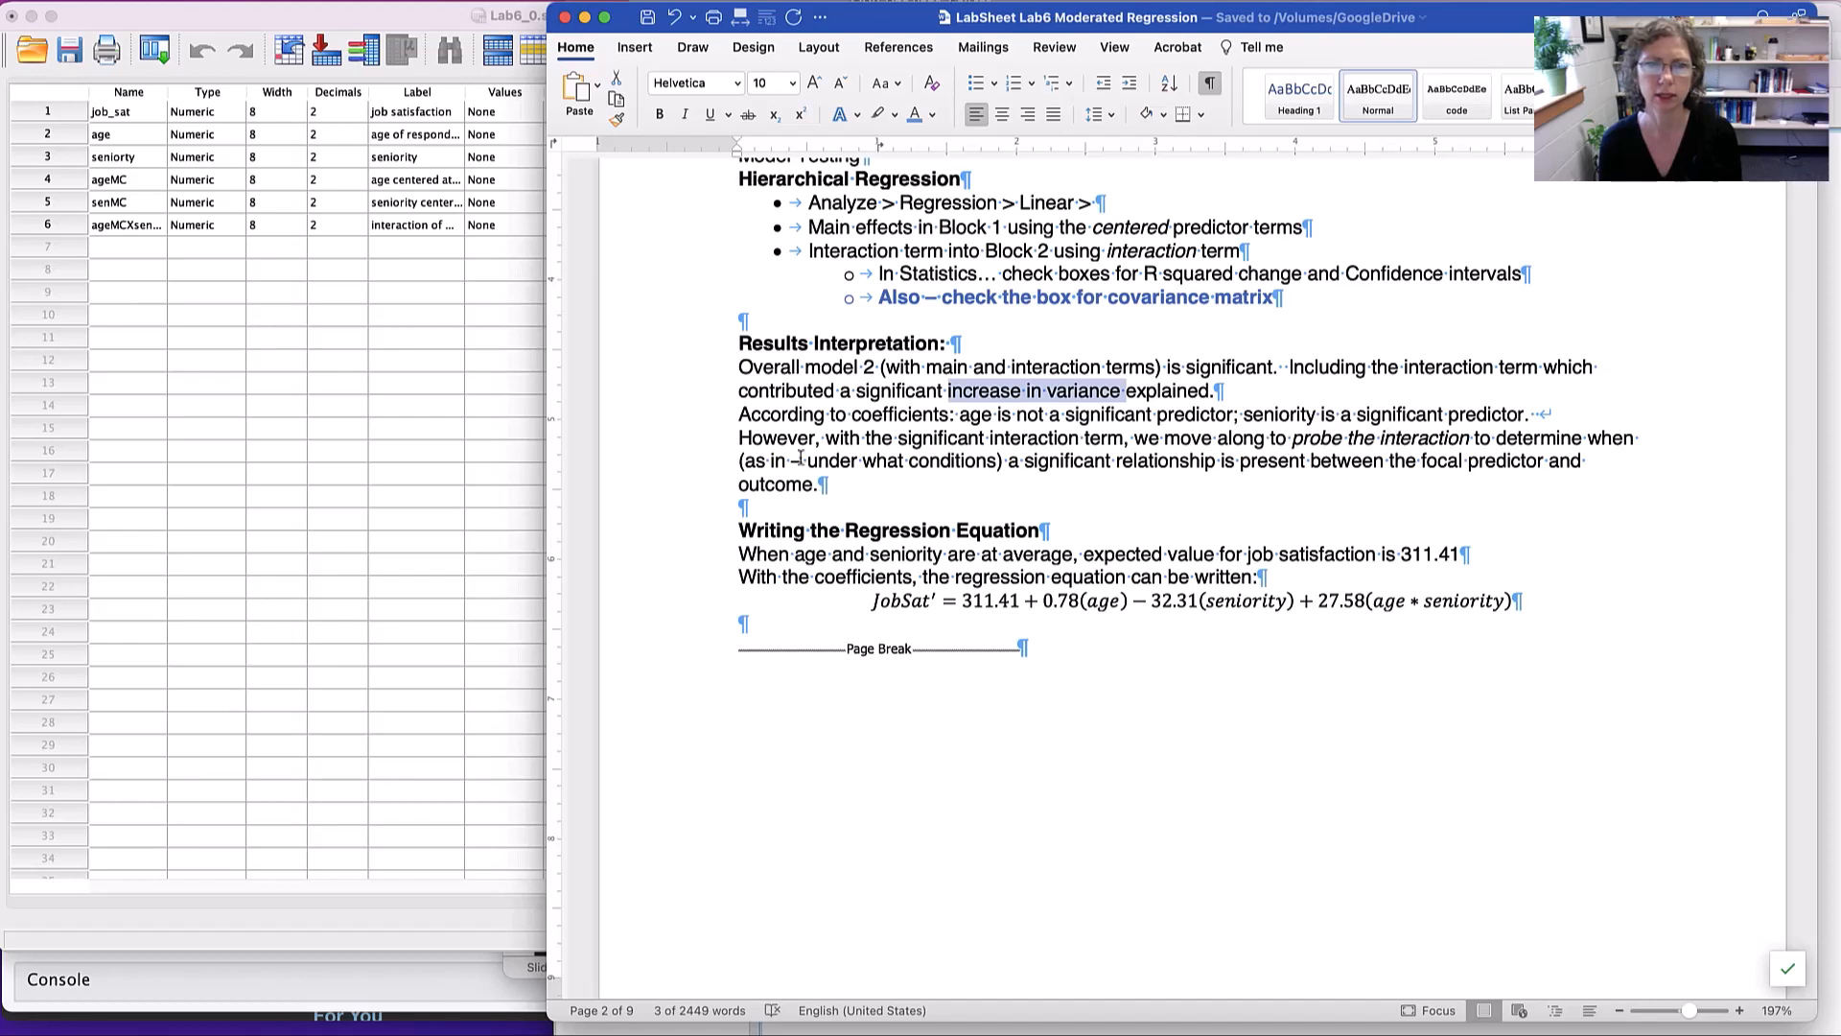
{"action": "left_click_drag", "start_coordinate": [826, 441], "coordinate": [1242, 450]}
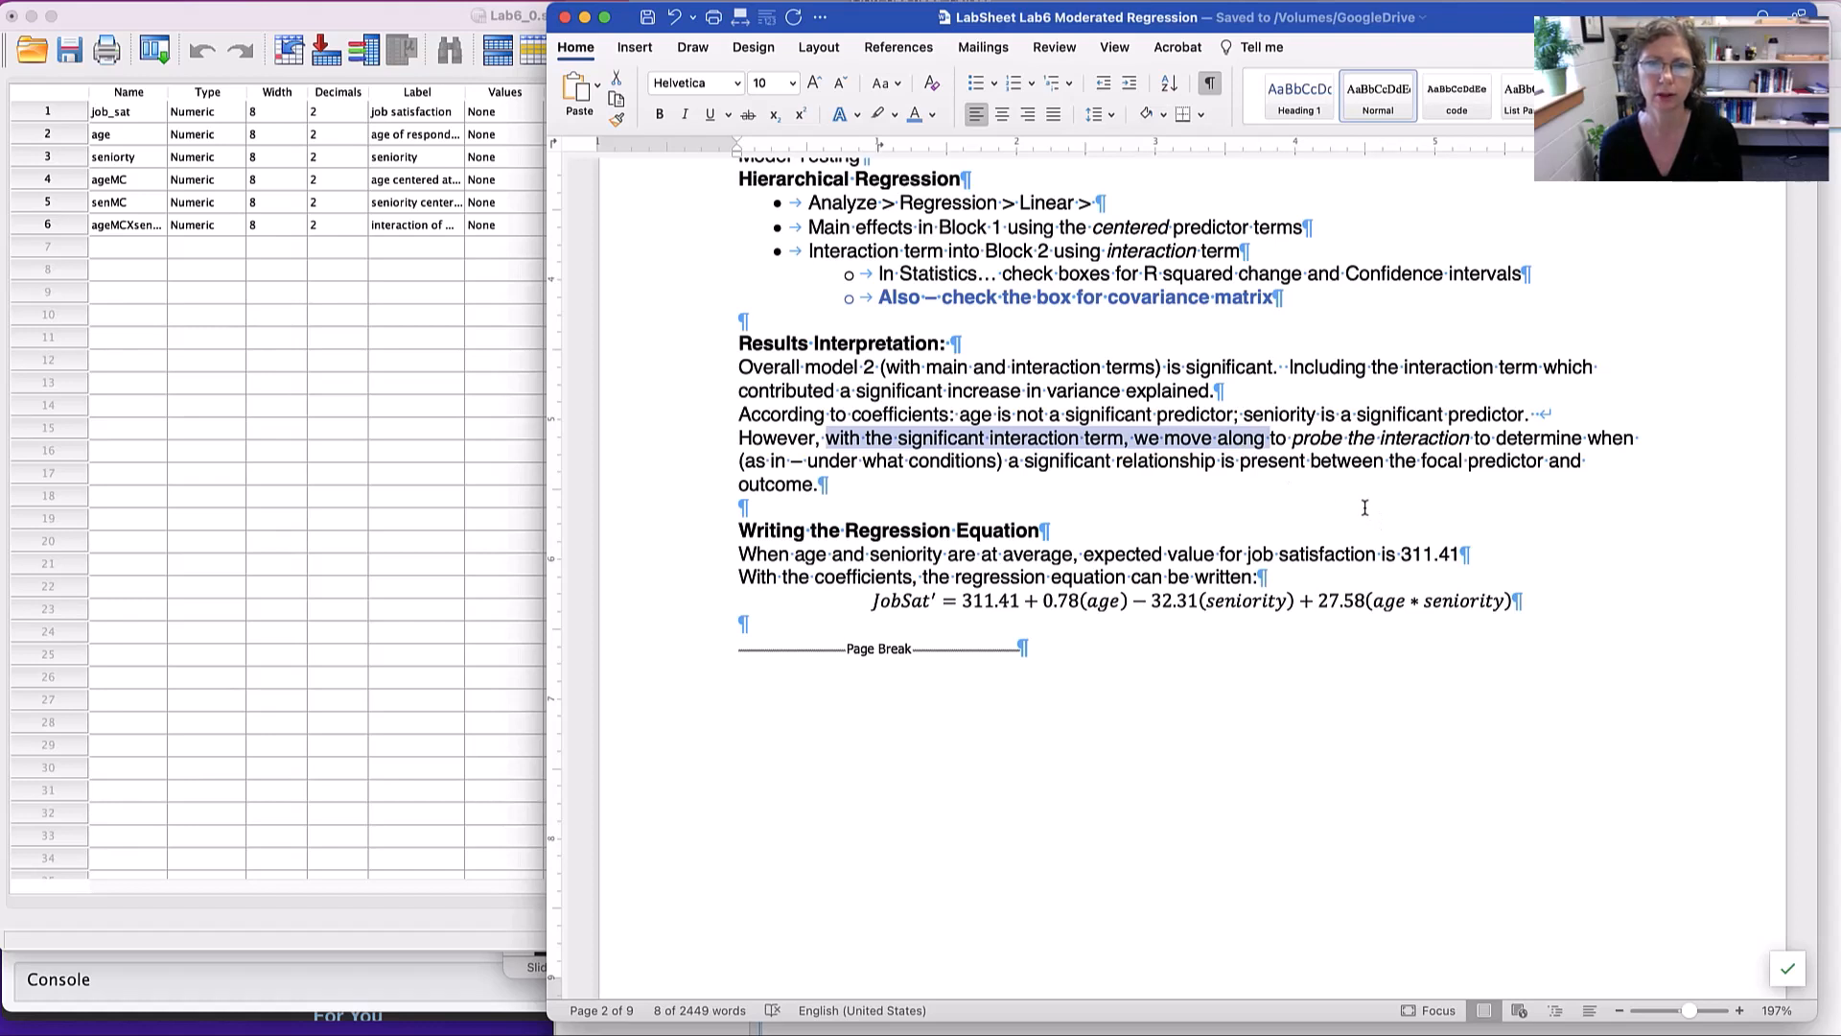
{"action": "scroll", "coordinate": [1364, 507], "scroll_direction": "down", "scroll_amount": 2}
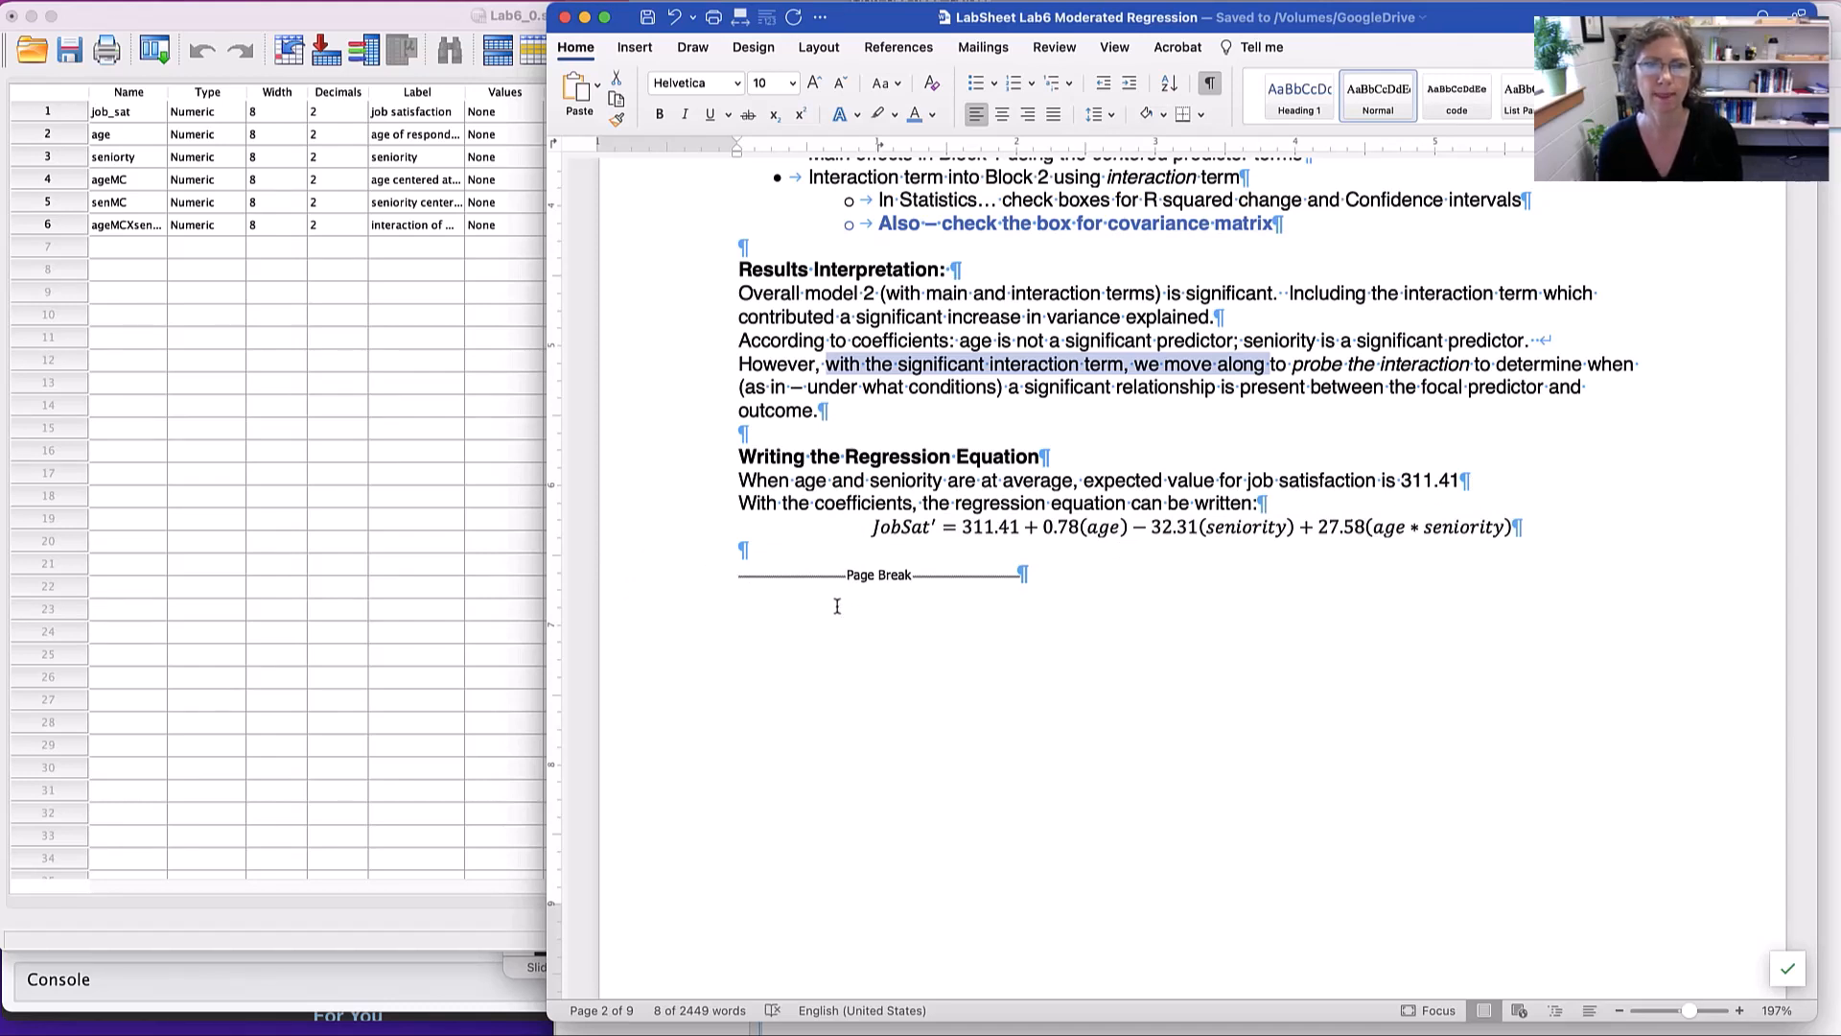
- Review the three options for probing the interaction on the lab sheet: simple slopes, Preacher's online calculator and Hayes' PROCESS macro
{"action": "scroll", "coordinate": [837, 606], "scroll_direction": "down", "scroll_amount": 5}
{"action": "scroll", "coordinate": [837, 606], "scroll_direction": "down", "scroll_amount": 9}
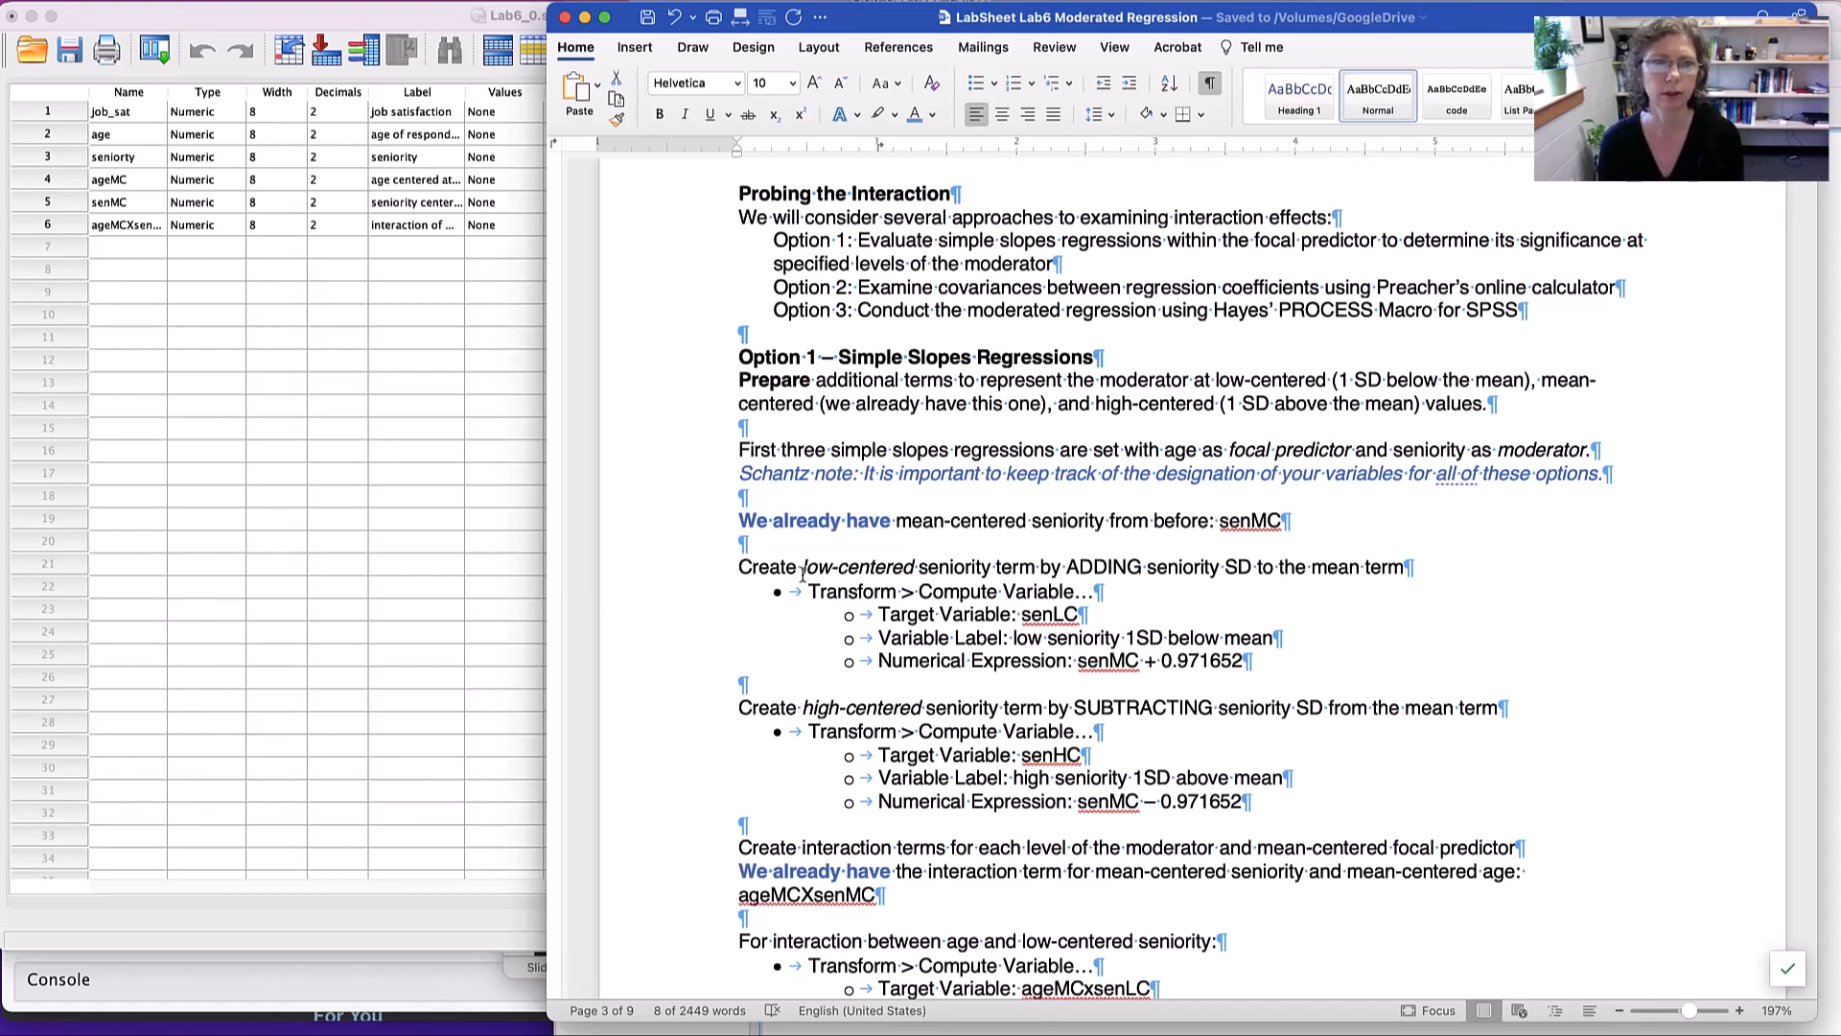
{"action": "left_click_drag", "start_coordinate": [847, 239], "coordinate": [1151, 237]}
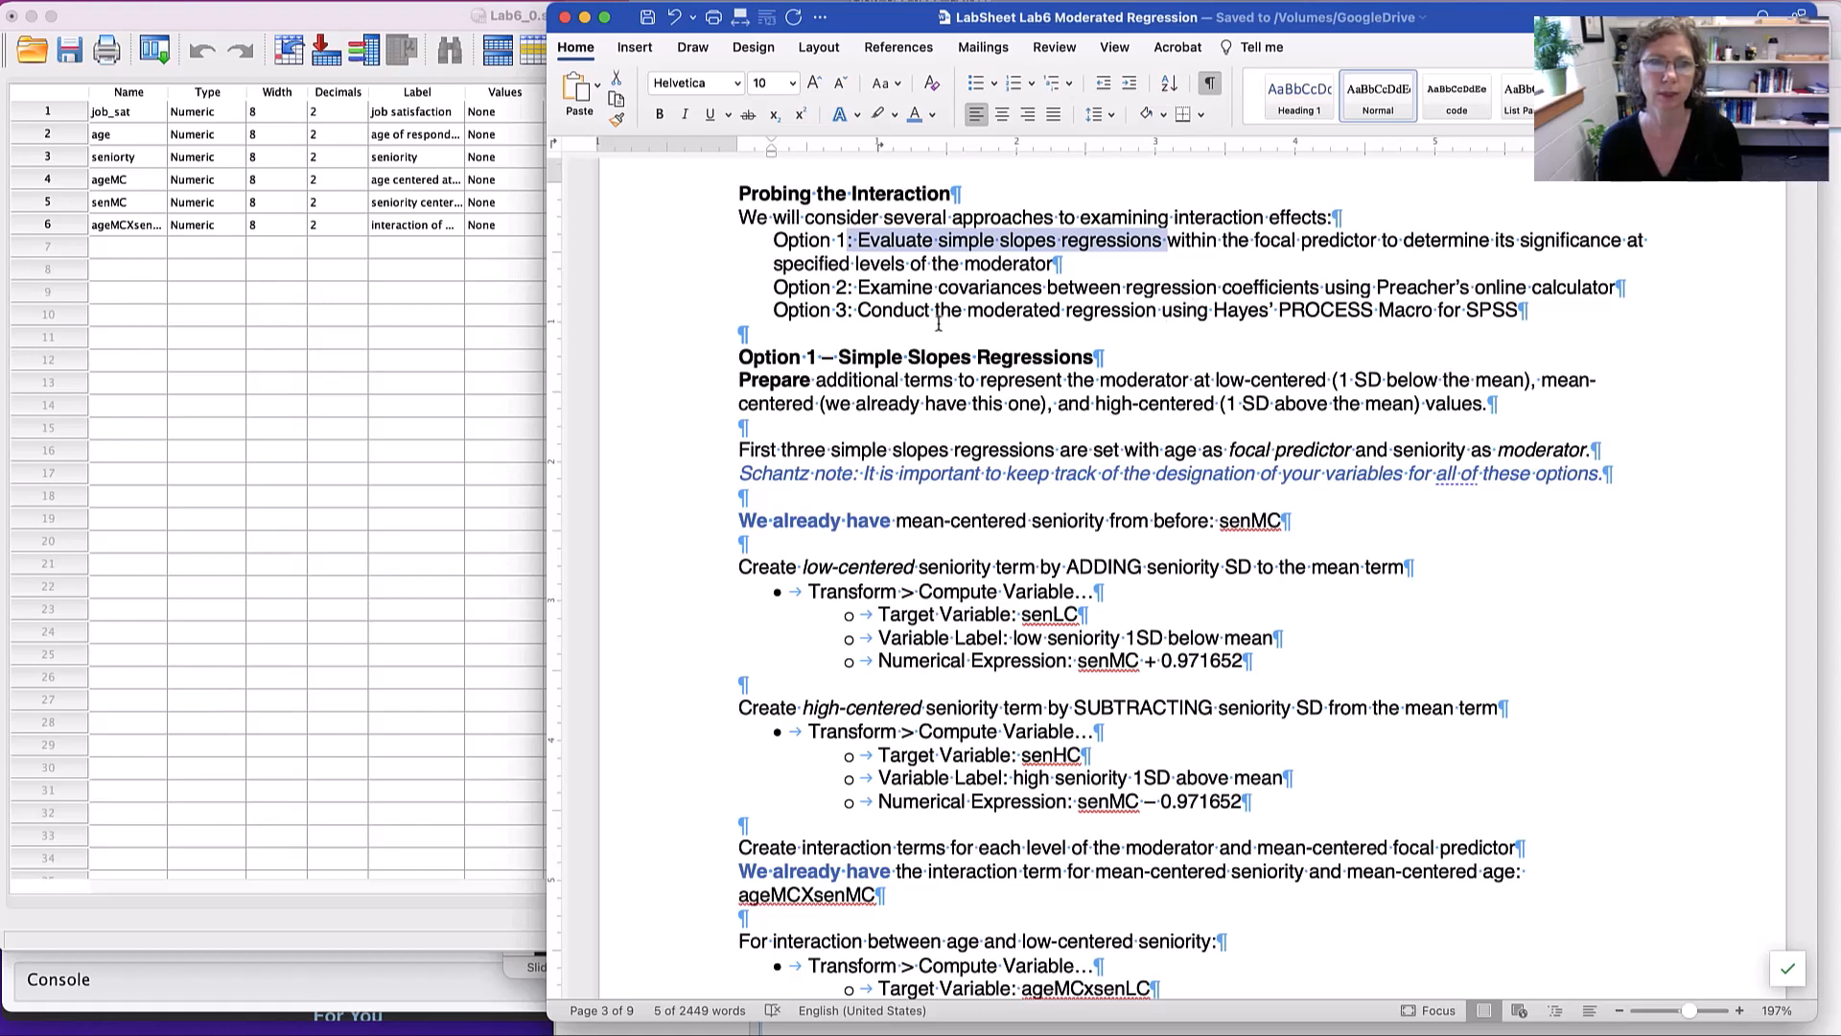
{"action": "left_click_drag", "start_coordinate": [857, 290], "coordinate": [1051, 288]}
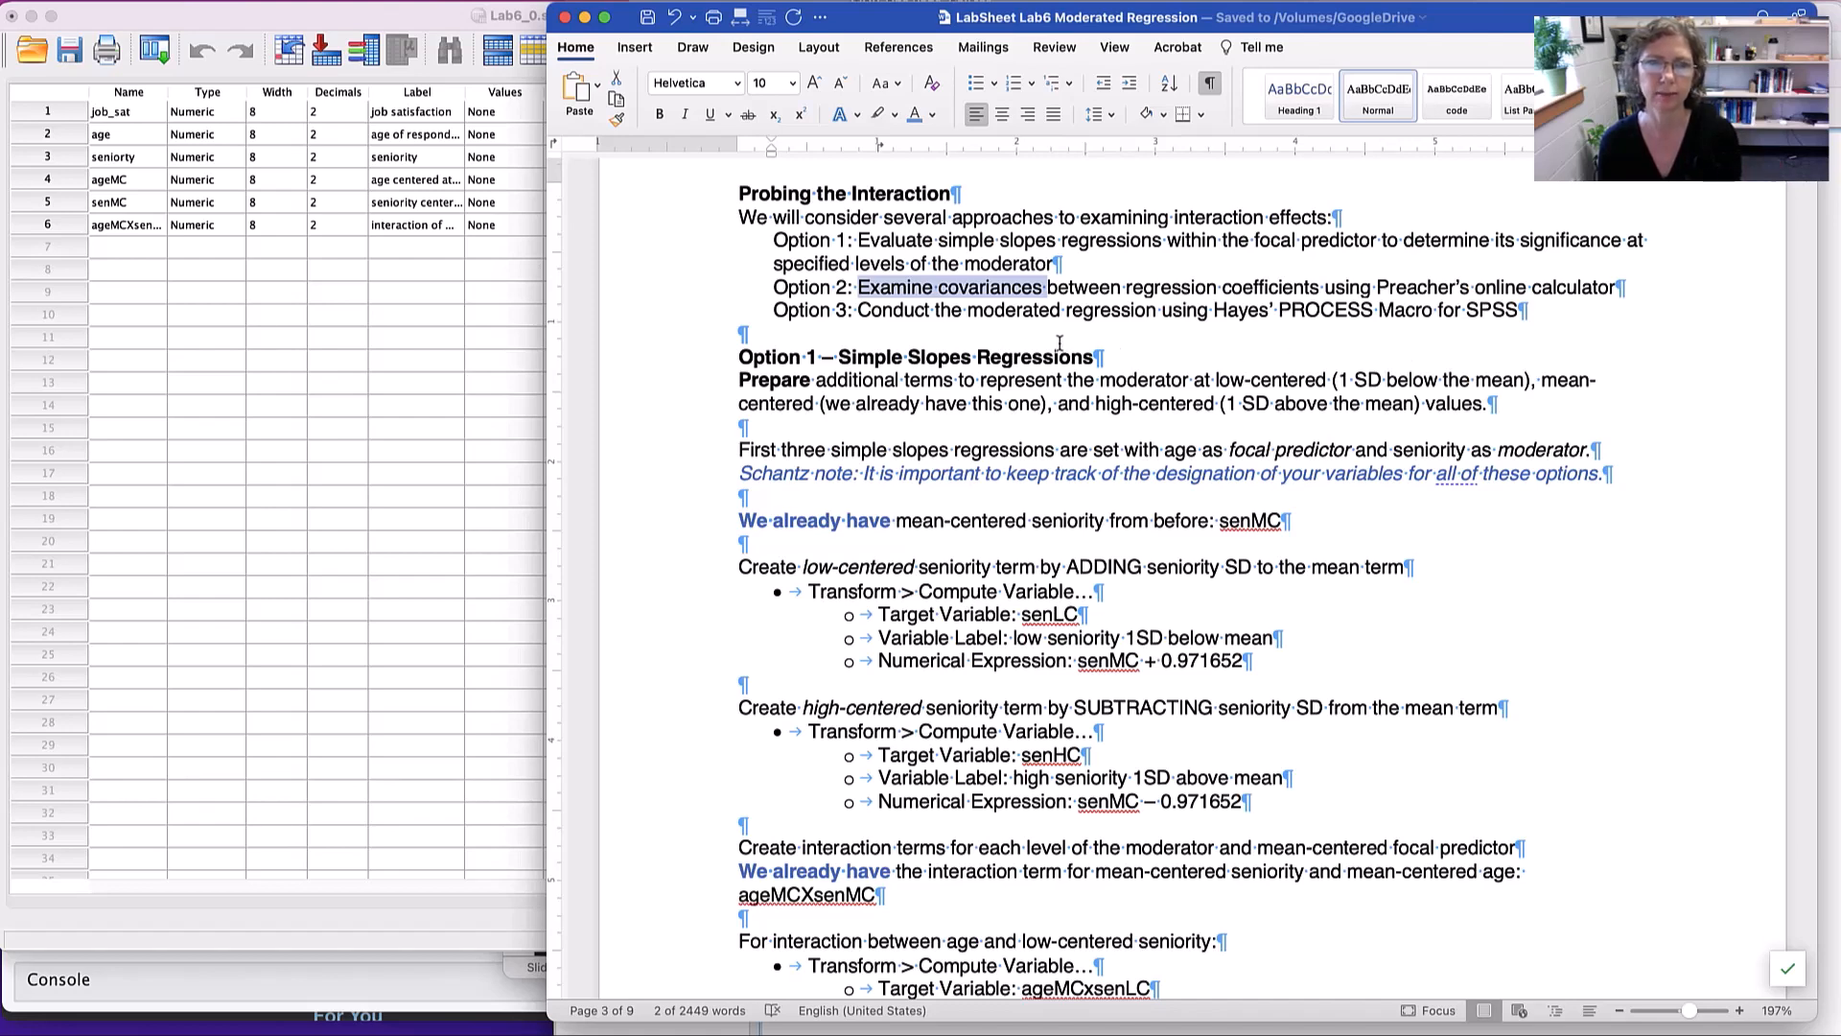
{"action": "scroll", "coordinate": [863, 312], "scroll_direction": "up", "scroll_amount": 1}
{"action": "left_click_drag", "start_coordinate": [858, 312], "coordinate": [1339, 314]}
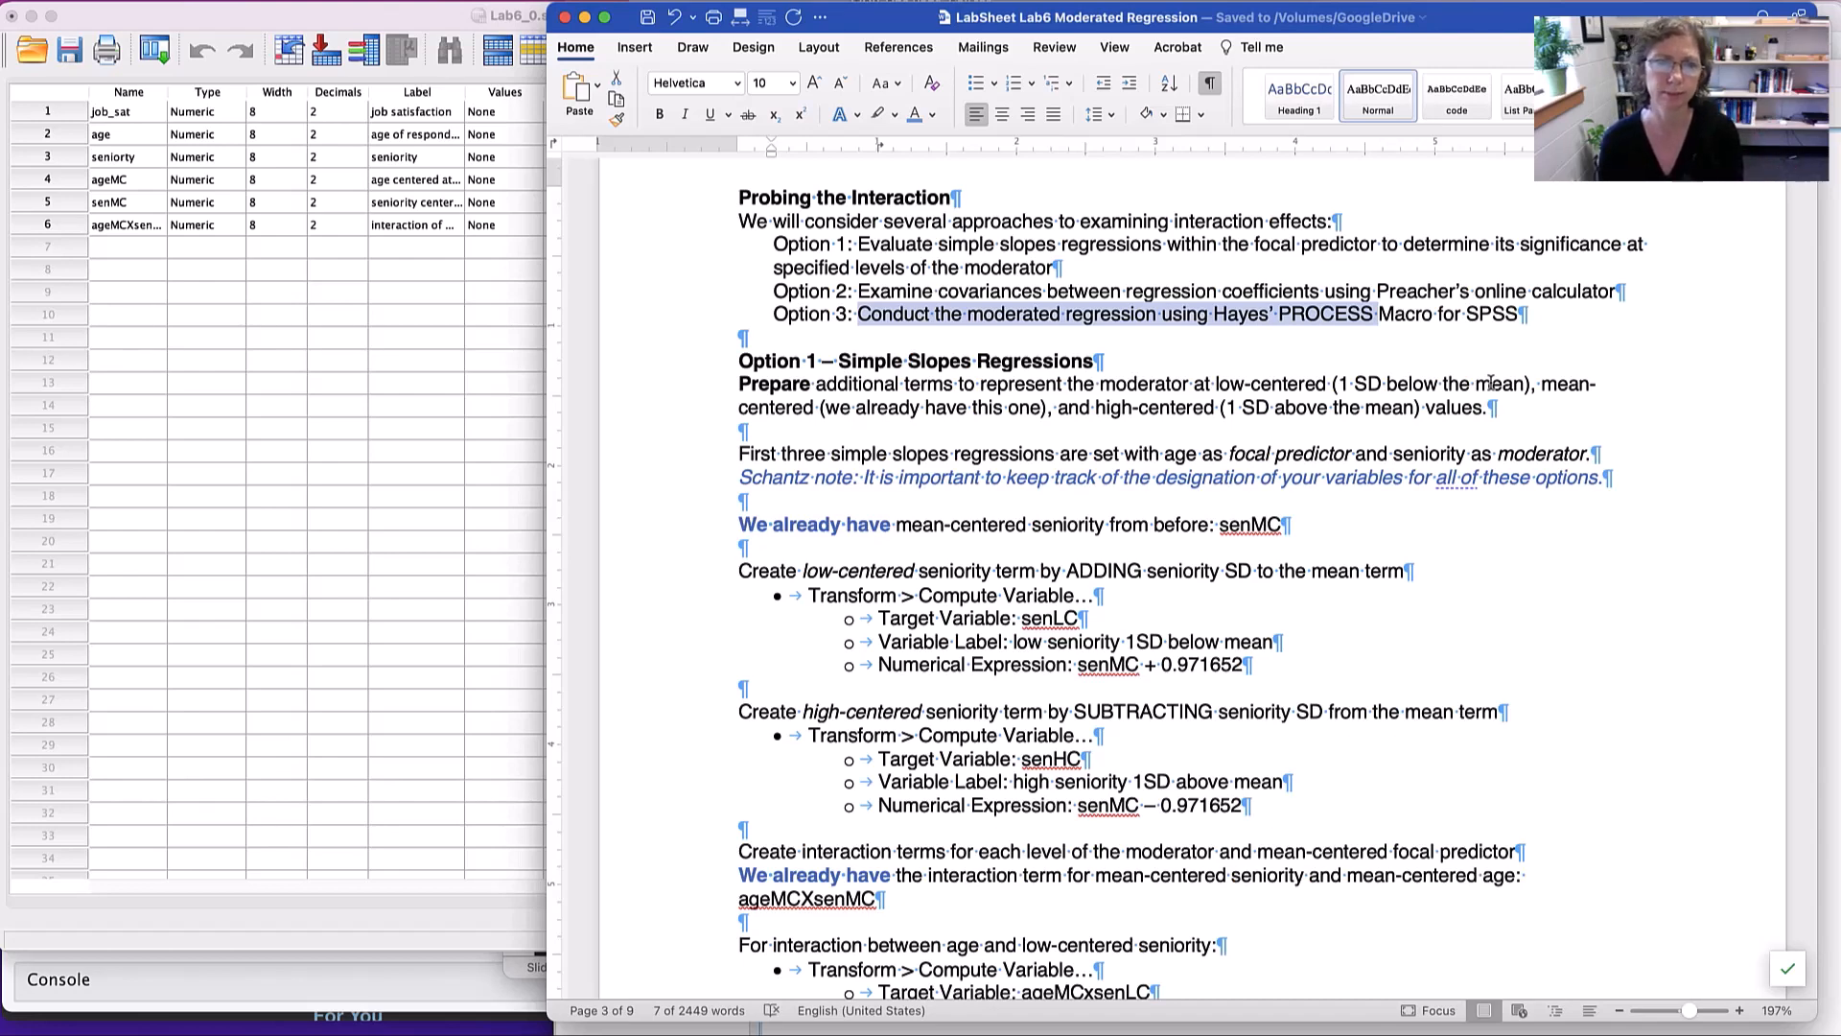
- Read the Option 1 simple slopes section for the focal predictor, the moderator and the existing mean-centered seniority term
{"action": "scroll", "coordinate": [1490, 381], "scroll_direction": "down", "scroll_amount": 3}
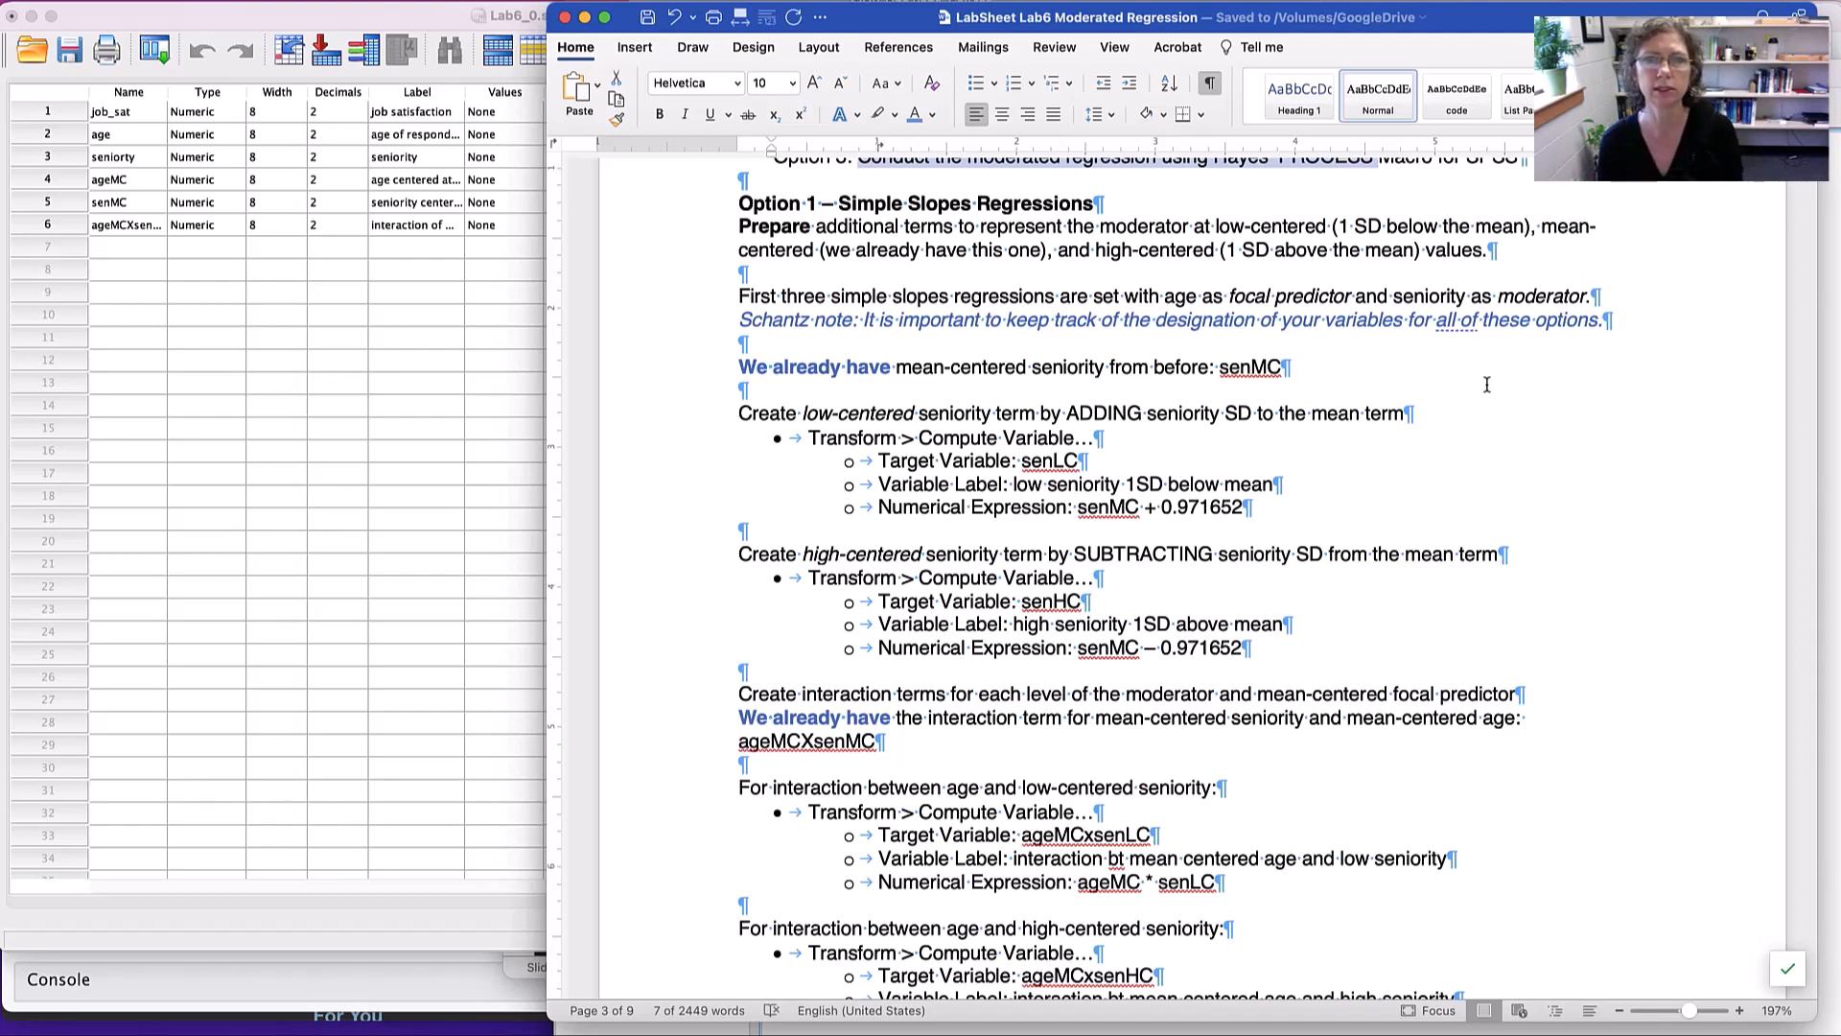
{"action": "double_click", "coordinate": [1430, 298]}
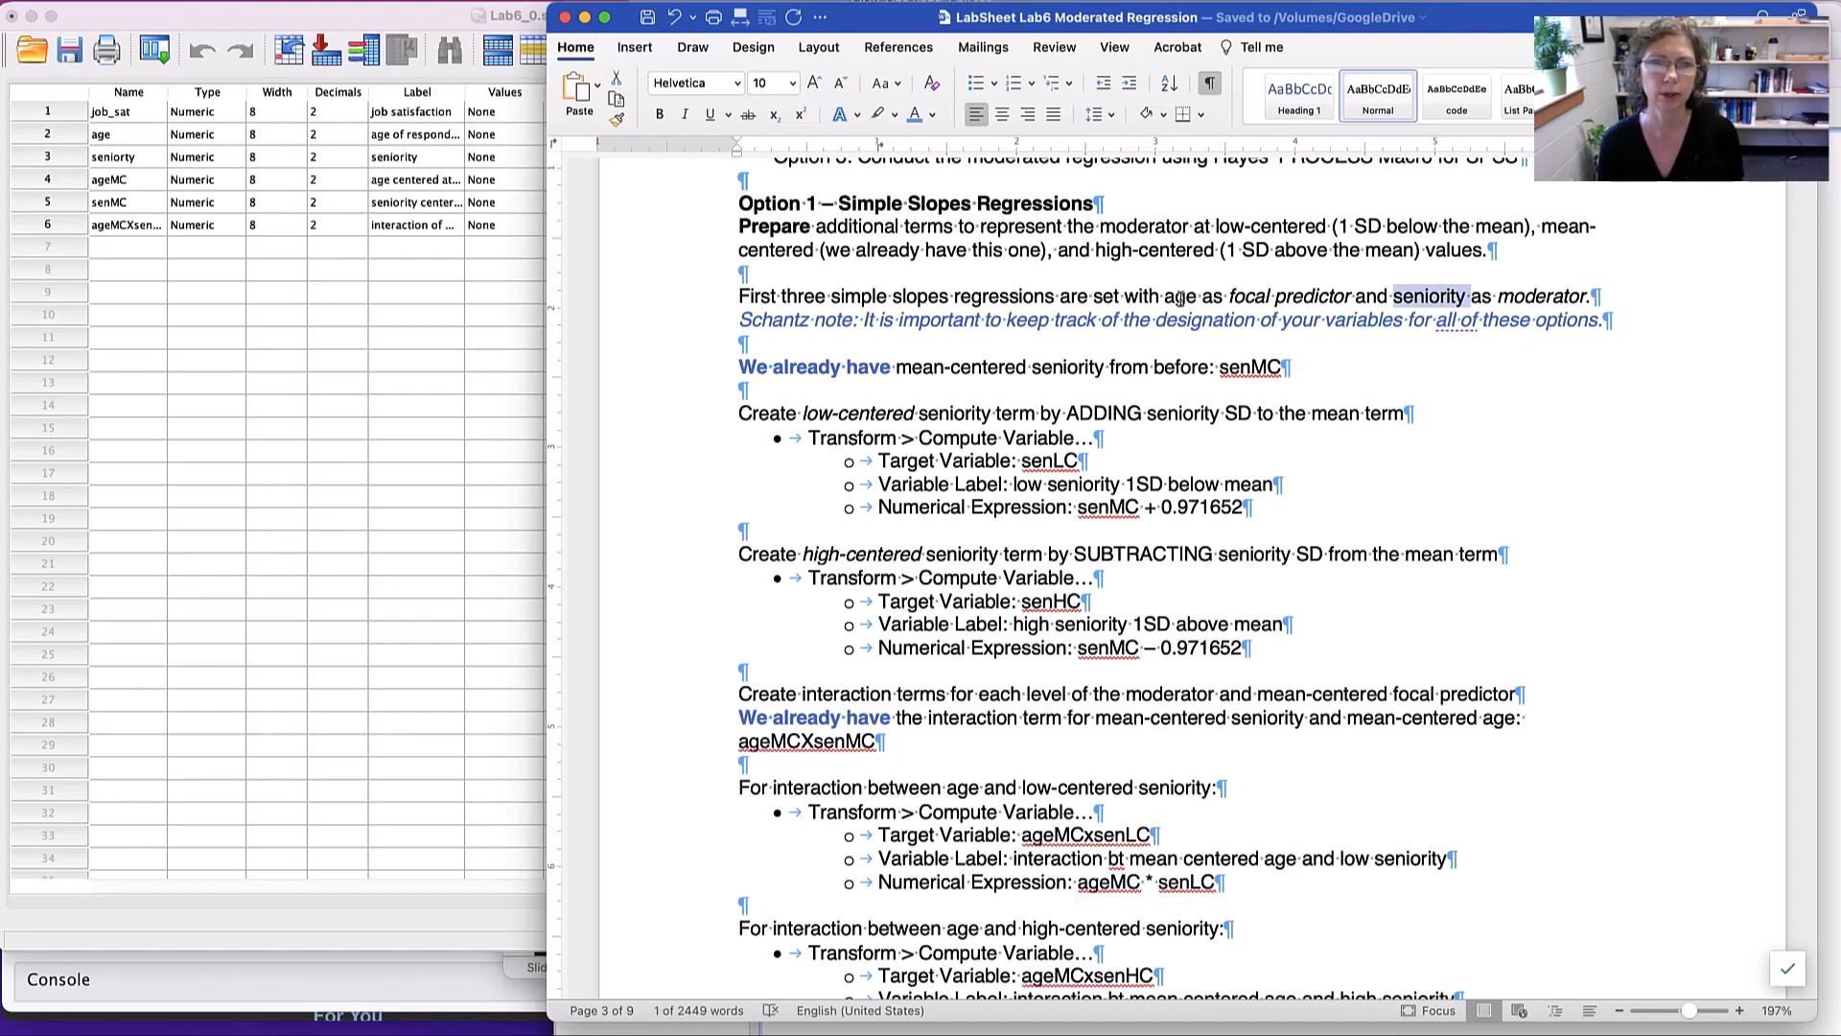
{"action": "double_click", "coordinate": [1181, 298]}
{"action": "left_click", "coordinate": [1431, 298]}
{"action": "double_click", "coordinate": [1431, 299]}
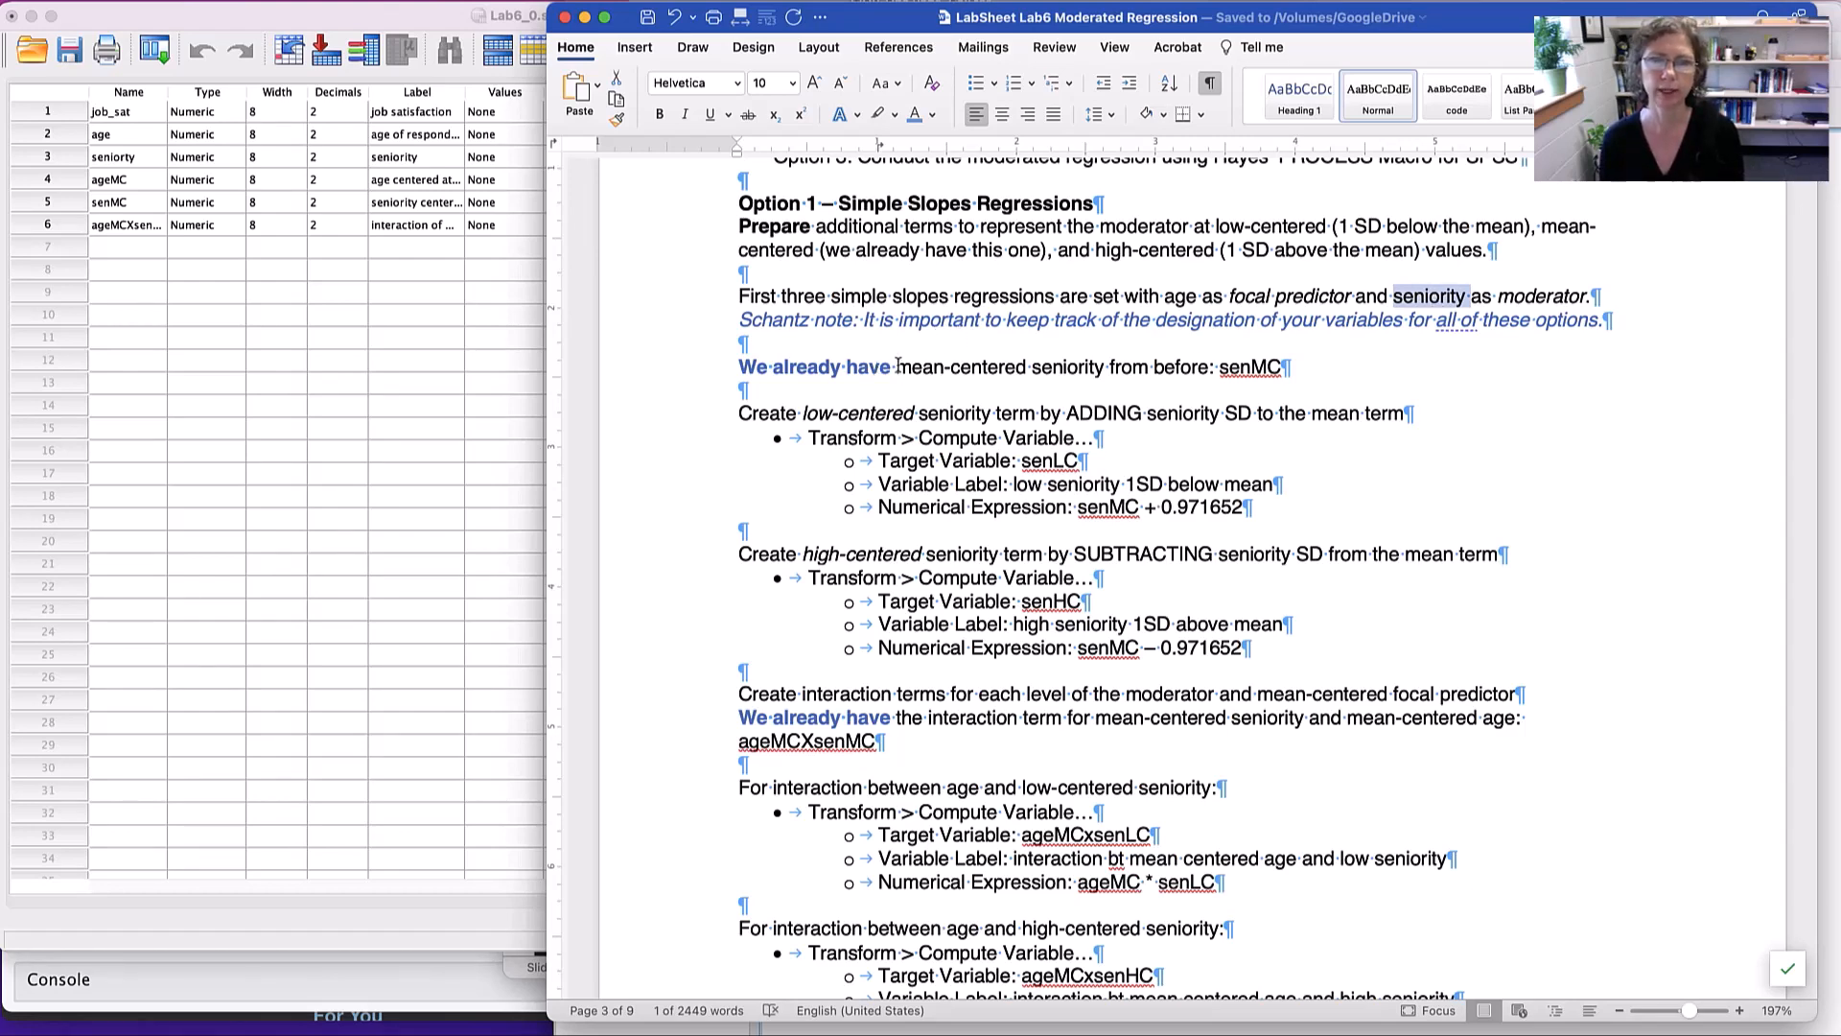
{"action": "left_click_drag", "start_coordinate": [898, 367], "coordinate": [1109, 368]}
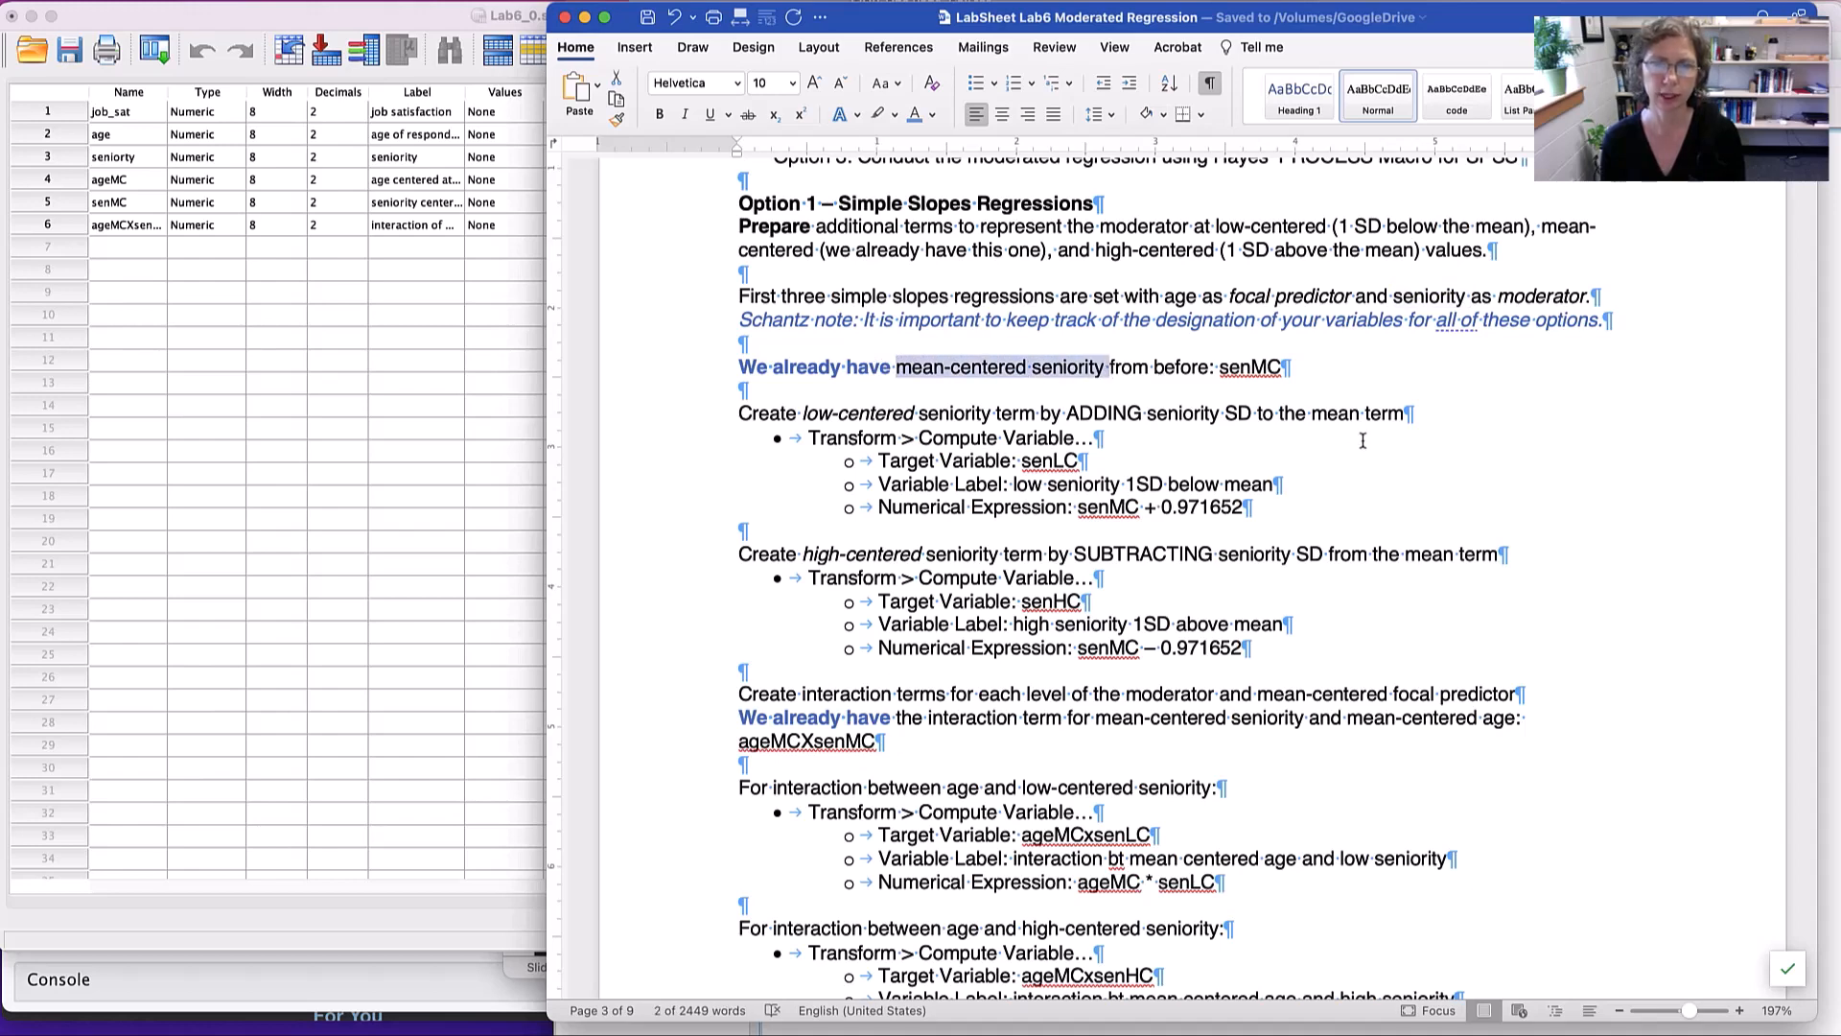
- Study the lab sheet's instructions for creating the low-centered seniority term, including its variable label and numerical expression
{"action": "scroll", "coordinate": [1362, 440], "scroll_direction": "down", "scroll_amount": 1}
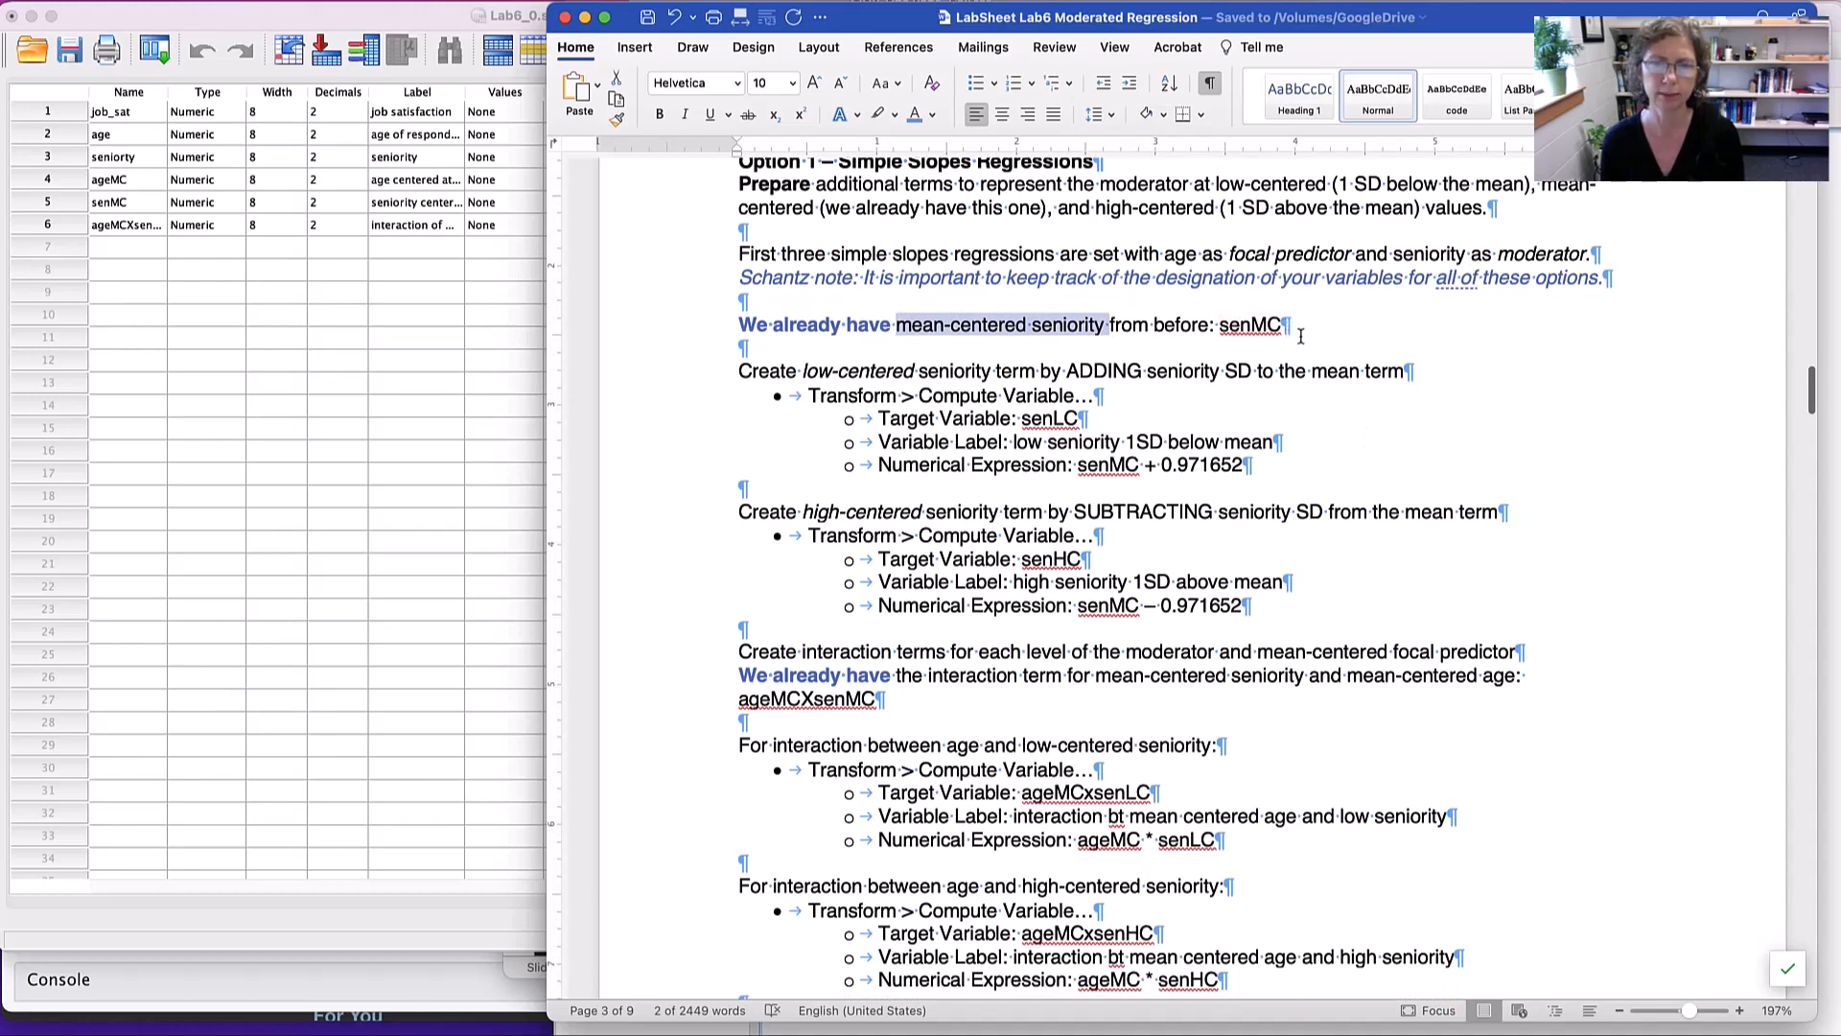
{"action": "scroll", "coordinate": [1169, 395], "scroll_direction": "down", "scroll_amount": 2}
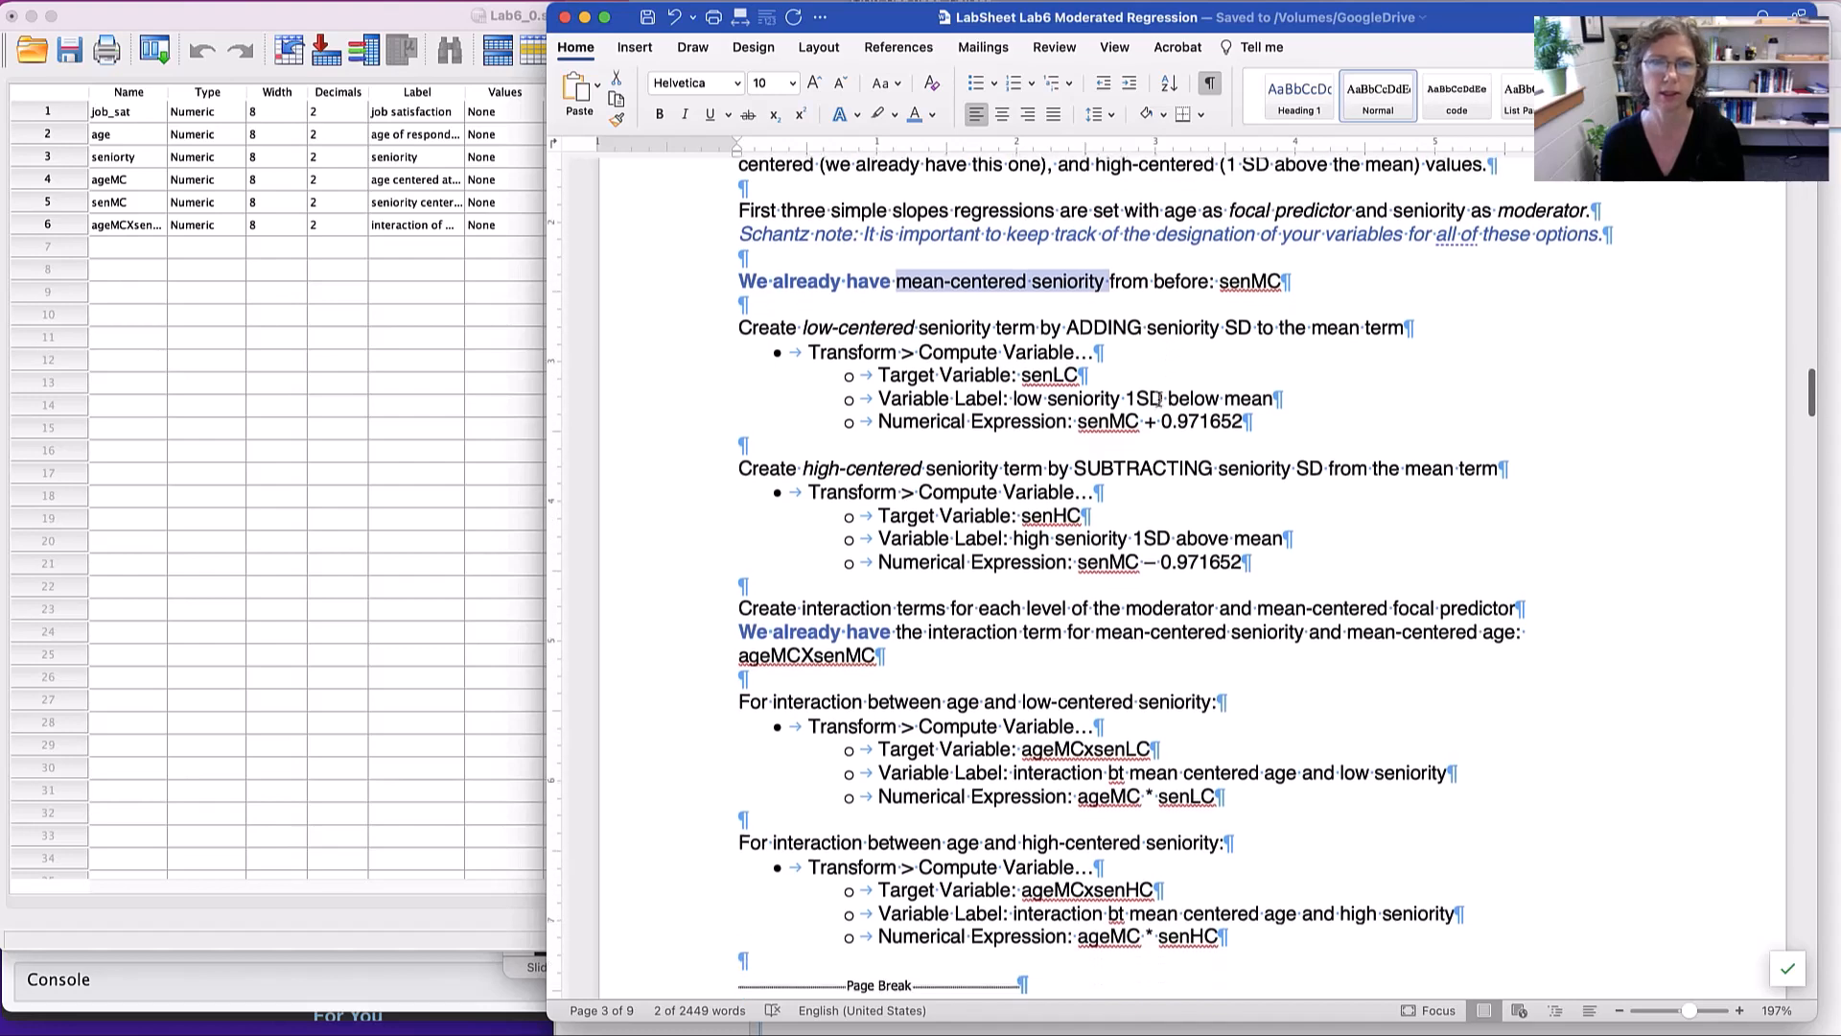
{"action": "left_click_drag", "start_coordinate": [804, 275], "coordinate": [1077, 275]}
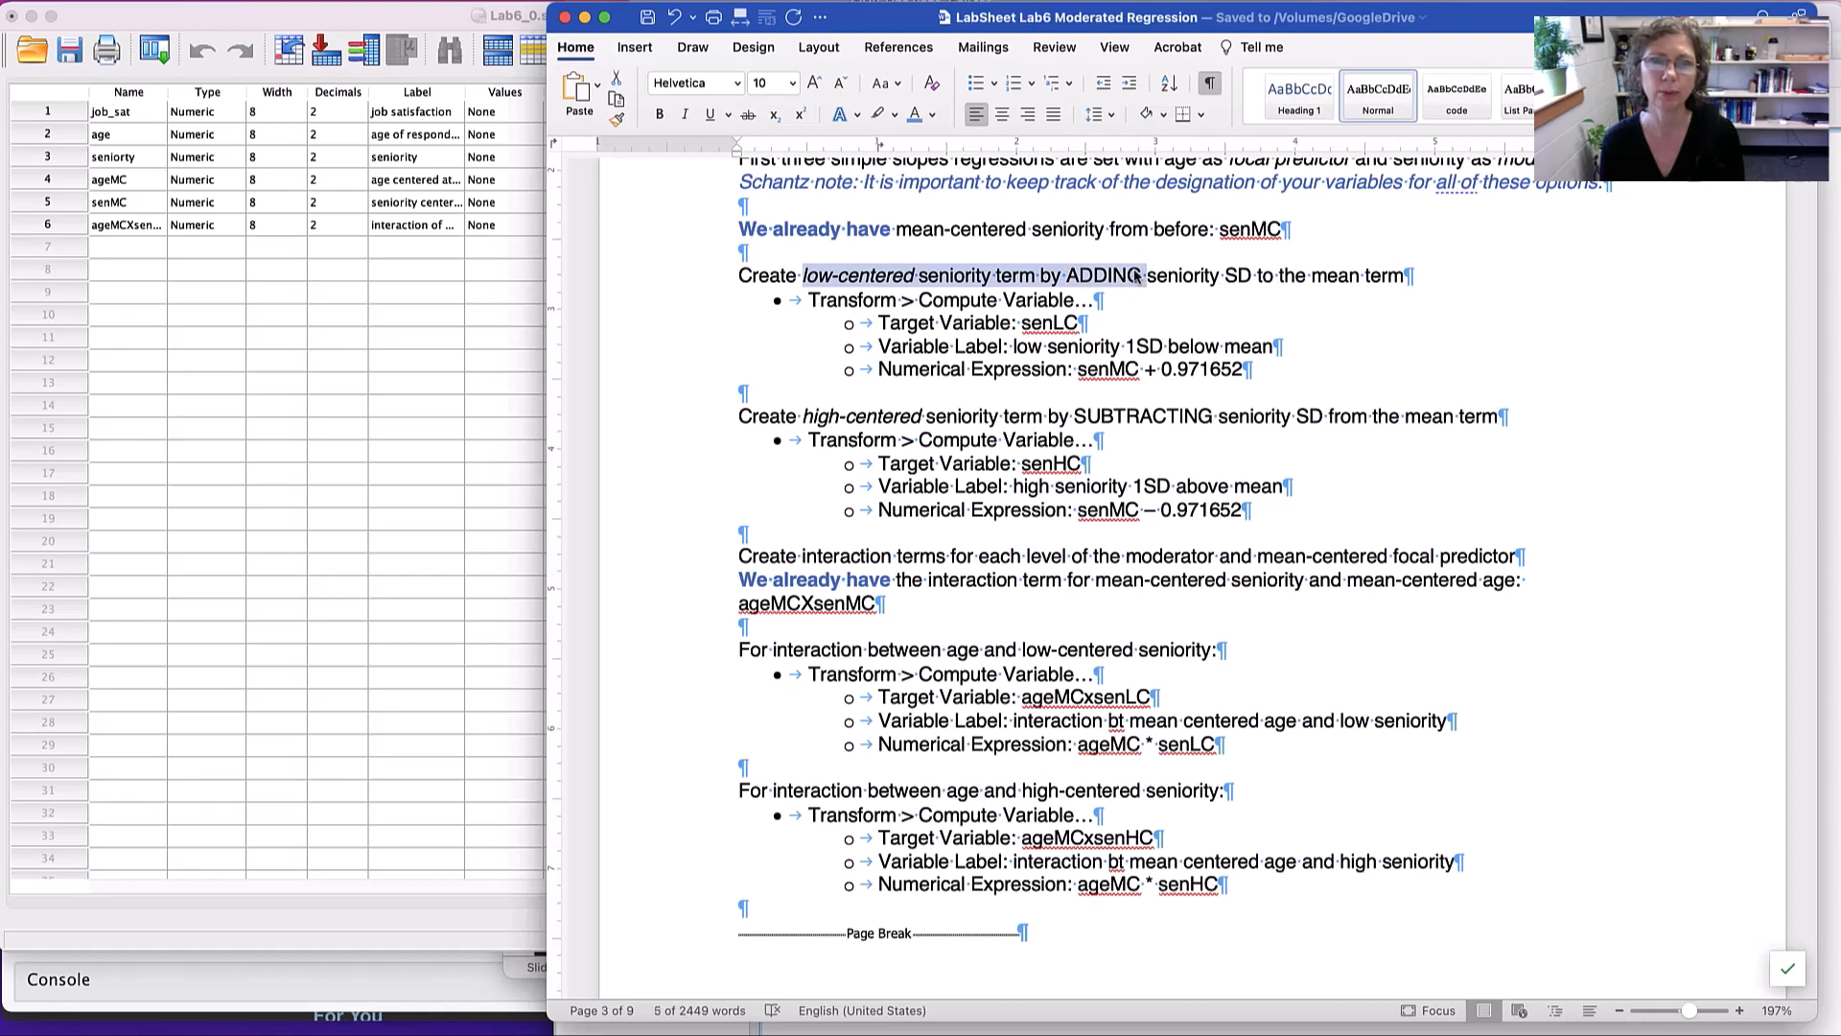
{"action": "double_click", "coordinate": [1239, 275]}
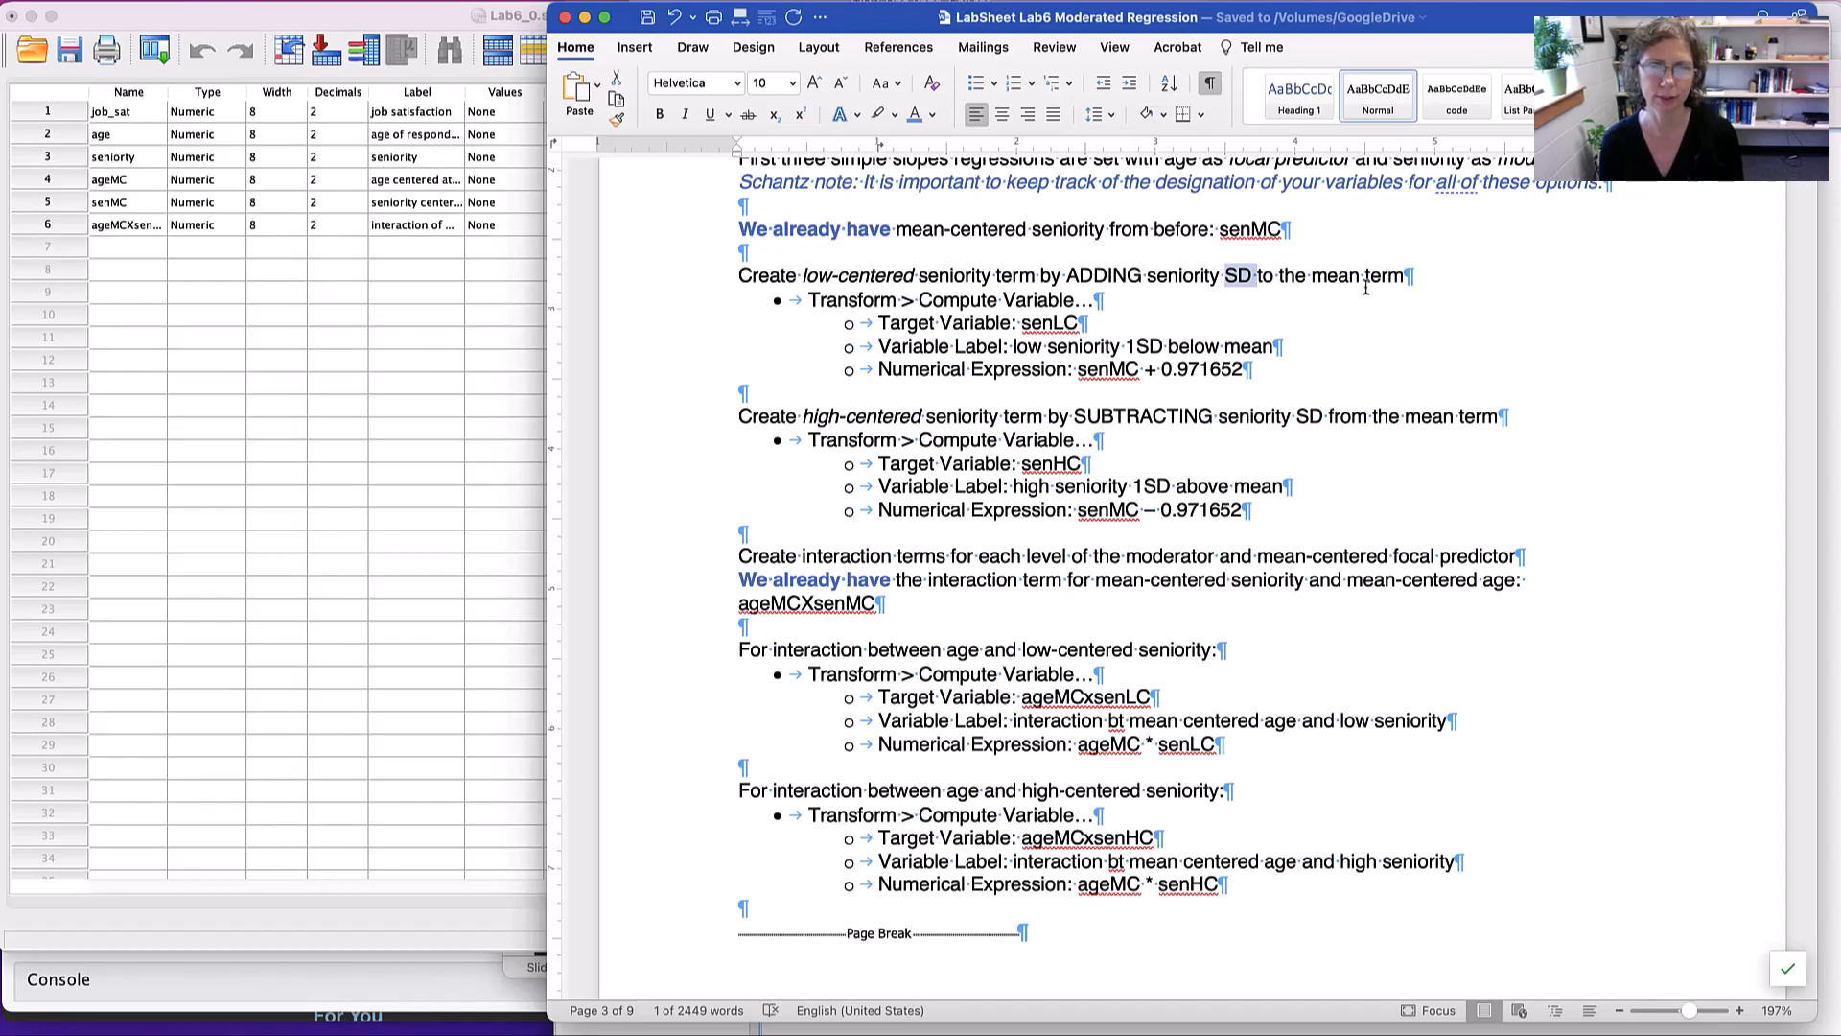
{"action": "scroll", "coordinate": [1192, 312], "scroll_direction": "up", "scroll_amount": 2}
{"action": "scroll", "coordinate": [1192, 312], "scroll_direction": "down", "scroll_amount": 3}
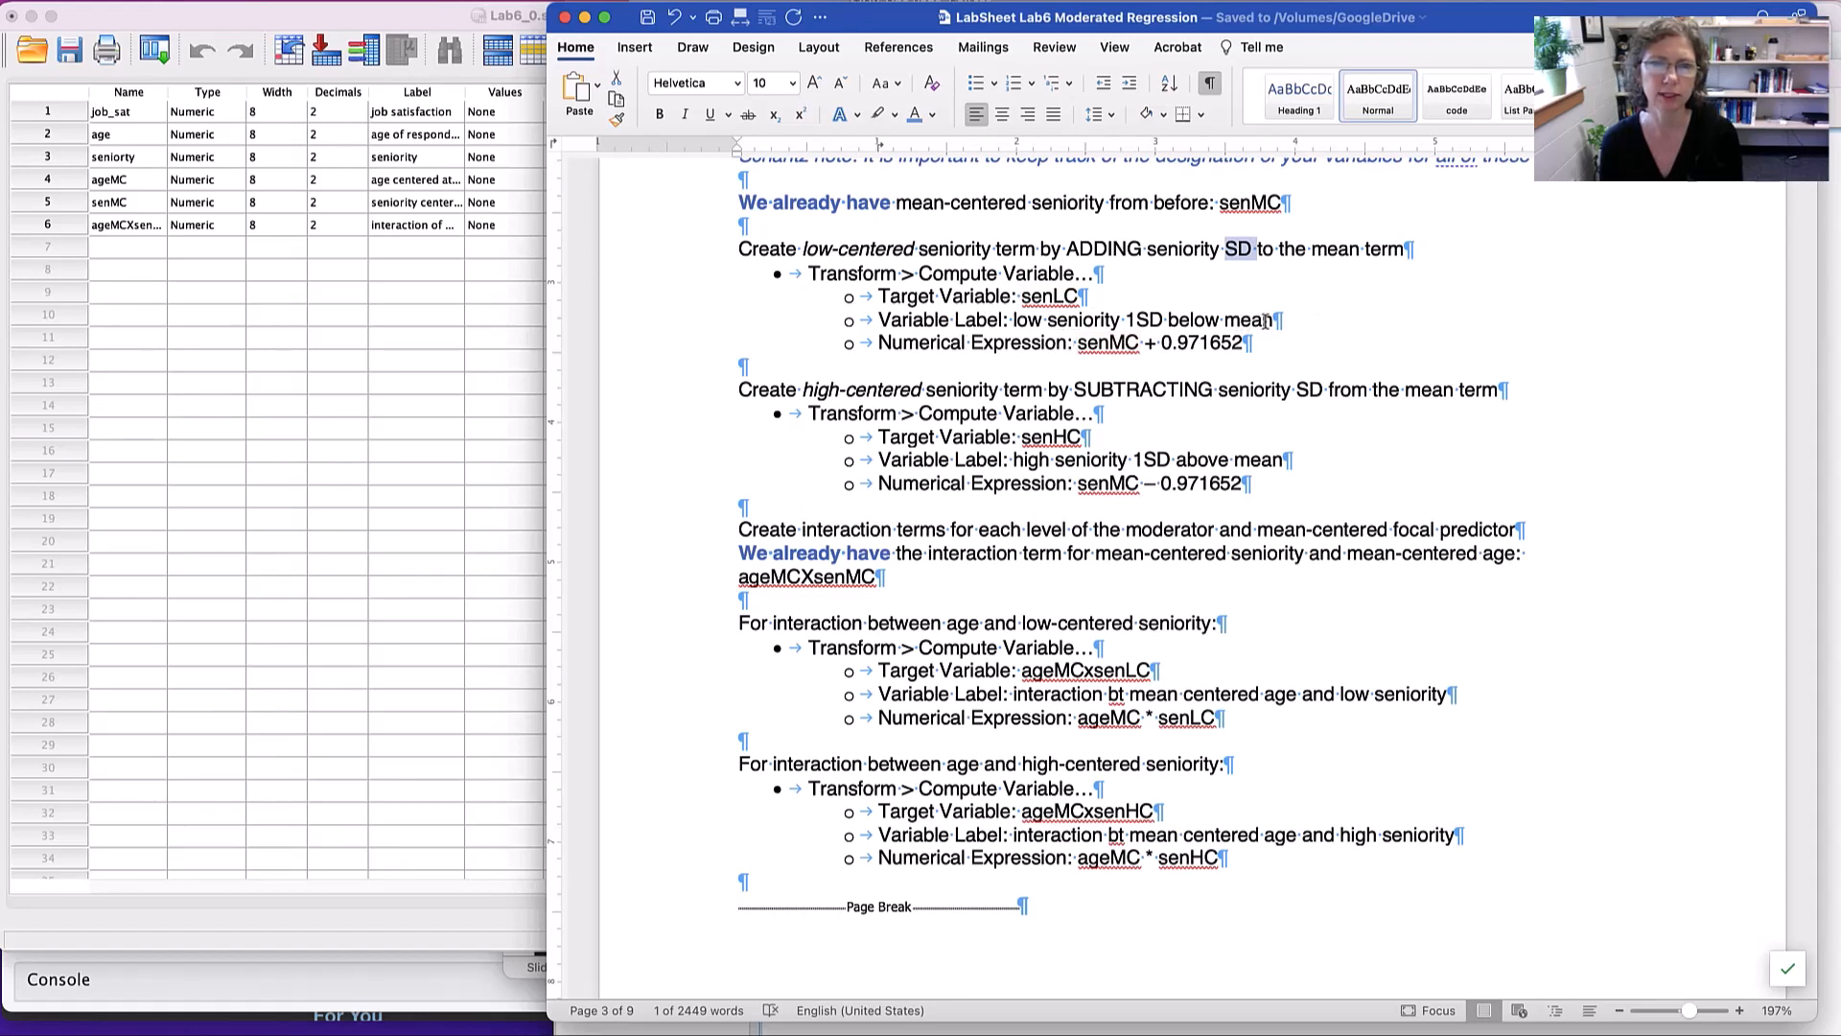
{"action": "left_click_drag", "start_coordinate": [1274, 321], "coordinate": [1019, 320]}
{"action": "key", "text": "super+c"}
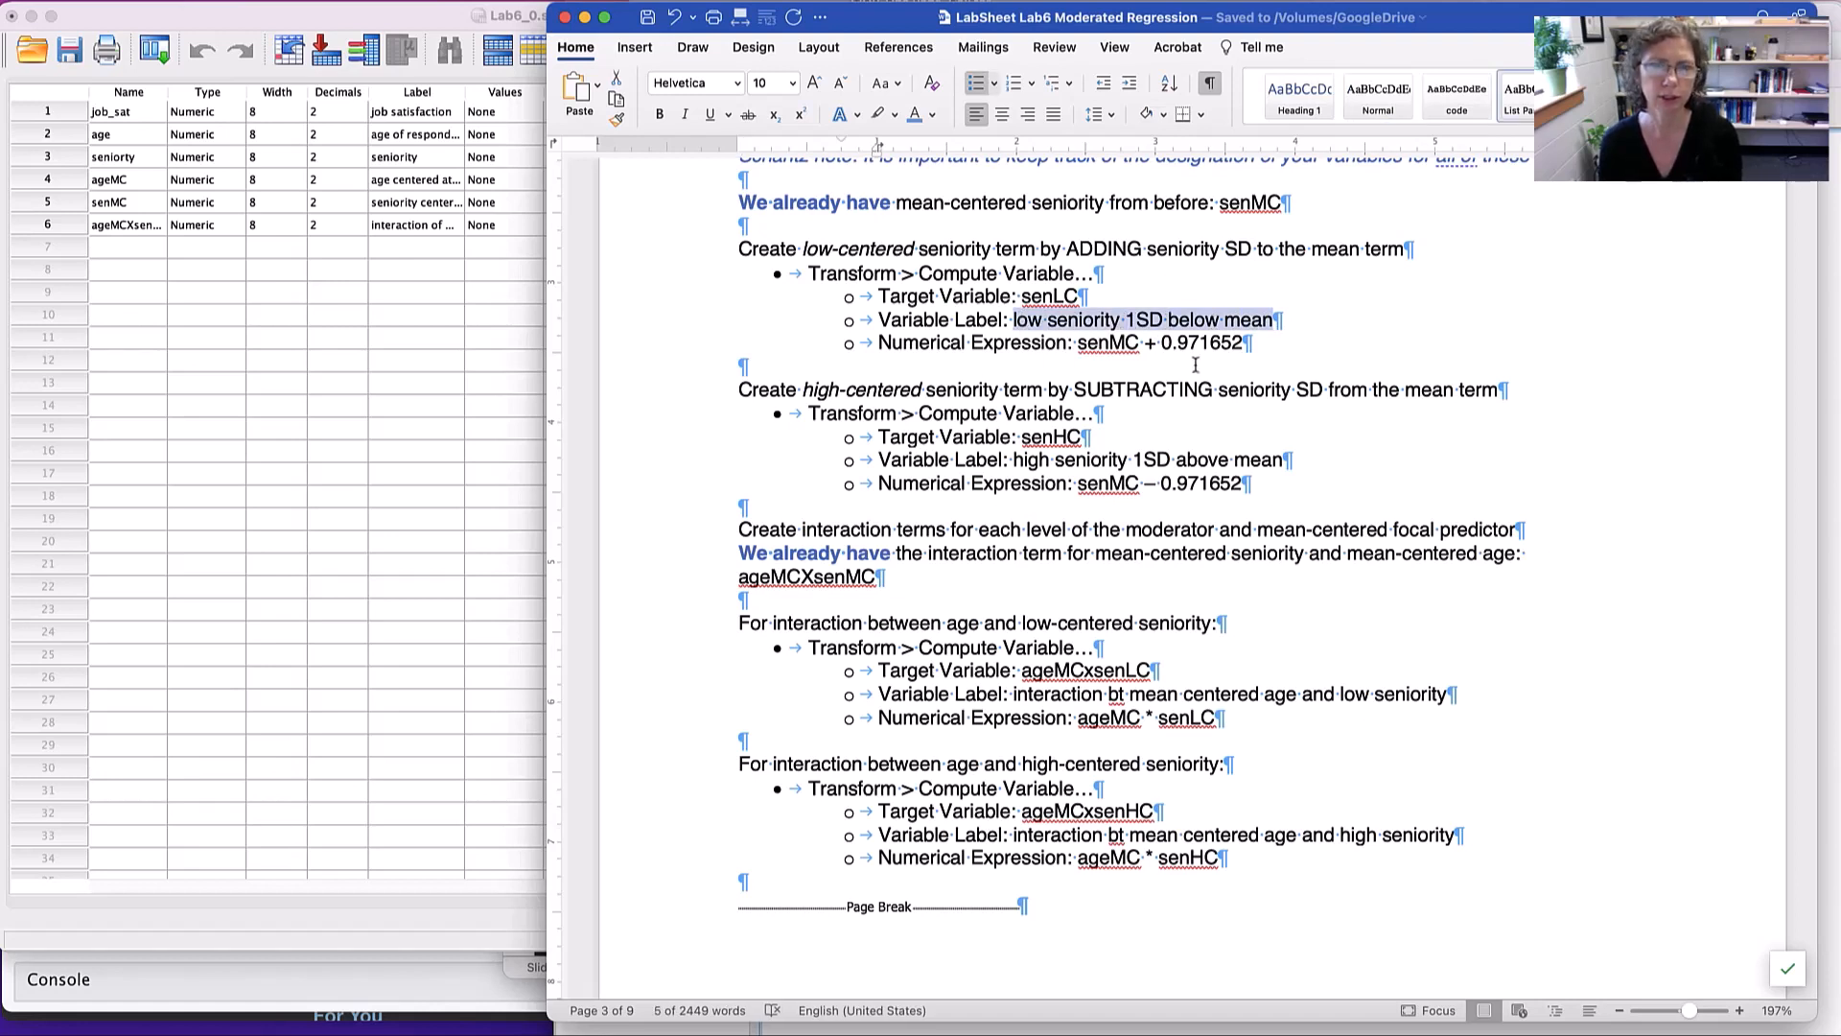
{"action": "left_click_drag", "start_coordinate": [1177, 344], "coordinate": [1243, 343]}
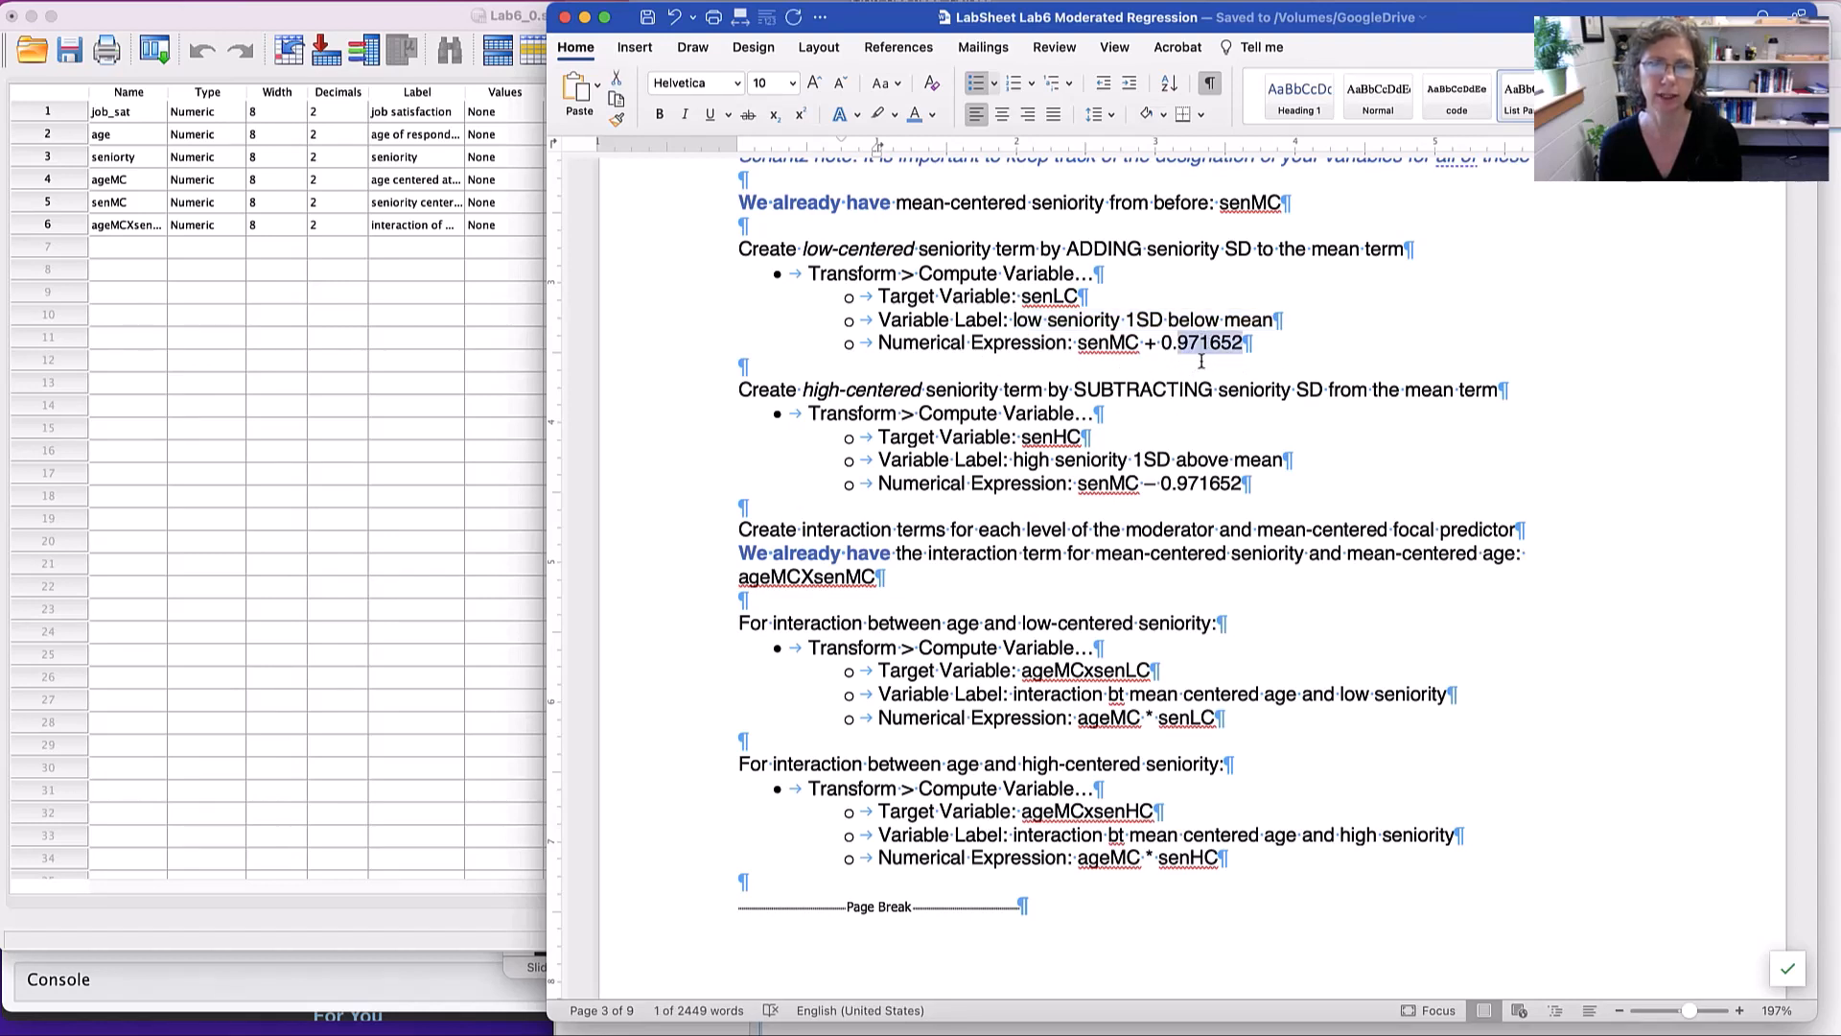
- Return to the SPSS output and look up seniority's full-precision standard deviation in the Descriptive Statistics pivot table, then close the table
{"action": "key", "text": "super+Tab"}
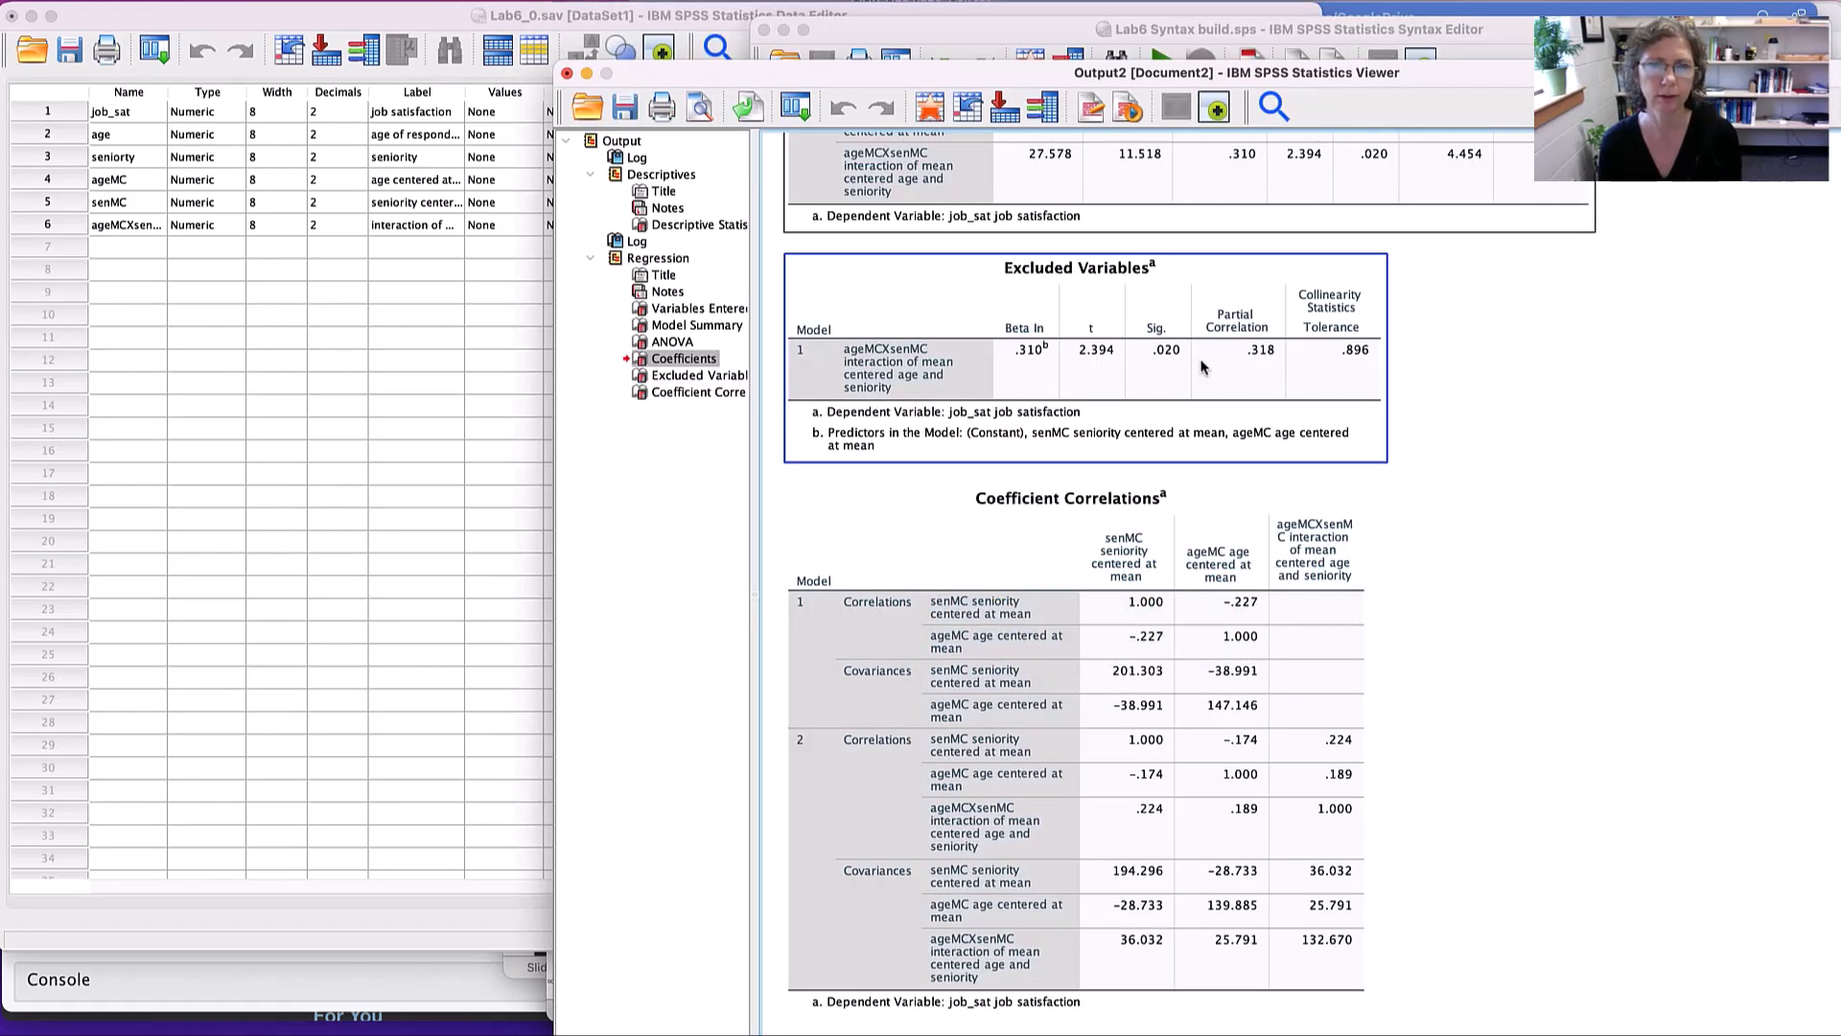
{"action": "scroll", "coordinate": [1202, 368], "scroll_direction": "up", "scroll_amount": 10}
{"action": "scroll", "coordinate": [1202, 367], "scroll_direction": "up", "scroll_amount": 8}
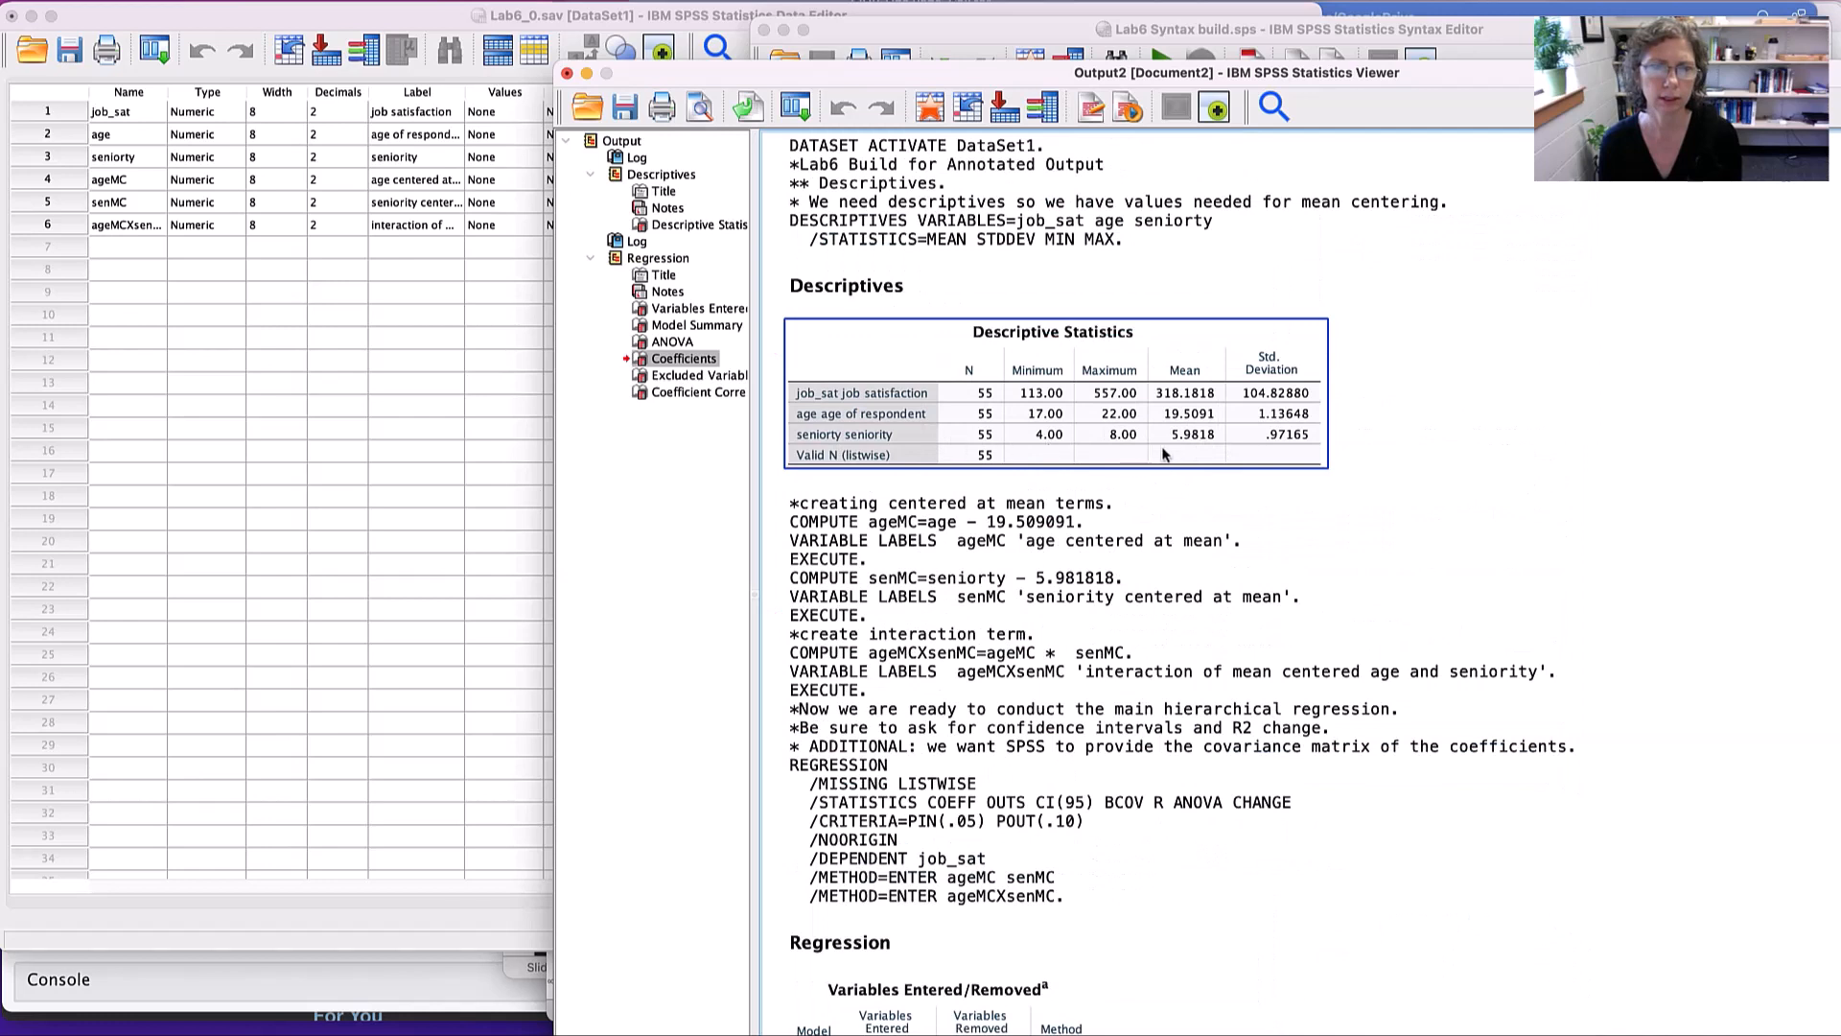
{"action": "left_click", "coordinate": [1310, 445]}
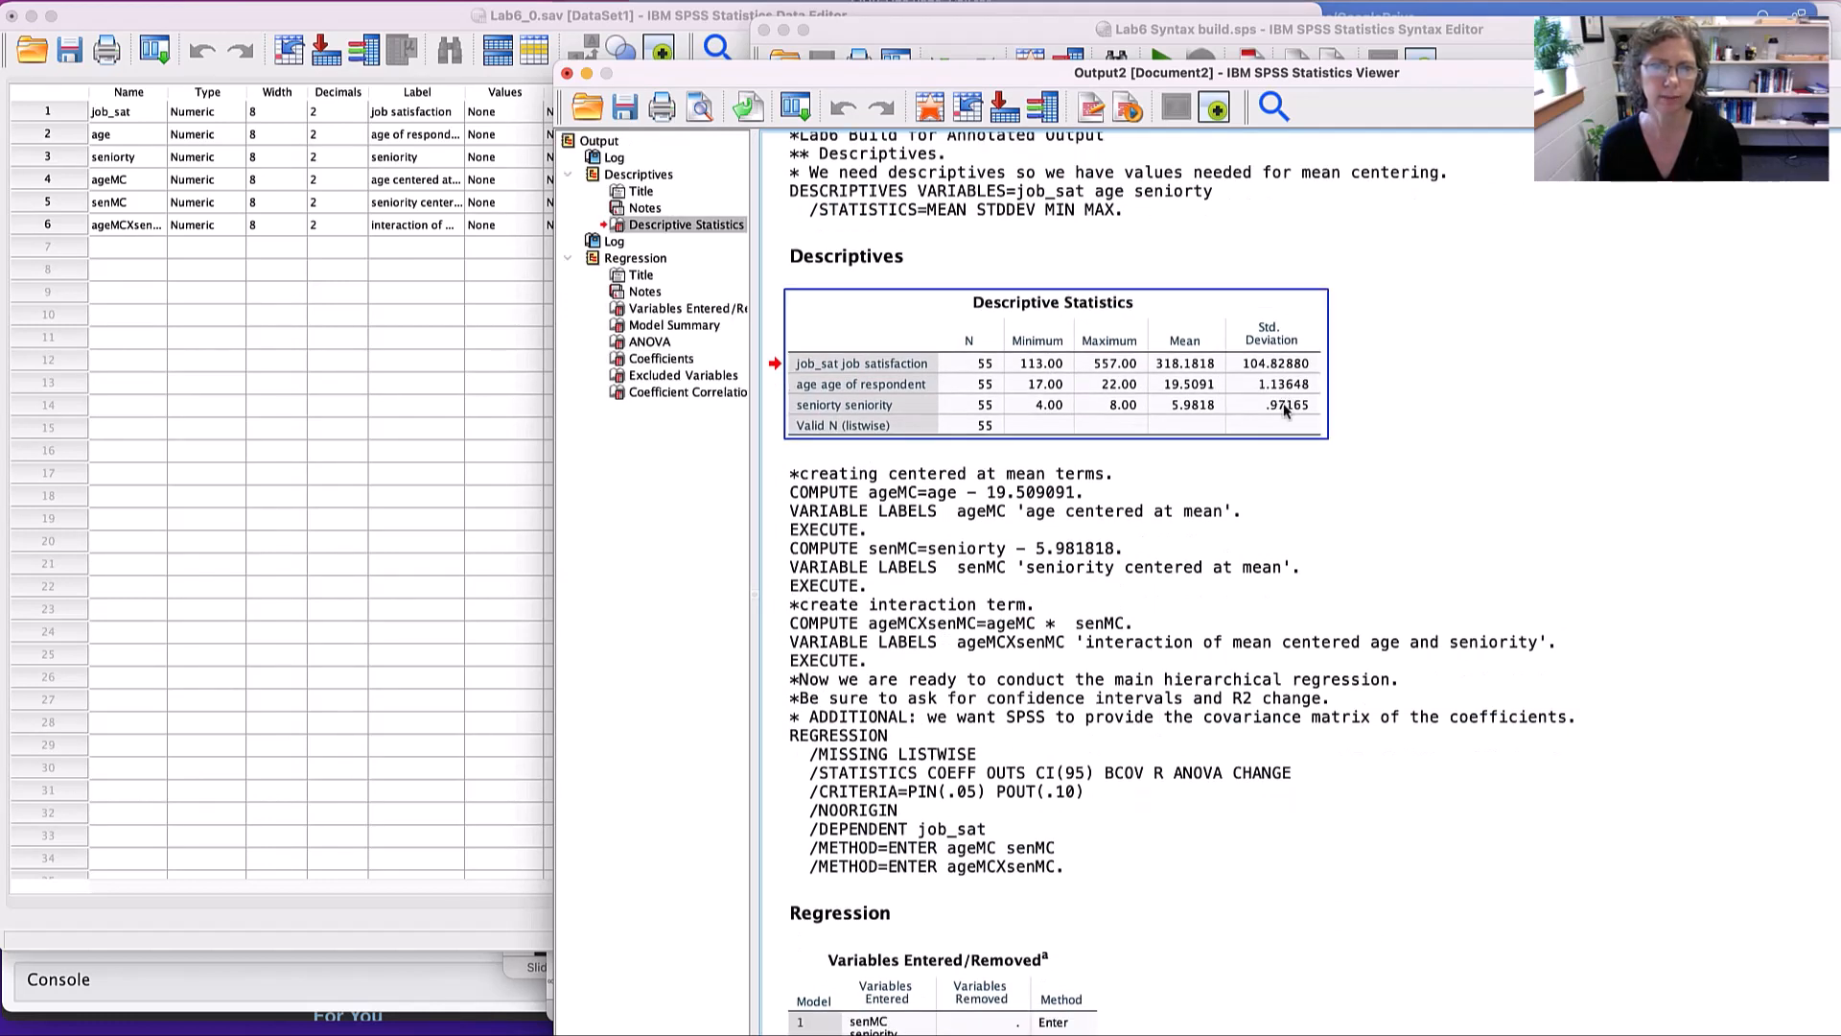
{"action": "double_click", "coordinate": [1286, 410]}
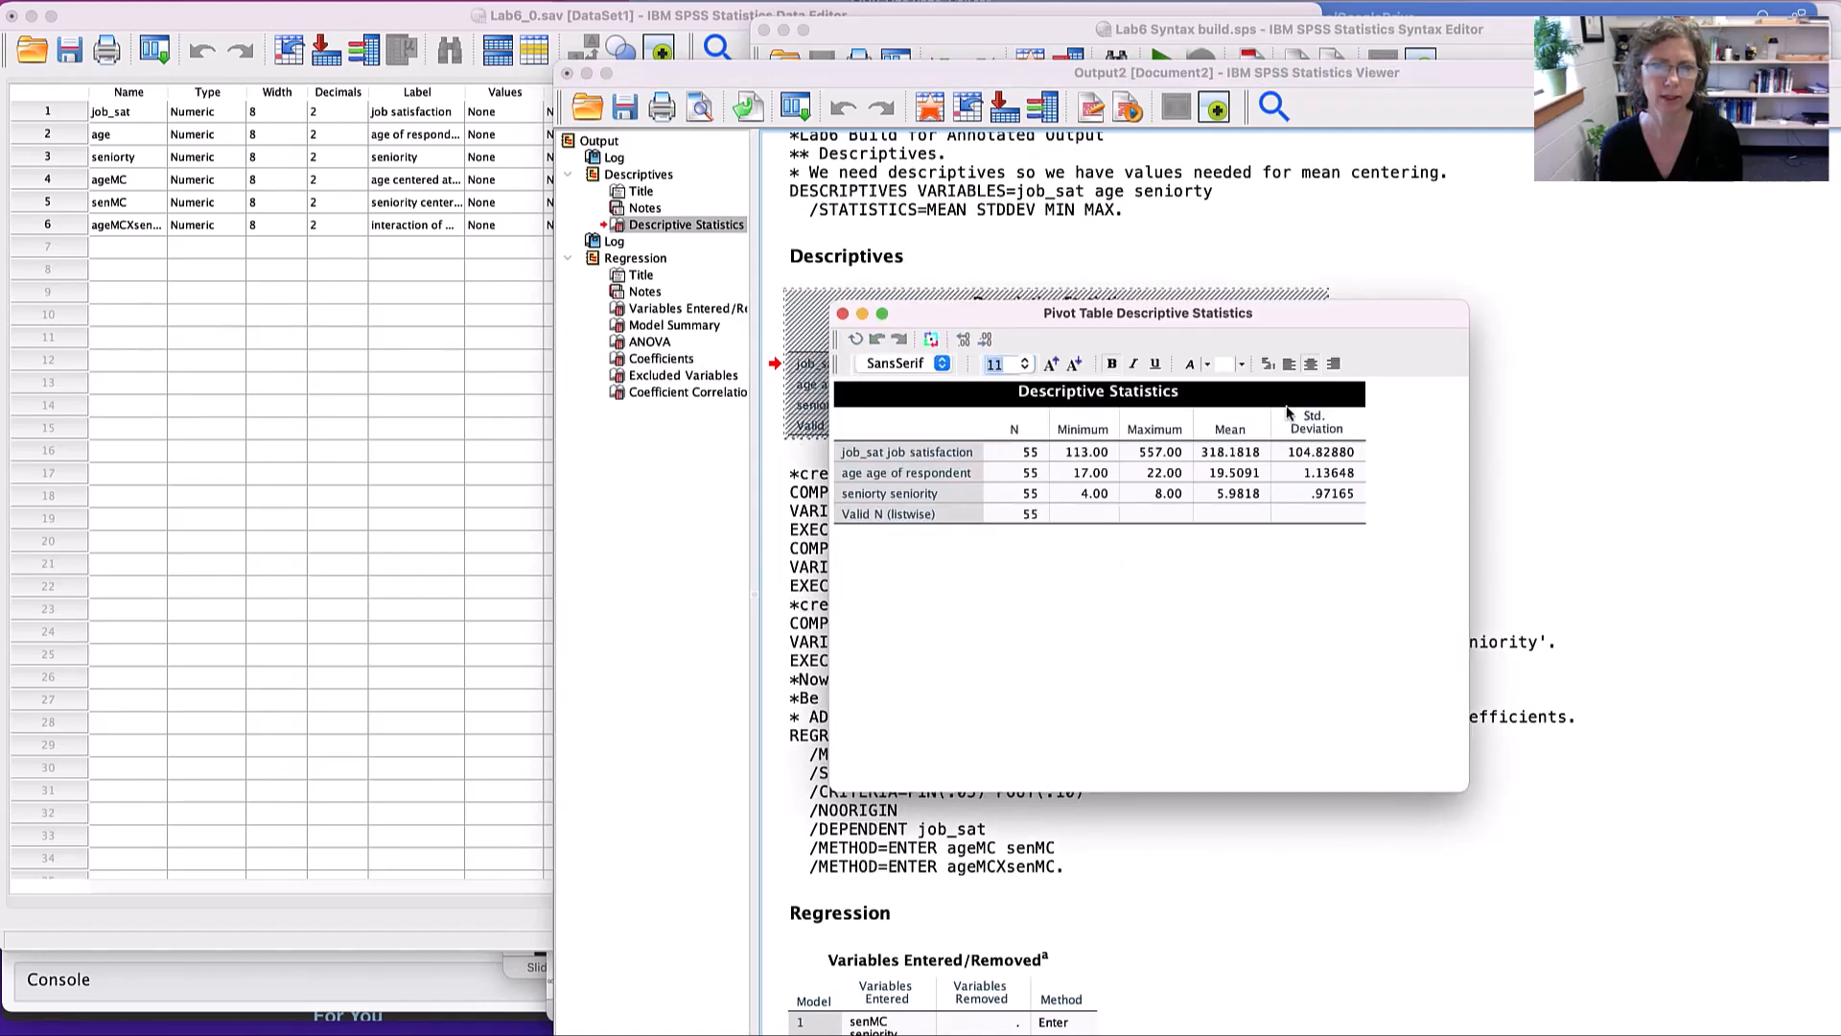
{"action": "left_click", "coordinate": [1312, 497]}
{"action": "double_click", "coordinate": [1310, 494]}
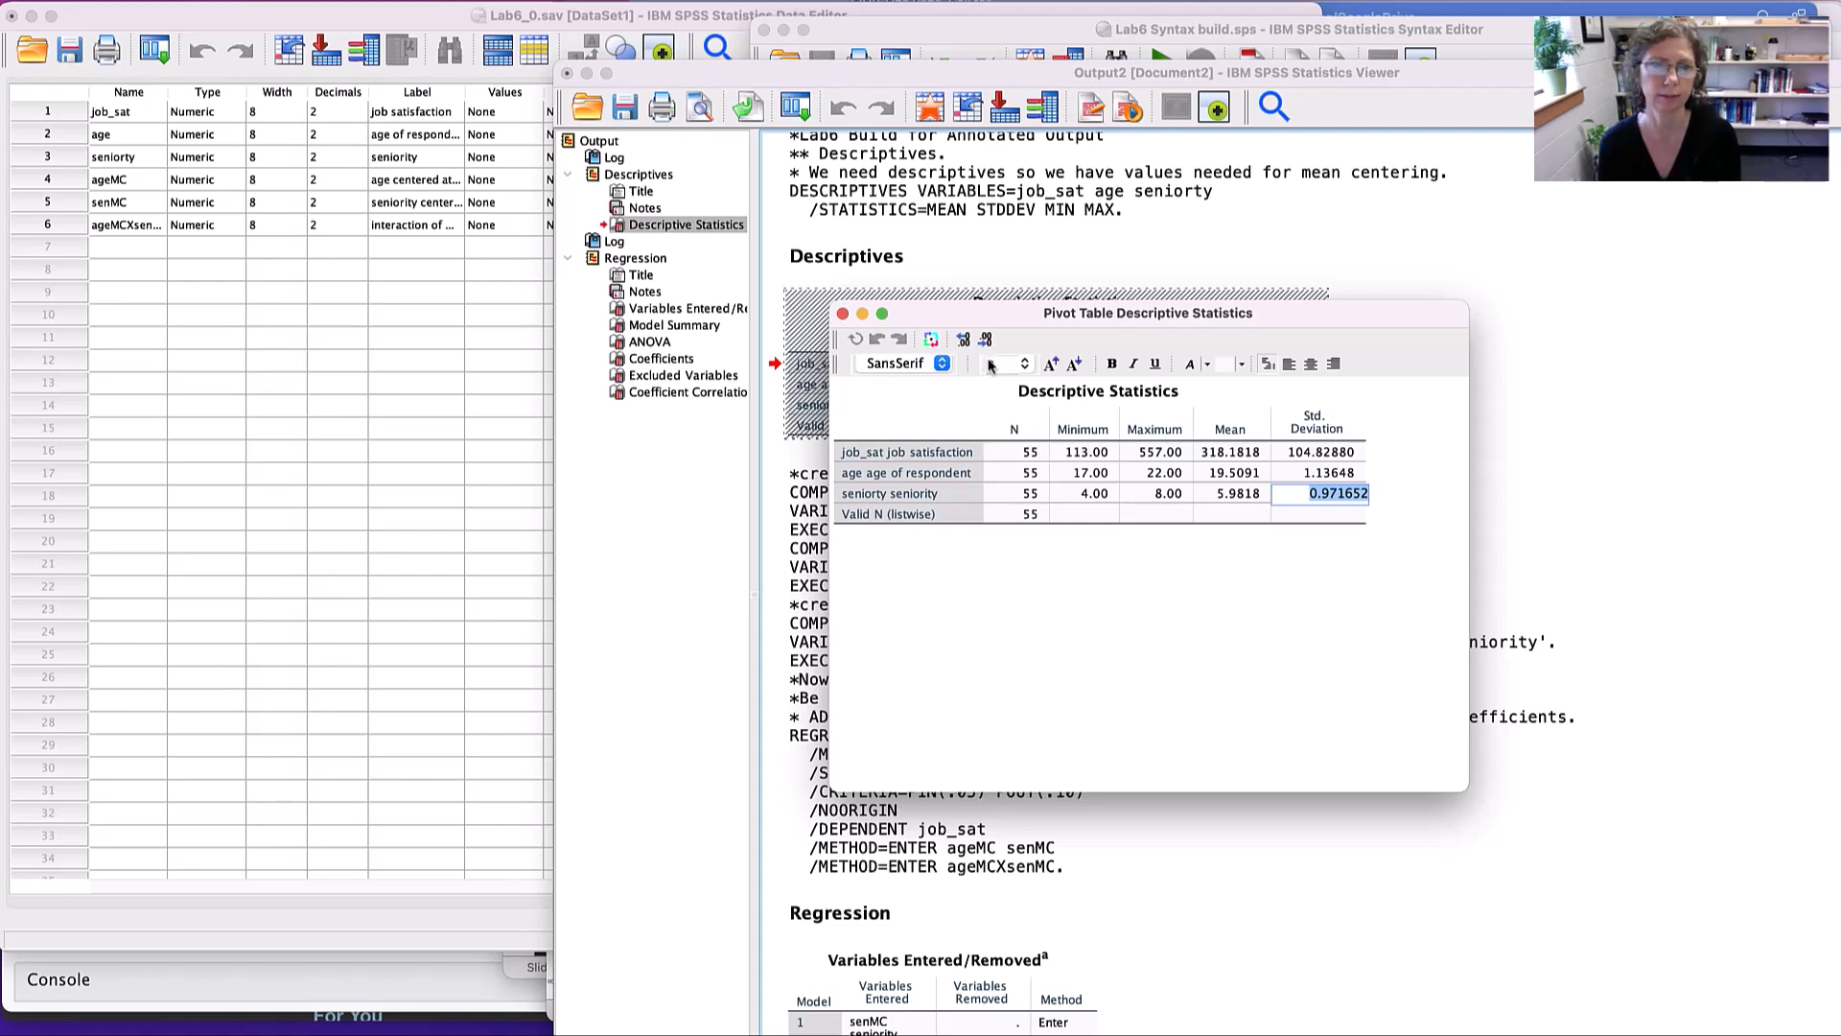
{"action": "left_click", "coordinate": [840, 313]}
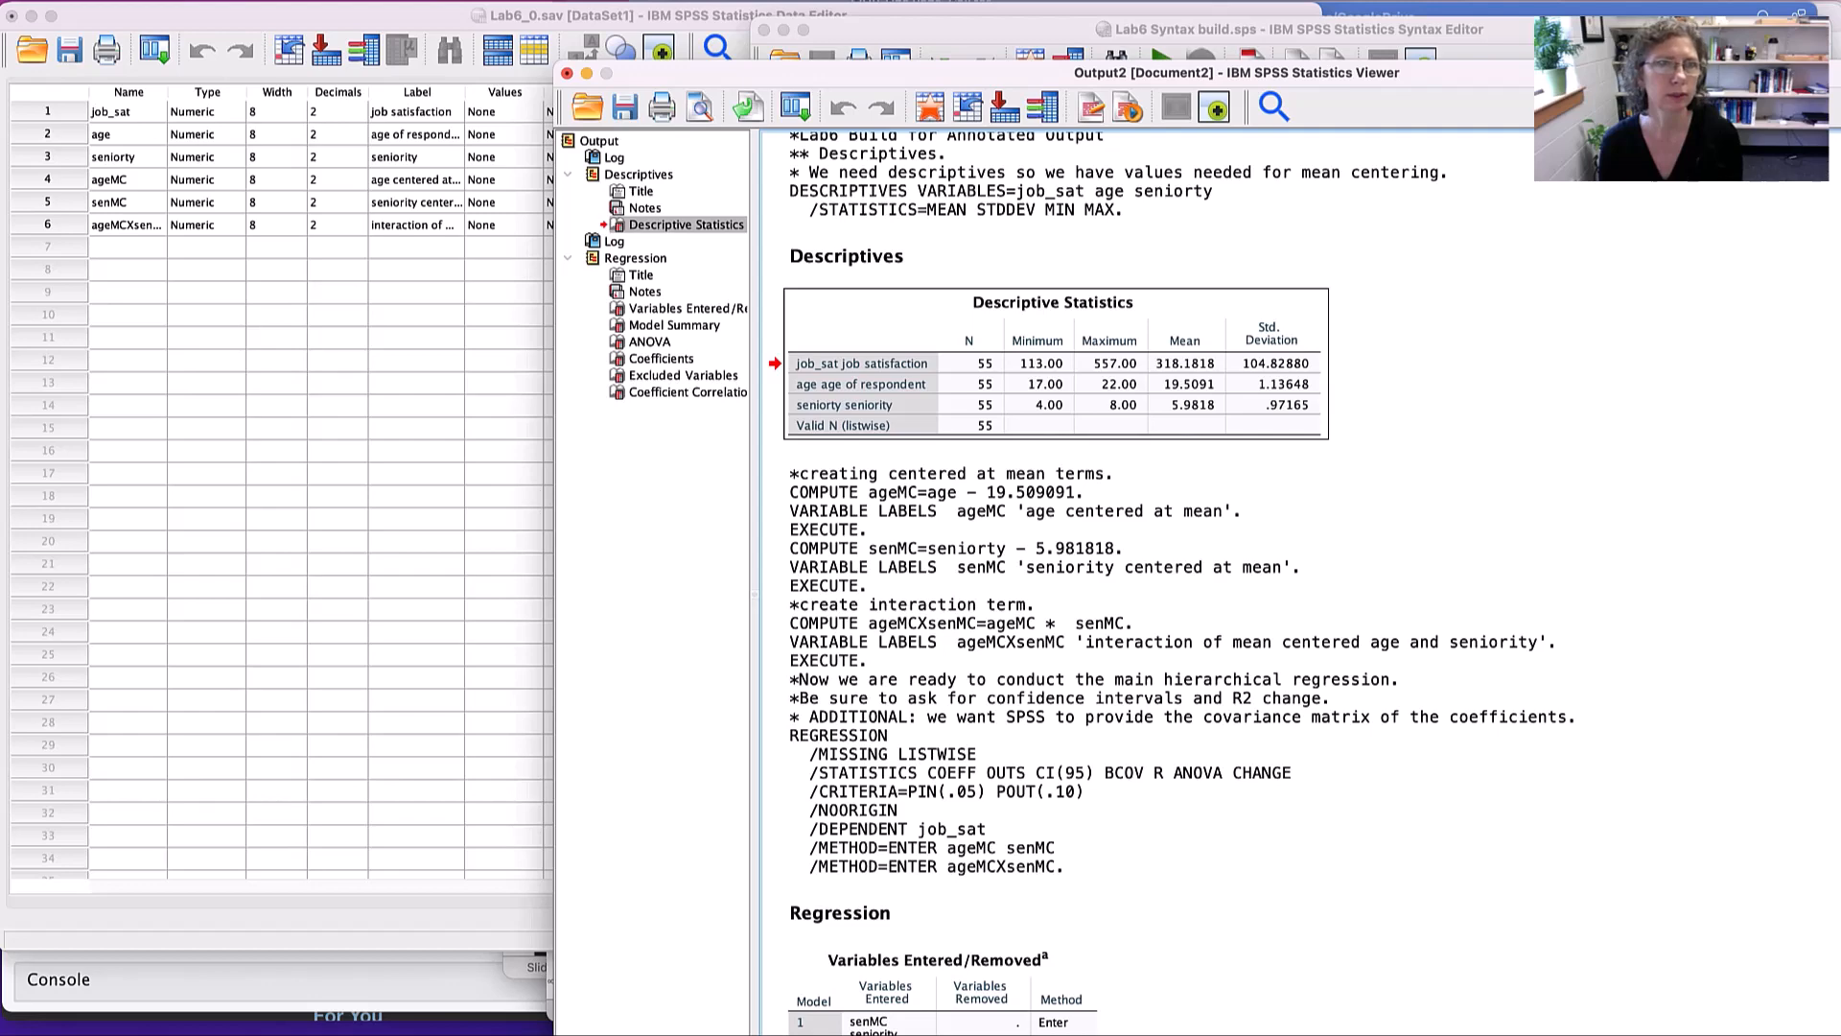
- Begin computing a variable senLC with the label "low seniority 1SD below mean" and numeric type
{"action": "left_click", "coordinate": [351, 0]}
{"action": "left_click", "coordinate": [384, 0]}
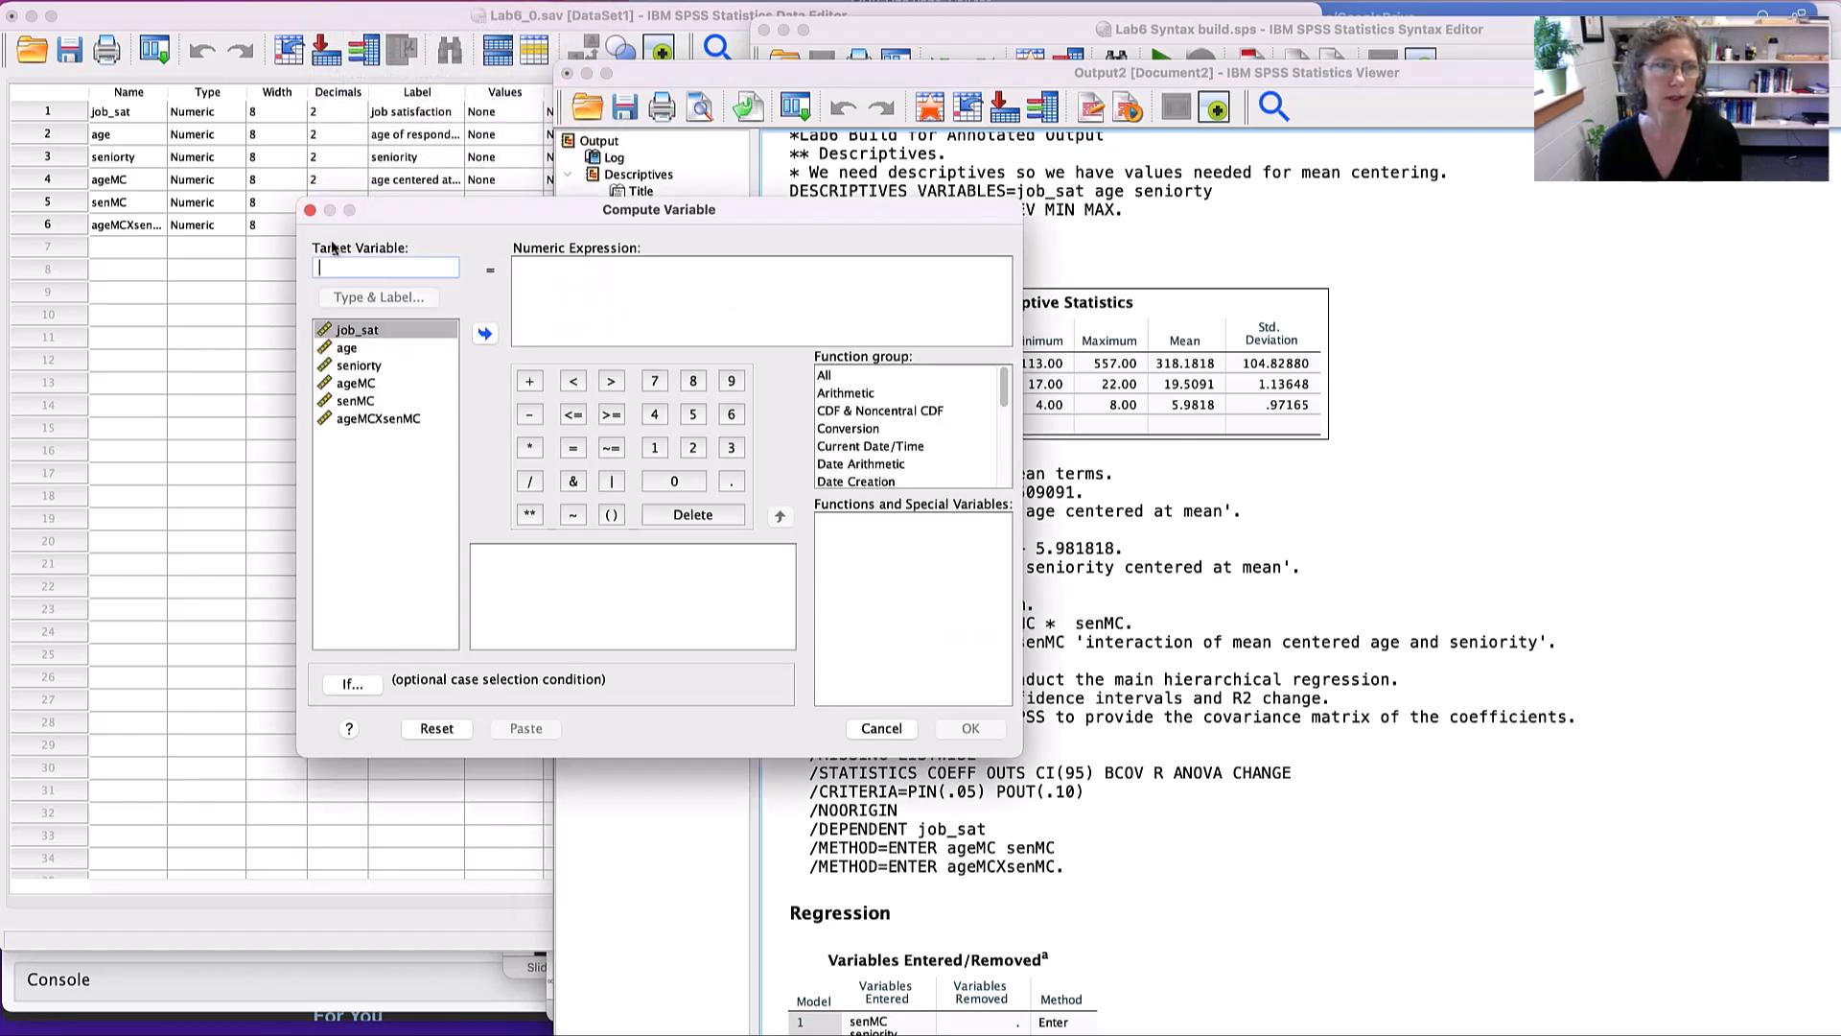
{"action": "type", "text": "s"}
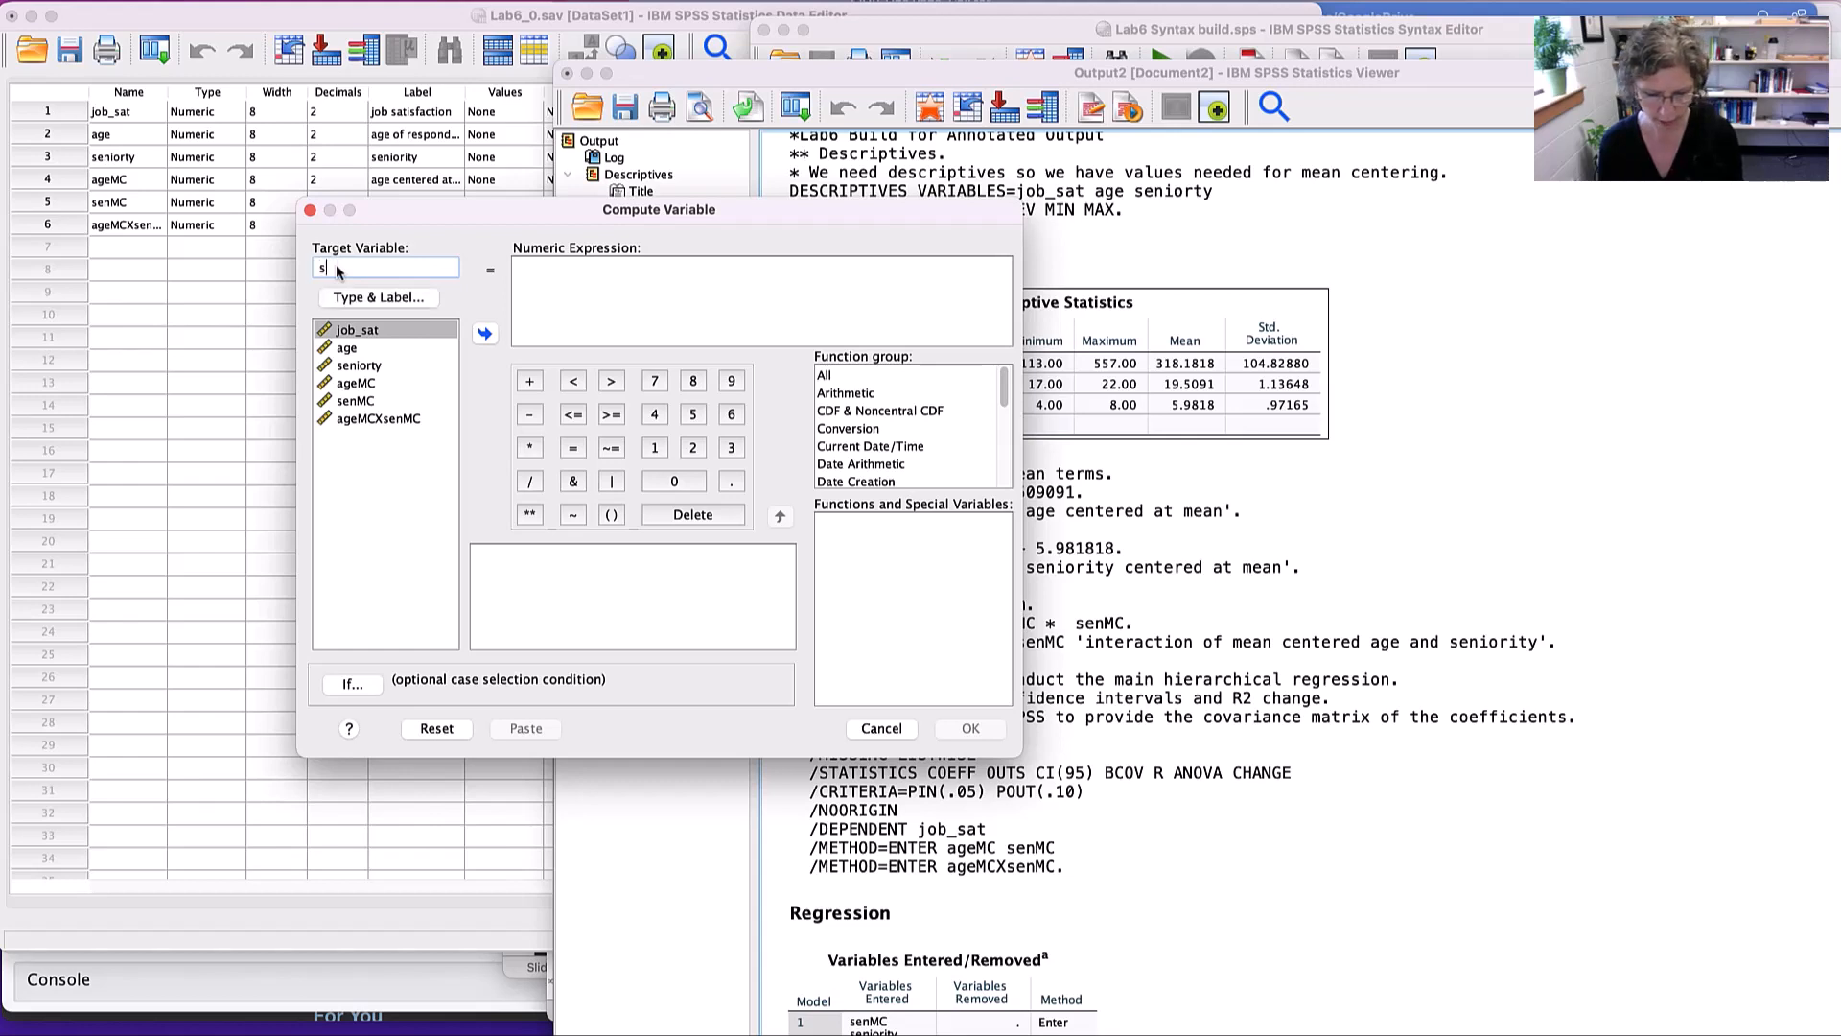
{"action": "type", "text": "enMC"}
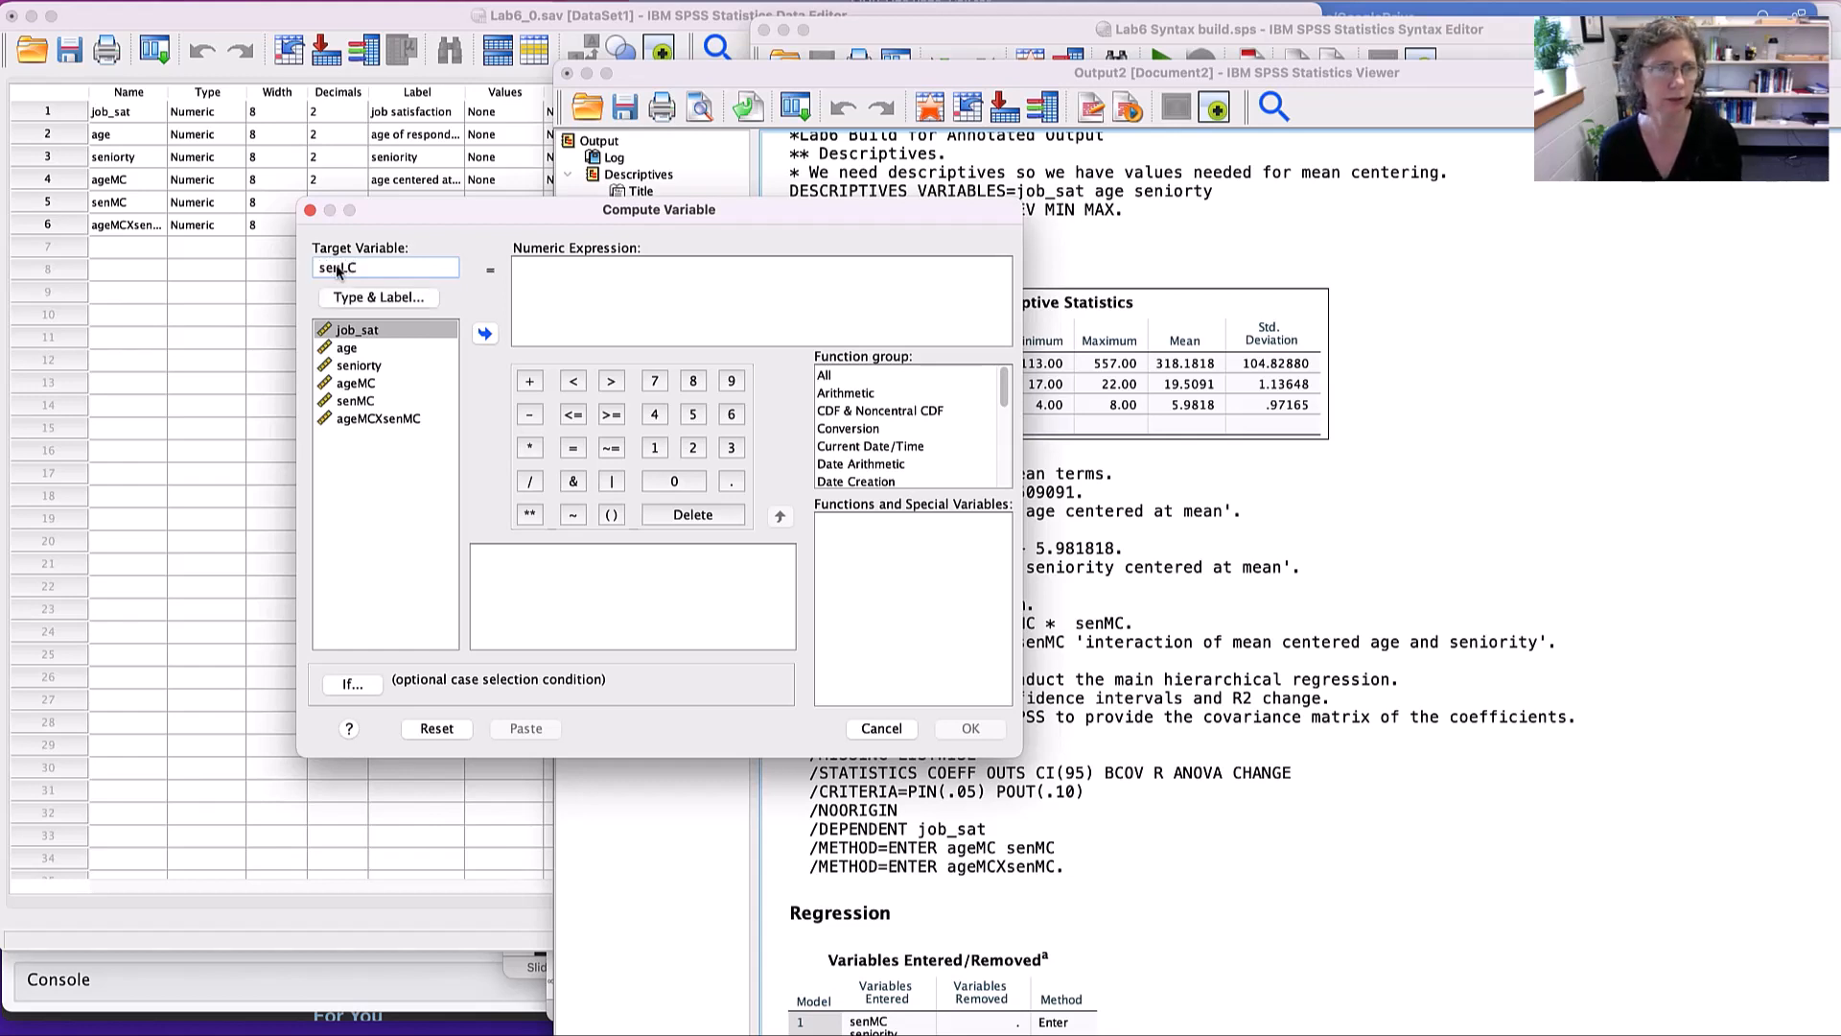
{"action": "left_click", "coordinate": [378, 298]}
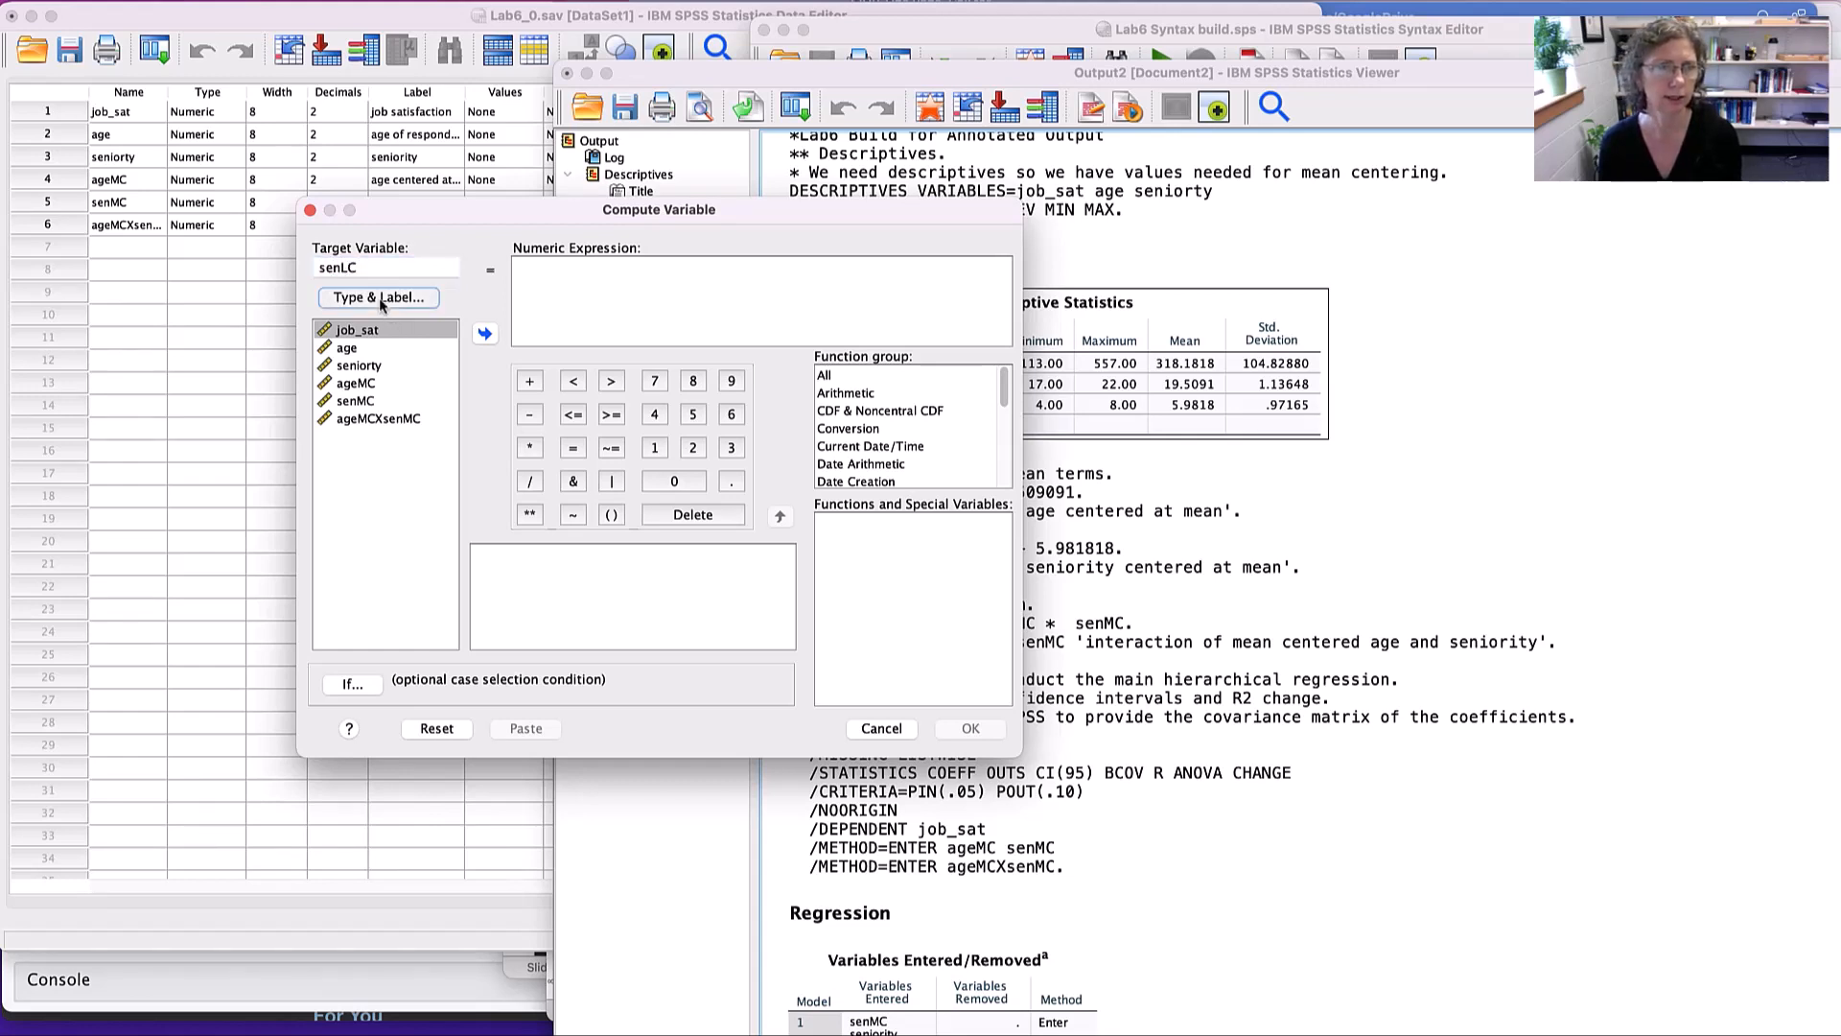
{"action": "left_click", "coordinate": [782, 418]}
{"action": "key", "text": "super+v"}
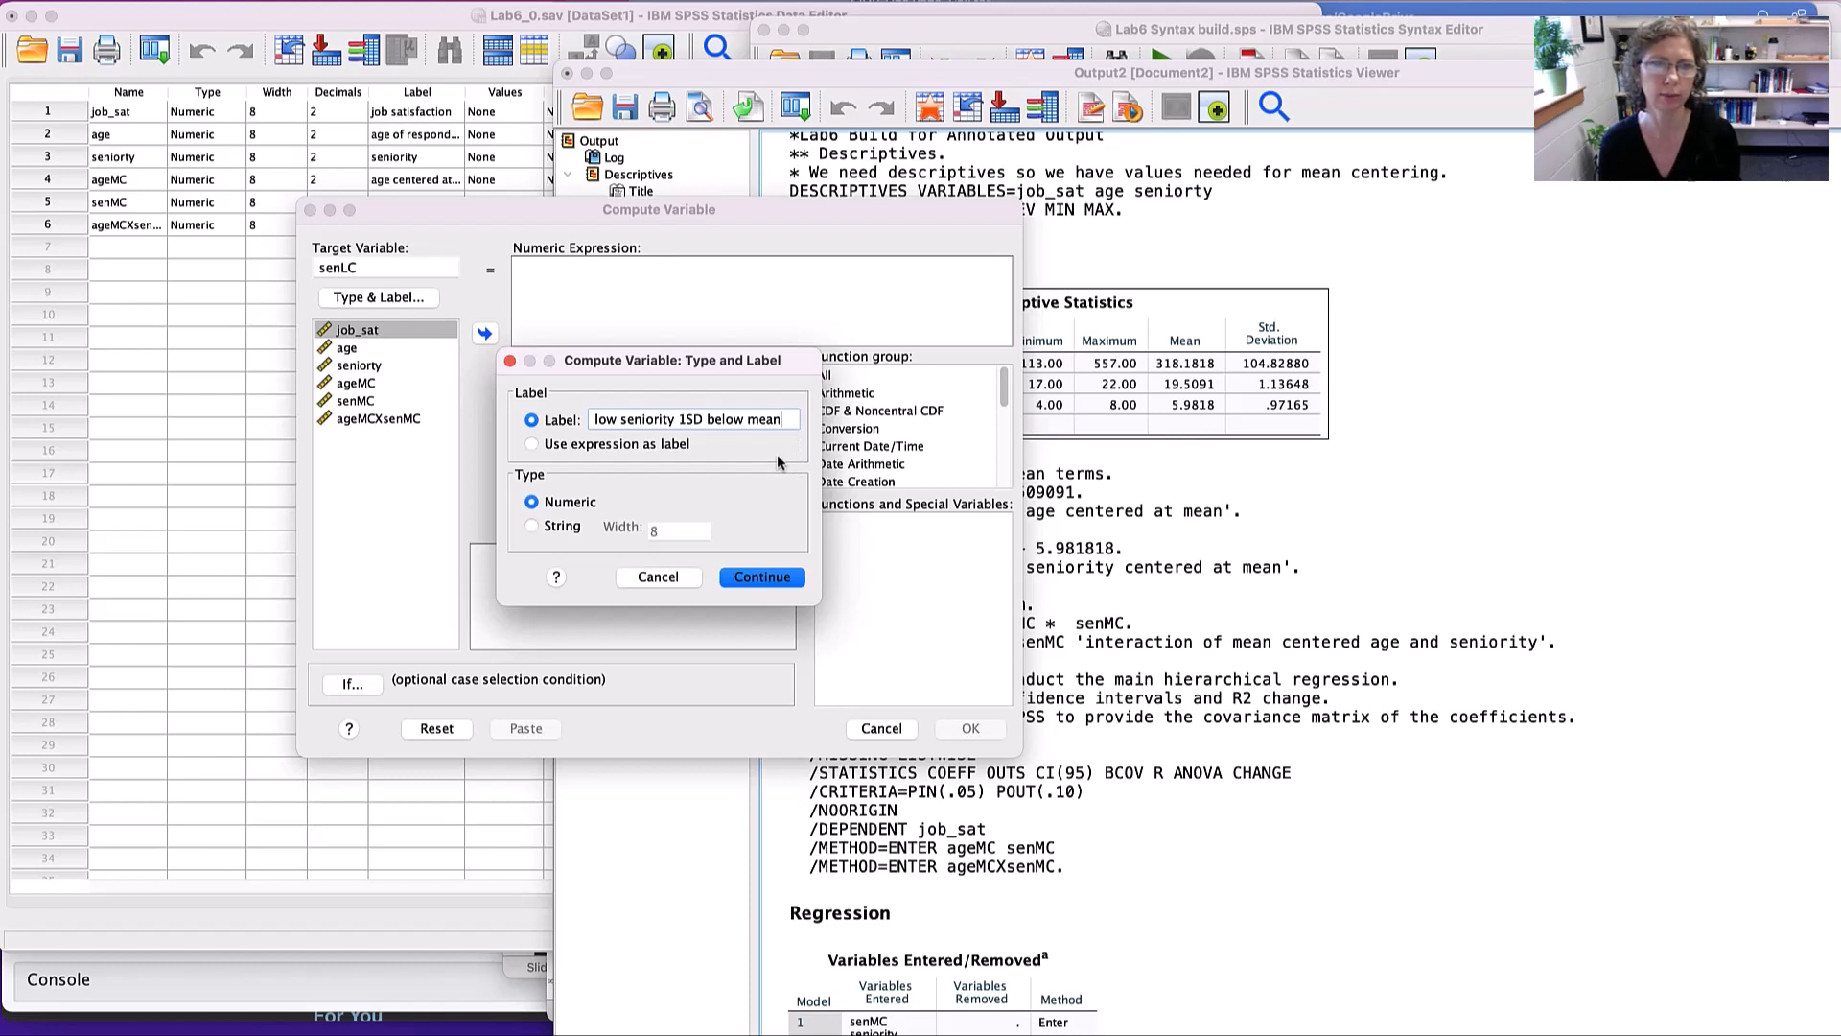
{"action": "left_click", "coordinate": [759, 578]}
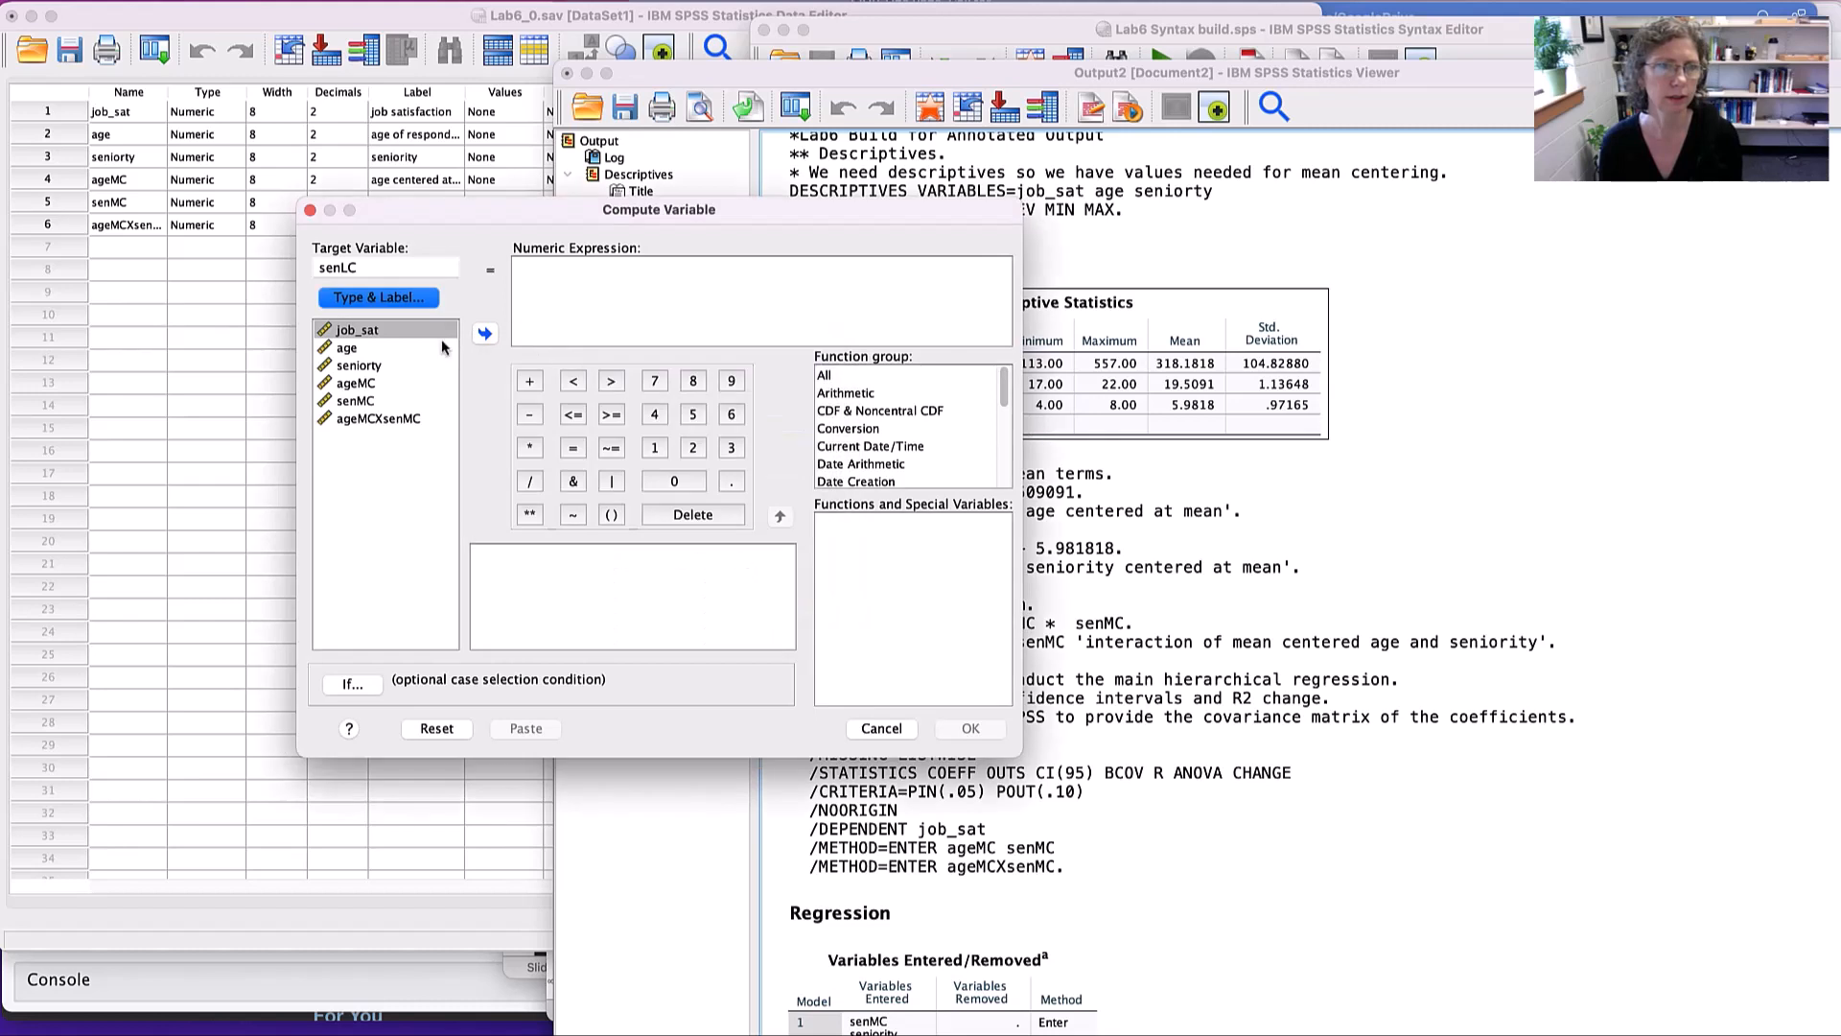
- Build the expression senMC + 0.971652 using seniority's full-precision standard deviation from the Descriptive Statistics table, then cancel the computation
{"action": "left_click", "coordinate": [362, 402]}
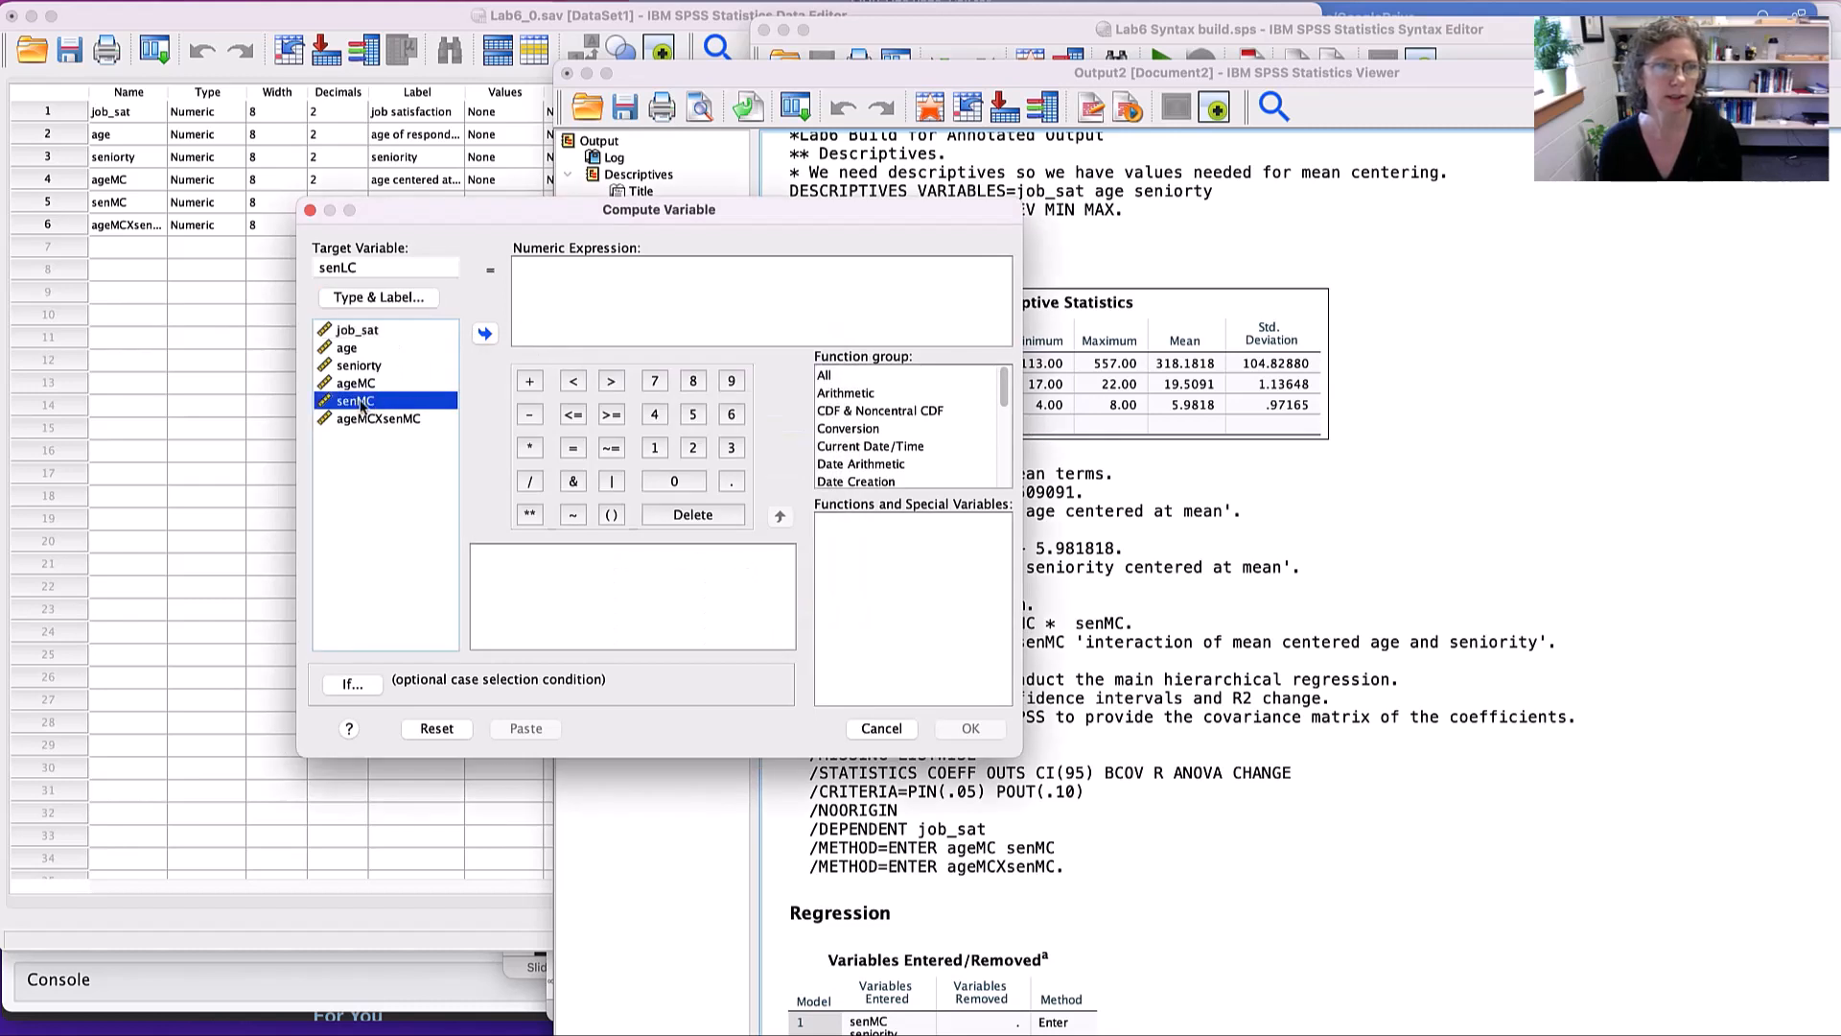
{"action": "left_click", "coordinate": [484, 332]}
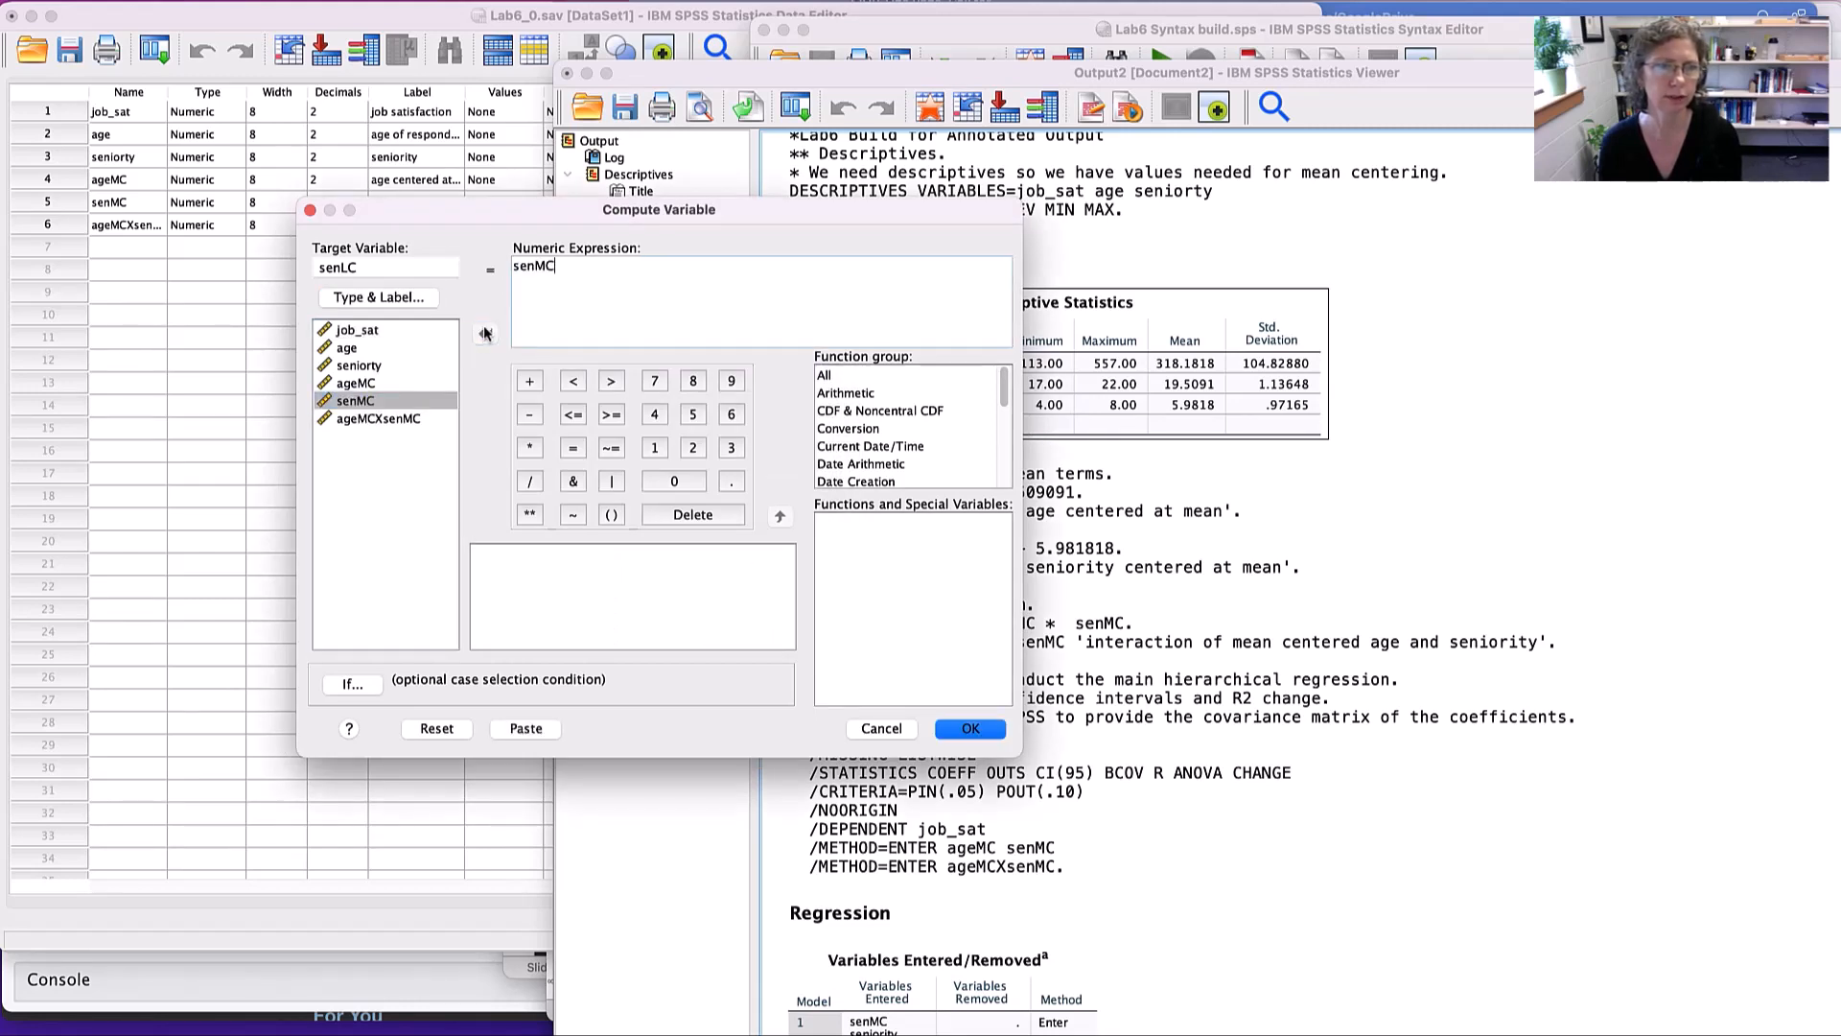
{"action": "left_click", "coordinate": [528, 380]}
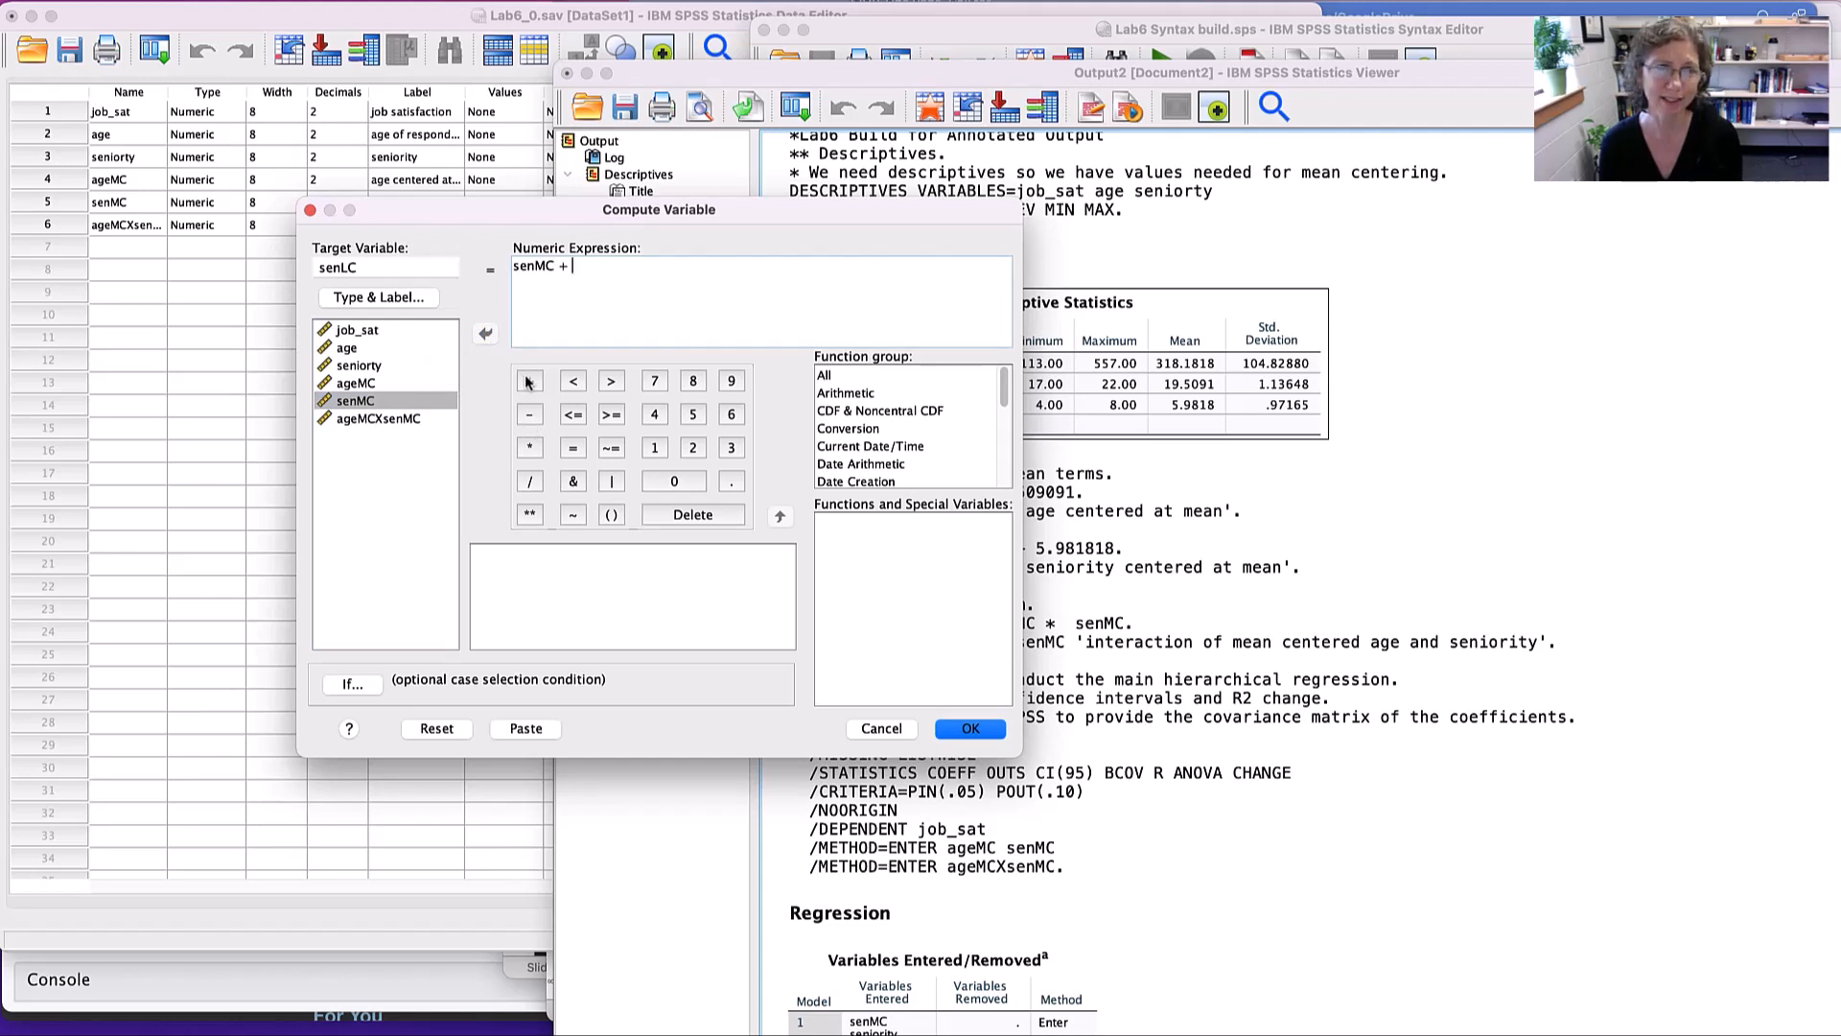
{"action": "left_click", "coordinate": [1532, 380]}
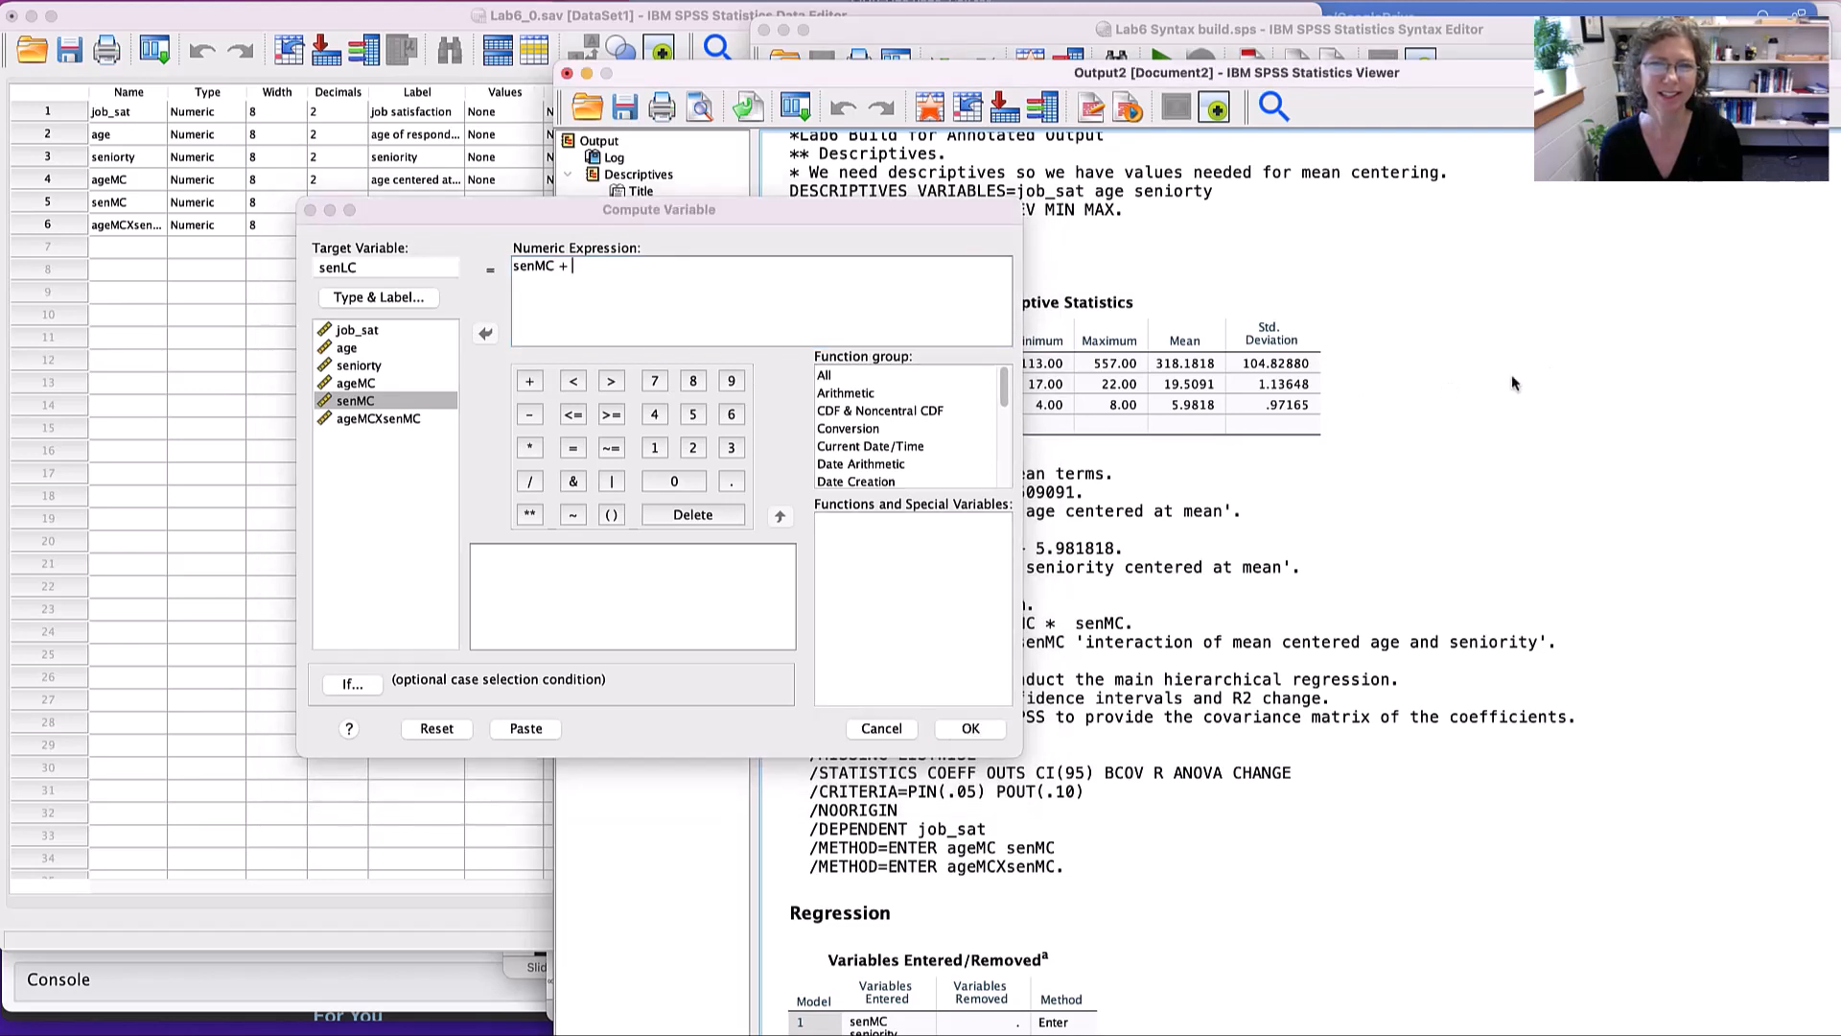
{"action": "double_click", "coordinate": [1291, 406]}
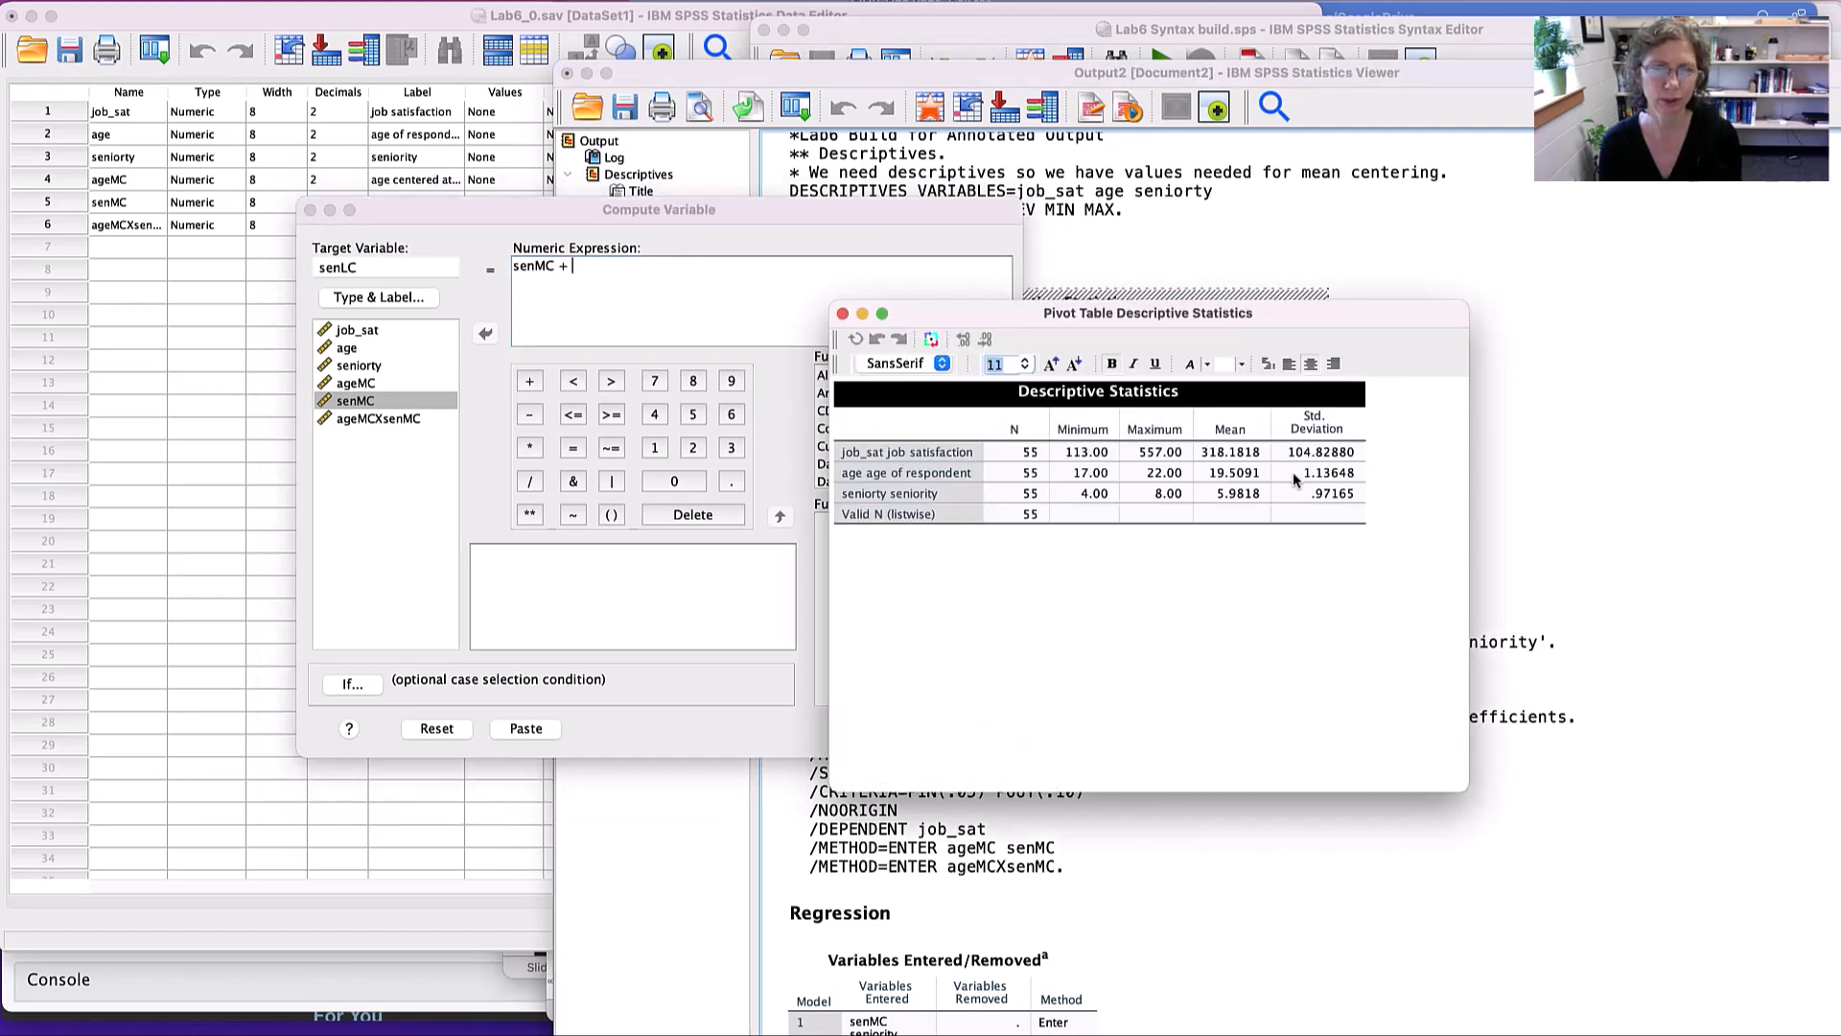
{"action": "left_click", "coordinate": [1304, 495]}
{"action": "double_click", "coordinate": [1304, 494]}
{"action": "key", "text": "super+c"}
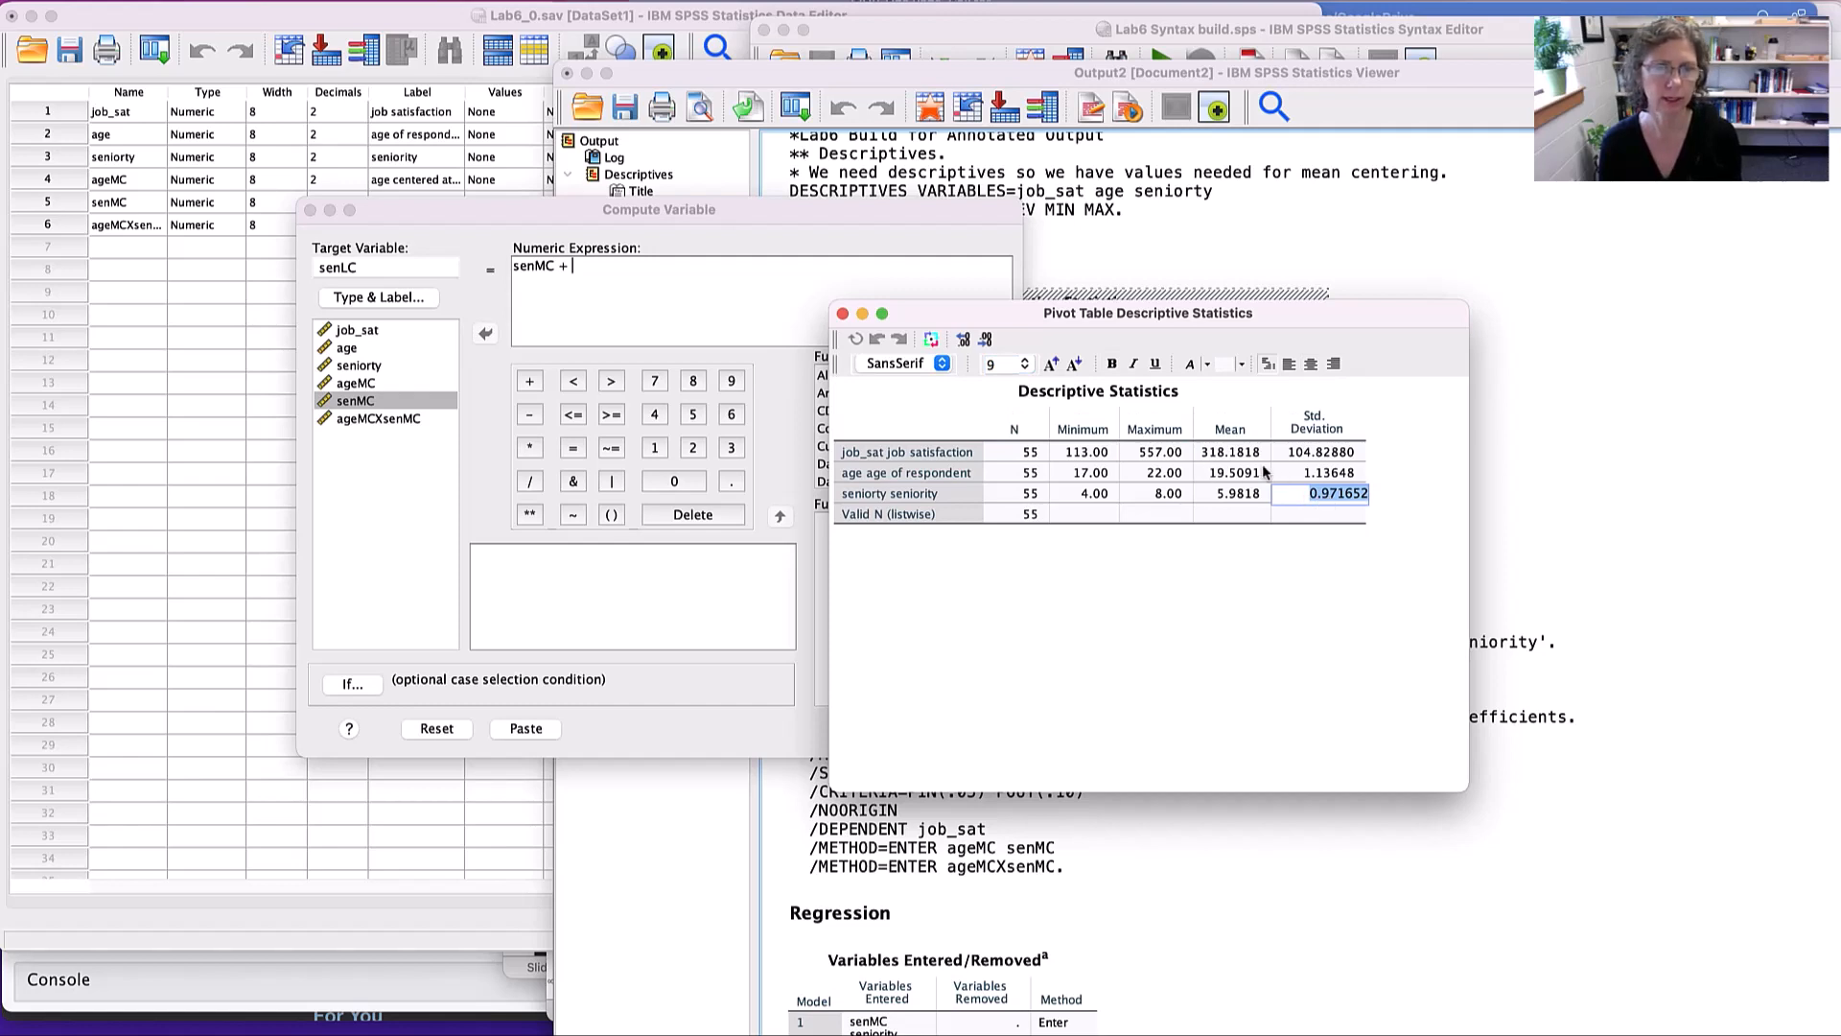
{"action": "left_click", "coordinate": [843, 314]}
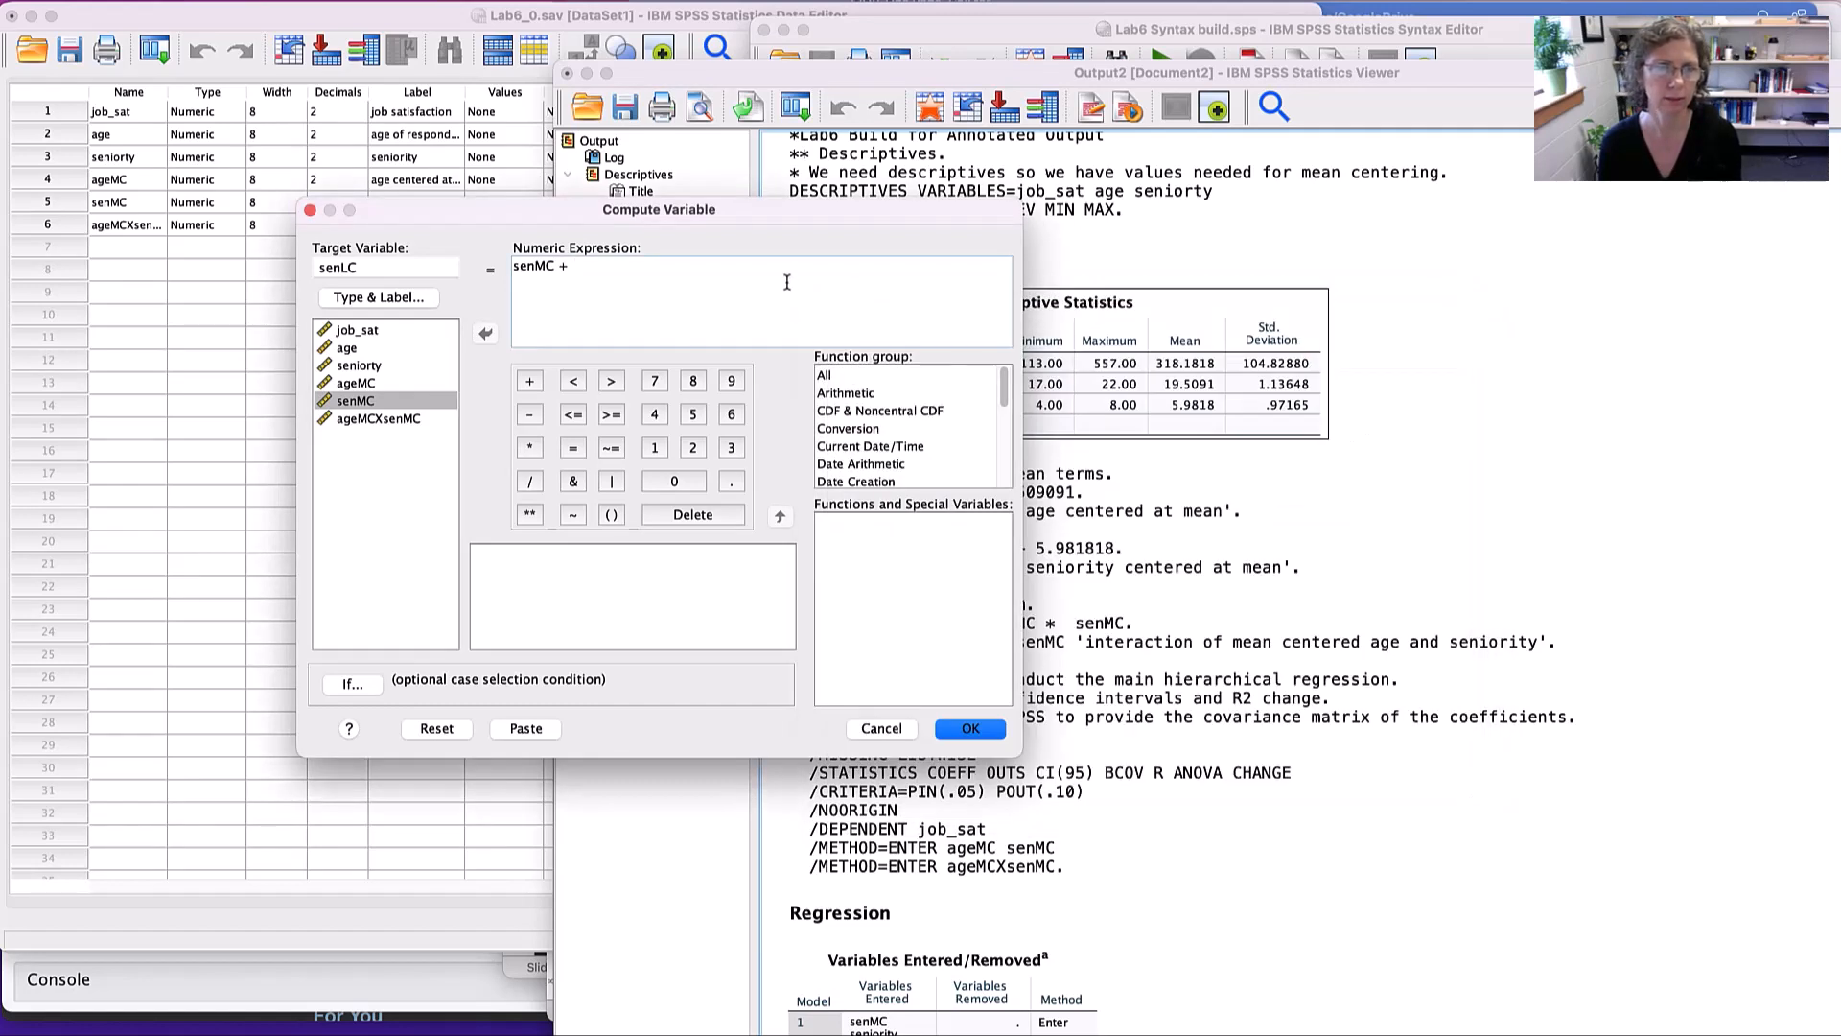
{"action": "key", "text": "super+v"}
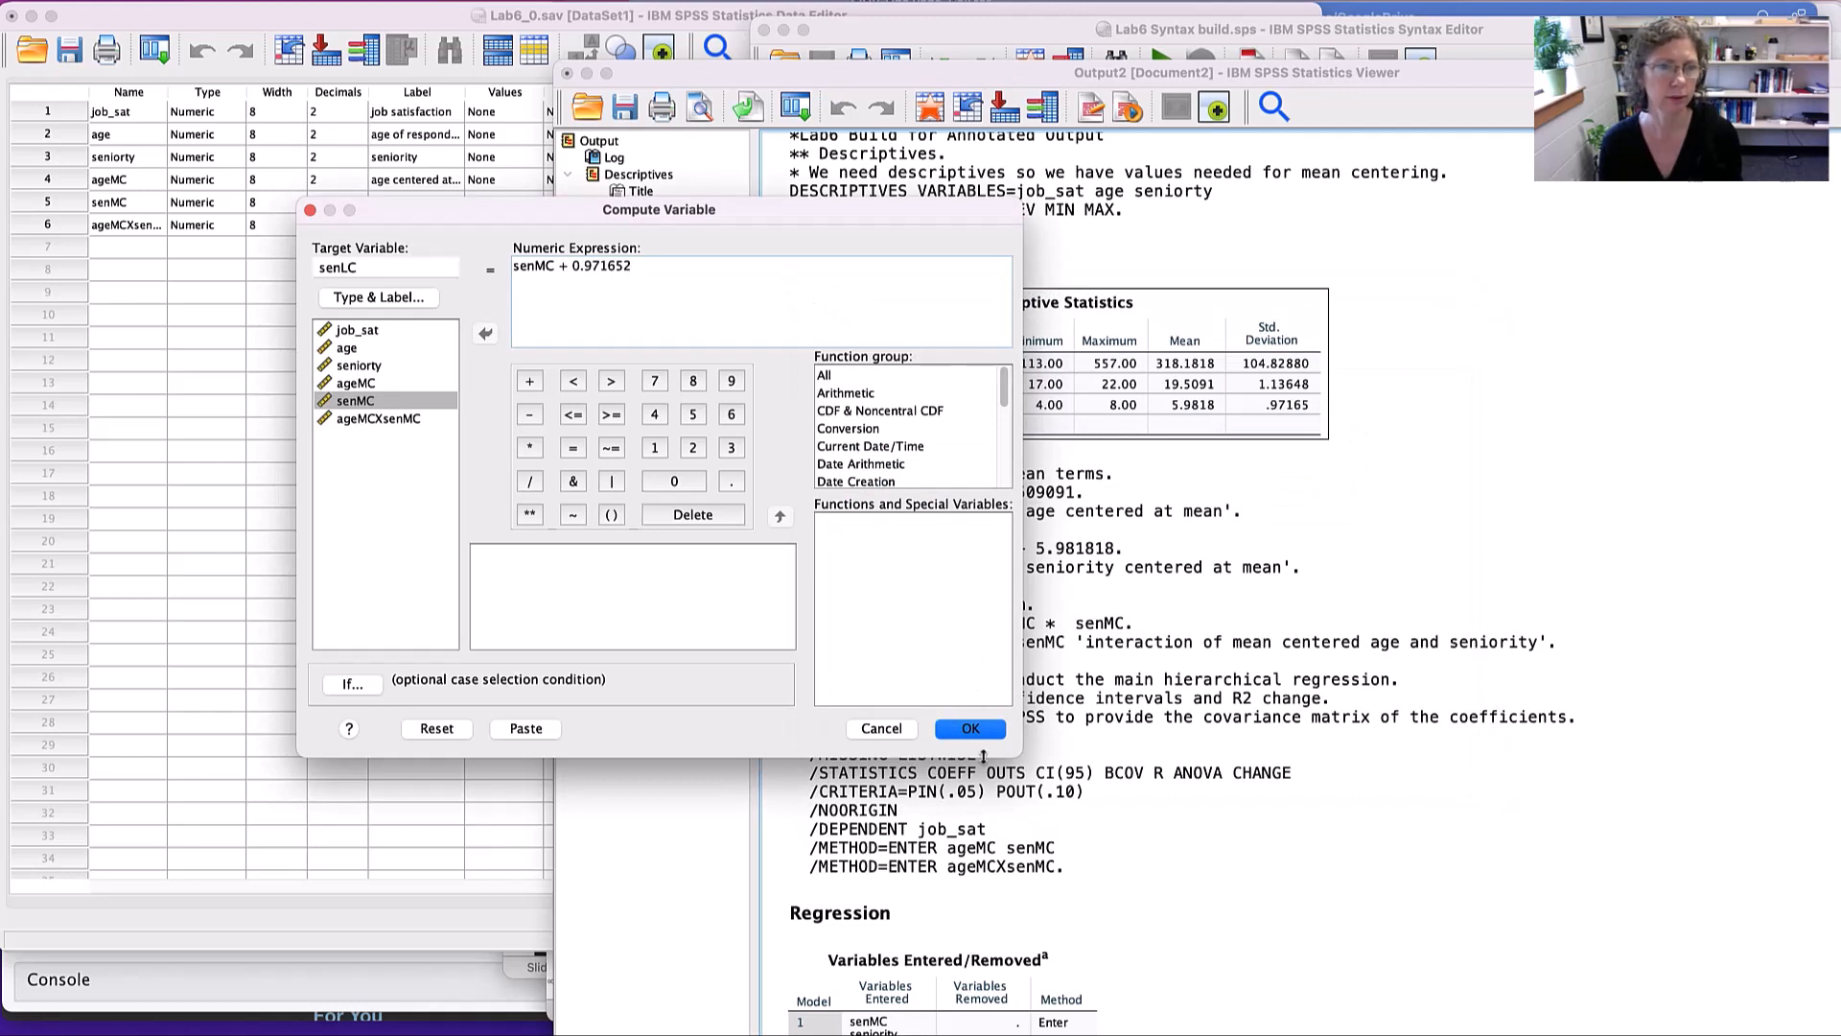
{"action": "left_click", "coordinate": [916, 773]}
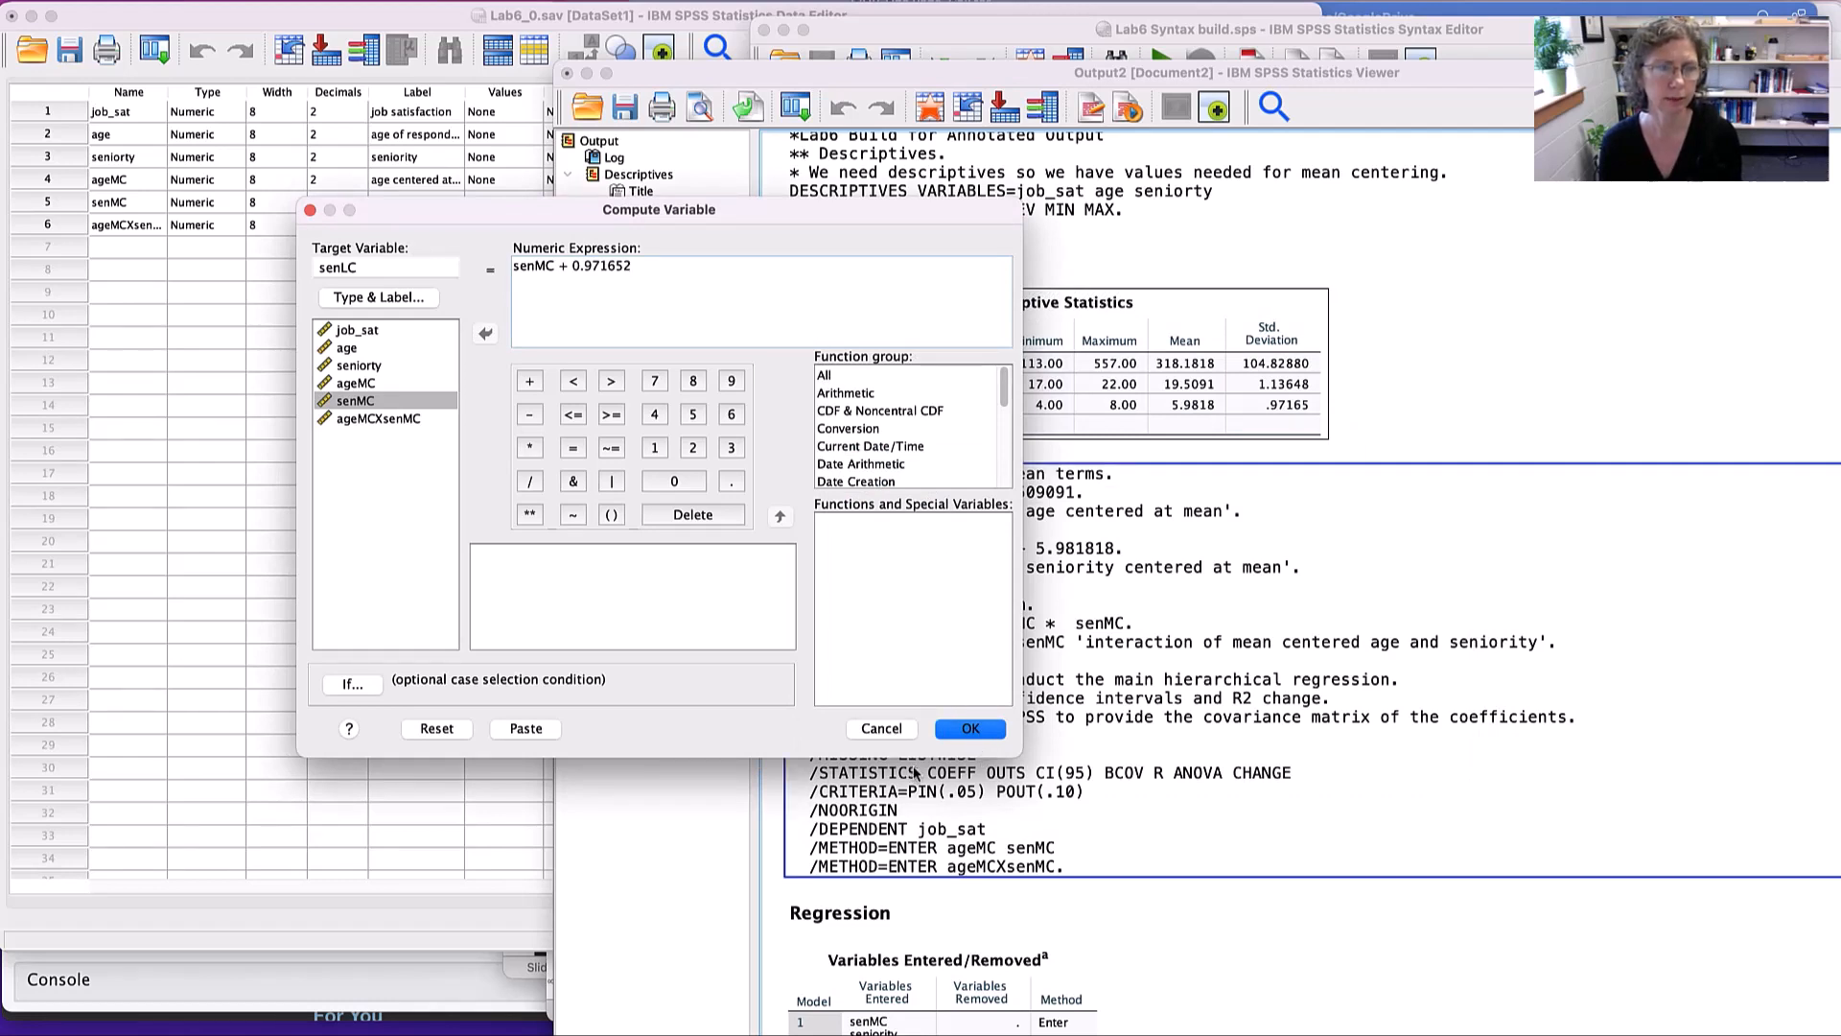
{"action": "left_click", "coordinate": [881, 729]}
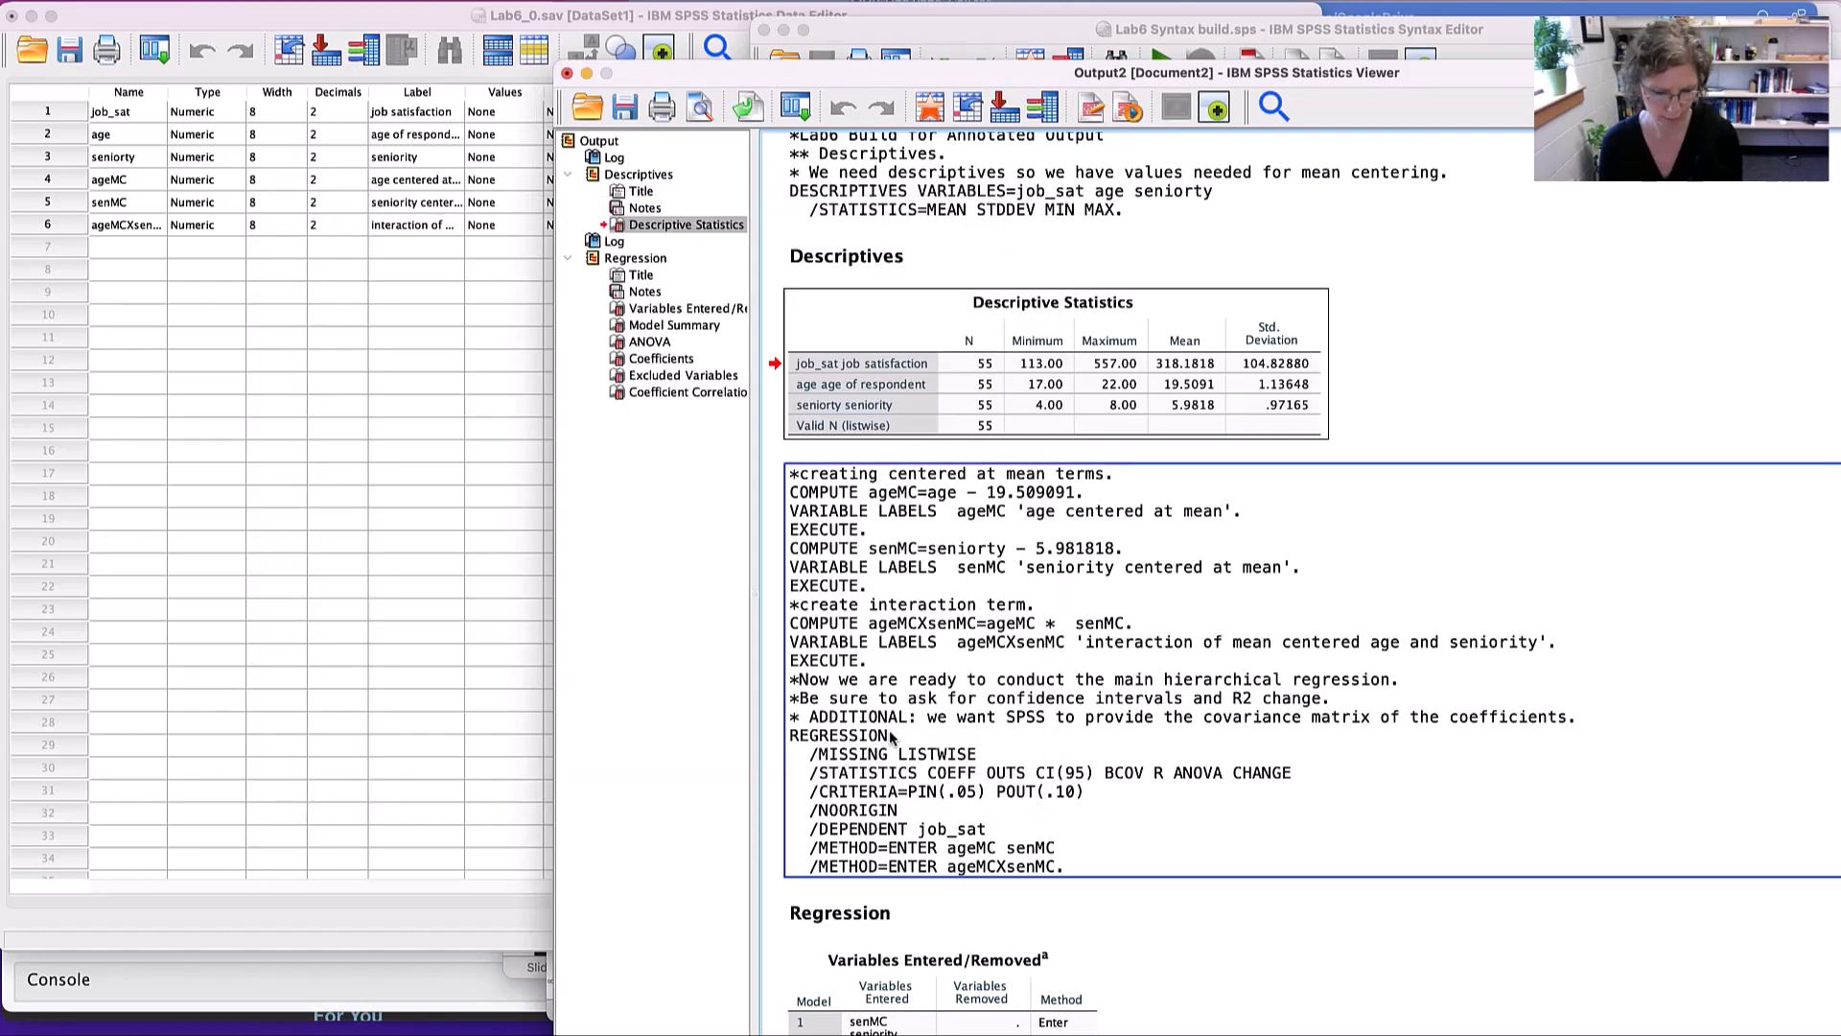
- Run the Option 1 syntax that computes senLC as senMC + 0.971652, labelled "seniority centered at 1 SD below mean"
{"action": "key", "text": "super+grave"}
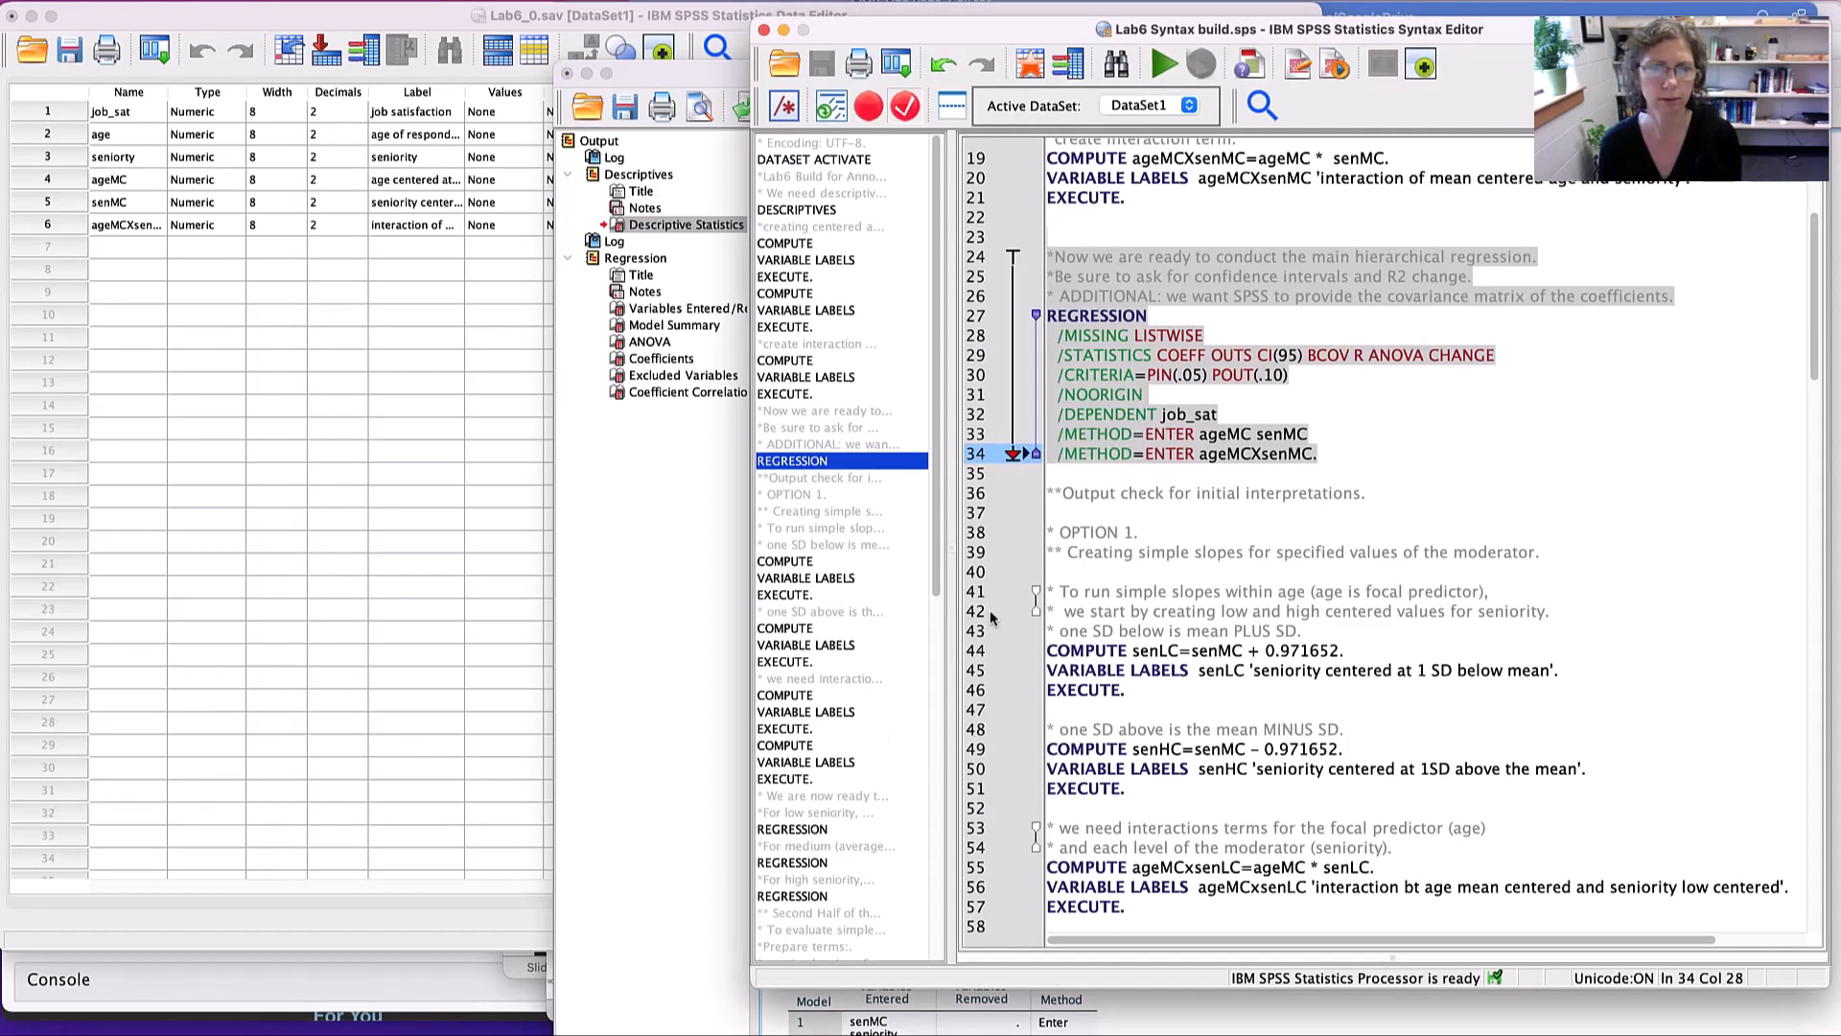
{"action": "left_click", "coordinate": [1133, 576]}
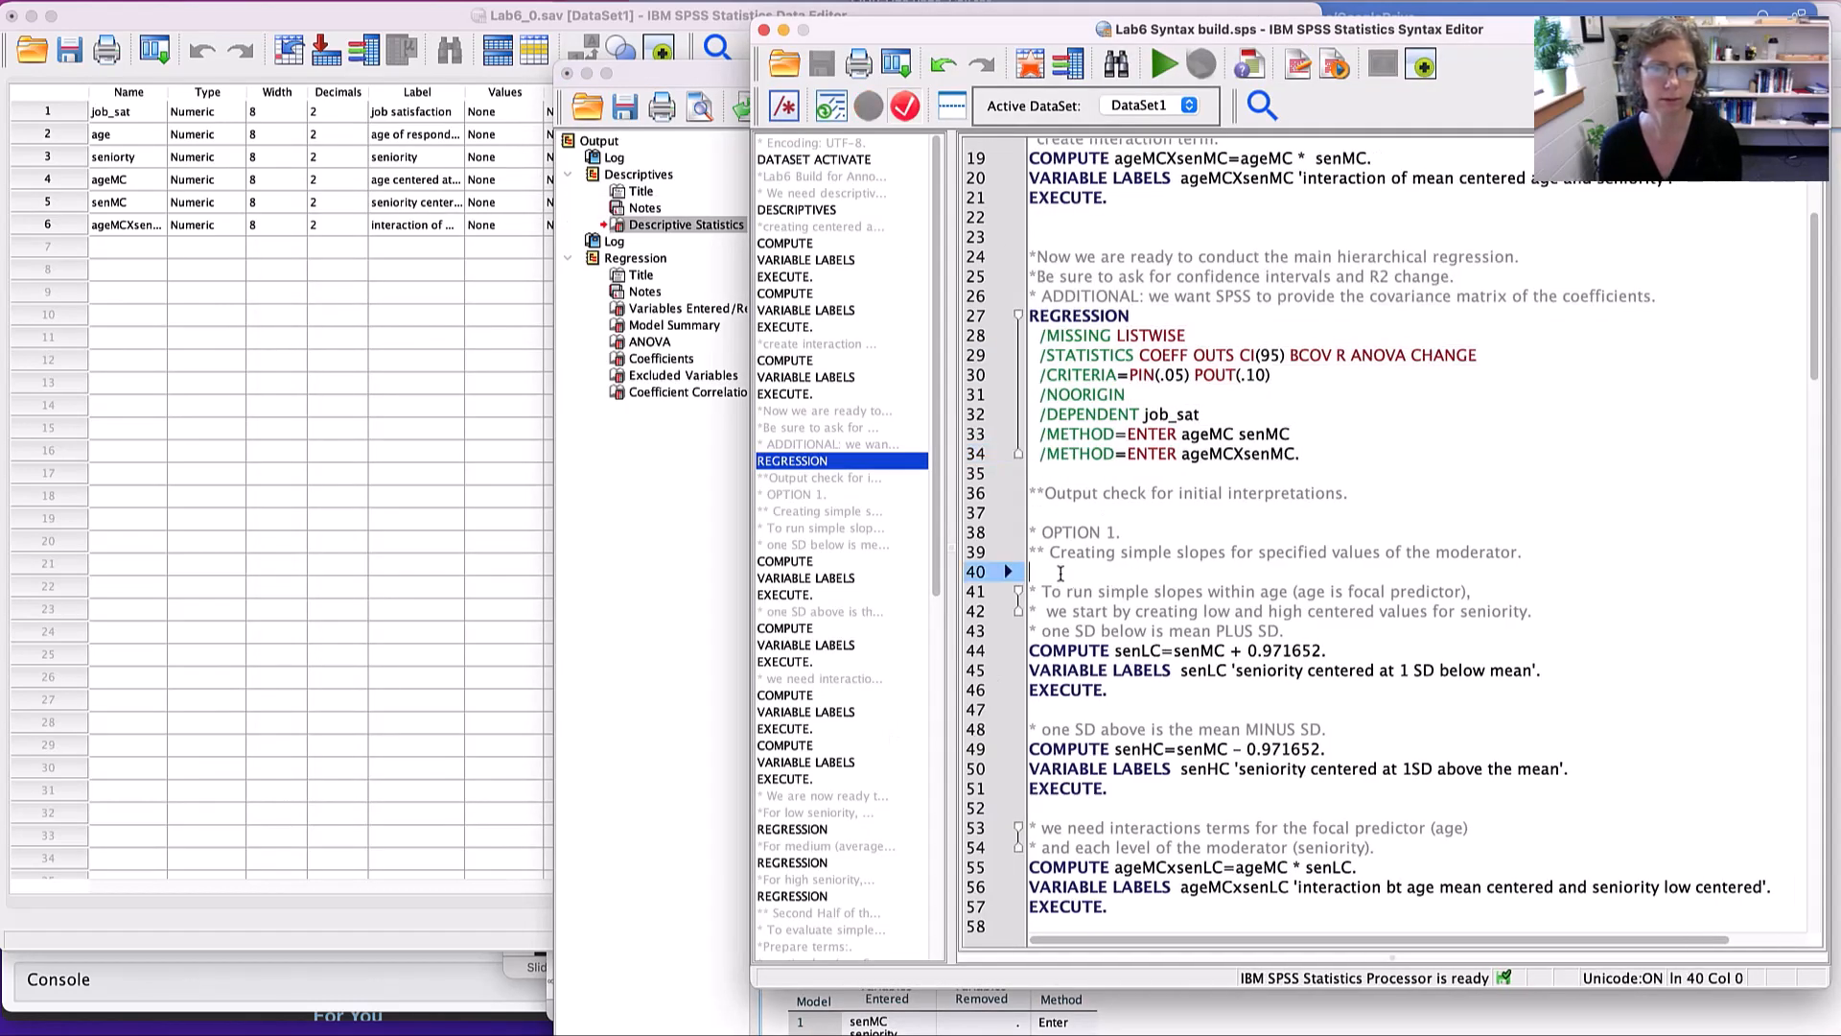
{"action": "left_click_drag", "start_coordinate": [1040, 584], "coordinate": [1195, 703]}
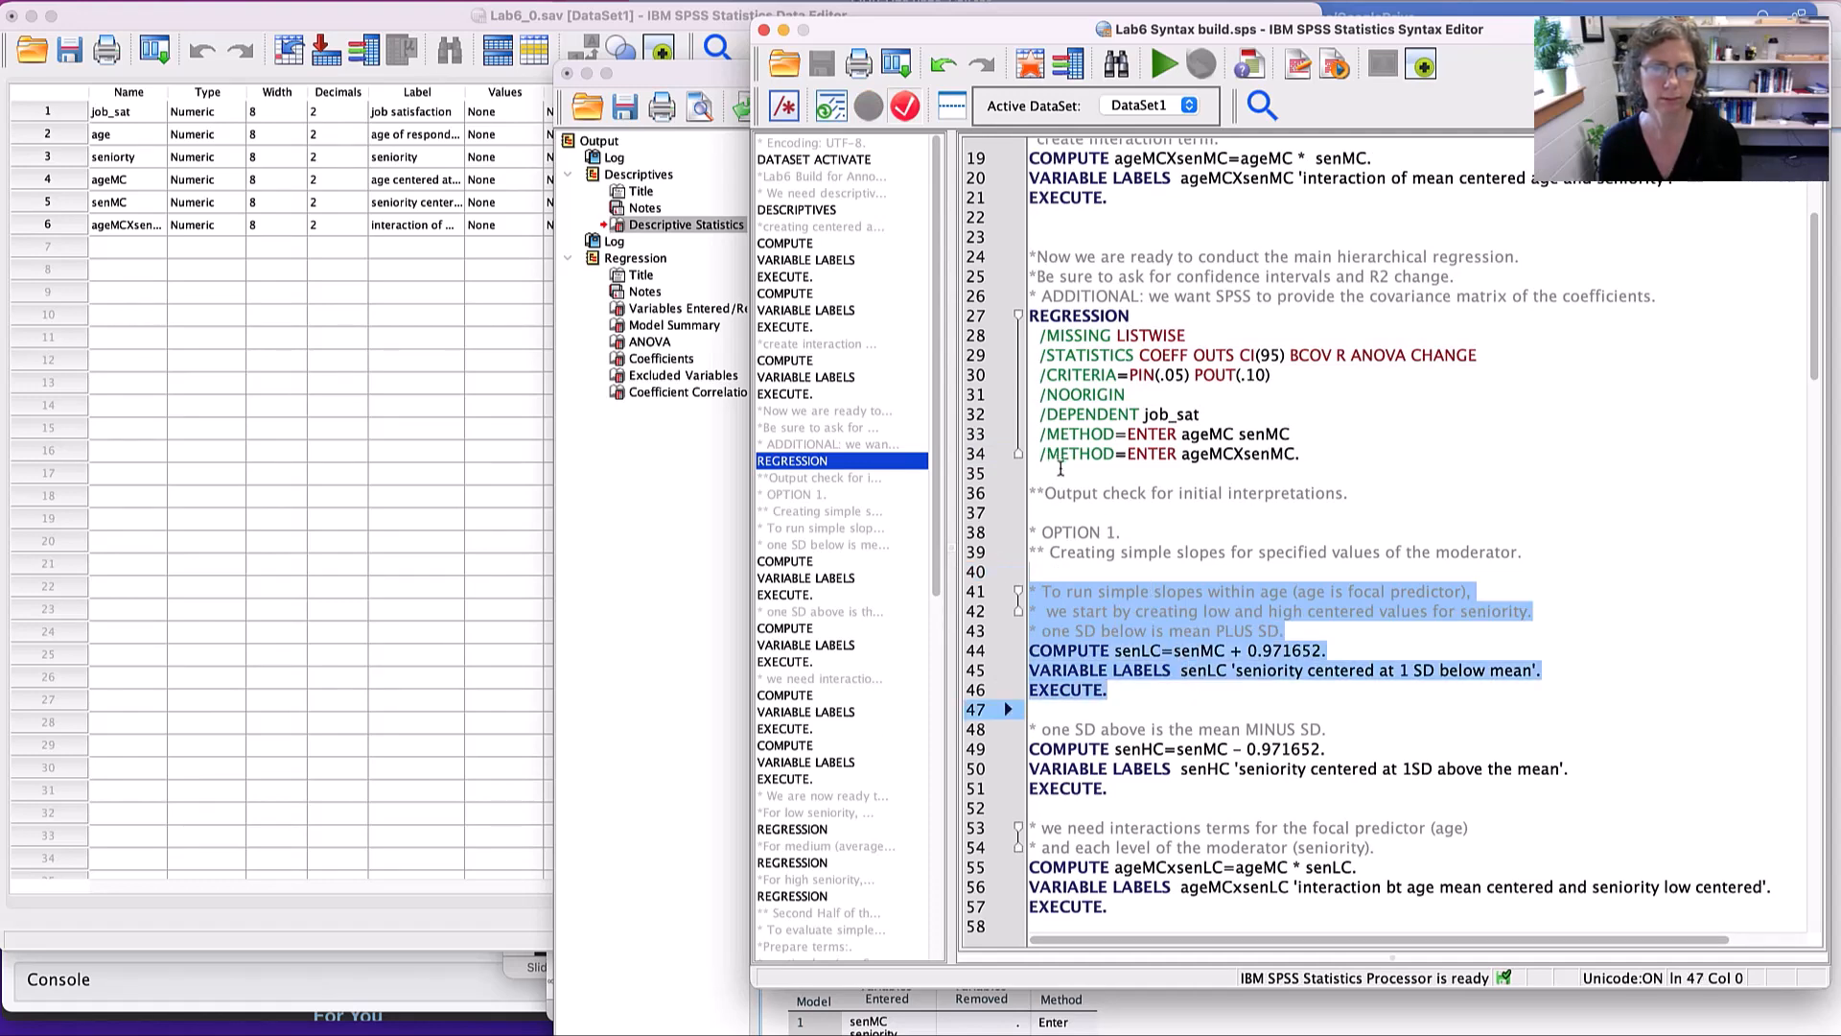
{"action": "left_click_drag", "start_coordinate": [1040, 506], "coordinate": [1122, 691]}
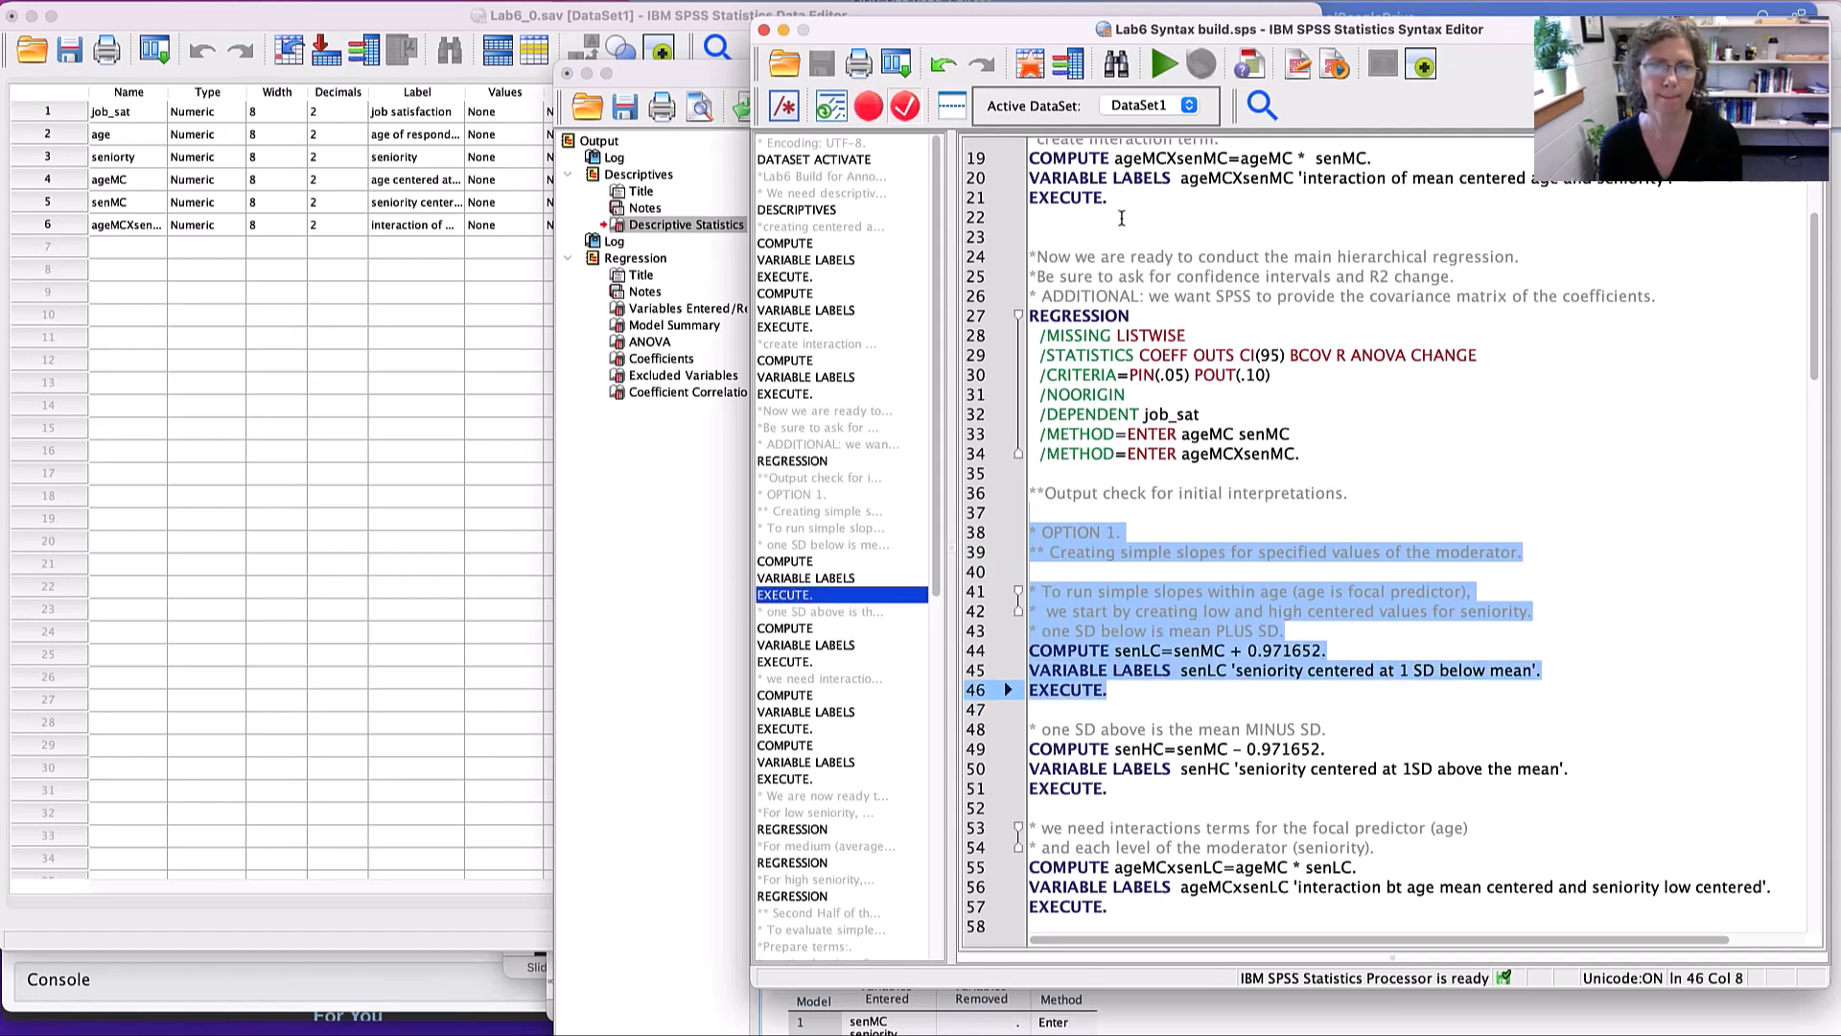
{"action": "left_click", "coordinate": [1163, 64]}
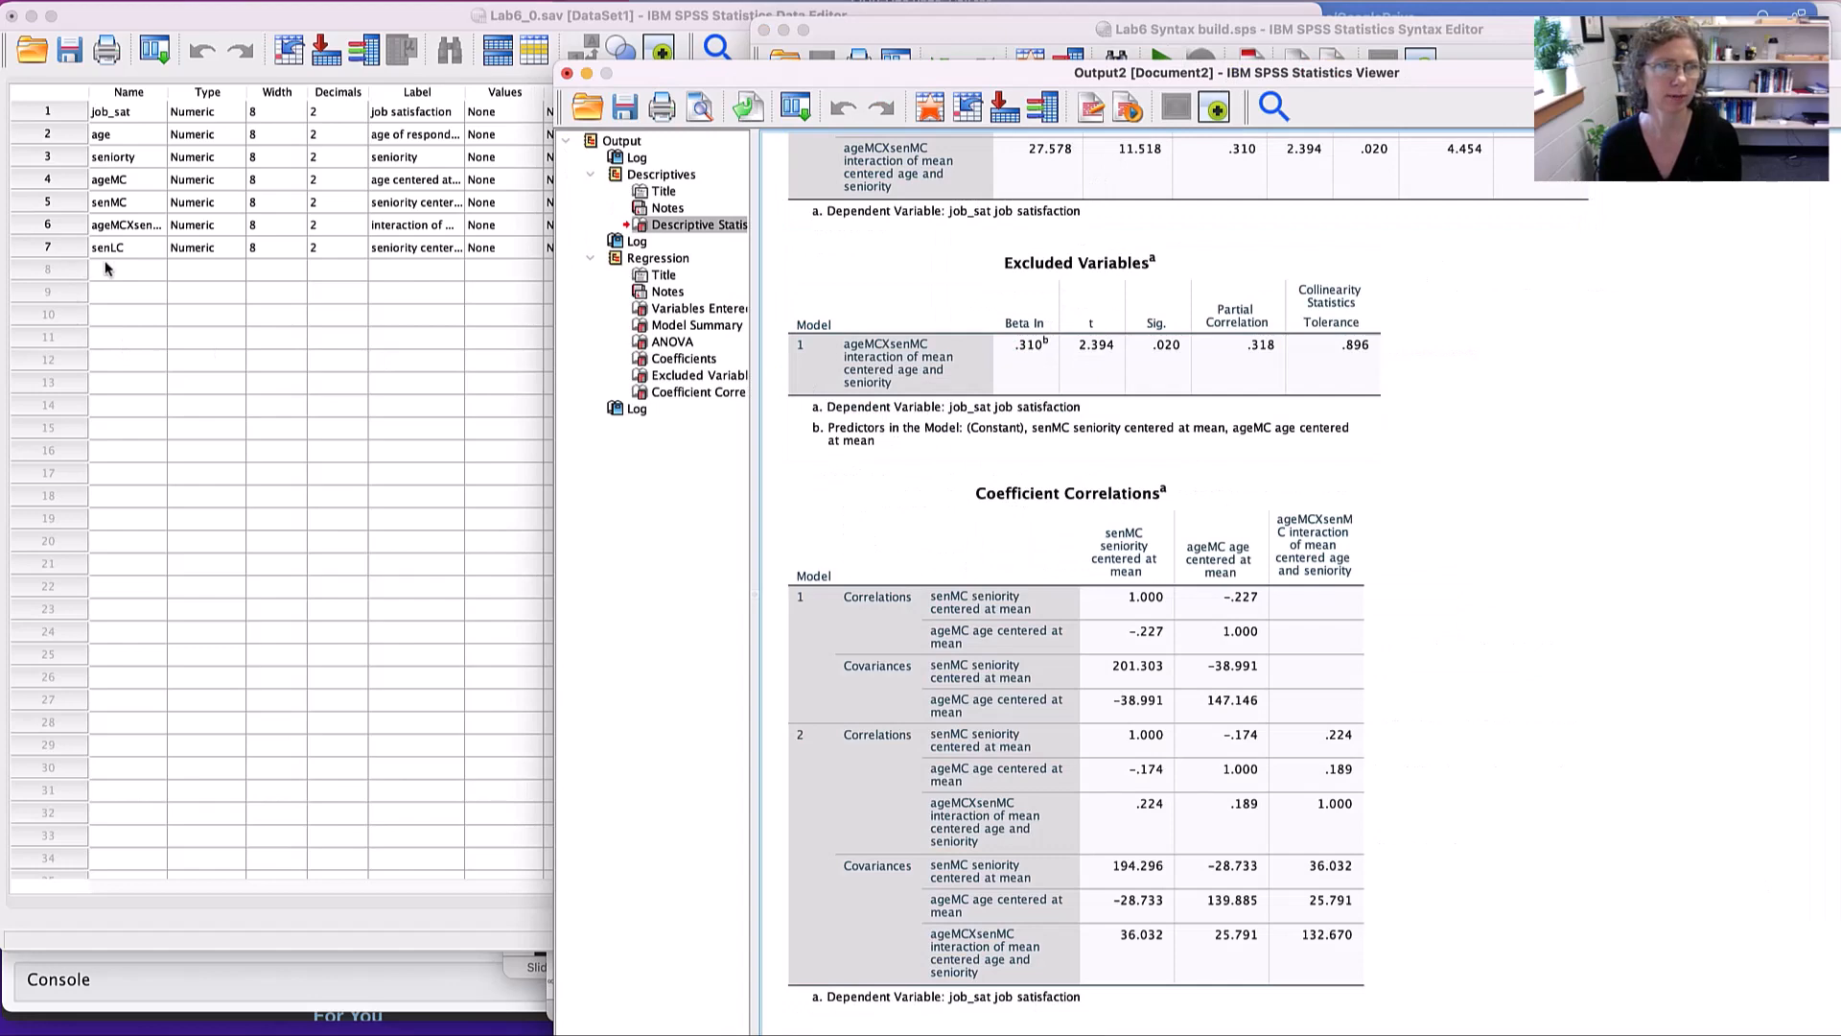
- Widen the Label column in the Data Editor to fit senLC's full label, then return to the syntax
{"action": "left_click", "coordinate": [433, 249]}
{"action": "left_click_drag", "start_coordinate": [463, 92], "coordinate": [614, 100]}
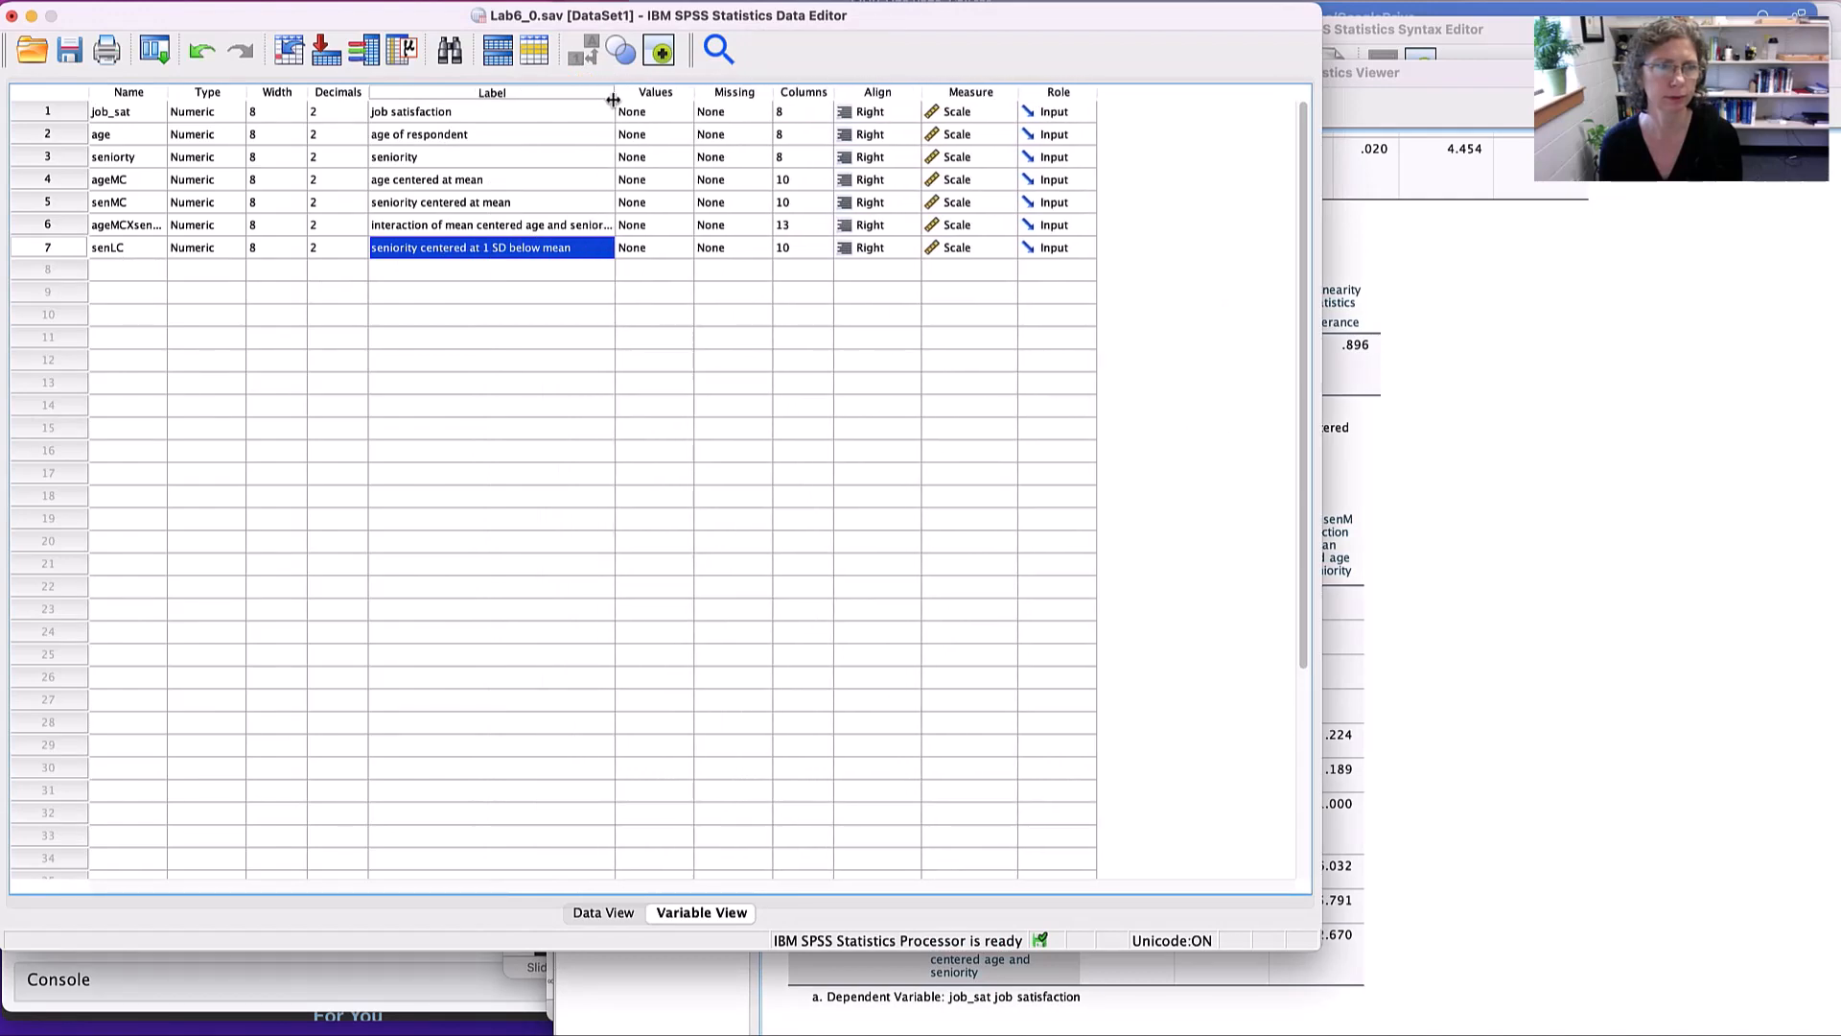
{"action": "left_click", "coordinate": [1462, 658]}
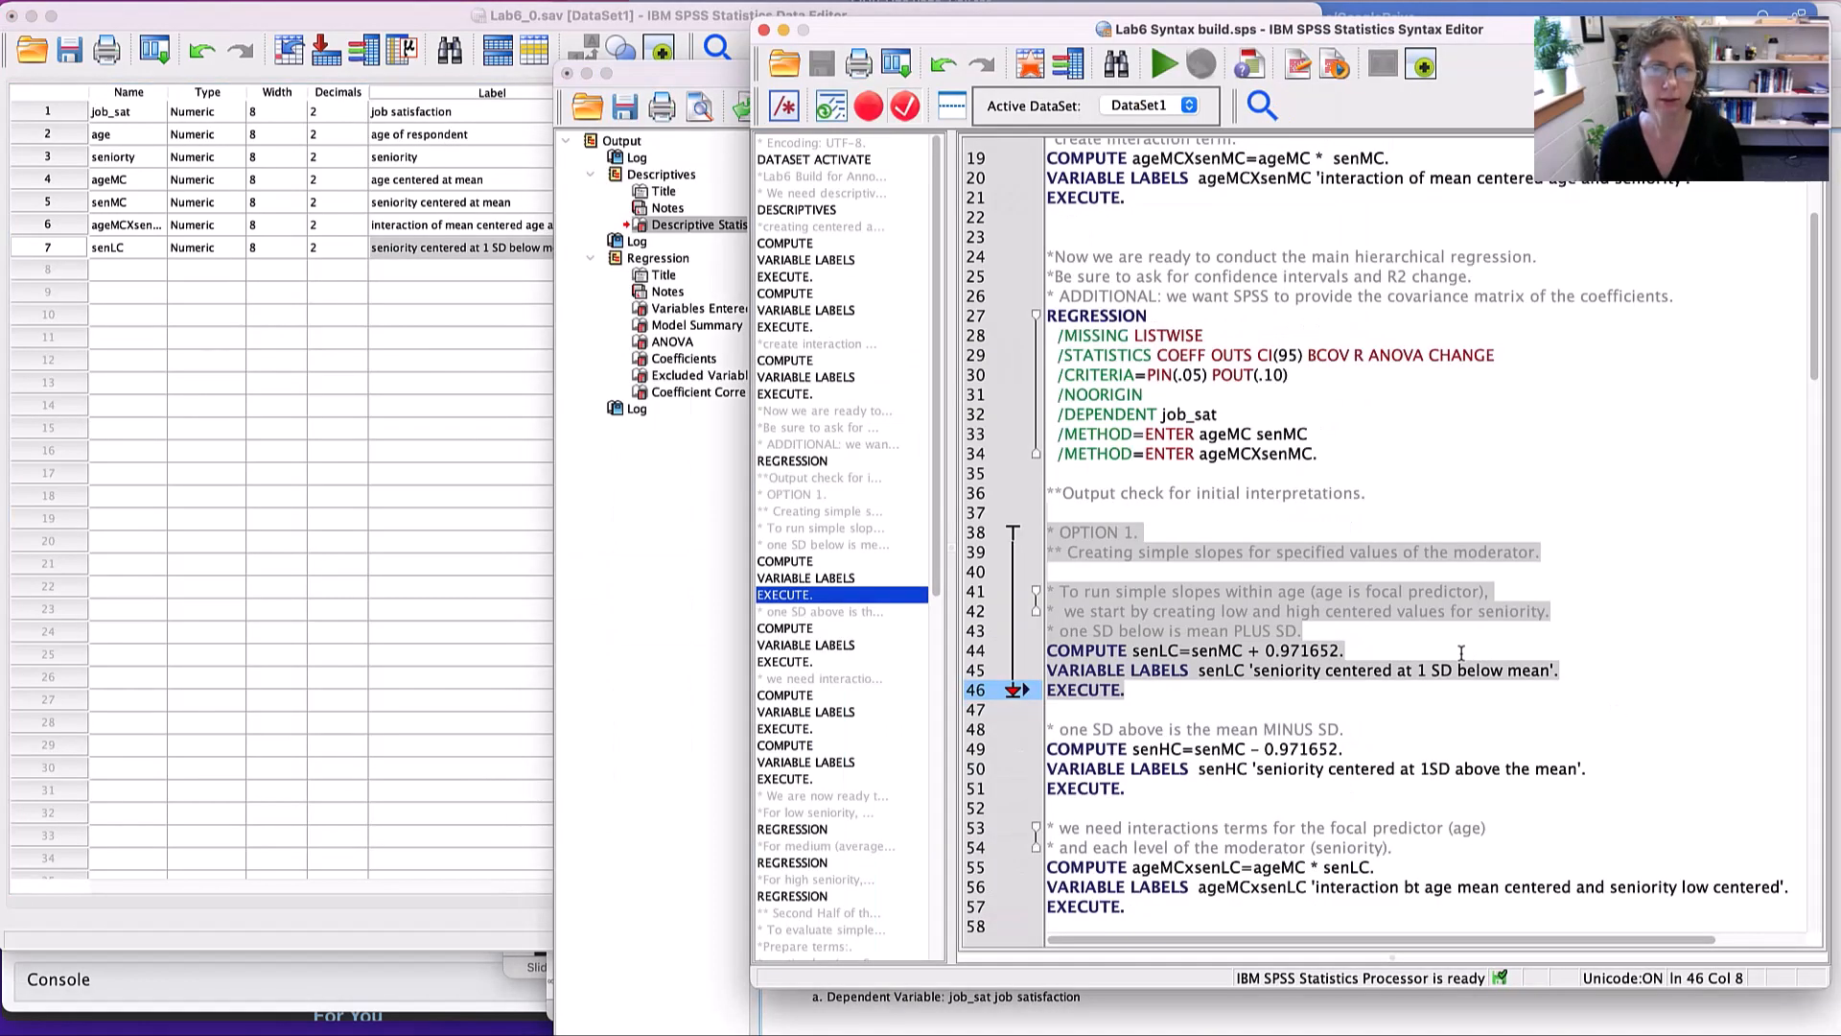
- Run the syntax that computes senHC as senMC - 0.971652, labelled "seniority centered at 1SD above the mean"
{"action": "scroll", "coordinate": [1247, 589], "scroll_direction": "down", "scroll_amount": 5}
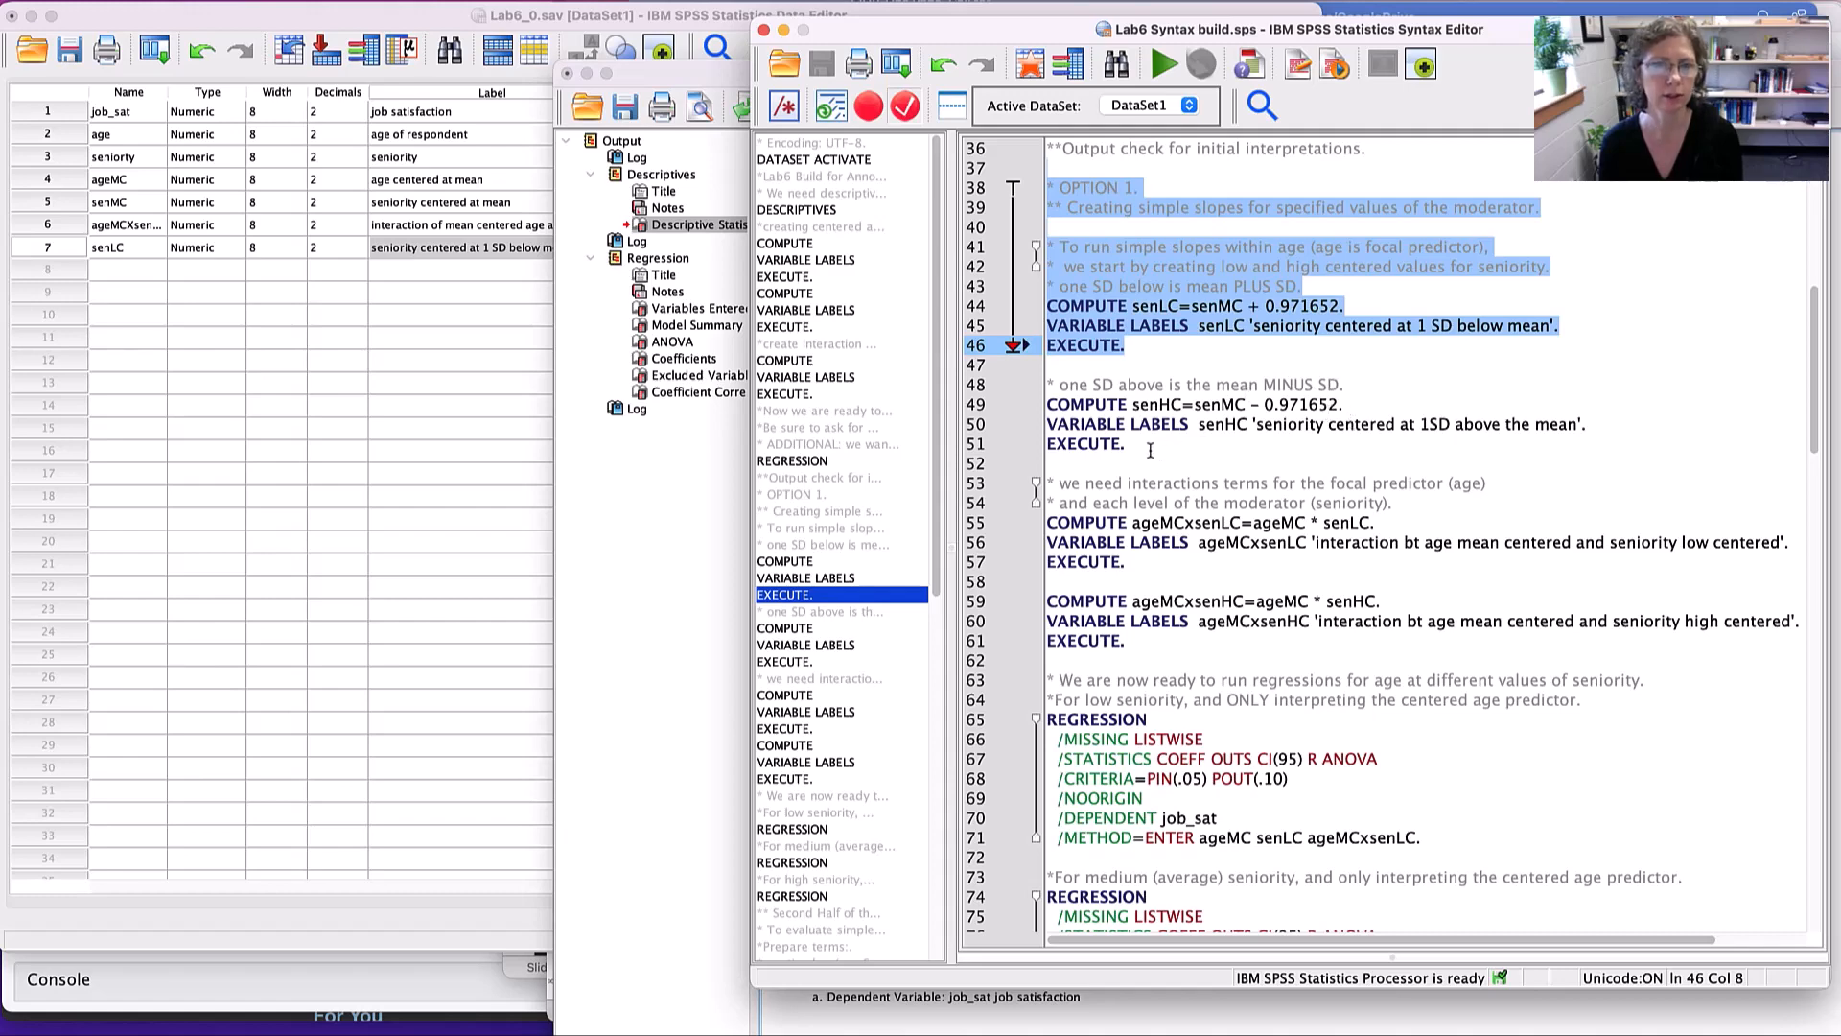
{"action": "left_click_drag", "start_coordinate": [1148, 447], "coordinate": [1043, 383]}
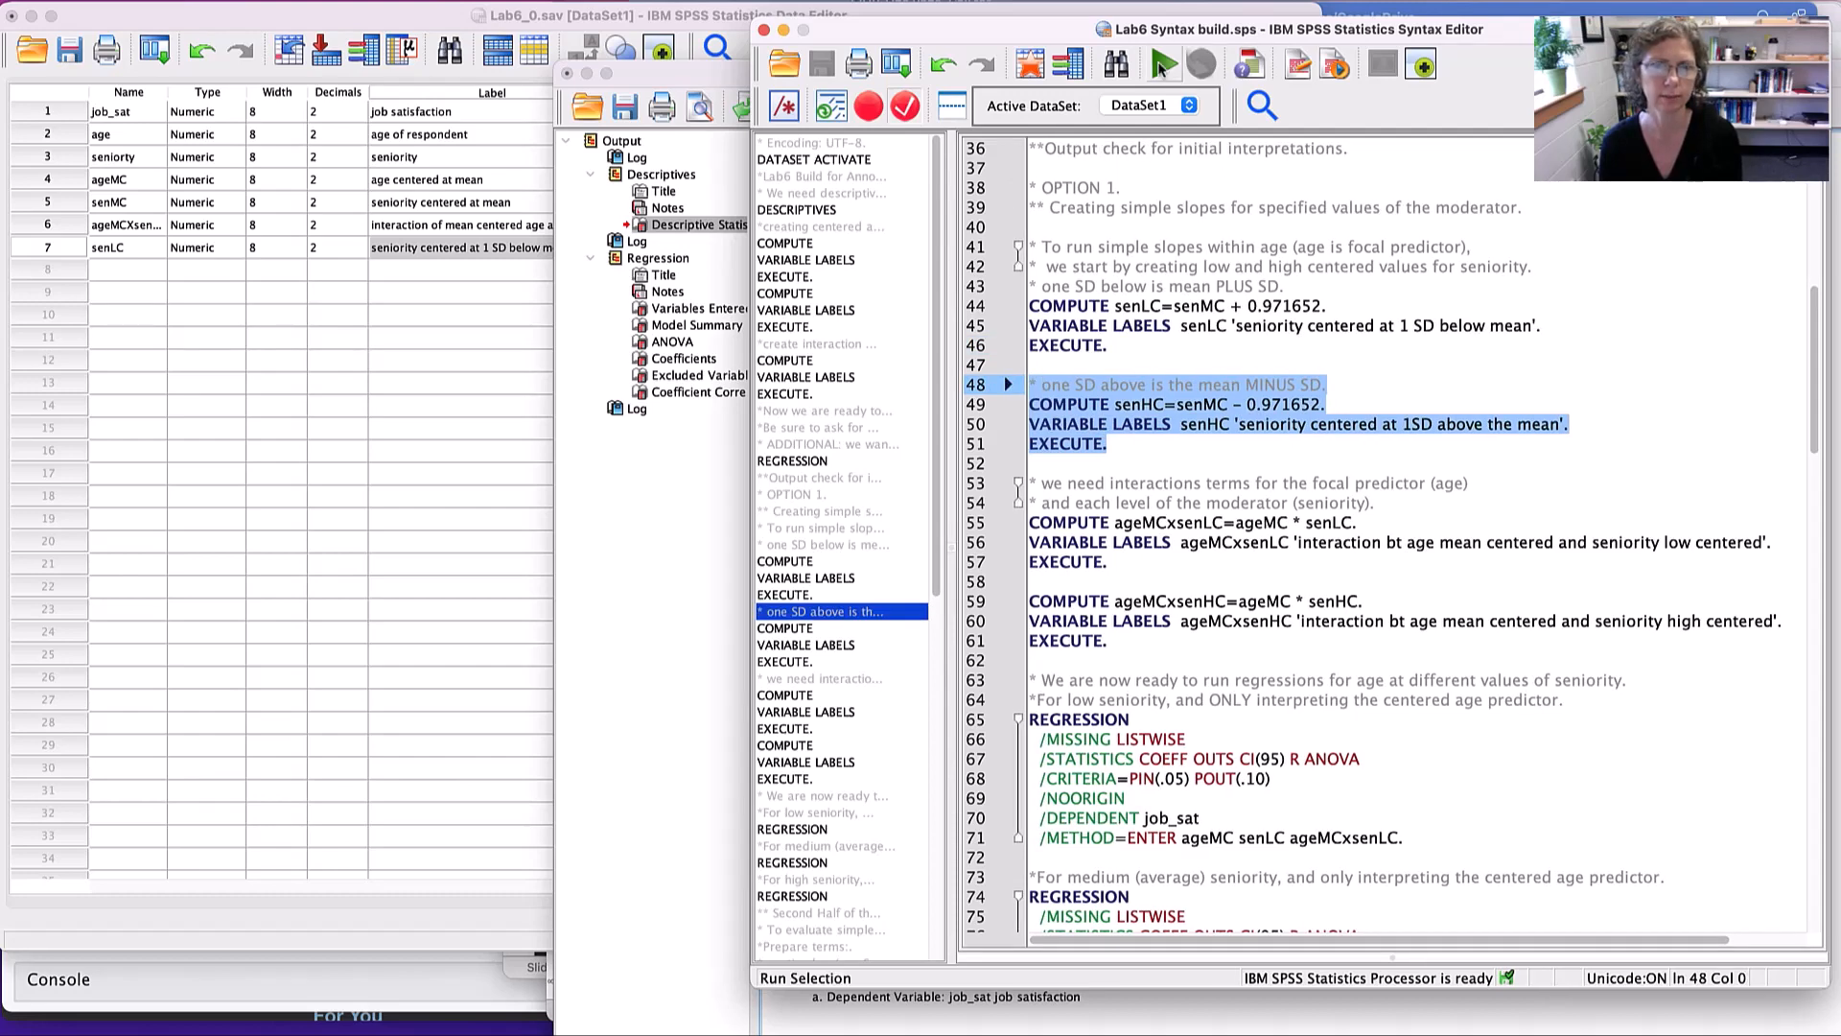
{"action": "left_click", "coordinate": [1163, 65]}
{"action": "left_click", "coordinate": [1221, 360]}
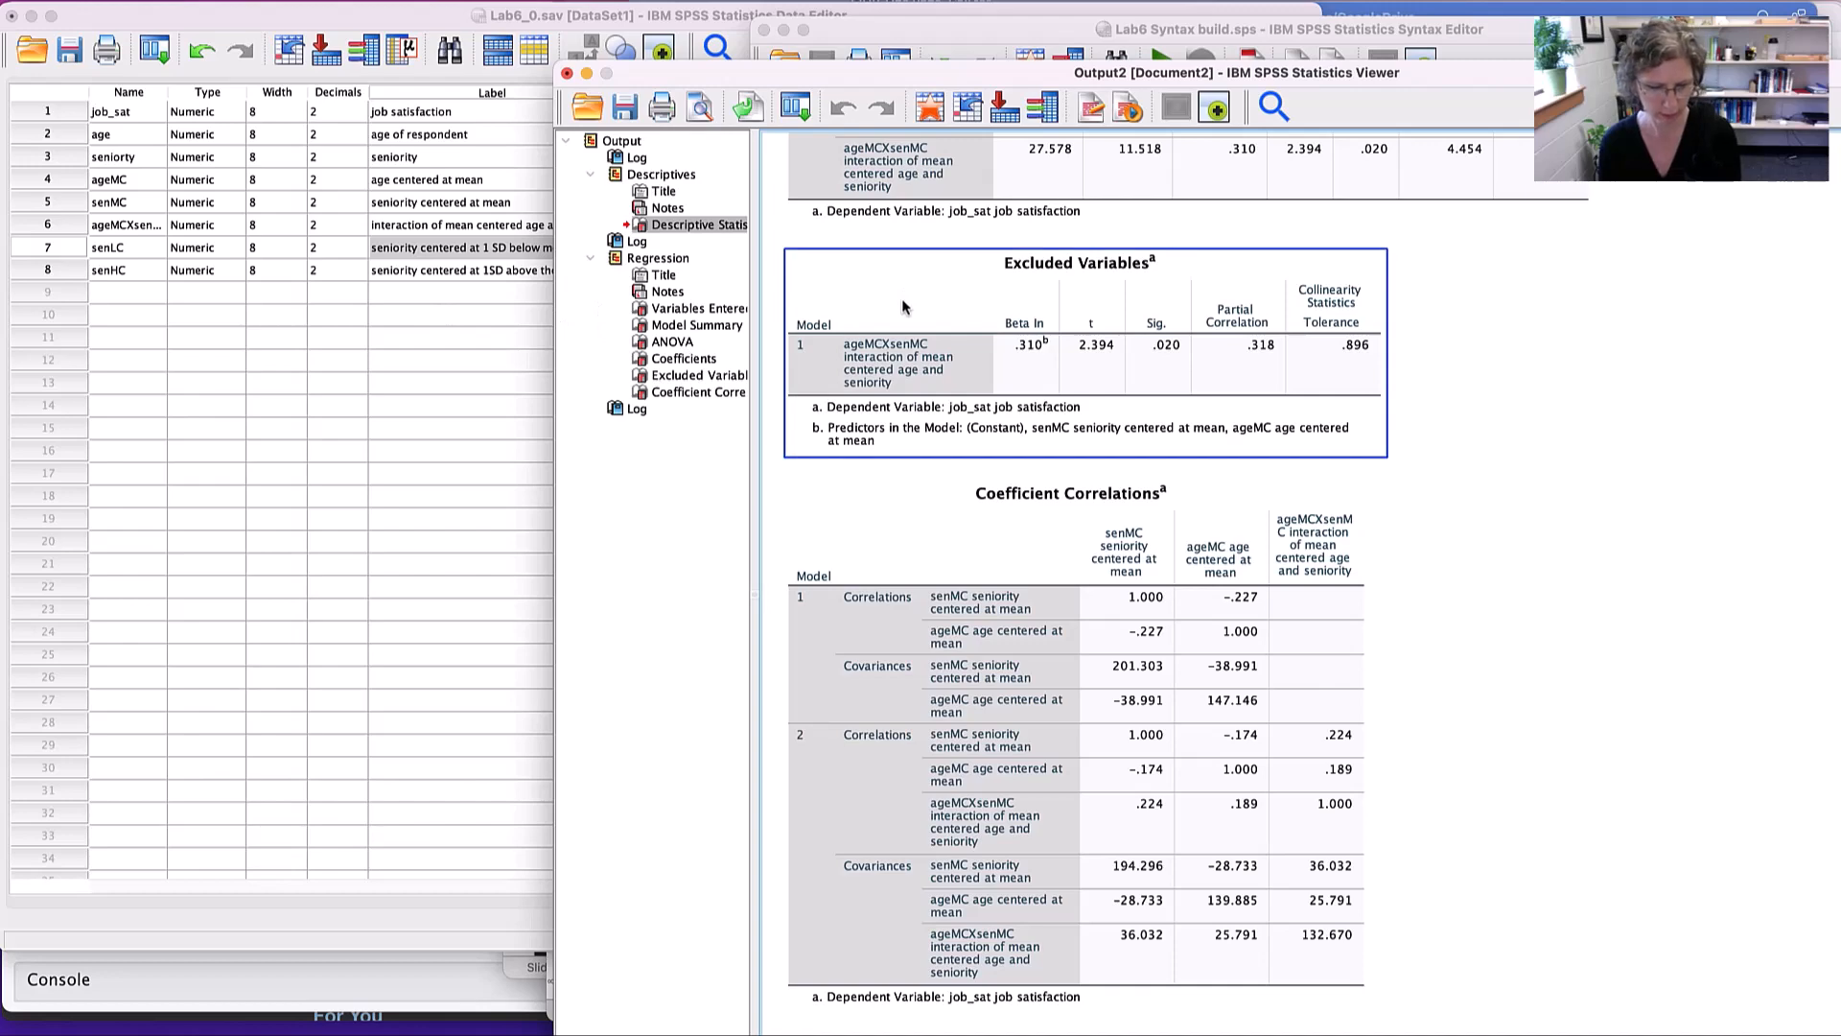
- Examine the syntax for the interaction terms ageMCxsenHC and ageMCxsenLC, selecting the ageMCxsenLC block with its comments
{"action": "key", "text": "super+grave"}
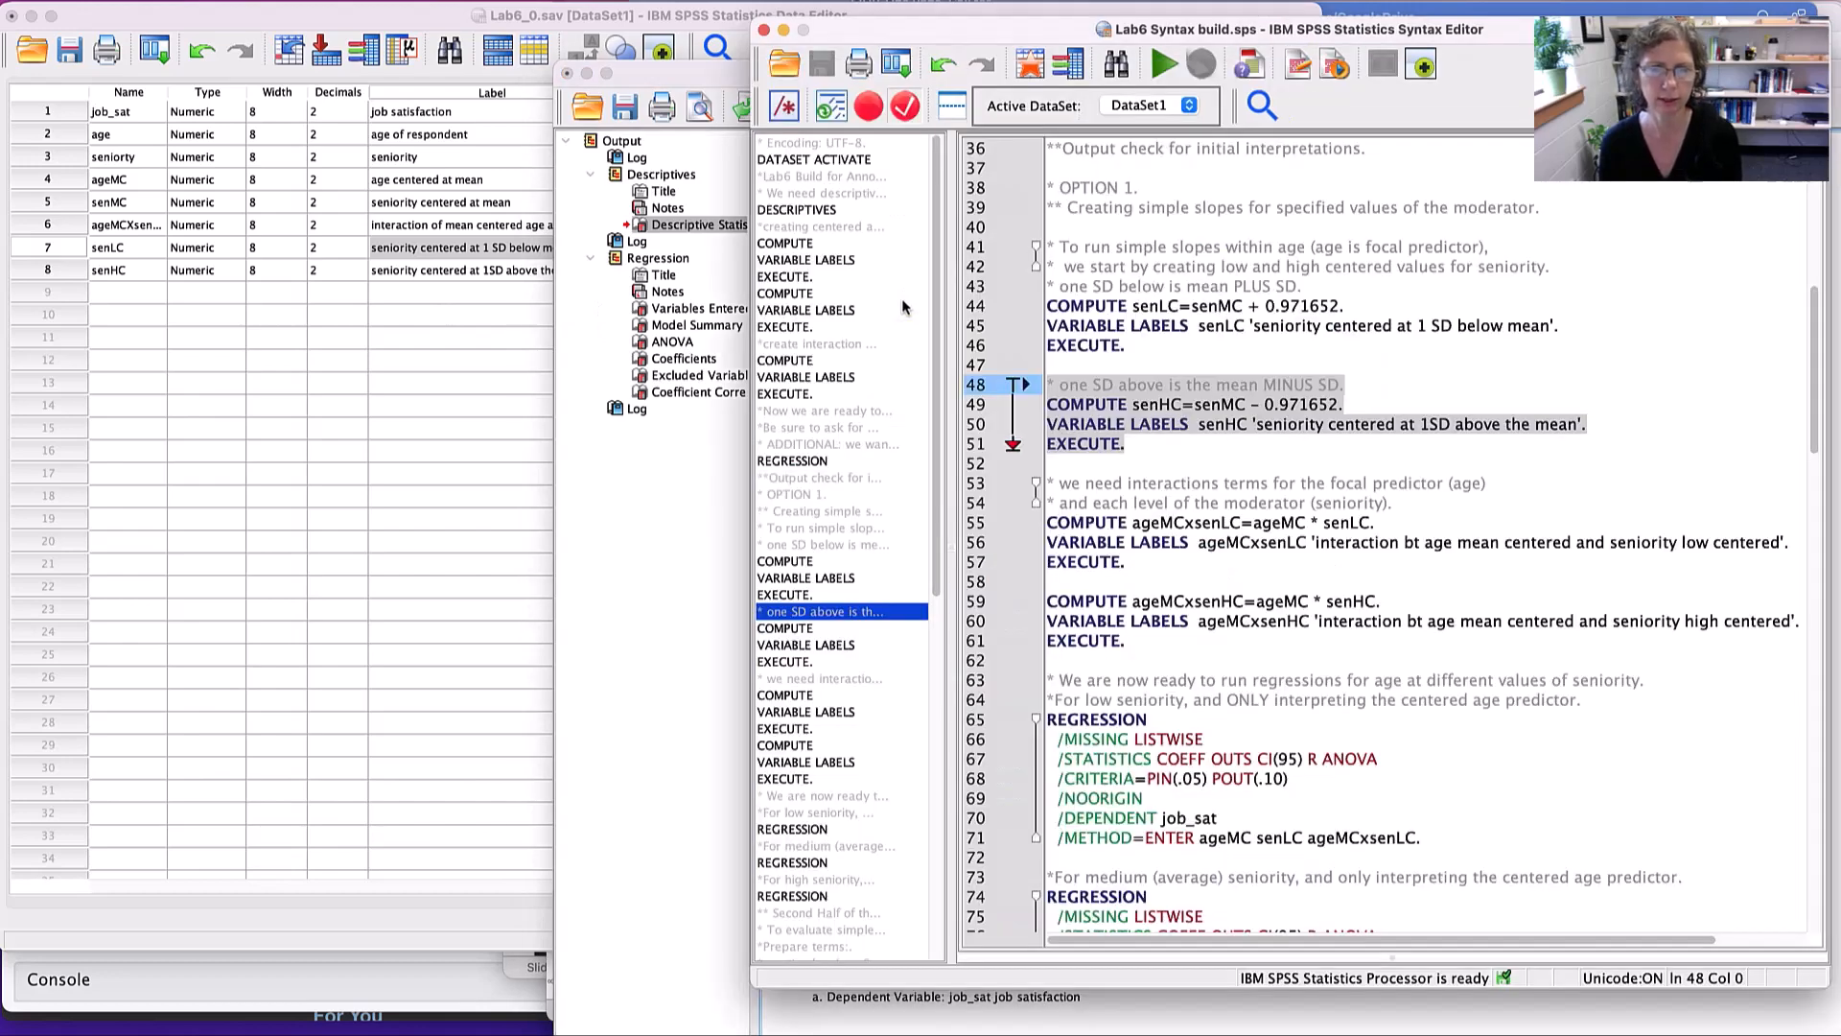
{"action": "left_click_drag", "start_coordinate": [1128, 601], "coordinate": [1413, 600]}
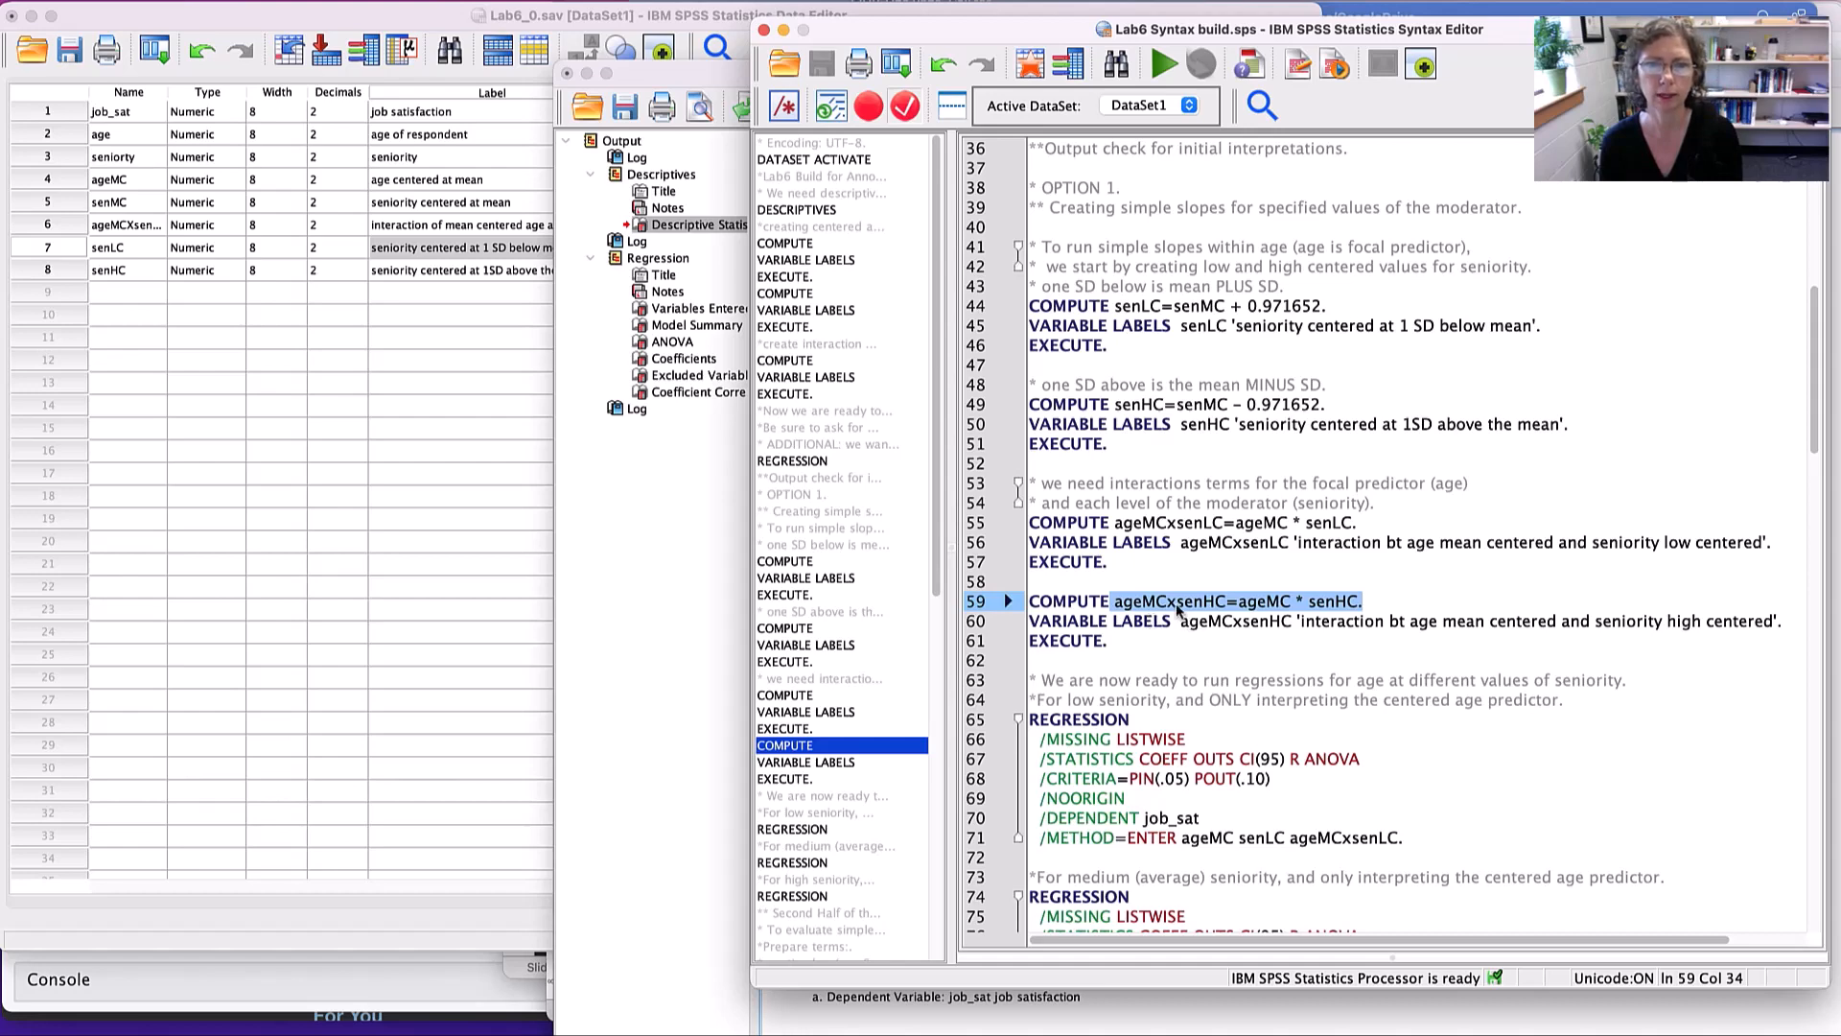
{"action": "left_click", "coordinate": [1126, 518]}
{"action": "left_click_drag", "start_coordinate": [1045, 465], "coordinate": [1326, 576]}
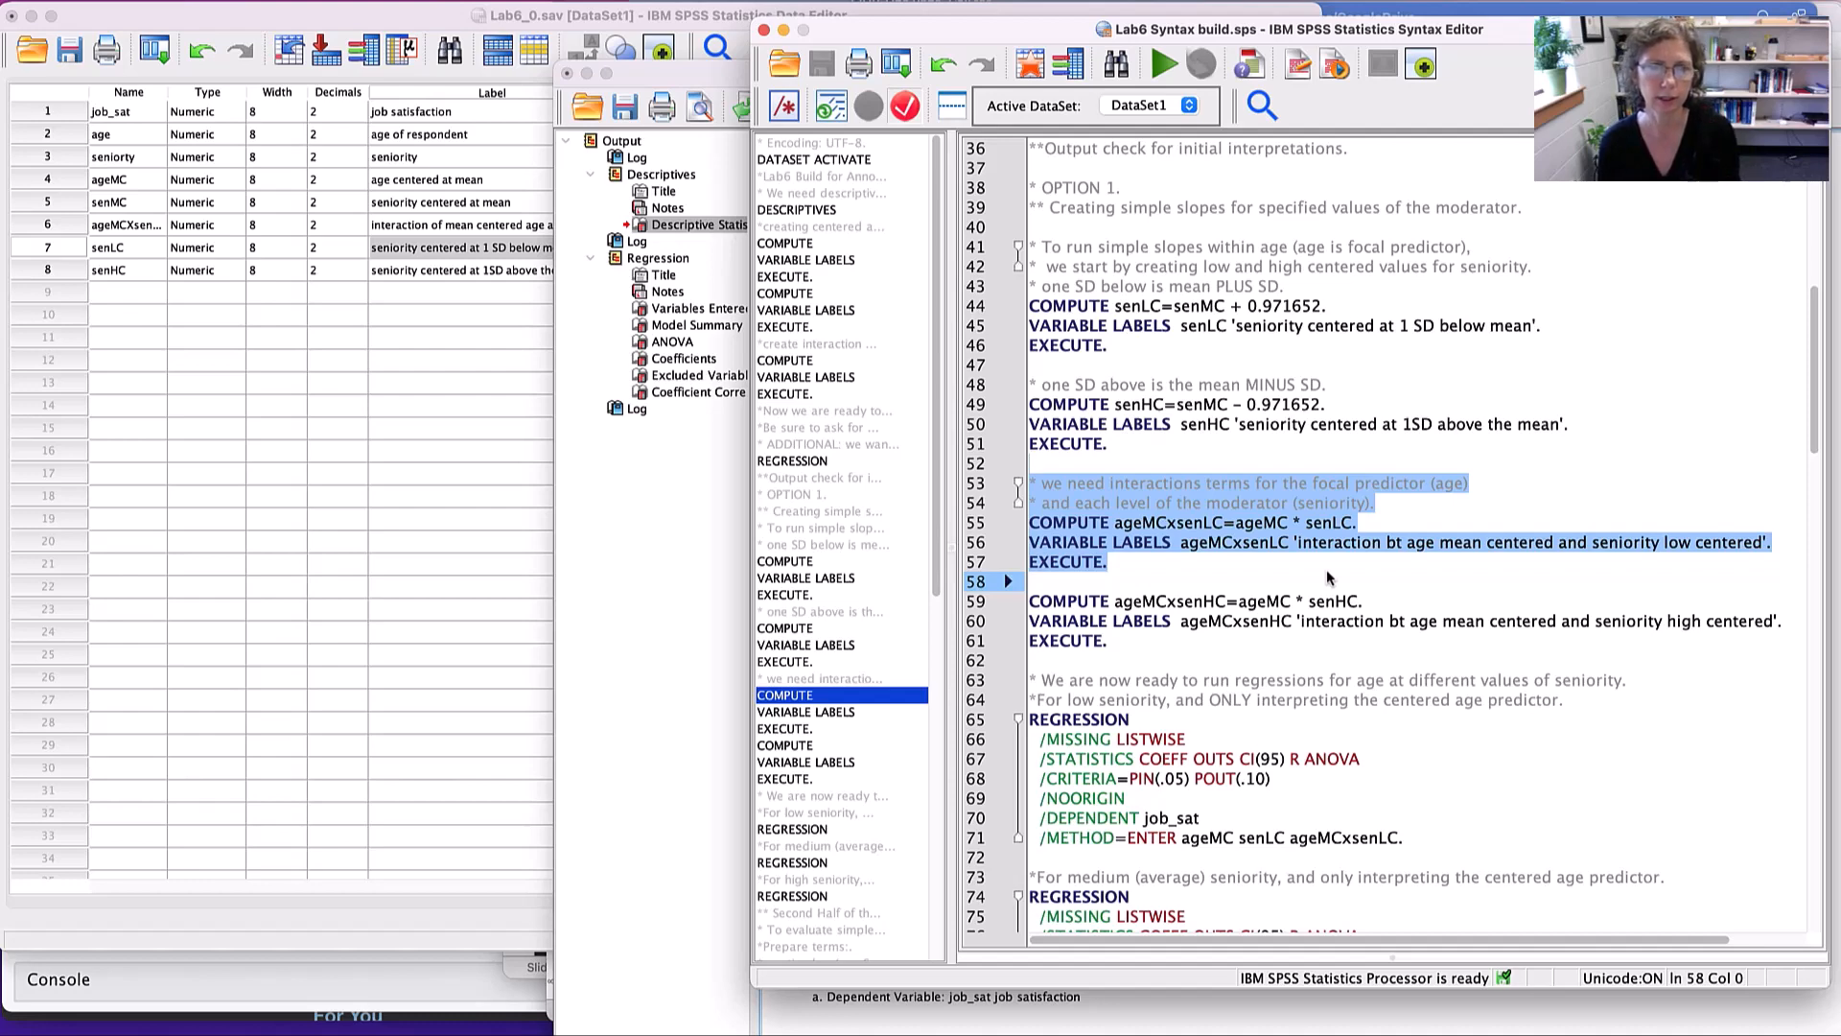
- In the Data Editor, widen the Label column to fit the mean-centered interaction's full label and select the ageMCXsenMC row
{"action": "left_click", "coordinate": [72, 226]}
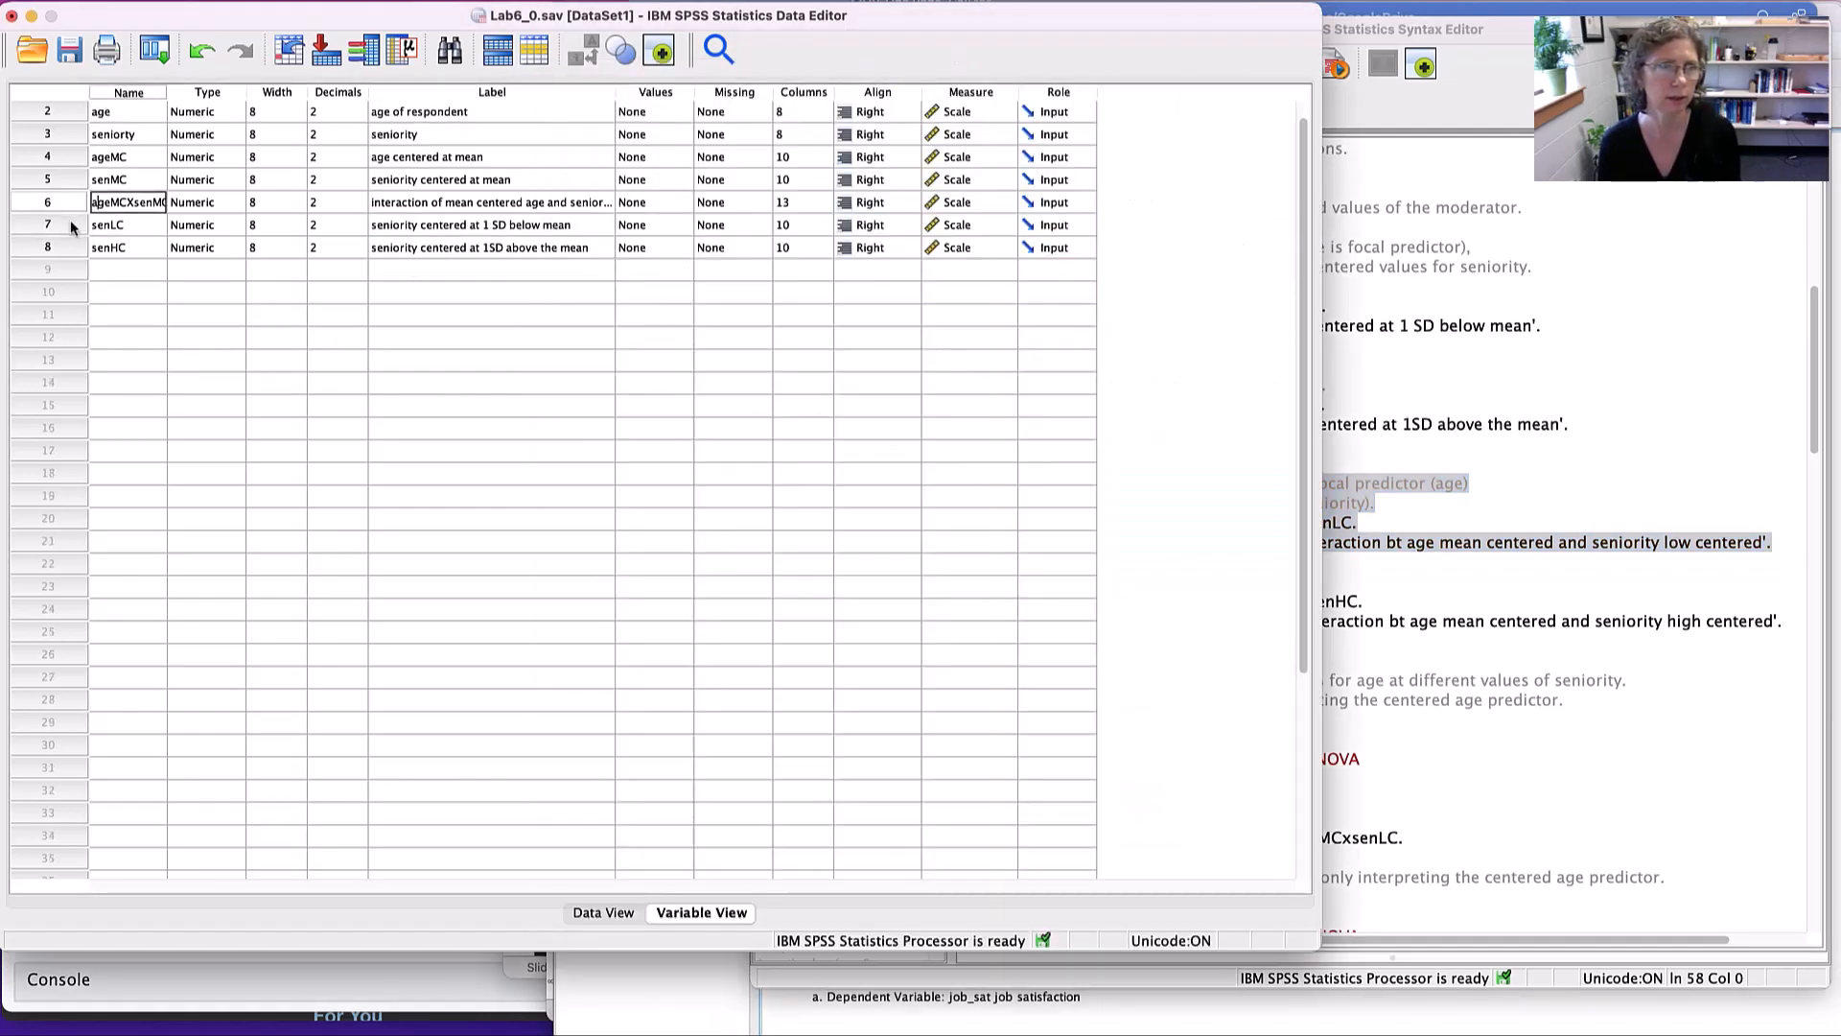
{"action": "left_click", "coordinate": [55, 204]}
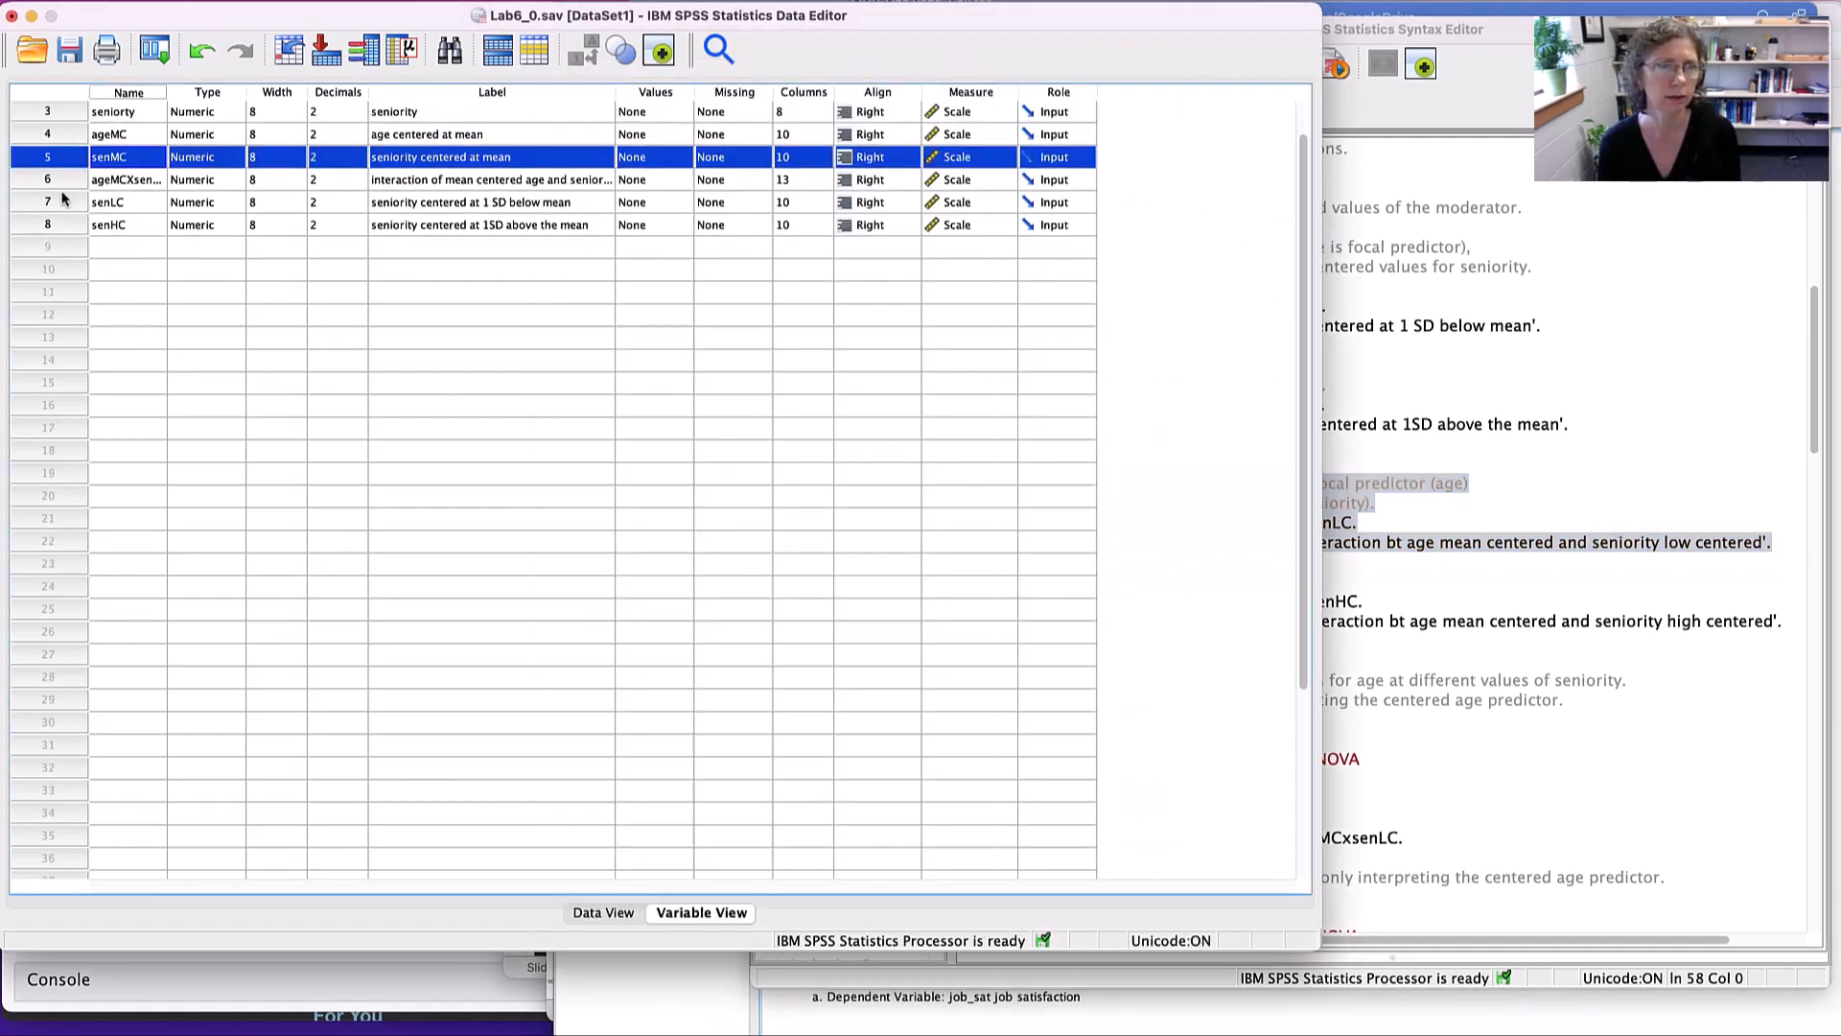
{"action": "left_click", "coordinate": [55, 180]}
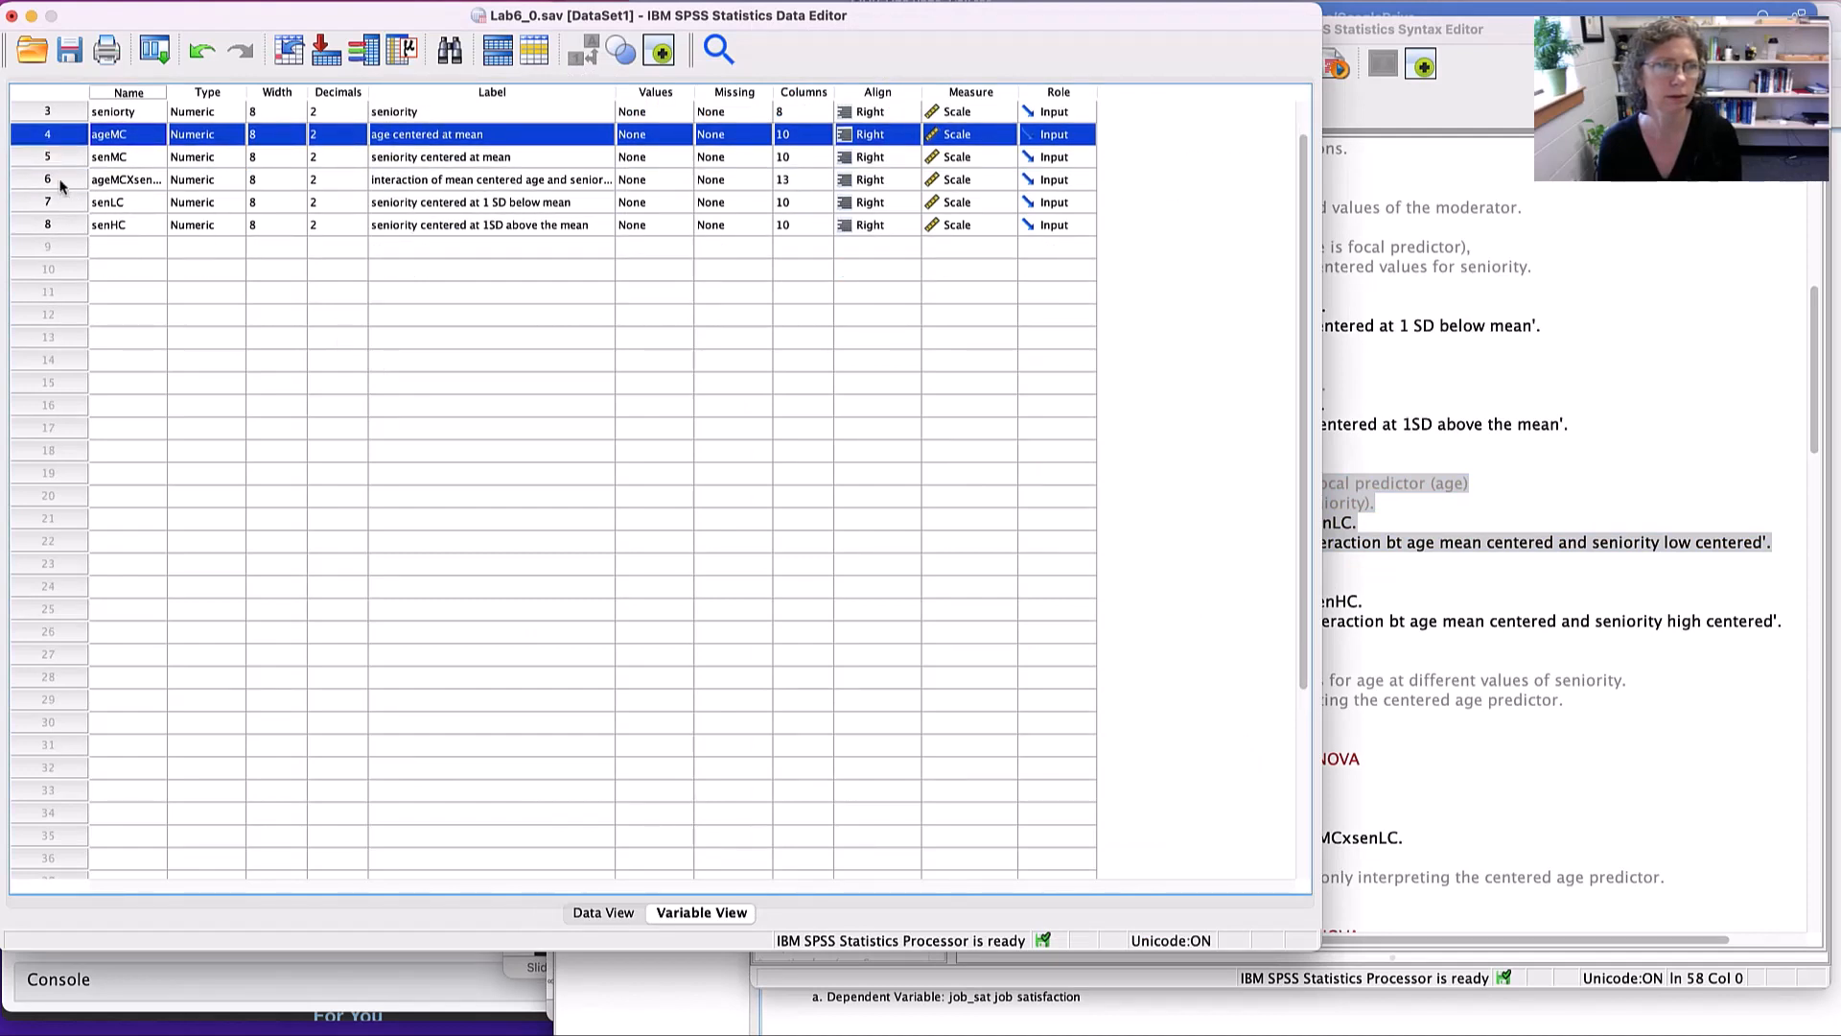
{"action": "left_click", "coordinate": [53, 158]}
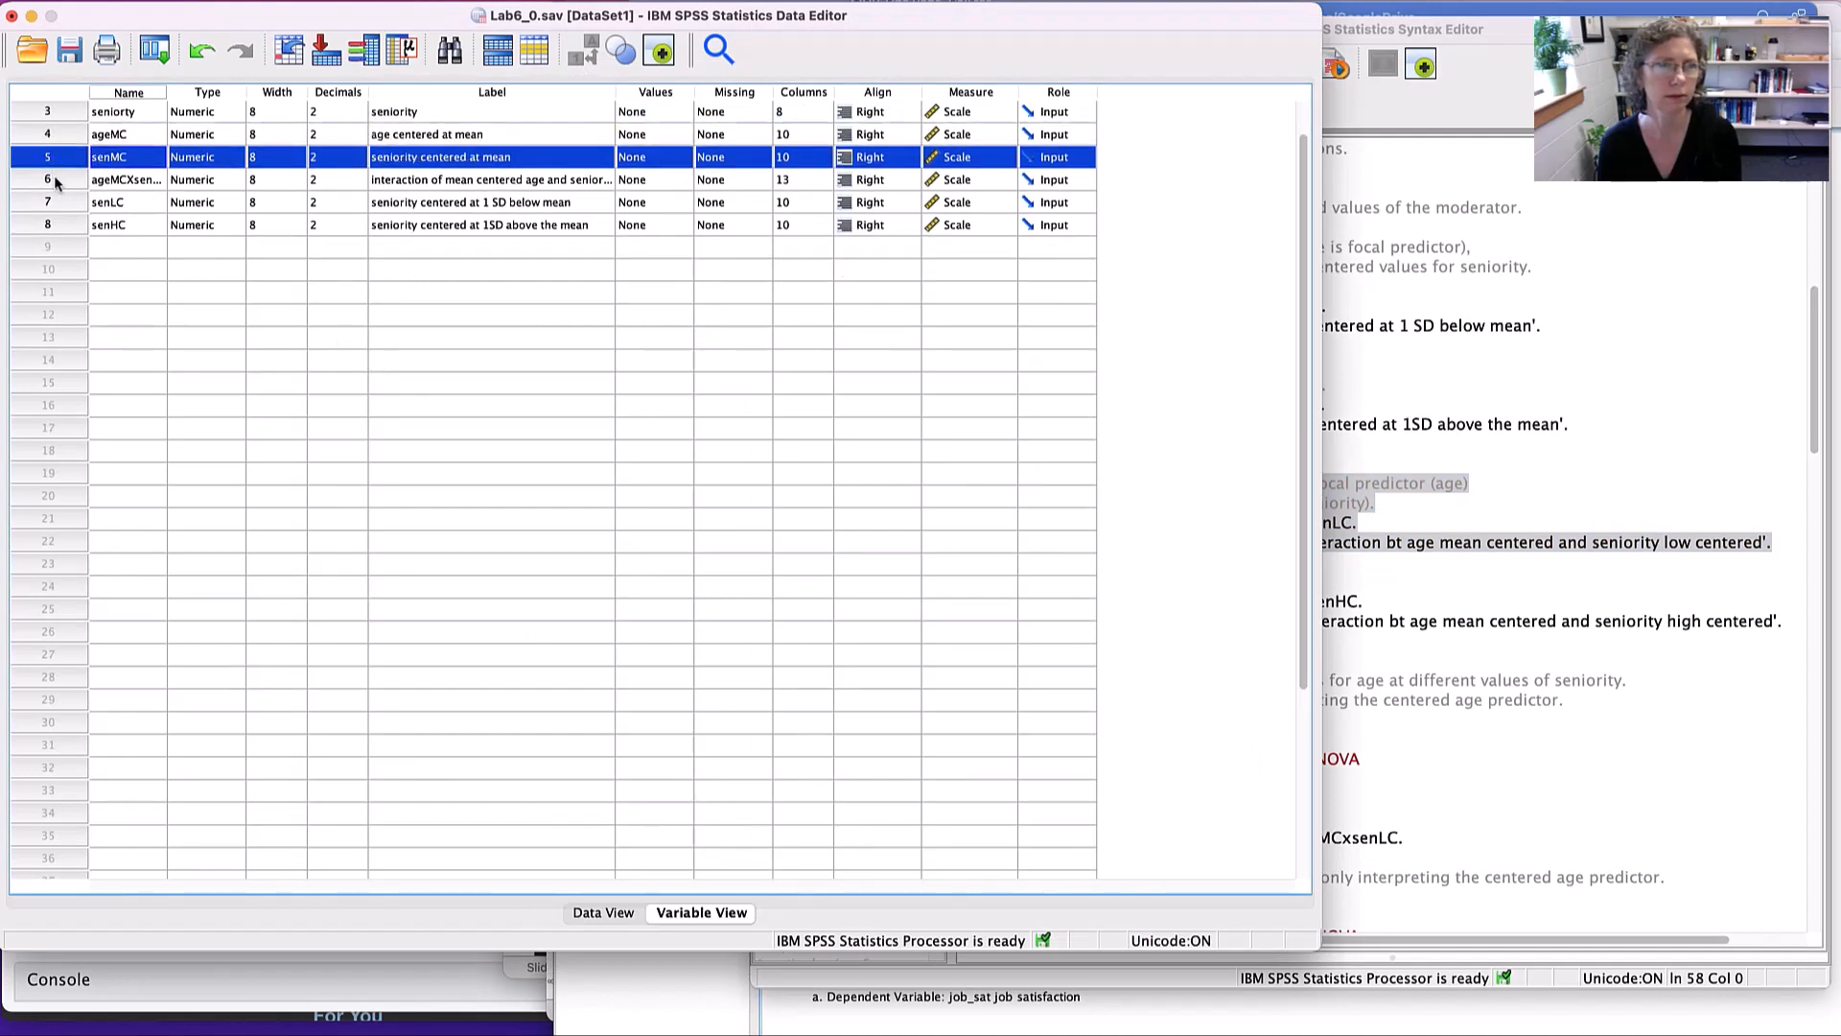
{"action": "left_click", "coordinate": [54, 180]}
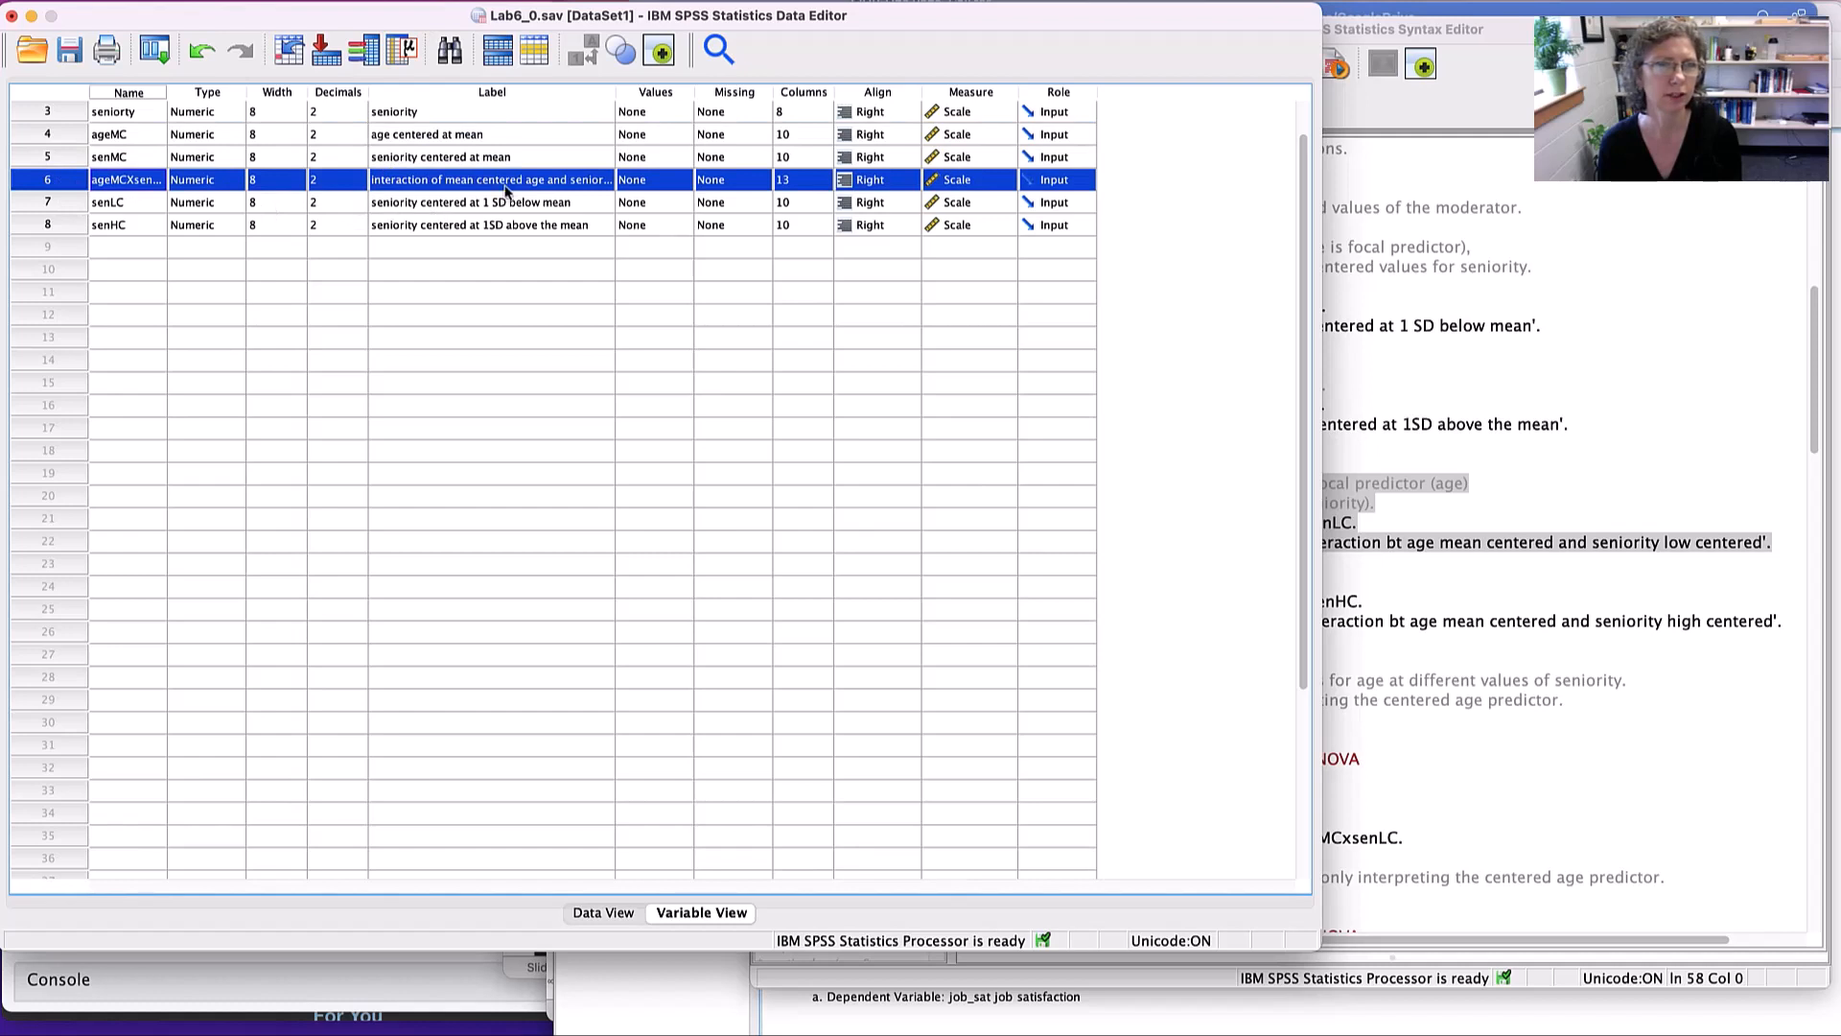
{"action": "left_click", "coordinate": [587, 91]}
{"action": "left_click_drag", "start_coordinate": [614, 92], "coordinate": [684, 93]}
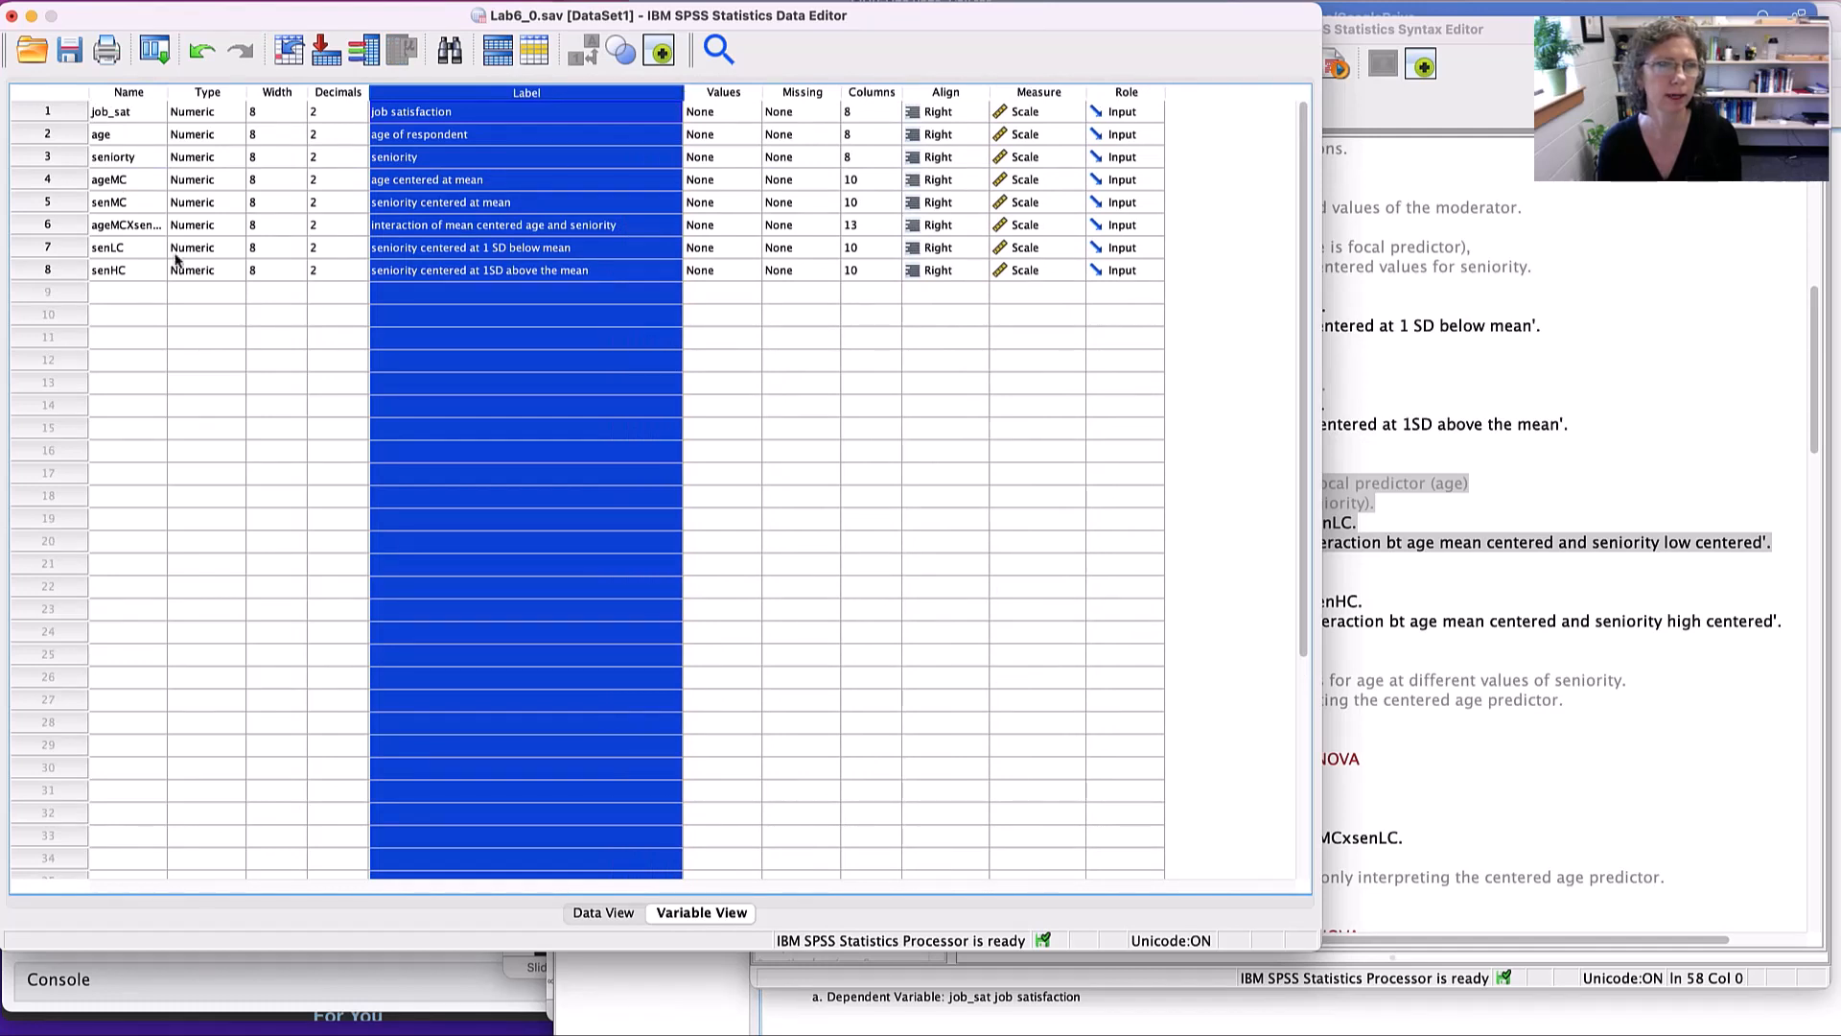
{"action": "left_click", "coordinate": [67, 226]}
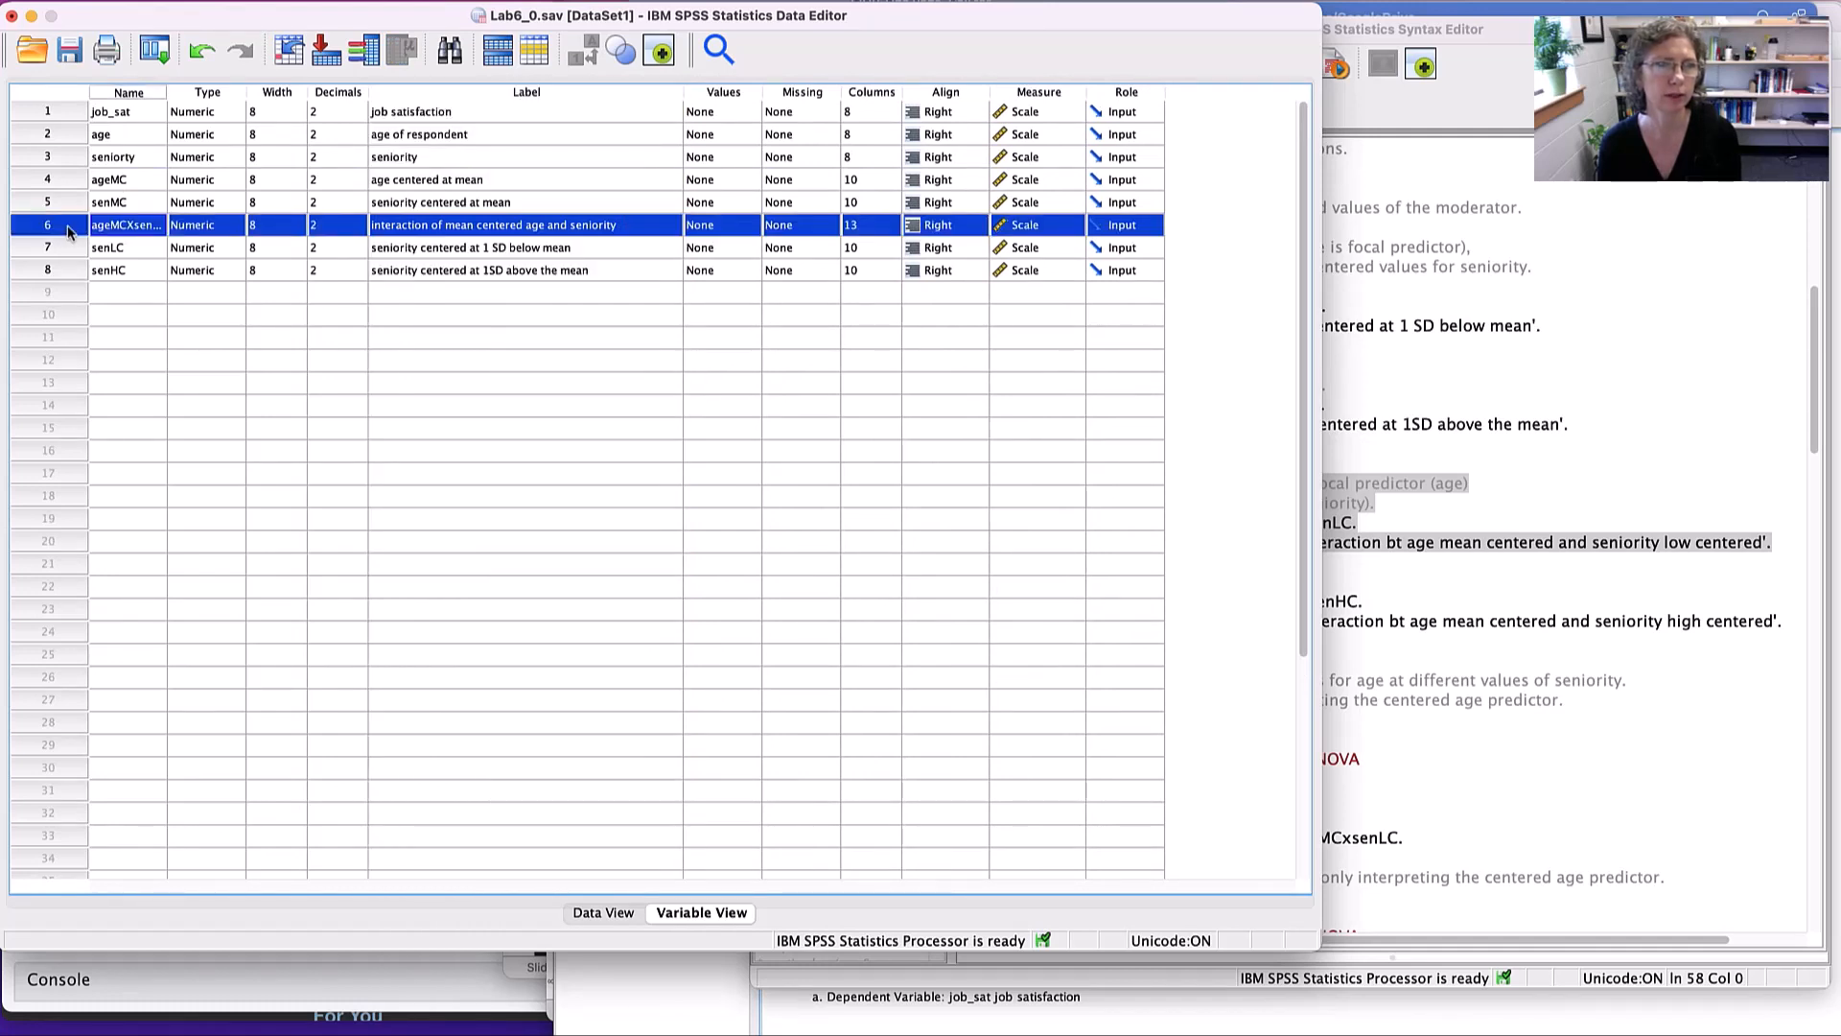
- Run the syntax that computes ageMCxsenLC as ageMC * senLC and ageMCxsenHC as ageMC * senHC, with their variable labels
{"action": "left_click", "coordinate": [79, 291]}
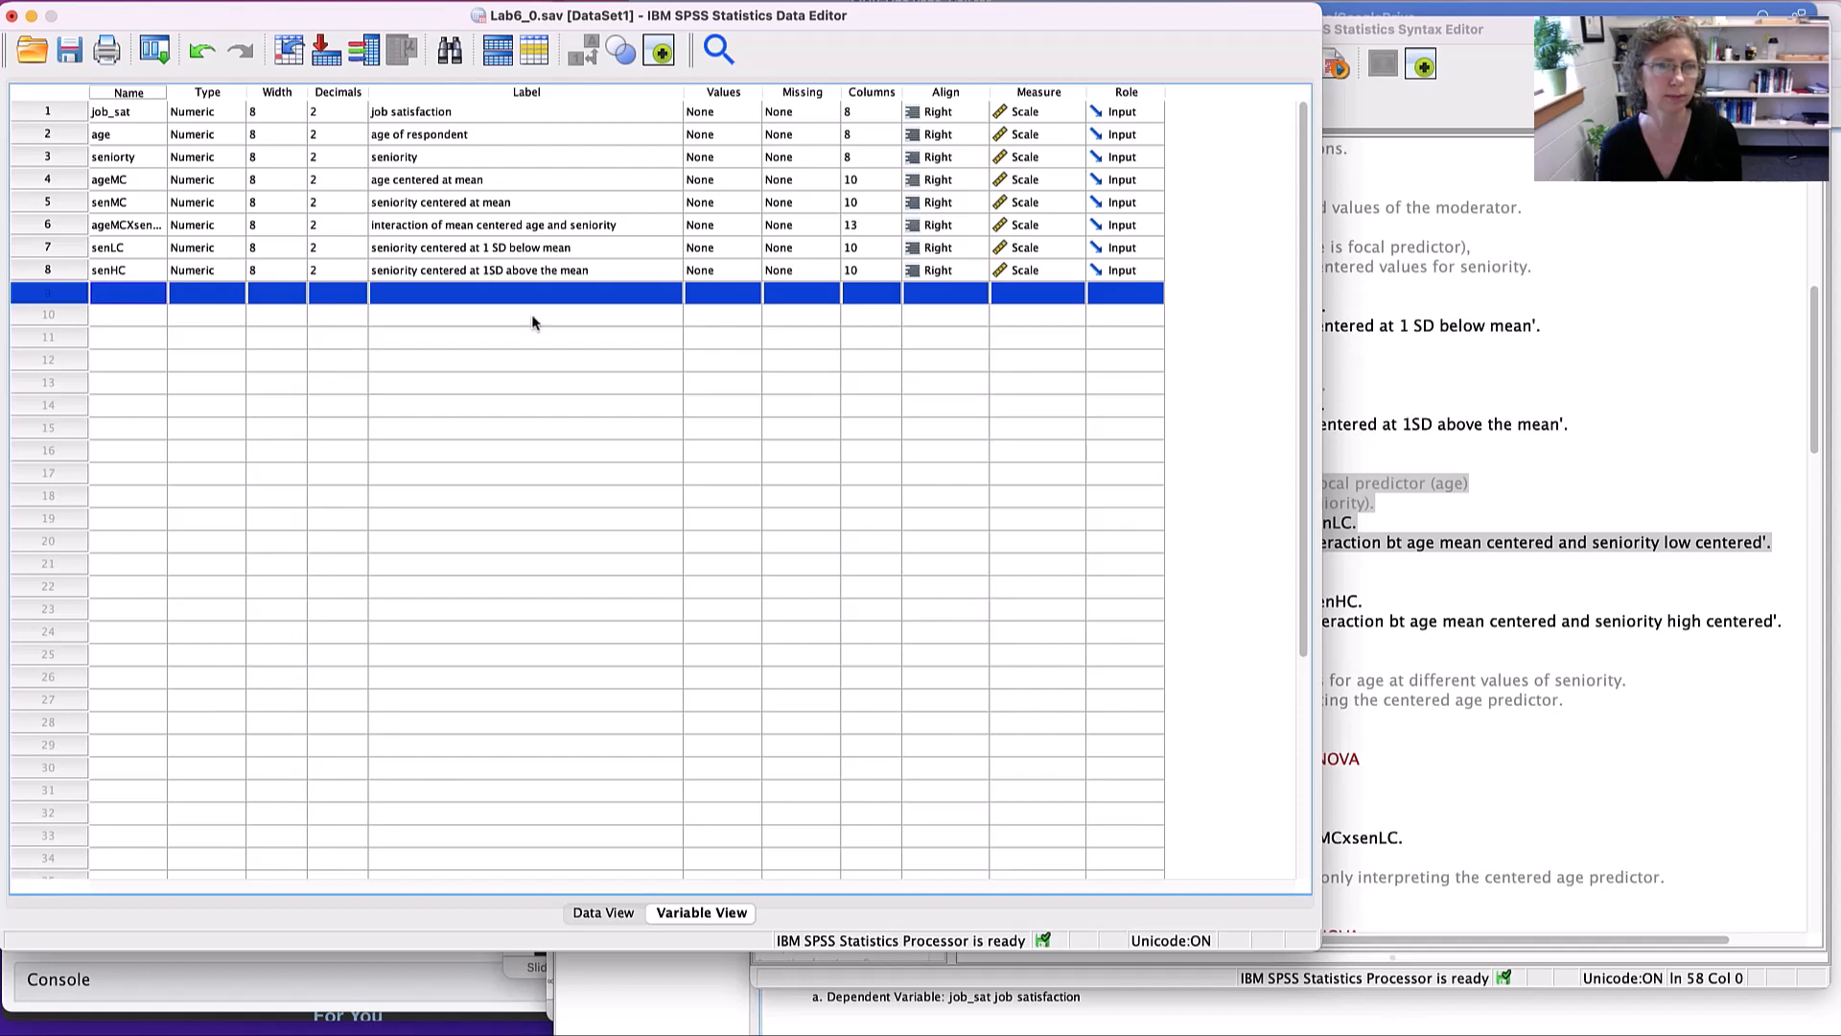
{"action": "left_click", "coordinate": [1552, 358]}
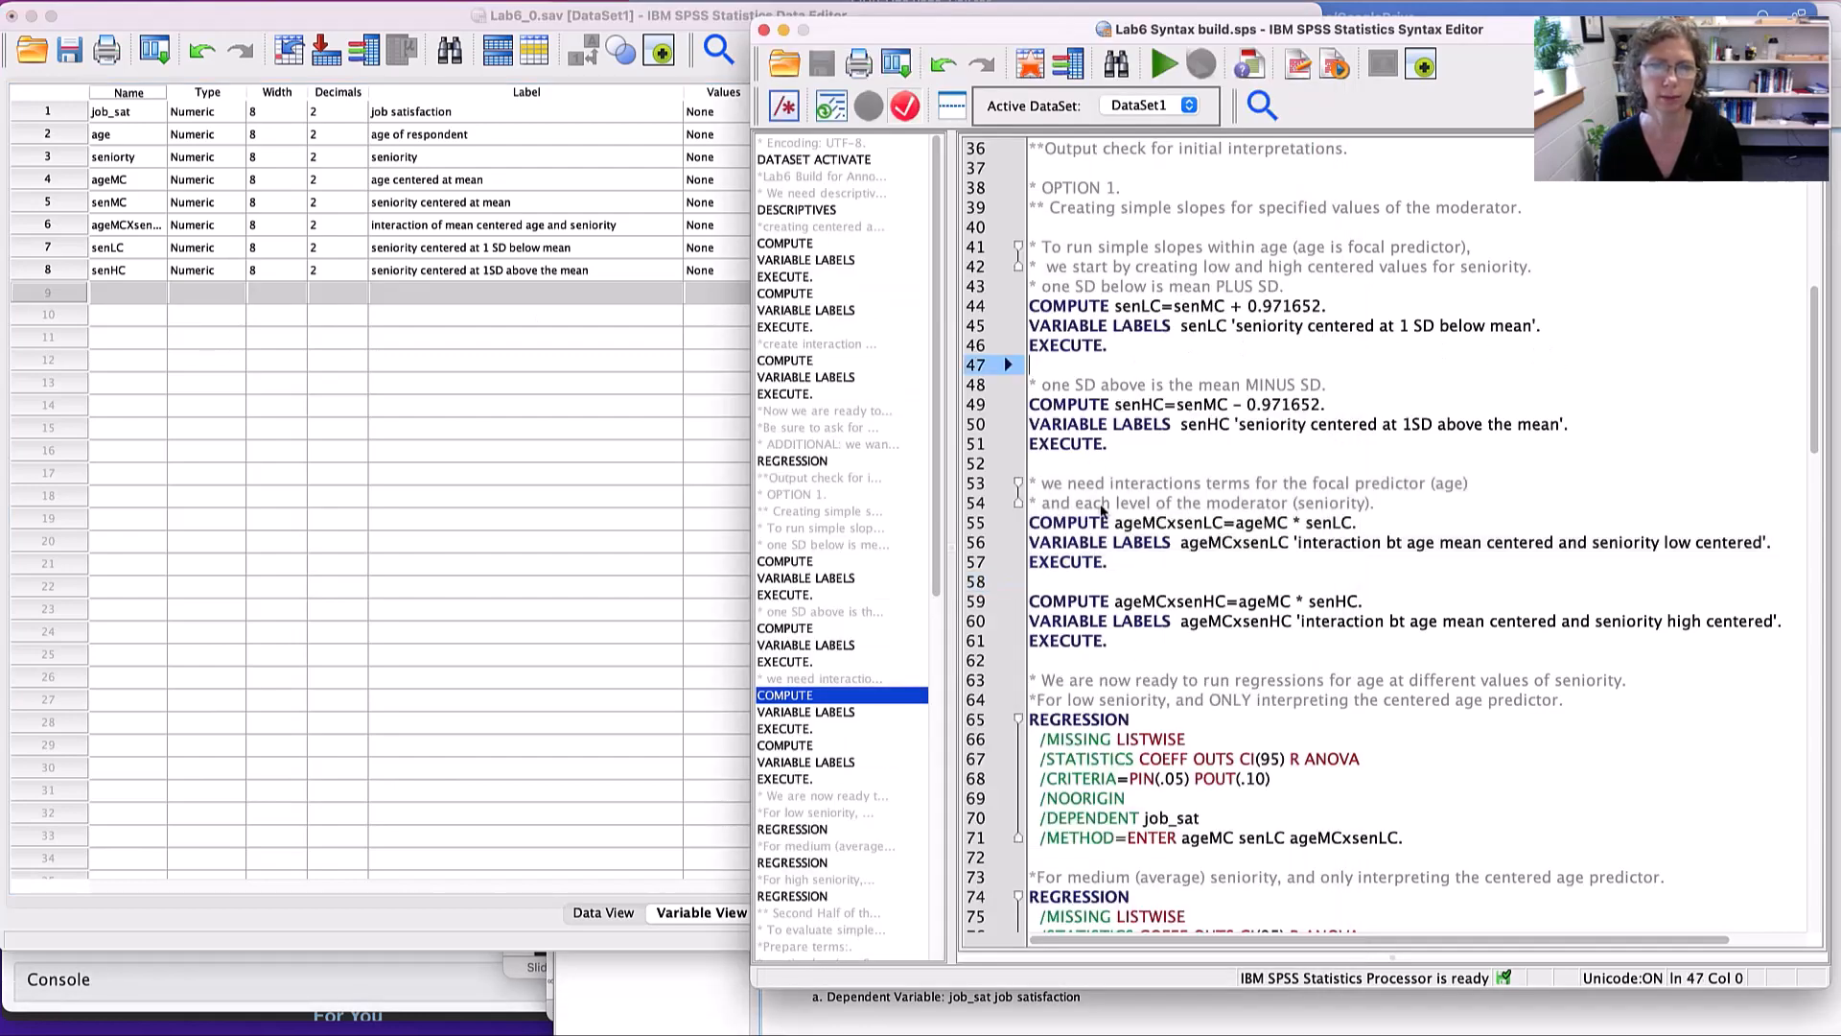
{"action": "left_click", "coordinate": [1066, 462]}
{"action": "mouse_move", "coordinate": [1053, 468]}
{"action": "left_mouse_down"}
{"action": "mouse_move", "coordinate": [1198, 527]}
{"action": "mouse_move", "coordinate": [1112, 659]}
{"action": "left_mouse_up"}
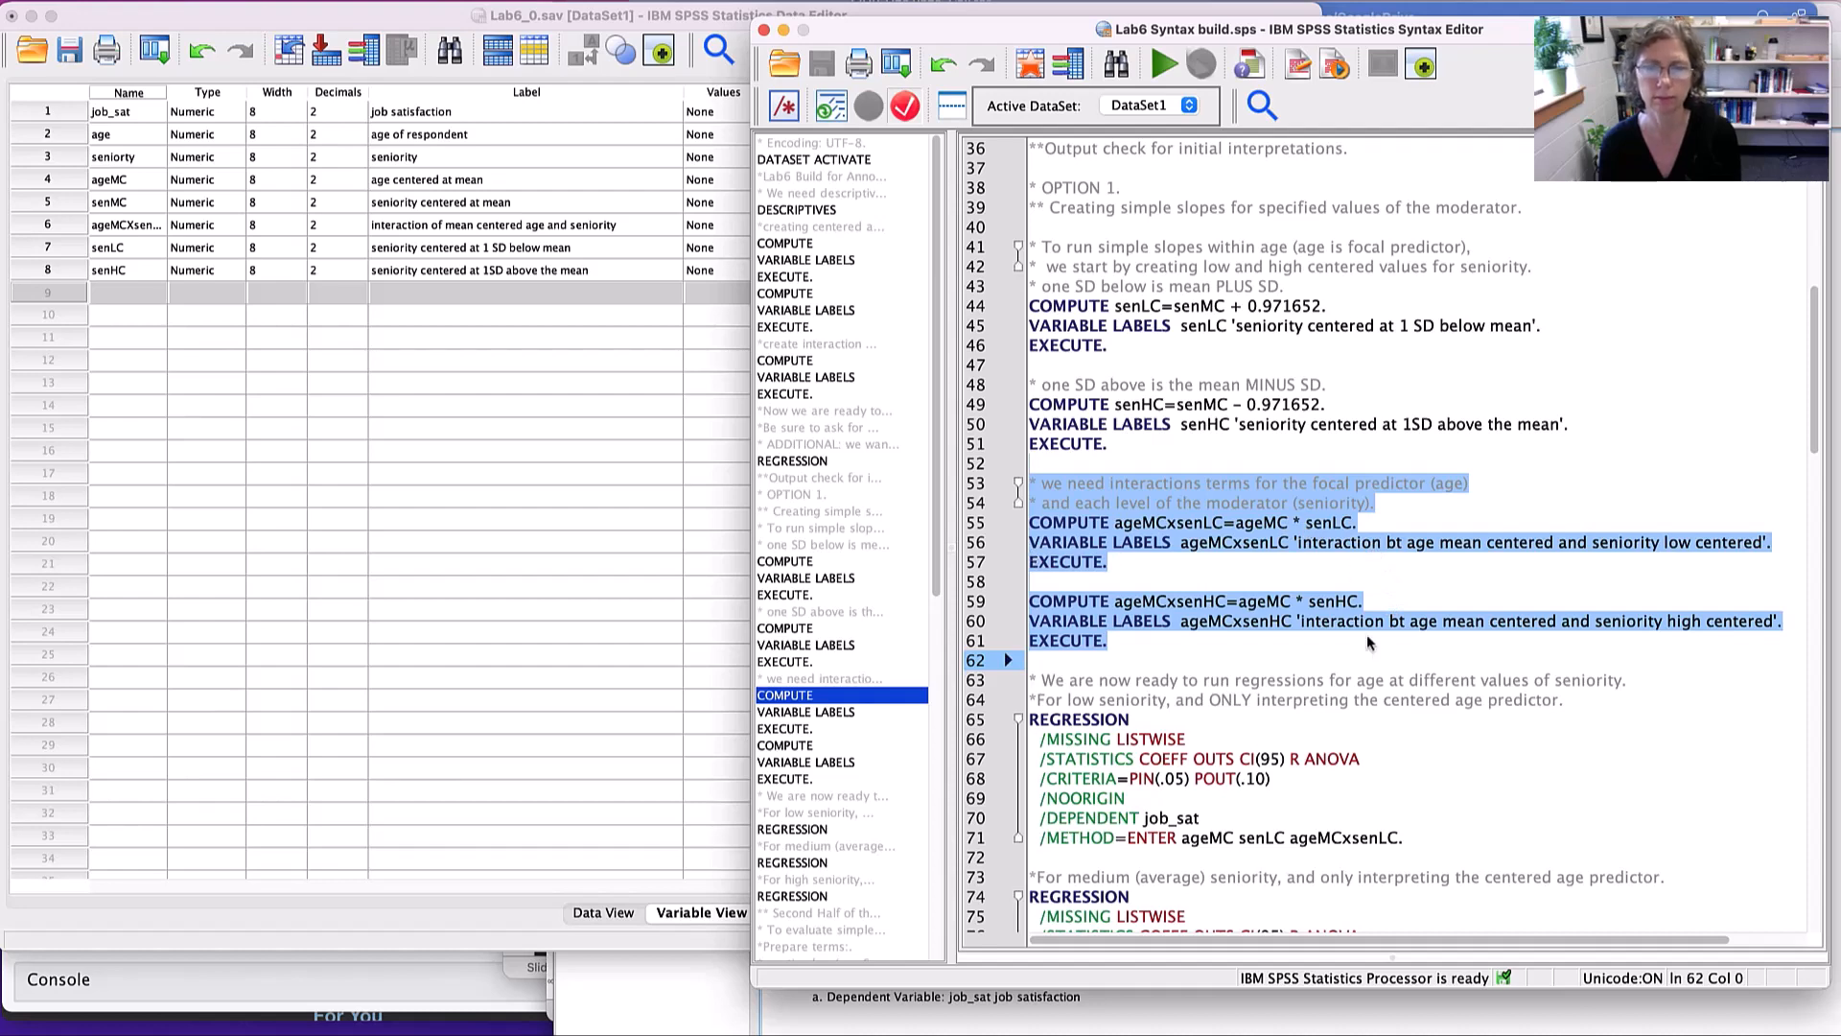
{"action": "left_click", "coordinate": [1164, 66]}
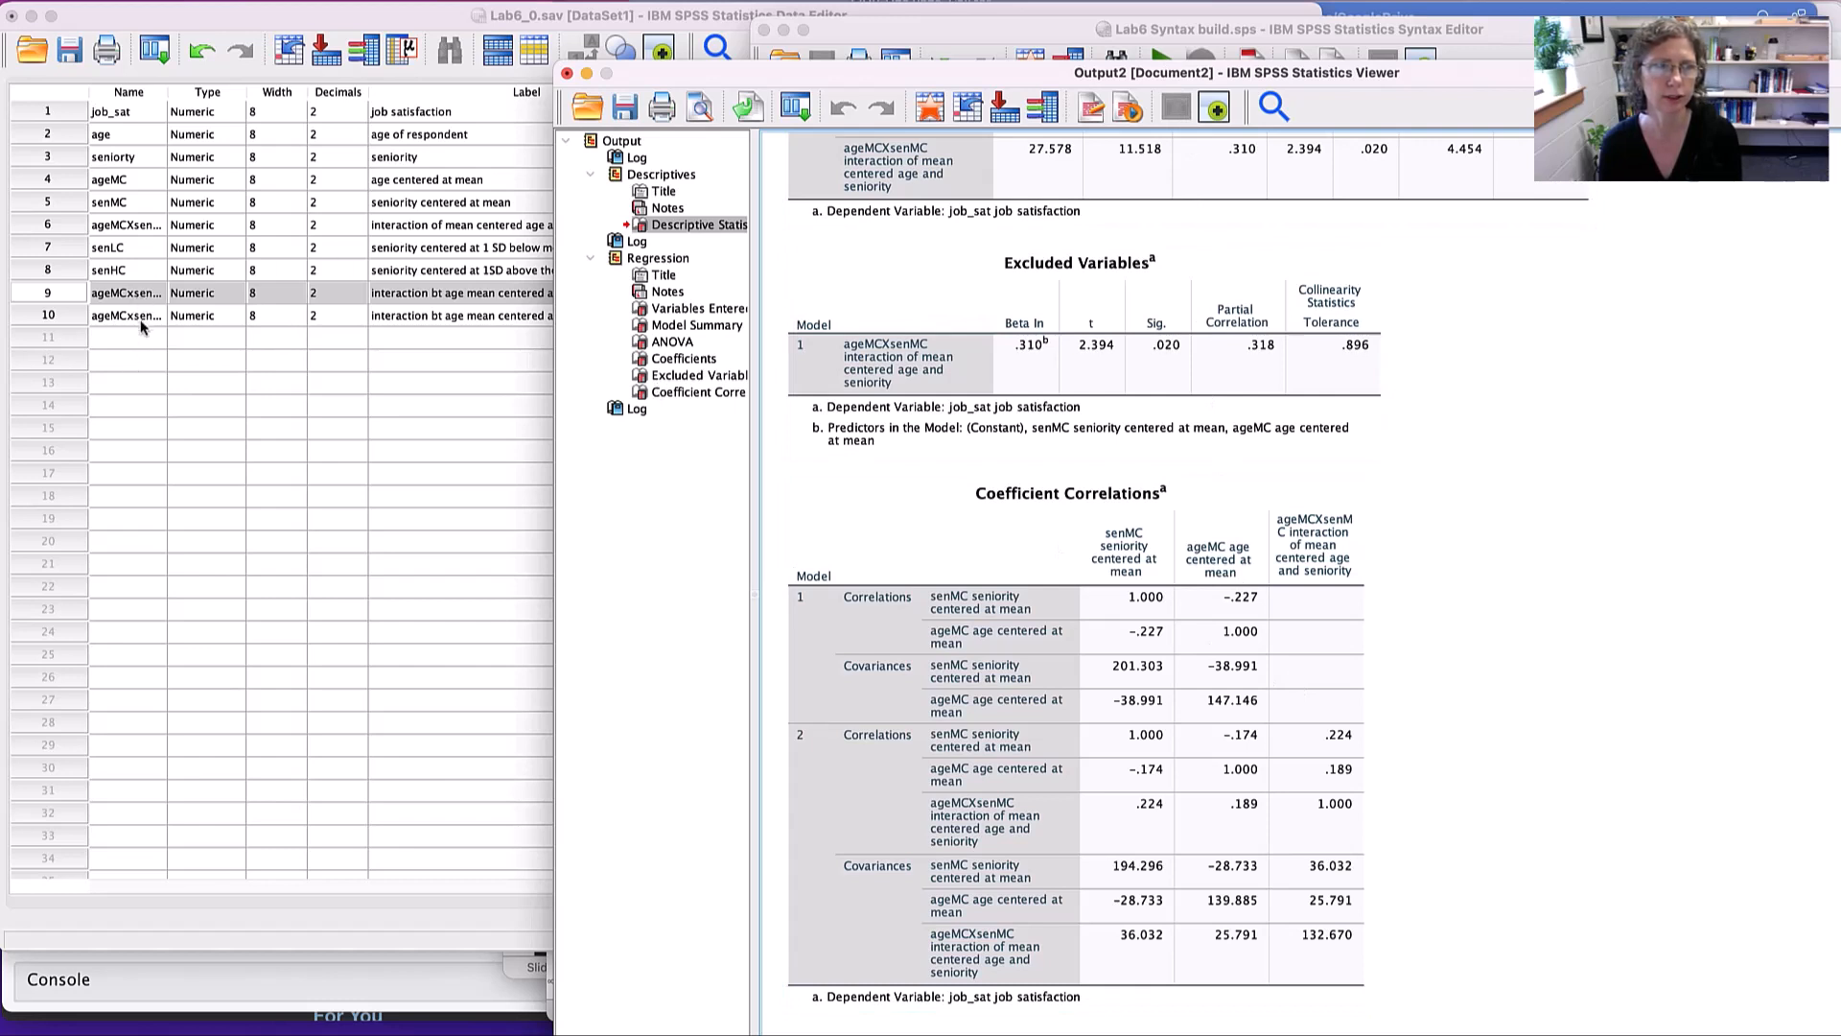
- Switch to the Word lab sheet and read the simple slopes regression for low seniority, highlighting senLC and ageMCxsenLC in Block1
{"action": "key", "text": "super+Tab"}
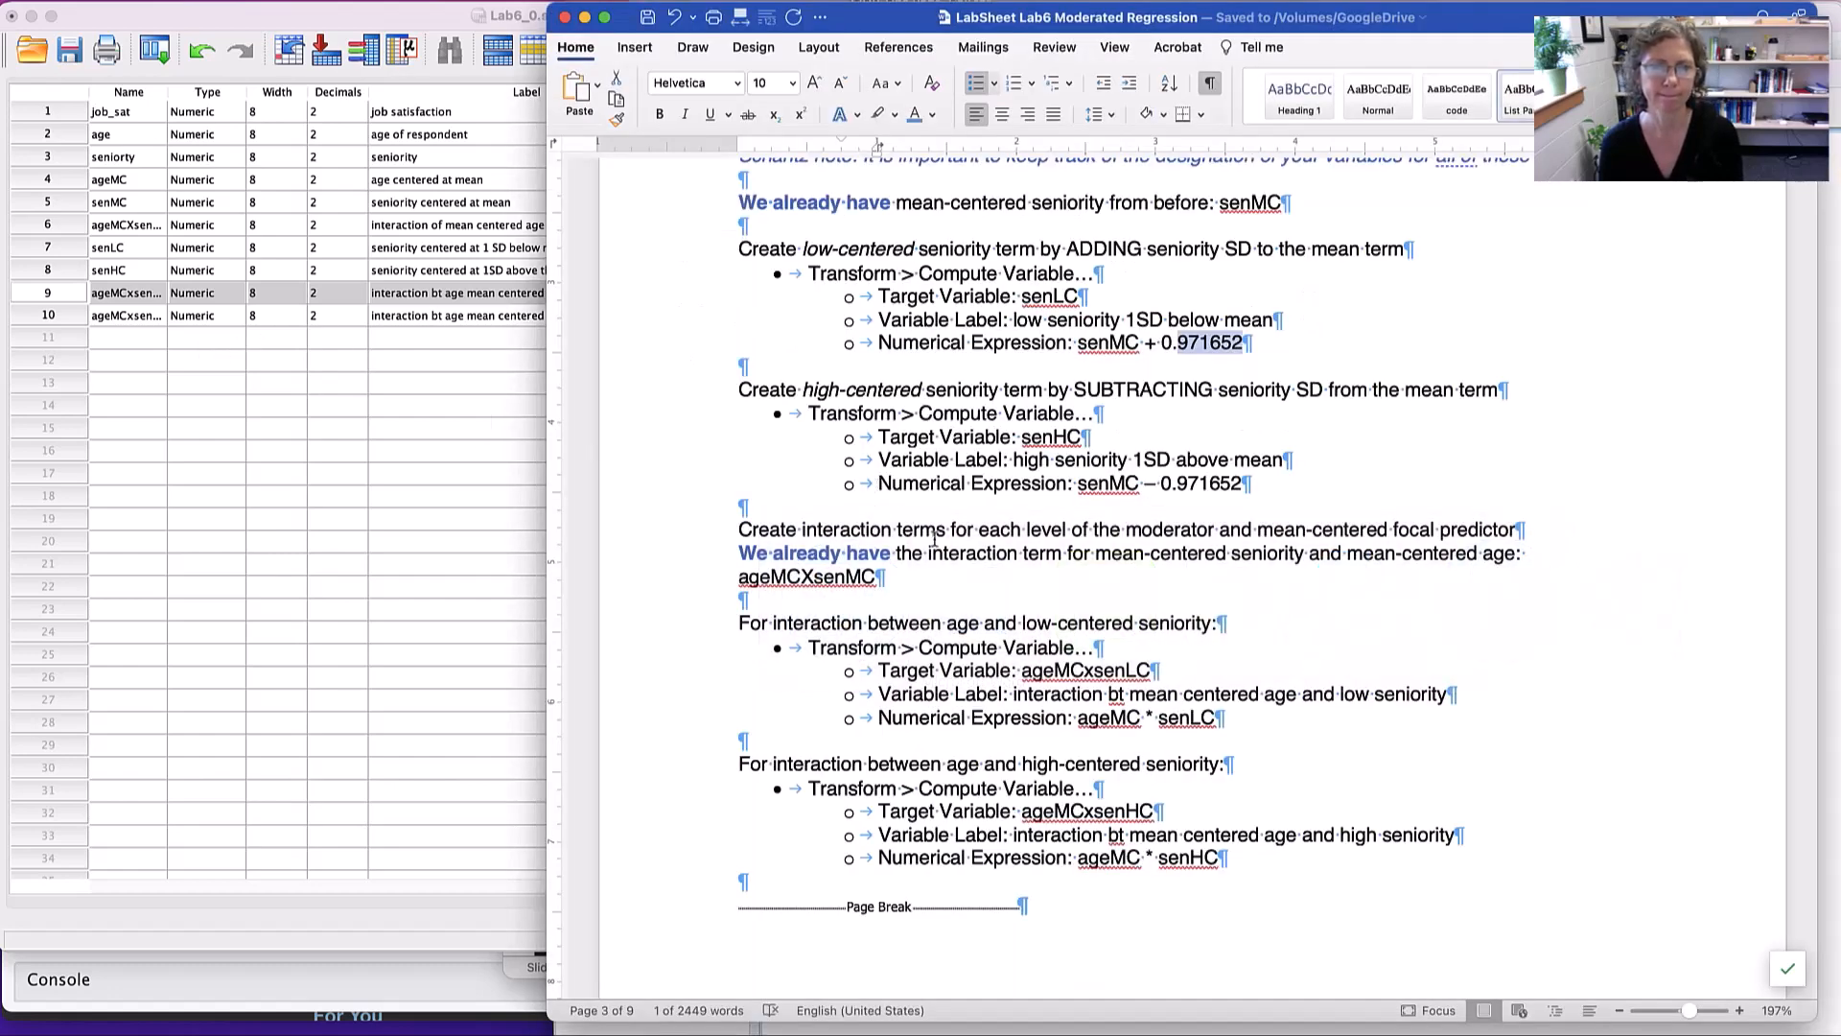
{"action": "scroll", "coordinate": [934, 538], "scroll_direction": "down", "scroll_amount": 3}
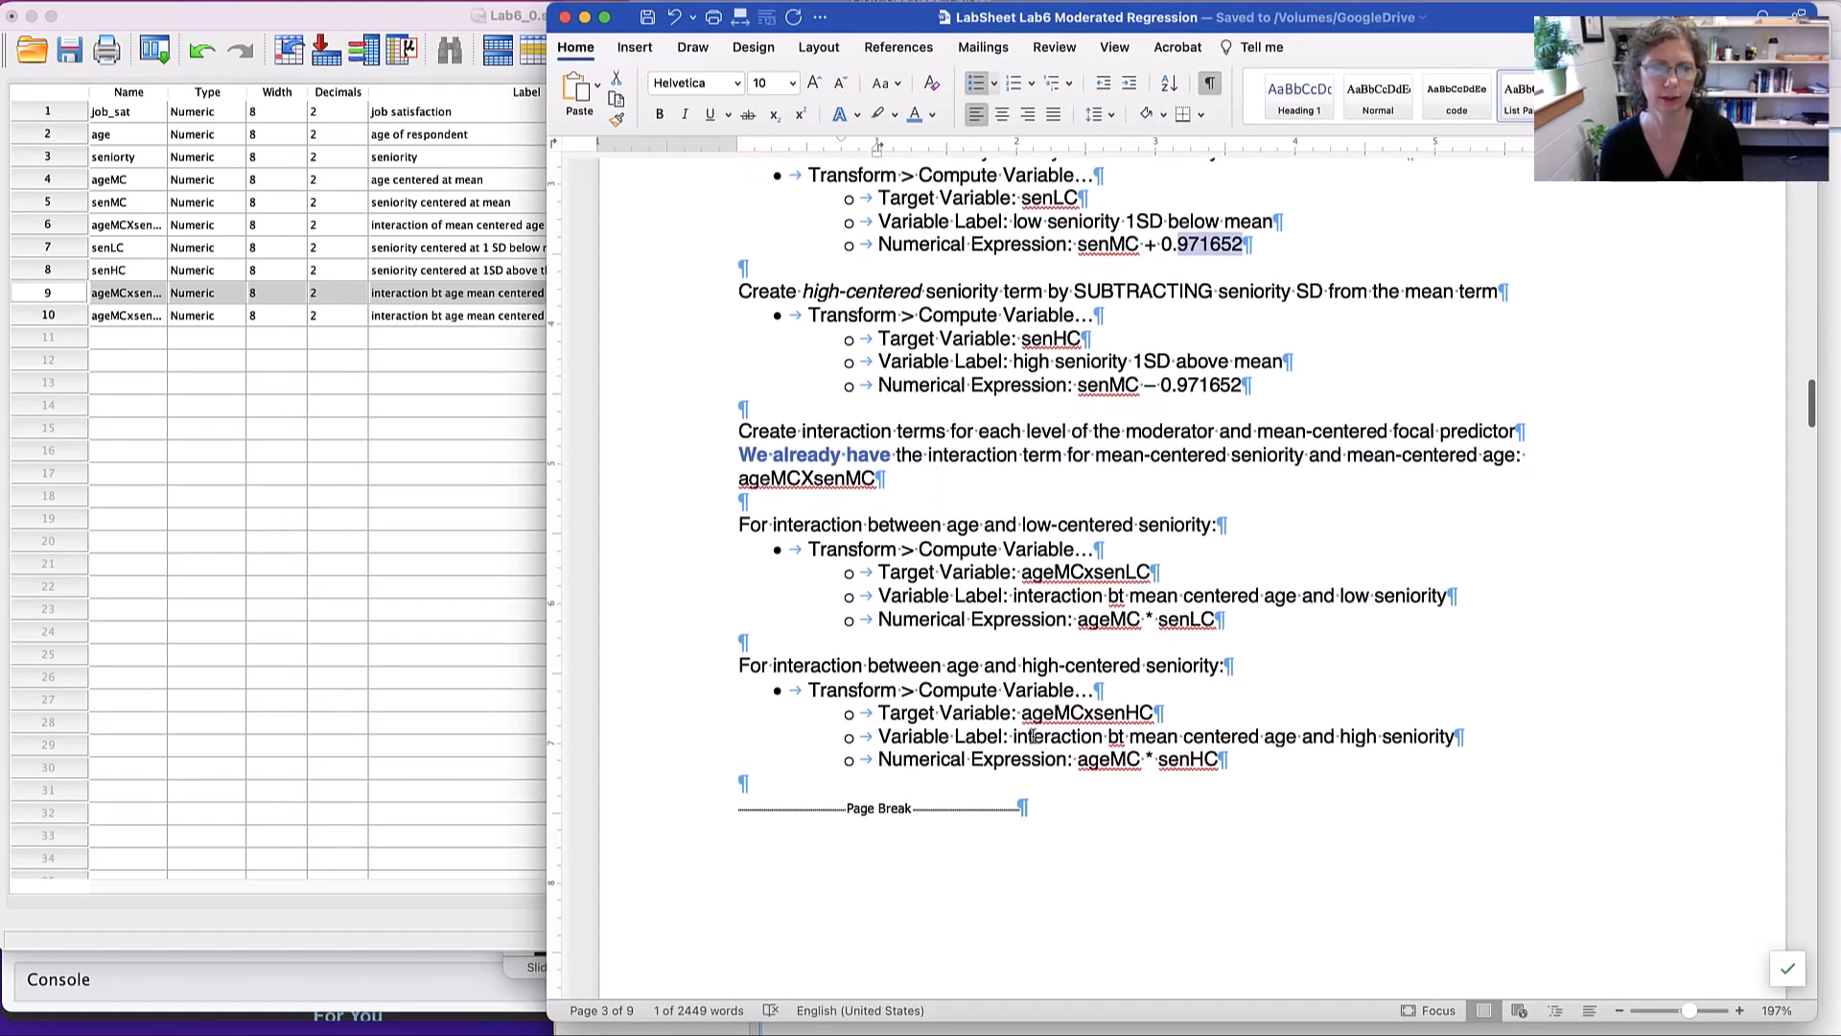
{"action": "scroll", "coordinate": [1016, 542], "scroll_direction": "down", "scroll_amount": 5}
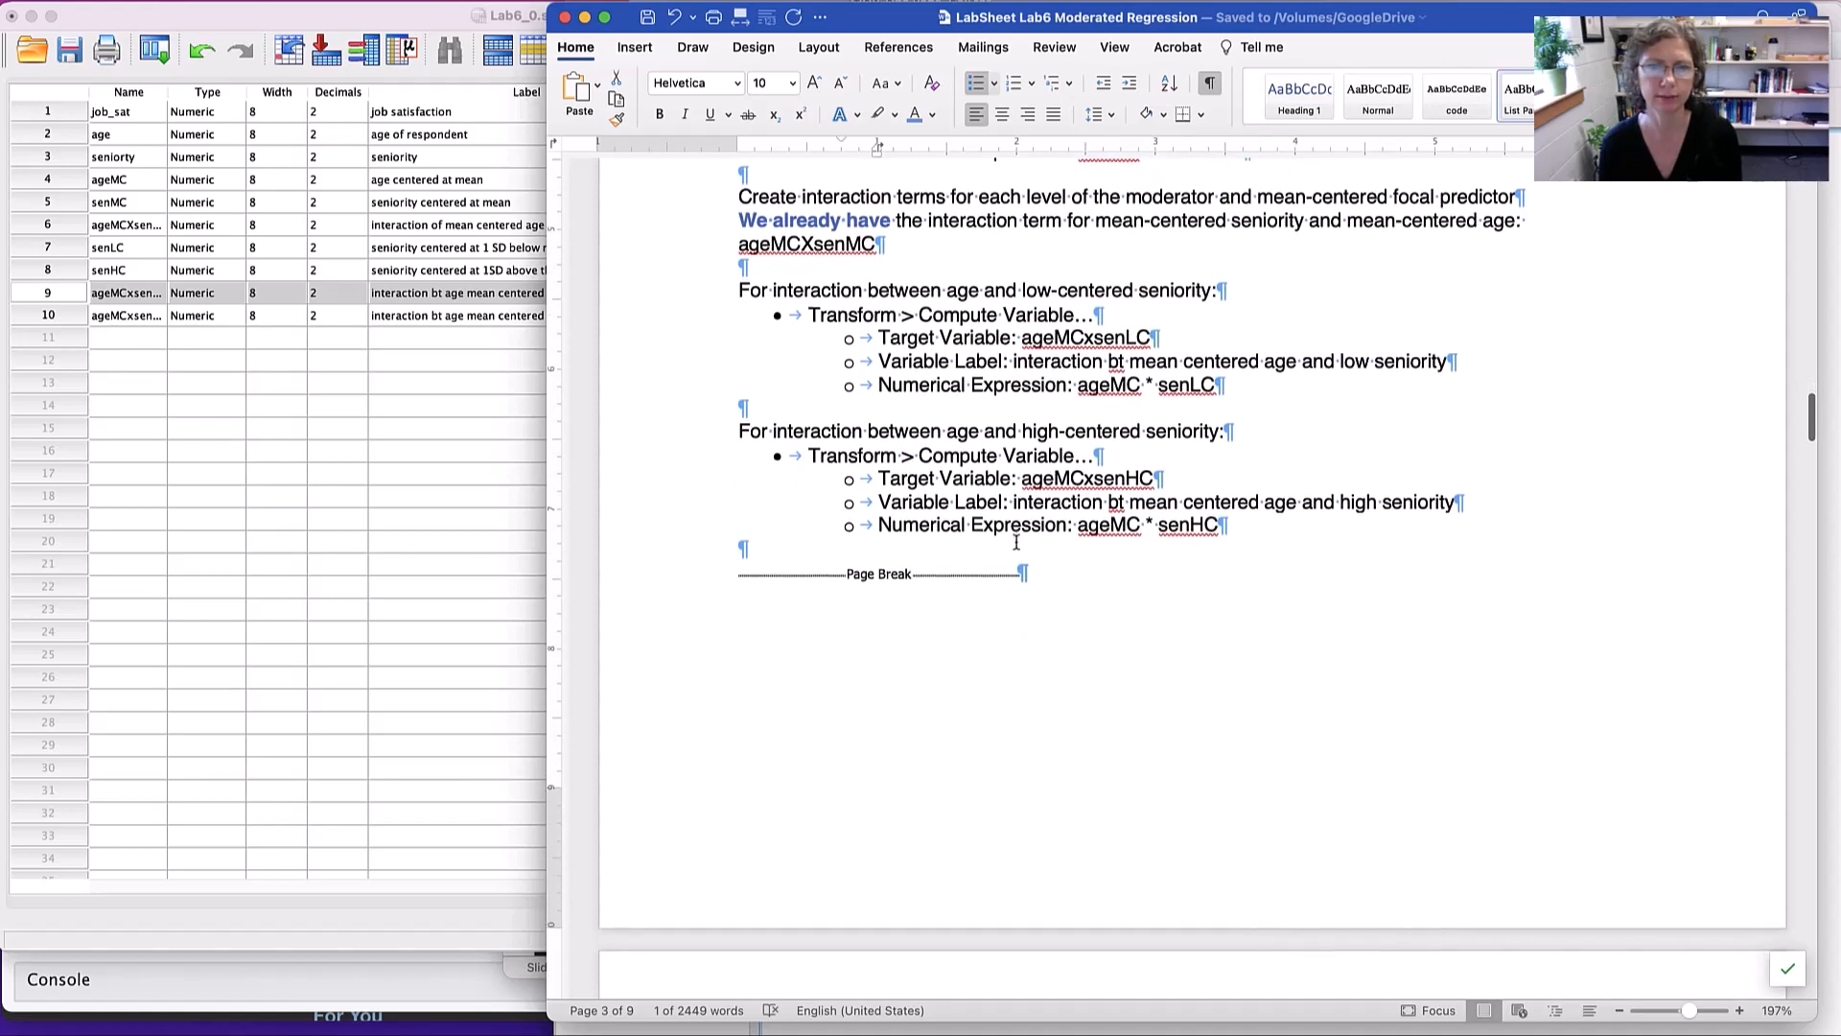
{"action": "scroll", "coordinate": [1017, 542], "scroll_direction": "down", "scroll_amount": 10}
{"action": "scroll", "coordinate": [1017, 543], "scroll_direction": "down", "scroll_amount": 3}
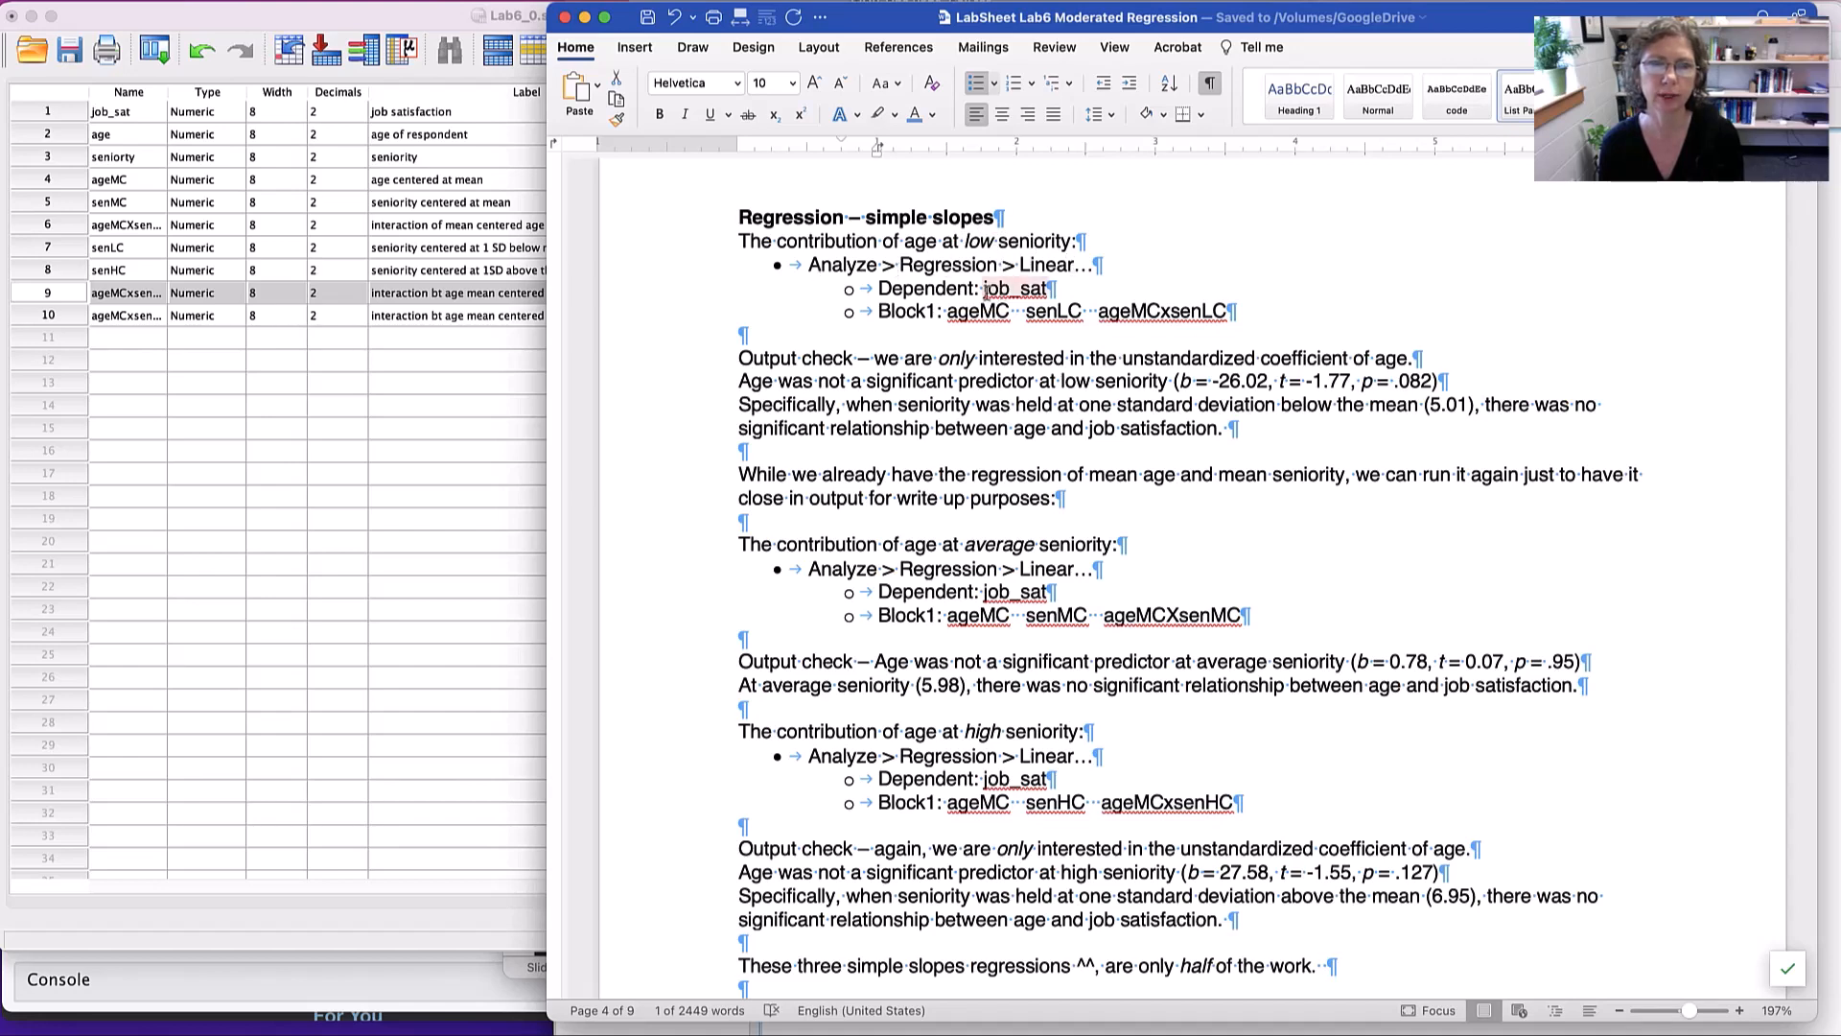
{"action": "left_click_drag", "start_coordinate": [1025, 315], "coordinate": [1081, 320]}
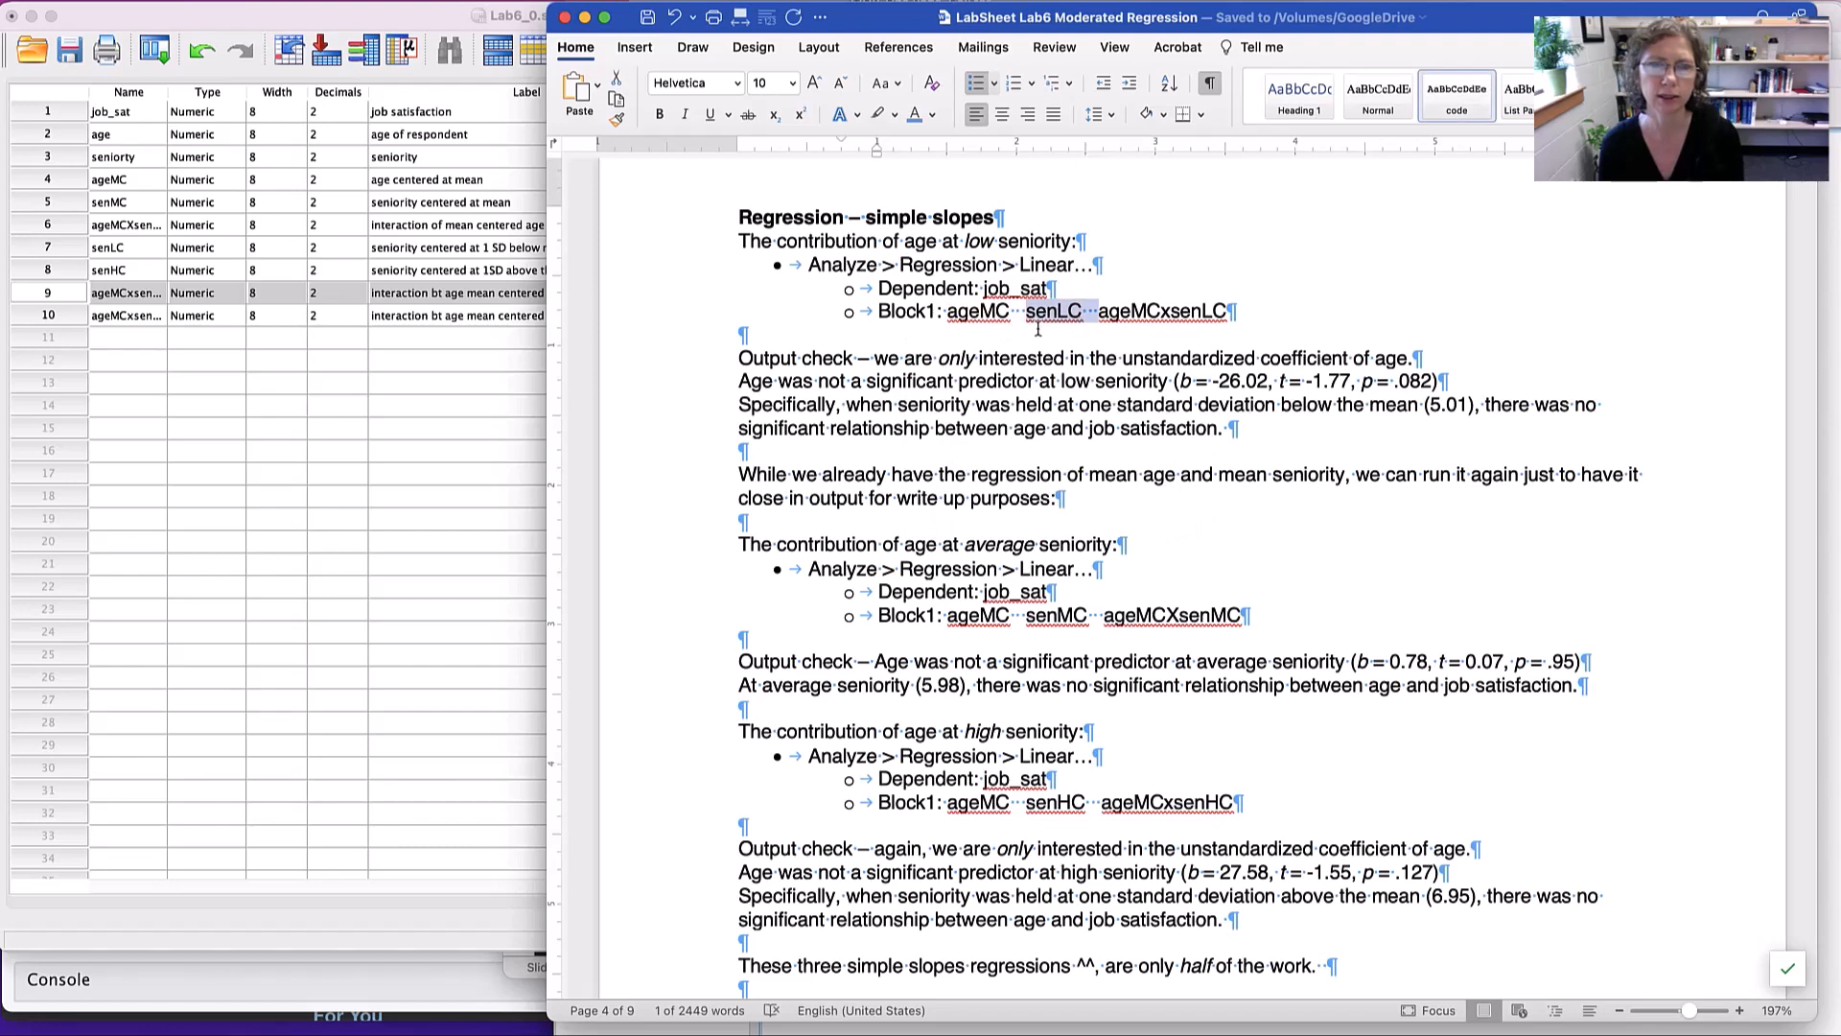
{"action": "double_click", "coordinate": [1169, 310]}
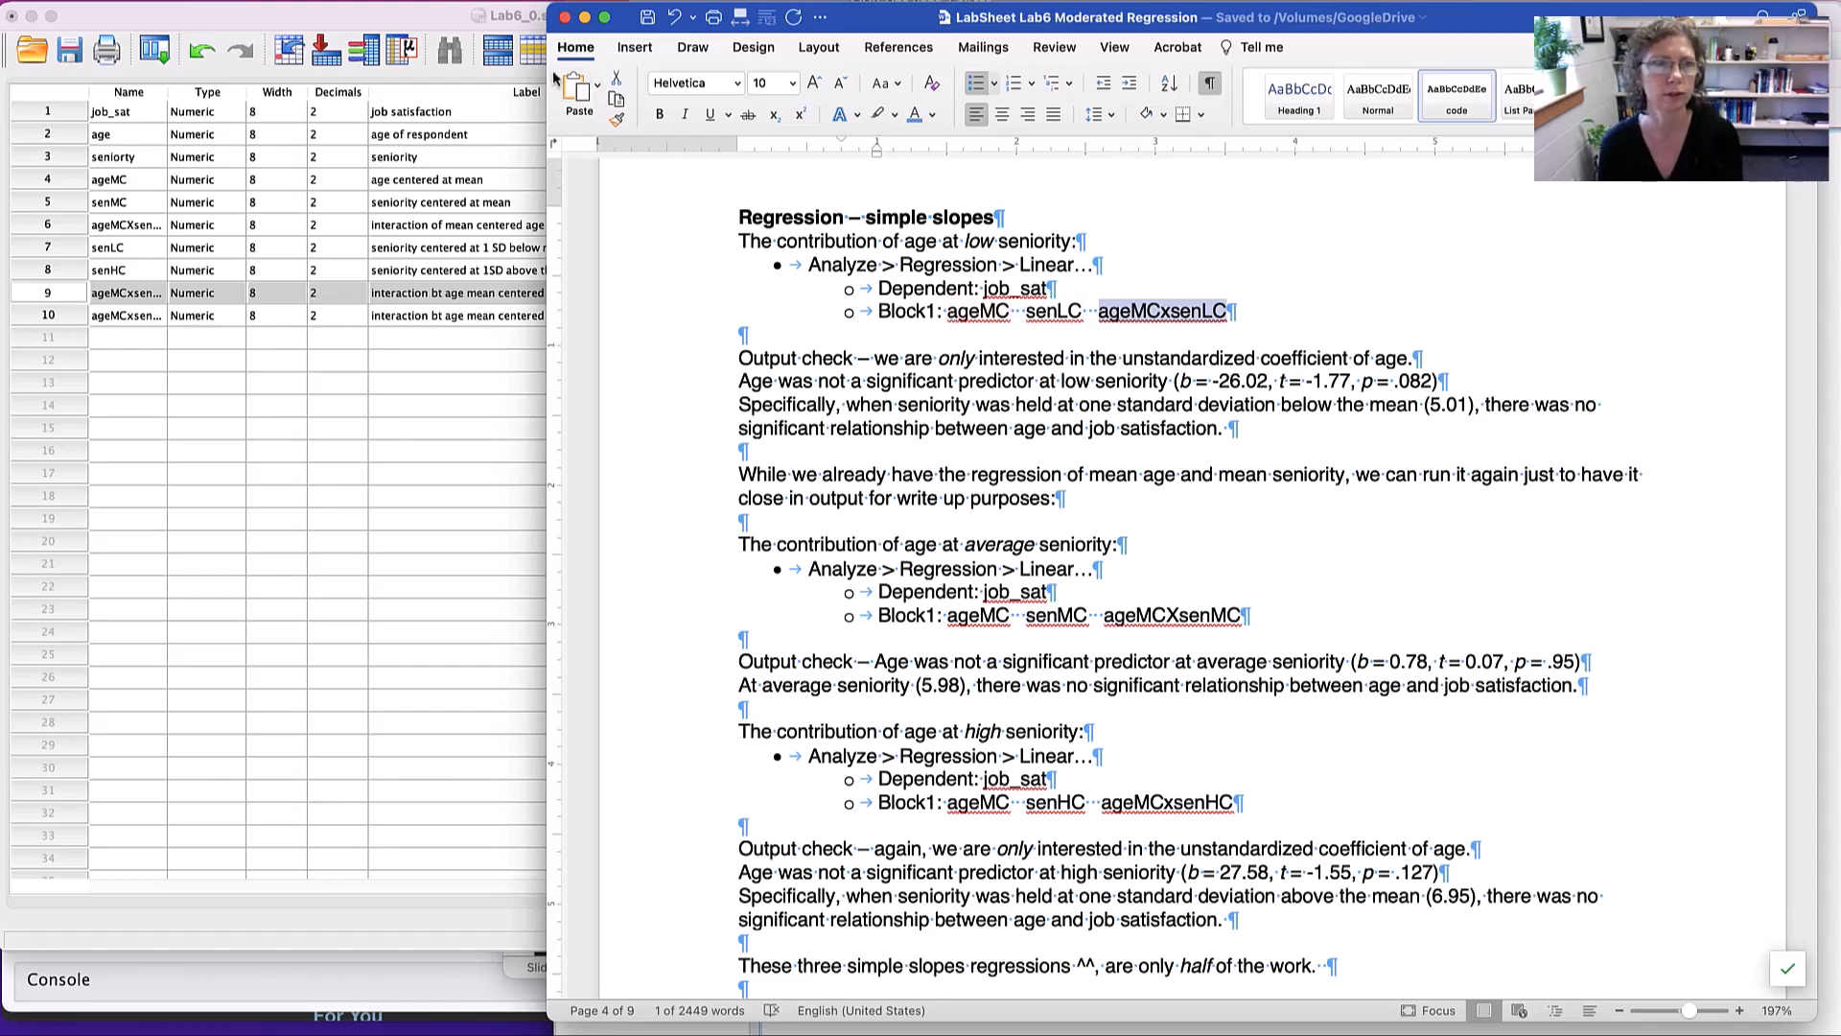
- In the SPSS Data Editor, set up a linear regression of job_sat on ageMC, senLC and ageMCxsenLC
{"action": "double_click", "coordinate": [416, 15]}
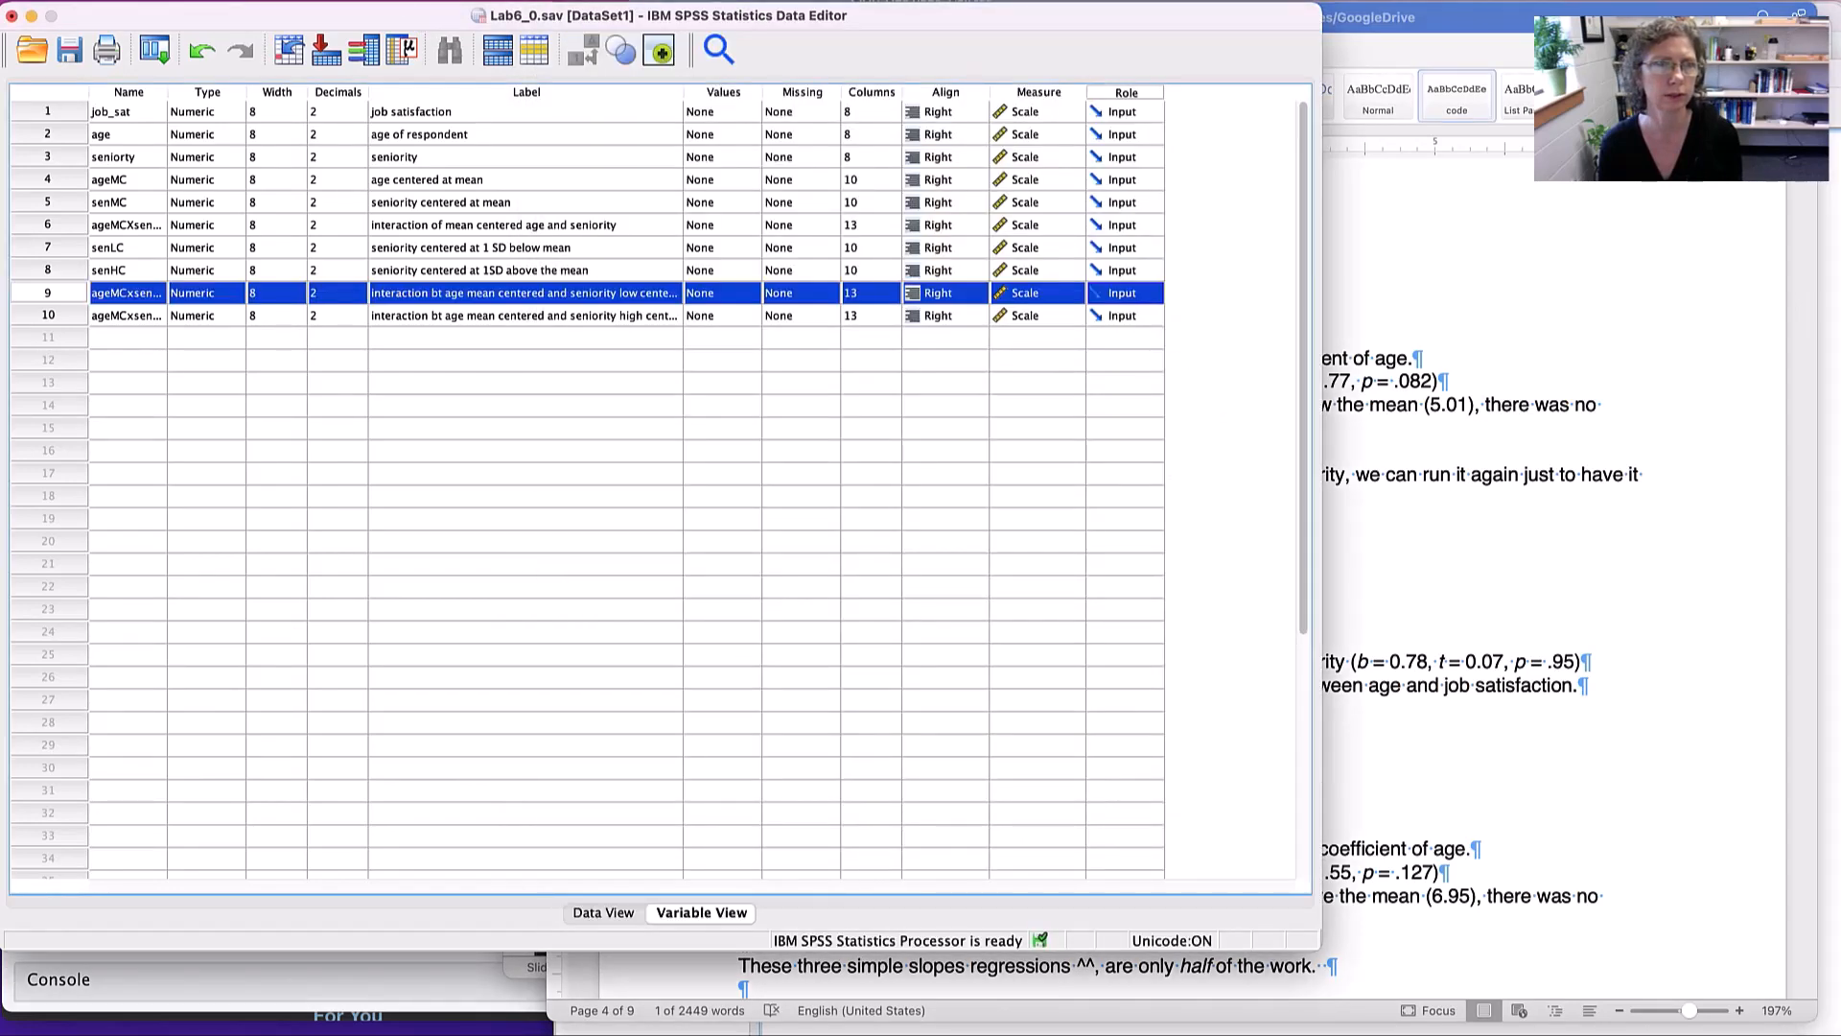
{"action": "left_click", "coordinate": [428, 1]}
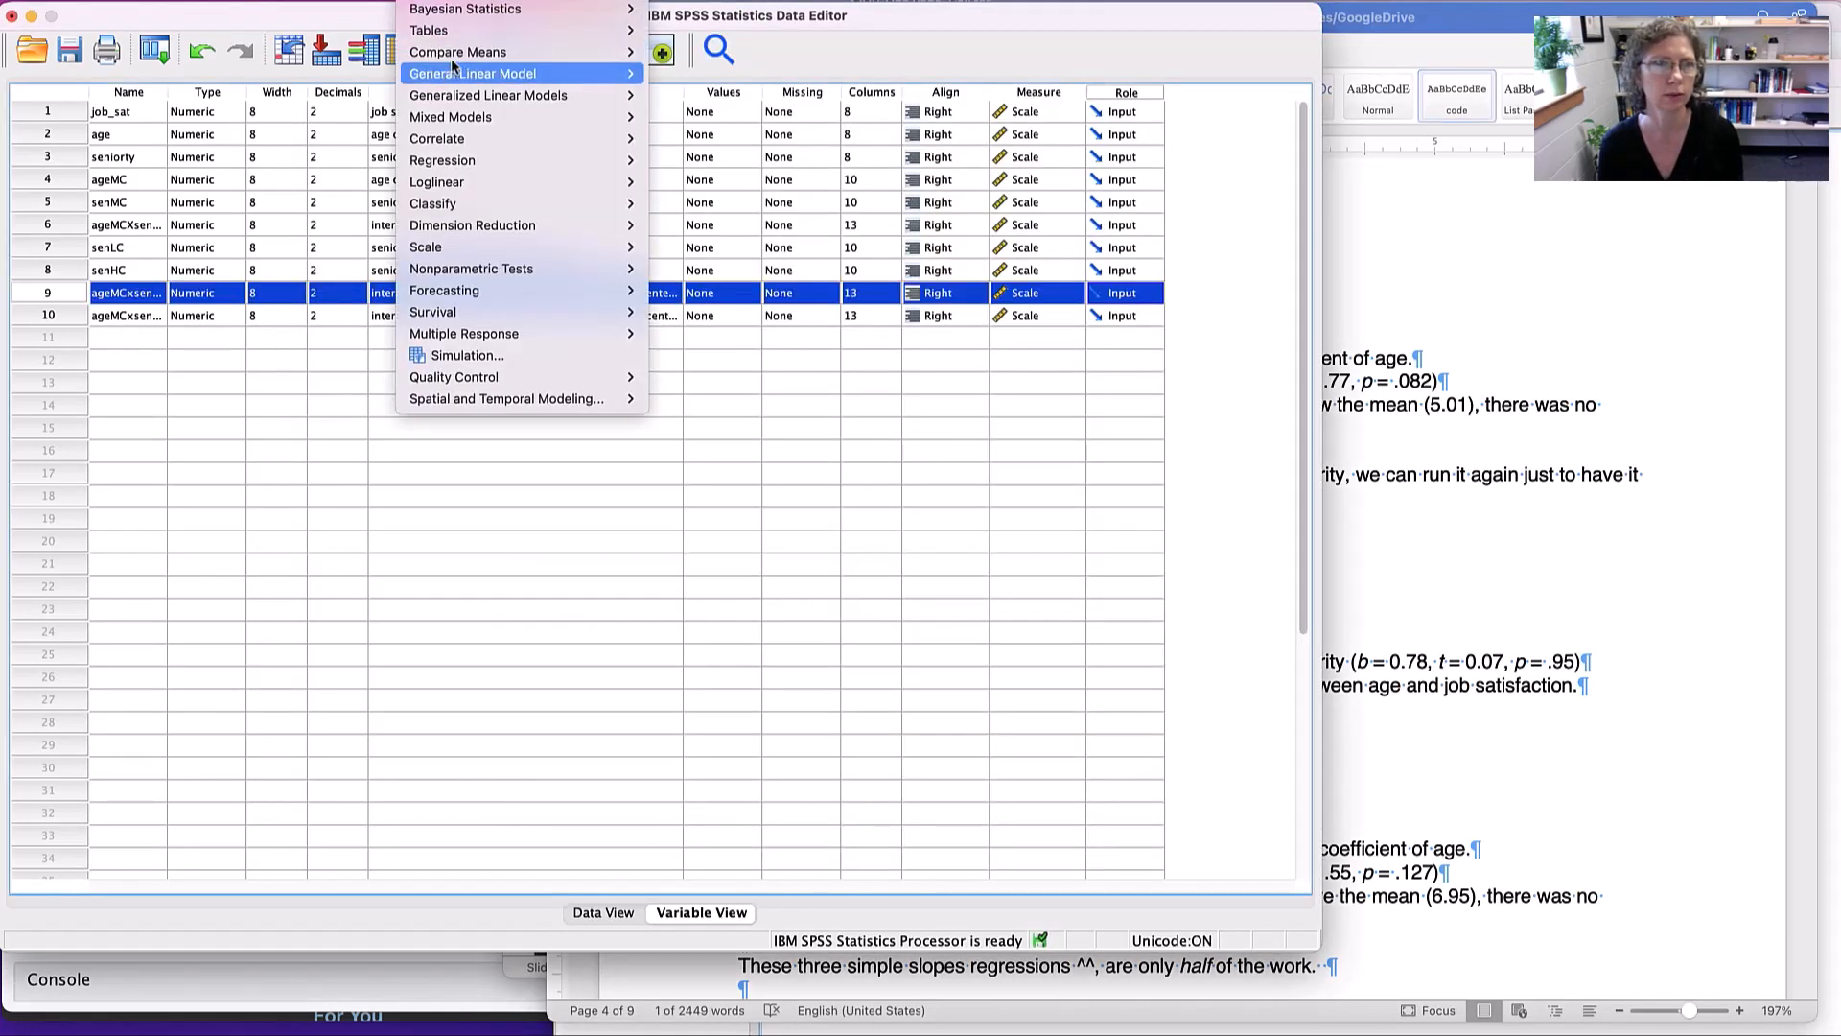
{"action": "mouse_move", "coordinate": [460, 144]}
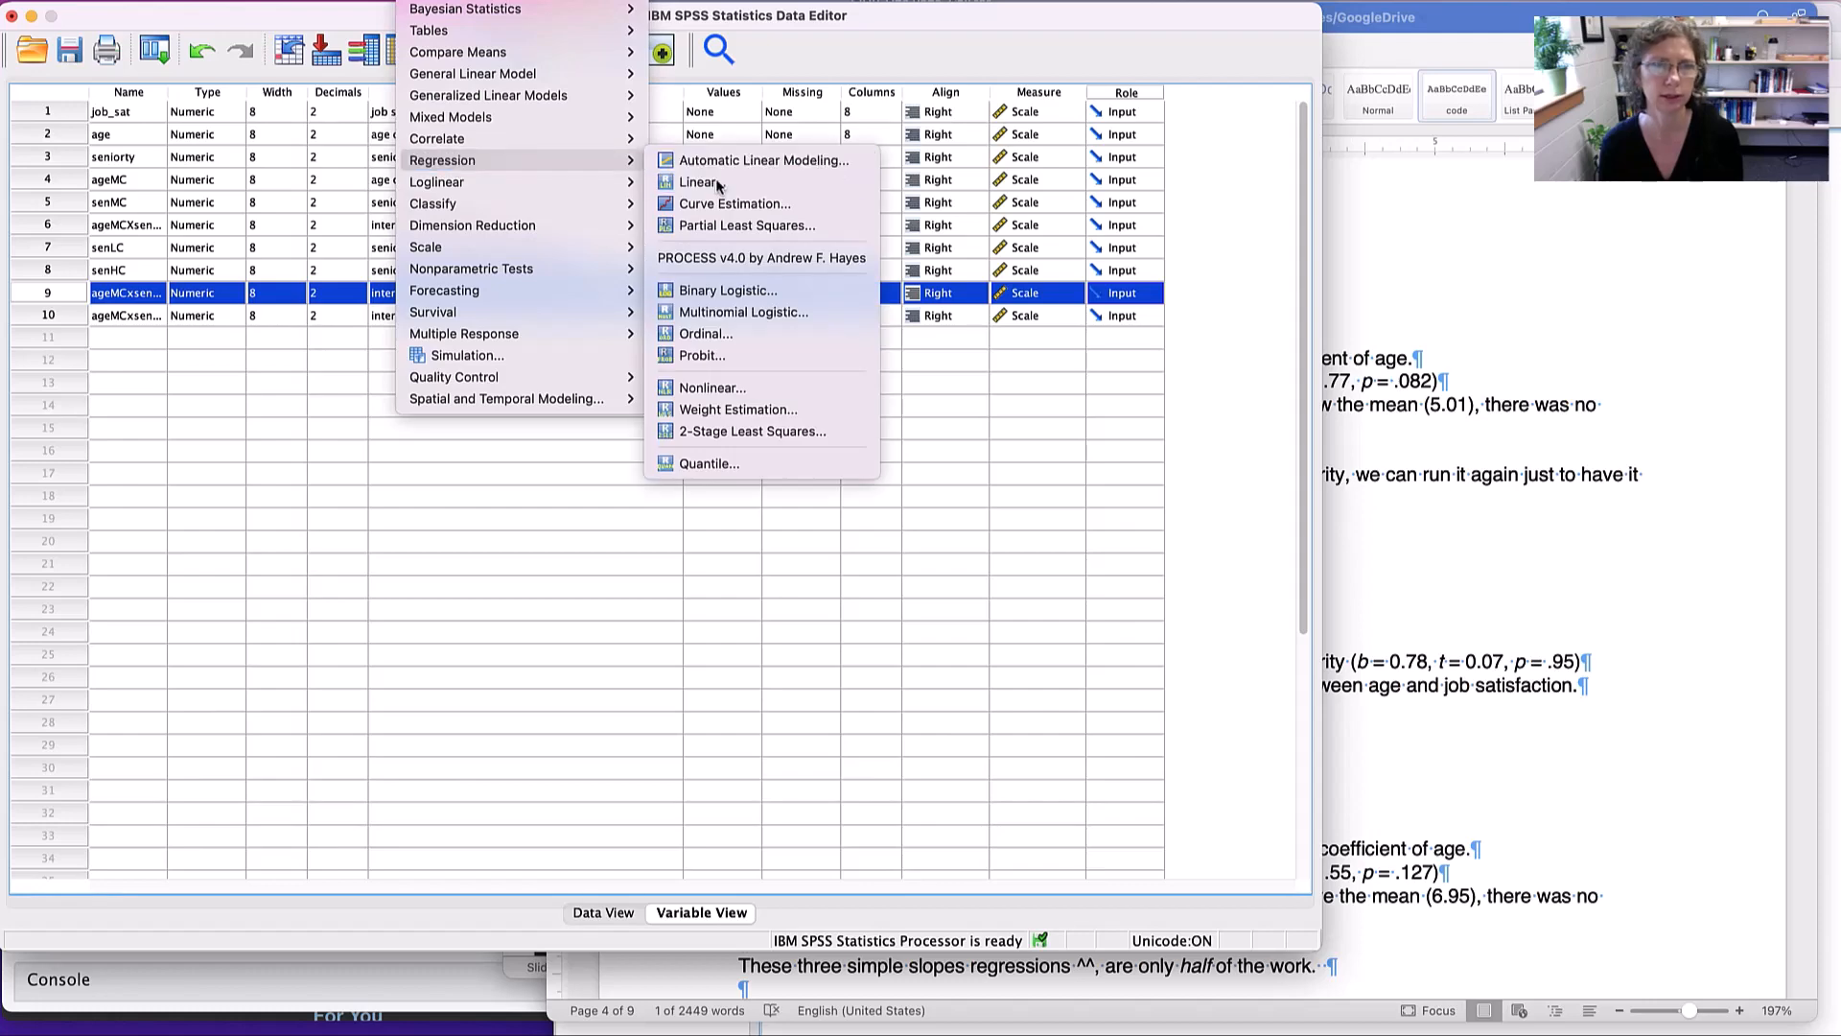
{"action": "left_click", "coordinate": [717, 182]}
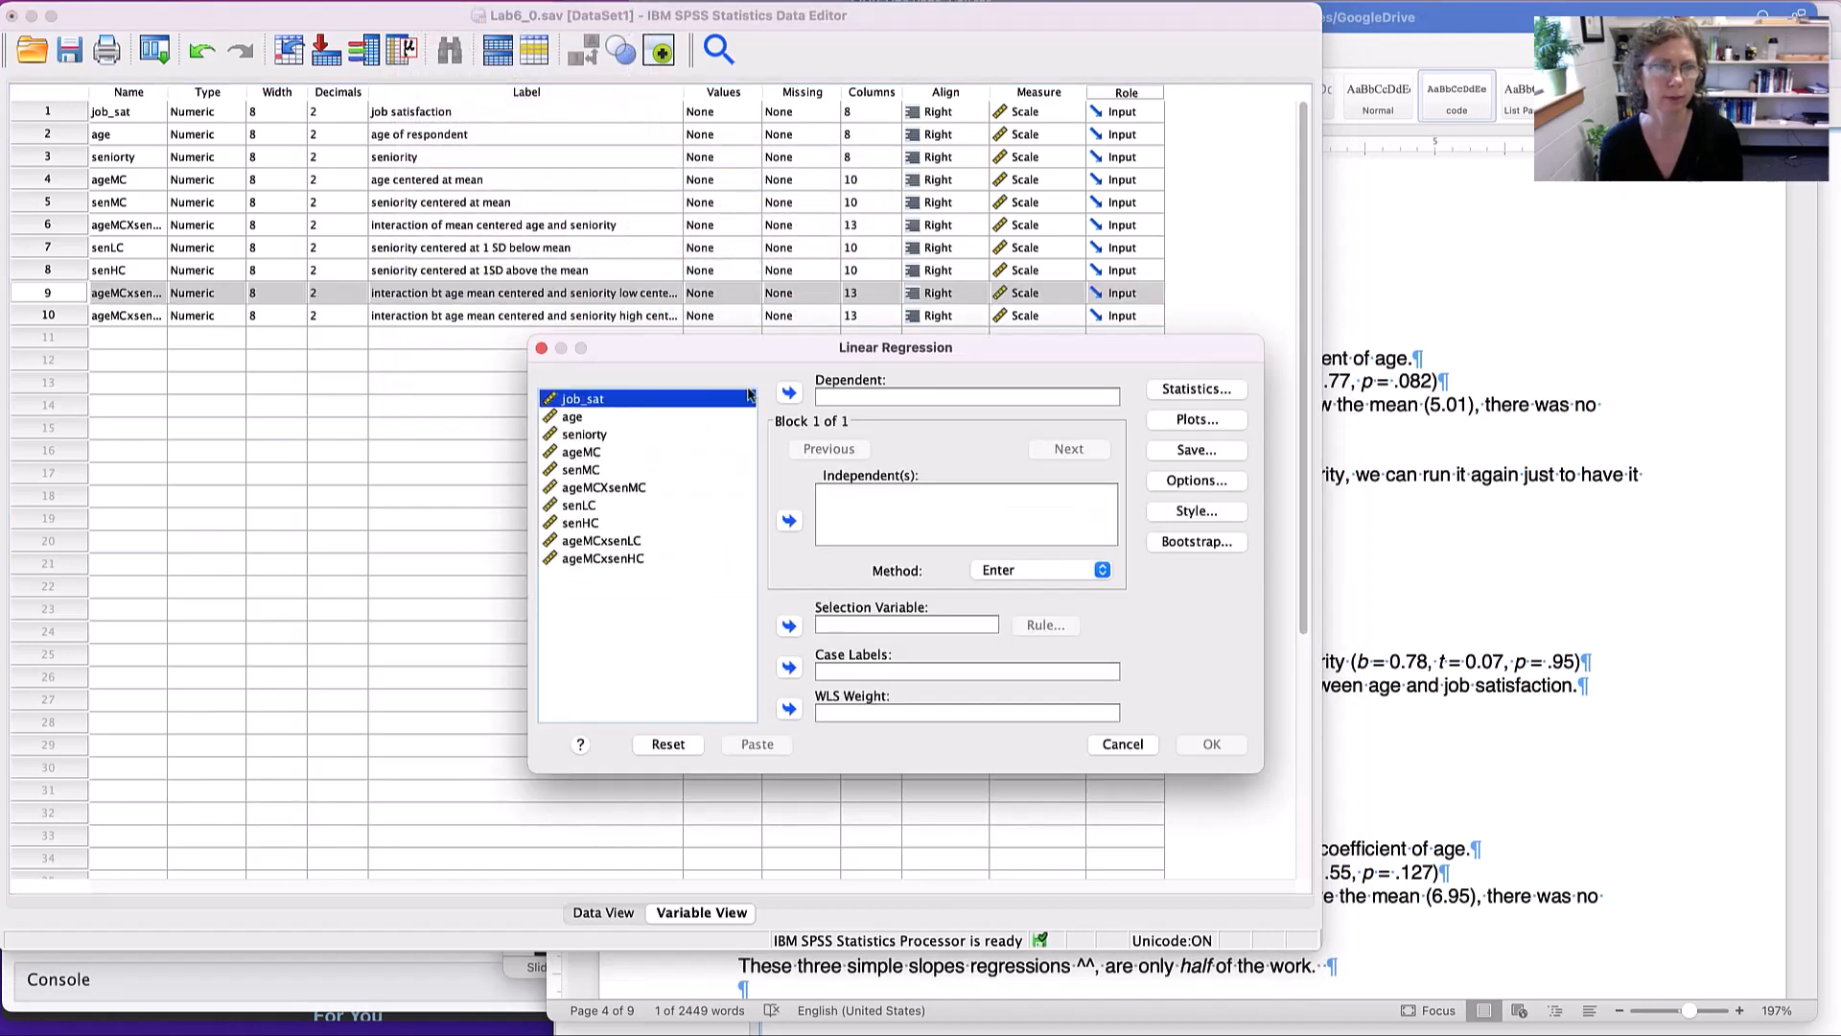
{"action": "left_click", "coordinate": [788, 392]}
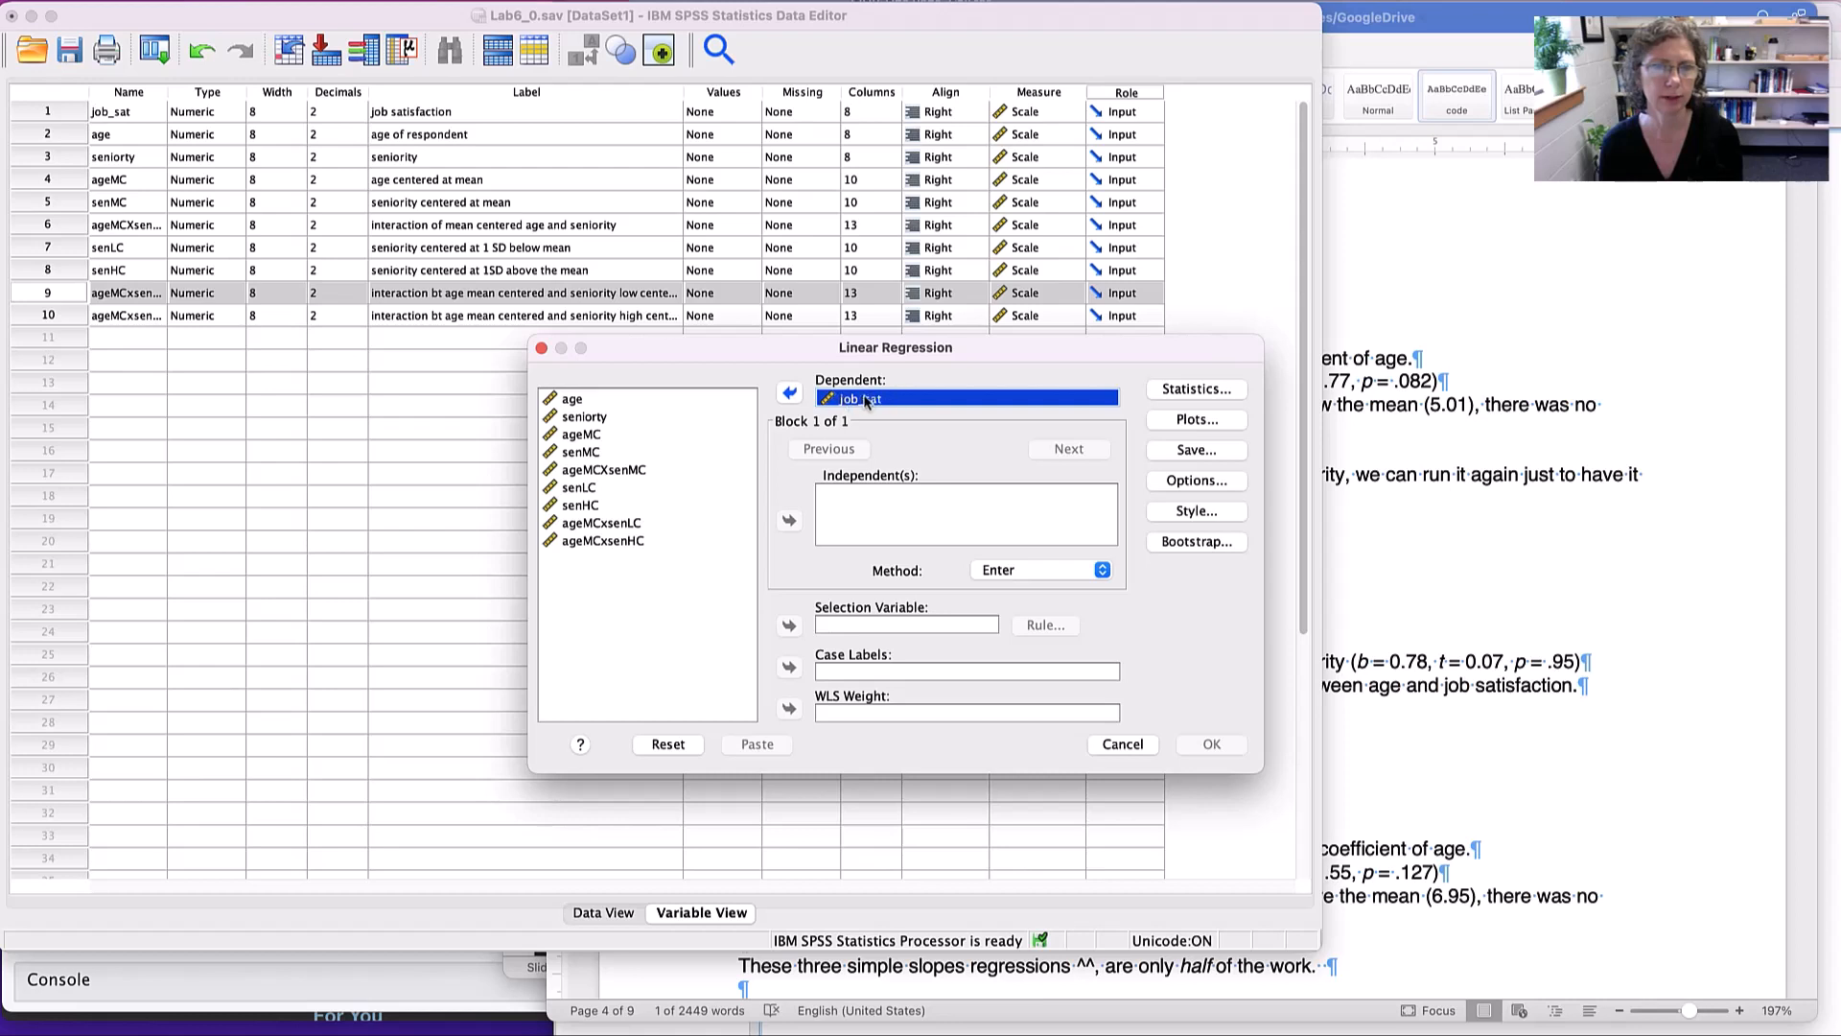
{"action": "left_click", "coordinate": [579, 439]}
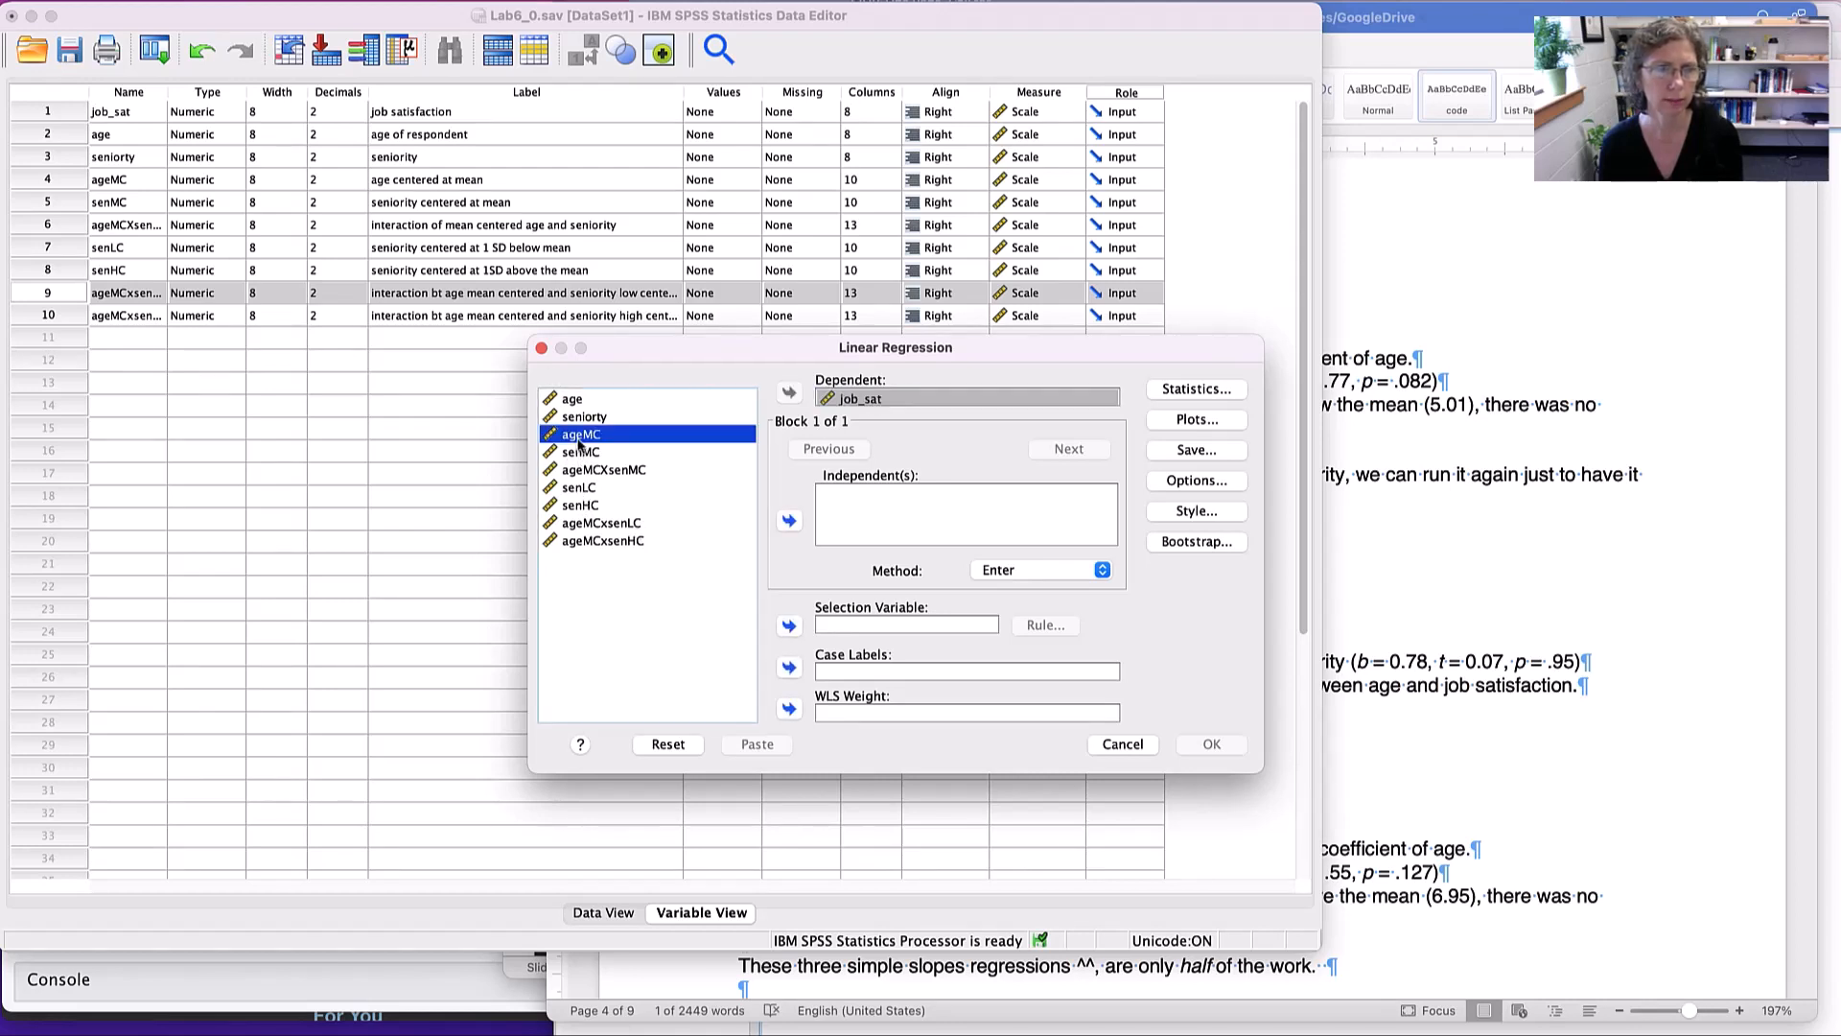
{"action": "left_click", "coordinate": [788, 520]}
{"action": "left_click", "coordinate": [568, 490]}
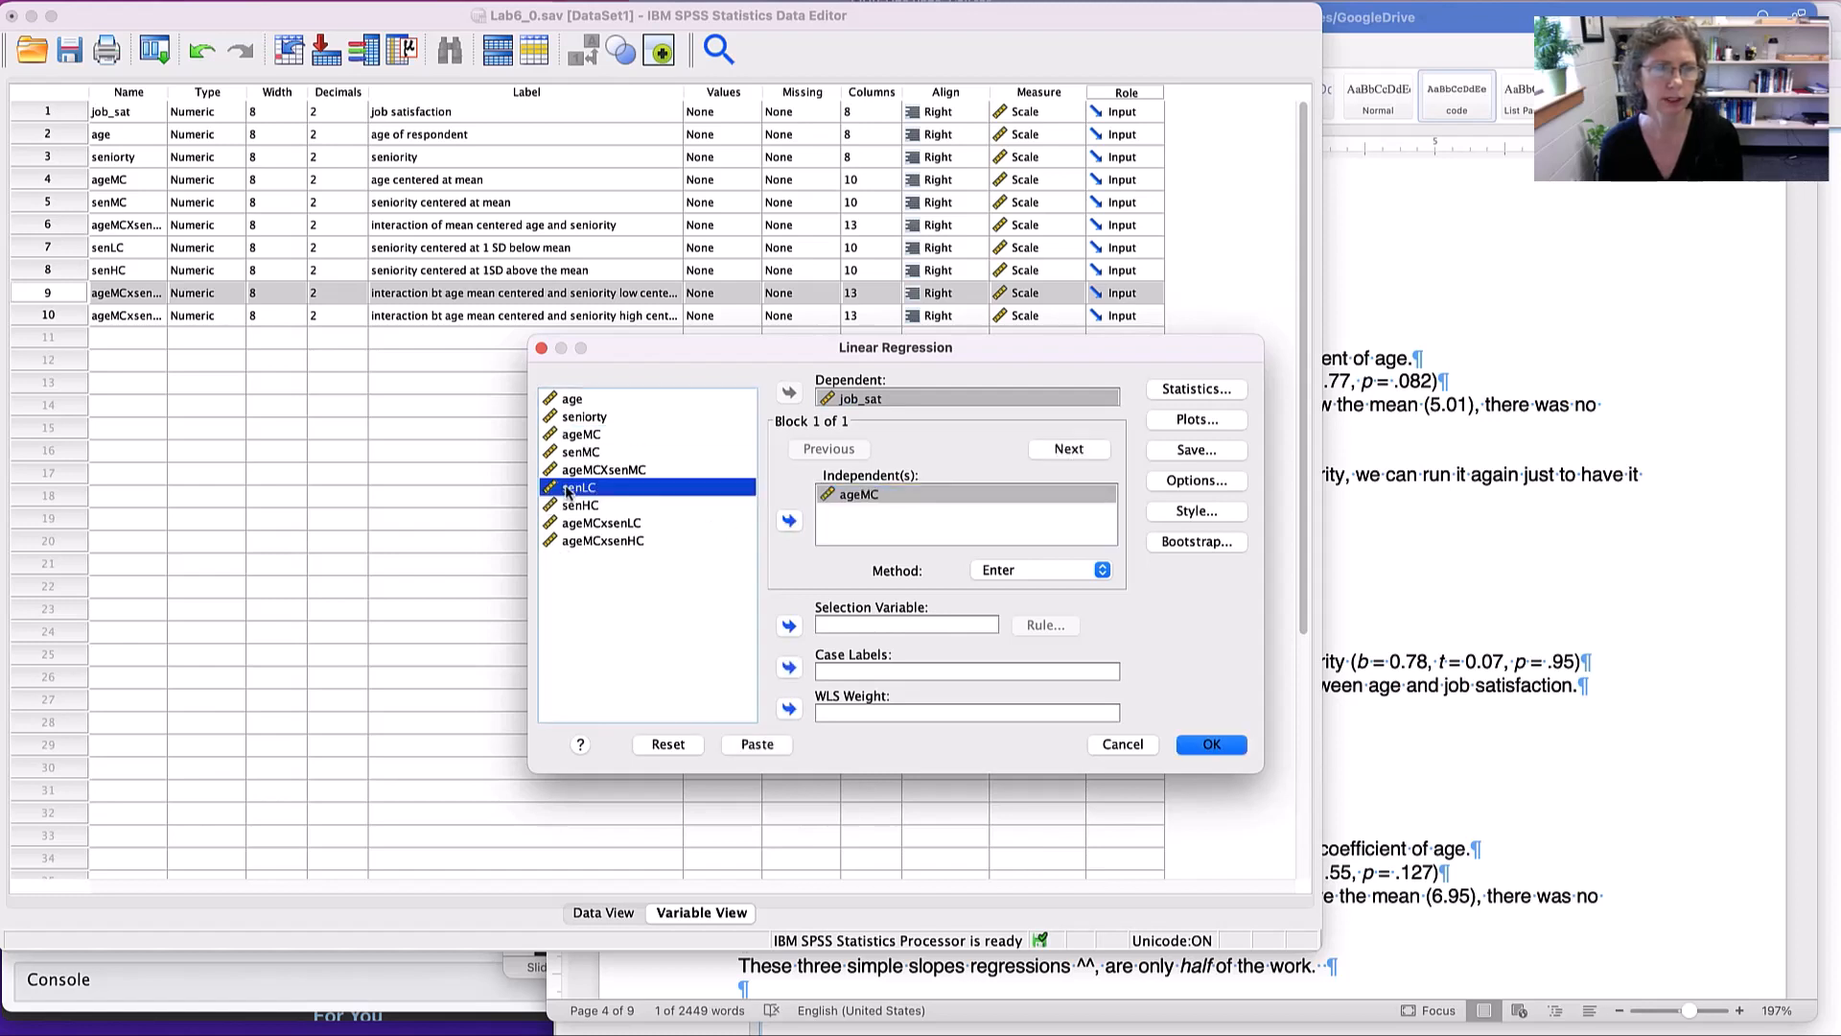
{"action": "left_click", "coordinate": [788, 523]}
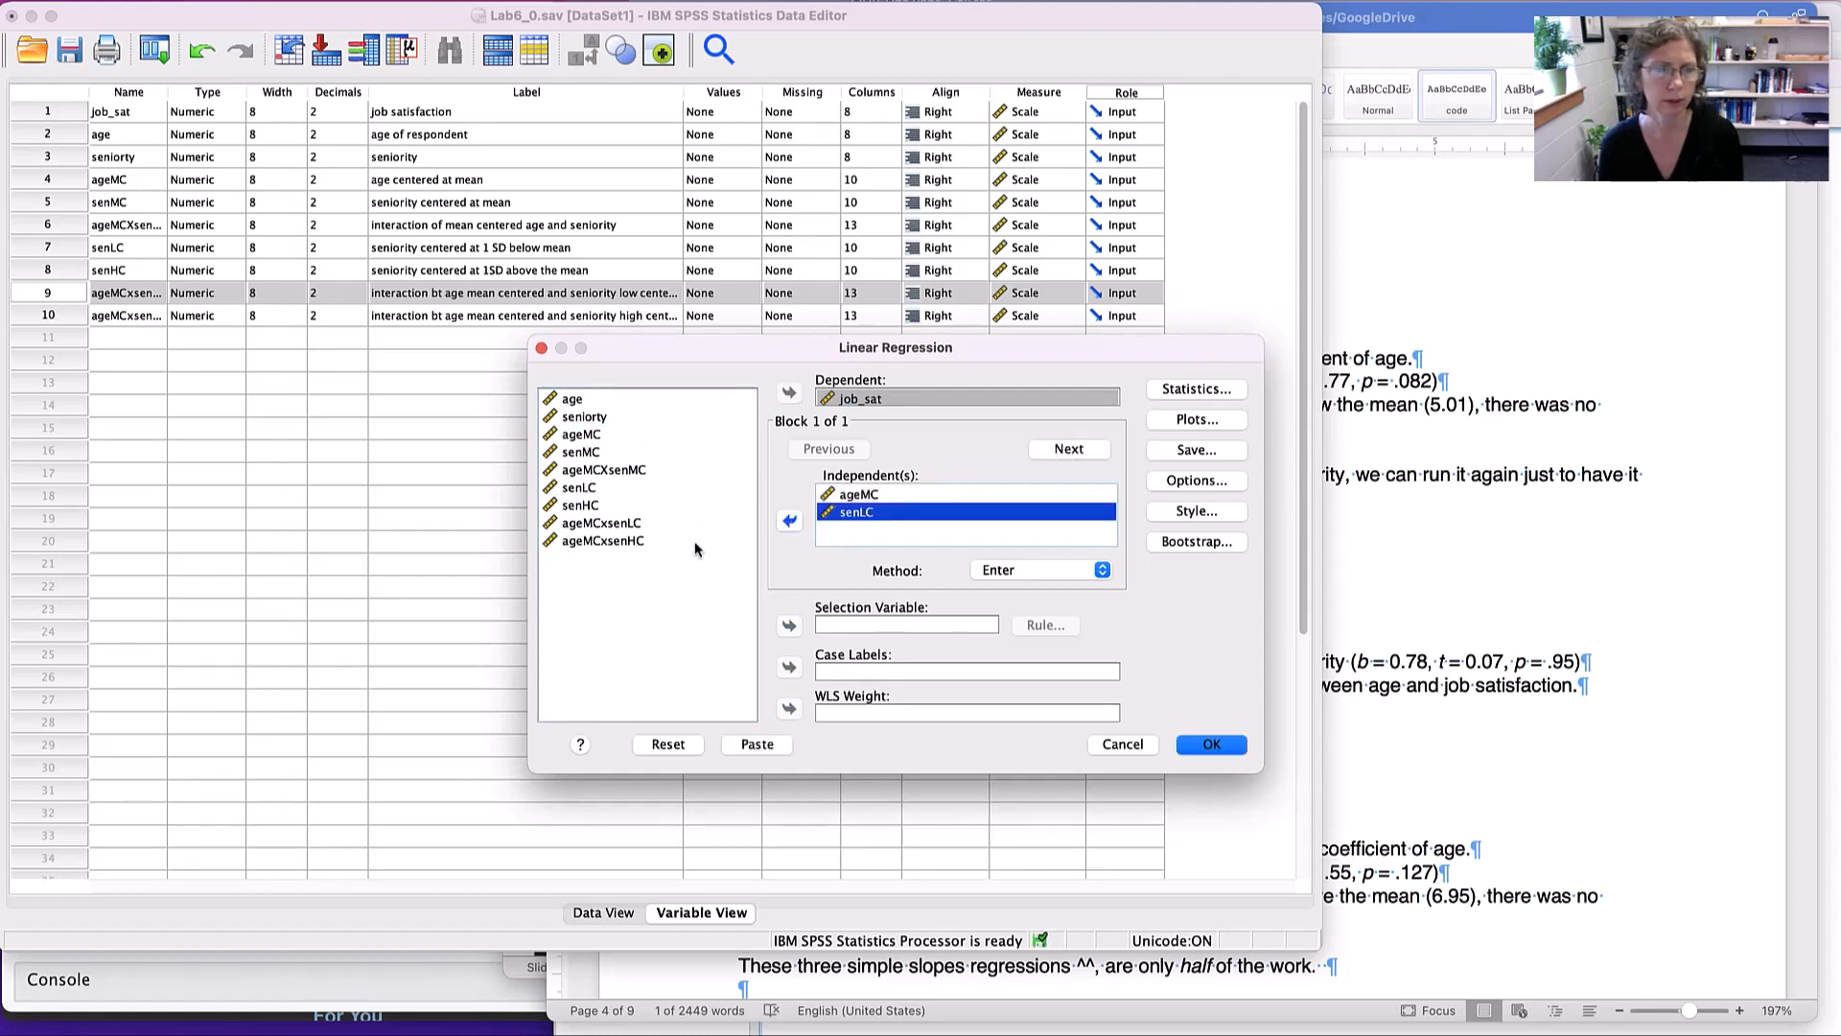
{"action": "left_click", "coordinate": [575, 525]}
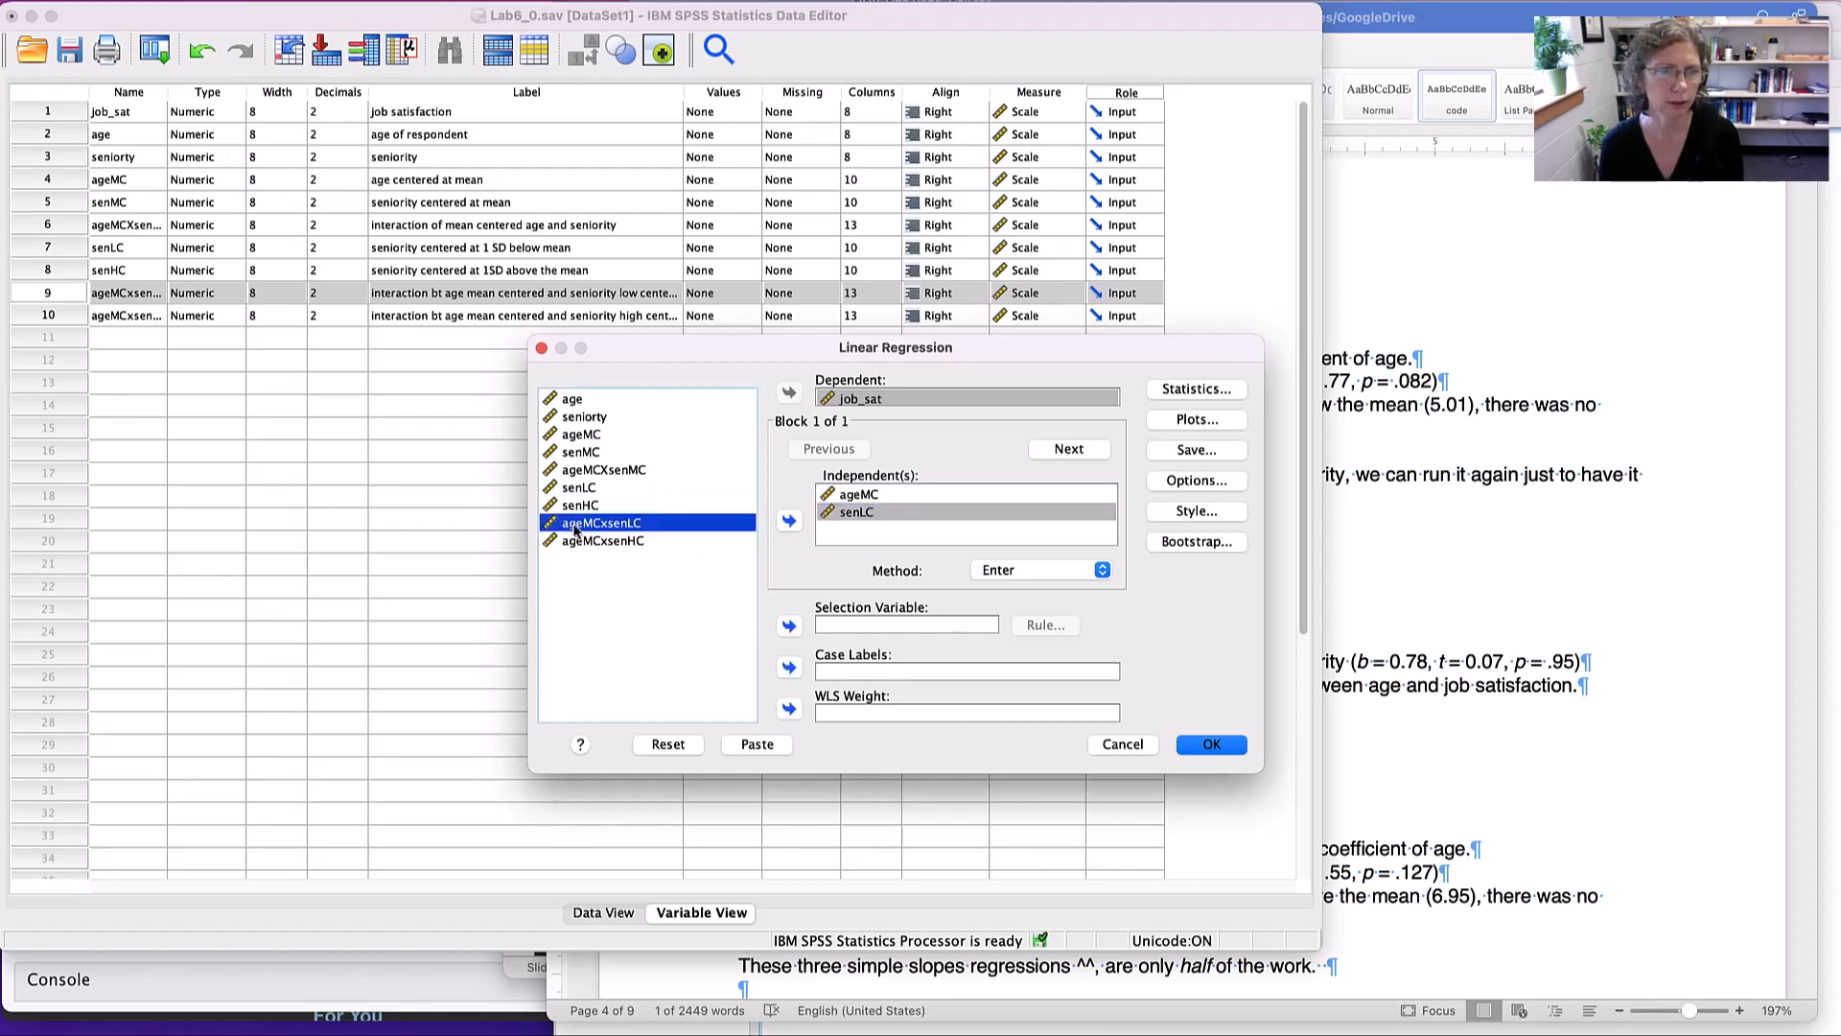
{"action": "left_click", "coordinate": [788, 522]}
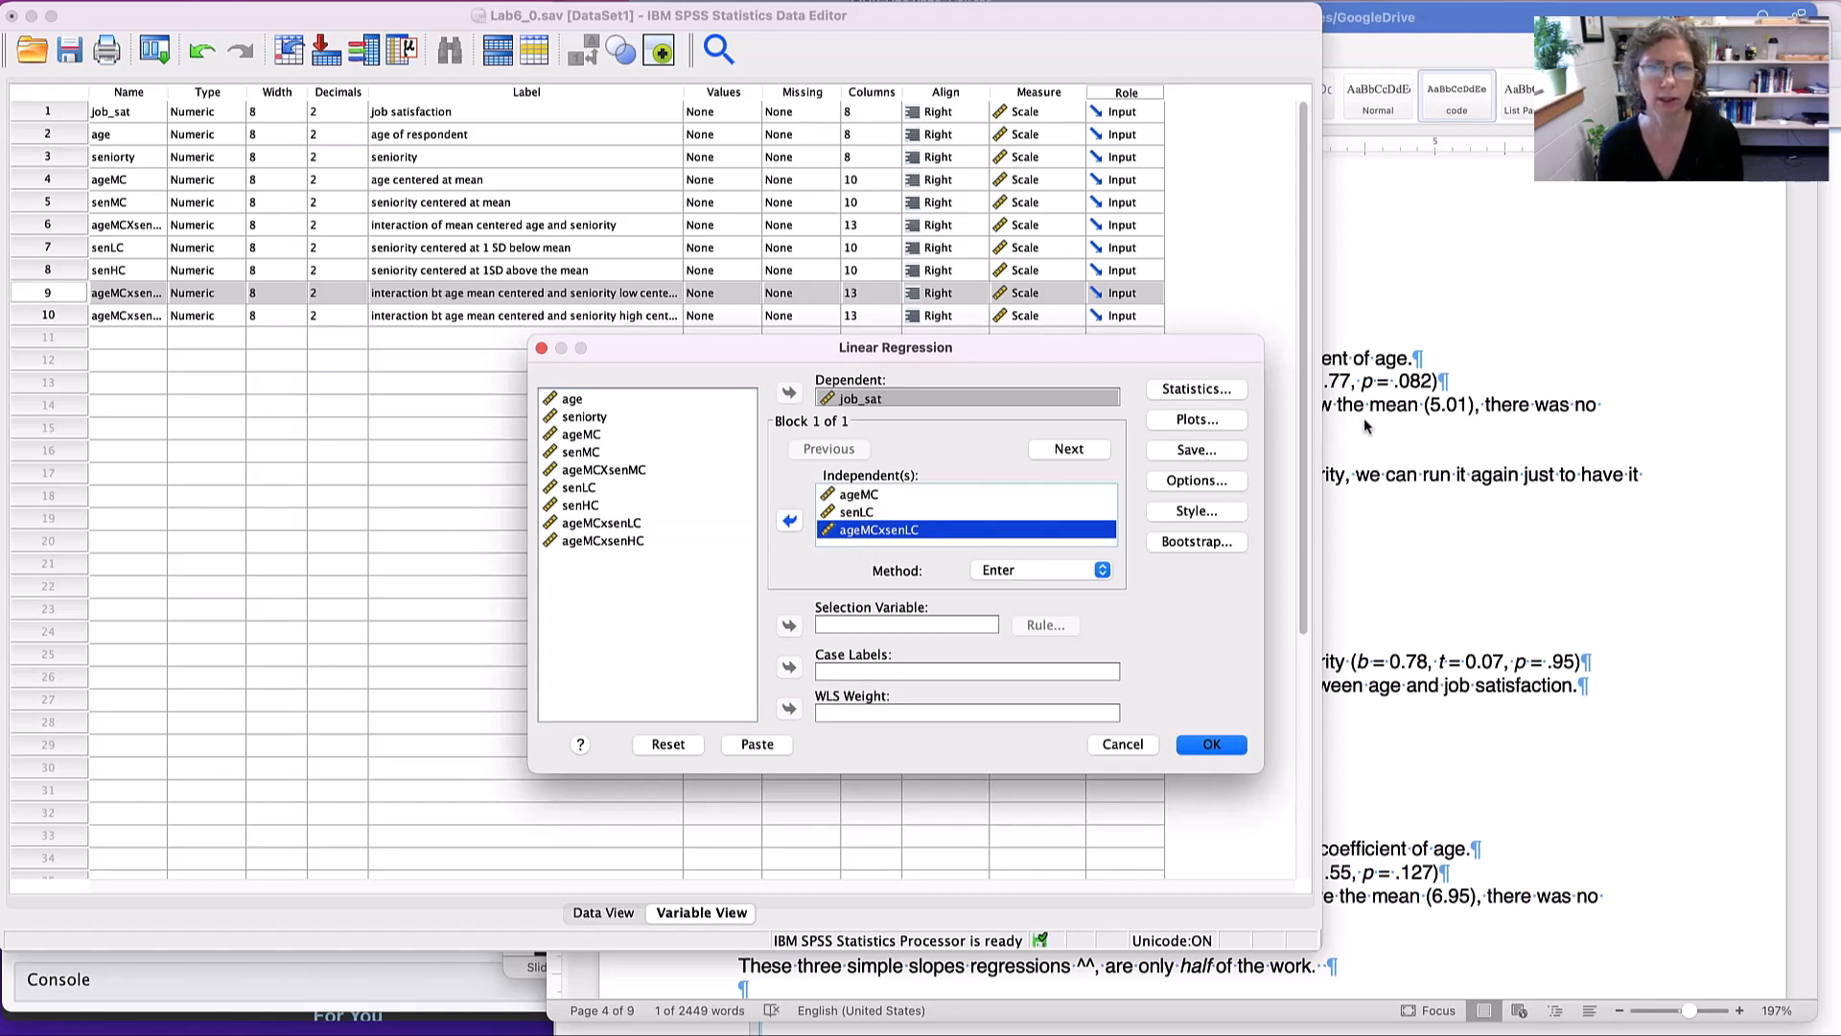
- Check the regression's statistics options and the lab sheet's low-seniority result, then cancel the regression setup without running it
{"action": "left_click", "coordinate": [1206, 390]}
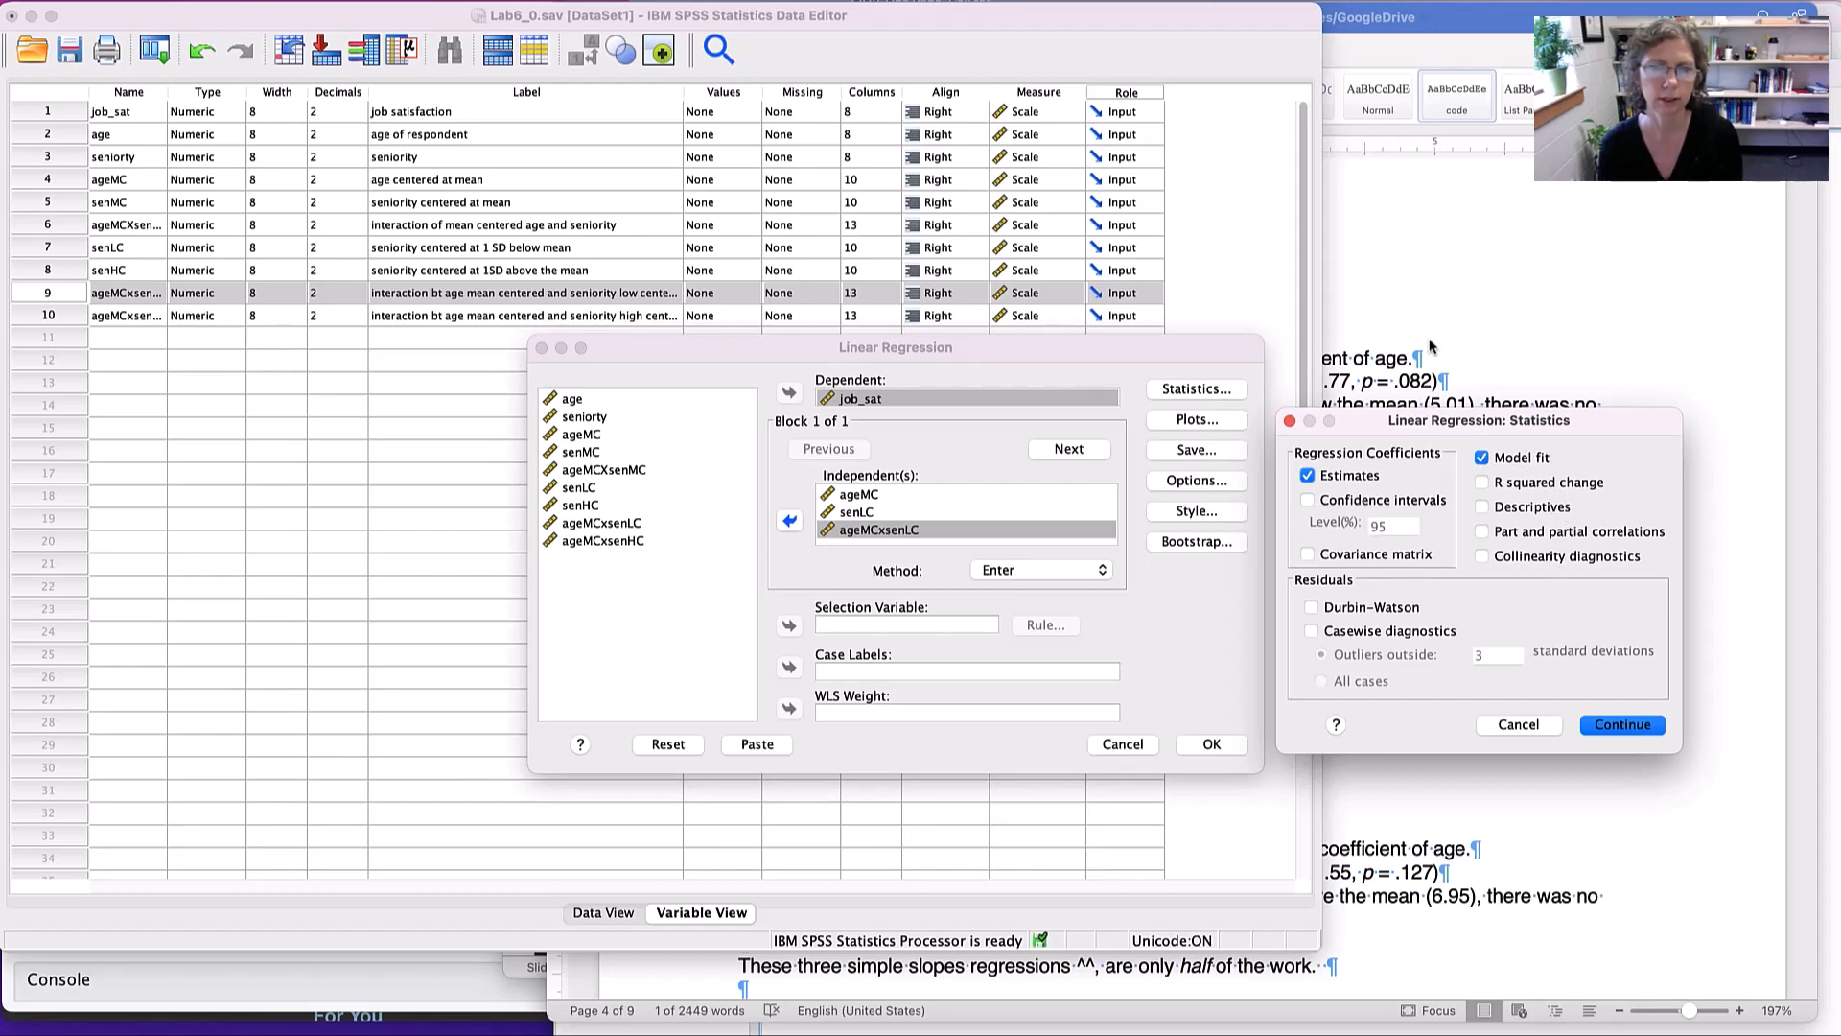
{"action": "left_click", "coordinate": [1444, 291]}
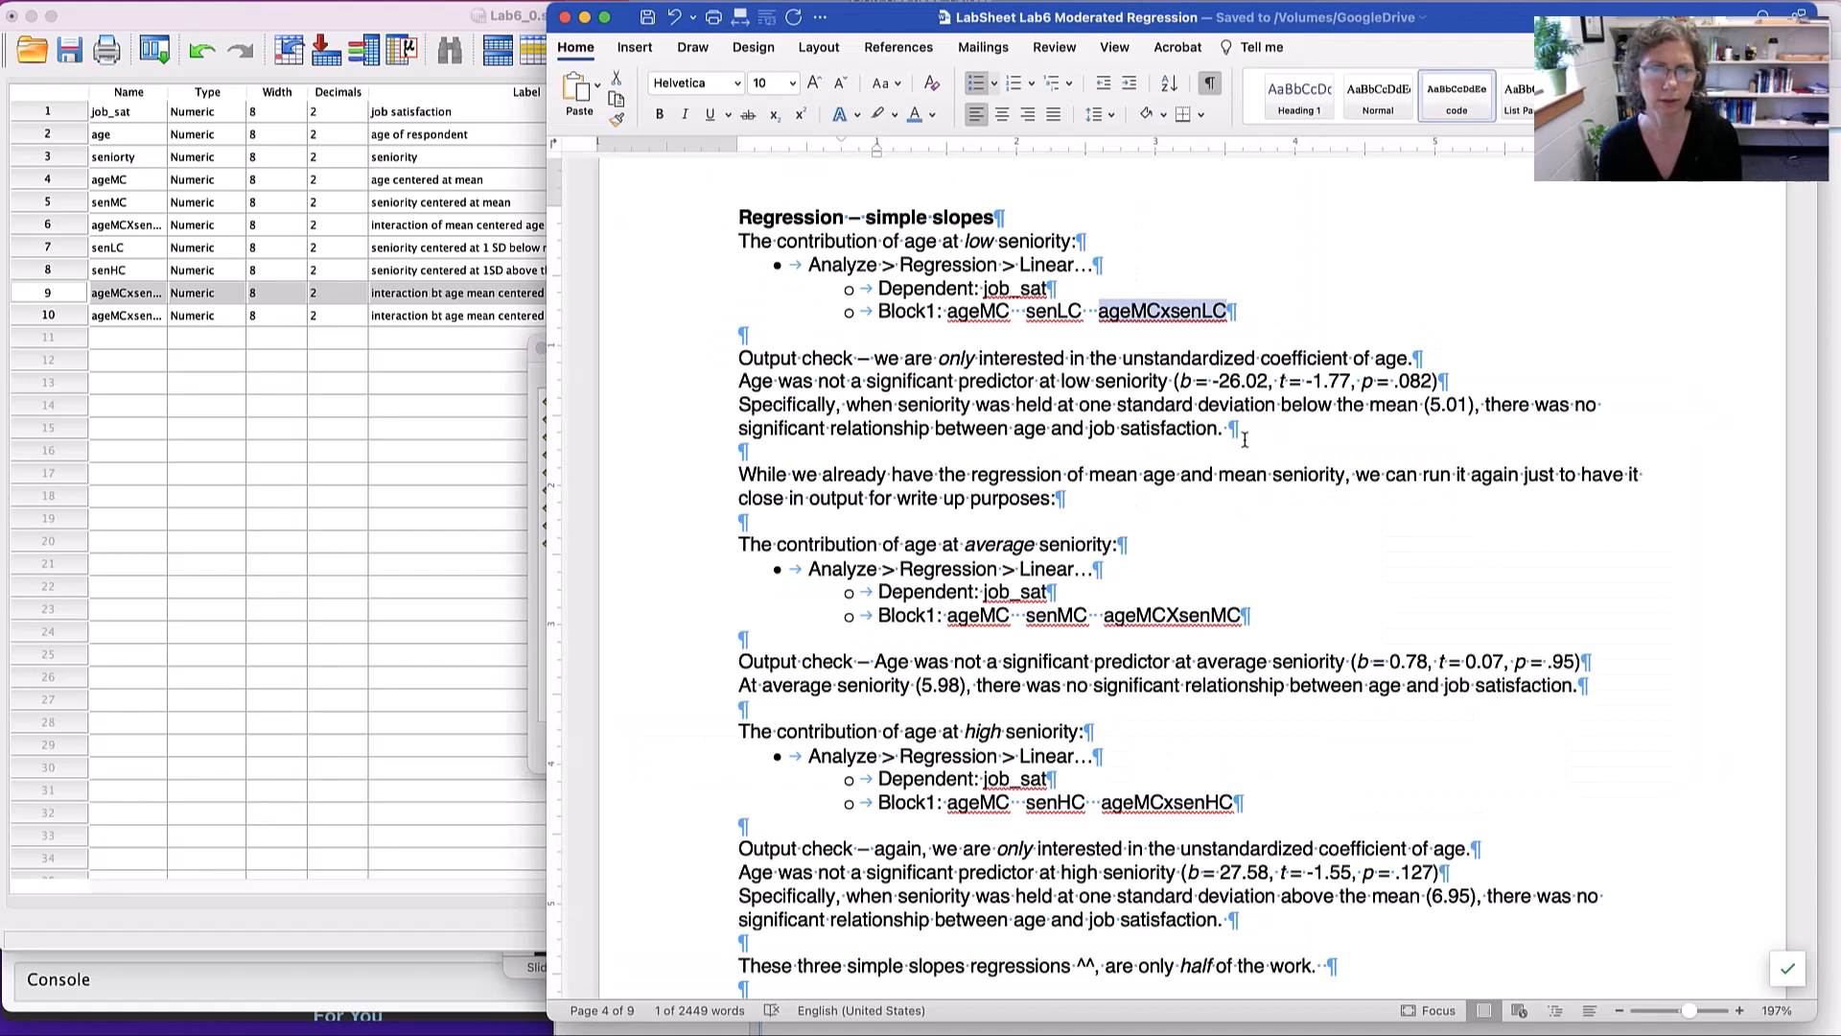
{"action": "left_click_drag", "start_coordinate": [1062, 382], "coordinate": [1525, 380]}
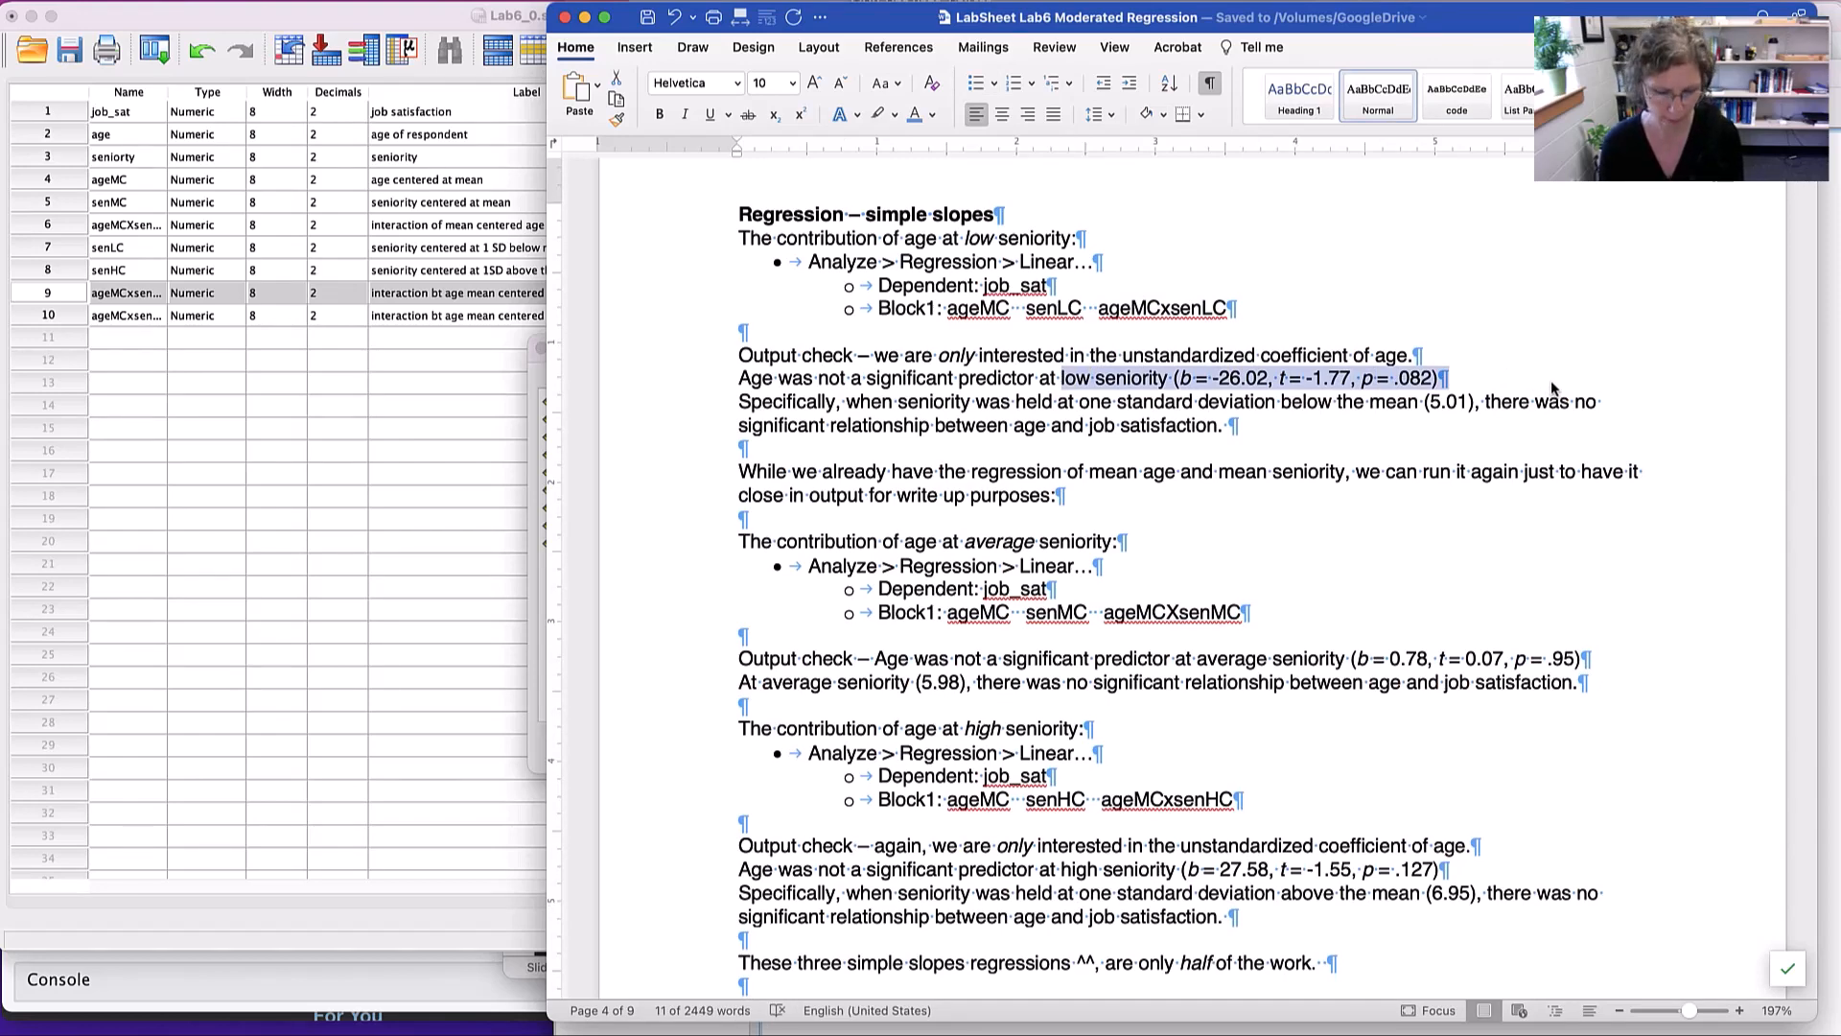
{"action": "key", "text": "super+Tab"}
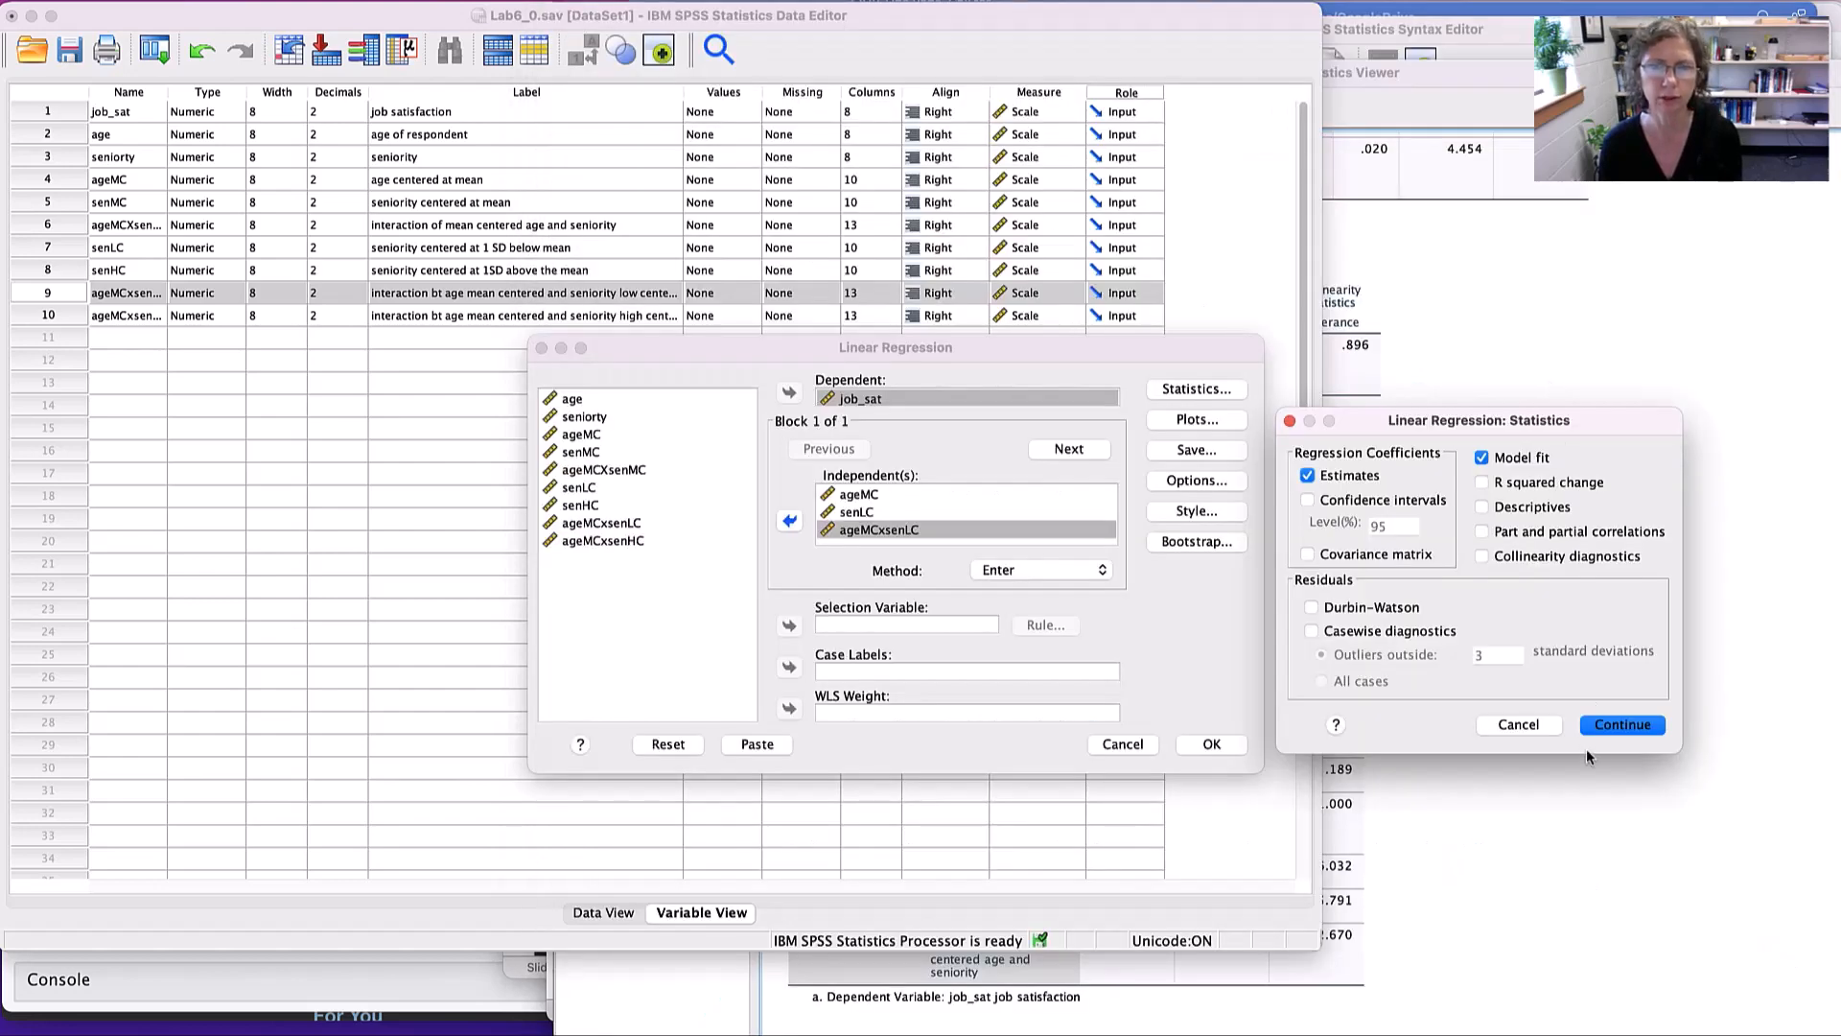
{"action": "left_click", "coordinate": [1520, 726]}
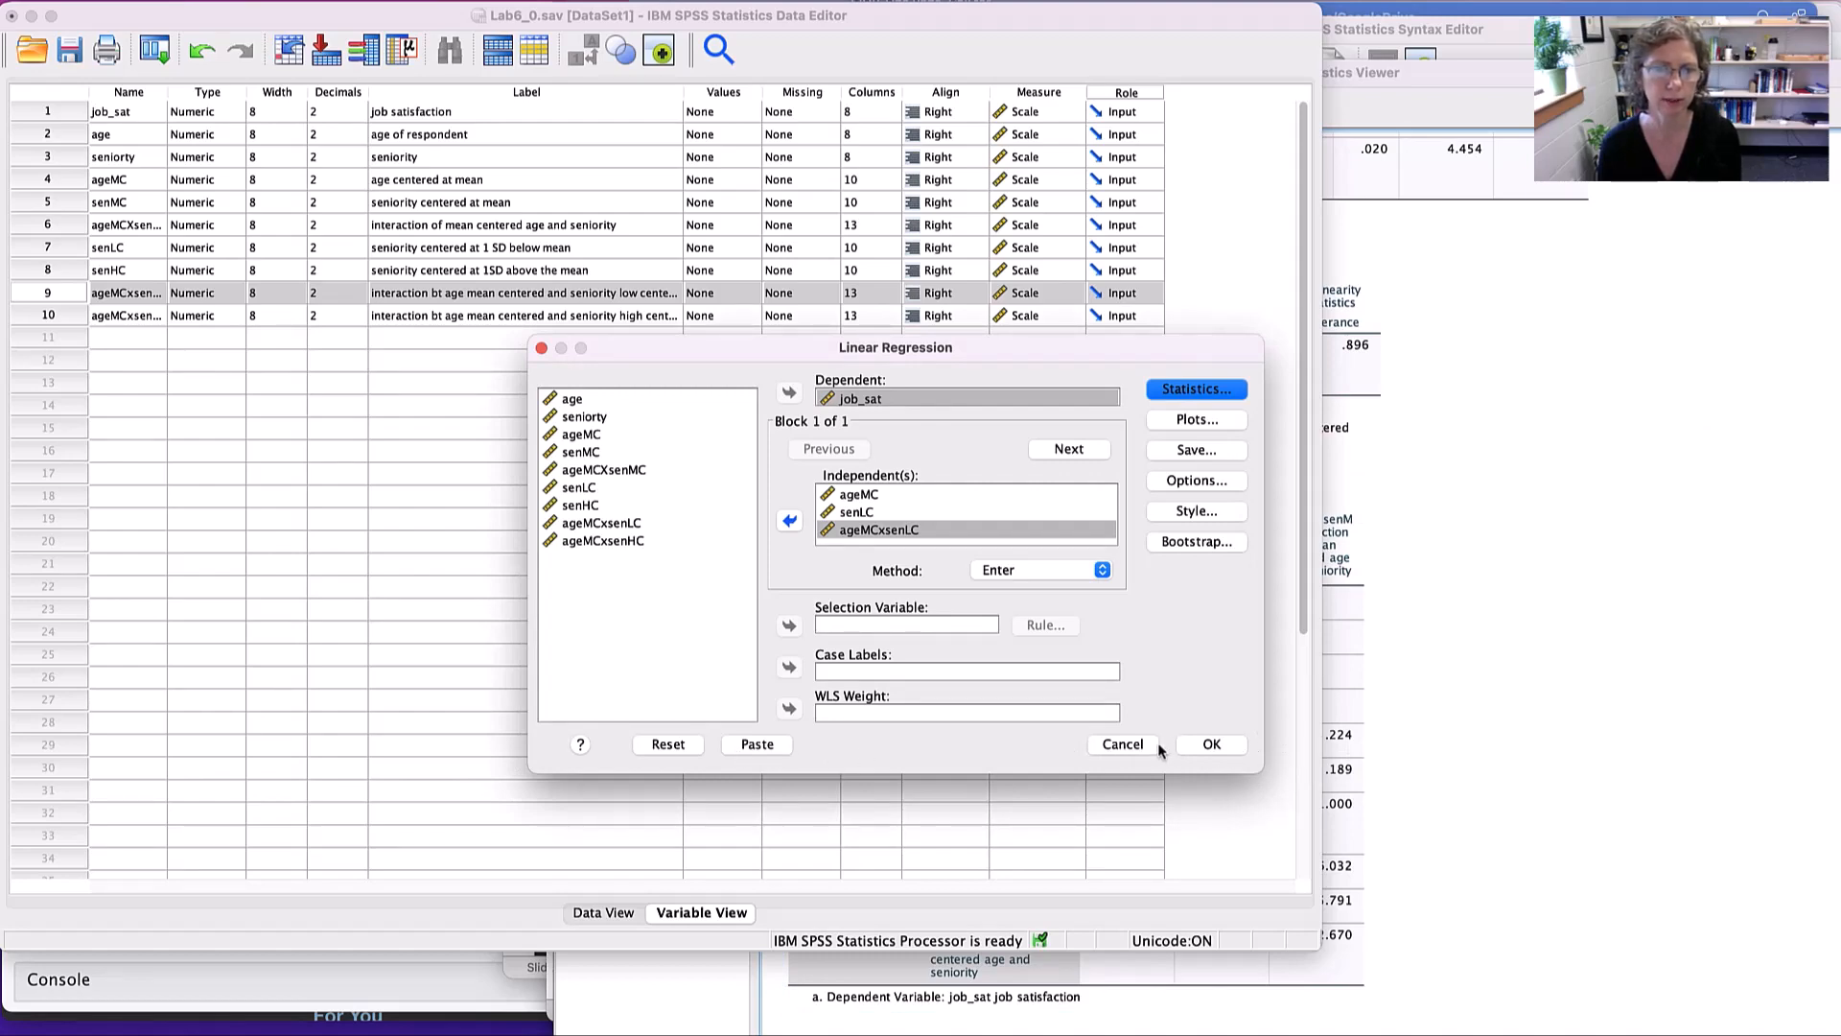
{"action": "left_click", "coordinate": [1124, 745]}
- From the syntax file, run the low-seniority regression of job_sat on ageMC, senLC and ageMCxsenLC
{"action": "key", "text": "super+grave"}
{"action": "key", "text": "super+grave"}
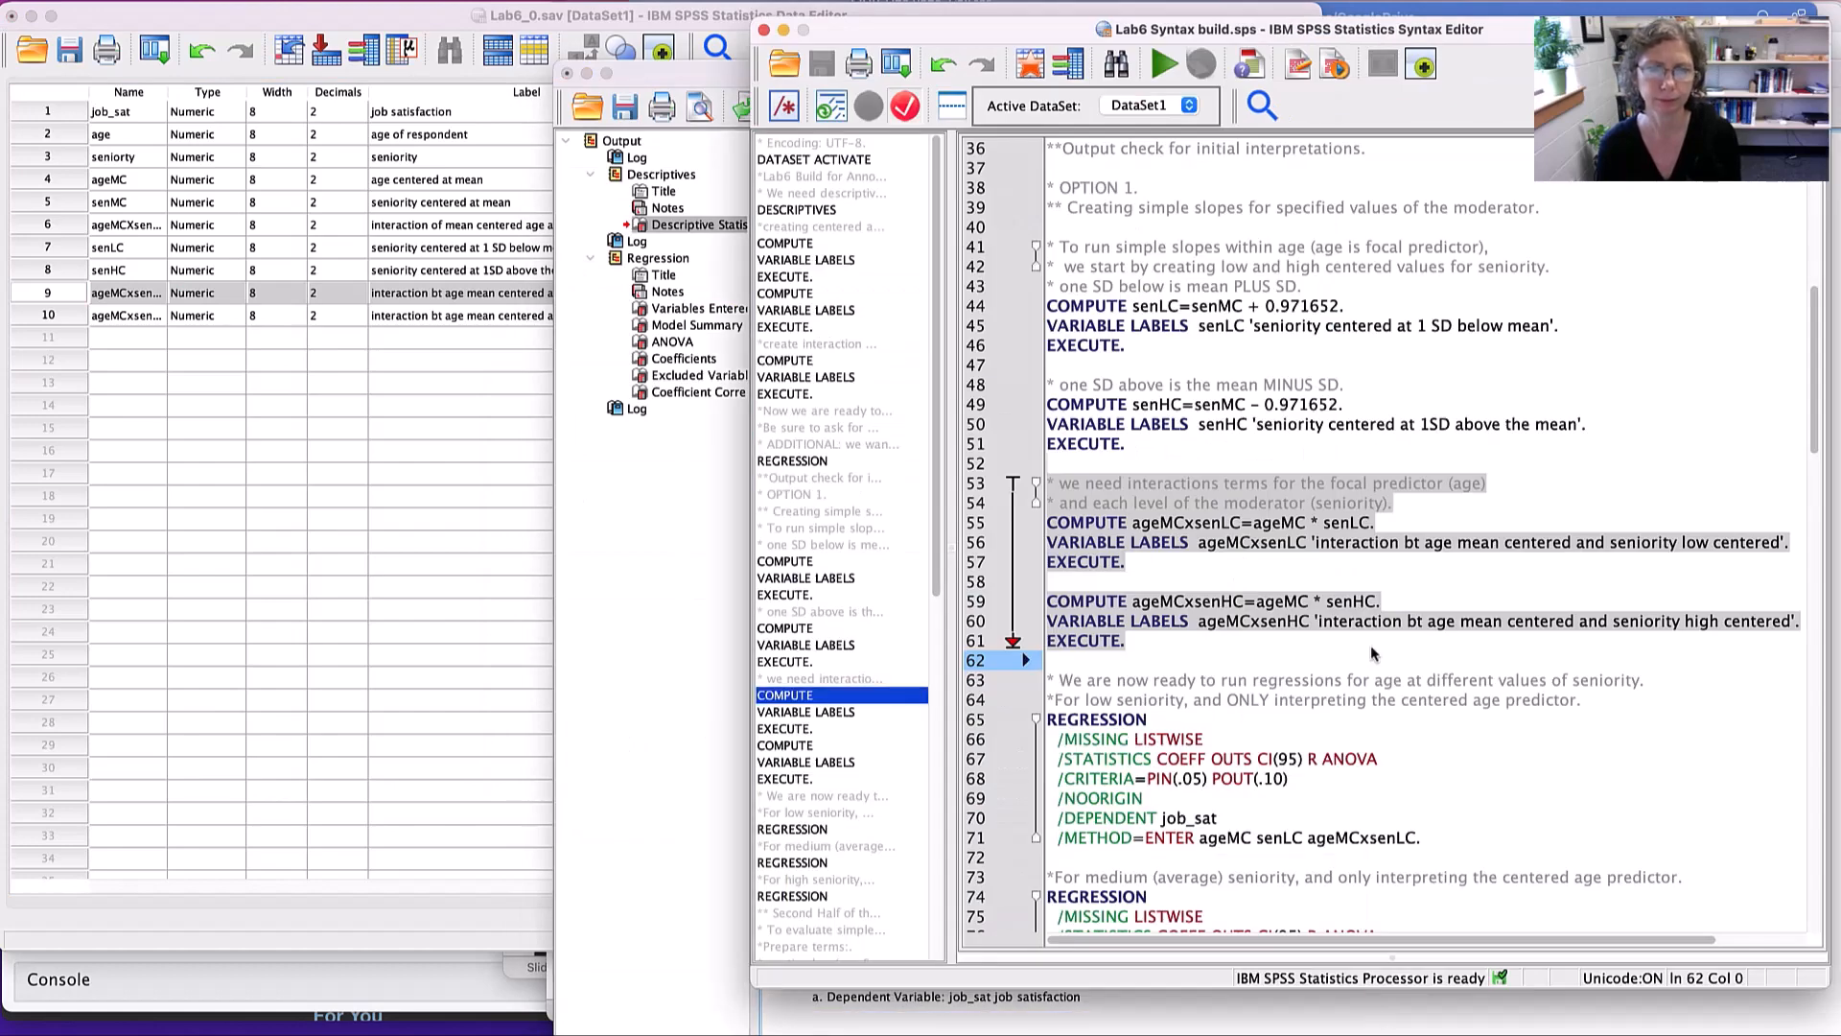
{"action": "scroll", "coordinate": [1439, 589], "scroll_direction": "down", "scroll_amount": 9}
{"action": "scroll", "coordinate": [1438, 588], "scroll_direction": "up", "scroll_amount": 1}
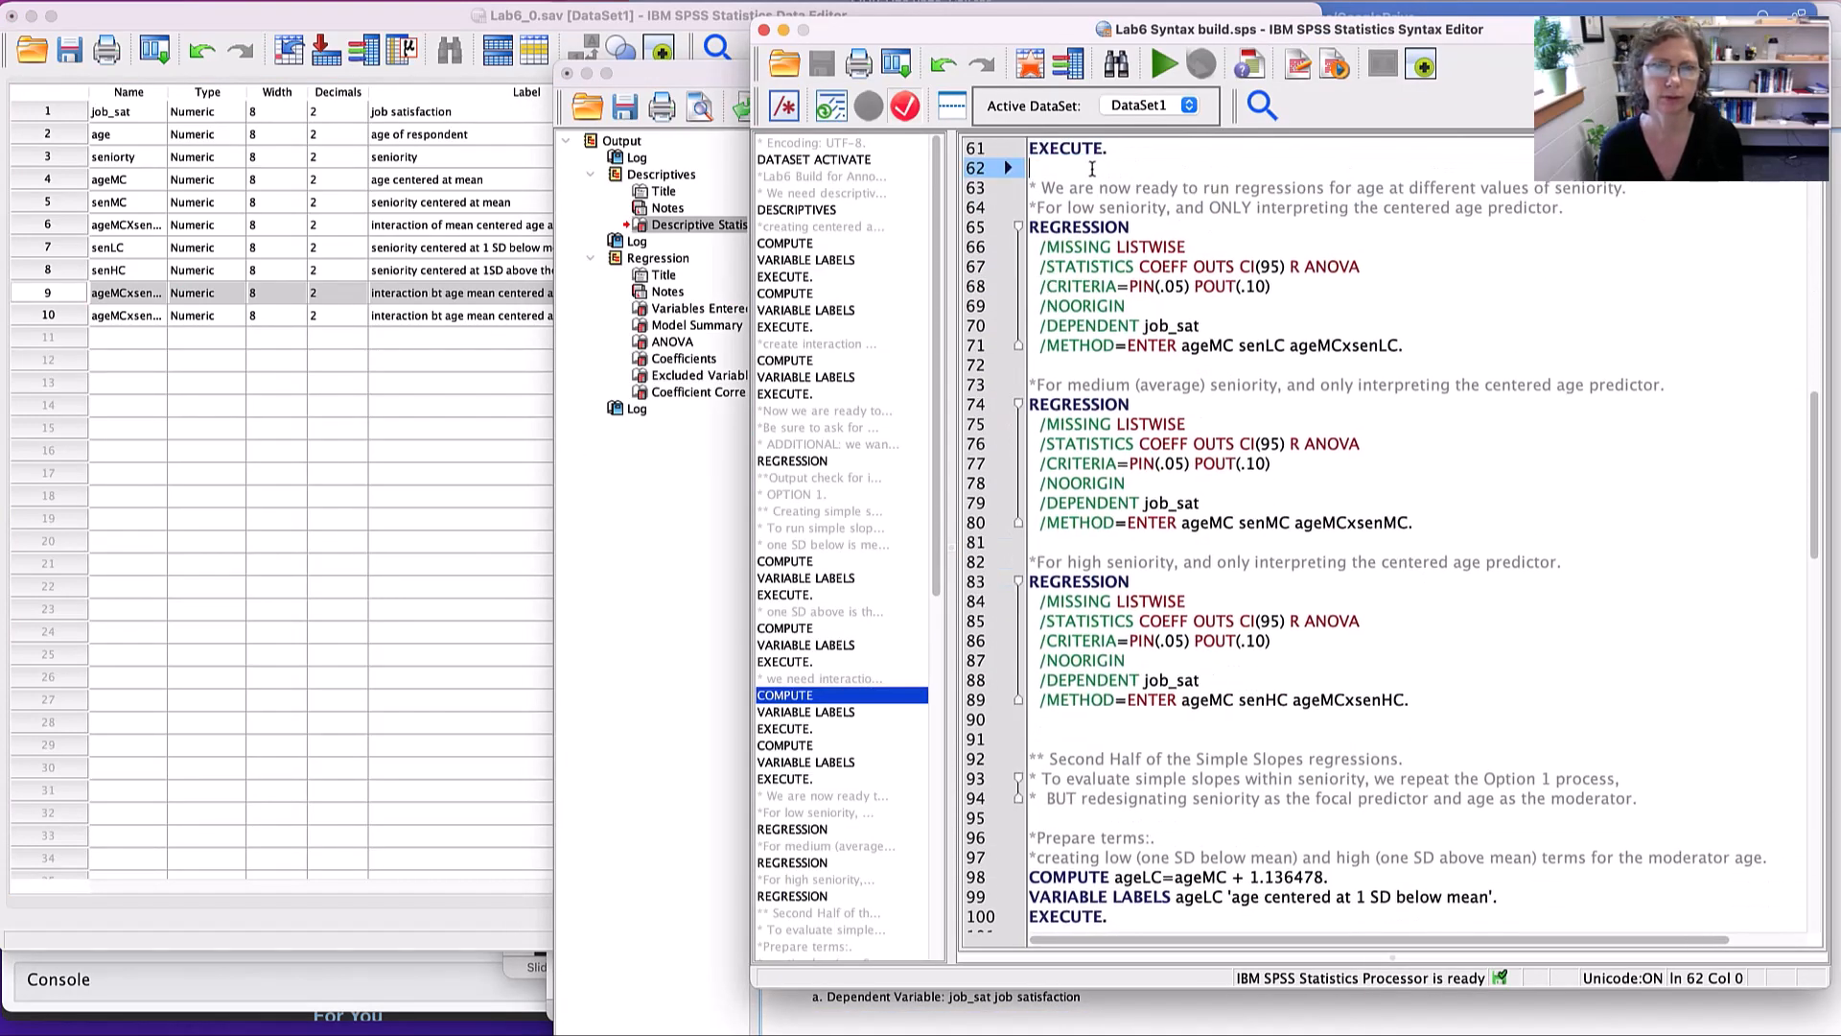
{"action": "mouse_move", "coordinate": [1093, 171]}
{"action": "left_mouse_down"}
{"action": "mouse_move", "coordinate": [1321, 352]}
{"action": "mouse_move", "coordinate": [1406, 360]}
{"action": "left_mouse_up"}
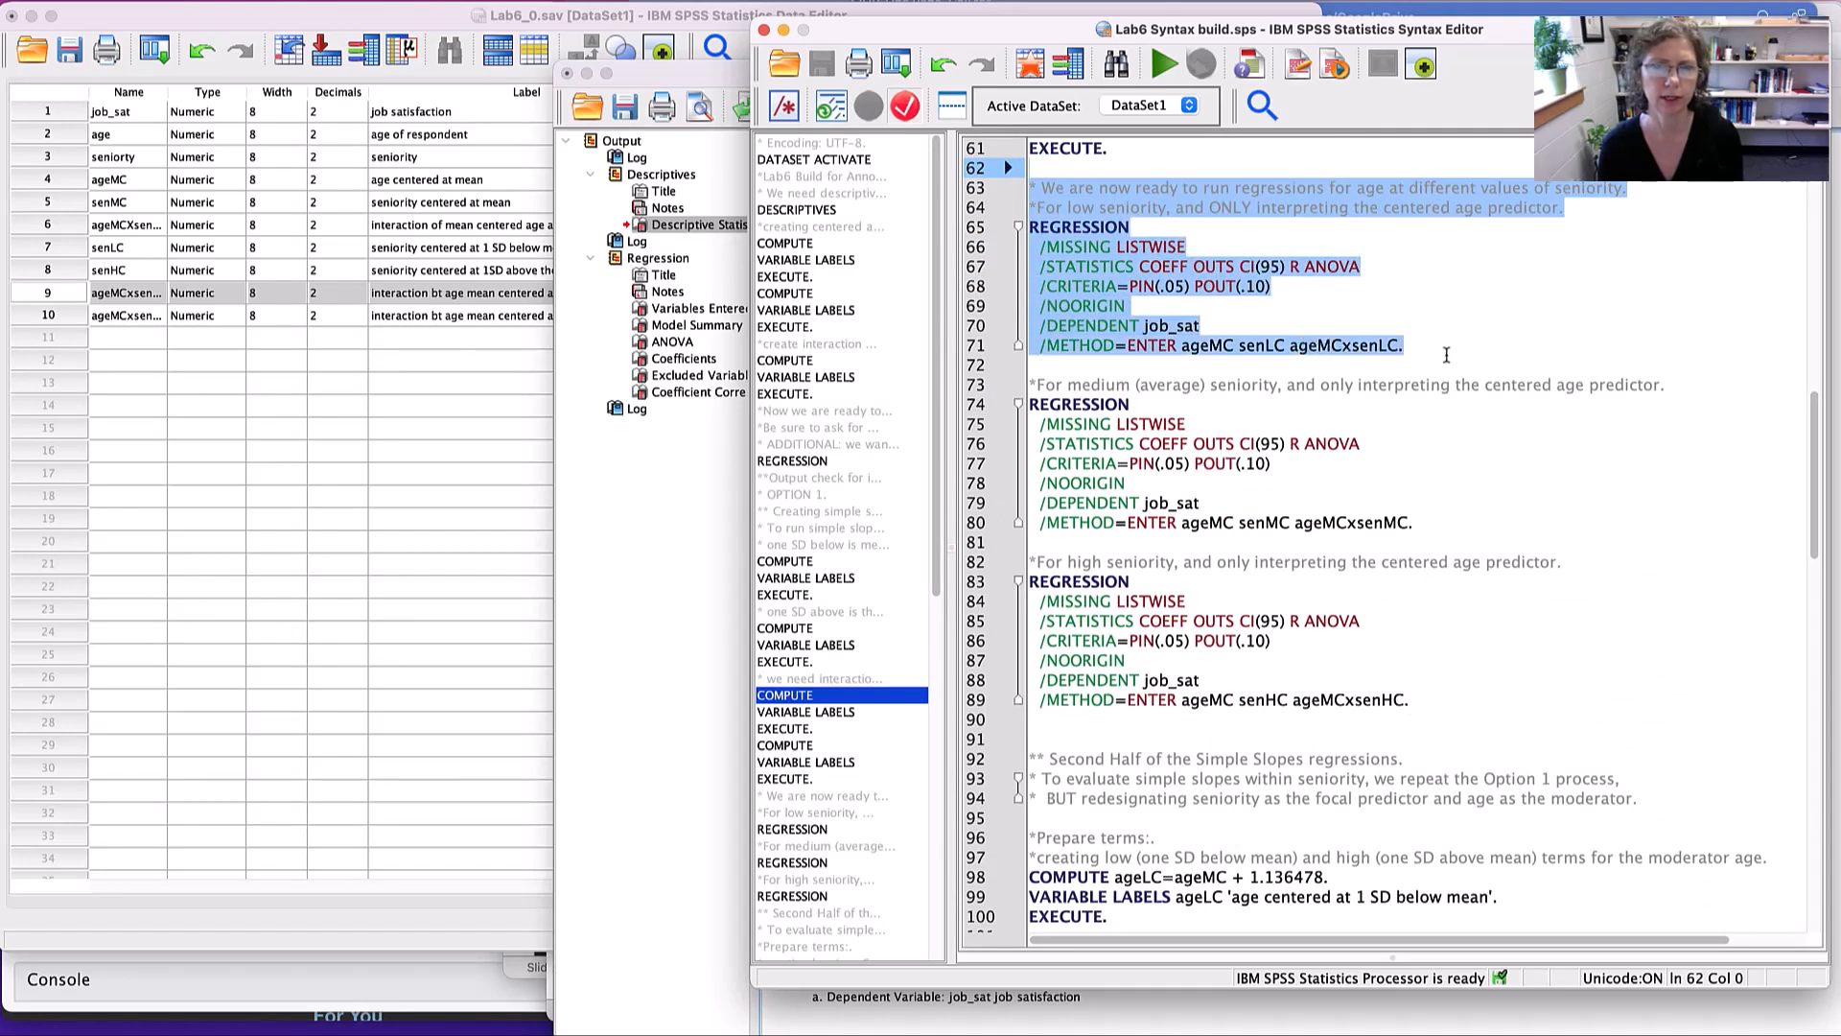
{"action": "scroll", "coordinate": [1405, 335], "scroll_direction": "down", "scroll_amount": 1}
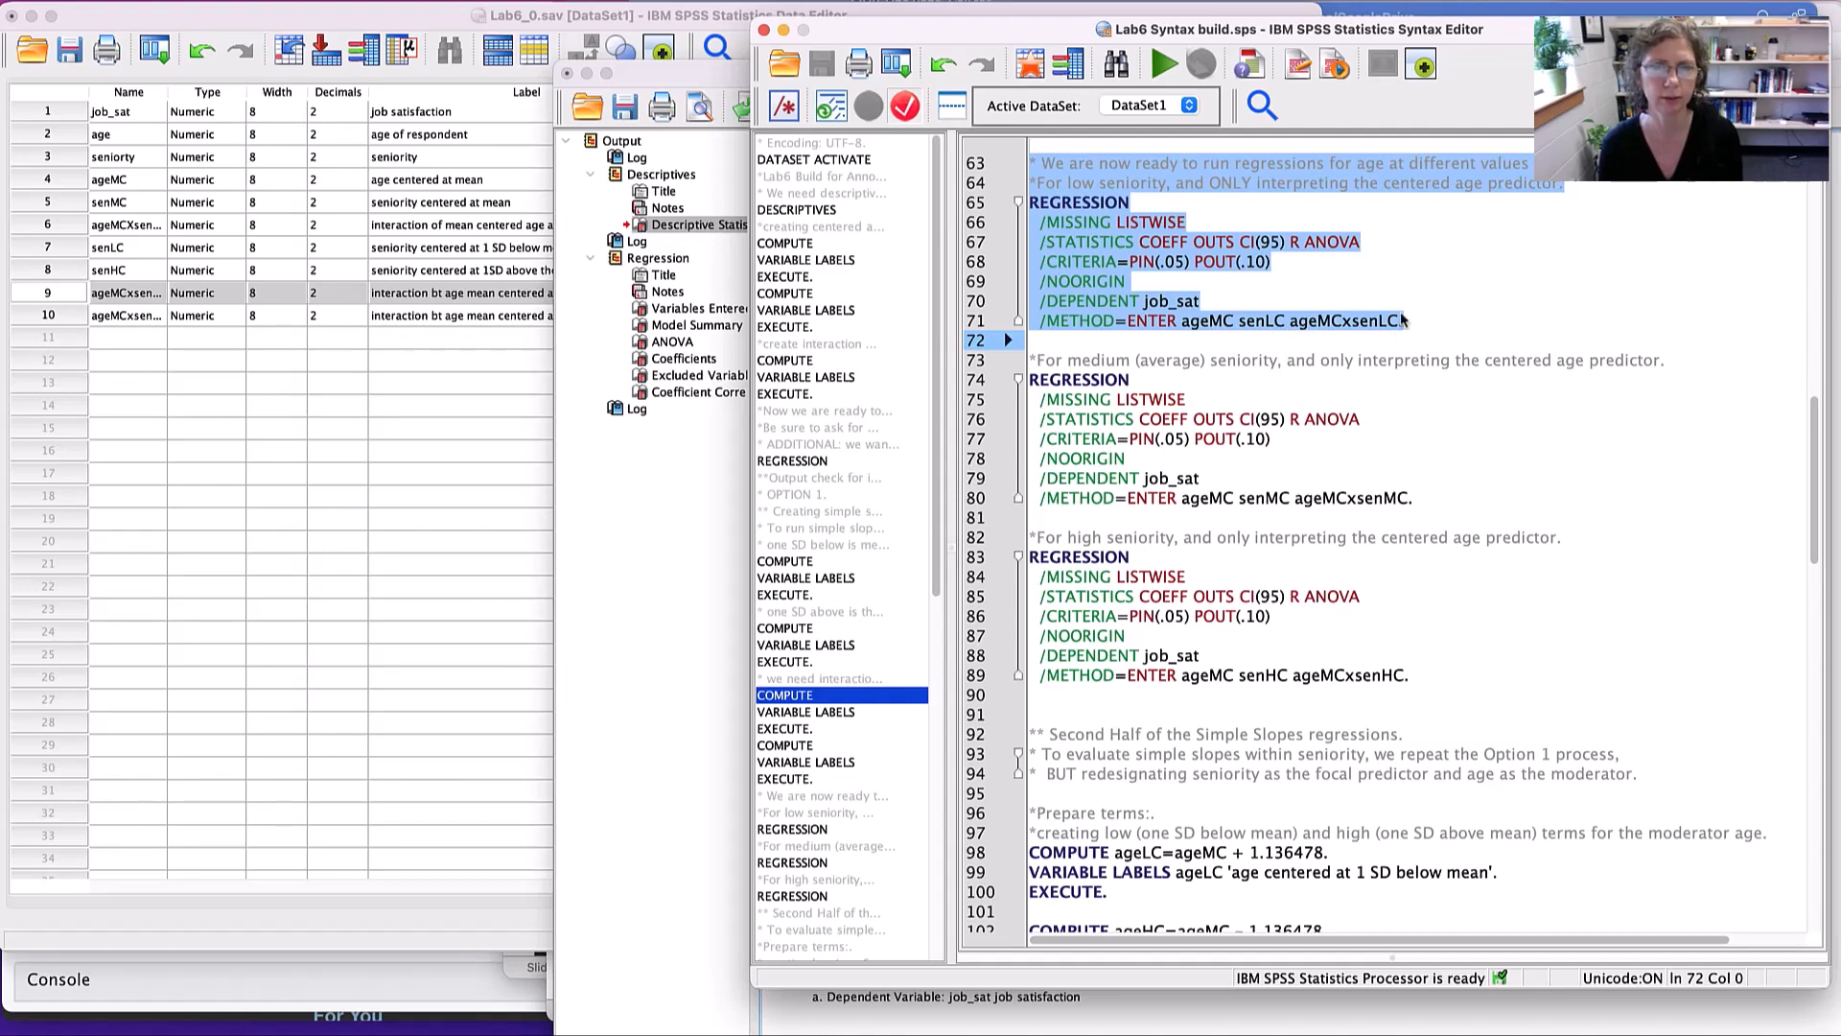
{"action": "left_click", "coordinate": [1163, 64]}
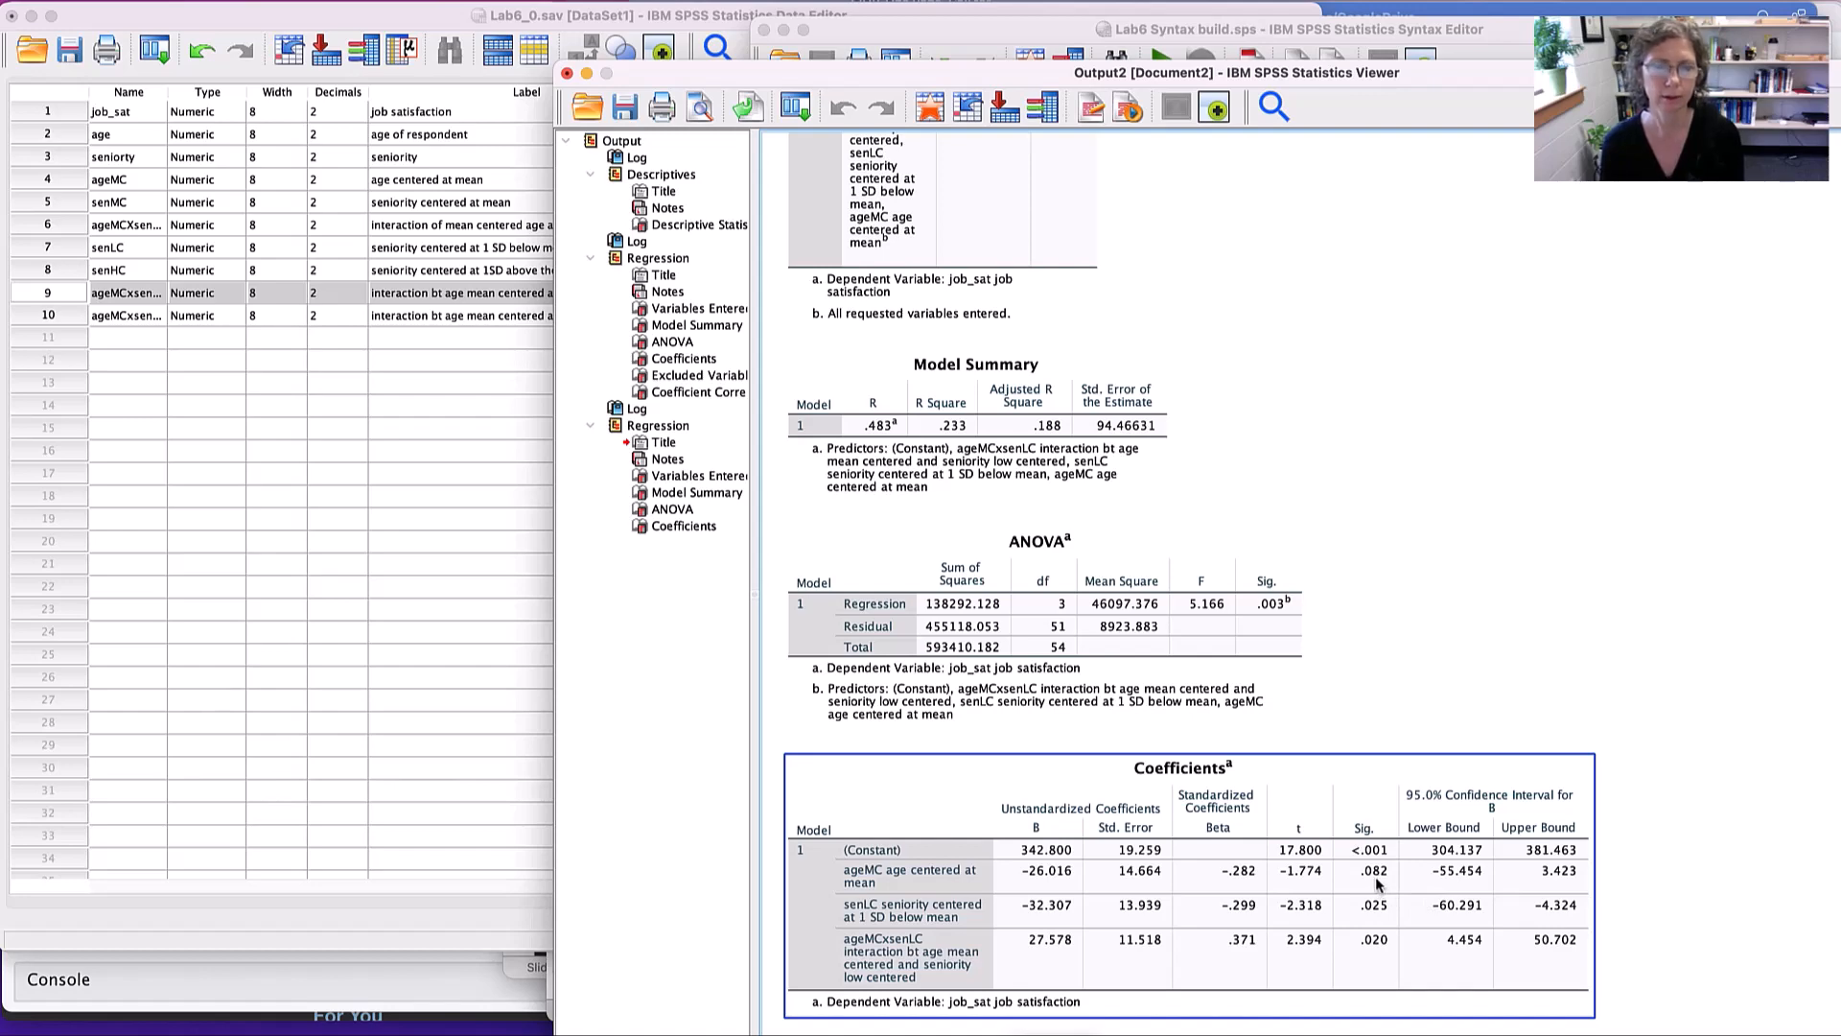
- Run the average-seniority regression of job_sat on ageMC, senMC and ageMCxsenMC, view its coefficients and return to the syntax
{"action": "key", "text": "super+grave"}
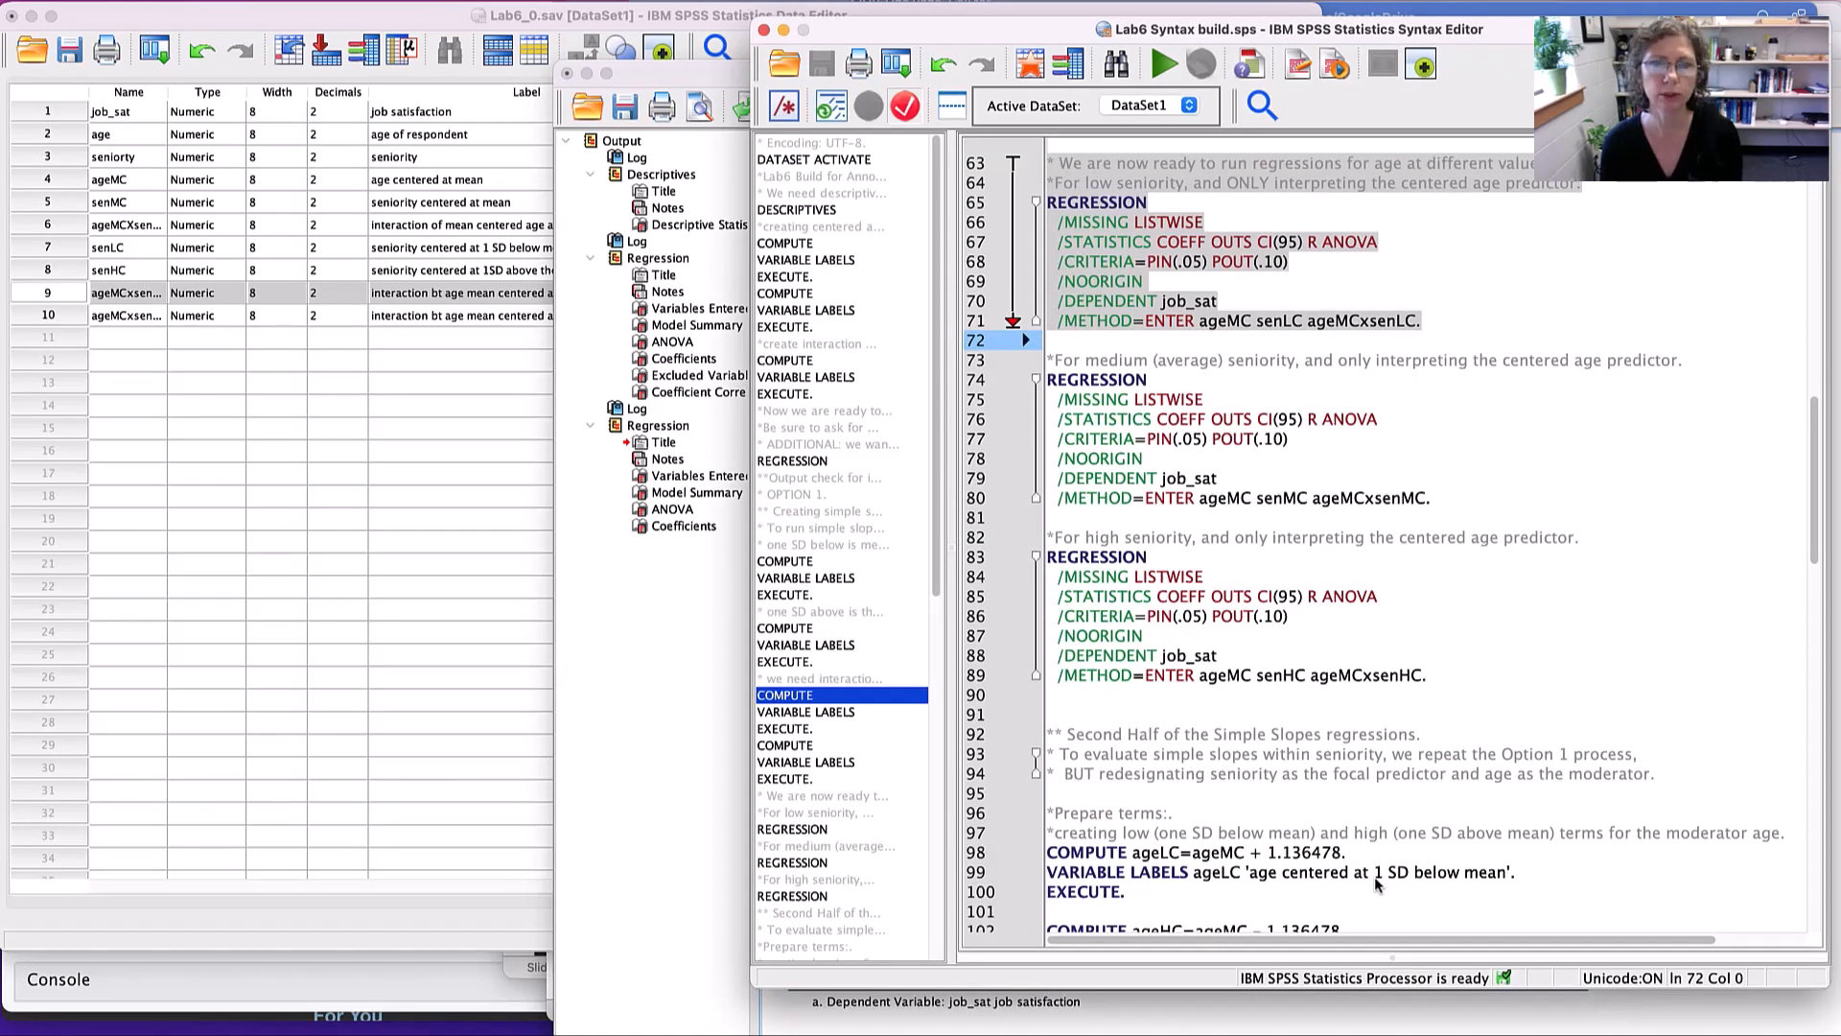
{"action": "left_click", "coordinate": [1108, 342]}
{"action": "left_click_drag", "start_coordinate": [1072, 342], "coordinate": [1434, 502]}
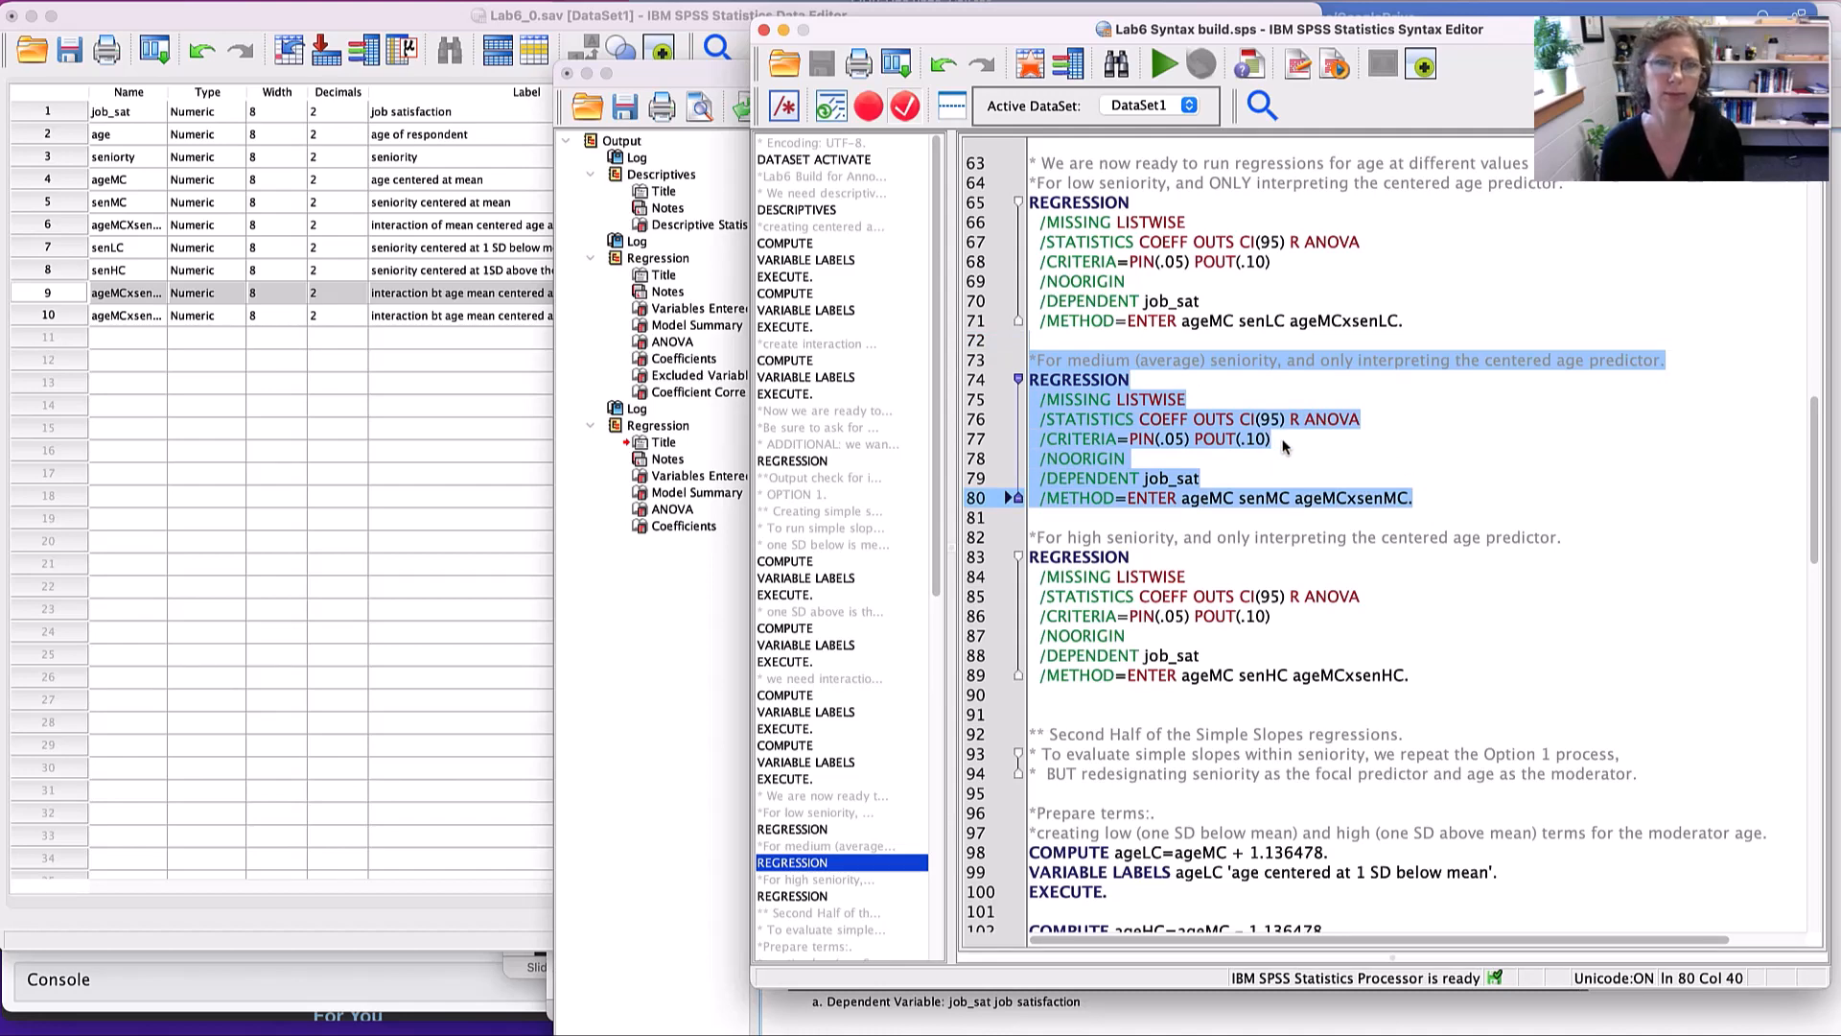
{"action": "left_click", "coordinate": [1163, 65]}
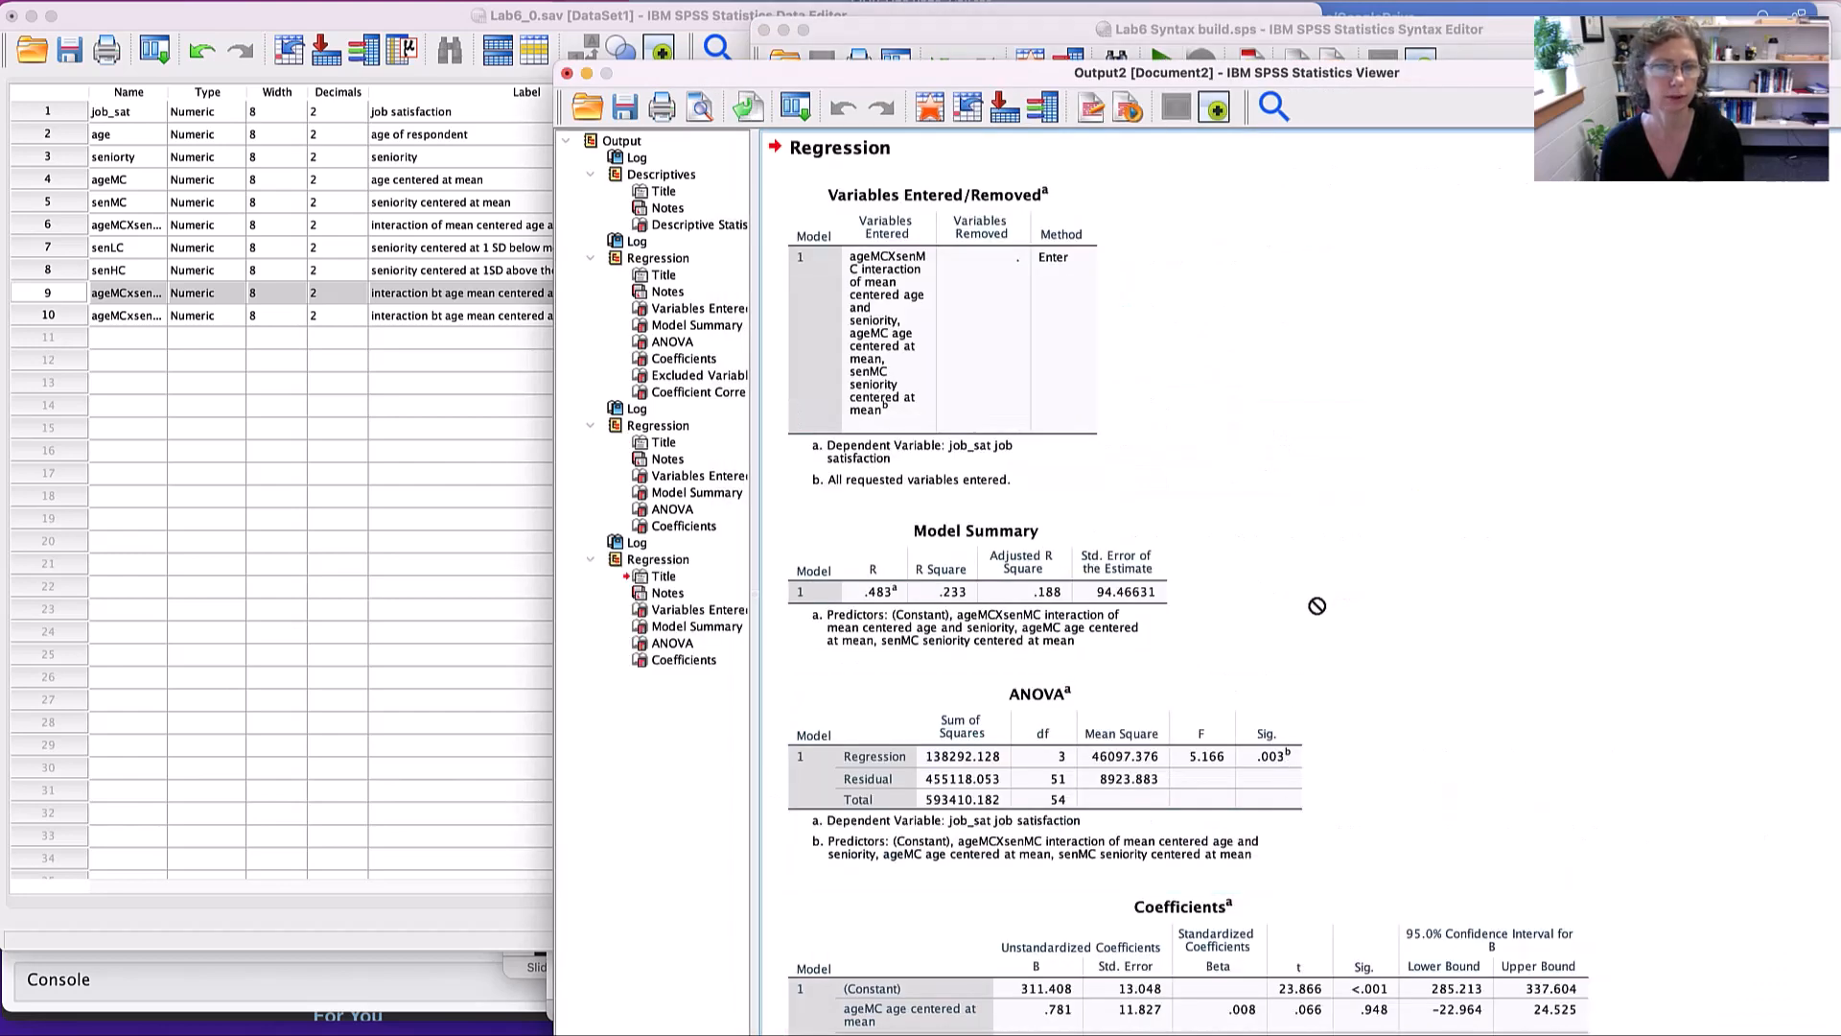
{"action": "scroll", "coordinate": [1317, 606], "scroll_direction": "down", "scroll_amount": 3}
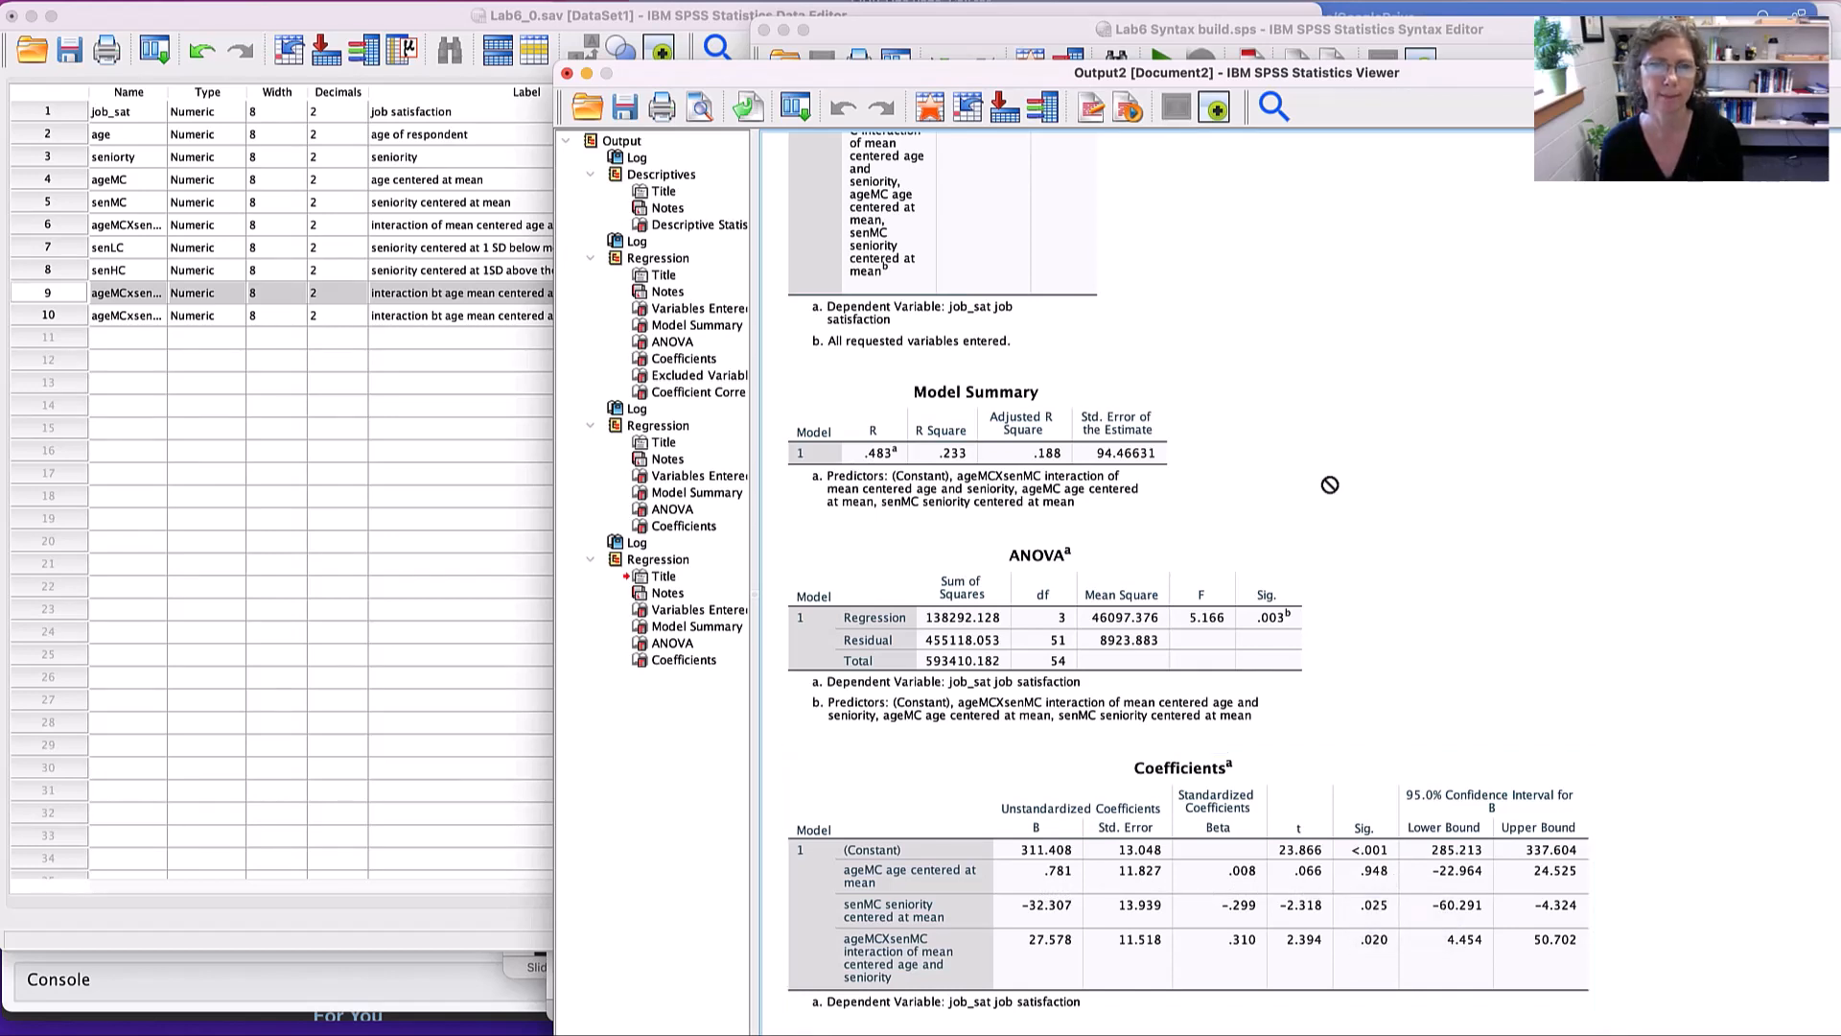
{"action": "key", "text": "super+grave"}
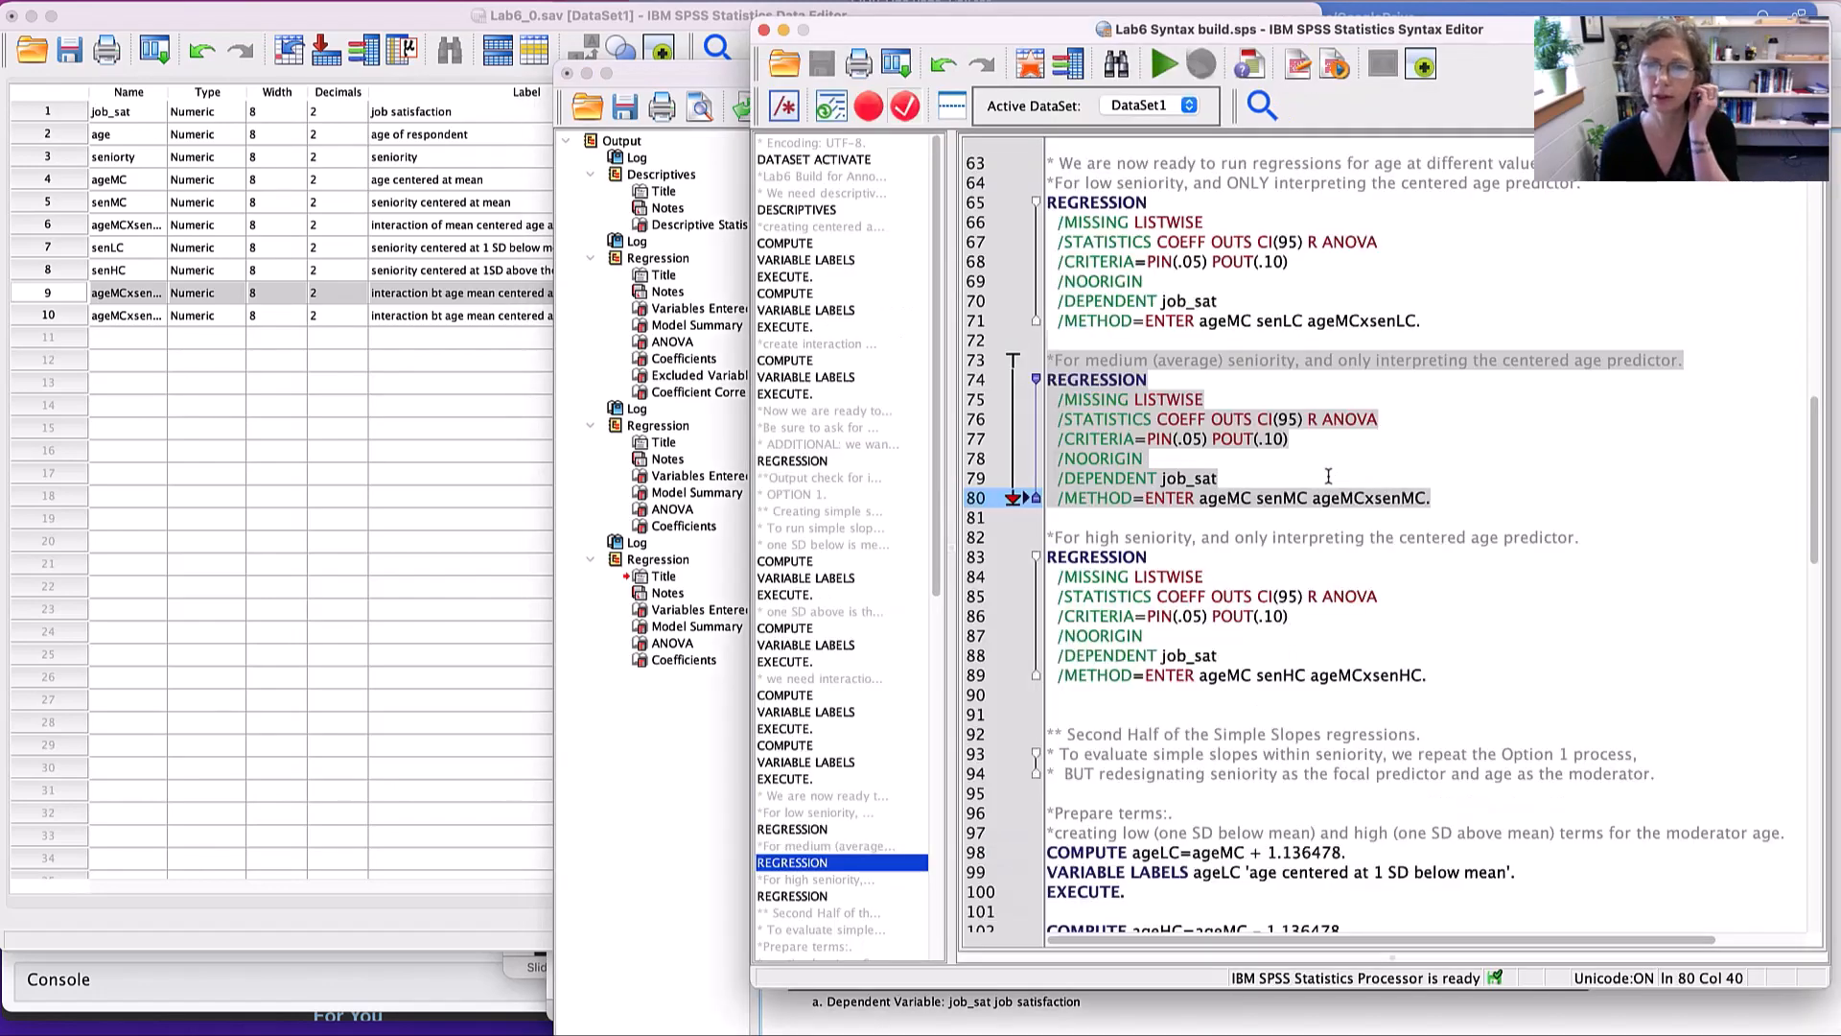
- Run the high-seniority regression of job_sat on ageMC, senHC and ageMCxsenHC, view its coefficients and return to the syntax
{"action": "left_click", "coordinate": [1068, 519]}
{"action": "left_click_drag", "start_coordinate": [1068, 518], "coordinate": [1451, 685]}
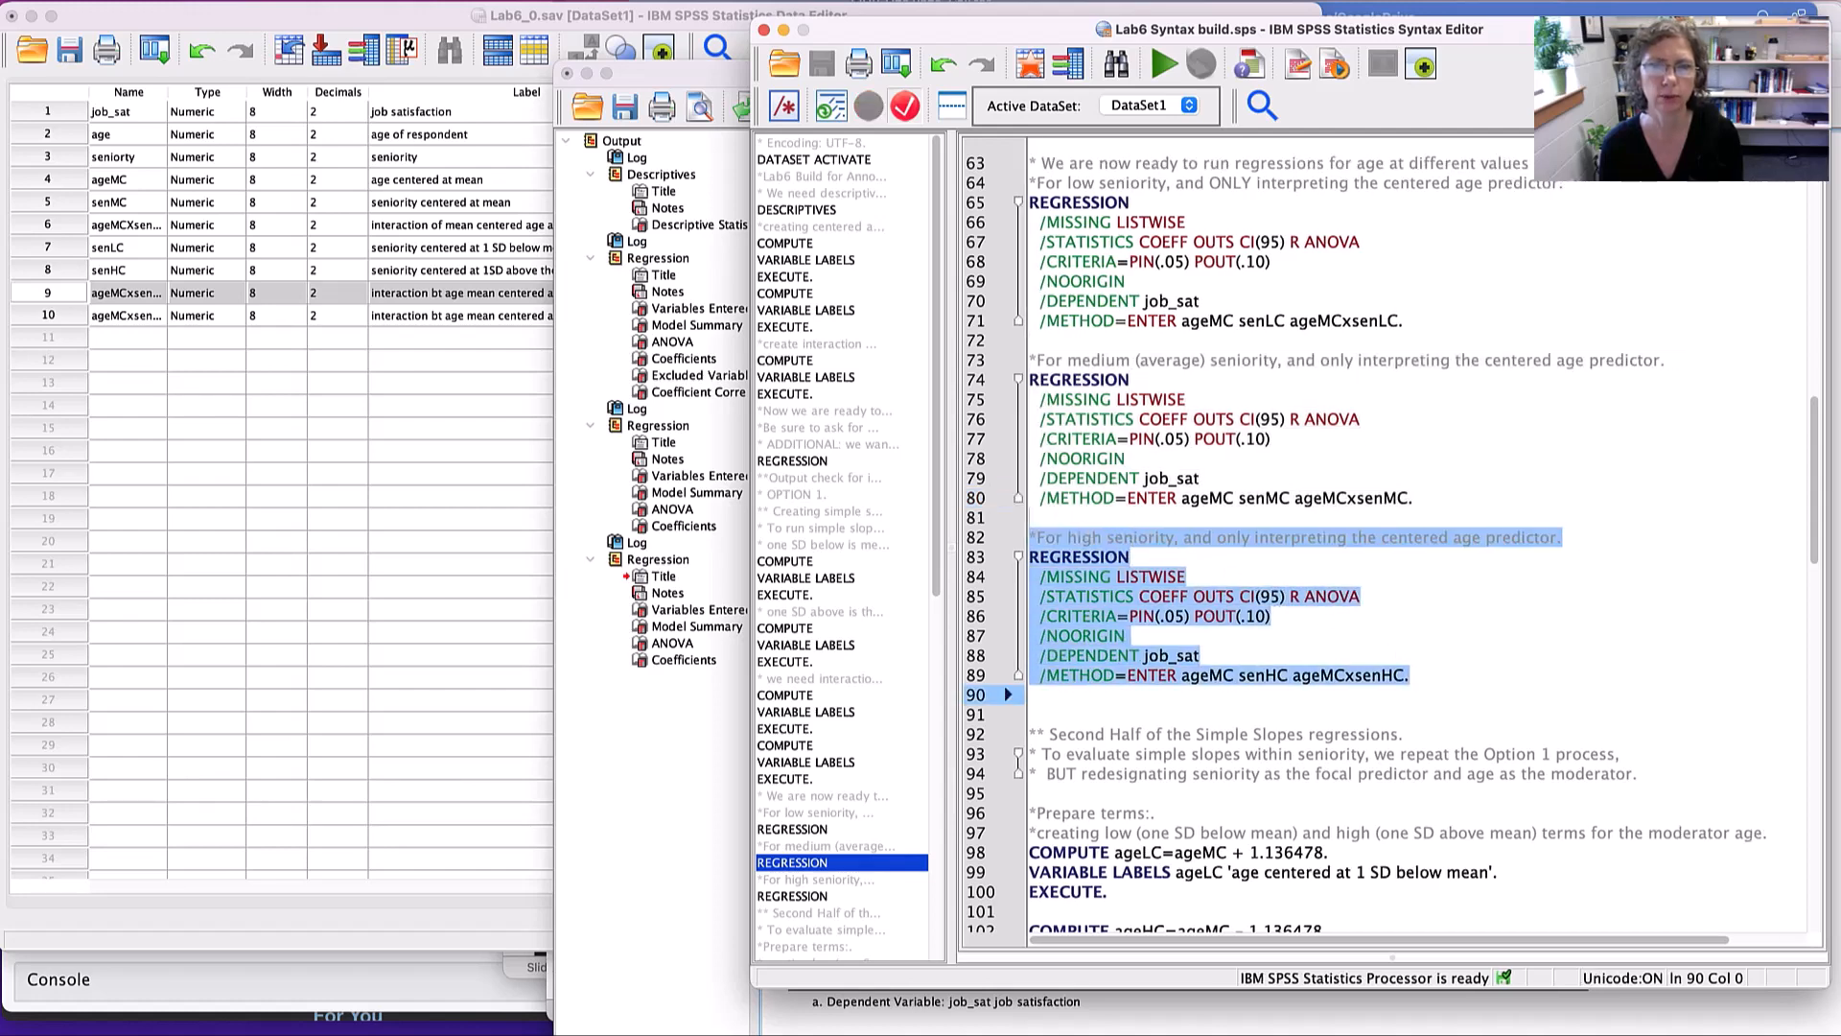
{"action": "left_click", "coordinate": [1157, 62]}
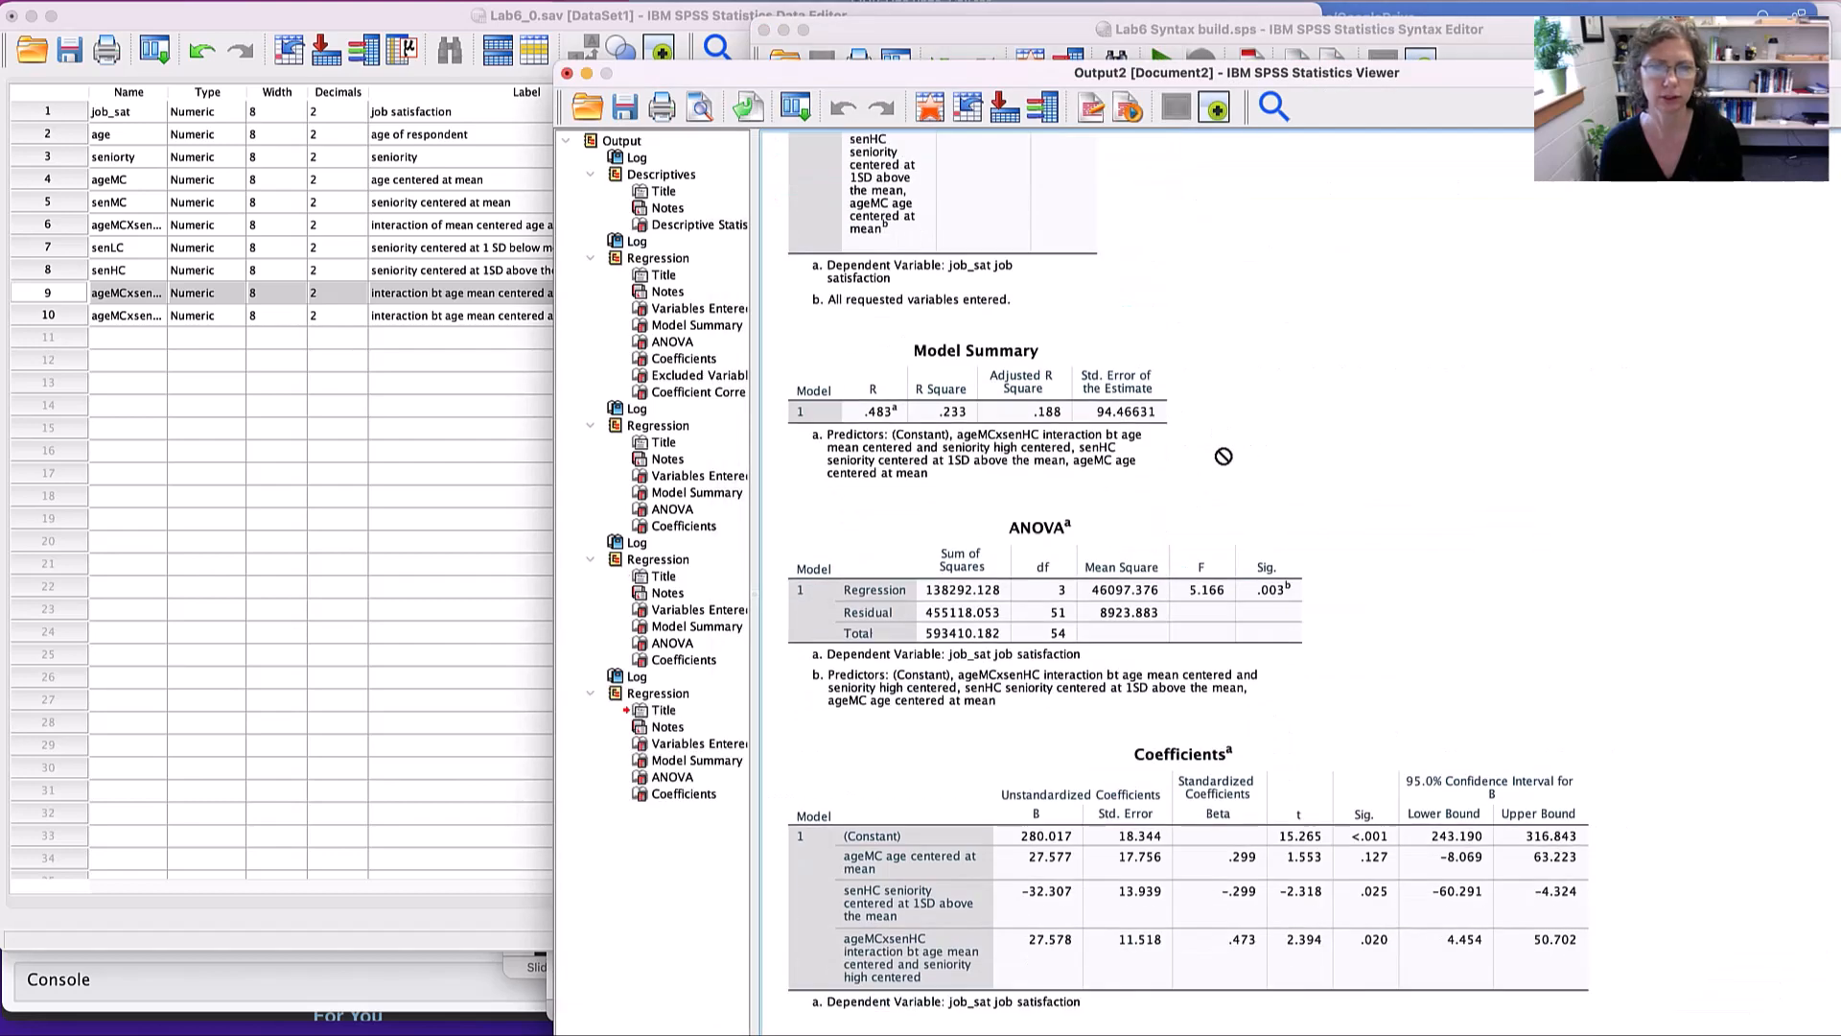
{"action": "left_click", "coordinate": [1027, 886]}
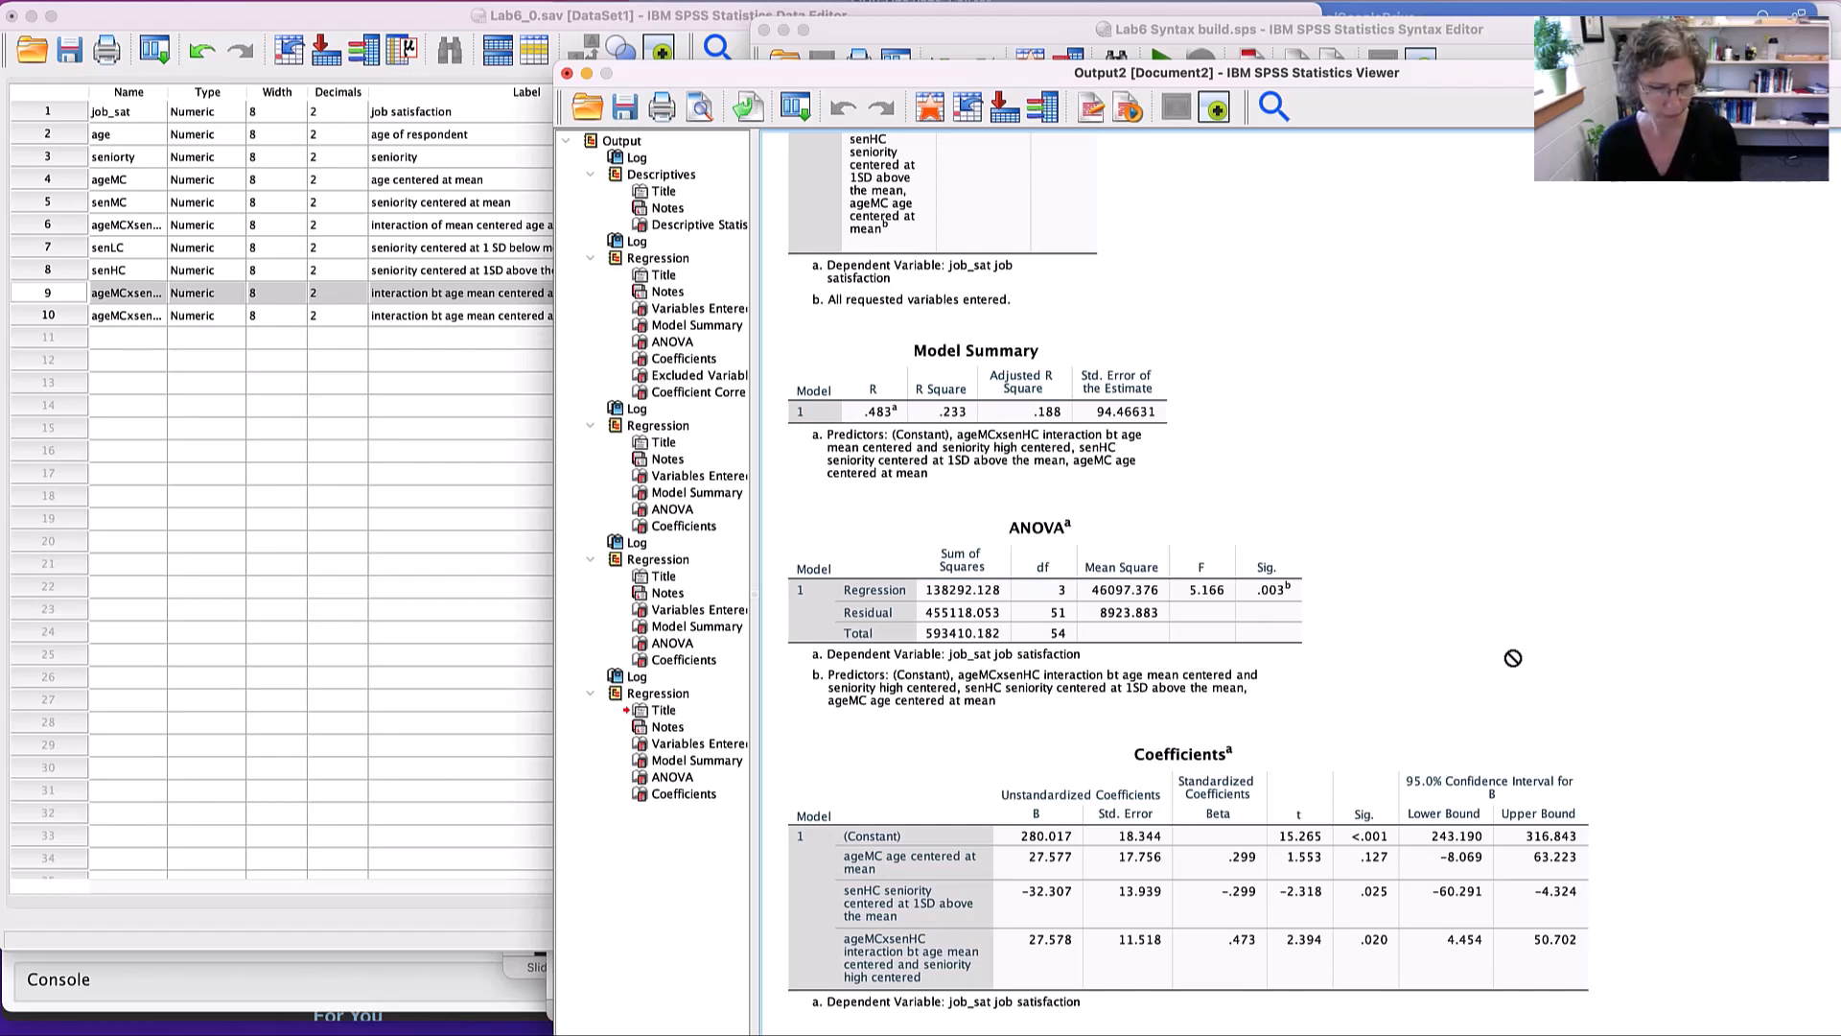
{"action": "key", "text": "super+grave"}
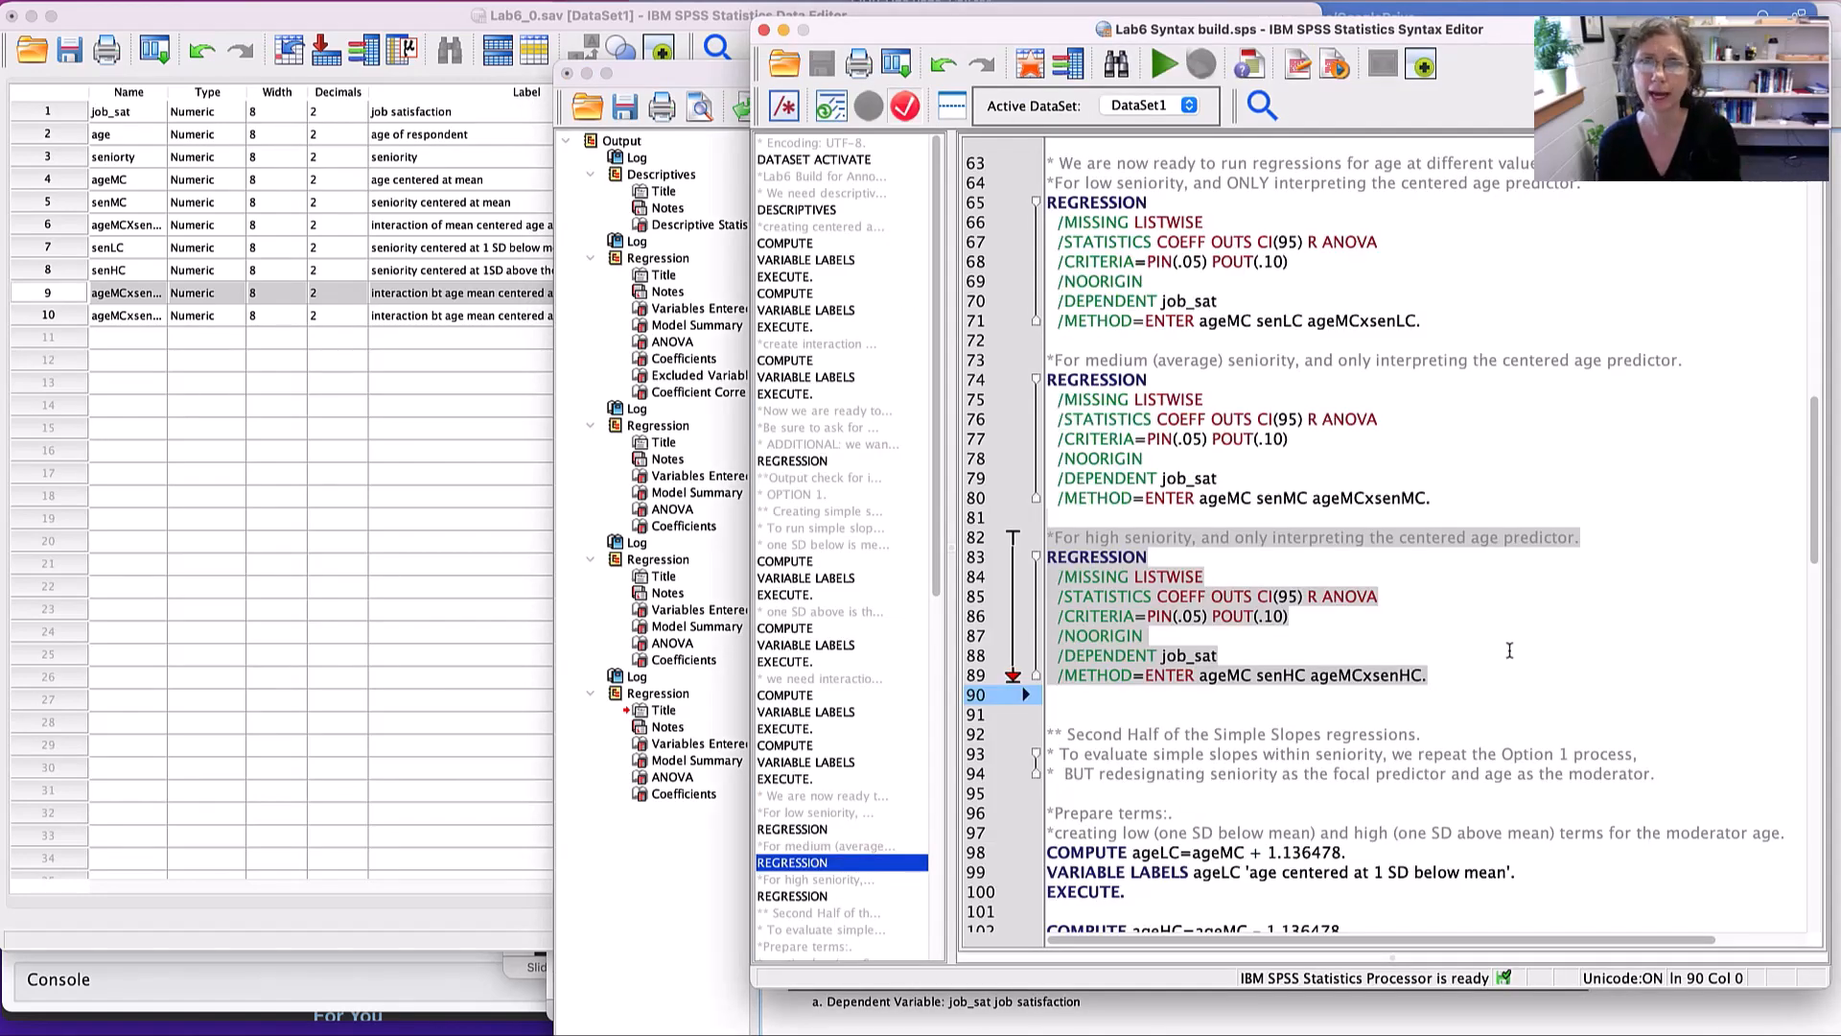
- Examine the second-half simple slopes syntax, focusing on the computation and label of the low-centered age variable ageLC
{"action": "scroll", "coordinate": [1509, 650], "scroll_direction": "down", "scroll_amount": 10}
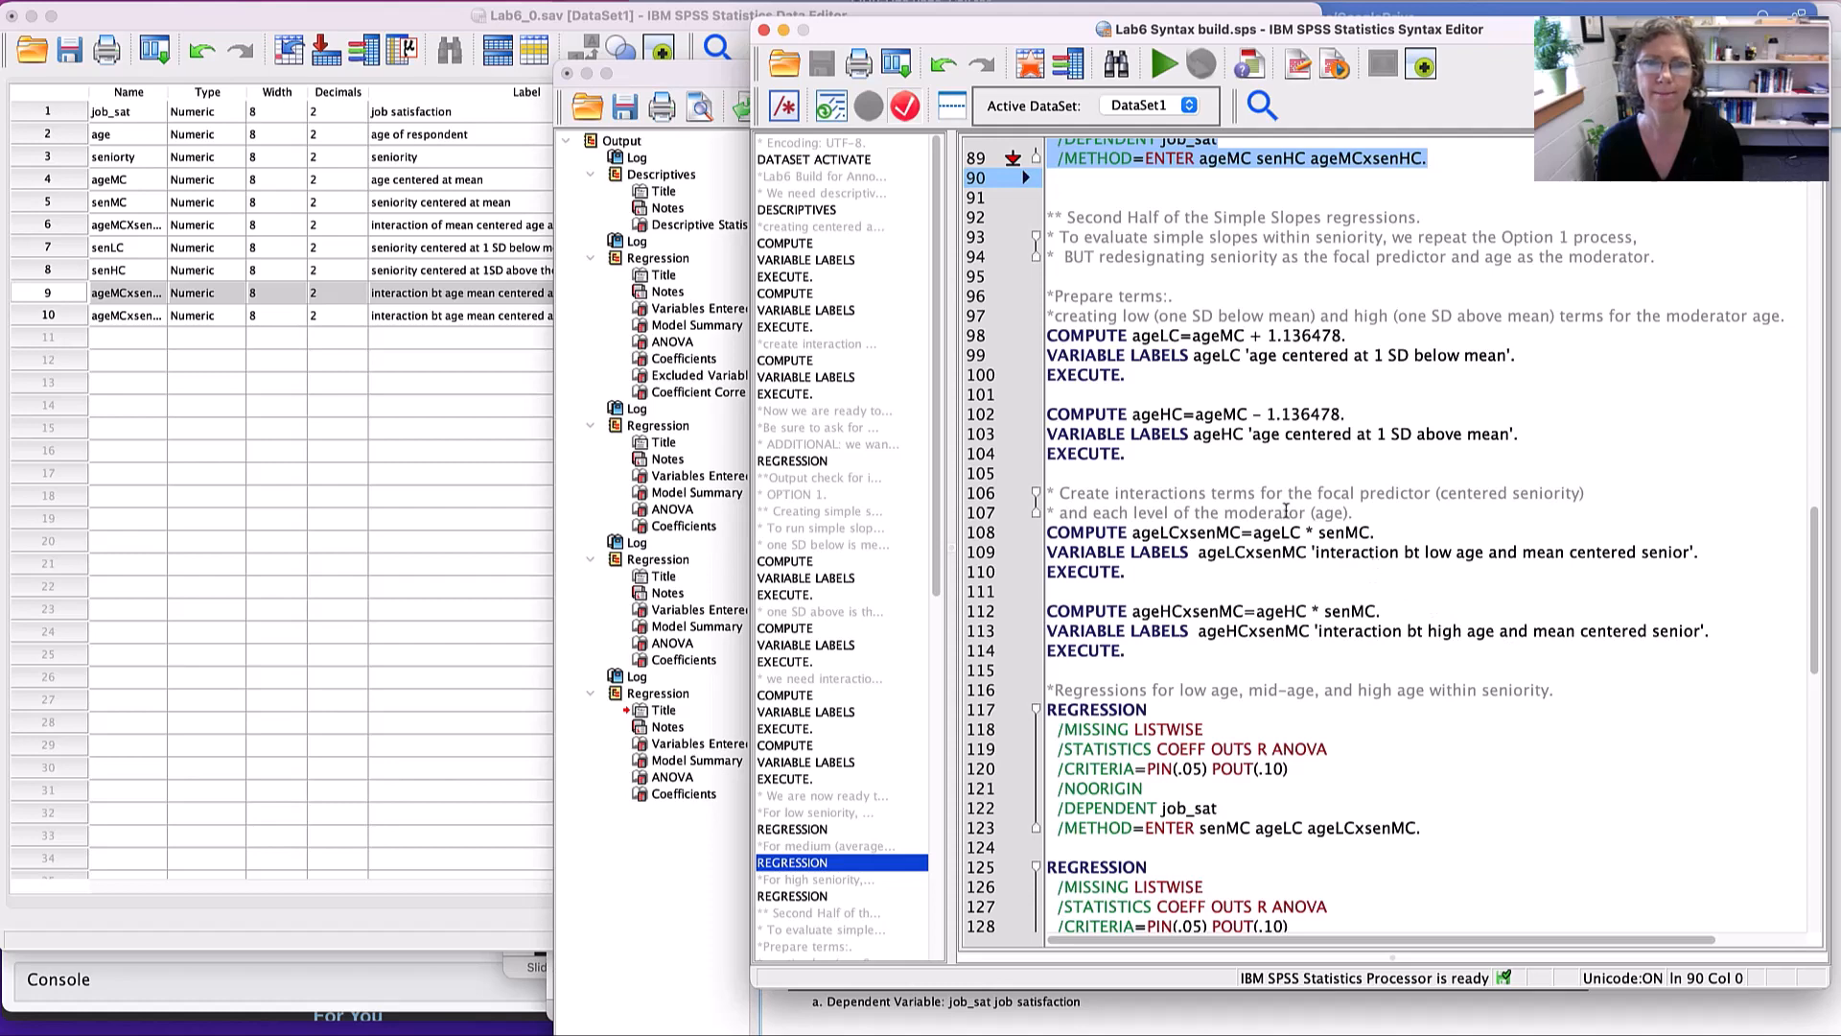
{"action": "left_click", "coordinate": [1076, 193]}
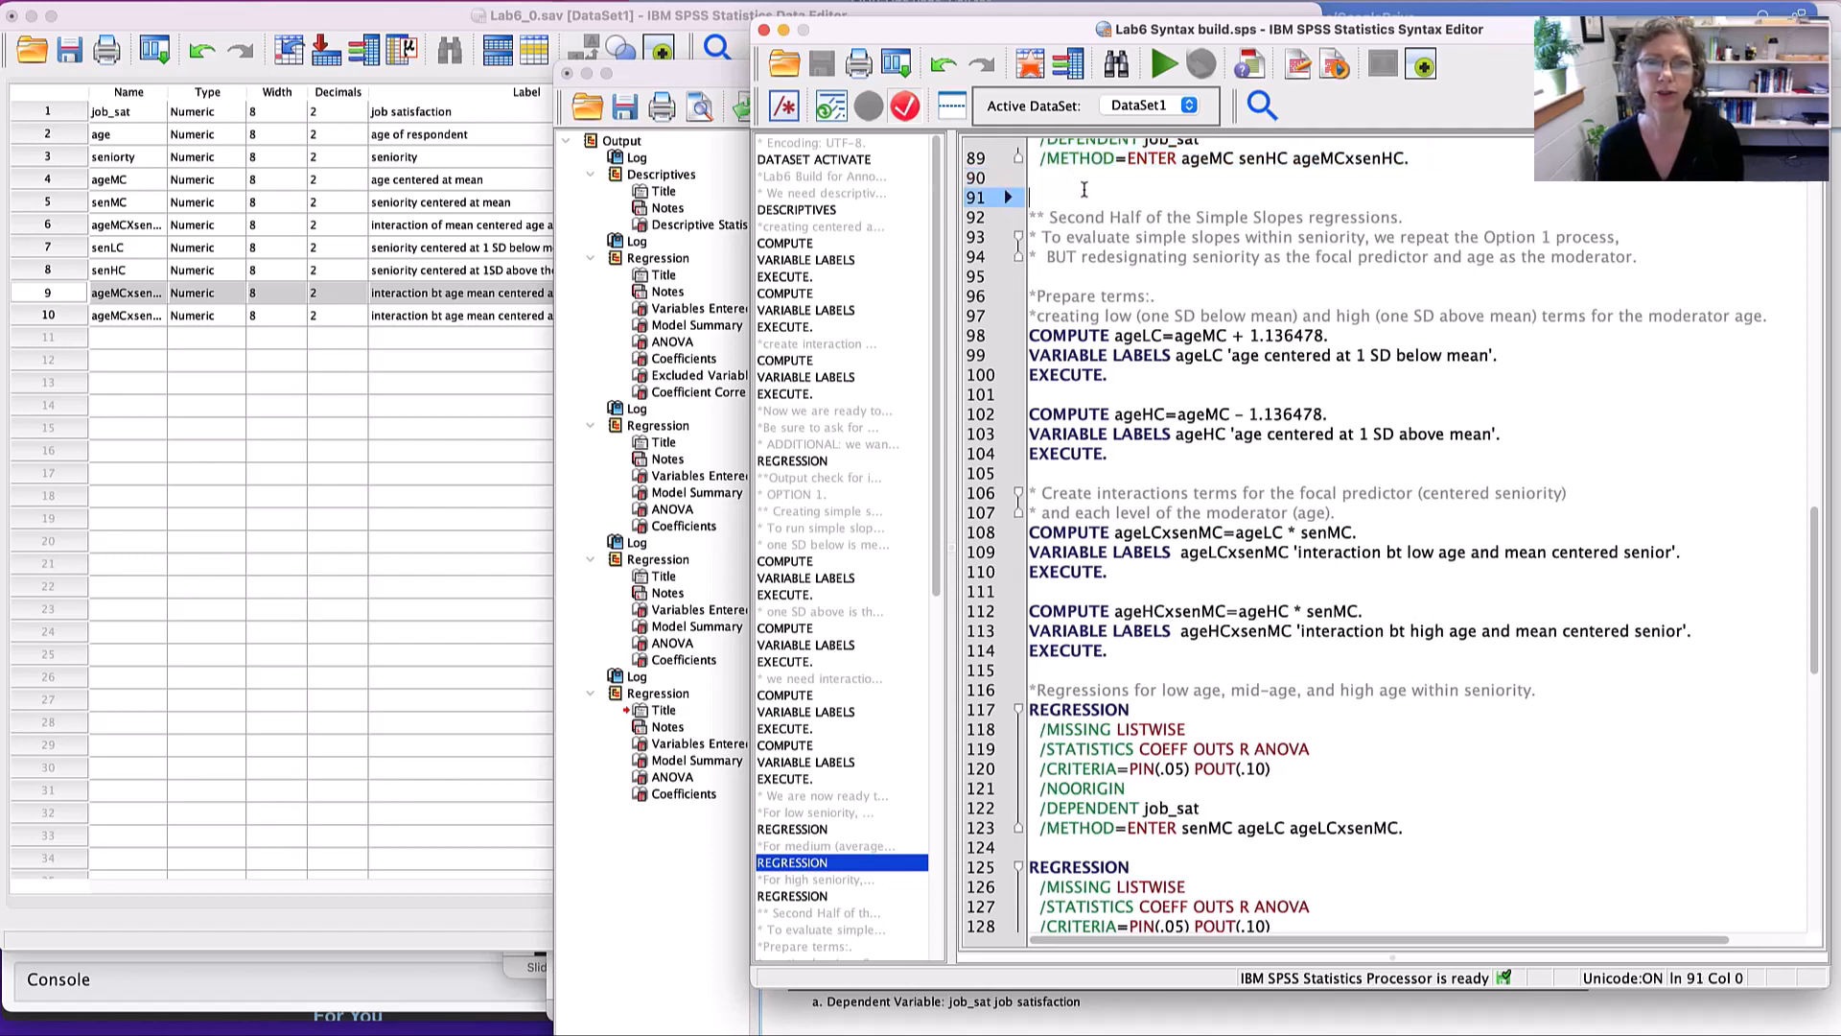
{"action": "left_click_drag", "start_coordinate": [1062, 197], "coordinate": [1139, 399]}
{"action": "scroll", "coordinate": [1138, 397], "scroll_direction": "down", "scroll_amount": 3}
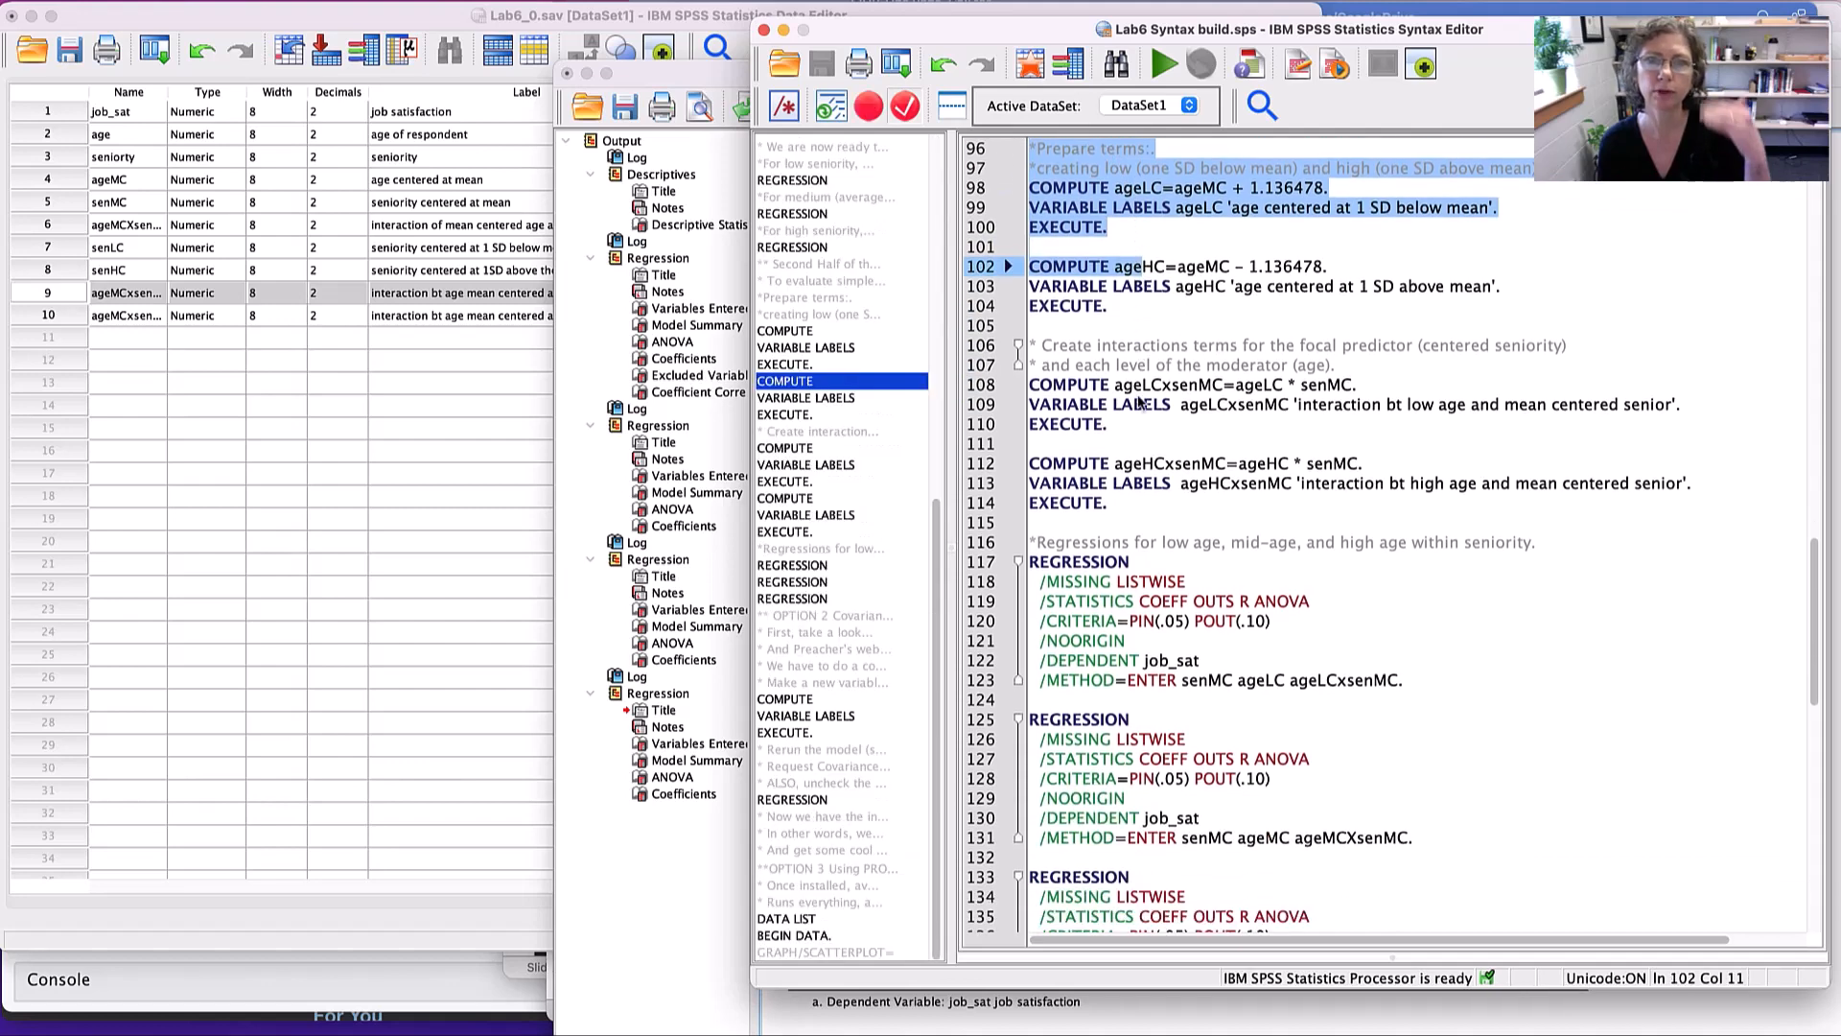
{"action": "scroll", "coordinate": [1138, 397], "scroll_direction": "up", "scroll_amount": 5}
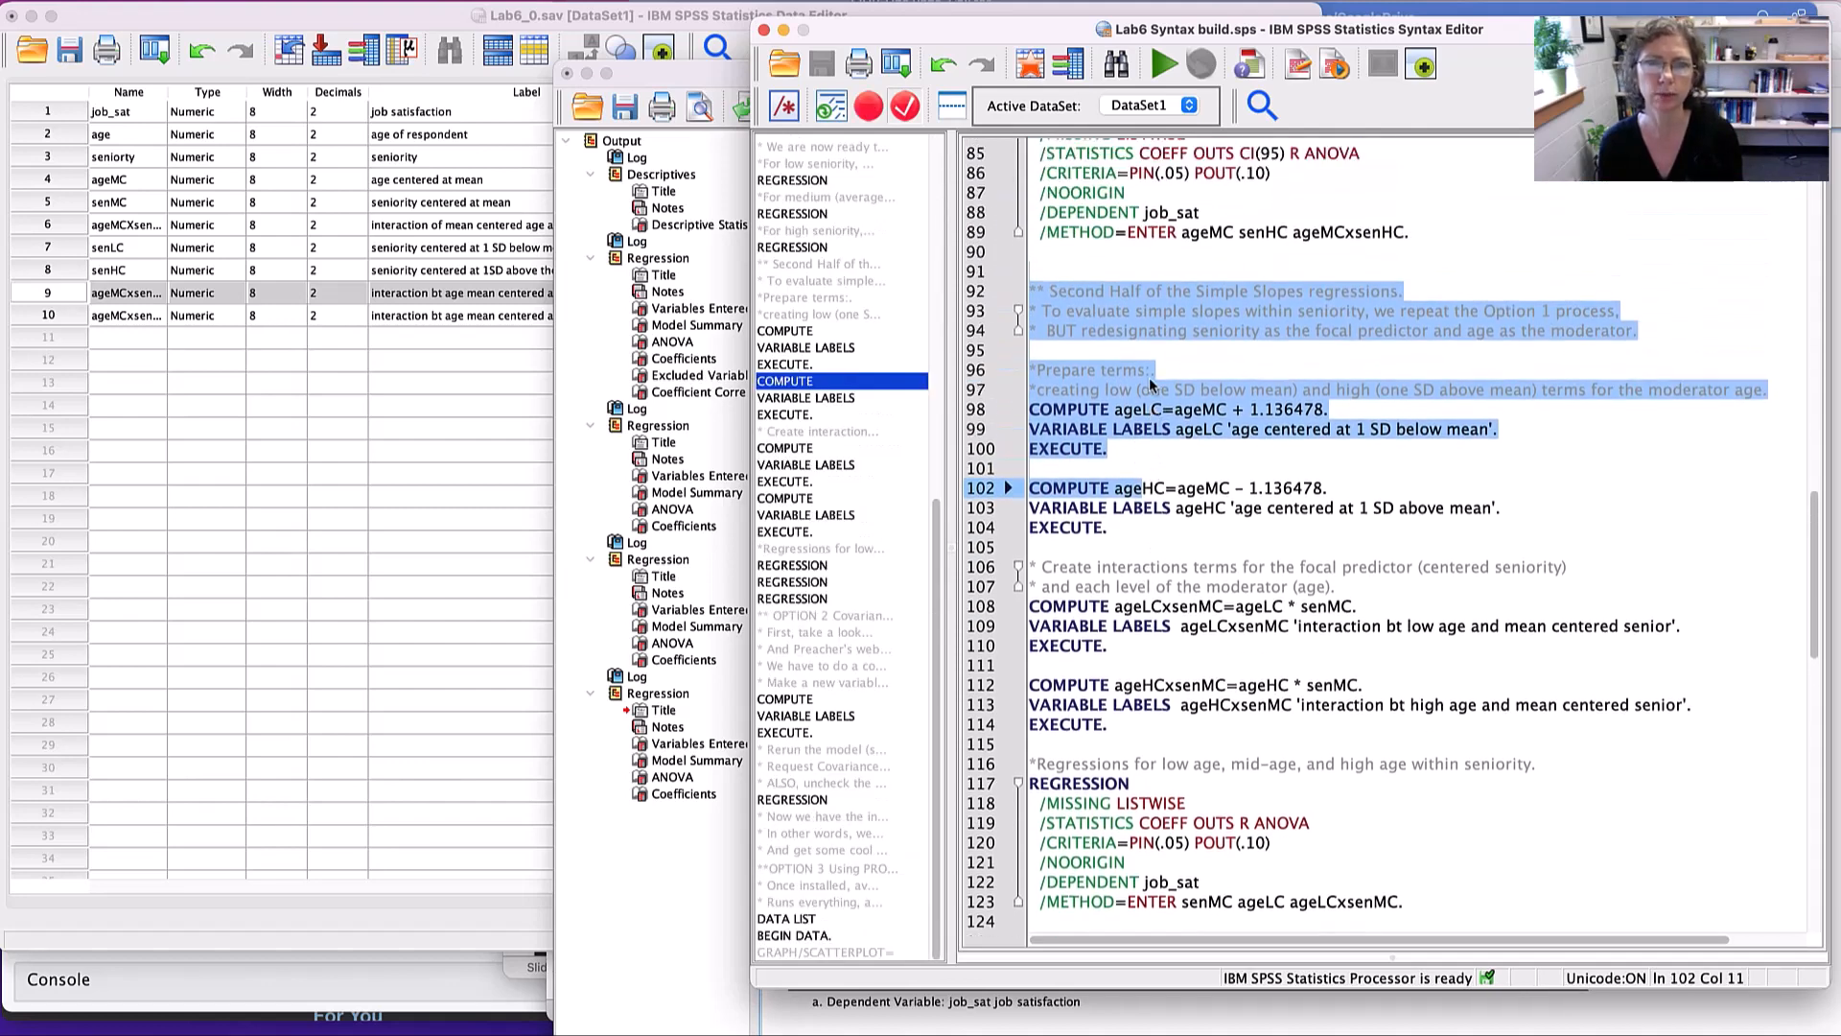
{"action": "left_click", "coordinate": [1136, 311]}
{"action": "double_click", "coordinate": [1141, 409]}
{"action": "double_click", "coordinate": [1204, 409]}
{"action": "left_click_drag", "start_coordinate": [1329, 409], "coordinate": [1217, 415]}
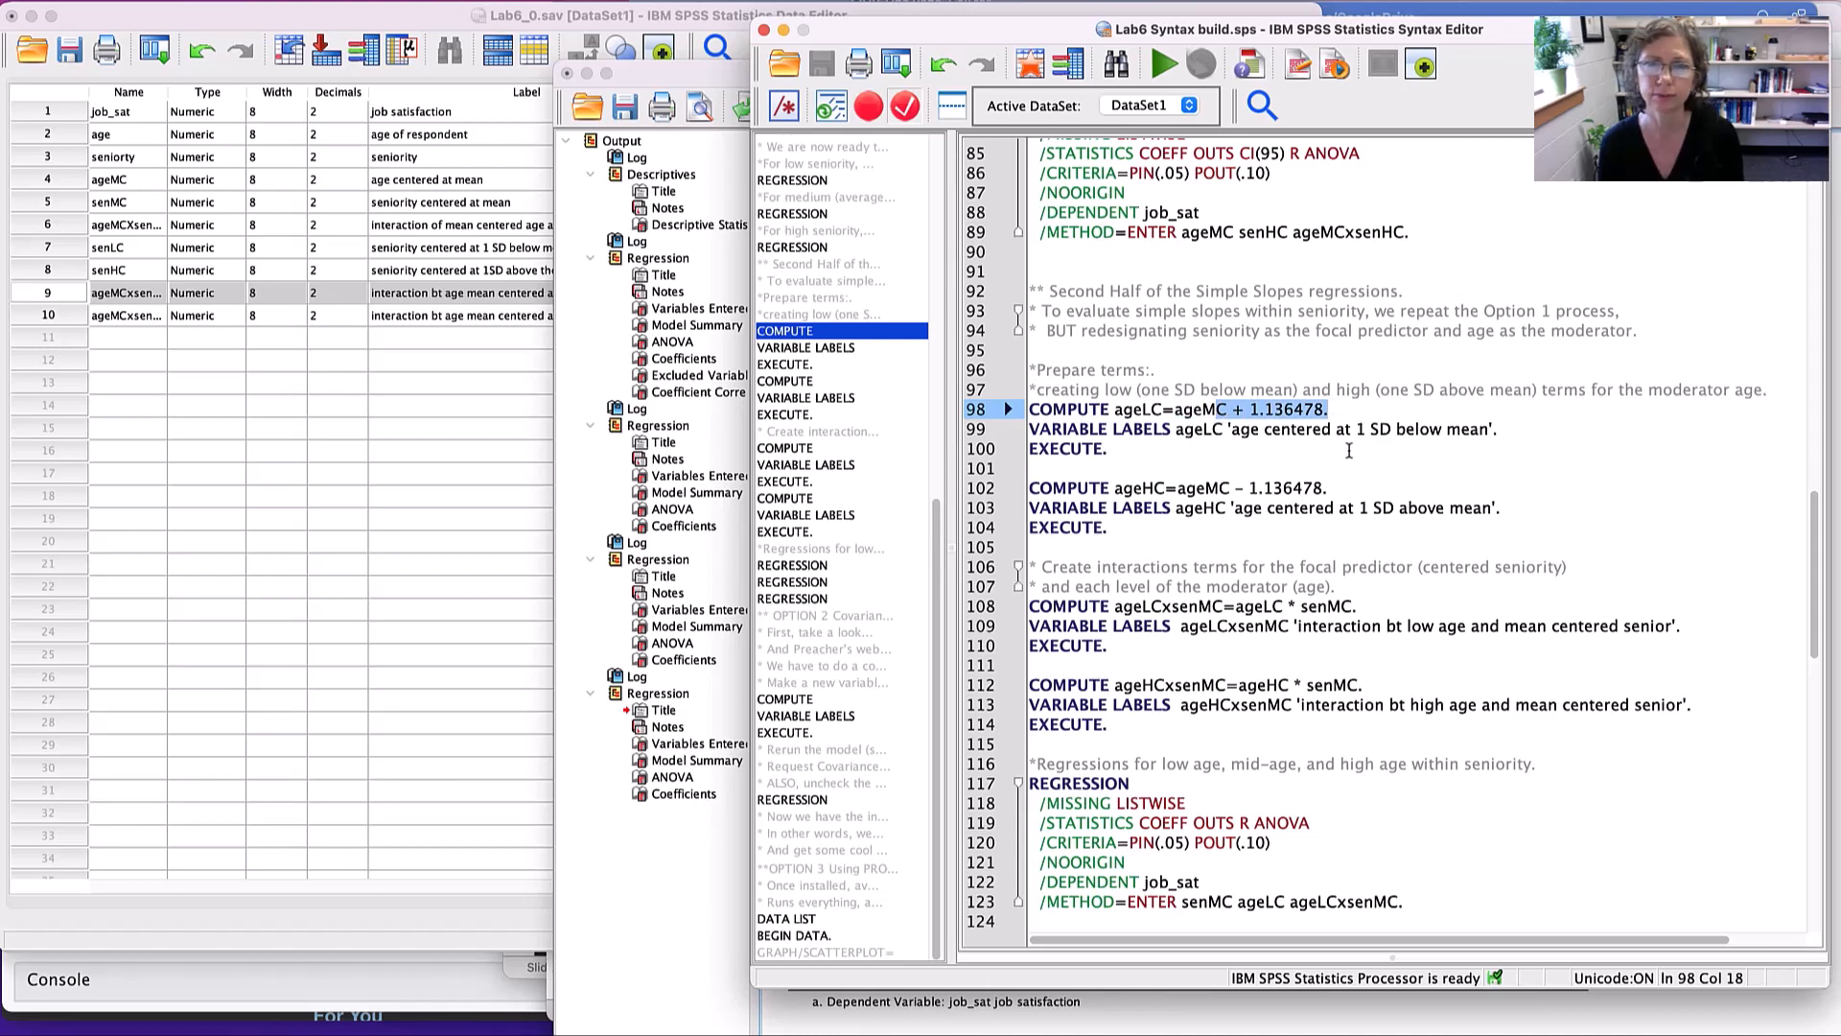
{"action": "left_click", "coordinate": [1236, 429]}
{"action": "left_click_drag", "start_coordinate": [1236, 430], "coordinate": [1482, 430]}
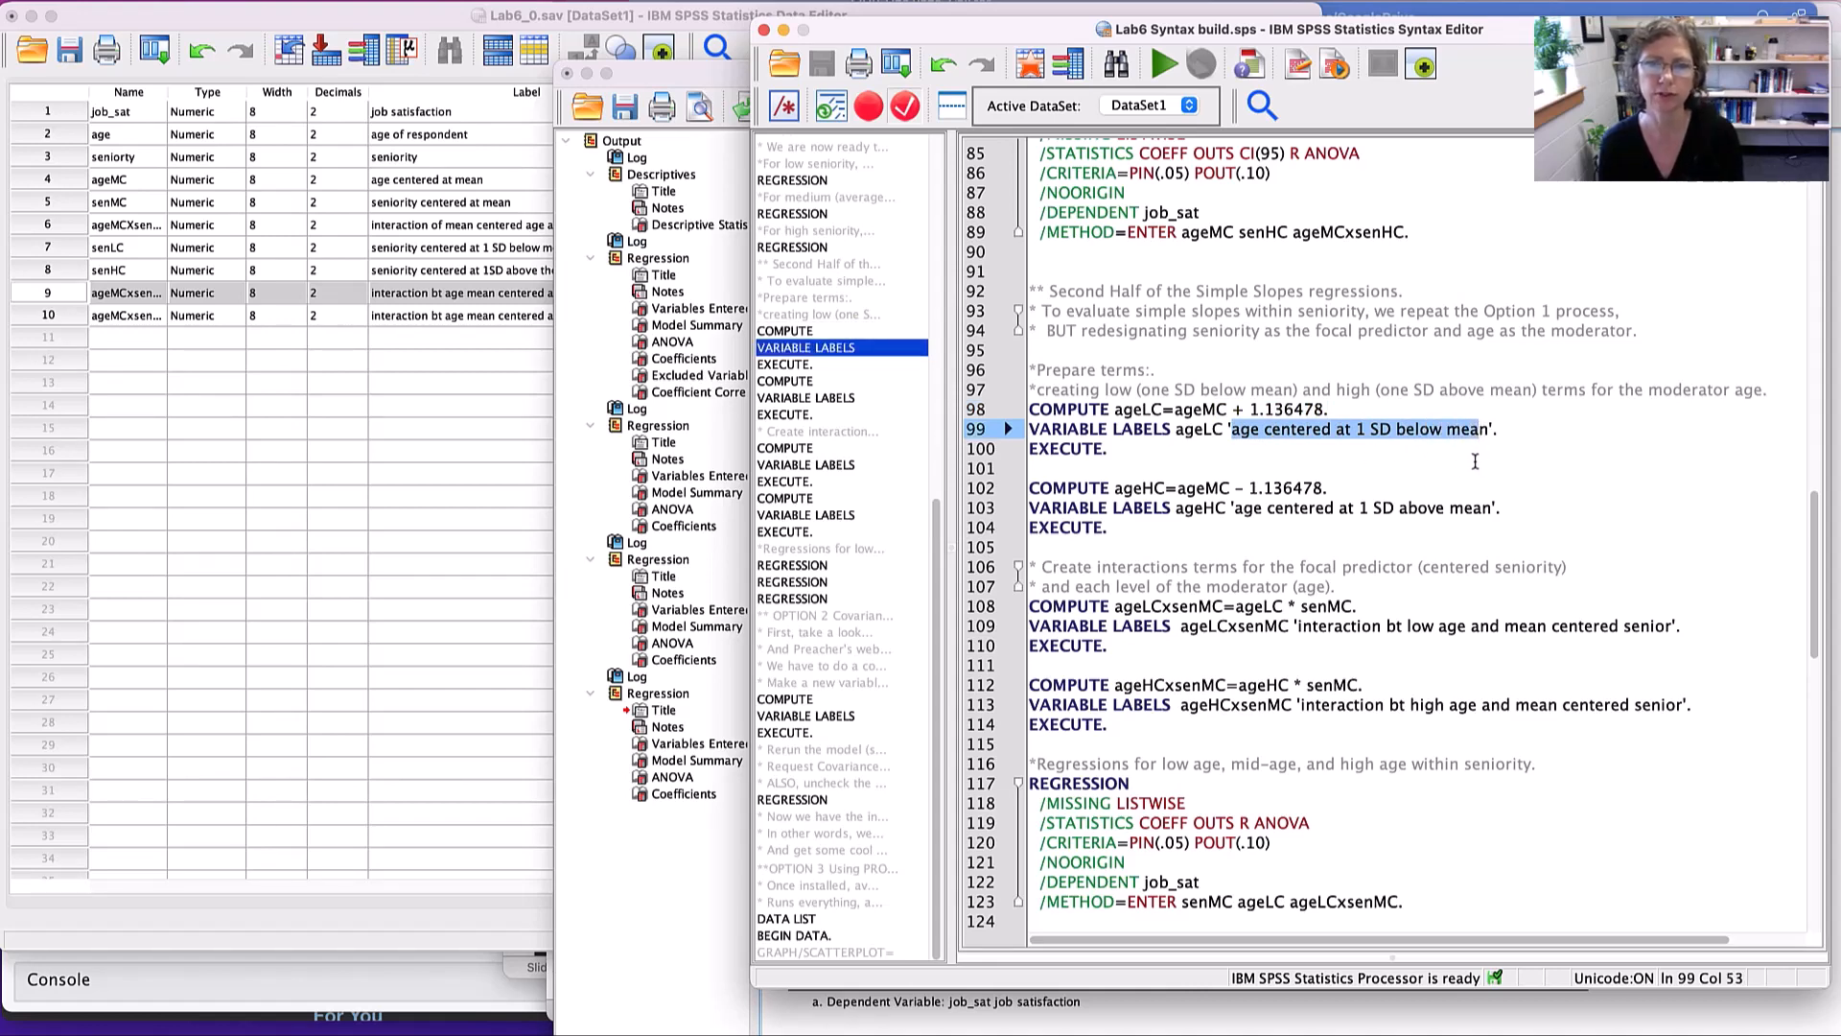
- Check the ageHC computation and run the block creating ageLC as ageMC + 1.136478 and ageHC as ageMC - 1.136478, with their labels
{"action": "left_click", "coordinate": [1117, 489]}
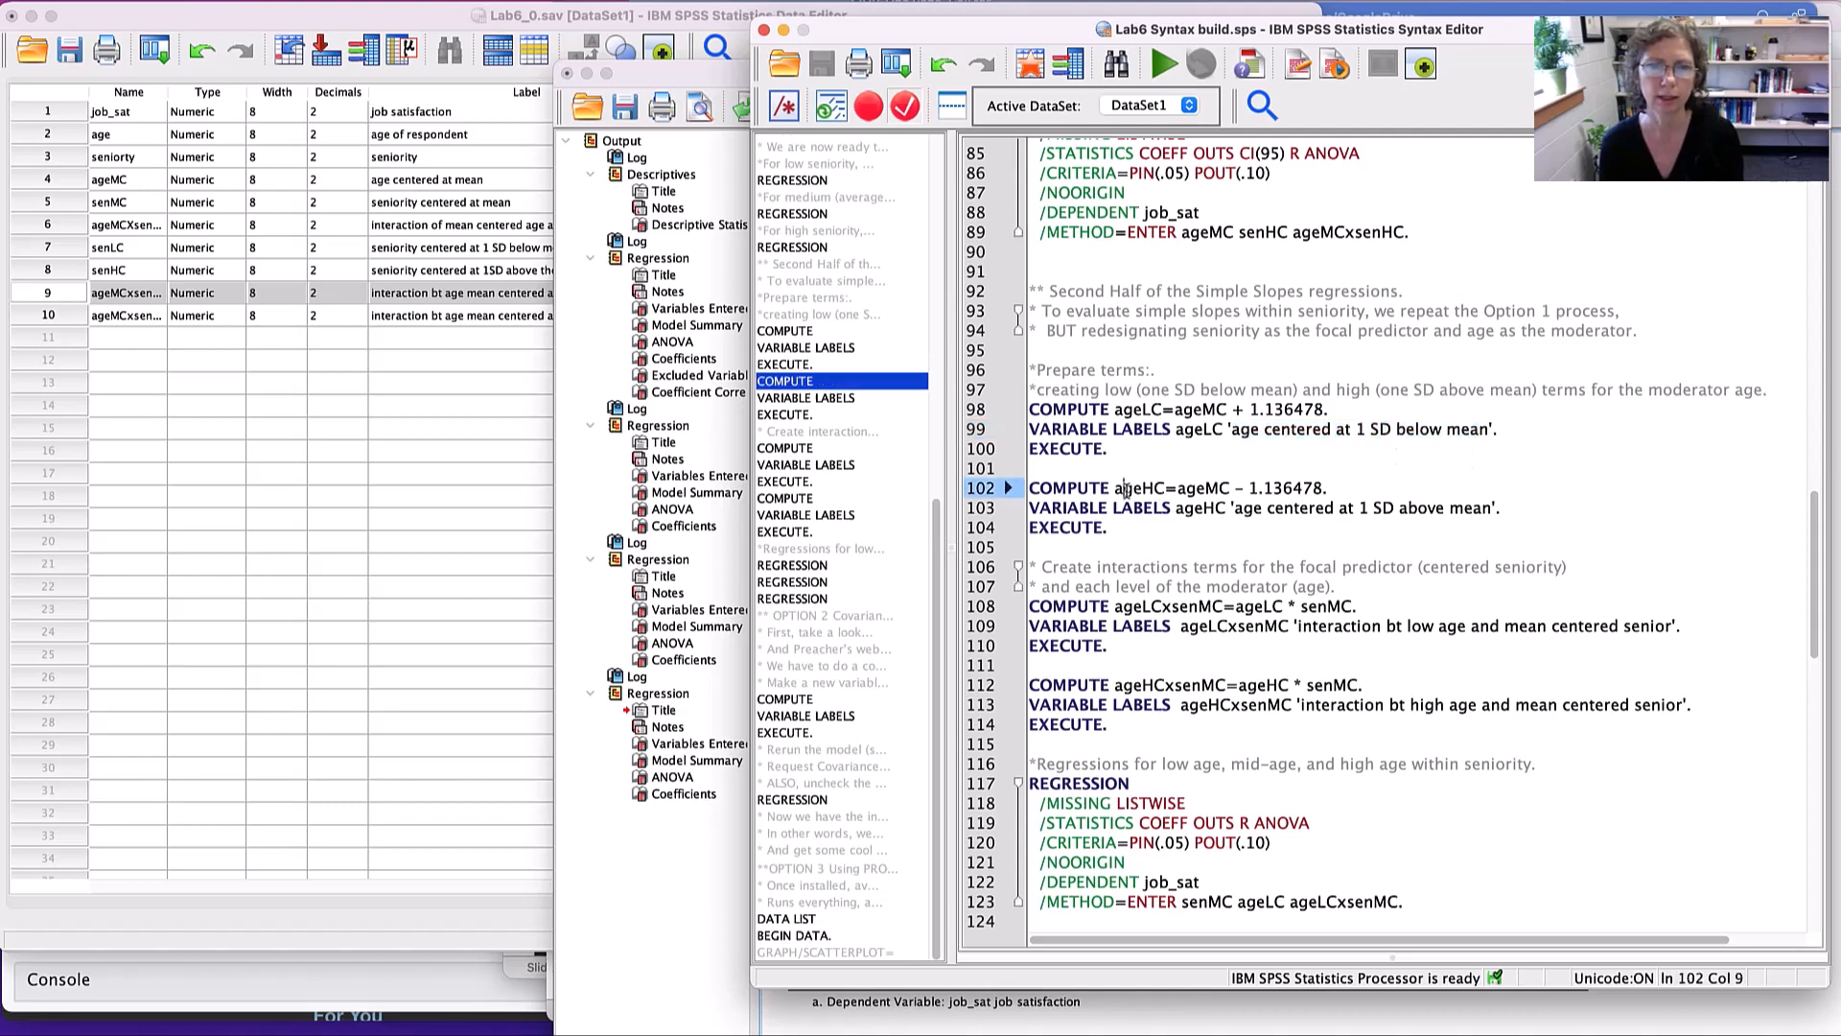
{"action": "double_click", "coordinate": [1148, 491]}
{"action": "left_click", "coordinate": [1215, 488]}
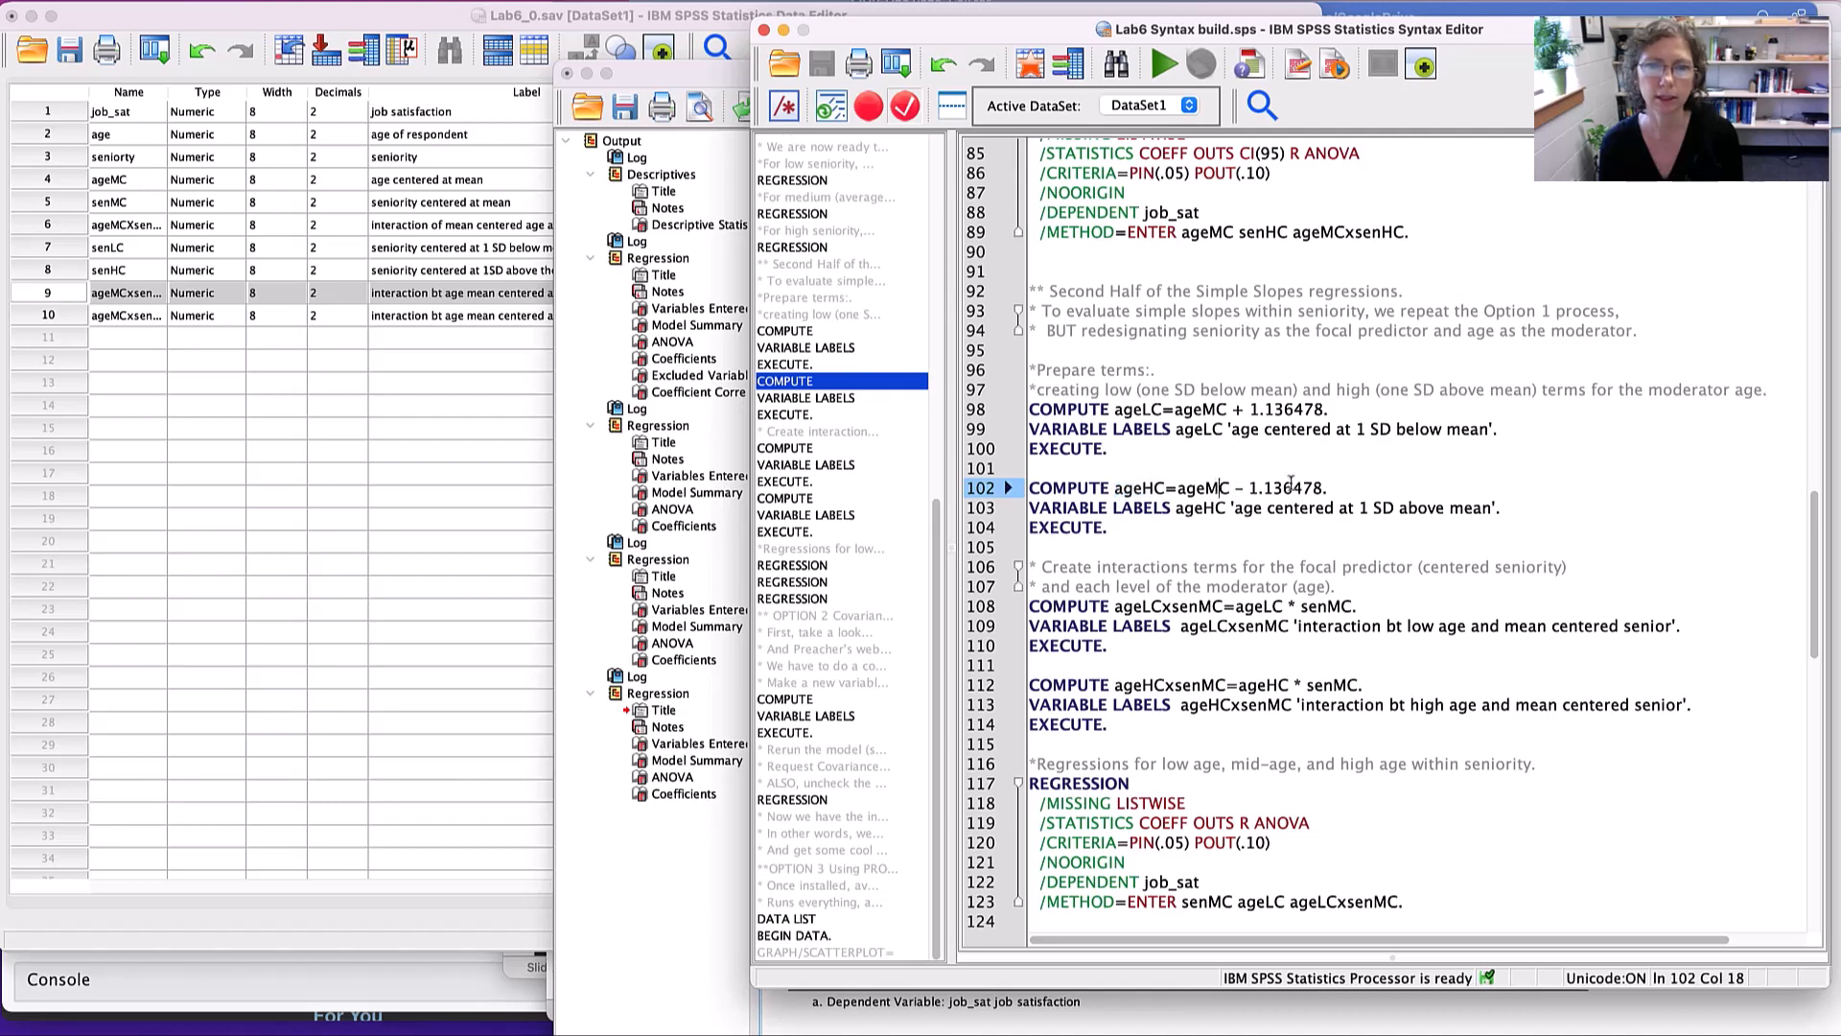
{"action": "double_click", "coordinate": [1306, 490]}
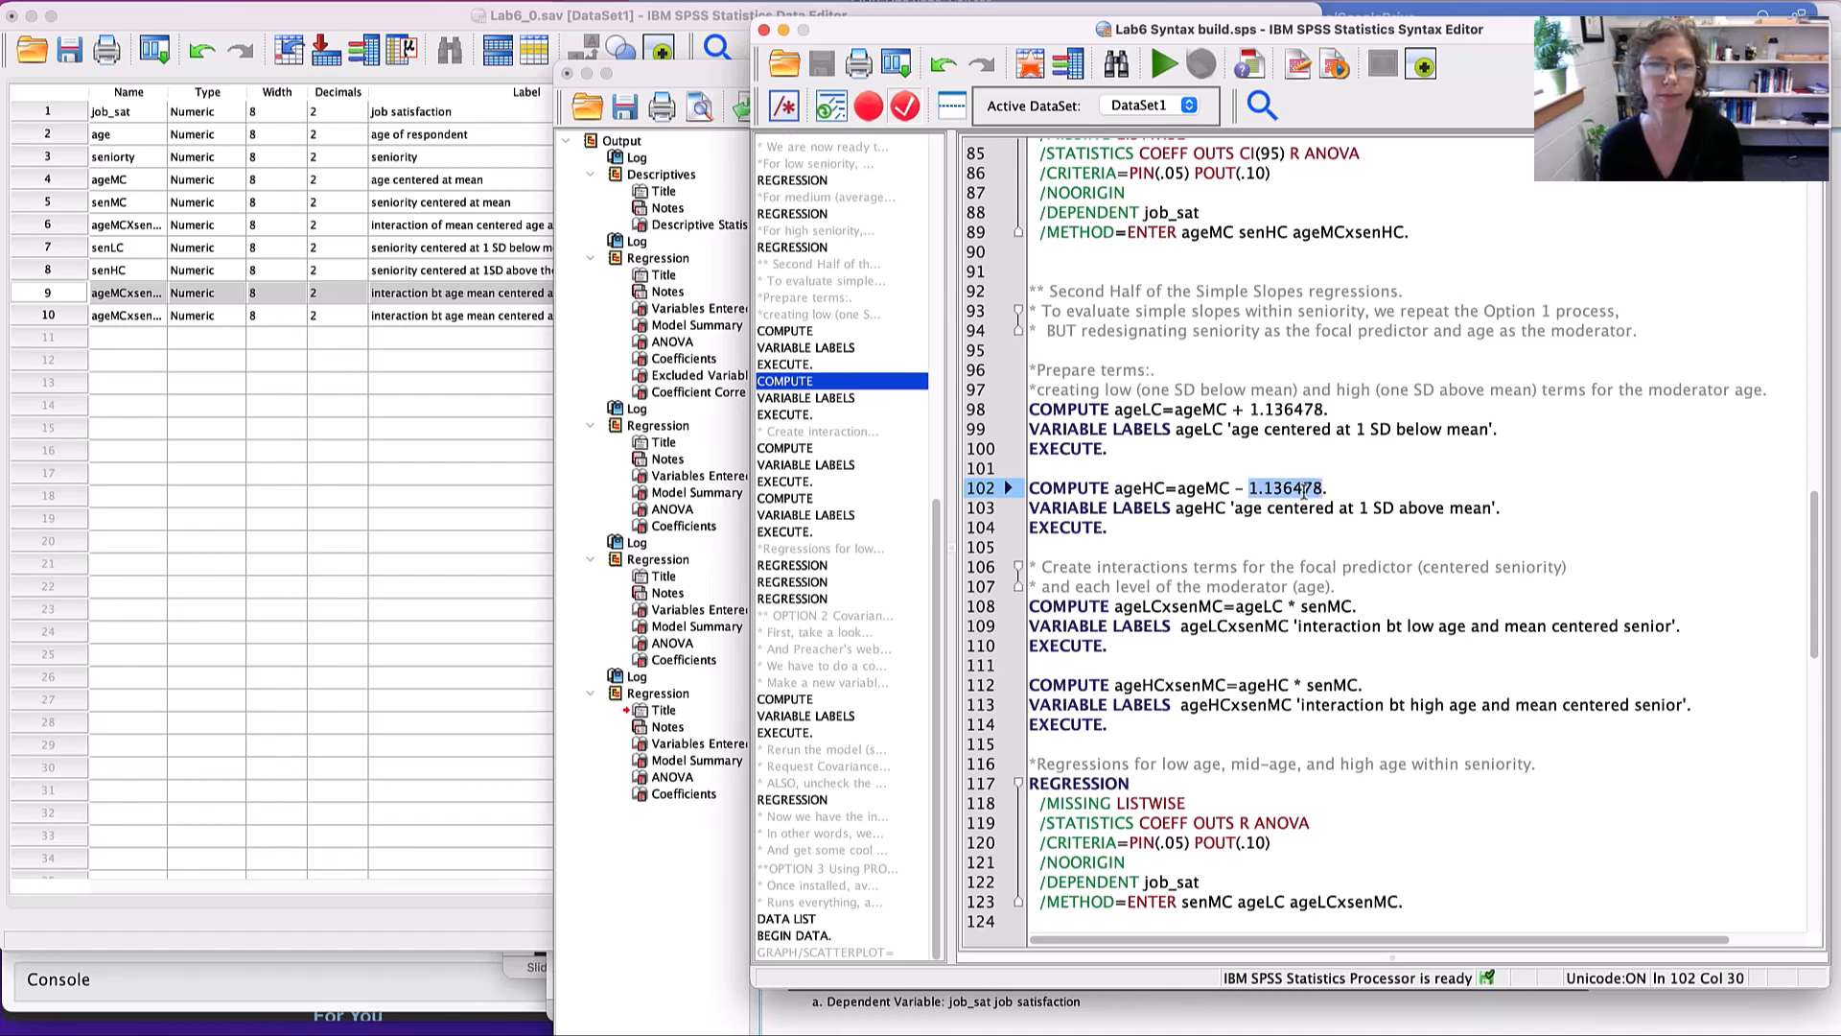
{"action": "left_click_drag", "start_coordinate": [1152, 527], "coordinate": [1000, 255]}
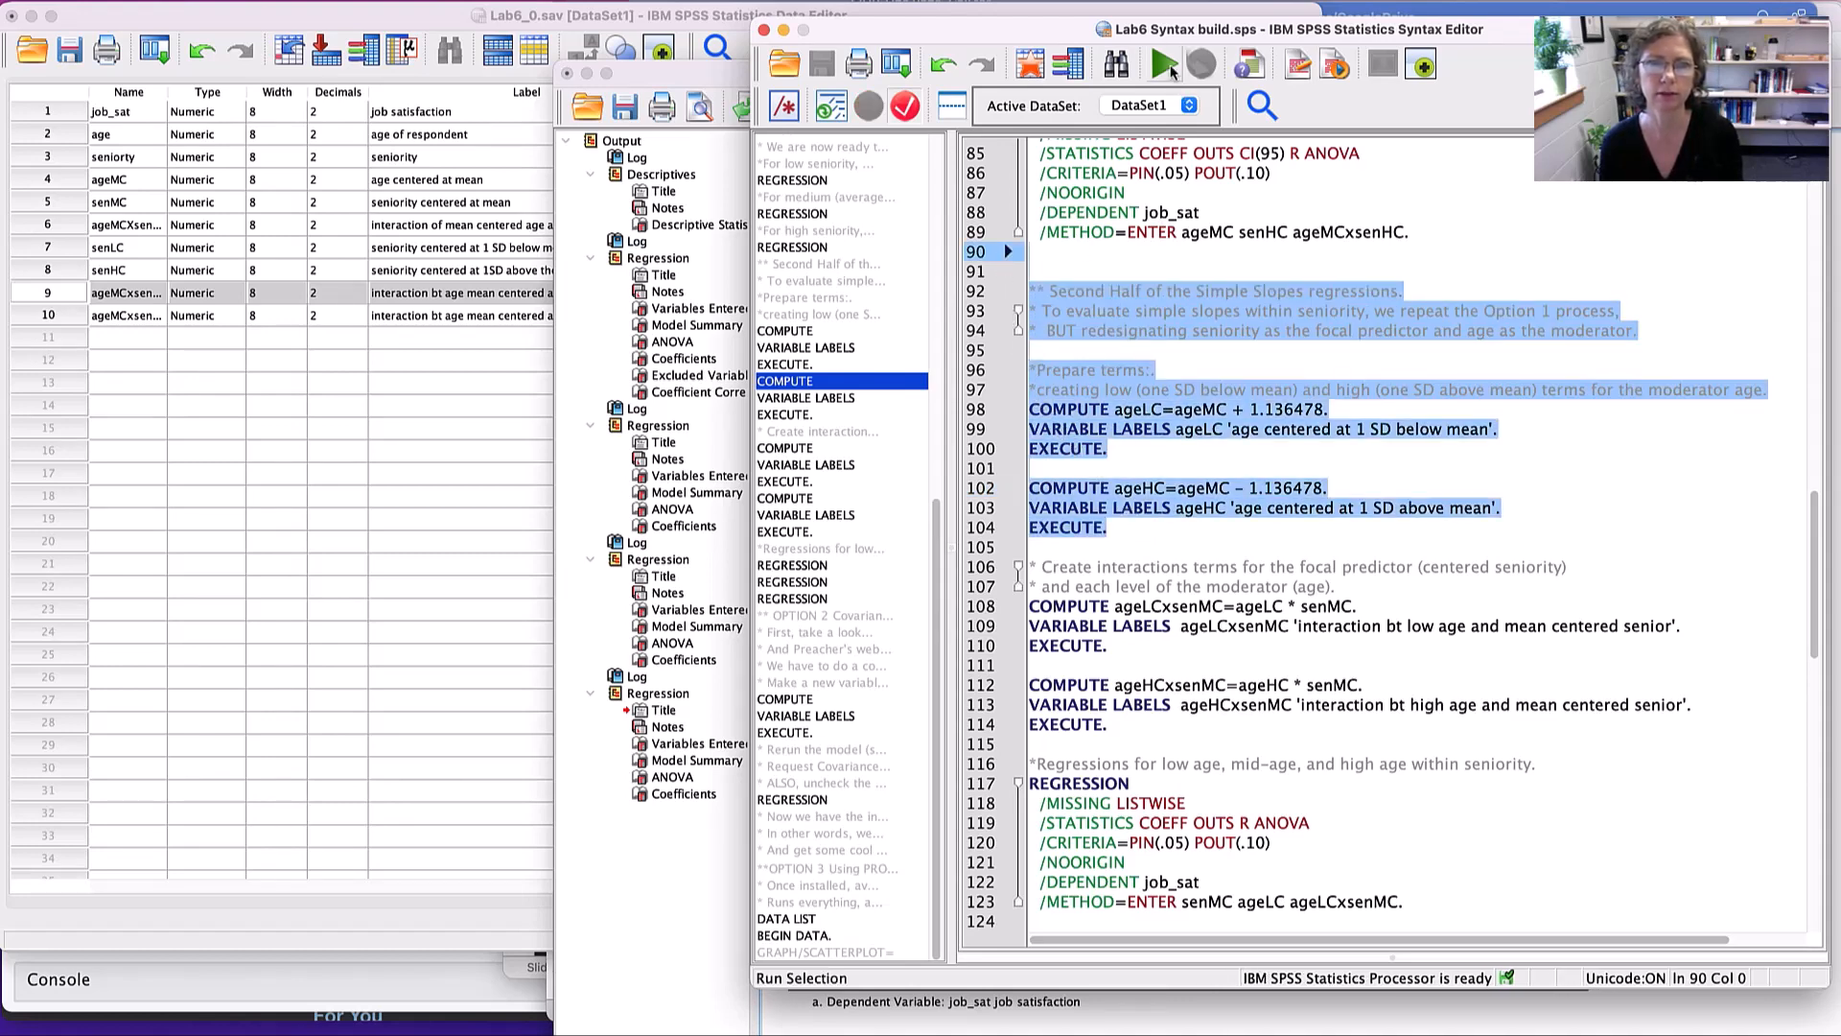
{"action": "left_click", "coordinate": [1164, 65]}
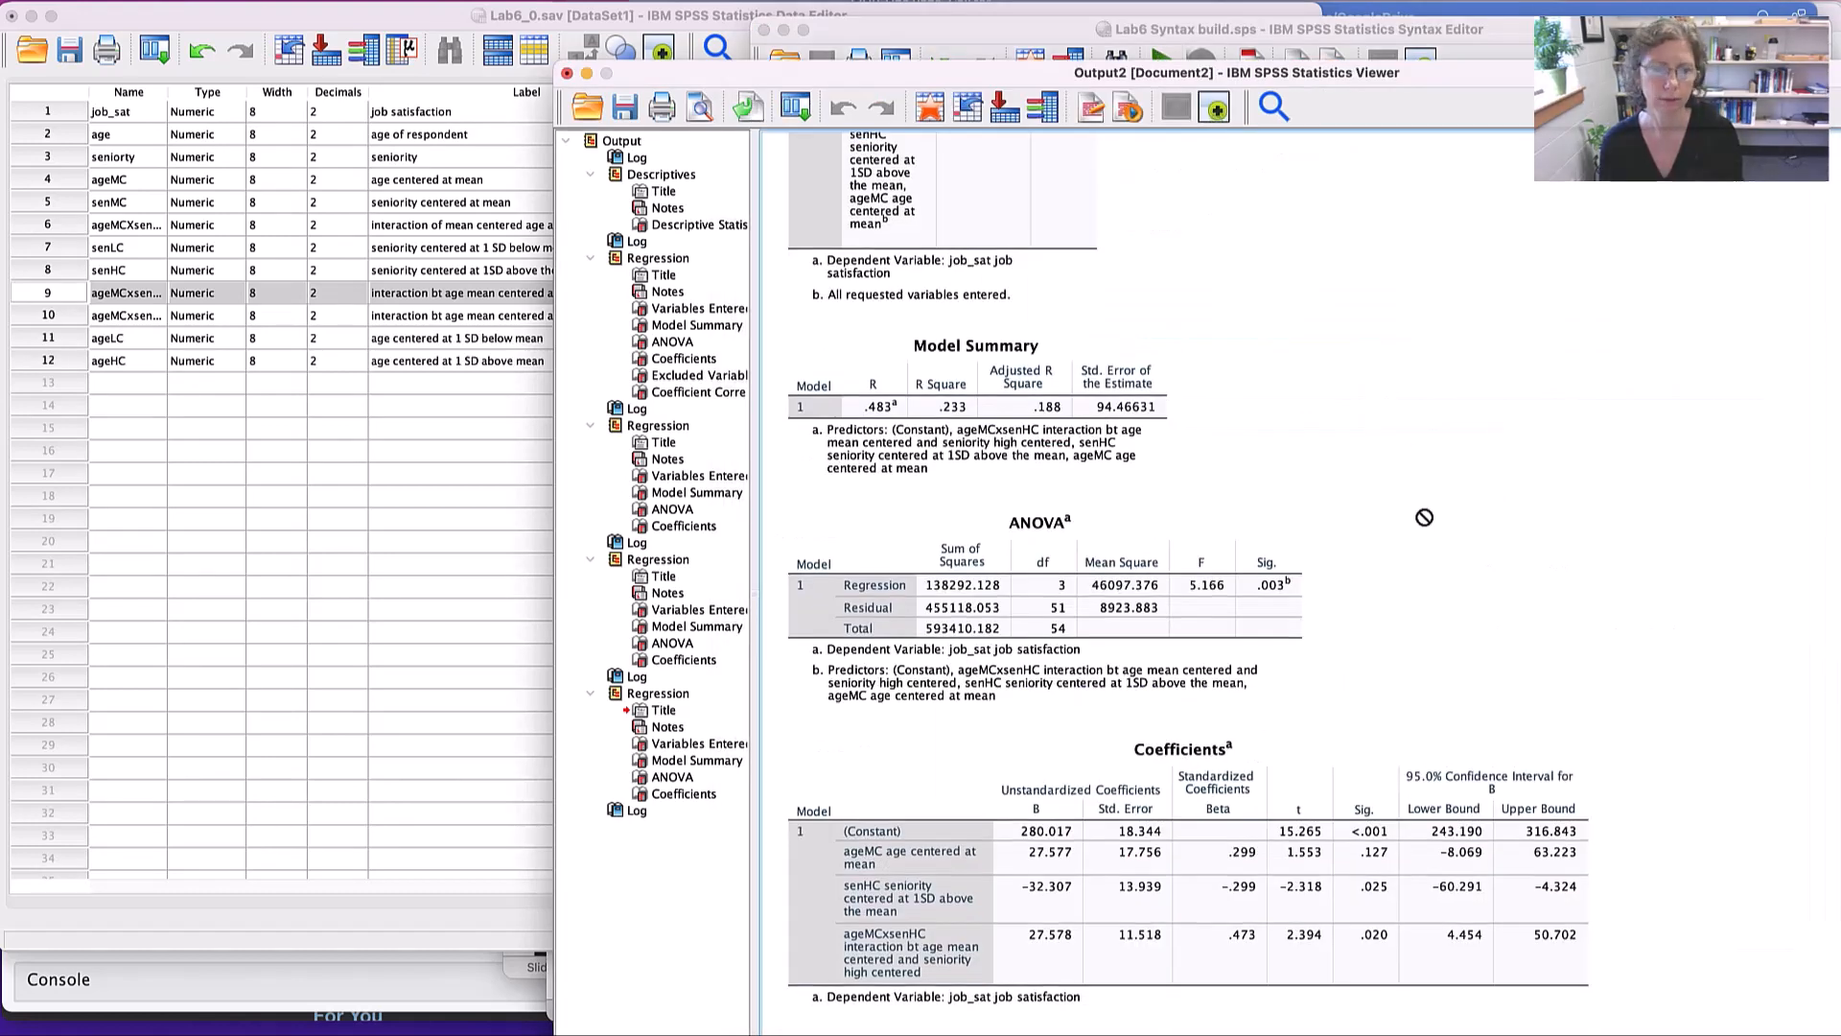
- Return to the syntax and run the block computing ageLCxsenMC as ageLC * senMC and ageHCxsenMC as ageHC * senMC, with their labels
{"action": "scroll", "coordinate": [1420, 510], "scroll_direction": "down", "scroll_amount": 5}
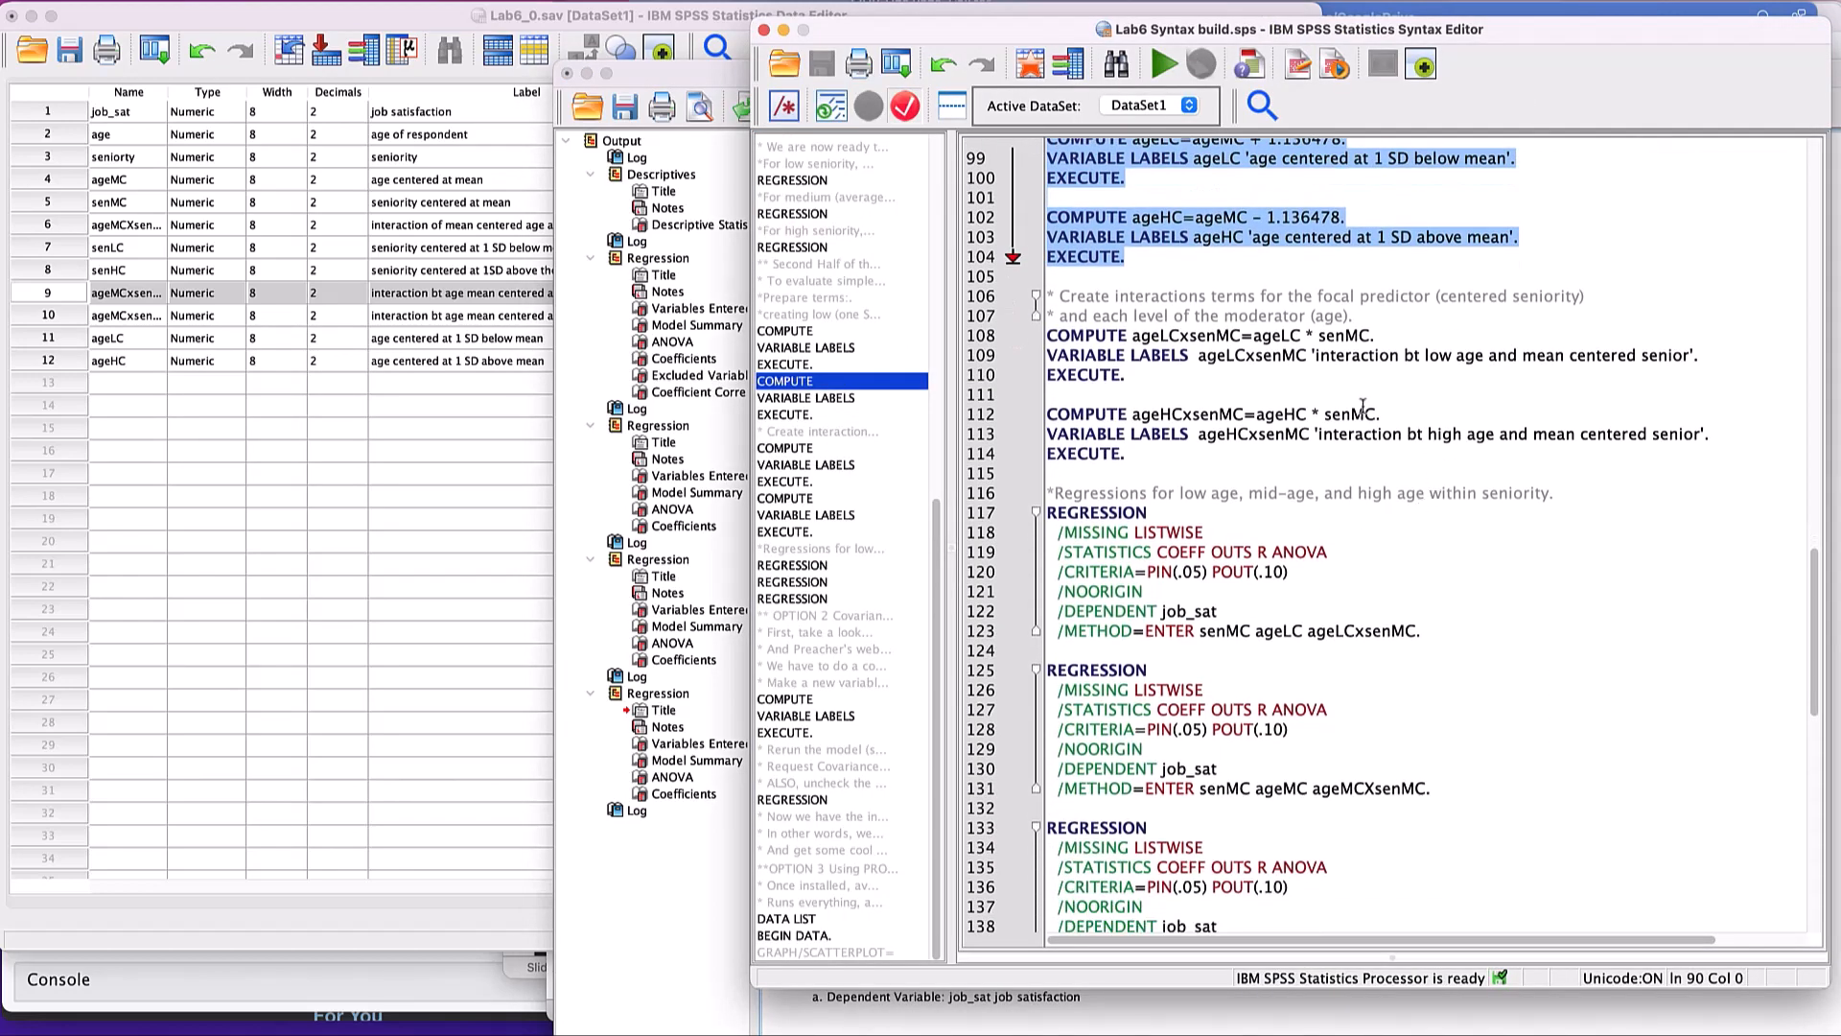
{"action": "left_click", "coordinate": [1311, 296]}
{"action": "left_click_drag", "start_coordinate": [1311, 296], "coordinate": [1436, 300]}
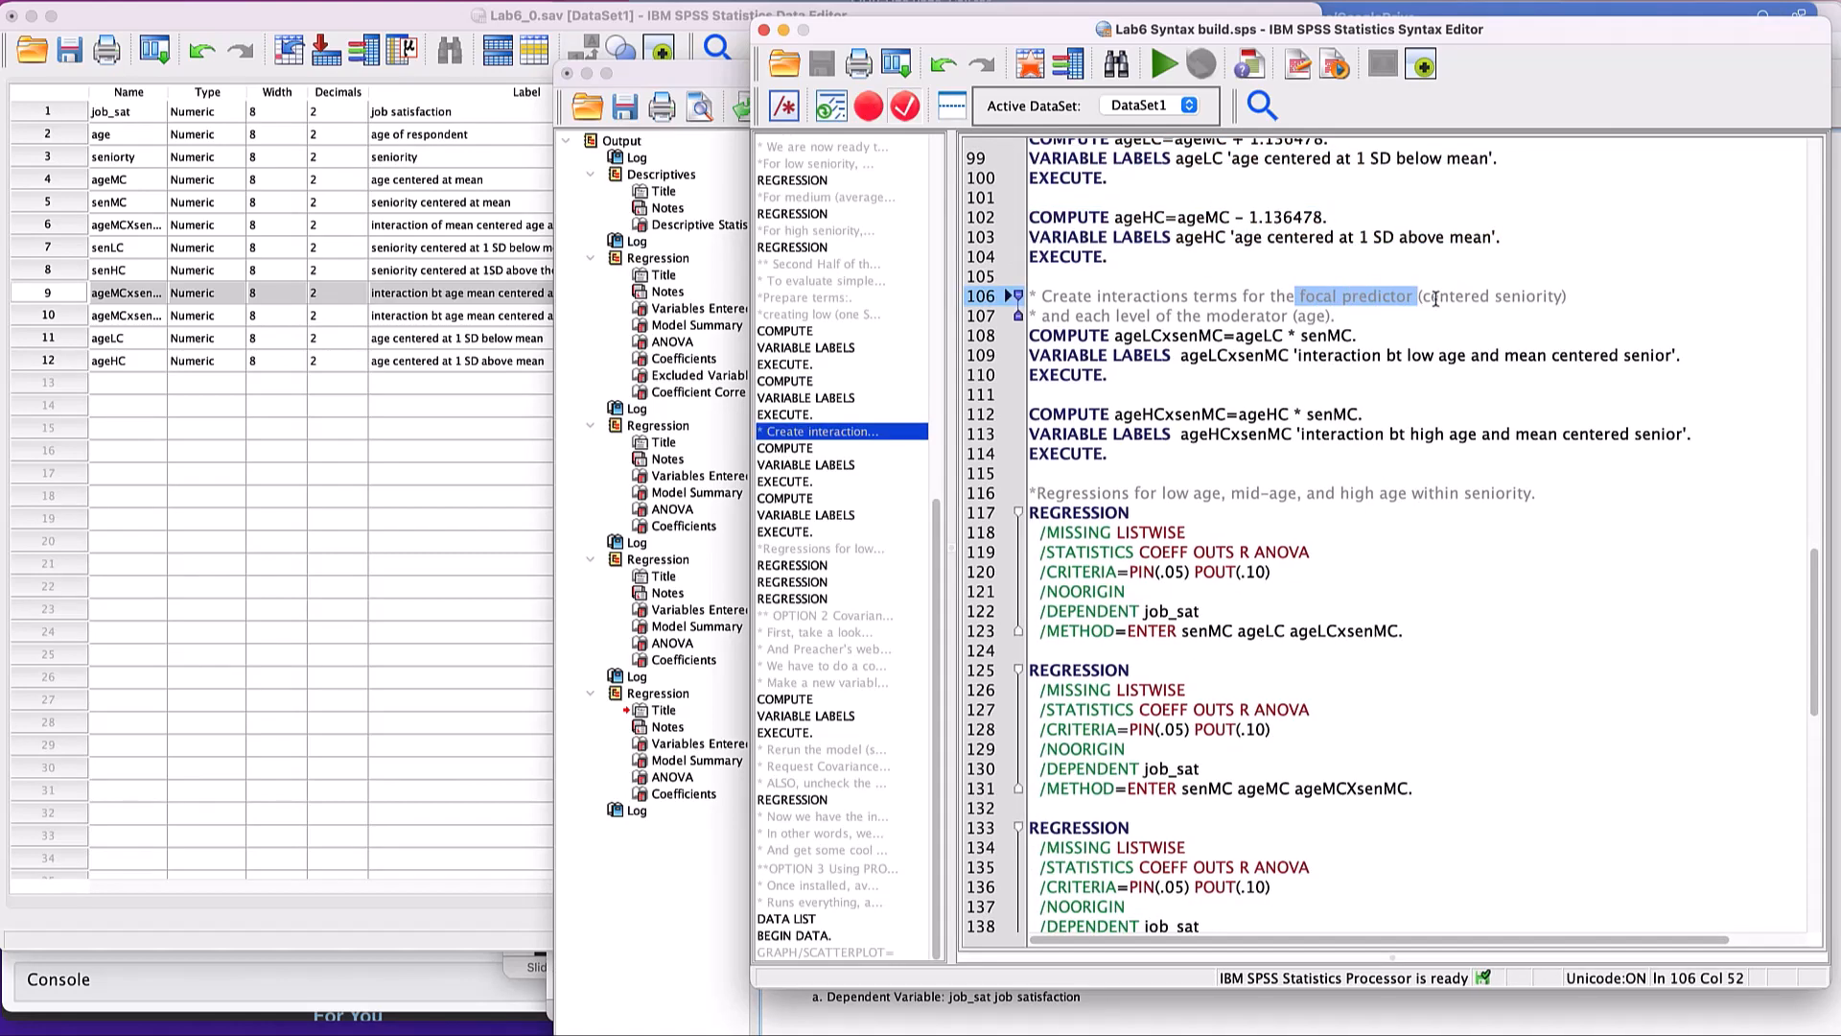
{"action": "double_click", "coordinate": [1246, 317]}
{"action": "left_click", "coordinate": [1283, 335]}
{"action": "scroll", "coordinate": [1261, 345], "scroll_direction": "down", "scroll_amount": 1}
{"action": "left_click_drag", "start_coordinate": [1243, 286], "coordinate": [1306, 312]}
{"action": "scroll", "coordinate": [1307, 312], "scroll_direction": "down", "scroll_amount": 1}
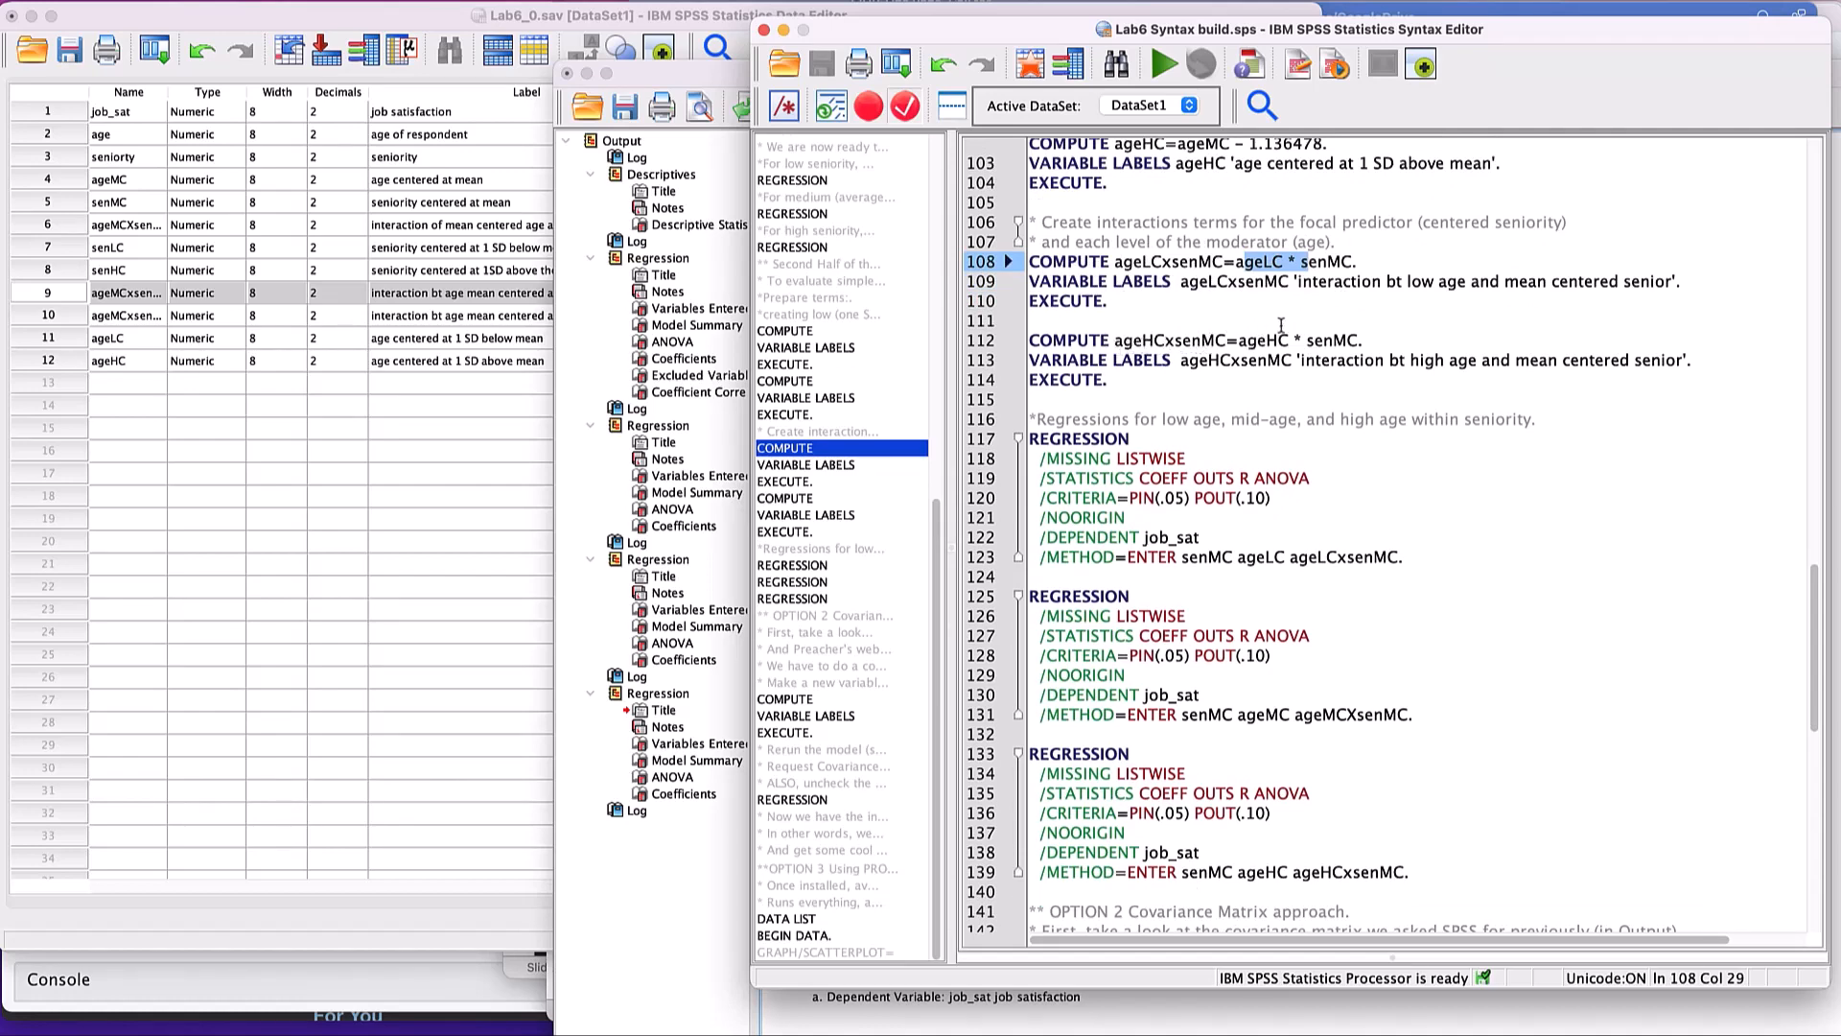
{"action": "left_click_drag", "start_coordinate": [1254, 341], "coordinate": [1305, 345]}
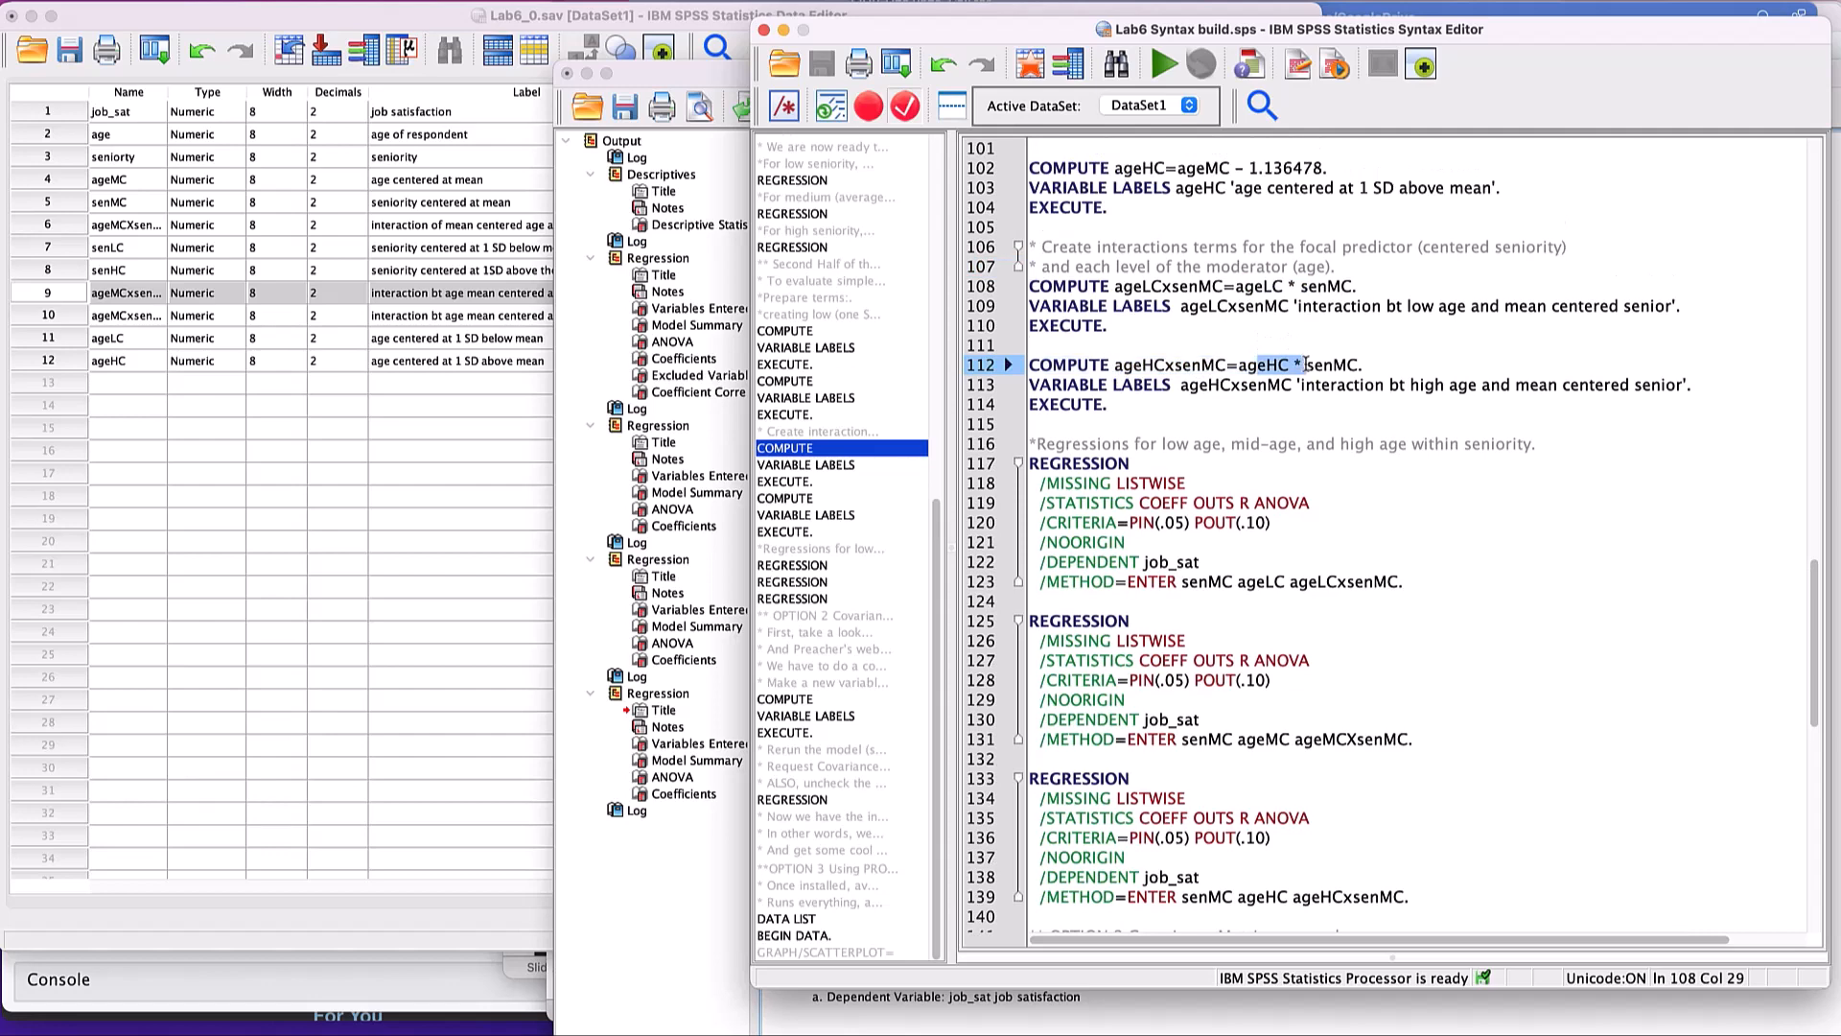
{"action": "scroll", "coordinate": [1313, 362], "scroll_direction": "down", "scroll_amount": 1}
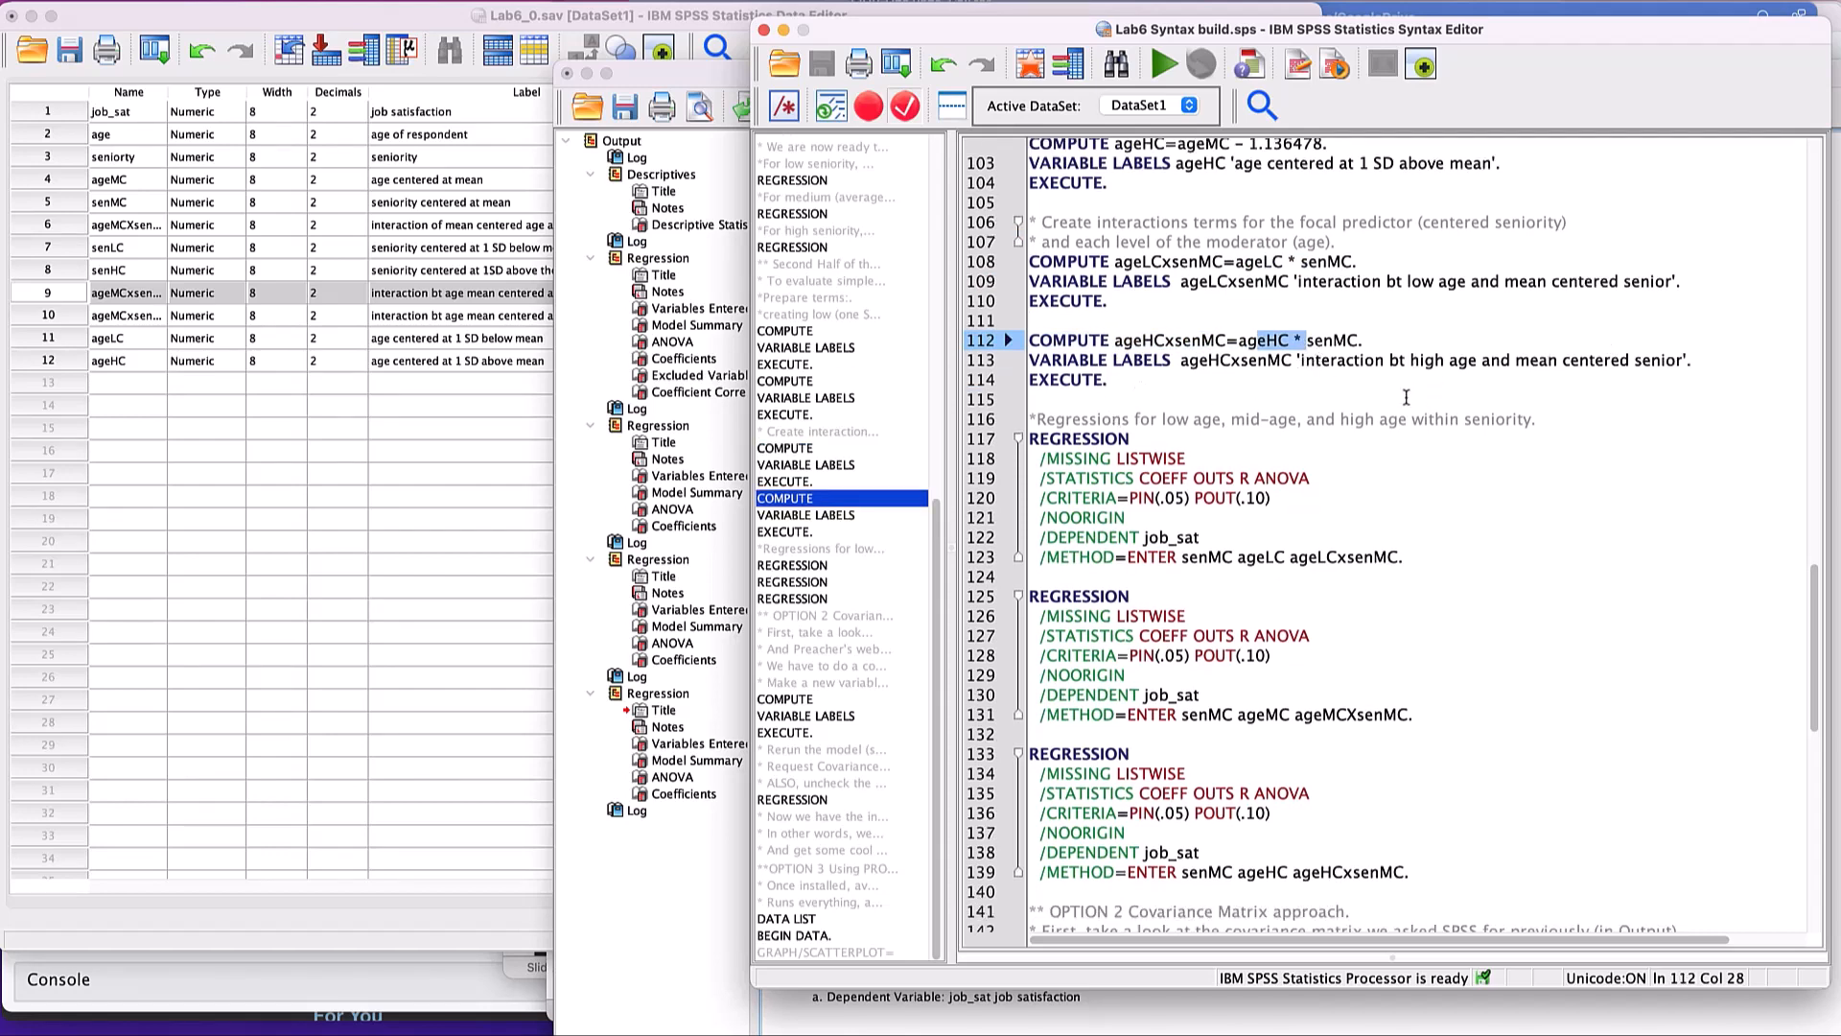
{"action": "left_click_drag", "start_coordinate": [1136, 388], "coordinate": [989, 204]}
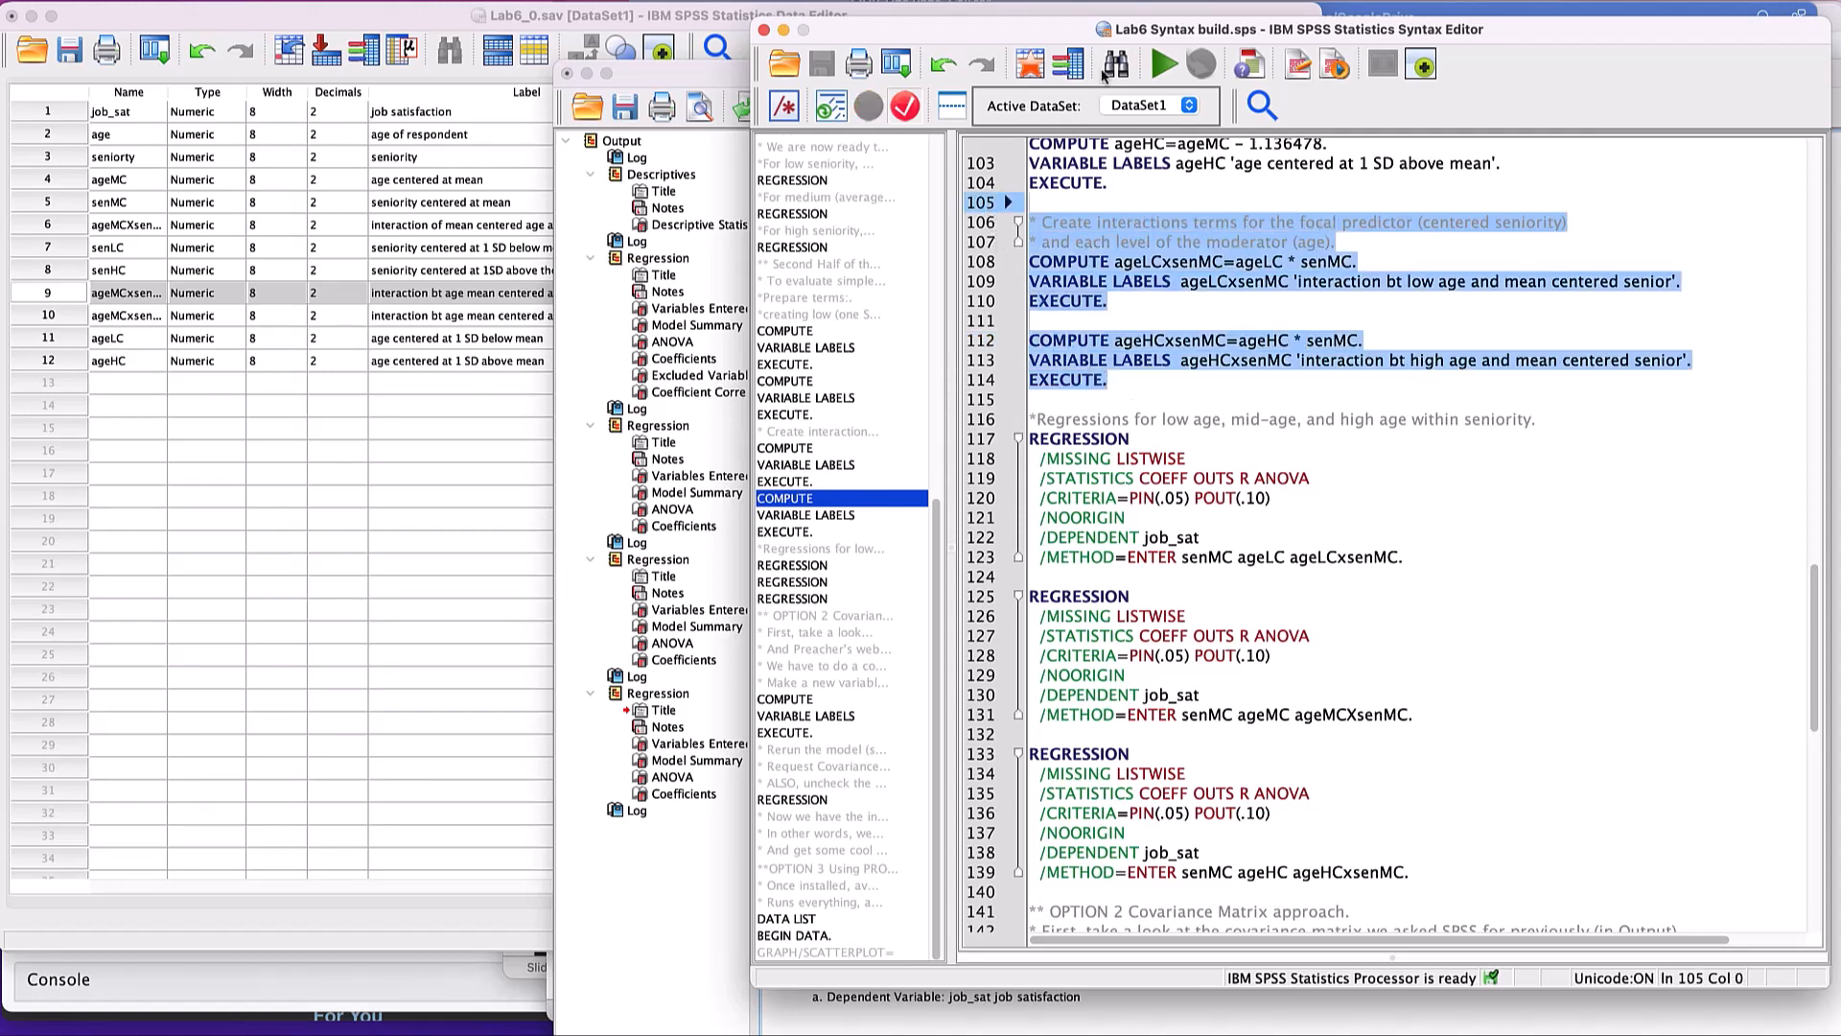
{"action": "left_click", "coordinate": [1163, 65]}
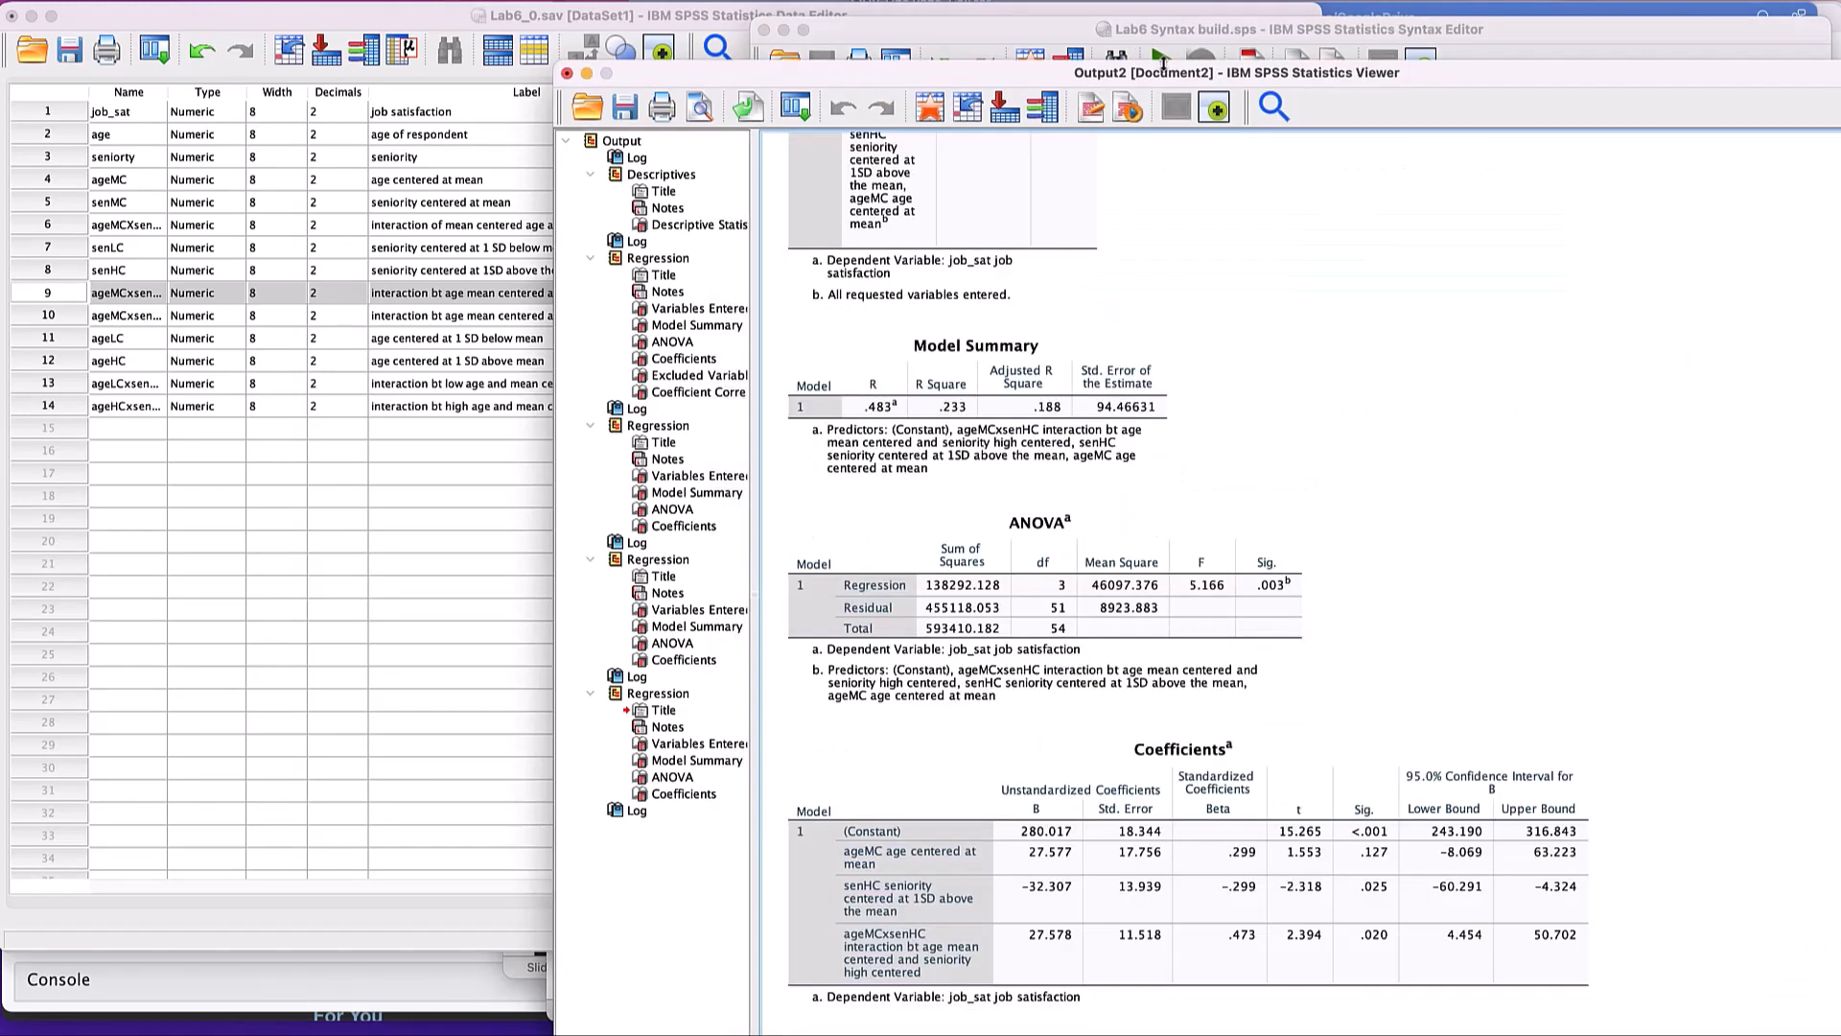
- Check the new age and interaction variables and their labels in the Data Editor's variable list, then return to the syntax
{"action": "left_click", "coordinate": [158, 427]}
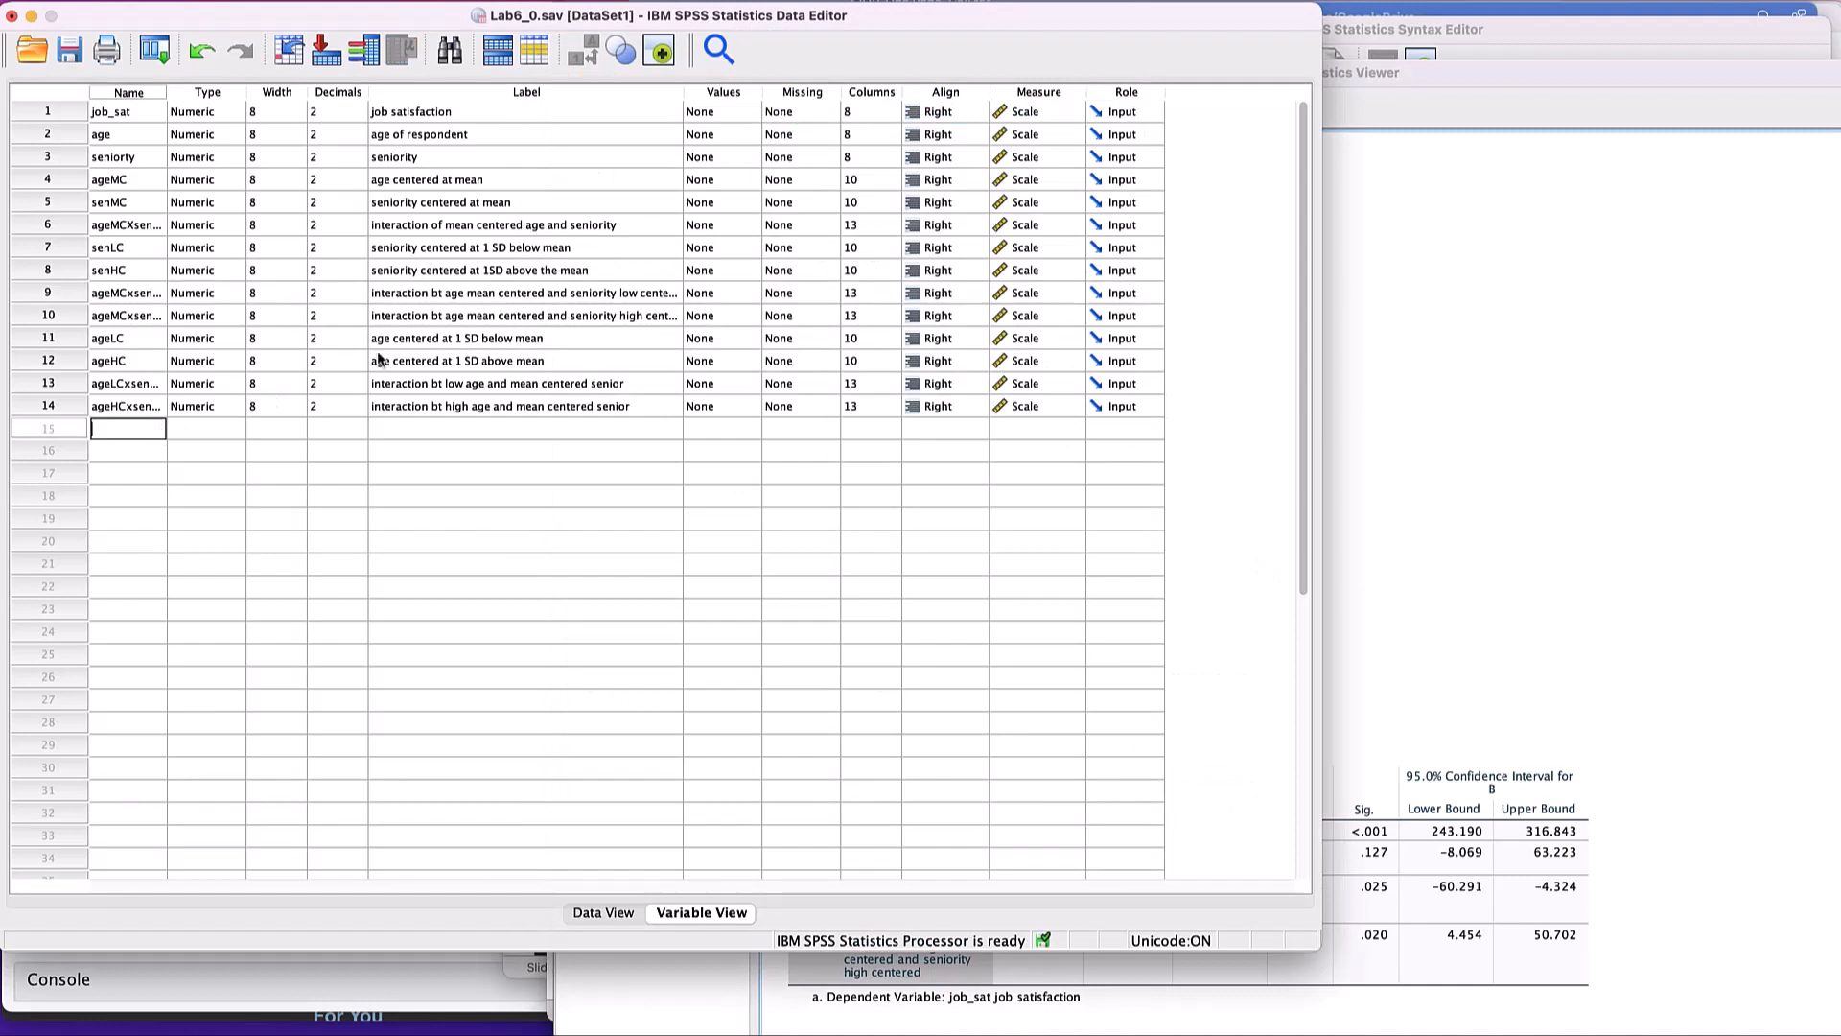
{"action": "left_click", "coordinate": [418, 344]}
{"action": "scroll", "coordinate": [518, 340], "scroll_direction": "down", "scroll_amount": 1}
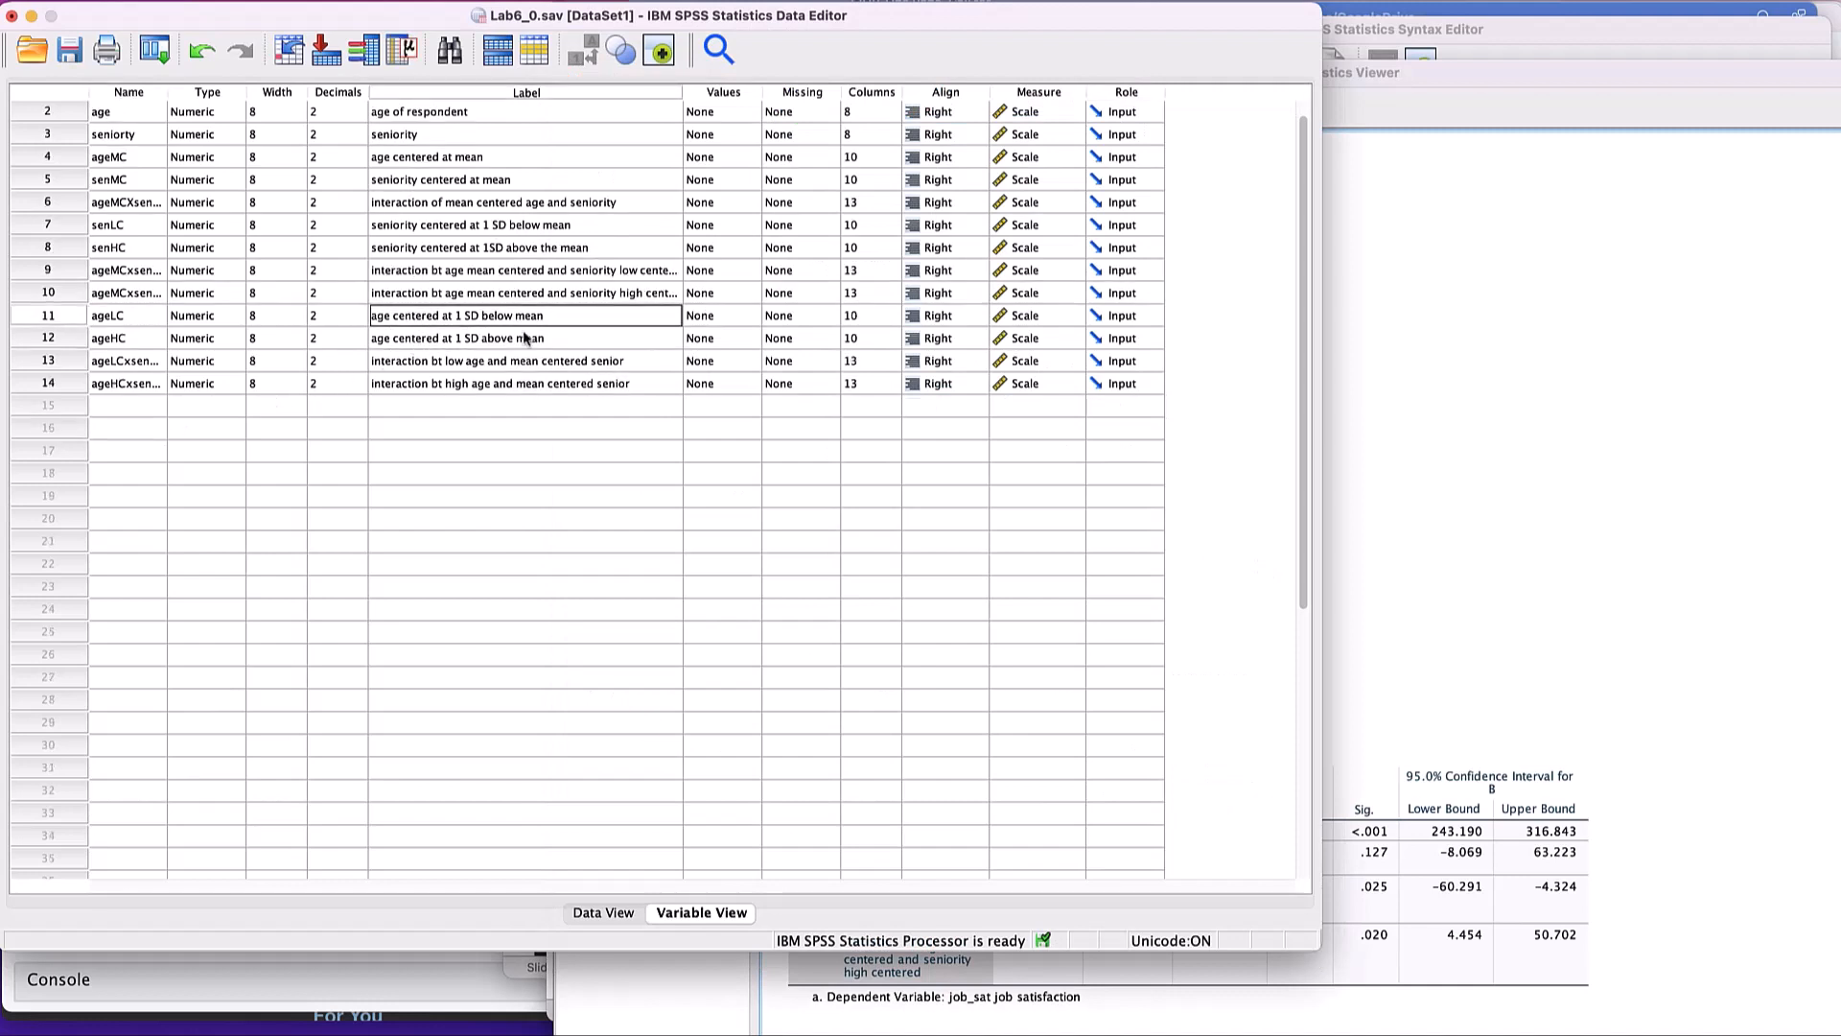
{"action": "scroll", "coordinate": [524, 328], "scroll_direction": "up", "scroll_amount": 1}
{"action": "scroll", "coordinate": [522, 331], "scroll_direction": "down", "scroll_amount": 1}
{"action": "scroll", "coordinate": [515, 338], "scroll_direction": "up", "scroll_amount": 1}
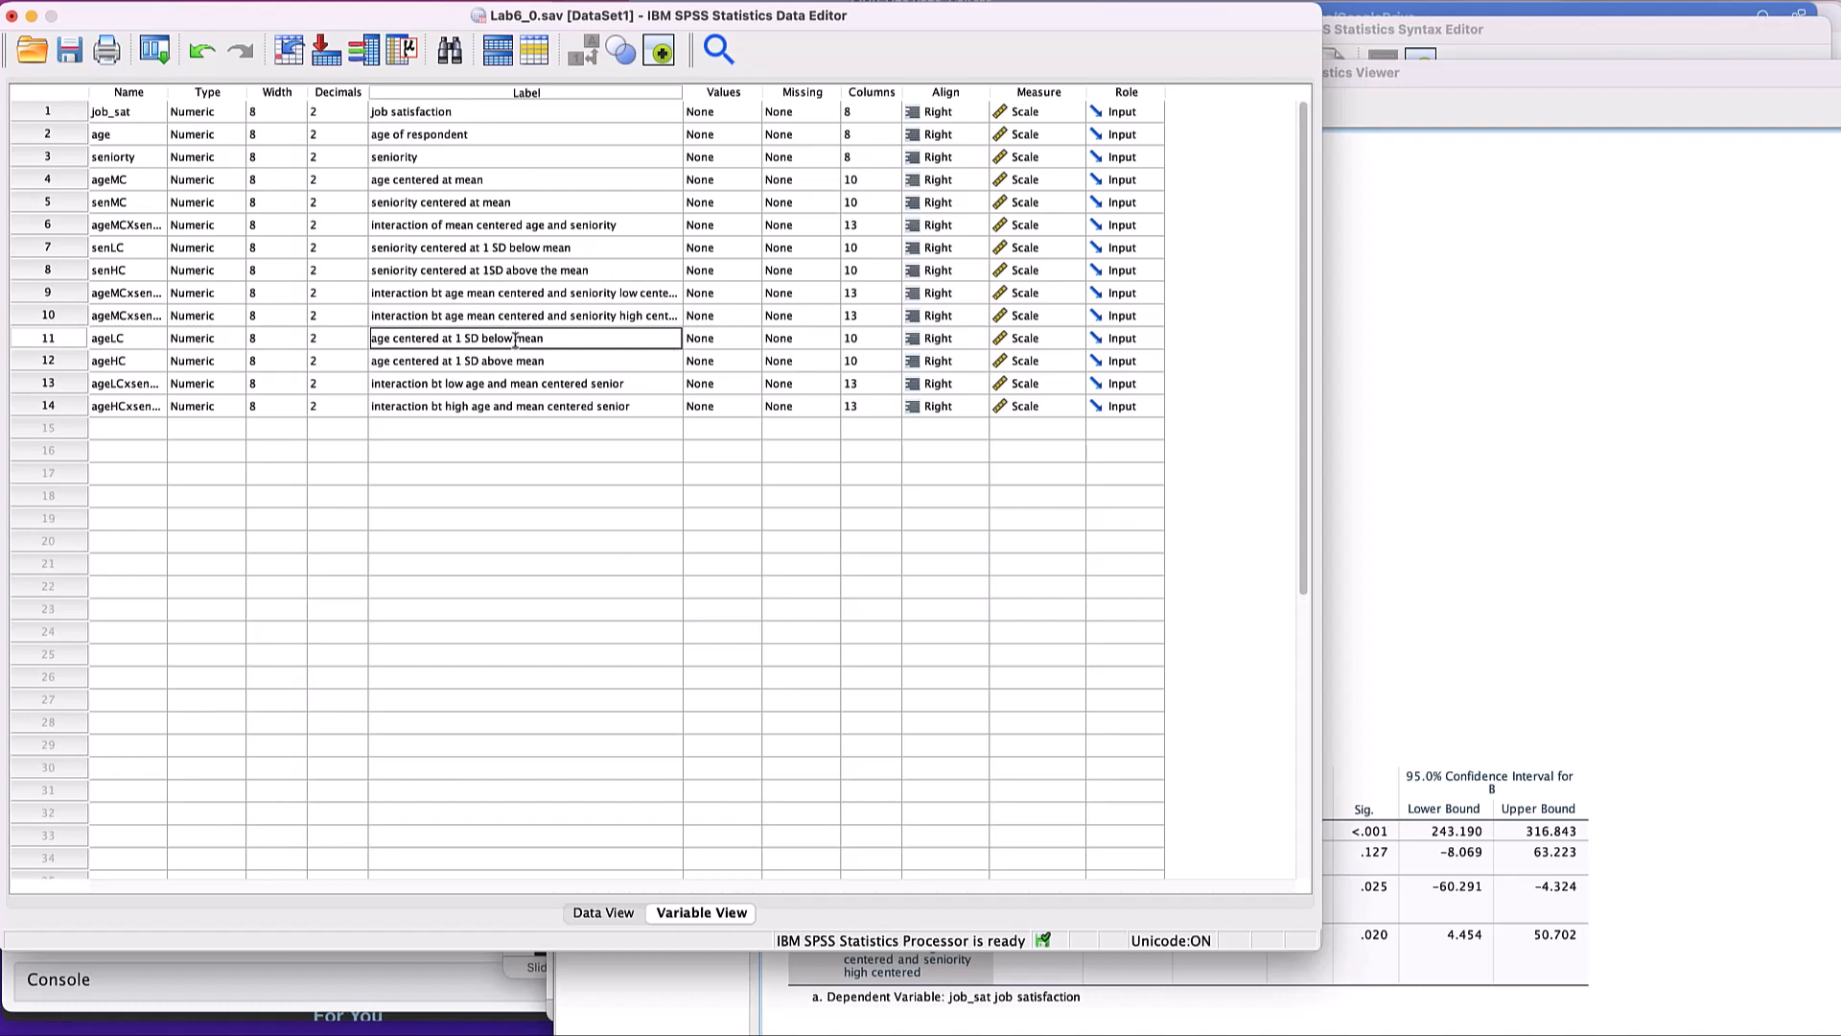
{"action": "left_click", "coordinate": [500, 406]}
{"action": "scroll", "coordinate": [500, 406], "scroll_direction": "down", "scroll_amount": 5}
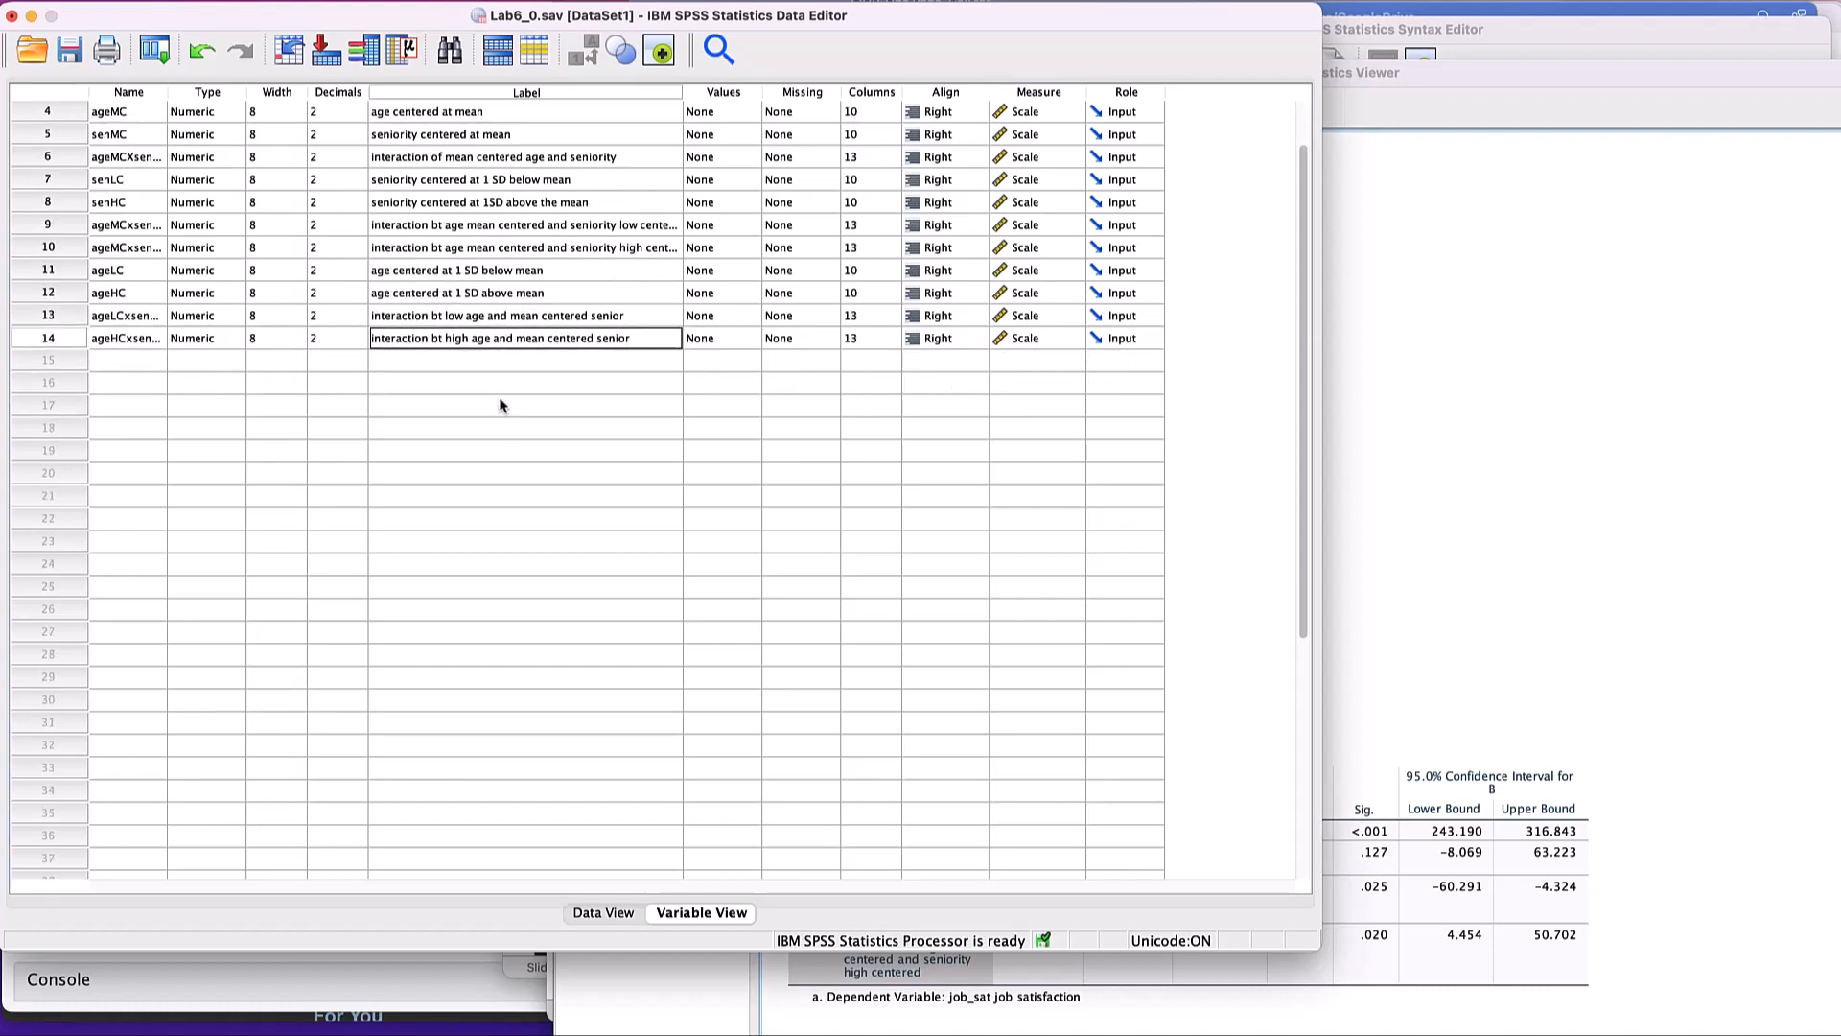
{"action": "scroll", "coordinate": [501, 406], "scroll_direction": "up", "scroll_amount": 2}
{"action": "scroll", "coordinate": [500, 406], "scroll_direction": "up", "scroll_amount": 3}
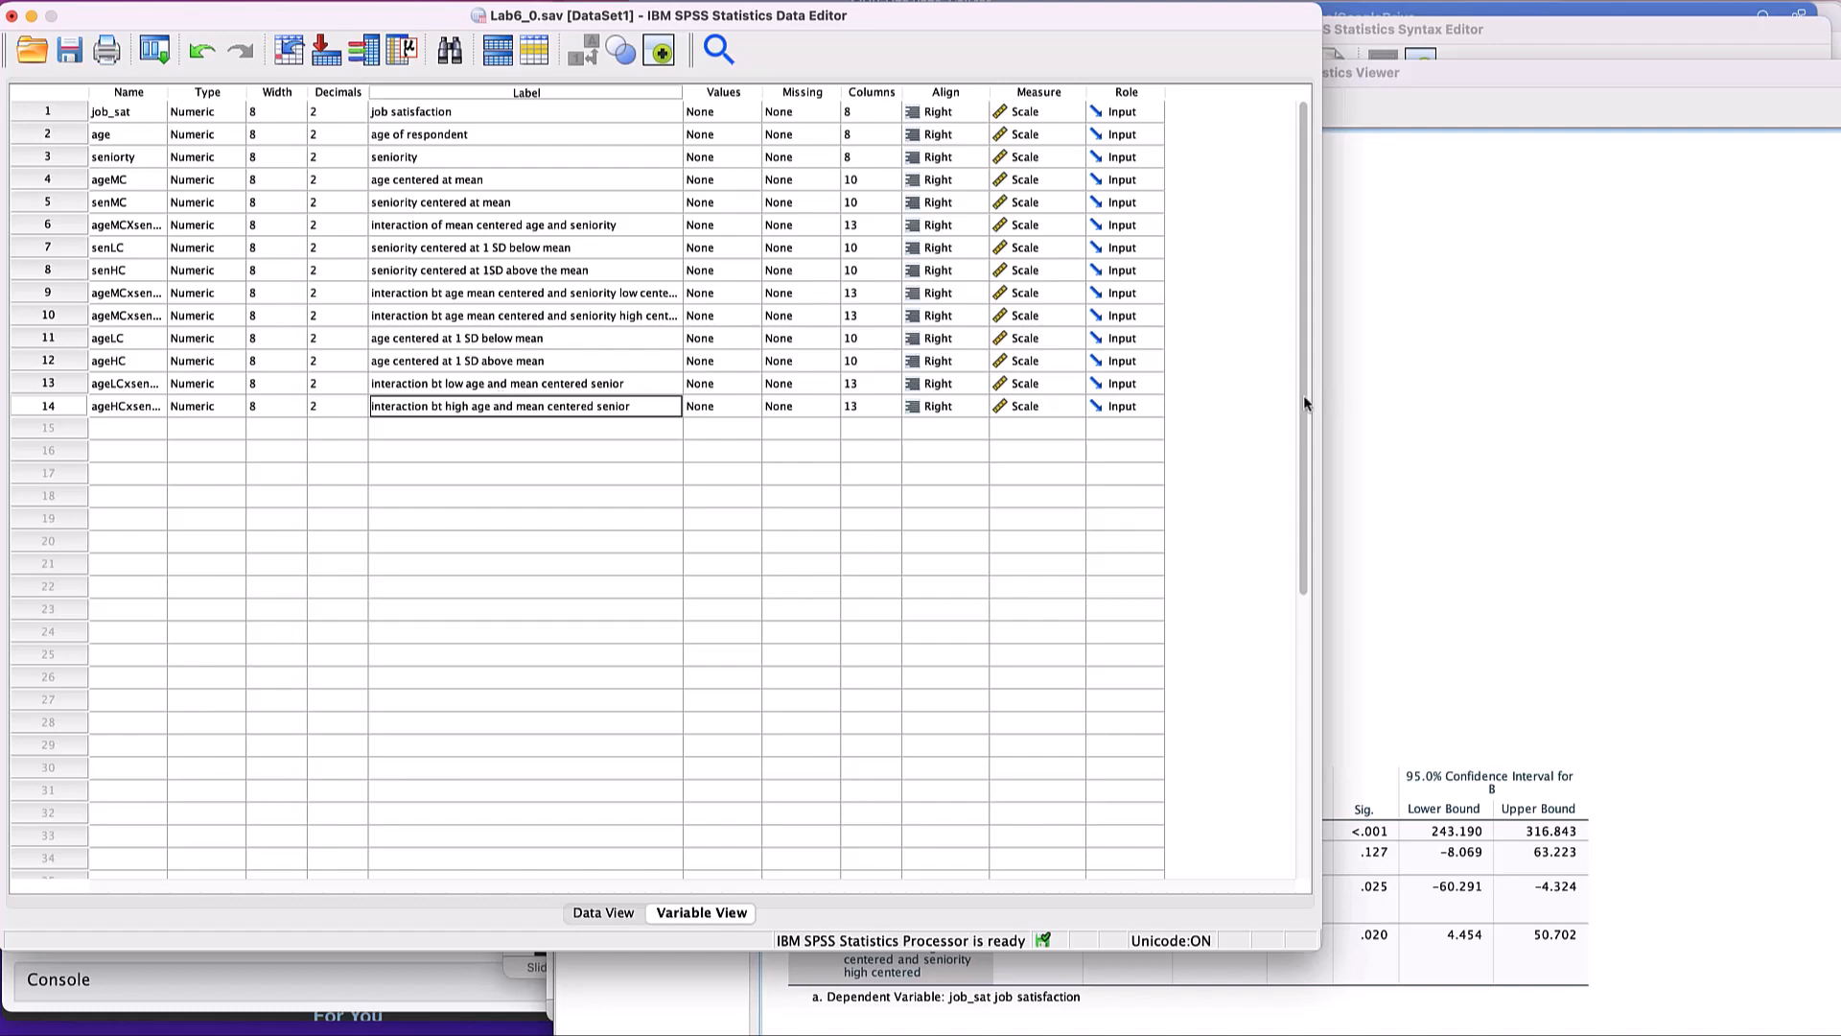
{"action": "left_click", "coordinate": [1432, 429]}
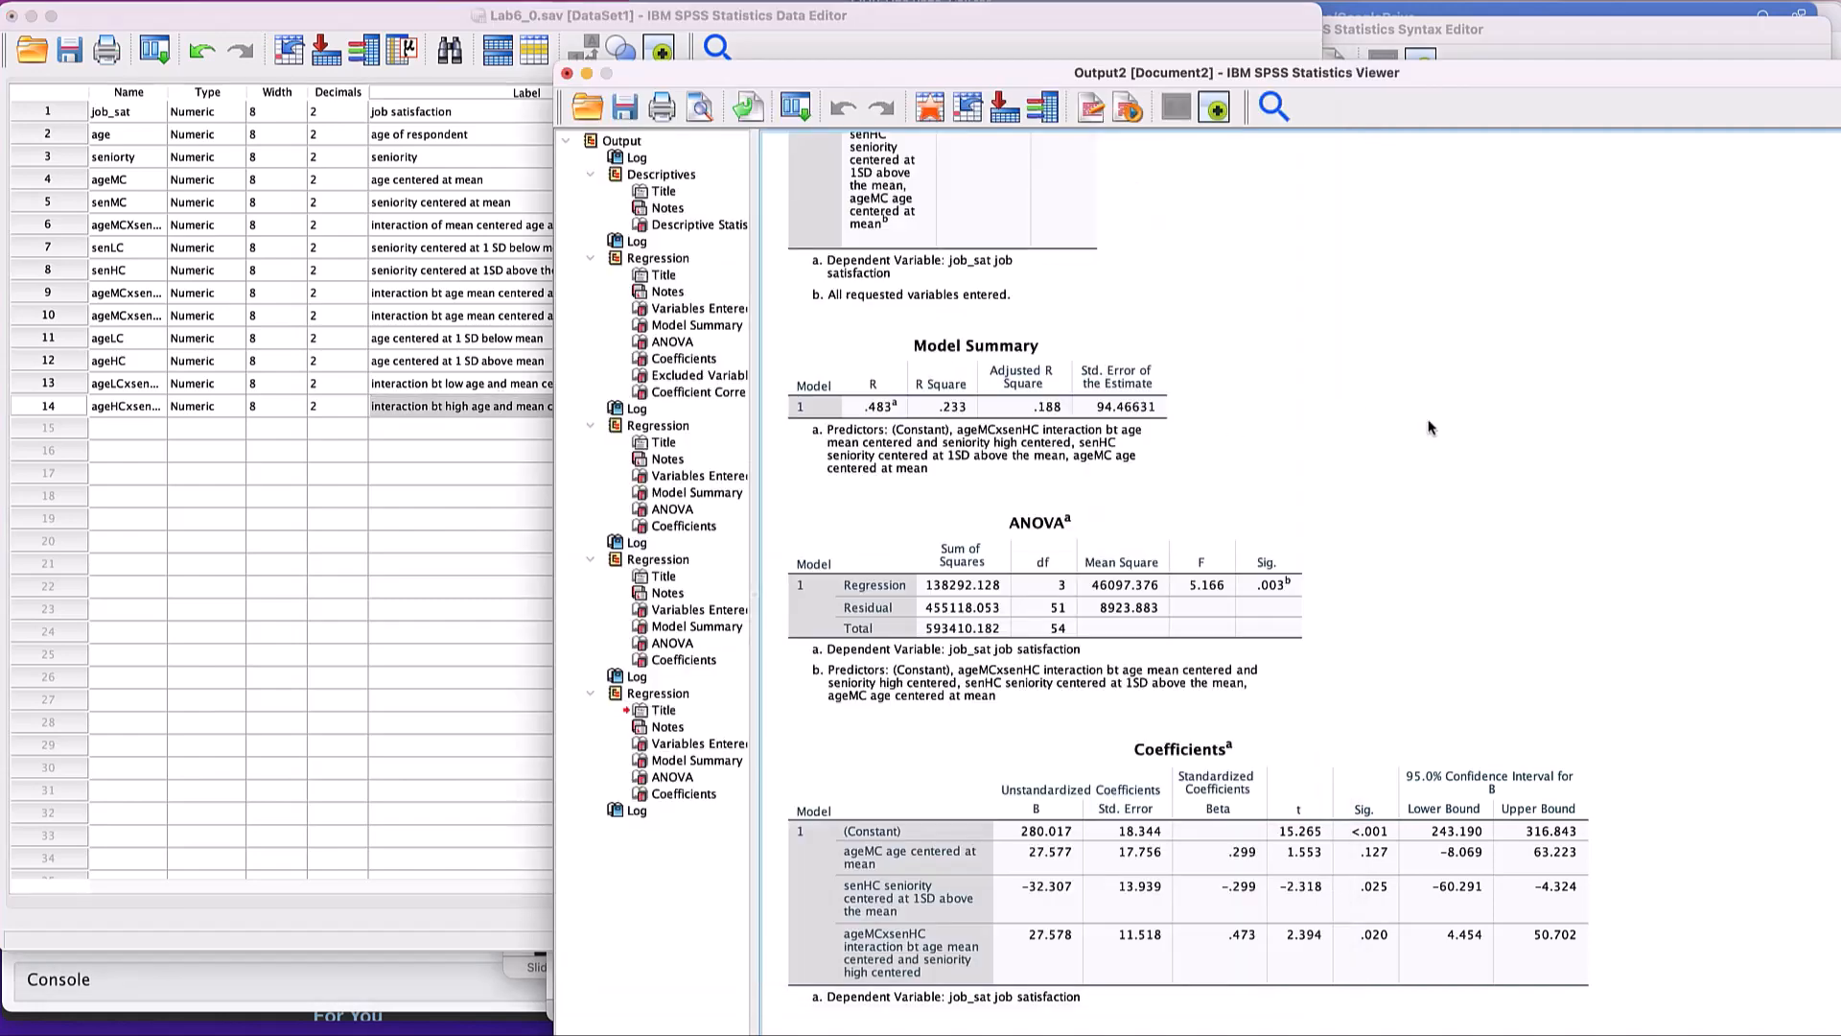
{"action": "key", "text": "super+grave"}
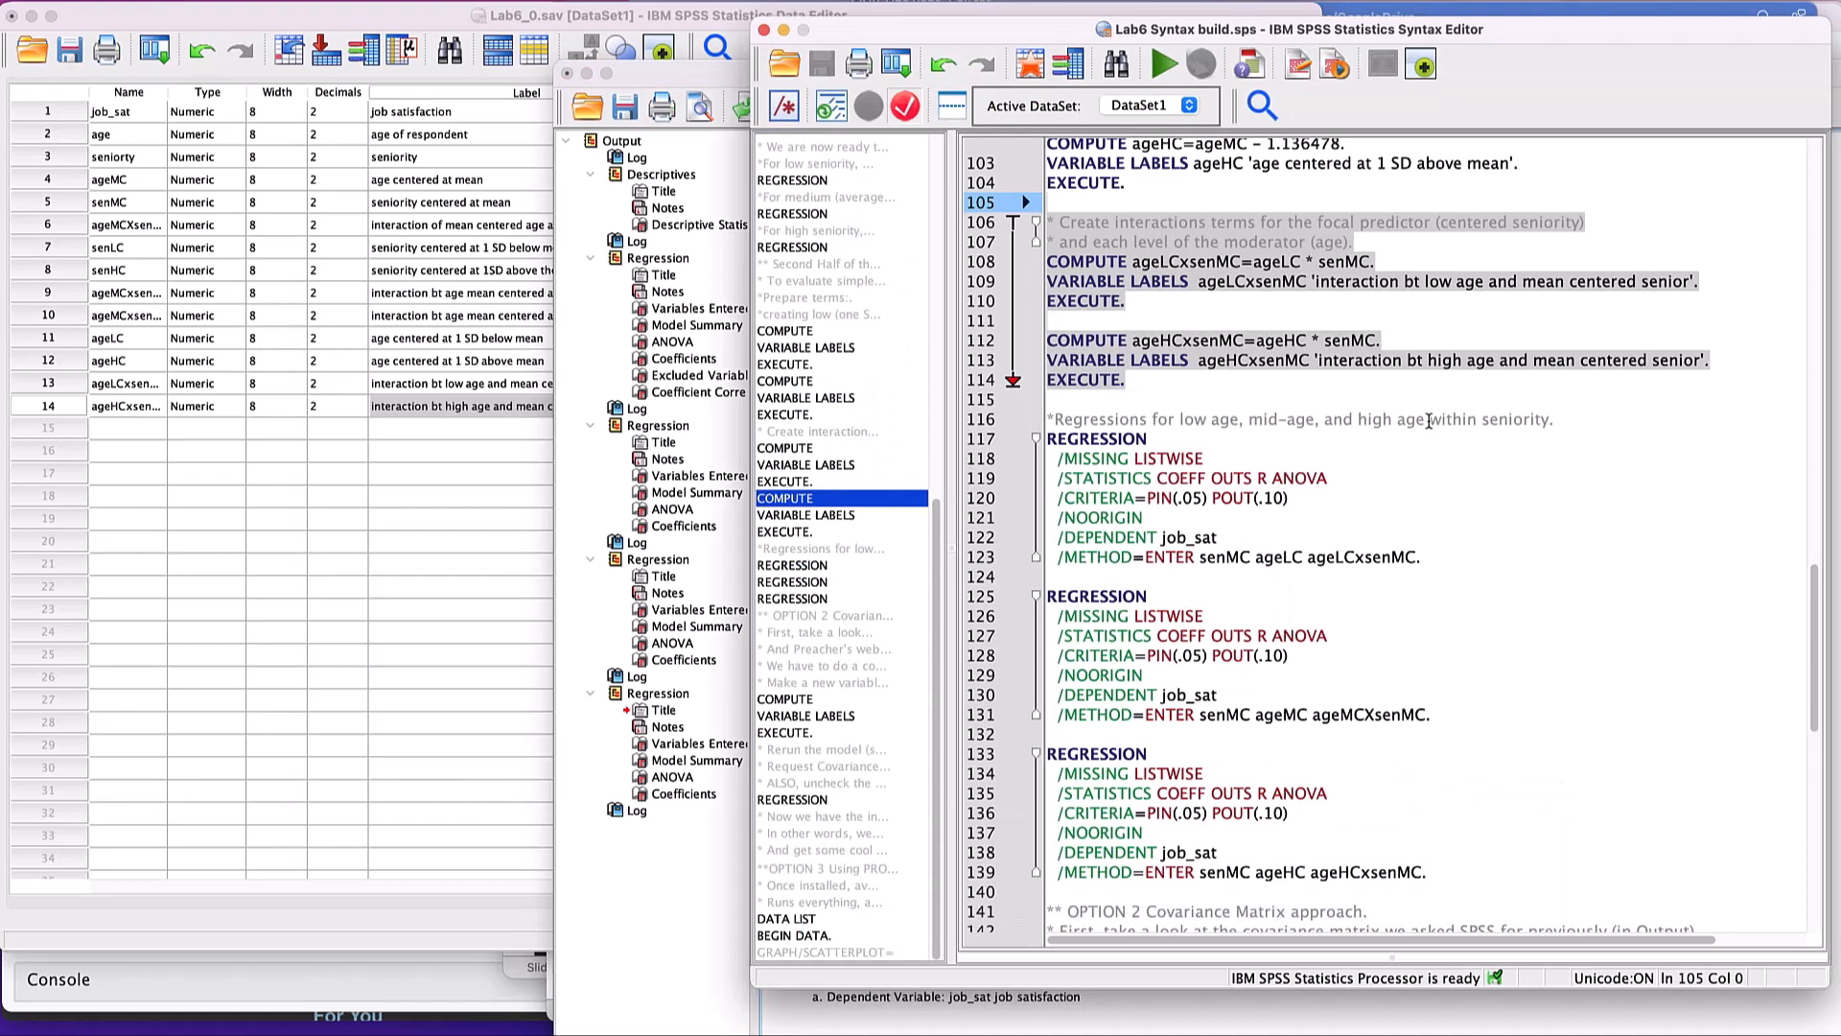
- Run the three job_sat regressions for seniority at low age, mean age and high age, all with senMC as focal predictor
{"action": "scroll", "coordinate": [1429, 422], "scroll_direction": "down", "scroll_amount": 3}
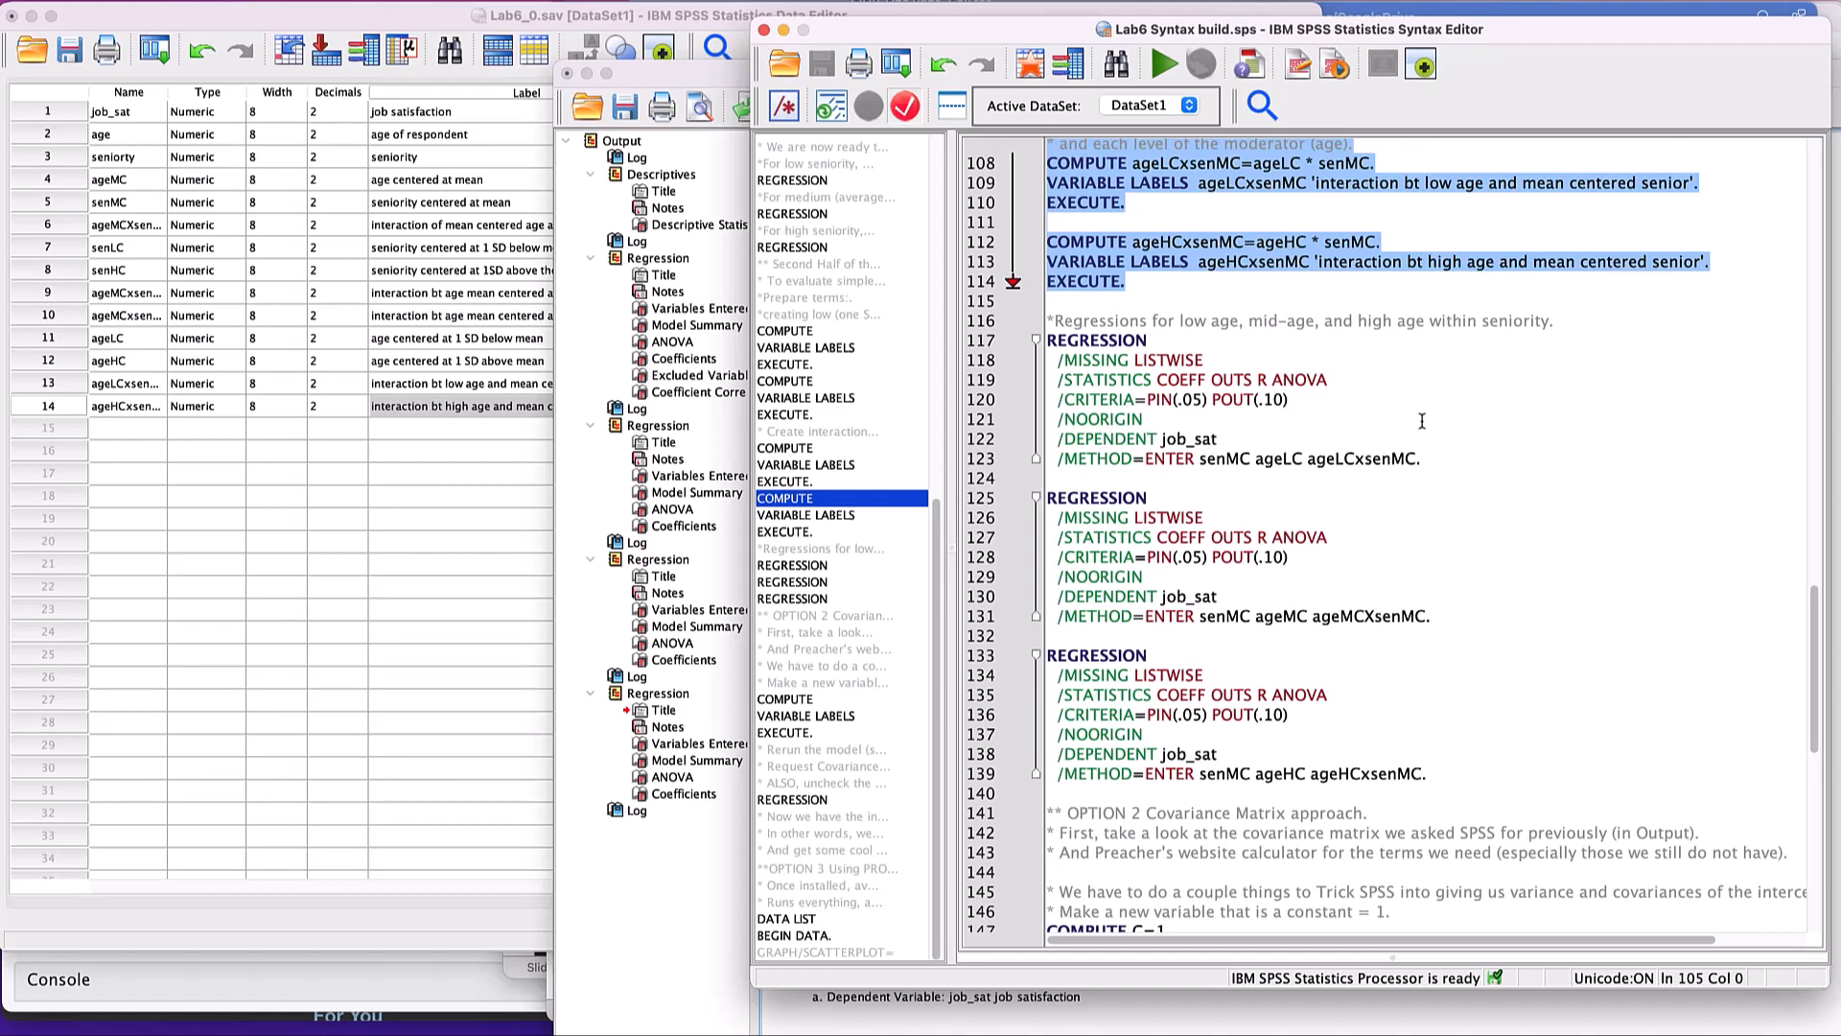
{"action": "left_click", "coordinate": [1102, 296]}
{"action": "mouse_move", "coordinate": [1080, 300]}
{"action": "left_mouse_down"}
{"action": "mouse_move", "coordinate": [1198, 321]}
{"action": "mouse_move", "coordinate": [1299, 438]}
{"action": "mouse_move", "coordinate": [1389, 468]}
{"action": "mouse_move", "coordinate": [1446, 537]}
{"action": "mouse_move", "coordinate": [1465, 803]}
{"action": "left_mouse_up"}
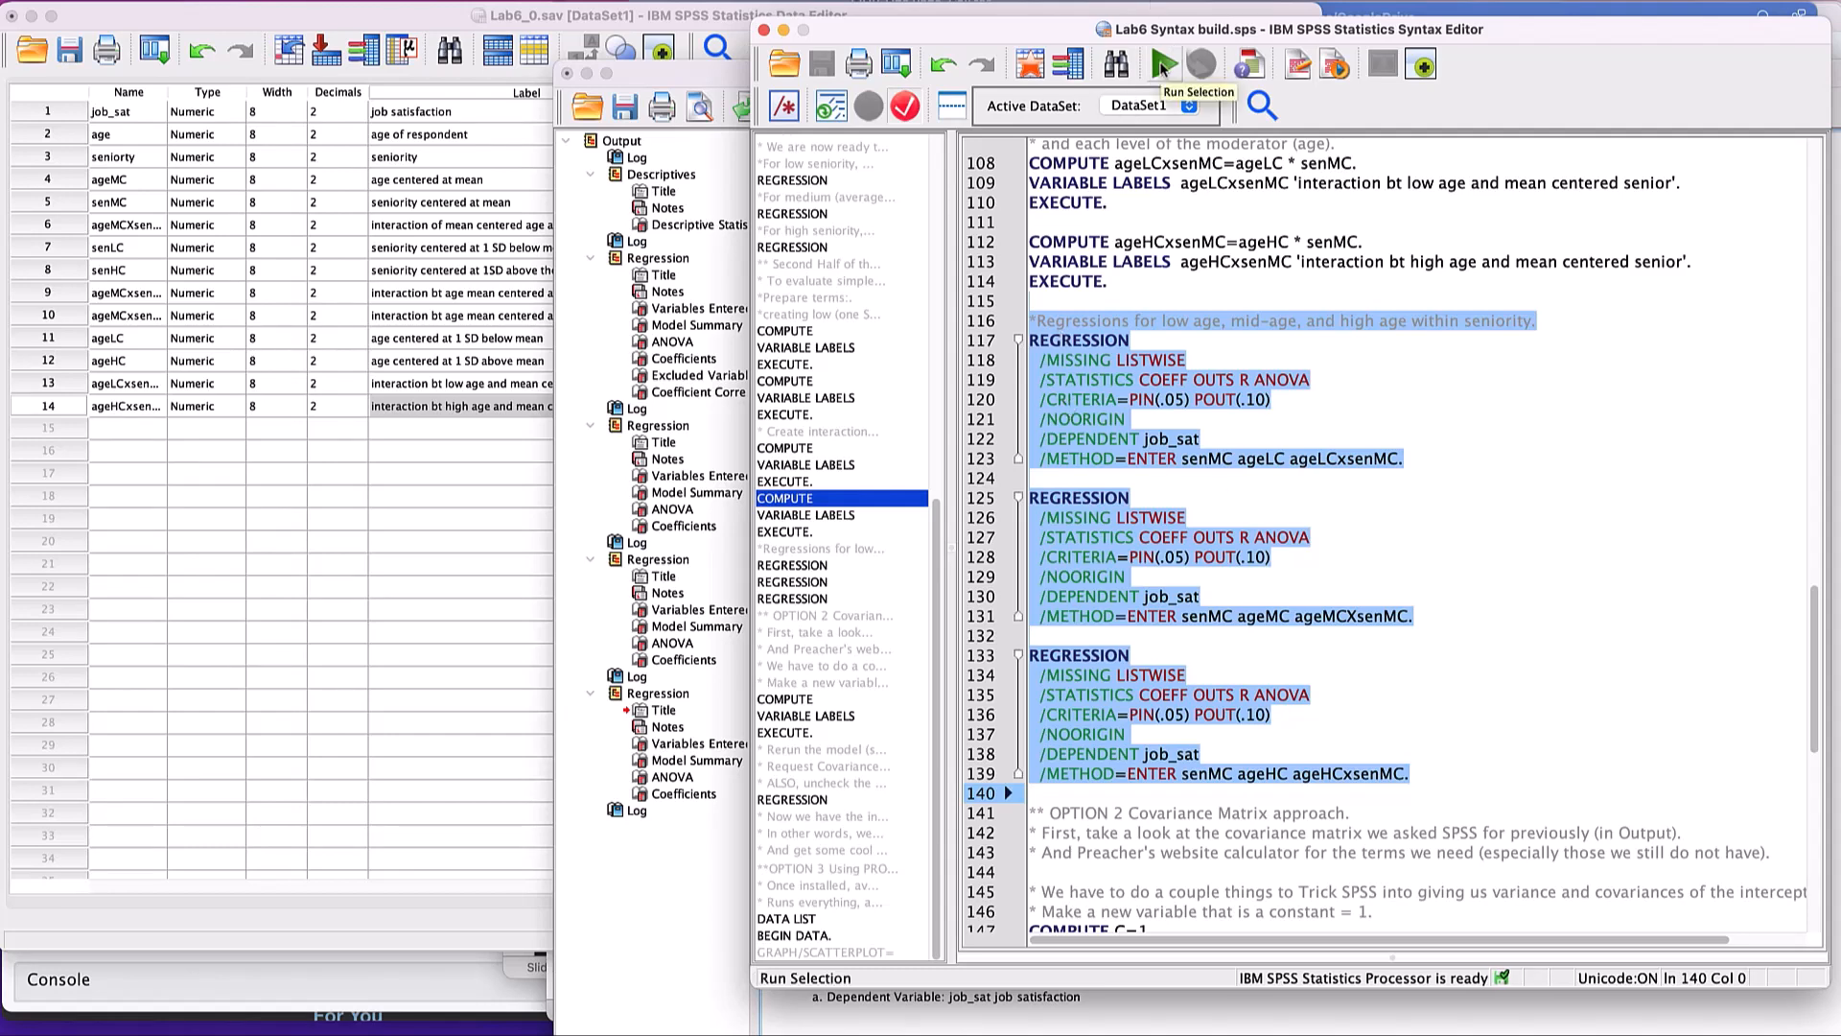
{"action": "left_click", "coordinate": [1162, 65]}
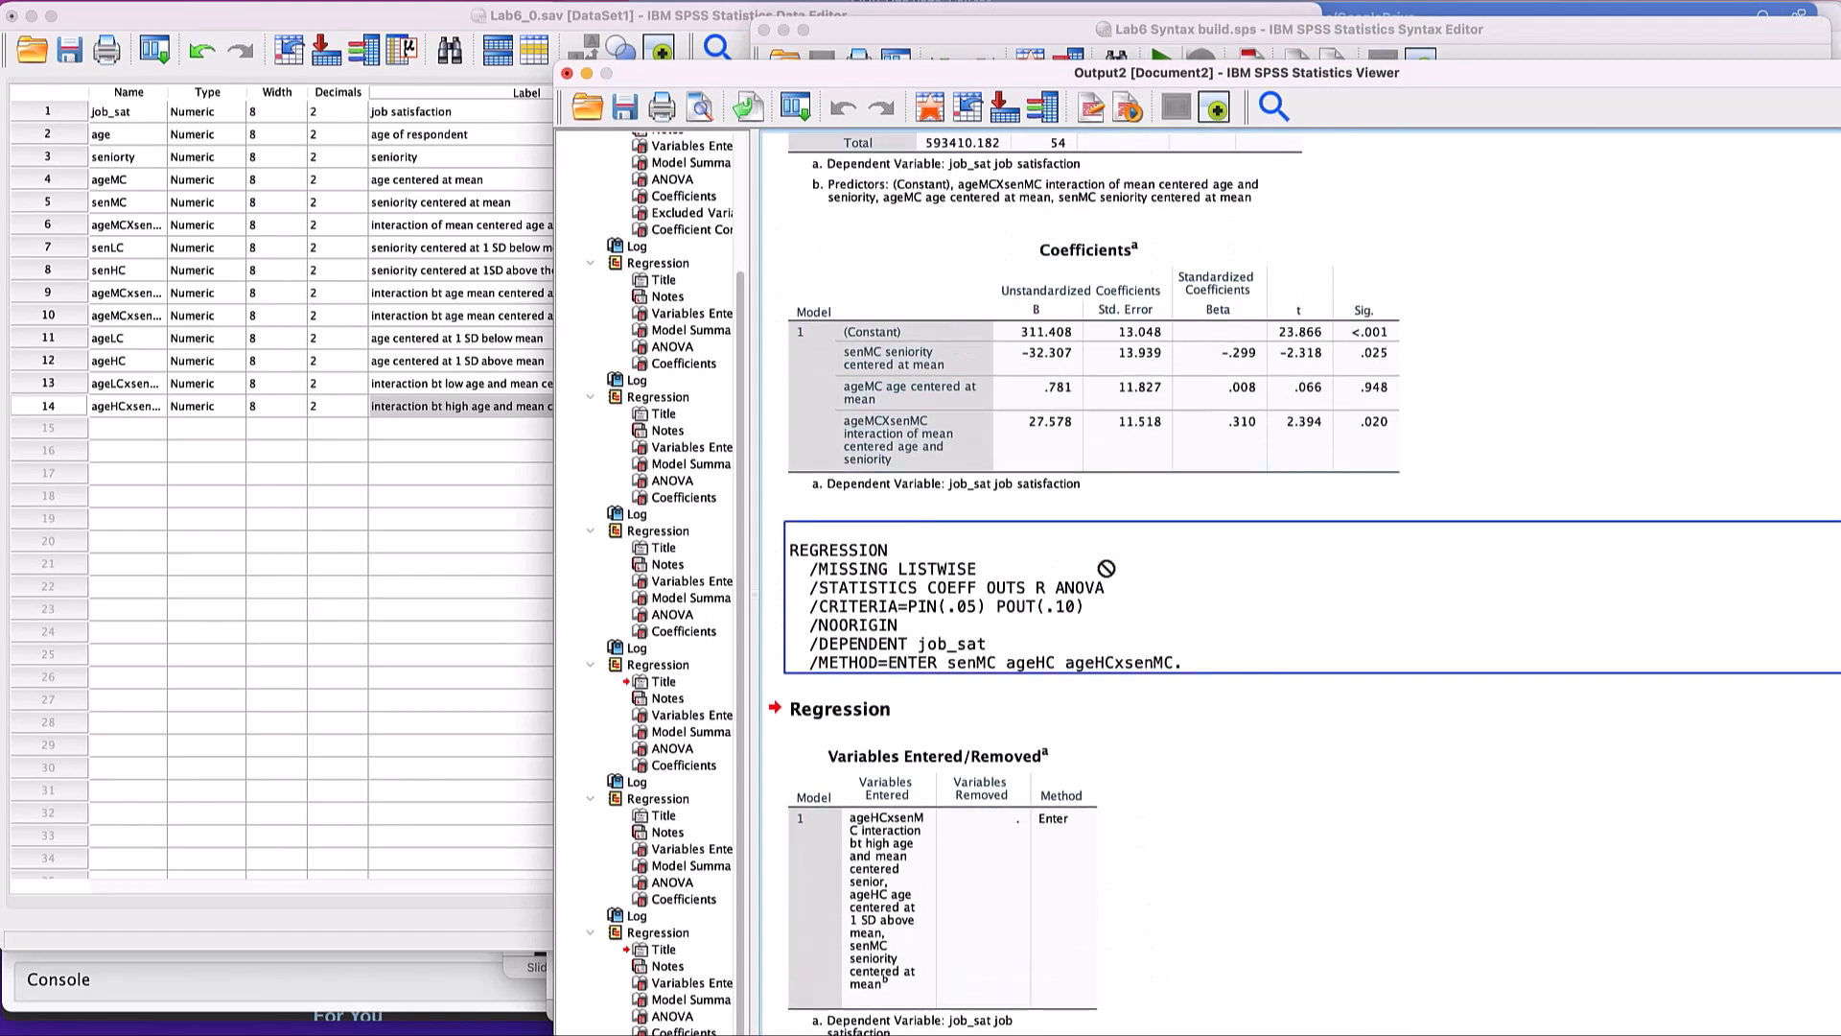
- Find the low-age regression of job_sat on senMC, ageLC and ageLCxsenMC in the output and examine its tables through the coefficients
{"action": "scroll", "coordinate": [1106, 568], "scroll_direction": "up", "scroll_amount": 11}
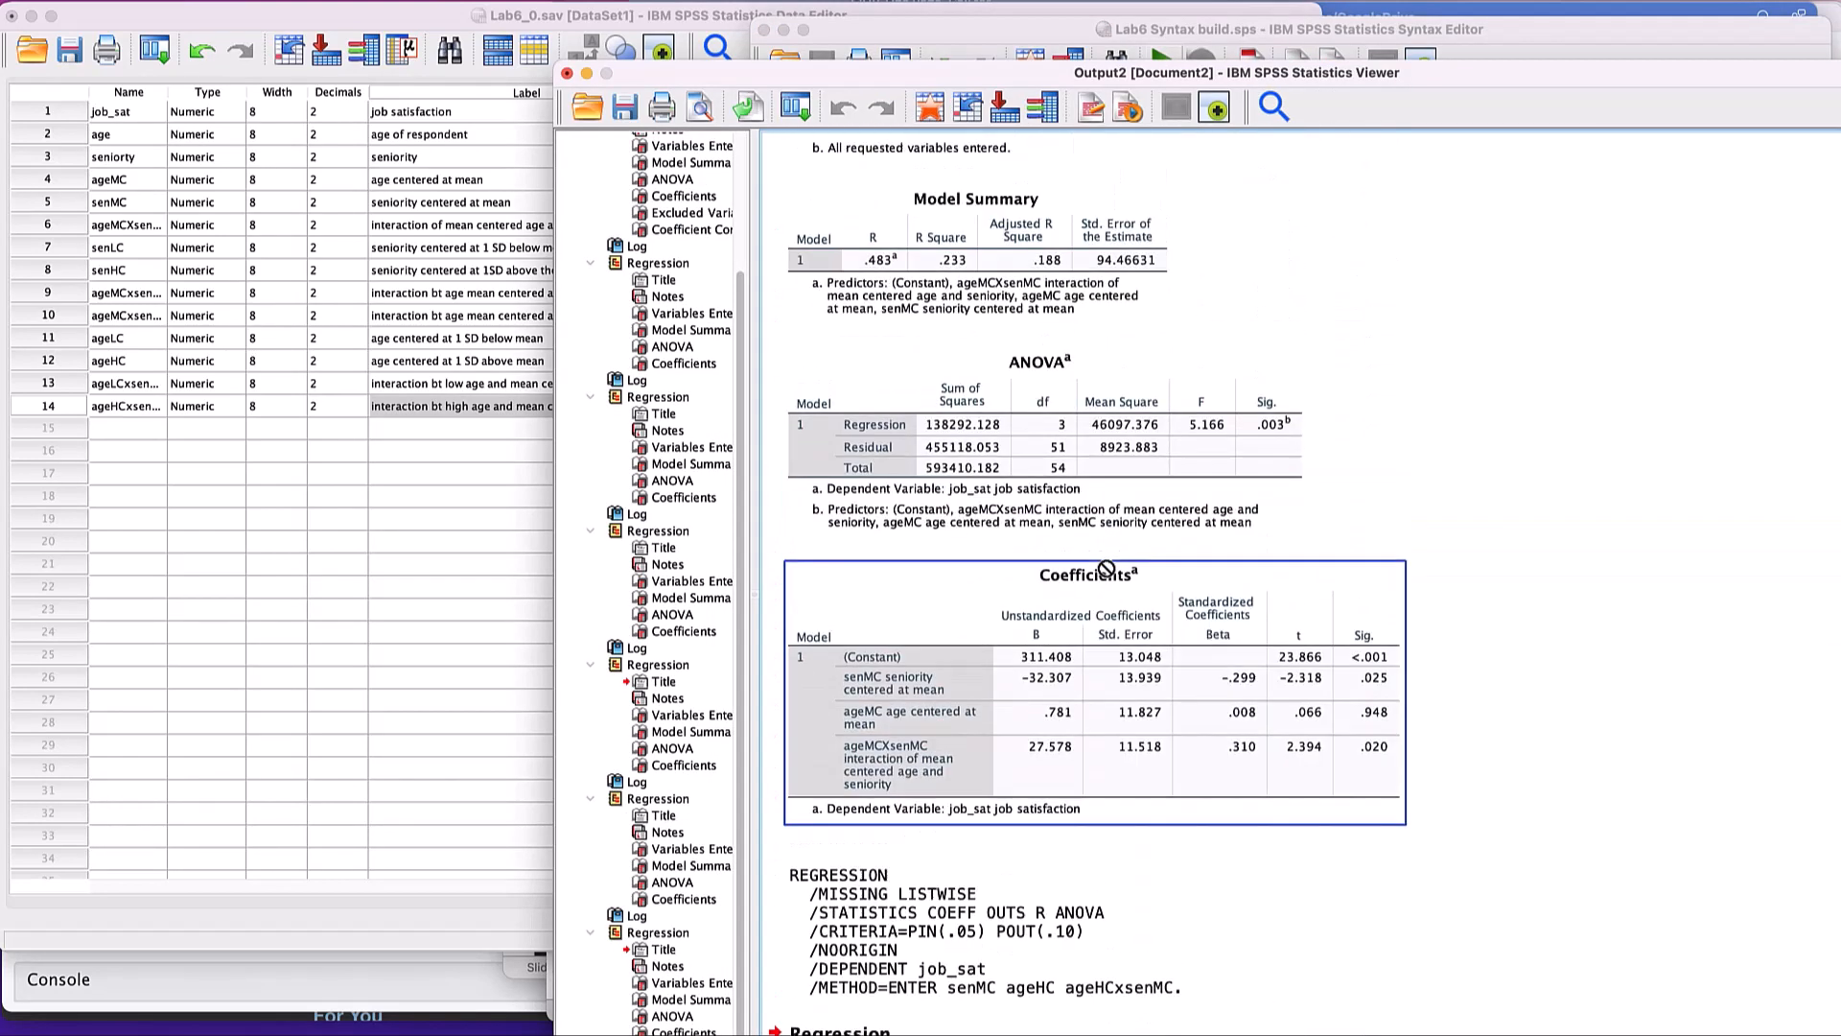
{"action": "left_click", "coordinate": [1106, 554]}
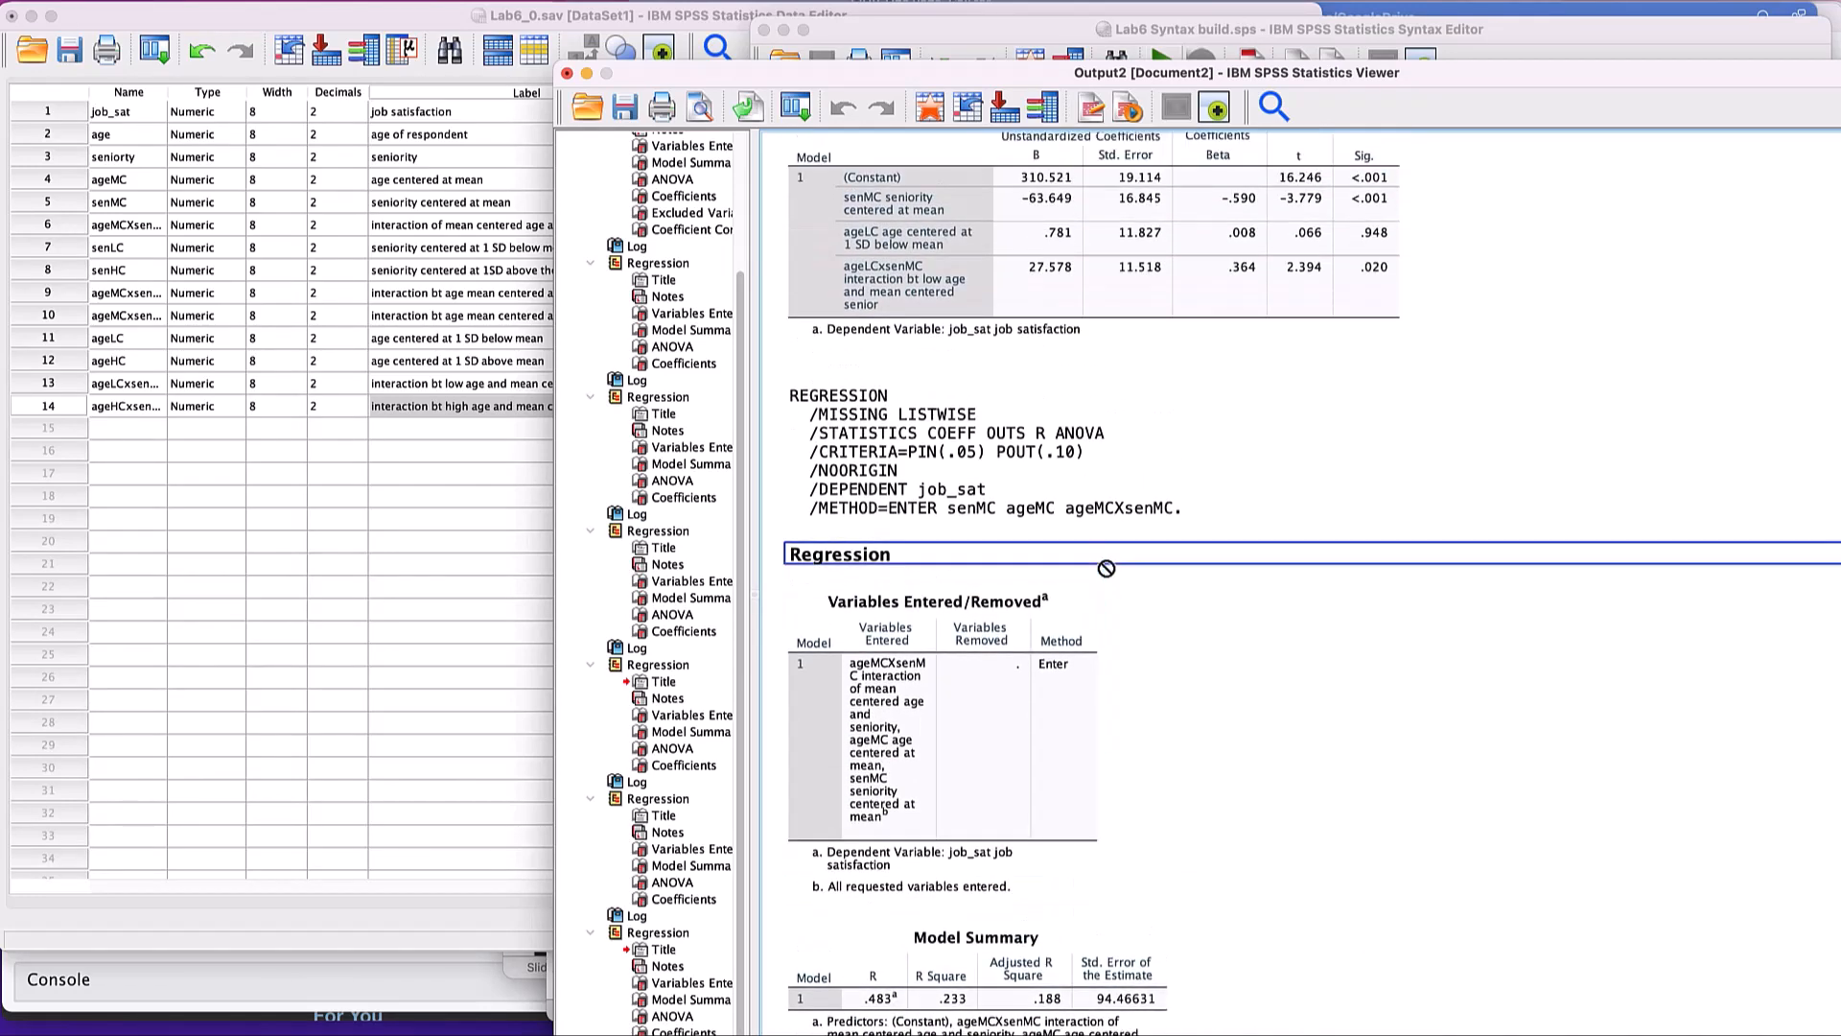
{"action": "left_click", "coordinate": [1103, 514]}
{"action": "scroll", "coordinate": [1100, 521], "scroll_direction": "up", "scroll_amount": 13}
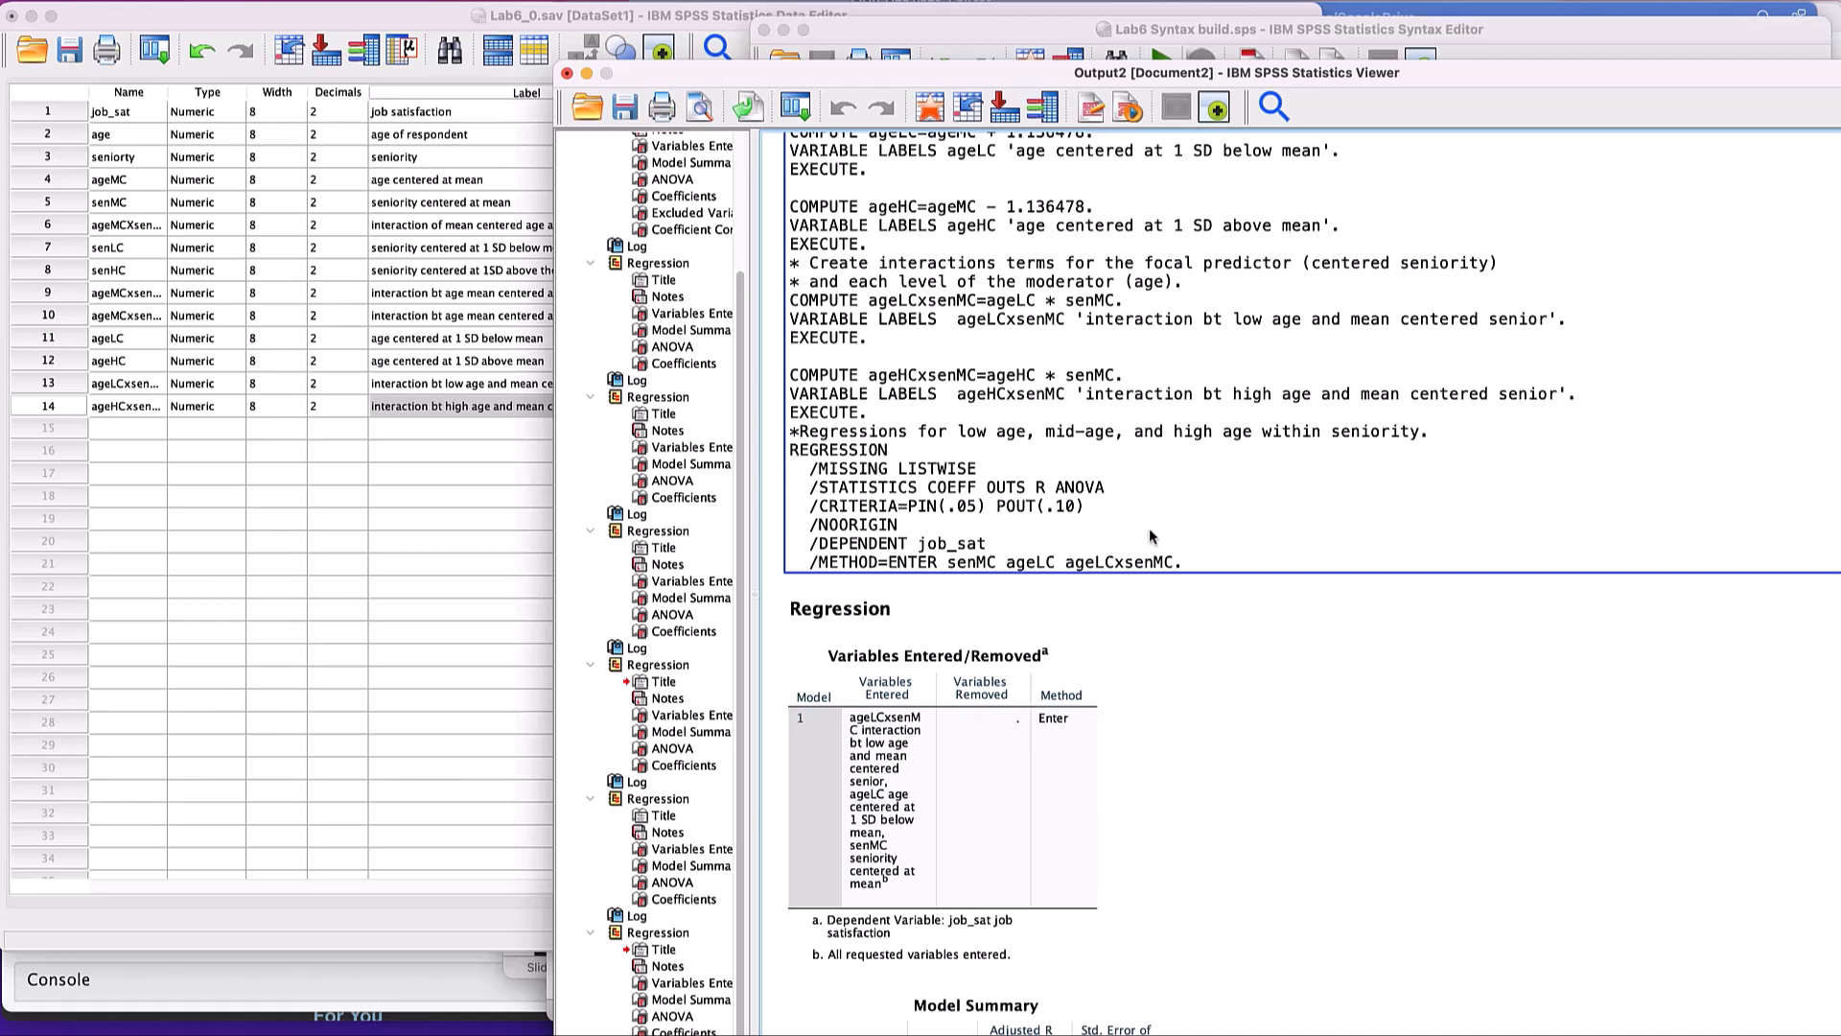
{"action": "scroll", "coordinate": [1149, 529], "scroll_direction": "down", "scroll_amount": 1}
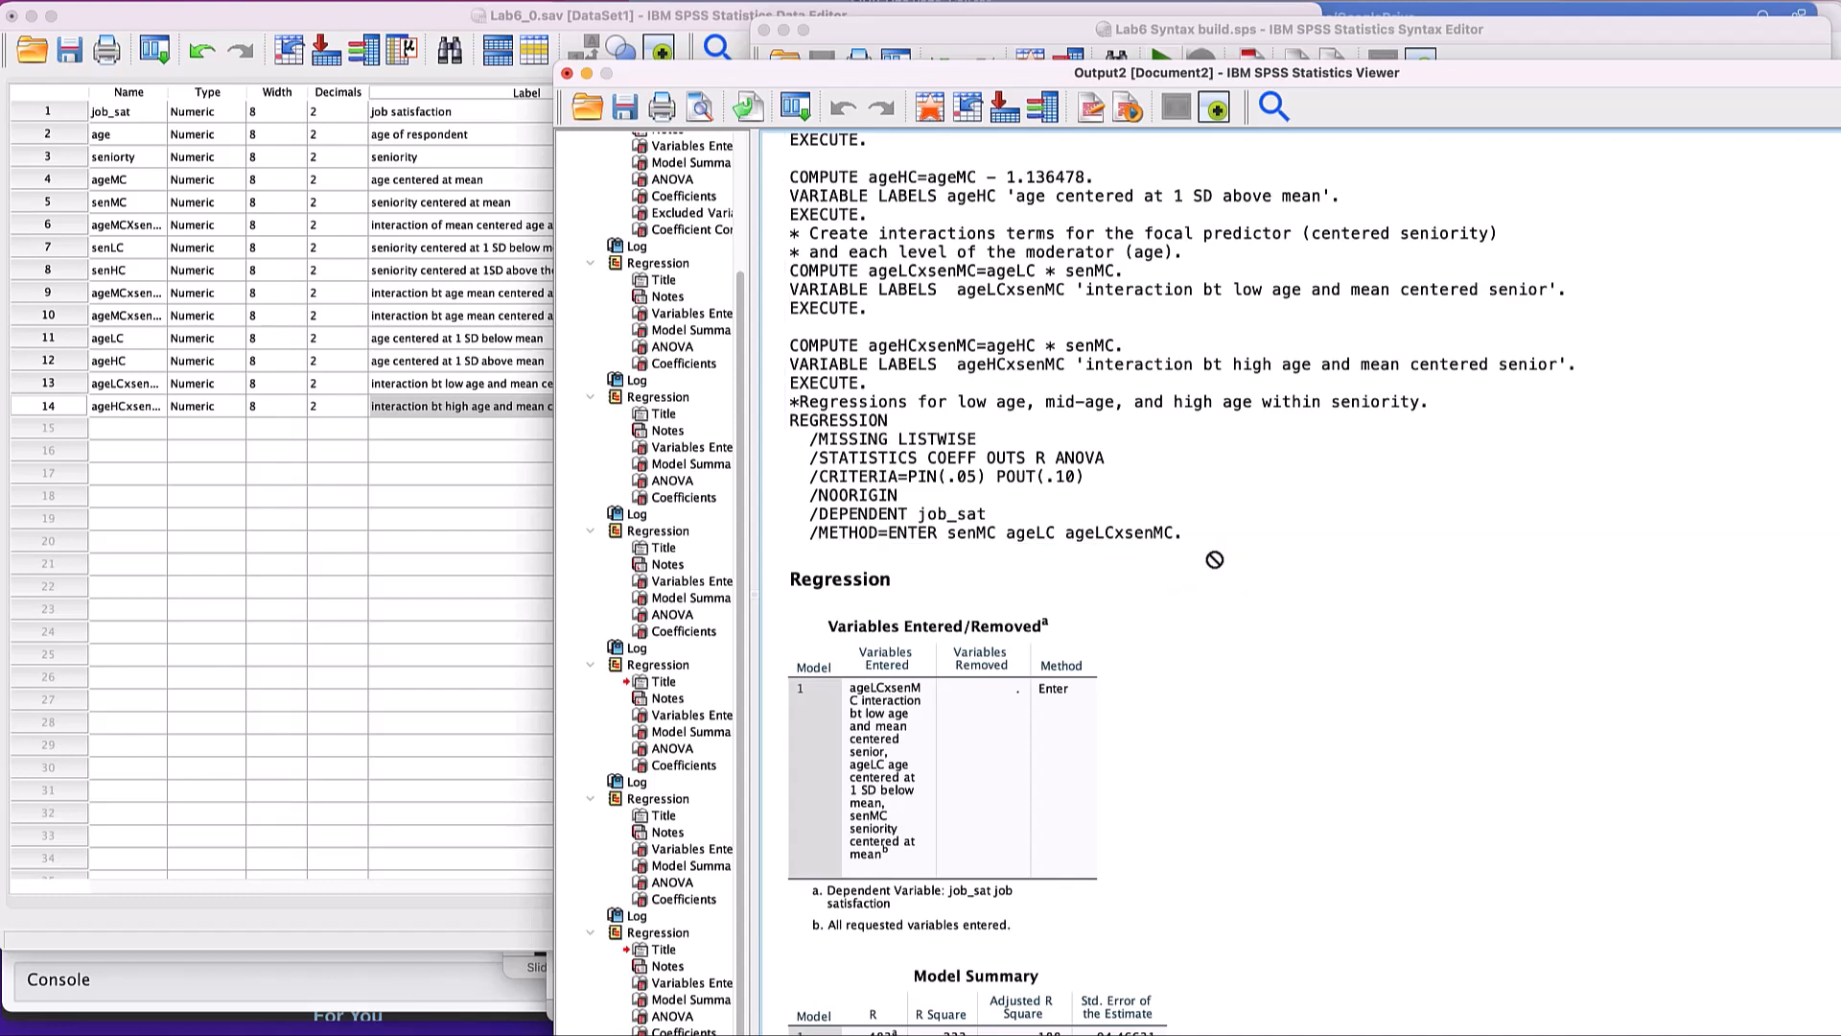
{"action": "scroll", "coordinate": [1148, 533], "scroll_direction": "down", "scroll_amount": 4}
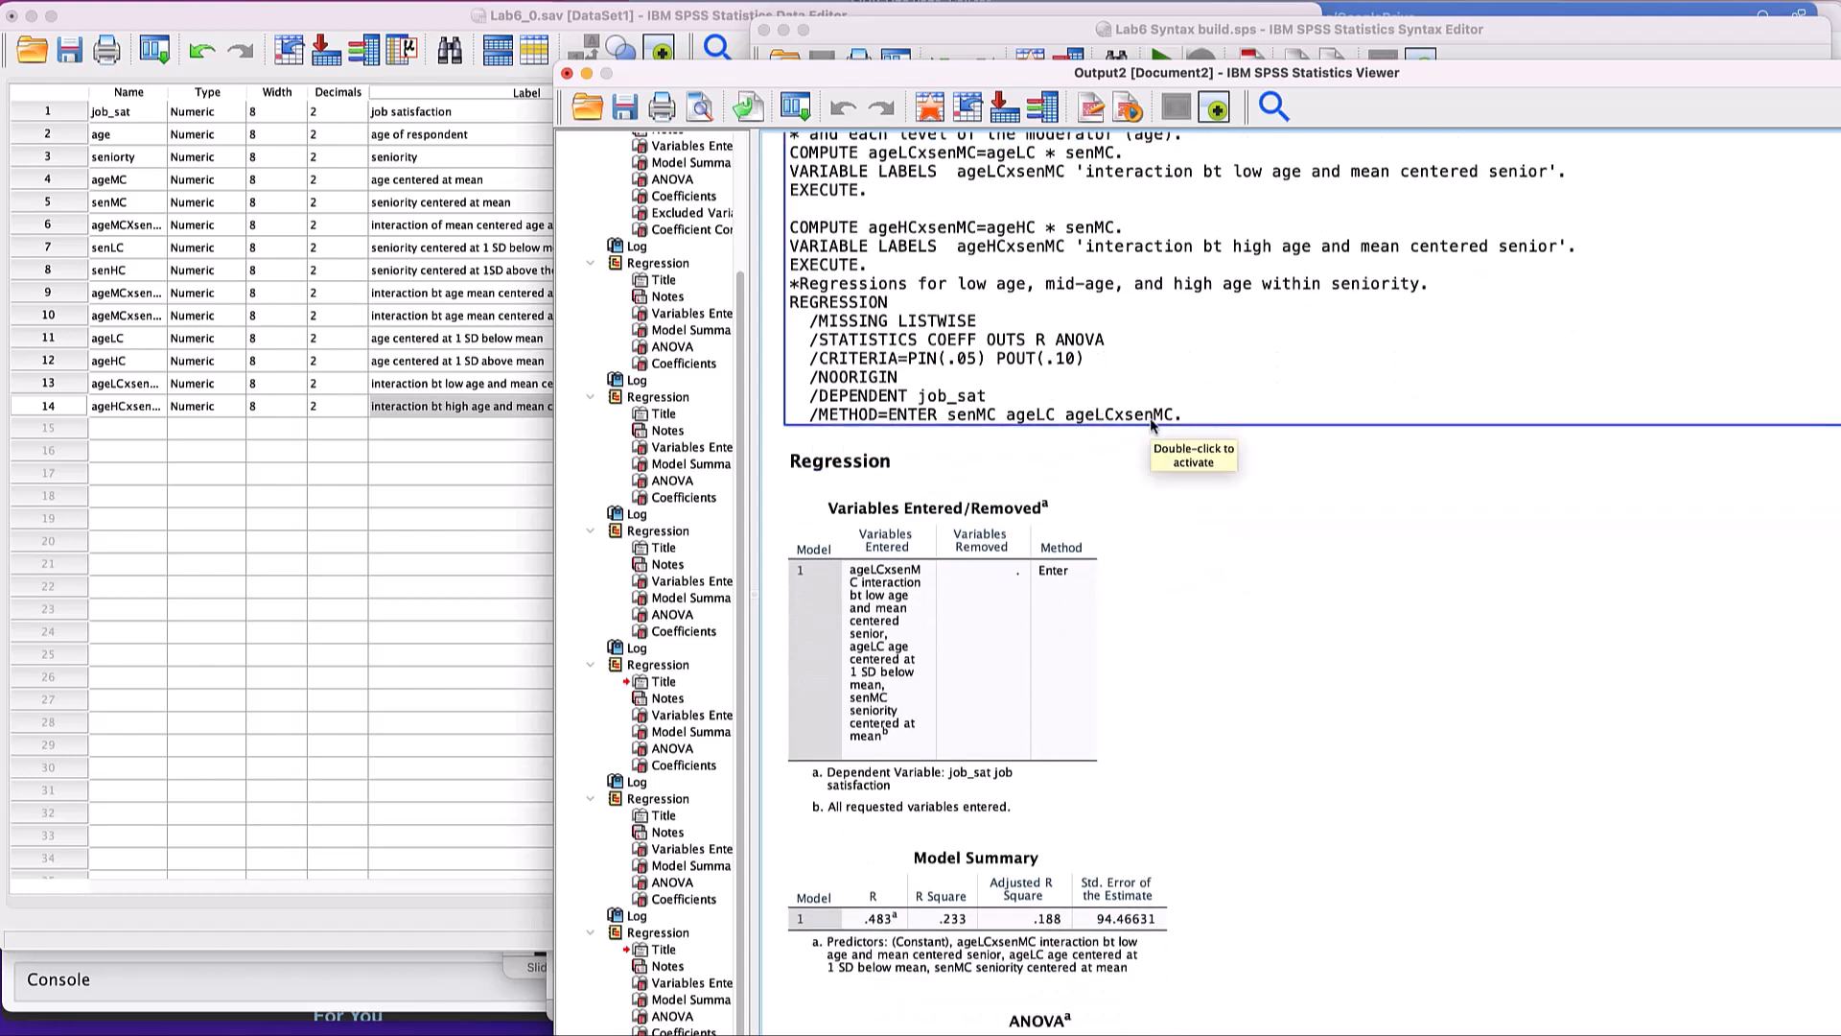
{"action": "scroll", "coordinate": [1150, 424], "scroll_direction": "down", "scroll_amount": 7}
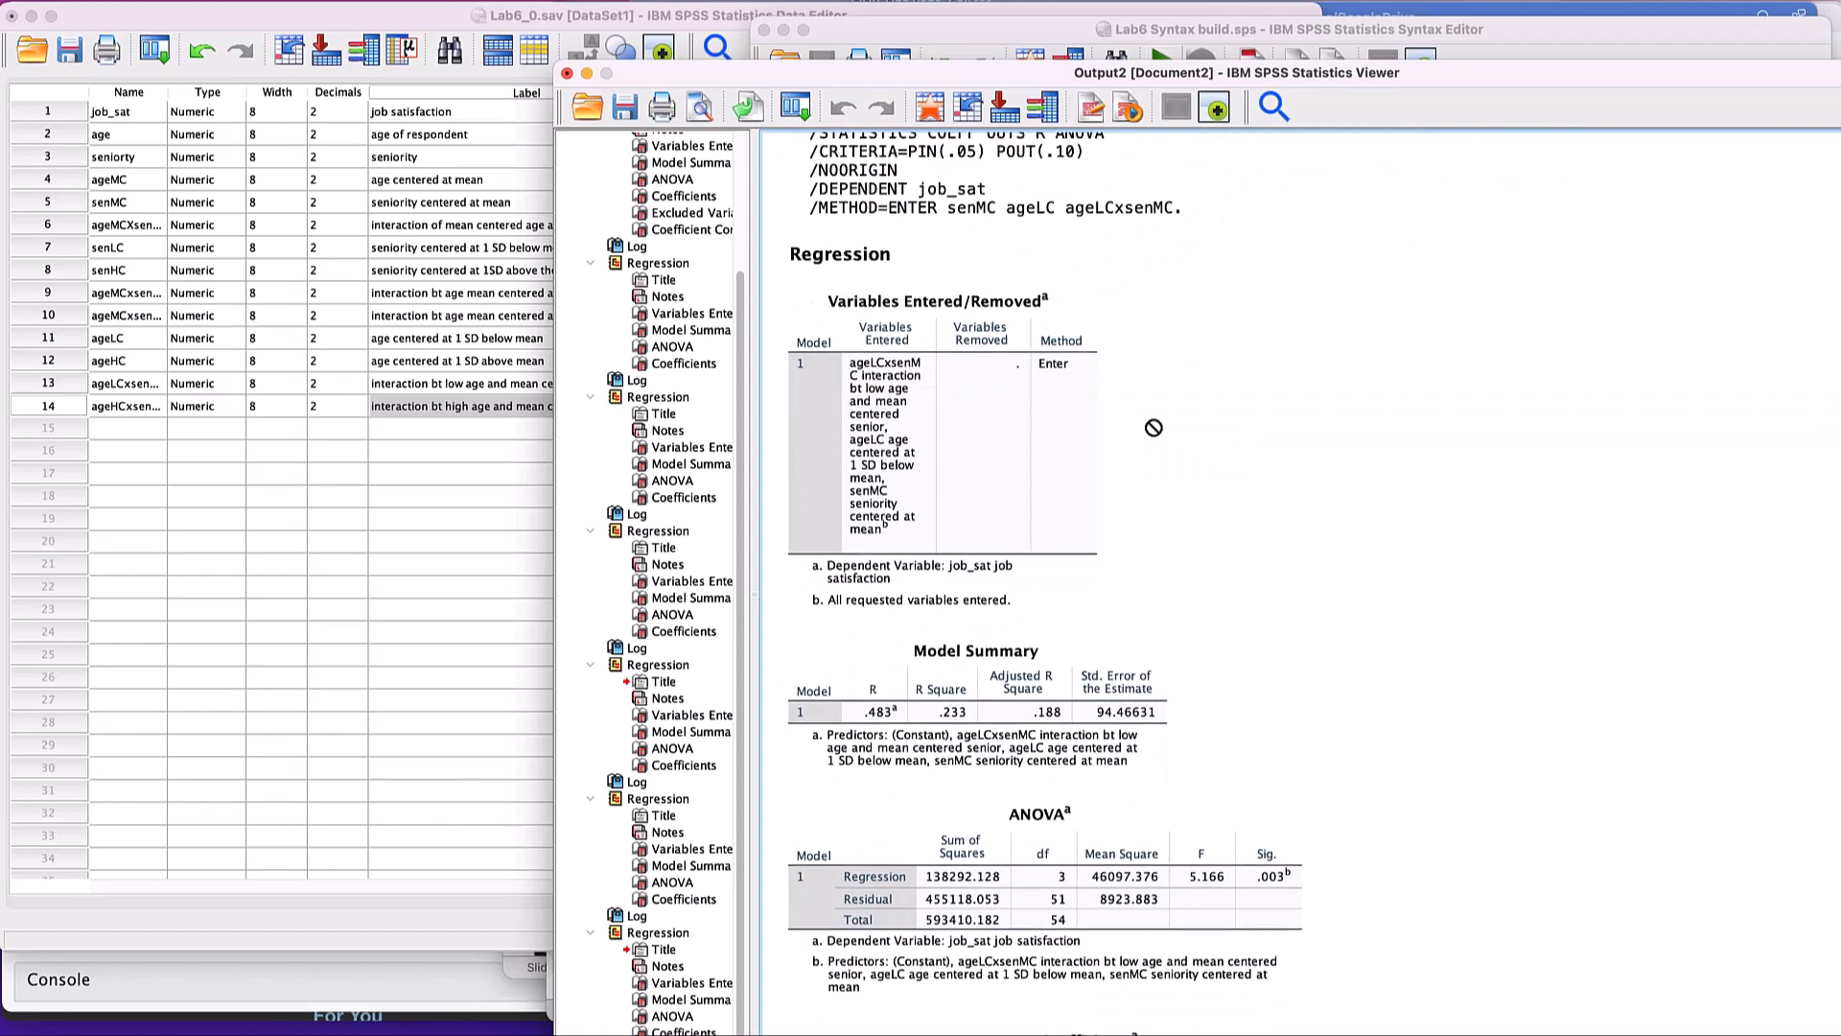
{"action": "scroll", "coordinate": [1153, 428], "scroll_direction": "down", "scroll_amount": 20}
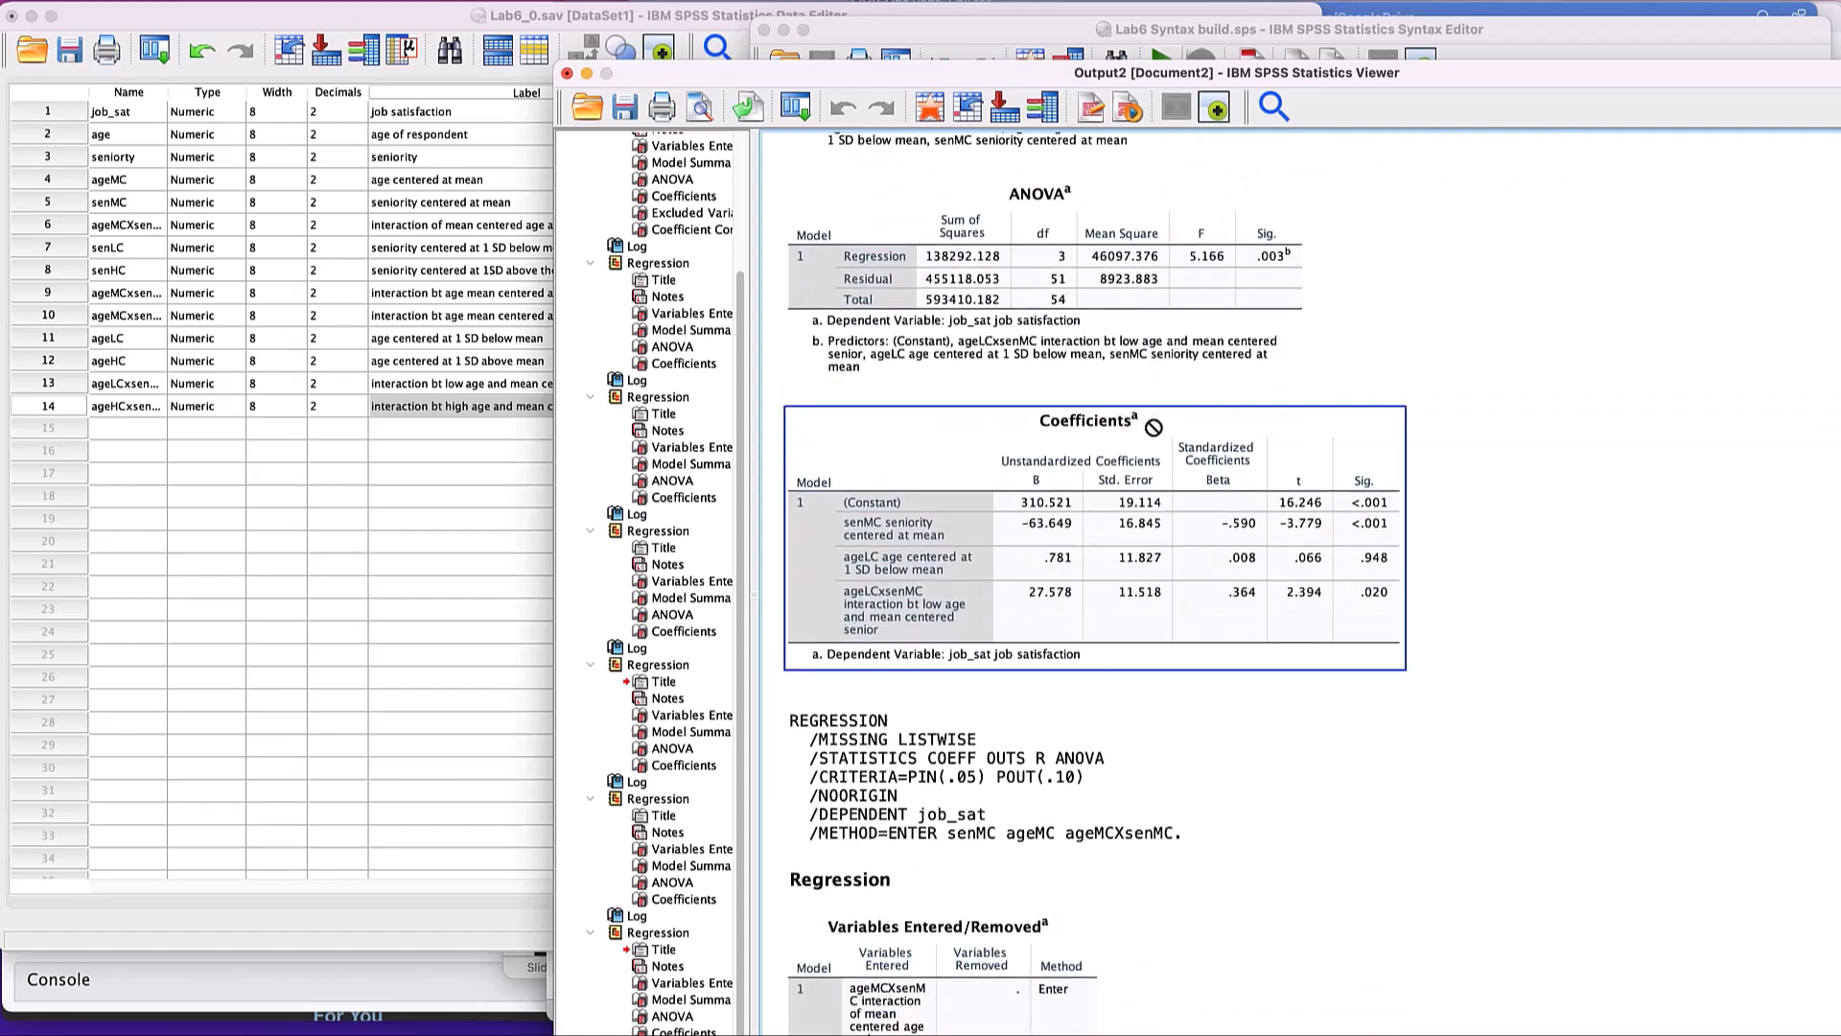
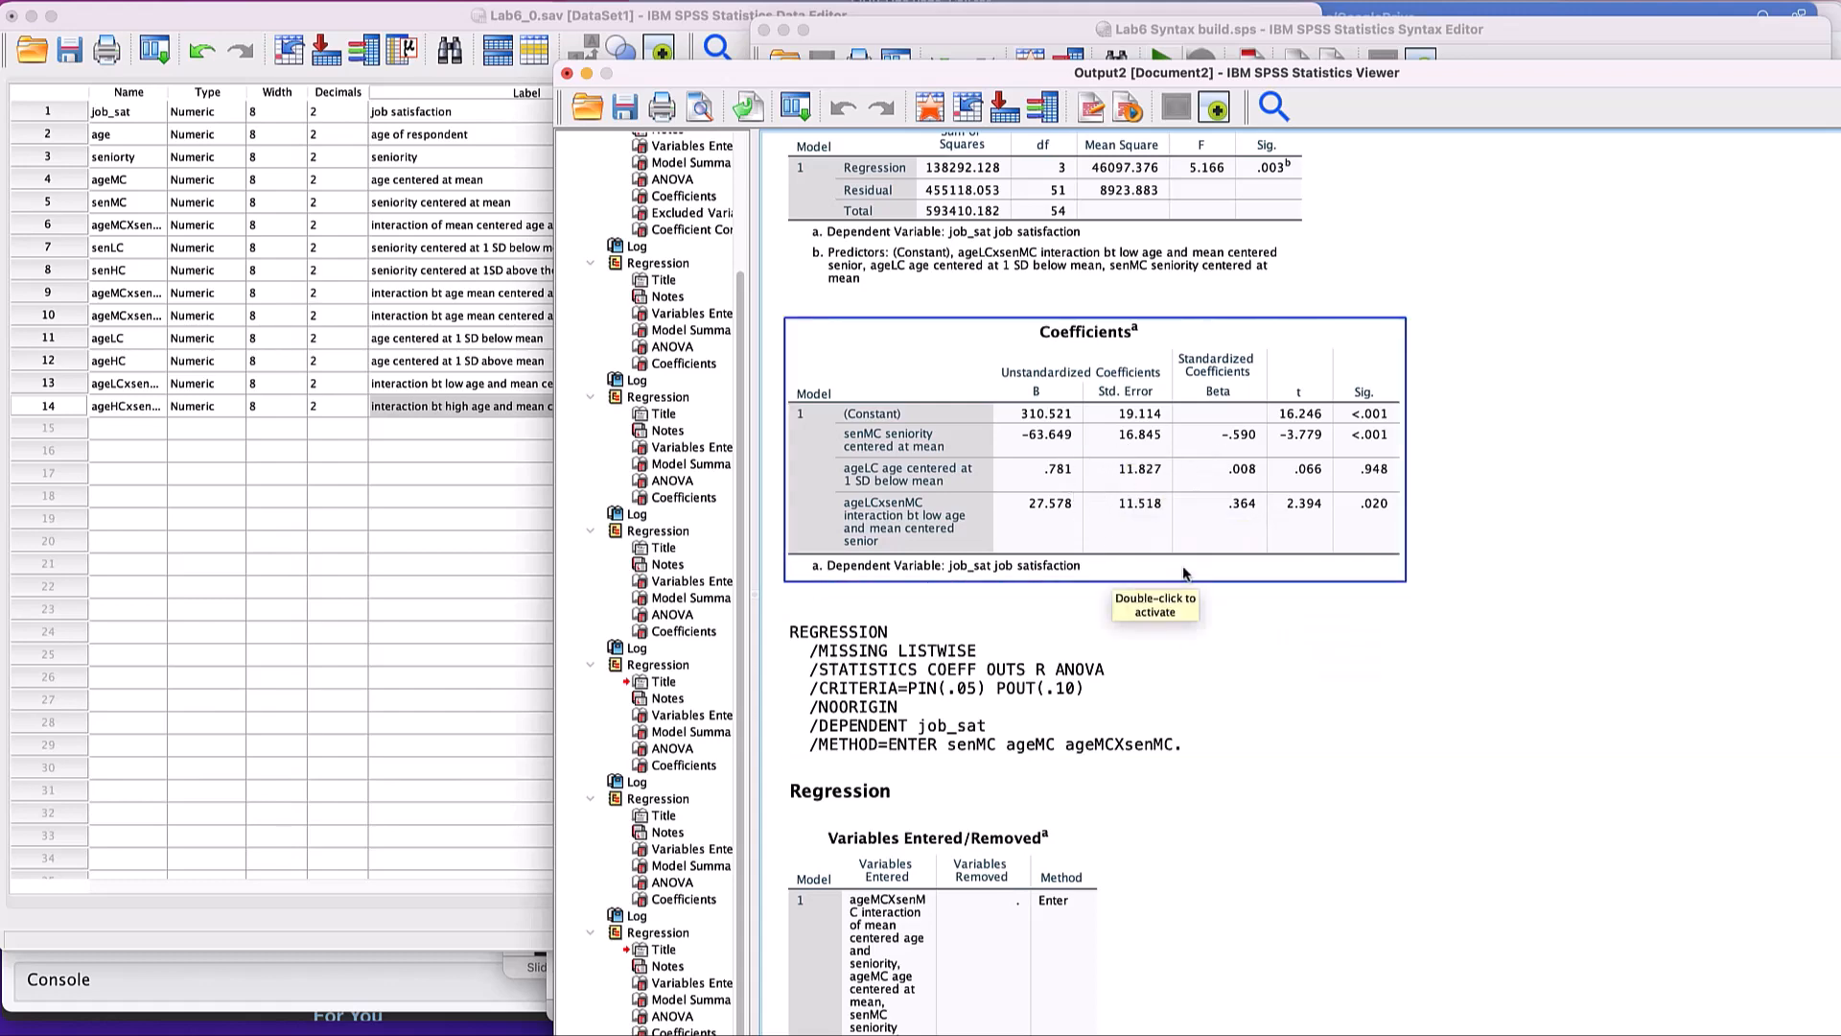
- Examine the coefficients of the mean-age regression of job_sat on senMC, ageMC and ageMCXsenMC in the output
{"action": "scroll", "coordinate": [1383, 657], "scroll_direction": "down", "scroll_amount": 5}
{"action": "scroll", "coordinate": [1382, 657], "scroll_direction": "down", "scroll_amount": 6}
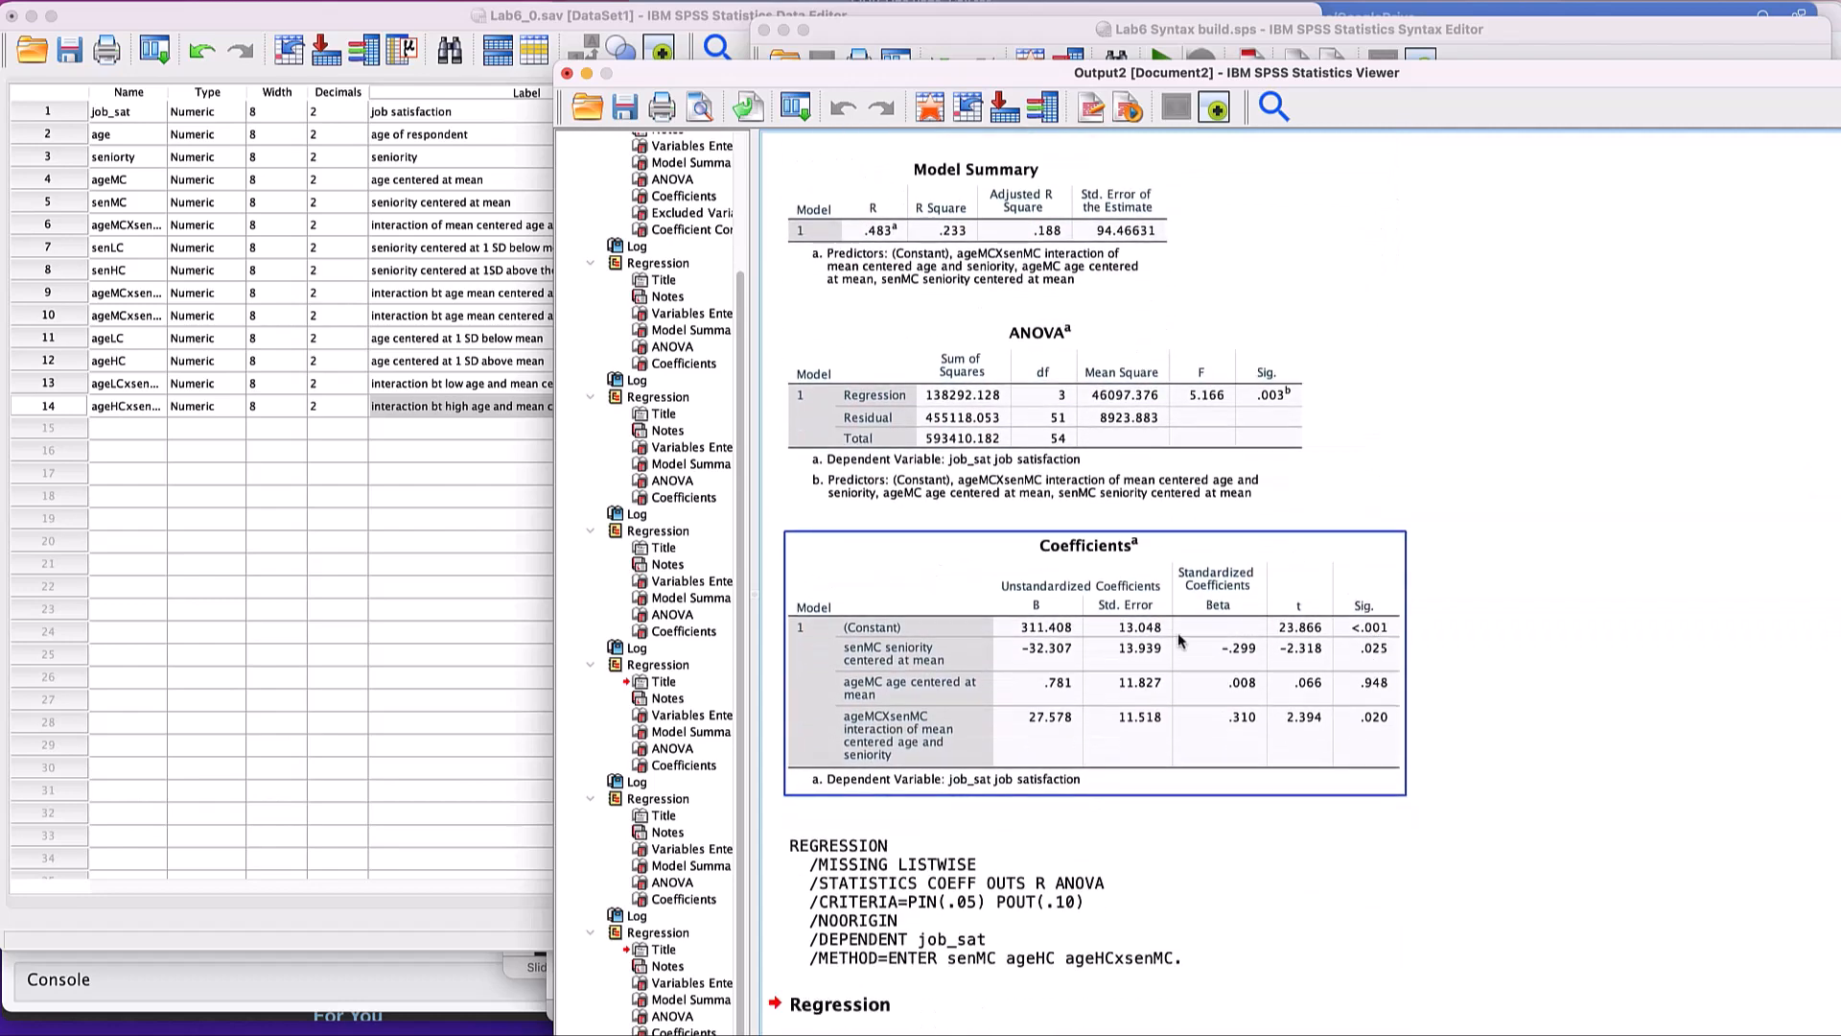
{"action": "scroll", "coordinate": [1144, 661], "scroll_direction": "down", "scroll_amount": 3}
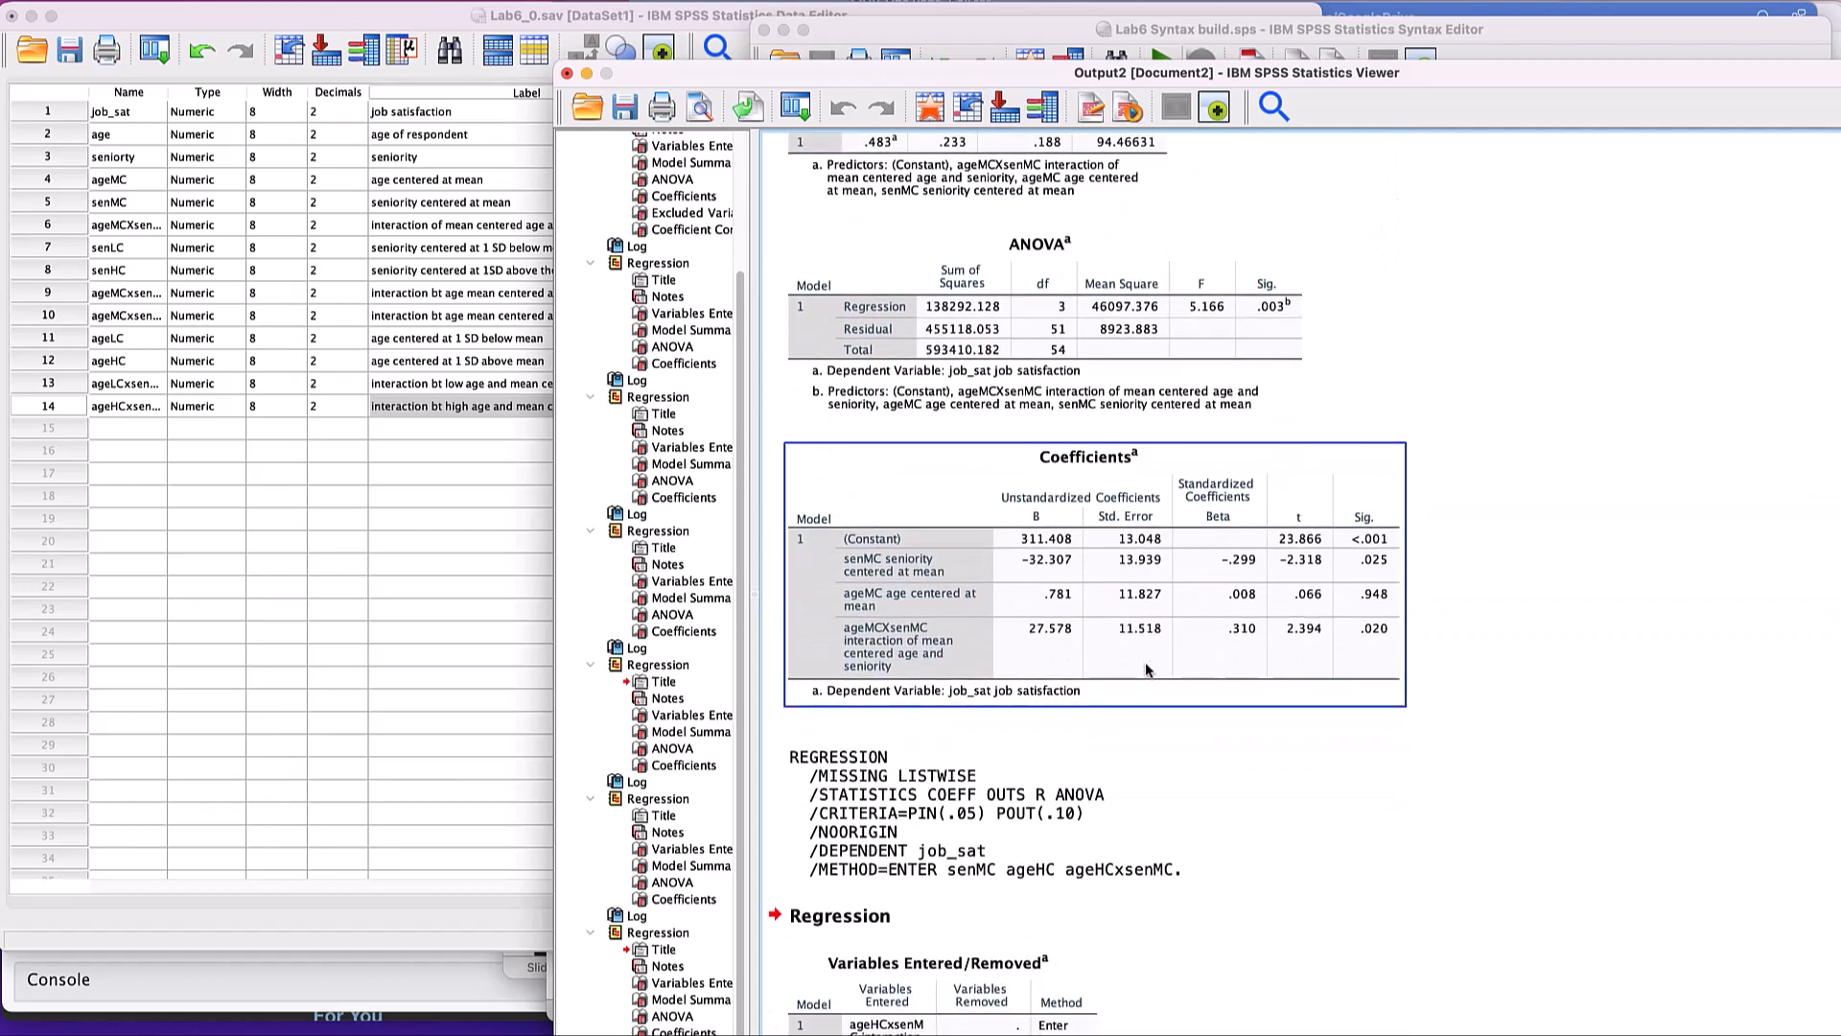
{"action": "left_click", "coordinate": [1131, 665]}
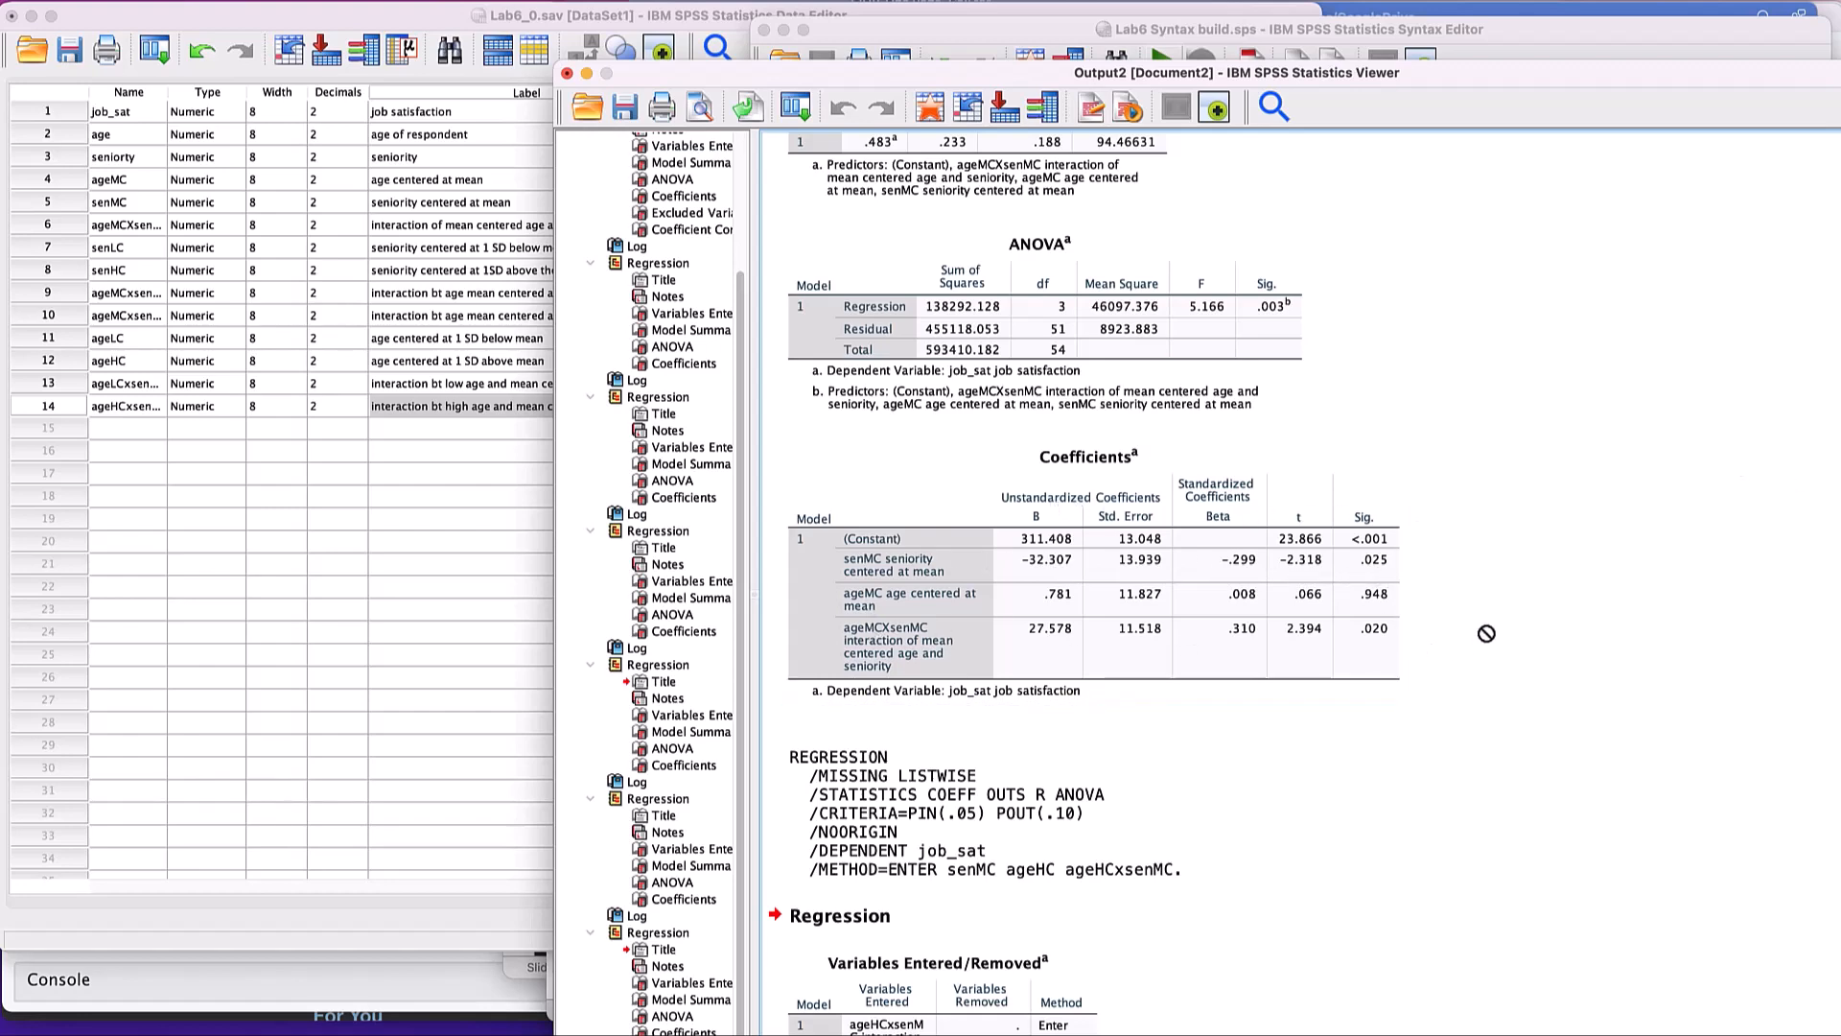
- Examine the coefficients of the high-age regression of job_sat on senMC, ageHC and ageHCxsenMC, including the senMC significance
{"action": "scroll", "coordinate": [1483, 640], "scroll_direction": "down", "scroll_amount": 10}
{"action": "scroll", "coordinate": [1486, 634], "scroll_direction": "down", "scroll_amount": 1}
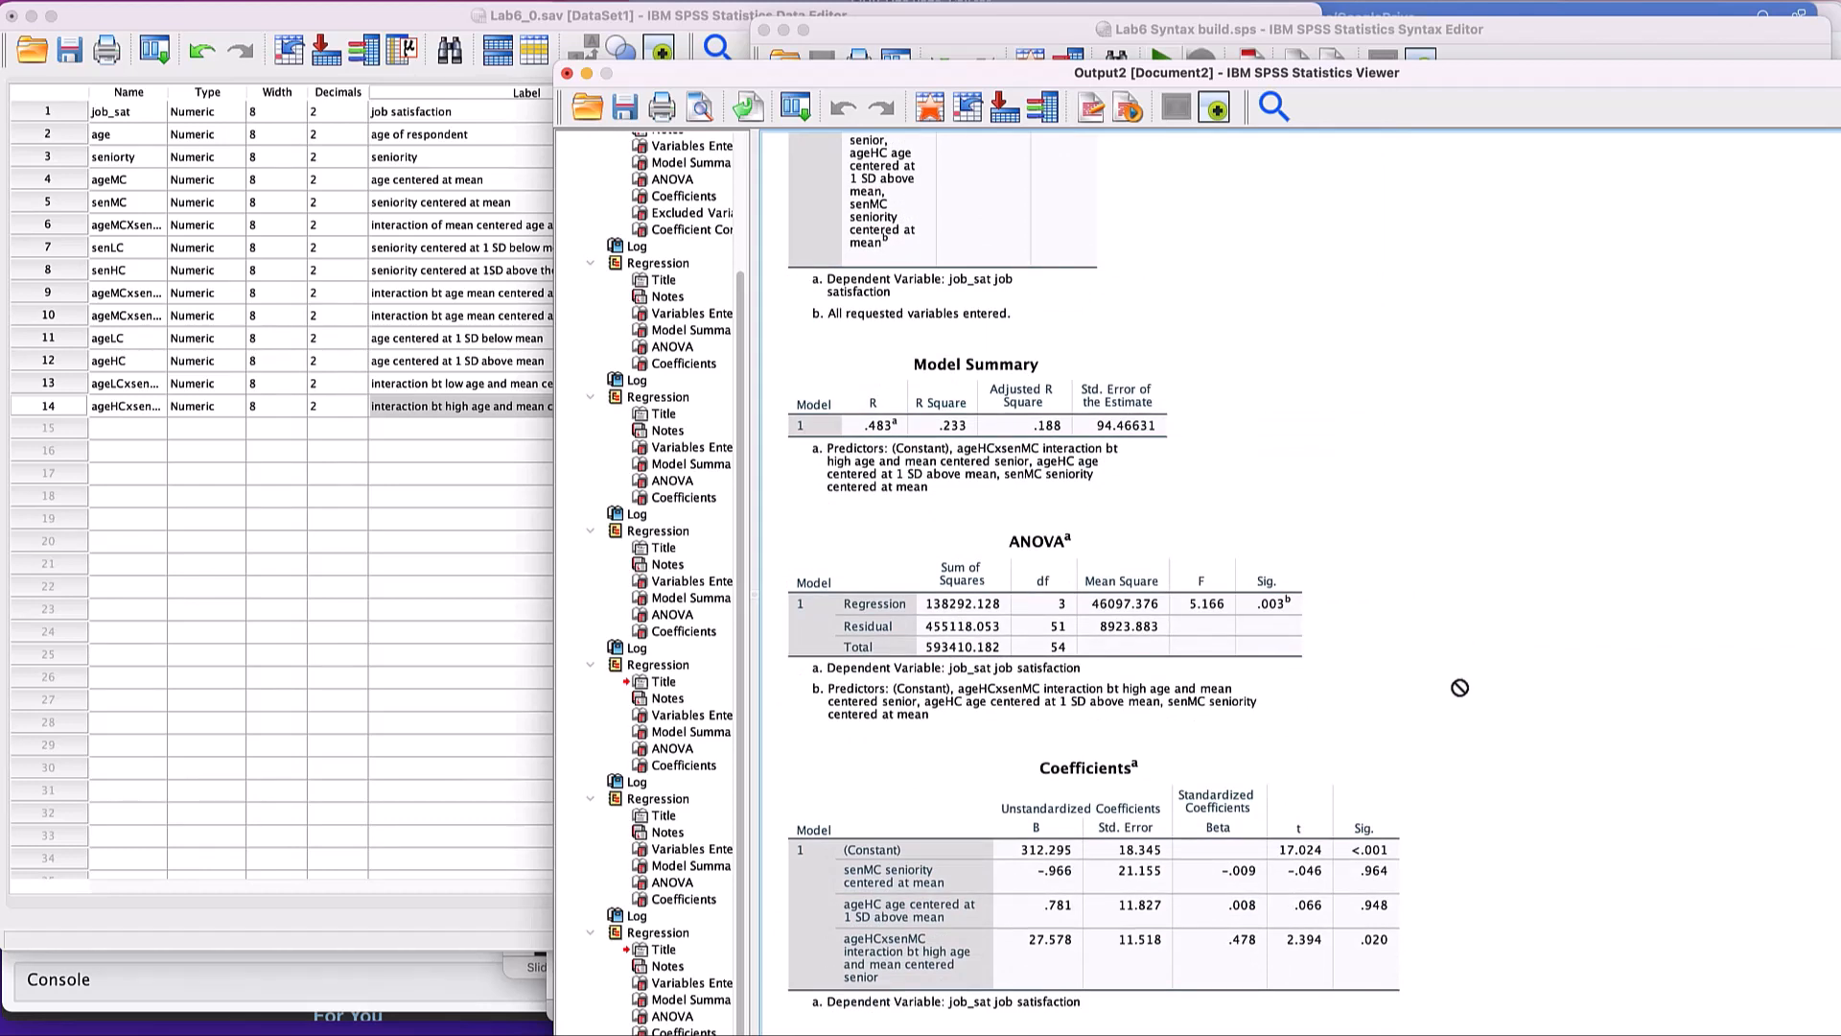
{"action": "left_click", "coordinate": [841, 950]}
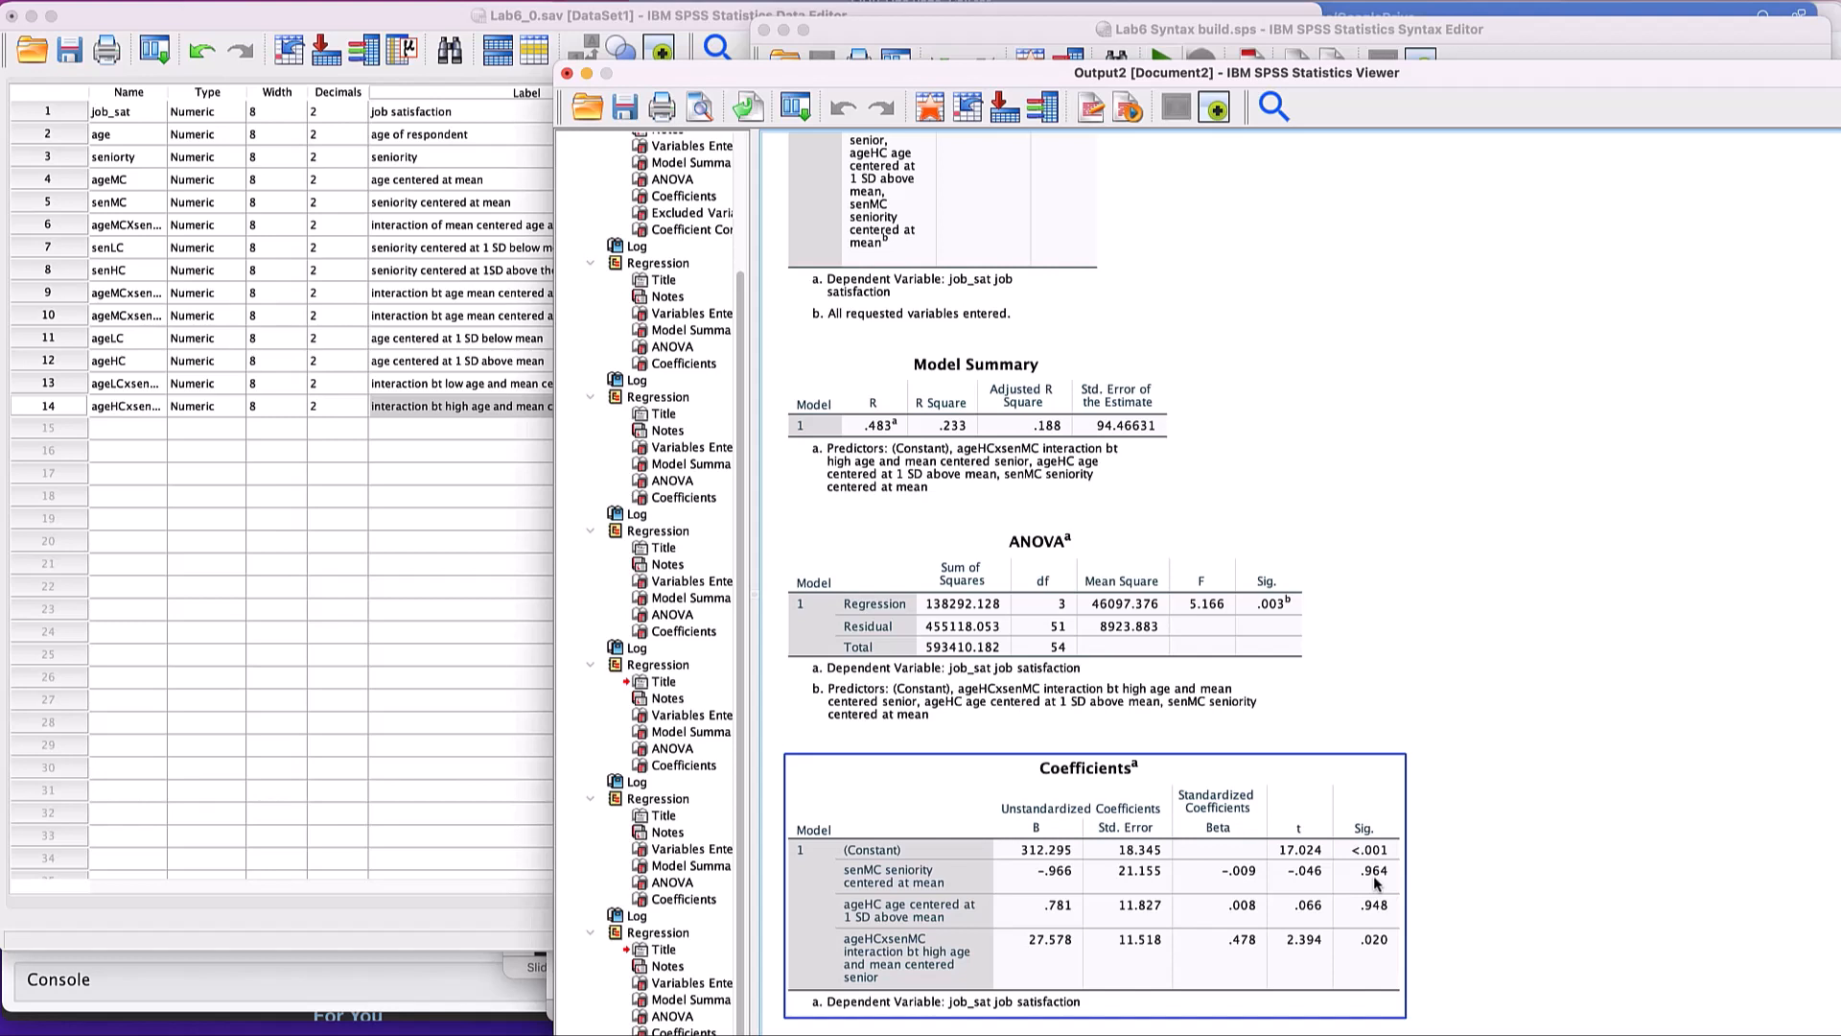
{"action": "left_click", "coordinate": [1402, 731]}
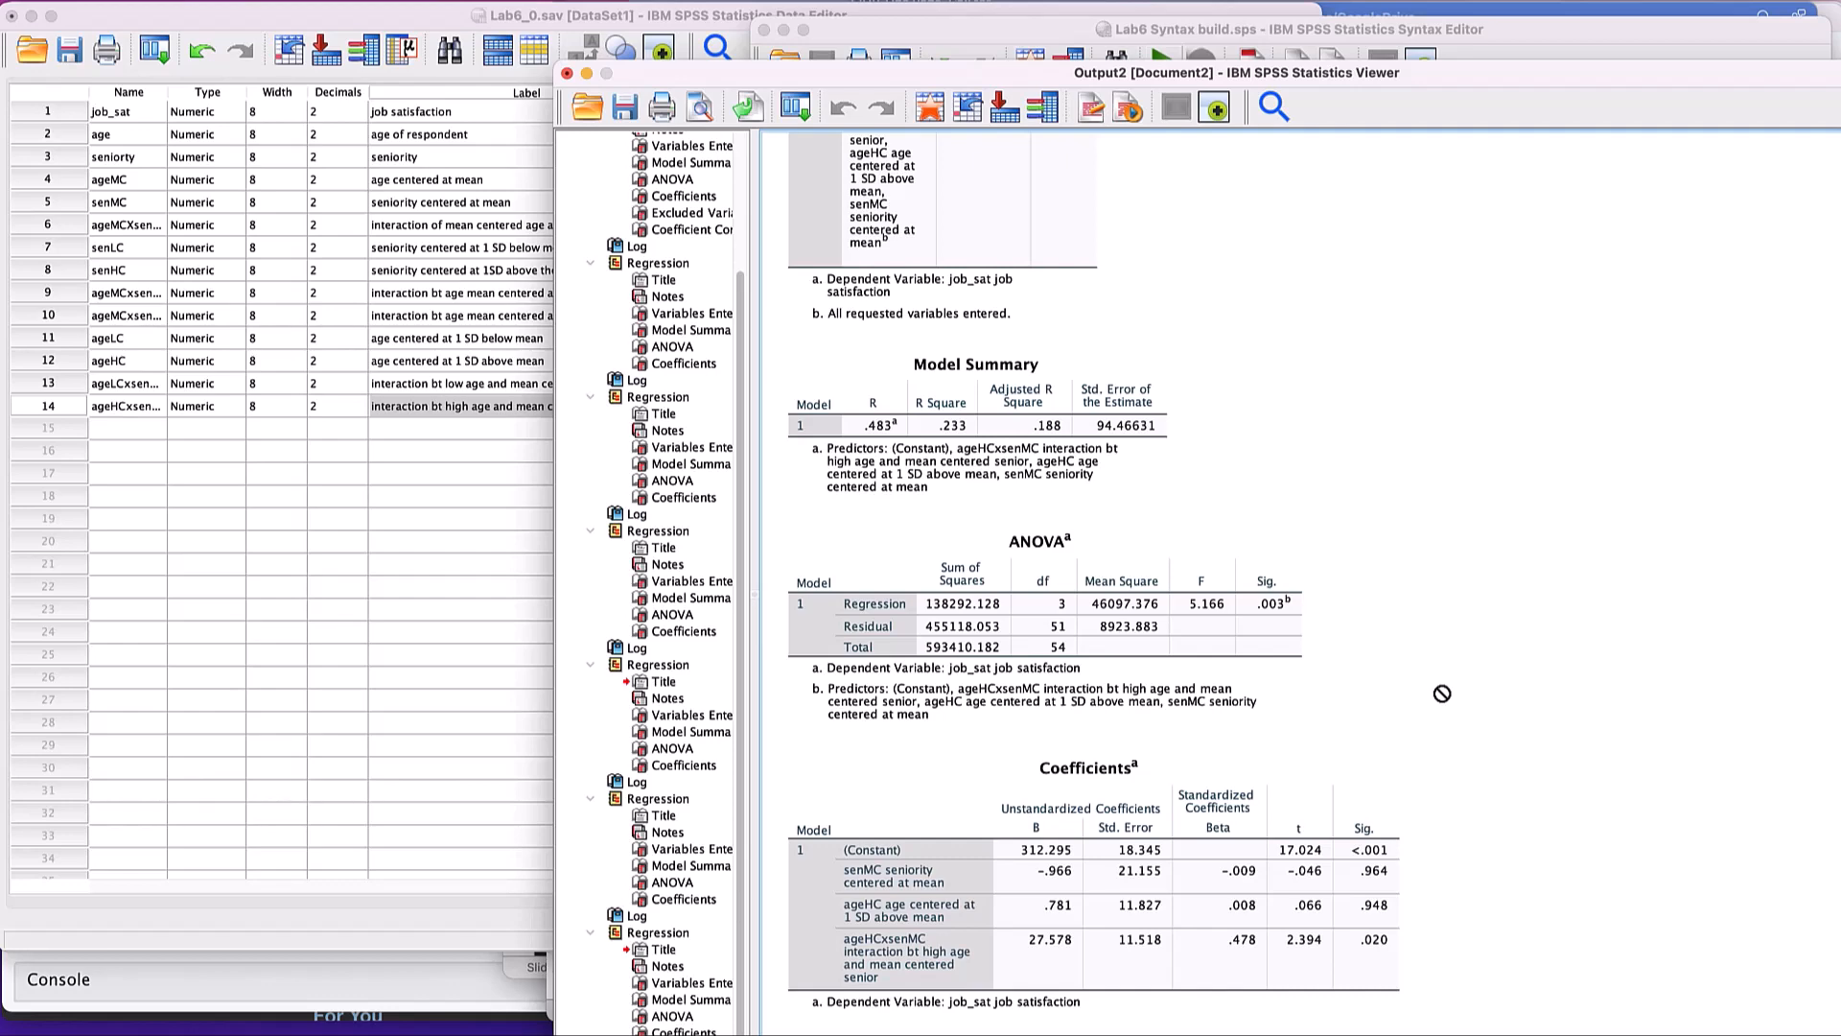
- Switch to the Lab 6 sheet in Word and read on from the simple slopes notes to Option 2: Covariance Matrix
{"action": "key", "text": "super+Tab"}
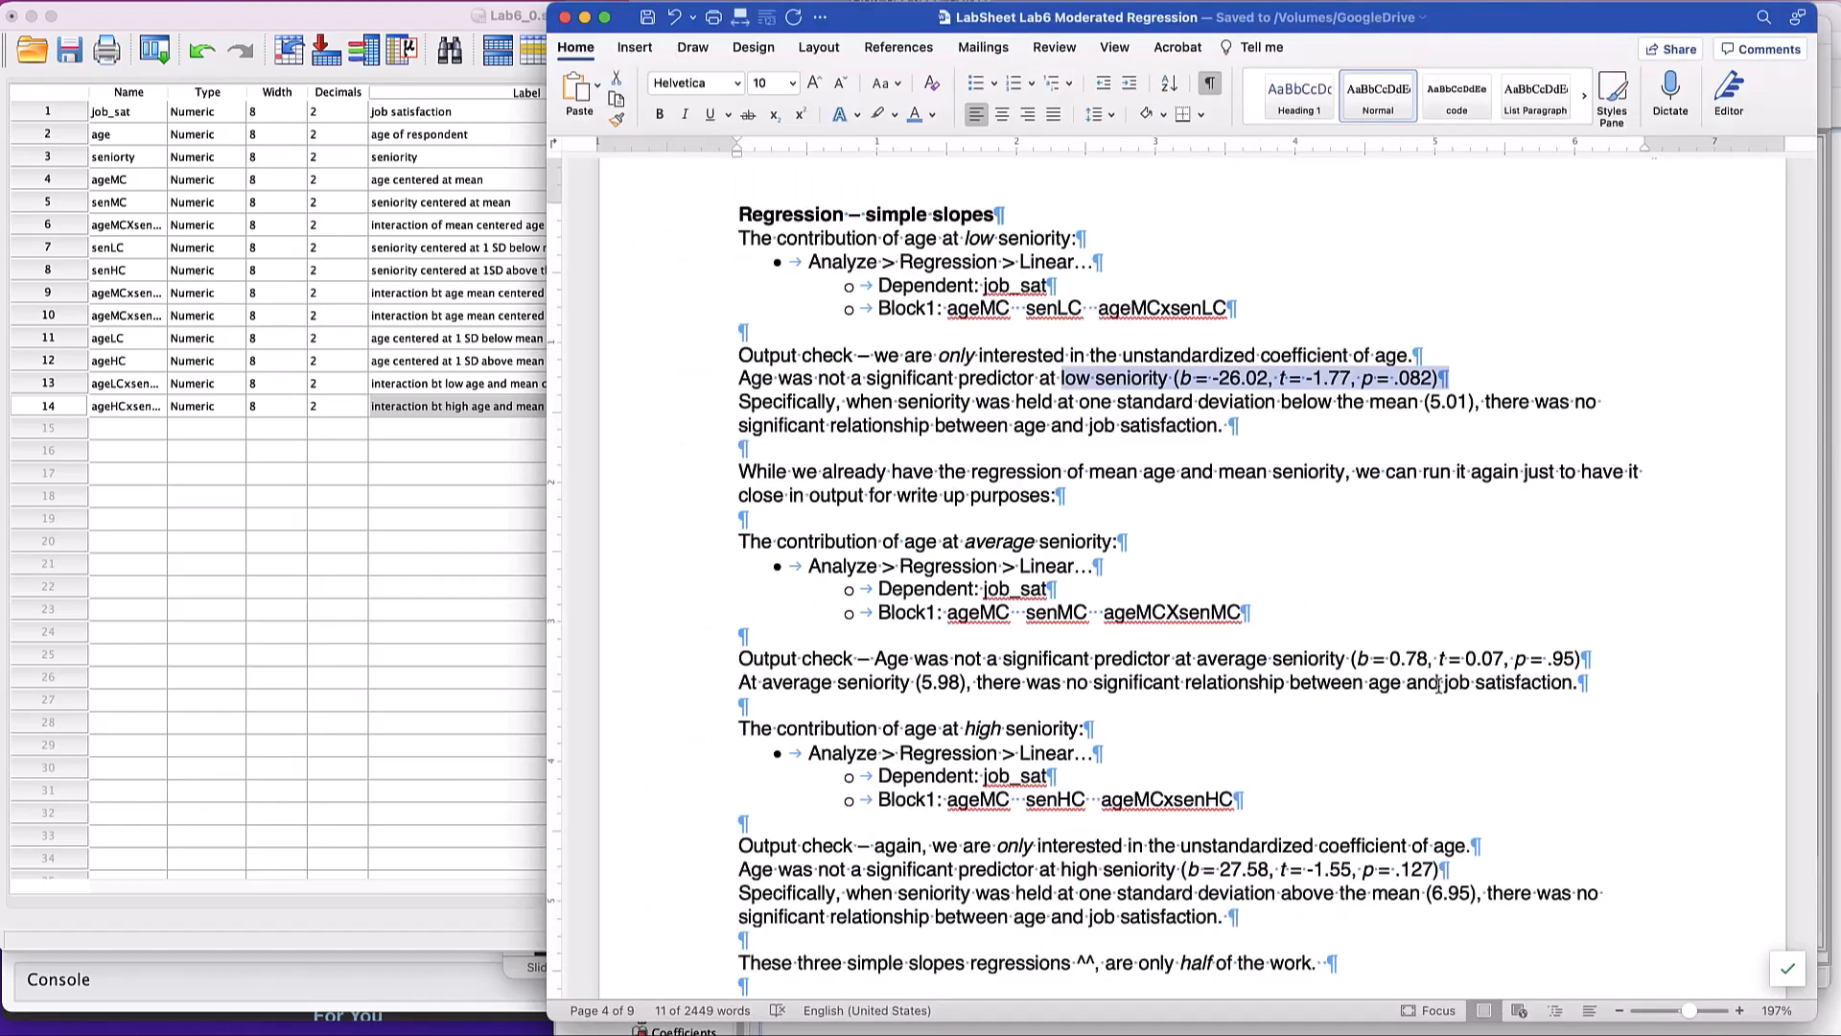
{"action": "scroll", "coordinate": [1422, 670], "scroll_direction": "down", "scroll_amount": 2}
{"action": "scroll", "coordinate": [1422, 670], "scroll_direction": "down", "scroll_amount": 6}
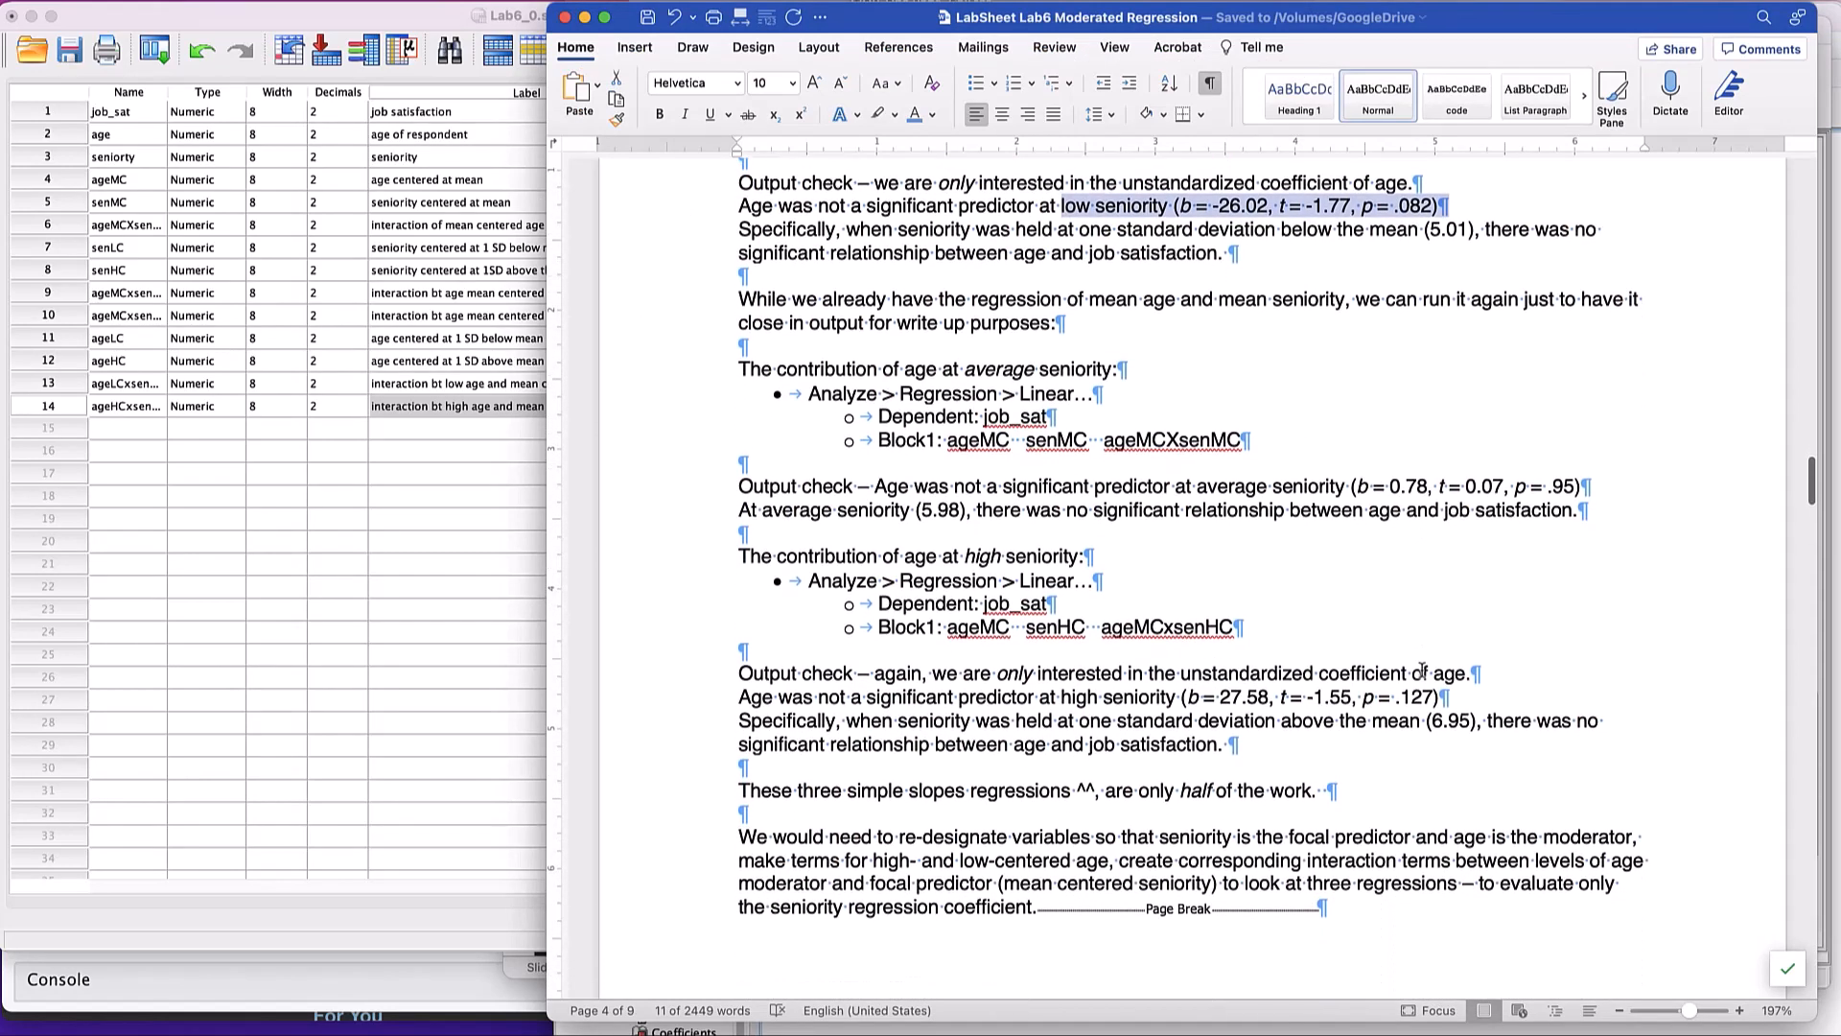
{"action": "scroll", "coordinate": [1422, 670], "scroll_direction": "down", "scroll_amount": 12}
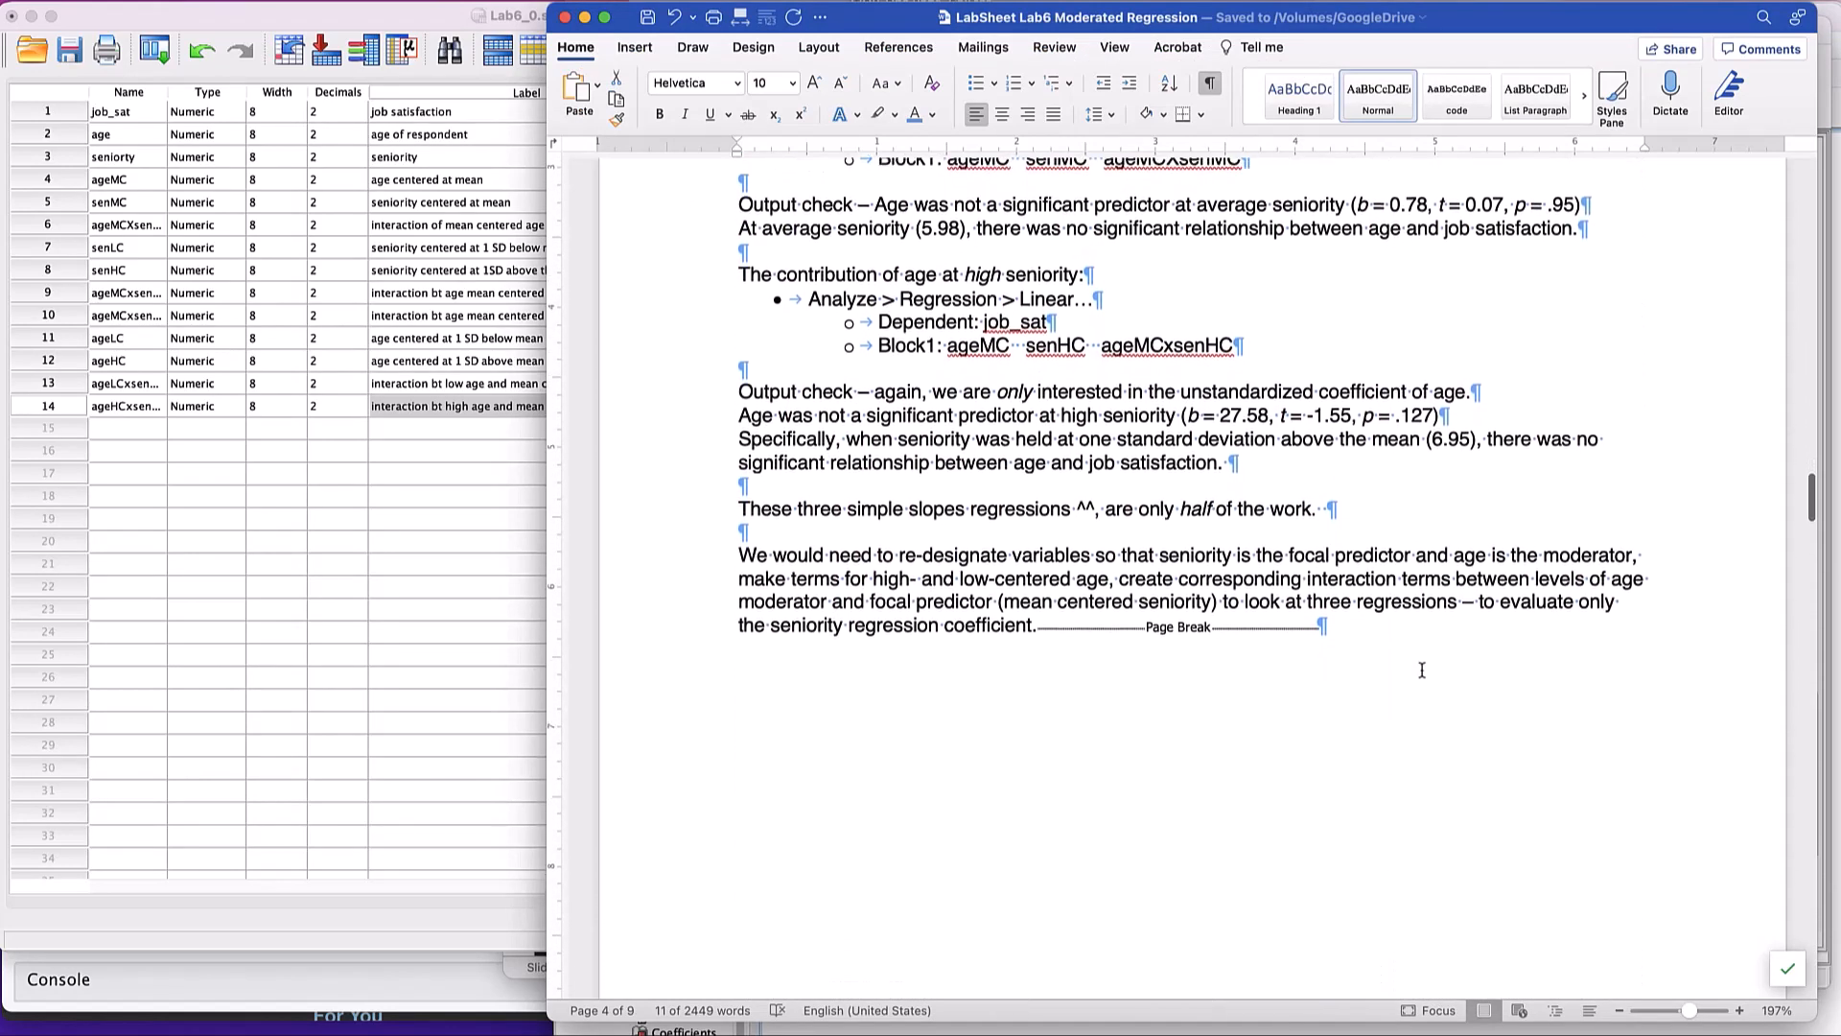
{"action": "scroll", "coordinate": [1423, 677], "scroll_direction": "down", "scroll_amount": 6}
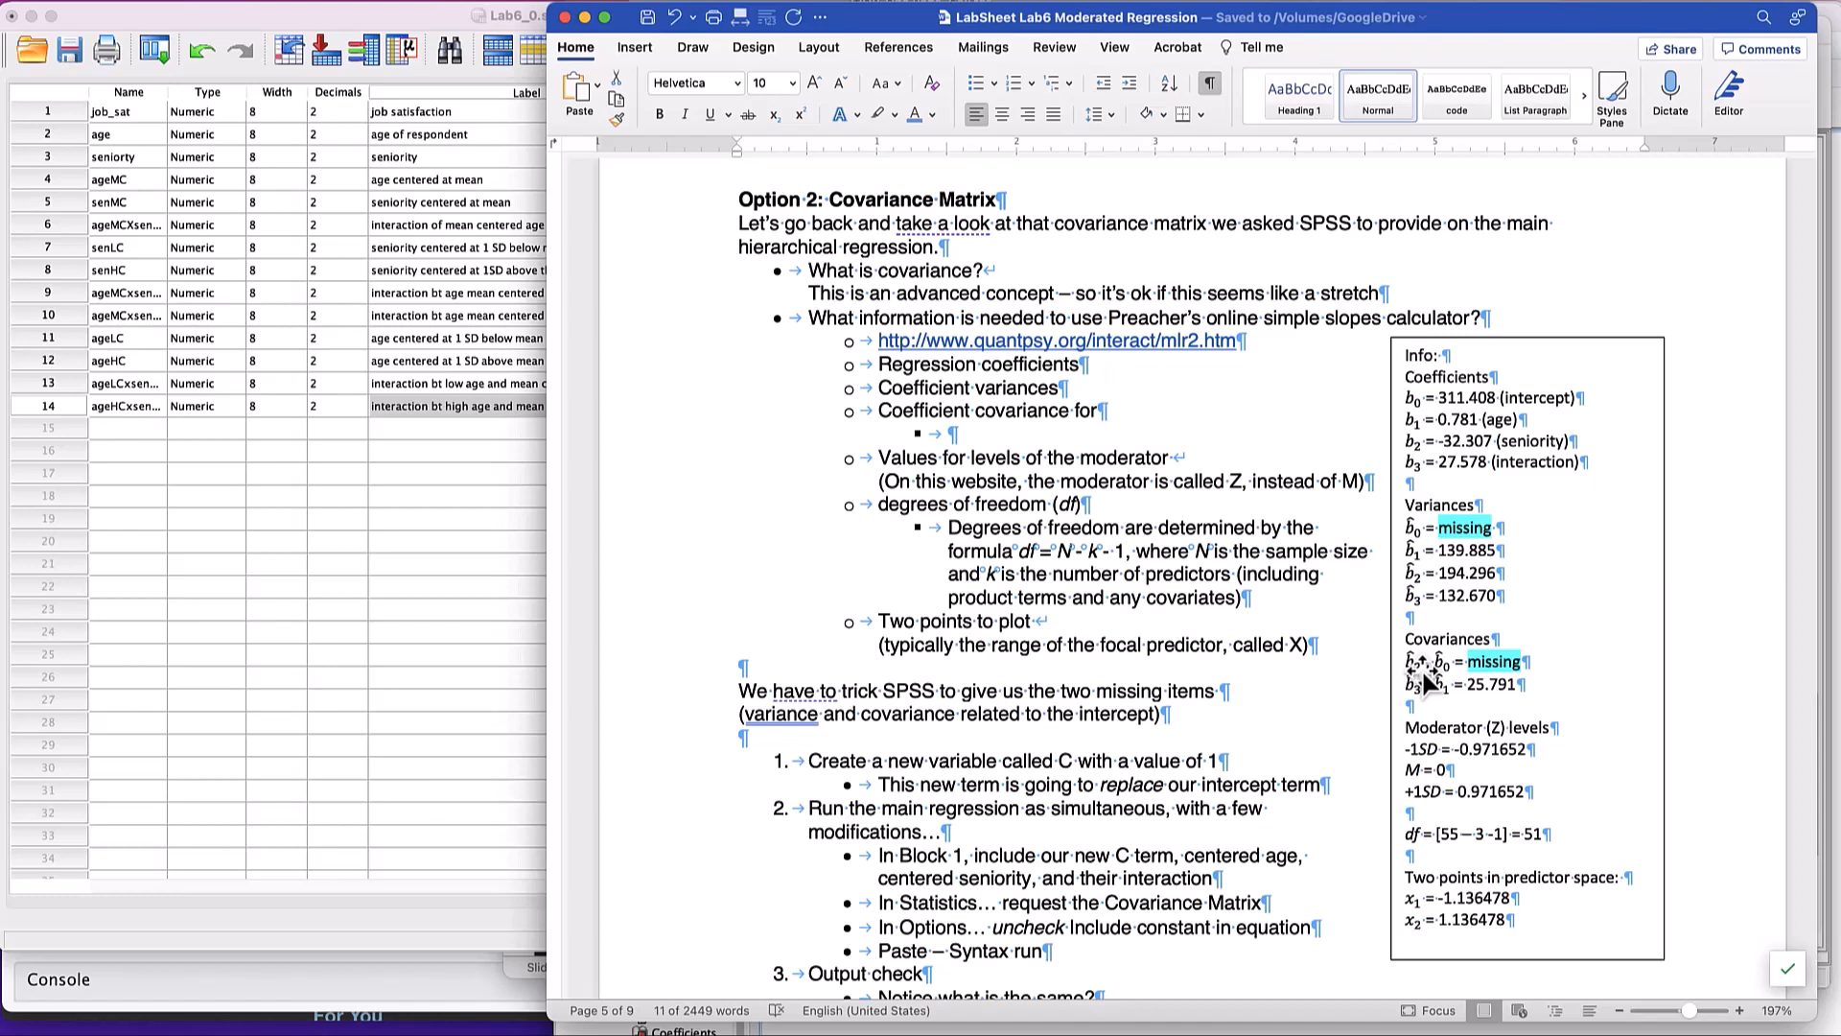
- Open Preacher's online simple slopes calculator from the lab sheet's quantpsy.org/interact/mlr2.htm link in Chrome and enlarge the page
{"action": "double_click", "coordinate": [1405, 322]}
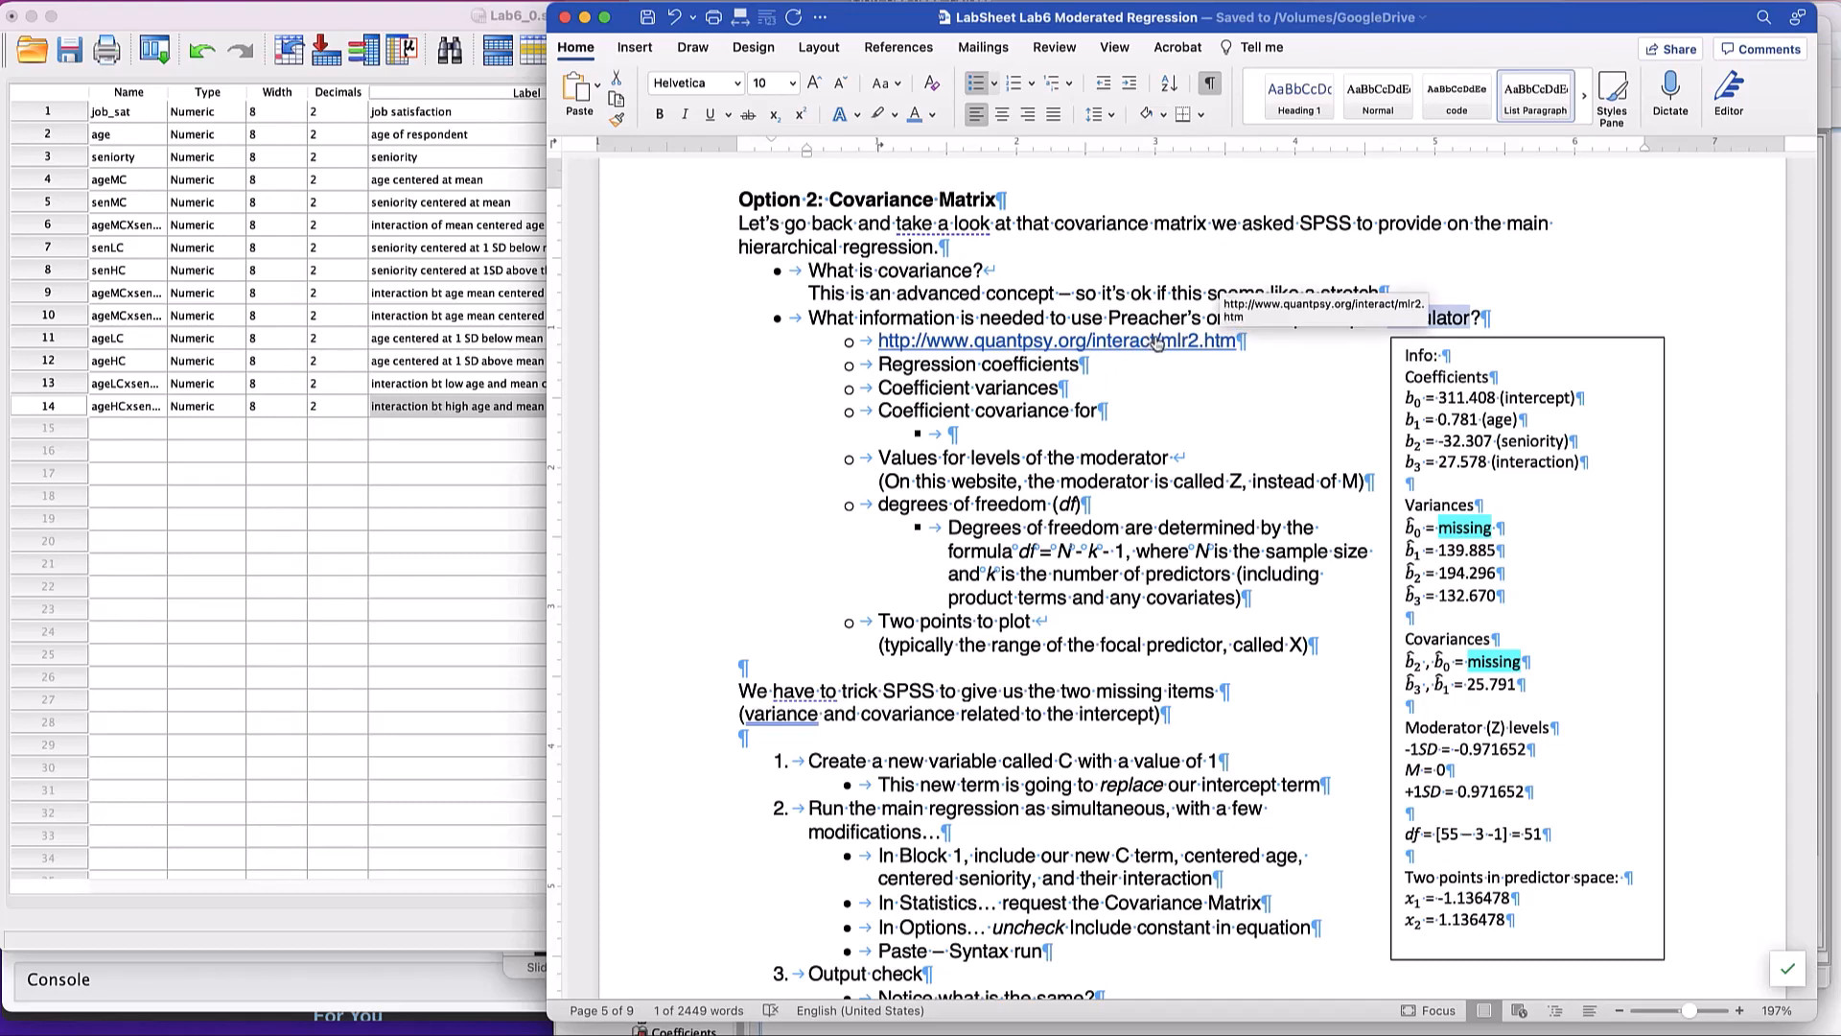
{"action": "left_click", "coordinate": [1149, 1034]}
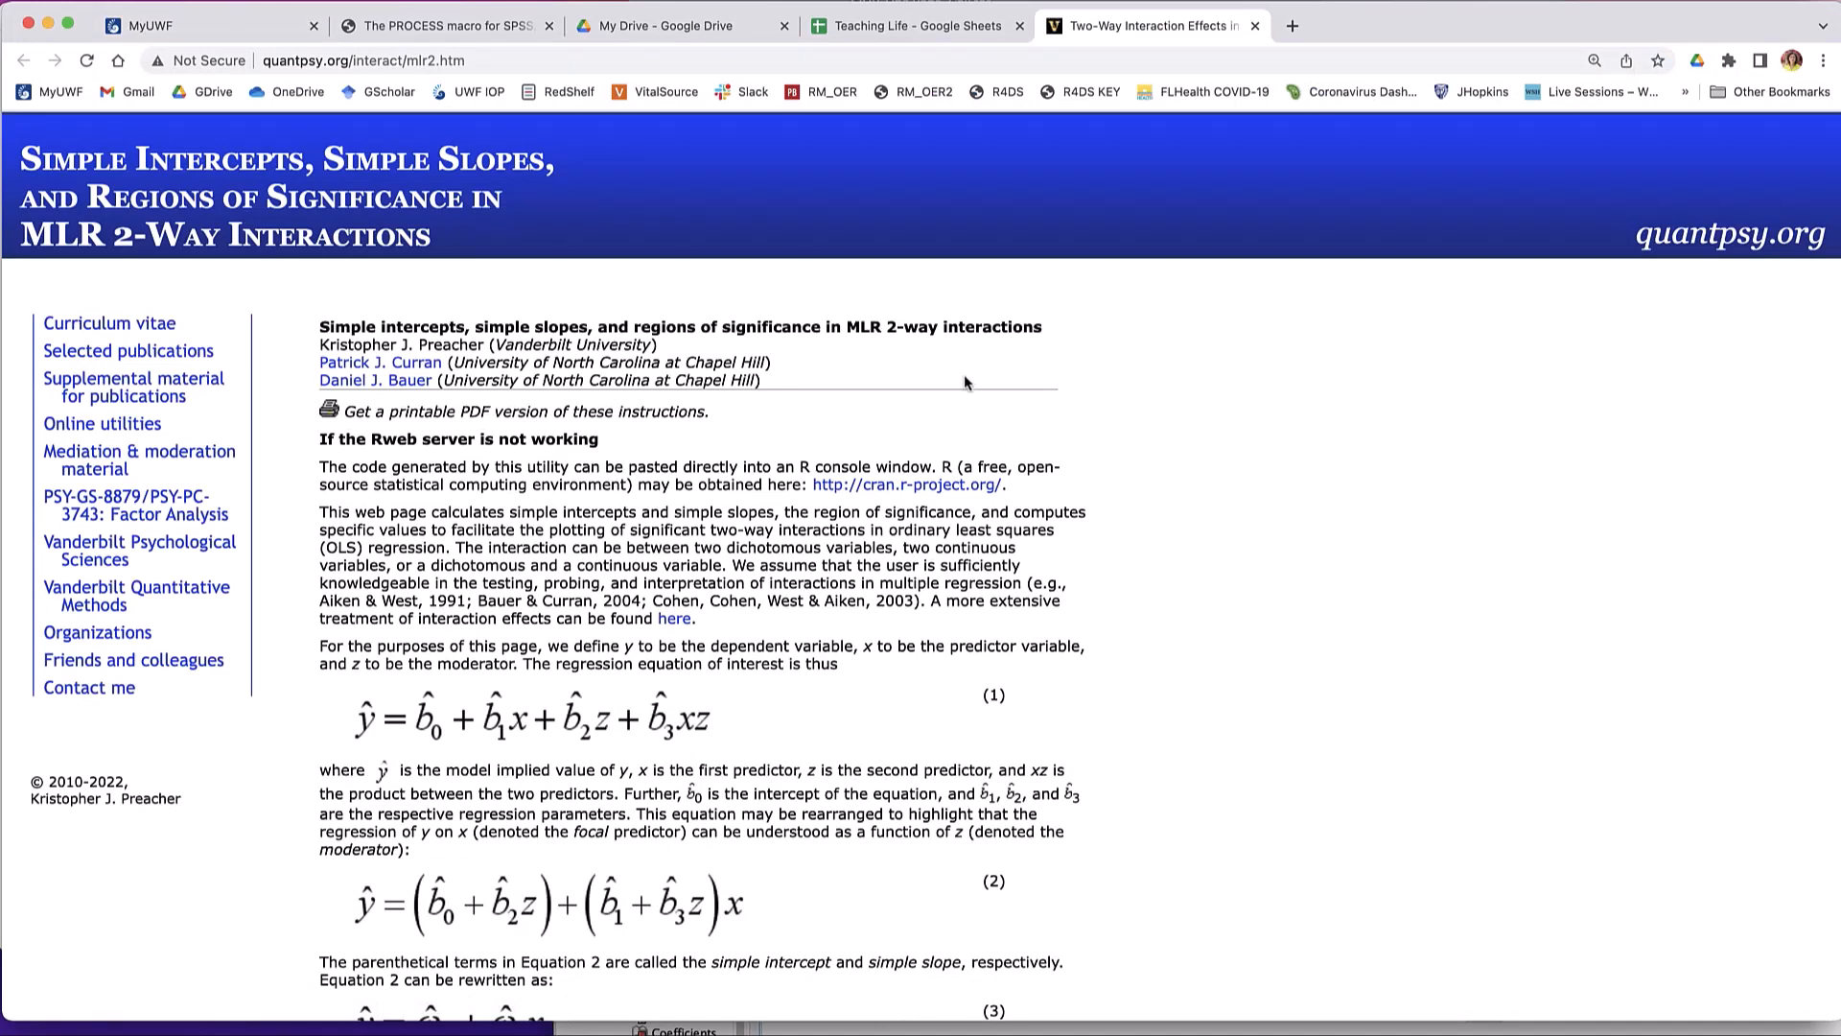
{"action": "key", "text": "super+equal"}
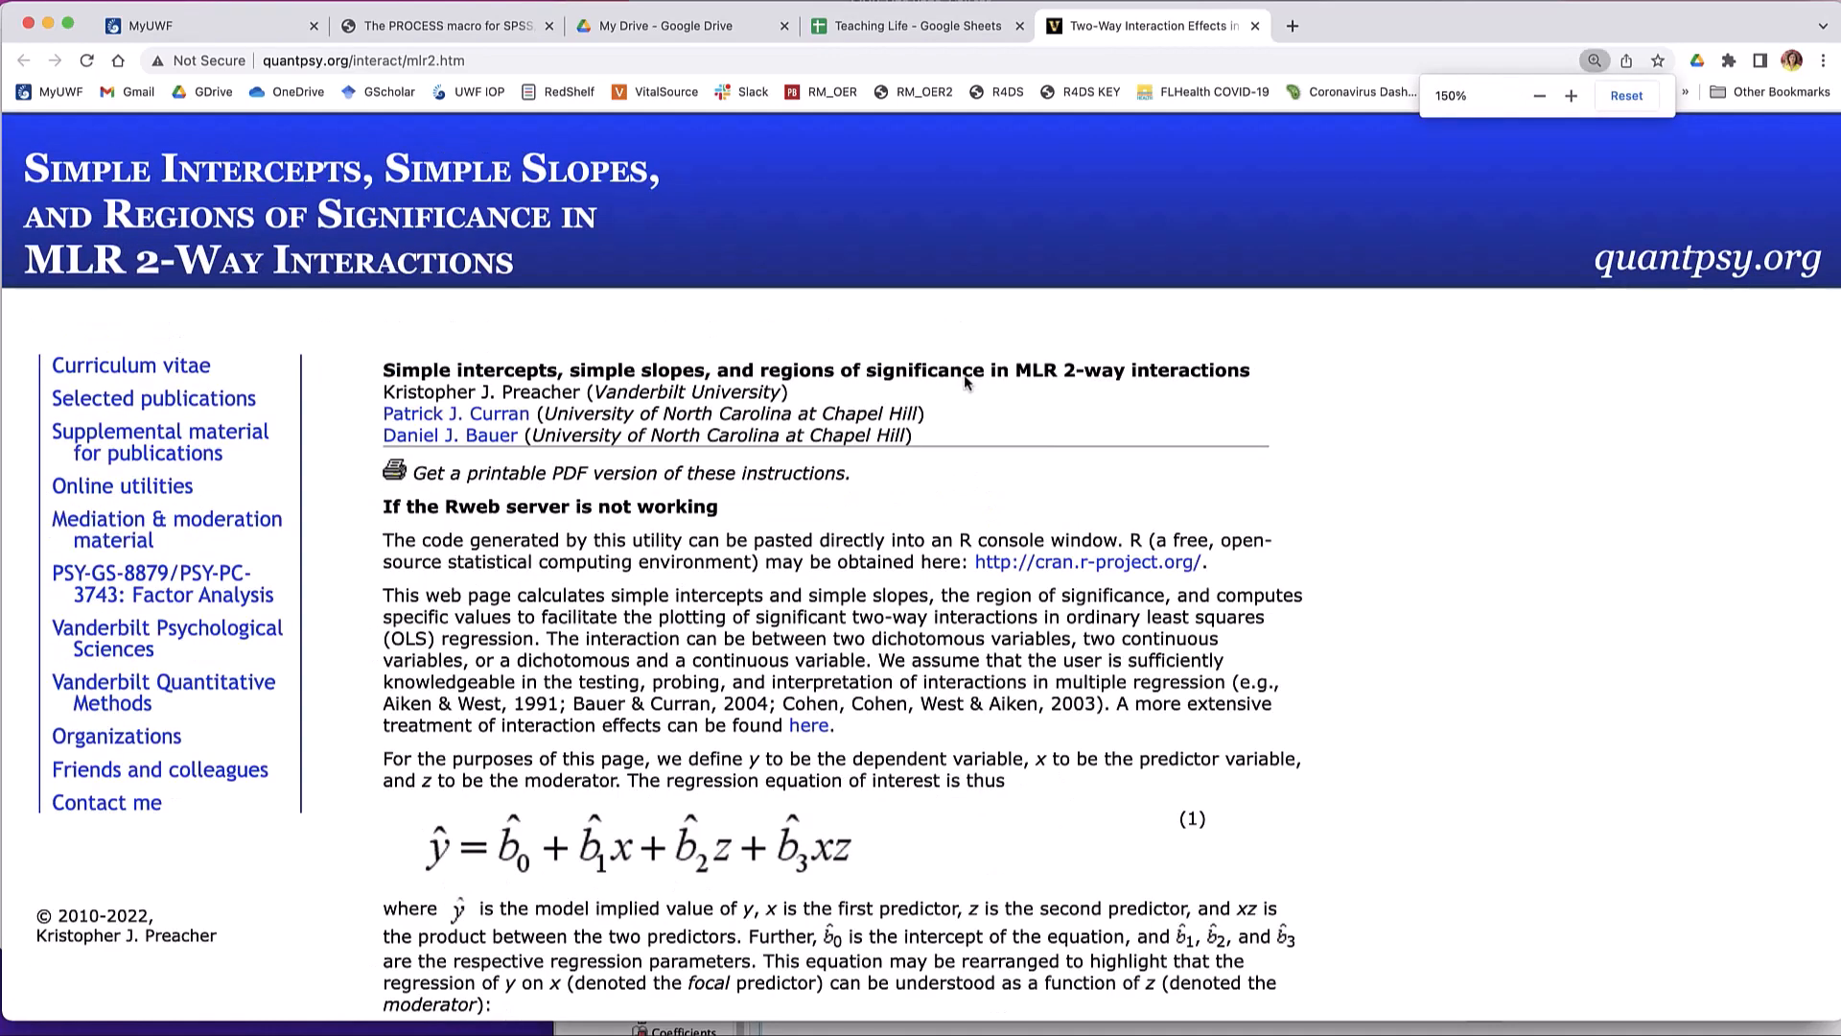
{"action": "key", "text": "super+equal"}
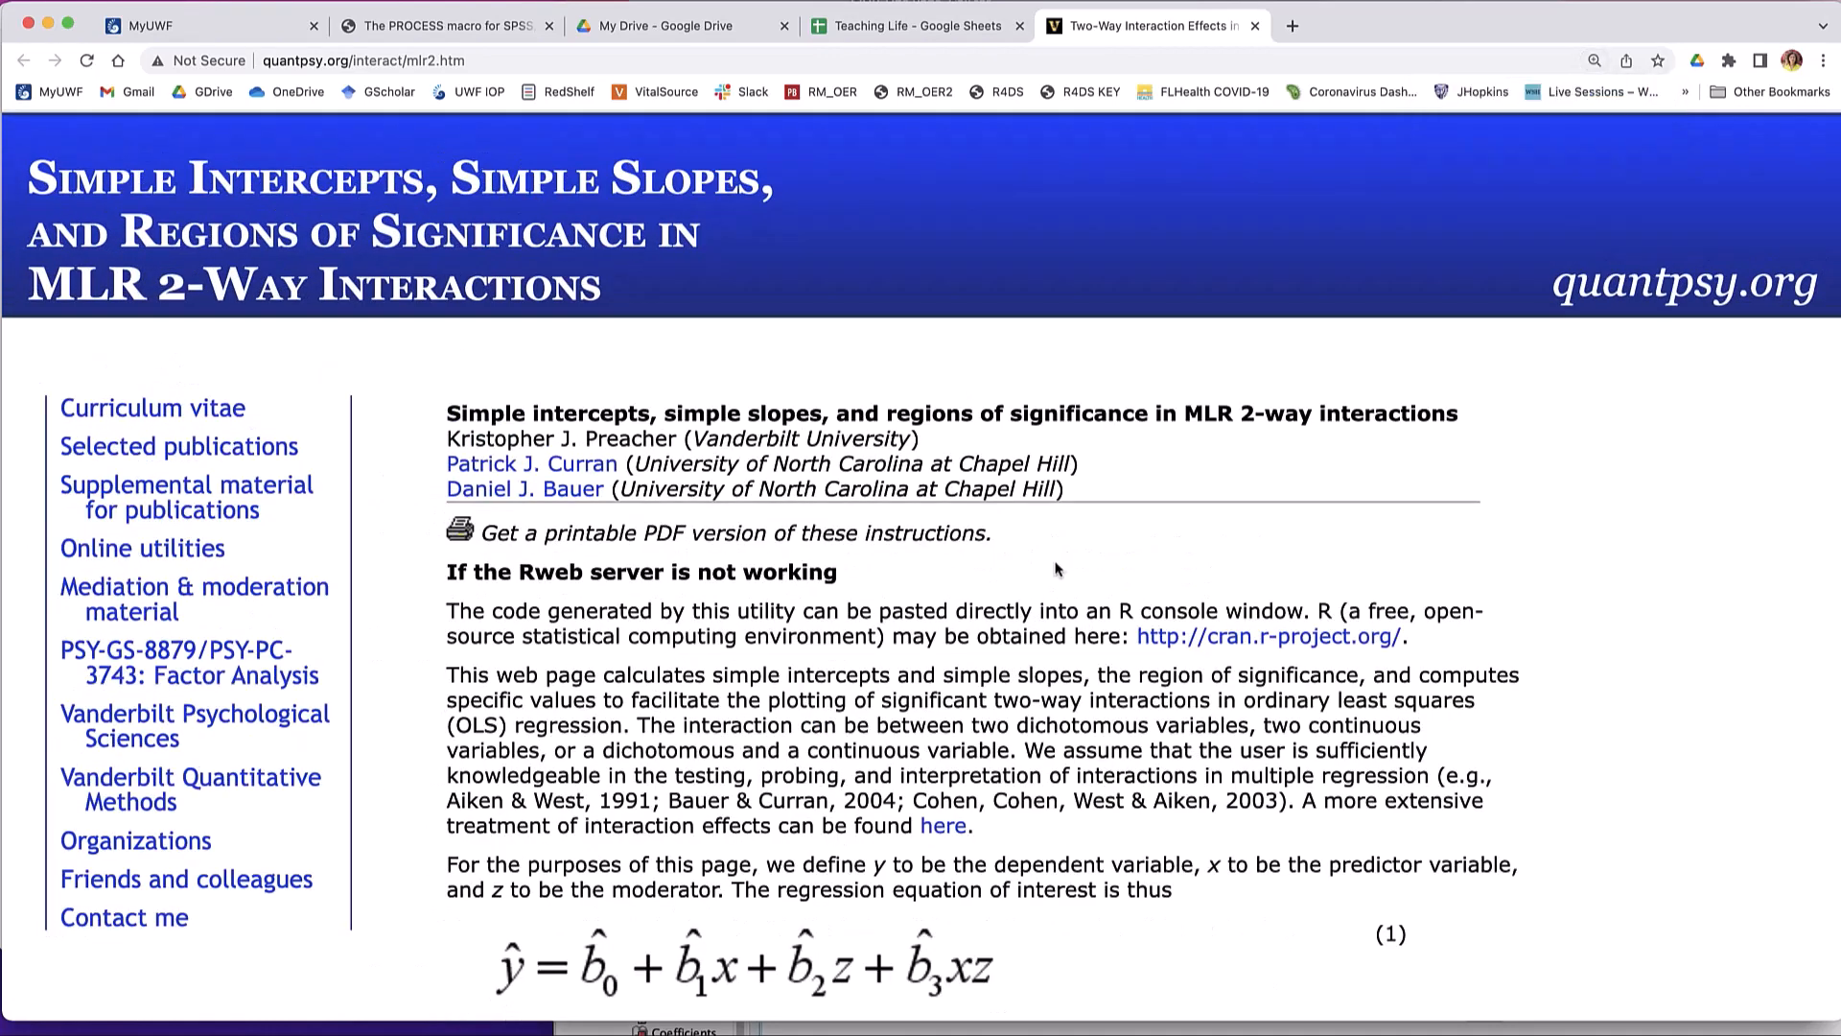
- Examine the calculator's entry form for coefficients, variances, covariances, conditional values of Z, df and points to plot
{"action": "scroll", "coordinate": [1057, 570], "scroll_direction": "down", "scroll_amount": 20}
{"action": "scroll", "coordinate": [1053, 569], "scroll_direction": "down", "scroll_amount": 15}
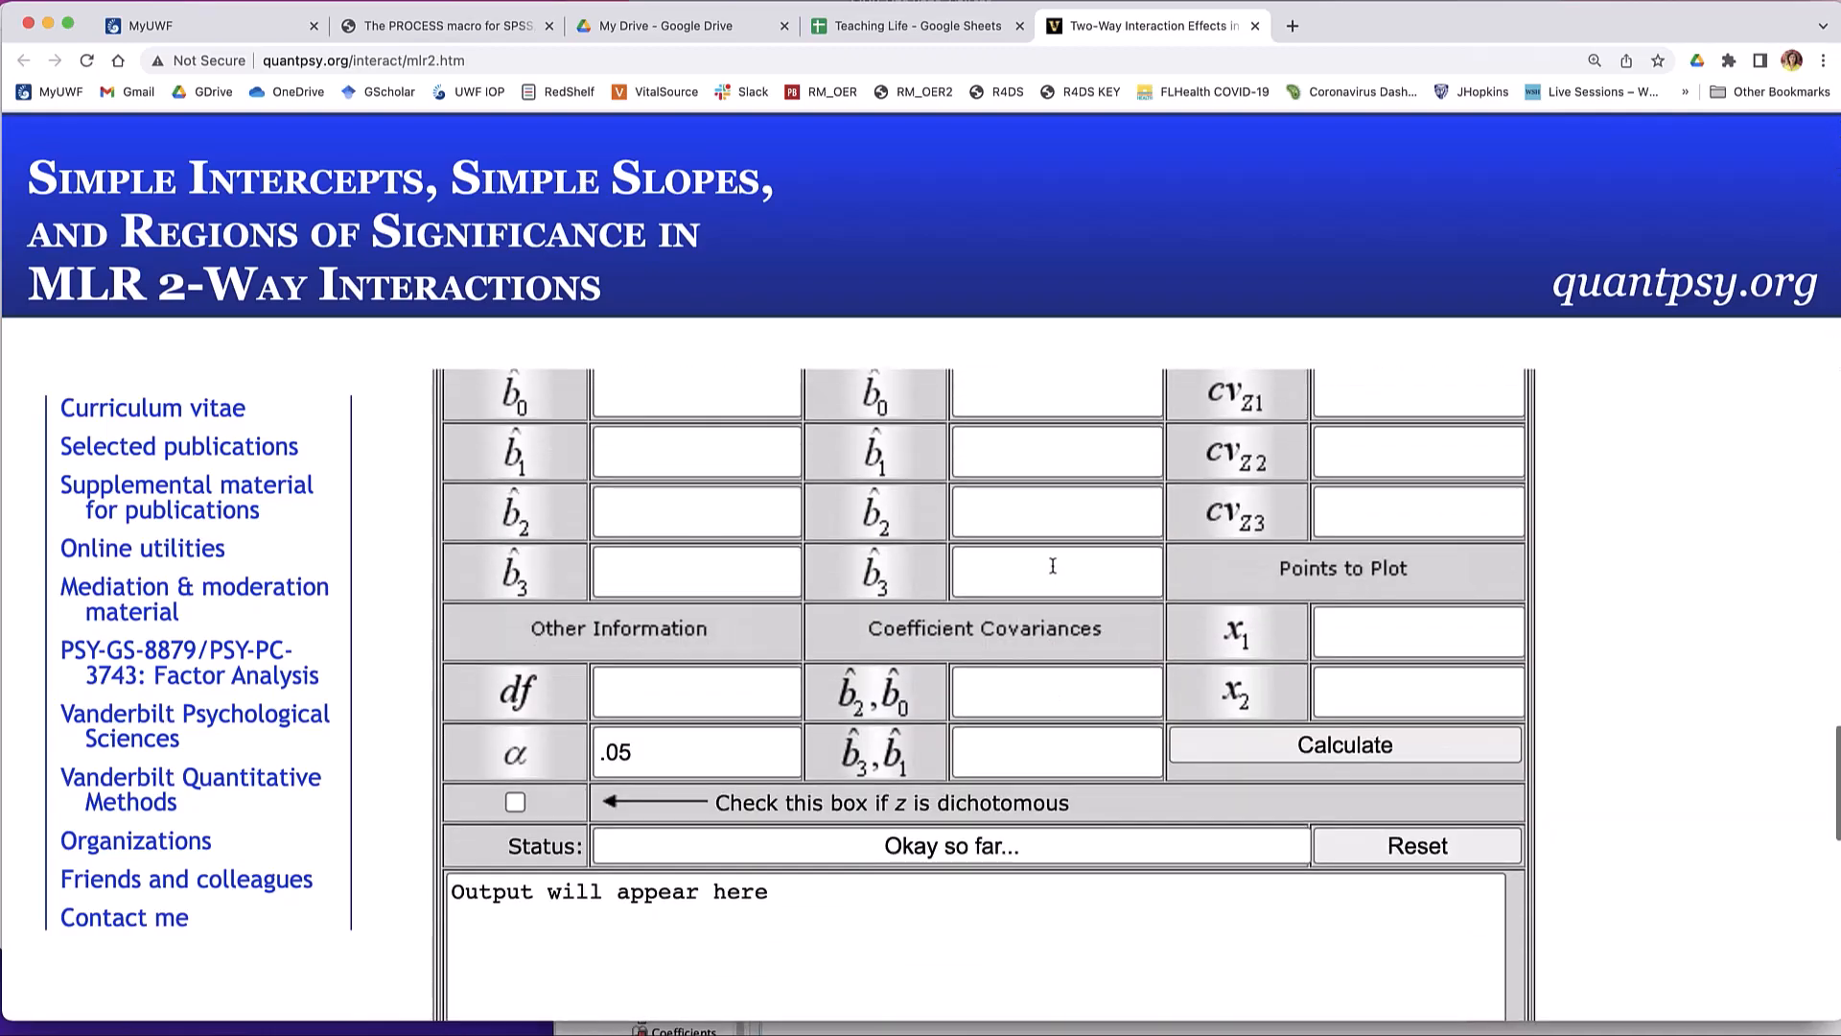
{"action": "scroll", "coordinate": [1053, 572], "scroll_direction": "up", "scroll_amount": 2}
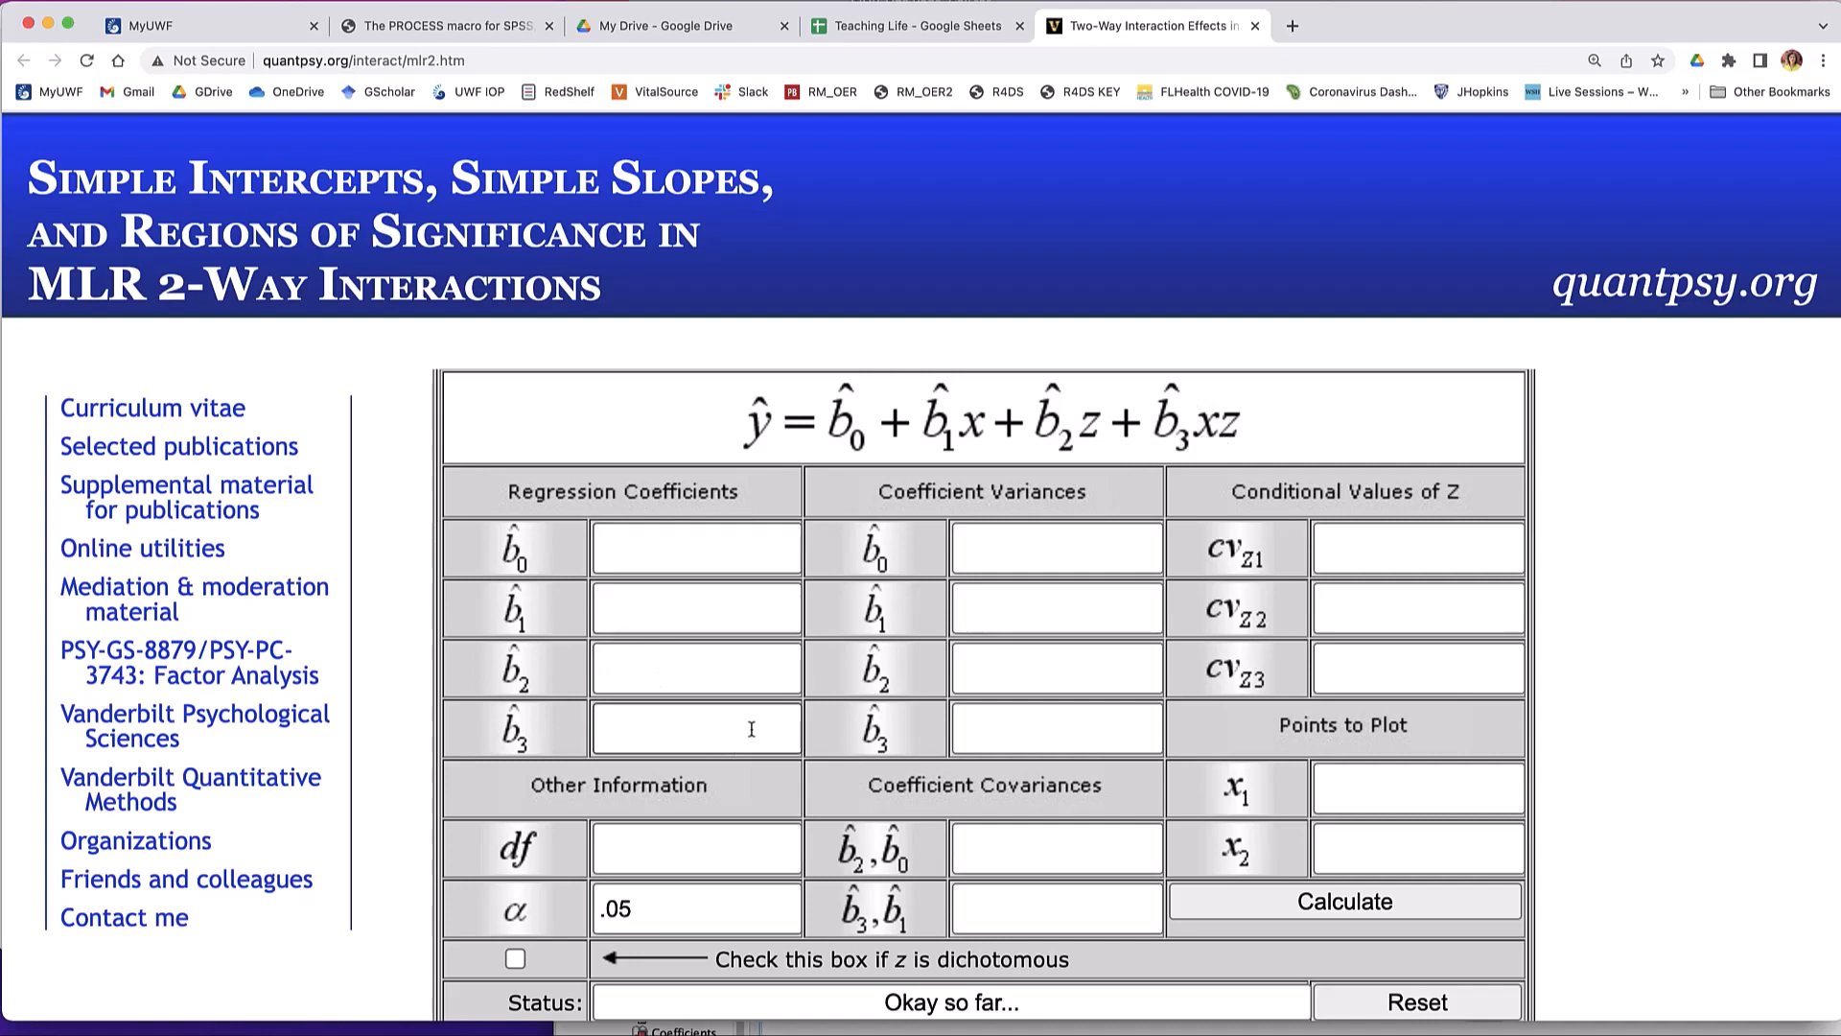
{"action": "scroll", "coordinate": [751, 729], "scroll_direction": "down", "scroll_amount": 3}
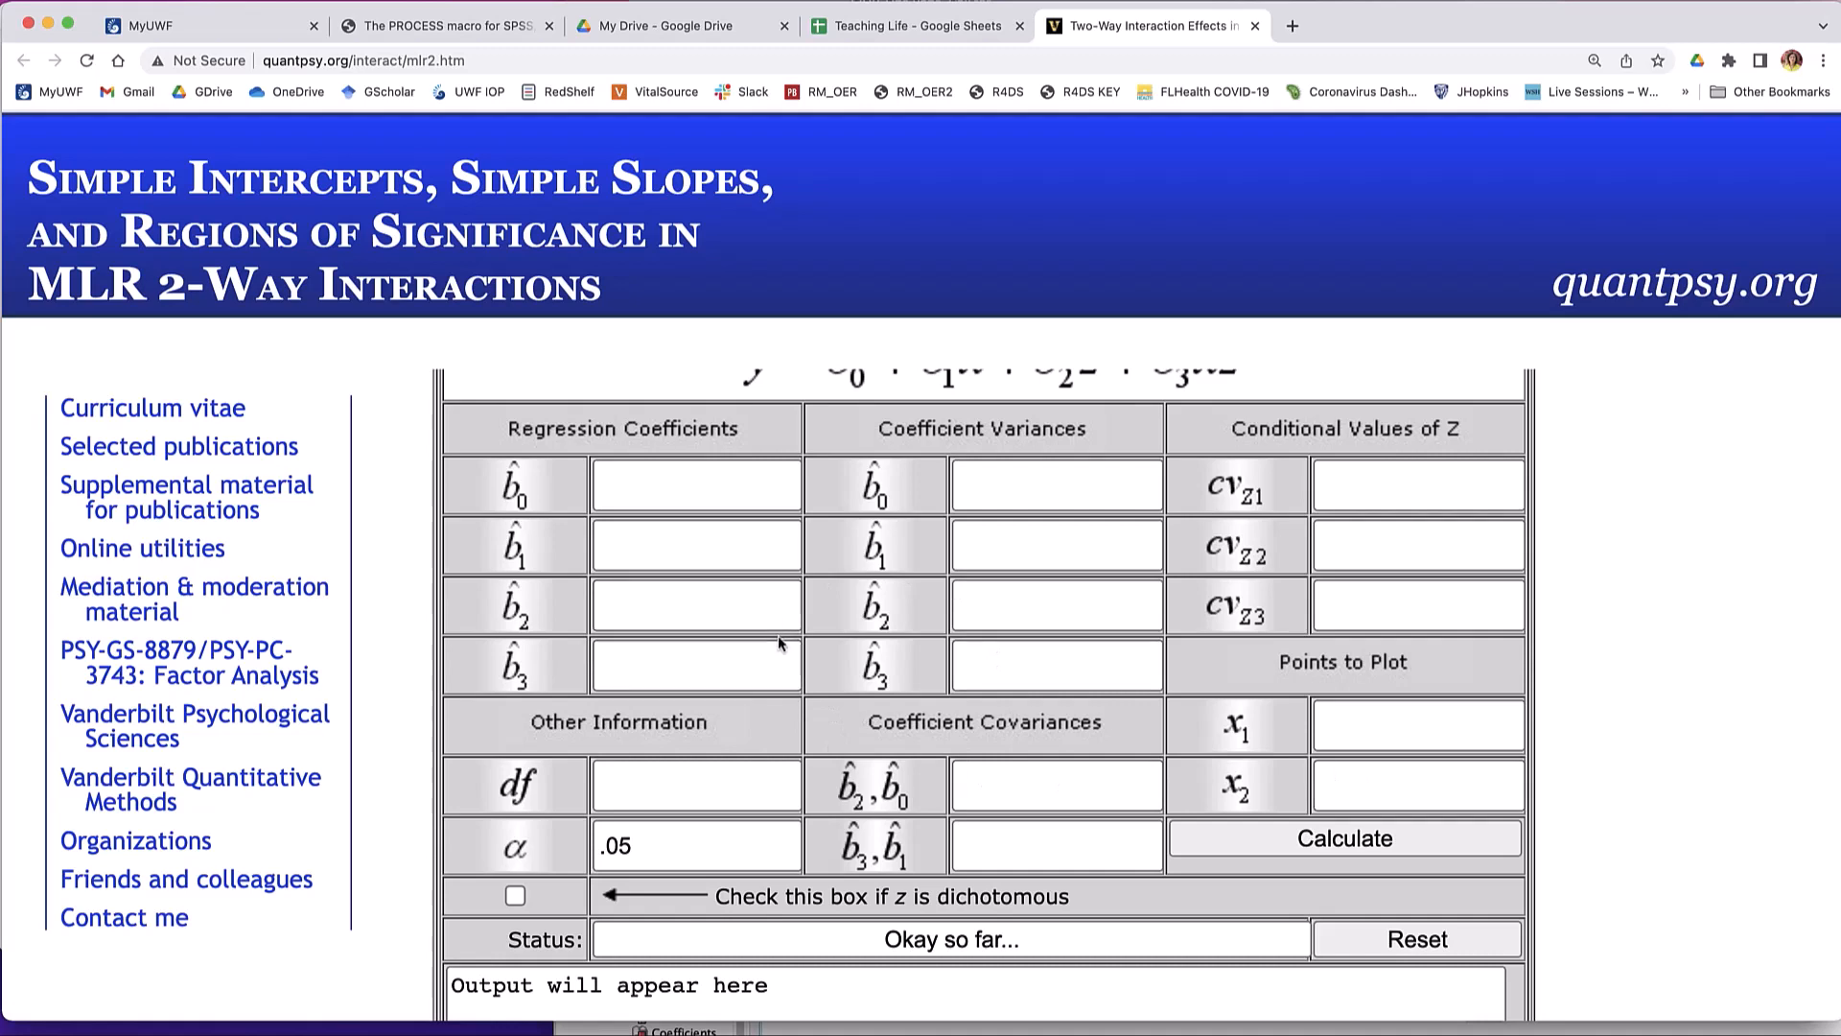
- Return to the Word lab sheet and review the Info box listing the values the simple slopes calculator needs
{"action": "key", "text": "super+Tab"}
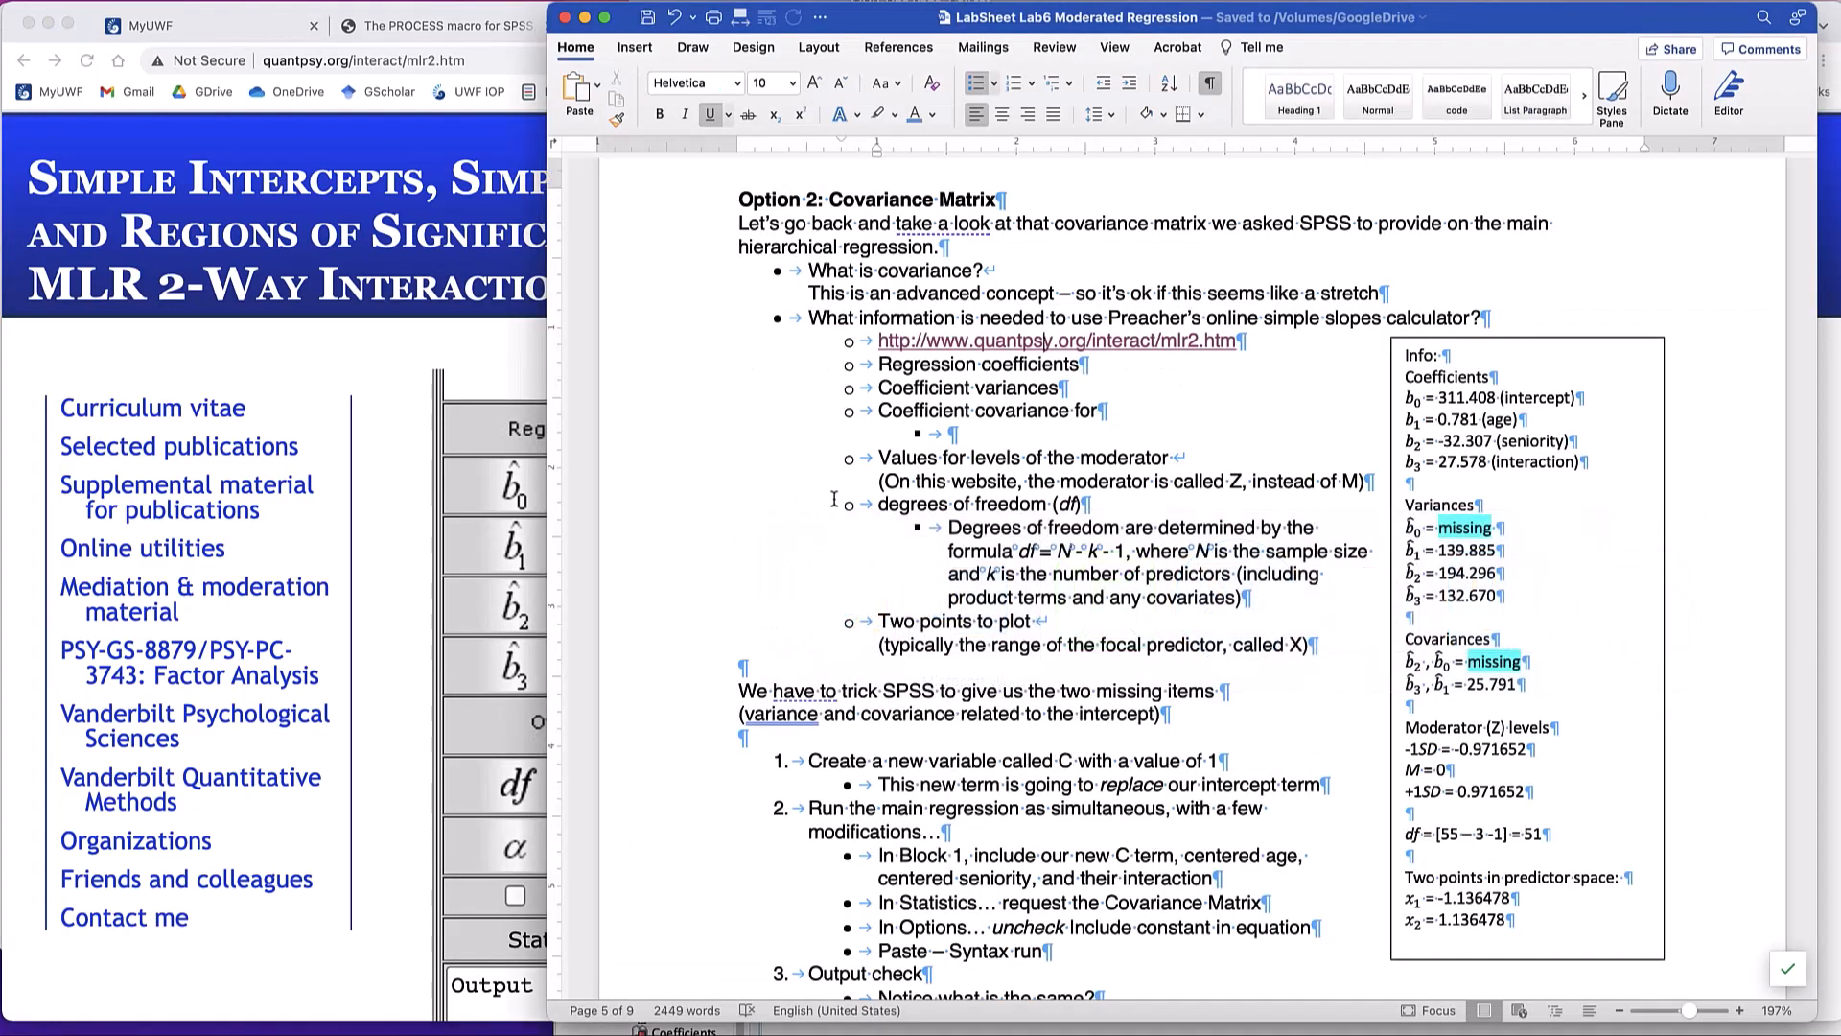
{"action": "scroll", "coordinate": [892, 474], "scroll_direction": "up", "scroll_amount": 1}
{"action": "scroll", "coordinate": [985, 471], "scroll_direction": "down", "scroll_amount": 1}
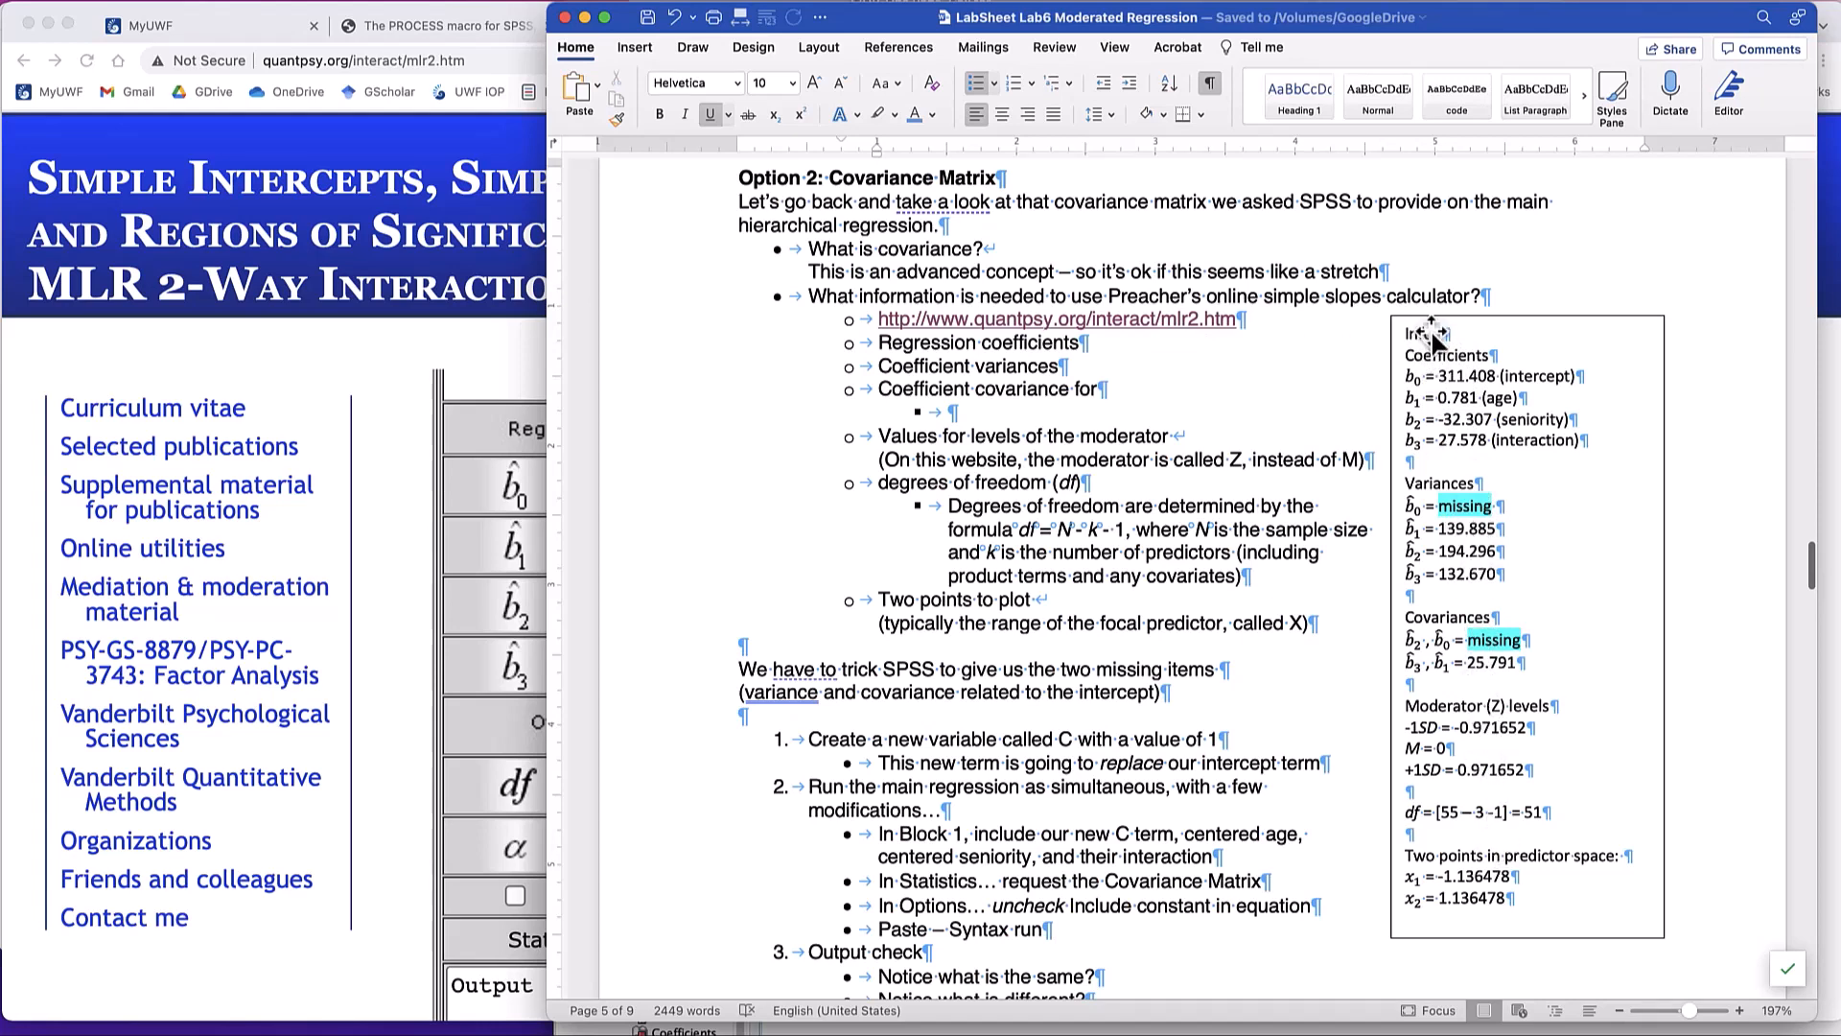
{"action": "scroll", "coordinate": [1477, 357], "scroll_direction": "up", "scroll_amount": 1}
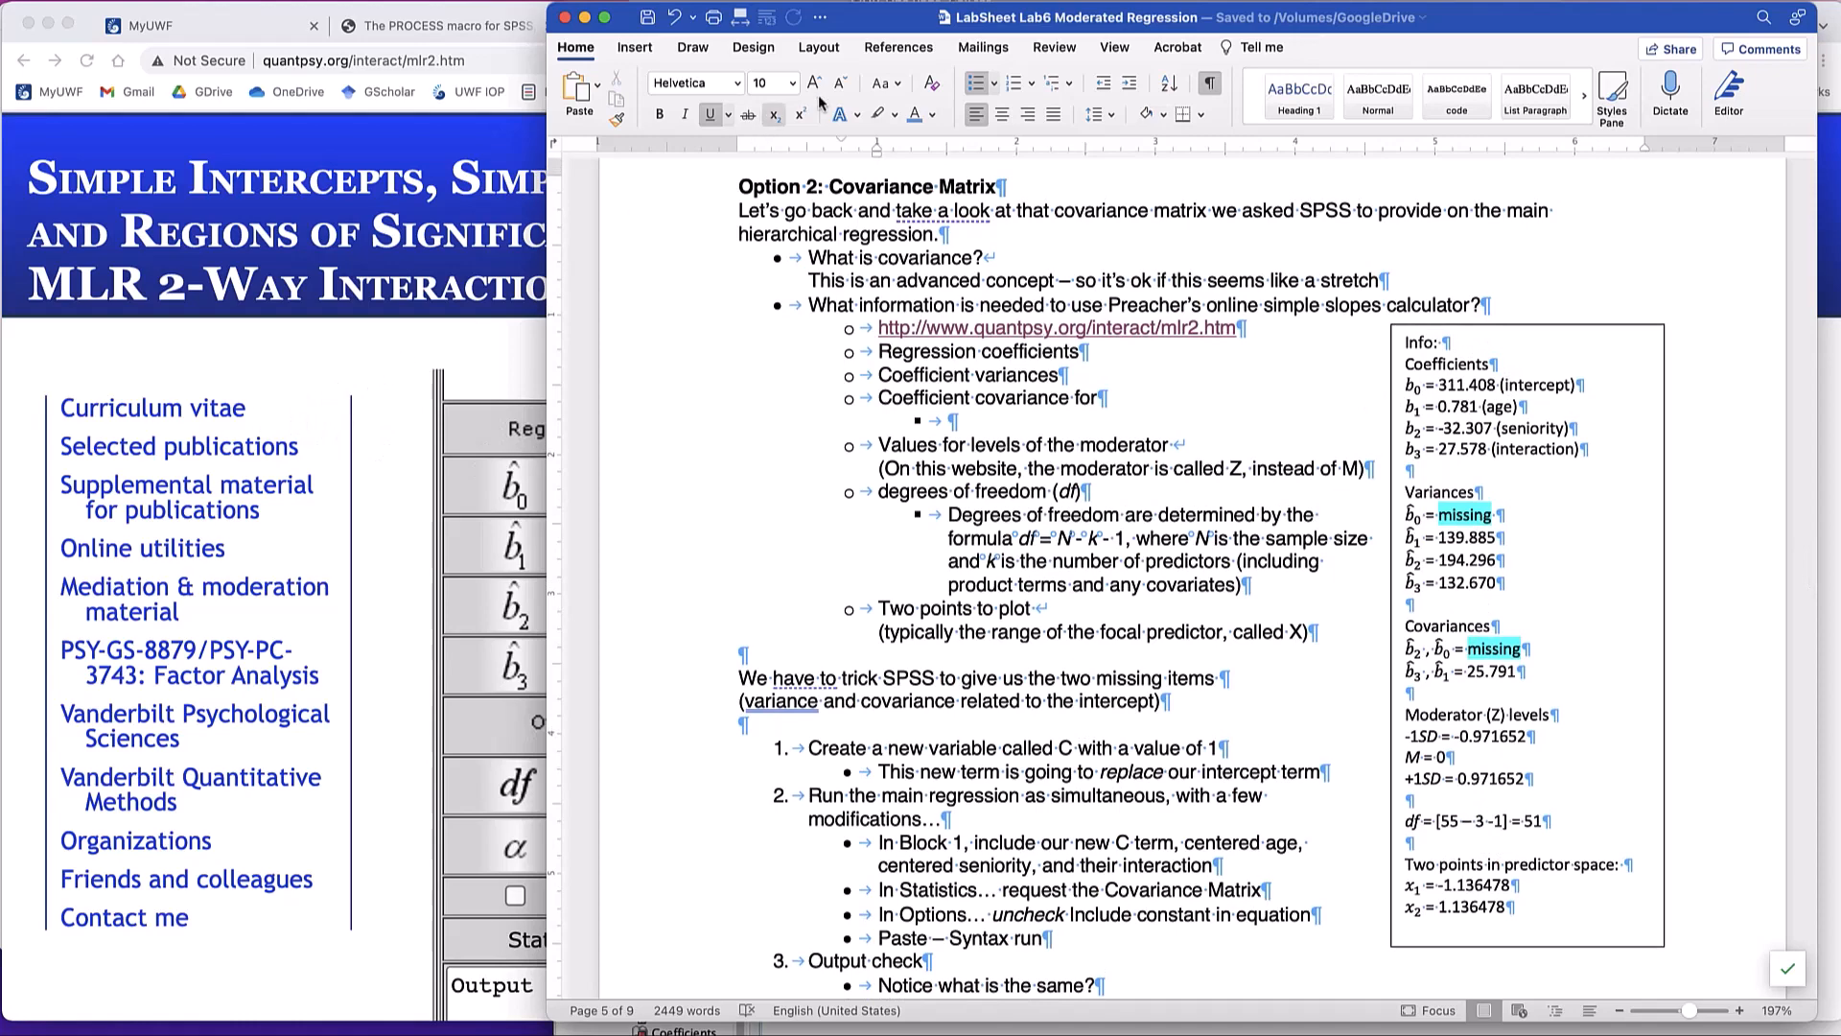
- Arrange the lab sheet and a narrowed browser window so the whole calculator form shows beside the Info box, reducing the page zoom
{"action": "left_click_drag", "start_coordinate": [837, 18], "coordinate": [976, 17]}
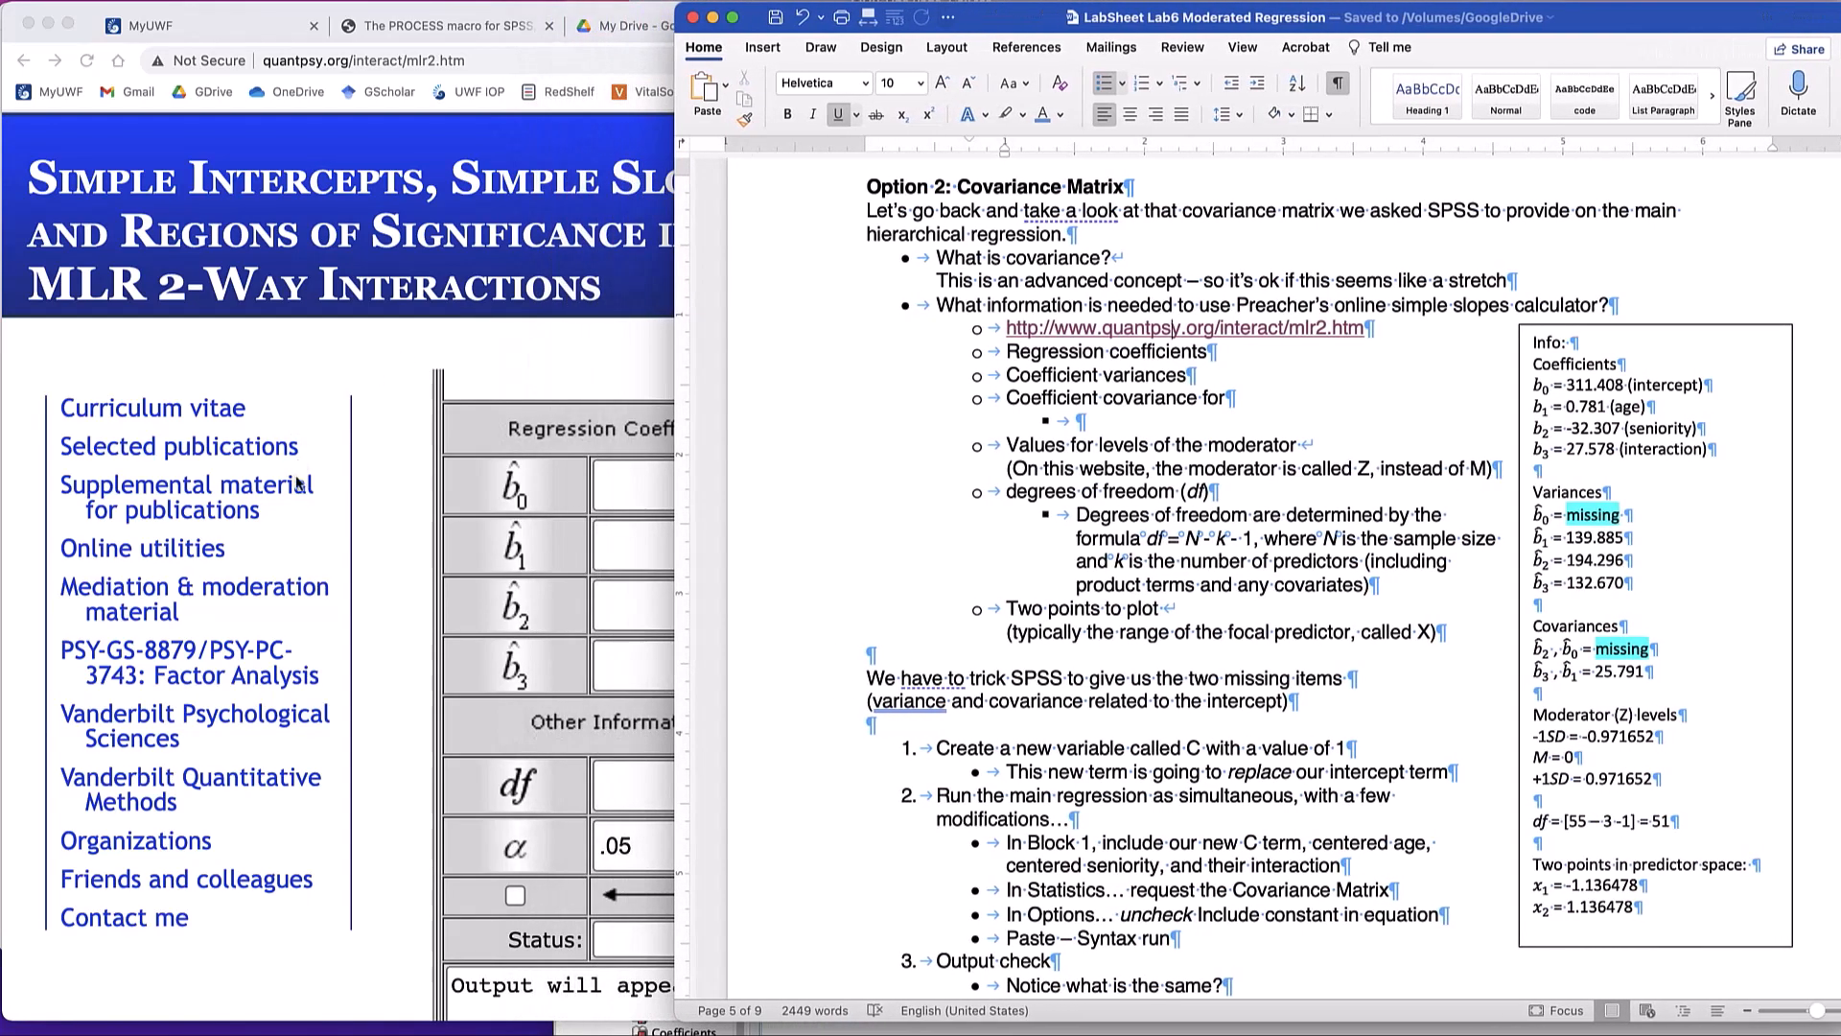
{"action": "left_click", "coordinate": [329, 373]}
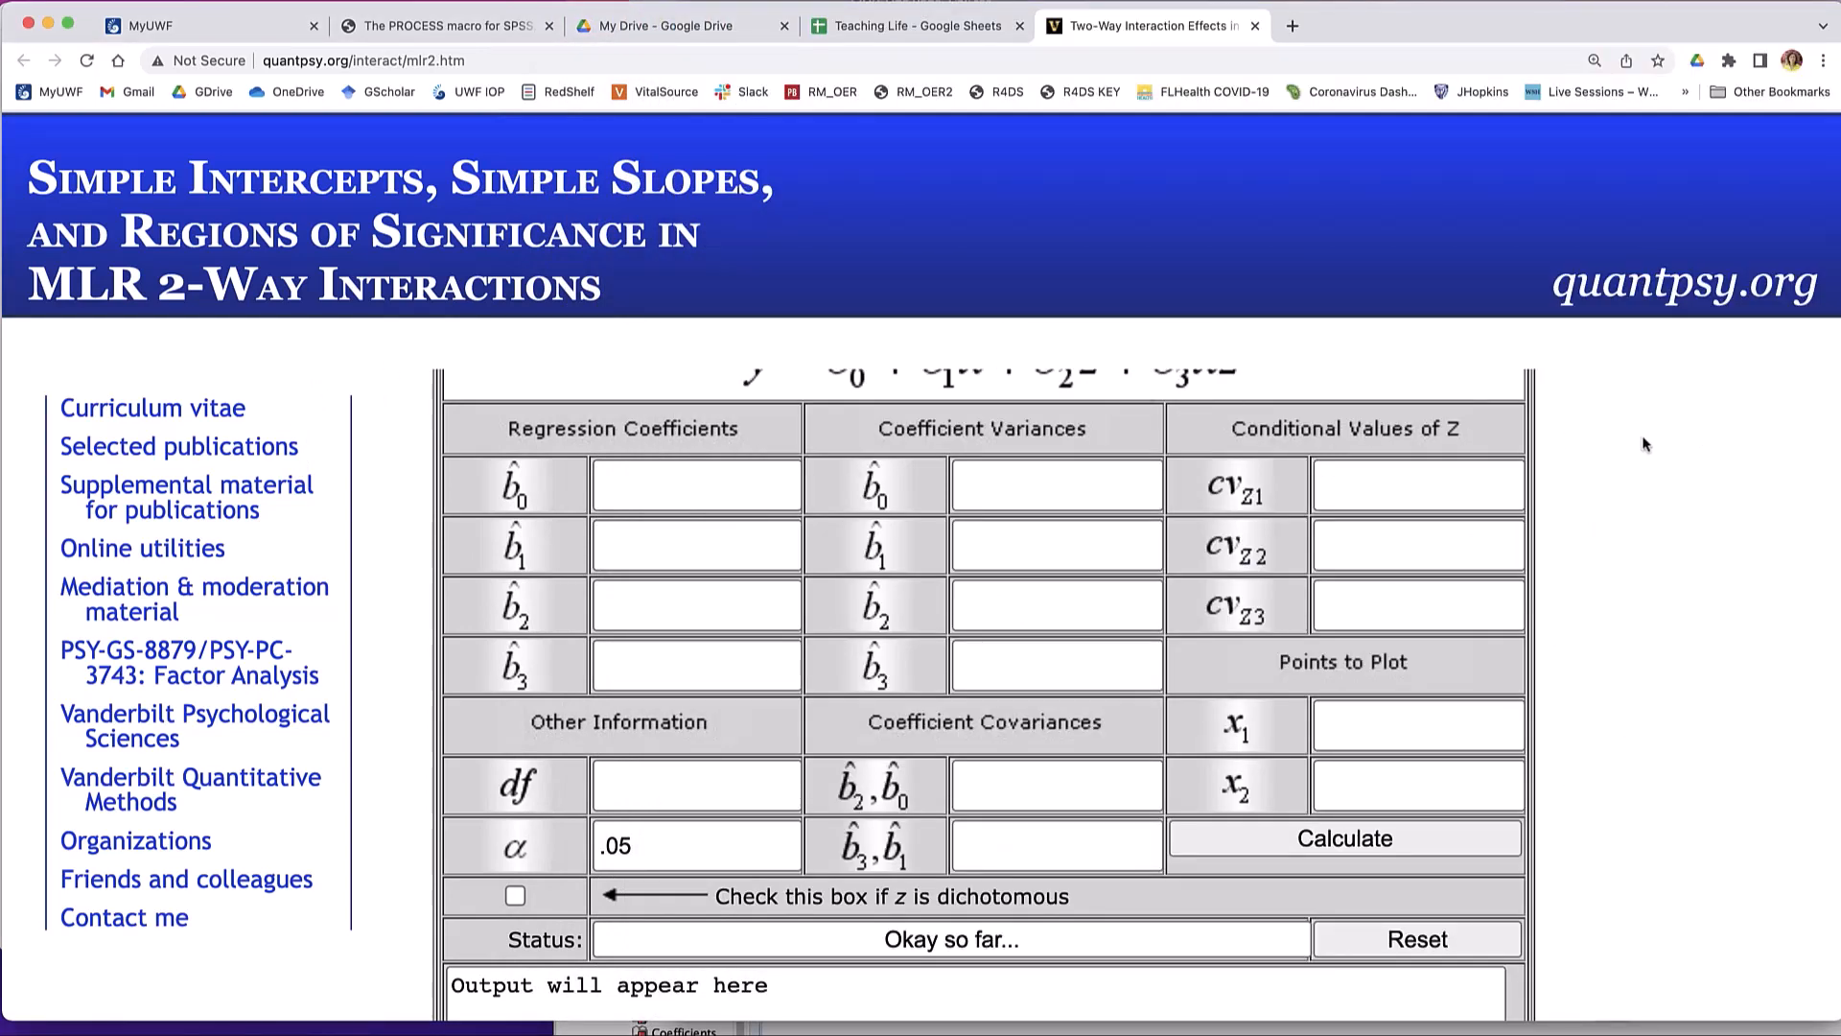
{"action": "left_click_drag", "start_coordinate": [1837, 443], "coordinate": [1455, 464]}
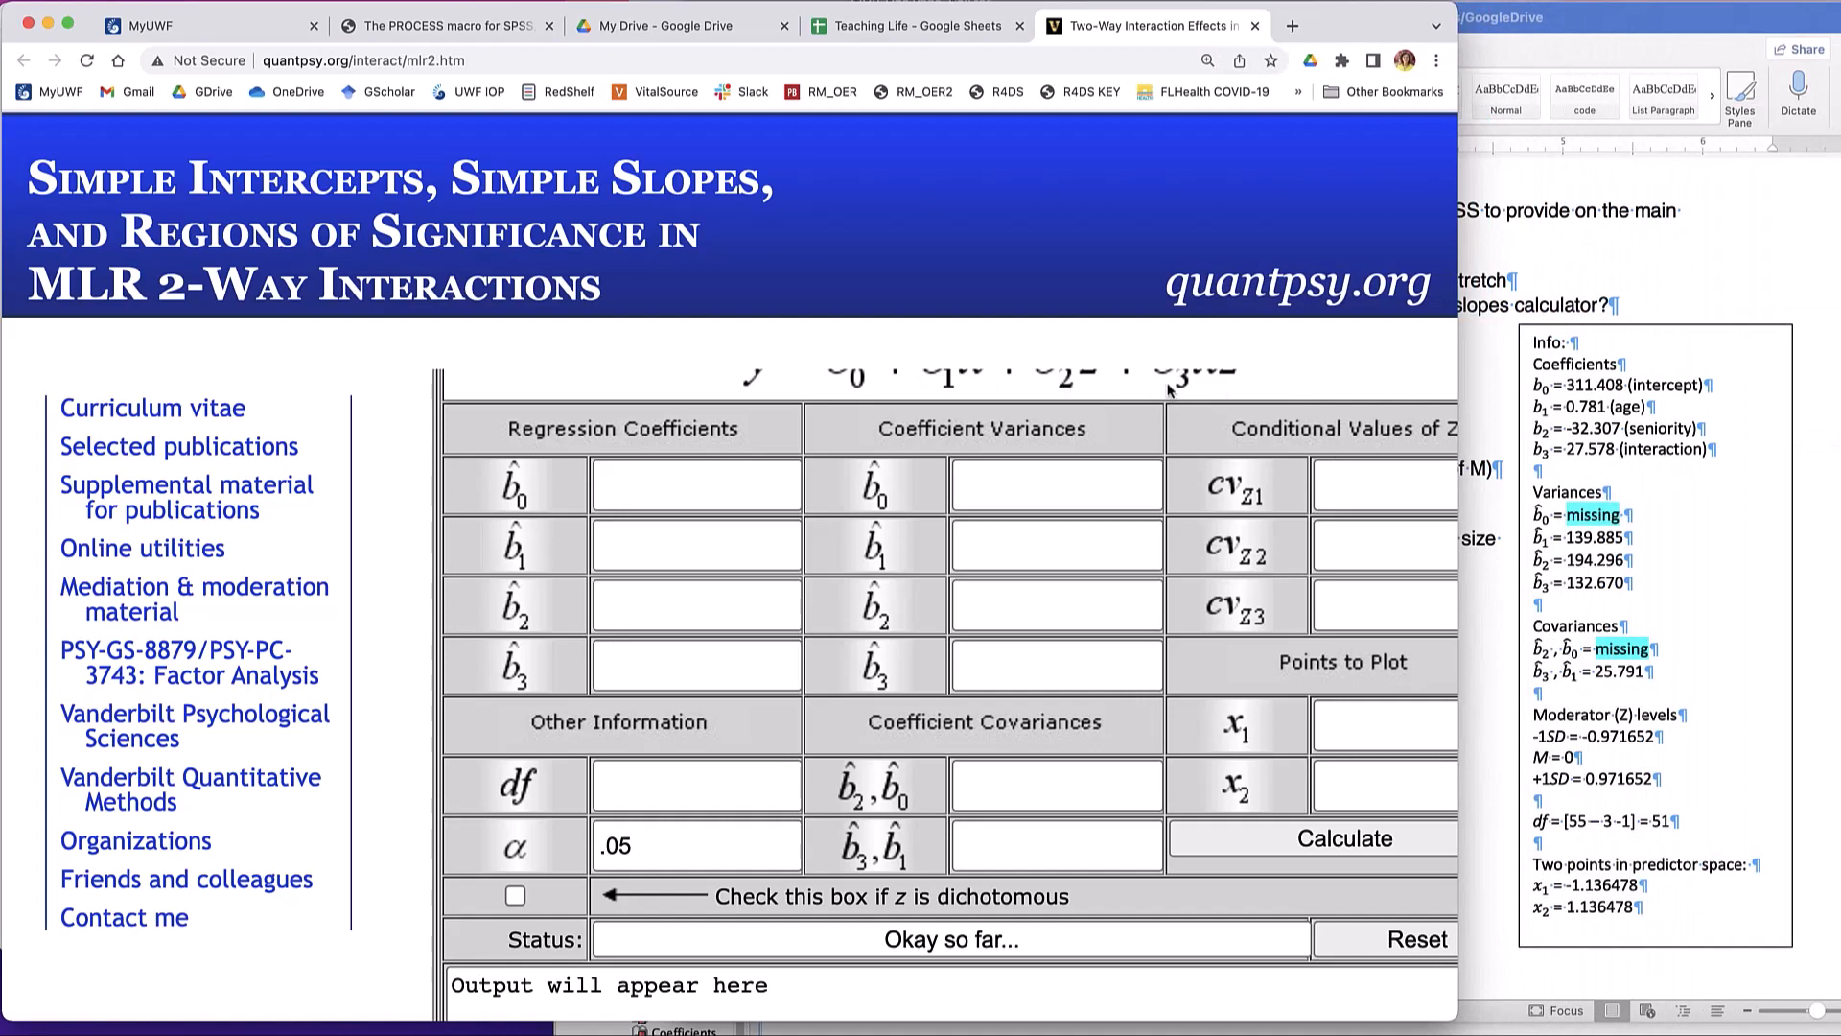
{"action": "scroll", "coordinate": [746, 610], "scroll_direction": "right", "scroll_amount": 2}
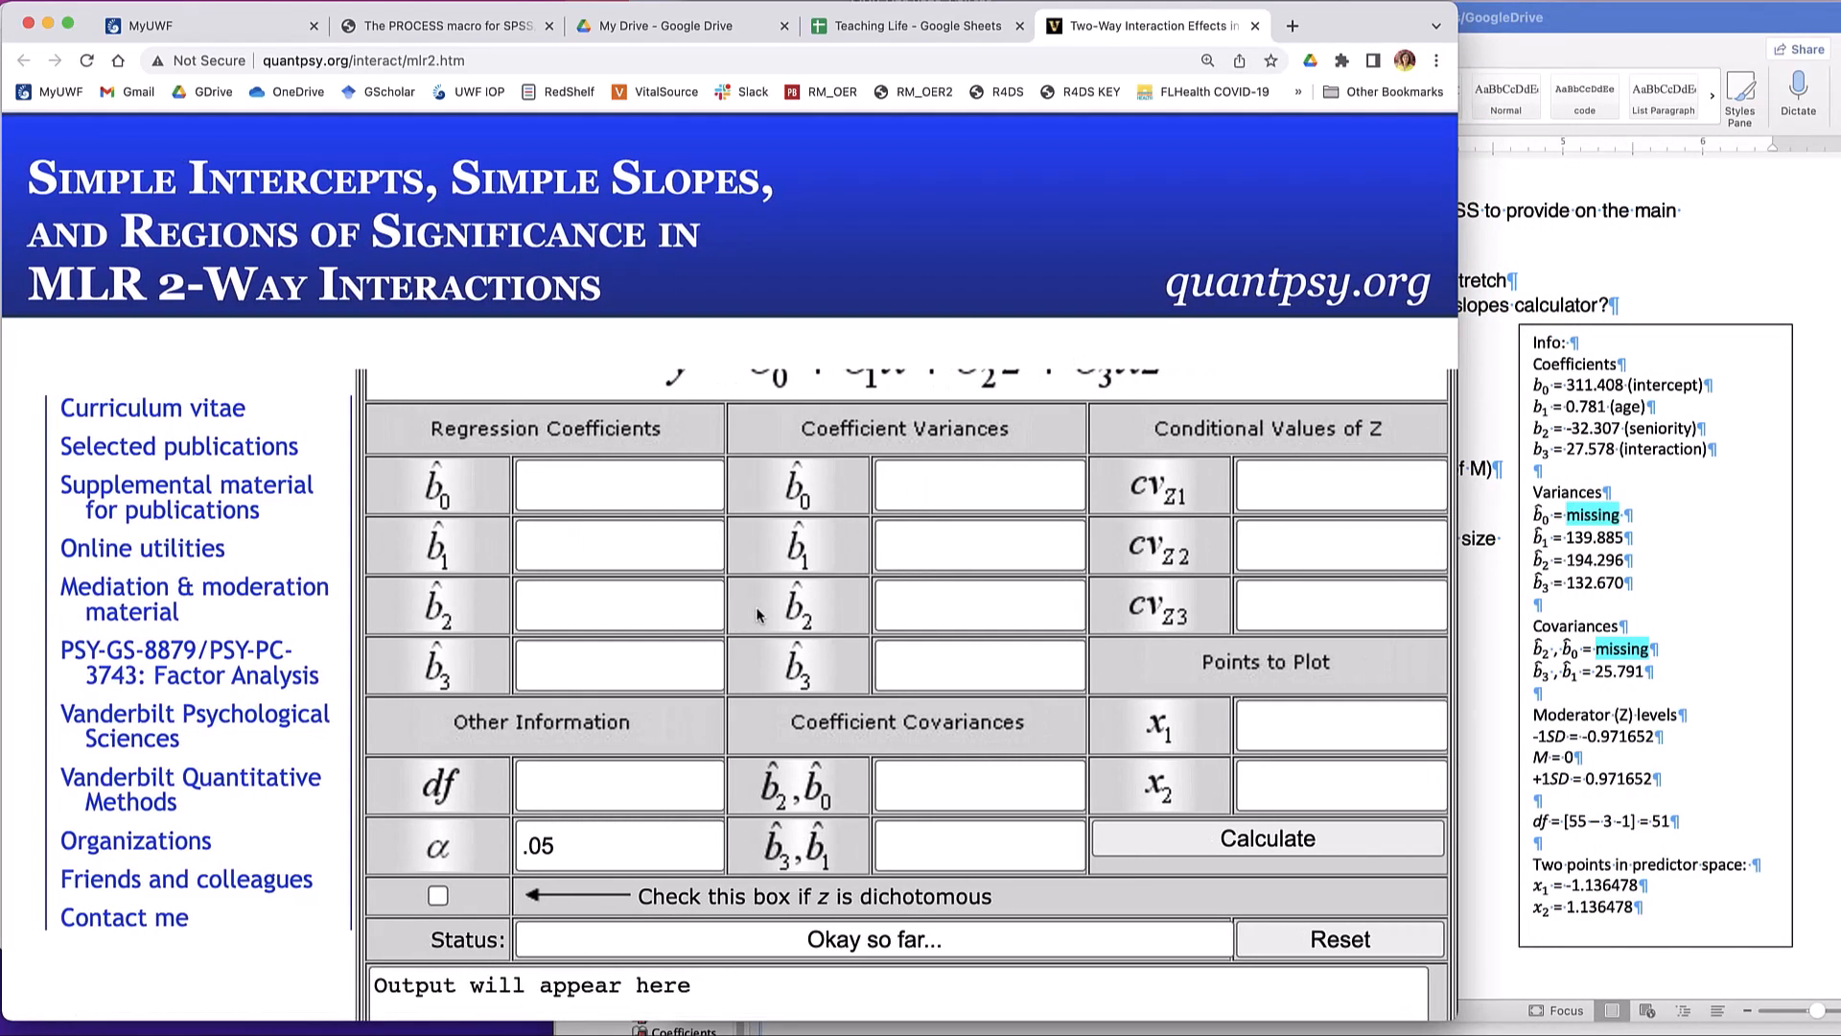
{"action": "key", "text": "super+minus"}
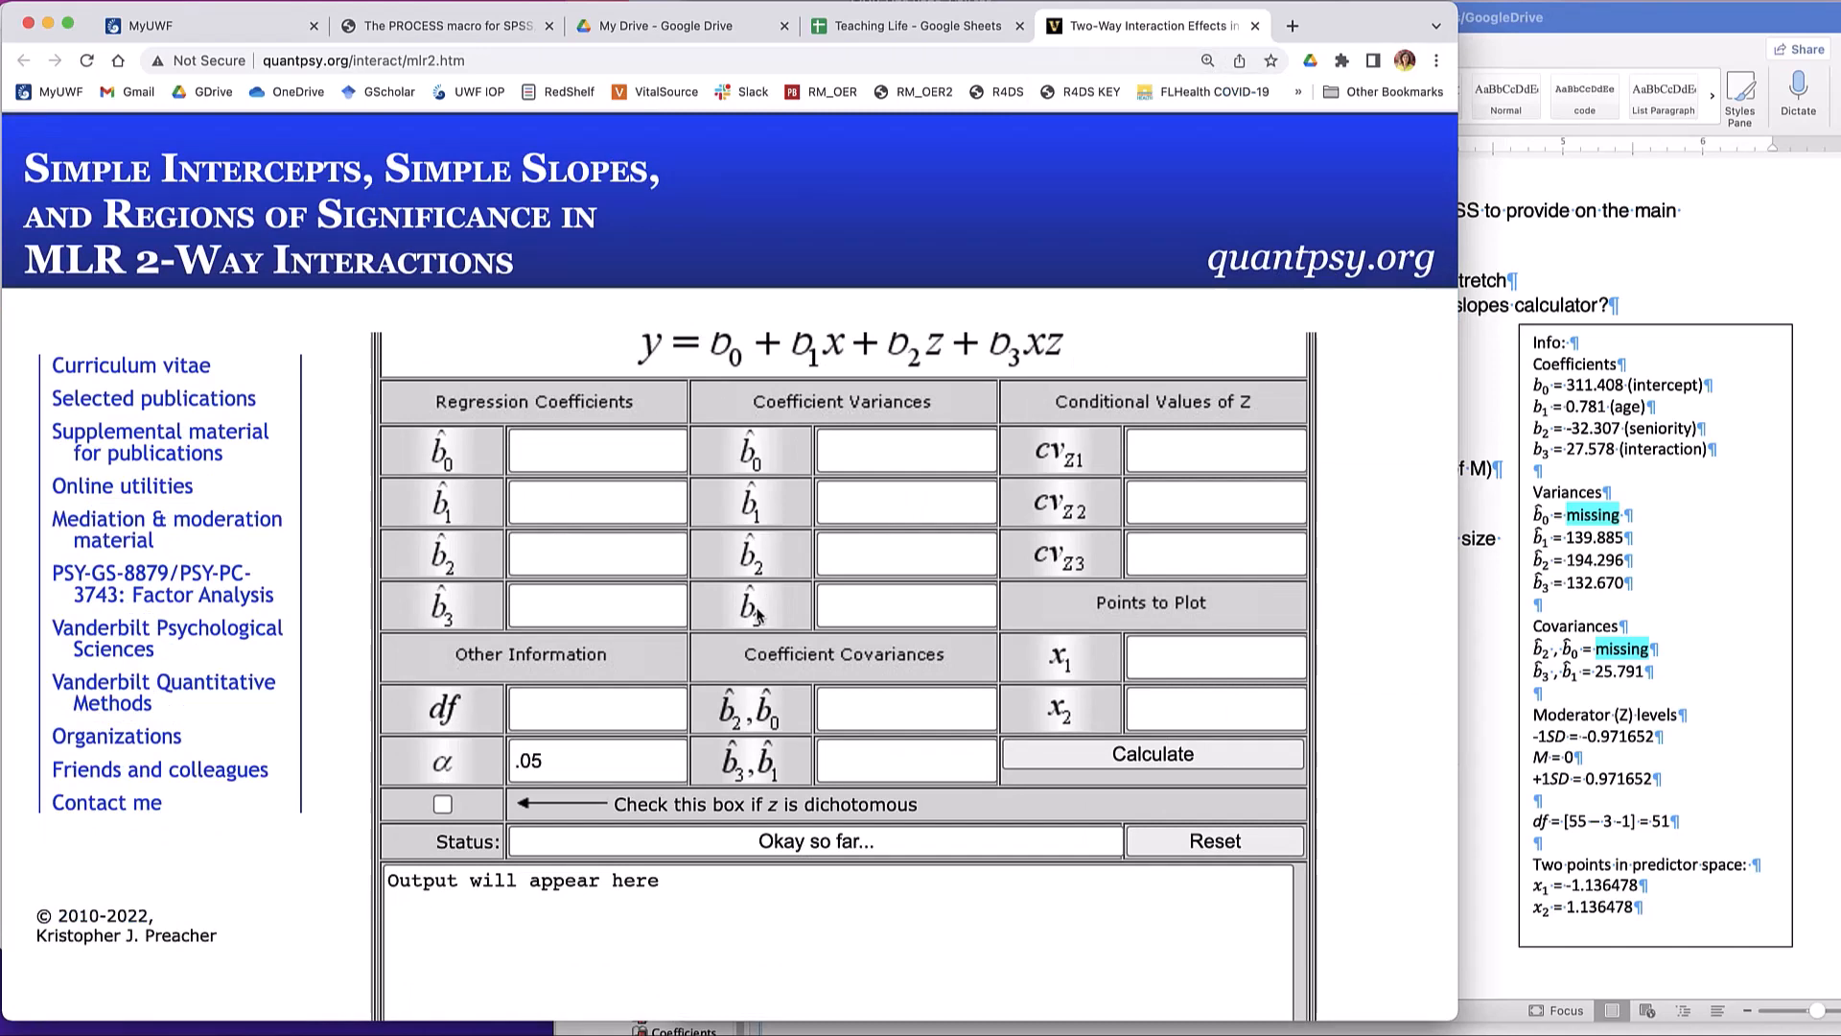
- Switch to the SPSS output and examine the Model 2 covariances in the hierarchical regression's Coefficient Correlations table
{"action": "left_click", "coordinate": [1498, 338]}
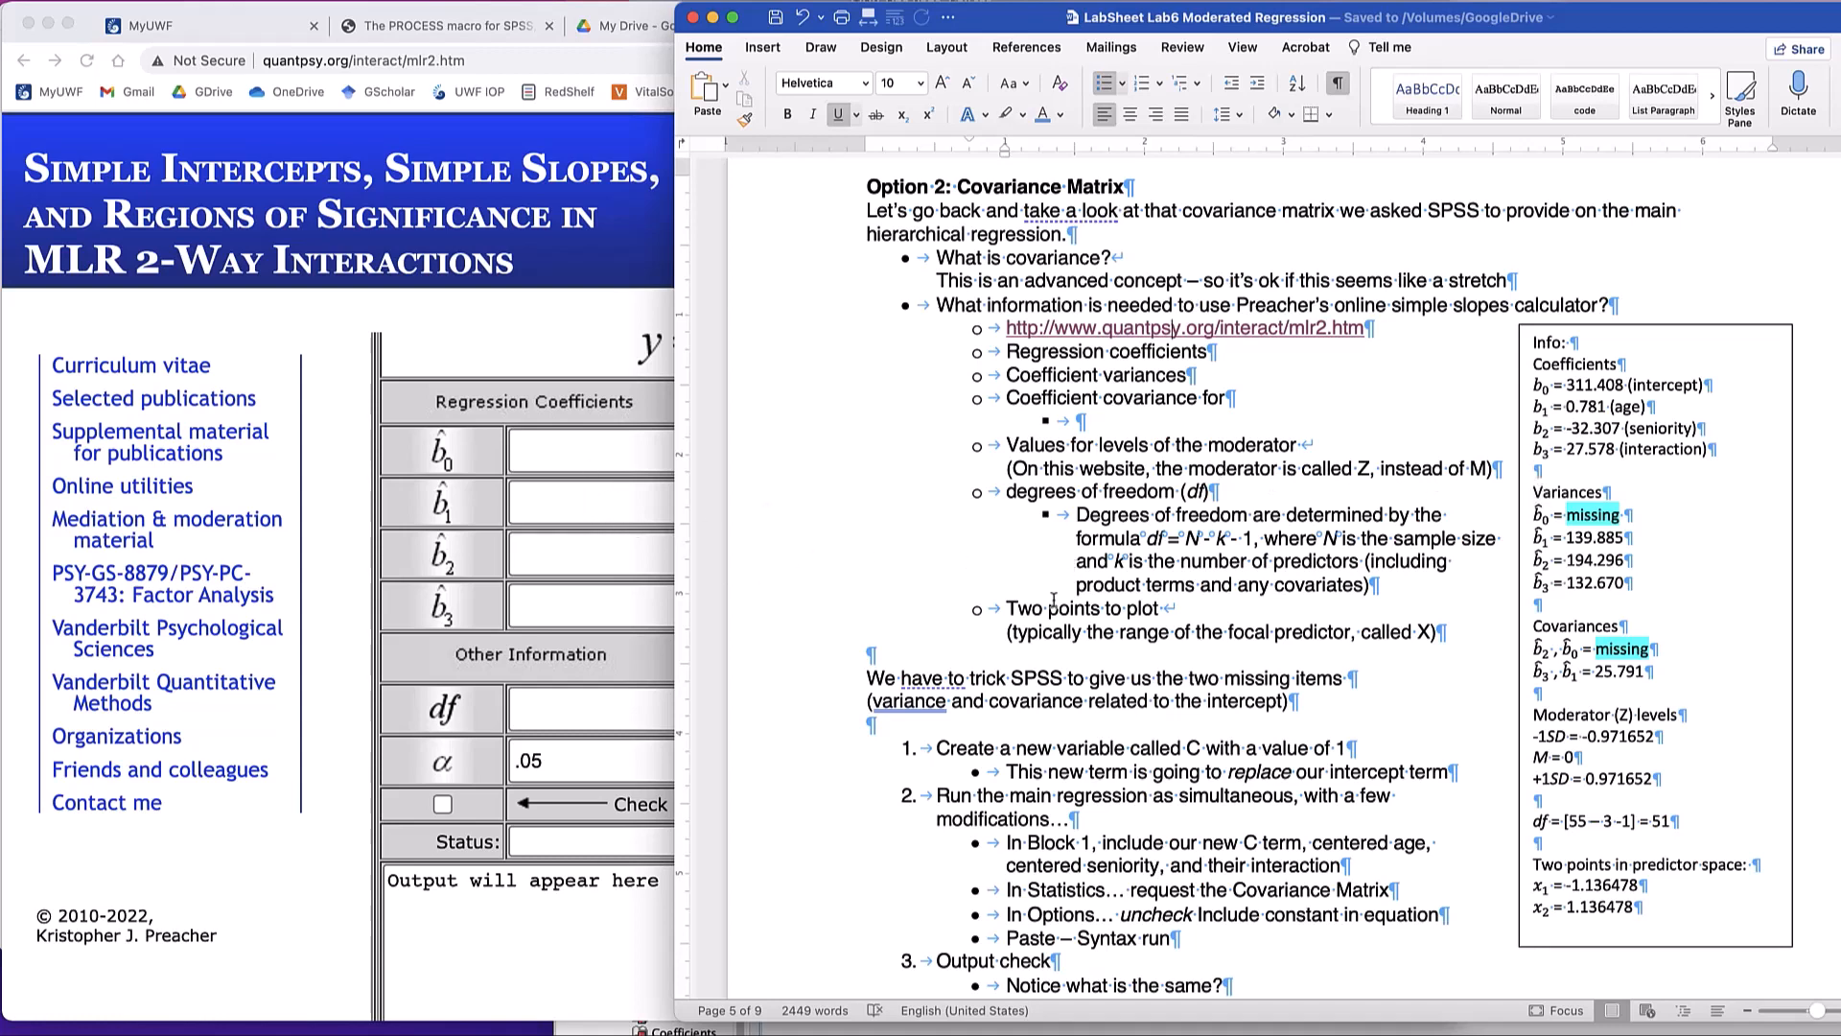
{"action": "key", "text": "super+Tab"}
{"action": "key", "text": "super+Tab"}
{"action": "key", "text": "super+Tab"}
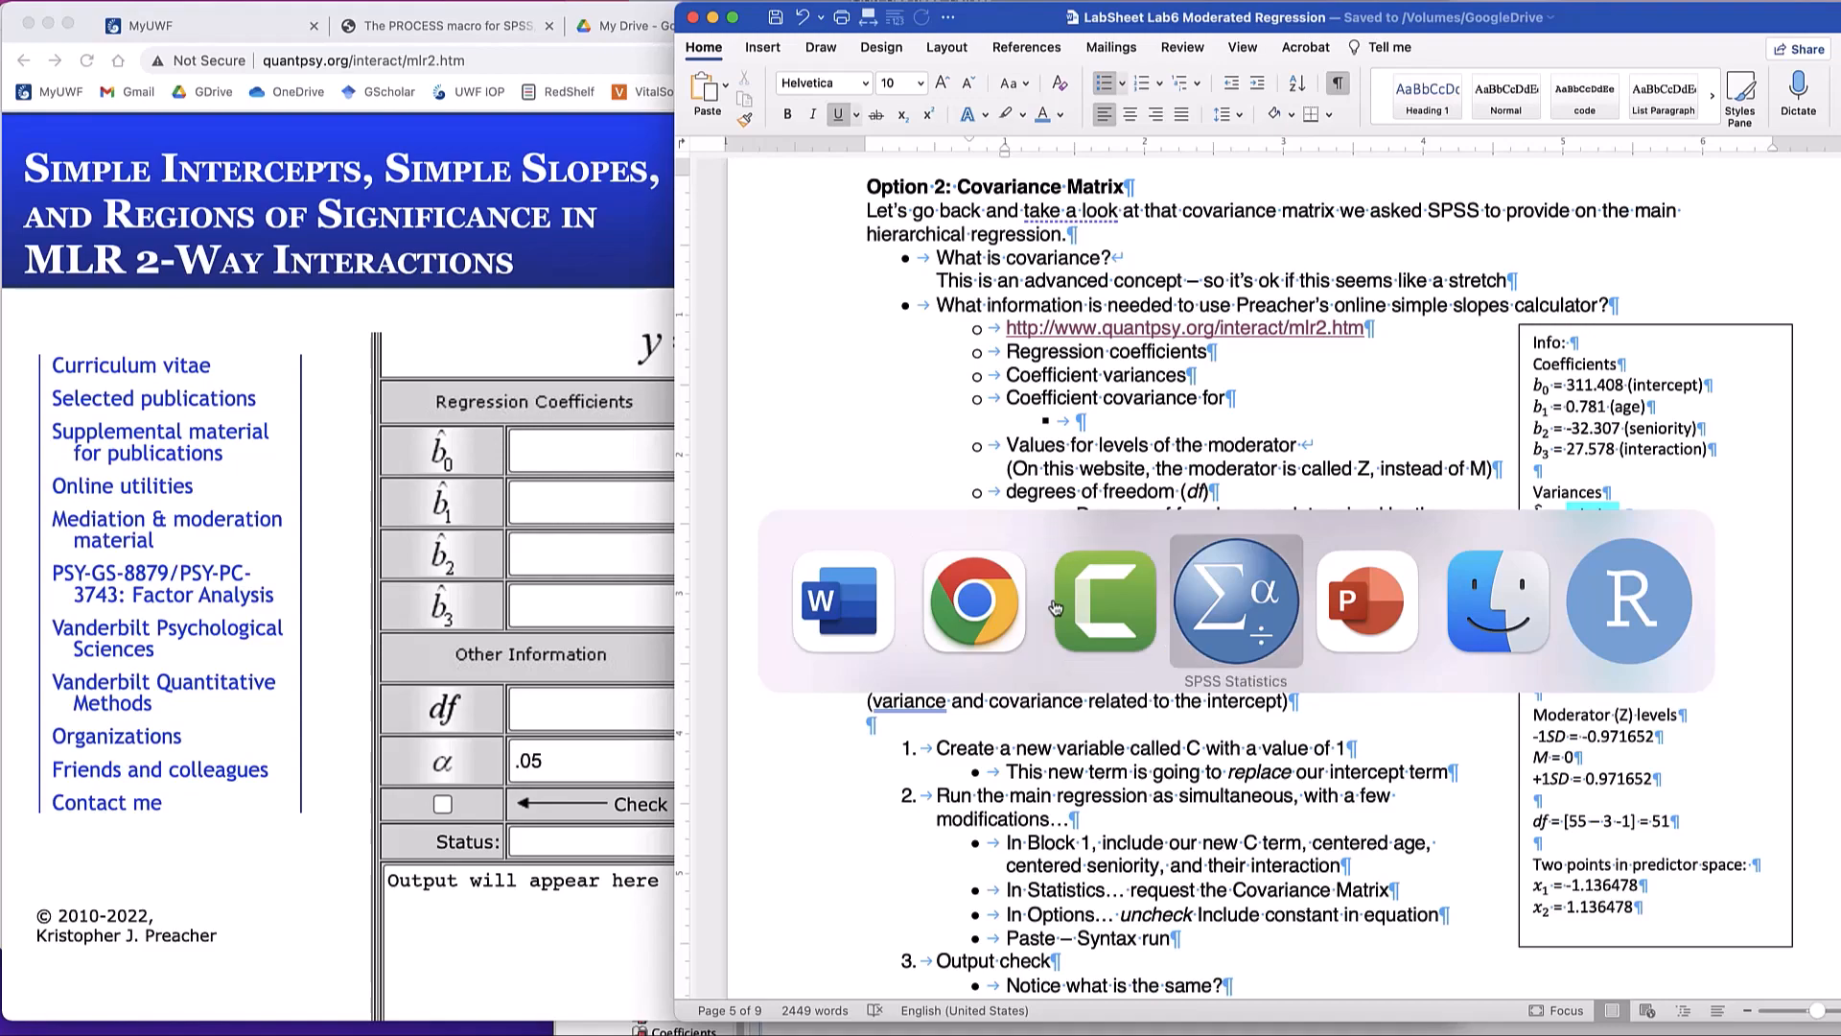
{"action": "key", "text": "super+grave"}
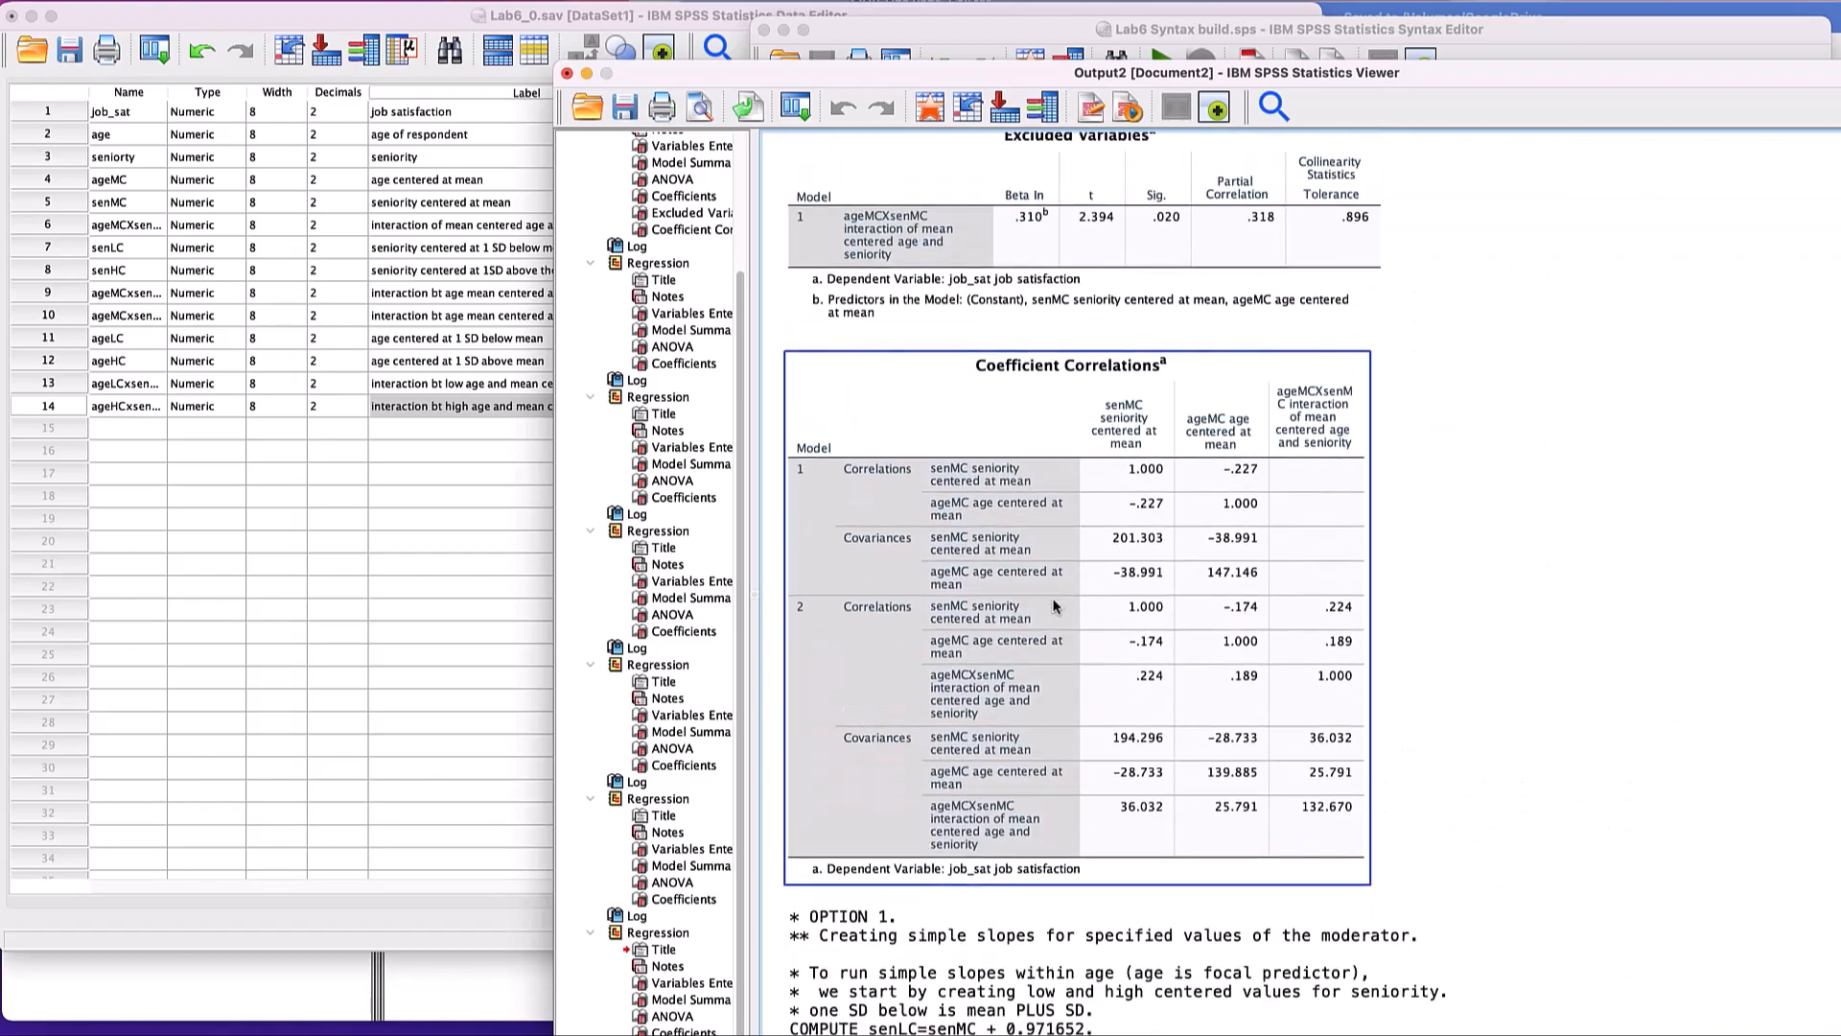
{"action": "scroll", "coordinate": [1054, 606], "scroll_direction": "up", "scroll_amount": 3}
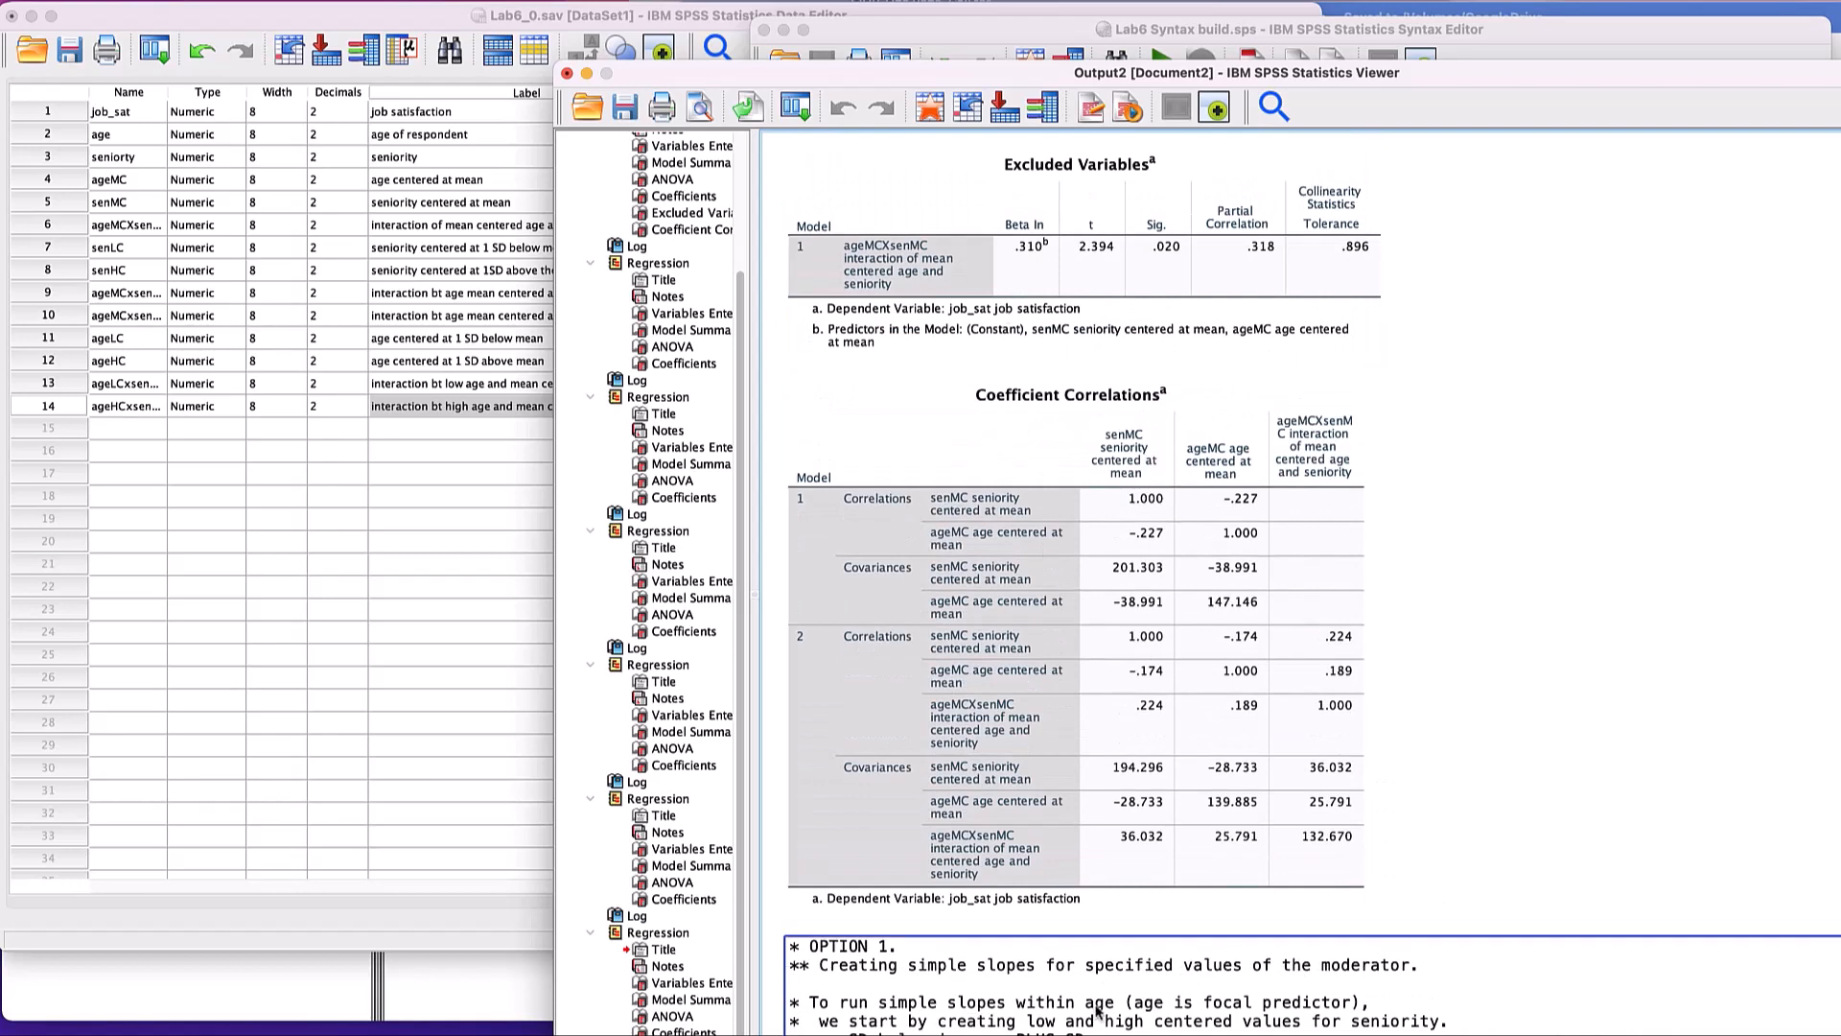
{"action": "scroll", "coordinate": [1074, 737], "scroll_direction": "down", "scroll_amount": 1}
{"action": "scroll", "coordinate": [1069, 734], "scroll_direction": "down", "scroll_amount": 3}
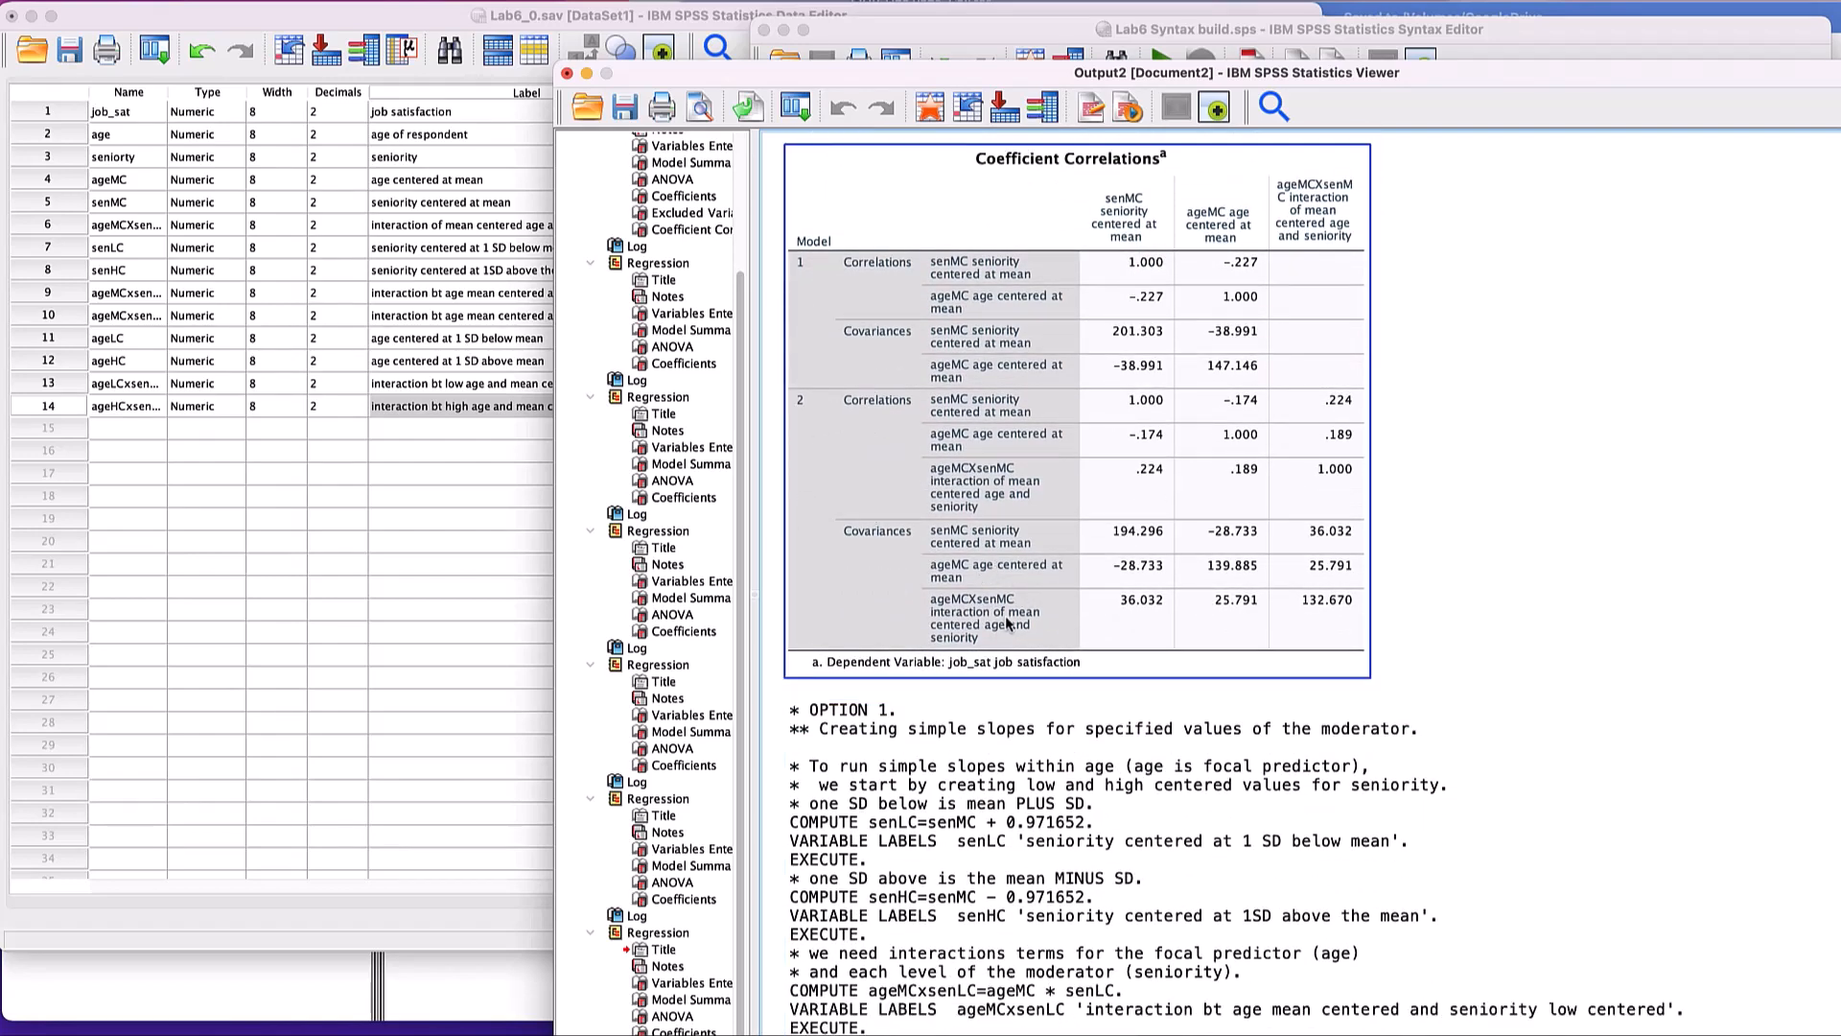
{"action": "scroll", "coordinate": [1006, 623], "scroll_direction": "down", "scroll_amount": 1}
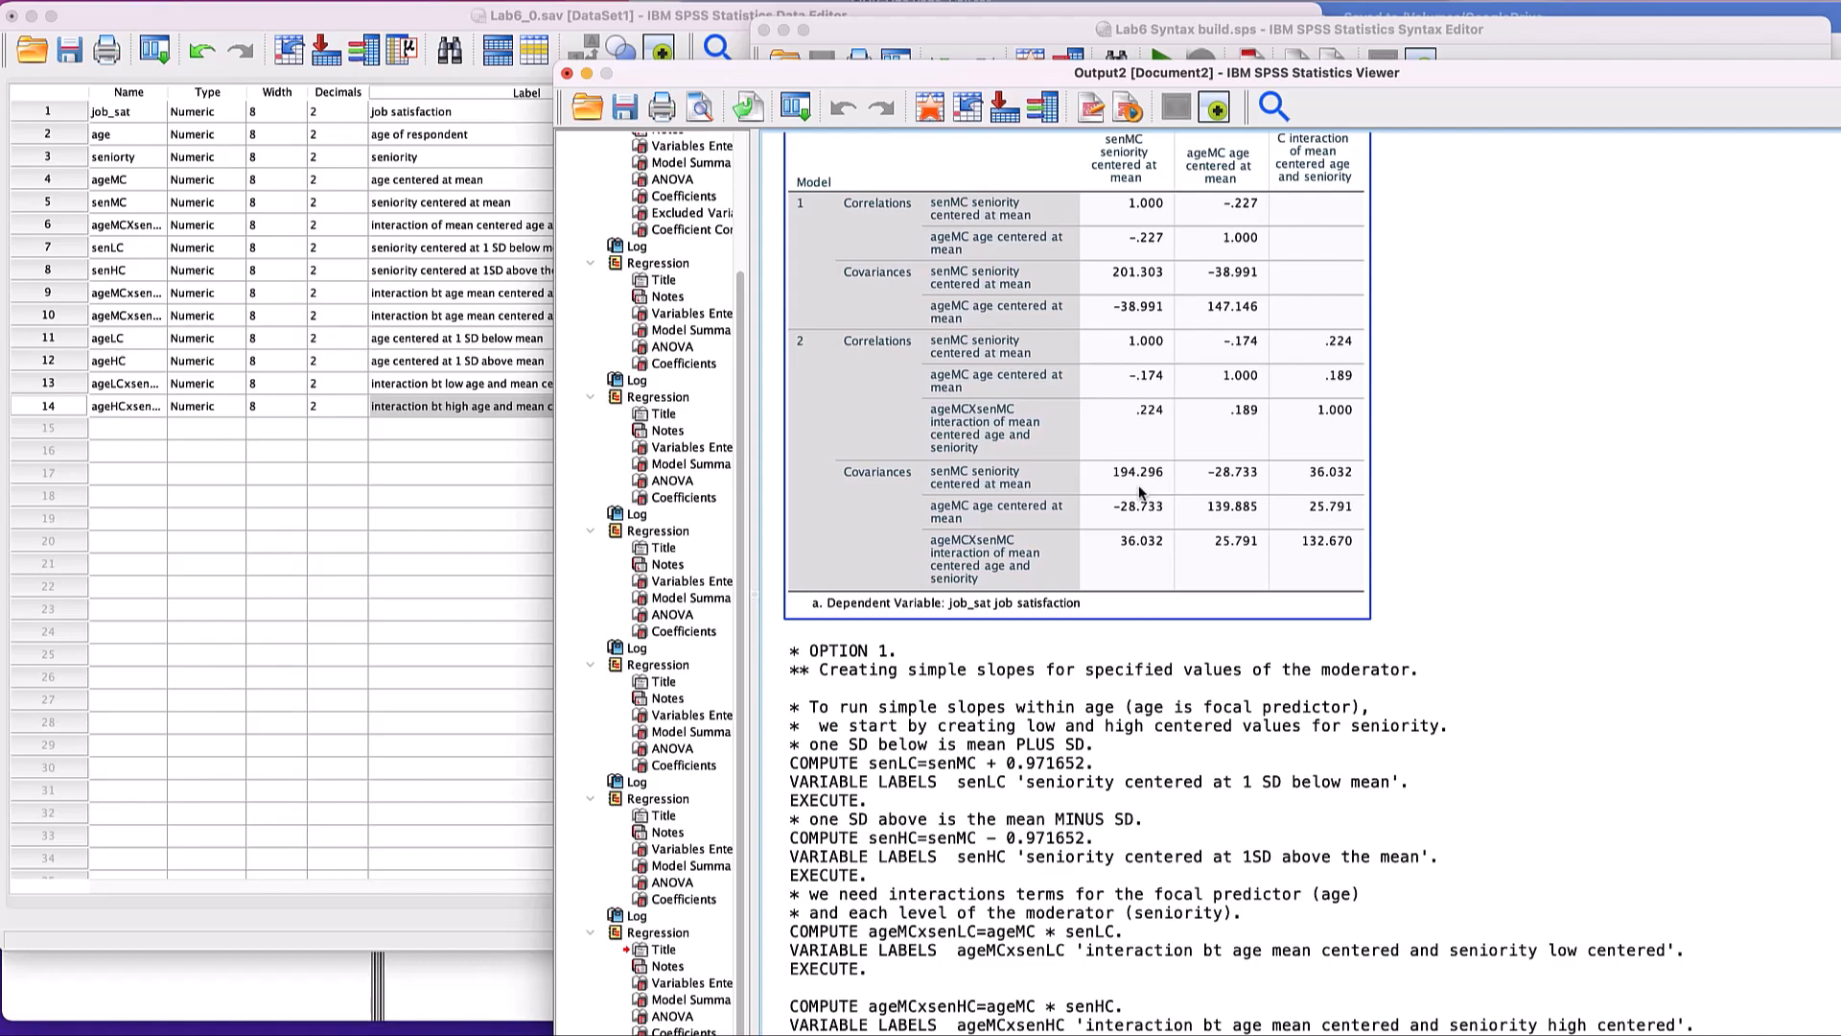
- Review the hierarchical regression's coefficients, the descriptive statistics and the logged centering and regression syntax in the output
{"action": "scroll", "coordinate": [1139, 491], "scroll_direction": "up", "scroll_amount": 15}
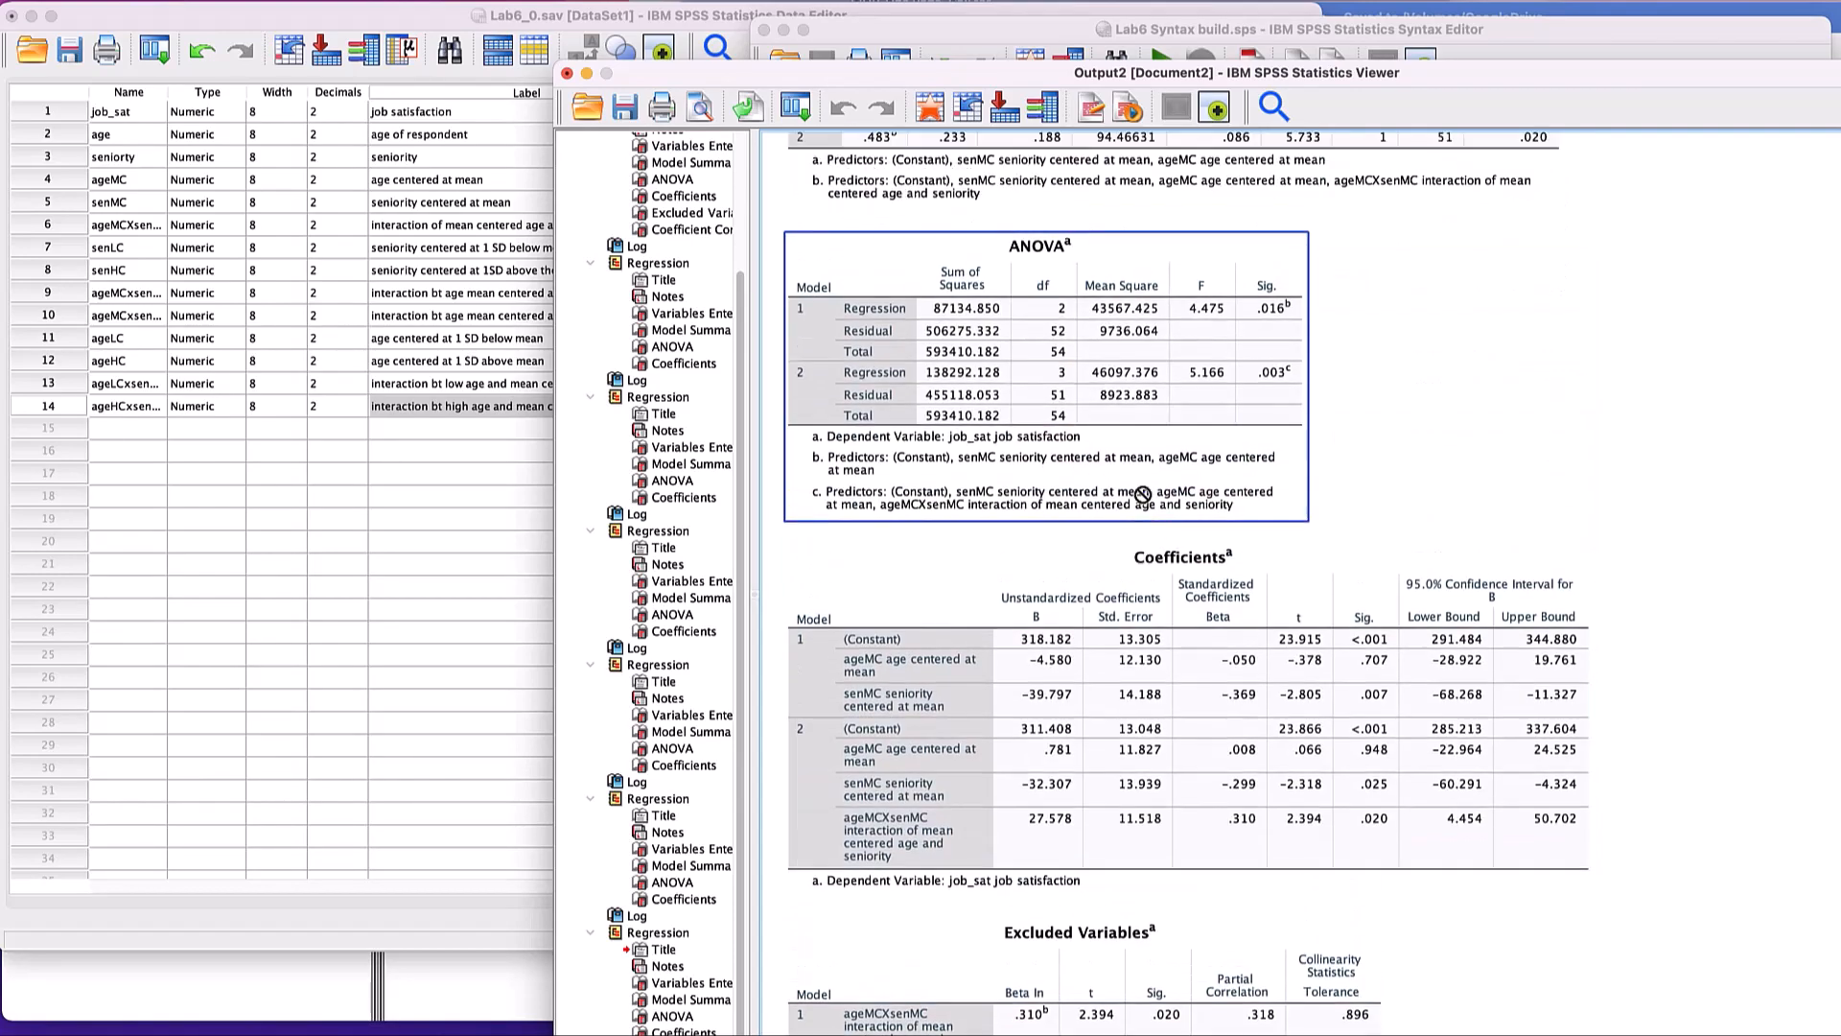
{"action": "scroll", "coordinate": [1141, 493], "scroll_direction": "up", "scroll_amount": 20}
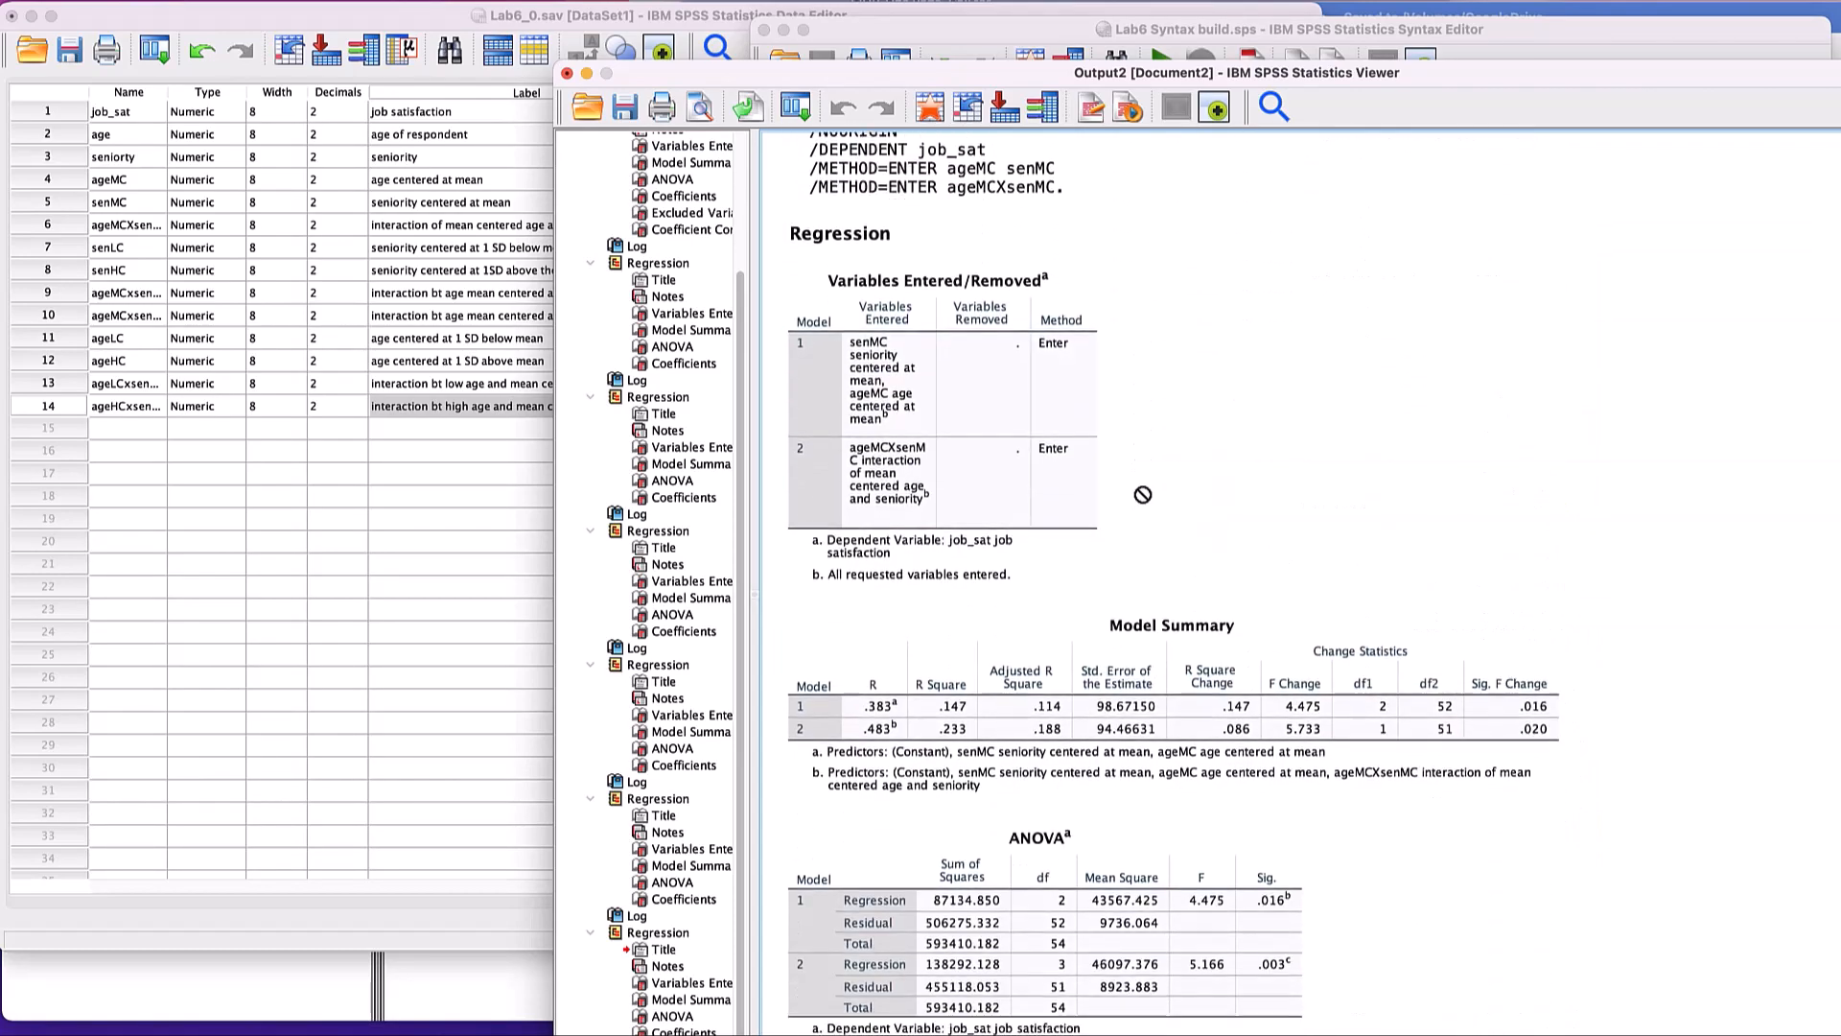
{"action": "left_click", "coordinate": [1076, 372]}
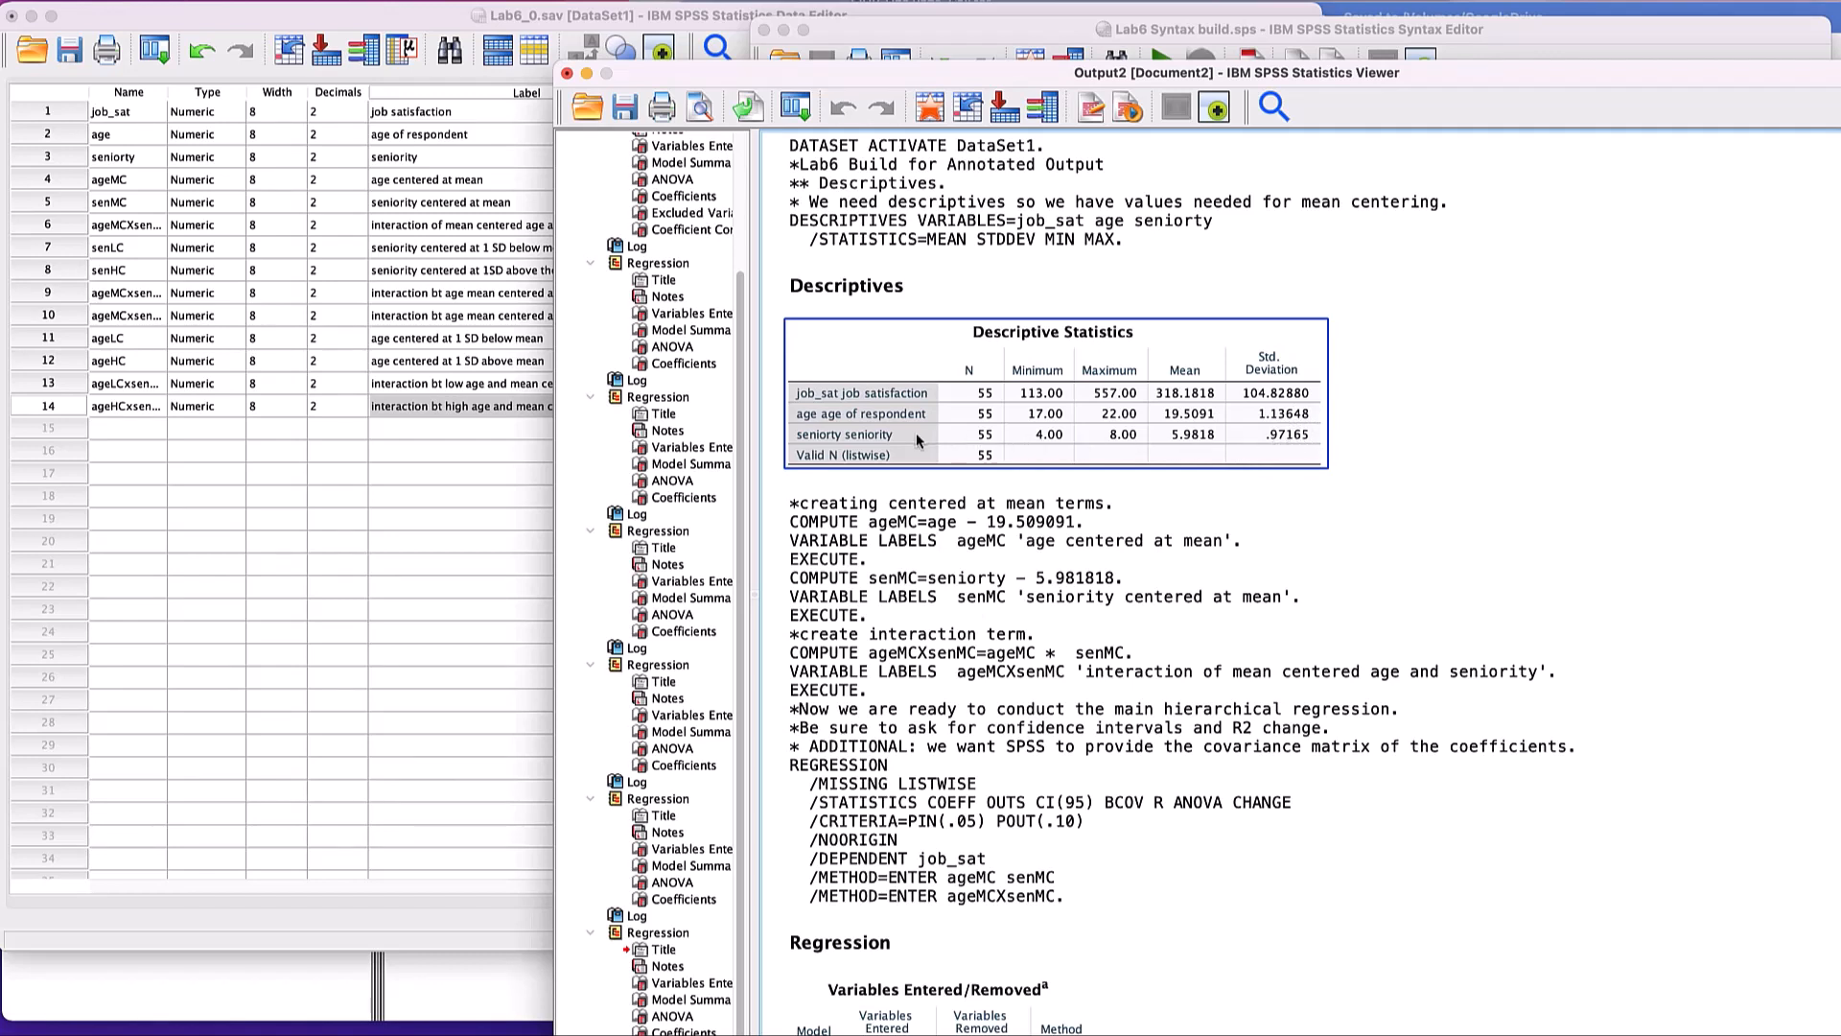
{"action": "left_click", "coordinate": [1136, 546]}
{"action": "scroll", "coordinate": [1138, 551], "scroll_direction": "down", "scroll_amount": 12}
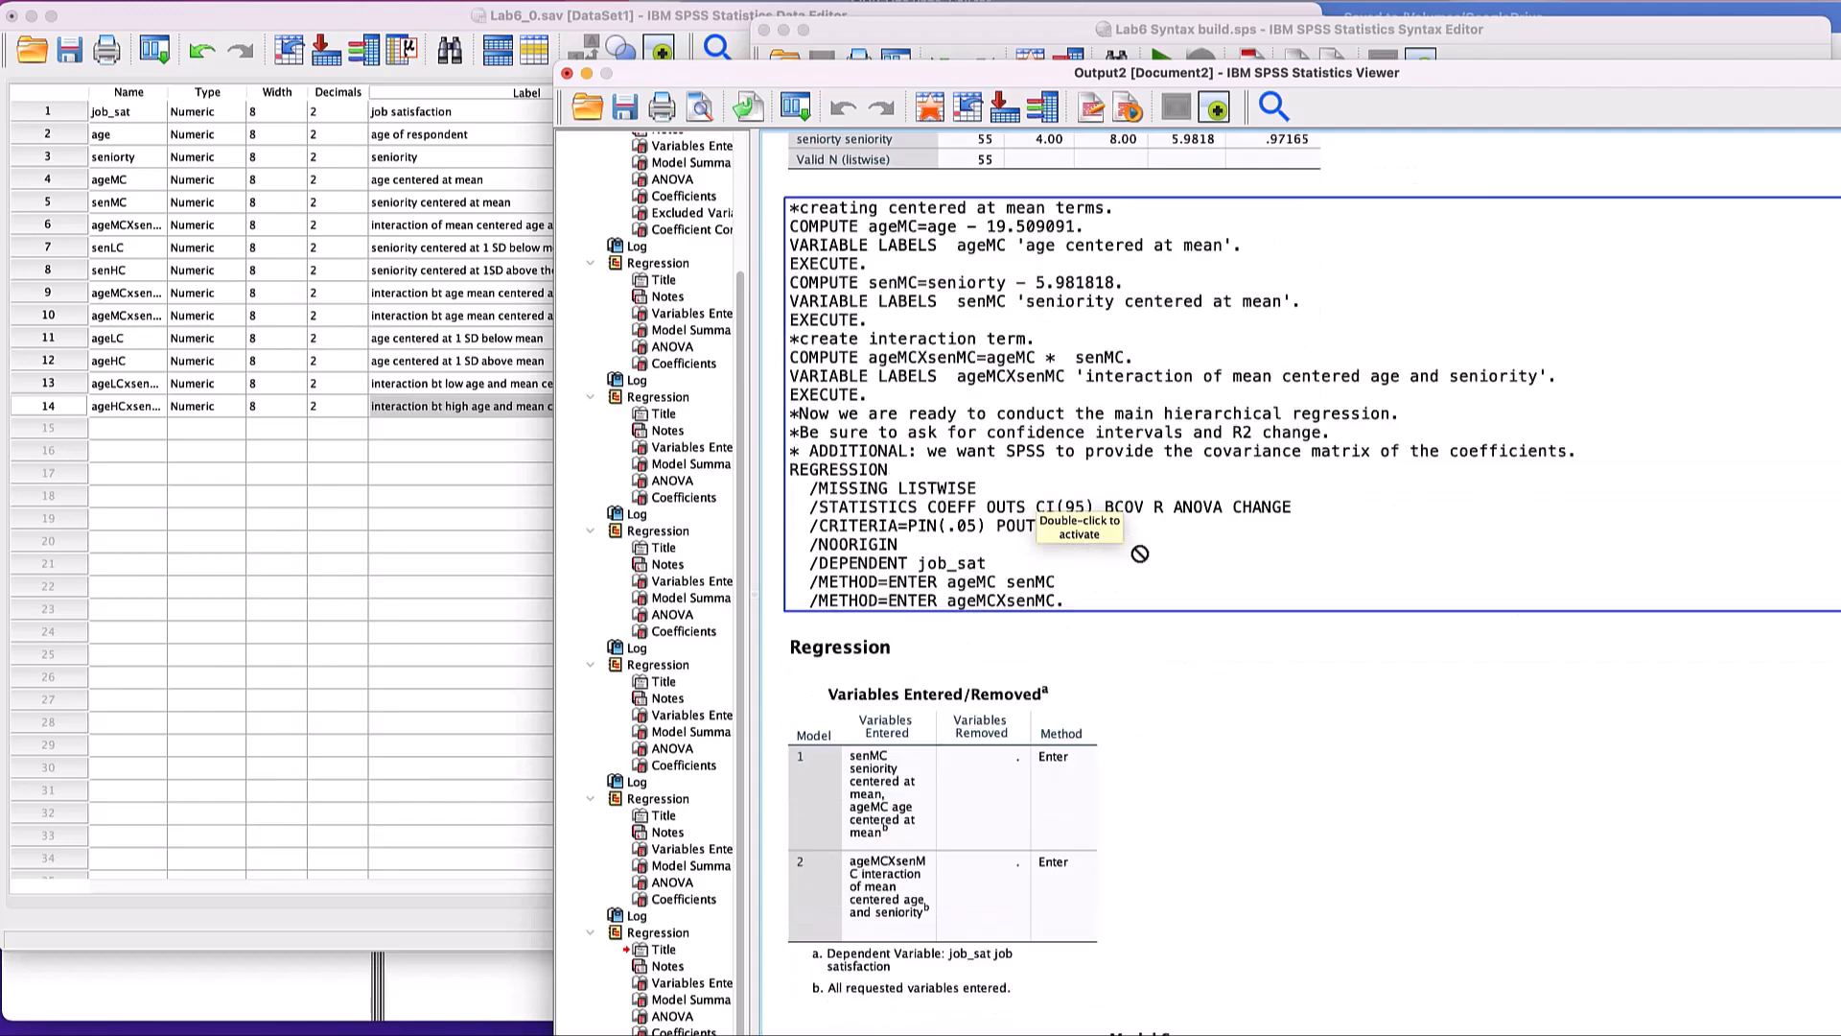
- Examine the Model 2 variances and covariances in the hierarchical regression's Coefficient Correlations table
{"action": "scroll", "coordinate": [1138, 551], "scroll_direction": "down", "scroll_amount": 15}
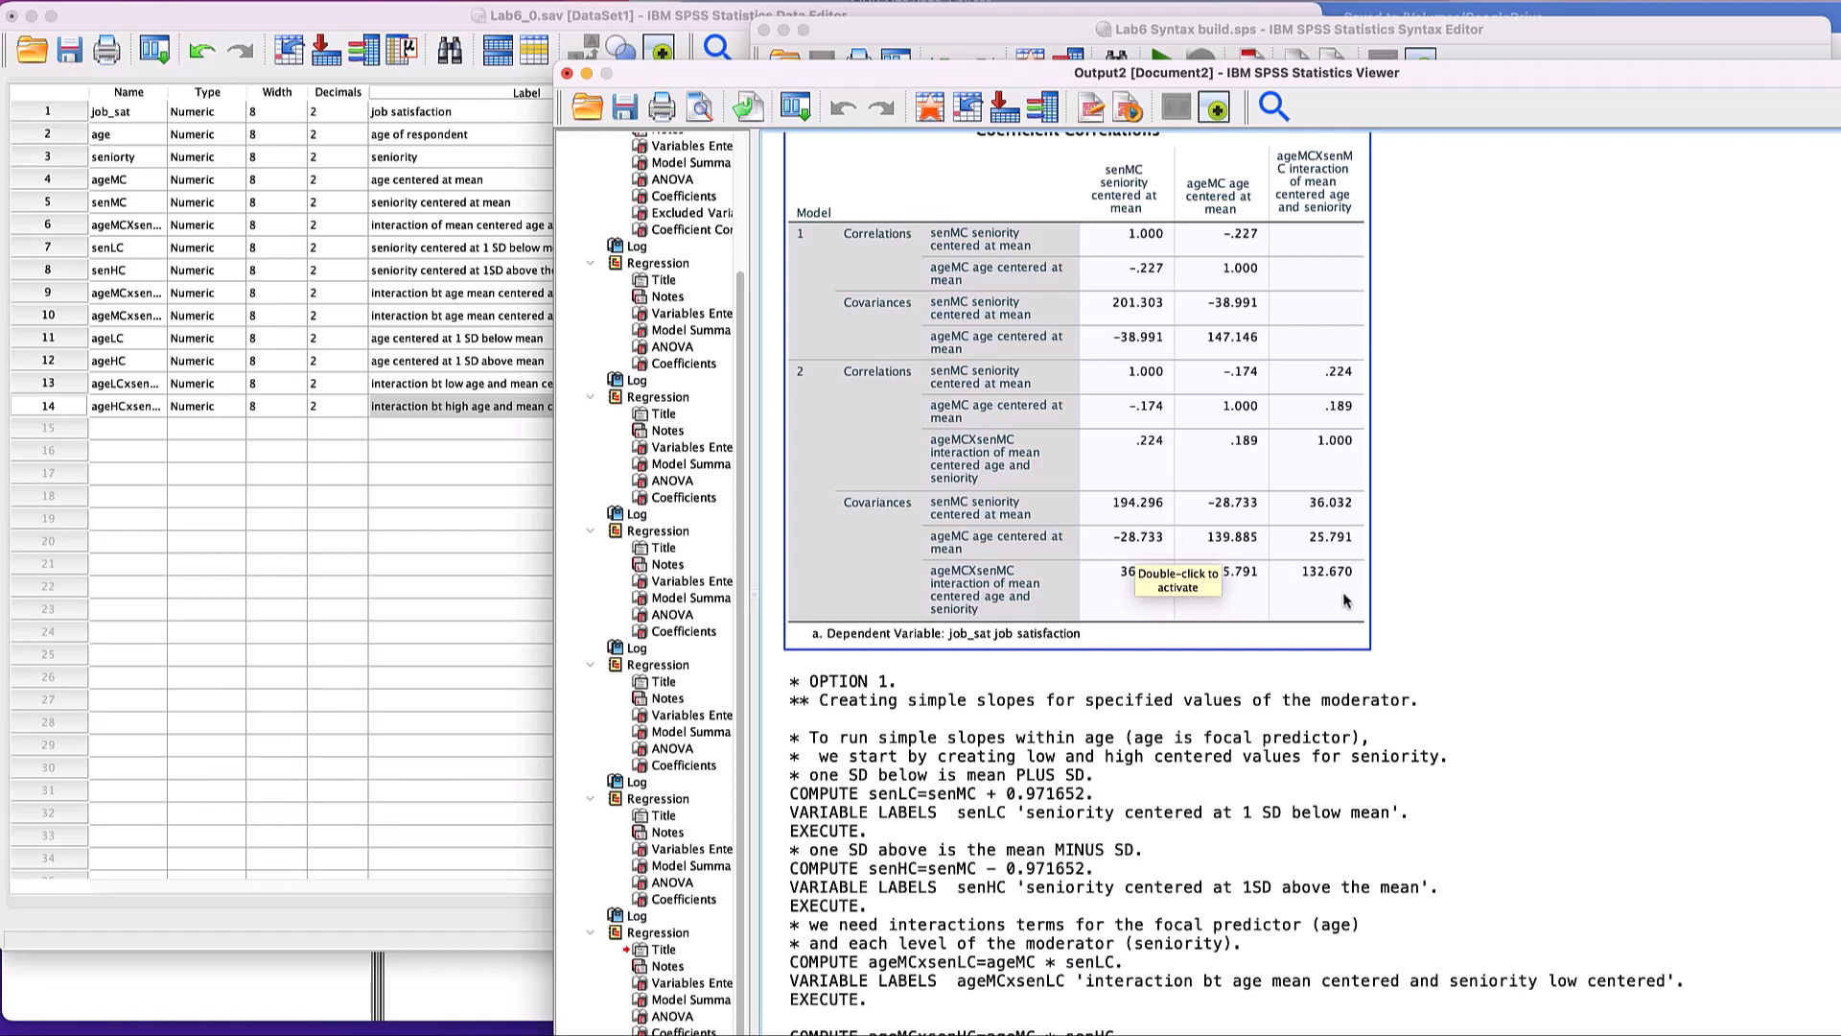
{"action": "left_click", "coordinate": [1541, 615]}
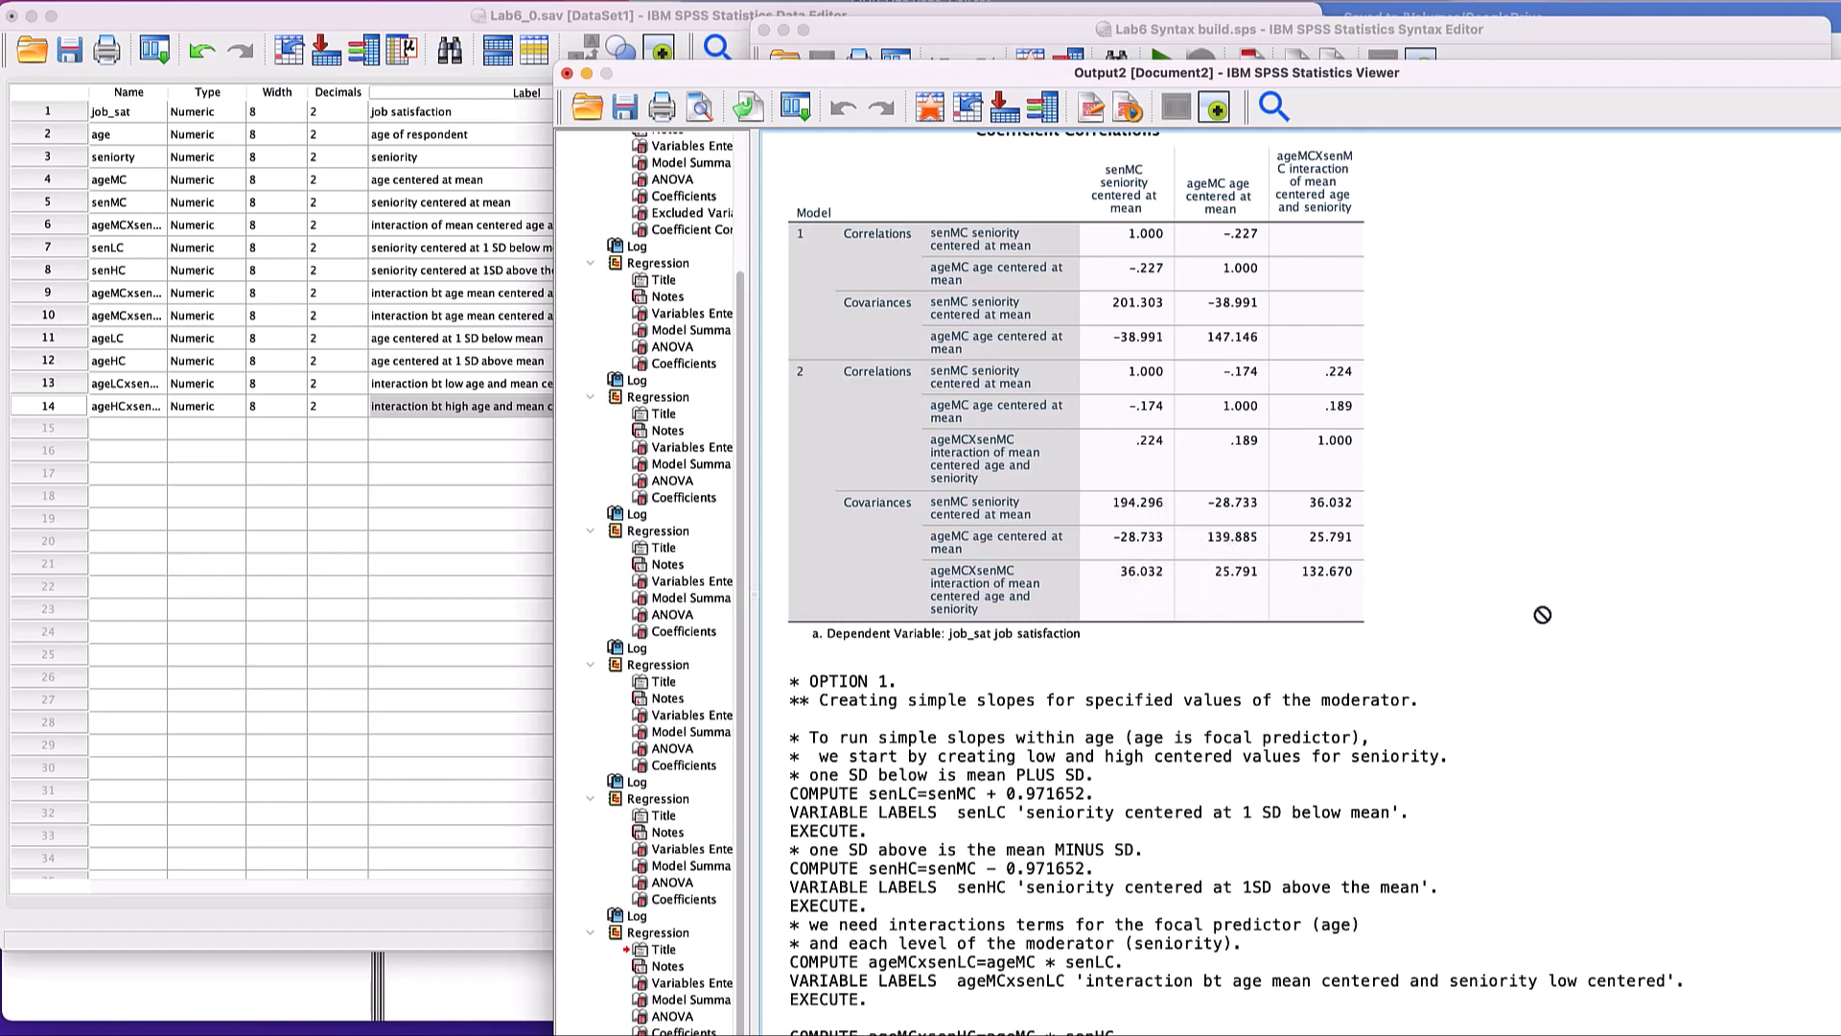
{"action": "left_click", "coordinate": [1155, 544]}
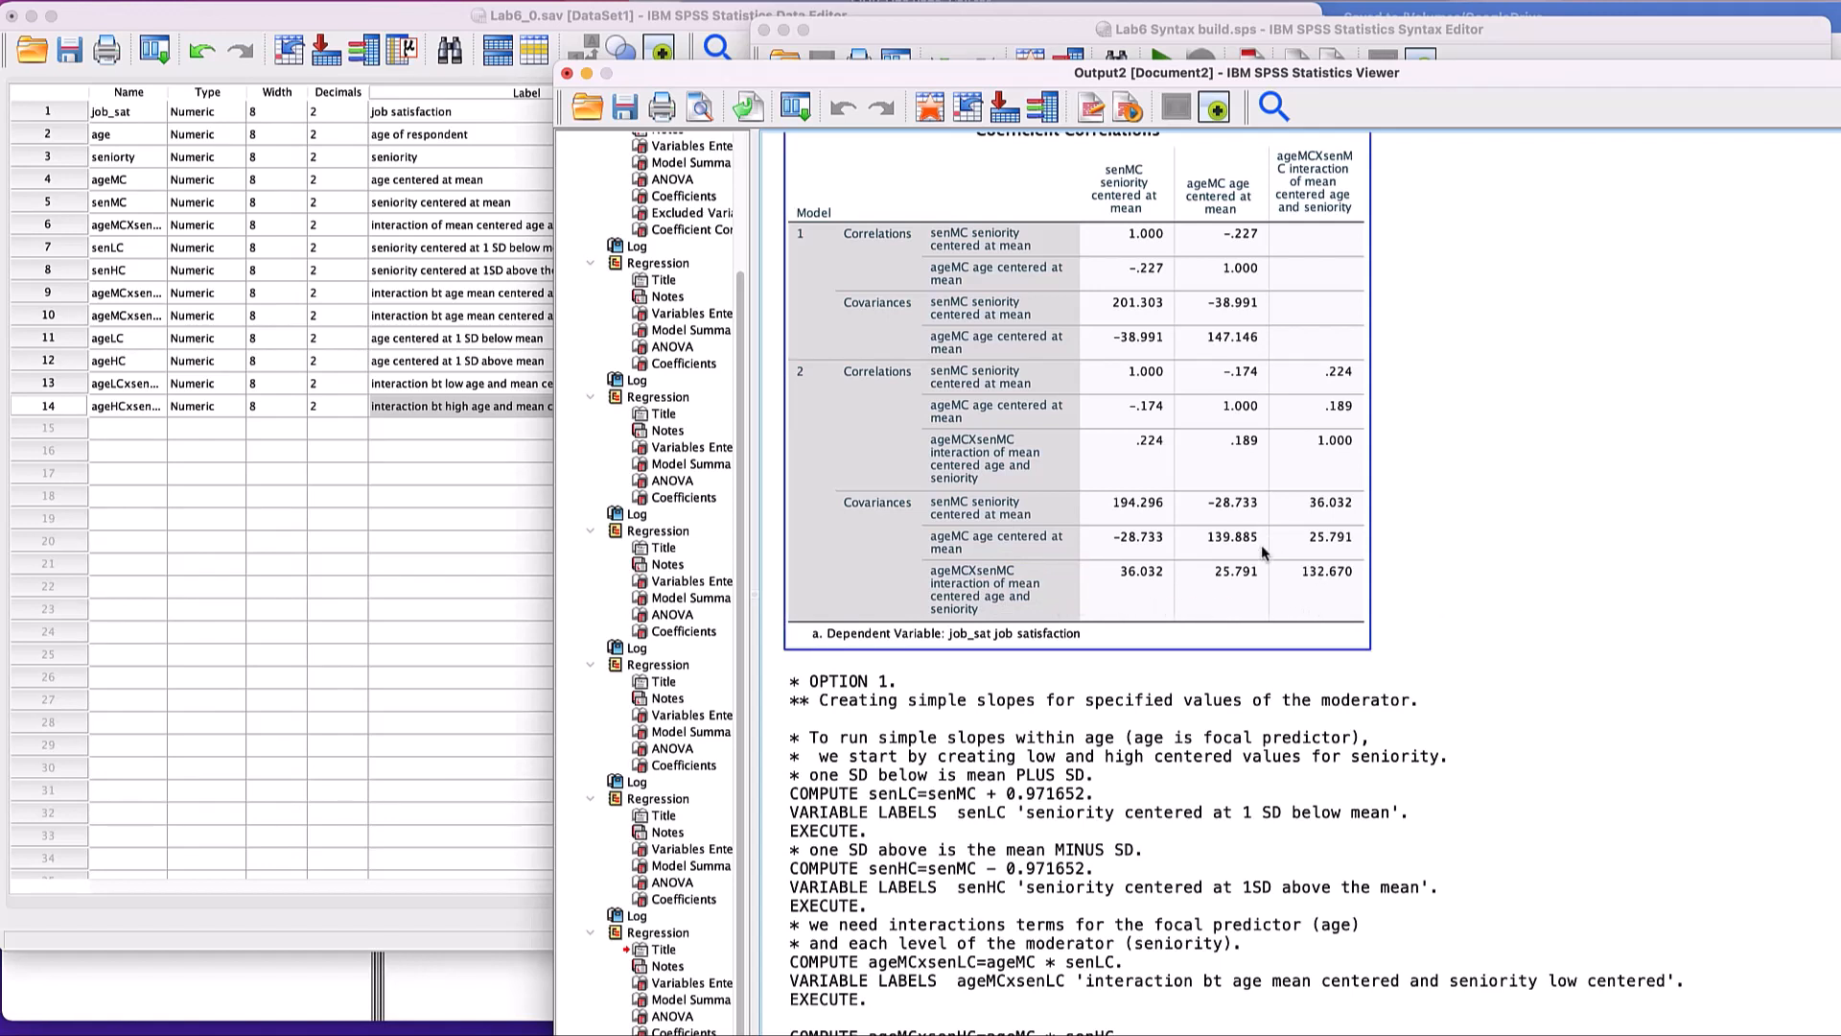
{"action": "left_click", "coordinate": [1407, 211]}
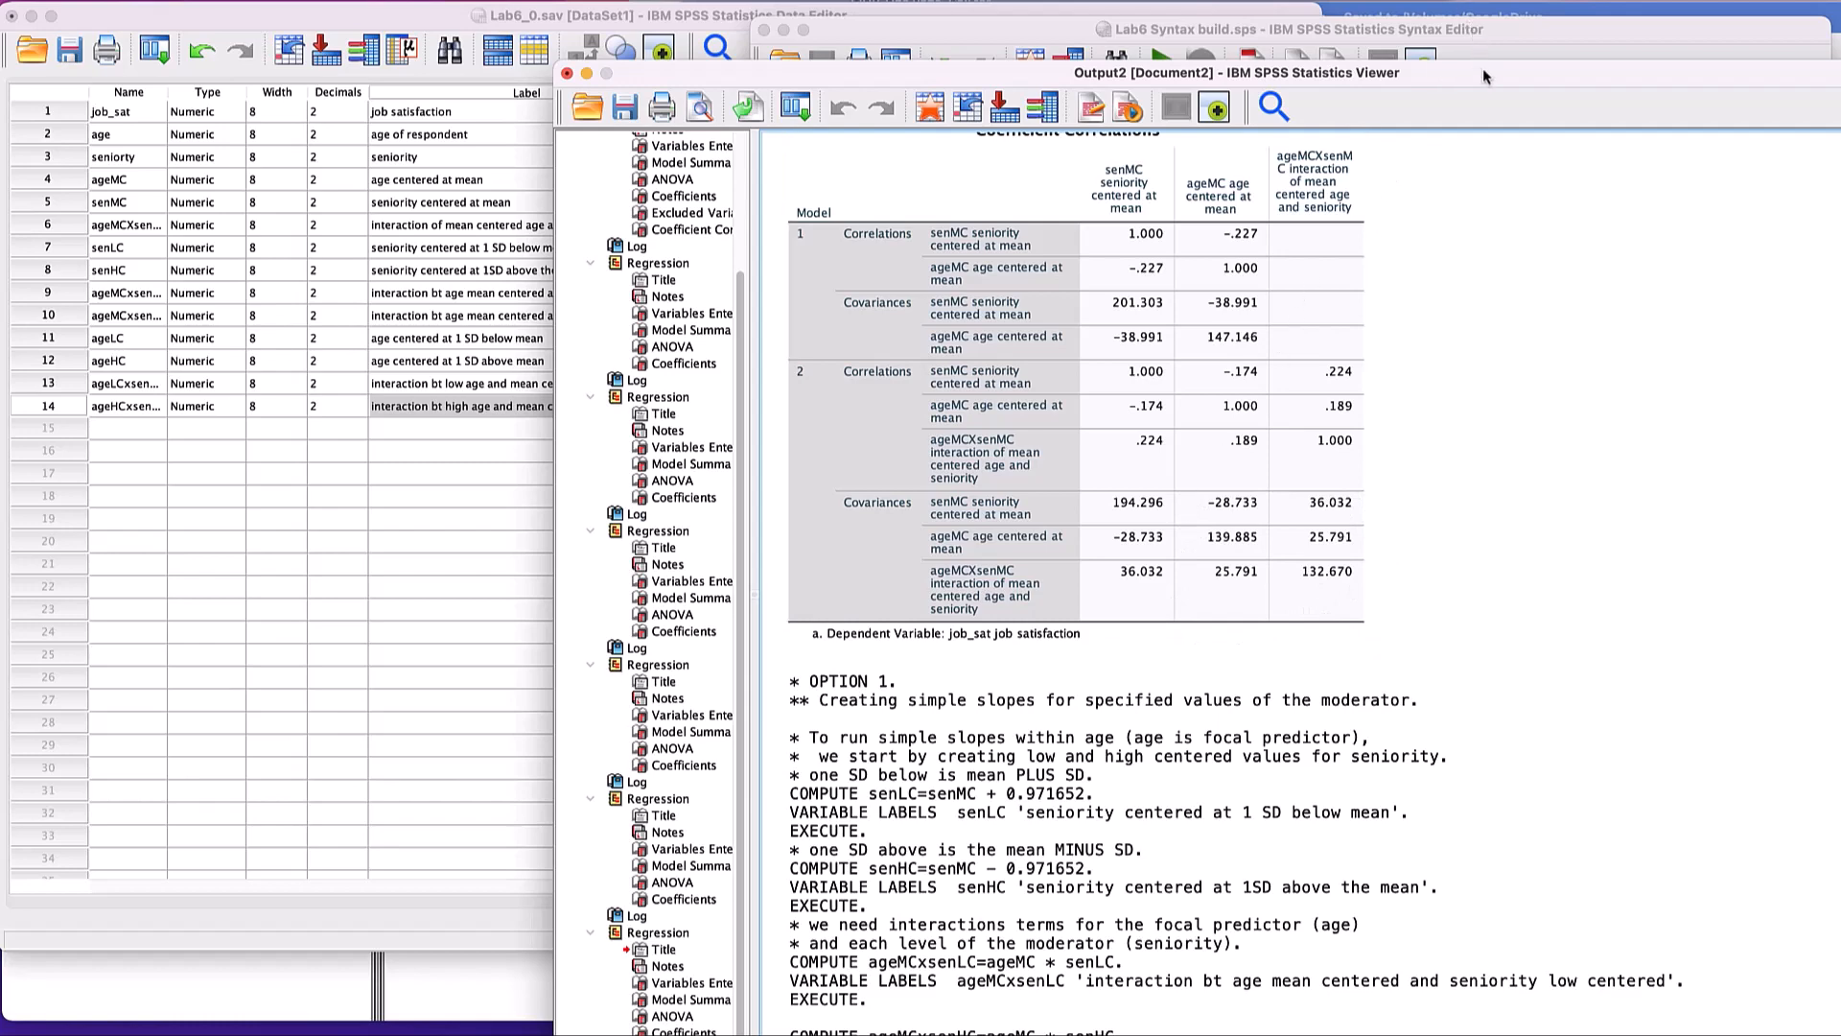
- Reposition the SPSS output window so the Coefficient Correlations table and the Word lab sheet's full Info box show side by side
{"action": "left_click_drag", "start_coordinate": [1482, 69], "coordinate": [1060, 25]}
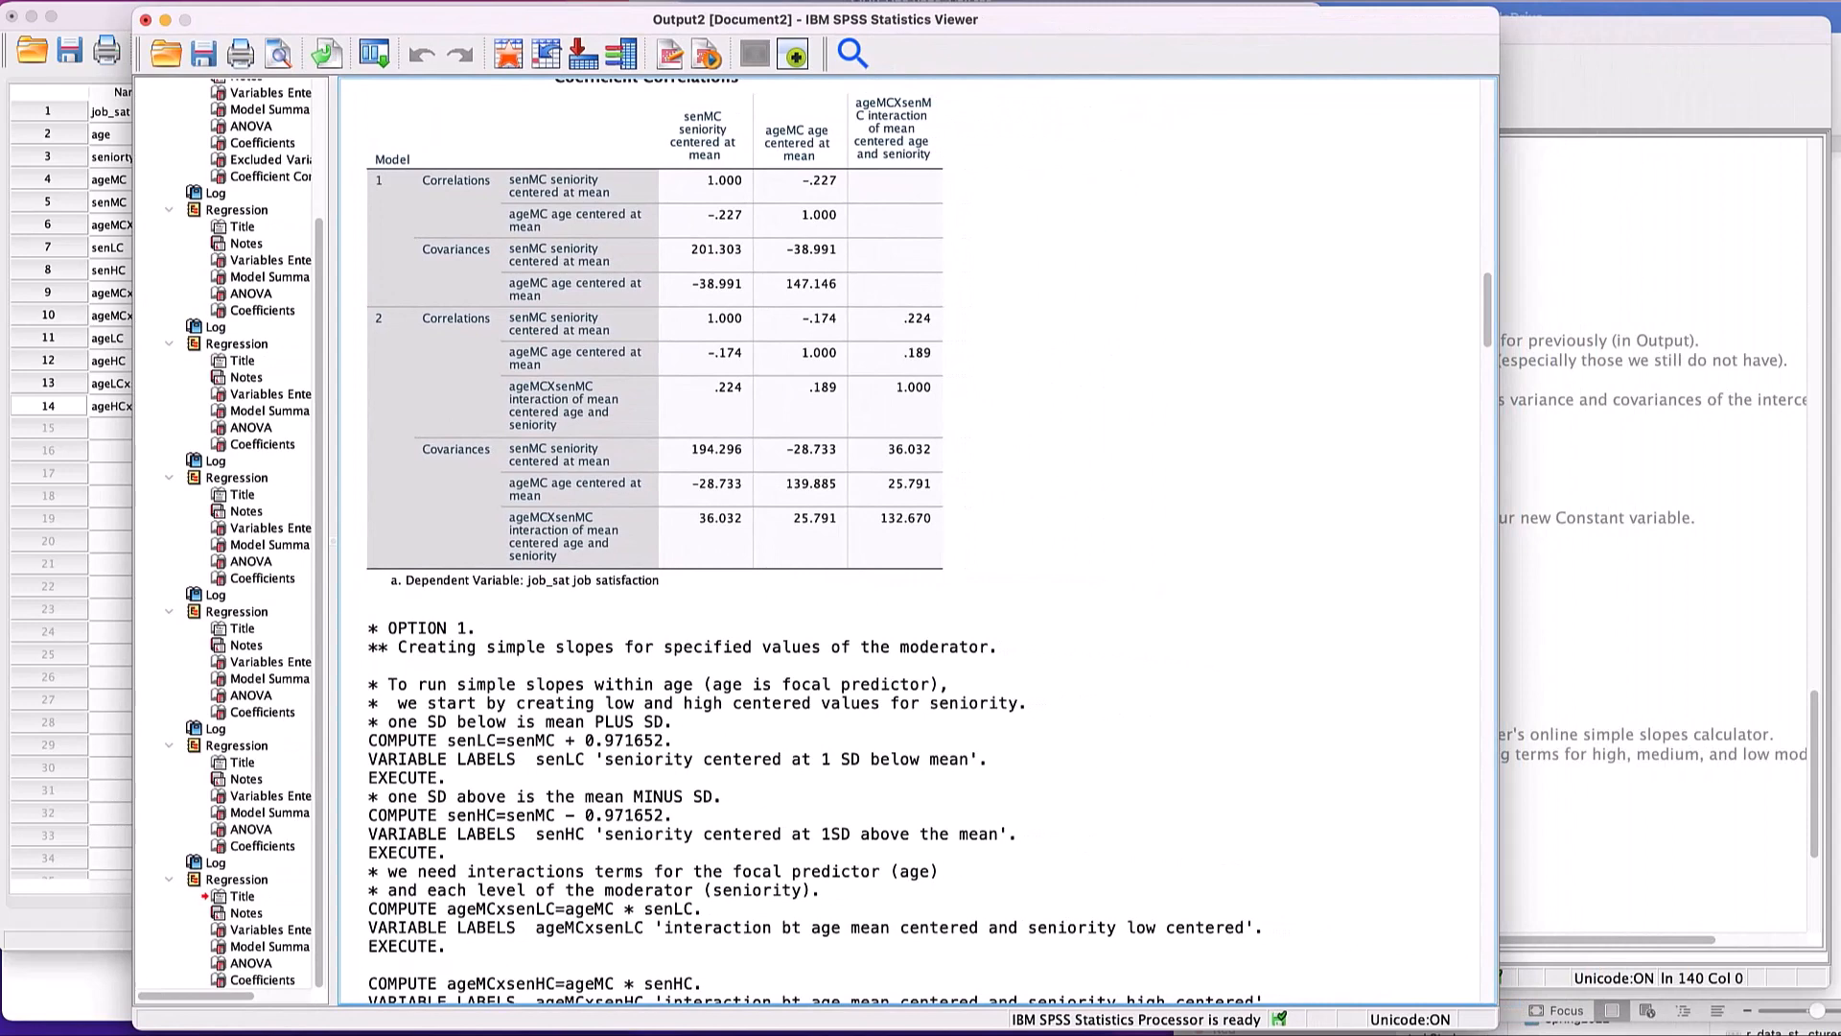
{"action": "key", "text": "super+Tab"}
{"action": "left_click", "coordinate": [576, 543]}
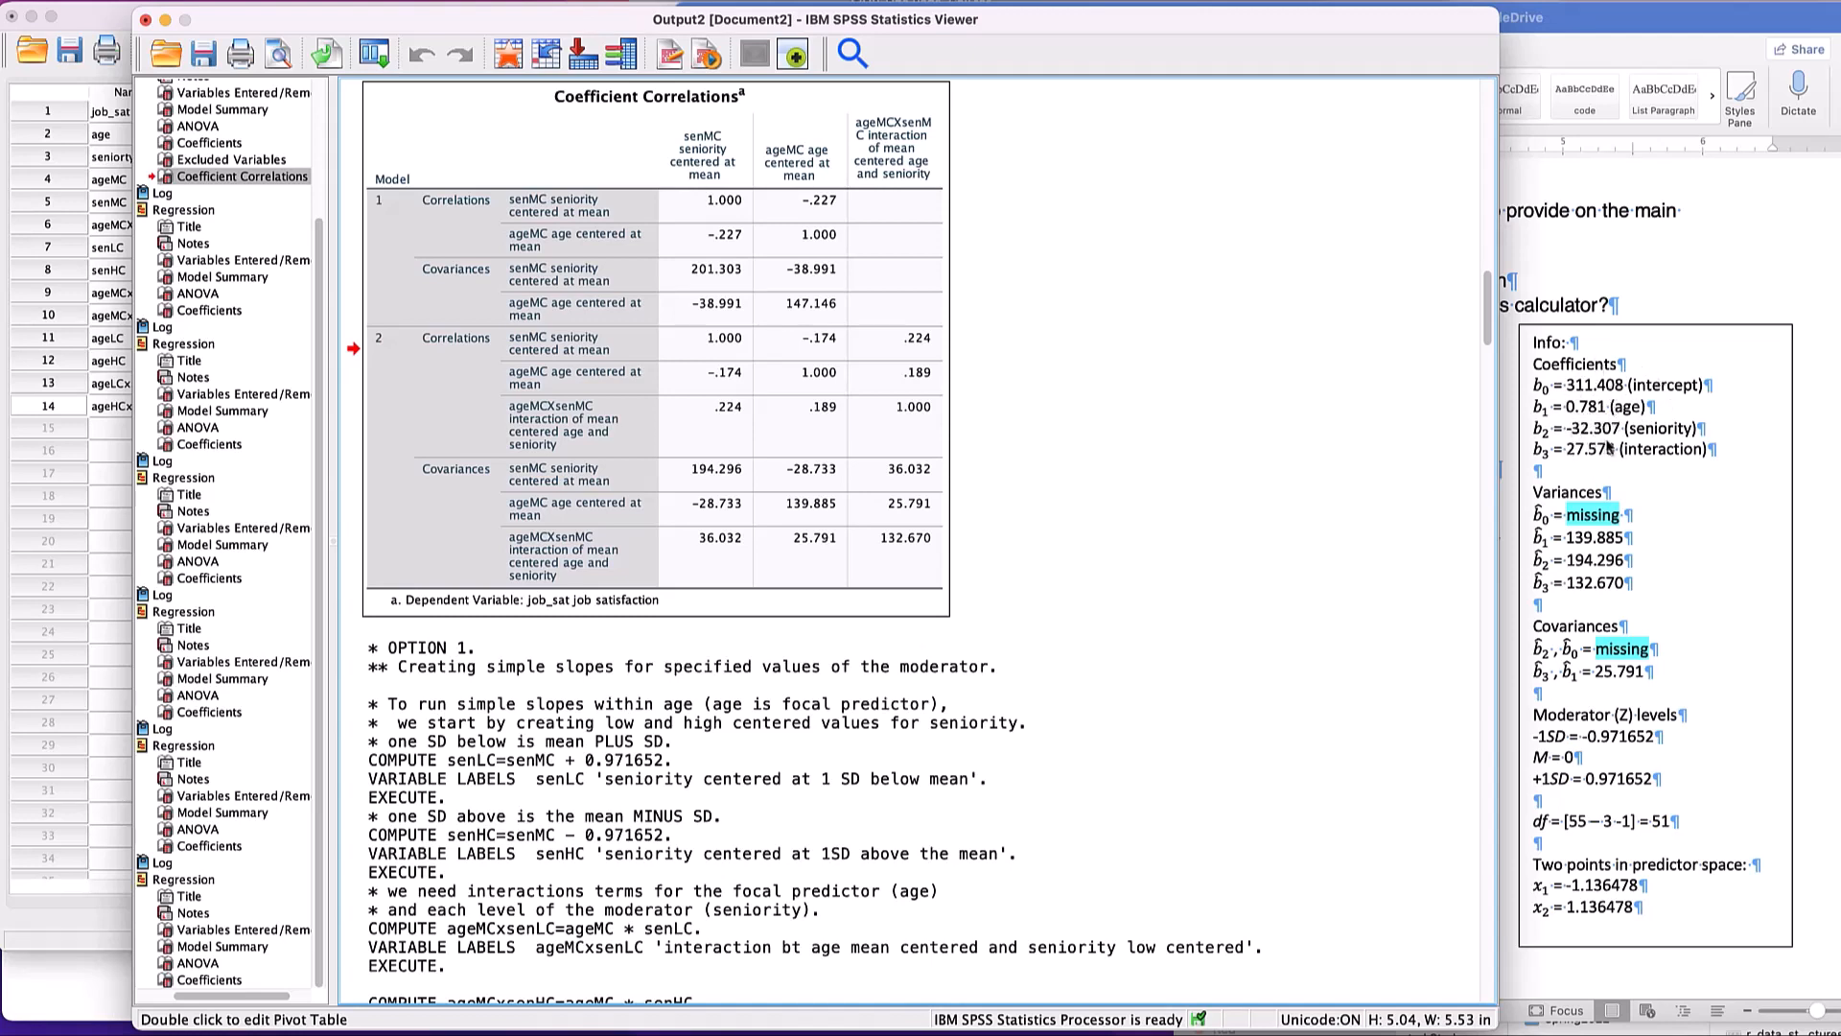
{"action": "scroll", "coordinate": [1671, 444], "scroll_direction": "down", "scroll_amount": 4}
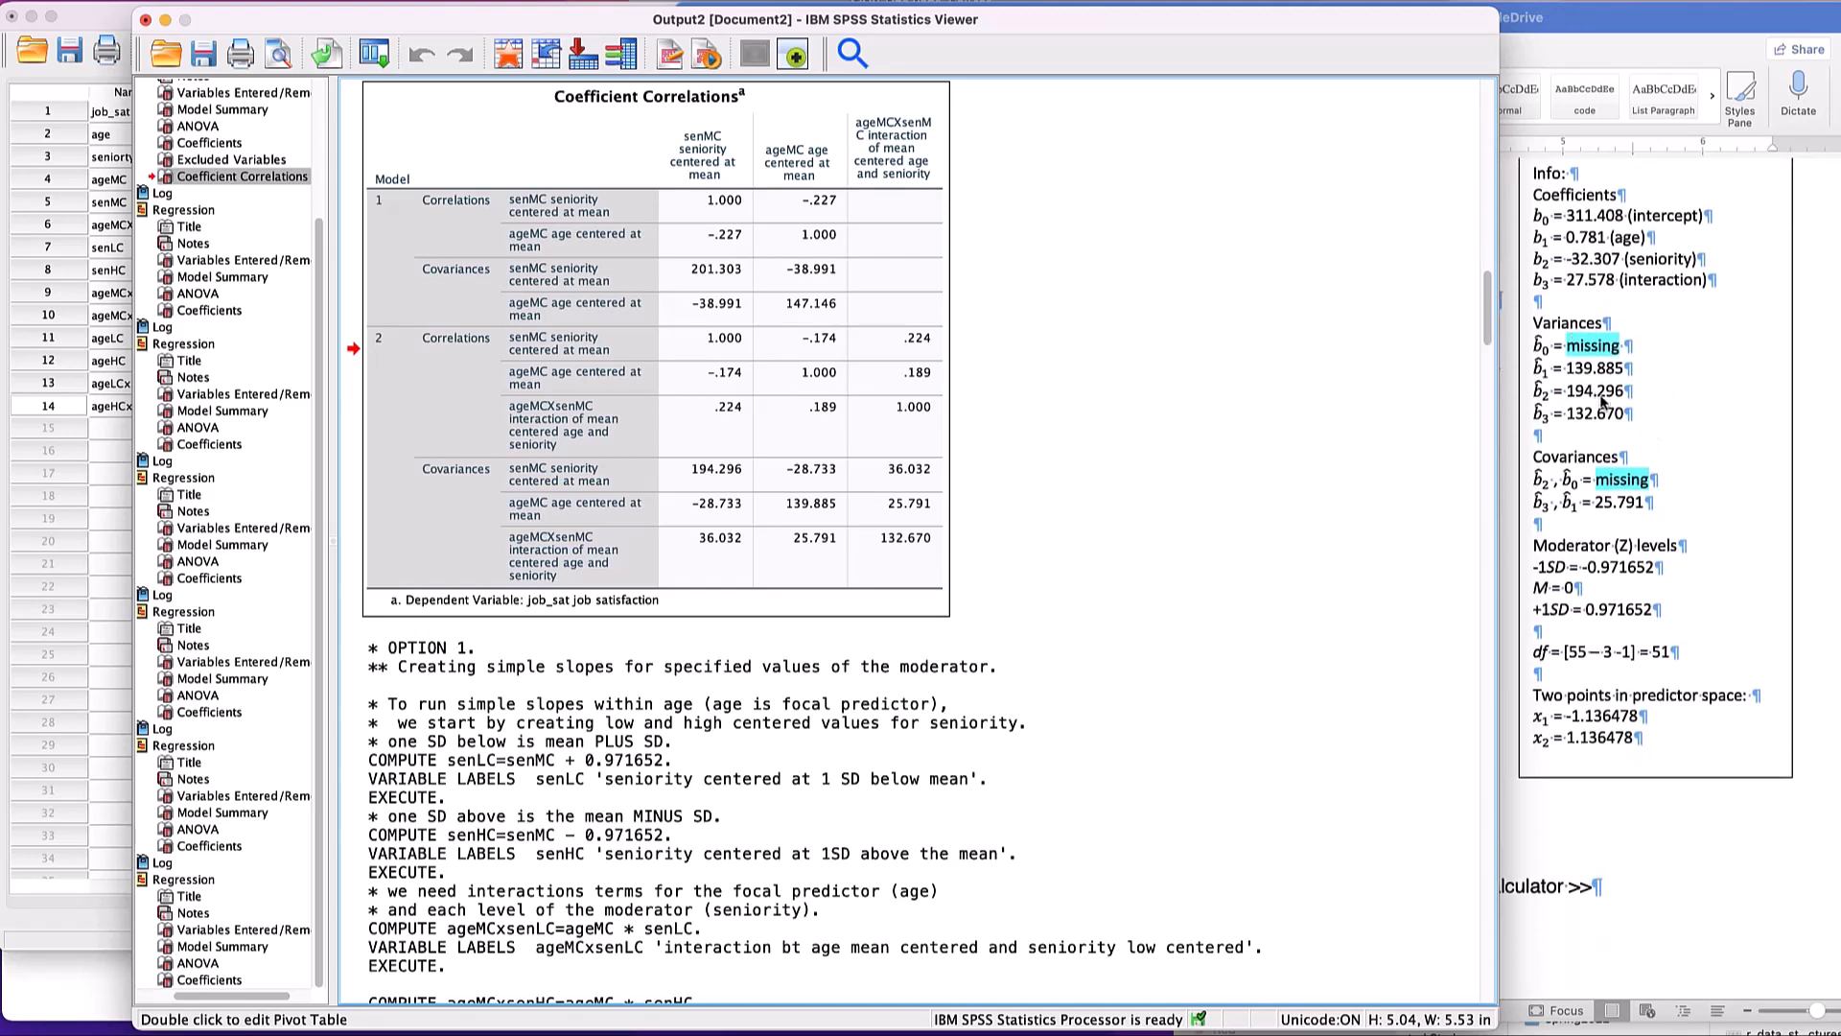
- Compare the Info box's coefficients, variances and covariances with the Model 2 values in the Coefficient Correlations table
{"action": "left_click", "coordinate": [737, 496]}
{"action": "left_click", "coordinate": [686, 407]}
{"action": "left_click", "coordinate": [1596, 374]}
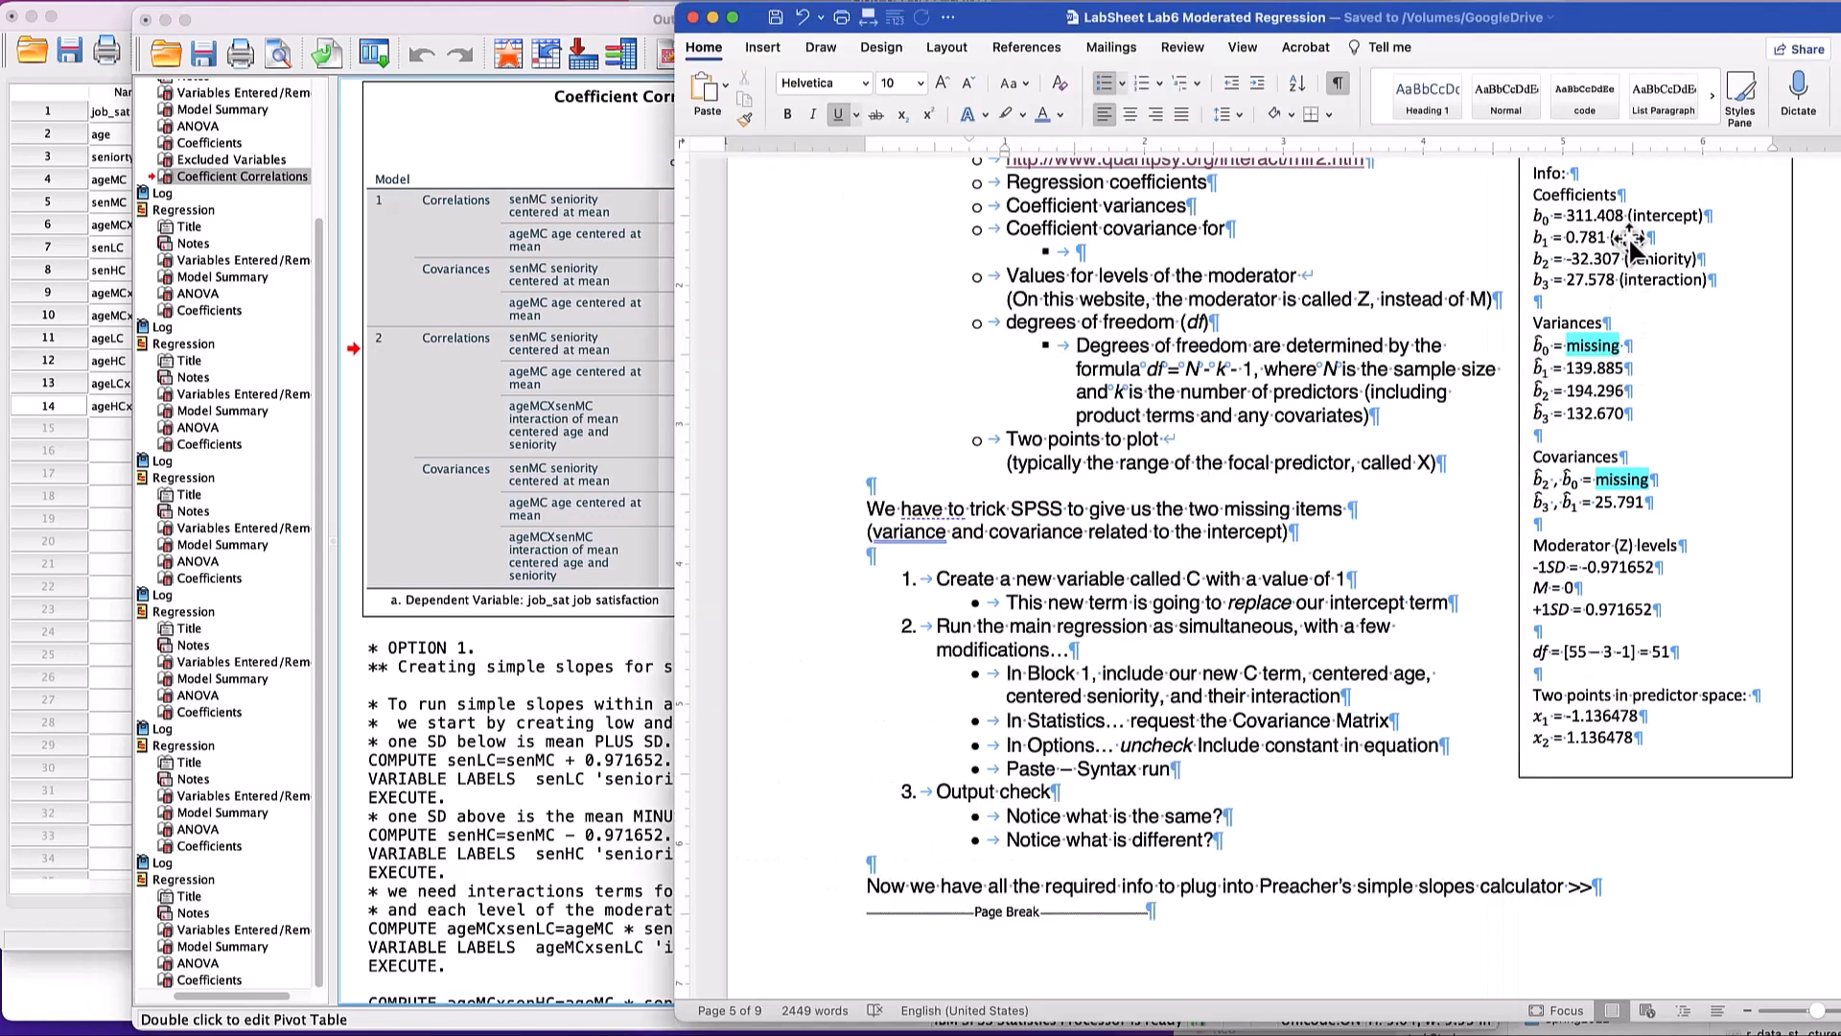
{"action": "left_click", "coordinate": [1589, 424]}
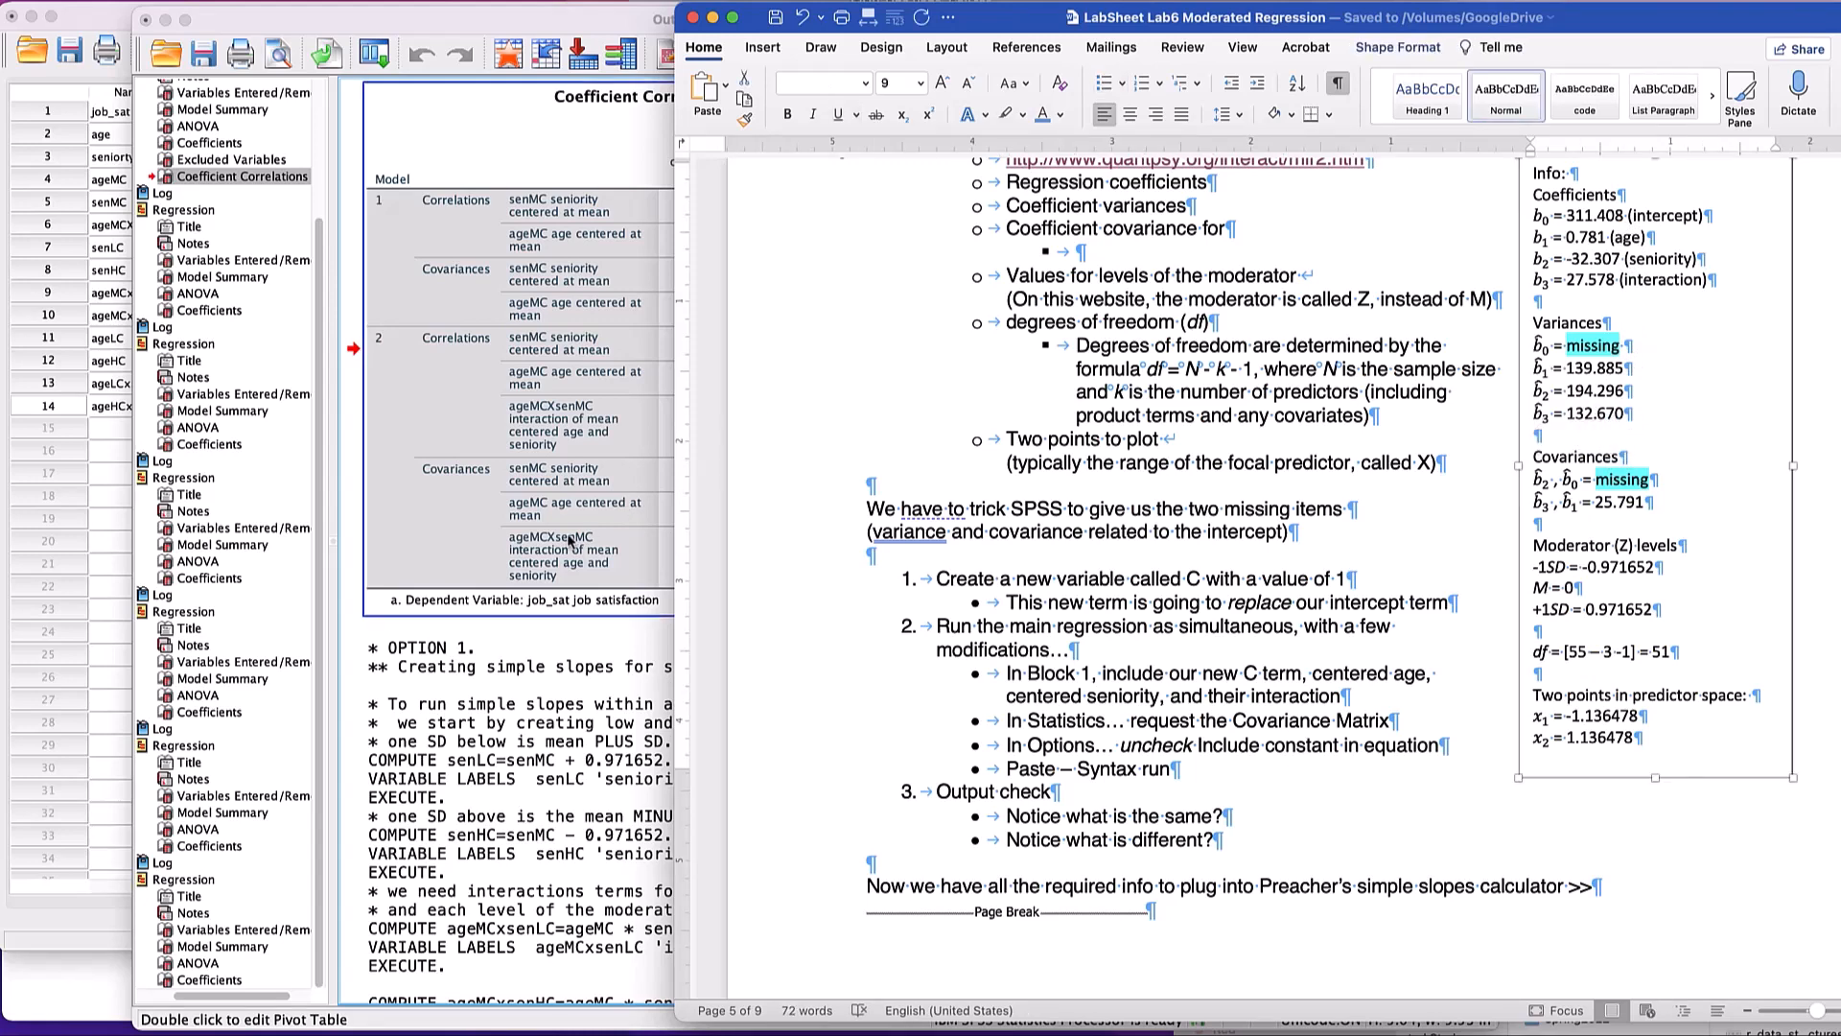
{"action": "left_click", "coordinate": [447, 543]}
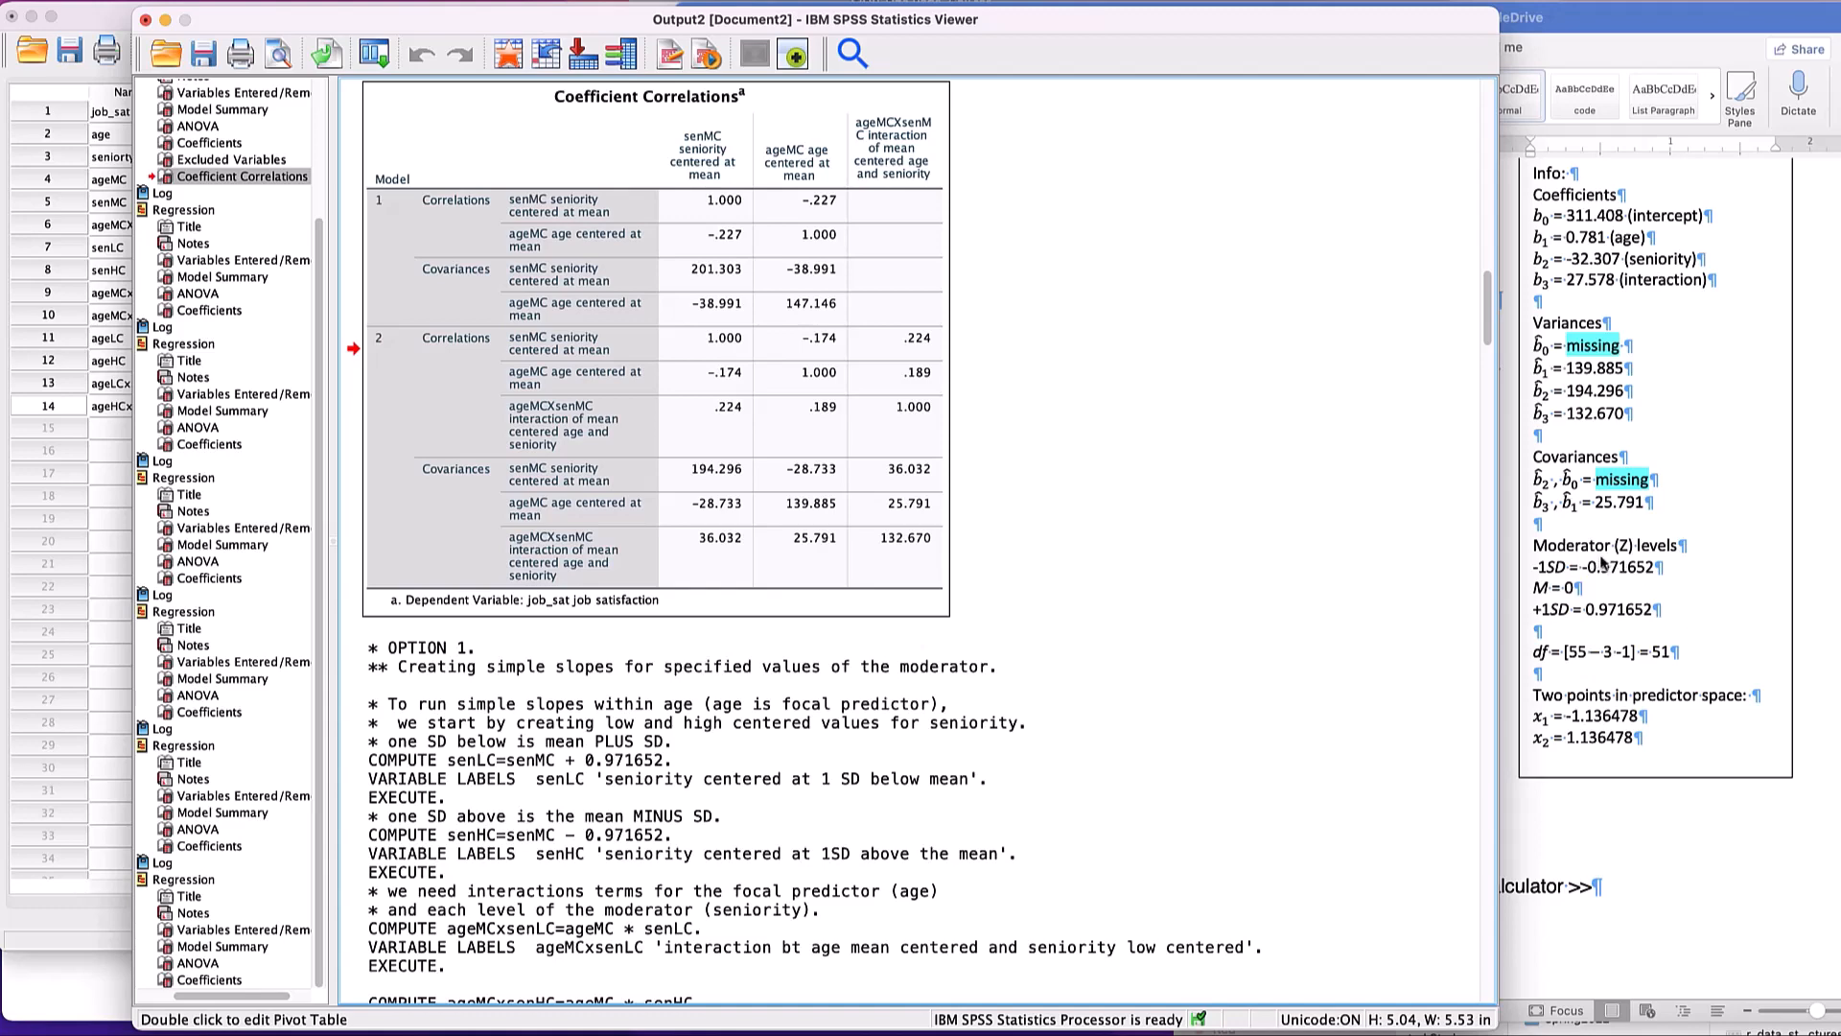
- Switch to the browser's simple slopes calculator and fill cvZ1 with the lab sheet's -1 SD moderator level, -0.971652
{"action": "key", "text": "super+Tab"}
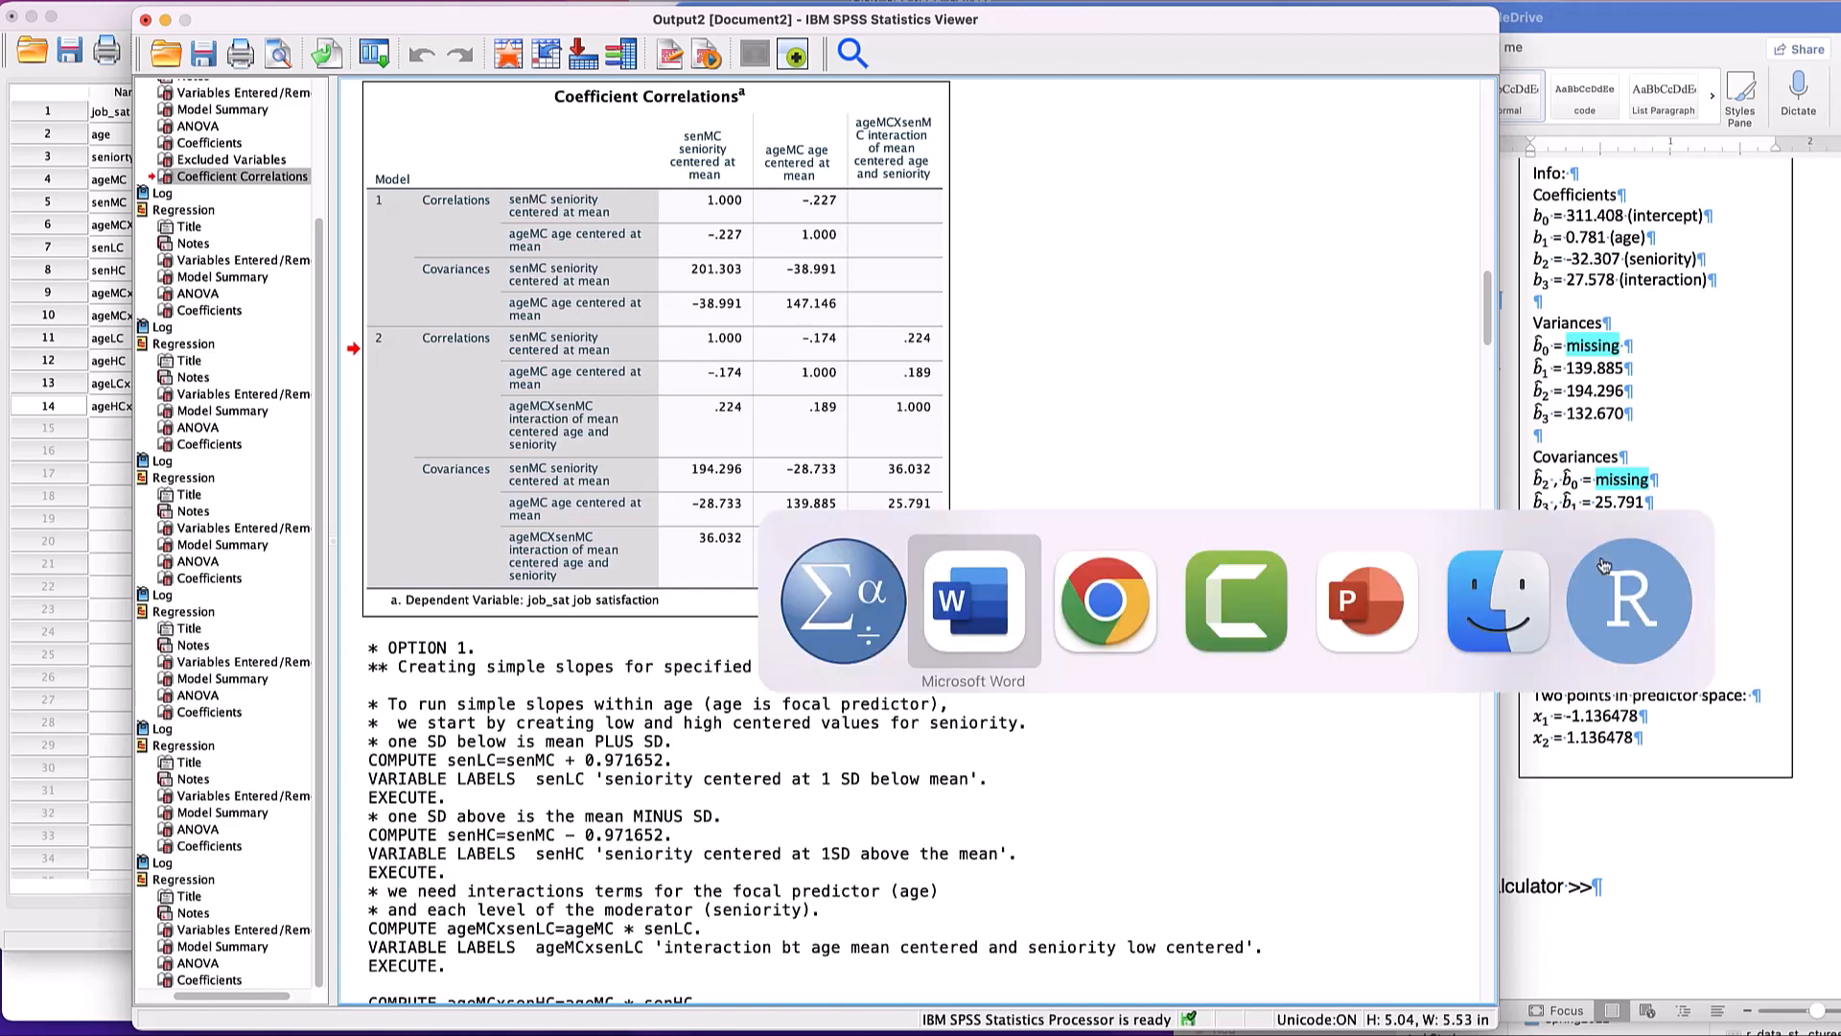
{"action": "key", "text": "super+Tab"}
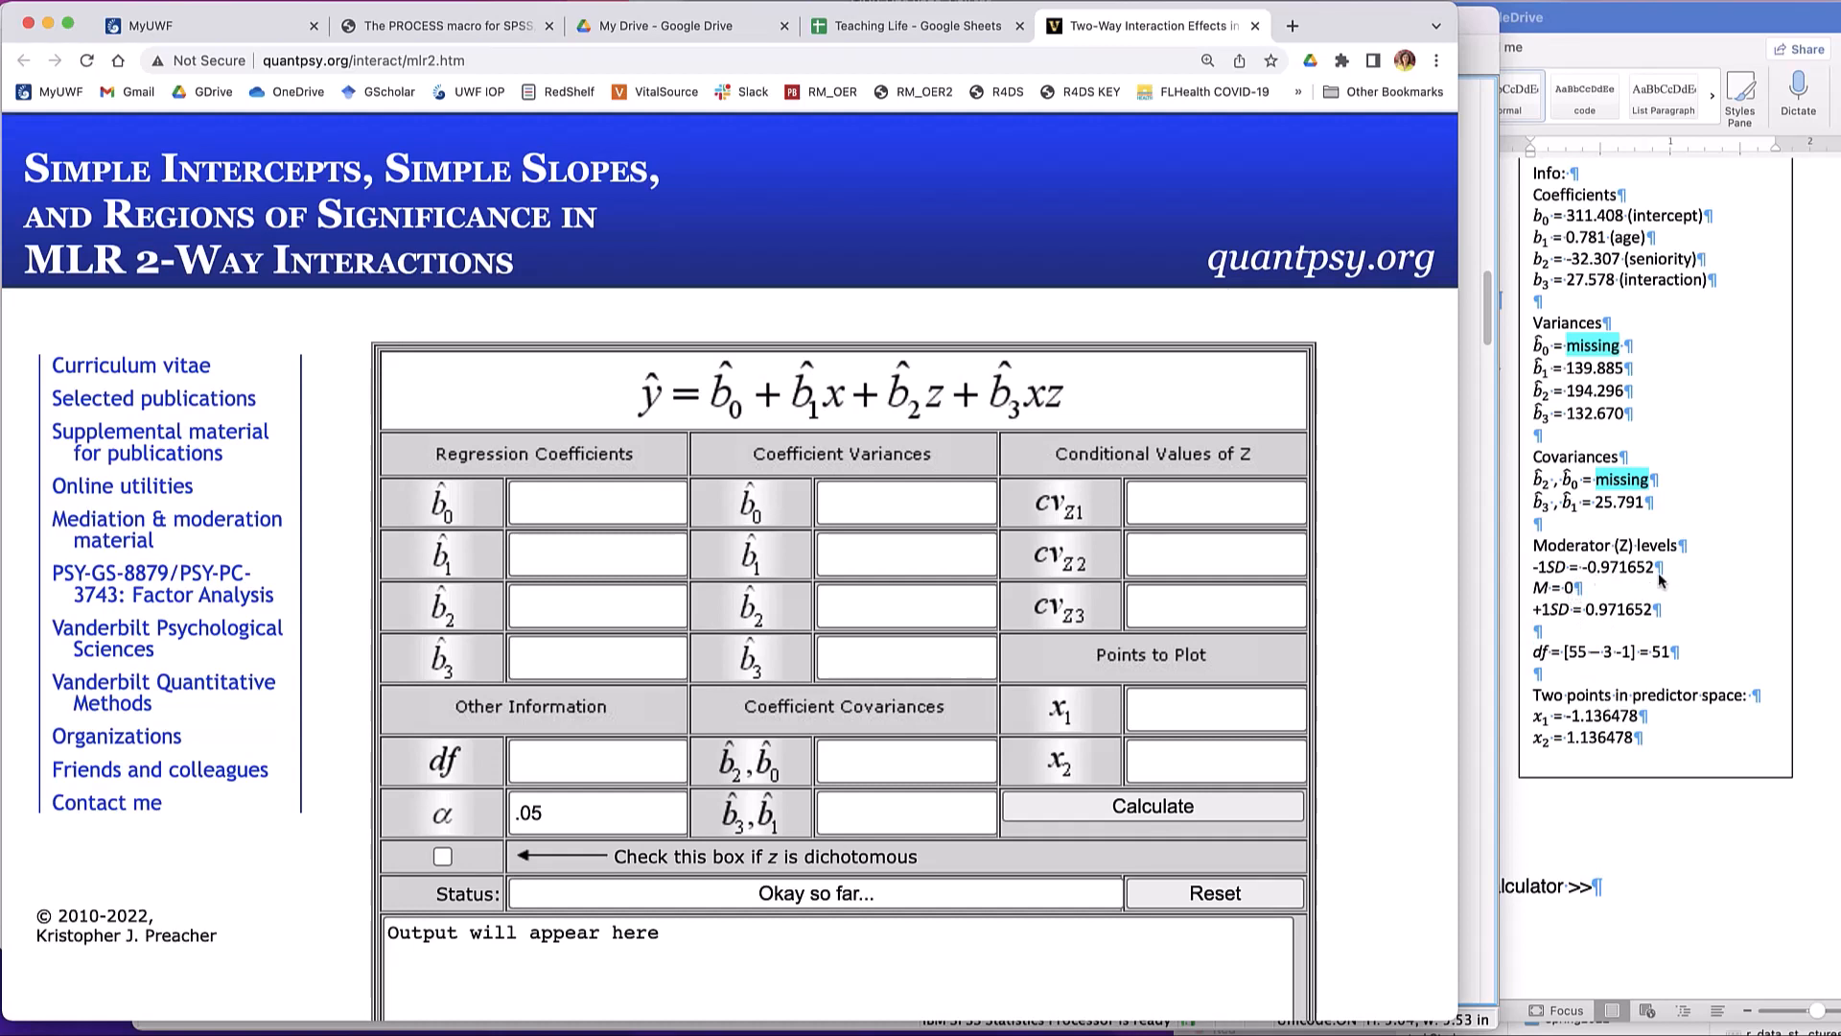
{"action": "left_click", "coordinate": [1589, 580]}
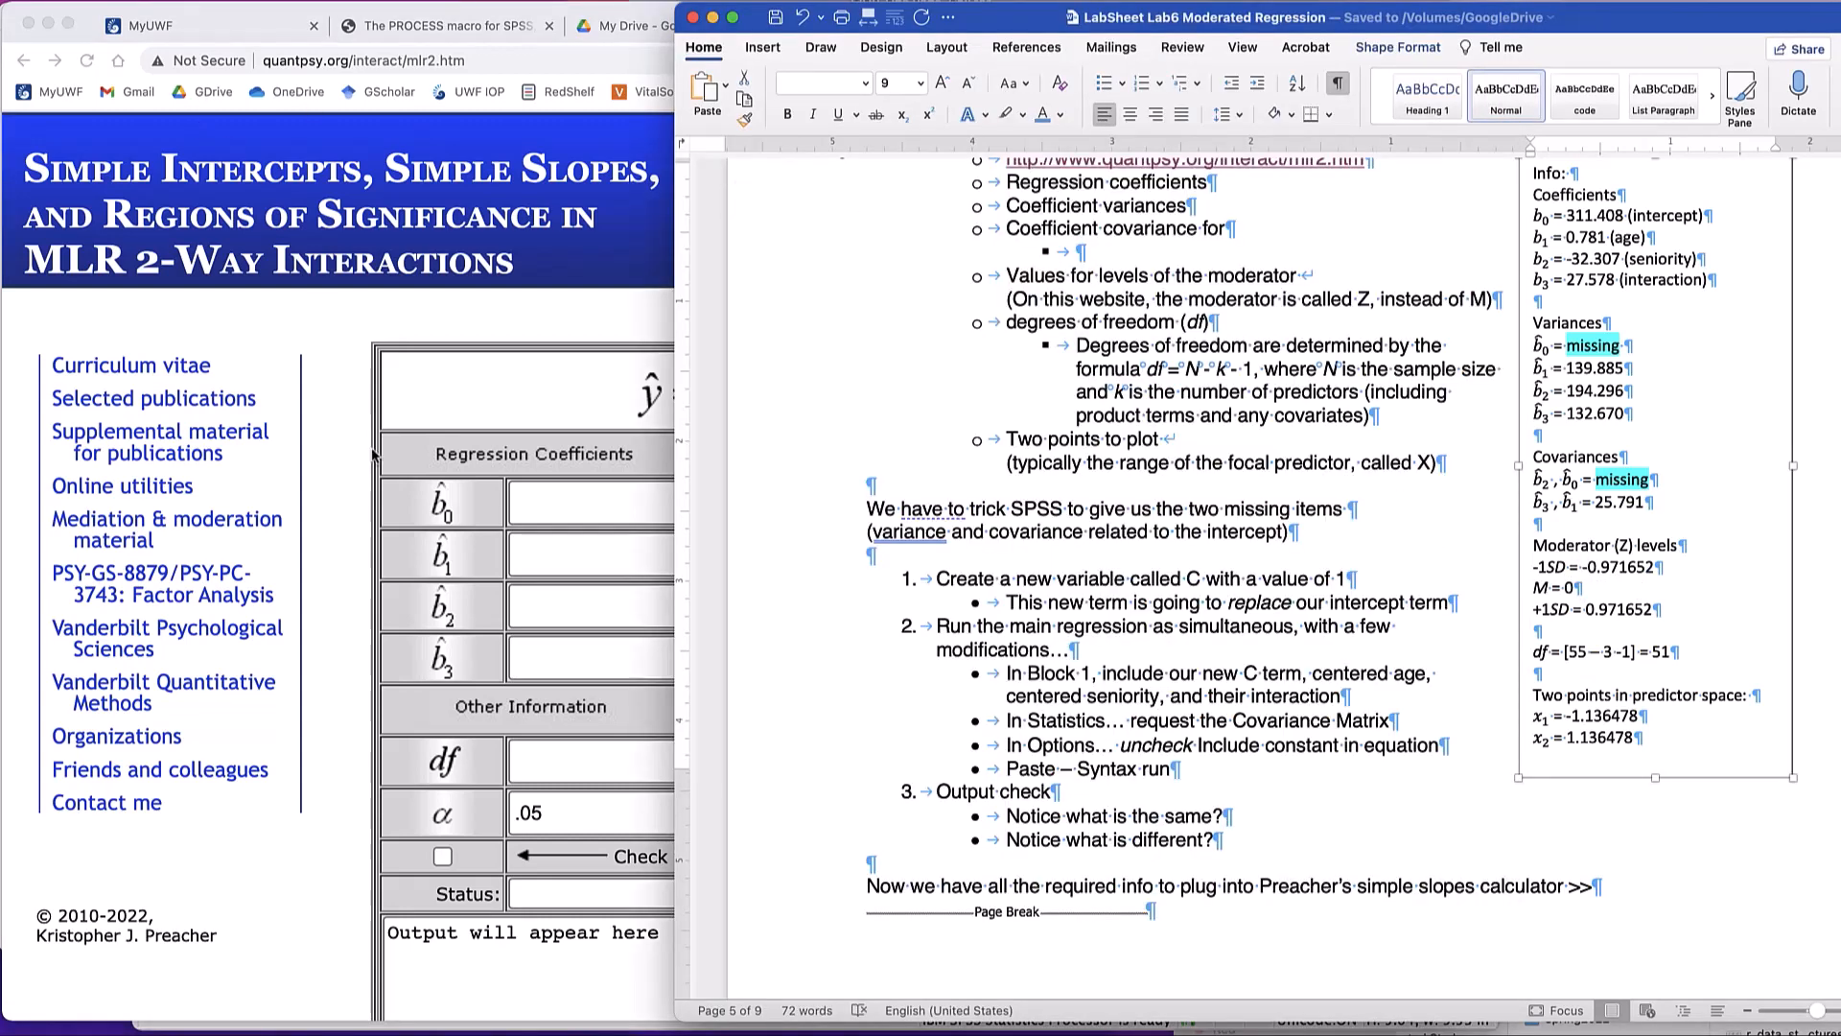
{"action": "double_click", "coordinate": [1627, 566]}
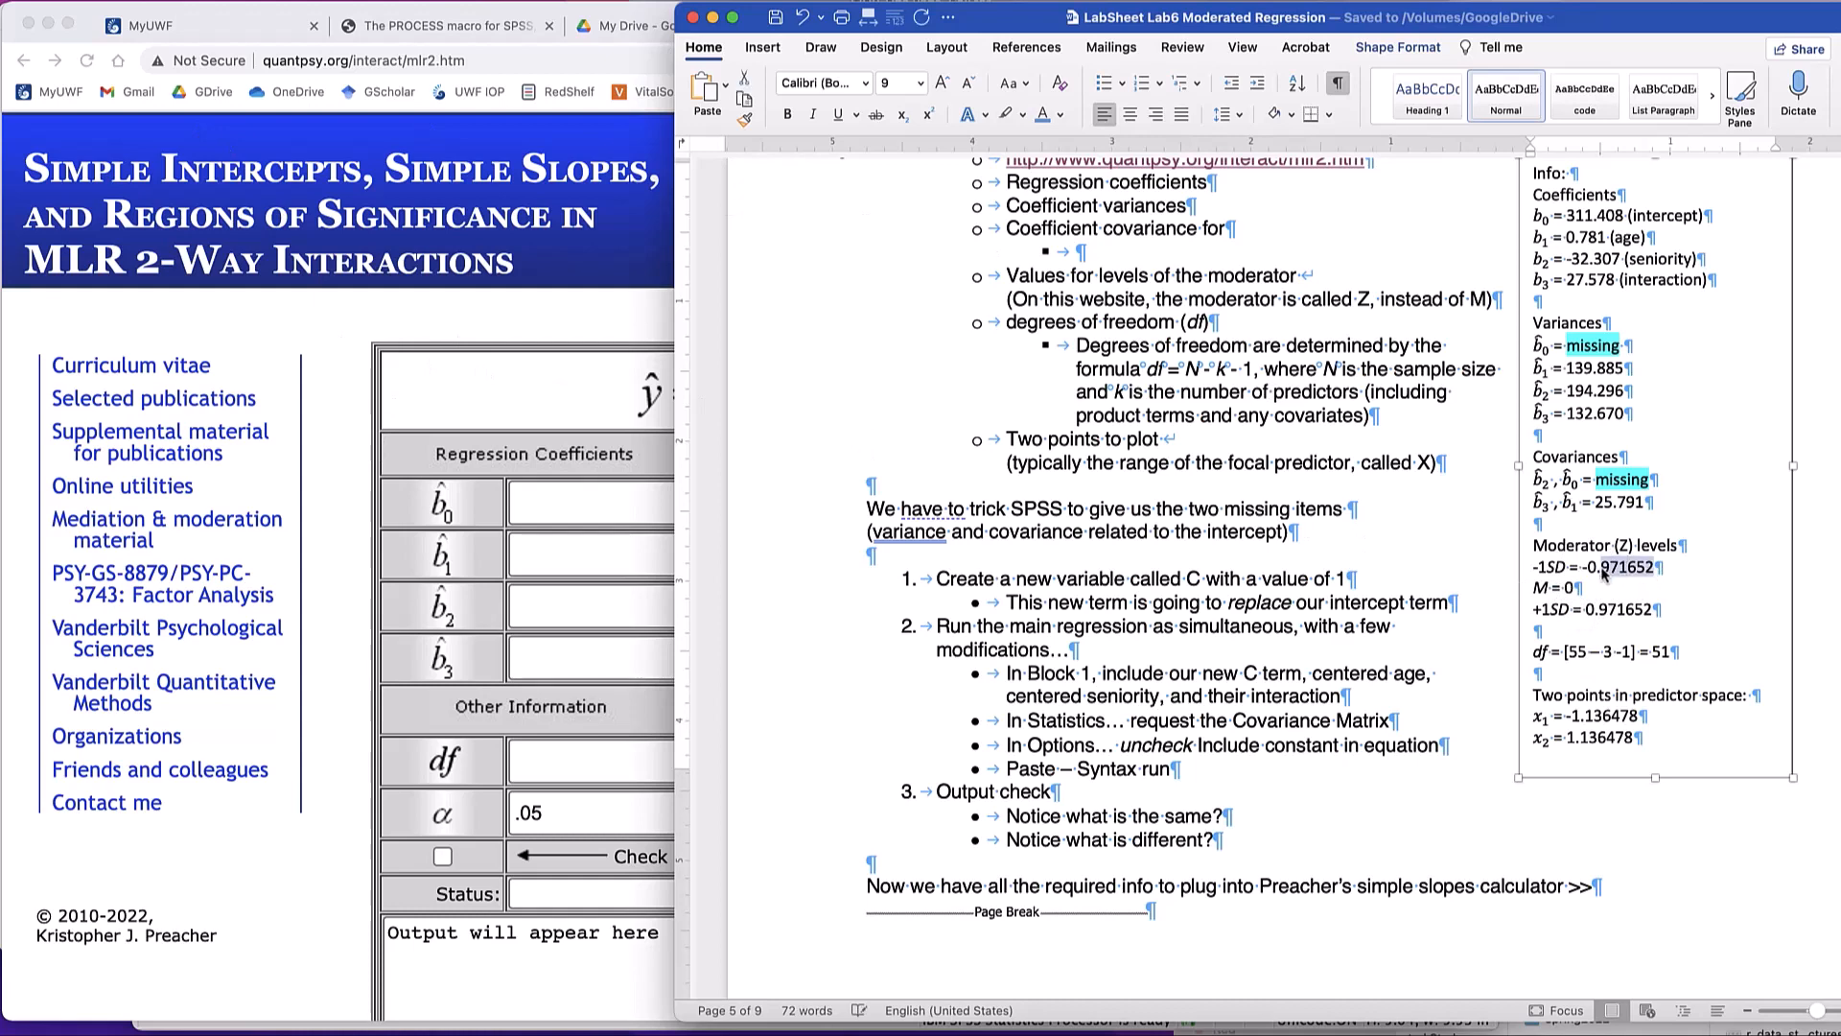
{"action": "left_click_drag", "start_coordinate": [1583, 567], "coordinate": [1640, 572]}
{"action": "key", "text": "super+c"}
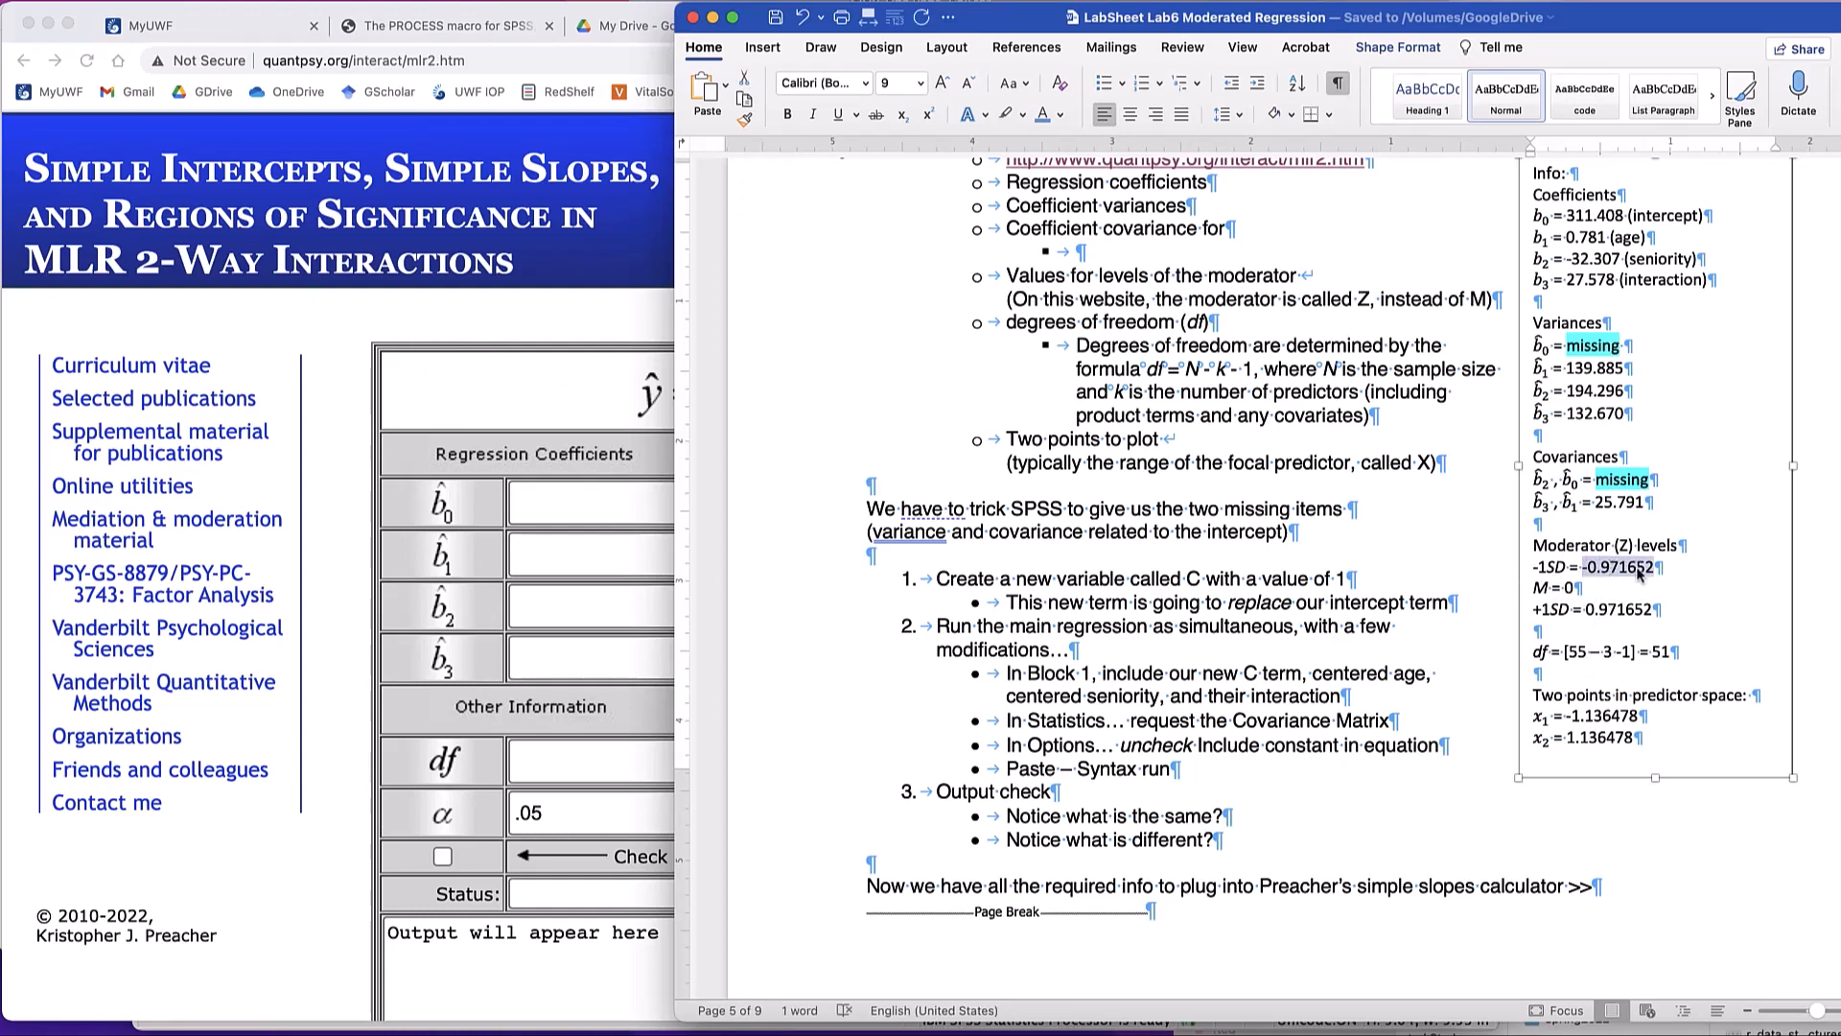
{"action": "left_click", "coordinate": [511, 411]}
{"action": "left_click", "coordinate": [1223, 503]}
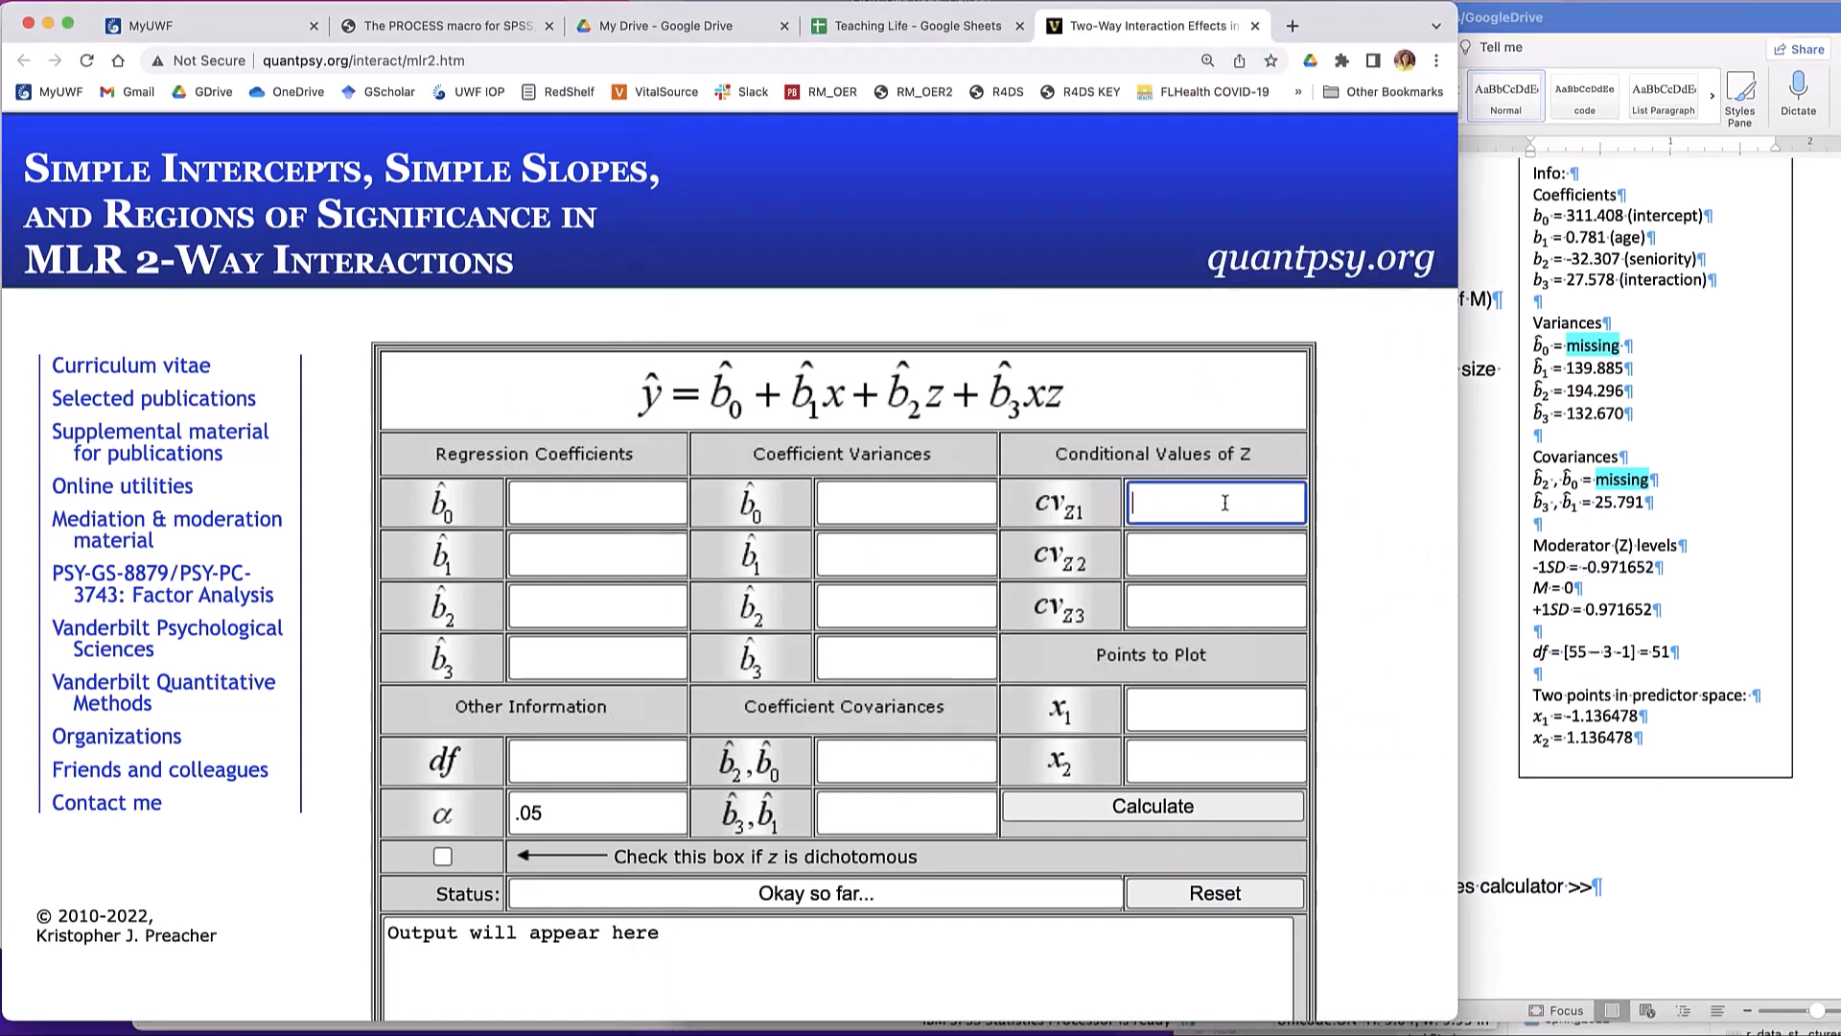
{"action": "key", "text": "super+v"}
- Copy the +1 SD moderator level, 0.971652, from the lab sheet into cvZ3 without an equals sign, and set cvZ2 to 0
{"action": "left_click", "coordinate": [1634, 611]}
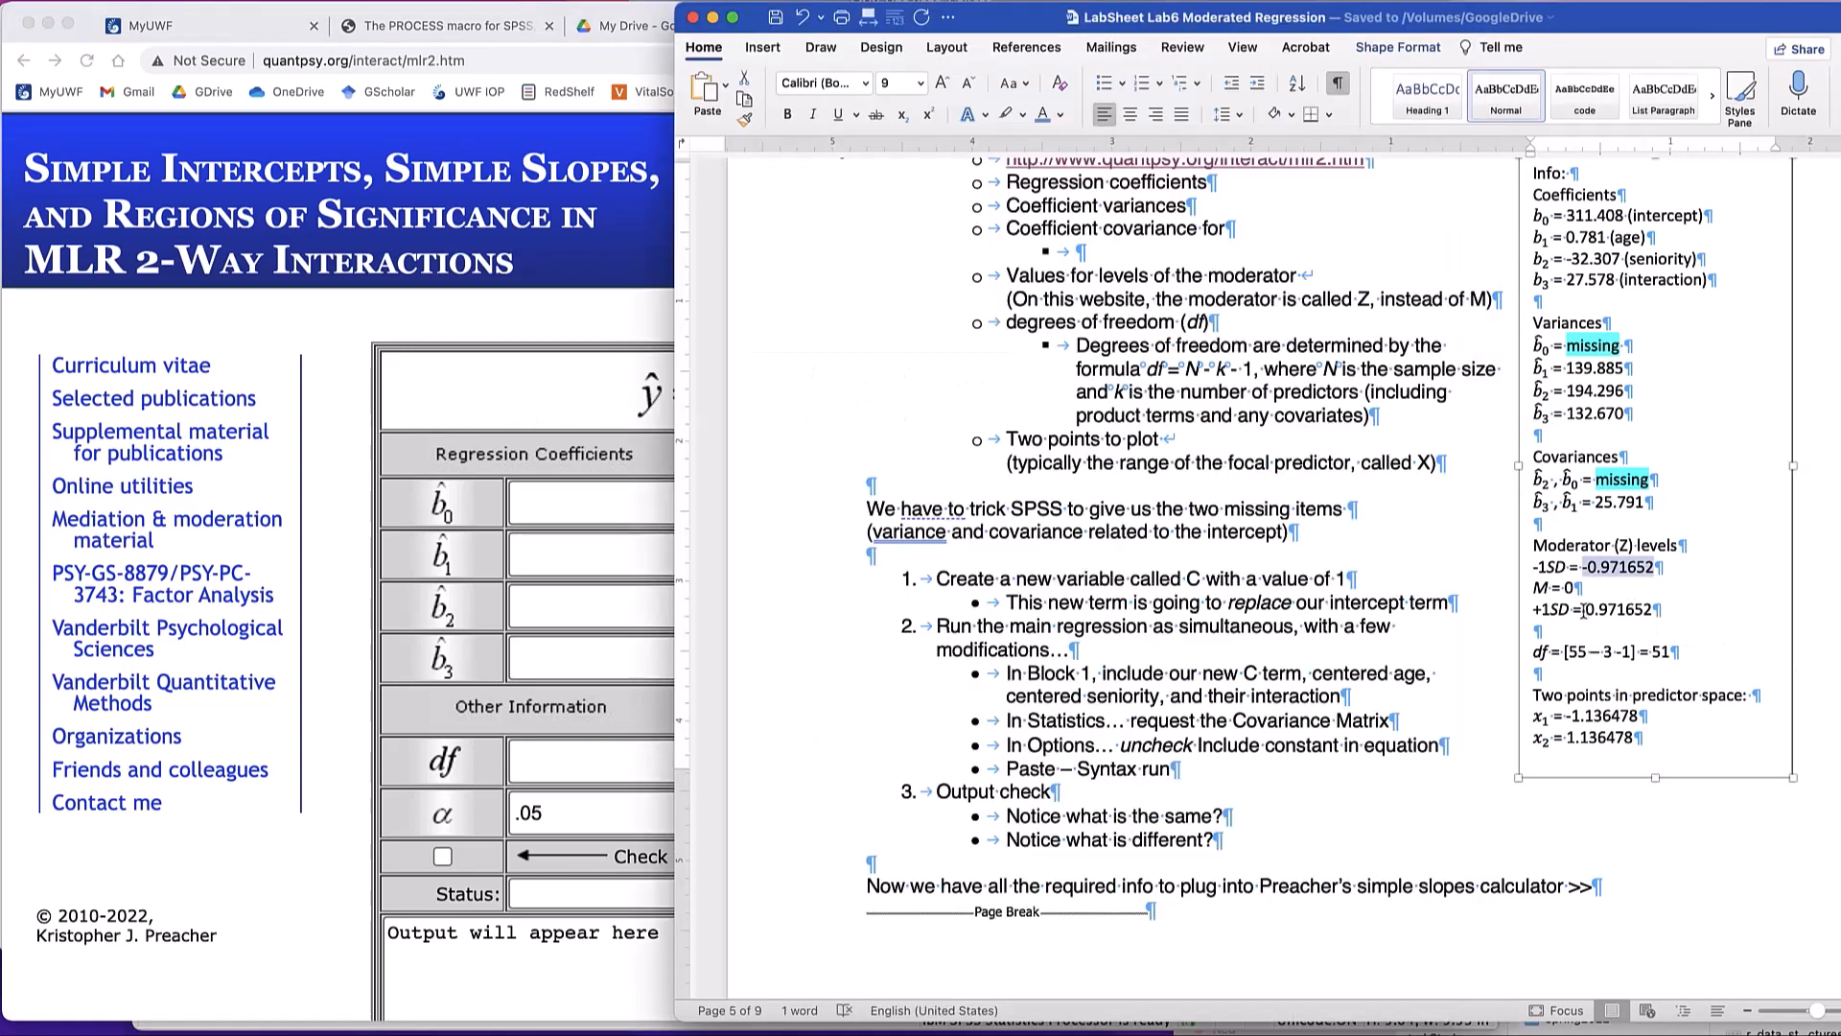
{"action": "left_click_drag", "start_coordinate": [1583, 610], "coordinate": [1649, 610]}
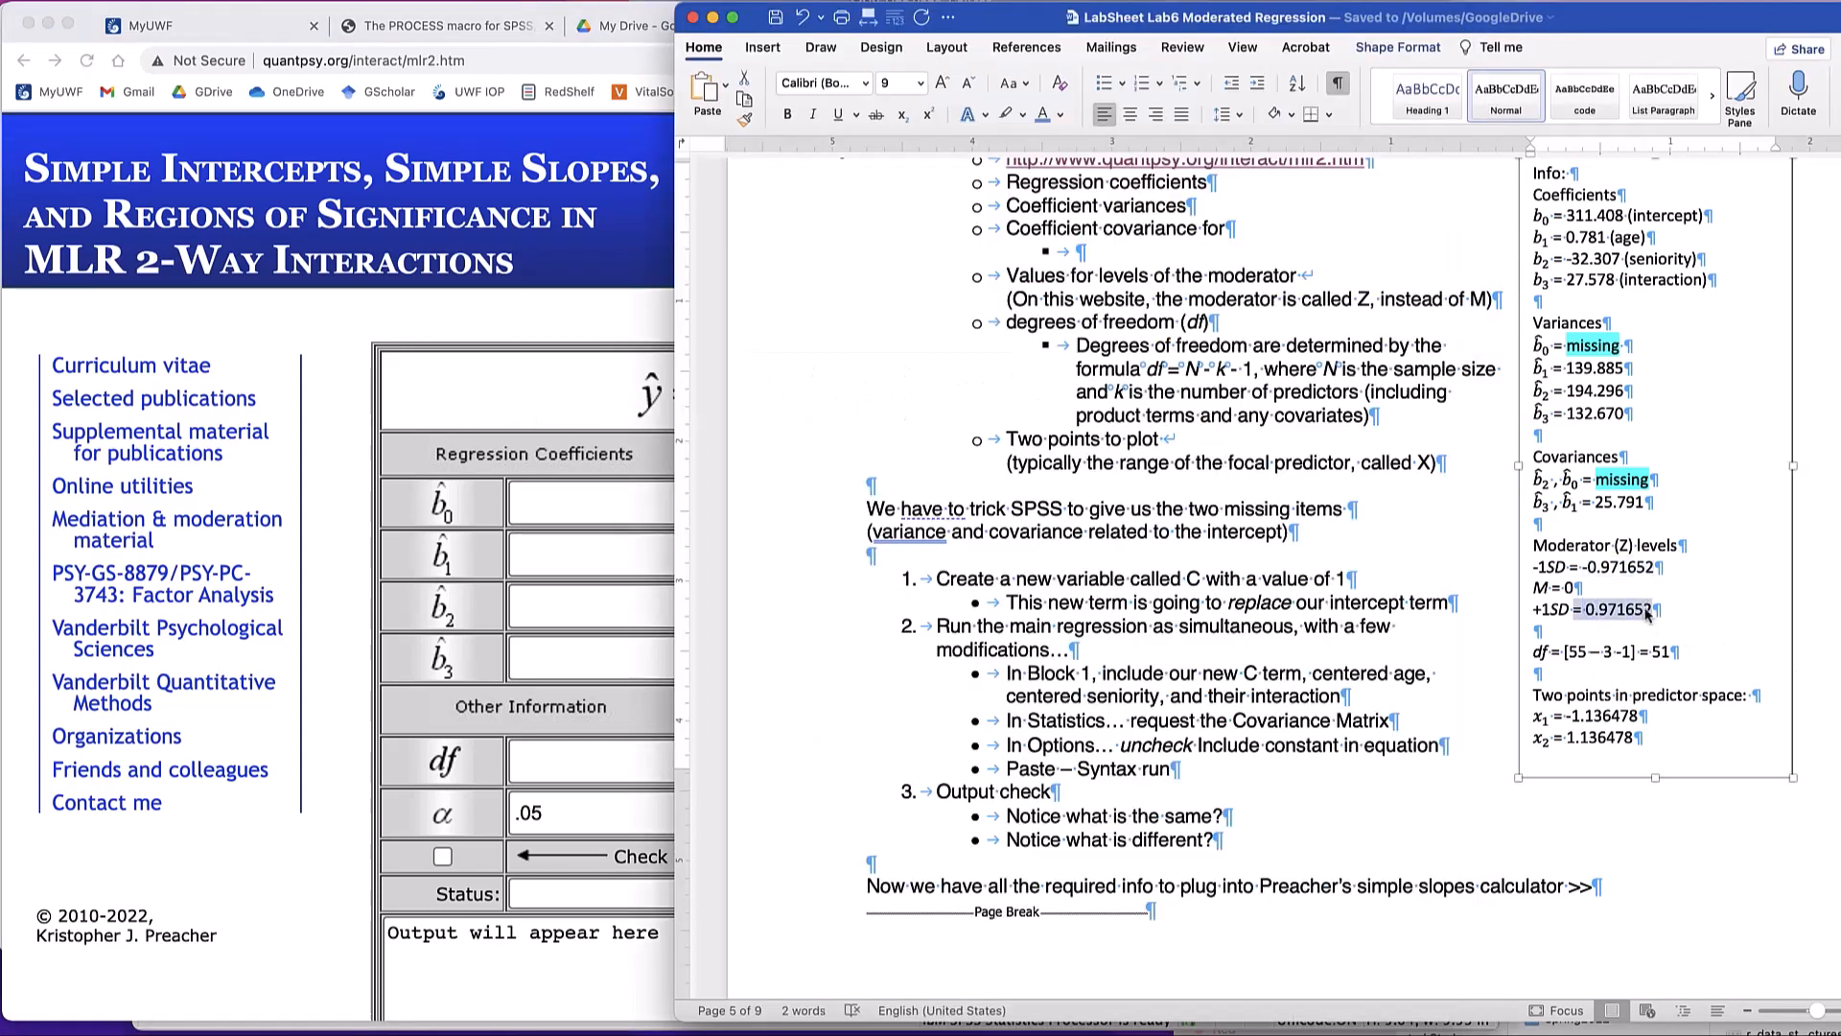
{"action": "left_click", "coordinate": [576, 388]}
{"action": "left_click", "coordinate": [1174, 601]}
{"action": "type", "text": "= 0.971652"}
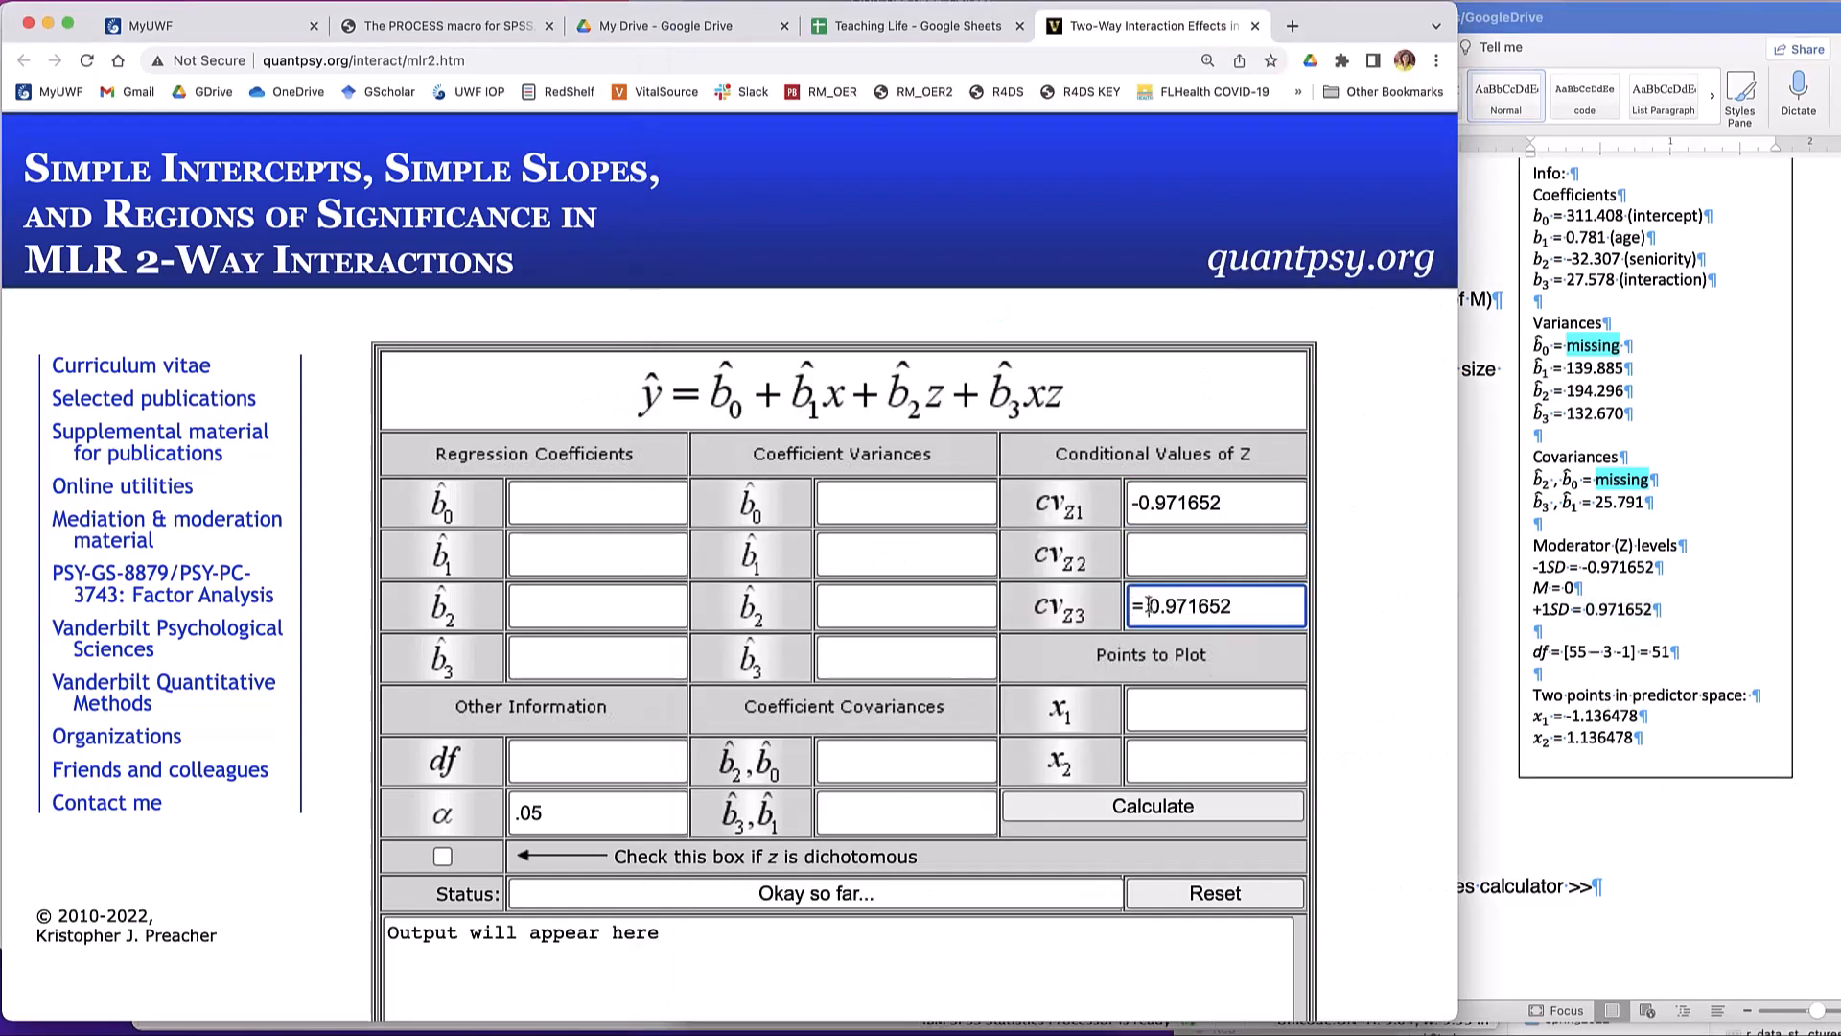
{"action": "left_click", "coordinate": [1147, 606]}
{"action": "key", "text": "BackSpace"}
{"action": "left_click", "coordinate": [1217, 547]}
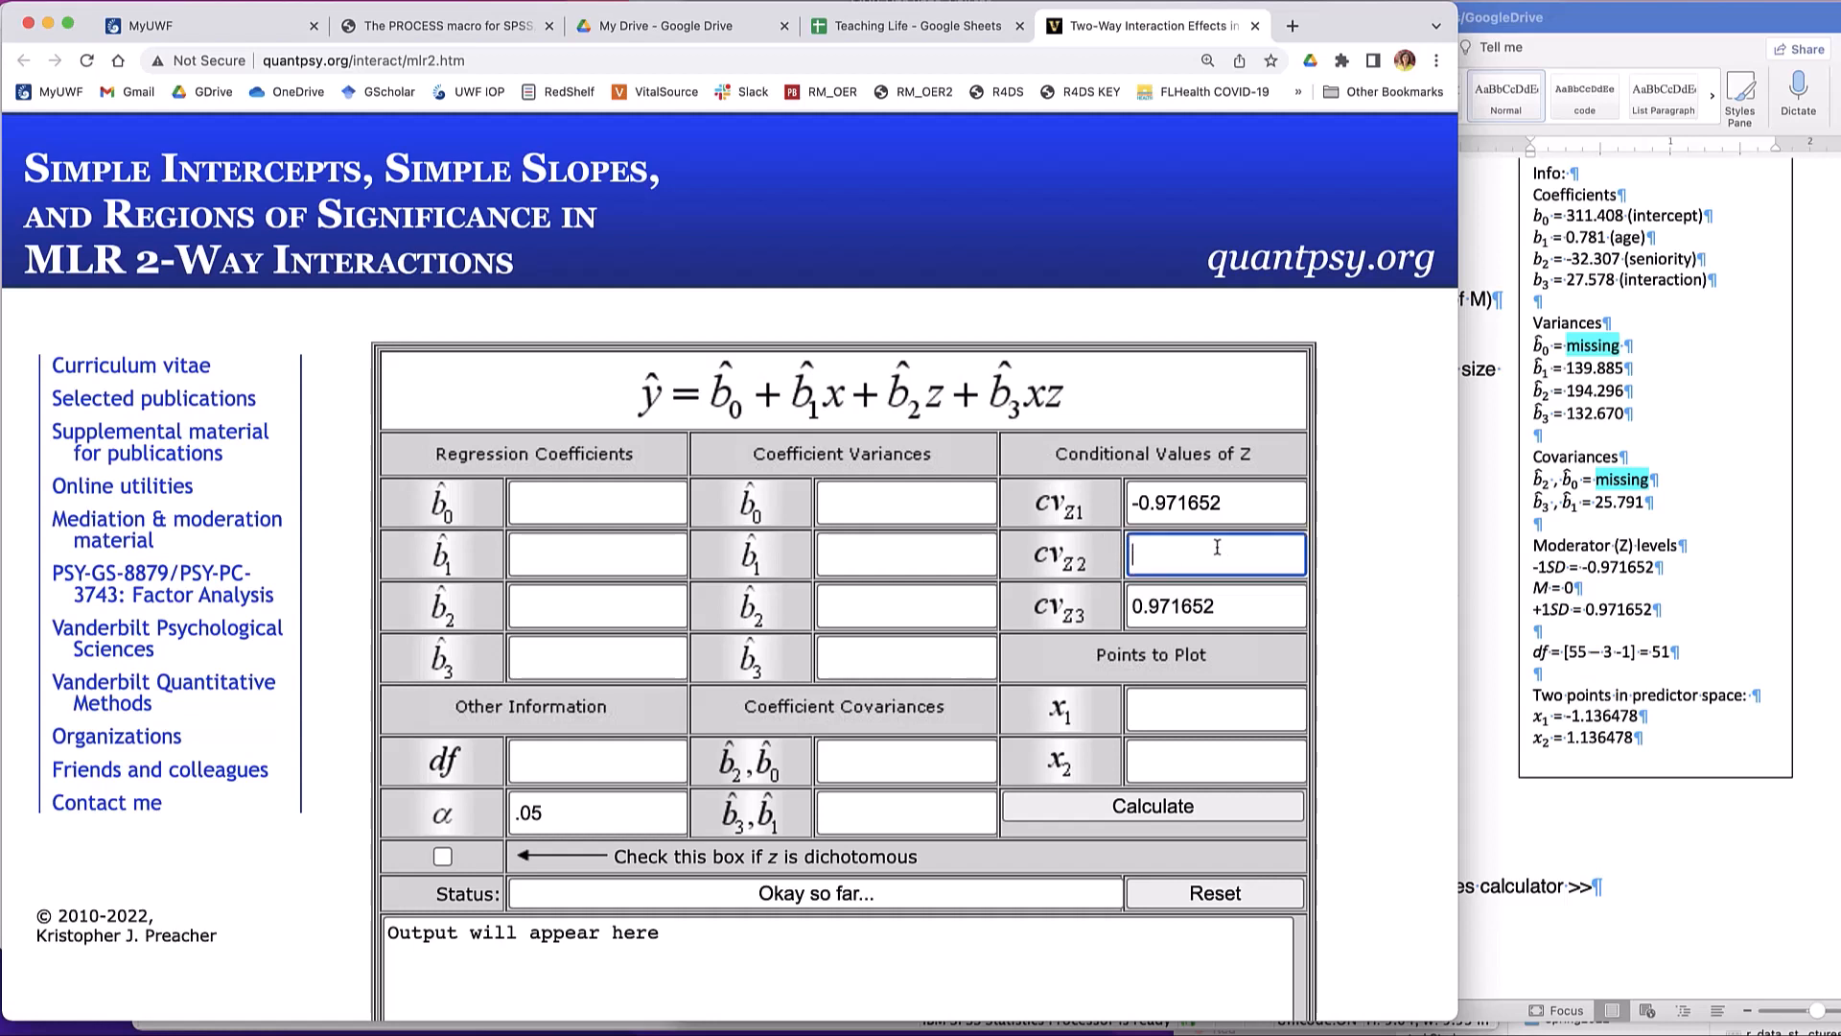
{"action": "type", "text": "0"}
- Set the calculator's degrees of freedom to 51 and check the two predictor points in the lab sheet
{"action": "left_click", "coordinate": [612, 758]}
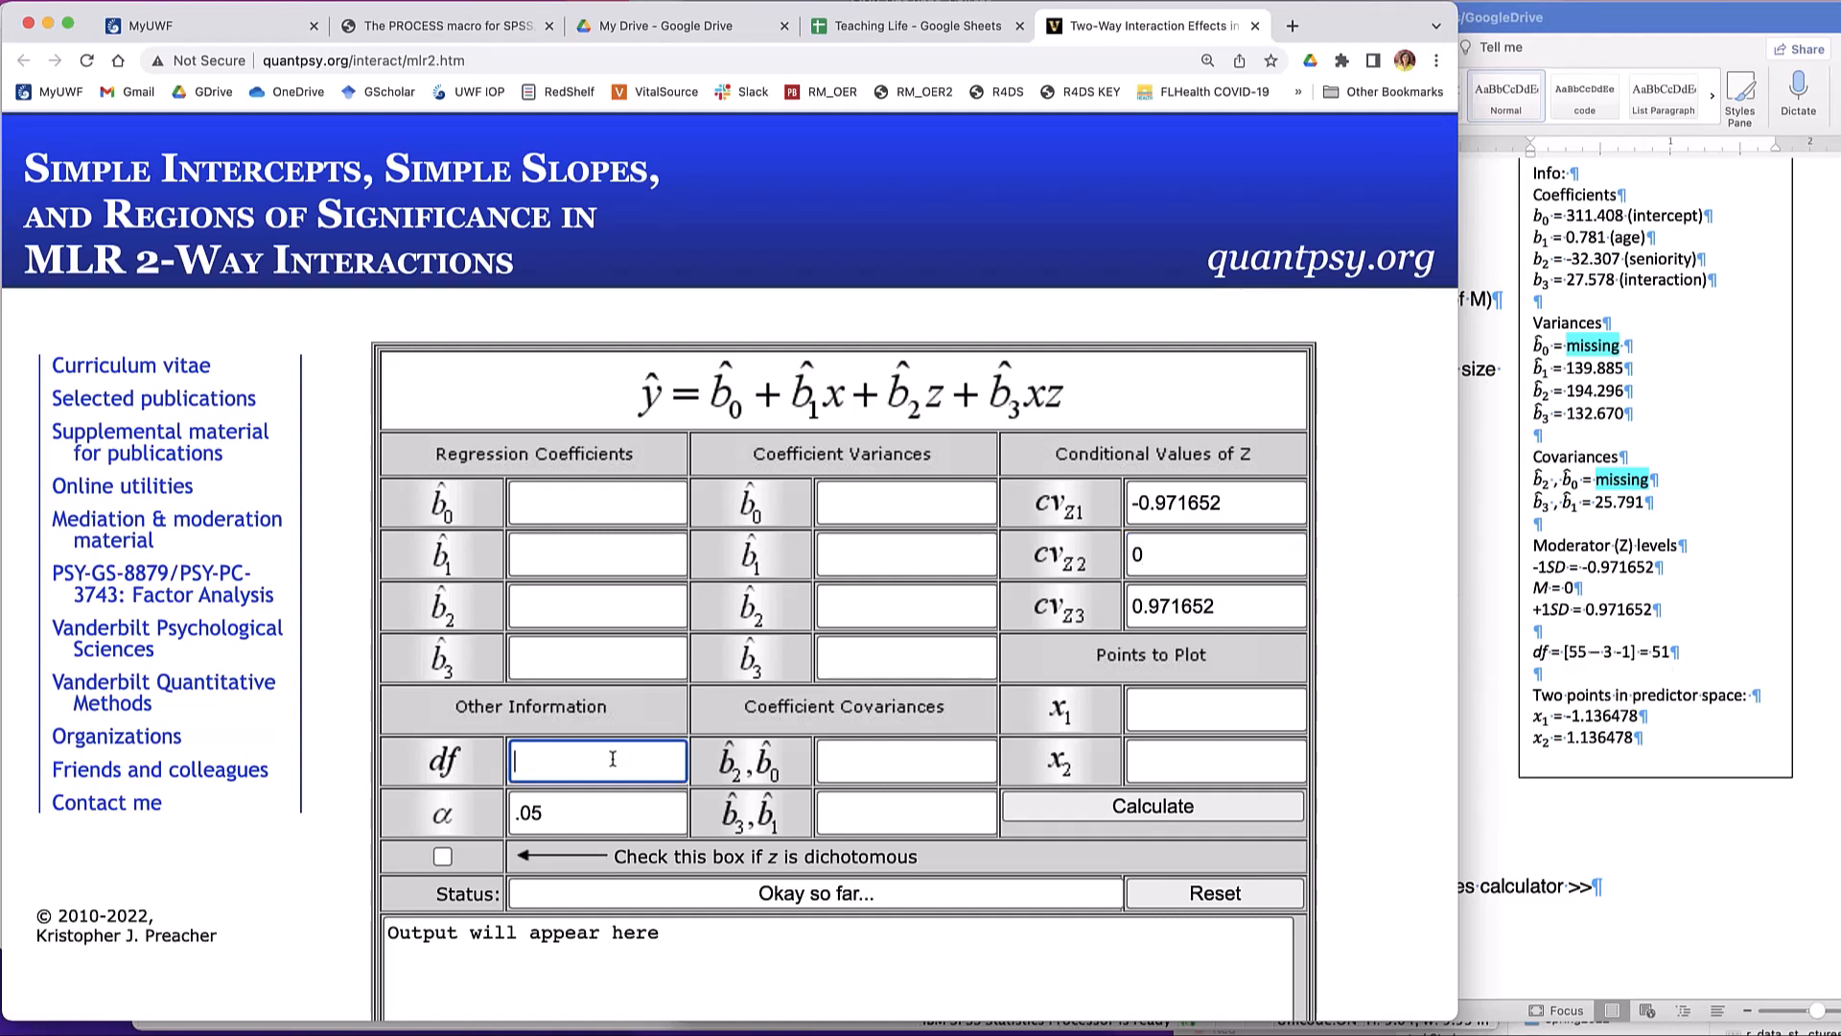
{"action": "type", "text": "51"}
{"action": "left_click", "coordinate": [1675, 725]}
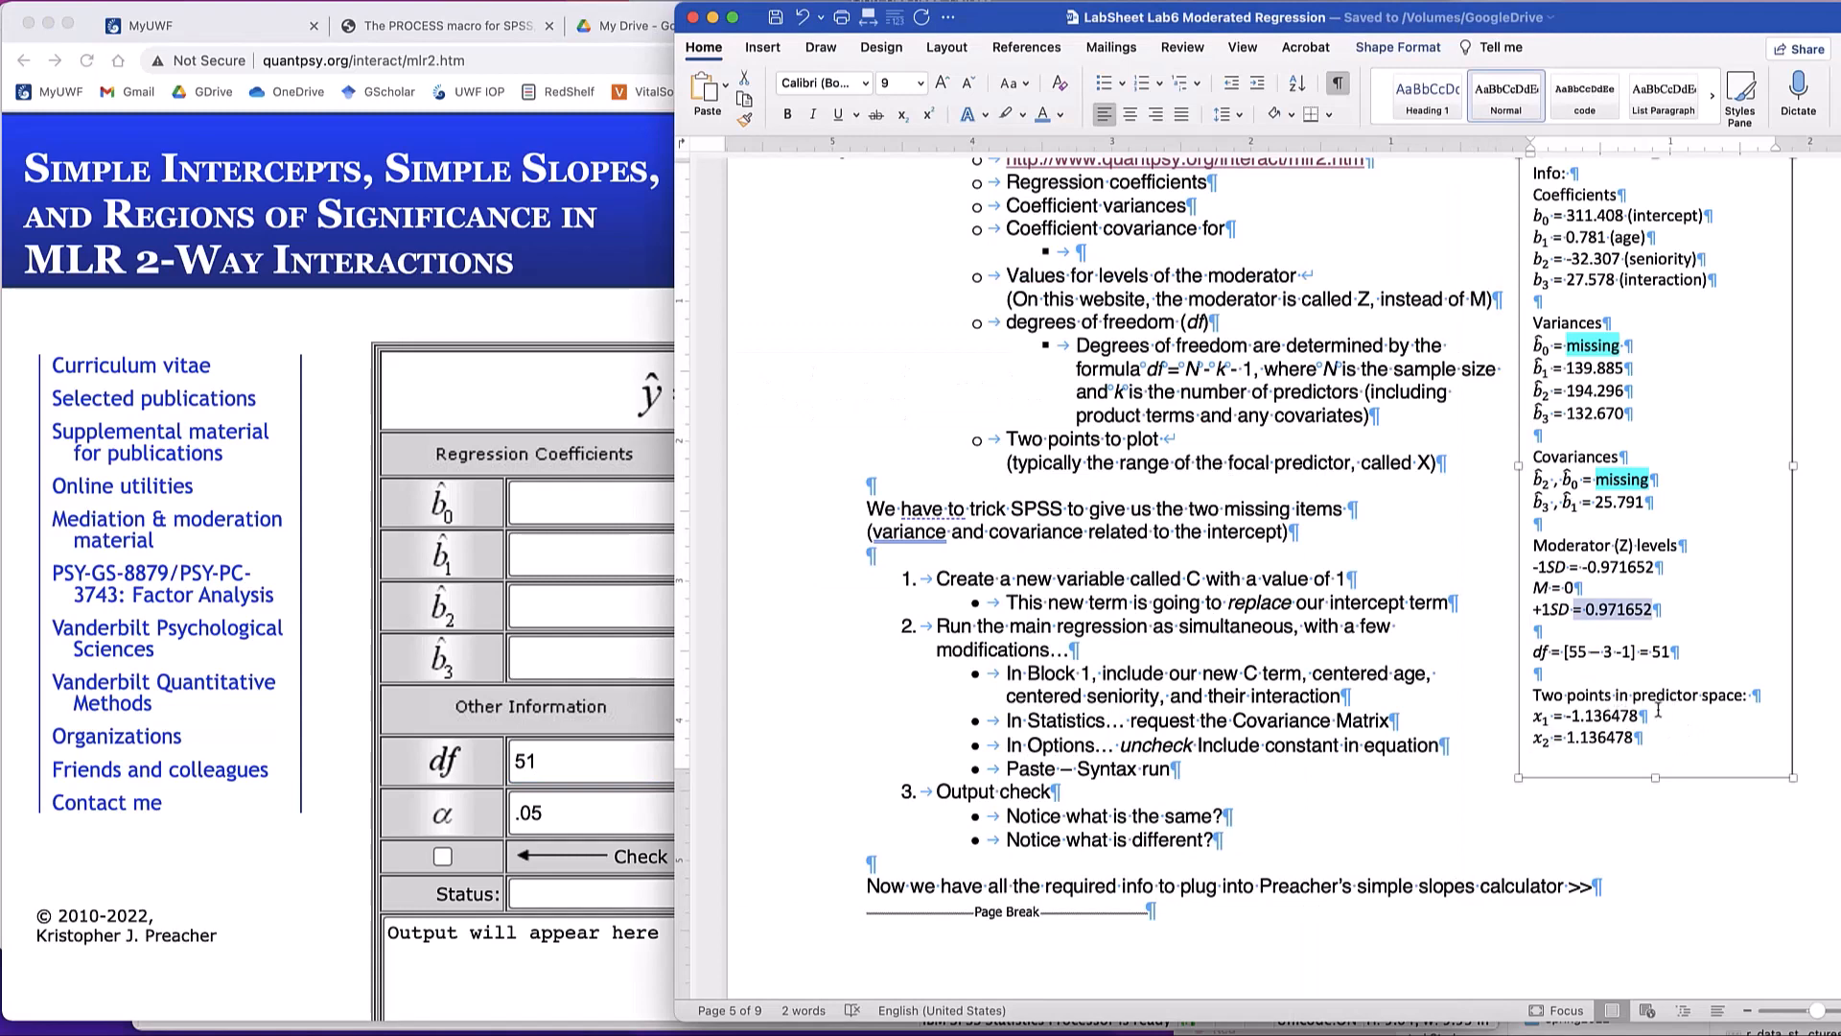
{"action": "left_click", "coordinate": [487, 401]}
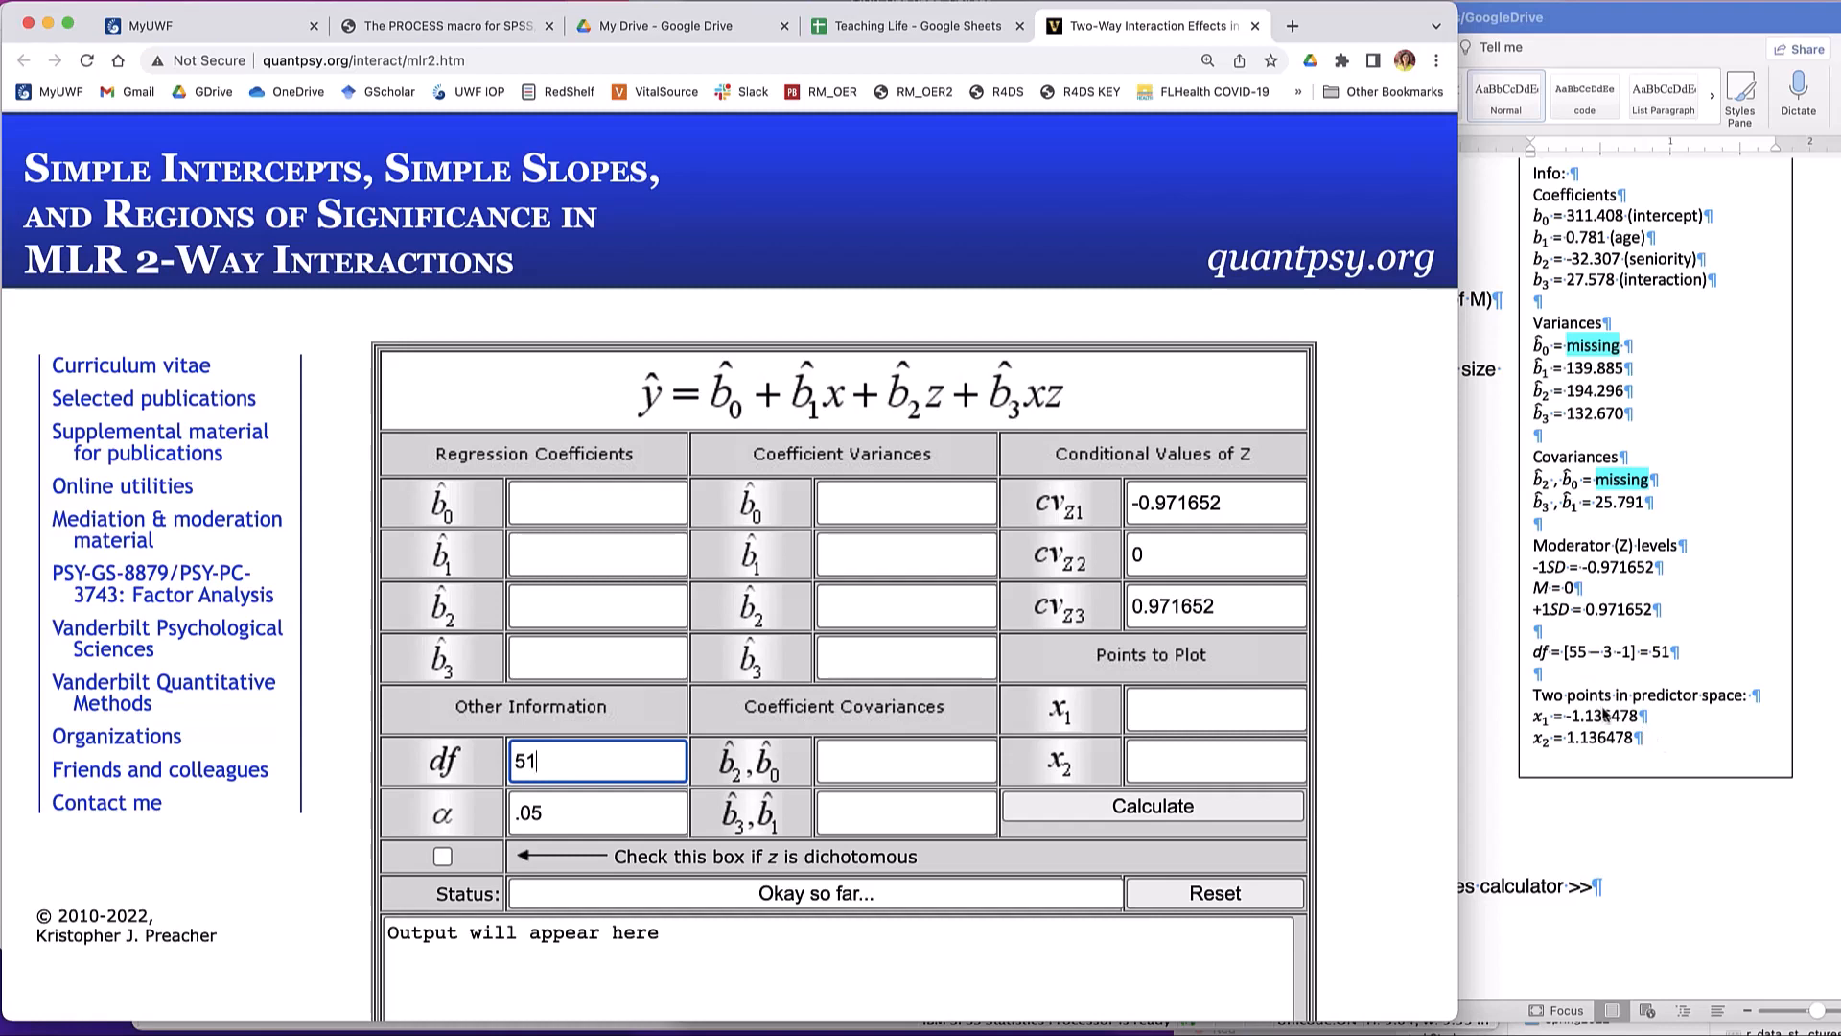
- Copy the lab sheet's first predictor point into the points to plot, setting x1 to -1.136478 and x2 to 1.136478
{"action": "left_click", "coordinate": [1639, 719]}
{"action": "left_click_drag", "start_coordinate": [1640, 717], "coordinate": [1562, 717]}
{"action": "key", "text": "super+c"}
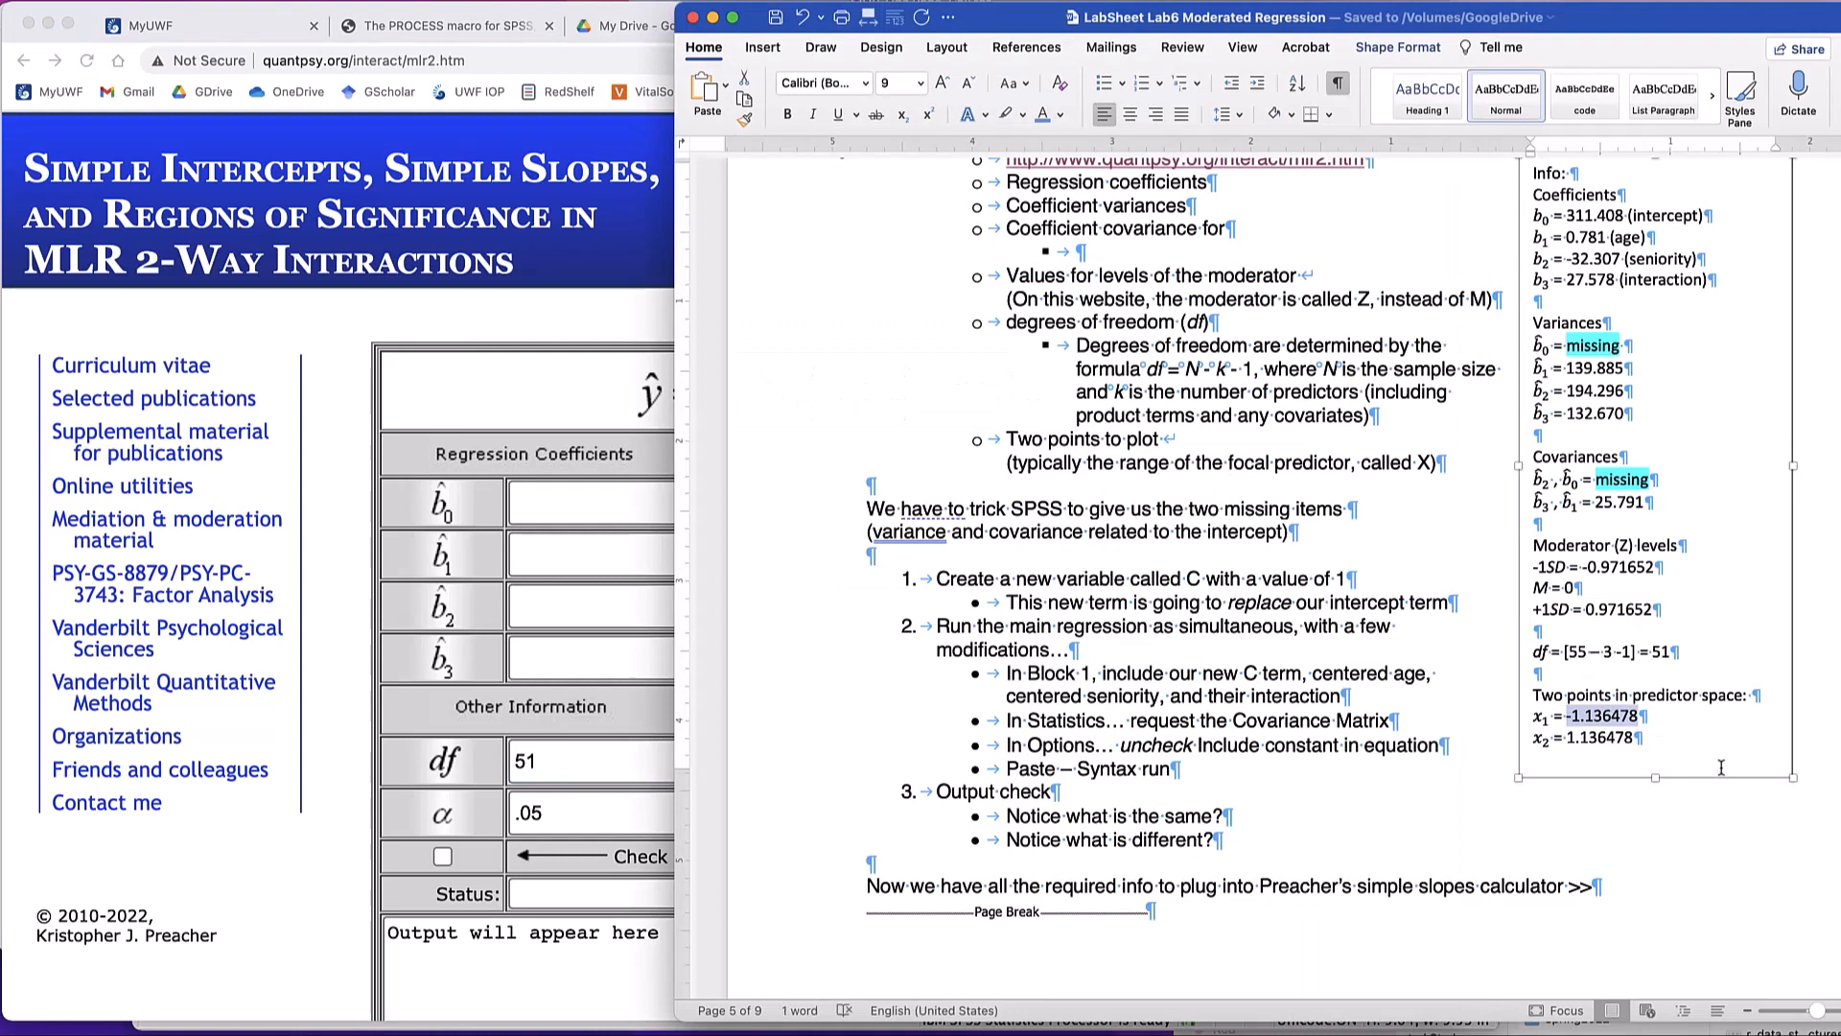
{"action": "left_click", "coordinate": [473, 417]}
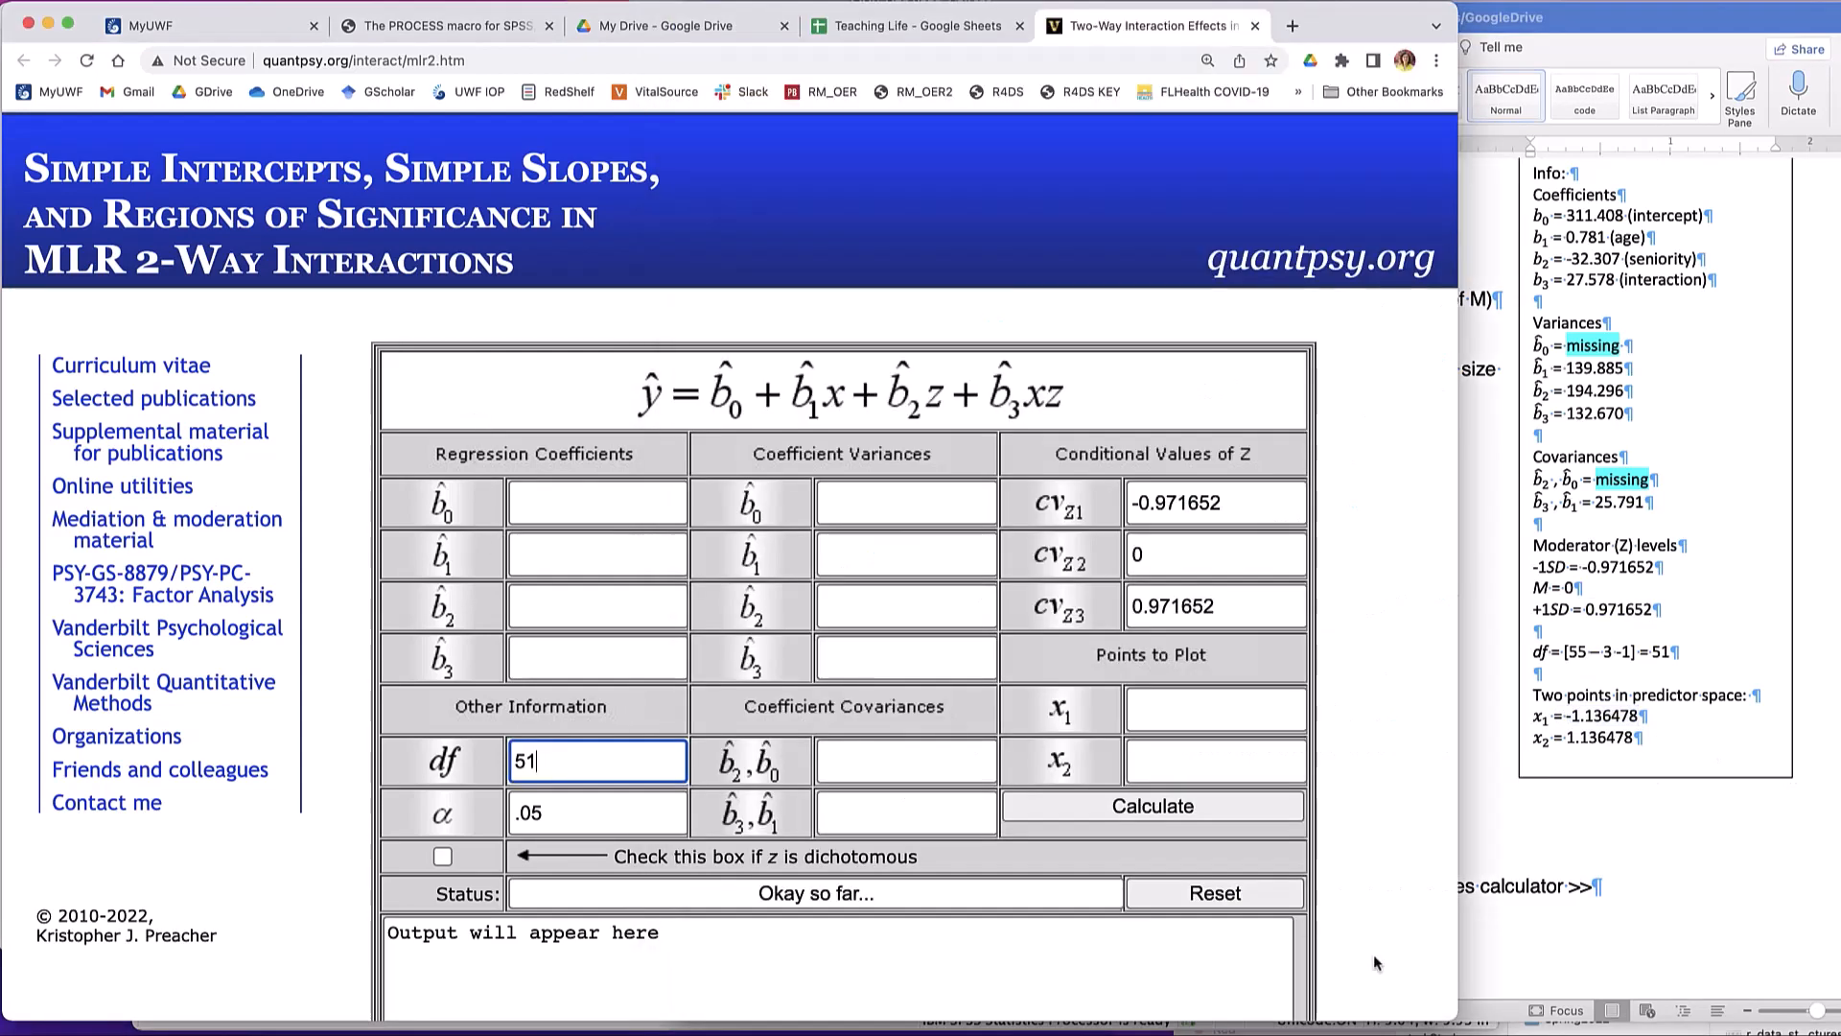
{"action": "left_click", "coordinate": [1184, 712]}
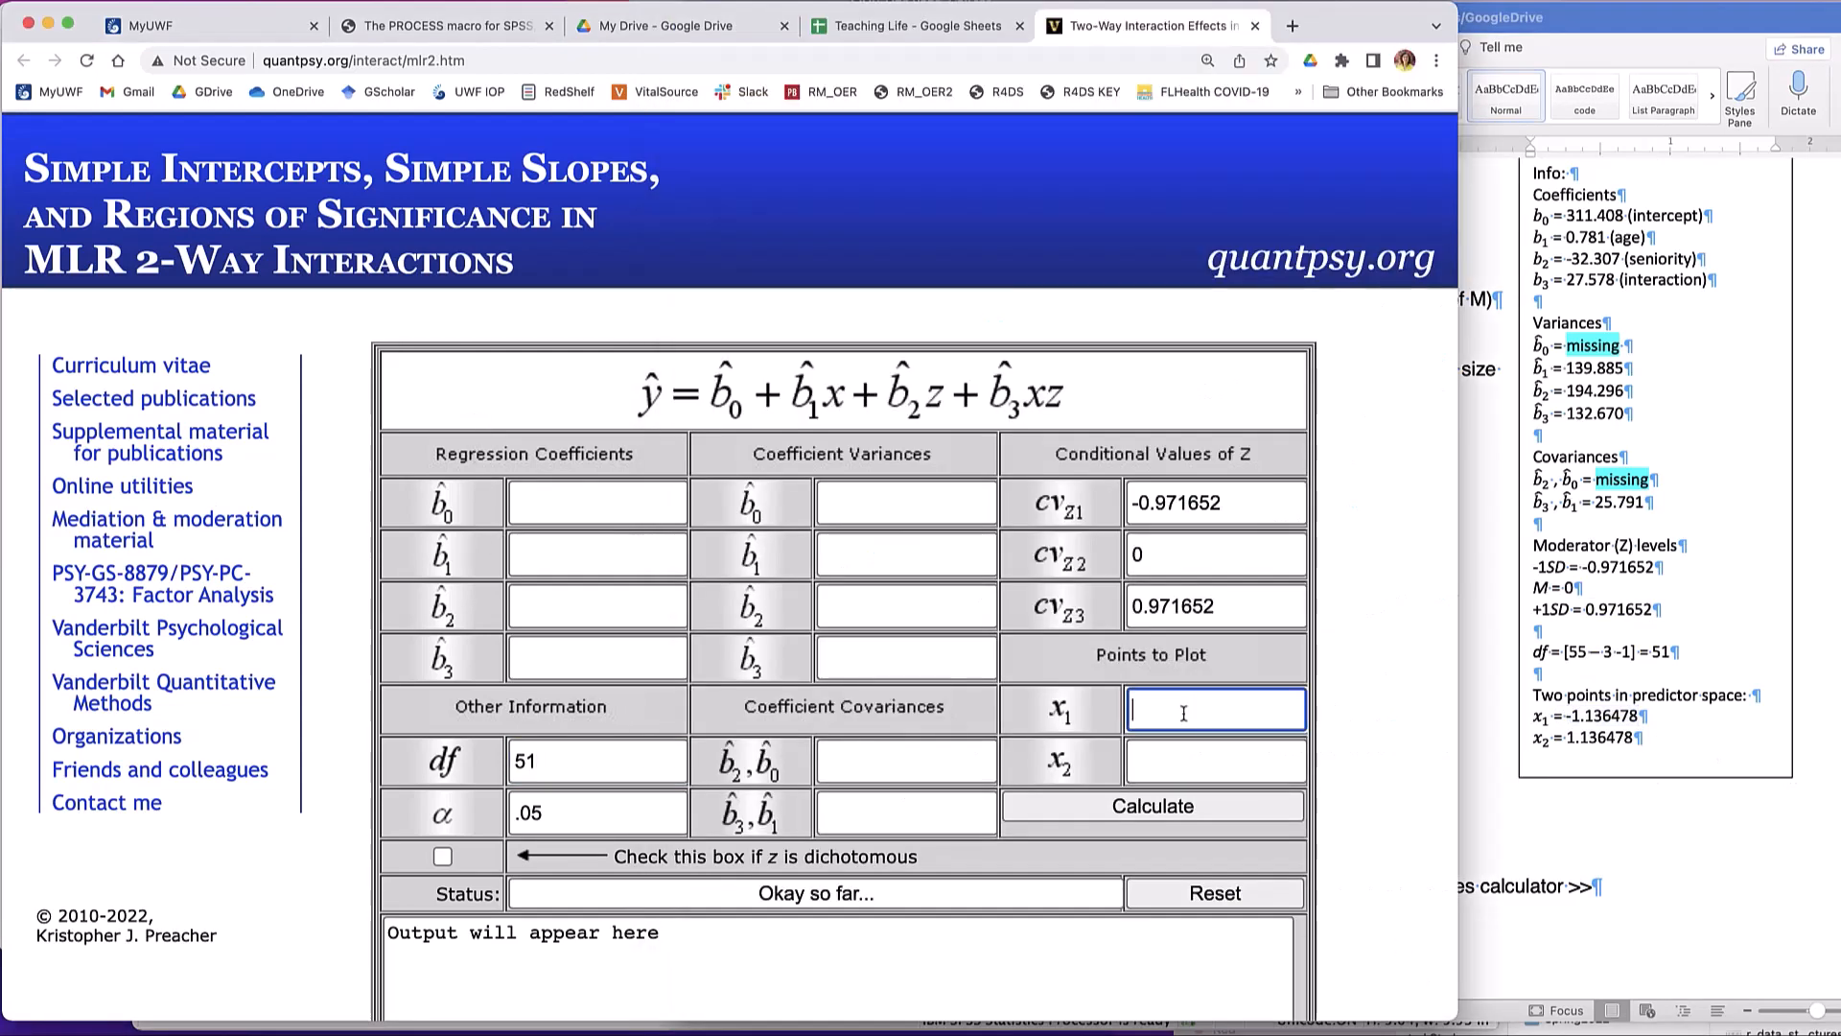
{"action": "key", "text": "super+v"}
{"action": "left_click", "coordinate": [1197, 771]}
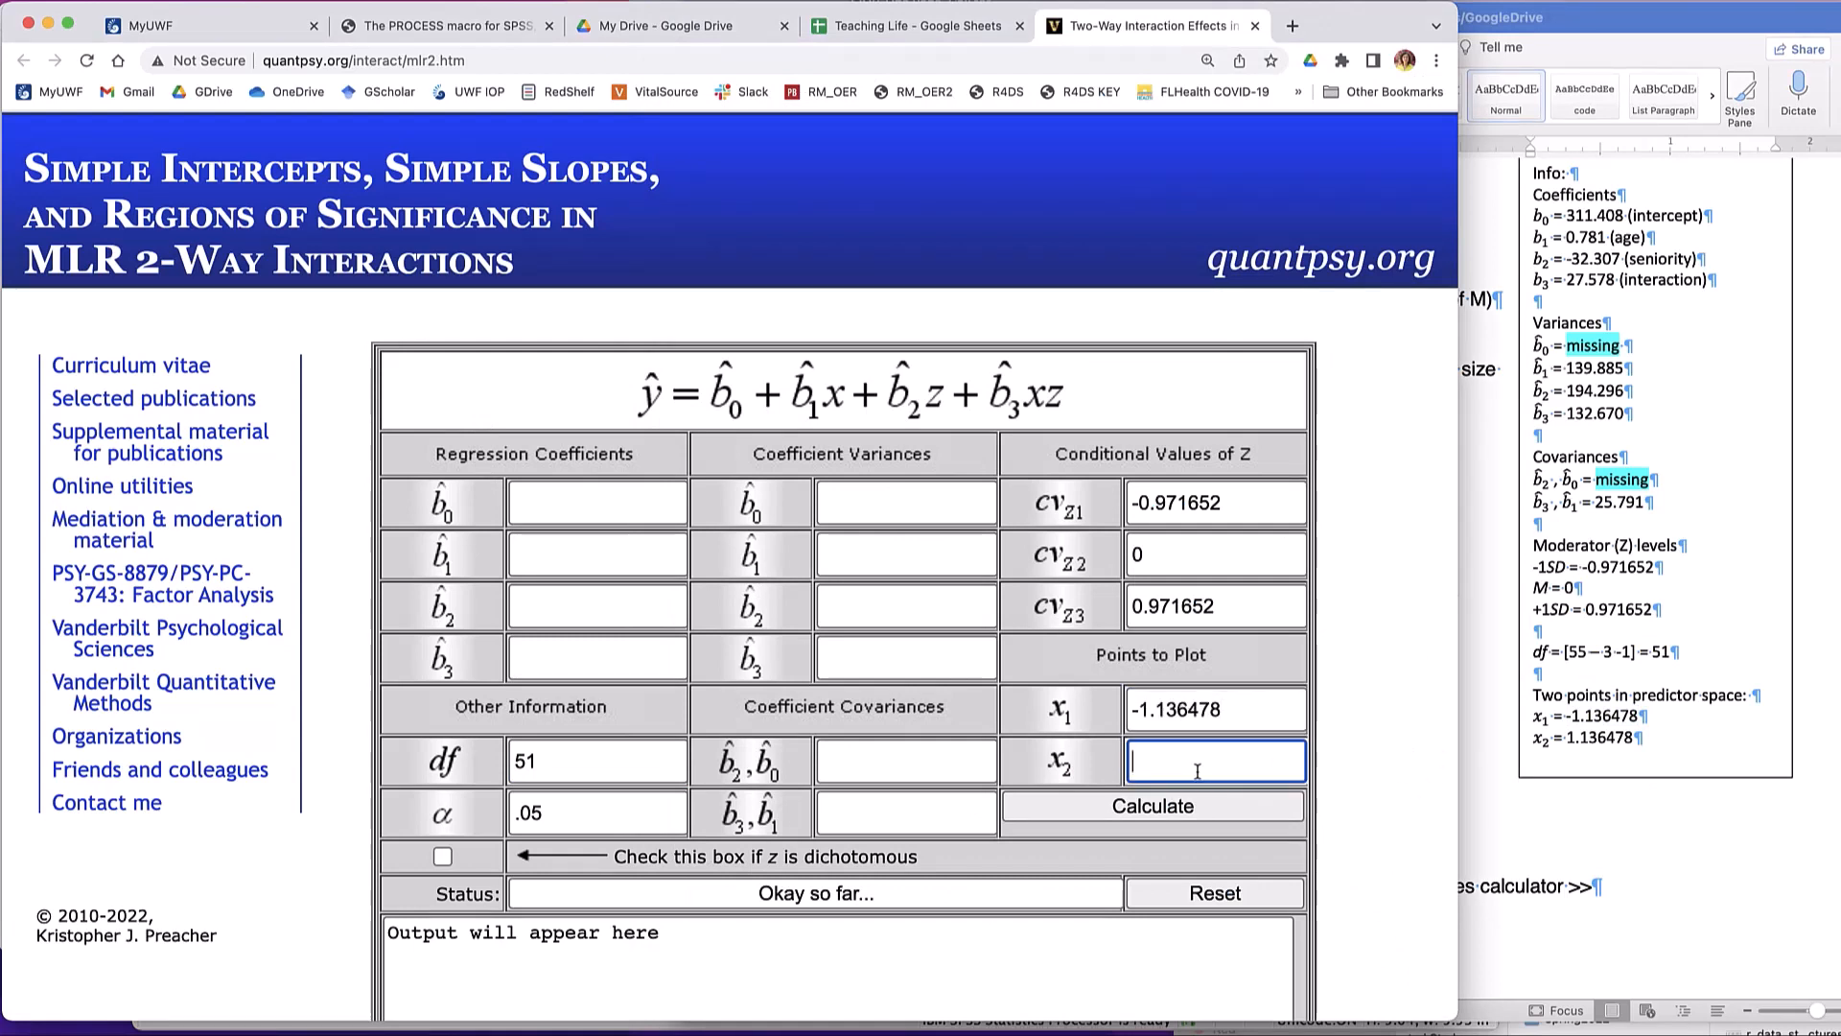
{"action": "key", "text": "super+v"}
{"action": "key", "text": "BackSpace"}
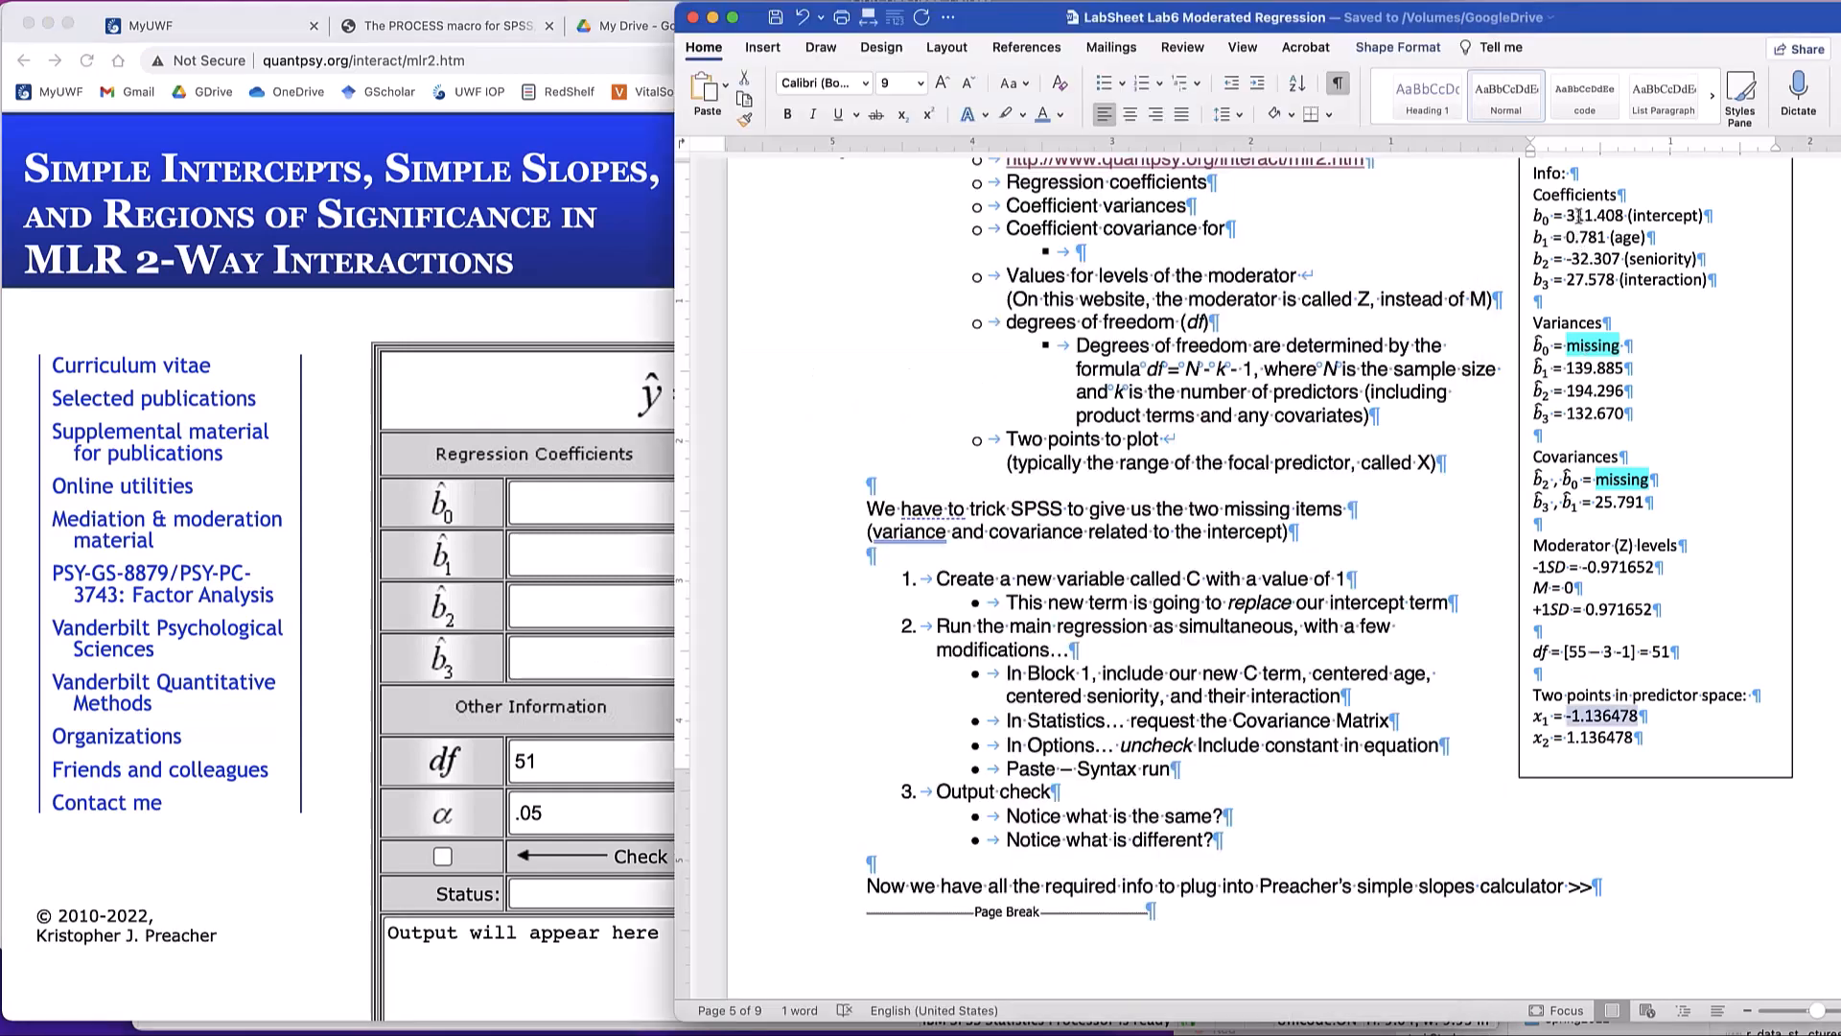
- Copy the intercept 311.408 from the lab sheet's Info box into the b0 regression coefficient
{"action": "left_click", "coordinate": [1569, 219]}
{"action": "mouse_move", "coordinate": [1566, 217]}
{"action": "left_mouse_down"}
{"action": "mouse_move", "coordinate": [1593, 219]}
{"action": "mouse_move", "coordinate": [1568, 218]}
{"action": "left_mouse_up"}
{"action": "key", "text": "super+c"}
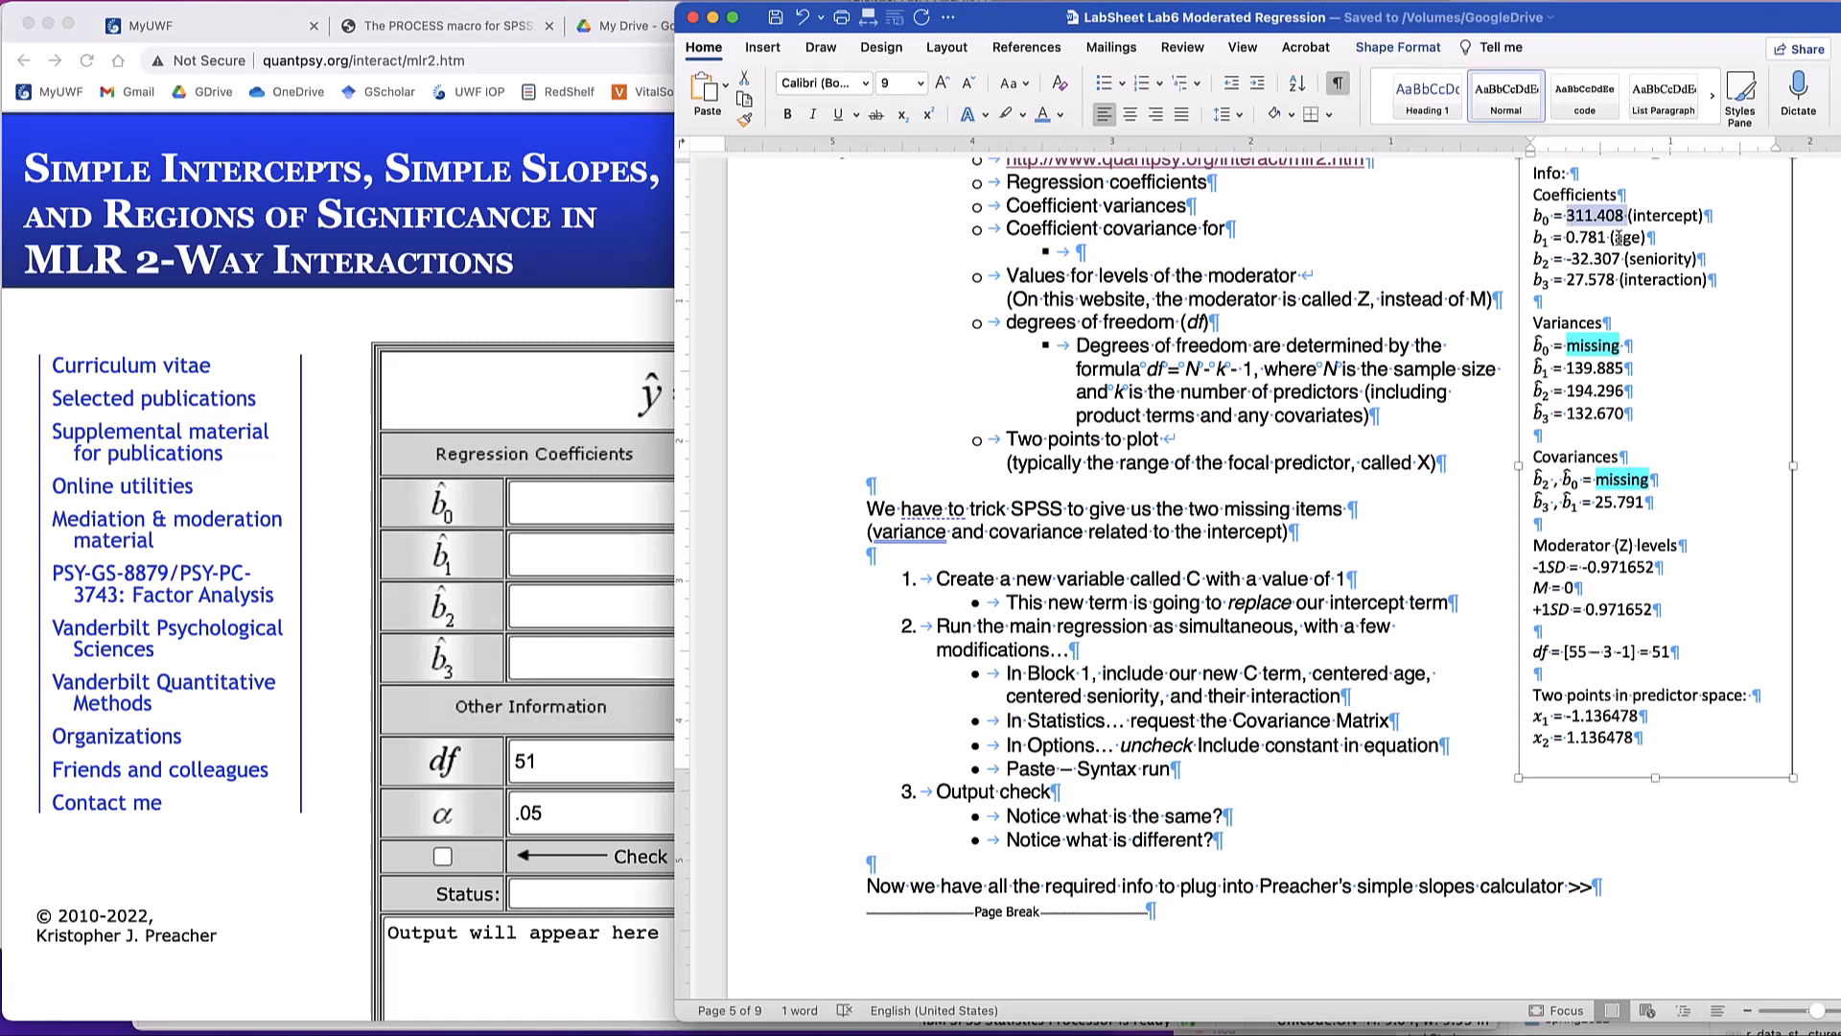
{"action": "left_click", "coordinate": [575, 509]}
{"action": "left_click", "coordinate": [576, 508]}
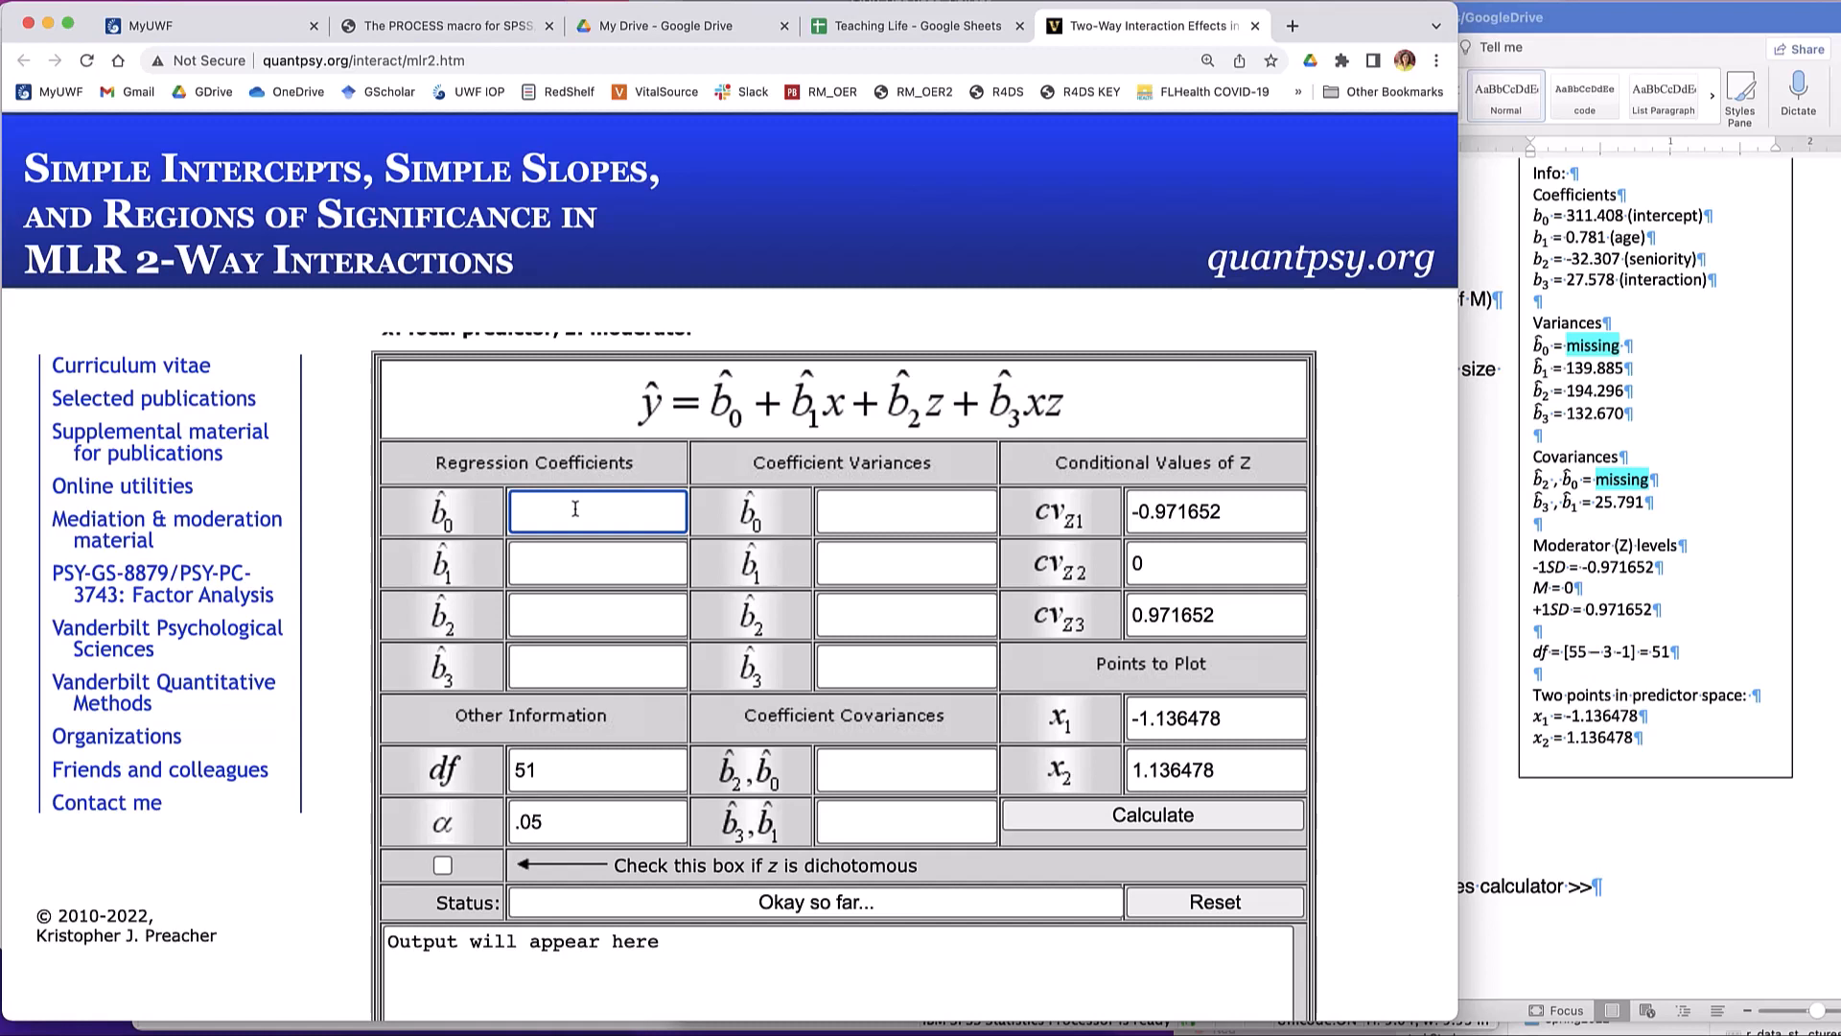
{"action": "key", "text": "super+v"}
{"action": "key", "text": "Tab"}
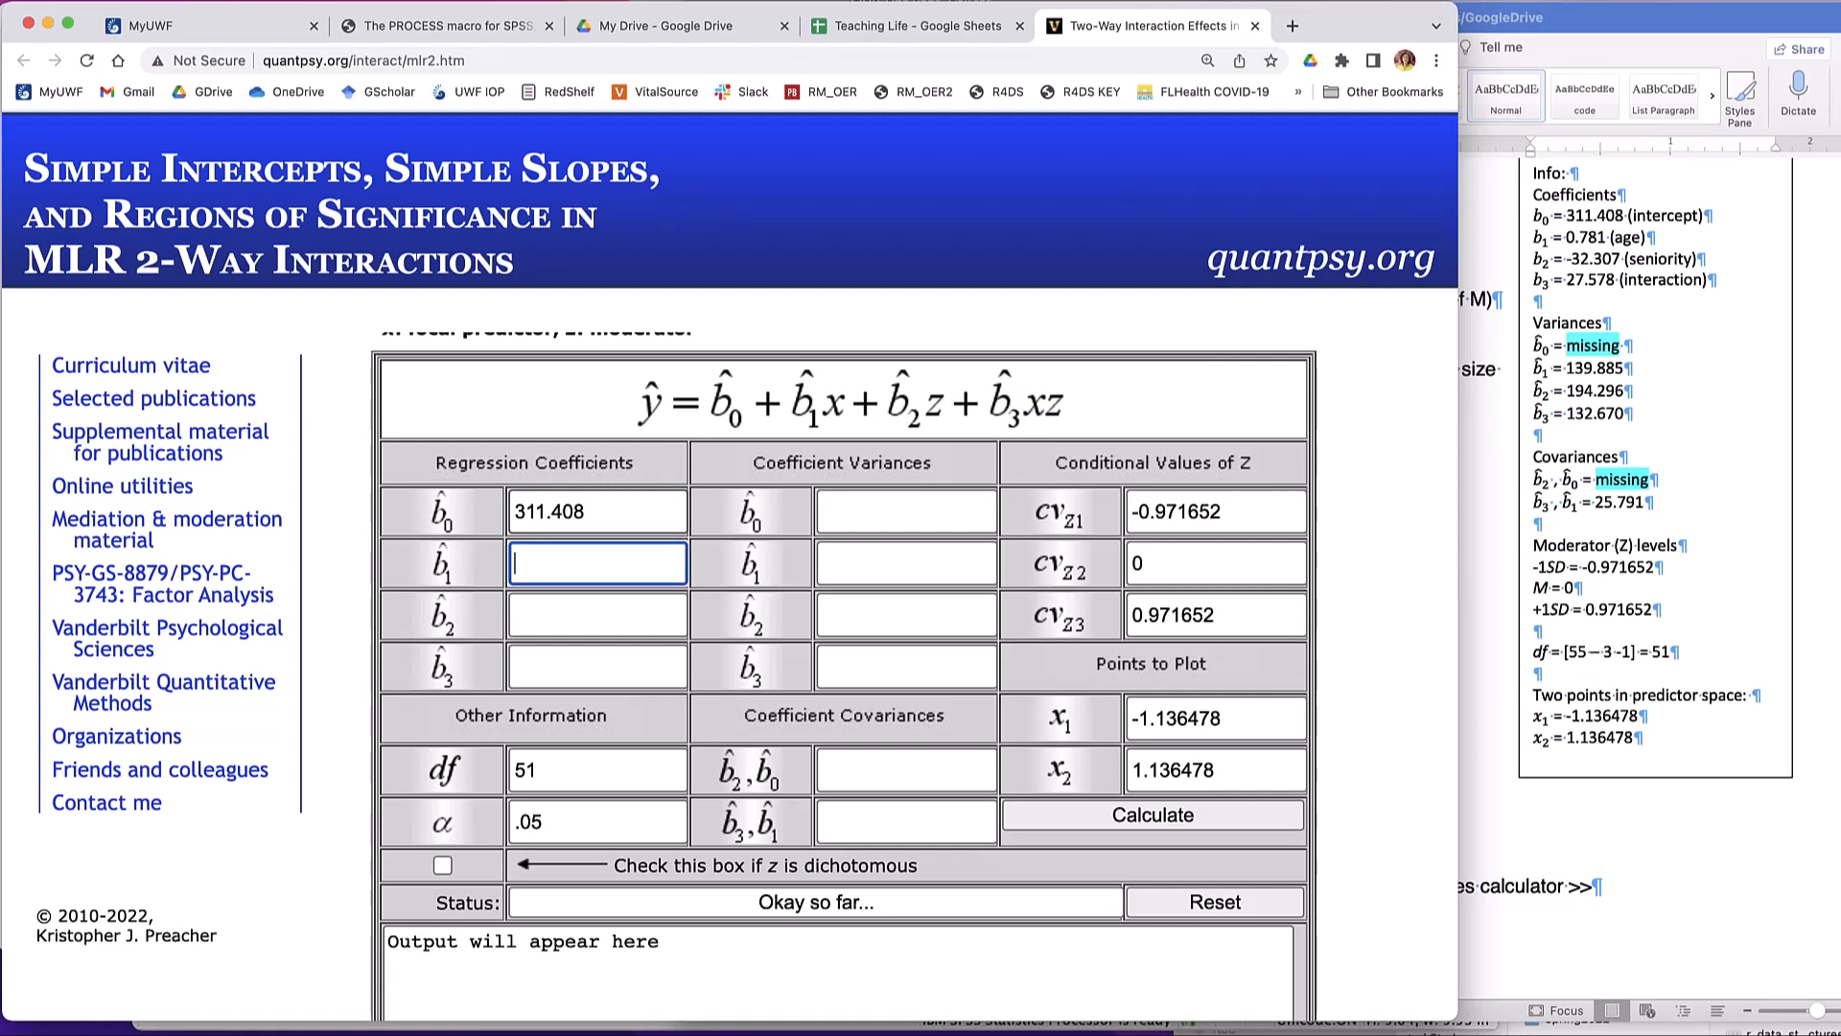
- Enter the remaining regression coefficients: 0.781 for b1, -32.307 for b2 and 27.578 for b3
{"action": "type", "text": "0.781"}
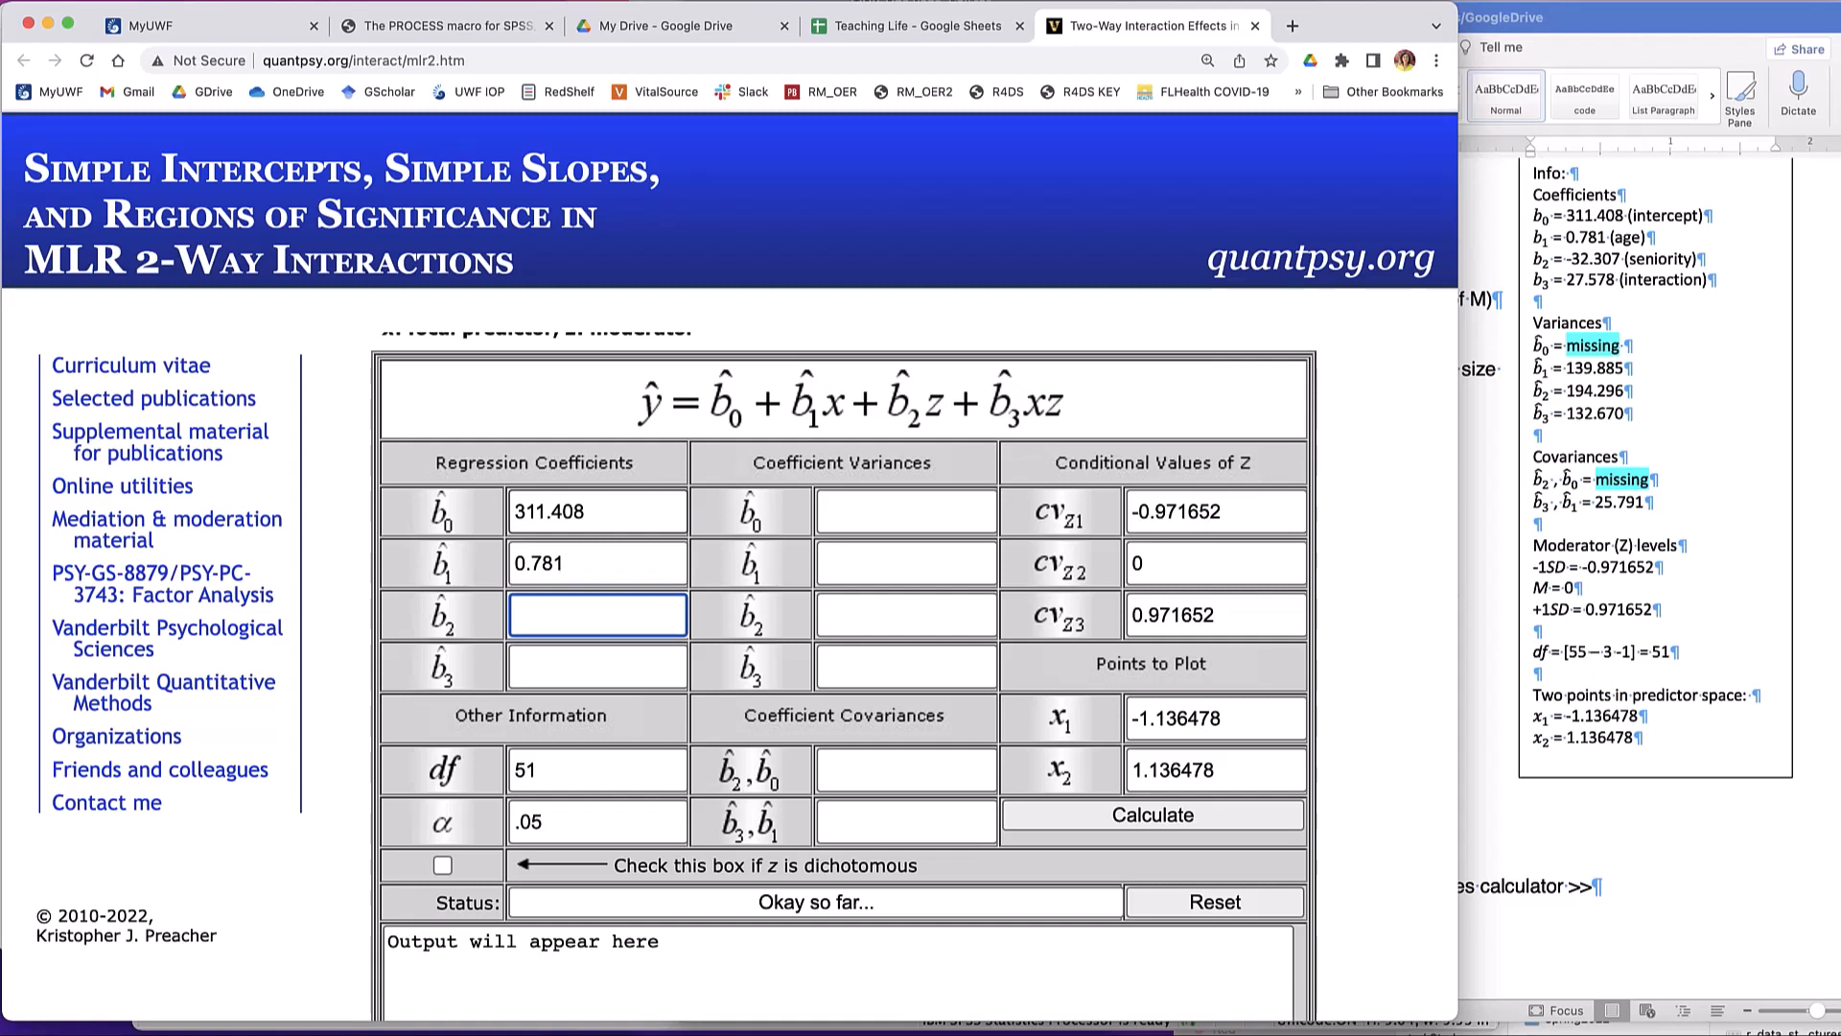
{"action": "type", "text": "-32.307"}
{"action": "key", "text": "Tab"}
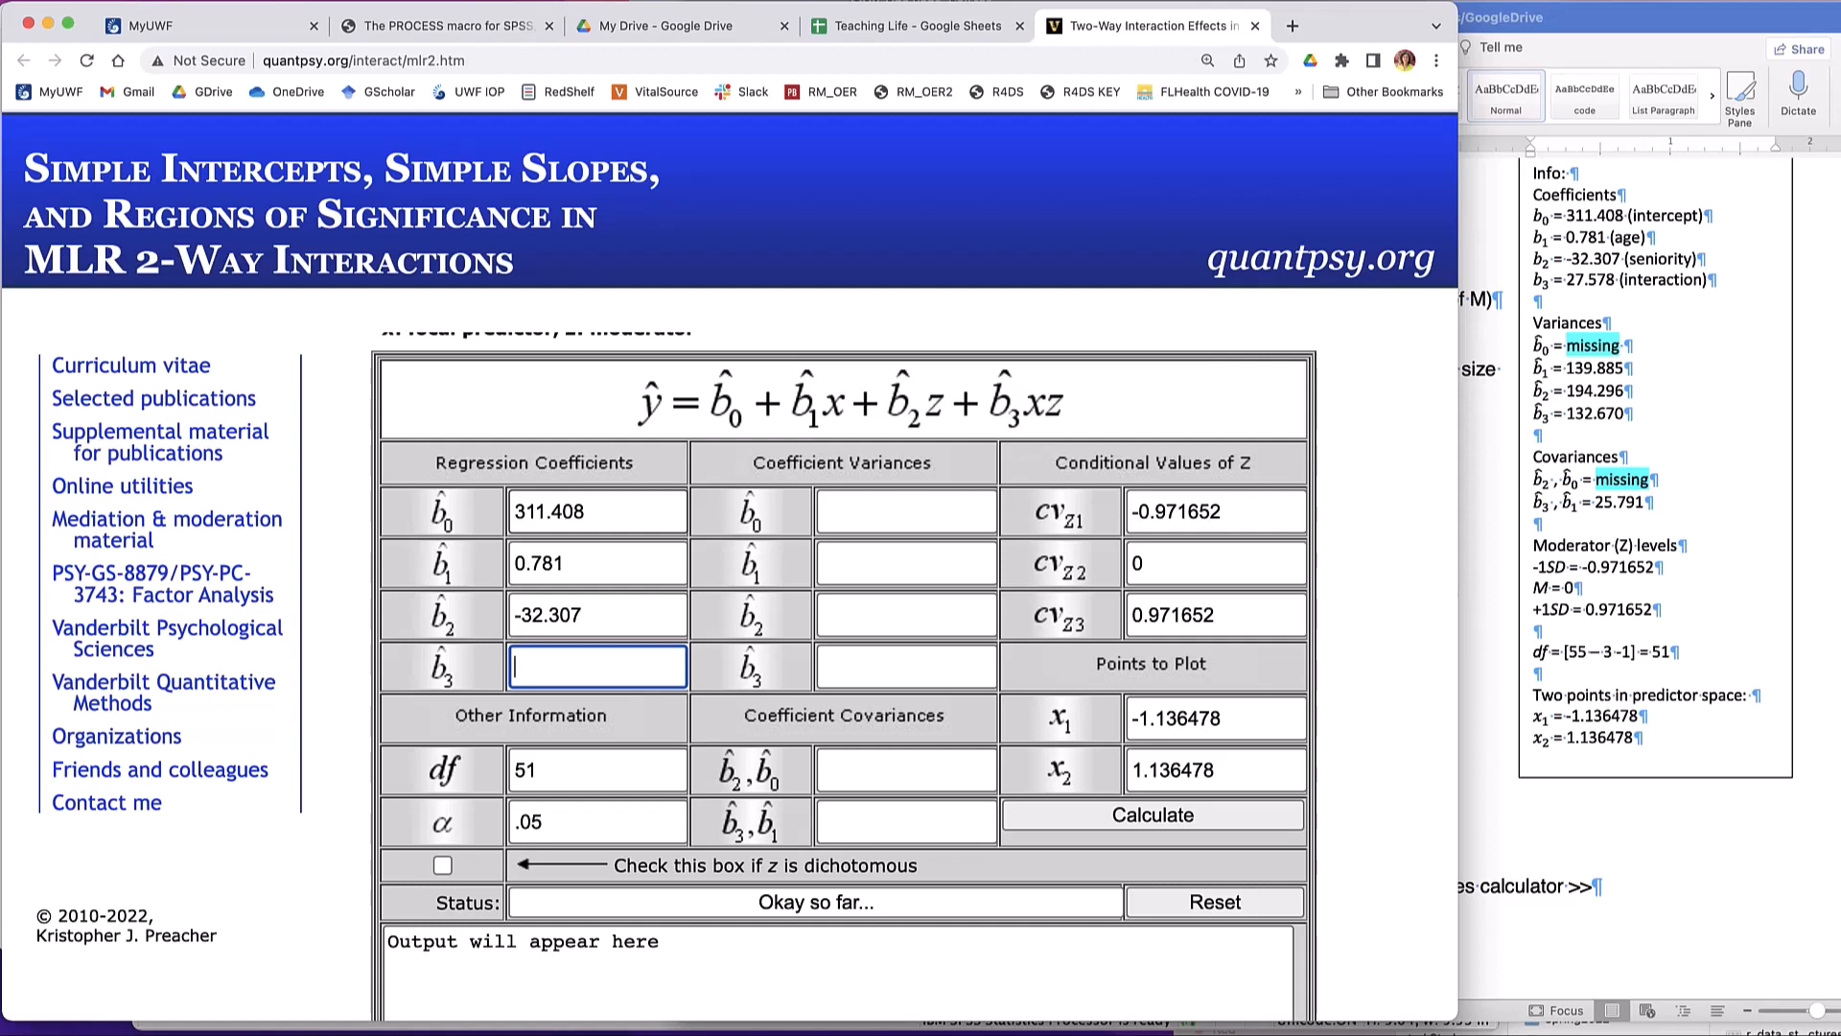
{"action": "type", "text": "27.578"}
{"action": "key", "text": "Tab"}
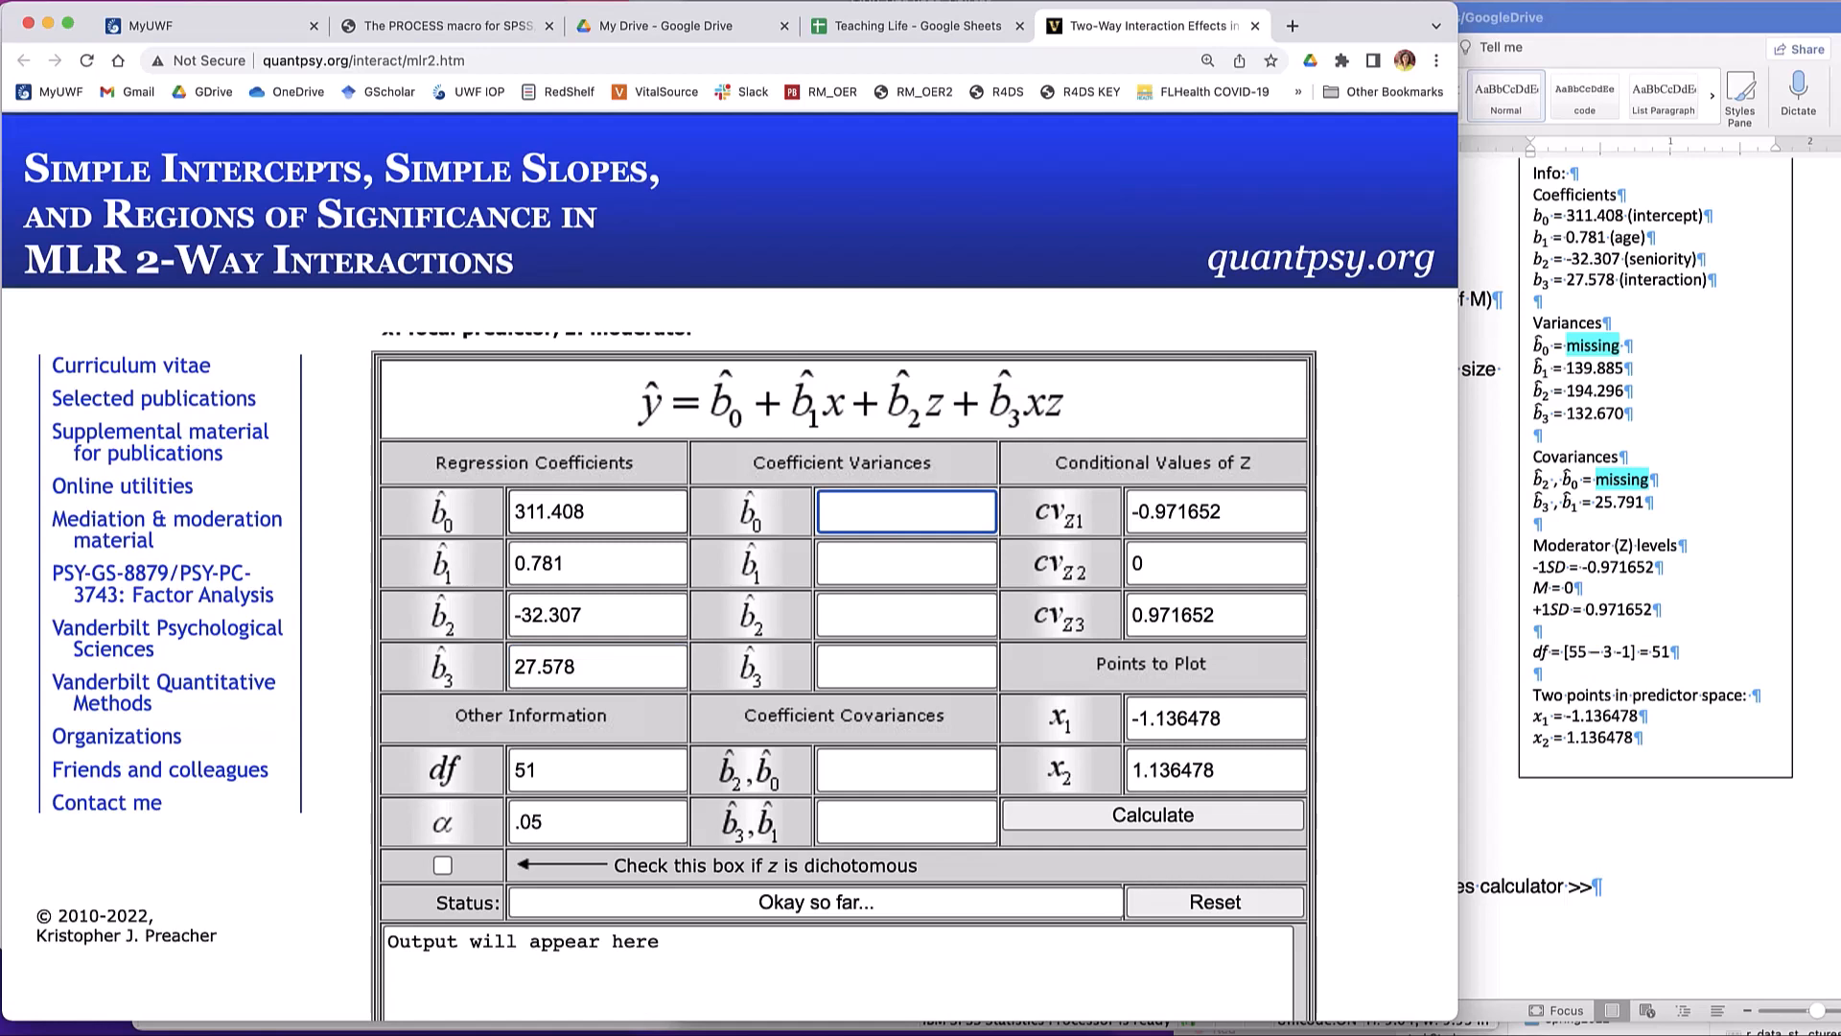
- Leave the b0 coefficient variance empty and set the b1 variance to 139.885
{"action": "left_click", "coordinate": [906, 563]}
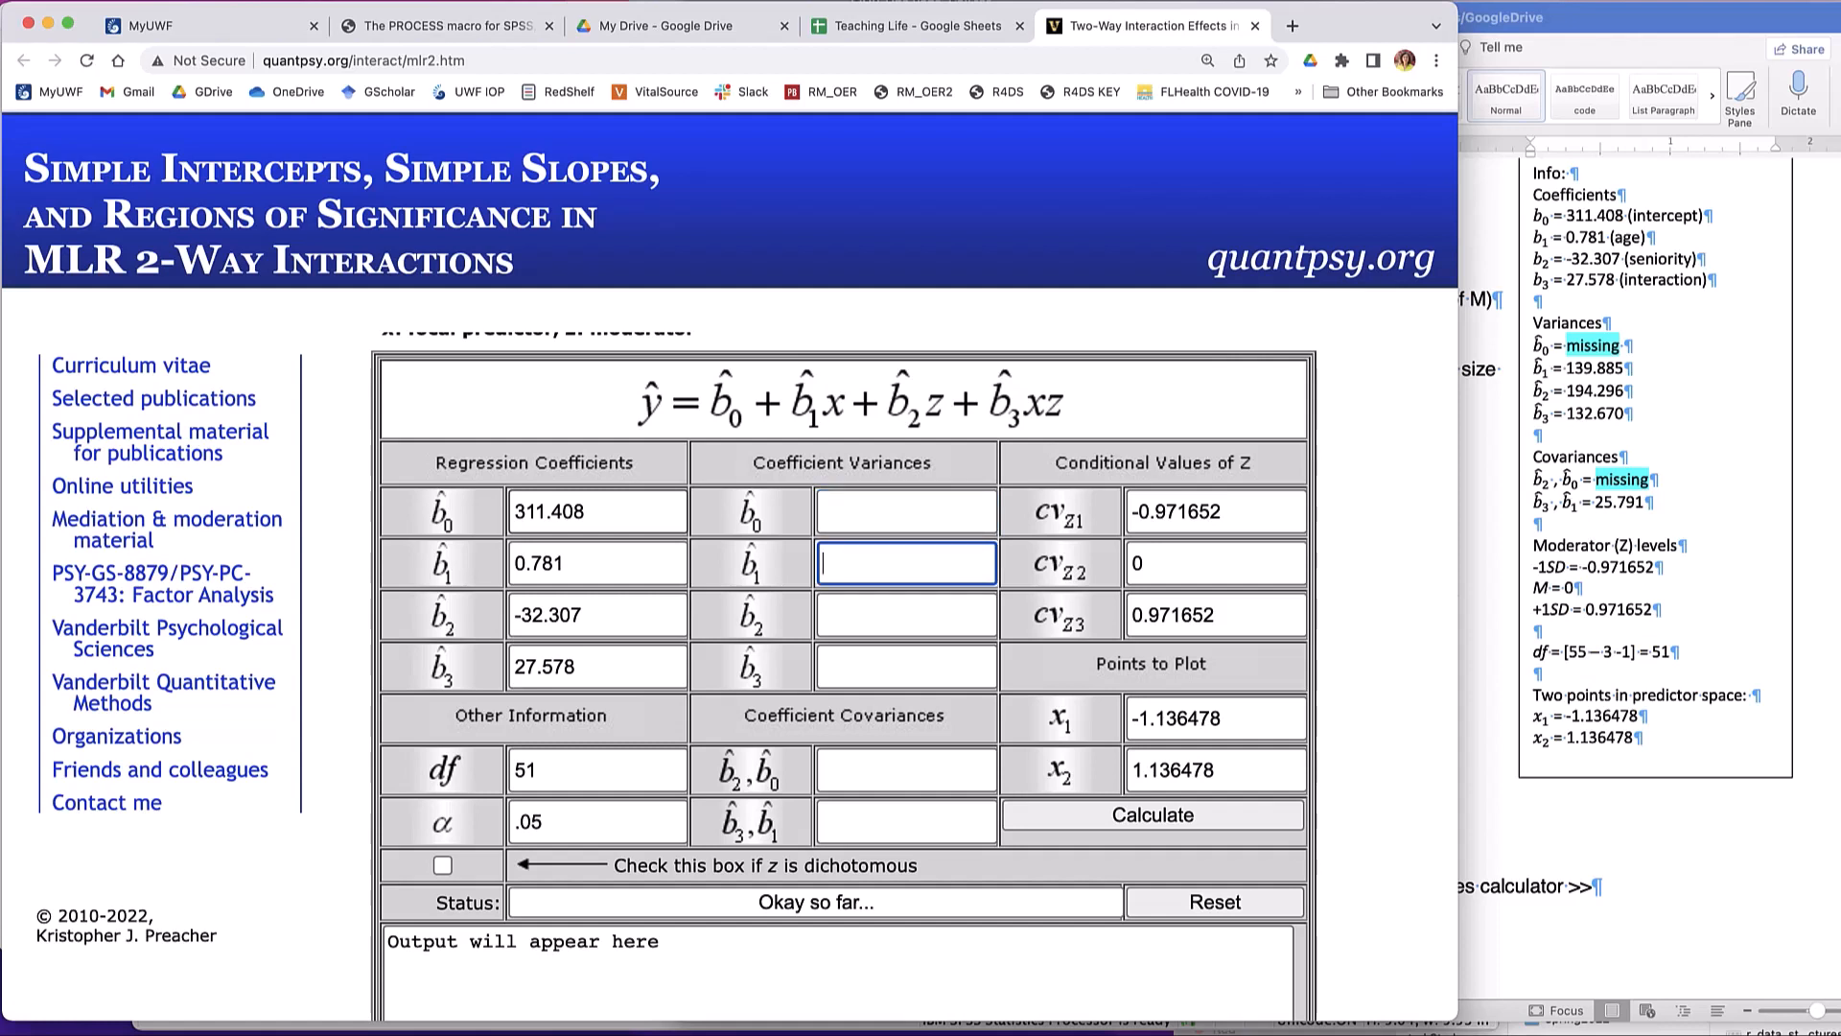
{"action": "type", "text": "139.885"}
{"action": "key", "text": "Tab"}
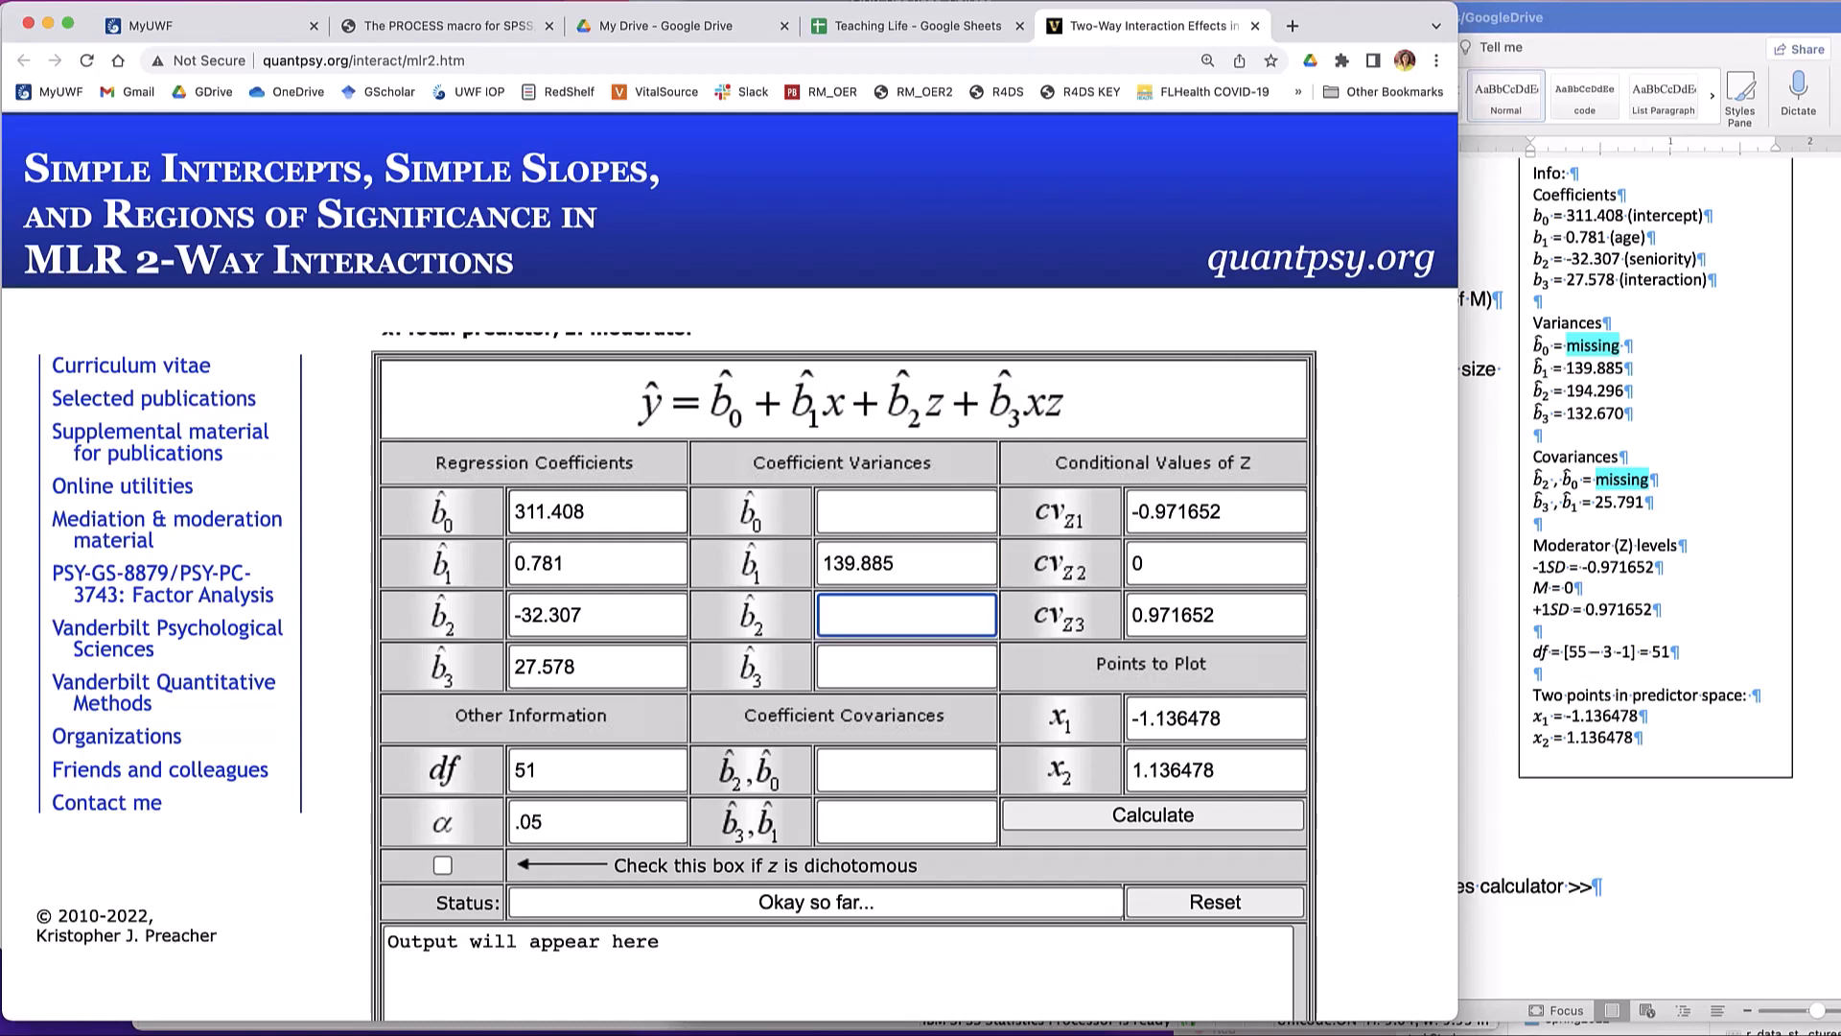
- Set the b2 coefficient variance to 194.296, matching the lab sheet's Info box
{"action": "type", "text": "195"}
{"action": "key", "text": "BackSpace"}
{"action": "type", "text": "43"}
{"action": "key", "text": "BackSpace"}
{"action": "key", "text": "Tab"}
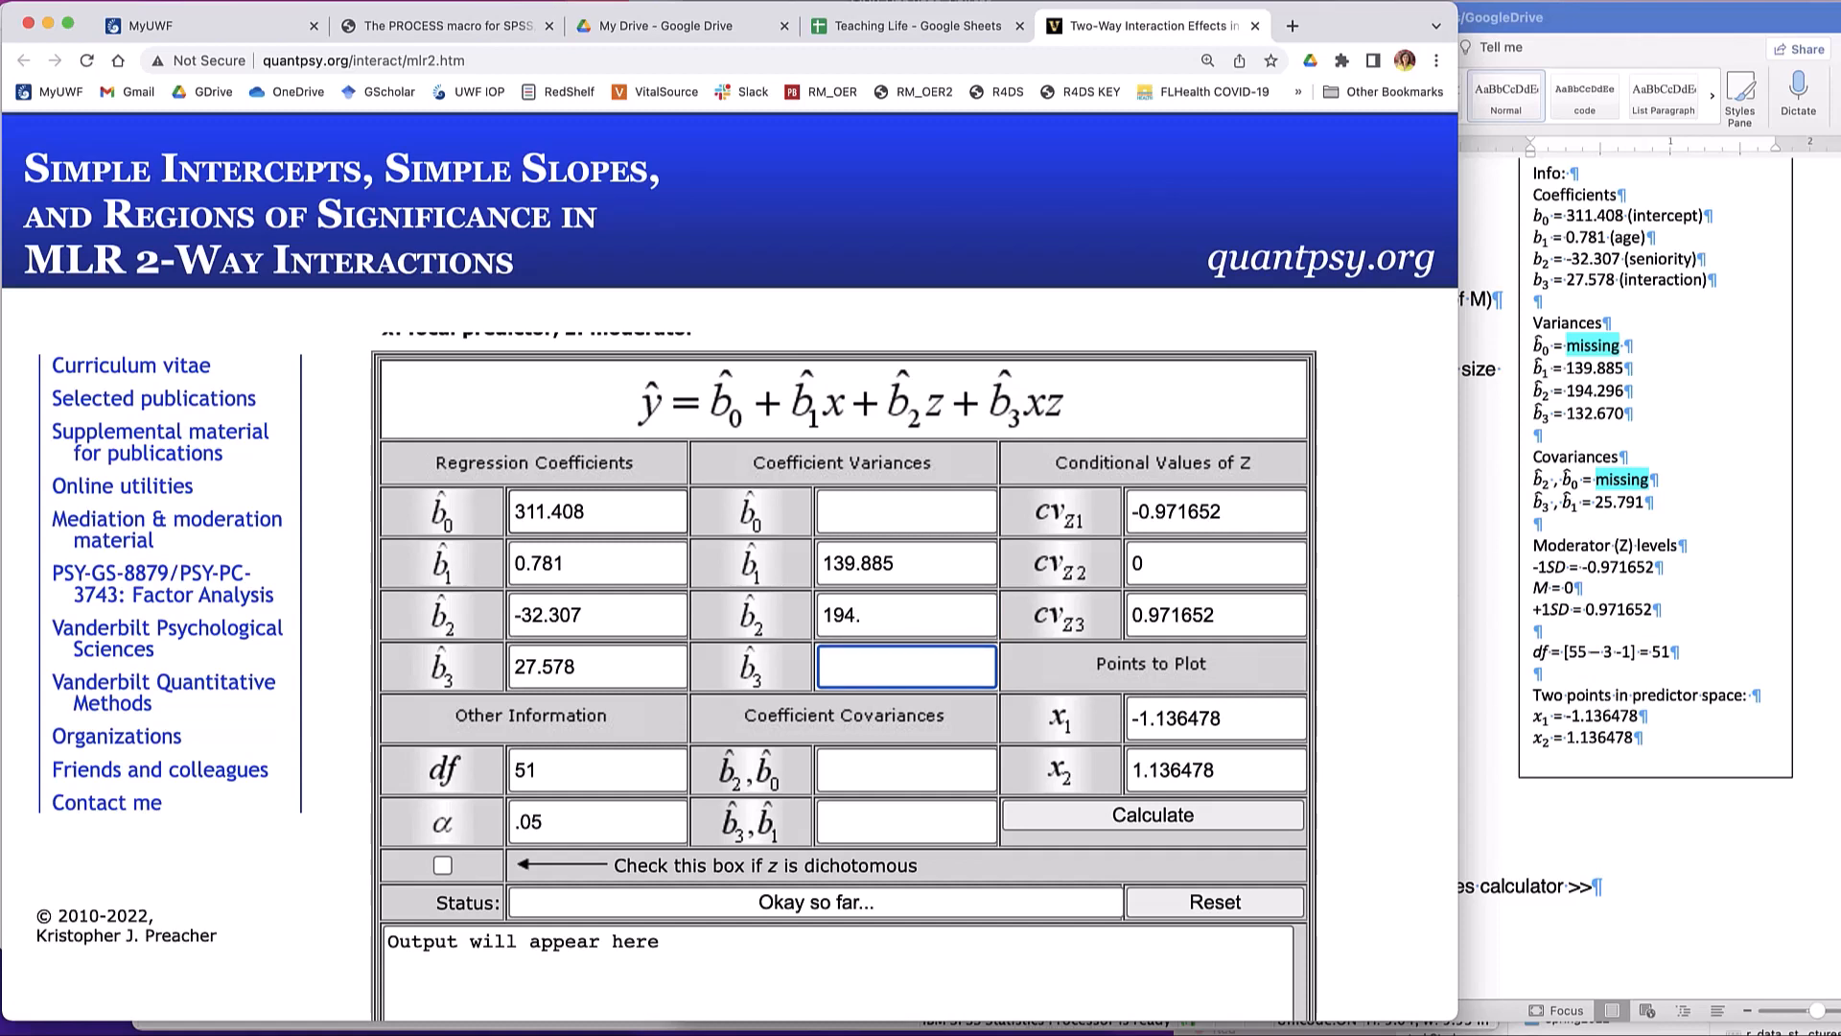
{"action": "left_click", "coordinate": [908, 608]}
{"action": "scroll", "coordinate": [910, 605], "scroll_direction": "down", "scroll_amount": 1}
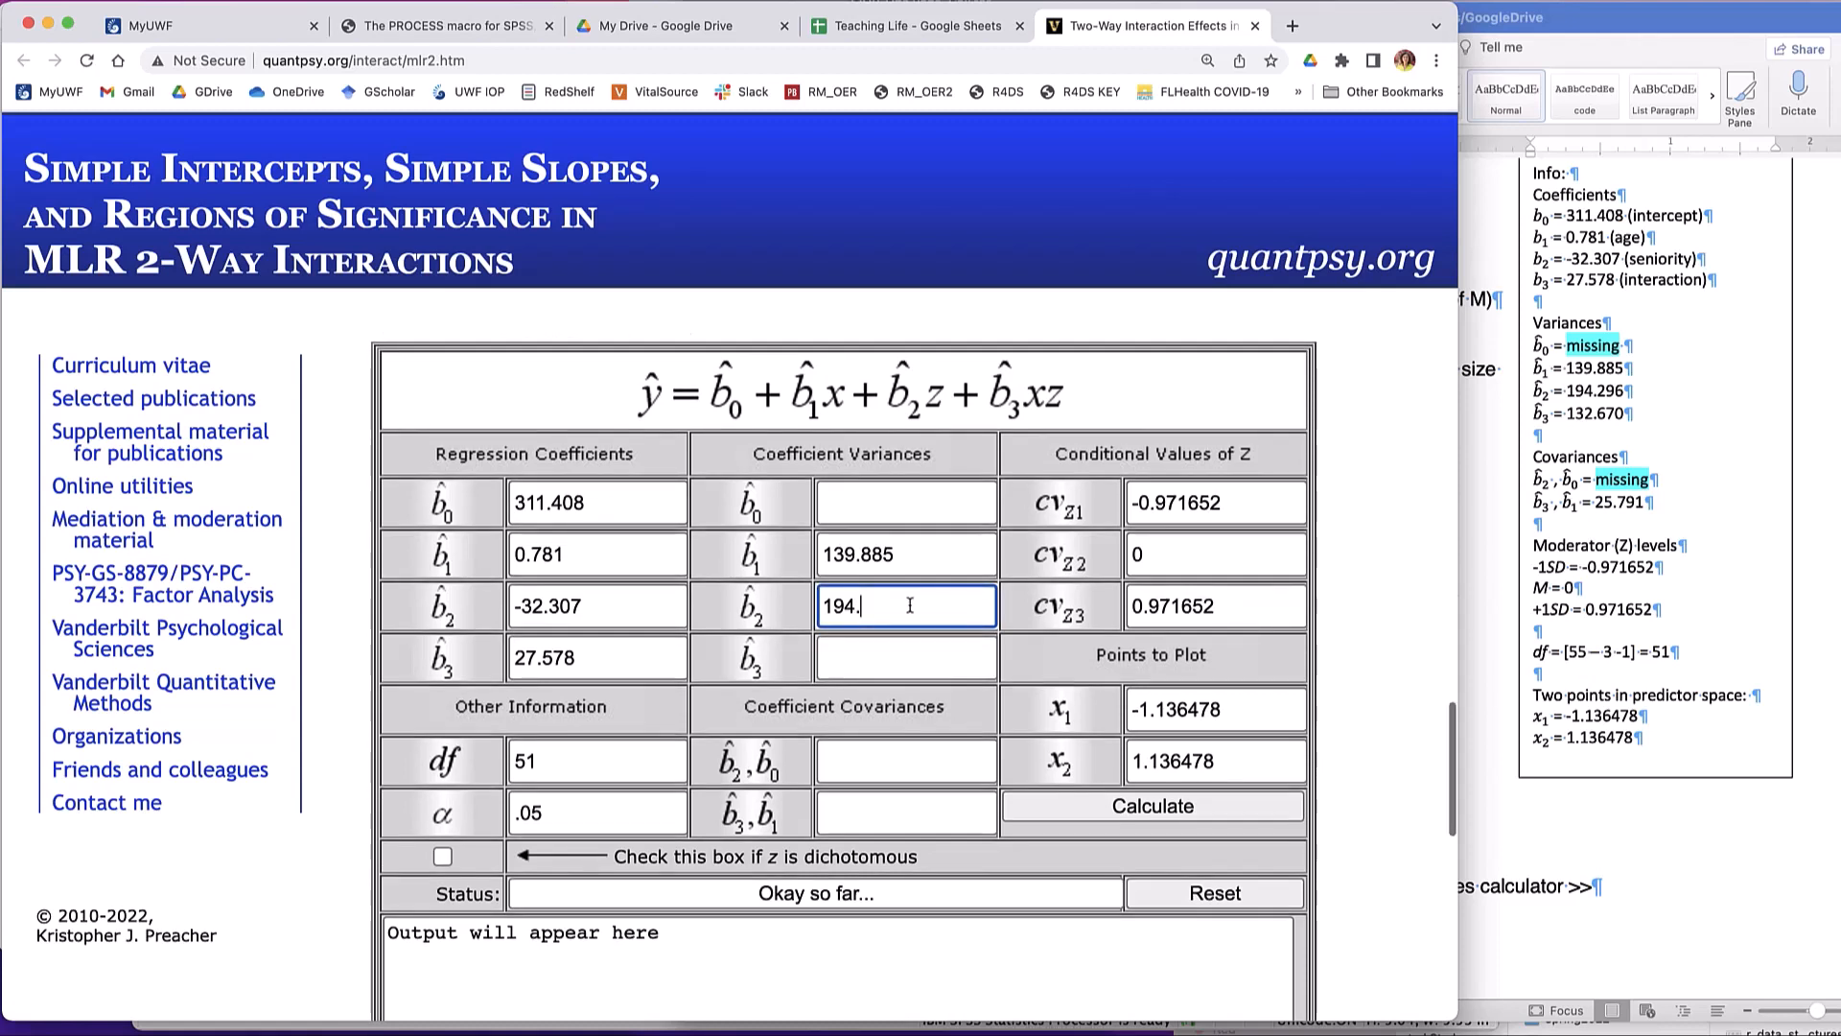
{"action": "type", "text": "296"}
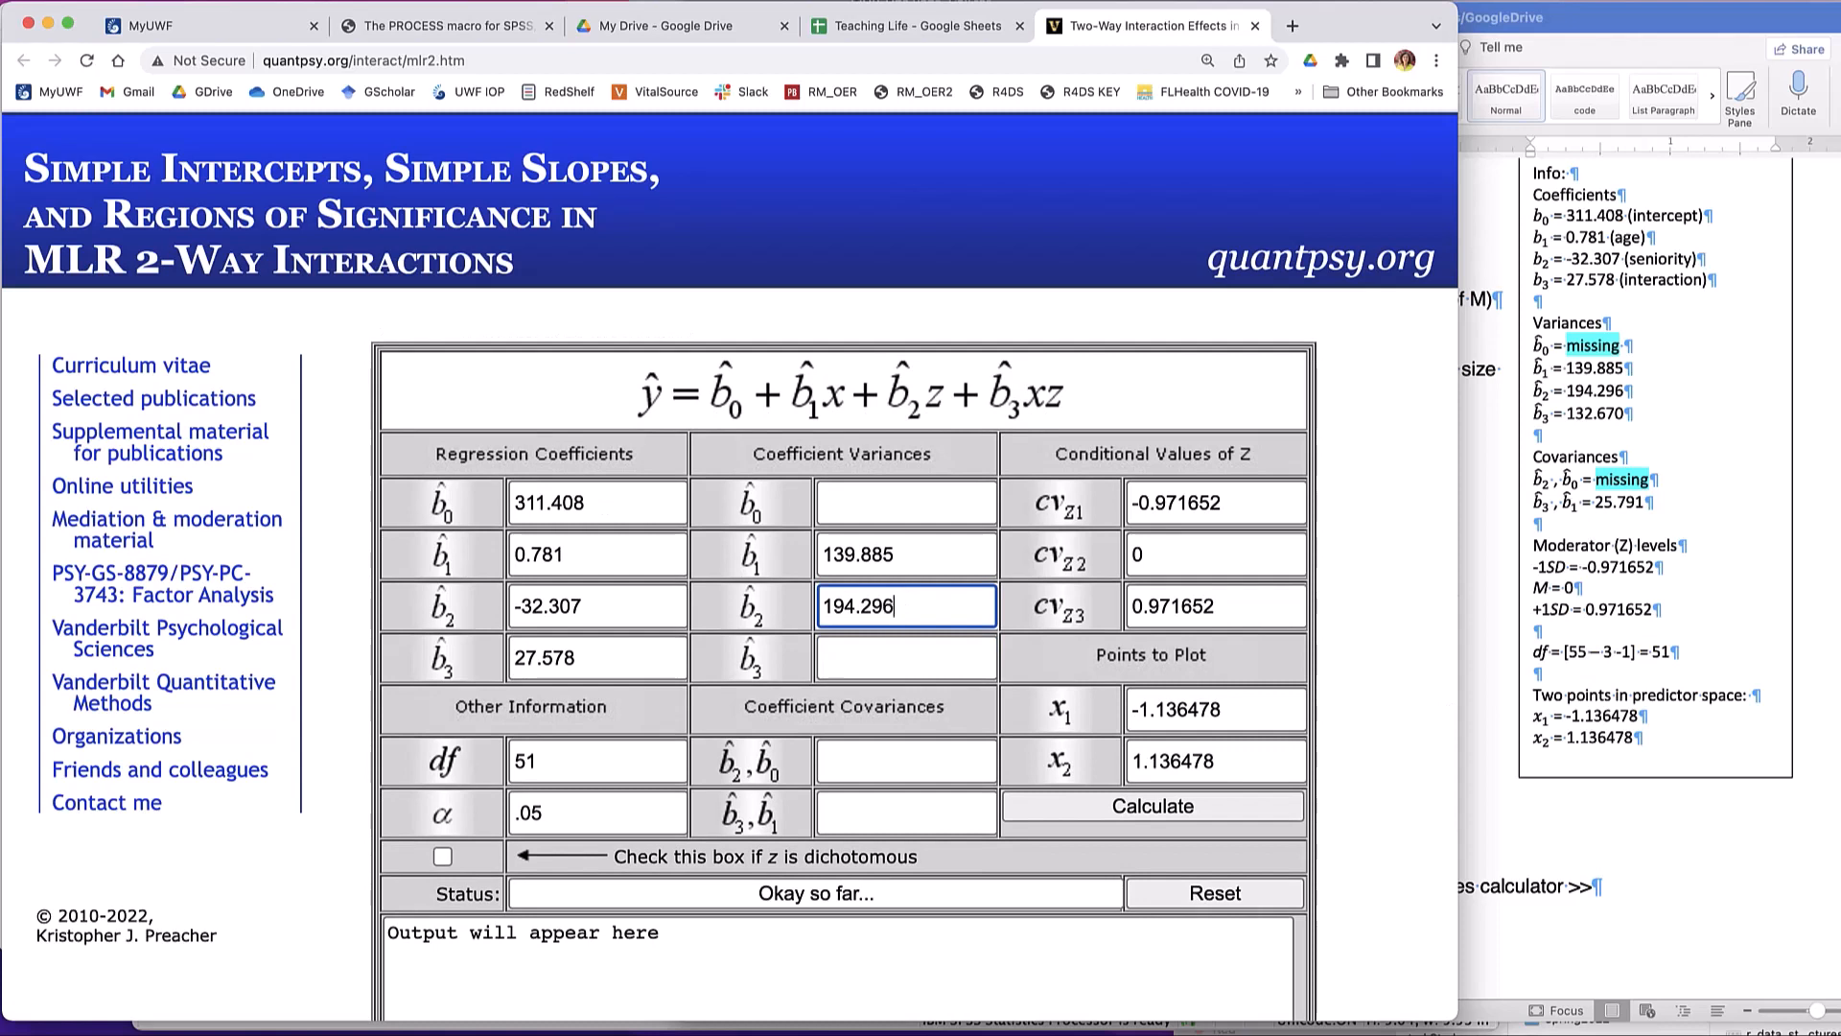
- Set the b3 coefficient variance to 132.670
{"action": "key", "text": "Tab"}
{"action": "type", "text": "132"}
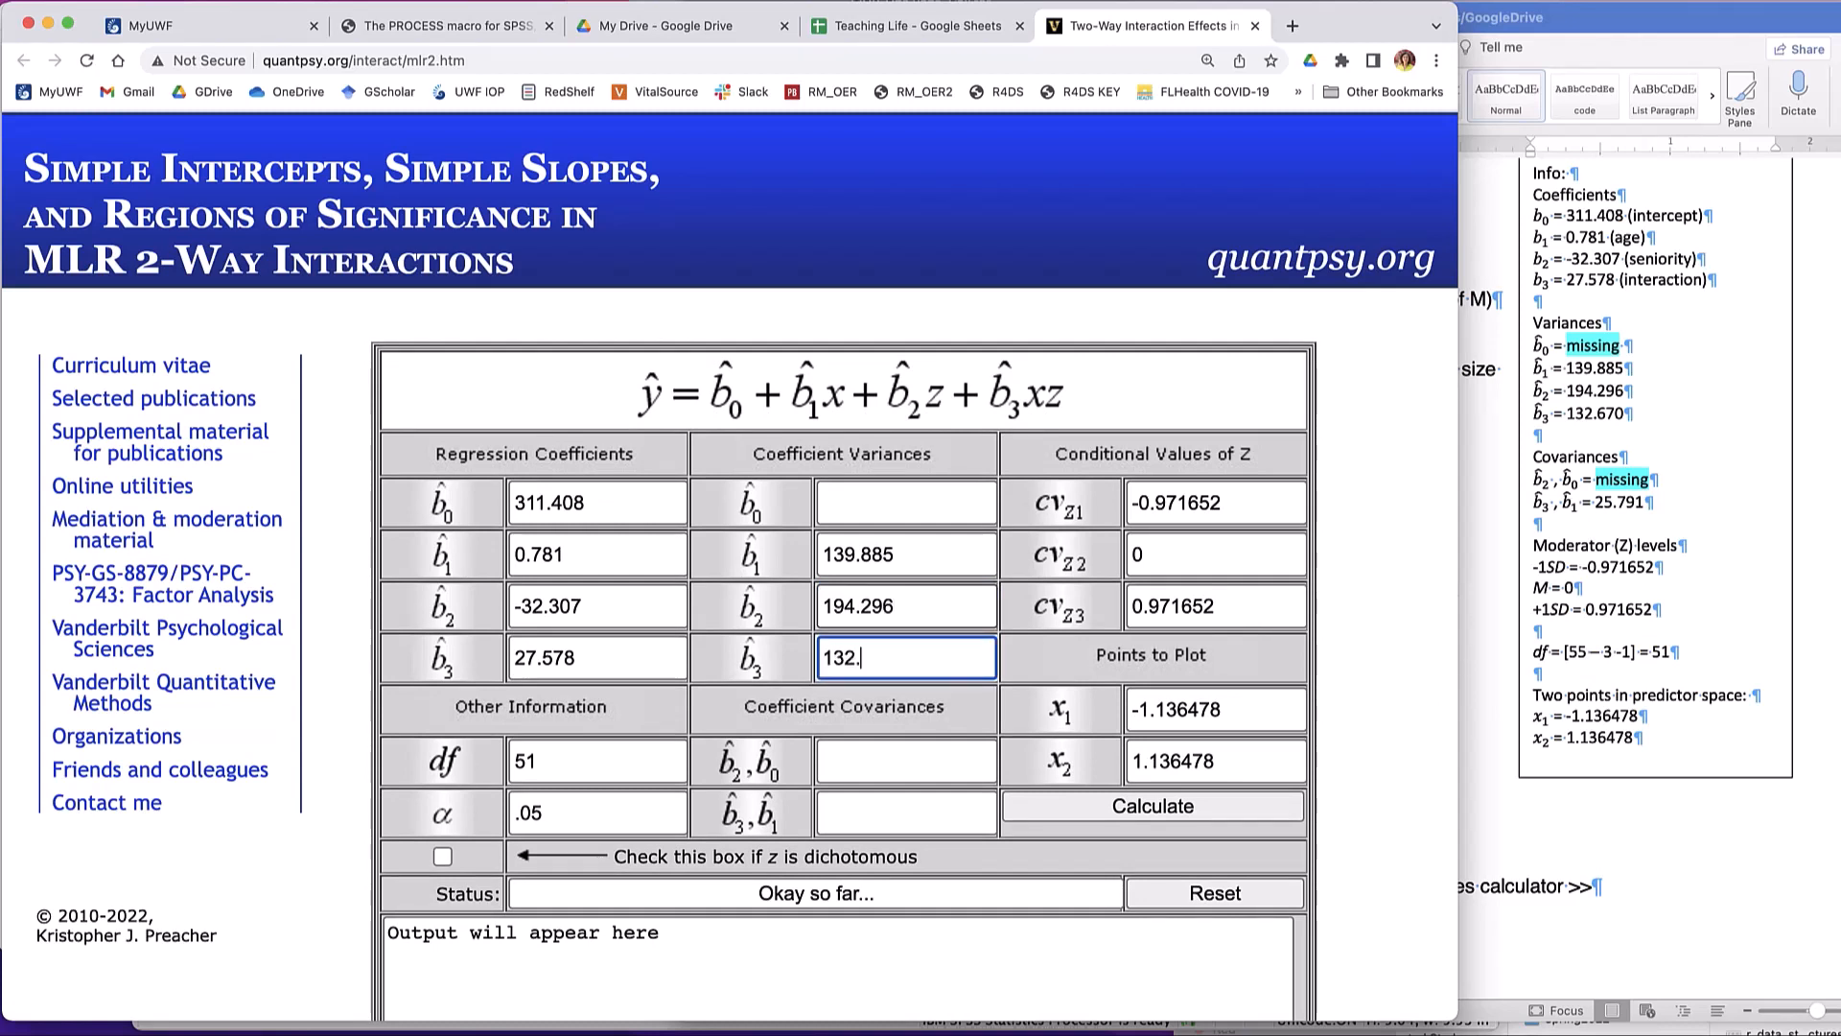
{"action": "type", "text": ".670"}
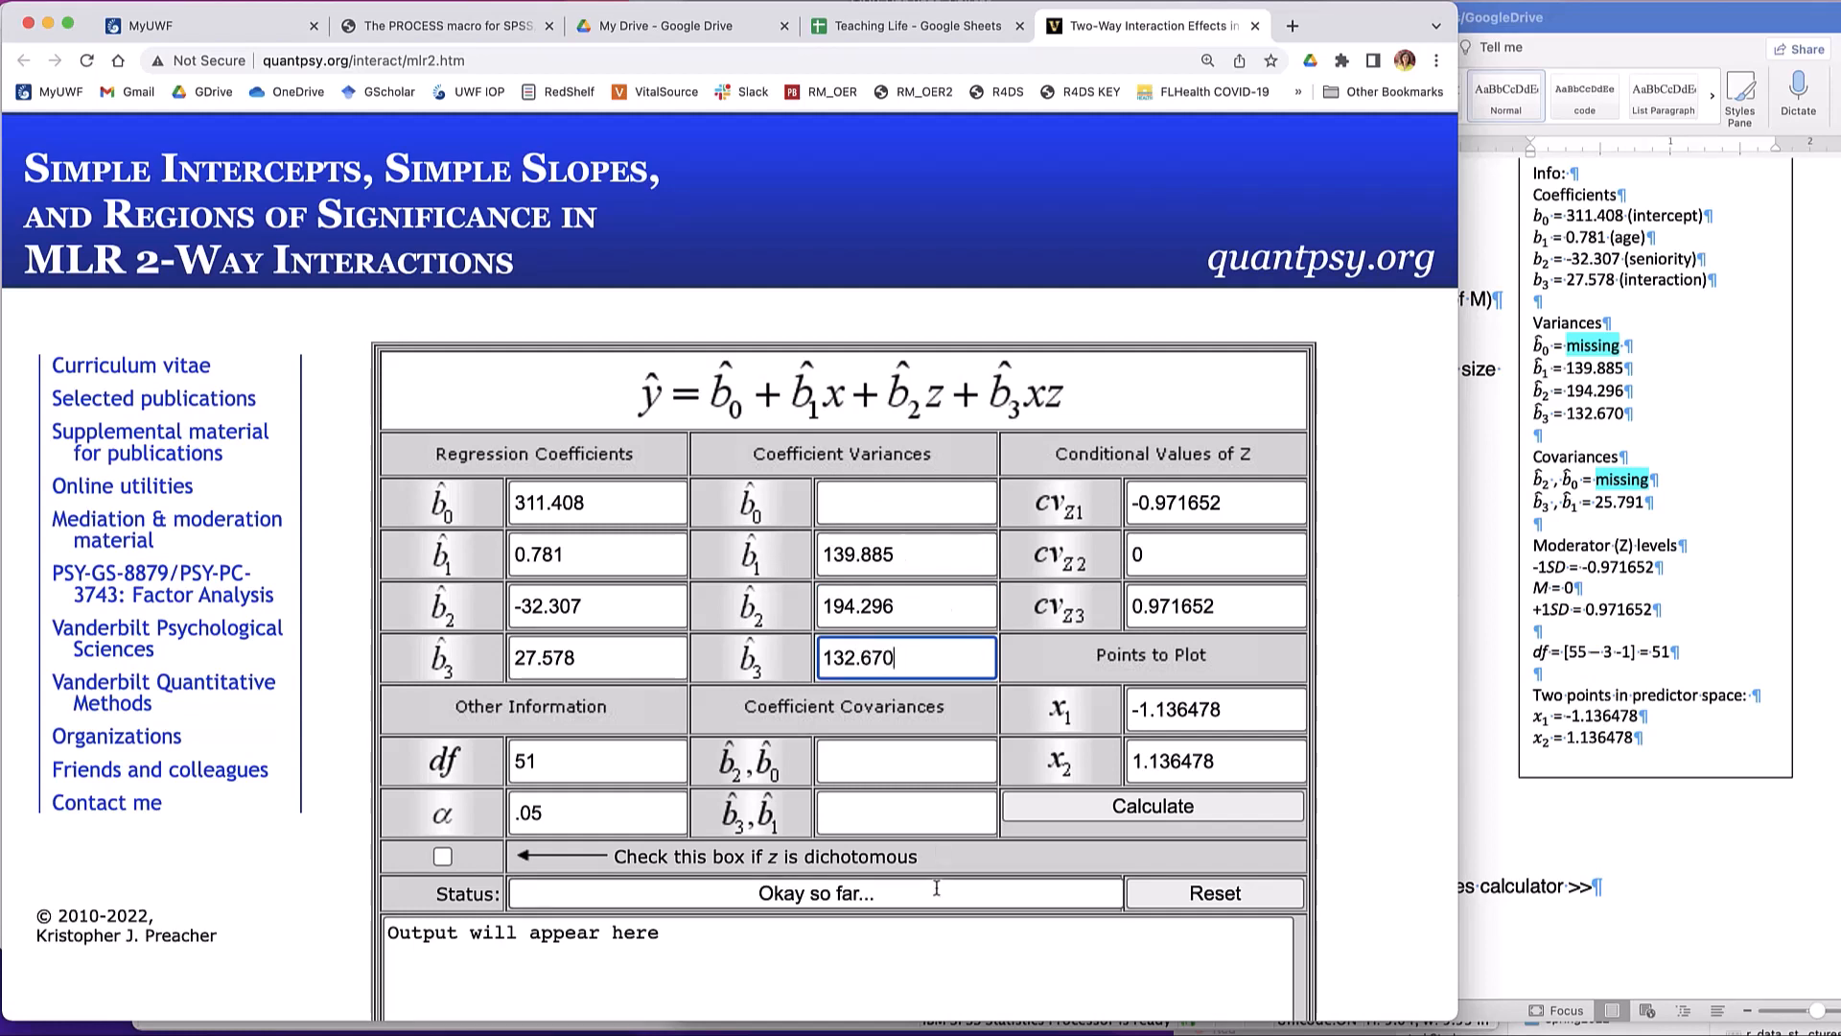
- Set the b3,b1 coefficient covariance to 25.791 and leave the b2,b0 covariance empty
{"action": "left_click", "coordinate": [869, 818]}
{"action": "type", "text": "25."}
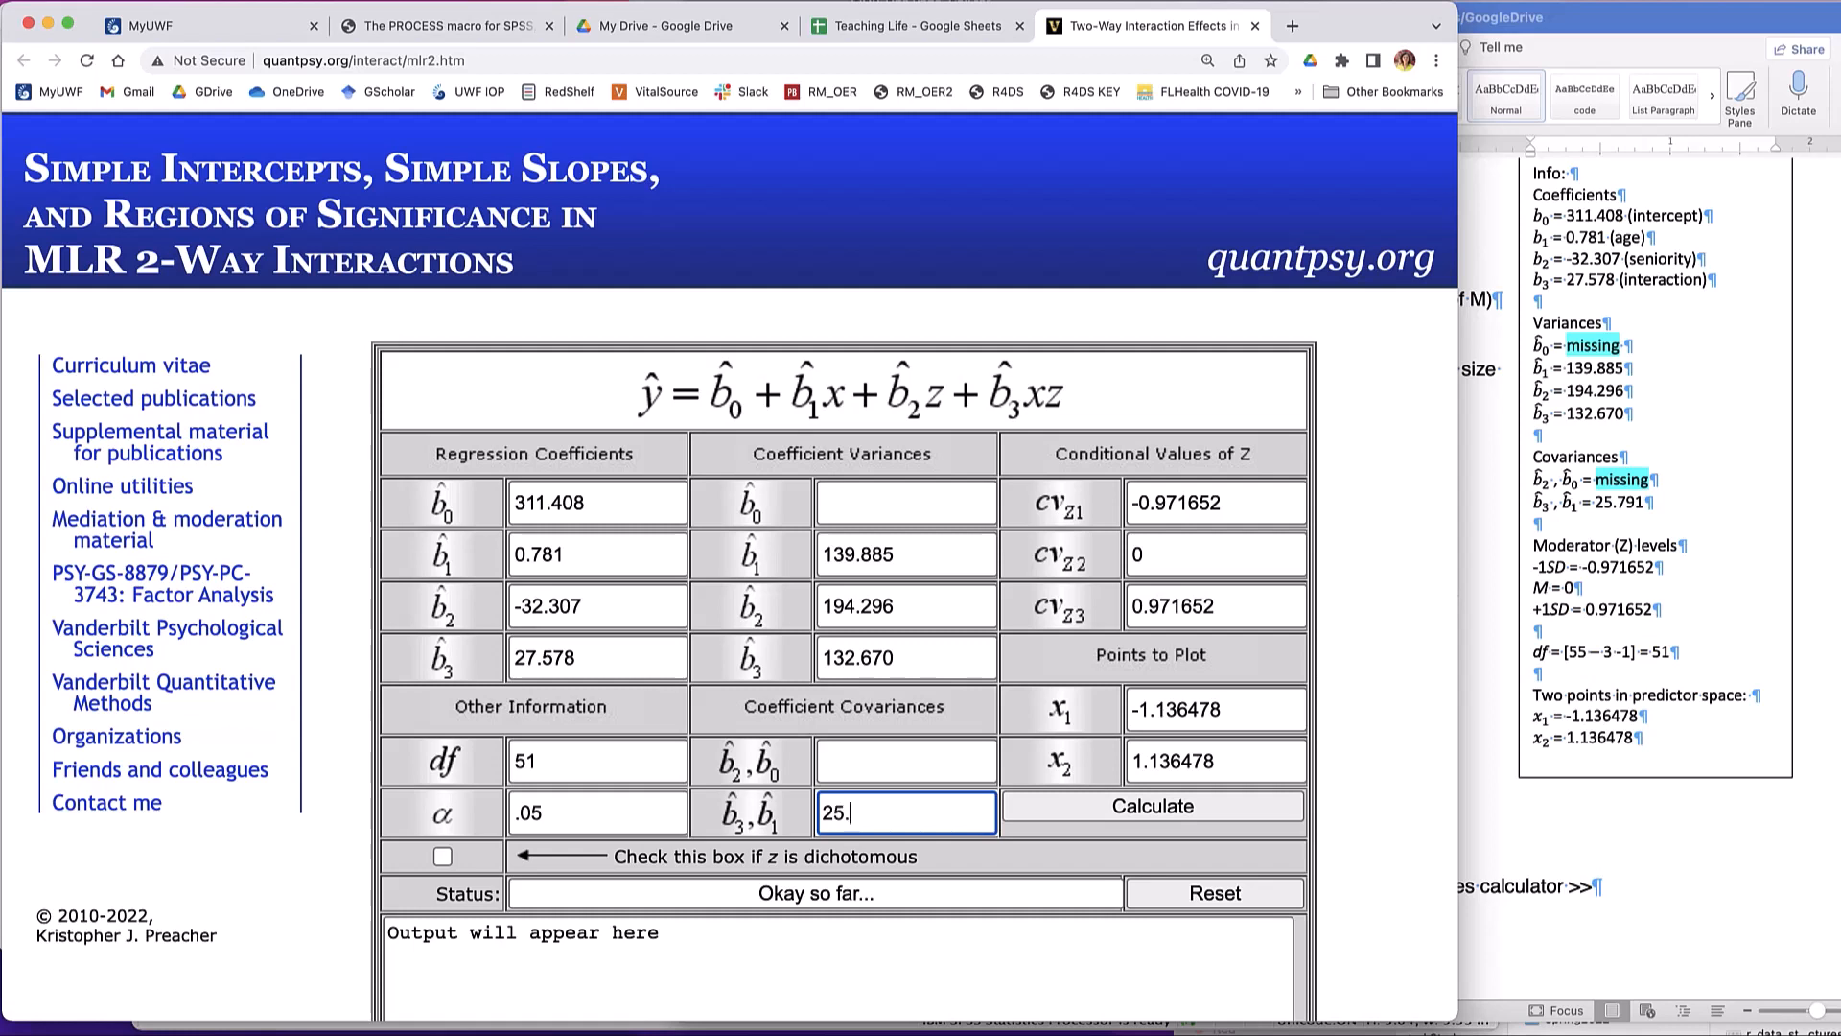
{"action": "type", "text": "9"}
{"action": "key", "text": "BackSpace"}
{"action": "type", "text": "791"}
{"action": "left_click", "coordinate": [908, 760]}
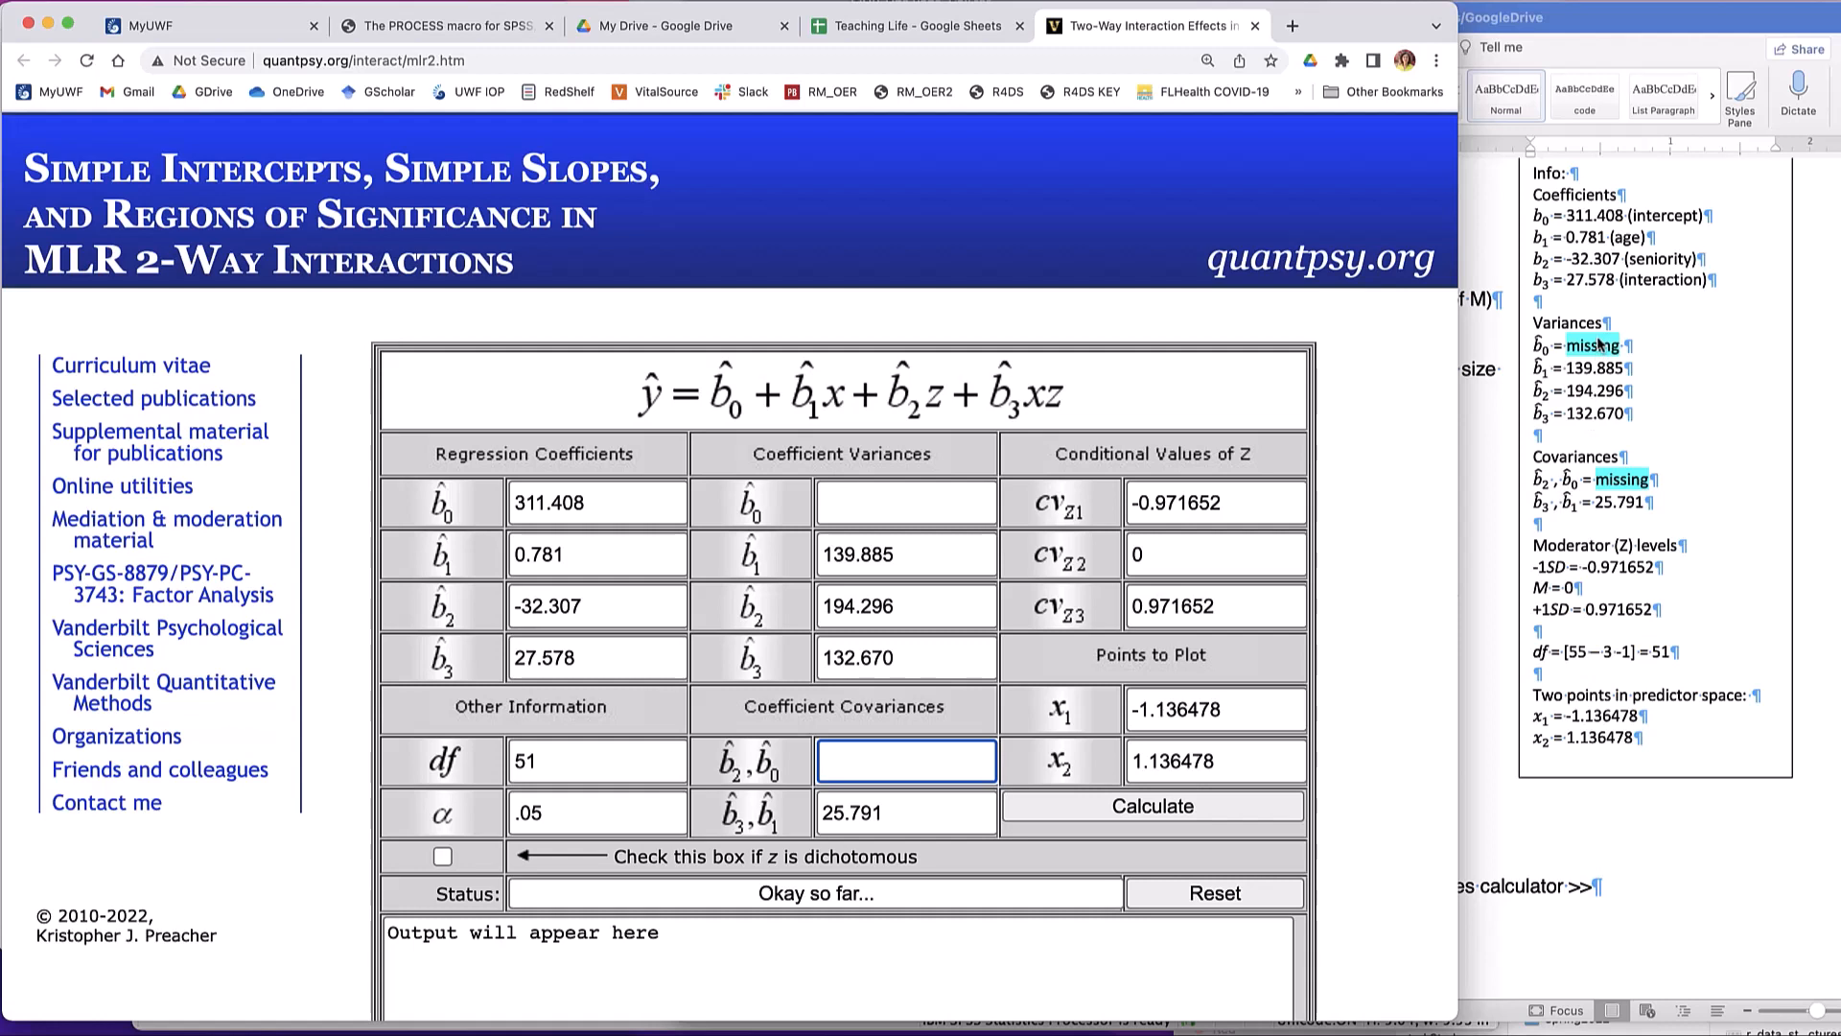
- Switch to the Word lab sheet and review its instructions for getting the missing intercept variance and covariance from SPSS using a new variable C
{"action": "left_click", "coordinate": [1476, 721]}
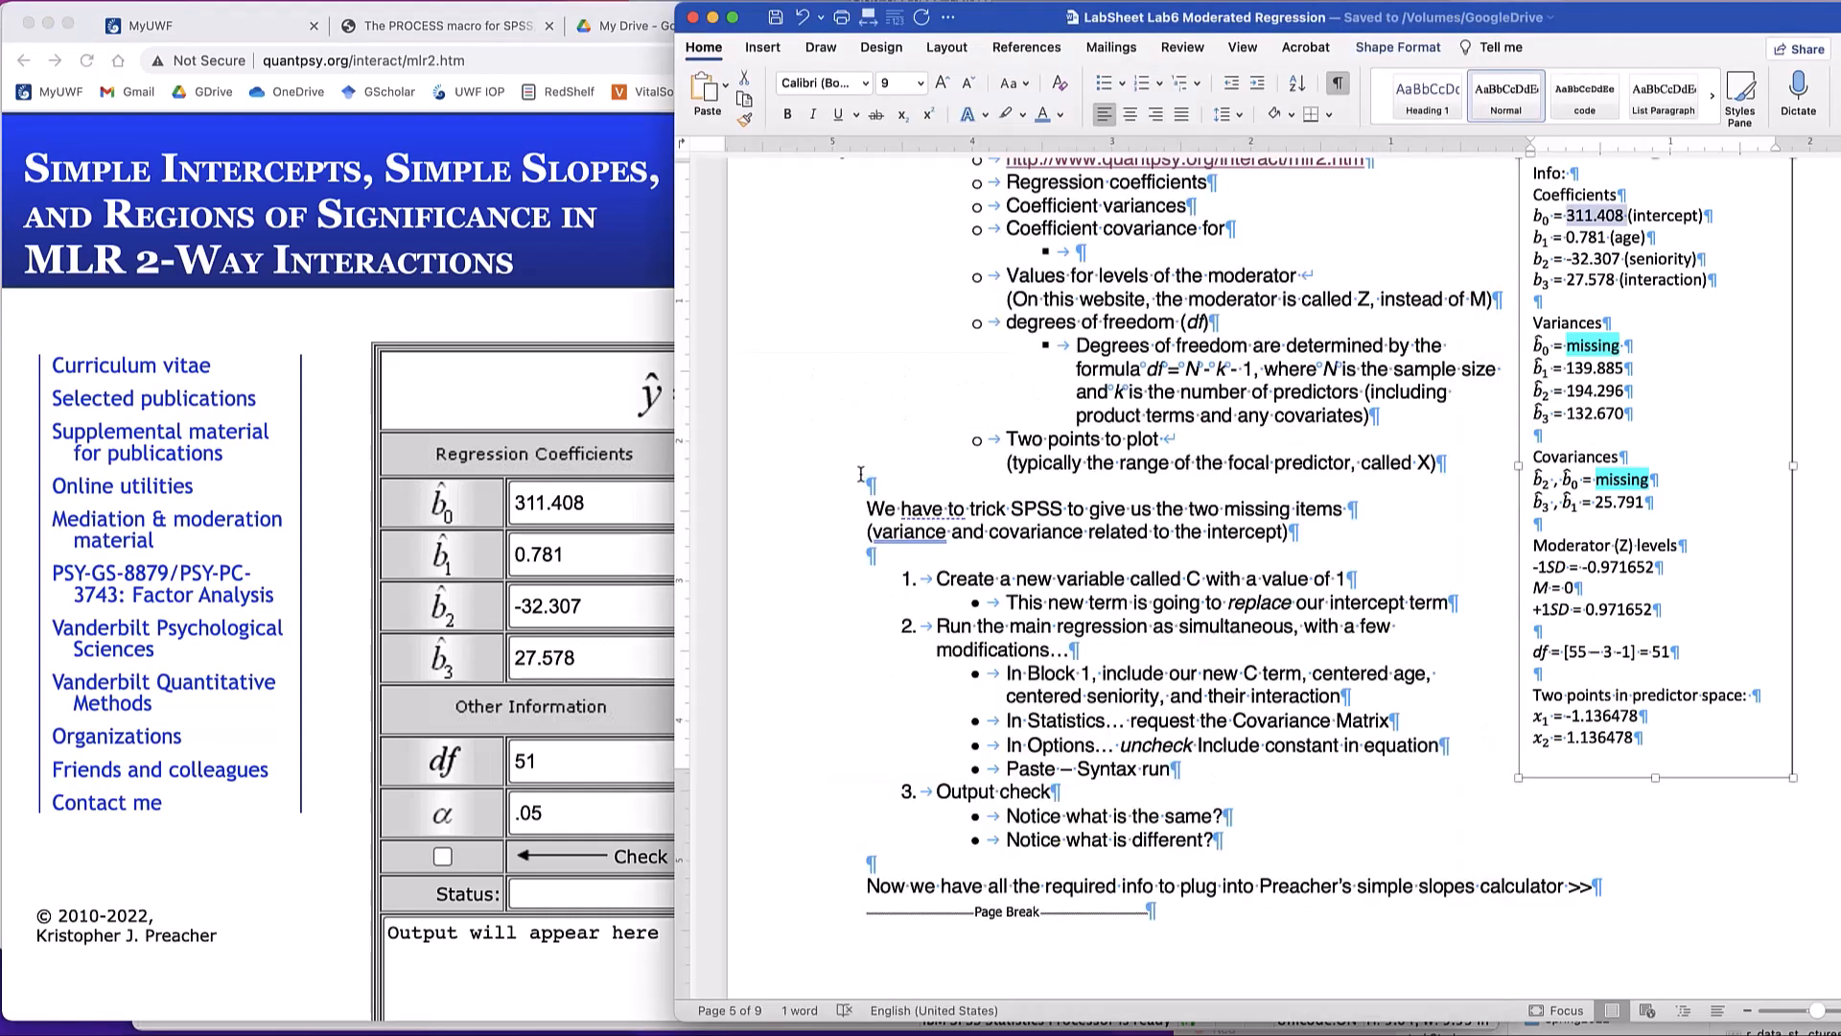
{"action": "scroll", "coordinate": [1058, 550], "scroll_direction": "down", "scroll_amount": 3}
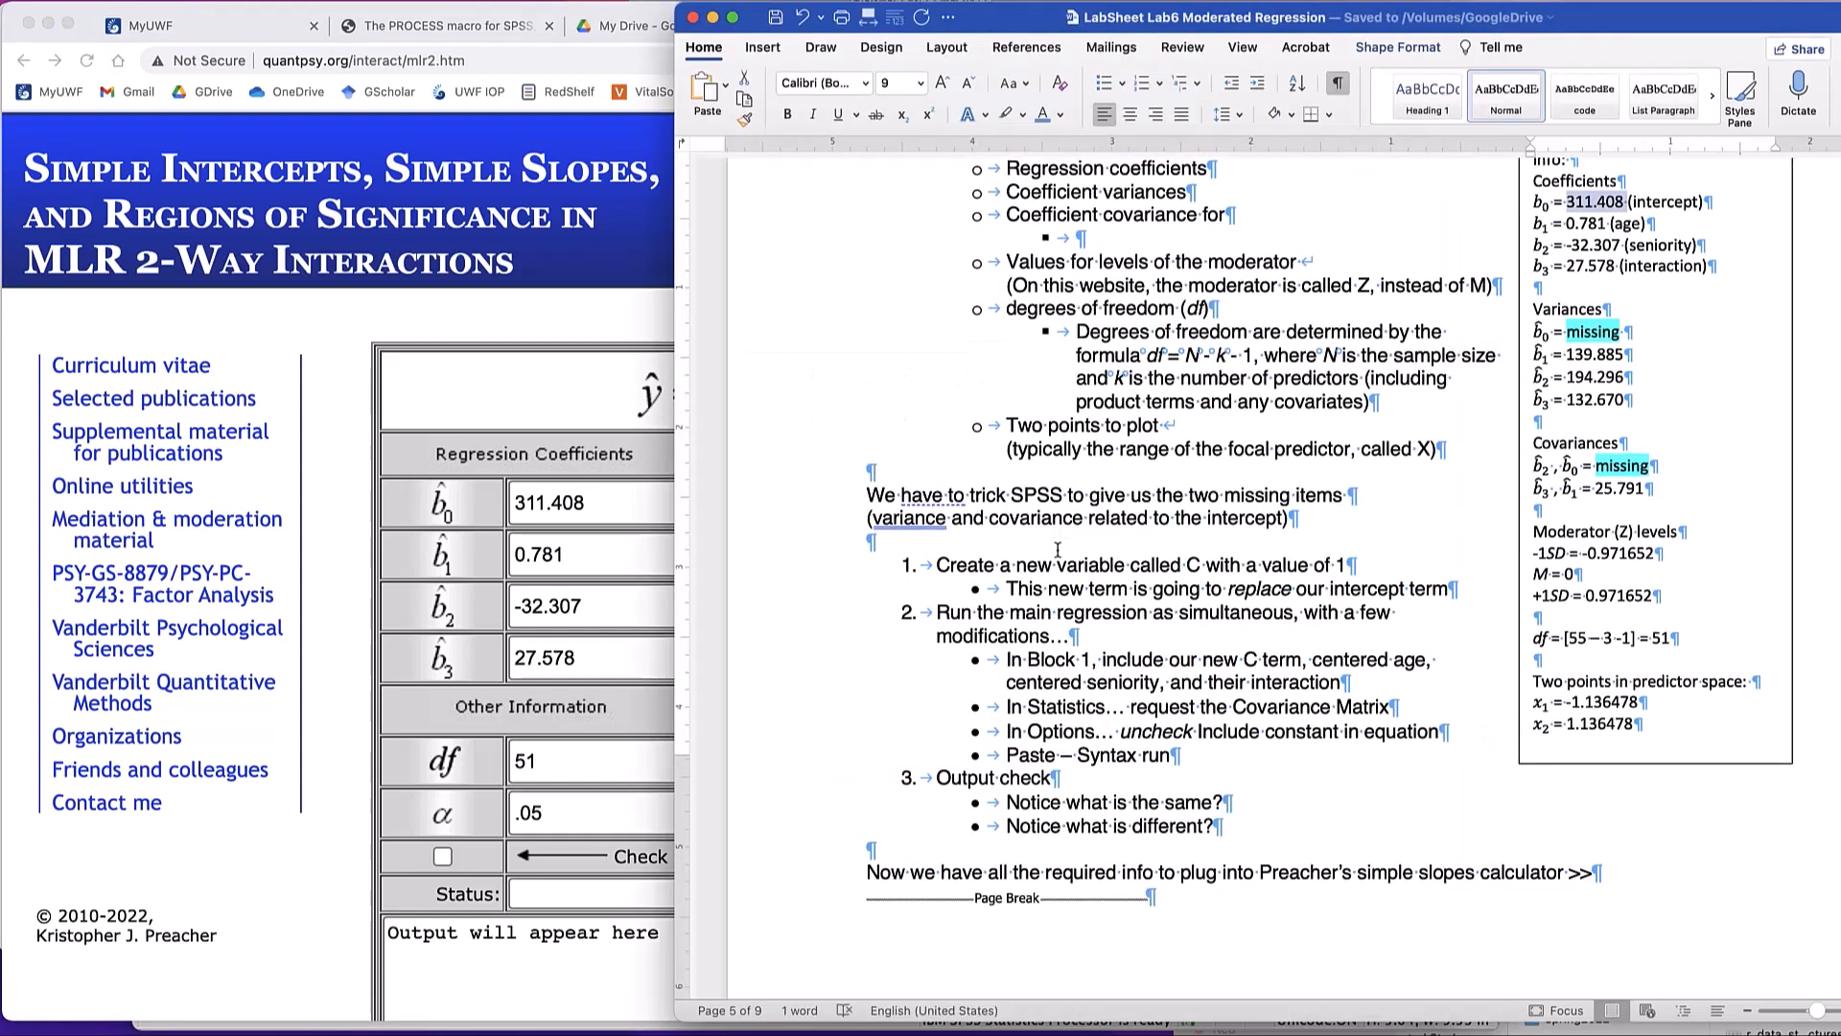
{"action": "scroll", "coordinate": [1058, 549], "scroll_direction": "down", "scroll_amount": 1}
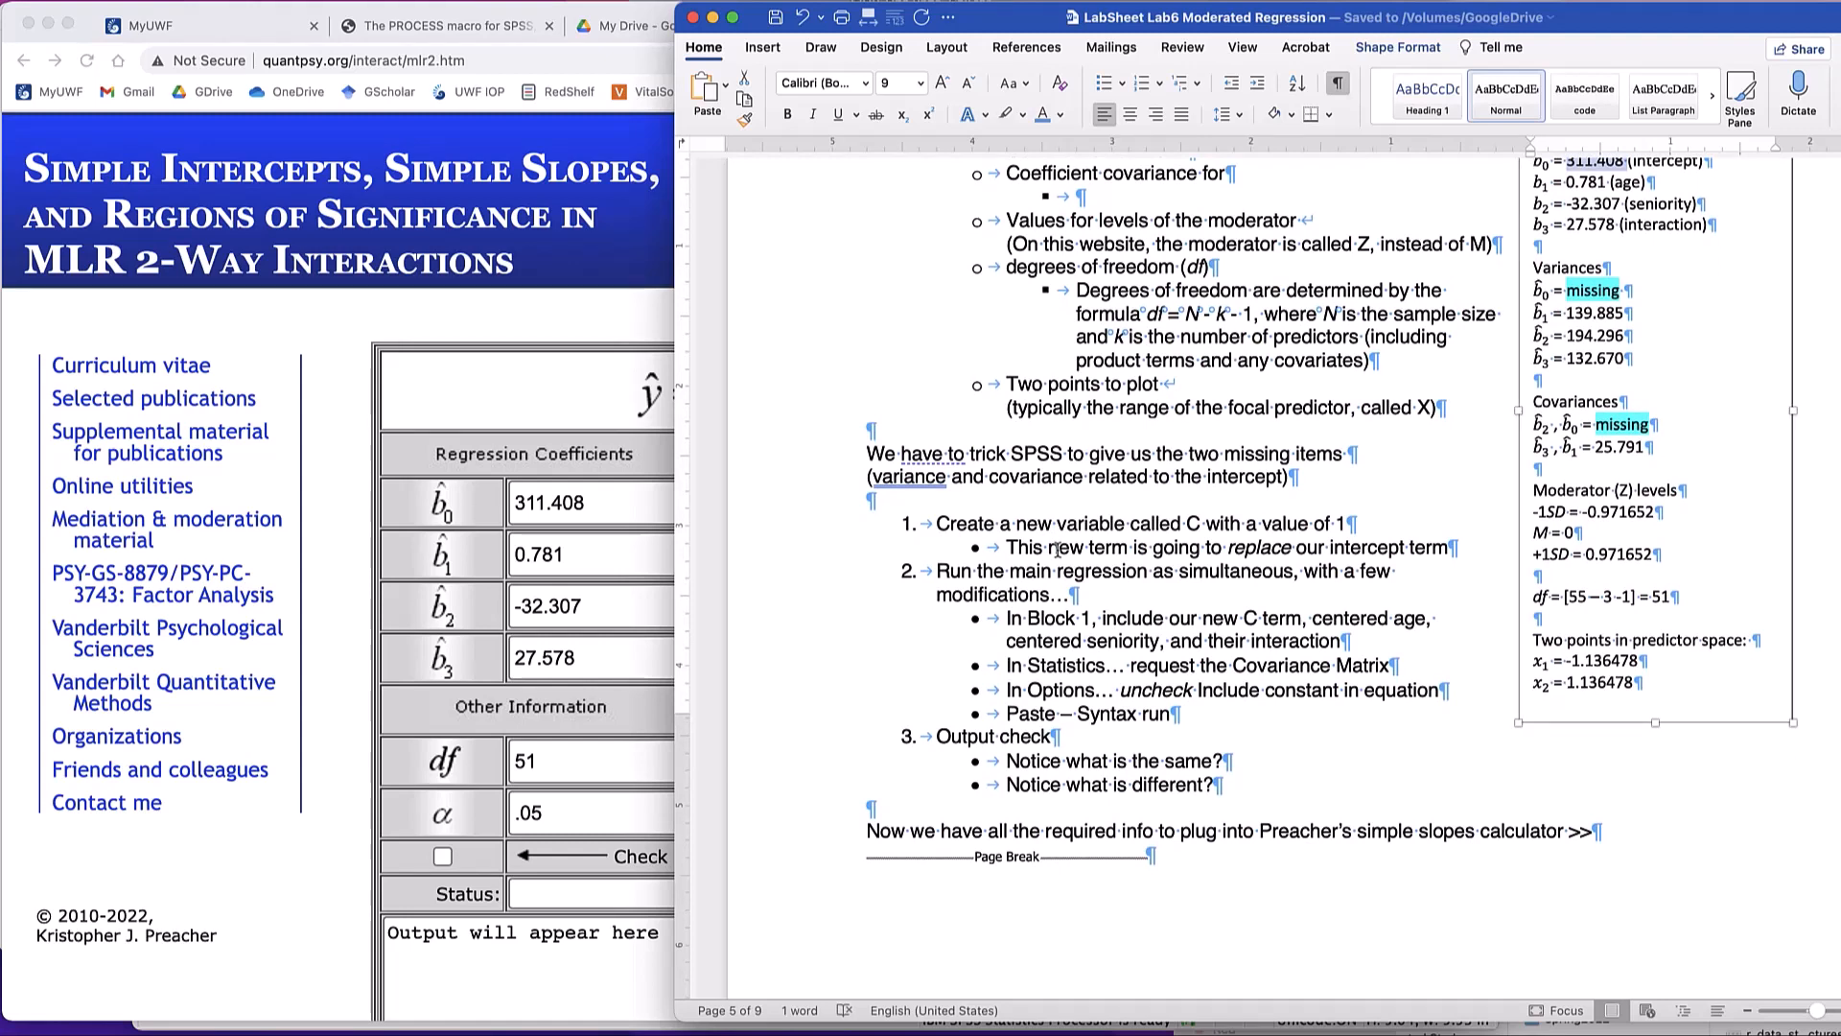
{"action": "key", "text": "super+Tab"}
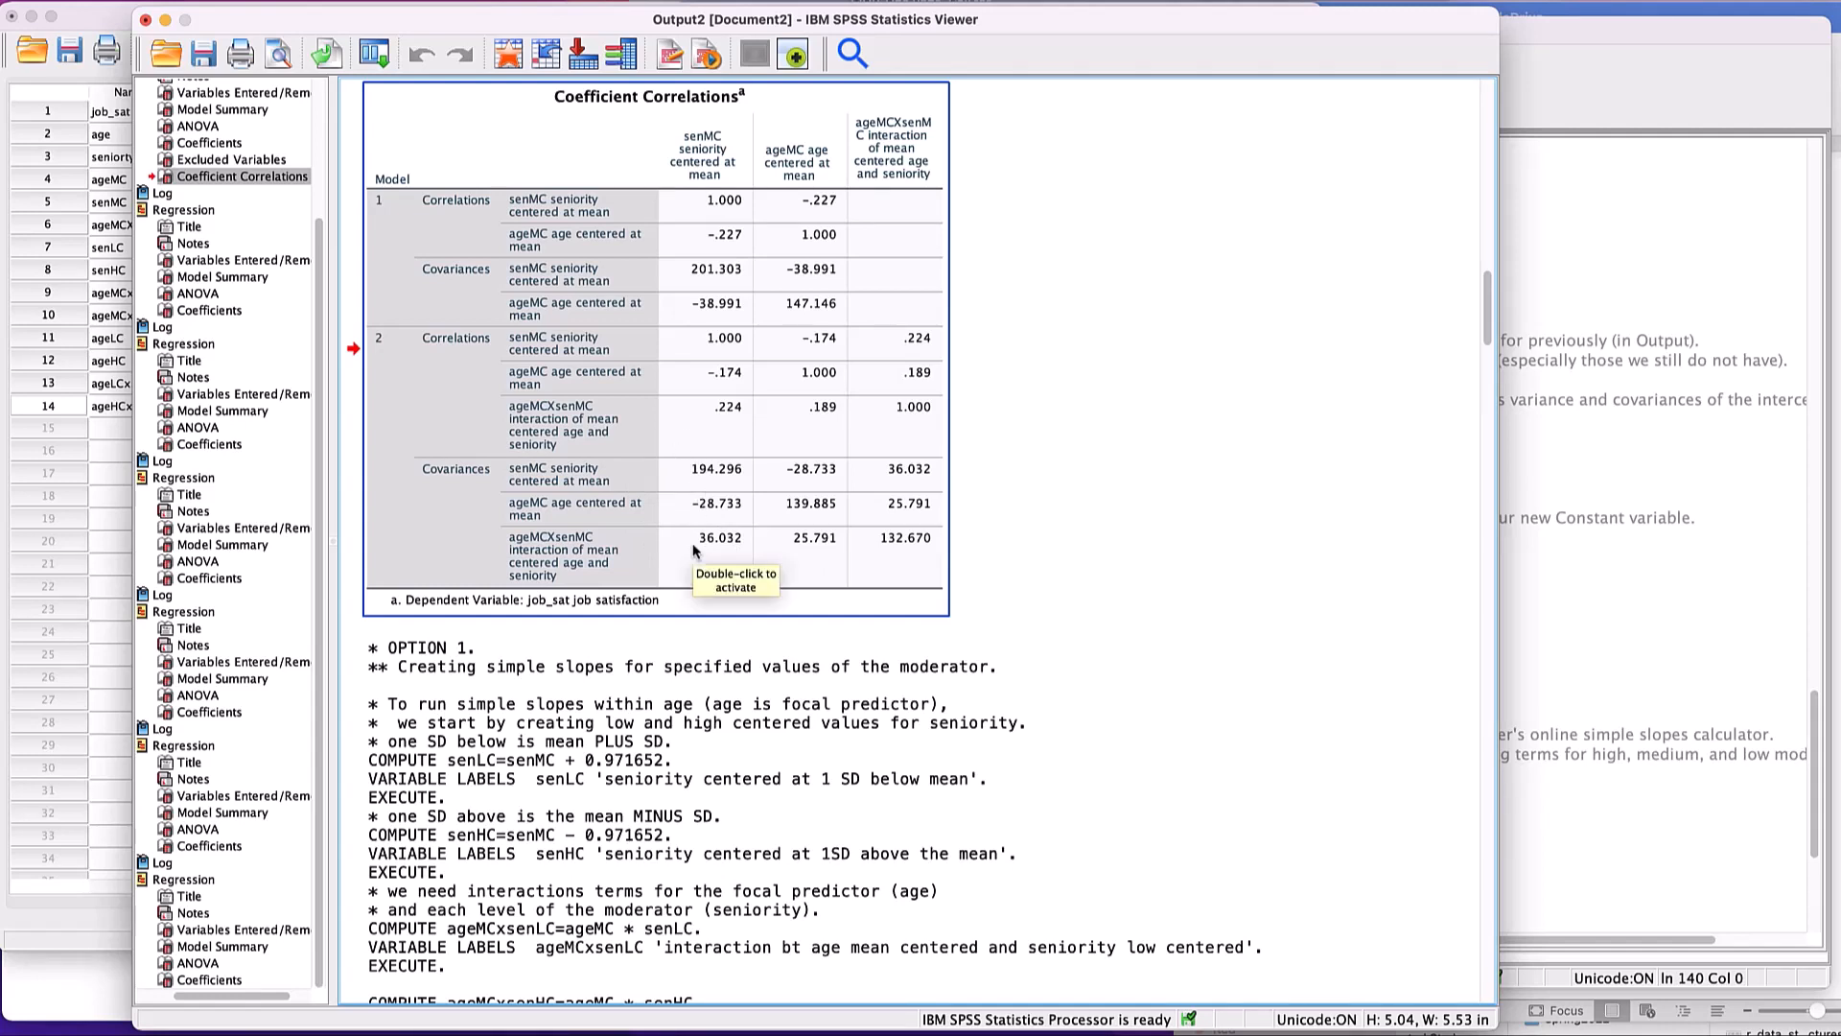
{"action": "key", "text": "super+grave"}
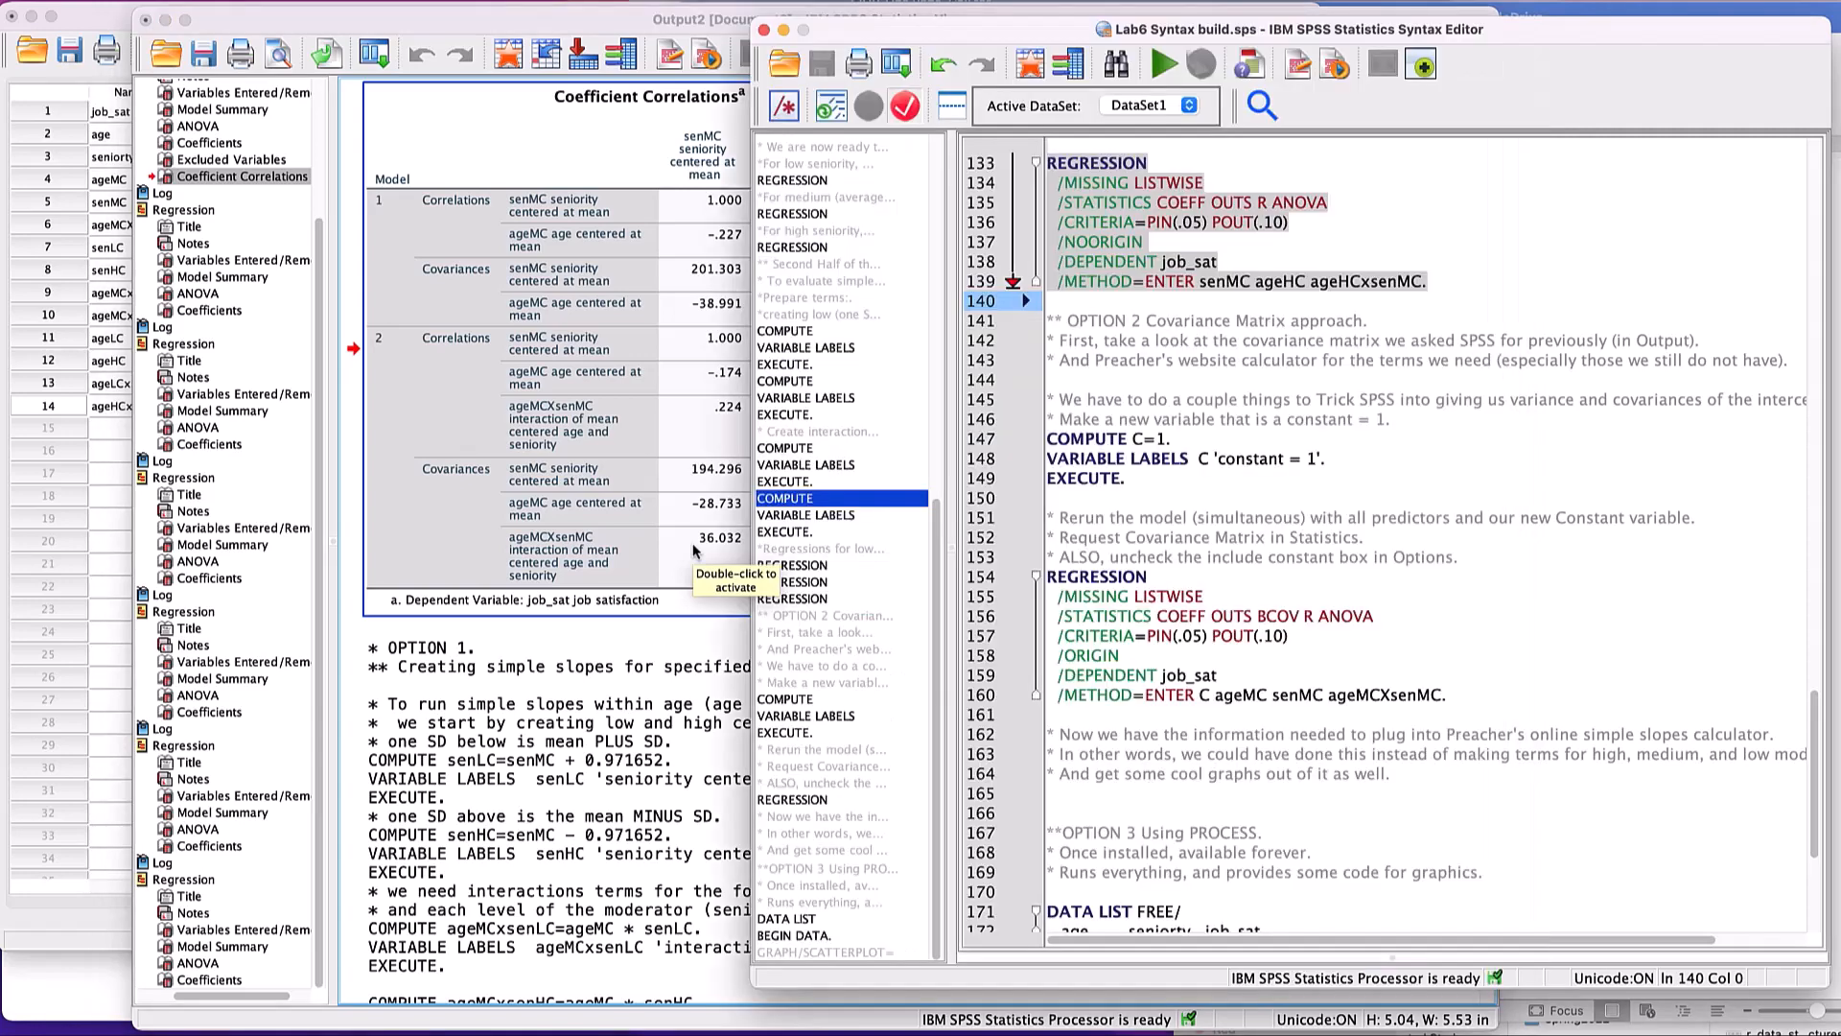
{"action": "key", "text": "super+grave"}
{"action": "key", "text": "super+Tab"}
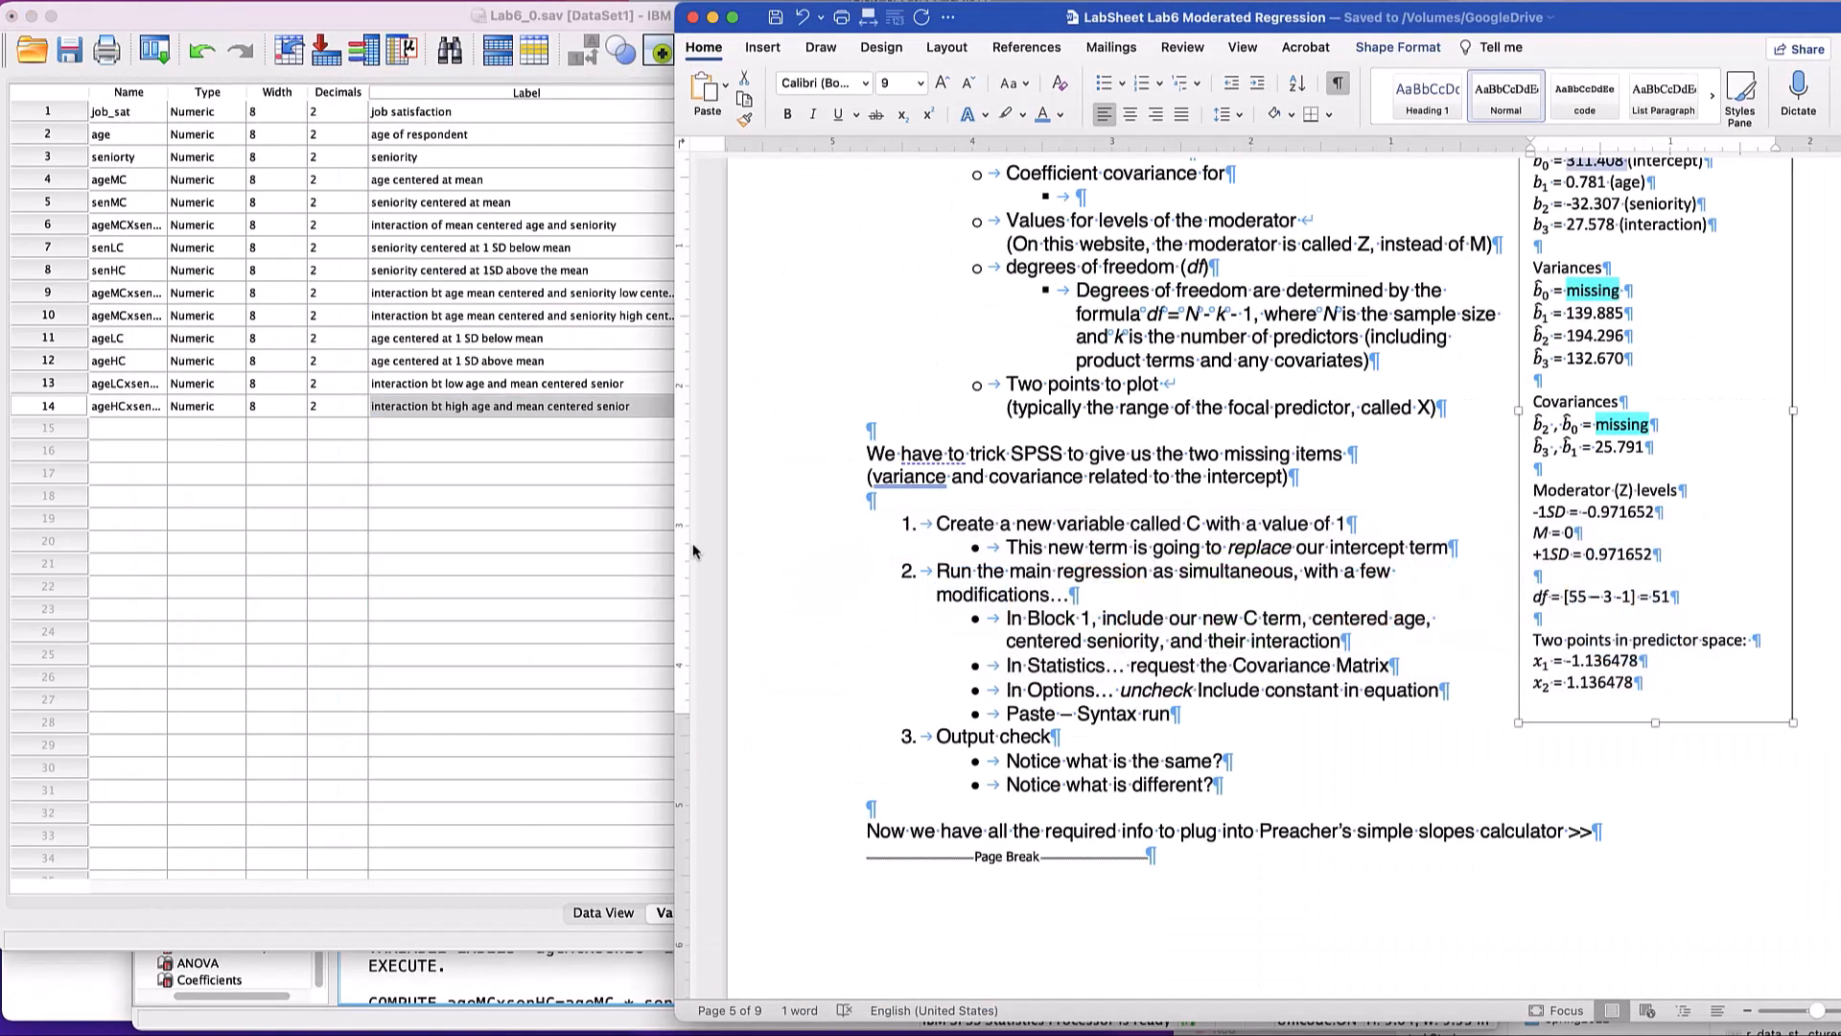
{"action": "left_click_drag", "start_coordinate": [937, 524], "coordinate": [1306, 527]}
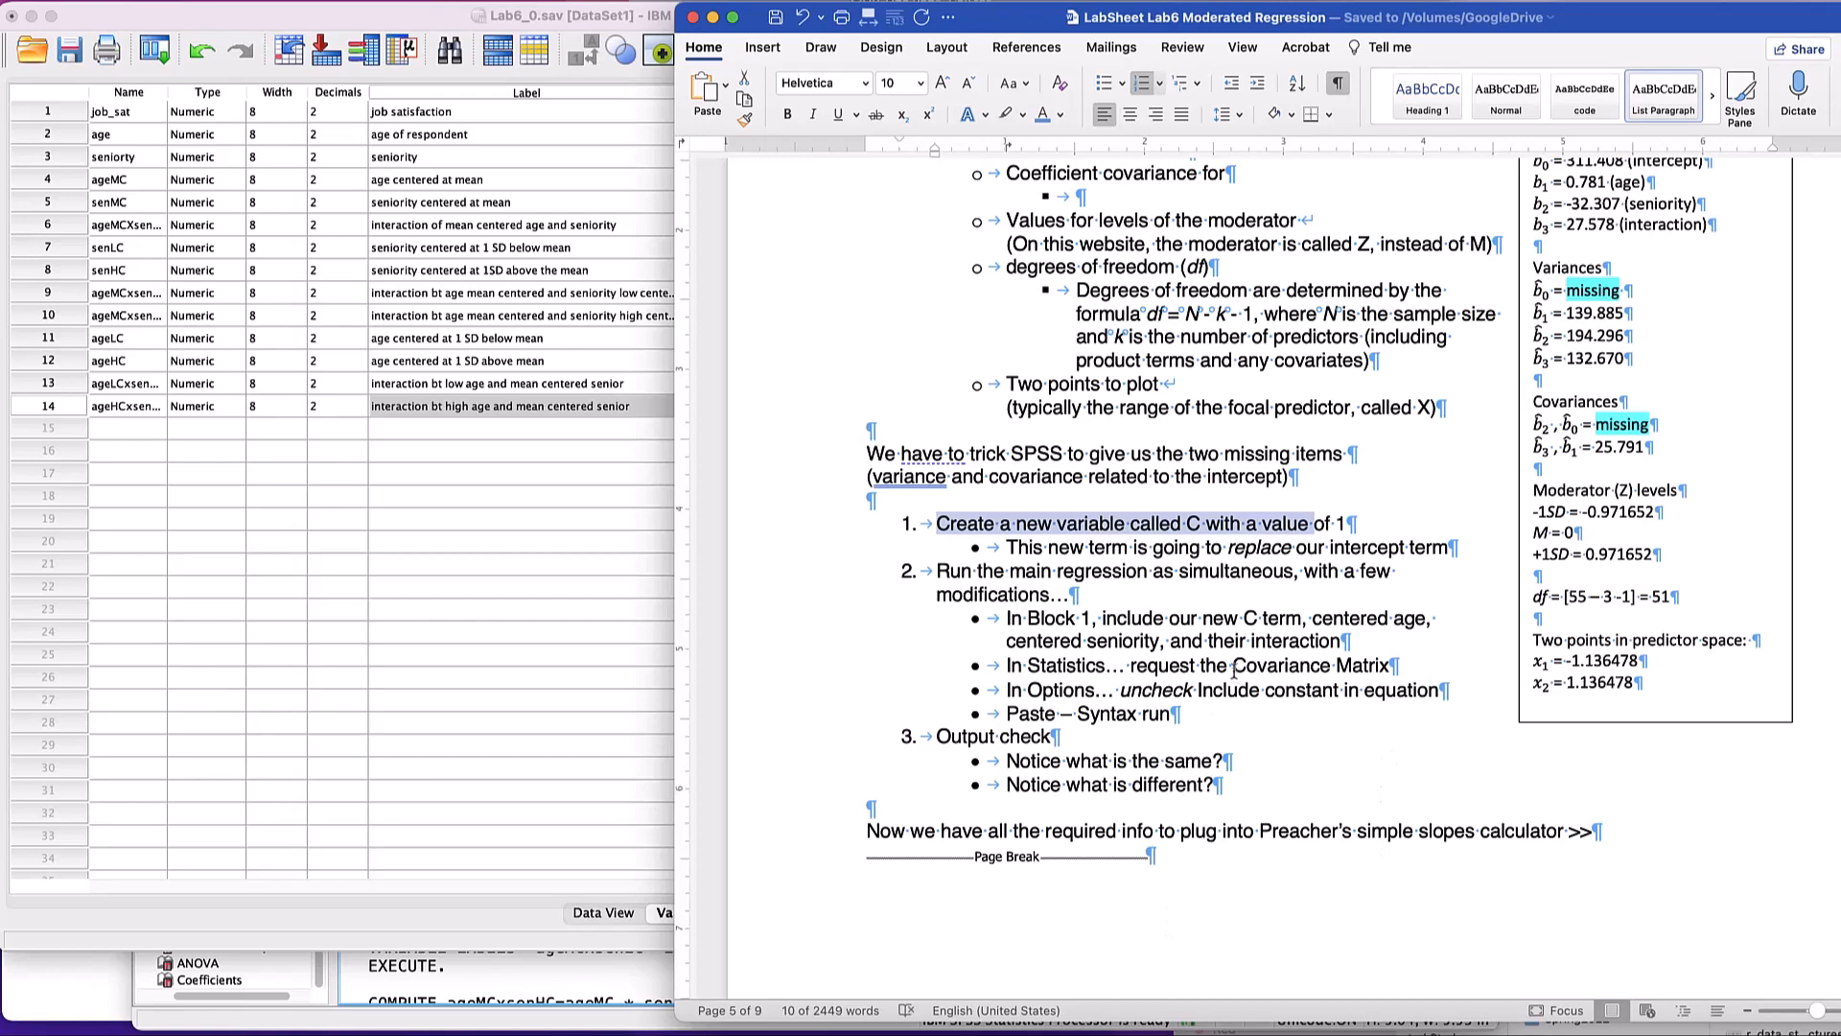
{"action": "left_click_drag", "start_coordinate": [1153, 548], "coordinate": [1447, 547]}
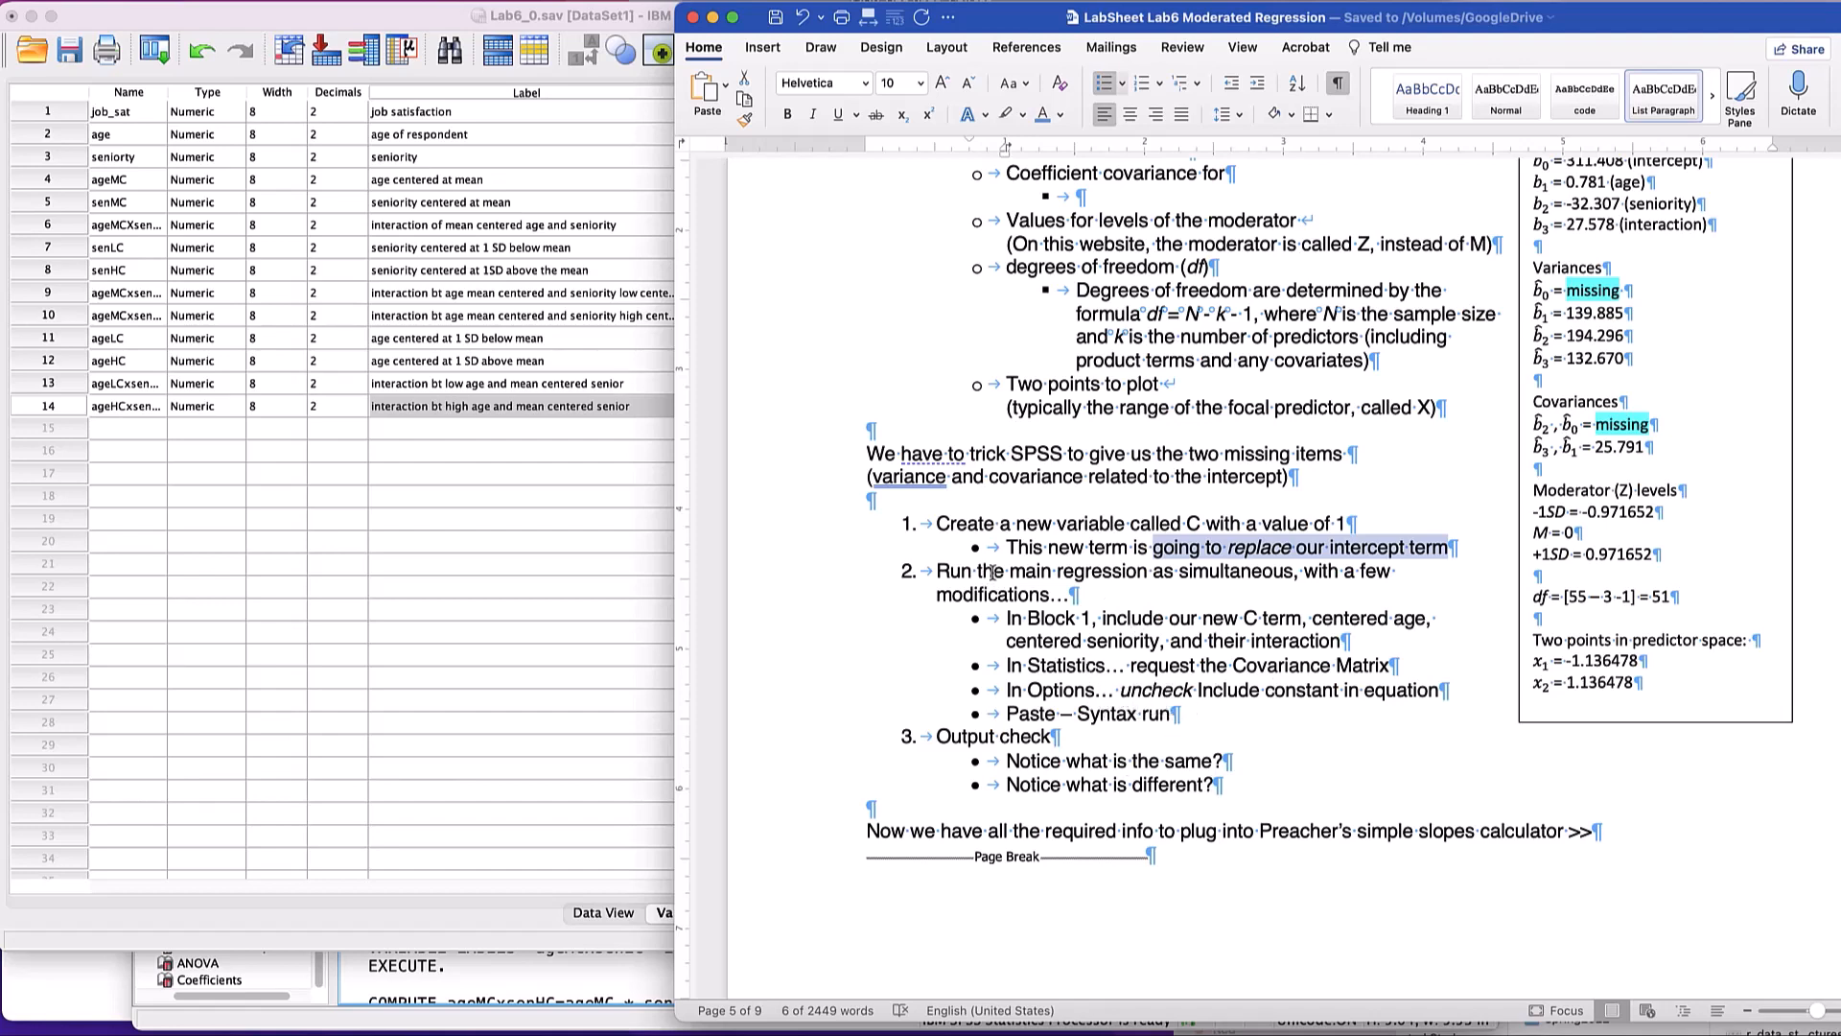
{"action": "double_click", "coordinate": [1060, 524]}
{"action": "left_click_drag", "start_coordinate": [1137, 524], "coordinate": [1211, 529]}
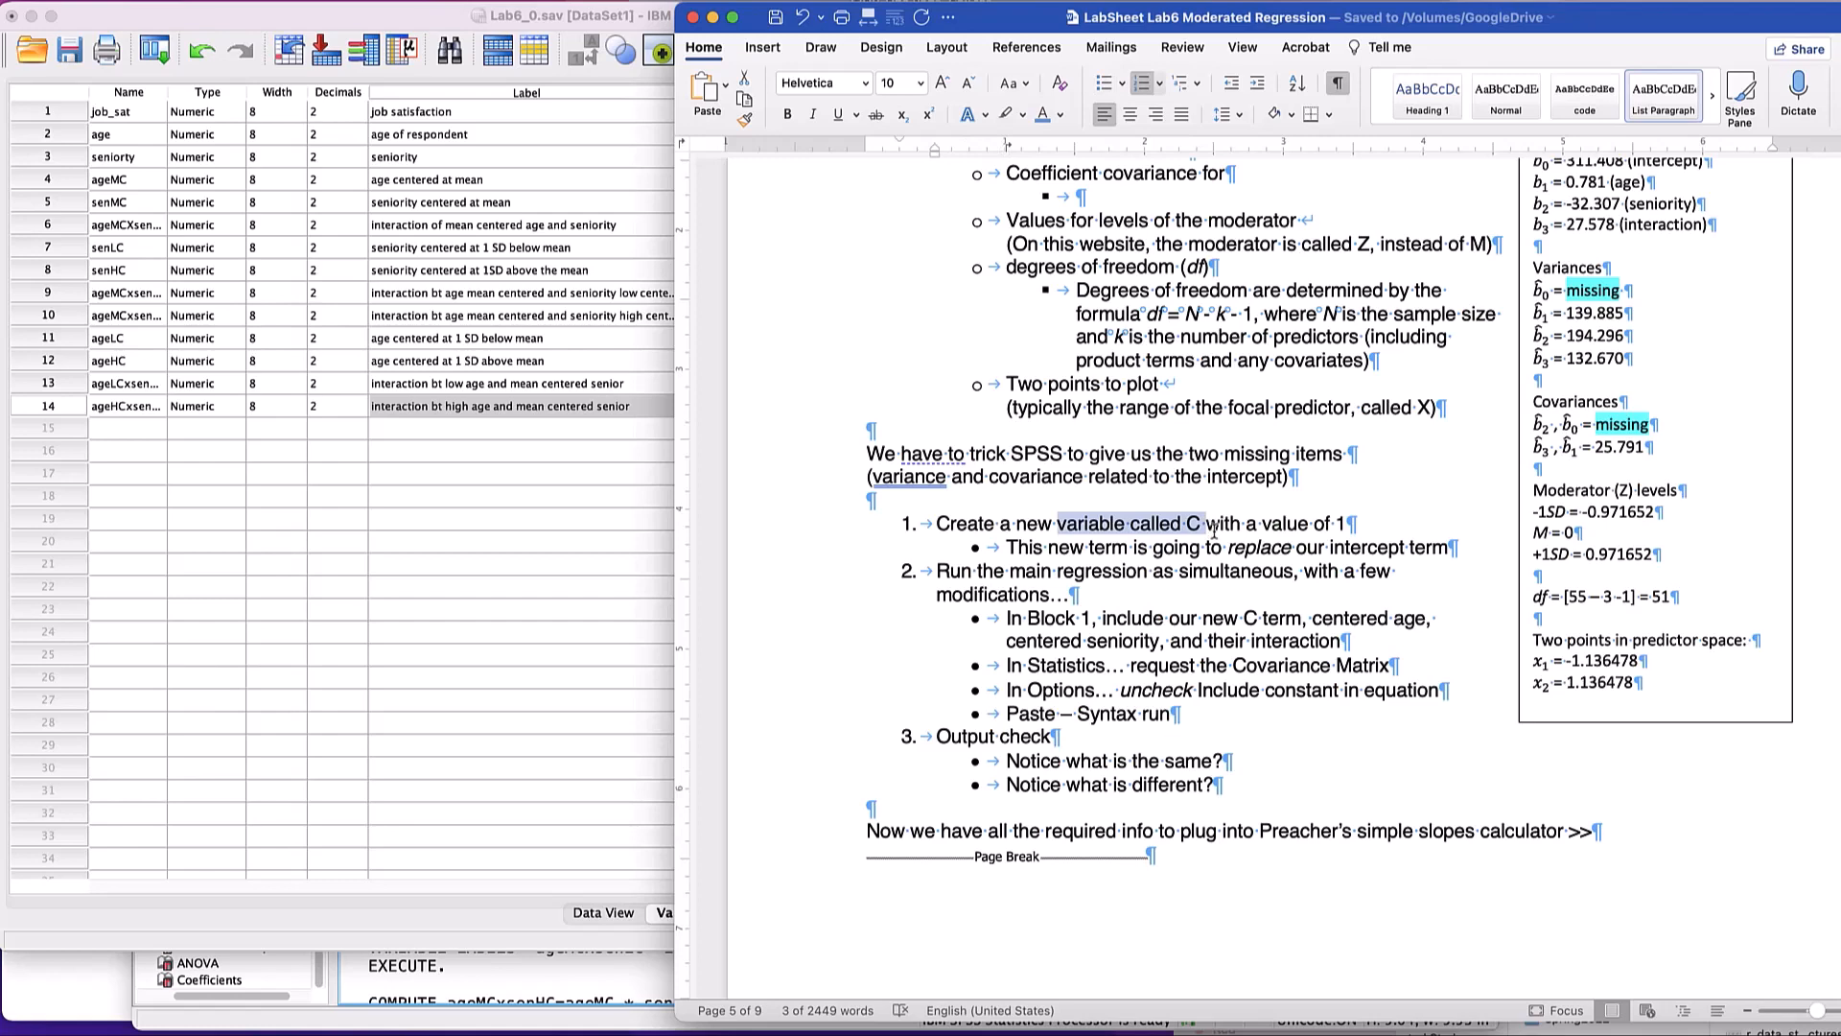
{"action": "left_click", "coordinate": [601, 623]}
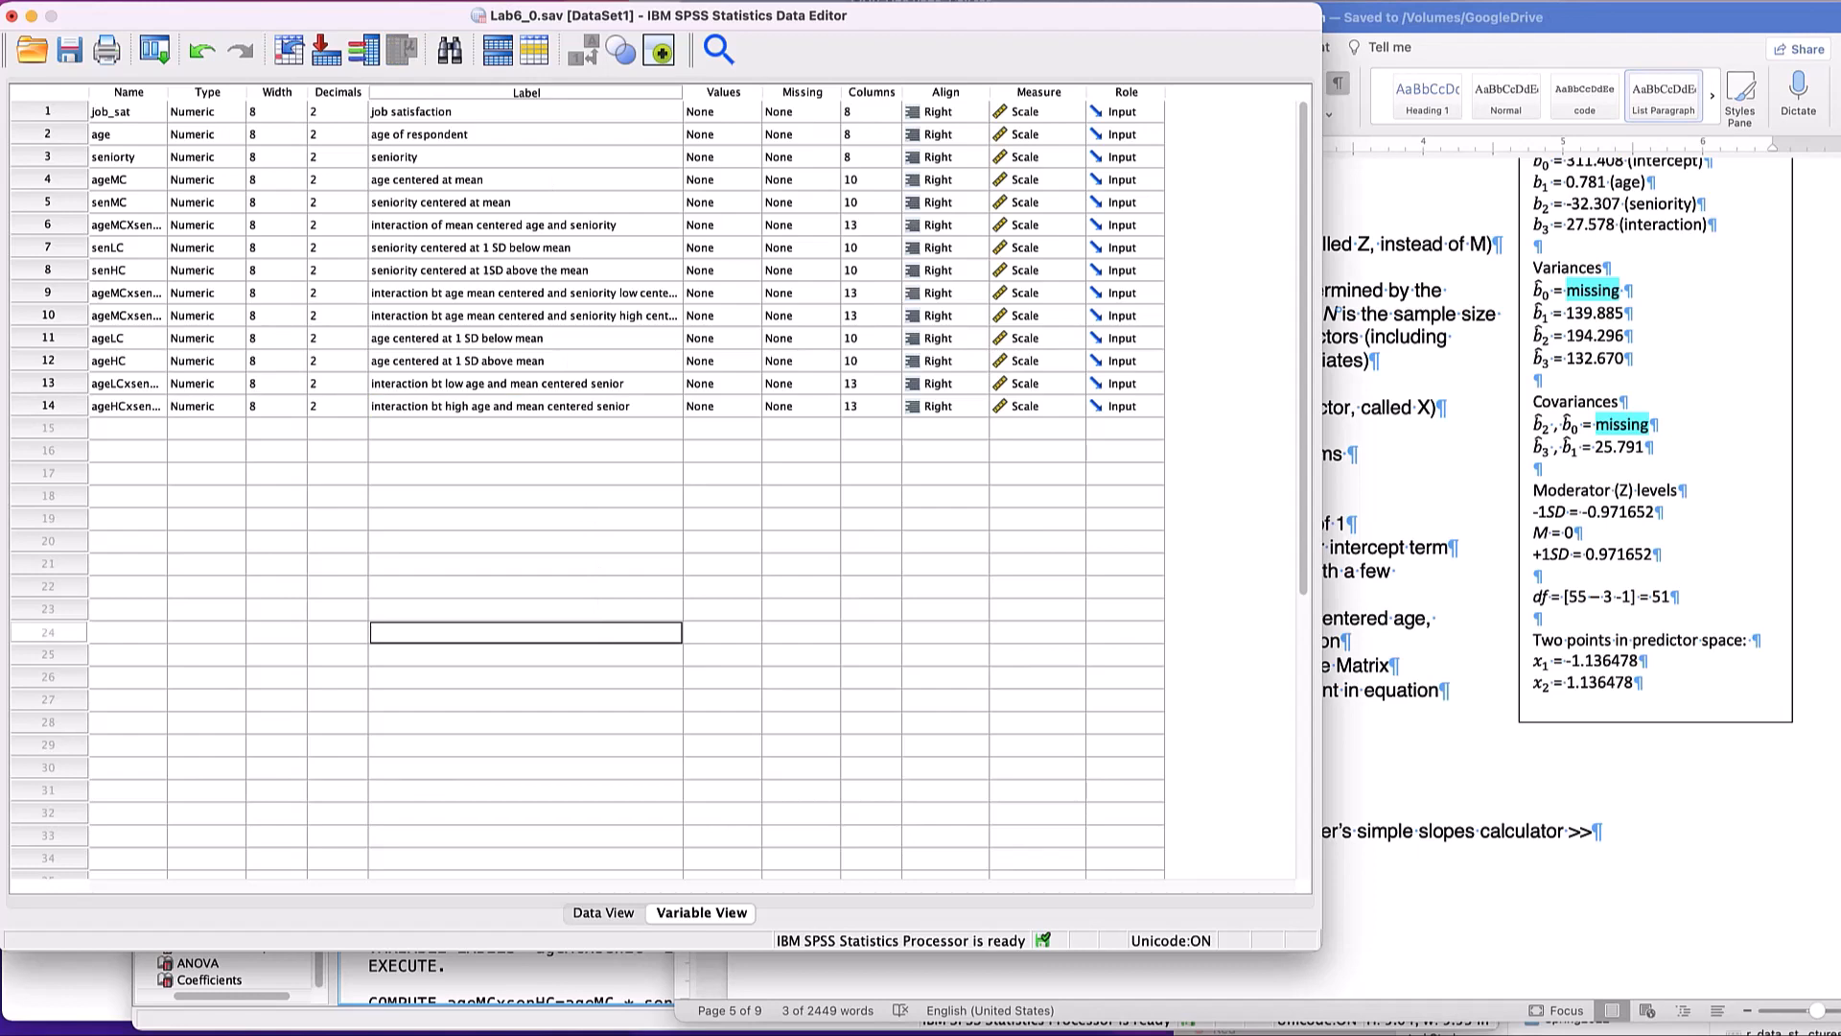
{"action": "left_click", "coordinate": [358, 0]}
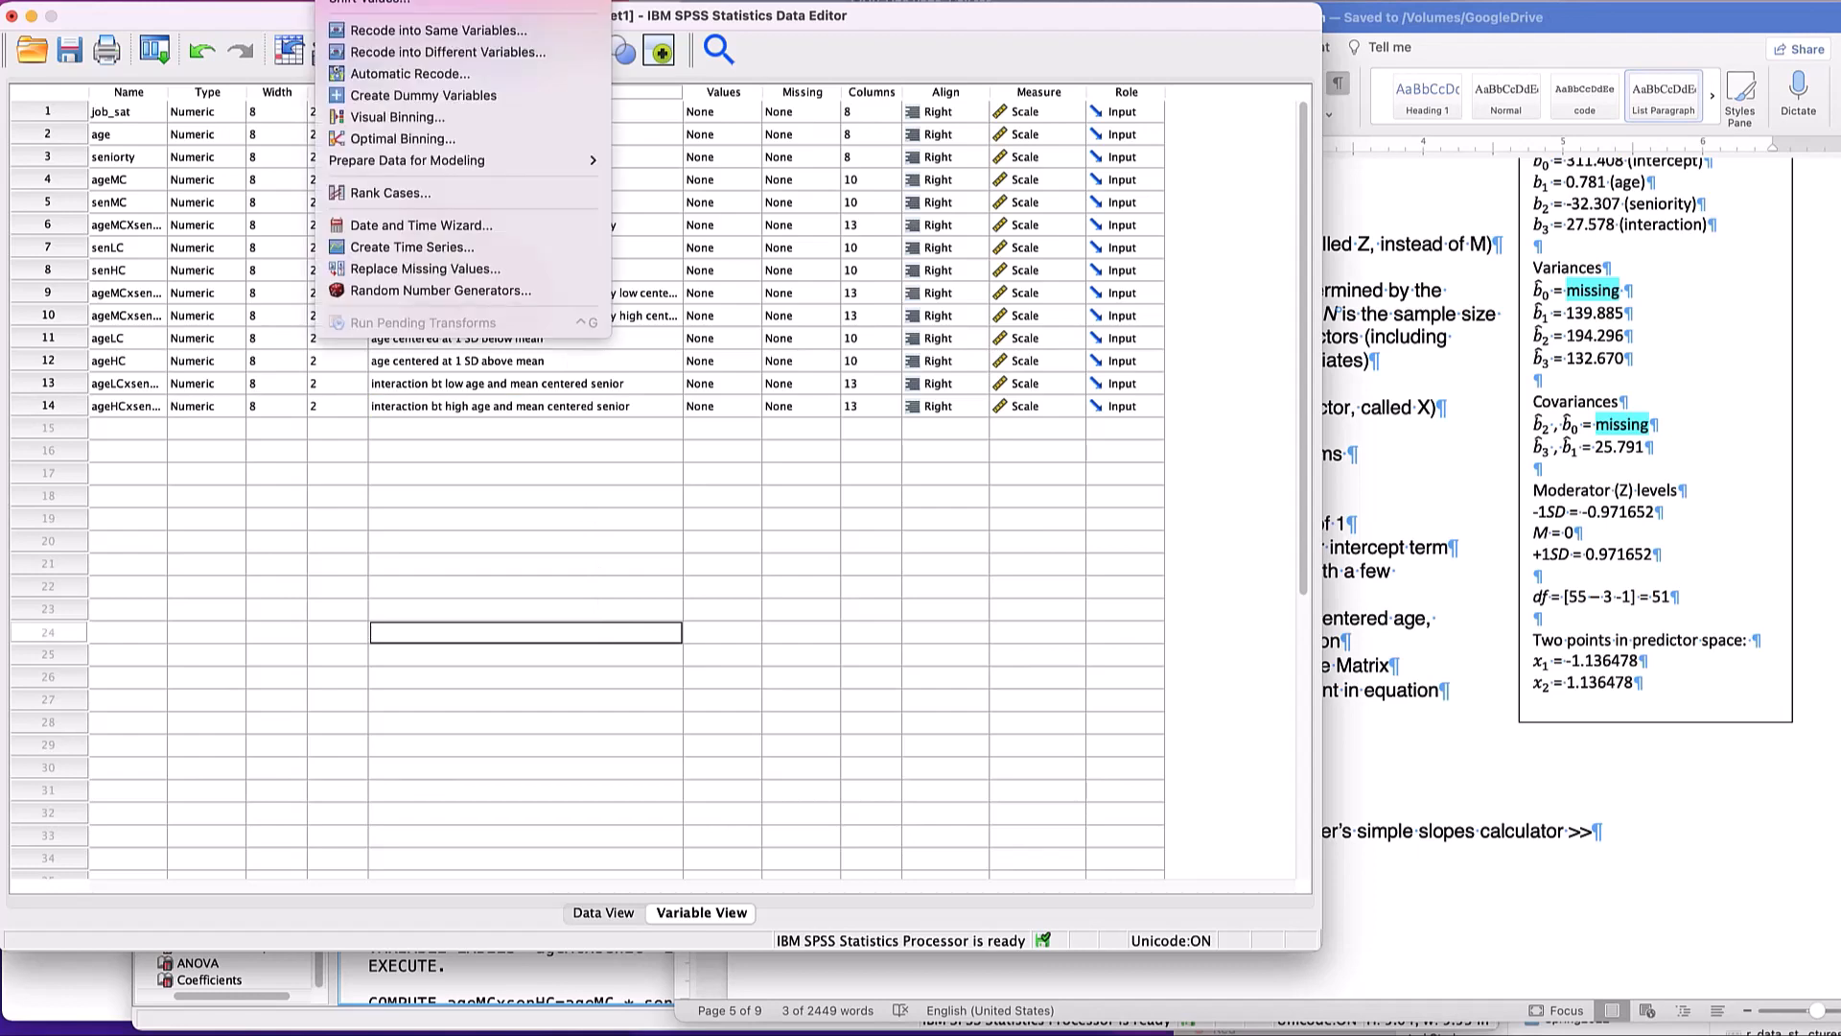
{"action": "left_click", "coordinate": [403, 0]}
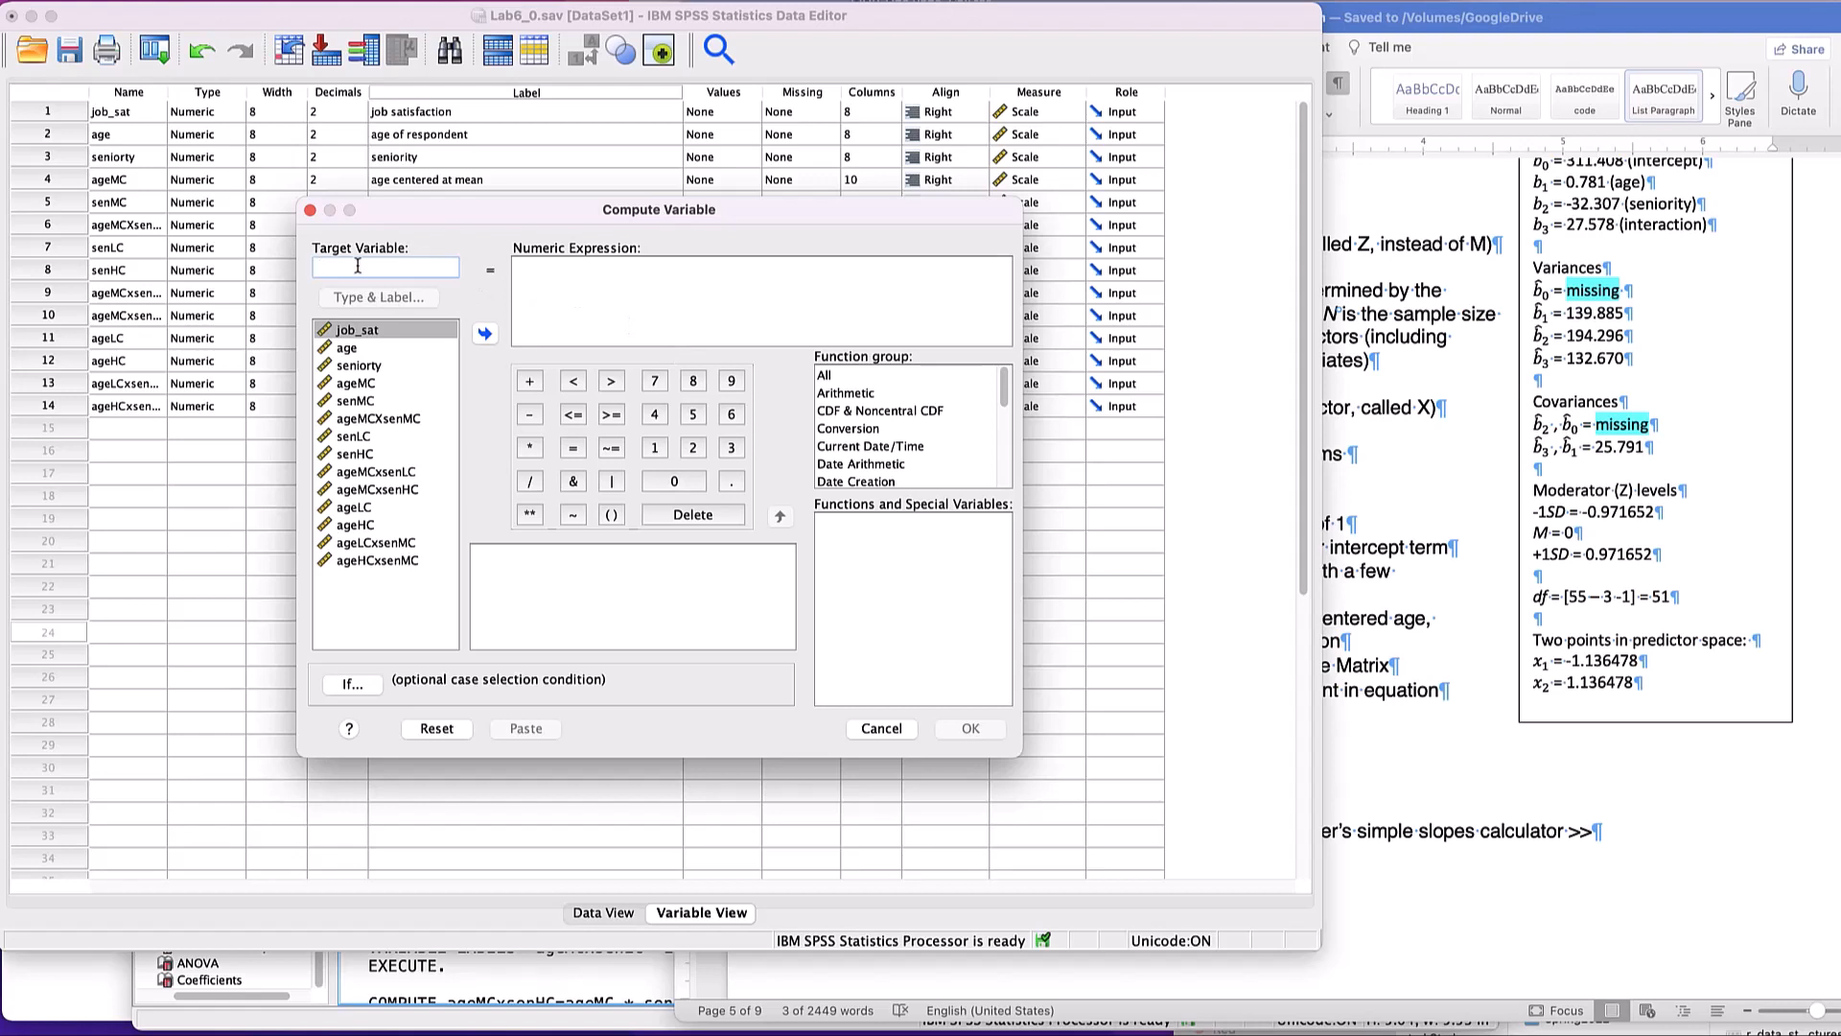
{"action": "type", "text": "C"}
{"action": "left_click", "coordinate": [561, 282]}
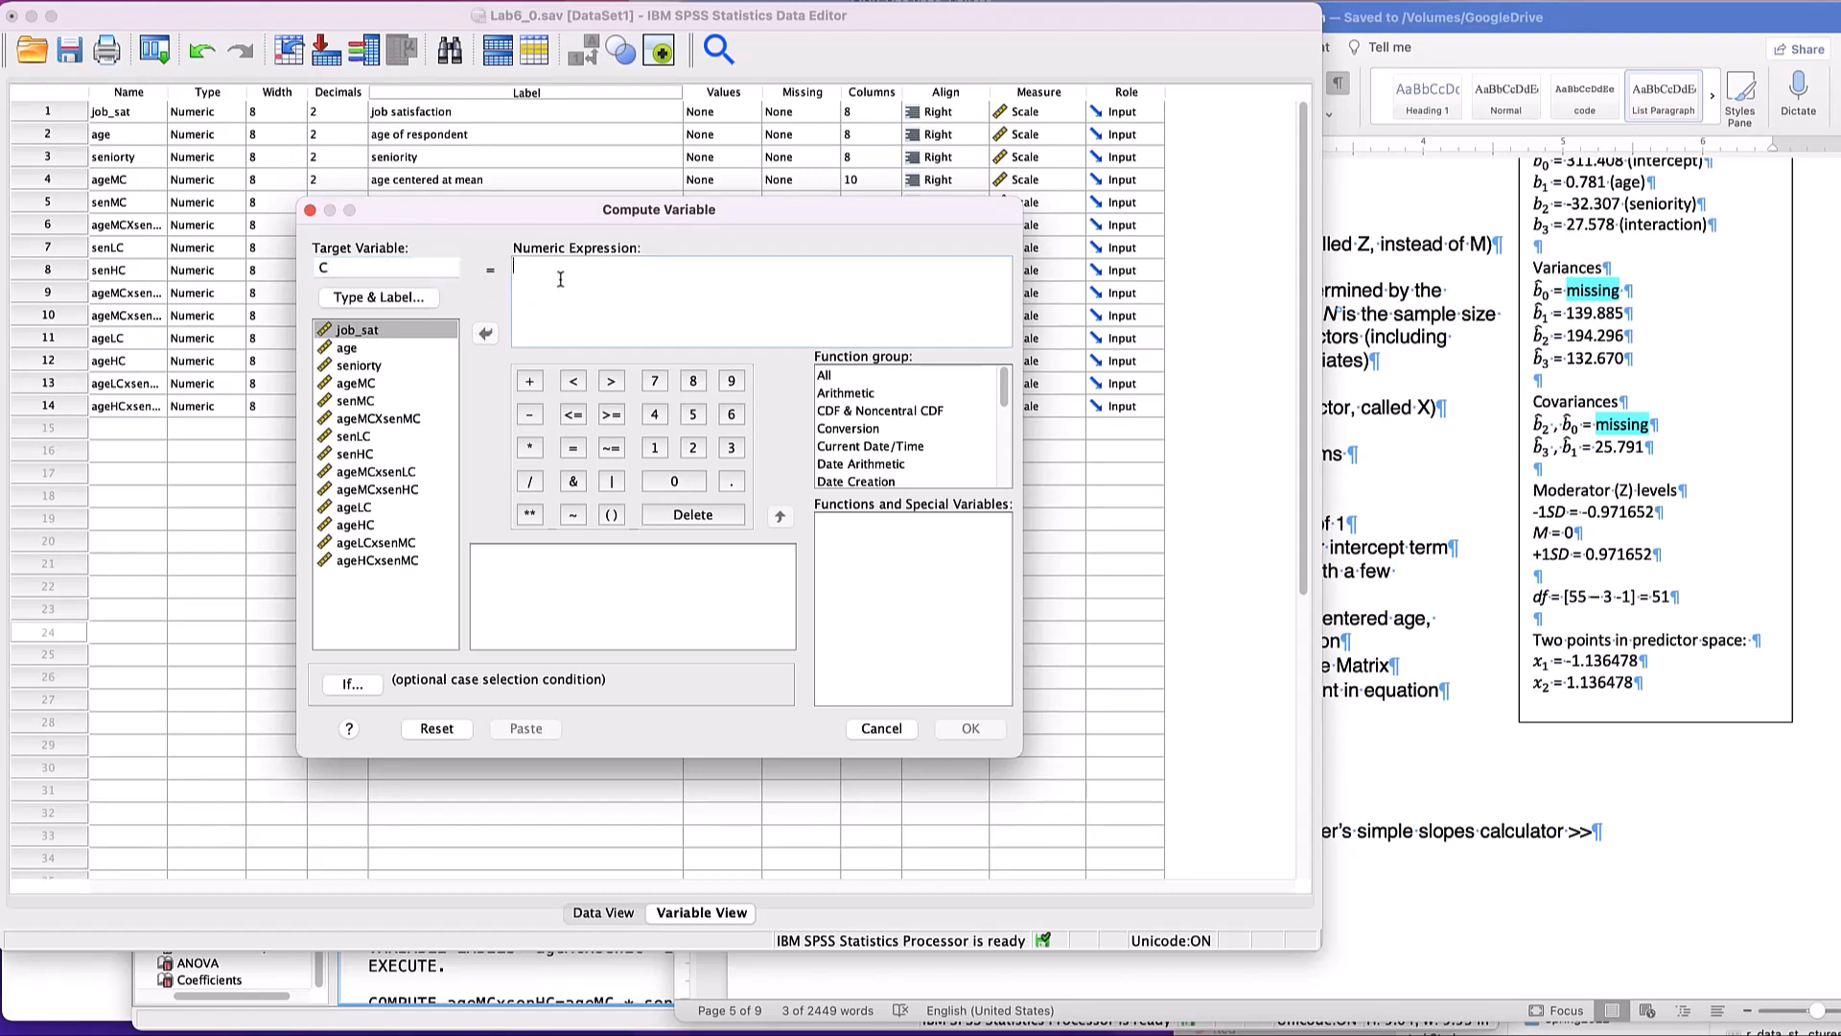
{"action": "left_click", "coordinate": [653, 448]}
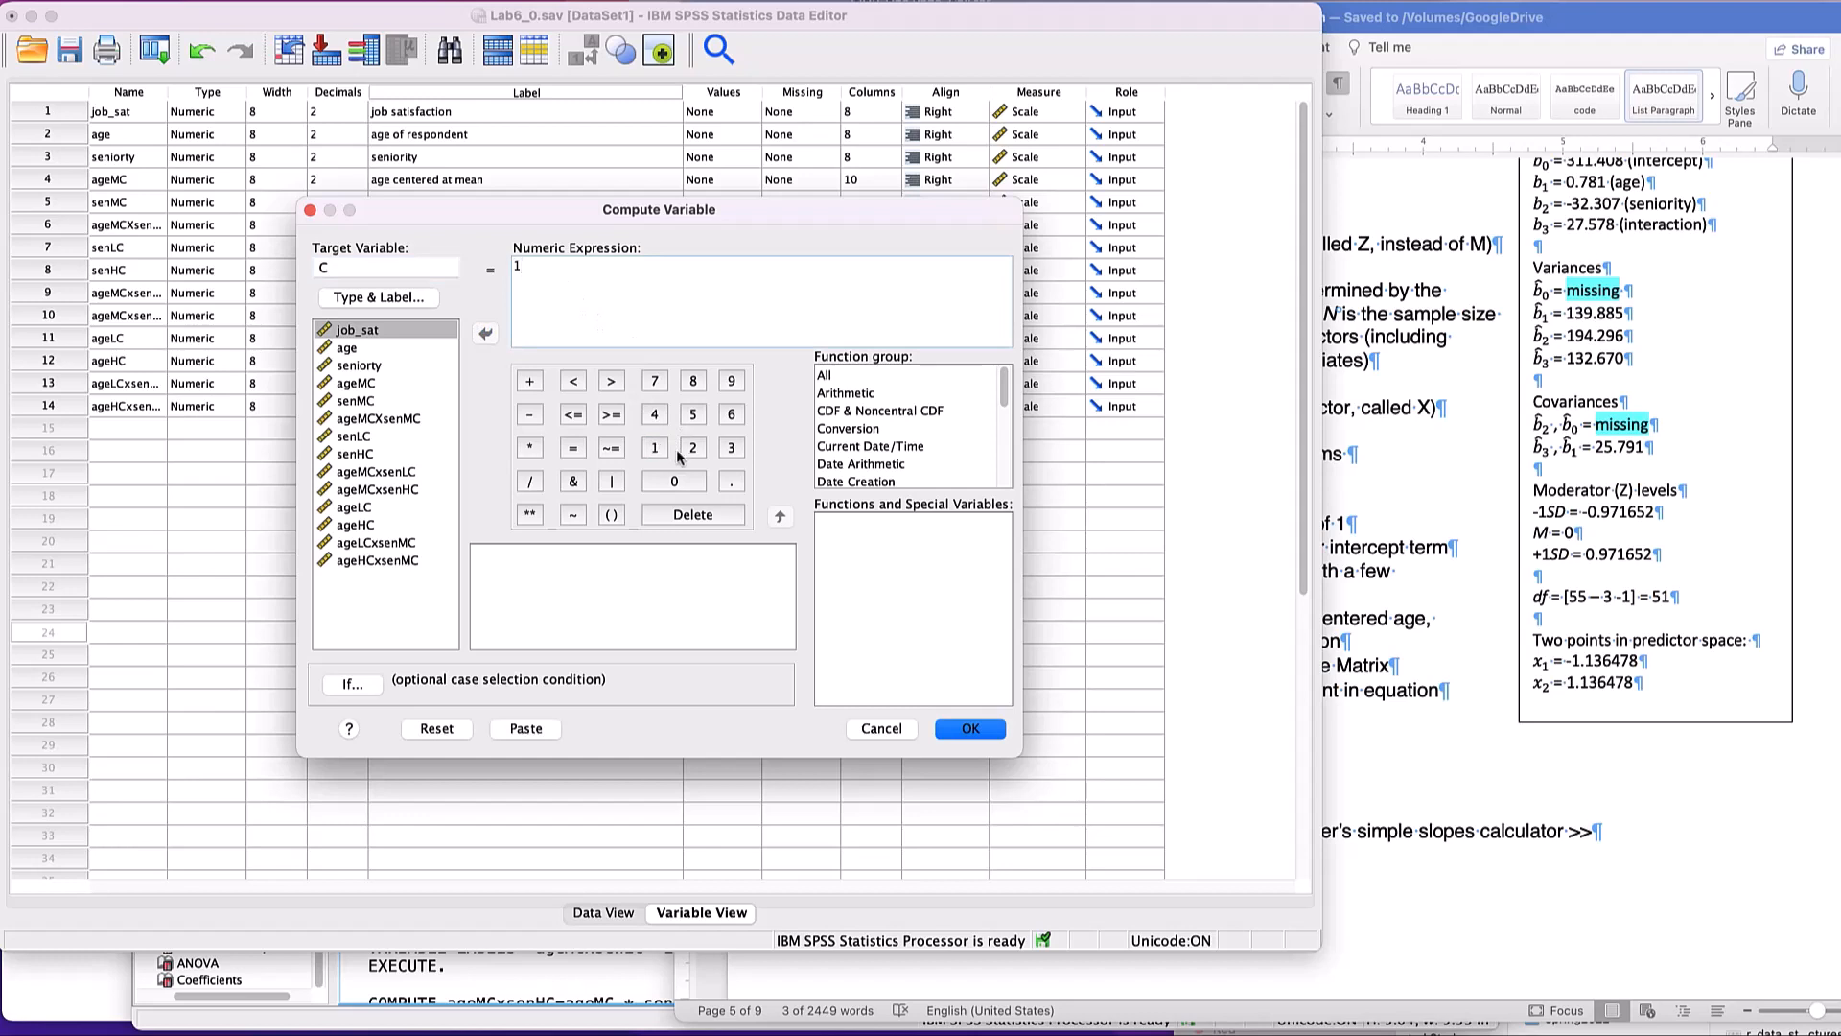
{"action": "left_click", "coordinate": [881, 729]}
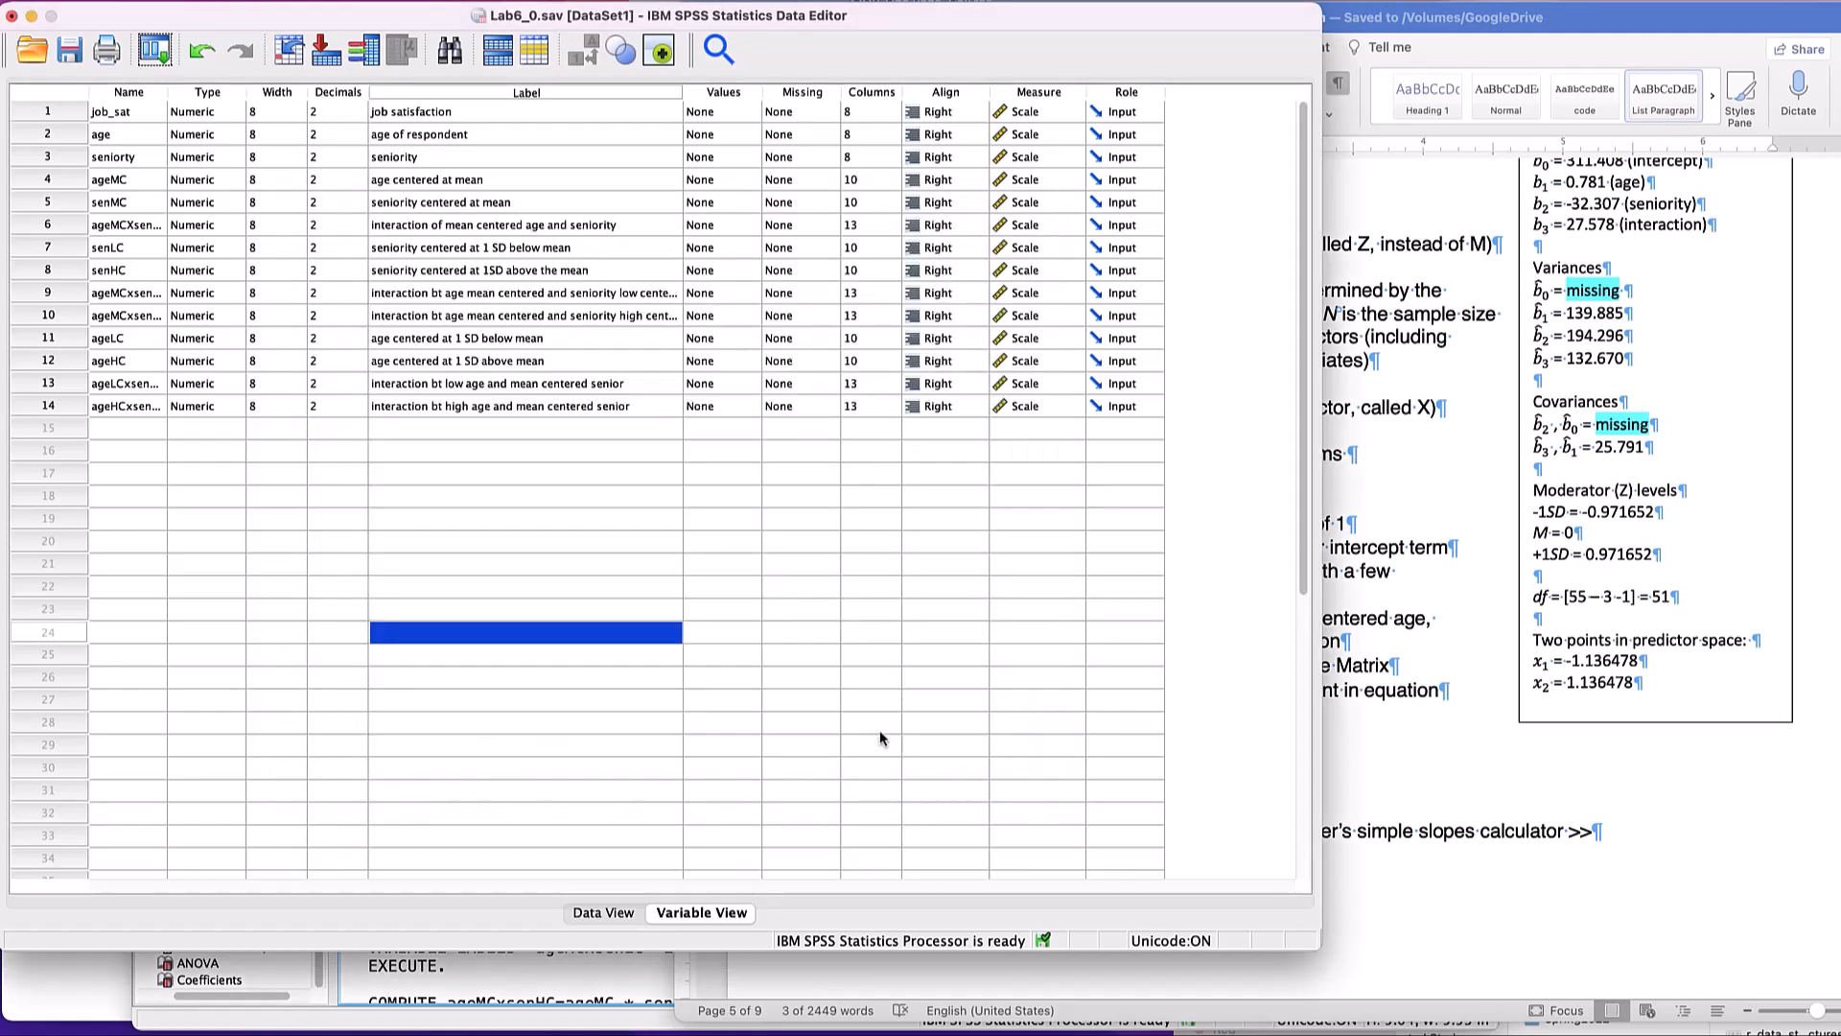
- In the SPSS syntax file, run the Option 2 block that computes C=1 and labels it 'constant = 1'
{"action": "key", "text": "super+grave"}
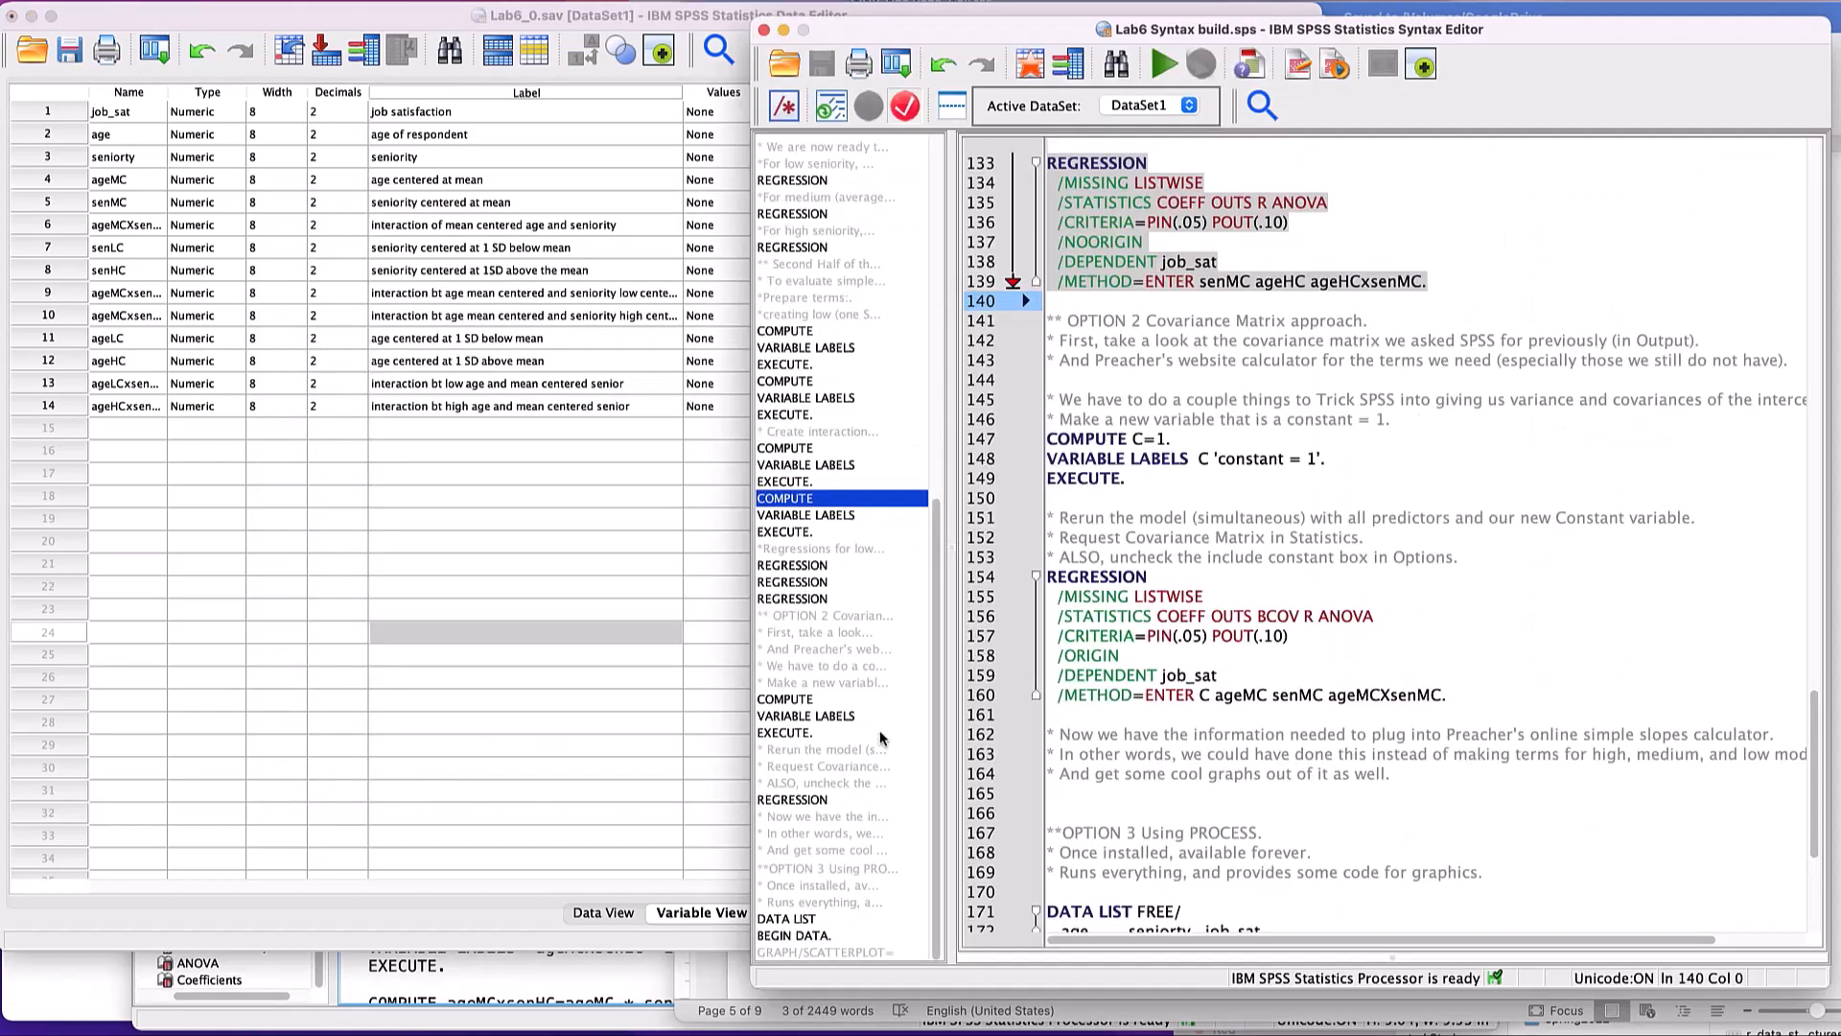
{"action": "left_click", "coordinate": [1098, 310]}
{"action": "mouse_move", "coordinate": [1074, 302]}
{"action": "left_mouse_down"}
{"action": "mouse_move", "coordinate": [1144, 347]}
{"action": "mouse_move", "coordinate": [1275, 489]}
{"action": "left_mouse_up"}
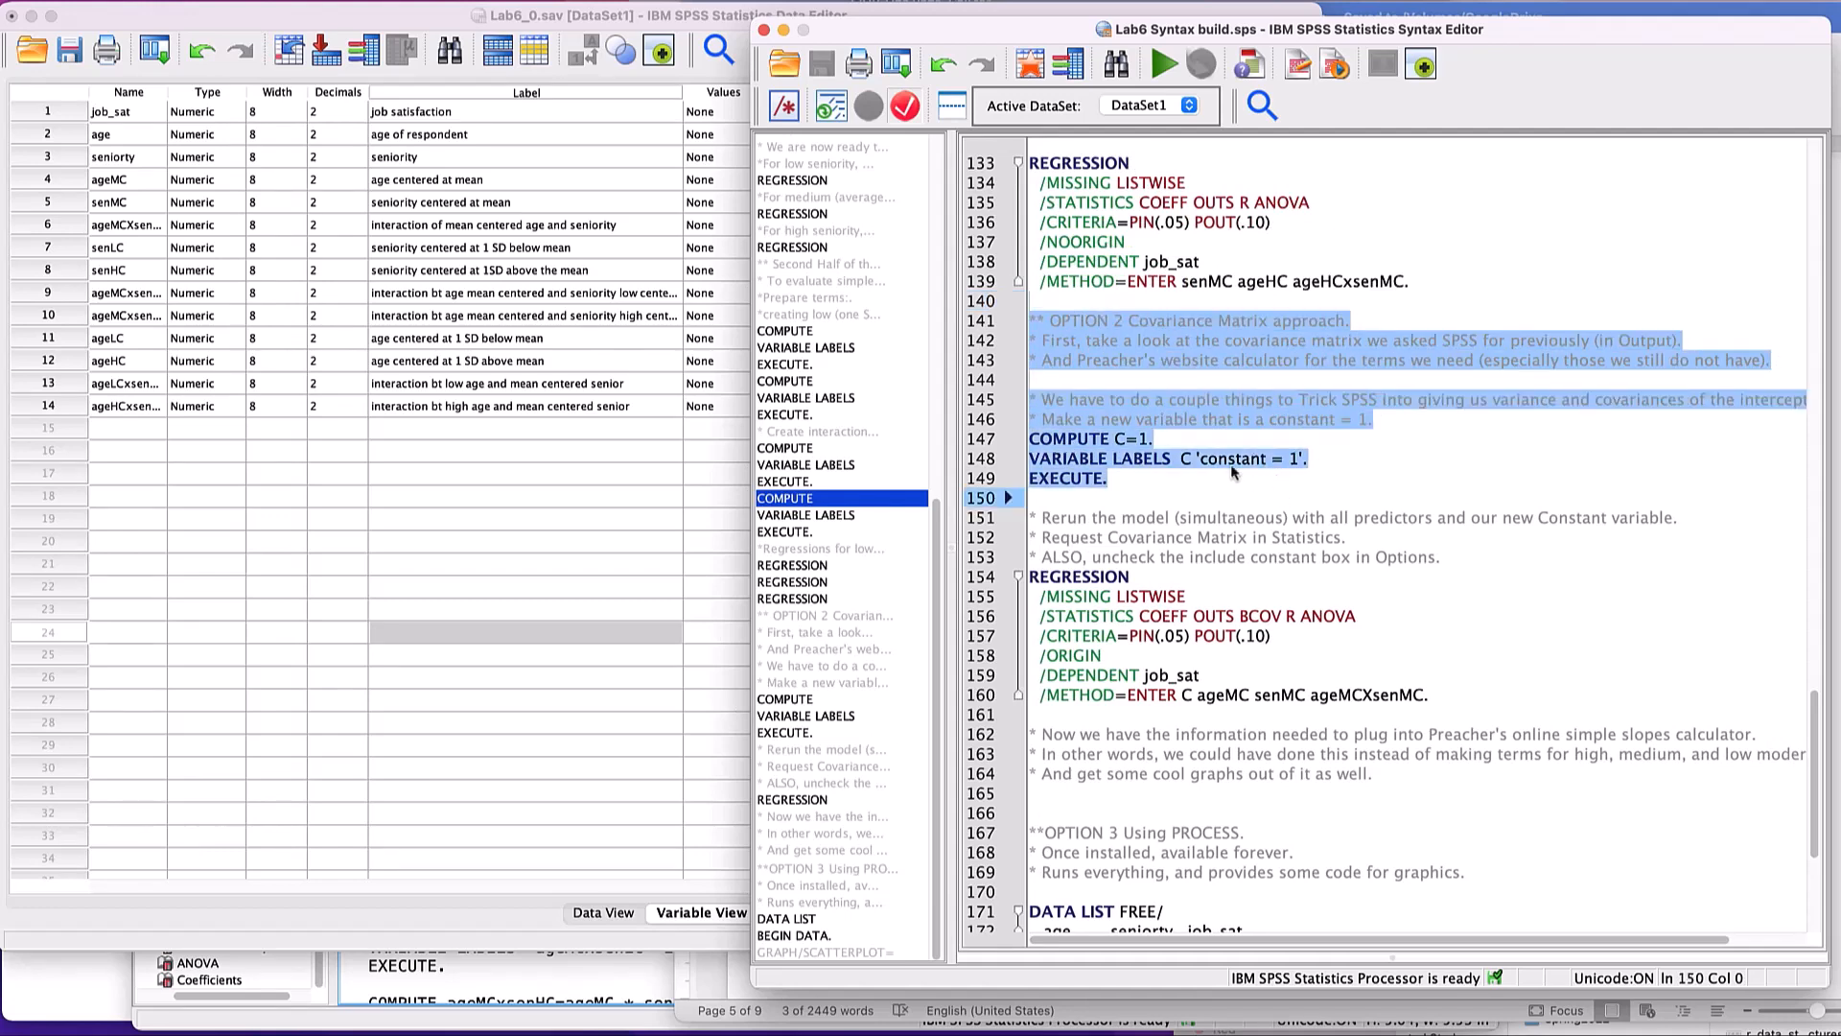
{"action": "left_click", "coordinate": [1165, 65]}
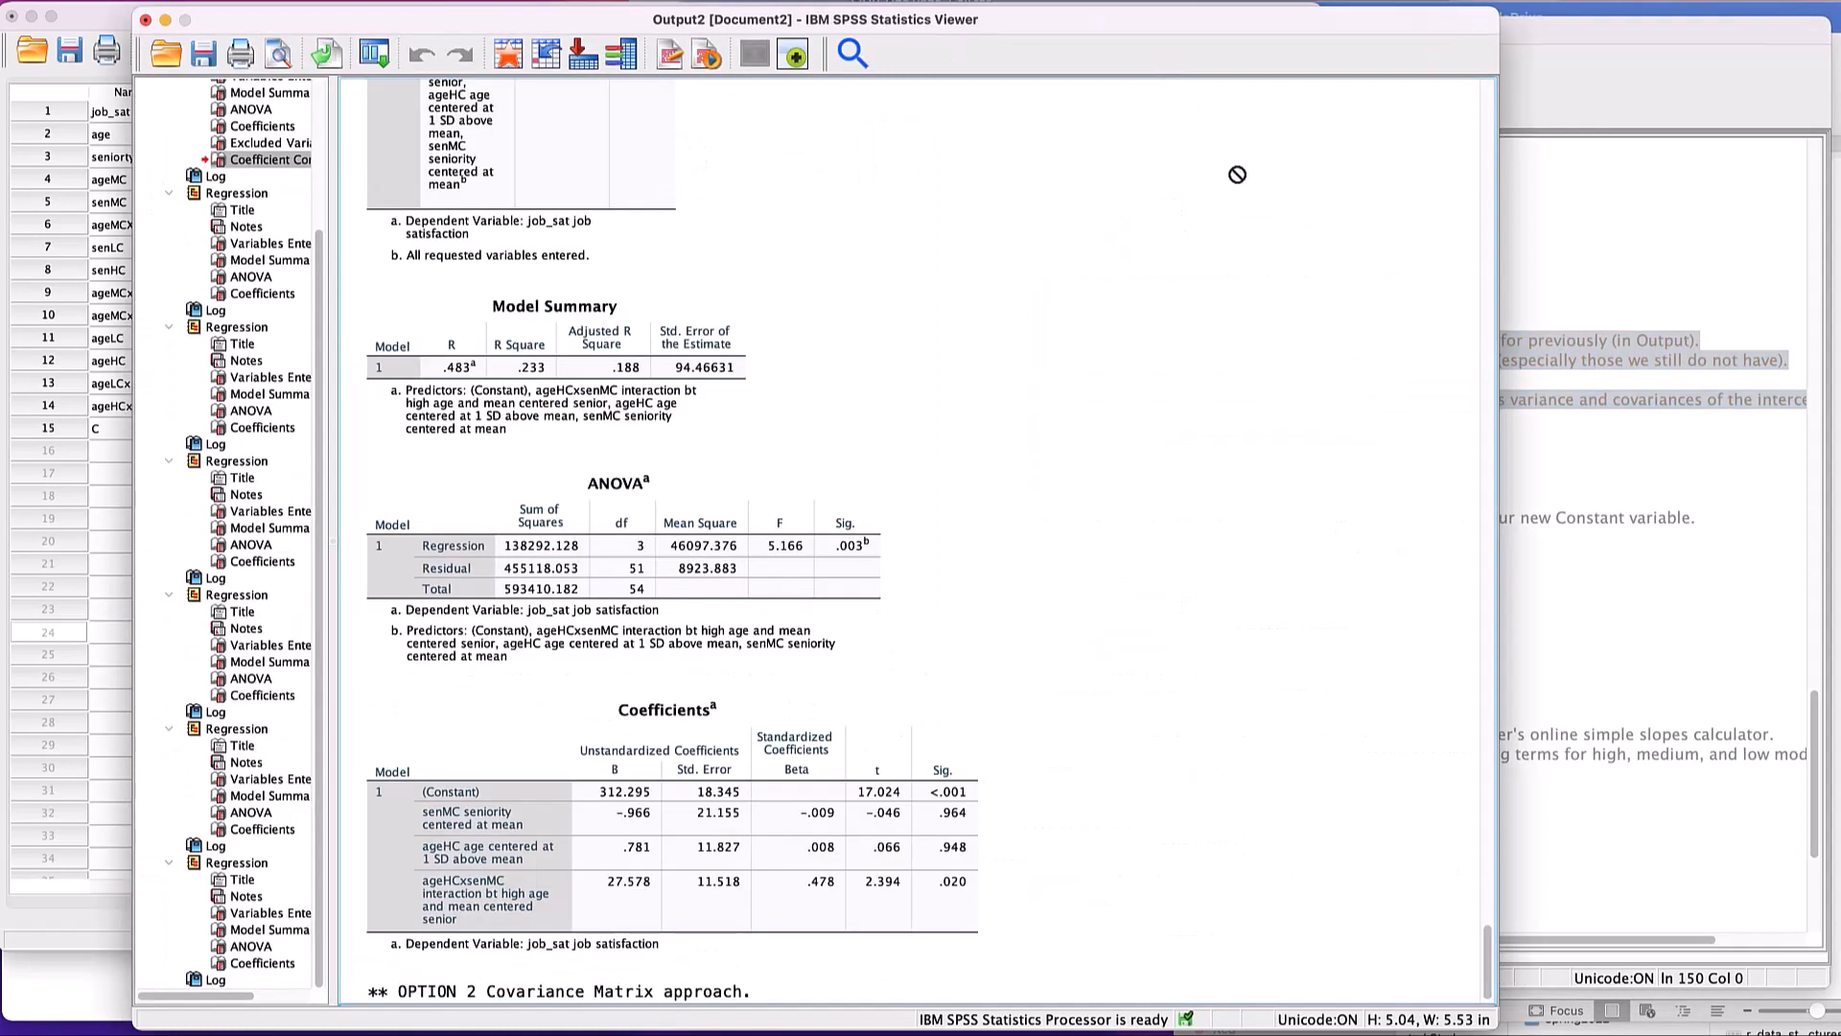
- Start a Linear Regression analysis with job_sat as the dependent variable, keeping the dialog clear of the syntax
{"action": "left_click", "coordinate": [1532, 196]}
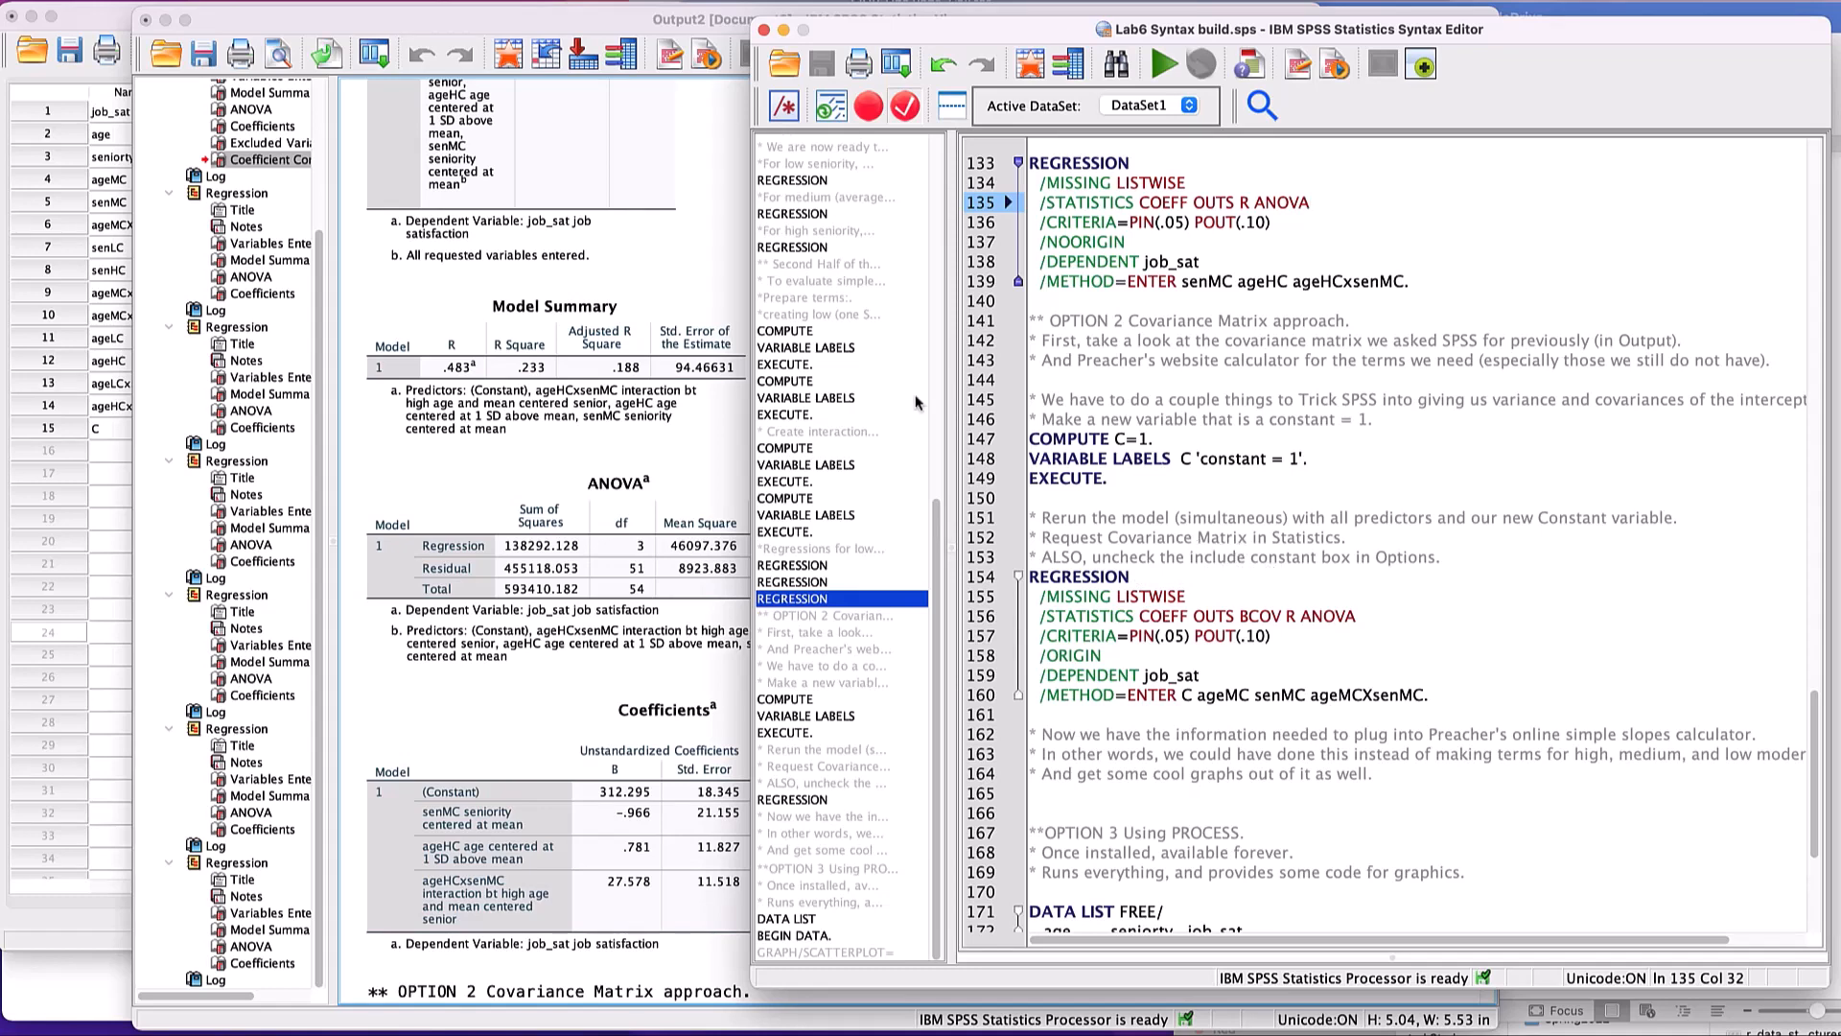
{"action": "left_click", "coordinate": [426, 2]}
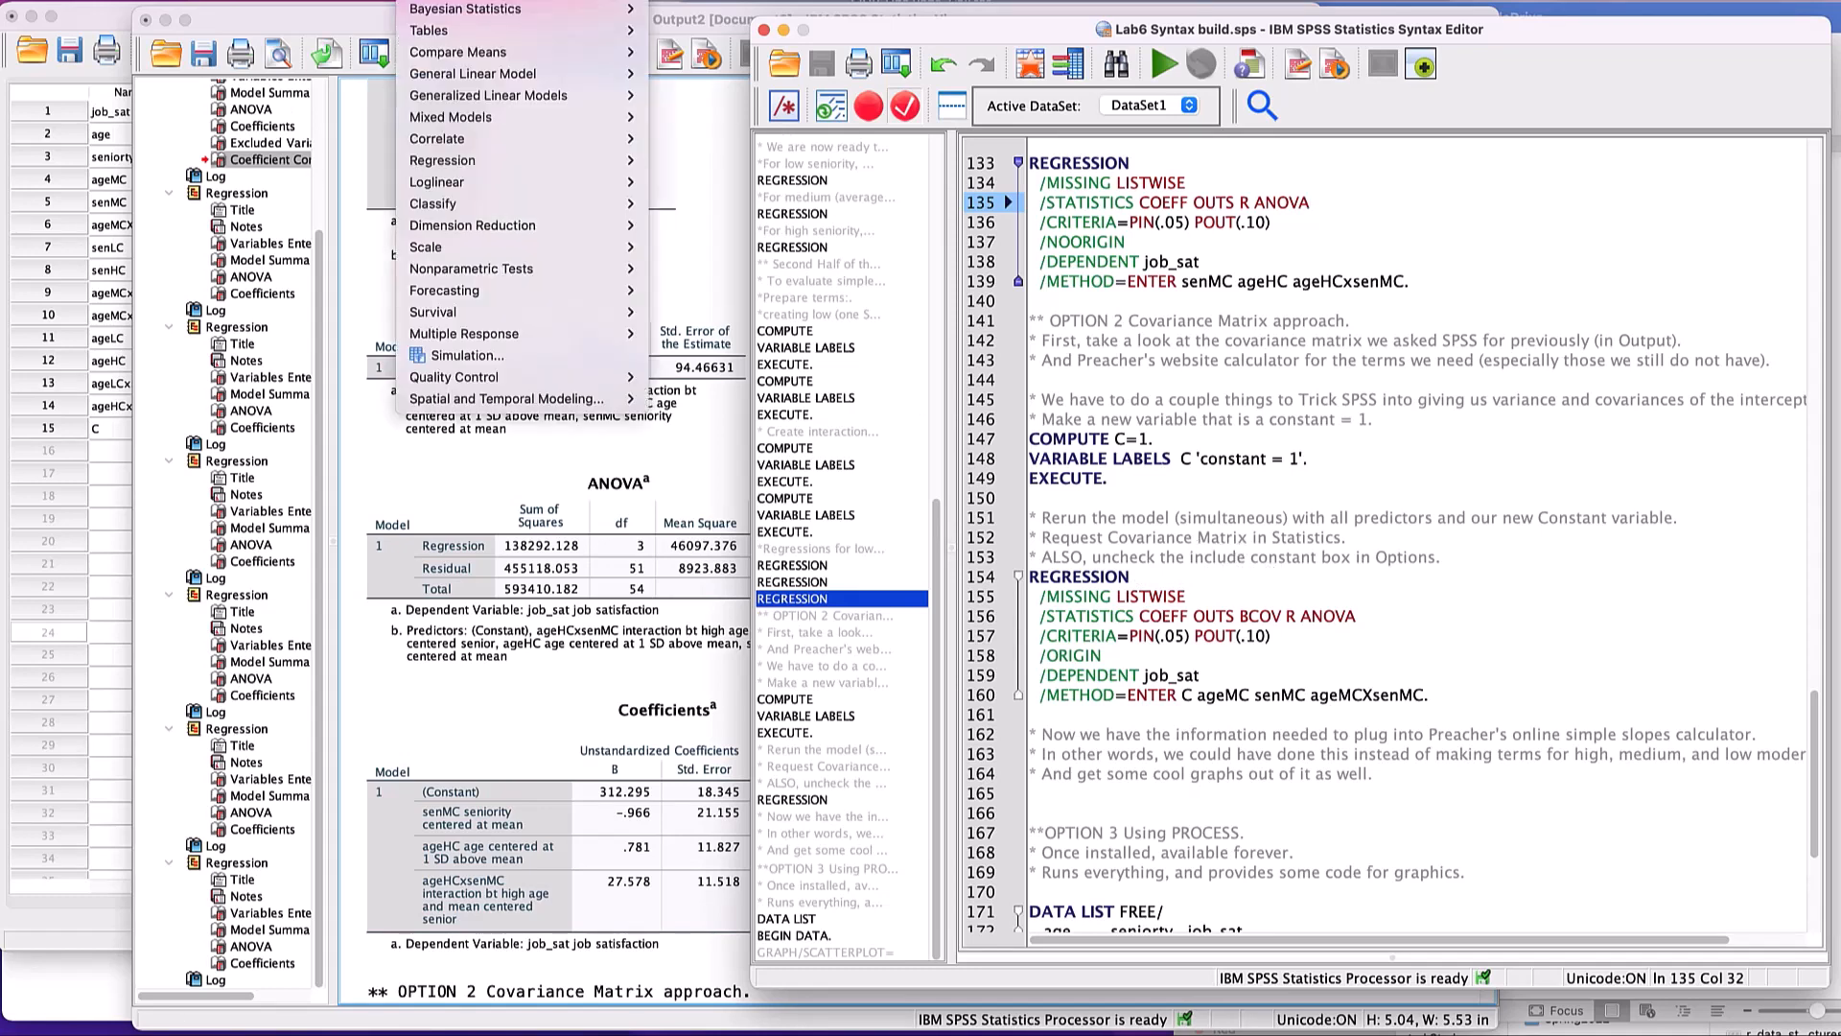
{"action": "mouse_move", "coordinate": [504, 167]}
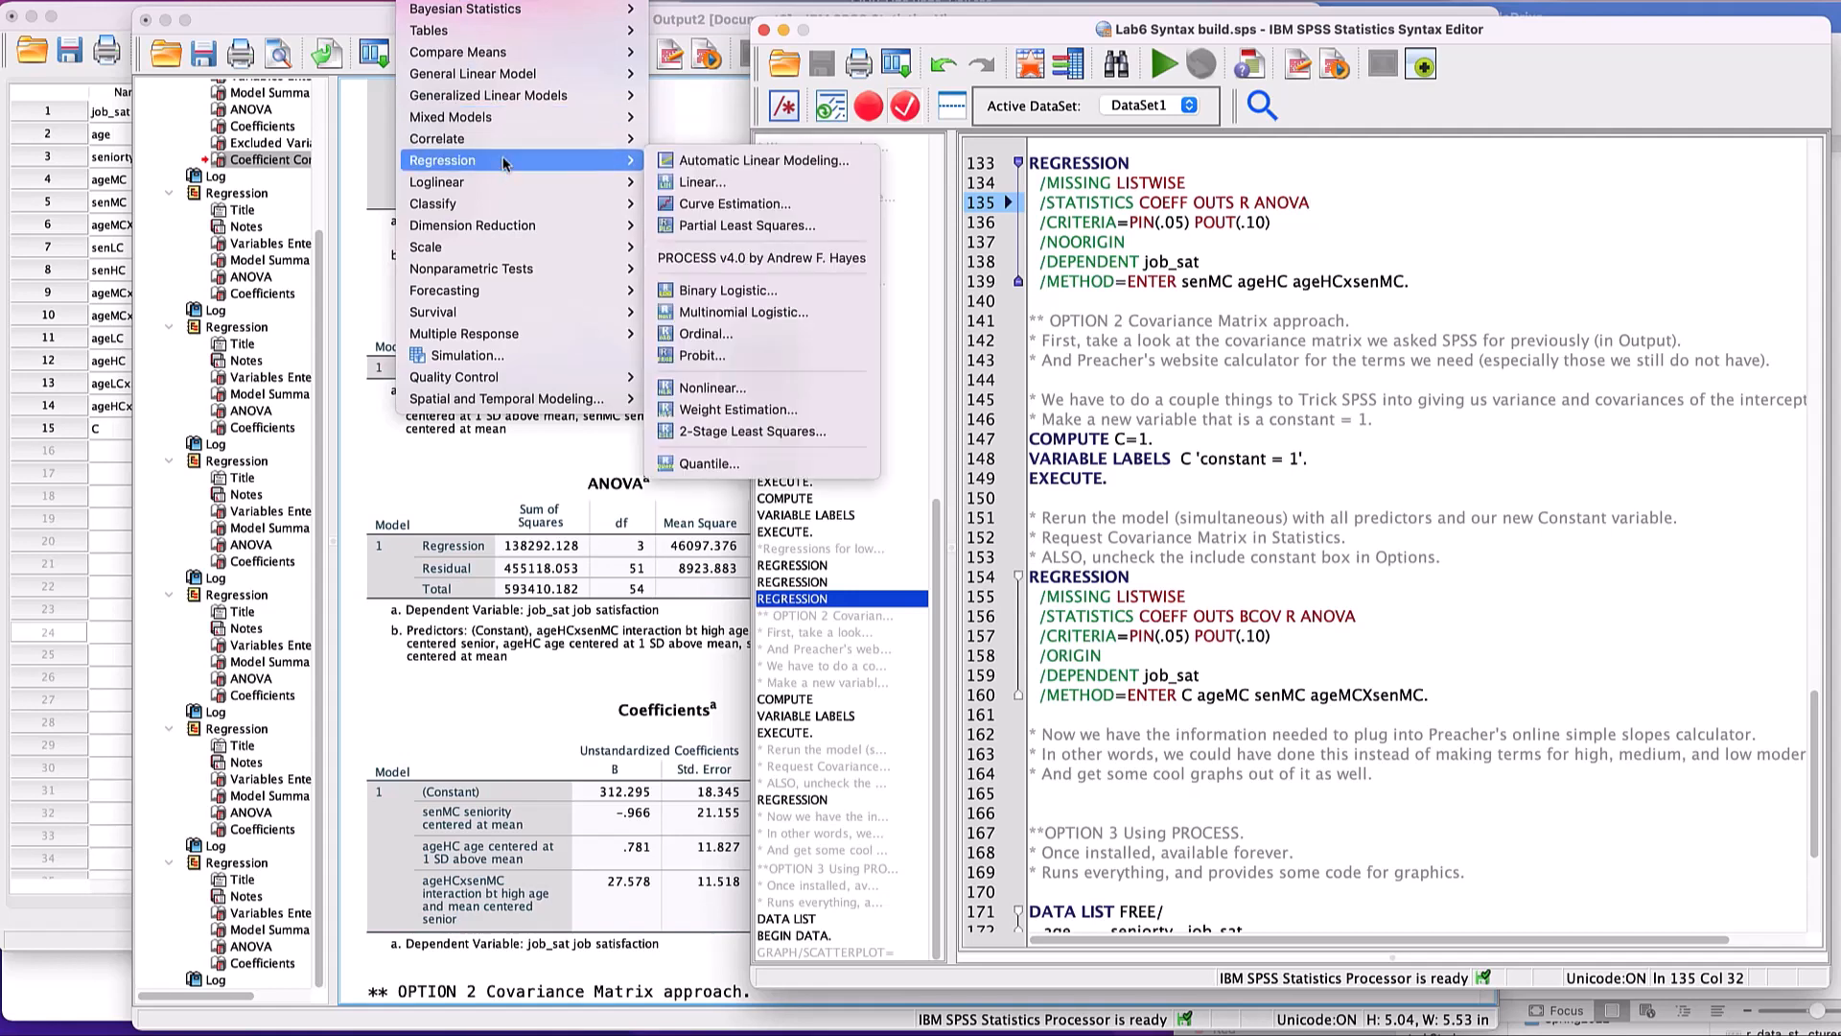
{"action": "left_click", "coordinate": [703, 184]}
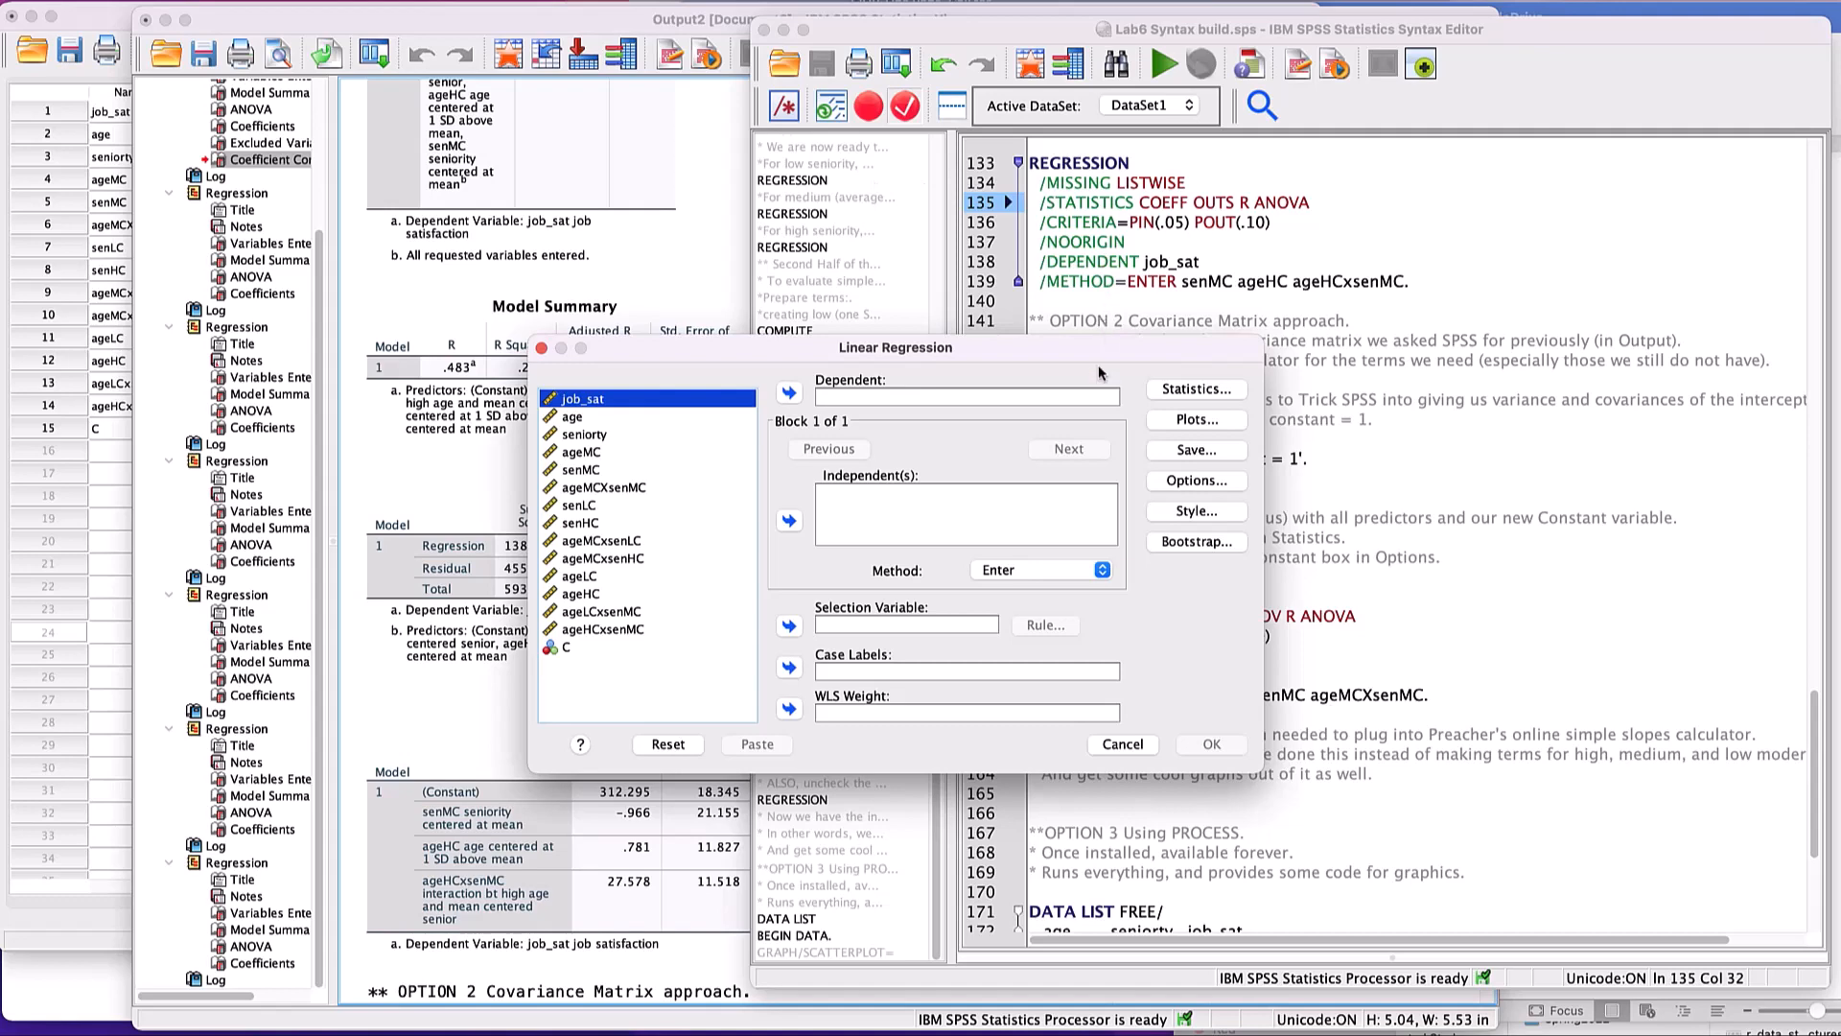
{"action": "left_click_drag", "start_coordinate": [1068, 345], "coordinate": [662, 205]}
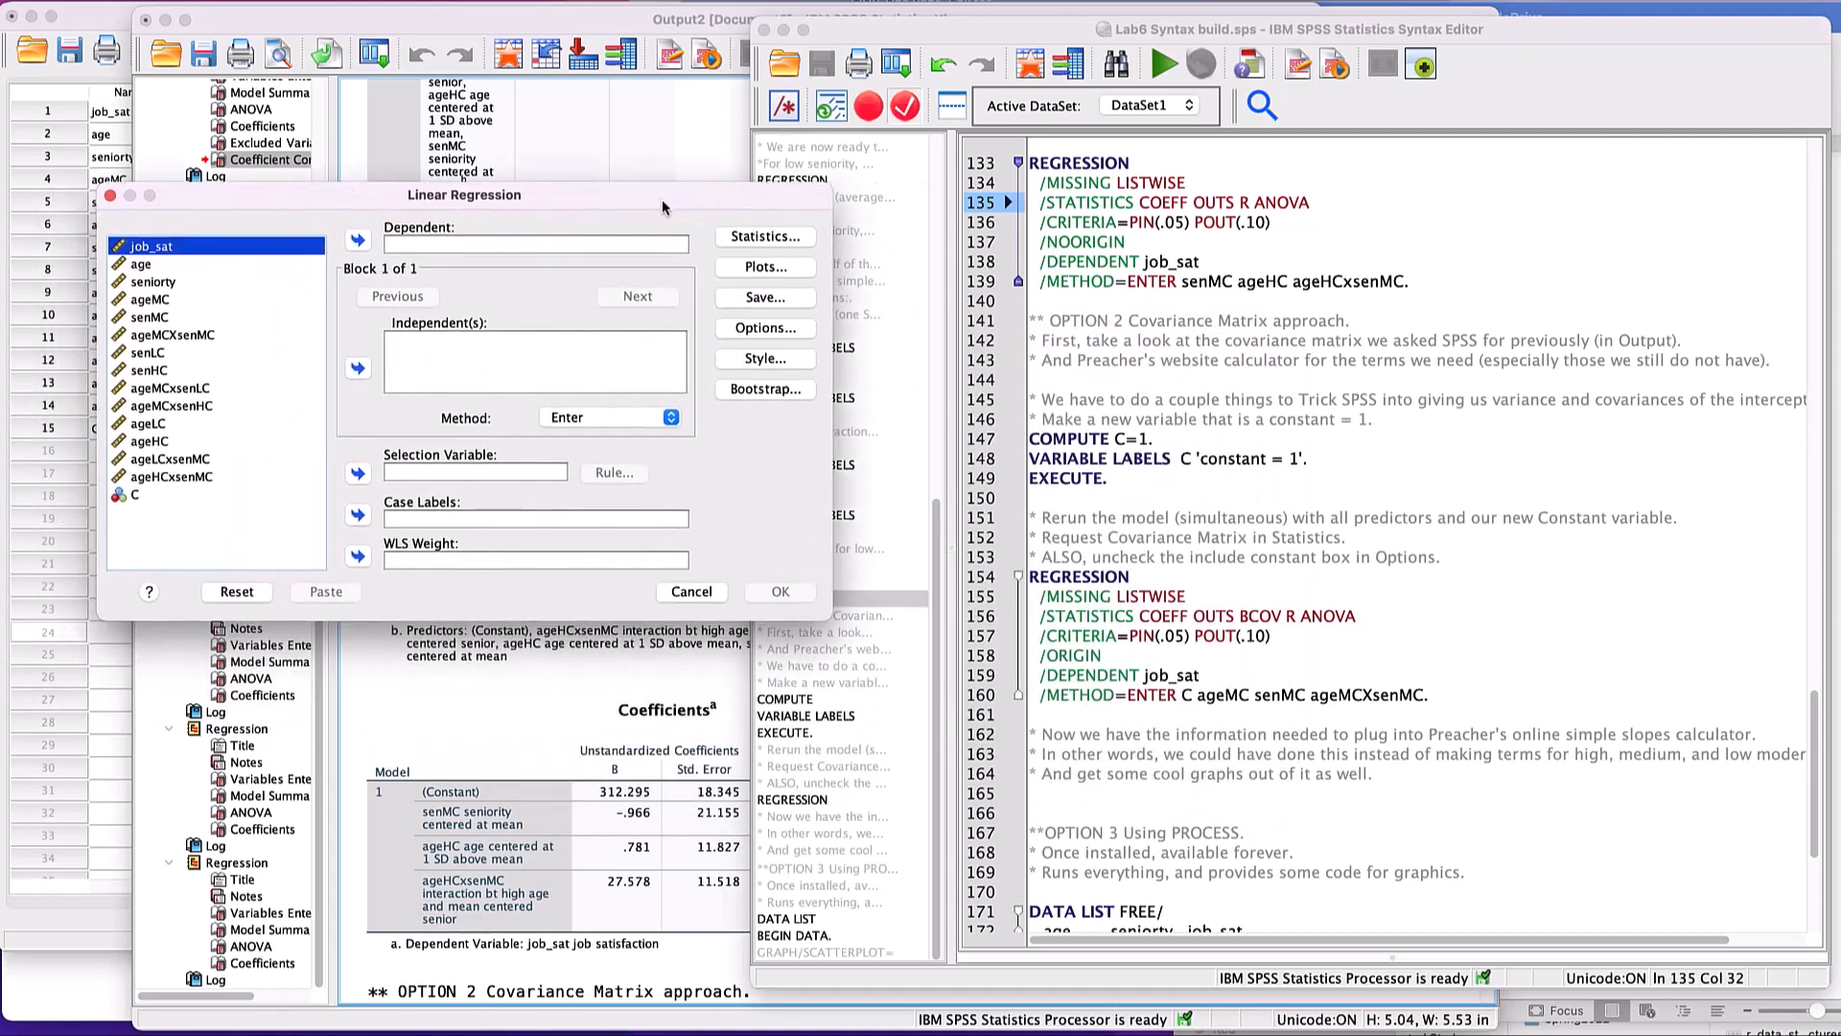
{"action": "left_click", "coordinate": [358, 242]}
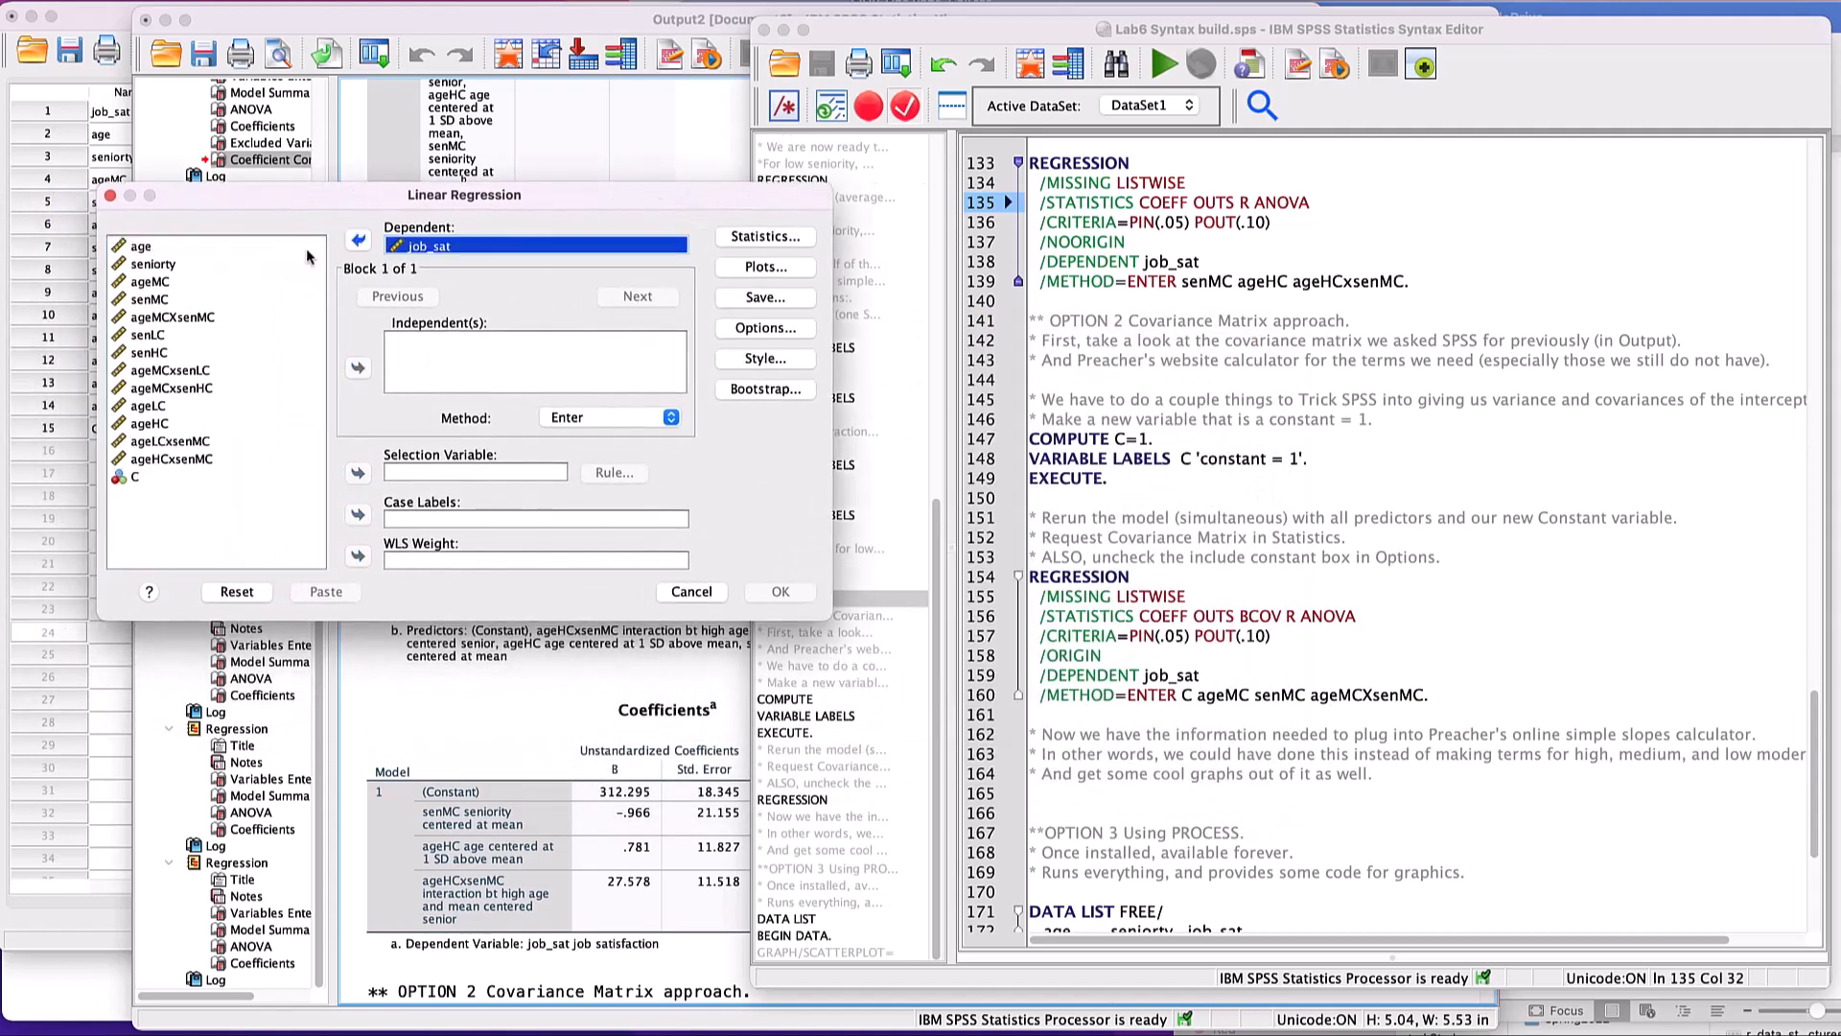
- Add ageMC, senMC, ageMCXsenMC and the constant C as independent variables in the Linear Regression
{"action": "left_click", "coordinate": [161, 284]}
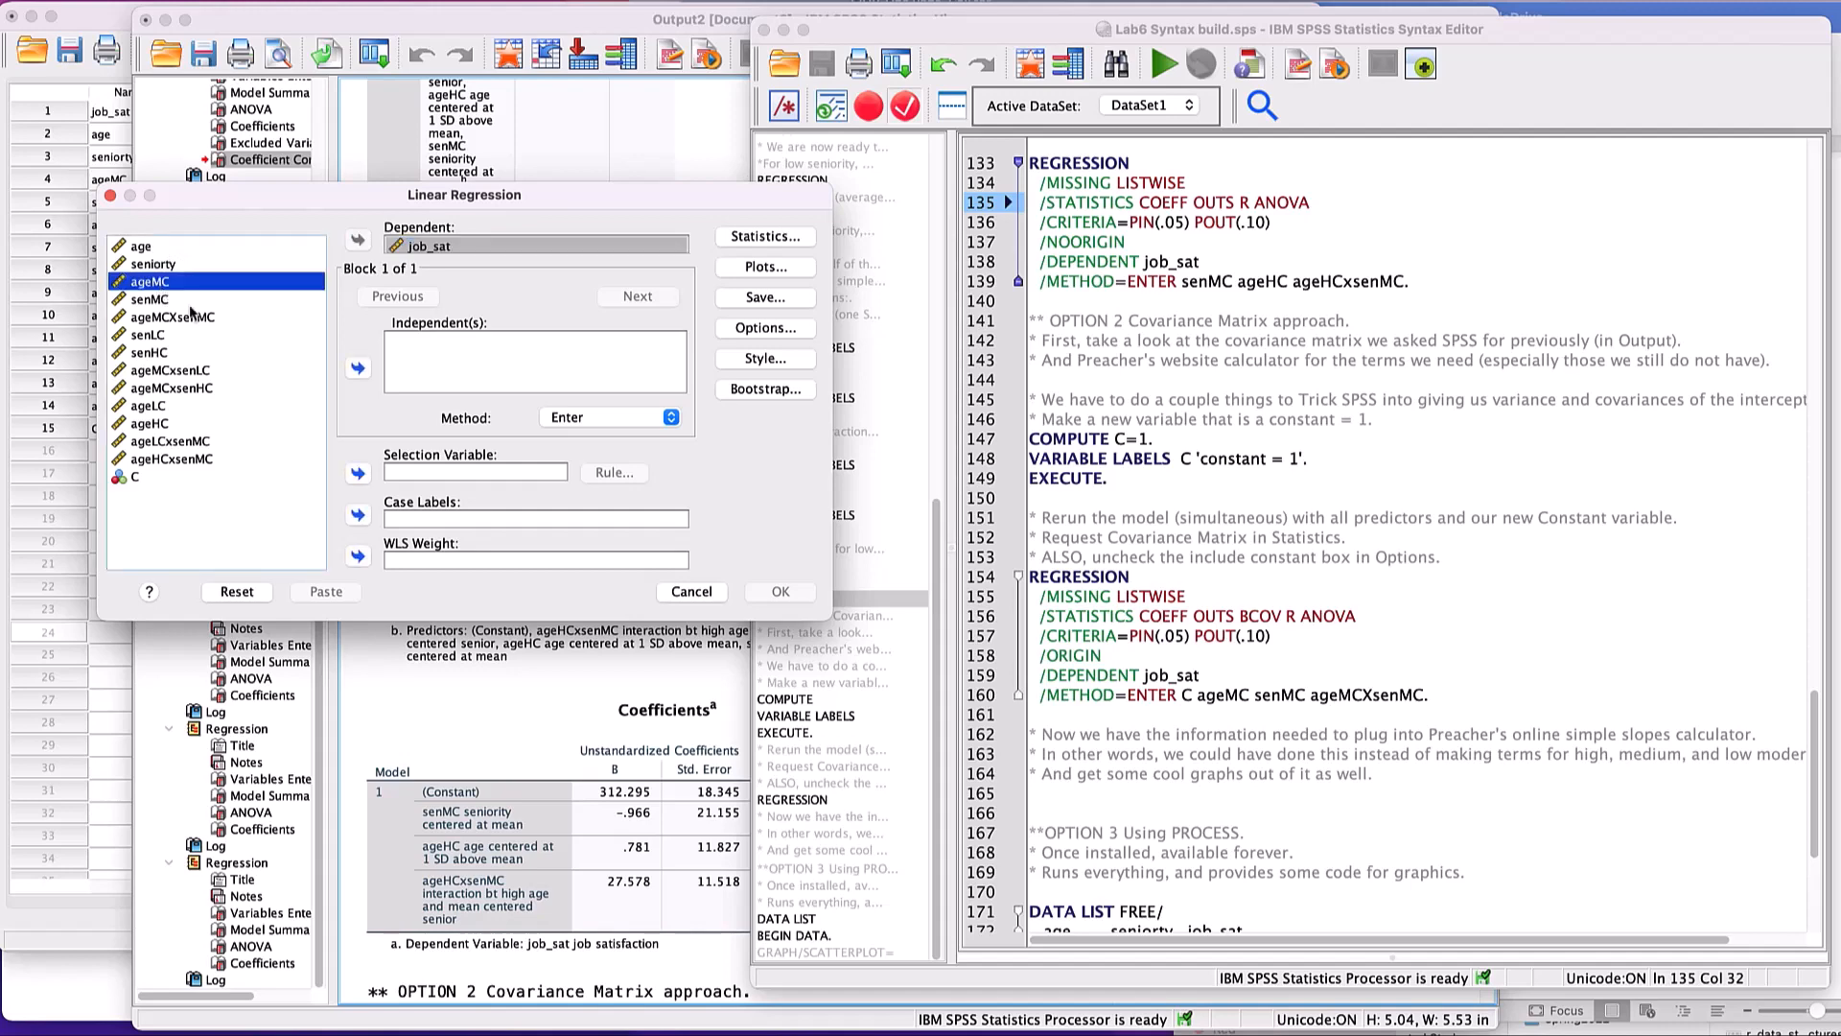
{"action": "left_click", "coordinate": [358, 367]}
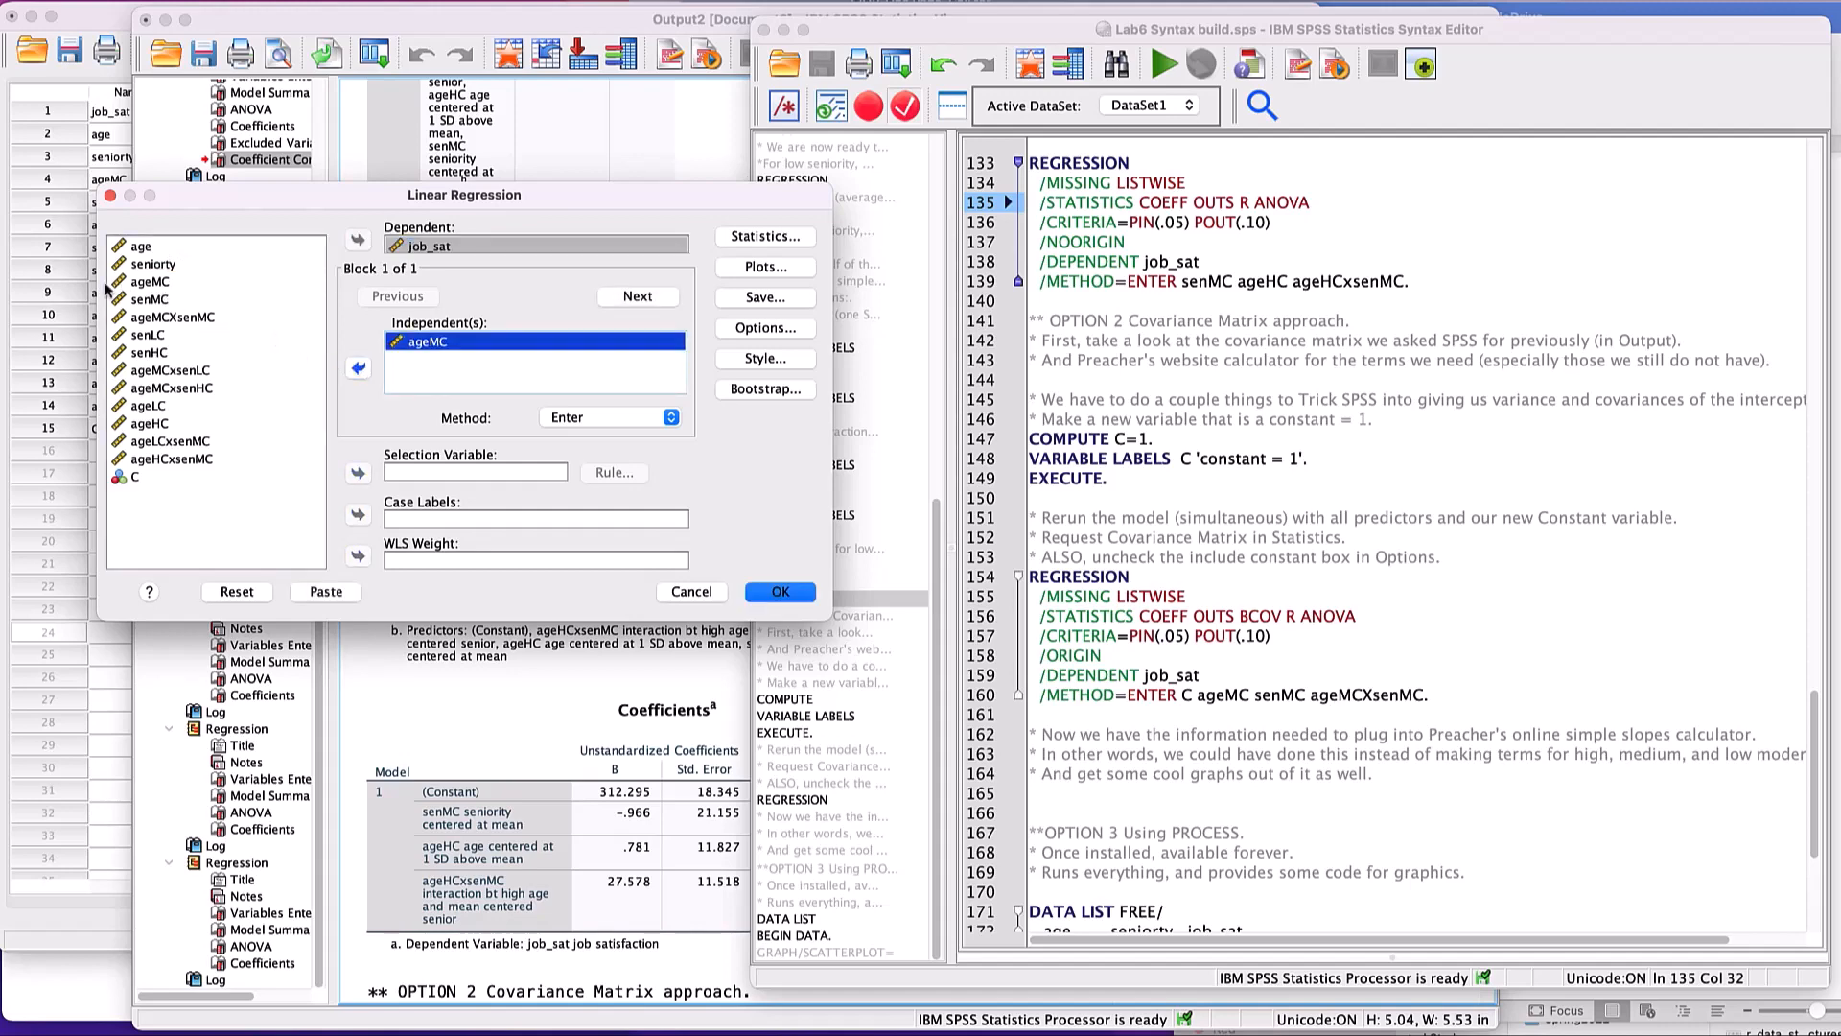
{"action": "left_click", "coordinate": [124, 300]}
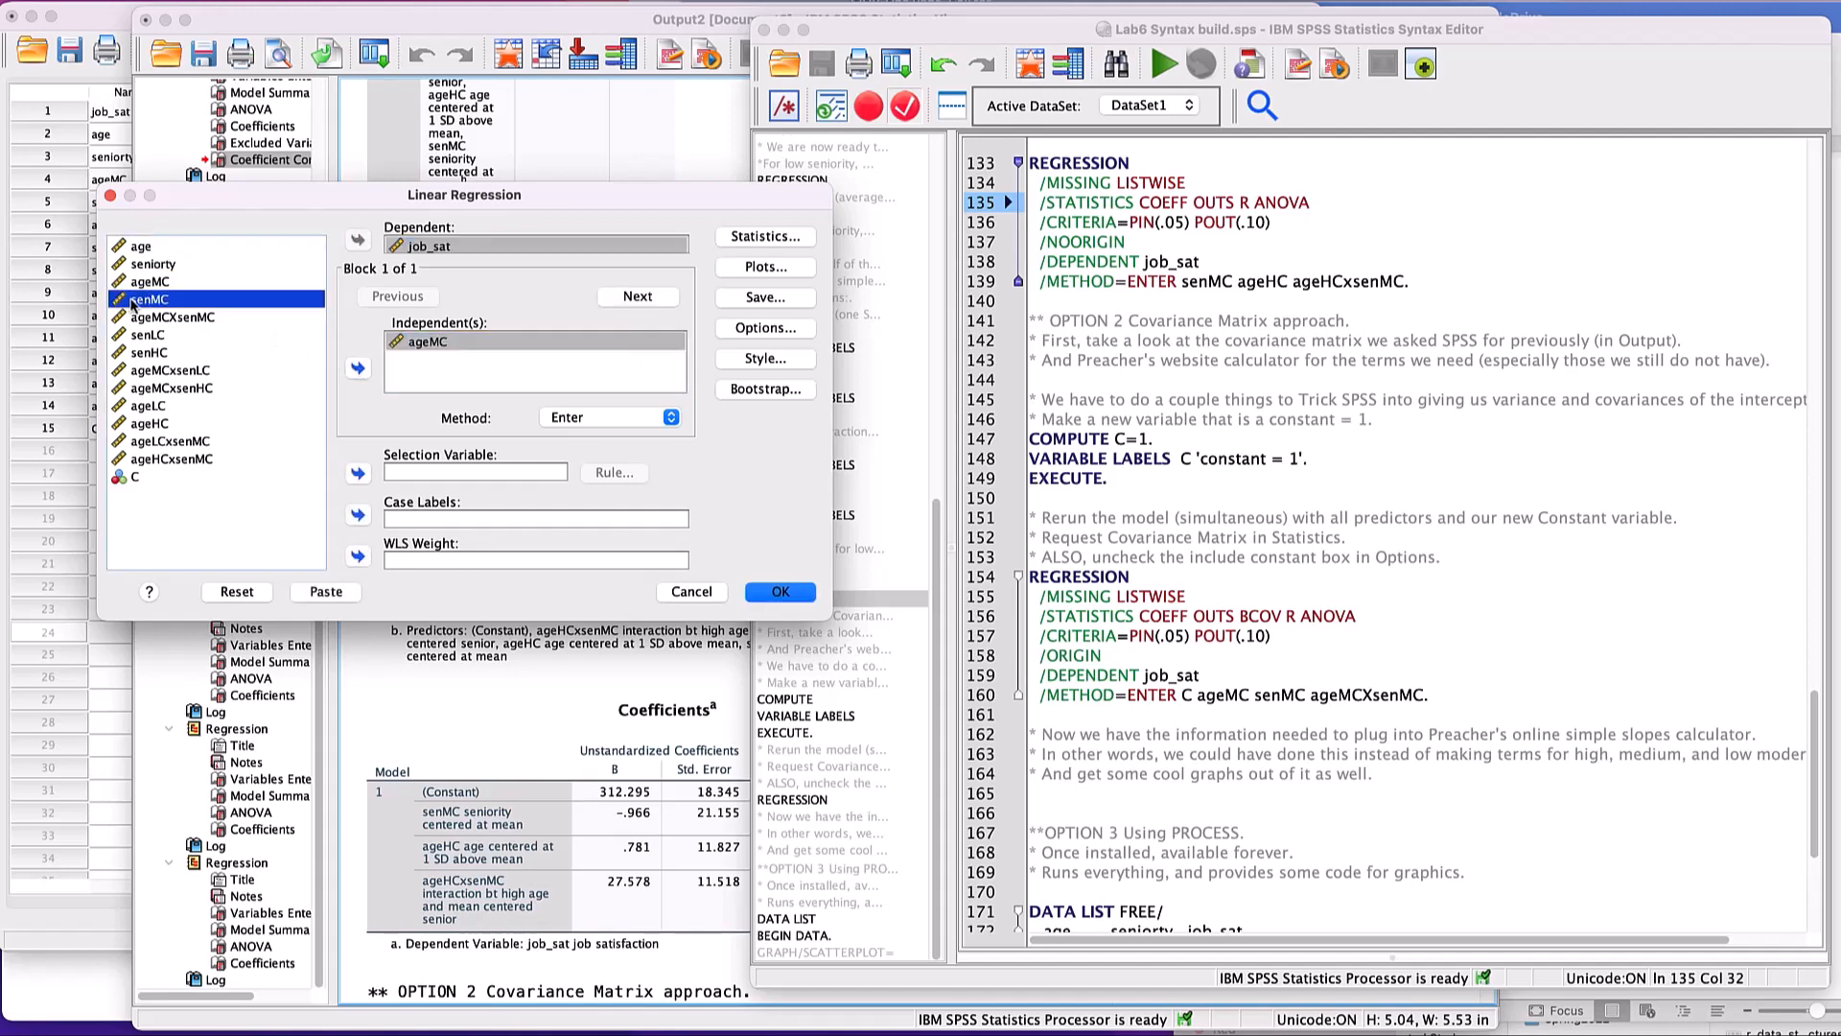
{"action": "left_click", "coordinate": [358, 370]}
{"action": "key", "text": "Down"}
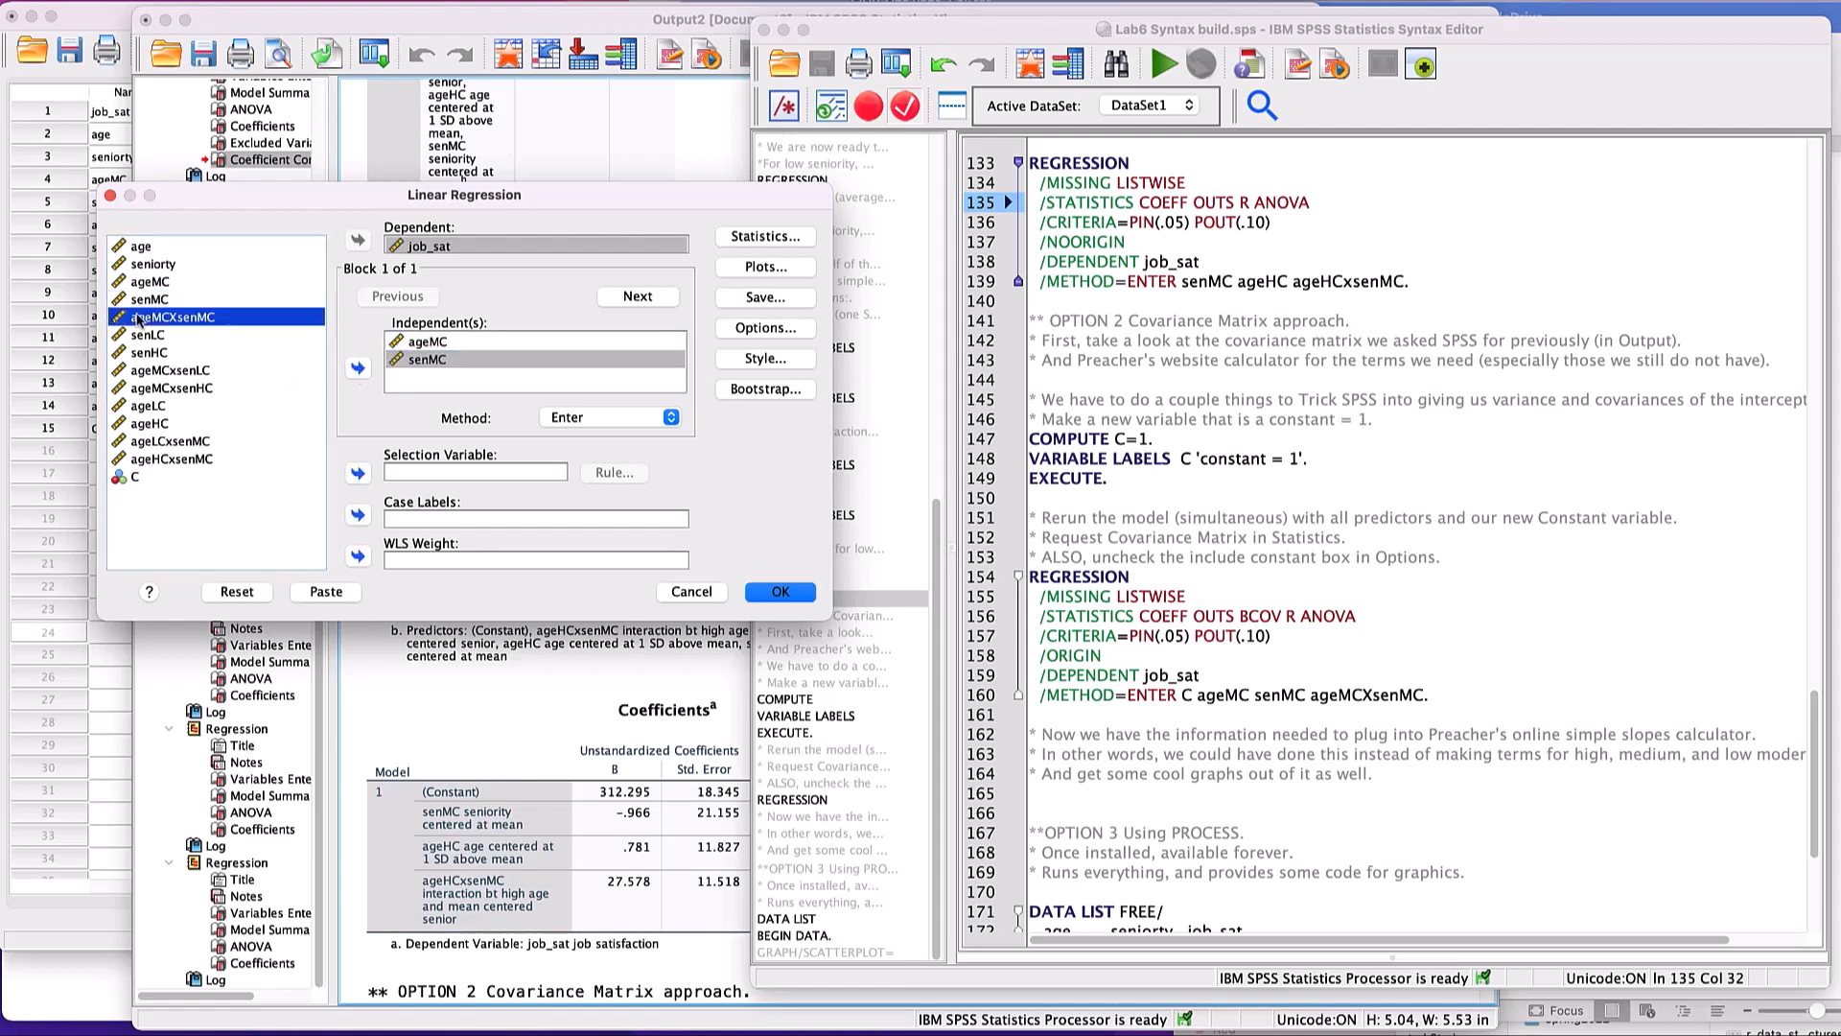
{"action": "left_click", "coordinate": [358, 370]}
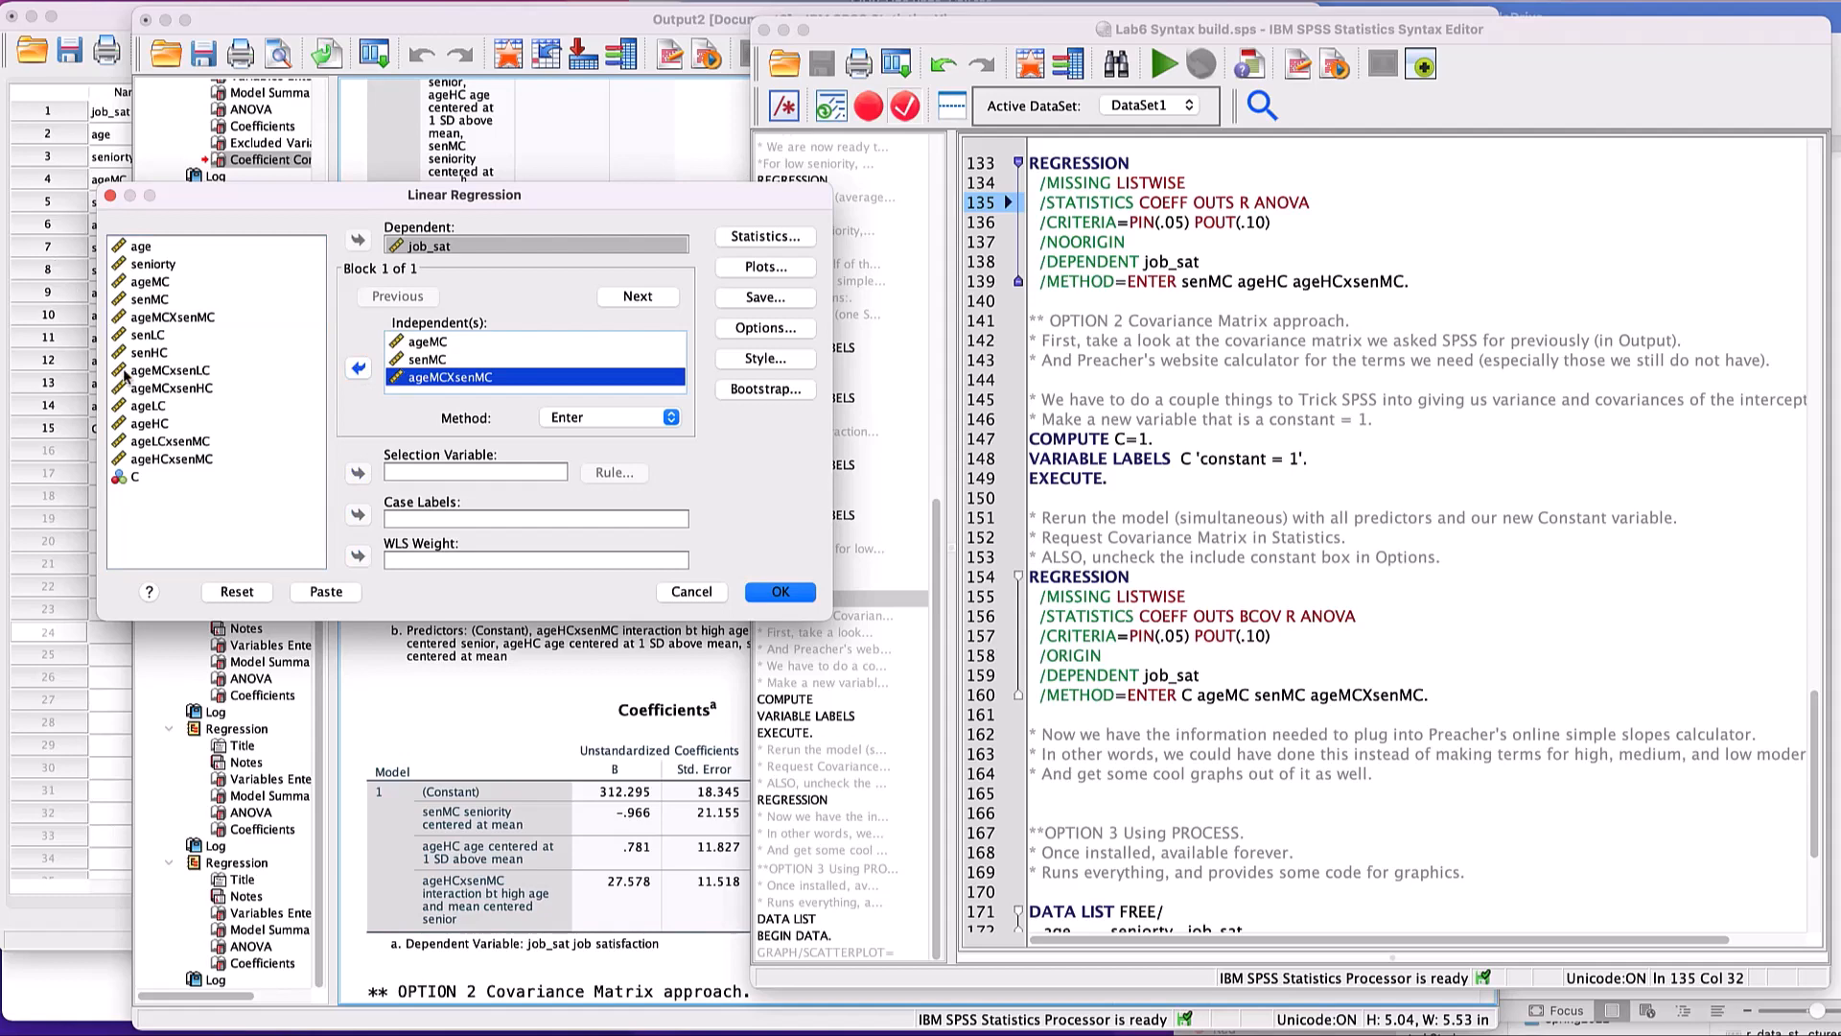
{"action": "left_click", "coordinate": [136, 477]}
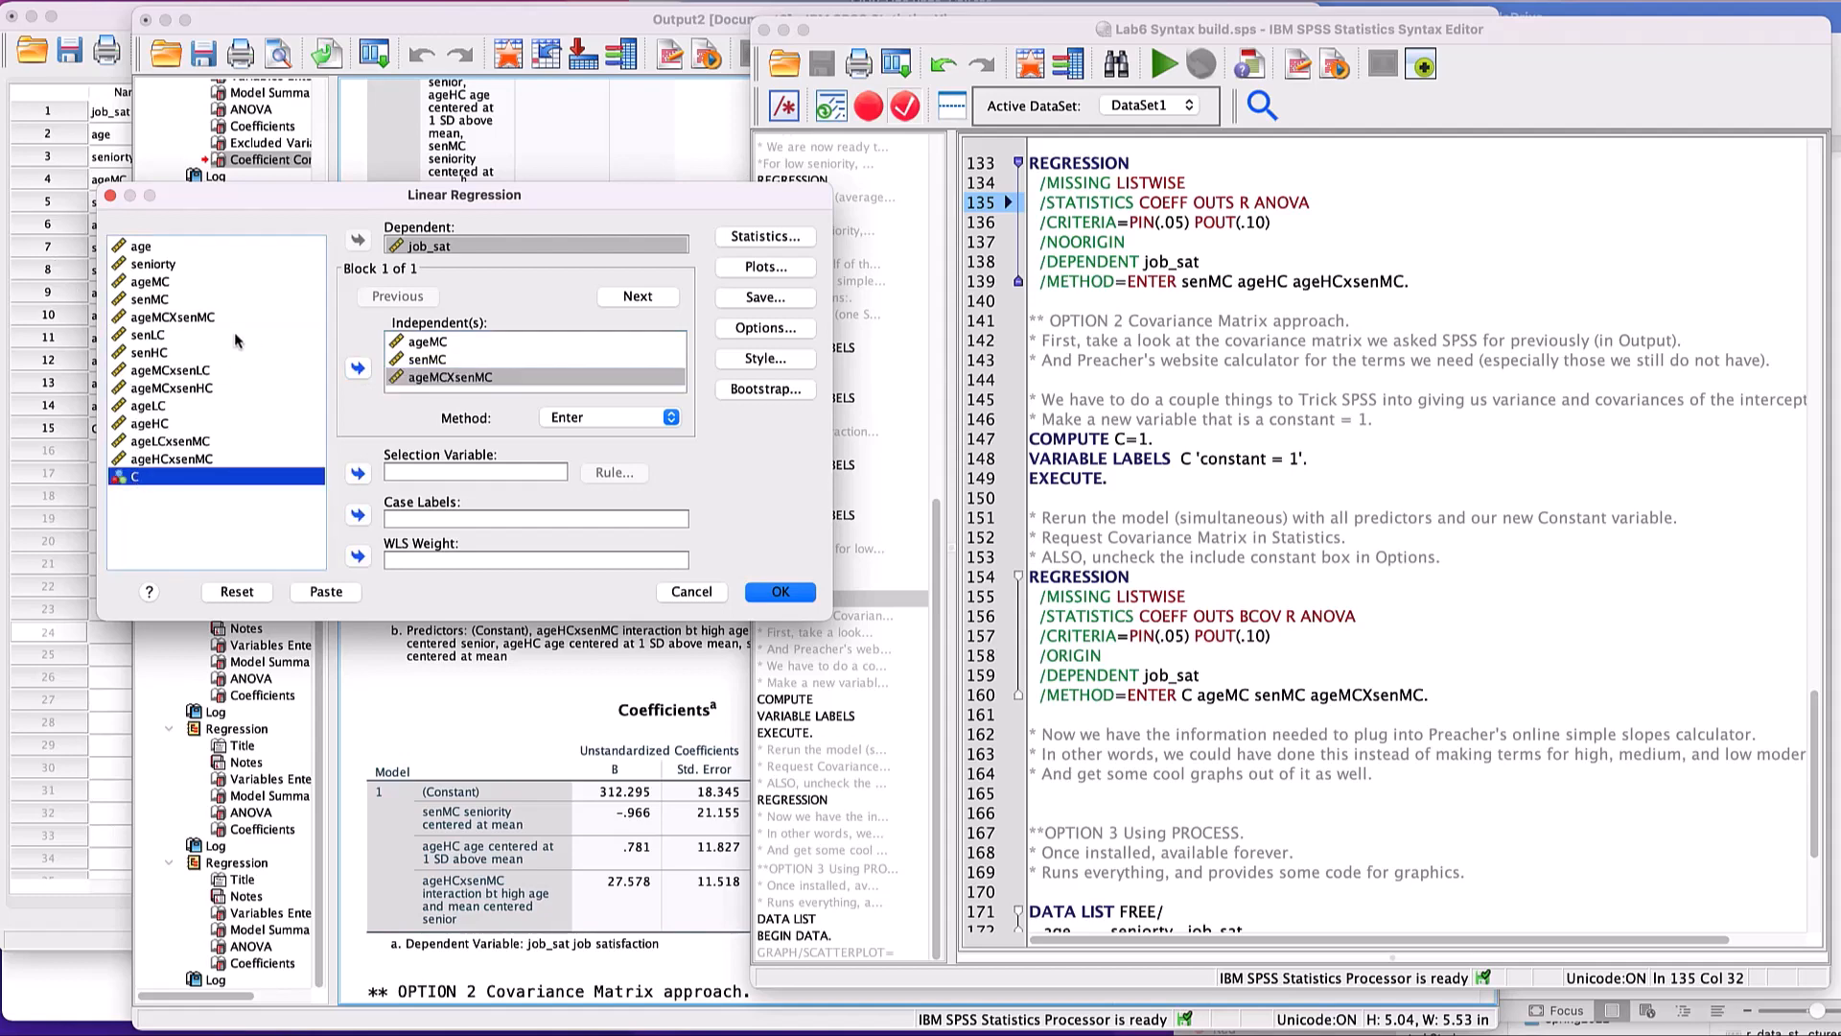
{"action": "left_click", "coordinate": [357, 369]}
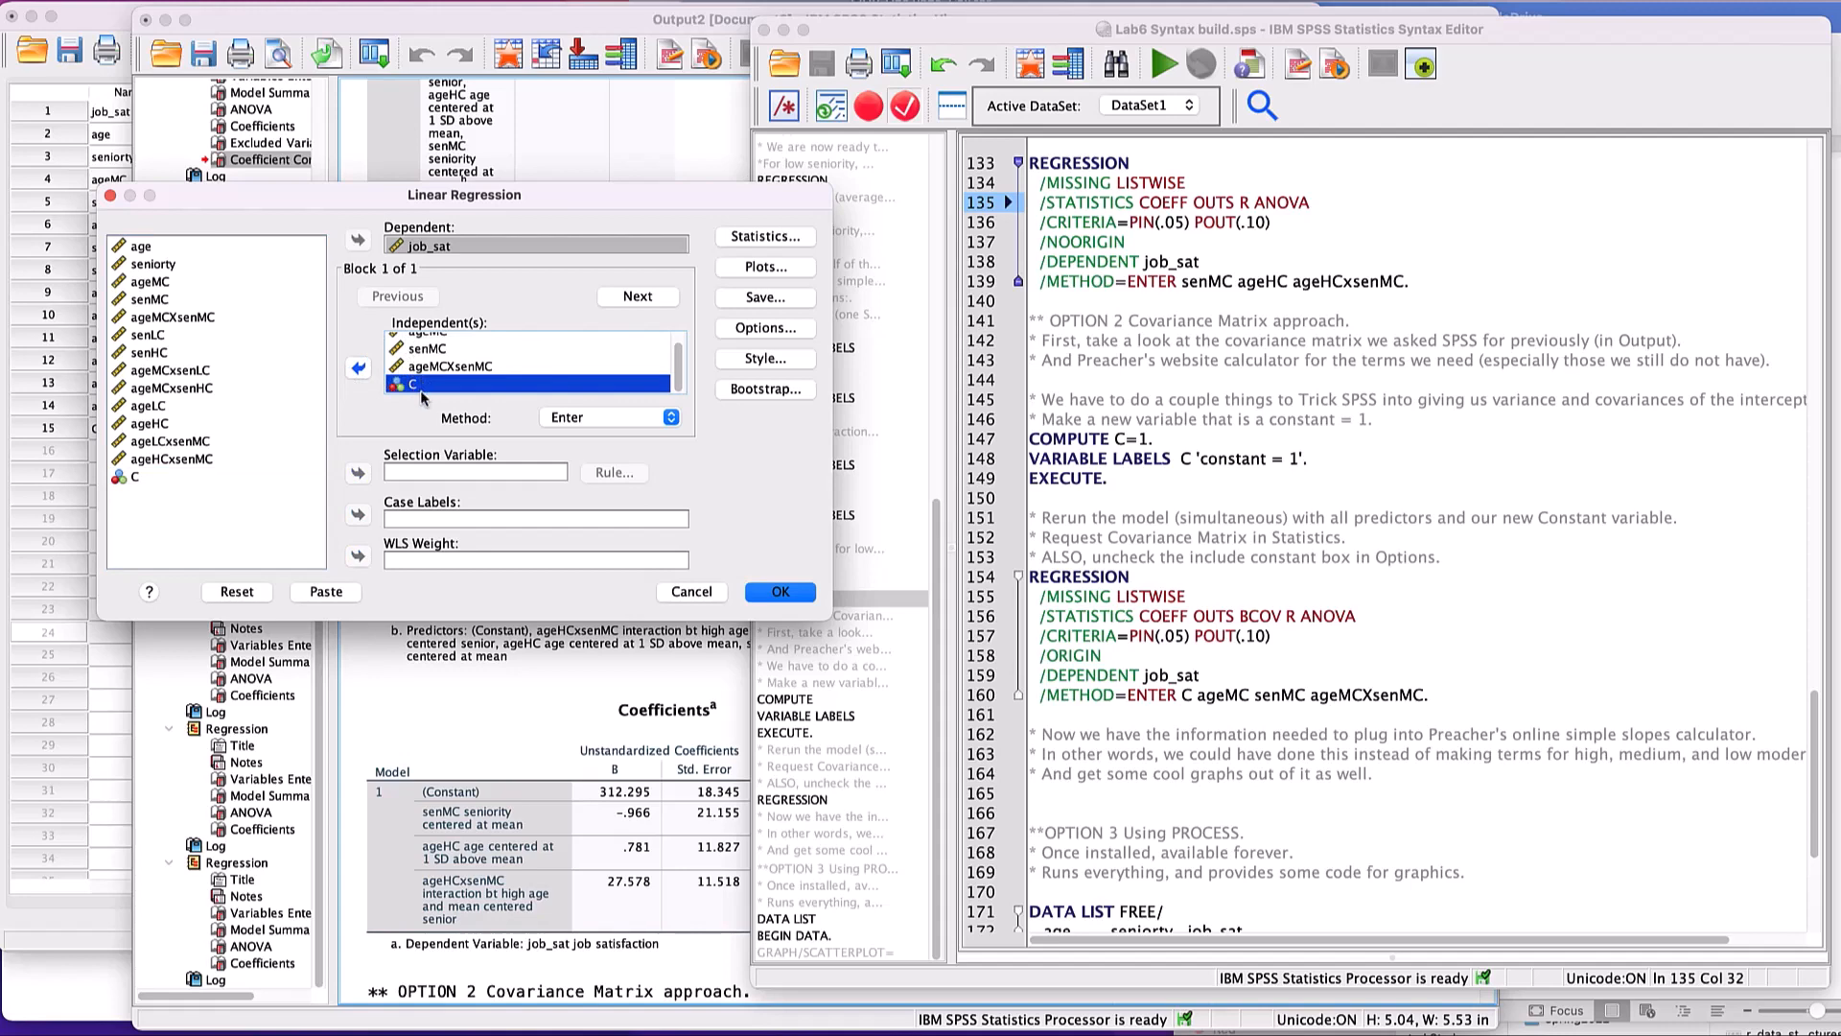
- Request the covariance matrix in the regression statistics, keeping the estimates and model fit
{"action": "left_click", "coordinate": [727, 244]}
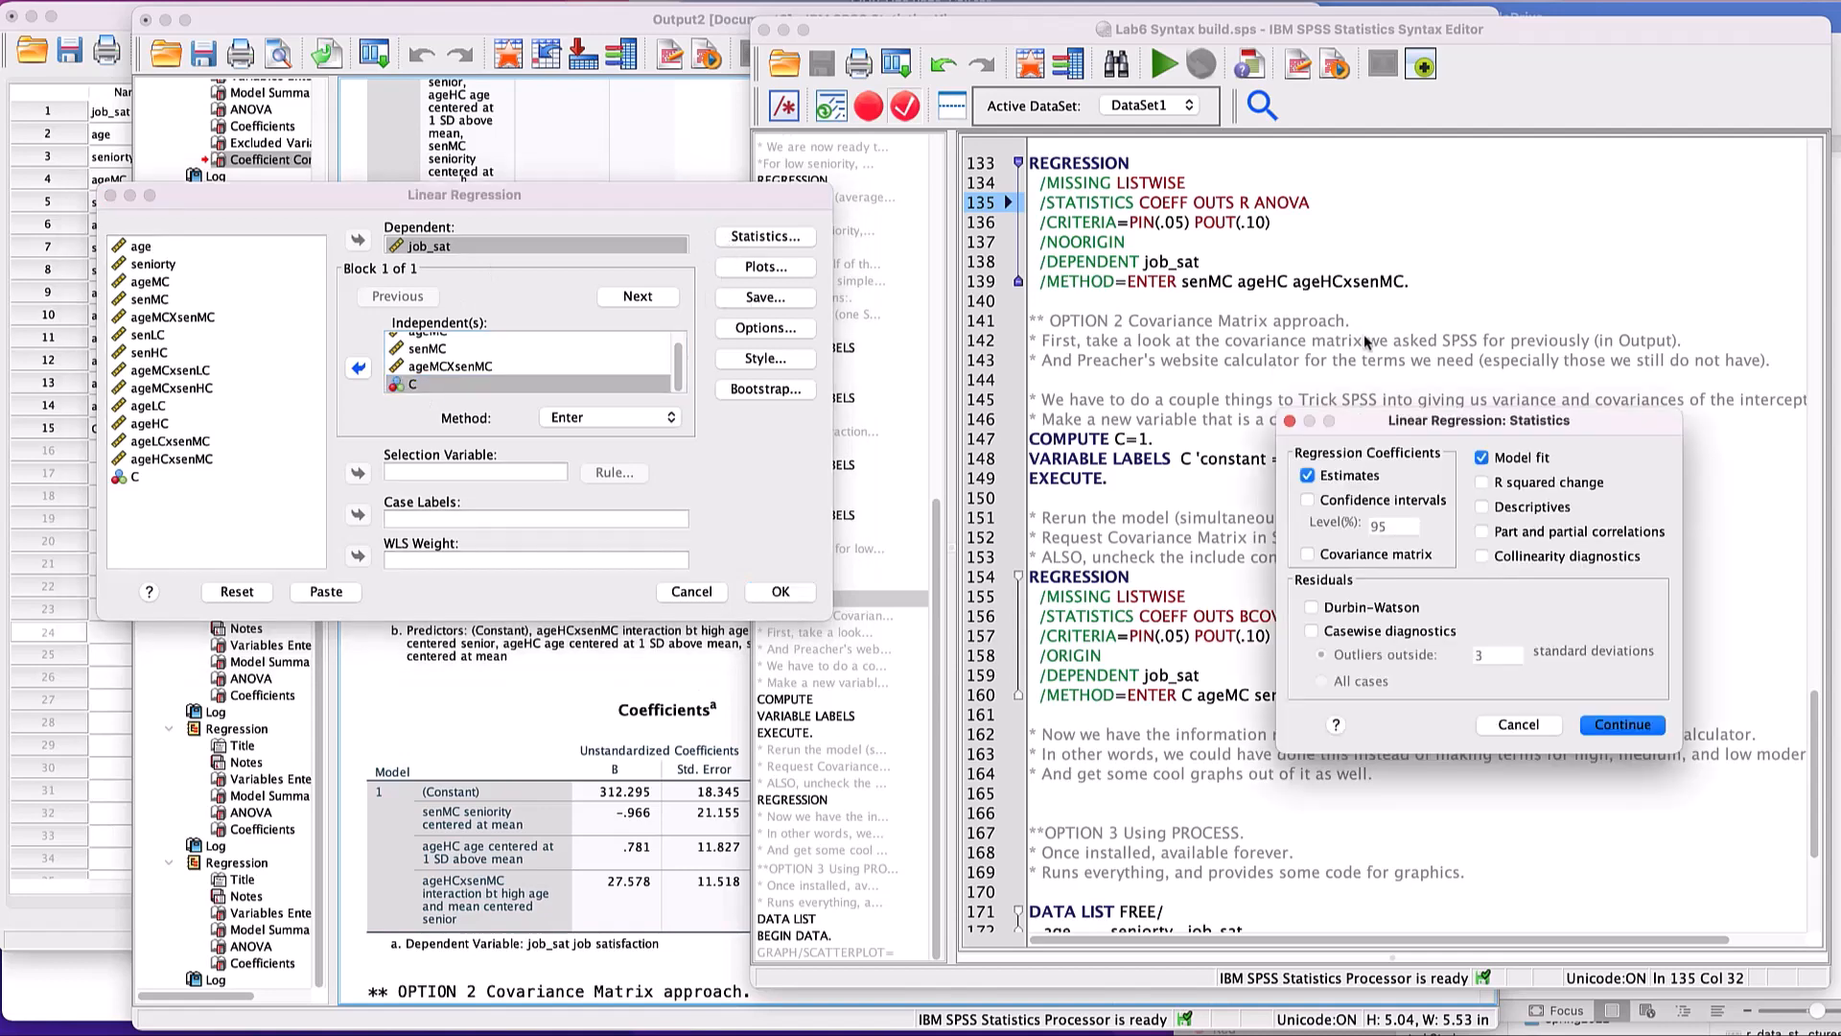
{"action": "left_click_drag", "start_coordinate": [1365, 428], "coordinate": [831, 456]}
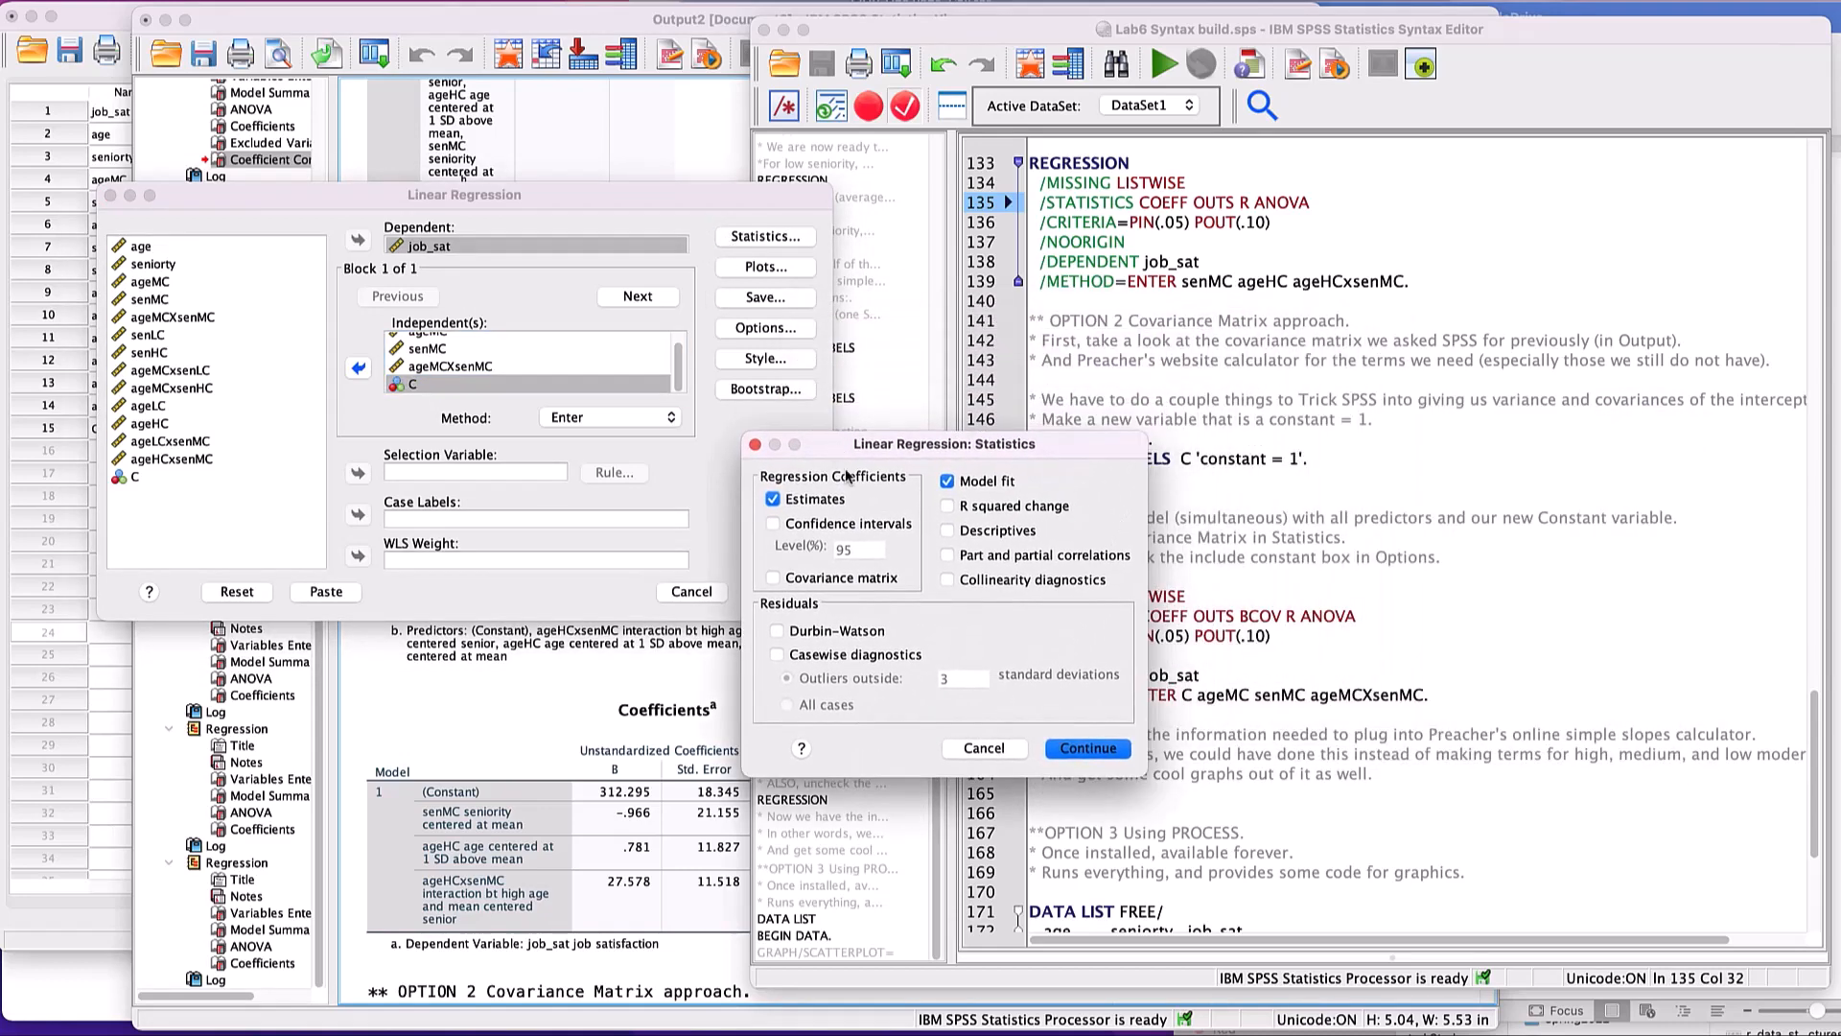
{"action": "left_click", "coordinate": [772, 576]}
{"action": "left_click", "coordinate": [1056, 749]}
- Exclude the constant from the regression equation, then cancel the Linear Regression setup without running it
{"action": "left_click", "coordinate": [757, 331]}
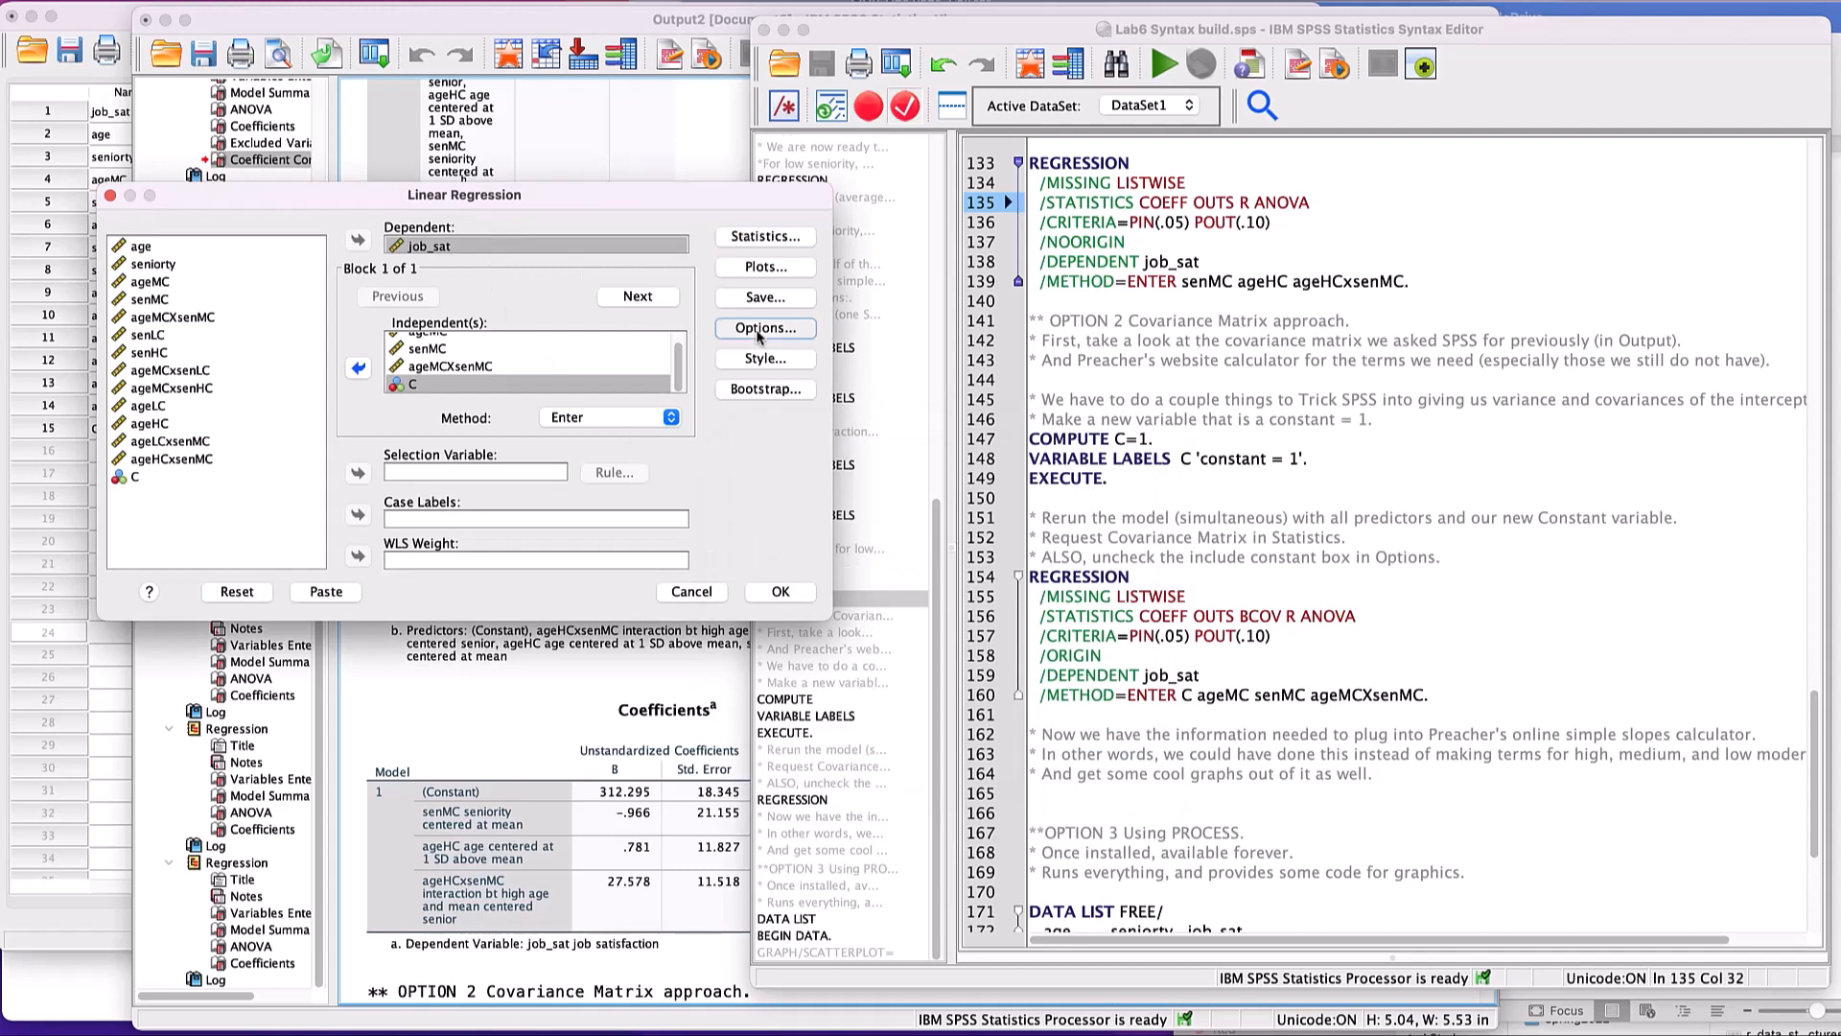
{"action": "left_click_drag", "start_coordinate": [1620, 381], "coordinate": [872, 448]}
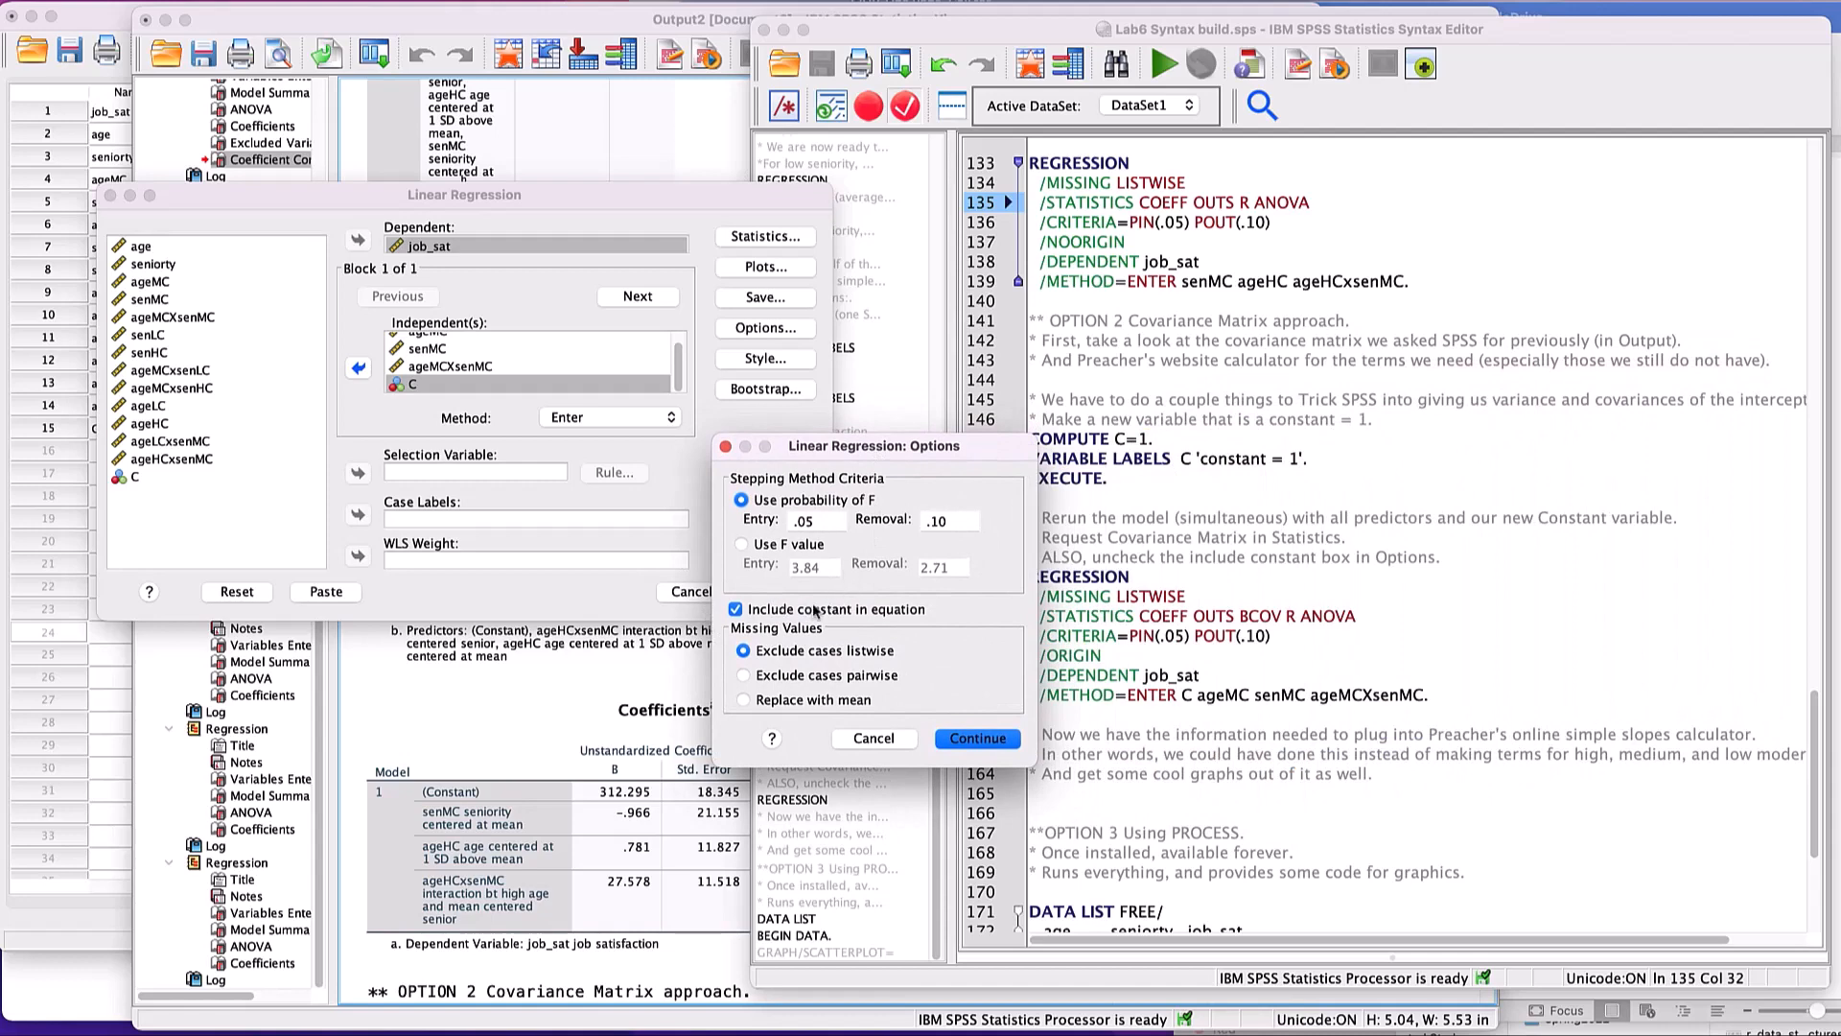
{"action": "left_click", "coordinate": [735, 610]}
{"action": "left_click", "coordinate": [991, 746]}
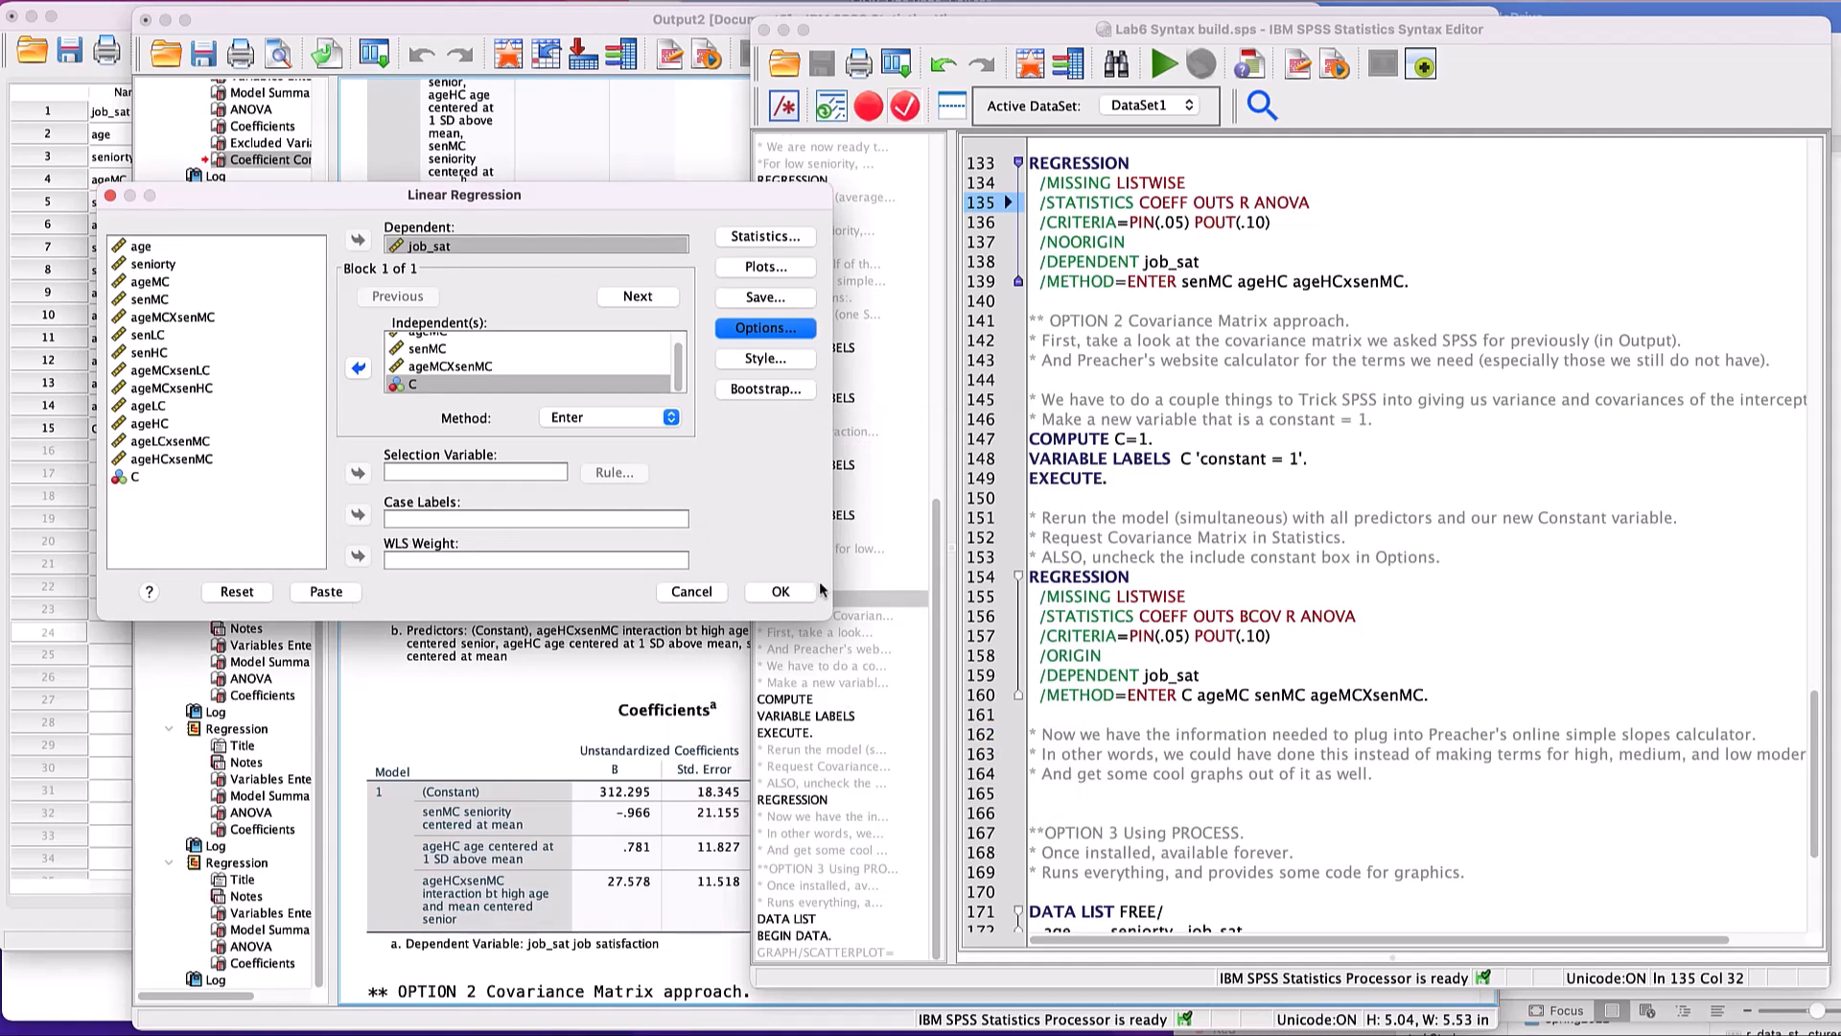
{"action": "left_click", "coordinate": [705, 592]}
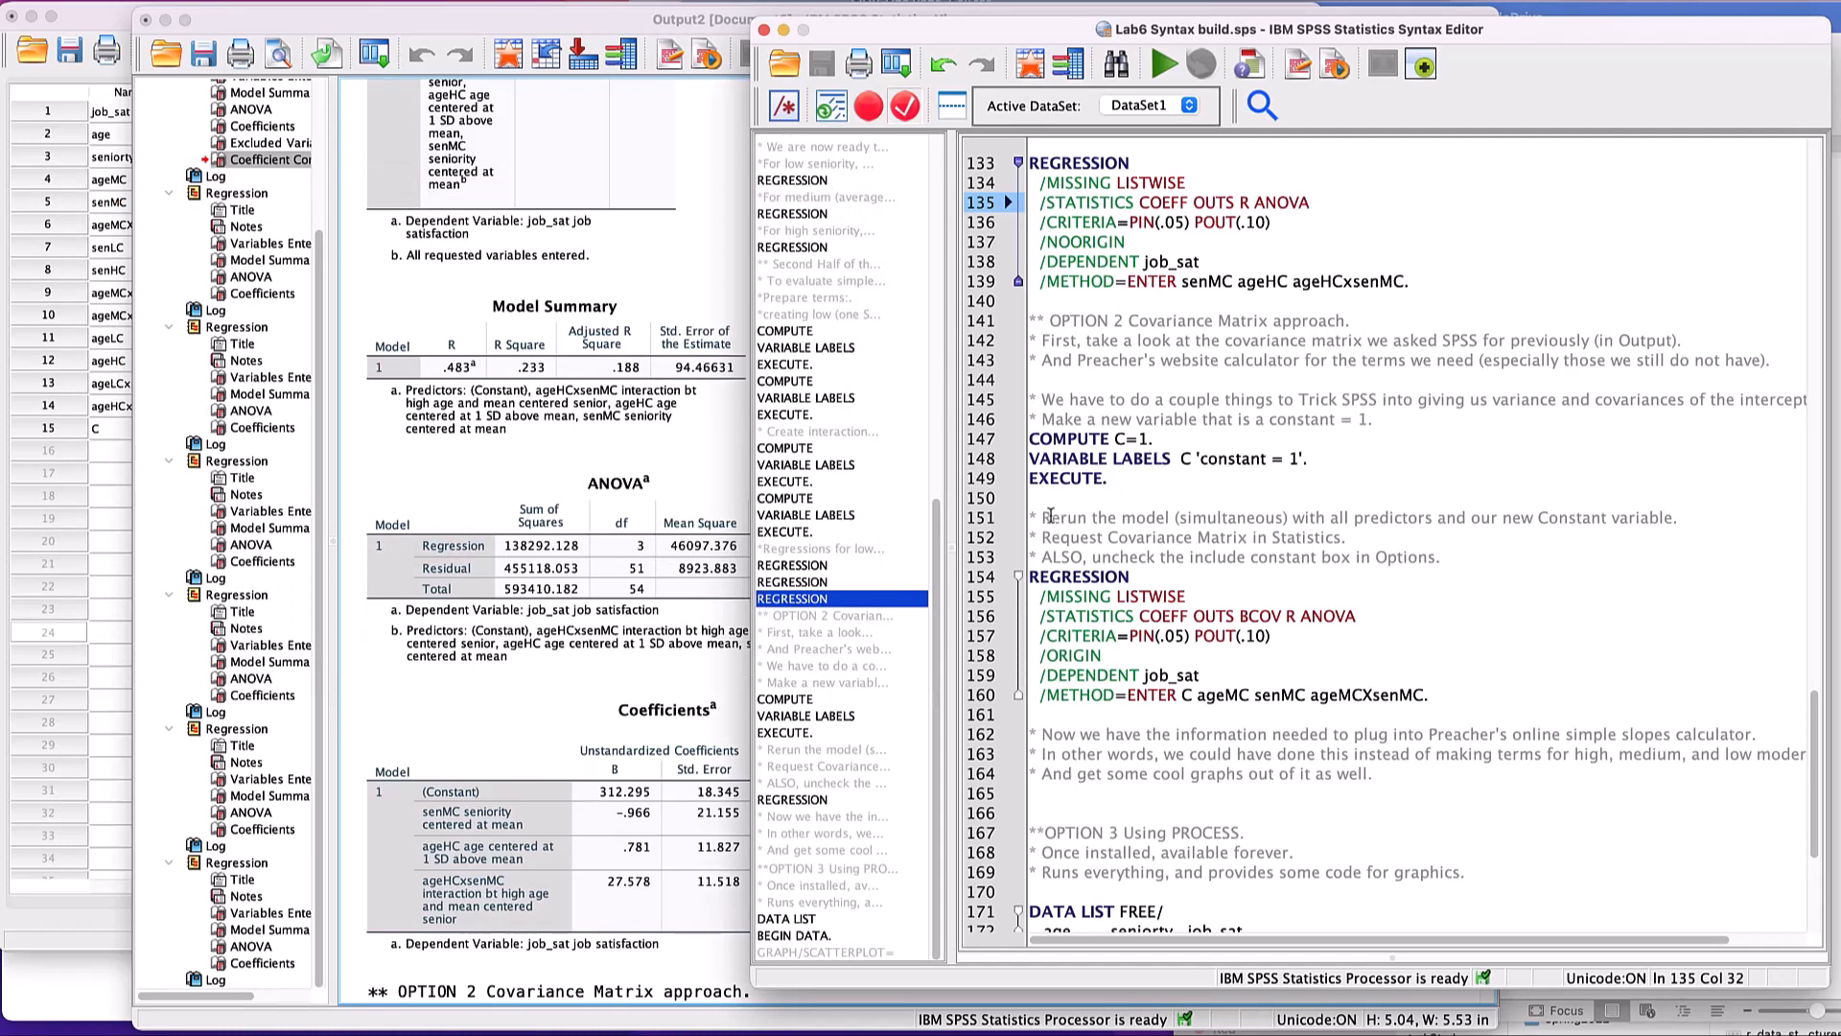
- Run the syntax's REGRESSION block with C, ageMC, senMC and ageMCXsenMC through the origin, and review its Coefficients and Coefficient Correlations tables
{"action": "left_click_drag", "start_coordinate": [1039, 503], "coordinate": [1433, 703]}
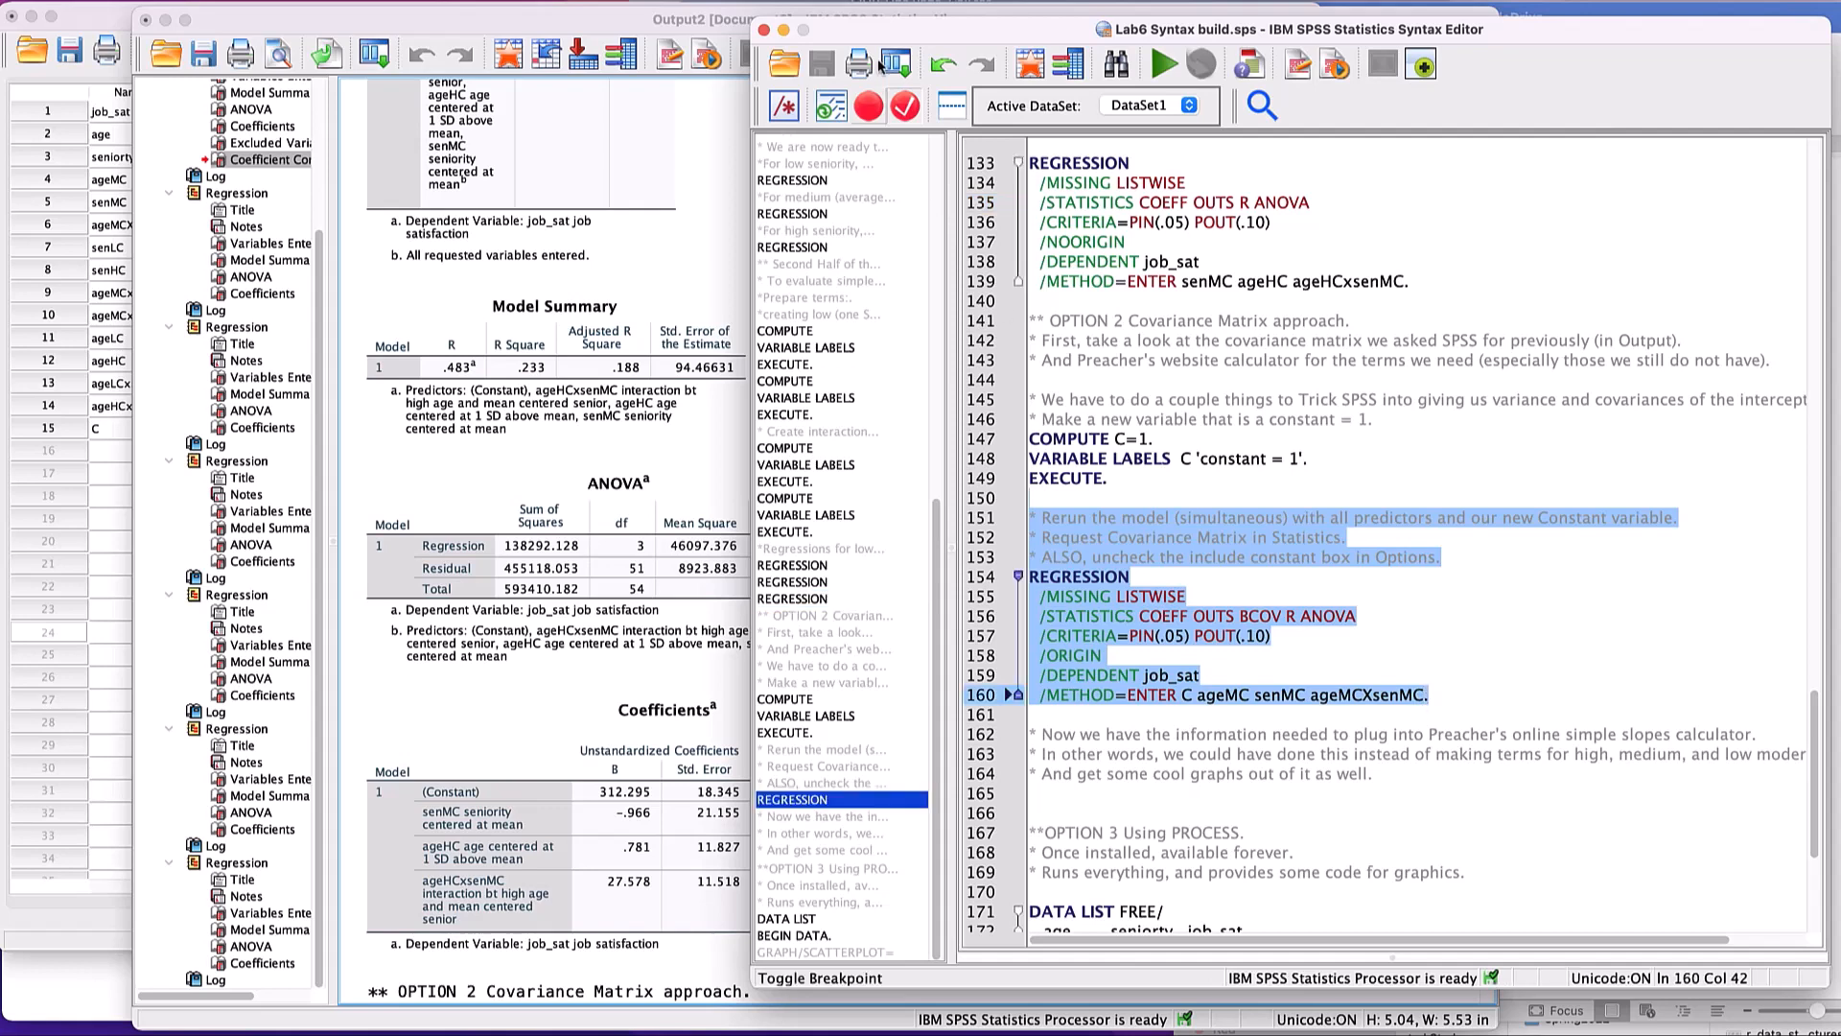
{"action": "left_click", "coordinate": [1164, 64]}
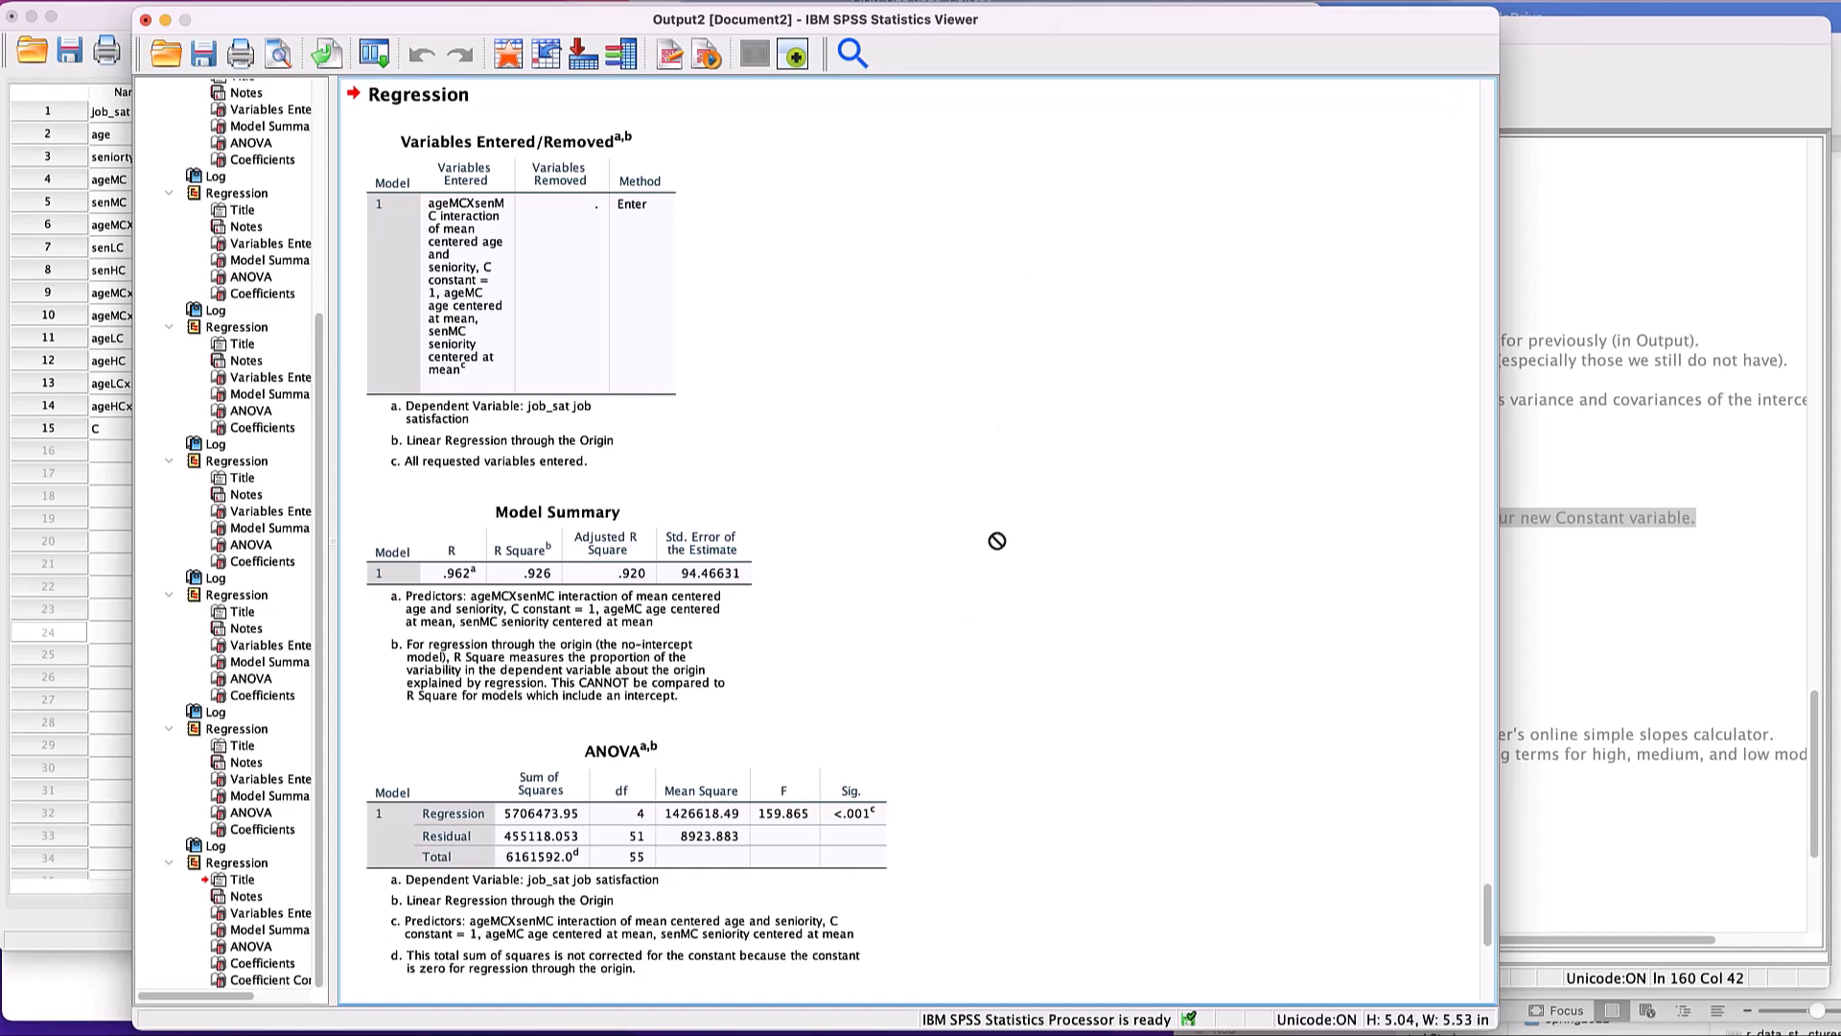
{"action": "scroll", "coordinate": [995, 542], "scroll_direction": "down", "scroll_amount": 1}
{"action": "scroll", "coordinate": [995, 542], "scroll_direction": "down", "scroll_amount": 10}
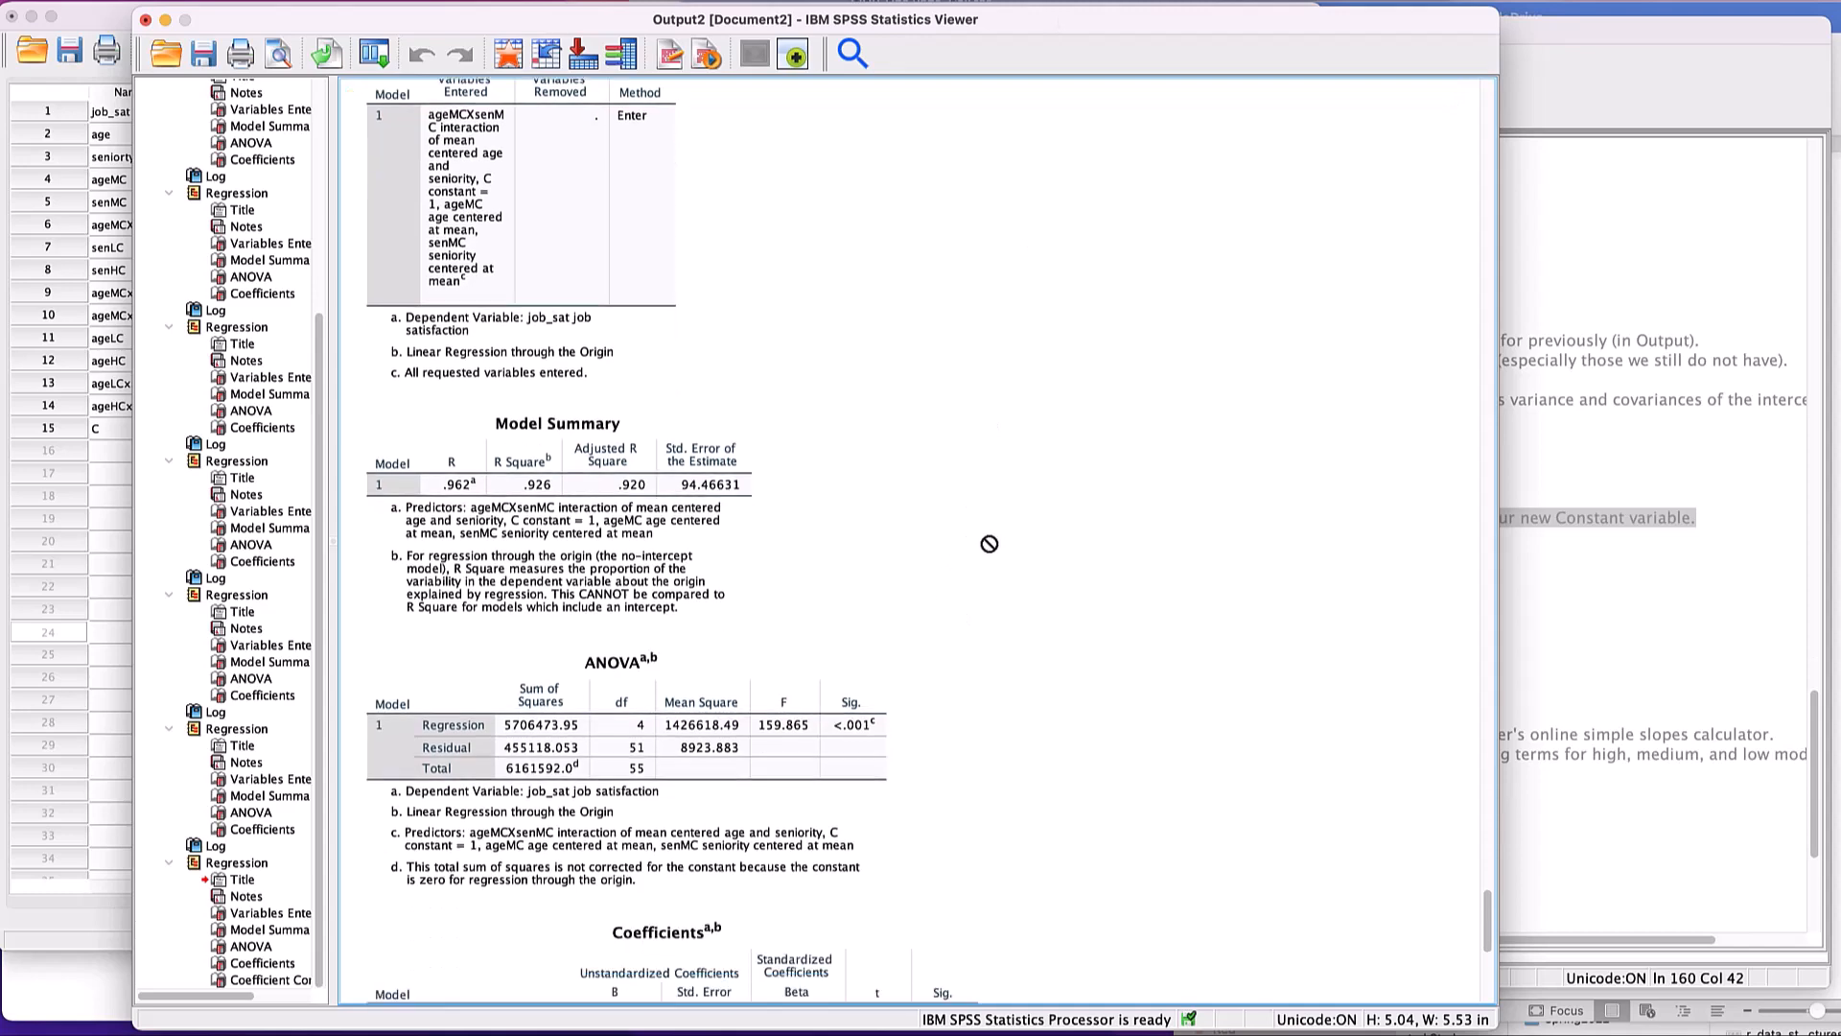
{"action": "scroll", "coordinate": [982, 546], "scroll_direction": "down", "scroll_amount": 15}
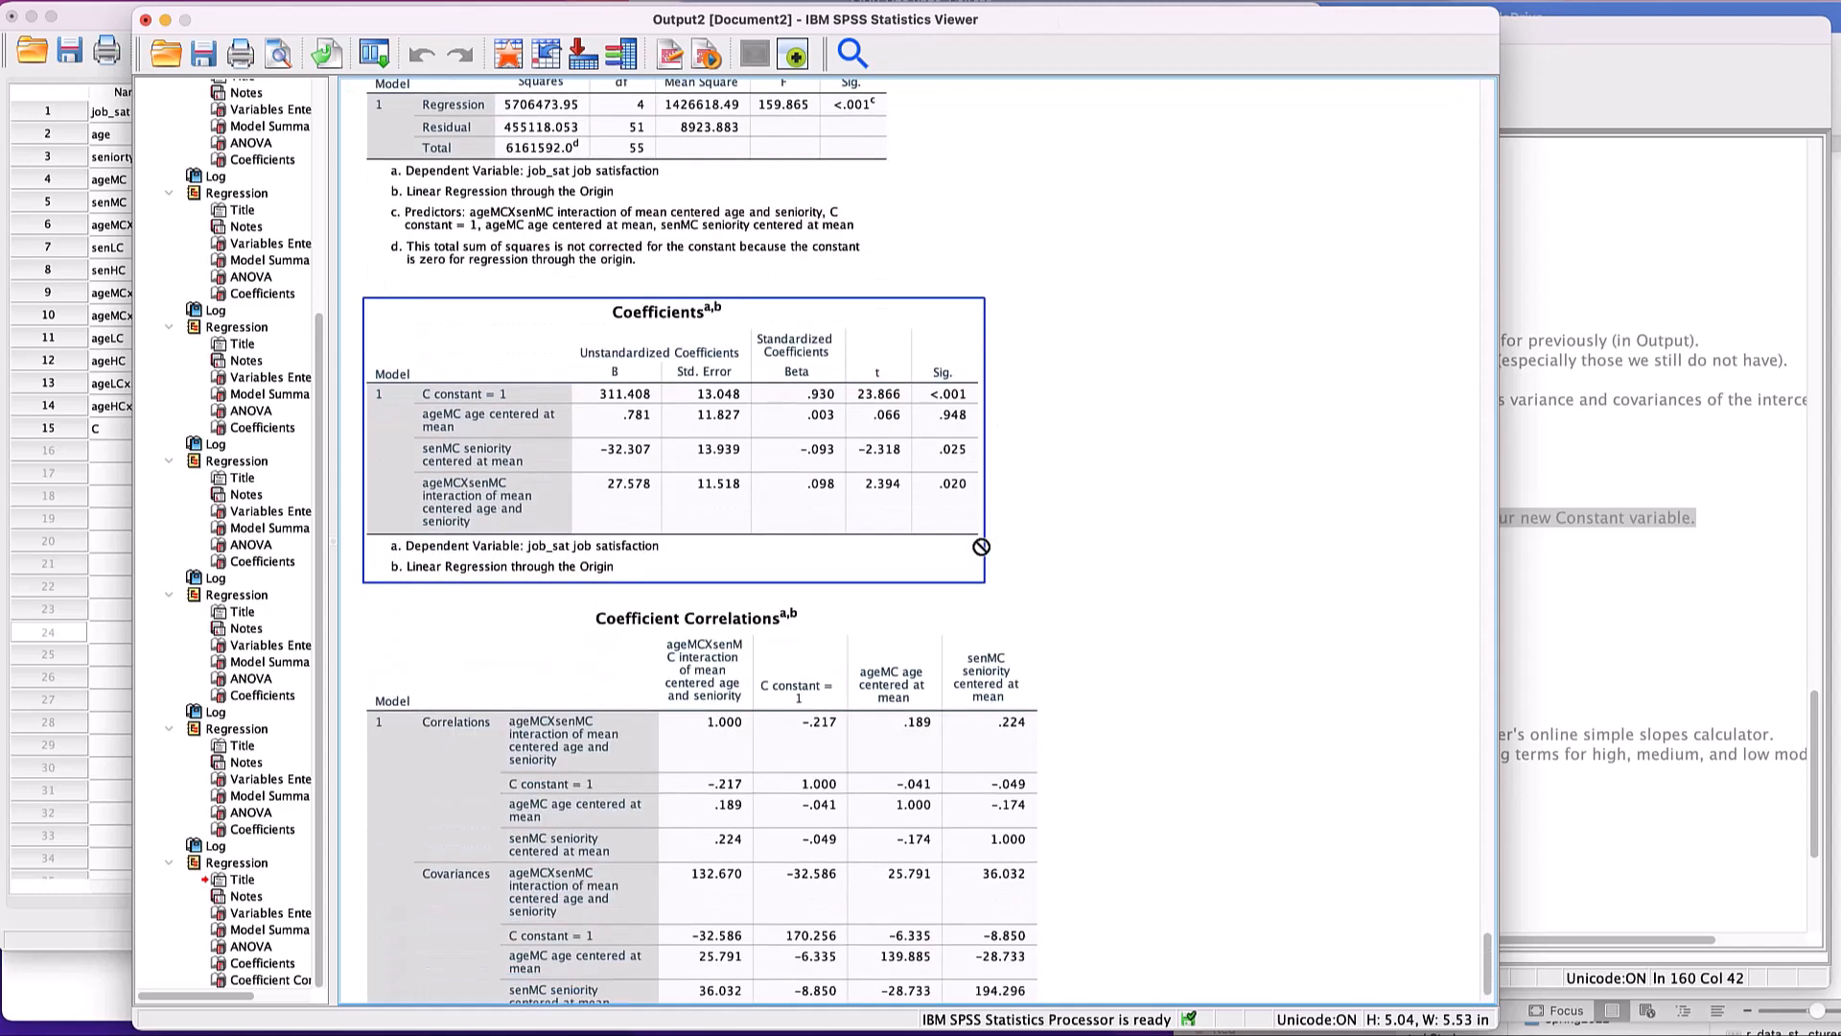
{"action": "left_click", "coordinate": [813, 423]}
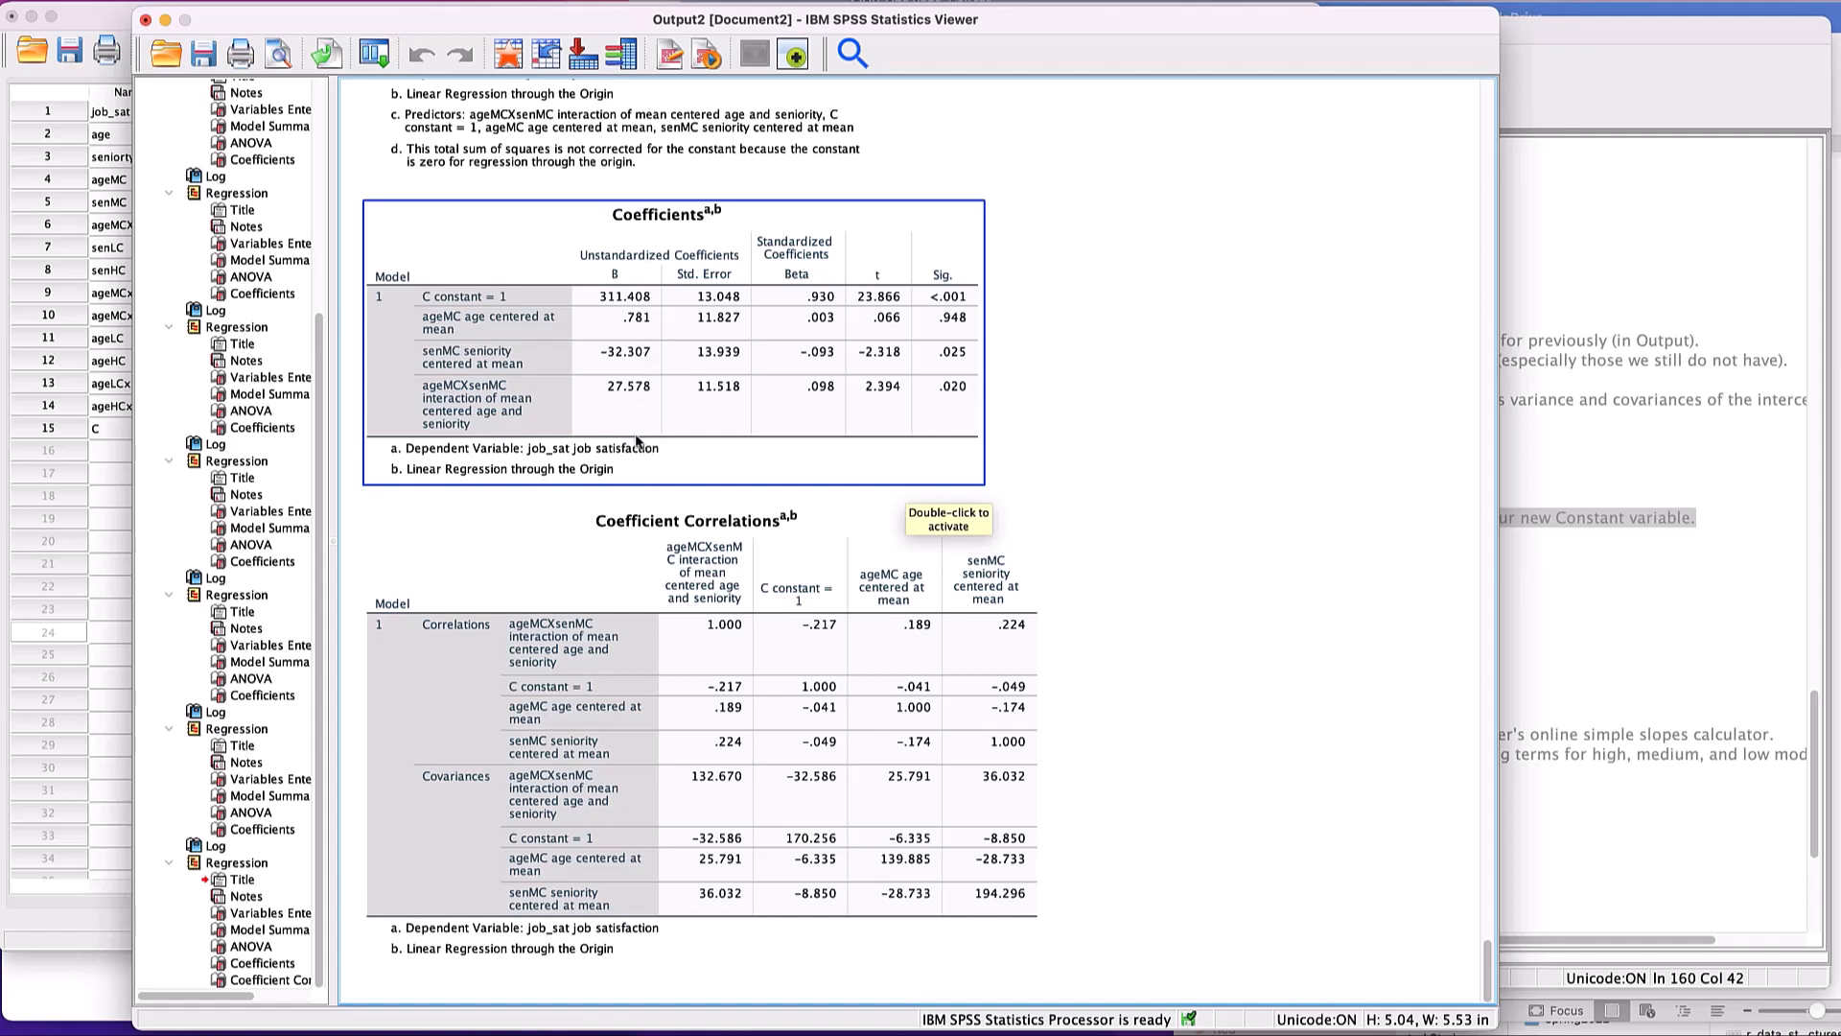
{"action": "left_click", "coordinate": [753, 526]}
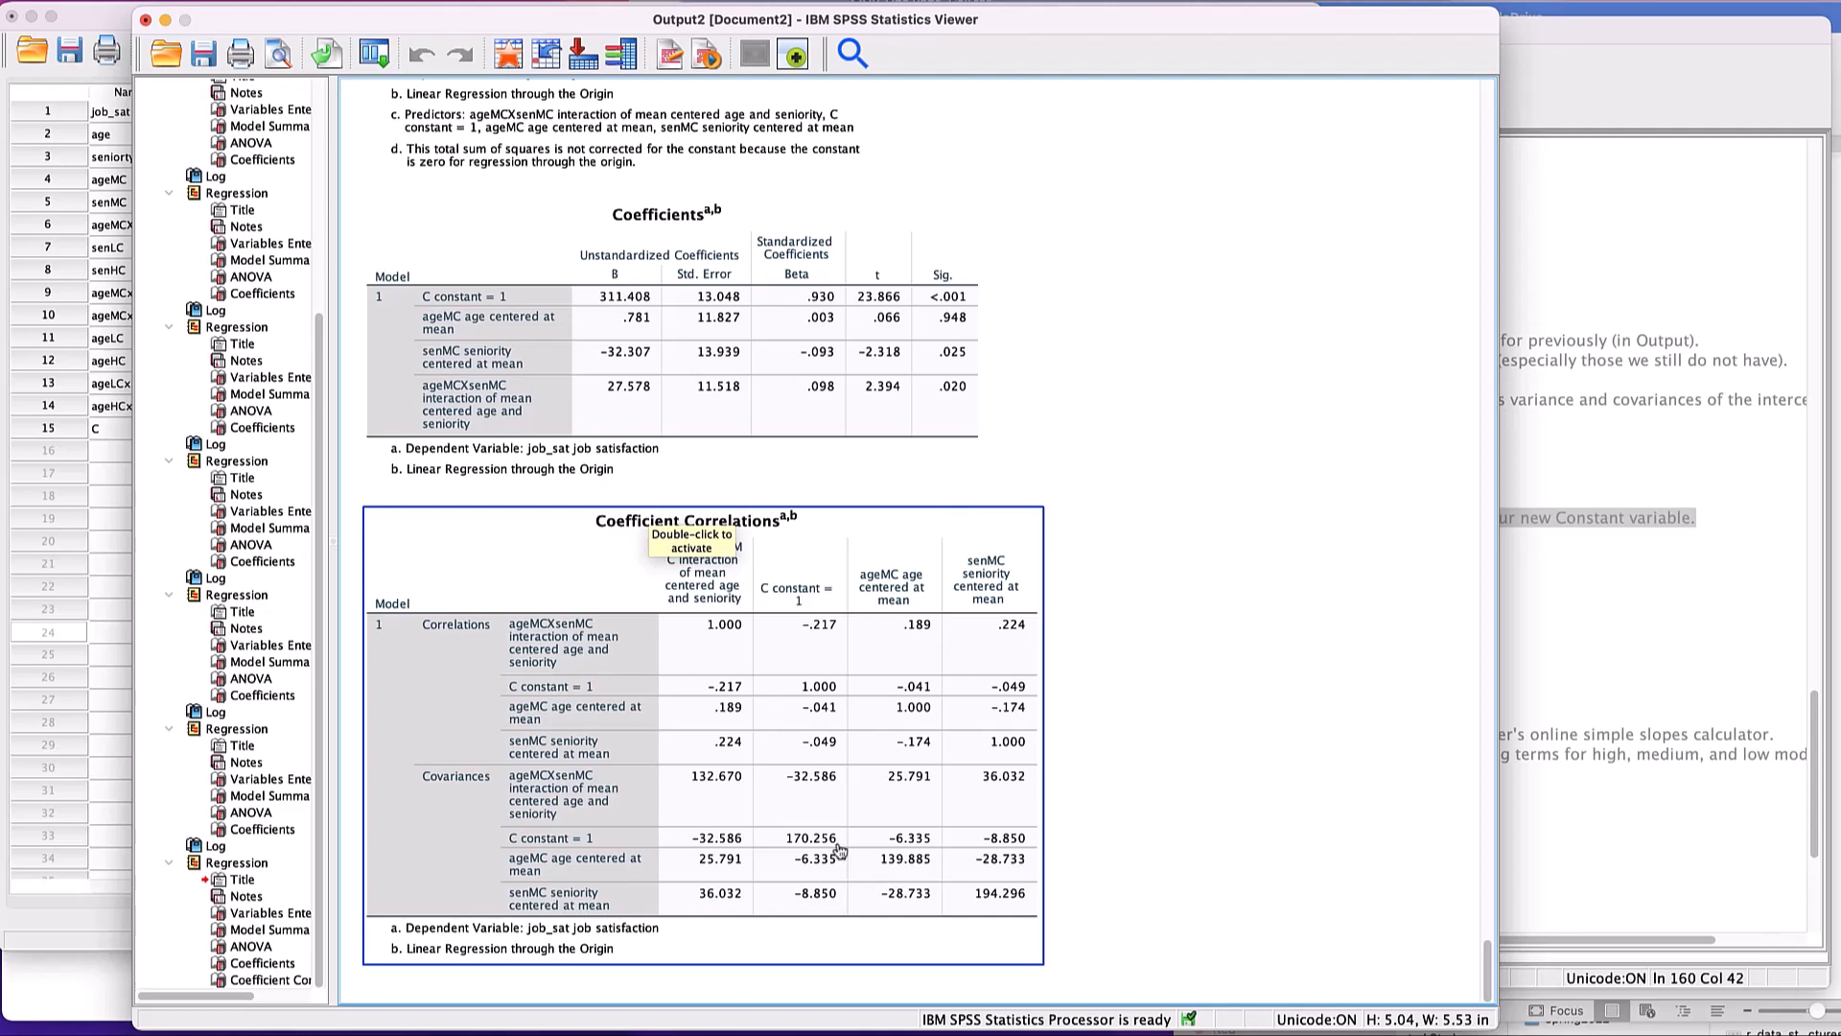
- Switch to the simple slopes calculator in Chrome and set the b0 coefficient variance to 170.256
{"action": "key", "text": "super+Tab"}
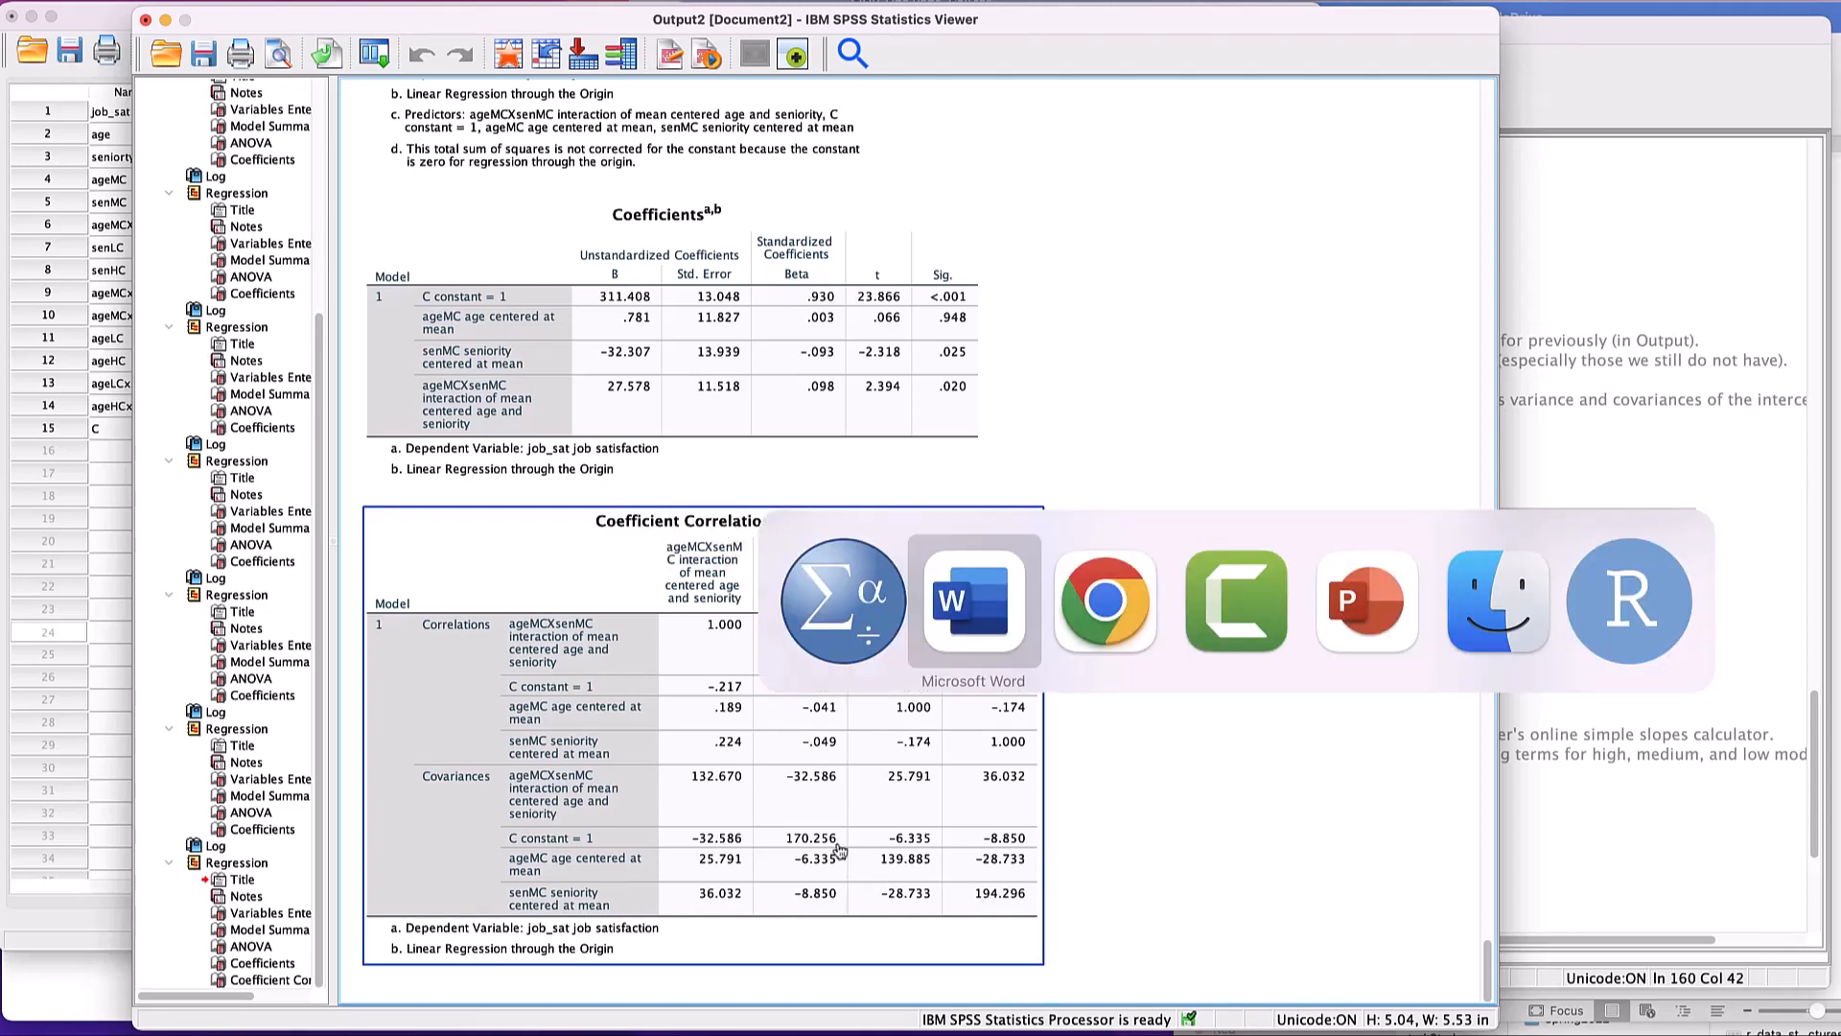
{"action": "key", "text": "super+Tab"}
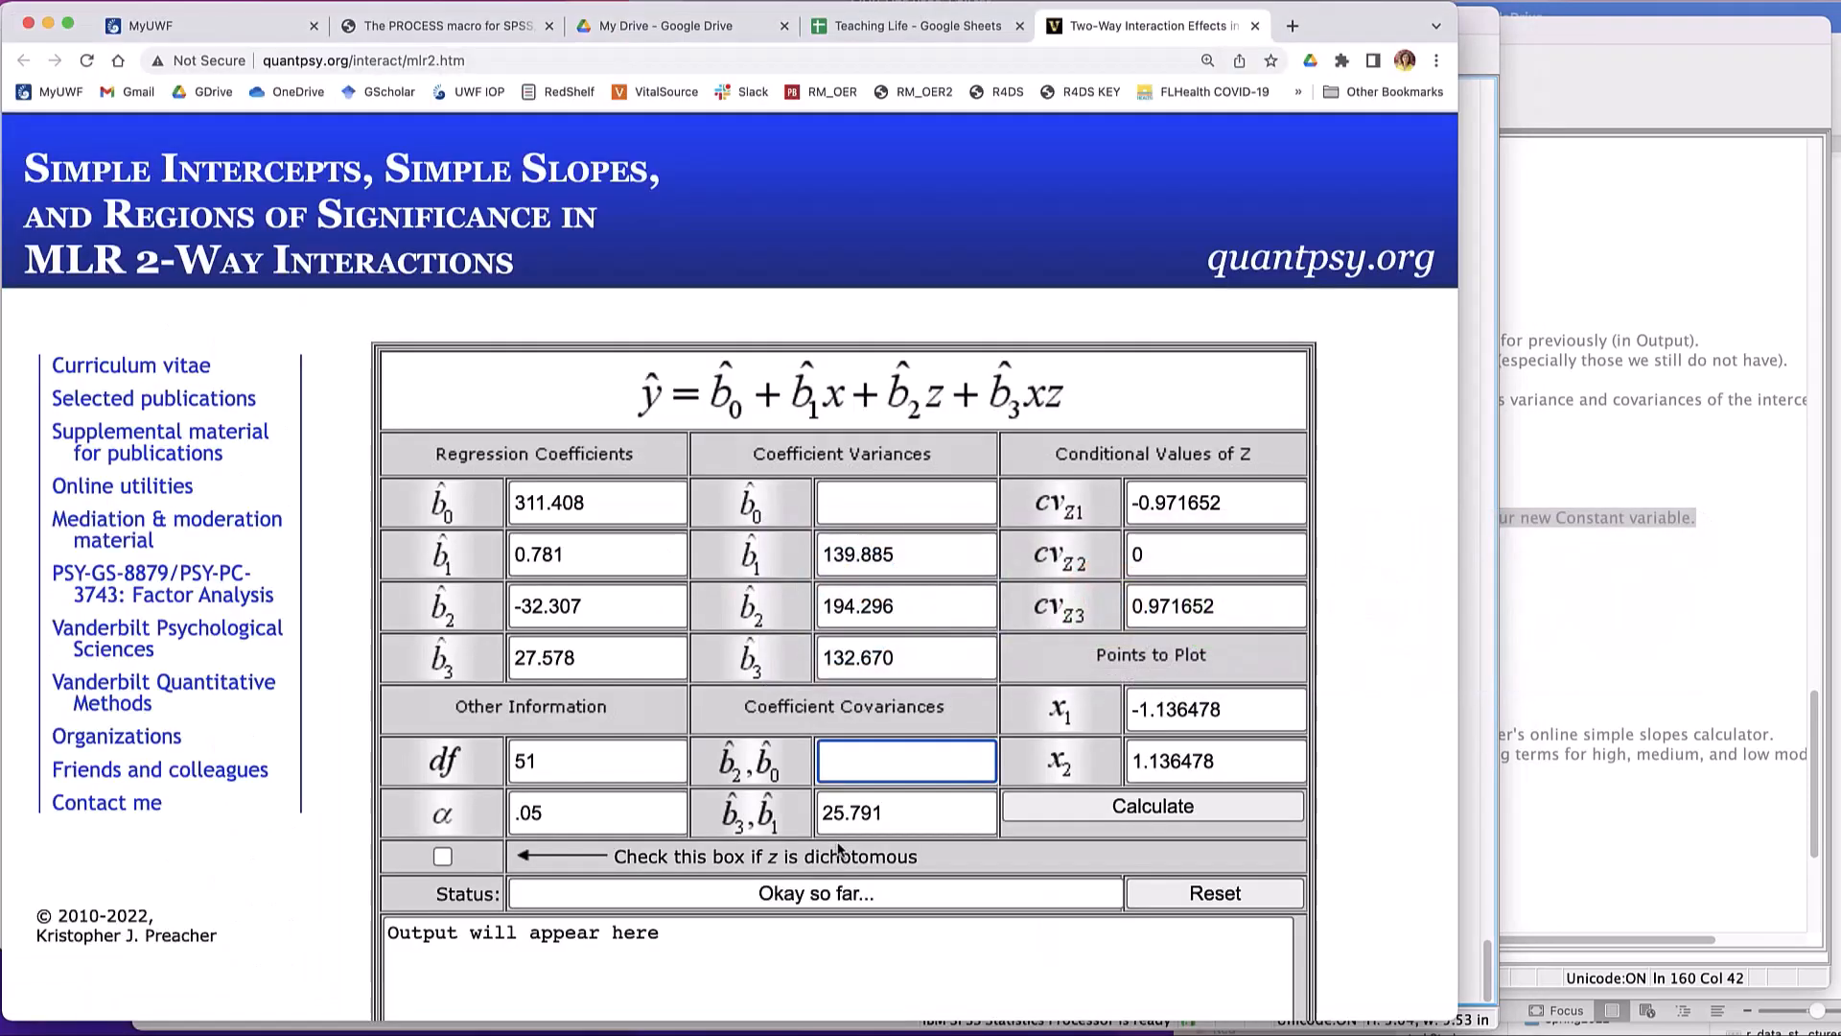
{"action": "left_click", "coordinate": [837, 508]}
{"action": "scroll", "coordinate": [837, 511], "scroll_direction": "down", "scroll_amount": 1}
{"action": "type", "text": "170.256"}
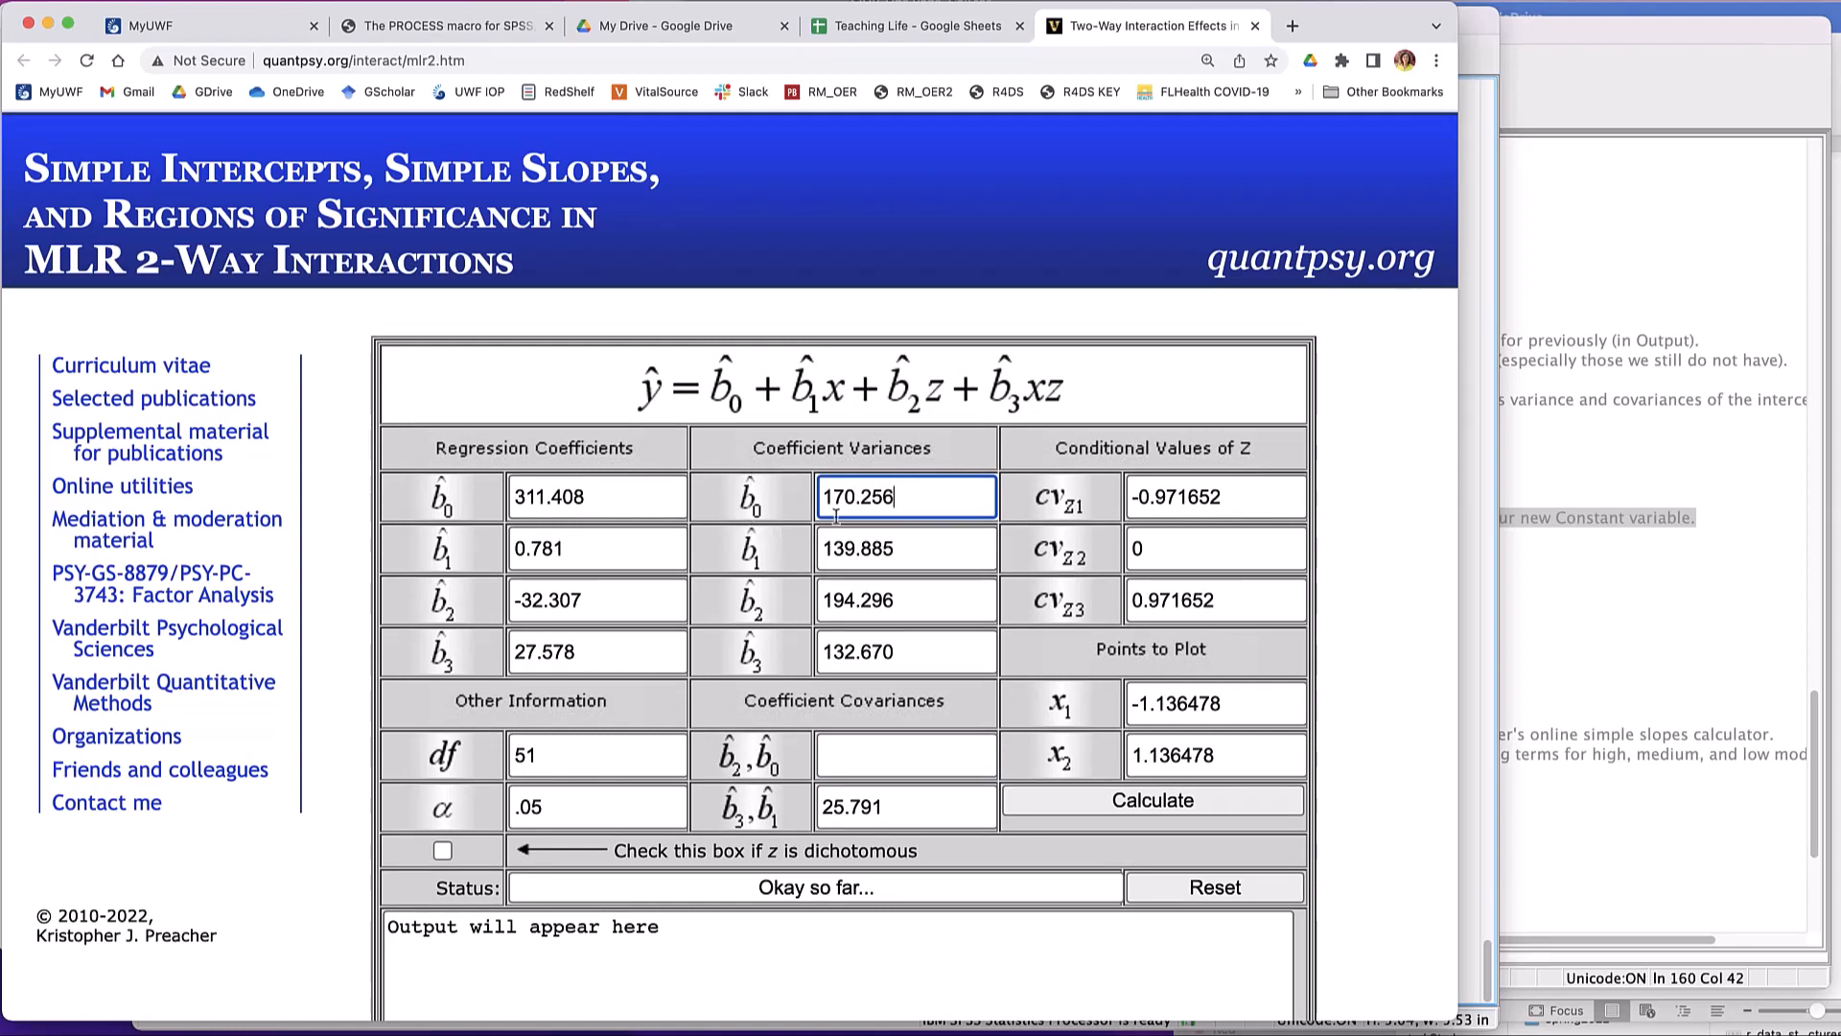
- Prepare the b2,b0 covariance entry and look up the covariance between senMC and the constant C in the SPSS output
{"action": "left_click", "coordinate": [874, 762]}
{"action": "scroll", "coordinate": [878, 748], "scroll_direction": "down", "scroll_amount": 1}
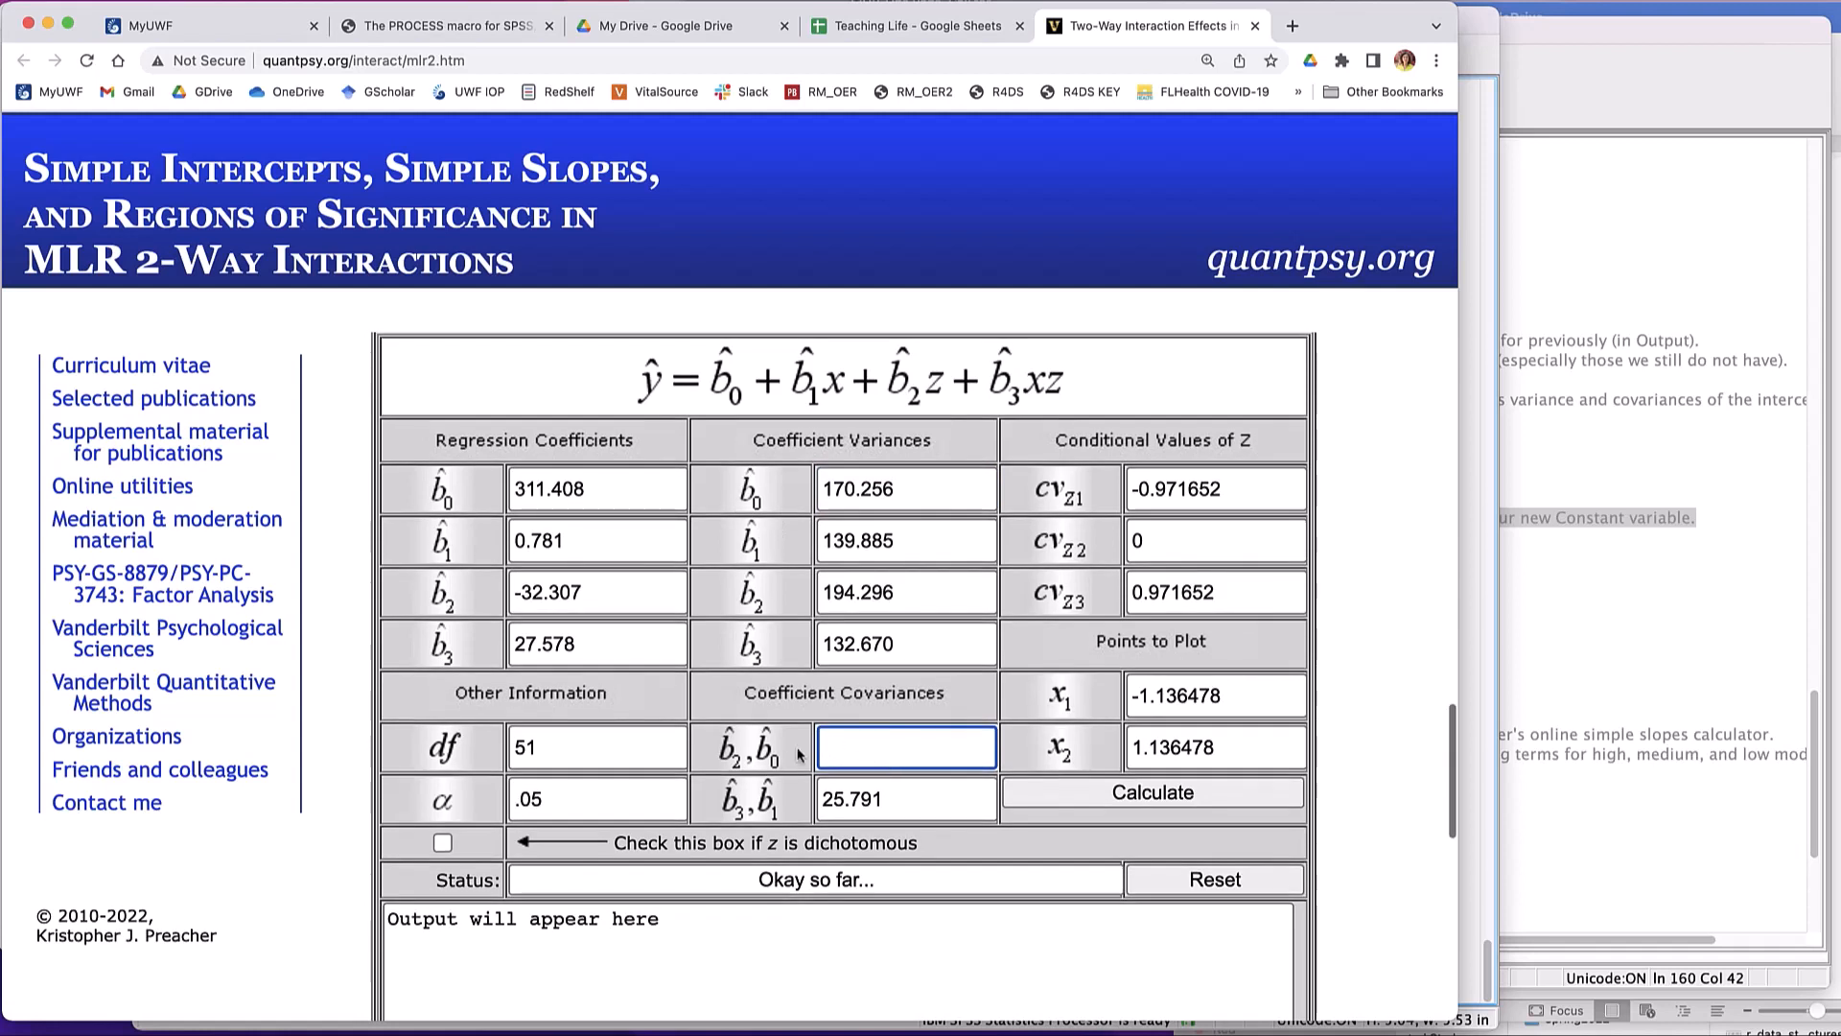
{"action": "scroll", "coordinate": [888, 724], "scroll_direction": "down", "scroll_amount": 1}
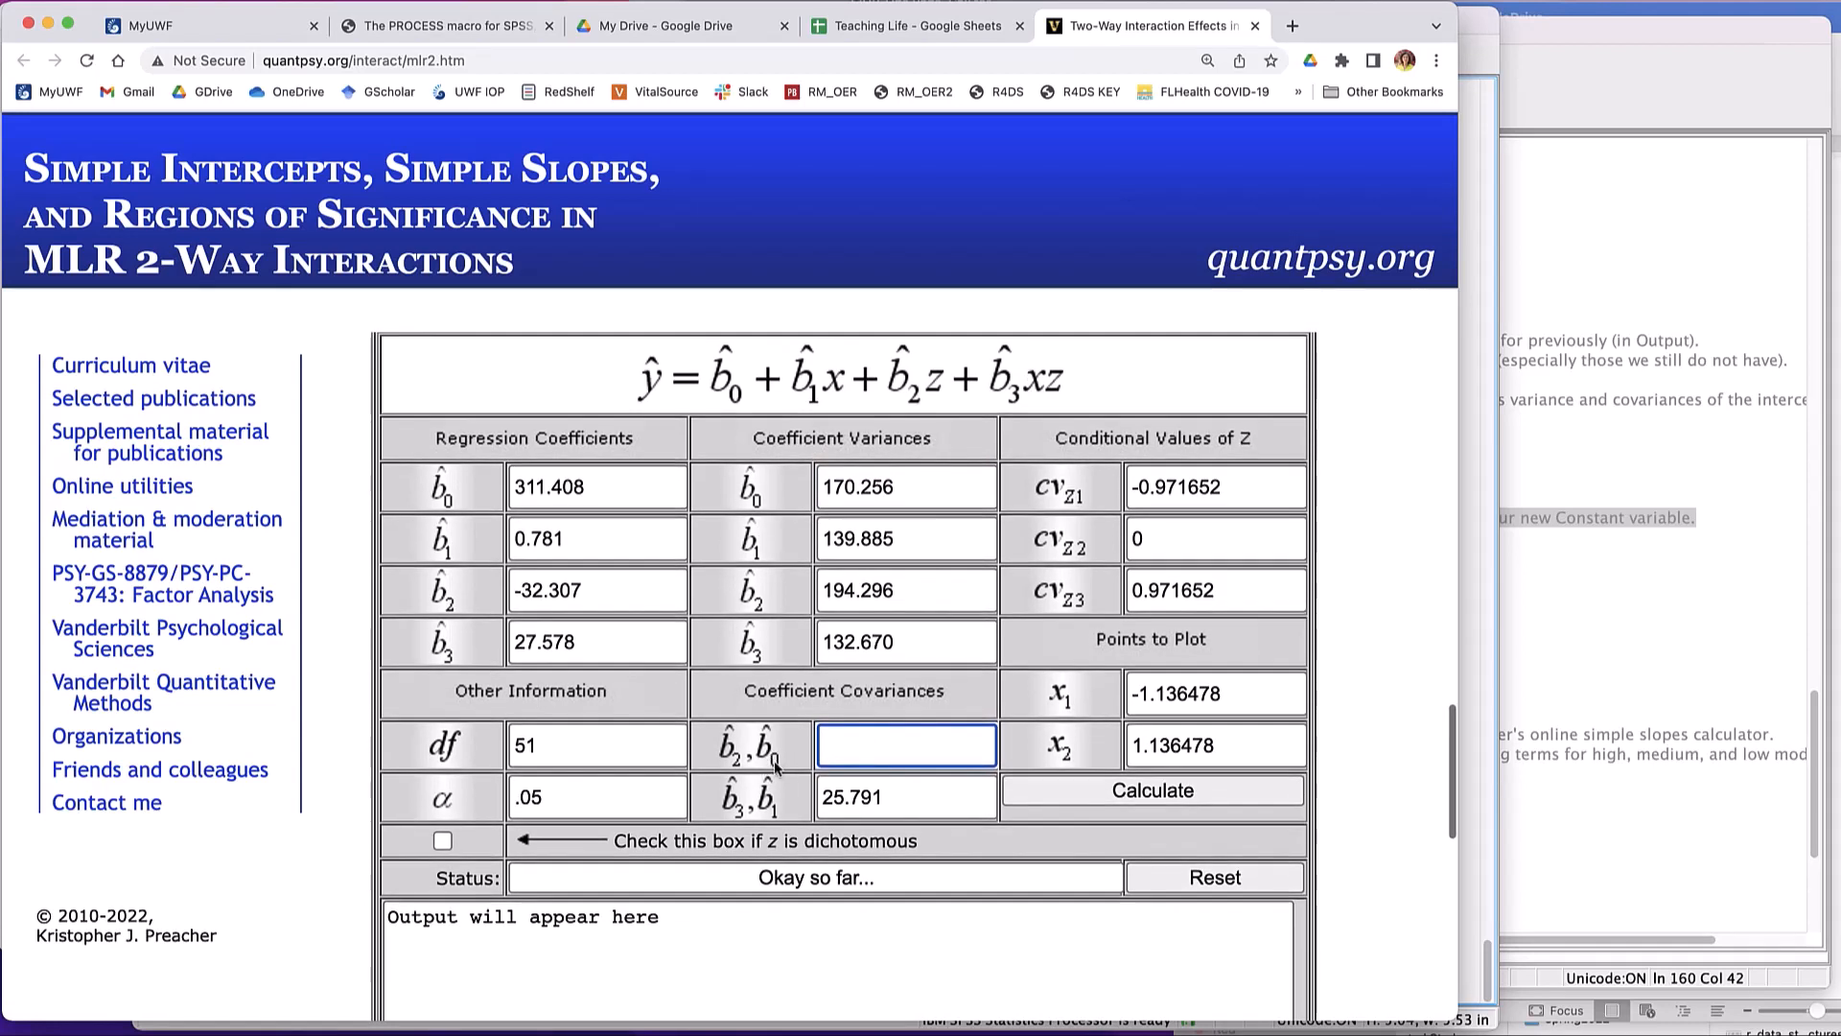
{"action": "scroll", "coordinate": [786, 780], "scroll_direction": "up", "scroll_amount": 1}
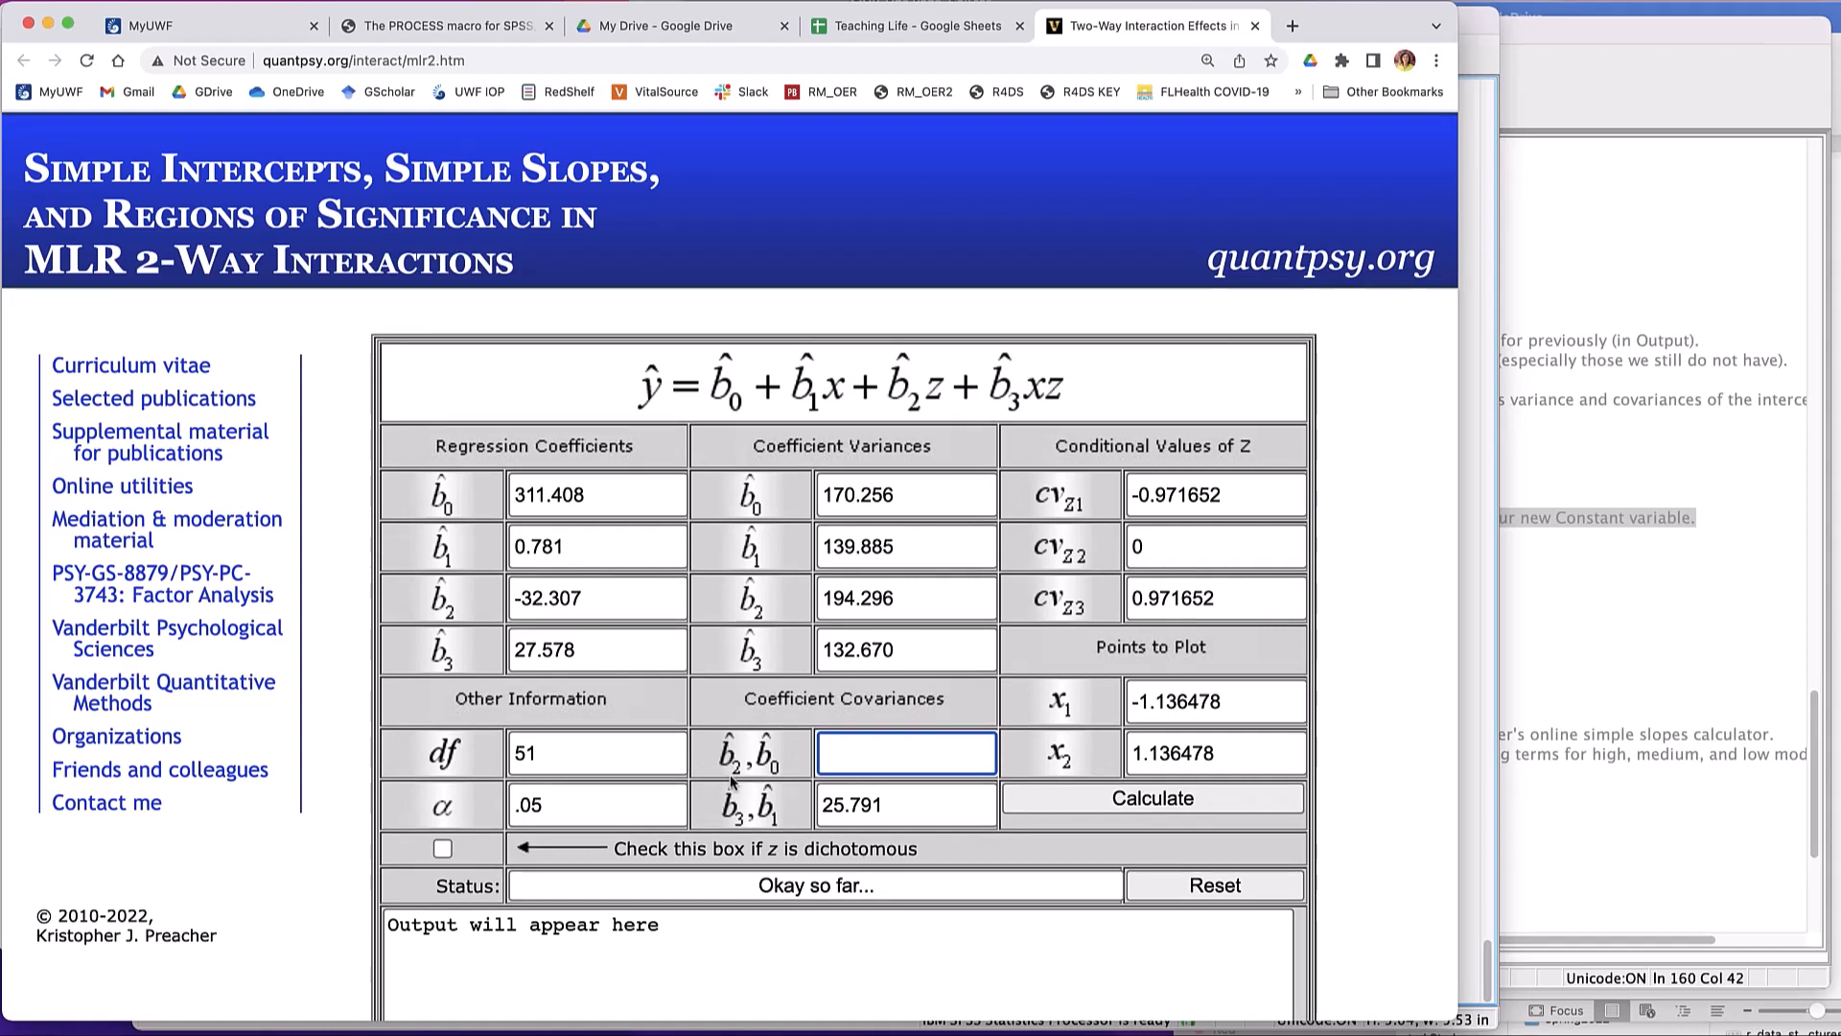
{"action": "key", "text": "super+Tab"}
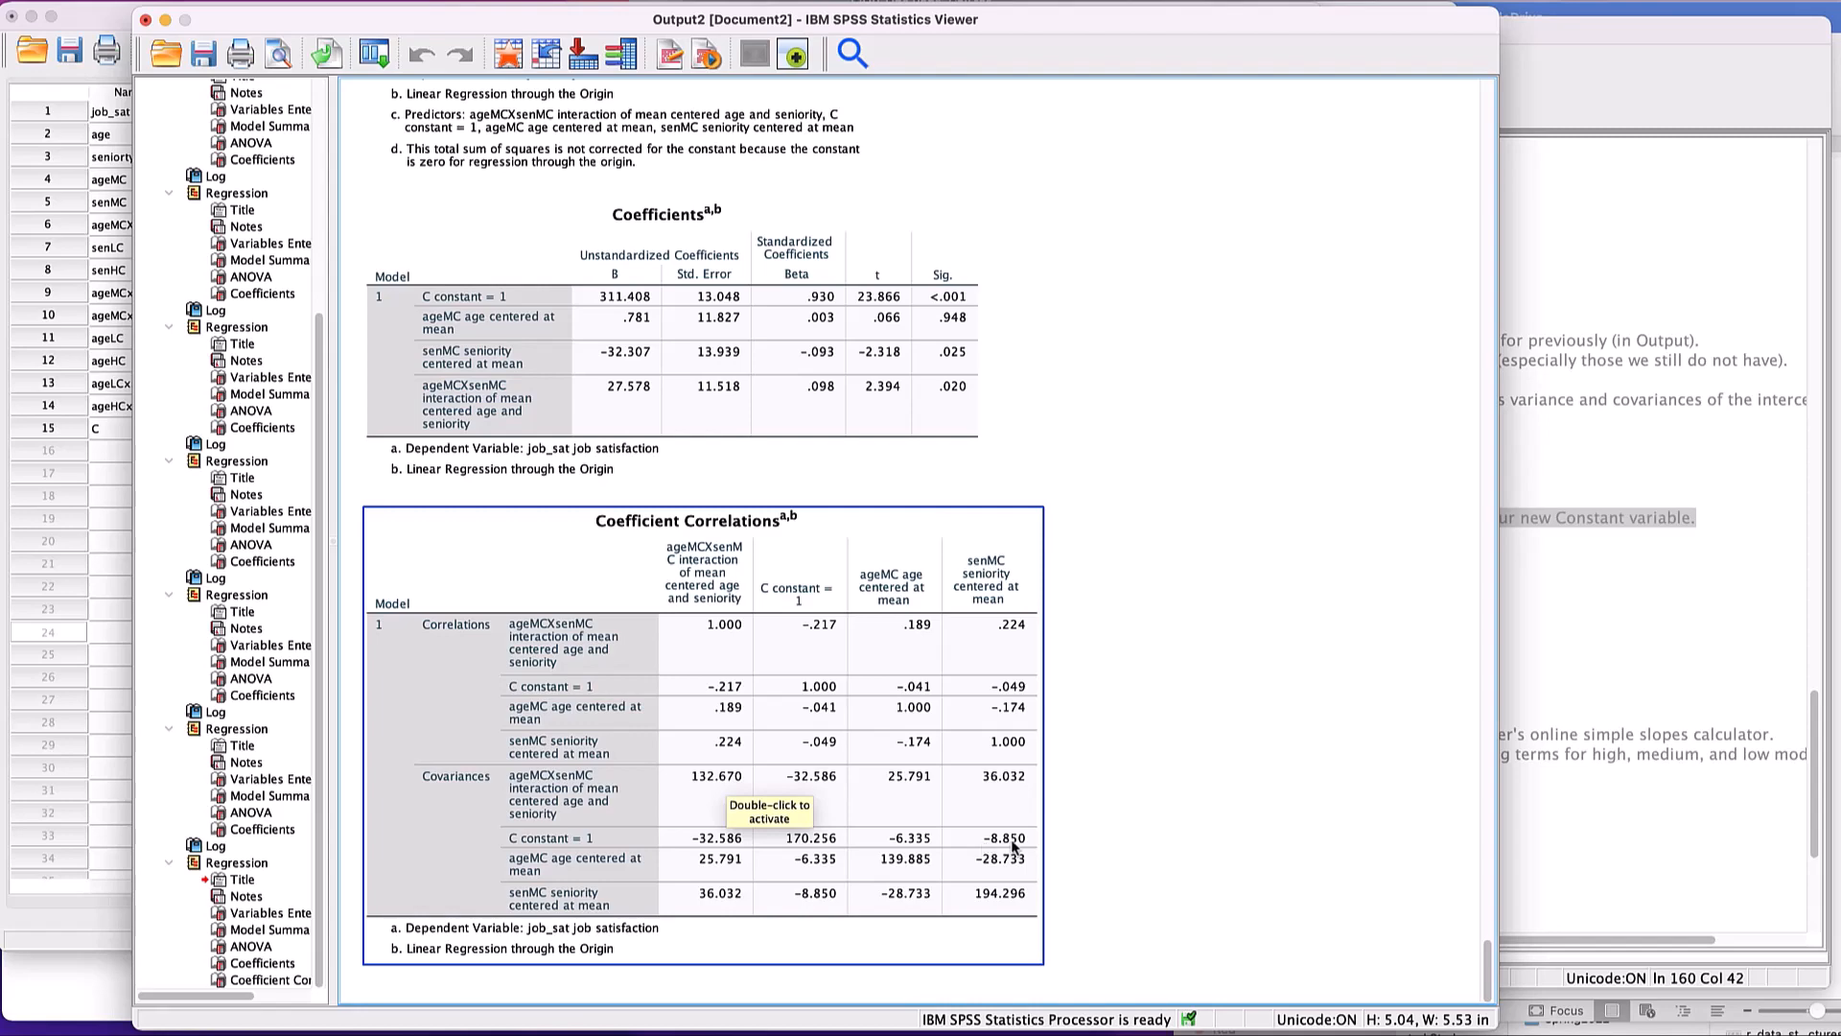
- Return to the calculator in Chrome and set the b2,b0 coefficient covariance to -8.850
{"action": "key", "text": "super+grave"}
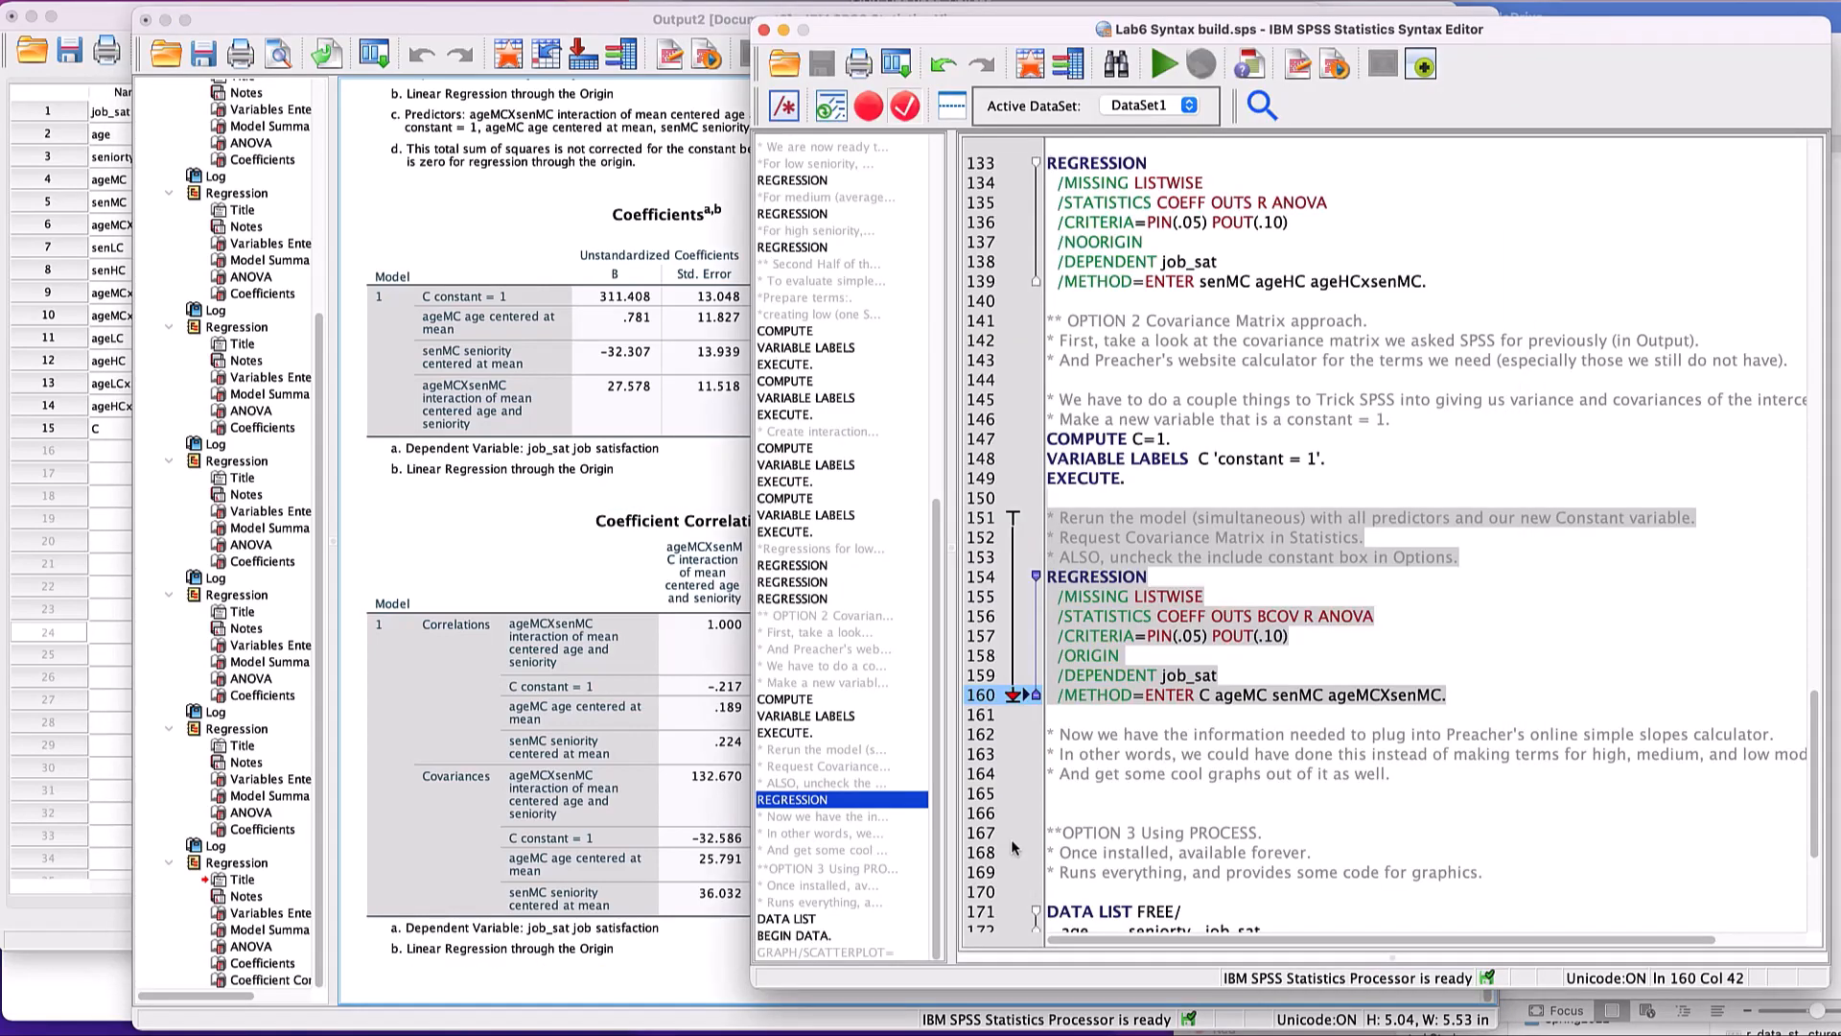
{"action": "key", "text": "super+grave"}
{"action": "key", "text": "super+Tab"}
{"action": "key", "text": "super+Tab"}
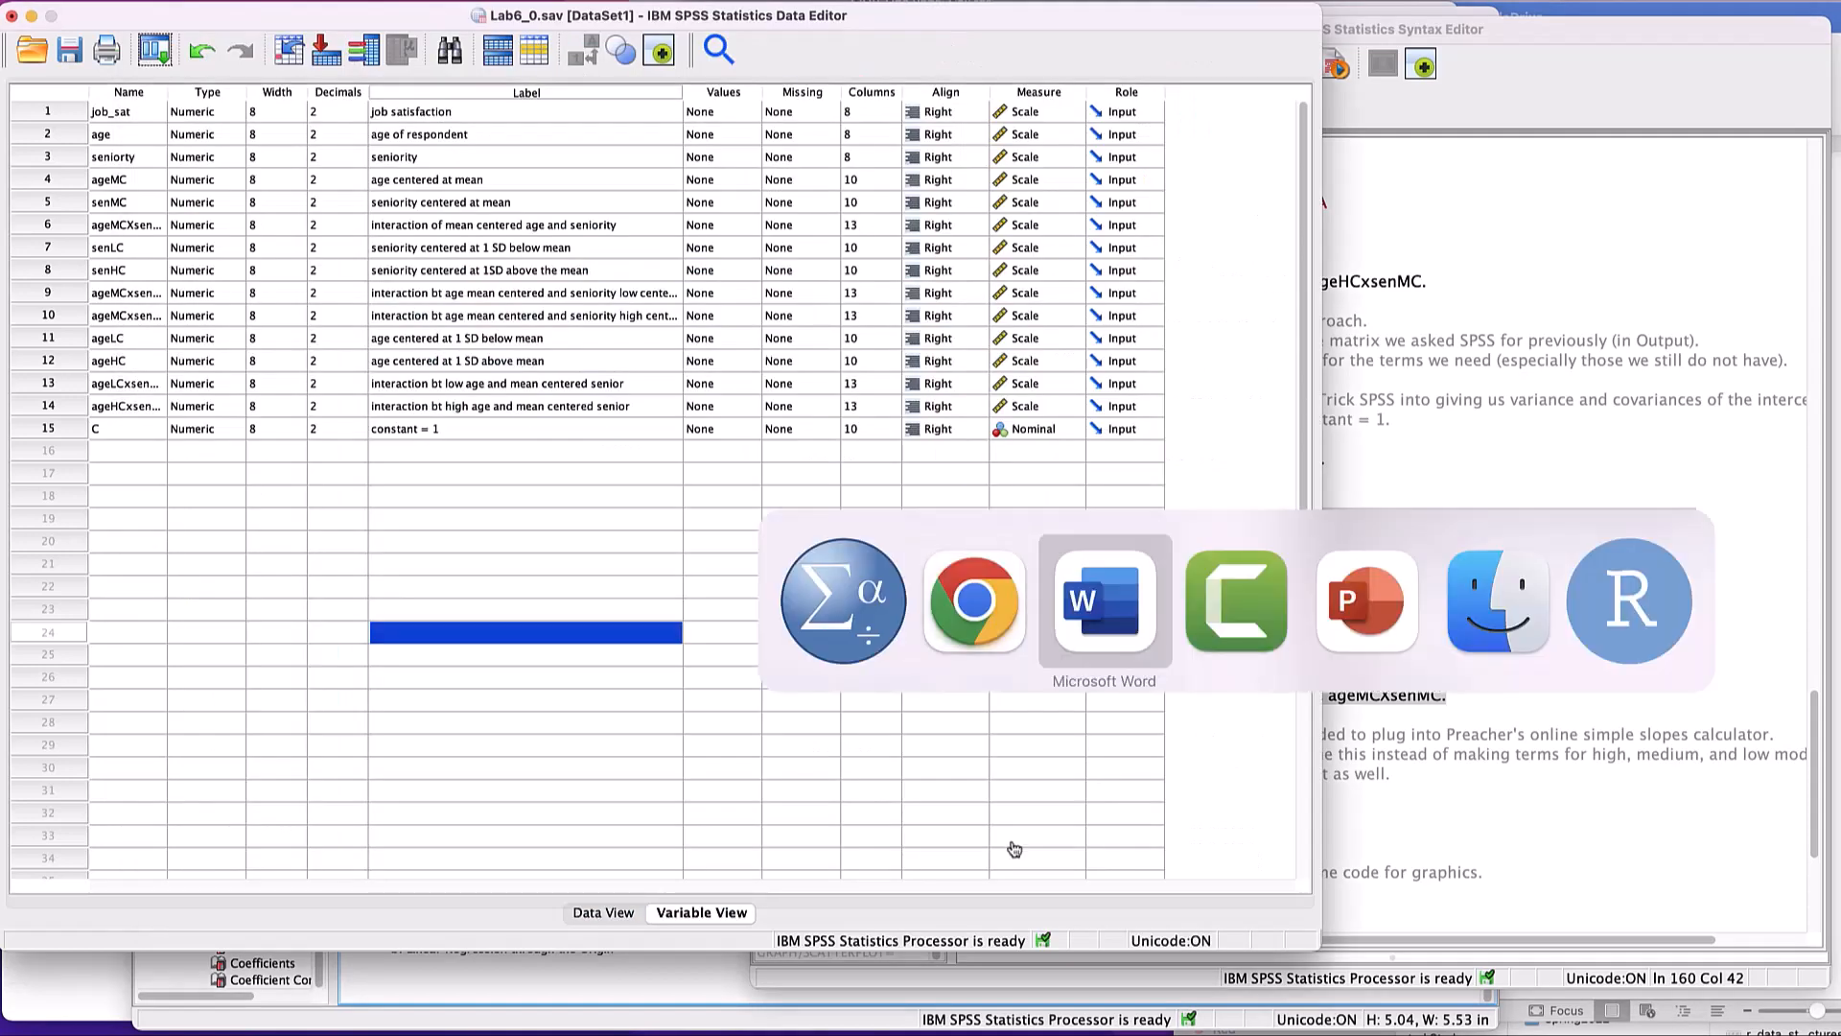
{"action": "key", "text": "super+Tab"}
{"action": "key", "text": "super+Tab"}
{"action": "key", "text": "super+Tab"}
{"action": "key", "text": "super+Tab"}
{"action": "key", "text": "super+Tab"}
{"action": "key", "text": "super+Tab"}
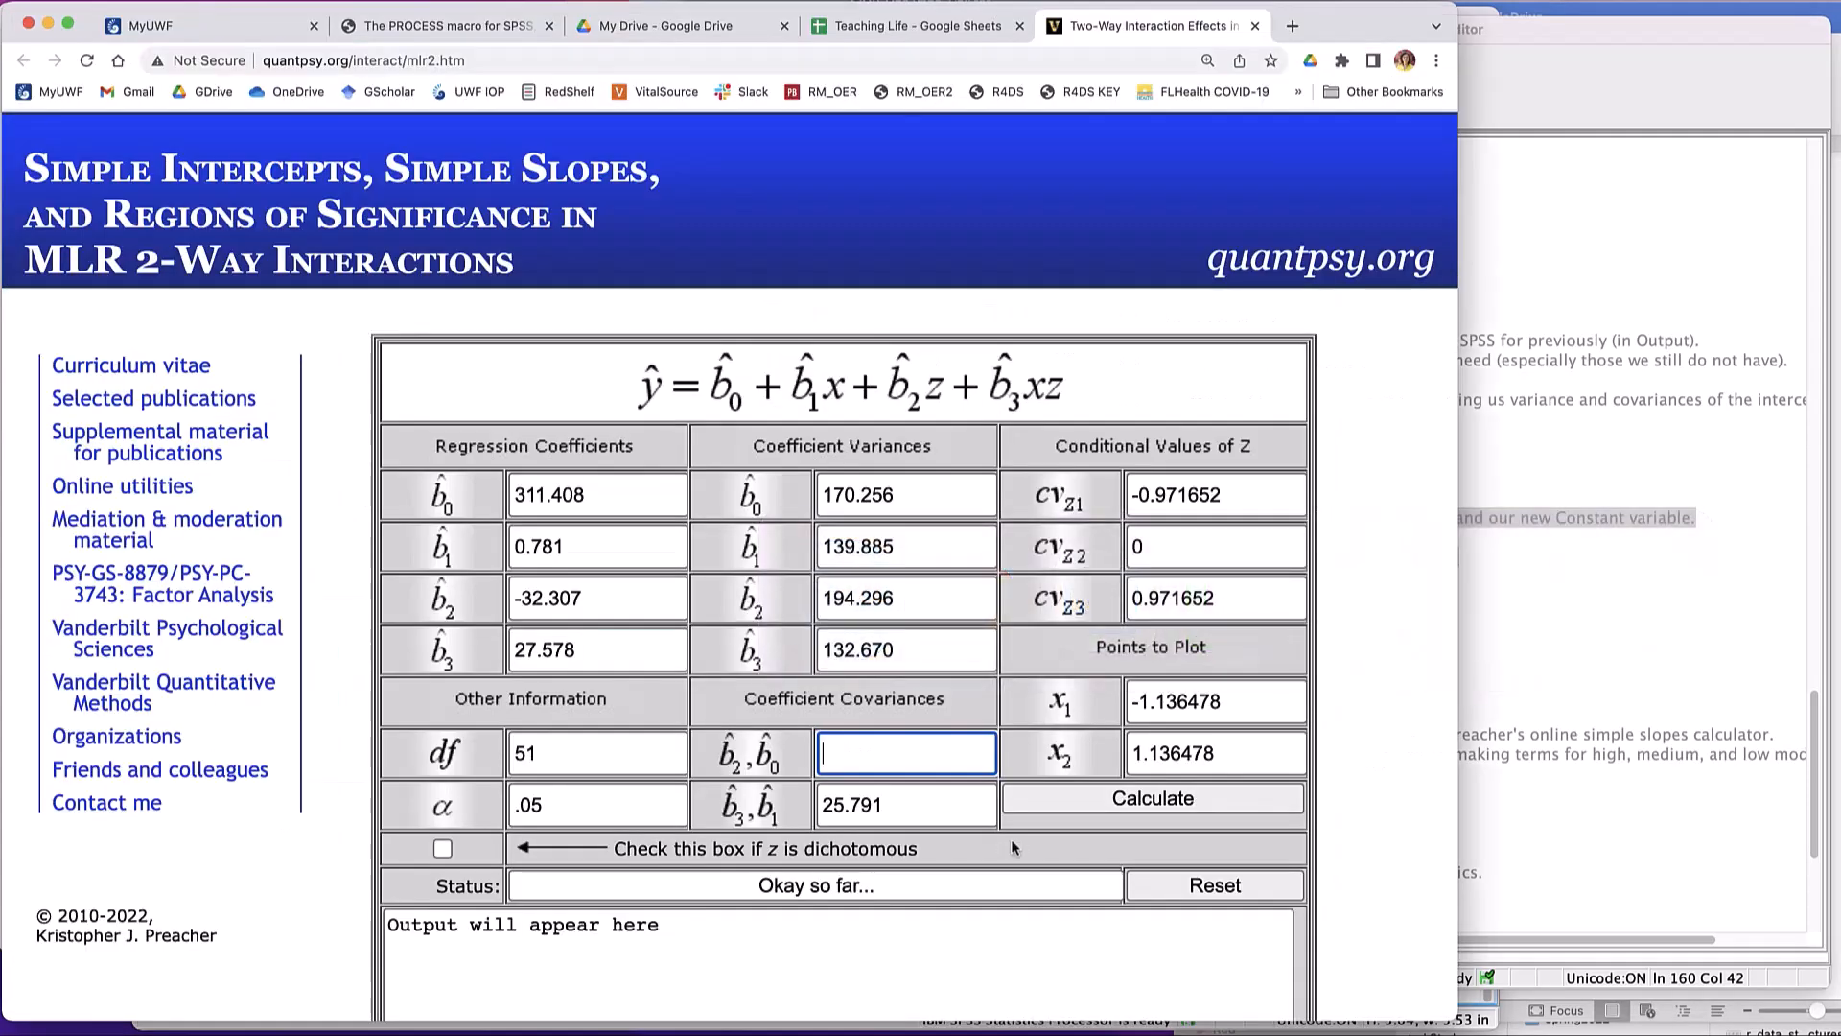
{"action": "type", "text": "-8.850"}
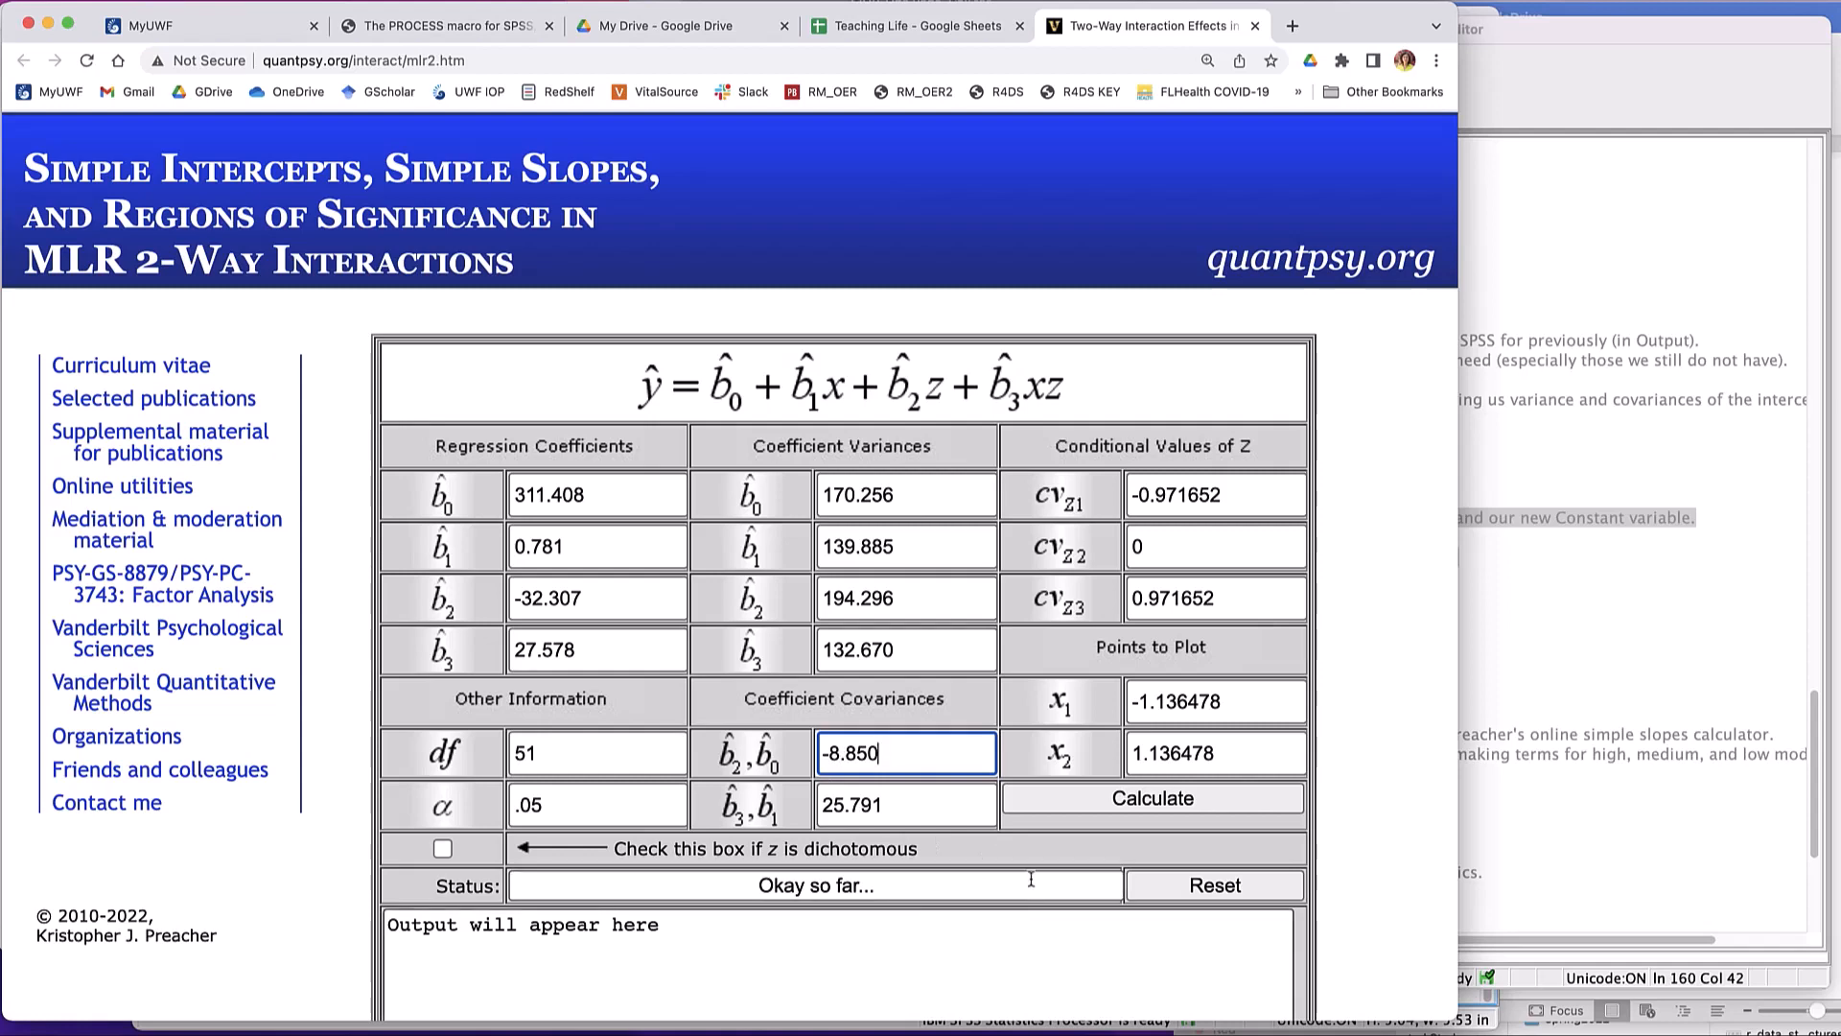
{"action": "left_click", "coordinate": [1061, 854]}
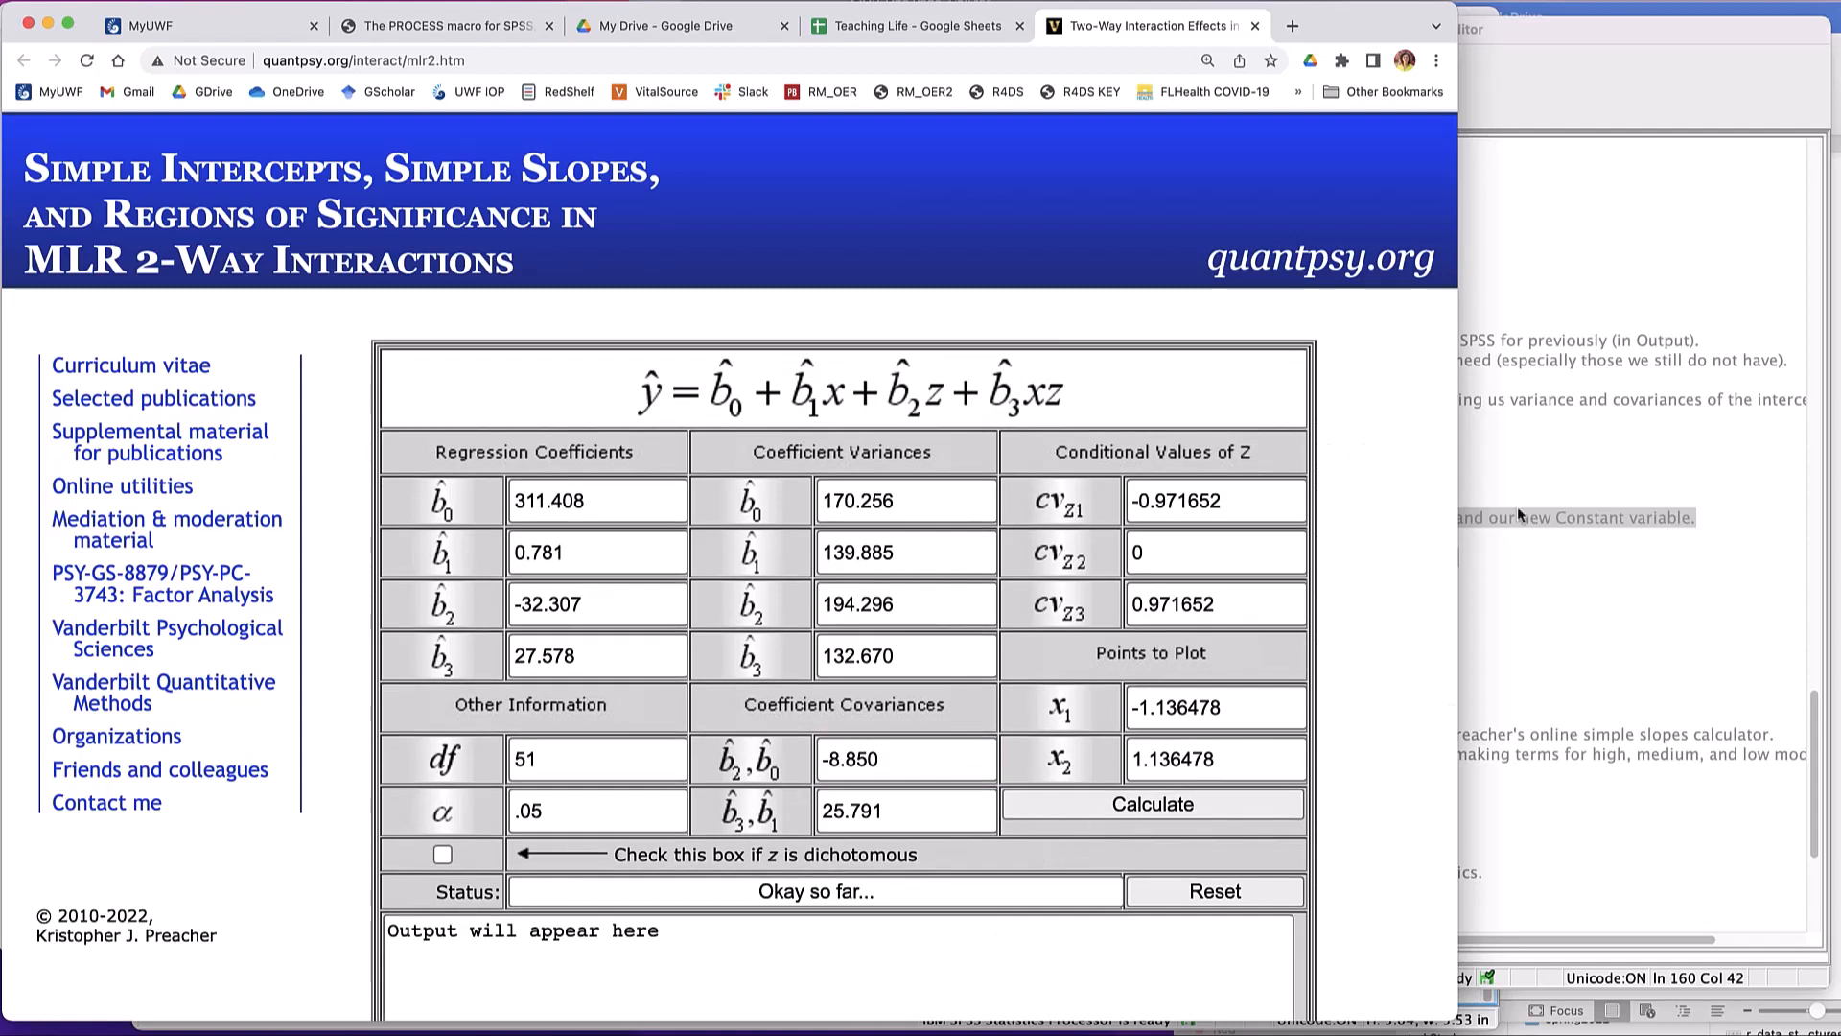
- Check the Word lab sheet's list of required inputs, then return to the Chrome calculator and calculate the simple slopes
{"action": "left_click", "coordinate": [1836, 728]}
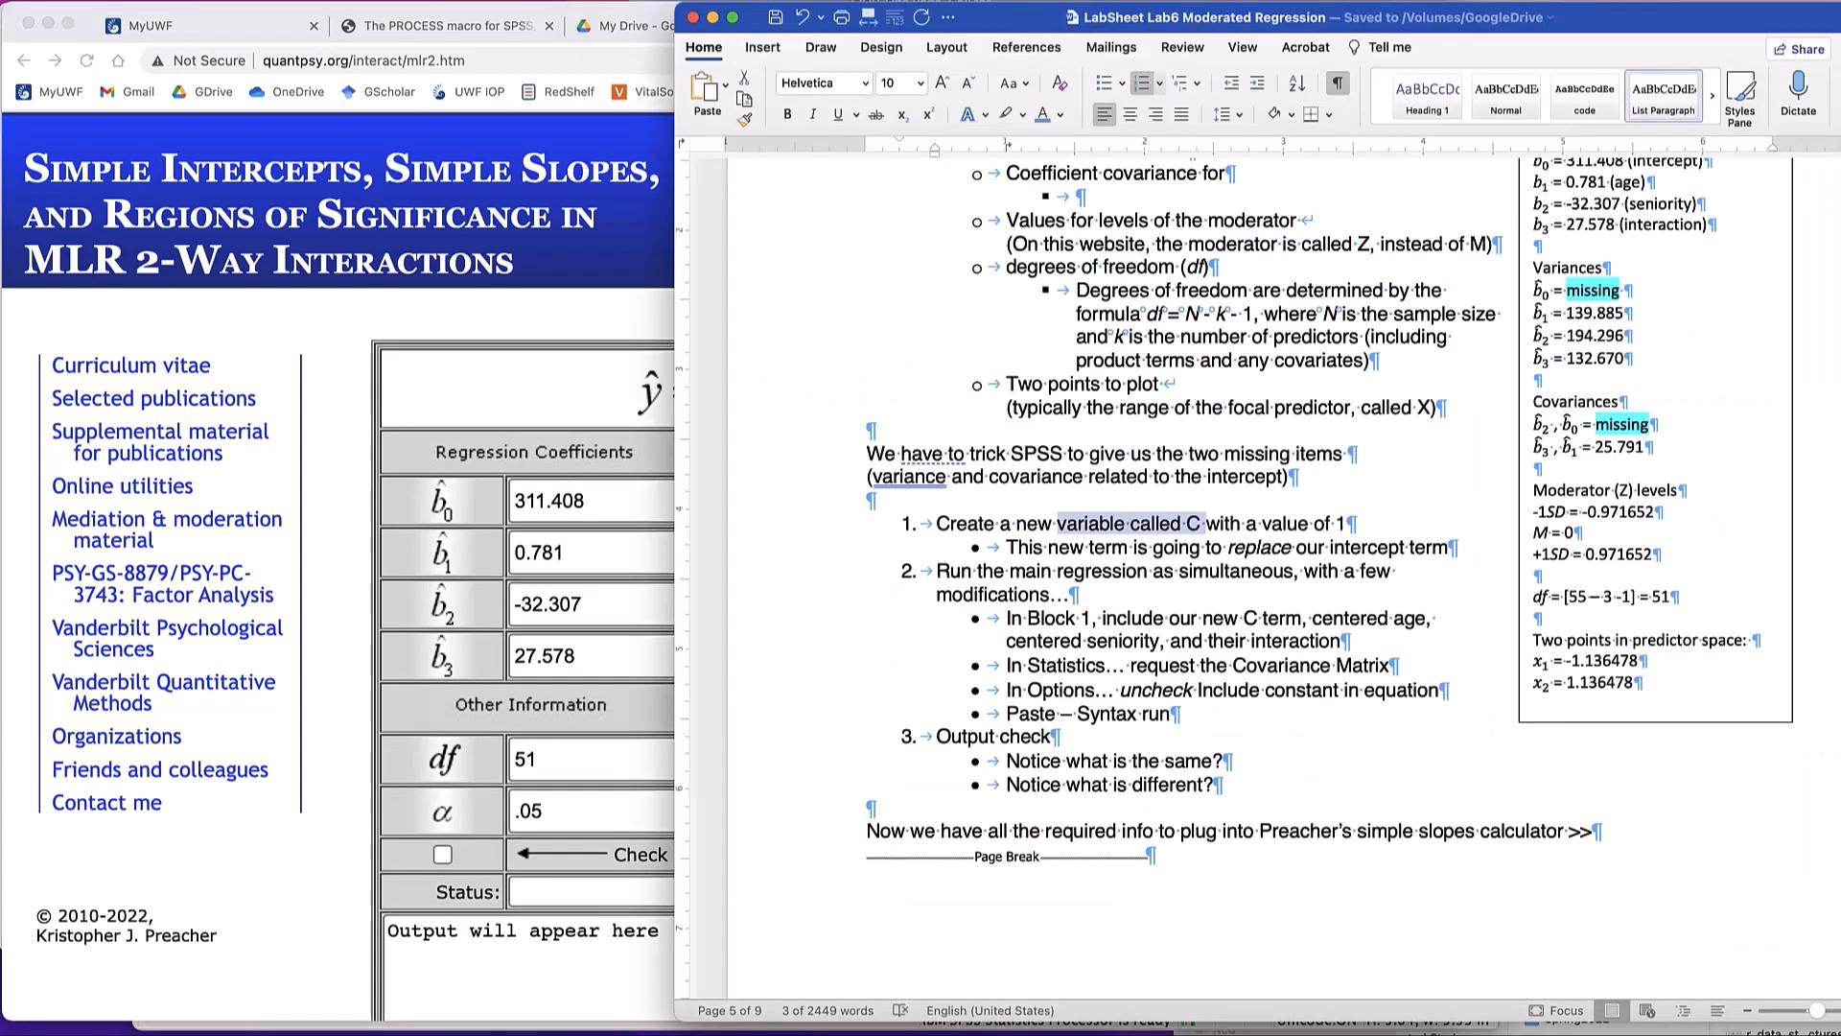
{"action": "left_click", "coordinate": [482, 292]}
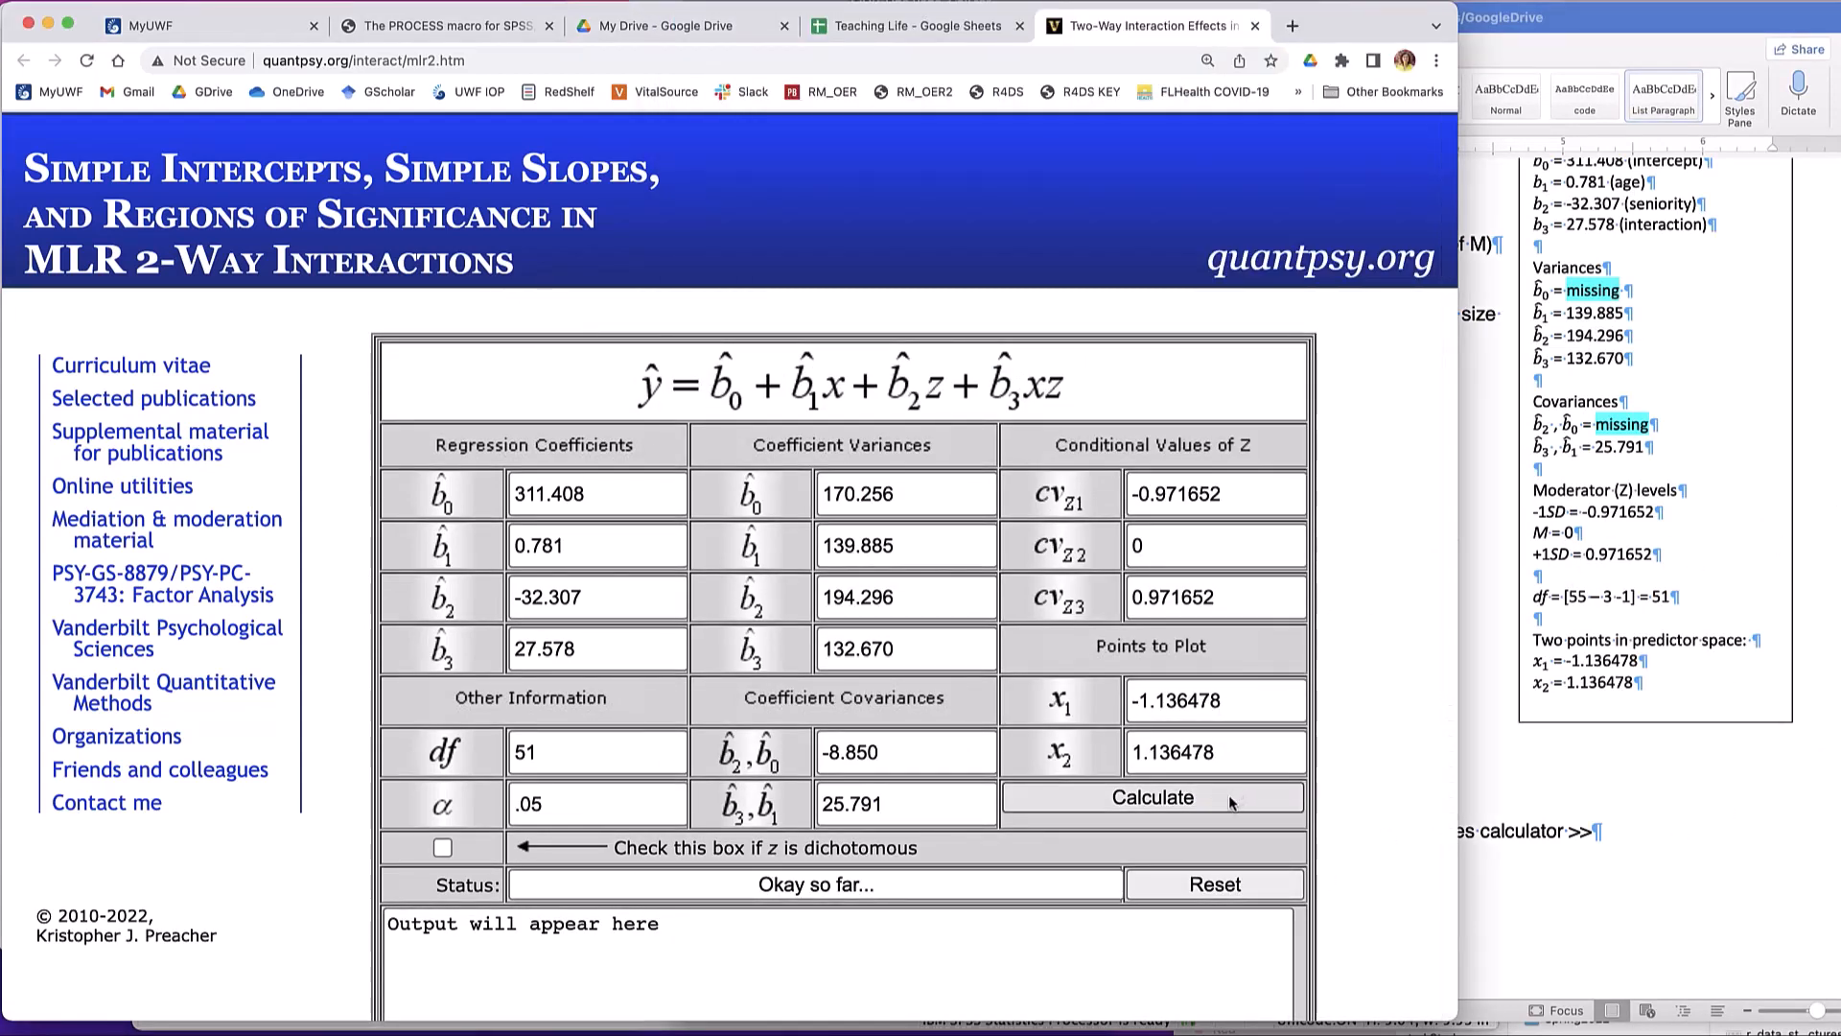
{"action": "left_click", "coordinate": [1149, 804]}
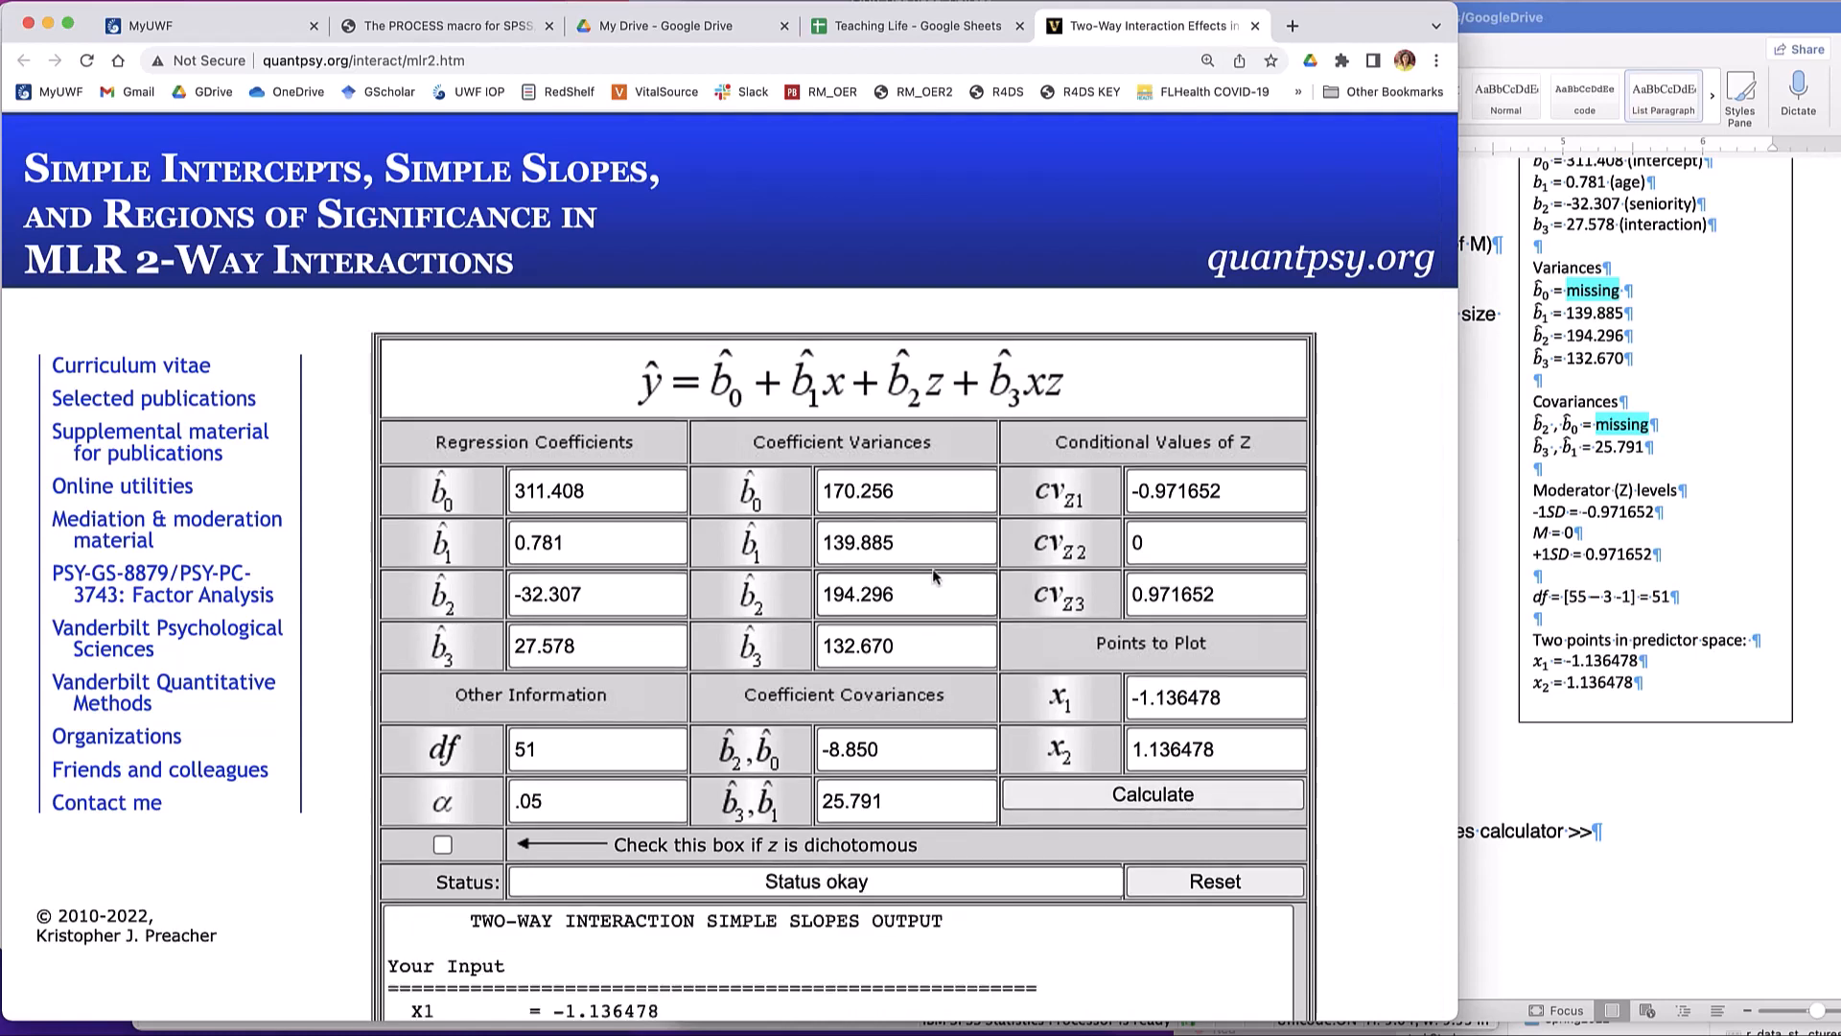
- Read through the calculator's simple slopes output, from the echoed inputs and (co)variances to the region of significance and conditional values of Z
{"action": "scroll", "coordinate": [935, 574], "scroll_direction": "down", "scroll_amount": 5}
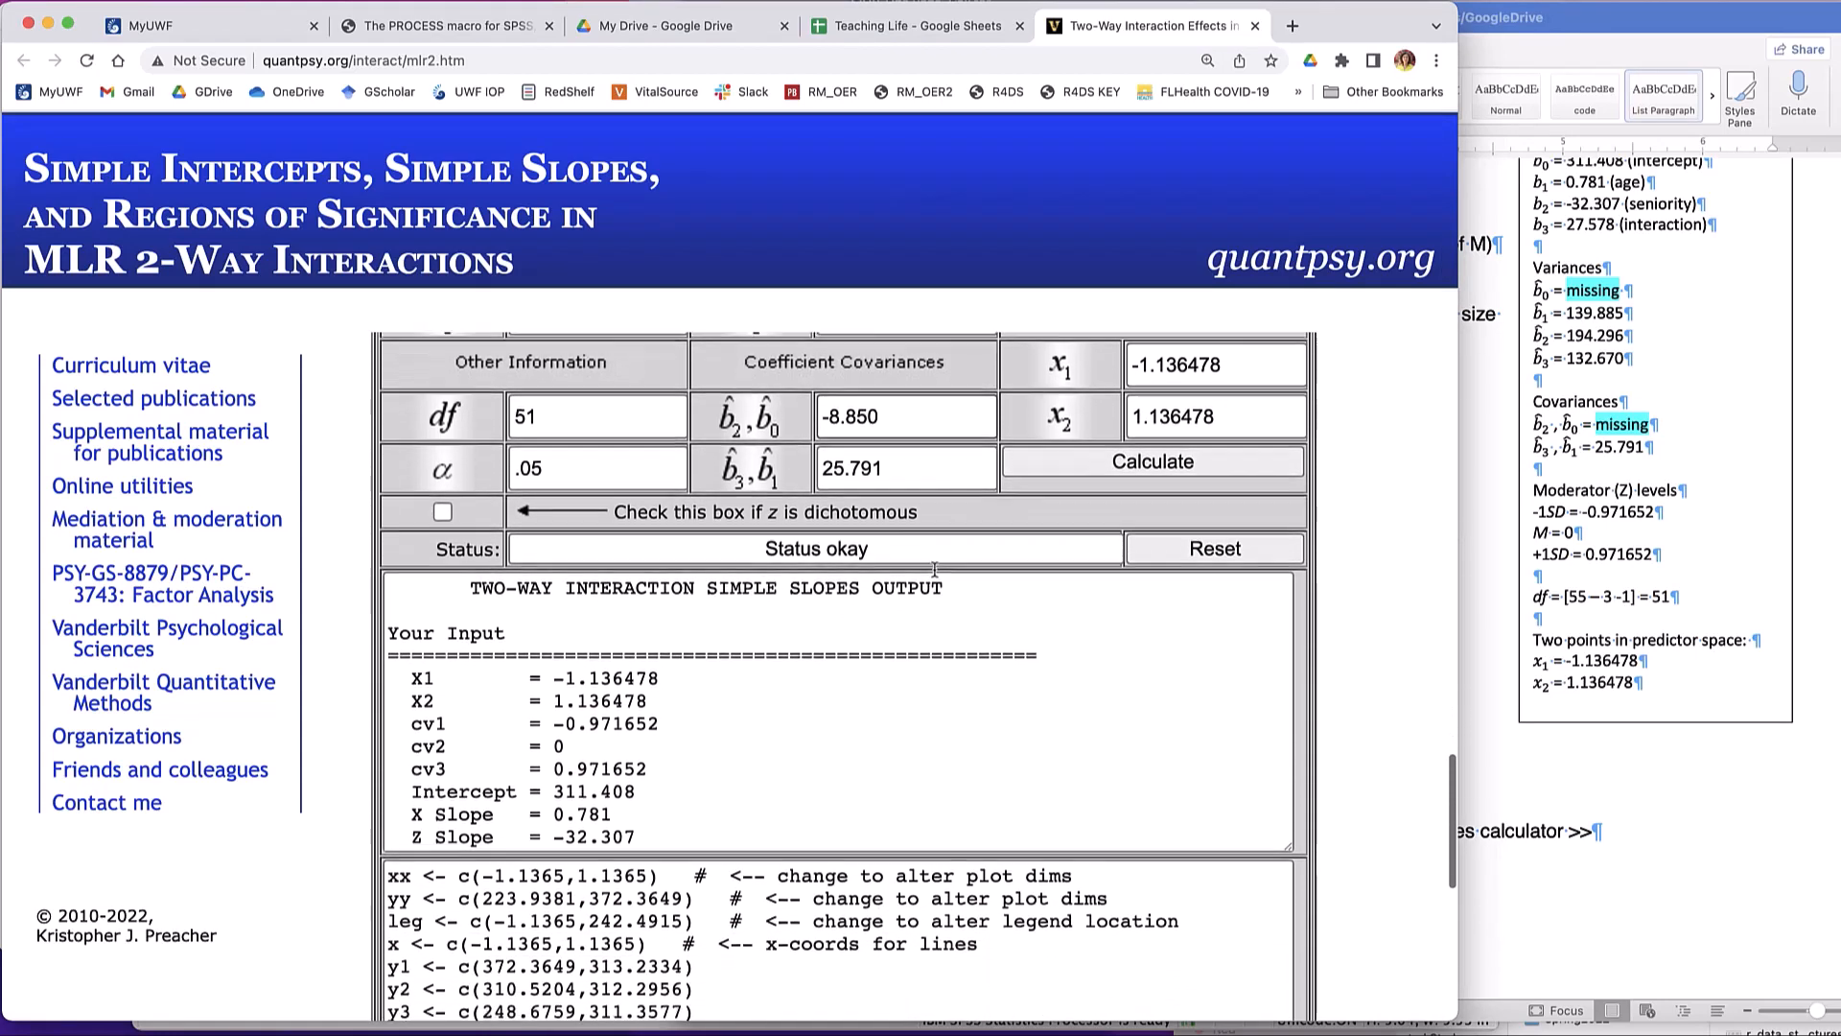
{"action": "scroll", "coordinate": [935, 571], "scroll_direction": "down", "scroll_amount": 2}
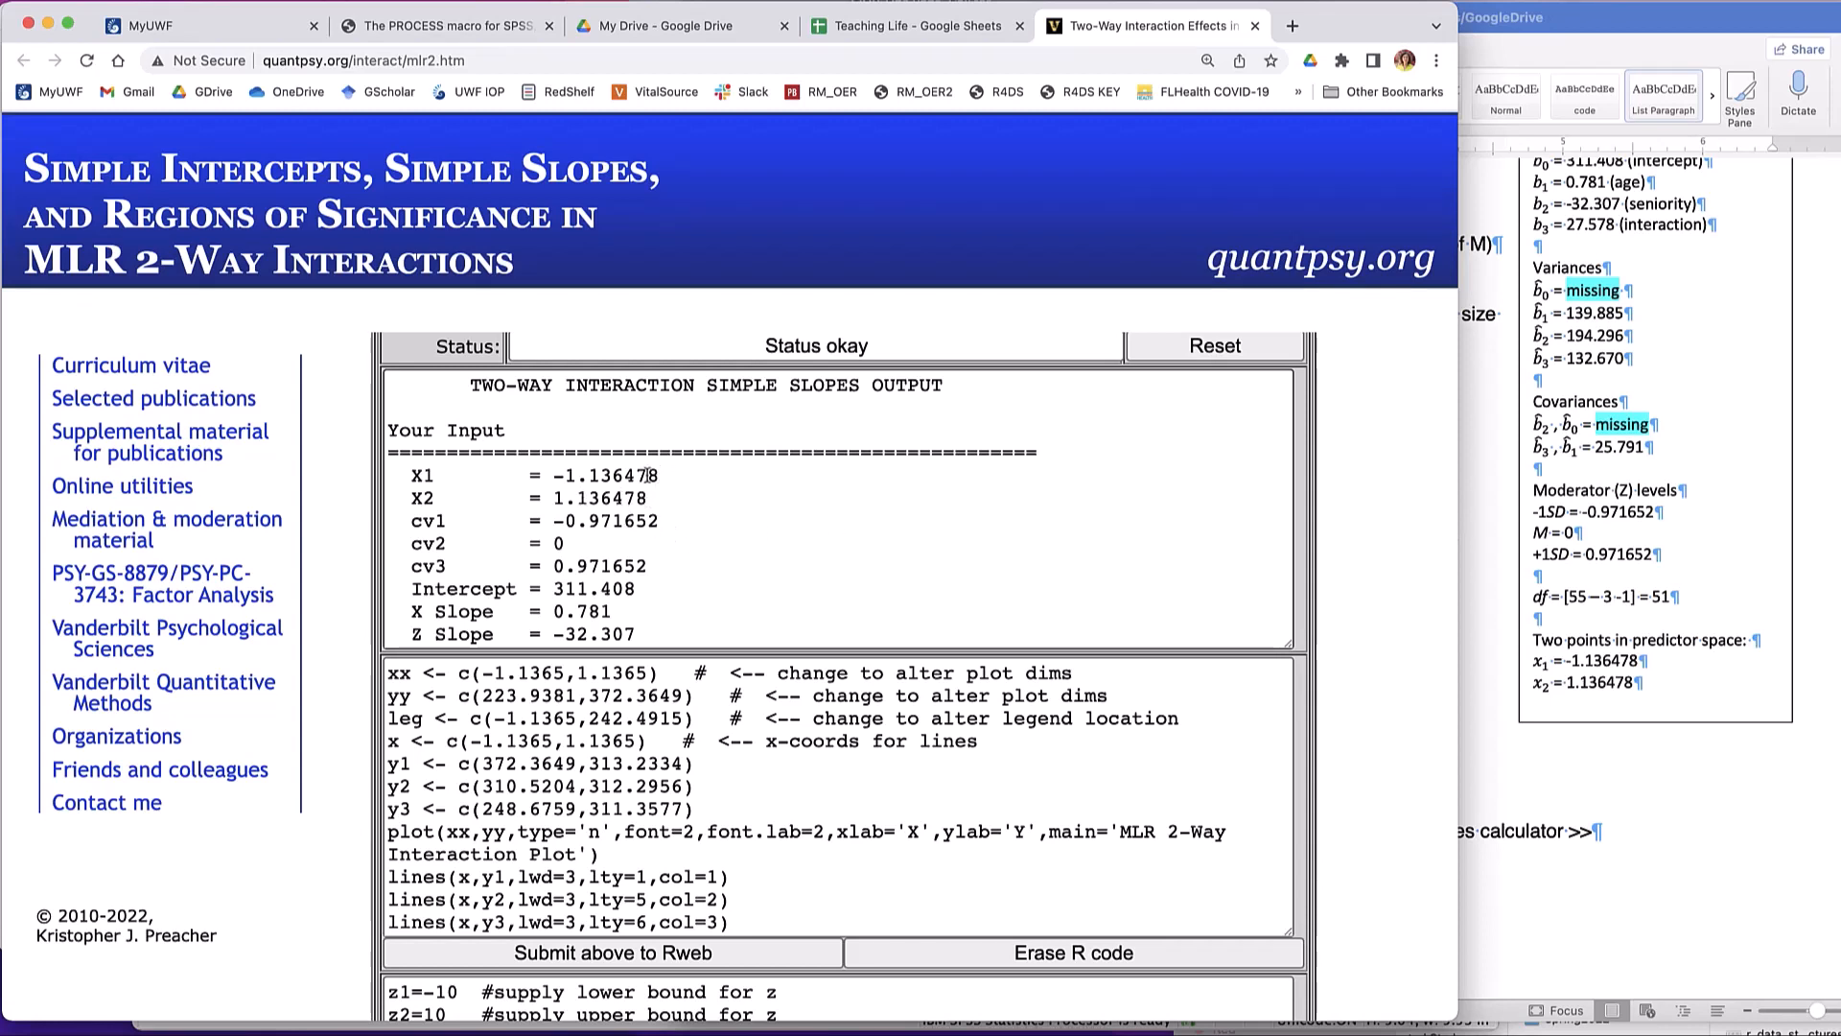
{"action": "scroll", "coordinate": [646, 559], "scroll_direction": "down", "scroll_amount": 2}
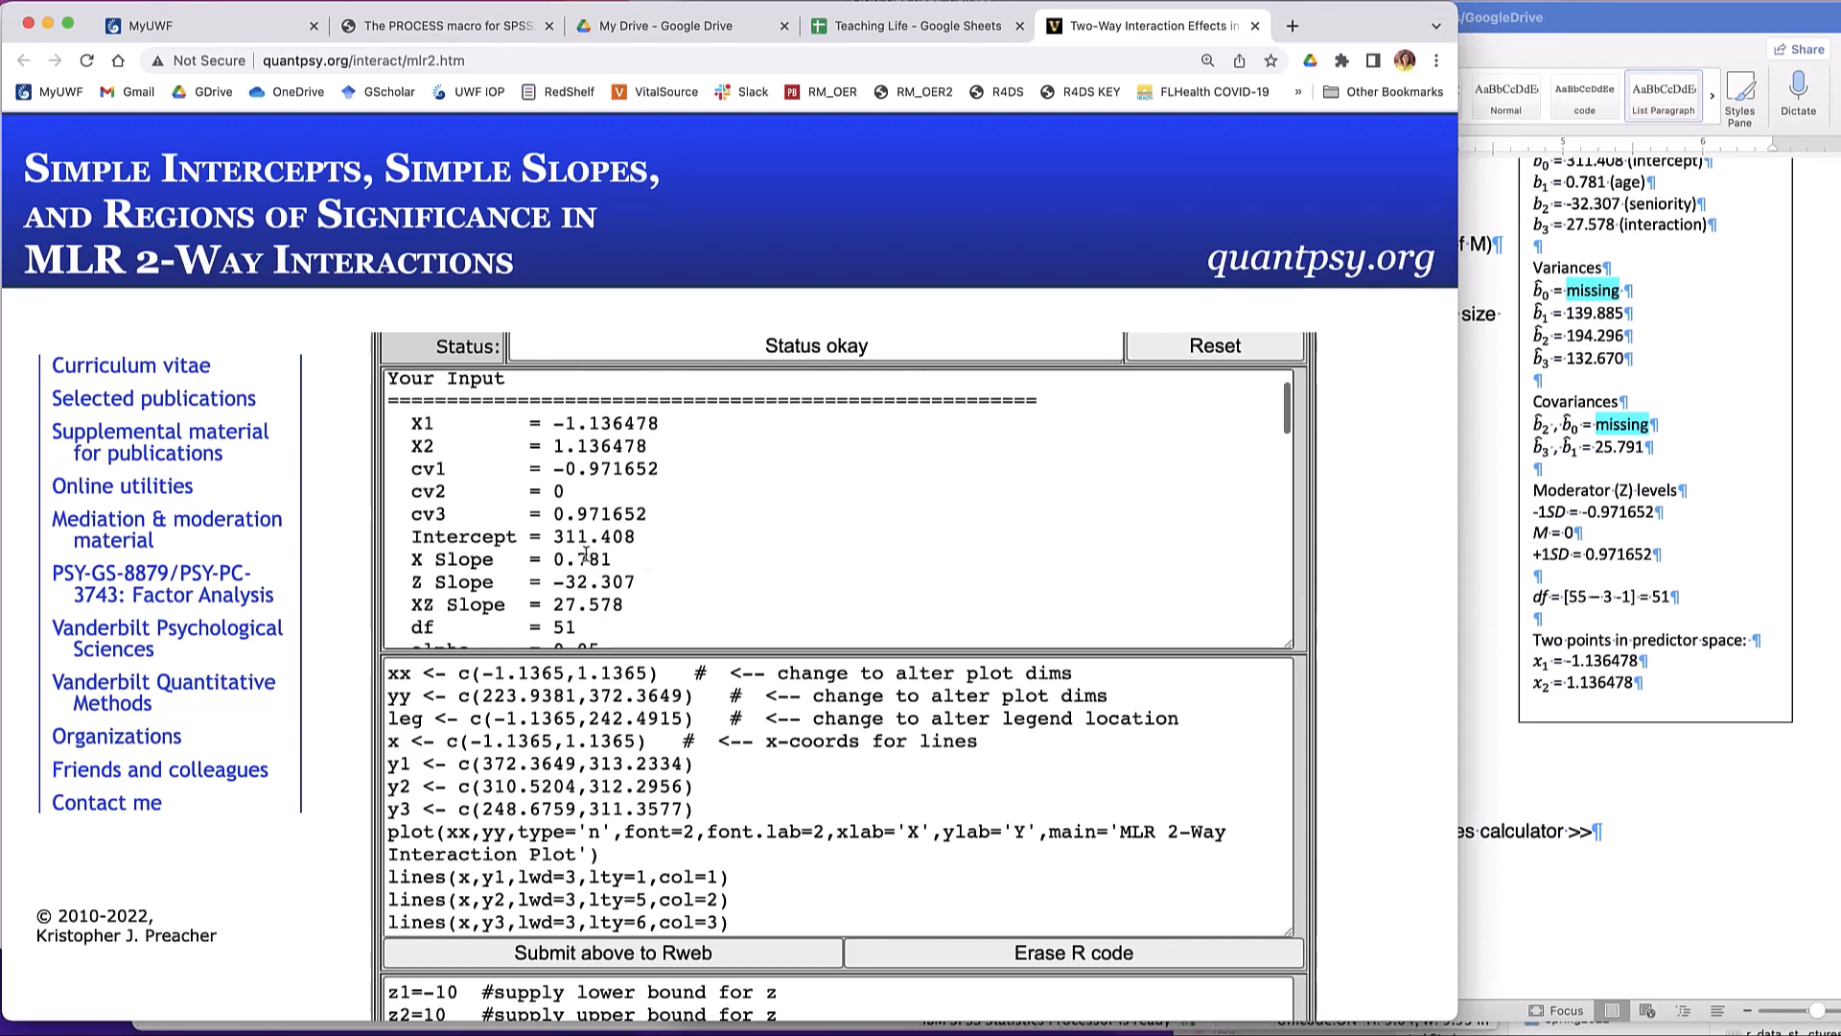
{"action": "scroll", "coordinate": [653, 544], "scroll_direction": "down", "scroll_amount": 2}
{"action": "scroll", "coordinate": [653, 543], "scroll_direction": "down", "scroll_amount": 2}
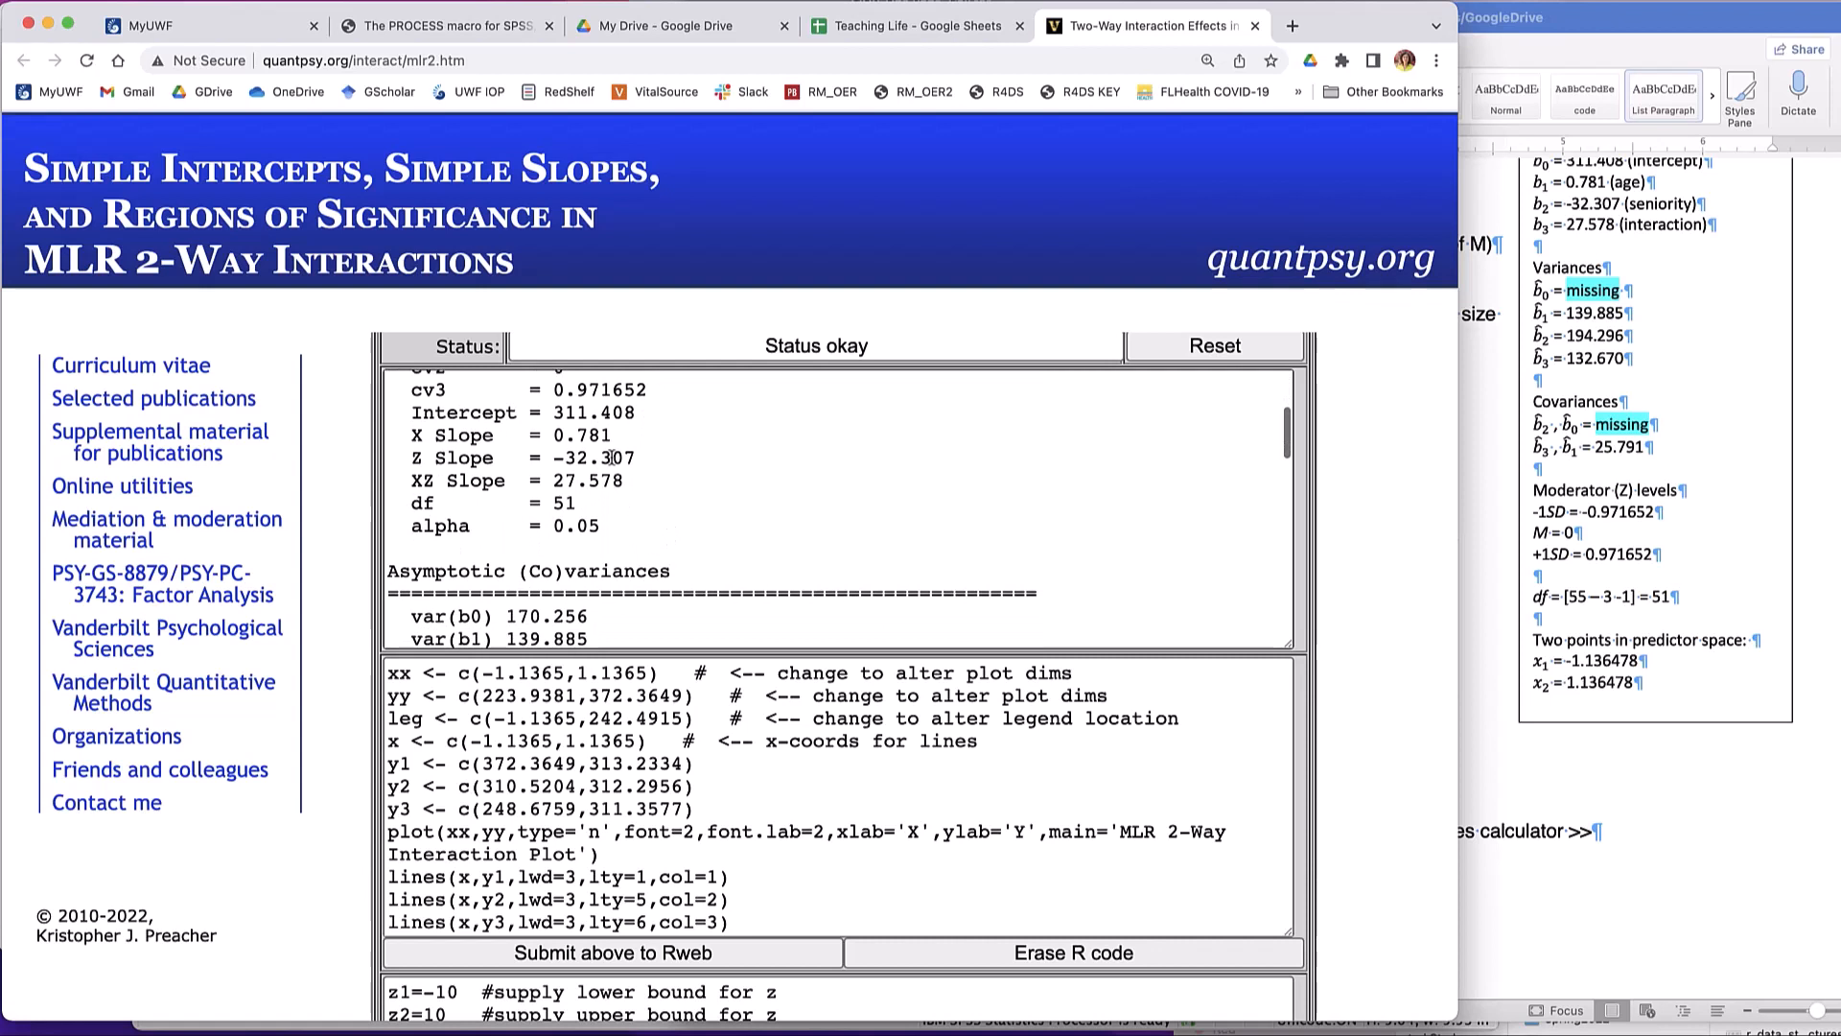
{"action": "scroll", "coordinate": [644, 542], "scroll_direction": "down", "scroll_amount": 6}
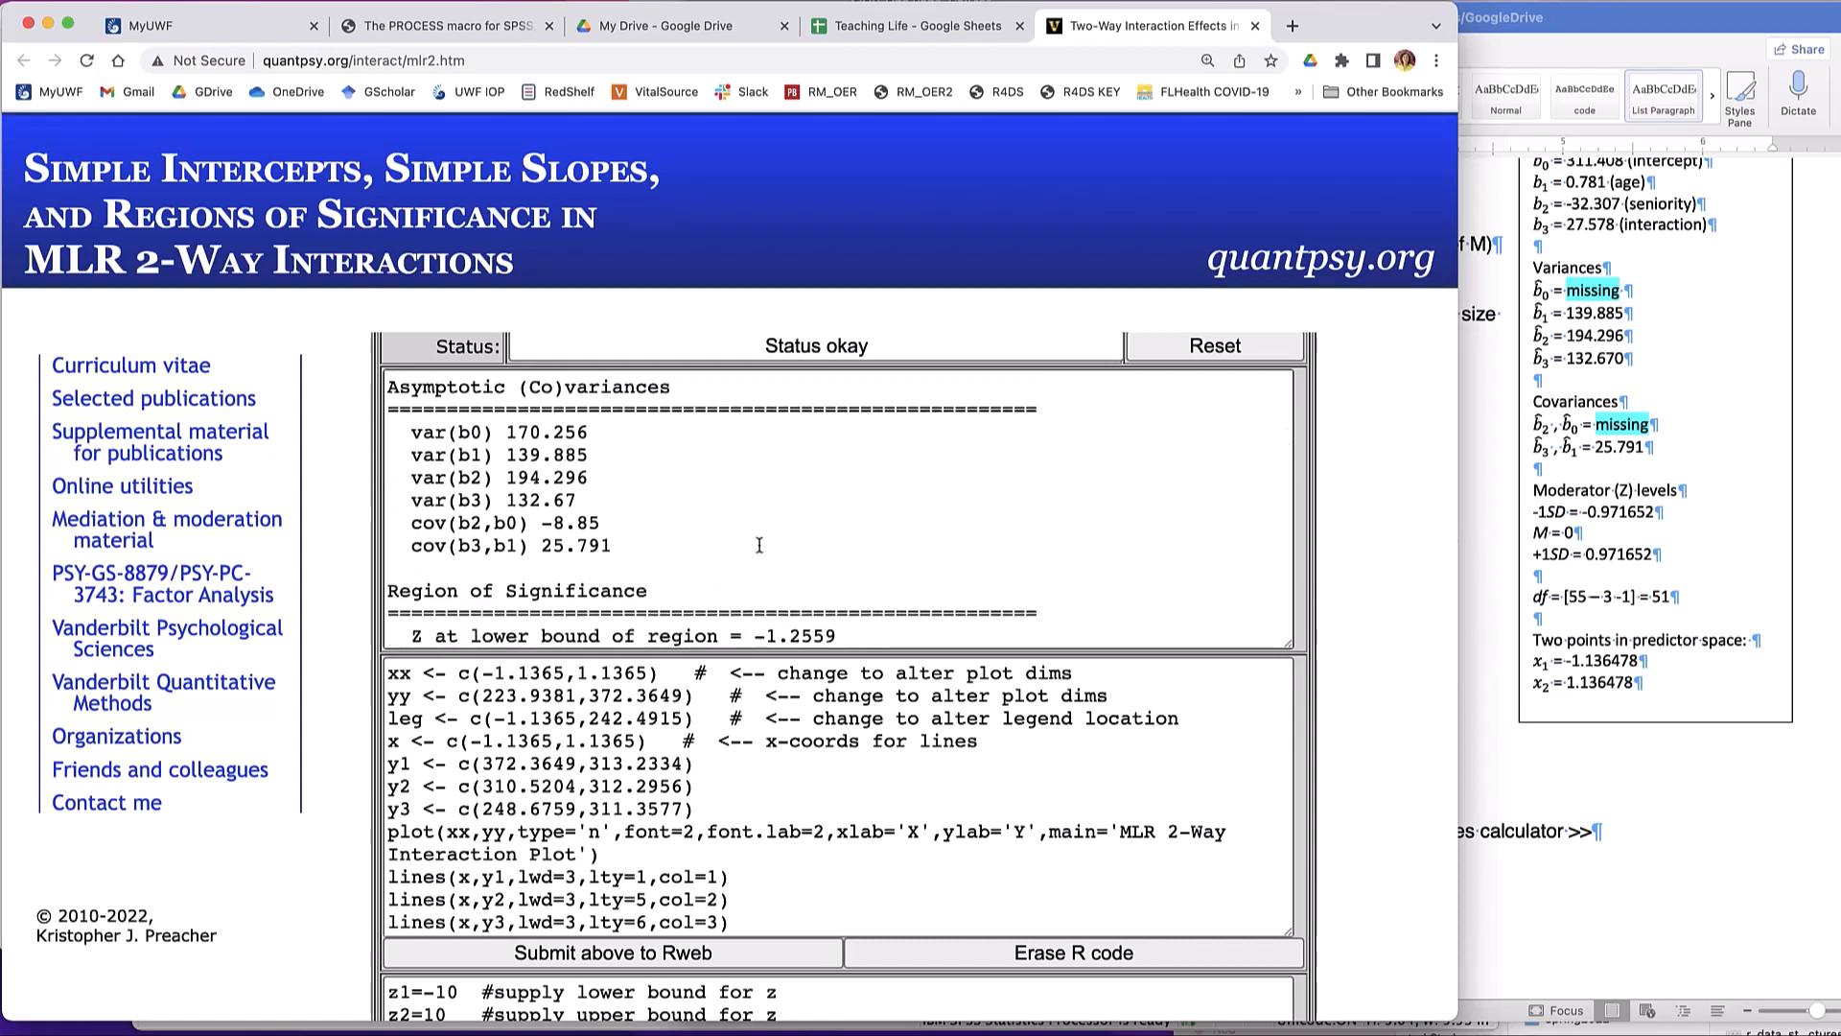
{"action": "scroll", "coordinate": [758, 545], "scroll_direction": "down", "scroll_amount": 3}
{"action": "scroll", "coordinate": [758, 545], "scroll_direction": "down", "scroll_amount": 7}
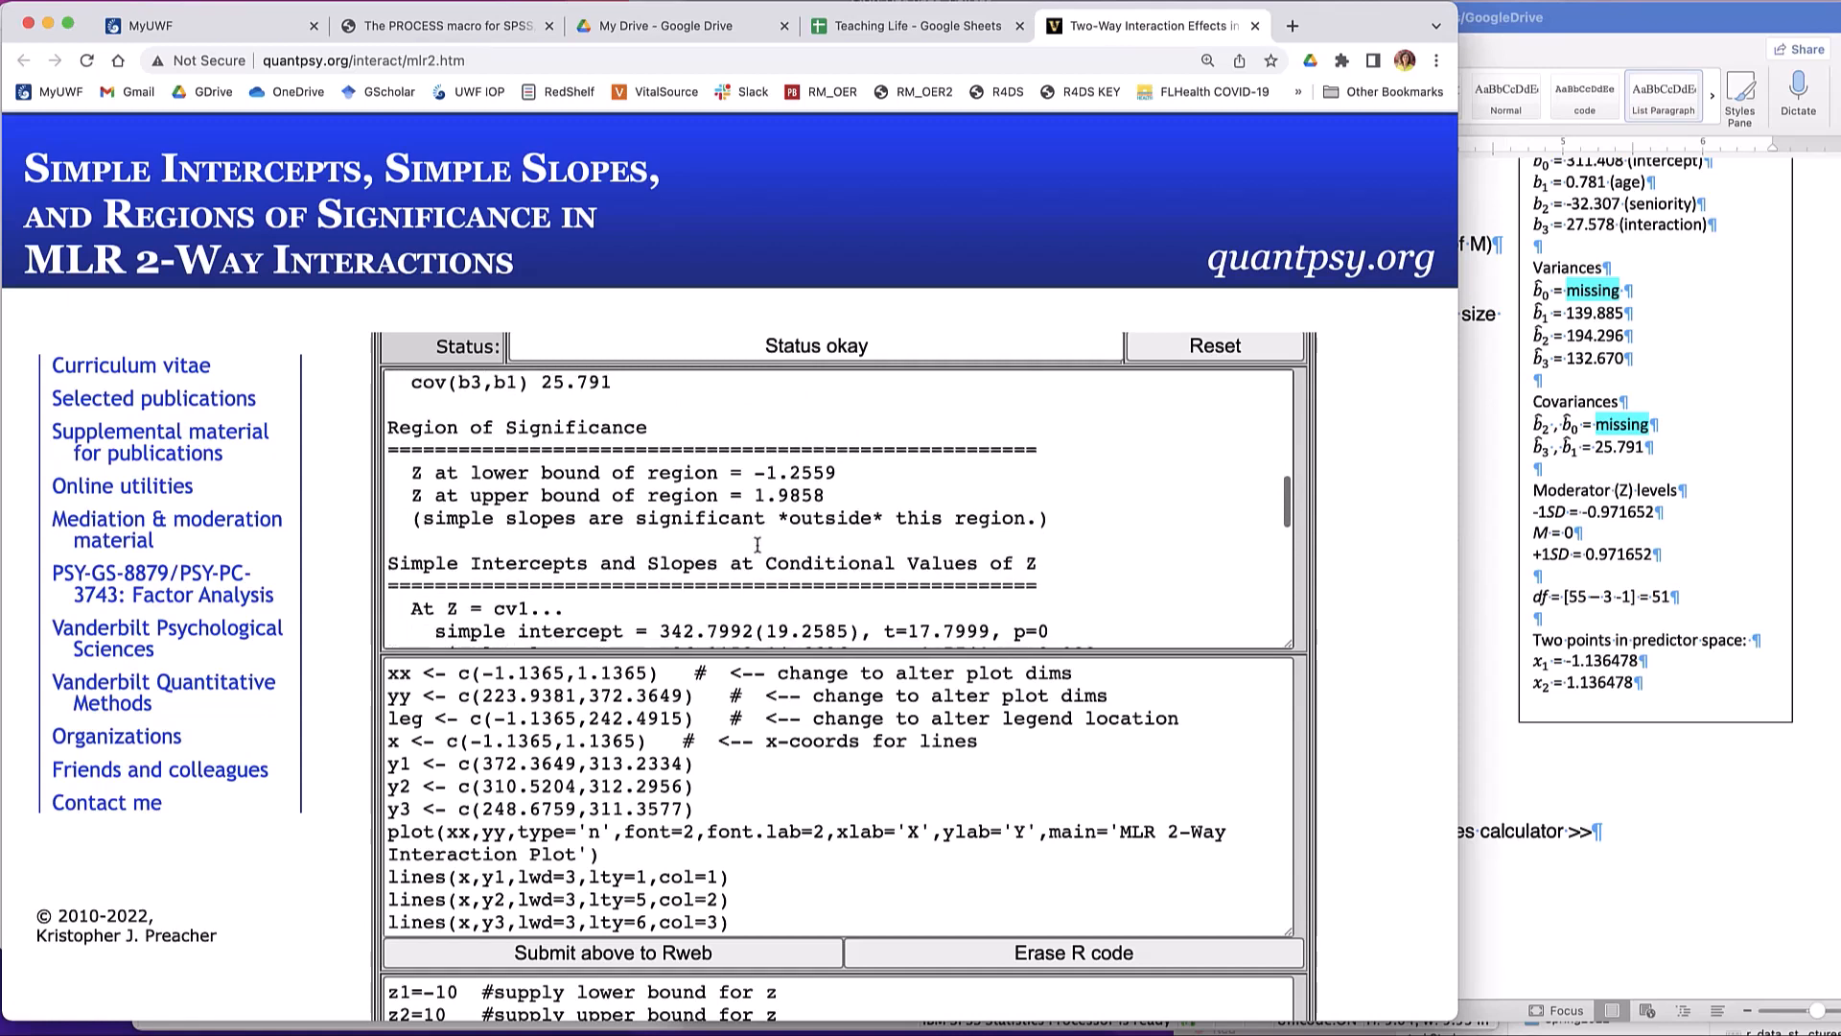
{"action": "scroll", "coordinate": [757, 544], "scroll_direction": "down", "scroll_amount": 1}
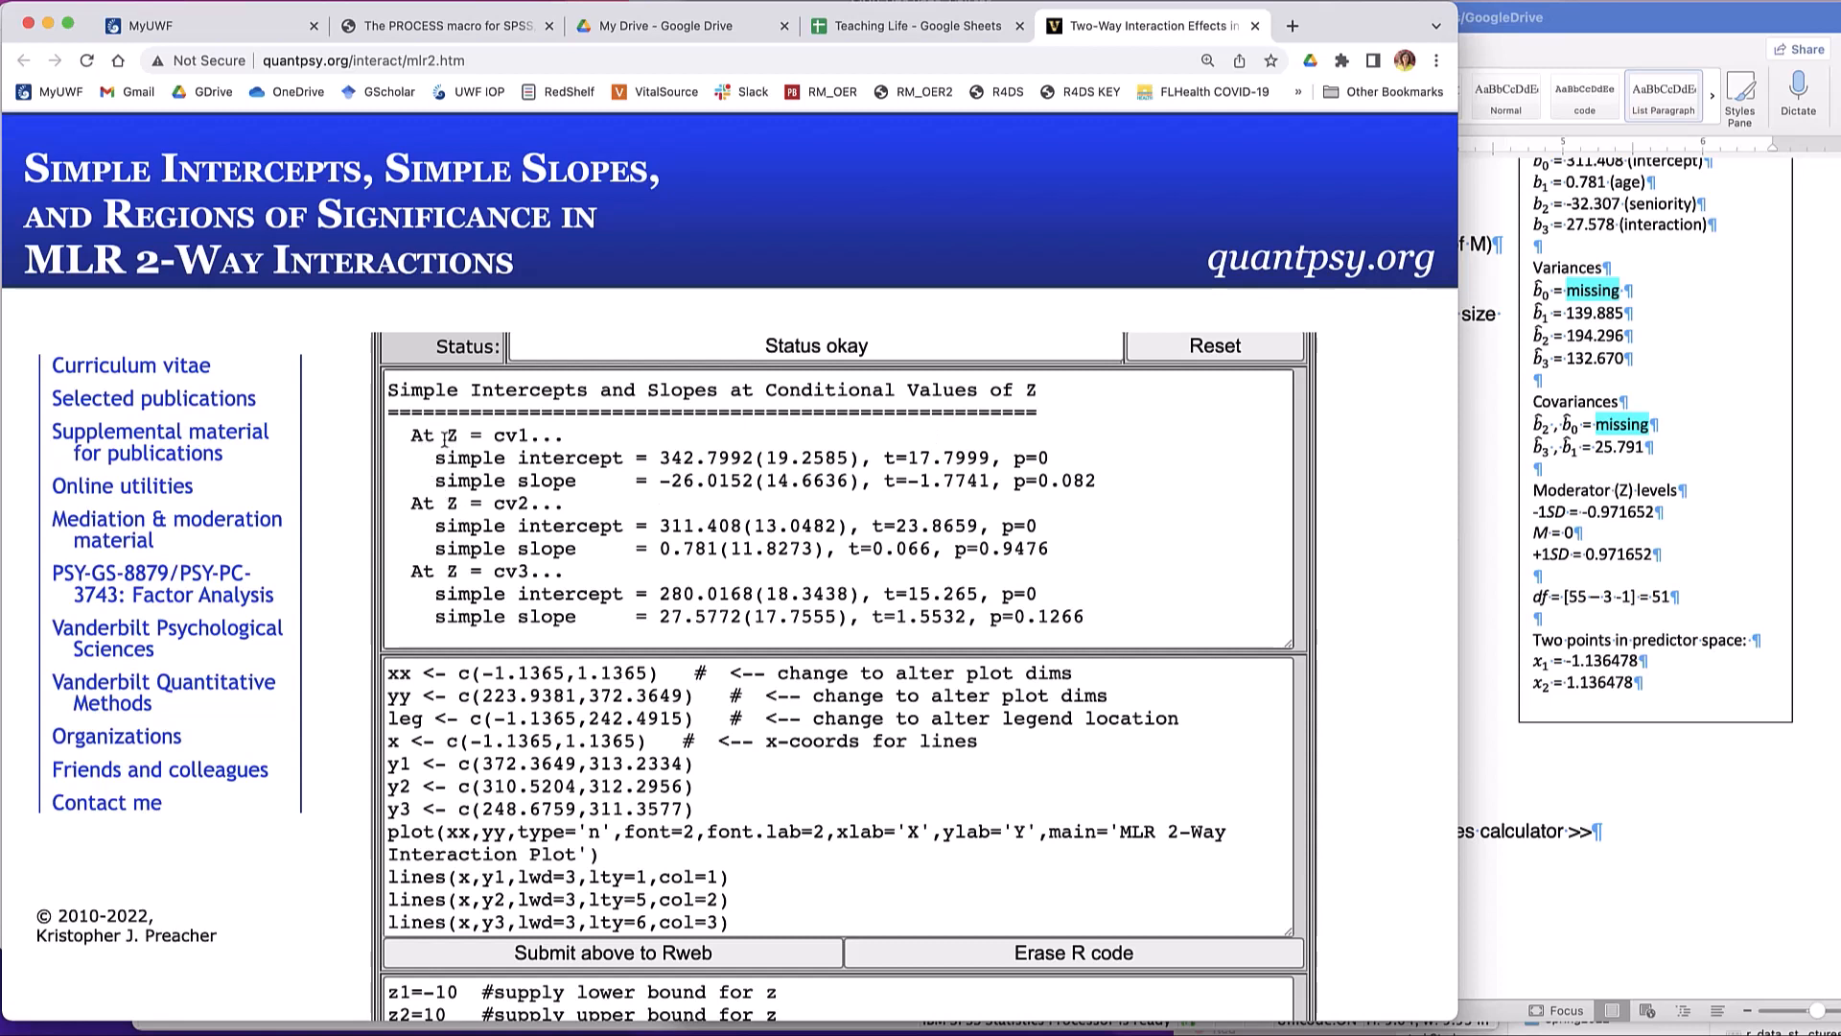
- Examine the simple intercepts and slopes at the cv1 and cv2 conditional values of Z, highlighting their result lines
{"action": "left_click_drag", "start_coordinate": [446, 438], "coordinate": [460, 440]}
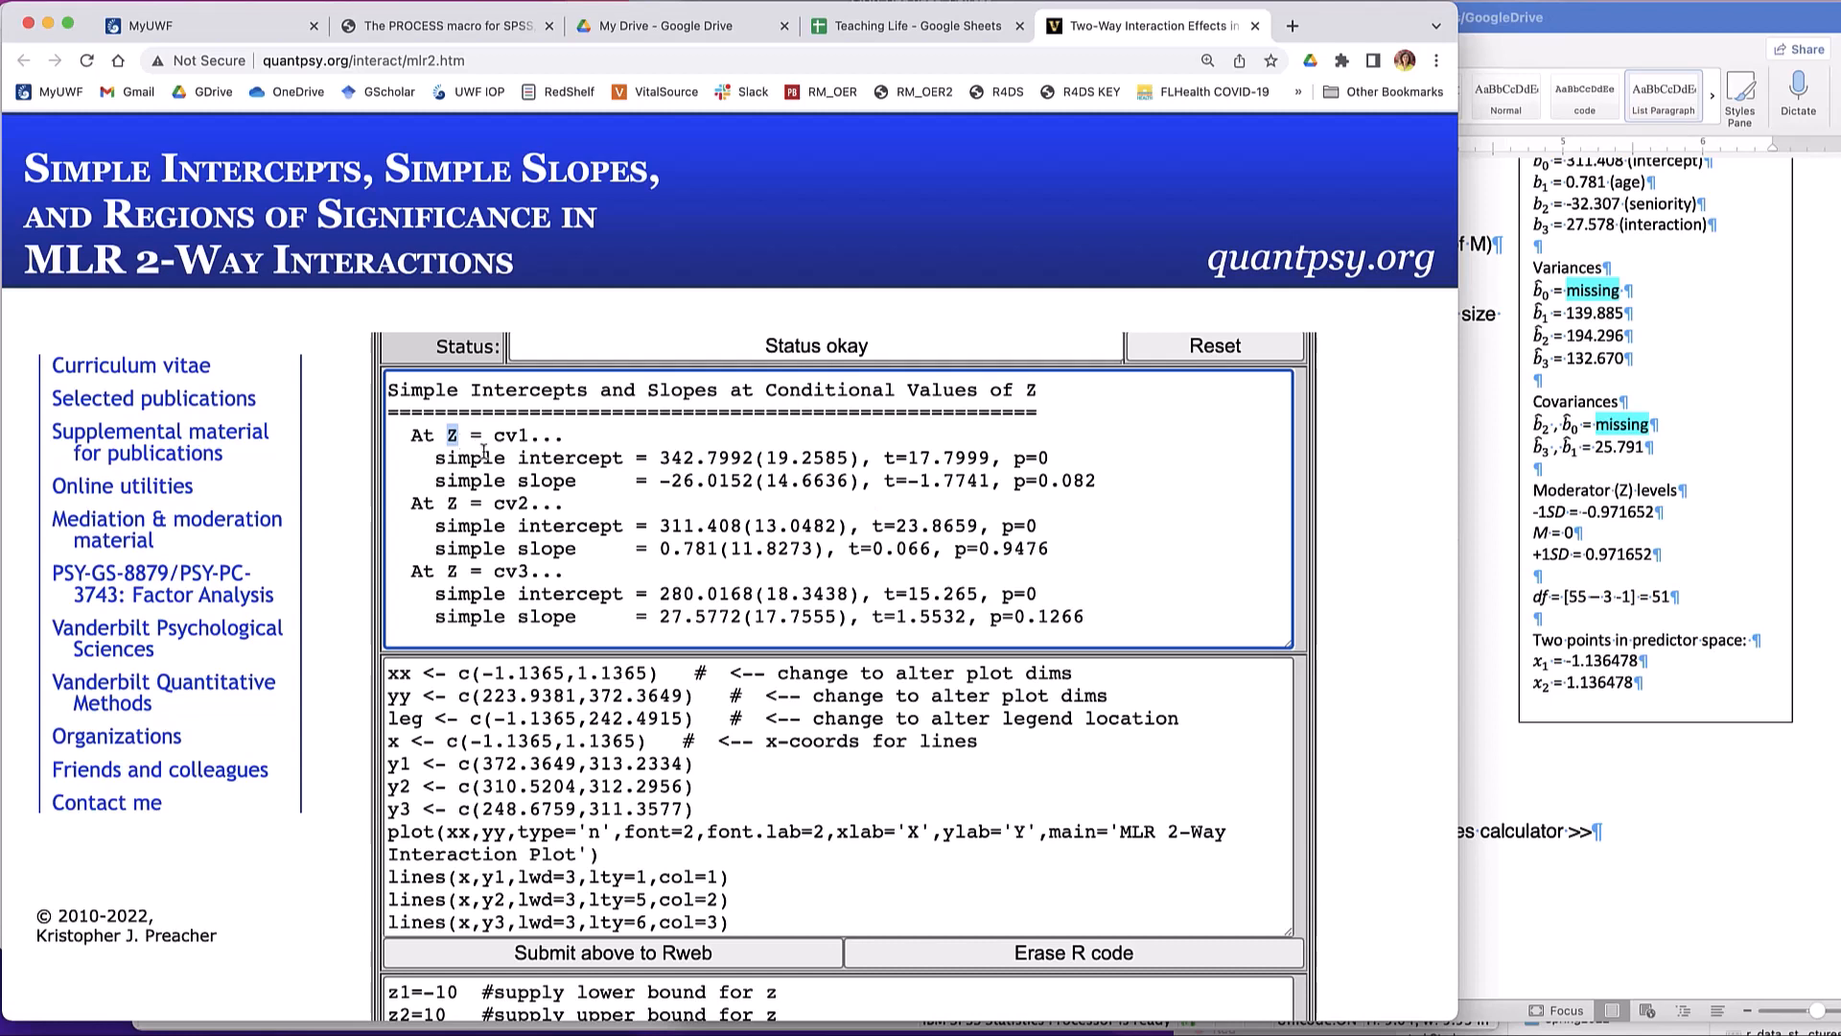
{"action": "left_click_drag", "start_coordinate": [612, 465], "coordinate": [766, 467]}
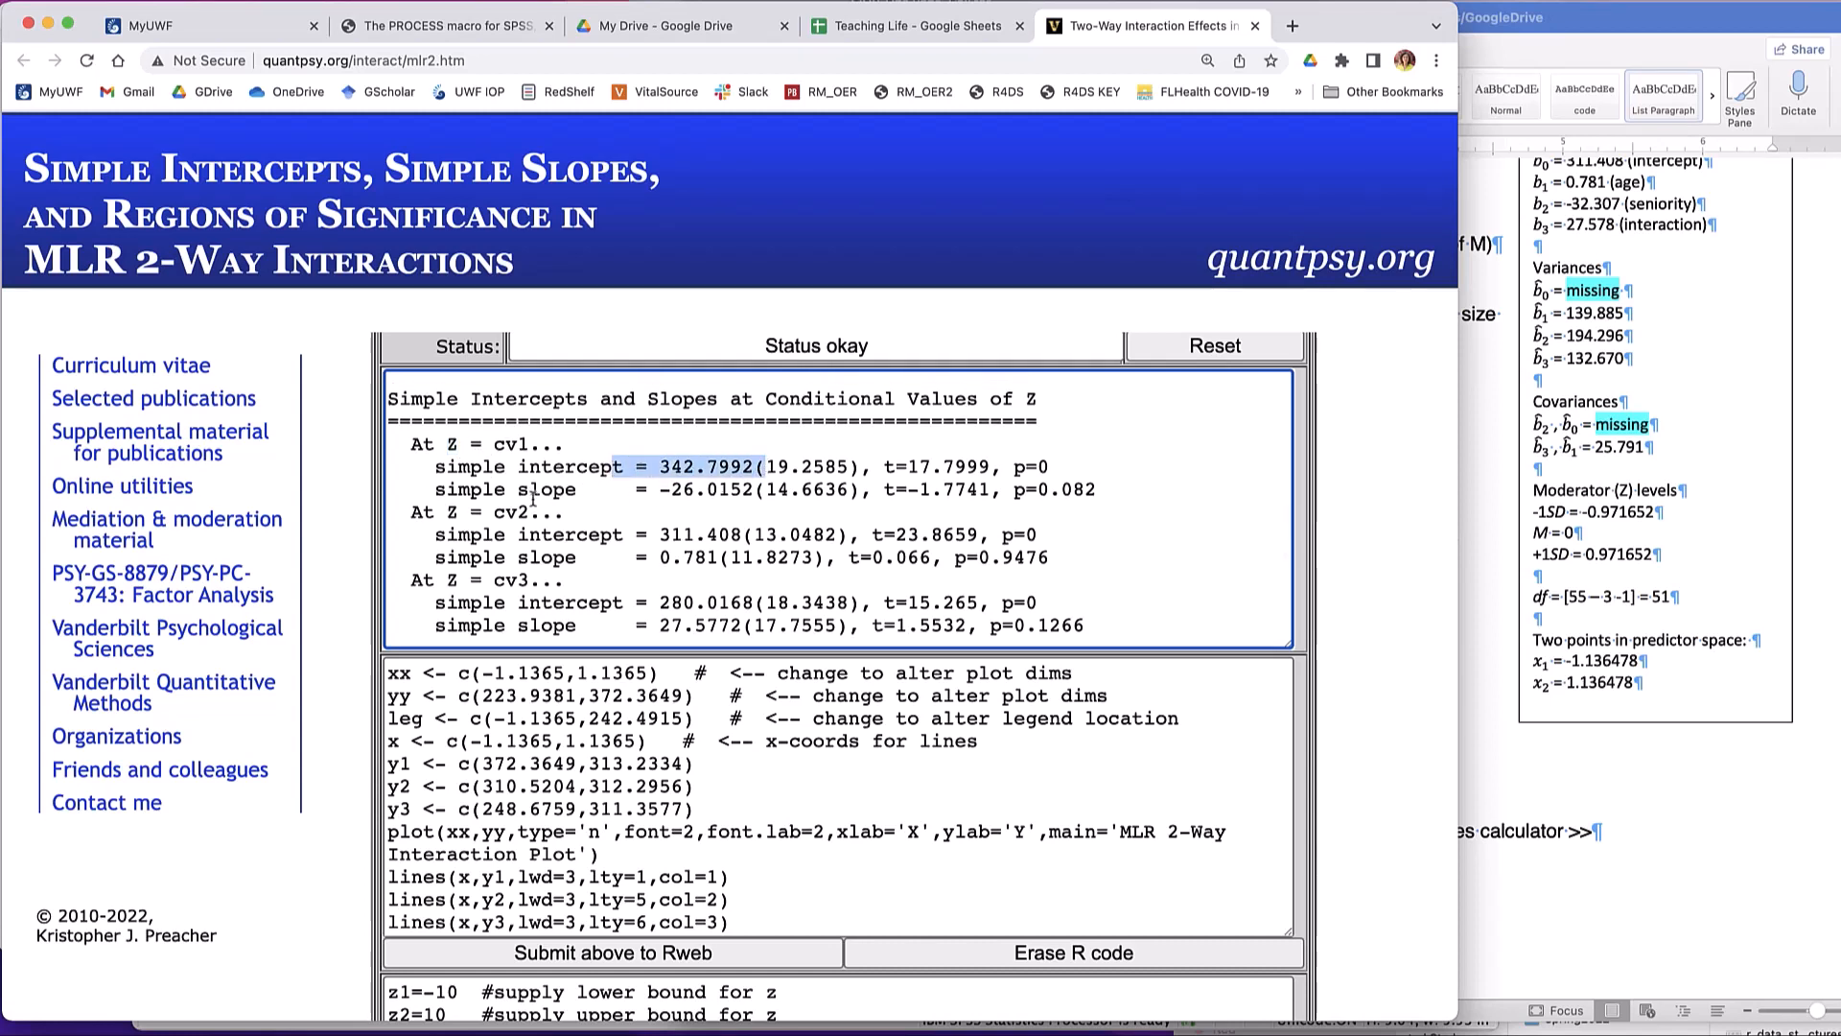
{"action": "left_click_drag", "start_coordinate": [587, 495], "coordinate": [1132, 469]}
{"action": "left_click", "coordinate": [624, 467]}
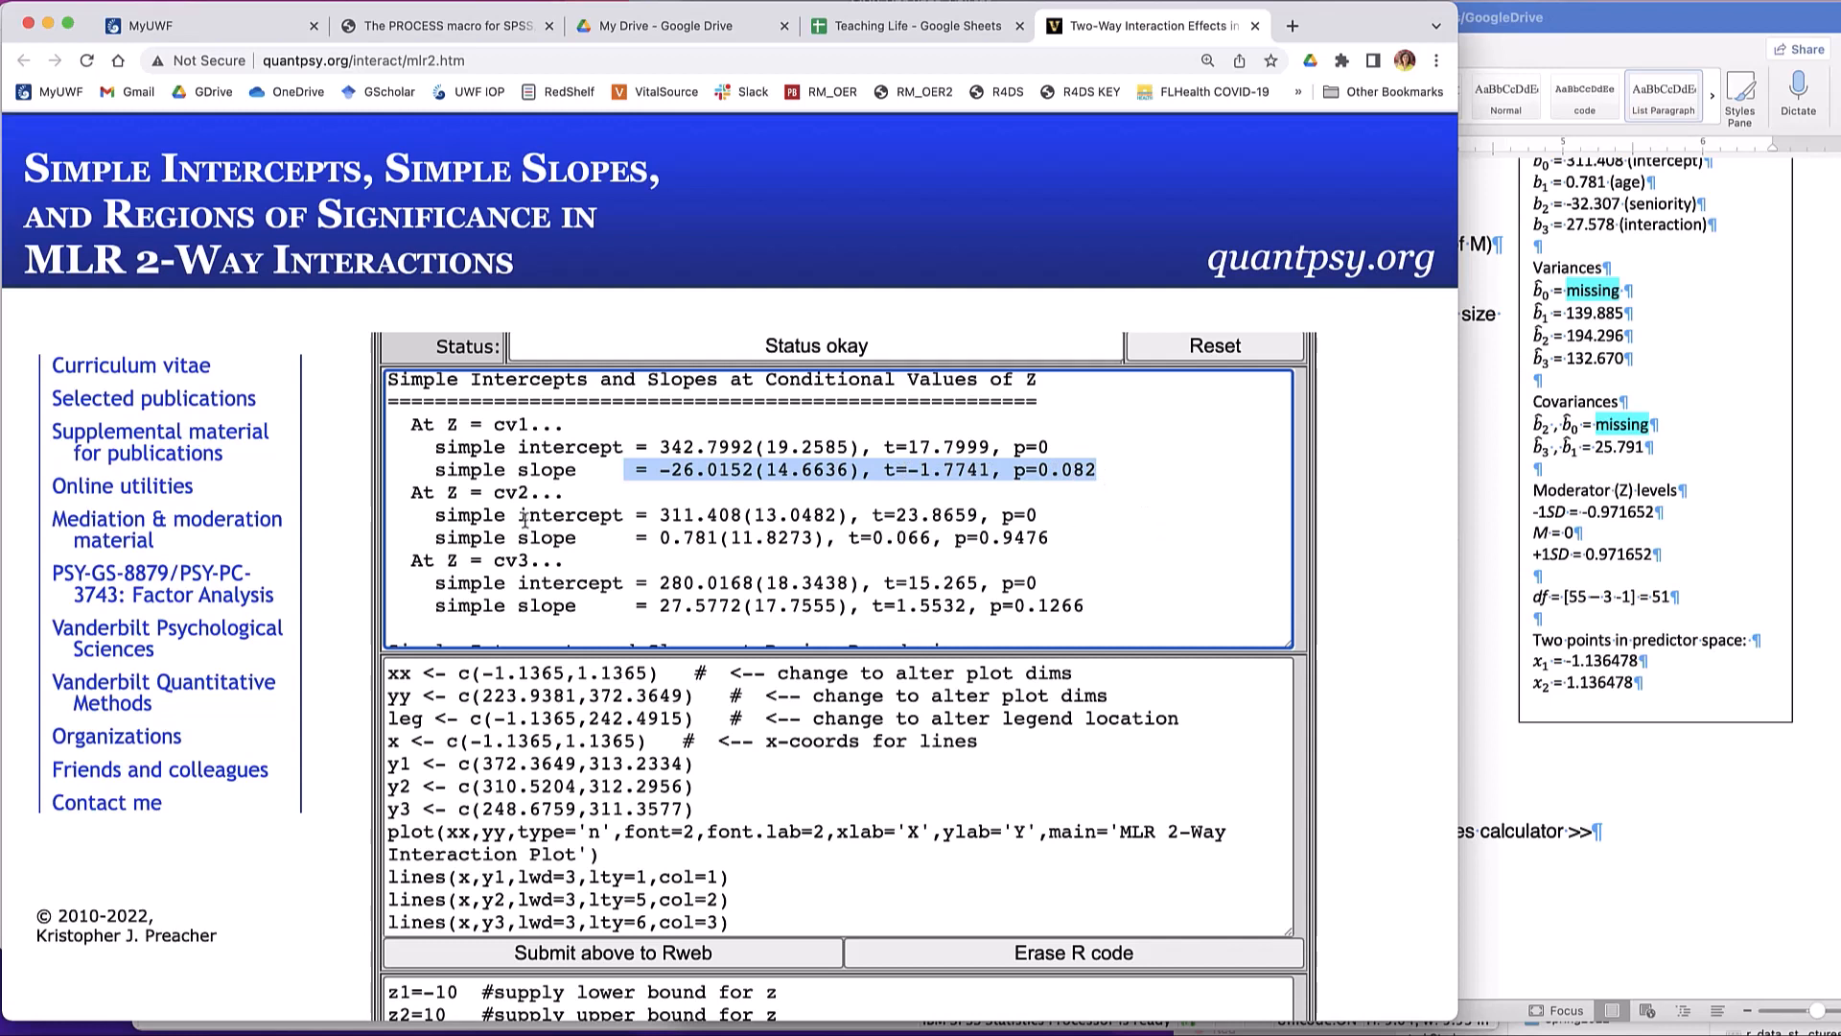
{"action": "left_click_drag", "start_coordinate": [437, 493], "coordinate": [1064, 528]}
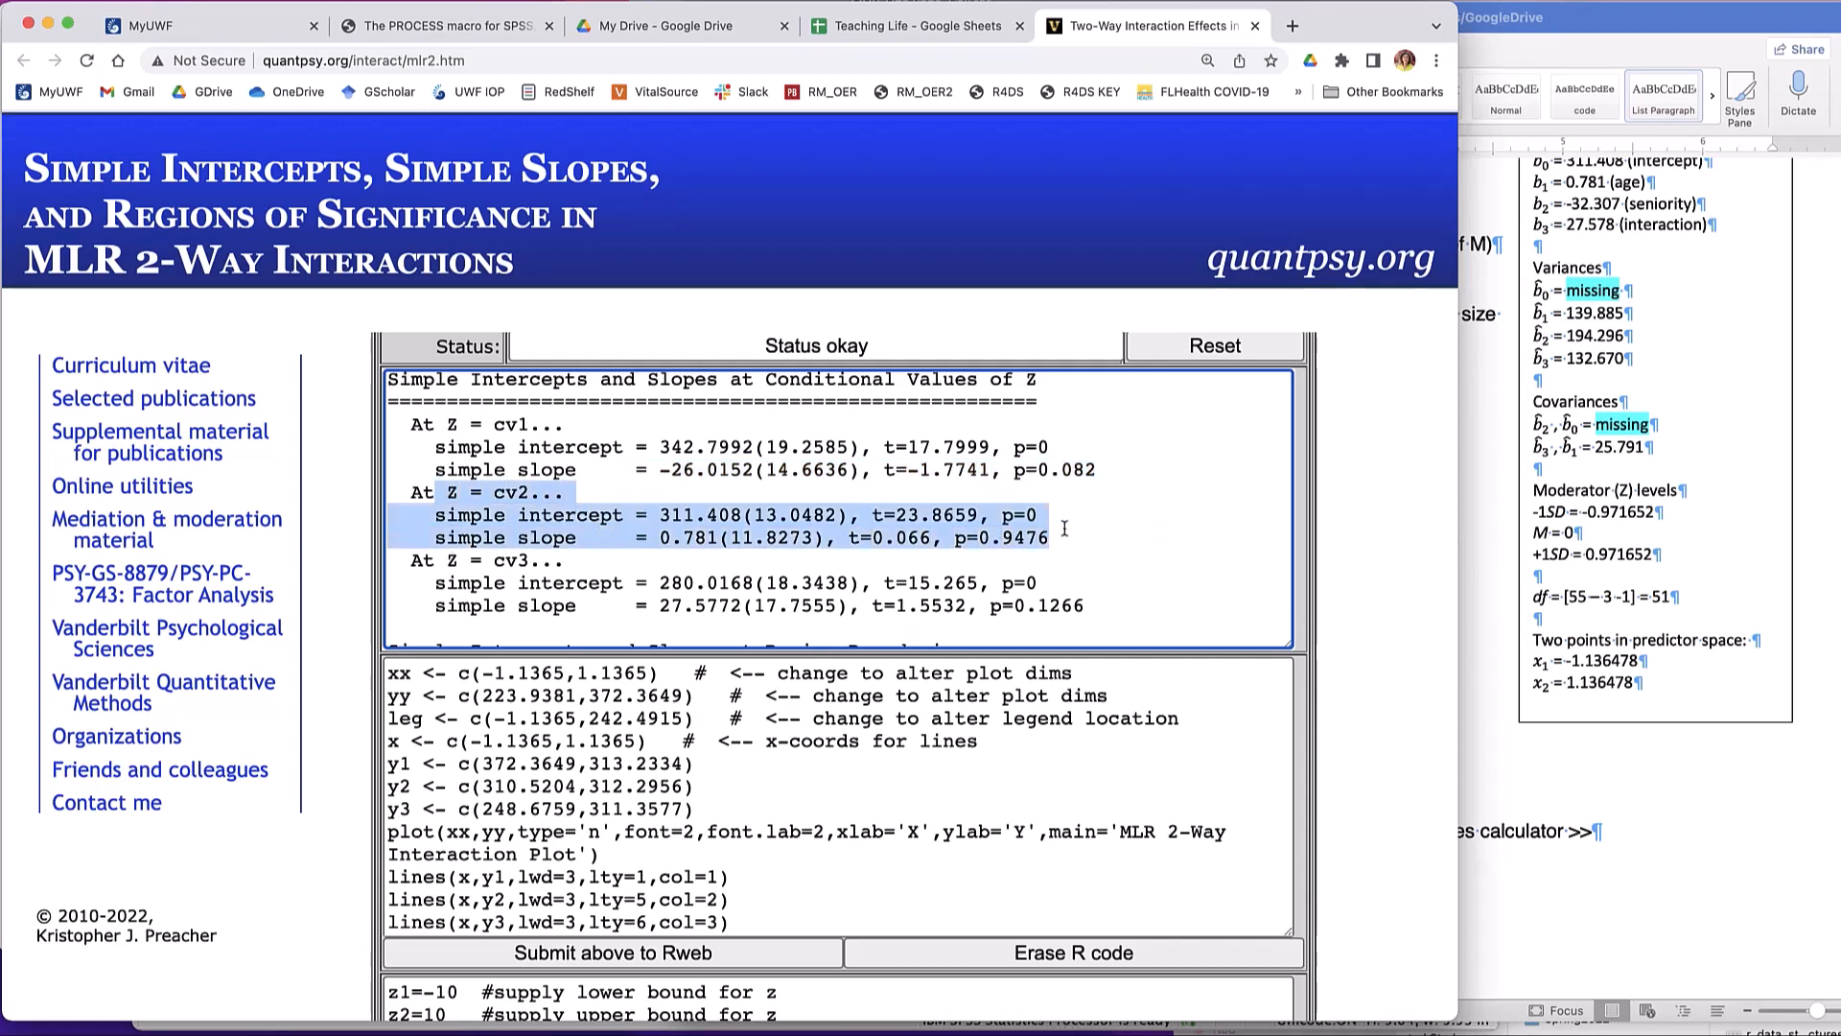
{"action": "left_click", "coordinate": [666, 537]}
{"action": "left_click_drag", "start_coordinate": [658, 538], "coordinate": [1060, 536]}
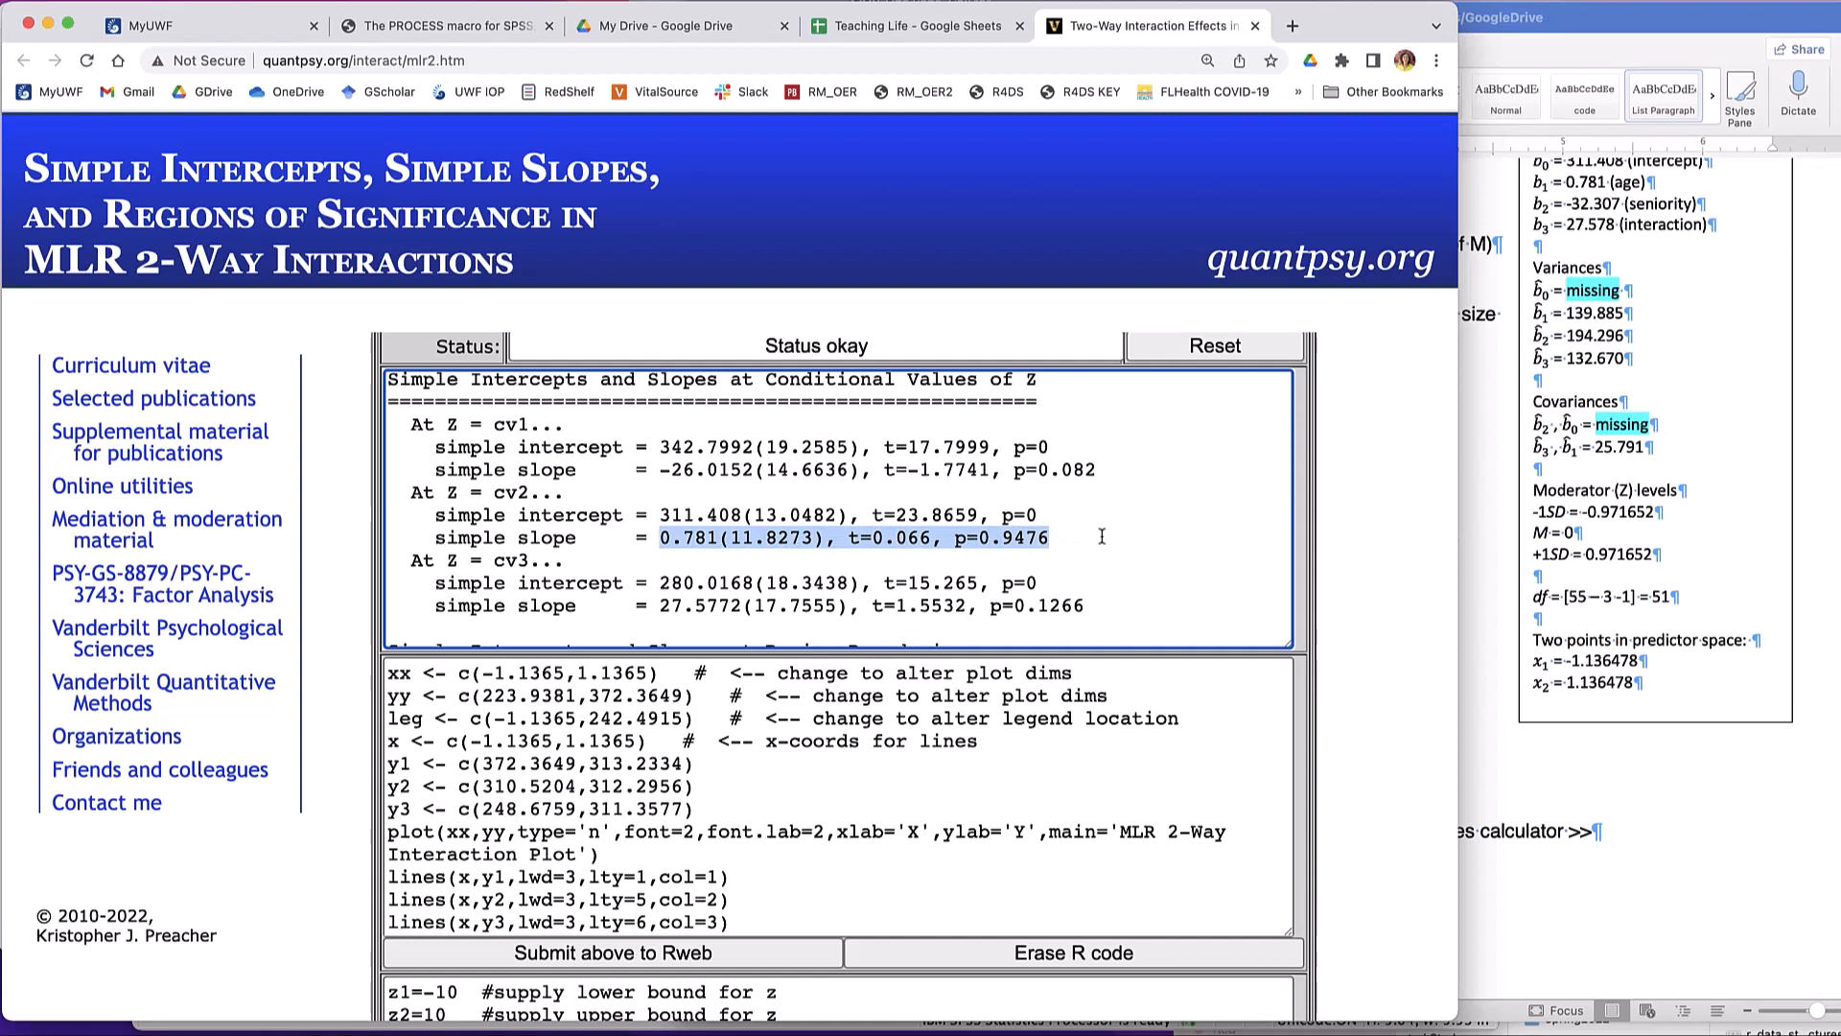
- Compare the p-values of the simple slopes at cv1, cv2 and cv3 by highlighting each one
{"action": "double_click", "coordinate": [1084, 469]}
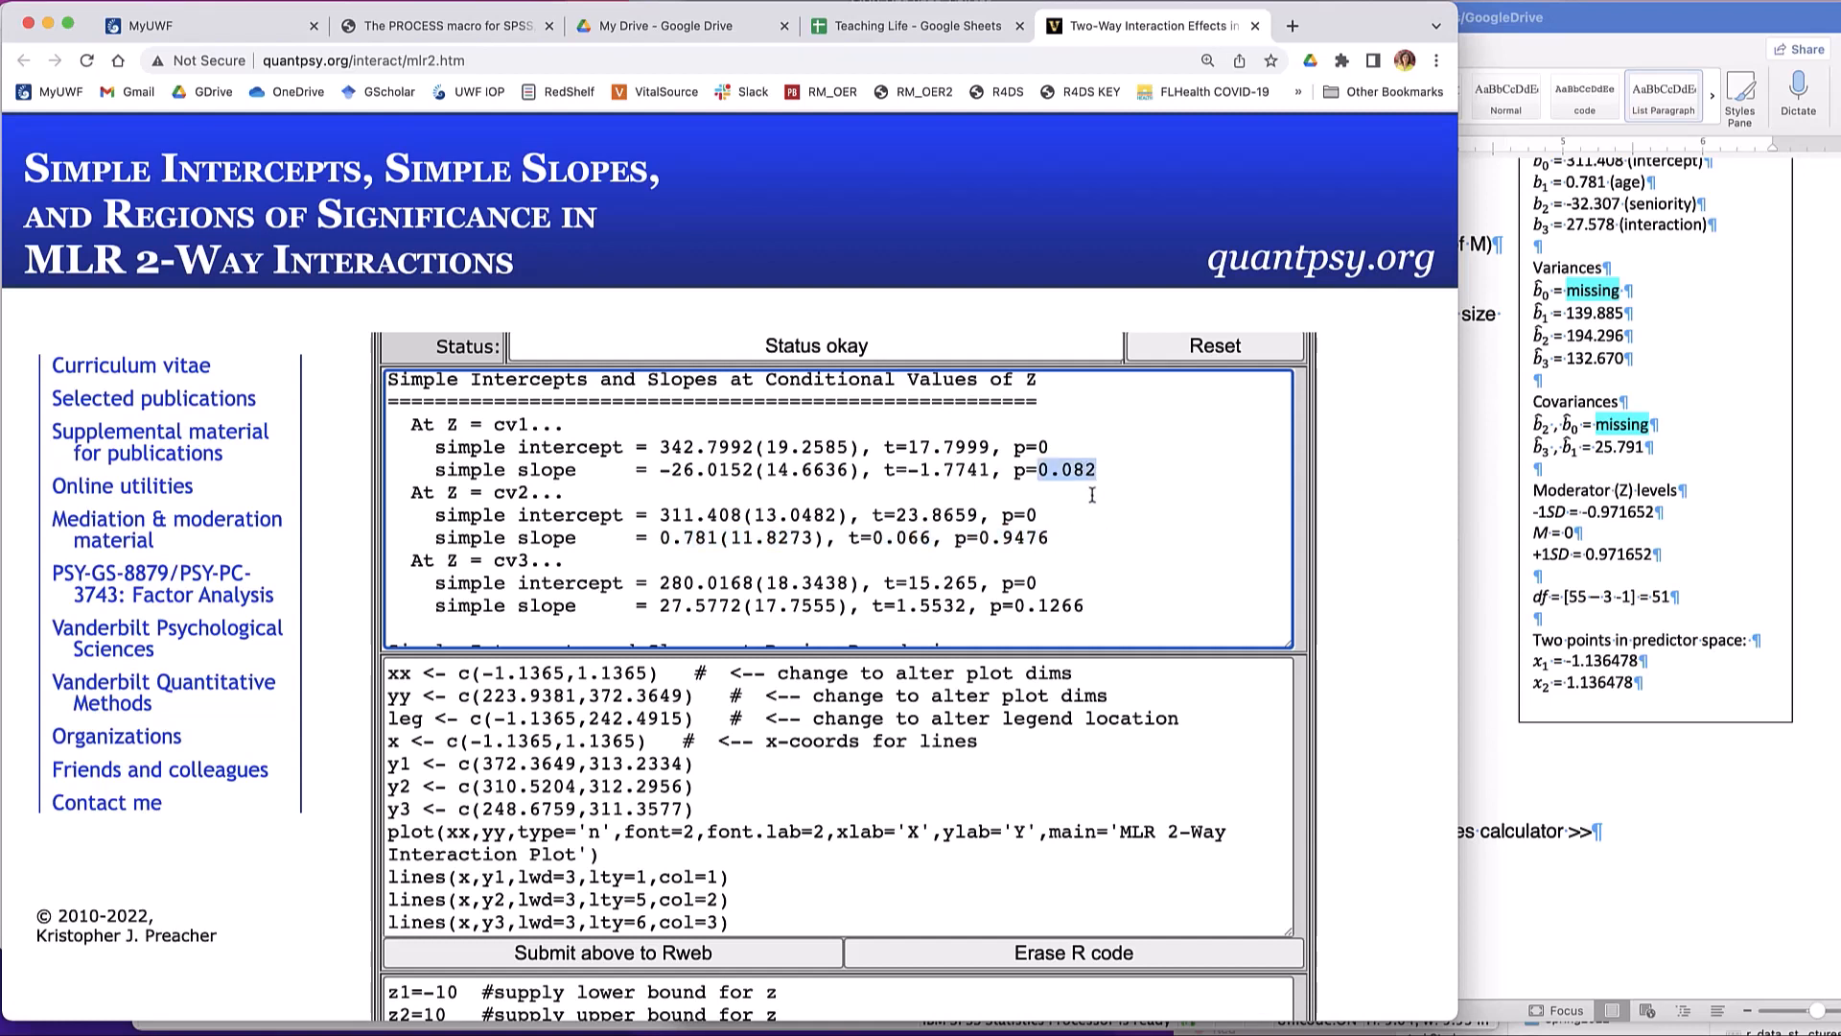
{"action": "double_click", "coordinate": [1025, 538]}
{"action": "double_click", "coordinate": [1071, 607]}
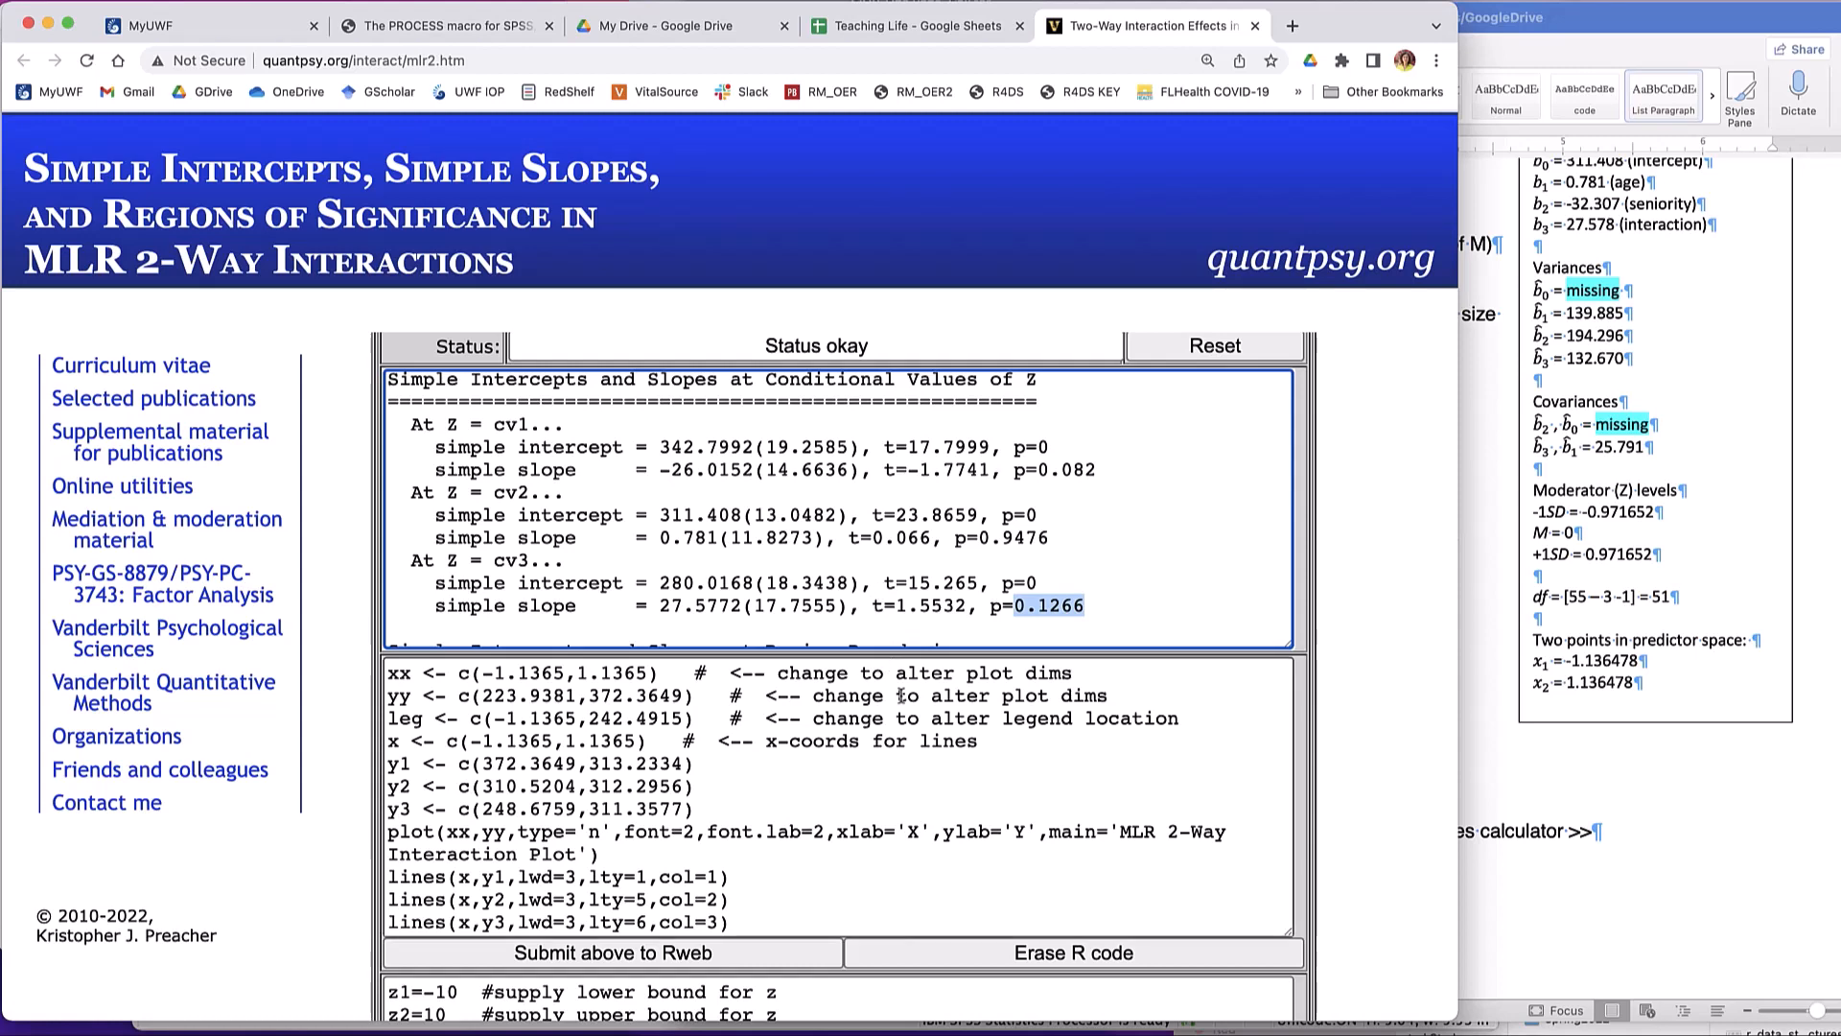
- Submit the generated interaction plot R code to Rweb, proceeding past the expired-certificate page and continuing the form resubmission
{"action": "scroll", "coordinate": [902, 695], "scroll_direction": "down", "scroll_amount": 10}
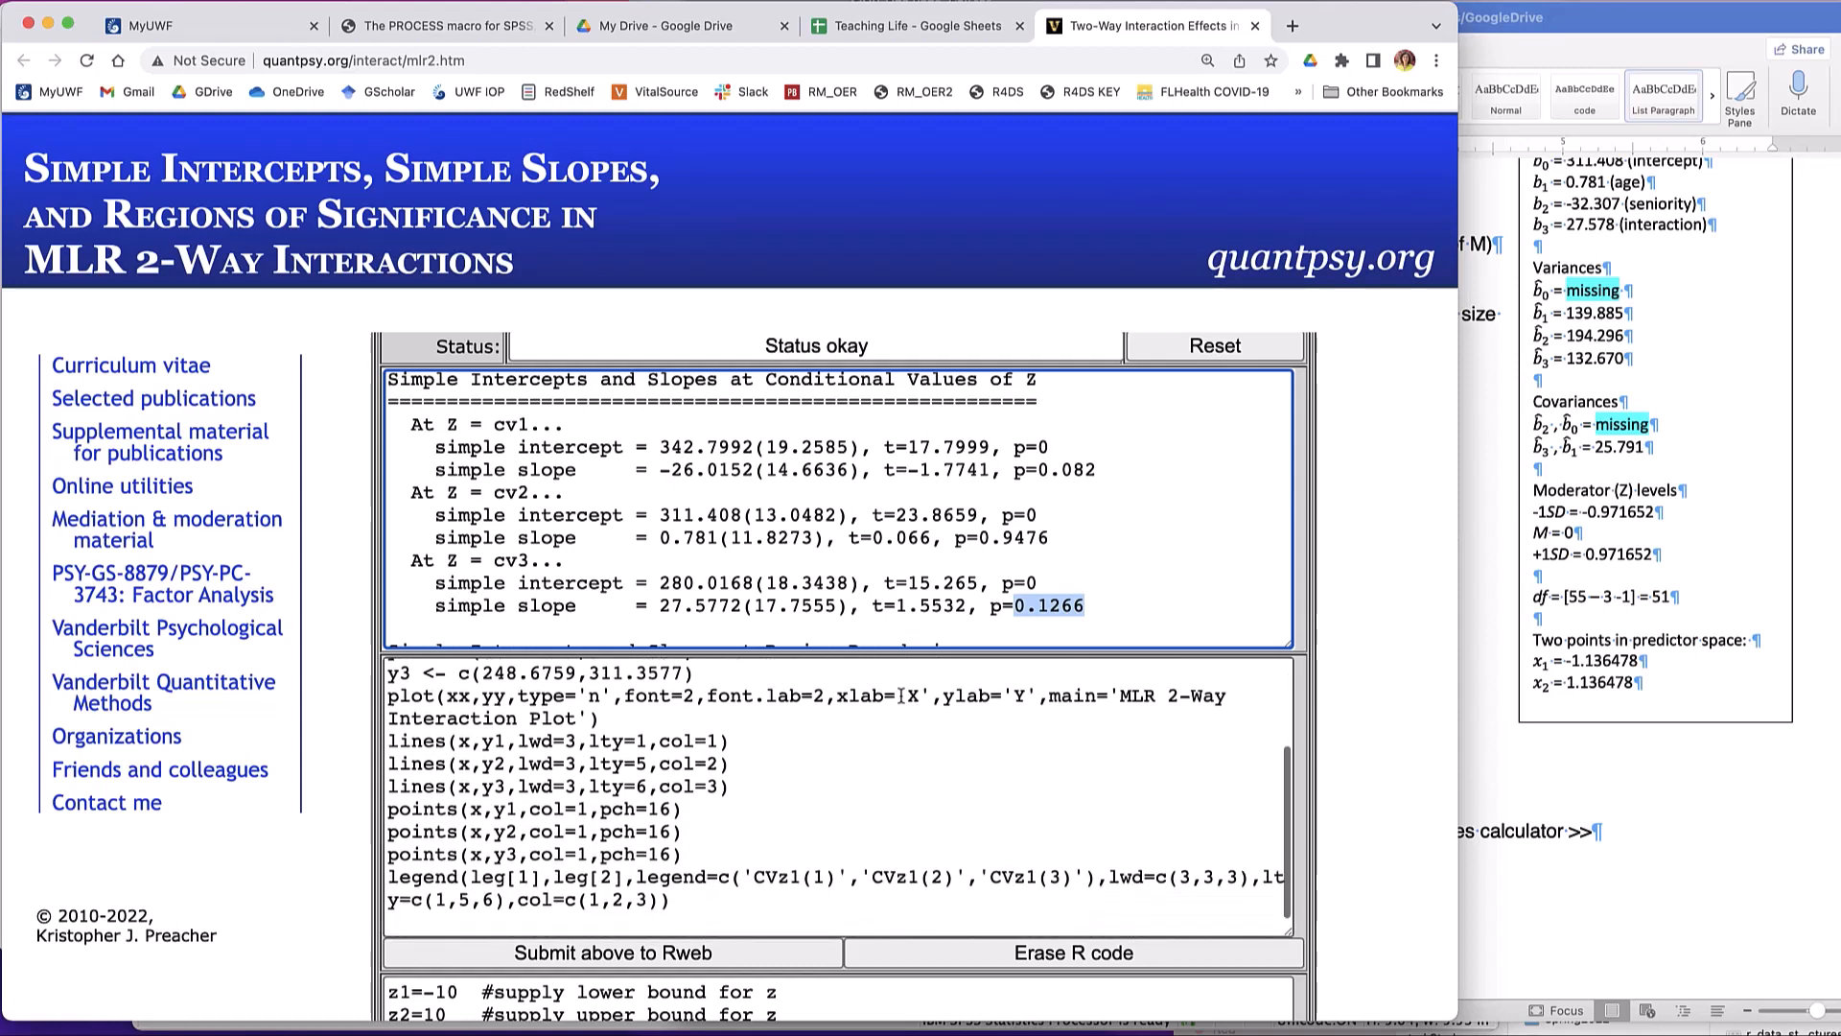
{"action": "scroll", "coordinate": [901, 695], "scroll_direction": "down", "scroll_amount": 8}
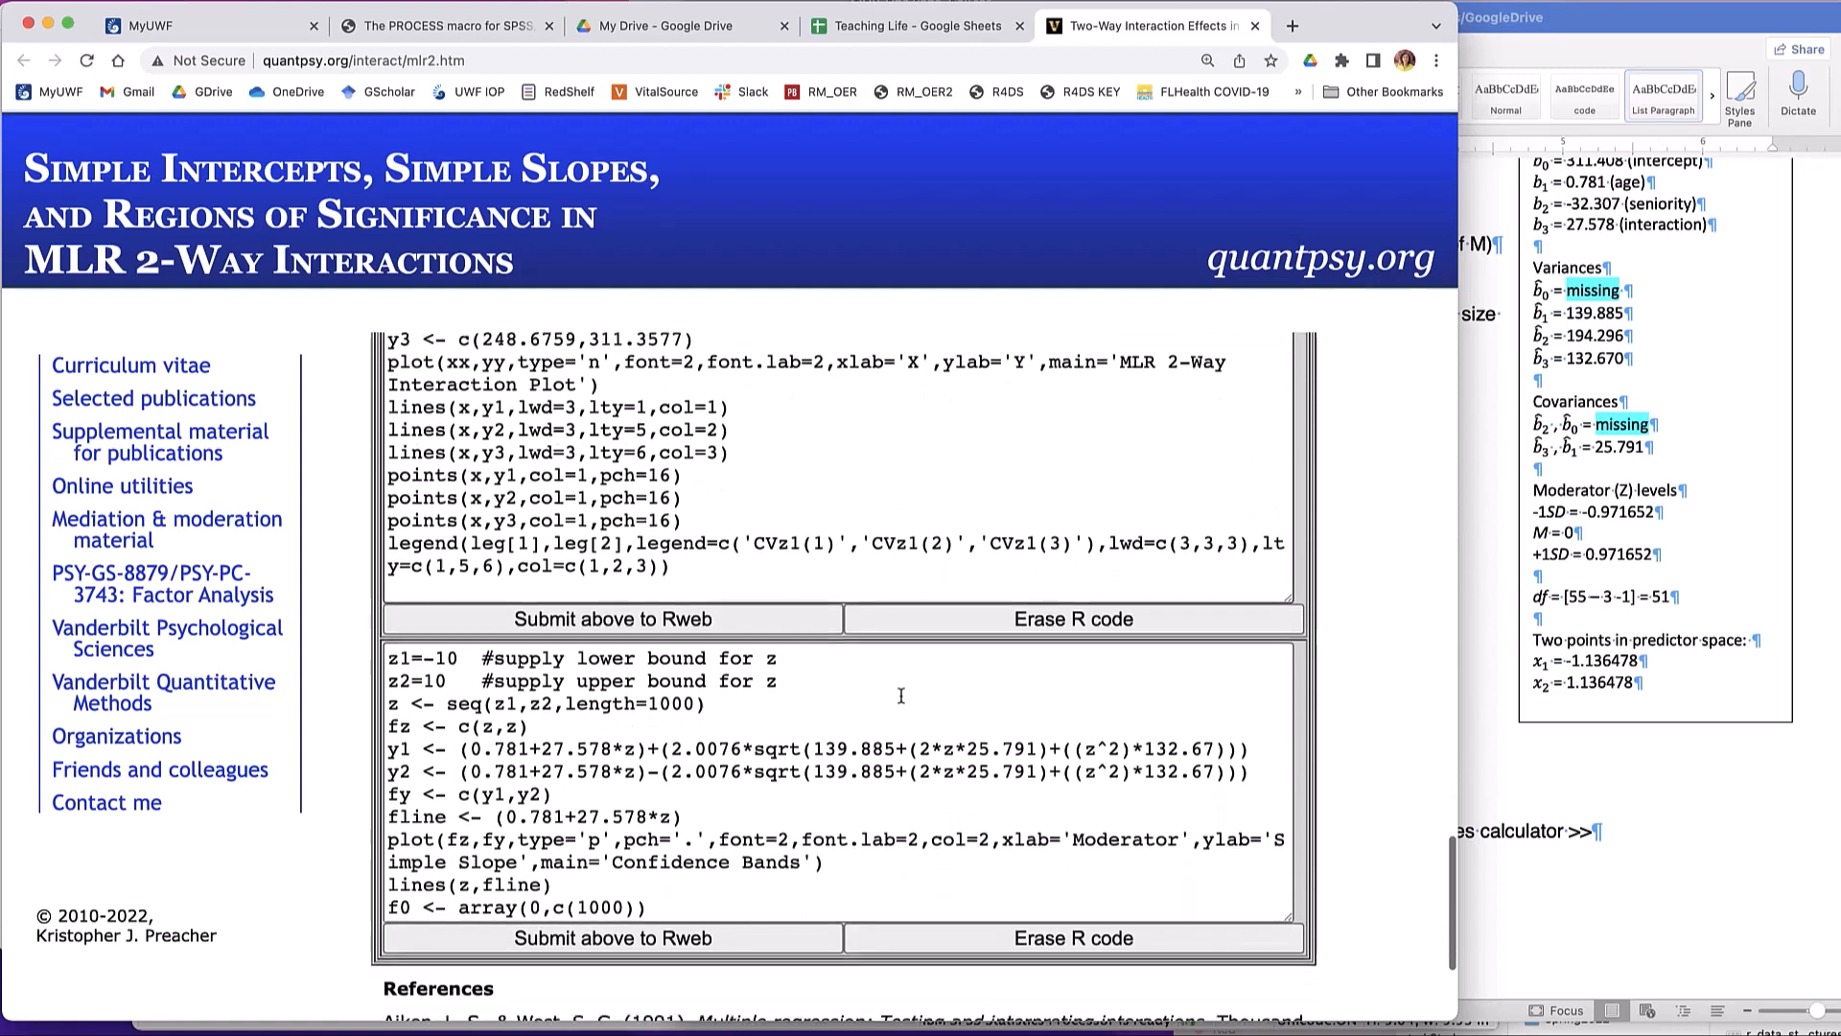
{"action": "scroll", "coordinate": [901, 695], "scroll_direction": "down", "scroll_amount": 1}
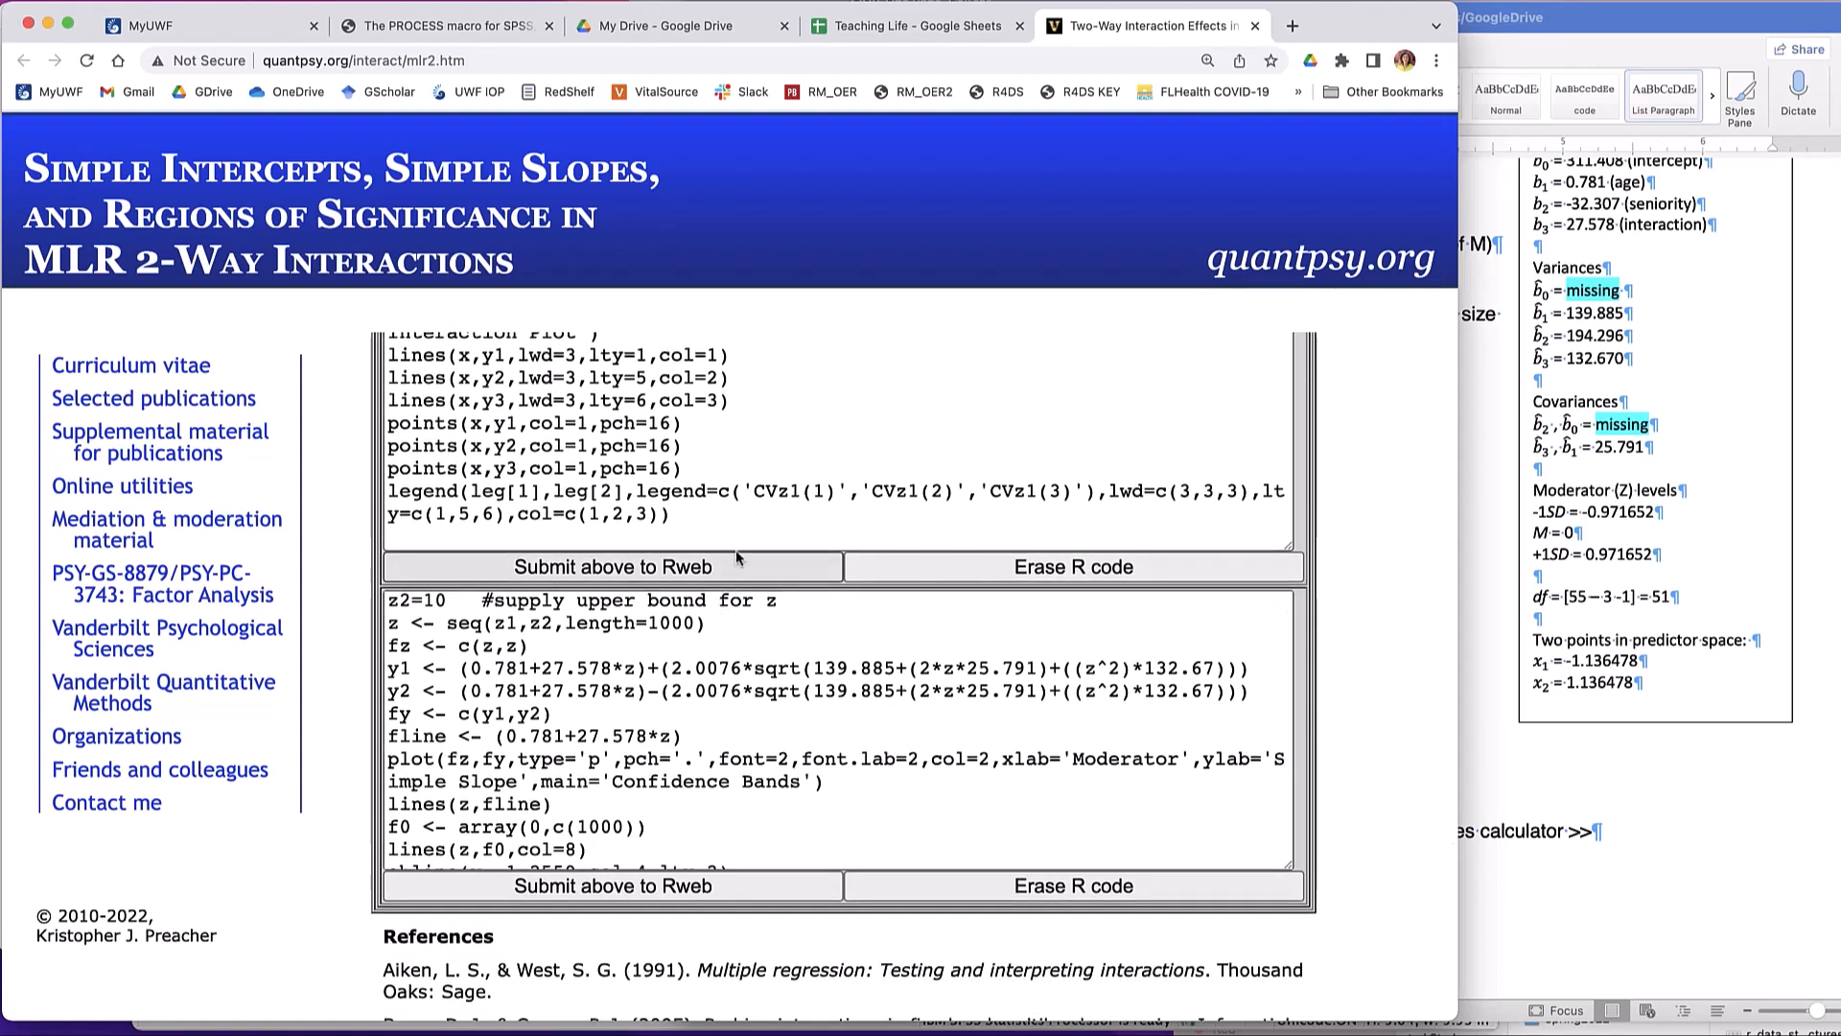
{"action": "left_click", "coordinate": [731, 573]}
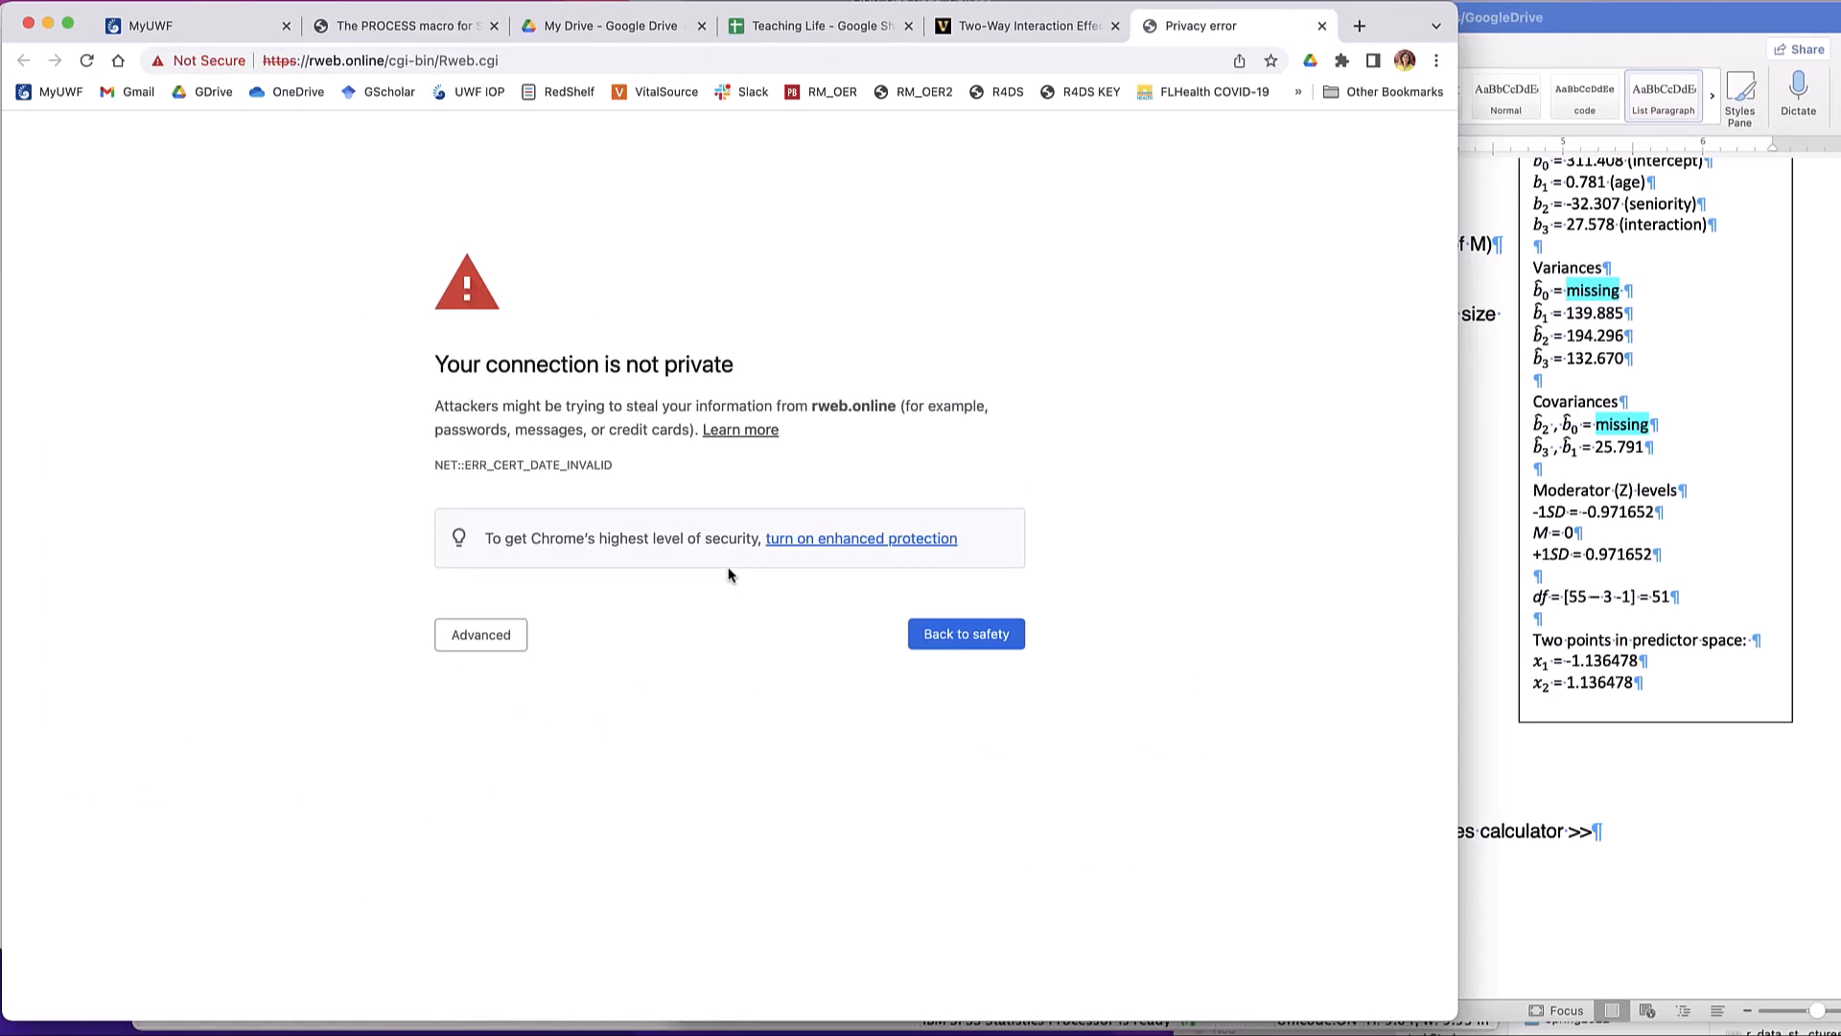
{"action": "left_click", "coordinate": [461, 635]}
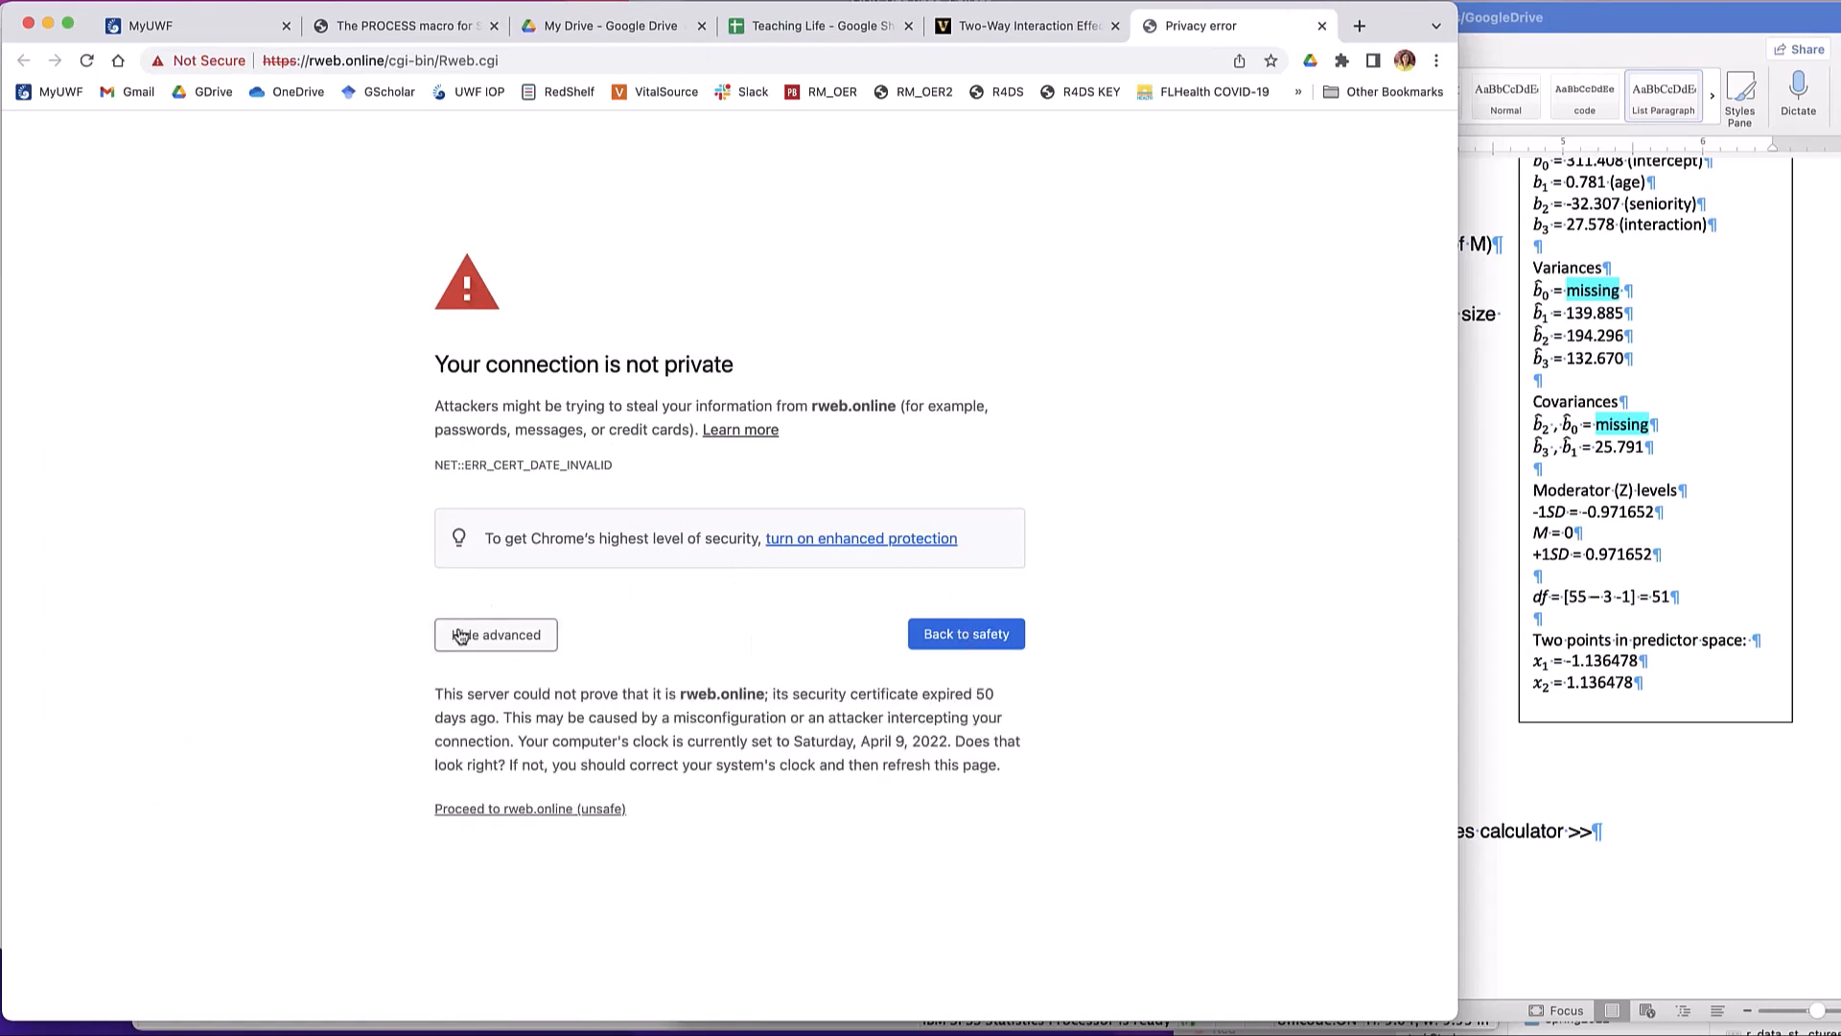
{"action": "left_click", "coordinate": [498, 810]}
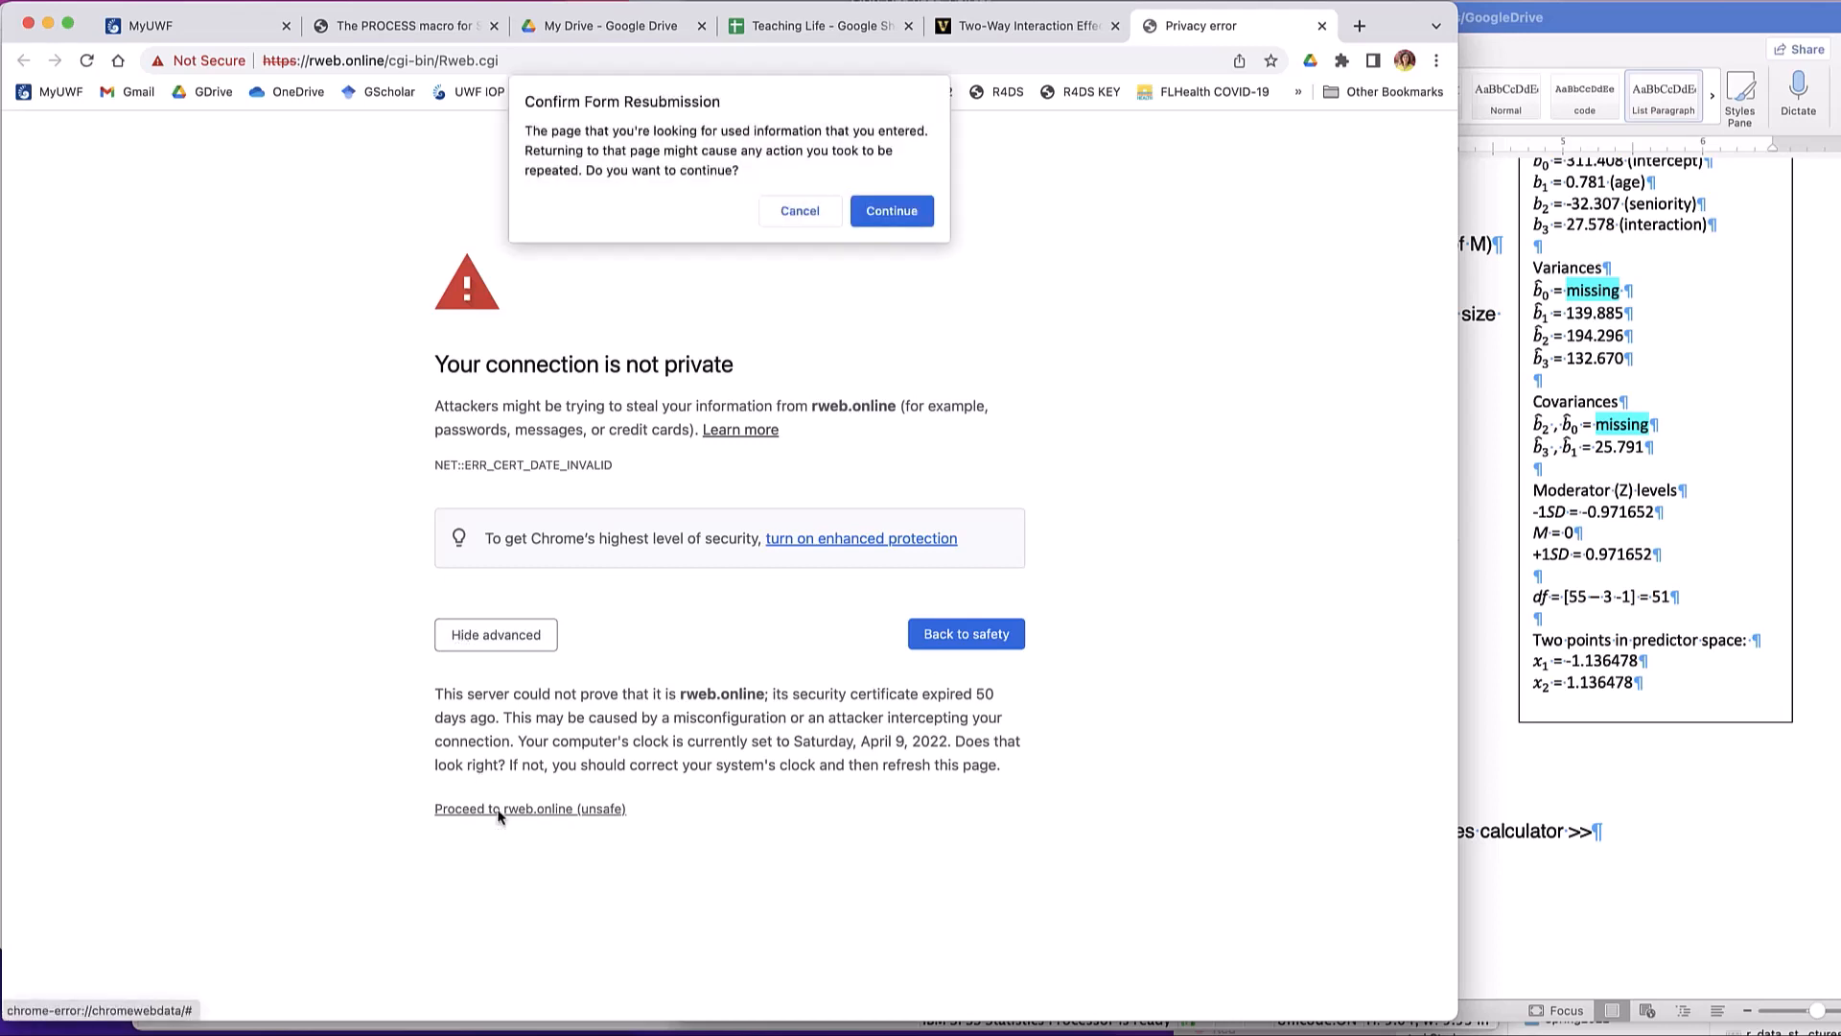
{"action": "left_click", "coordinate": [880, 217]}
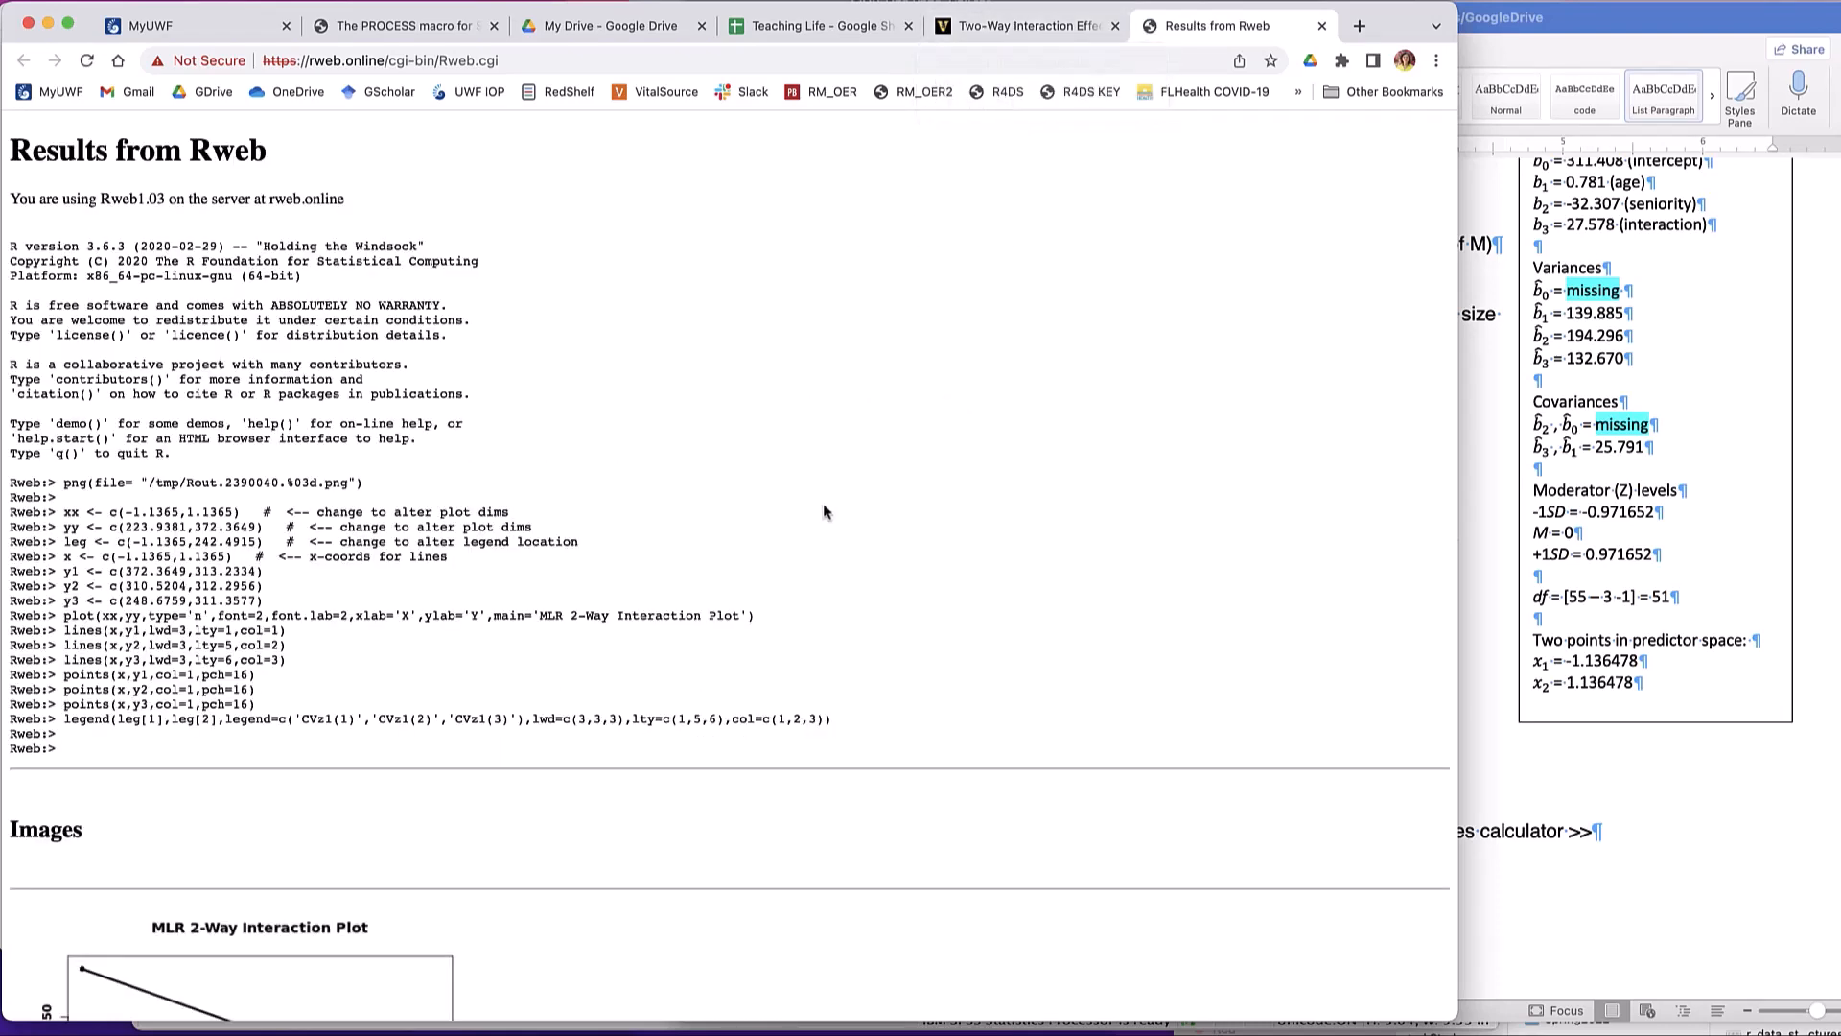
- Examine the MLR 2-Way Interaction Plot and the R commands on the Rweb results page
{"action": "scroll", "coordinate": [654, 454], "scroll_direction": "down", "scroll_amount": 5}
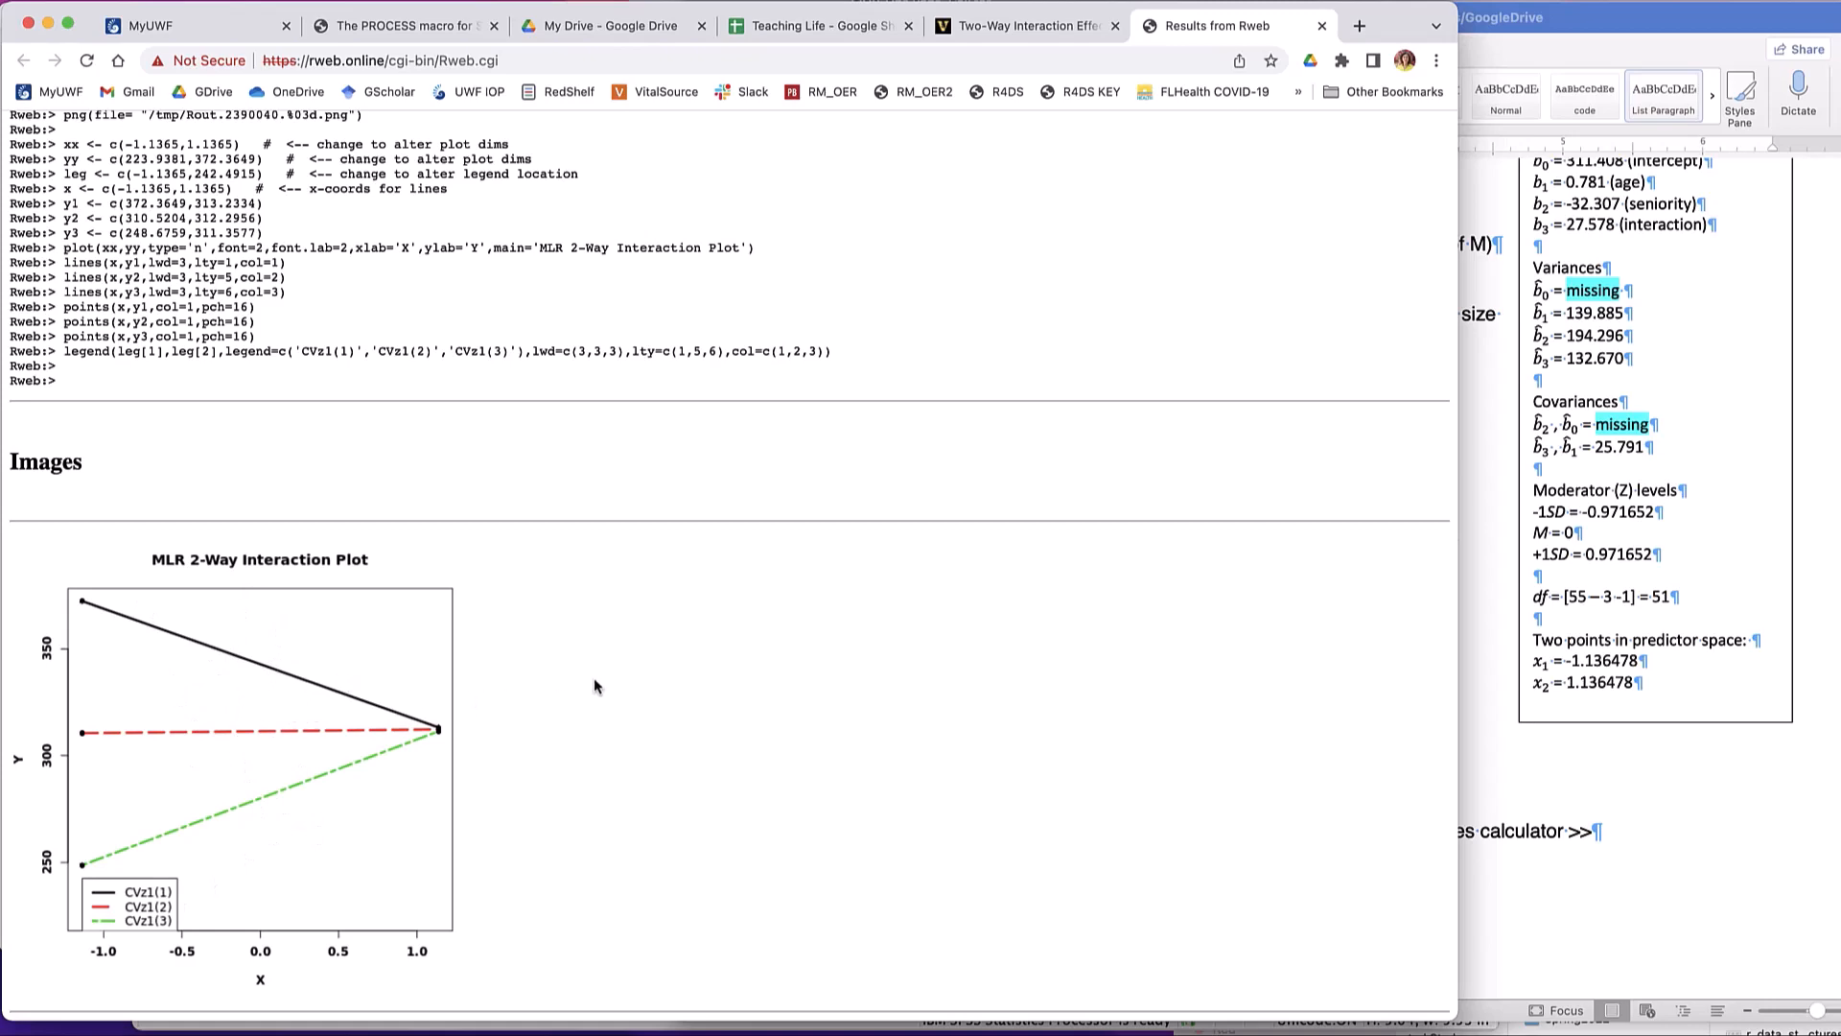
{"action": "scroll", "coordinate": [592, 685], "scroll_direction": "up", "scroll_amount": 3}
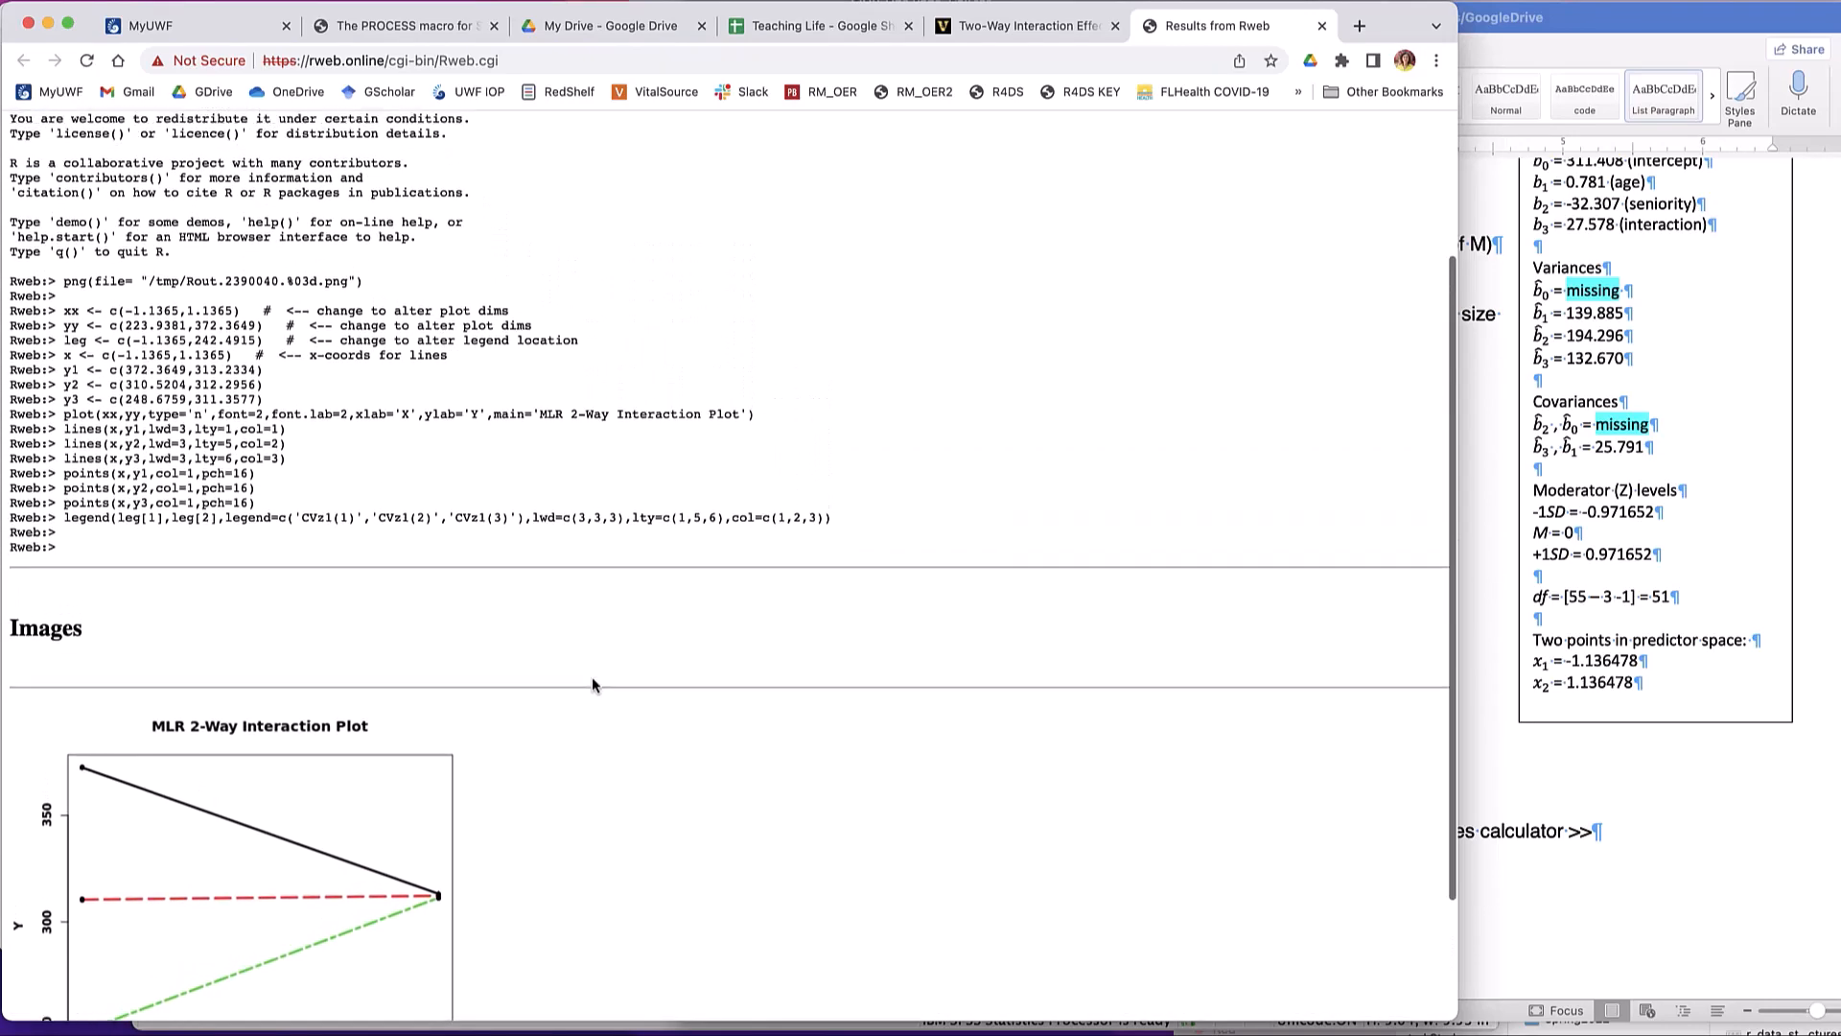
{"action": "scroll", "coordinate": [591, 679], "scroll_direction": "up", "scroll_amount": 2}
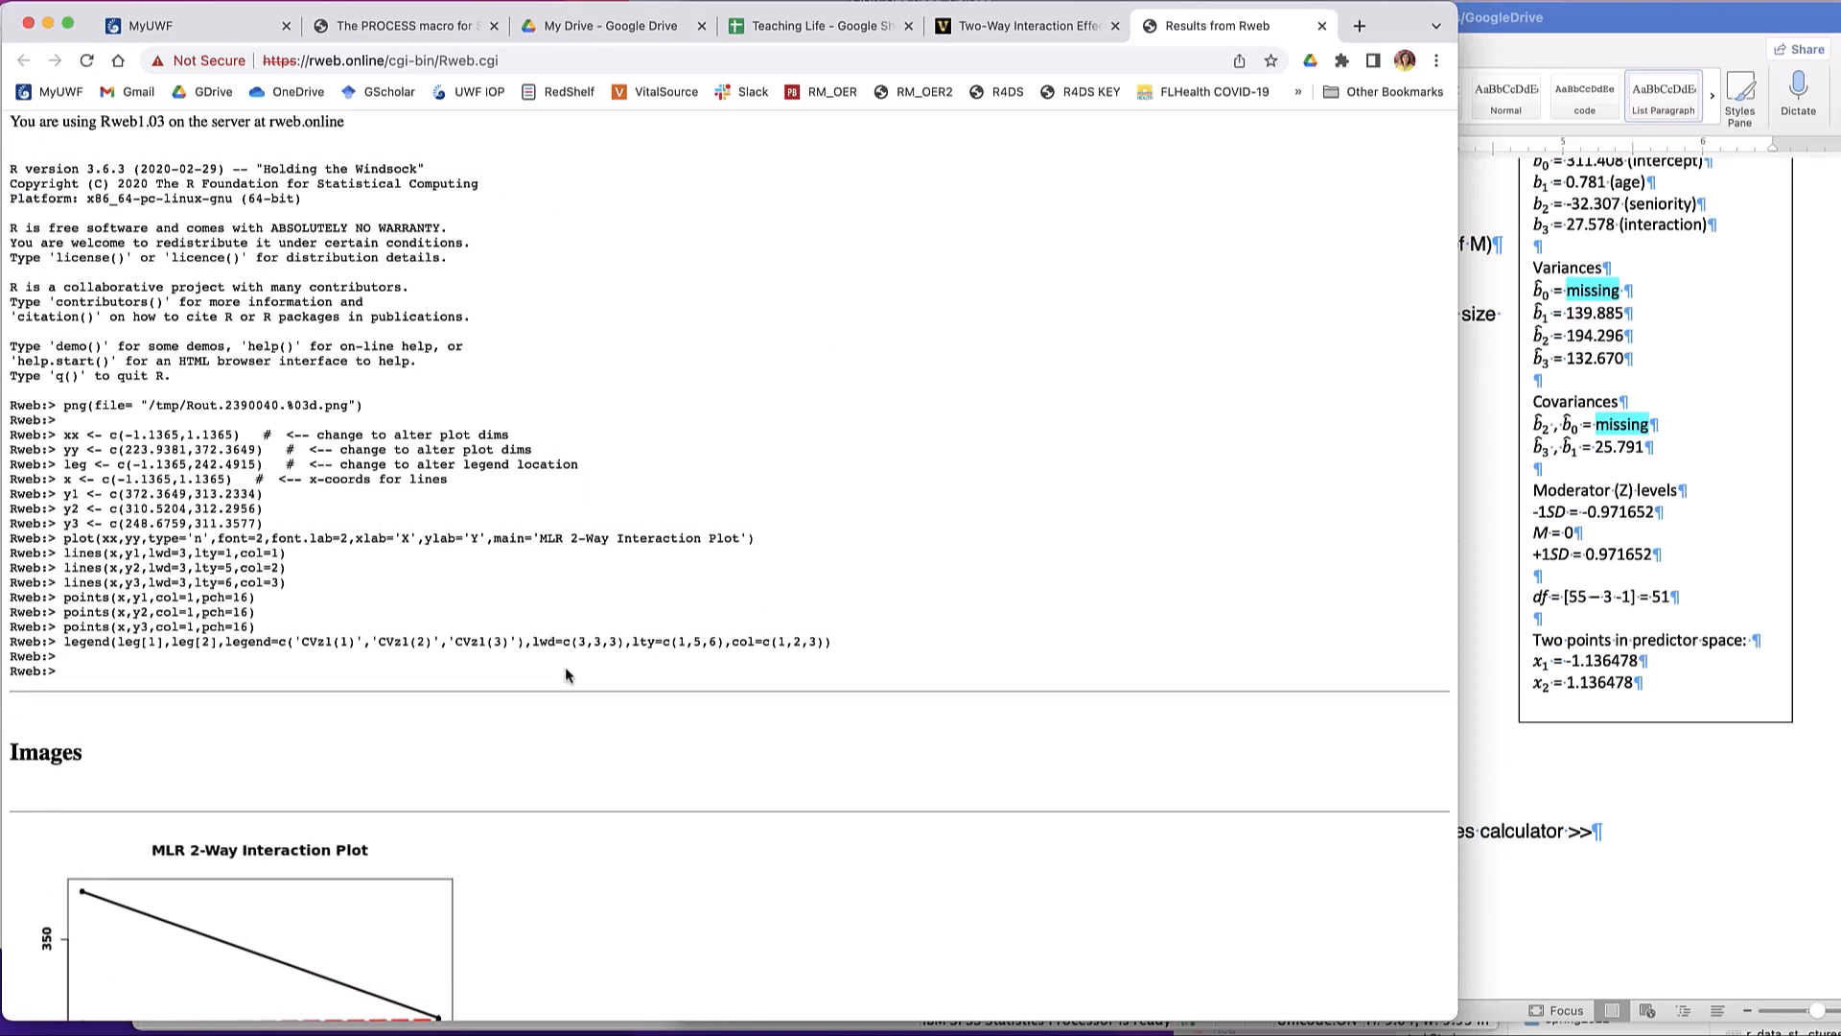
- Return to the simple slopes calculator page and review the confidence bands R code and the simple slopes output
{"action": "left_click", "coordinate": [976, 21]}
{"action": "scroll", "coordinate": [825, 540], "scroll_direction": "down", "scroll_amount": 5}
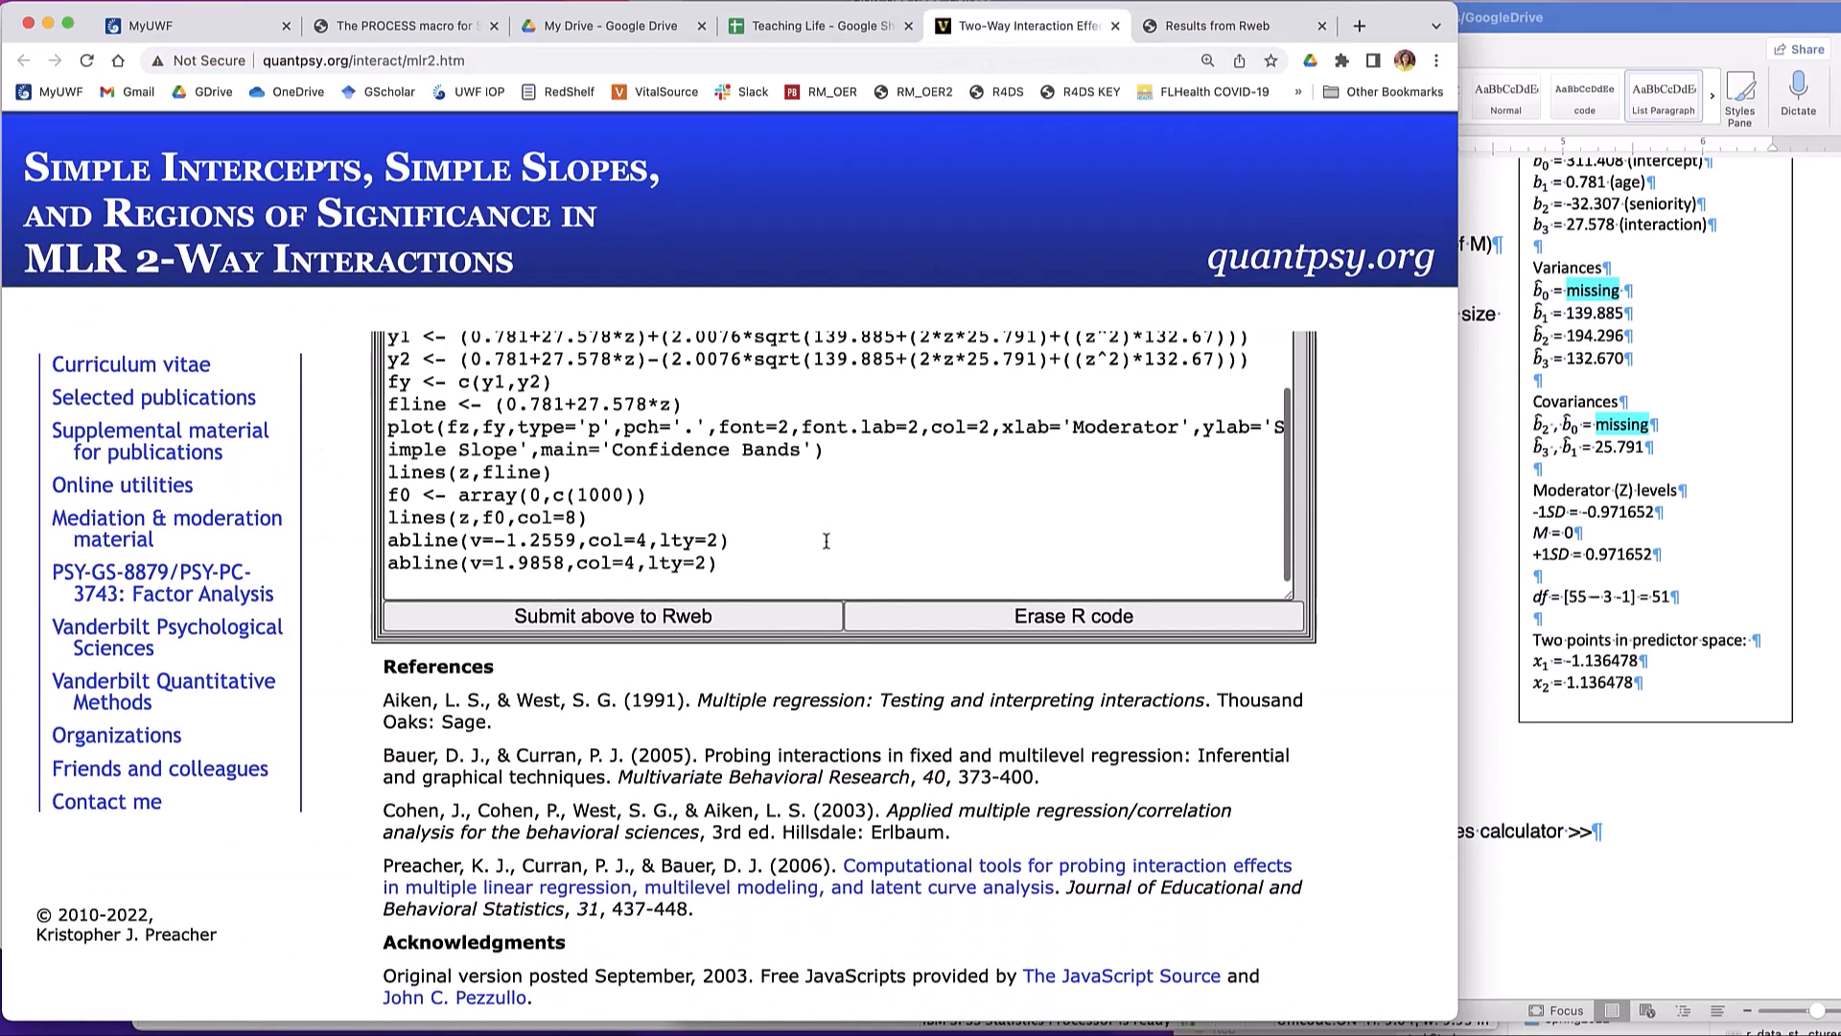
{"action": "scroll", "coordinate": [826, 540], "scroll_direction": "up", "scroll_amount": 1}
{"action": "scroll", "coordinate": [826, 540], "scroll_direction": "up", "scroll_amount": 8}
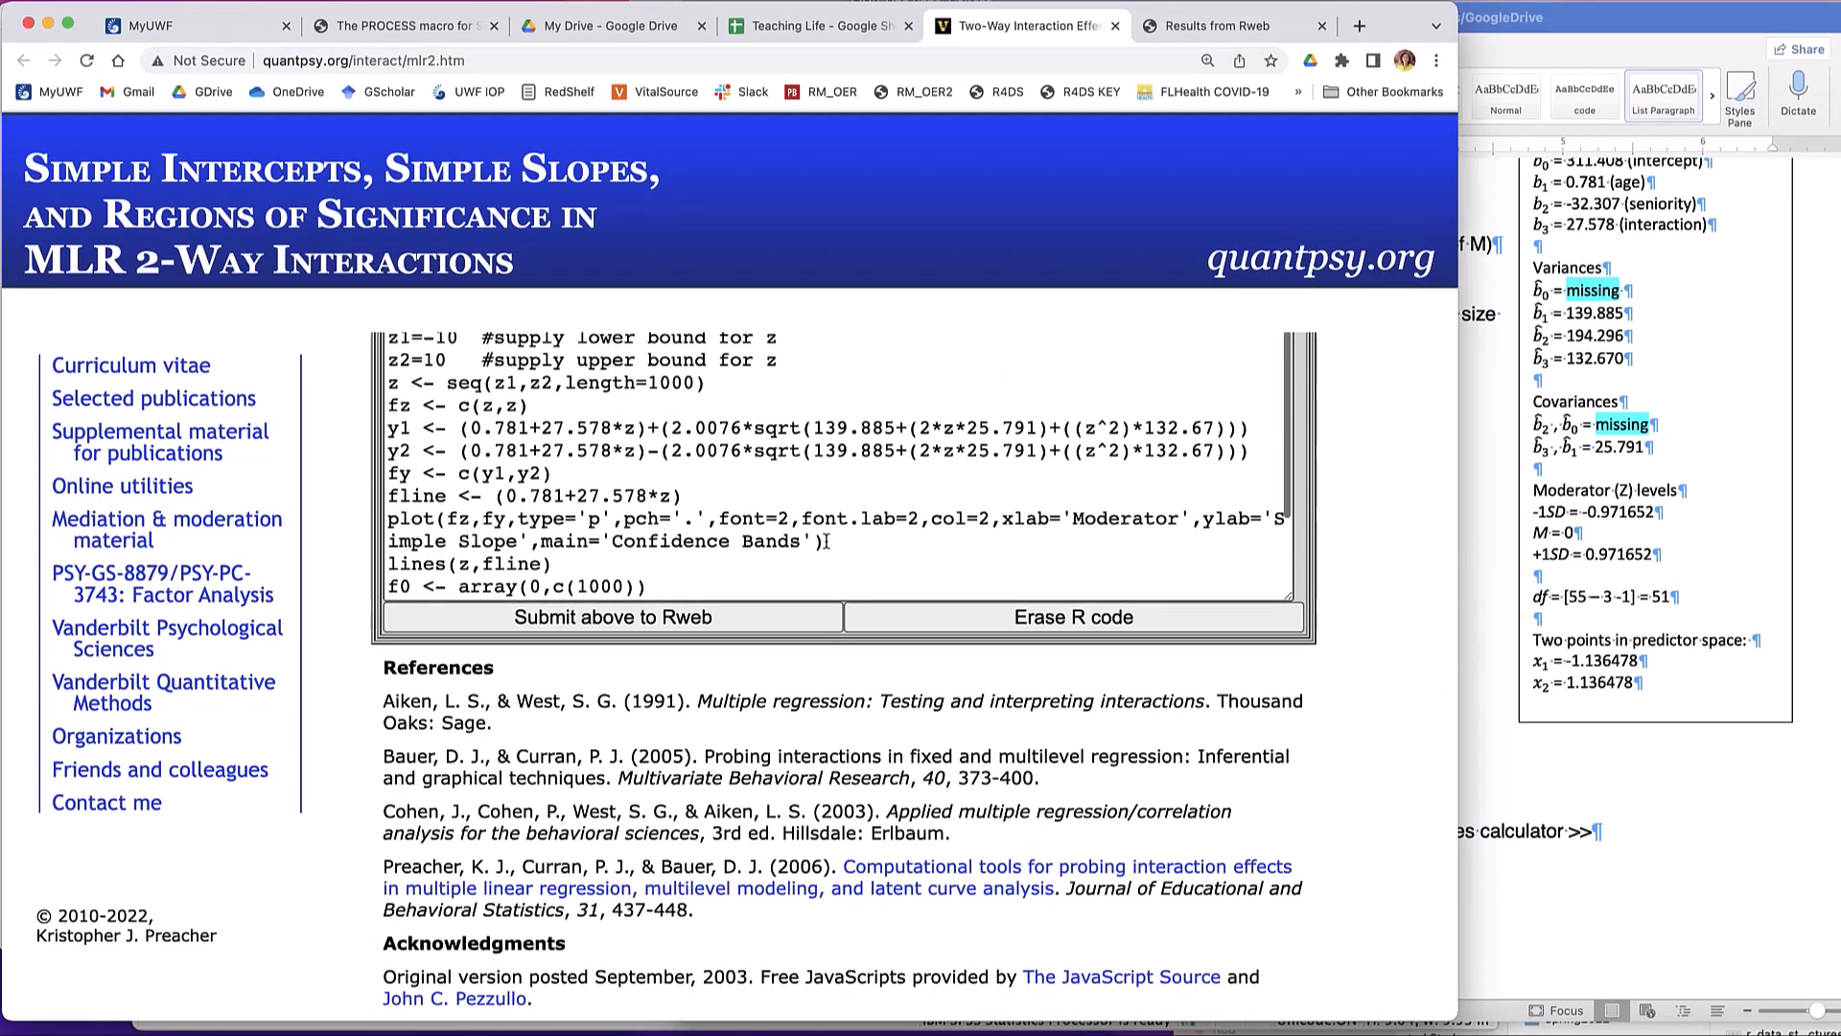
{"action": "scroll", "coordinate": [826, 540], "scroll_direction": "up", "scroll_amount": 5}
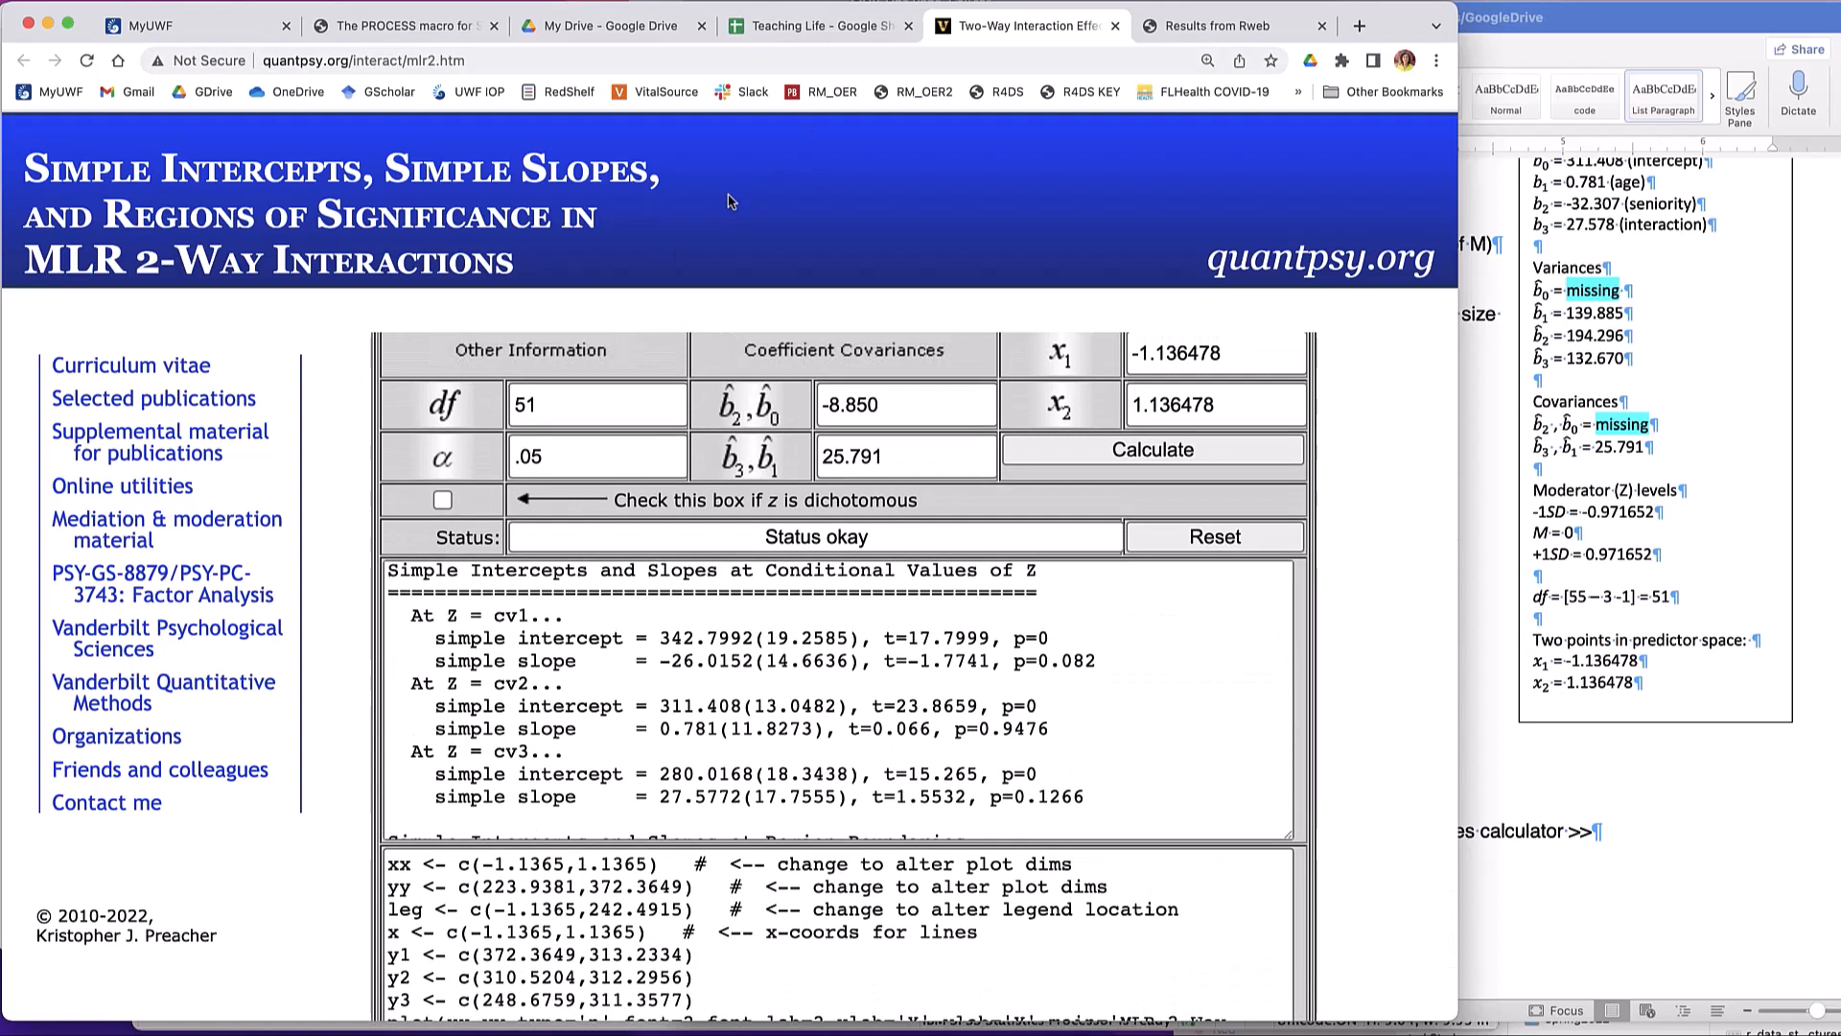
- Switch to the Word lab sheet, review the Option 2: Covariance Matrix section and move on to Option 3: Hayes' PROCESS Macro
{"action": "key", "text": "super+Tab"}
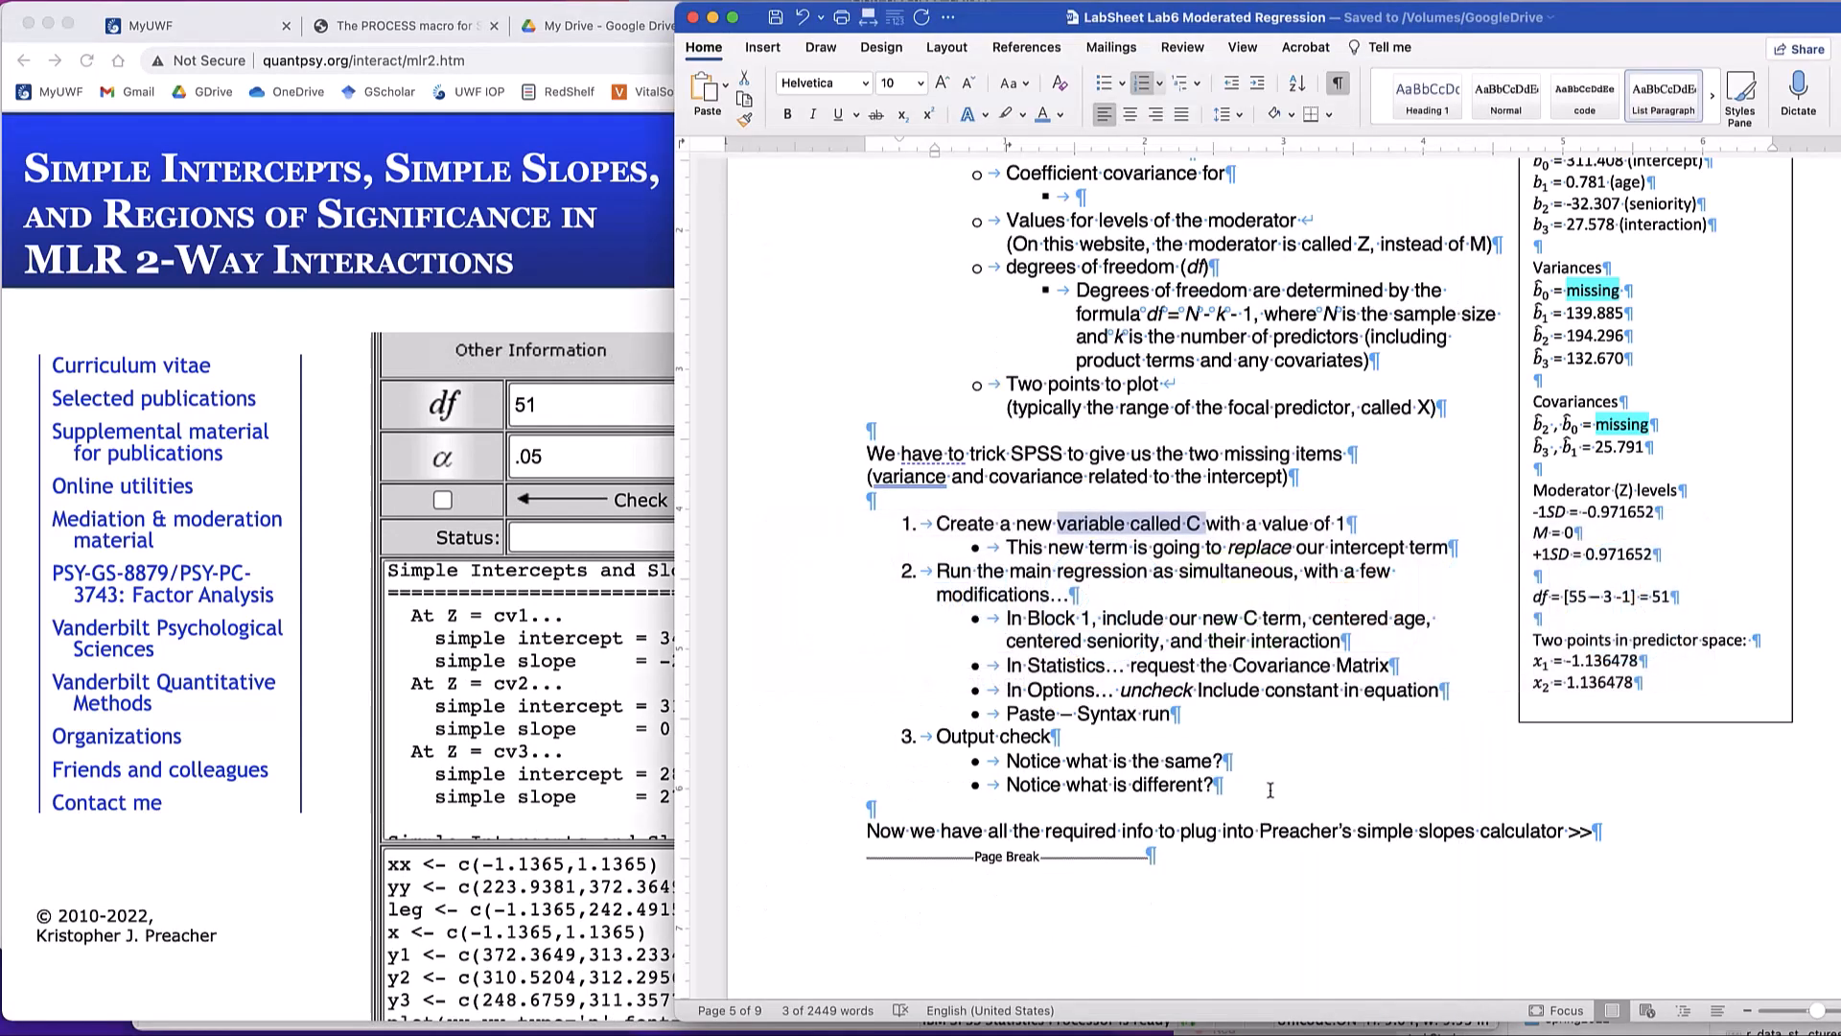
{"action": "scroll", "coordinate": [1227, 715], "scroll_direction": "down", "scroll_amount": 5}
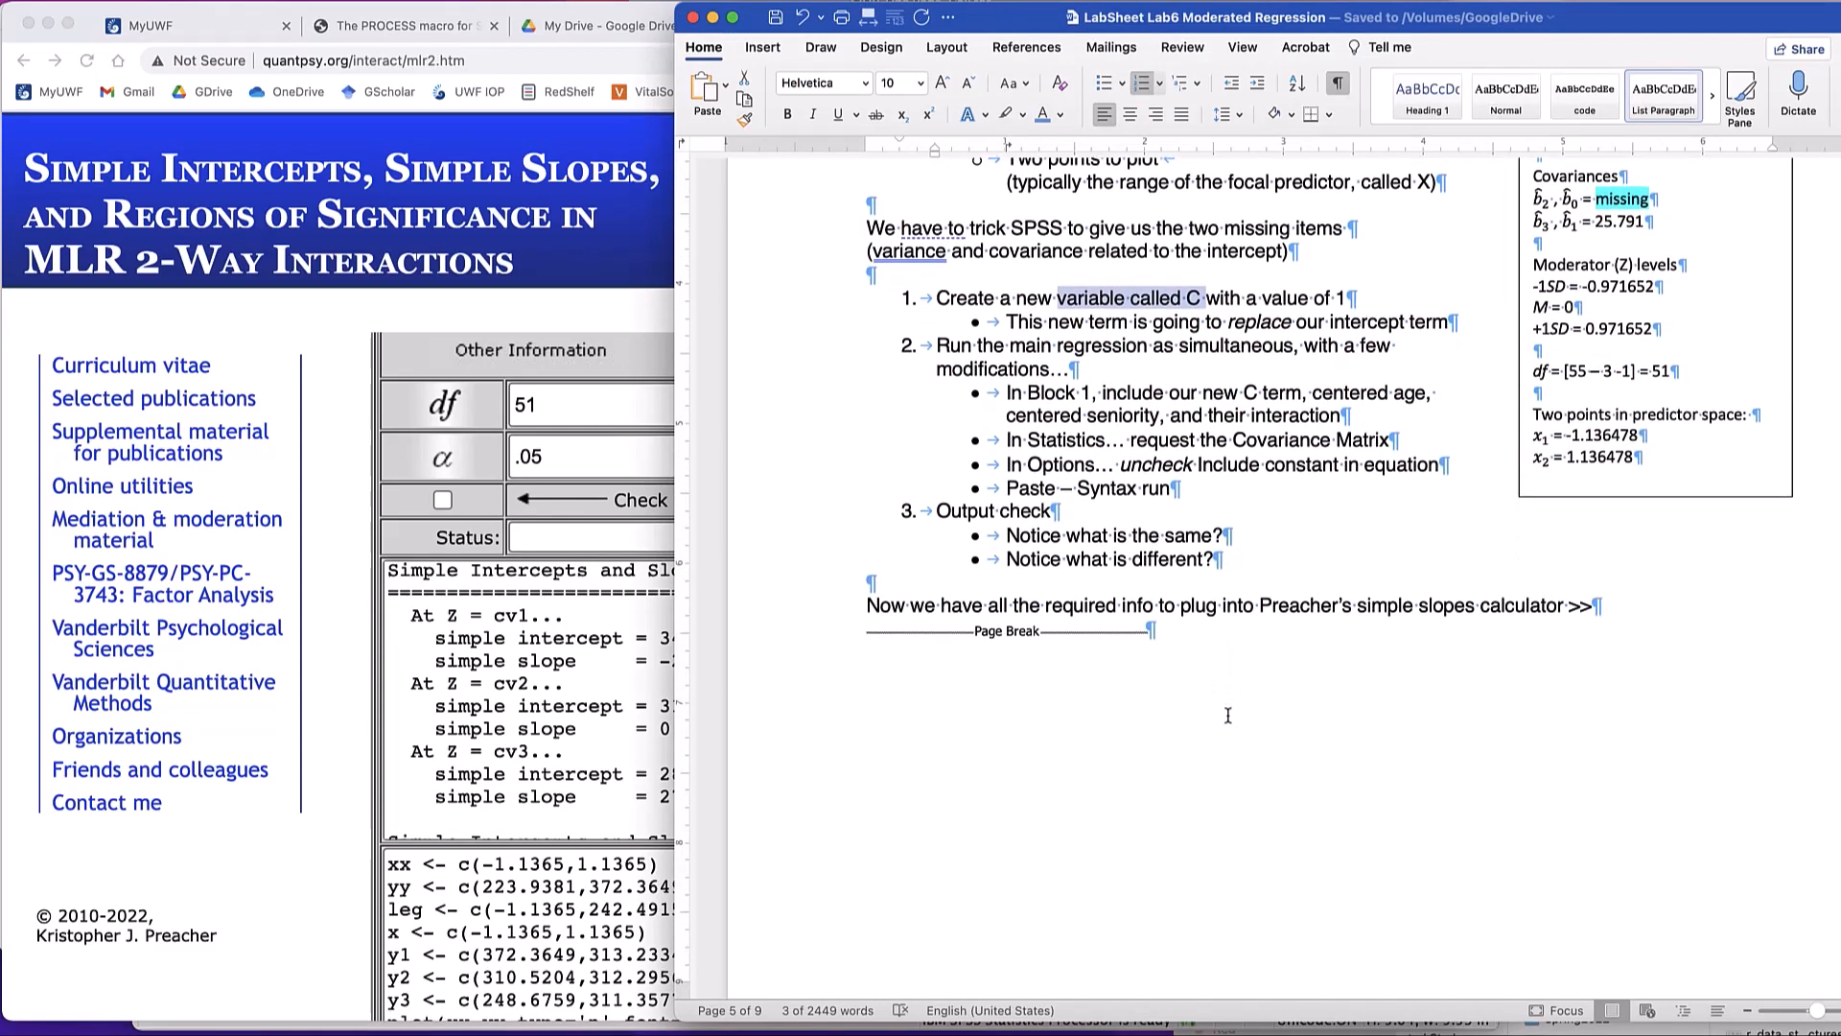
{"action": "scroll", "coordinate": [1227, 714], "scroll_direction": "down", "scroll_amount": 4}
{"action": "scroll", "coordinate": [1228, 714], "scroll_direction": "up", "scroll_amount": 10}
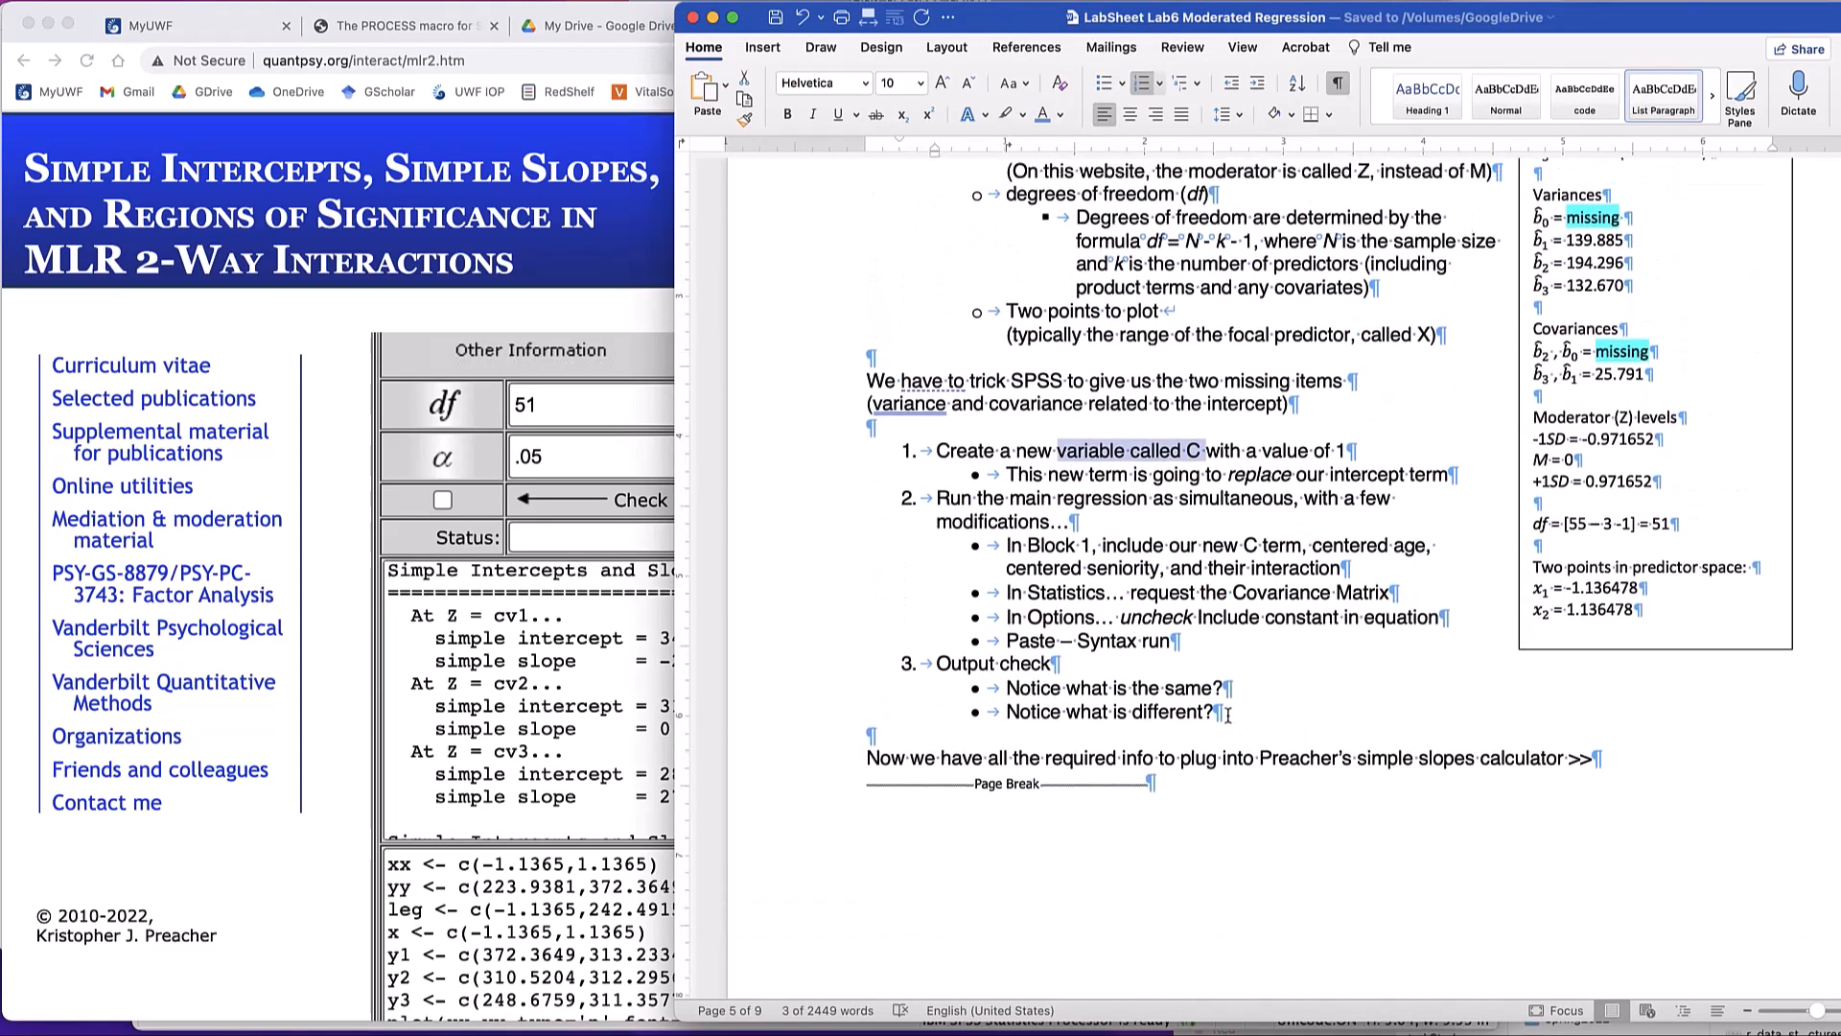
{"action": "scroll", "coordinate": [1228, 715], "scroll_direction": "up", "scroll_amount": 3}
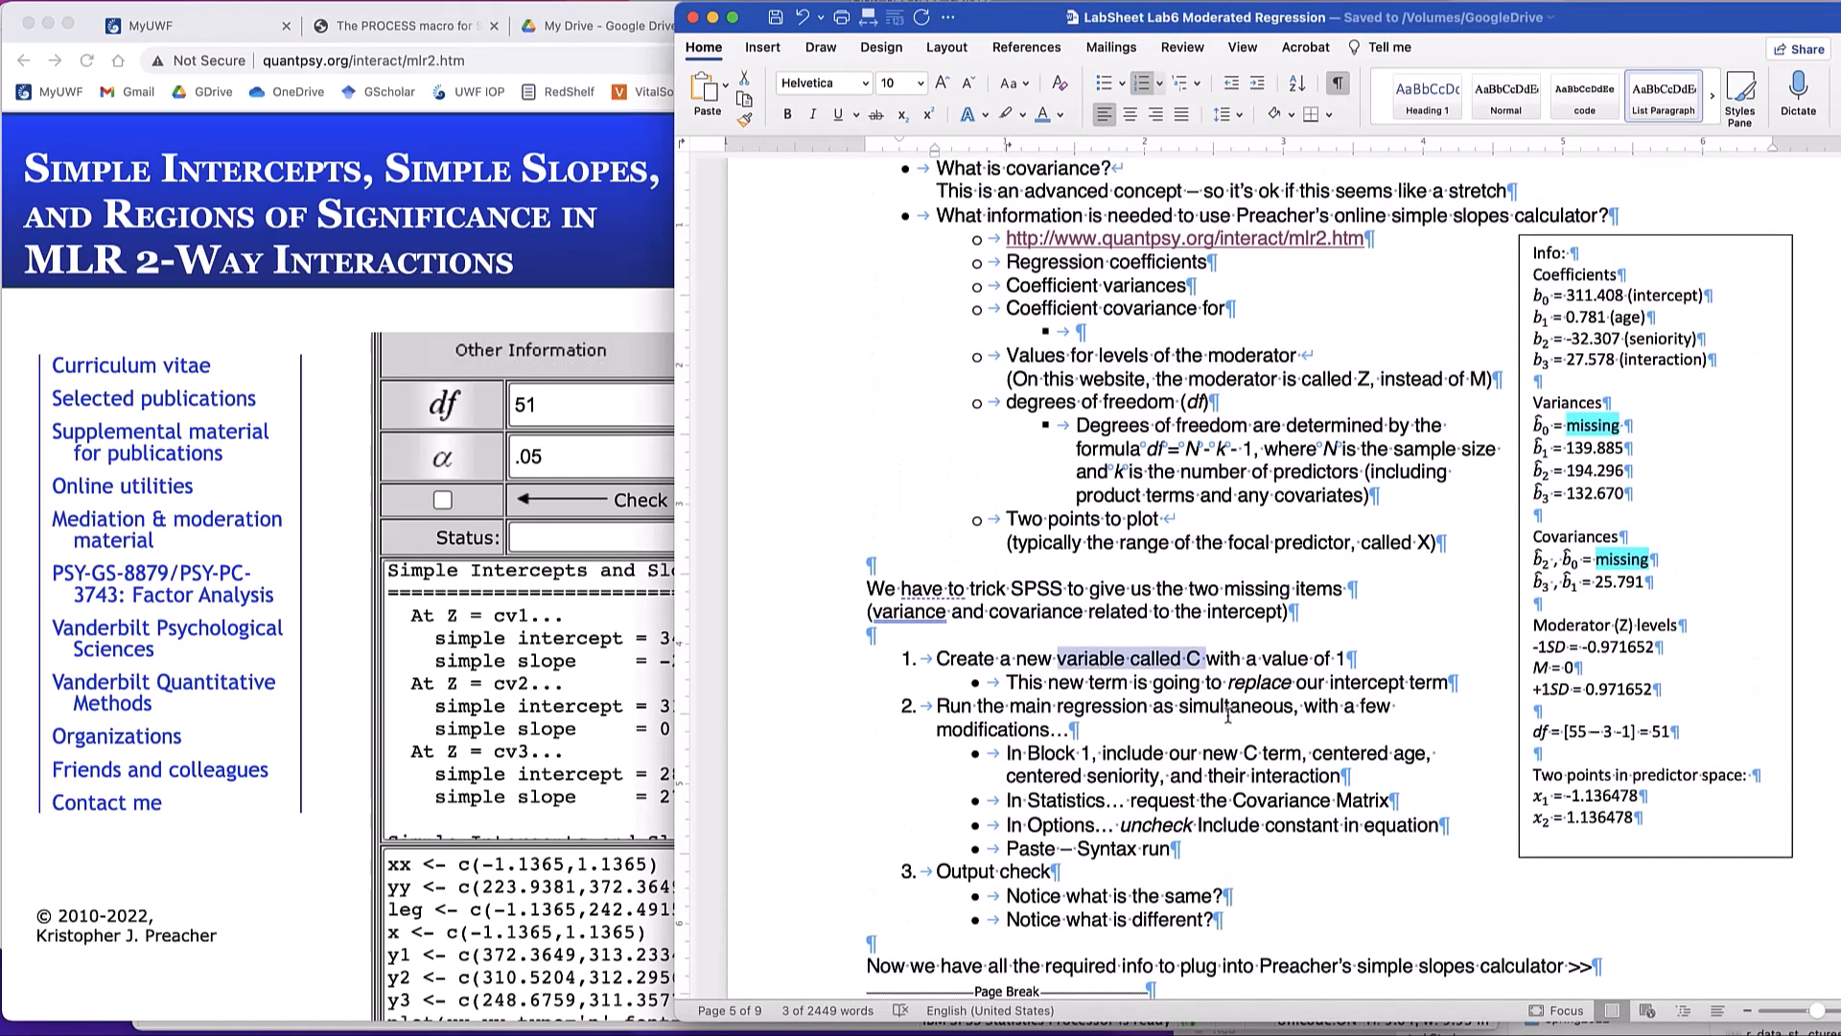
{"action": "scroll", "coordinate": [1227, 715], "scroll_direction": "up", "scroll_amount": 3}
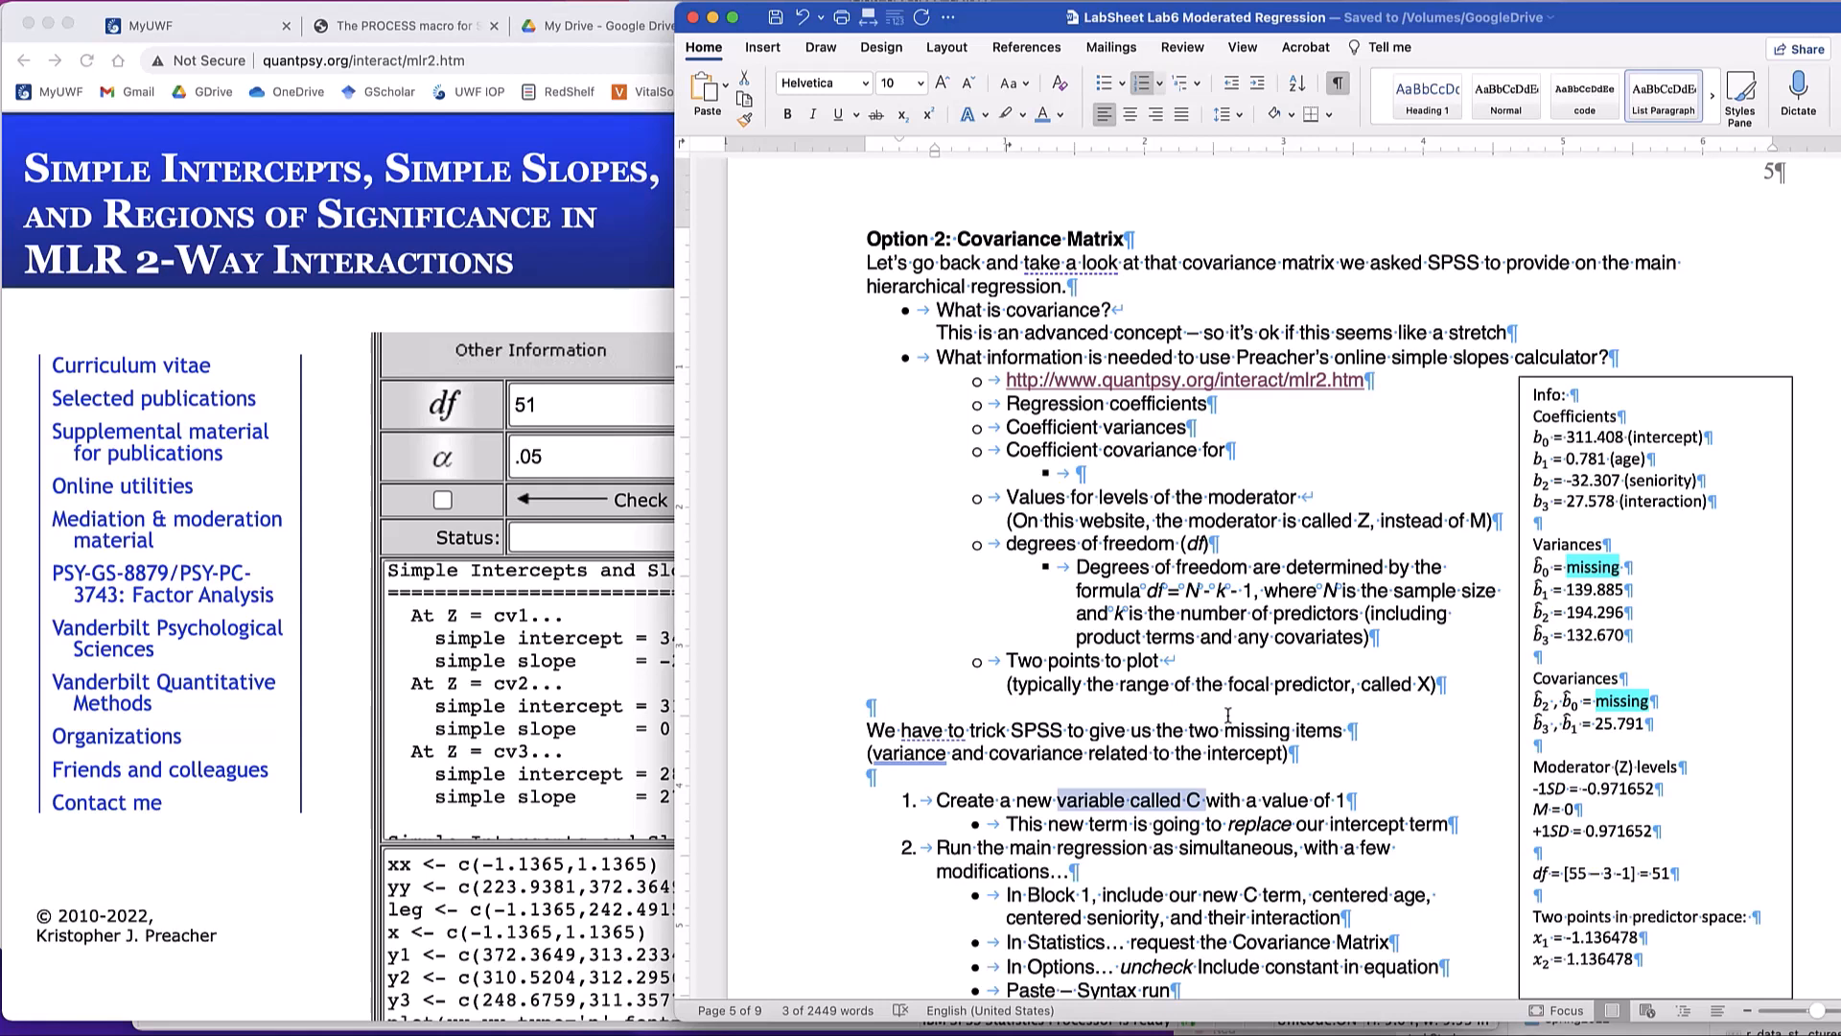
{"action": "scroll", "coordinate": [1228, 715], "scroll_direction": "down", "scroll_amount": 15}
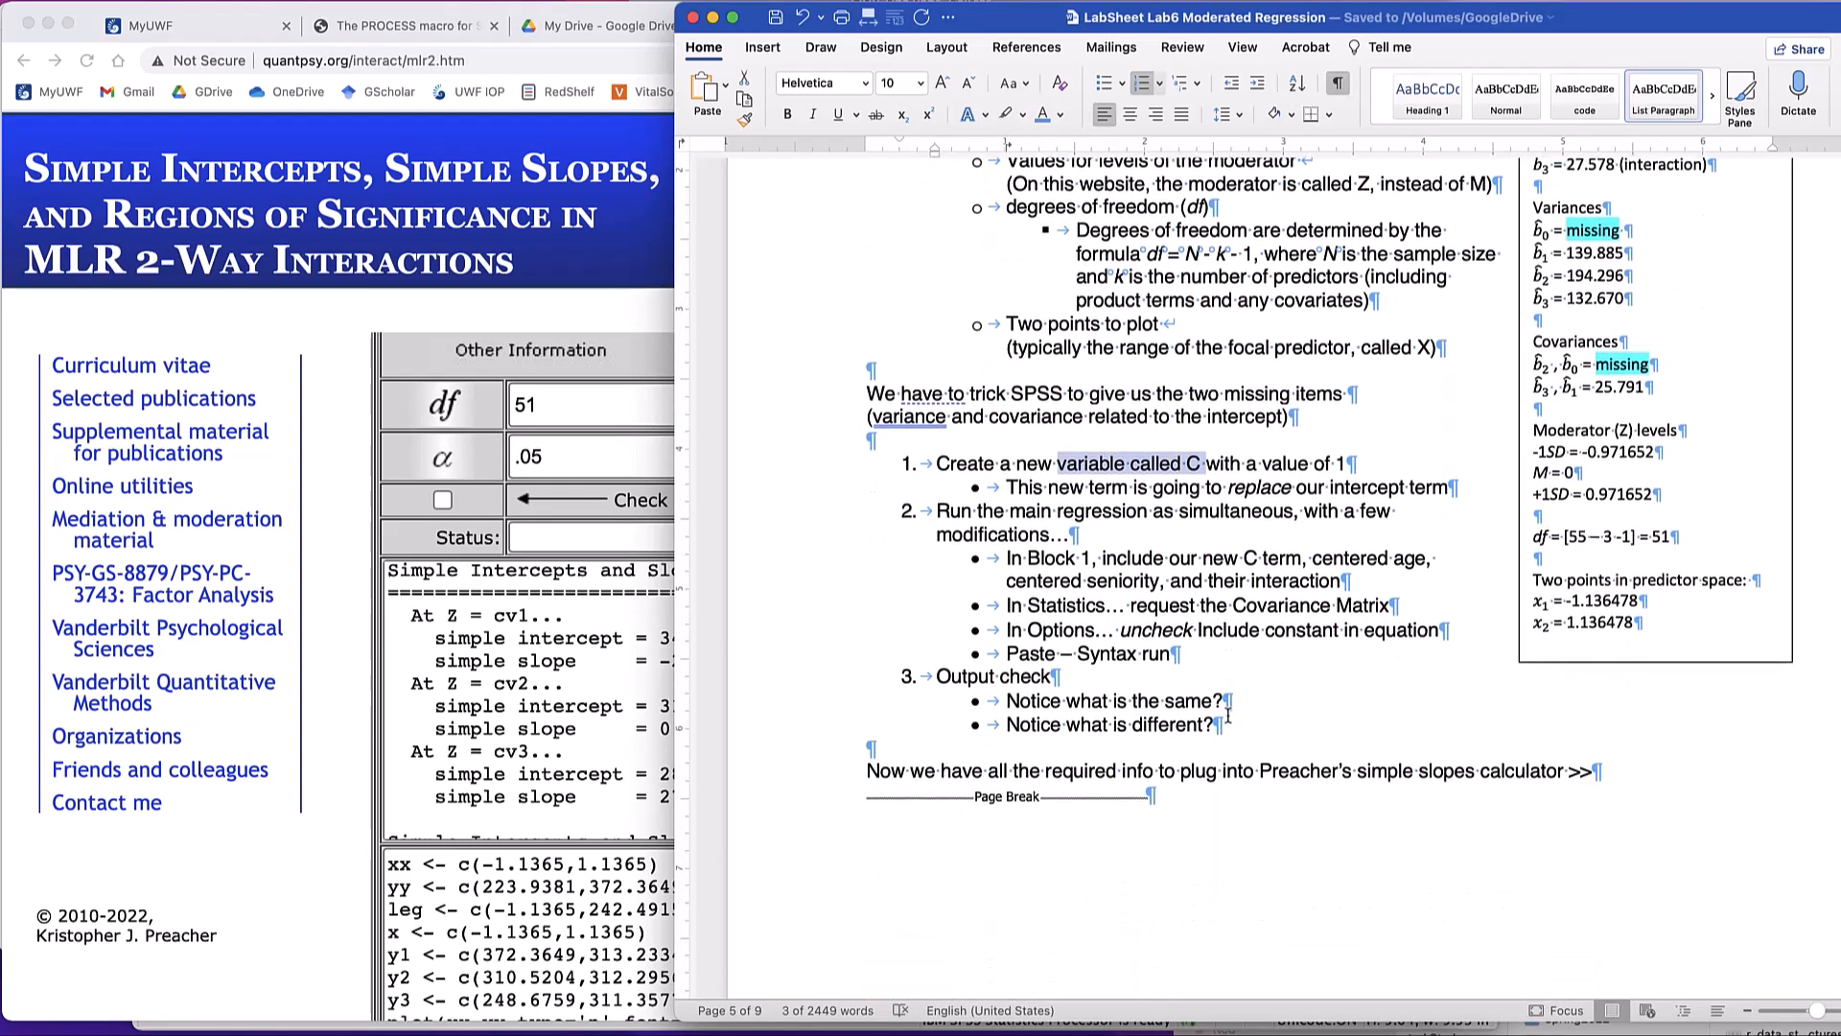
{"action": "scroll", "coordinate": [1227, 716], "scroll_direction": "down", "scroll_amount": 10}
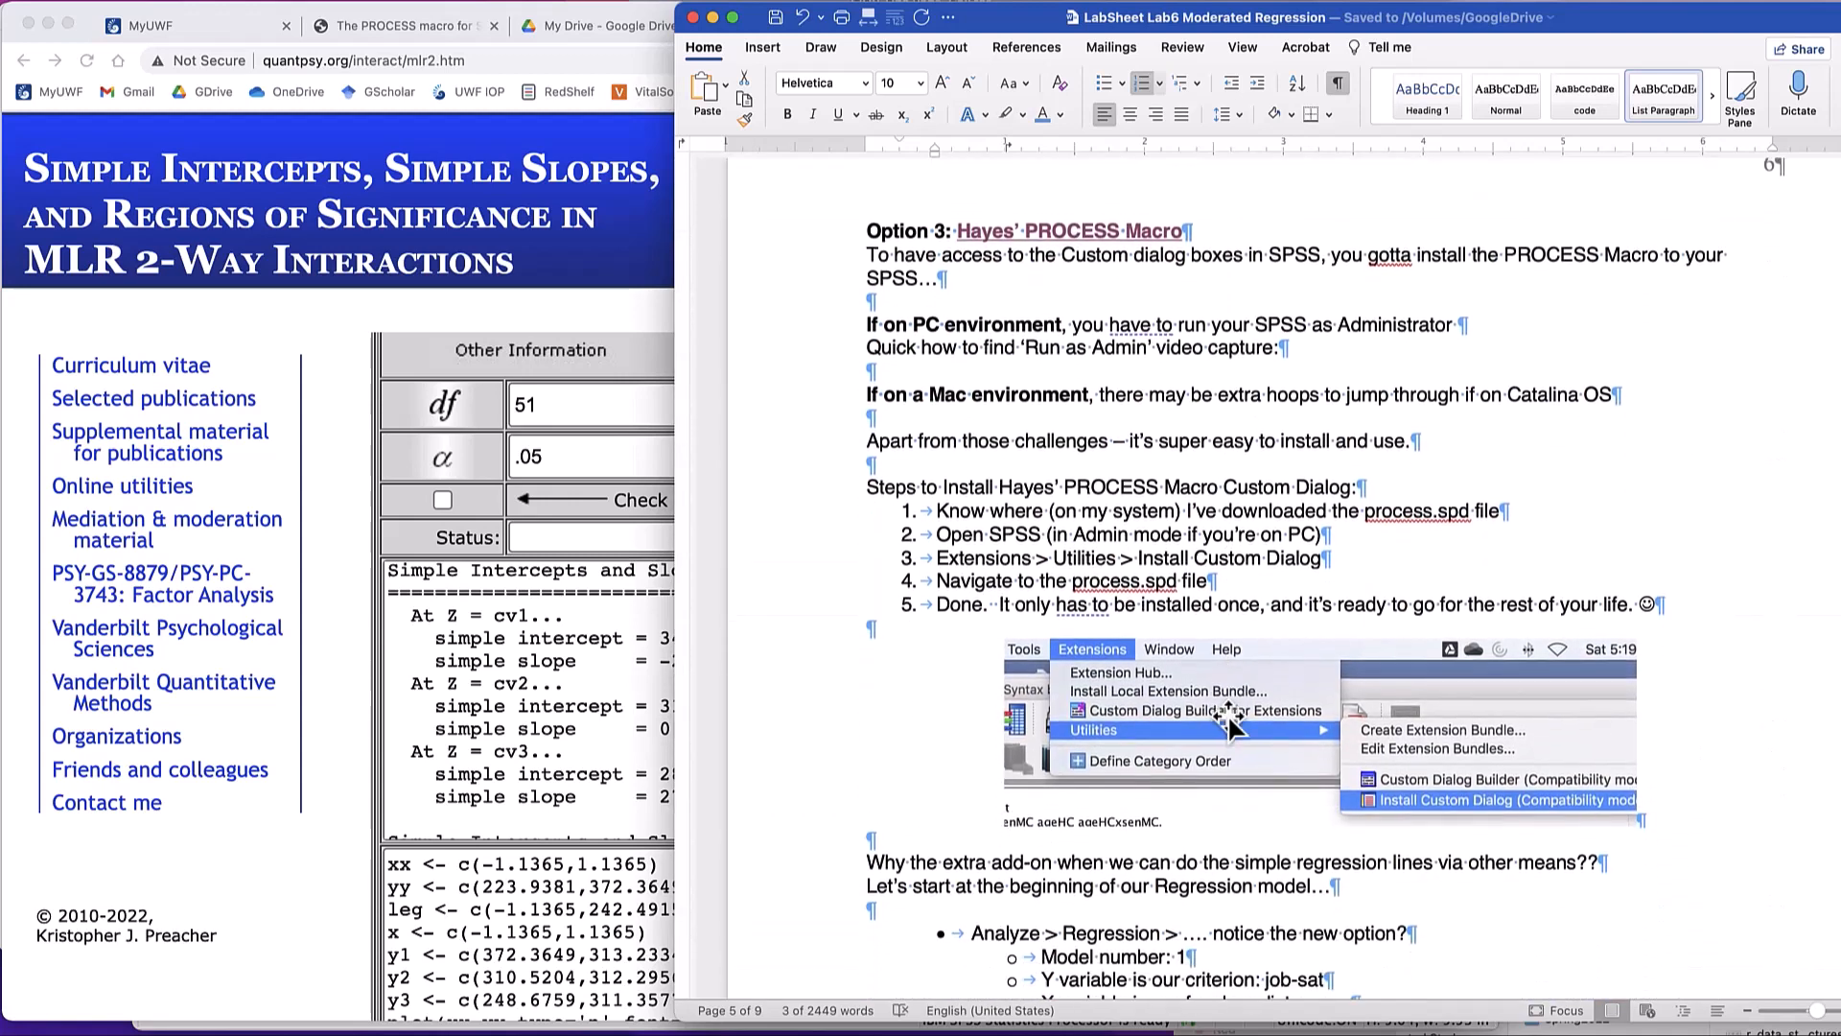
{"action": "scroll", "coordinate": [1230, 721], "scroll_direction": "down", "scroll_amount": 1}
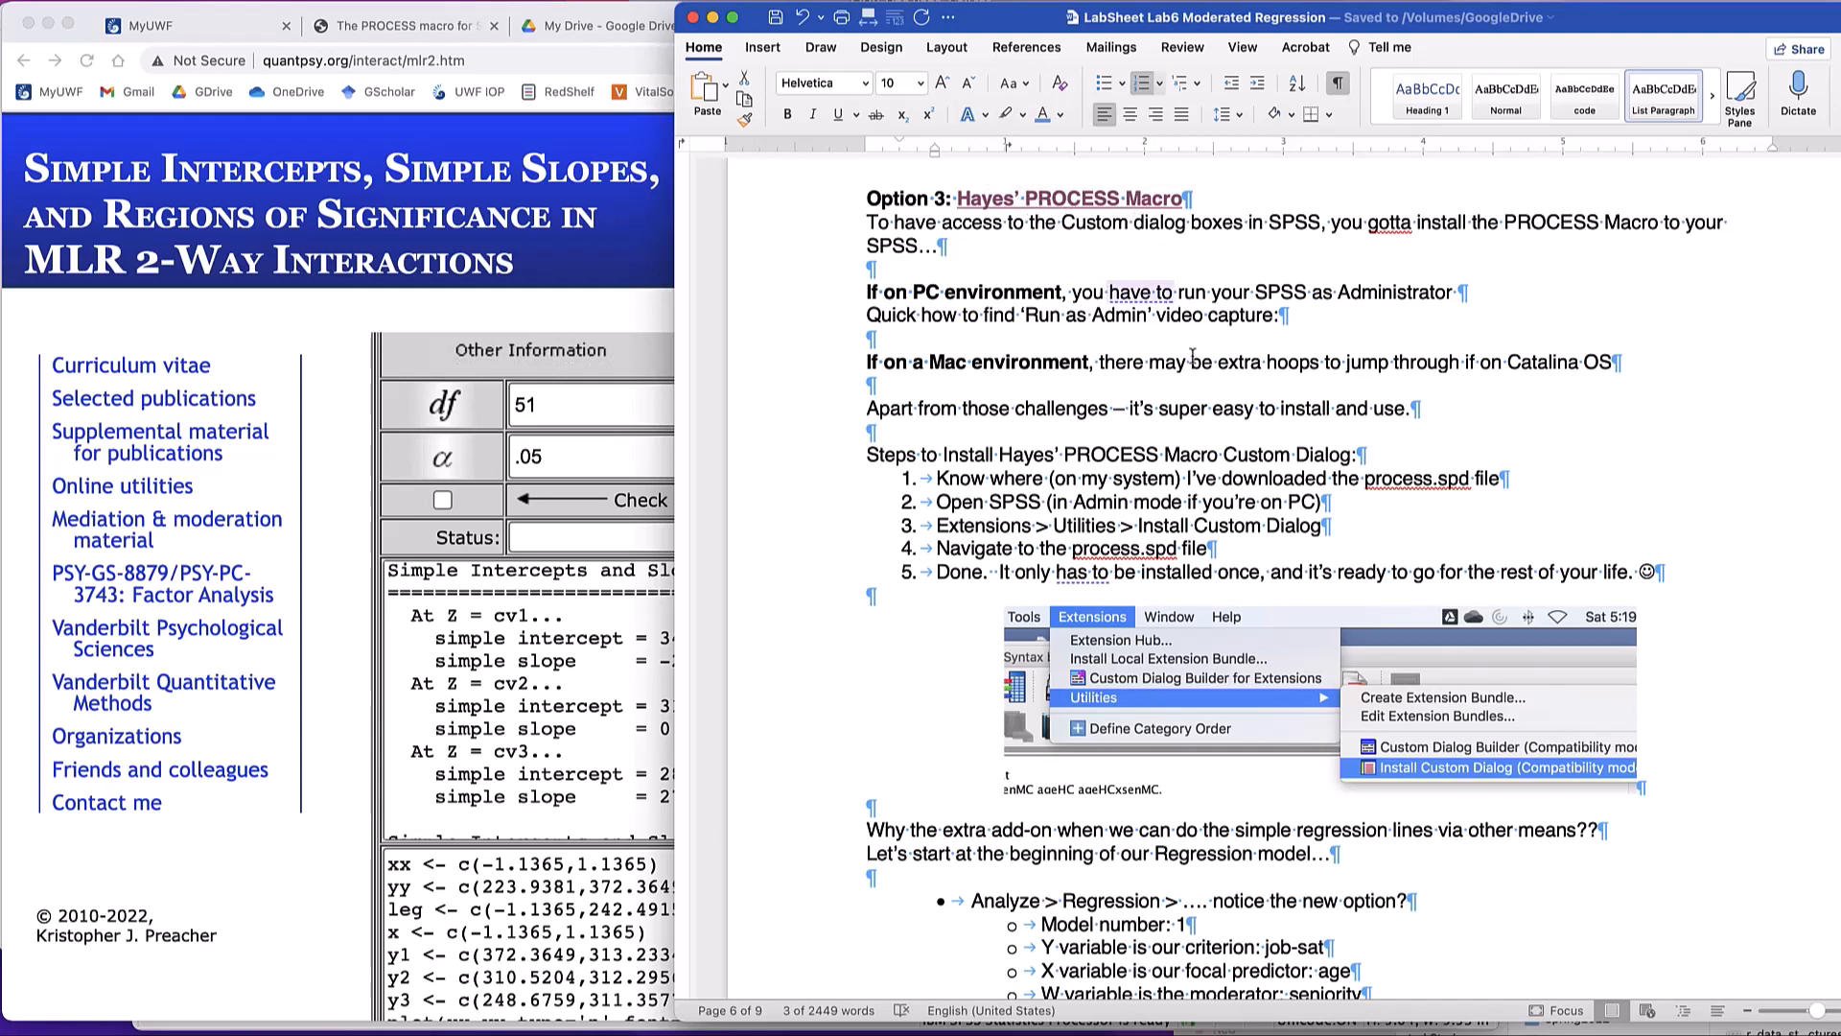
- Follow the Hayes' PROCESS Macro link in the Option 3 section and look over the PROCESS macro home page
{"action": "scroll", "coordinate": [1193, 361], "scroll_direction": "down", "scroll_amount": 3}
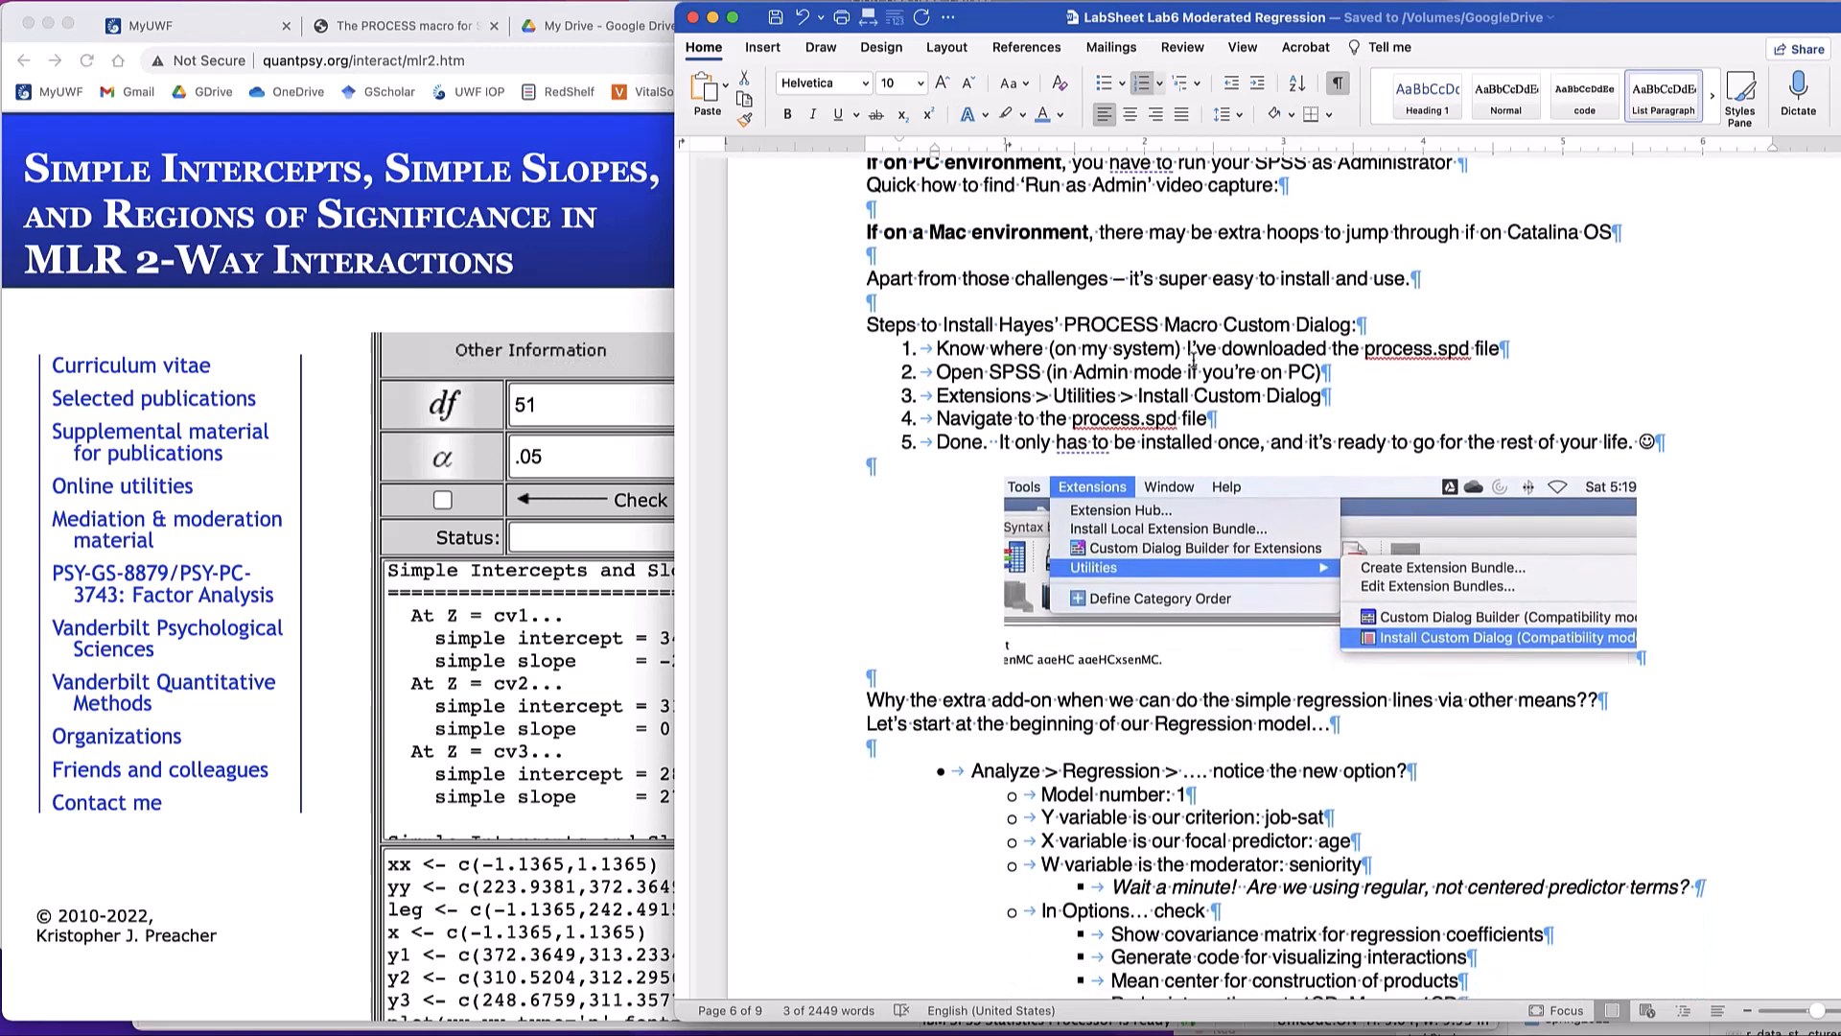
{"action": "scroll", "coordinate": [1156, 364], "scroll_direction": "up", "scroll_amount": 10}
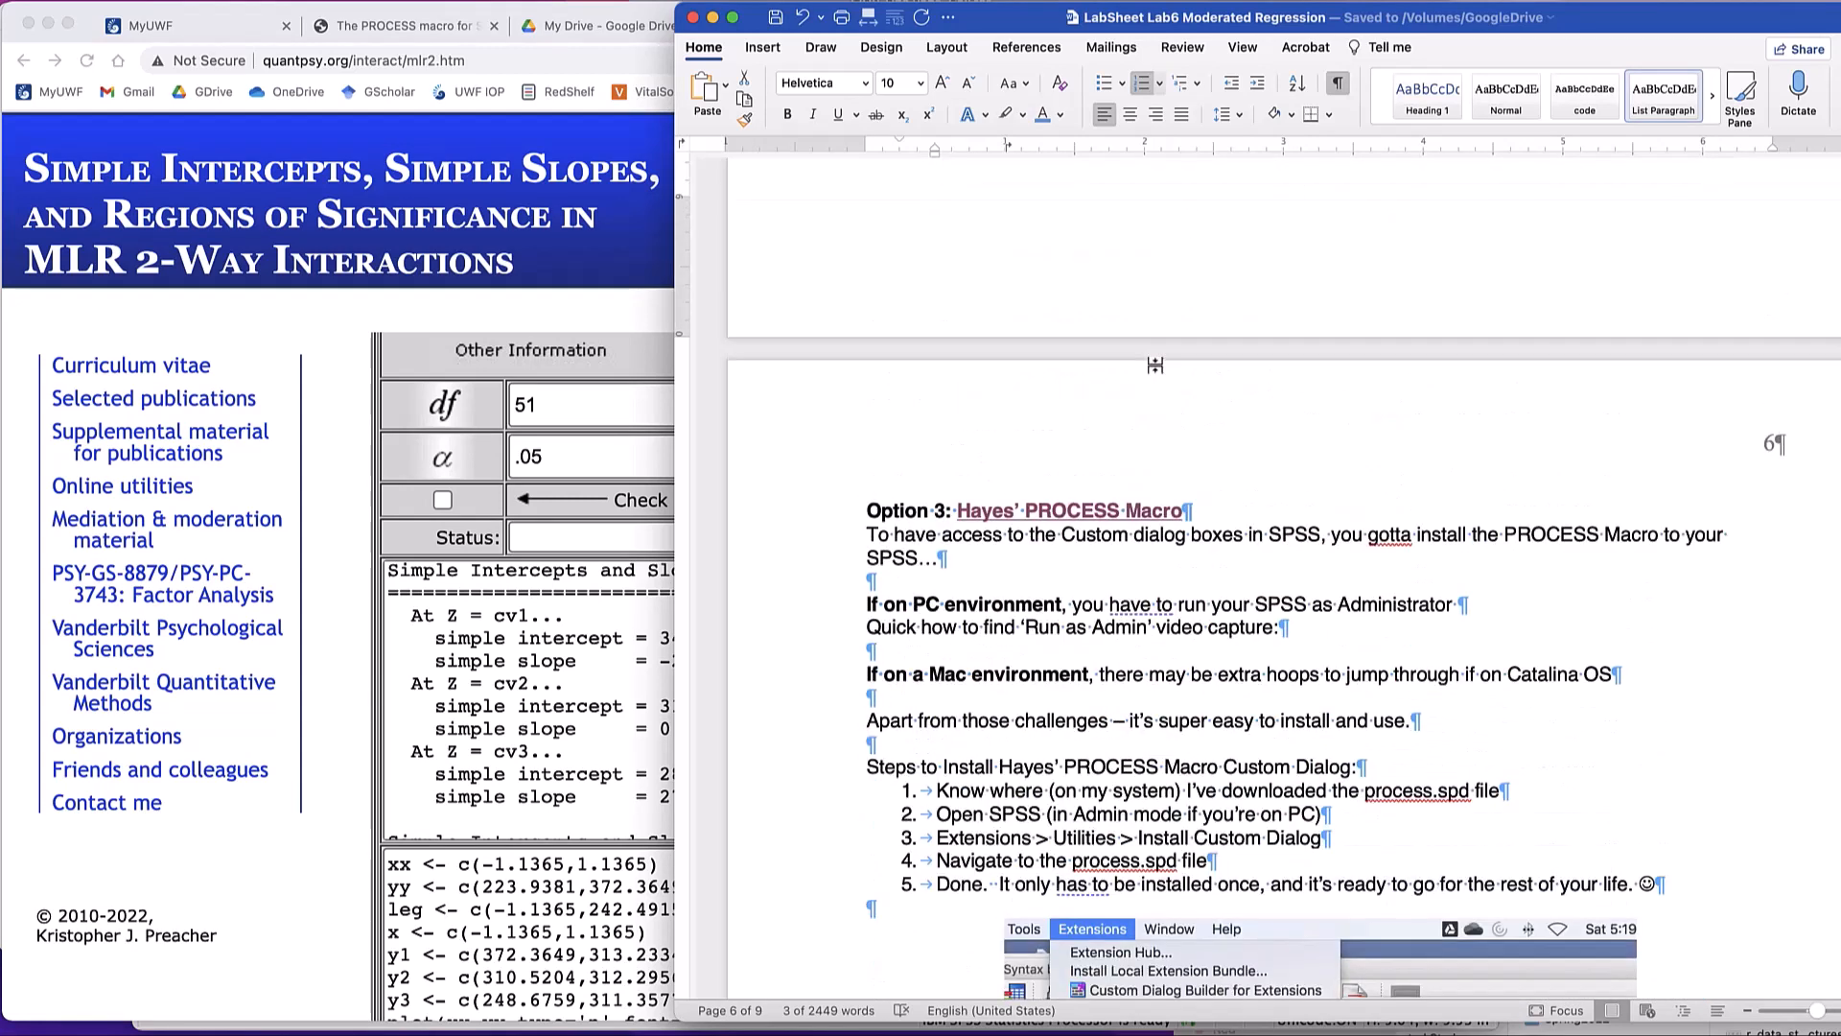
{"action": "left_click", "coordinate": [1043, 560]}
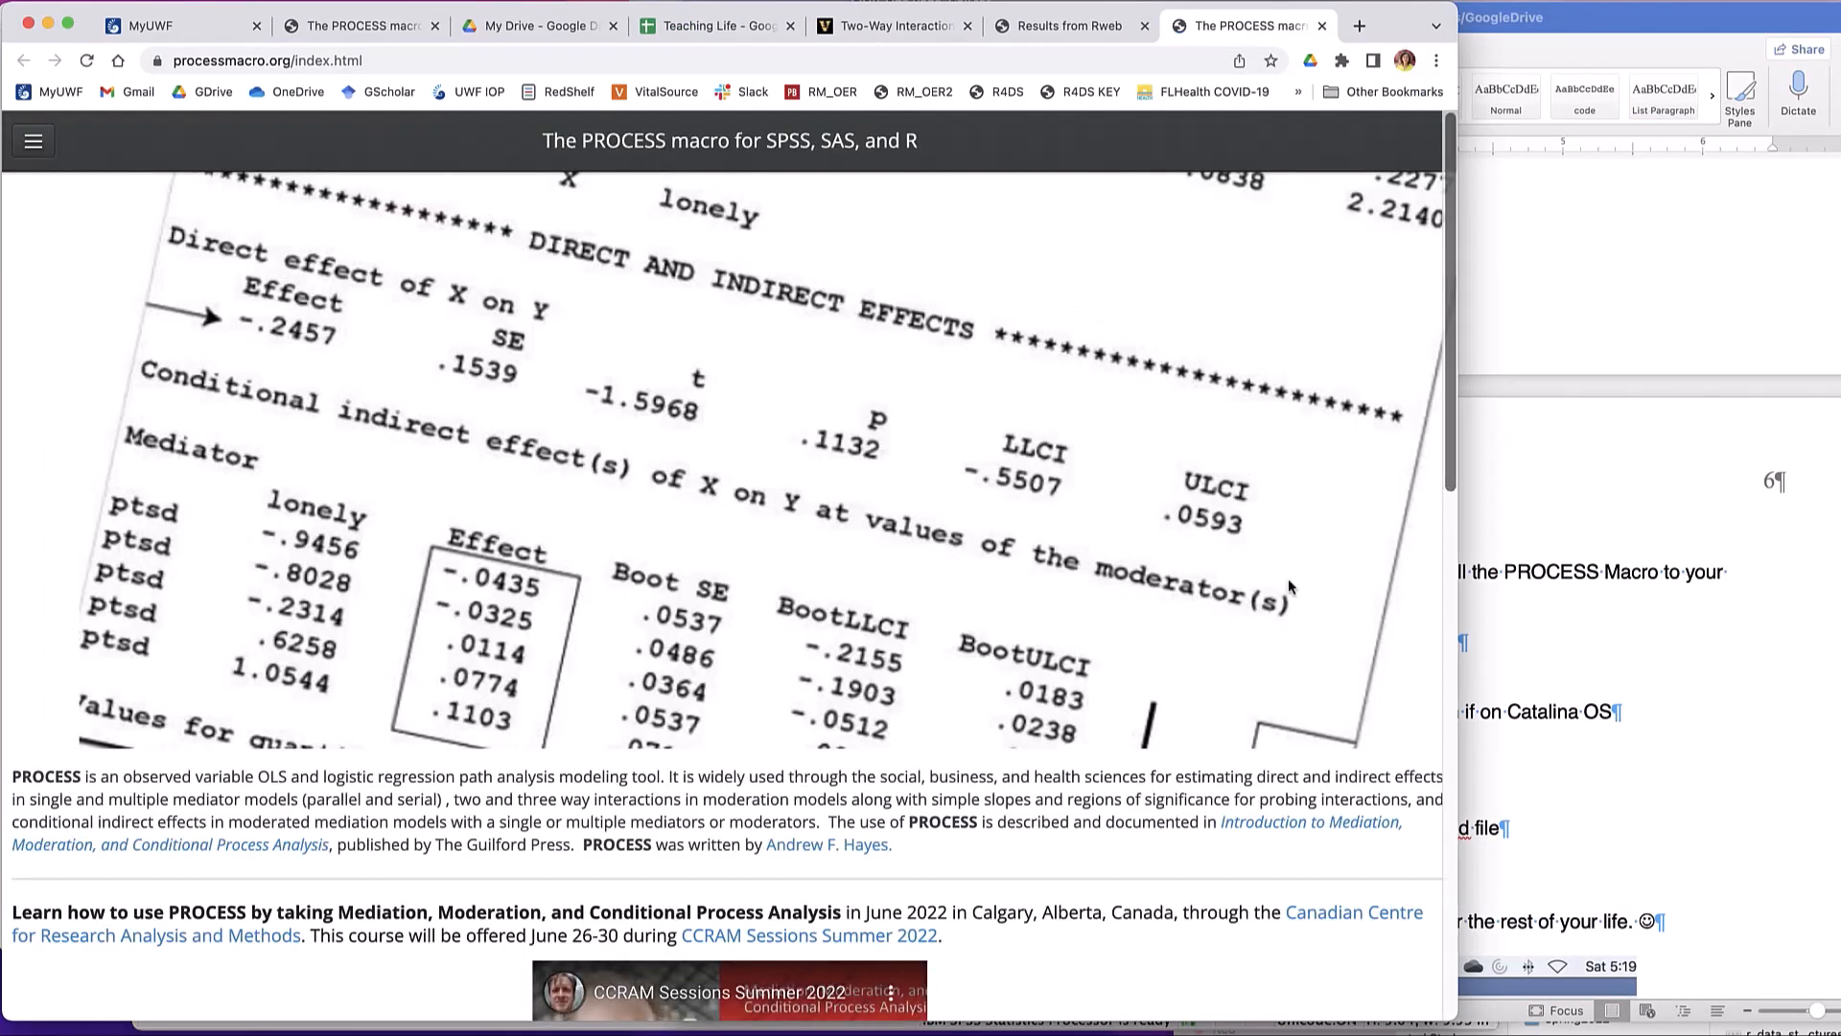
{"action": "scroll", "coordinate": [703, 505], "scroll_direction": "down", "scroll_amount": 5}
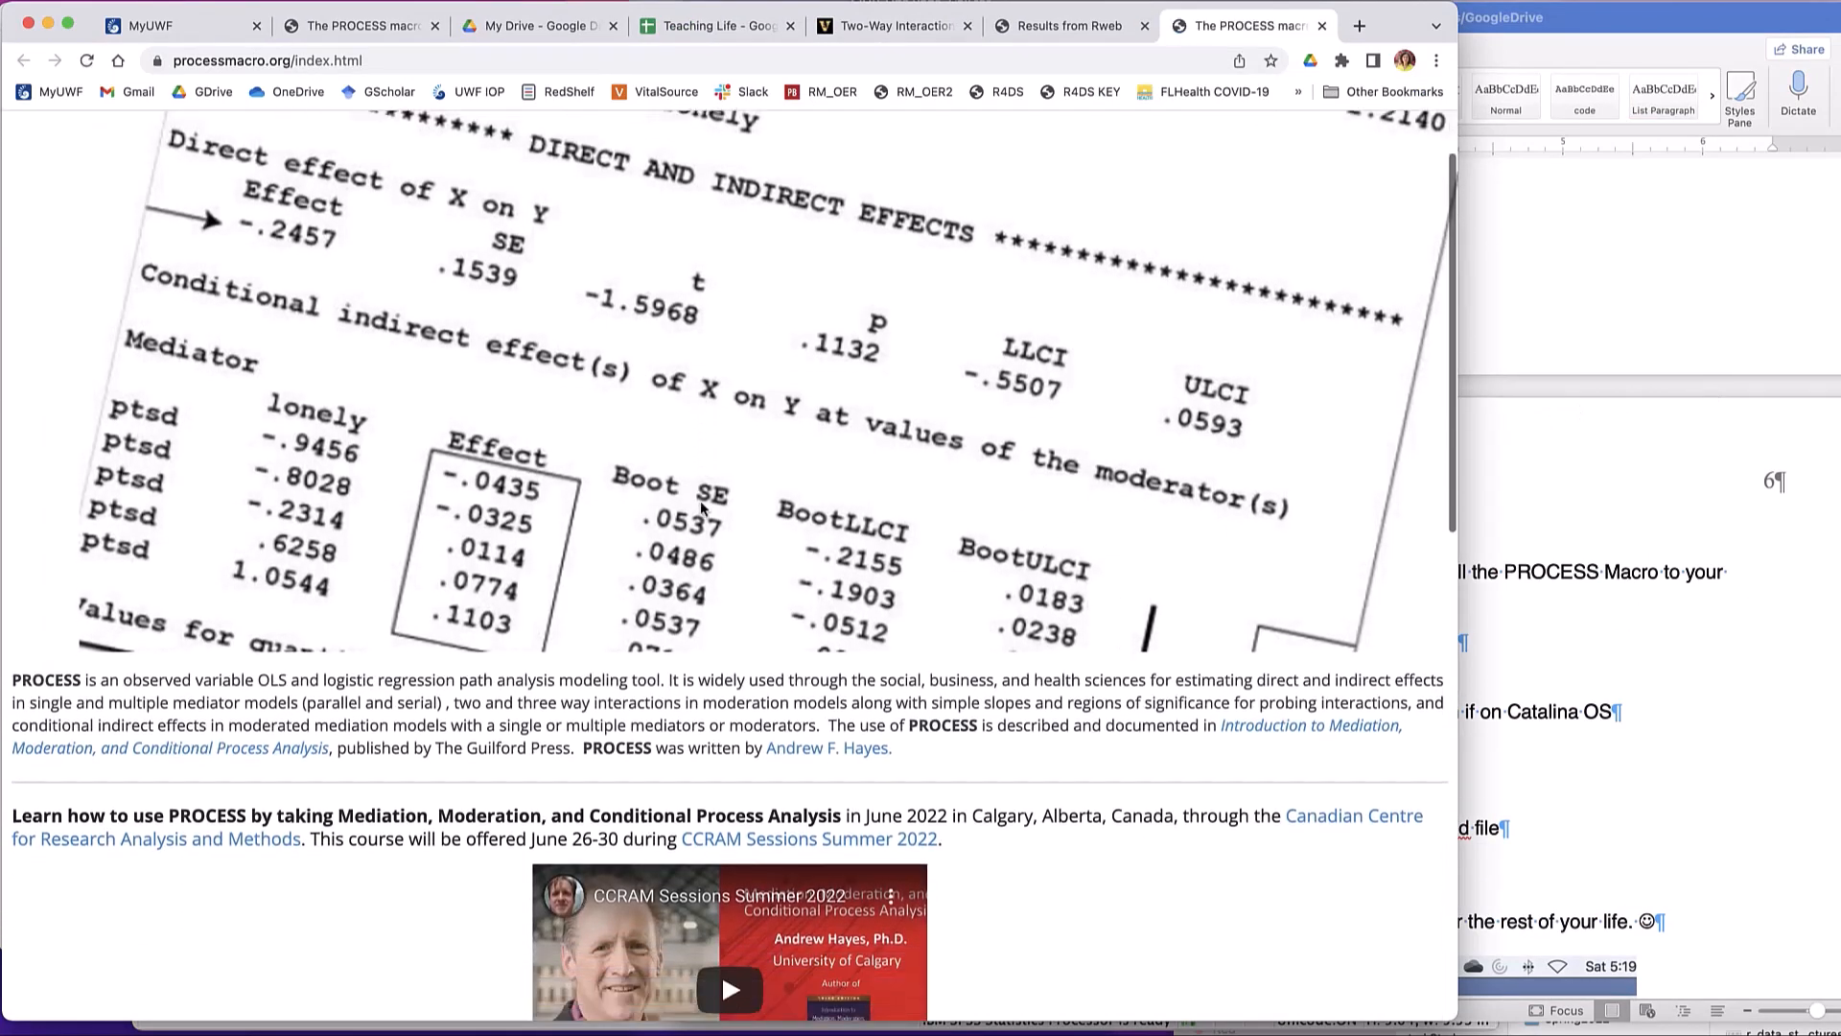
{"action": "scroll", "coordinate": [703, 507], "scroll_direction": "down", "scroll_amount": 3}
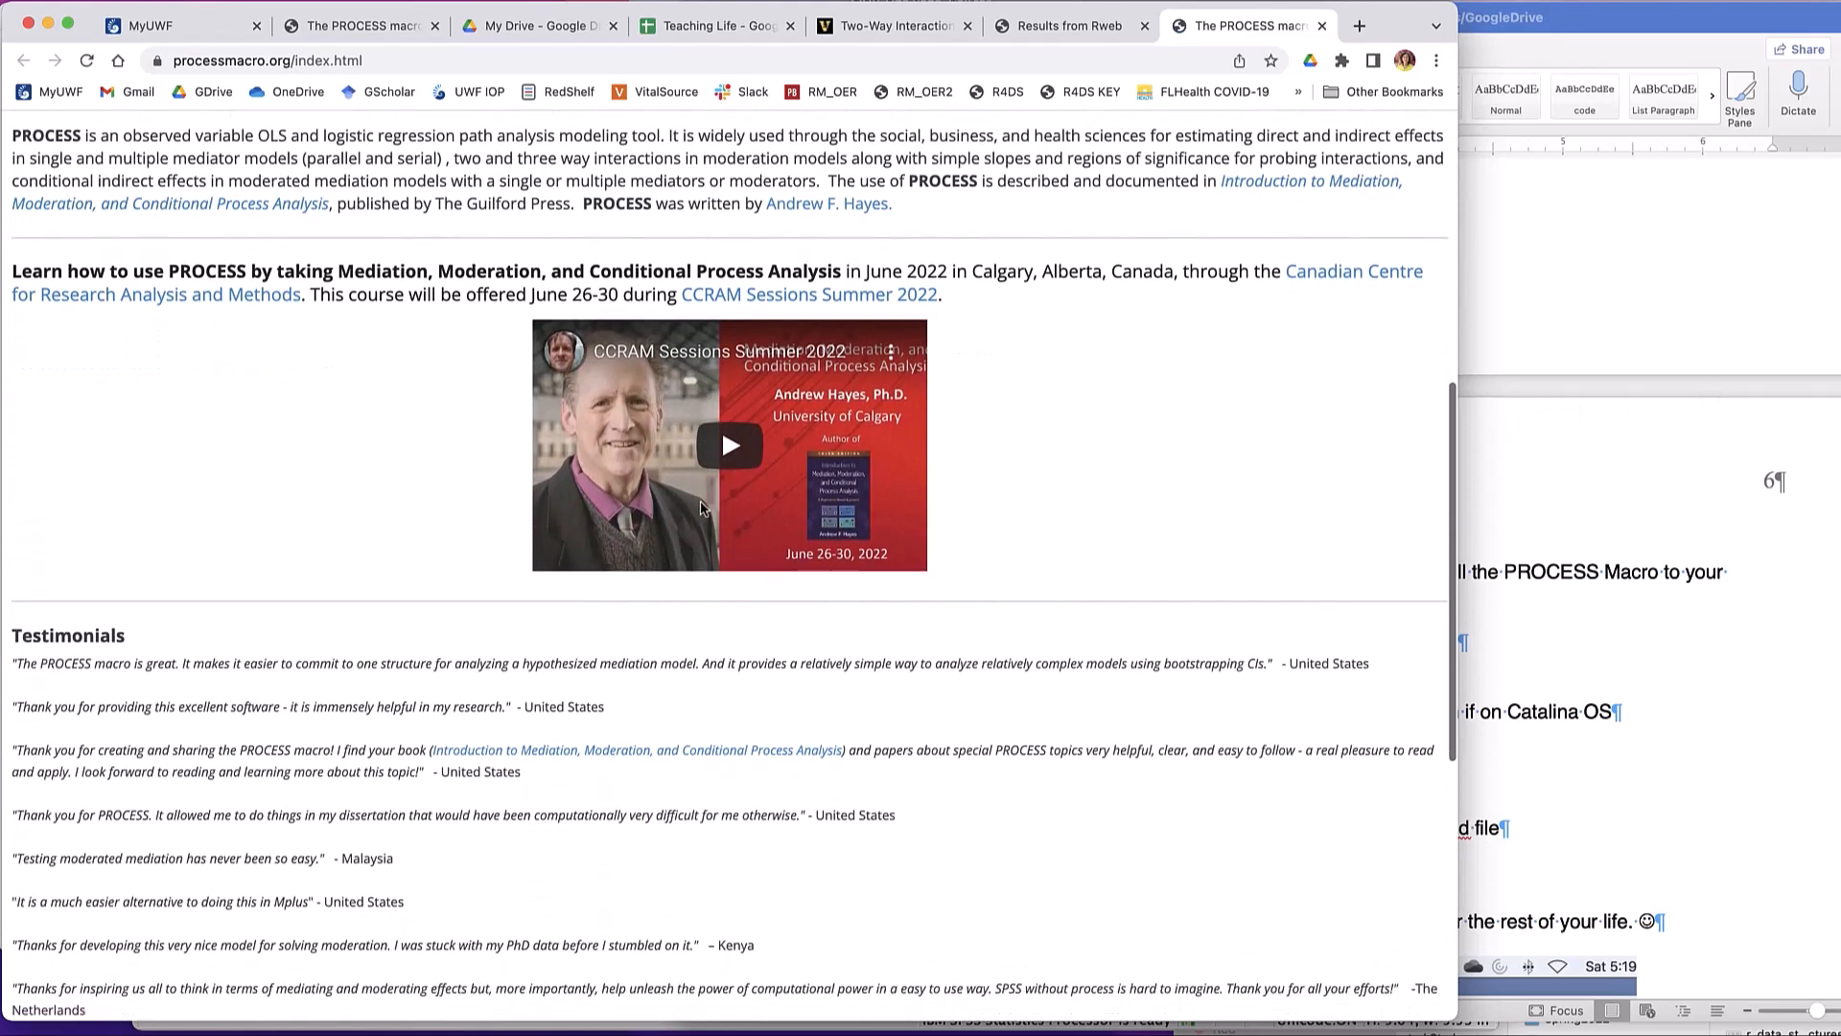
{"action": "scroll", "coordinate": [701, 508], "scroll_direction": "up", "scroll_amount": 8}
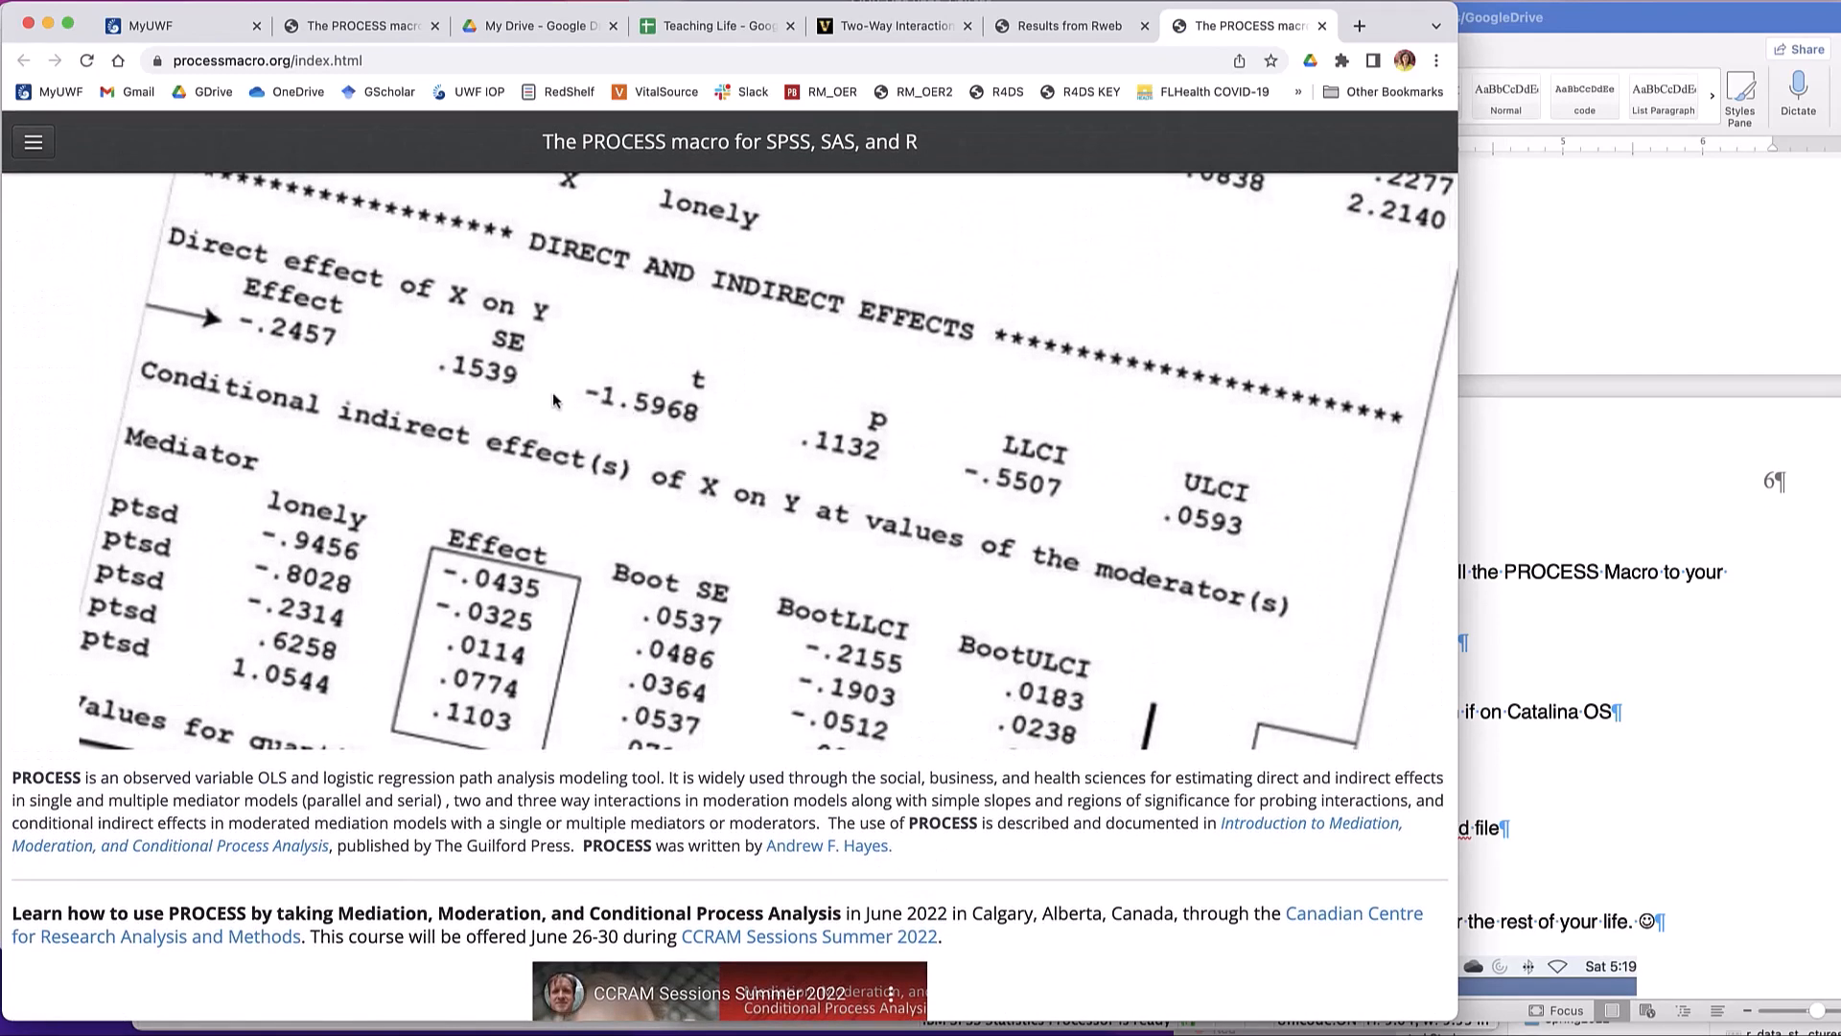
{"action": "scroll", "coordinate": [583, 448], "scroll_direction": "up", "scroll_amount": 2}
- Go to the PROCESS site's download page and find the PROCESS v4.0 download at its end
{"action": "left_click", "coordinate": [32, 143]}
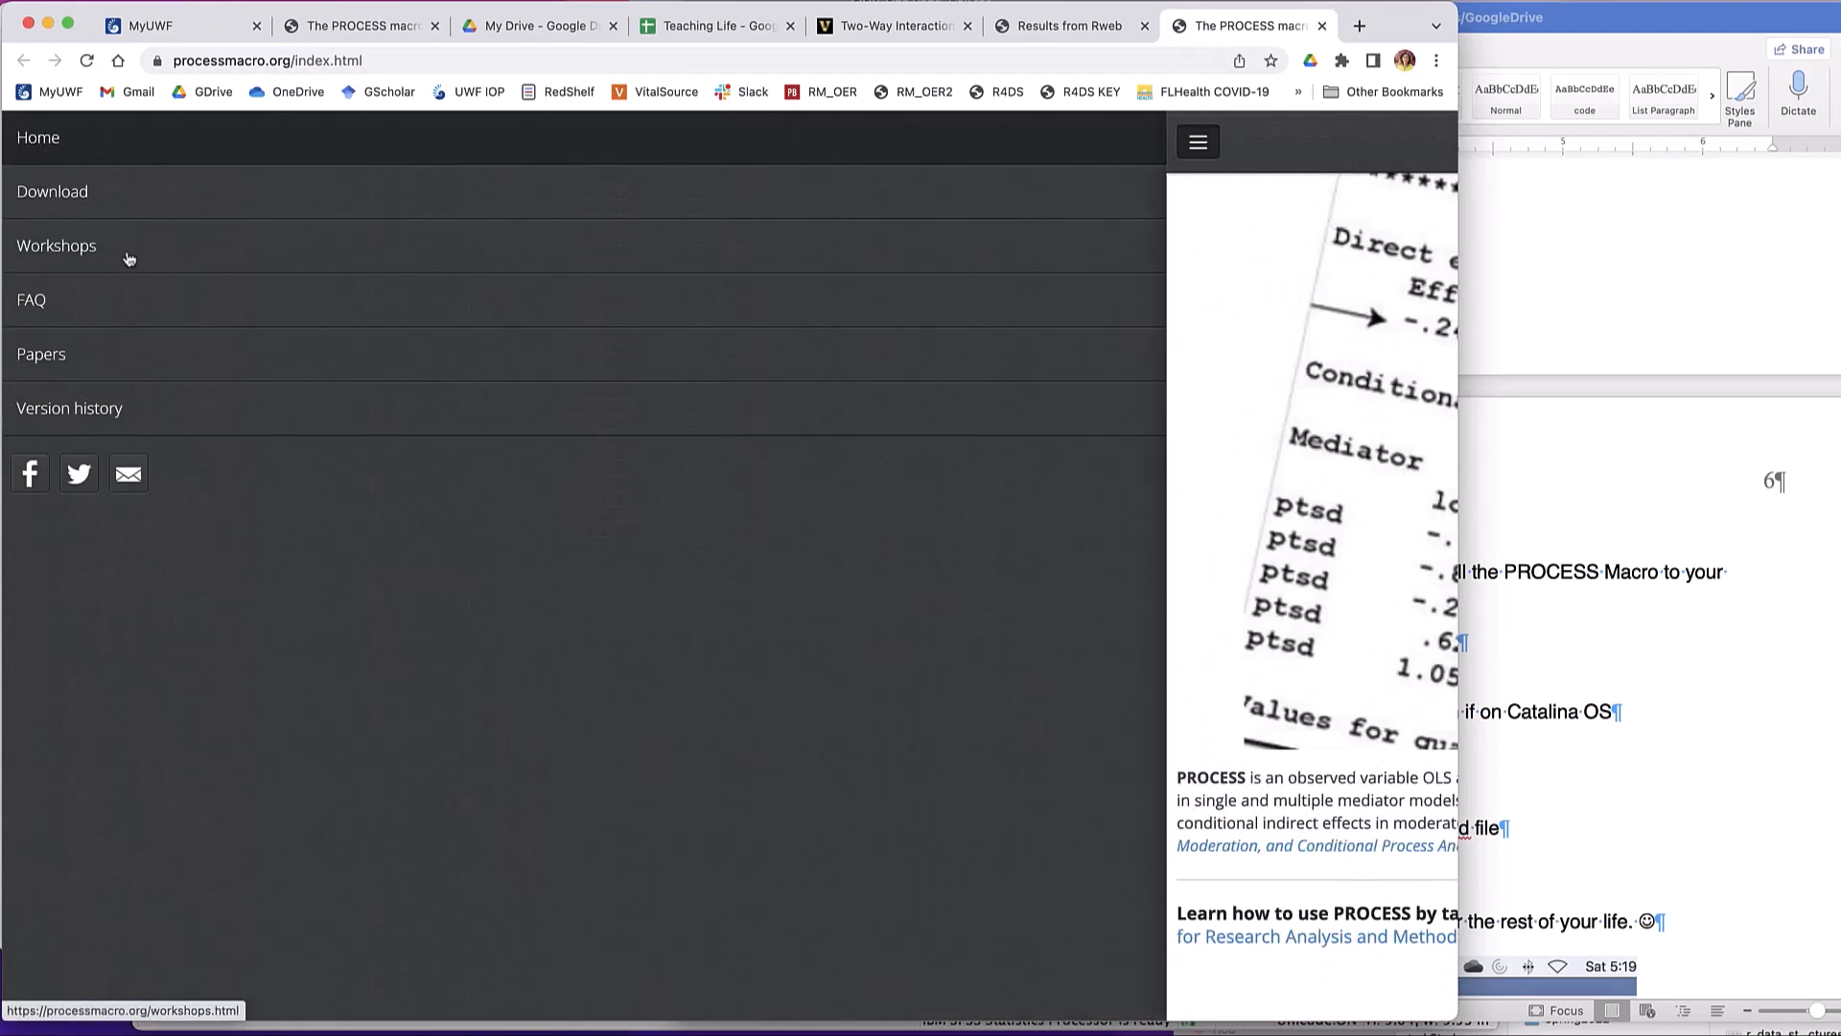
{"action": "left_click", "coordinate": [97, 193]}
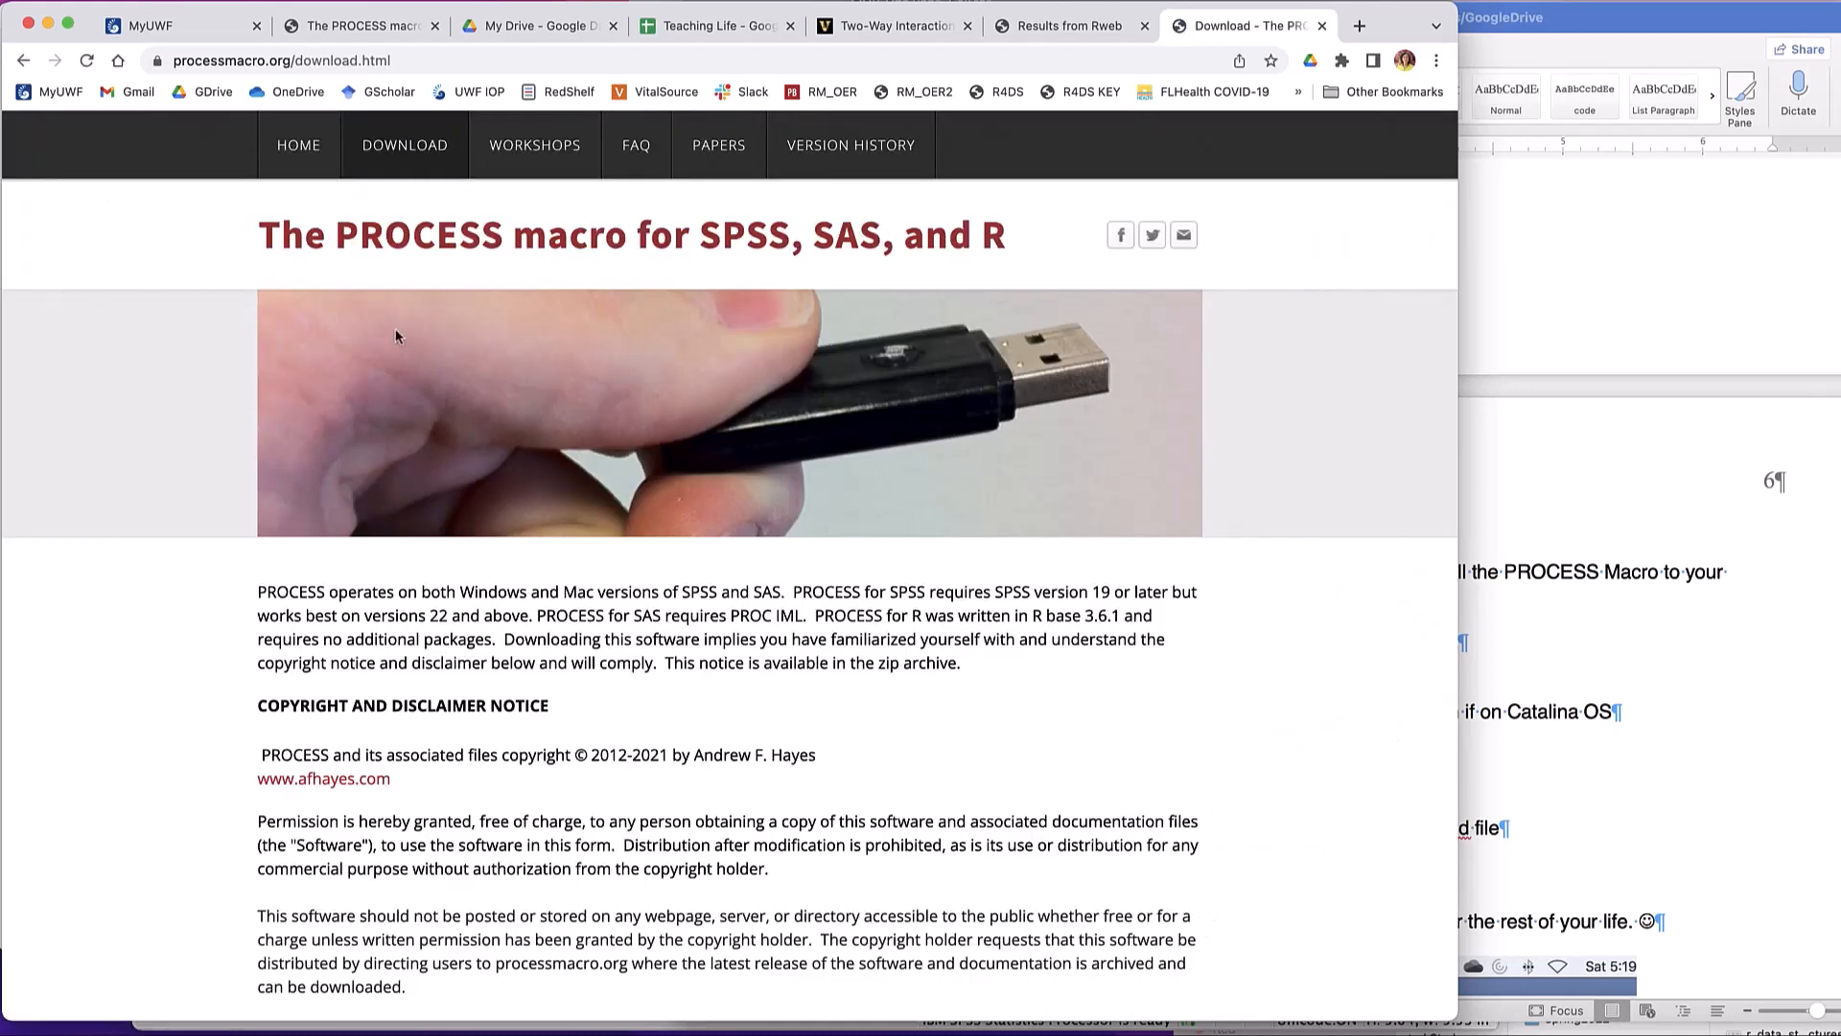
{"action": "left_click", "coordinate": [405, 145]}
{"action": "scroll", "coordinate": [564, 679], "scroll_direction": "down", "scroll_amount": 10}
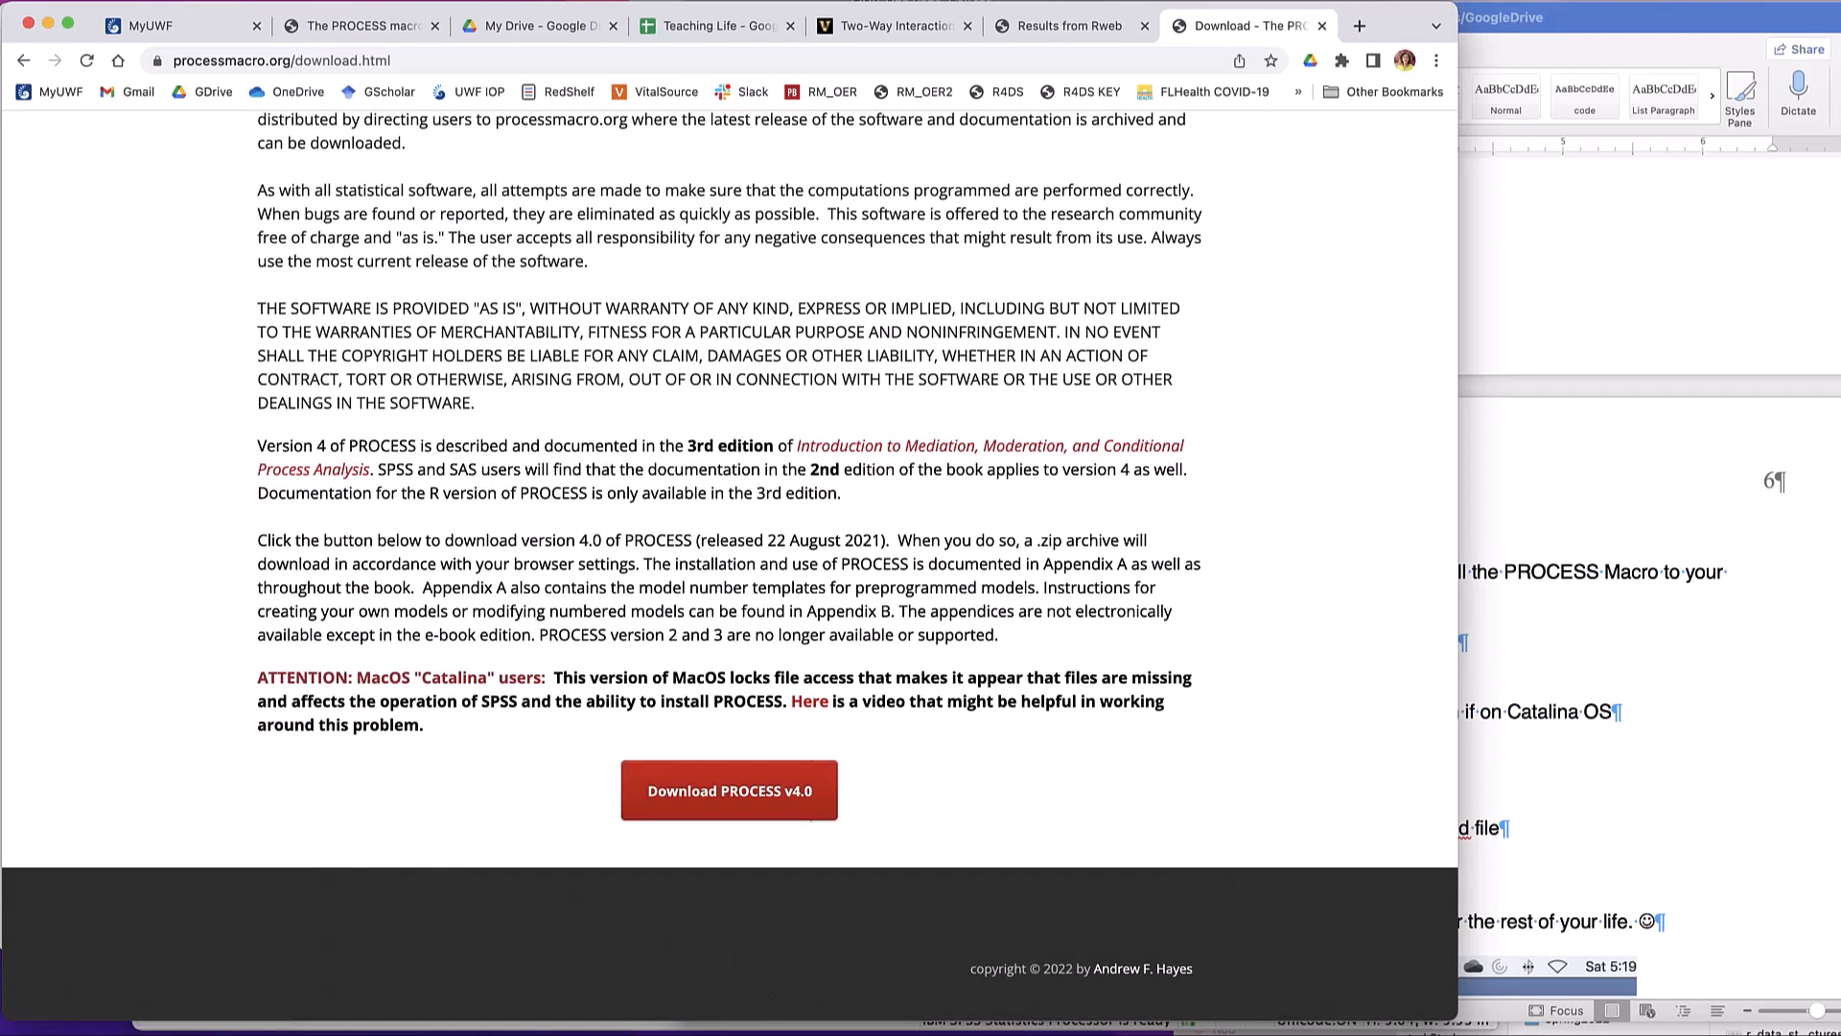
- Switch to Finder, go to Downloads, point out processv40.zip and expand the PROCESS v40 folder
{"action": "key", "text": "super+Tab"}
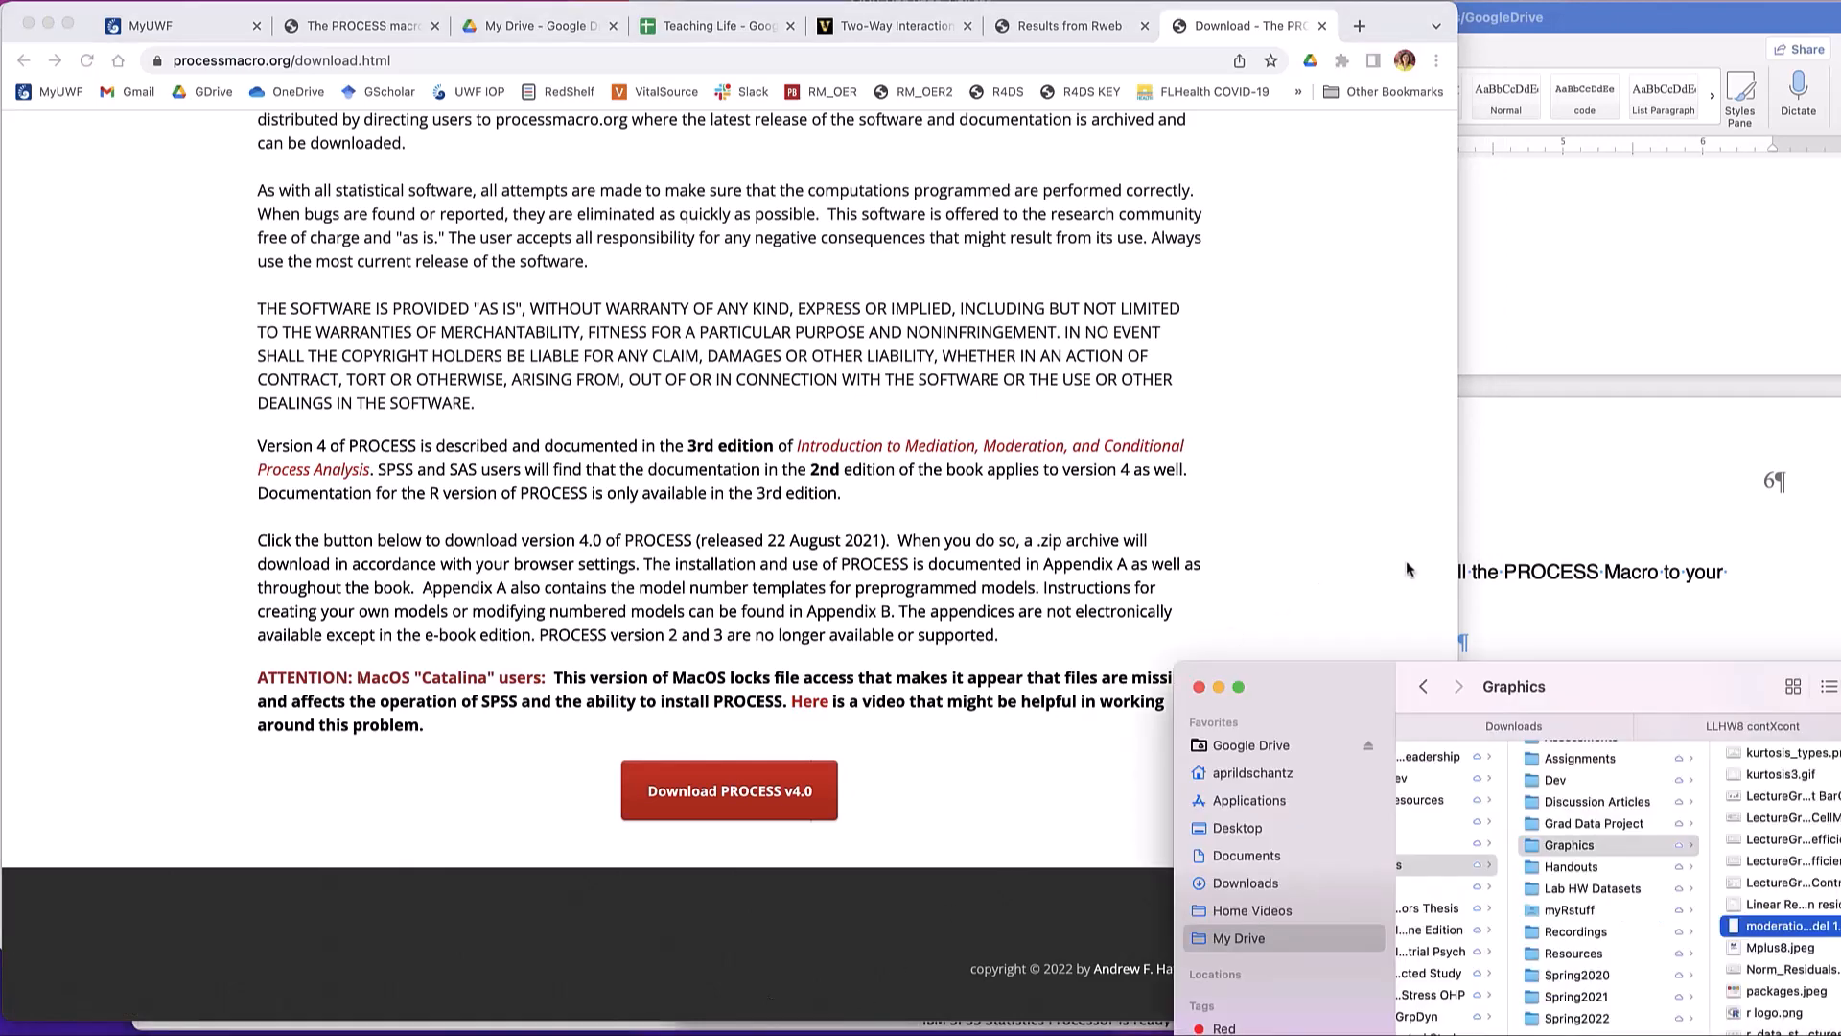
{"action": "left_click_drag", "start_coordinate": [1360, 689], "coordinate": [422, 326]}
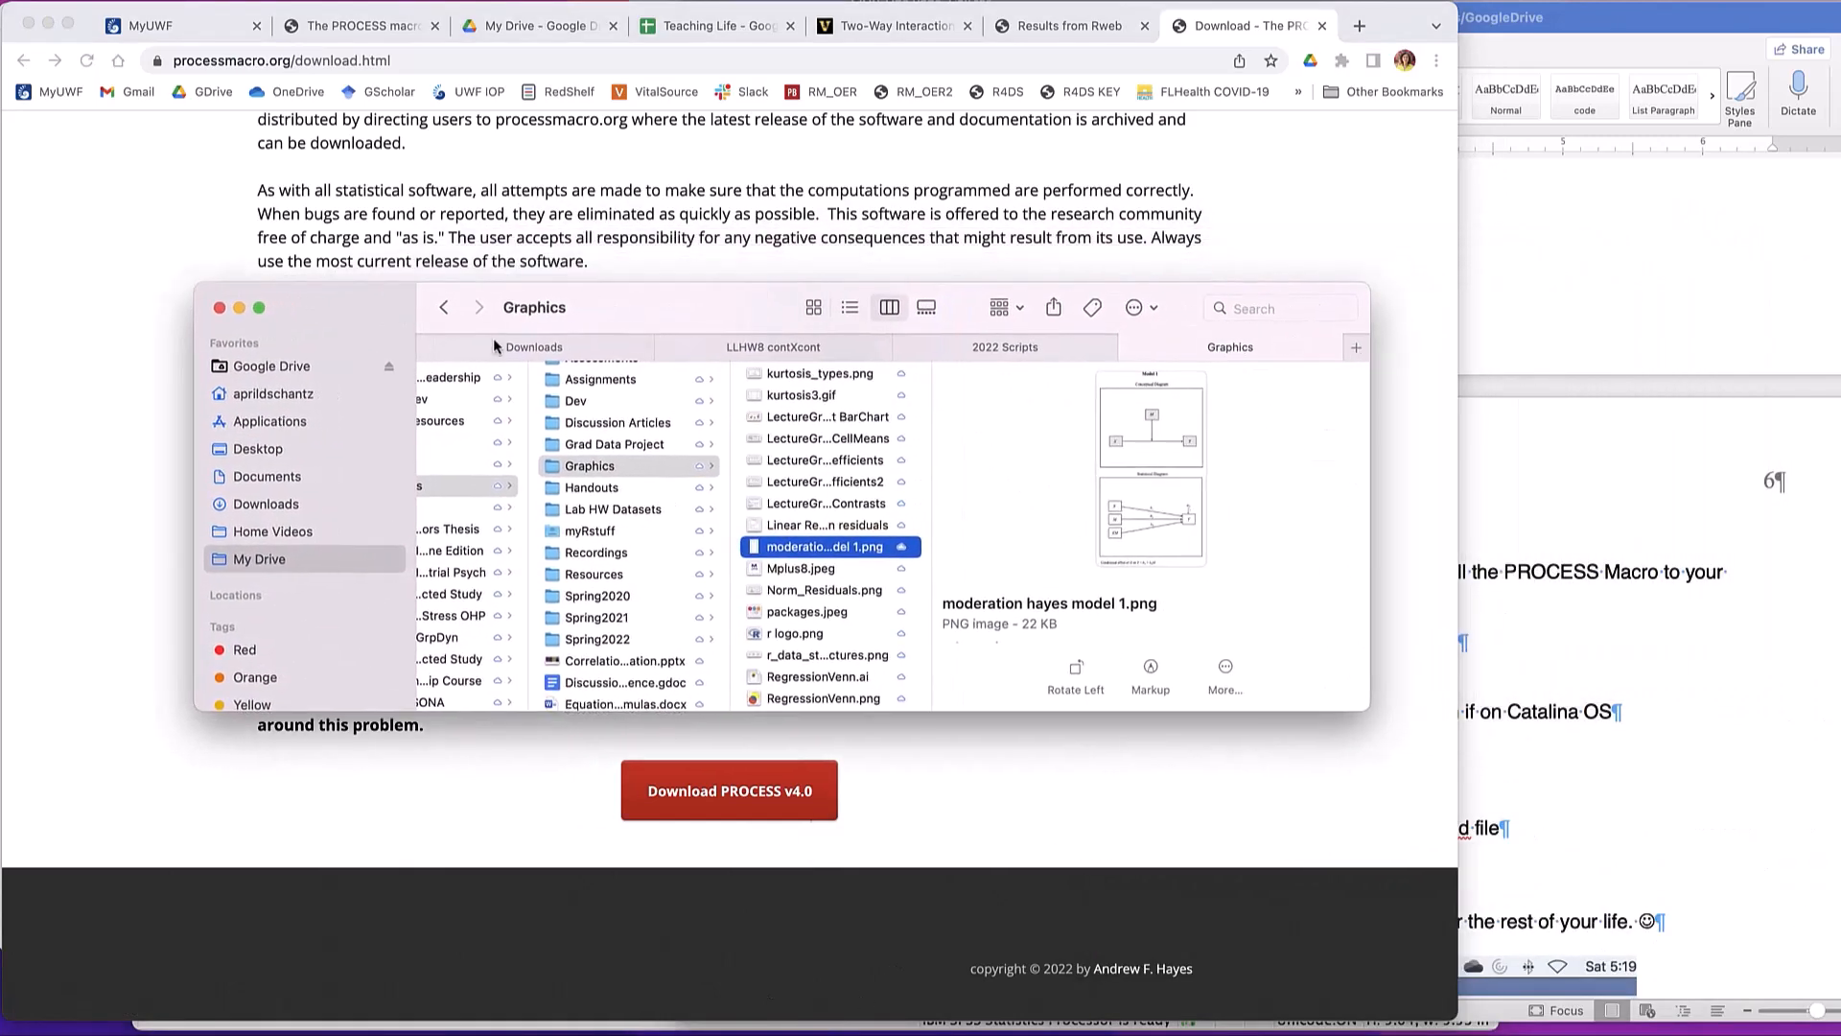
{"action": "left_click", "coordinate": [602, 350]}
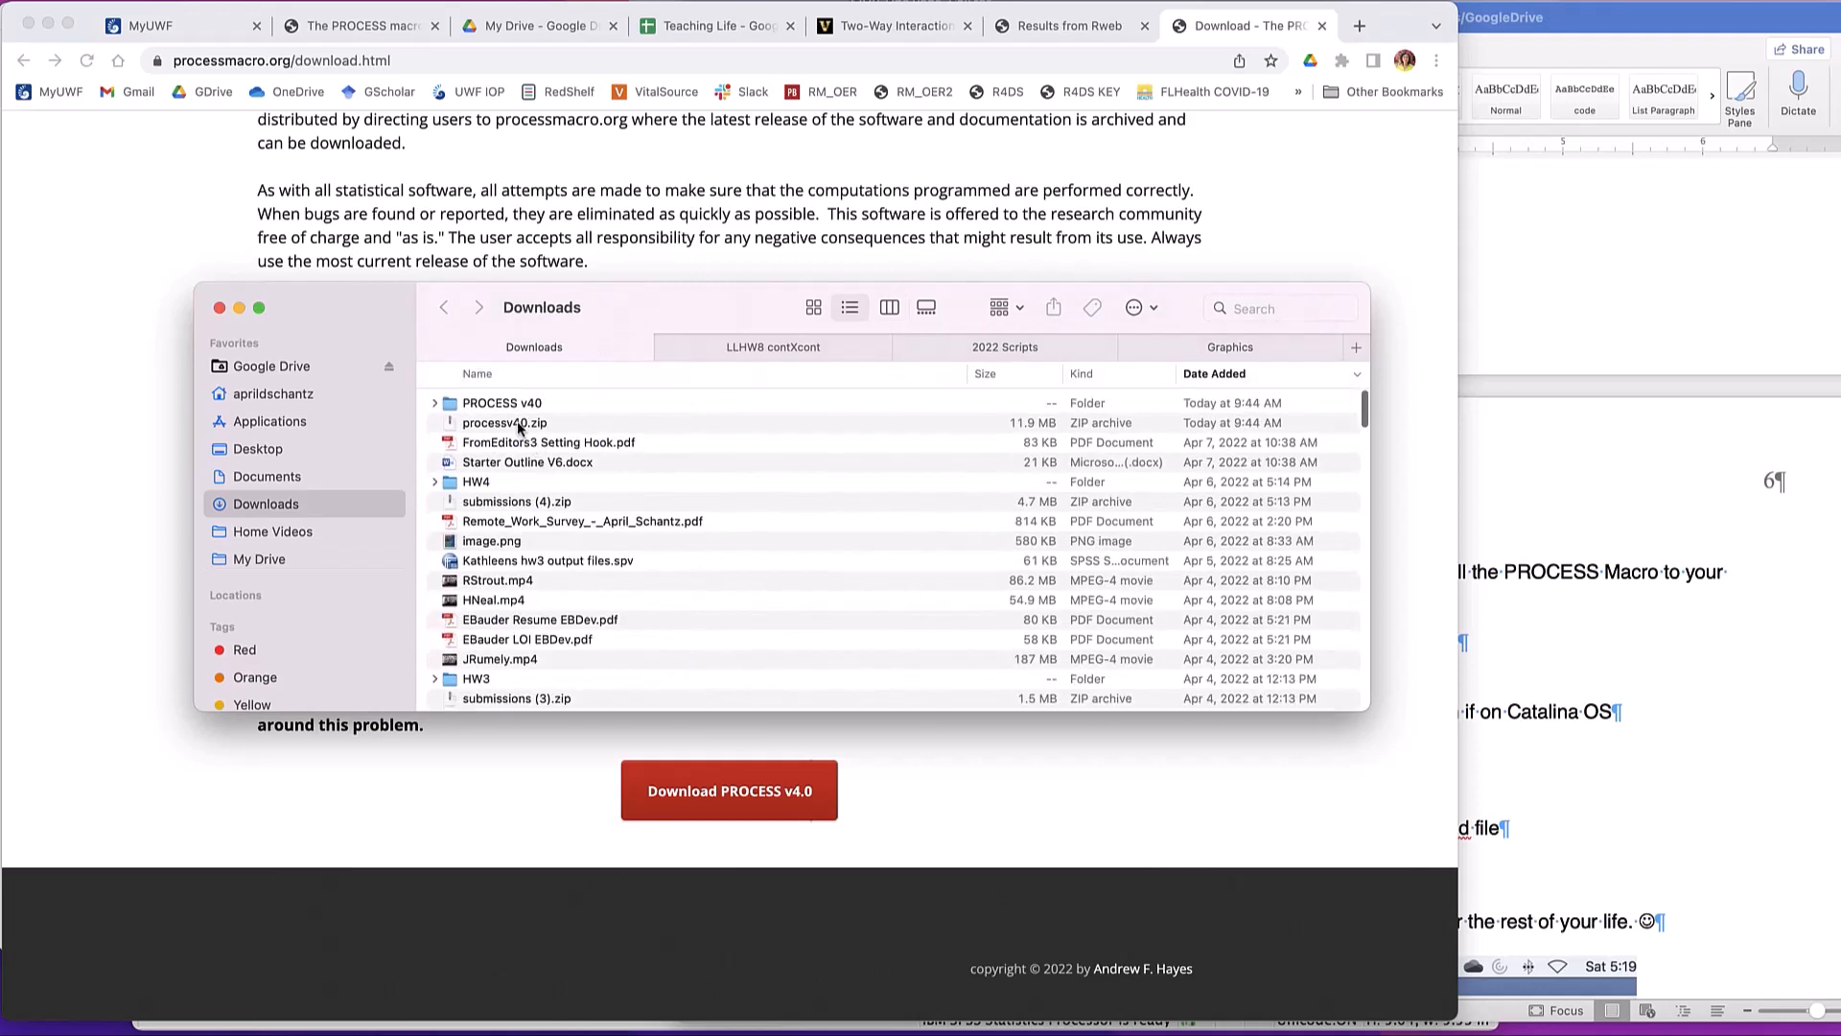
{"action": "left_click", "coordinate": [518, 425]}
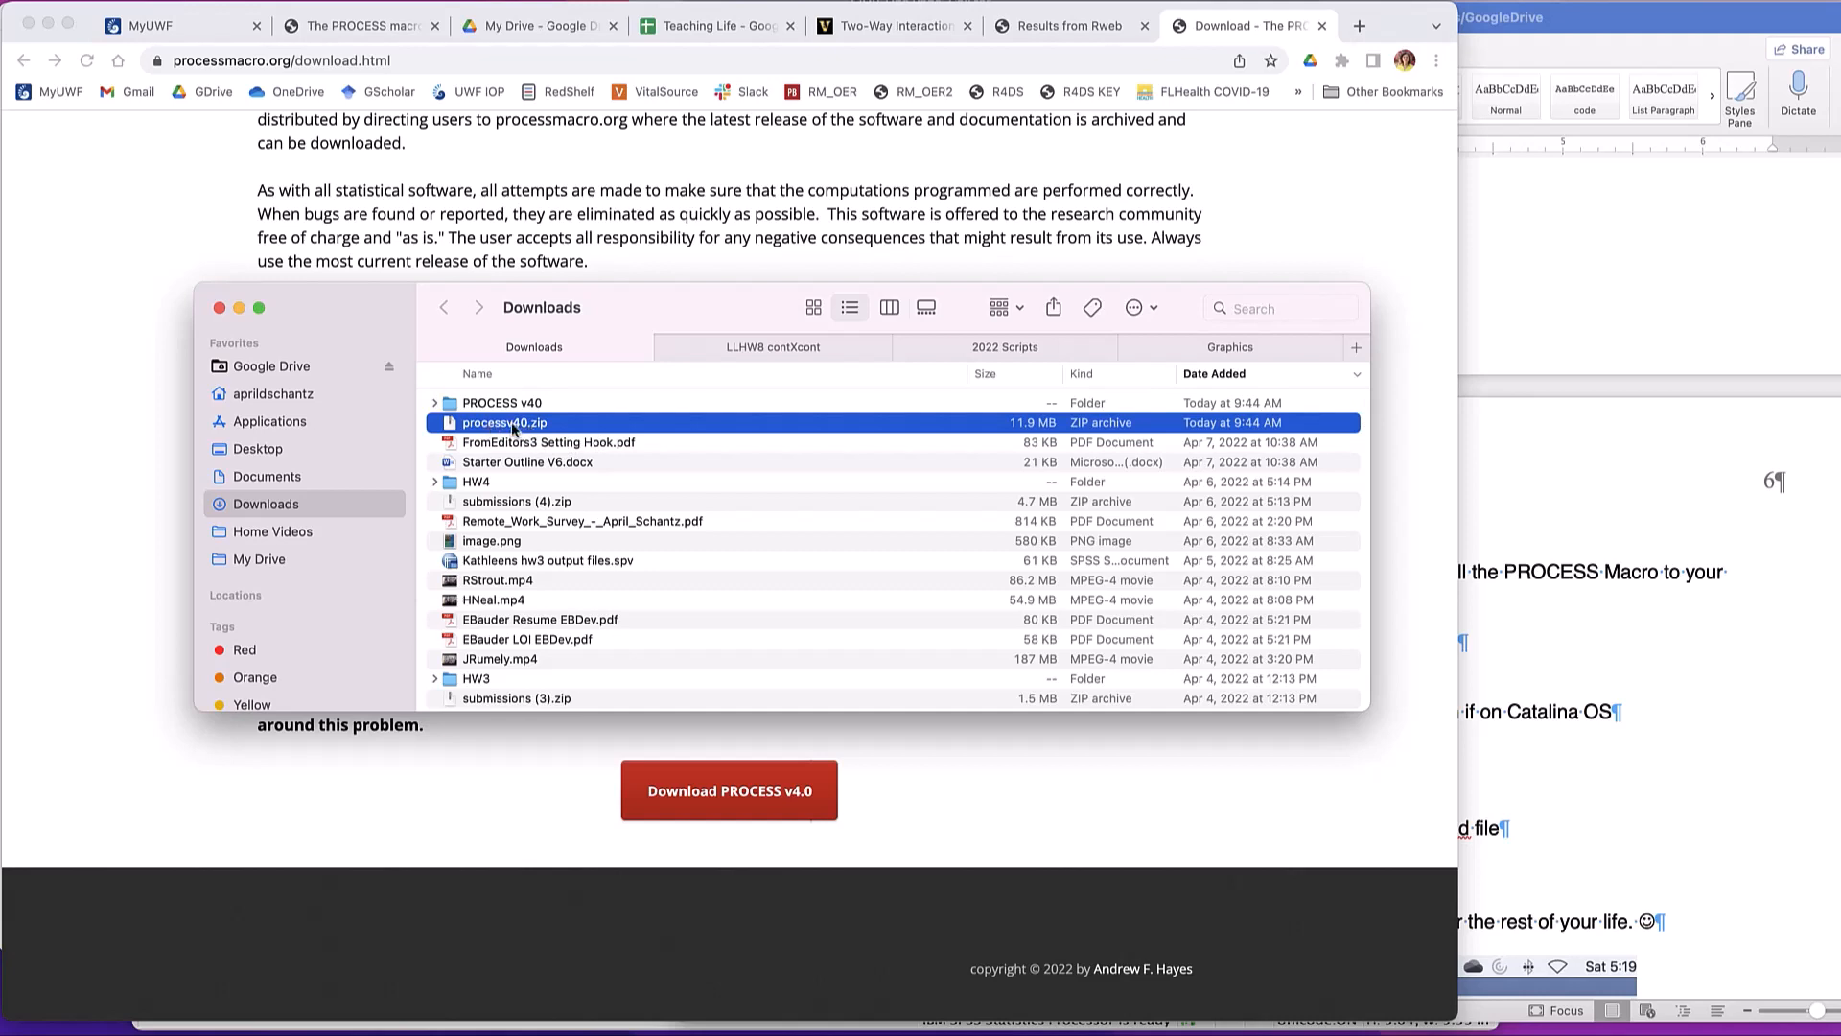
{"action": "left_click", "coordinate": [432, 403]}
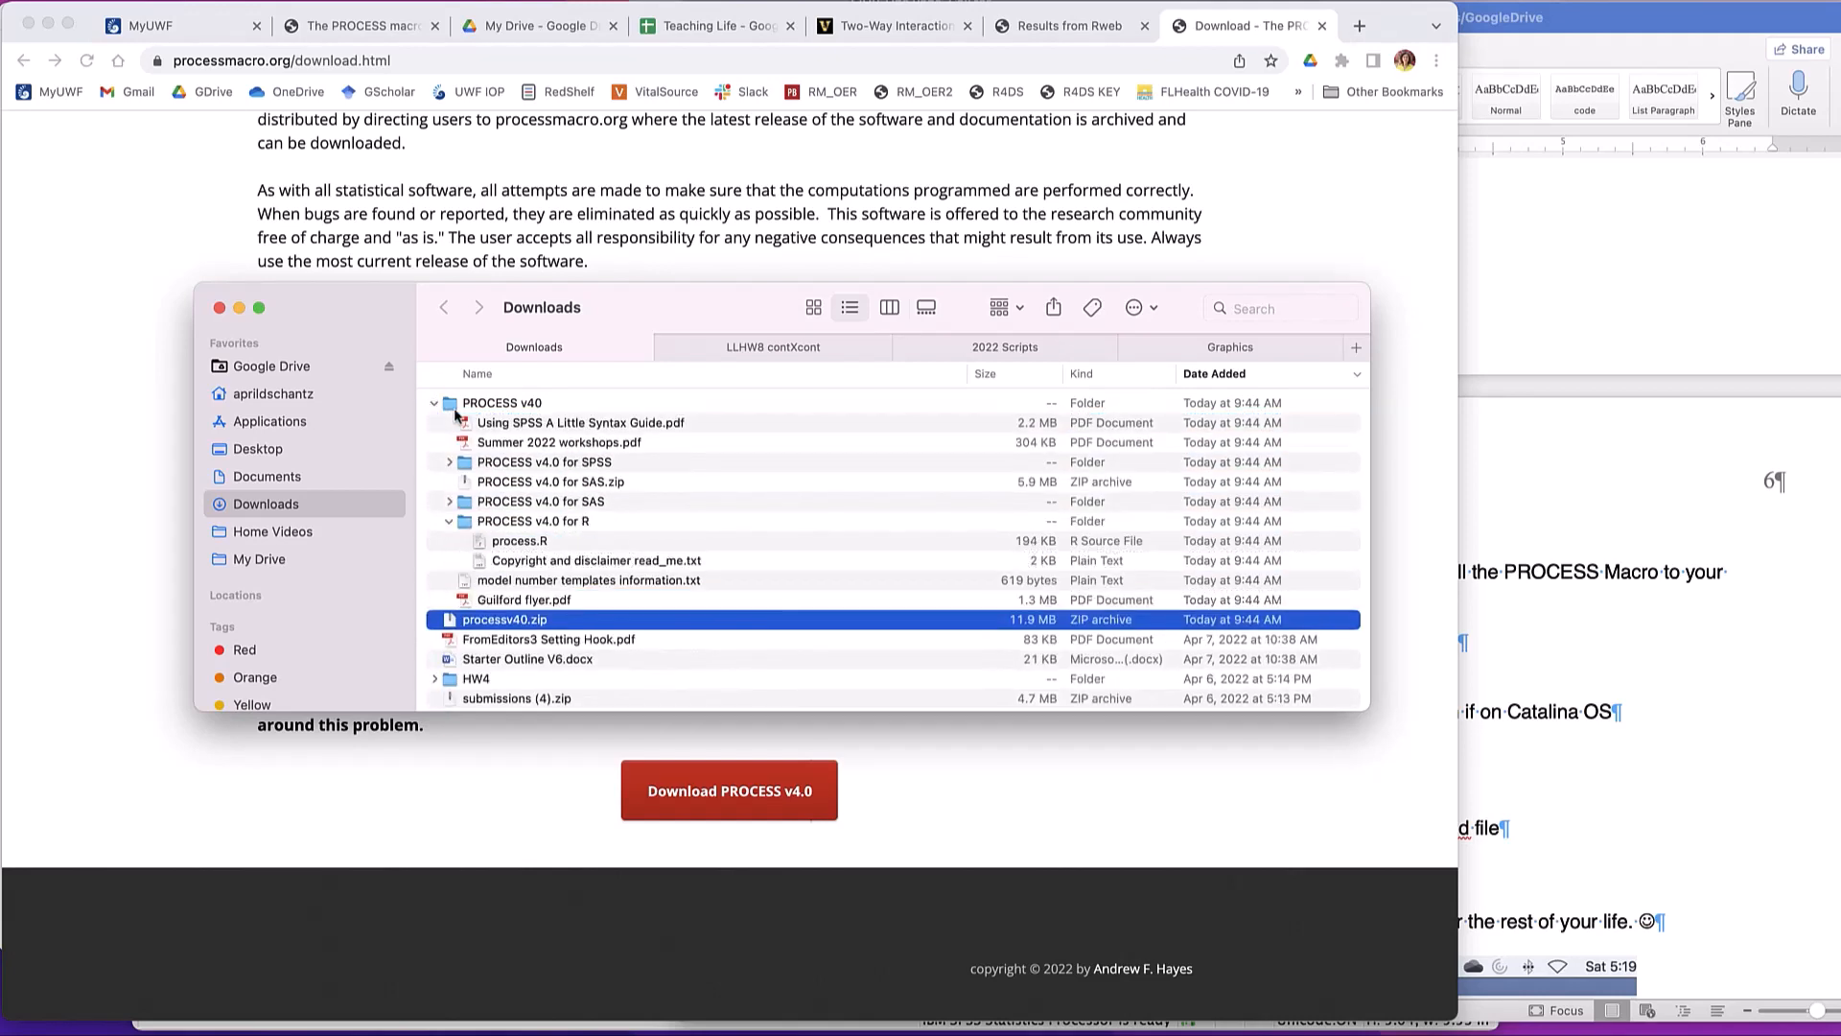
- Point out the SPSS syntax guide and workshops PDFs, and expand the PROCESS v4.0 for SPSS folder to locate process.spd
{"action": "left_click", "coordinate": [543, 426]}
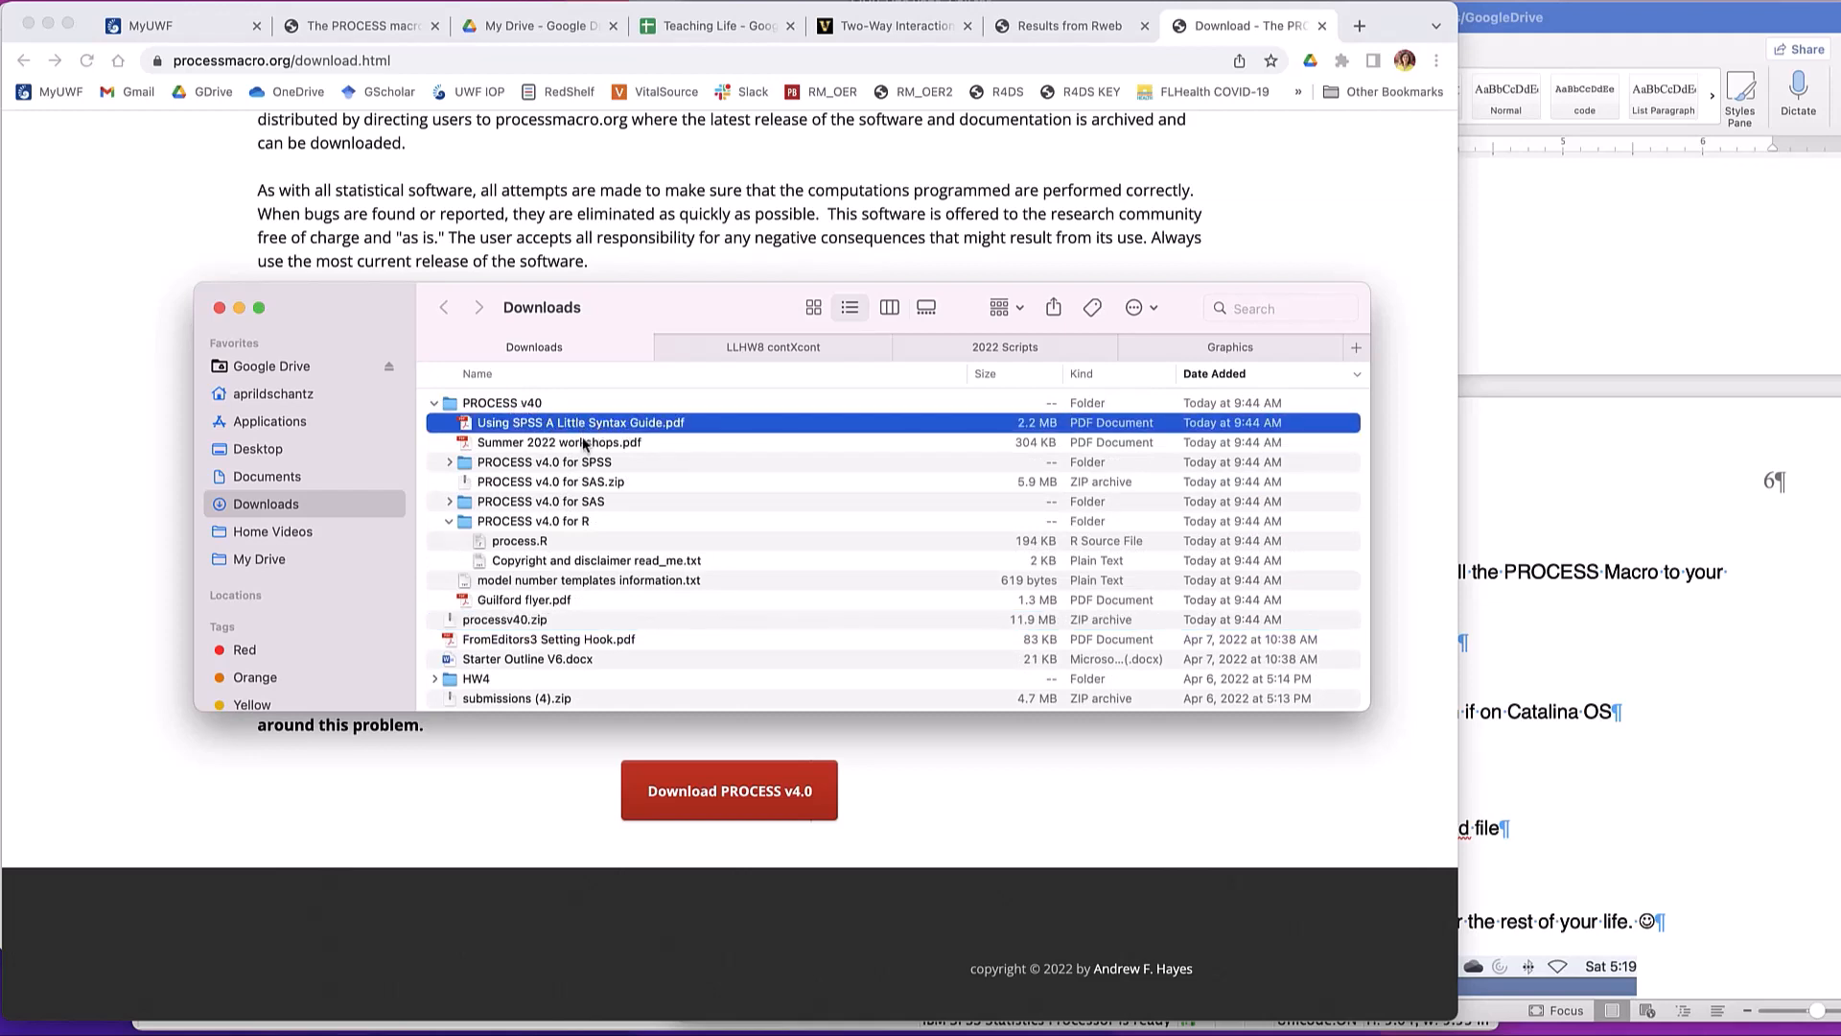
{"action": "left_click", "coordinate": [569, 442]}
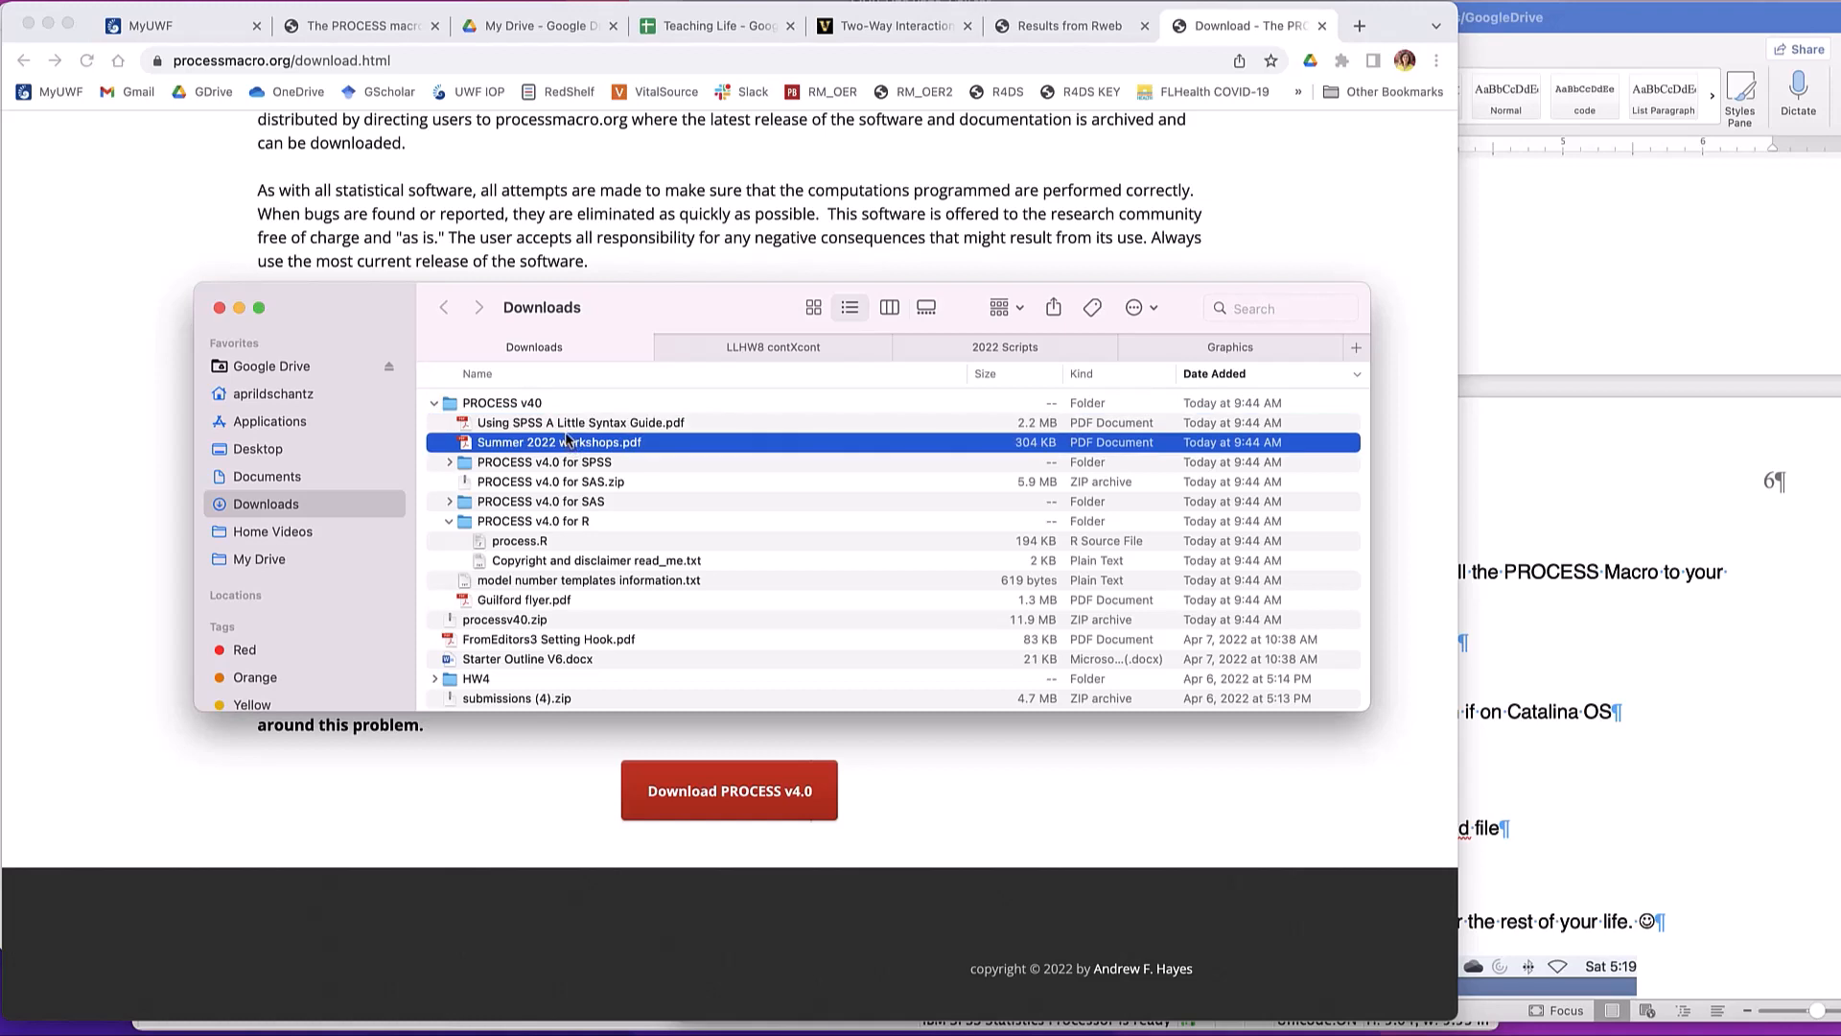
{"action": "left_click", "coordinate": [568, 425]}
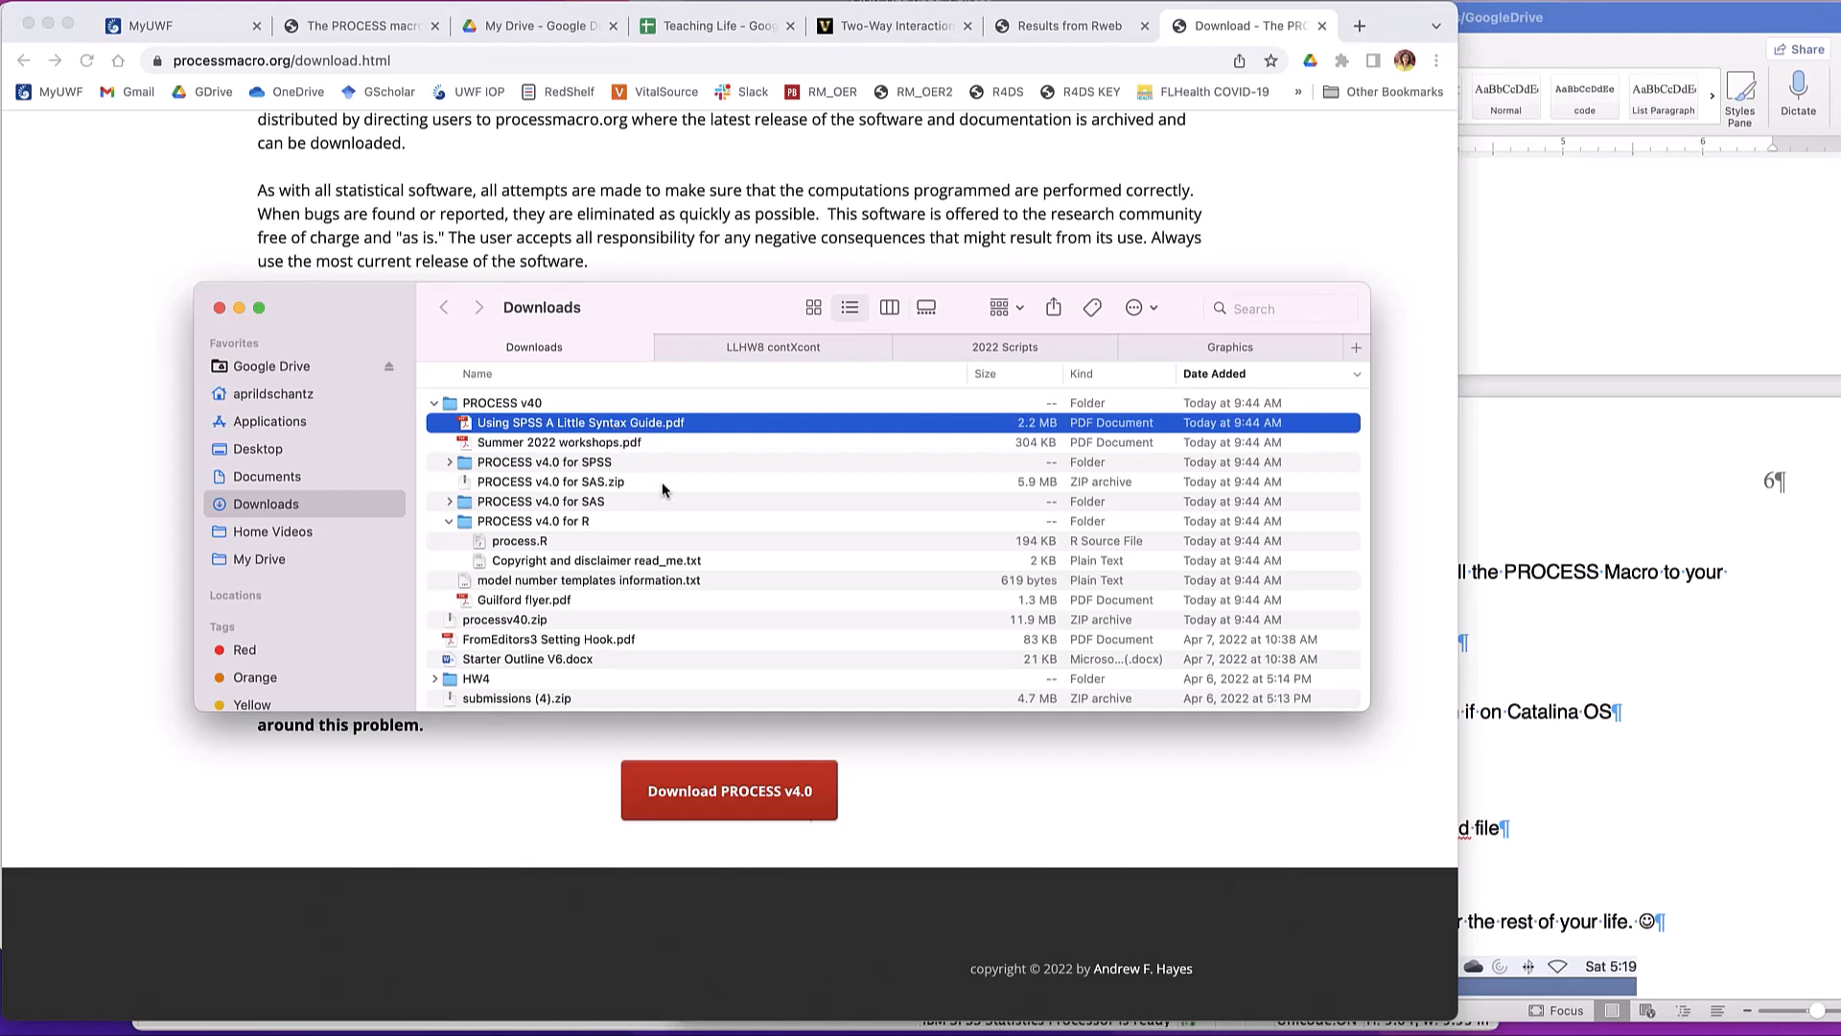
{"action": "left_click", "coordinate": [450, 464]}
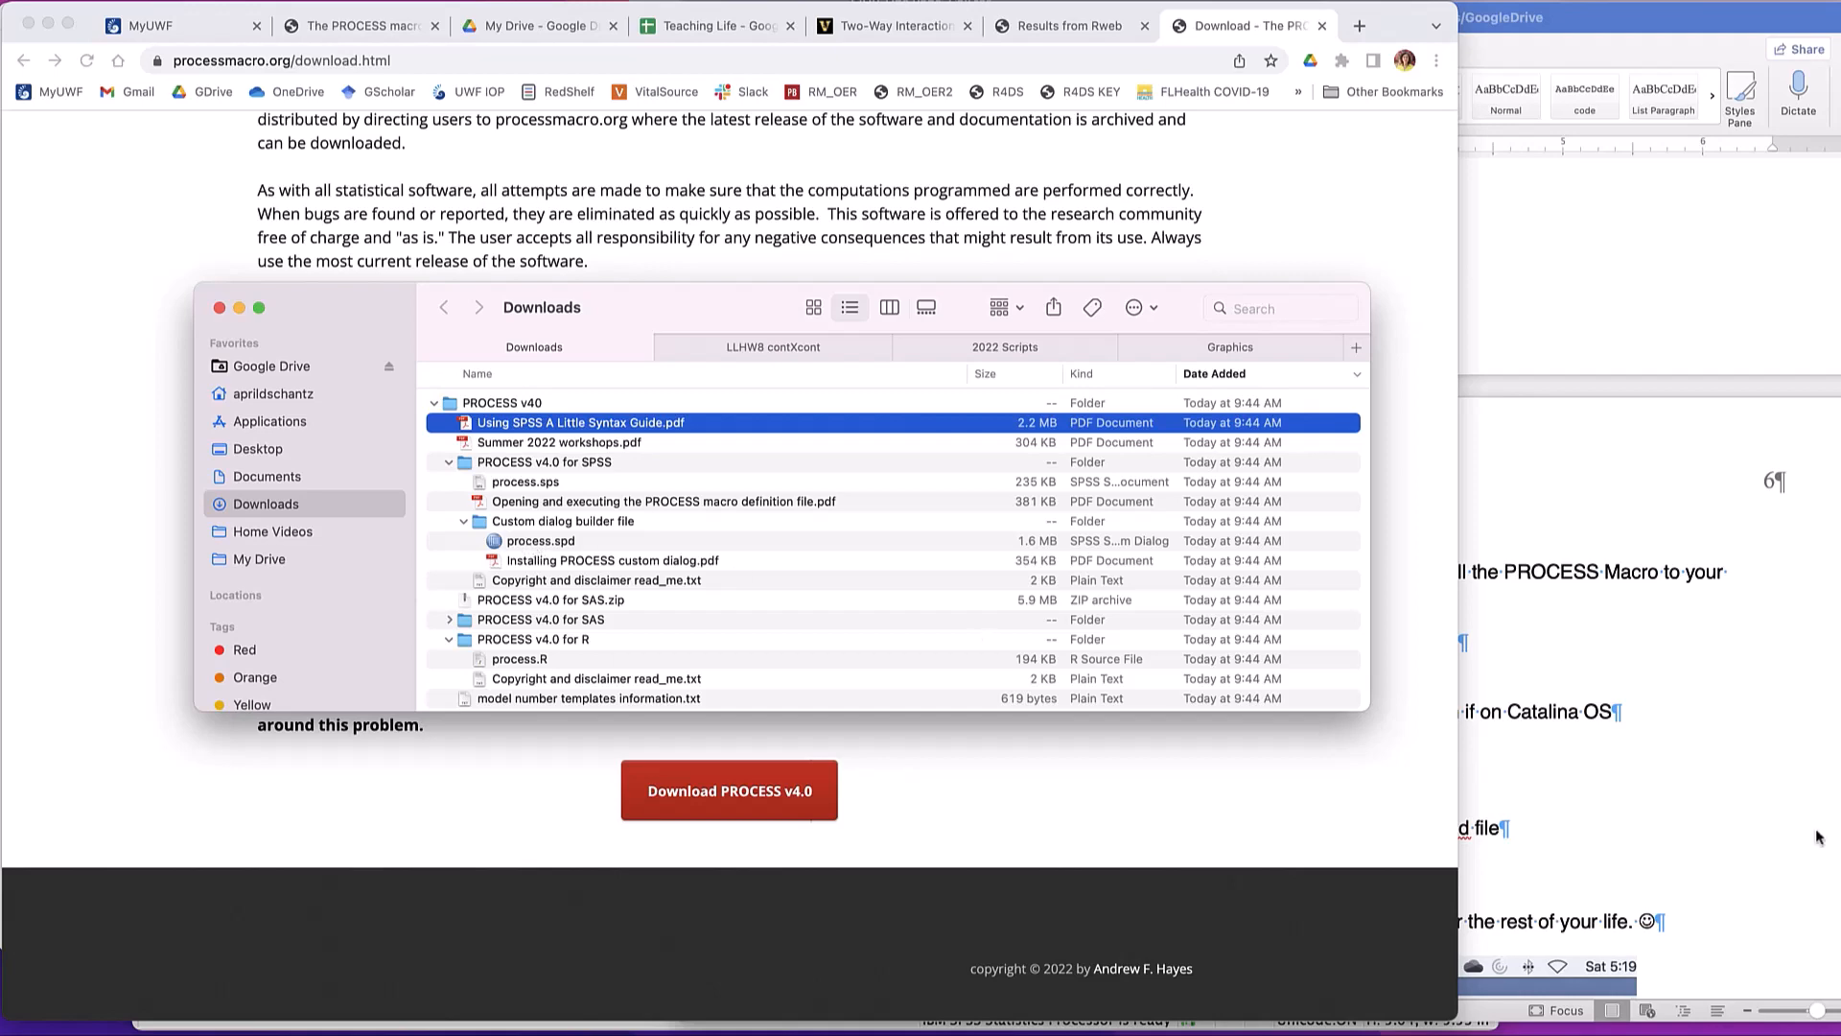
- Return to the Word lab sheet and review the steps for installing Hayes' PROCESS Macro custom dialog, highlighting the first two
{"action": "left_click", "coordinate": [1569, 726]}
{"action": "scroll", "coordinate": [1549, 719], "scroll_direction": "down", "scroll_amount": 10}
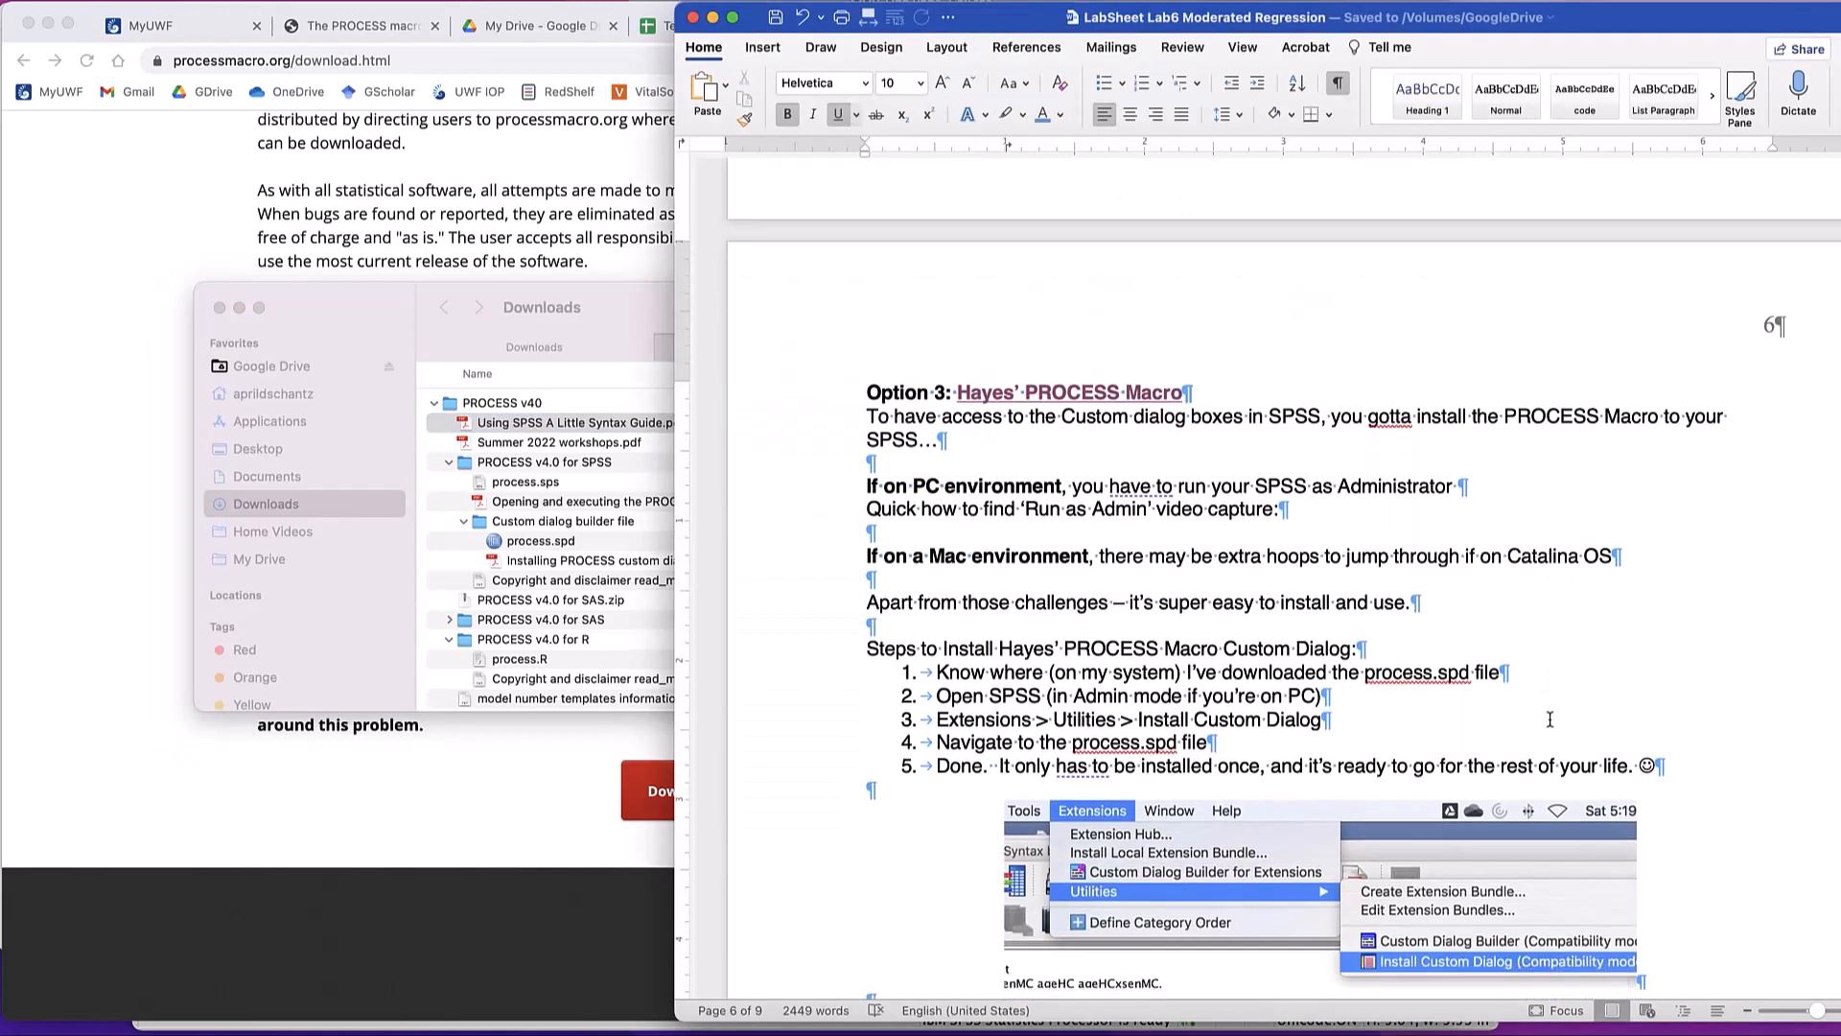
{"action": "scroll", "coordinate": [1476, 647], "scroll_direction": "up", "scroll_amount": 1}
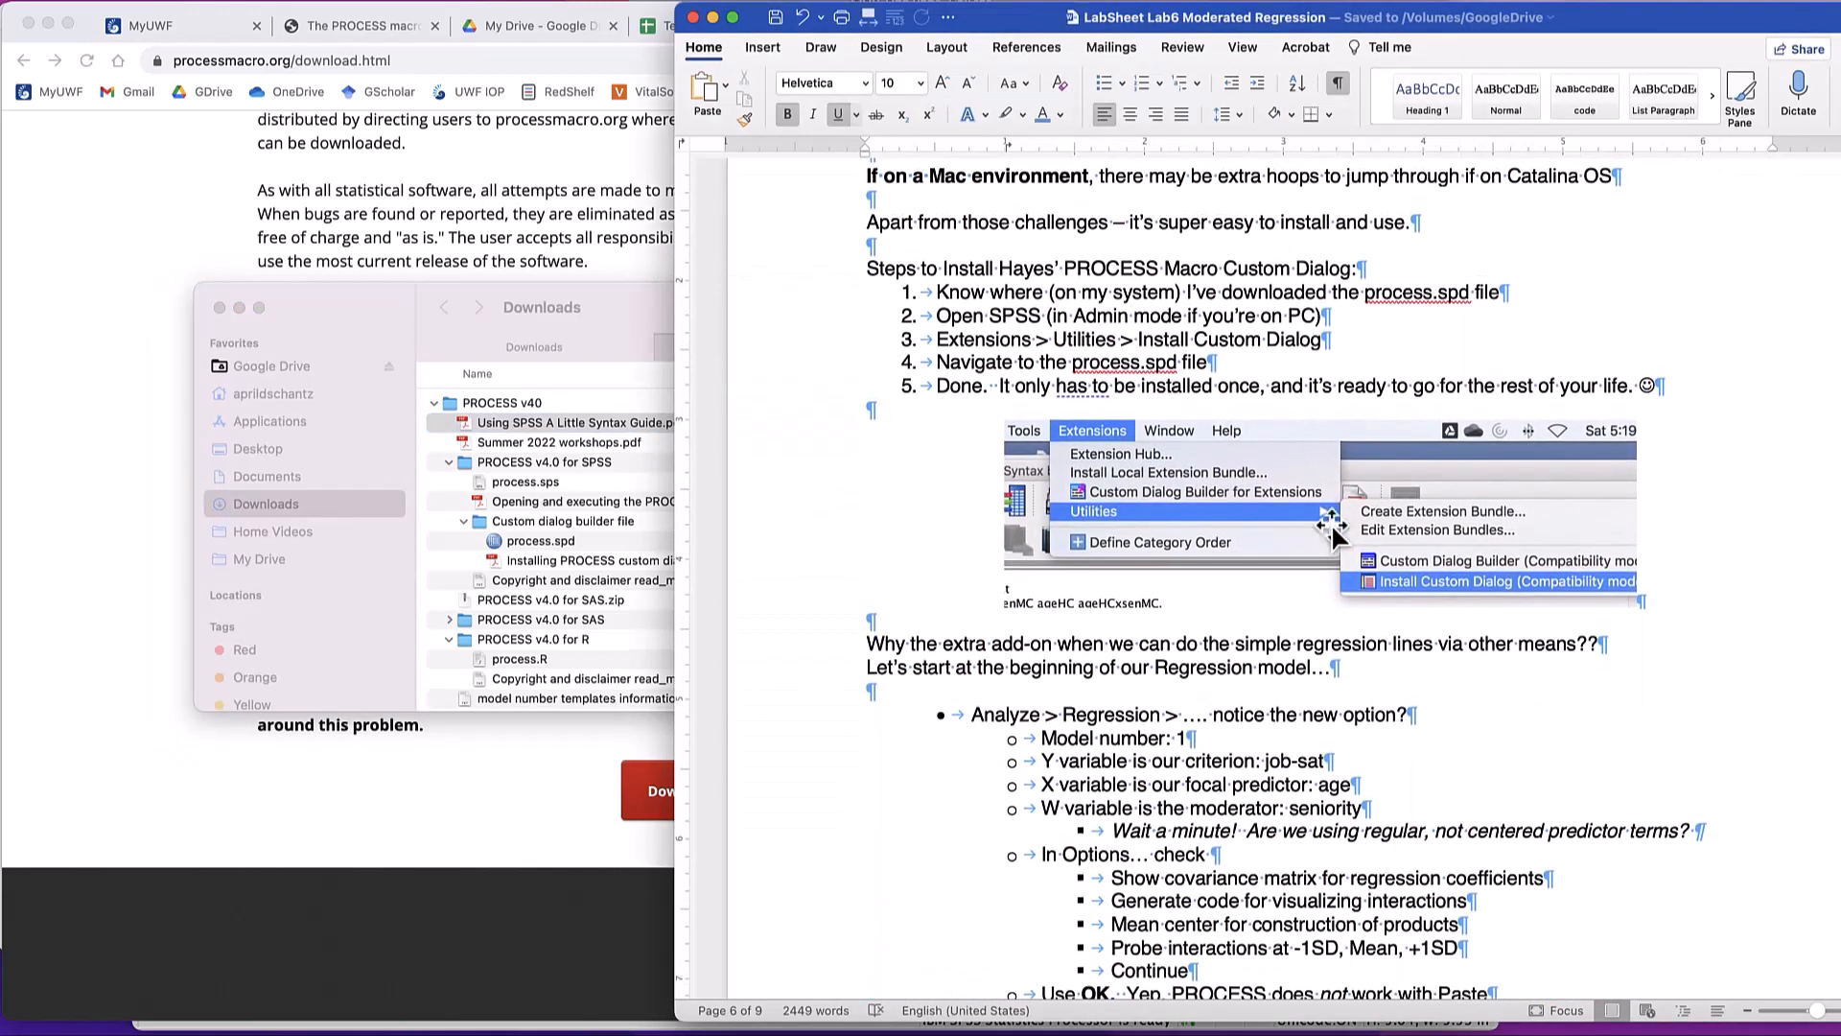
{"action": "left_click_drag", "start_coordinate": [952, 296], "coordinate": [1431, 290]}
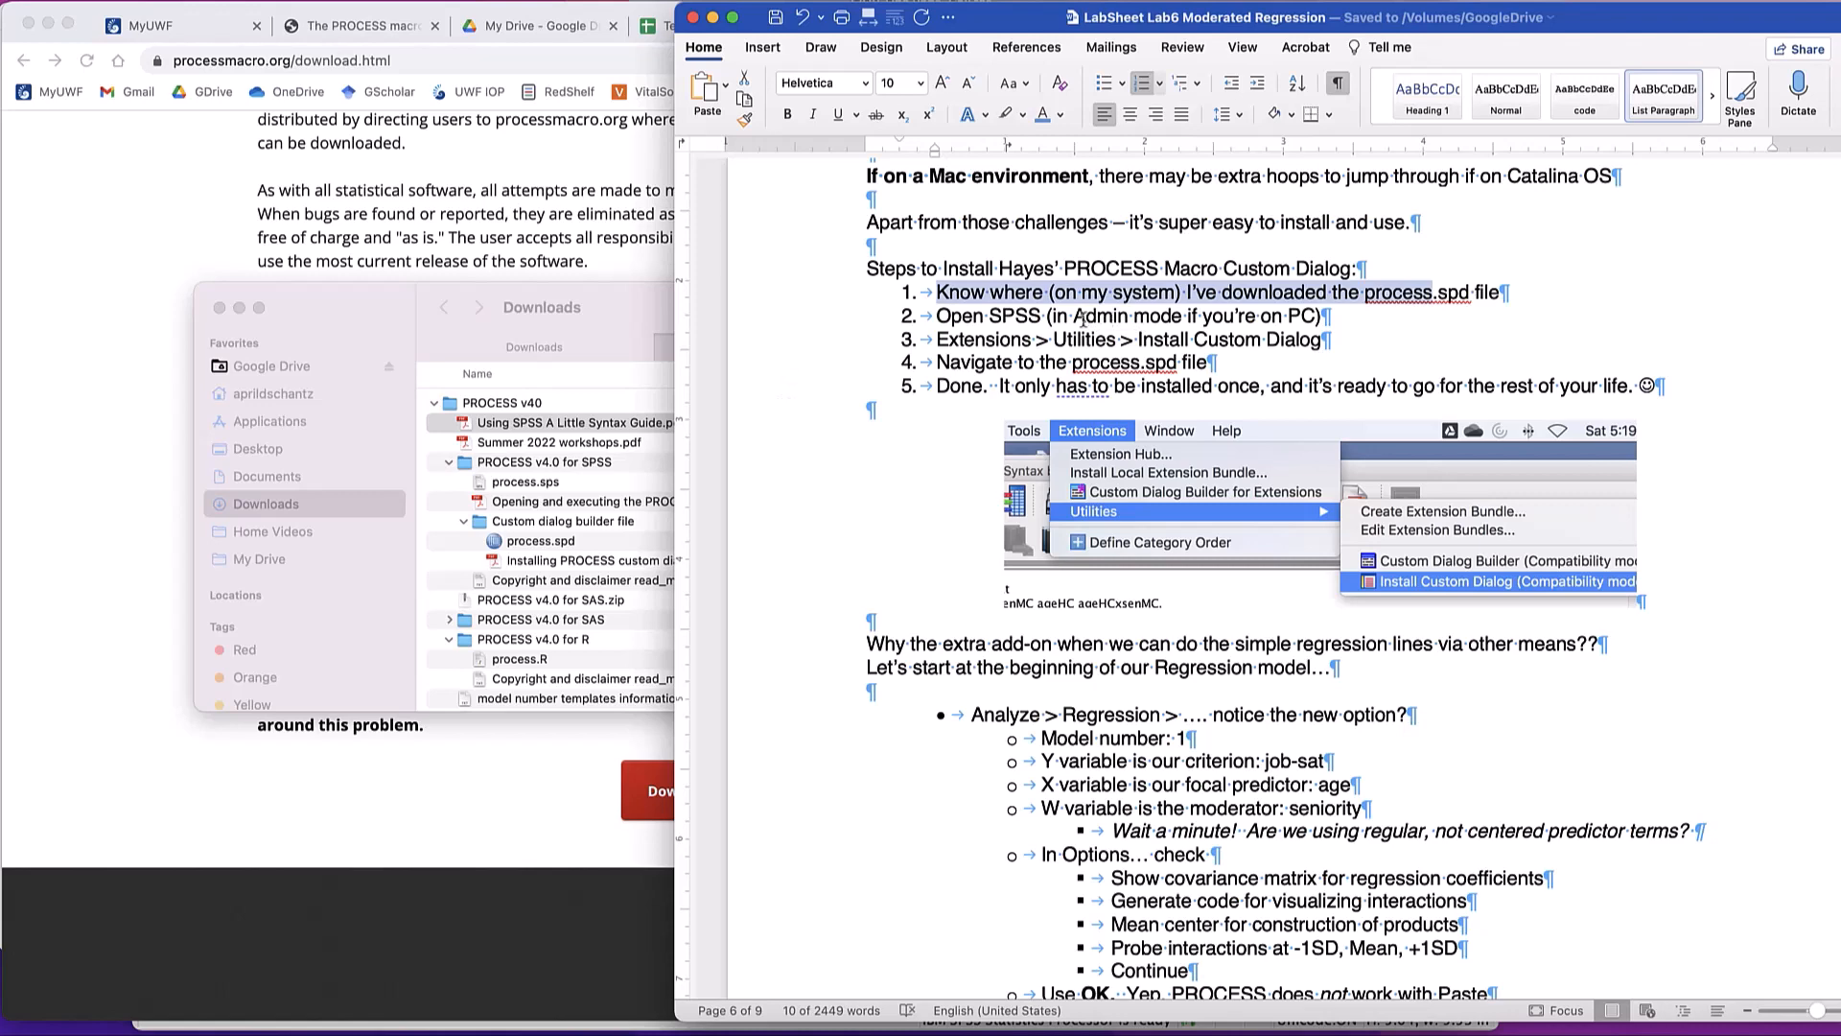
{"action": "left_click_drag", "start_coordinate": [1074, 317], "coordinate": [1309, 317]}
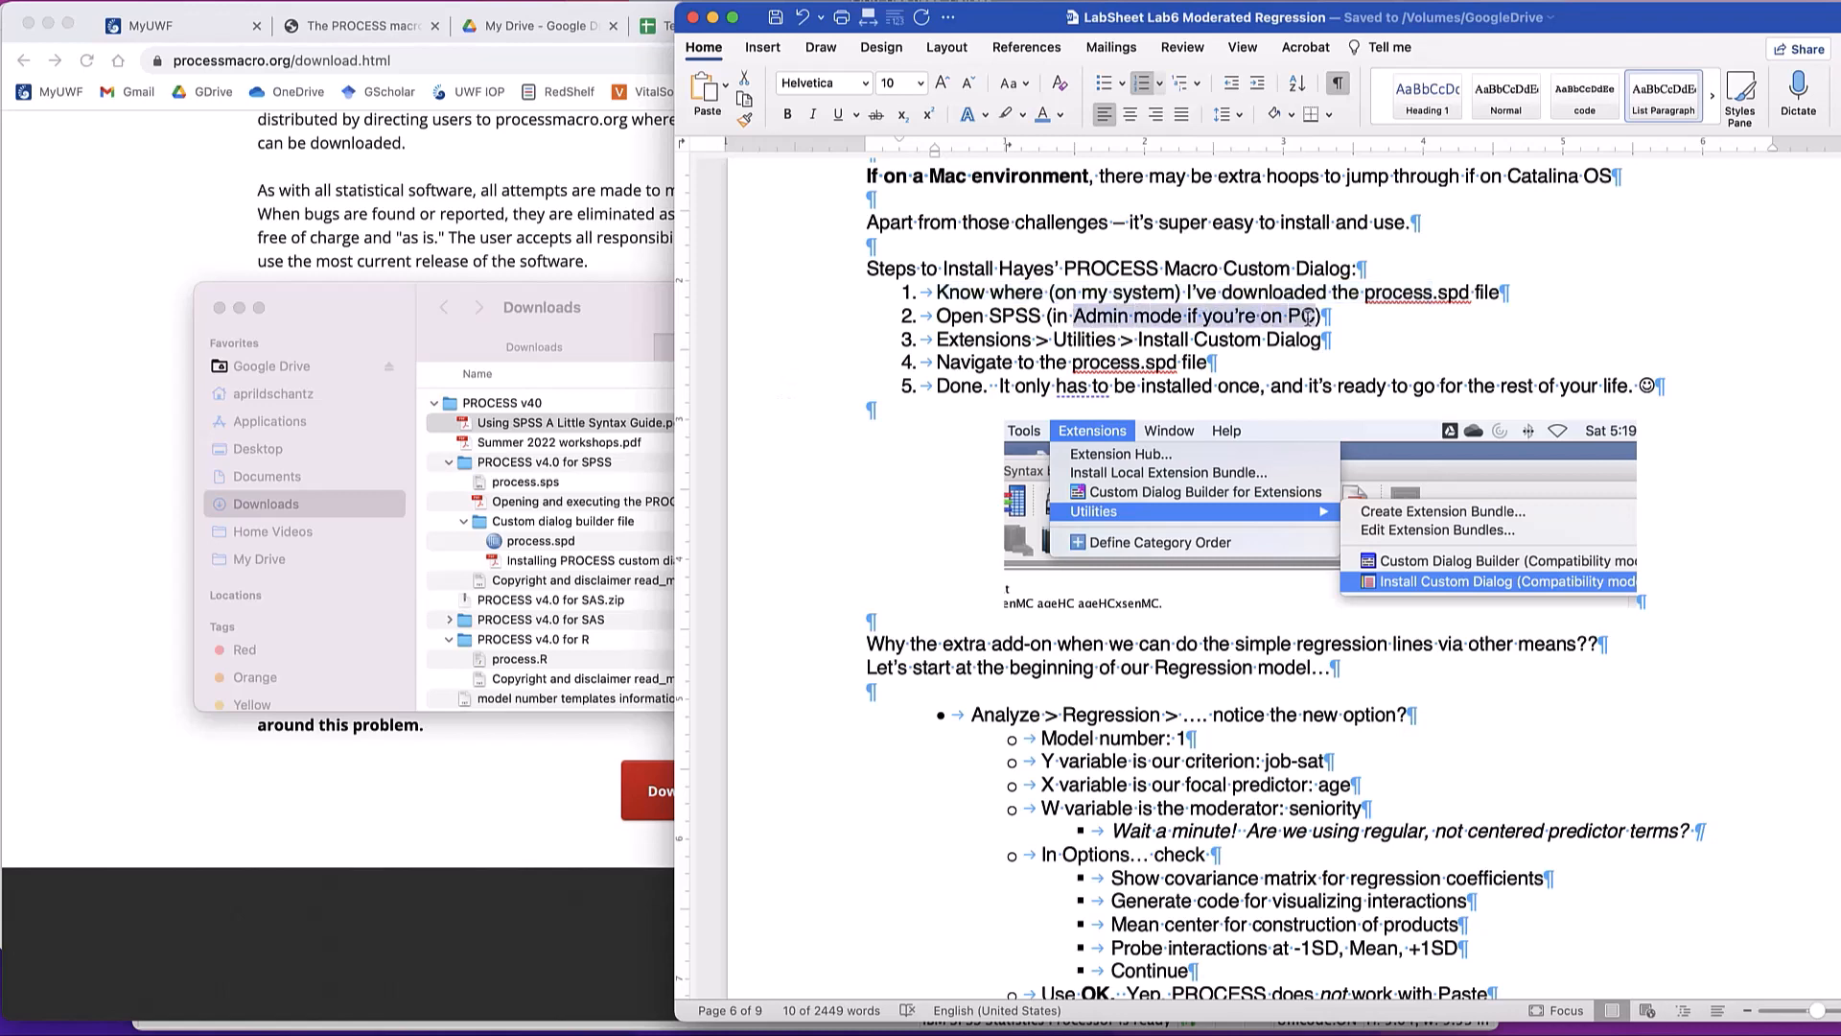
{"action": "left_click", "coordinate": [952, 345]}
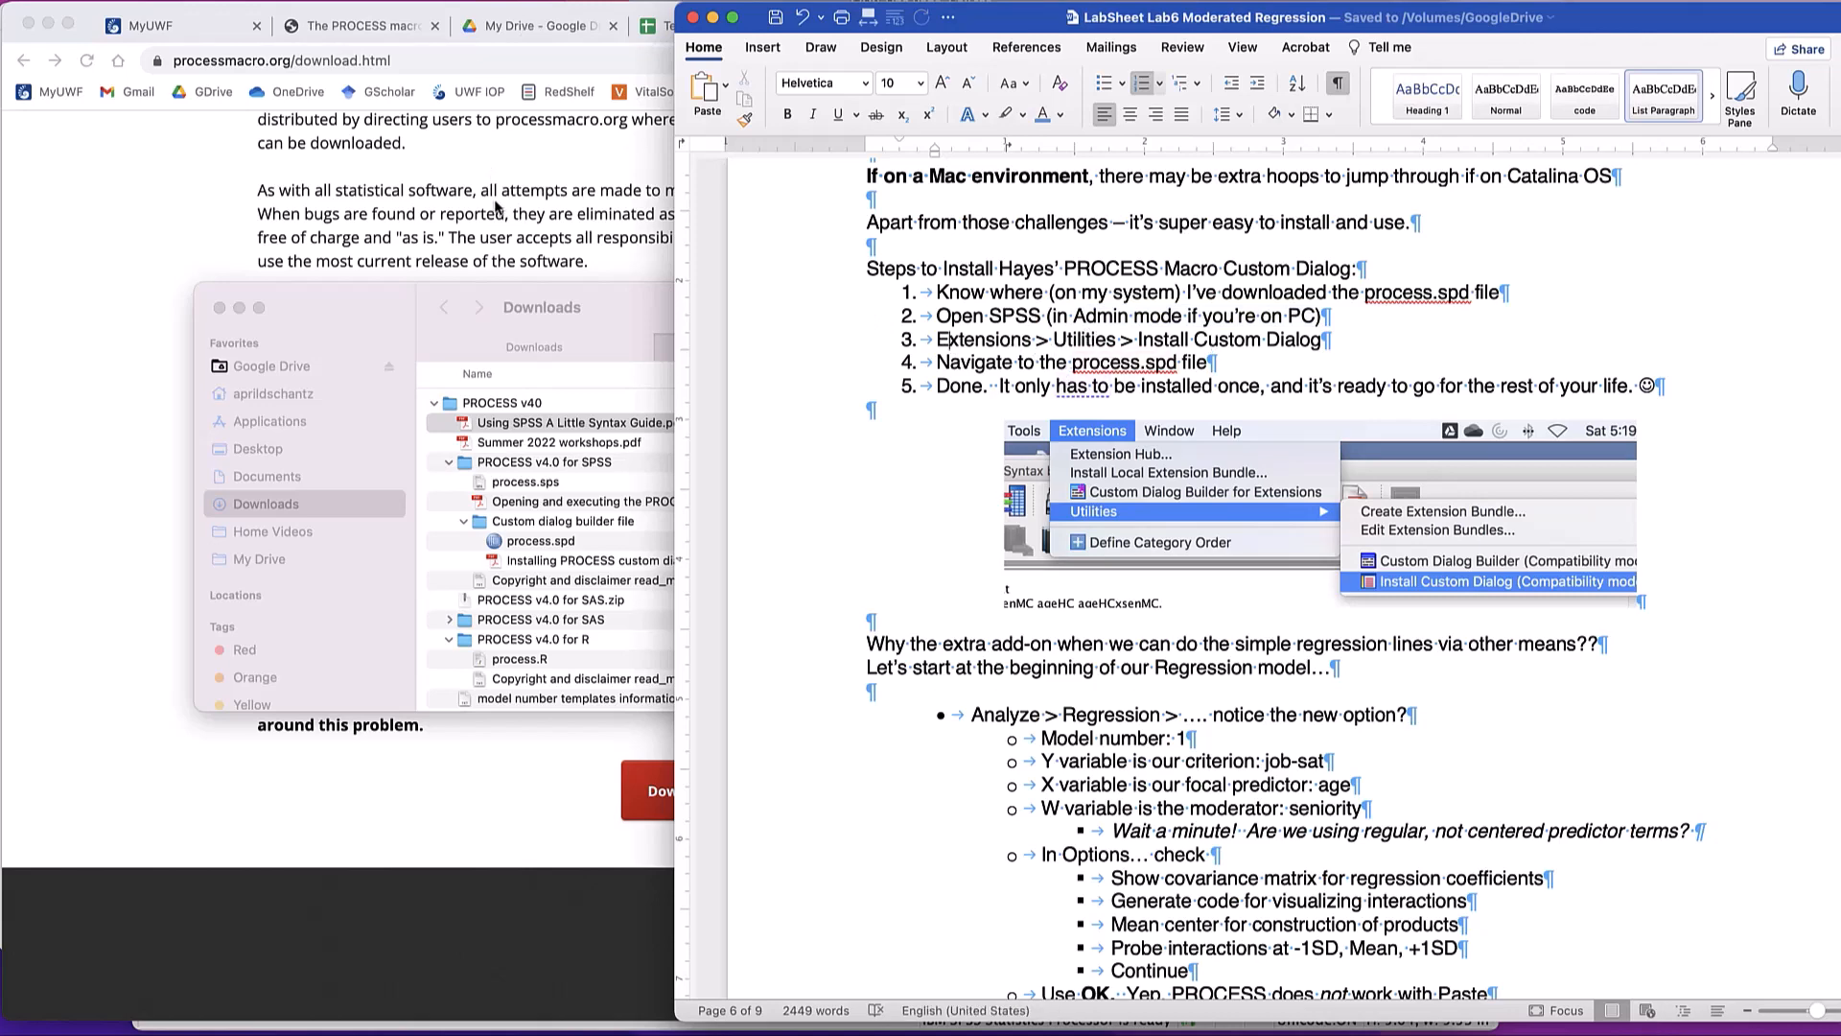
- Switch to the SPSS Data Editor and start Install Custom Dialog (Compatibility mode)
{"action": "key", "text": "super+Tab"}
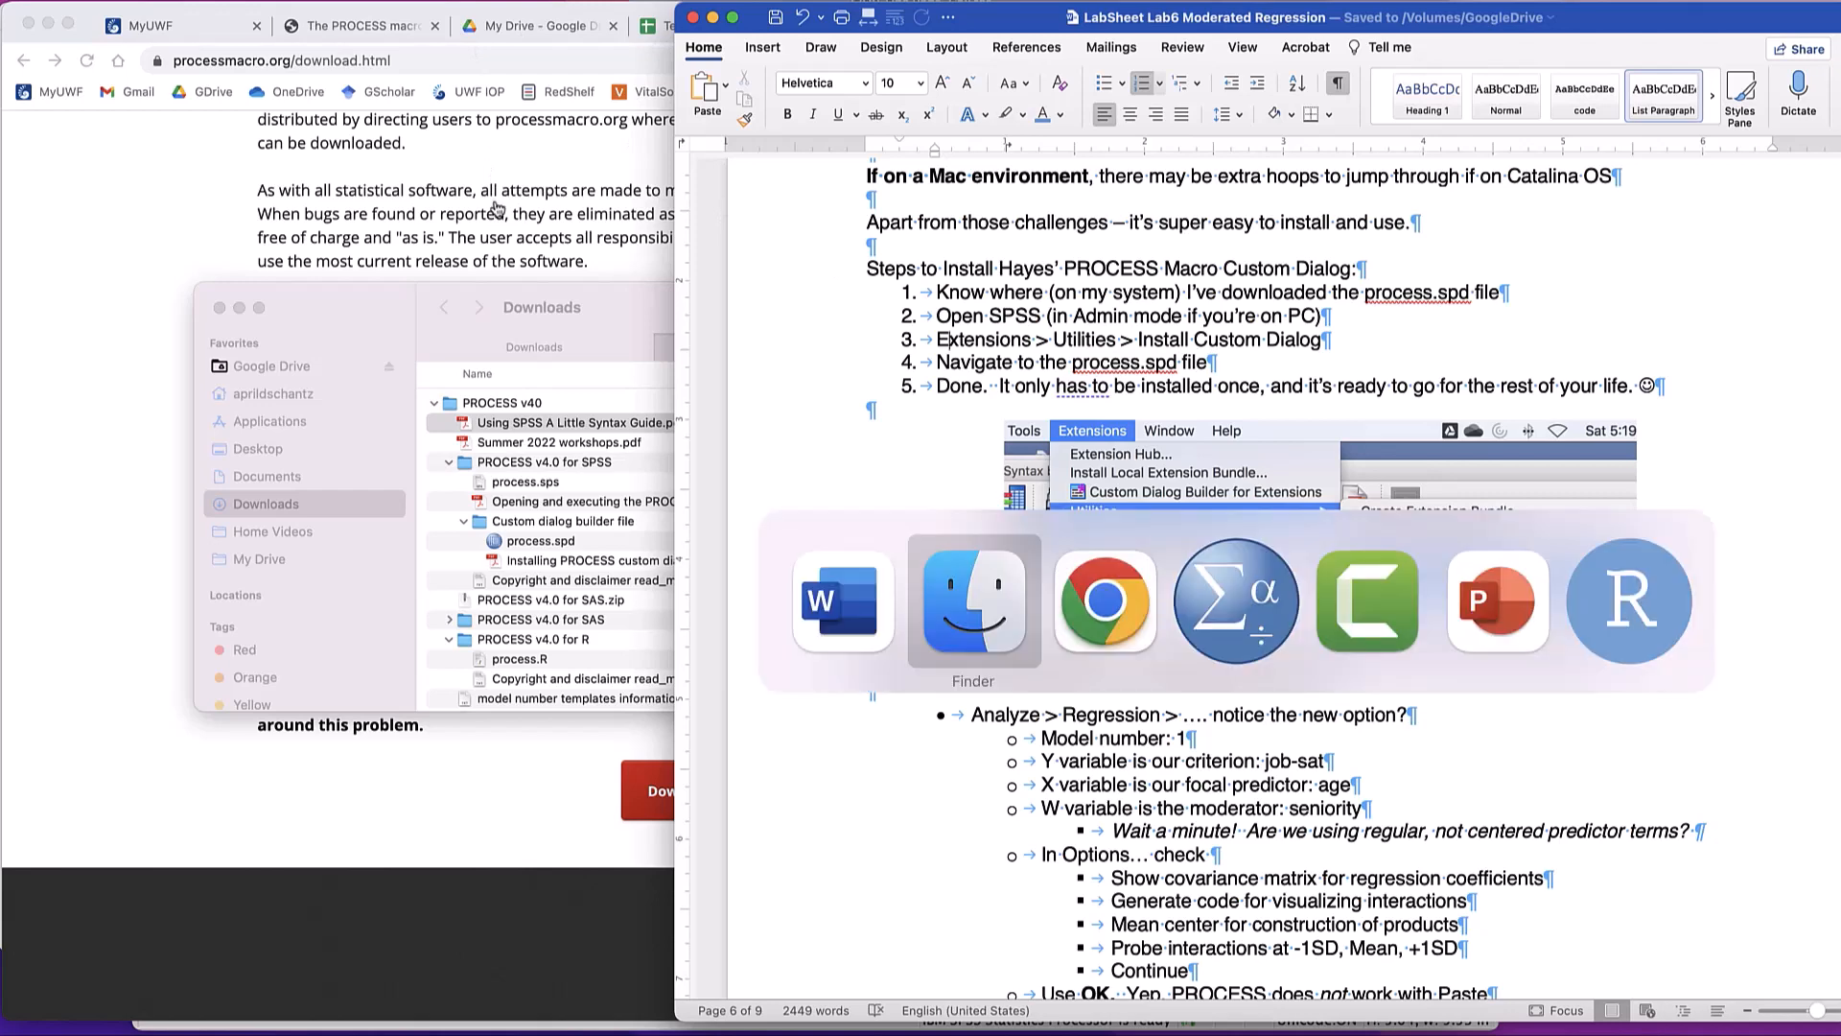
{"action": "key", "text": "super+Tab"}
{"action": "key", "text": "super+Tab"}
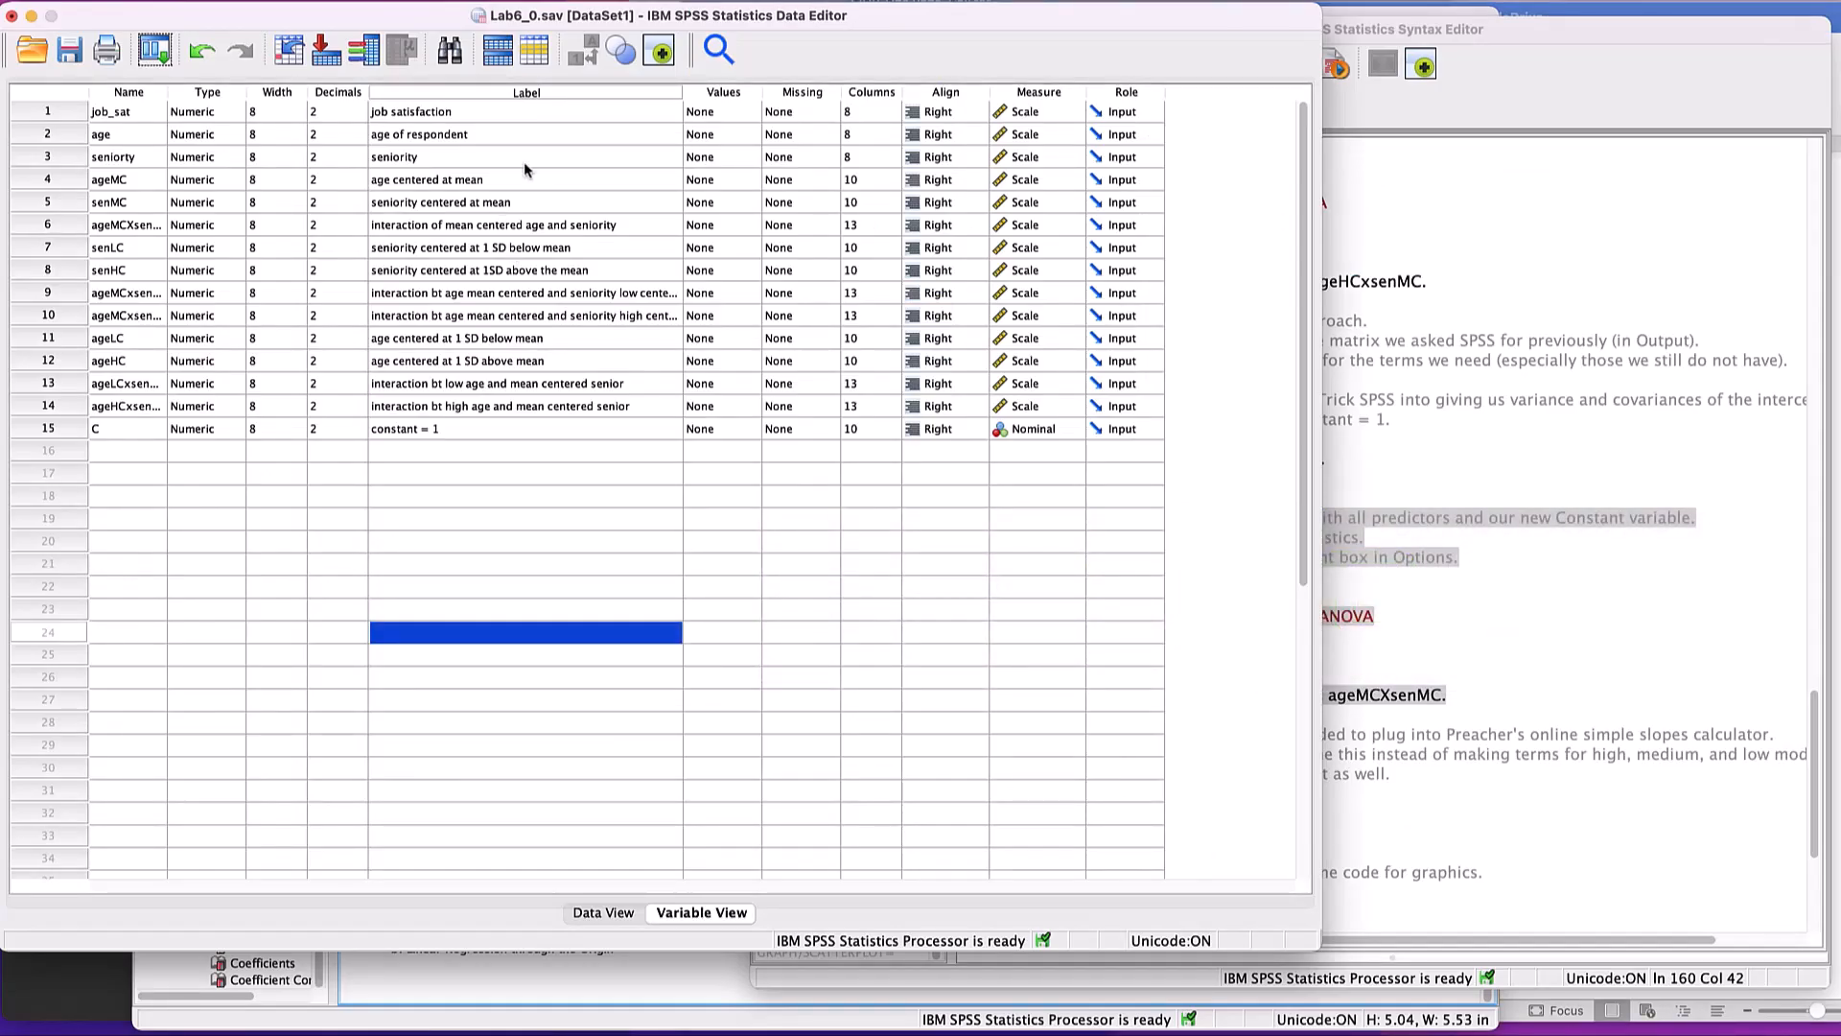
{"action": "left_click", "coordinate": [633, 0]}
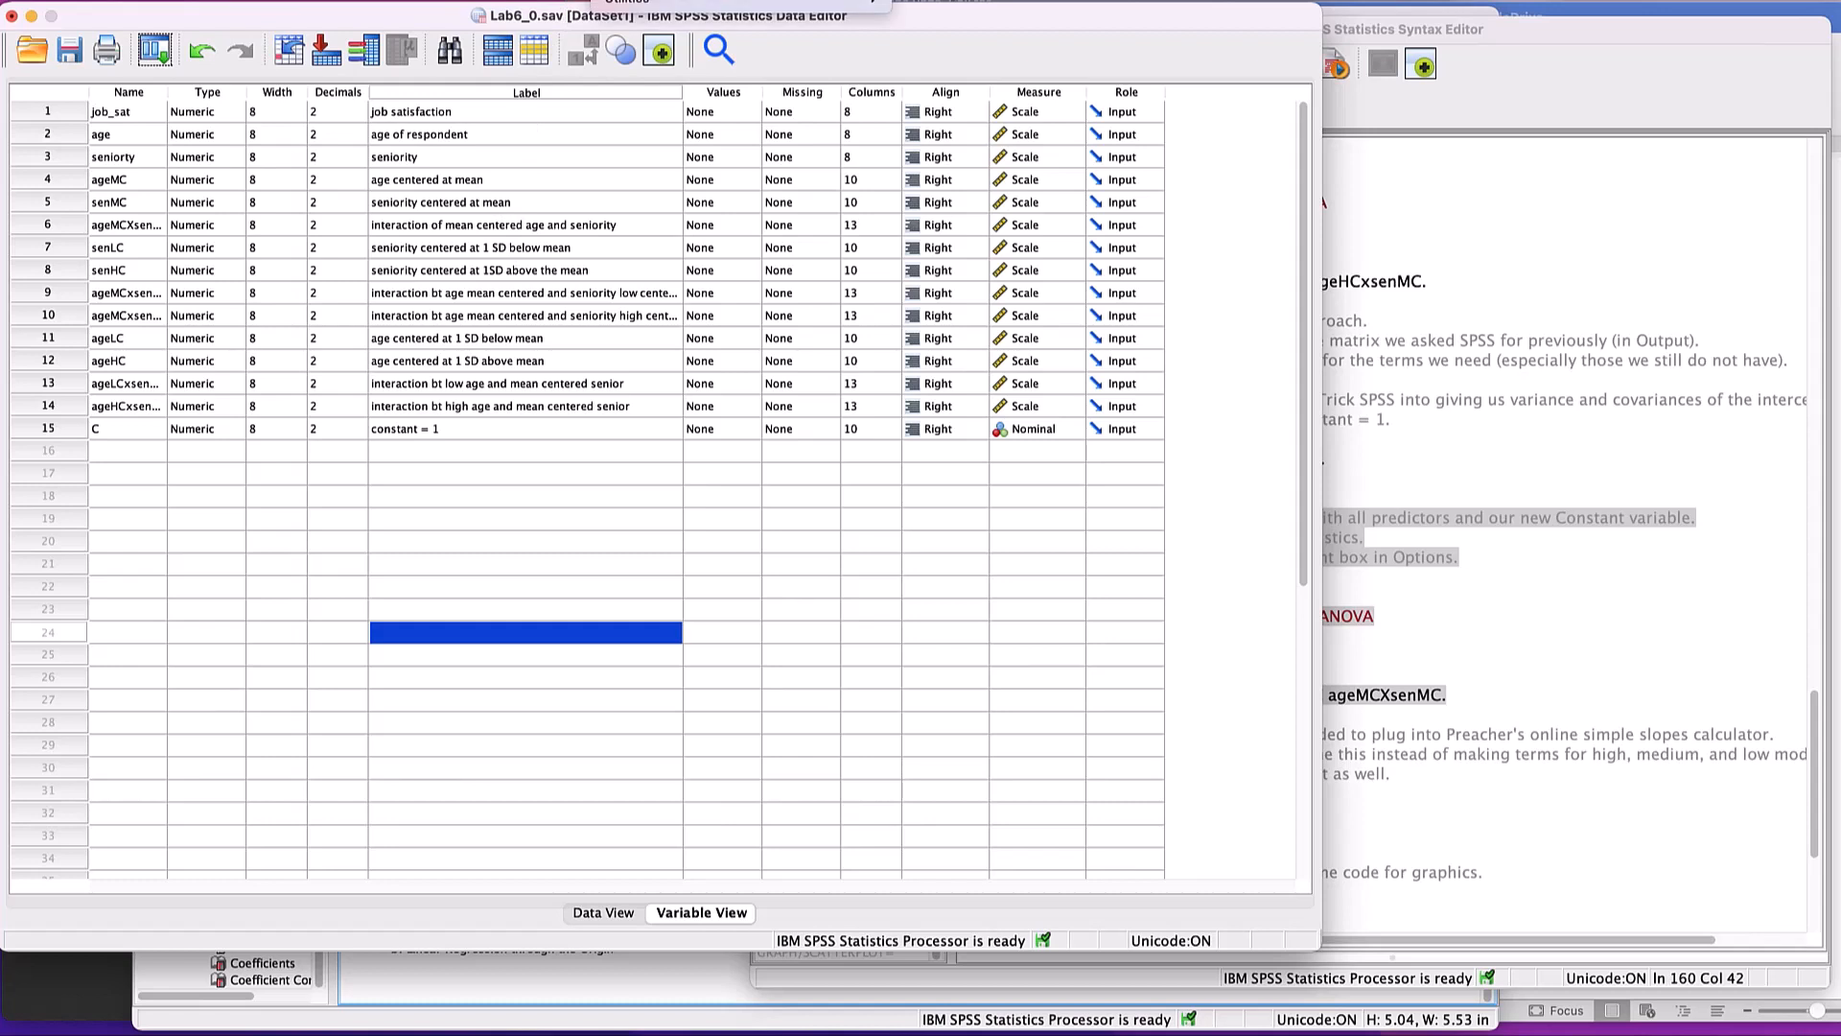
{"action": "mouse_move", "coordinate": [633, 3]}
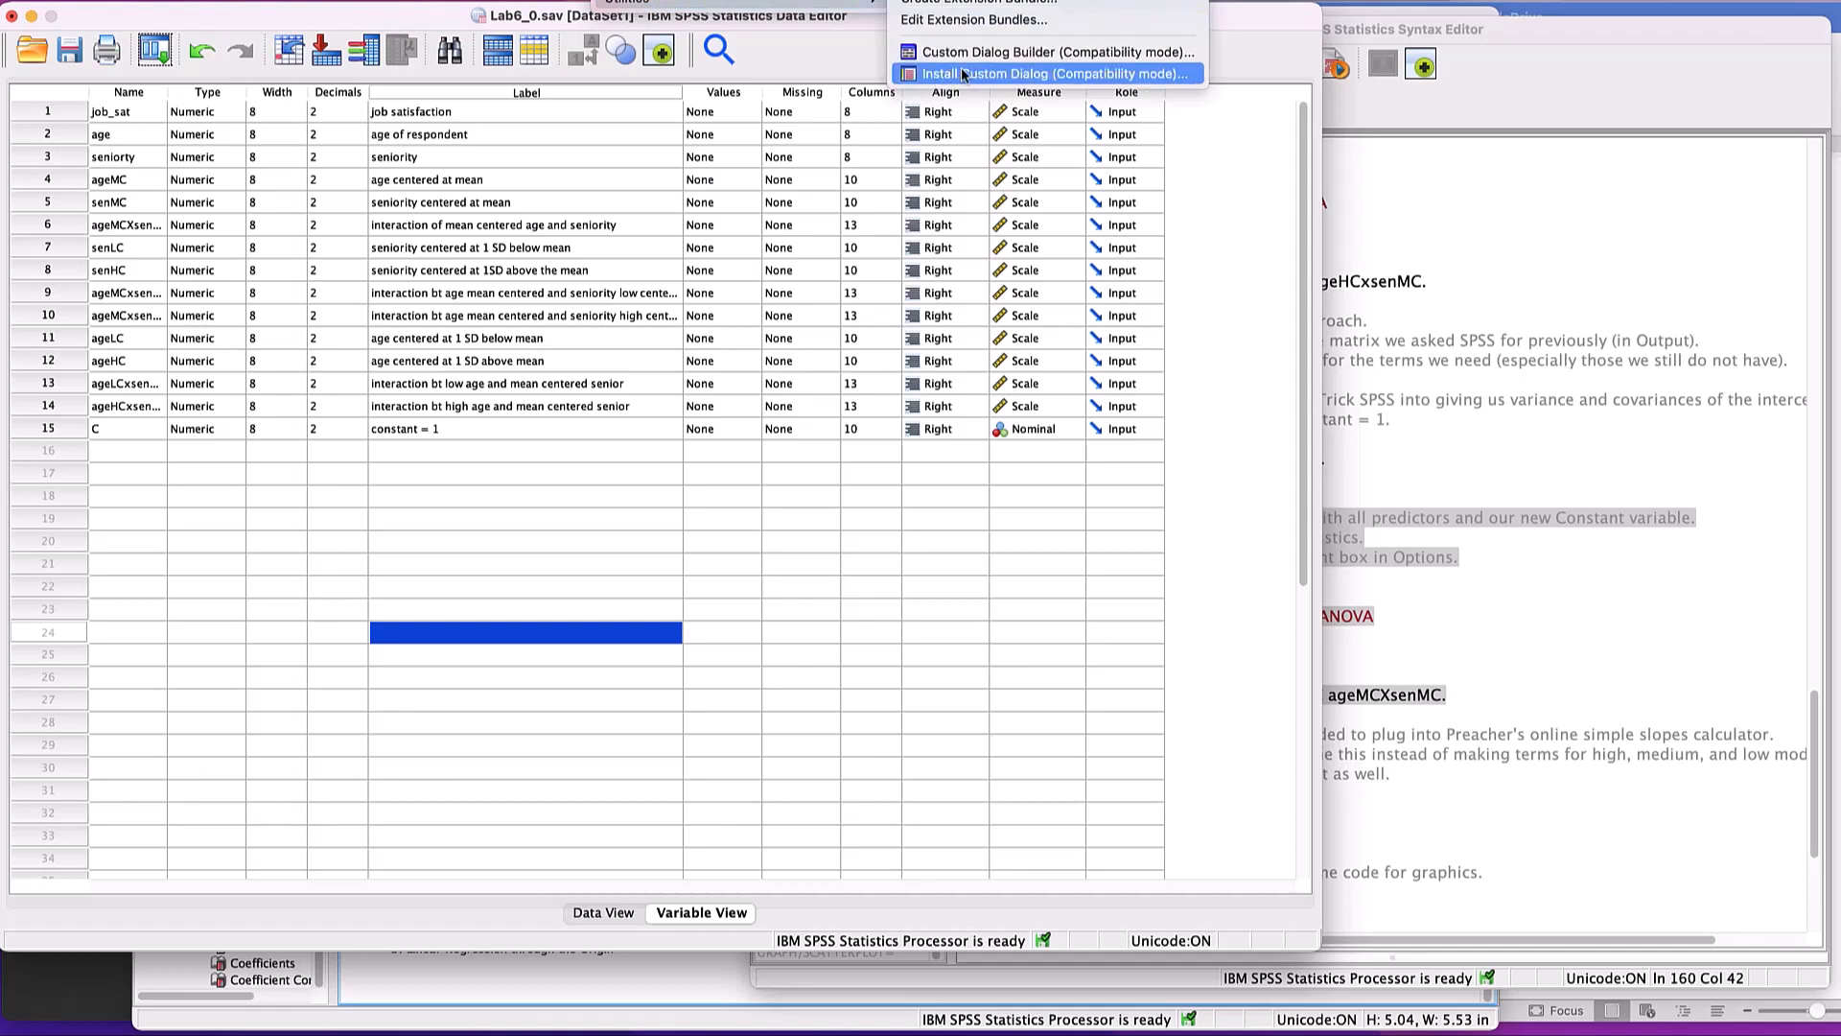
{"action": "left_click", "coordinate": [1031, 75]}
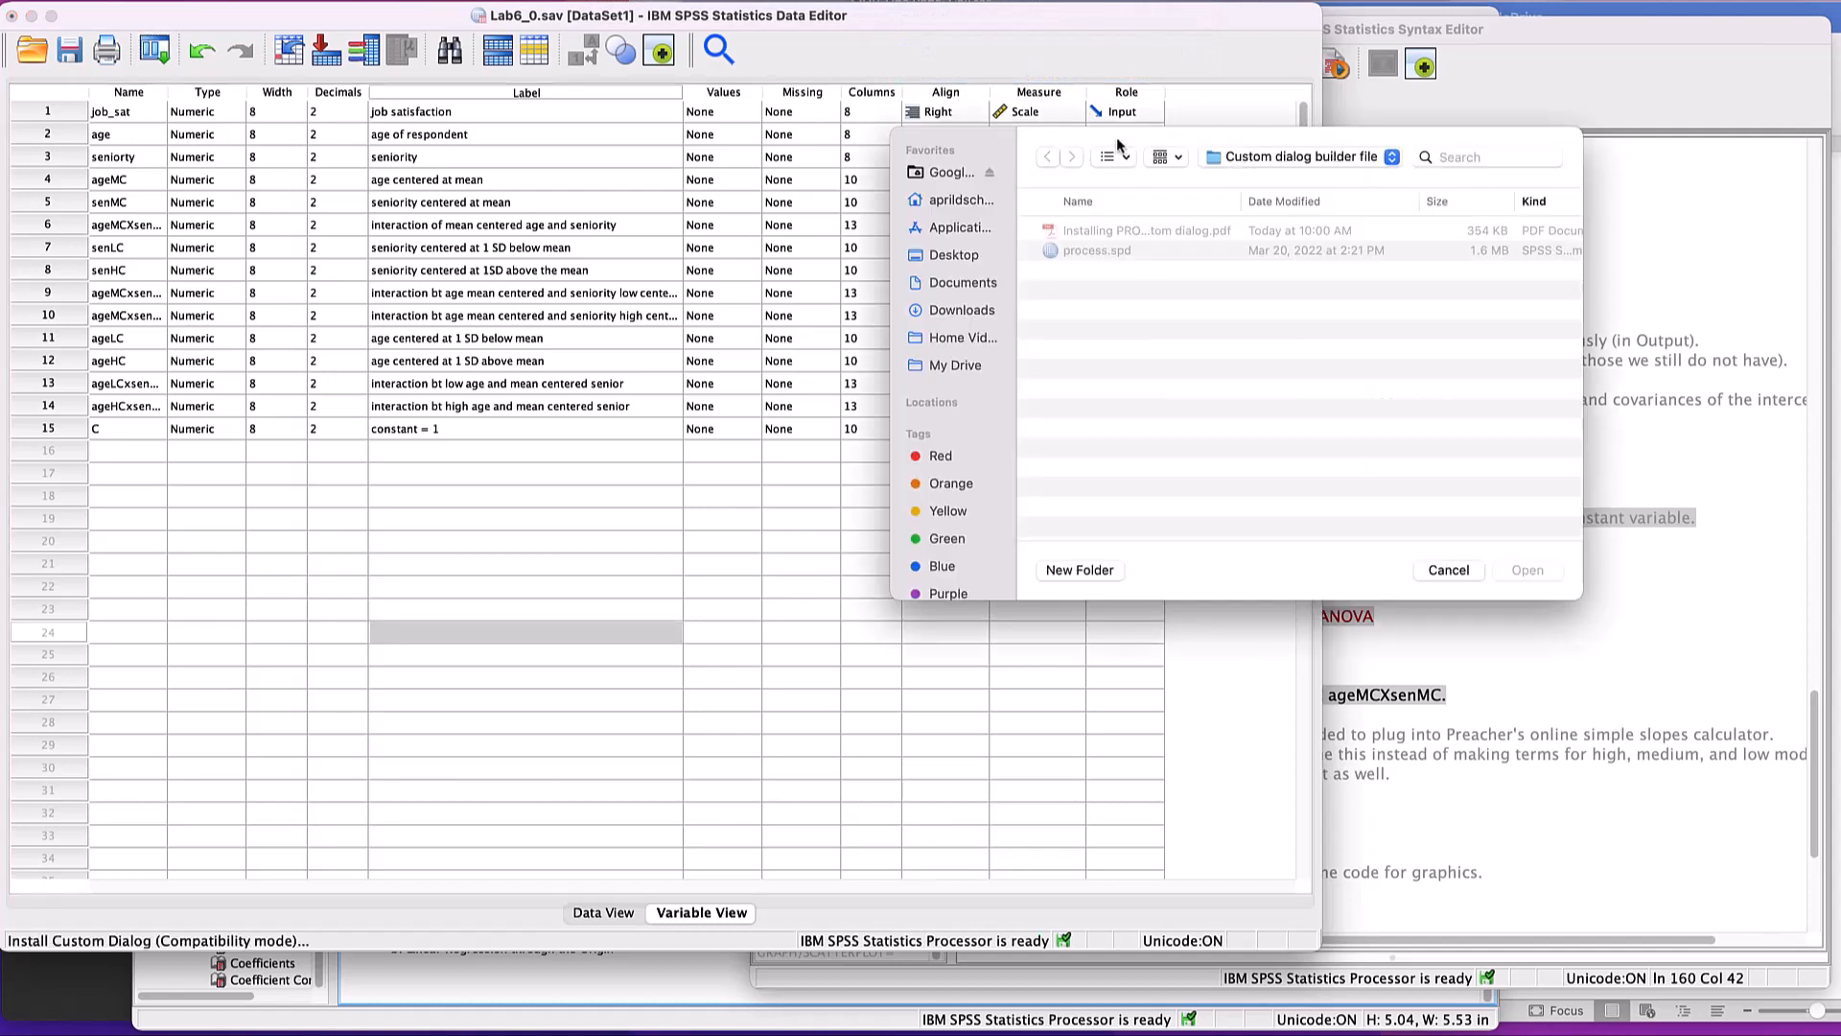
- Install process.spd from the custom dialog builder folder of PROCESS v4.0 for SPSS in Downloads, overwriting the previous version
{"action": "left_click_drag", "start_coordinate": [1113, 135], "coordinate": [802, 180]}
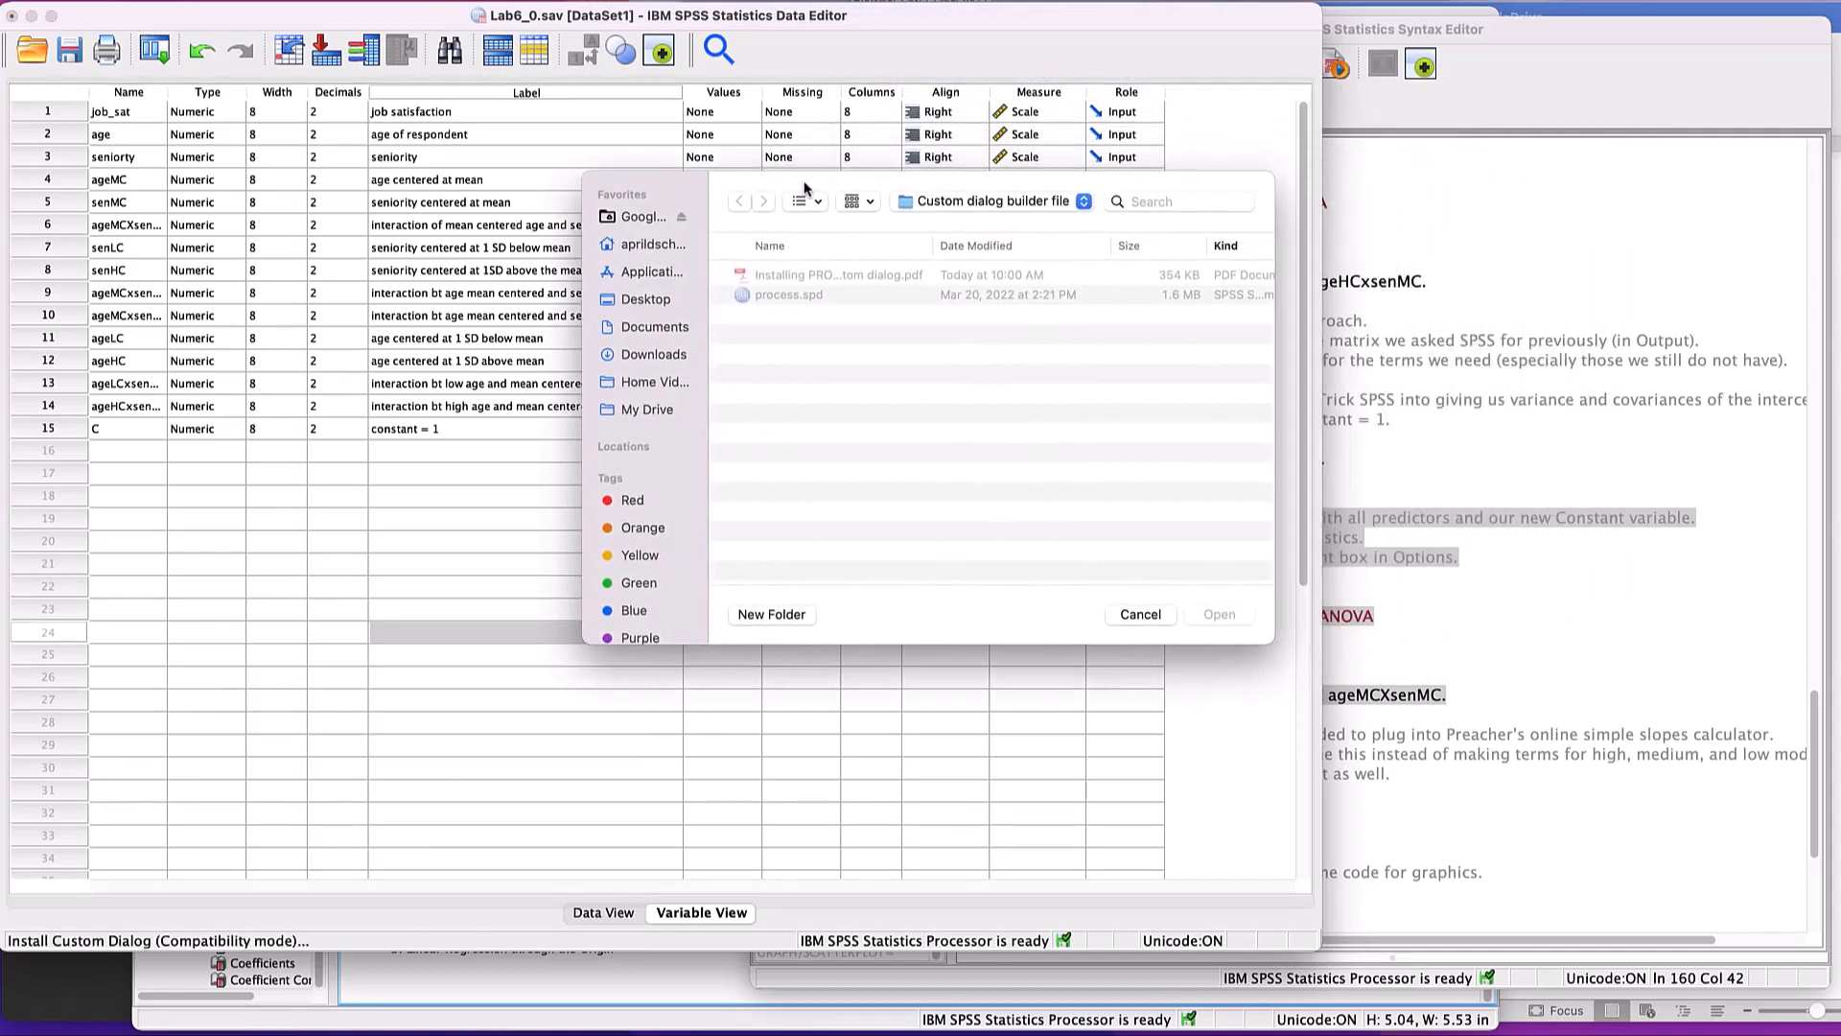
{"action": "left_click", "coordinate": [954, 201]}
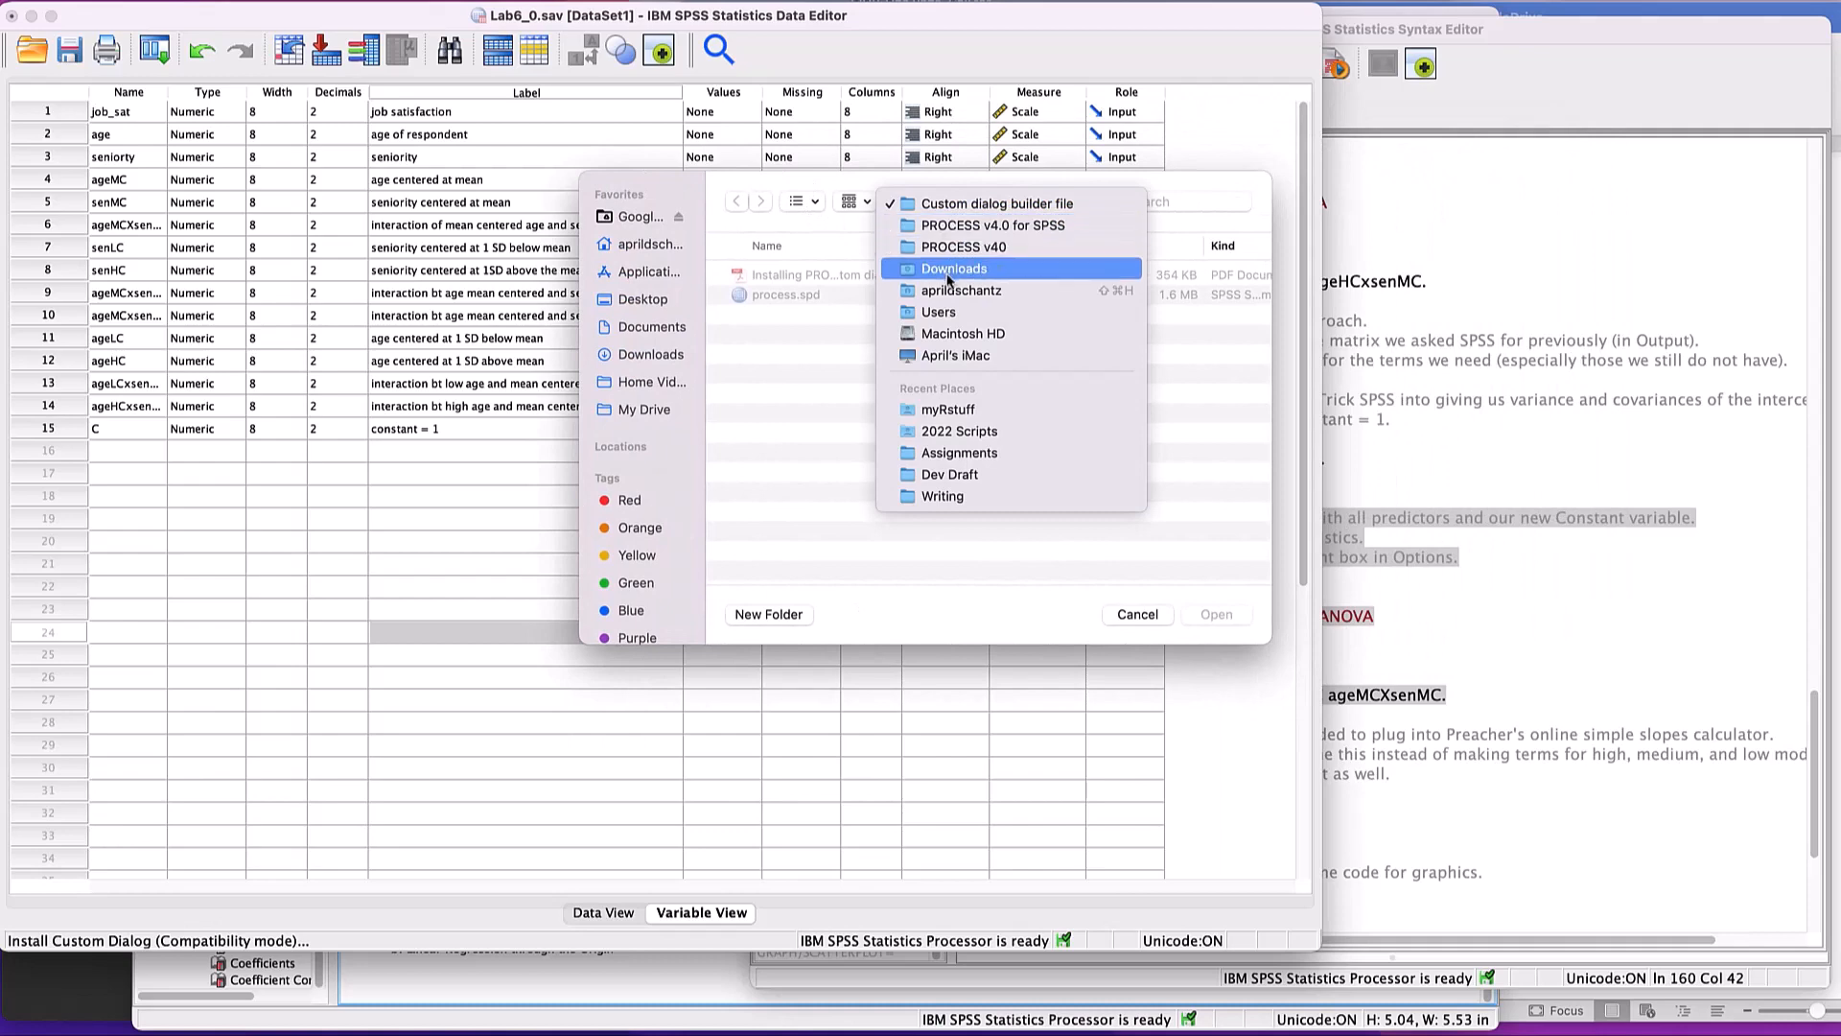
{"action": "left_click", "coordinate": [944, 272]}
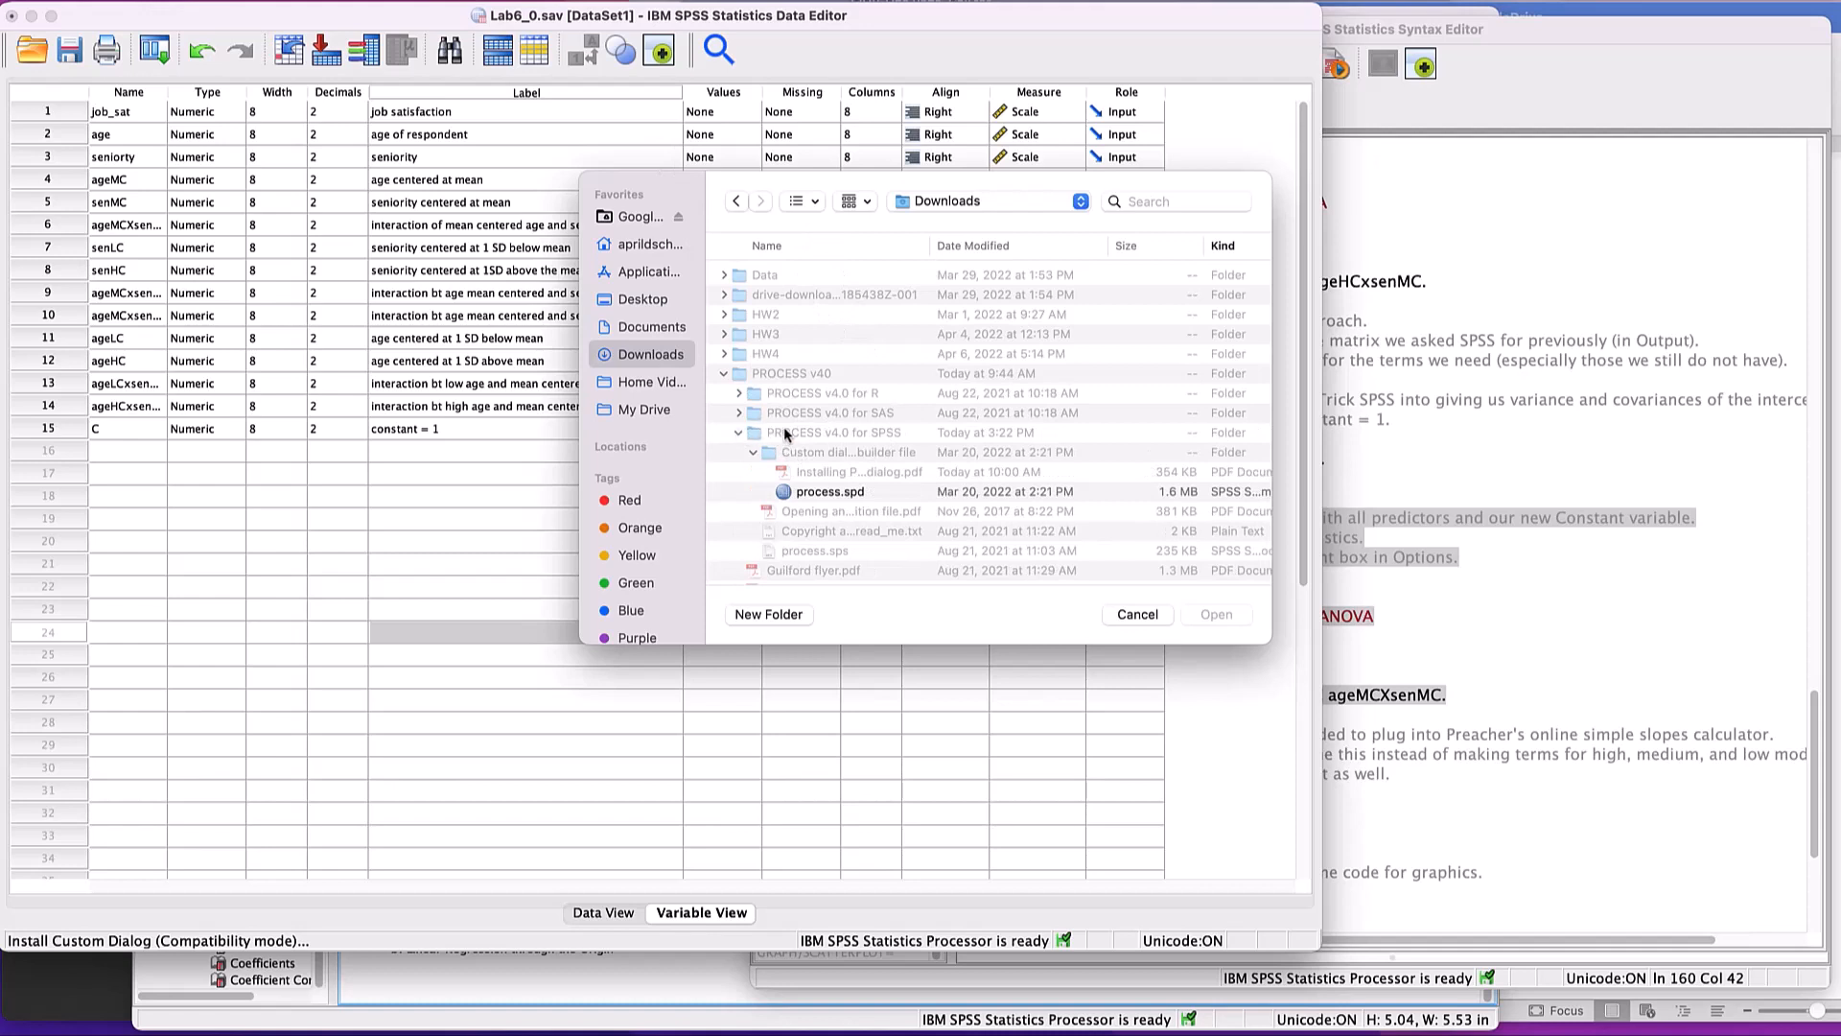
{"action": "left_click", "coordinate": [832, 494]}
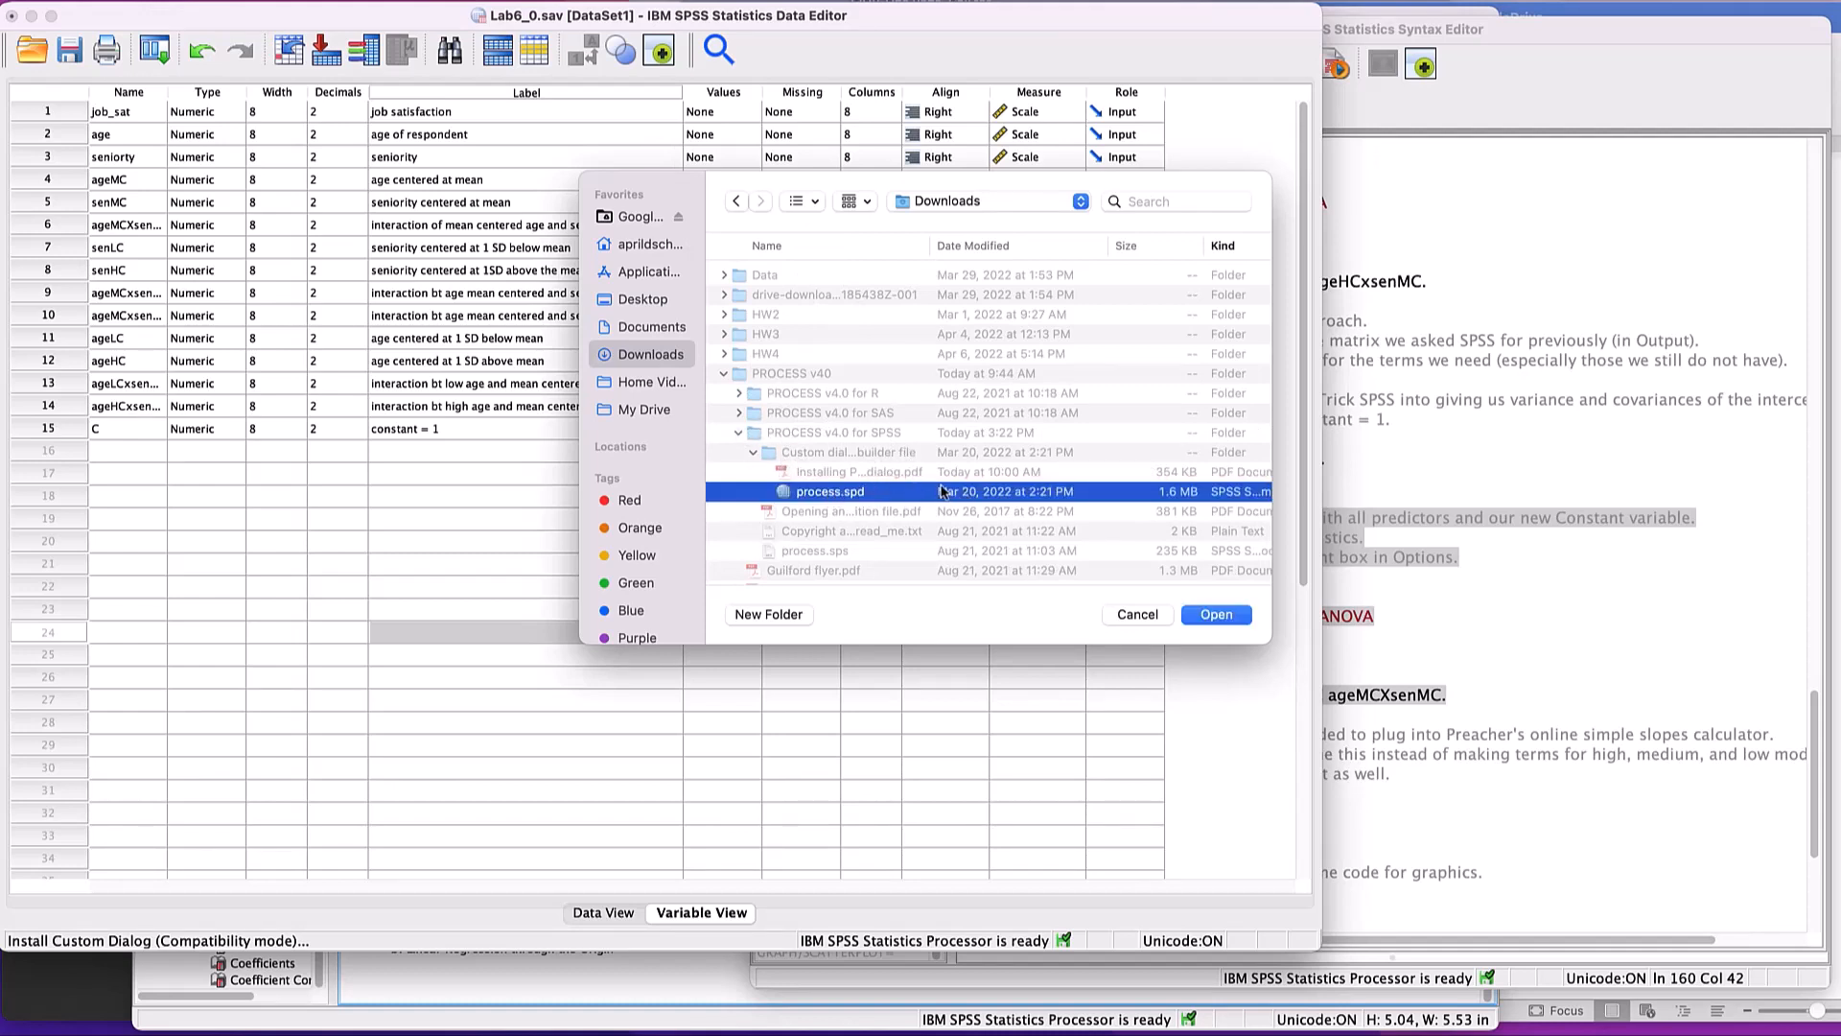
{"action": "left_click", "coordinate": [1216, 615]}
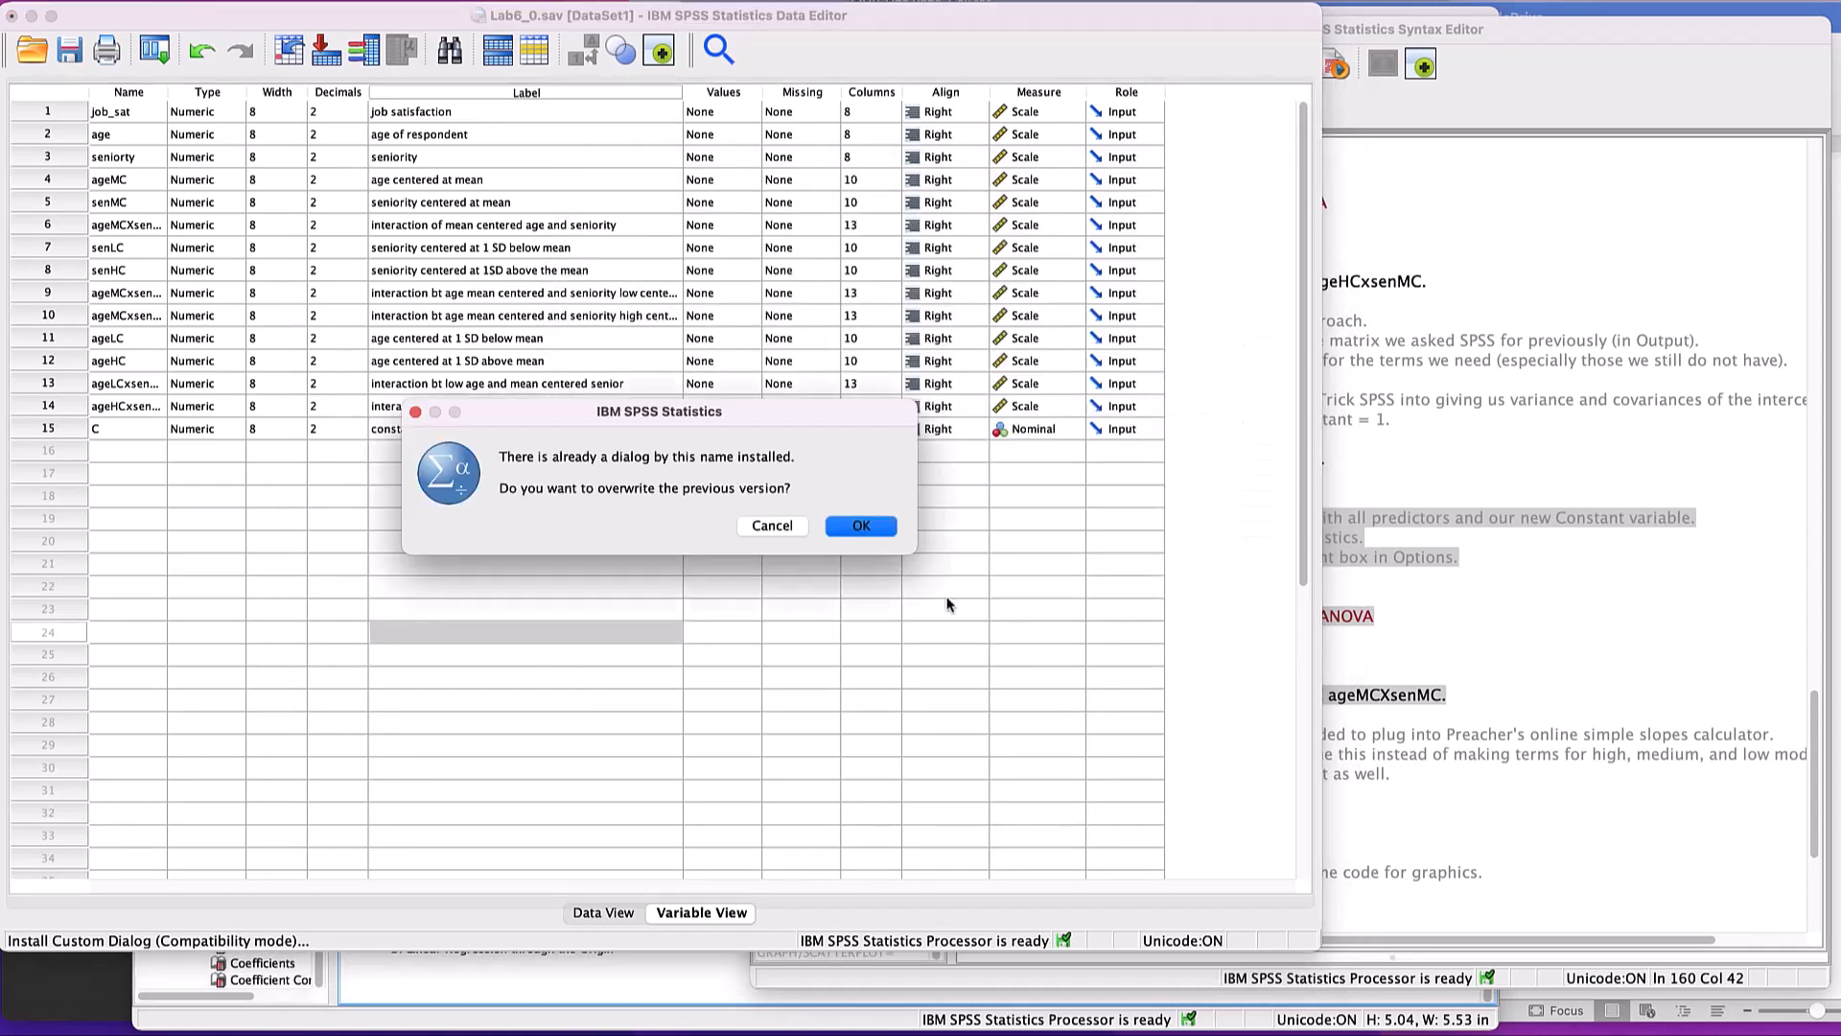
{"action": "left_click", "coordinate": [860, 530]}
{"action": "left_click", "coordinate": [932, 525]}
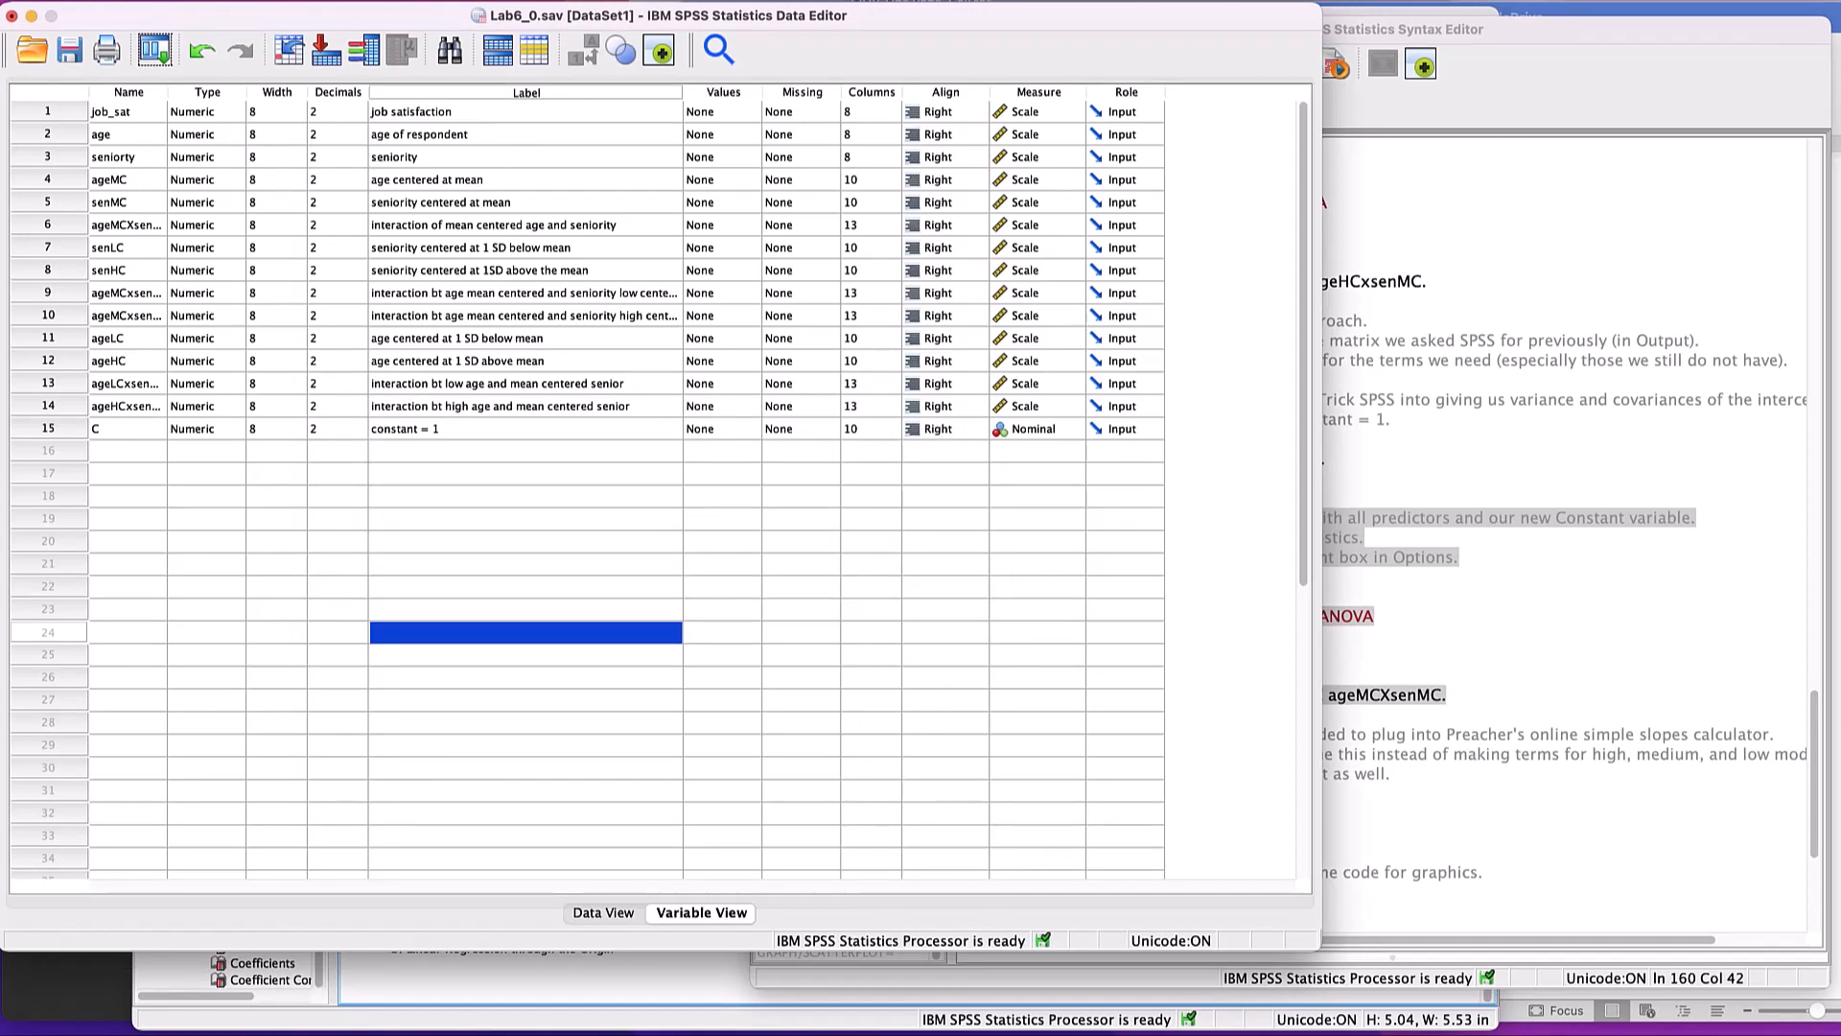
- Open PROCESS v4.0 by Andrew F. Hayes and assign job_sat as Y, age as X and seniorty as moderator W
{"action": "left_click", "coordinate": [434, 1]}
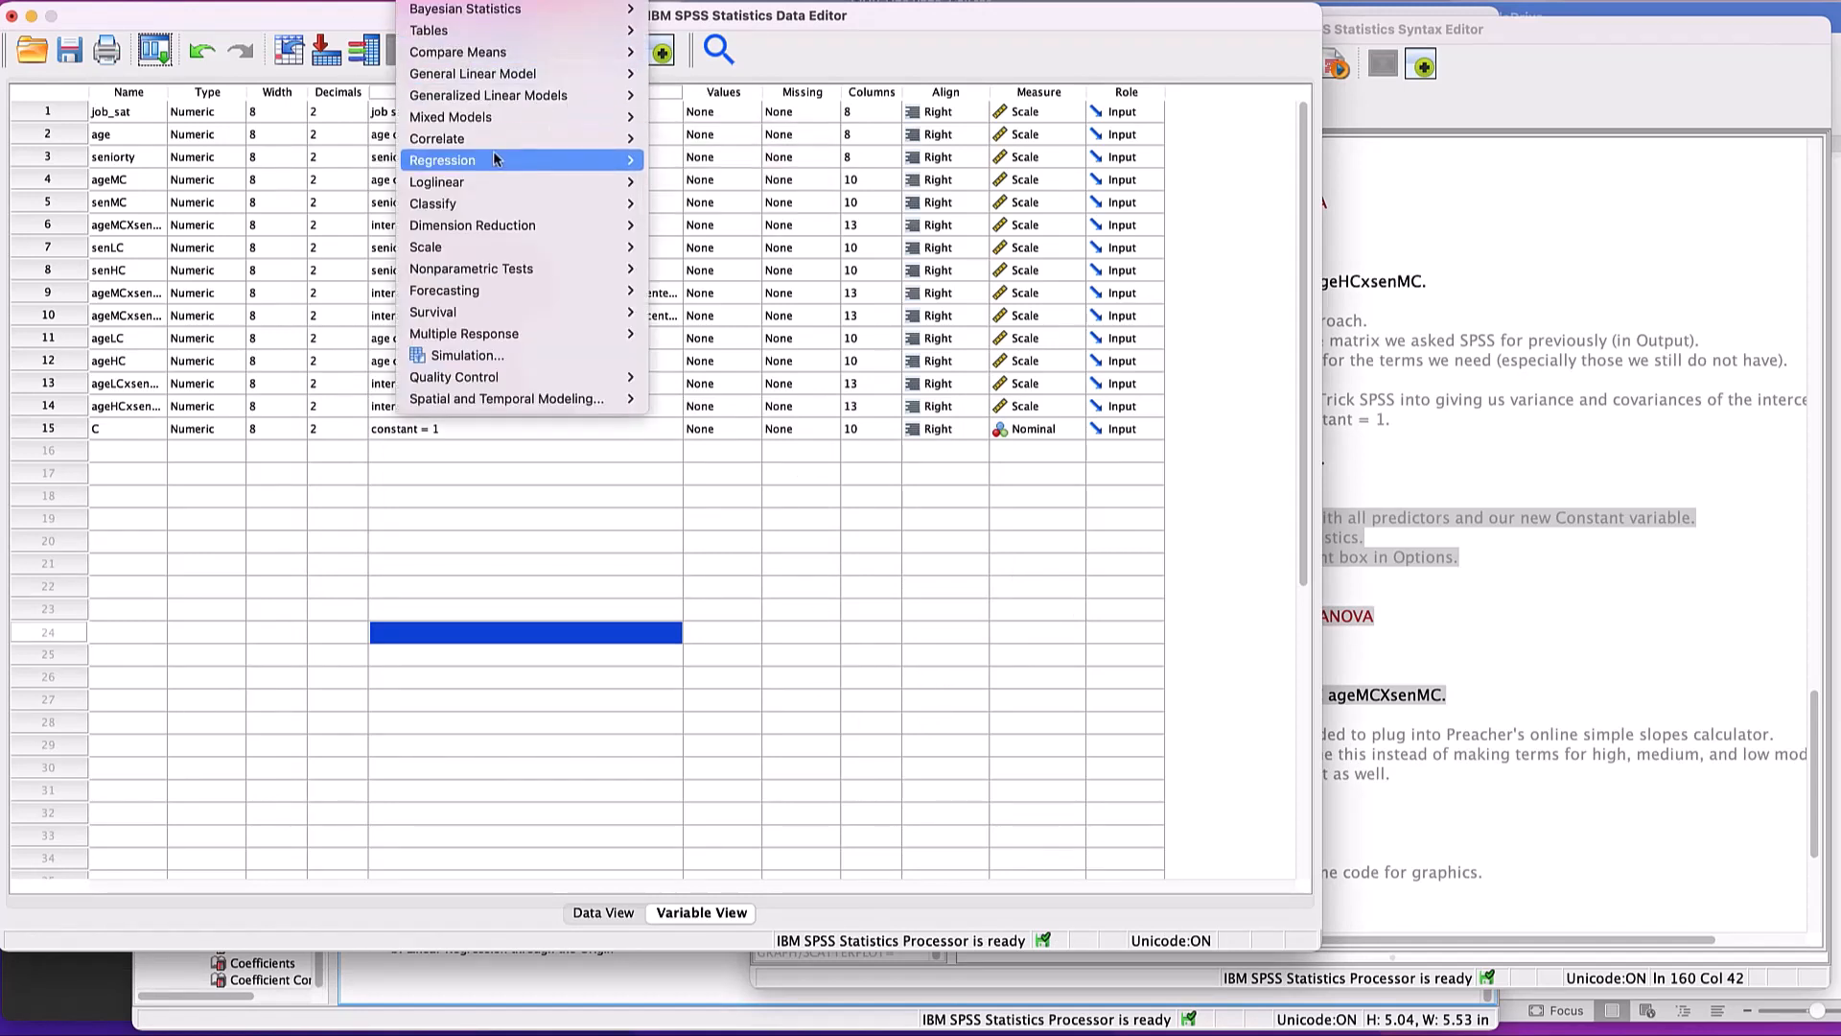
{"action": "mouse_move", "coordinate": [495, 162]}
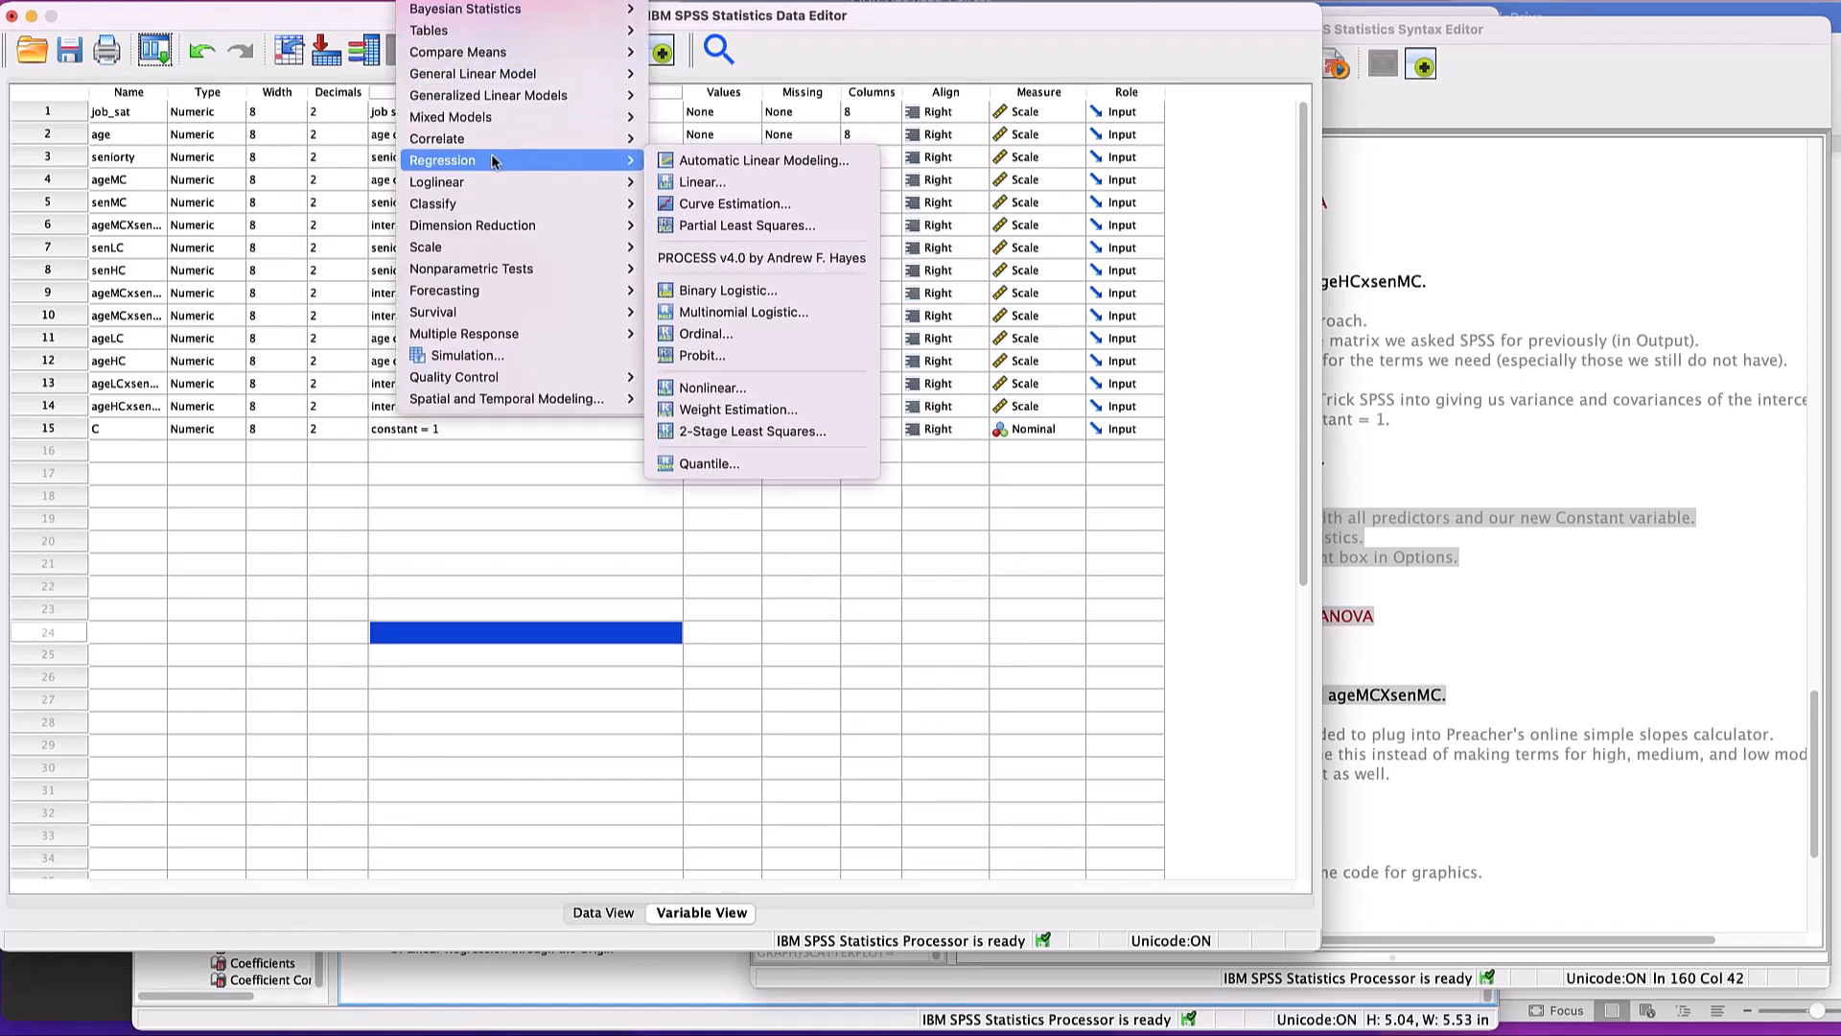
{"action": "left_click", "coordinate": [757, 259]}
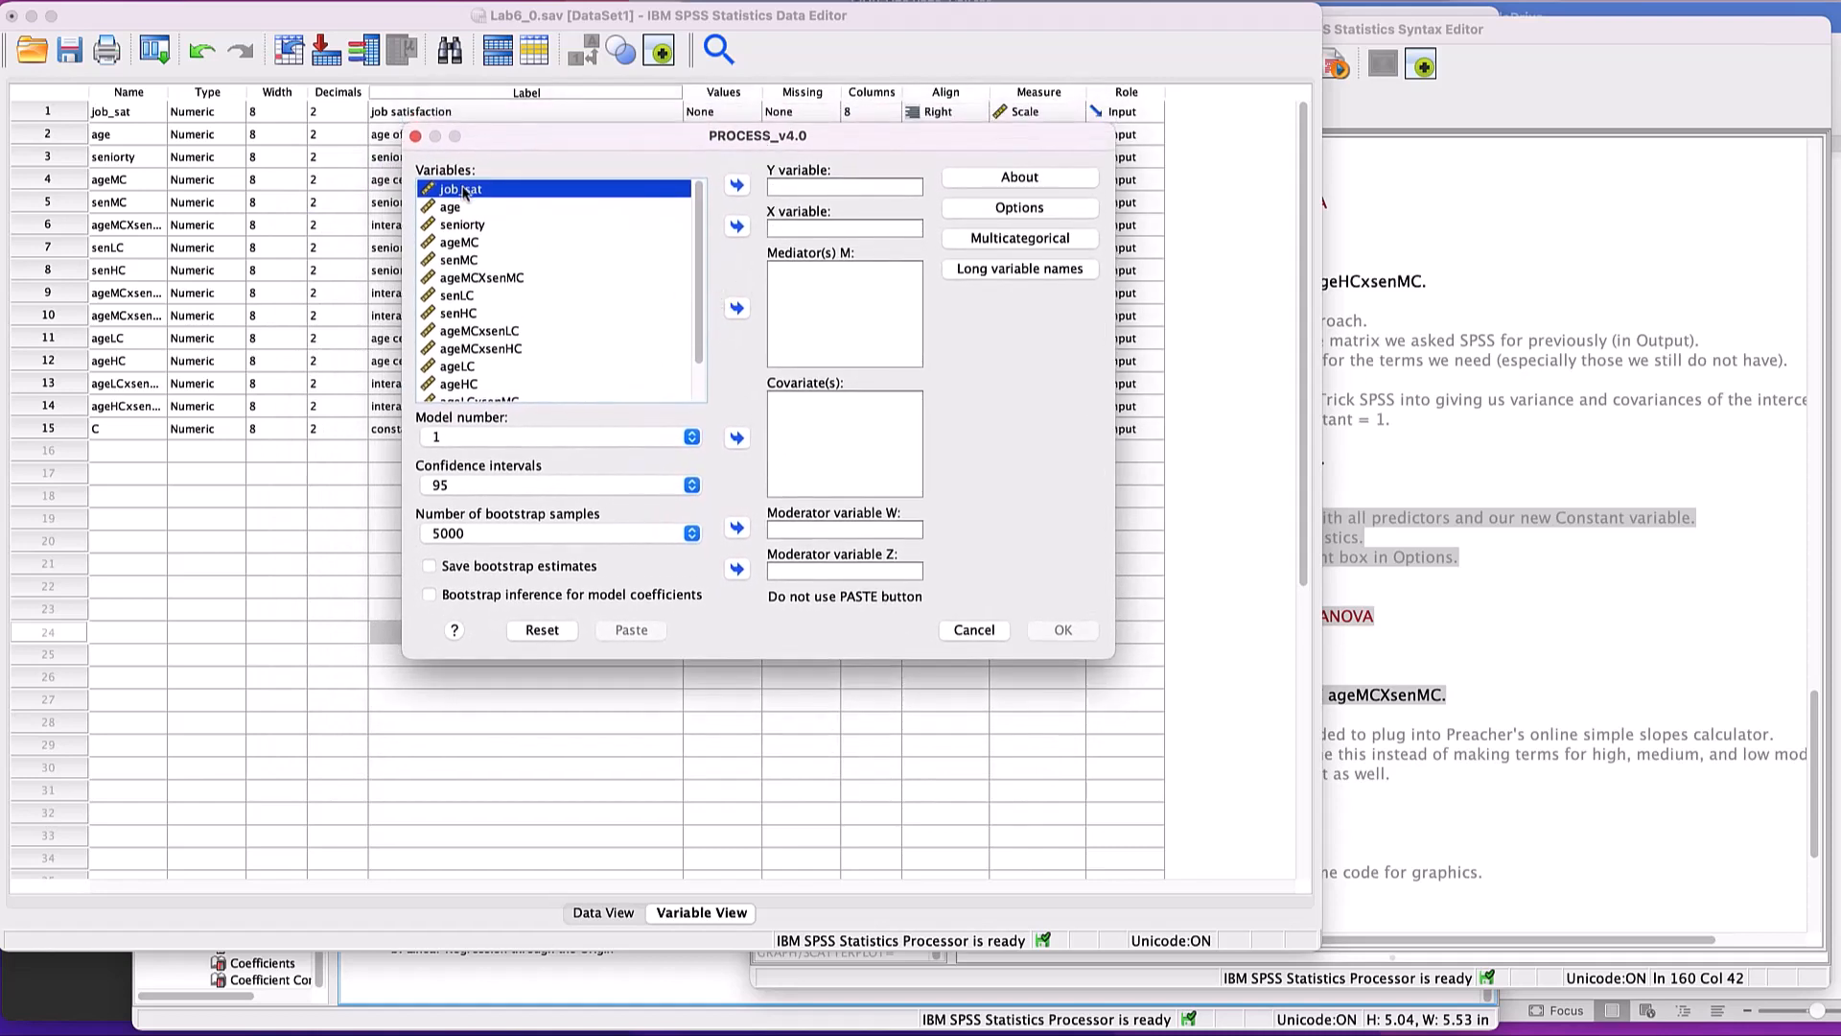
{"action": "left_click", "coordinate": [736, 184]}
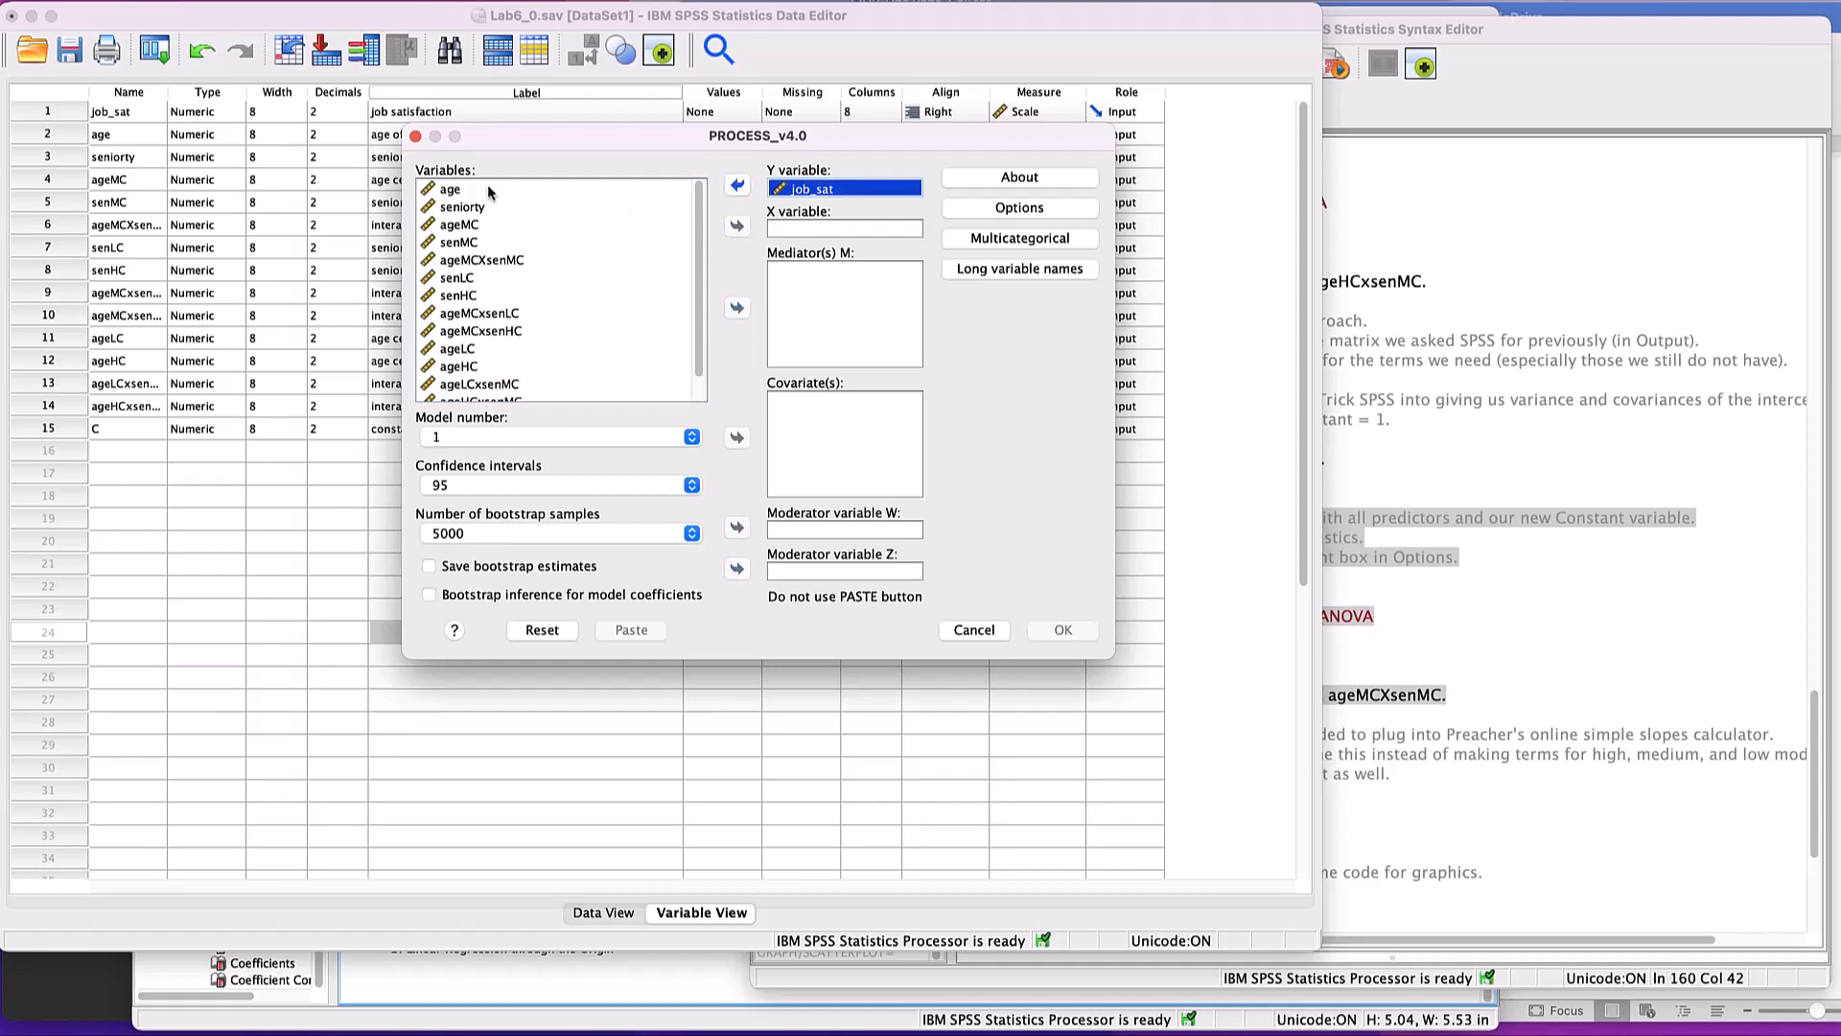
{"action": "left_click", "coordinate": [439, 190]}
{"action": "left_click", "coordinate": [736, 226]}
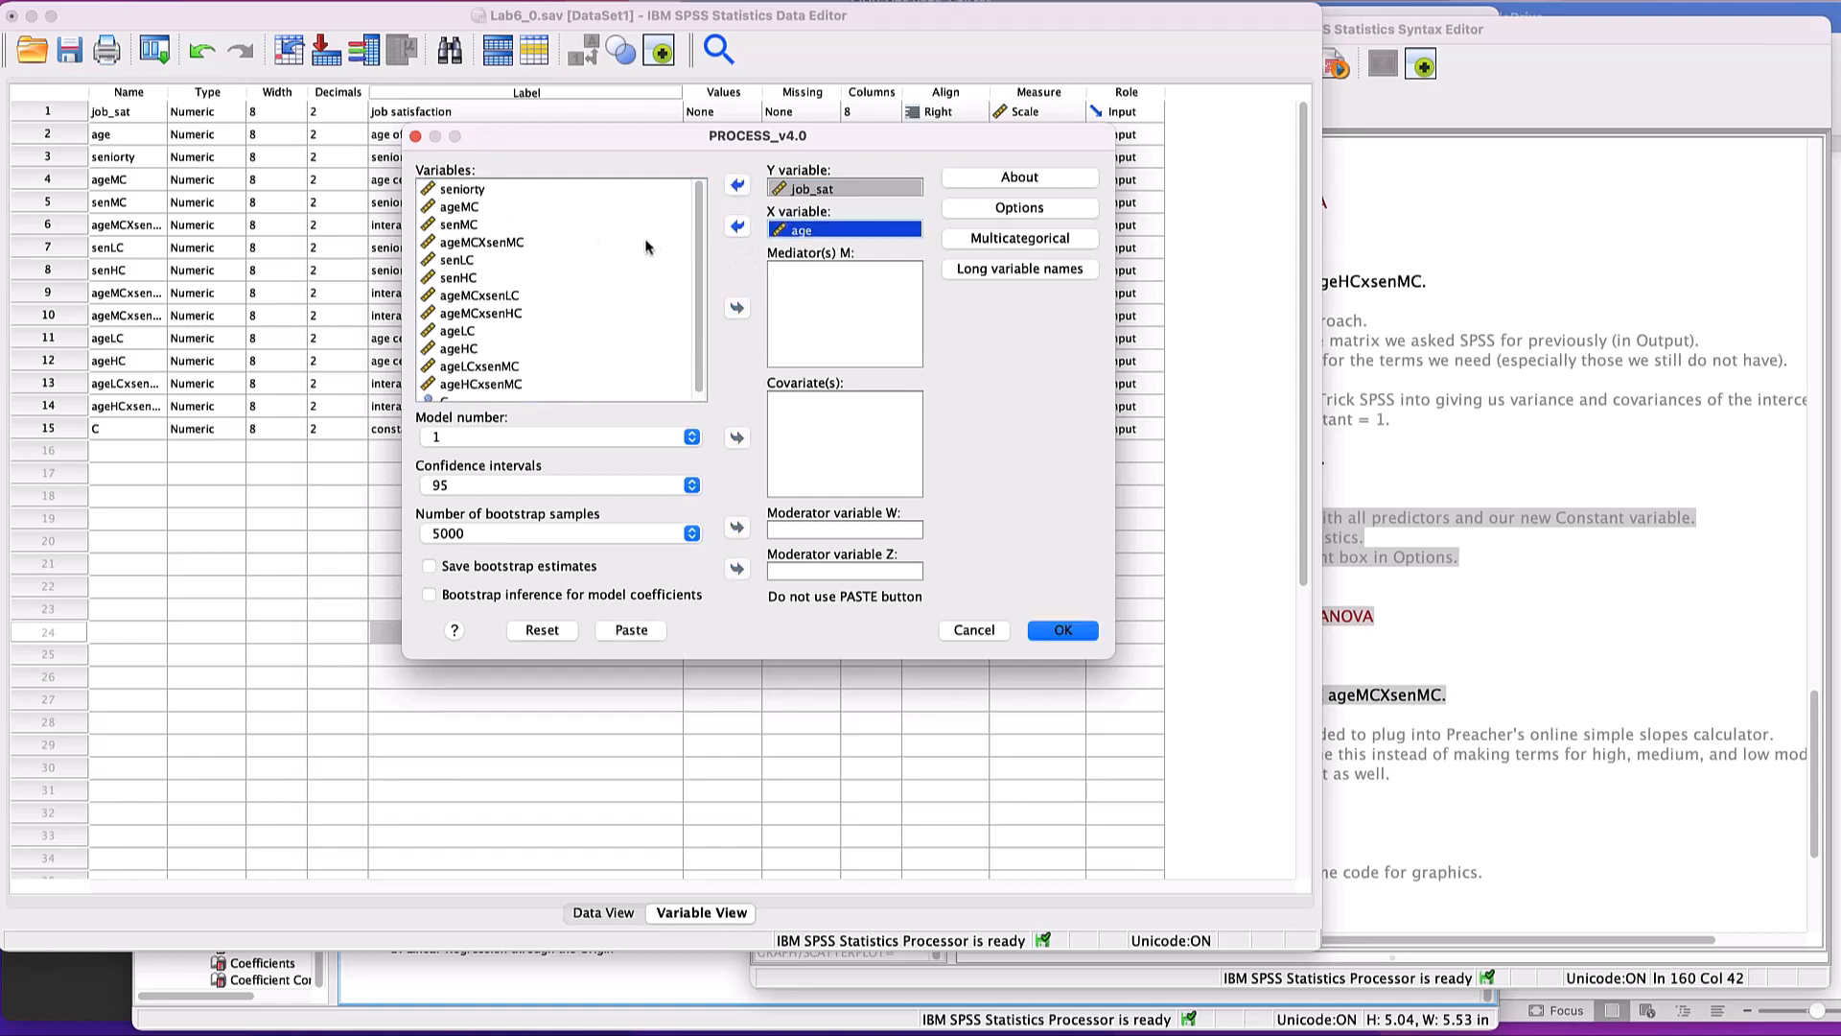
{"action": "left_click", "coordinate": [484, 193]}
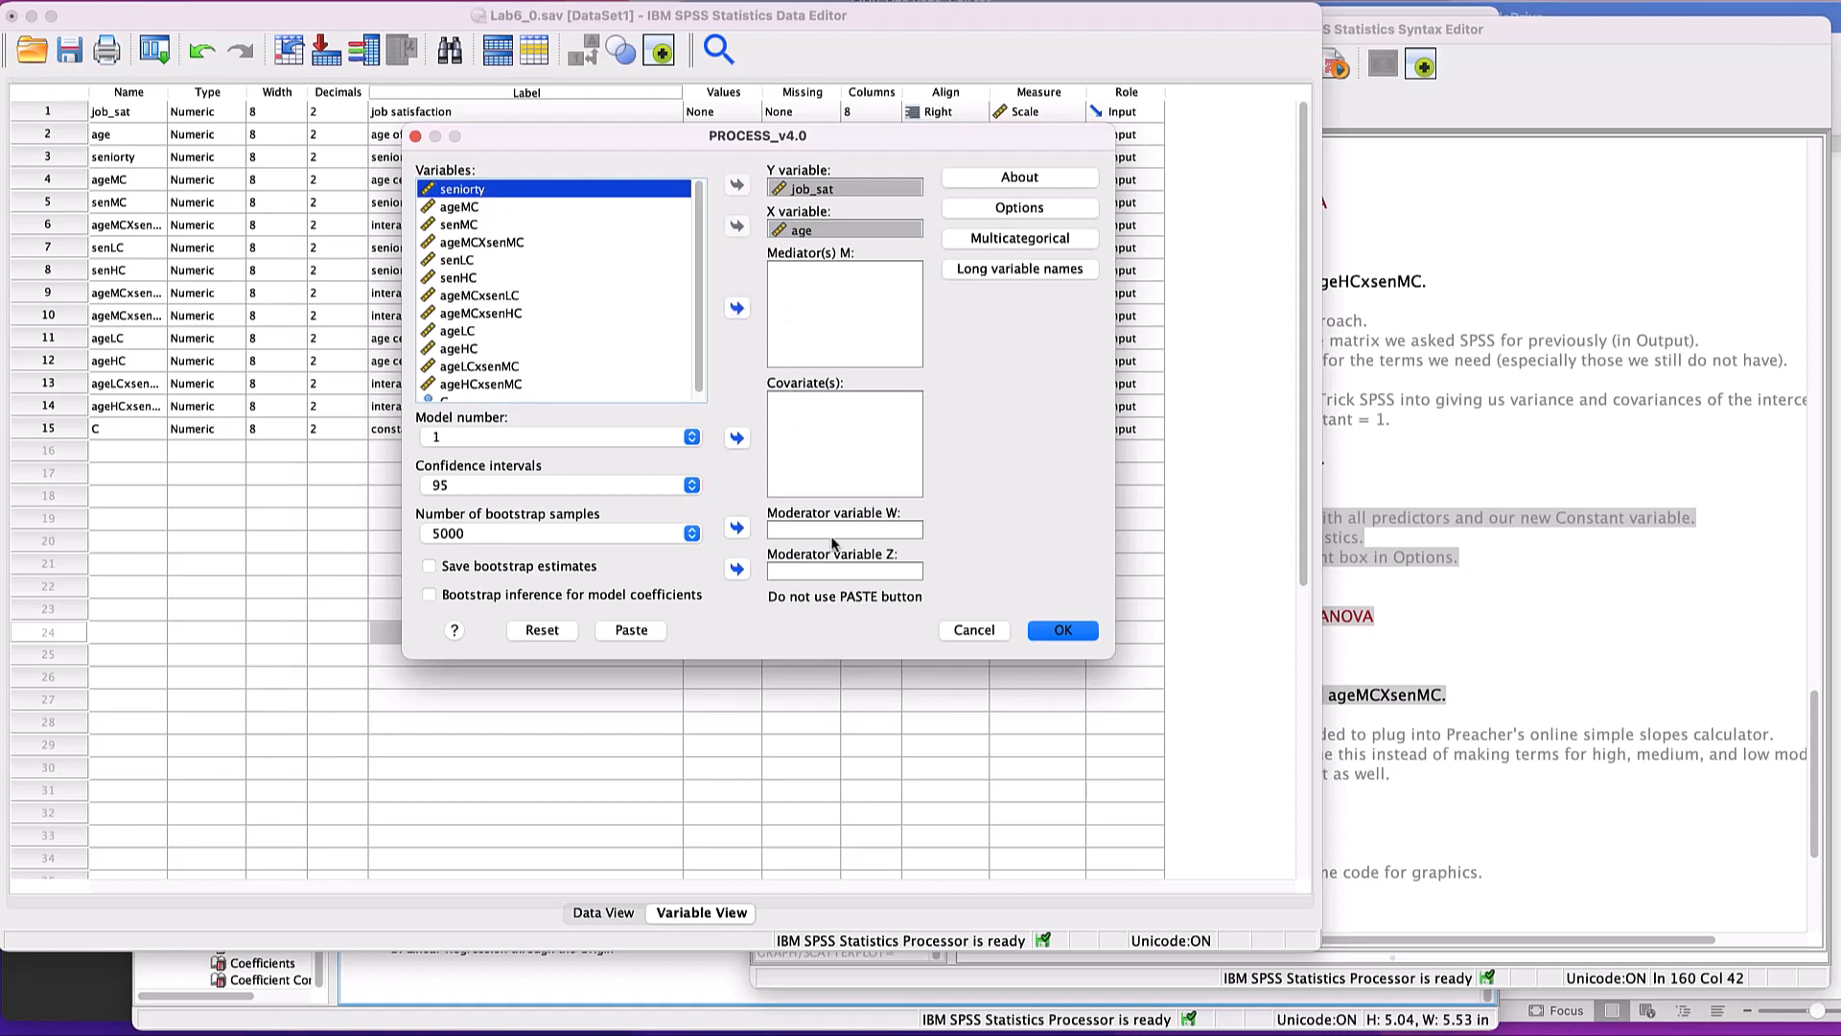
{"action": "left_click", "coordinate": [736, 527]}
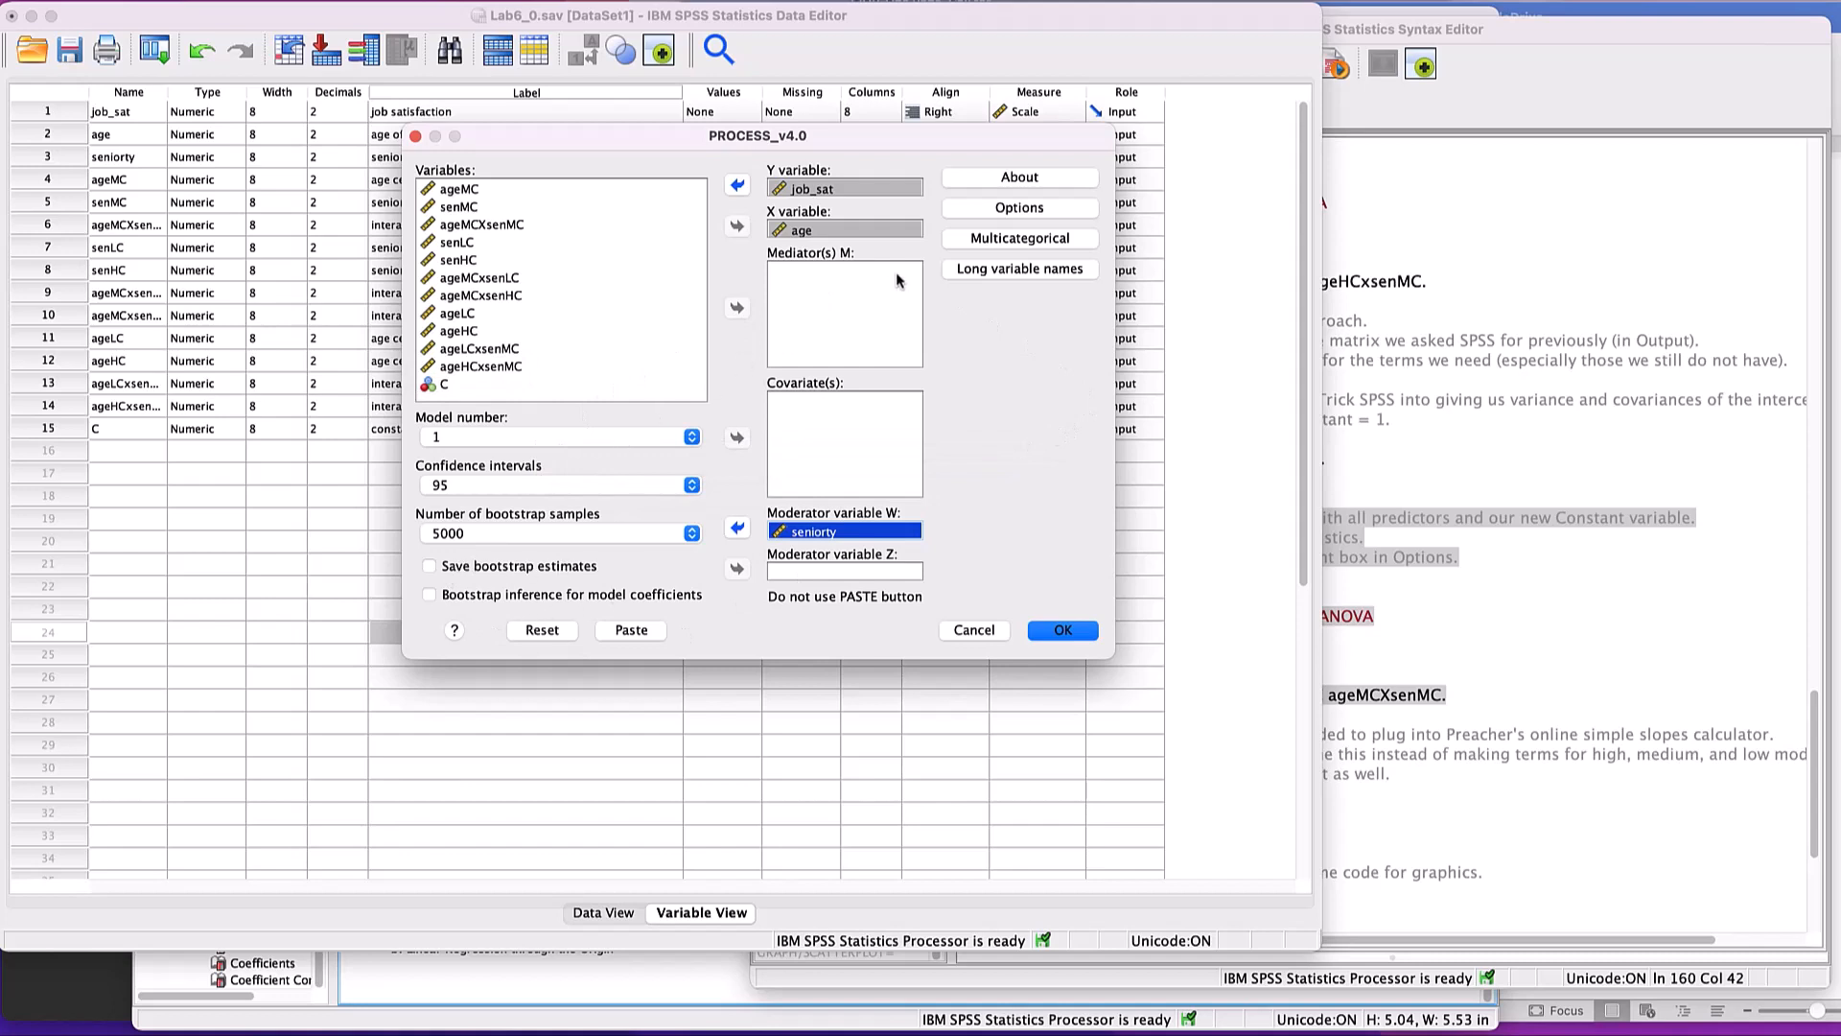
- Open the PROCESS options and switch to the Word lab sheet's instructions for setting up the model
{"action": "left_click", "coordinate": [1003, 209]}
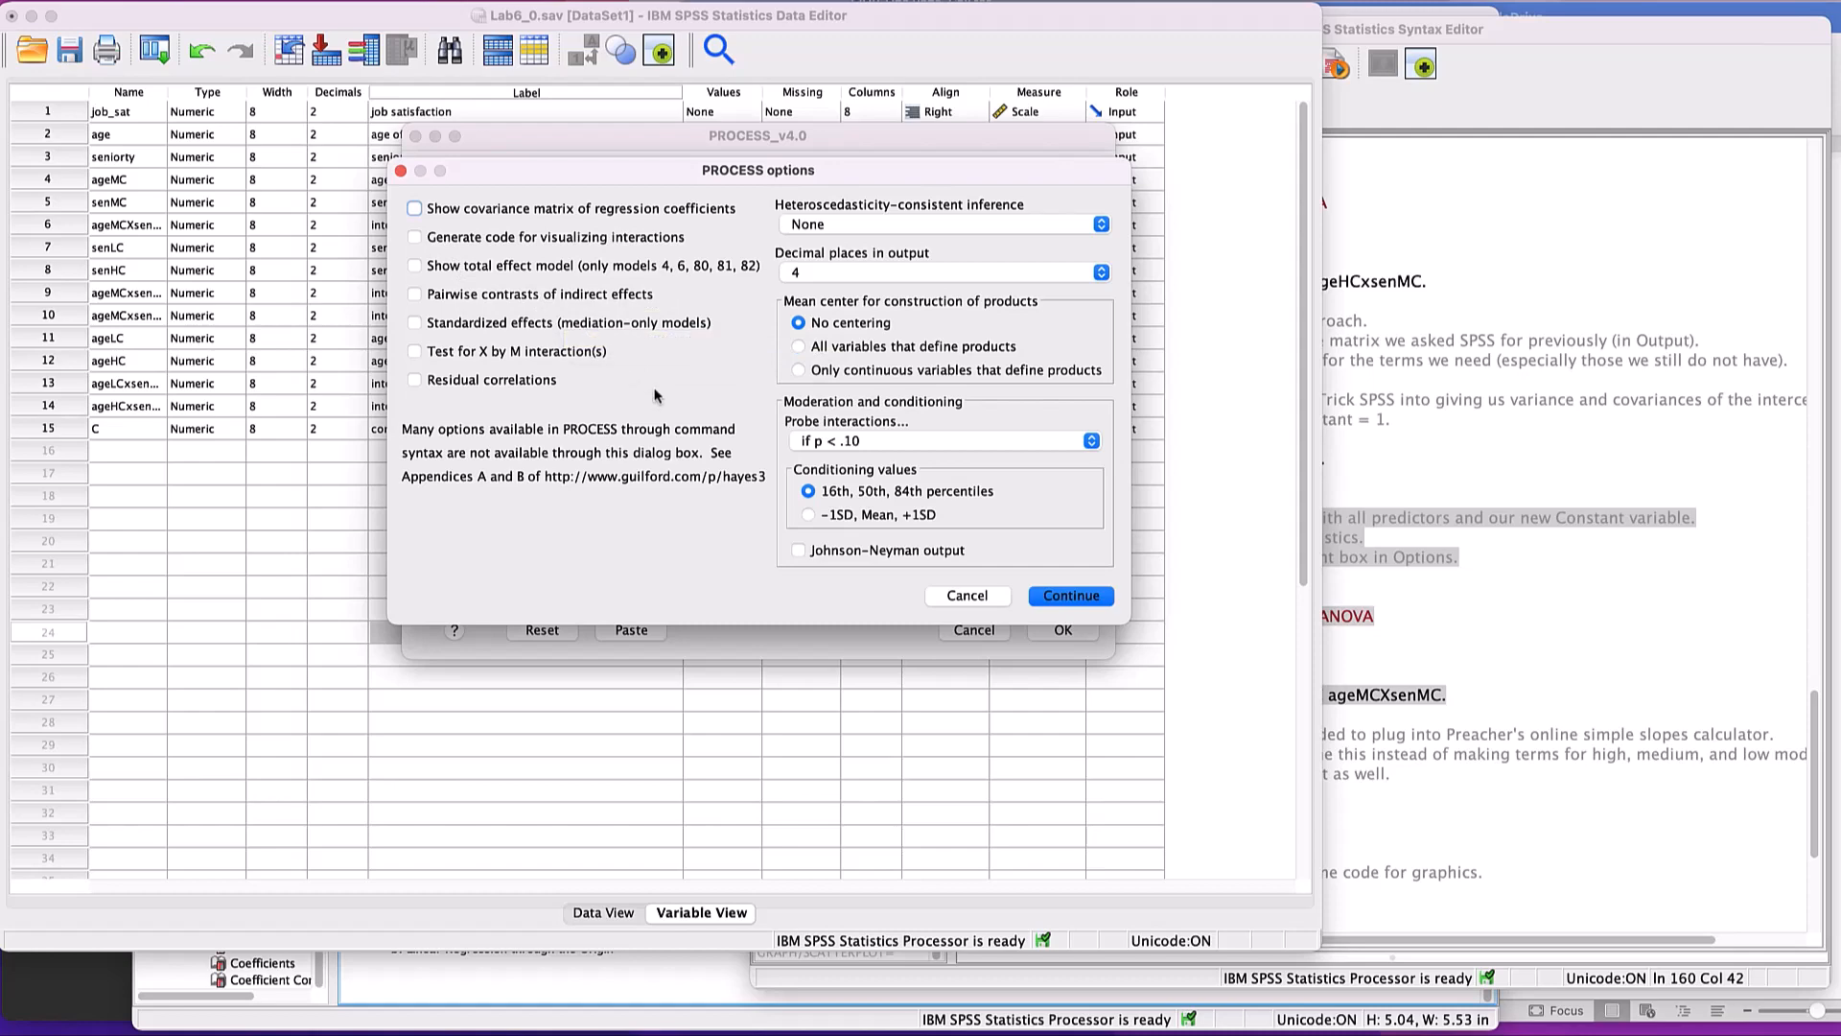
{"action": "key", "text": "super+Tab"}
{"action": "key", "text": "super+Tab"}
{"action": "key", "text": "super+Tab"}
{"action": "key", "text": "super+Tab"}
{"action": "key", "text": "super+Tab"}
{"action": "key", "text": "super+Tab"}
{"action": "key", "text": "super+Tab"}
{"action": "key", "text": "super+Tab"}
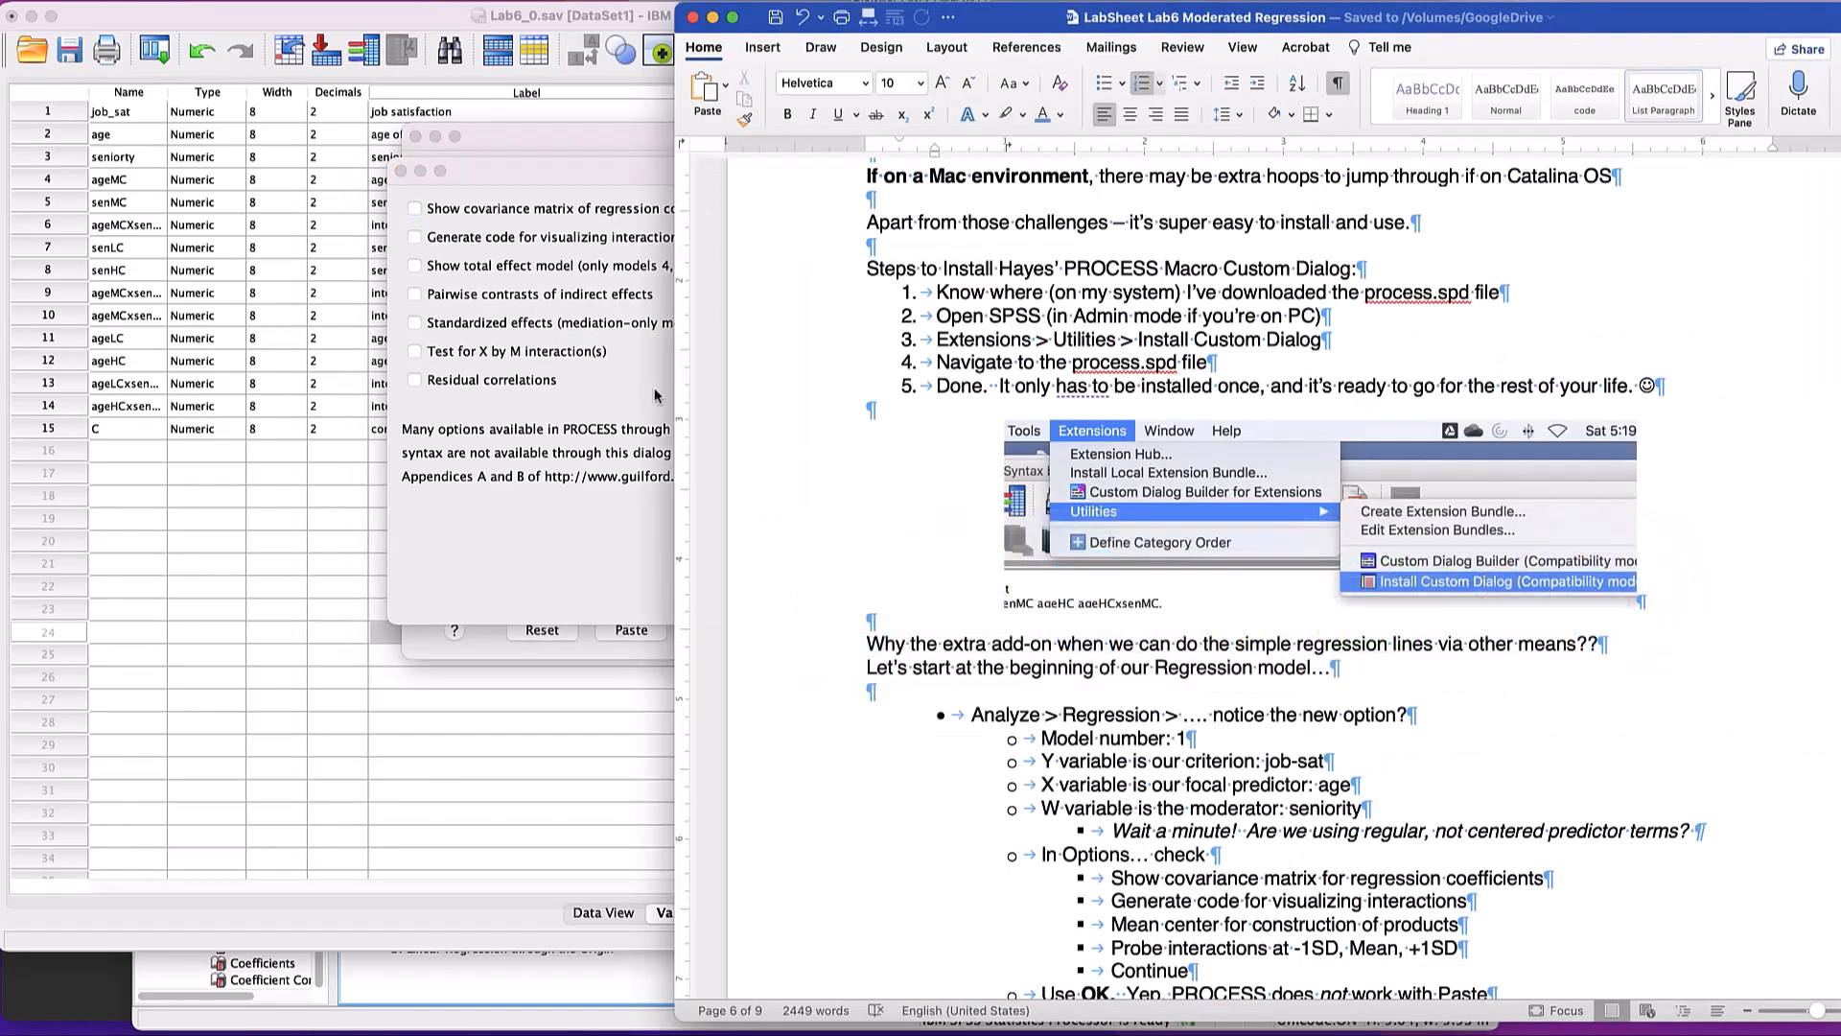
{"action": "scroll", "coordinate": [1256, 764], "scroll_direction": "down", "scroll_amount": 5}
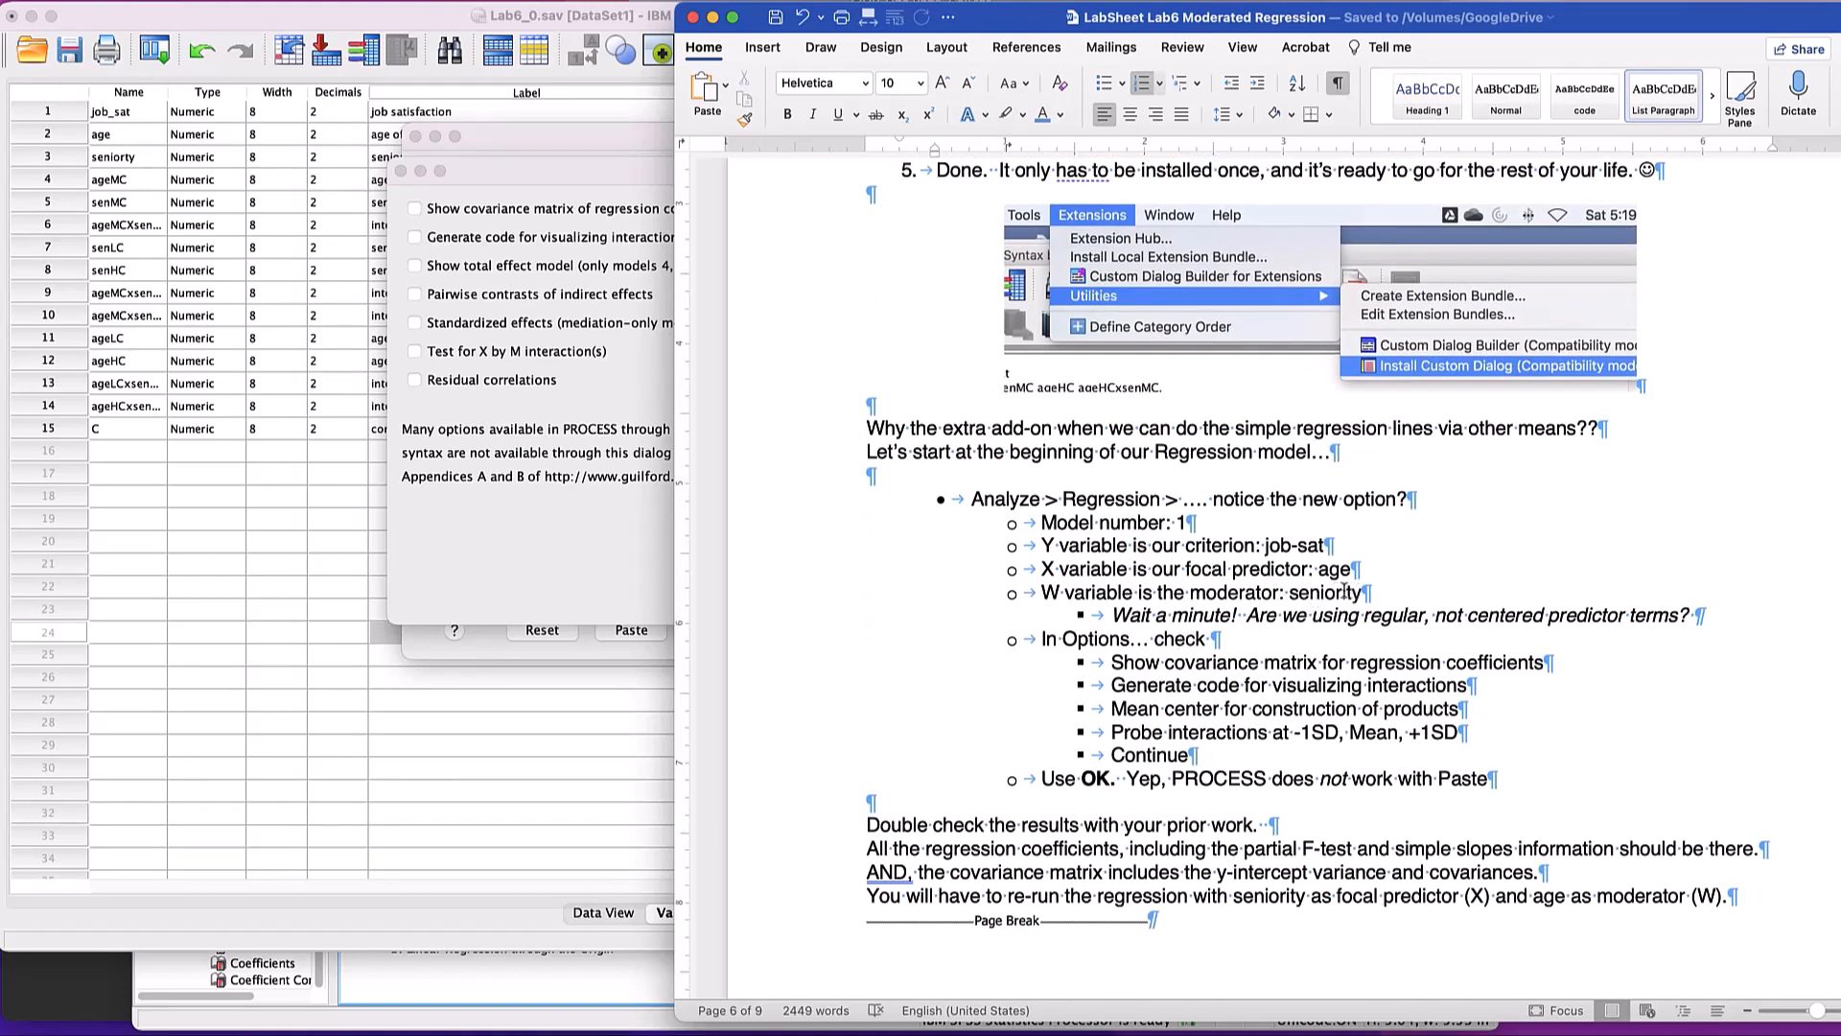
- Change the moderator's name to "seniorty" in the lab sheet's W variable line
{"action": "left_click", "coordinate": [1395, 599]}
{"action": "key", "text": "Left"}
{"action": "key", "text": "Left"}
{"action": "key", "text": "BackSpace"}
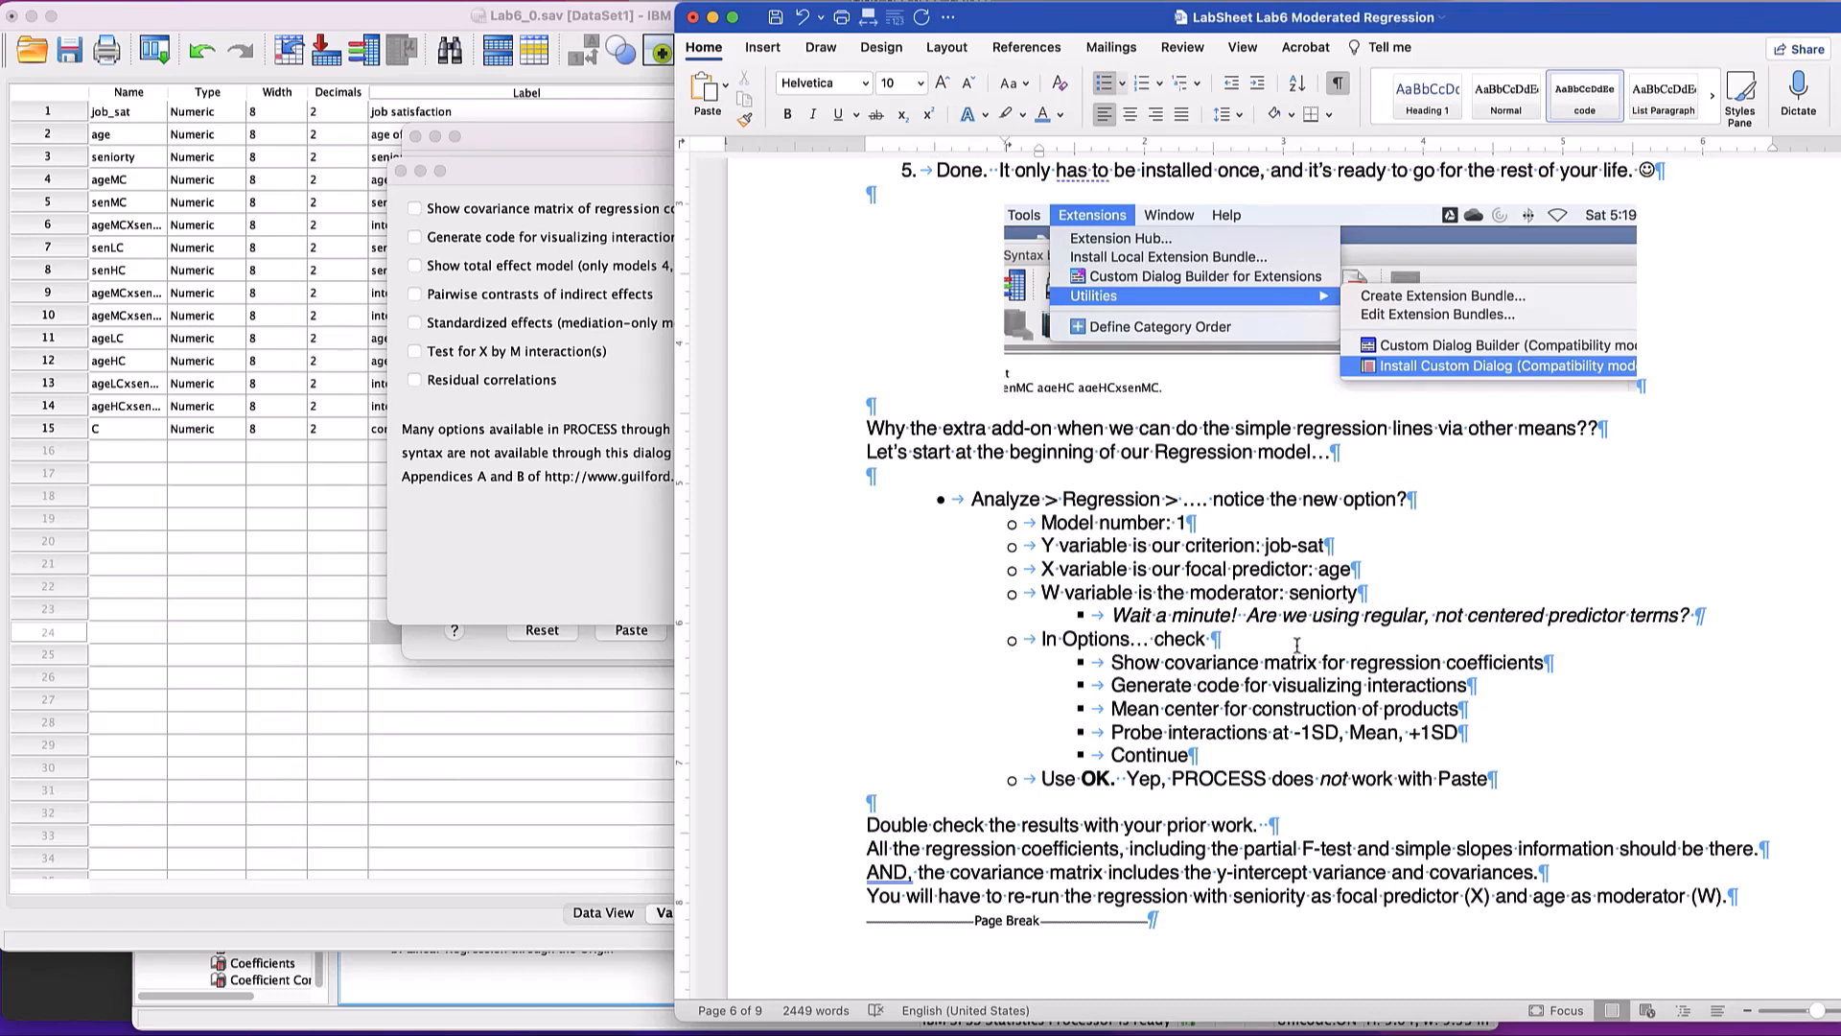
- Review the lab sheet's note on non-centered predictors and the list of options to check, highlighting the relevant lines
{"action": "scroll", "coordinate": [1265, 599], "scroll_direction": "up", "scroll_amount": 1}
{"action": "left_click_drag", "start_coordinate": [1264, 602], "coordinate": [1518, 614]}
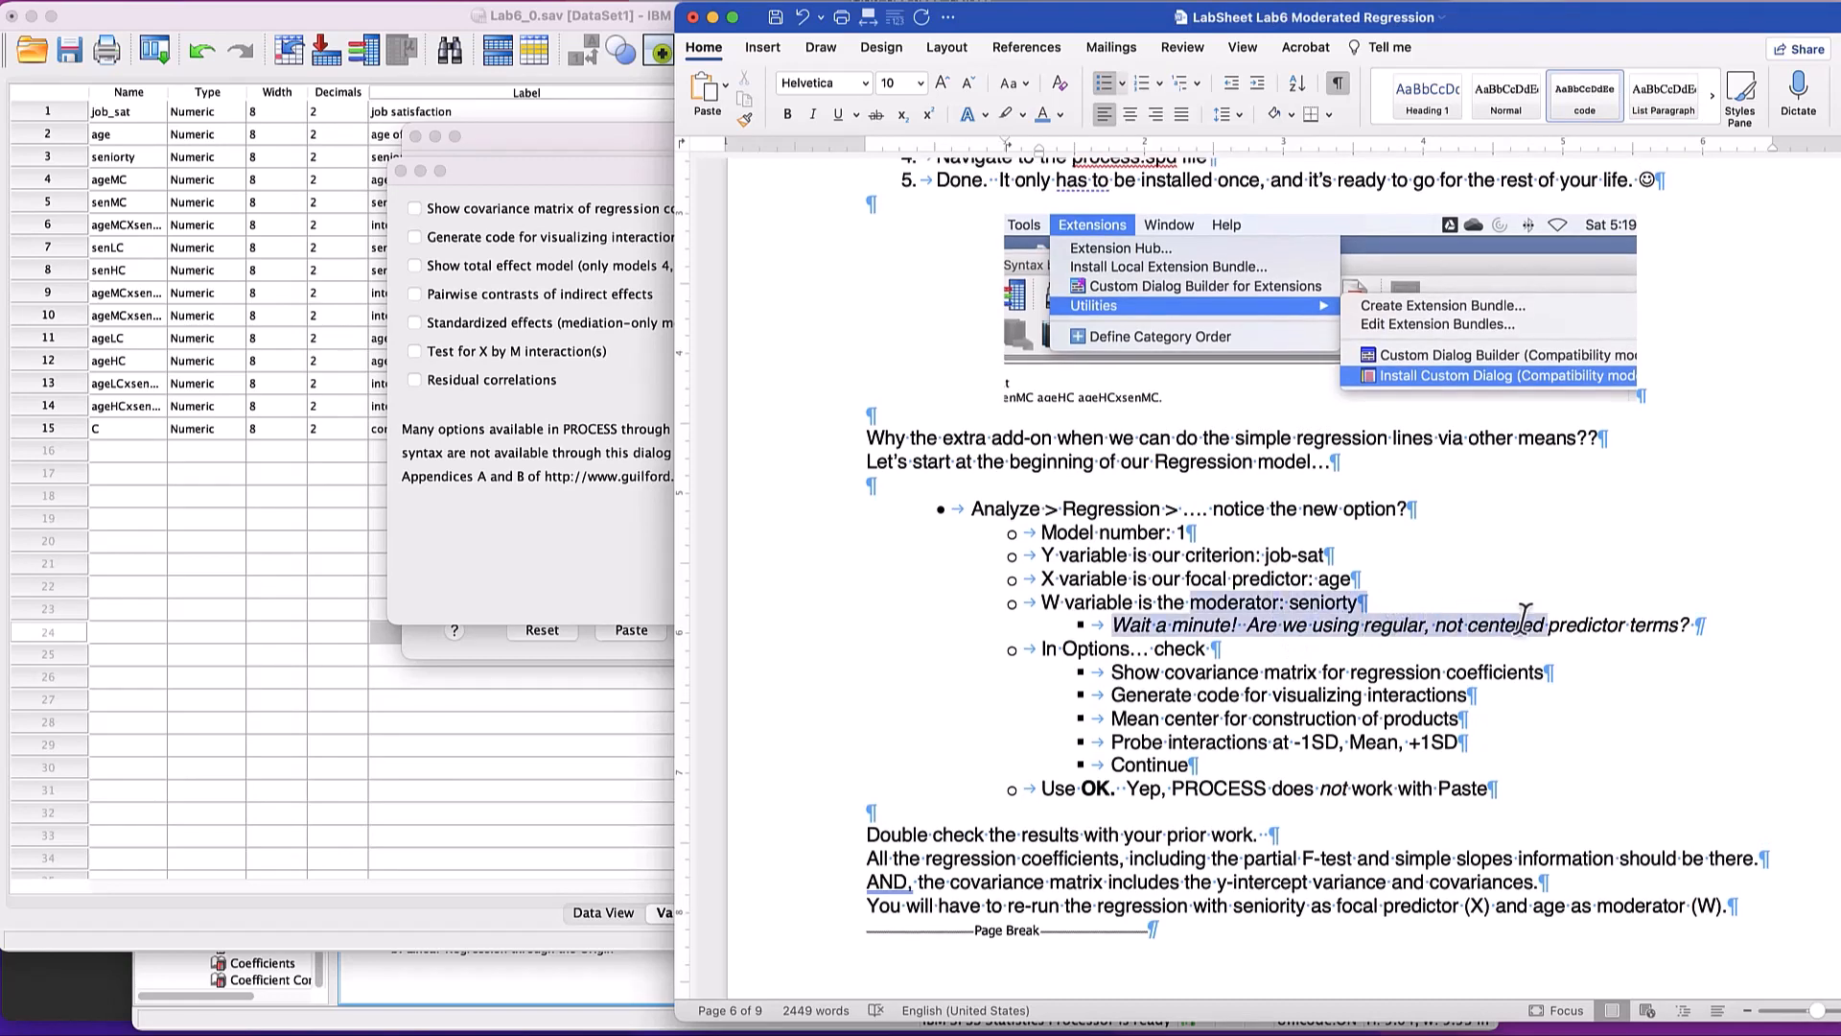
{"action": "scroll", "coordinate": [1439, 643], "scroll_direction": "down", "scroll_amount": 1}
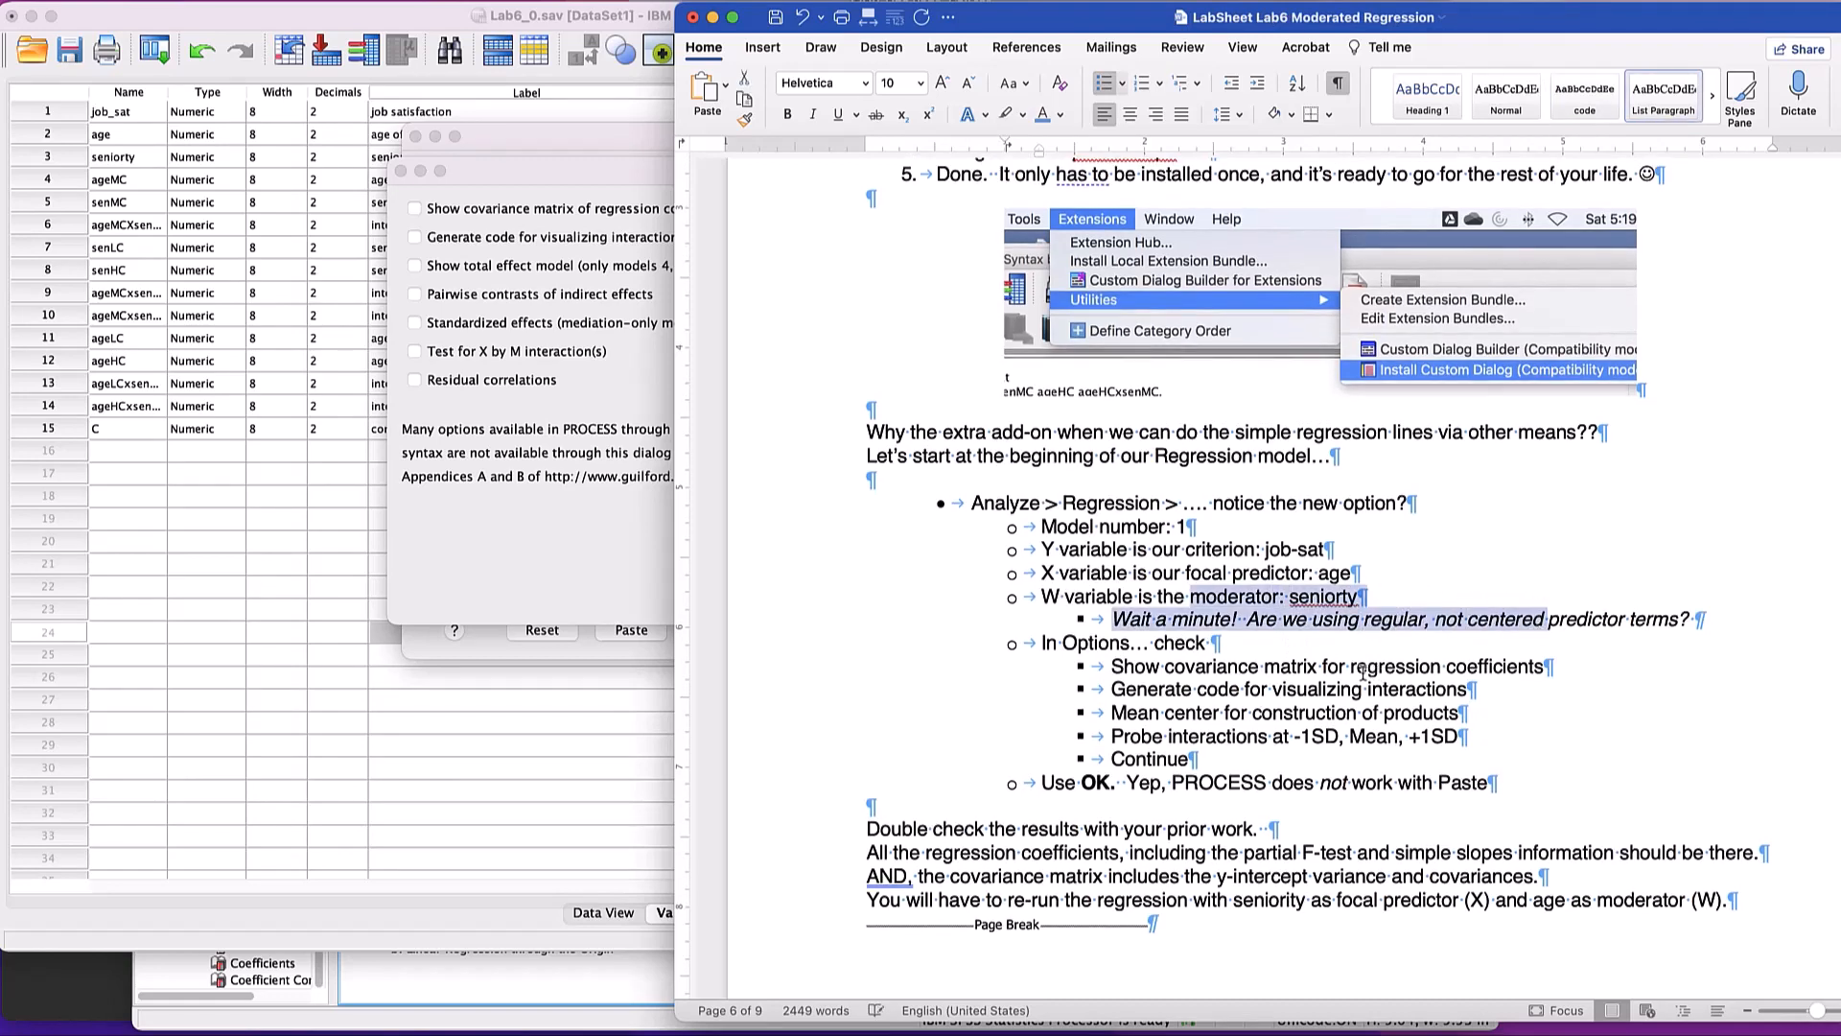
{"action": "left_click", "coordinate": [1248, 632]}
{"action": "scroll", "coordinate": [1157, 608], "scroll_direction": "down", "scroll_amount": 1}
{"action": "left_click_drag", "start_coordinate": [1112, 613], "coordinate": [1582, 619]}
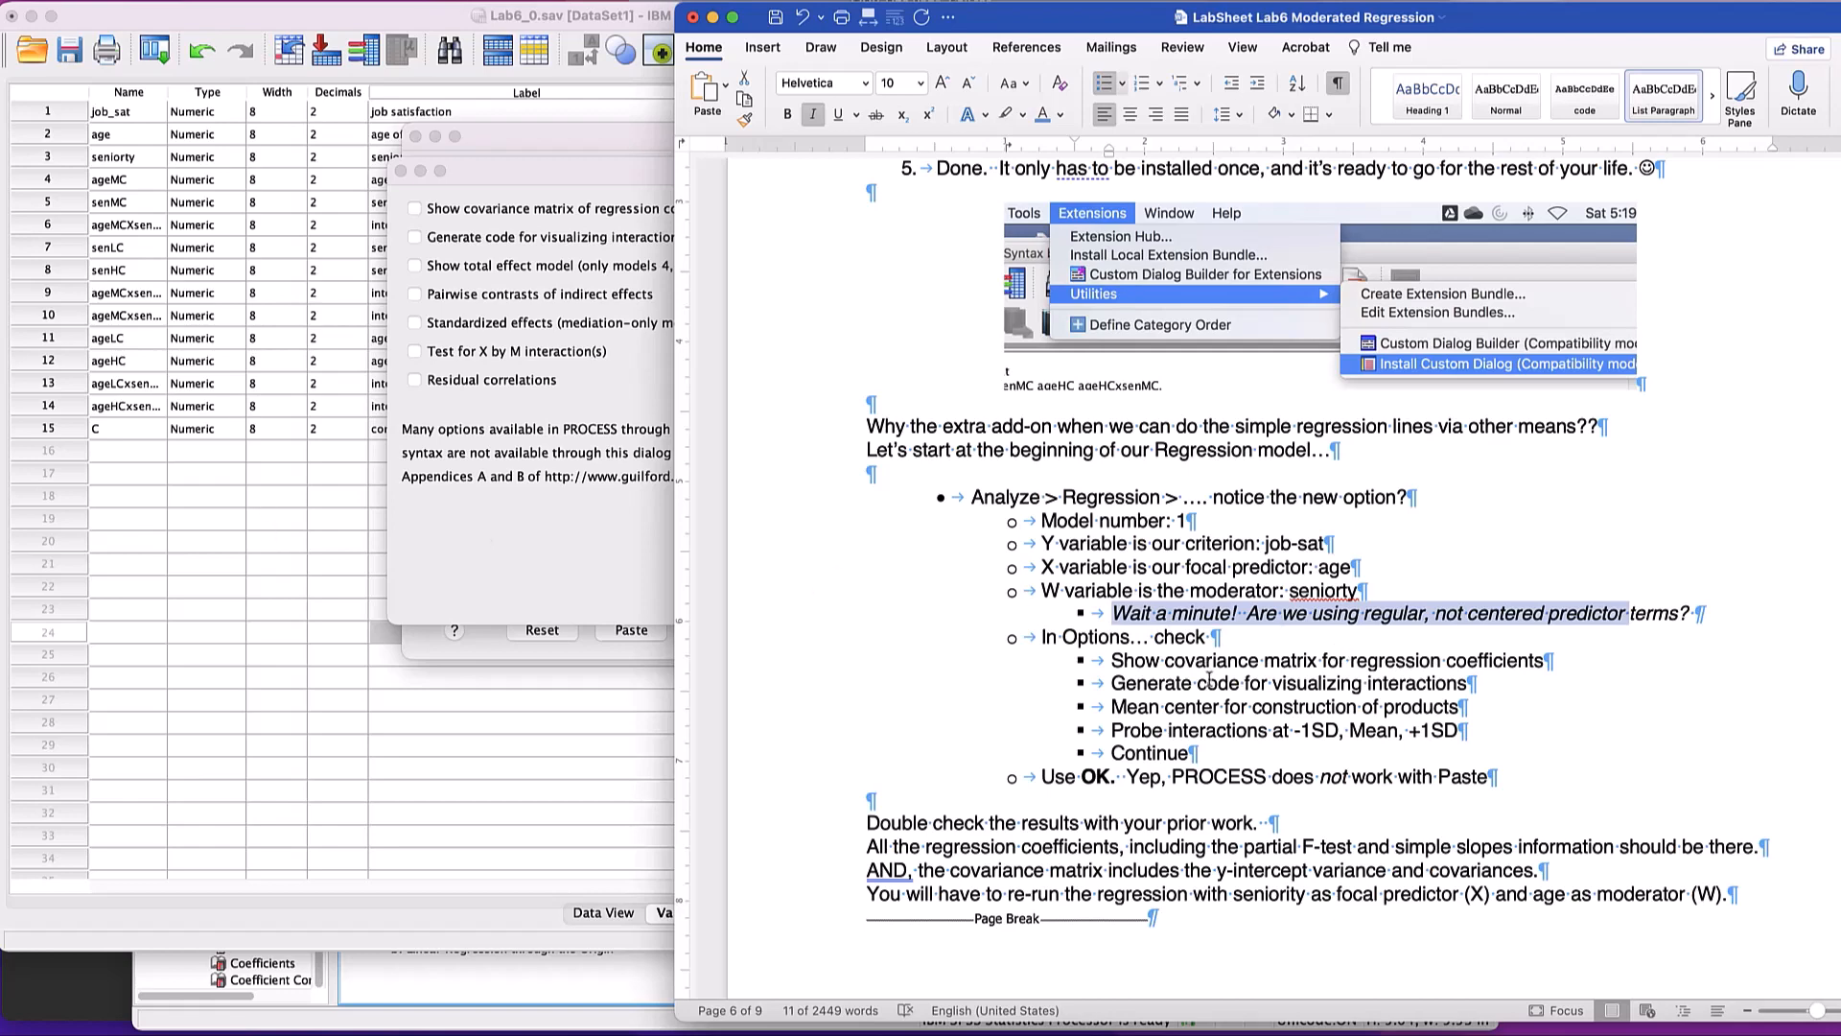
{"action": "left_click_drag", "start_coordinate": [1185, 662], "coordinate": [1196, 697]}
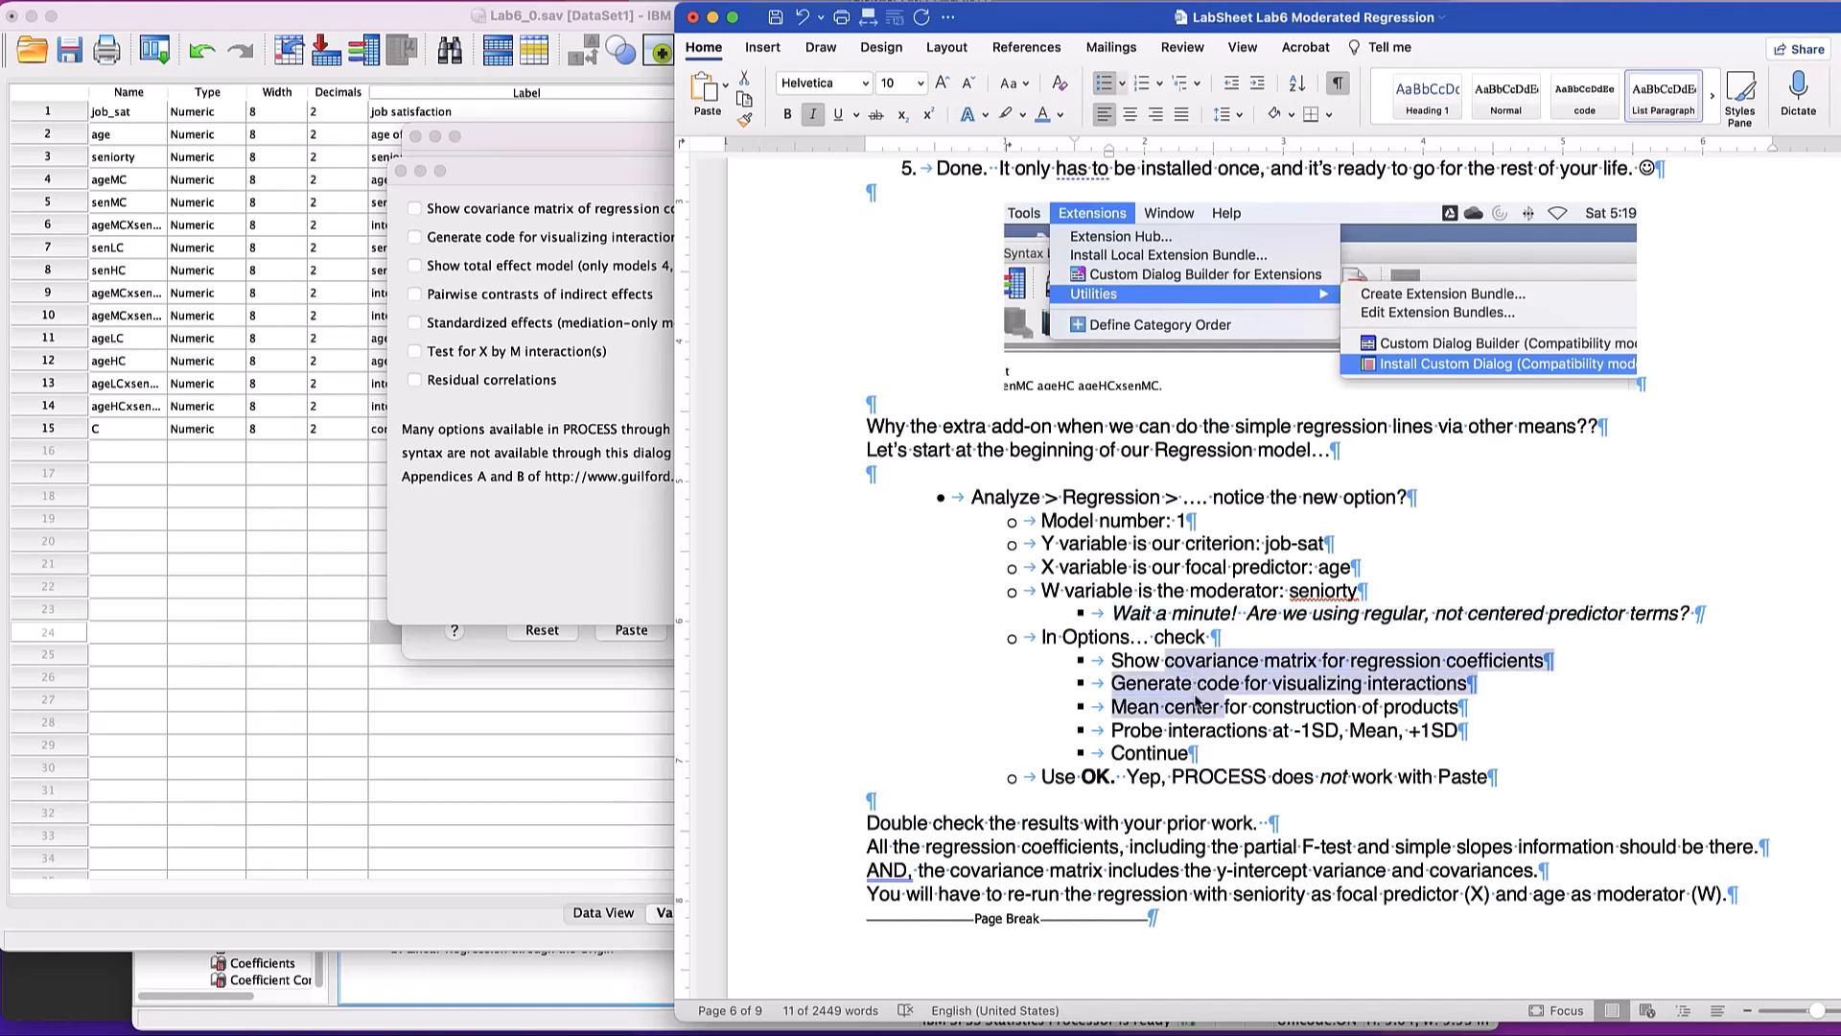
- Move the Word lab sheet window aside so more of the SPSS PROCESS options dialog shows beside it
{"action": "left_click", "coordinate": [578, 529]}
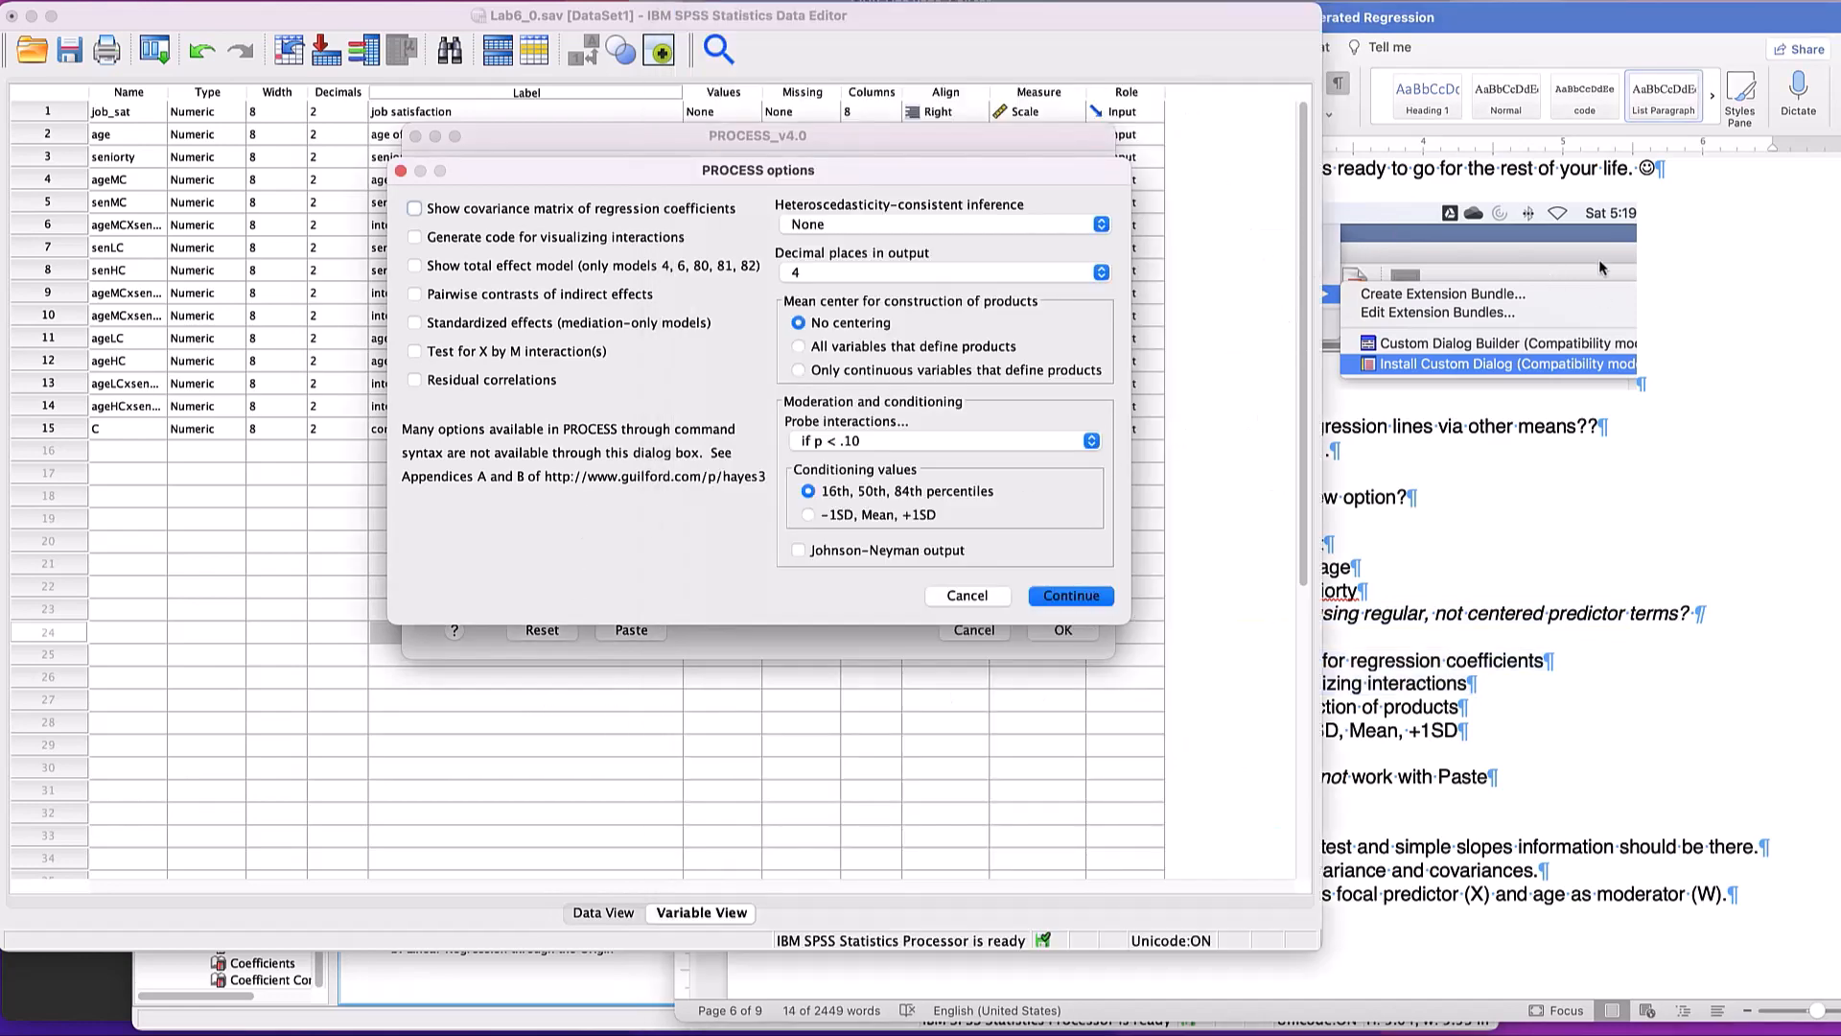
{"action": "left_click", "coordinate": [1509, 33]}
{"action": "left_click_drag", "start_coordinate": [1509, 33], "coordinate": [1789, 35]}
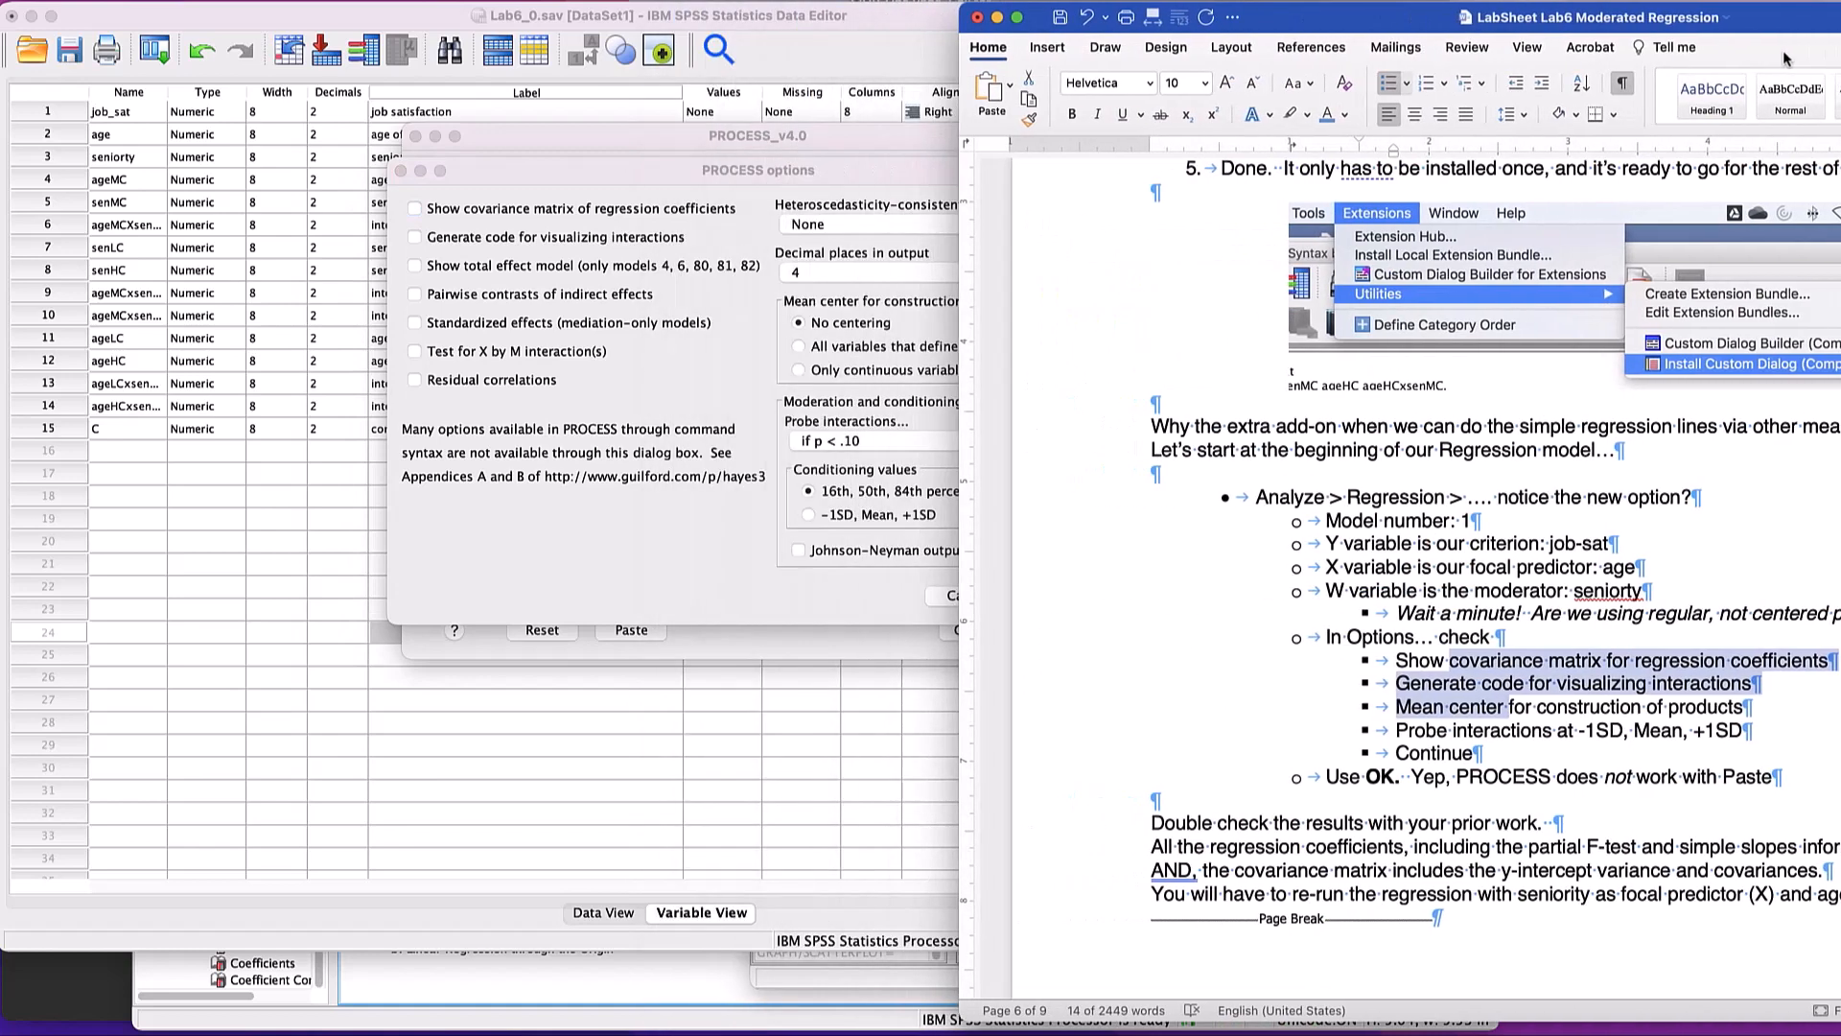
- Enable the covariance matrix and visualization code, mean center all variables that define products, condition at -1SD, Mean, +1SD, and run PROCESS
{"action": "left_click", "coordinate": [559, 528]}
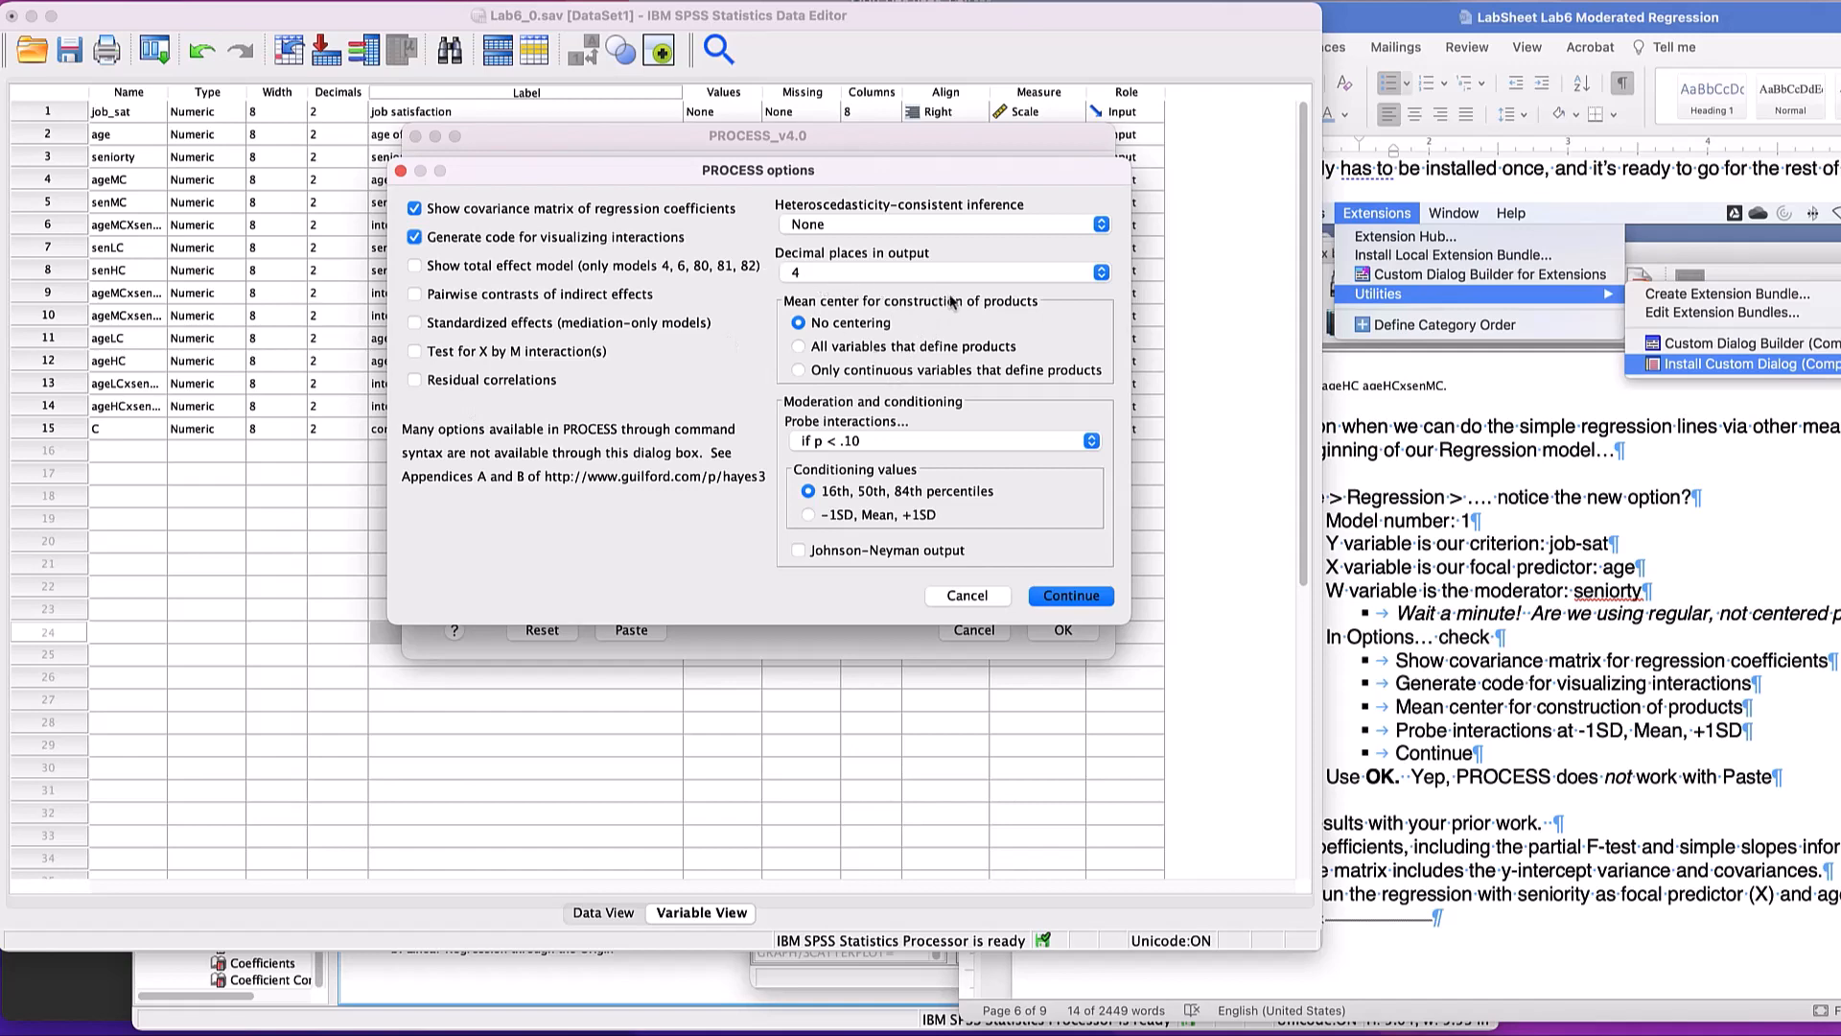
{"action": "left_click", "coordinate": [845, 351]}
{"action": "left_click", "coordinate": [805, 516]}
{"action": "left_click", "coordinate": [1108, 600]}
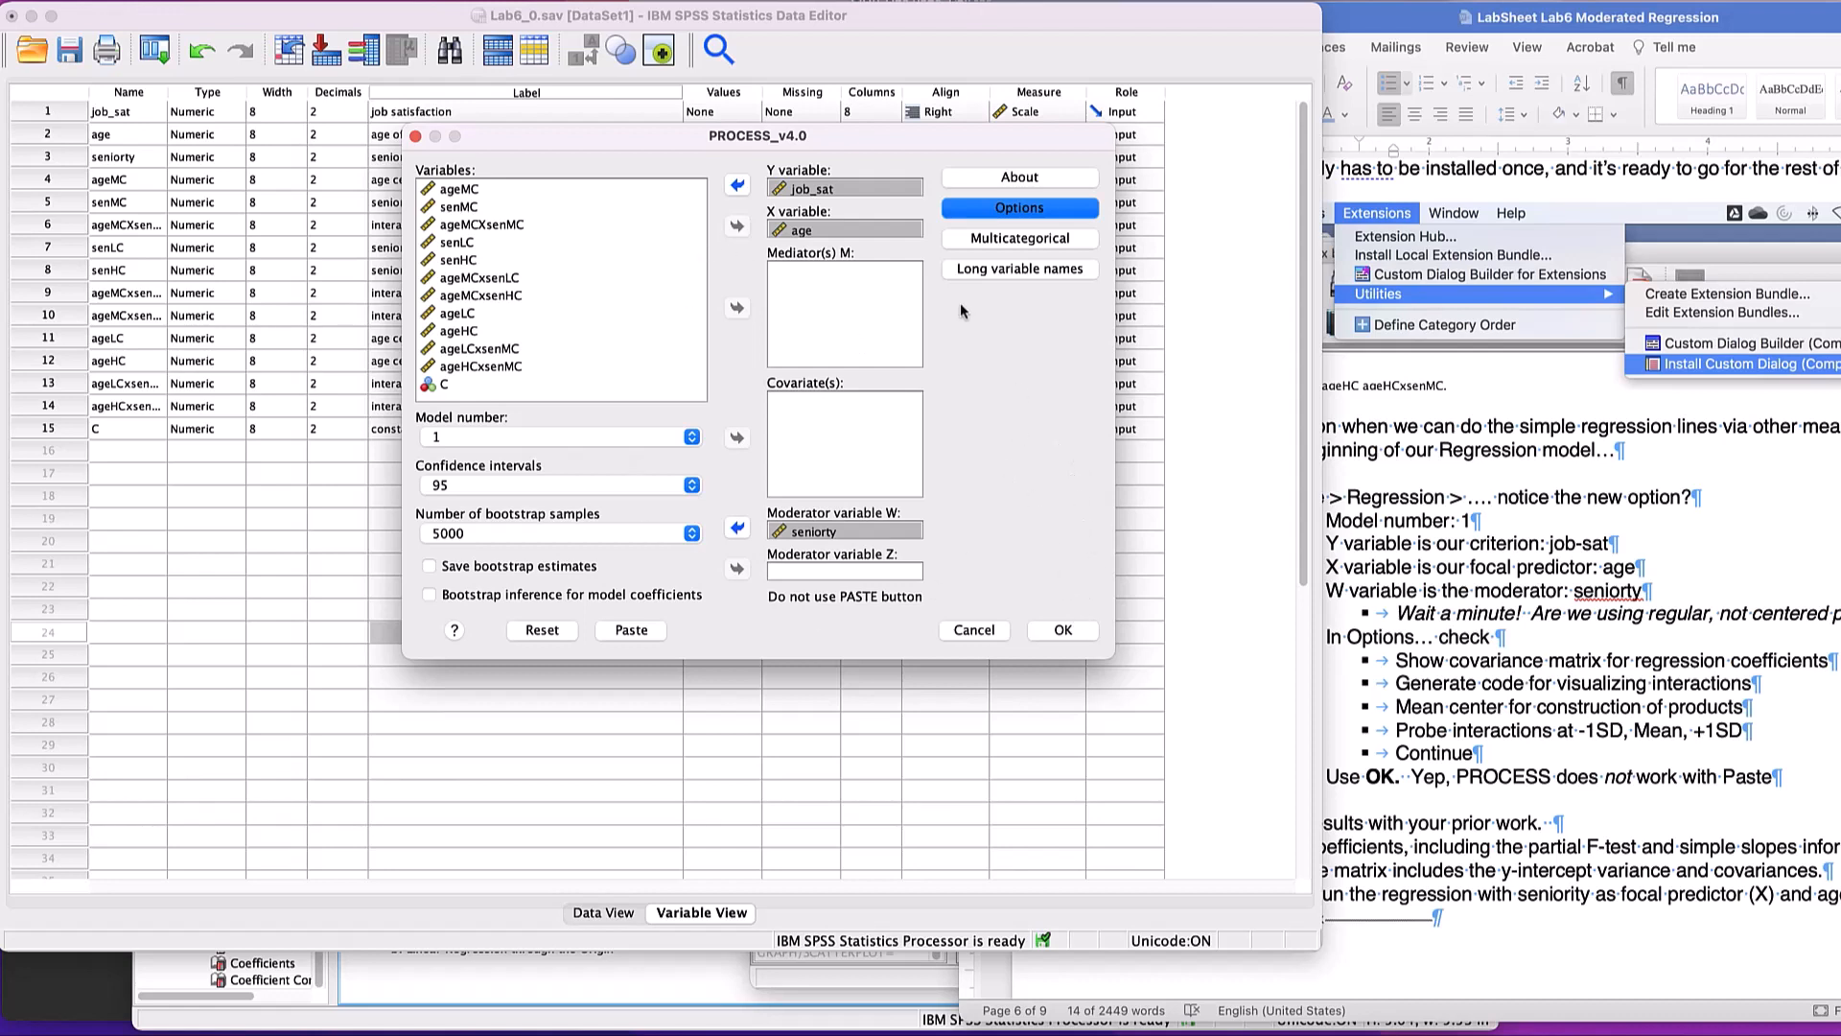
{"action": "left_click", "coordinate": [1065, 631]}
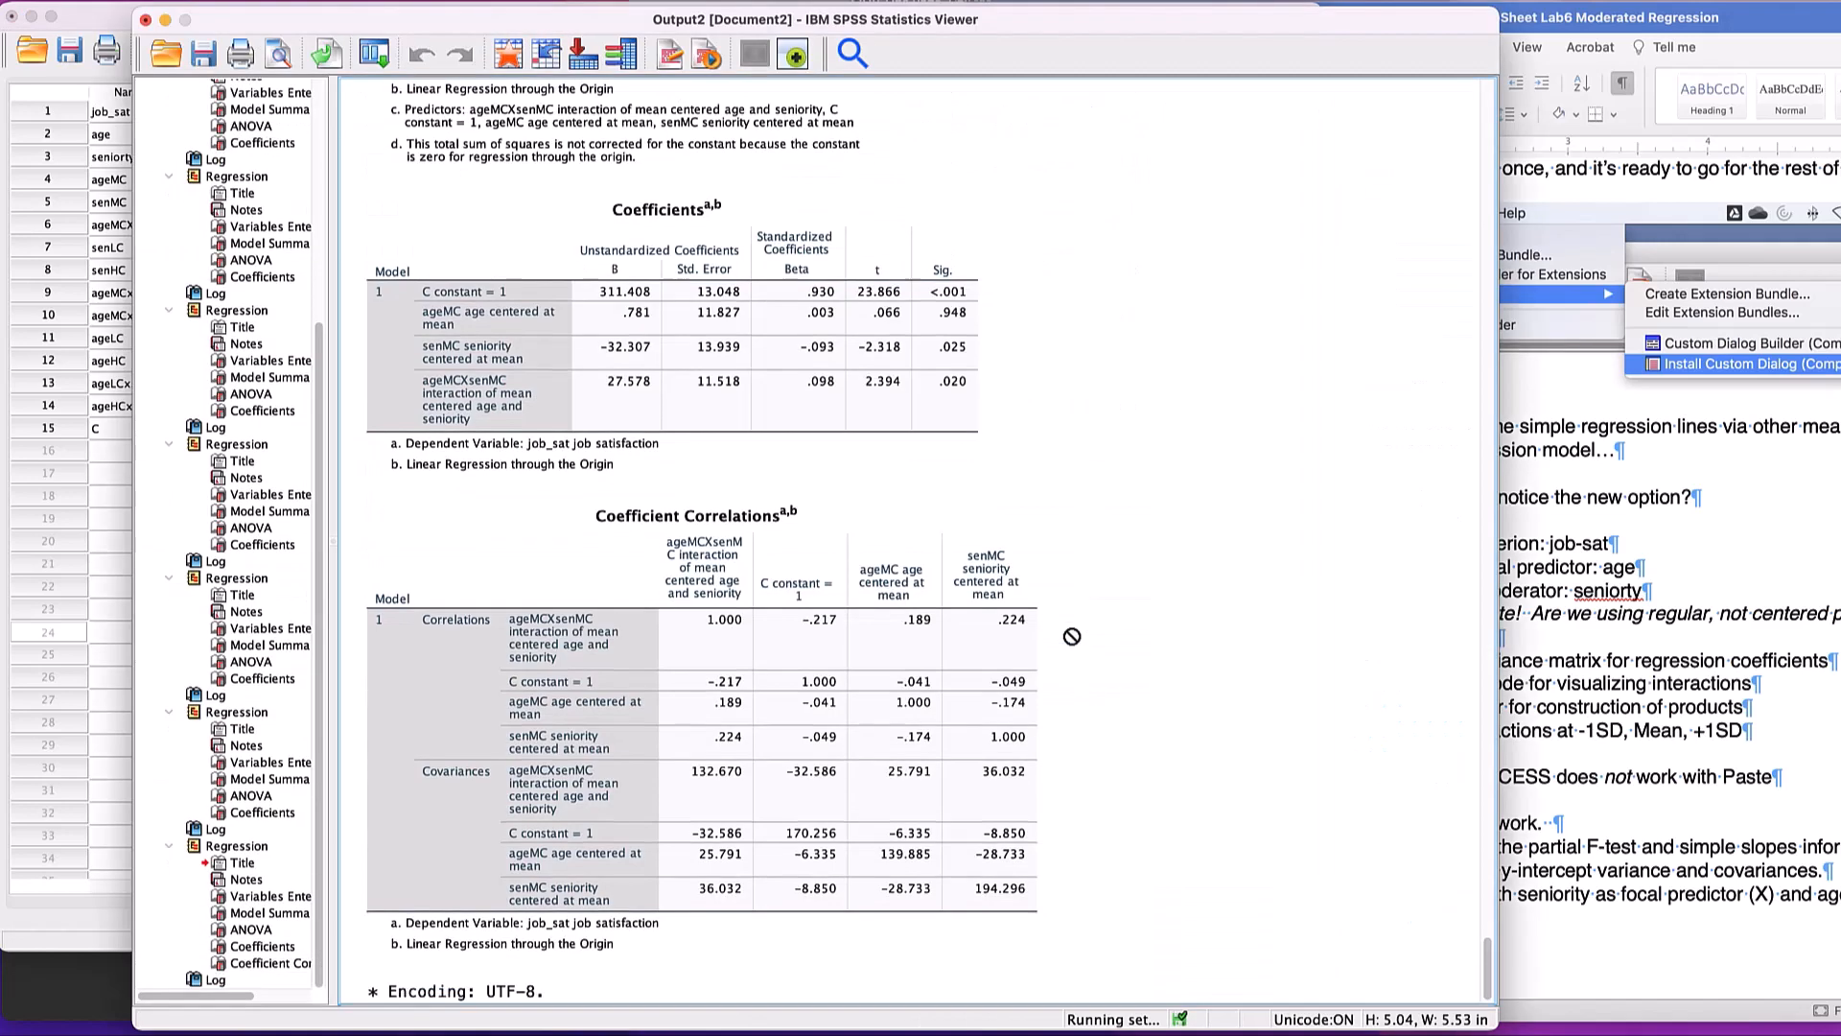
- Examine the PROCESS output's model summary, coefficients, covariance matrix, interaction test, conditional effects of age and plotting data
{"action": "left_click", "coordinate": [890, 532]}
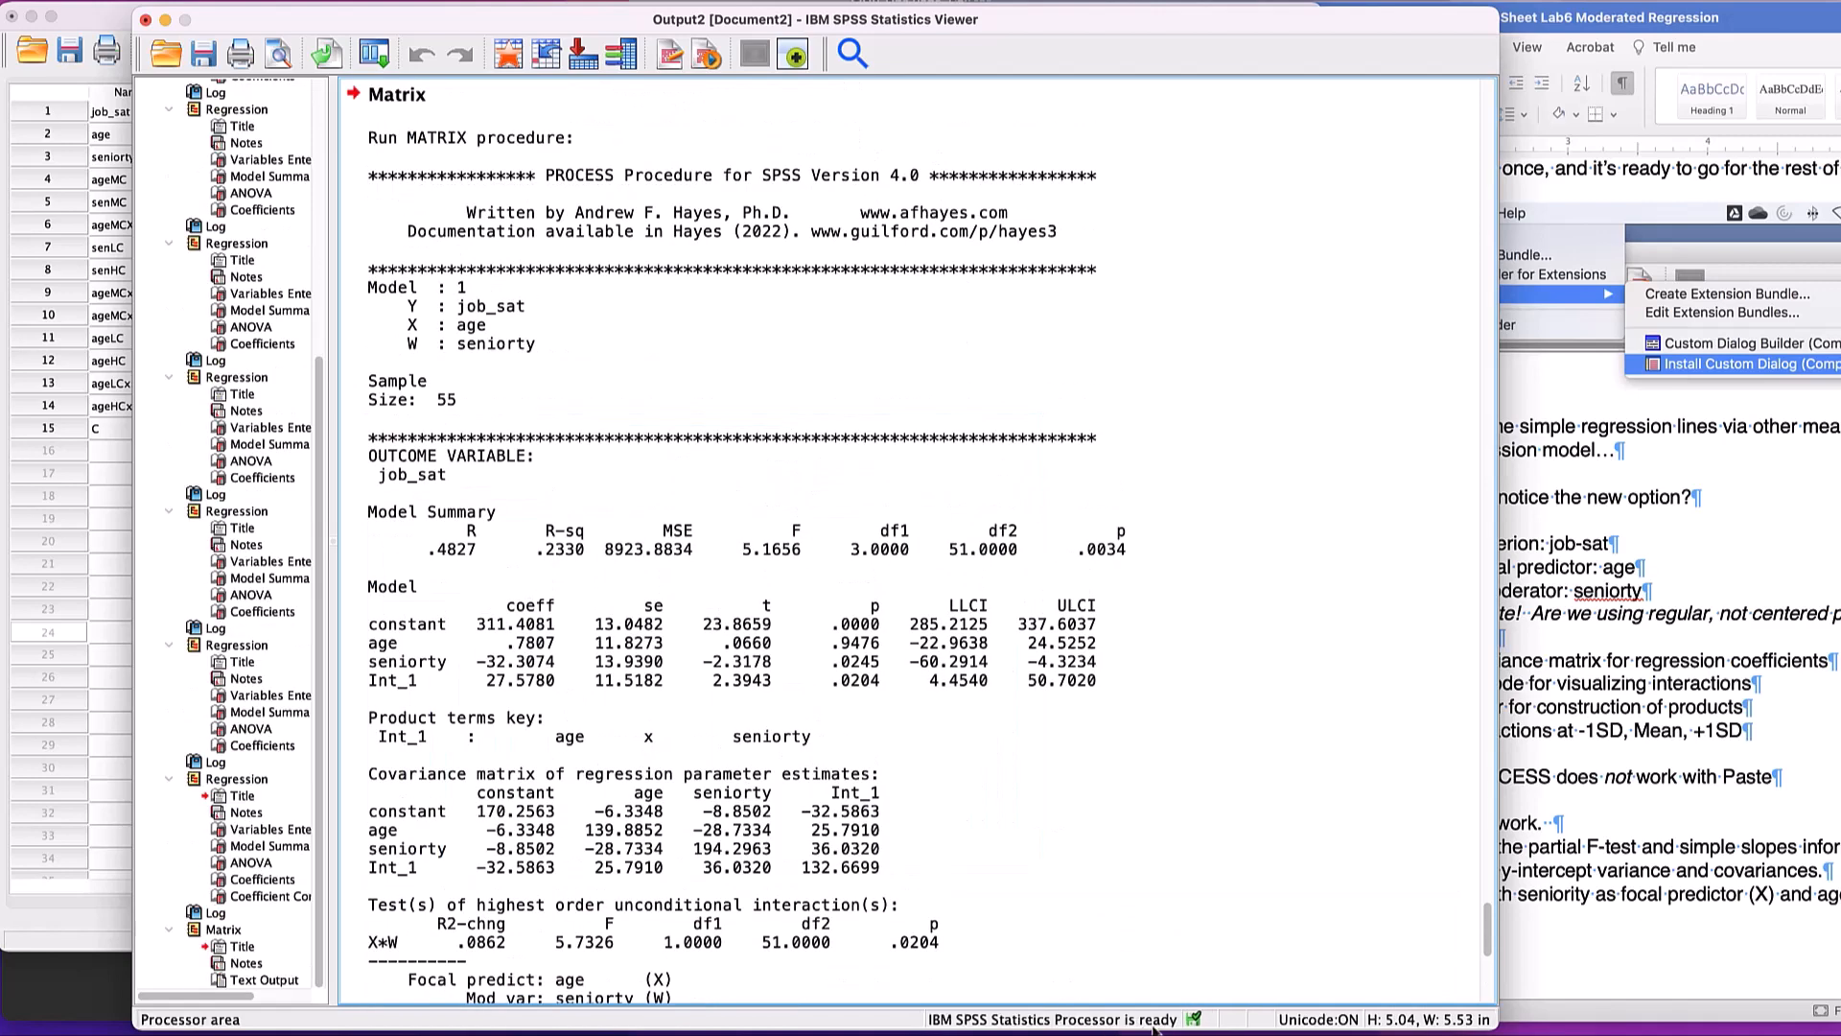
{"action": "left_click", "coordinate": [1105, 710]}
{"action": "scroll", "coordinate": [1104, 710], "scroll_direction": "up", "scroll_amount": 3}
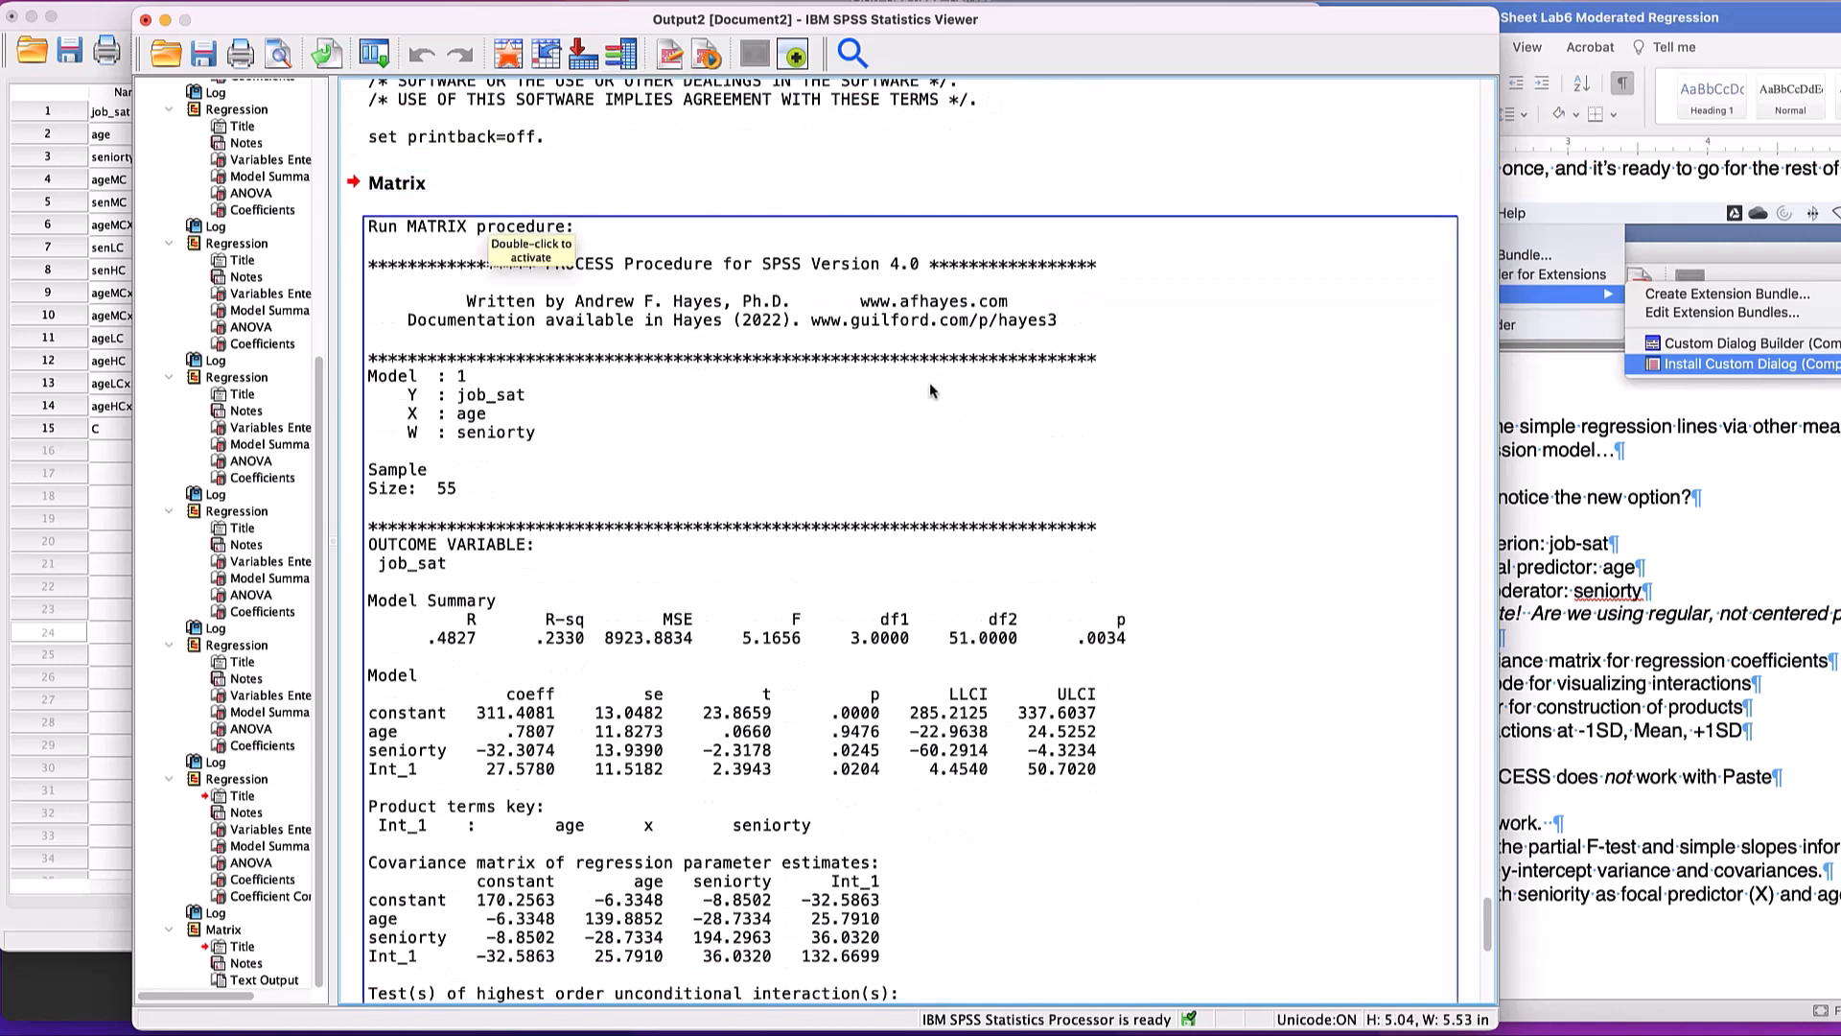
{"action": "scroll", "coordinate": [928, 391], "scroll_direction": "down", "scroll_amount": 2}
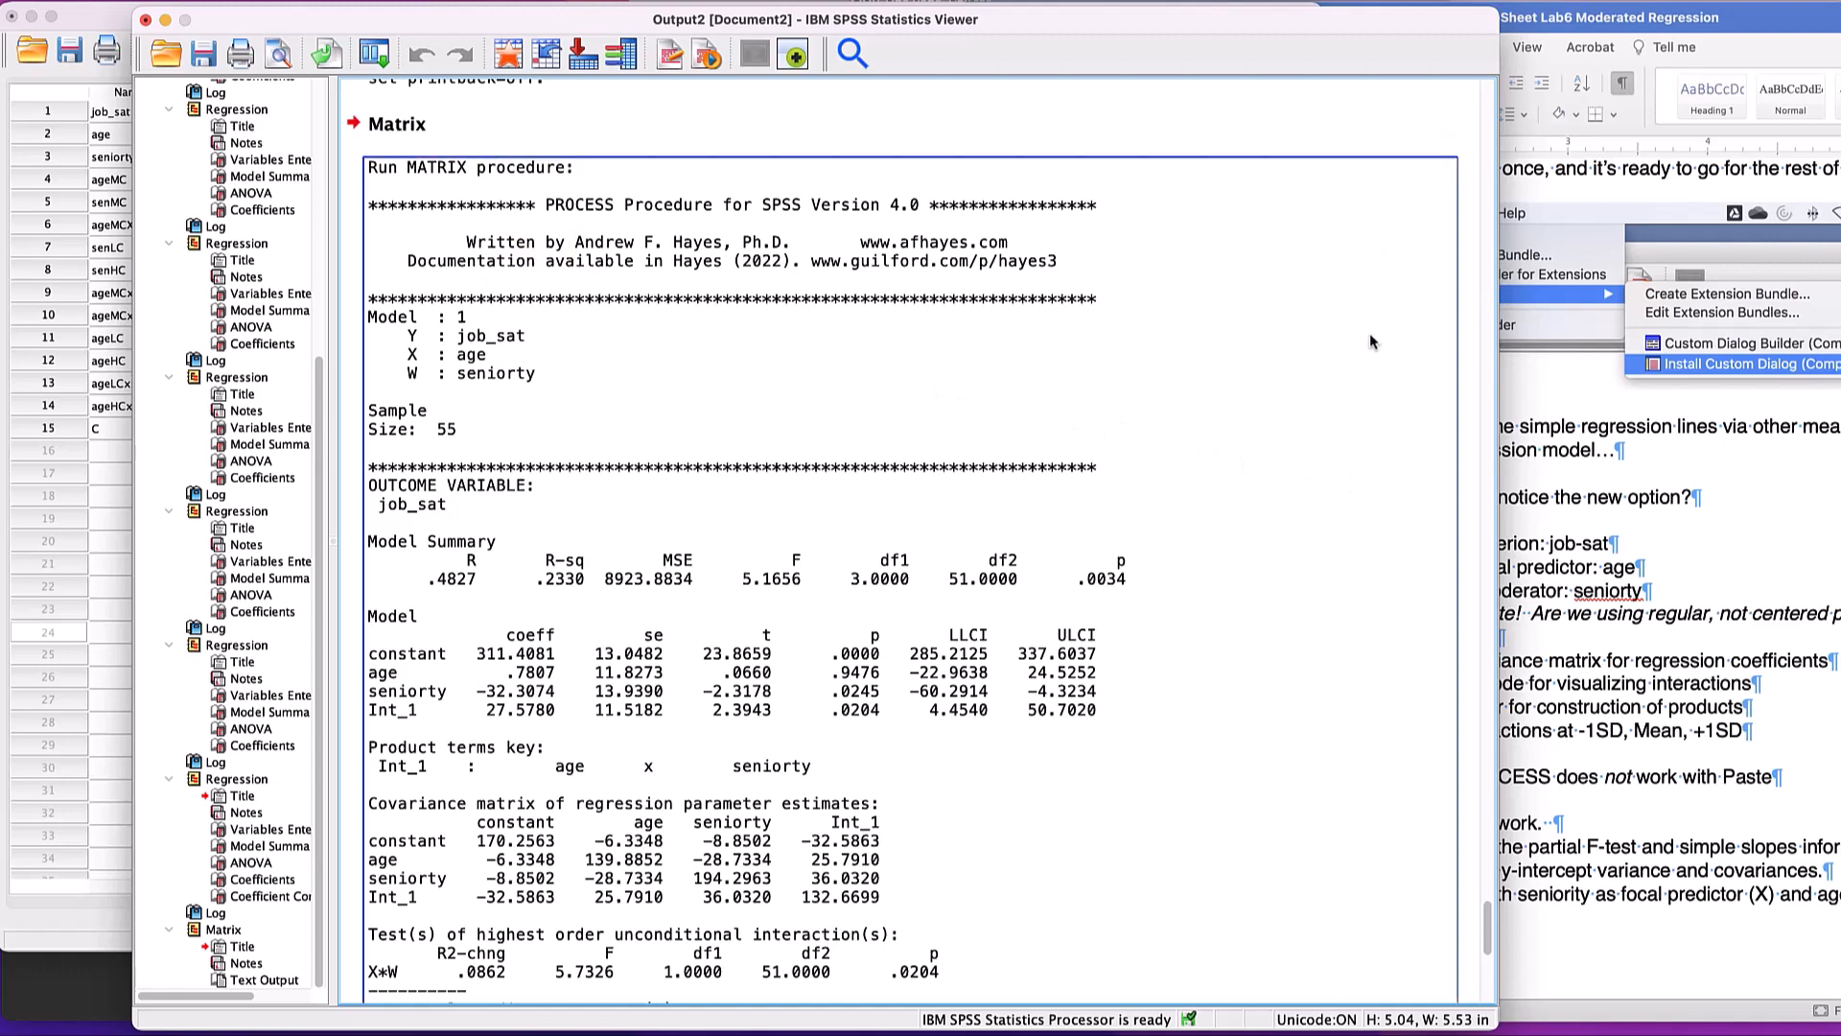
{"action": "scroll", "coordinate": [912, 438], "scroll_direction": "down", "scroll_amount": 2}
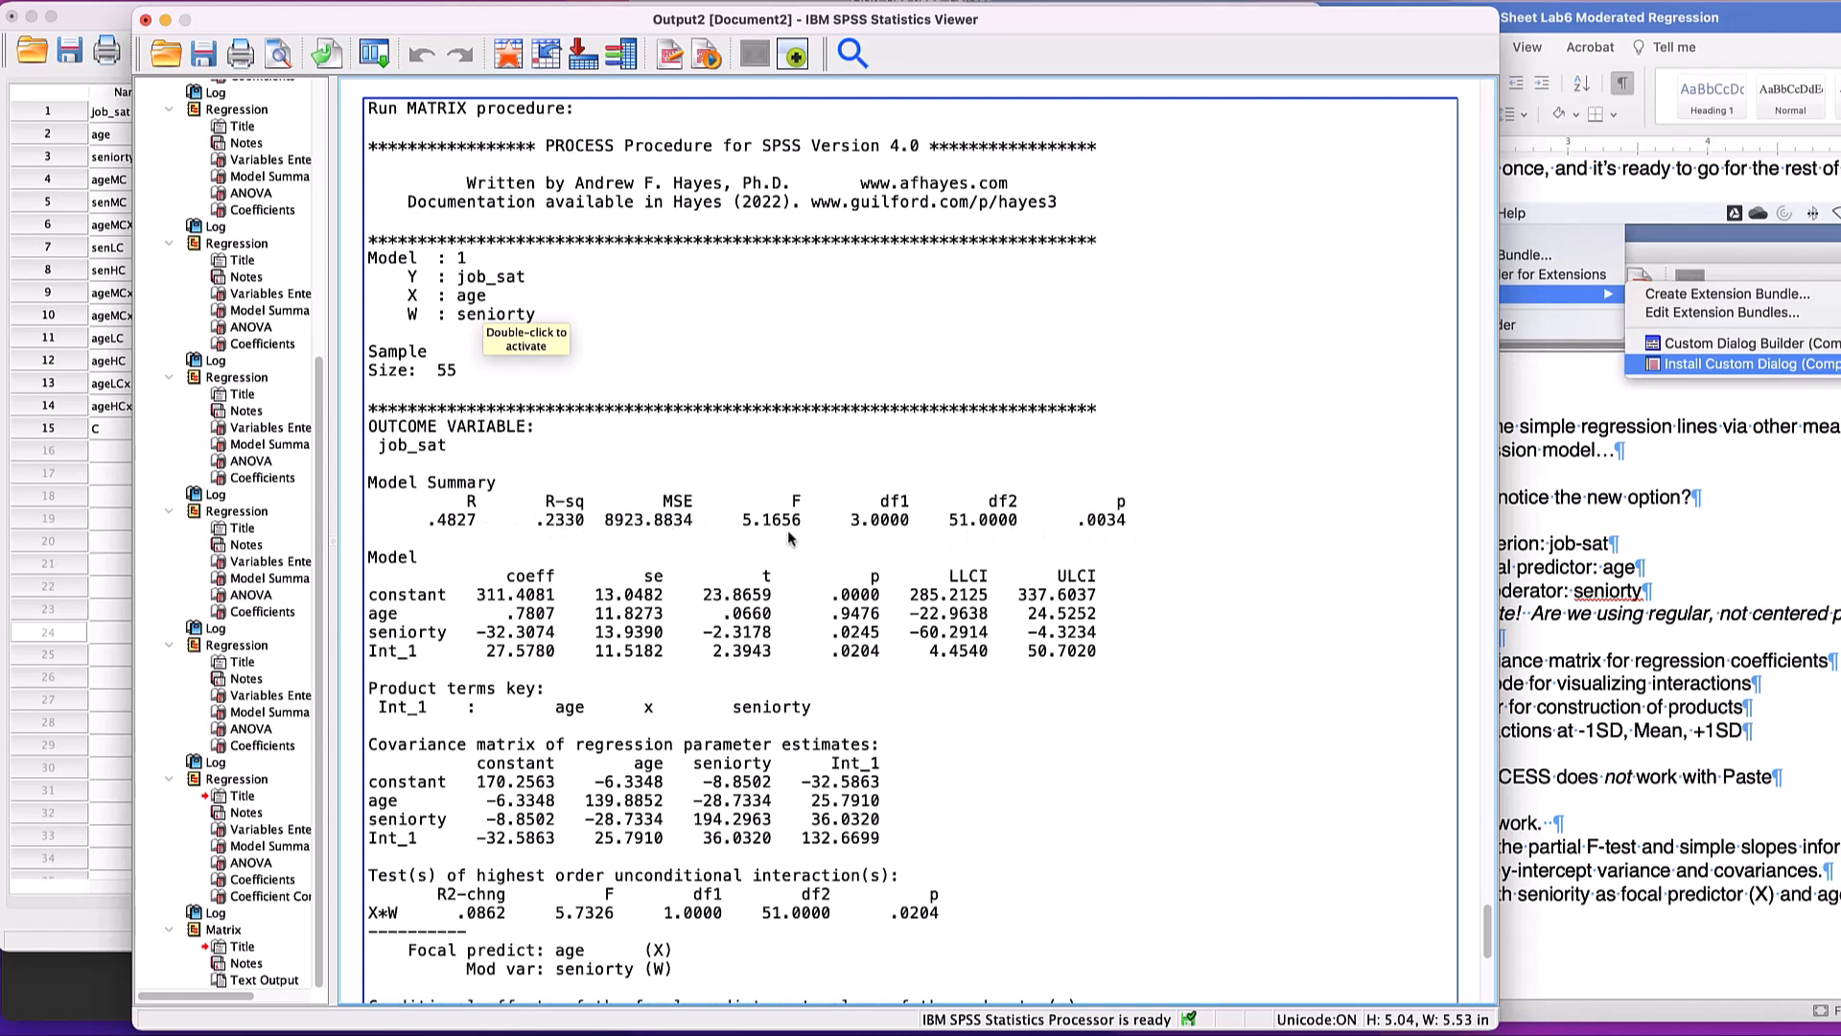
{"action": "scroll", "coordinate": [508, 510], "scroll_direction": "down", "scroll_amount": 3}
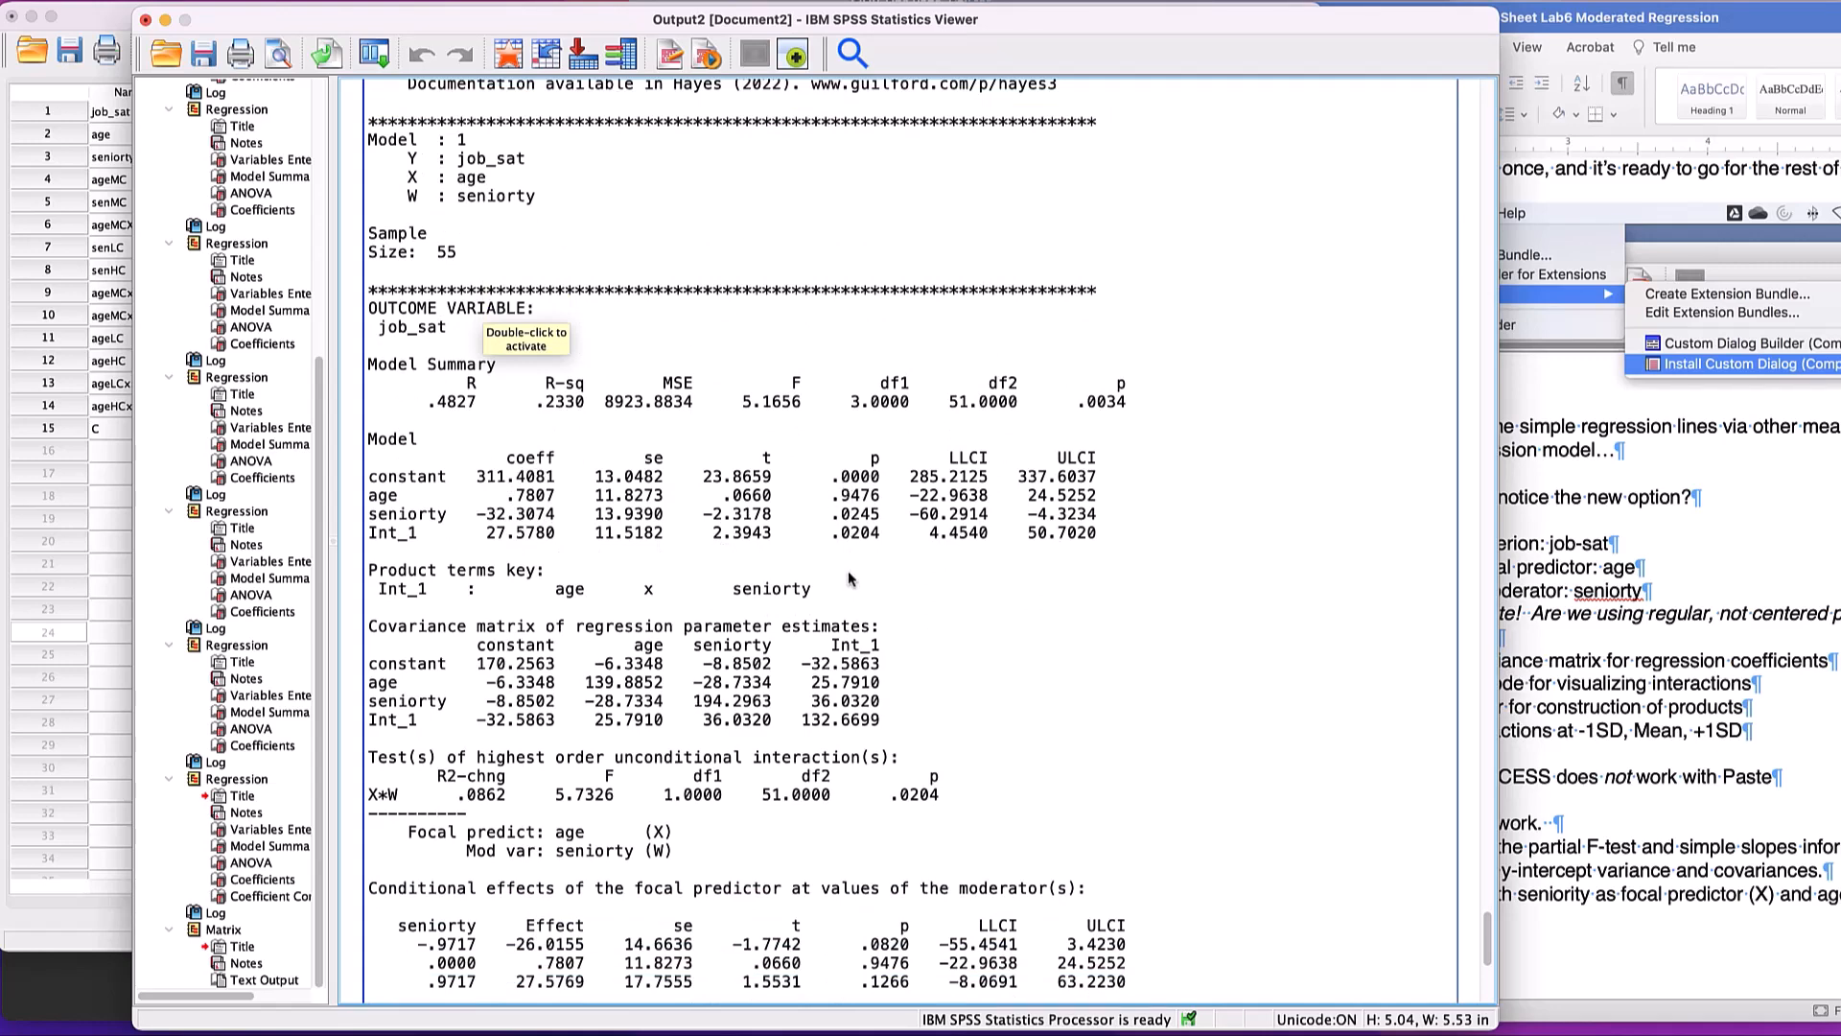
{"action": "scroll", "coordinate": [852, 585], "scroll_direction": "down", "scroll_amount": 3}
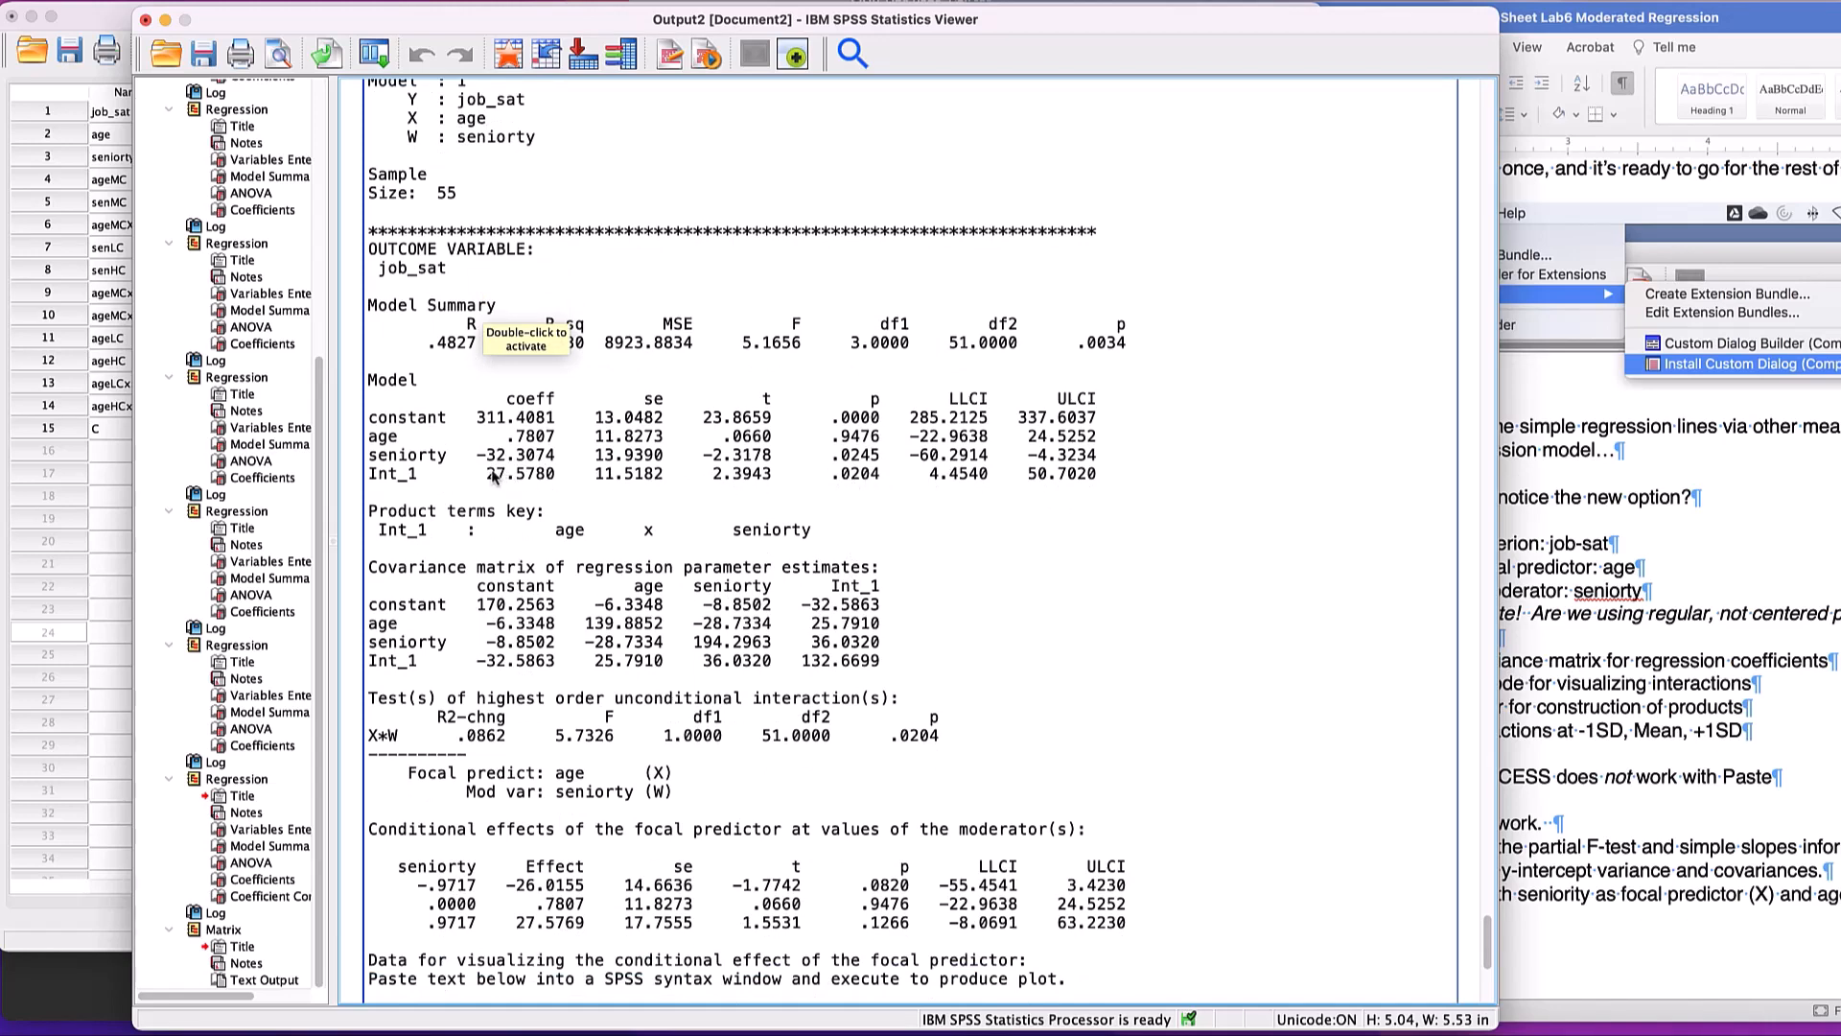
{"action": "scroll", "coordinate": [1016, 524], "scroll_direction": "down", "scroll_amount": 5}
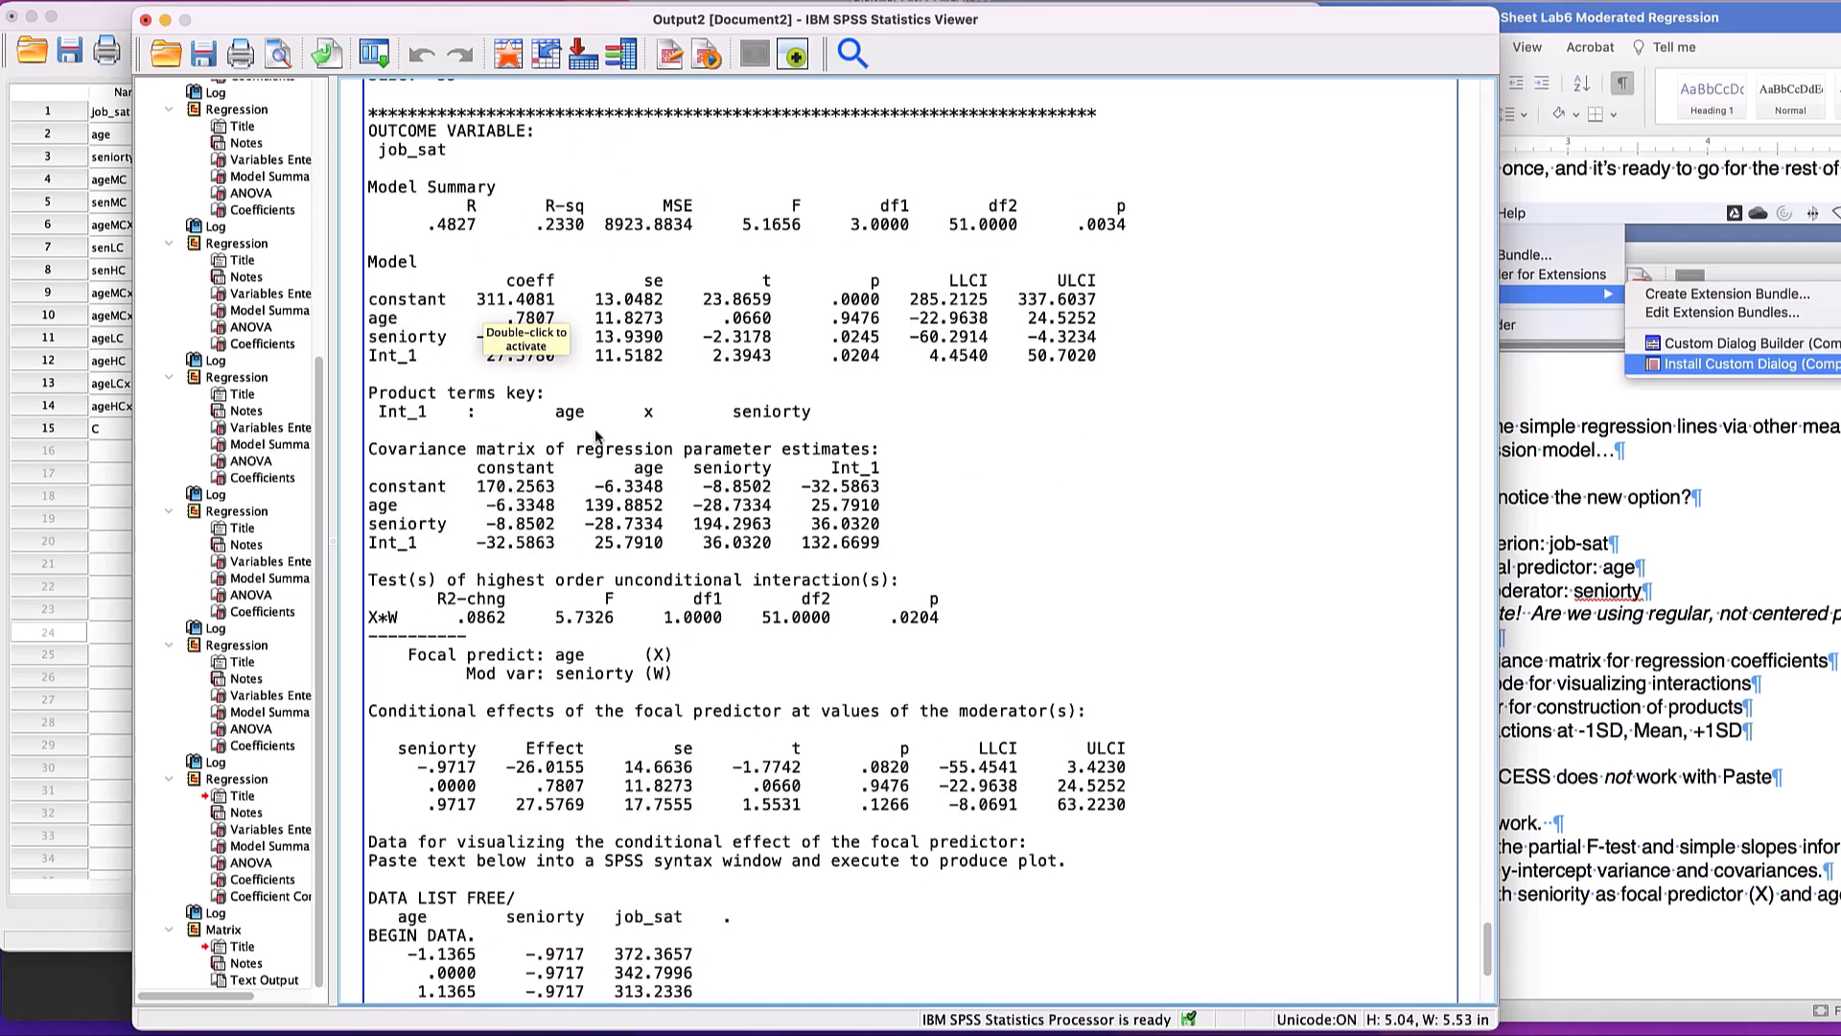
{"action": "scroll", "coordinate": [719, 500], "scroll_direction": "down", "scroll_amount": 6}
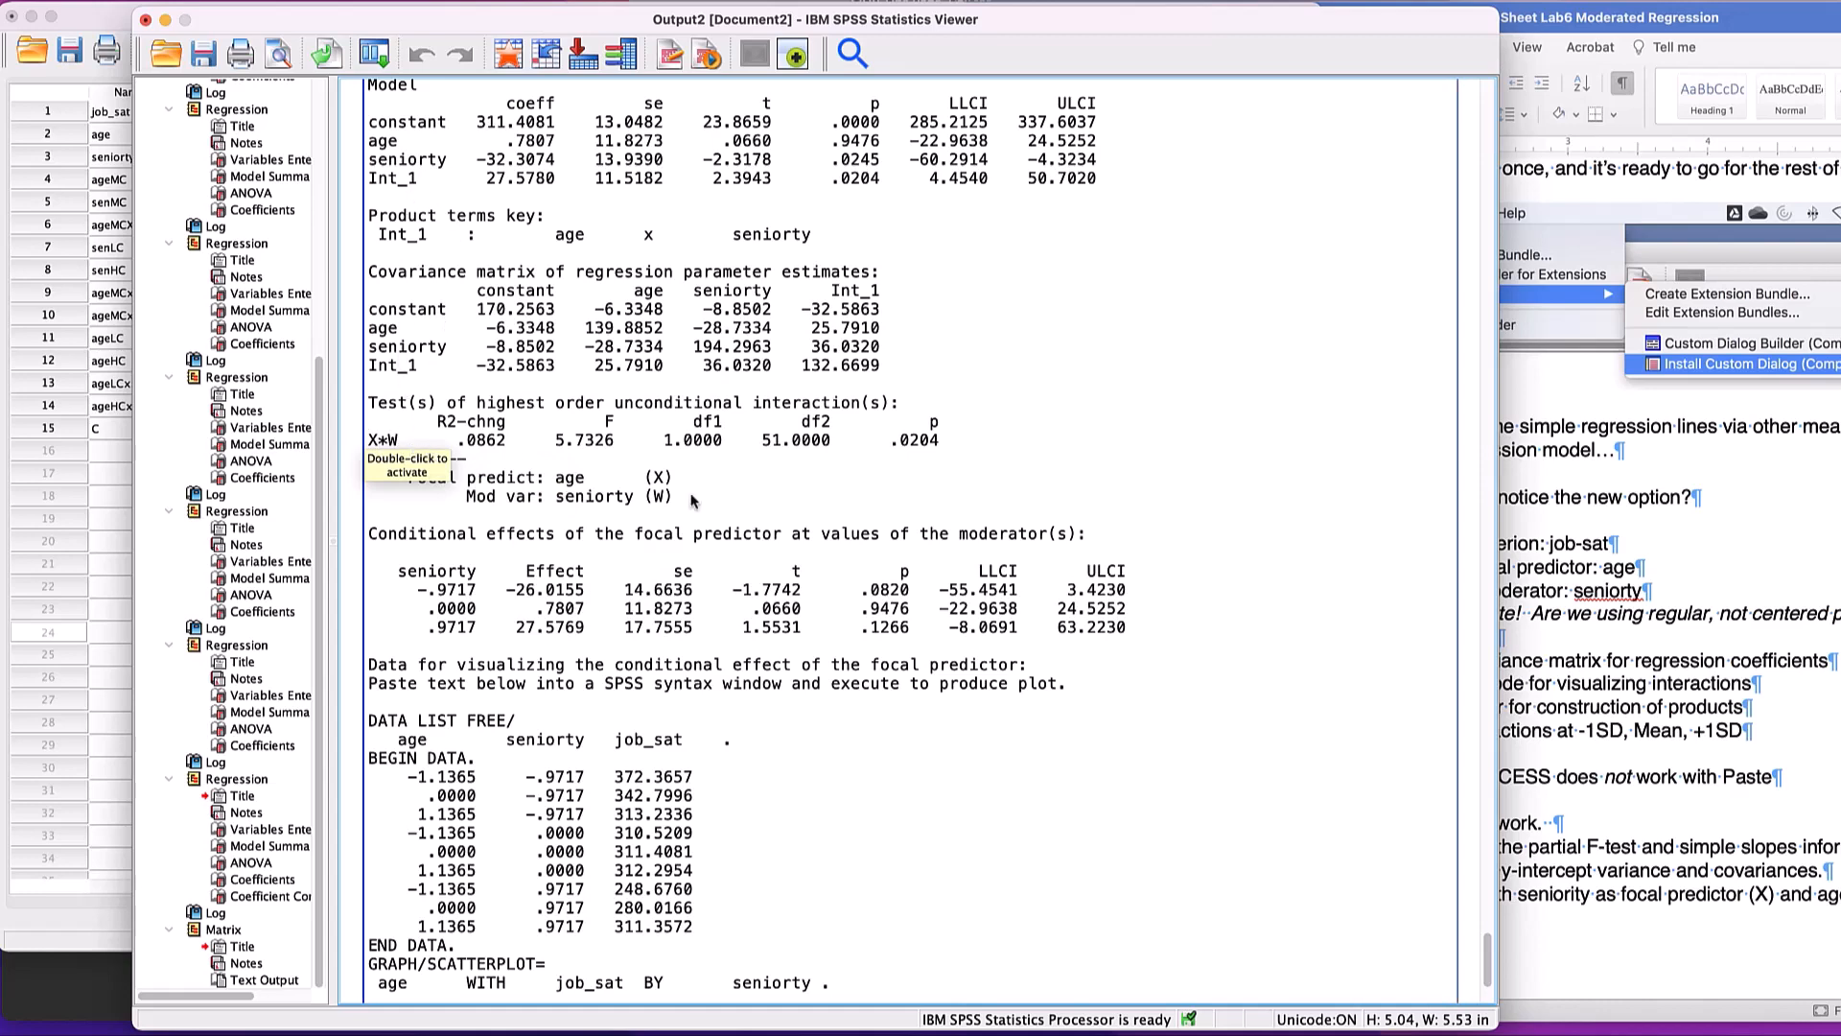
{"action": "scroll", "coordinate": [983, 536], "scroll_direction": "down", "scroll_amount": 3}
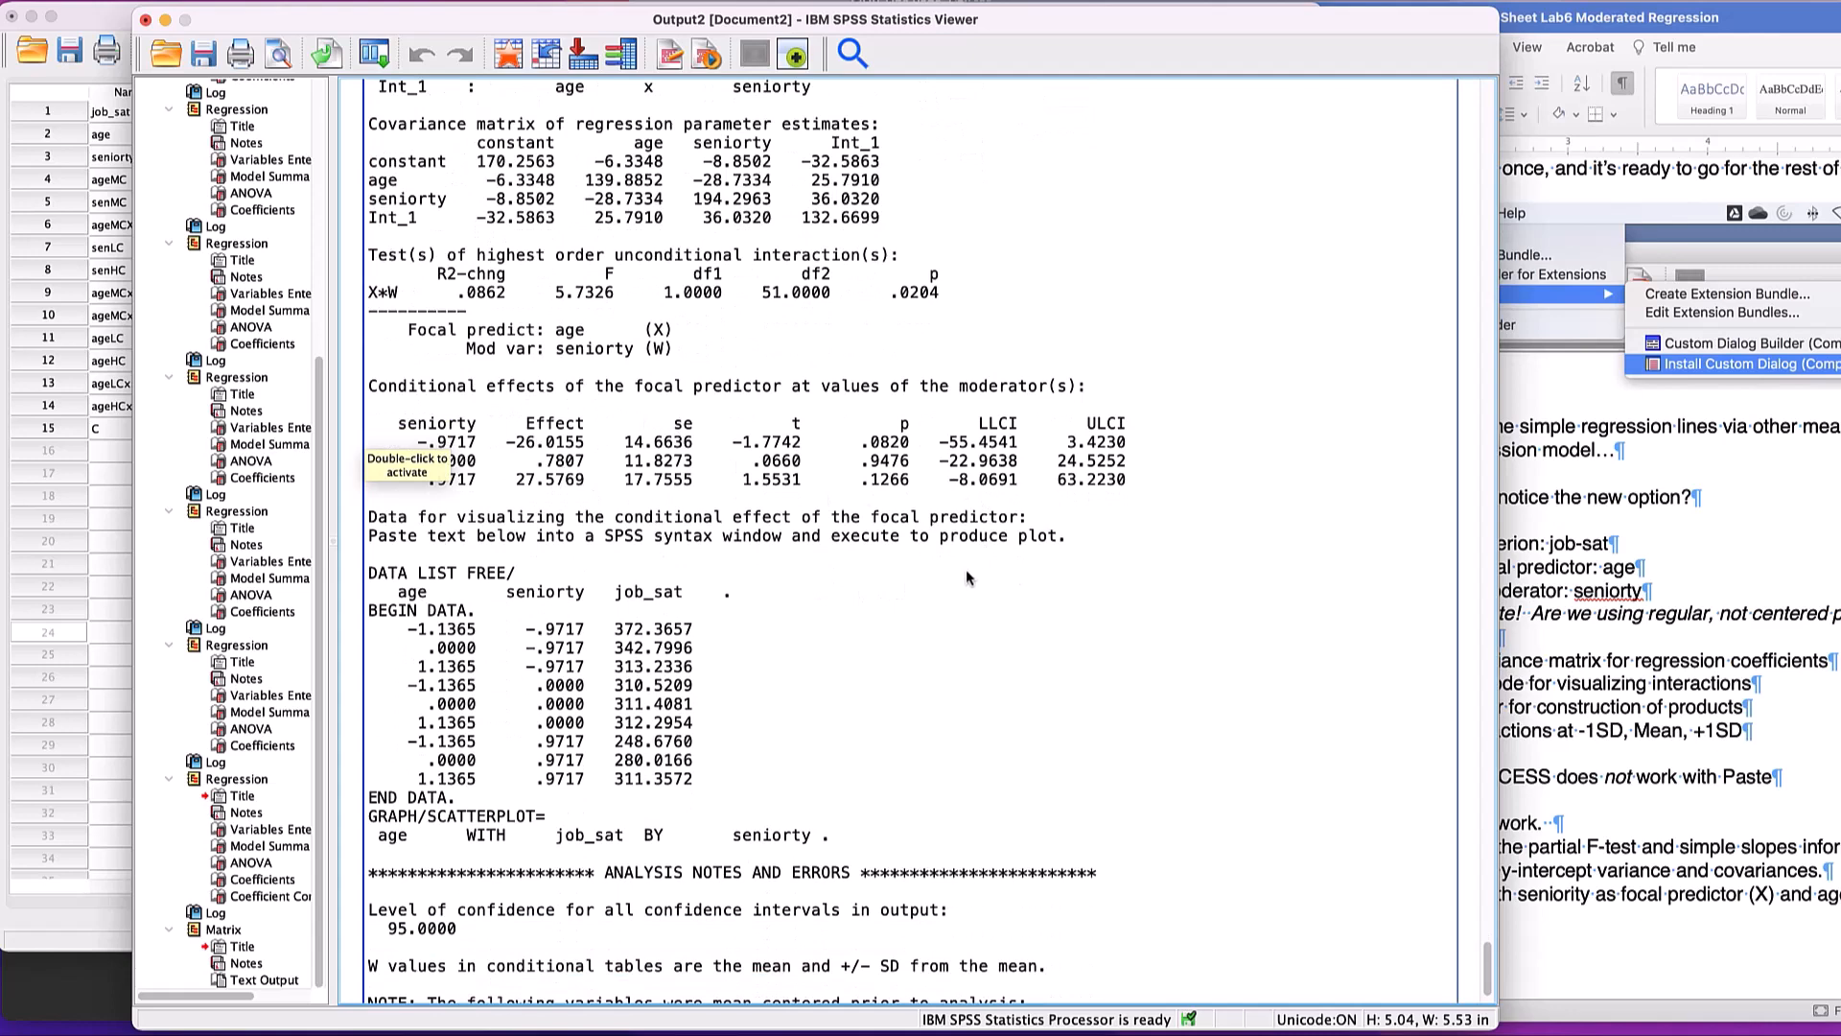
{"action": "scroll", "coordinate": [975, 576], "scroll_direction": "up", "scroll_amount": 3}
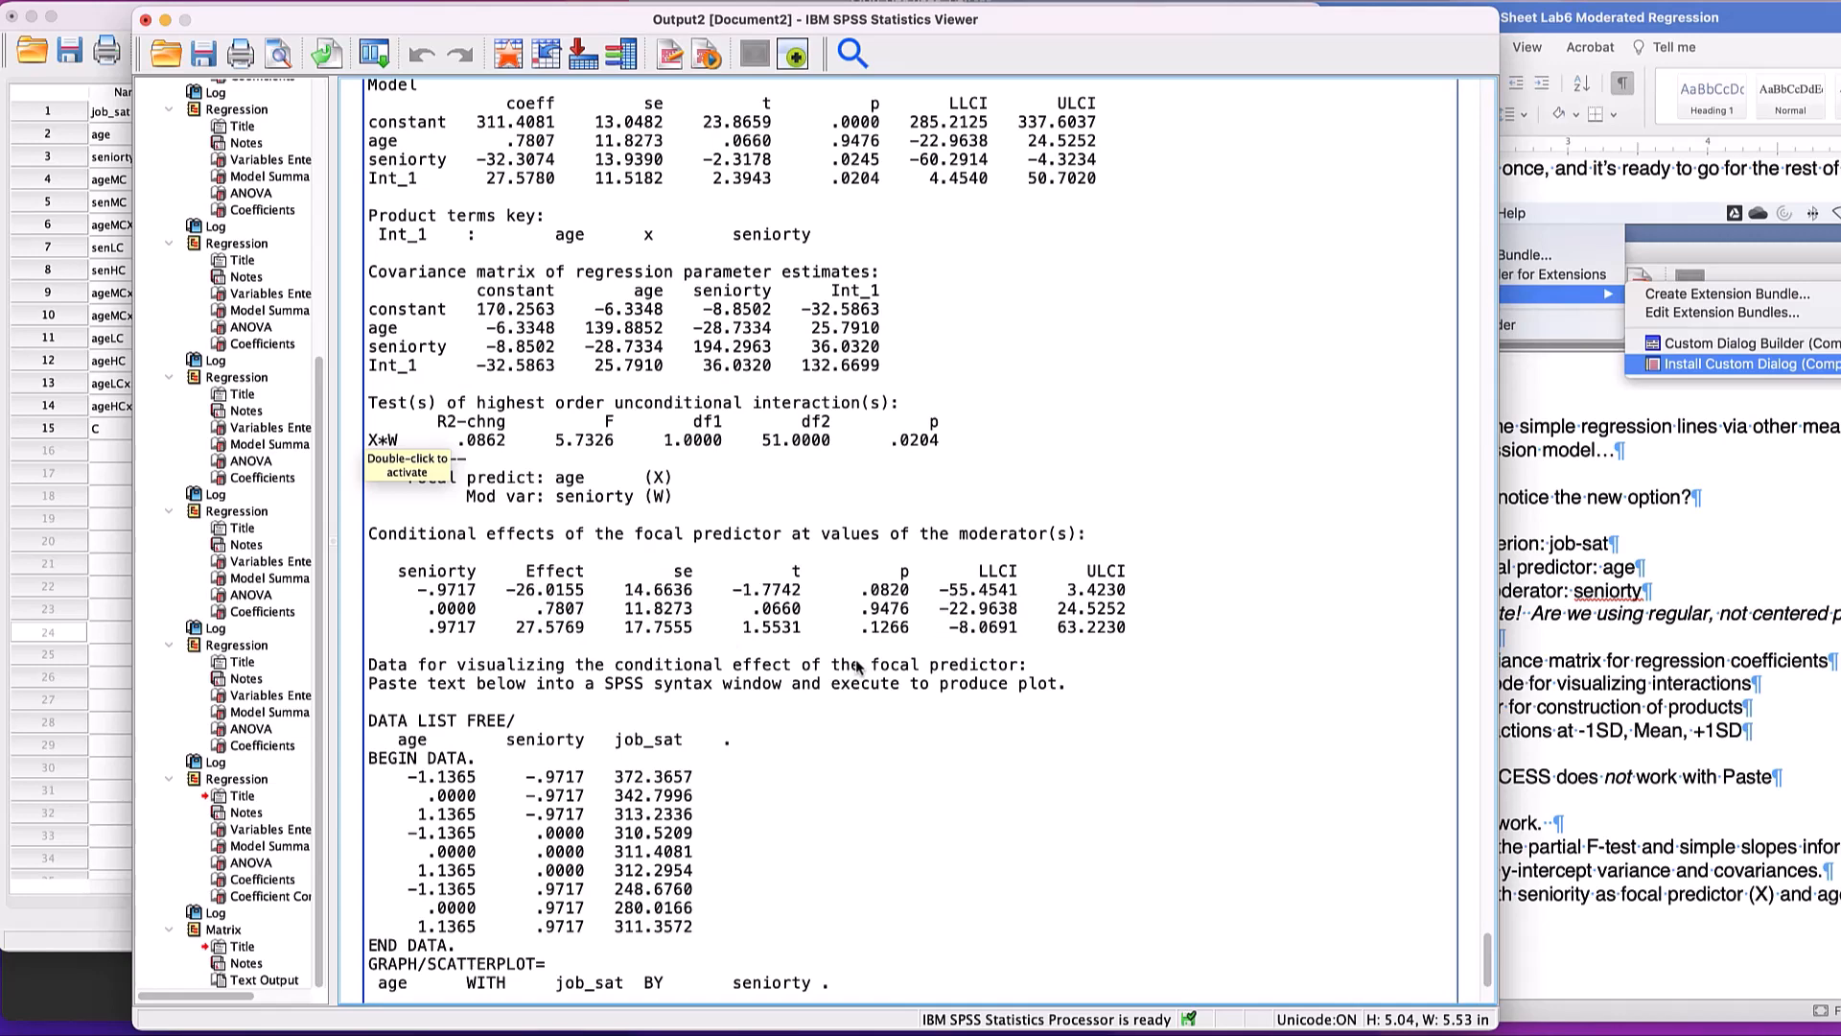
{"action": "scroll", "coordinate": [858, 666], "scroll_direction": "down", "scroll_amount": 5}
{"action": "scroll", "coordinate": [858, 666], "scroll_direction": "up", "scroll_amount": 4}
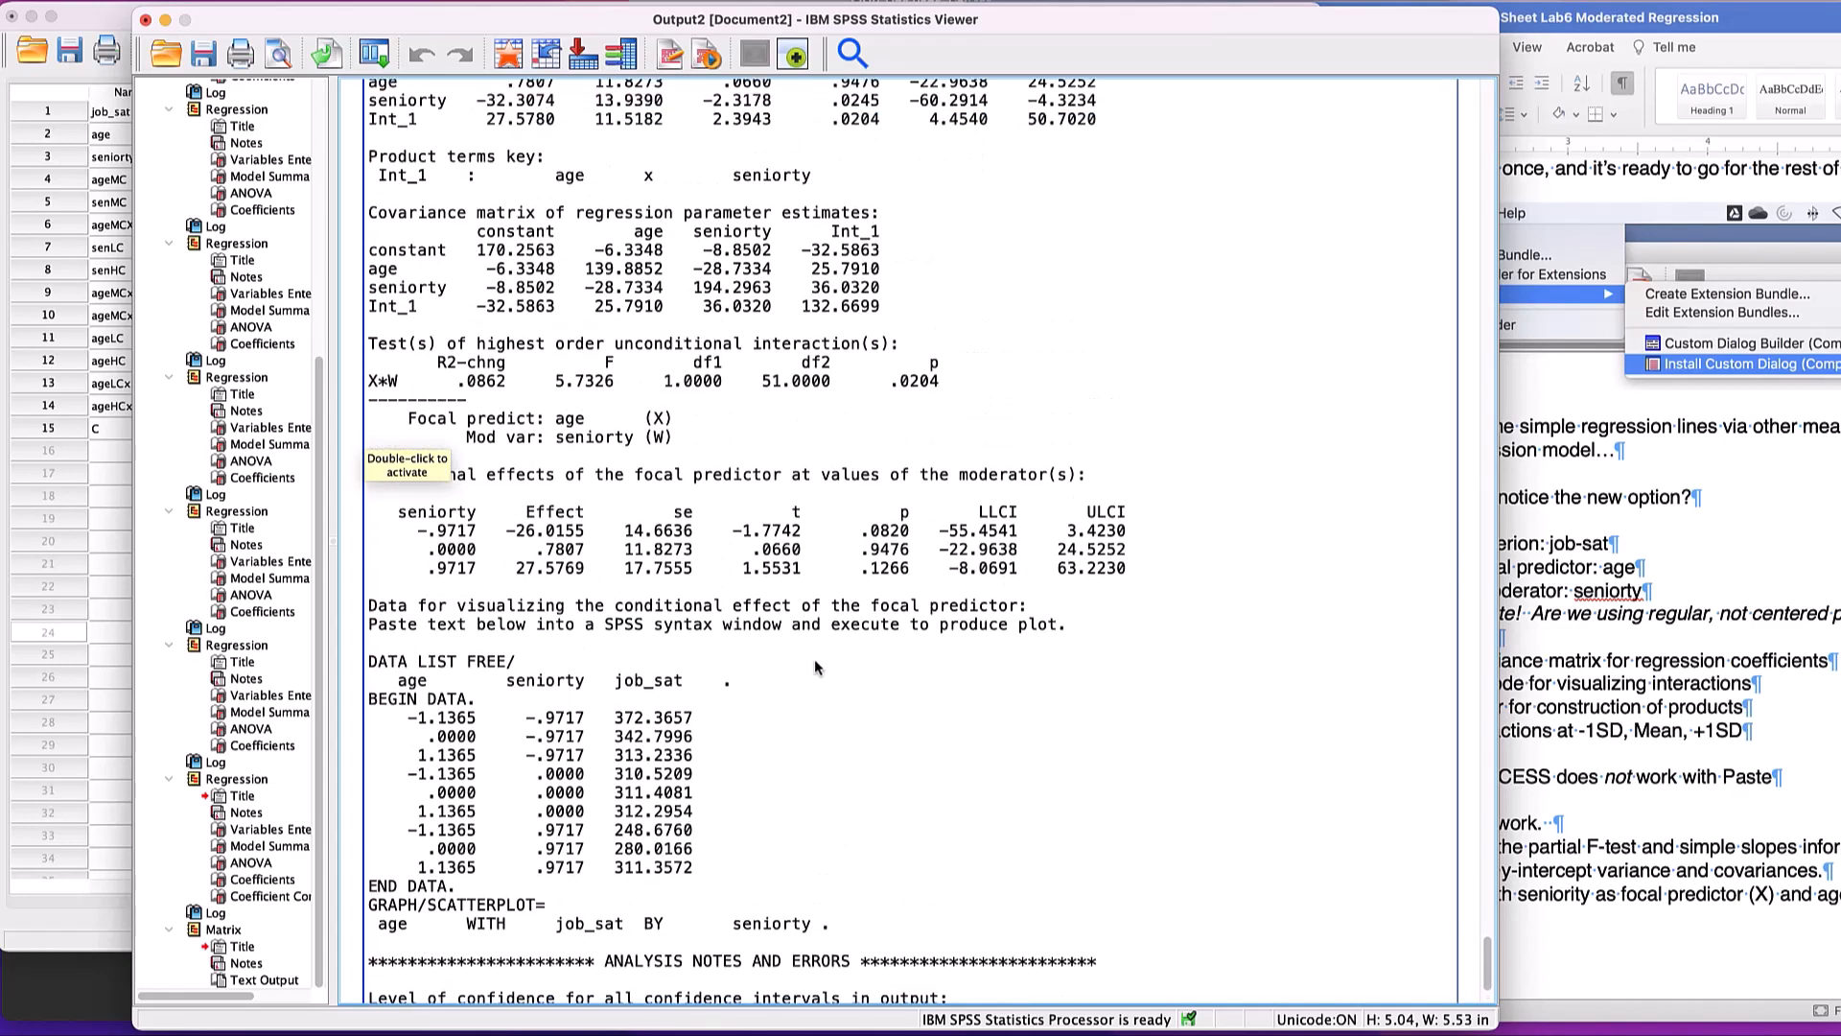
- Select the plotting code from DATA LIST FREE/ through the GRAPH/SCATTERPLOT command in the PROCESS output, and switch to the Lab6 Syntax build.sps window
{"action": "left_click", "coordinate": [446, 679]}
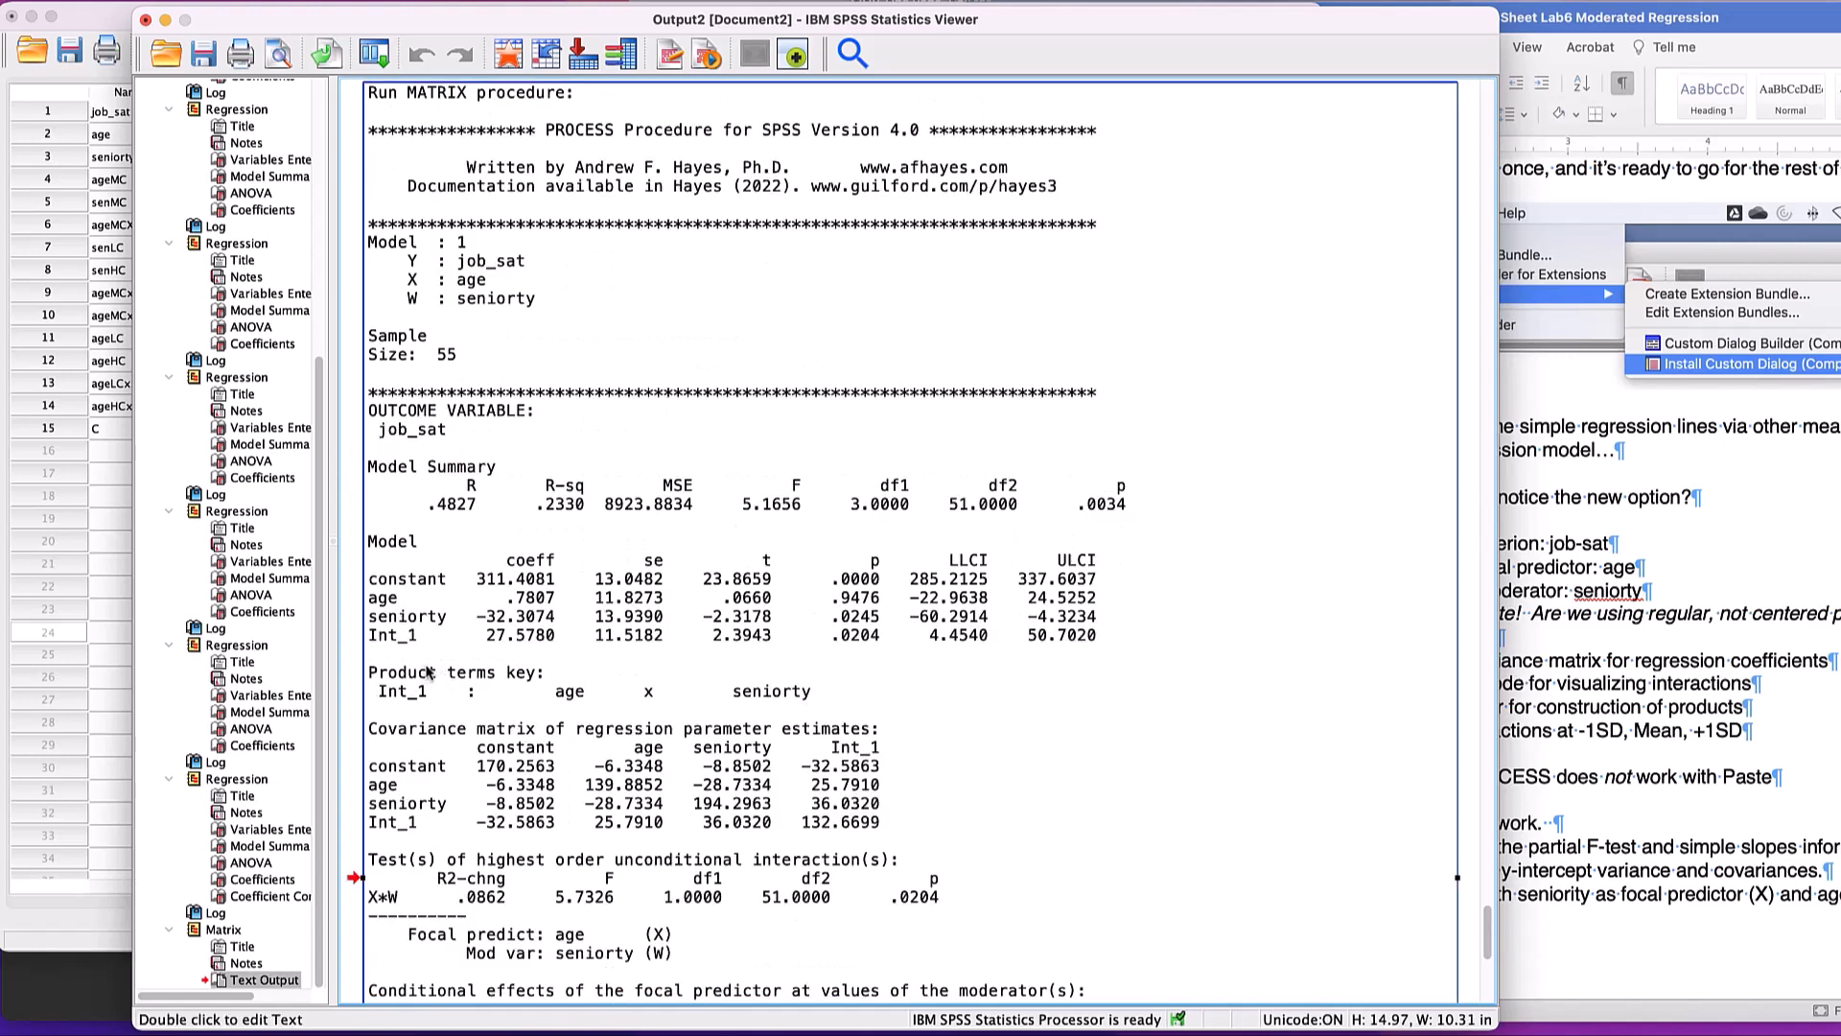
{"action": "double_click", "coordinate": [576, 681]}
{"action": "scroll", "coordinate": [537, 632], "scroll_direction": "down", "scroll_amount": 2}
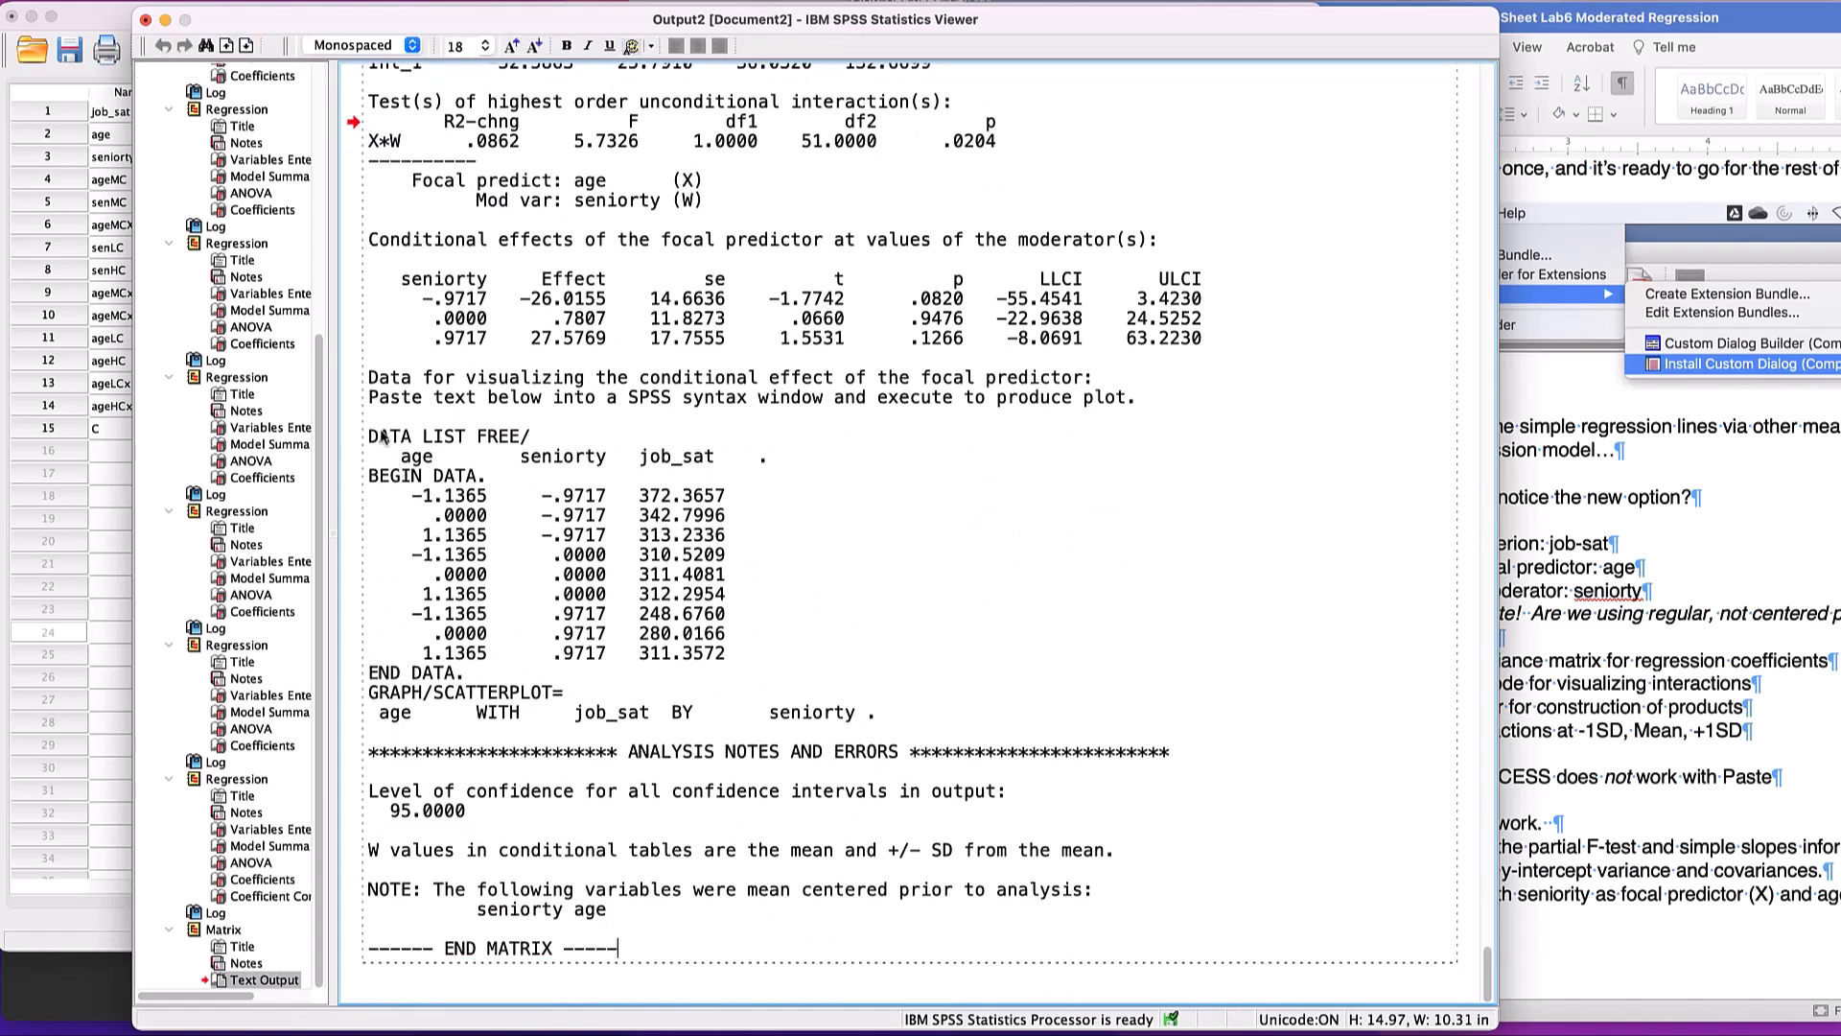
{"action": "left_click_drag", "start_coordinate": [370, 436], "coordinate": [882, 721]}
{"action": "key", "text": "super+c"}
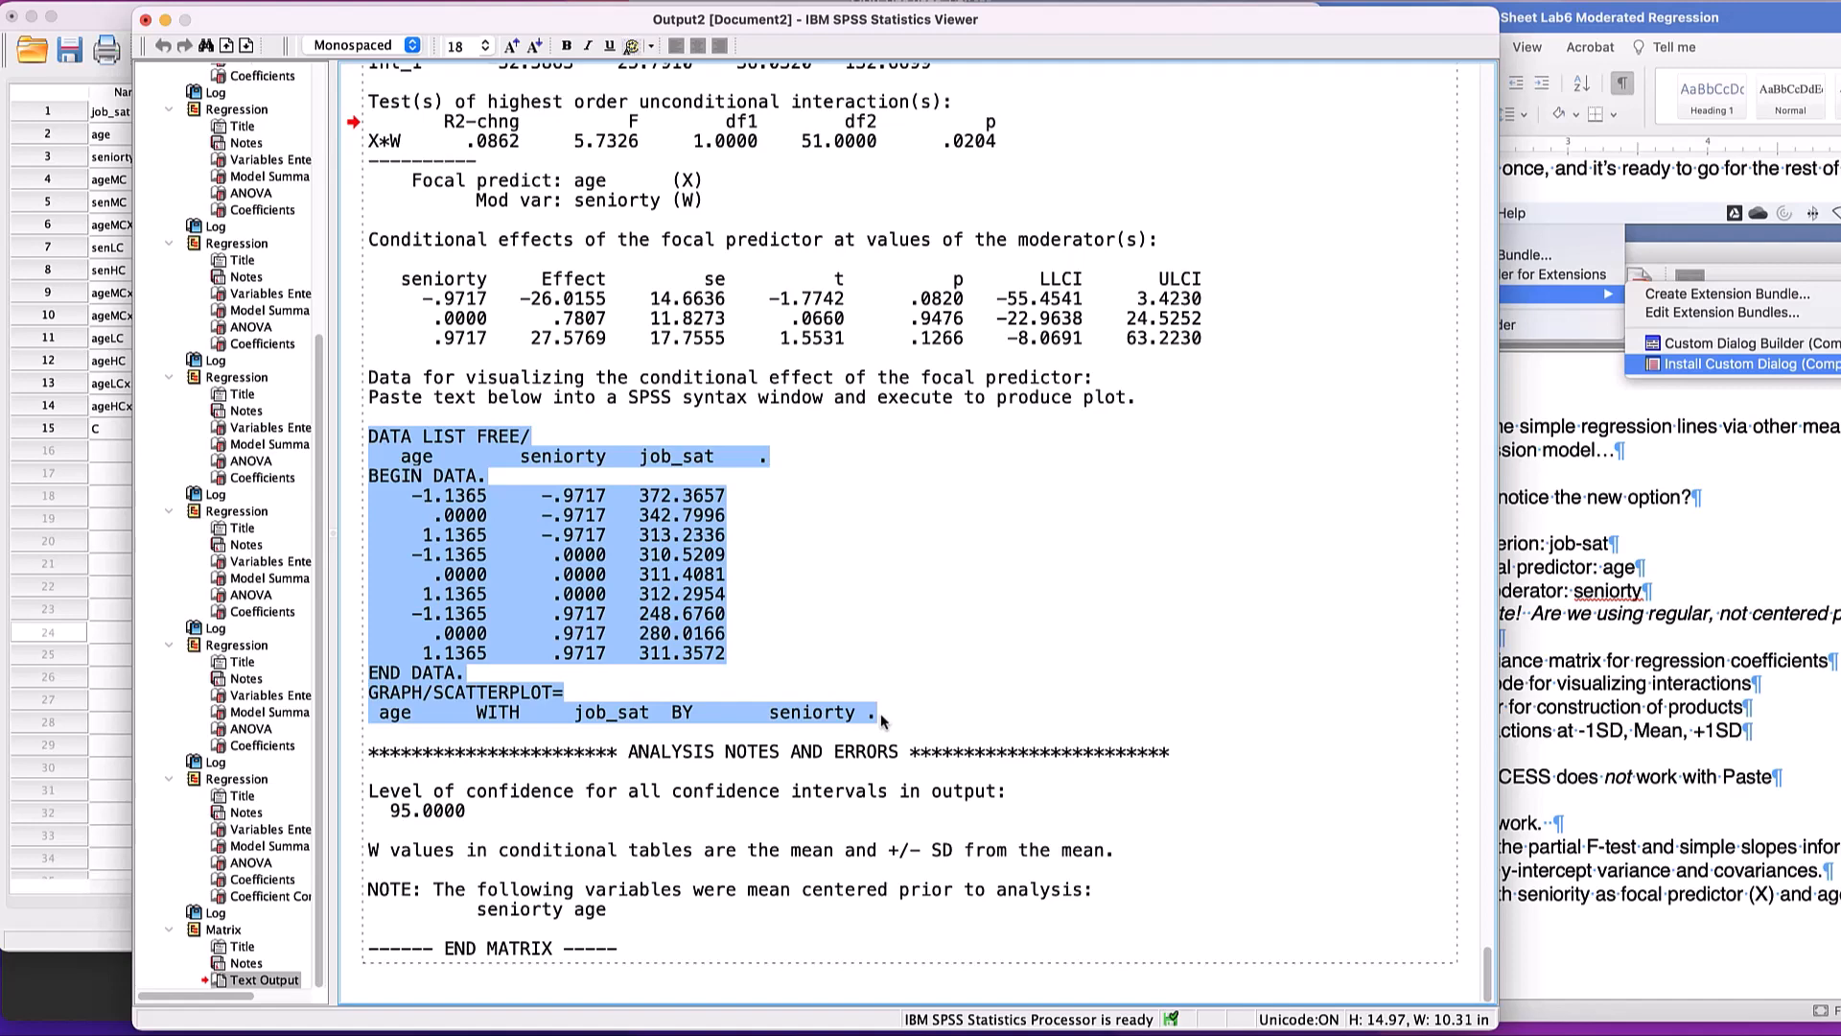
{"action": "key", "text": "super+grave"}
{"action": "key", "text": "super+grave"}
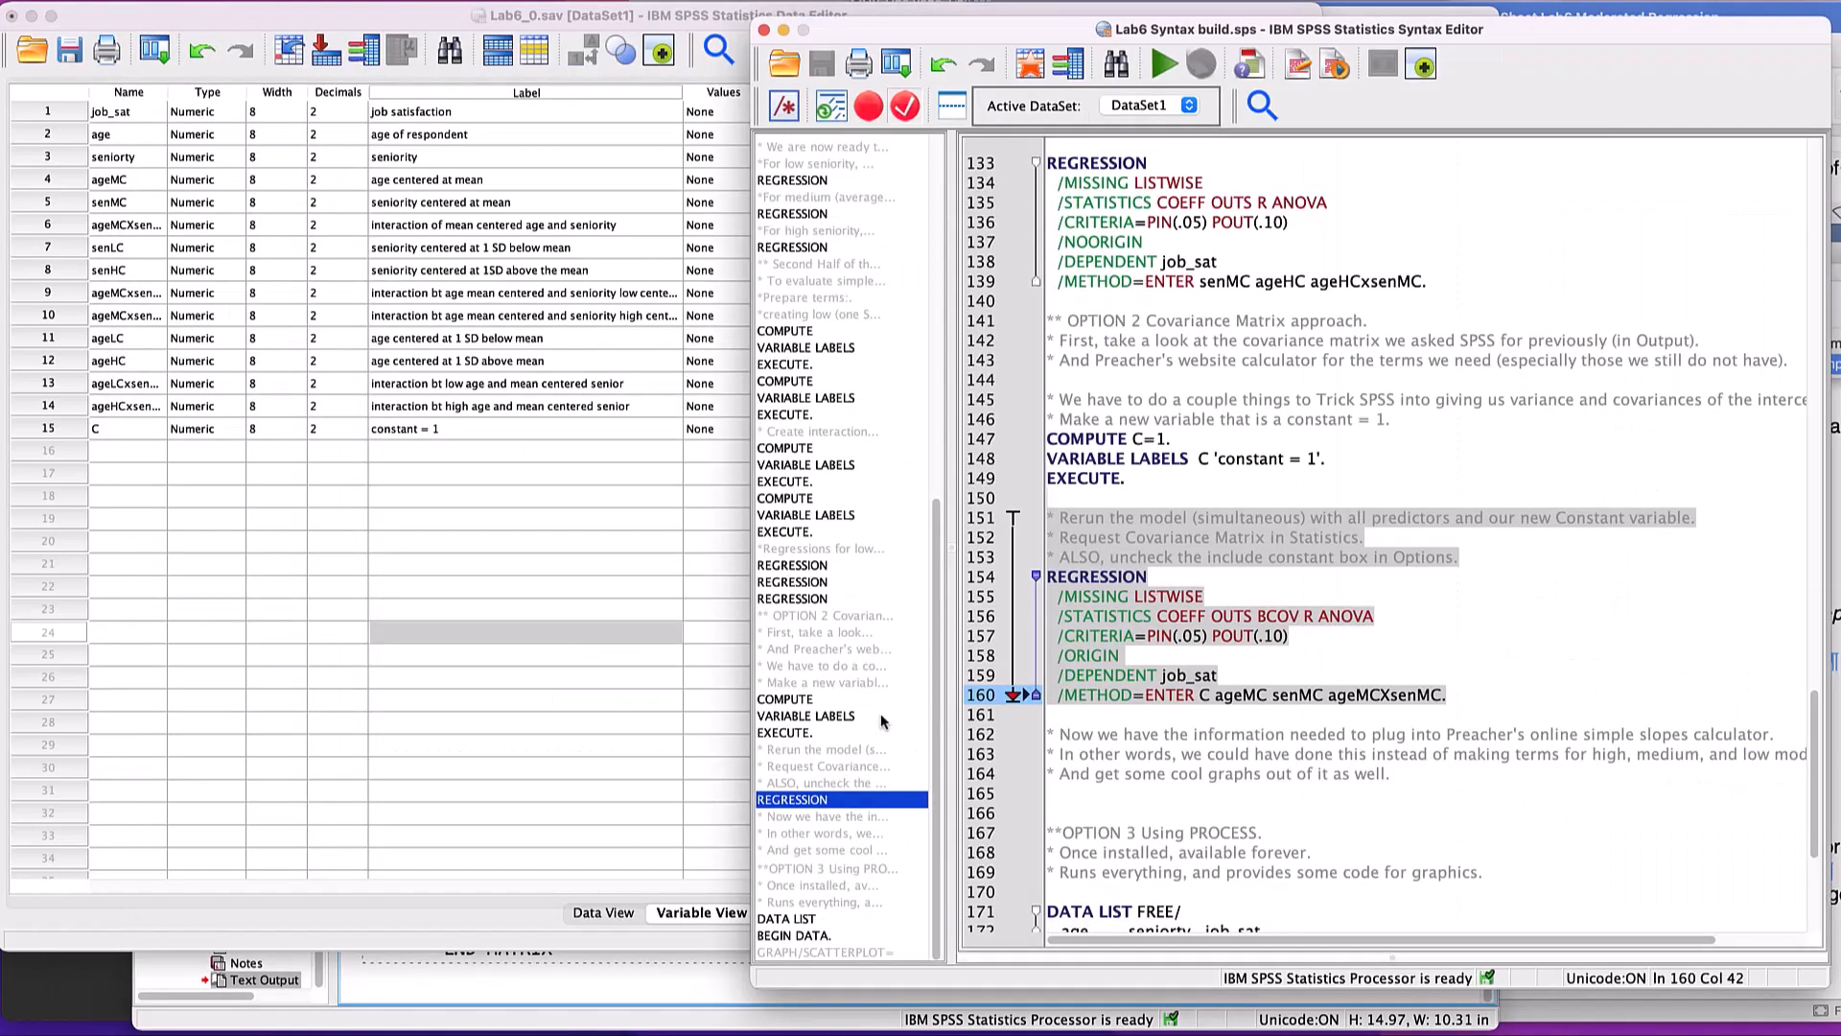
- Replace the existing plotting block under OPTION 3, from DATA LIST FREE/ through GRAPH/SCATTERPLOT, with the copied PROCESS code
{"action": "scroll", "coordinate": [1331, 642], "scroll_direction": "down", "scroll_amount": 6}
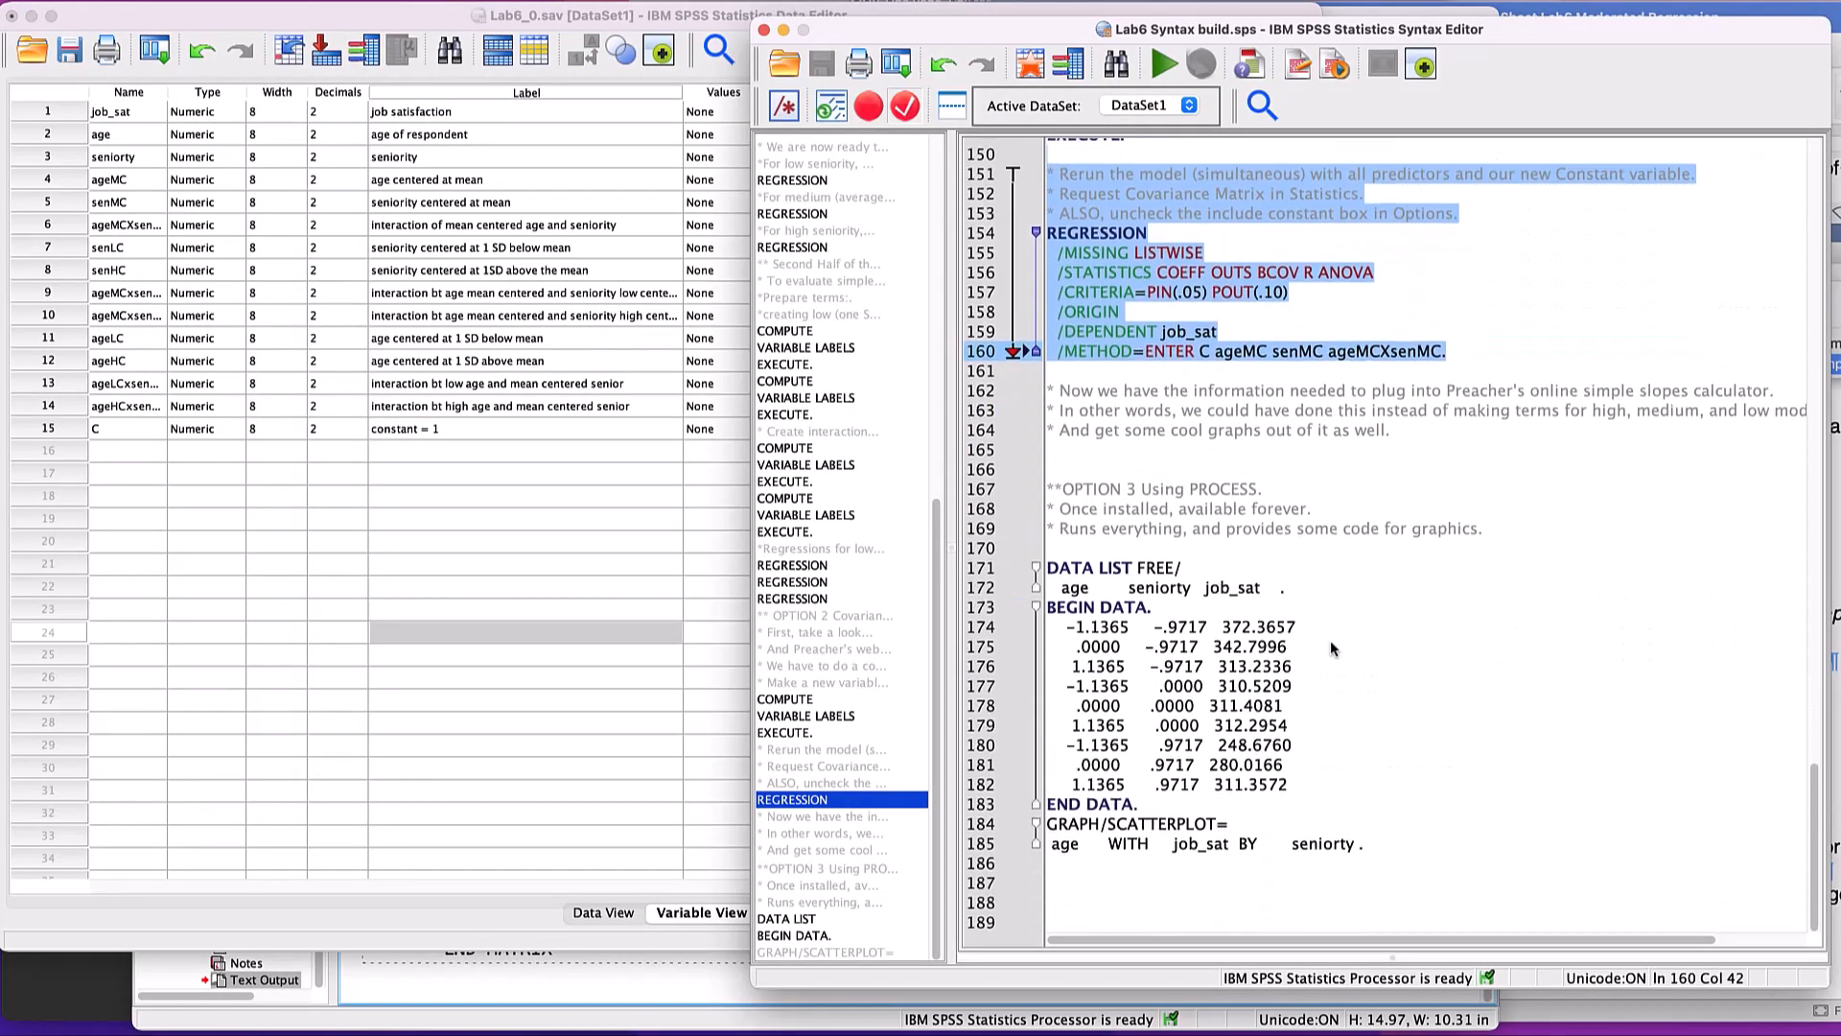
{"action": "left_click", "coordinate": [1371, 844]}
{"action": "left_click_drag", "start_coordinate": [1371, 843], "coordinate": [963, 585]}
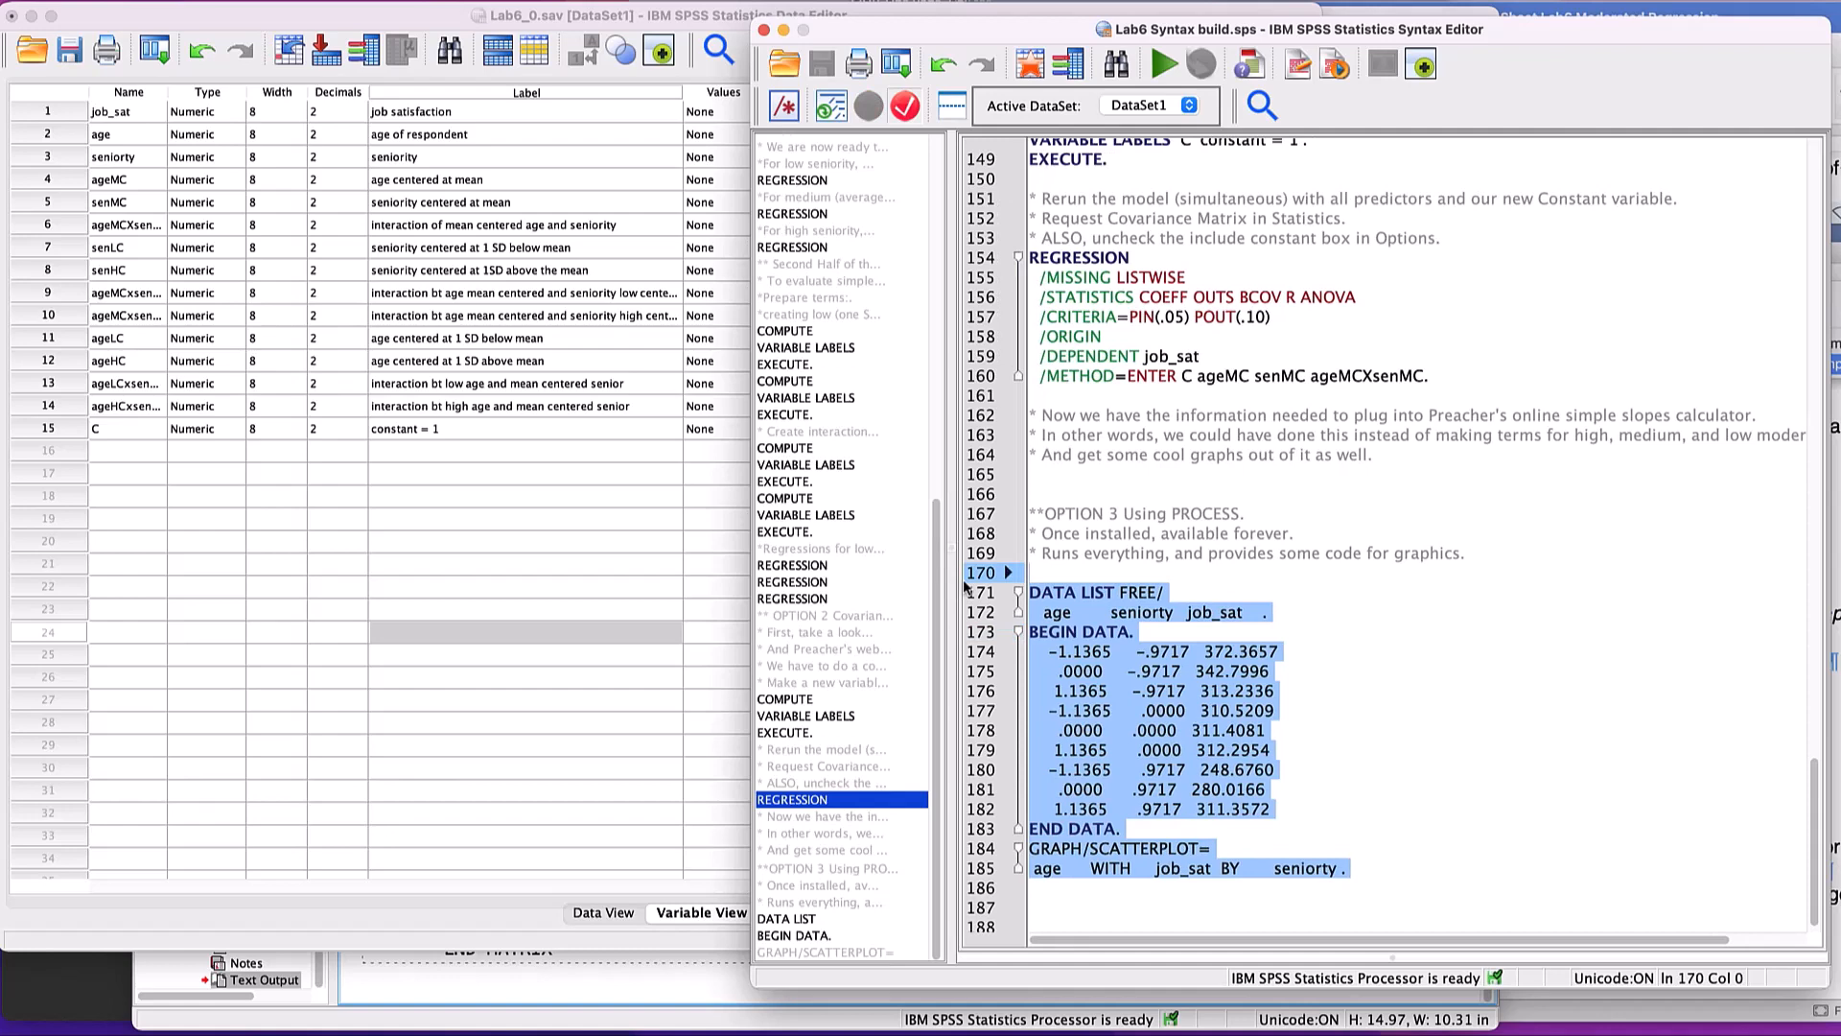
{"action": "key", "text": "super+v"}
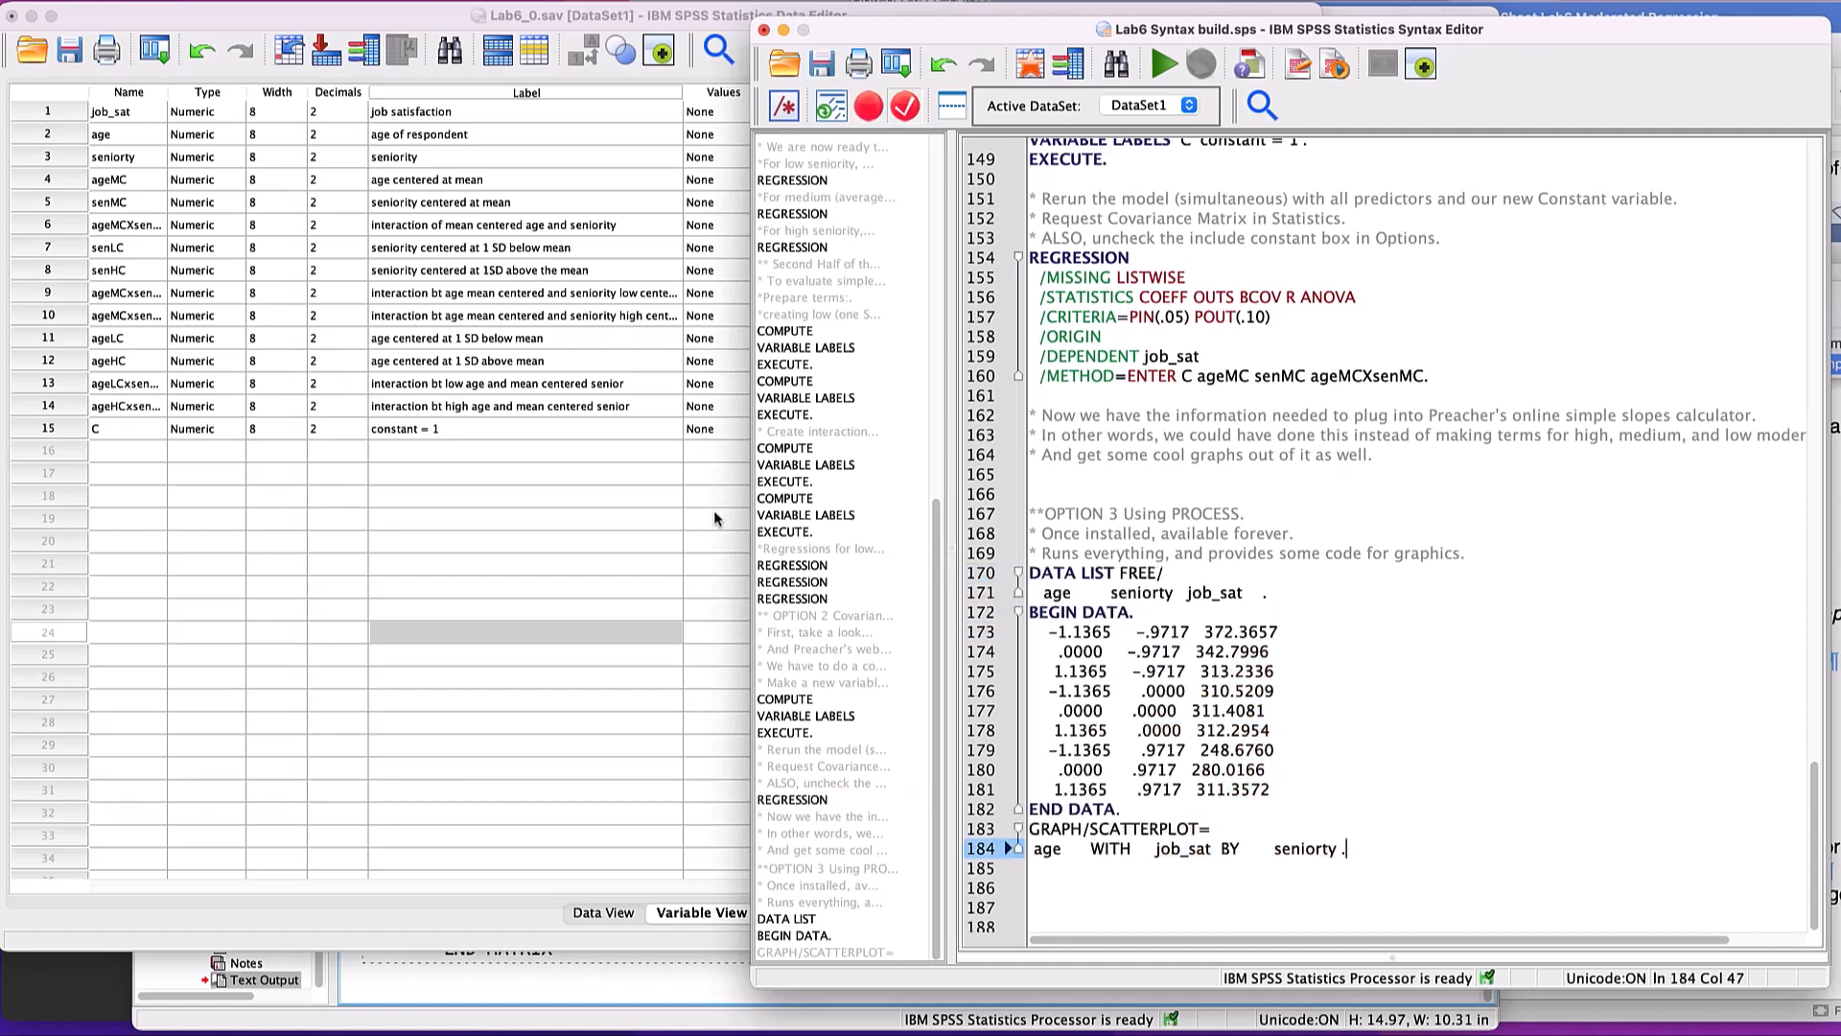
- Run the DATA LIST through GRAPH/SCATTERPLOT code and view the resulting scatterplot of job_sat by age at each seniority level
{"action": "left_click_drag", "start_coordinate": [1360, 854], "coordinate": [990, 573]}
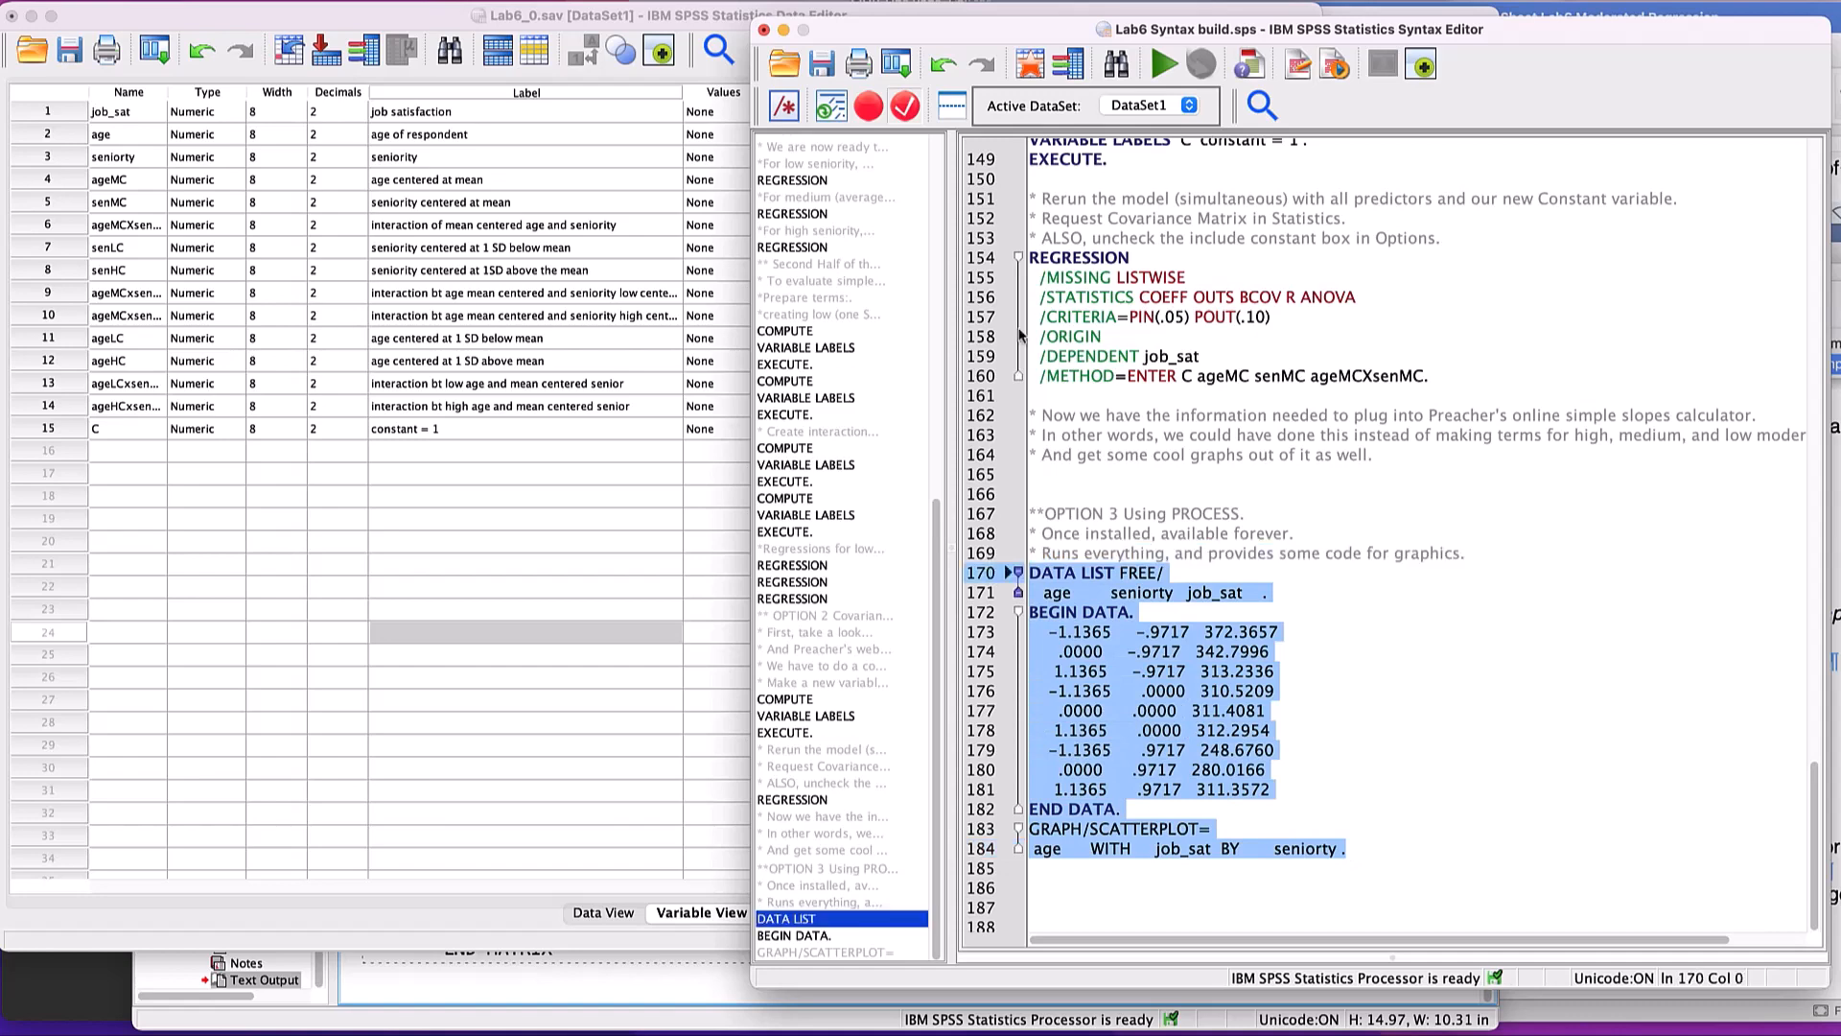
{"action": "left_click", "coordinate": [1164, 65]}
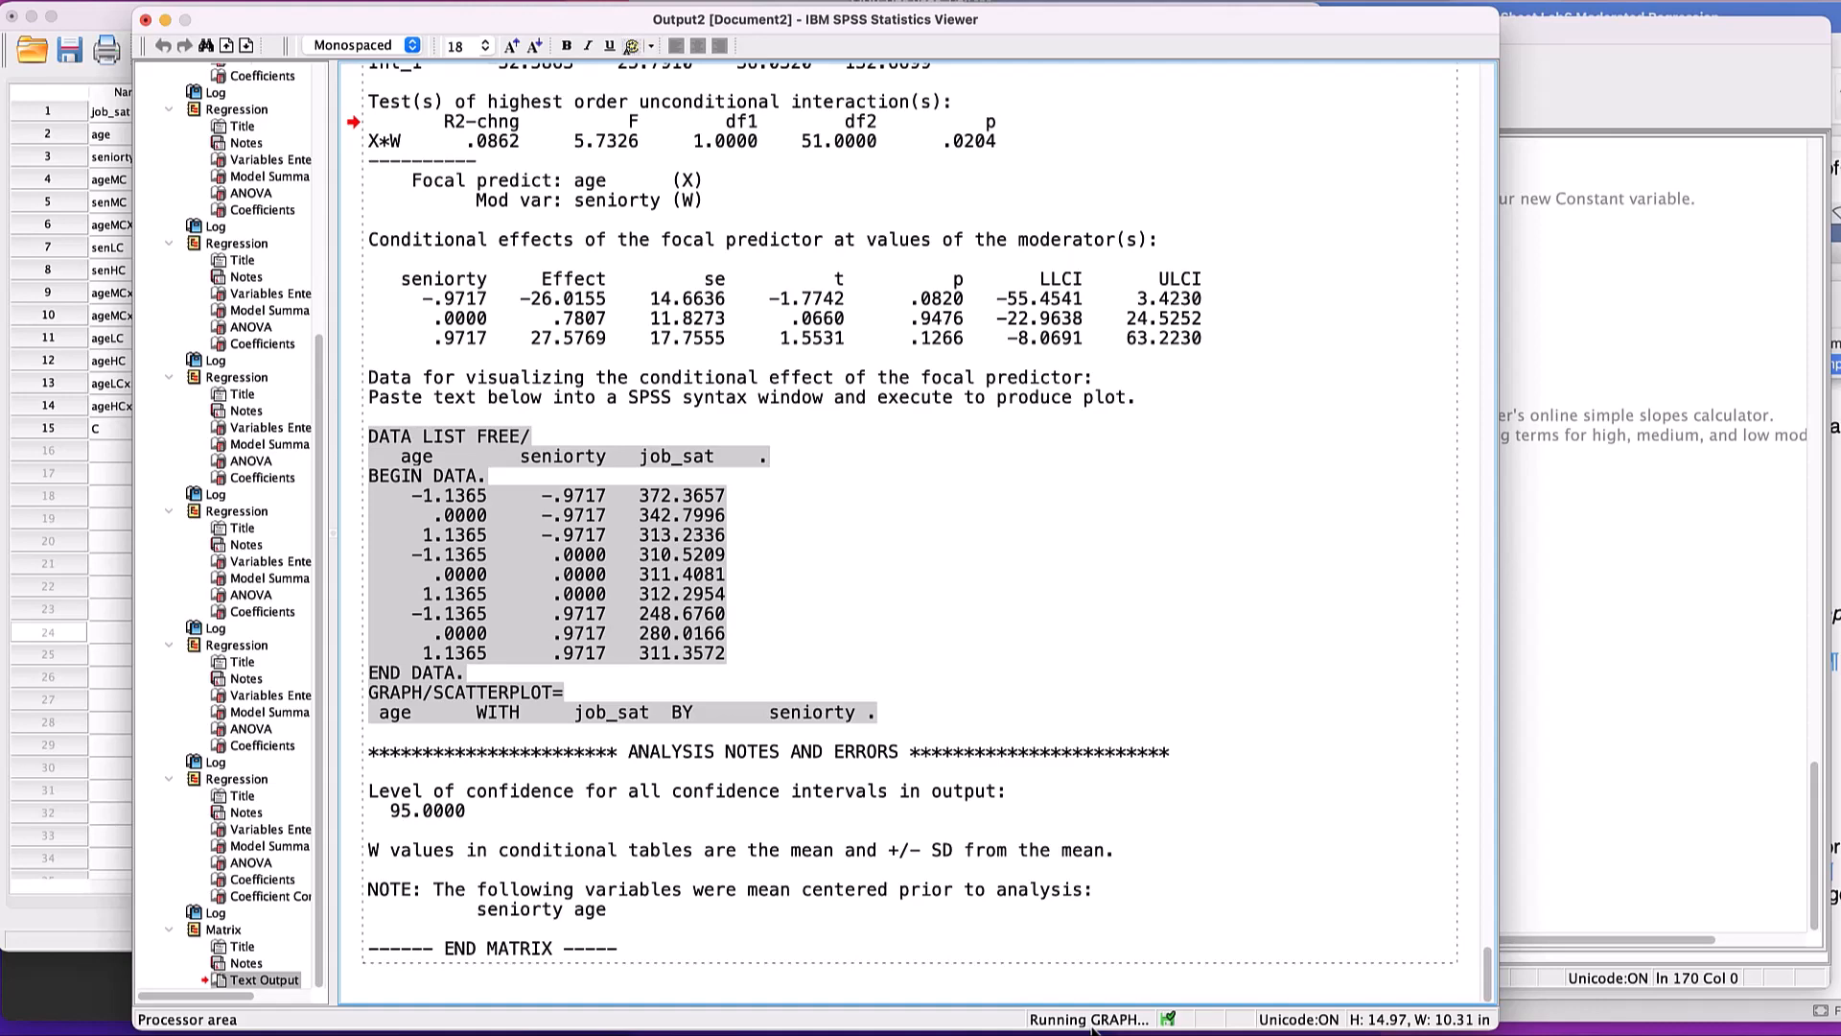
{"action": "type", "text": "j"}
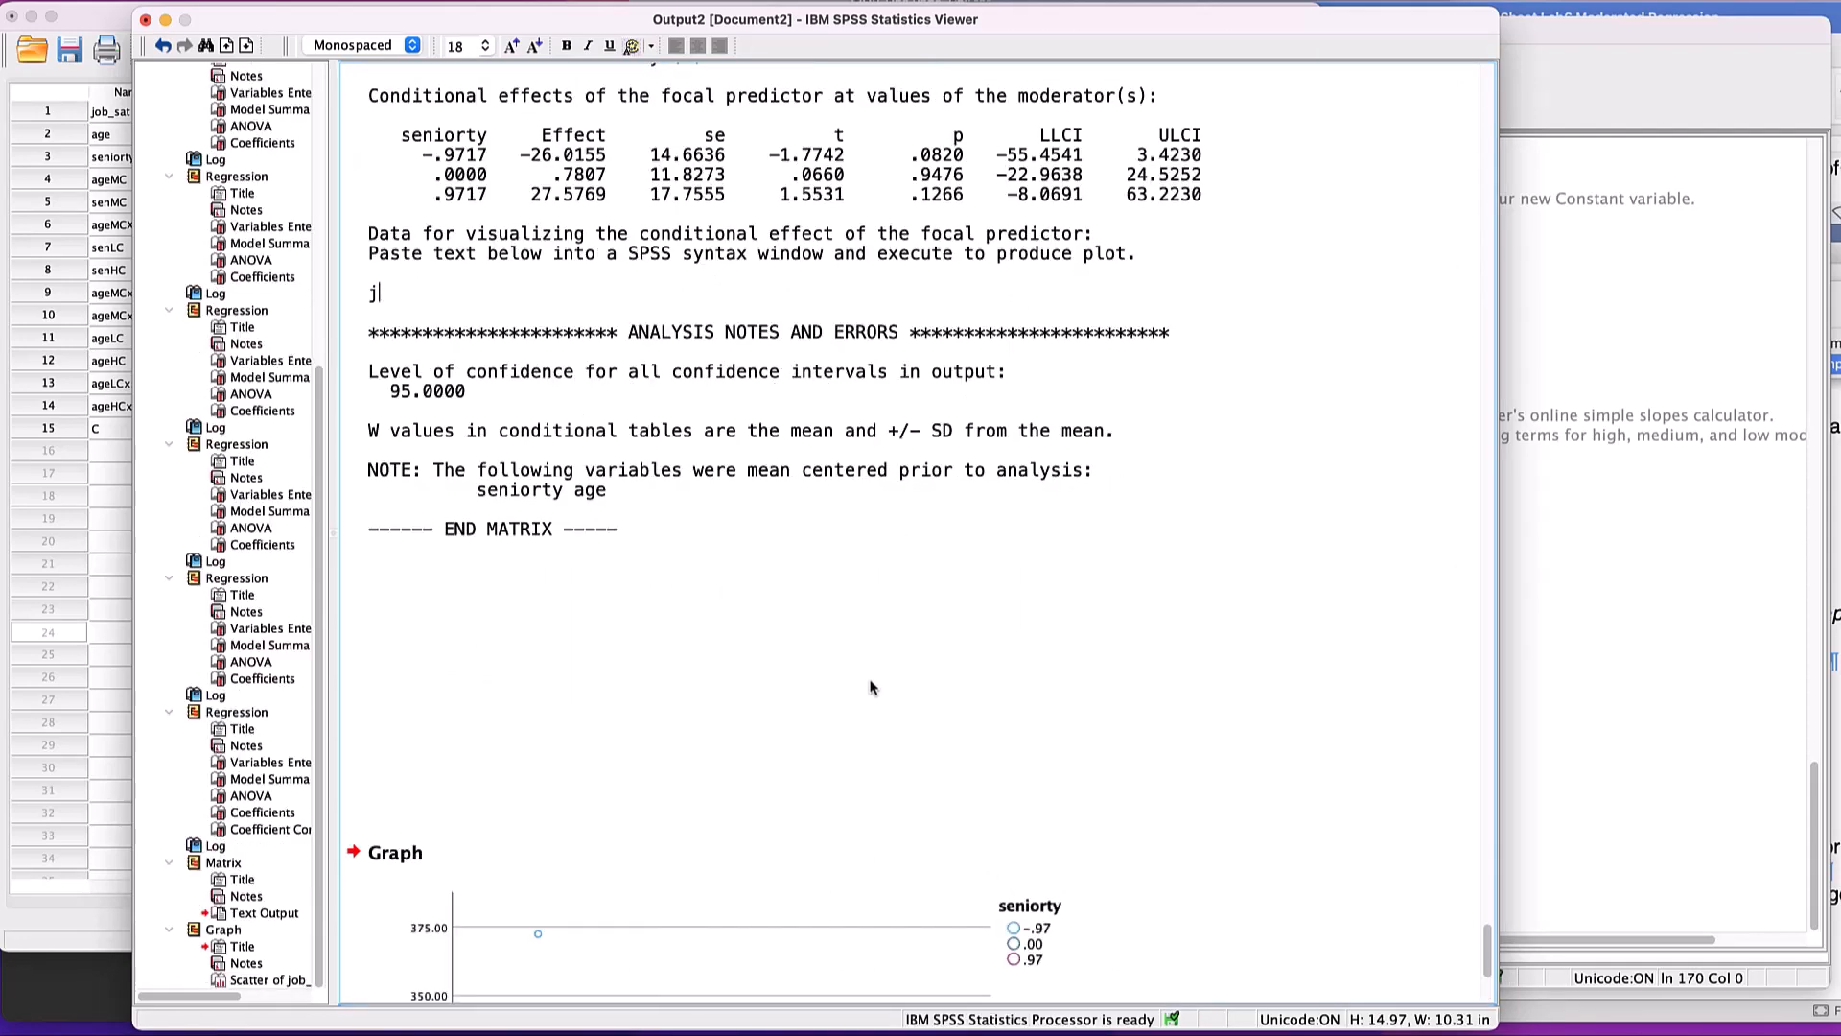
{"action": "scroll", "coordinate": [869, 691], "scroll_direction": "down", "scroll_amount": 3}
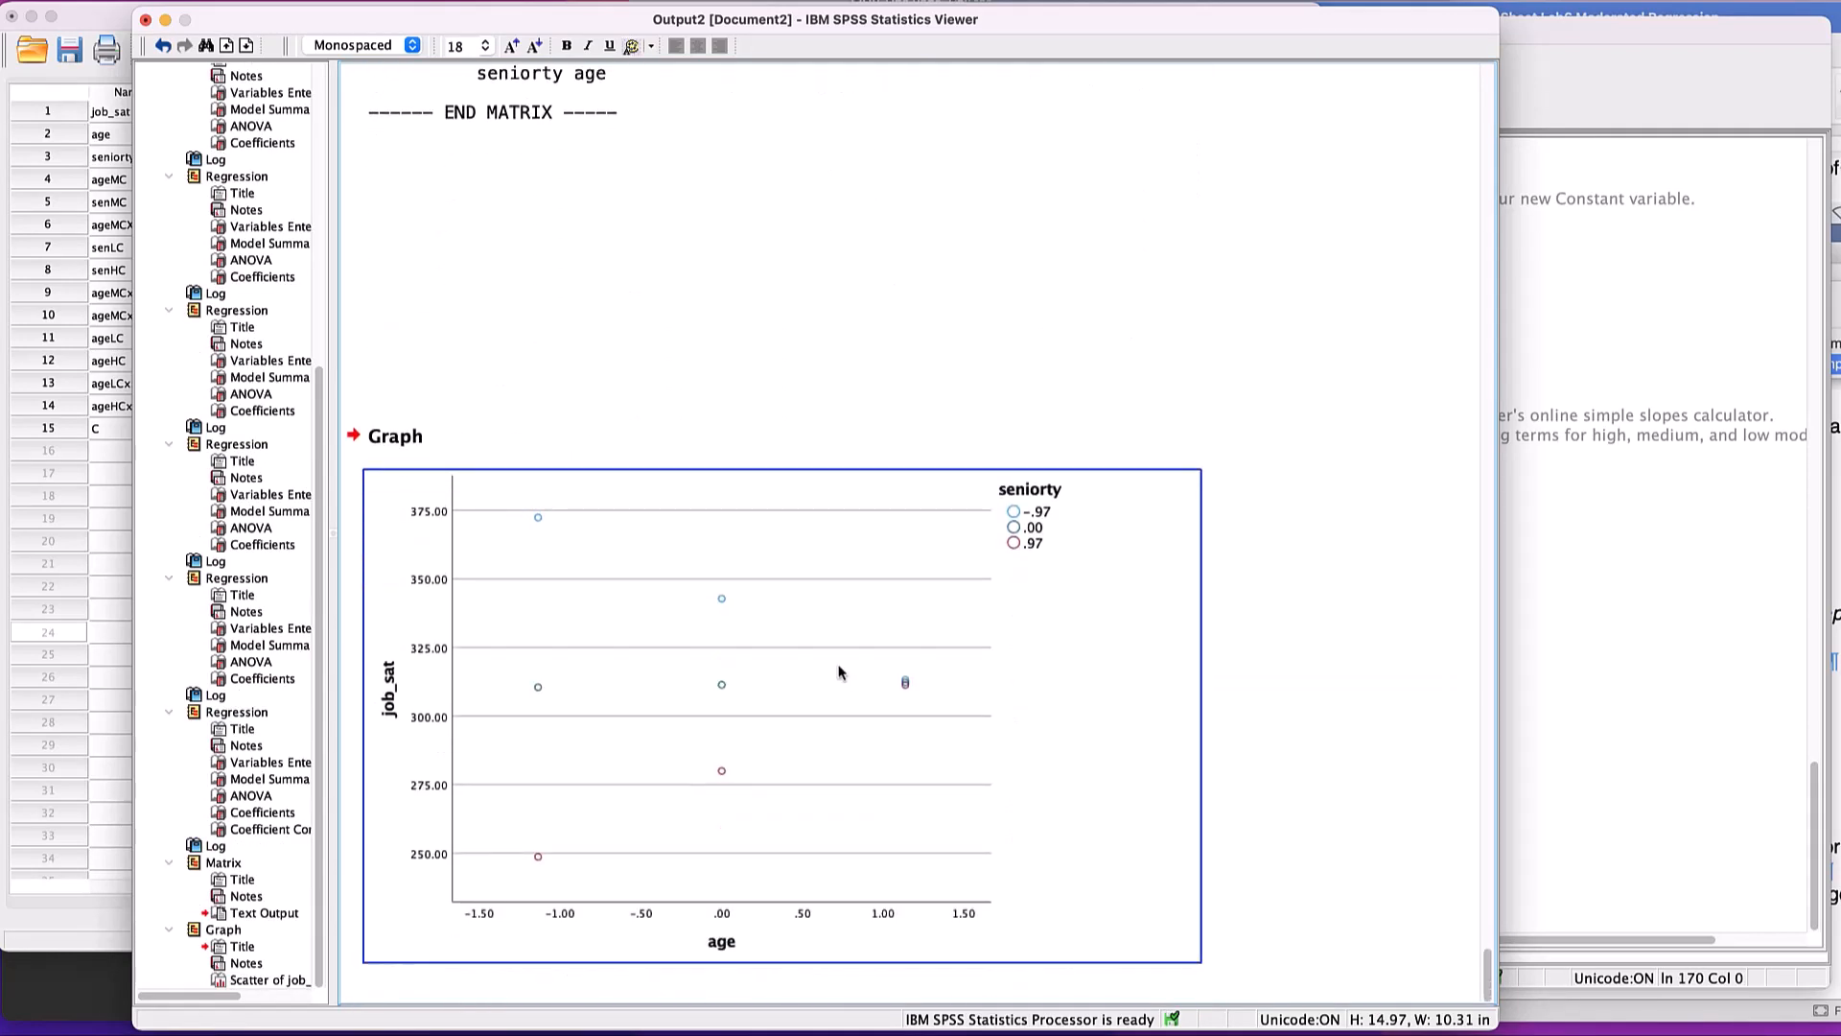
{"action": "left_click", "coordinate": [682, 600]}
{"action": "left_click", "coordinate": [398, 403]}
{"action": "left_click", "coordinate": [830, 625]}
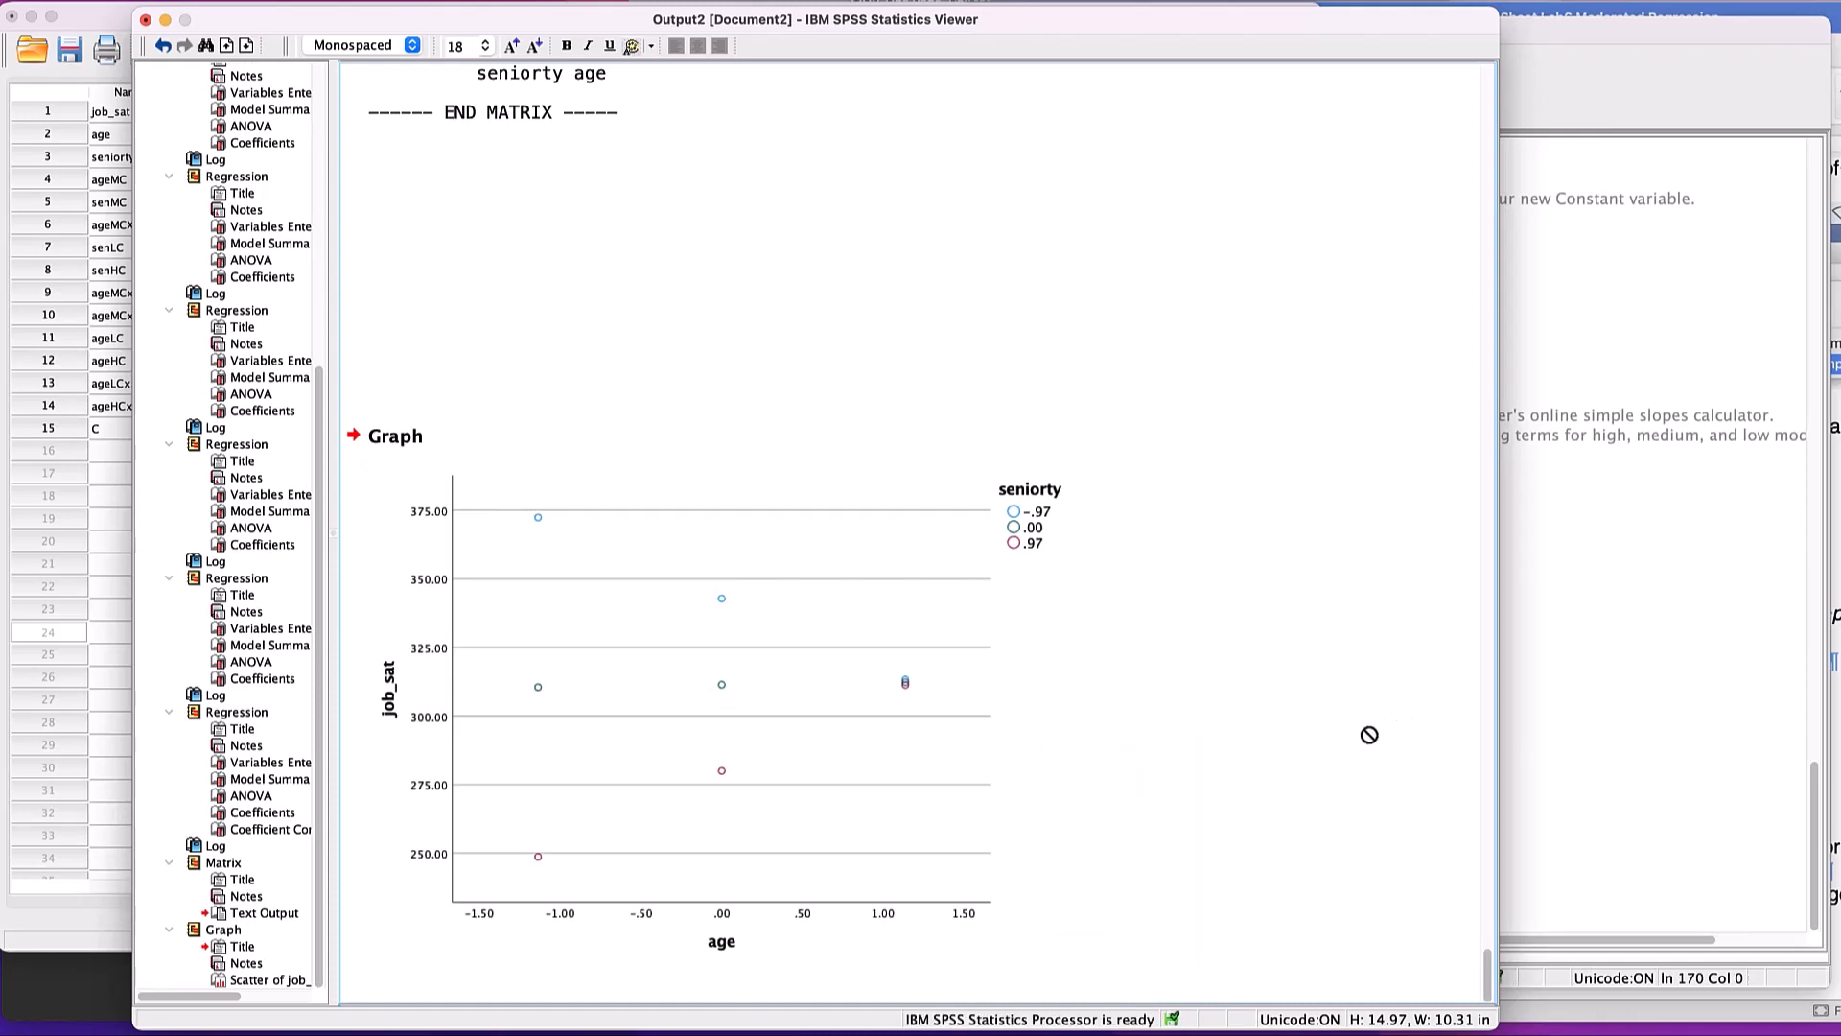
- Switch to the Word lab sheet, go to the Reporting section on page 7 and reposition the window so the full text width shows
{"action": "key", "text": "super+Tab"}
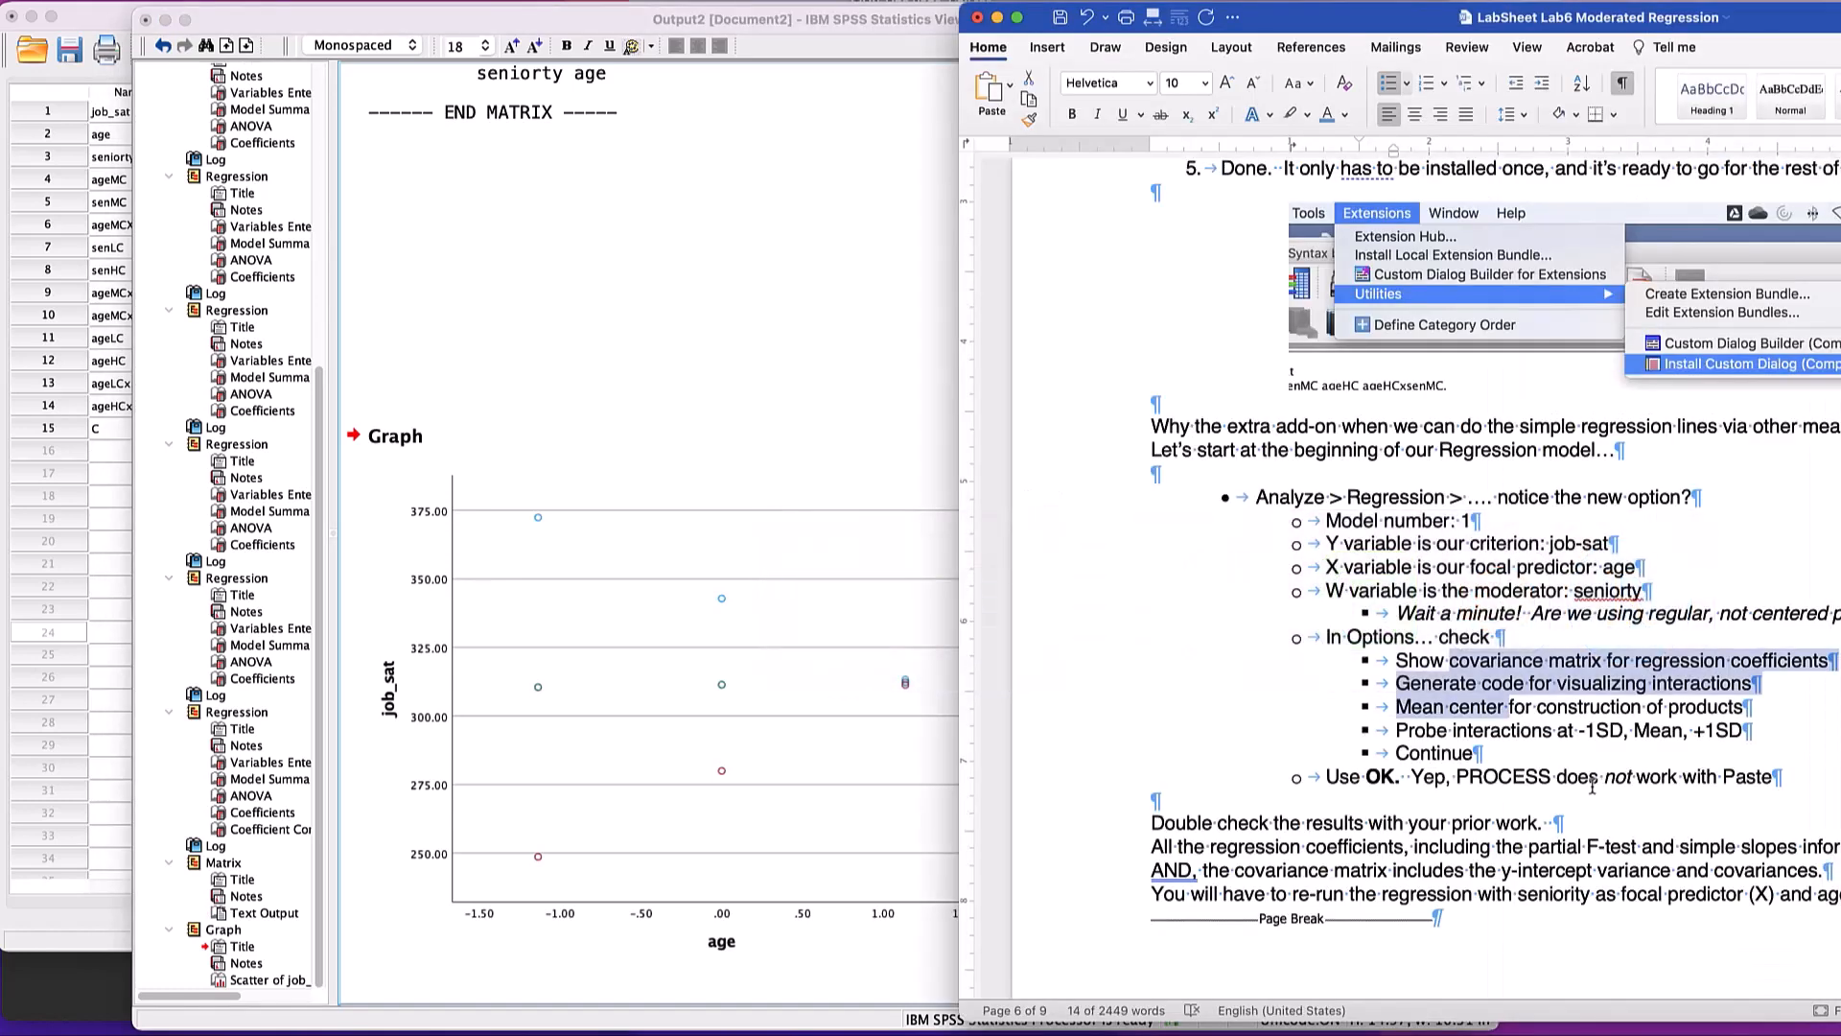
{"action": "scroll", "coordinate": [1593, 785], "scroll_direction": "down", "scroll_amount": 8}
{"action": "scroll", "coordinate": [1585, 787], "scroll_direction": "down", "scroll_amount": 15}
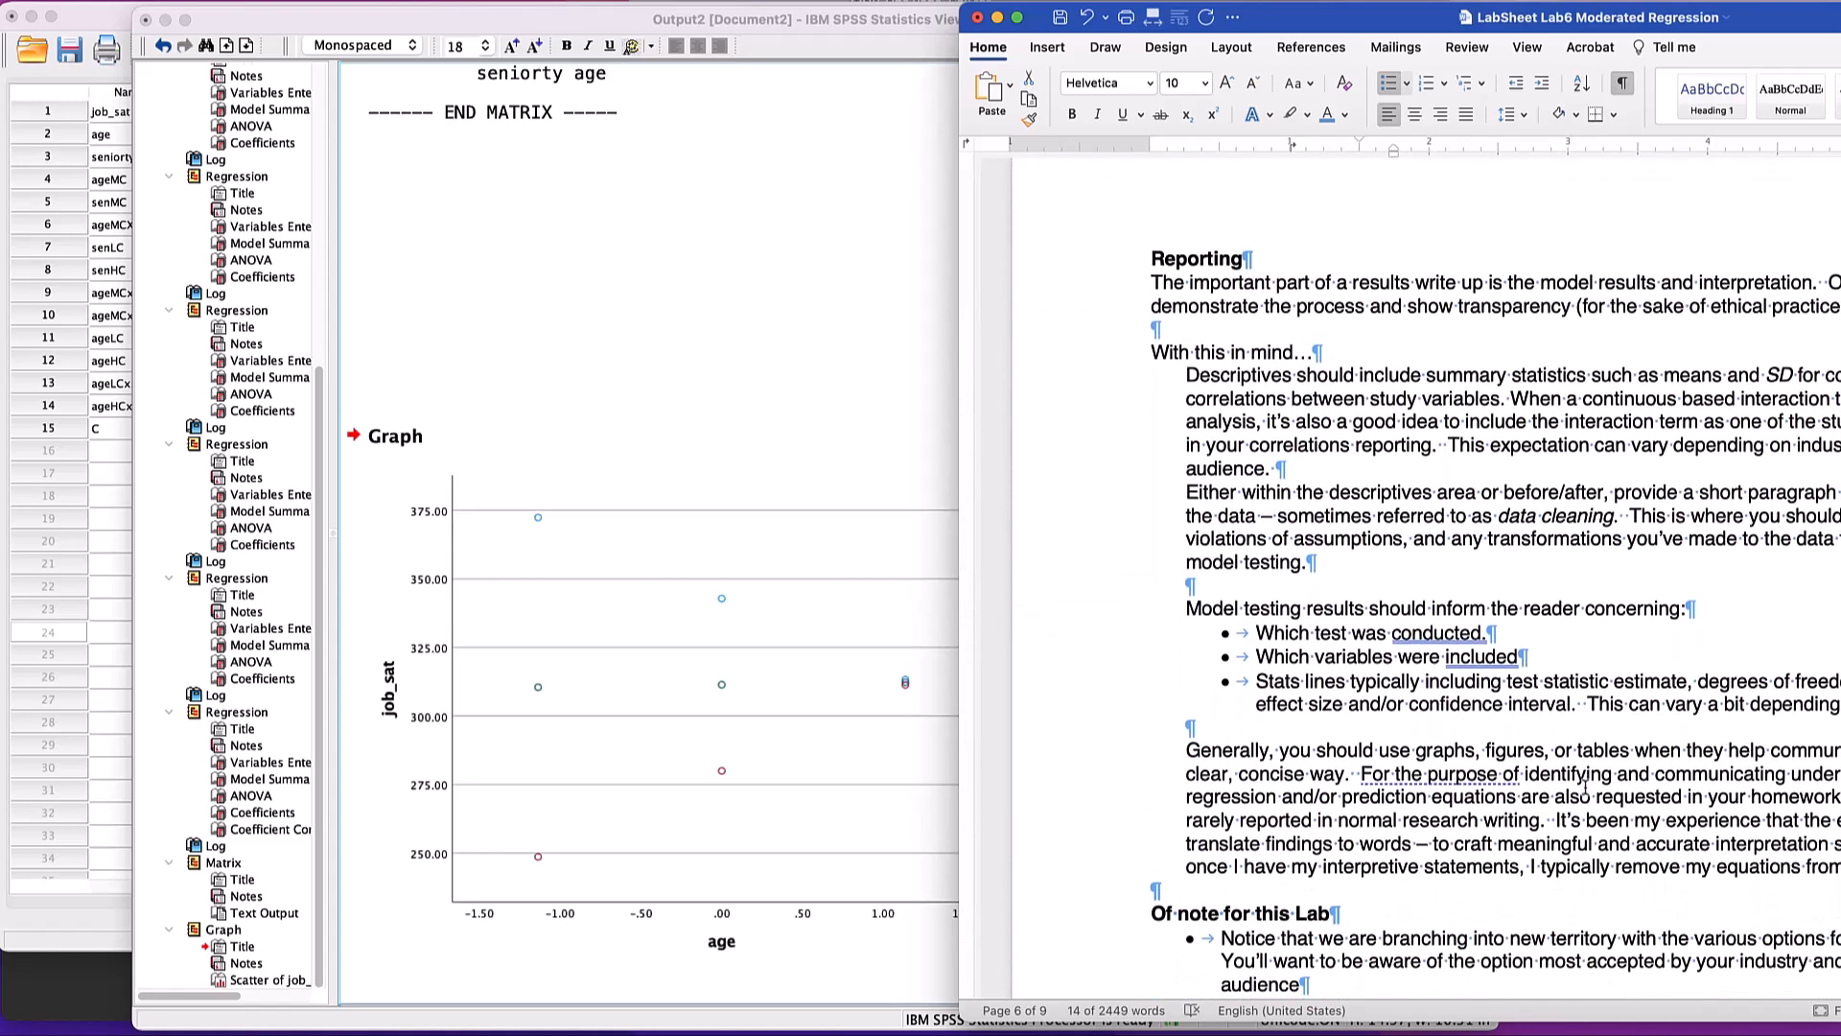
{"action": "left_click_drag", "start_coordinate": [1771, 15], "coordinate": [1368, 57]}
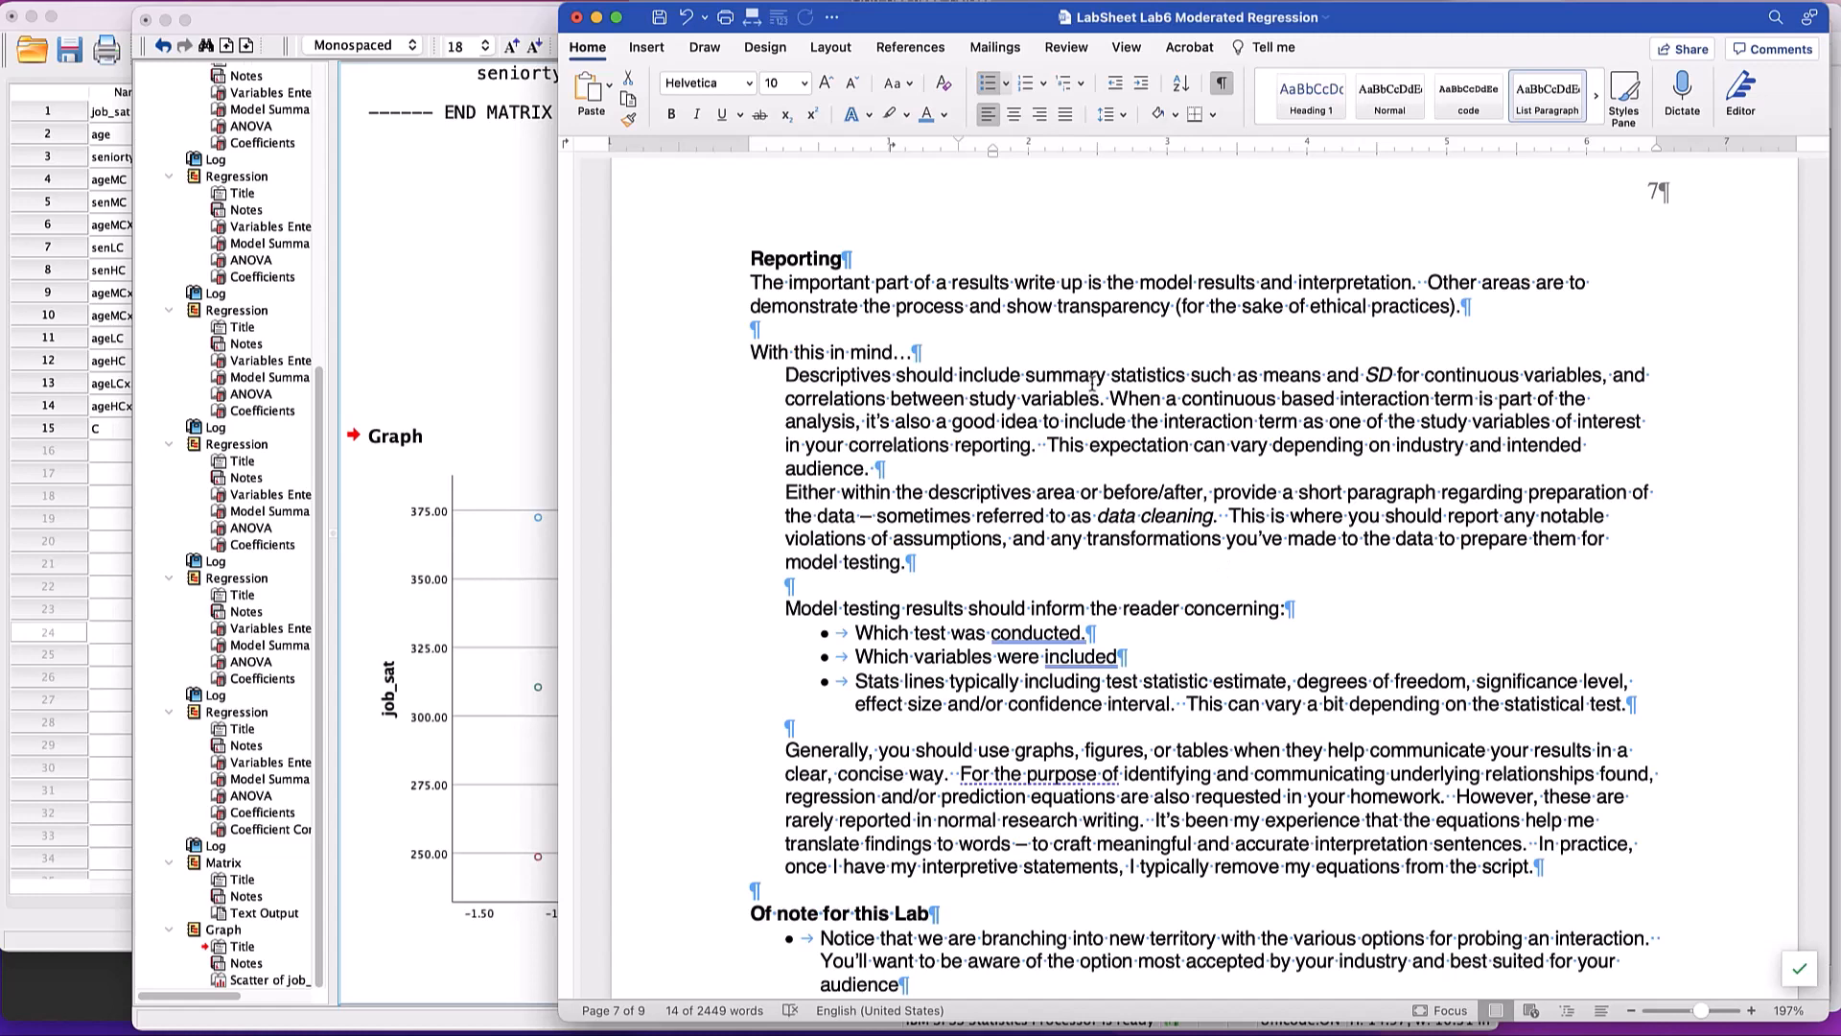
- Read the Reporting guidelines on descriptives, model testing results, use of graphs and prediction equations, highlighting the key passages
{"action": "left_click_drag", "start_coordinate": [1090, 380], "coordinate": [1093, 419]}
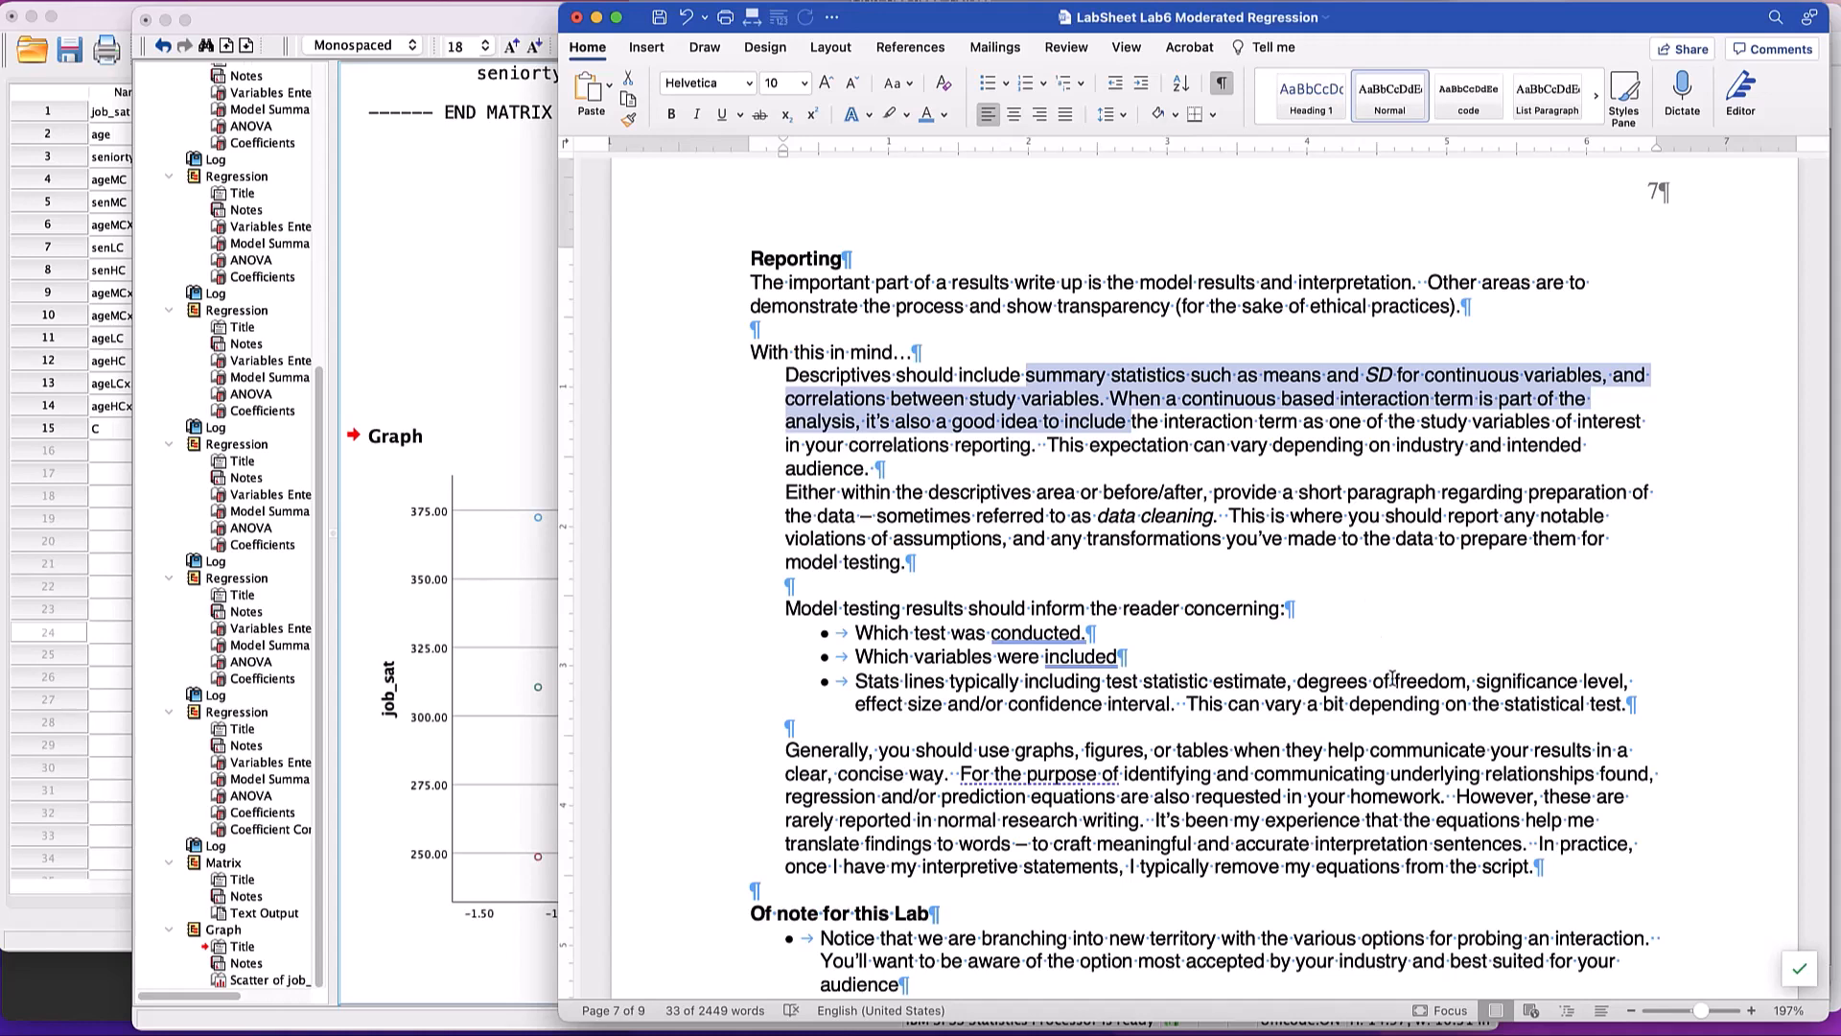
{"action": "scroll", "coordinate": [1392, 677], "scroll_direction": "up", "scroll_amount": 1}
{"action": "scroll", "coordinate": [1392, 677], "scroll_direction": "down", "scroll_amount": 1}
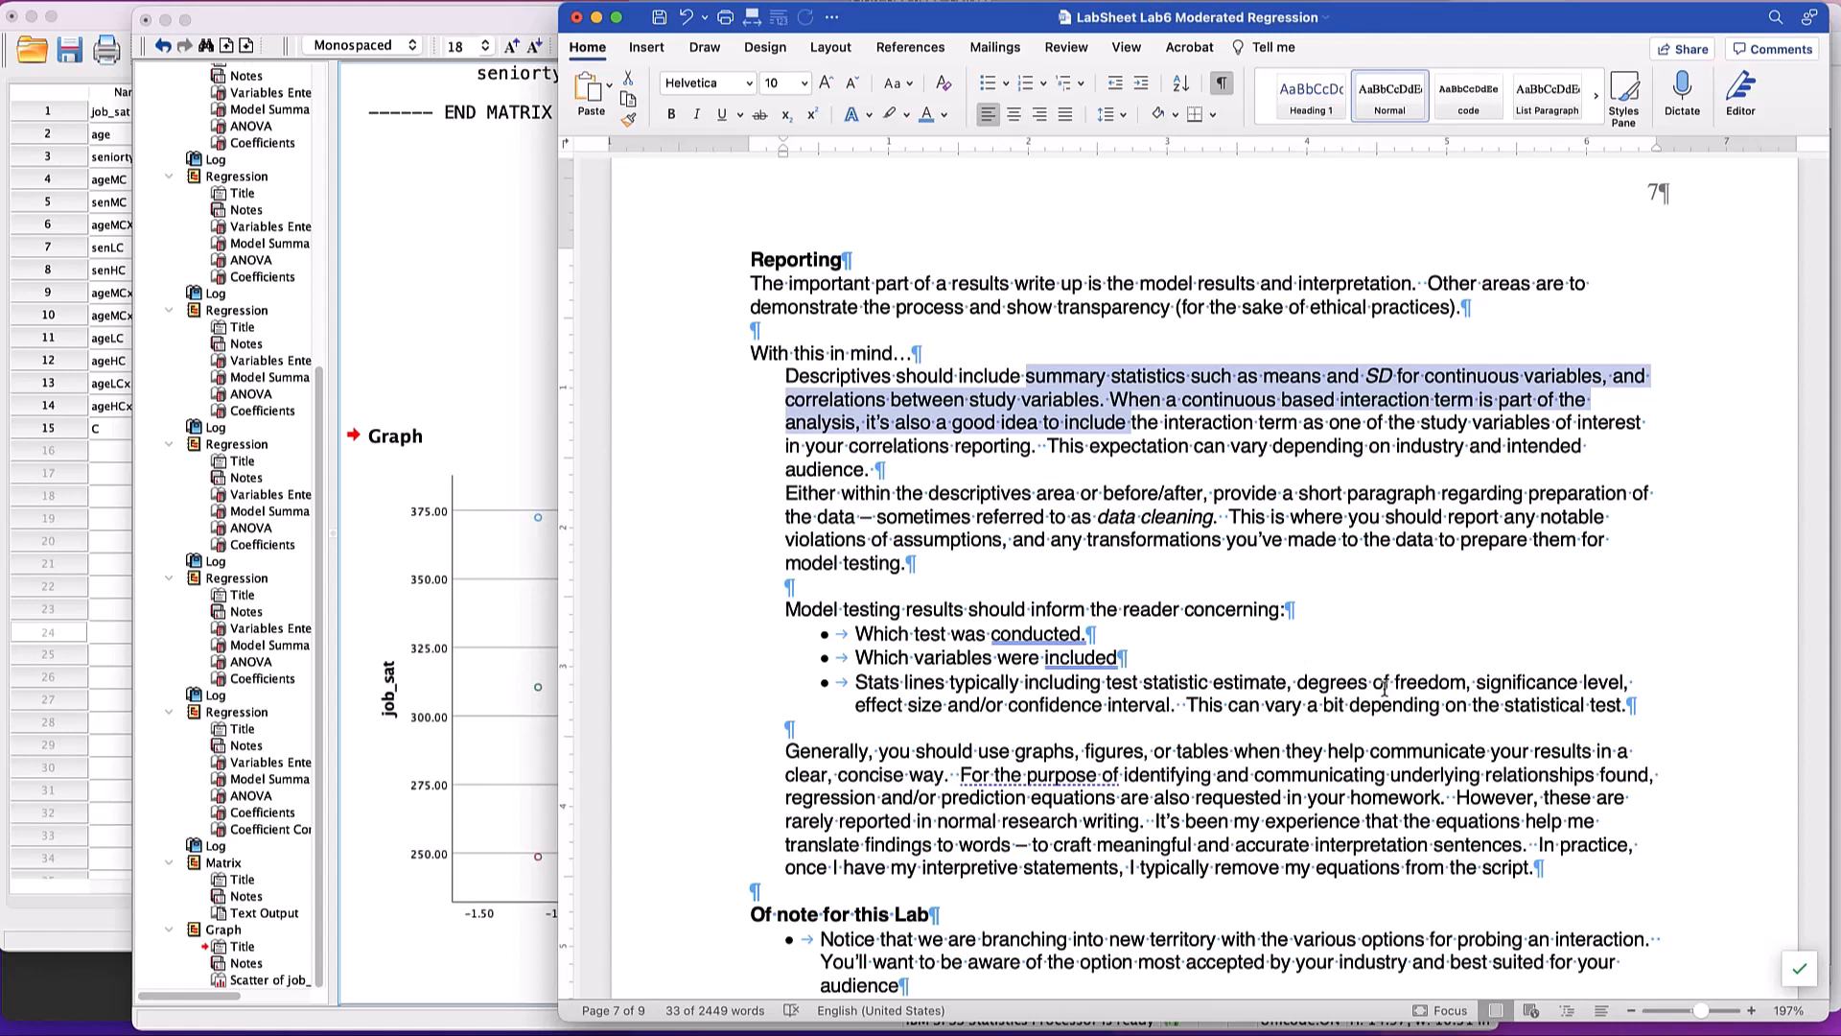
{"action": "scroll", "coordinate": [1384, 686], "scroll_direction": "down", "scroll_amount": 5}
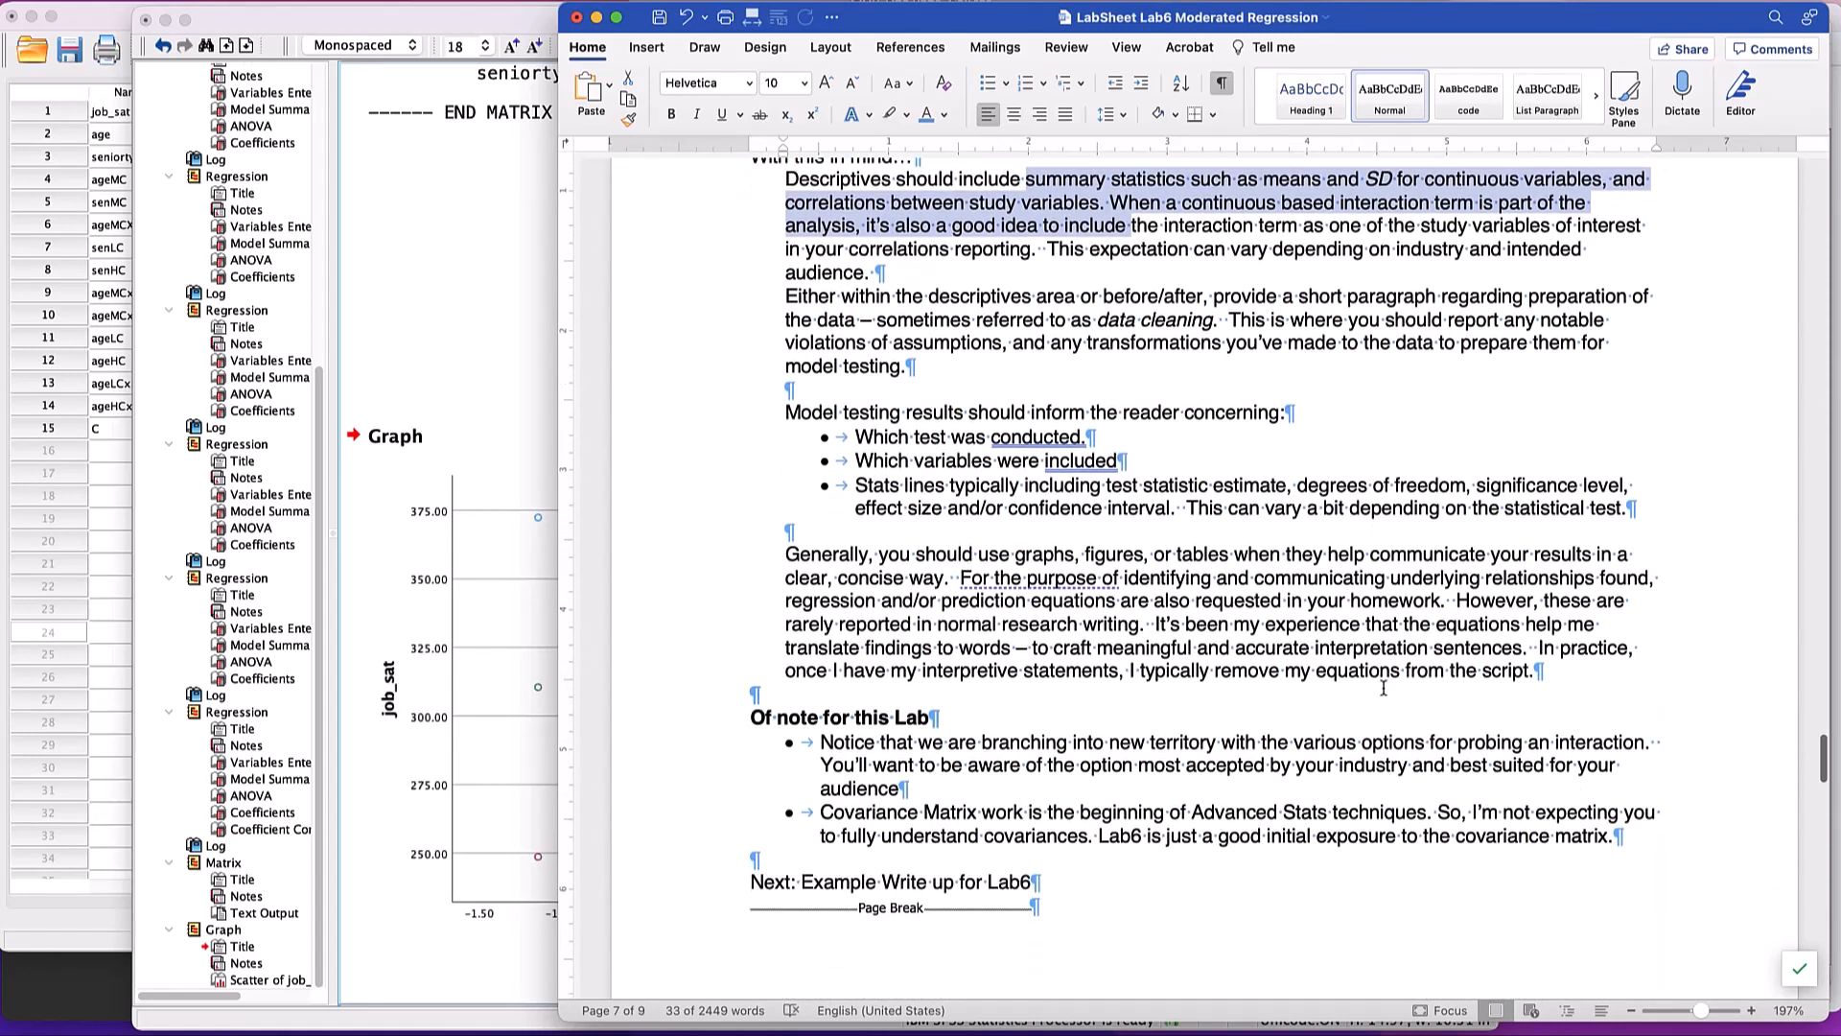
{"action": "left_click_drag", "start_coordinate": [890, 414], "coordinate": [1108, 516]}
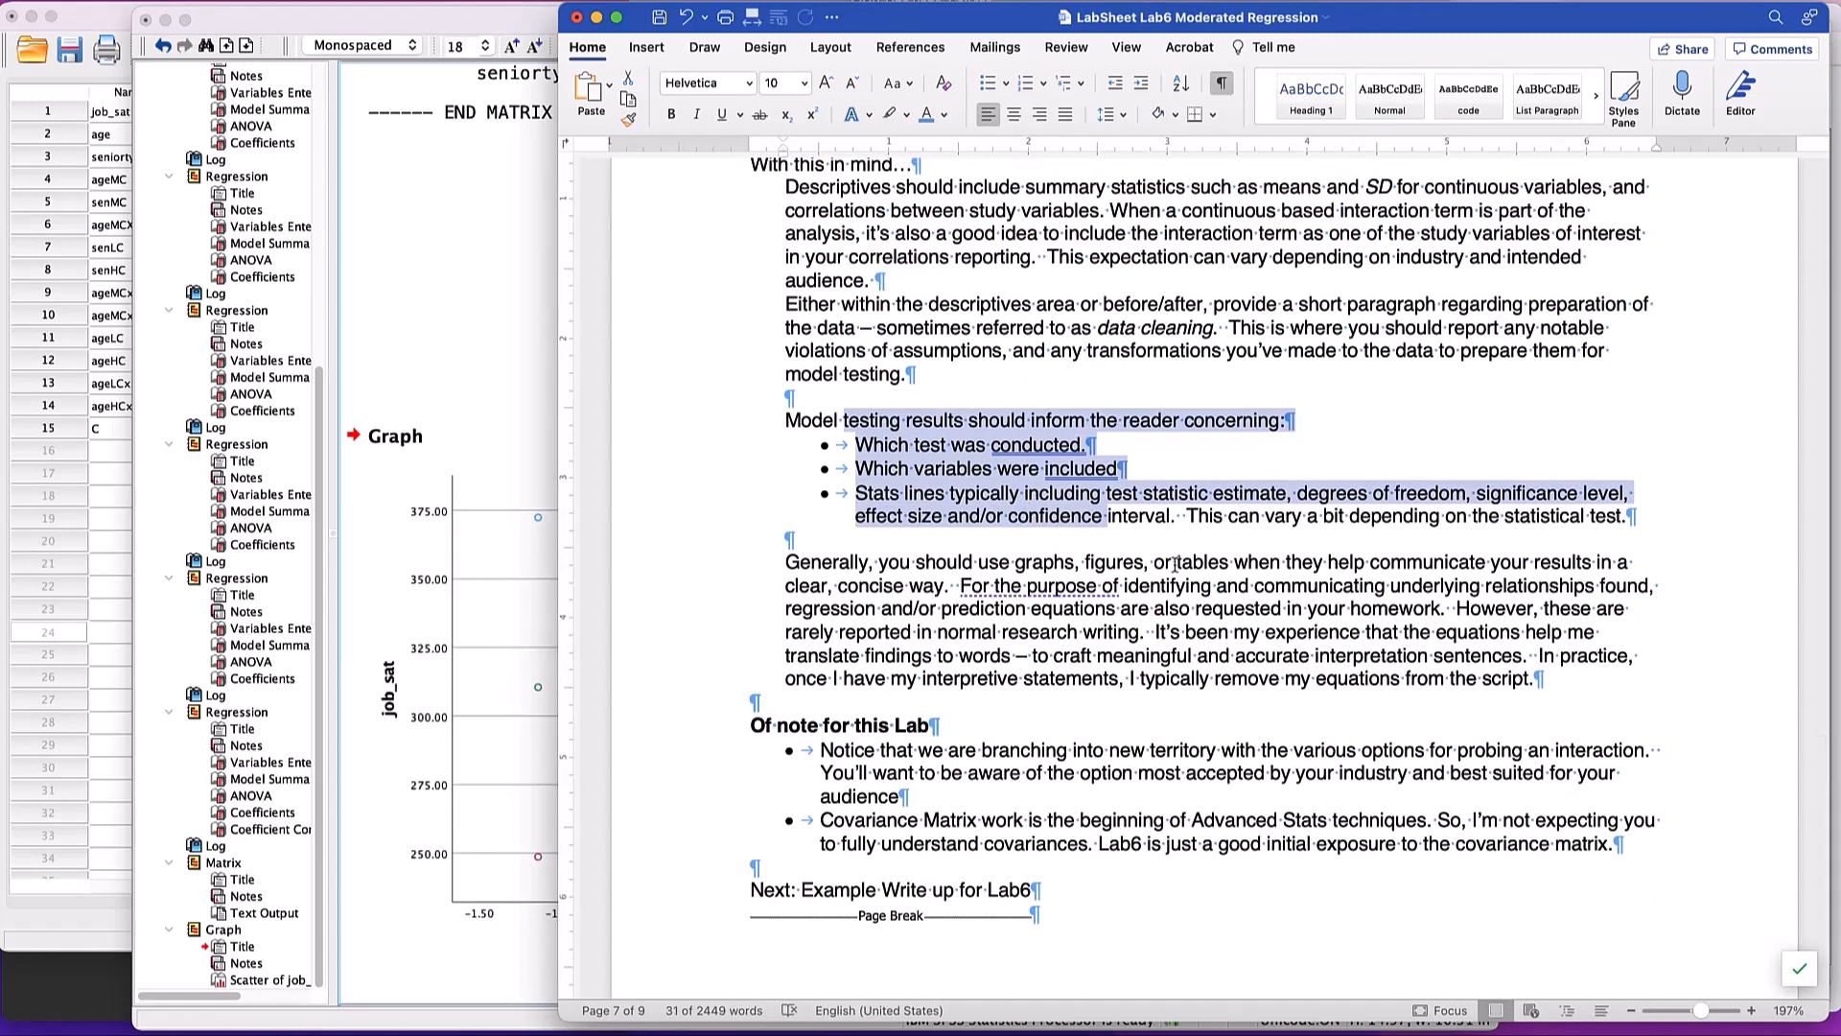
{"action": "scroll", "coordinate": [997, 437], "scroll_direction": "down", "scroll_amount": 3}
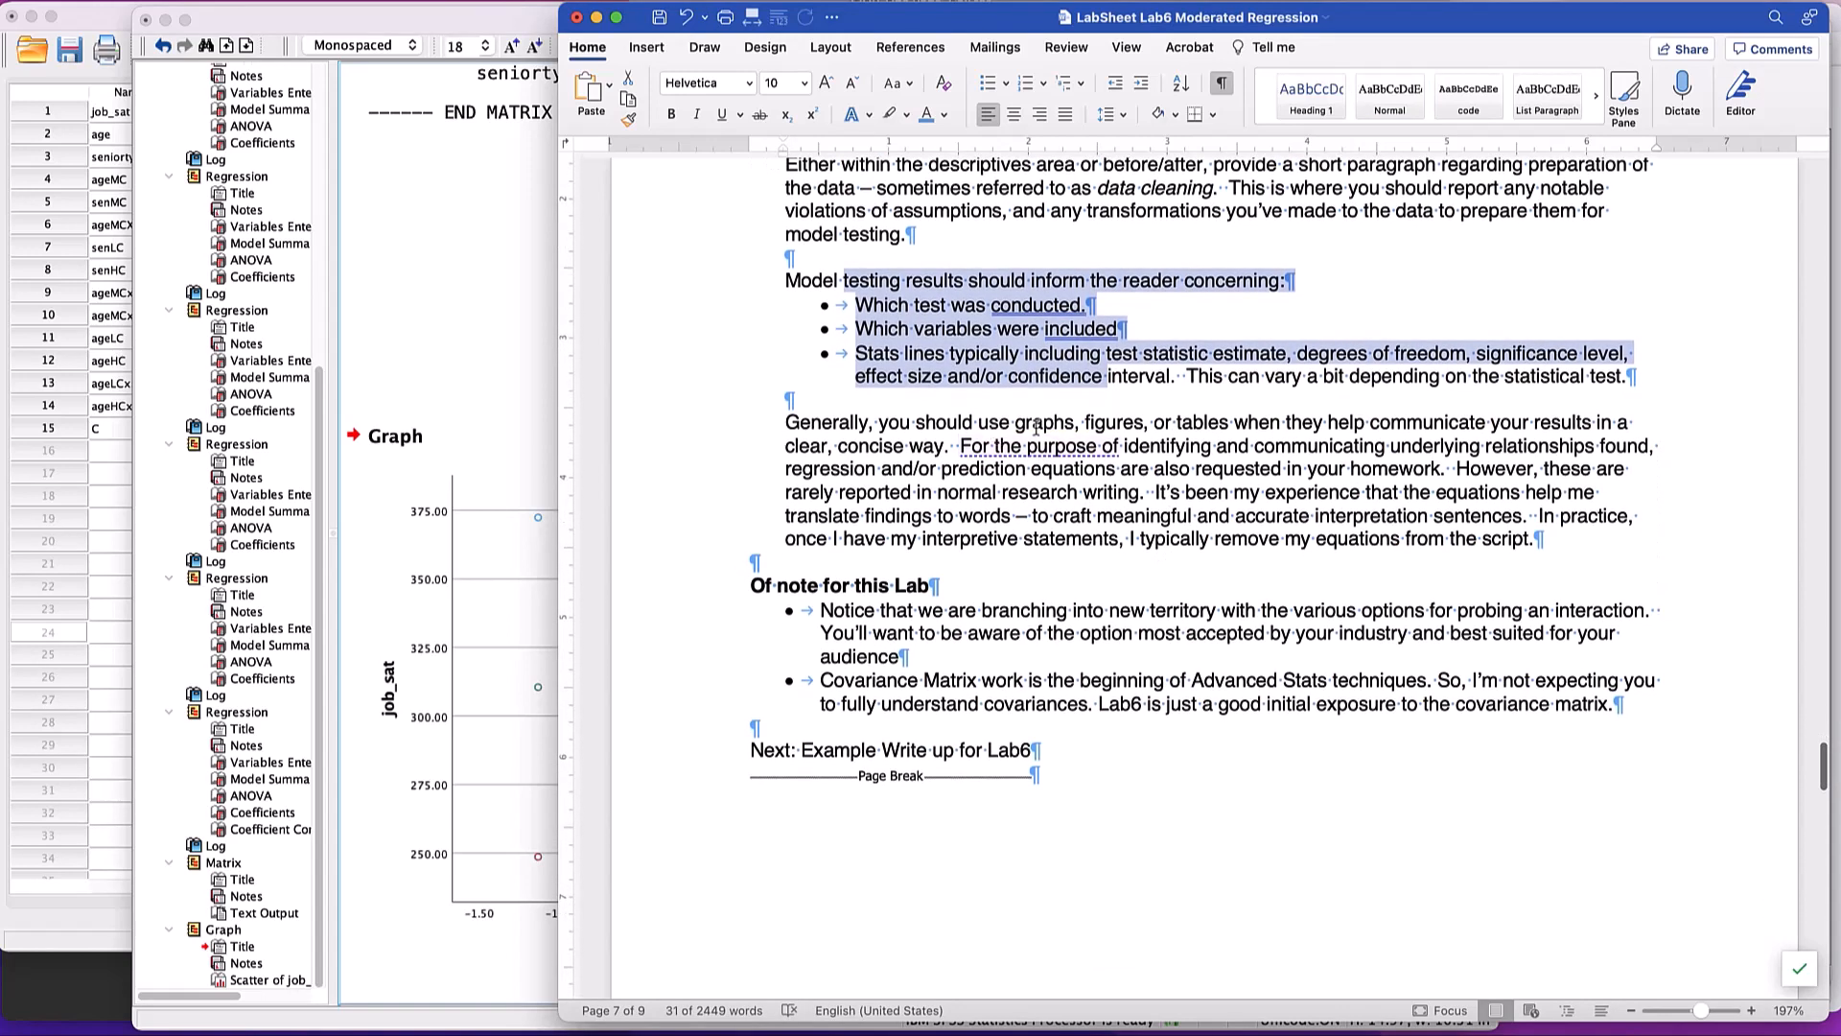
{"action": "left_click_drag", "start_coordinate": [1234, 423], "coordinate": [1602, 439]}
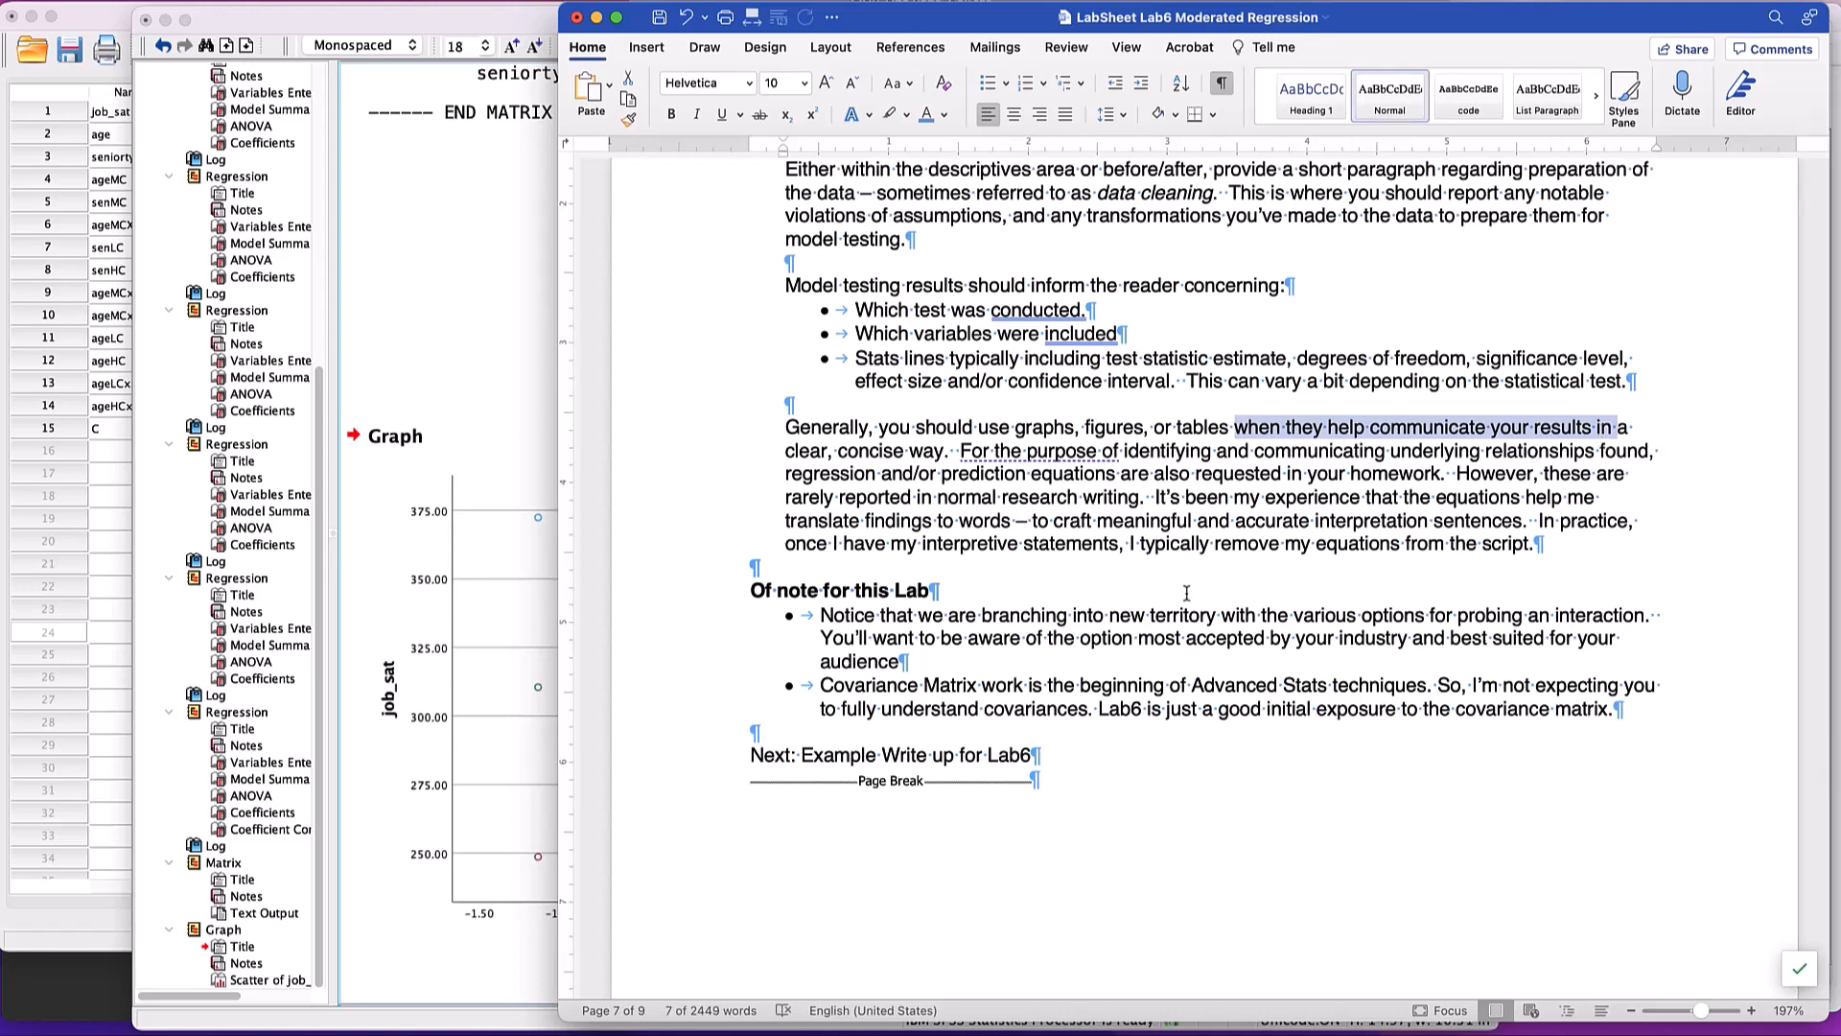
{"action": "scroll", "coordinate": [1186, 592], "scroll_direction": "down", "scroll_amount": 3}
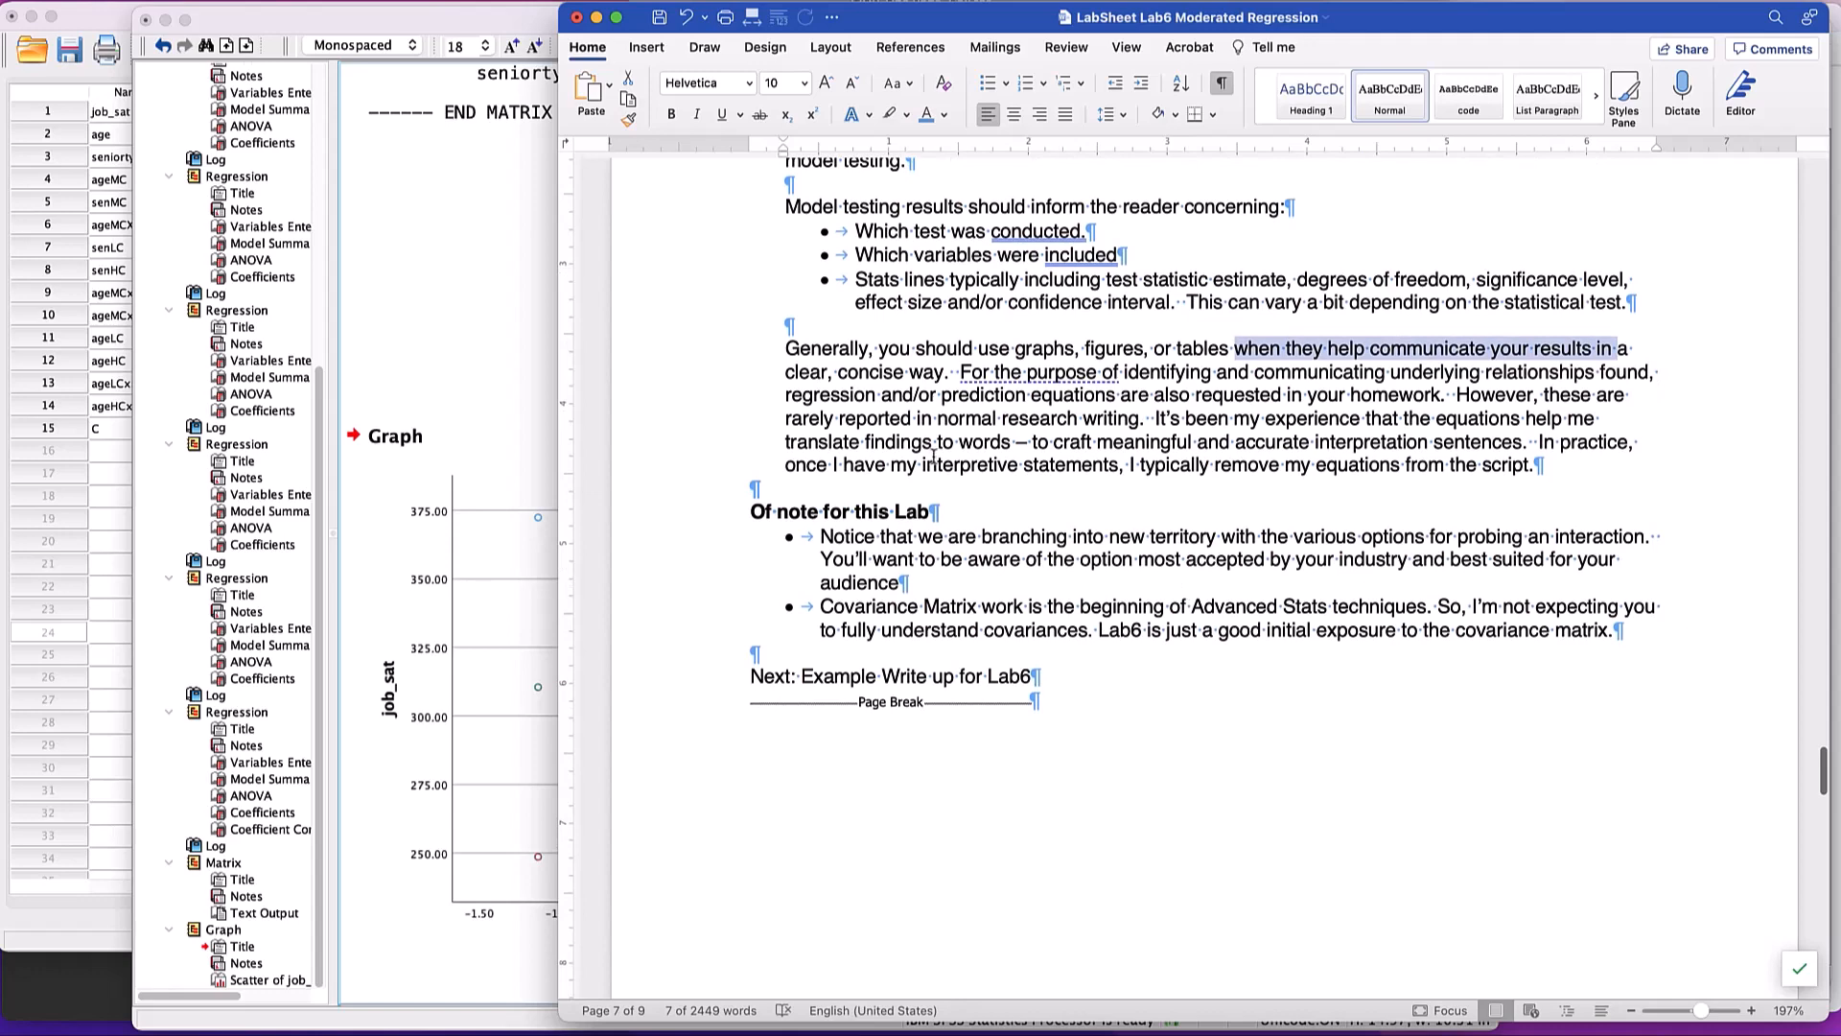
{"action": "left_click_drag", "start_coordinate": [1122, 460], "coordinate": [1533, 464]}
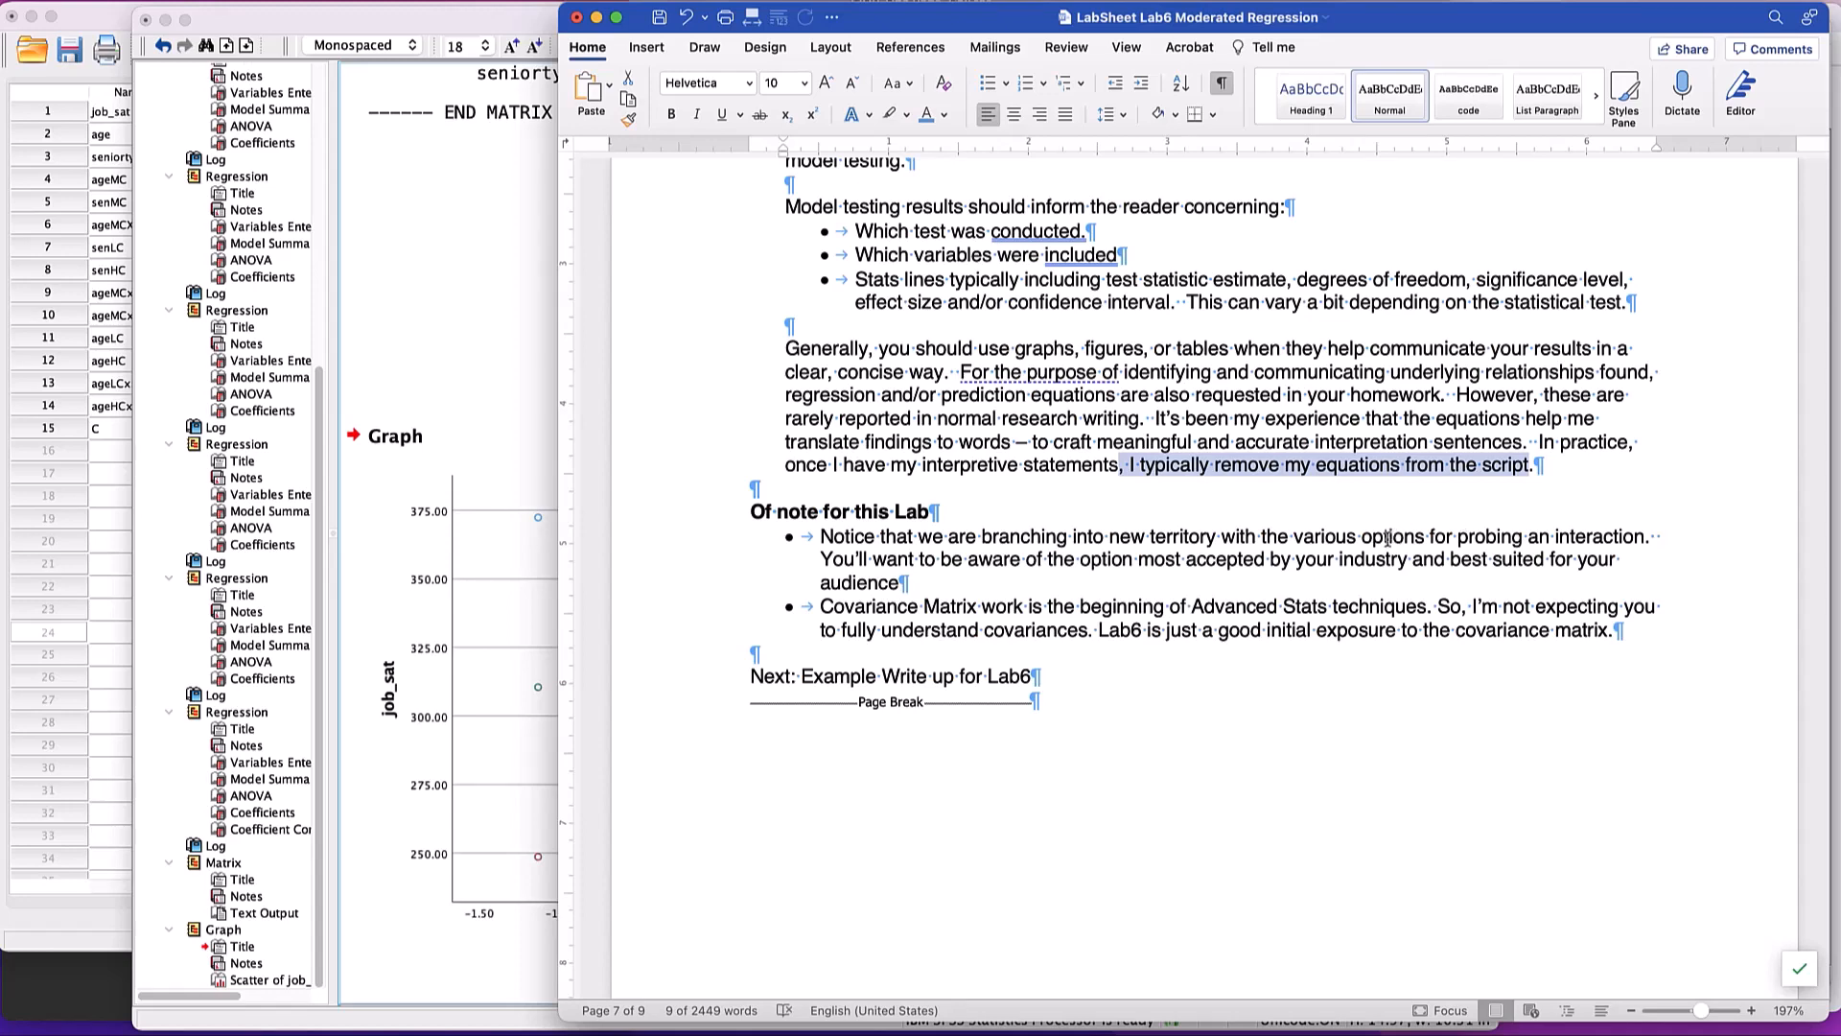
- Review the notes for this lab and the example write-up's Model Testing Results and Seniority within Age sections
{"action": "scroll", "coordinate": [1388, 539], "scroll_direction": "down", "scroll_amount": 5}
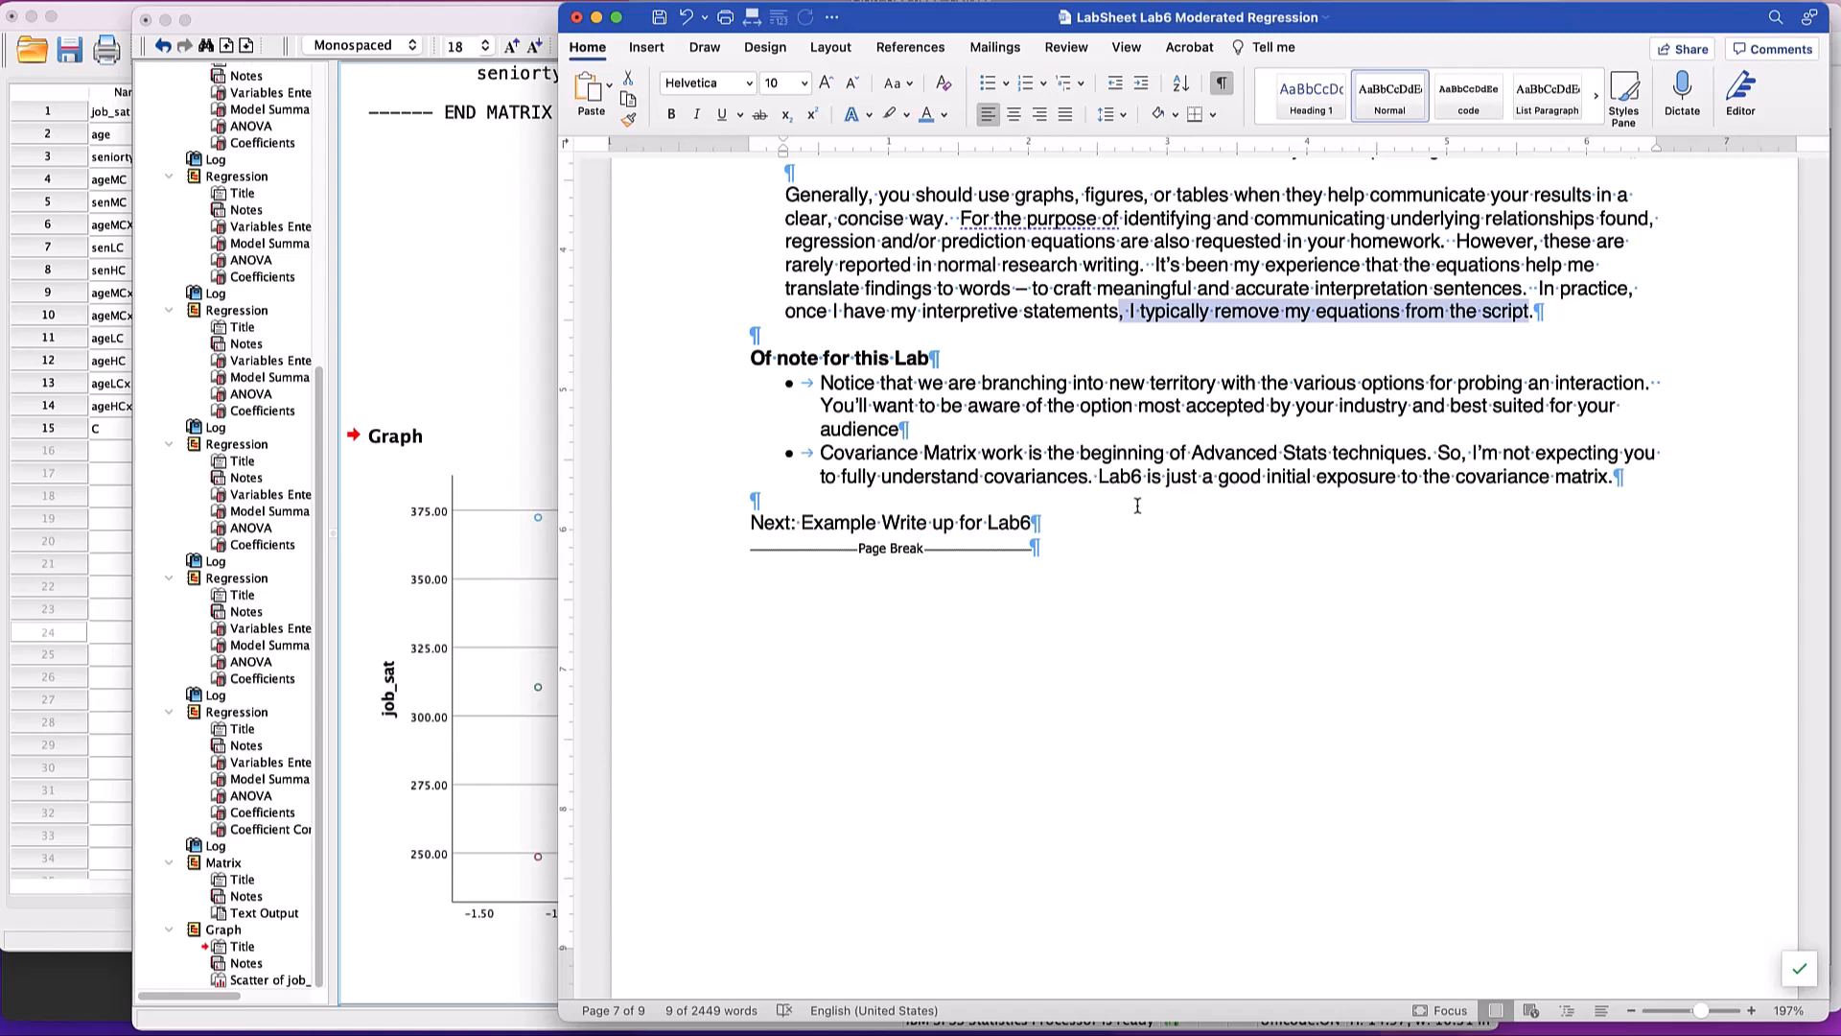
{"action": "scroll", "coordinate": [1137, 506], "scroll_direction": "down", "scroll_amount": 10}
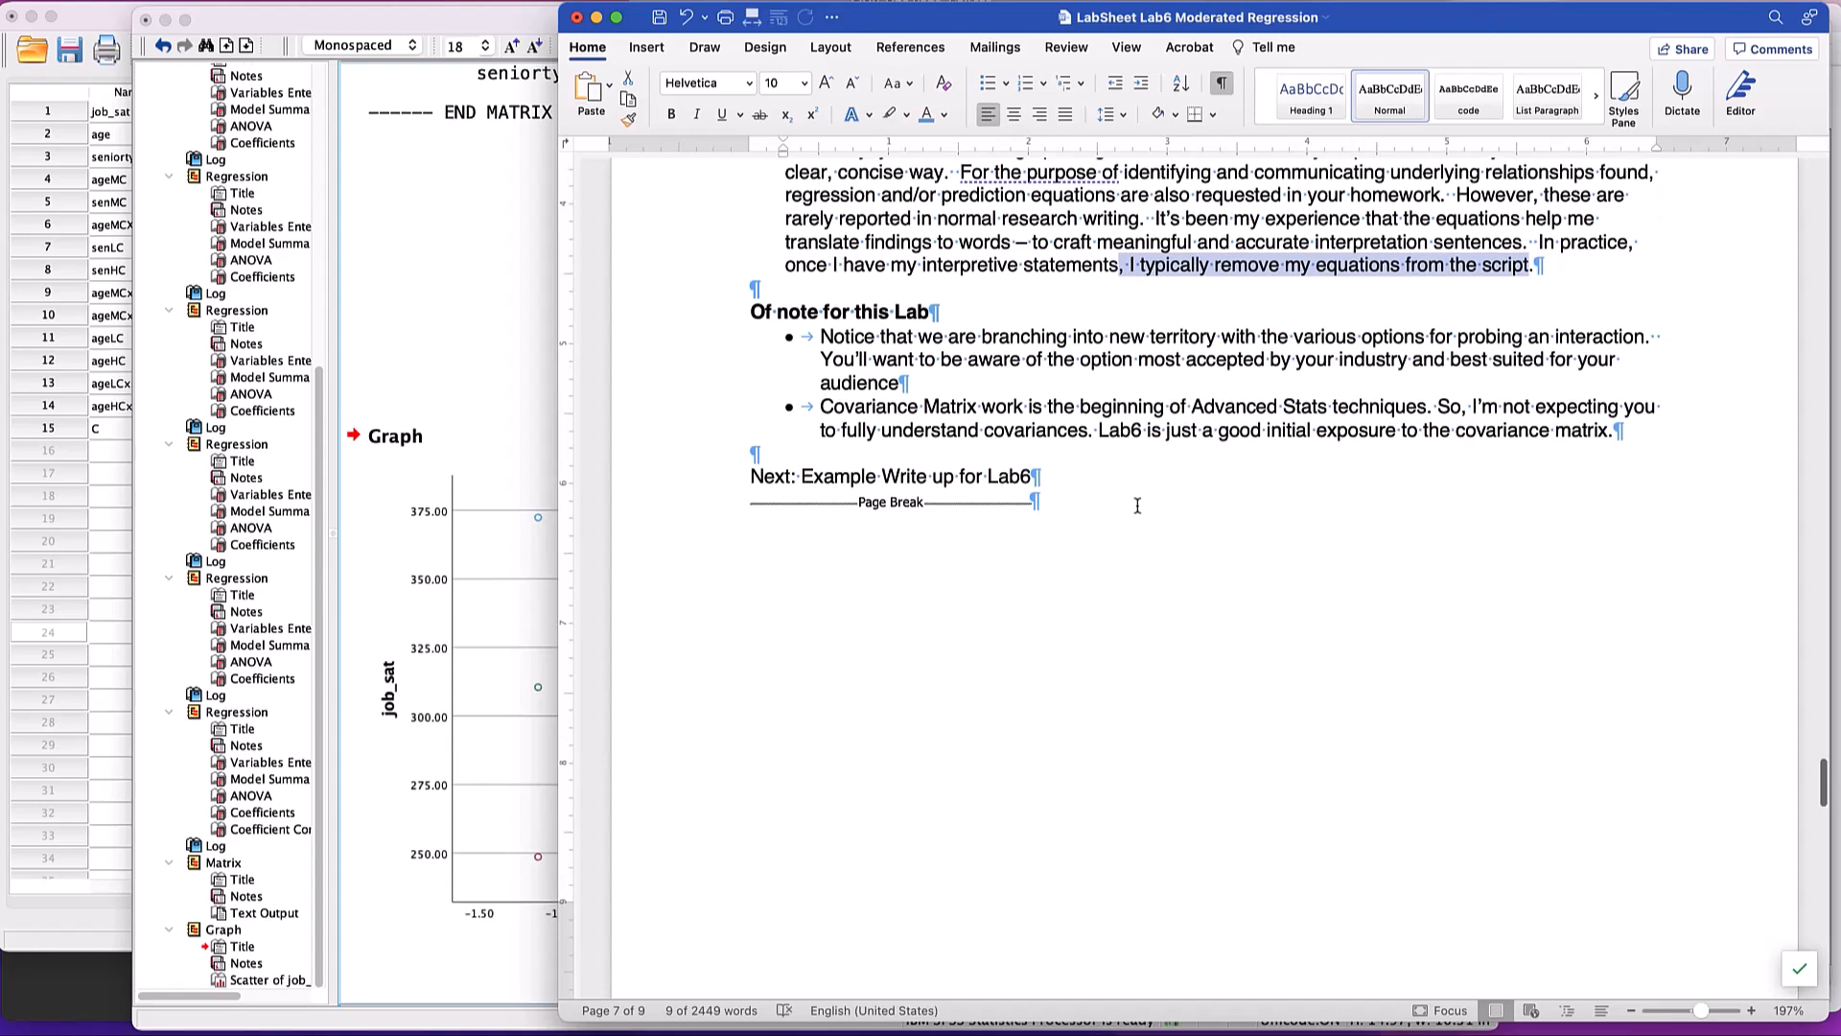
{"action": "scroll", "coordinate": [1137, 505], "scroll_direction": "down", "scroll_amount": 5}
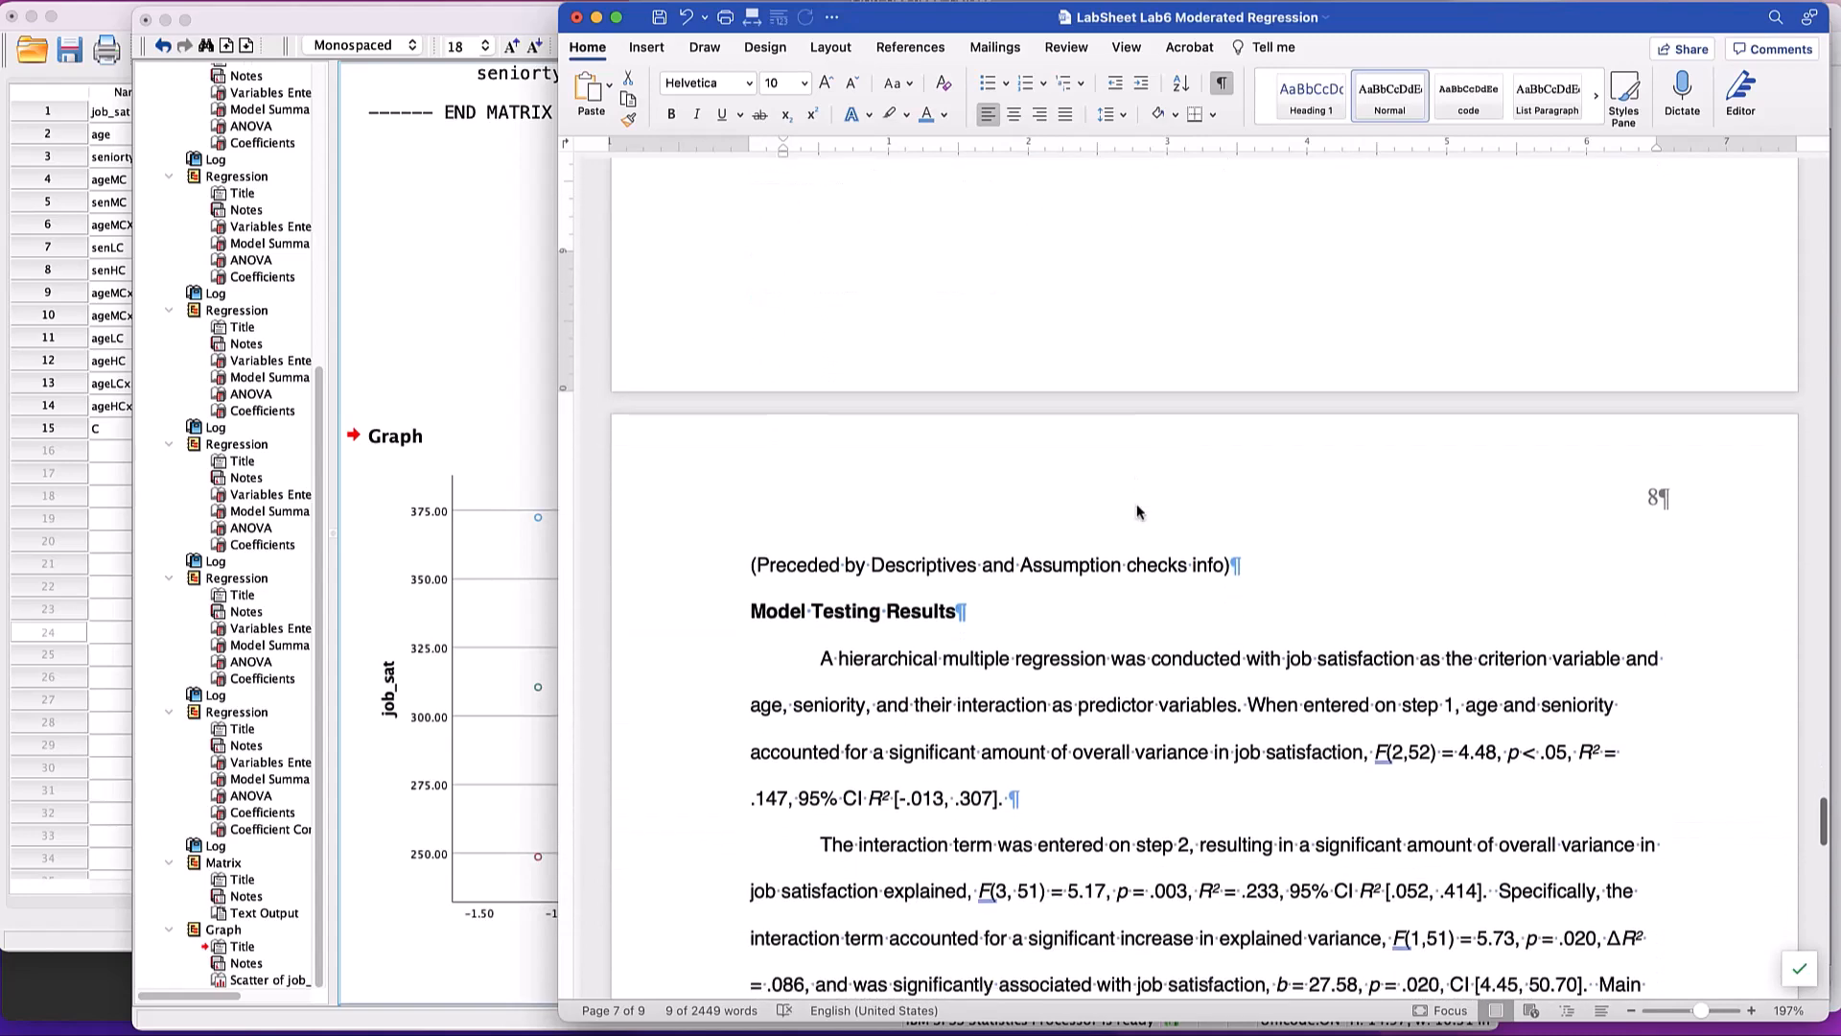
{"action": "scroll", "coordinate": [1137, 505], "scroll_direction": "down", "scroll_amount": 2}
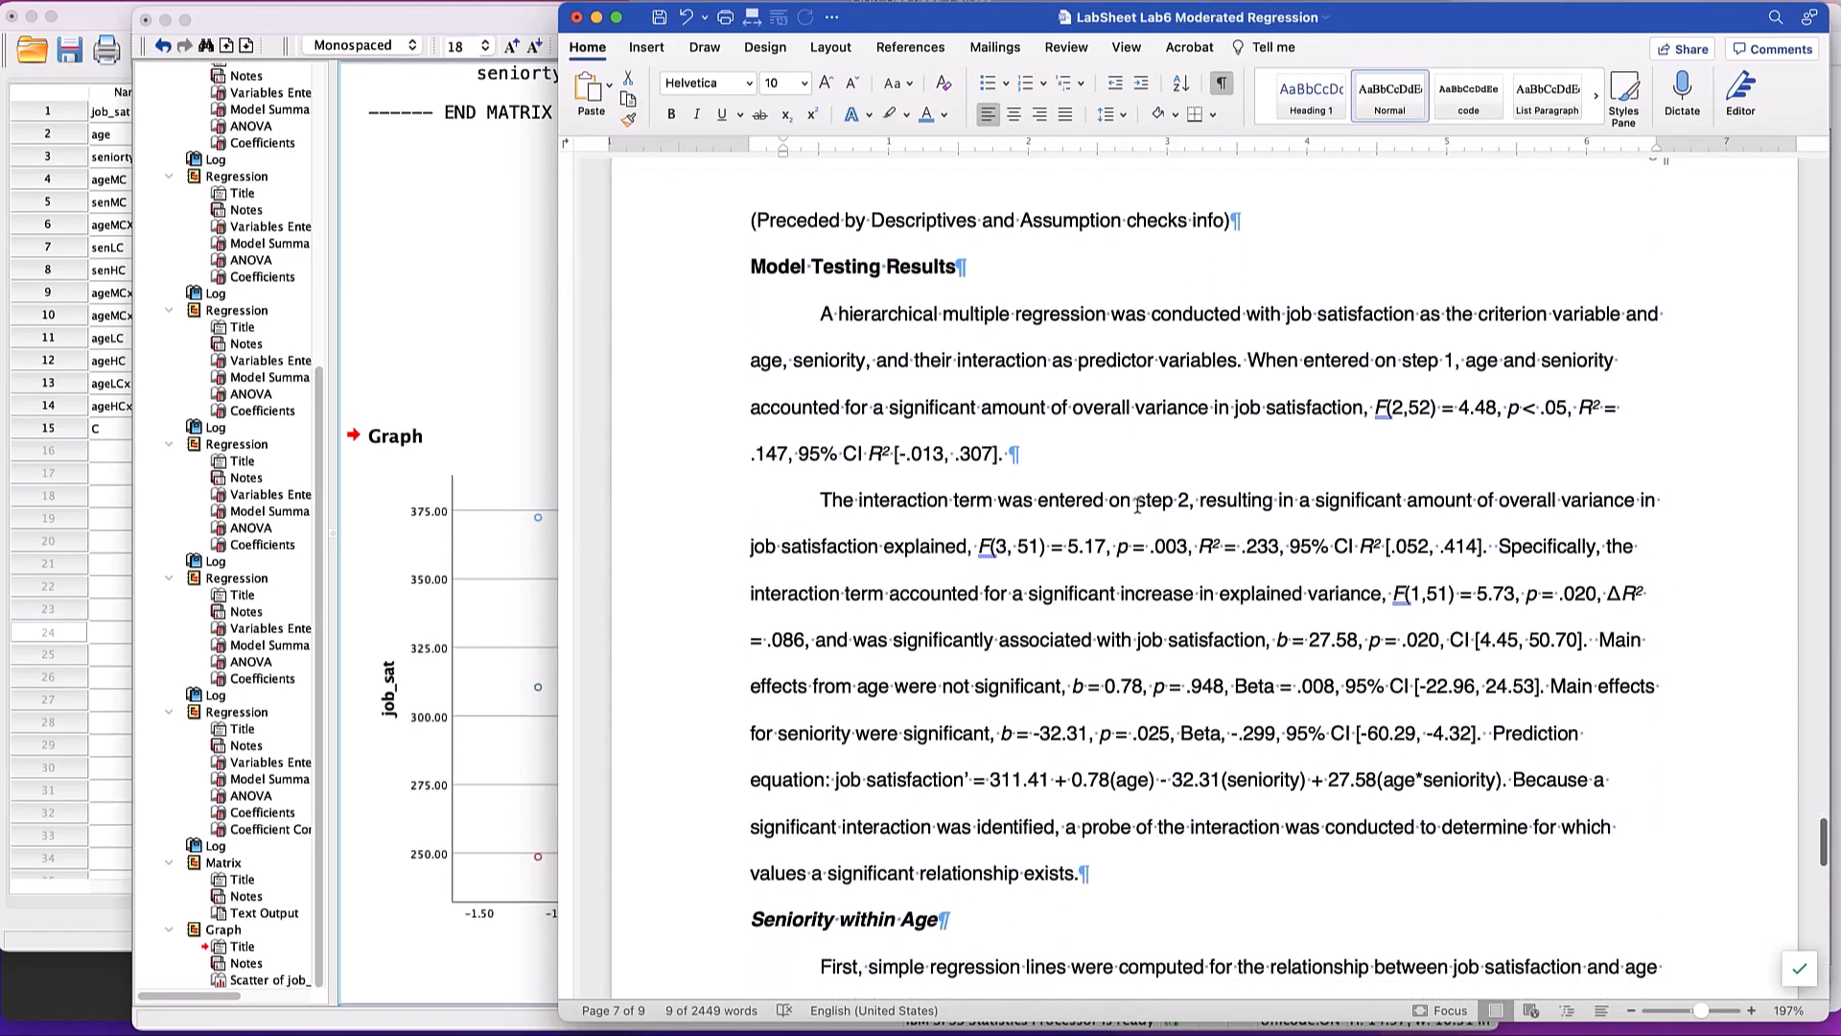
{"action": "scroll", "coordinate": [1137, 505], "scroll_direction": "down", "scroll_amount": 8}
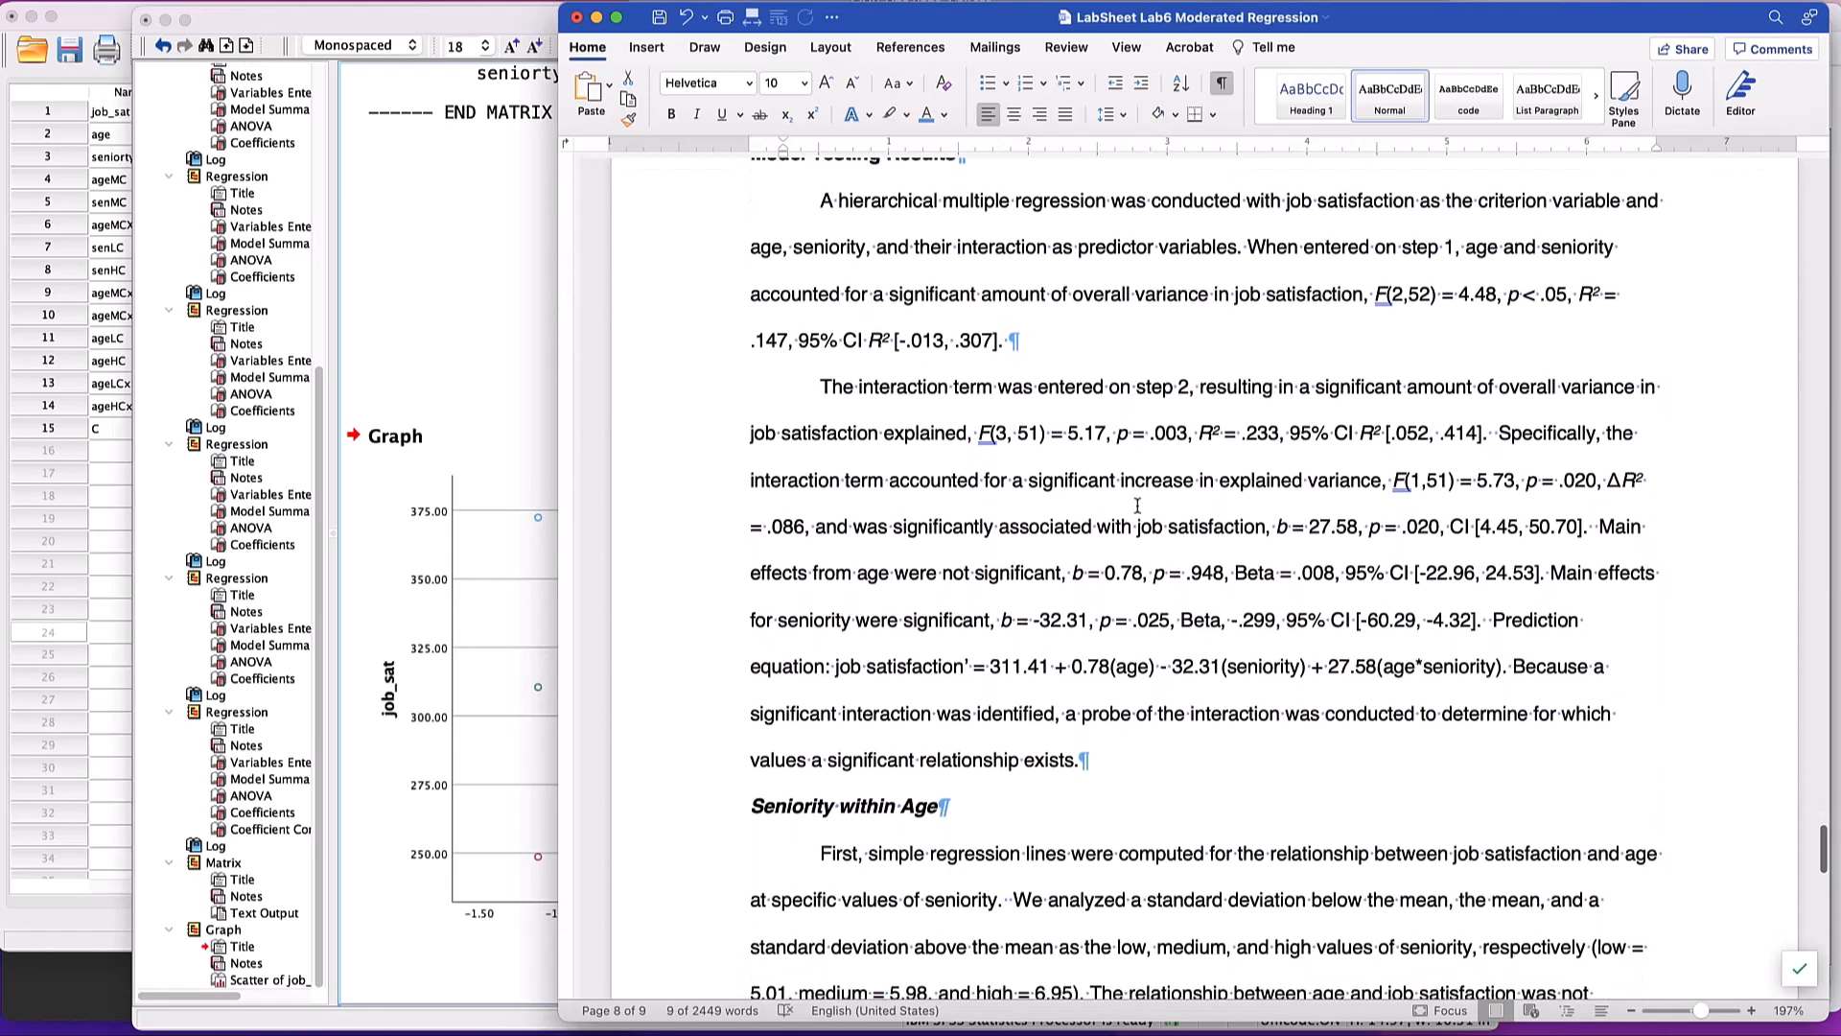
{"action": "scroll", "coordinate": [1137, 505], "scroll_direction": "down", "scroll_amount": 10}
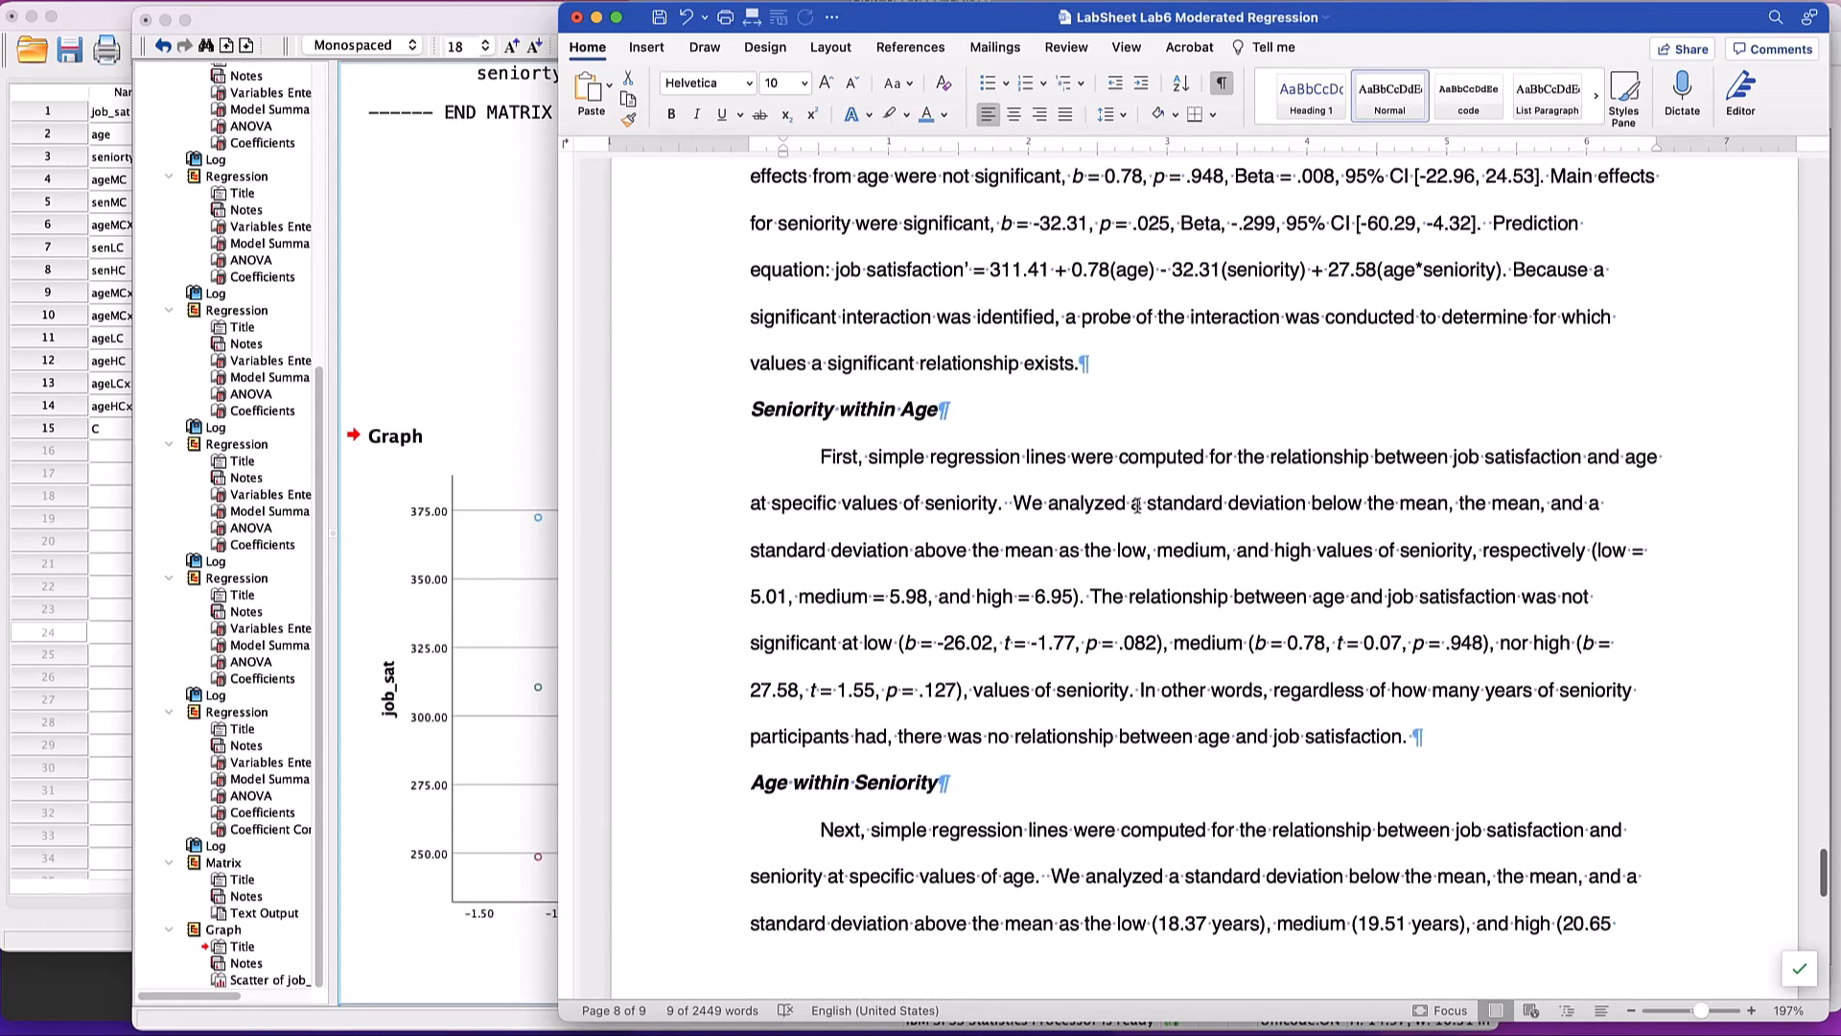
{"action": "scroll", "coordinate": [1137, 506], "scroll_direction": "up", "scroll_amount": 20}
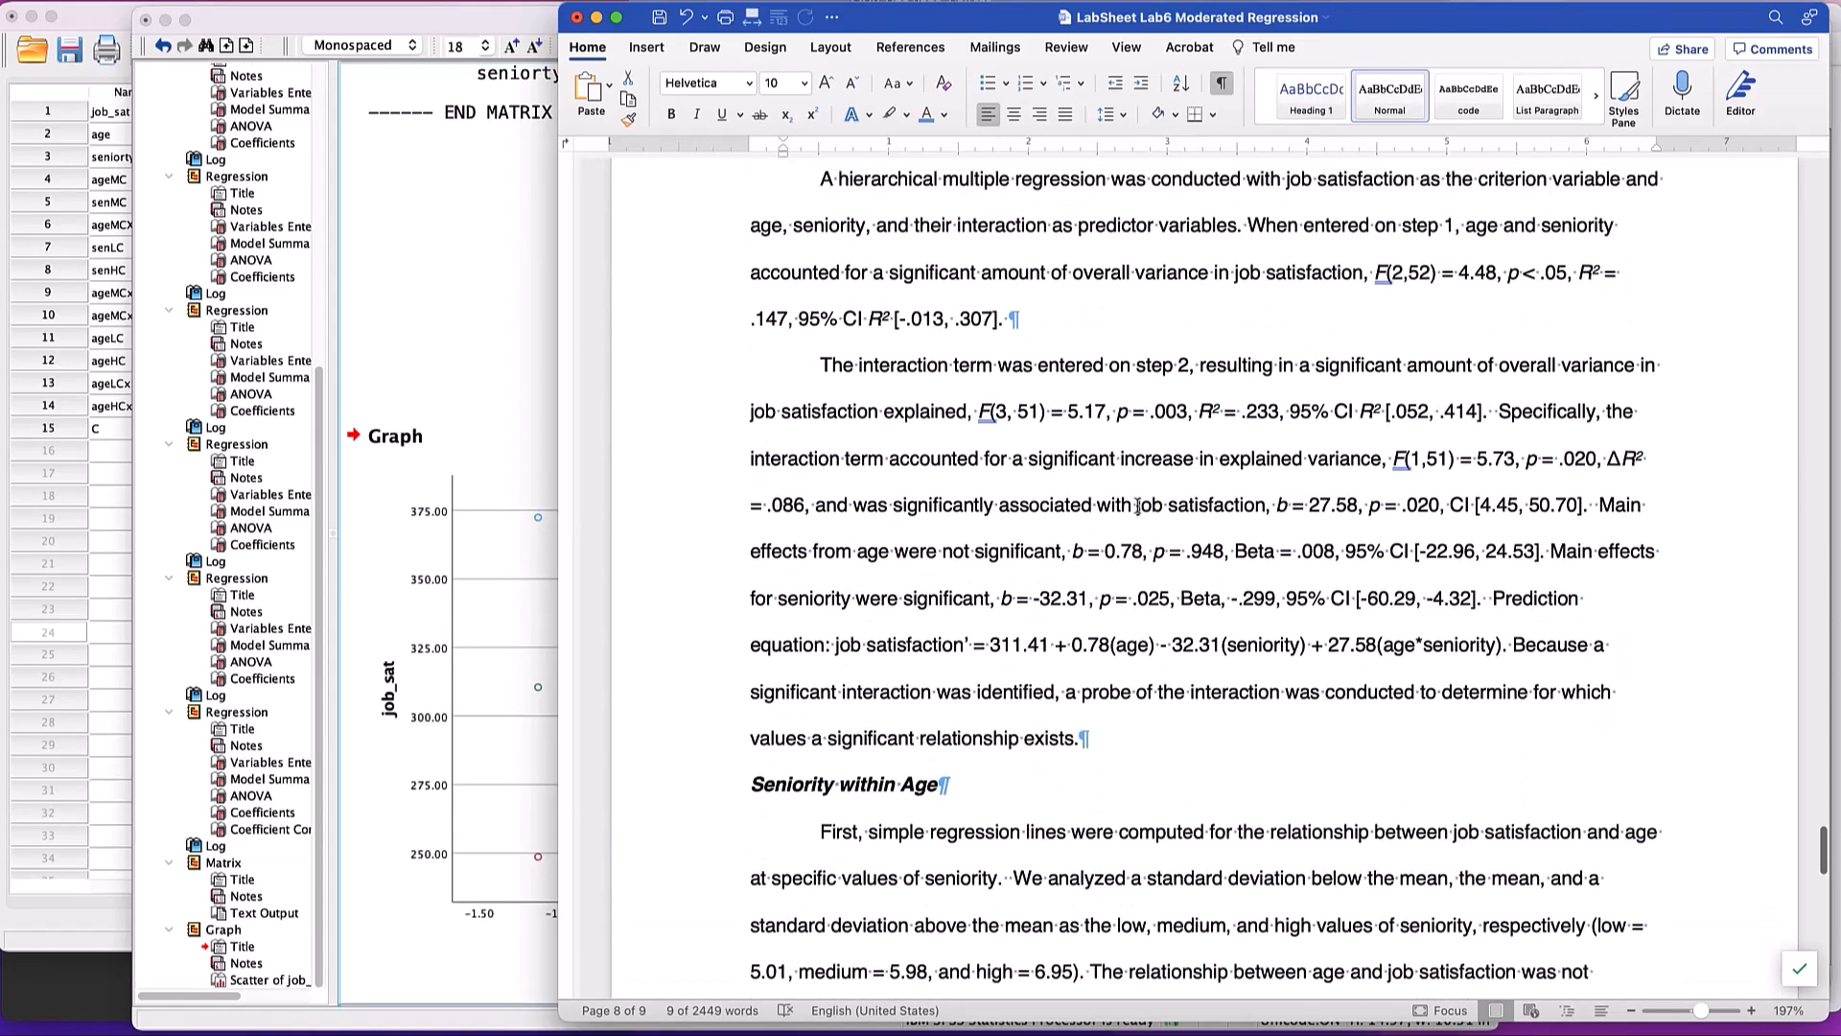
{"action": "scroll", "coordinate": [1137, 505], "scroll_direction": "down", "scroll_amount": 2}
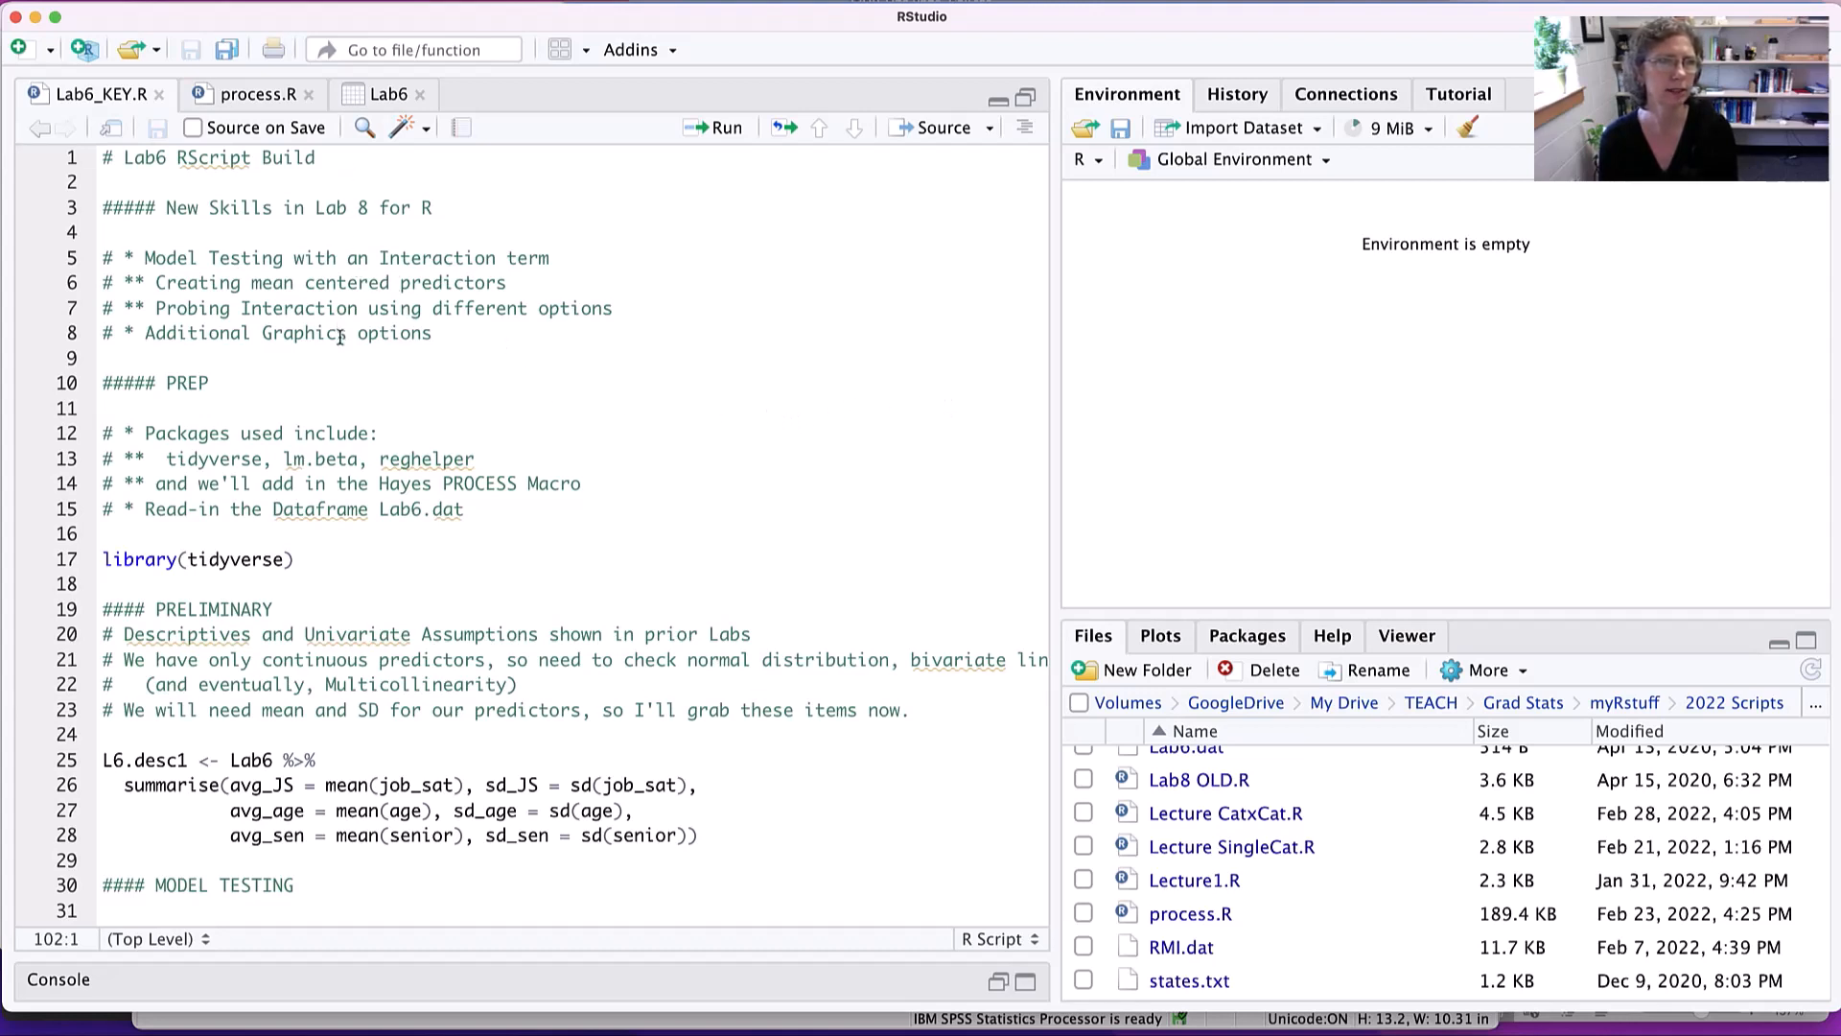
- In RStudio, close the Lab6 data view and process.R, and correct the heading on line 3 of Lab6_KEY.R to read Lab6
{"action": "left_click", "coordinate": [418, 95]}
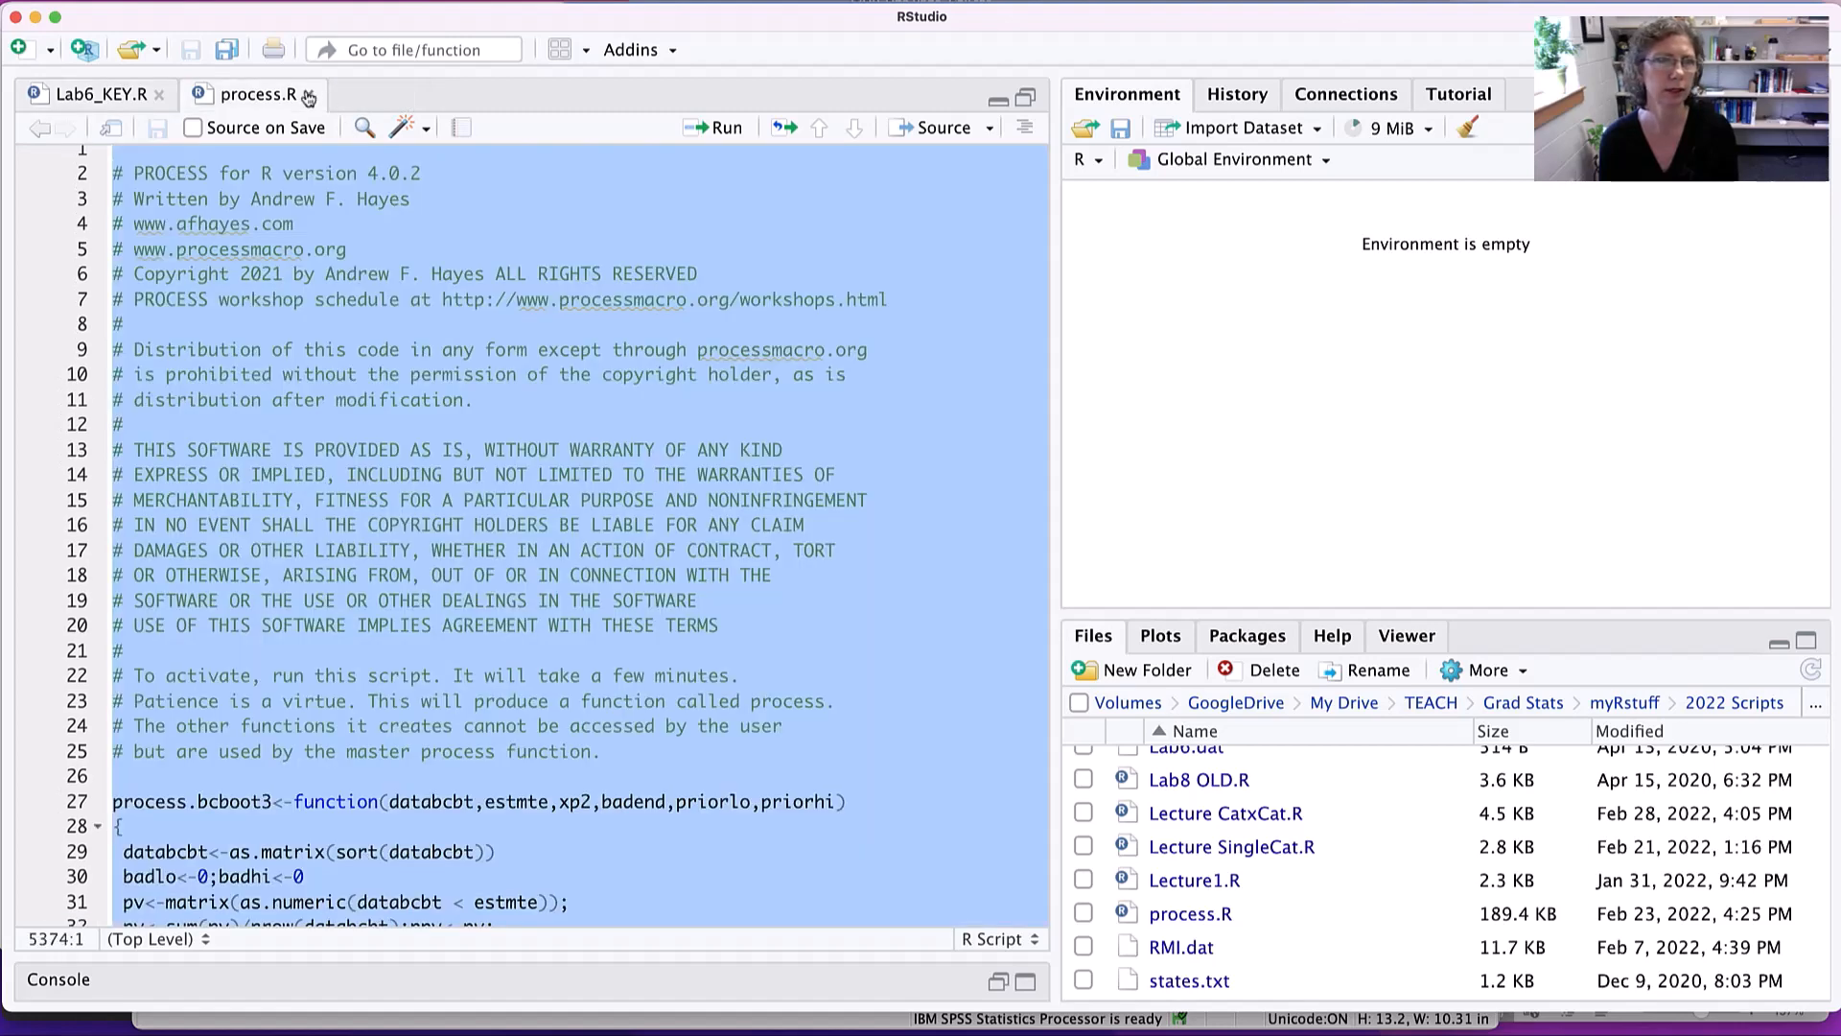
{"action": "left_click", "coordinate": [309, 95]}
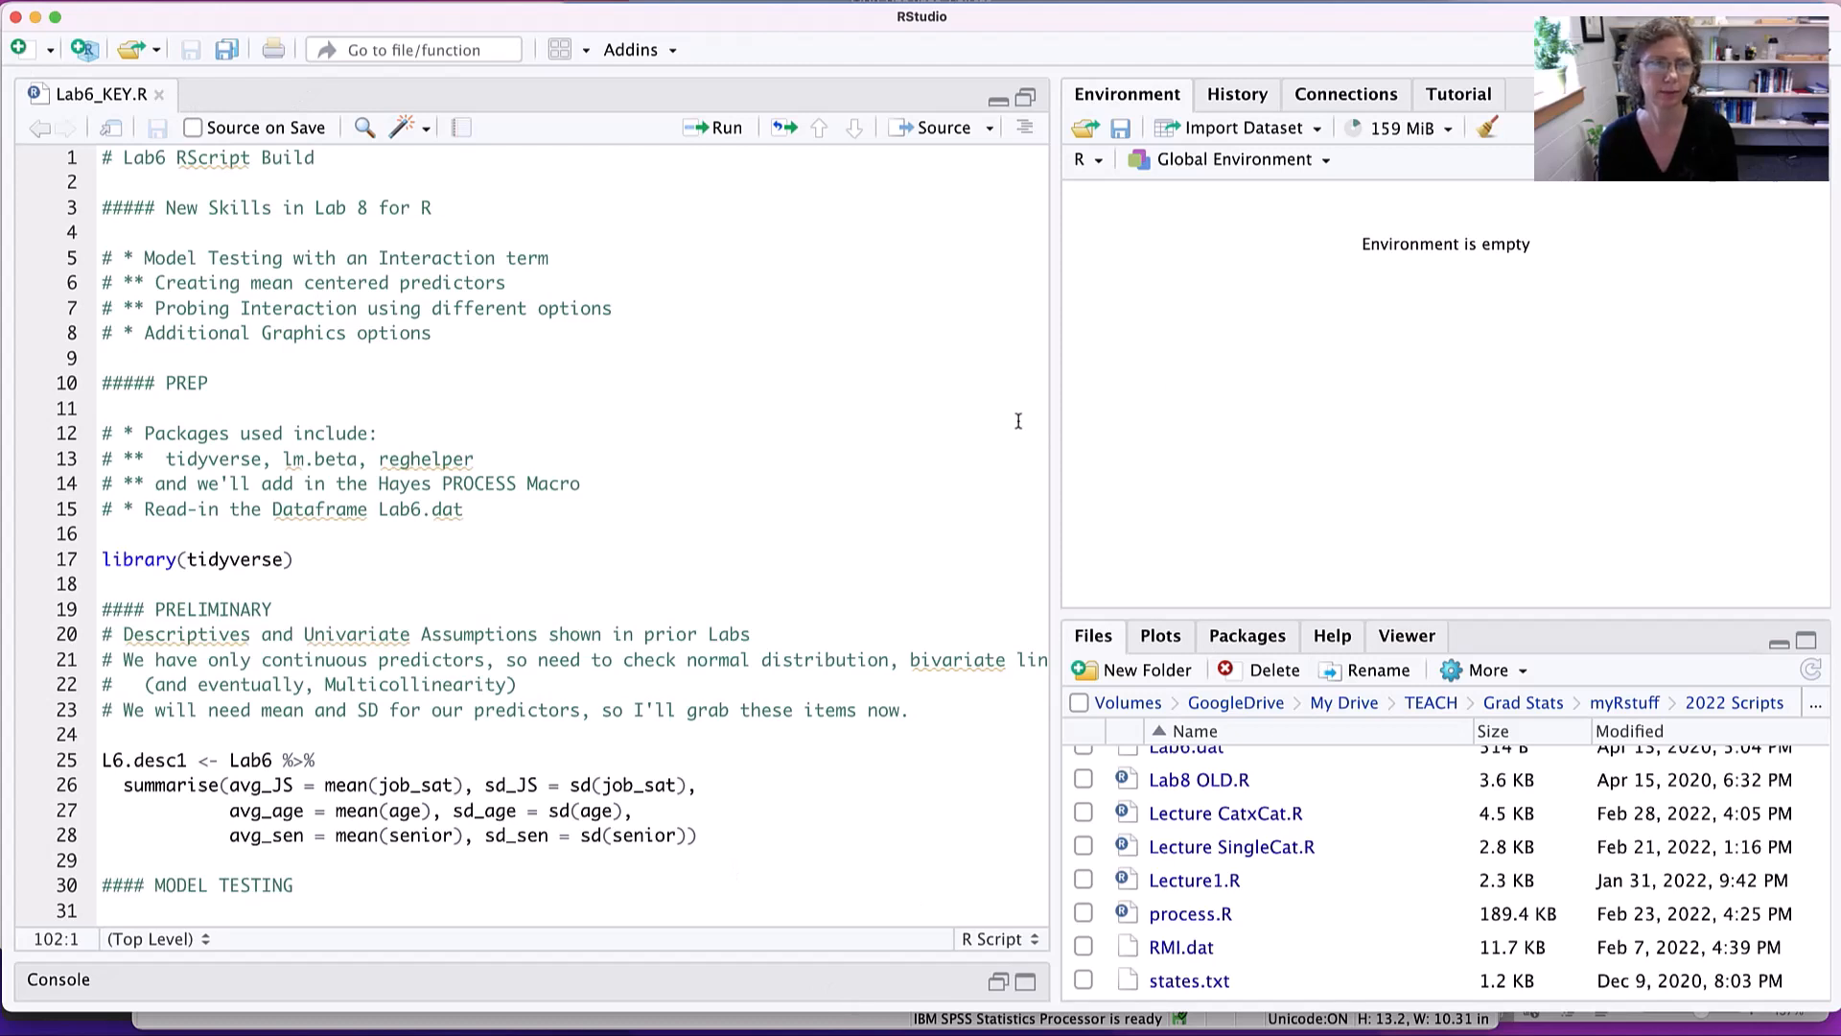
{"action": "left_click", "coordinate": [370, 207]}
{"action": "key", "text": "BackSpace"}
{"action": "key", "text": "BackSpace"}
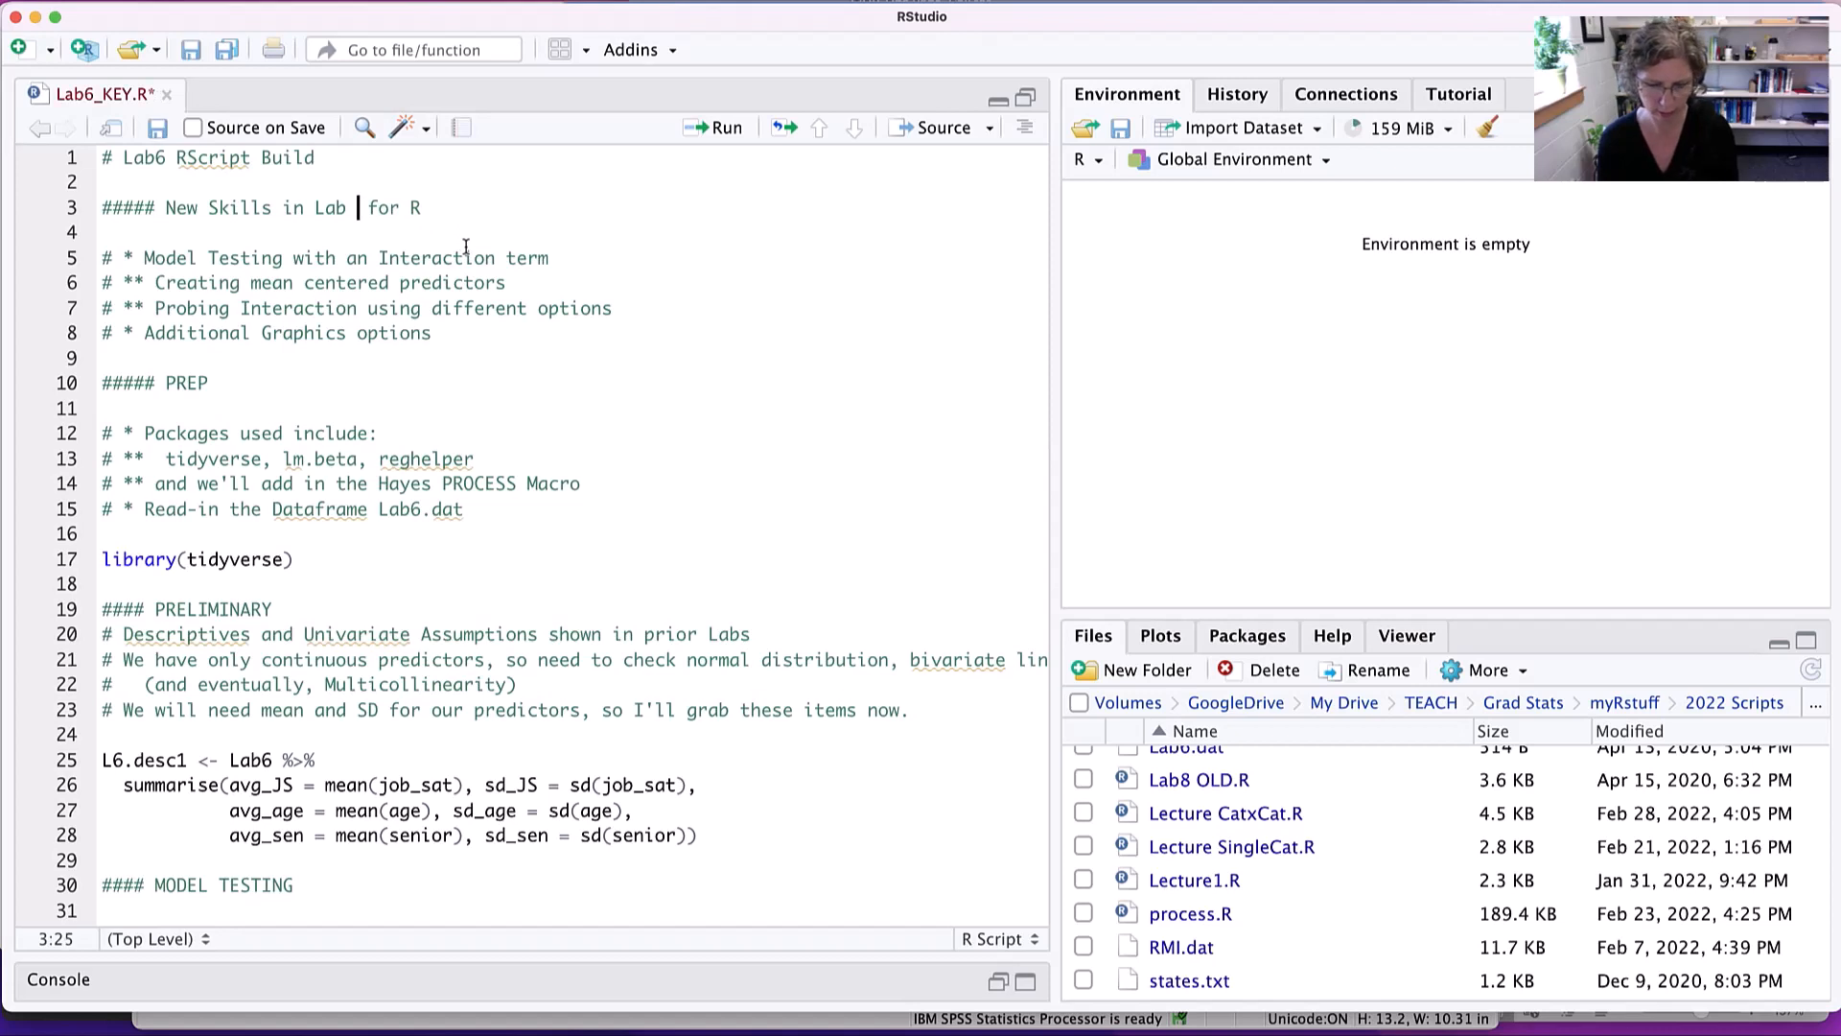
{"action": "type", "text": "6"}
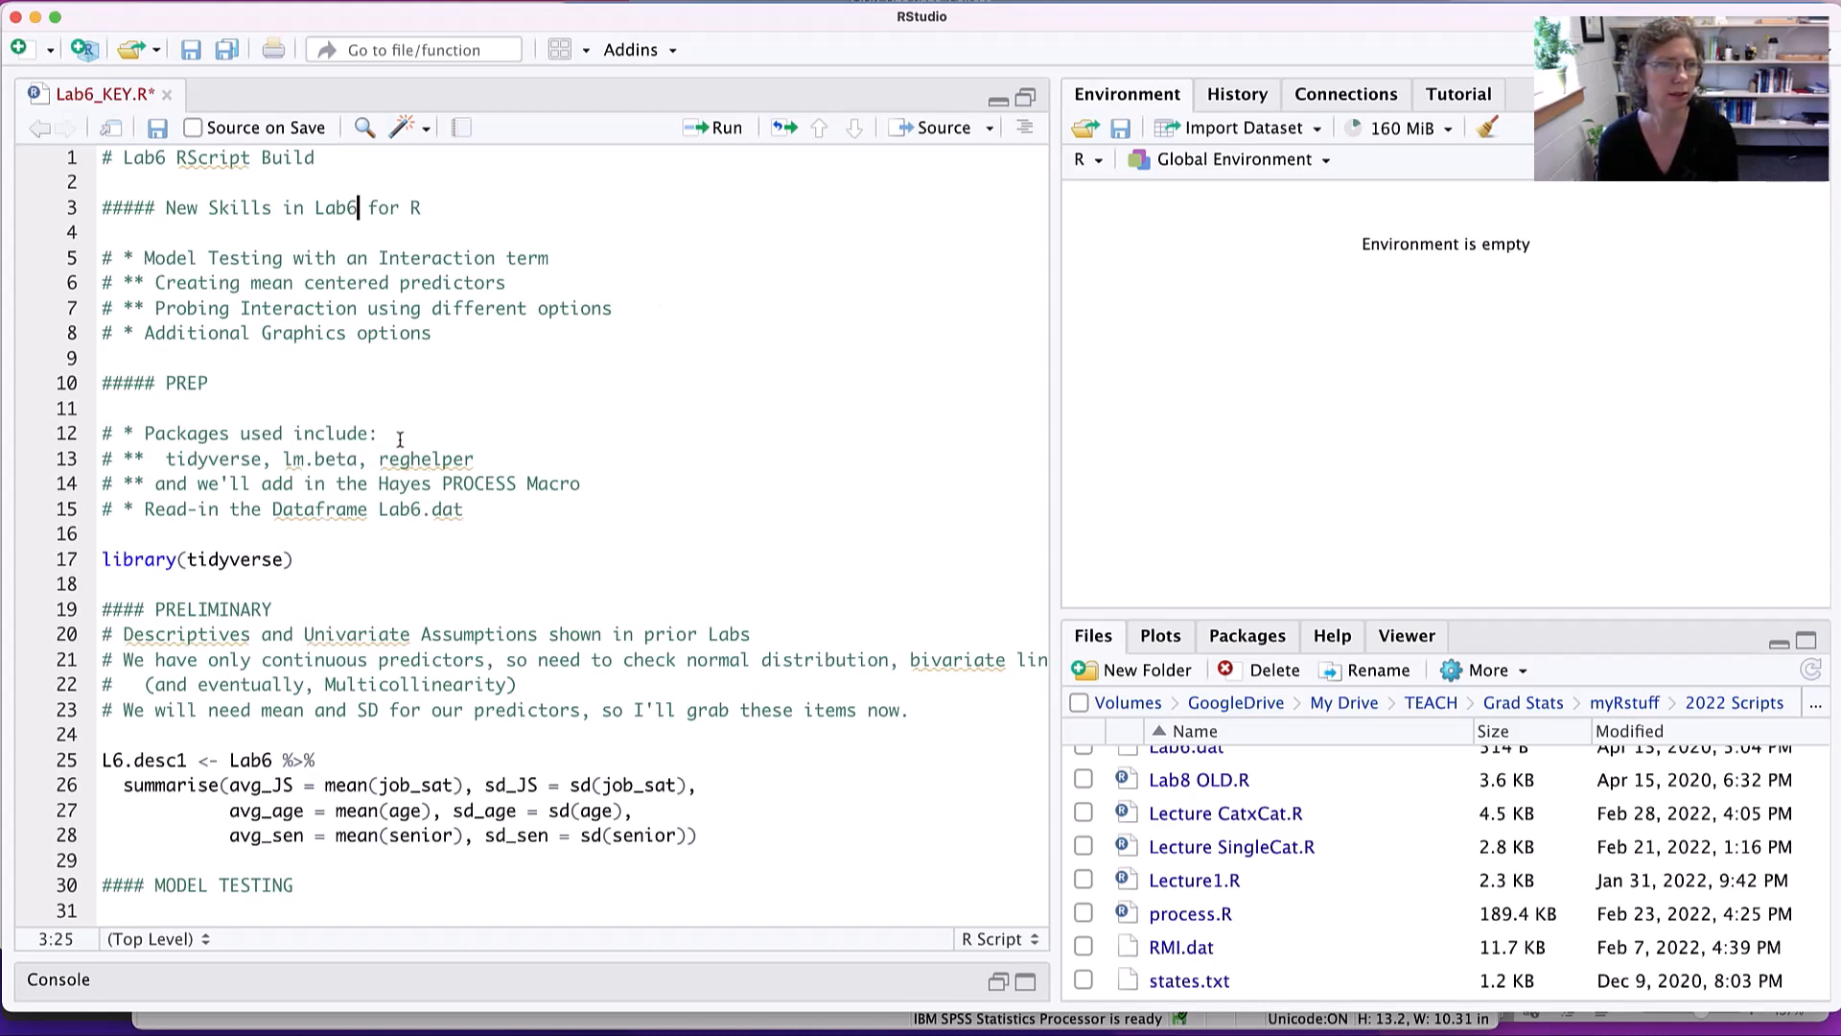
- Load the tidyverse package by running its library line in Lab6_KEY.R
{"action": "left_click", "coordinate": [307, 563]}
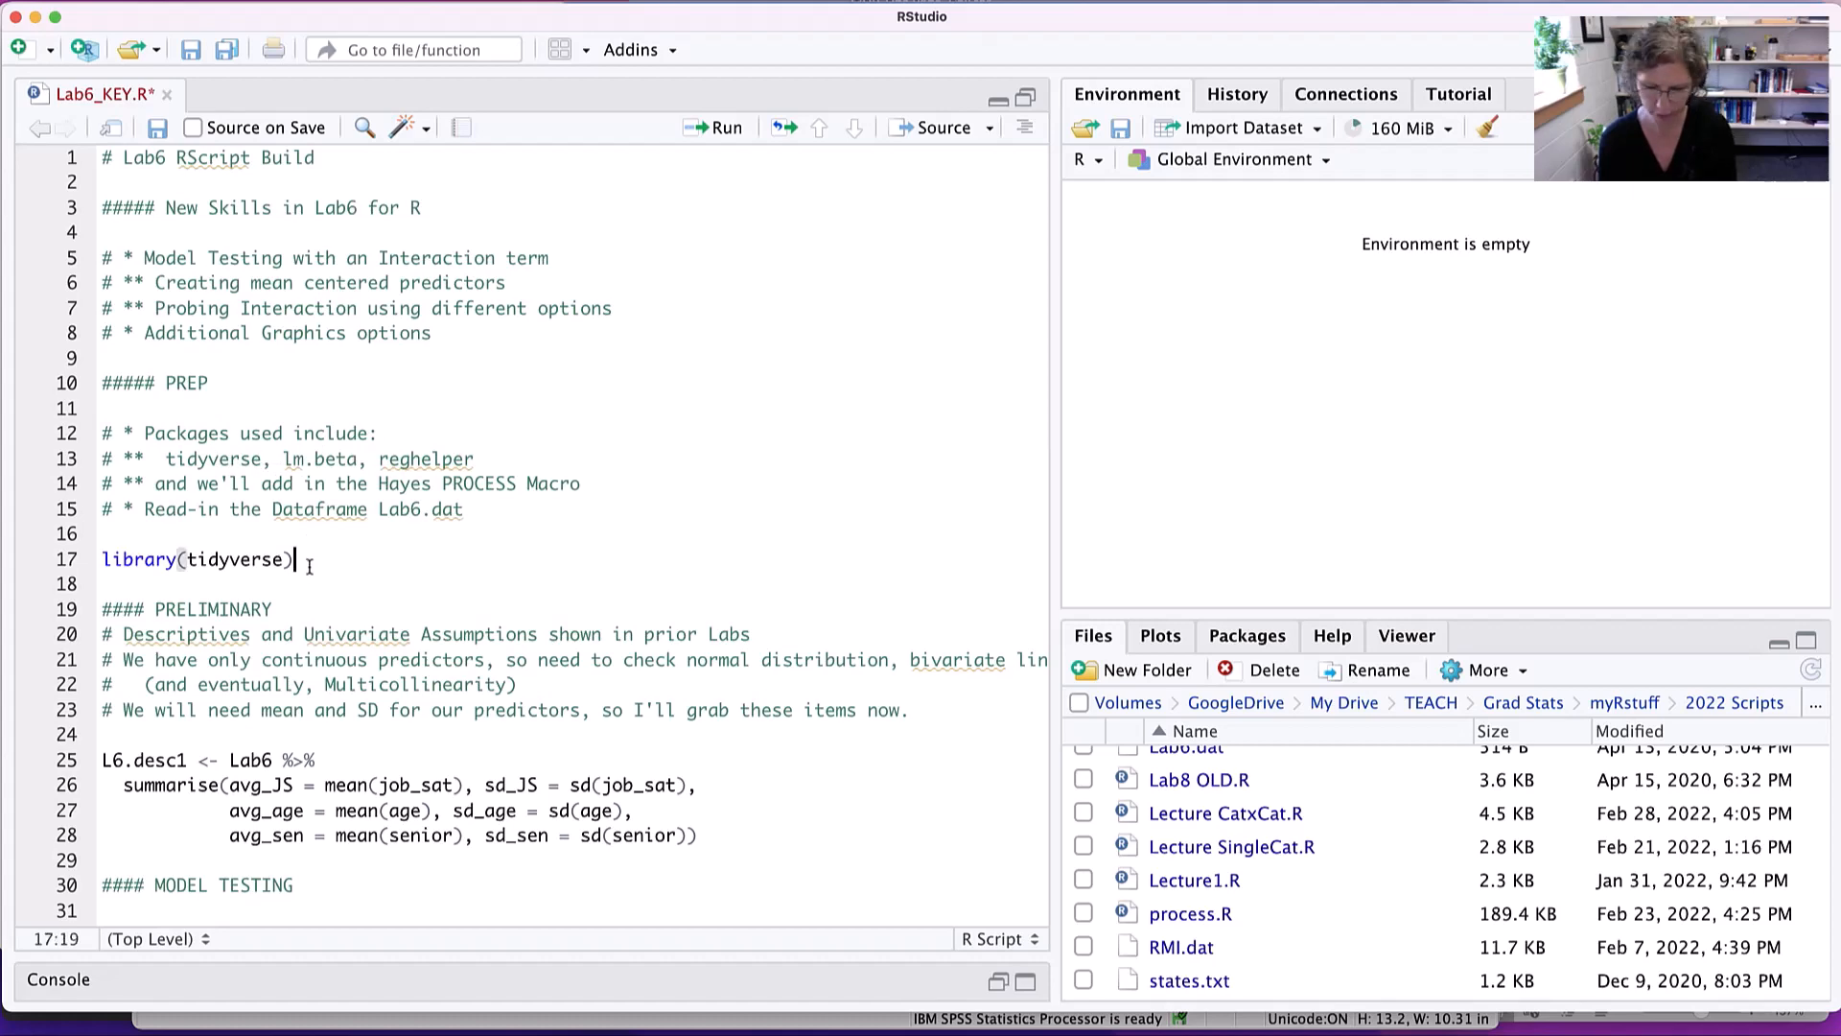
{"action": "key", "text": "super+Return"}
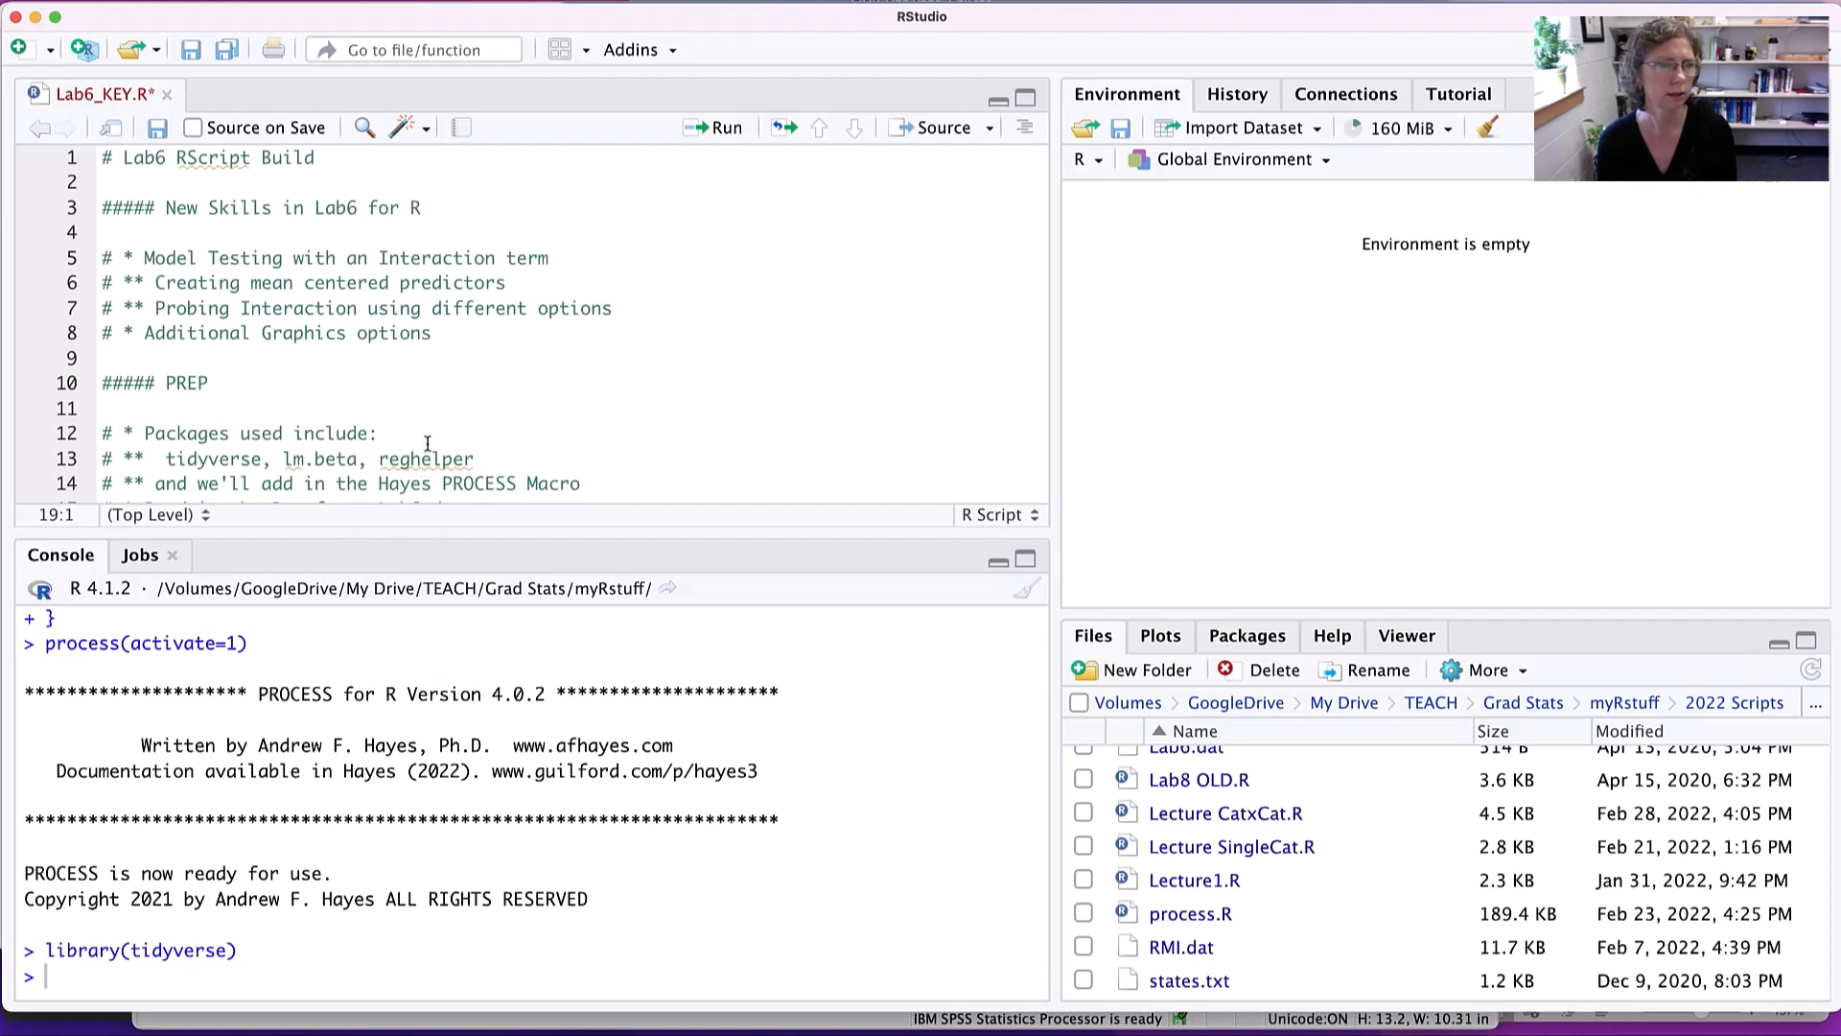
{"action": "scroll", "coordinate": [427, 444], "scroll_direction": "down", "scroll_amount": 3}
{"action": "scroll", "coordinate": [427, 444], "scroll_direction": "down", "scroll_amount": 2}
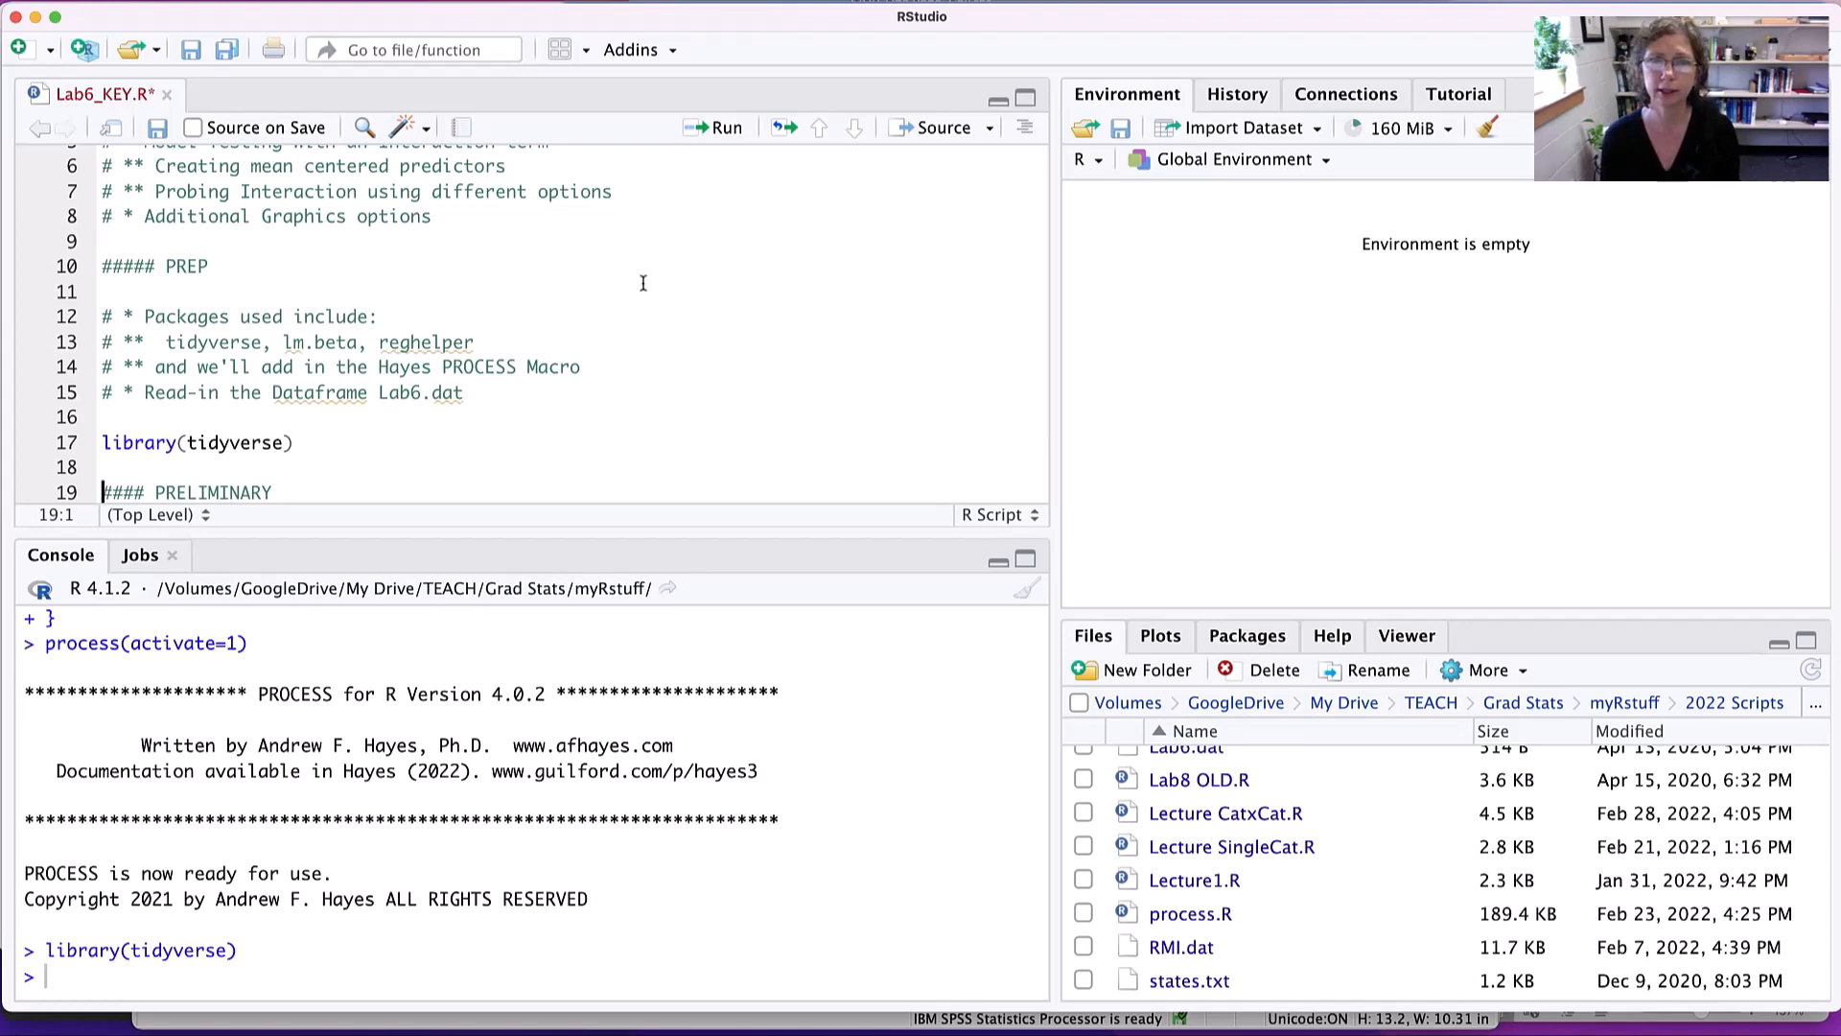
- Import Lab6.dat from the 2022 Scripts folder as a tab-delimited dataset named Lab6, using the readr text import
{"action": "left_click", "coordinate": [1254, 127]}
{"action": "left_click", "coordinate": [1259, 203]}
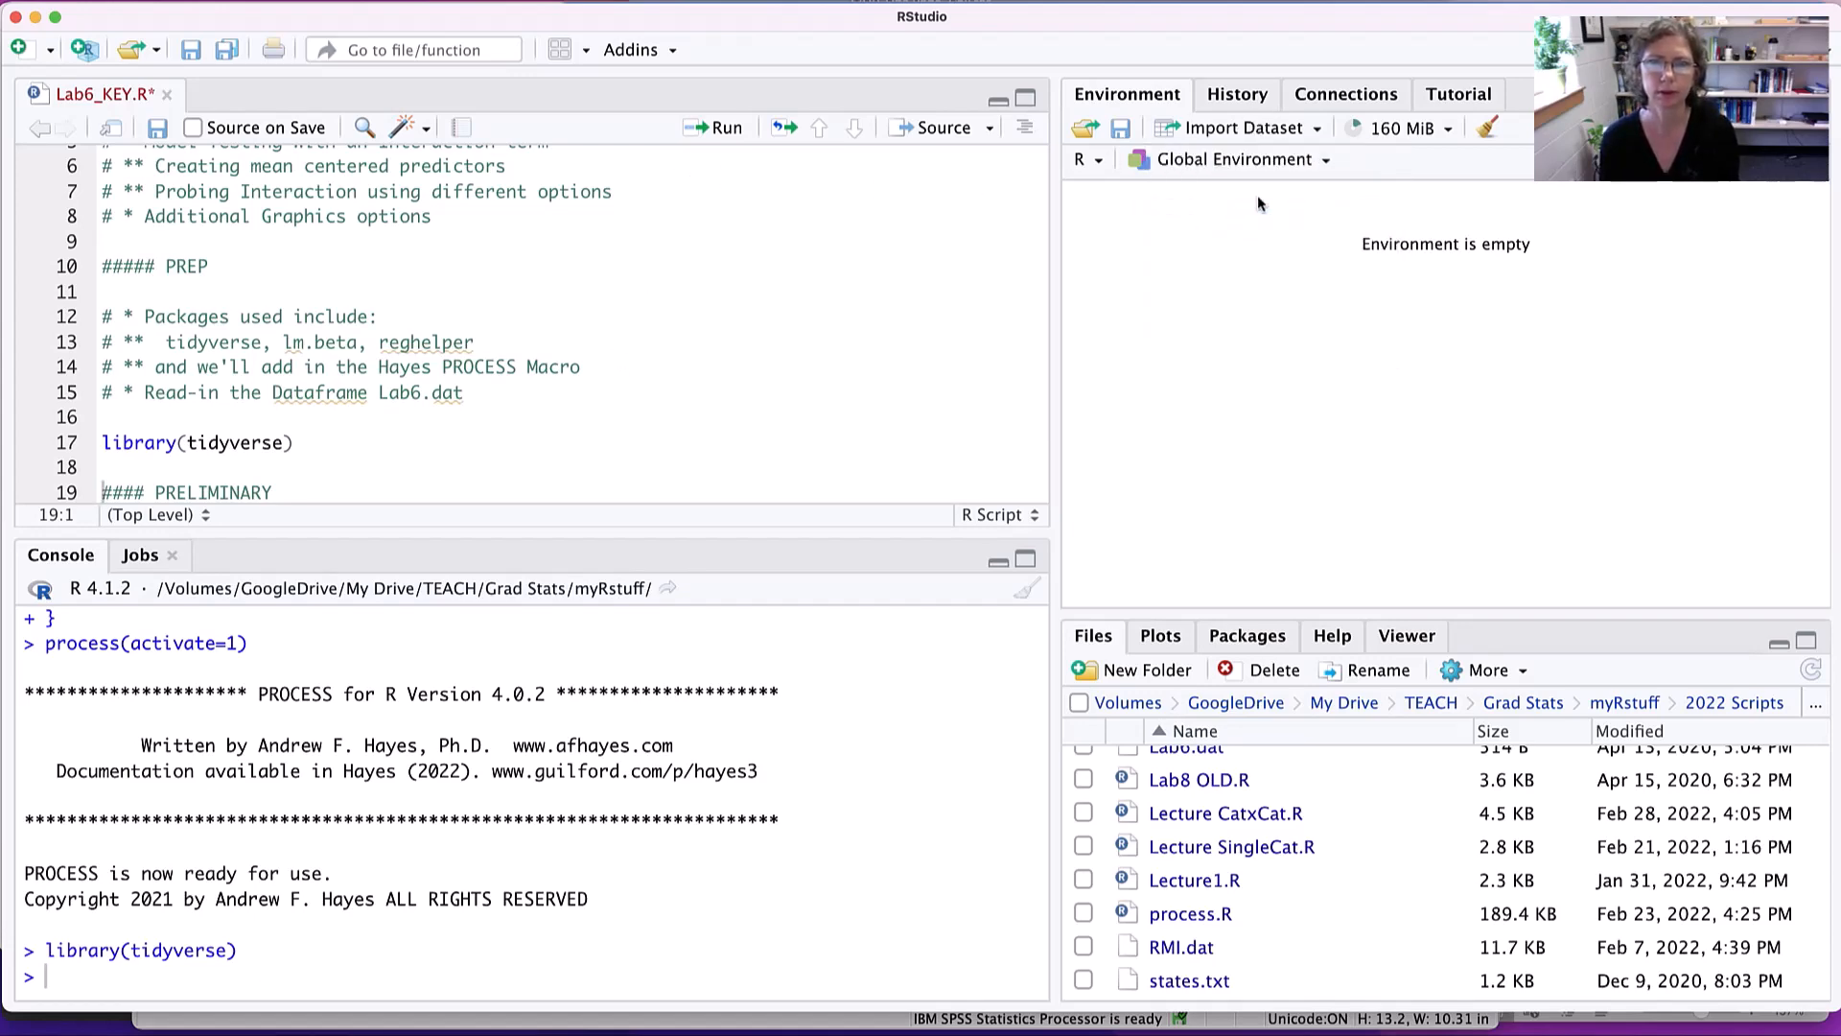
{"action": "left_click", "coordinate": [1598, 217]}
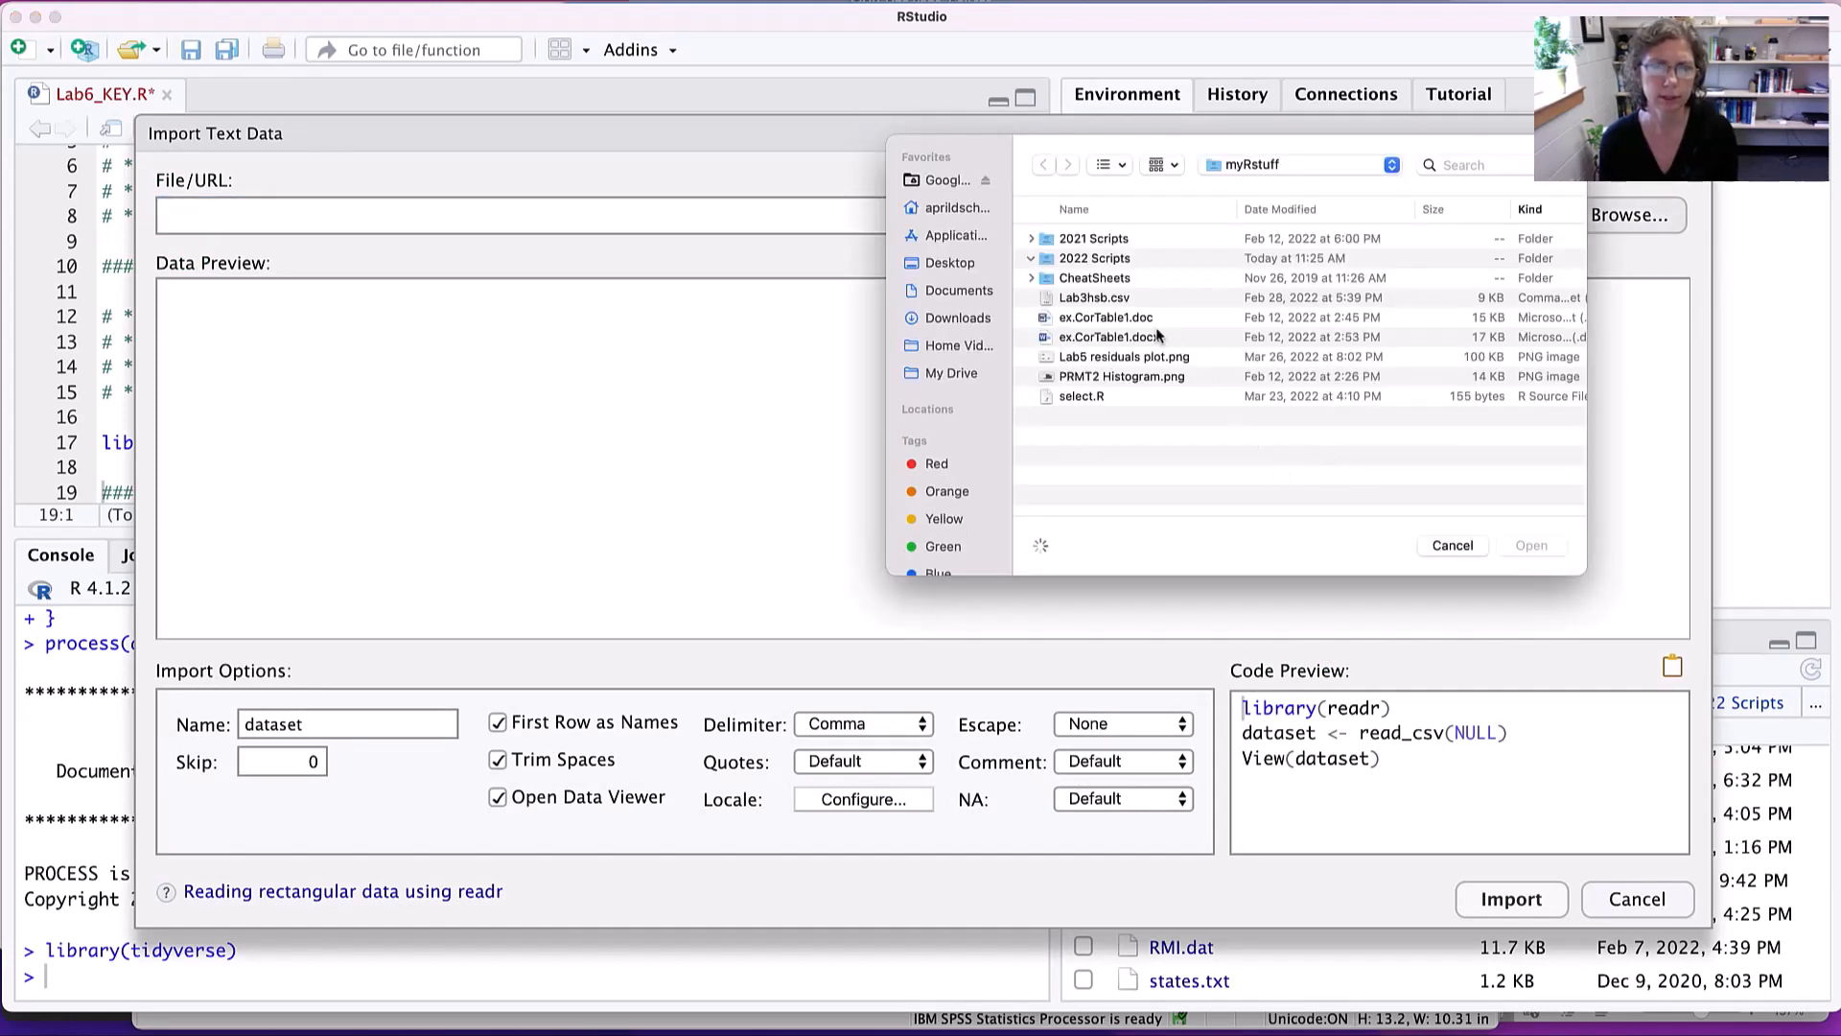
{"action": "left_click", "coordinate": [1099, 262]}
{"action": "left_click", "coordinate": [1136, 421]}
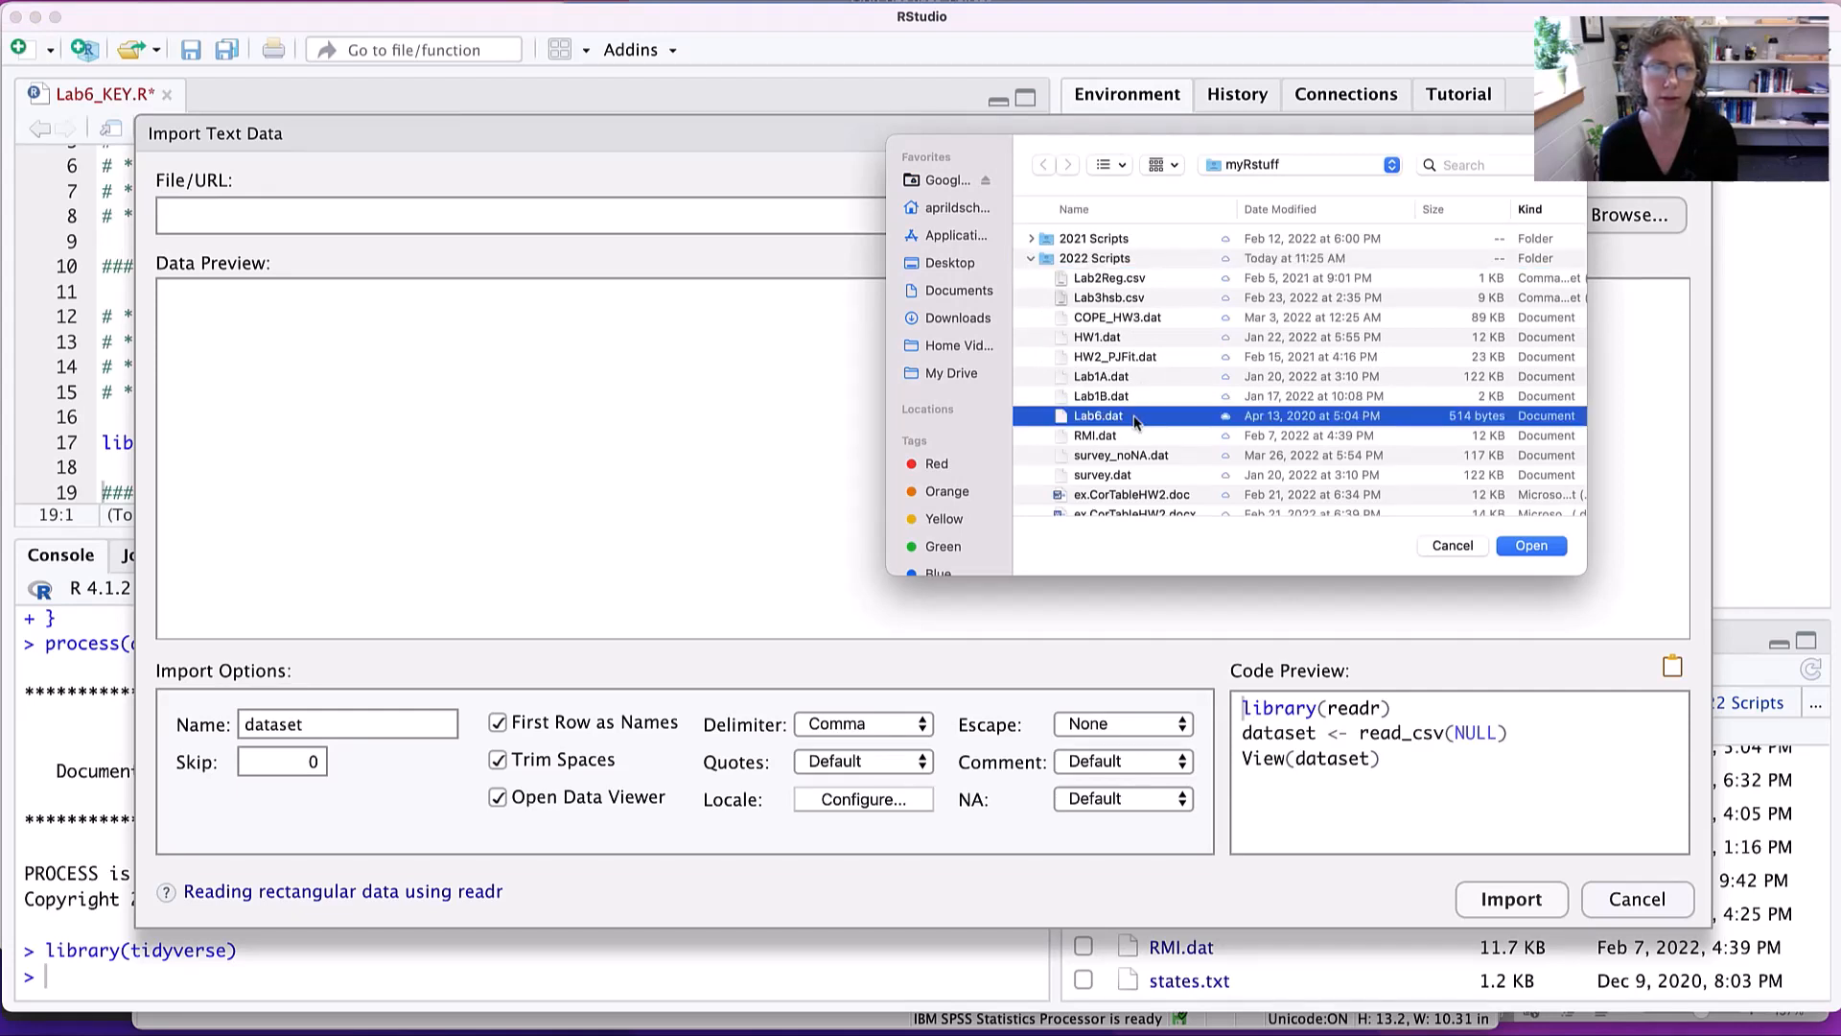
{"action": "left_click", "coordinate": [1531, 546]}
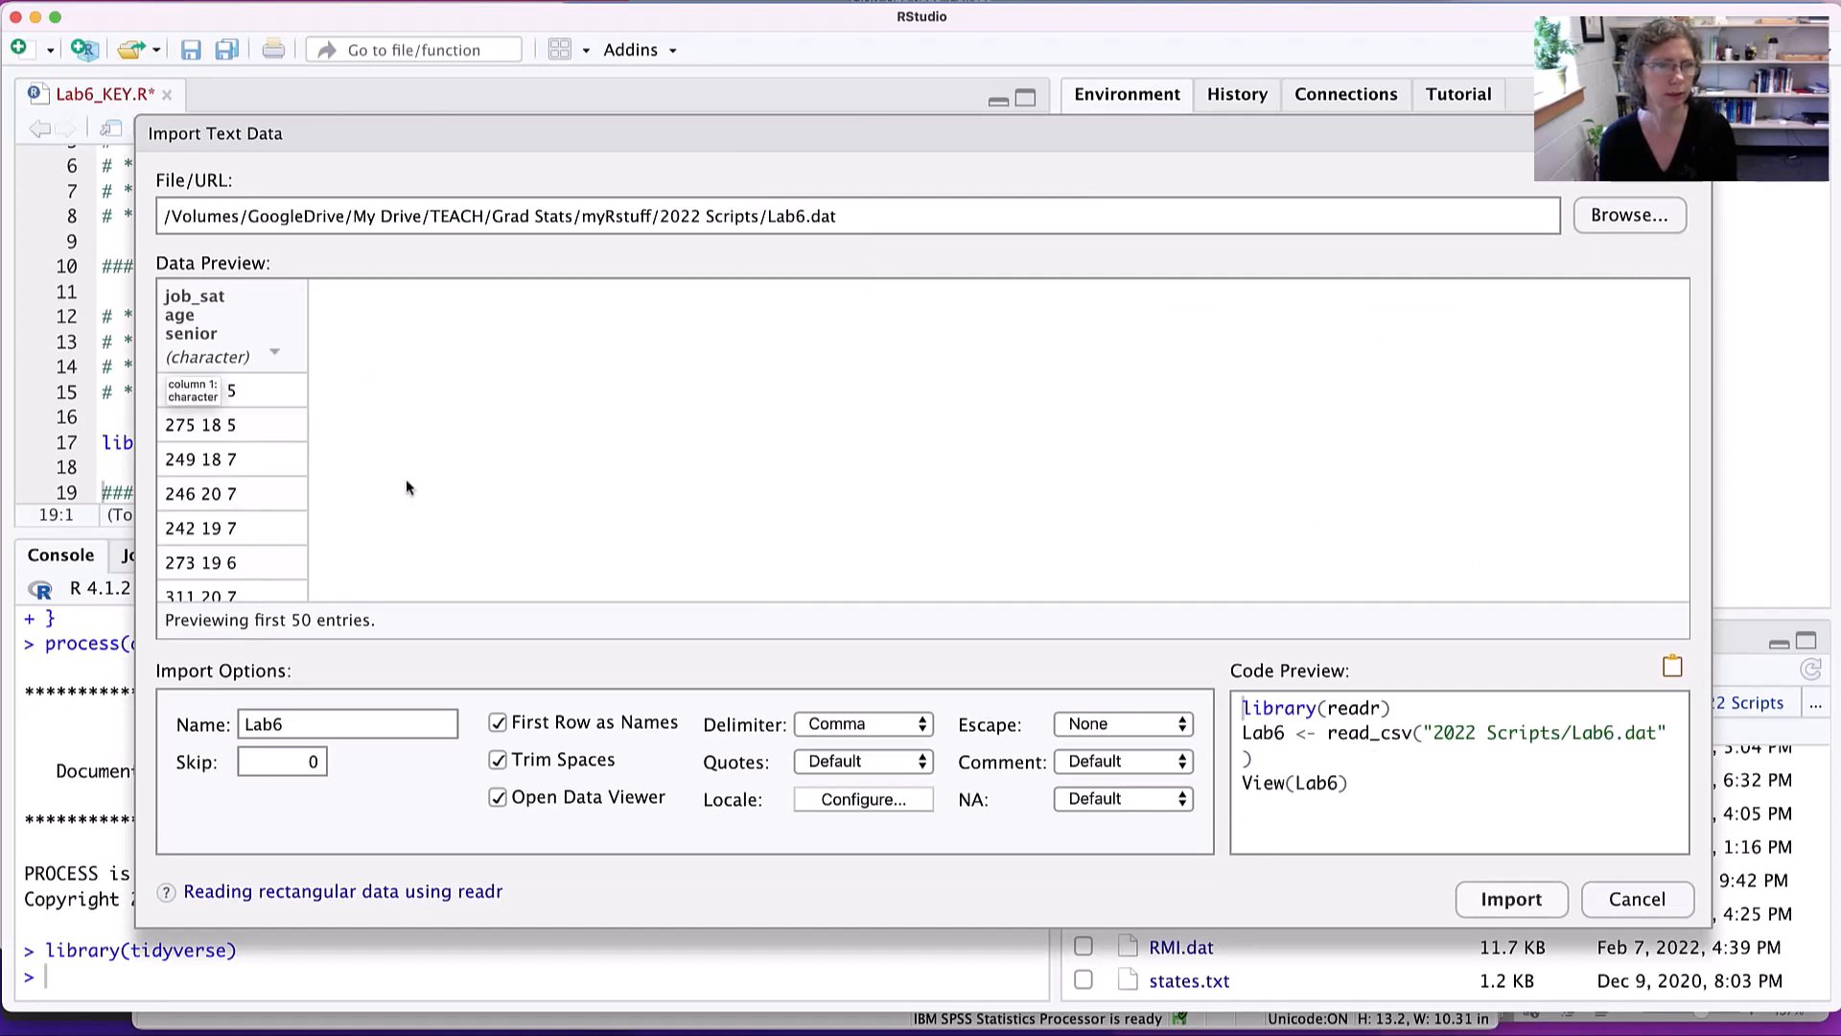
{"action": "left_click", "coordinate": [908, 729]}
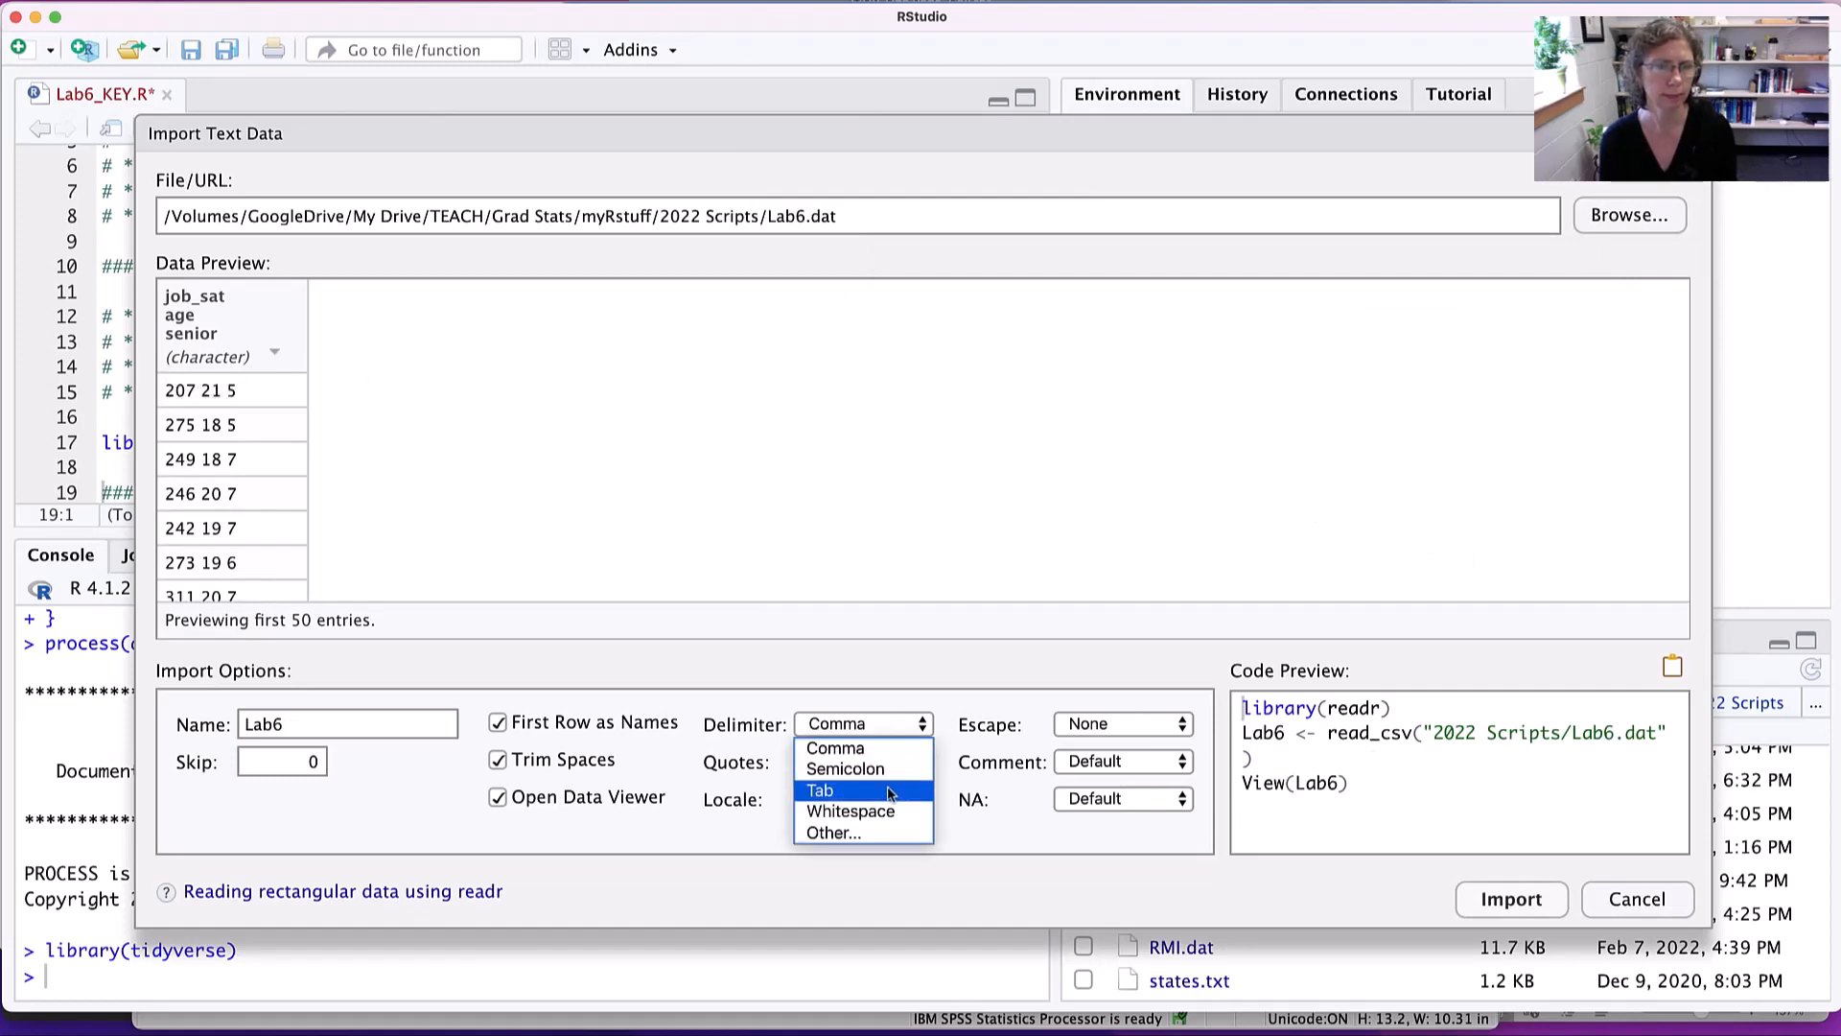
{"action": "left_click", "coordinate": [889, 792]}
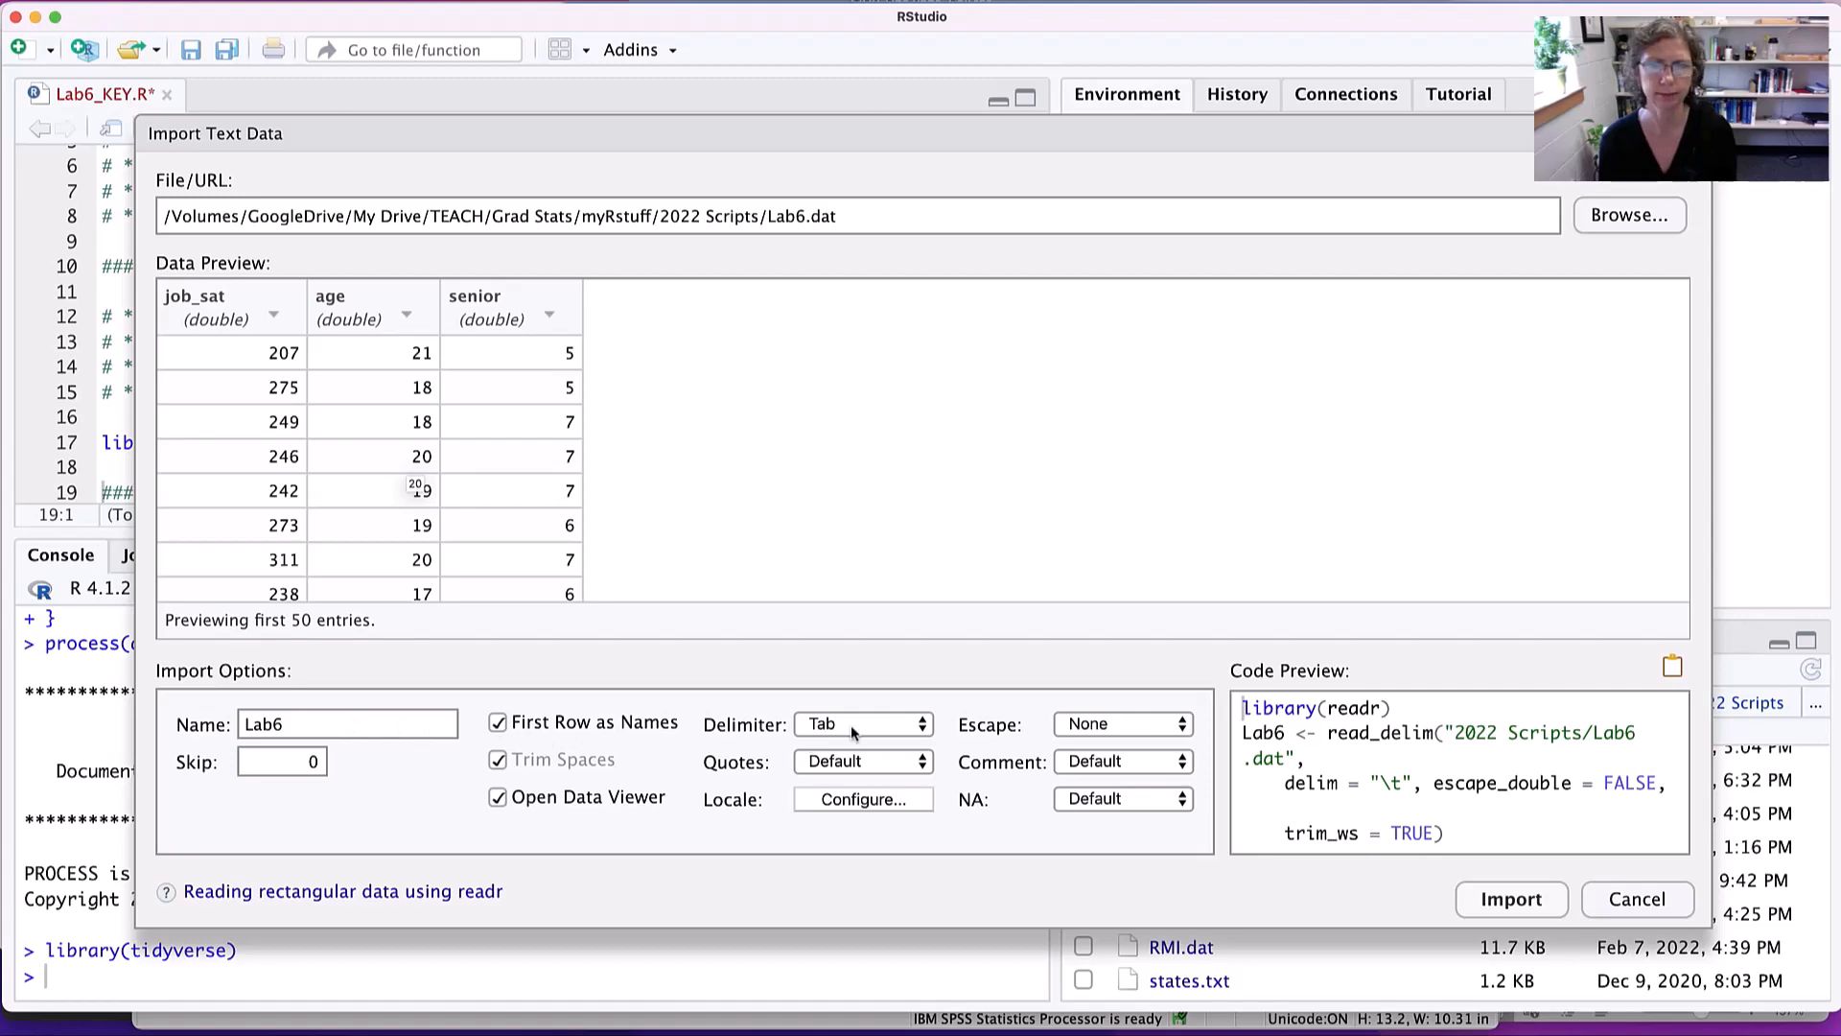
{"action": "left_click", "coordinate": [1489, 904]}
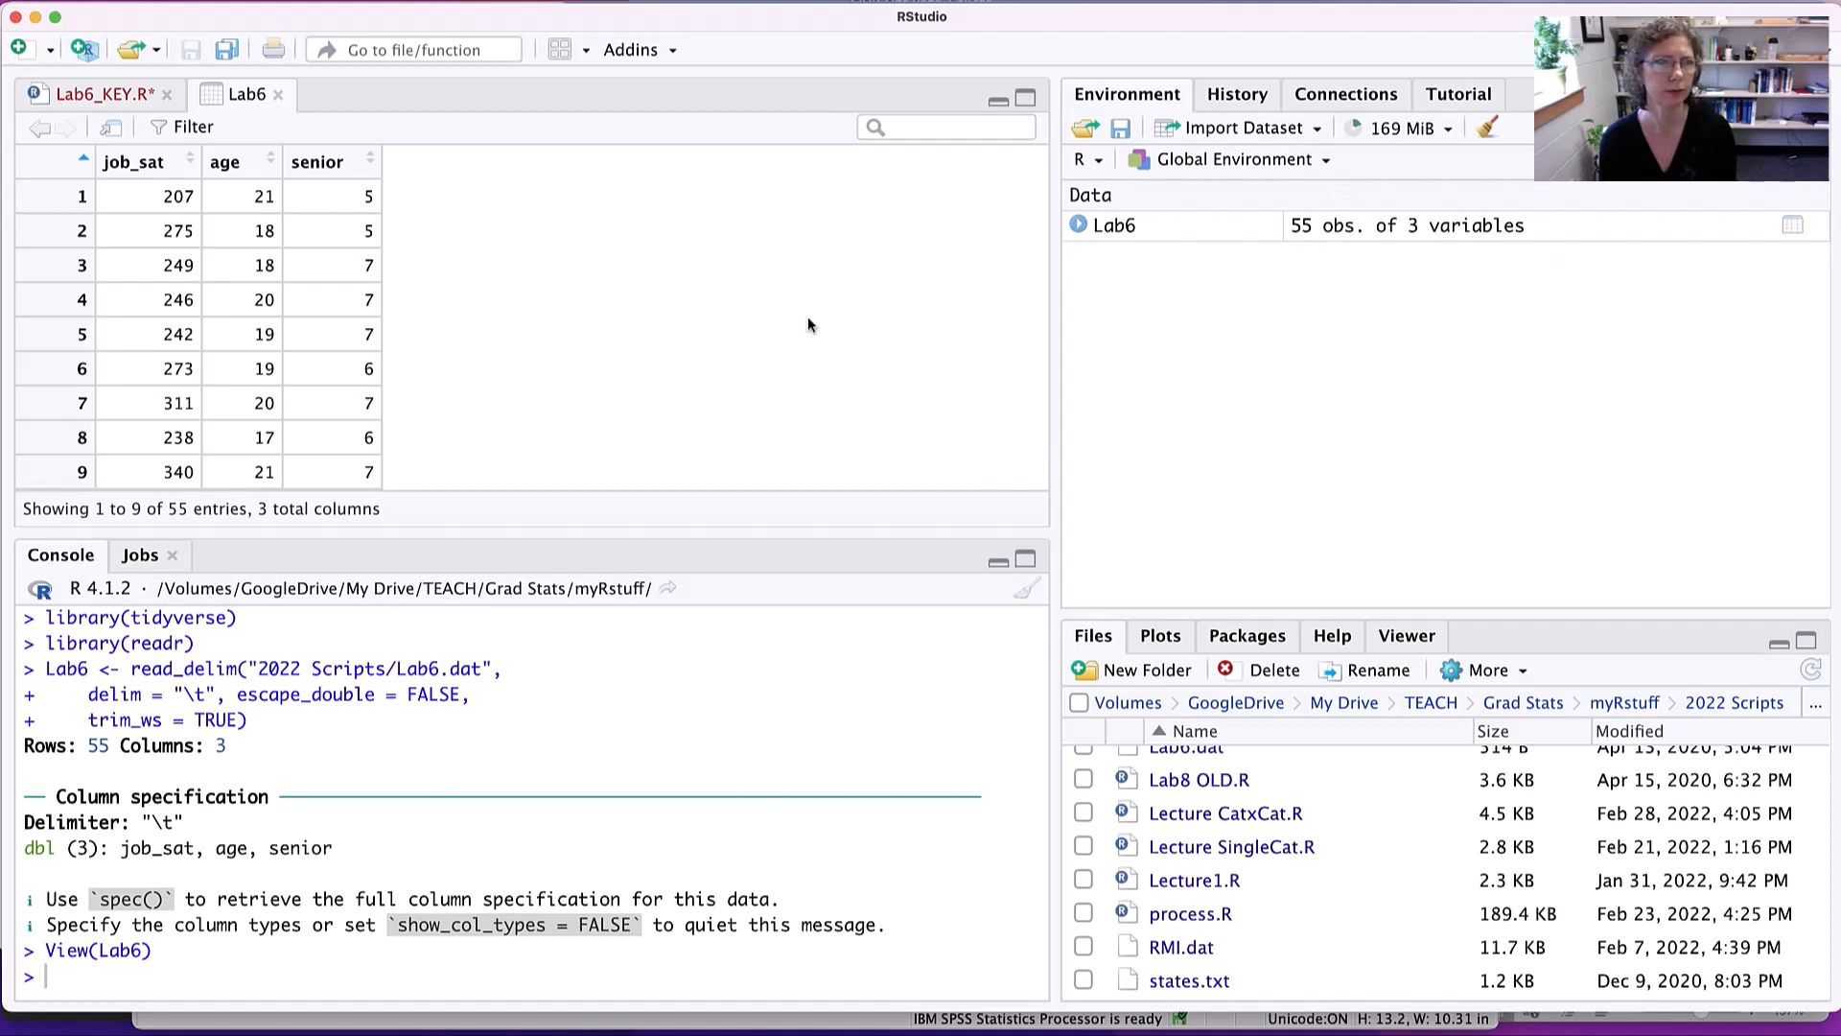
- Return to the Lab6_KEY.R script and save it
{"action": "left_click", "coordinate": [72, 96]}
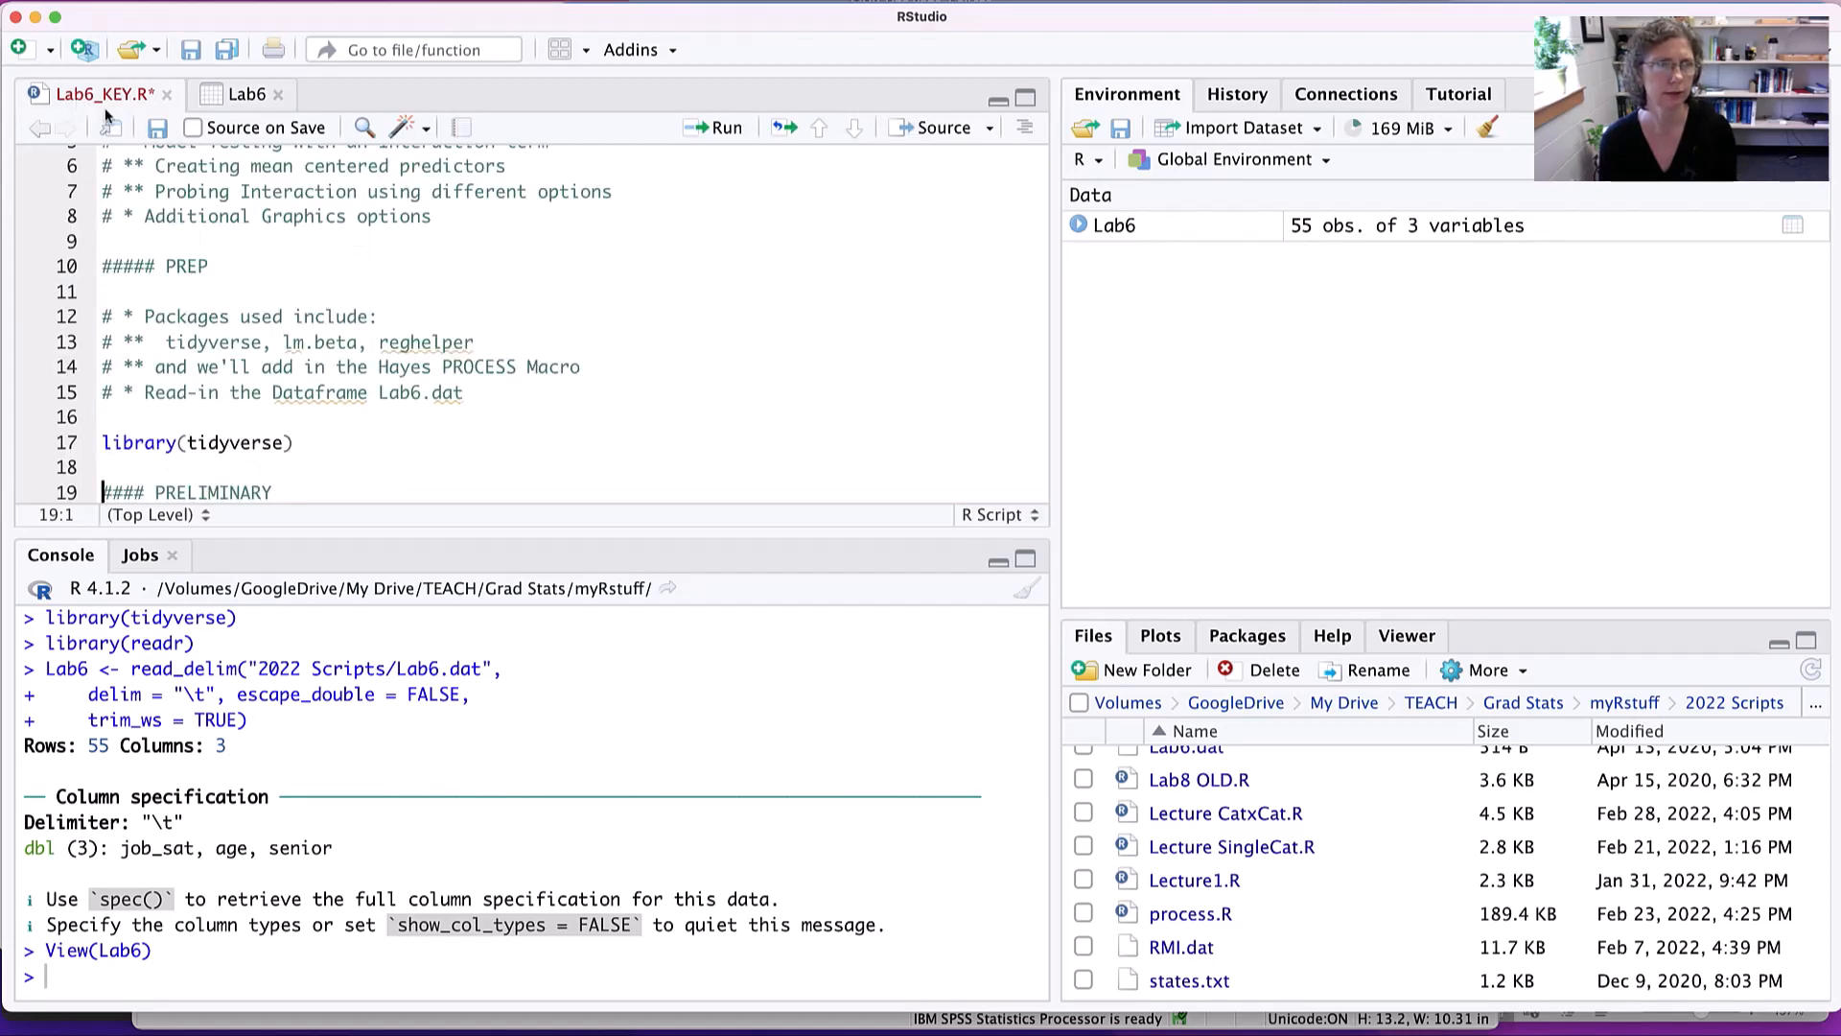
{"action": "left_click", "coordinate": [157, 129]}
- Examine the PRELIMINARY notes and each part of the L6.desc1 summarise code on lines 25 to 28
{"action": "scroll", "coordinate": [340, 275], "scroll_direction": "down", "scroll_amount": 2}
{"action": "scroll", "coordinate": [340, 275], "scroll_direction": "down", "scroll_amount": 4}
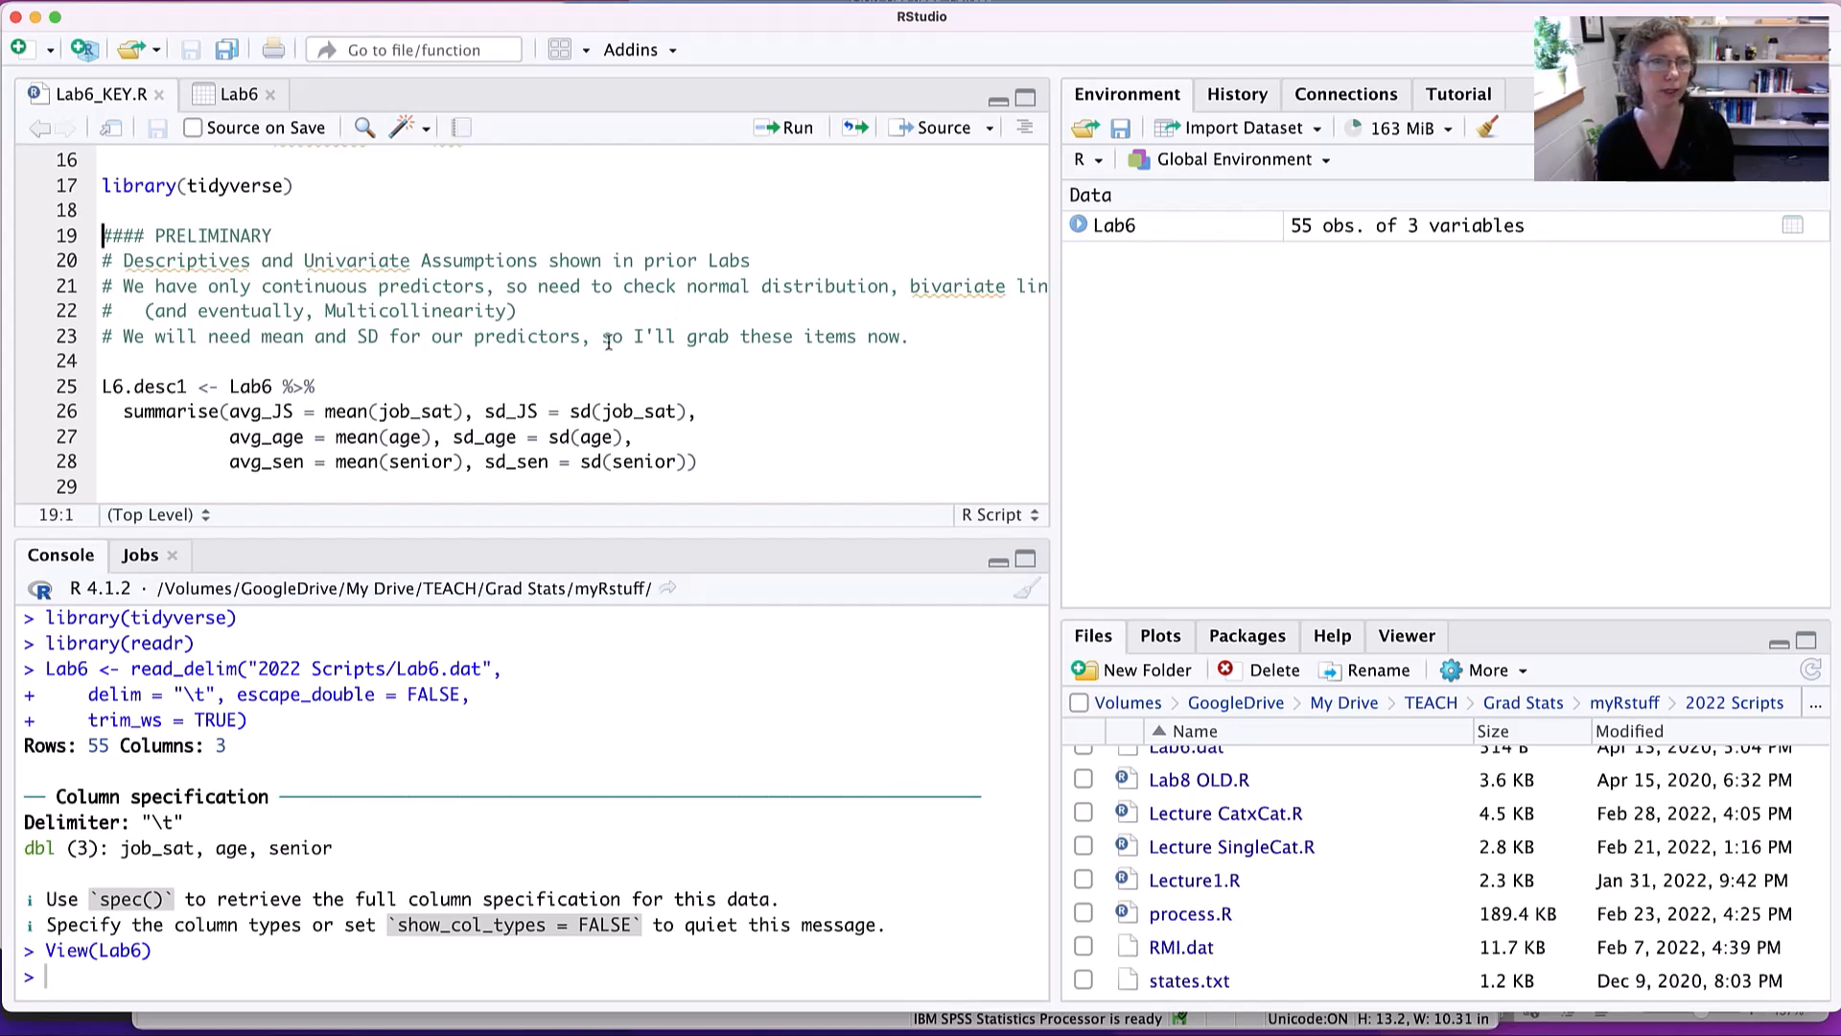
{"action": "left_click_drag", "start_coordinate": [237, 336], "coordinate": [485, 336]}
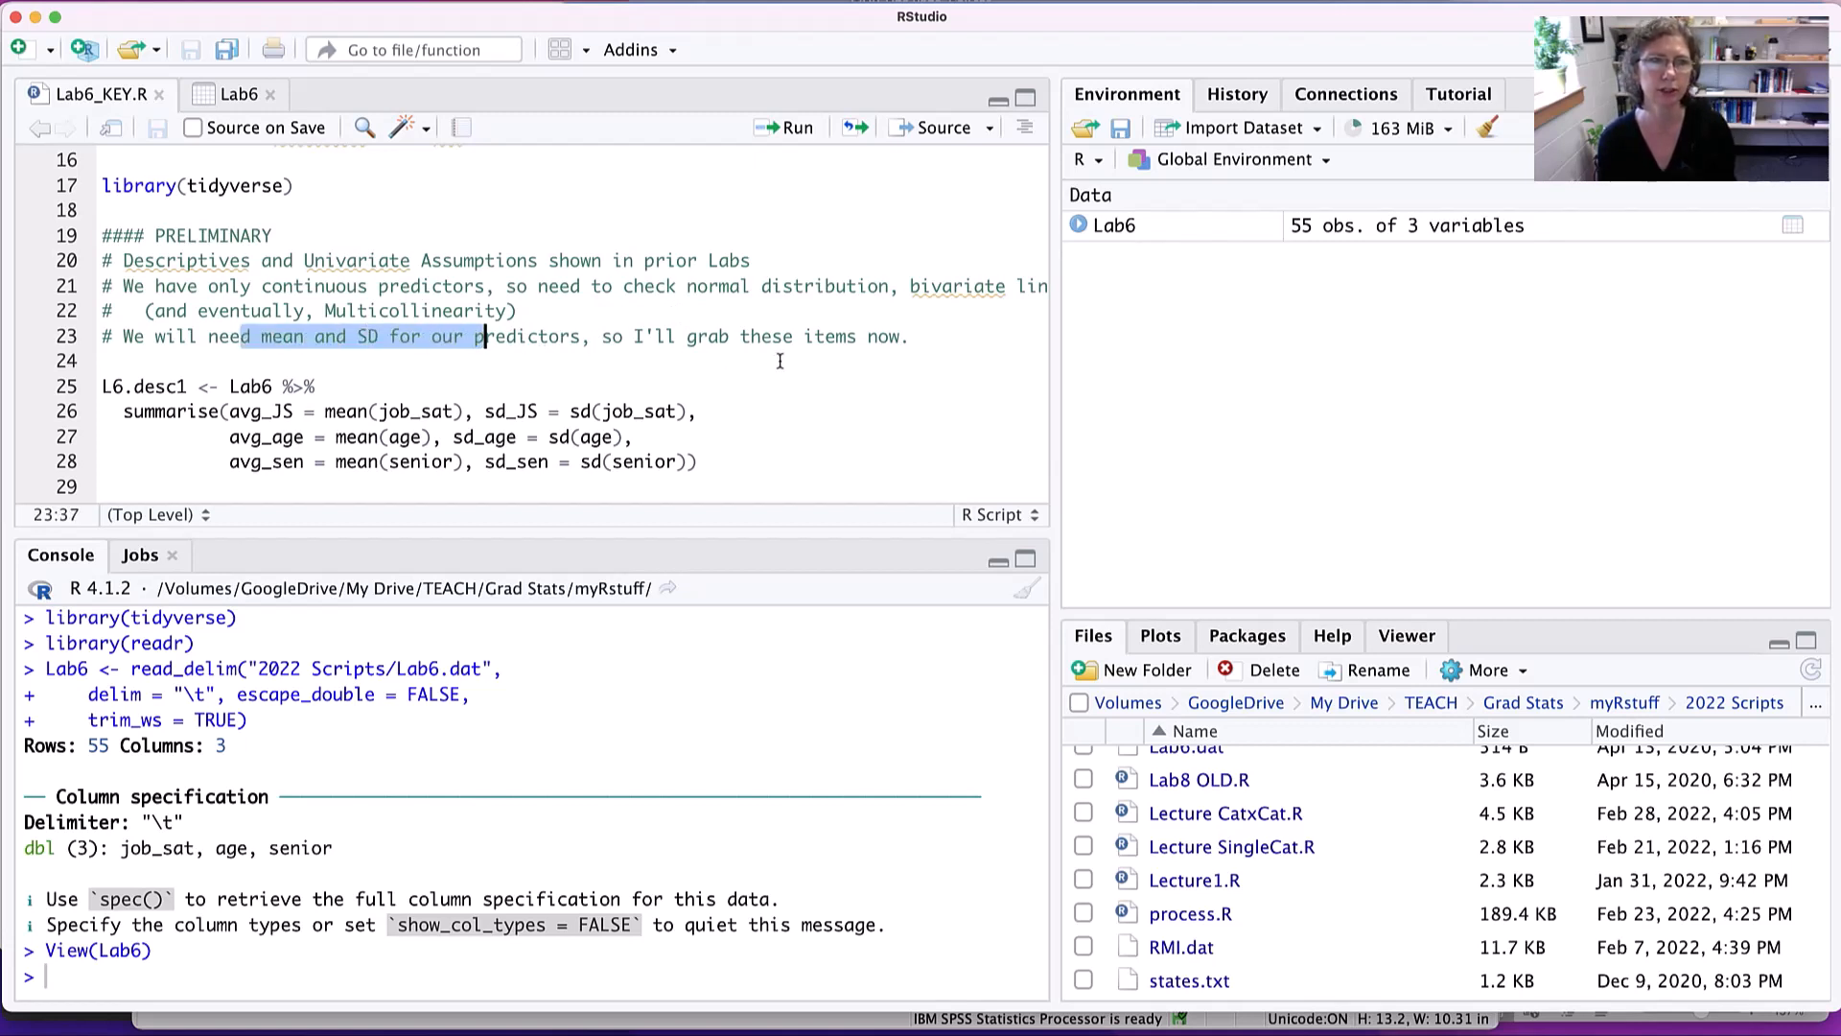
{"action": "scroll", "coordinate": [780, 360], "scroll_direction": "down", "scroll_amount": 5}
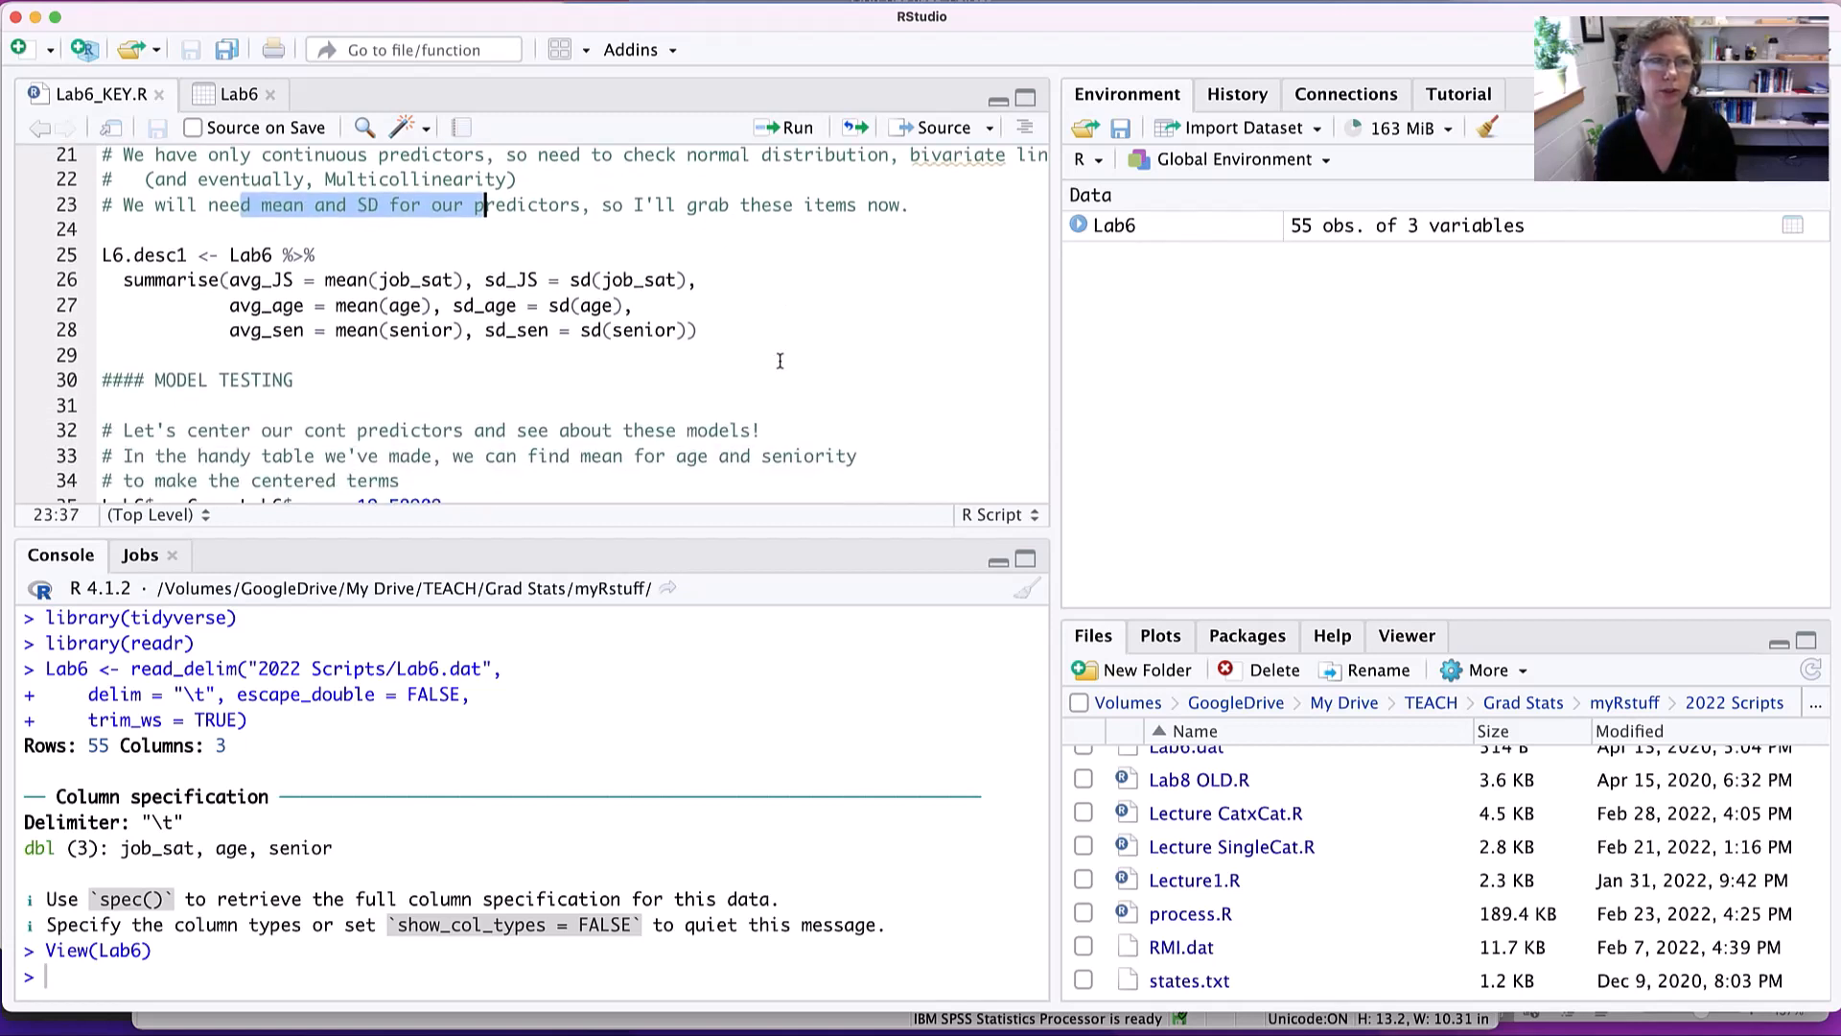
{"action": "left_click", "coordinate": [730, 330]}
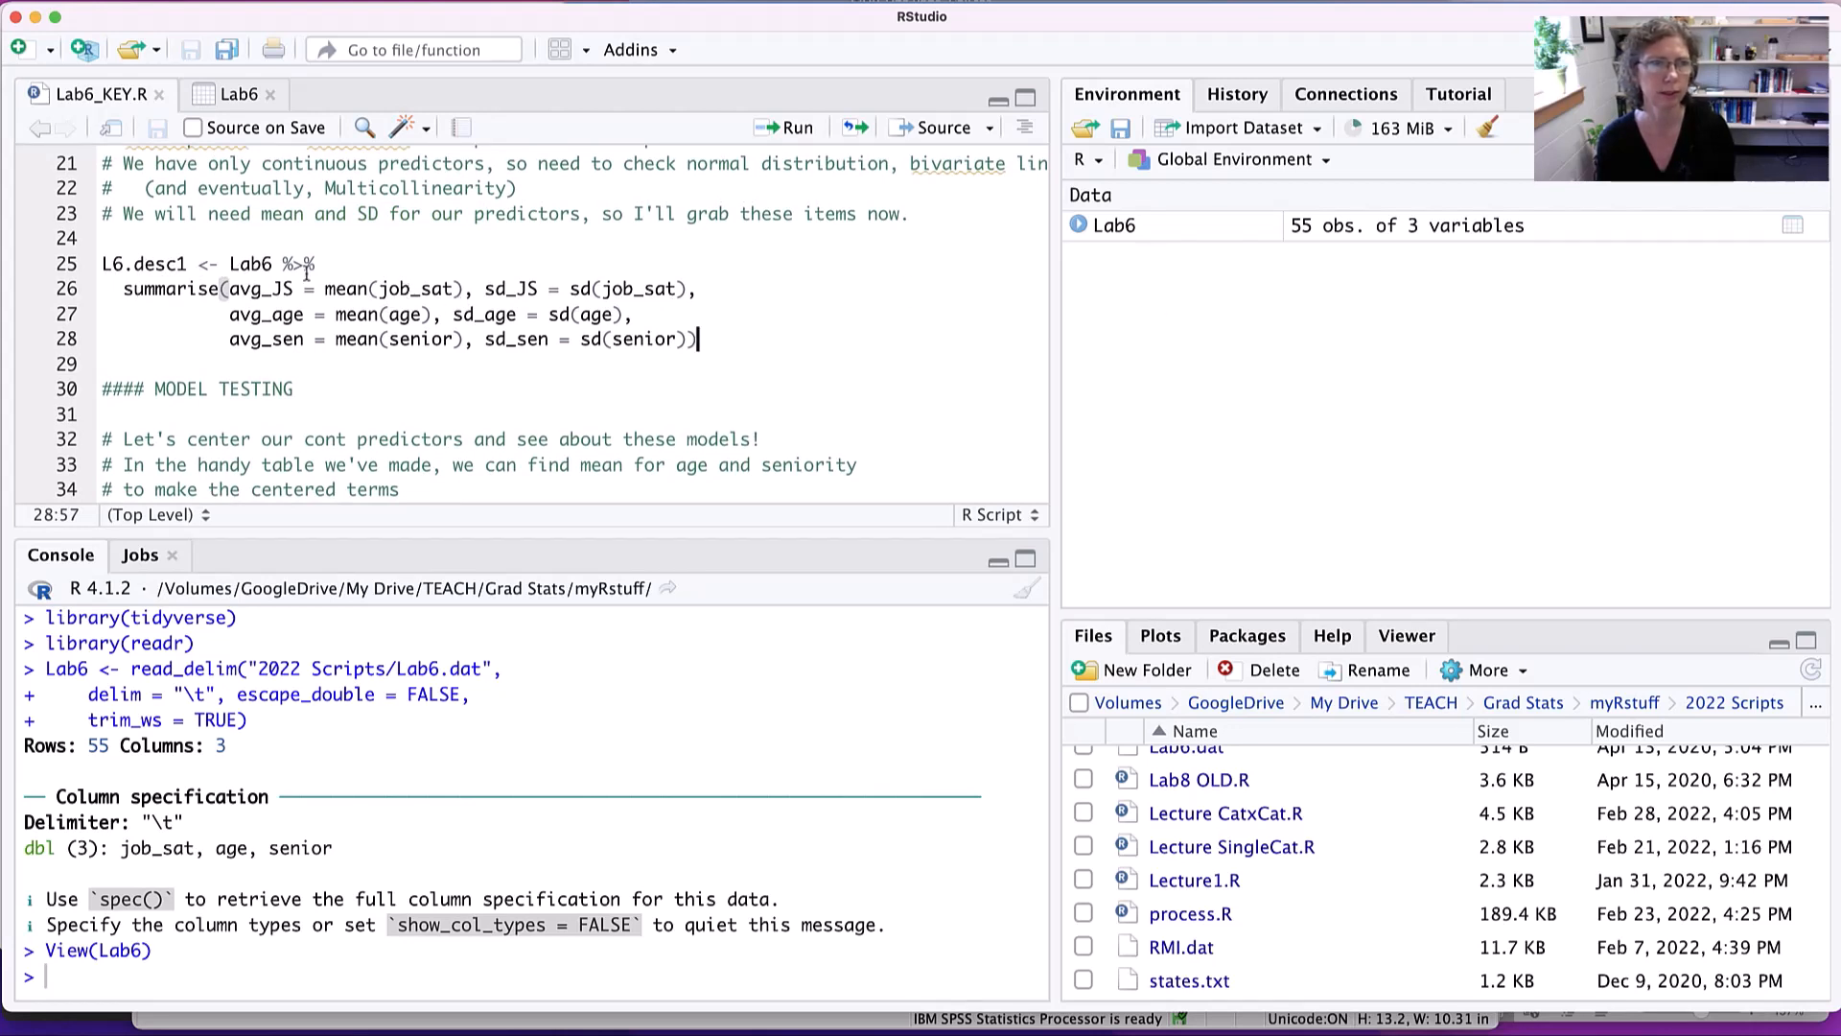
{"action": "left_click_drag", "start_coordinate": [189, 262], "coordinate": [102, 264]}
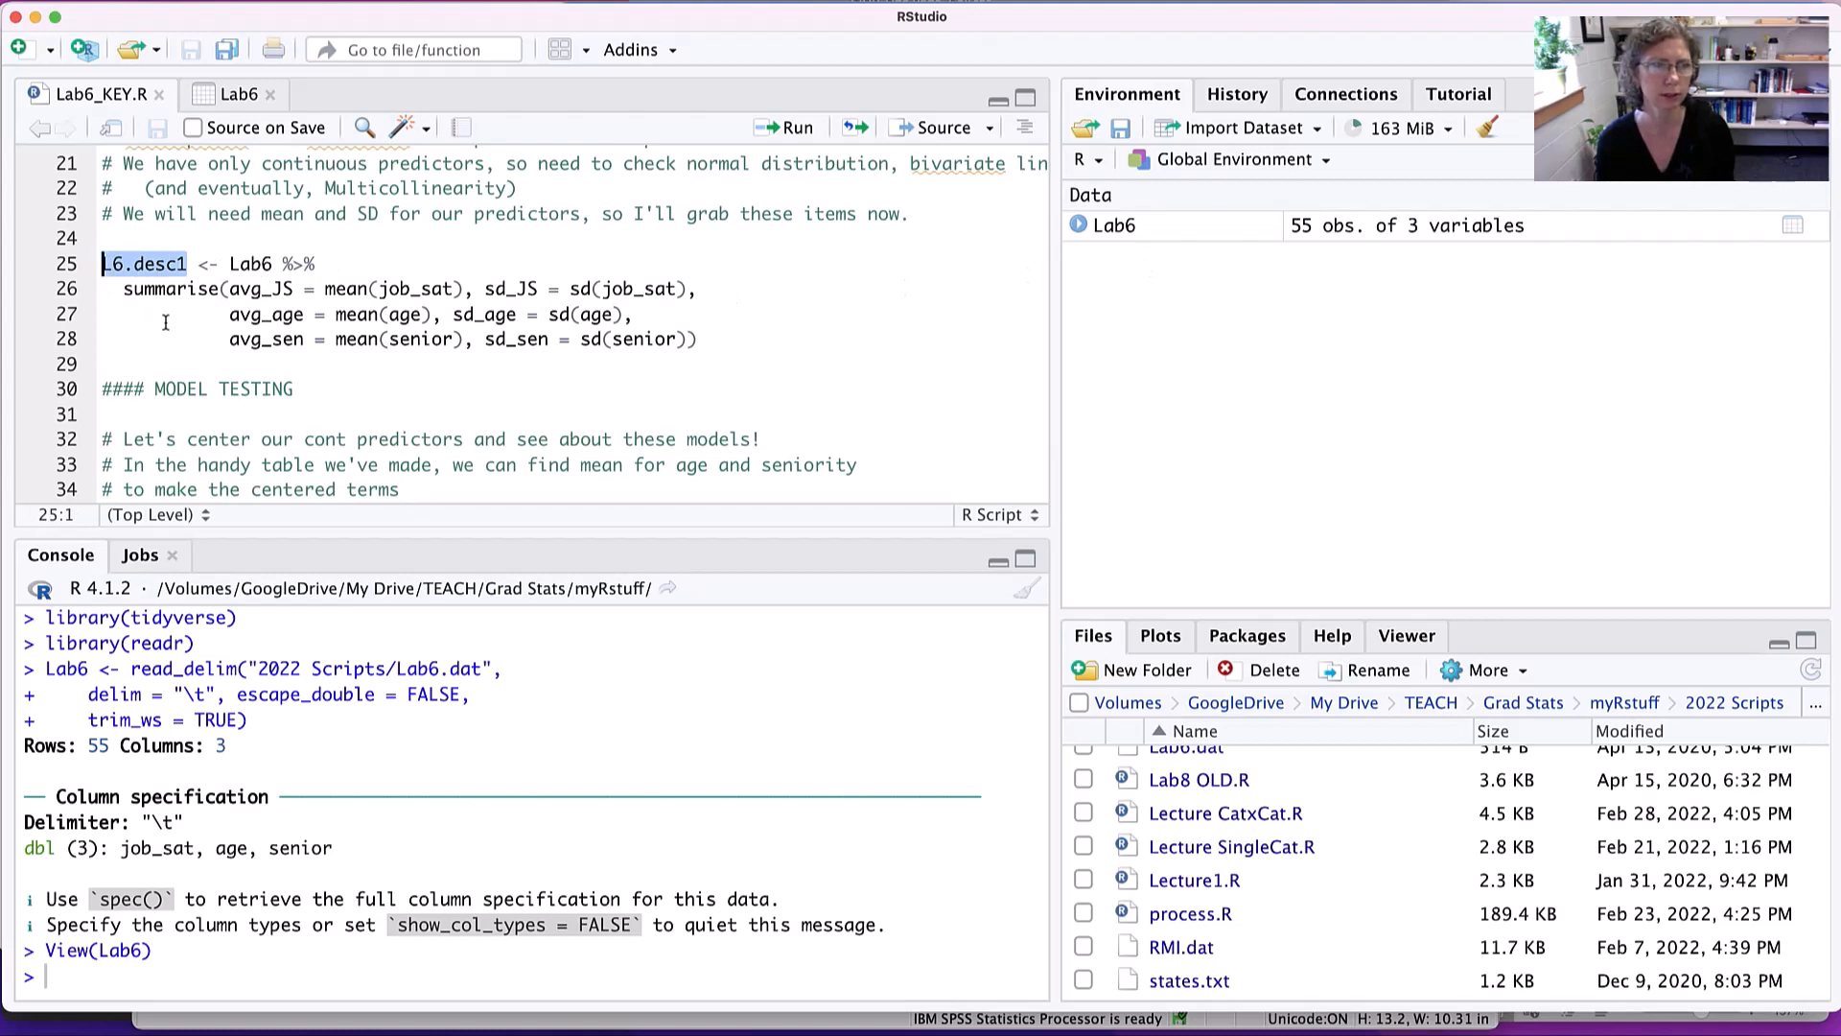
{"action": "double_click", "coordinate": [251, 264]}
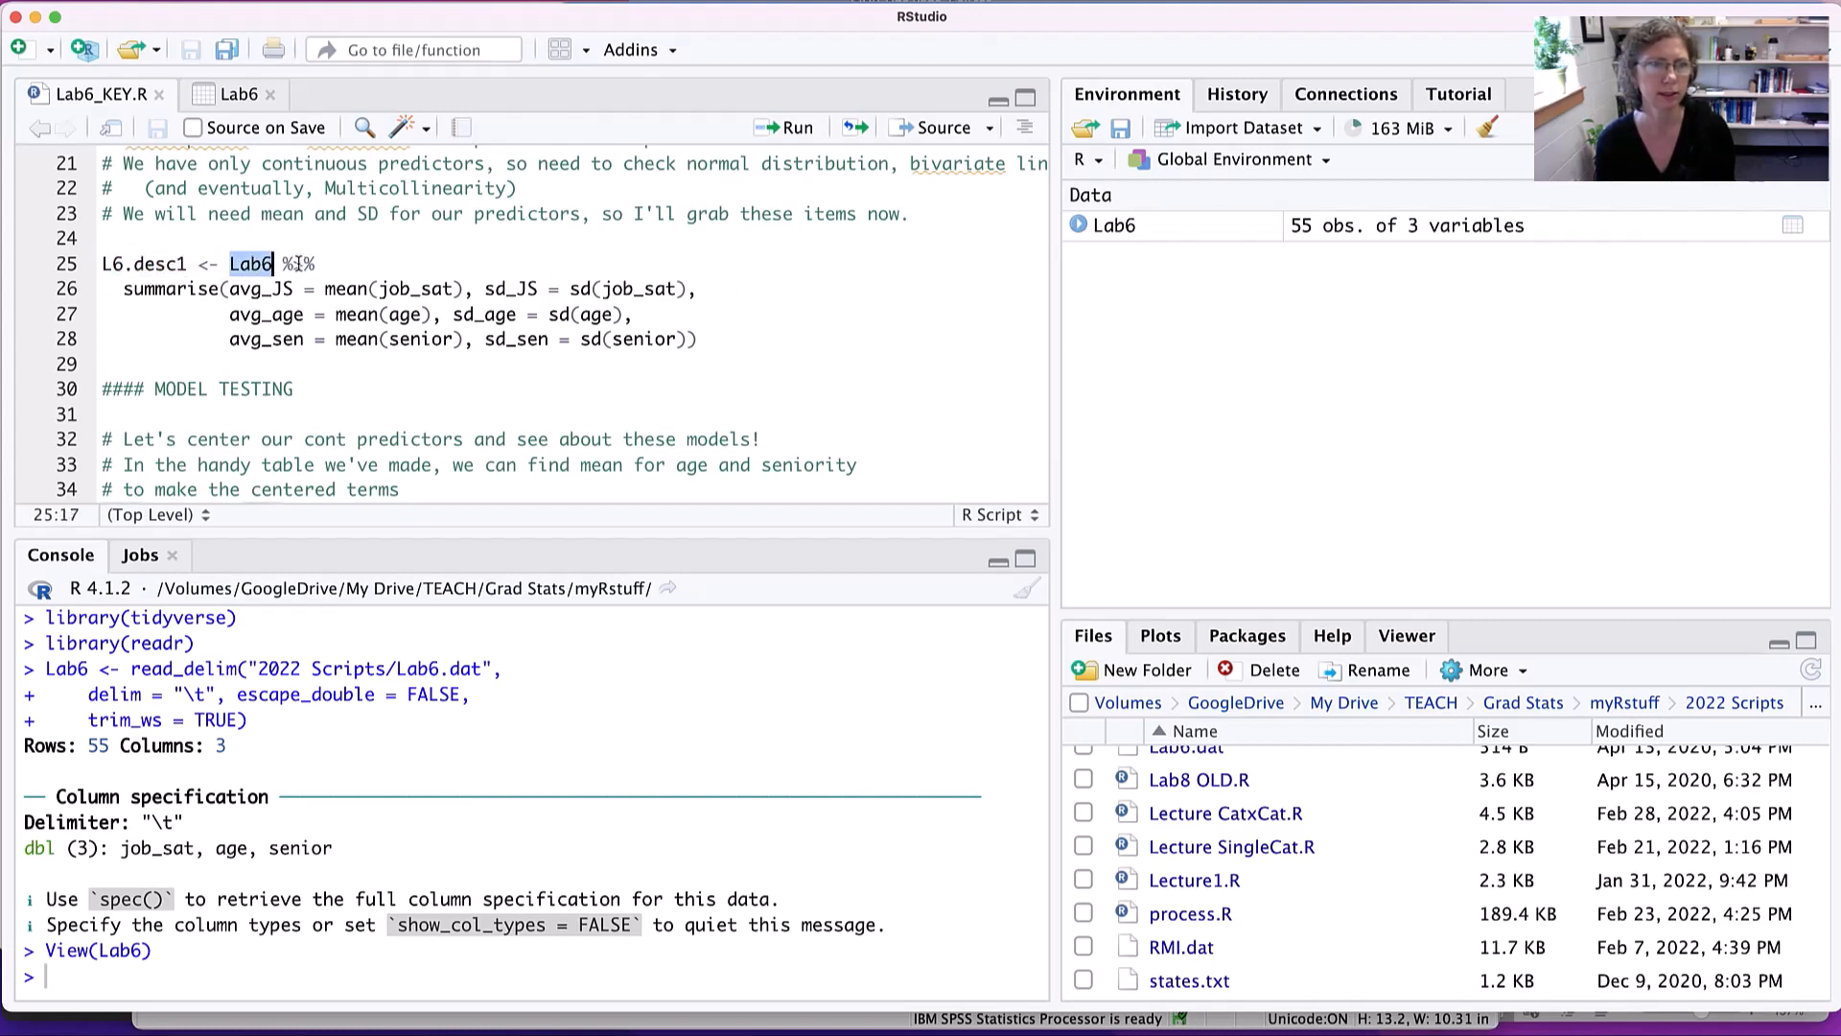
{"action": "double_click", "coordinate": [297, 264]}
{"action": "double_click", "coordinate": [190, 289]}
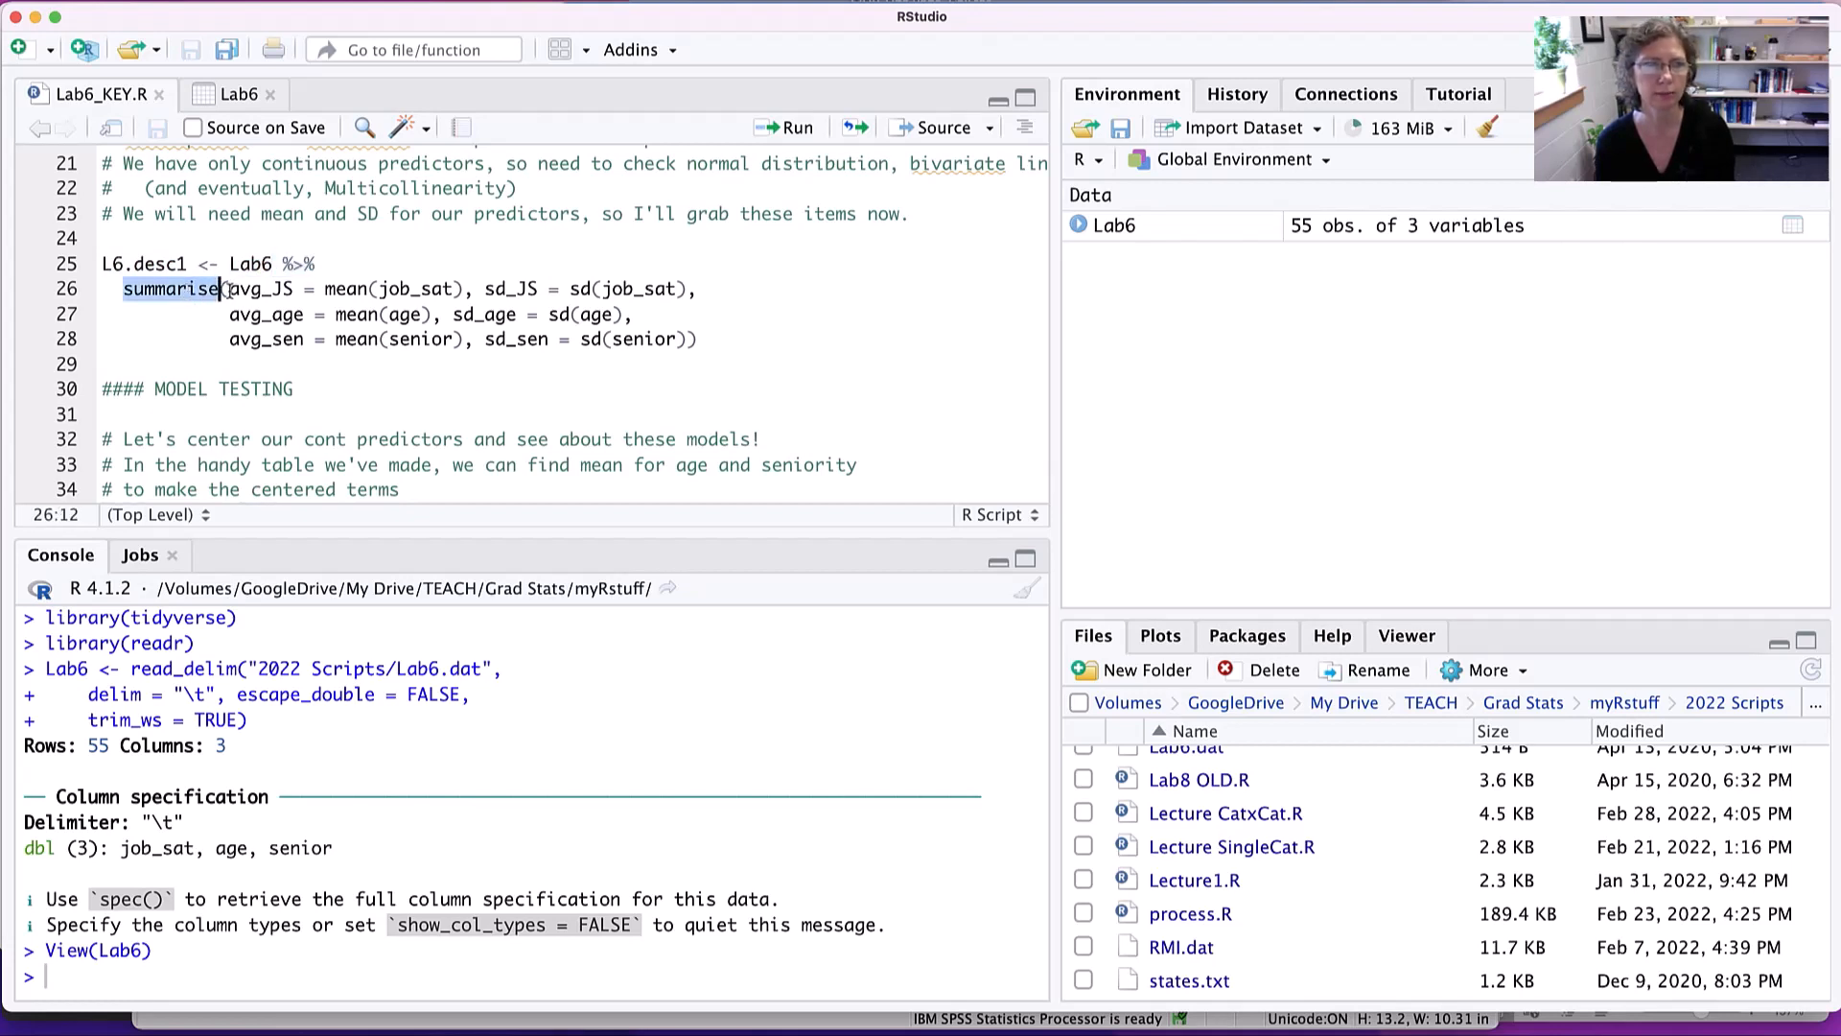
{"action": "left_click_drag", "start_coordinate": [229, 289], "coordinate": [295, 289]}
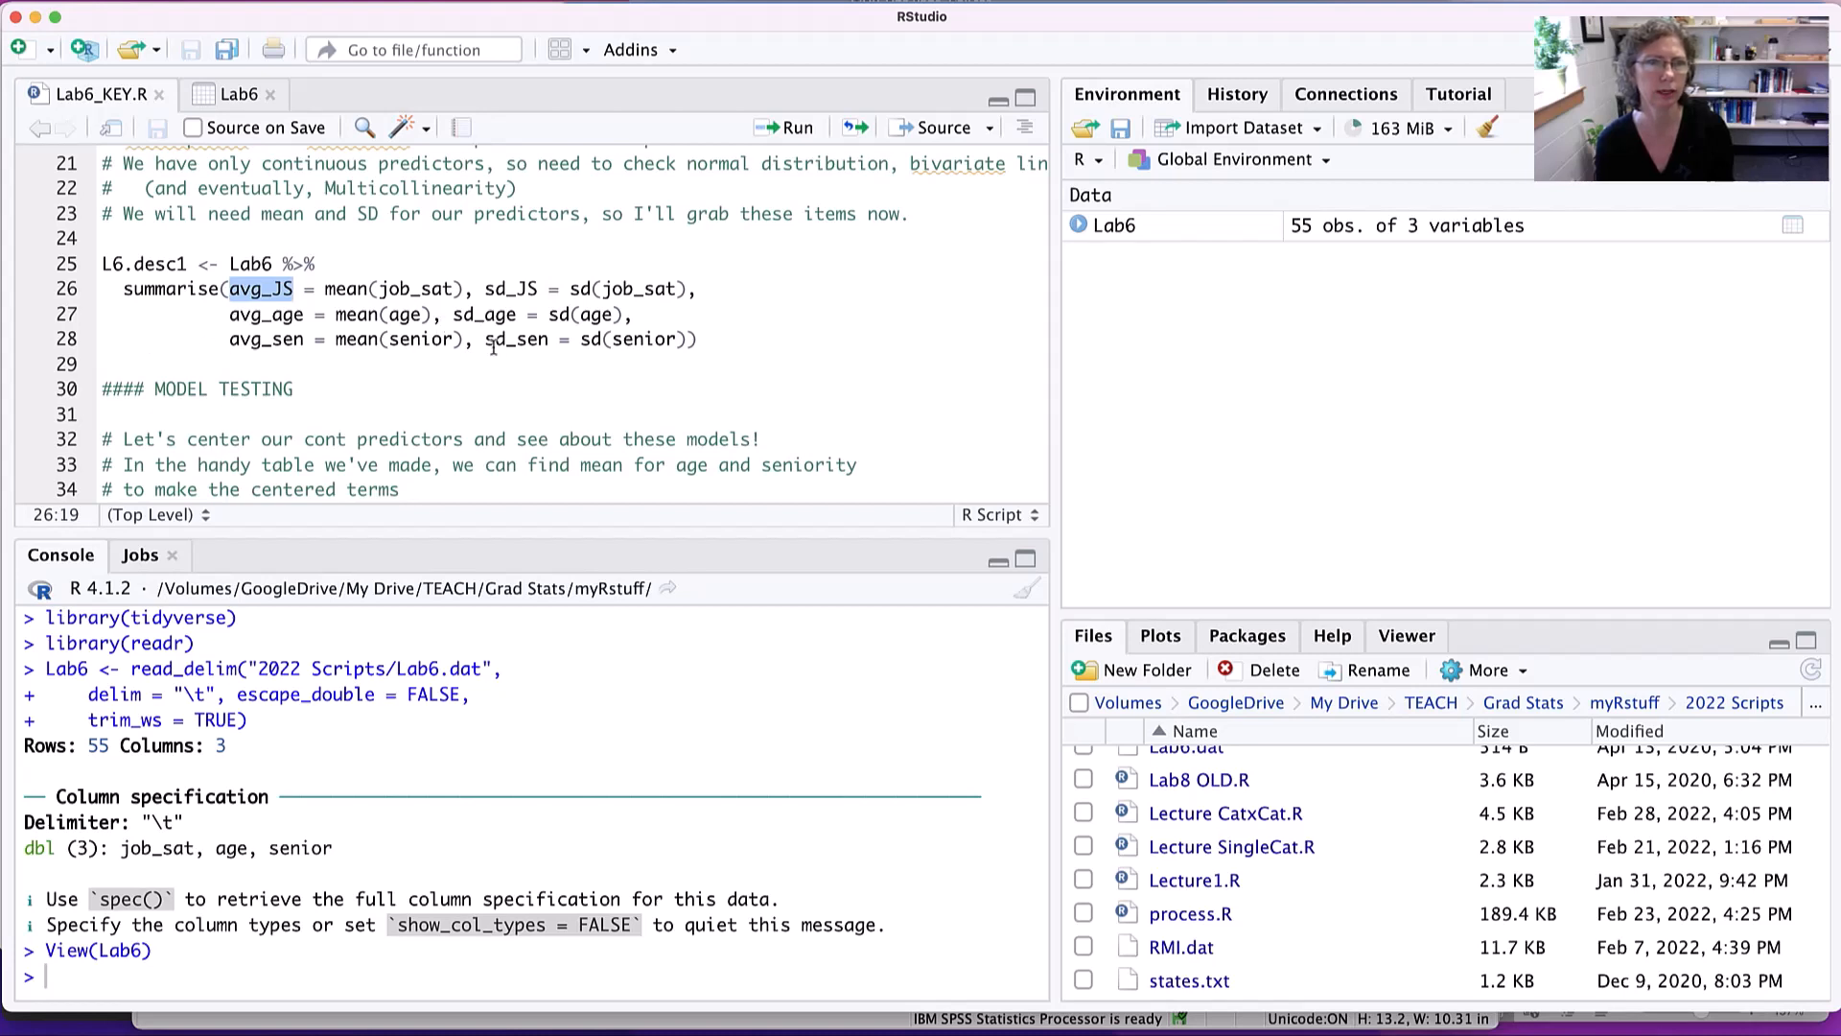
- Check Lab6's variable names, and run the L6.desc1 summarise block for the means and SDs of job_sat, age and senior
{"action": "left_click", "coordinate": [700, 343]}
{"action": "left_click", "coordinate": [632, 340]}
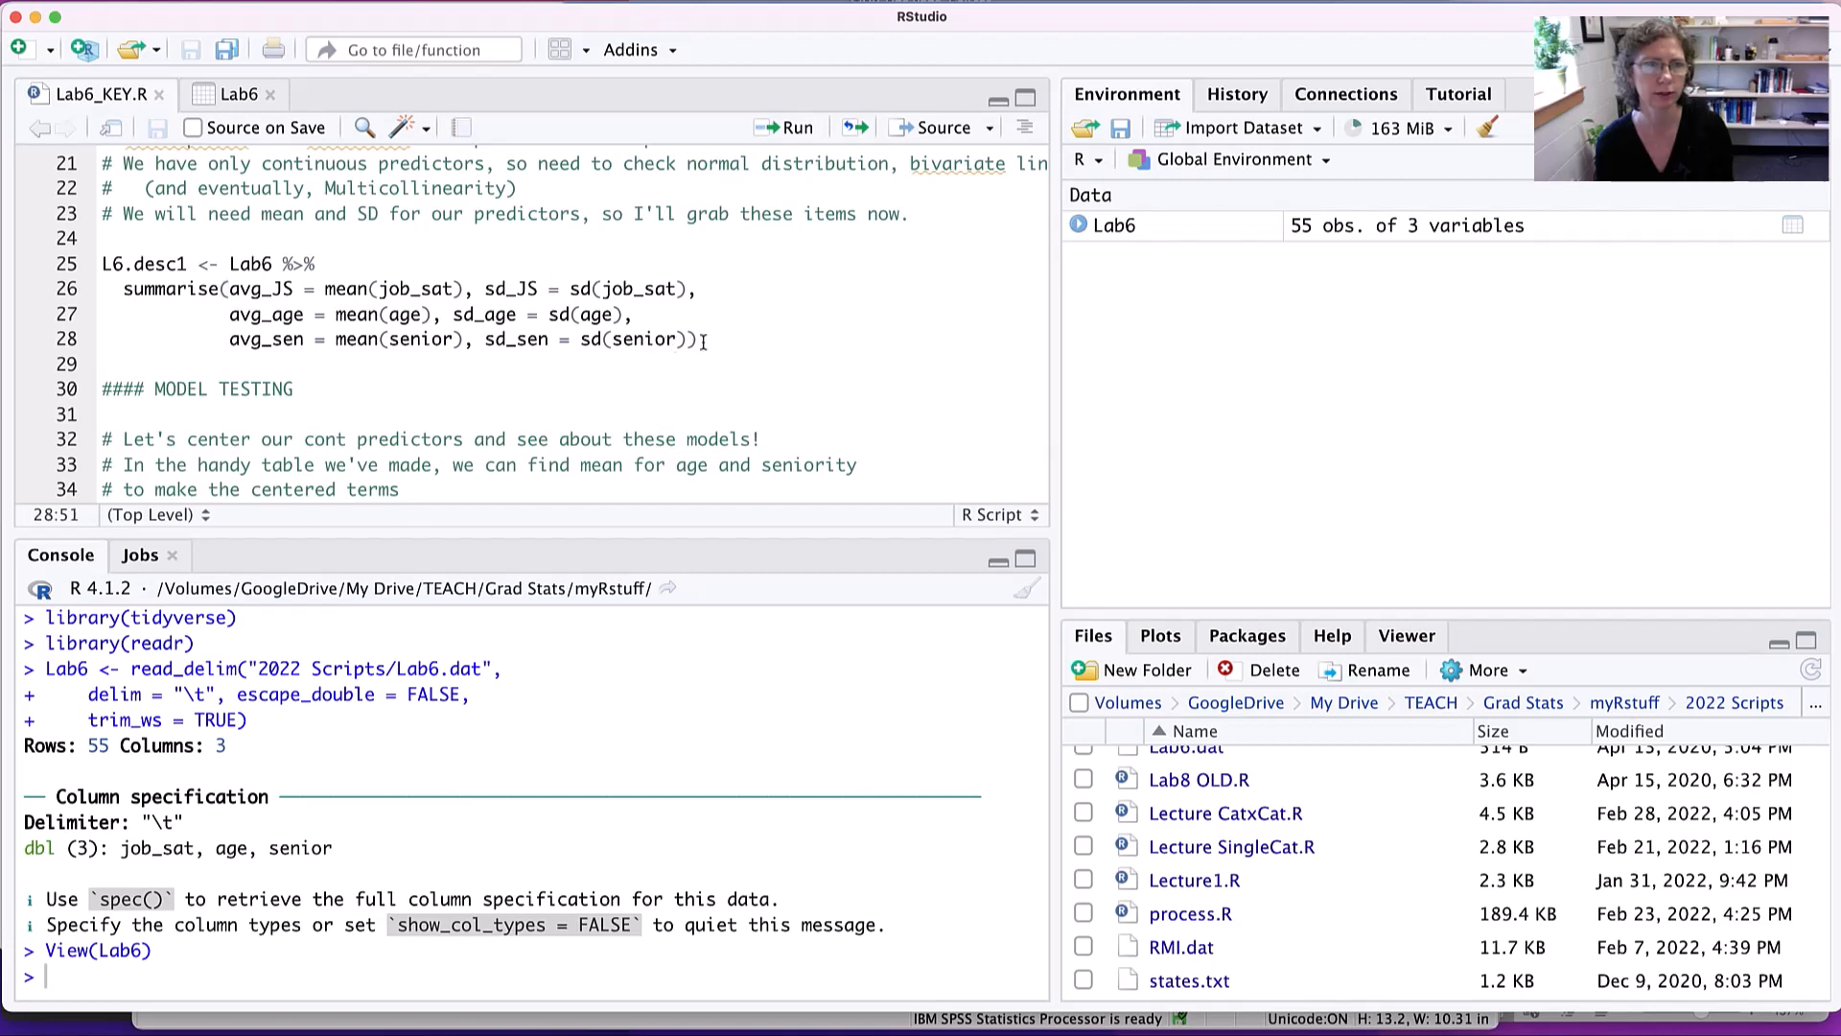
{"action": "left_click", "coordinate": [1079, 224]}
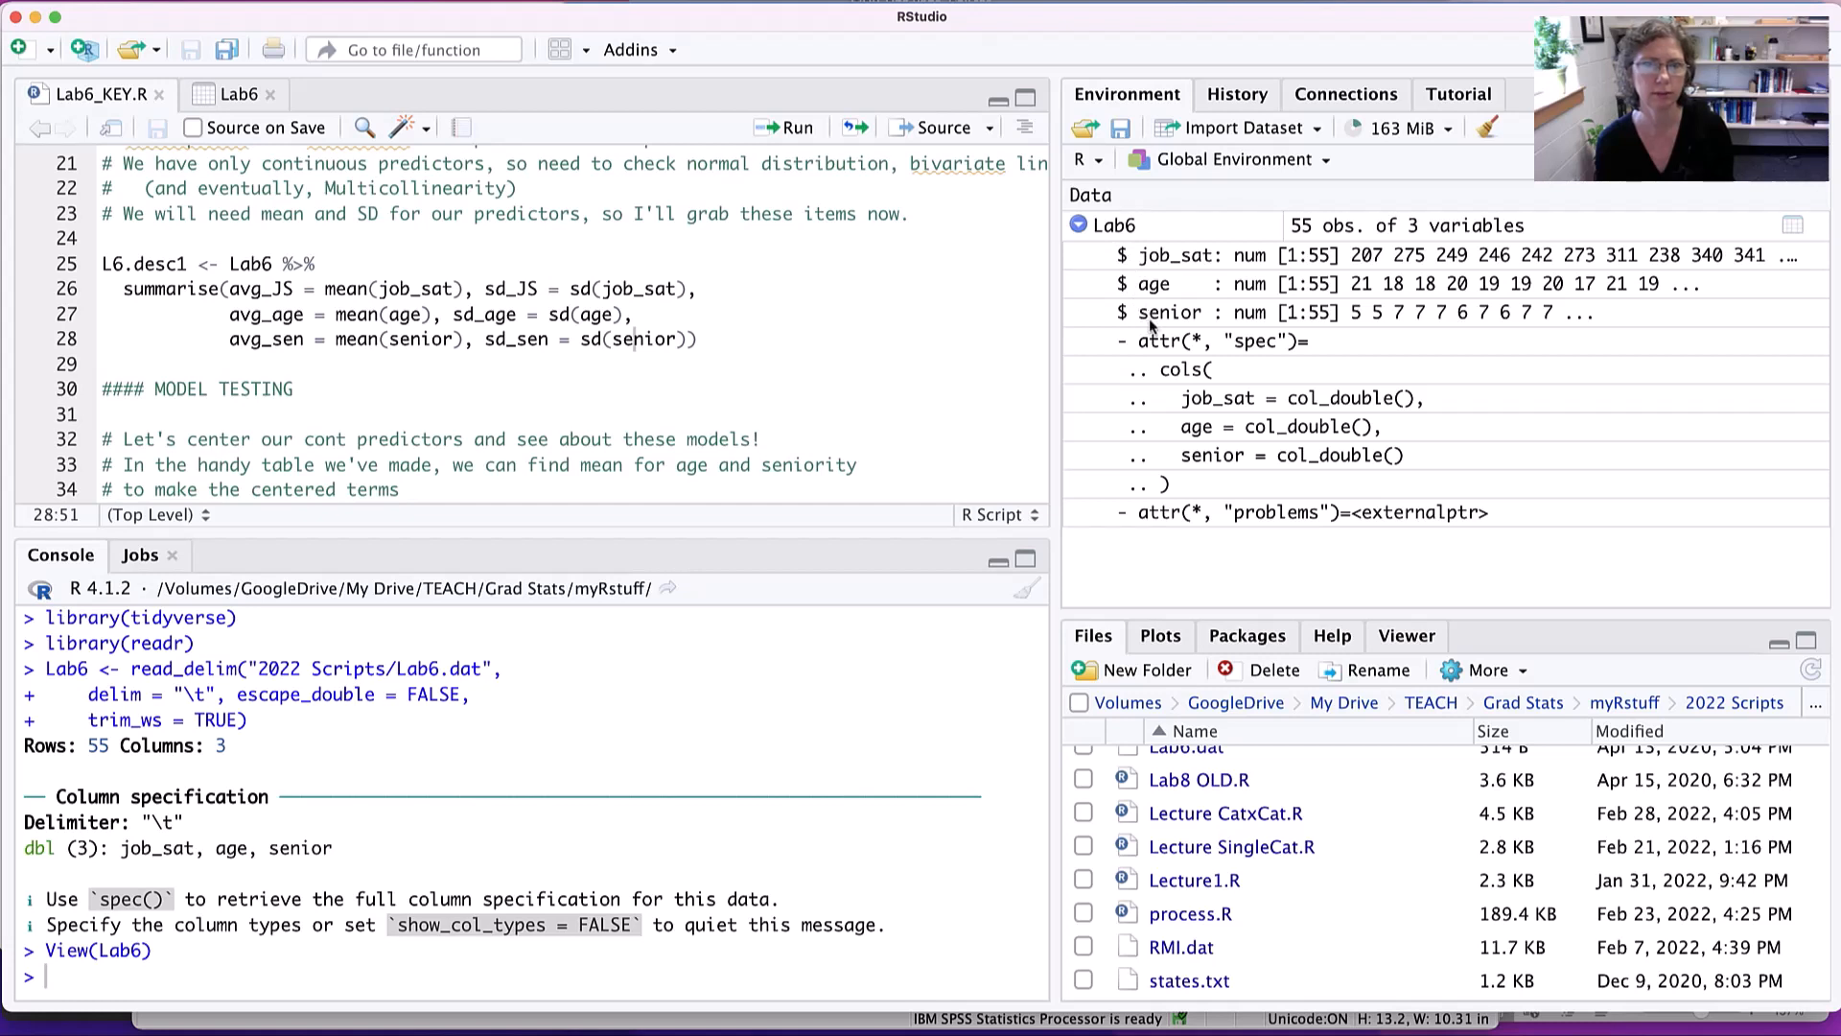
{"action": "left_click", "coordinate": [1079, 227]}
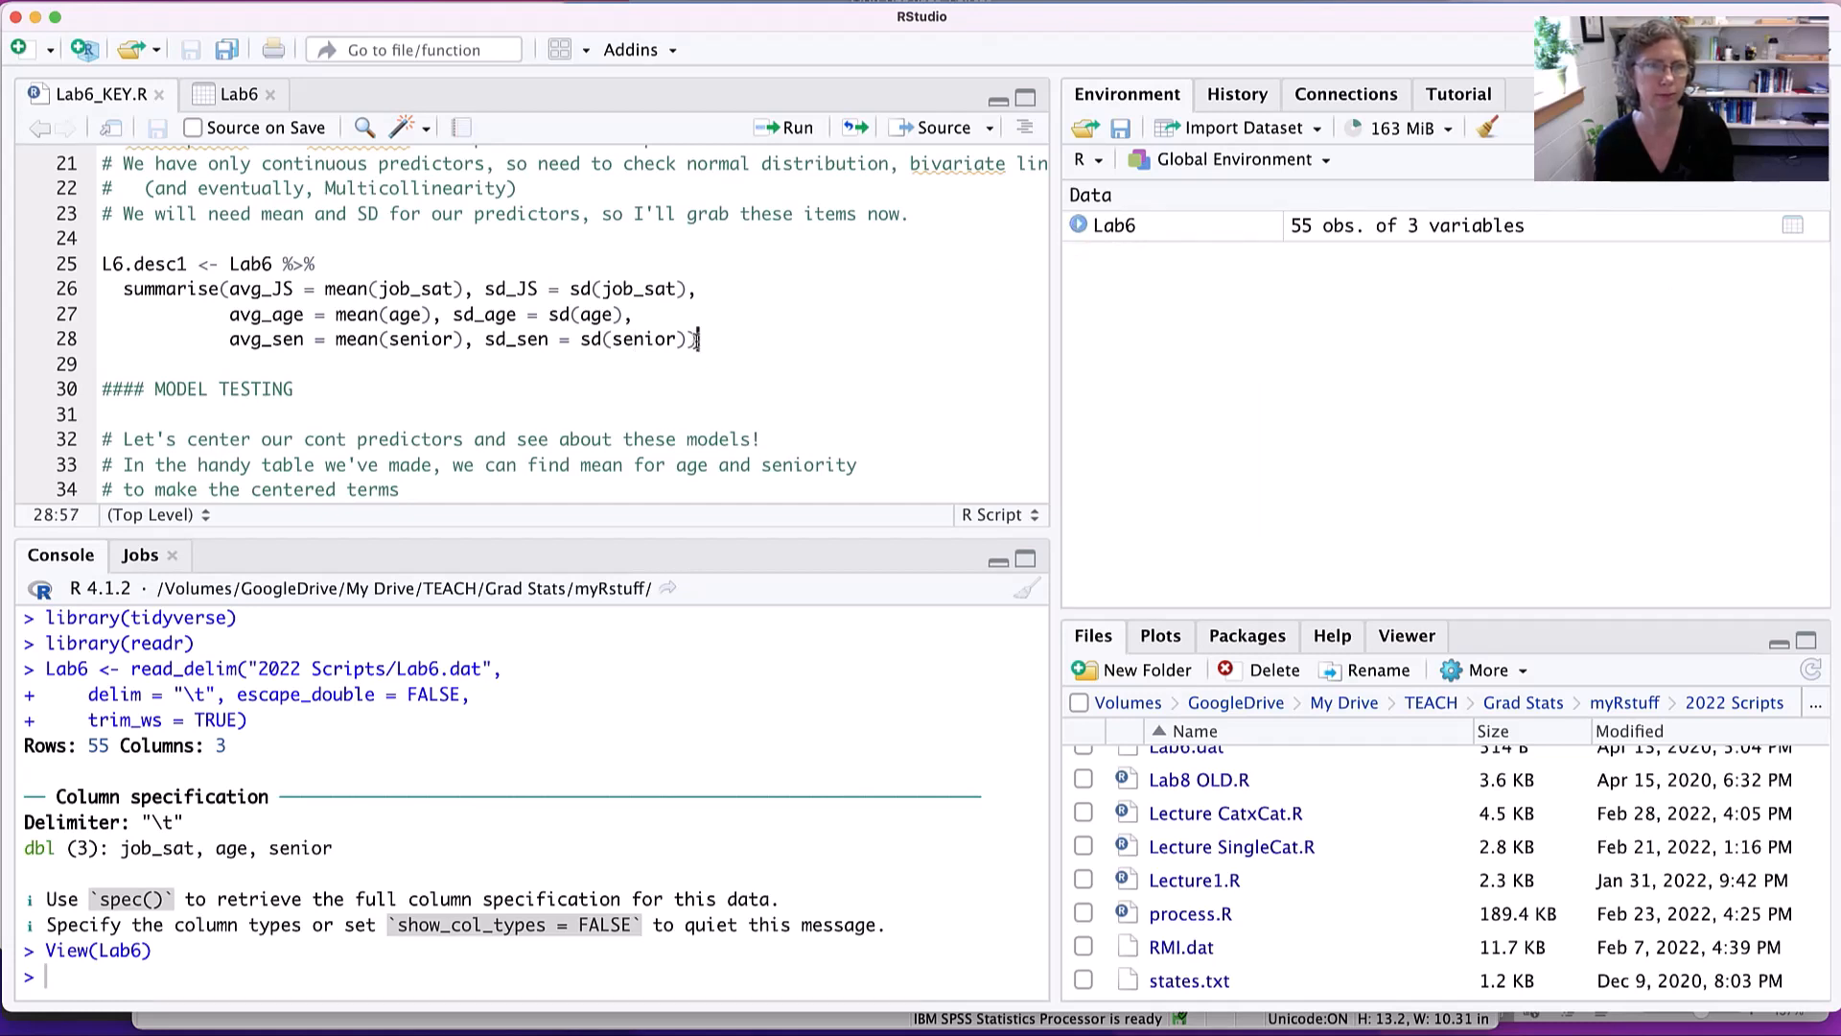
{"action": "key", "text": "super+Return"}
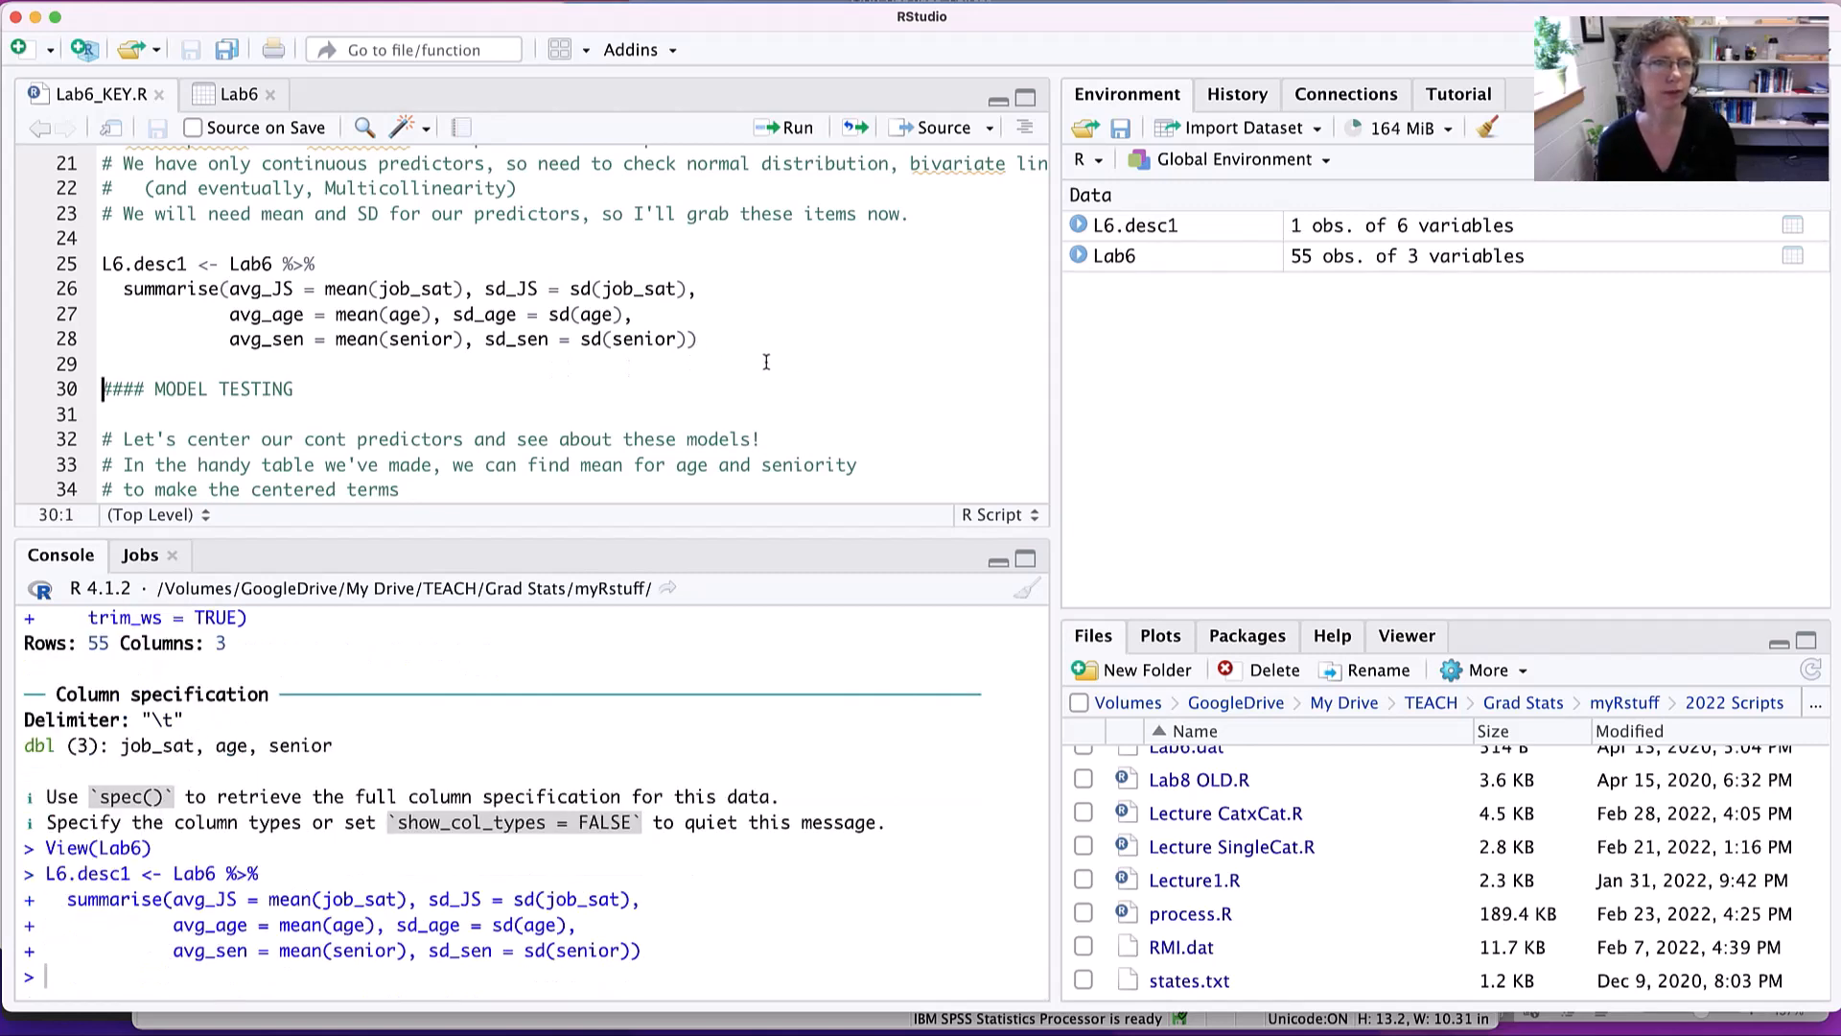
- Open the L6.desc1 table and look up the mean of age among the descriptives
{"action": "scroll", "coordinate": [766, 361], "scroll_direction": "down", "scroll_amount": 1}
{"action": "scroll", "coordinate": [766, 362], "scroll_direction": "down", "scroll_amount": 1}
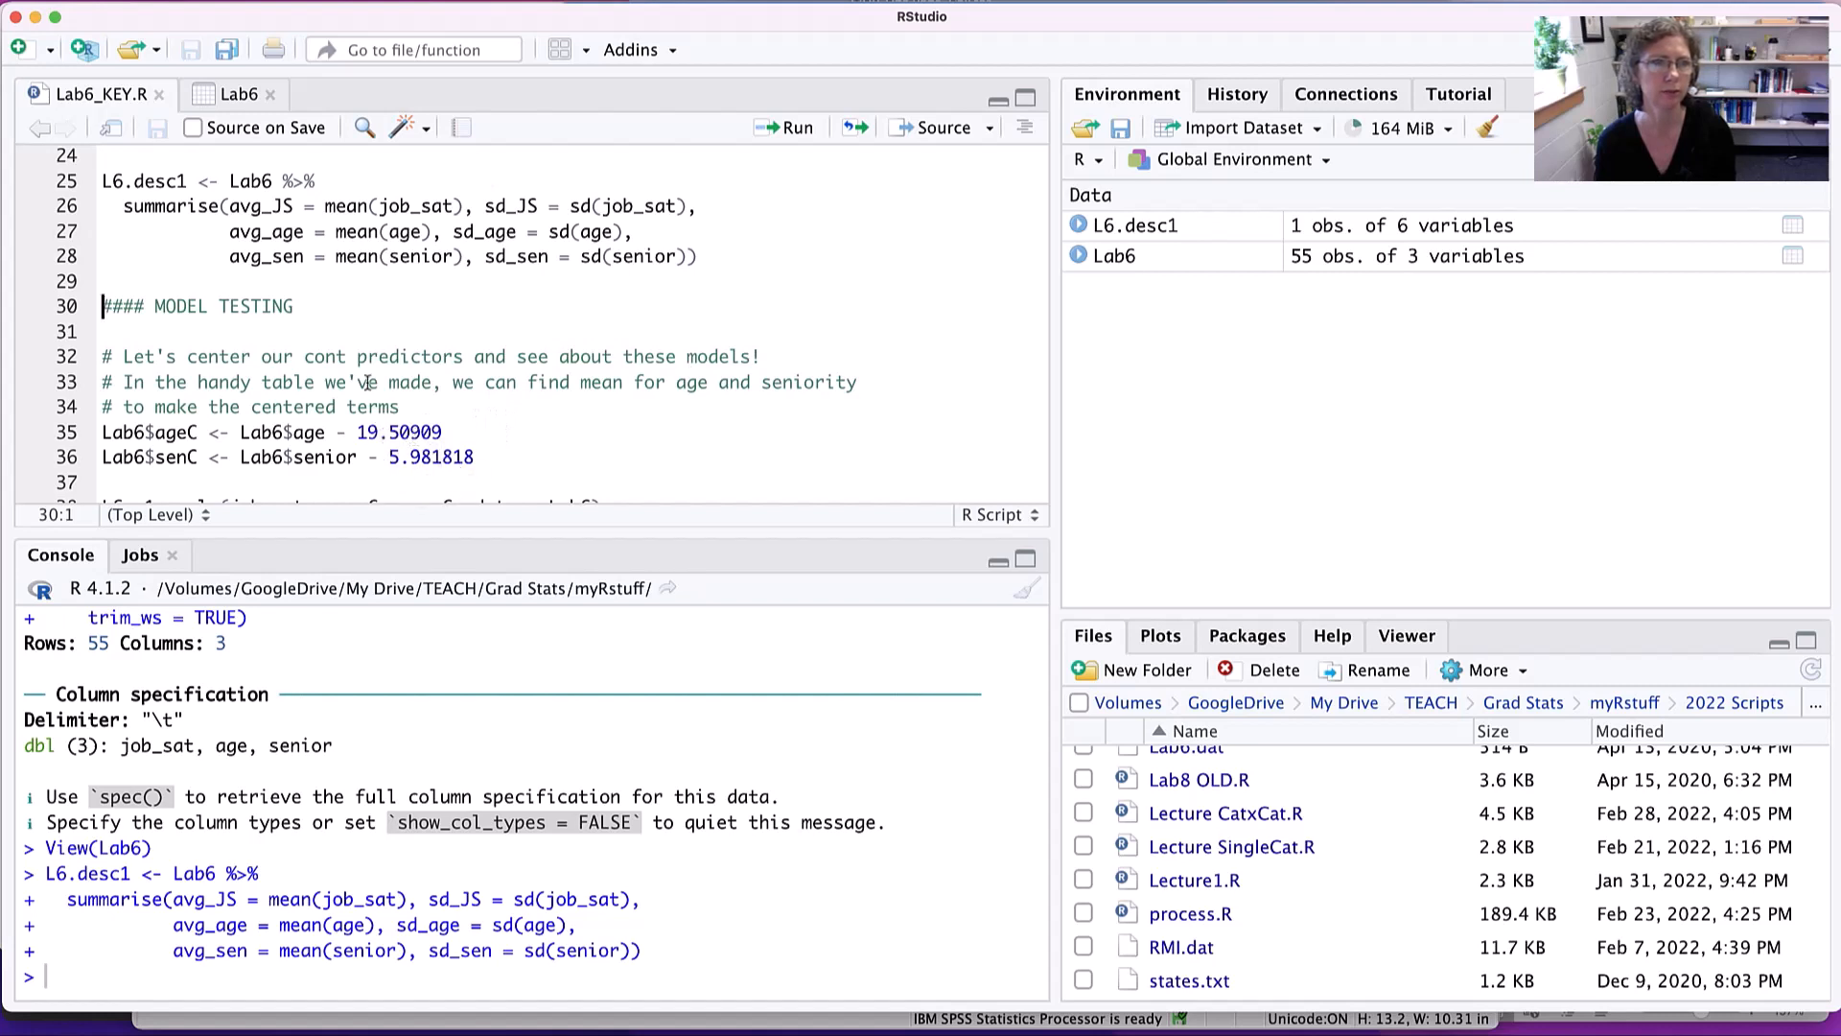
{"action": "left_click", "coordinate": [1112, 230]}
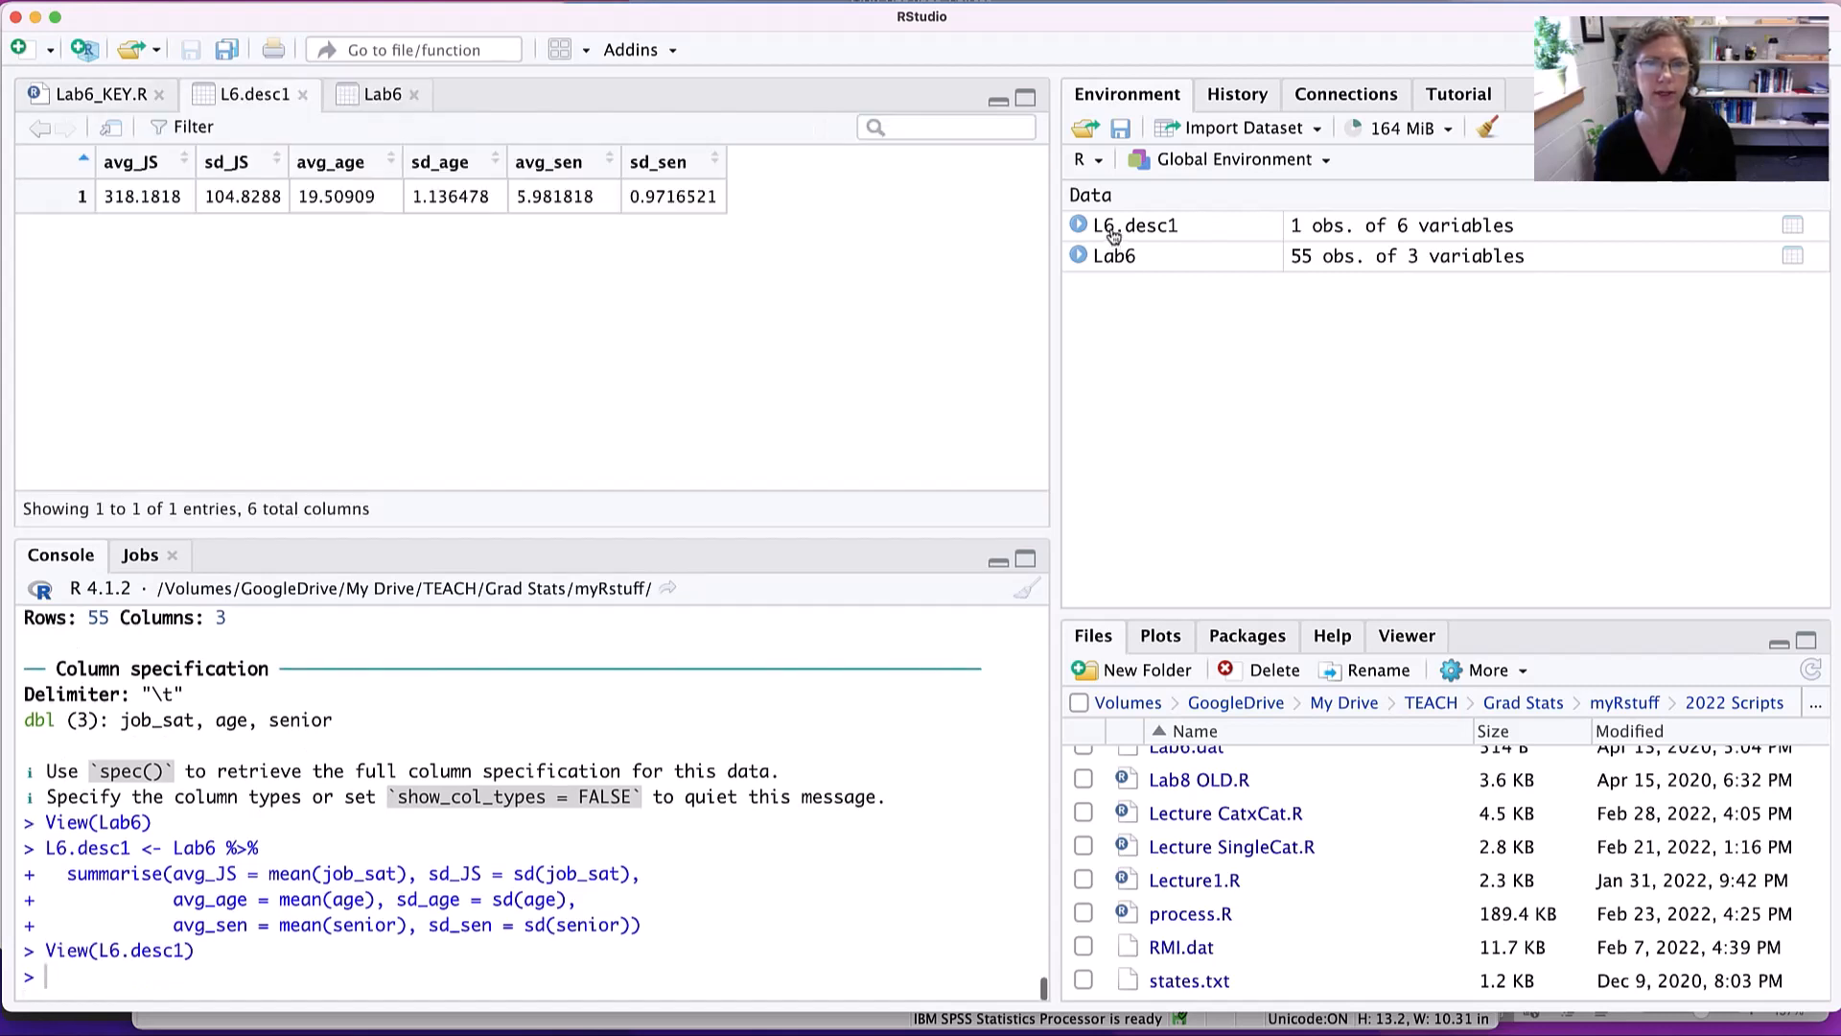
{"action": "double_click", "coordinate": [348, 198]}
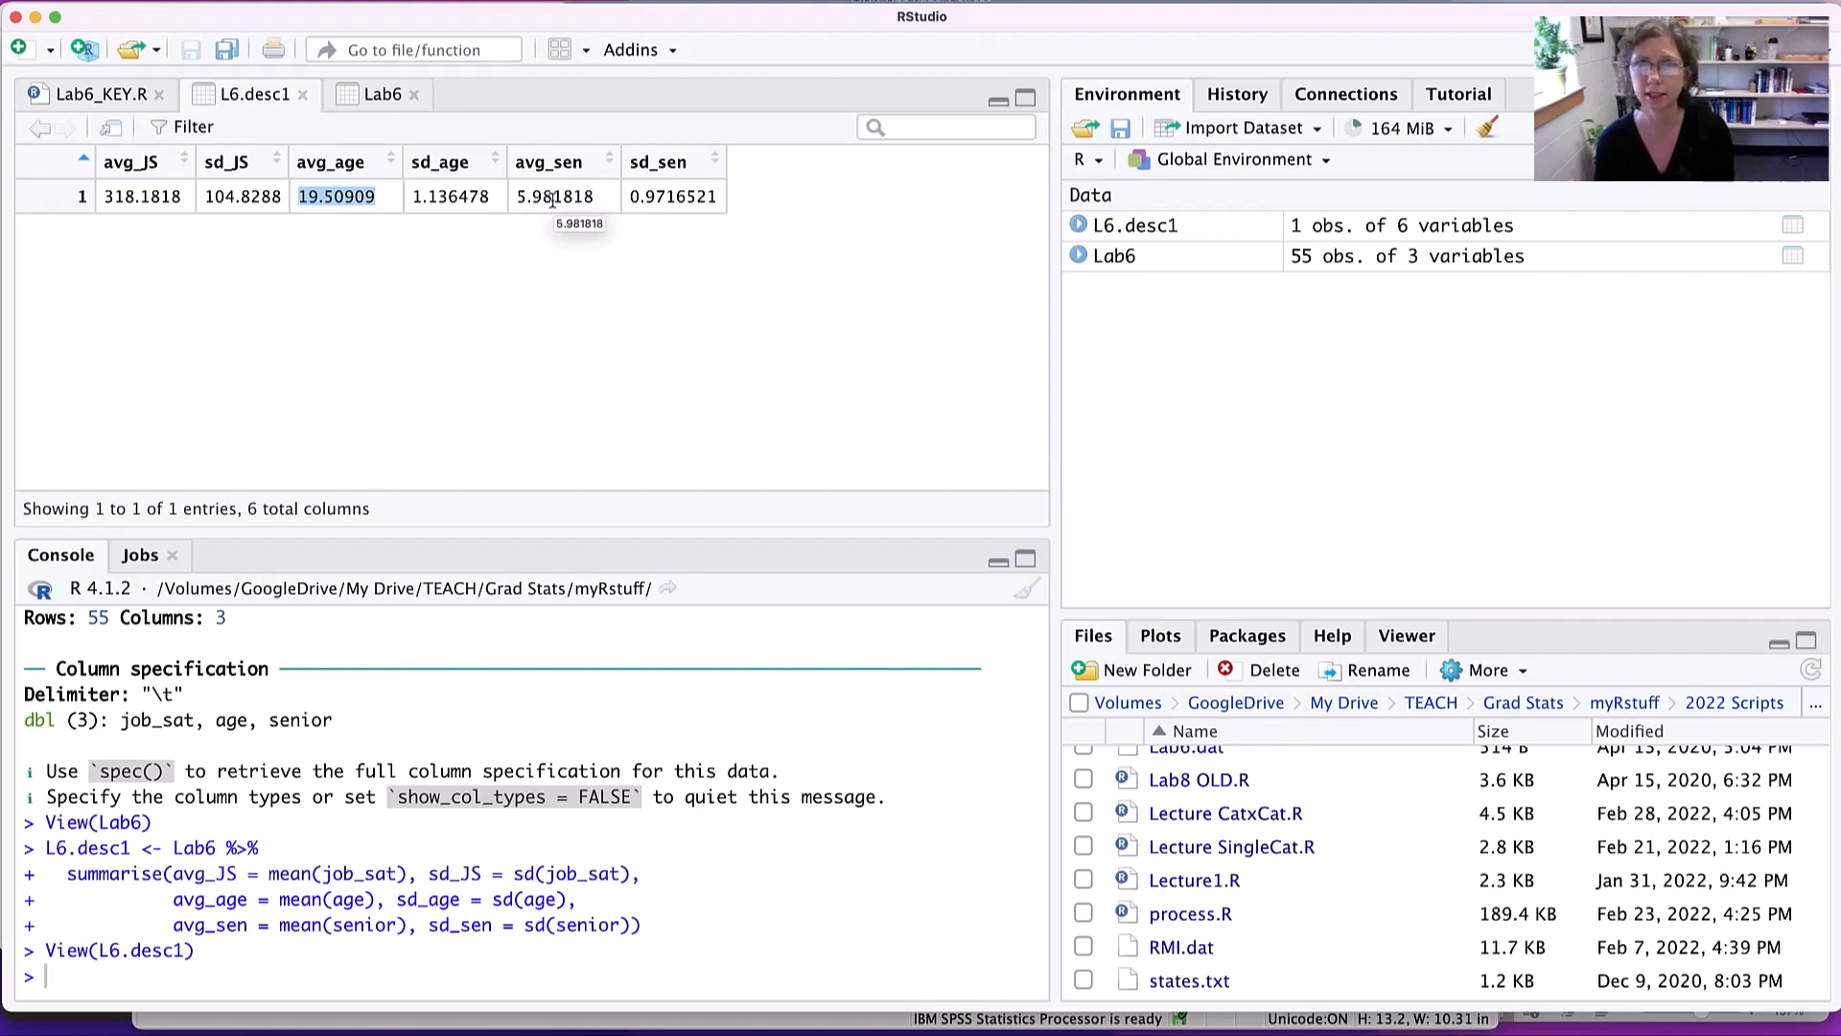
- Back in Lab6_KEY.R, examine each part of the mean-centering code for ageC and senC on lines 35 and 36
{"action": "left_click", "coordinate": [117, 96]}
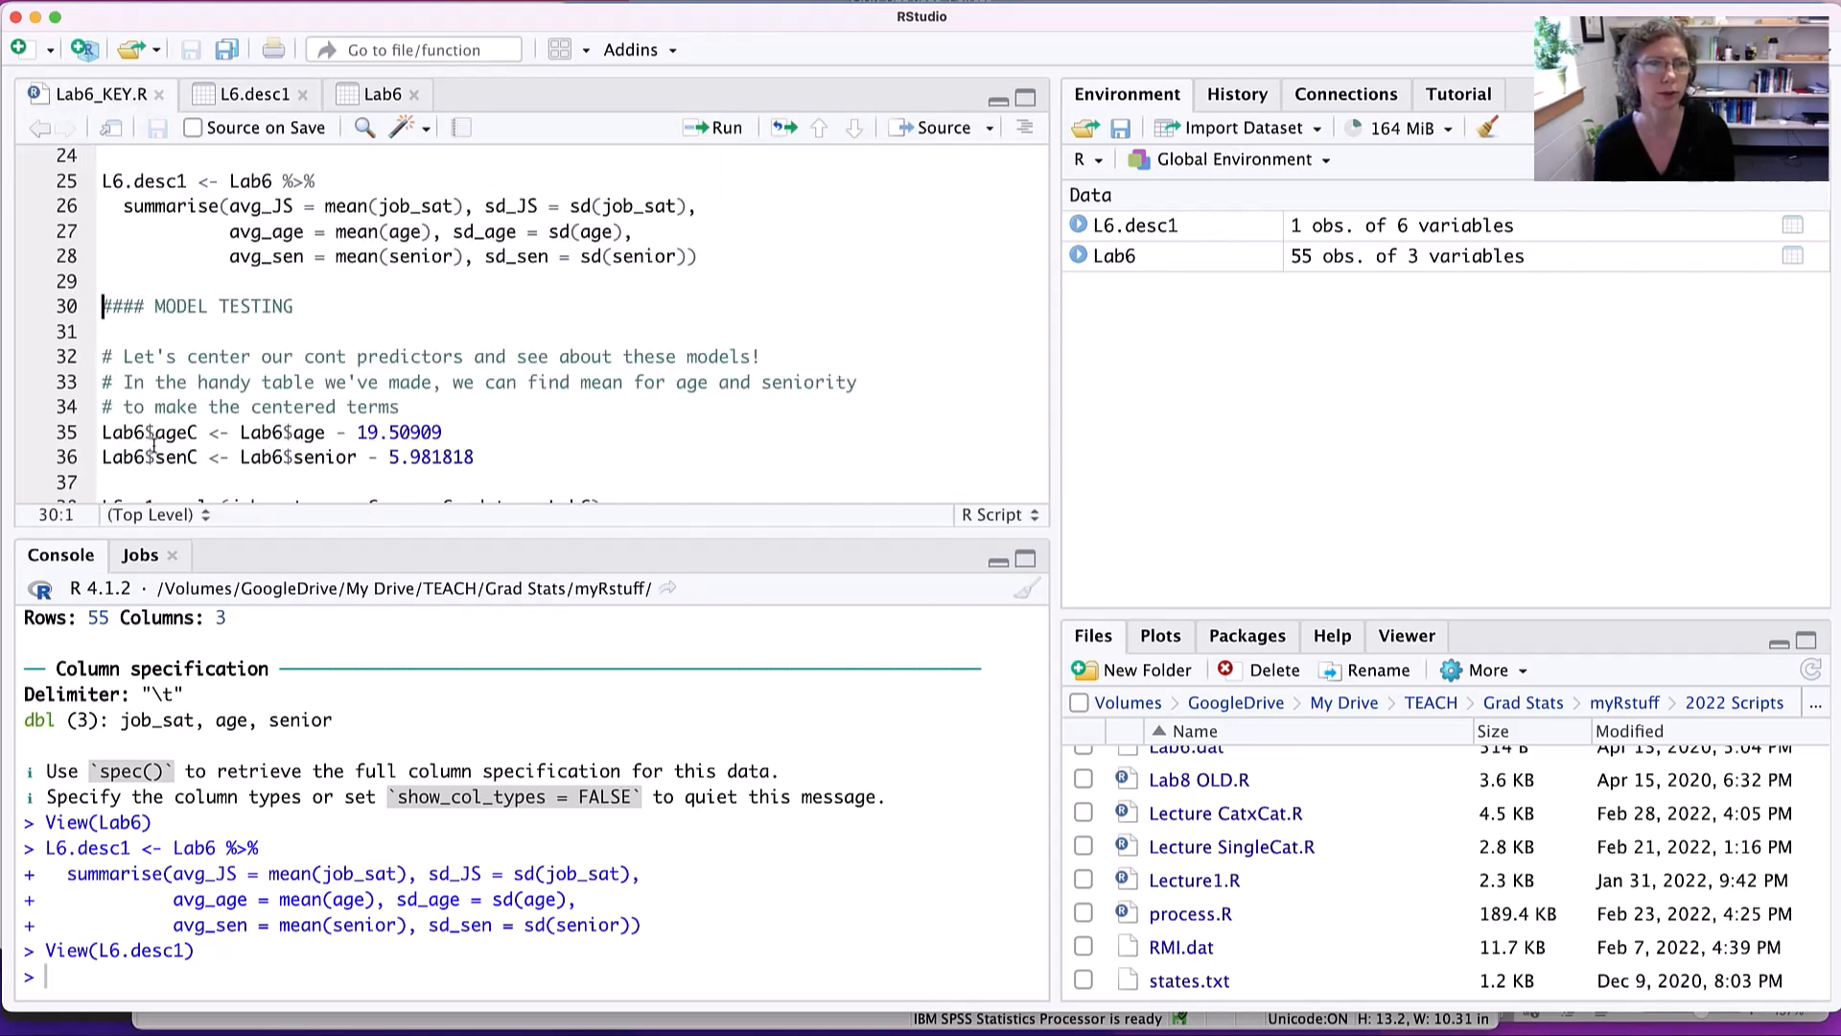
{"action": "double_click", "coordinate": [125, 433]}
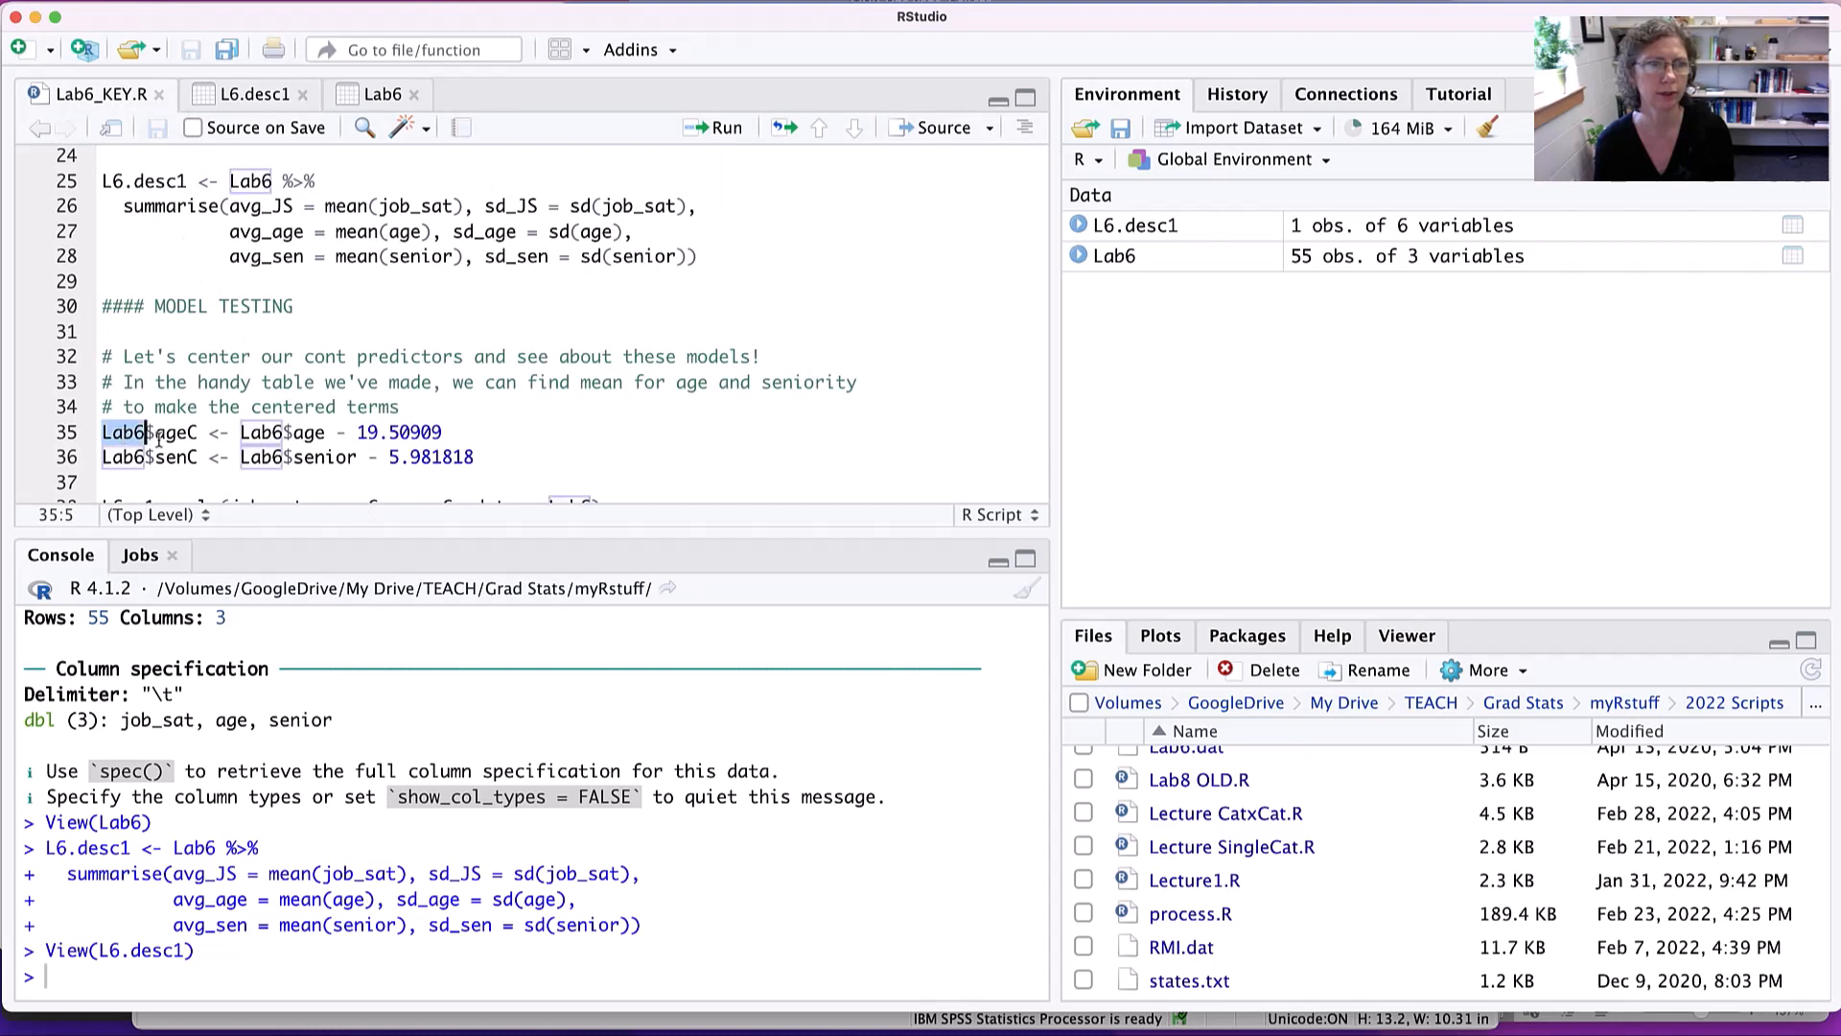
{"action": "double_click", "coordinate": [163, 434]}
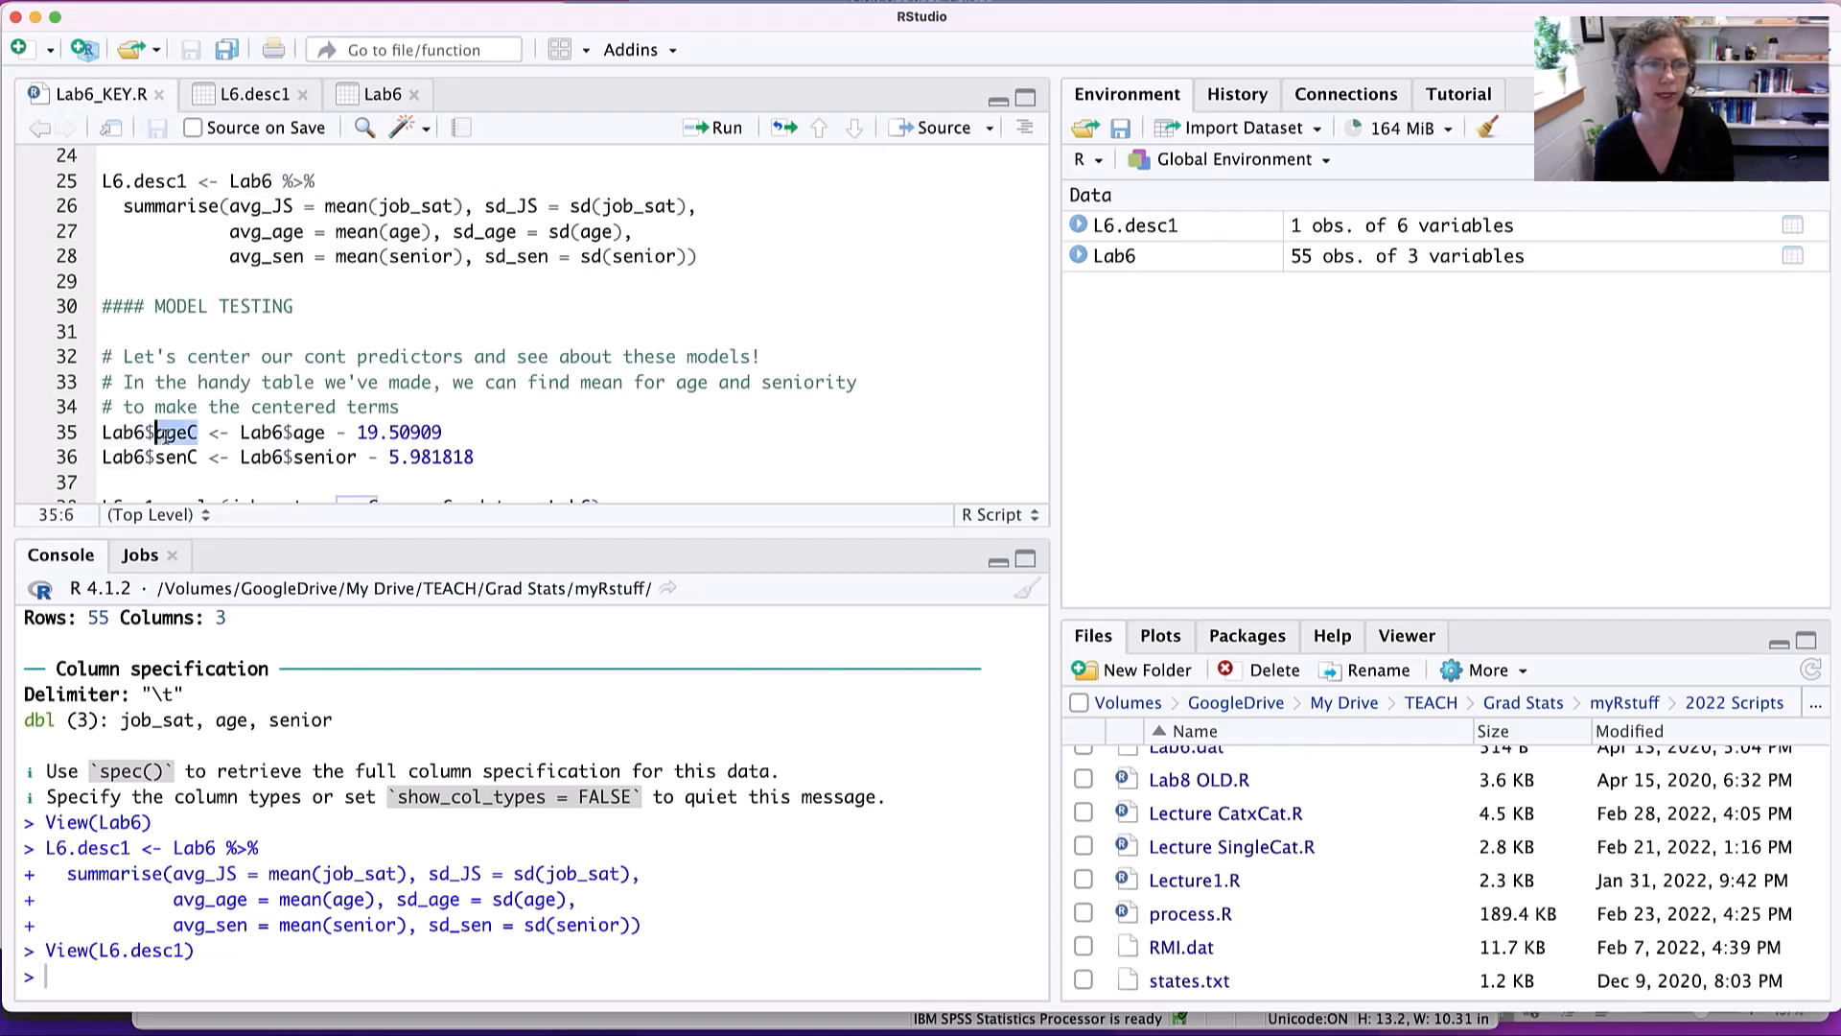
{"action": "double_click", "coordinate": [213, 435]}
{"action": "double_click", "coordinate": [265, 434]}
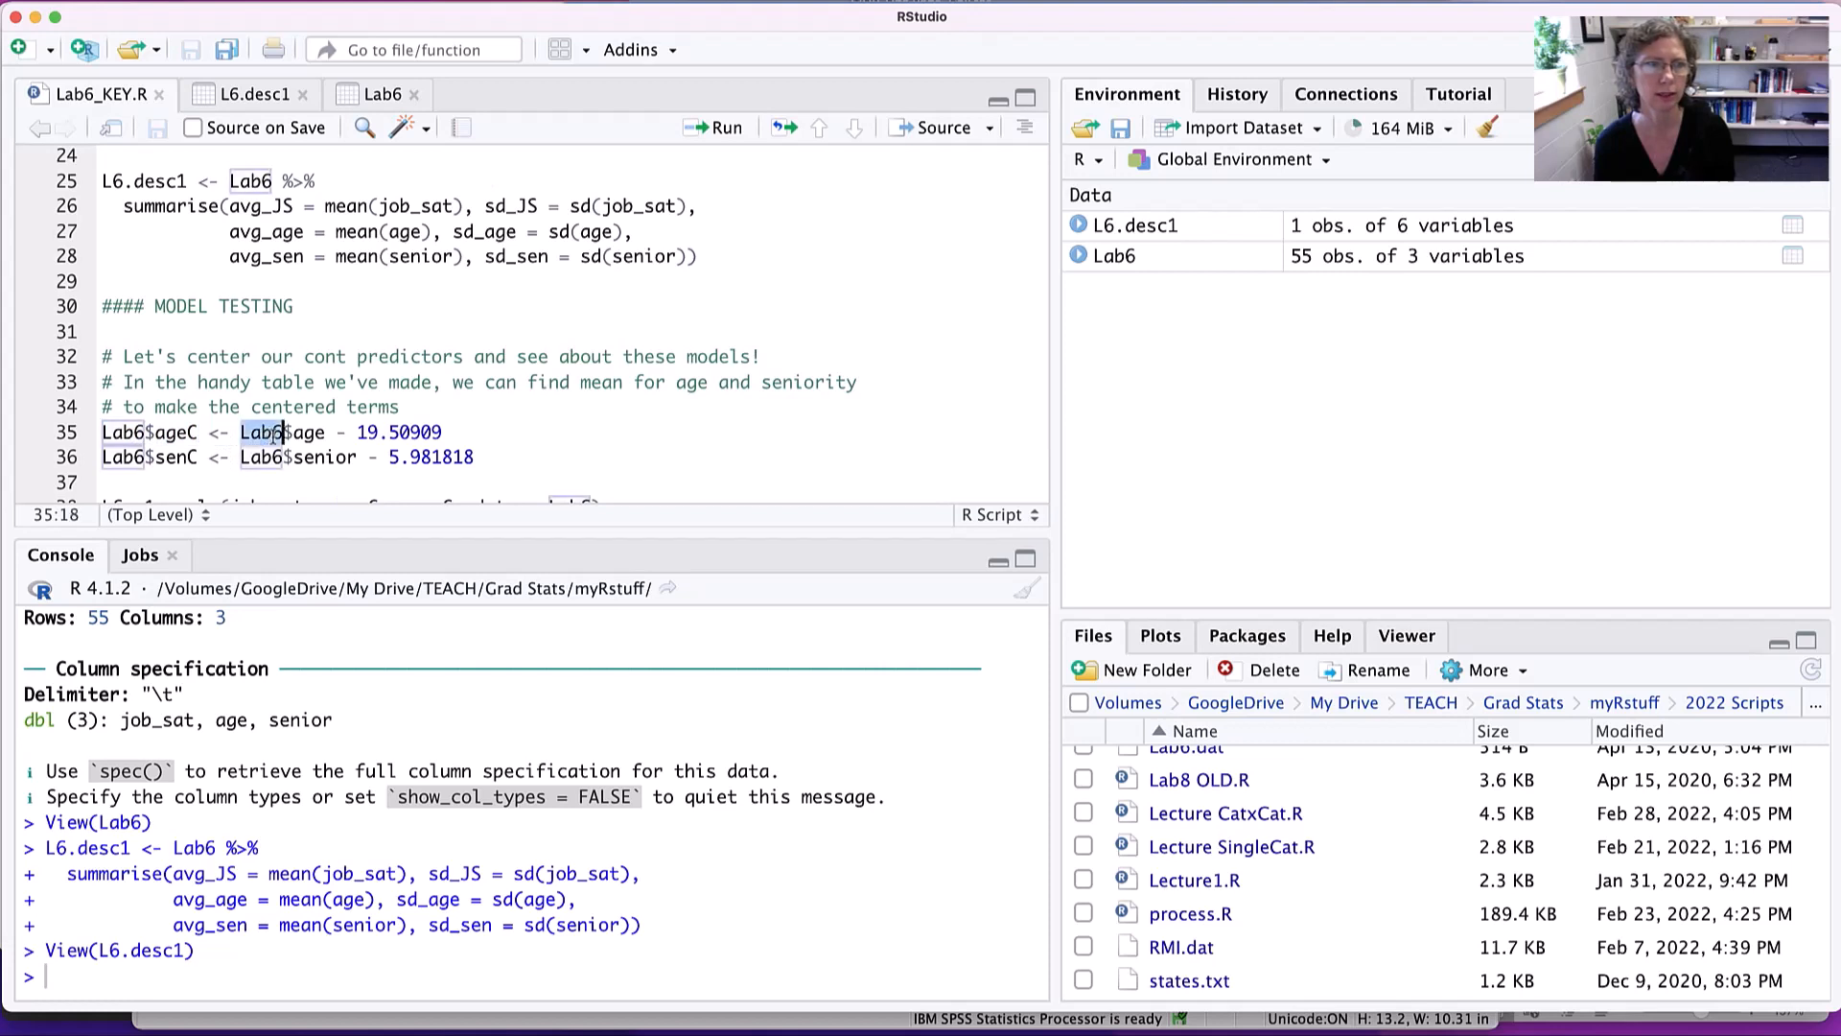
{"action": "double_click", "coordinate": [301, 435]}
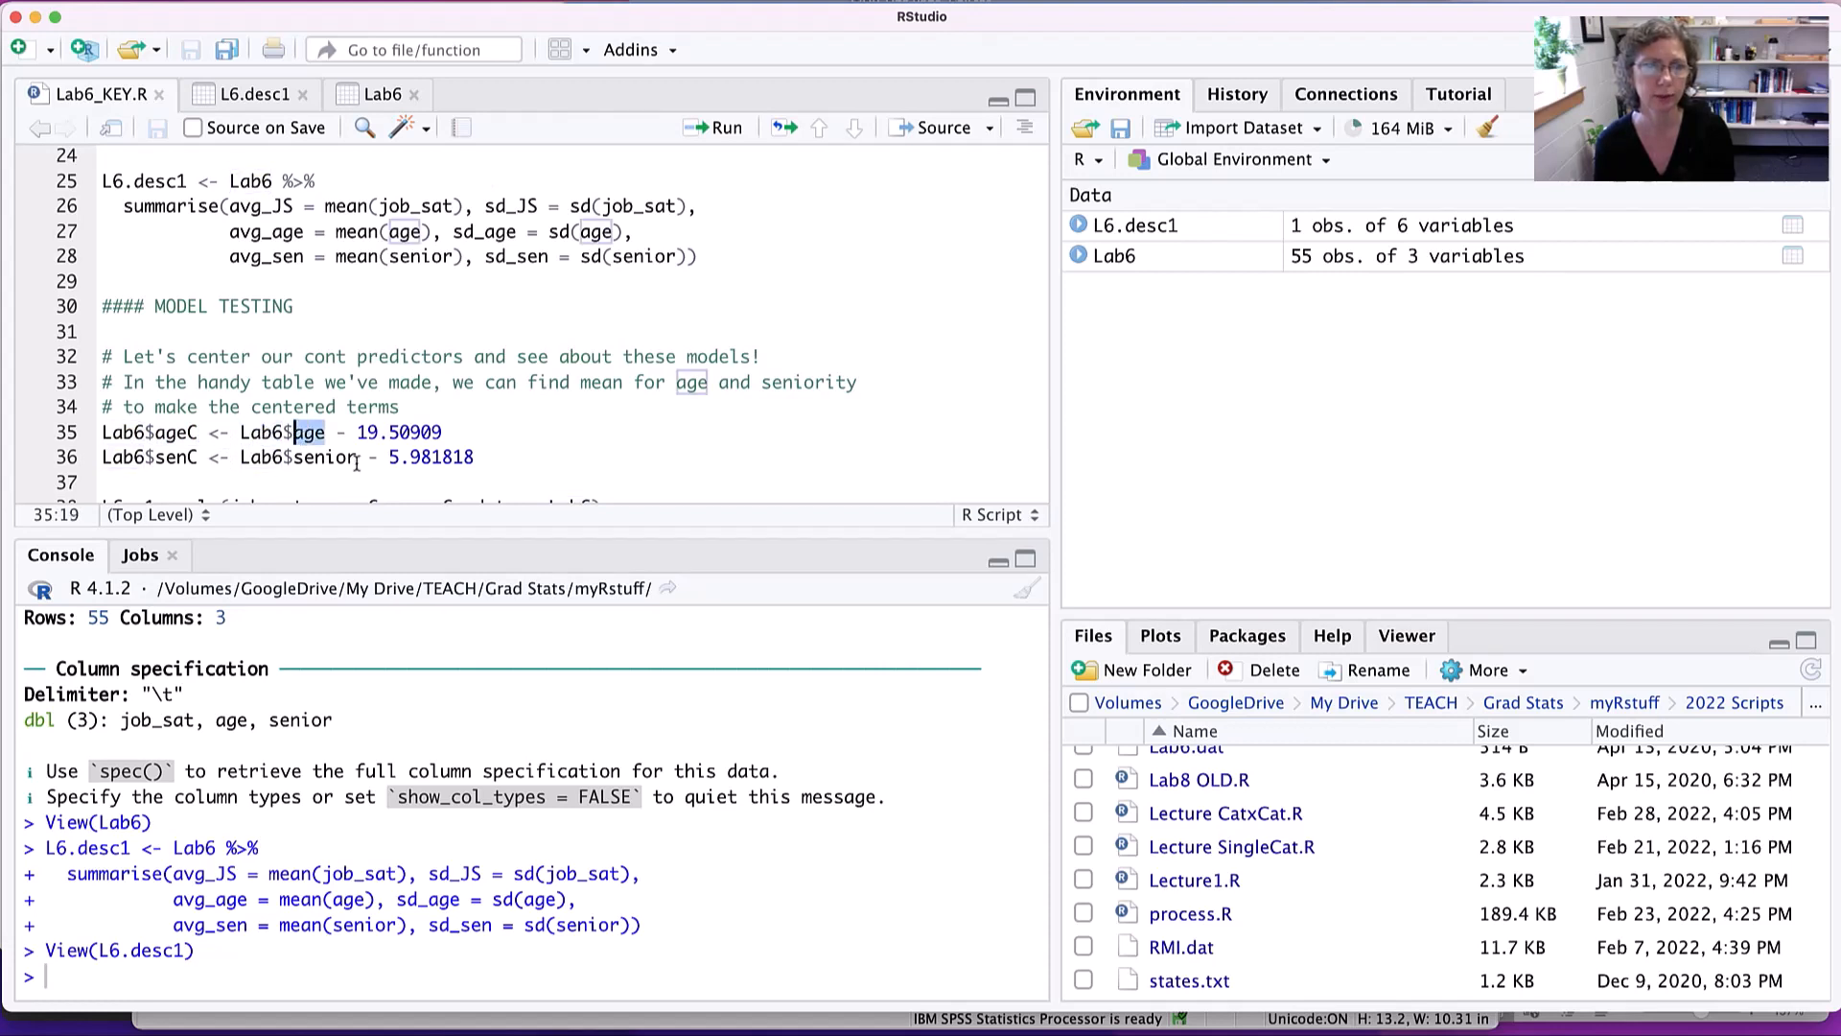
{"action": "left_click_drag", "start_coordinate": [443, 433], "coordinate": [336, 434]}
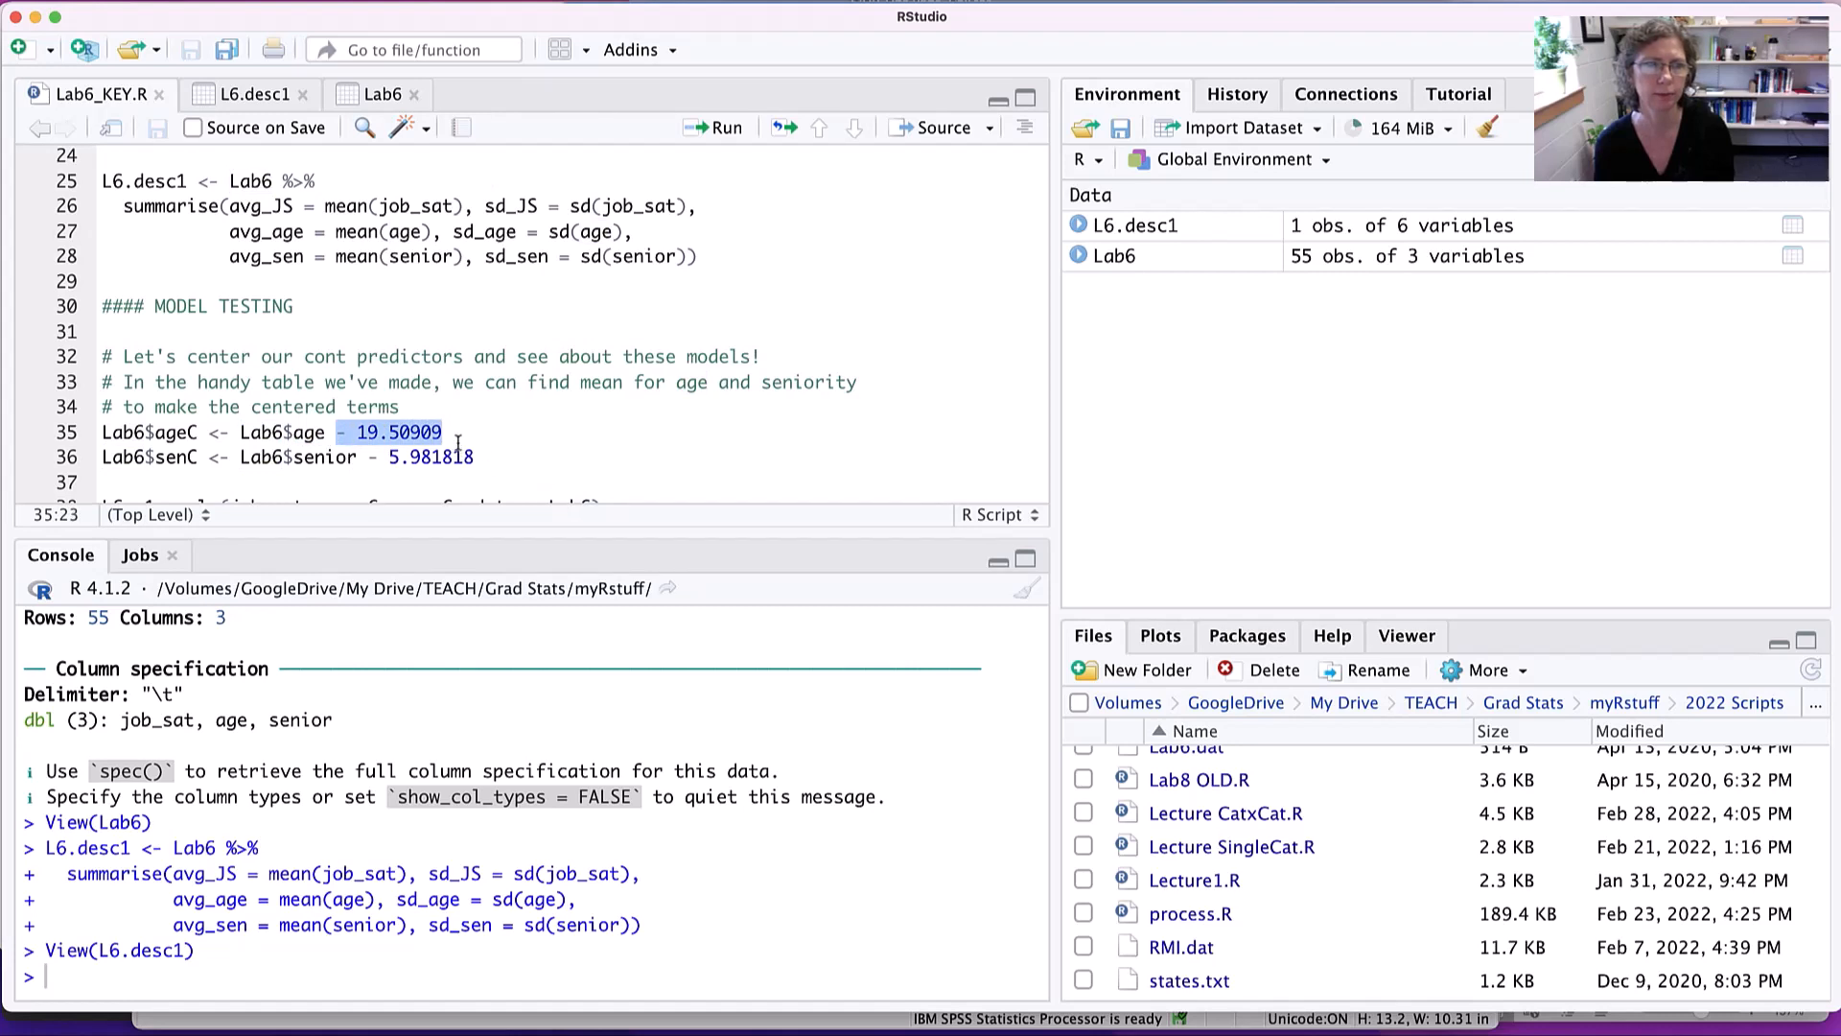
{"action": "double_click", "coordinate": [128, 458]}
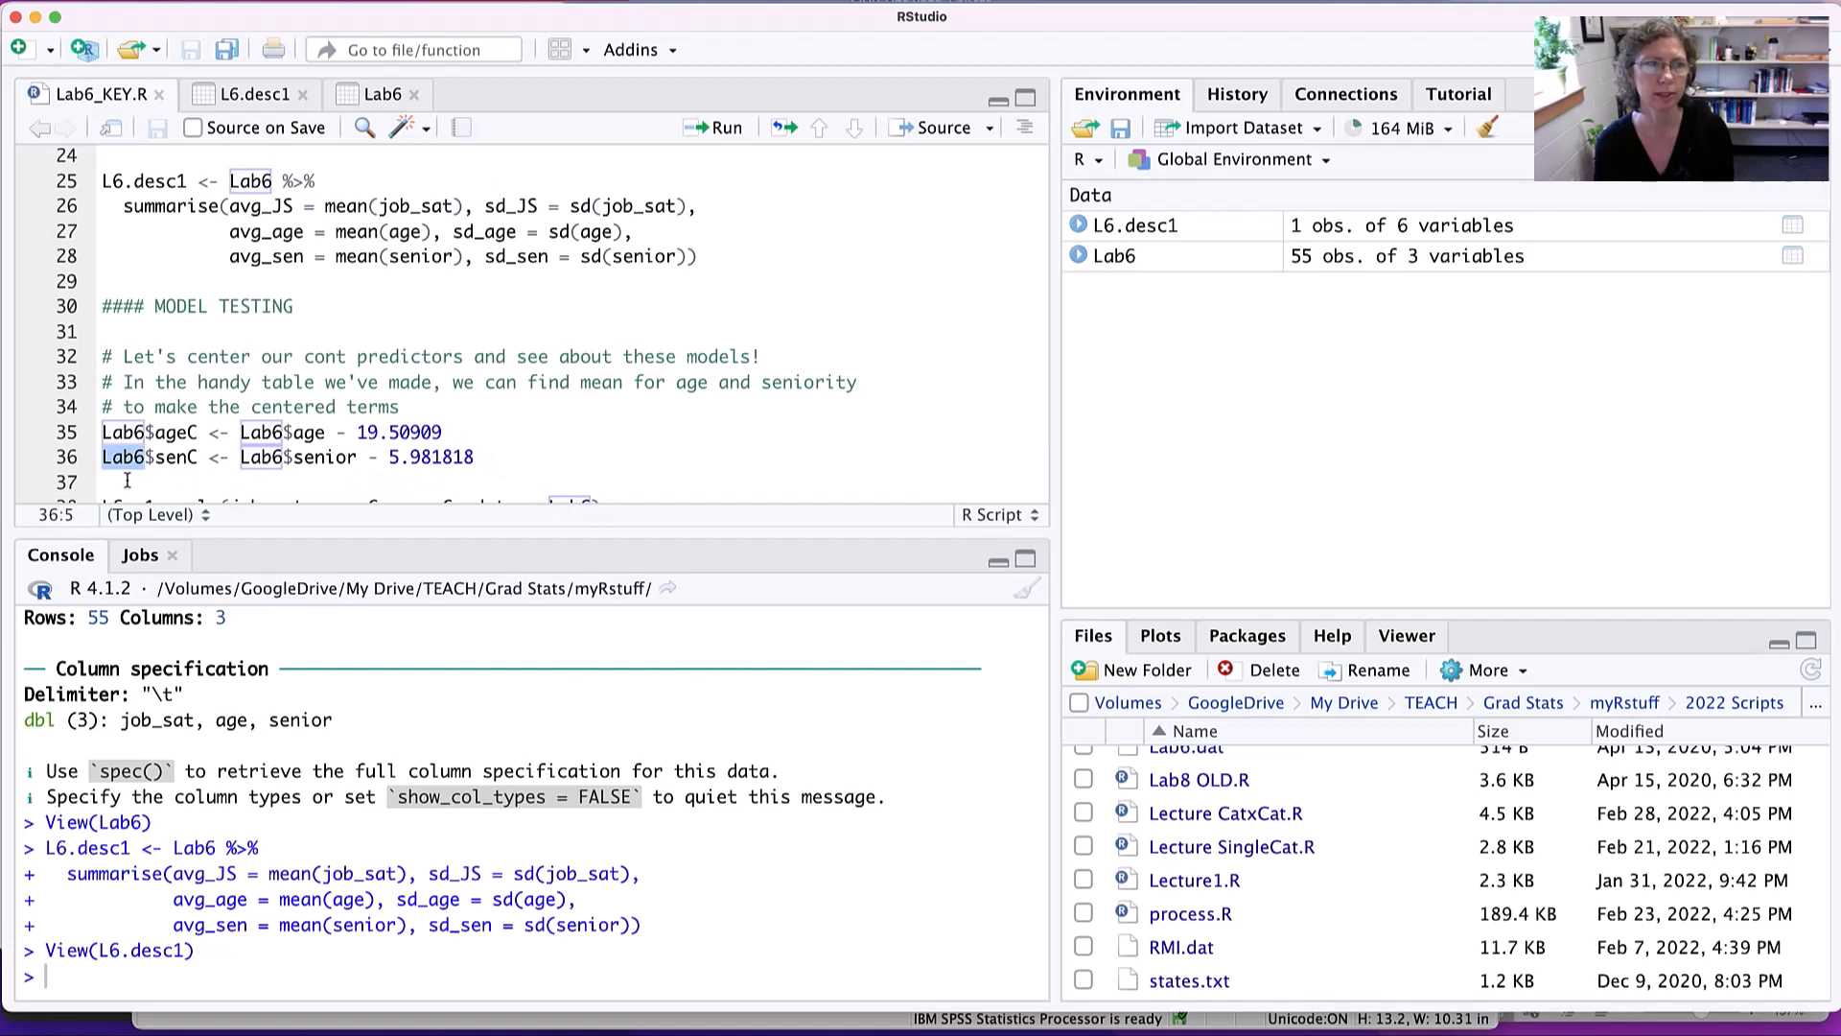
{"action": "double_click", "coordinate": [169, 457]}
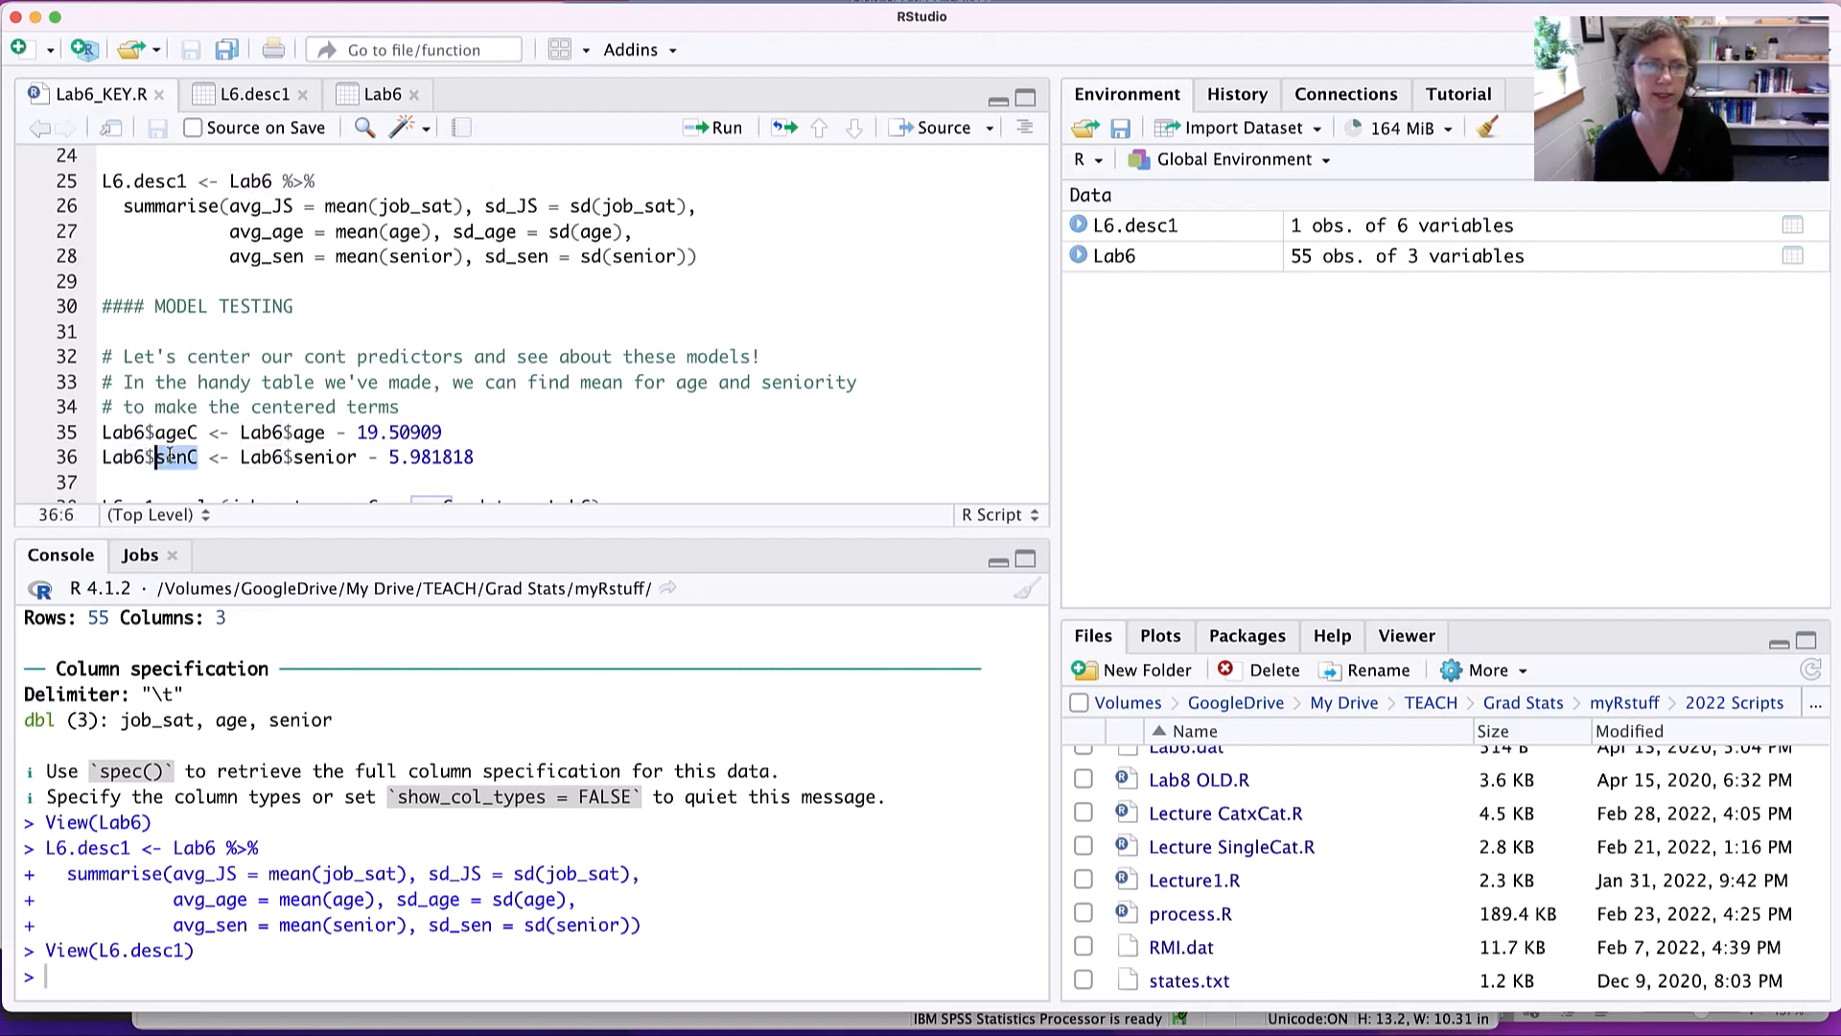
{"action": "double_click", "coordinate": [222, 459]}
{"action": "double_click", "coordinate": [262, 457]}
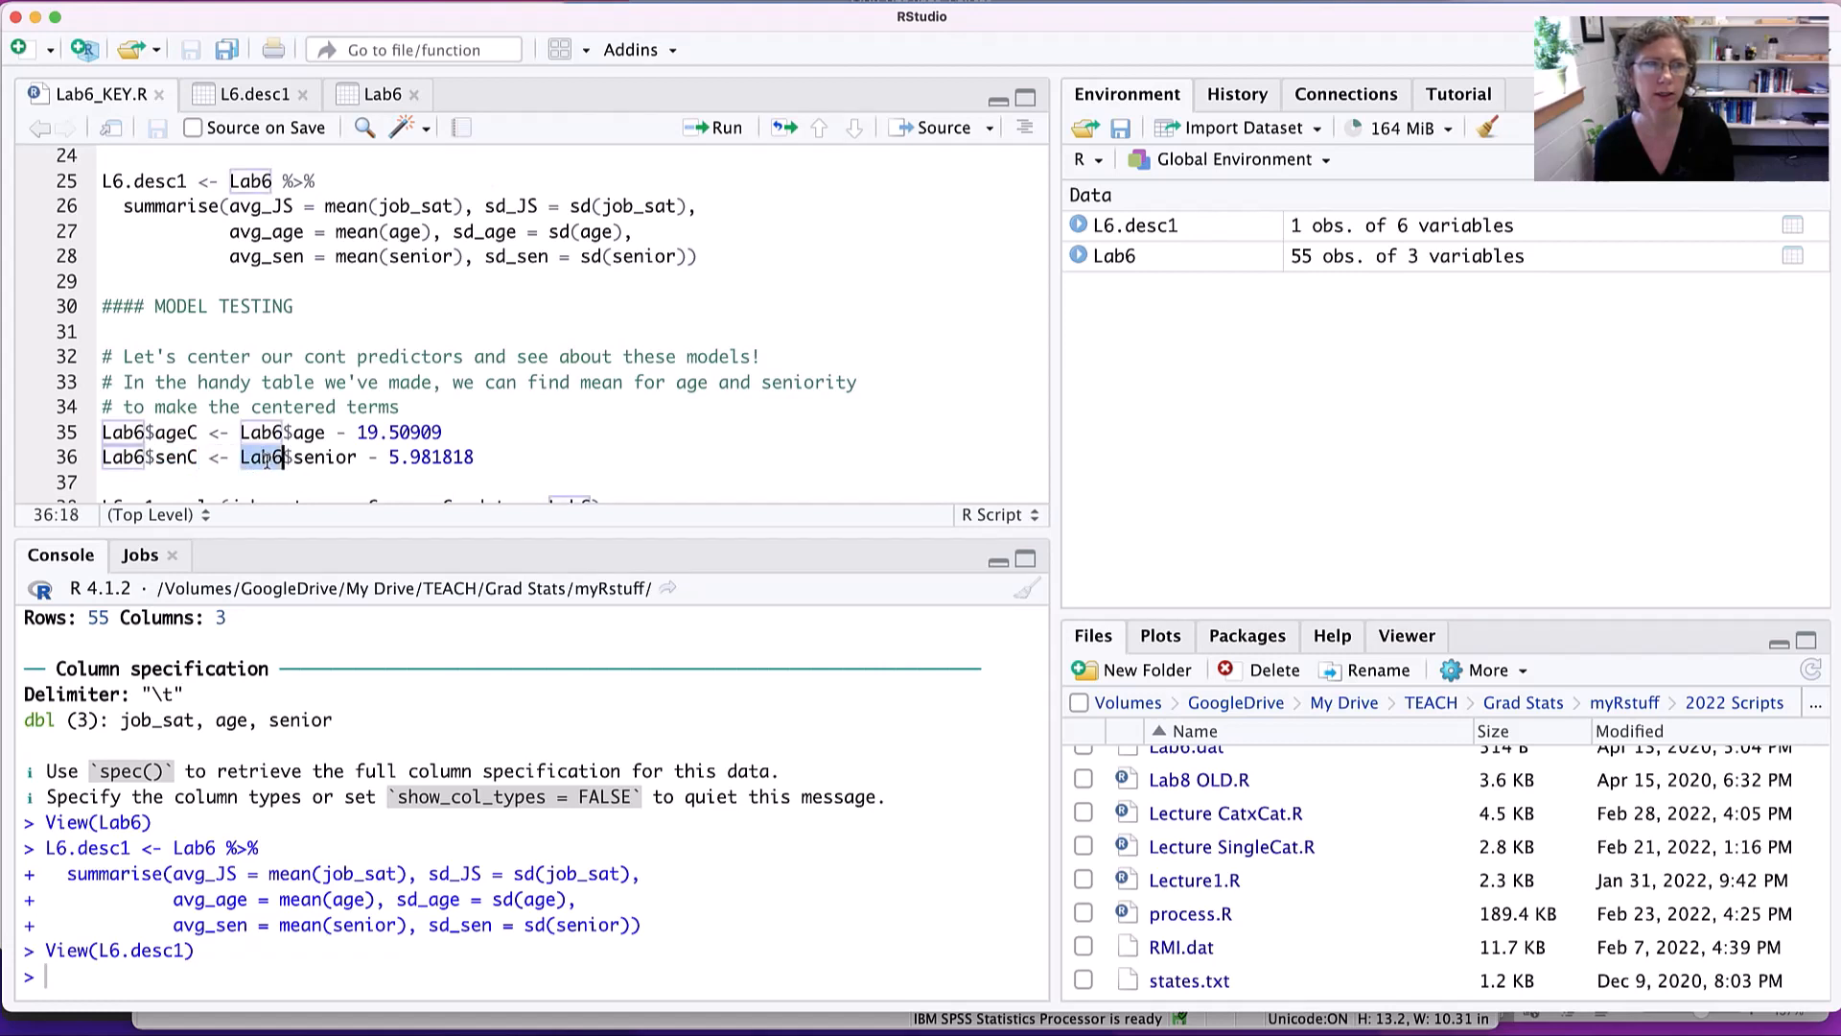
{"action": "double_click", "coordinate": [324, 459]}
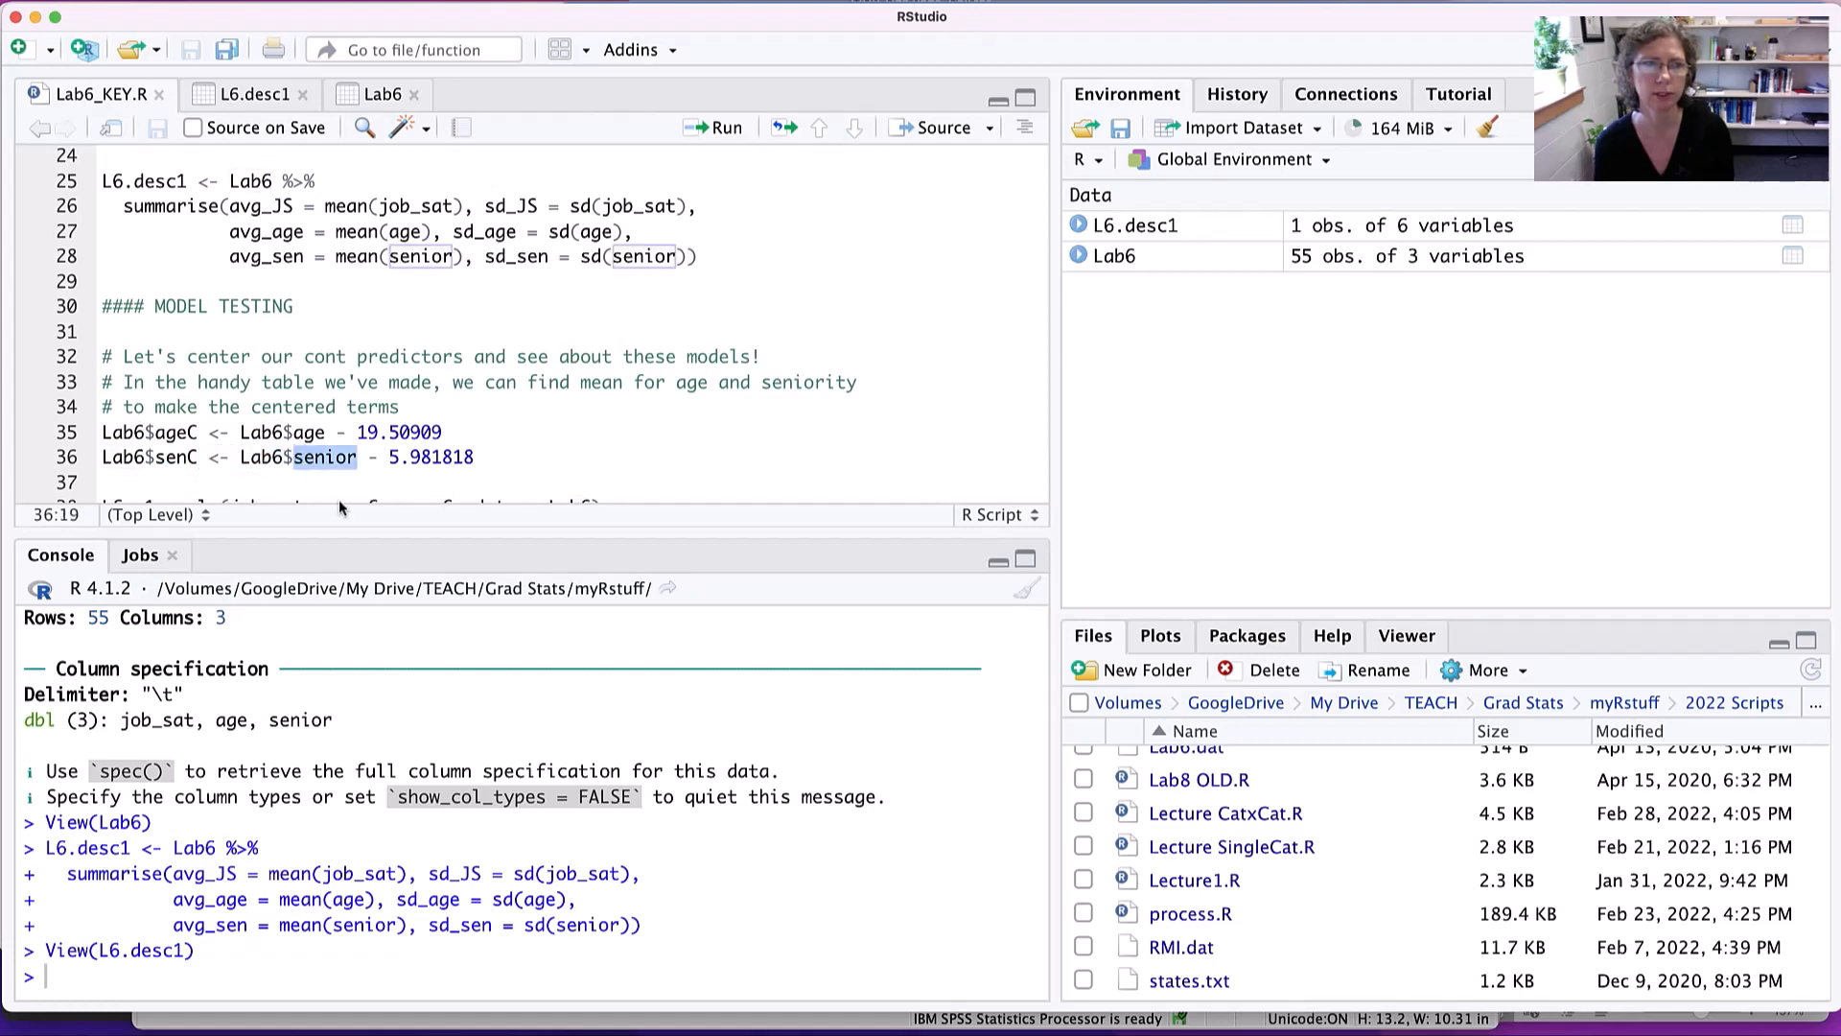
{"action": "double_click", "coordinate": [430, 457]}
- Run lines 35 and 36 to create the centered variables ageC (age - 19.50909) and senC (senior - 5.981818) in Lab6
{"action": "scroll", "coordinate": [430, 457], "scroll_direction": "down", "scroll_amount": 1}
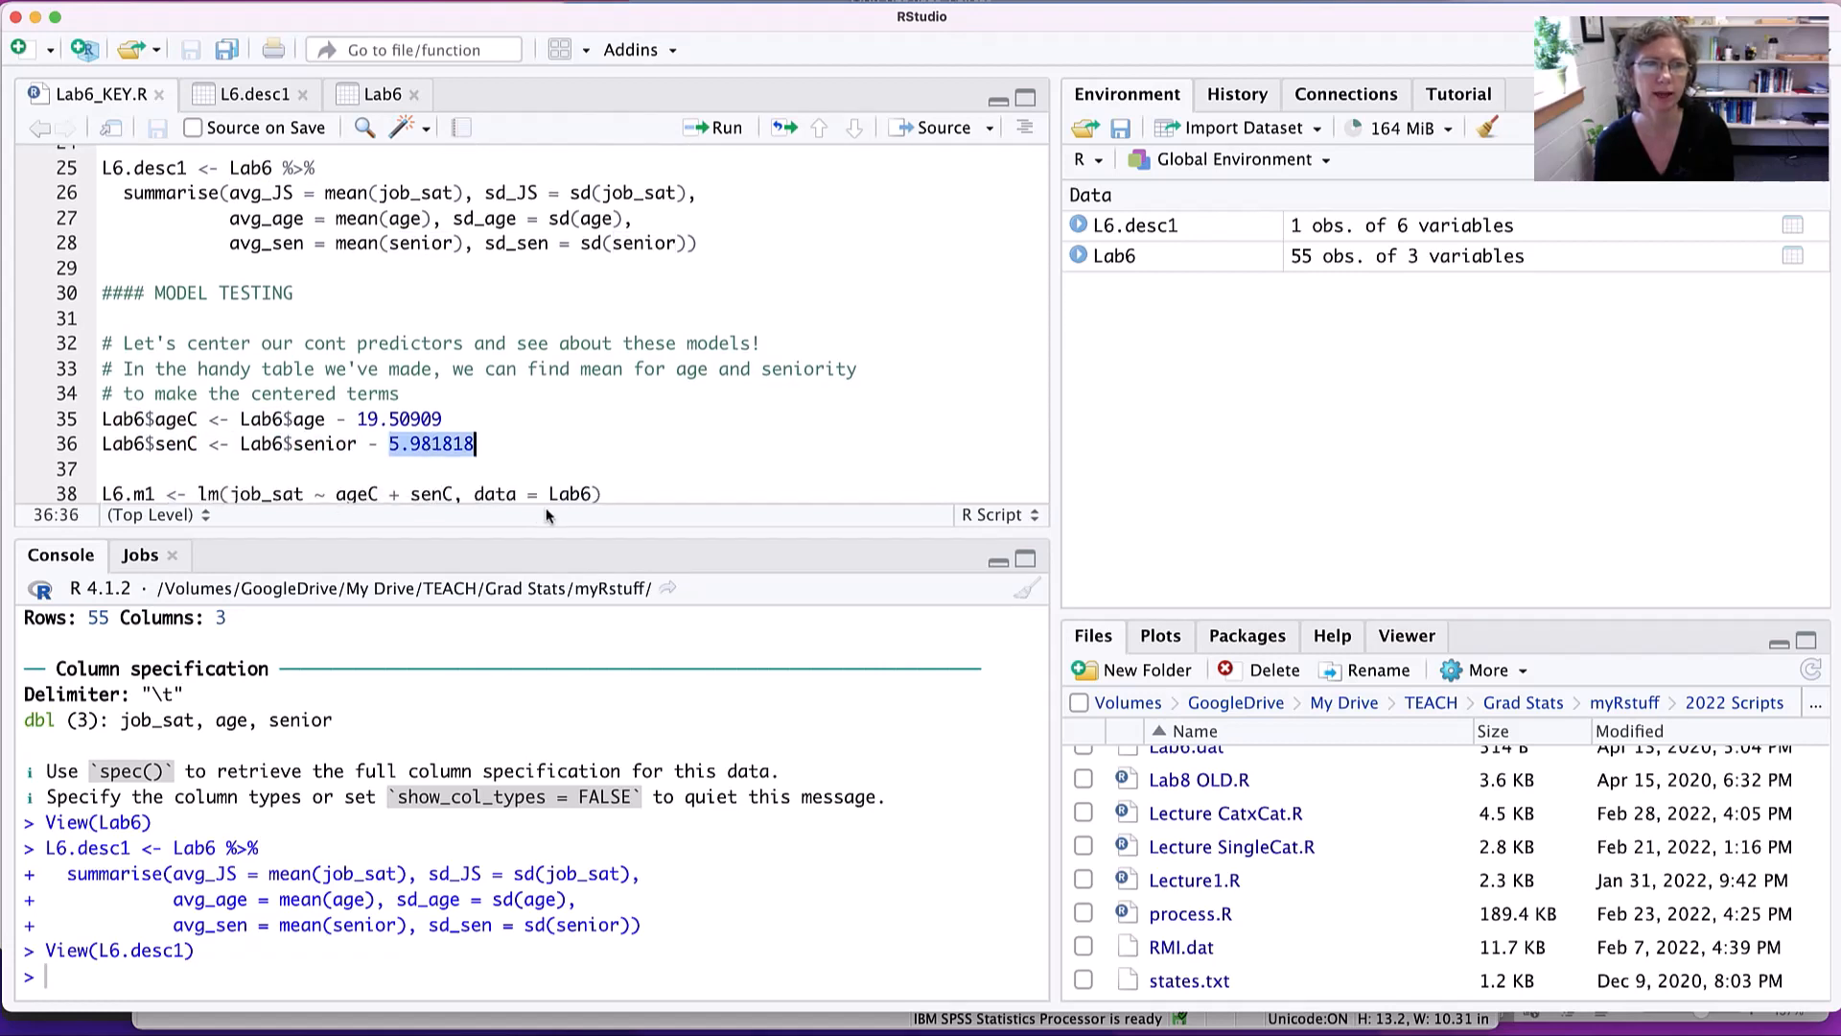
{"action": "scroll", "coordinate": [503, 426], "scroll_direction": "down", "scroll_amount": 1}
{"action": "left_click_drag", "start_coordinate": [474, 424], "coordinate": [92, 395]}
{"action": "scroll", "coordinate": [77, 395], "scroll_direction": "down", "scroll_amount": 1}
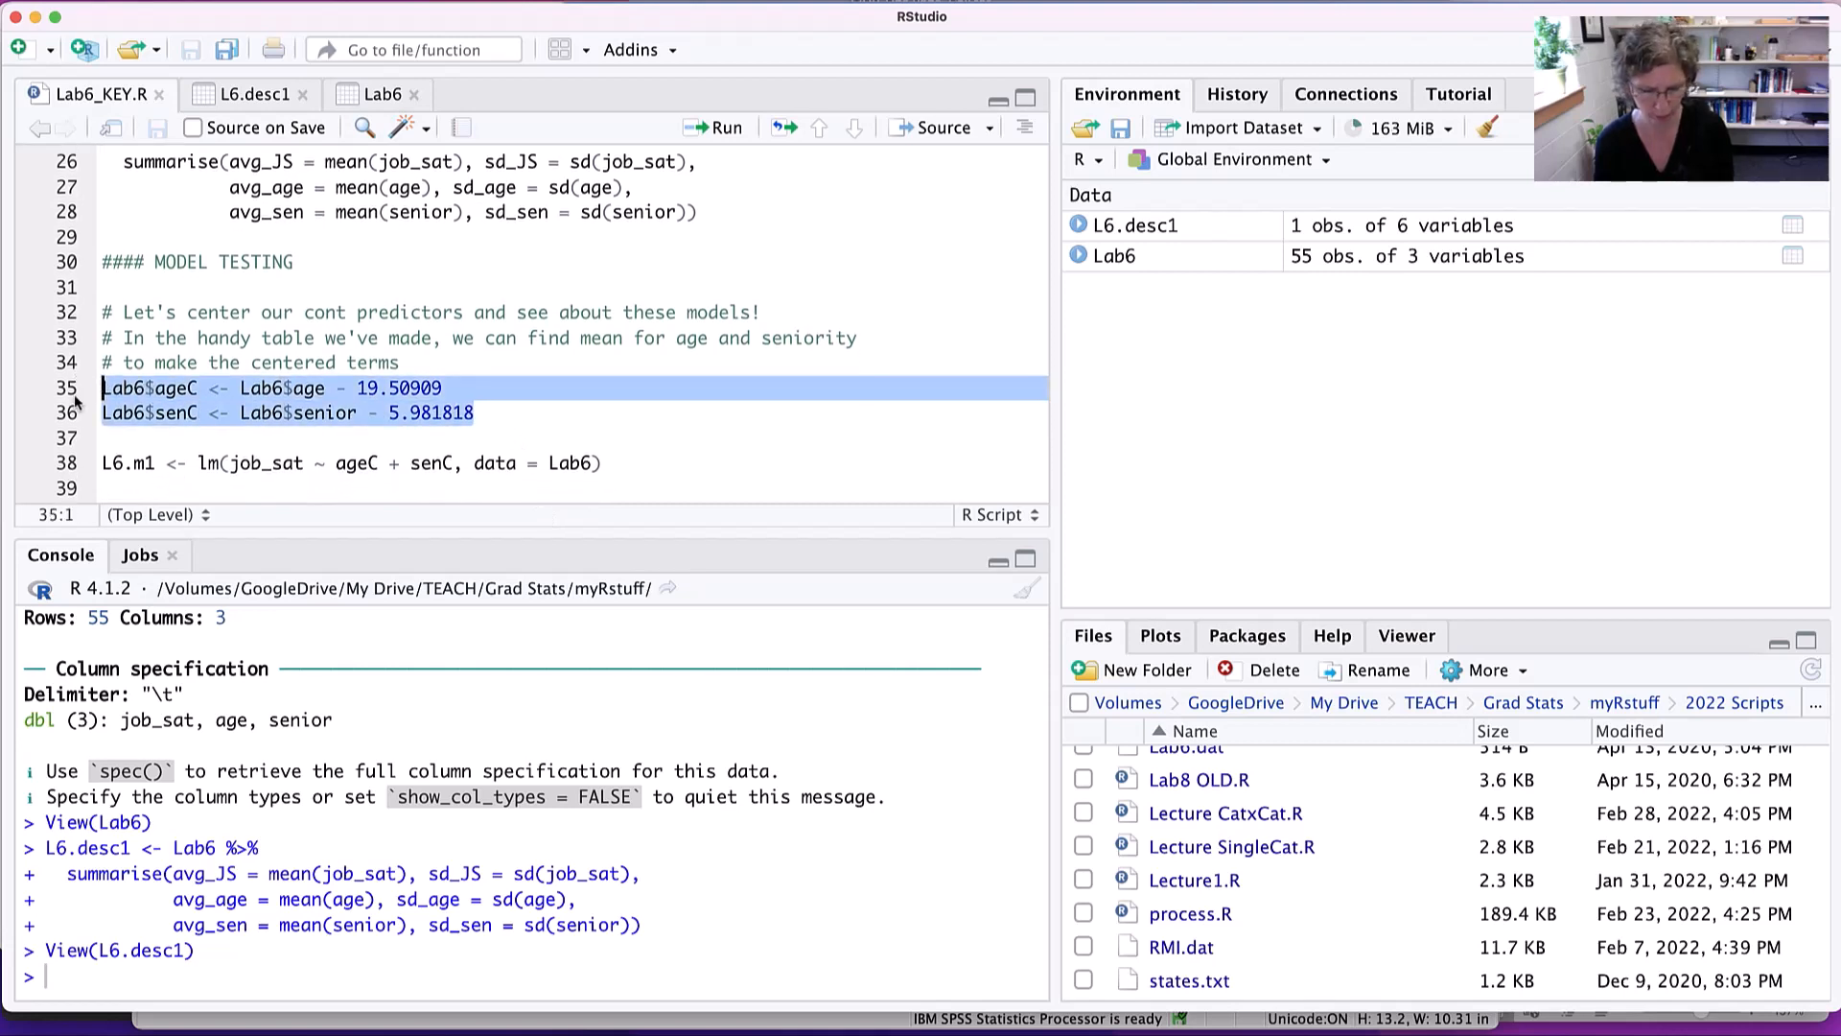
{"action": "key", "text": "super+Return"}
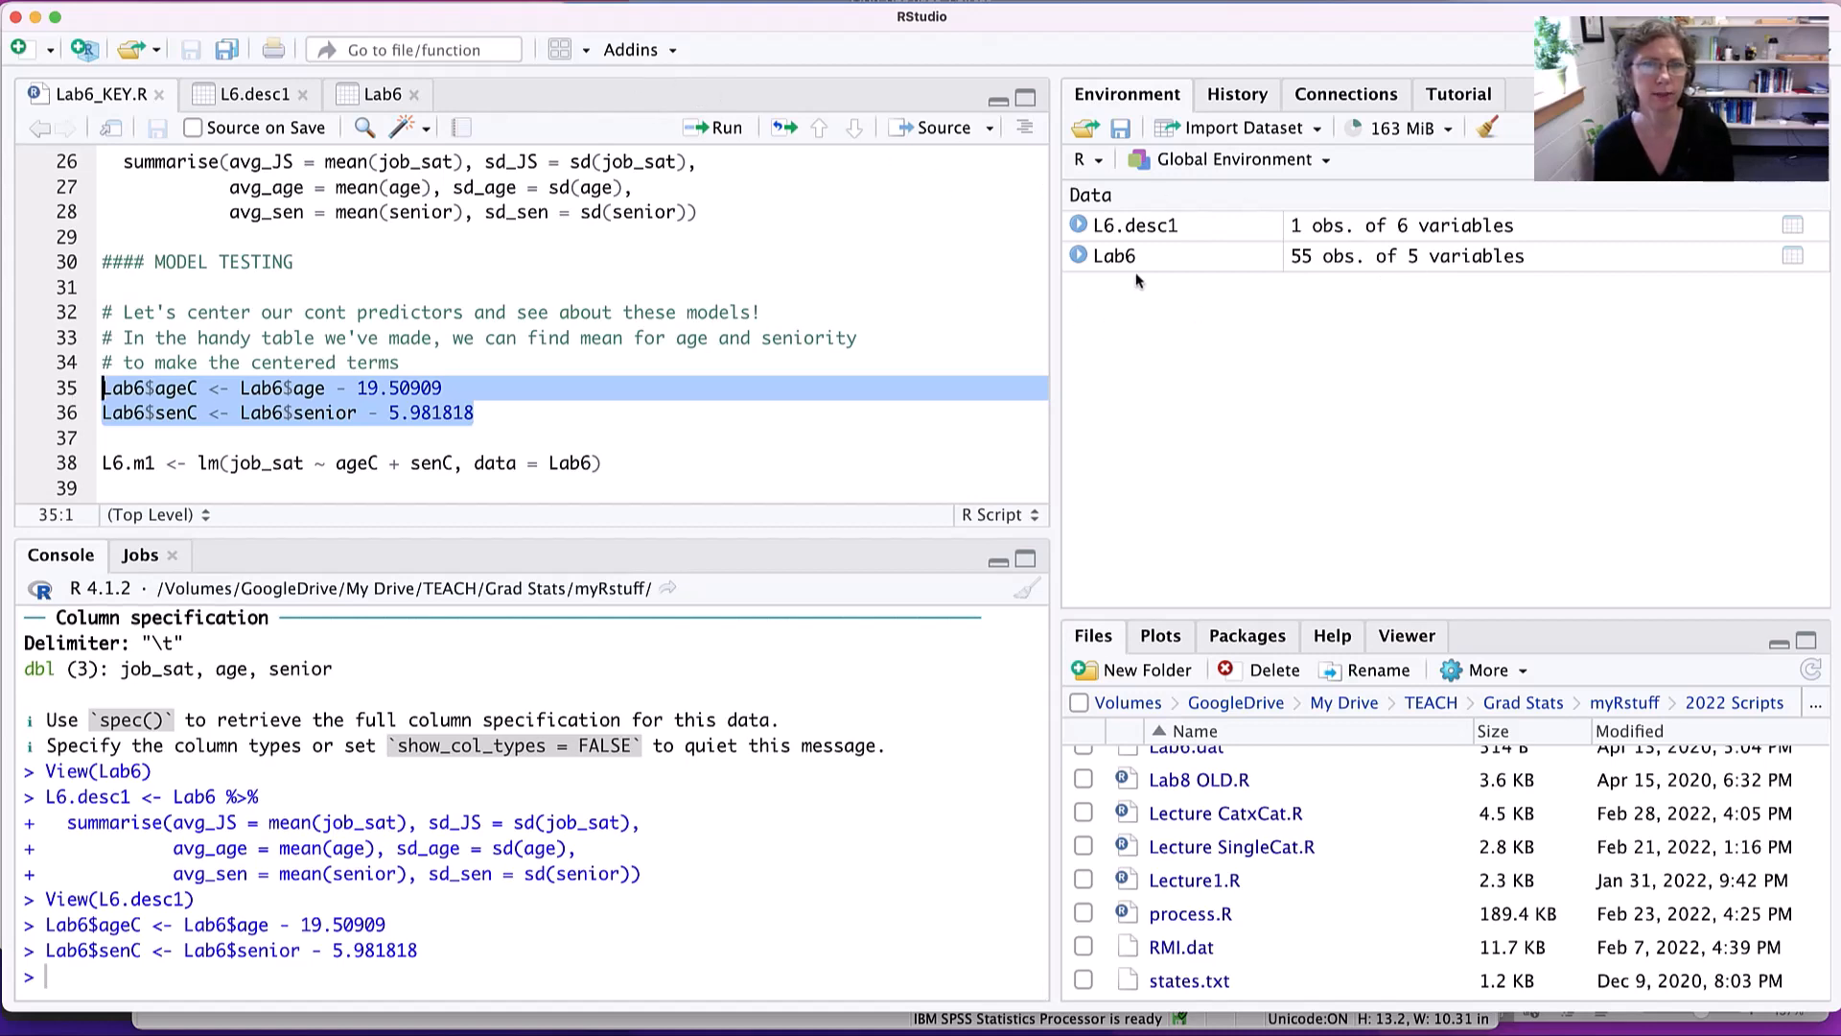
- Check the centered columns in the Lab6 data, and run line 38 of Lab6_KEY.R to fit L6.m1 as job_sat ~ ageC + senC
{"action": "left_click", "coordinate": [1115, 256]}
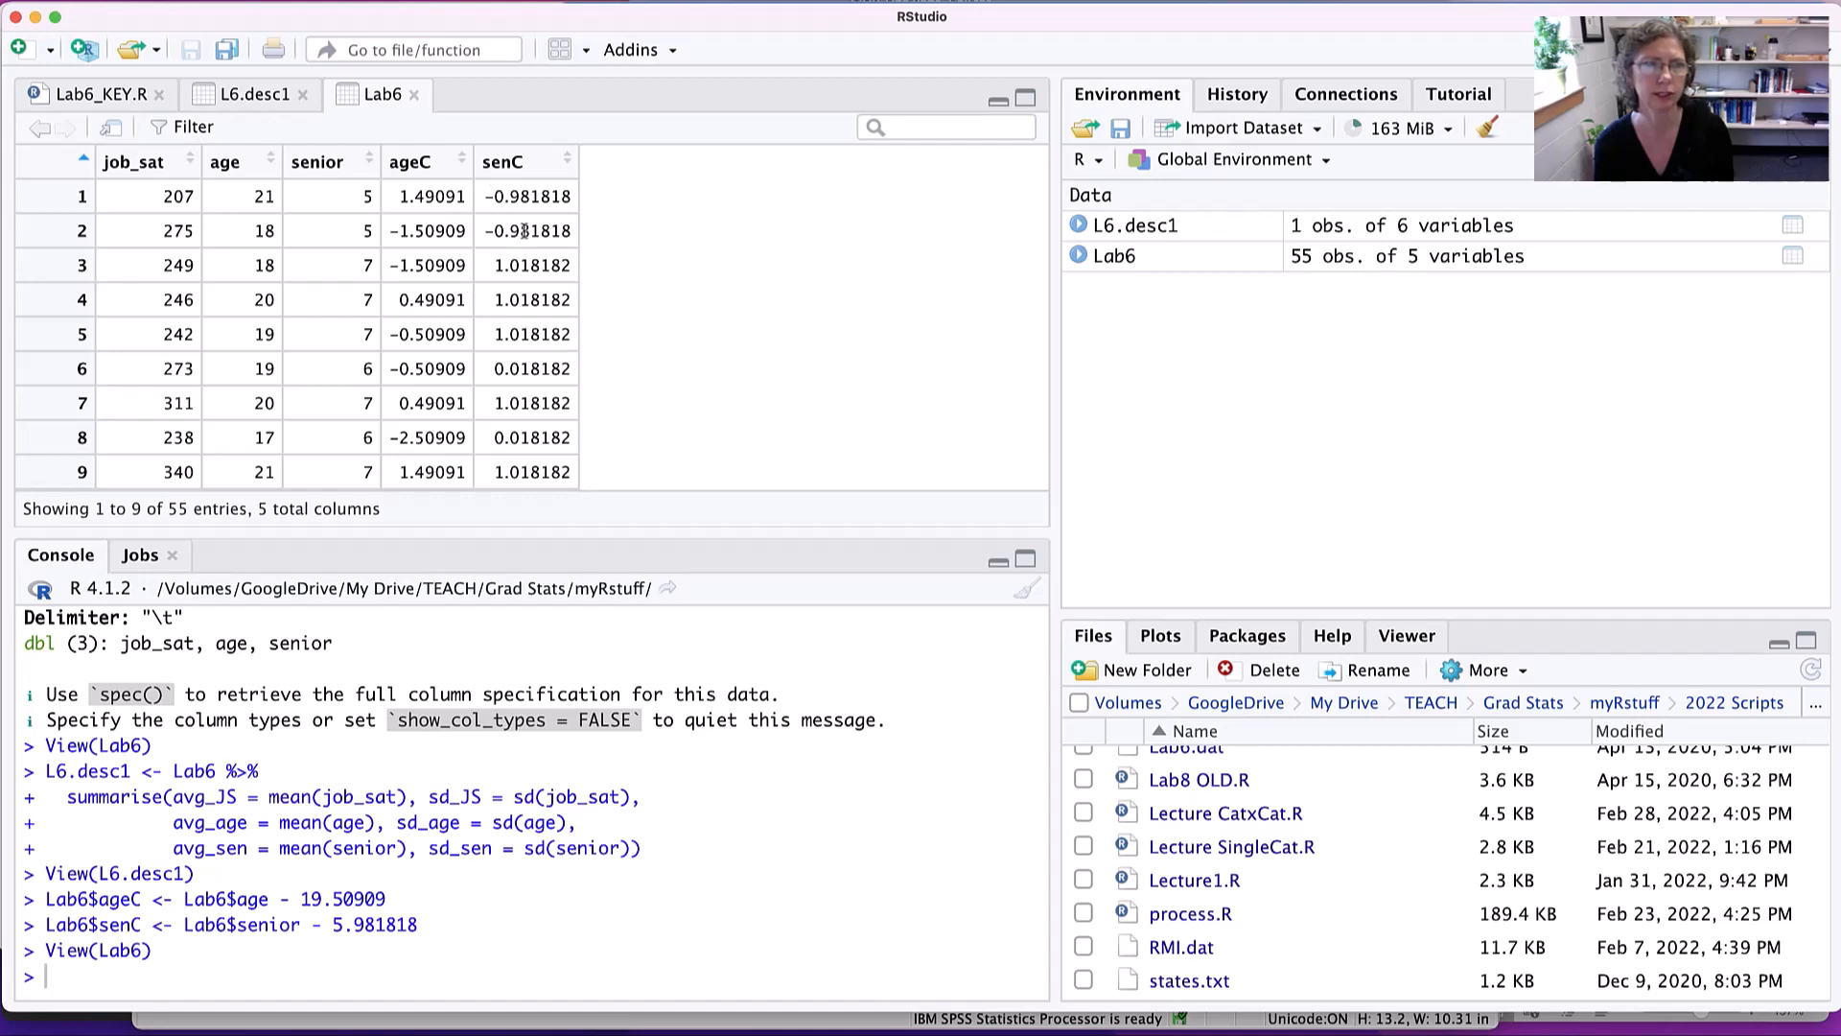
{"action": "left_click", "coordinate": [86, 96]}
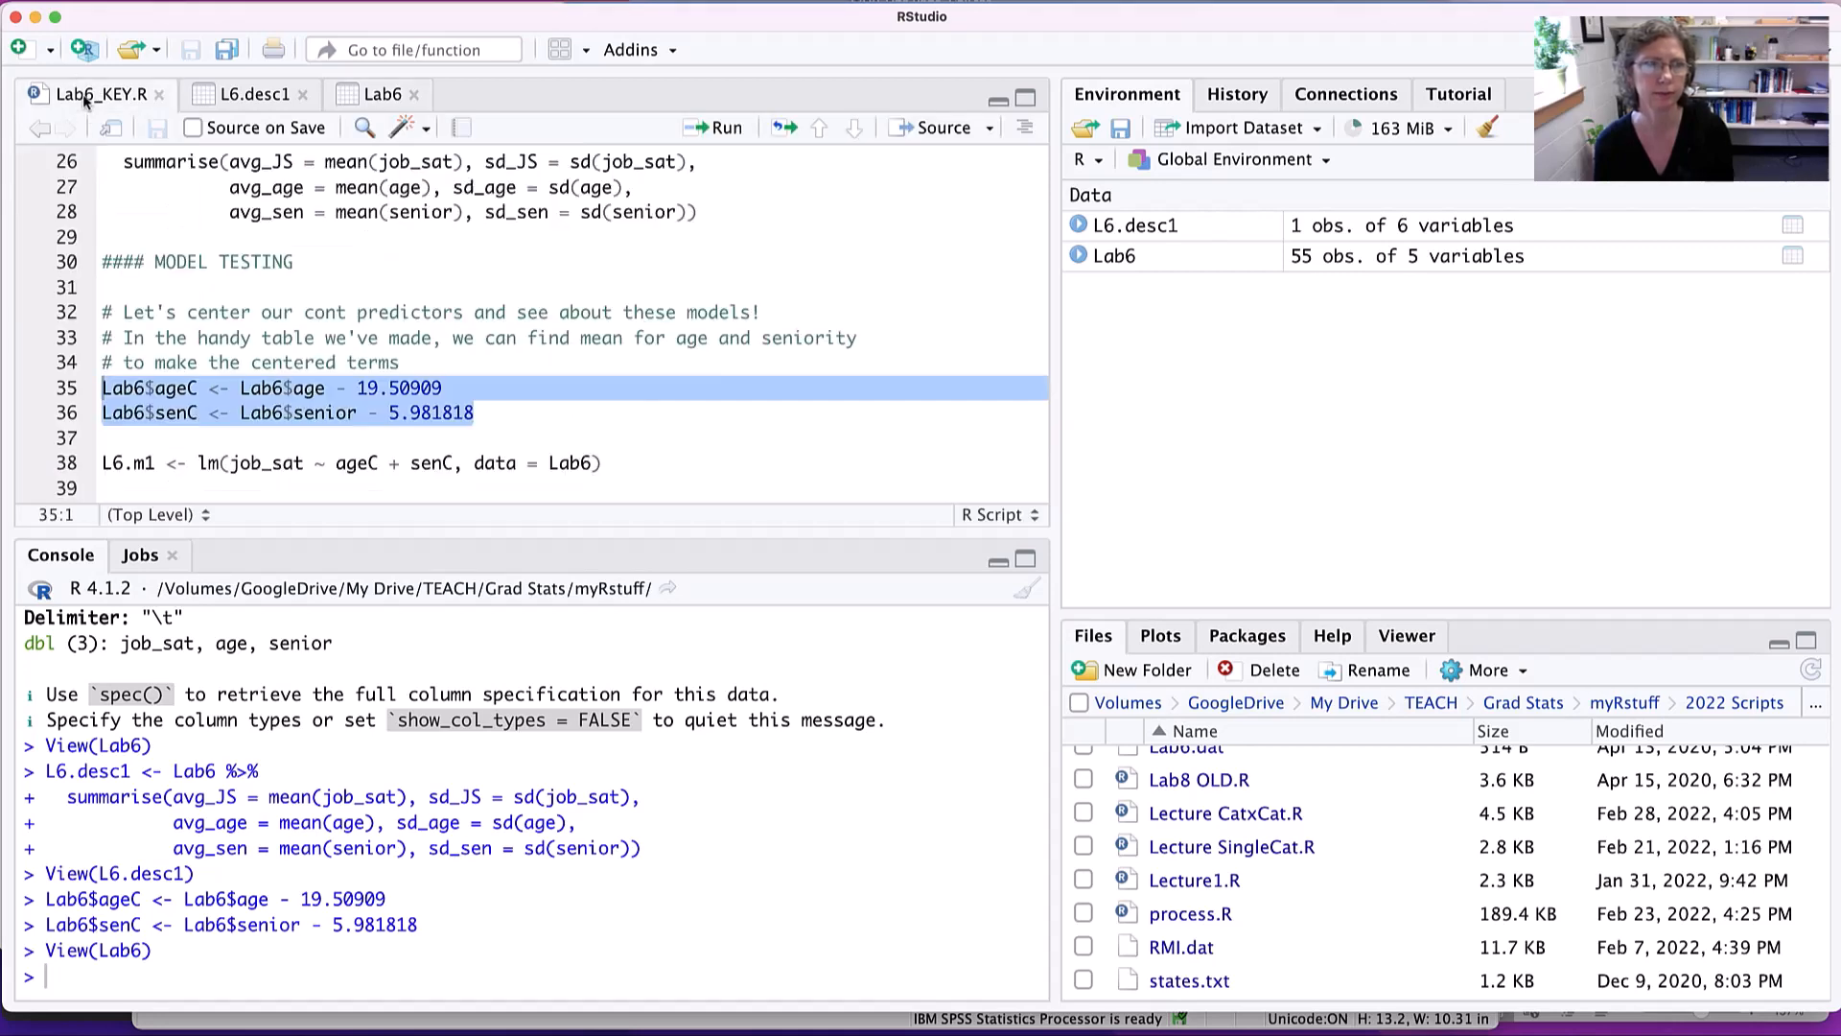
{"action": "scroll", "coordinate": [590, 432], "scroll_direction": "down", "scroll_amount": 3}
{"action": "scroll", "coordinate": [590, 432], "scroll_direction": "down", "scroll_amount": 3}
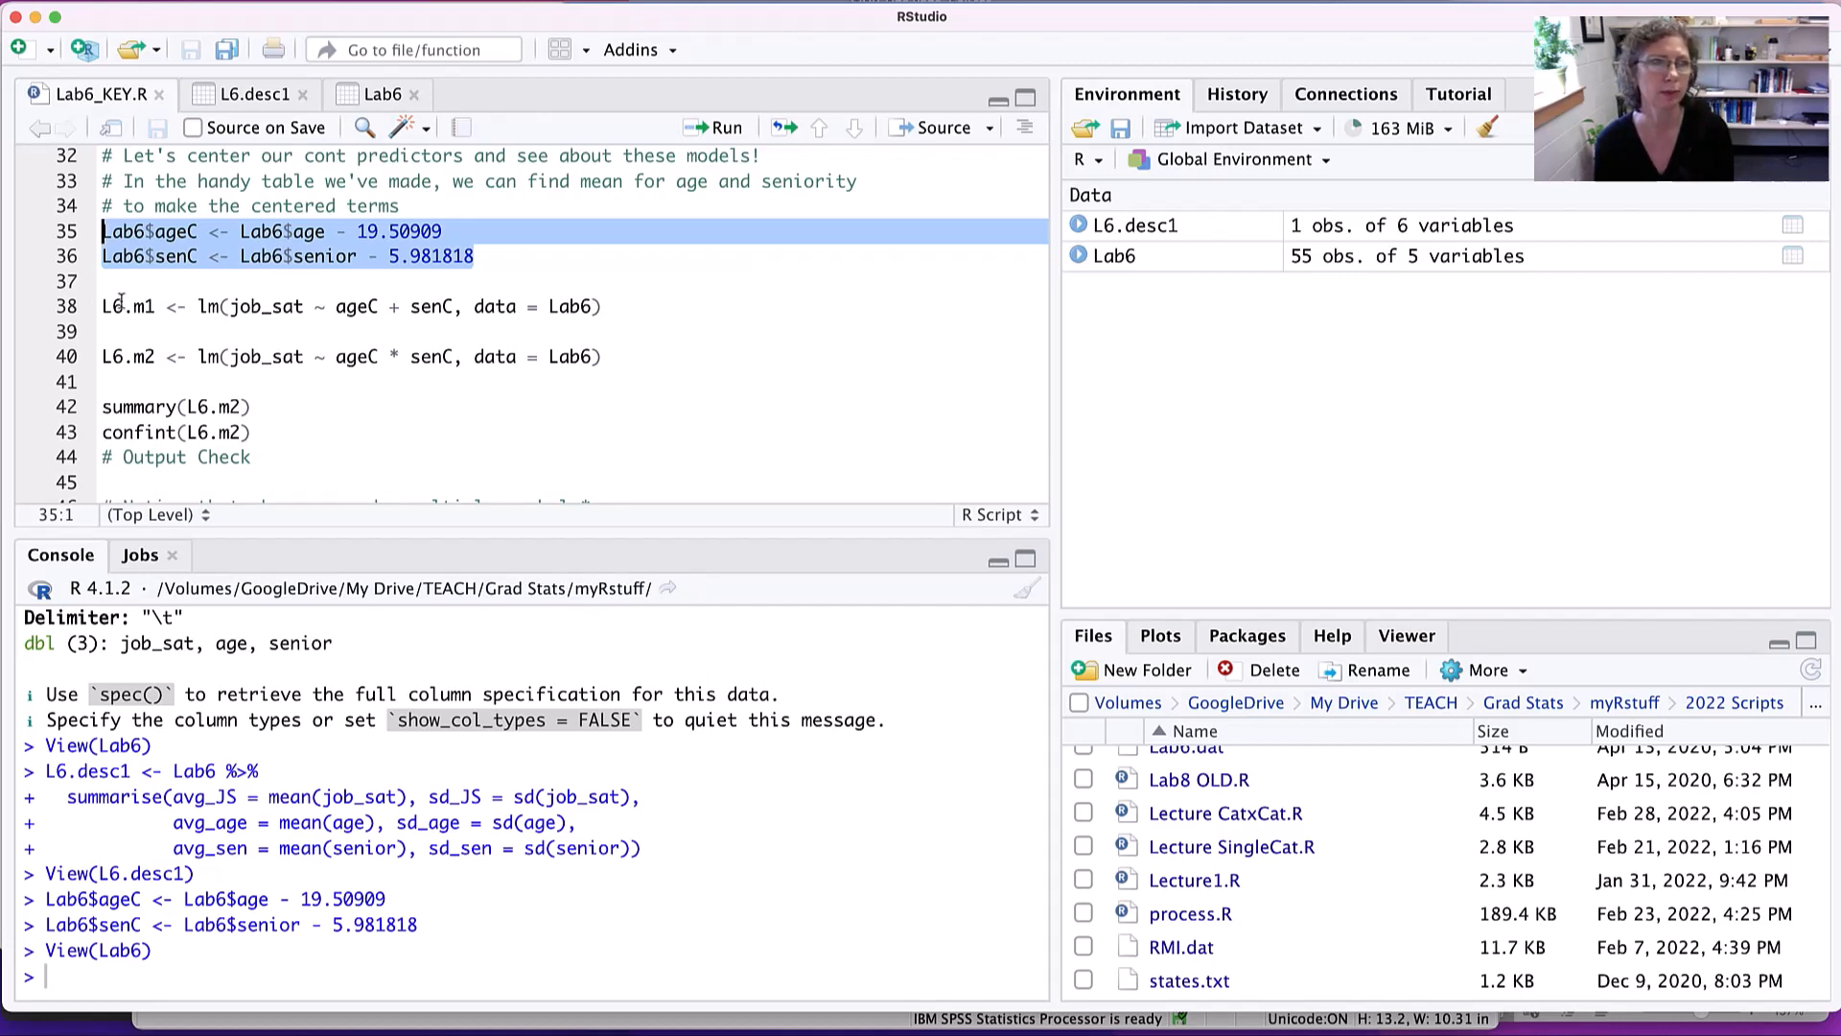
{"action": "left_click_drag", "start_coordinate": [112, 307], "coordinate": [602, 306]}
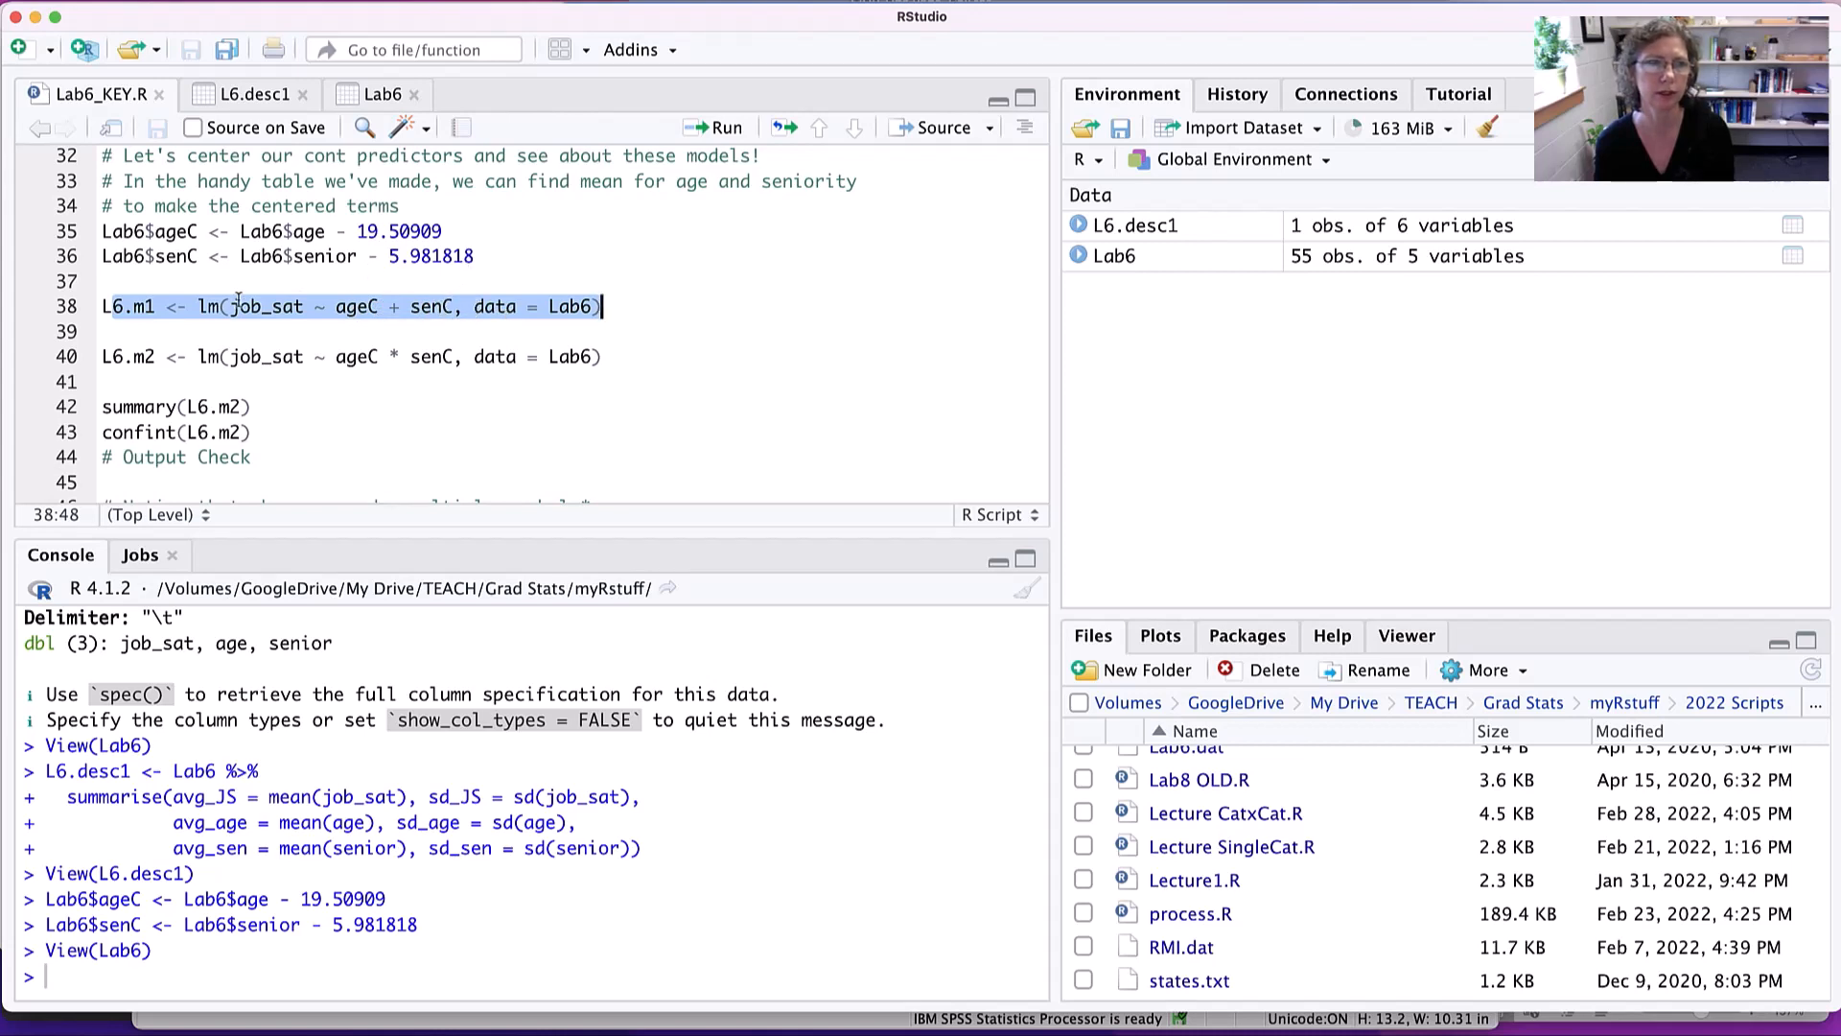
{"action": "left_click", "coordinate": [622, 305]}
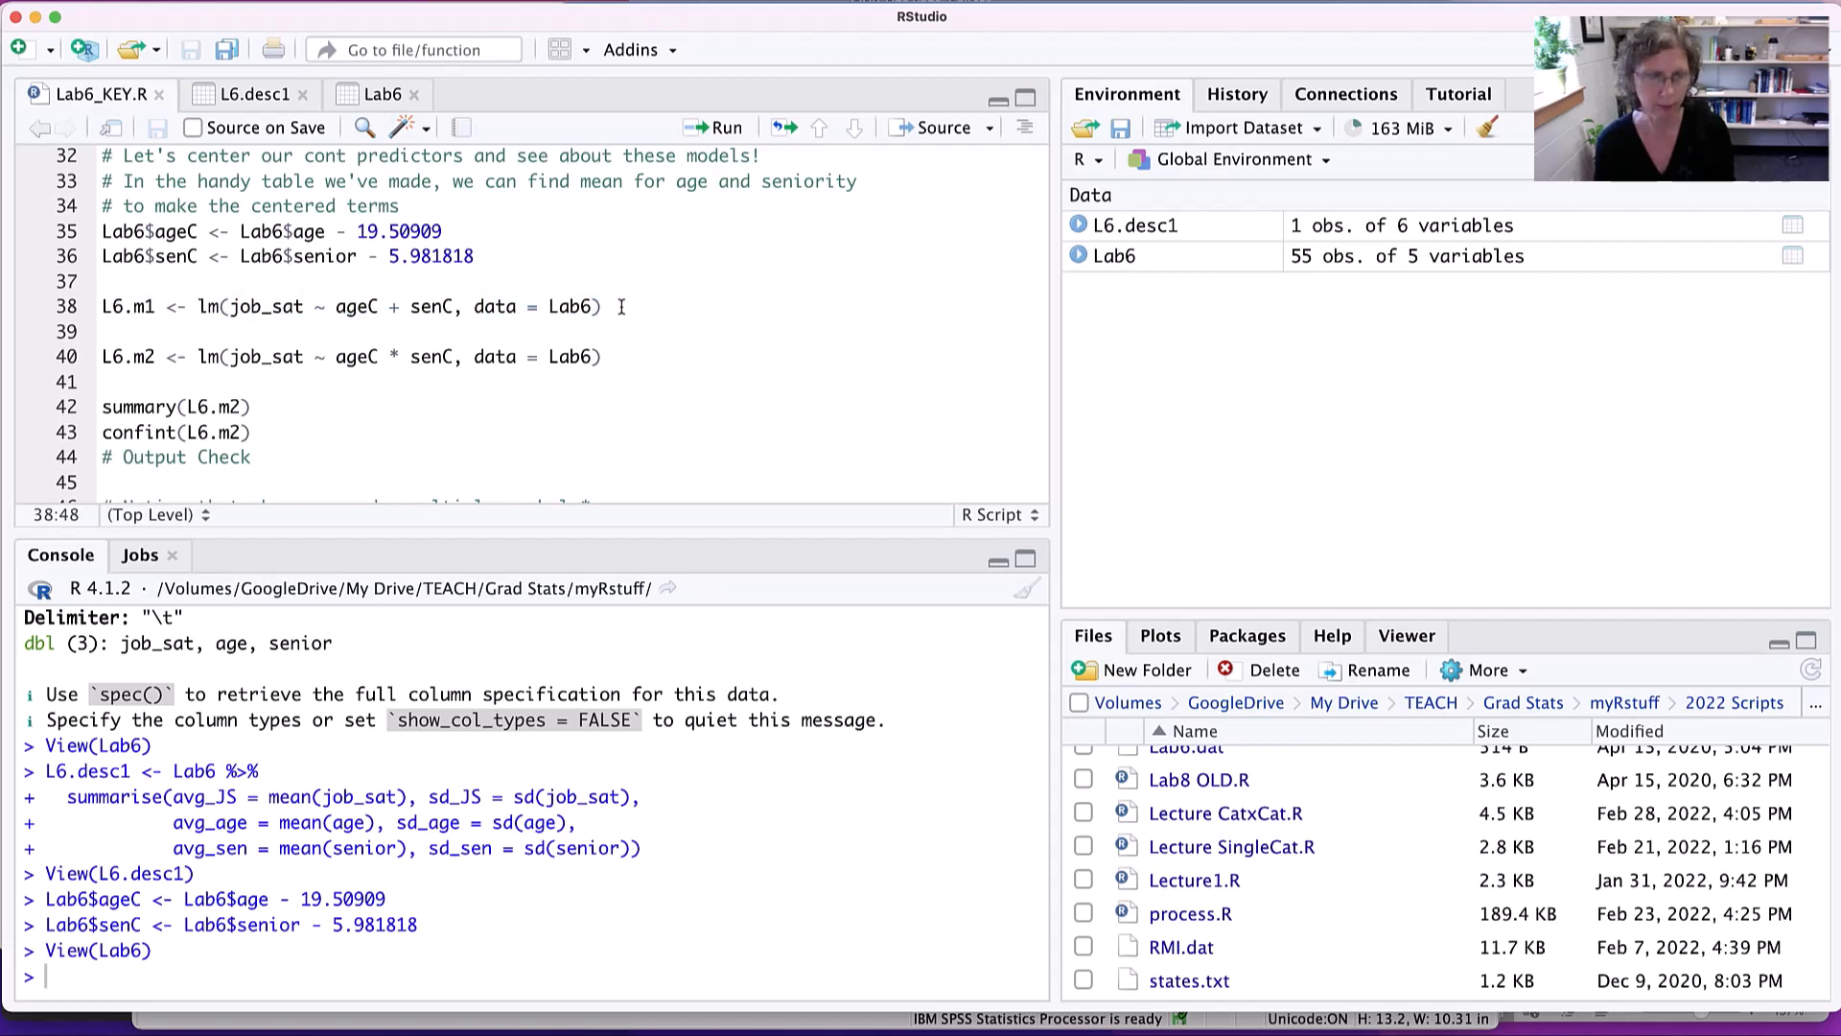
{"action": "key", "text": "super+Return"}
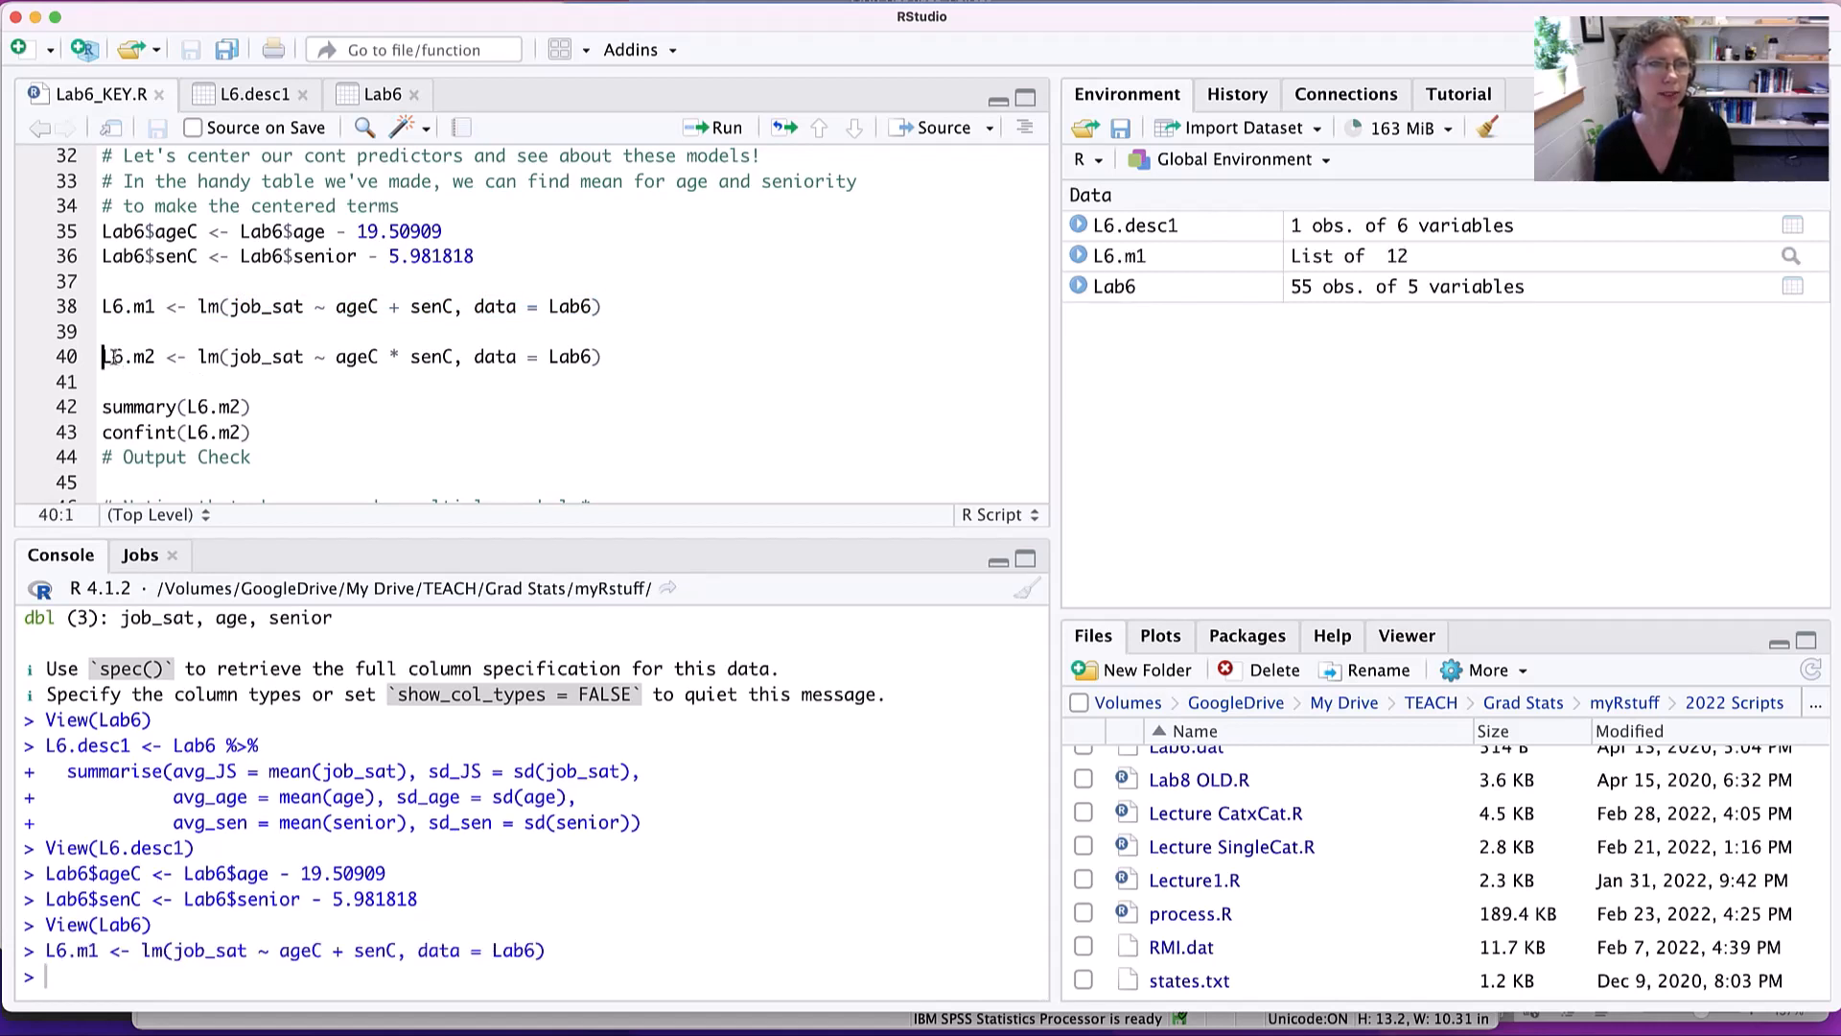
- Examine the interaction model on line 40 and run it to fit L6.m2 as job_sat ~ ageC * senC with data Lab6
{"action": "left_click_drag", "start_coordinate": [103, 357], "coordinate": [156, 356]}
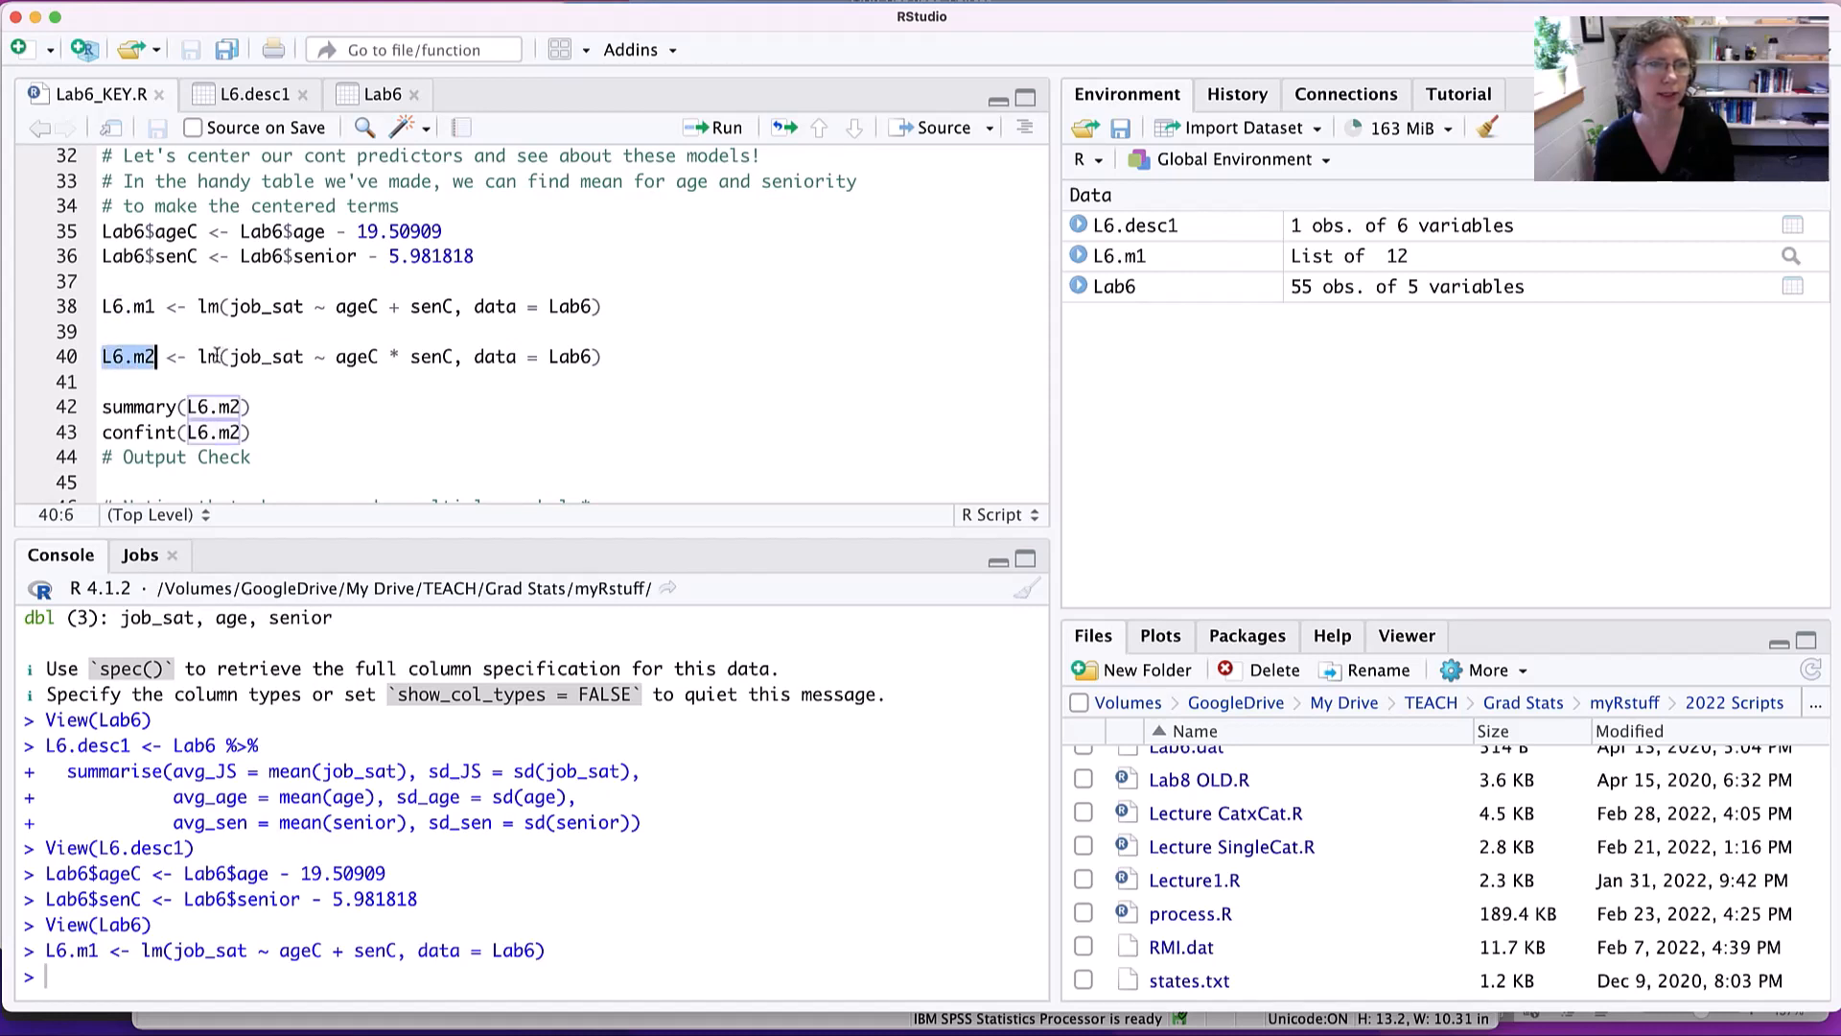
{"action": "double_click", "coordinate": [265, 357]}
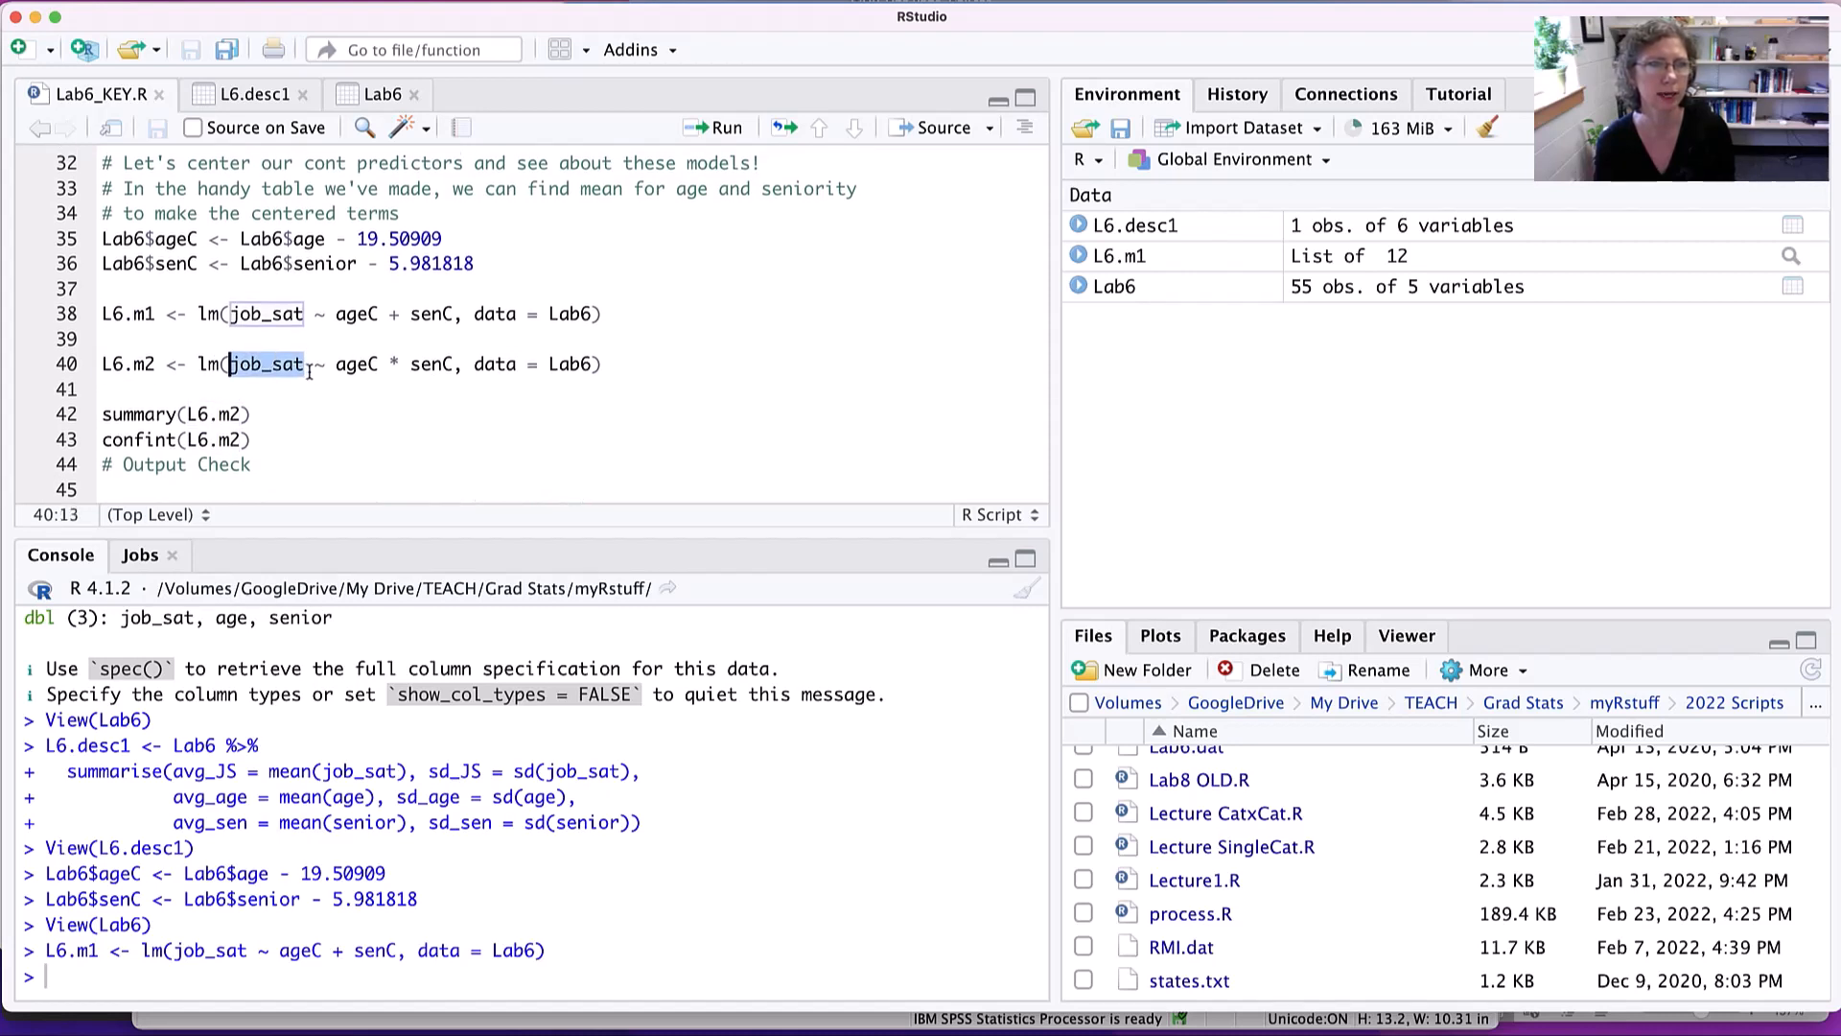
{"action": "scroll", "coordinate": [347, 372], "scroll_direction": "up", "scroll_amount": 1}
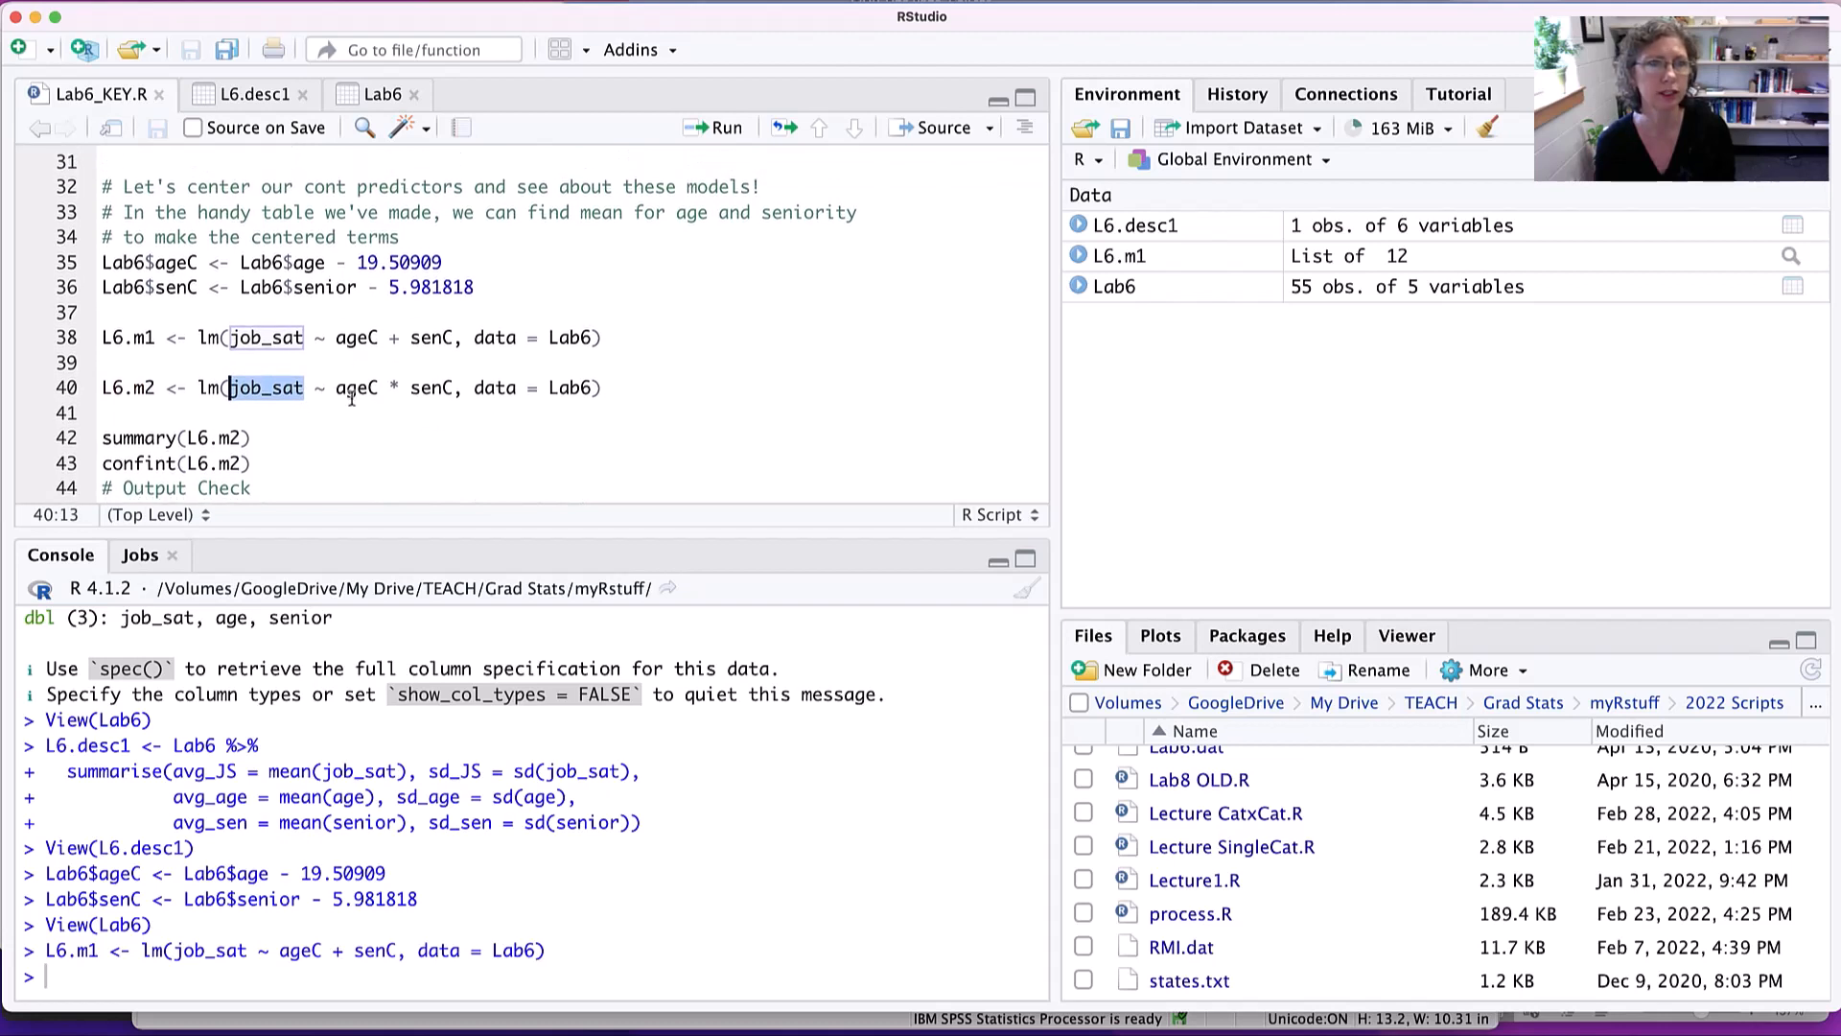
{"action": "scroll", "coordinate": [419, 393], "scroll_direction": "up", "scroll_amount": 1}
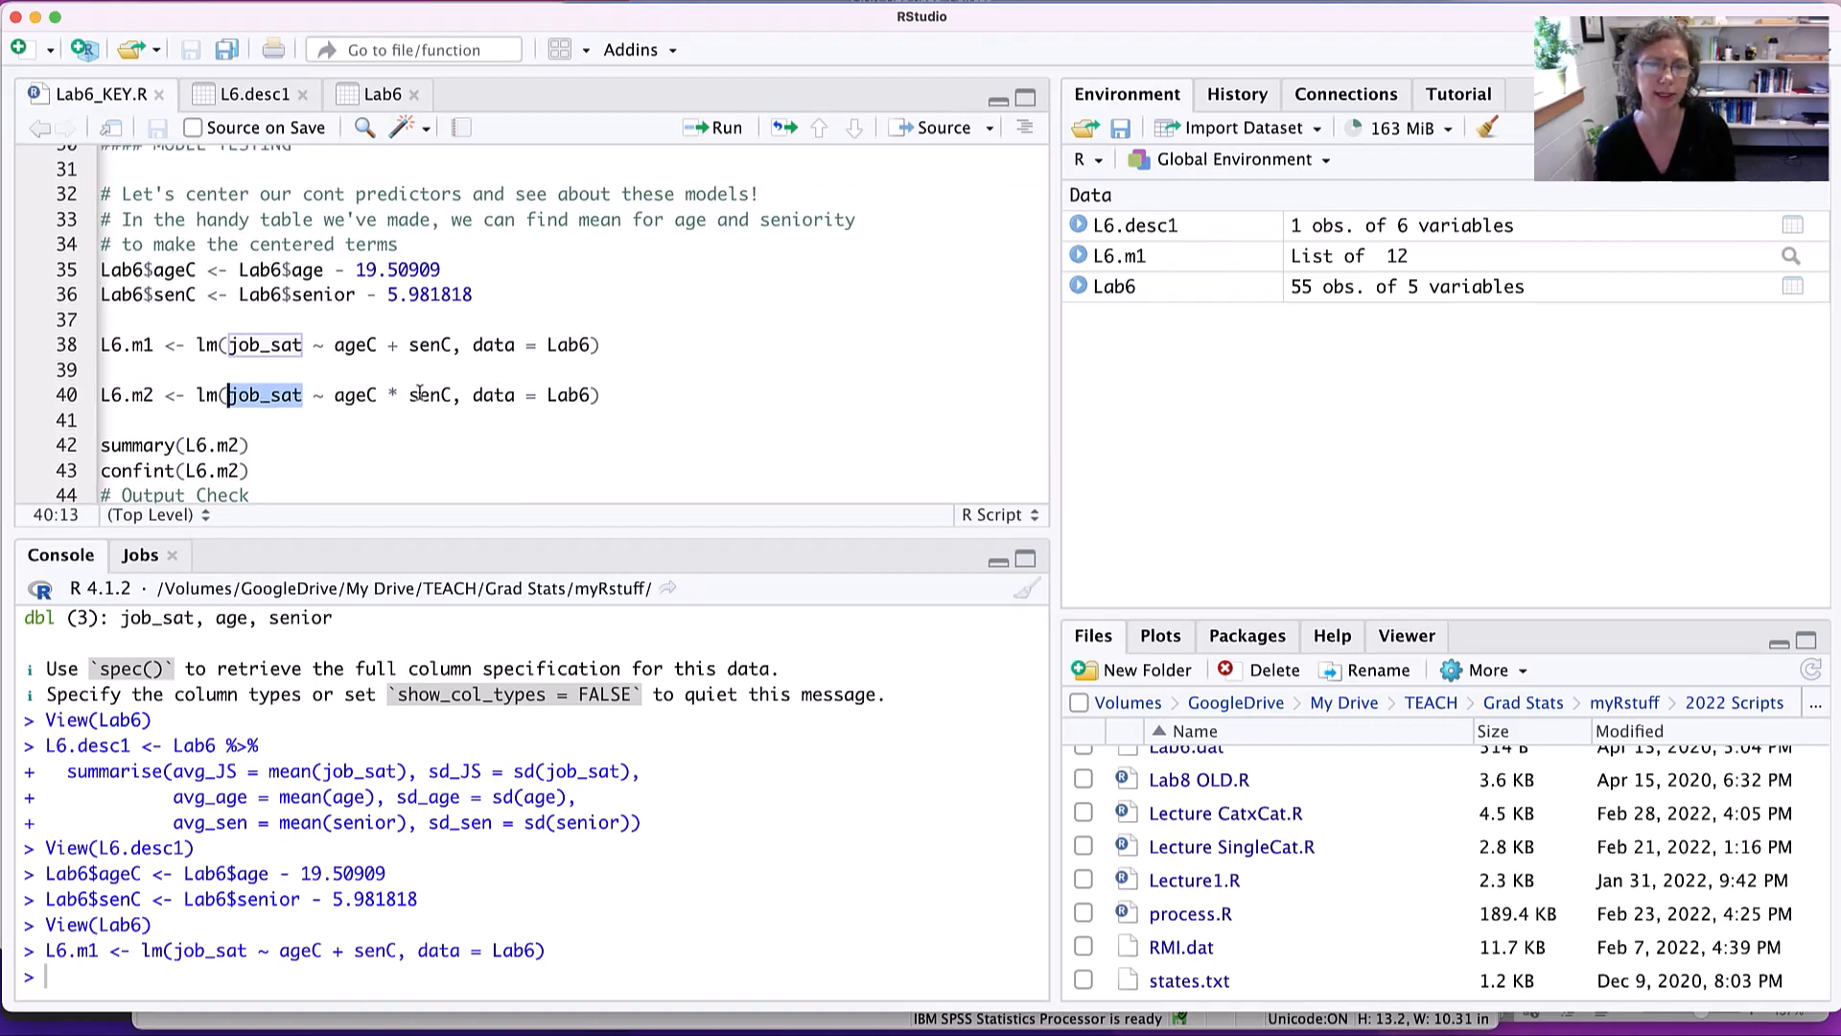
{"action": "scroll", "coordinate": [419, 393], "scroll_direction": "down", "scroll_amount": 1}
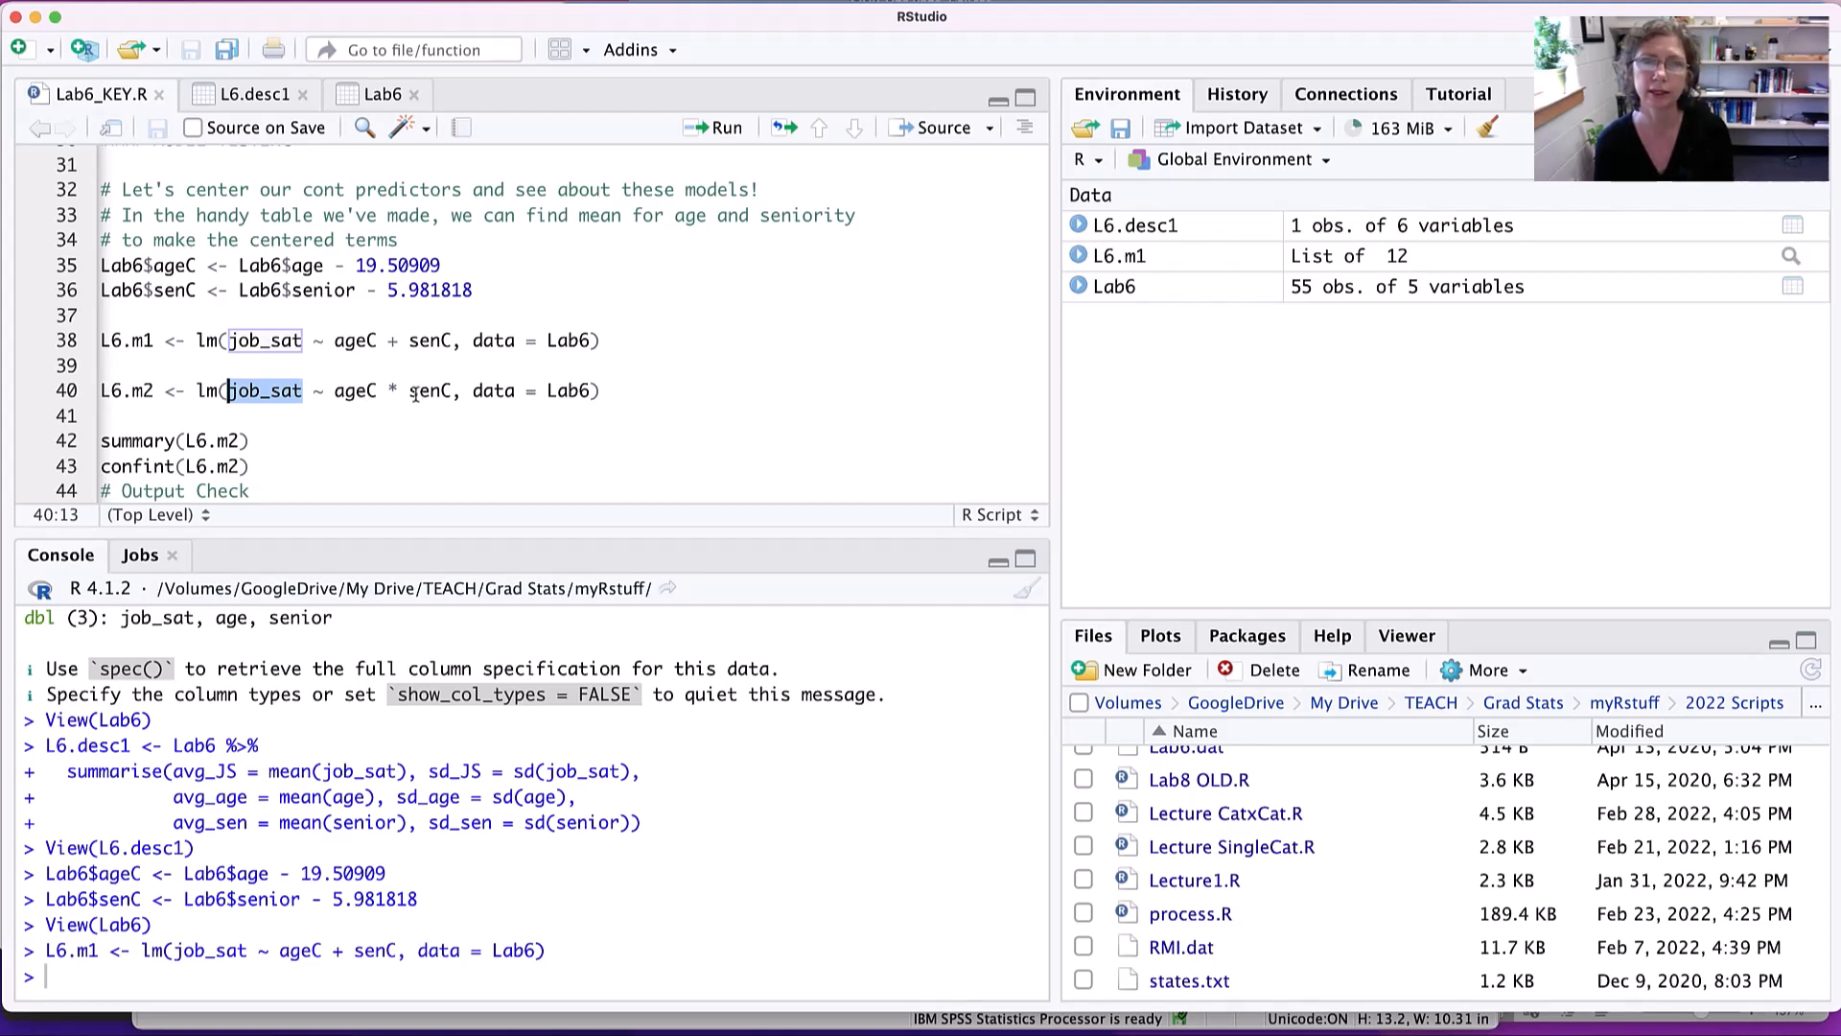
{"action": "left_click", "coordinate": [630, 392]}
{"action": "scroll", "coordinate": [575, 388], "scroll_direction": "down", "scroll_amount": 1}
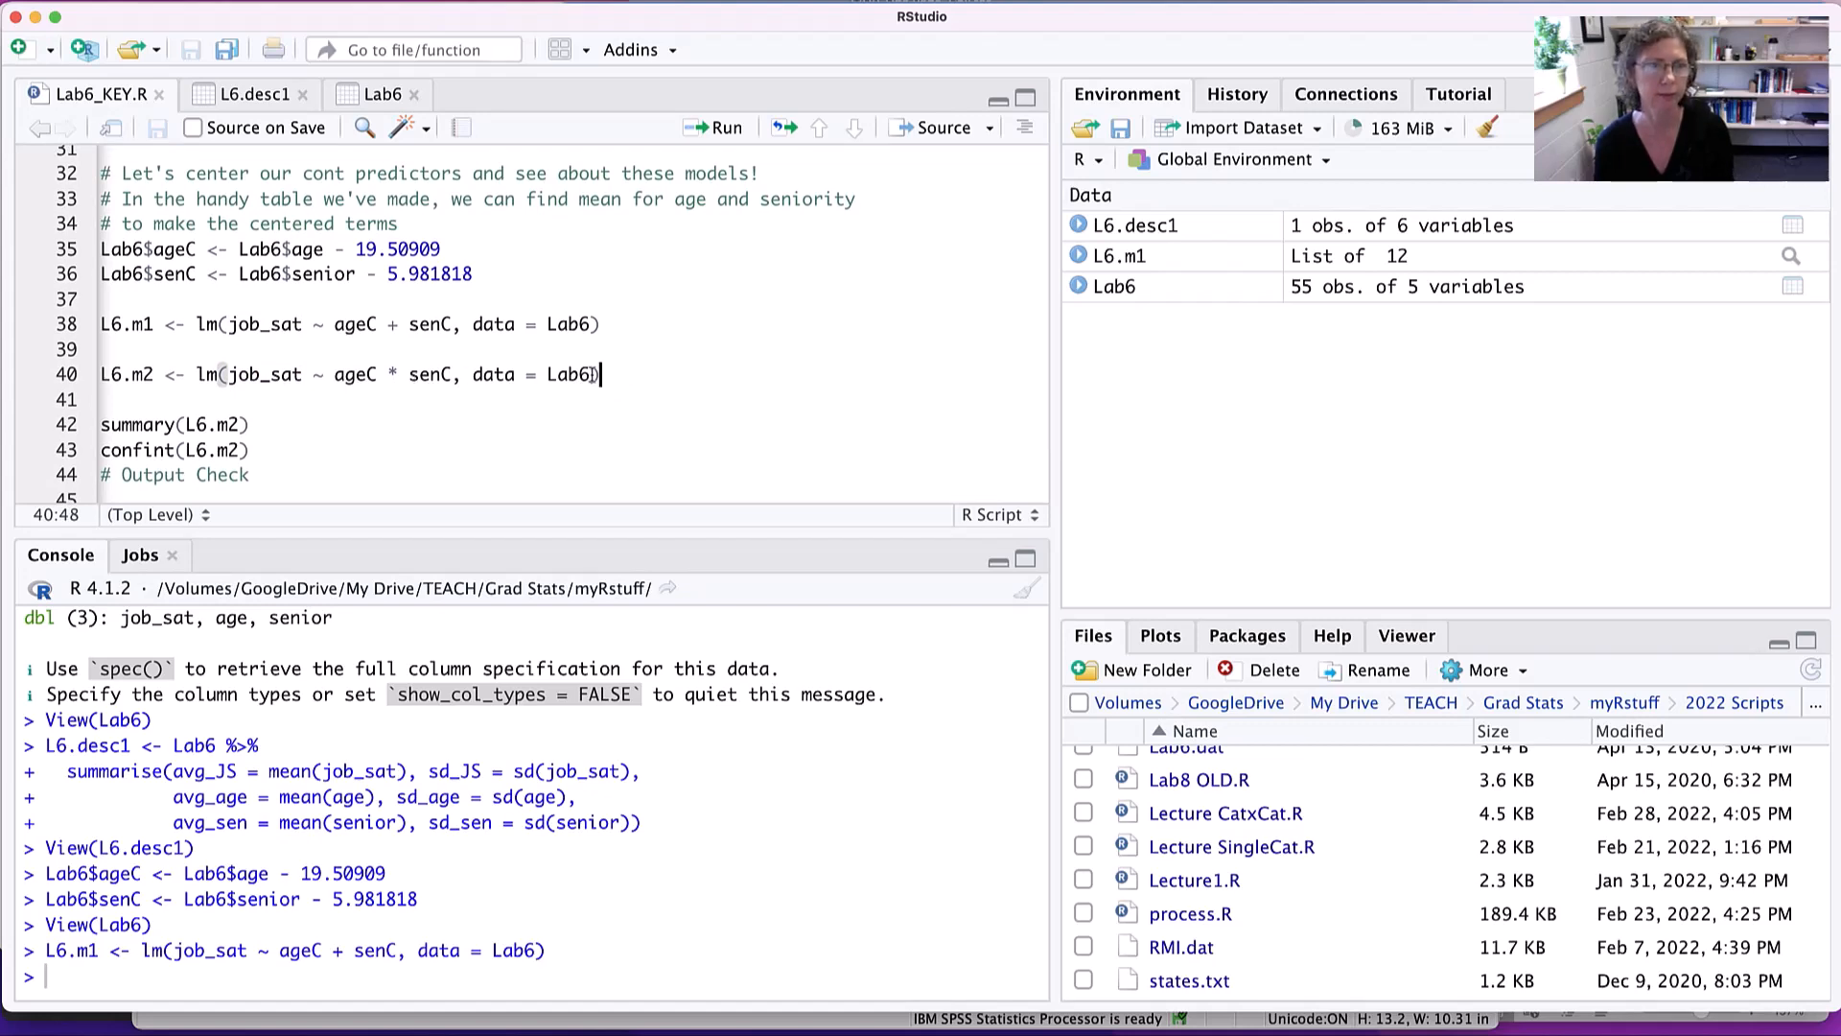
{"action": "key", "text": "super+Return"}
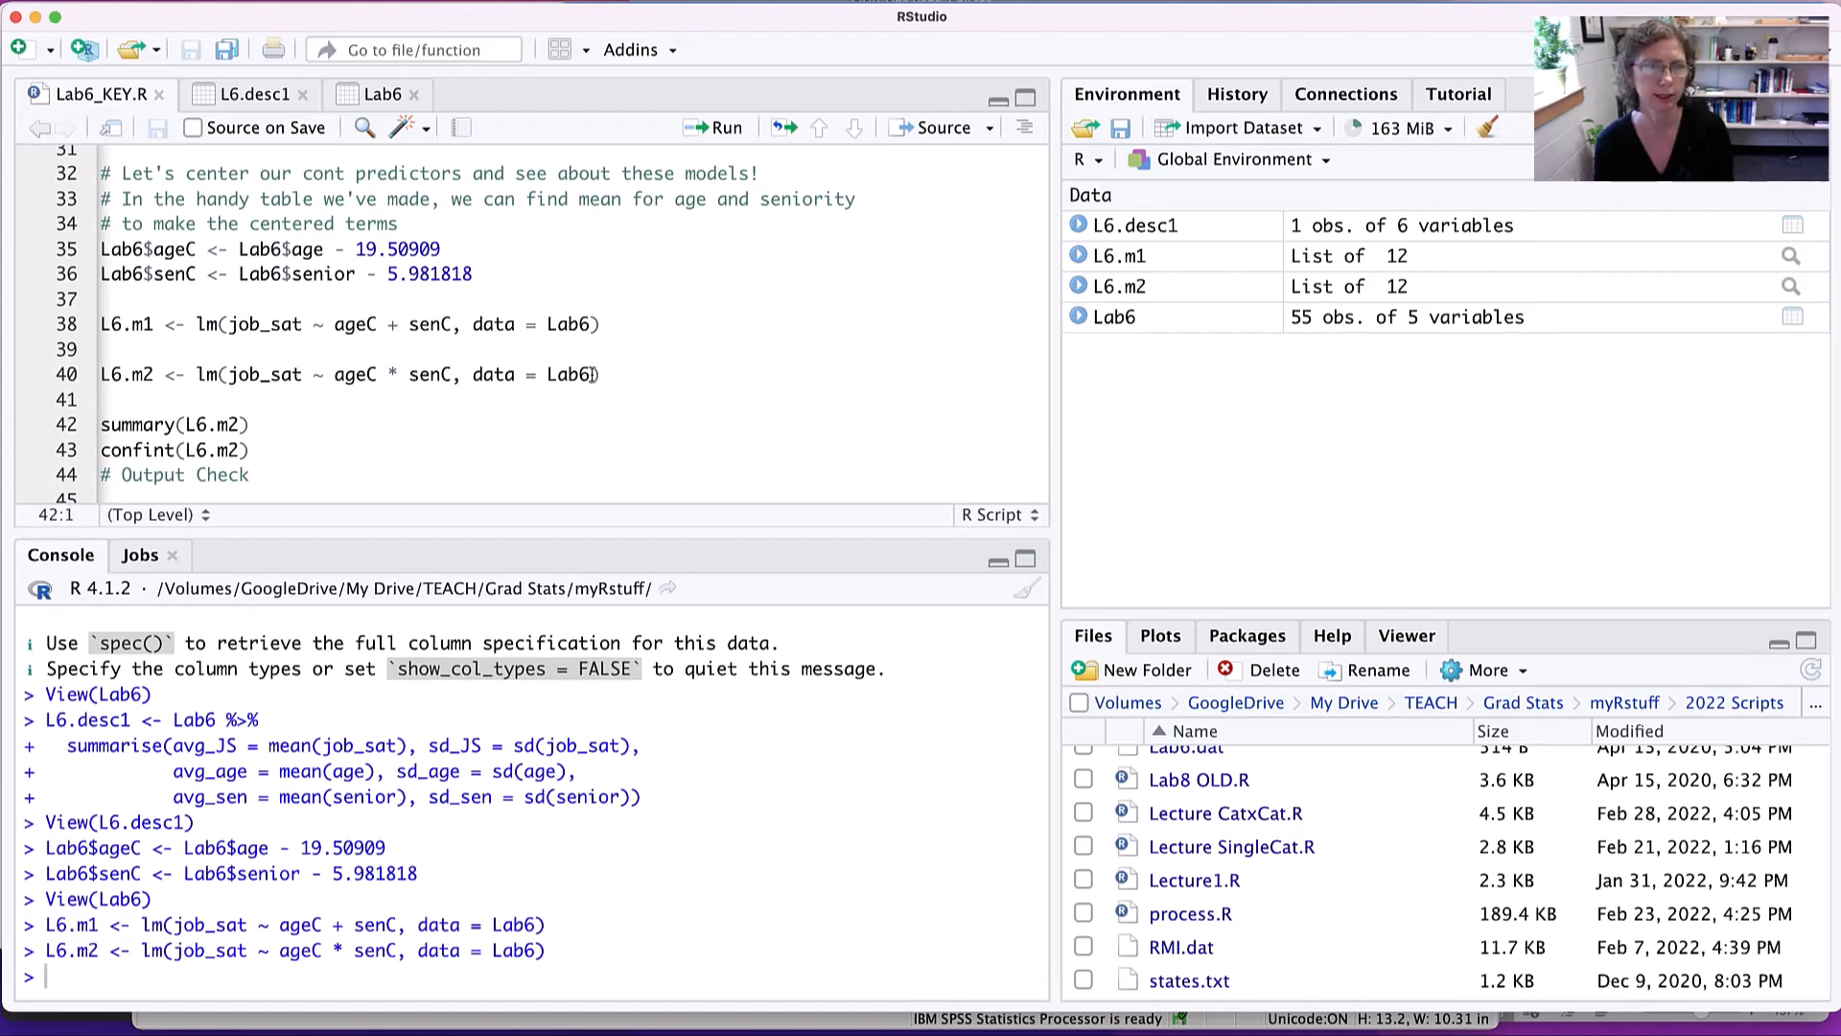
- Run the summary and confint lines for L6.m2, enlarging the console to show more of the output
{"action": "key", "text": "super+Return"}
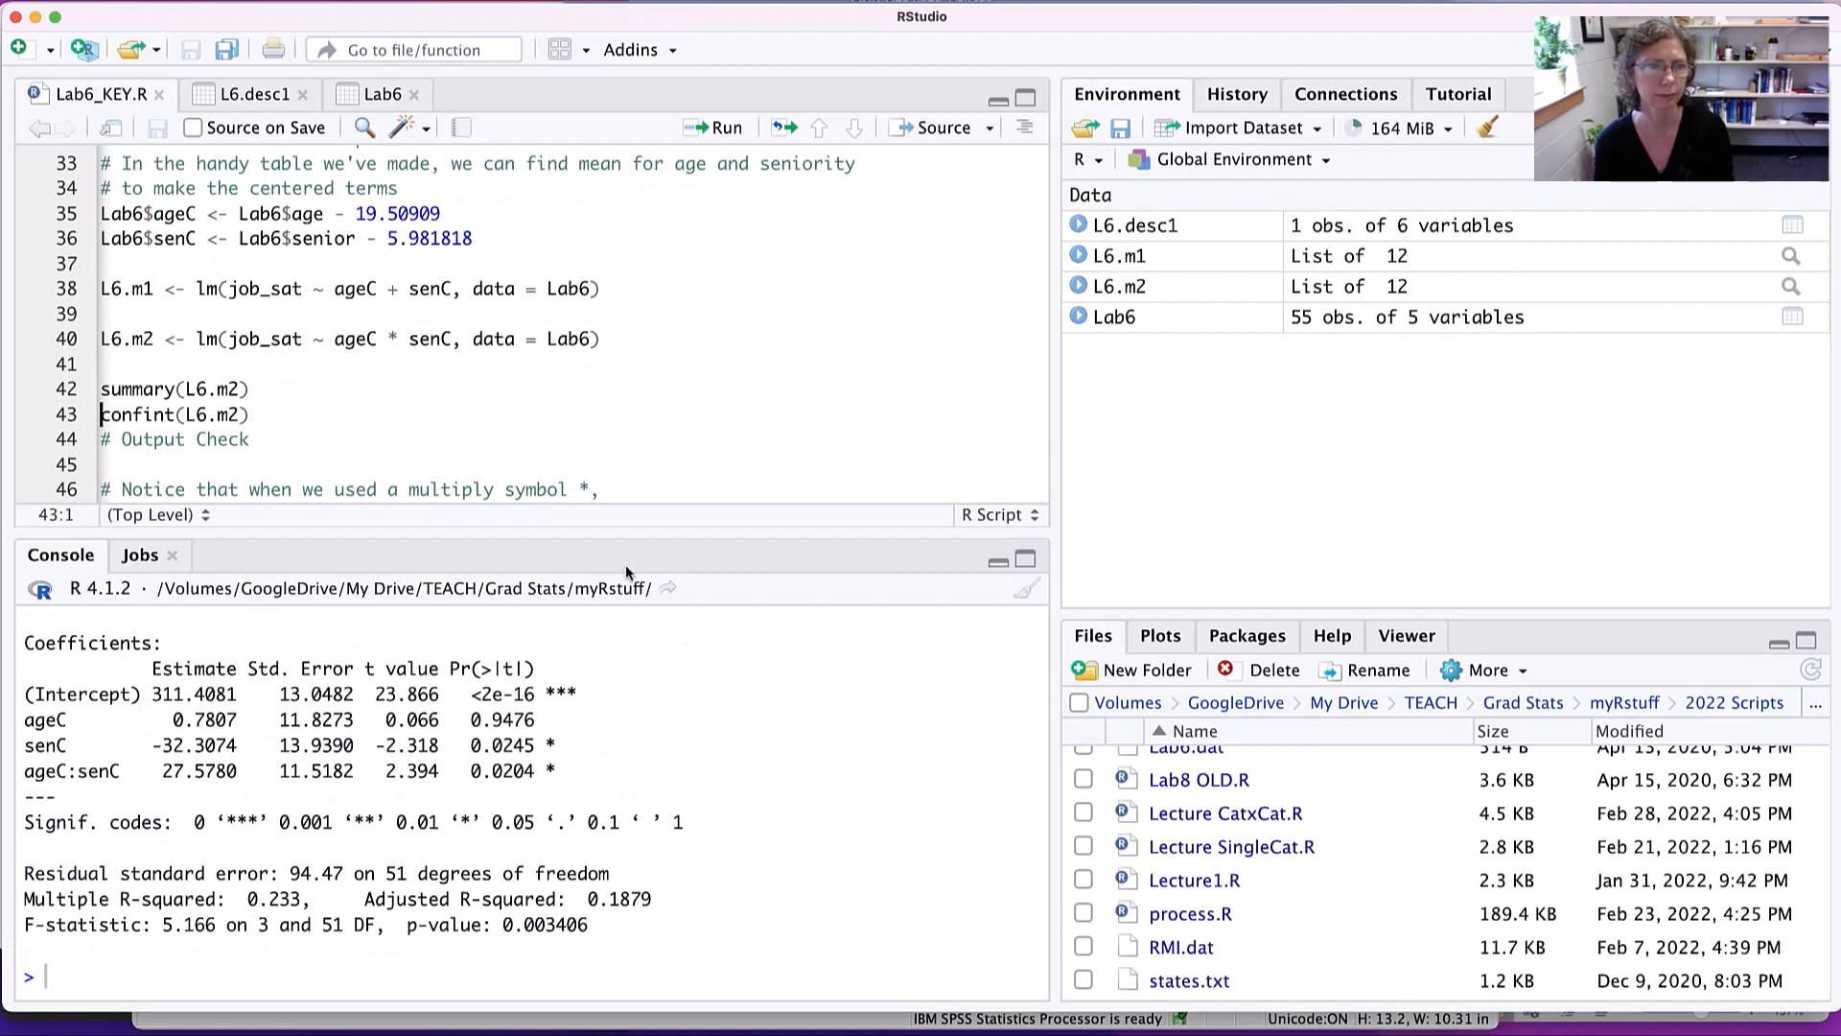
{"action": "left_click_drag", "start_coordinate": [601, 538], "coordinate": [569, 374]}
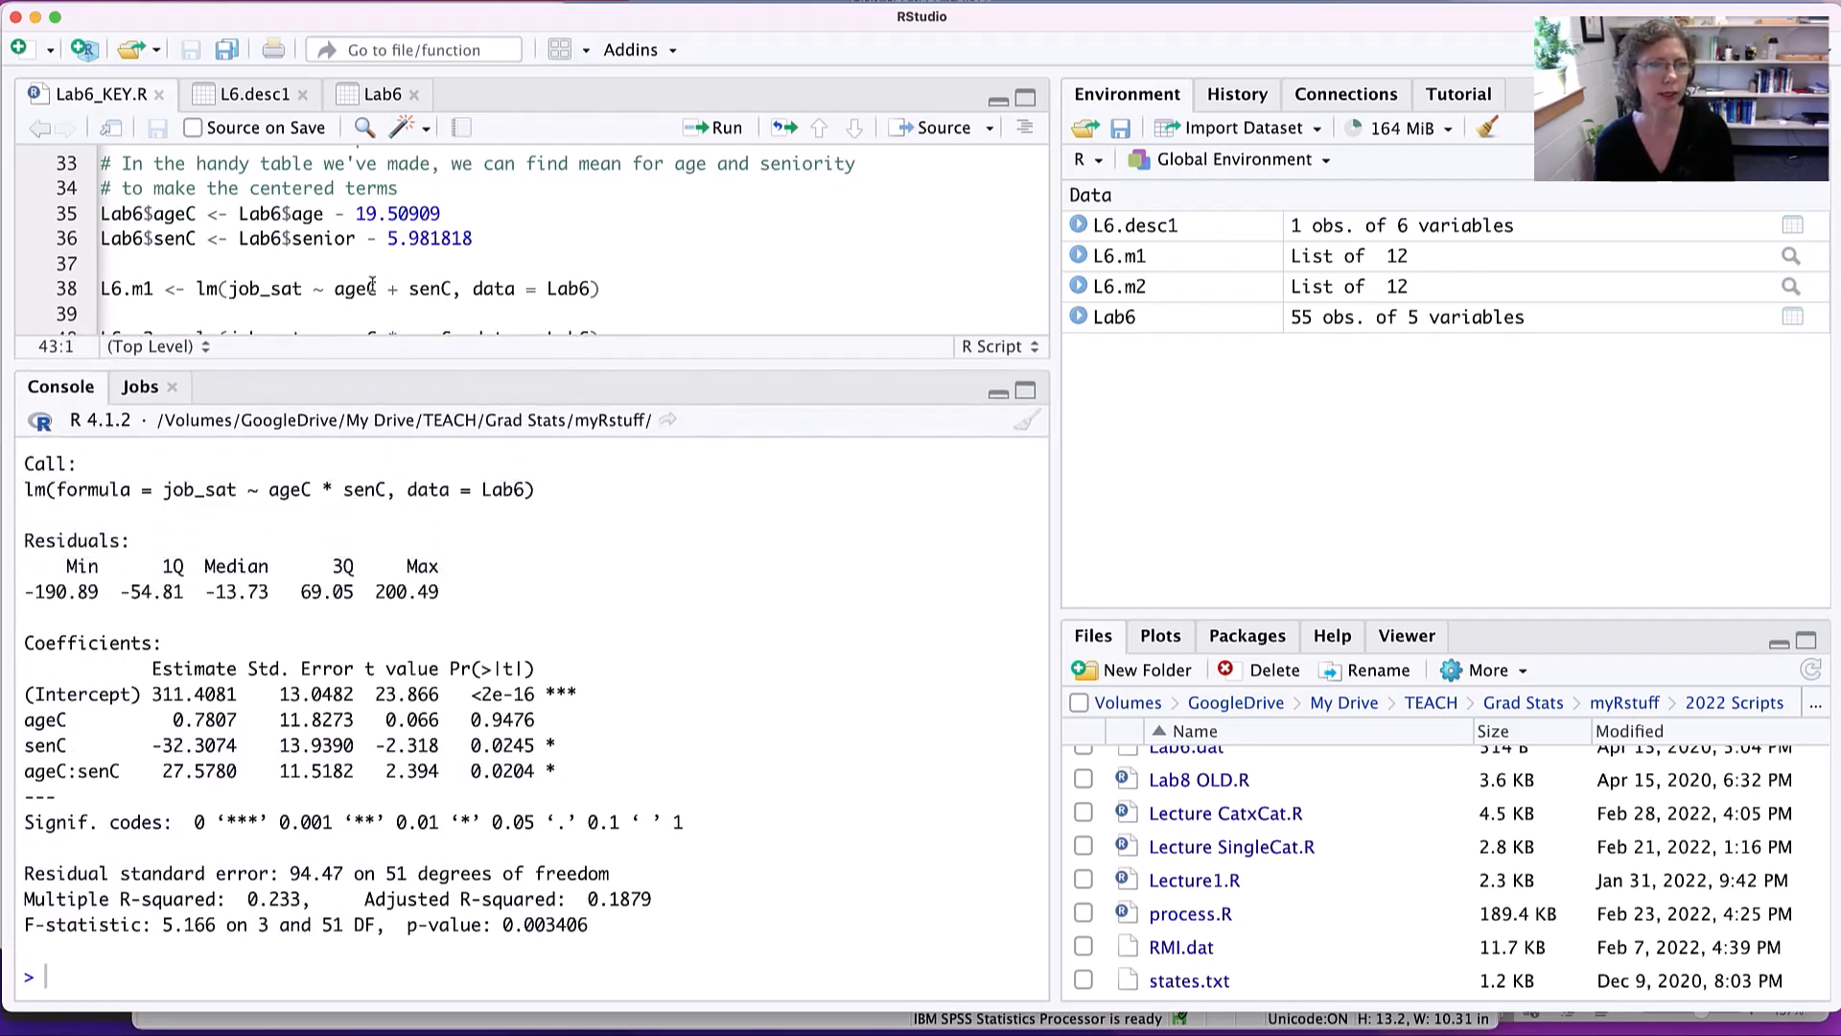
{"action": "scroll", "coordinate": [345, 237], "scroll_direction": "down", "scroll_amount": 2}
{"action": "scroll", "coordinate": [344, 237], "scroll_direction": "down", "scroll_amount": 2}
{"action": "left_click", "coordinate": [291, 309]}
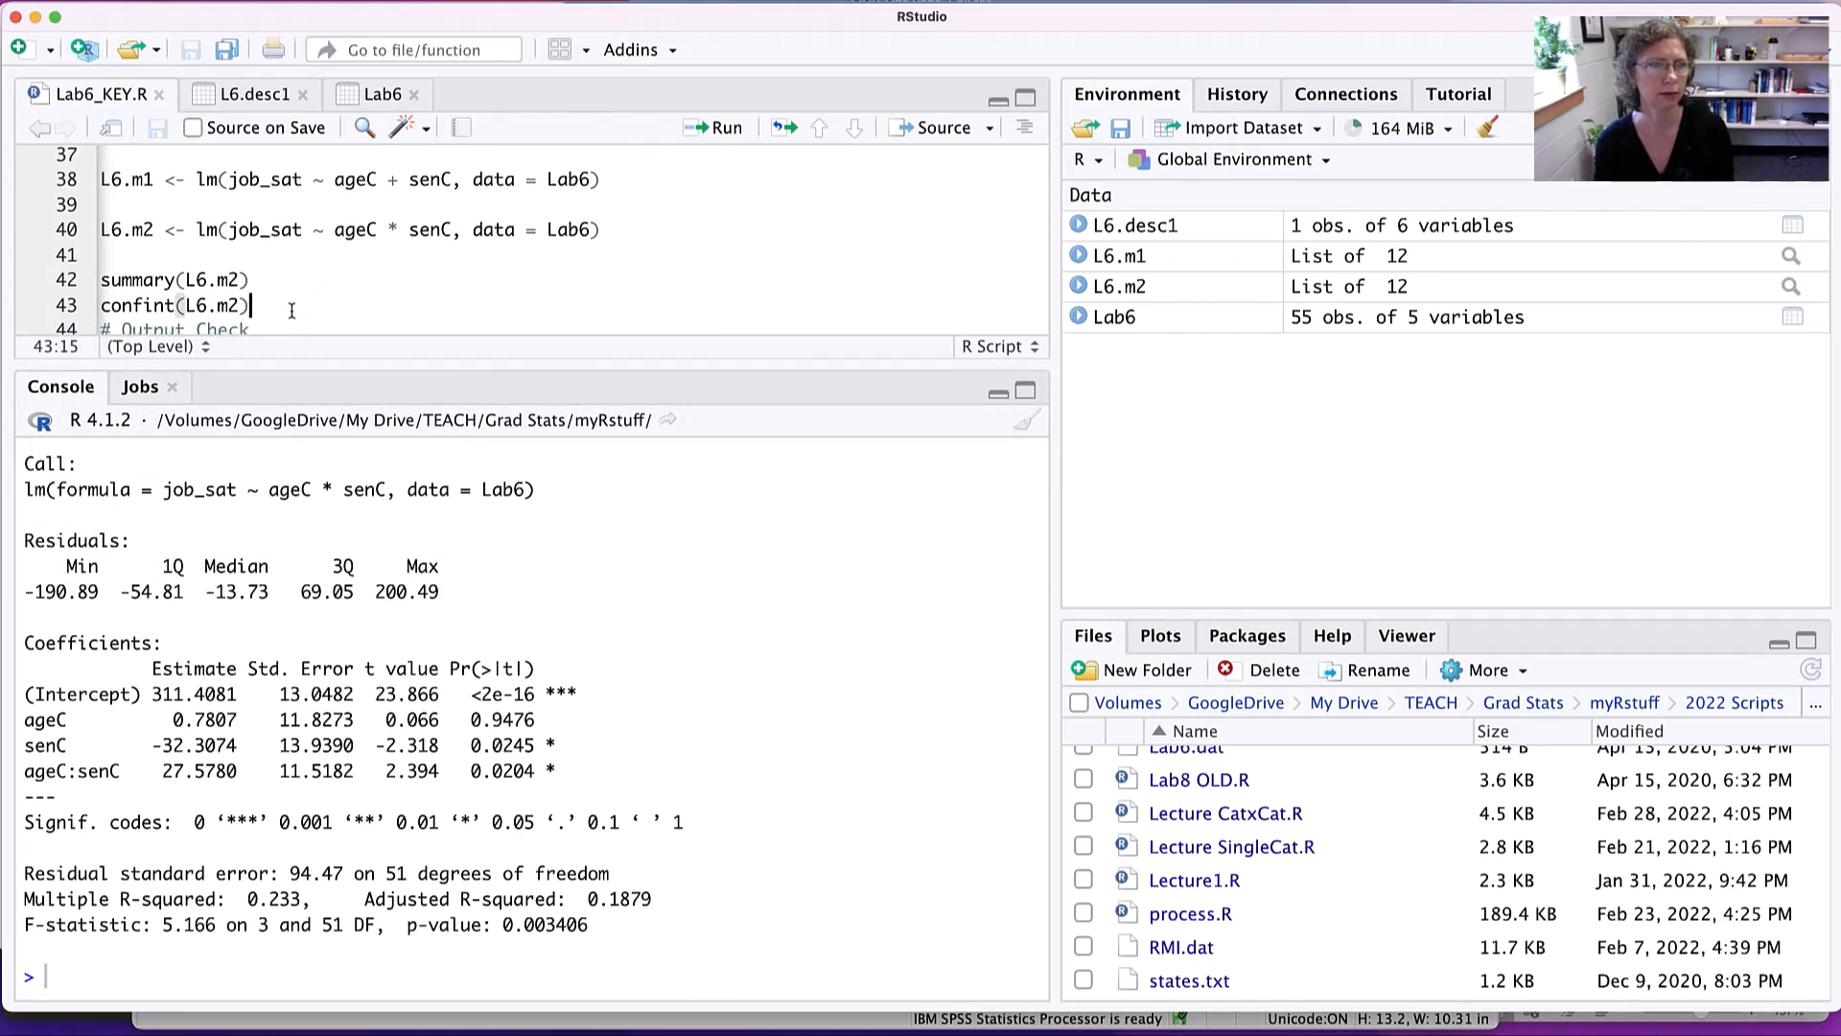
{"action": "key", "text": "super+Return"}
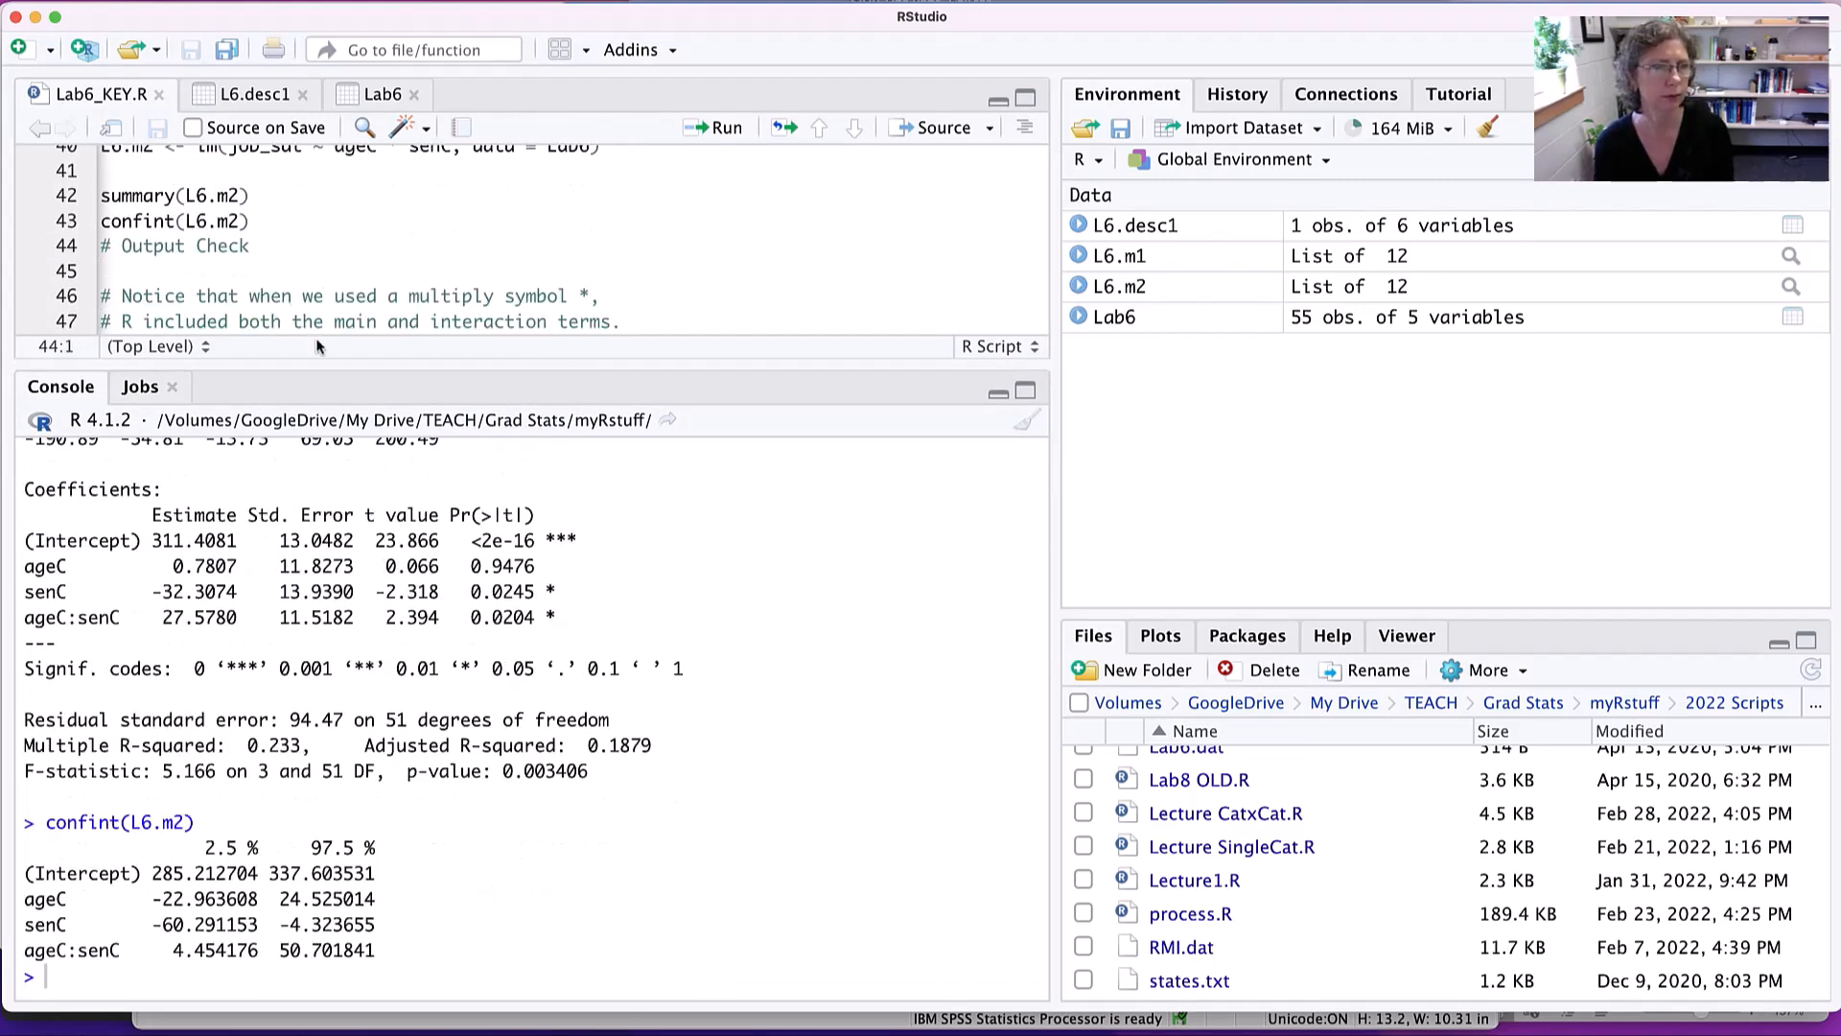
- Enlarge the console further and read the overall F-statistic and multiple R-squared of L6.m2
{"action": "left_click_drag", "start_coordinate": [452, 364], "coordinate": [425, 247]}
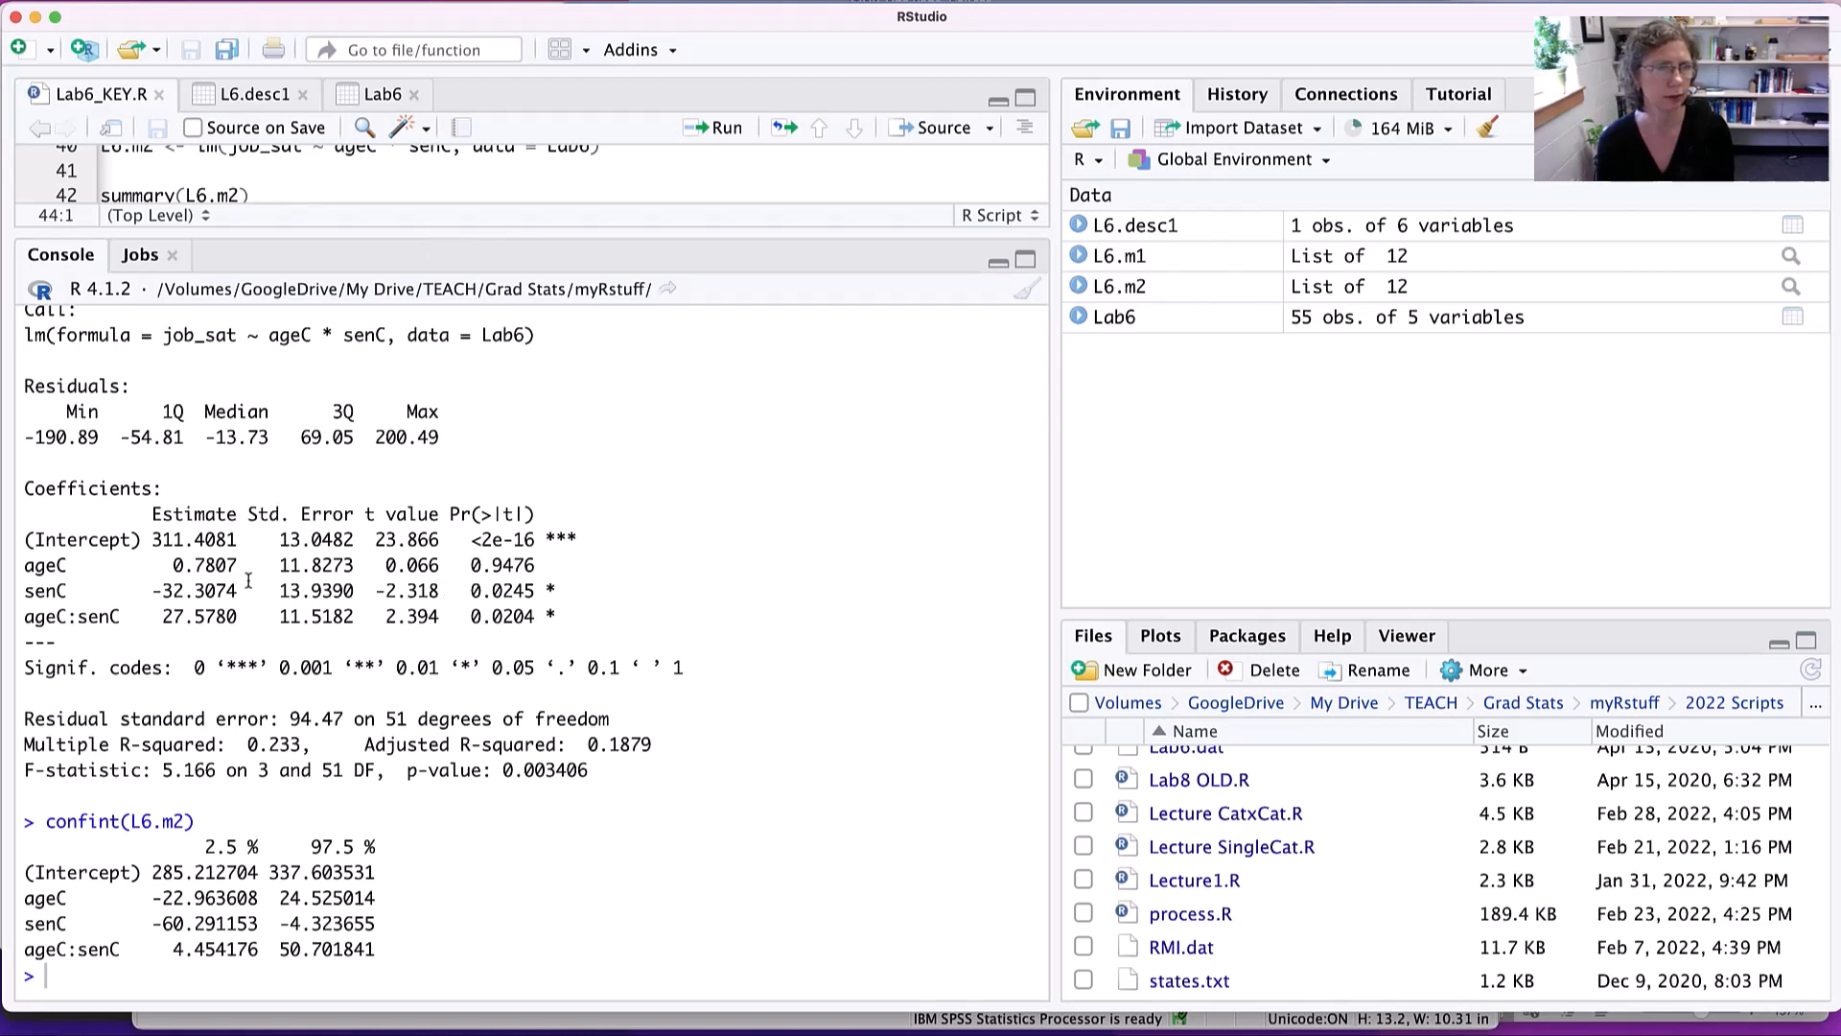
{"action": "left_click_drag", "start_coordinate": [69, 770], "coordinate": [505, 774]}
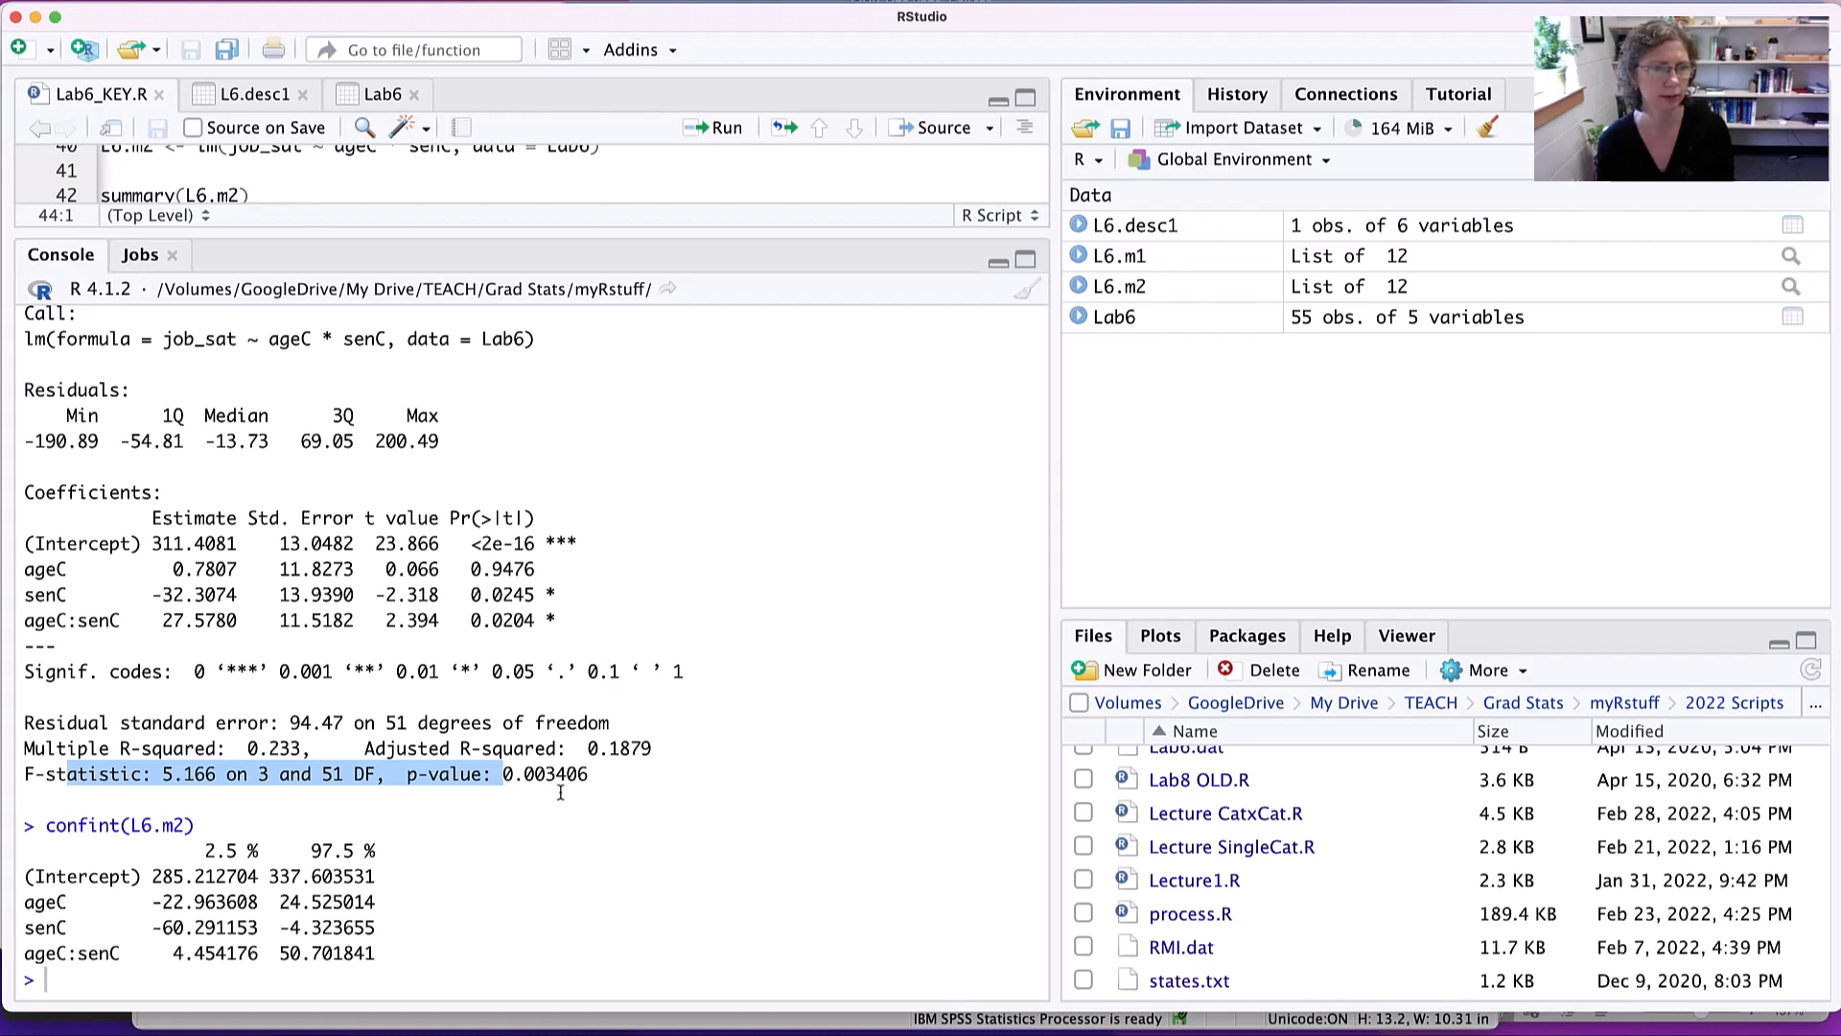
{"action": "left_click_drag", "start_coordinate": [86, 750], "coordinate": [310, 752]}
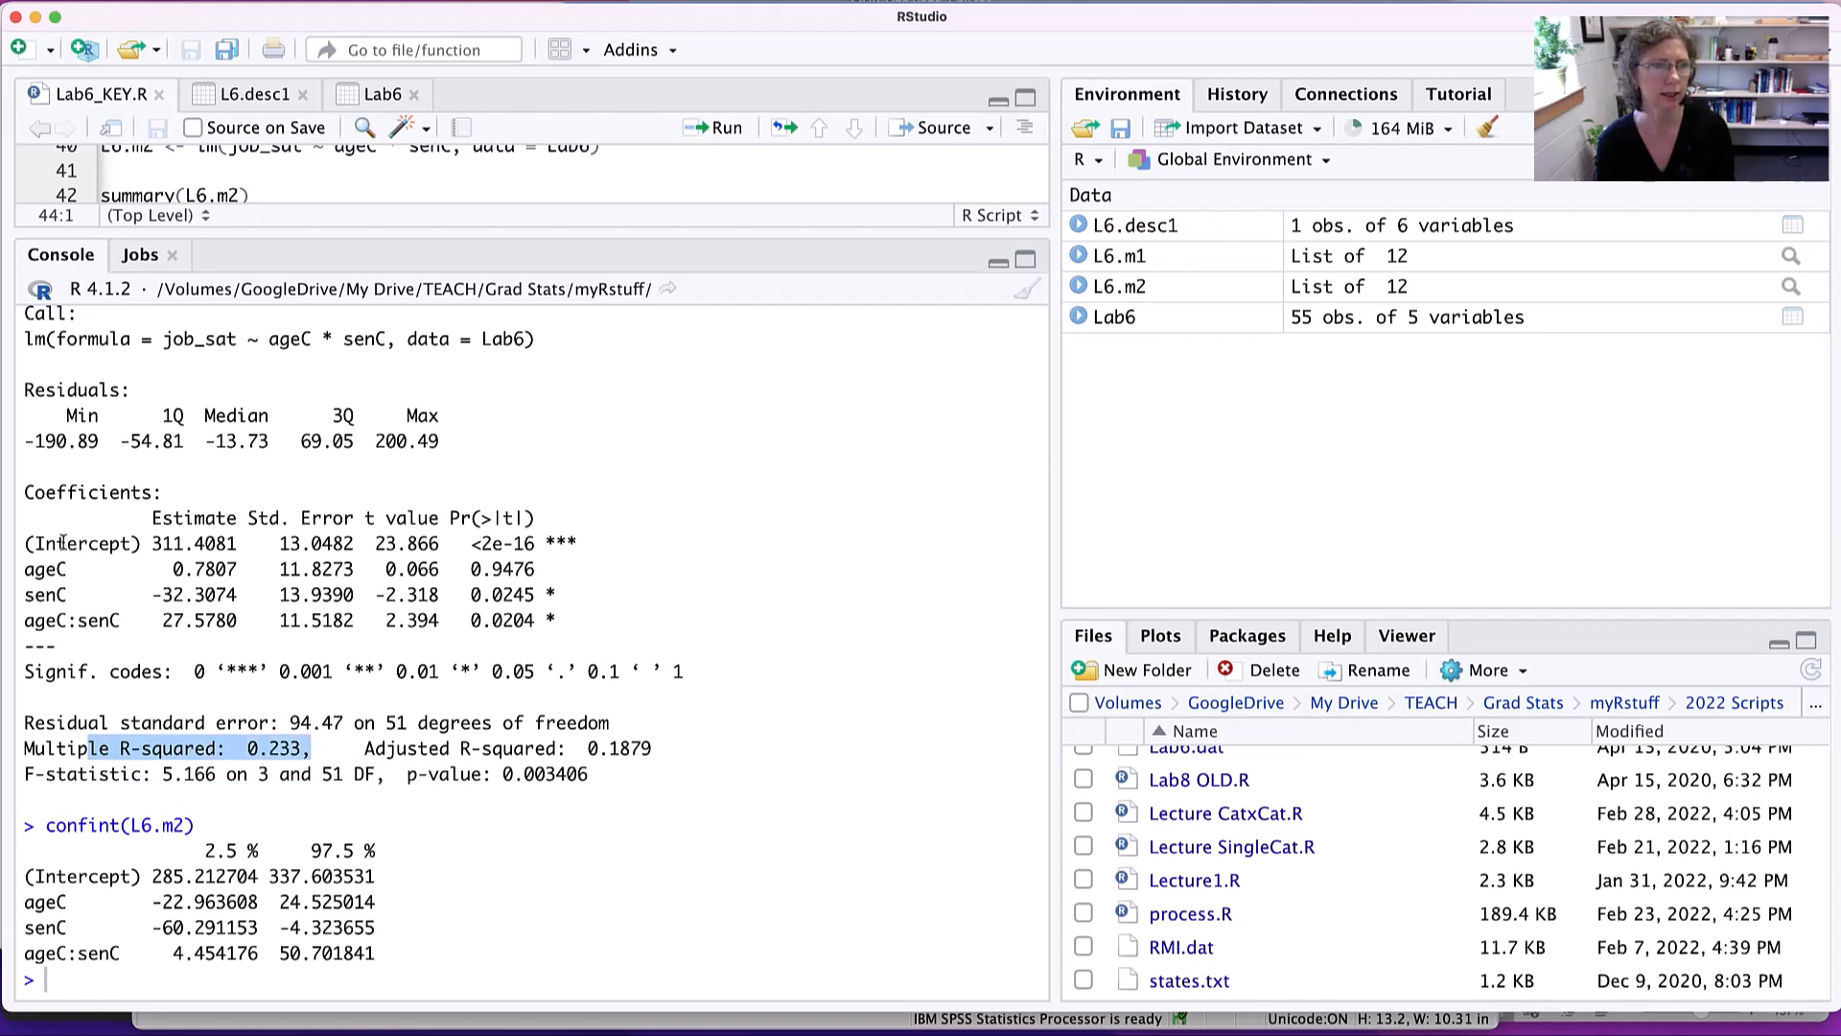
- Examine the estimates and p-values of ageC, senC and the ageC:senC interaction in the L6.m2 coefficients table
{"action": "left_click_drag", "start_coordinate": [57, 622], "coordinate": [227, 622]}
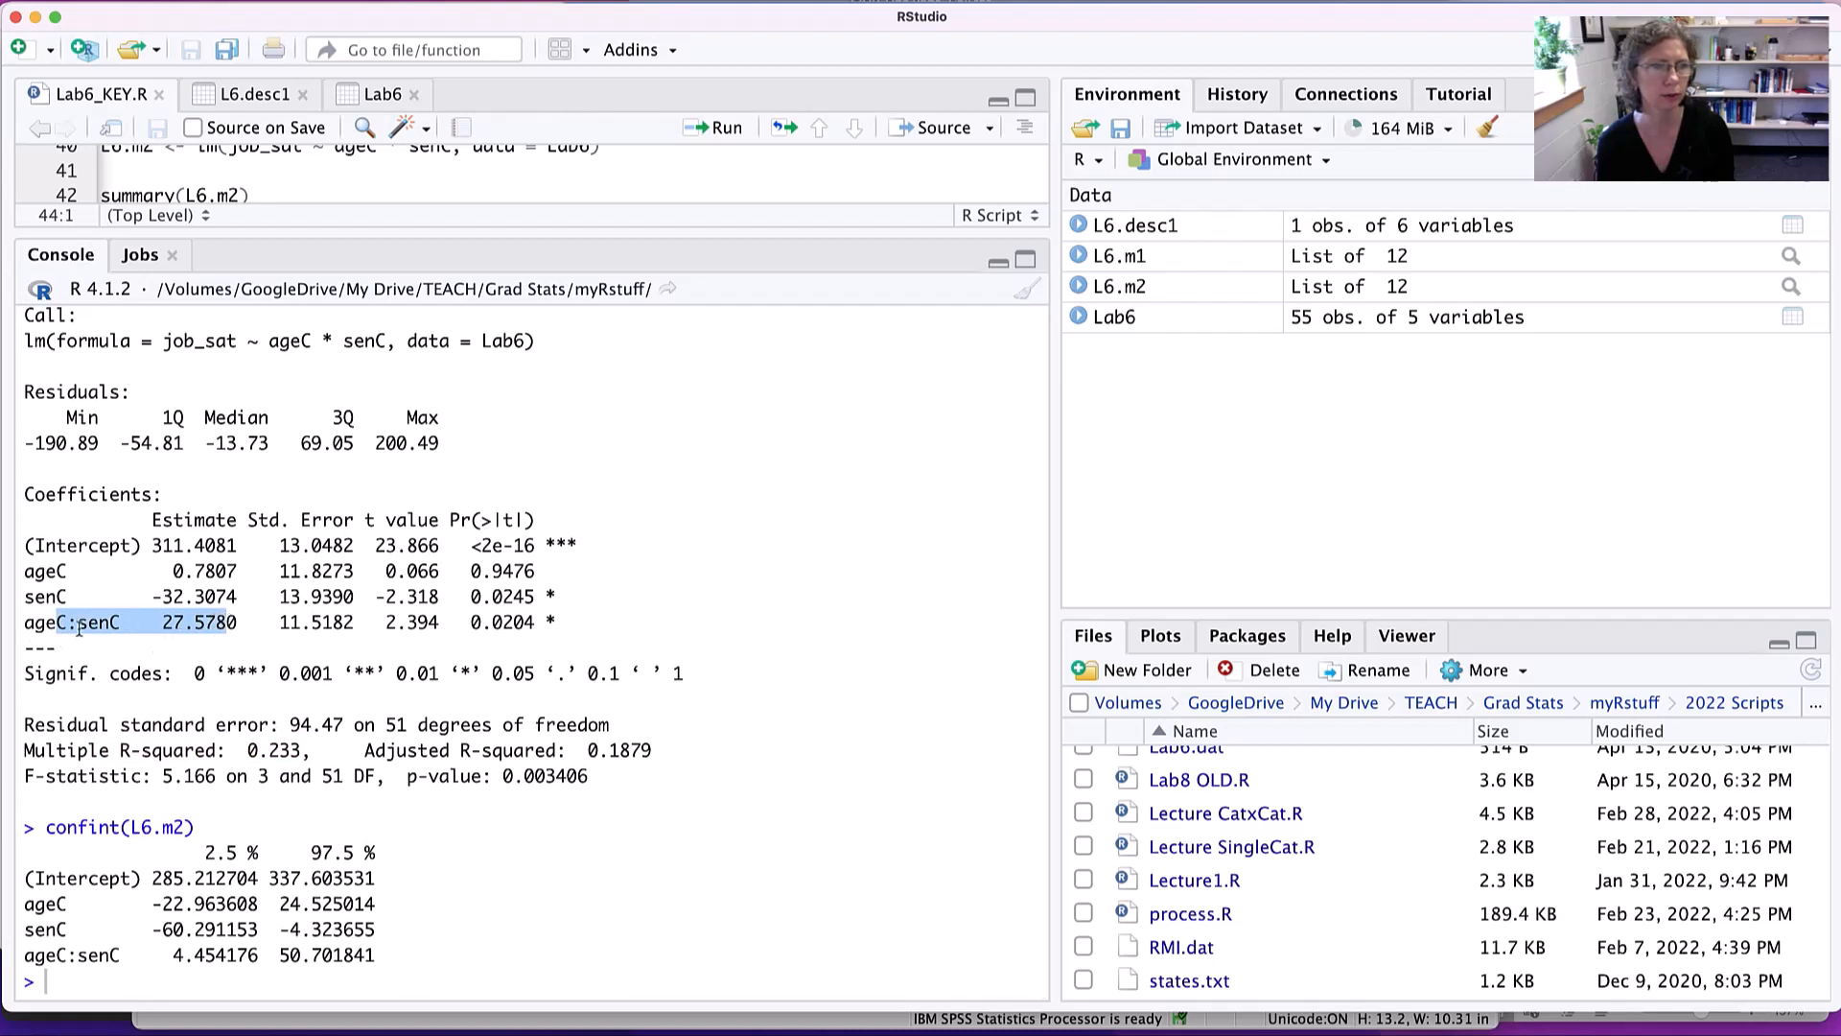
{"action": "left_click_drag", "start_coordinate": [44, 574], "coordinate": [215, 573]}
{"action": "left_click_drag", "start_coordinate": [35, 595], "coordinate": [222, 592]}
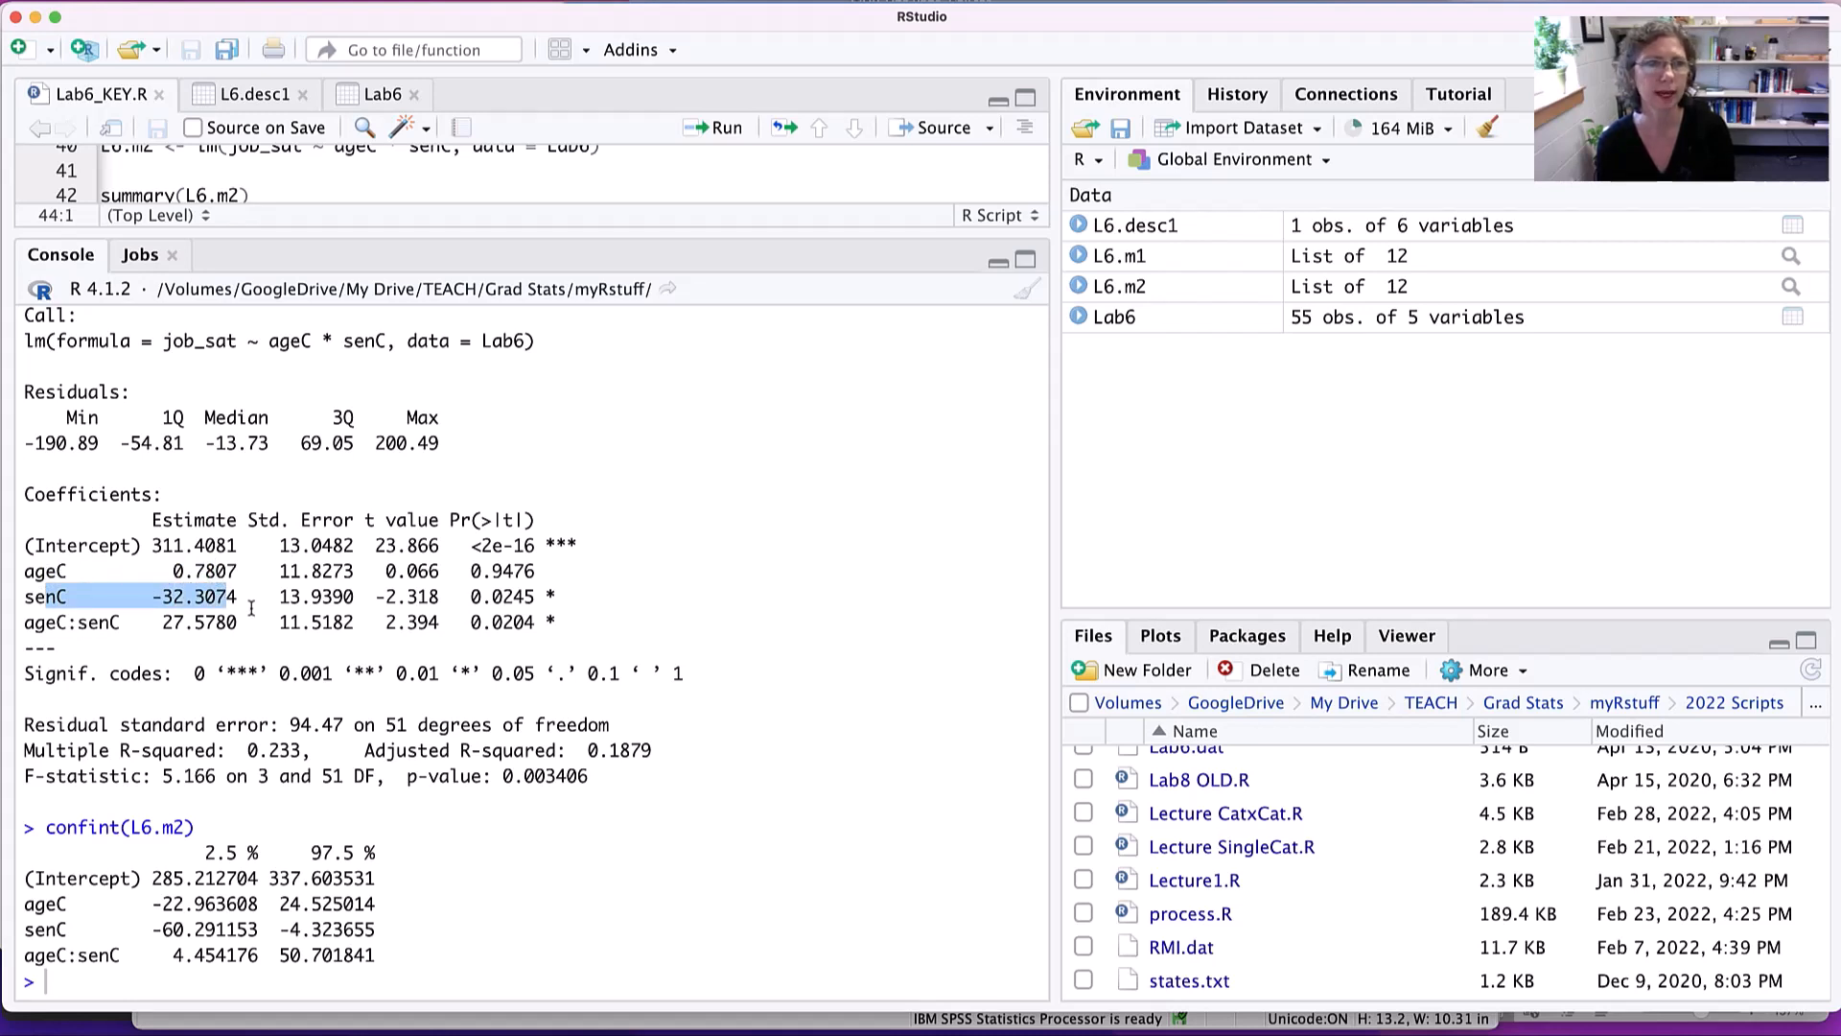
{"action": "scroll", "coordinate": [276, 628], "scroll_direction": "up", "scroll_amount": 1}
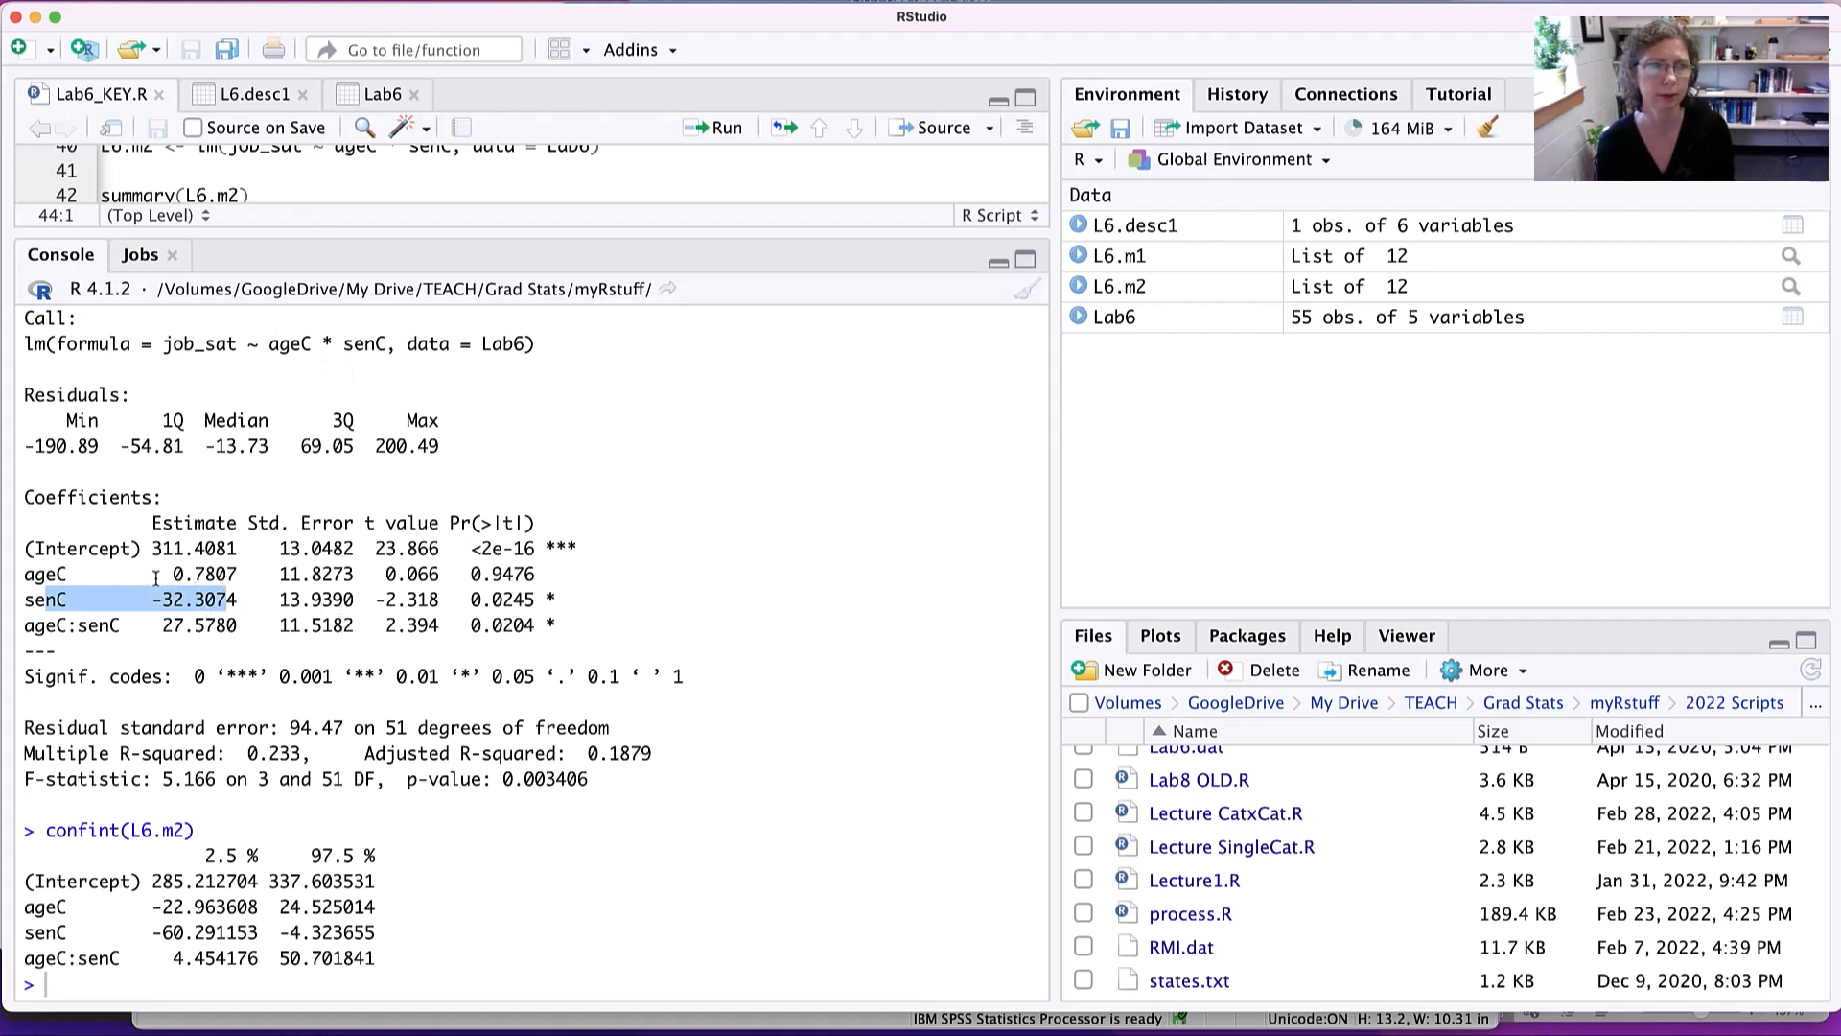
{"action": "left_click_drag", "start_coordinate": [152, 574], "coordinate": [247, 573]}
{"action": "scroll", "coordinate": [362, 589], "scroll_direction": "down", "scroll_amount": 1}
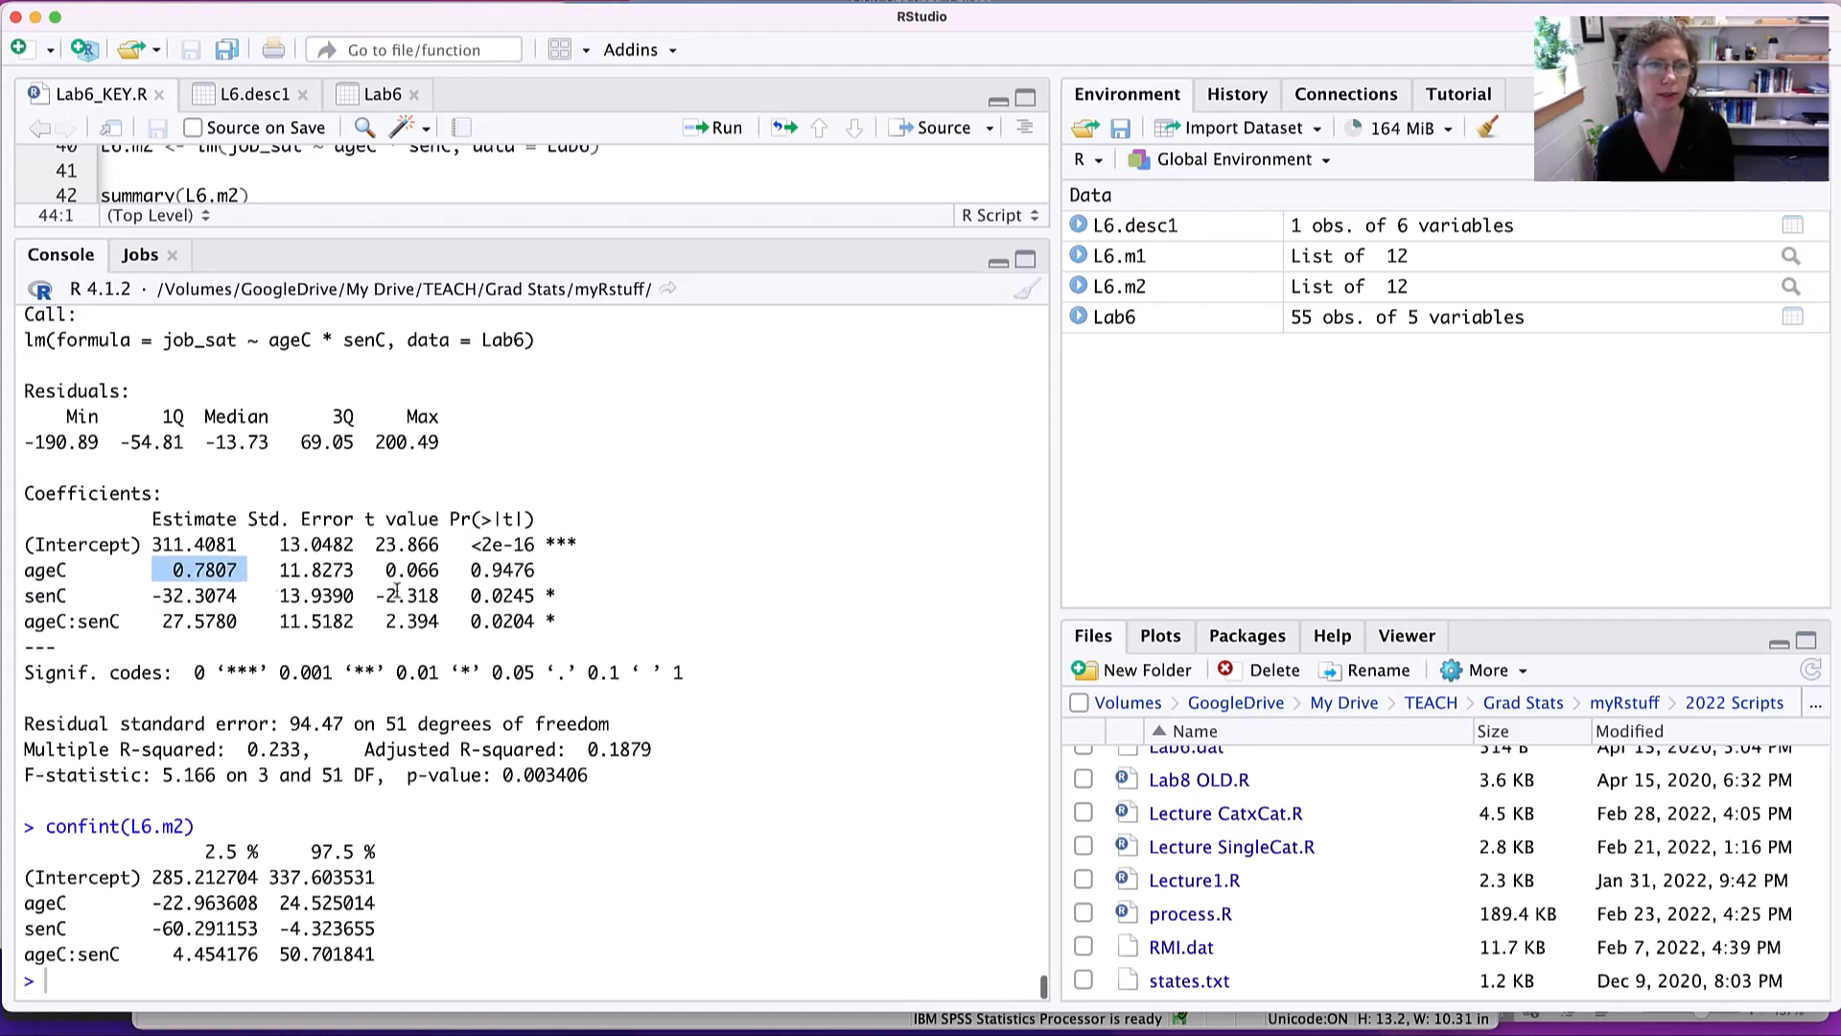
{"action": "left_click_drag", "start_coordinate": [535, 569], "coordinate": [470, 569]}
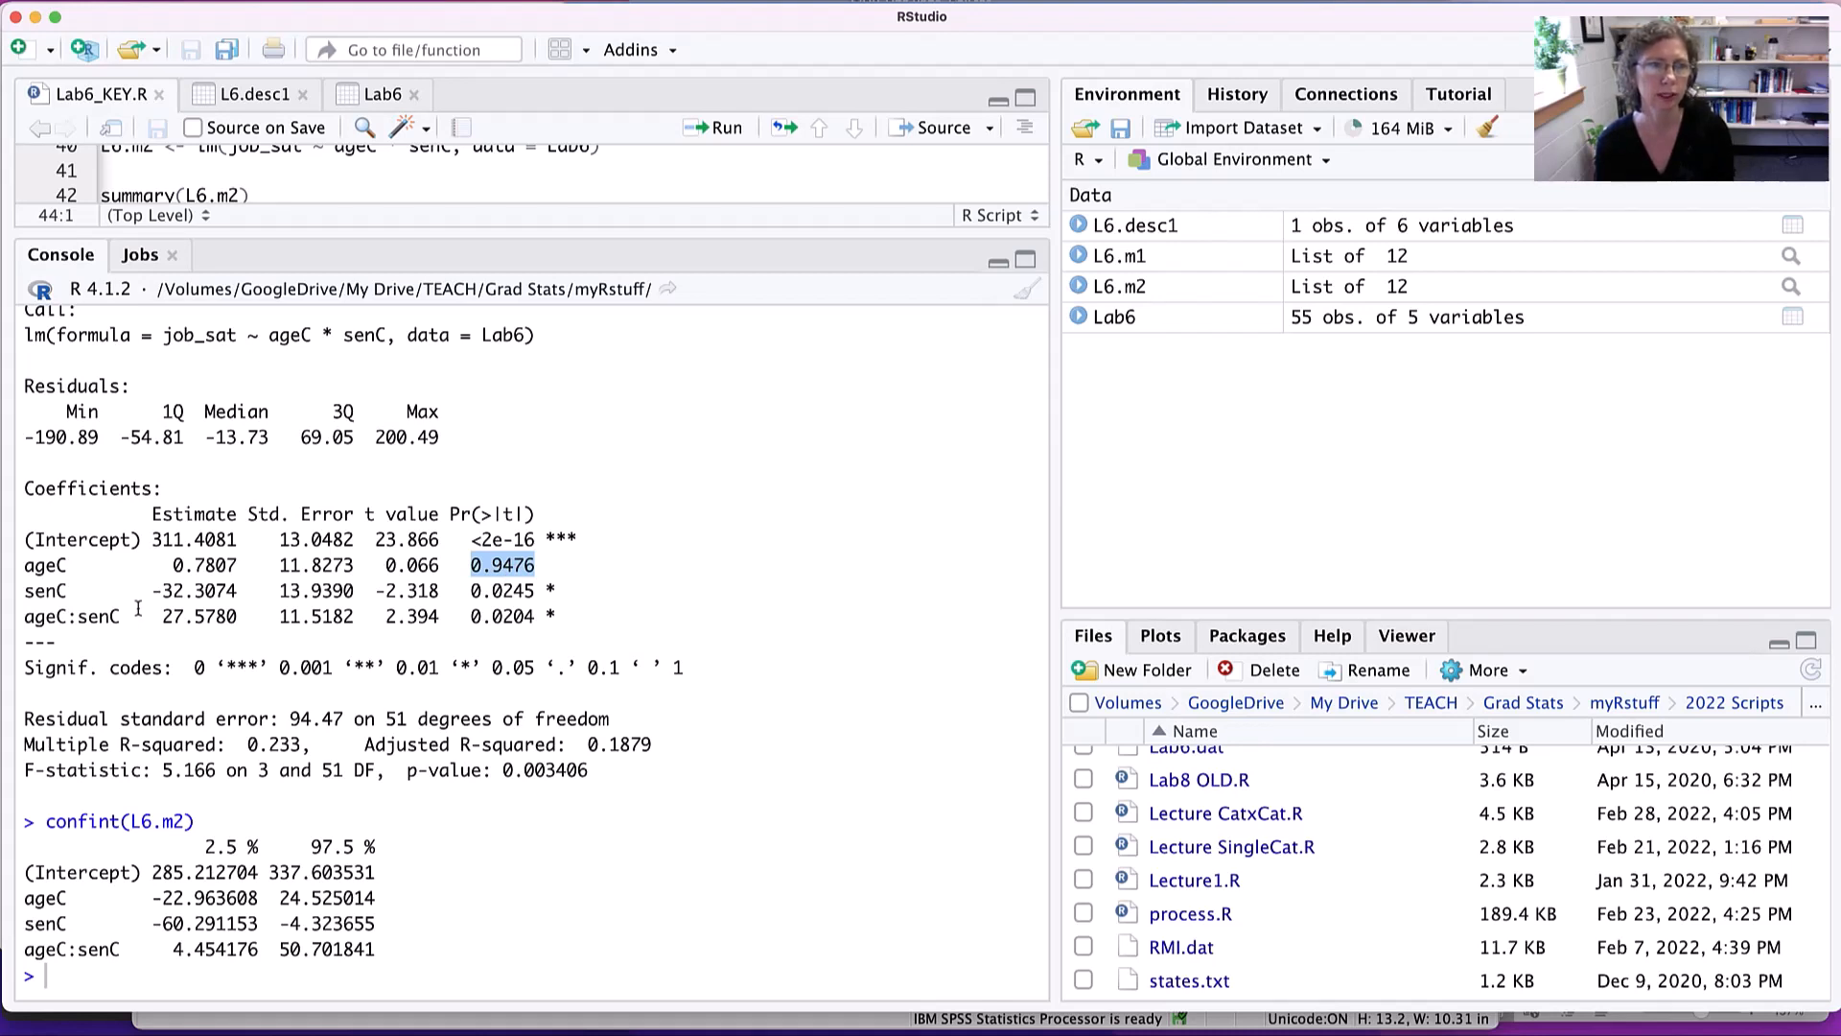
{"action": "double_click", "coordinate": [507, 591]}
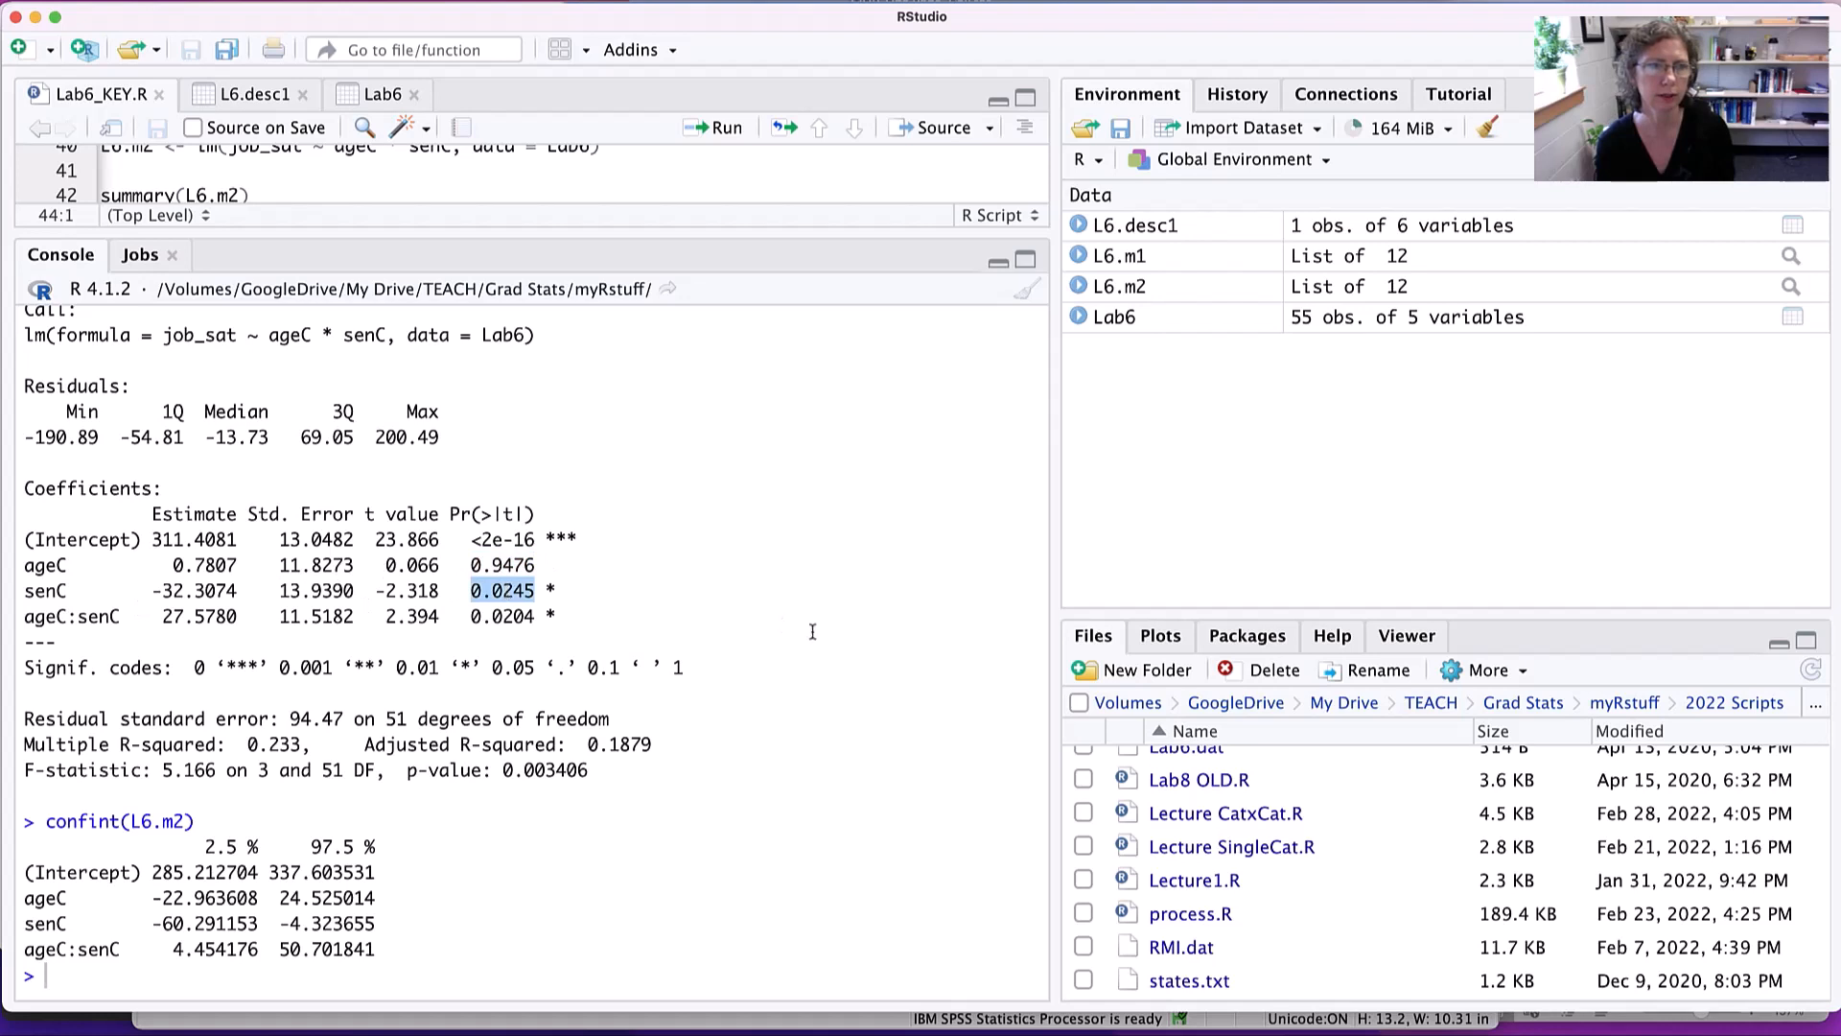
{"action": "left_click_drag", "start_coordinate": [42, 621], "coordinate": [584, 611]}
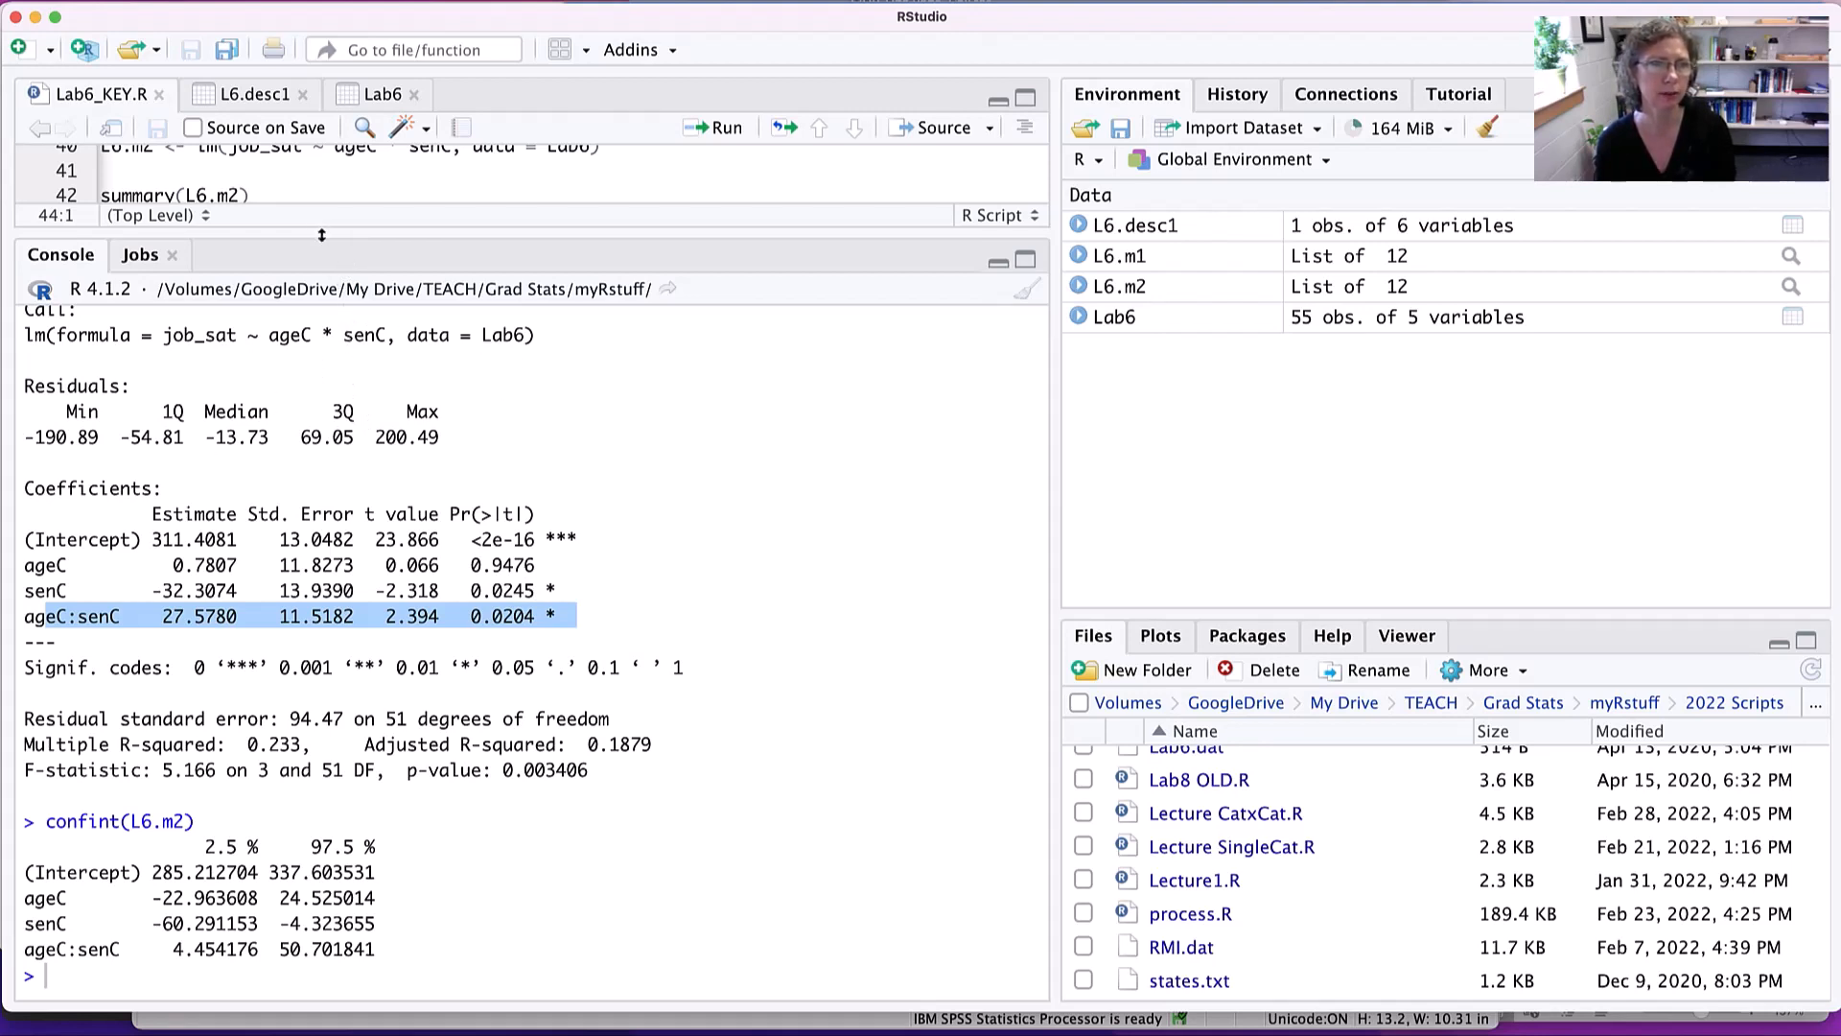
- Restore the script area's height and run anova(L6.m1, L6.m2) on line 52 for the partial F test of the interaction
{"action": "left_click_drag", "start_coordinate": [323, 241], "coordinate": [324, 571]}
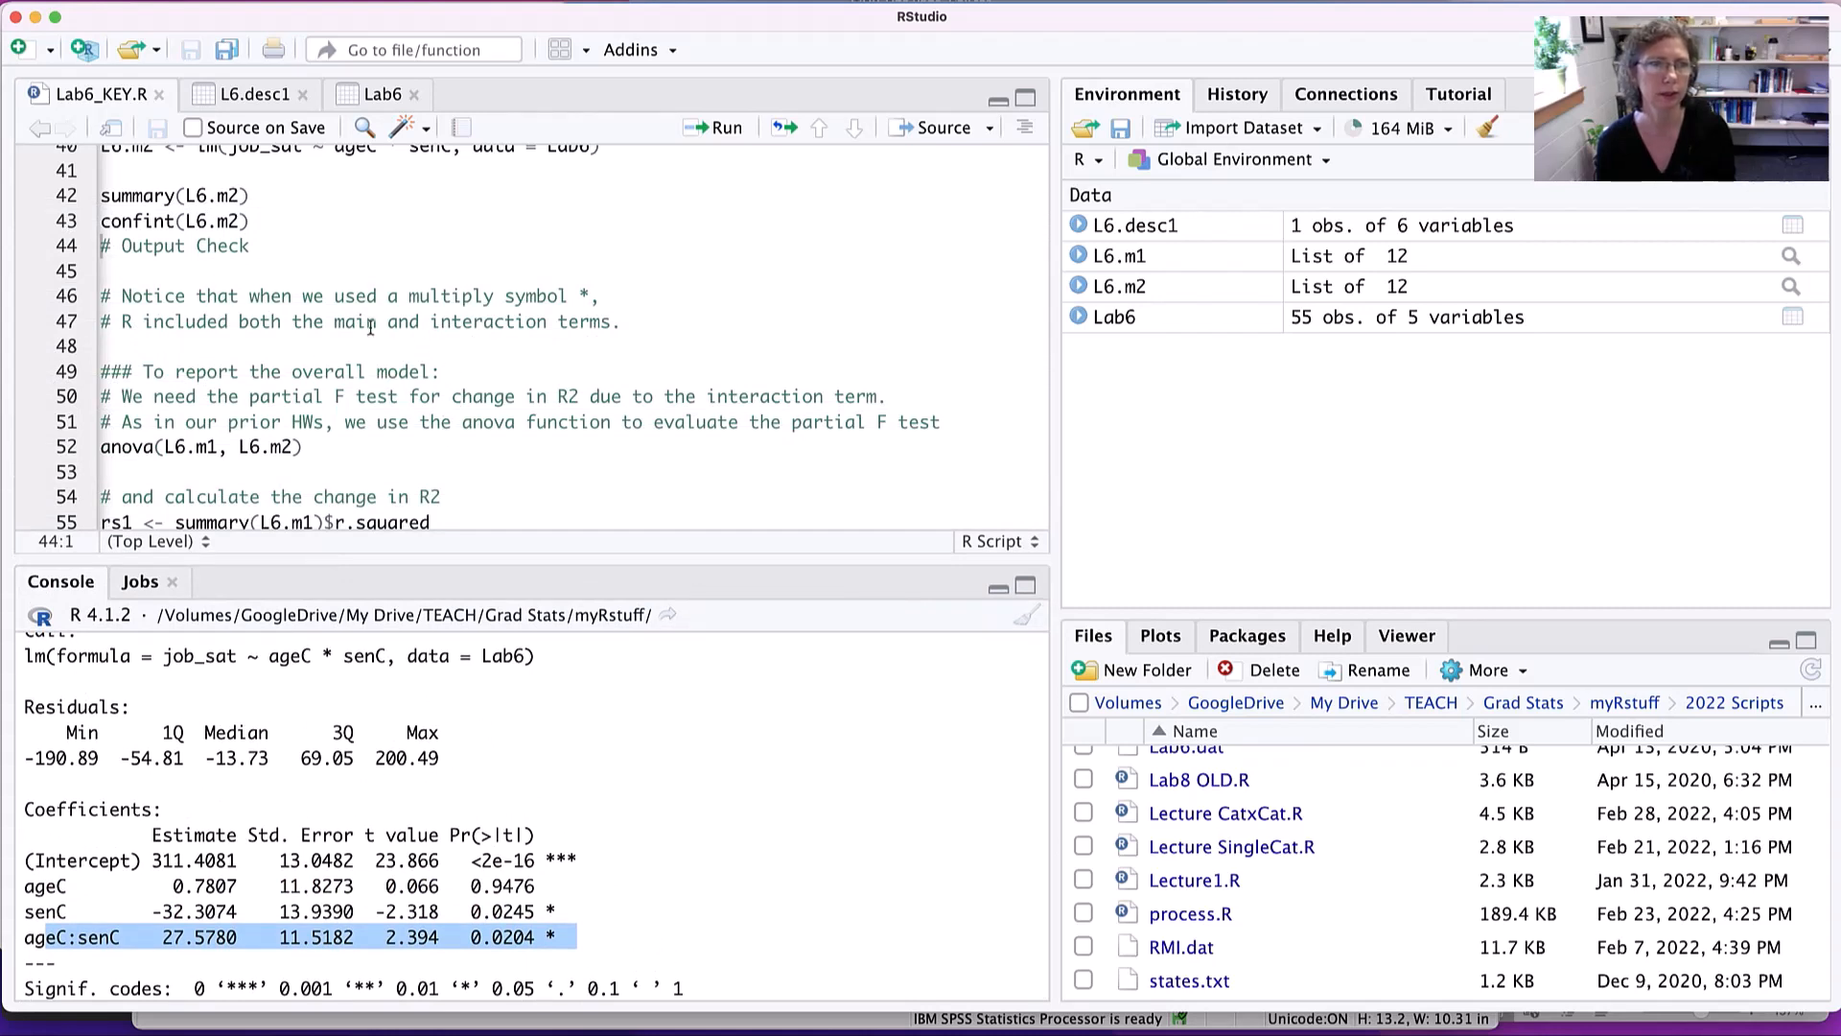
{"action": "scroll", "coordinate": [304, 339], "scroll_direction": "down", "scroll_amount": 2}
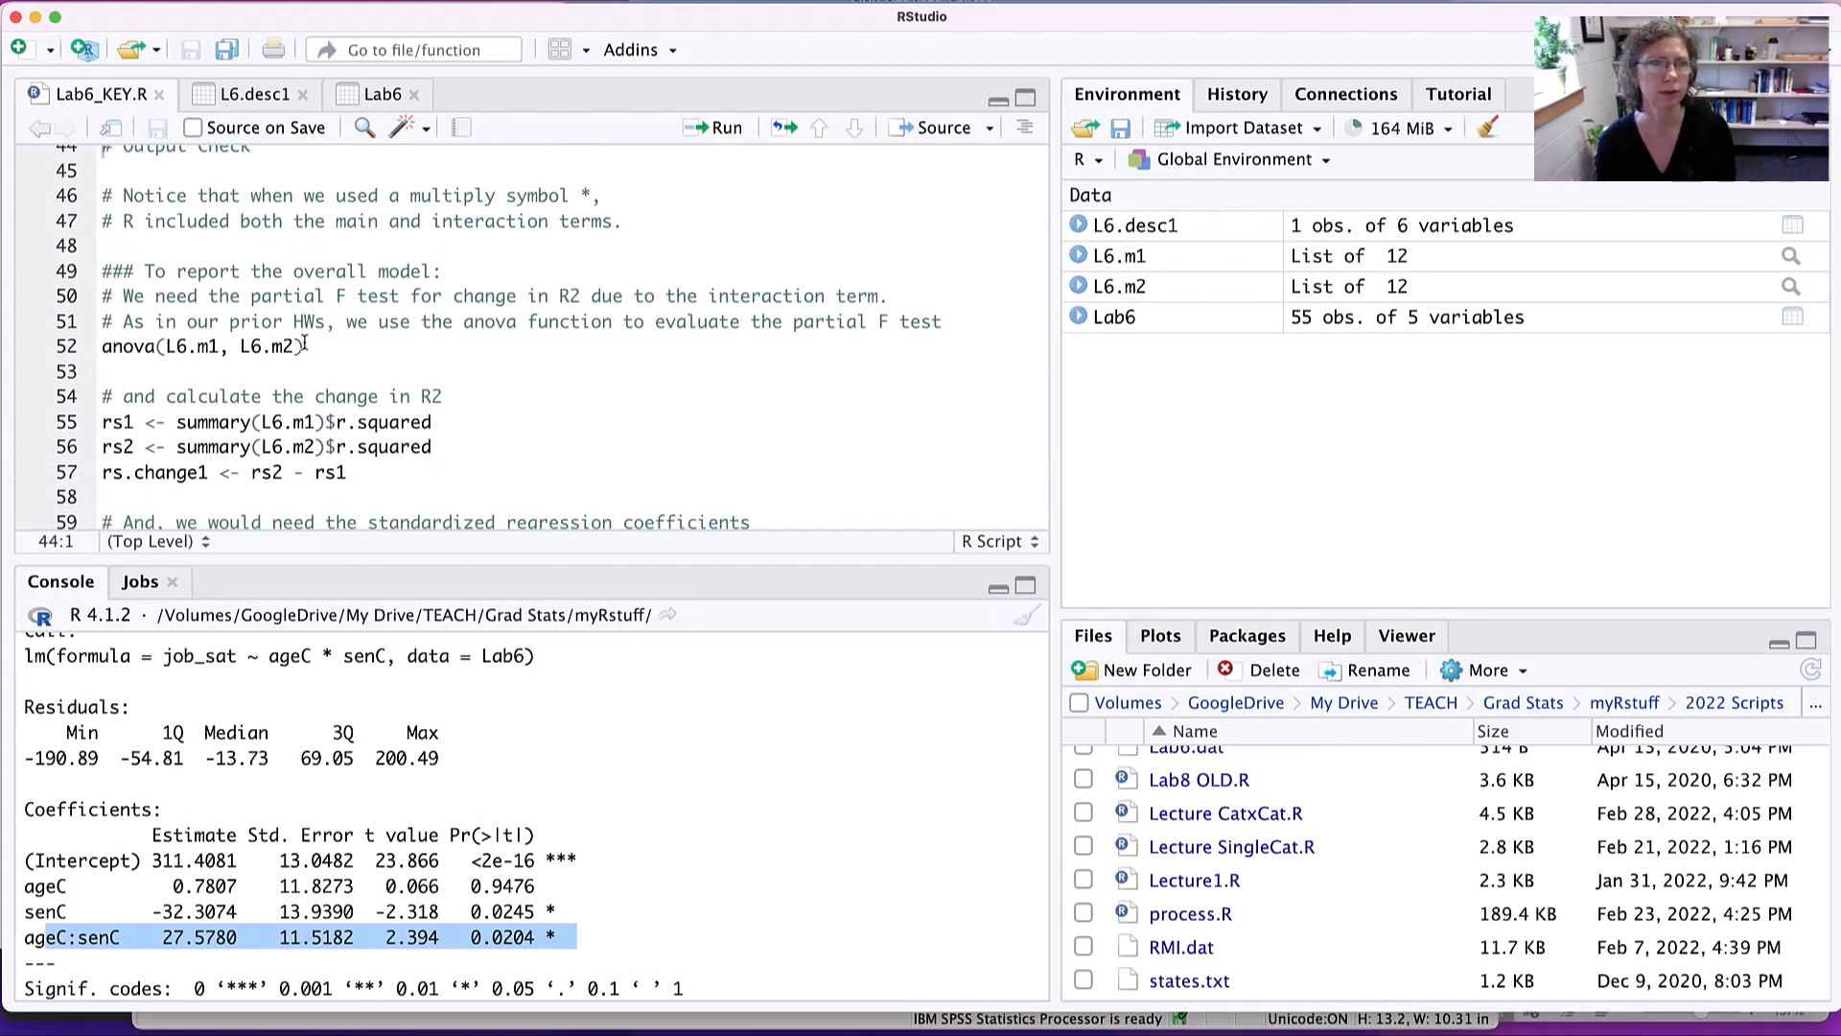
{"action": "scroll", "coordinate": [254, 312], "scroll_direction": "up", "scroll_amount": 1}
{"action": "left_click_drag", "start_coordinate": [250, 317], "coordinate": [653, 327]}
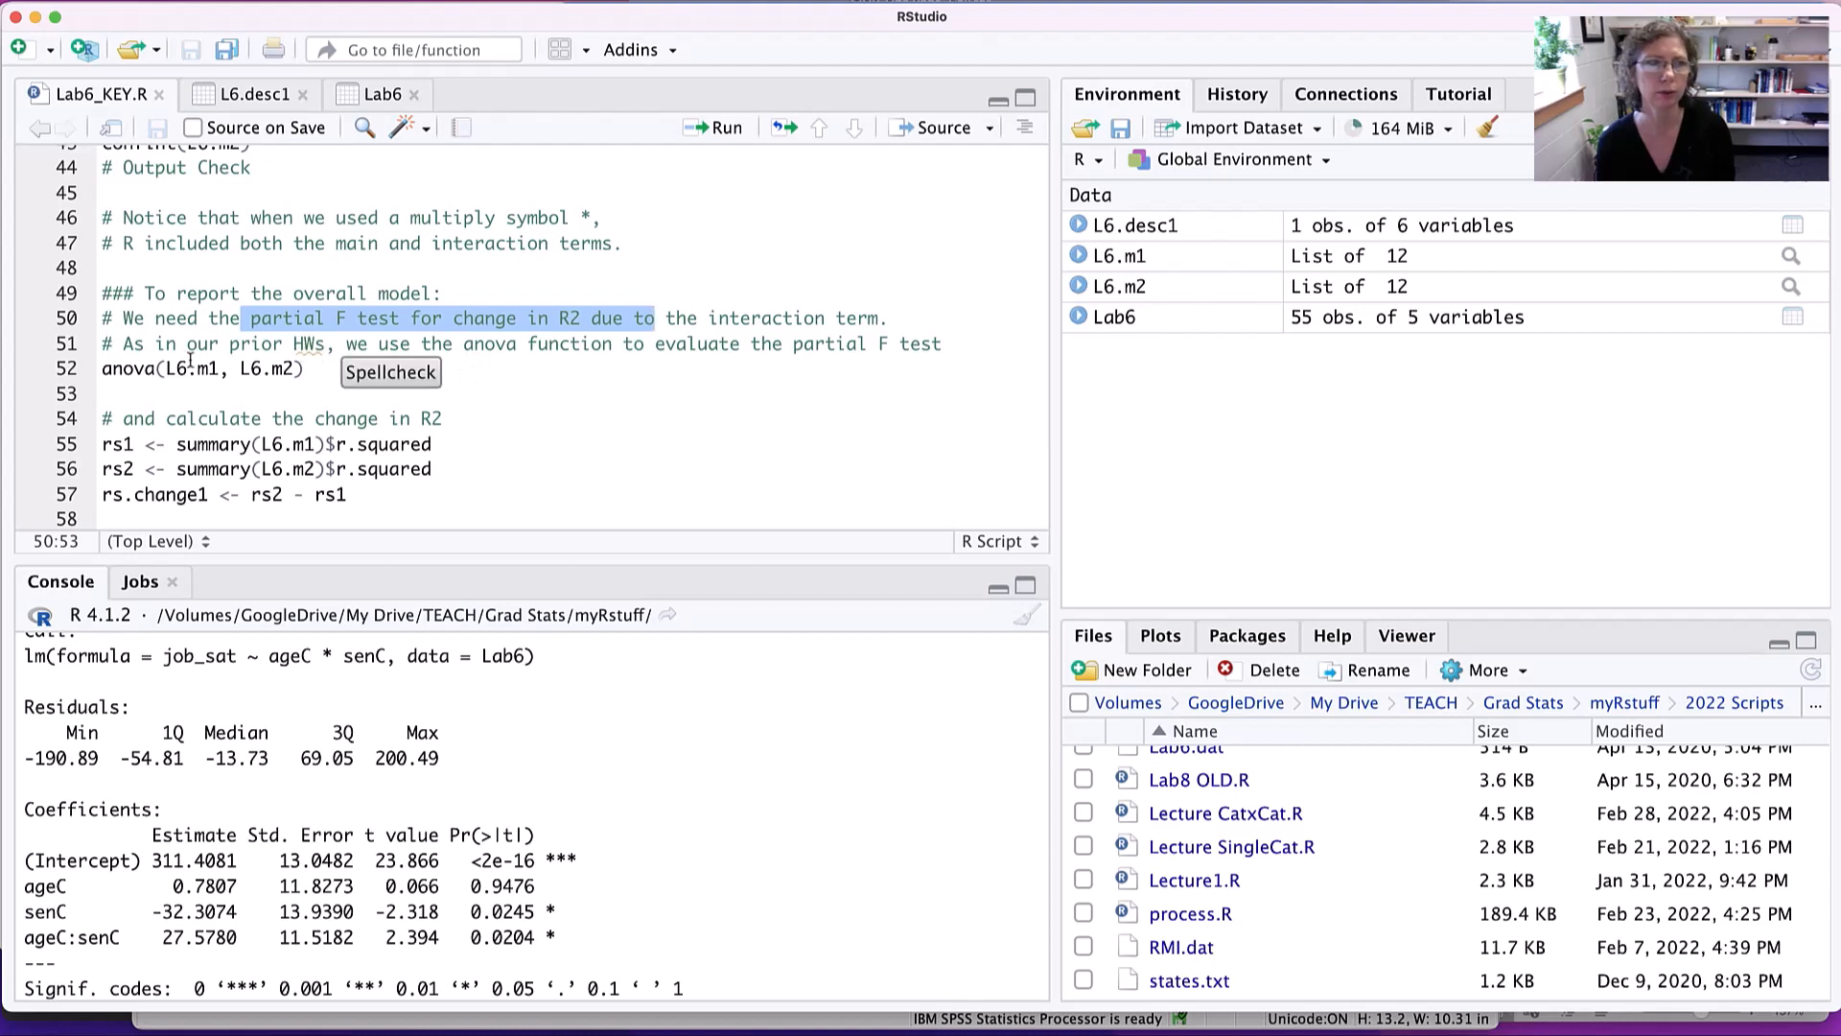
{"action": "left_click", "coordinate": [322, 367]}
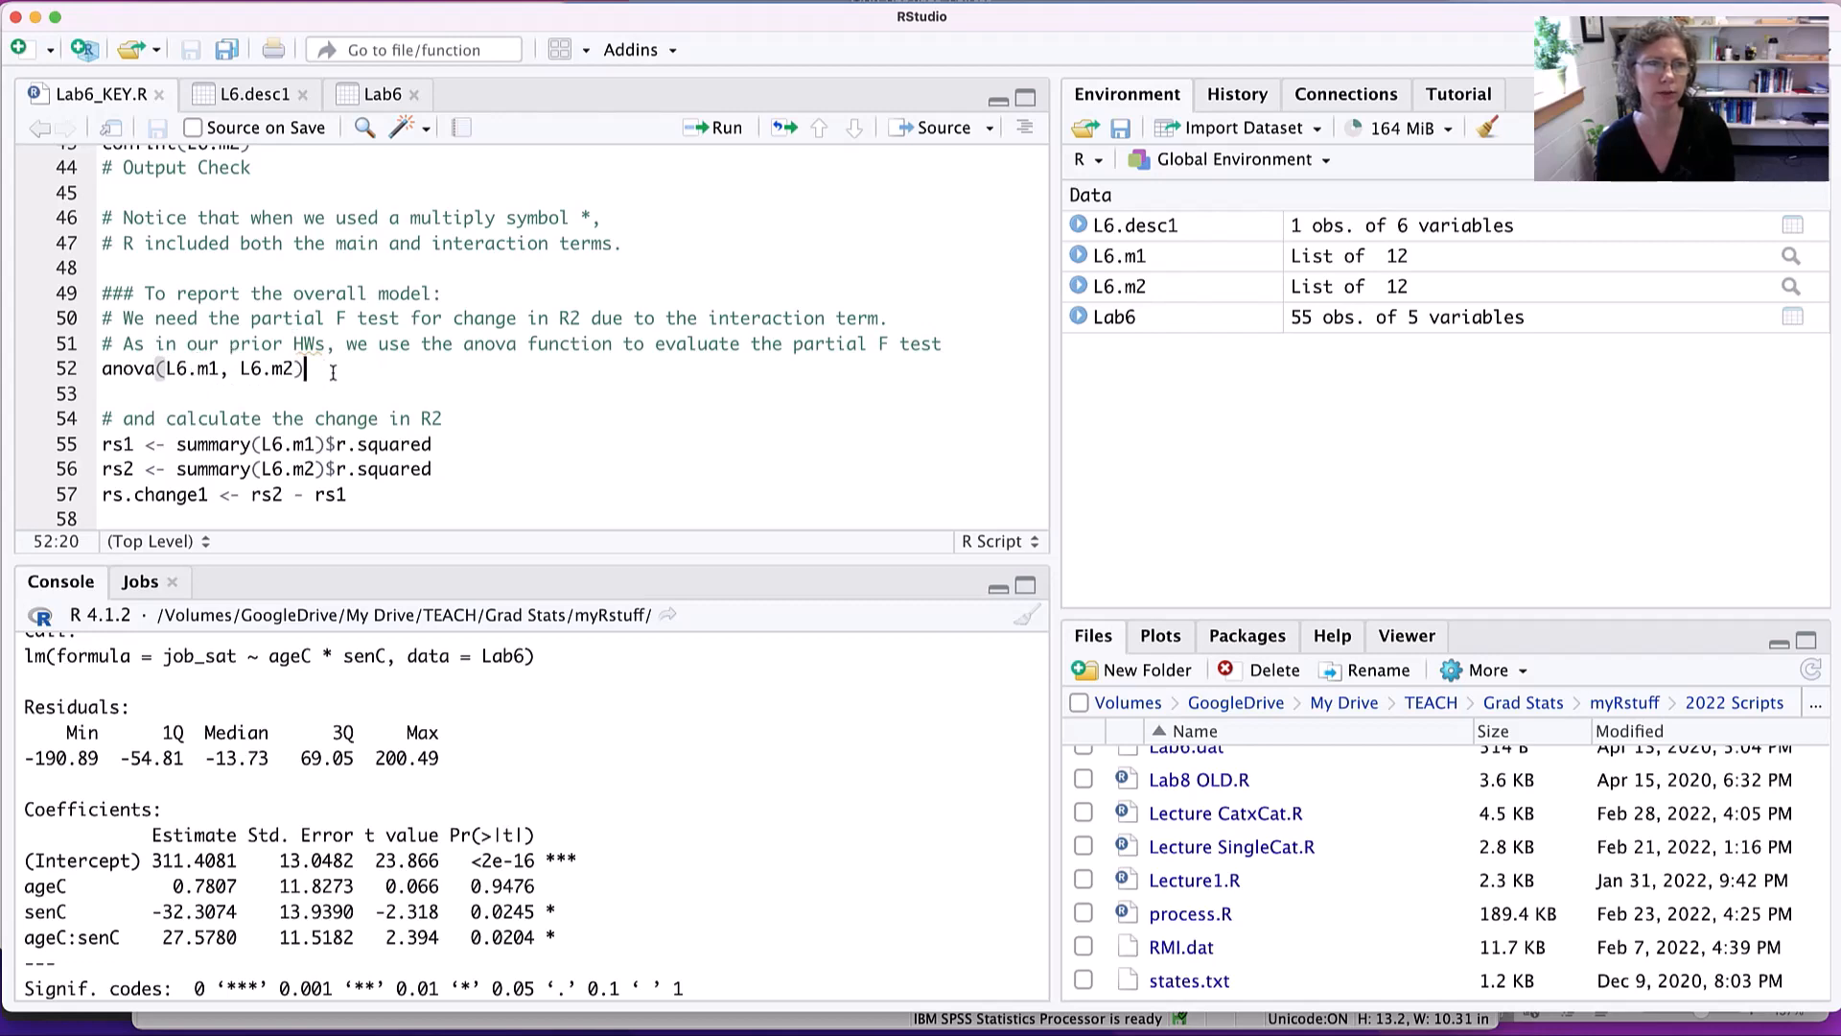
{"action": "key", "text": "super+Return"}
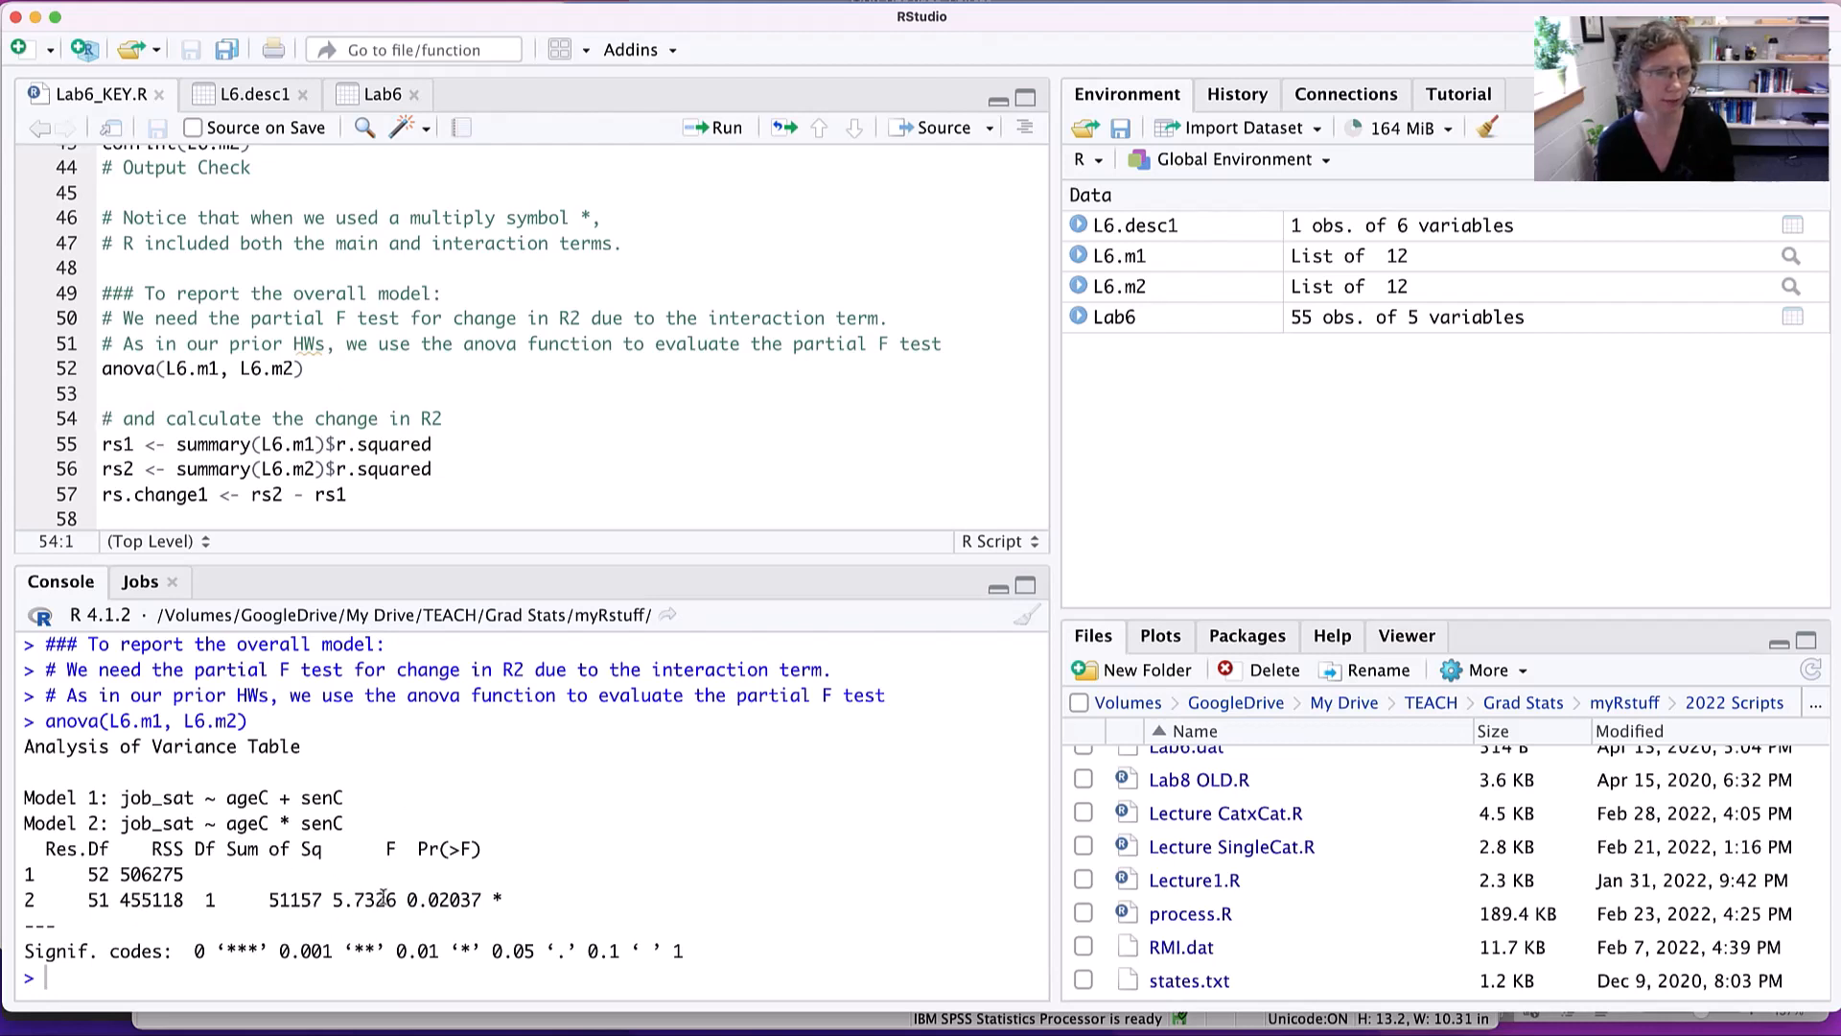
- Read the F value, degrees of freedom and p-value for Model 2 in the Analysis of Variance table
{"action": "left_click_drag", "start_coordinate": [406, 898], "coordinate": [336, 897]}
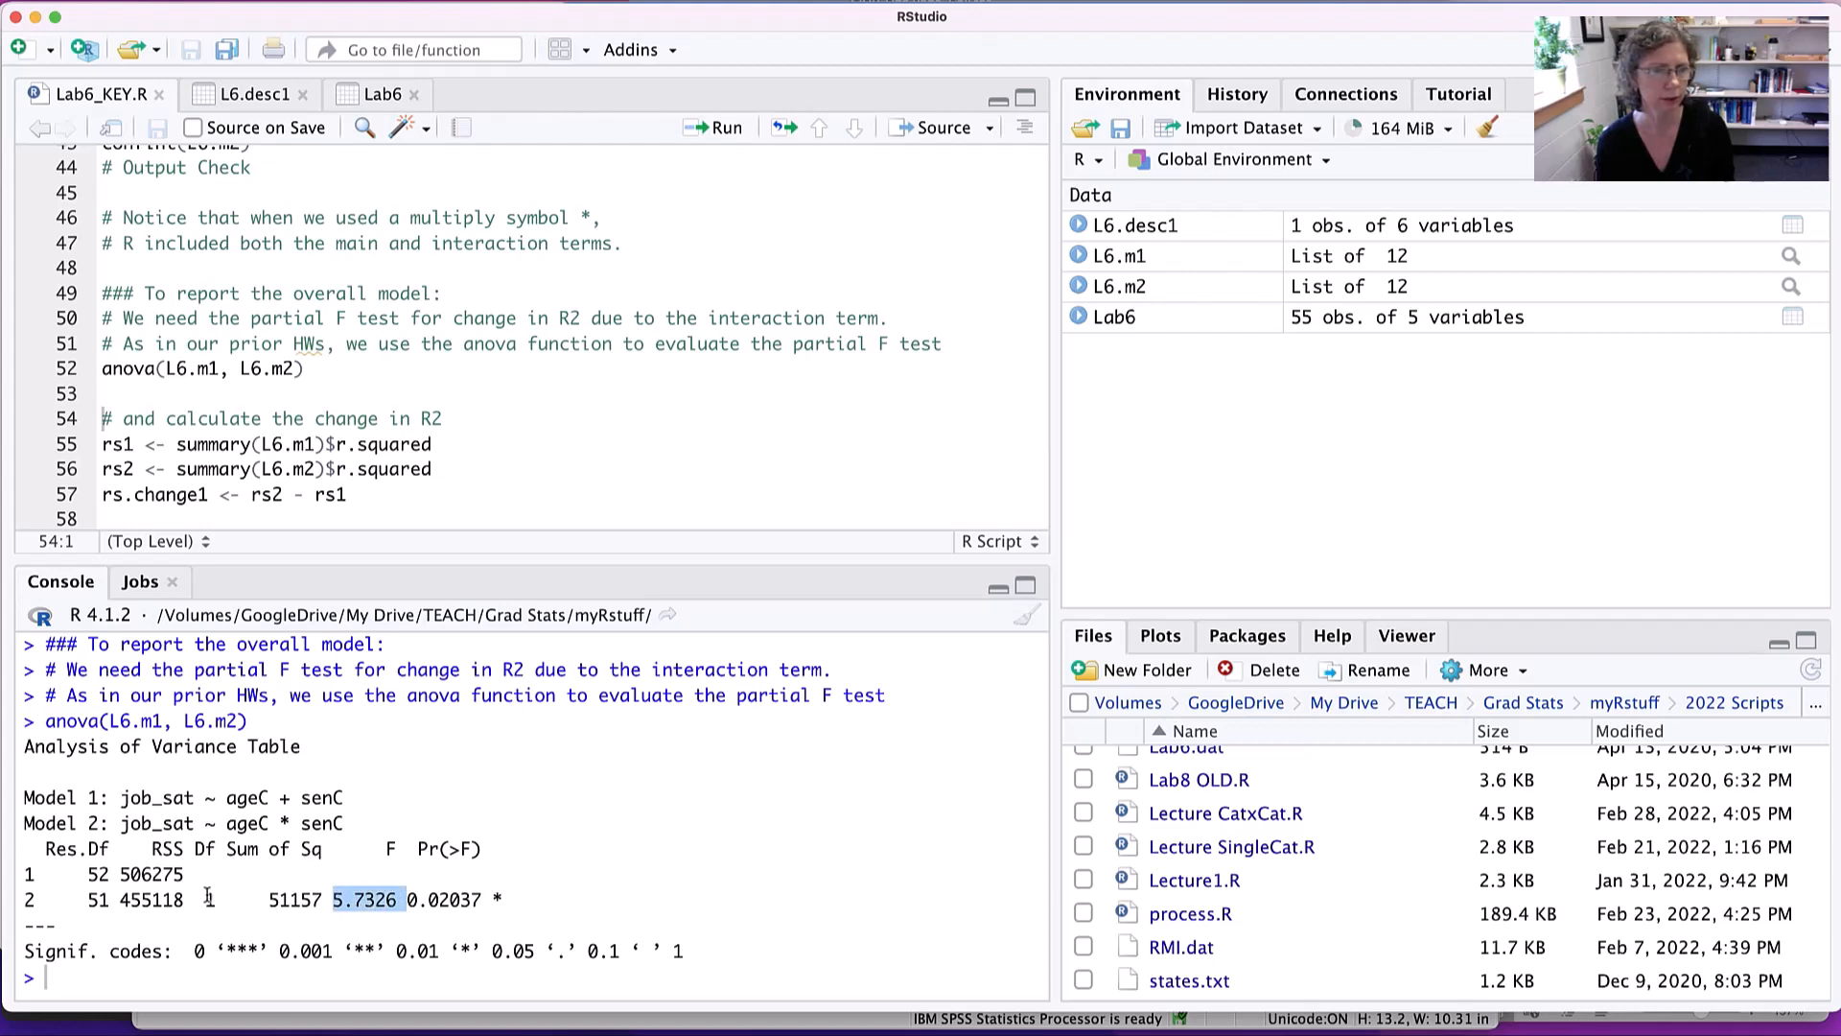
{"action": "left_click_drag", "start_coordinate": [215, 897], "coordinate": [81, 898]}
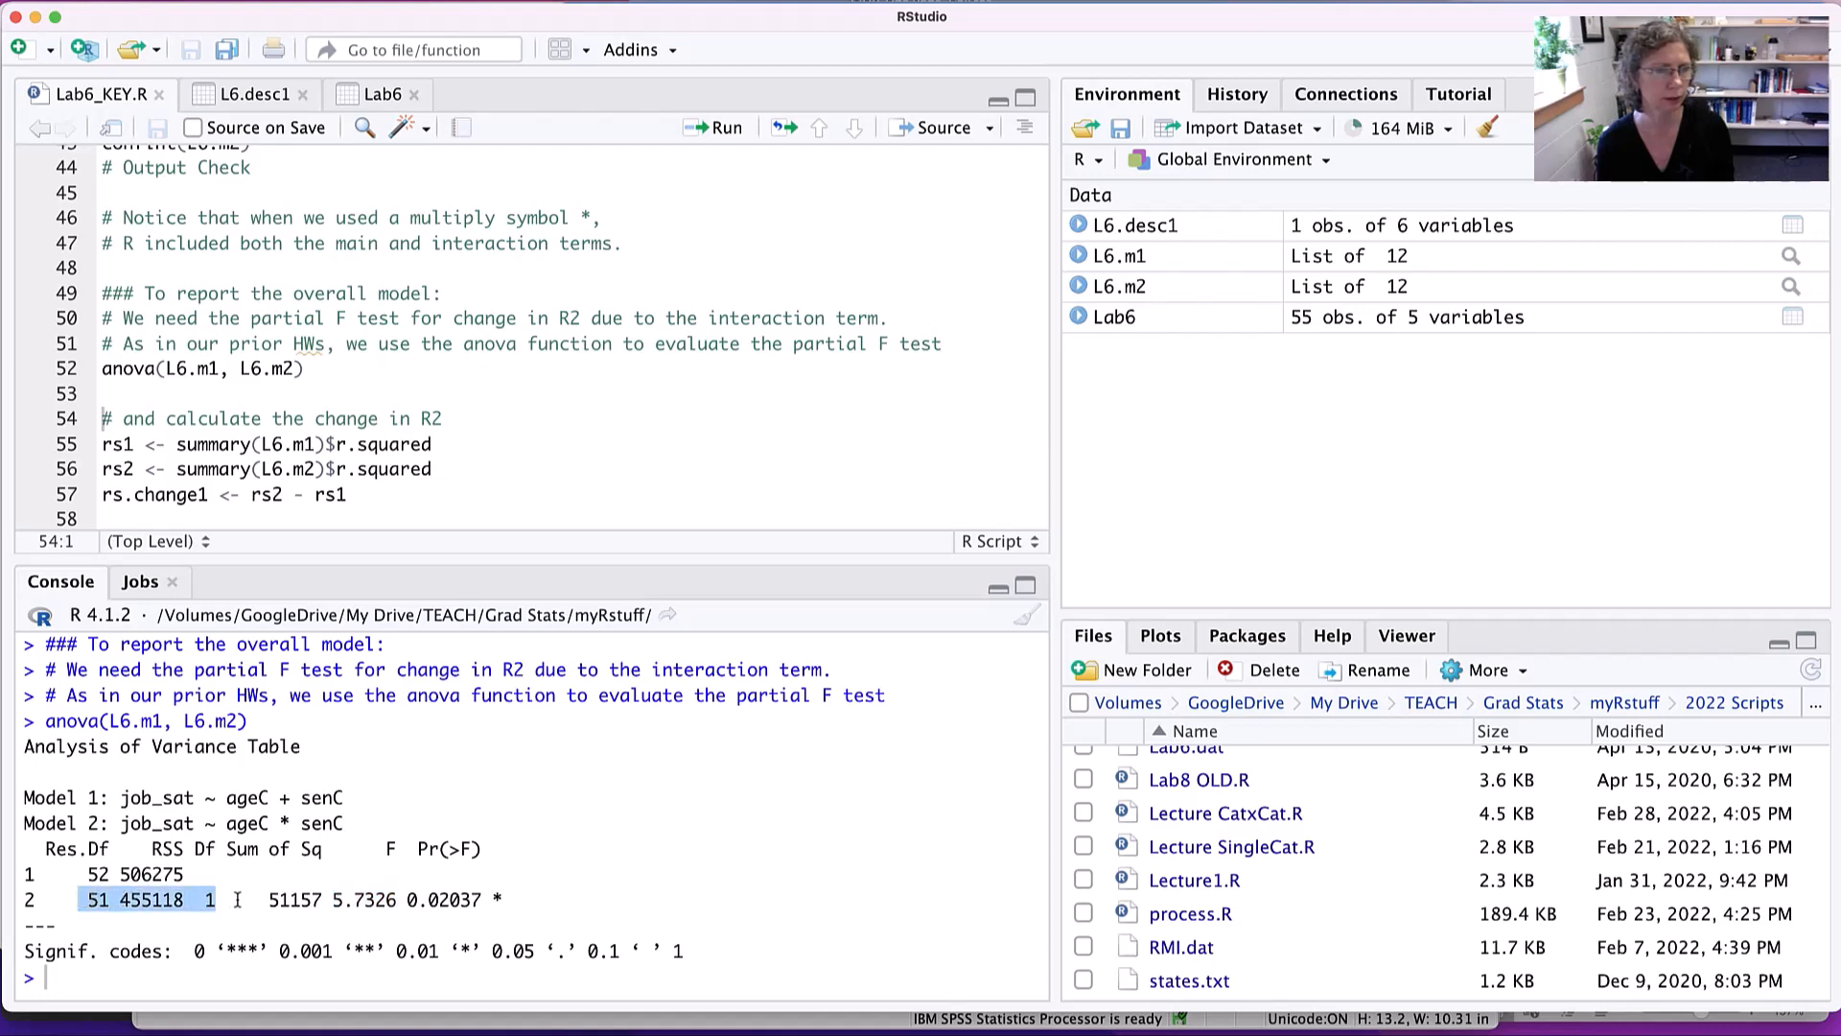
{"action": "double_click", "coordinate": [465, 899]}
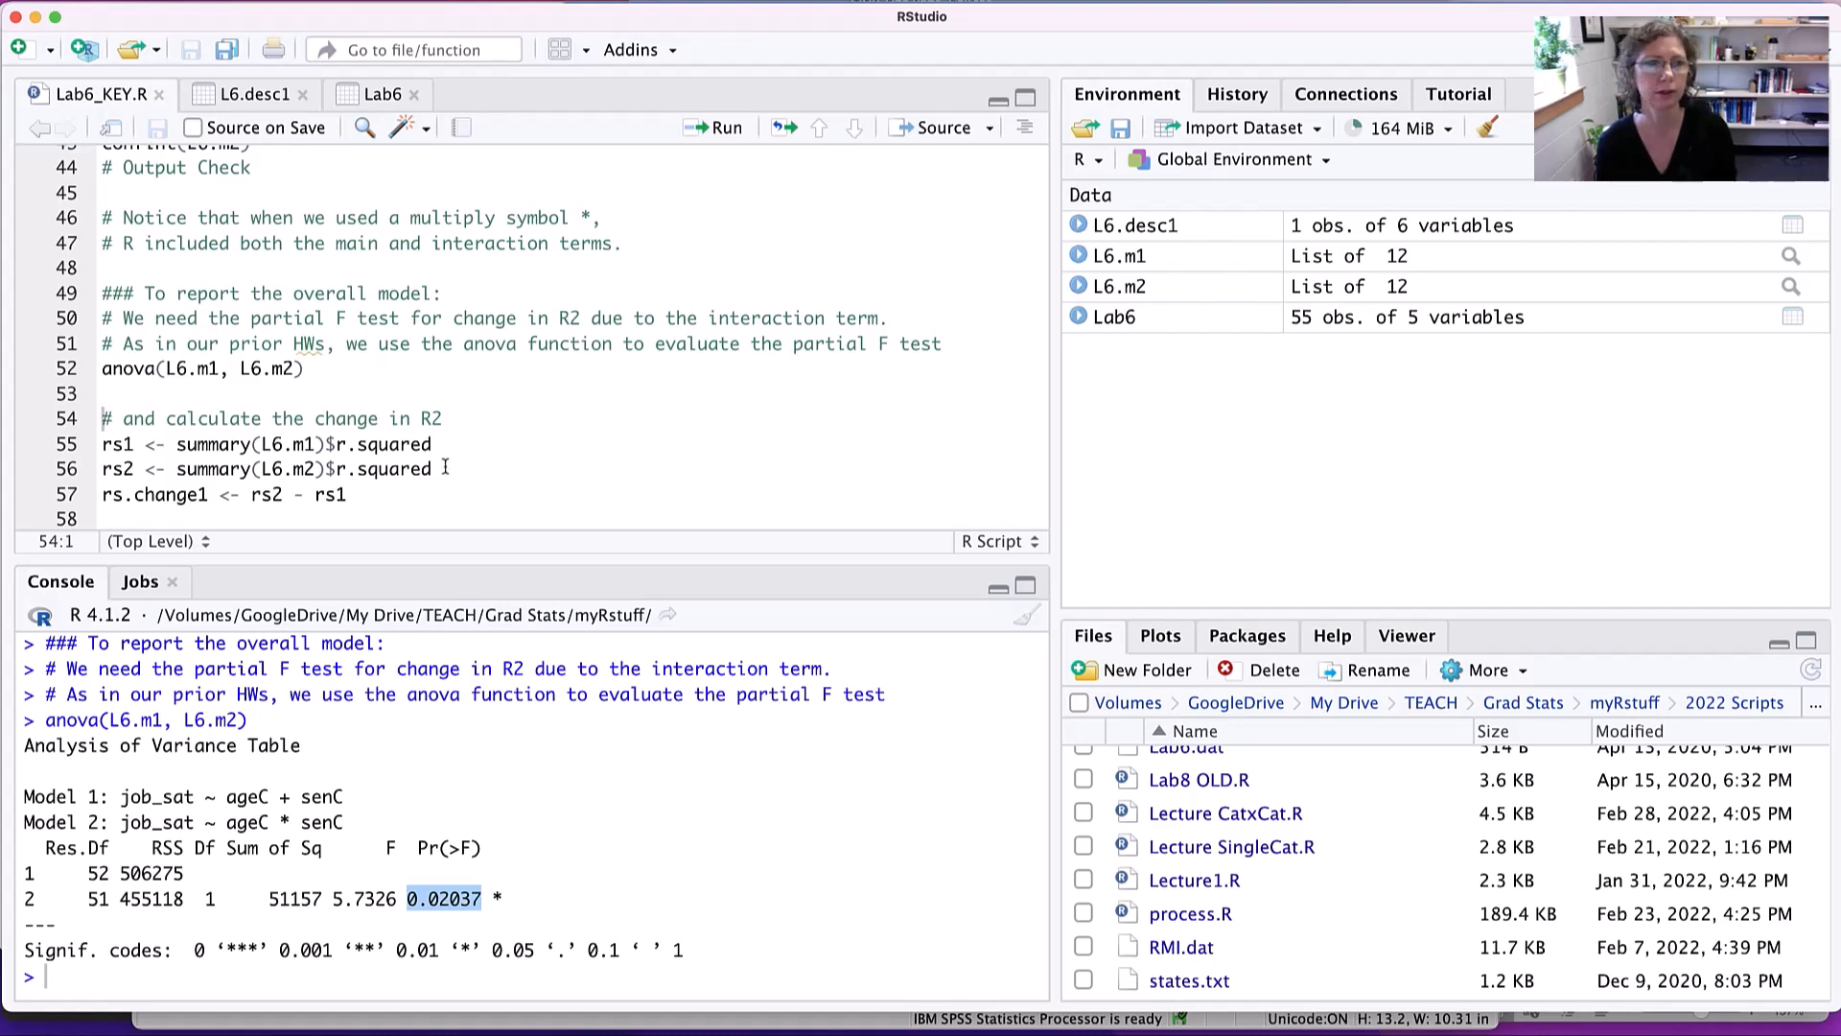
- Run lines 55–57 to store the R-squared of L6.m1 as rs1 and of L6.m2 as rs2, and compute rs.change1 as rs2 - rs1
{"action": "scroll", "coordinate": [449, 465], "scroll_direction": "down", "scroll_amount": 3}
{"action": "scroll", "coordinate": [452, 467], "scroll_direction": "down", "scroll_amount": 1}
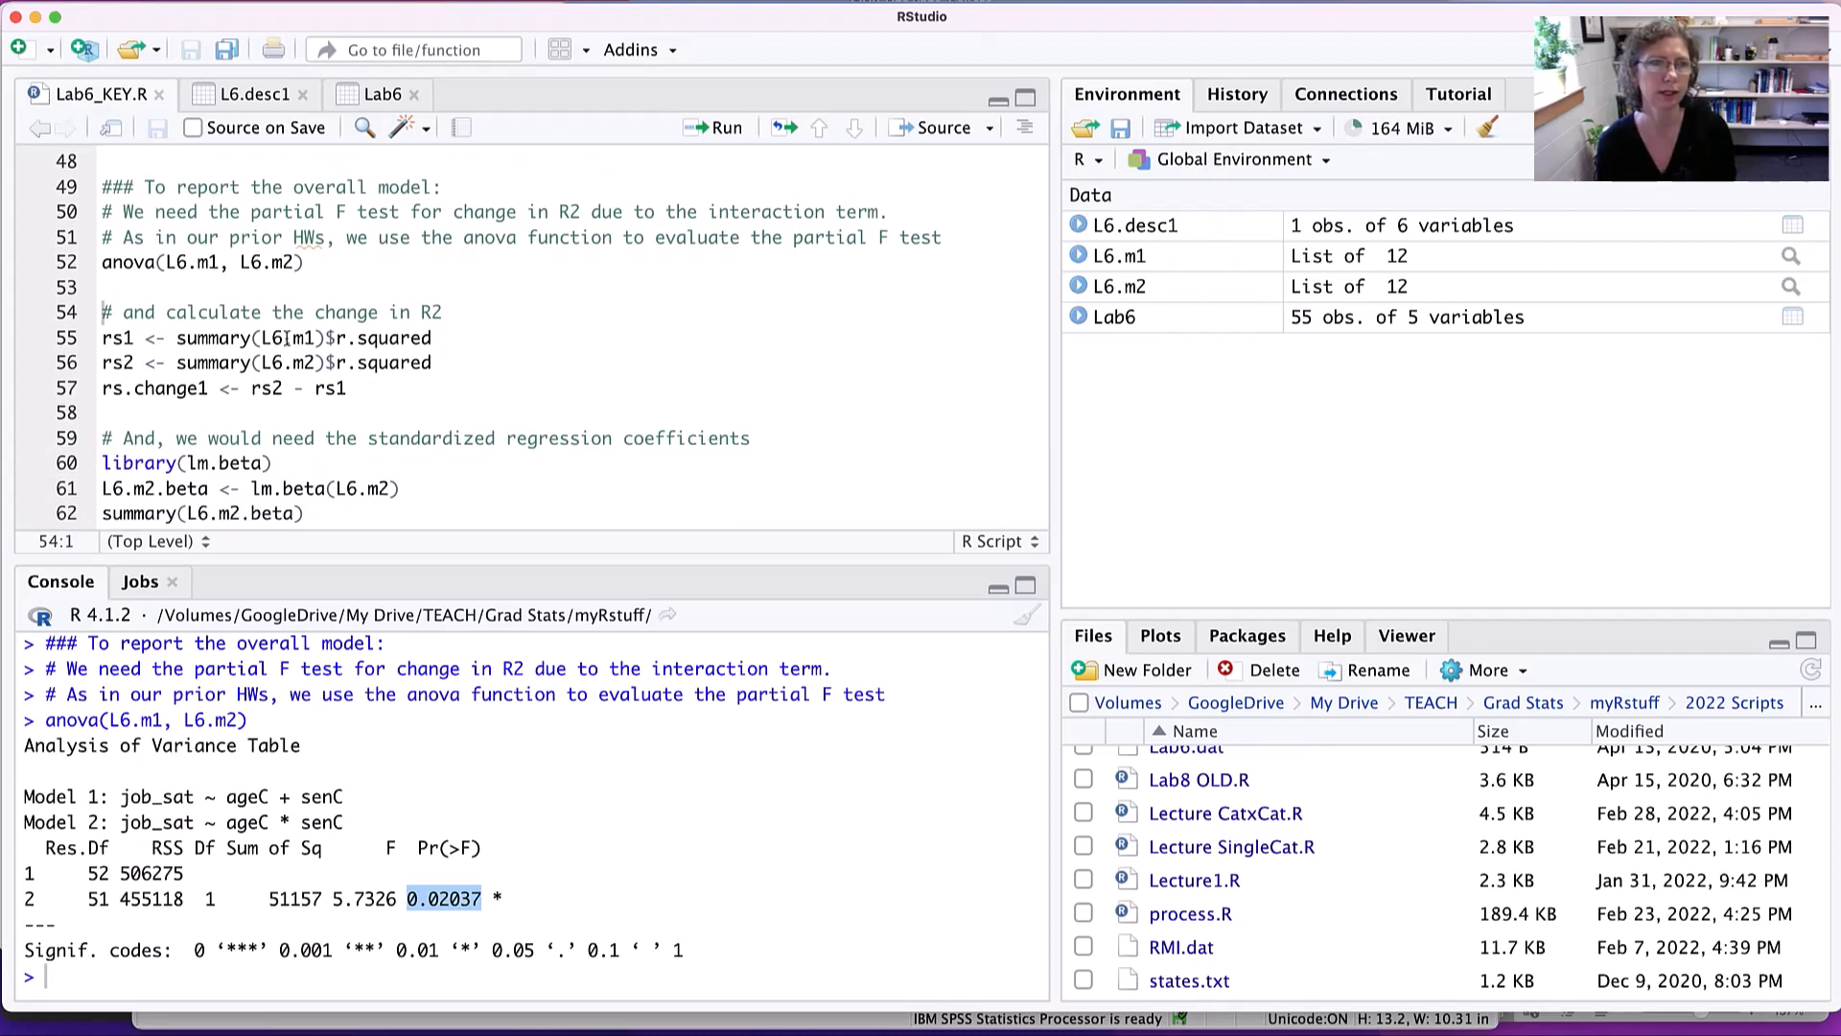
{"action": "double_click", "coordinate": [123, 338]}
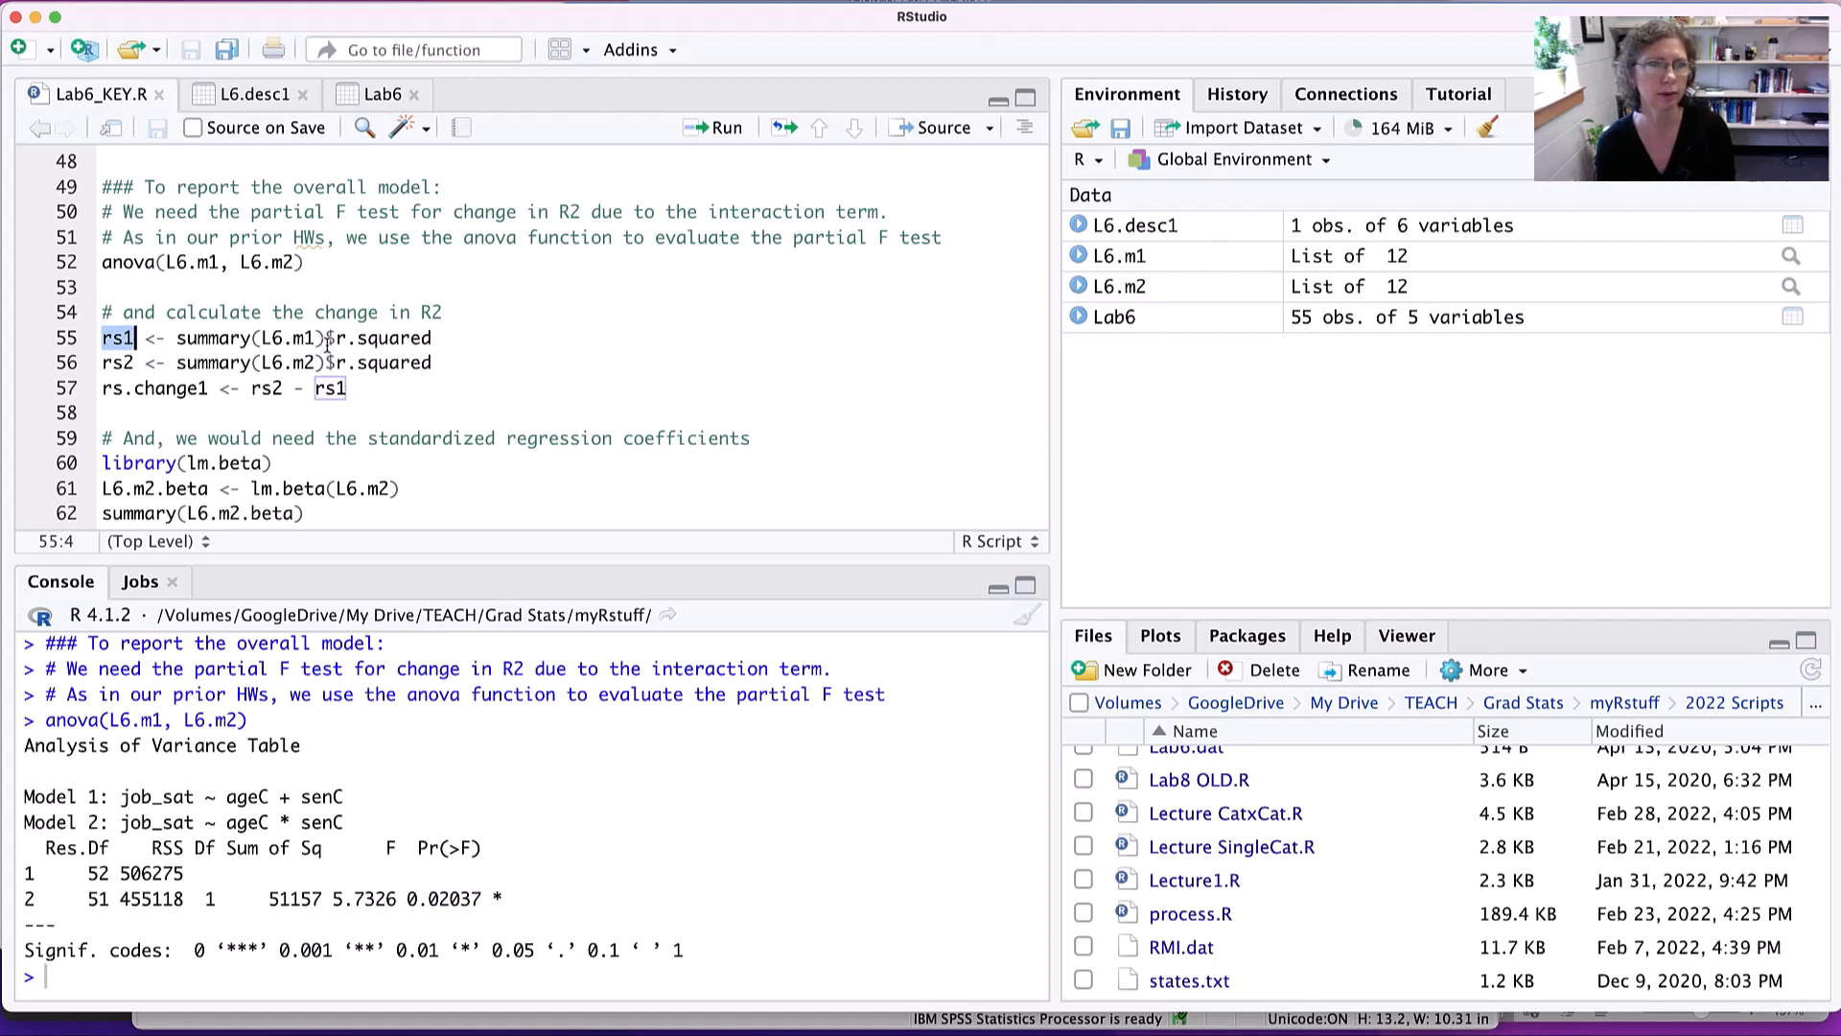
{"action": "left_click_drag", "start_coordinate": [326, 338], "coordinate": [437, 339]}
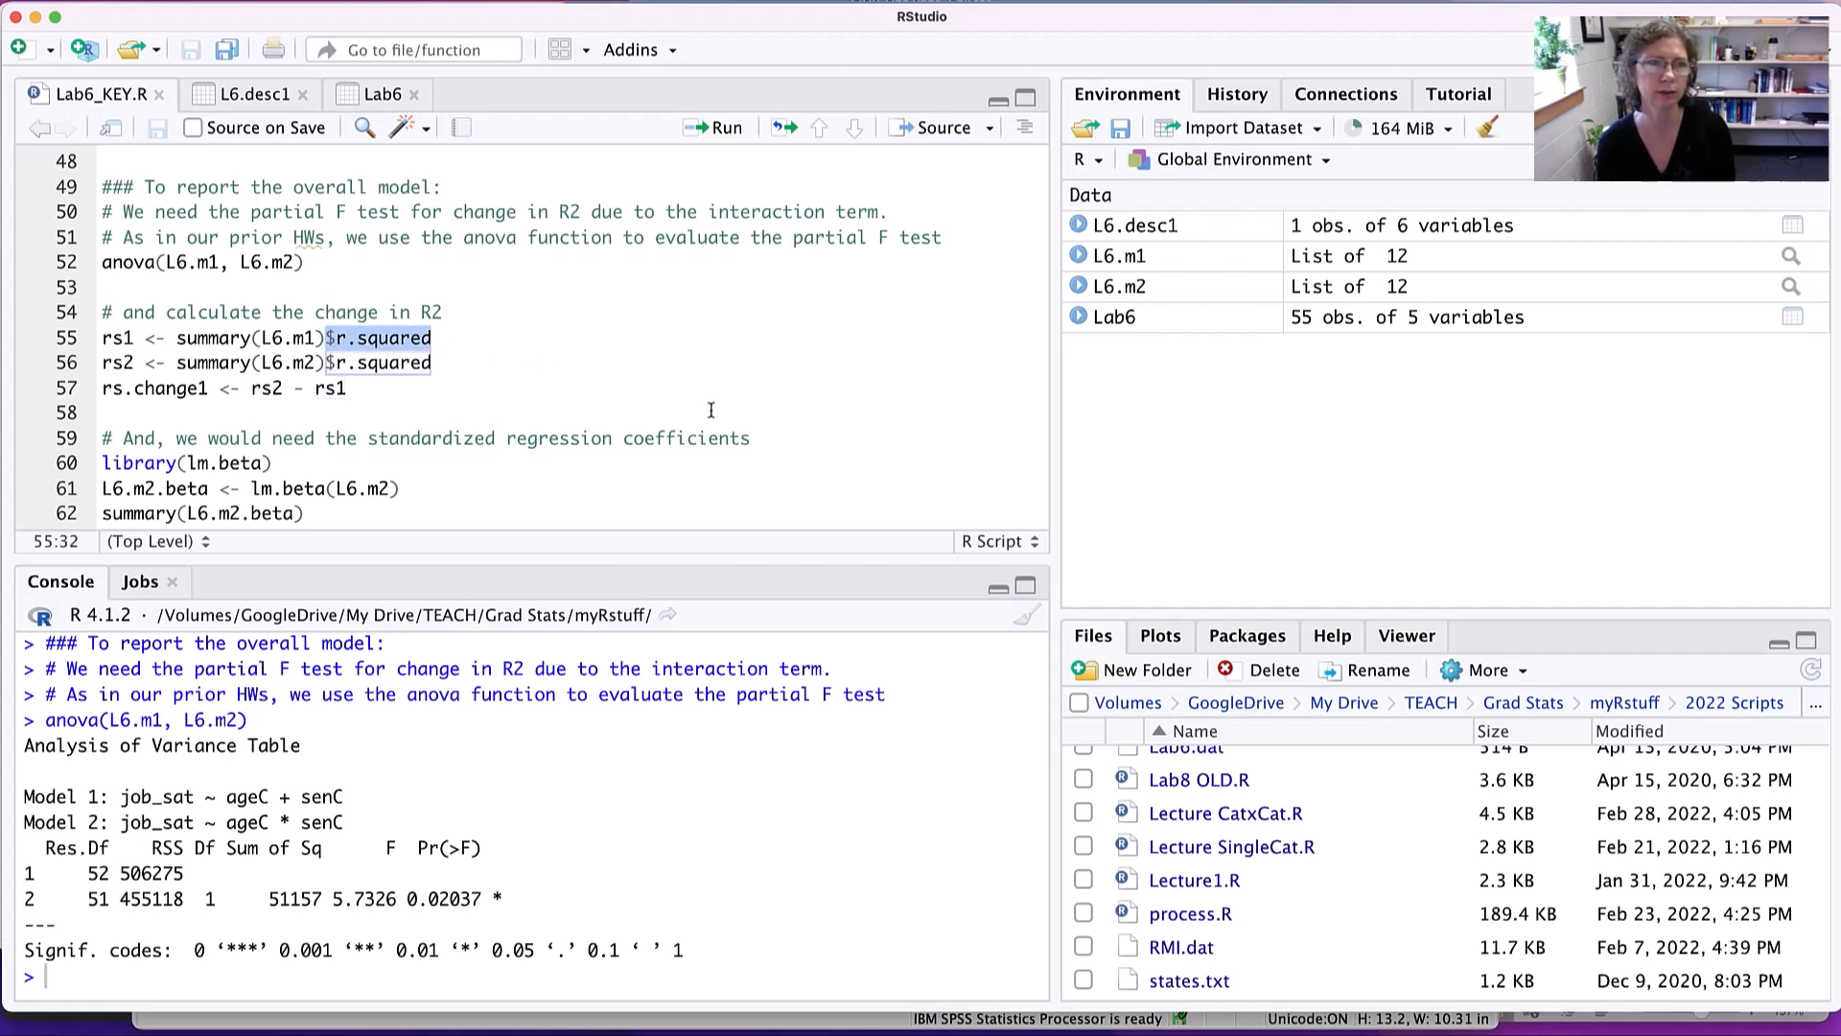
{"action": "left_click_drag", "start_coordinate": [96, 363], "coordinate": [377, 364]}
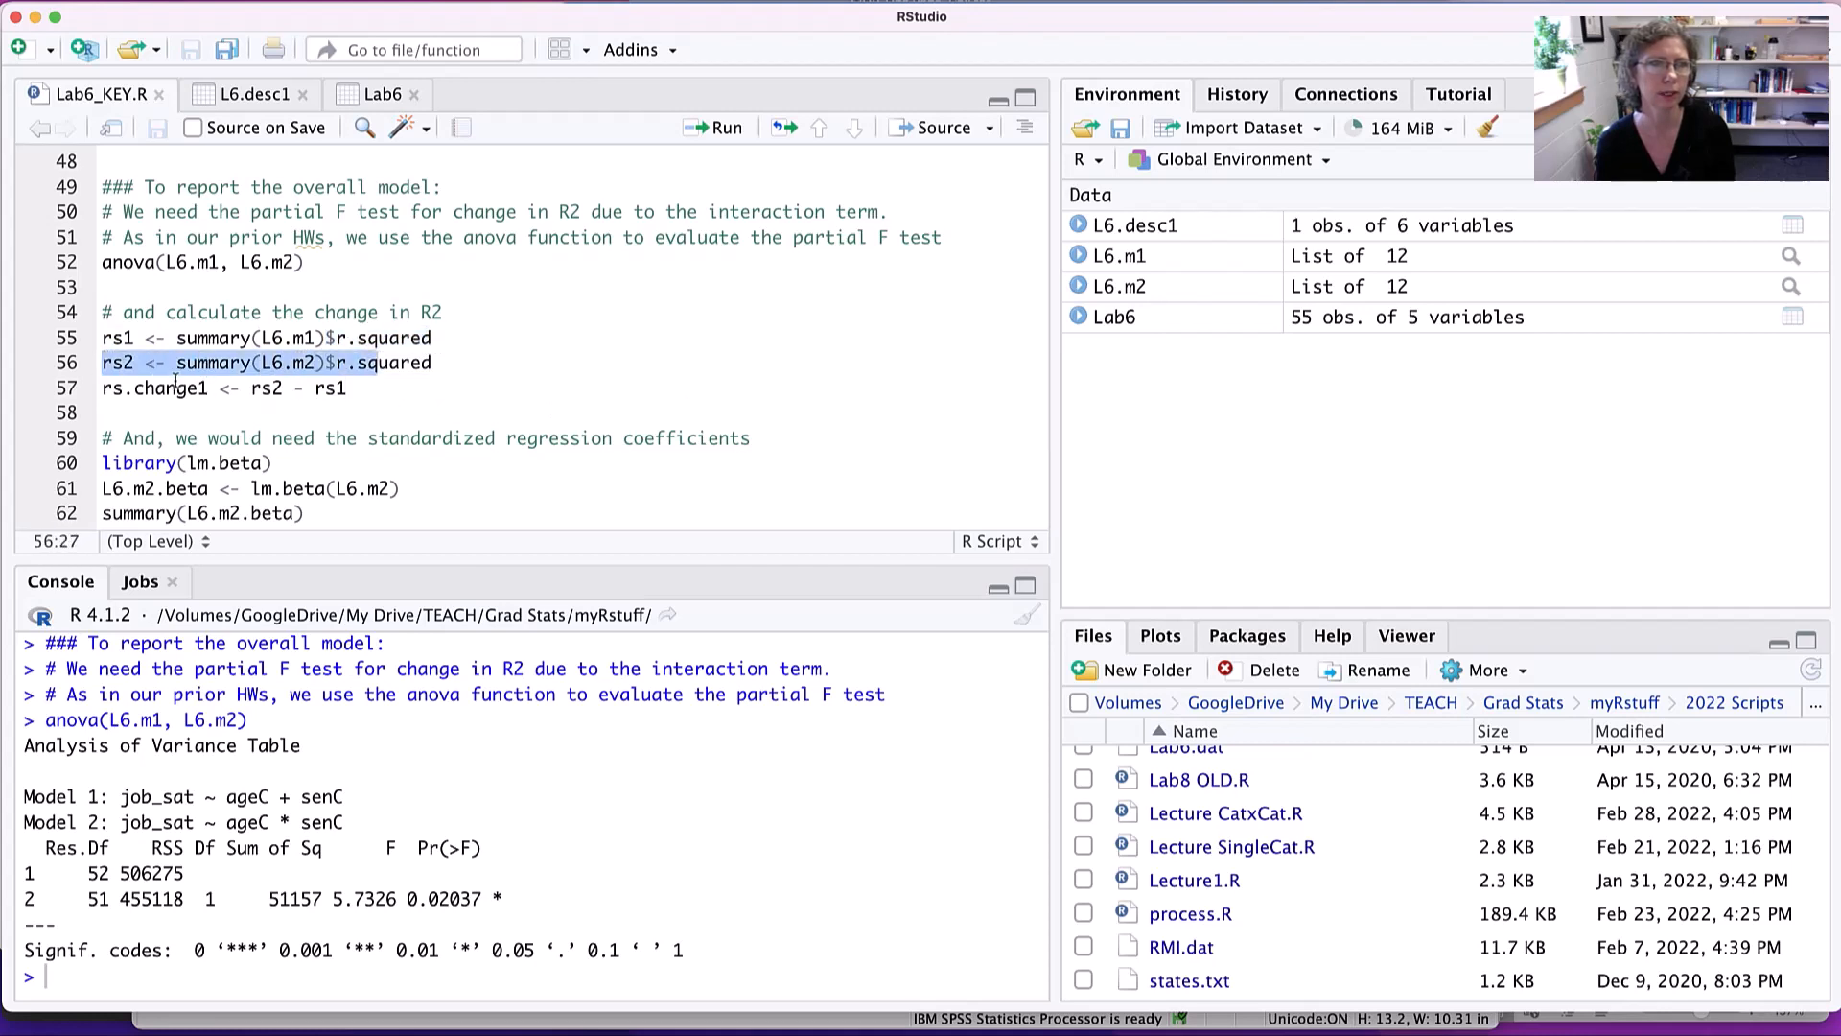
{"action": "left_click_drag", "start_coordinate": [113, 387], "coordinate": [351, 387]}
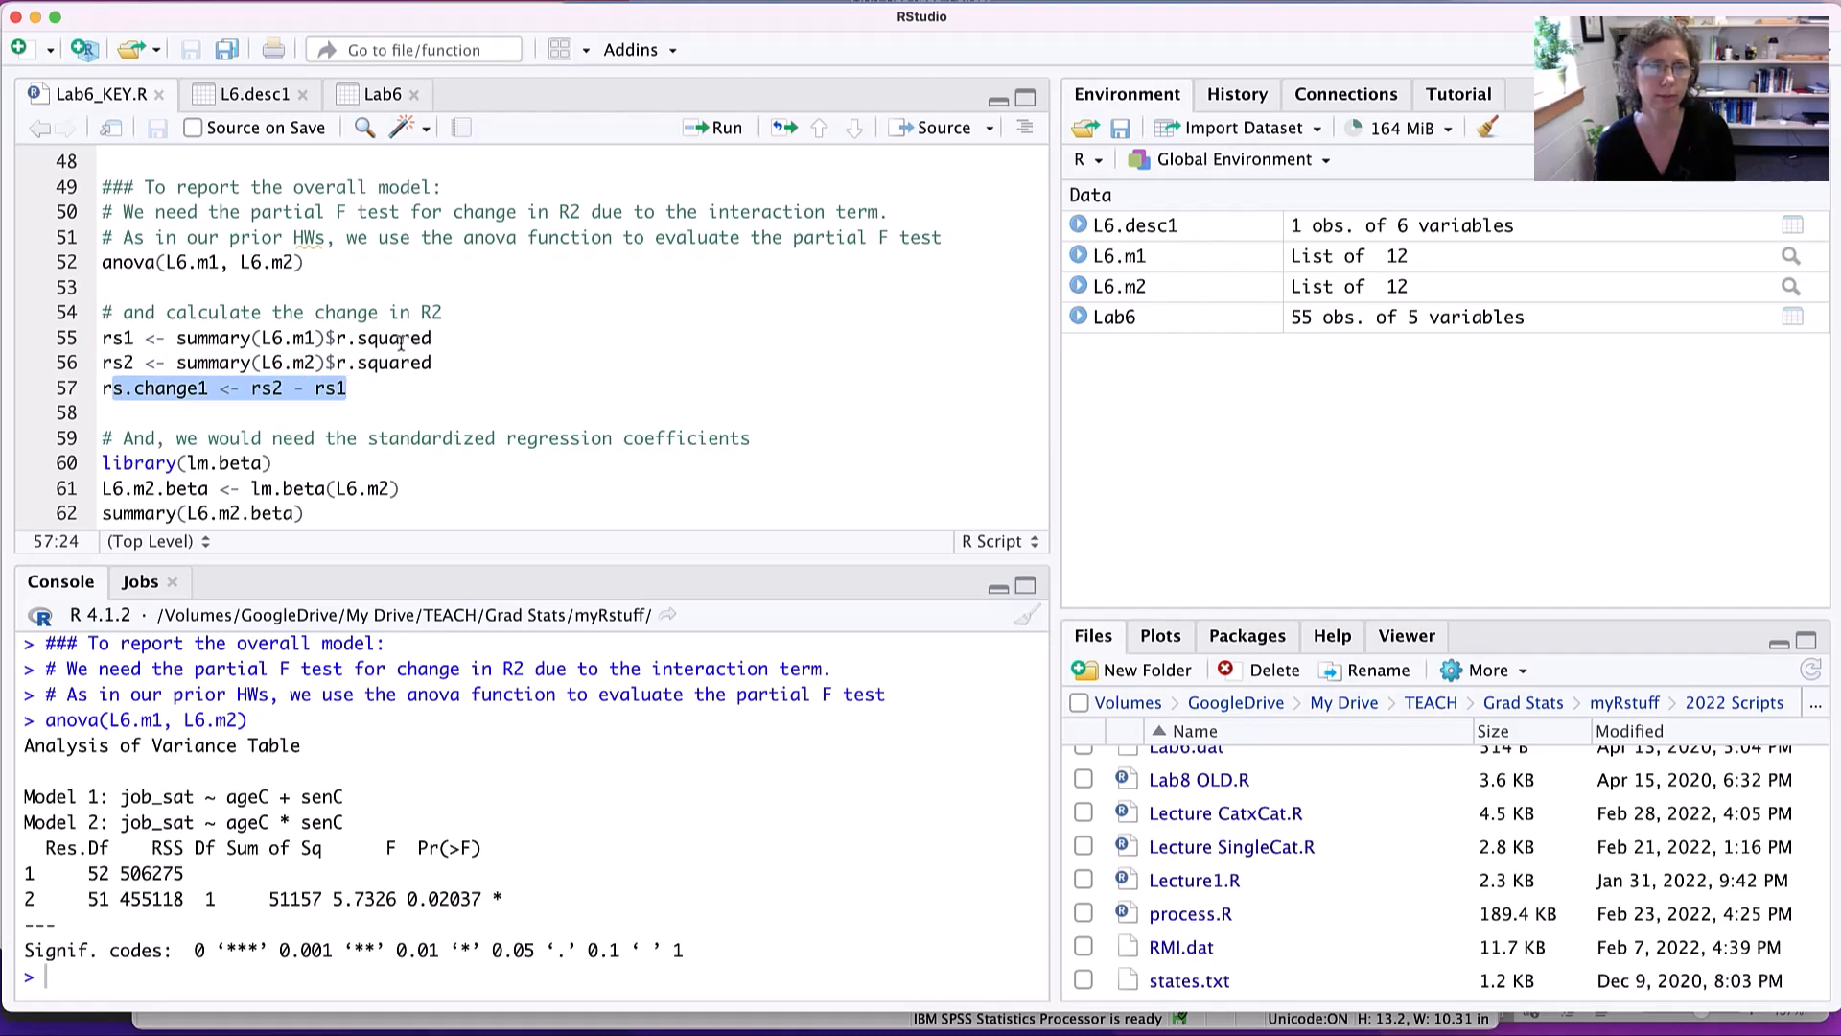
{"action": "left_click", "coordinate": [493, 343]}
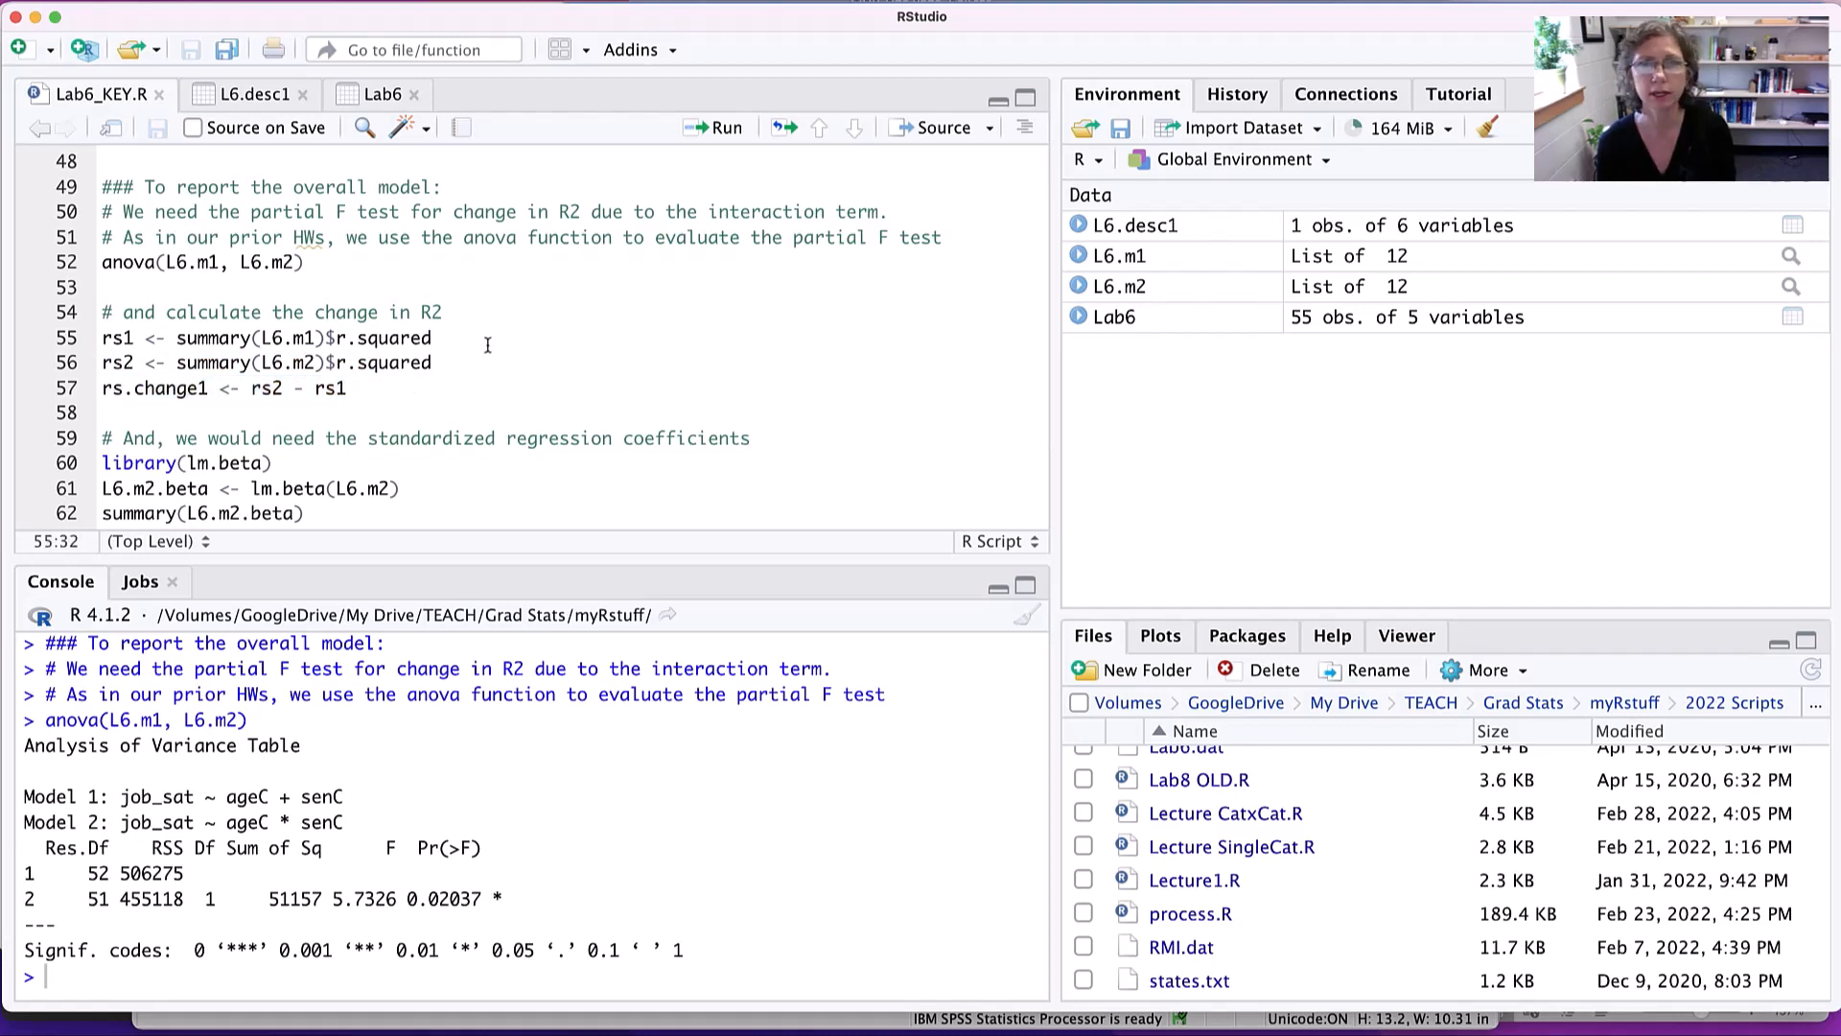
{"action": "key", "text": "ctrl+Return"}
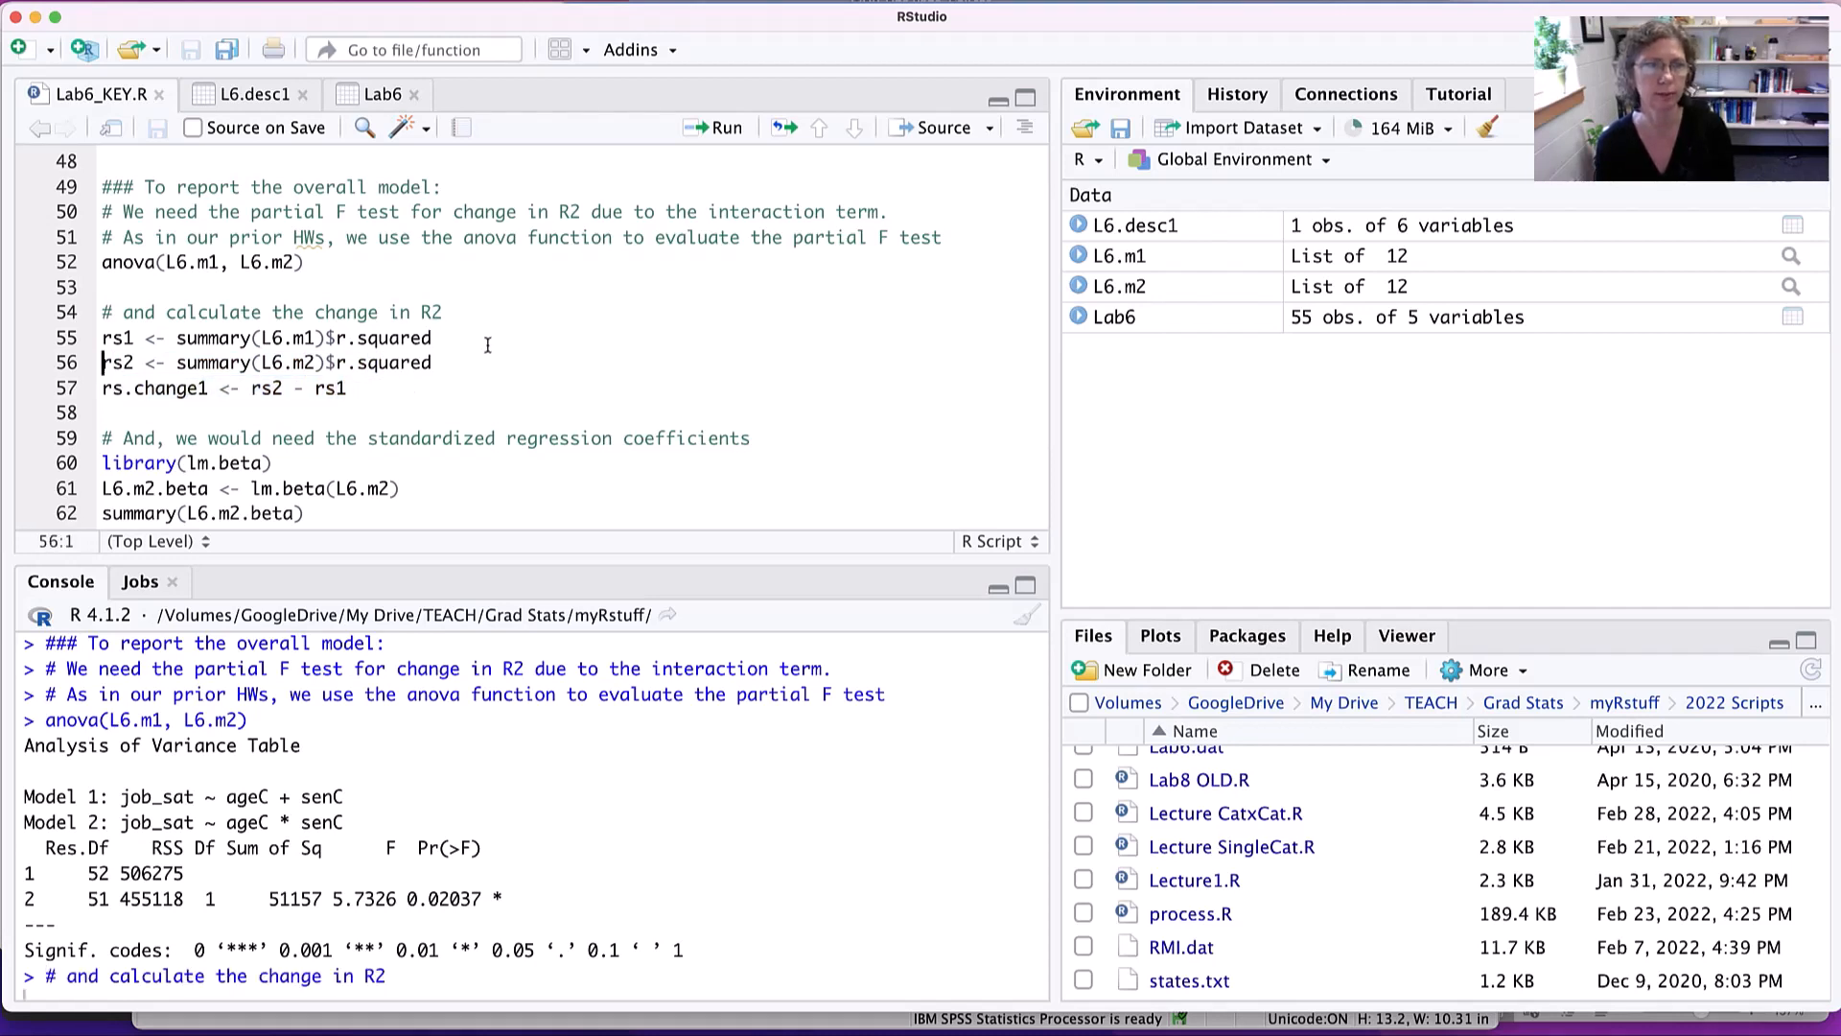
{"action": "key", "text": "ctrl+Return"}
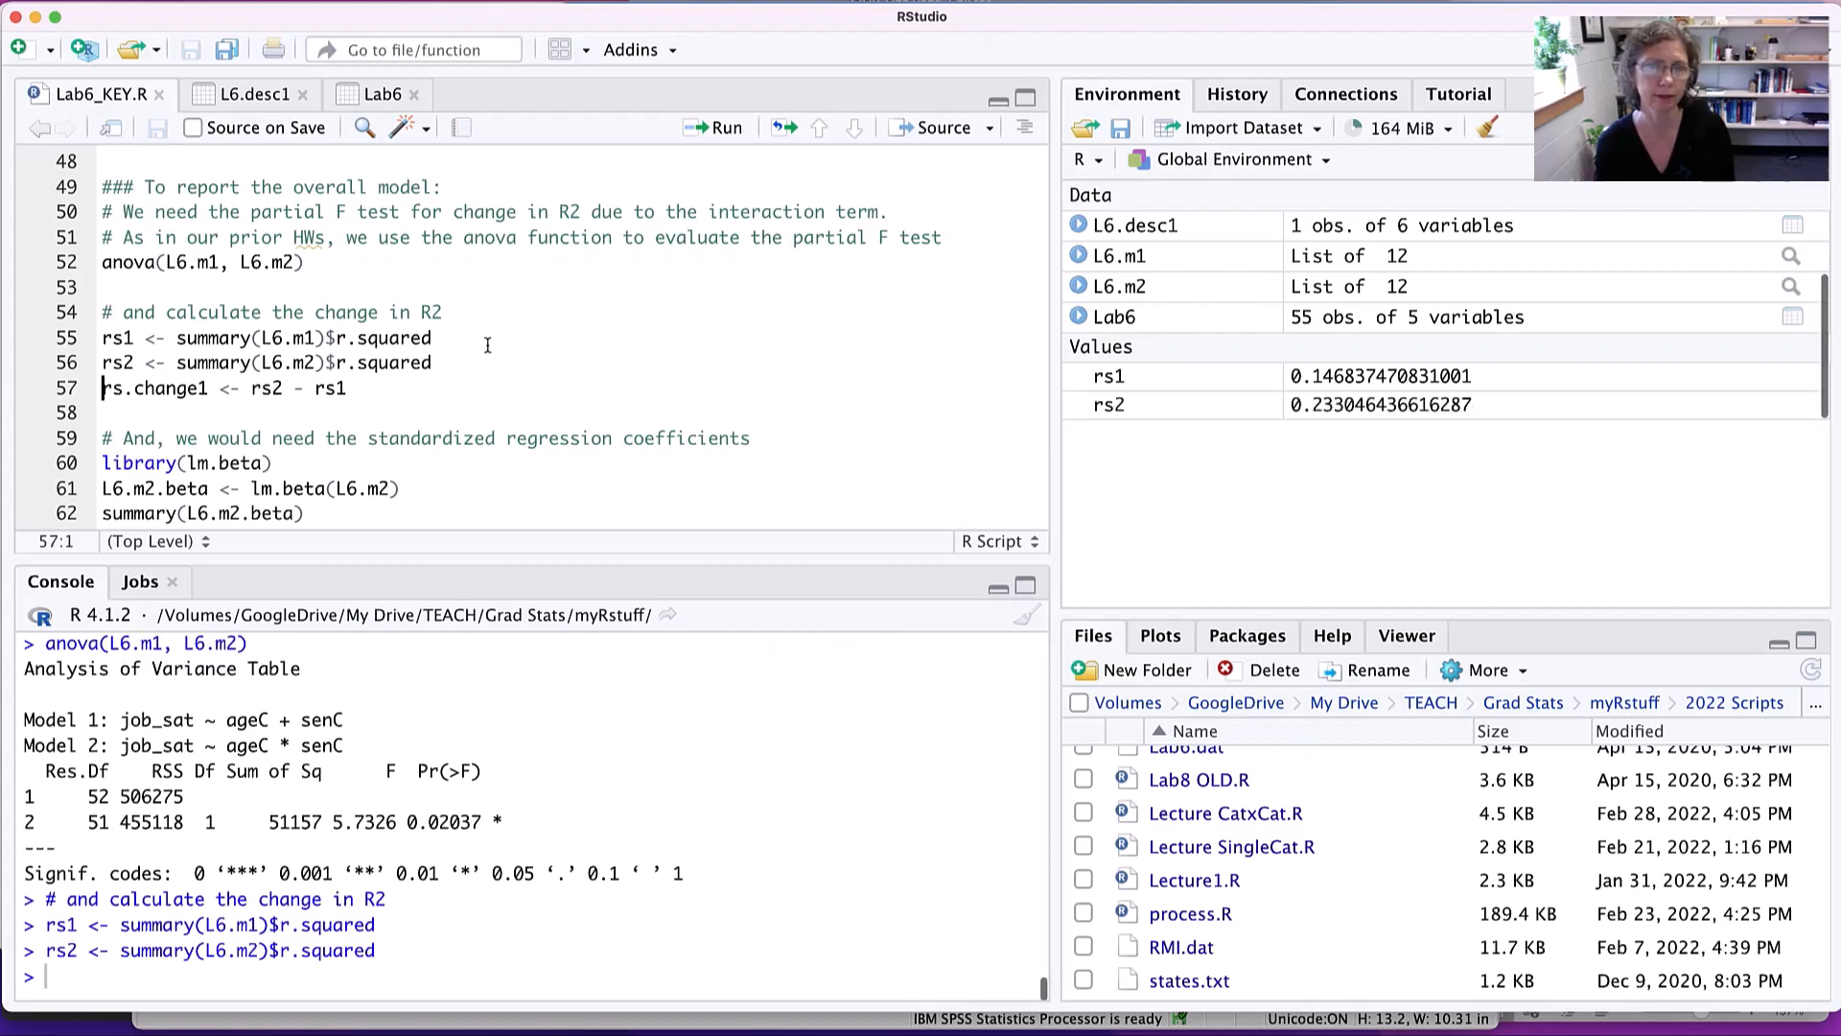
{"action": "key", "text": "ctrl+Return"}
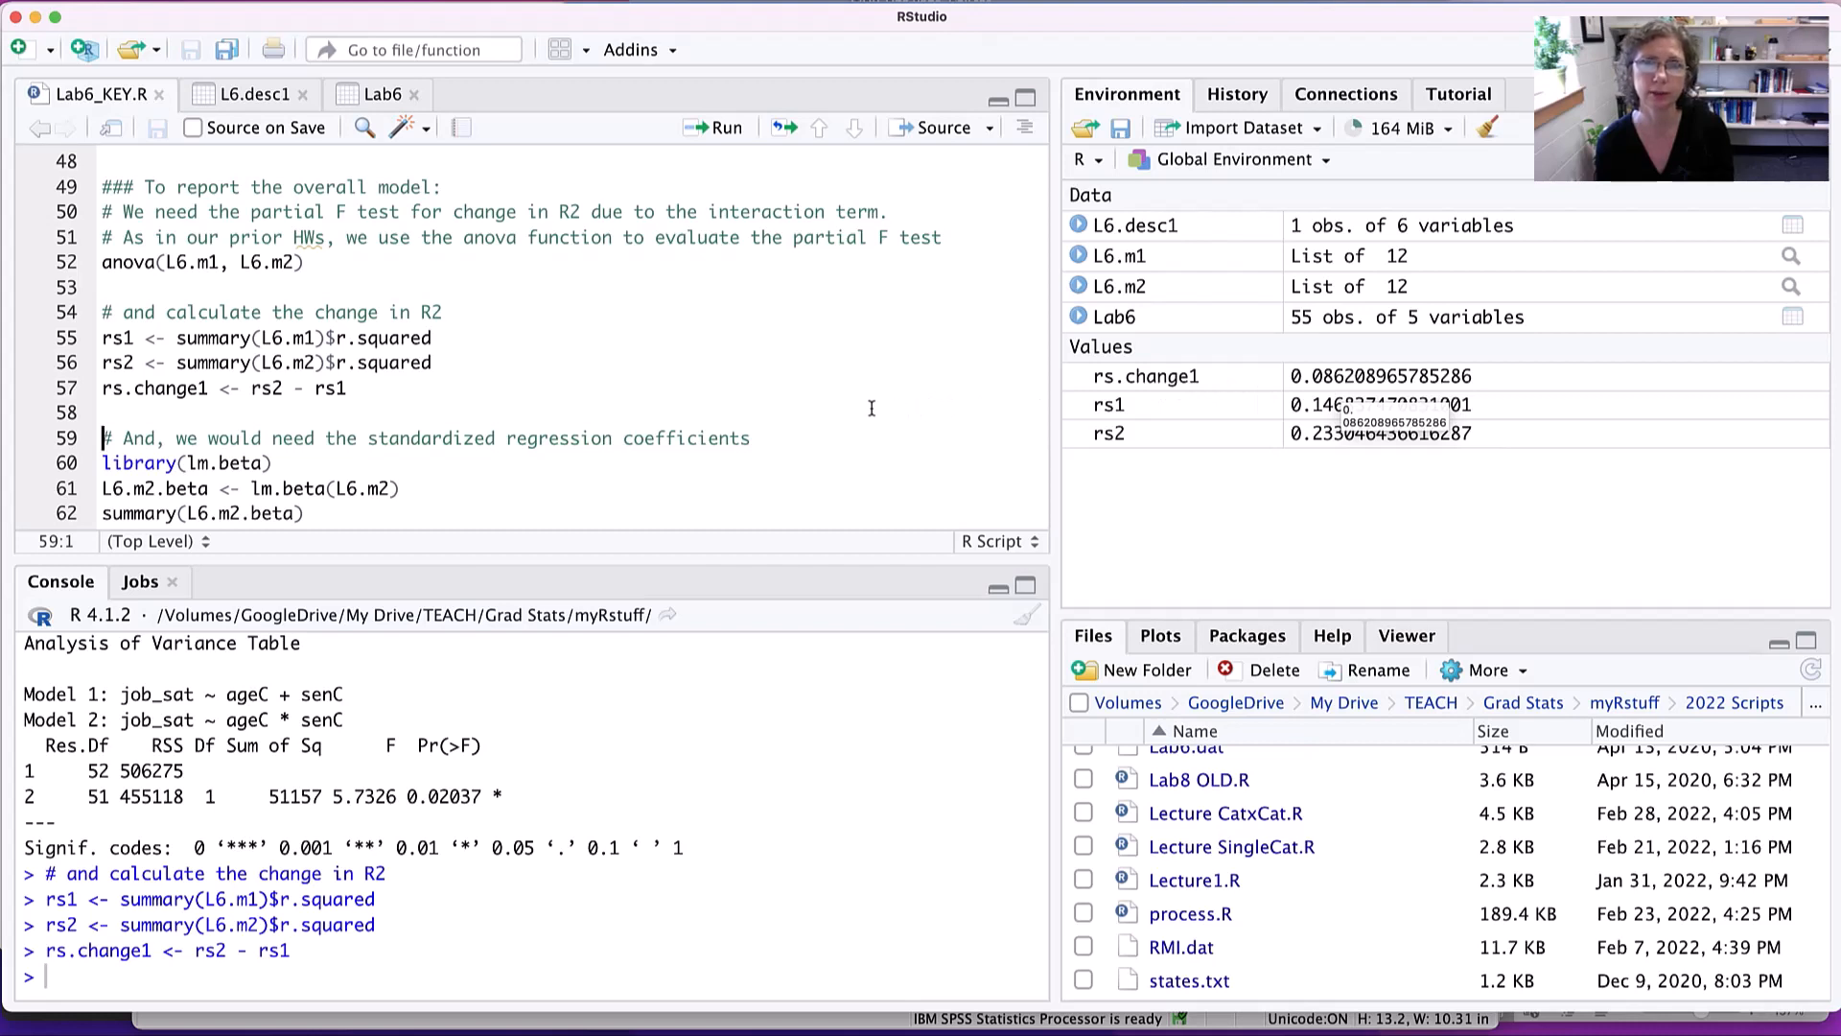
- Load lm.beta, store lm.beta(L6.m2) as L6.m2.beta and run its summary for the standardized regression coefficients
{"action": "scroll", "coordinate": [686, 391], "scroll_direction": "down", "scroll_amount": 2}
{"action": "scroll", "coordinate": [685, 391], "scroll_direction": "down", "scroll_amount": 3}
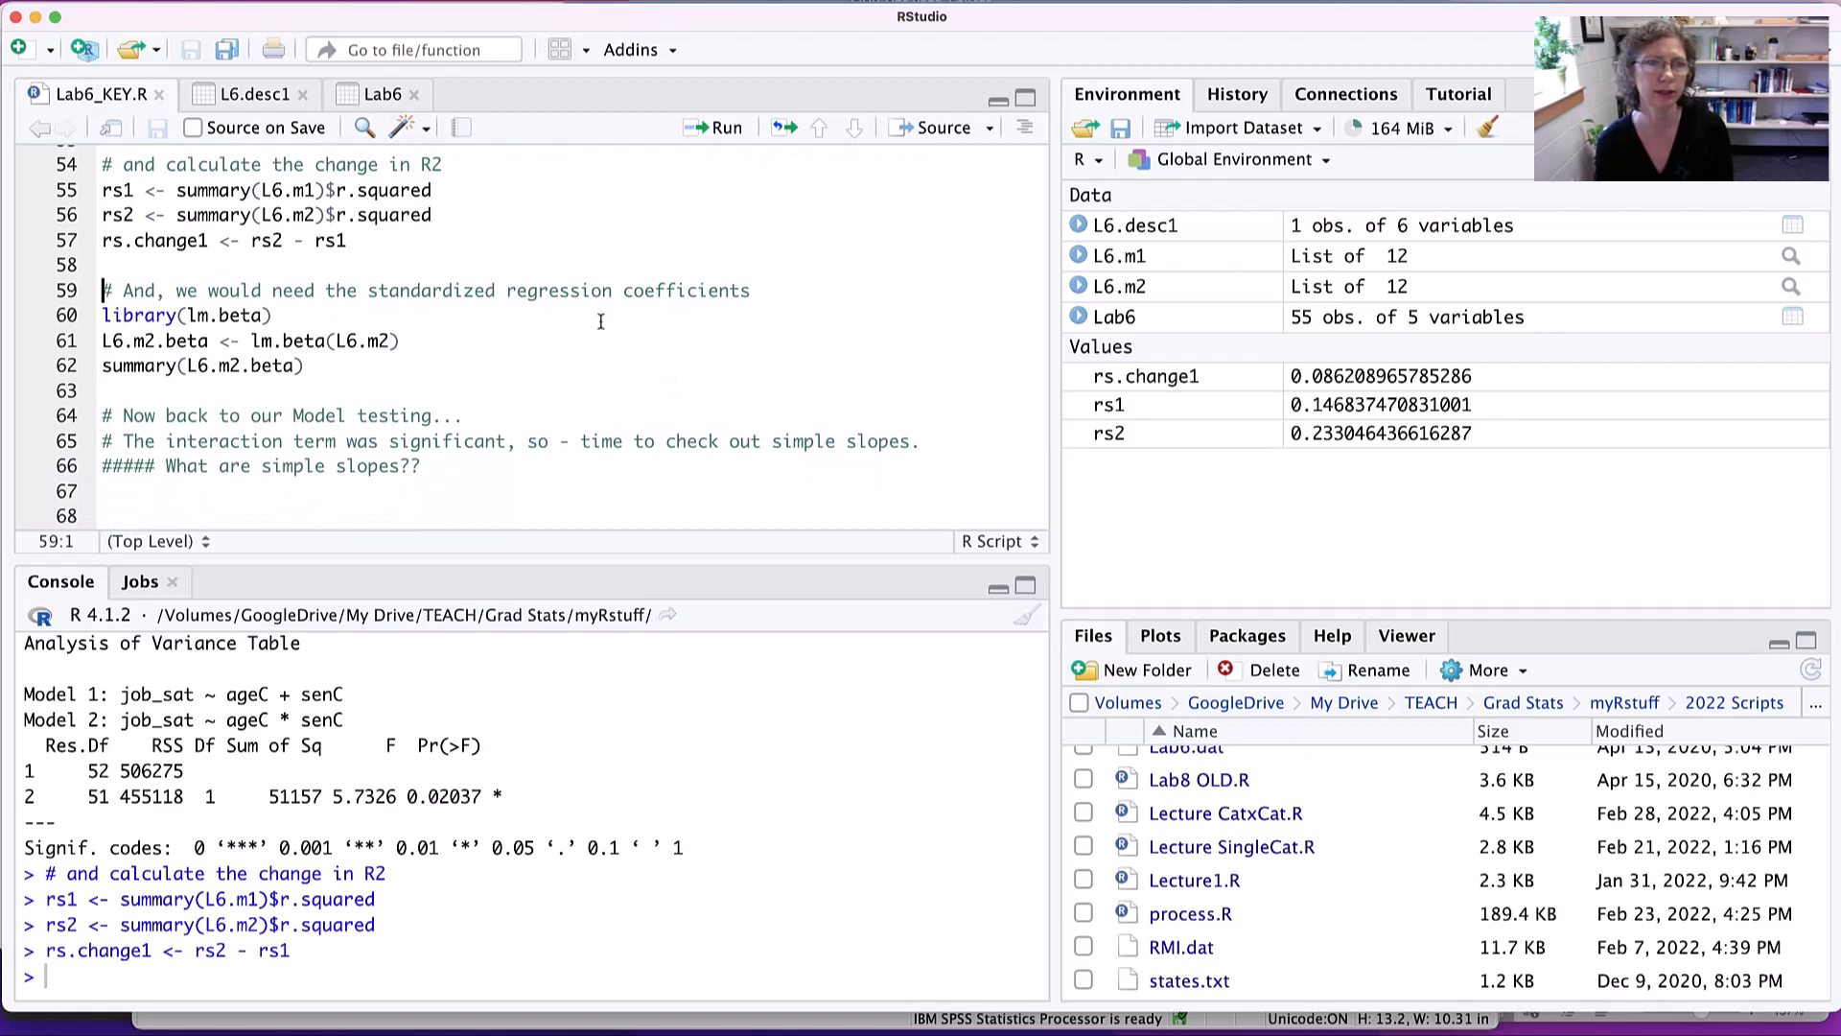
{"action": "left_click", "coordinate": [289, 317]}
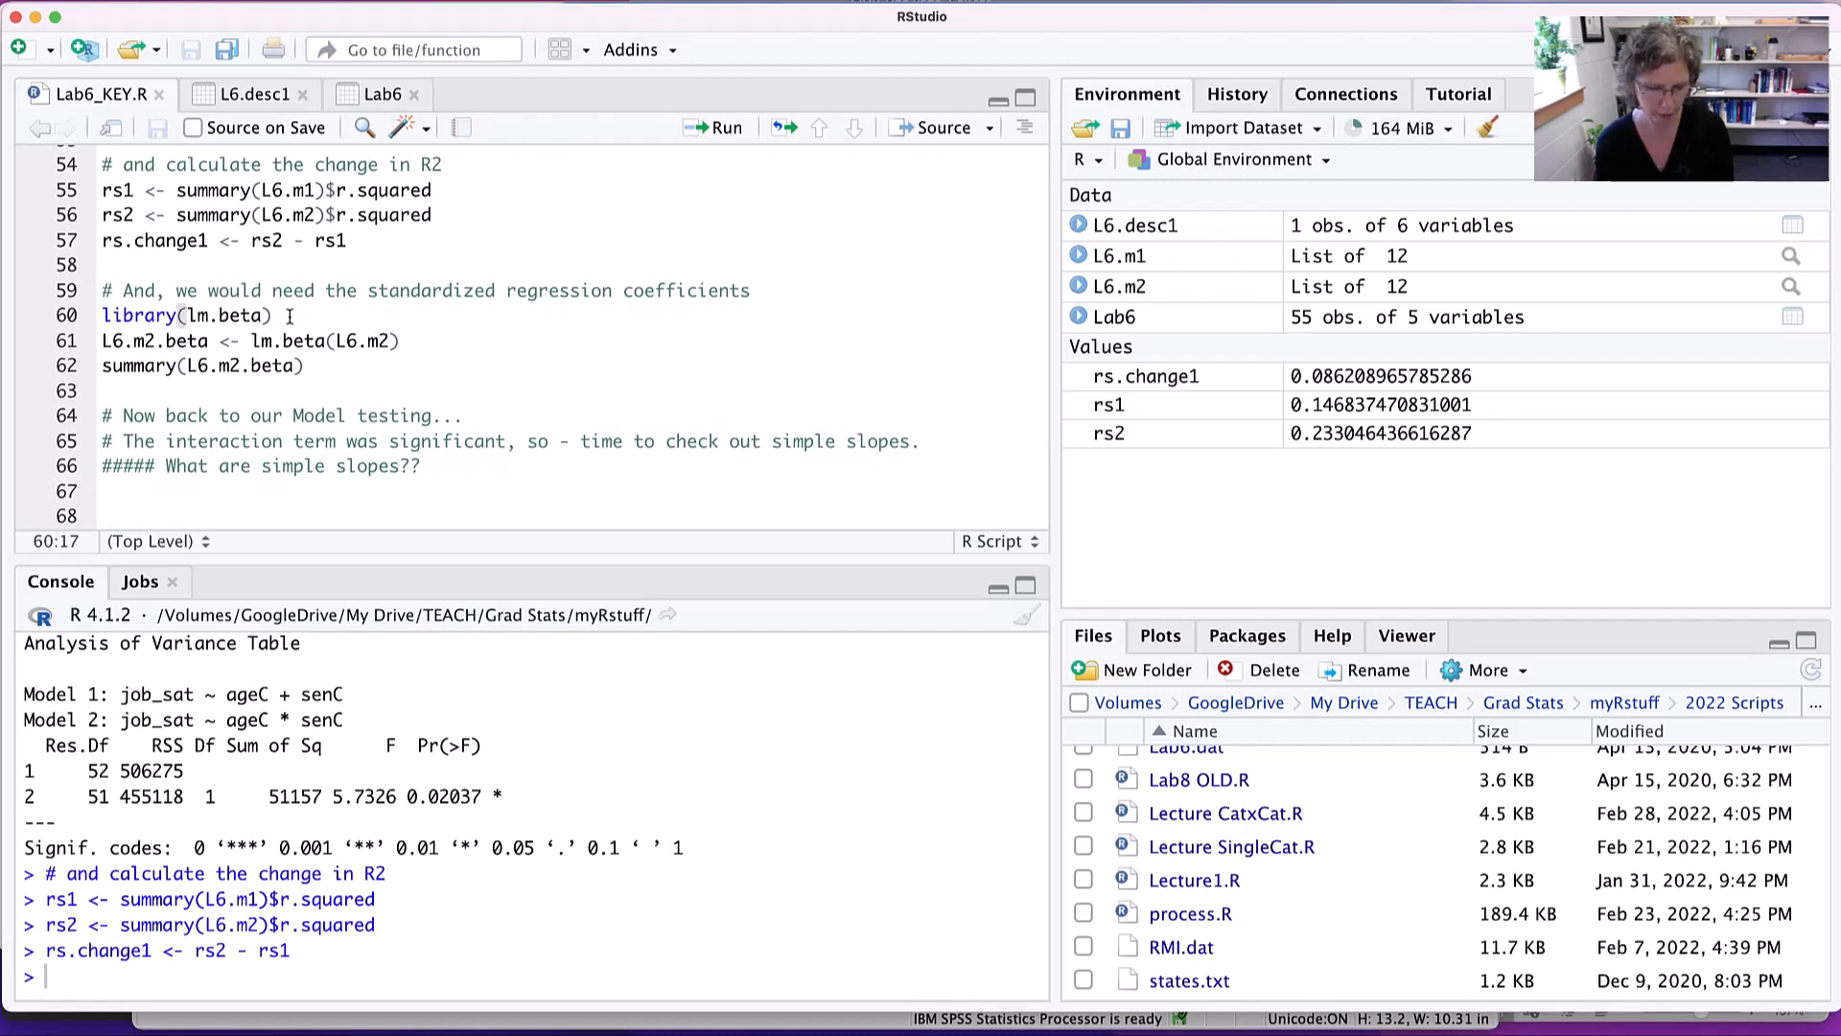
{"action": "key", "text": "super+Return"}
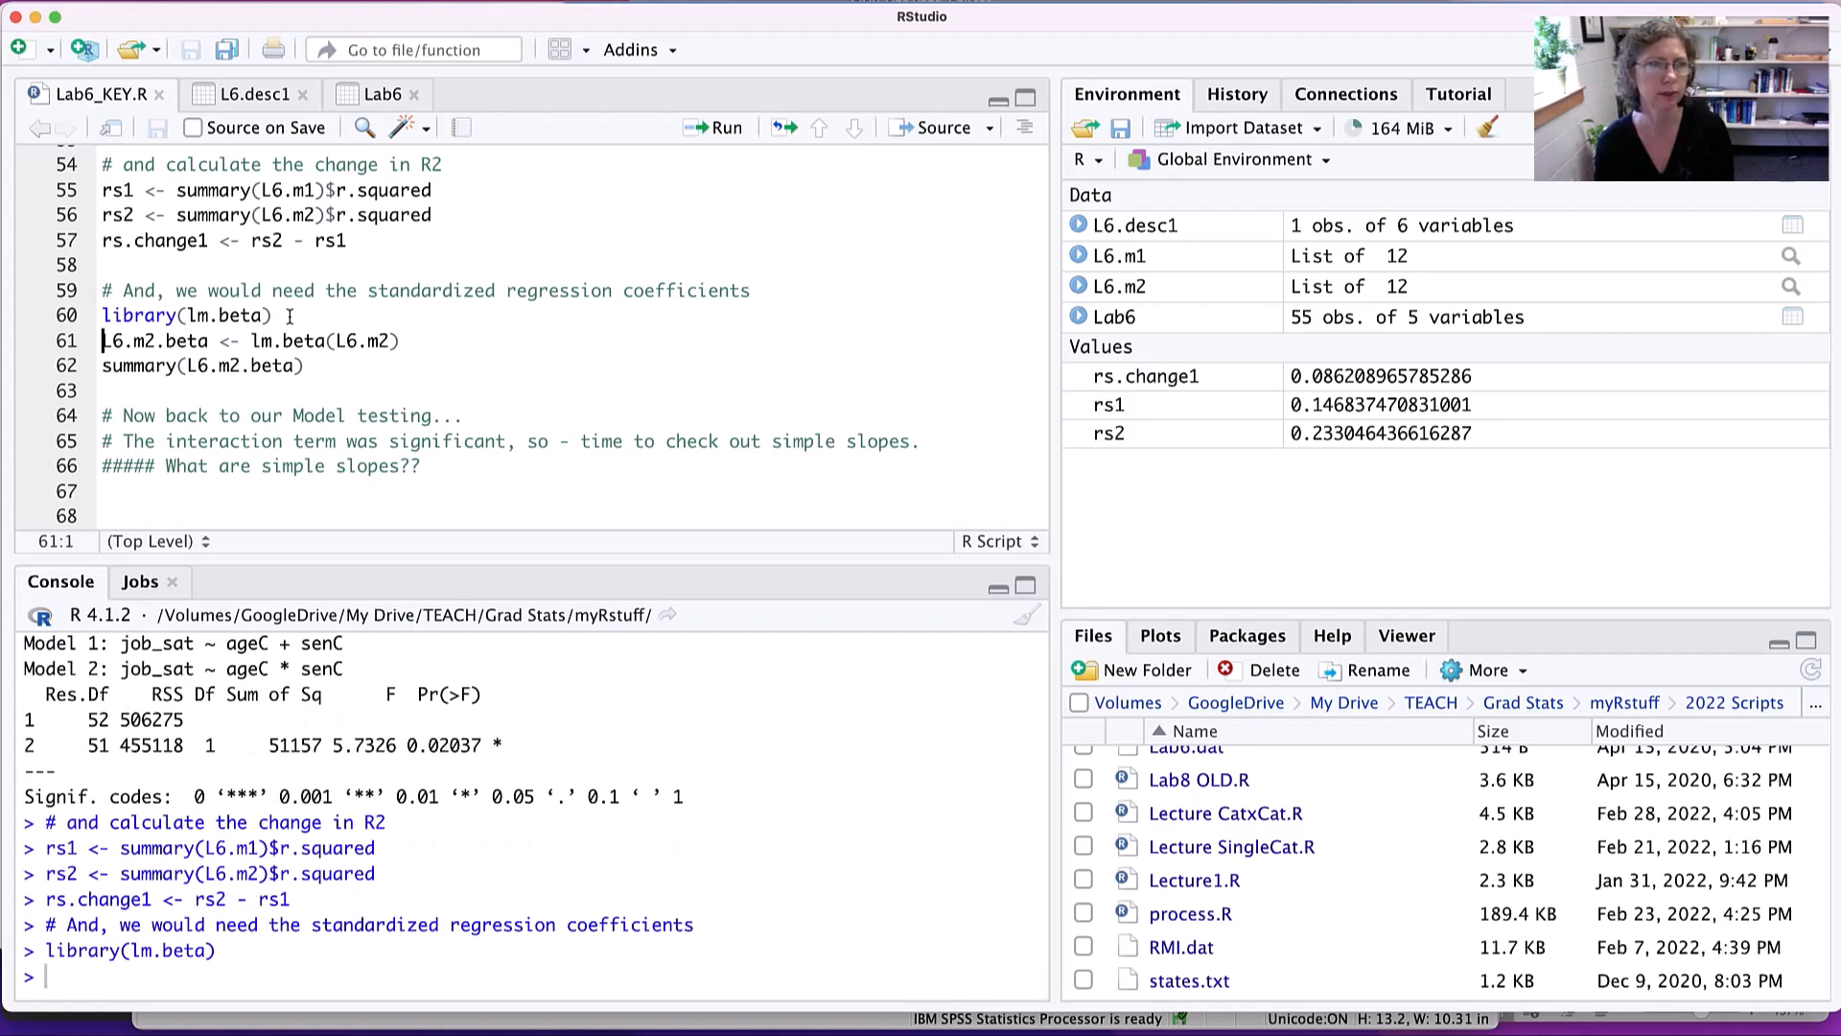
{"action": "key", "text": "super+Return"}
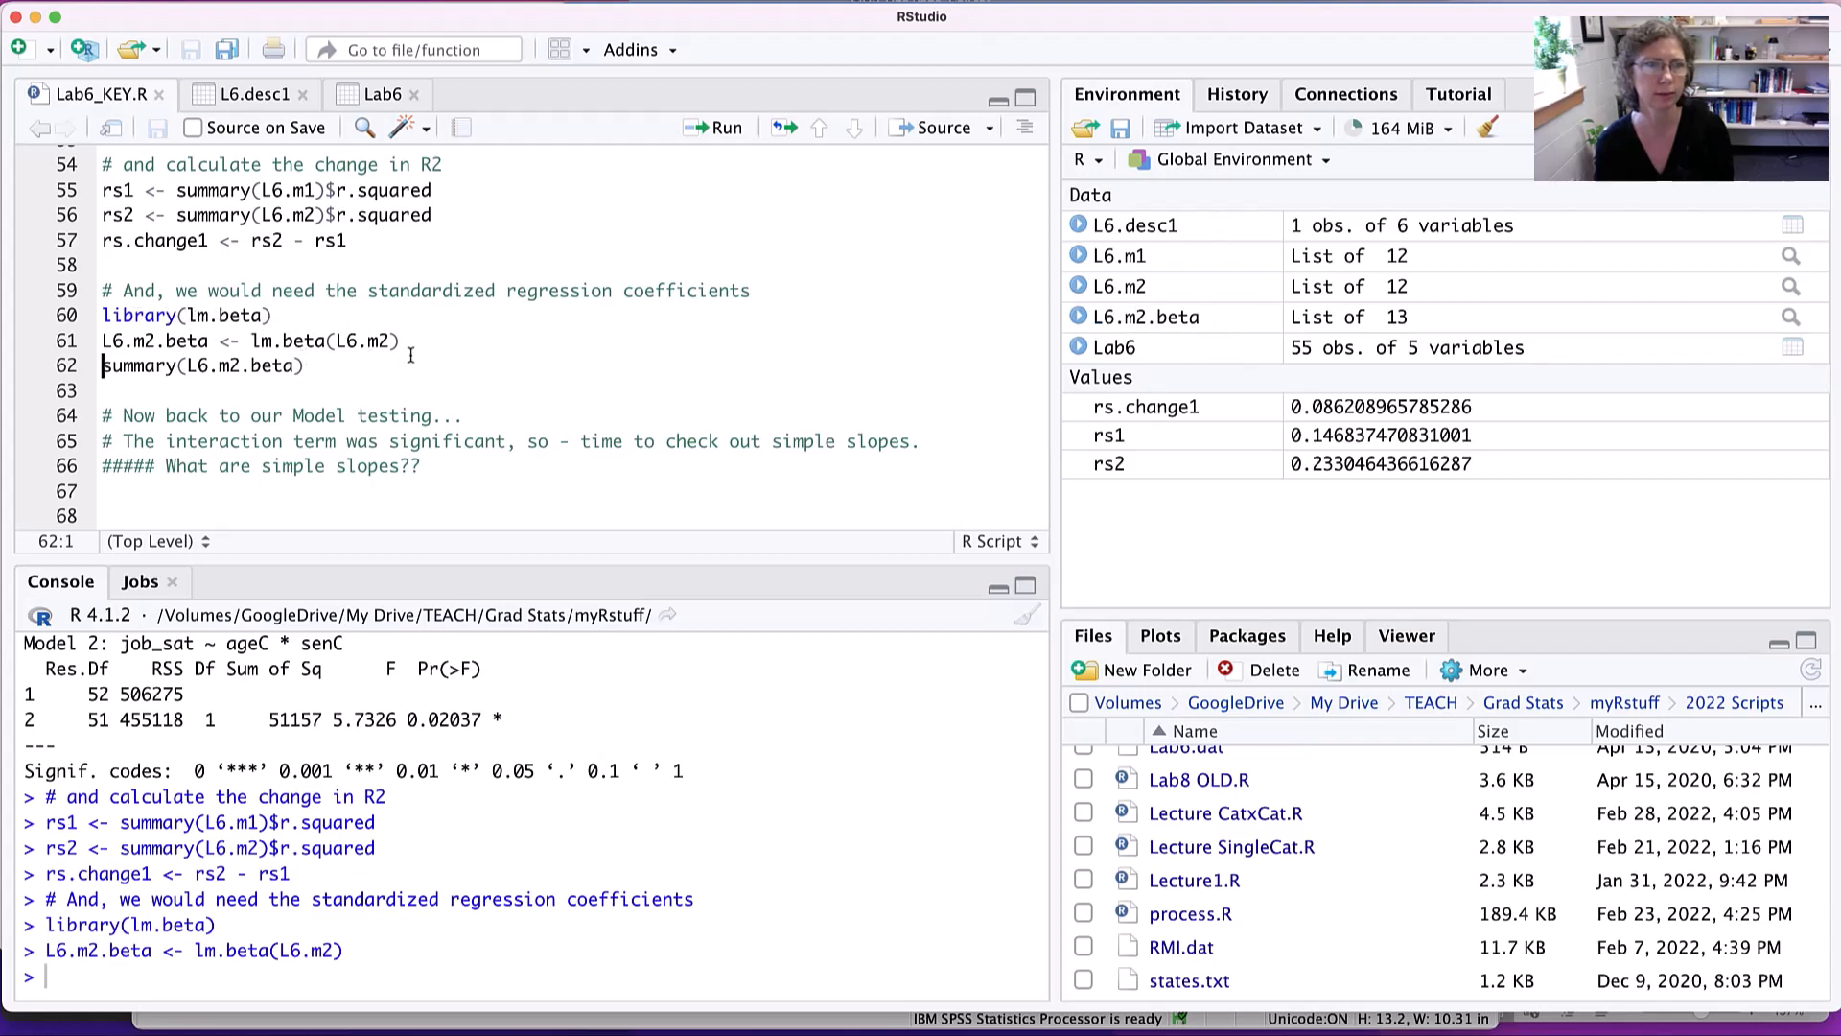
{"action": "left_click", "coordinate": [331, 360]}
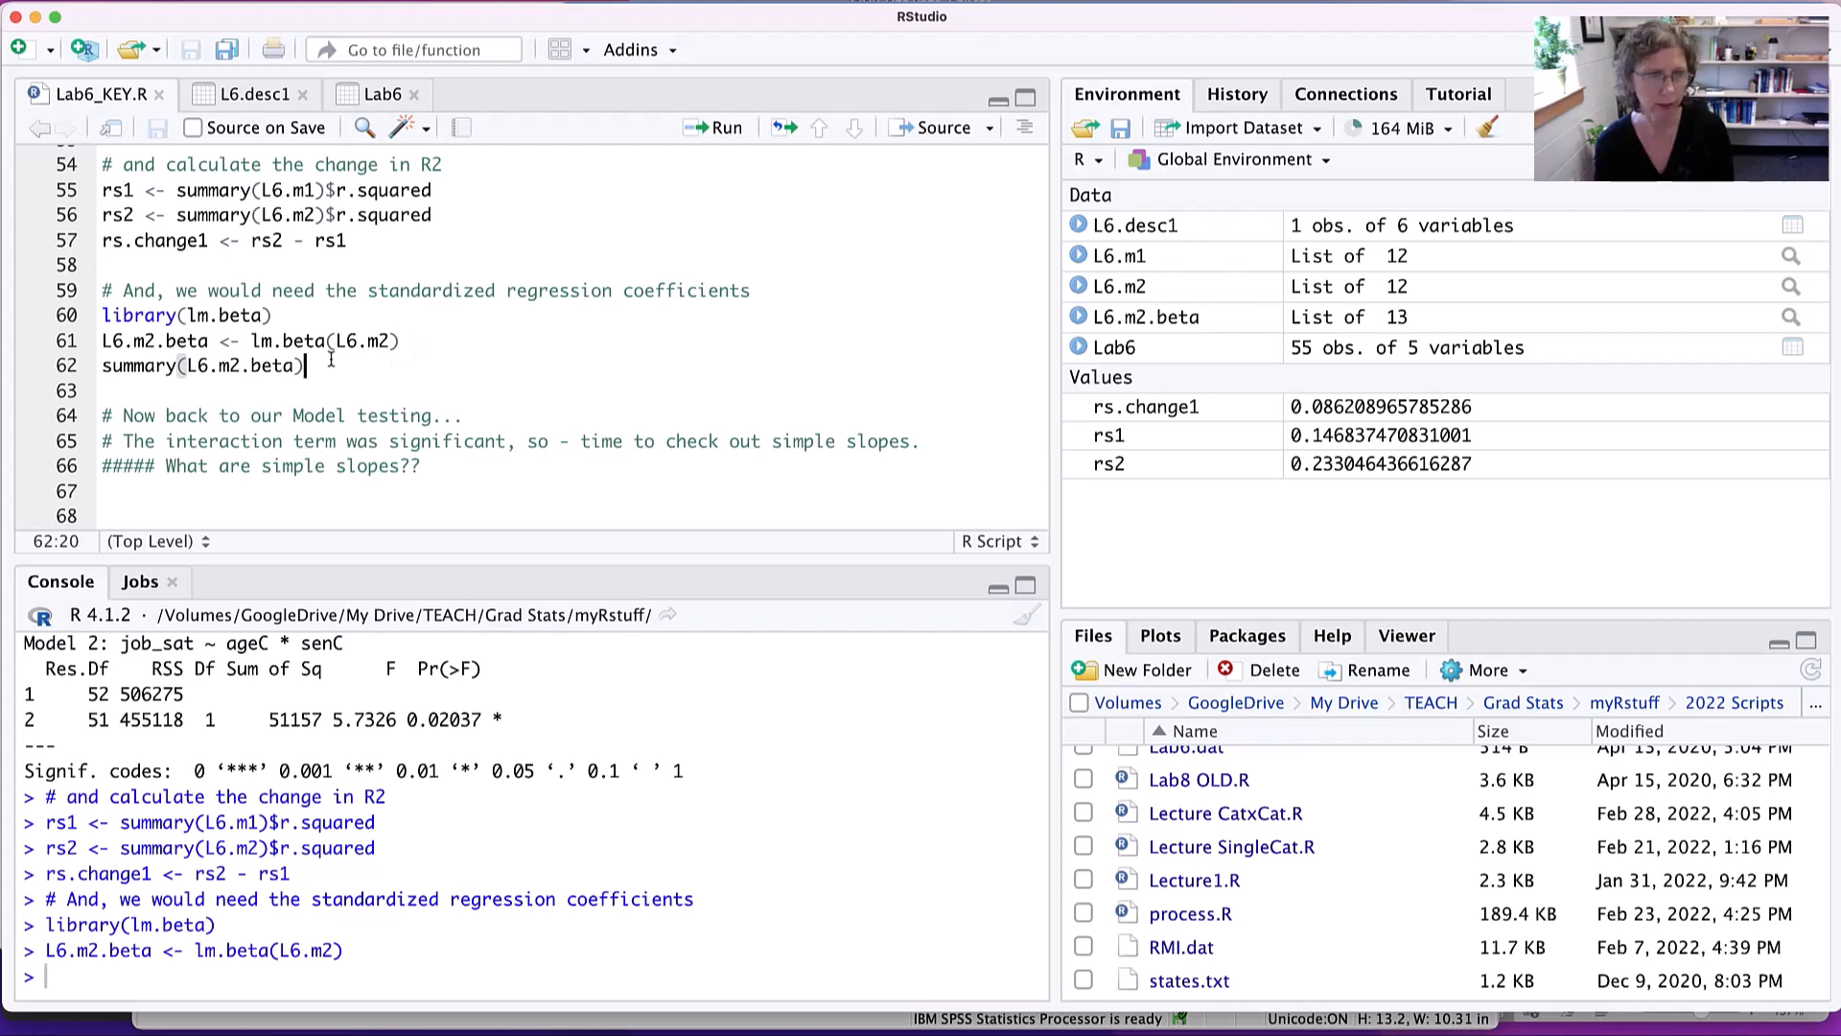
{"action": "key", "text": "super+Return"}
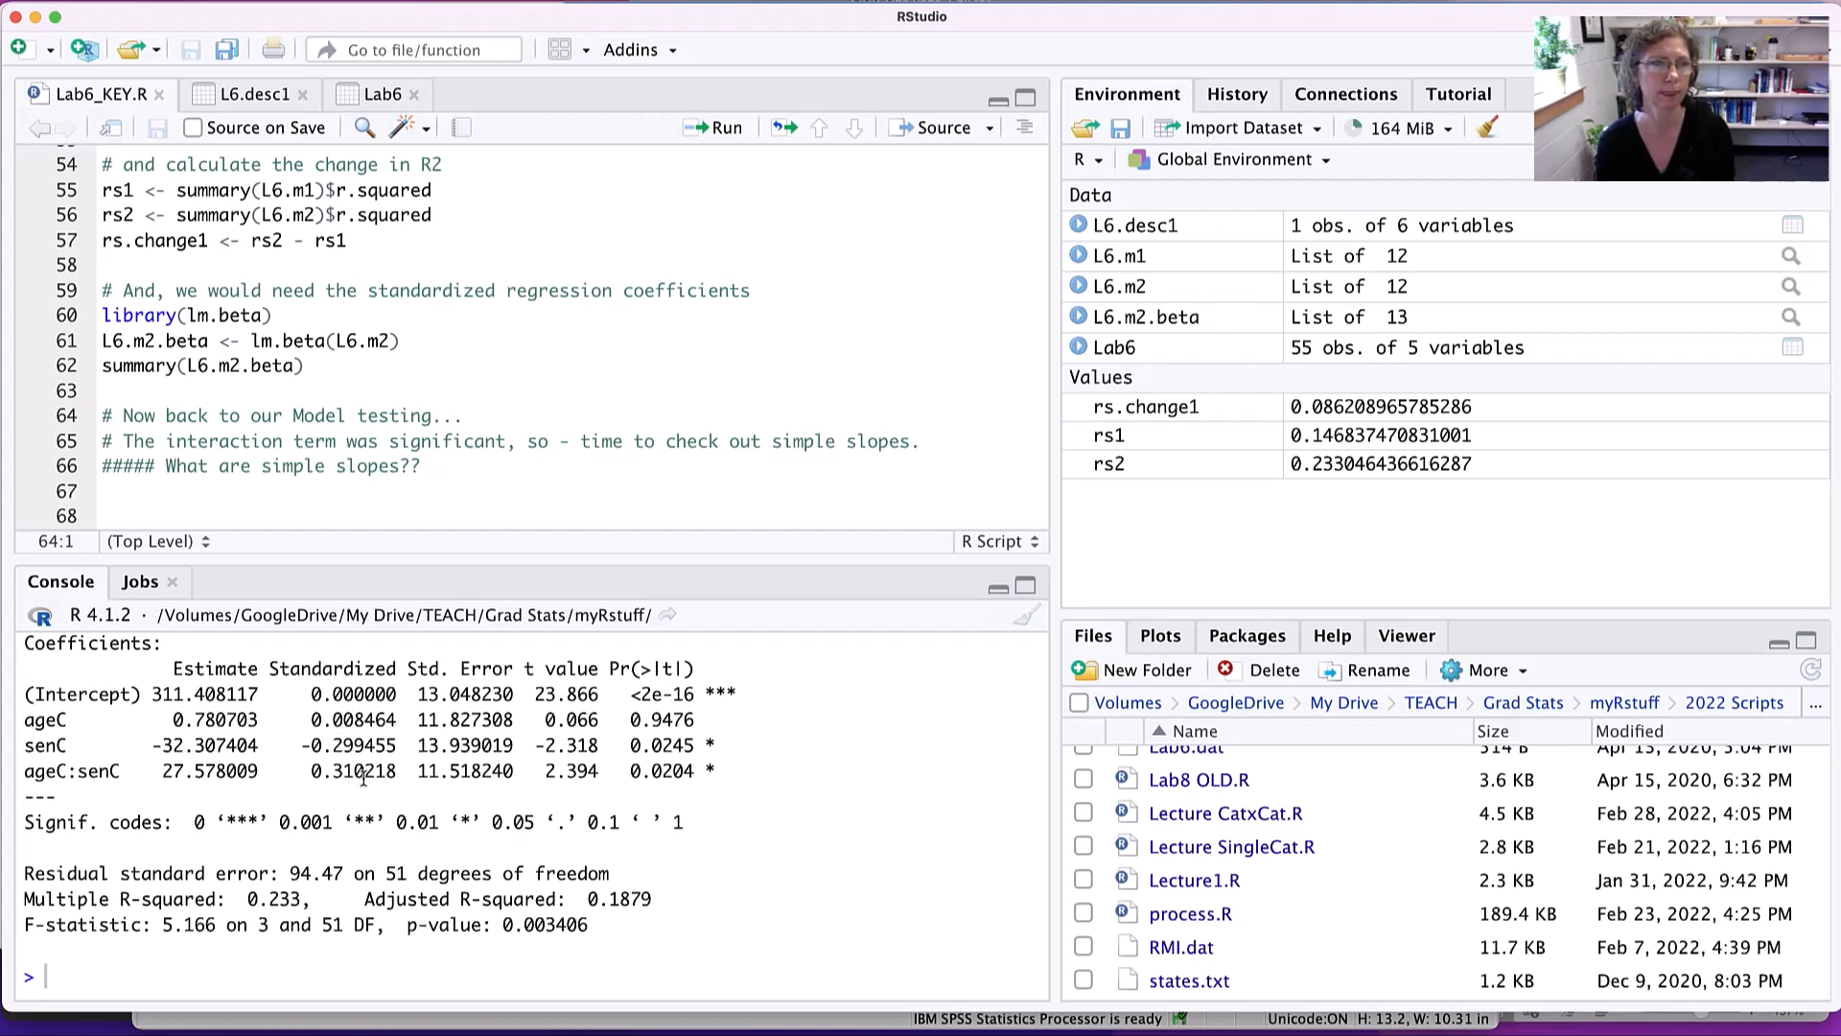
- Read the script's simple slopes notes from line 64, highlighting the remark about the interaction term on line 65
{"action": "scroll", "coordinate": [361, 418], "scroll_direction": "up", "scroll_amount": 5}
{"action": "scroll", "coordinate": [362, 418], "scroll_direction": "down", "scroll_amount": 8}
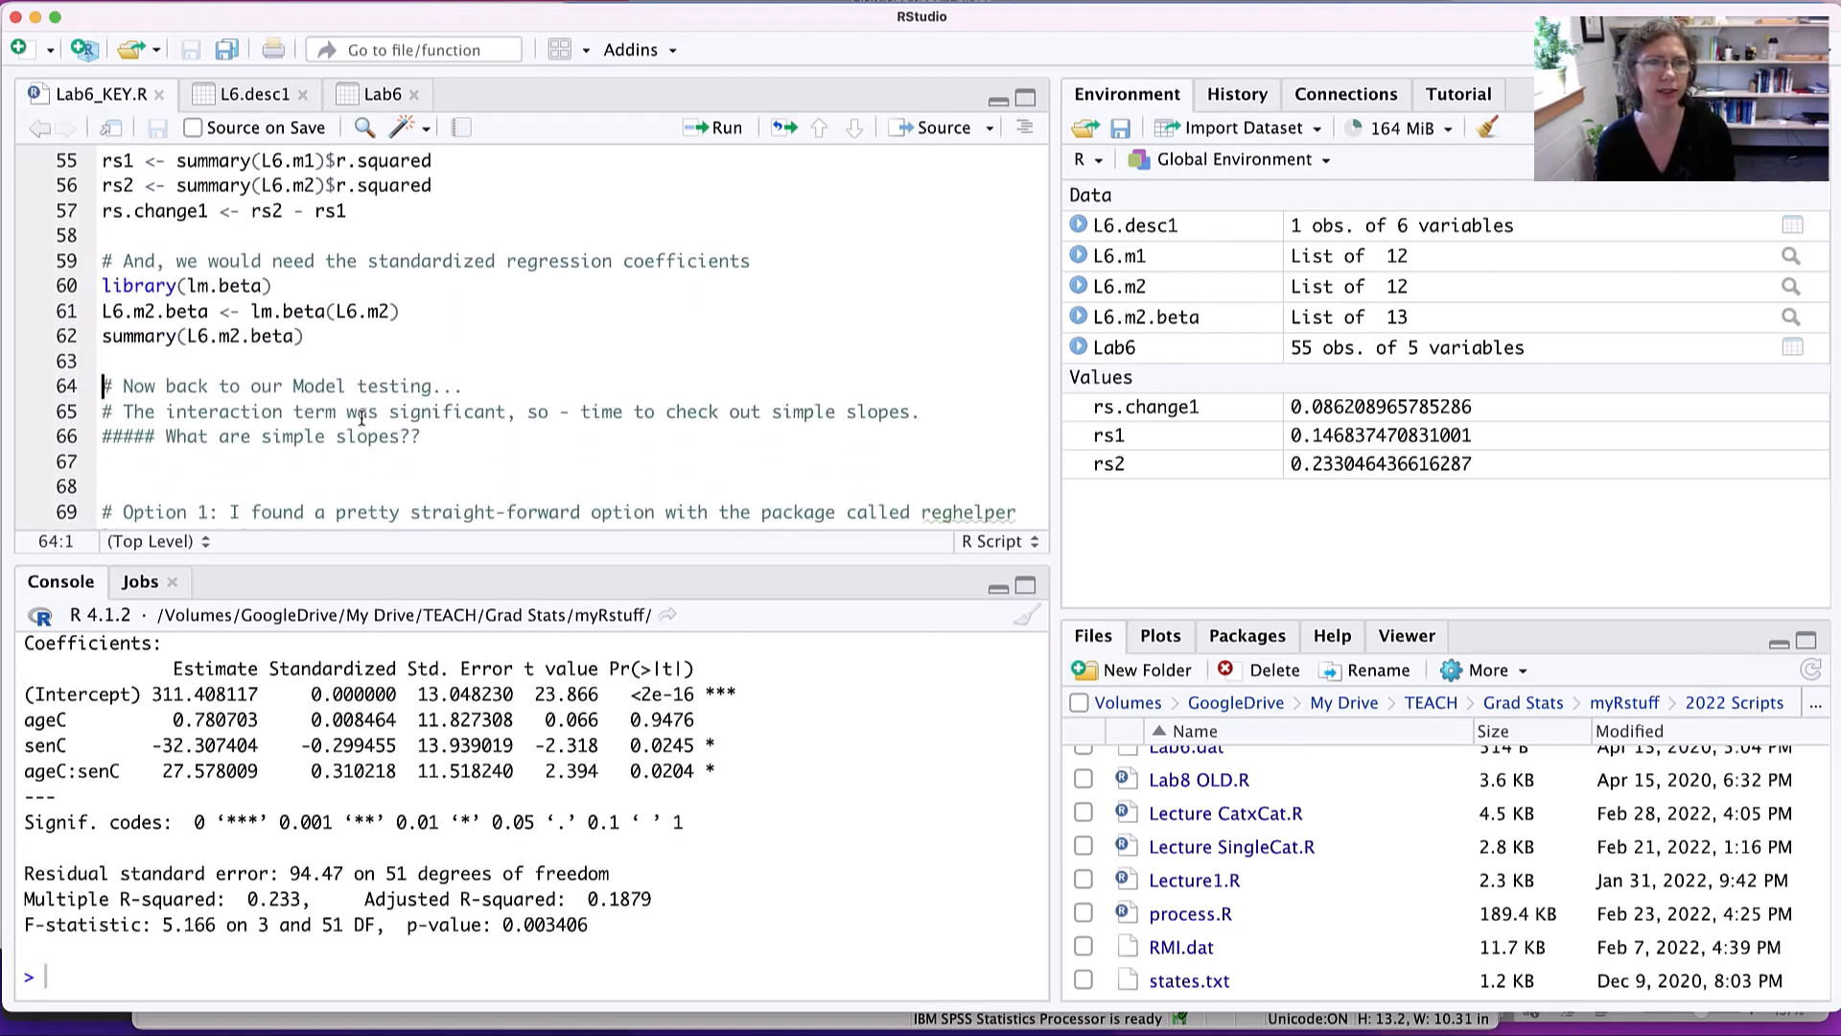
{"action": "scroll", "coordinate": [361, 418], "scroll_direction": "down", "scroll_amount": 1}
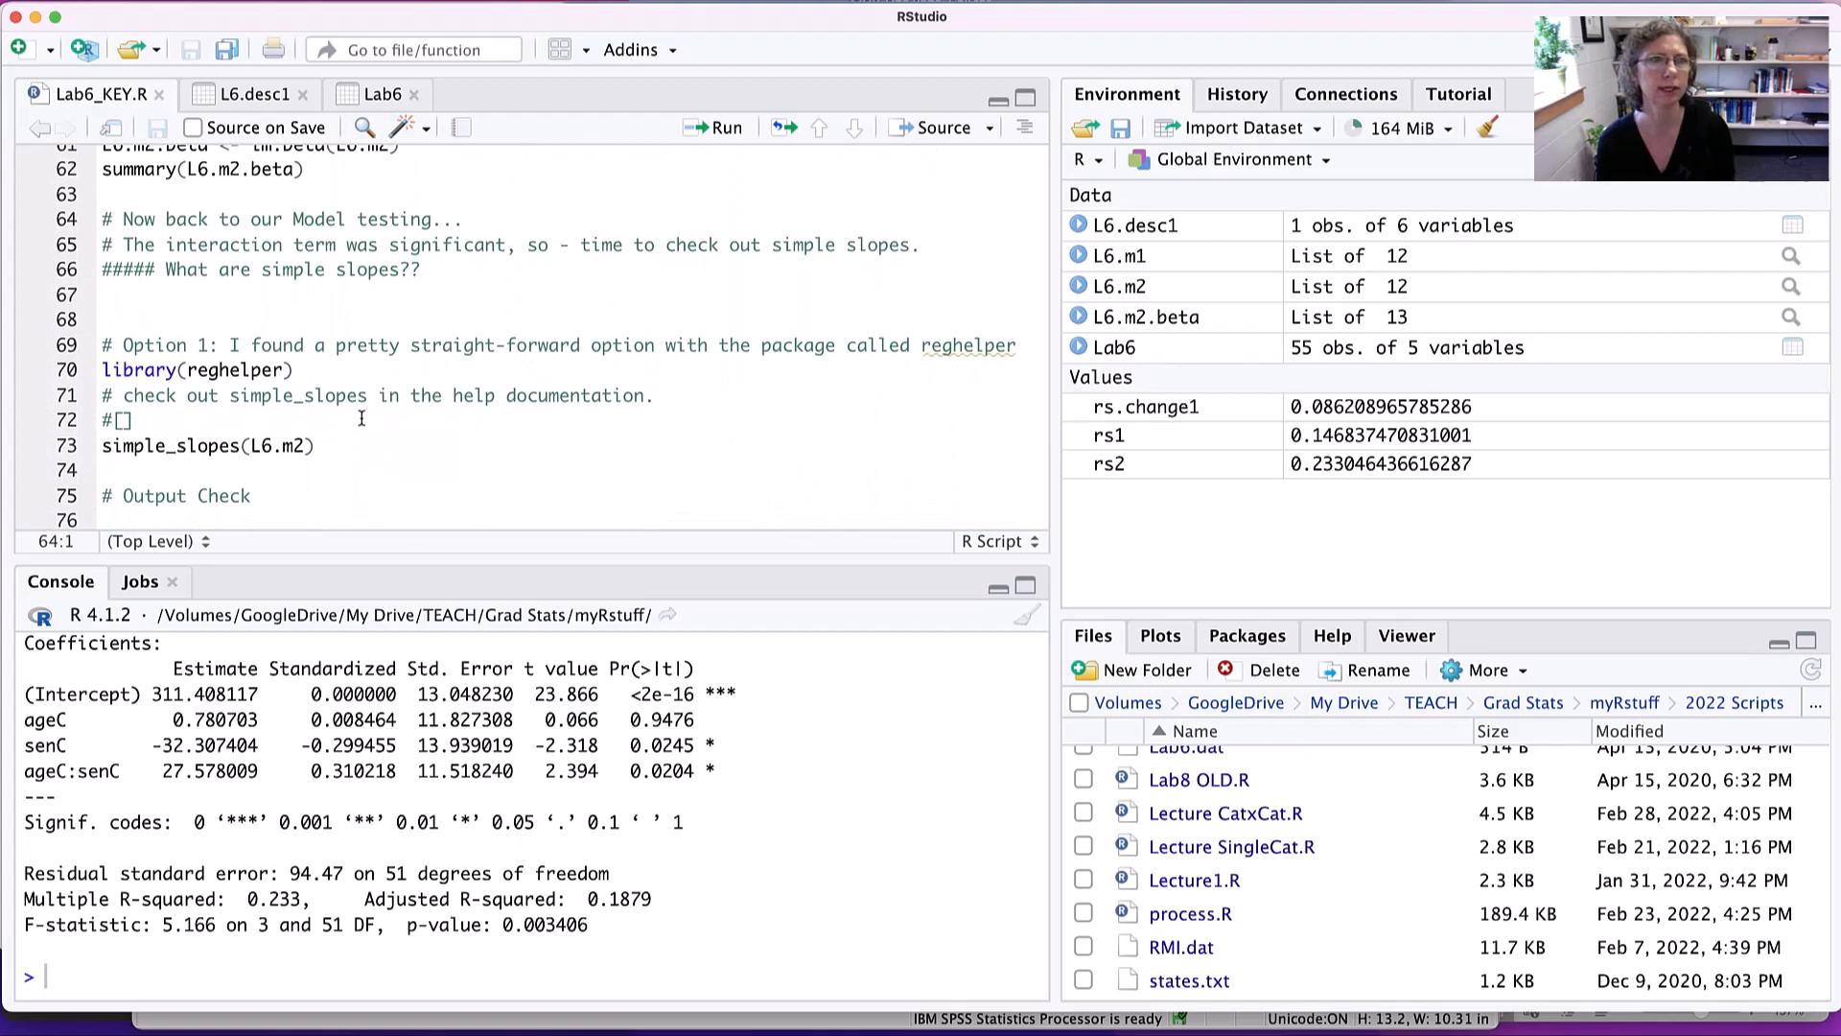
{"action": "scroll", "coordinate": [362, 418], "scroll_direction": "down", "scroll_amount": 1}
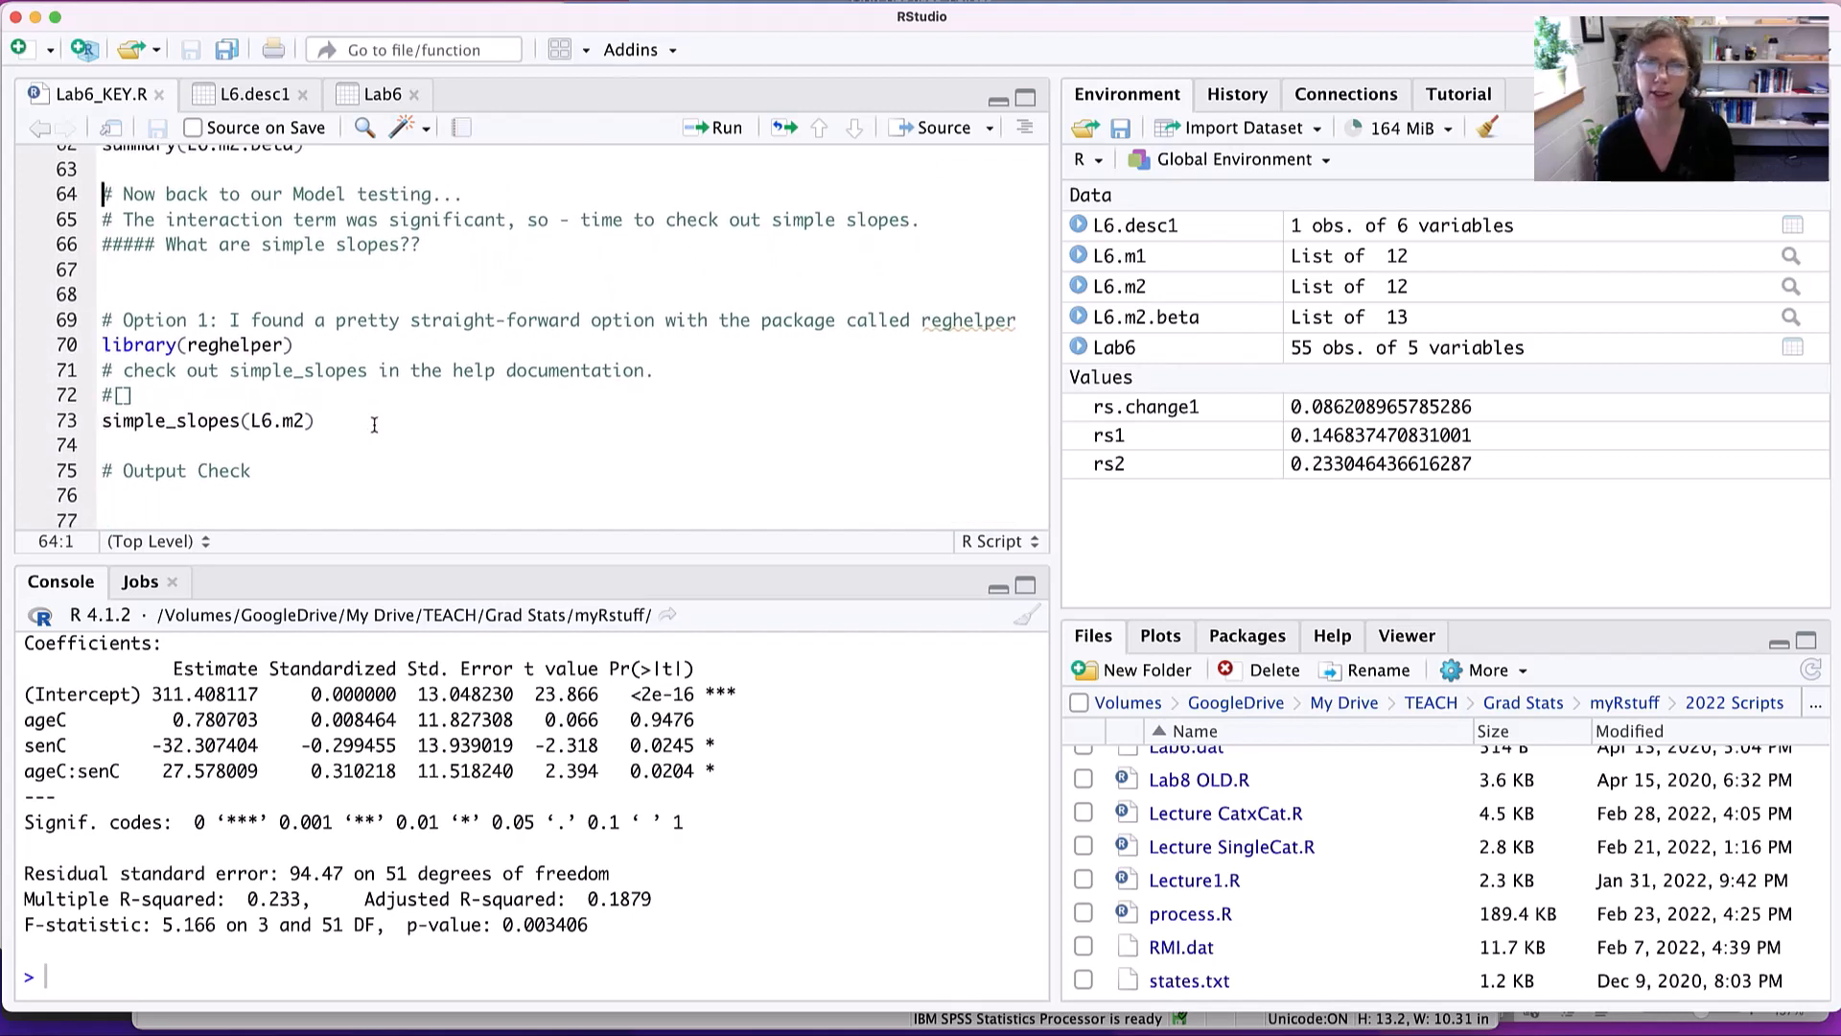
{"action": "left_click", "coordinate": [271, 220]}
{"action": "left_click_drag", "start_coordinate": [272, 219], "coordinate": [495, 220]}
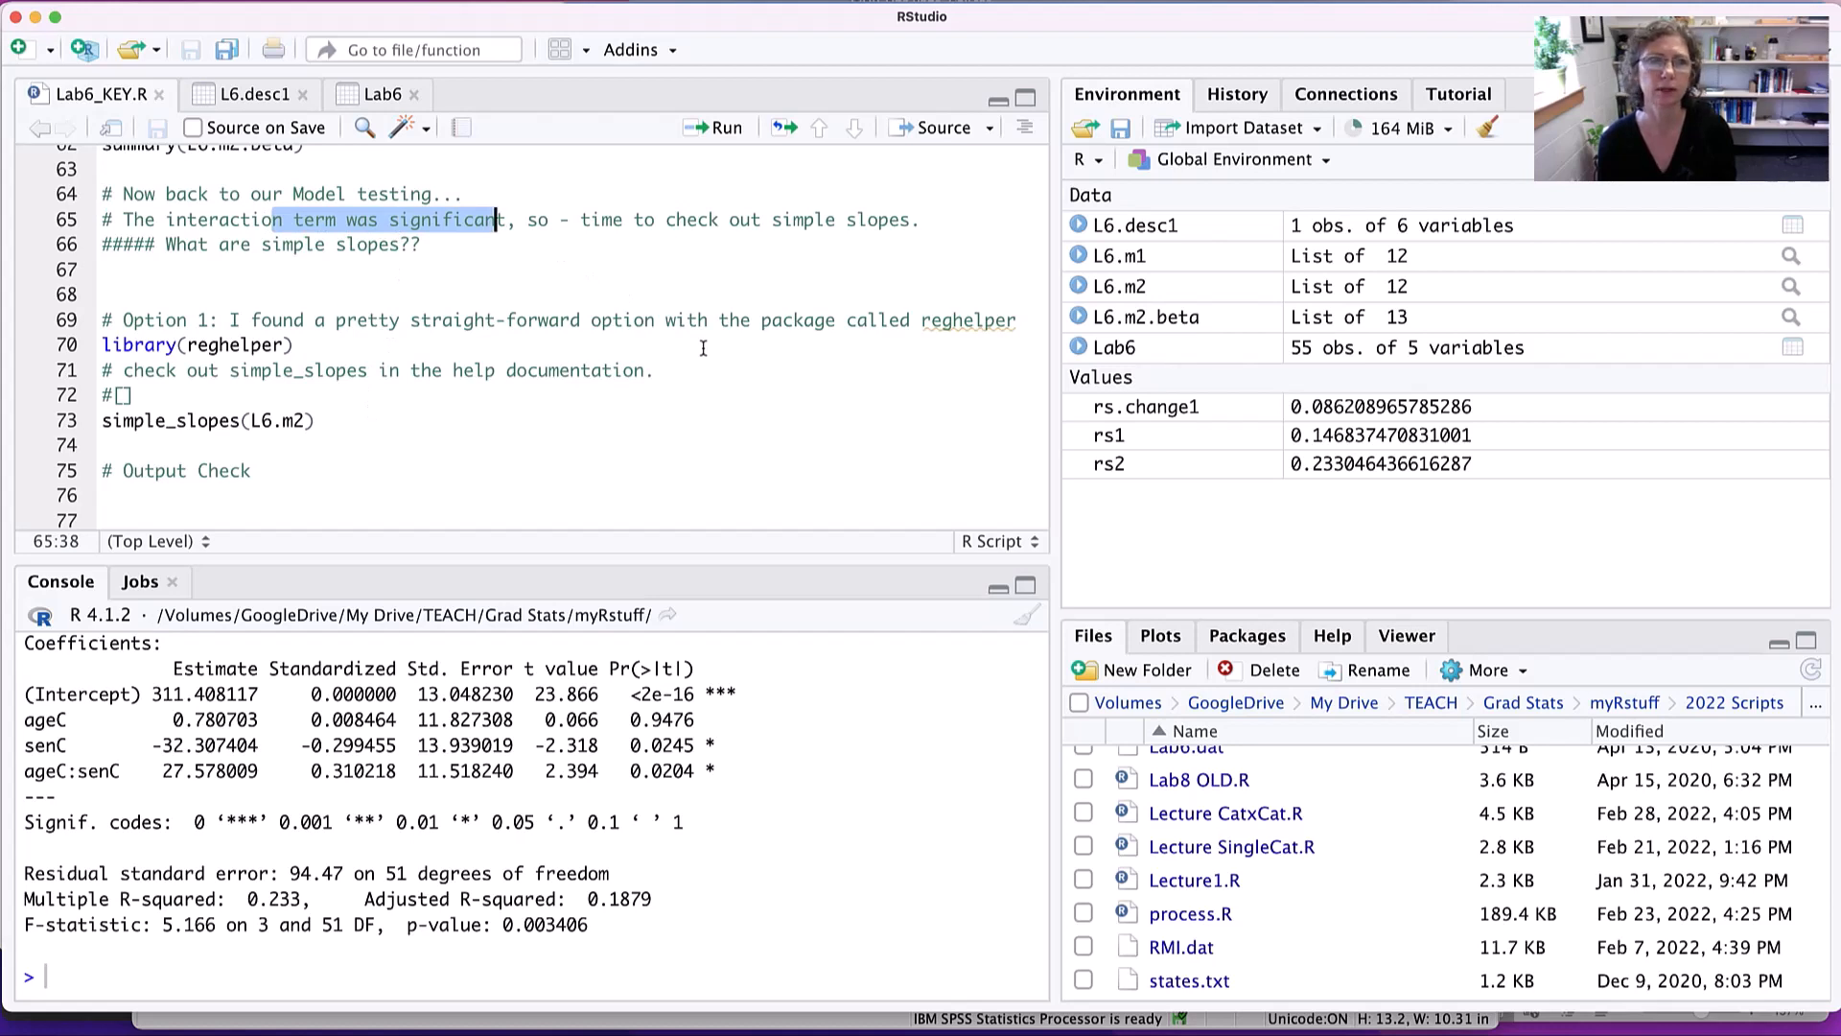
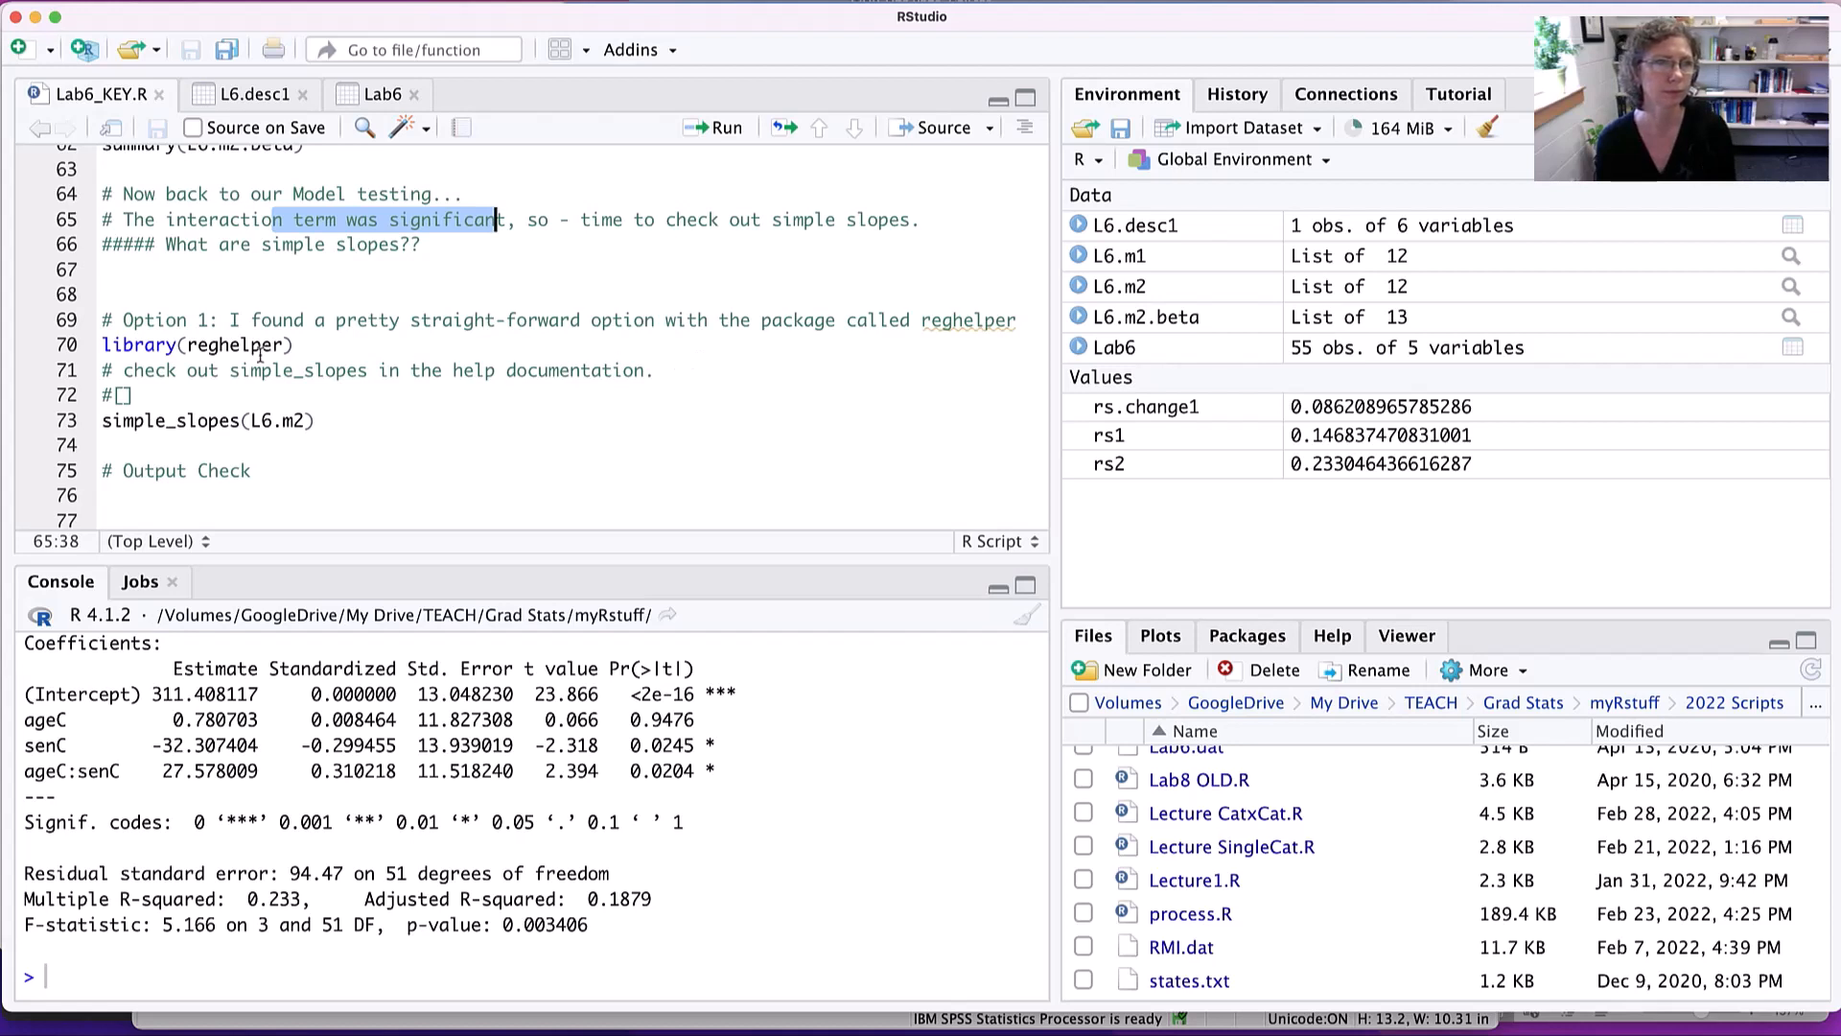
- Load the reghelper package from line 70, look up reghelper in the help documentation and enlarge the help area
{"action": "left_click", "coordinate": [416, 355]}
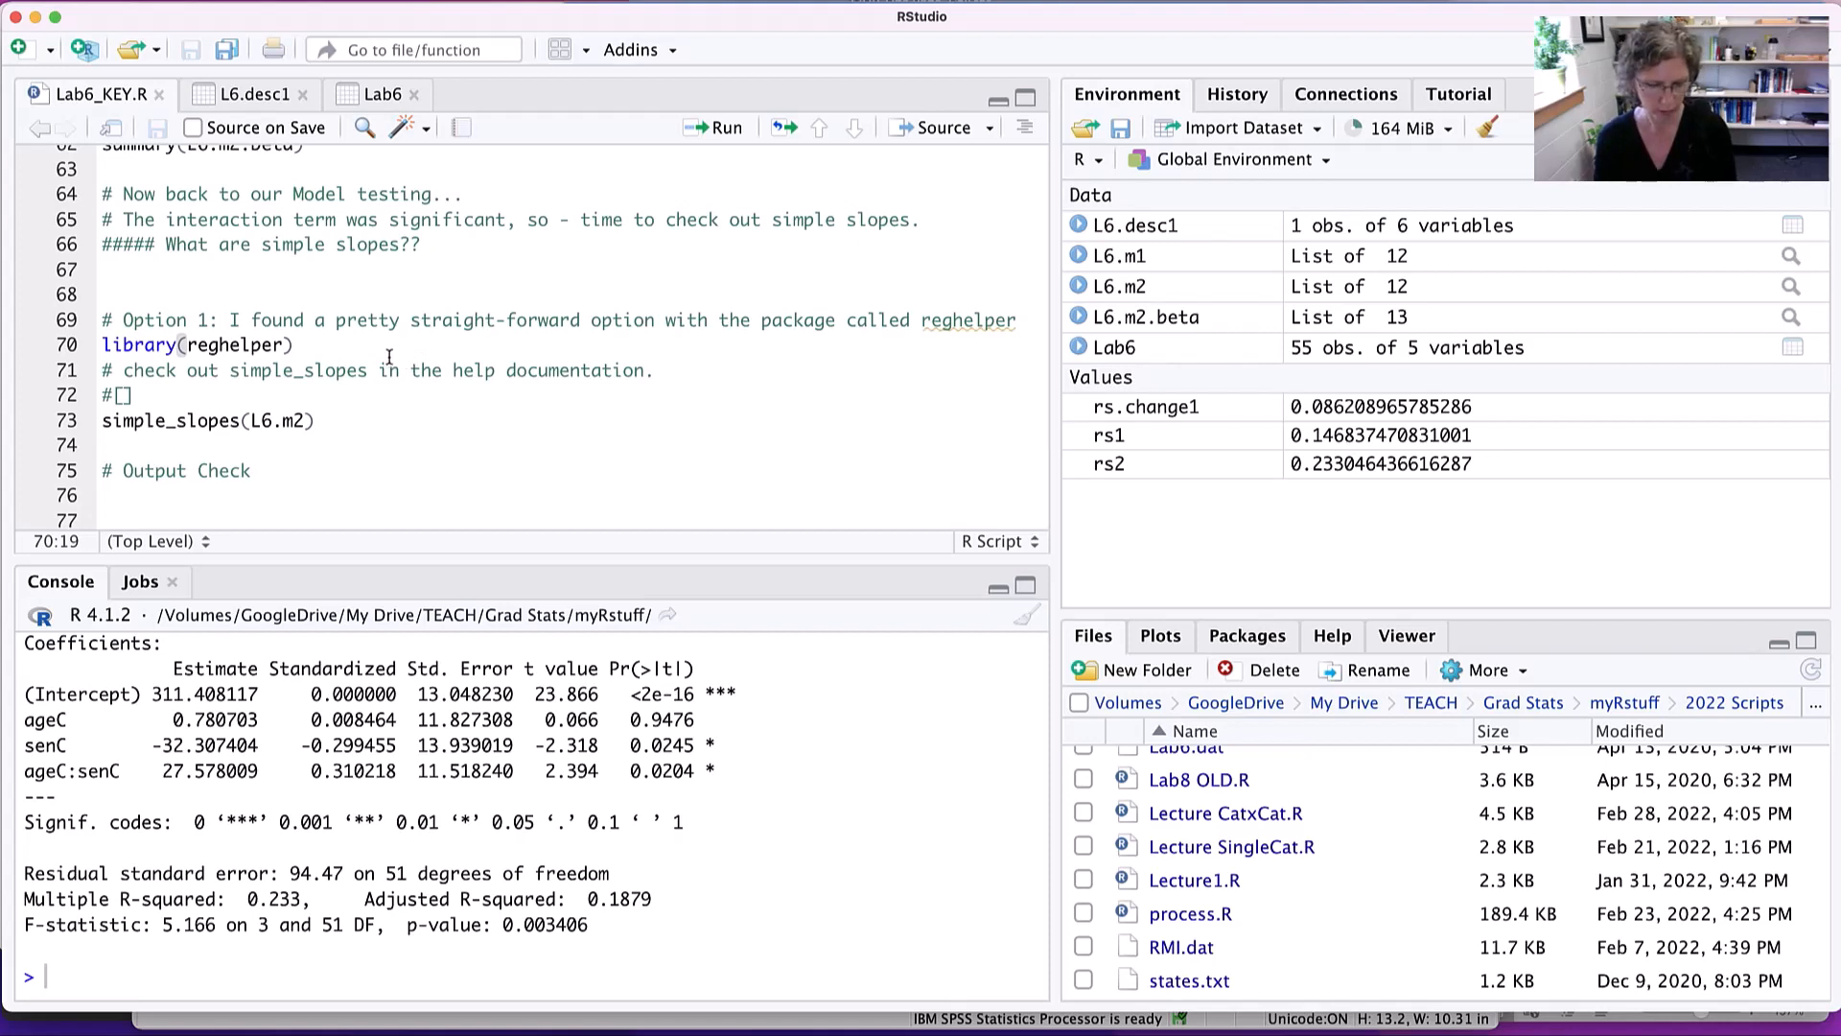
{"action": "key", "text": "super+Return"}
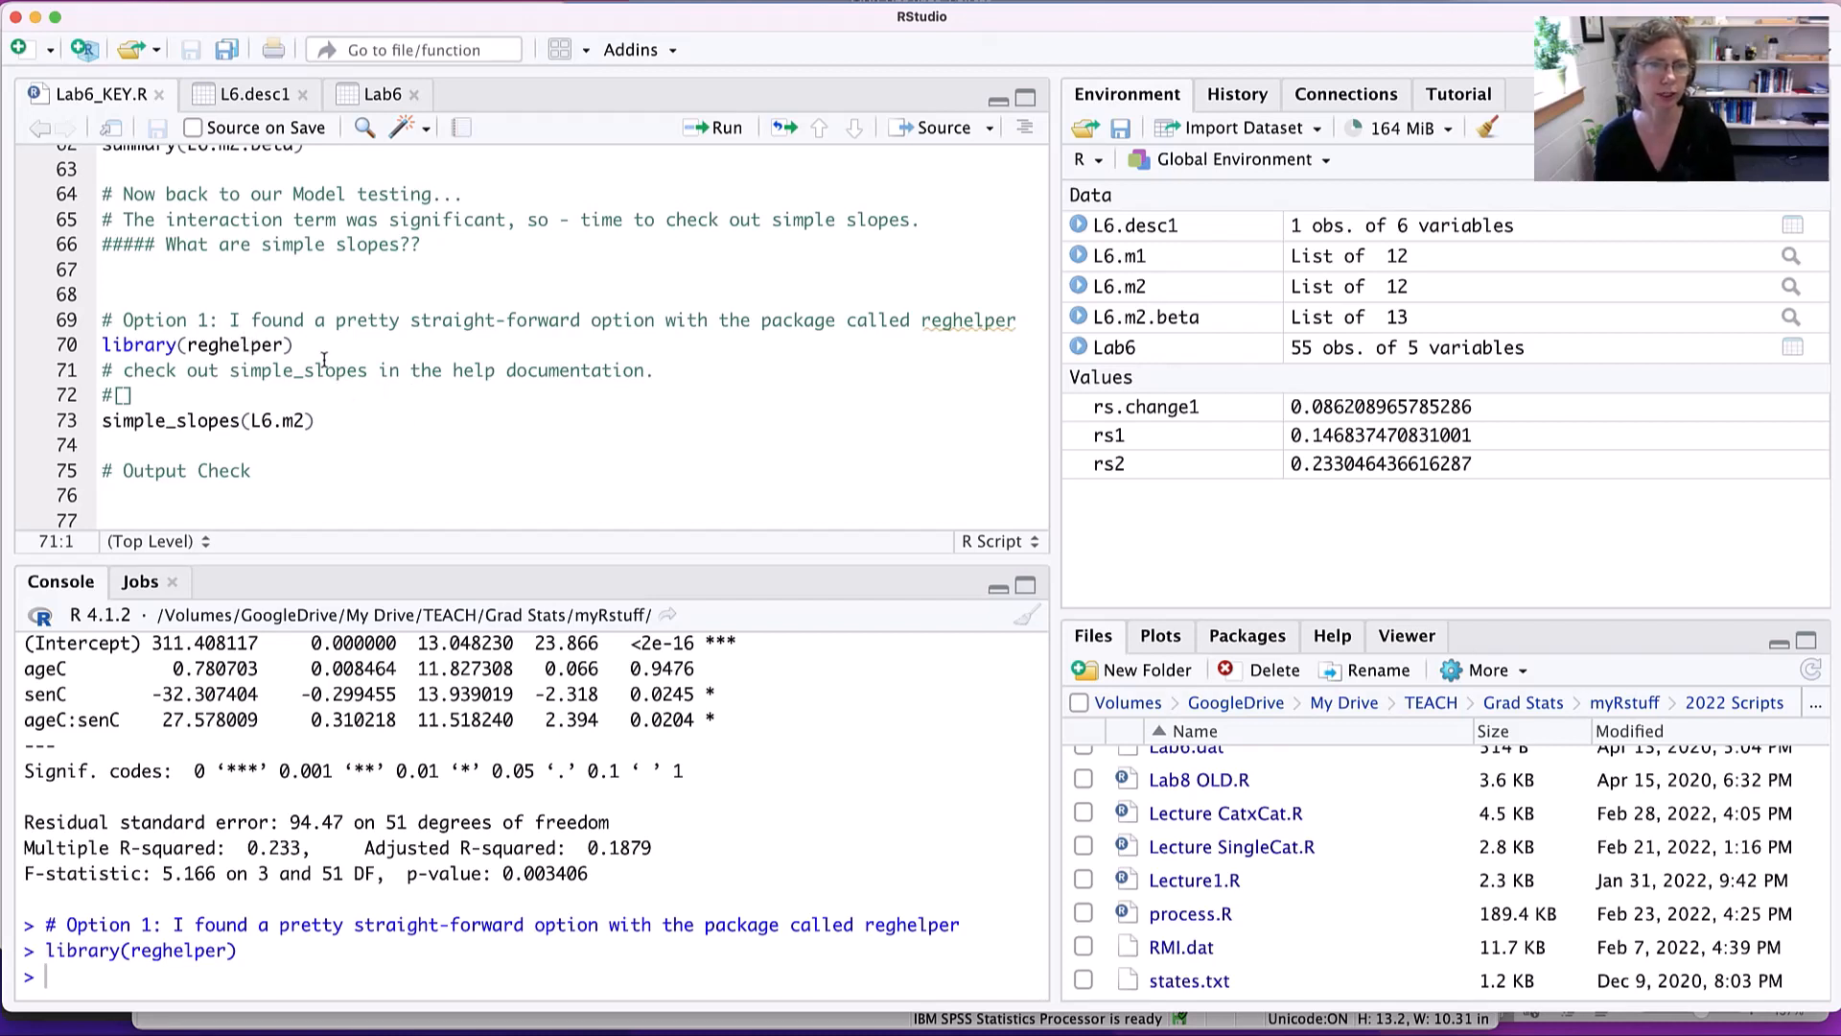
{"action": "left_click", "coordinate": [1330, 637]}
{"action": "left_click", "coordinate": [1553, 668]}
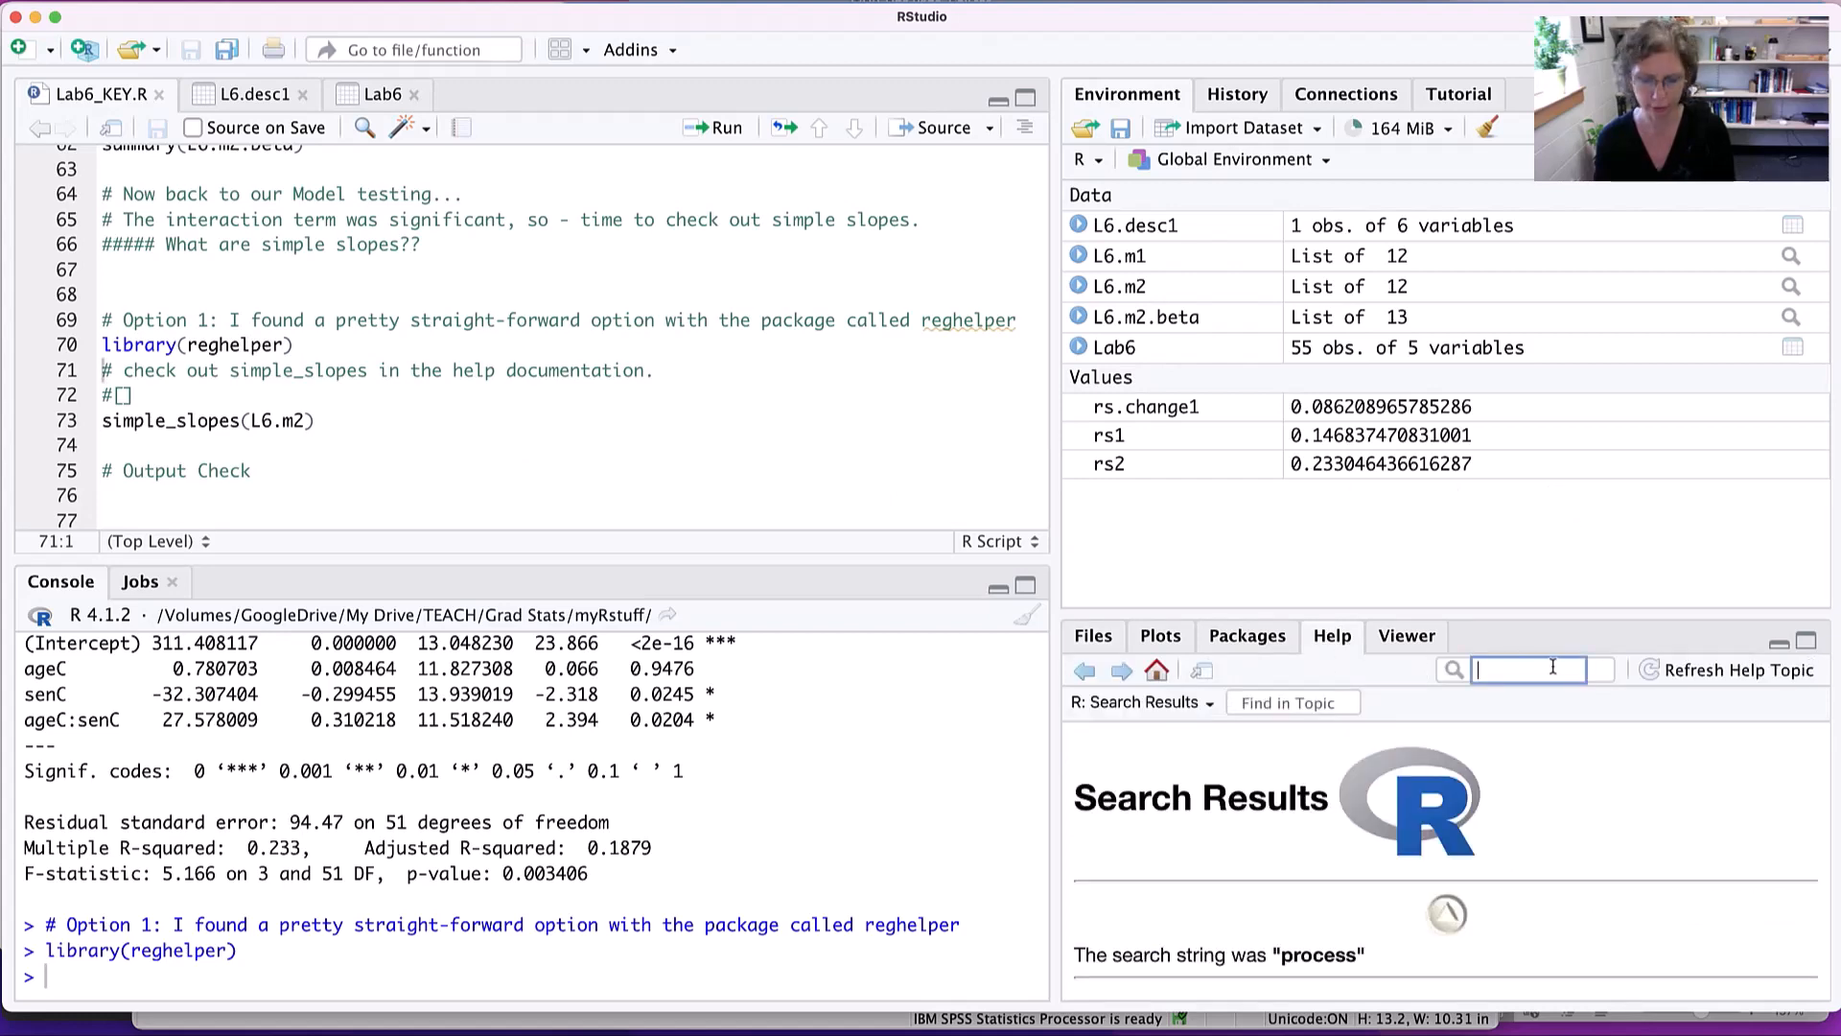
{"action": "type", "text": "regh"}
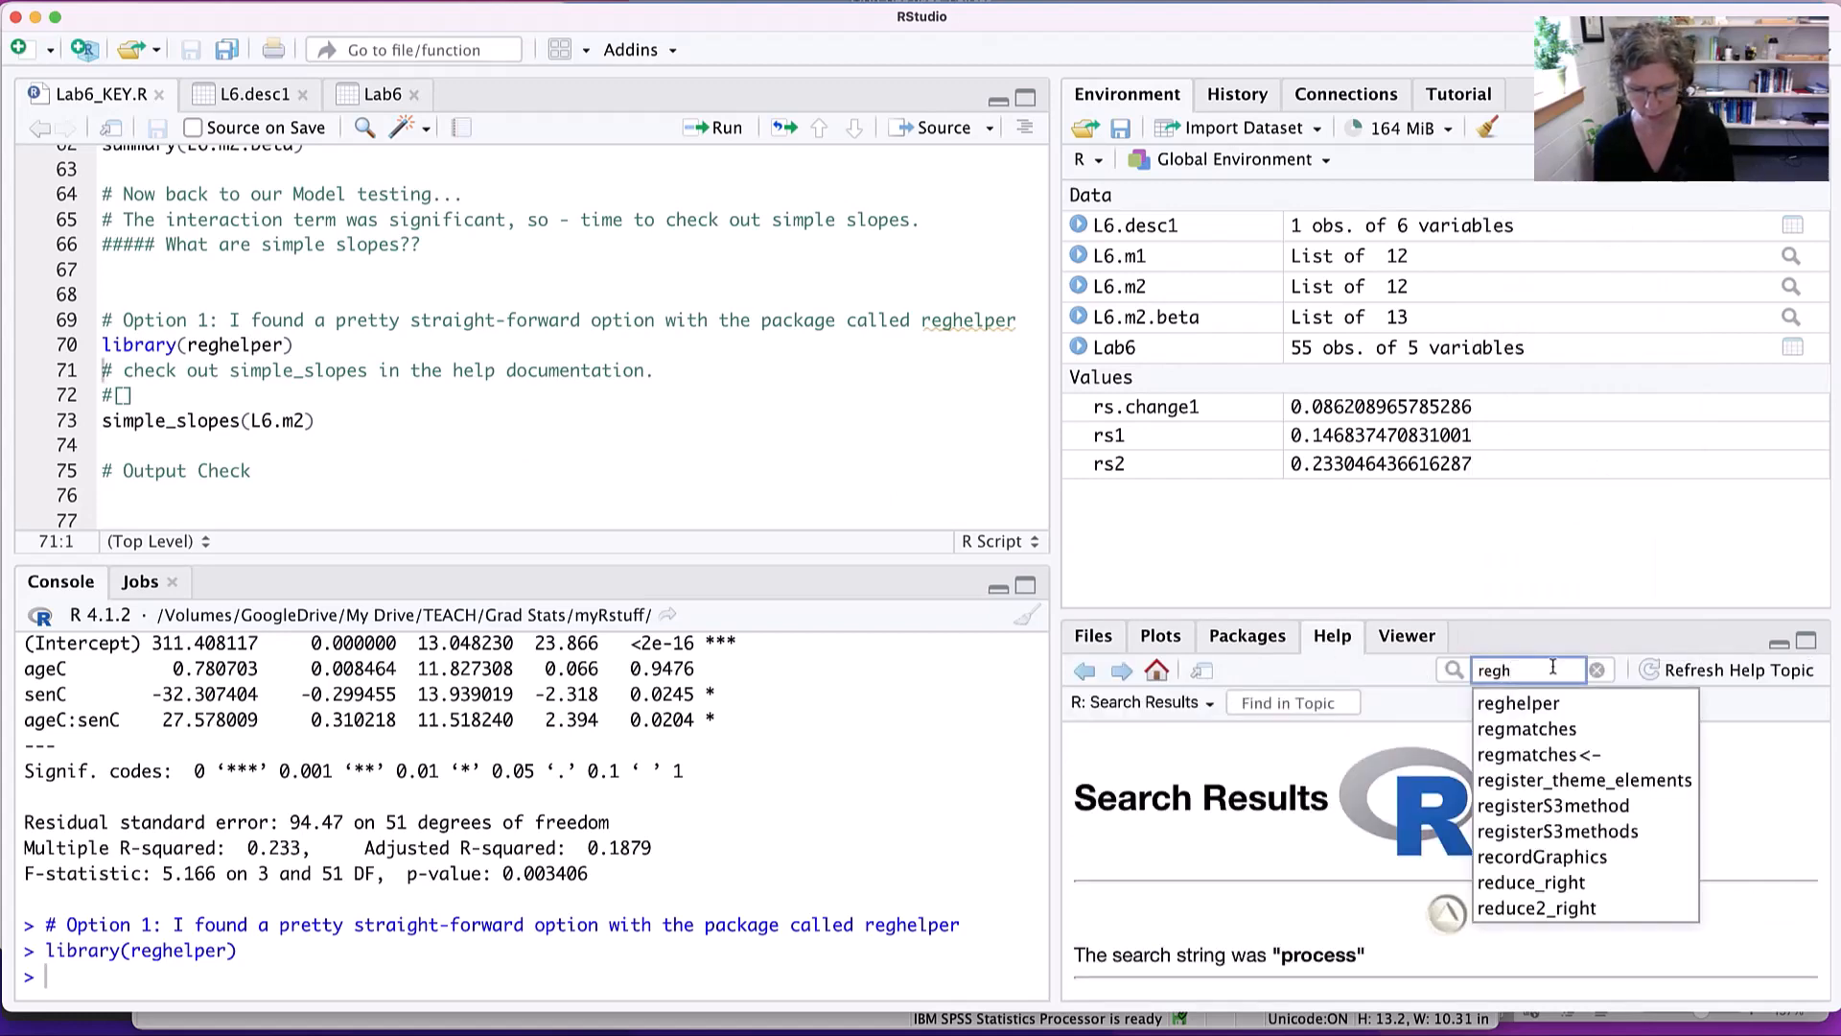
{"action": "type", "text": "elper"}
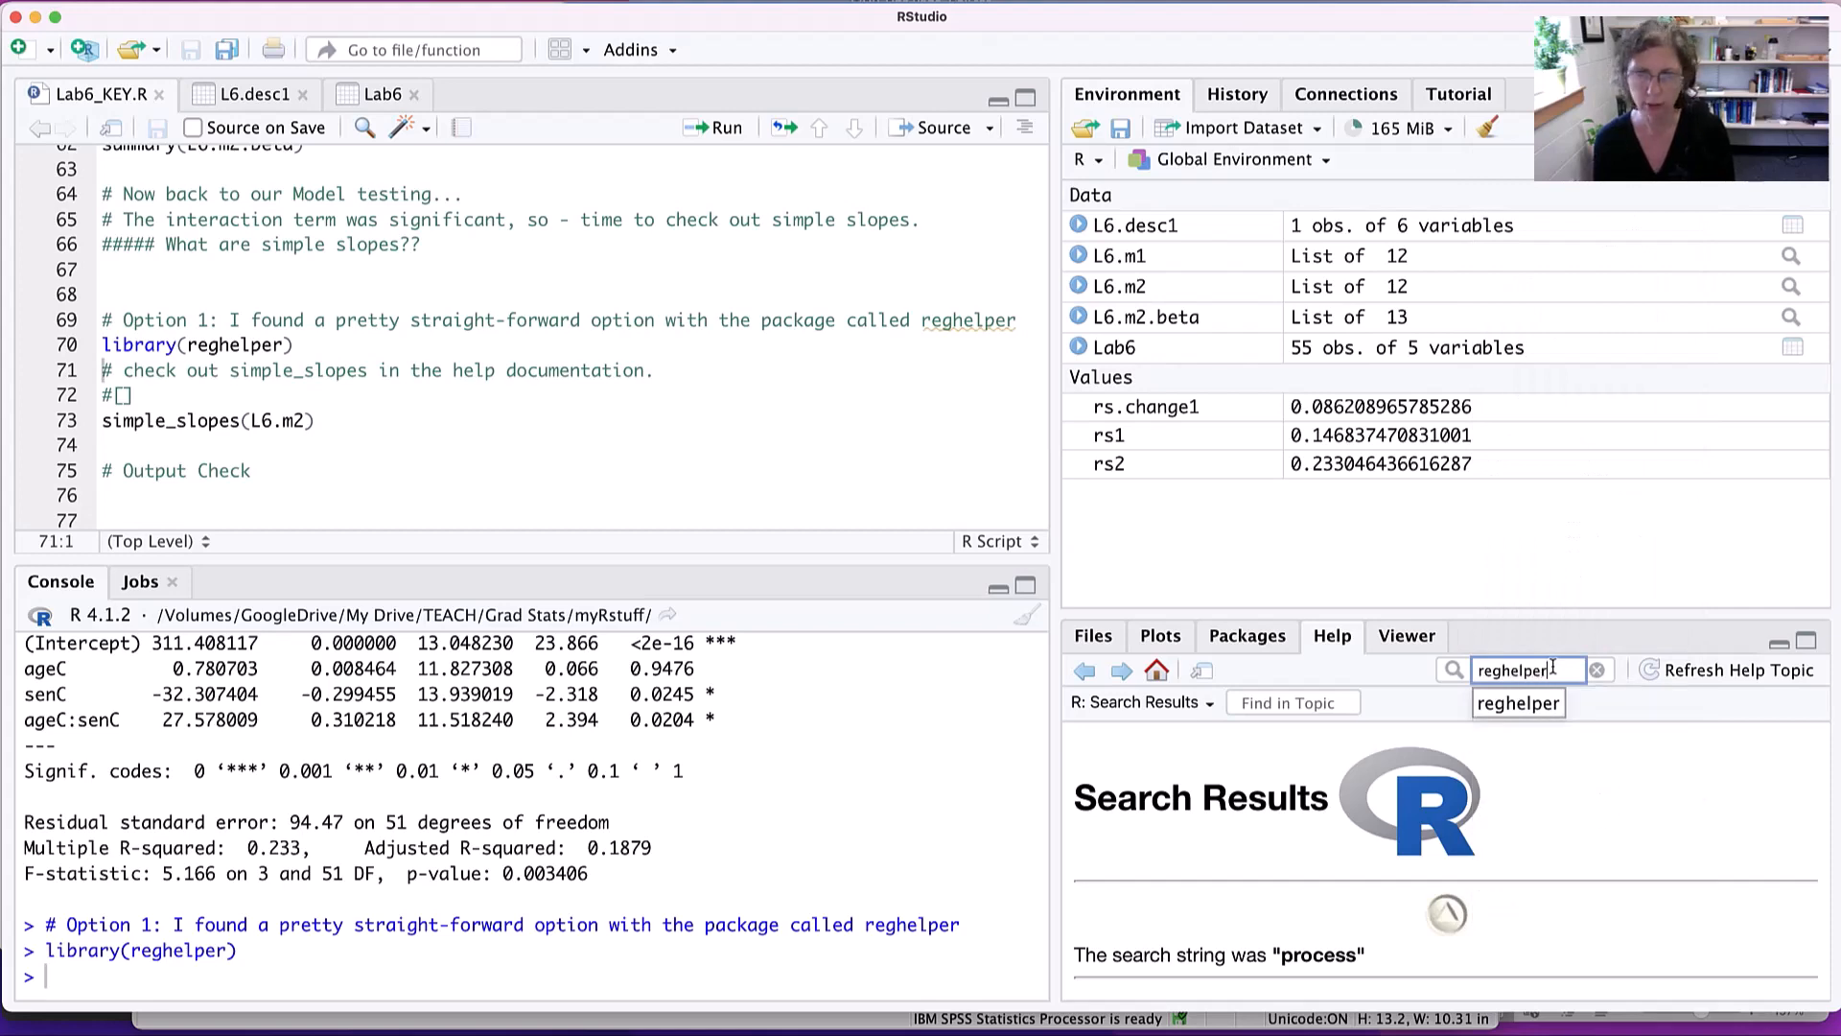
{"action": "key", "text": "Return"}
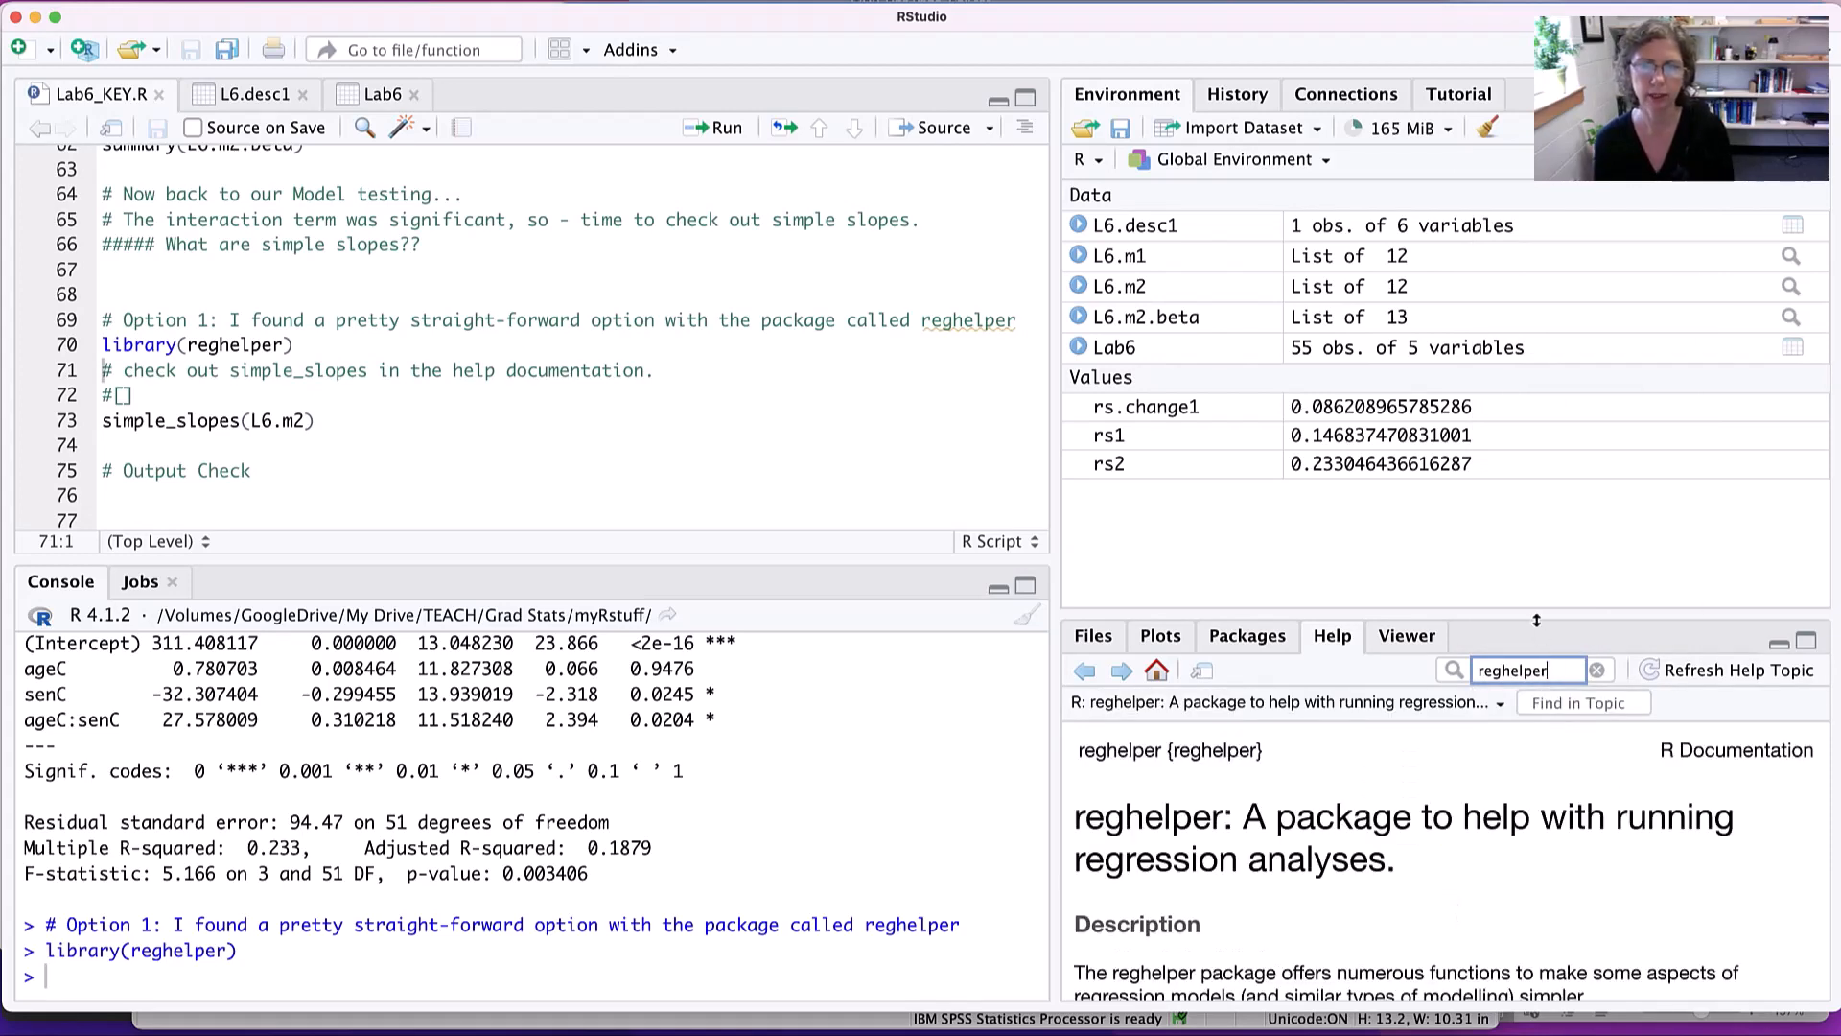
{"action": "left_click_drag", "start_coordinate": [1539, 619], "coordinate": [1419, 182]}
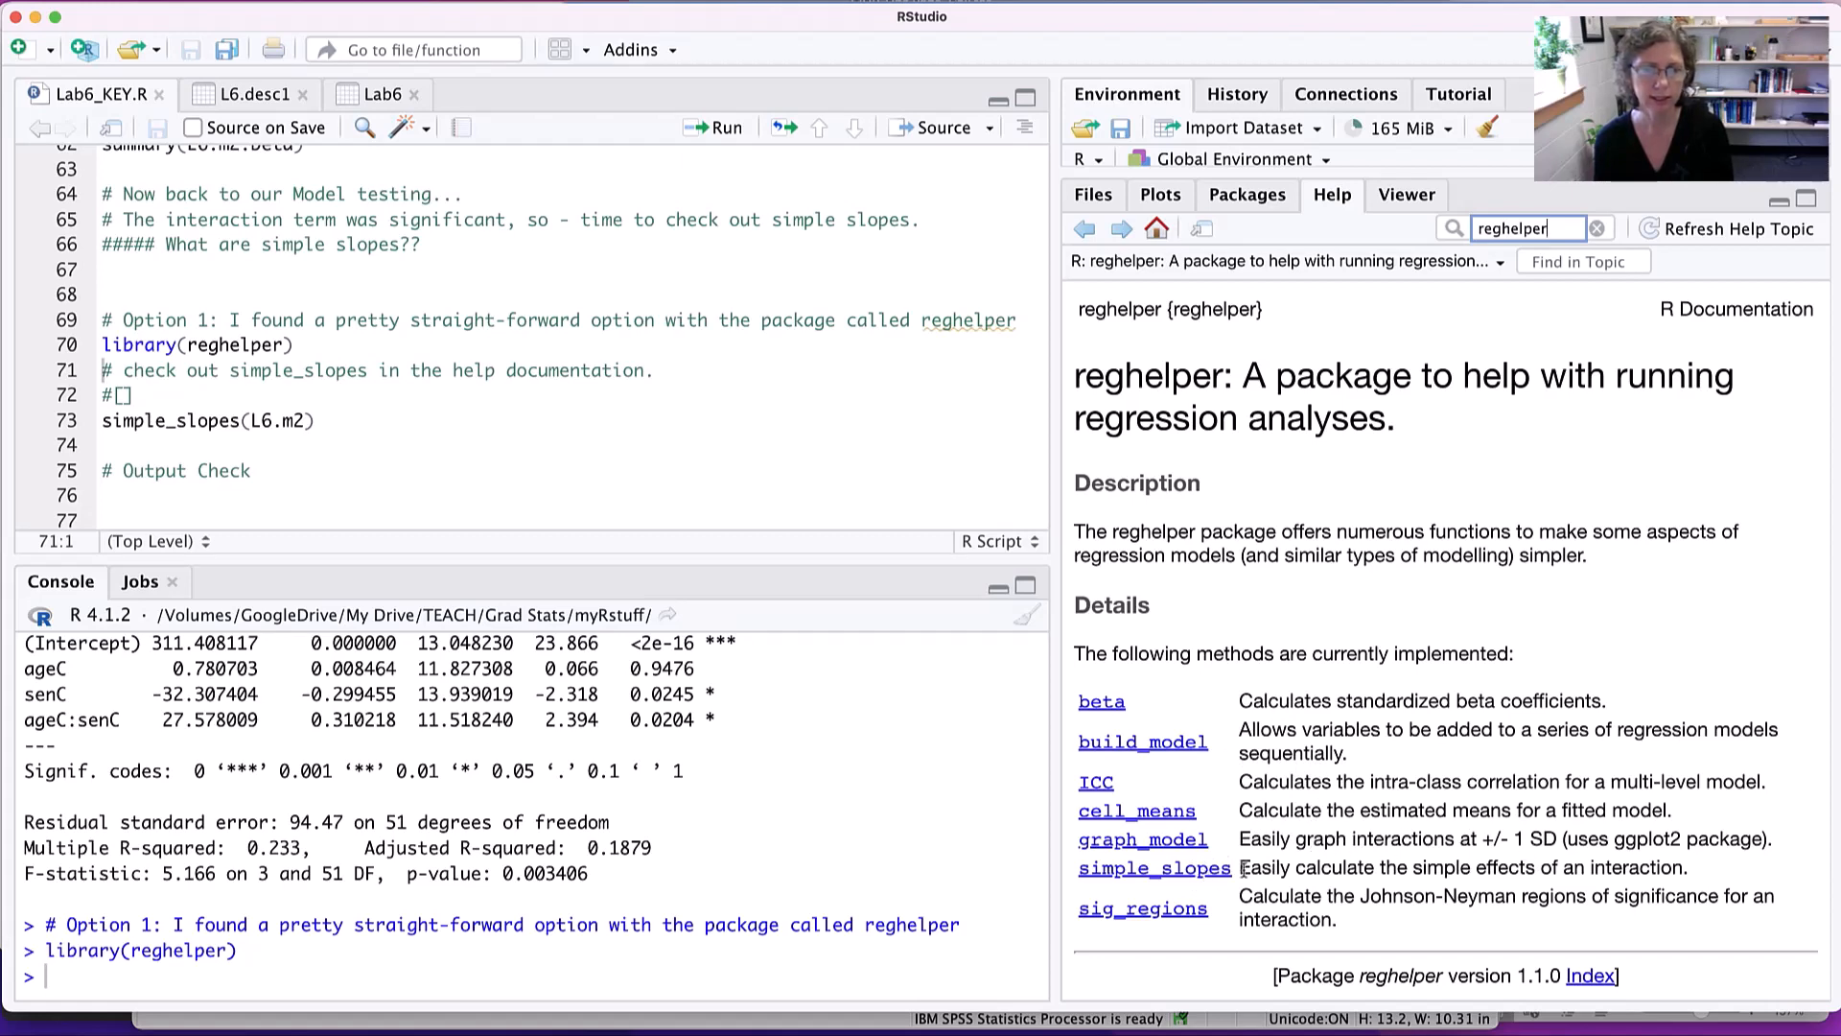
- Open the simple_slopes help topic from the reghelper methods list and read its usage, arguments and methods
{"action": "left_click_drag", "start_coordinate": [1262, 869], "coordinate": [1655, 868]}
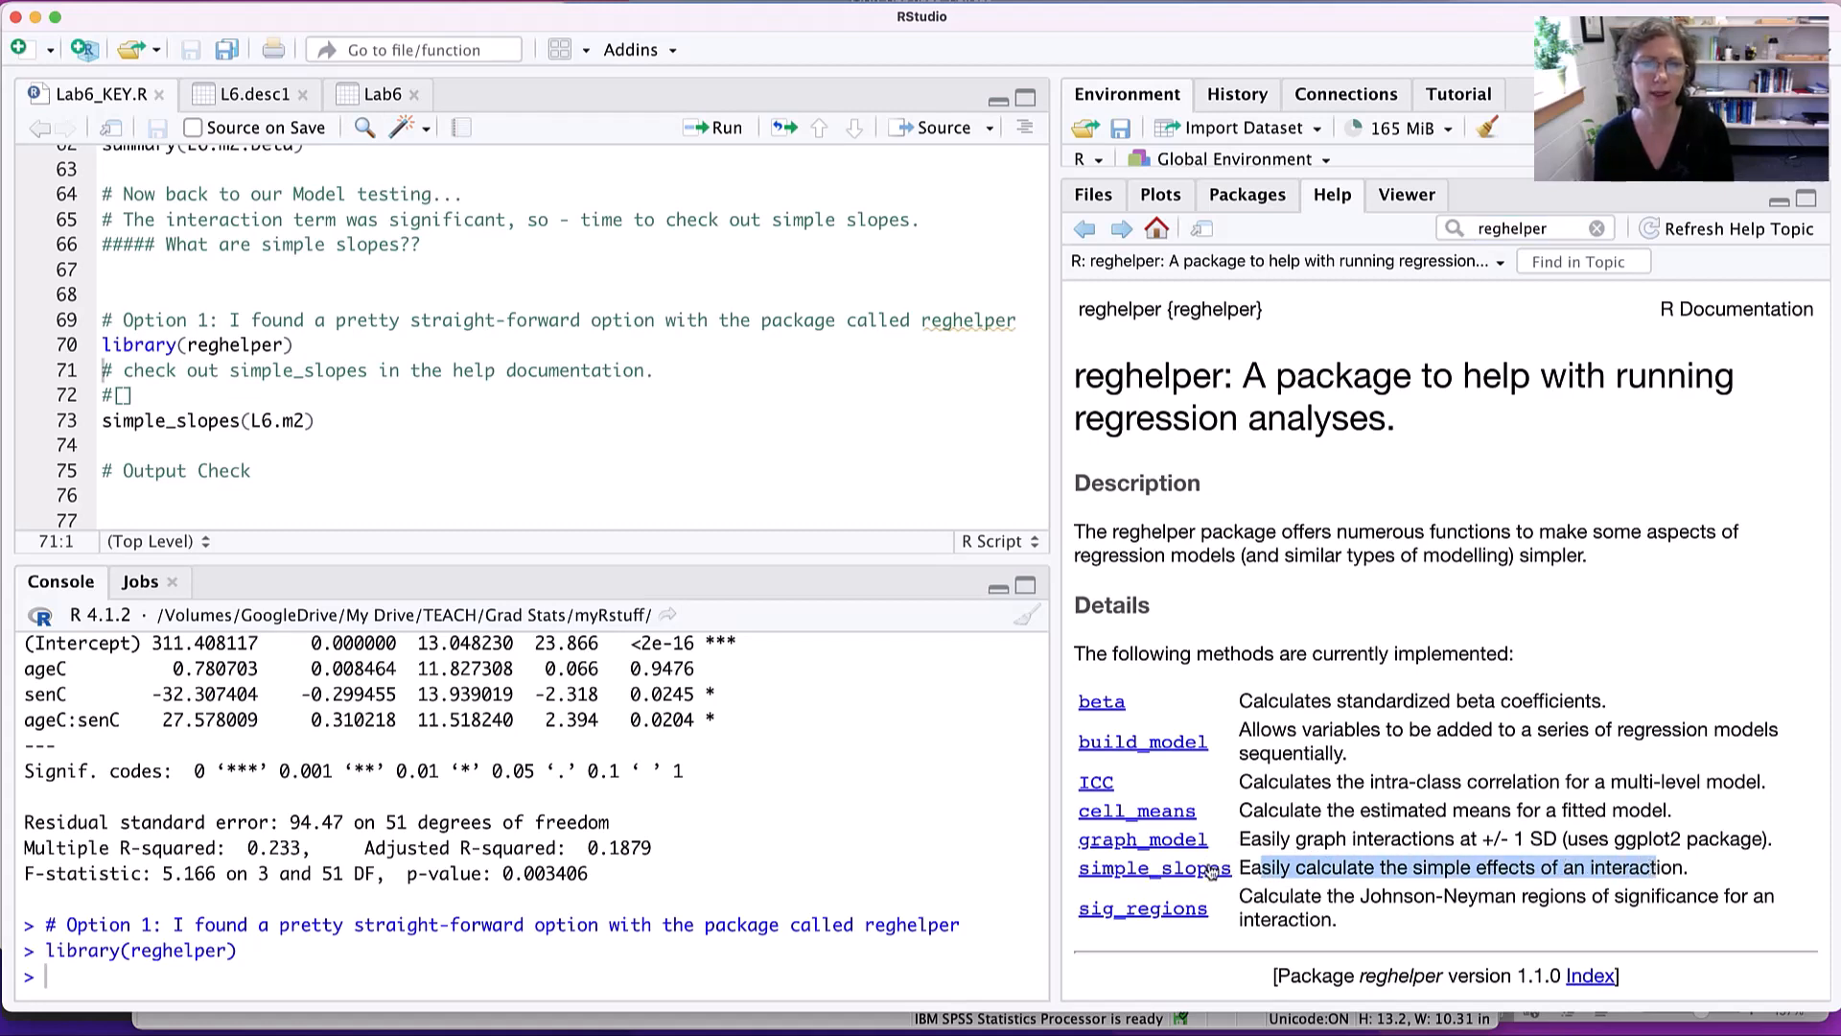
{"action": "left_click", "coordinate": [1181, 869]}
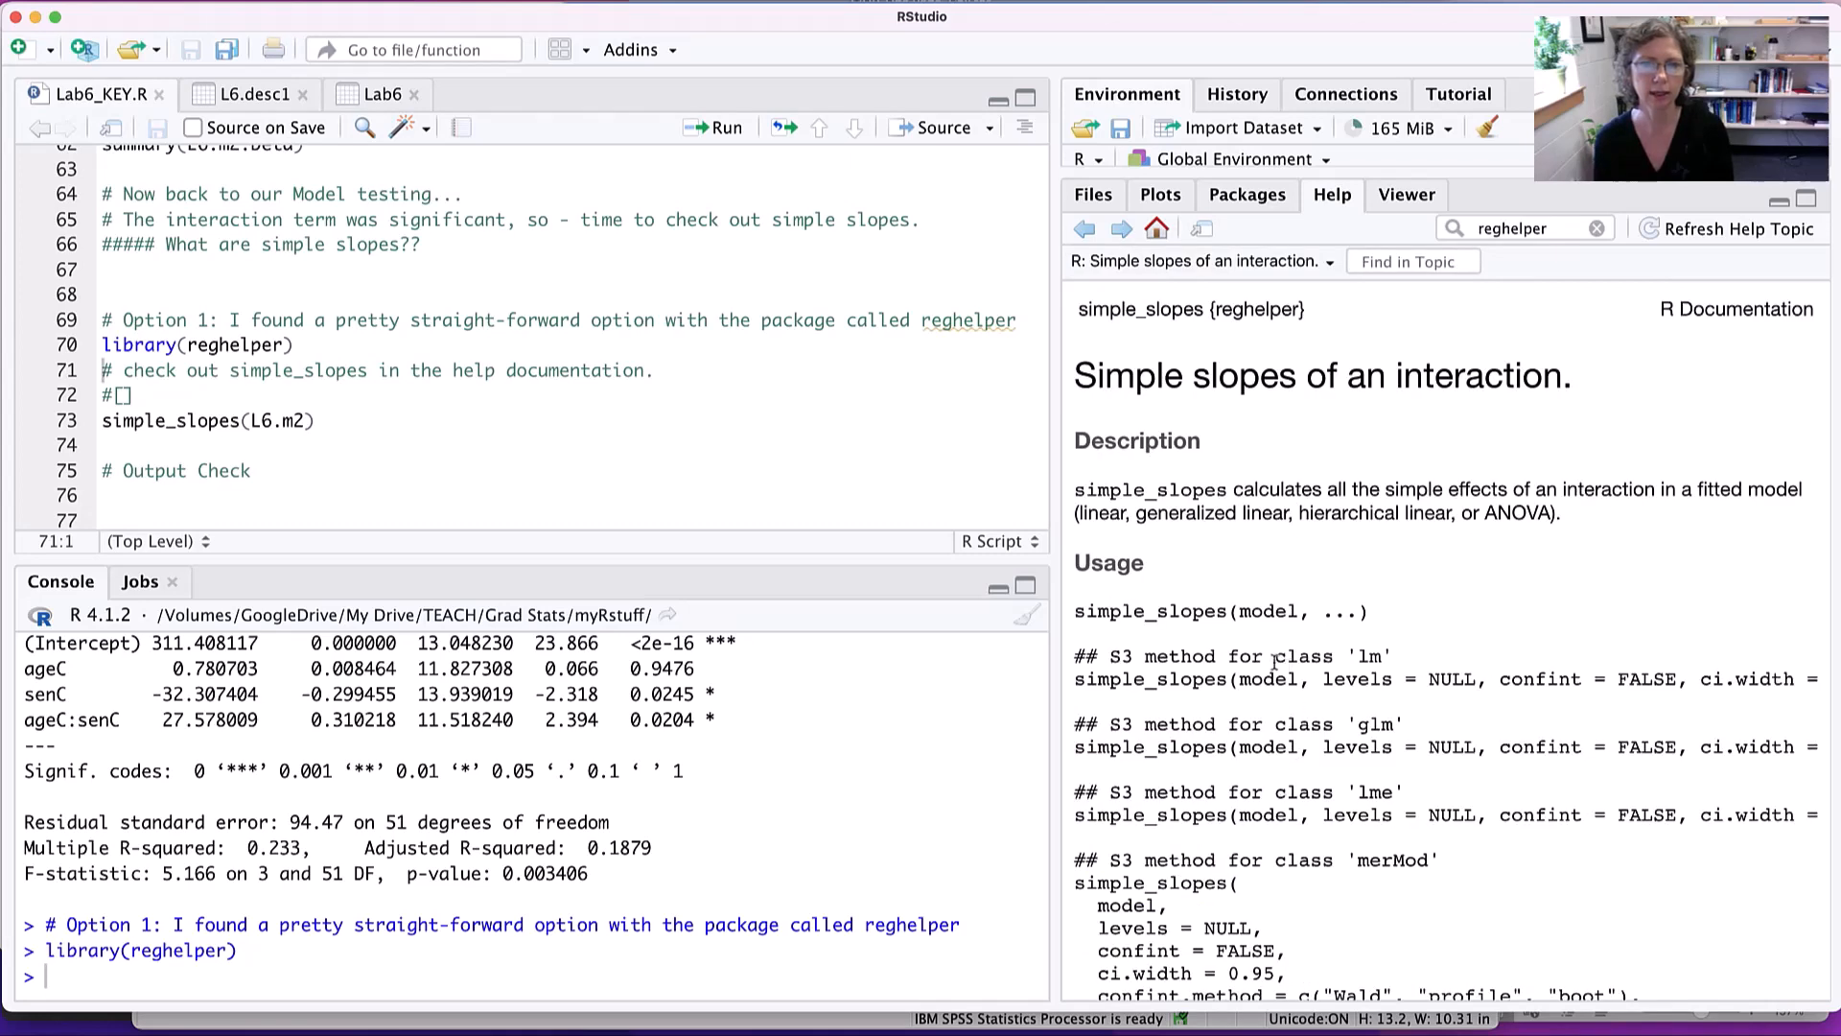
{"action": "left_click_drag", "start_coordinate": [1099, 610], "coordinate": [1361, 630]}
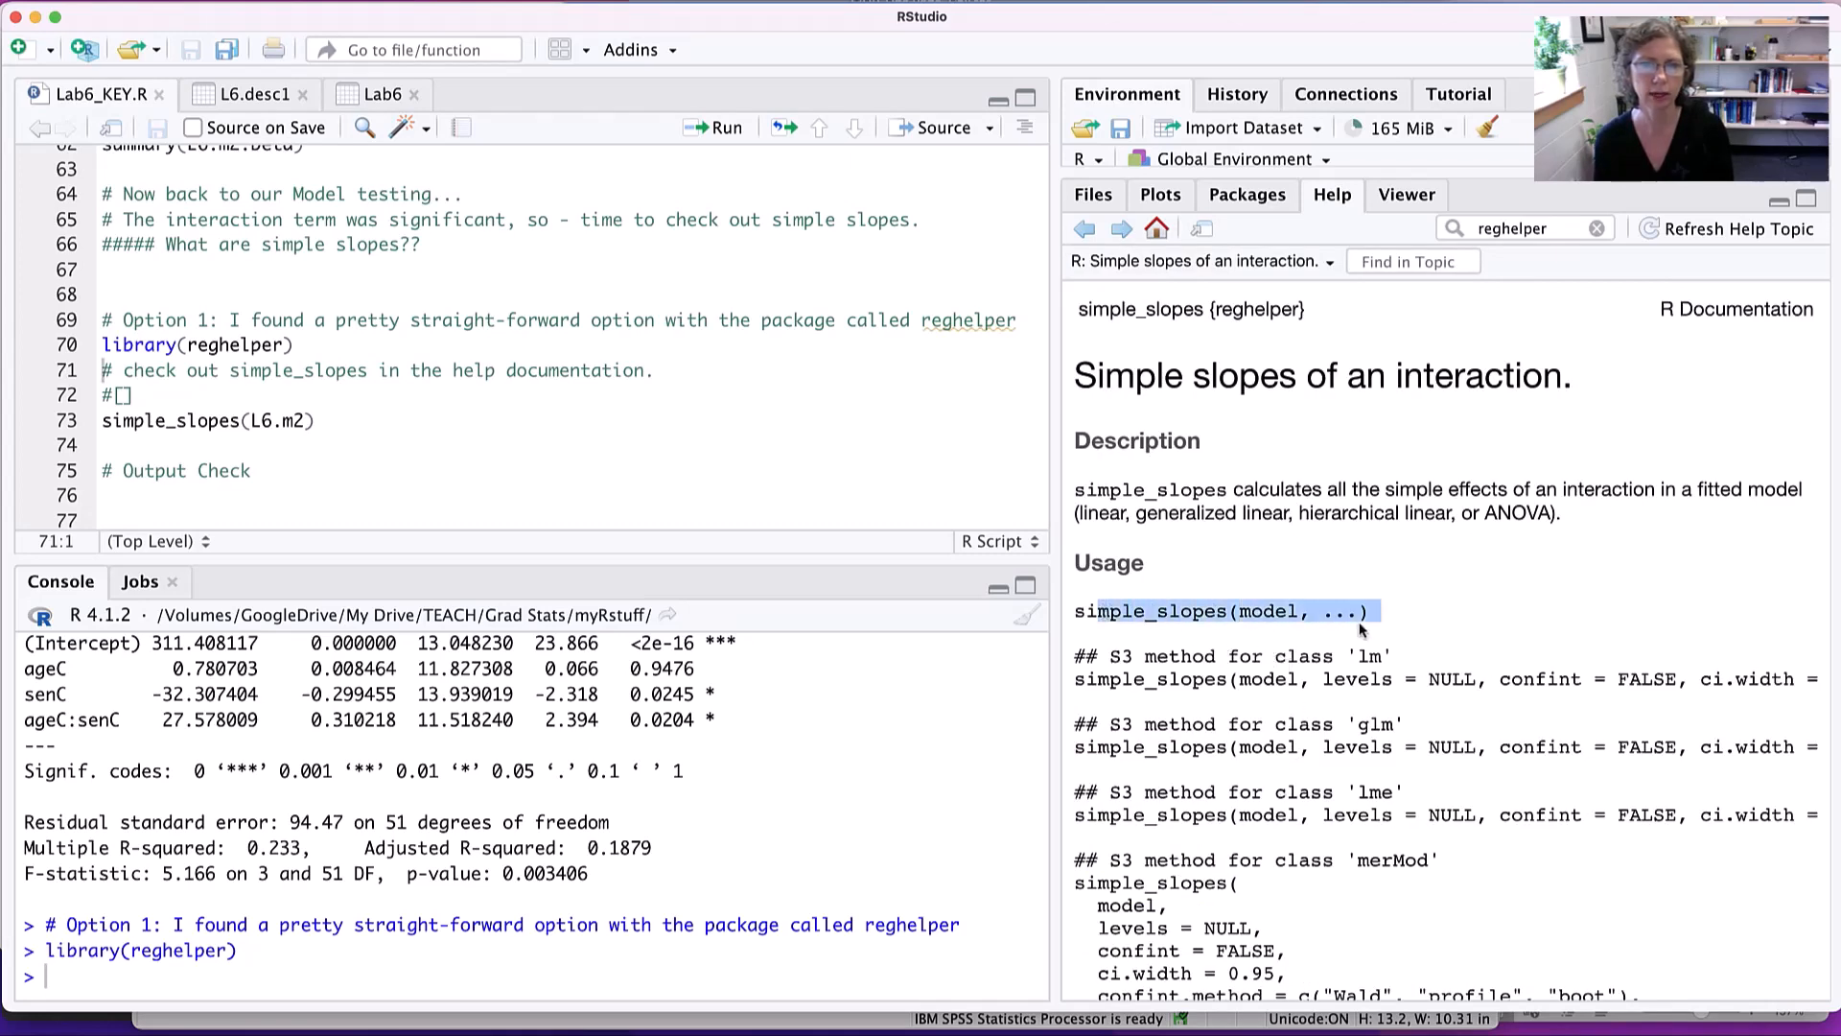
{"action": "scroll", "coordinate": [1404, 781], "scroll_direction": "down", "scroll_amount": 5}
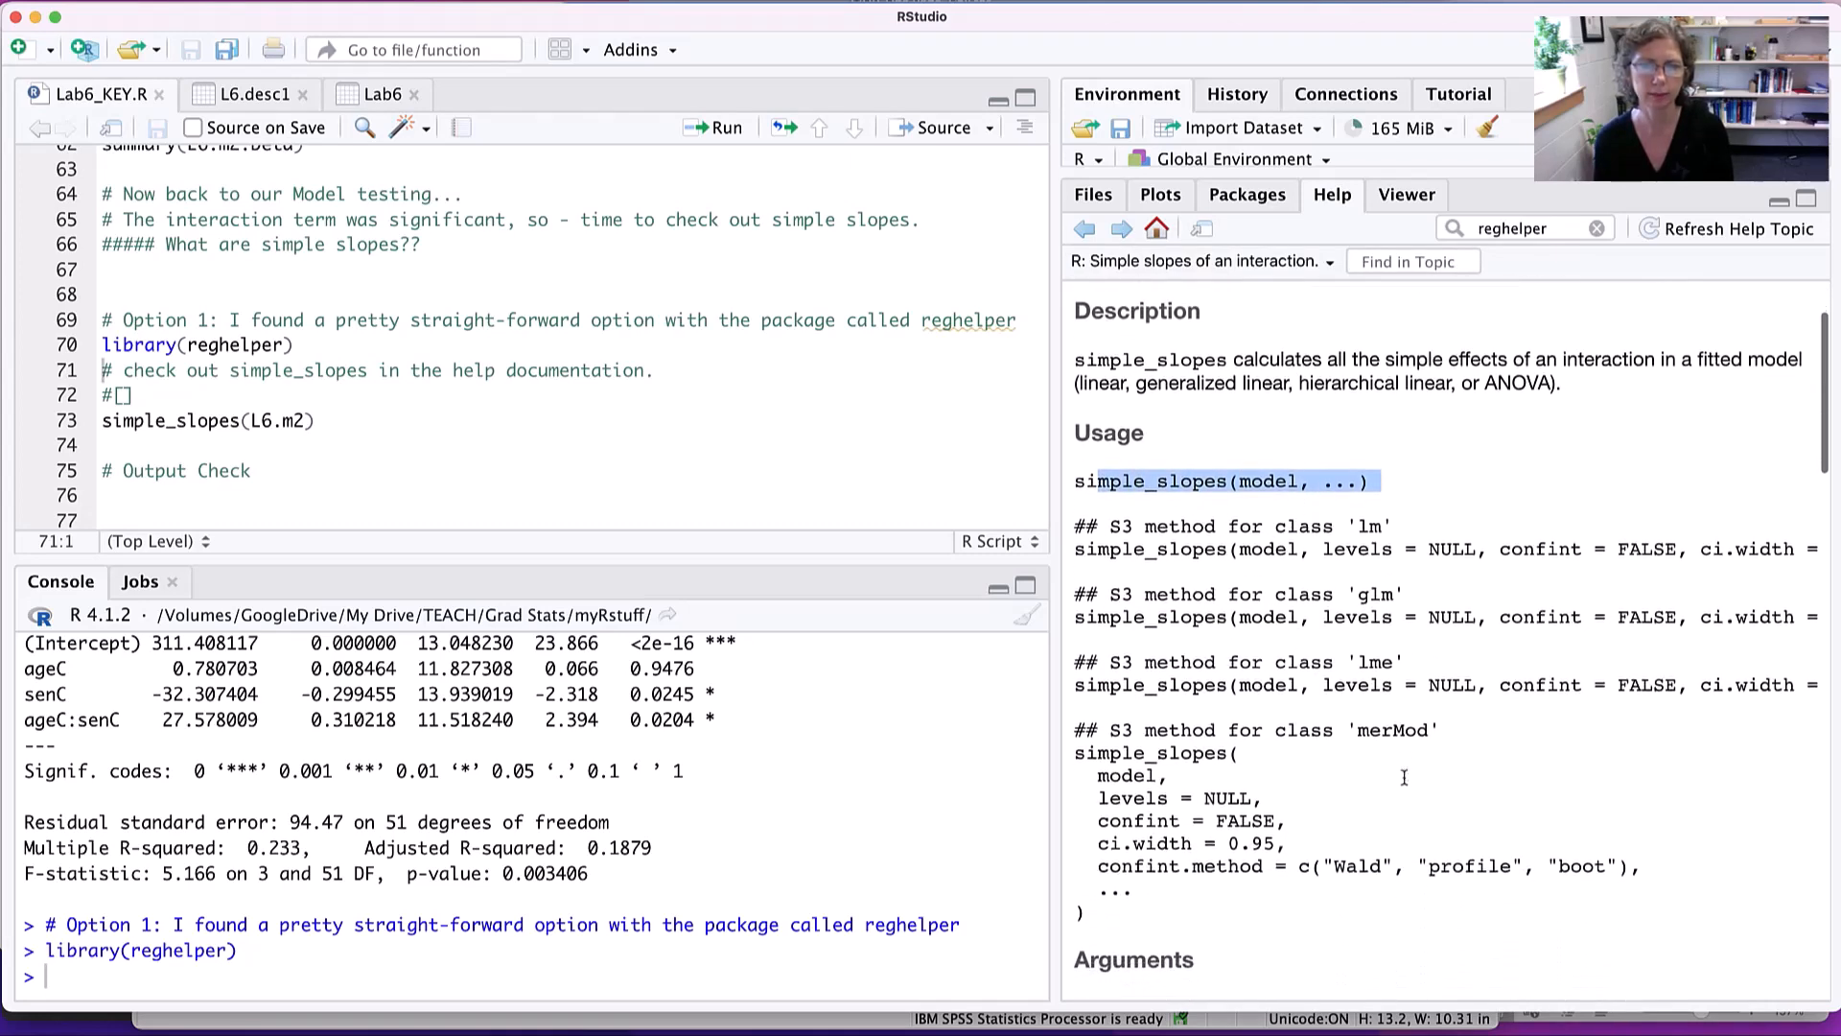
{"action": "scroll", "coordinate": [1403, 776], "scroll_direction": "down", "scroll_amount": 5}
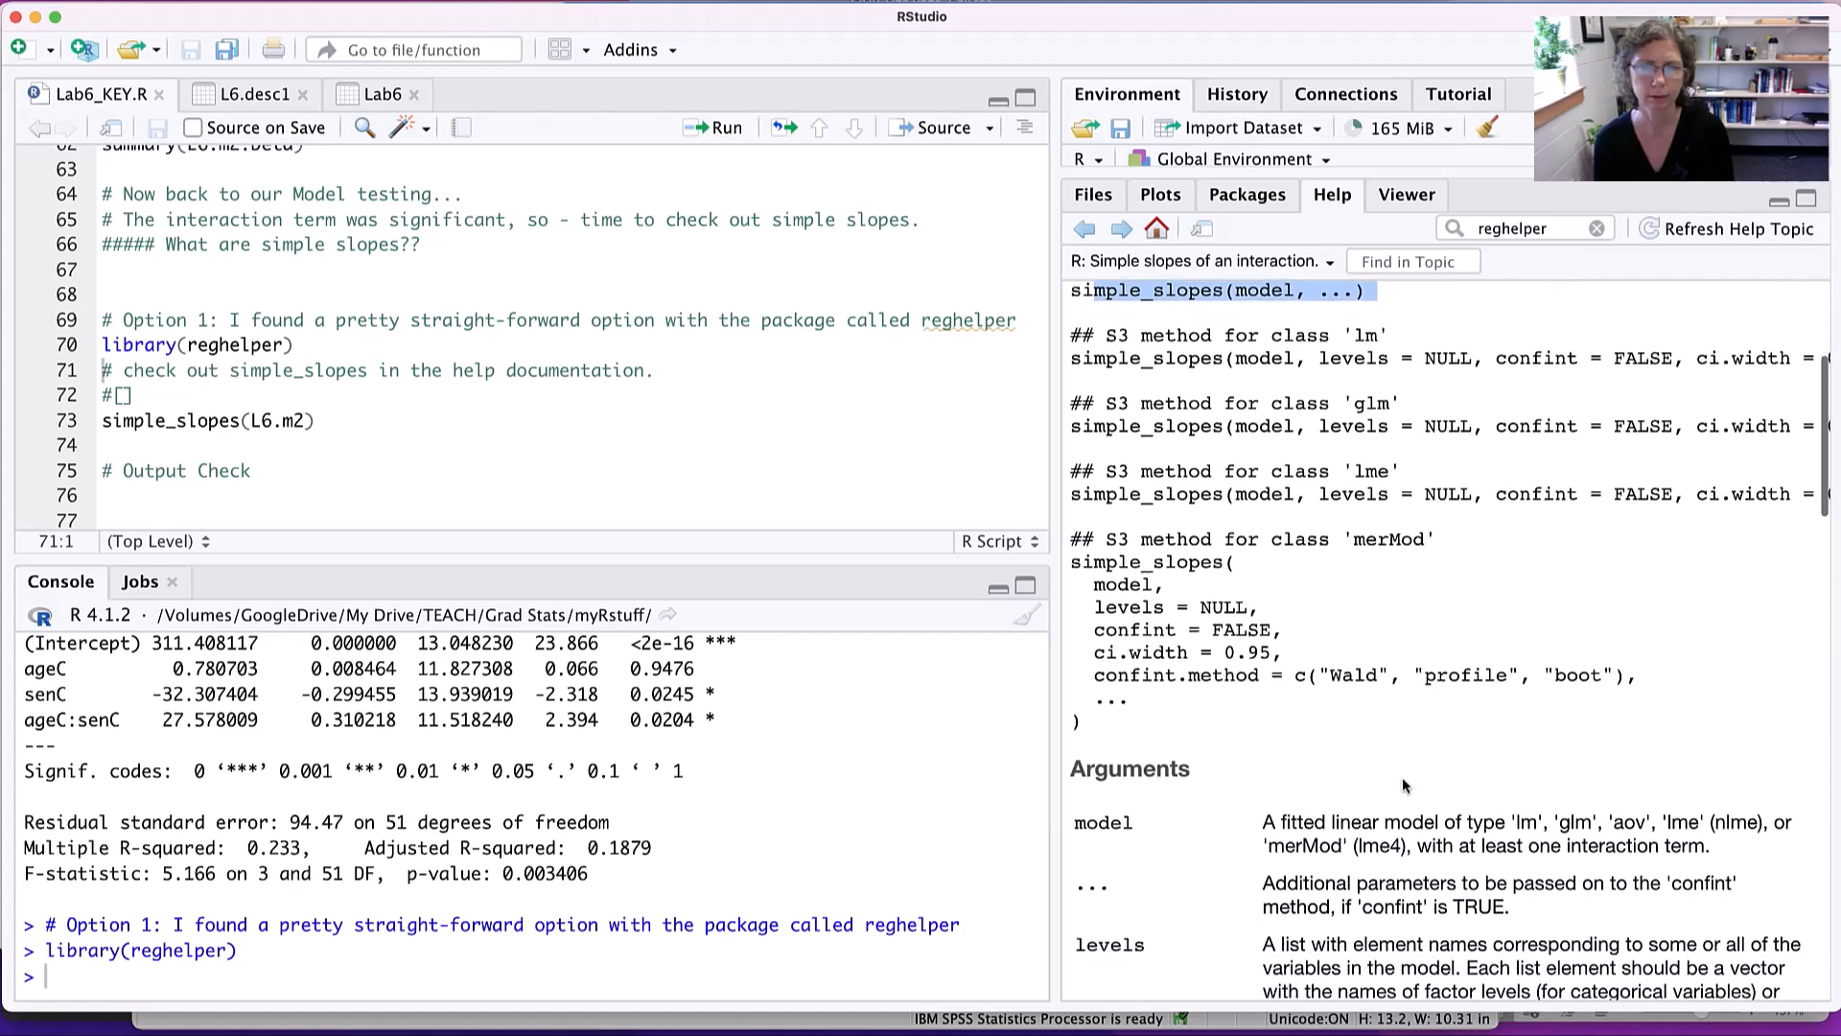
{"action": "scroll", "coordinate": [1402, 785], "scroll_direction": "down", "scroll_amount": 15}
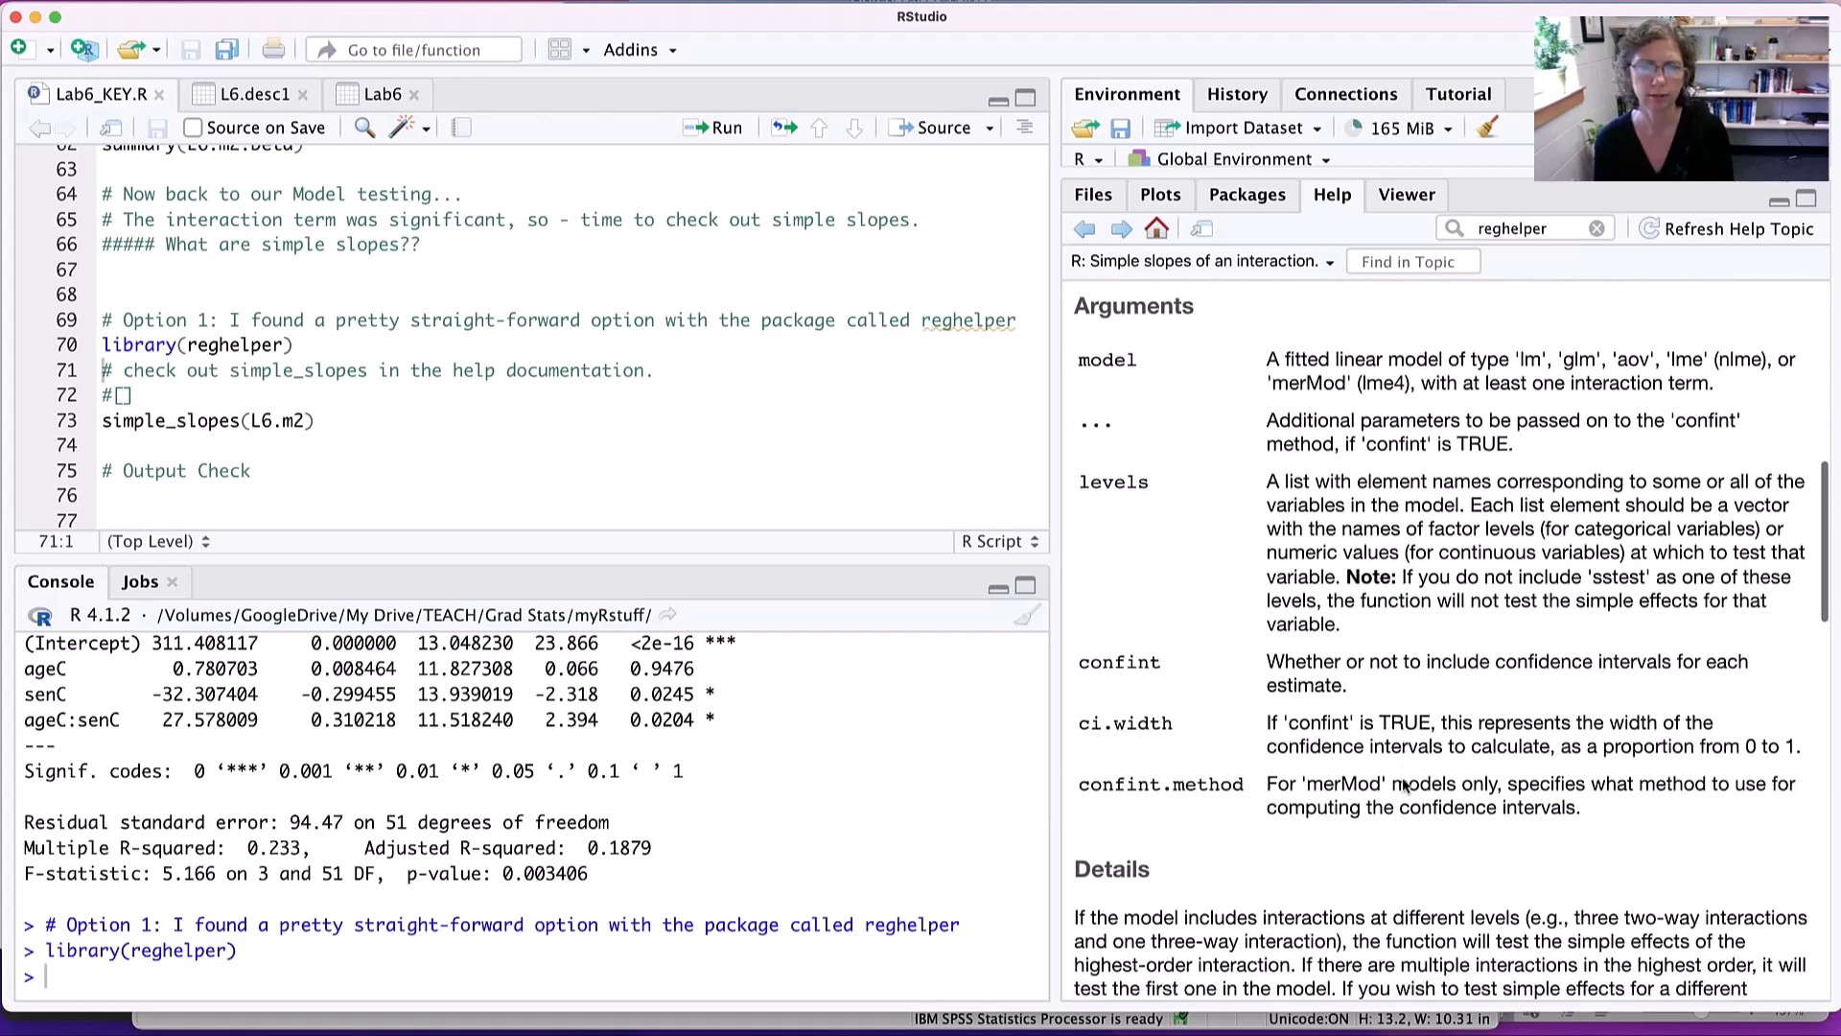
{"action": "scroll", "coordinate": [1402, 784], "scroll_direction": "down", "scroll_amount": 20}
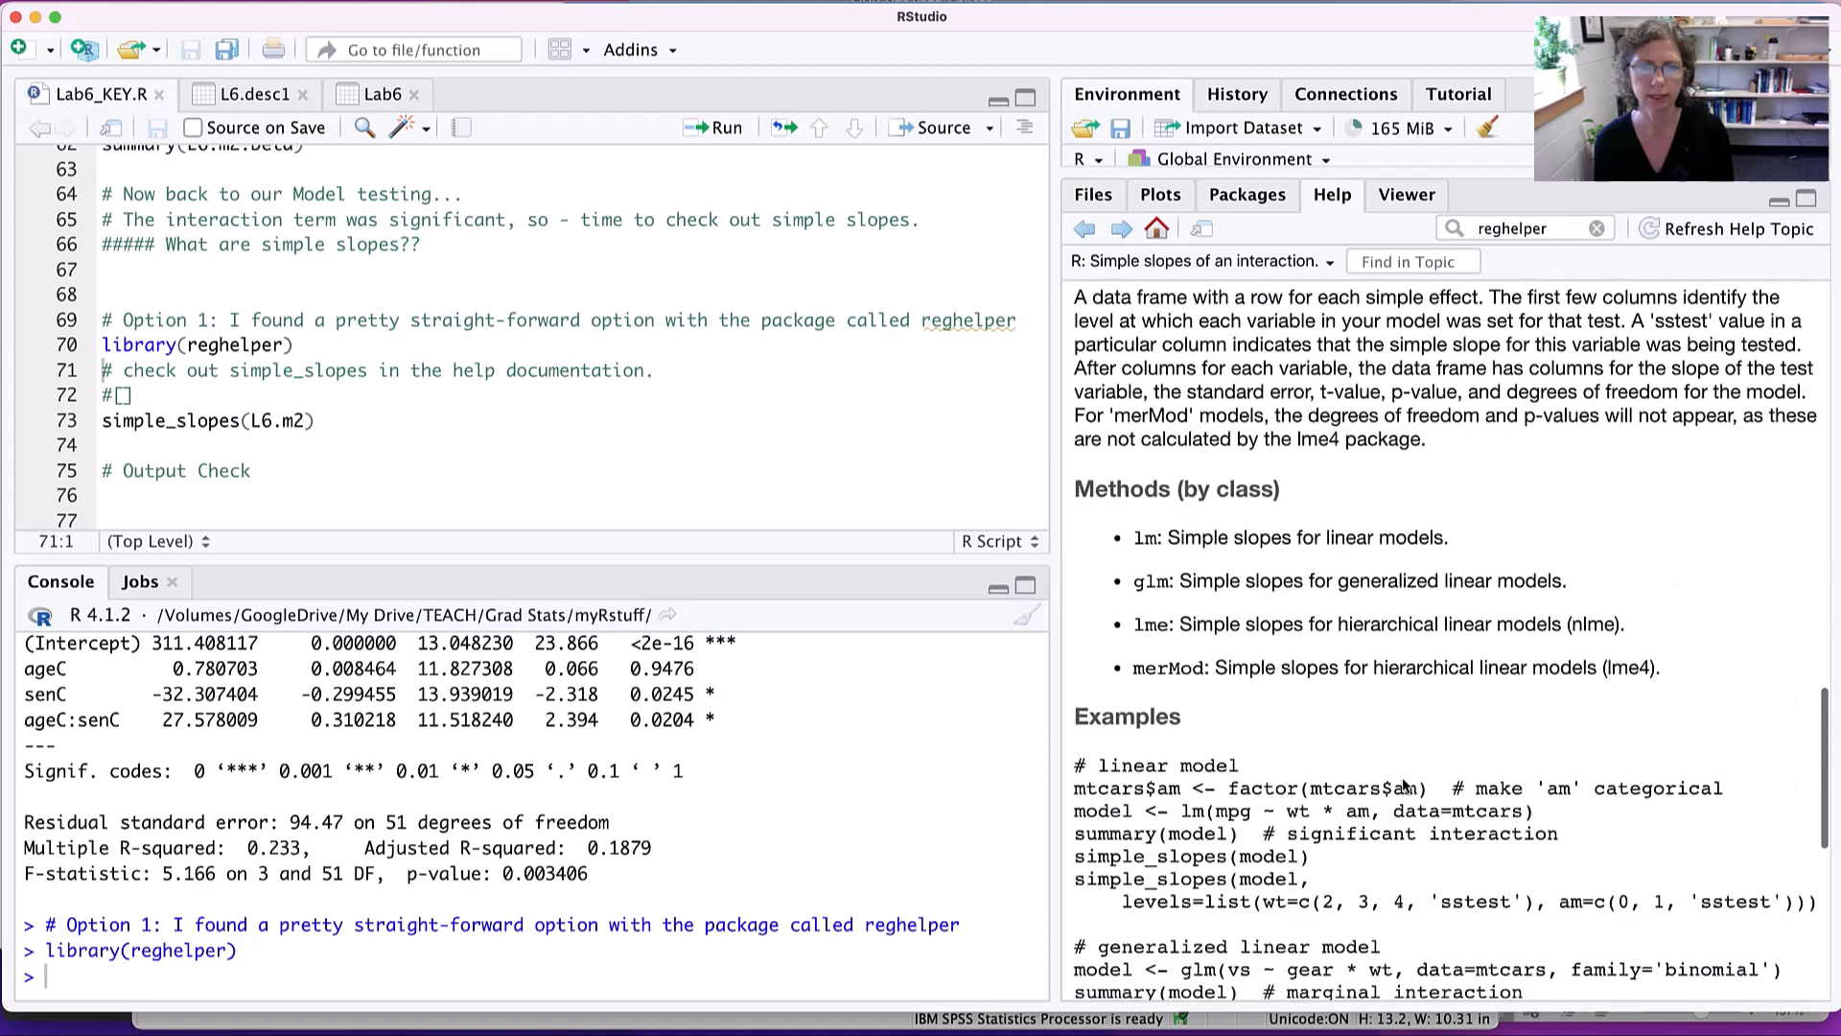
{"action": "scroll", "coordinate": [1402, 784], "scroll_direction": "down", "scroll_amount": 1}
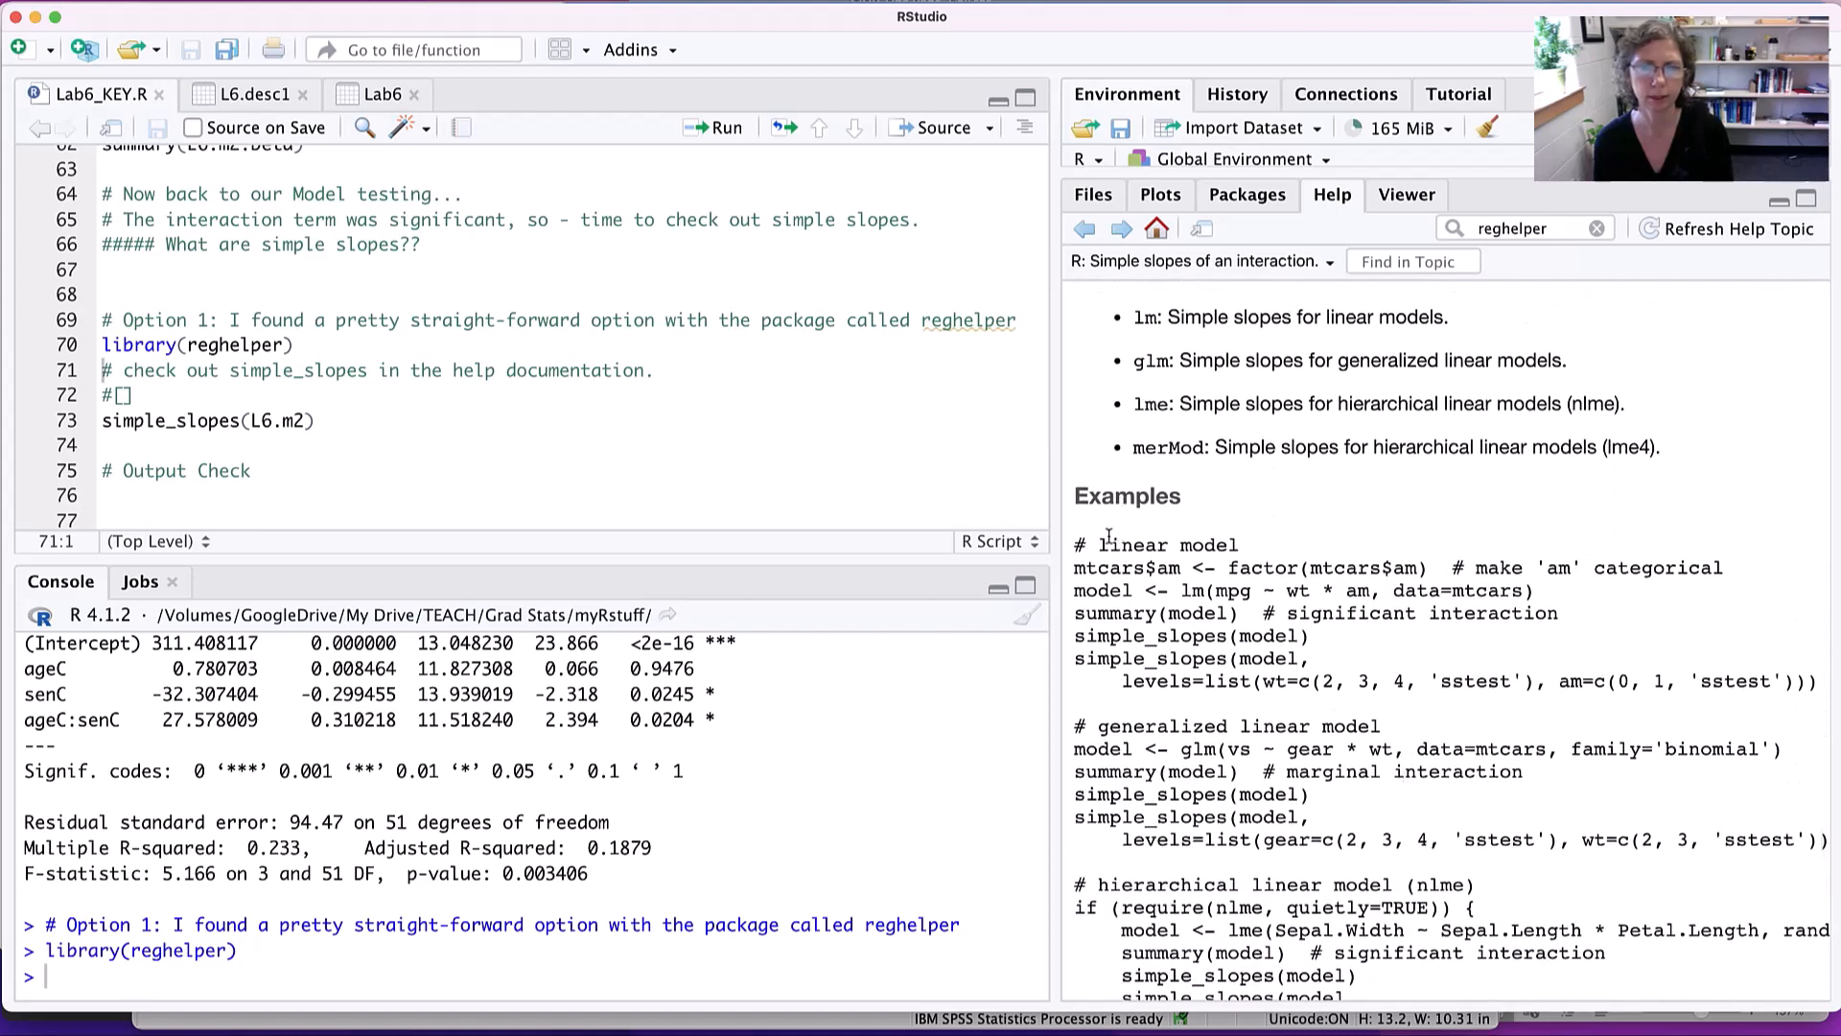
- Examine the linear model example in the simple_slopes help, comparing the lm call, the model object and simple_slopes(model)
{"action": "scroll", "coordinate": [1094, 548], "scroll_direction": "up", "scroll_amount": 1}
{"action": "left_click_drag", "start_coordinate": [1098, 554], "coordinate": [1251, 555]}
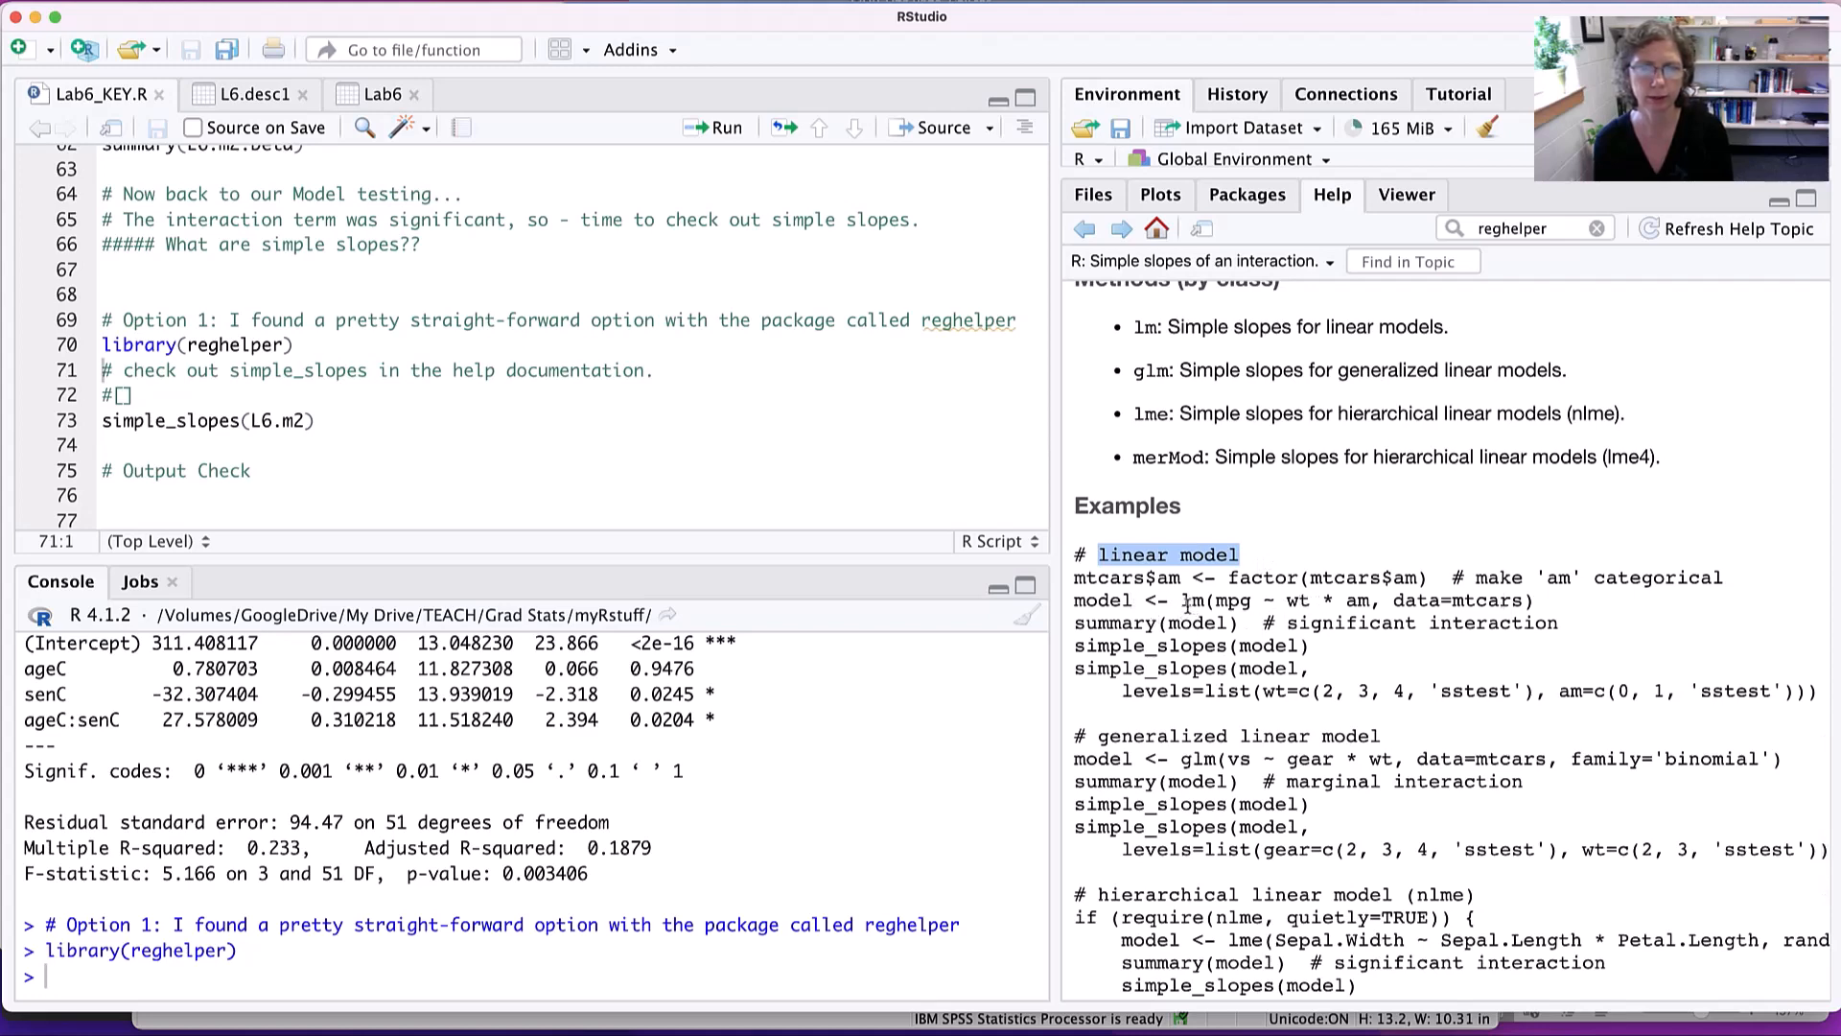
{"action": "left_click_drag", "start_coordinate": [1182, 602], "coordinate": [1523, 601]}
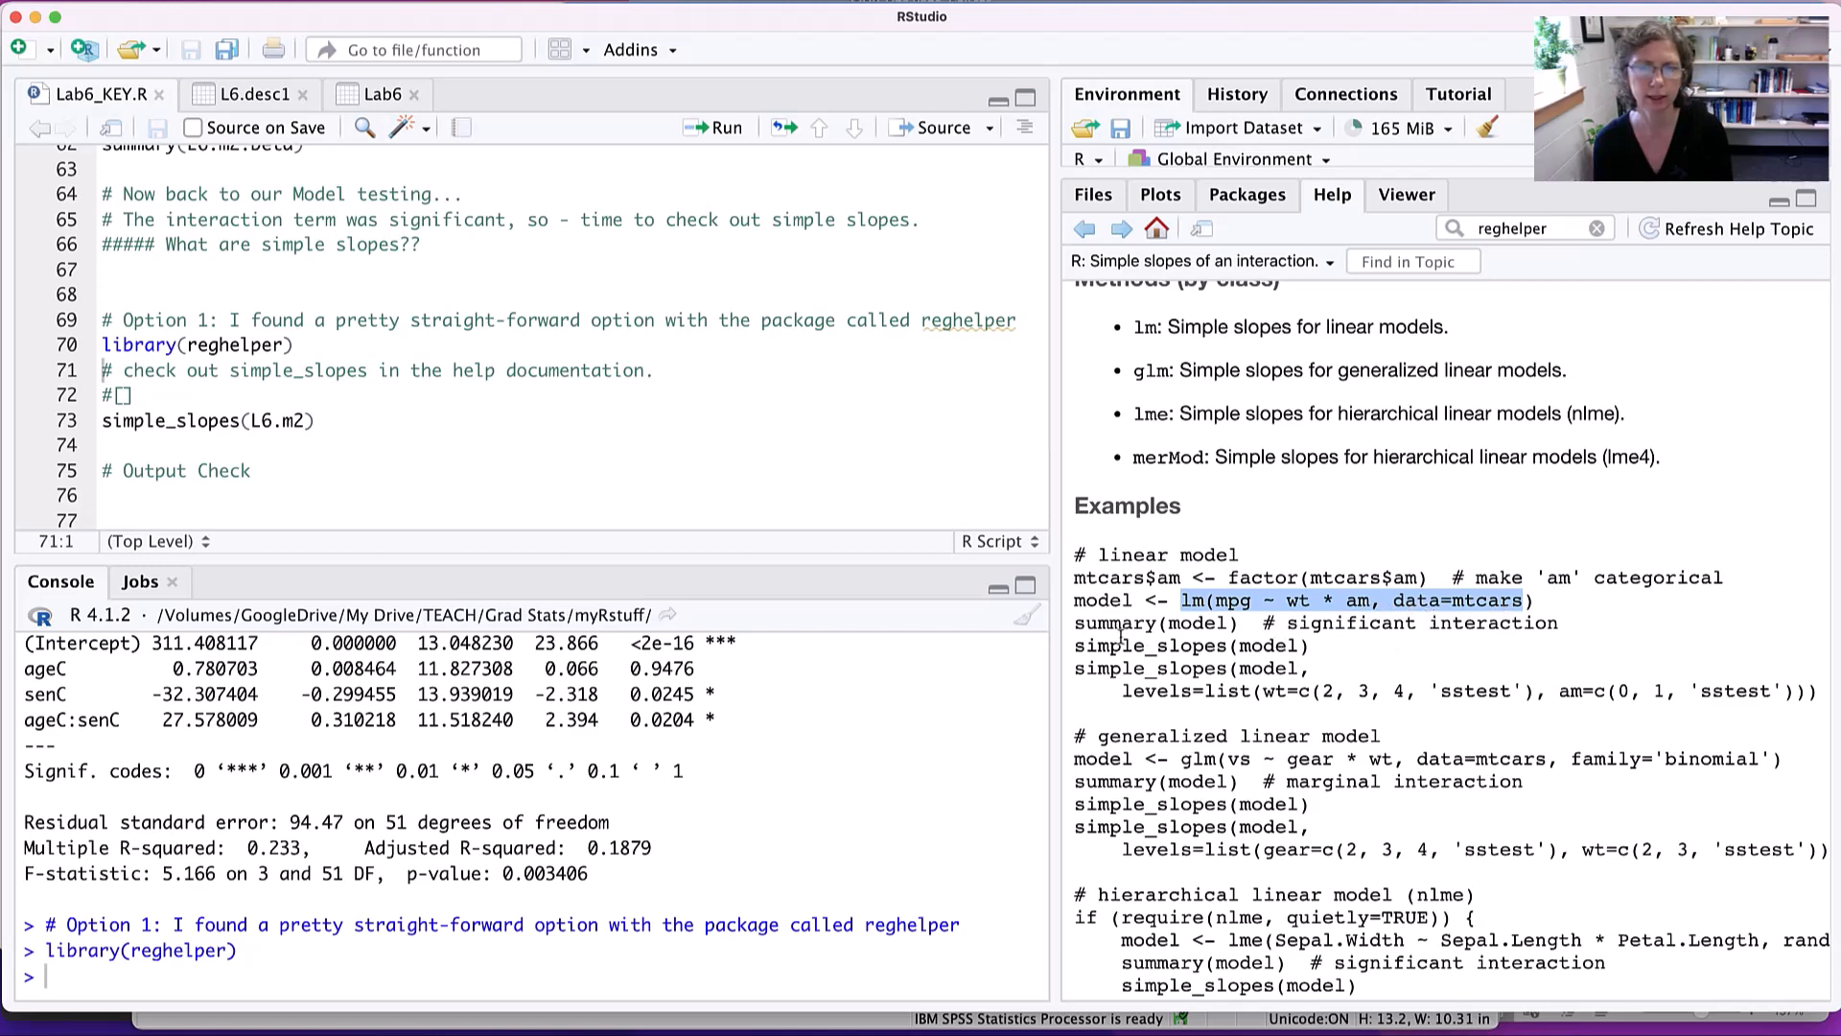
{"action": "left_click_drag", "start_coordinate": [1074, 647], "coordinate": [1322, 655]}
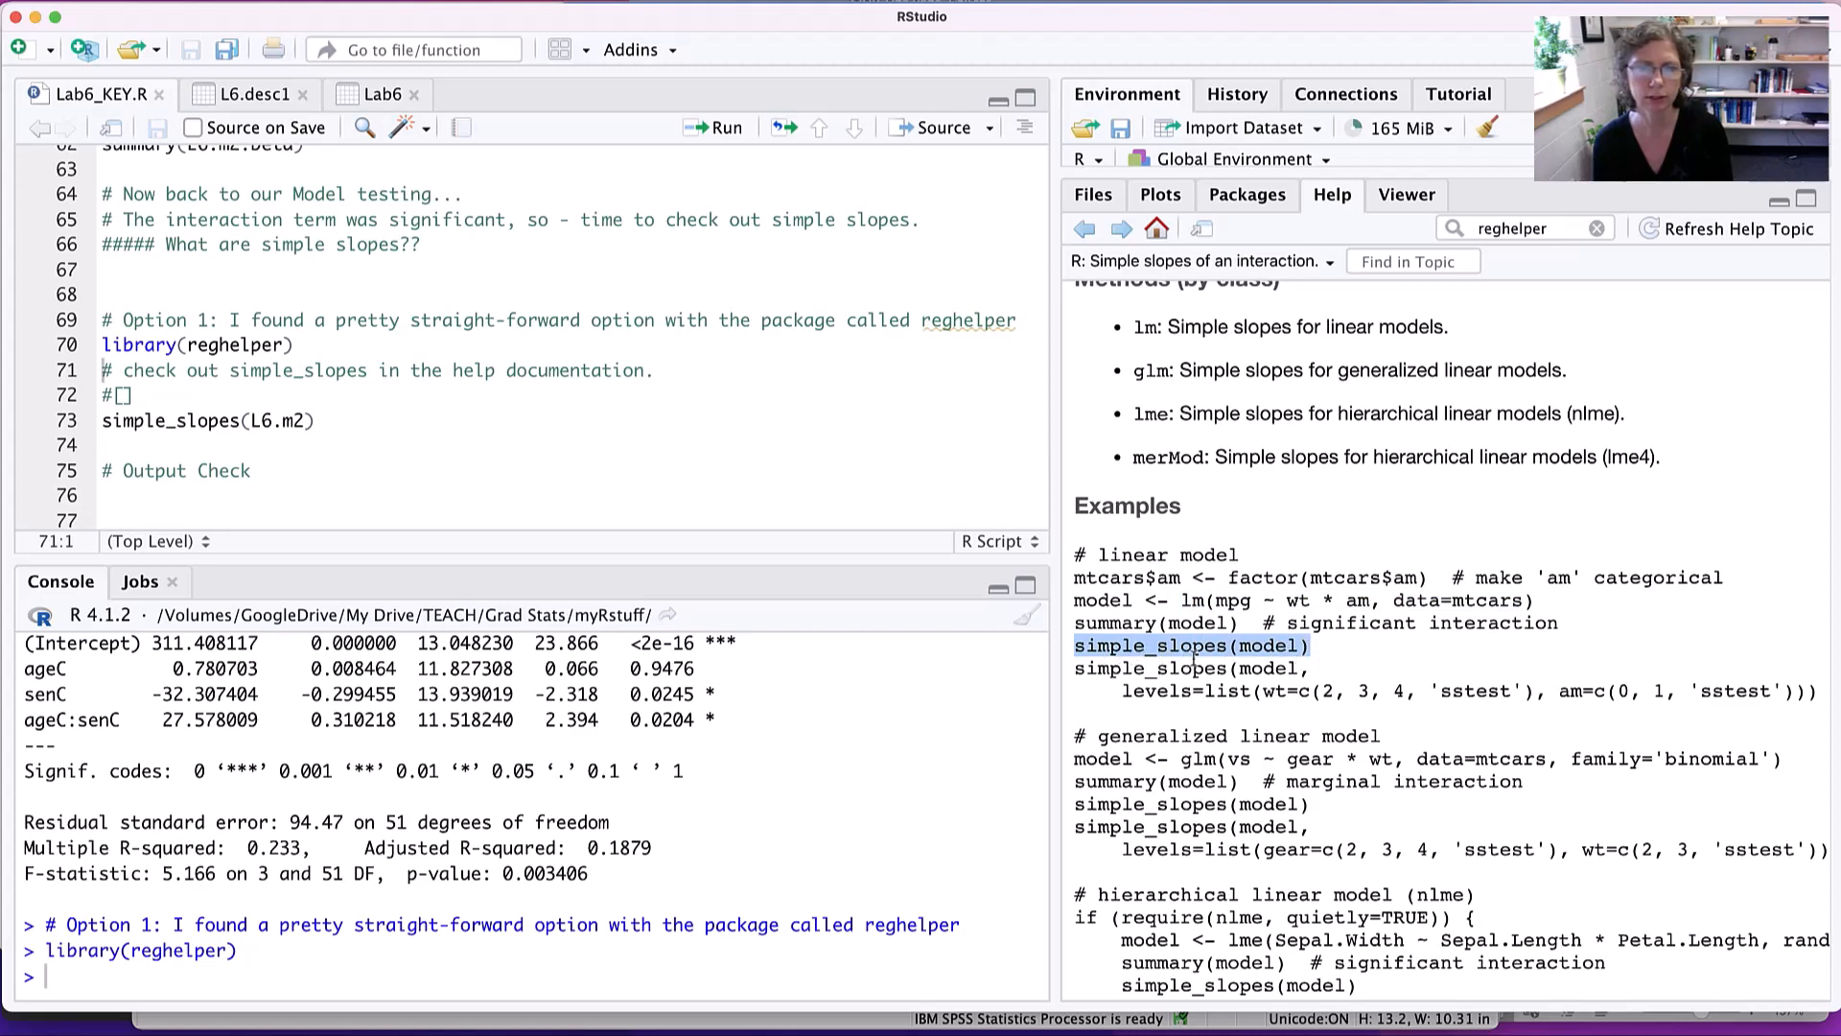
{"action": "double_click", "coordinate": [1091, 604]}
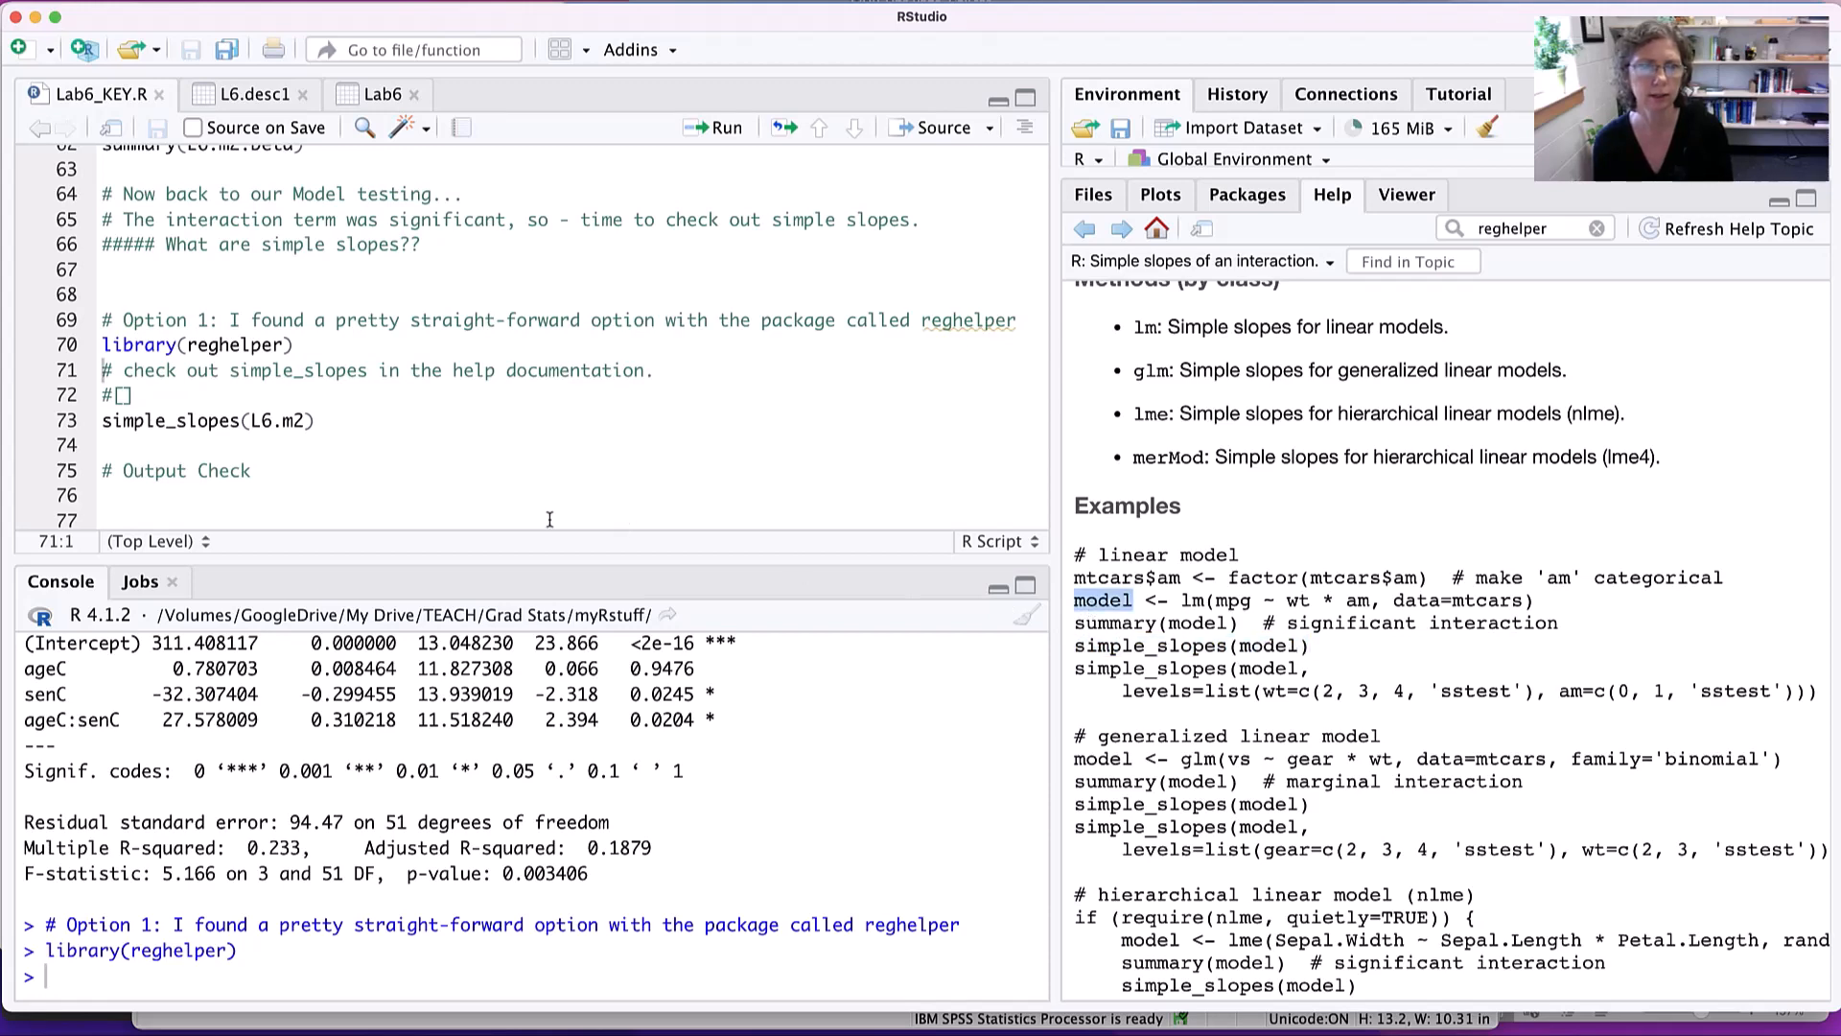
- Run simple_slopes(L6.m2) on line 73 and enlarge the console to show the whole output table
{"action": "left_click", "coordinate": [135, 422]}
{"action": "left_click_drag", "start_coordinate": [107, 422], "coordinate": [179, 437]}
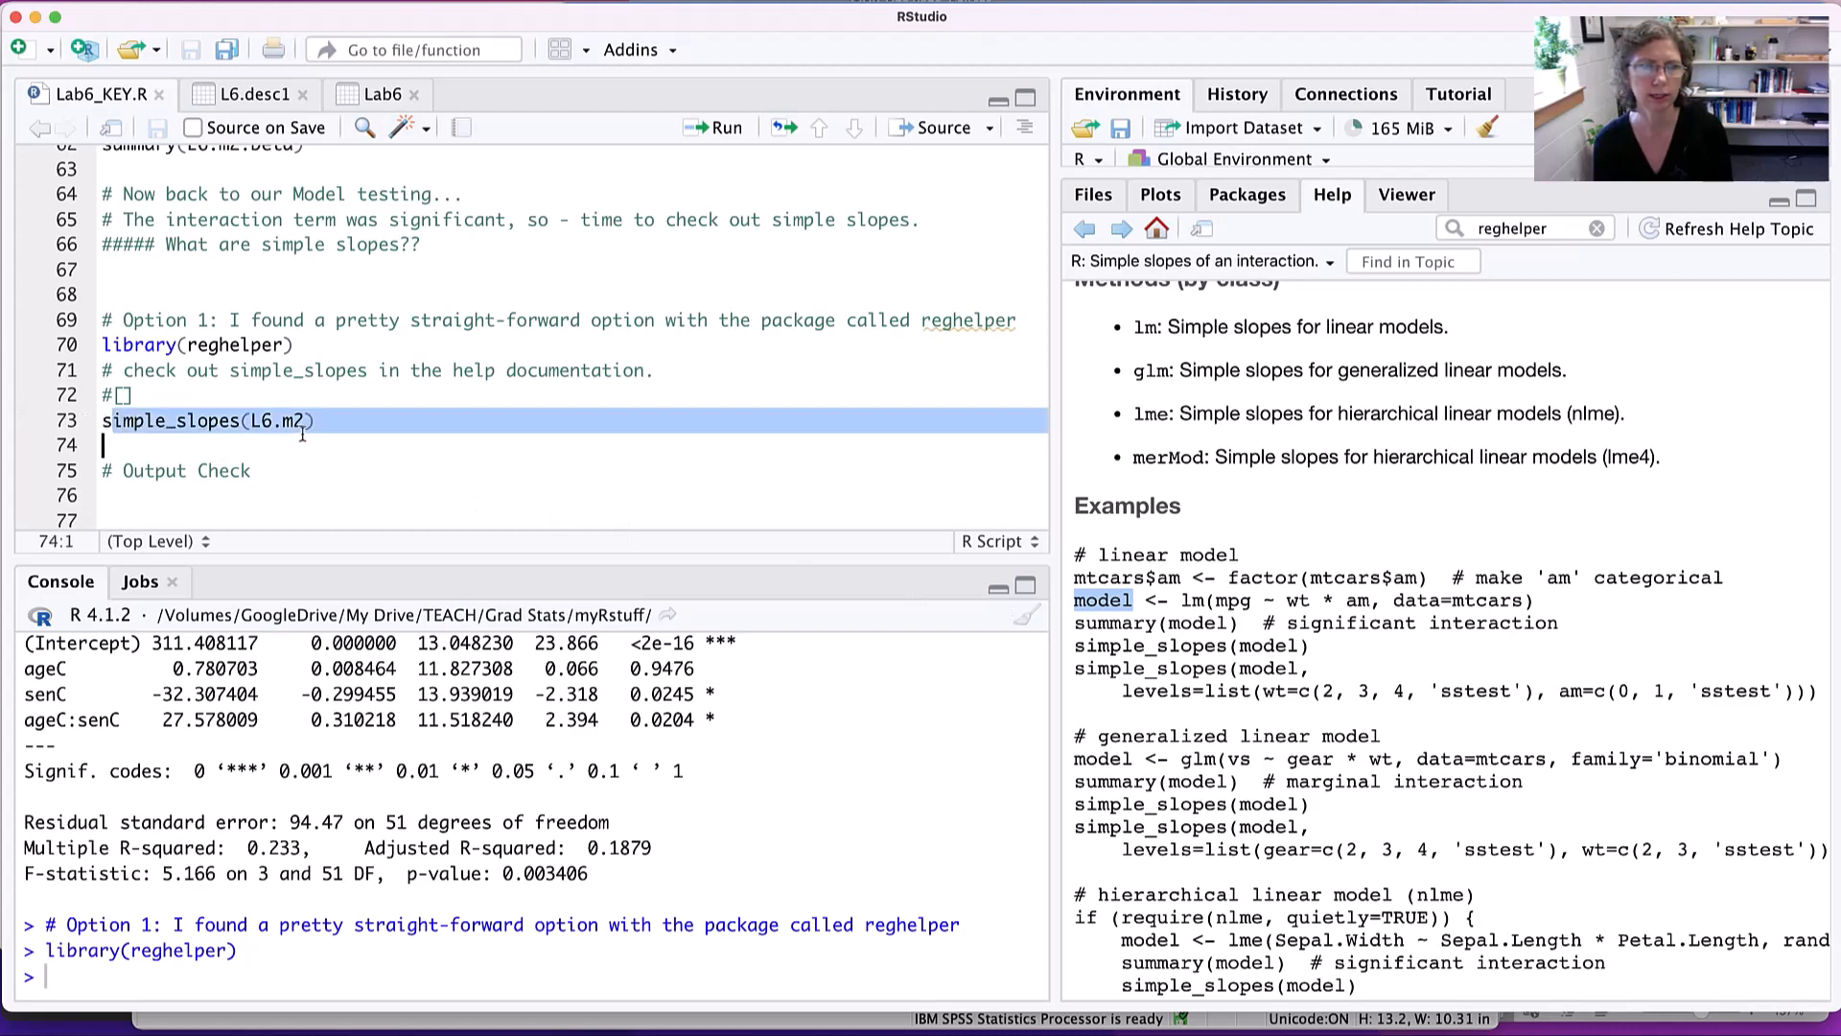
{"action": "left_click", "coordinate": [351, 428]}
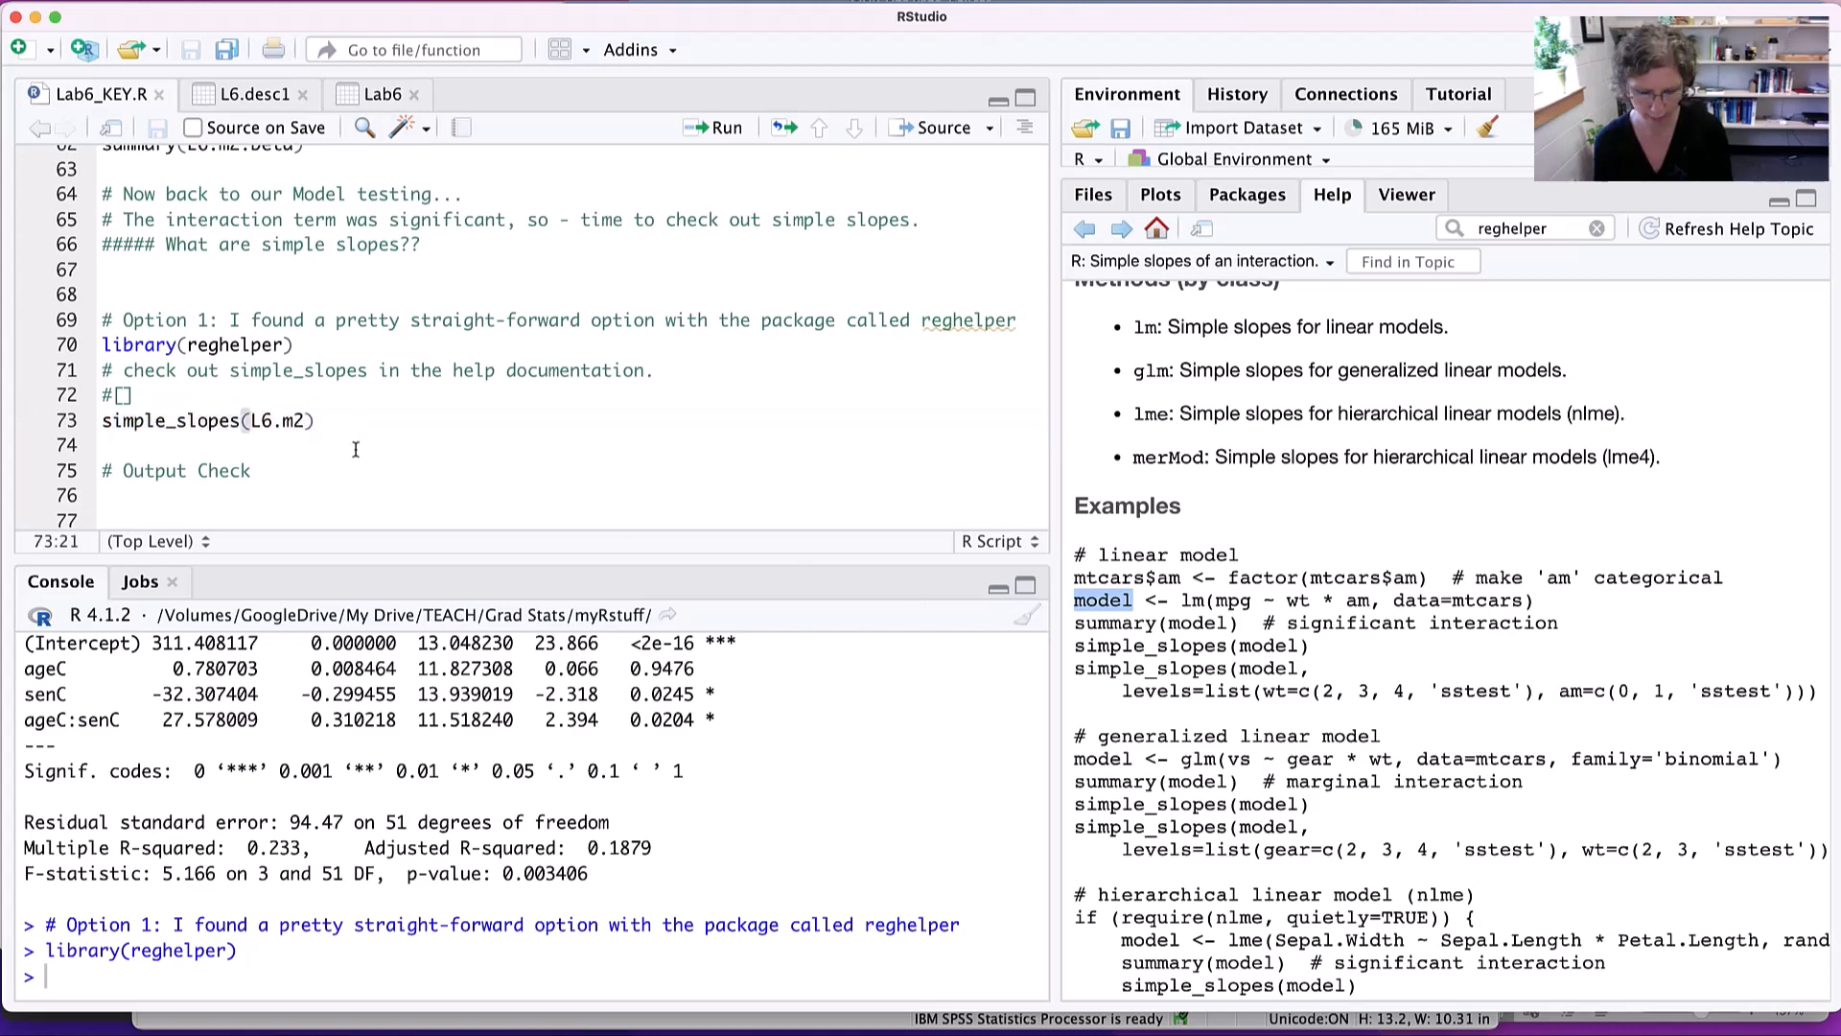
{"action": "key", "text": "super+Return"}
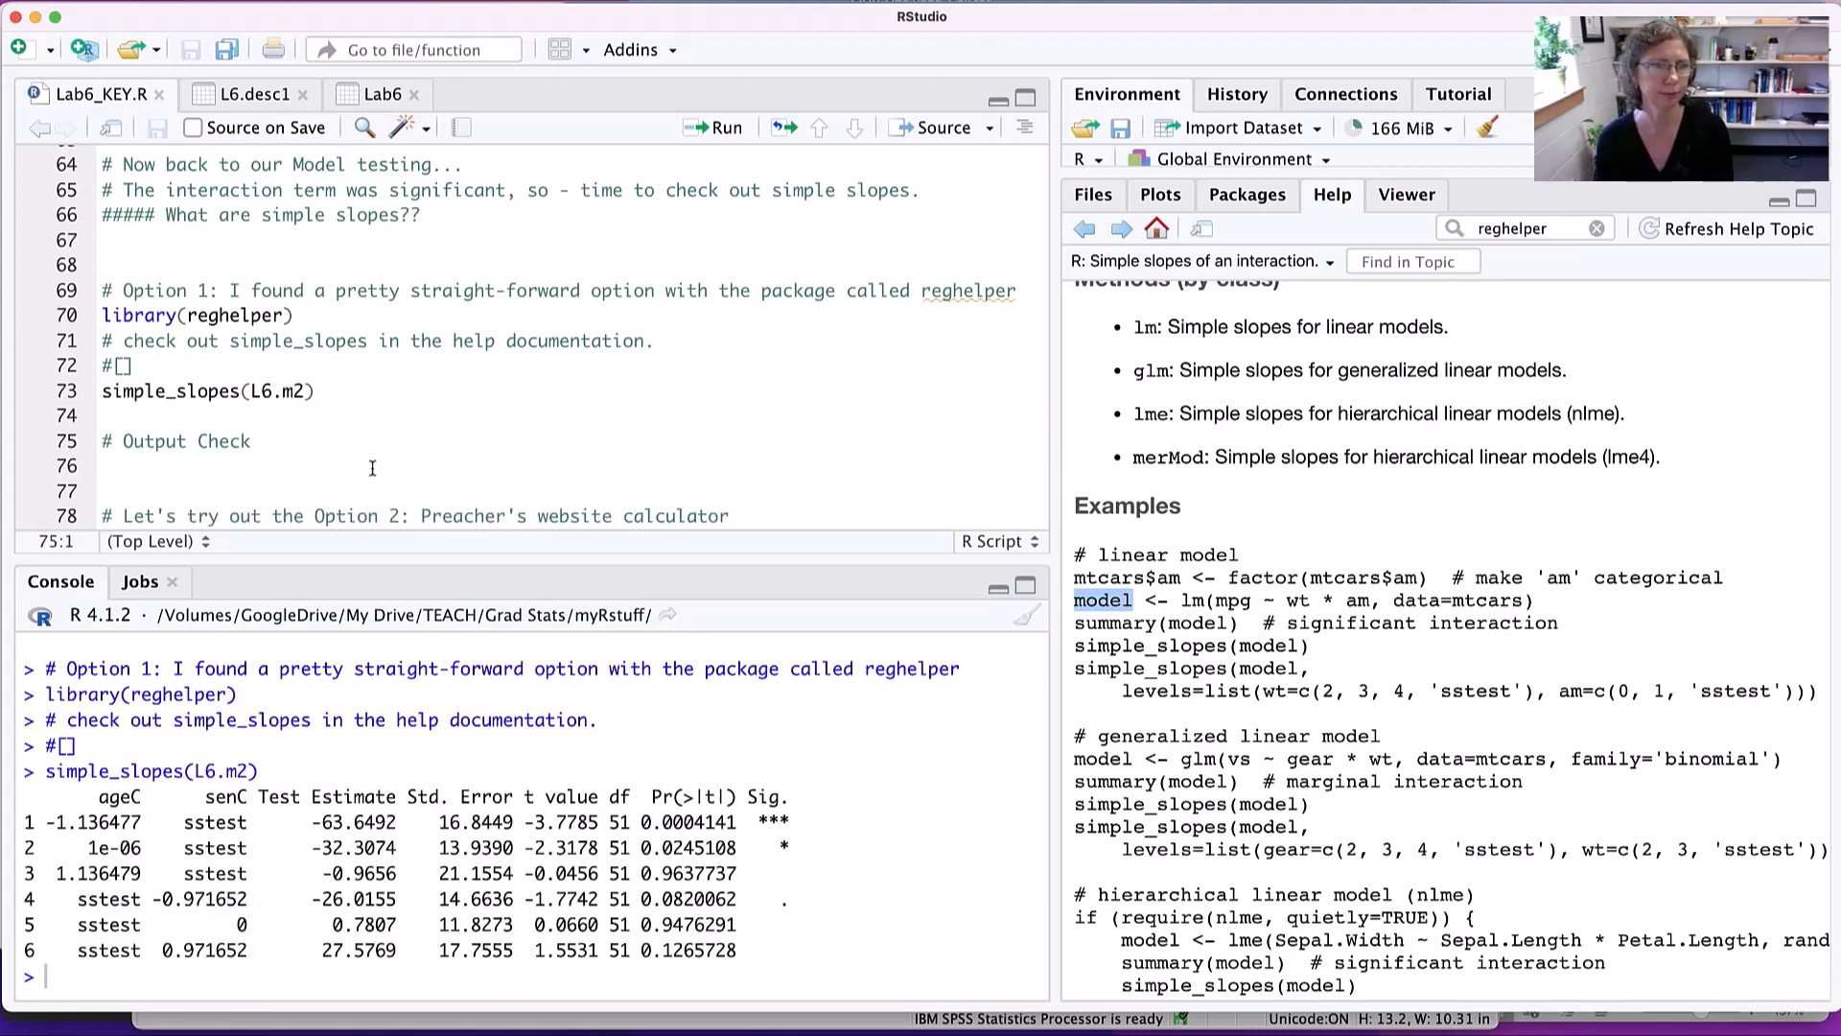
{"action": "left_click_drag", "start_coordinate": [407, 561], "coordinate": [408, 384]}
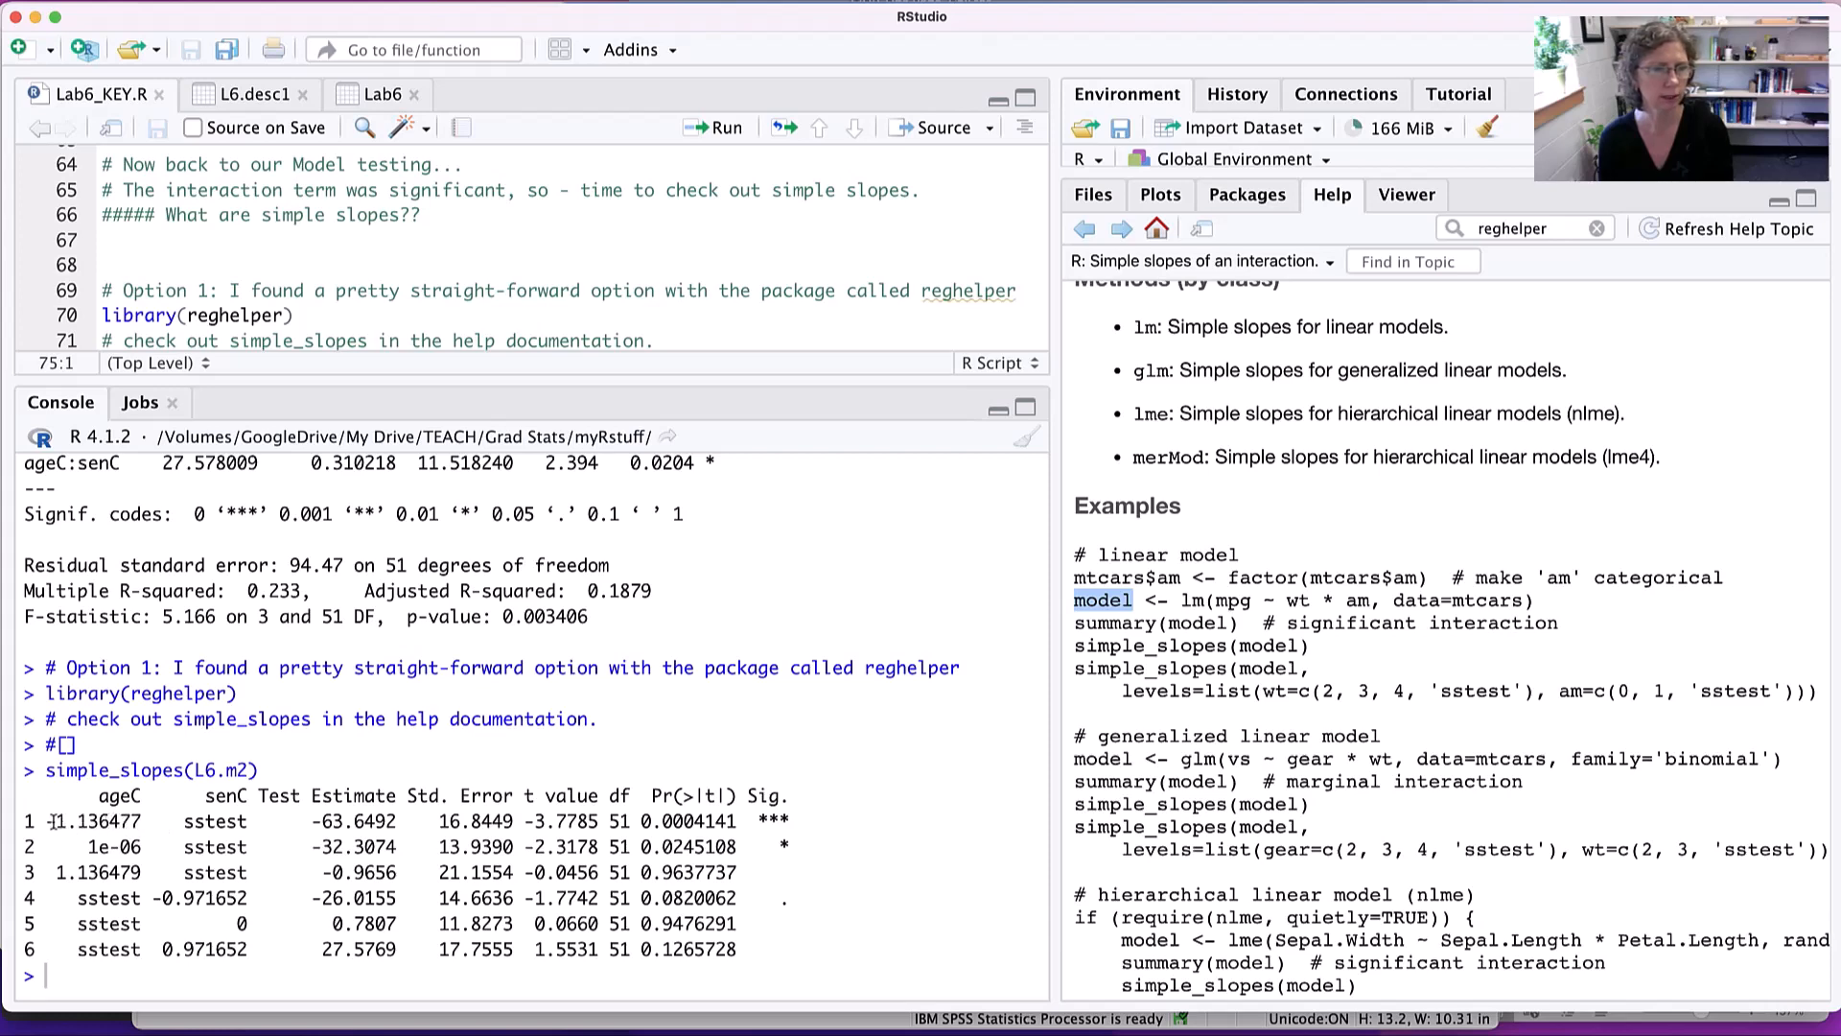
- Examine the ageC levels in the first two rows of the simple slopes table
{"action": "left_click_drag", "start_coordinate": [52, 821], "coordinate": [143, 821]}
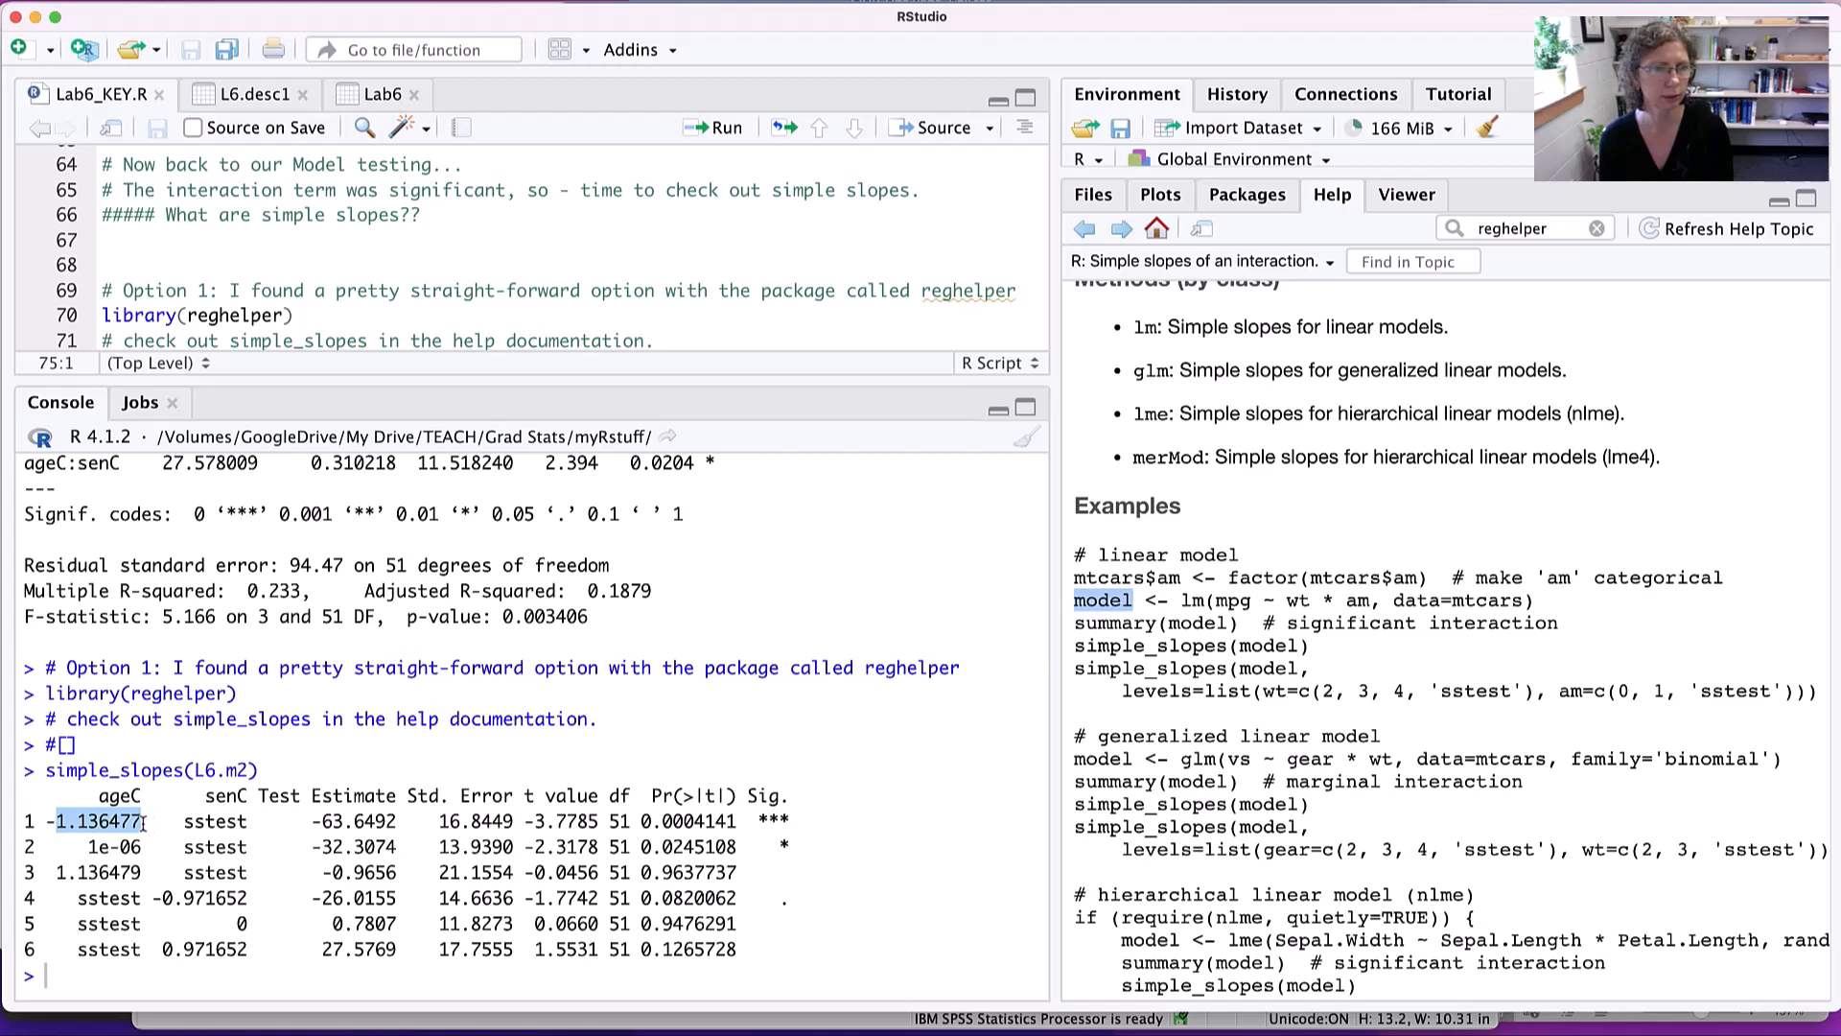
{"action": "left_click_drag", "start_coordinate": [40, 871], "coordinate": [145, 846]}
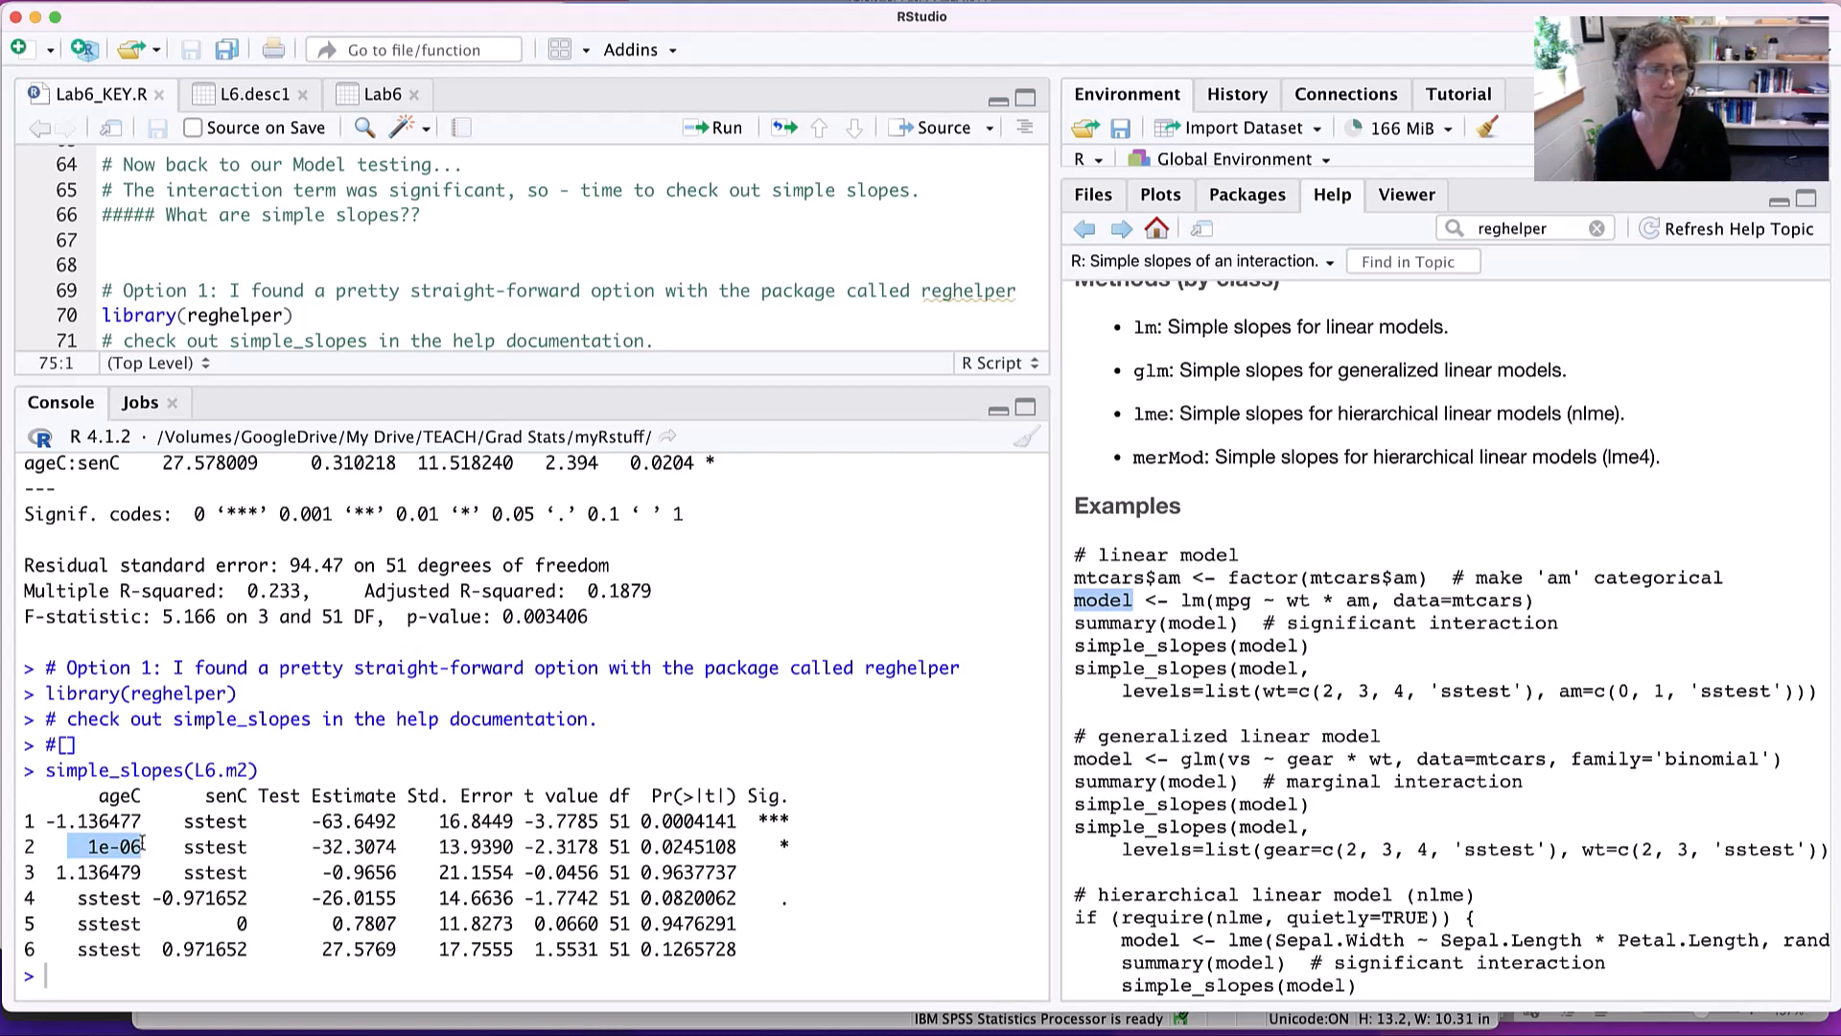
{"action": "scroll", "coordinate": [144, 844], "scroll_direction": "up", "scroll_amount": 1}
{"action": "scroll", "coordinate": [126, 846], "scroll_direction": "down", "scroll_amount": 1}
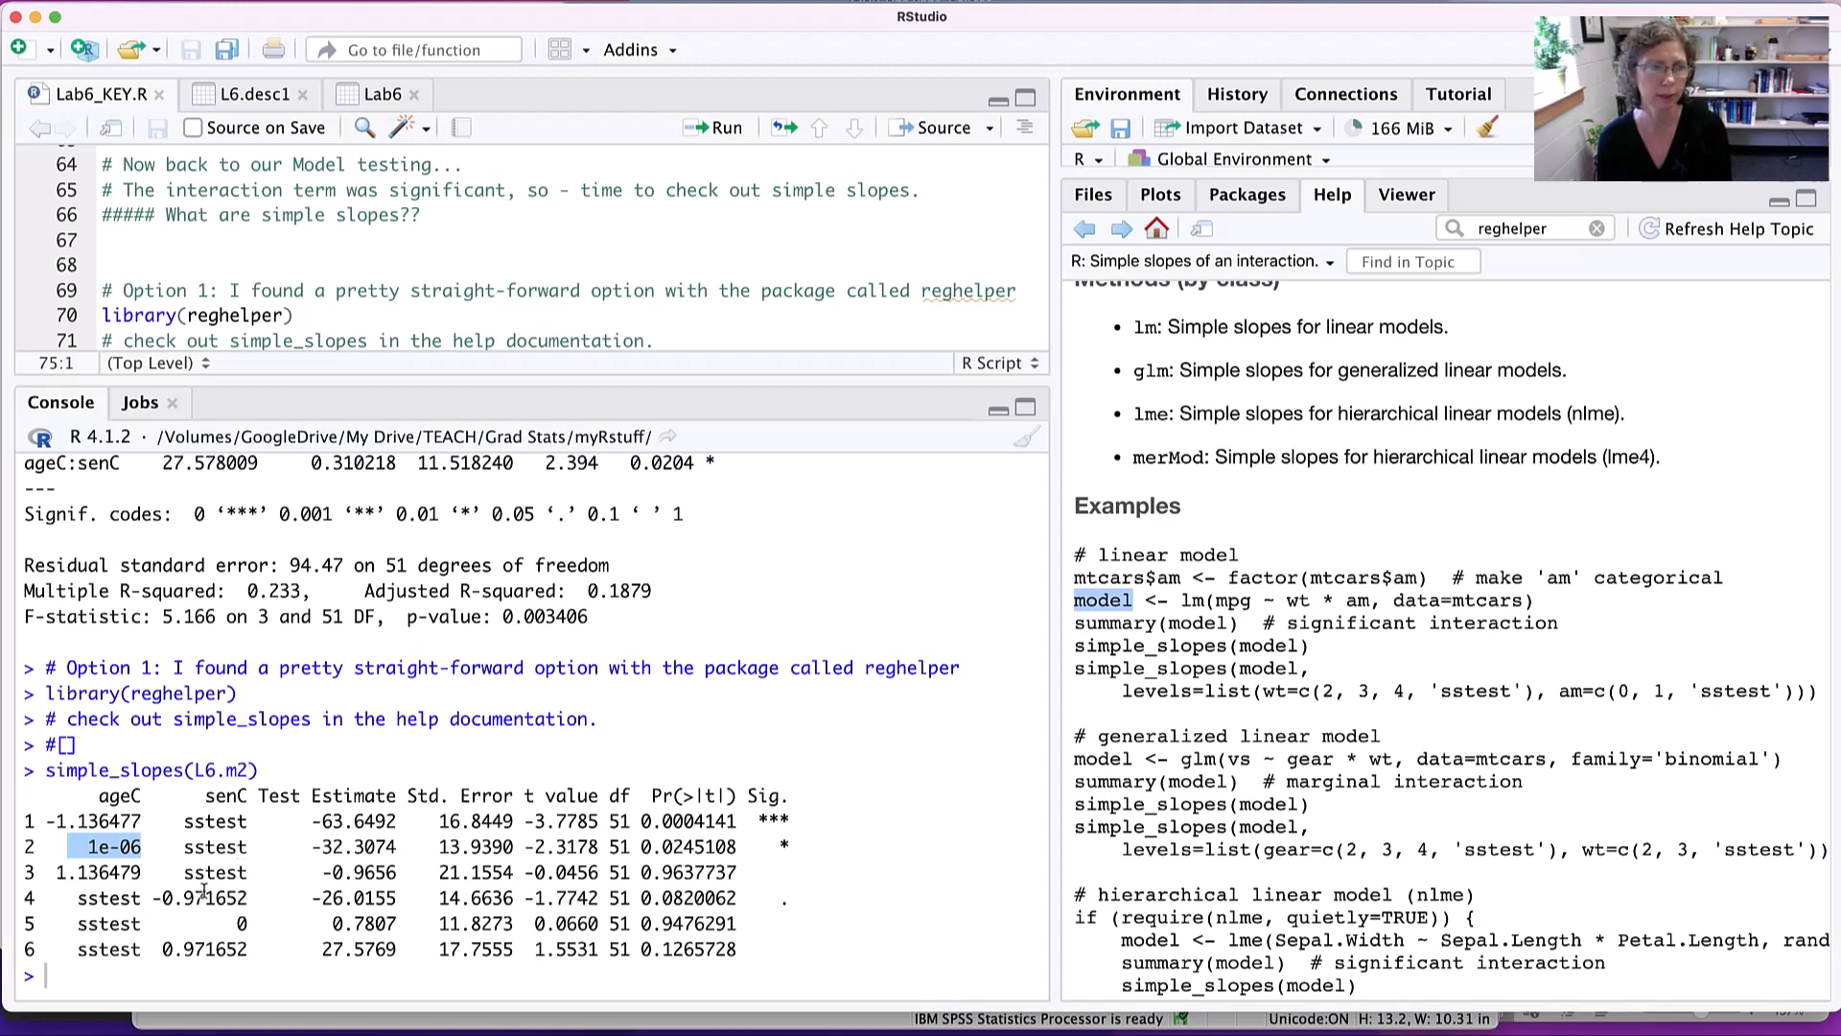
- Examine rows 4–6 of the simple slopes table and the senC levels at which ageC is tested
{"action": "left_click_drag", "start_coordinate": [75, 899], "coordinate": [83, 899]}
{"action": "left_click_drag", "start_coordinate": [451, 938], "coordinate": [772, 939]}
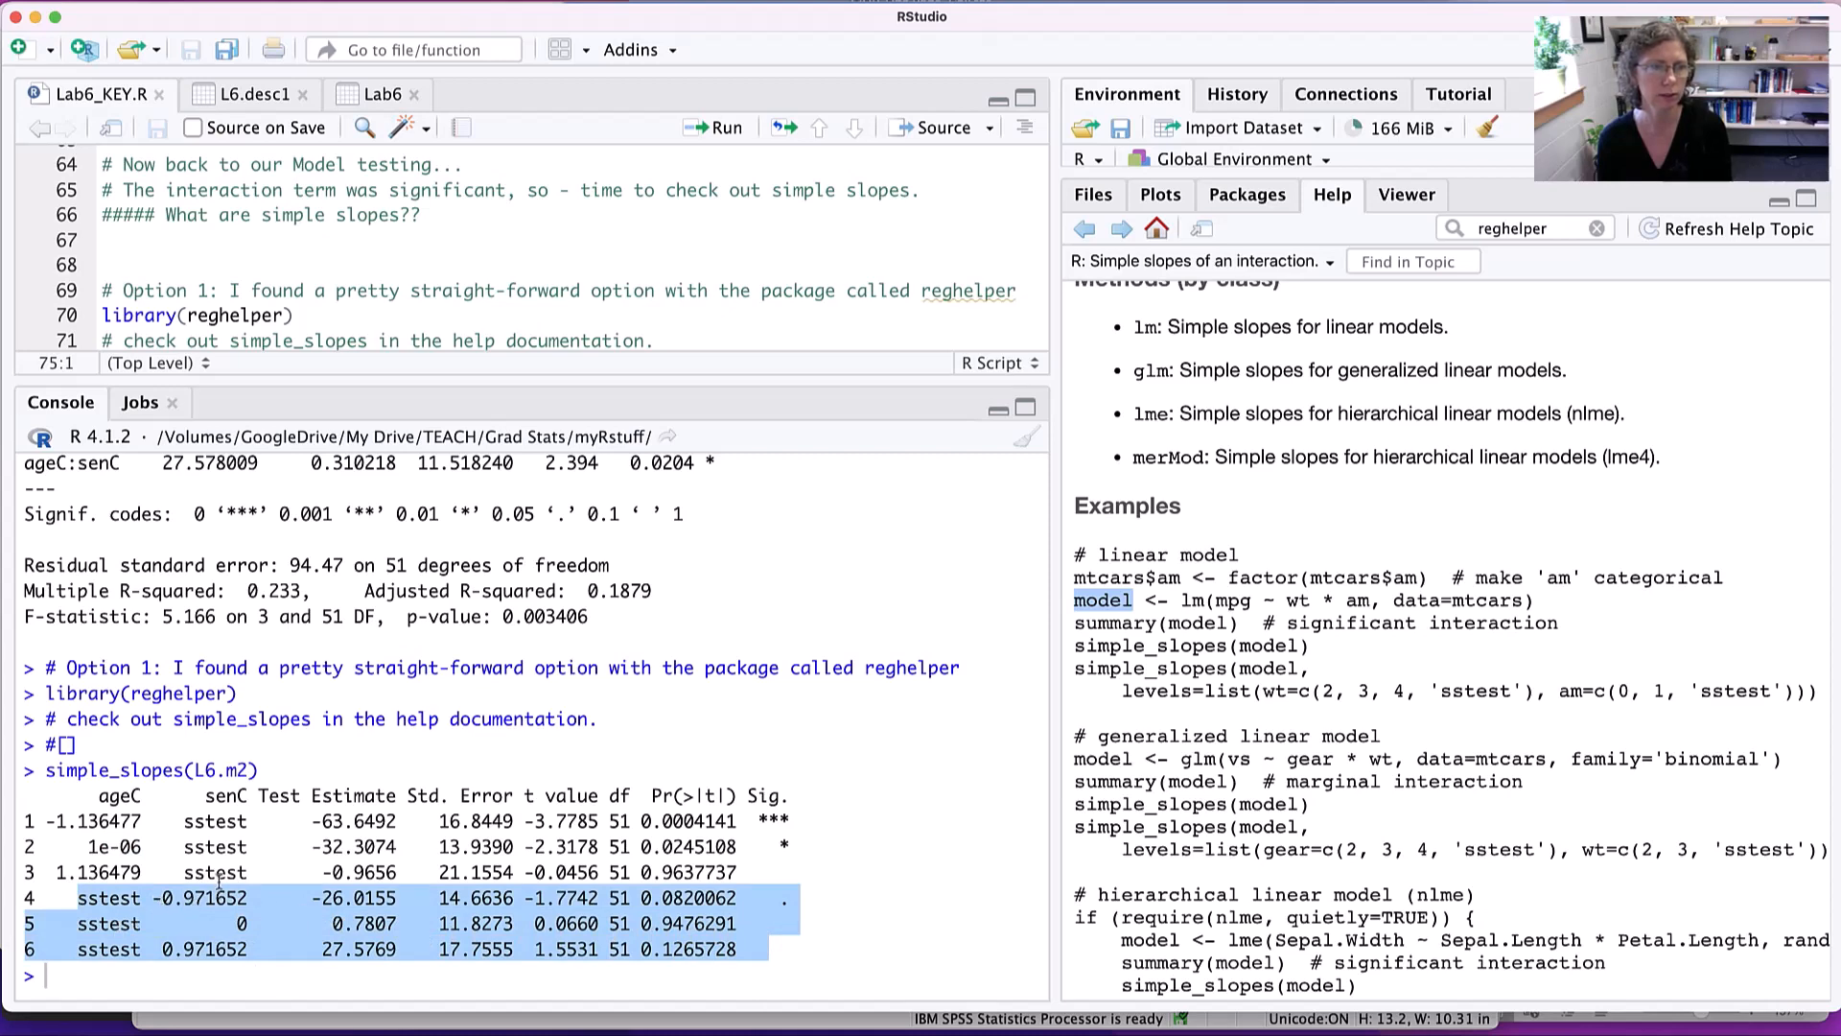
{"action": "left_click", "coordinate": [158, 906]}
{"action": "left_click_drag", "start_coordinate": [152, 898], "coordinate": [264, 923]}
{"action": "left_click_drag", "start_coordinate": [153, 949], "coordinate": [257, 950]}
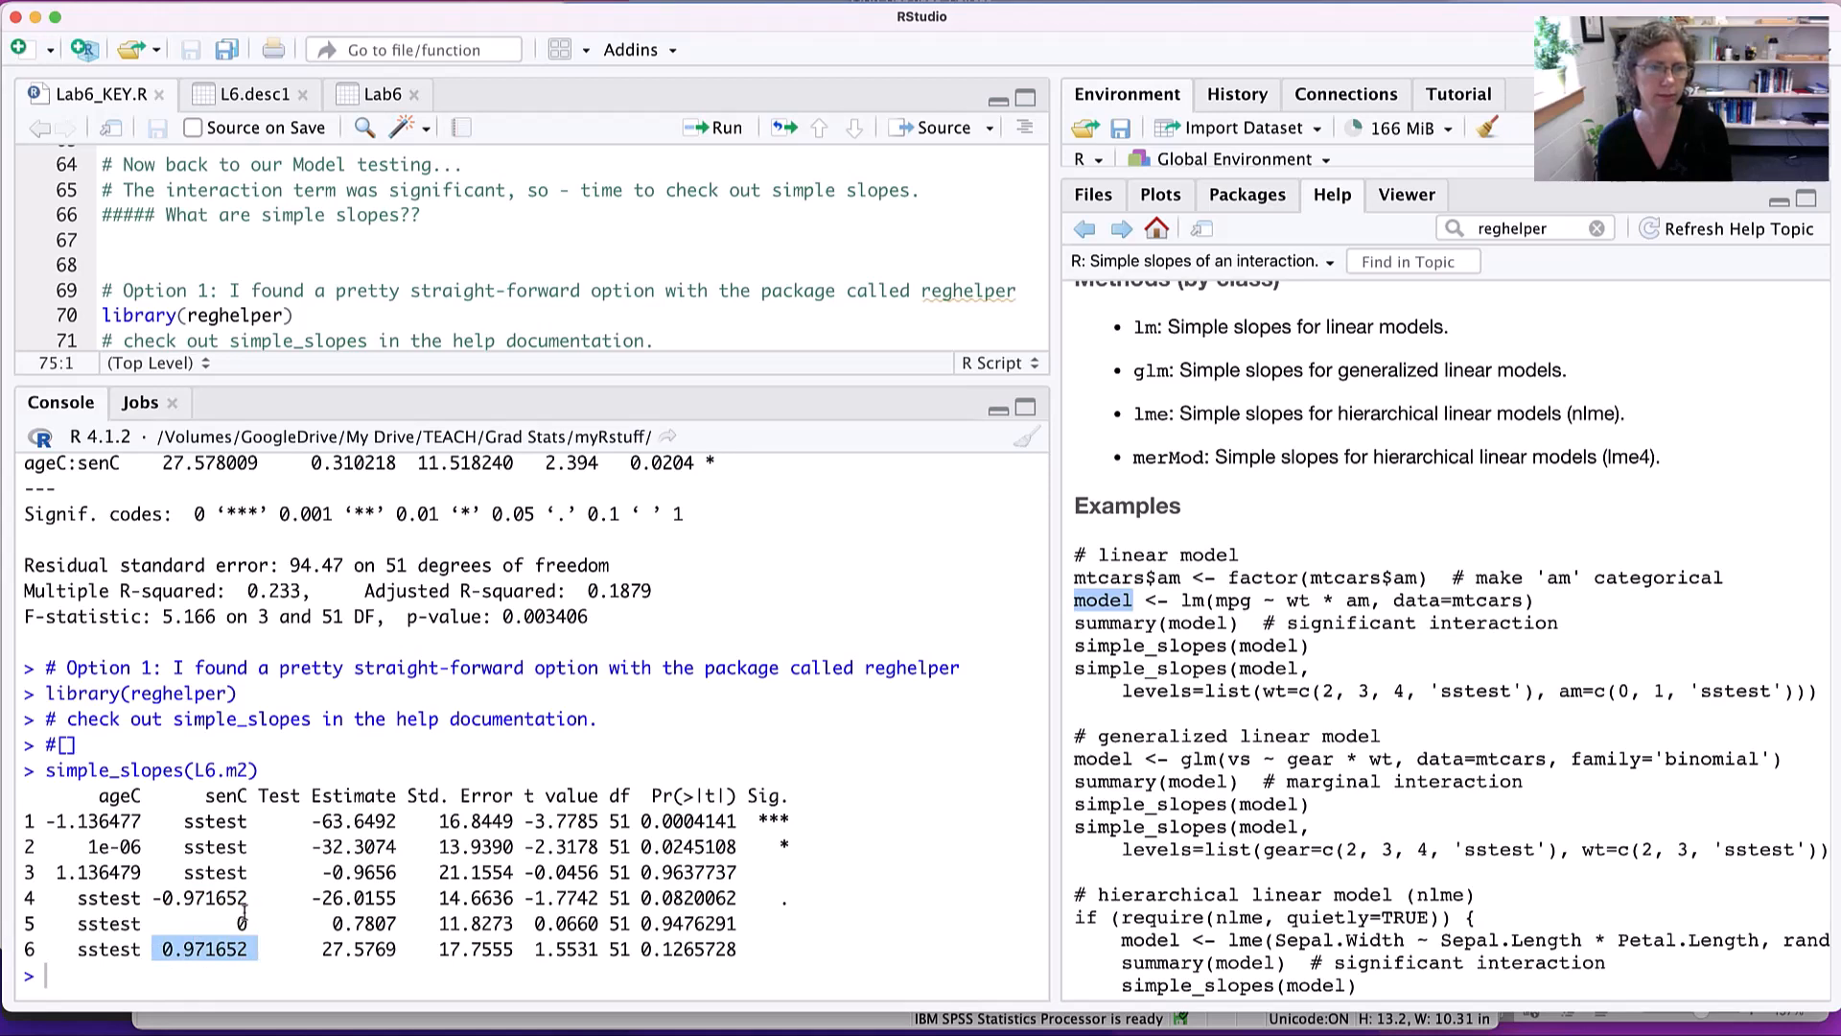
- Read the ageC slope estimates, t values and p-values at each senC level in rows 4–6
{"action": "left_click", "coordinate": [169, 899]}
{"action": "left_click_drag", "start_coordinate": [154, 898], "coordinate": [740, 898]}
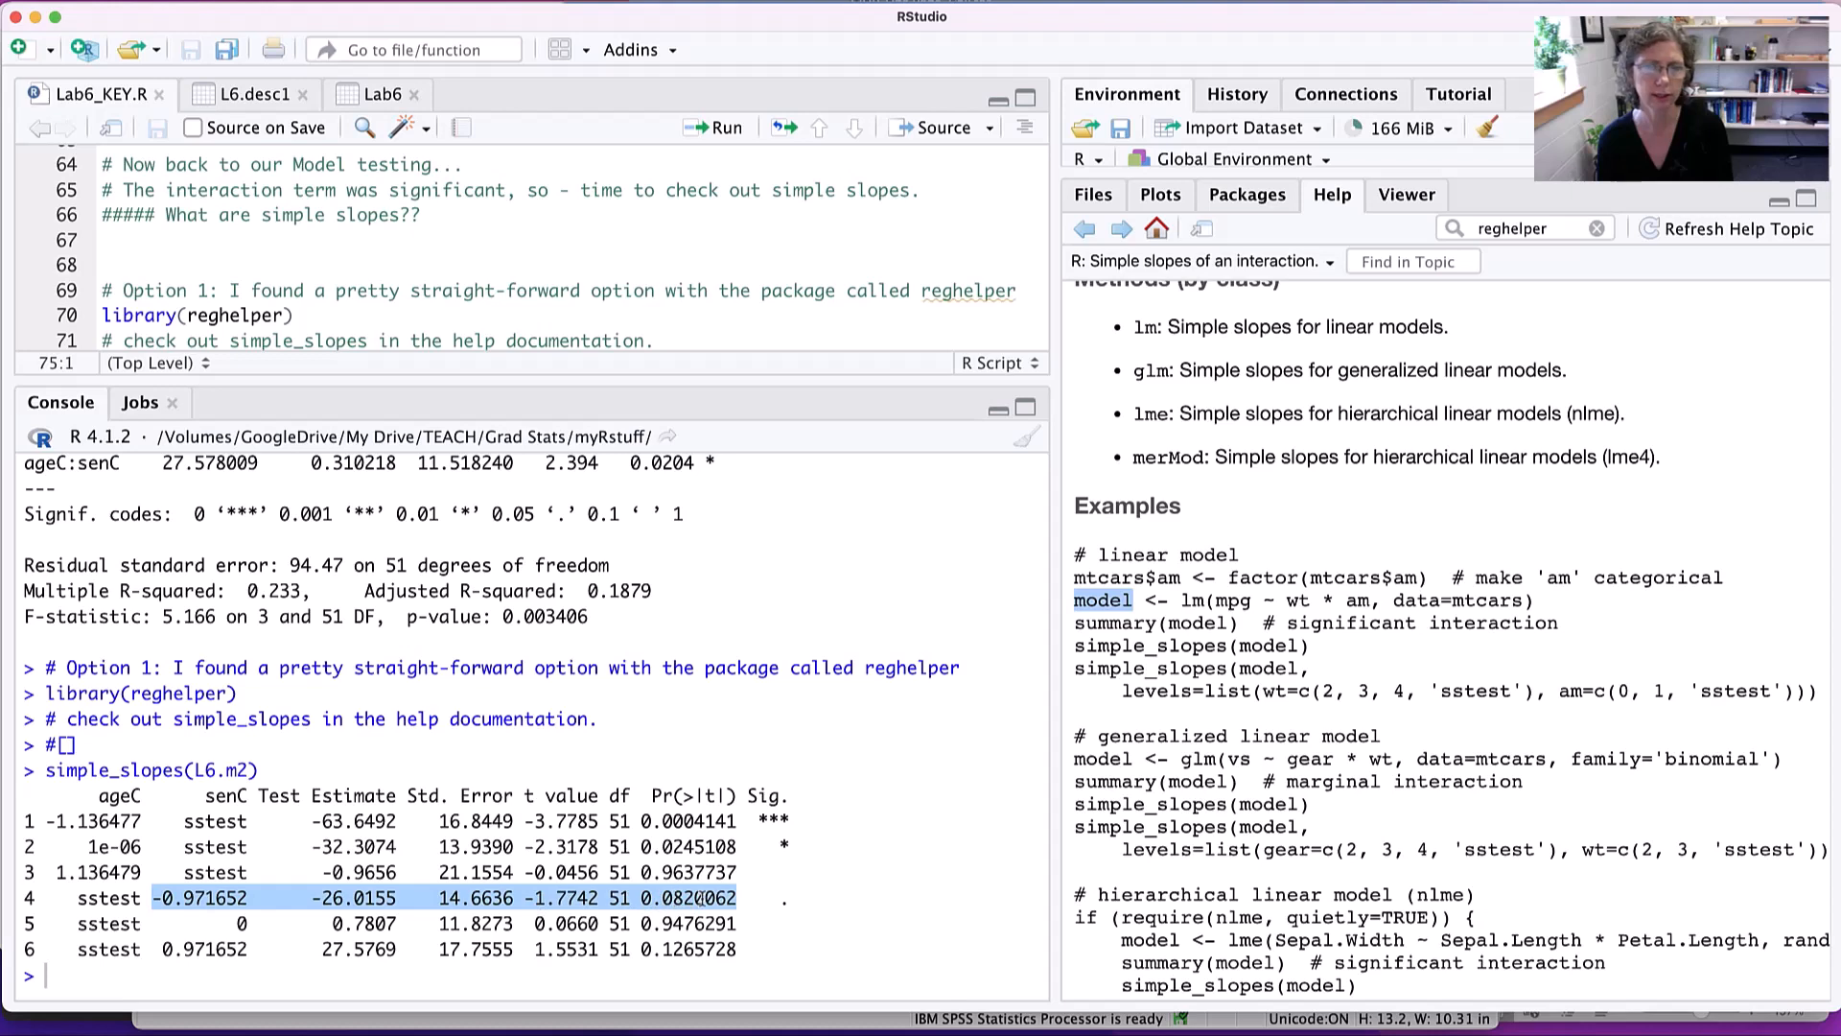
{"action": "left_click_drag", "start_coordinate": [173, 923], "coordinate": [746, 922]}
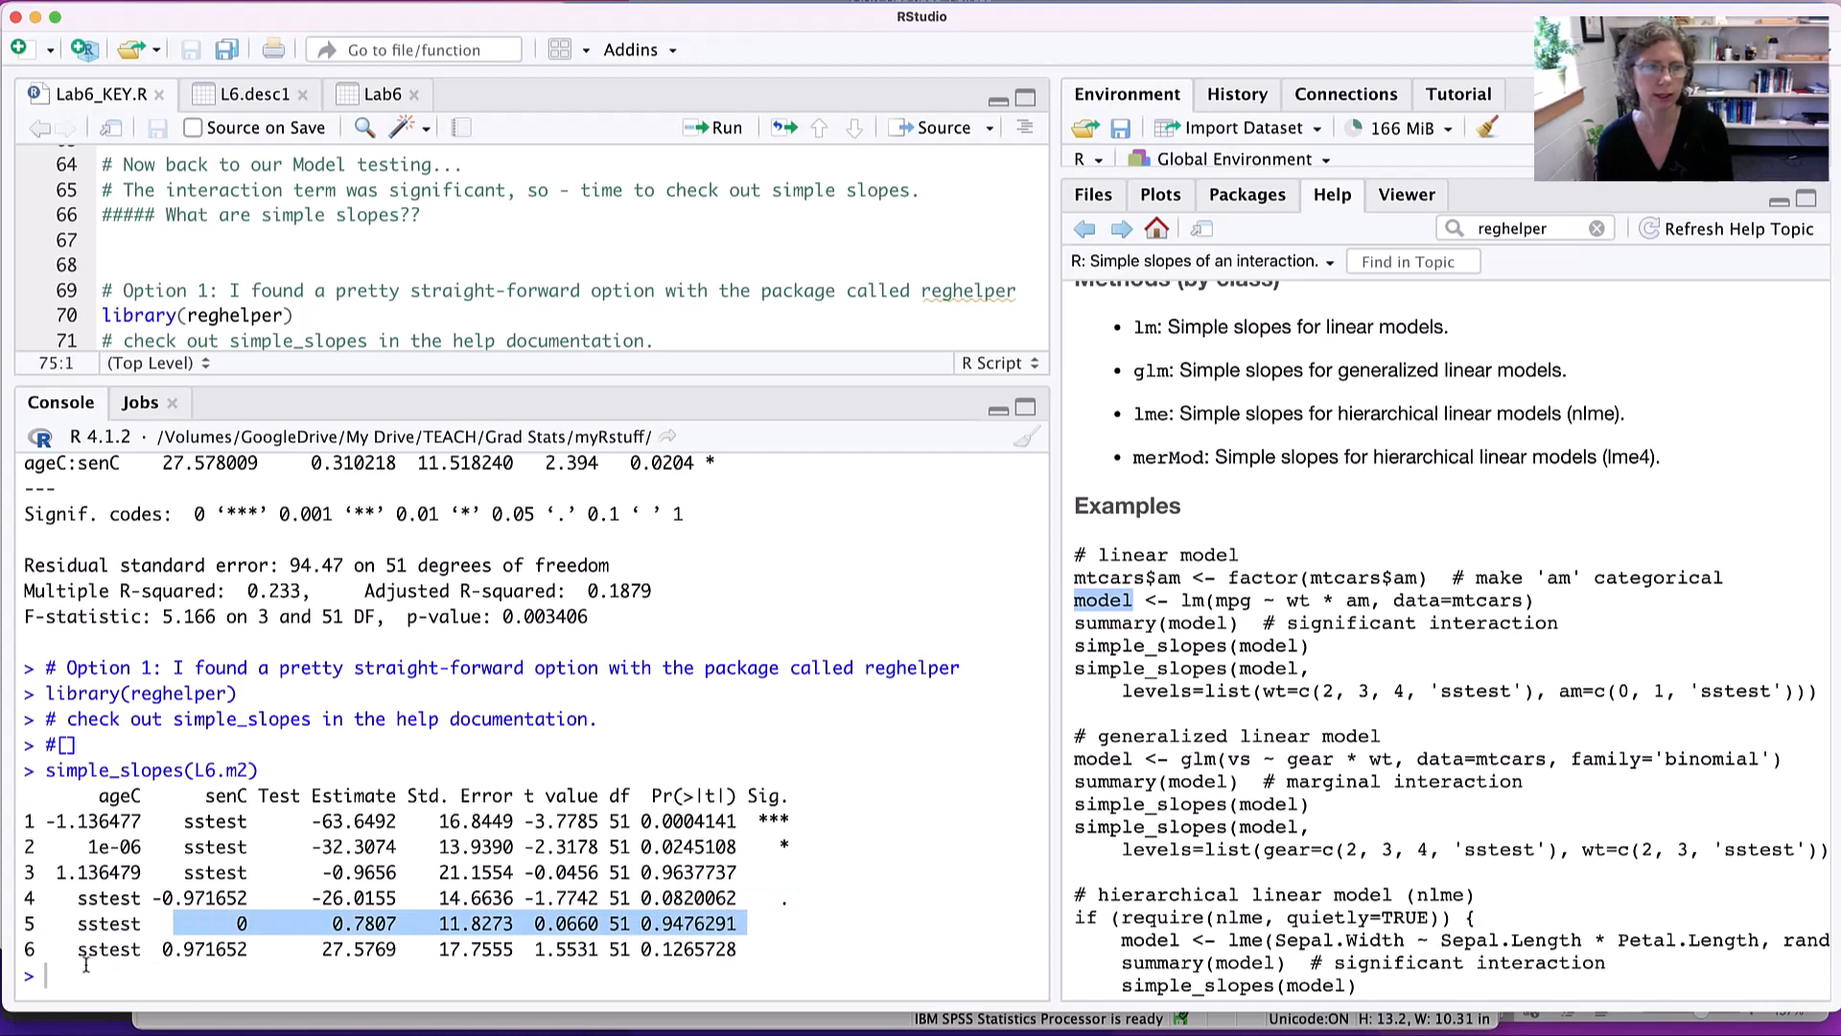
{"action": "left_click_drag", "start_coordinate": [150, 949], "coordinate": [739, 945]}
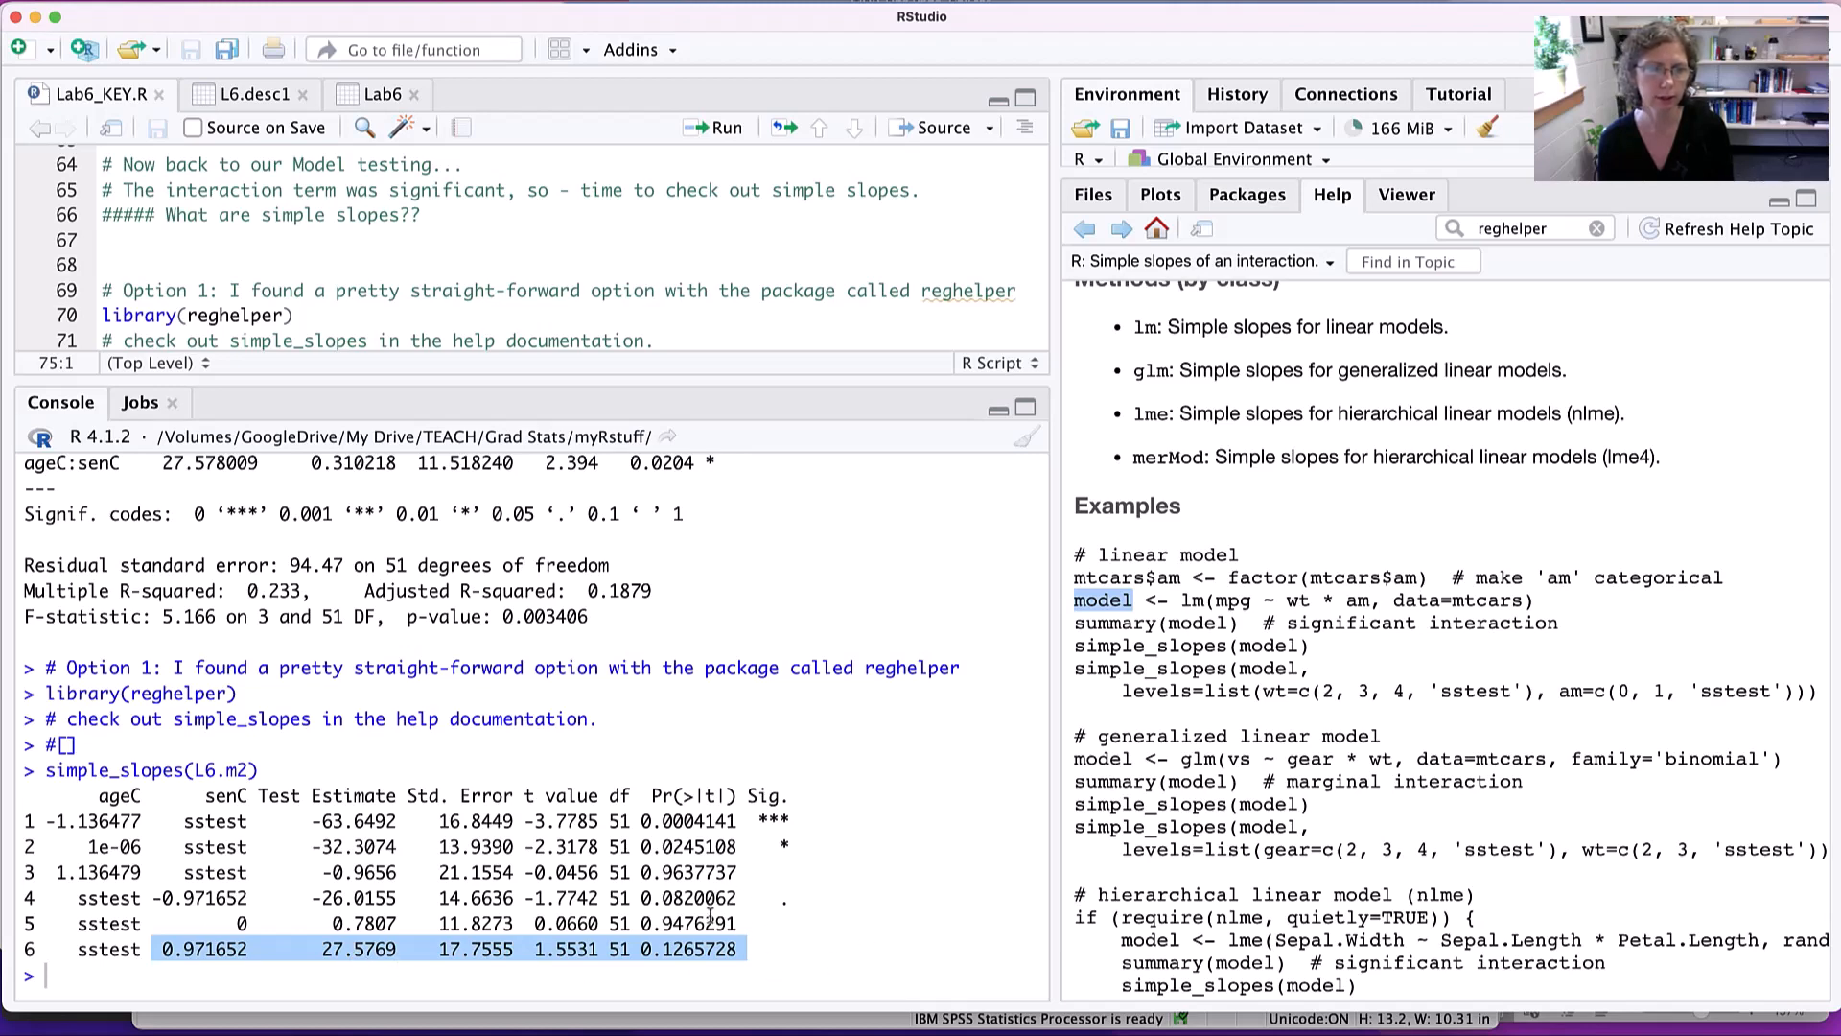
{"action": "left_click_drag", "start_coordinate": [640, 898], "coordinate": [784, 940]}
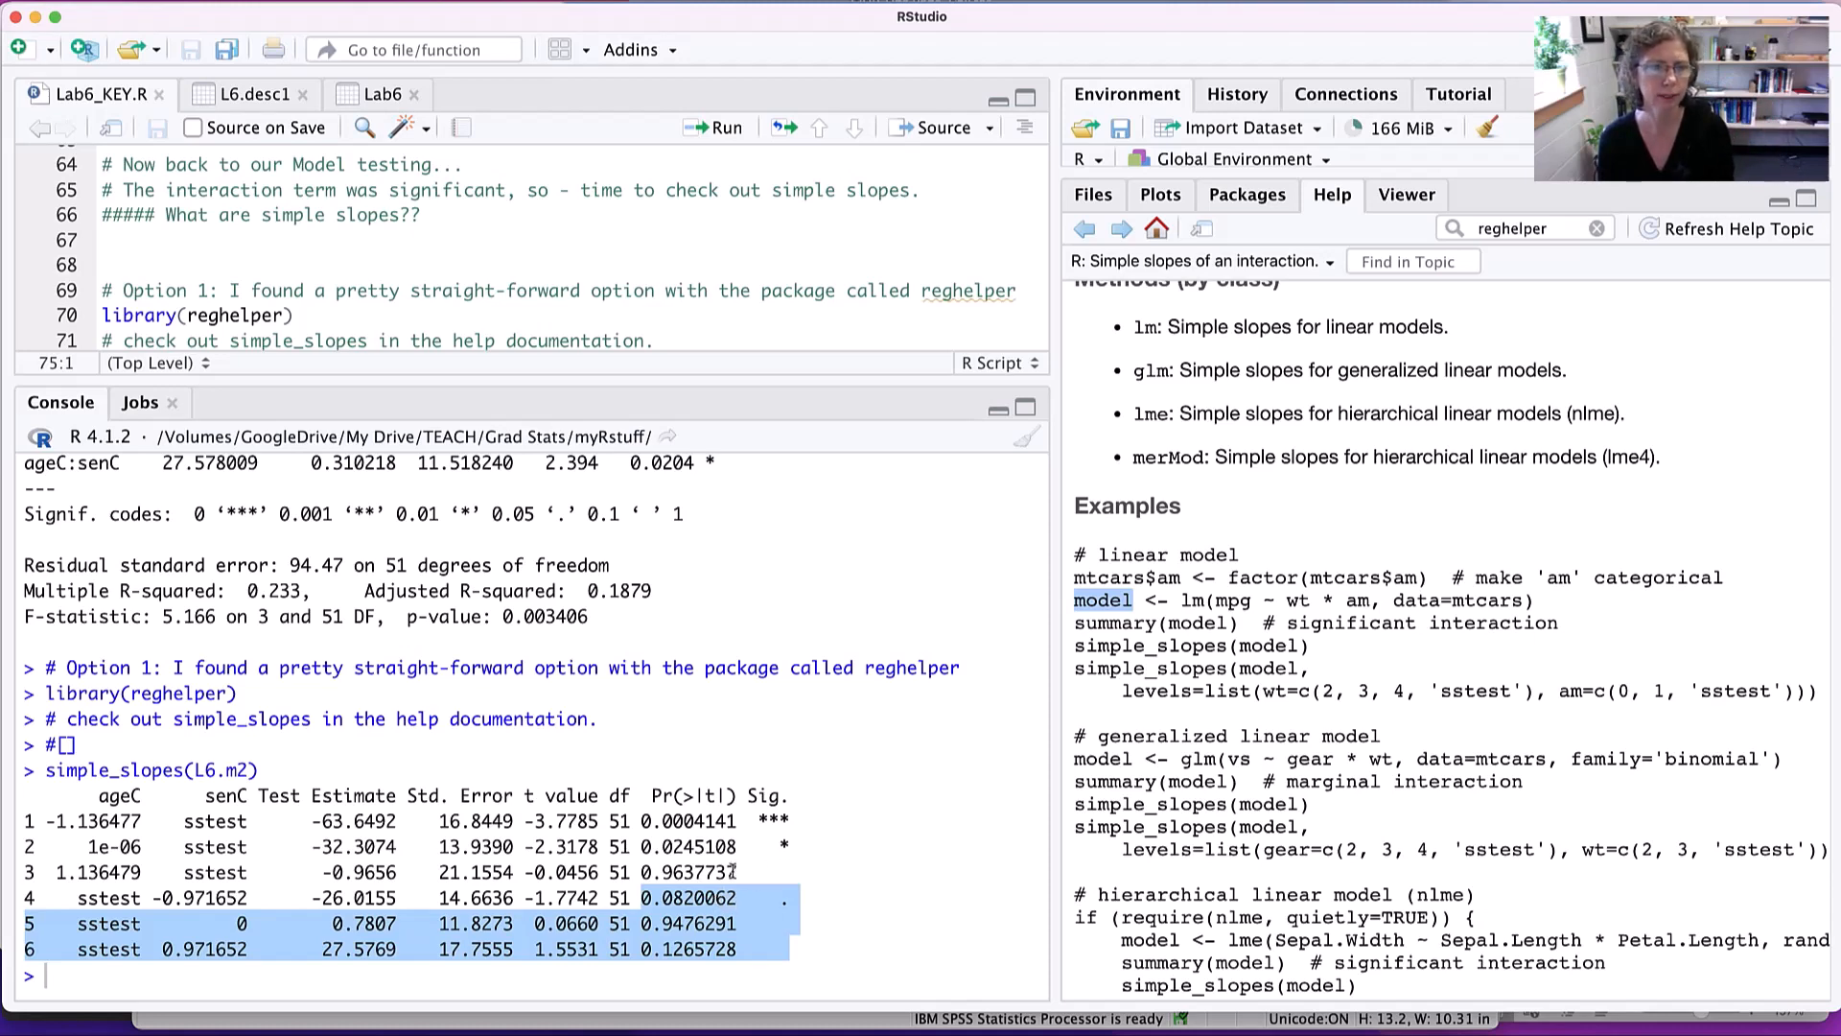
- Read the senC slope estimates, t values and p-values at each ageC level in rows 1–3
{"action": "left_click_drag", "start_coordinate": [756, 869], "coordinate": [26, 813]}
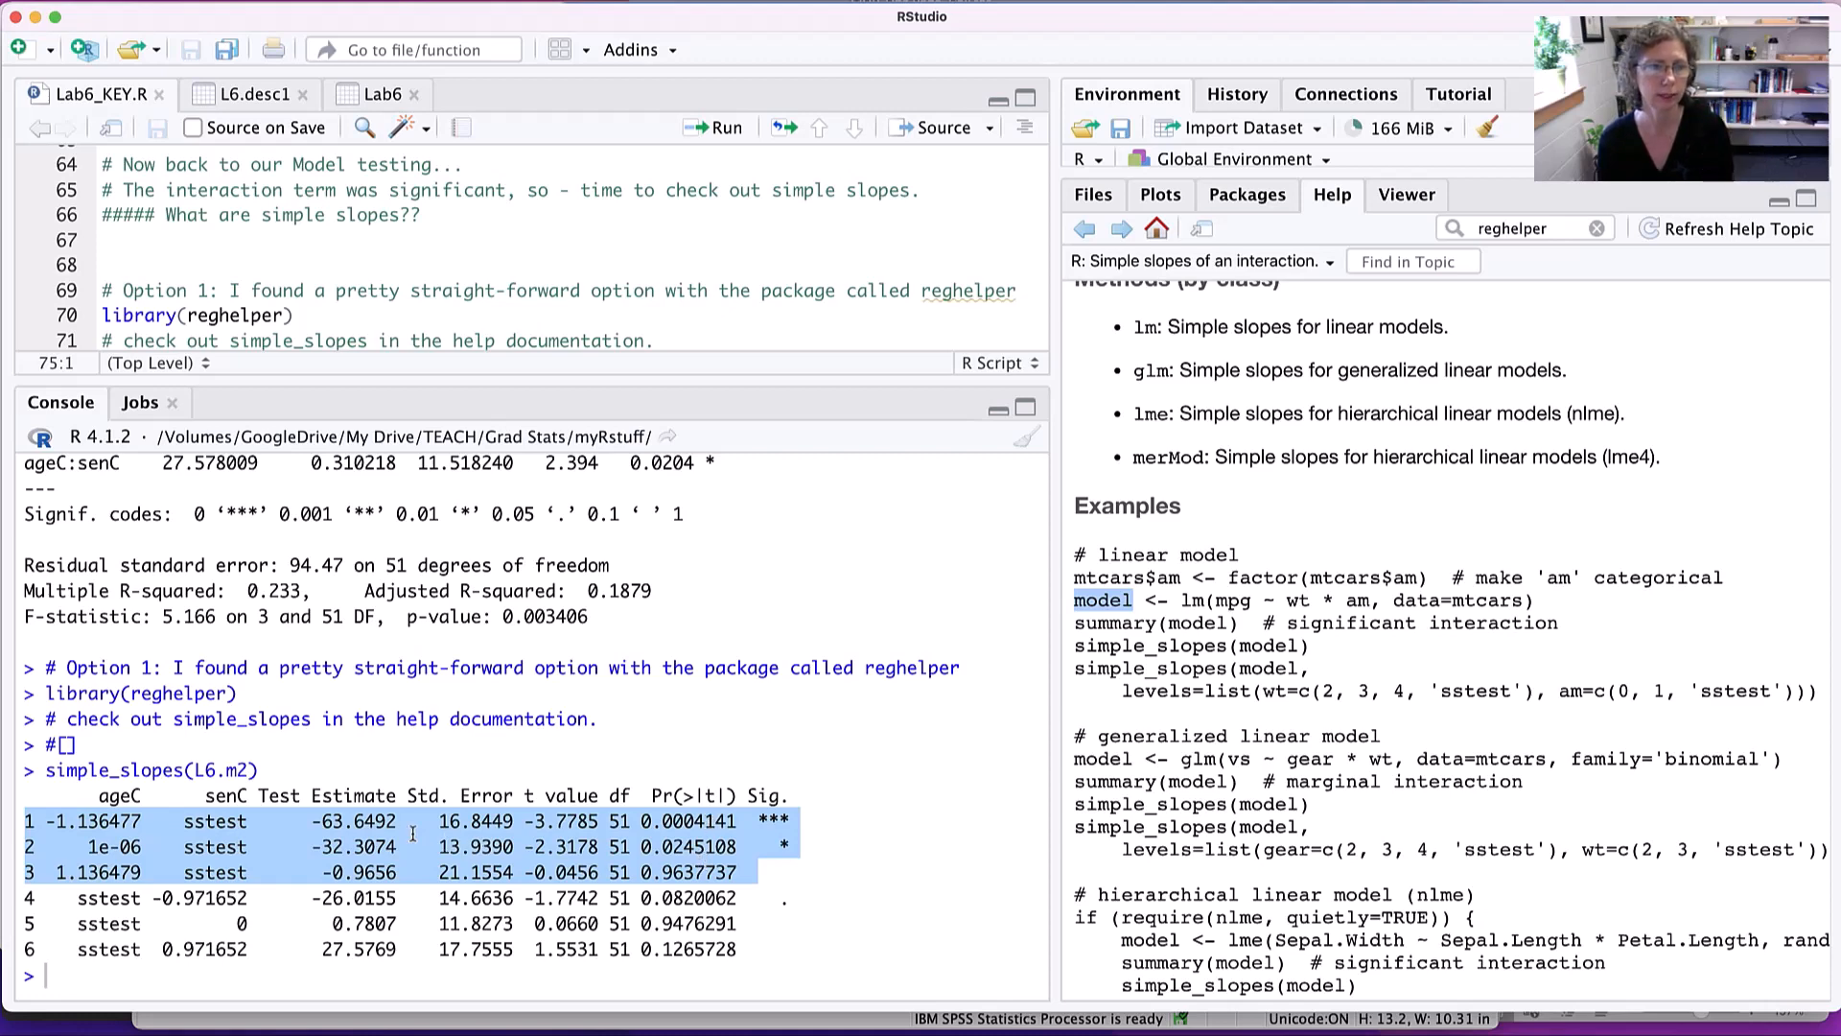
{"action": "left_click", "coordinate": [206, 843]}
{"action": "left_click_drag", "start_coordinate": [113, 845], "coordinate": [829, 851]}
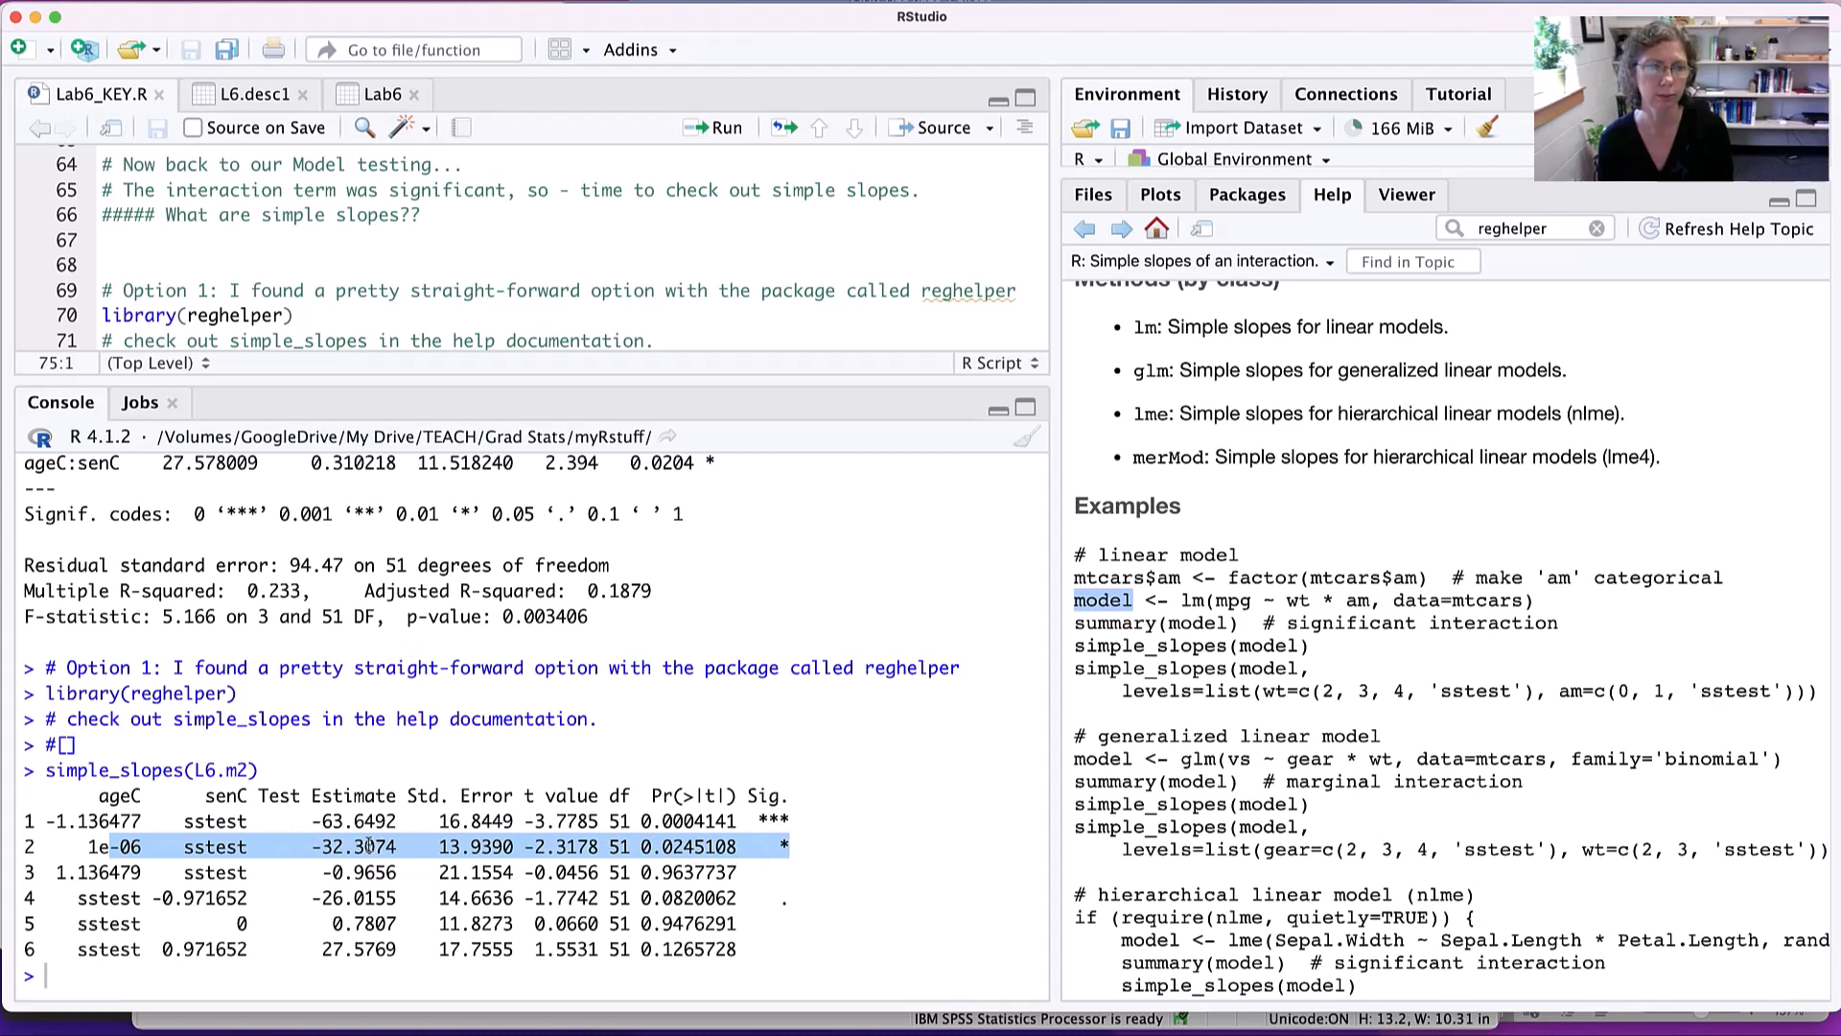
{"action": "left_click_drag", "start_coordinate": [50, 873], "coordinate": [801, 871]}
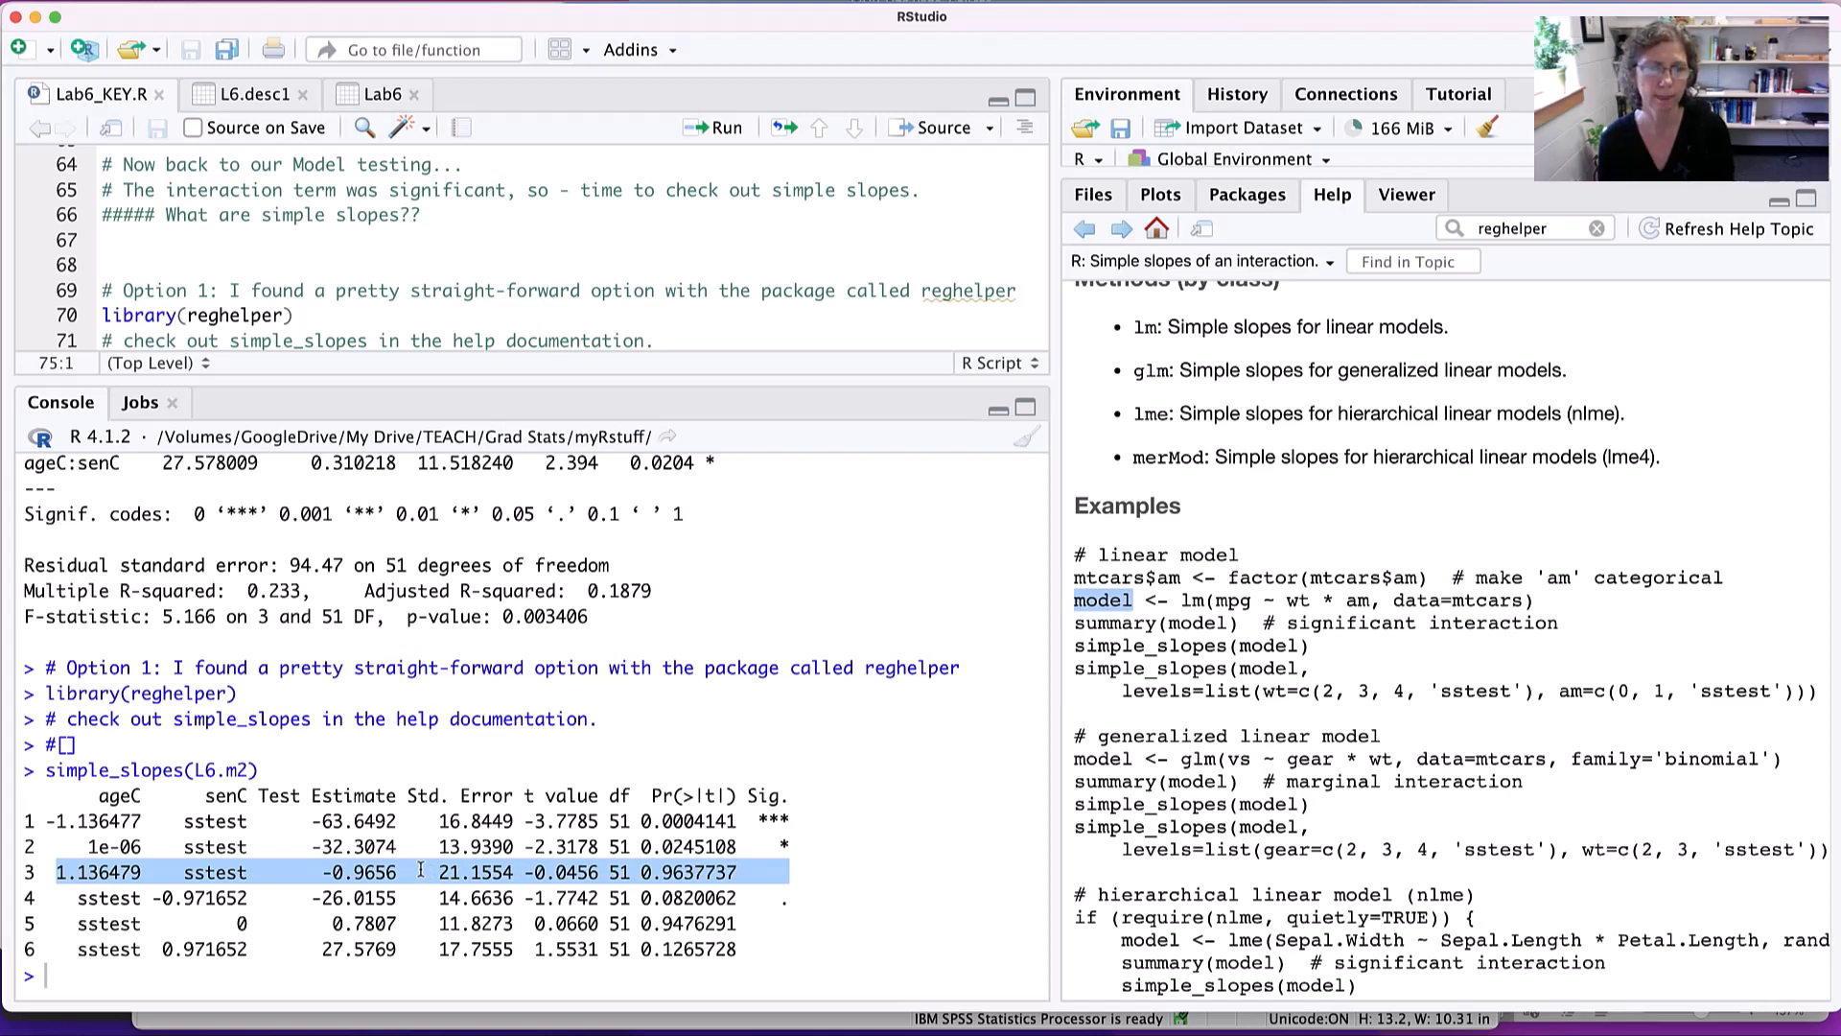
- Open the graph_model help page from the reghelper package overview
{"action": "scroll", "coordinate": [420, 870], "scroll_direction": "up", "scroll_amount": 3}
{"action": "scroll", "coordinate": [420, 870], "scroll_direction": "down", "scroll_amount": 3}
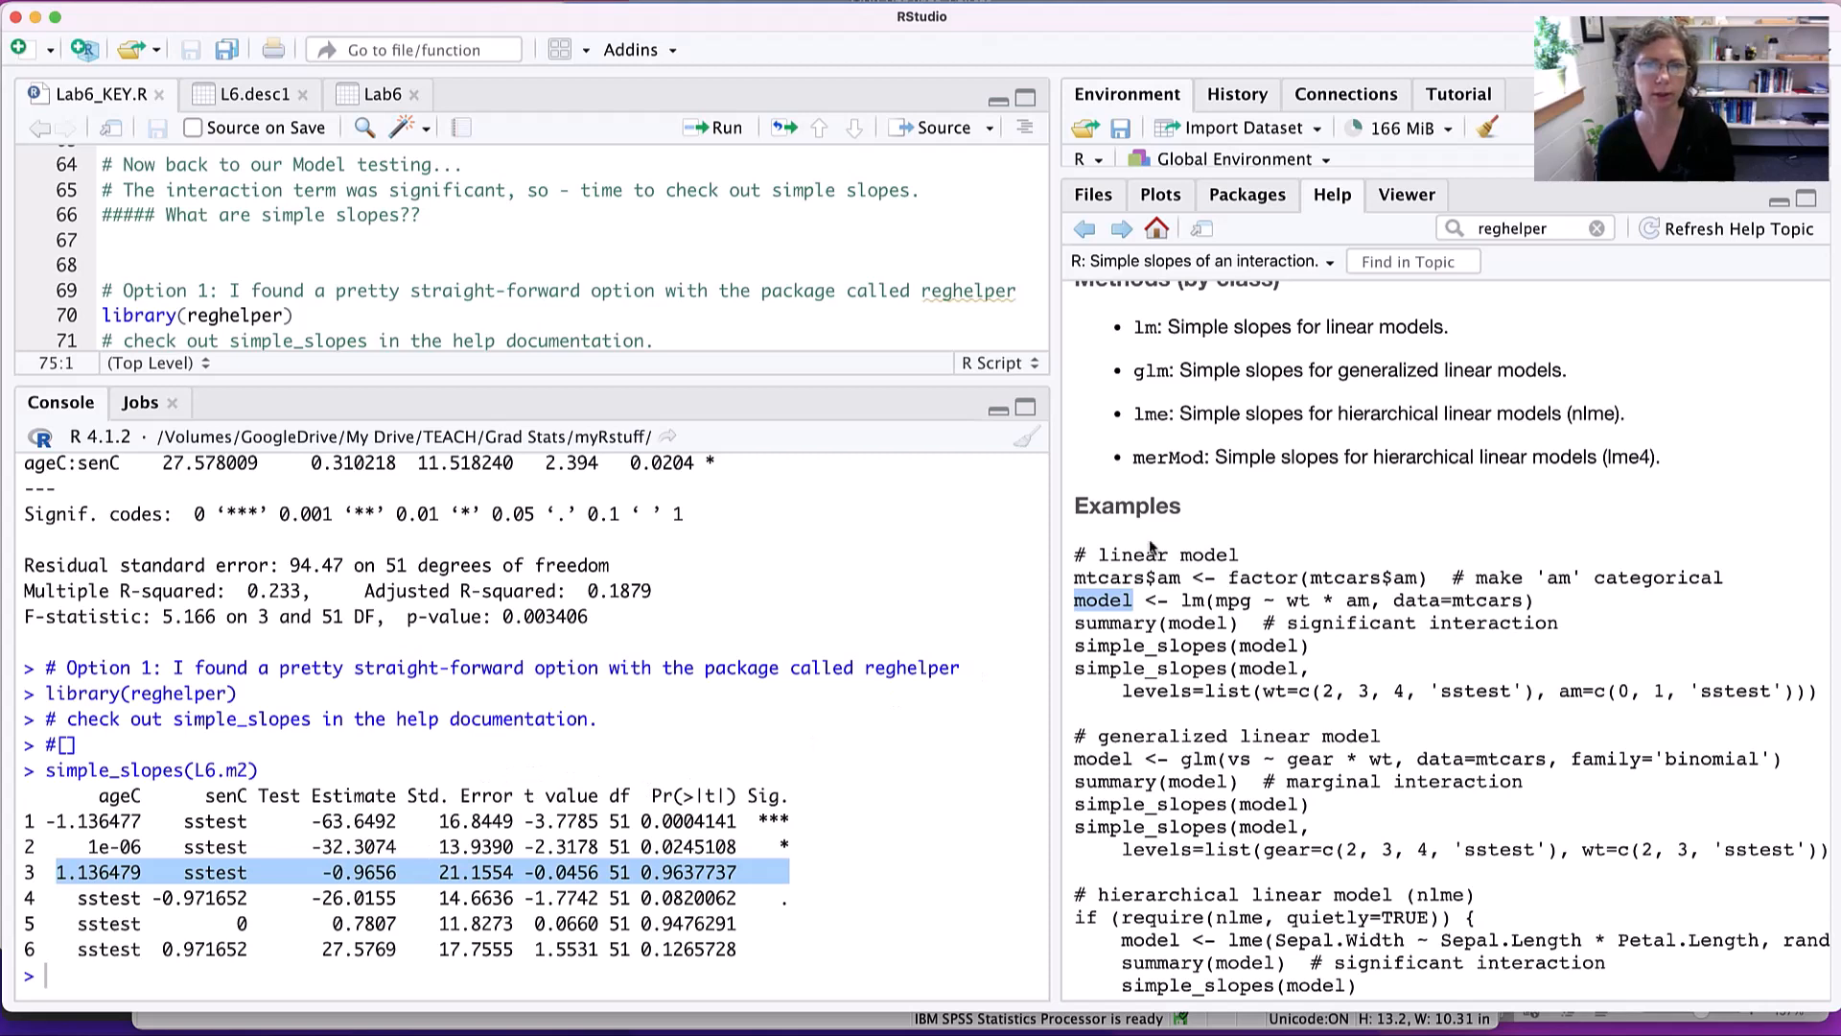
{"action": "left_click", "coordinate": [1085, 230]}
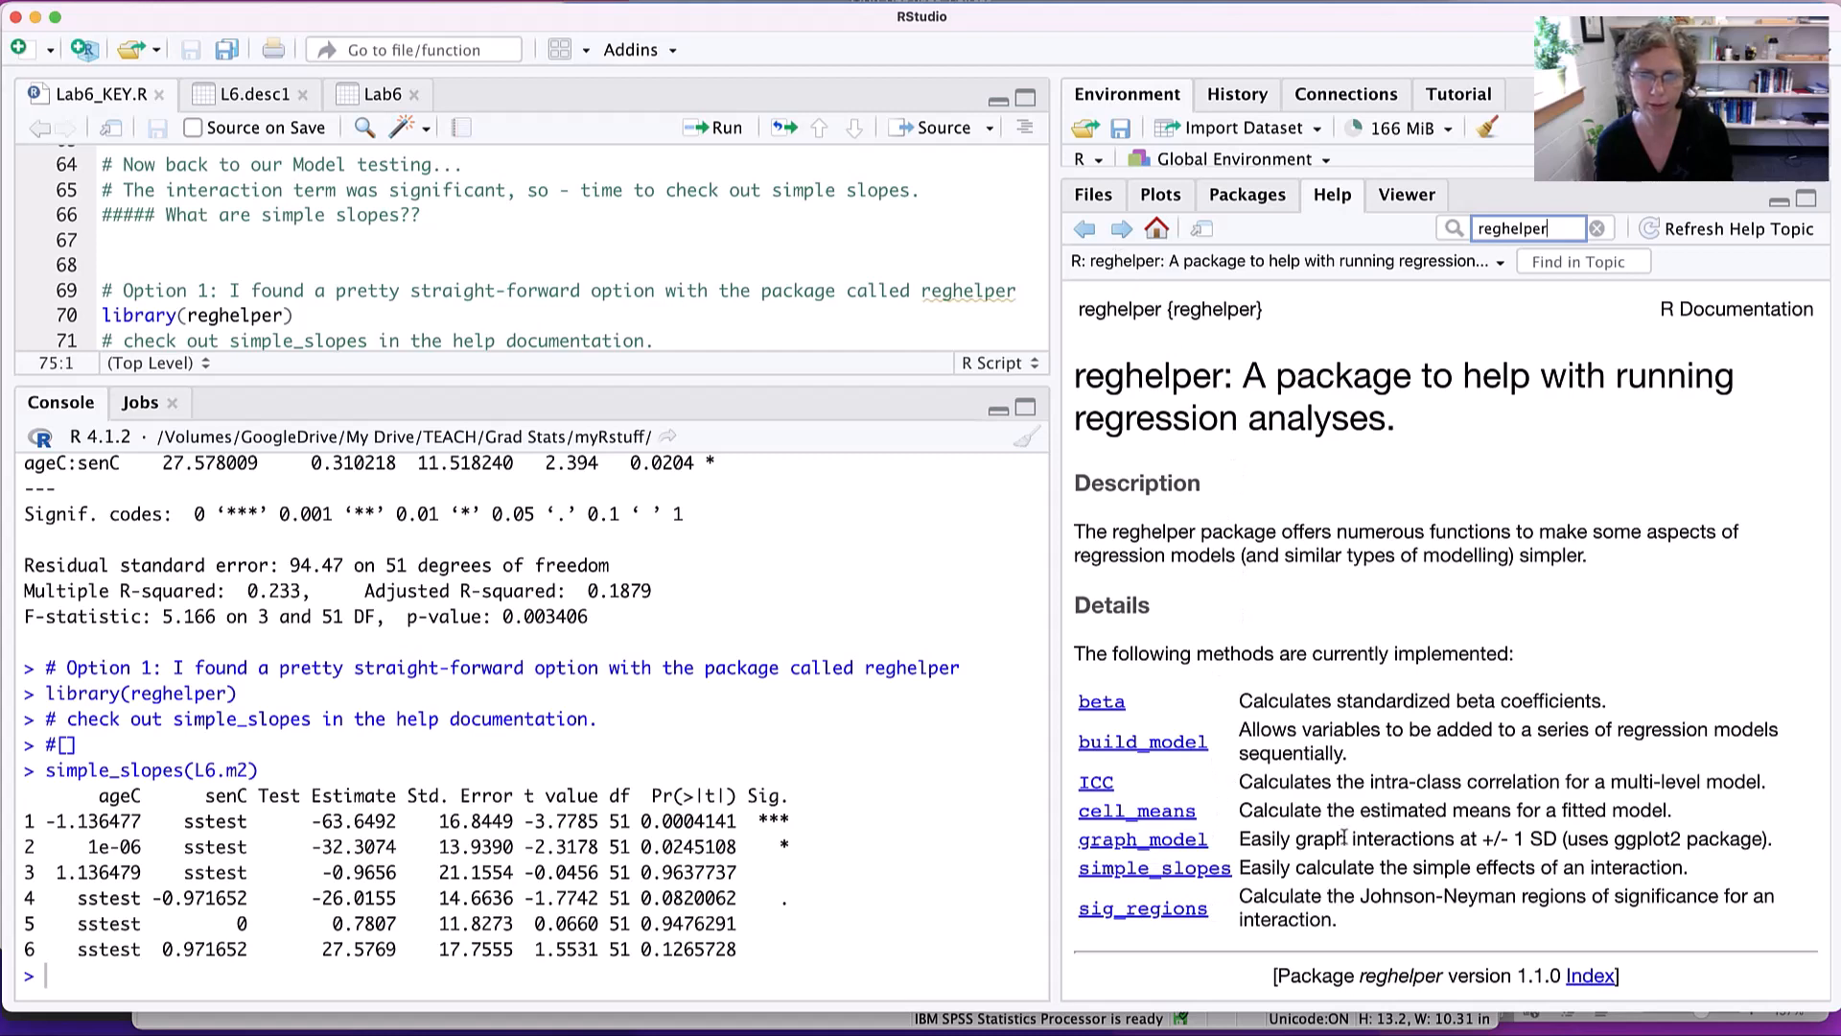
{"action": "left_click", "coordinate": [1175, 850]}
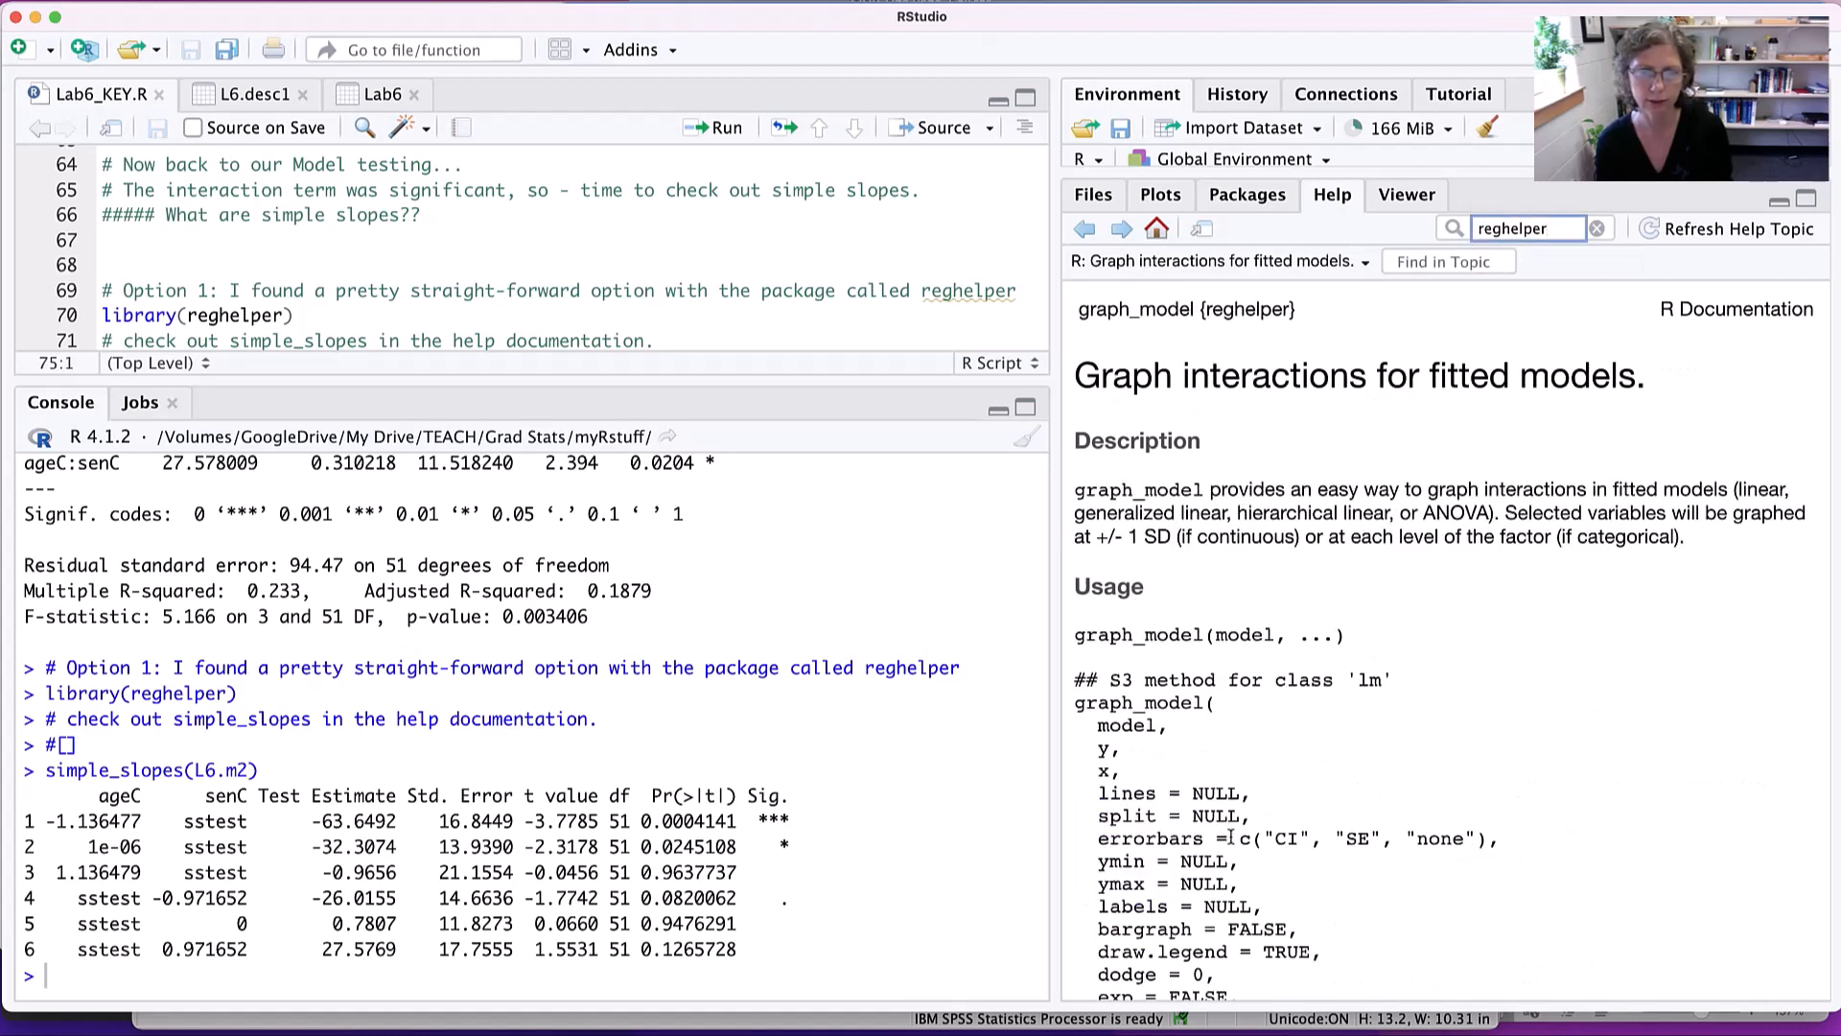
- Examine the graph_model description and the arguments in its usage for class 'lm'
{"action": "scroll", "coordinate": [1231, 837], "scroll_direction": "down", "scroll_amount": 3}
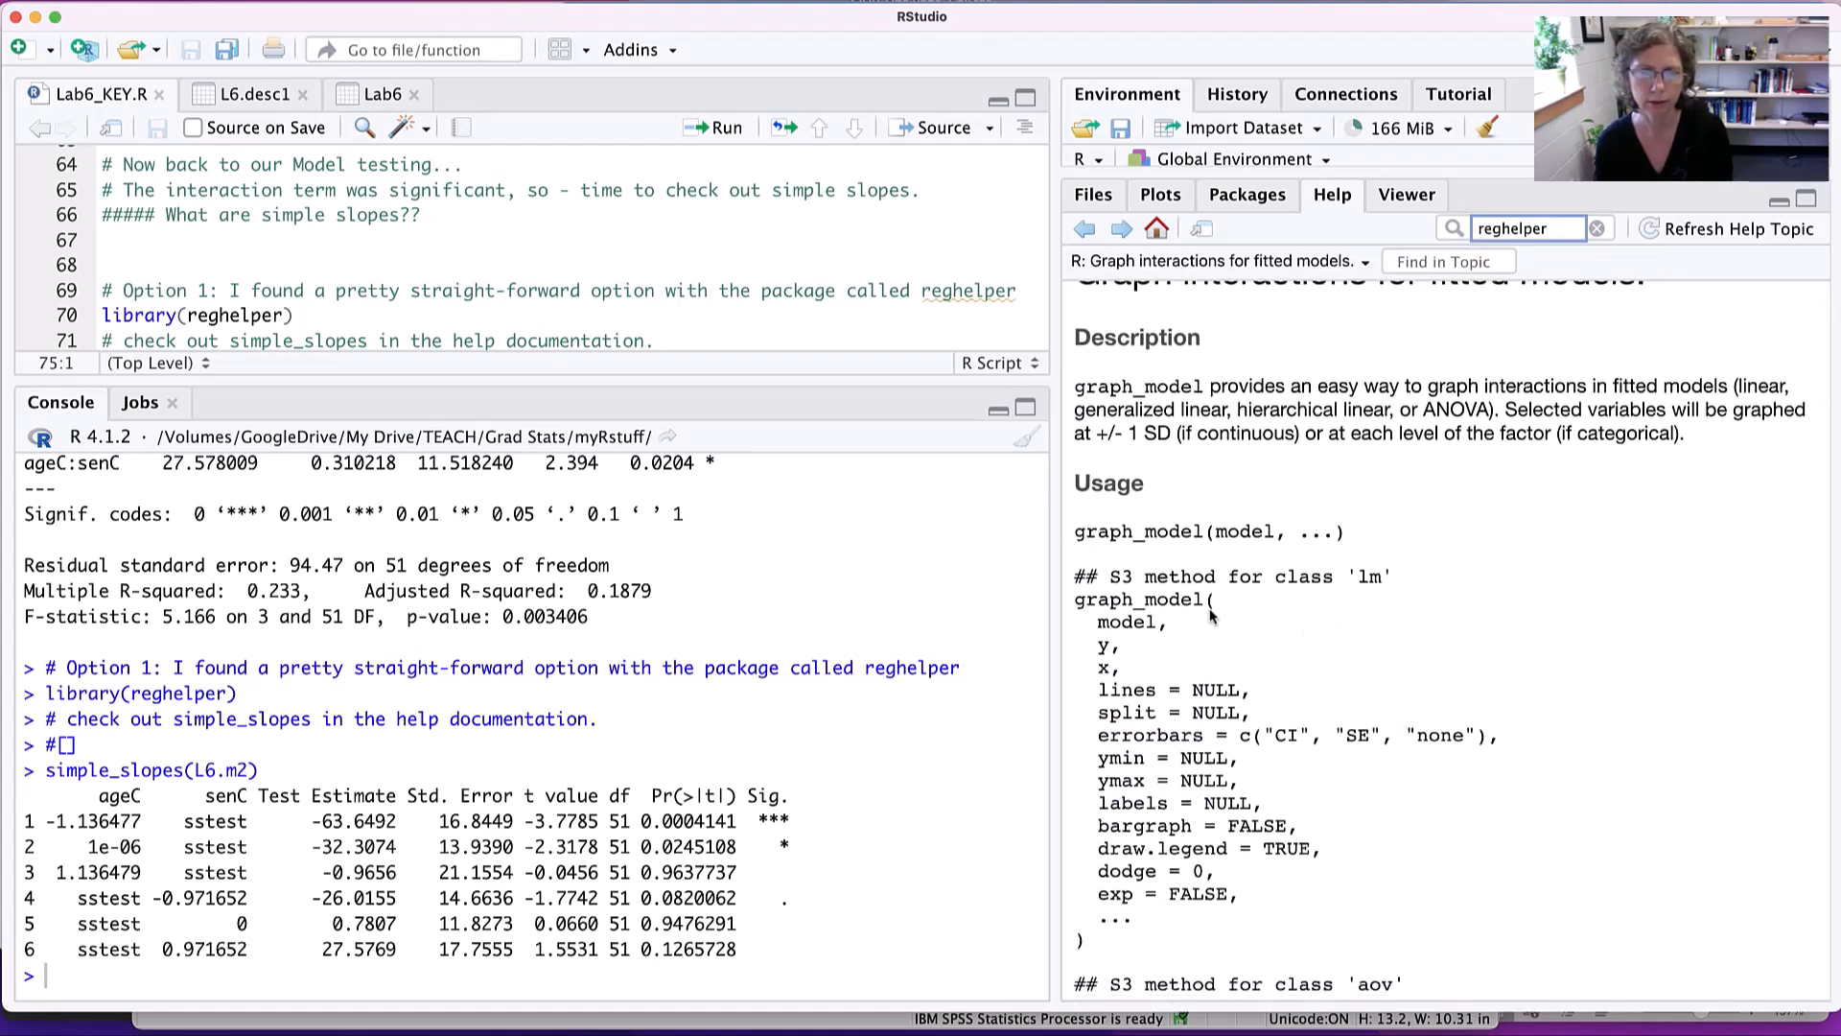
{"action": "double_click", "coordinate": [1369, 576]}
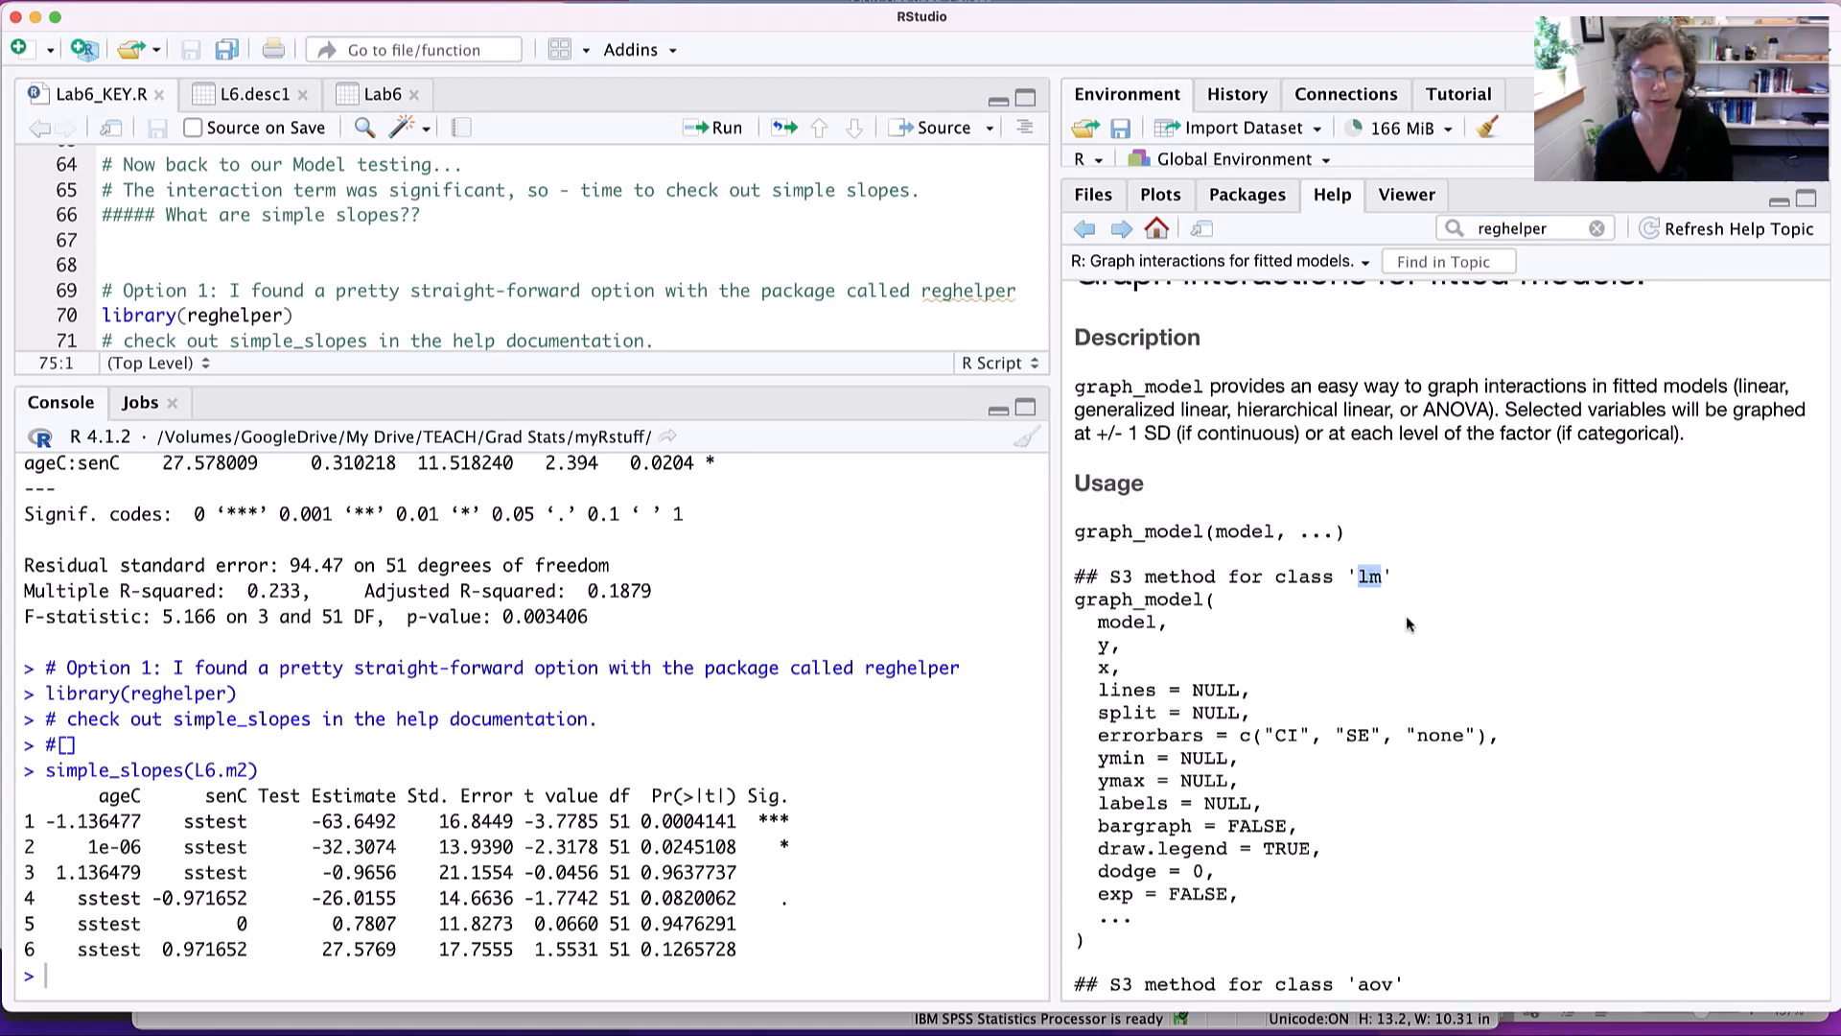
{"action": "scroll", "coordinate": [1407, 614], "scroll_direction": "down", "scroll_amount": 2}
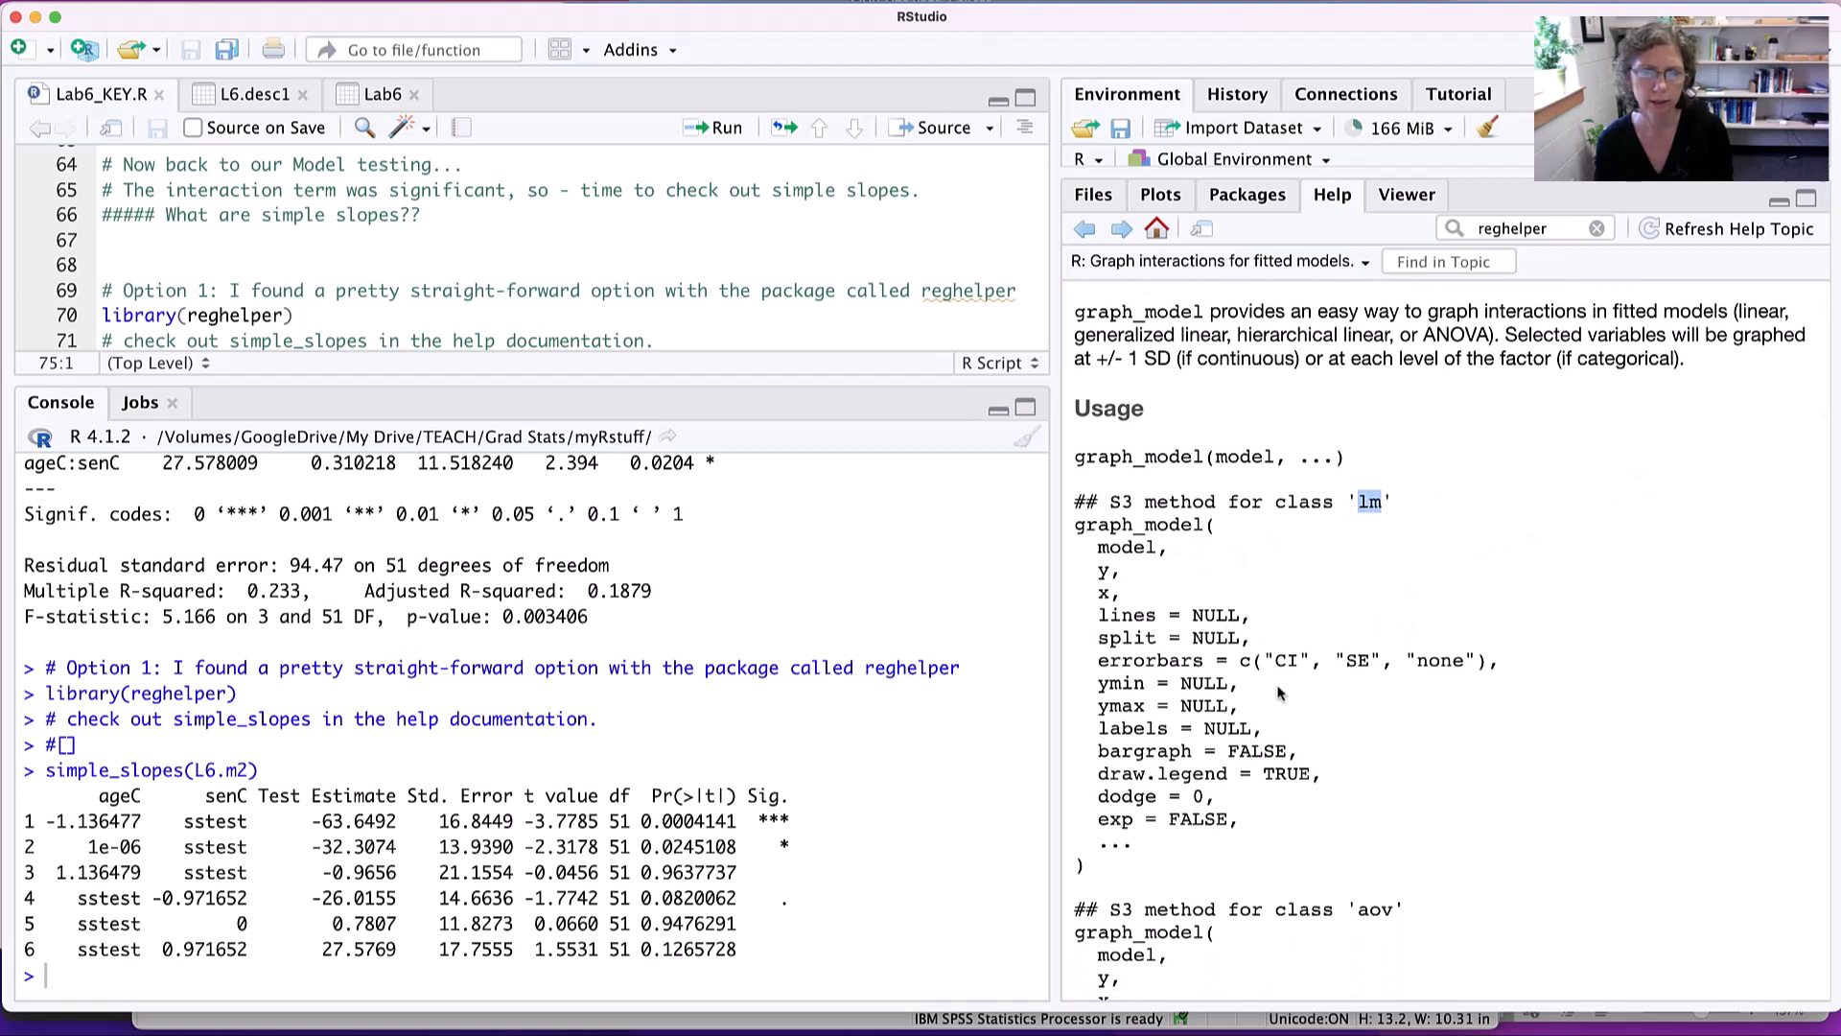
{"action": "scroll", "coordinate": [1271, 693], "scroll_direction": "down", "scroll_amount": 2}
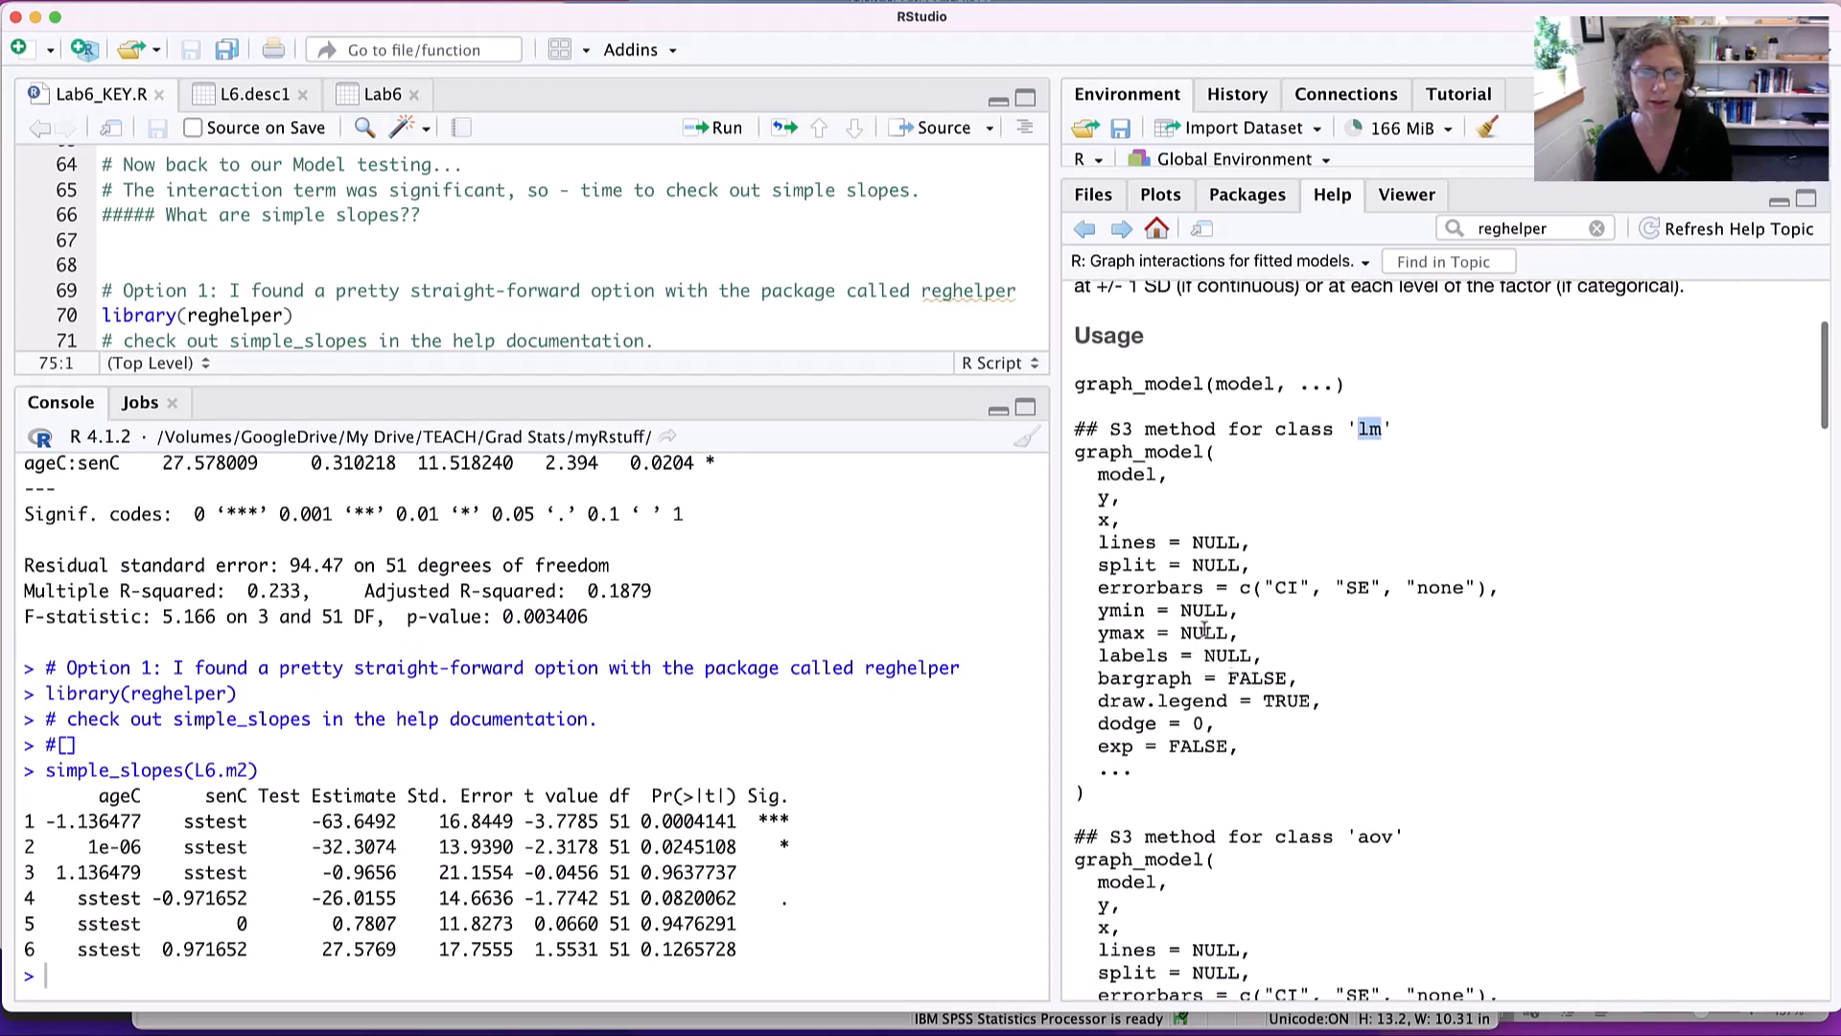
{"action": "scroll", "coordinate": [1280, 628], "scroll_direction": "down", "scroll_amount": 1}
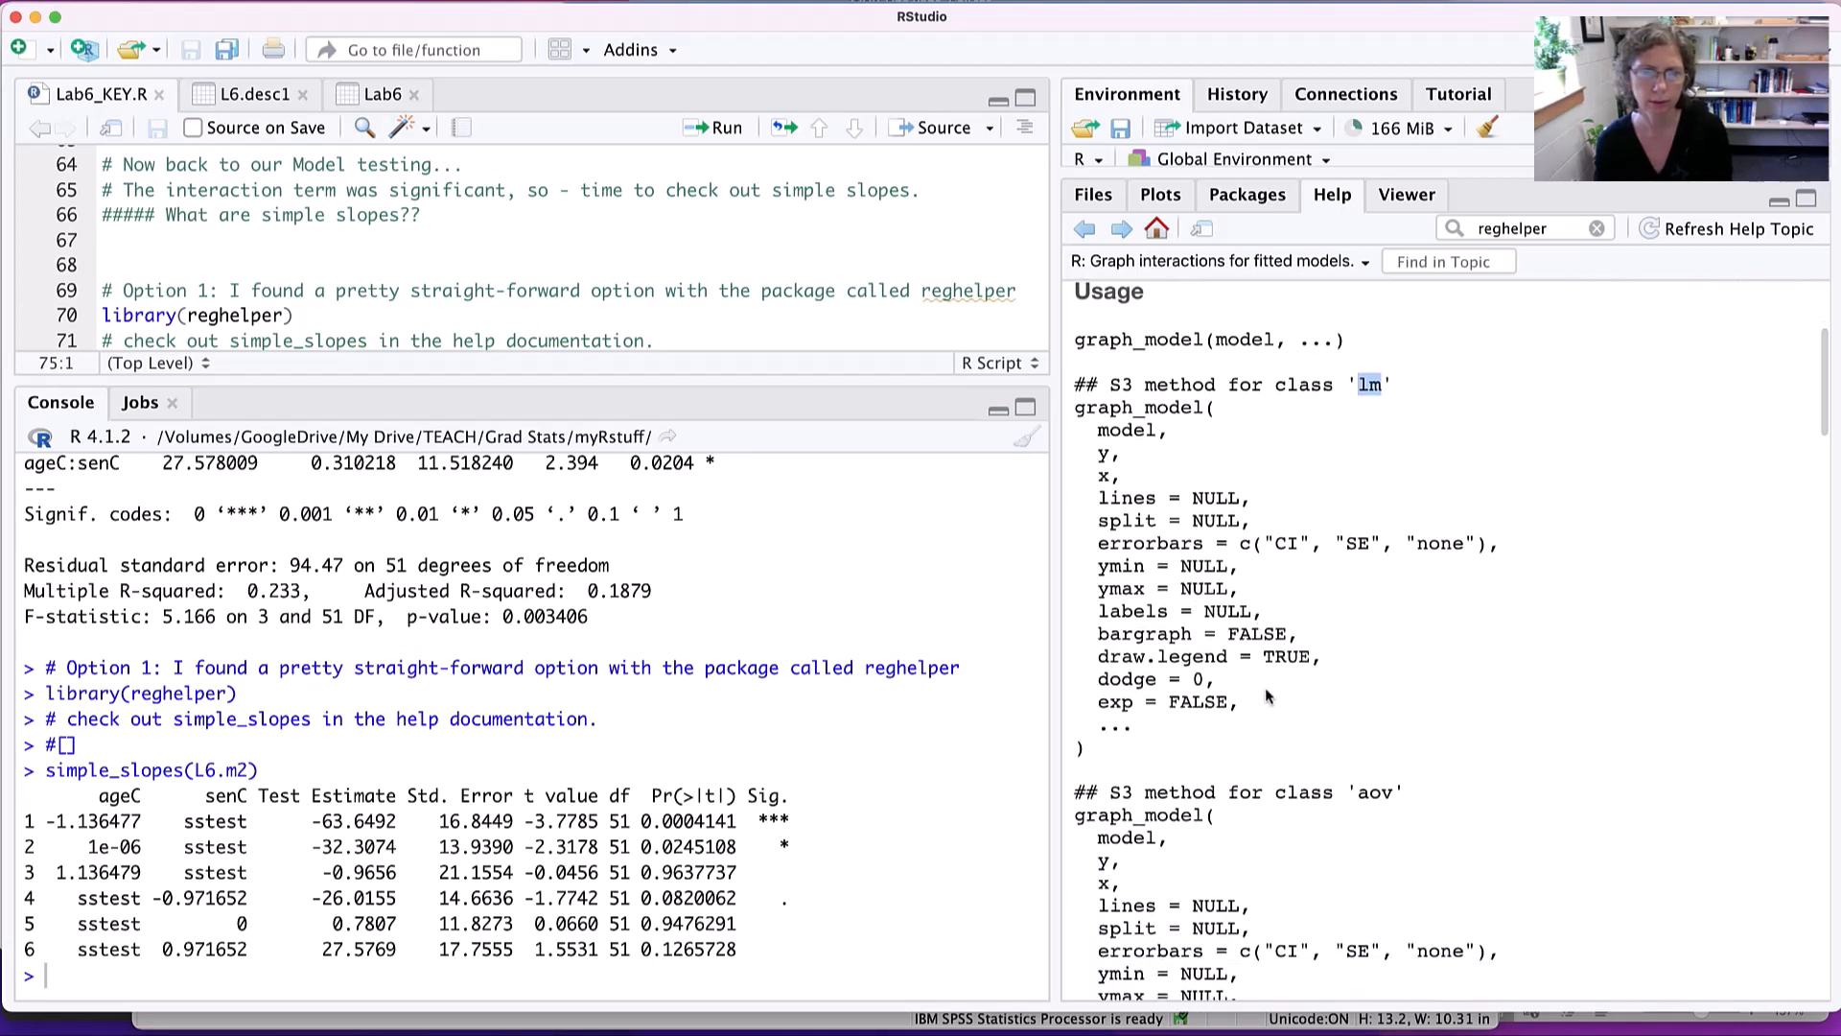
{"action": "scroll", "coordinate": [1258, 698], "scroll_direction": "up", "scroll_amount": 3}
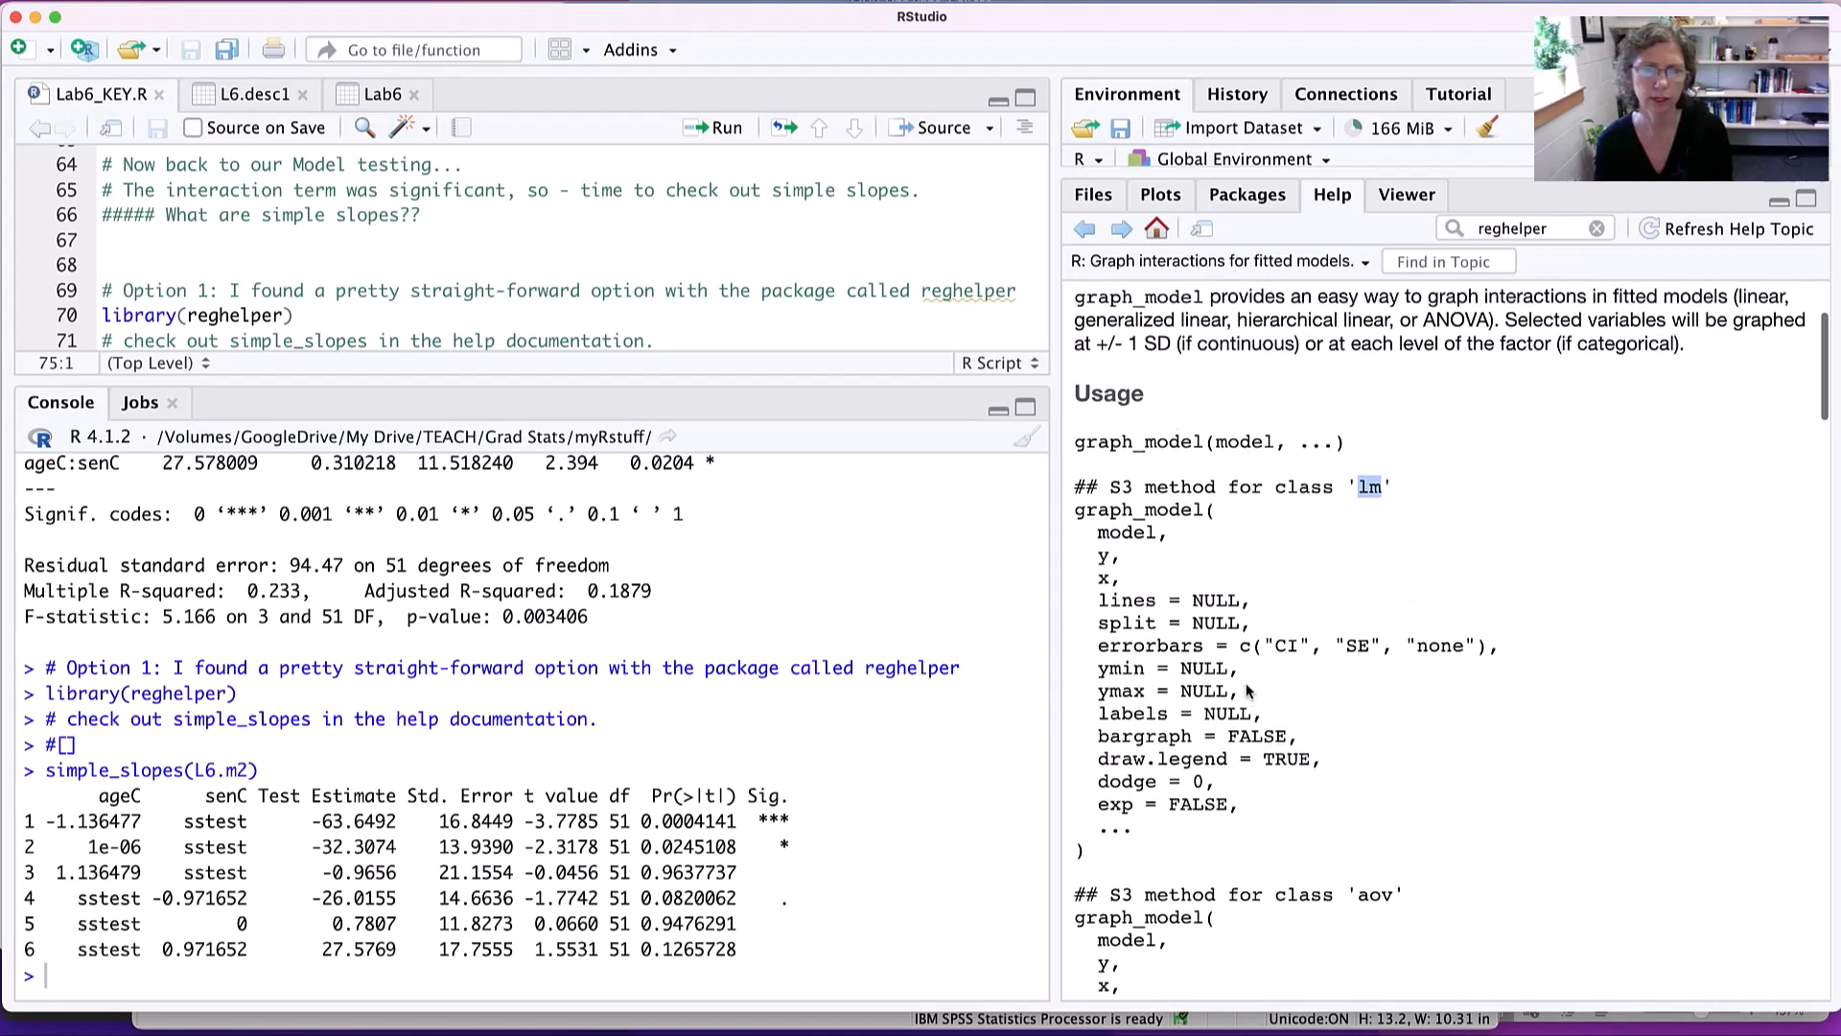
- Enlarge the script editor and add a graph_model call on L6.m2 below the Output Check comment
{"action": "left_click_drag", "start_coordinate": [681, 378], "coordinate": [664, 552]}
{"action": "left_click", "coordinate": [417, 448]}
{"action": "key", "text": "Return"}
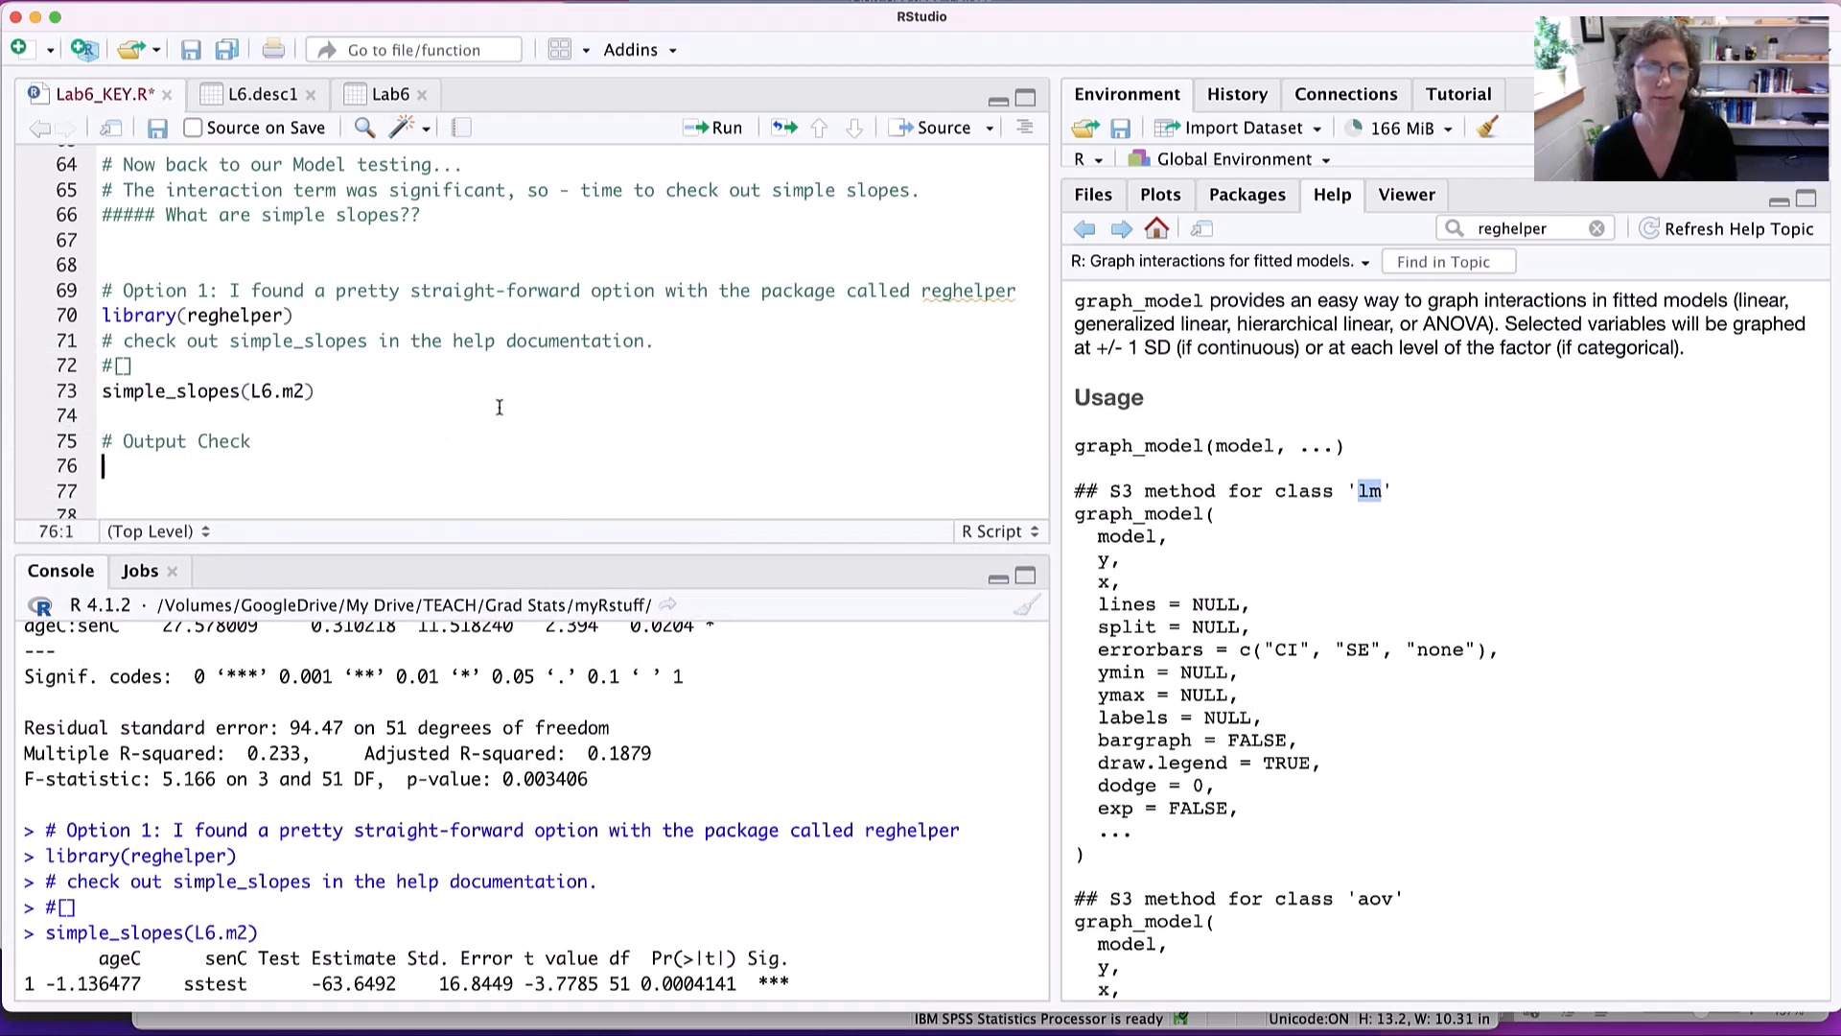
{"action": "type", "text": "graph"}
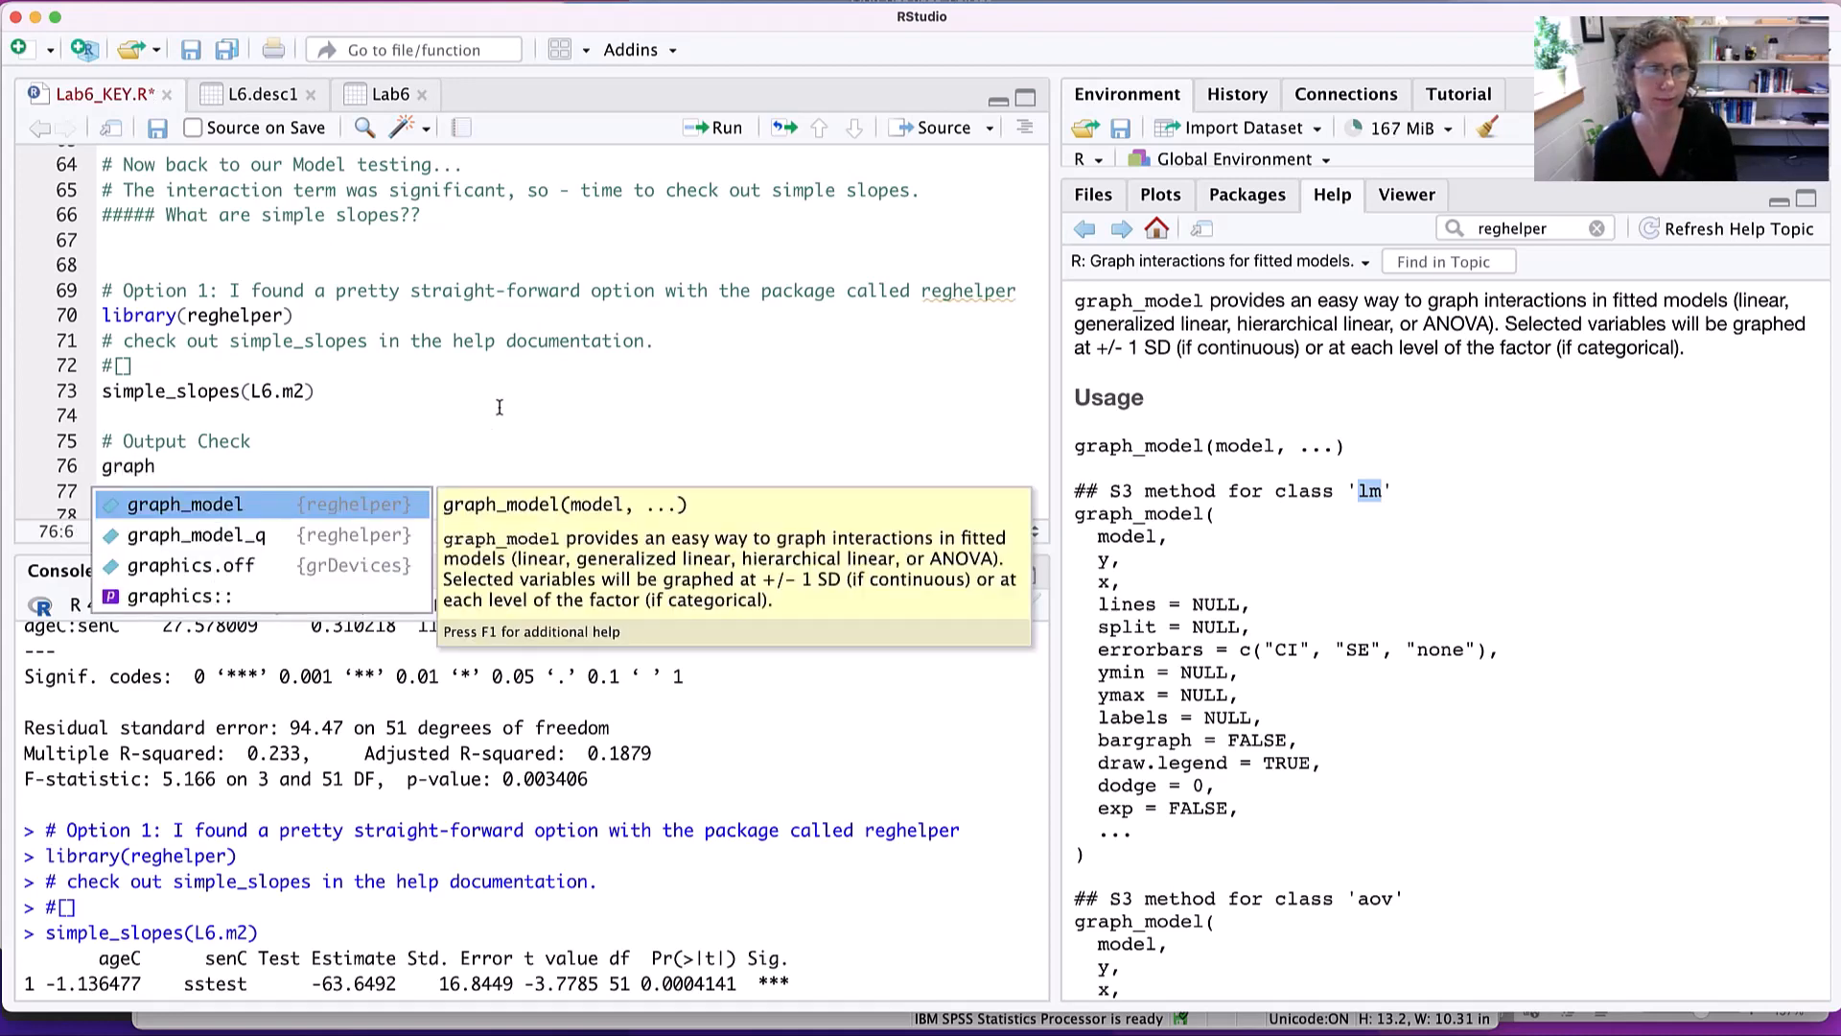
{"action": "key", "text": "Tab"}
{"action": "type", "text": "L6.m2"}
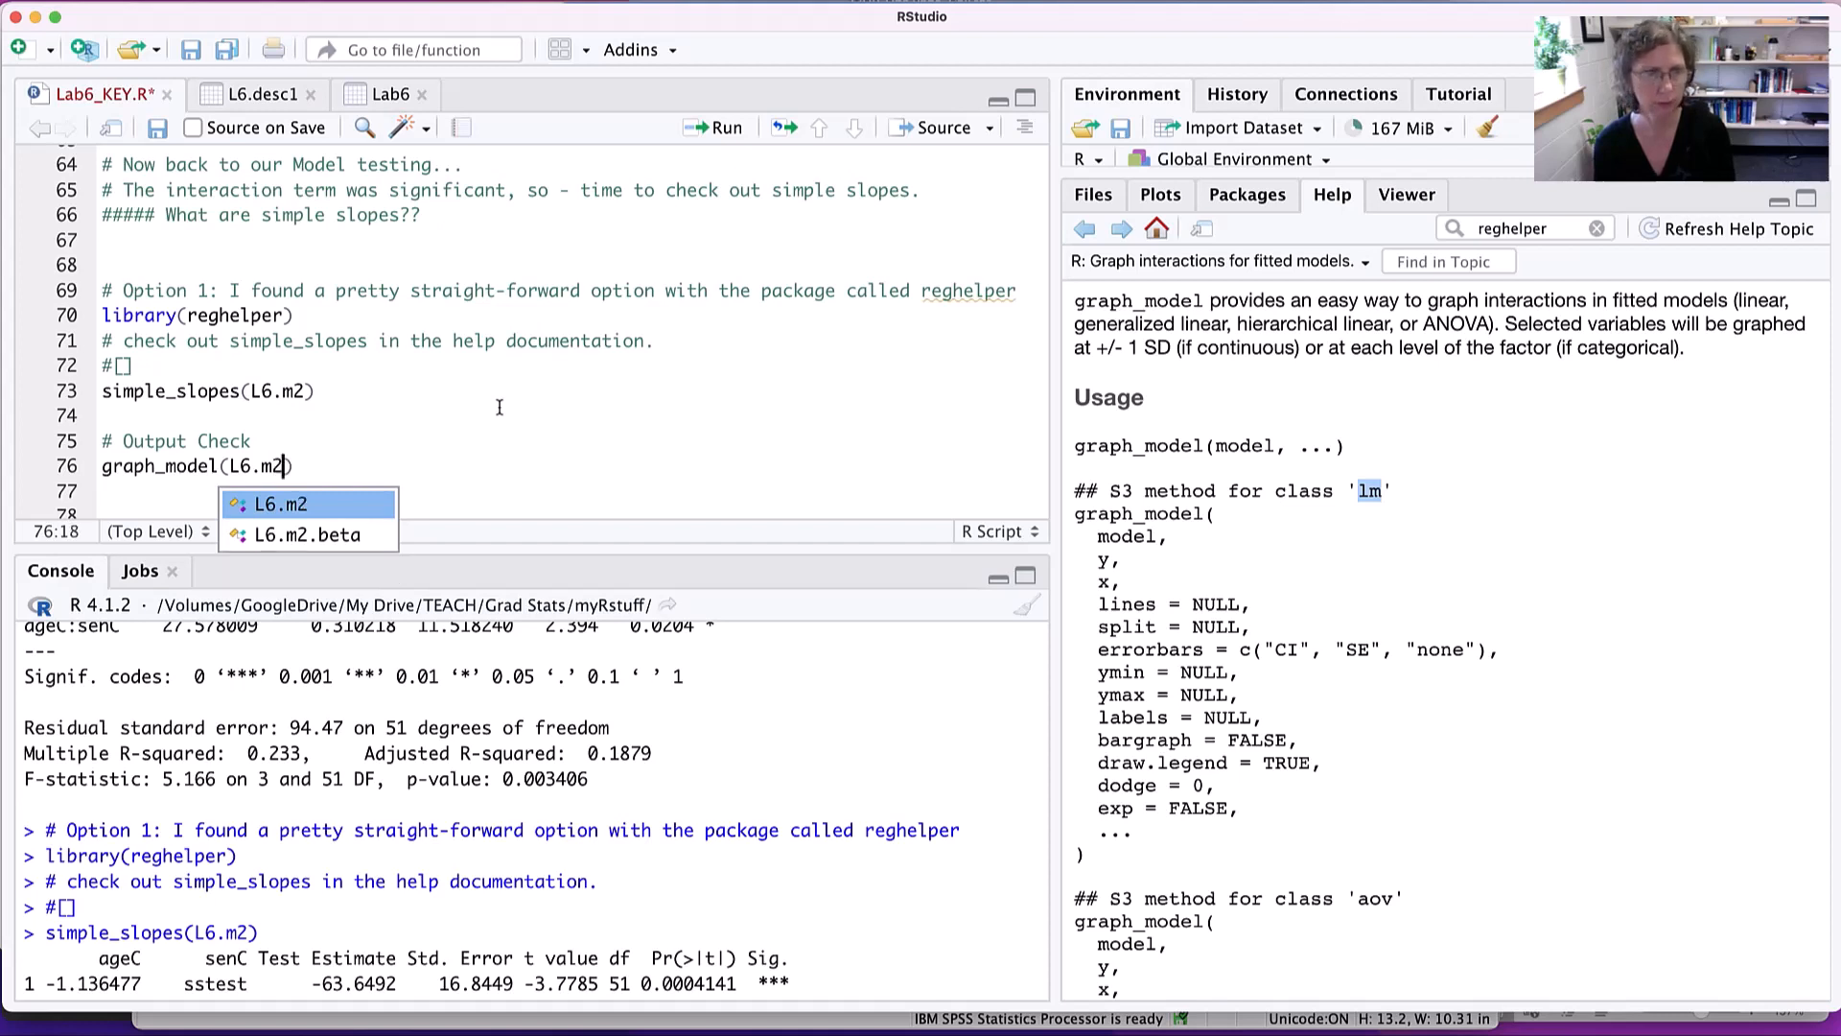
{"action": "type", "text": ","}
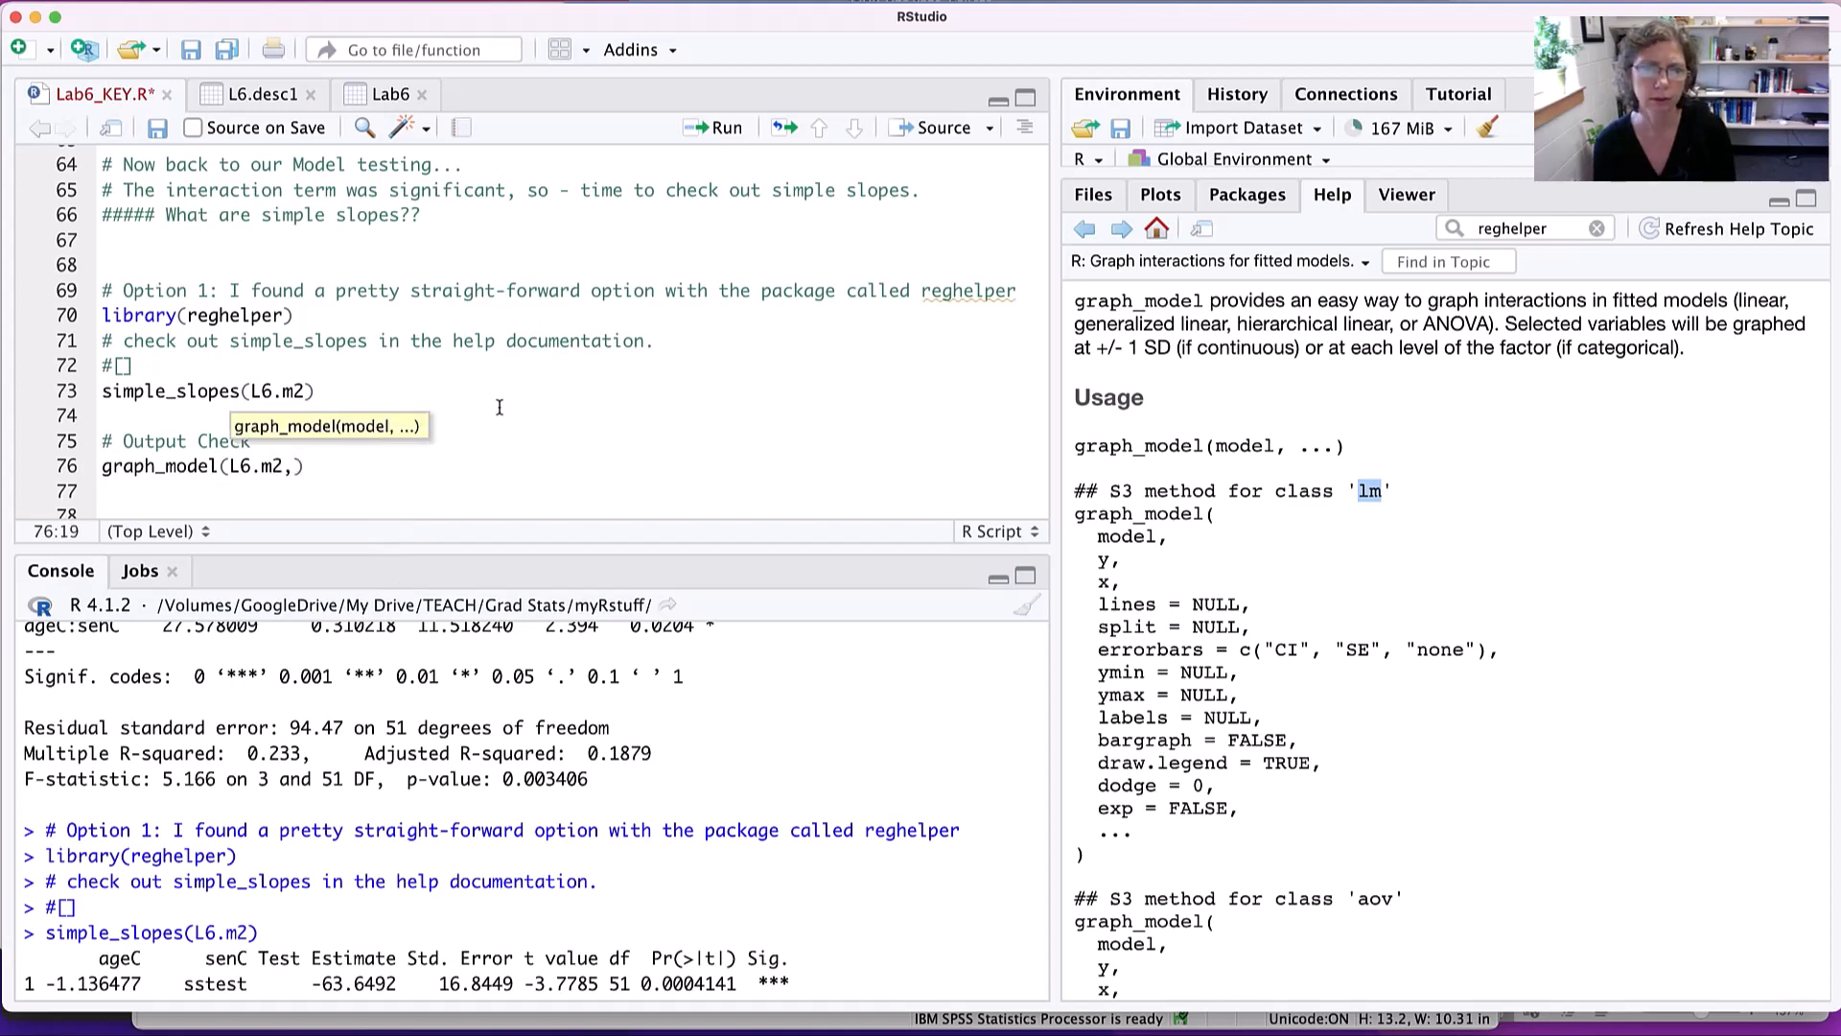
{"action": "type", "text": " y"}
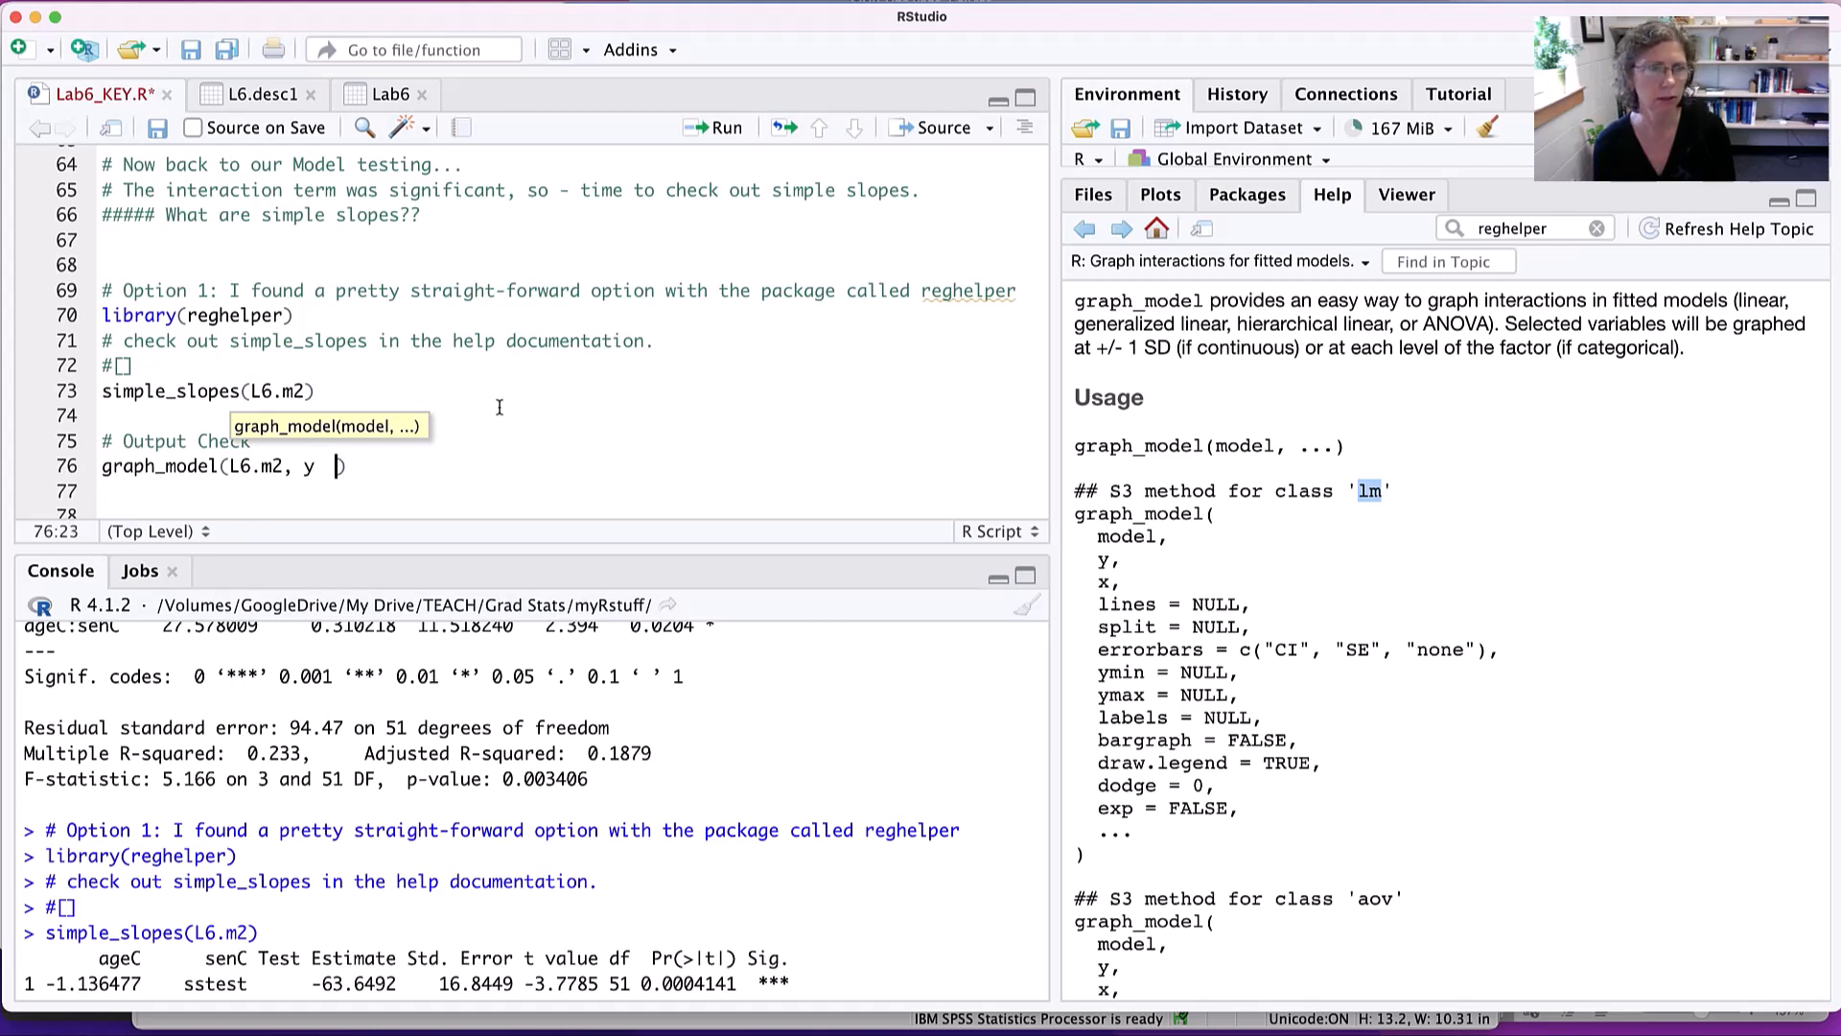
- Add the argument y = job_sat to the graph_model call
{"action": "key", "text": "BackSpace"}
{"action": "key", "text": "BackSpace"}
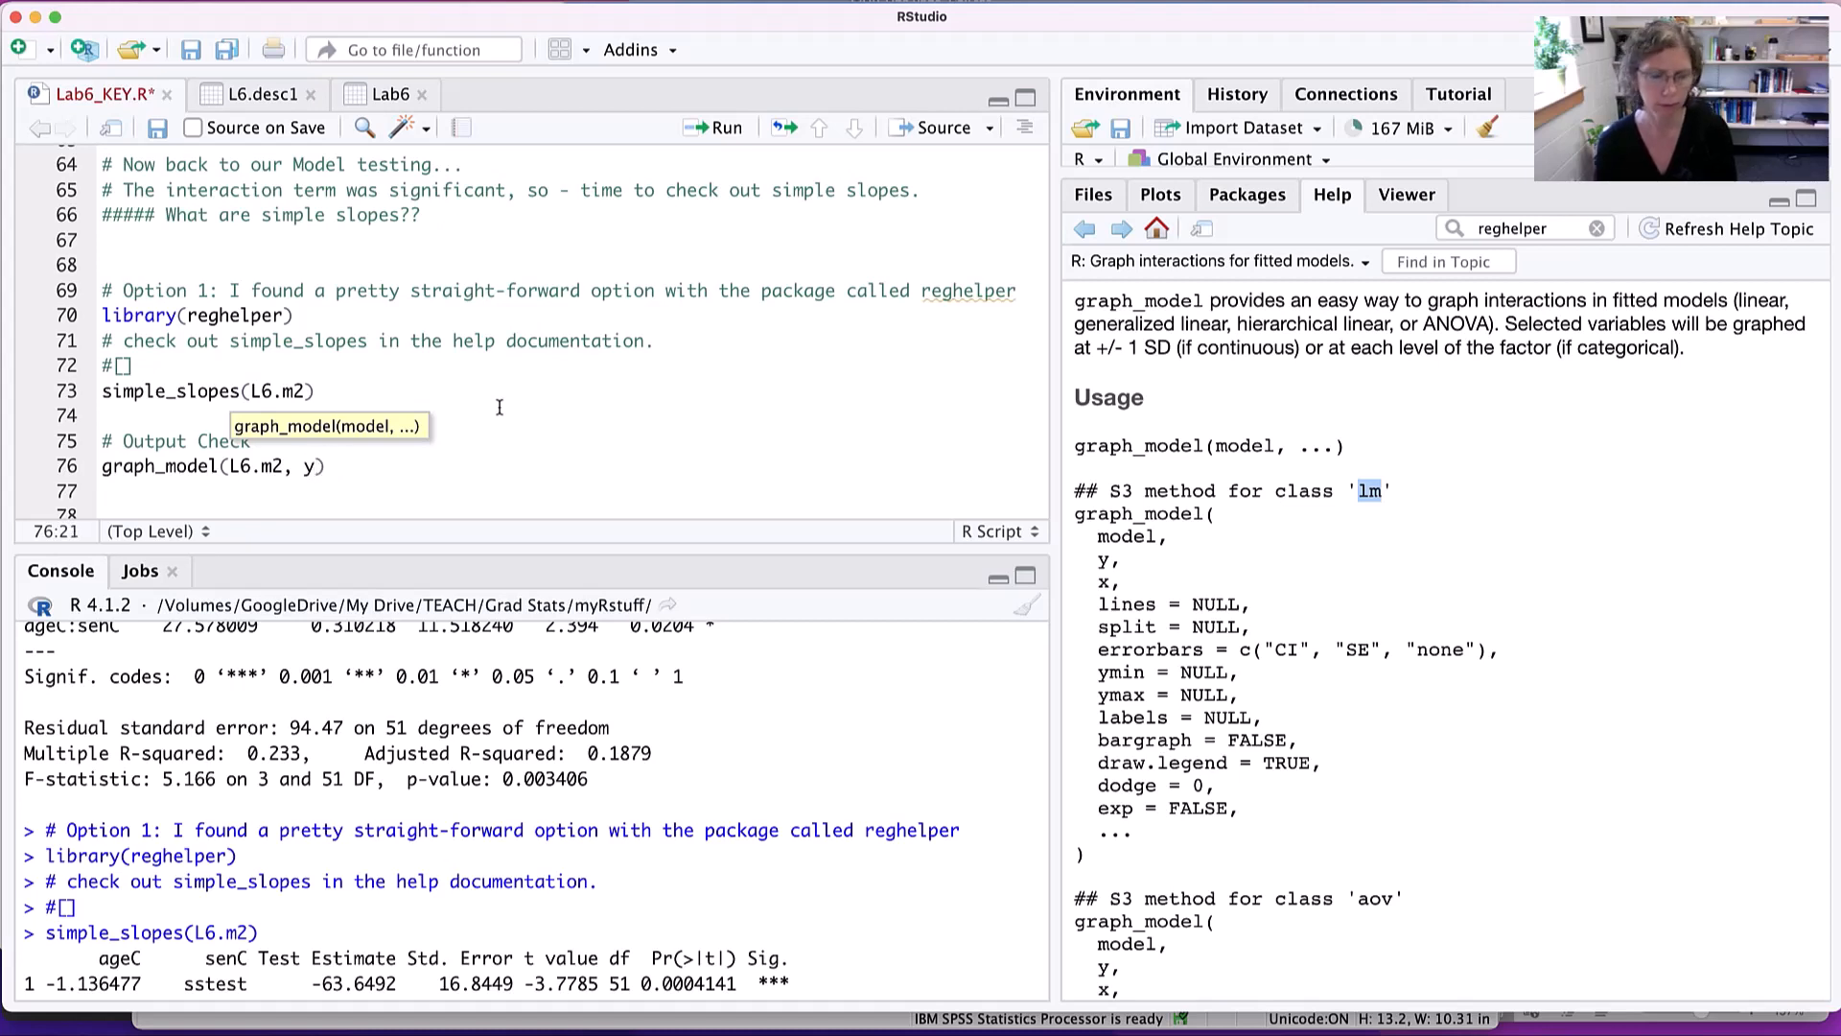
{"action": "type", "text": "= "}
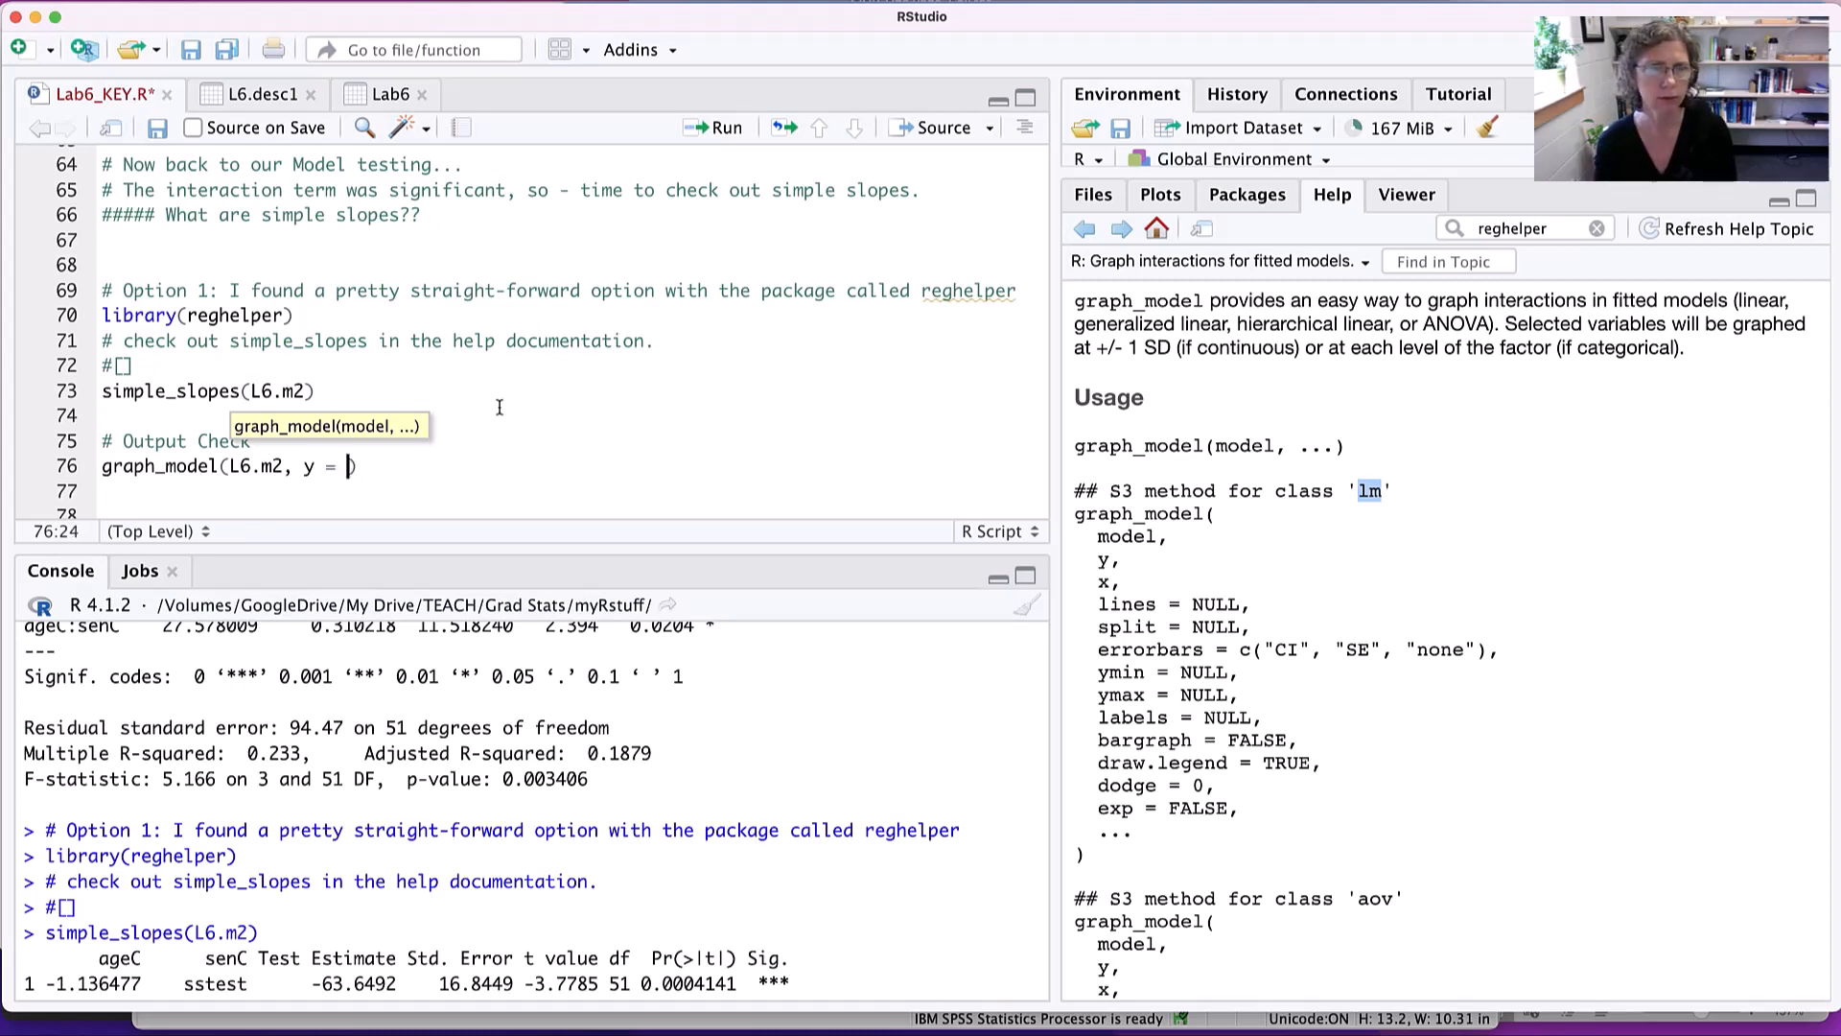
{"action": "type", "text": "job"}
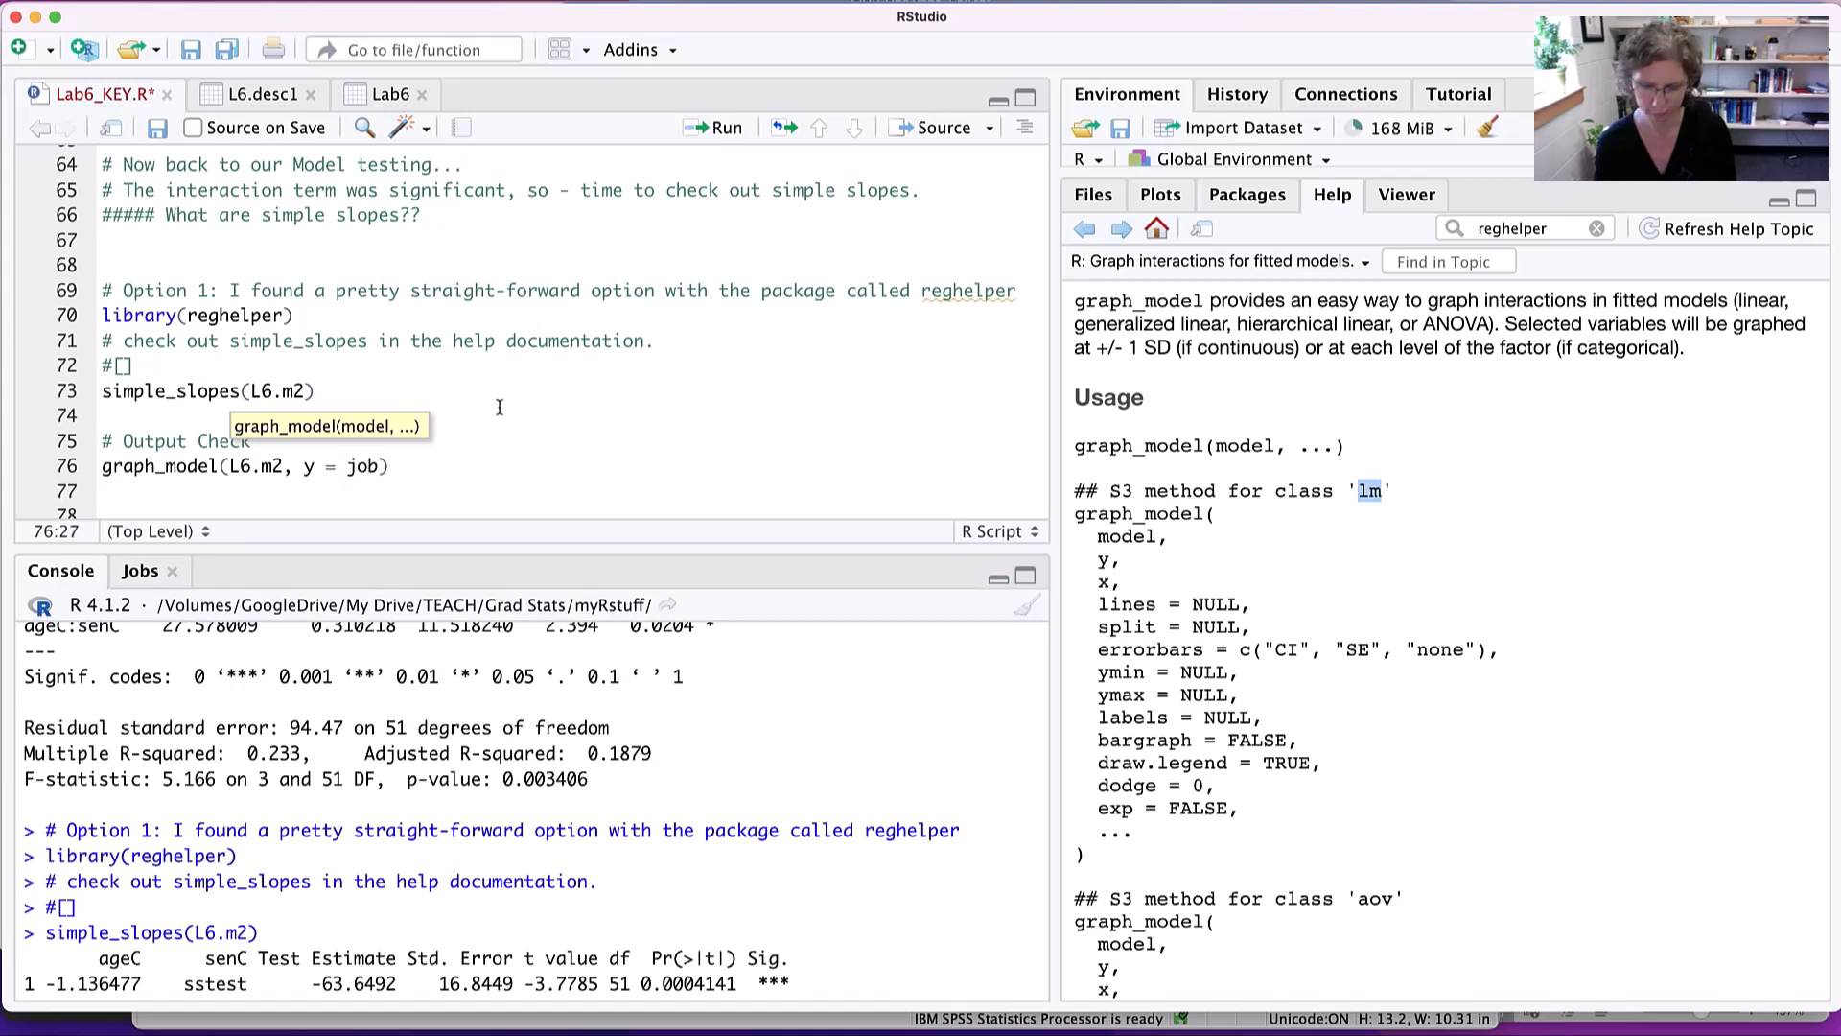
{"action": "type", "text": "_sat"}
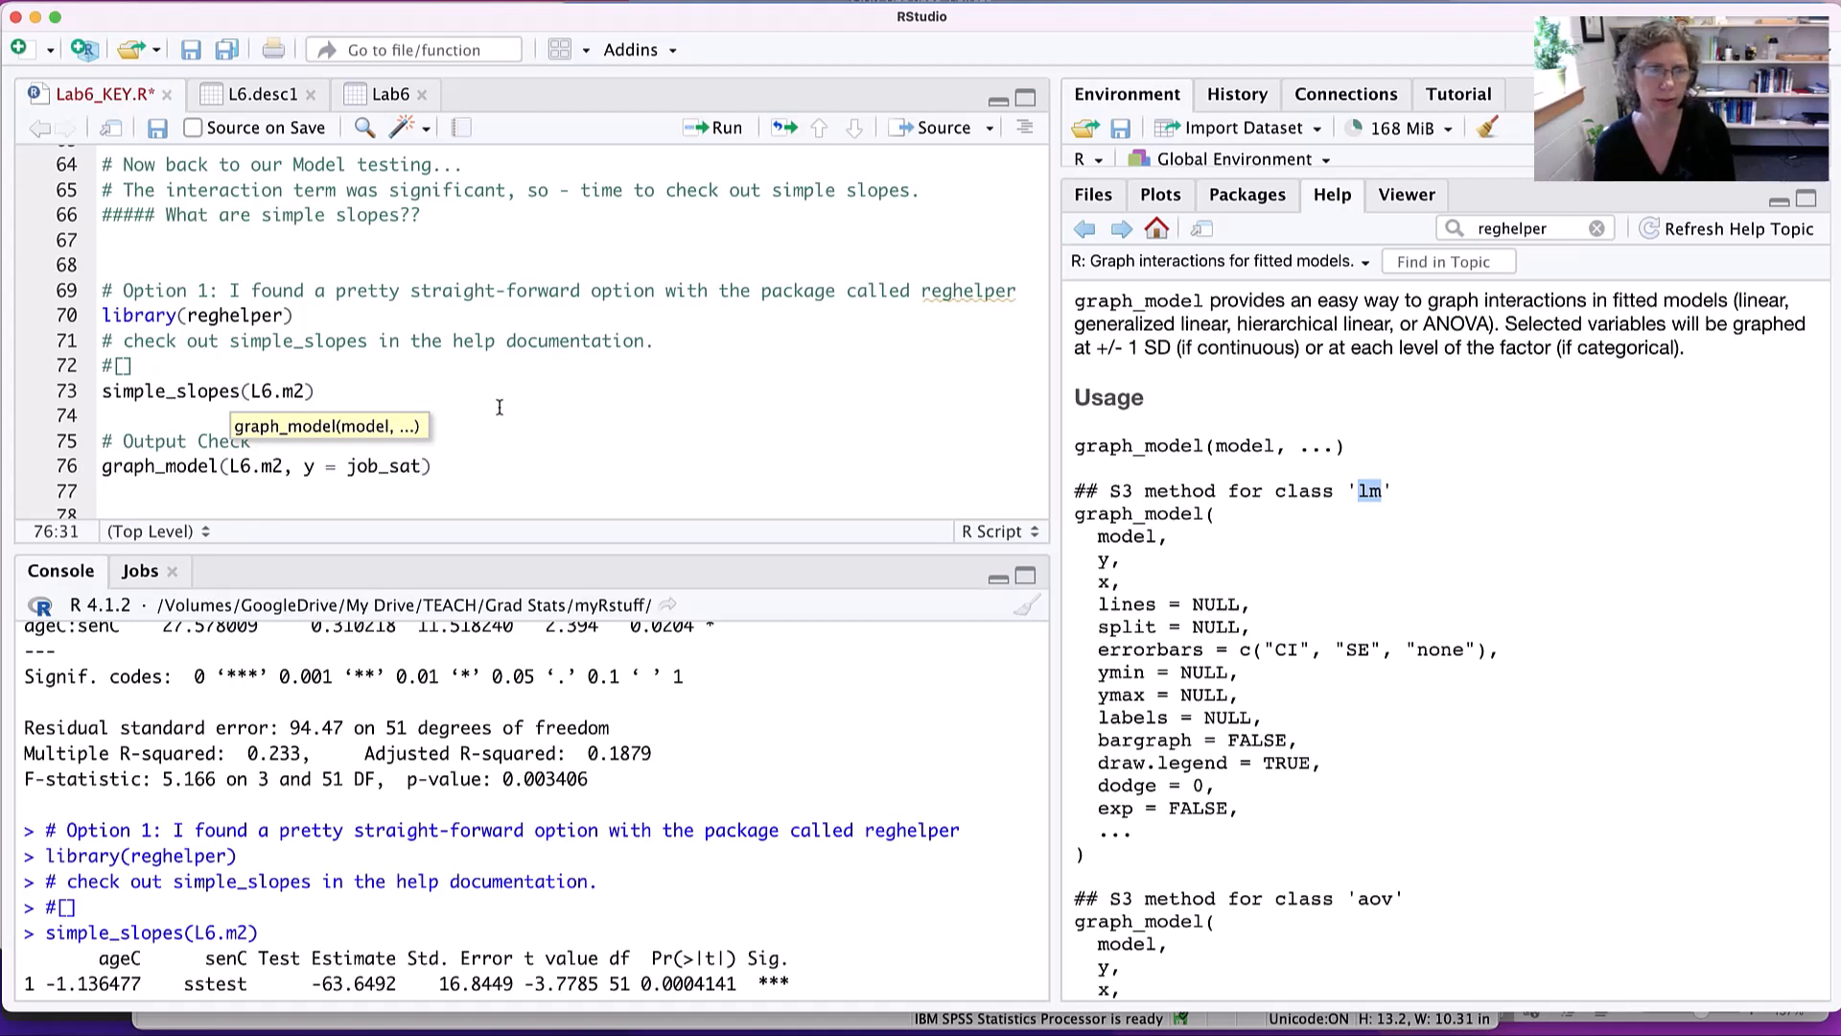
{"action": "type", "text": "job_sat"}
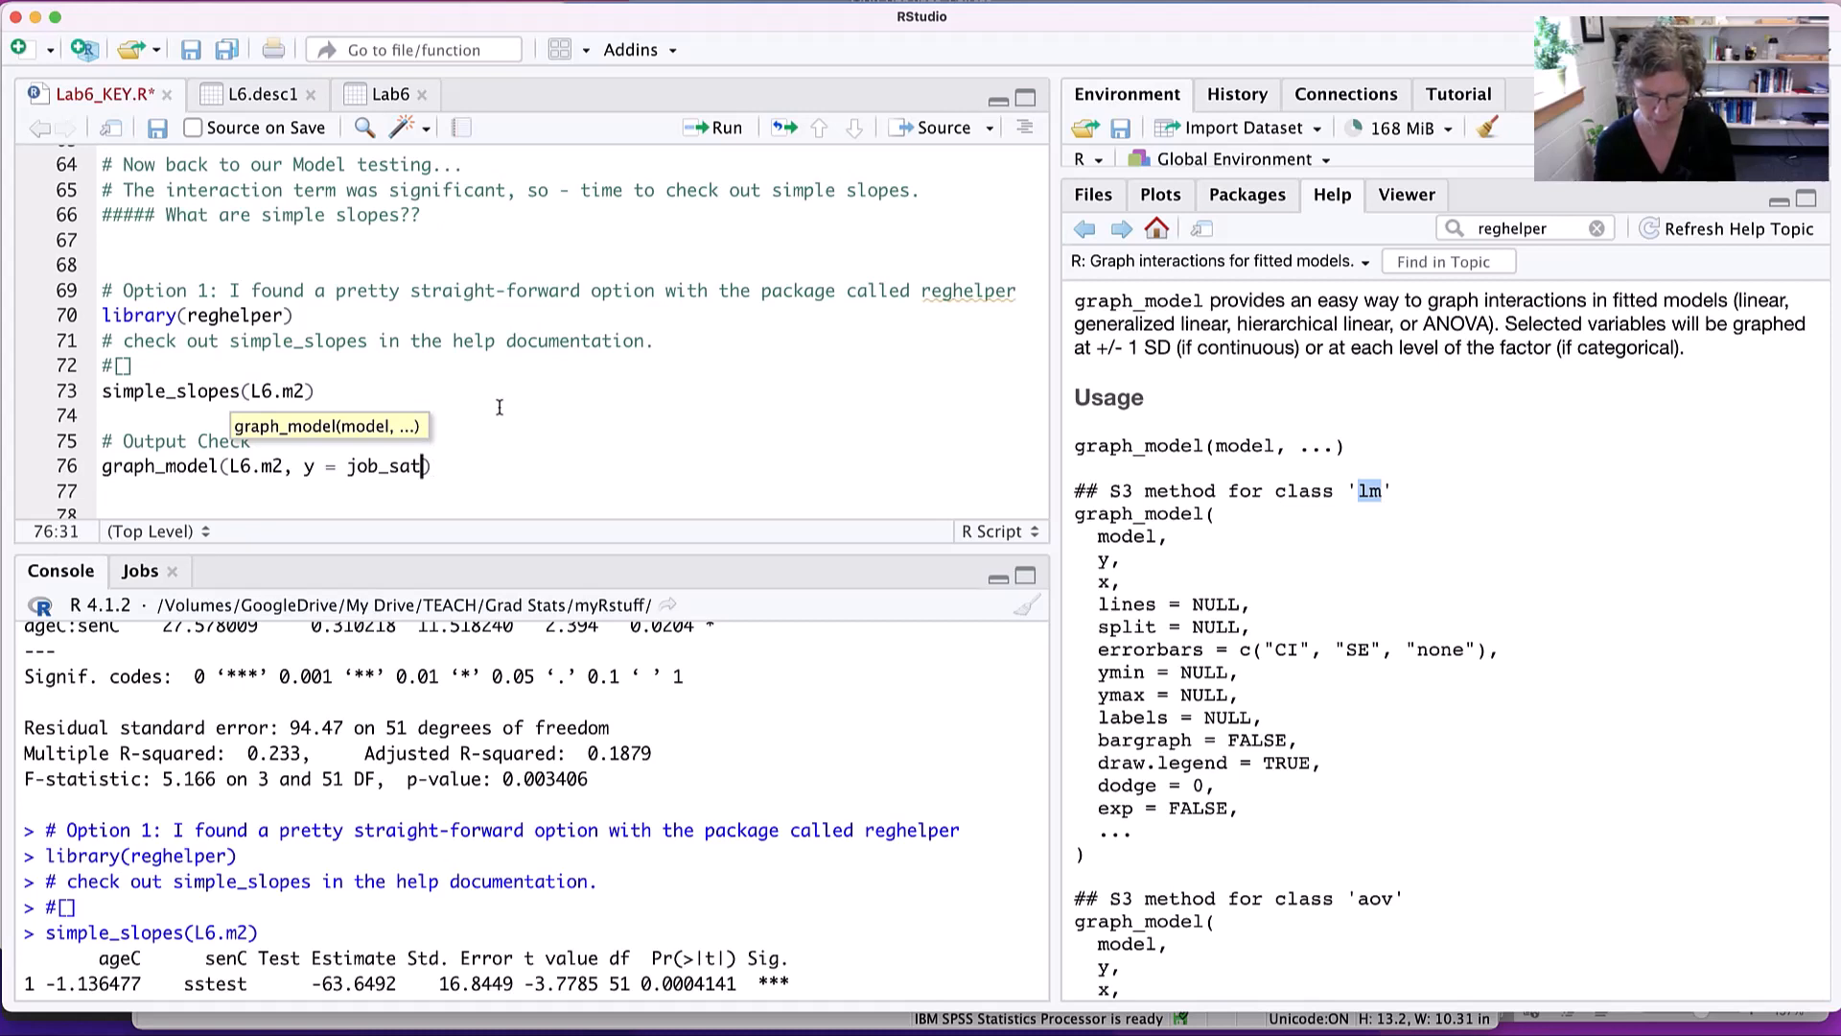
{"action": "type", "text": ","}
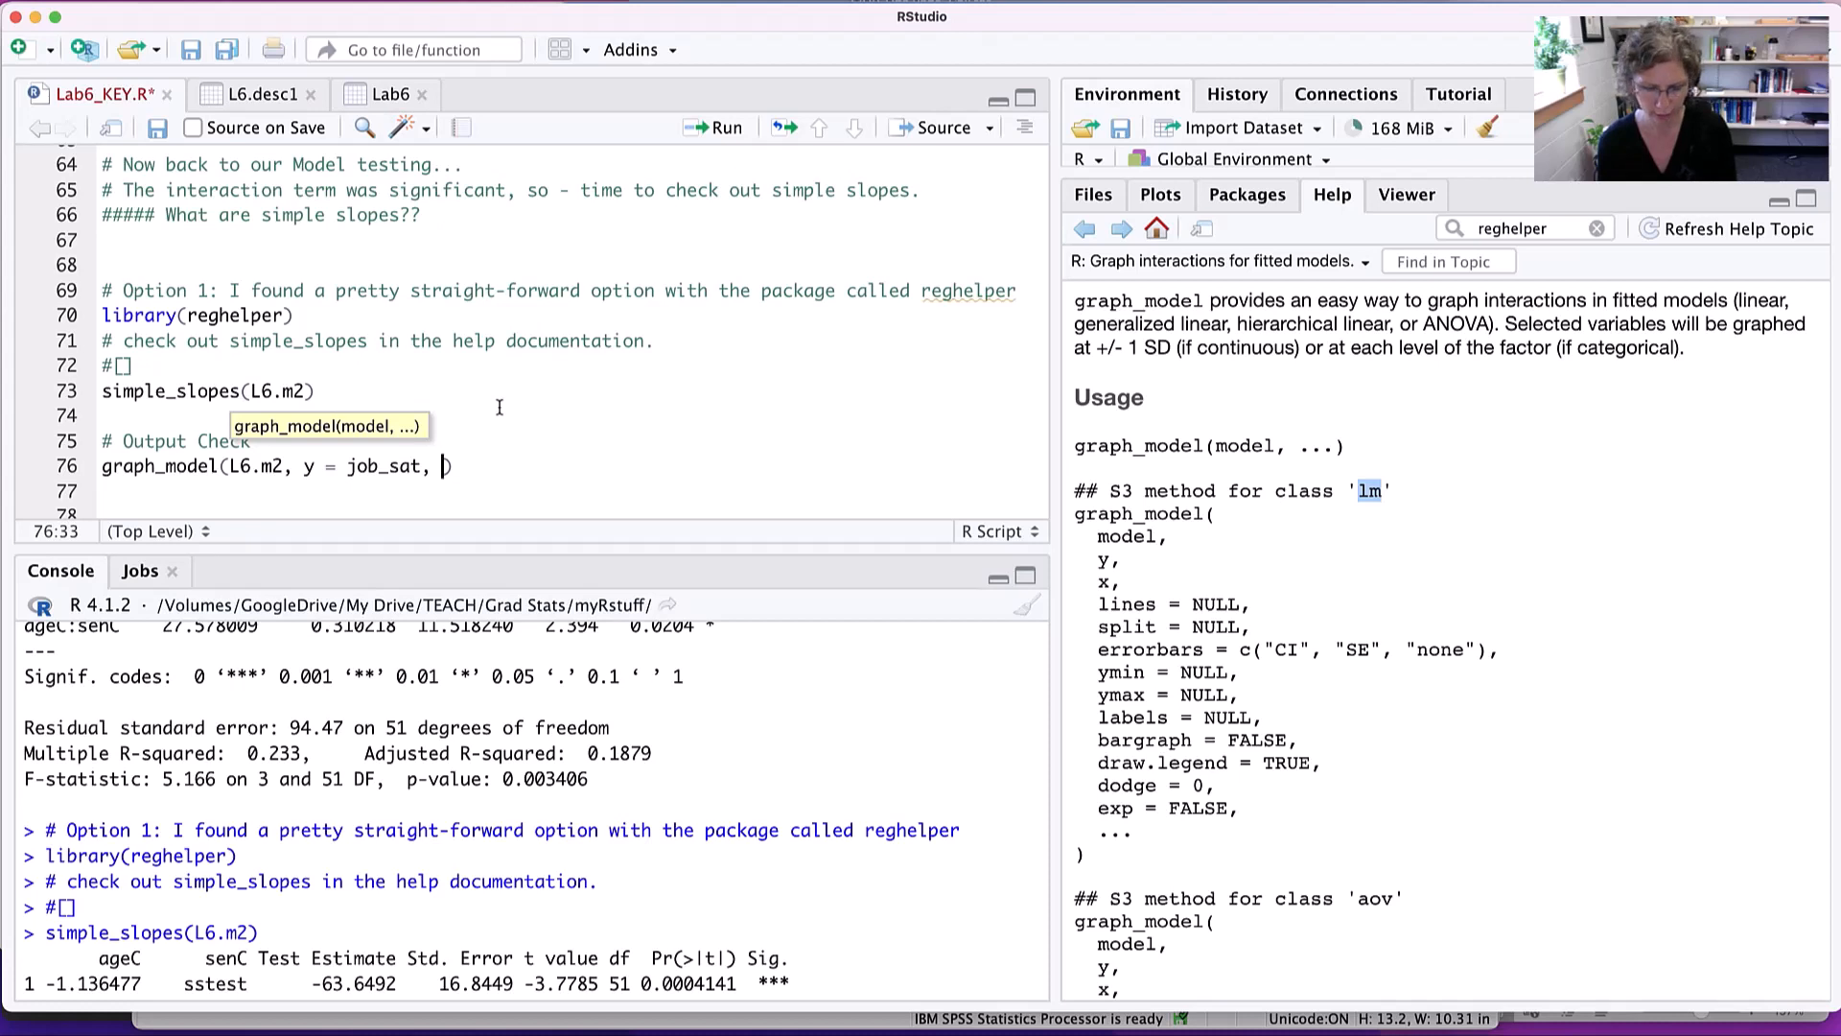
{"action": "type", "text": " x = "}
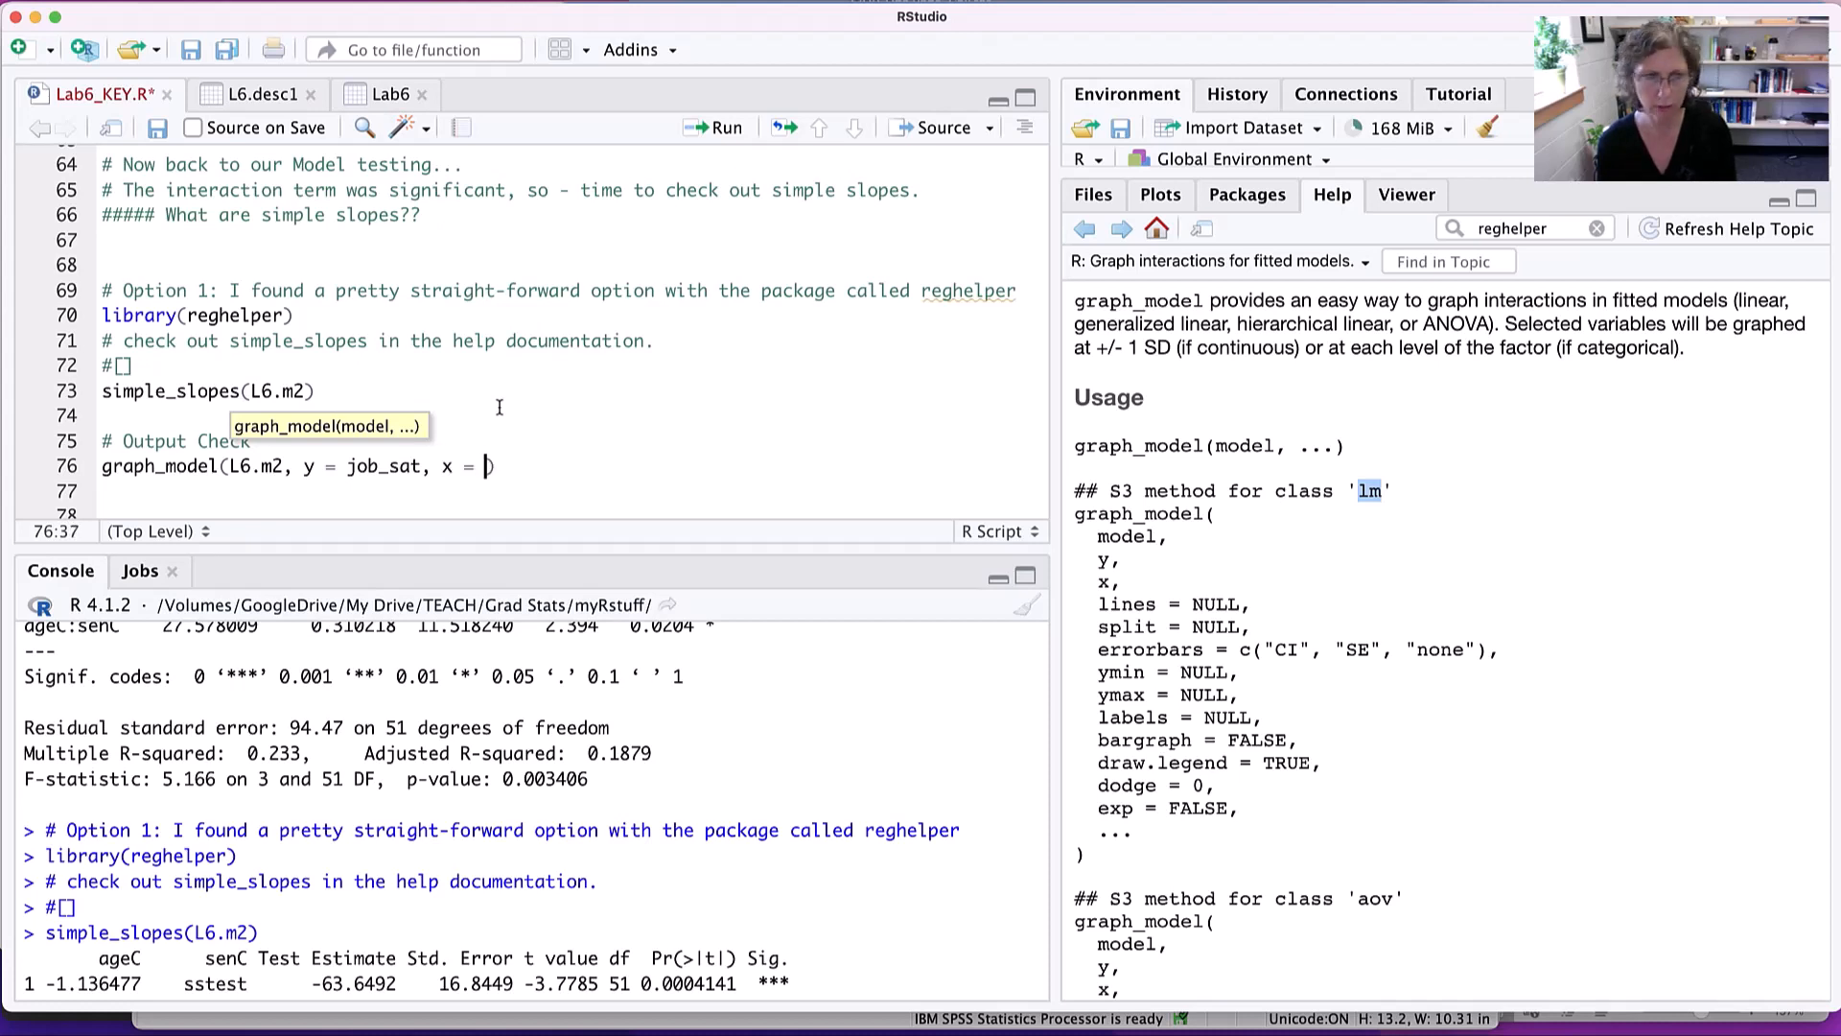
{"action": "type", "text": "age"}
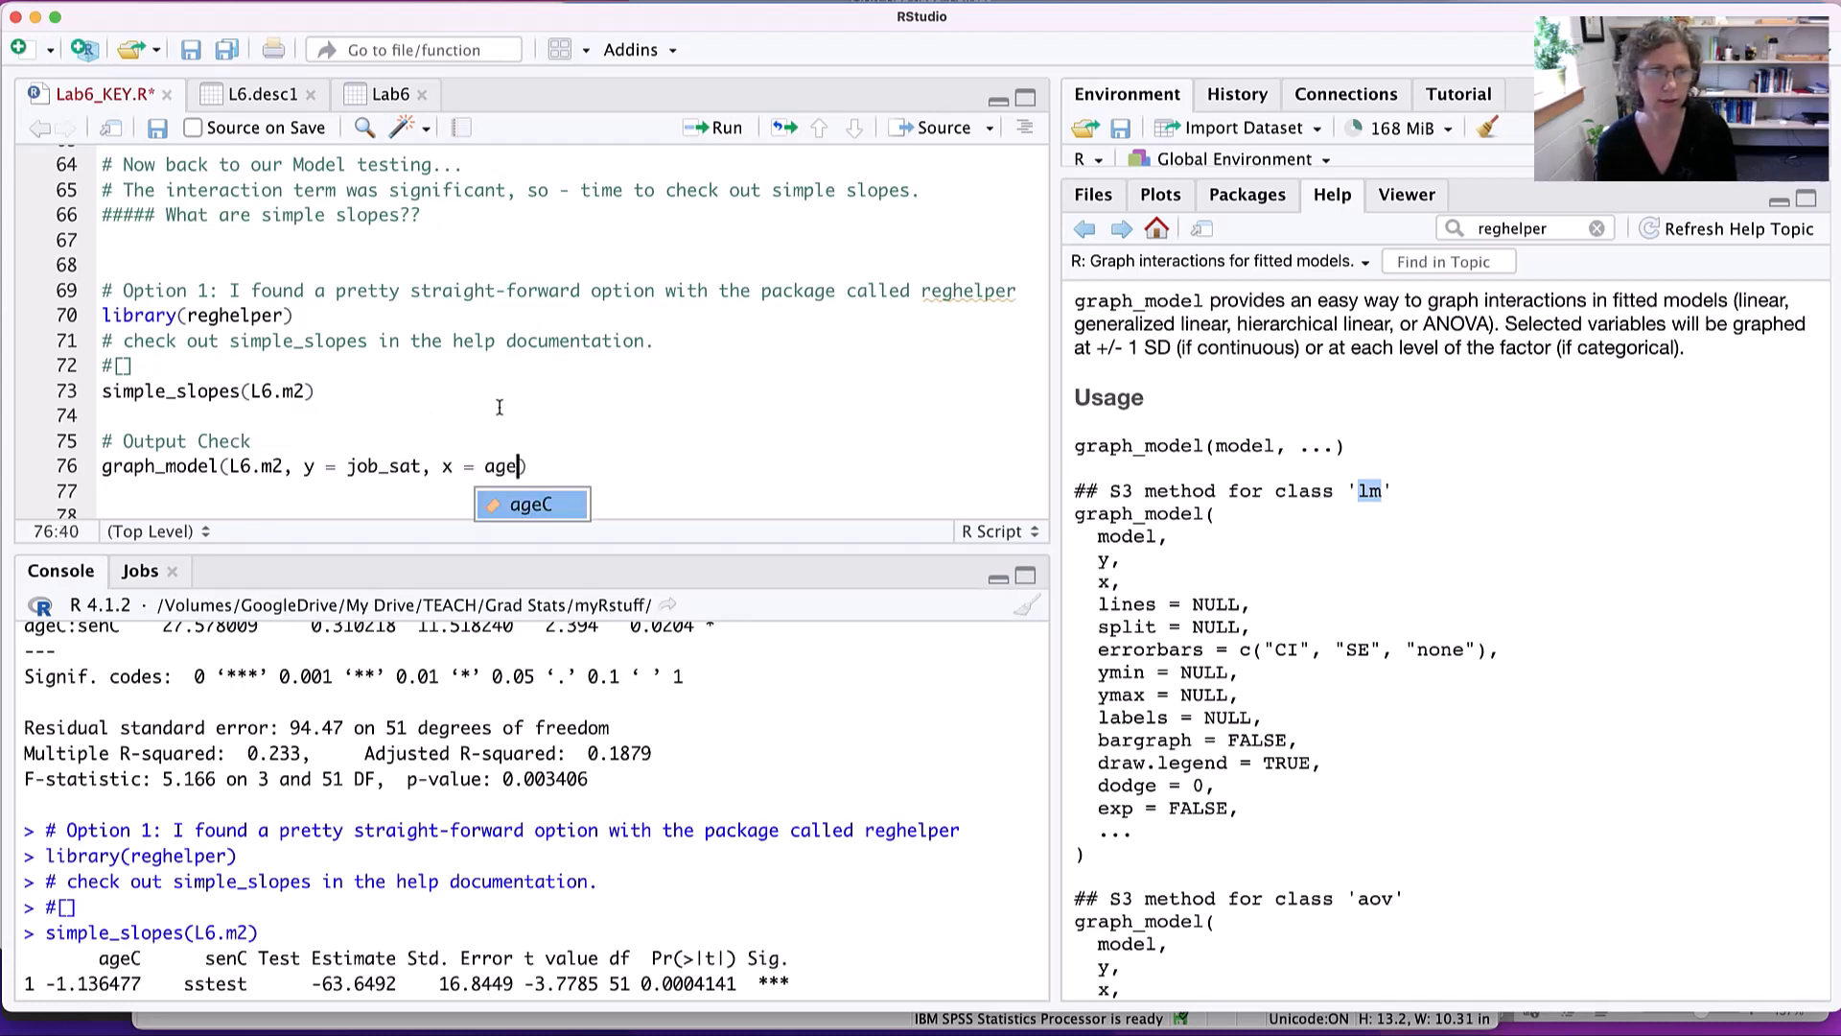
{"action": "type", "text": "C"}
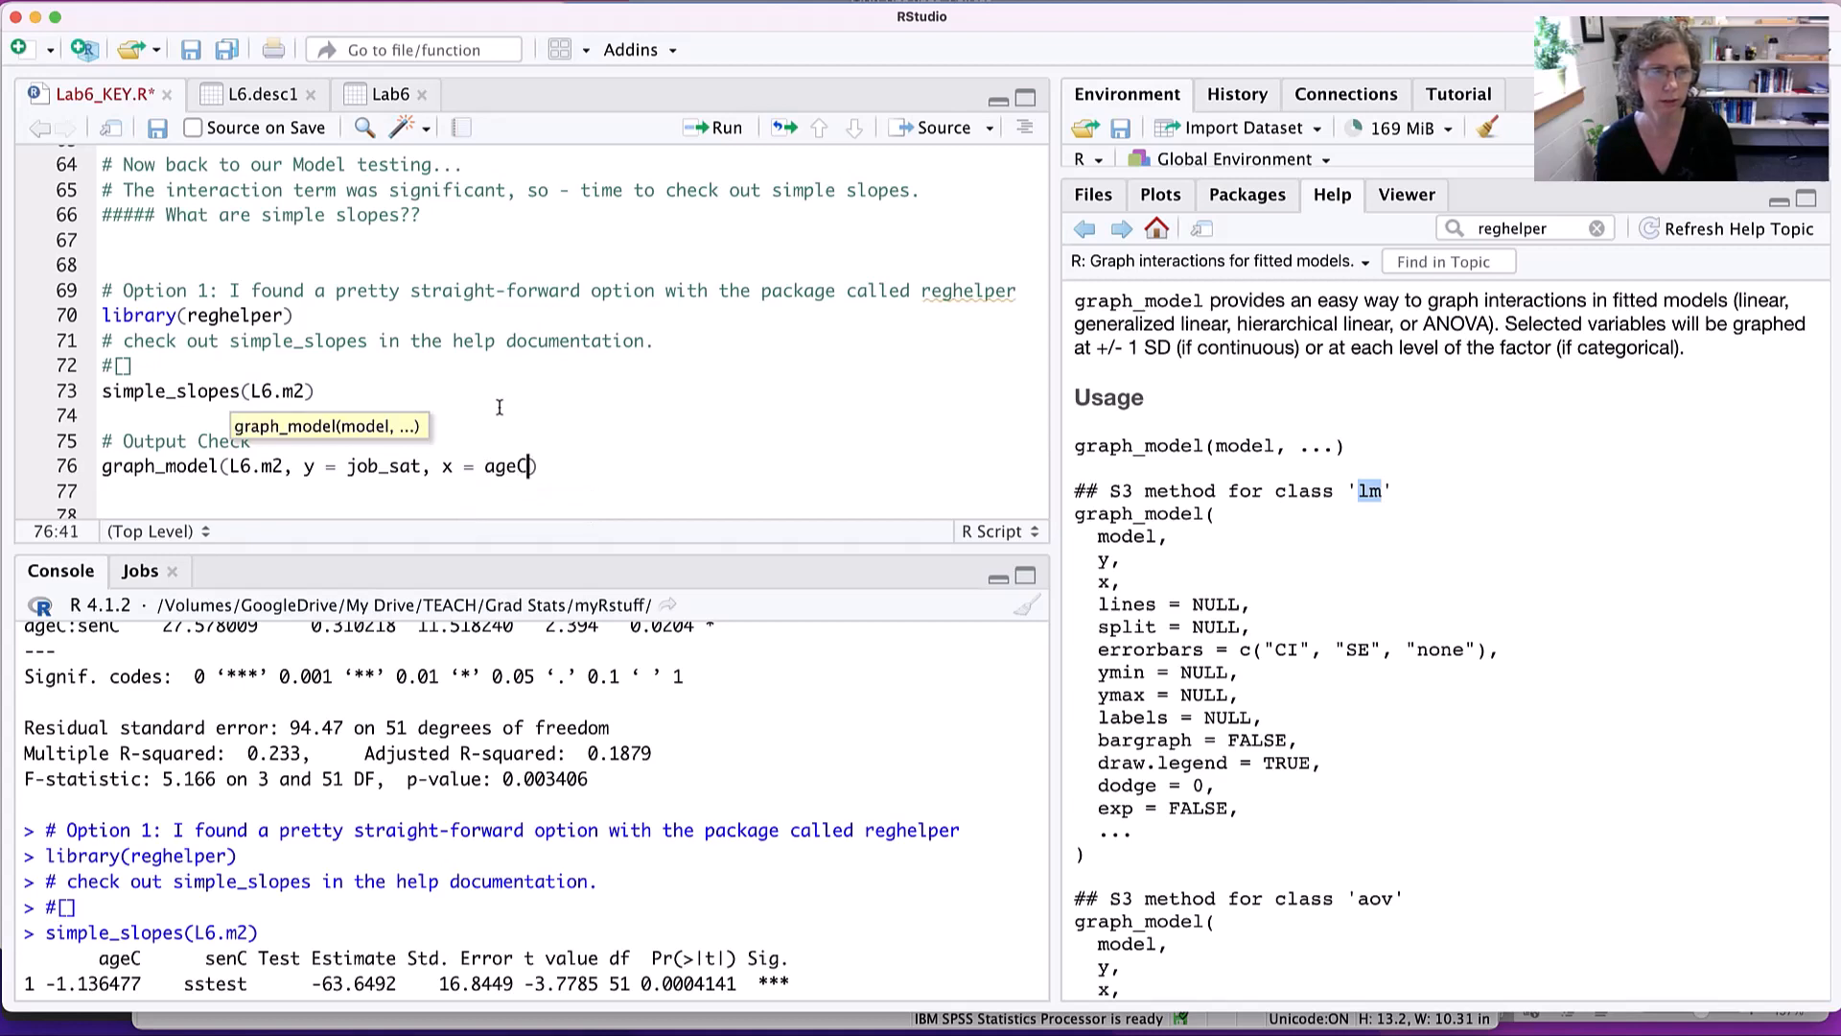
- Add x = ageC to the graph_model call and run it to plot job_sat against ageC
{"action": "key", "text": "super+Return"}
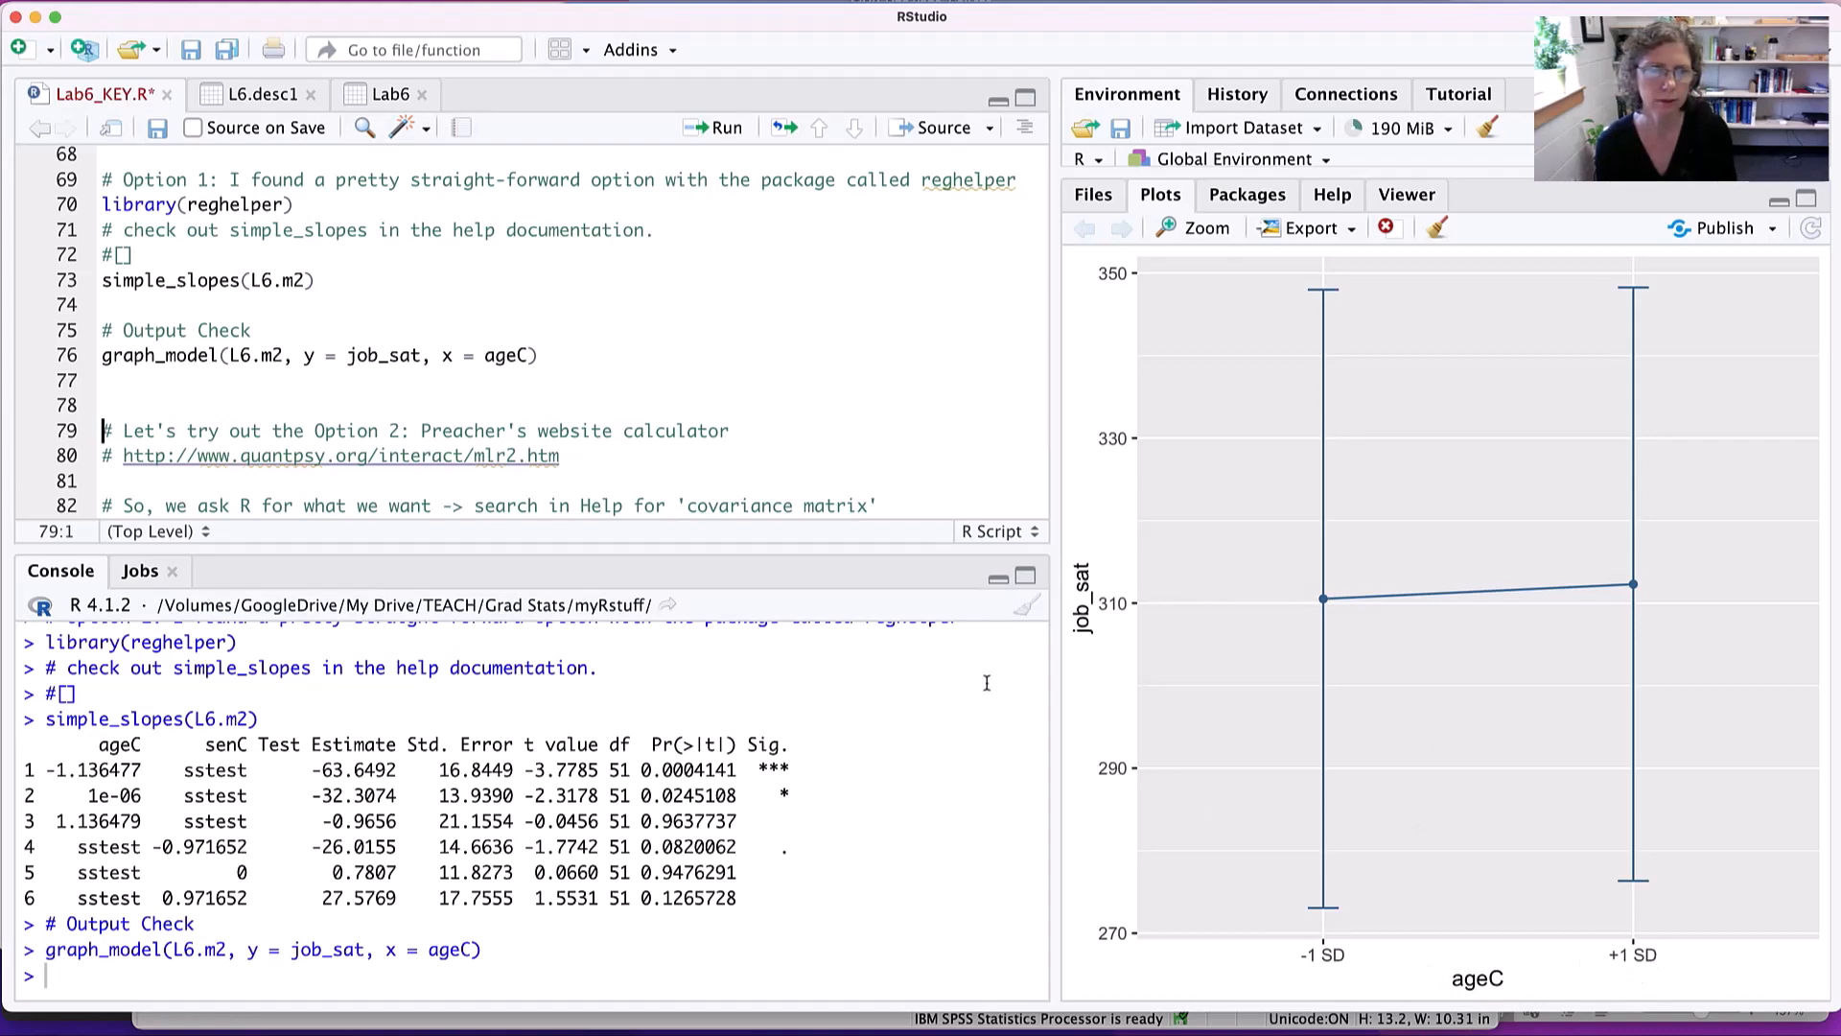
- Change the x variable of the graph_model call to senC and rerun it
{"action": "left_click", "coordinate": [513, 356]}
{"action": "key", "text": "BackSpace"}
{"action": "key", "text": "BackSpace"}
{"action": "type", "text": "sen"}
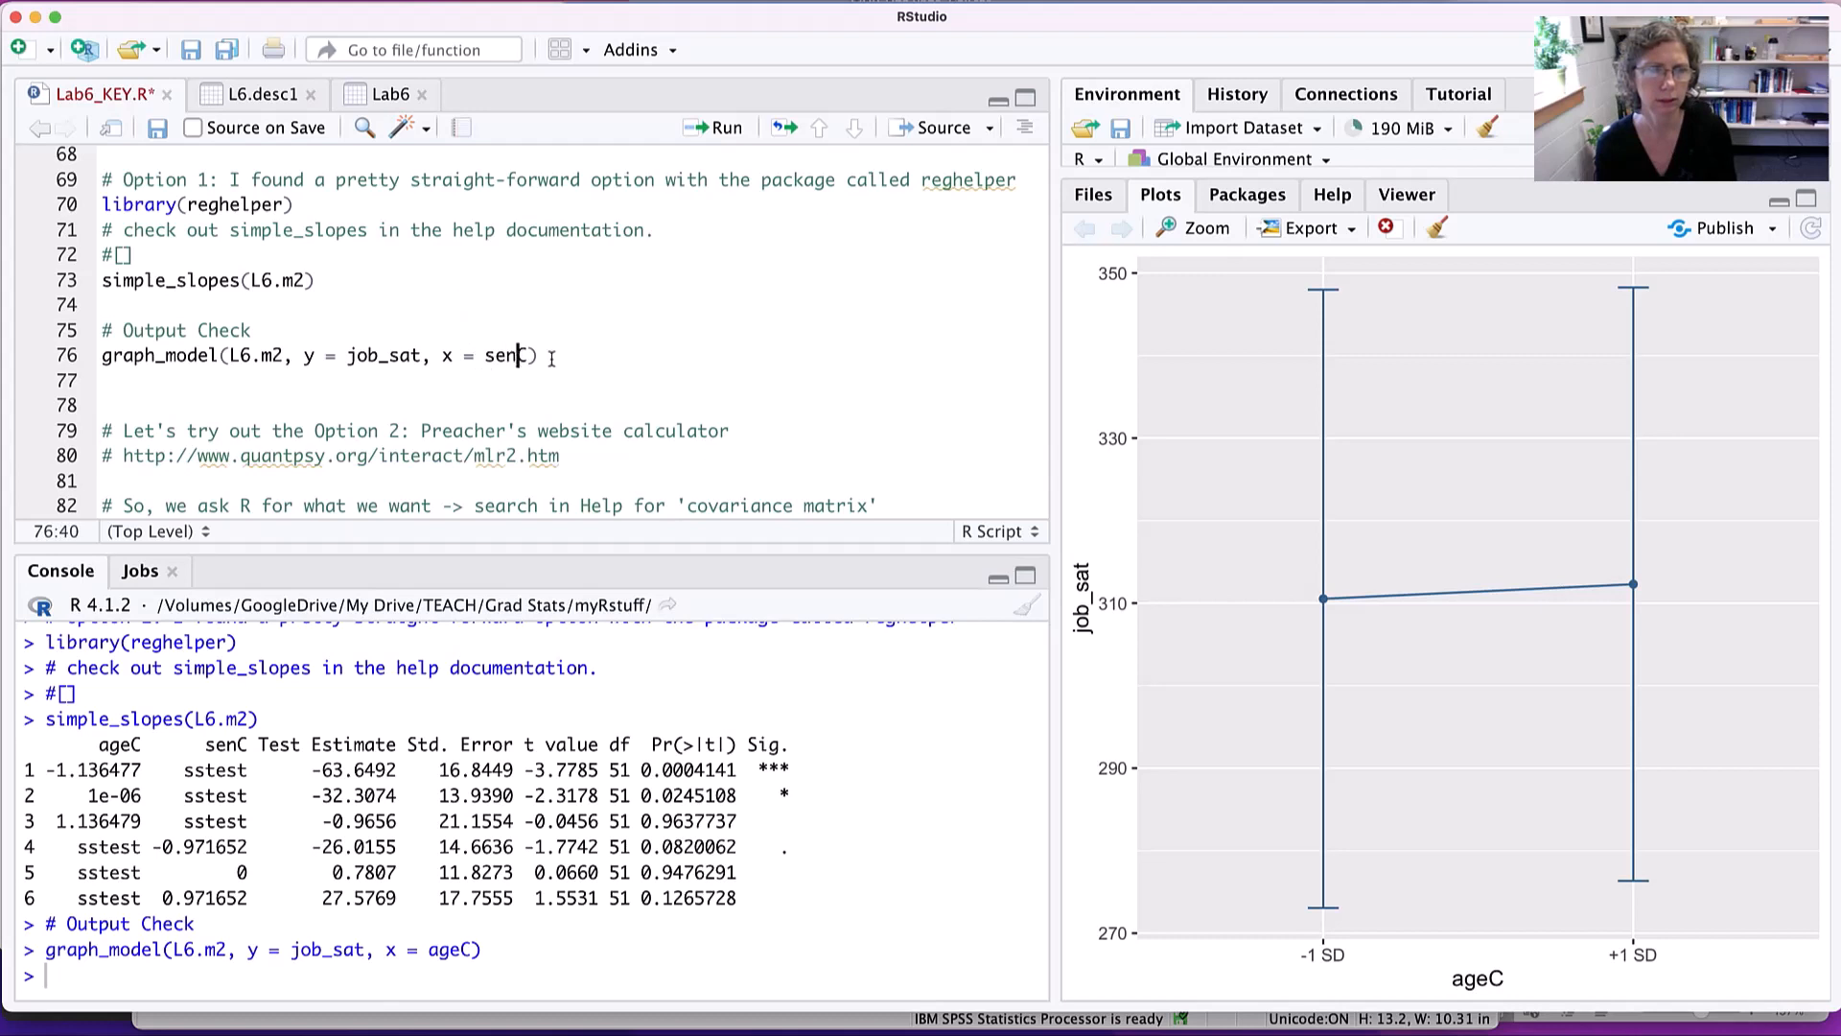
{"action": "key", "text": "super+Return"}
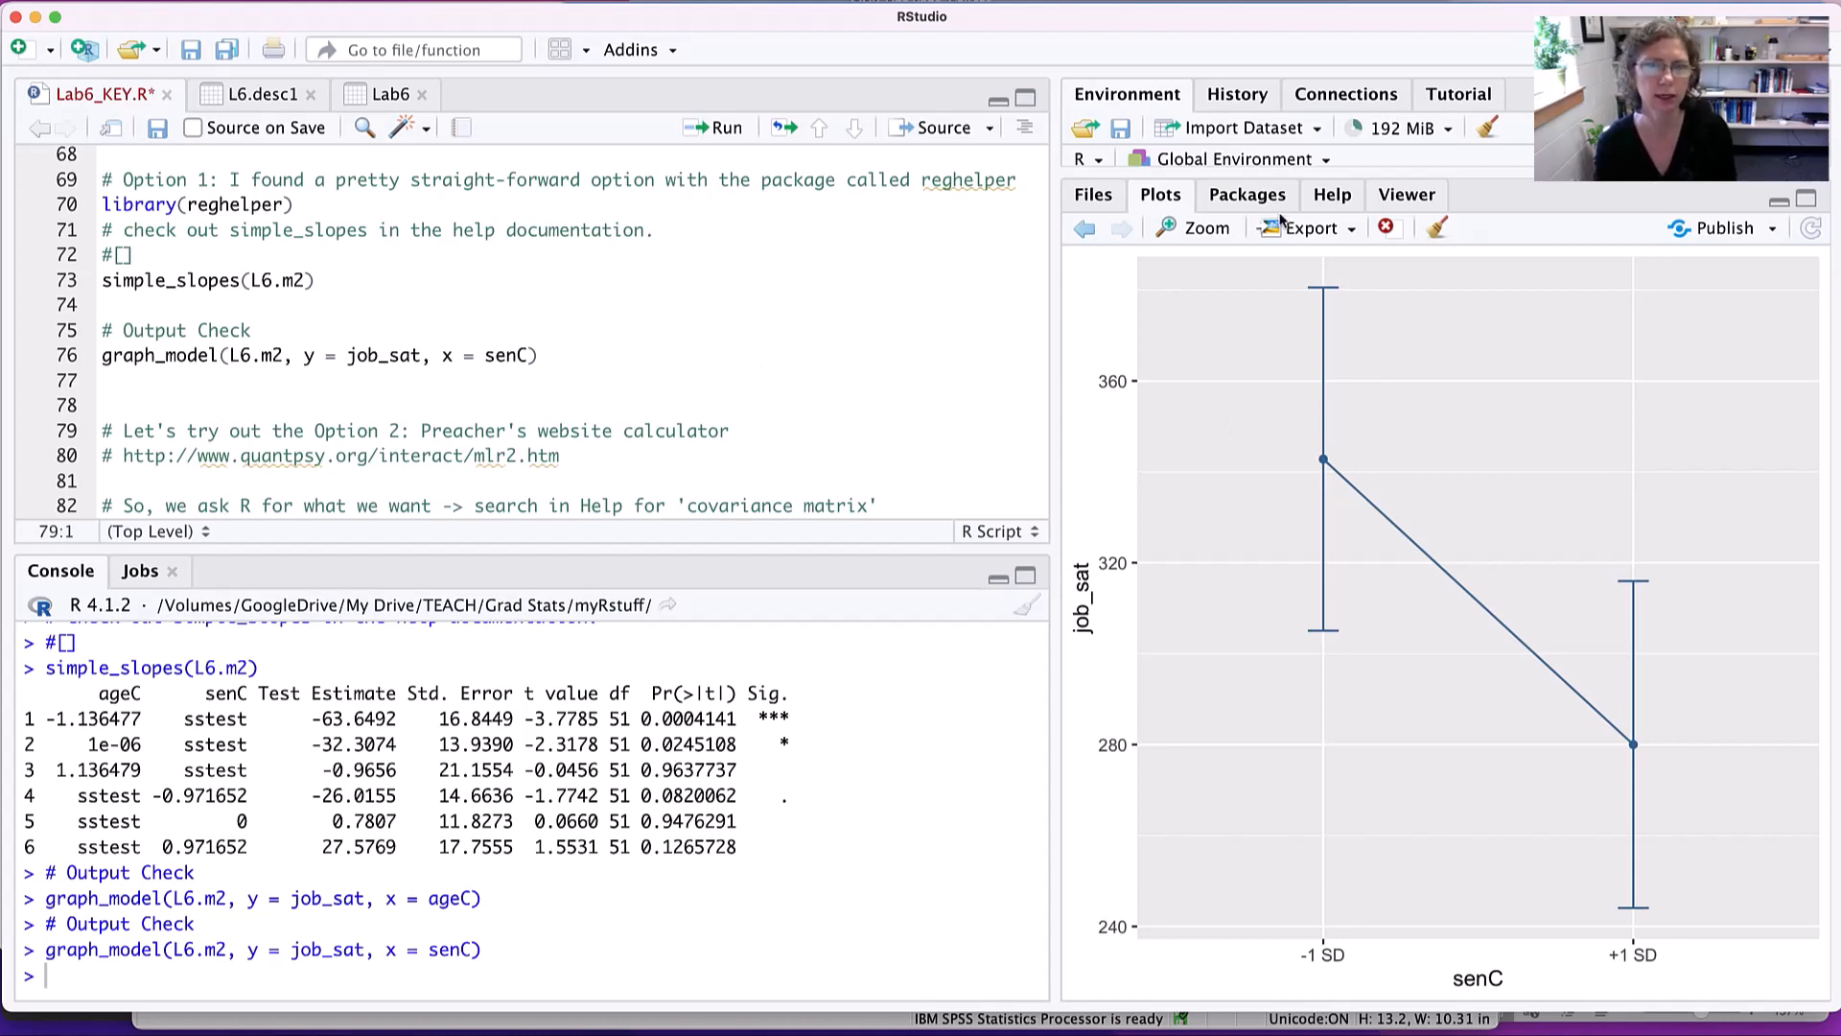
- Examine the graph_model help page's argument descriptions and examples, including how separate lines are specified
{"action": "left_click", "coordinate": [1335, 201]}
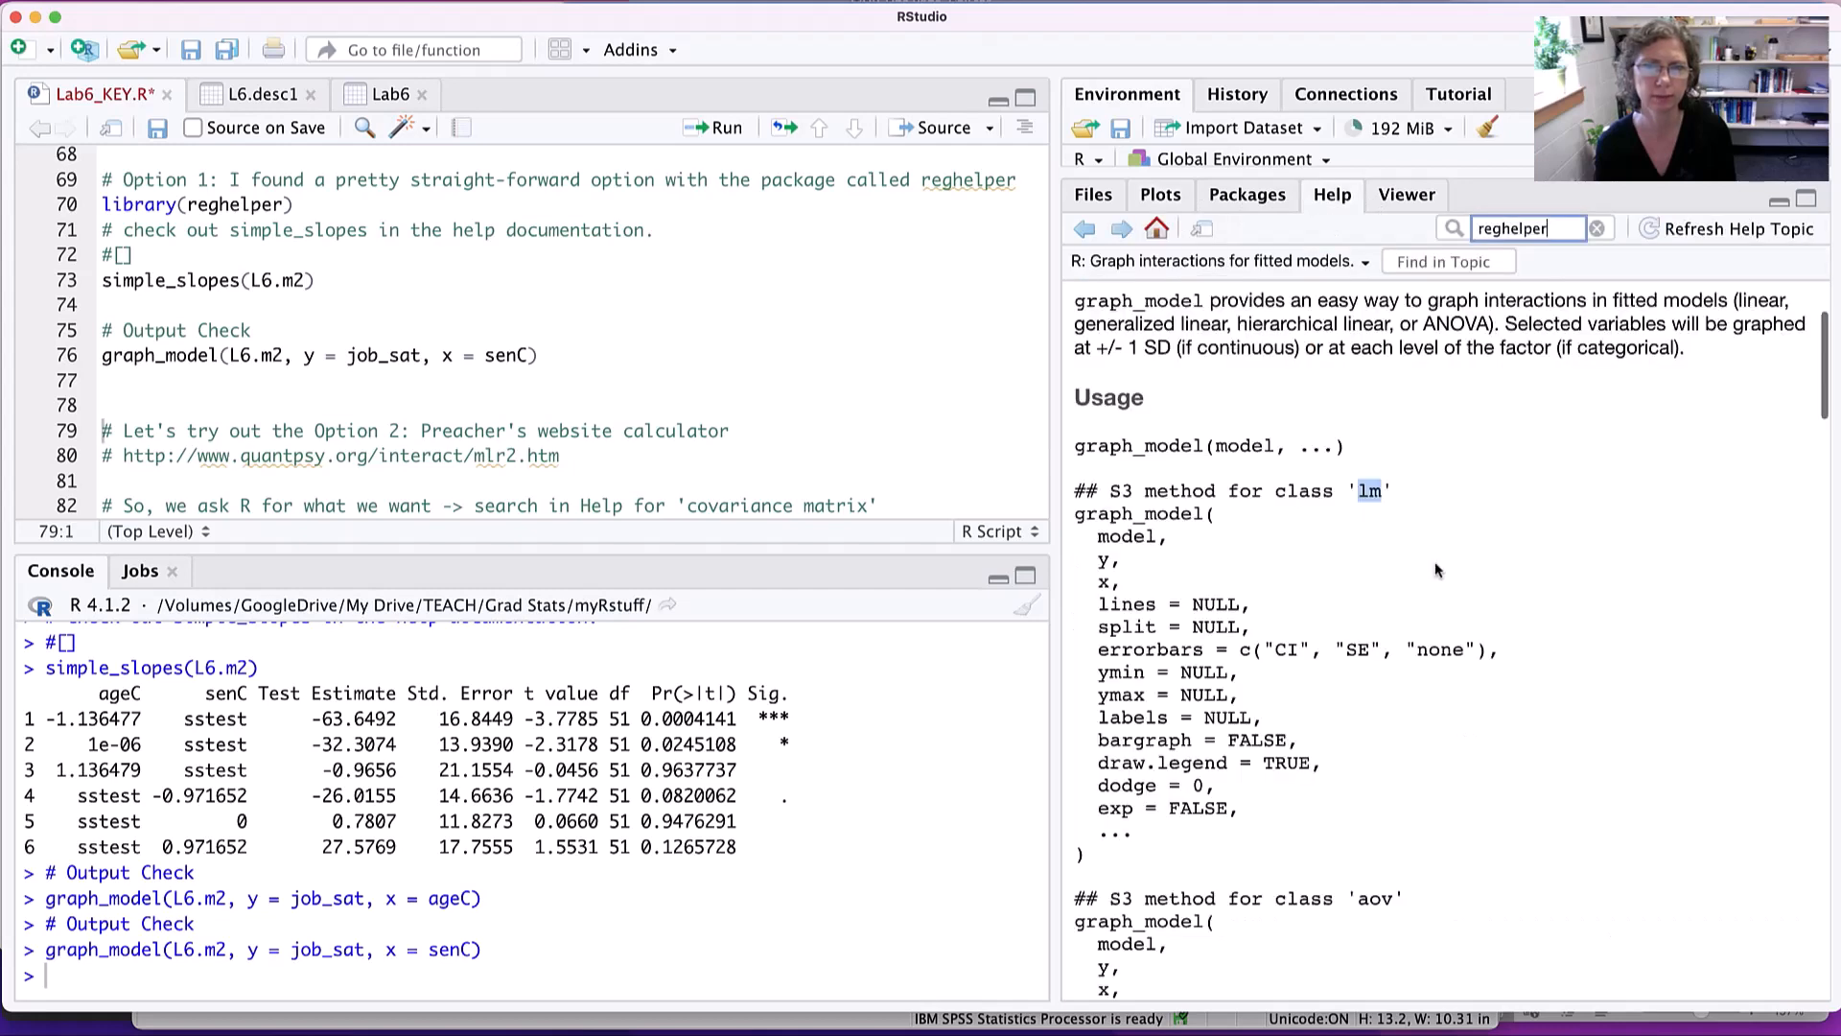
{"action": "scroll", "coordinate": [1437, 571], "scroll_direction": "down", "scroll_amount": 1}
{"action": "scroll", "coordinate": [1437, 572], "scroll_direction": "down", "scroll_amount": 5}
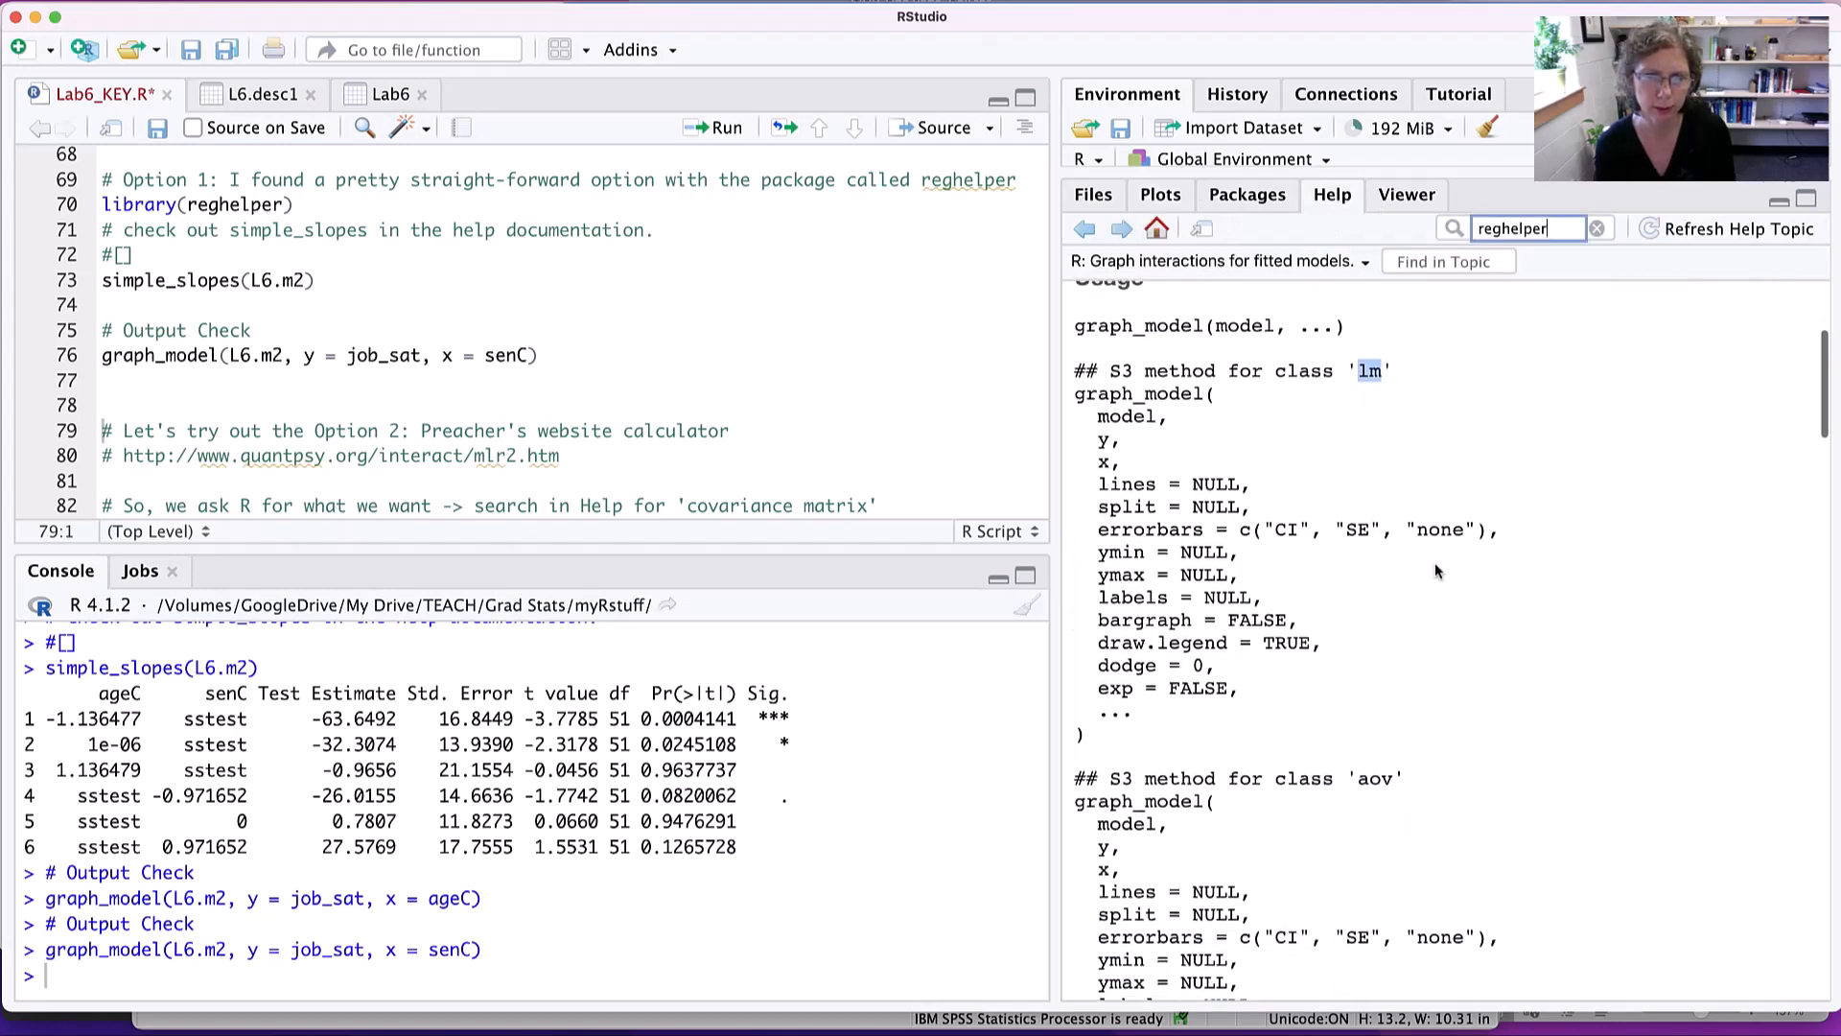
{"action": "scroll", "coordinate": [1438, 572], "scroll_direction": "down", "scroll_amount": 8}
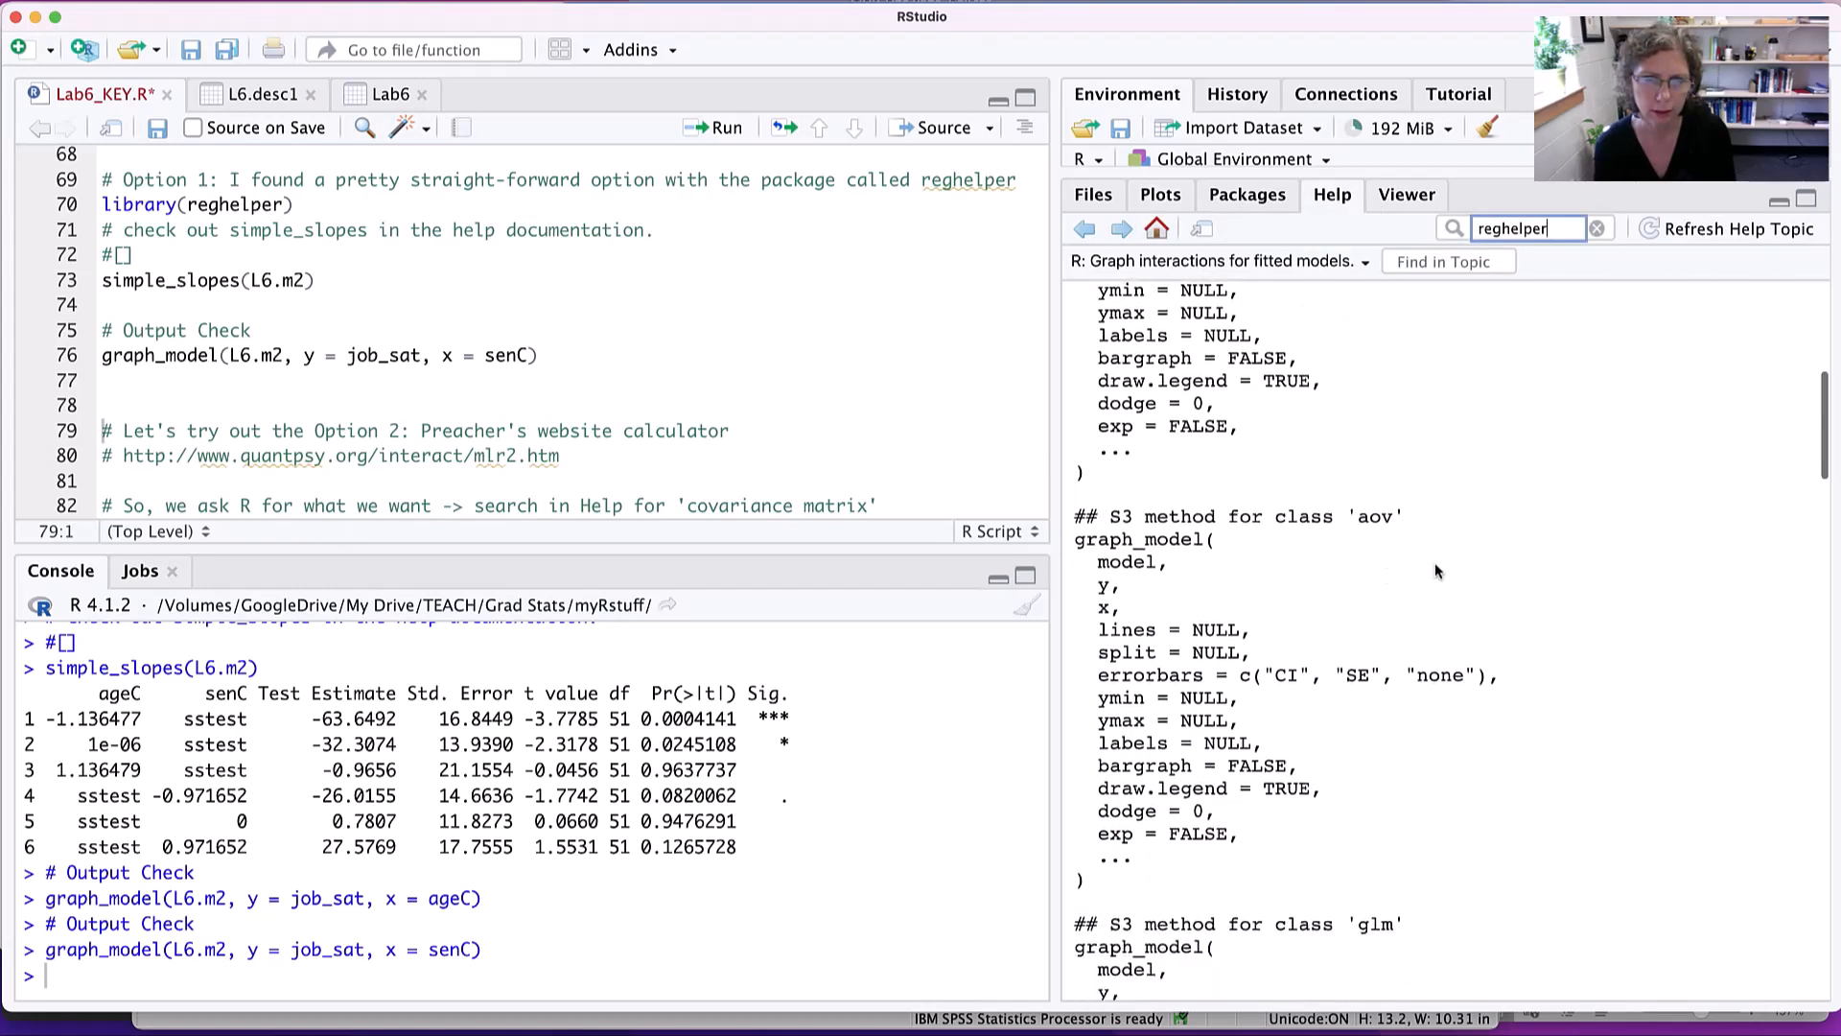
{"action": "scroll", "coordinate": [1437, 571], "scroll_direction": "down", "scroll_amount": 20}
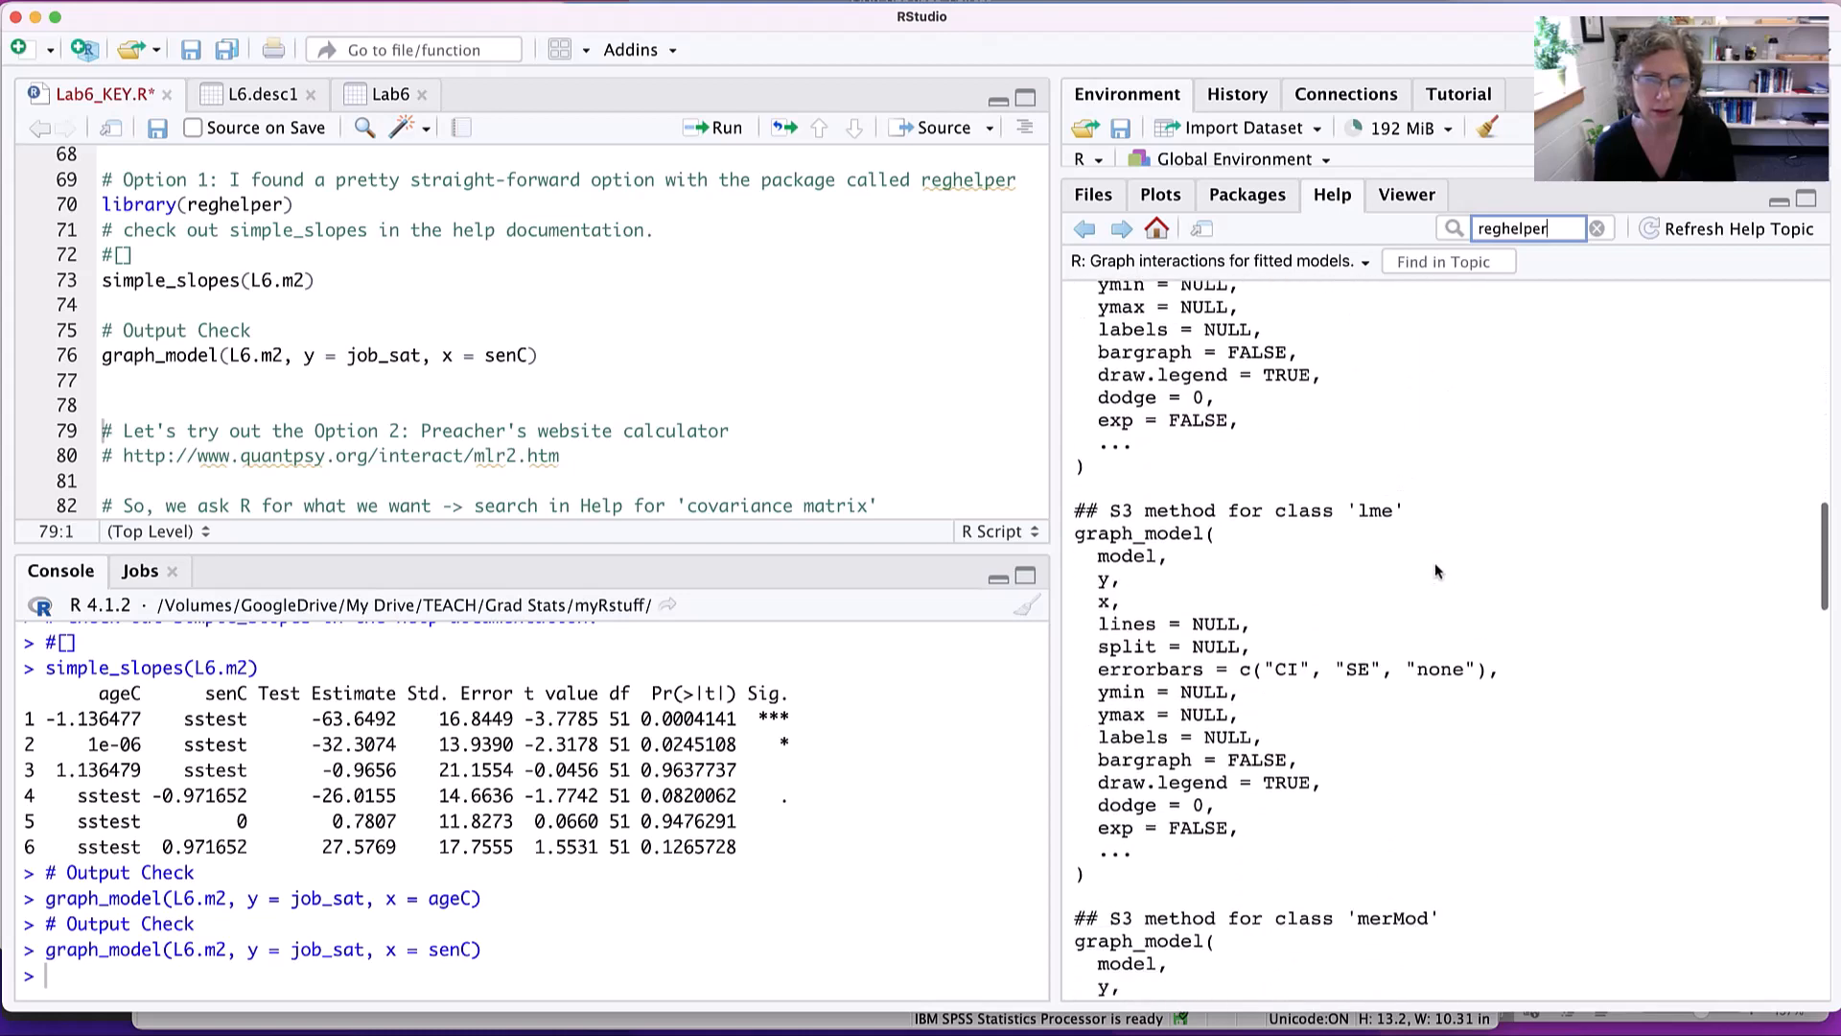
{"action": "scroll", "coordinate": [1437, 571], "scroll_direction": "down", "scroll_amount": 15}
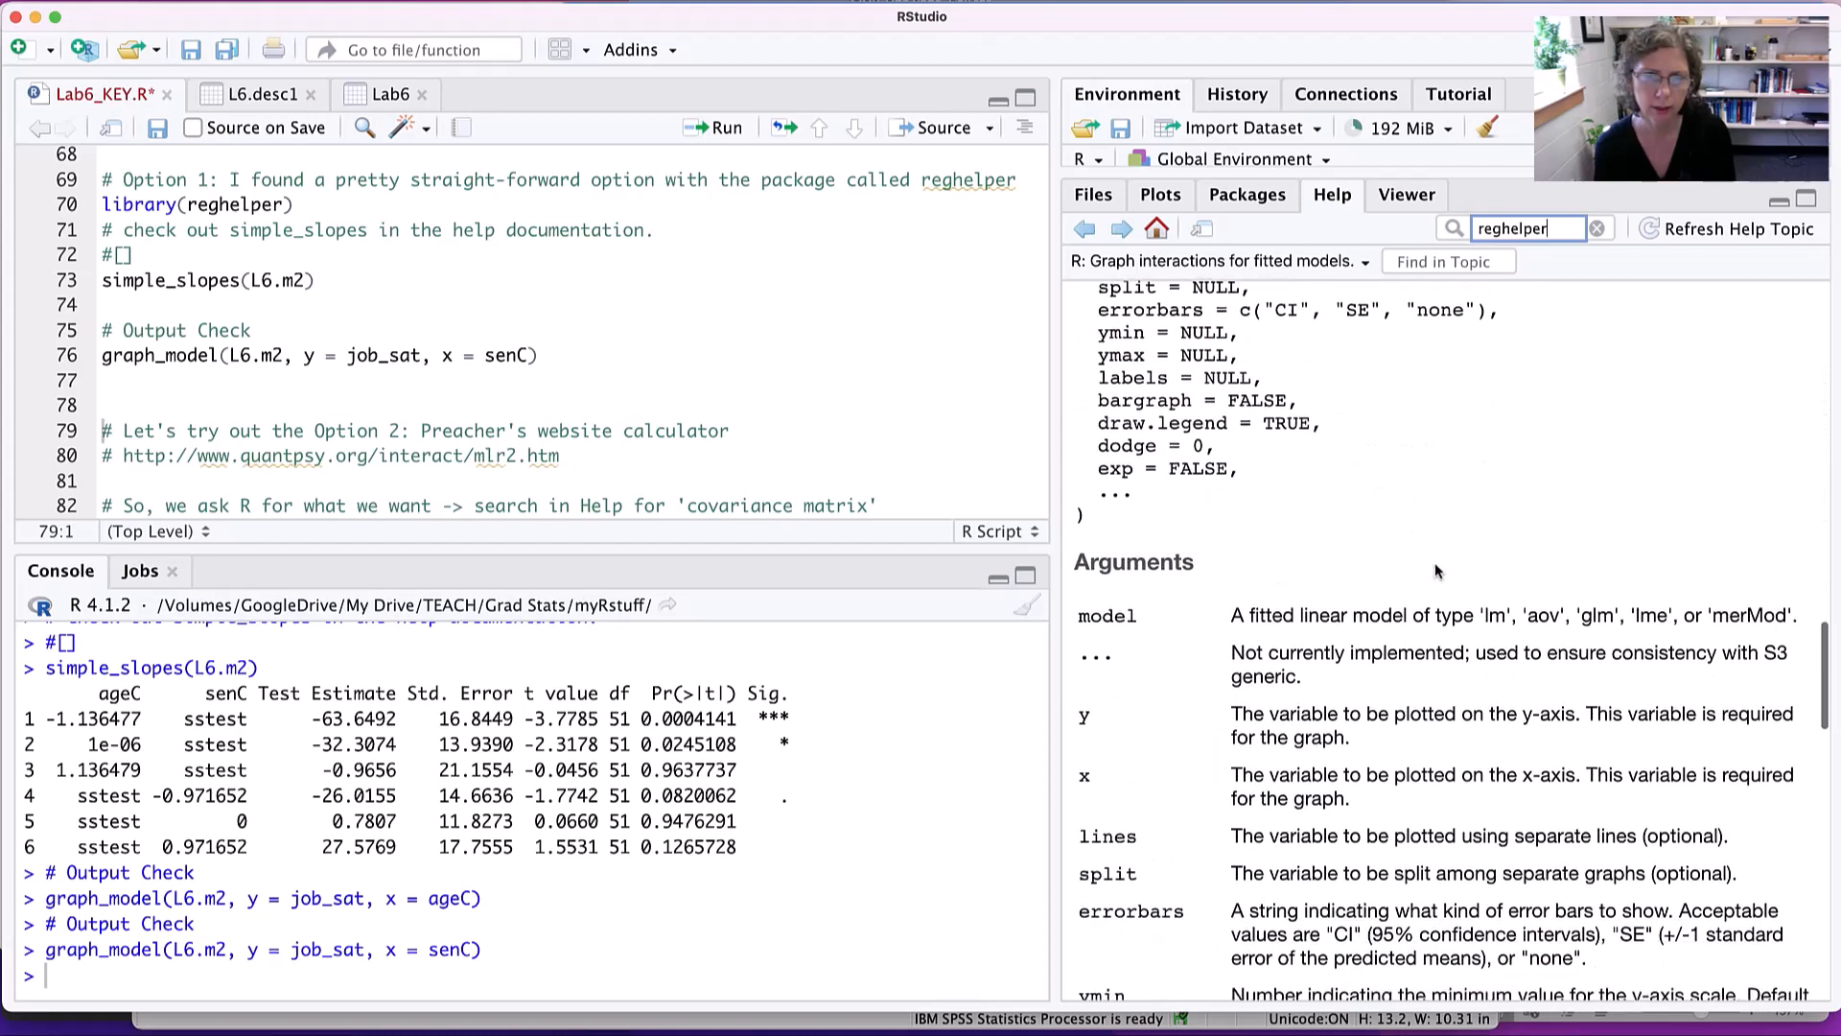
{"action": "scroll", "coordinate": [1437, 572], "scroll_direction": "down", "scroll_amount": 15}
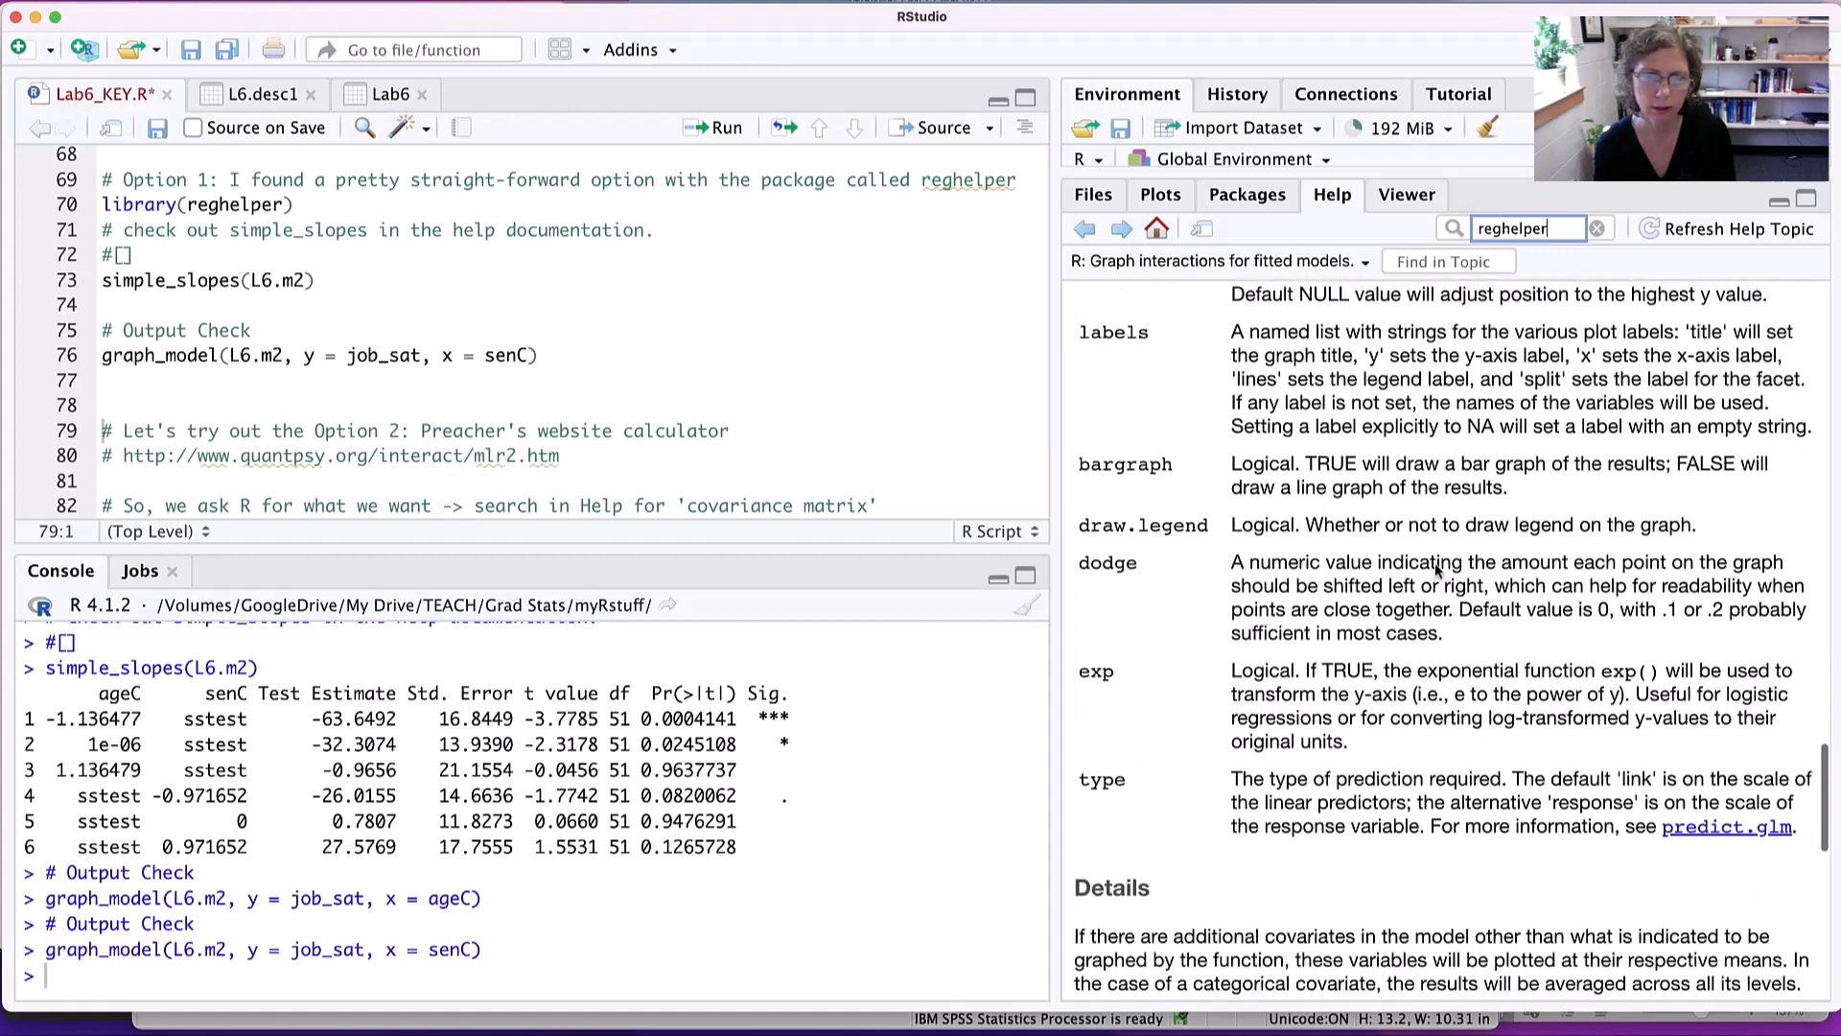
{"action": "scroll", "coordinate": [1437, 571], "scroll_direction": "down", "scroll_amount": 10}
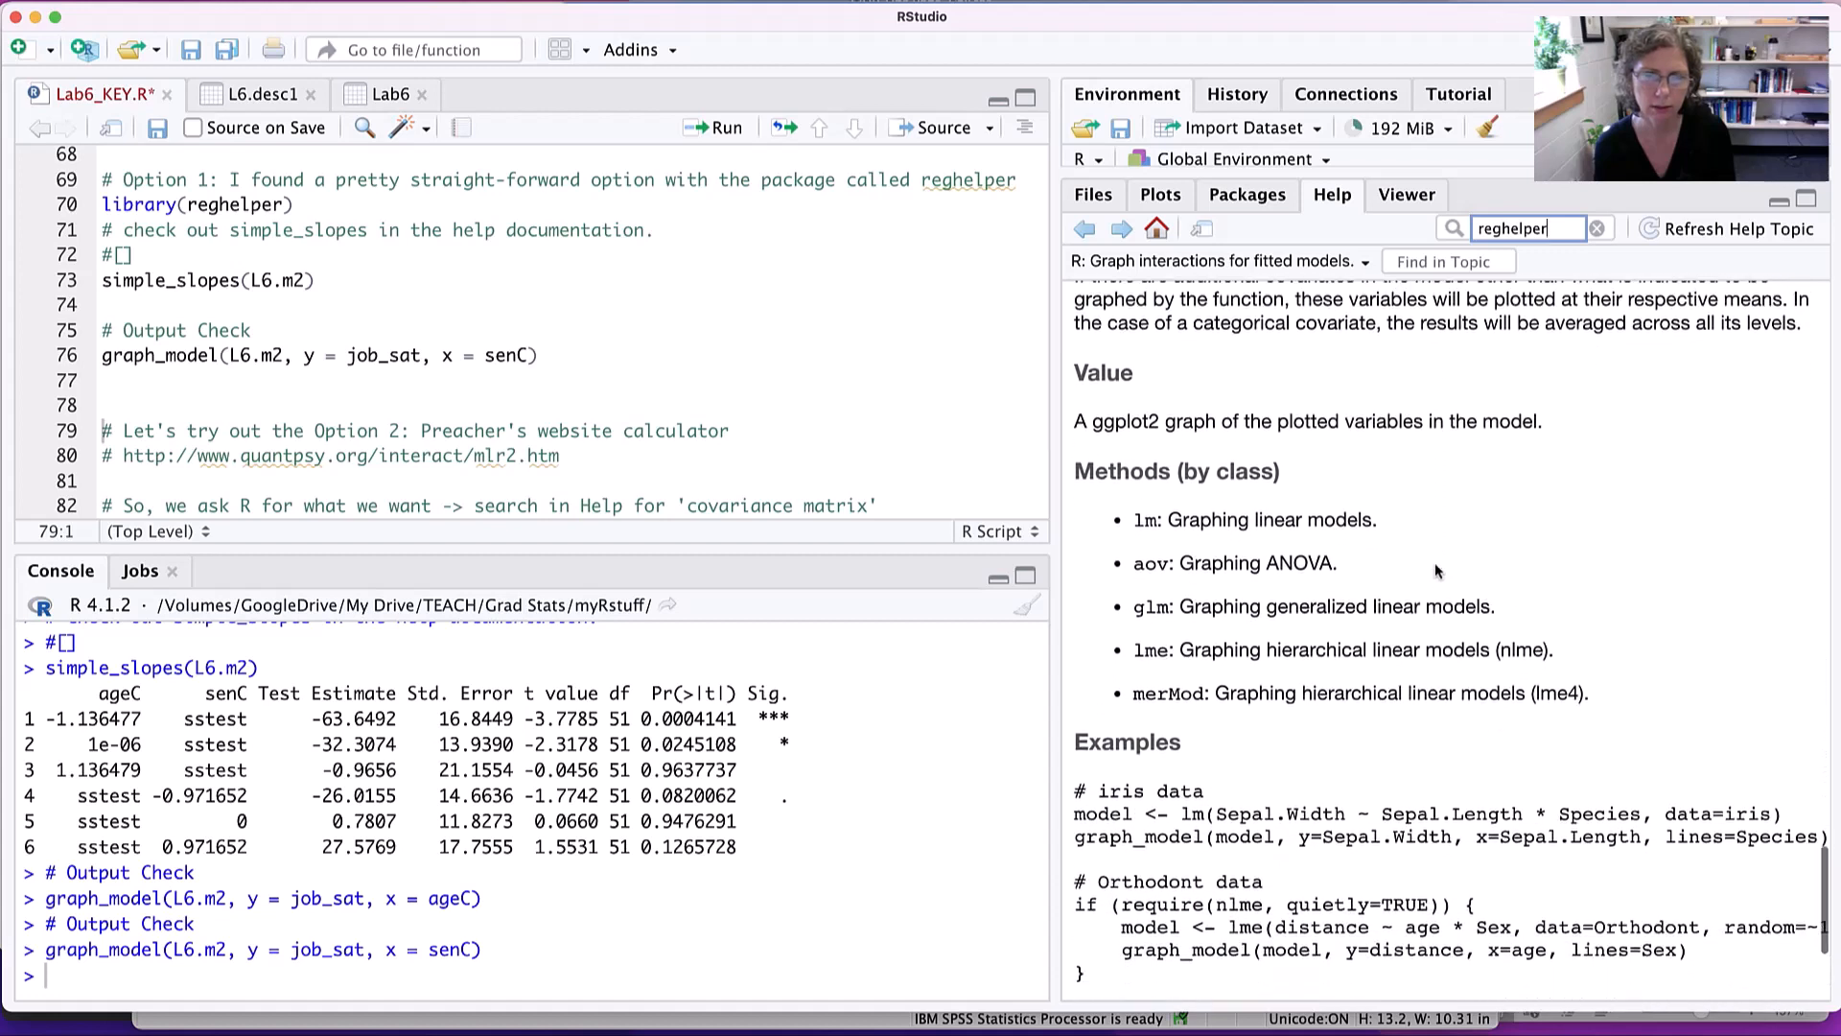
{"action": "scroll", "coordinate": [1438, 571], "scroll_direction": "down", "scroll_amount": 2}
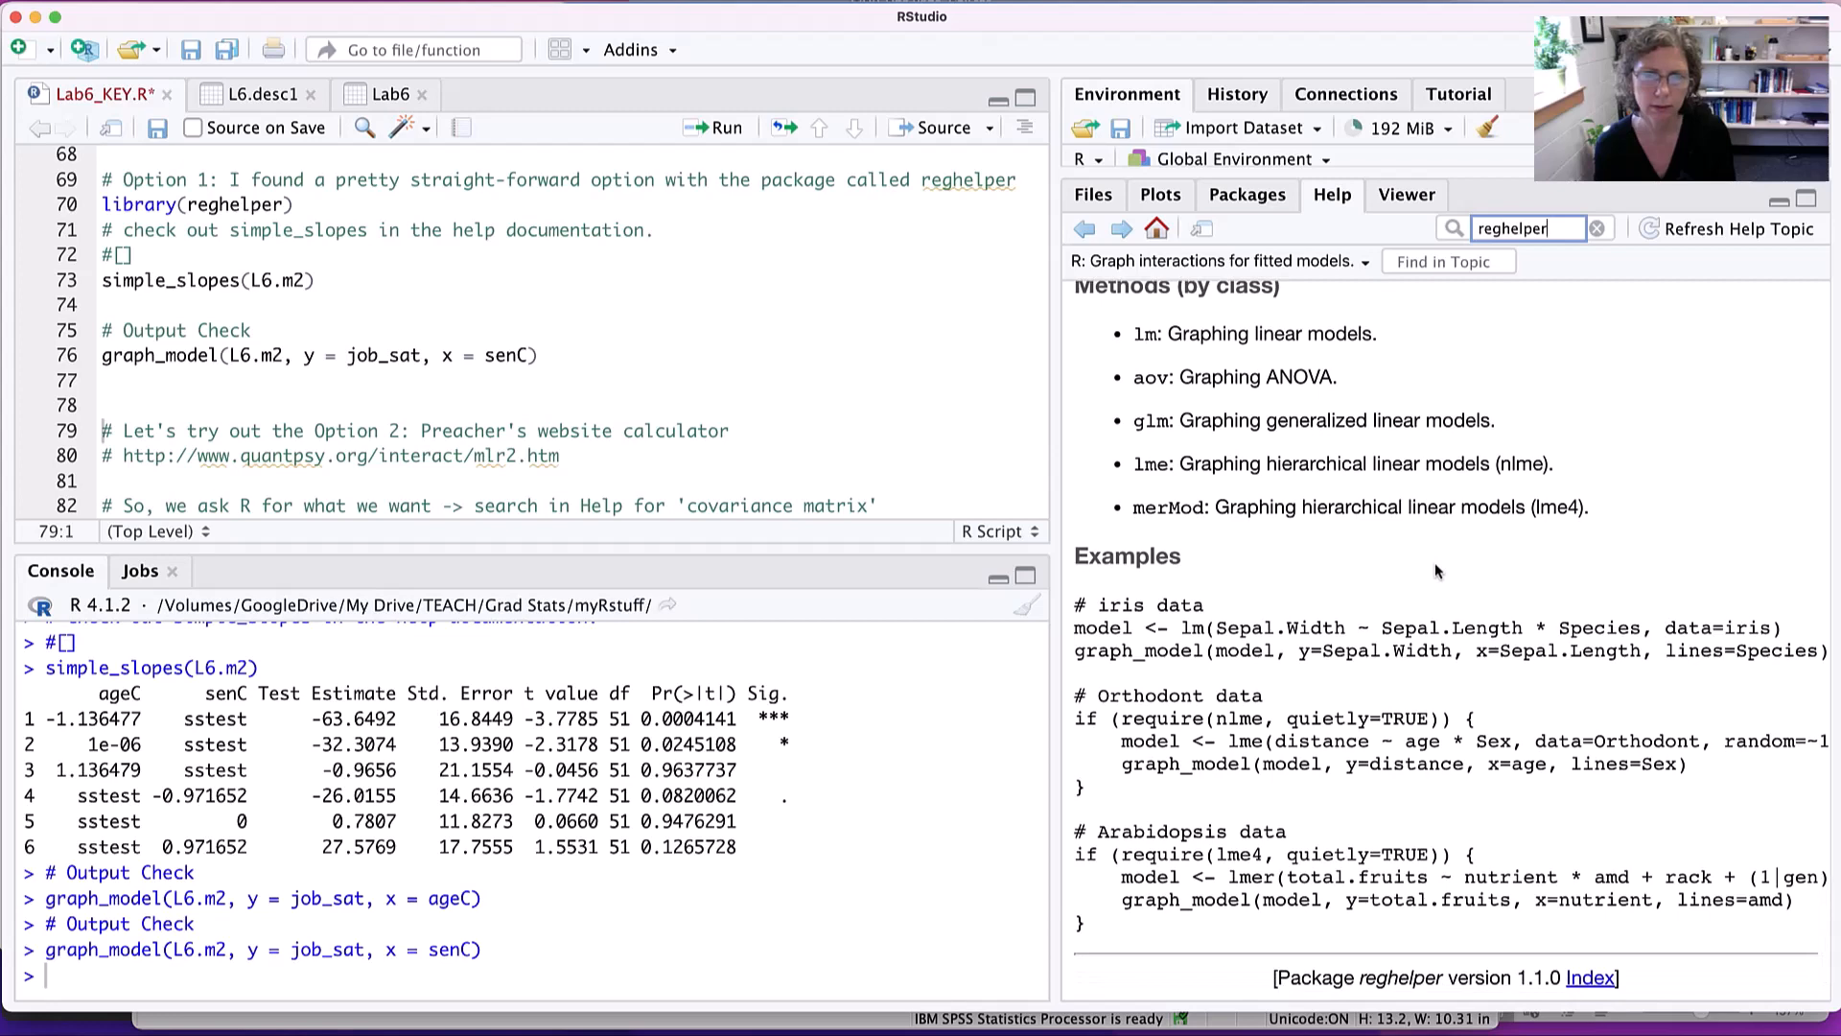
{"action": "scroll", "coordinate": [1438, 571], "scroll_direction": "up", "scroll_amount": 20}
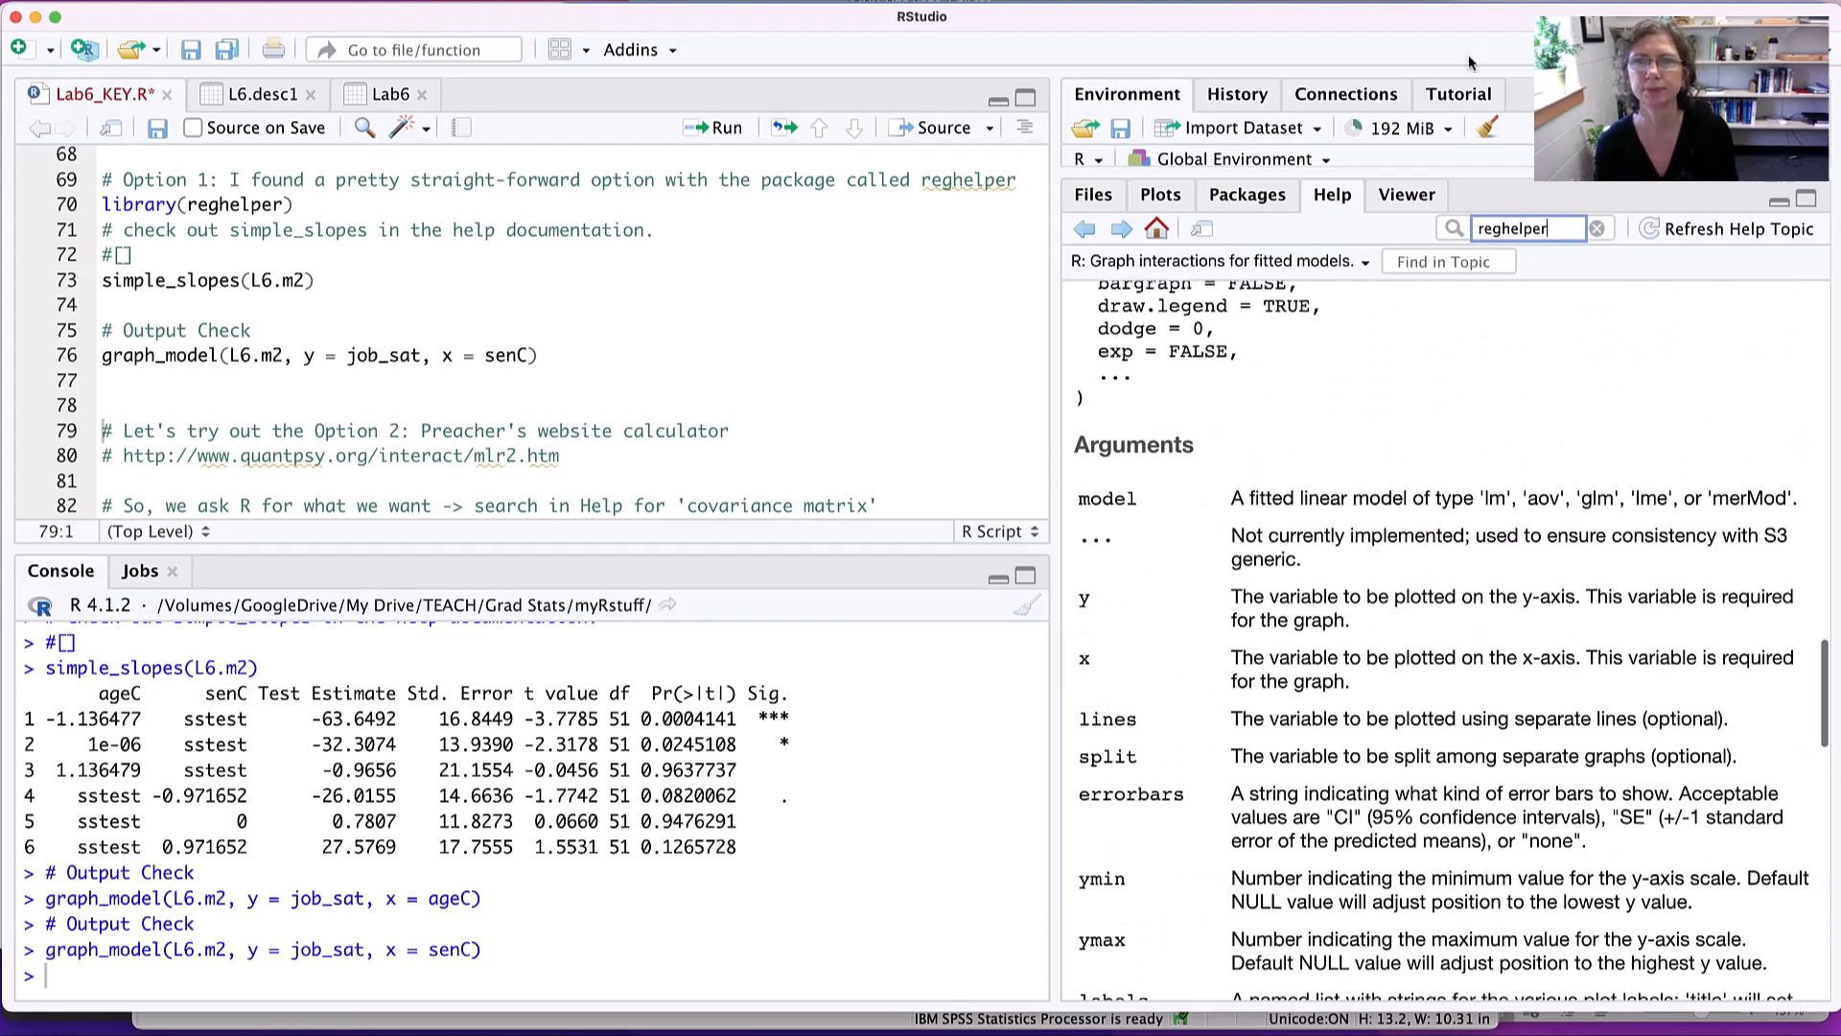
- Replace the previous help search with a search for "covariance matrix"
{"action": "left_click", "coordinate": [1596, 228]}
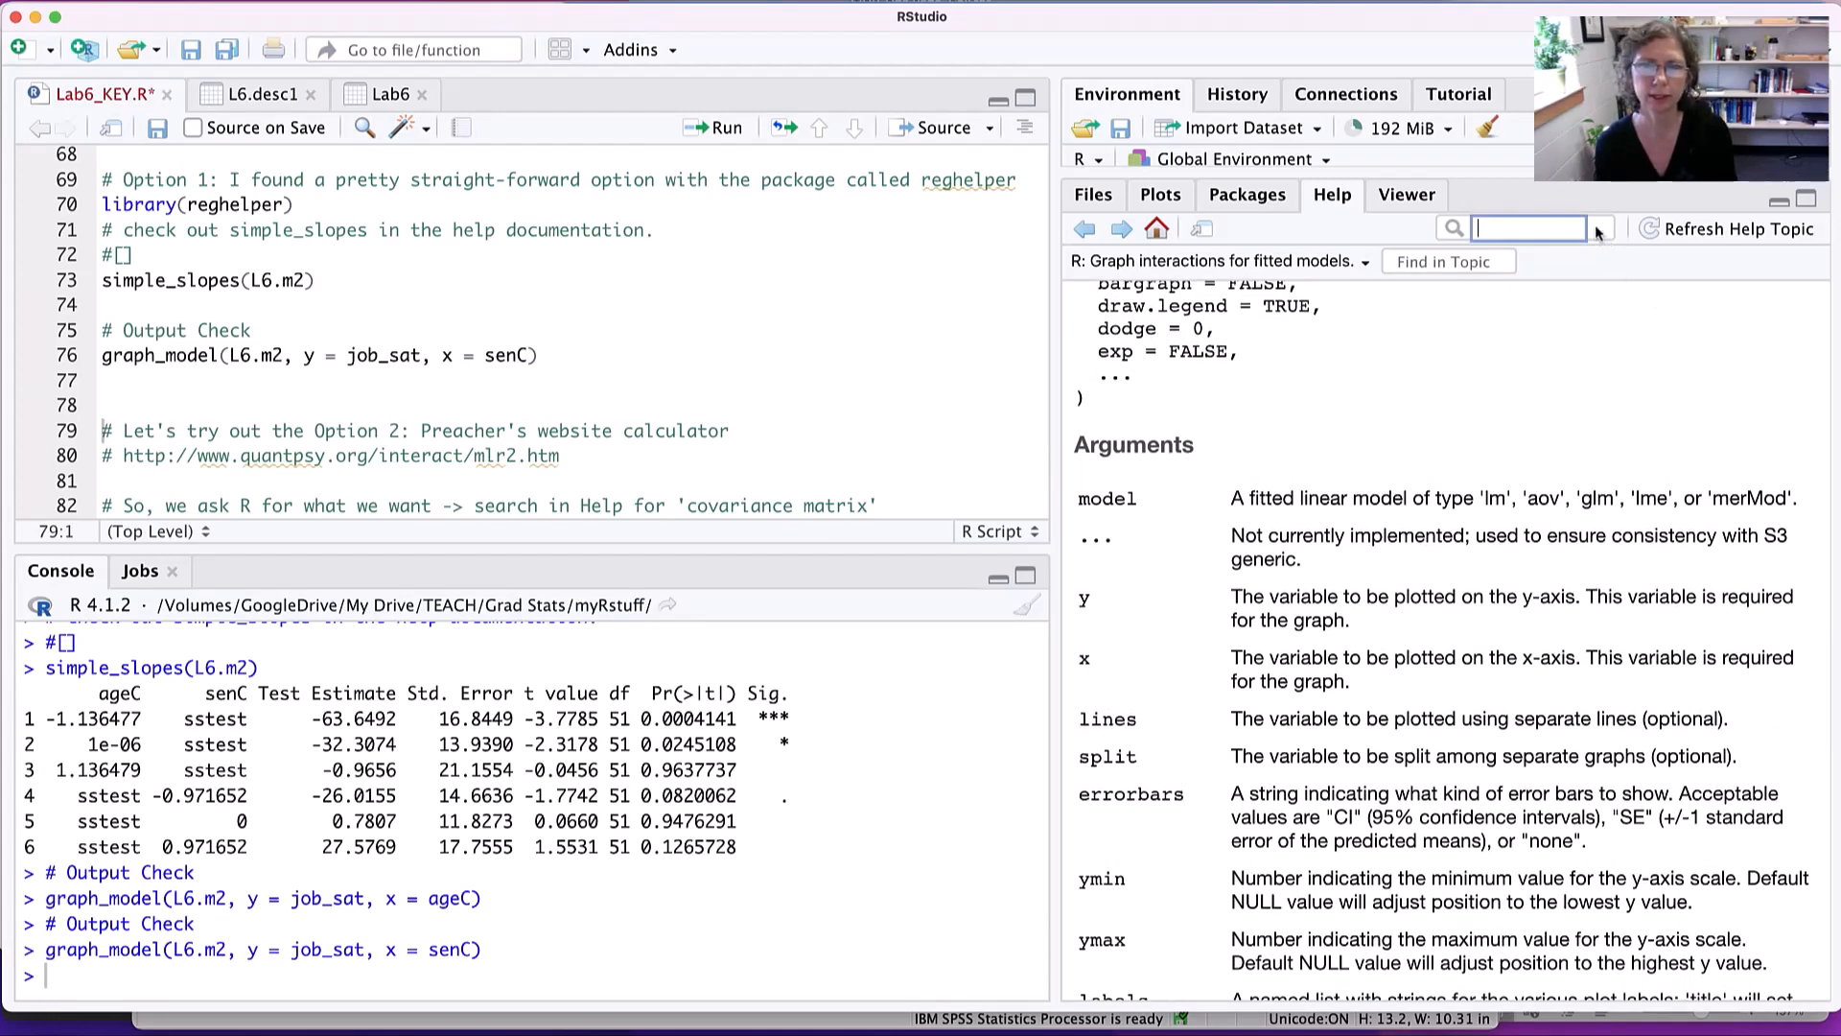
{"action": "left_click_drag", "start_coordinate": [1323, 173], "coordinate": [1353, 583]}
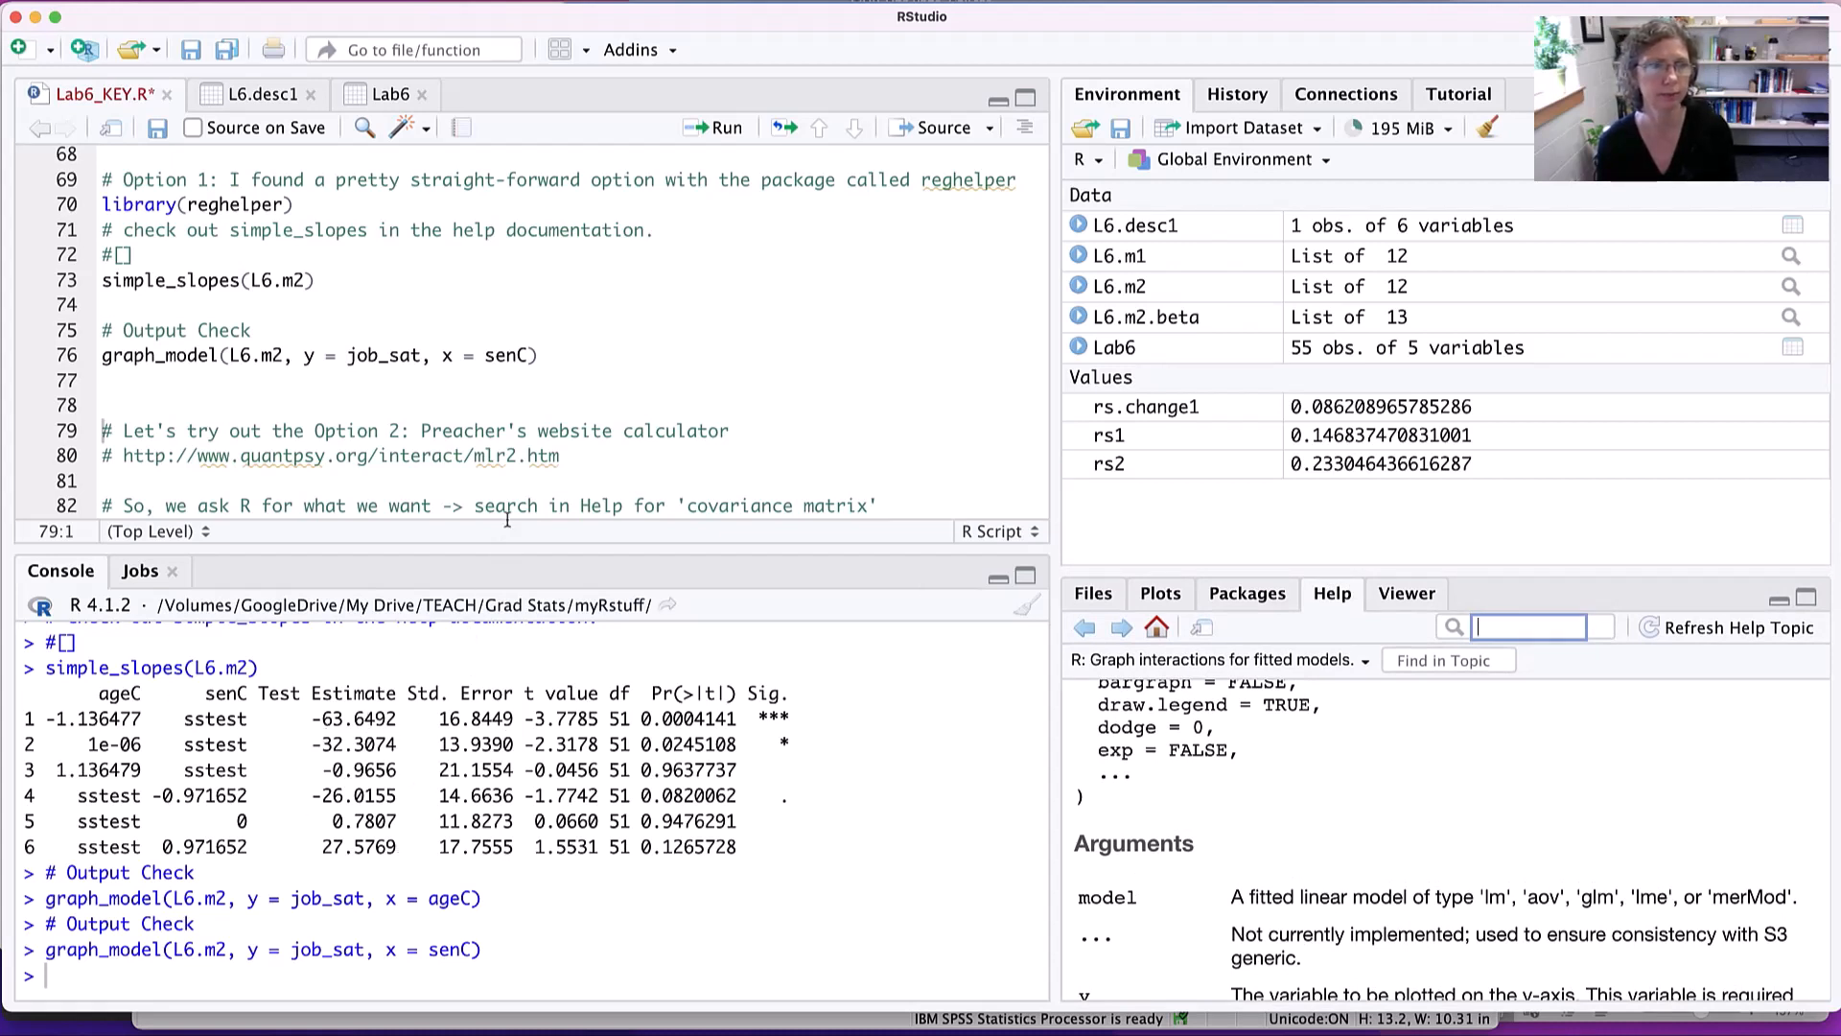
{"action": "scroll", "coordinate": [532, 460], "scroll_direction": "down", "scroll_amount": 5}
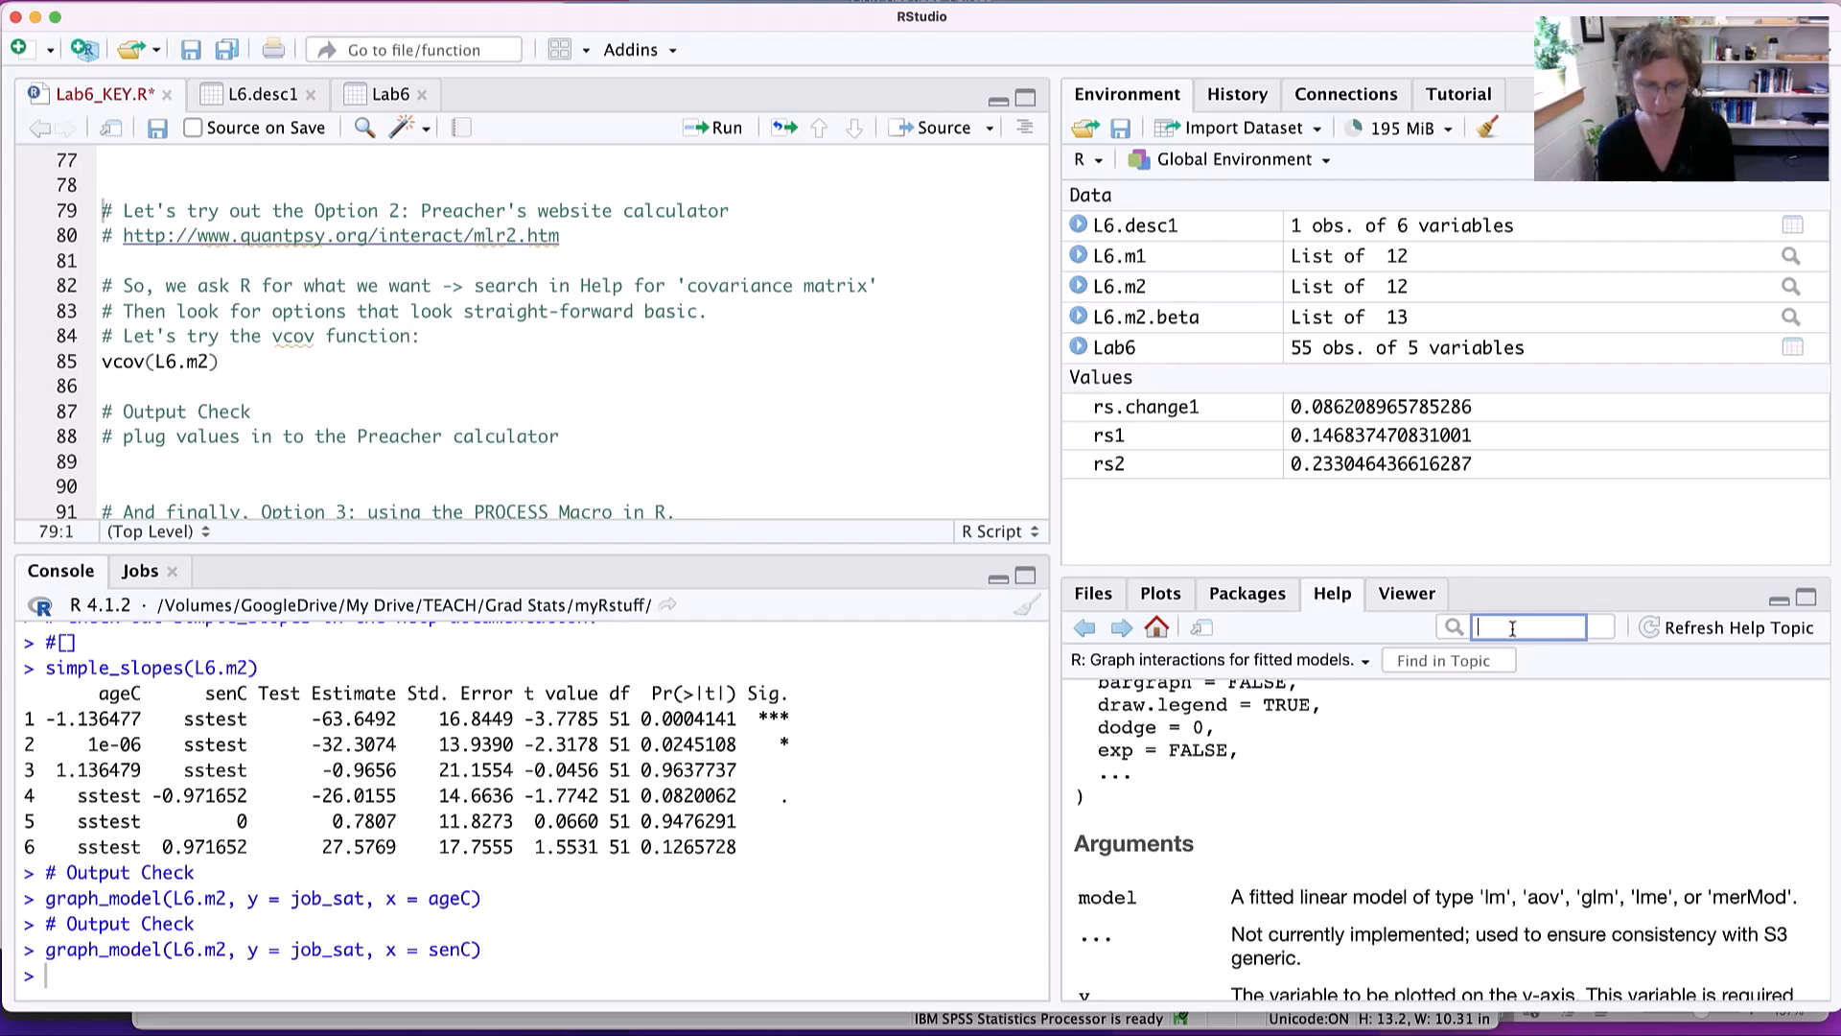
{"action": "type", "text": "cova"}
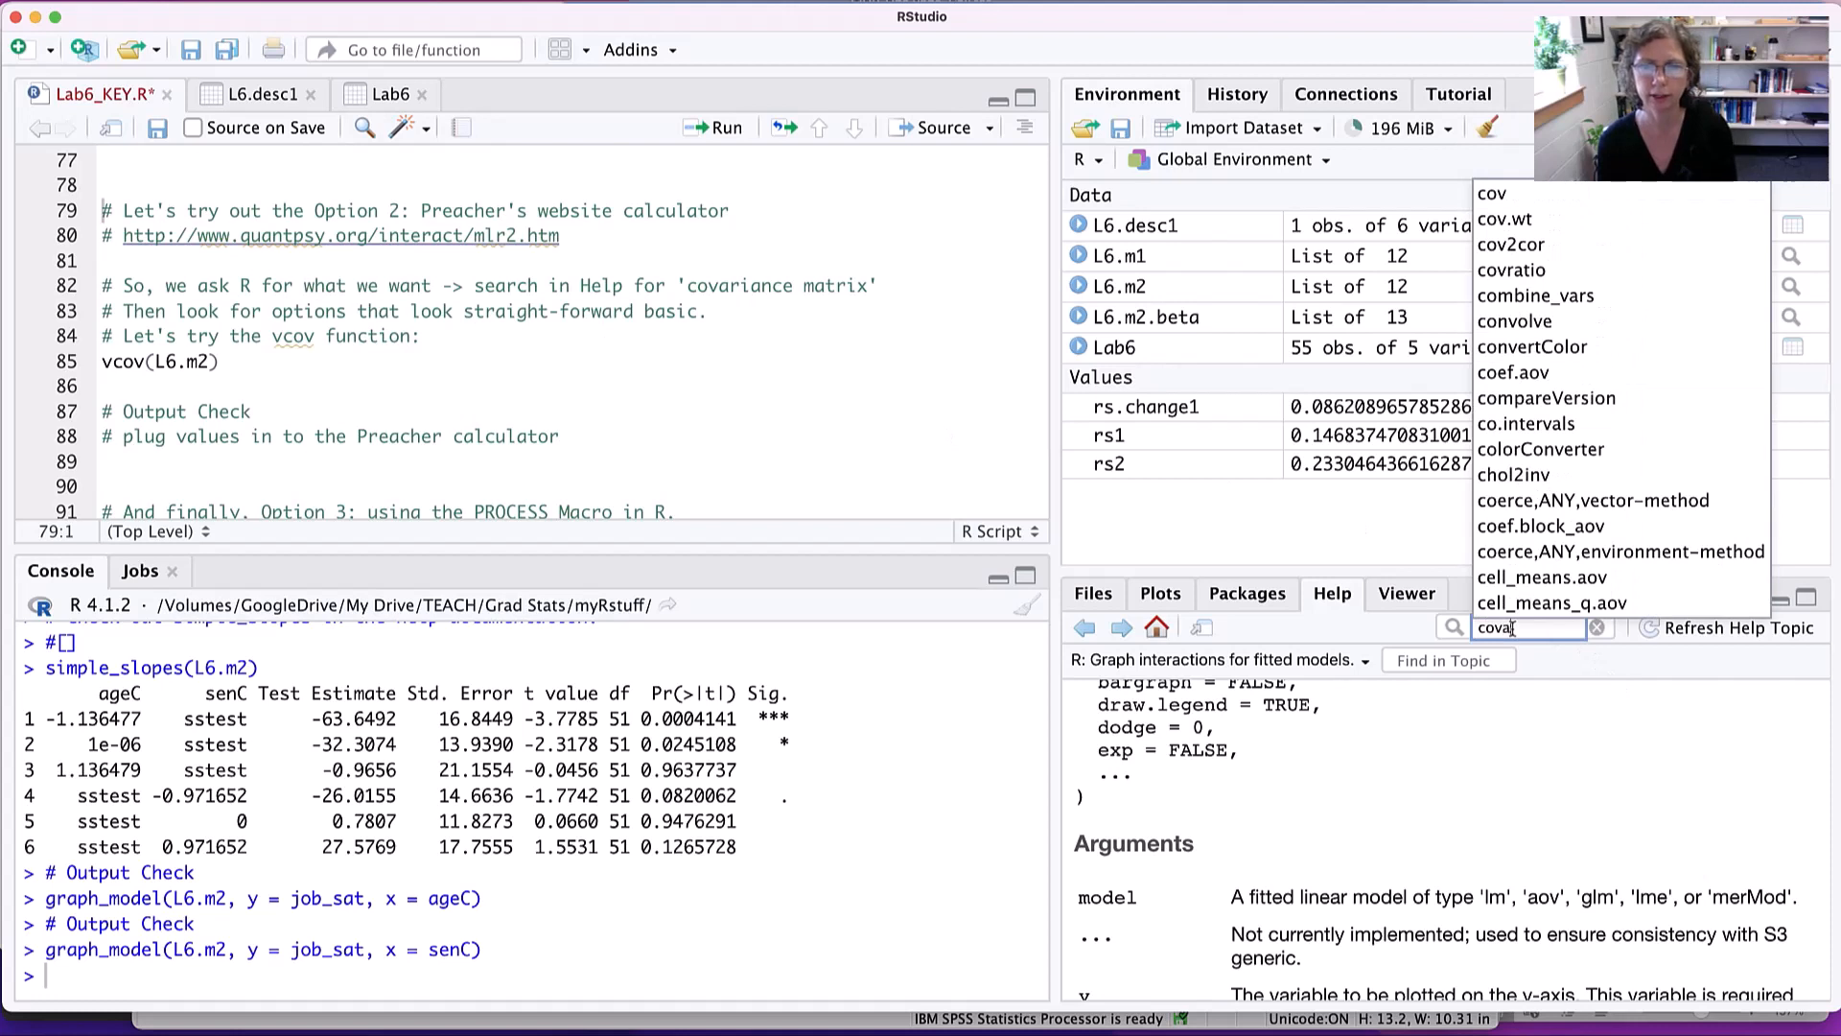
{"action": "type", "text": "rien"}
{"action": "type", "text": "ce matrix"}
{"action": "key", "text": "Return"}
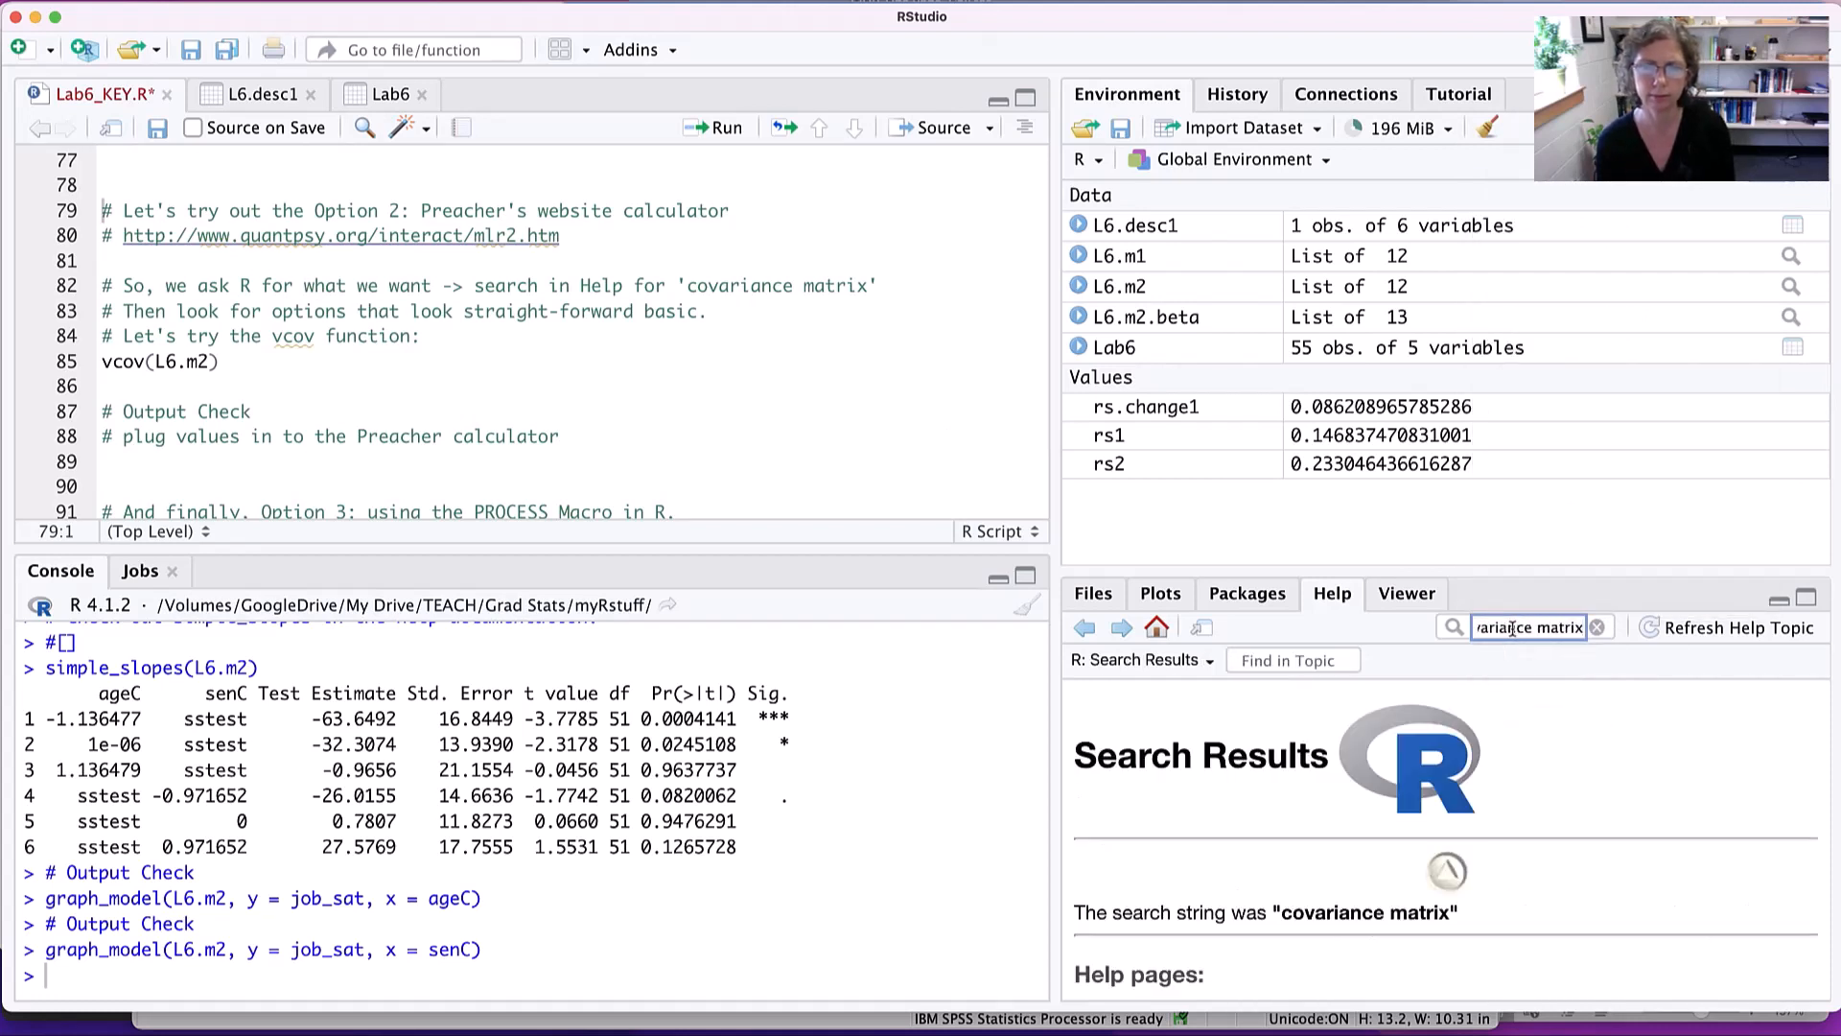
- Review the covariance matrix help results and open the stats::vcov page on variance-covariance matrices for fitted models
{"action": "left_click_drag", "start_coordinate": [1501, 568], "coordinate": [1453, 247]}
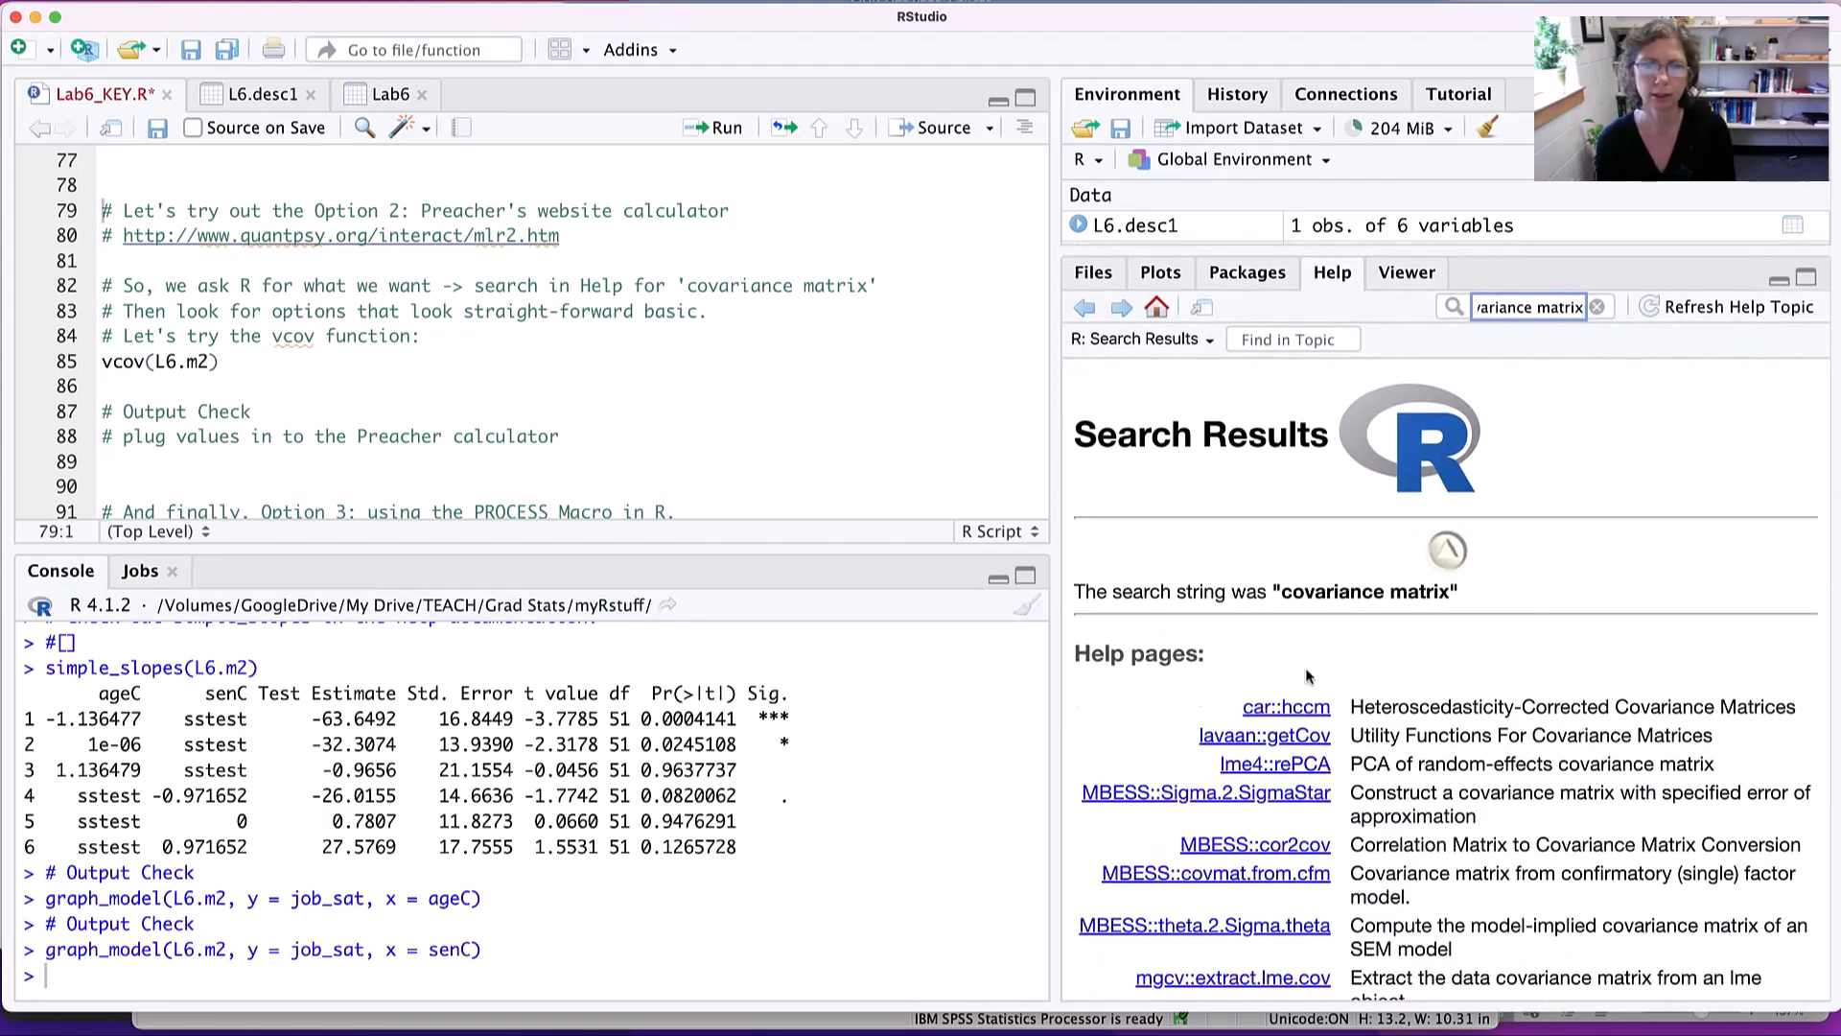
{"action": "scroll", "coordinate": [1399, 599], "scroll_direction": "down", "scroll_amount": 2}
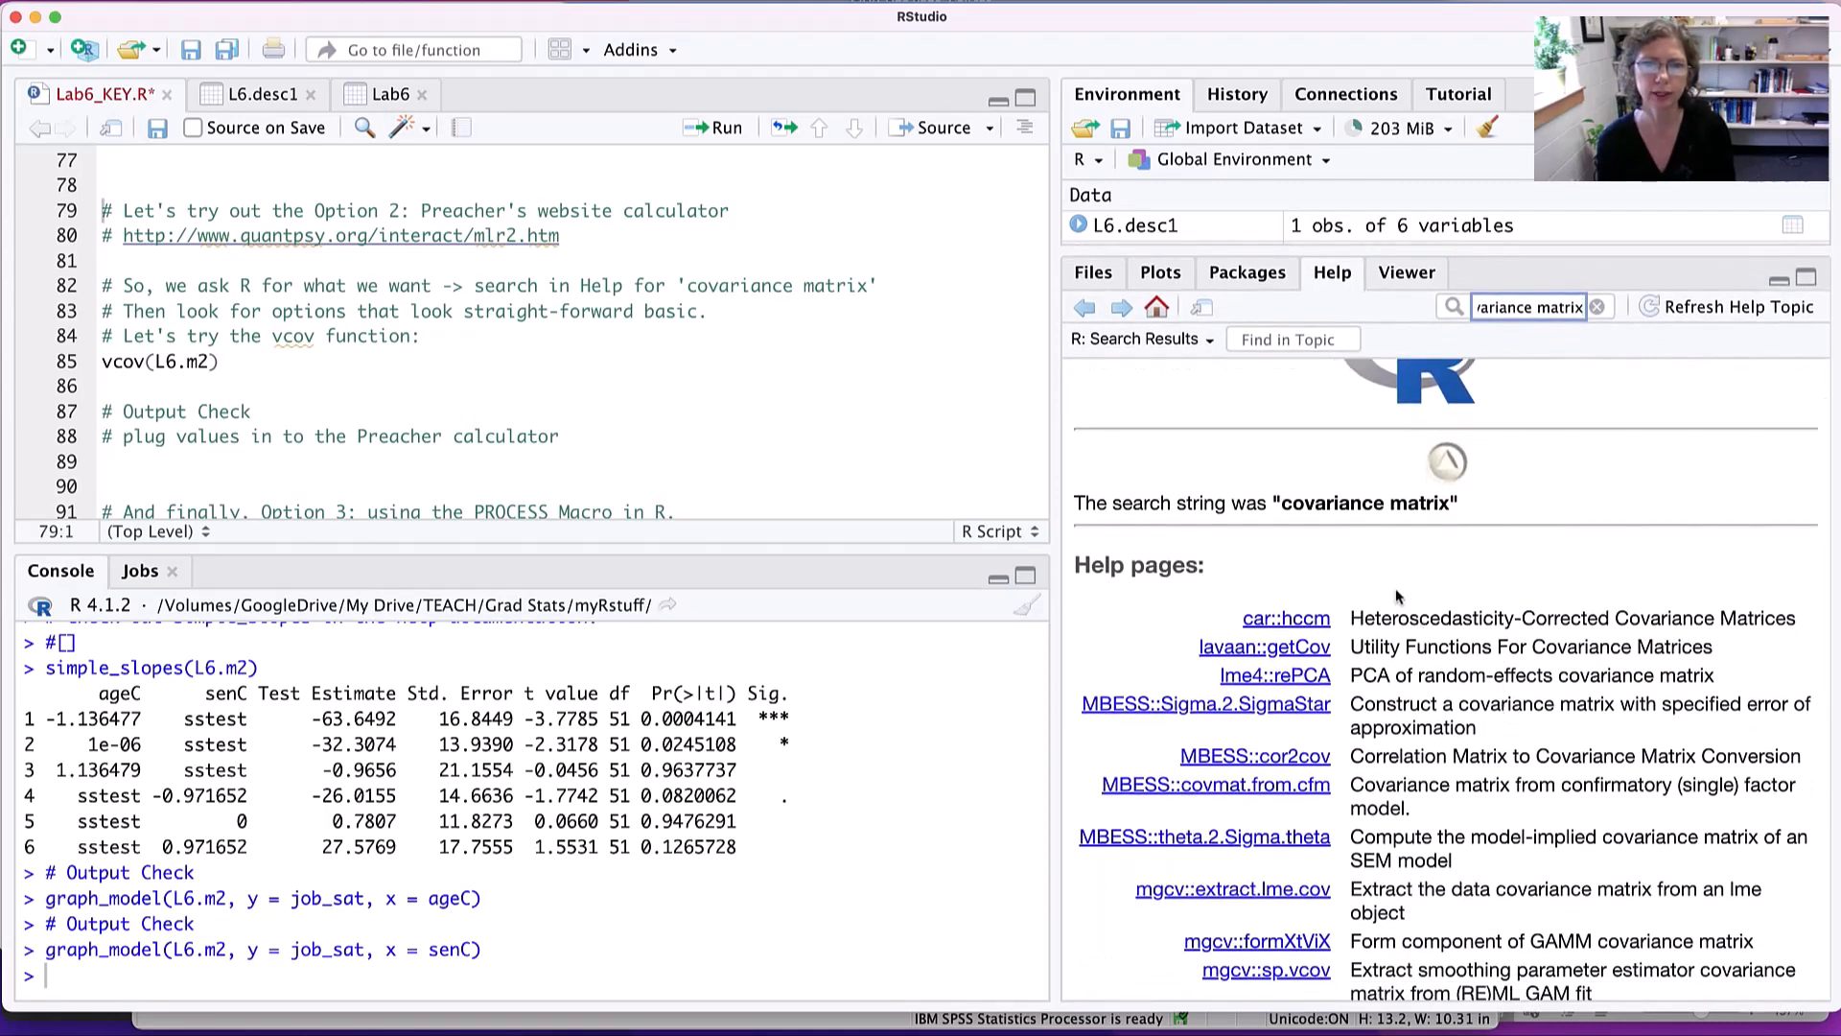
{"action": "scroll", "coordinate": [1504, 749], "scroll_direction": "down", "scroll_amount": 10}
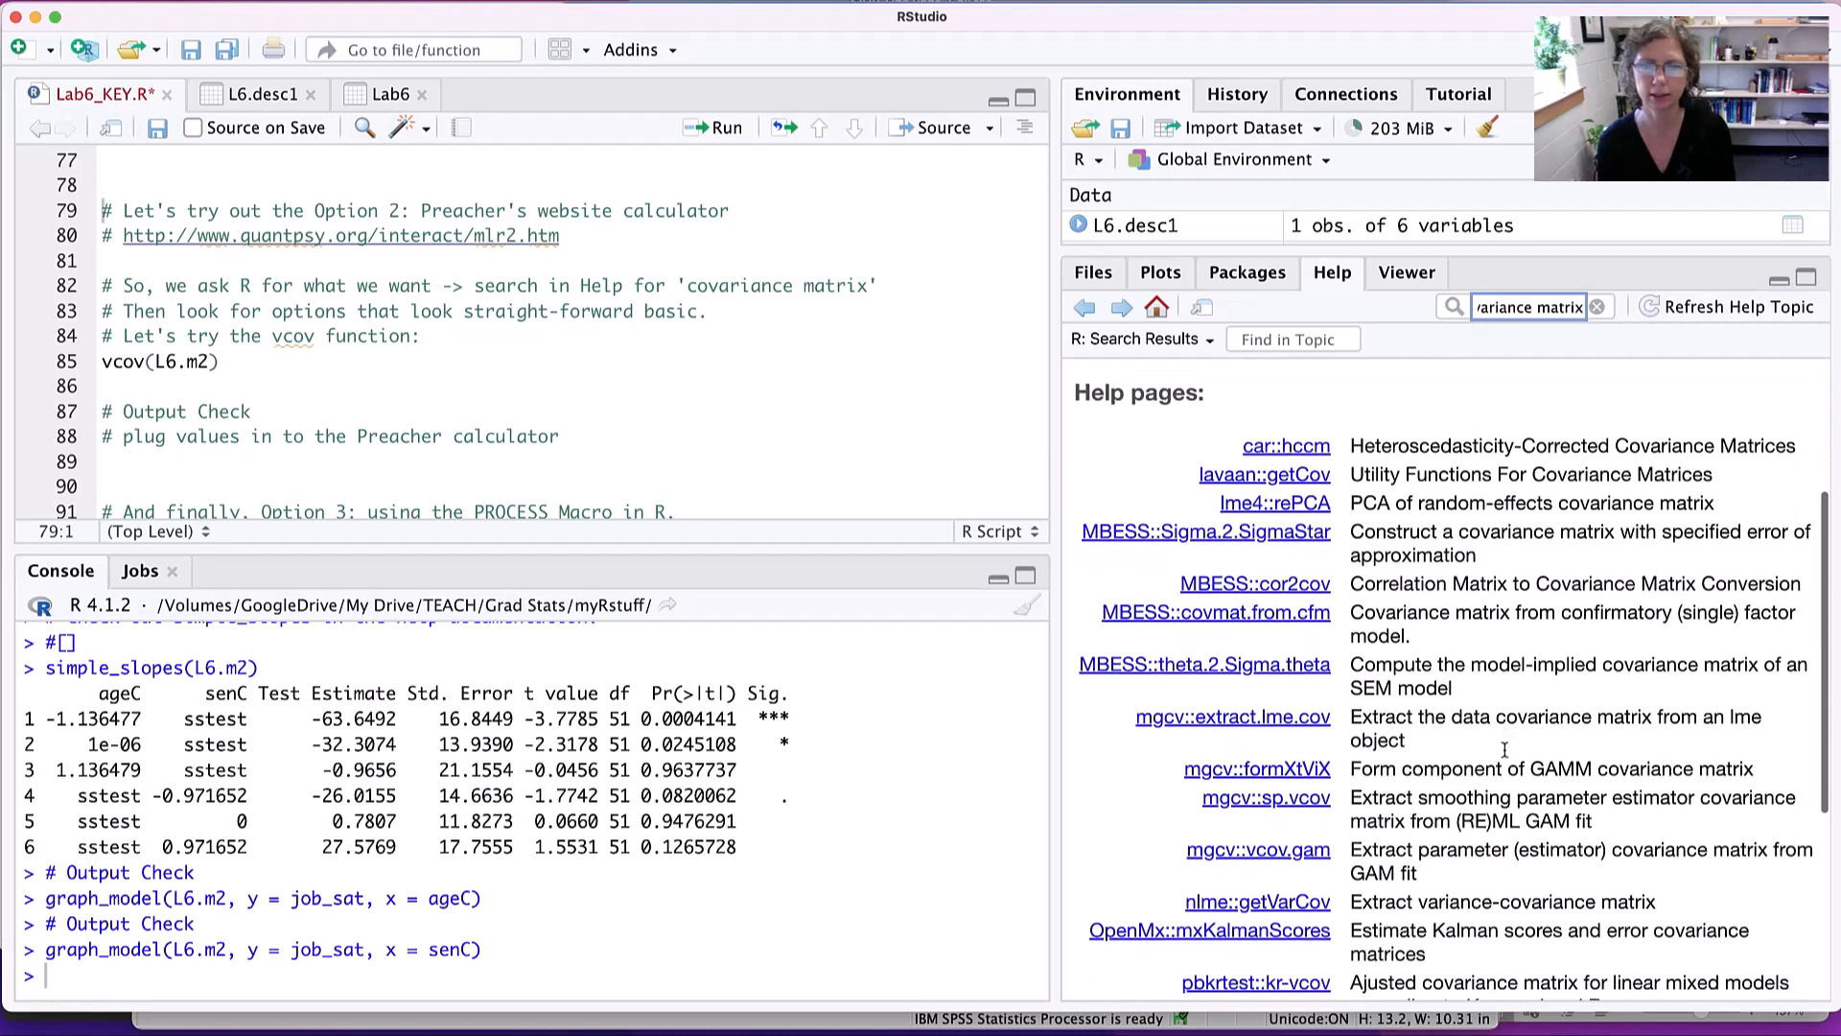
{"action": "scroll", "coordinate": [1505, 750], "scroll_direction": "down", "scroll_amount": 2}
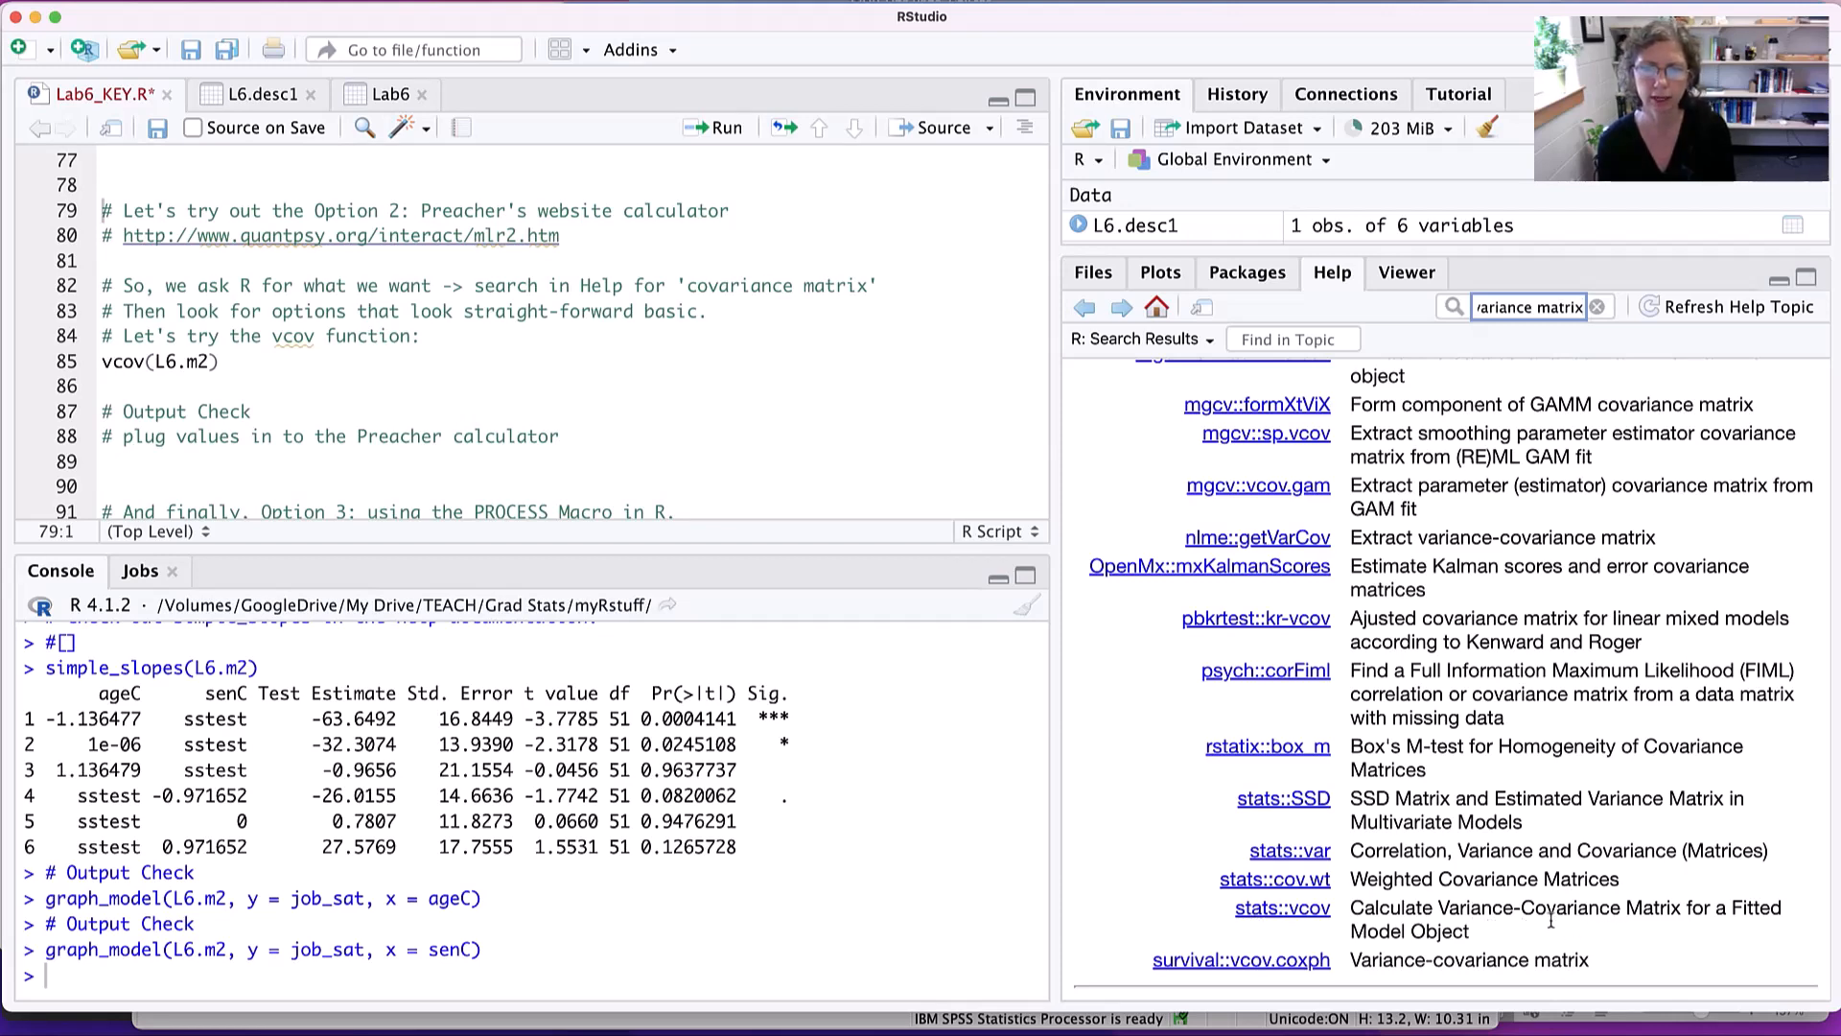
{"action": "left_click_drag", "start_coordinate": [1415, 909], "coordinate": [1475, 929]}
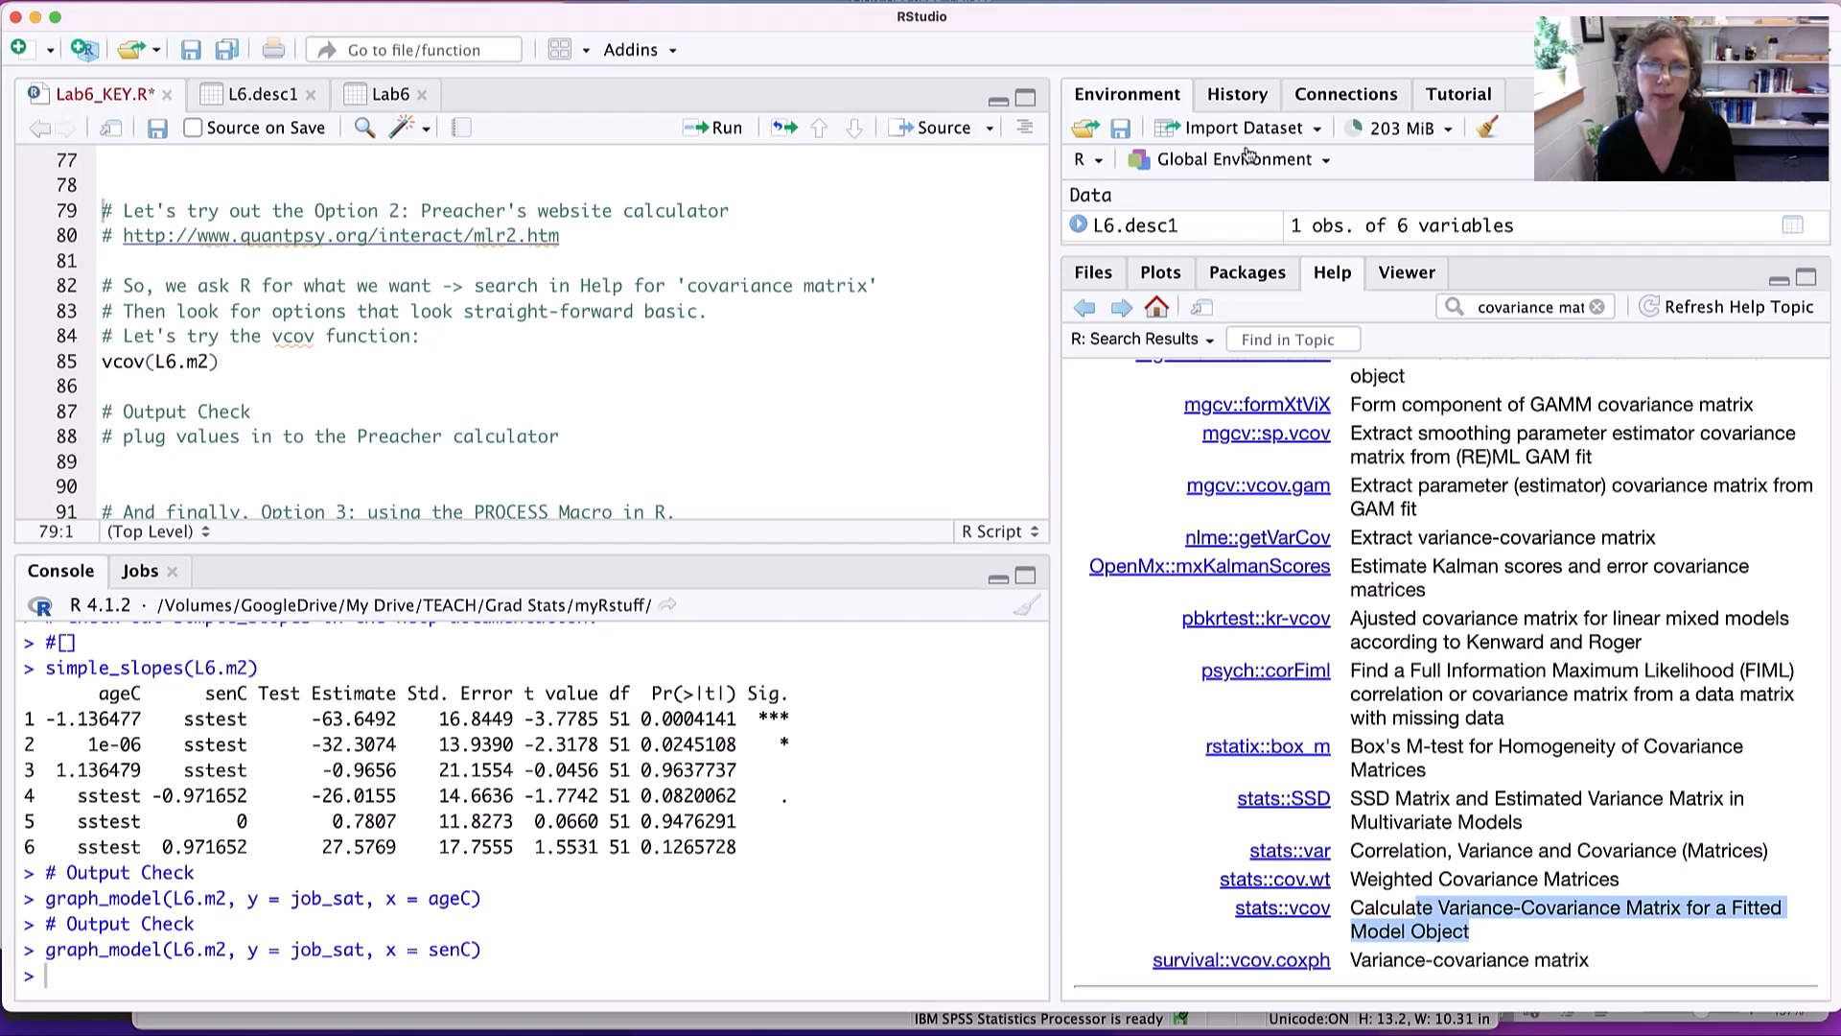
{"action": "left_click", "coordinate": [1282, 907]}
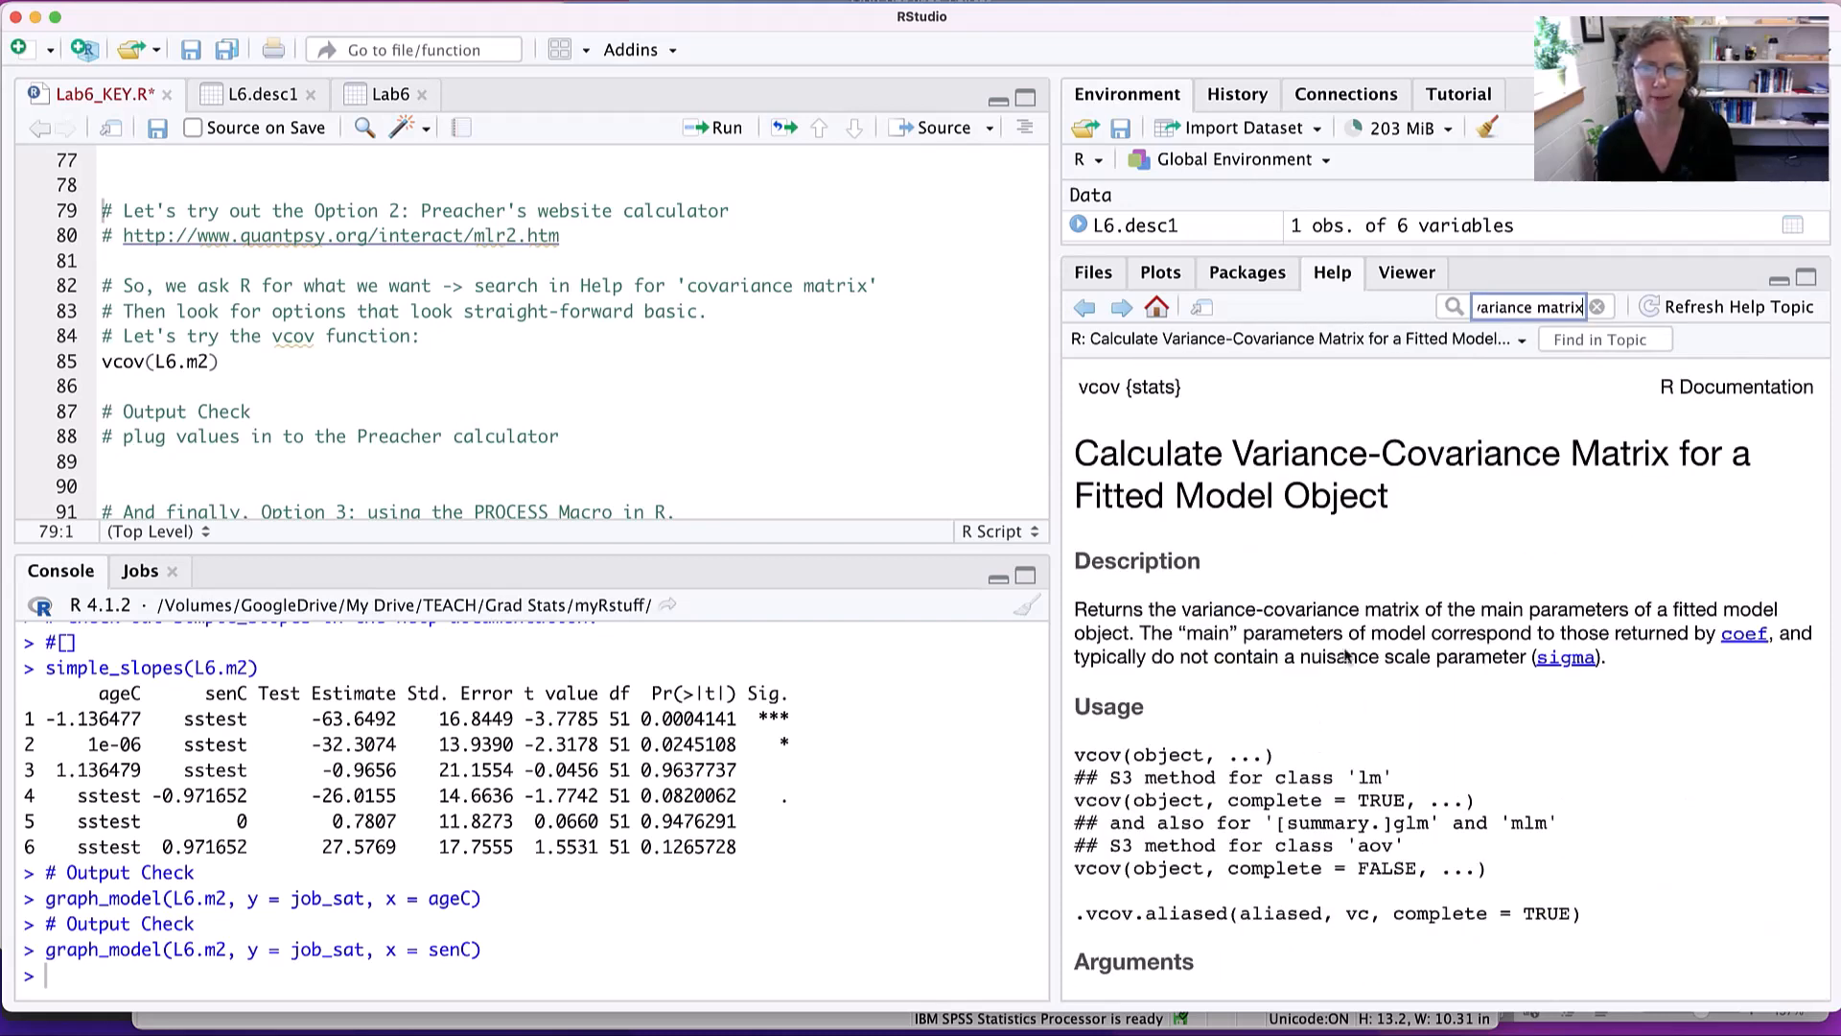
- Examine the vcov help page's usage, arguments and value sections to see what the function requires
{"action": "scroll", "coordinate": [1348, 710], "scroll_direction": "down", "scroll_amount": 3}
{"action": "scroll", "coordinate": [1348, 711], "scroll_direction": "down", "scroll_amount": 4}
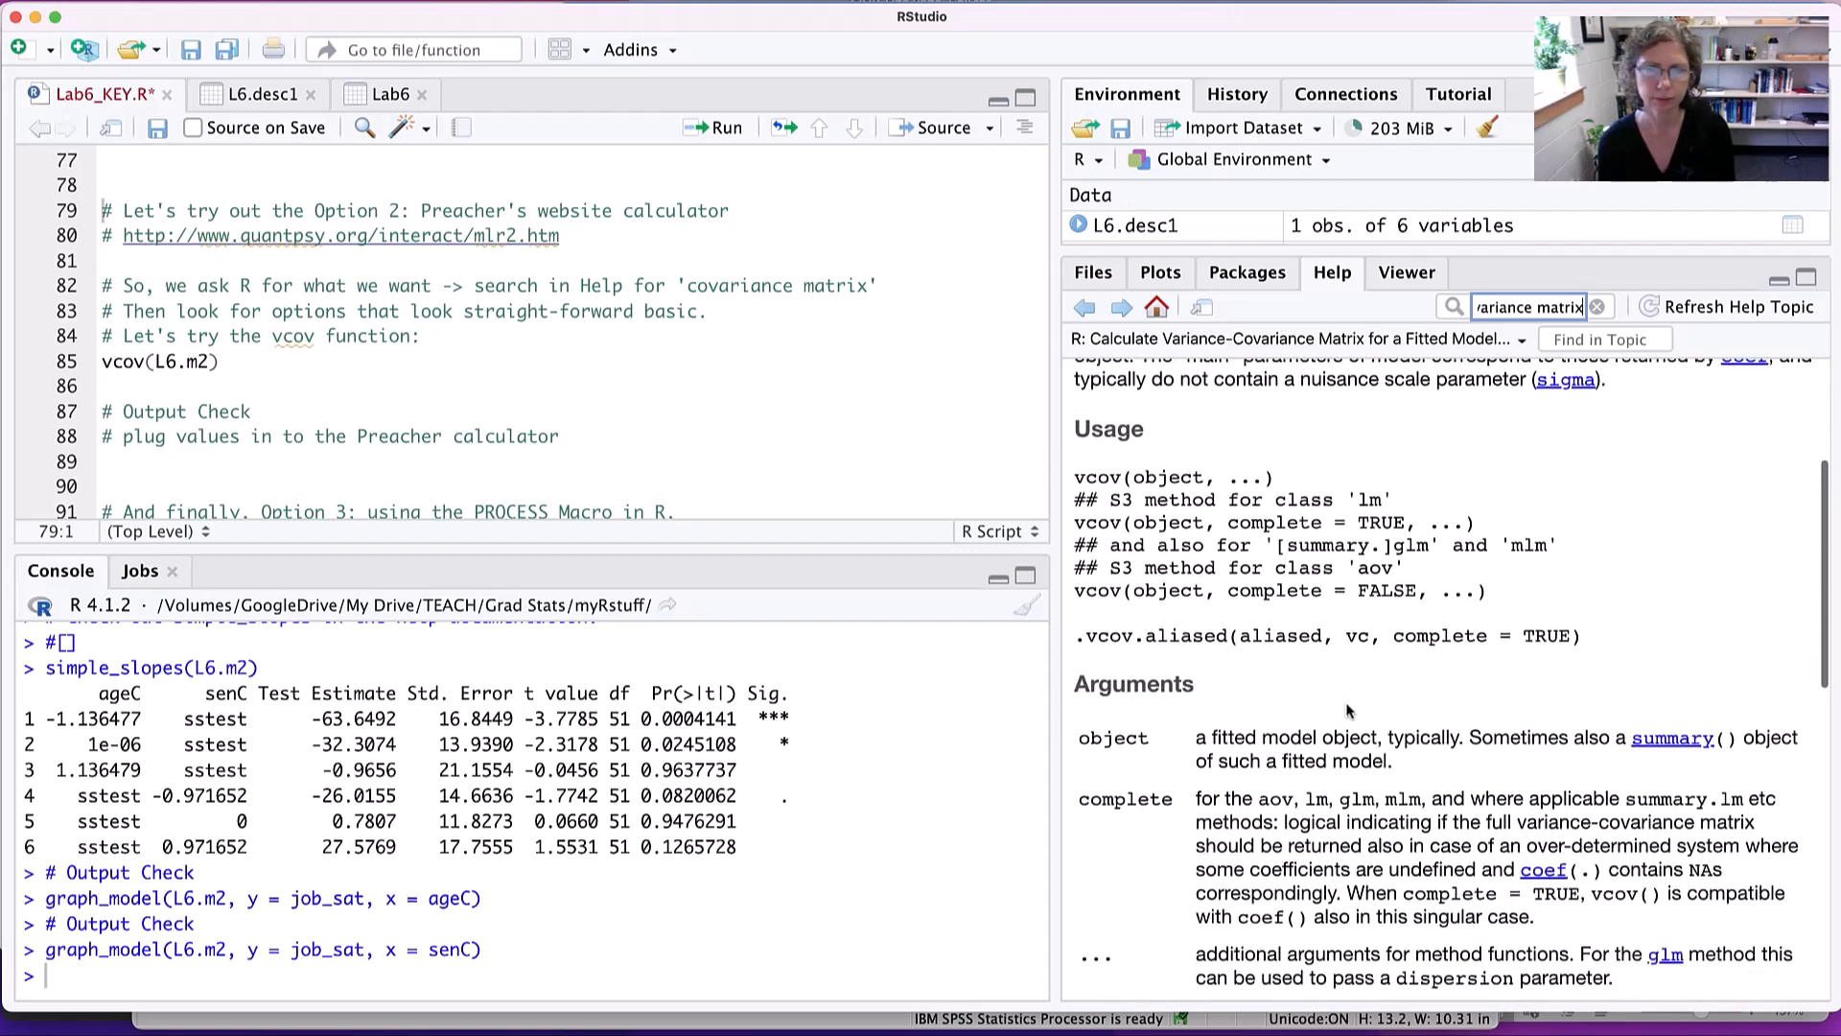
{"action": "left_click_drag", "start_coordinate": [1089, 482], "coordinate": [1205, 482]}
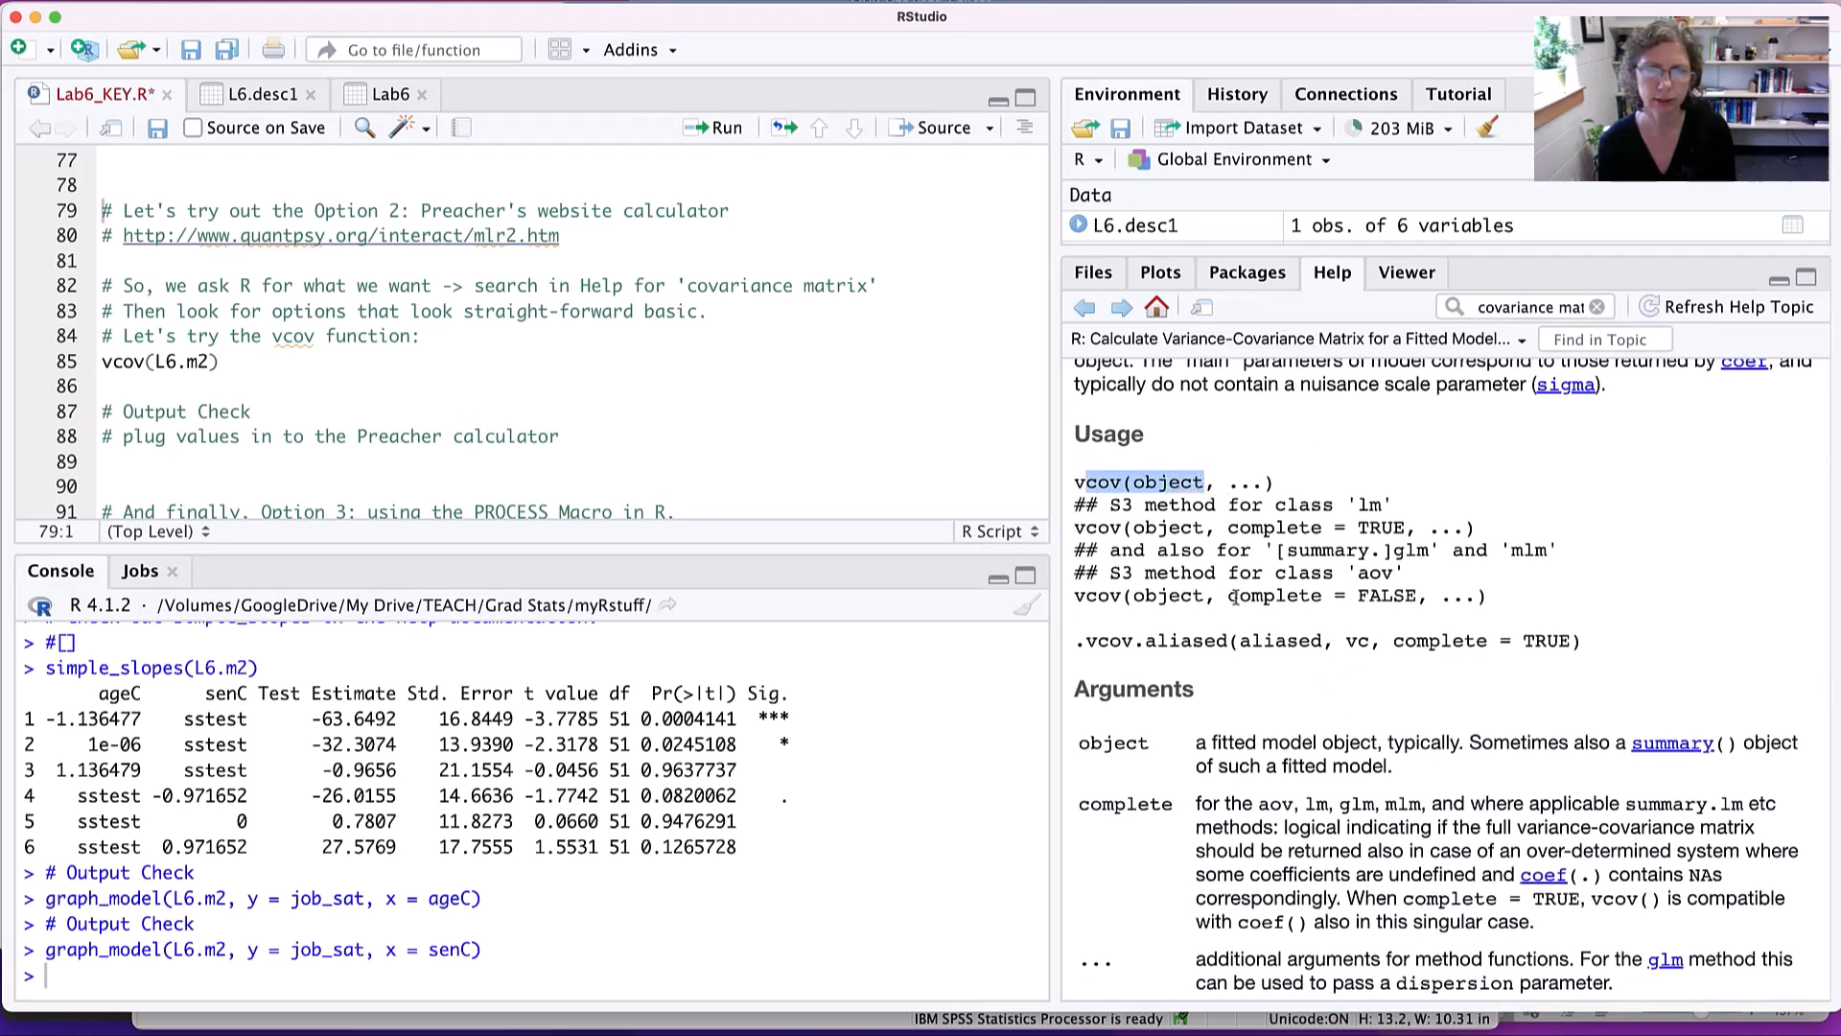
{"action": "scroll", "coordinate": [1234, 597], "scroll_direction": "down", "scroll_amount": 3}
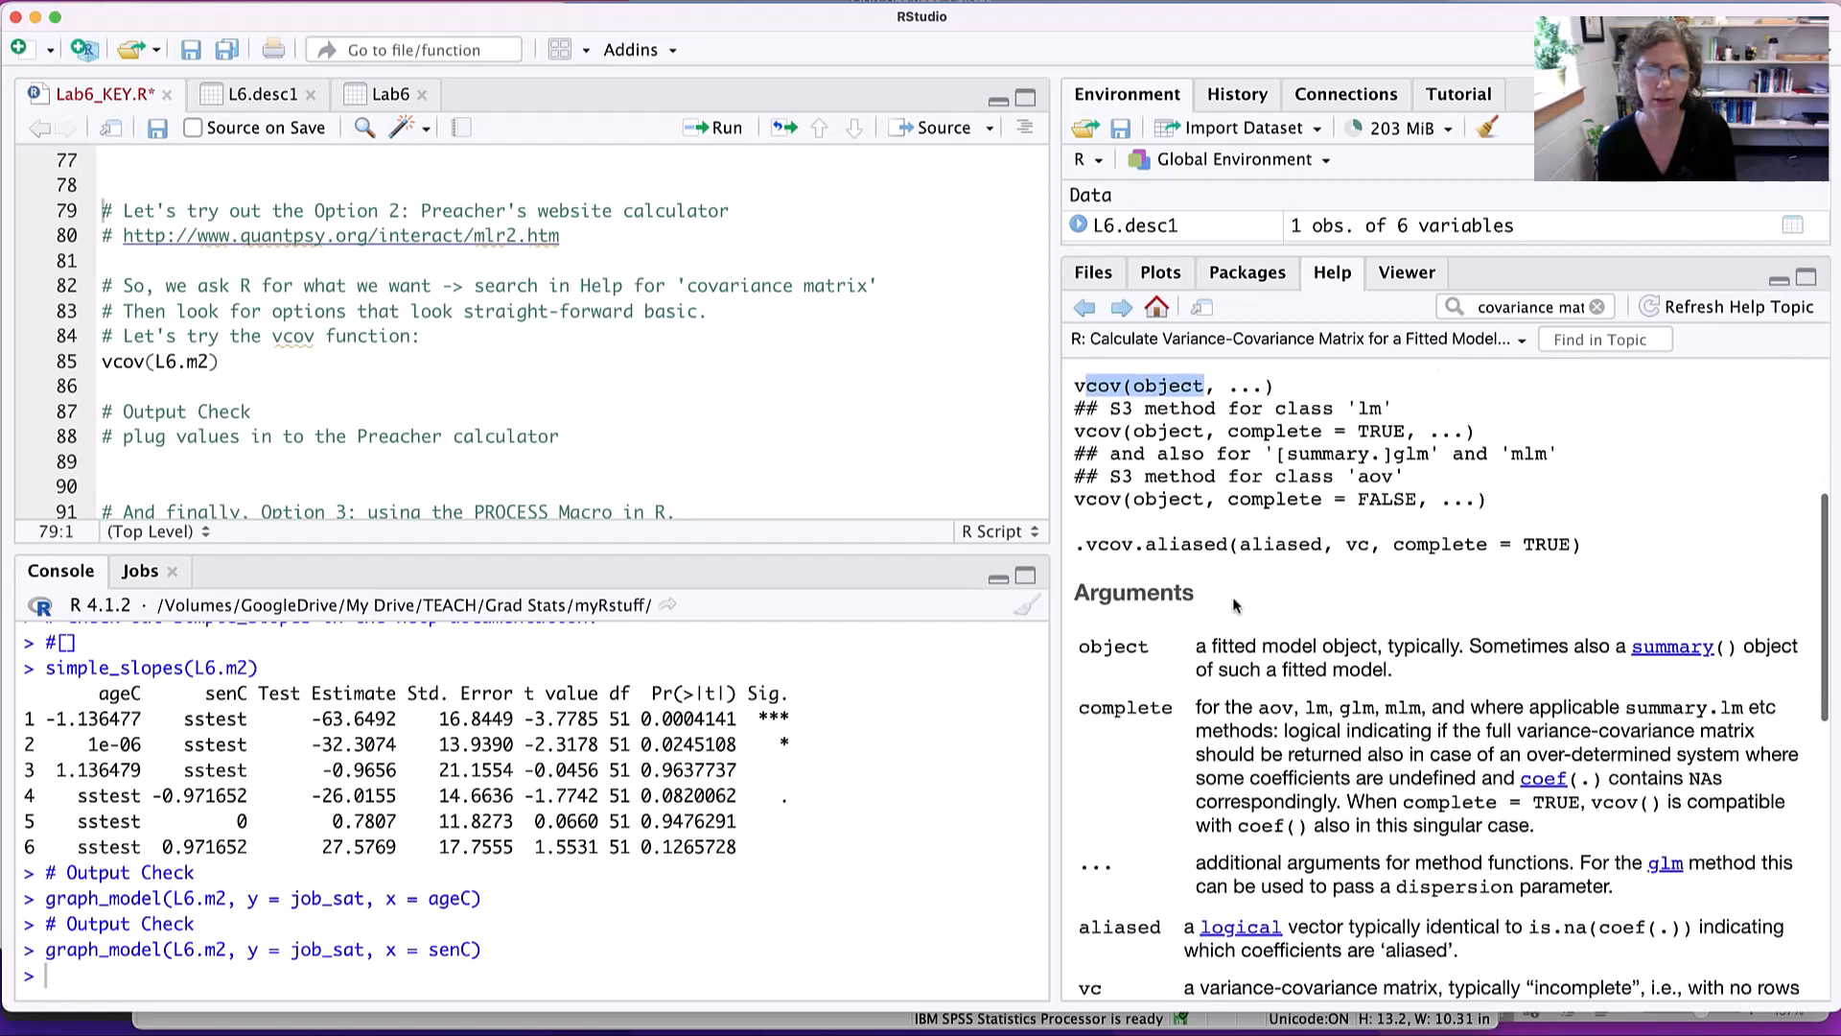
{"action": "scroll", "coordinate": [1319, 572], "scroll_direction": "down", "scroll_amount": 15}
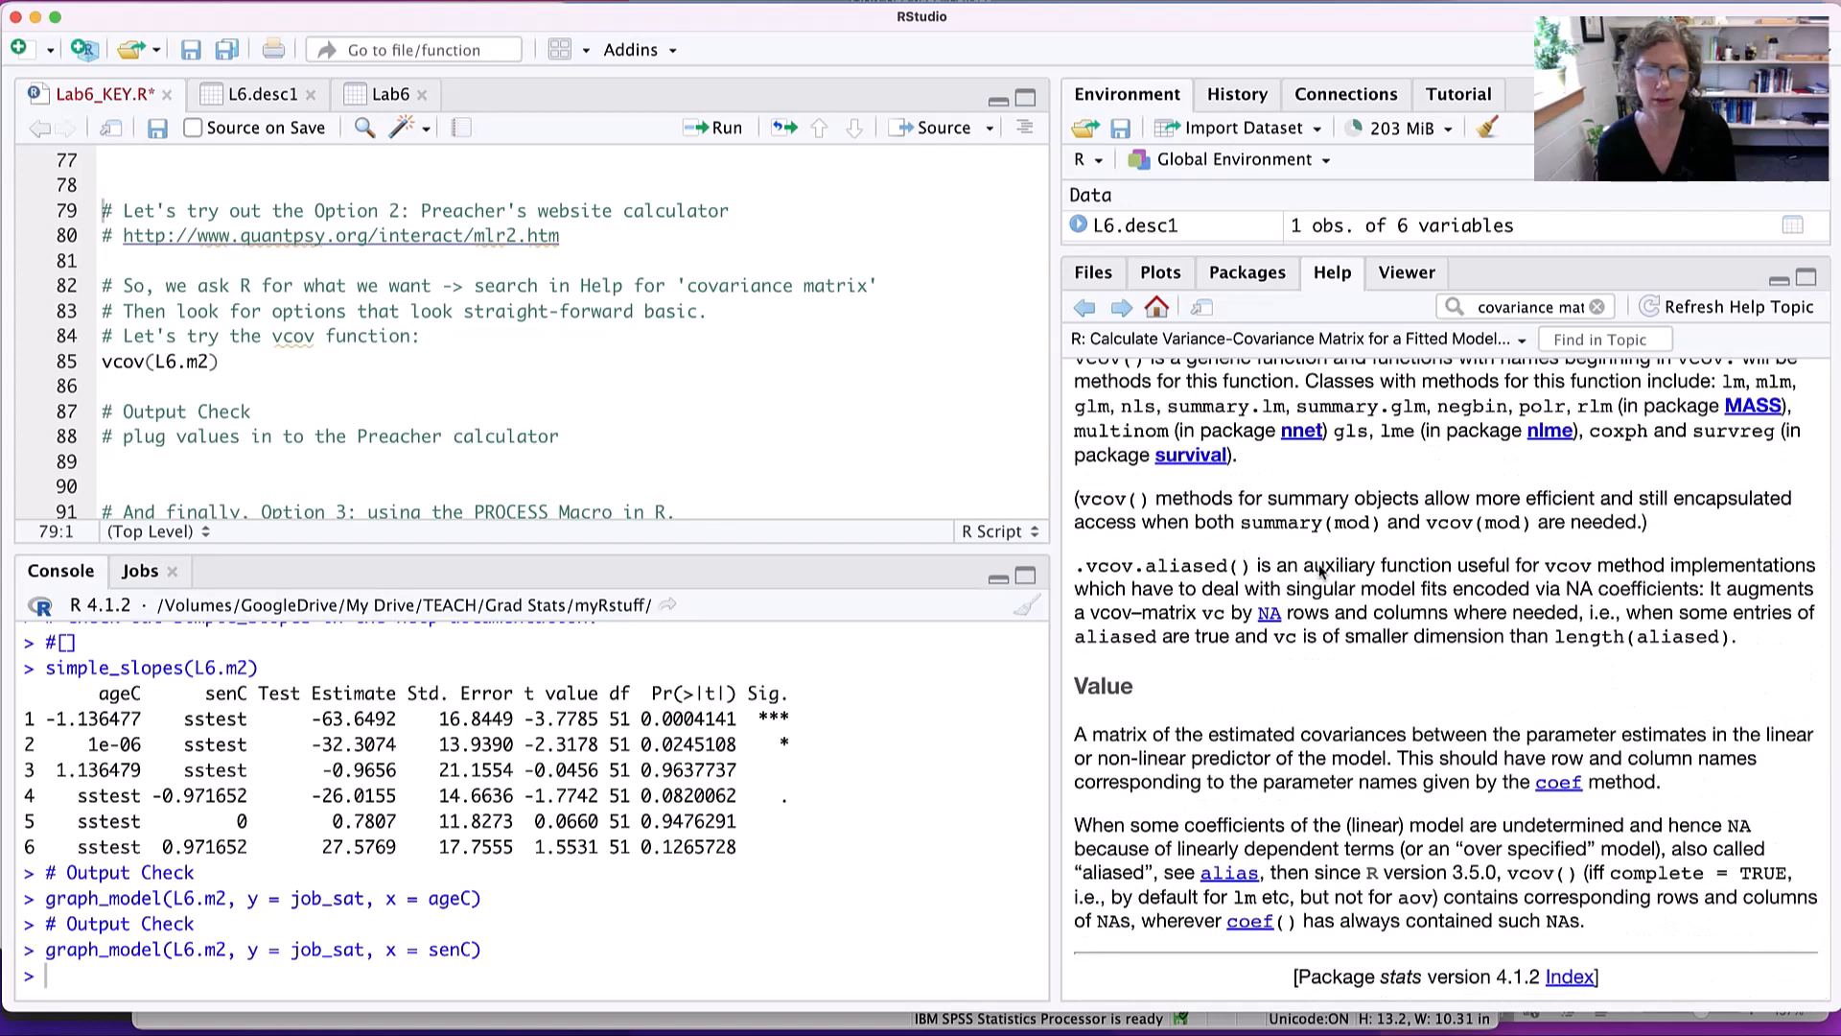
{"action": "scroll", "coordinate": [1319, 571], "scroll_direction": "up", "scroll_amount": 15}
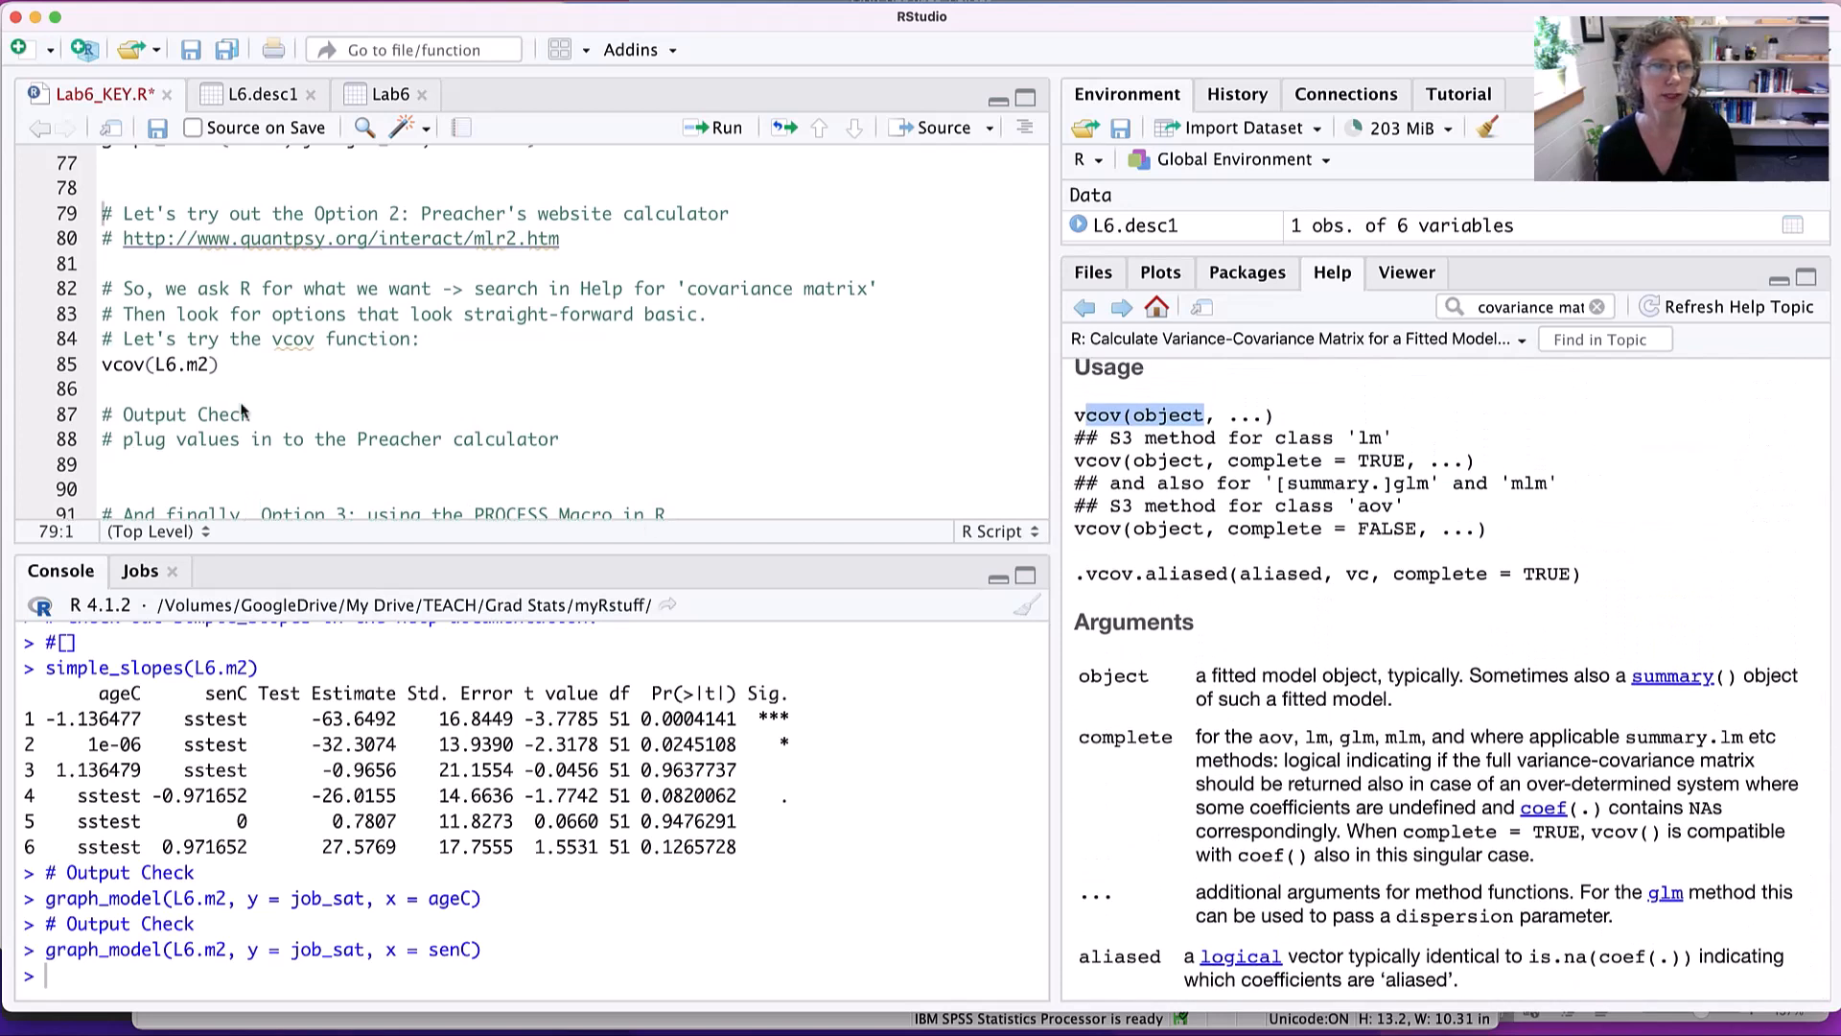
- Run vcov(L6.m2) from the script and mark the intercept variance in the resulting matrix
{"action": "scroll", "coordinate": [218, 374], "scroll_direction": "down", "scroll_amount": 1}
{"action": "left_click", "coordinate": [222, 357]}
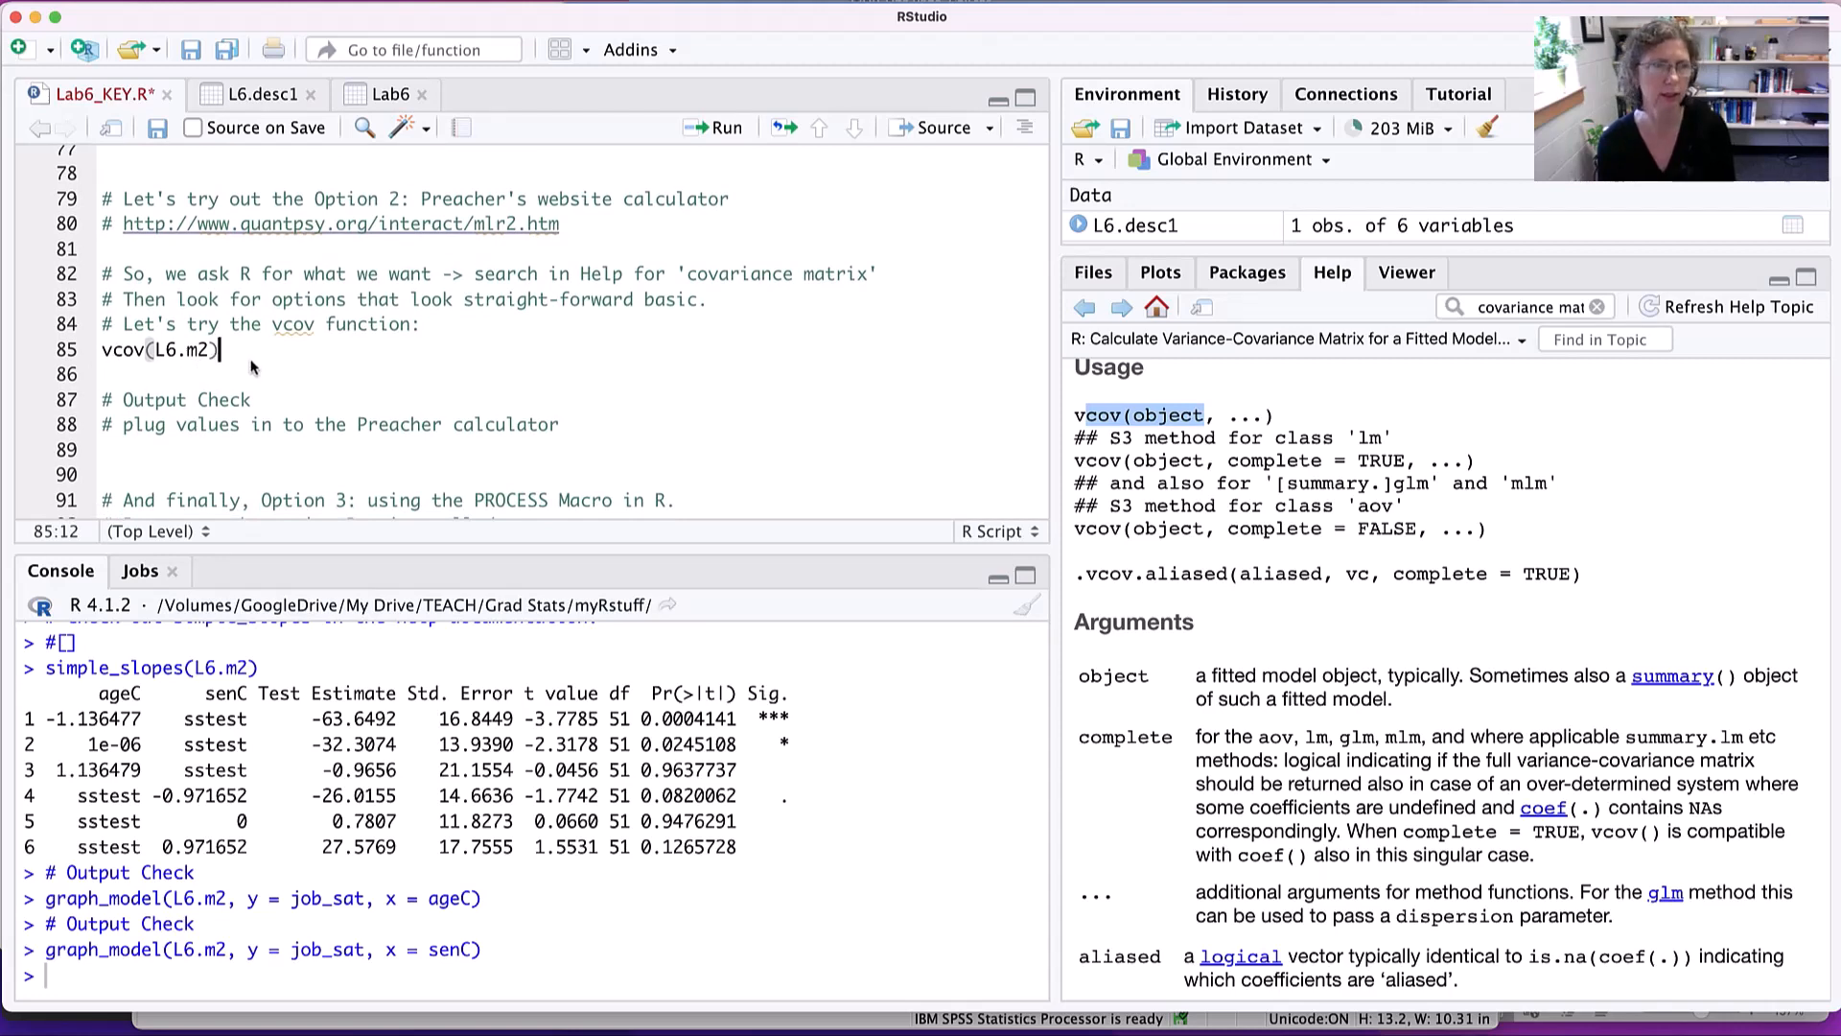
{"action": "key", "text": "super+Return"}
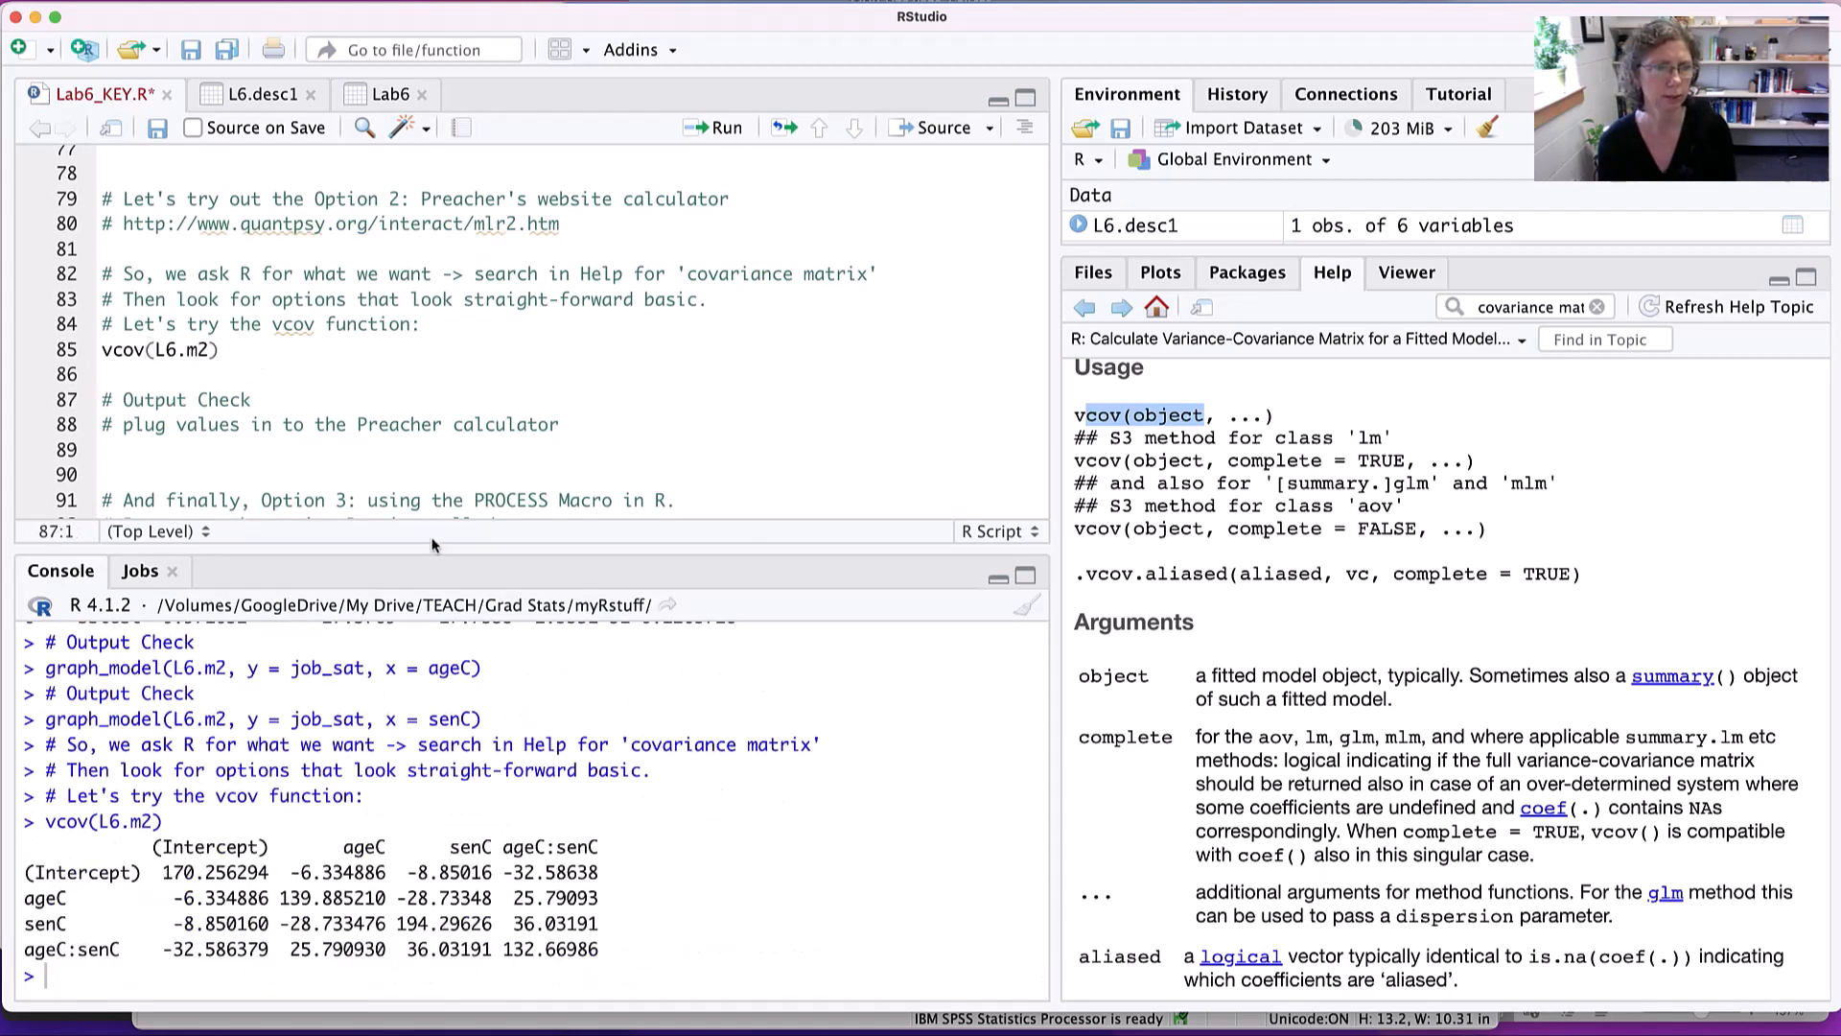
{"action": "left_click_drag", "start_coordinate": [432, 553], "coordinate": [432, 479]}
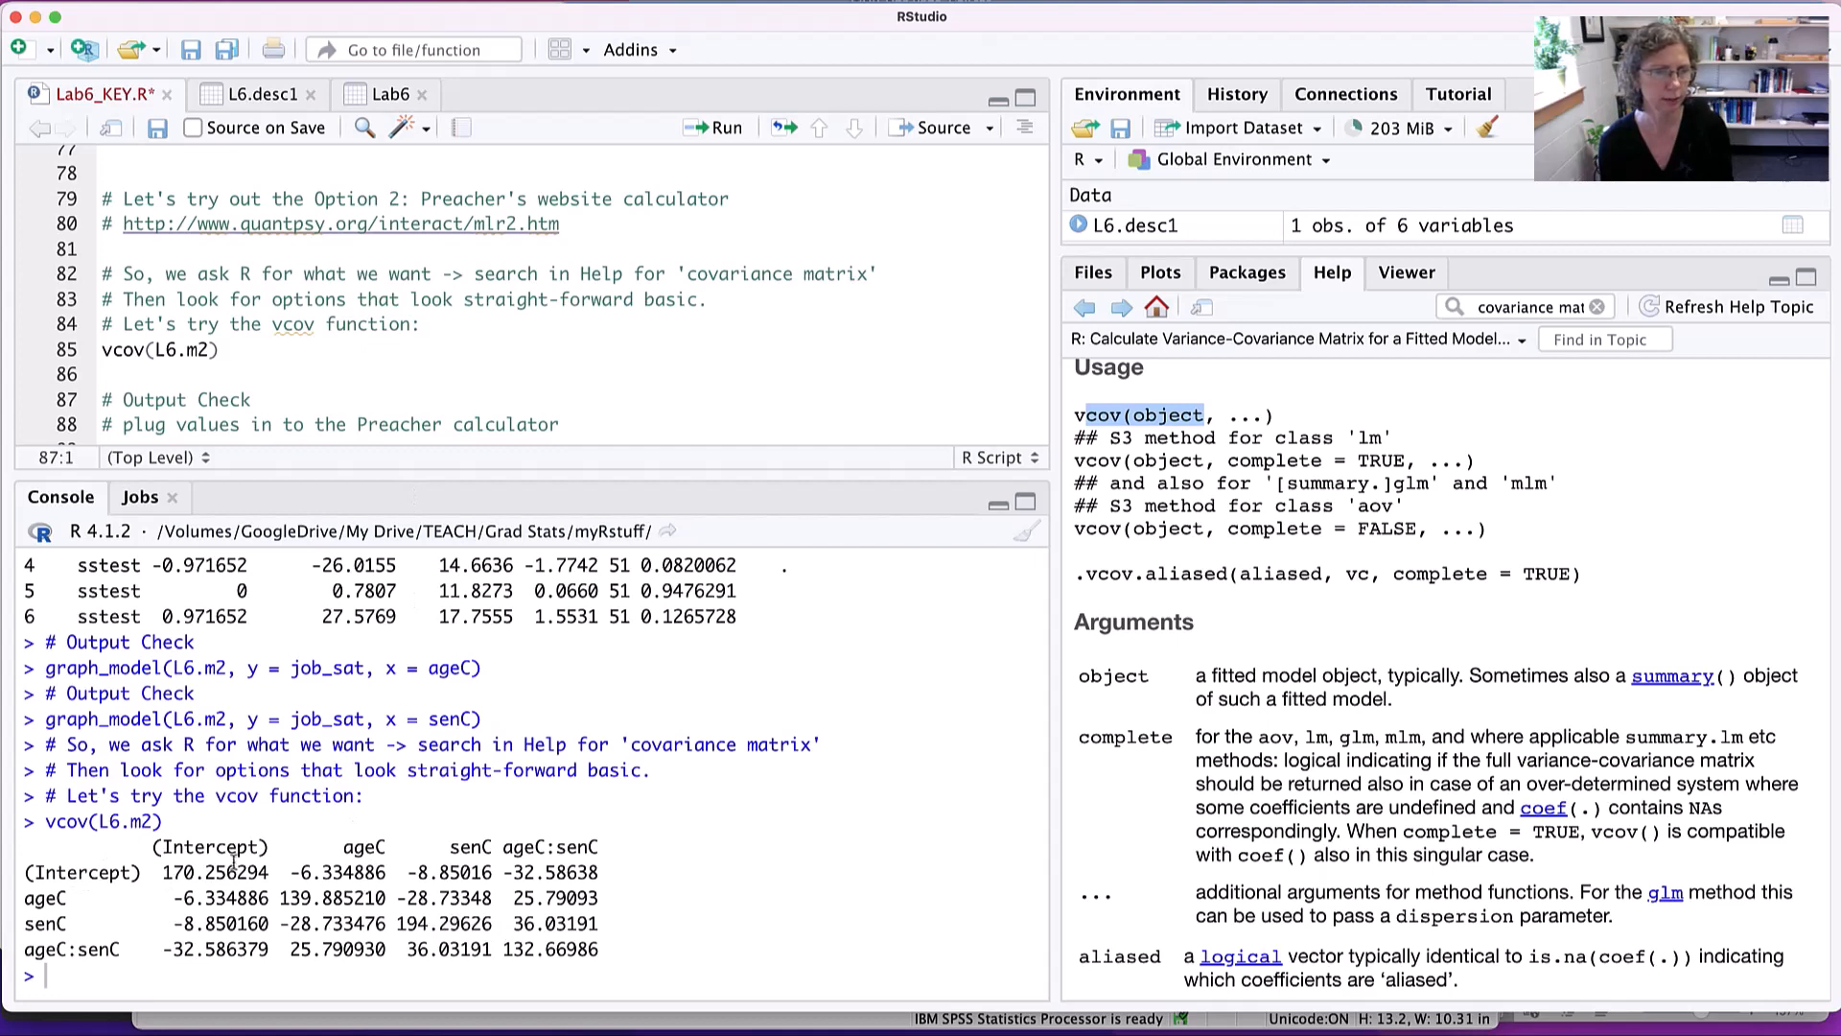
{"action": "left_click_drag", "start_coordinate": [163, 871], "coordinate": [274, 870]}
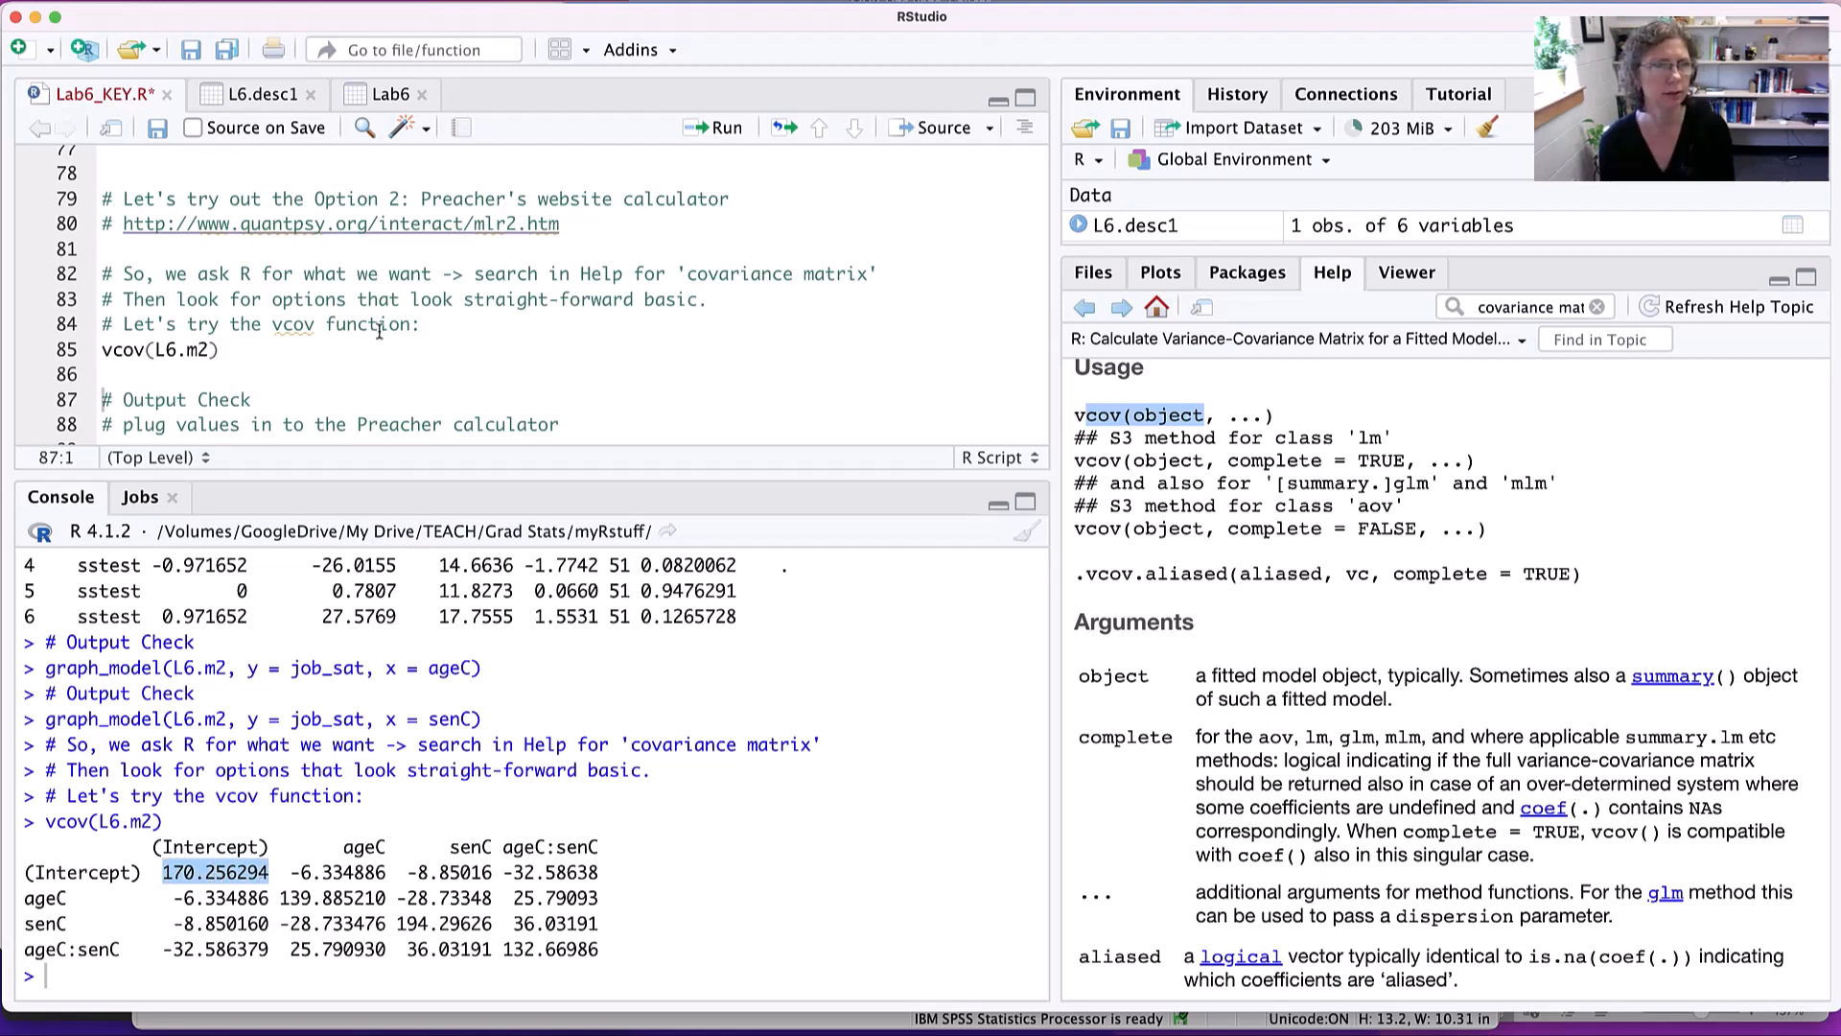
- Open the script's quantpsy.org/interact/mlr2.htm link in the browser and bring its two-way interaction calculator form into view
{"action": "left_click", "coordinate": [361, 226]}
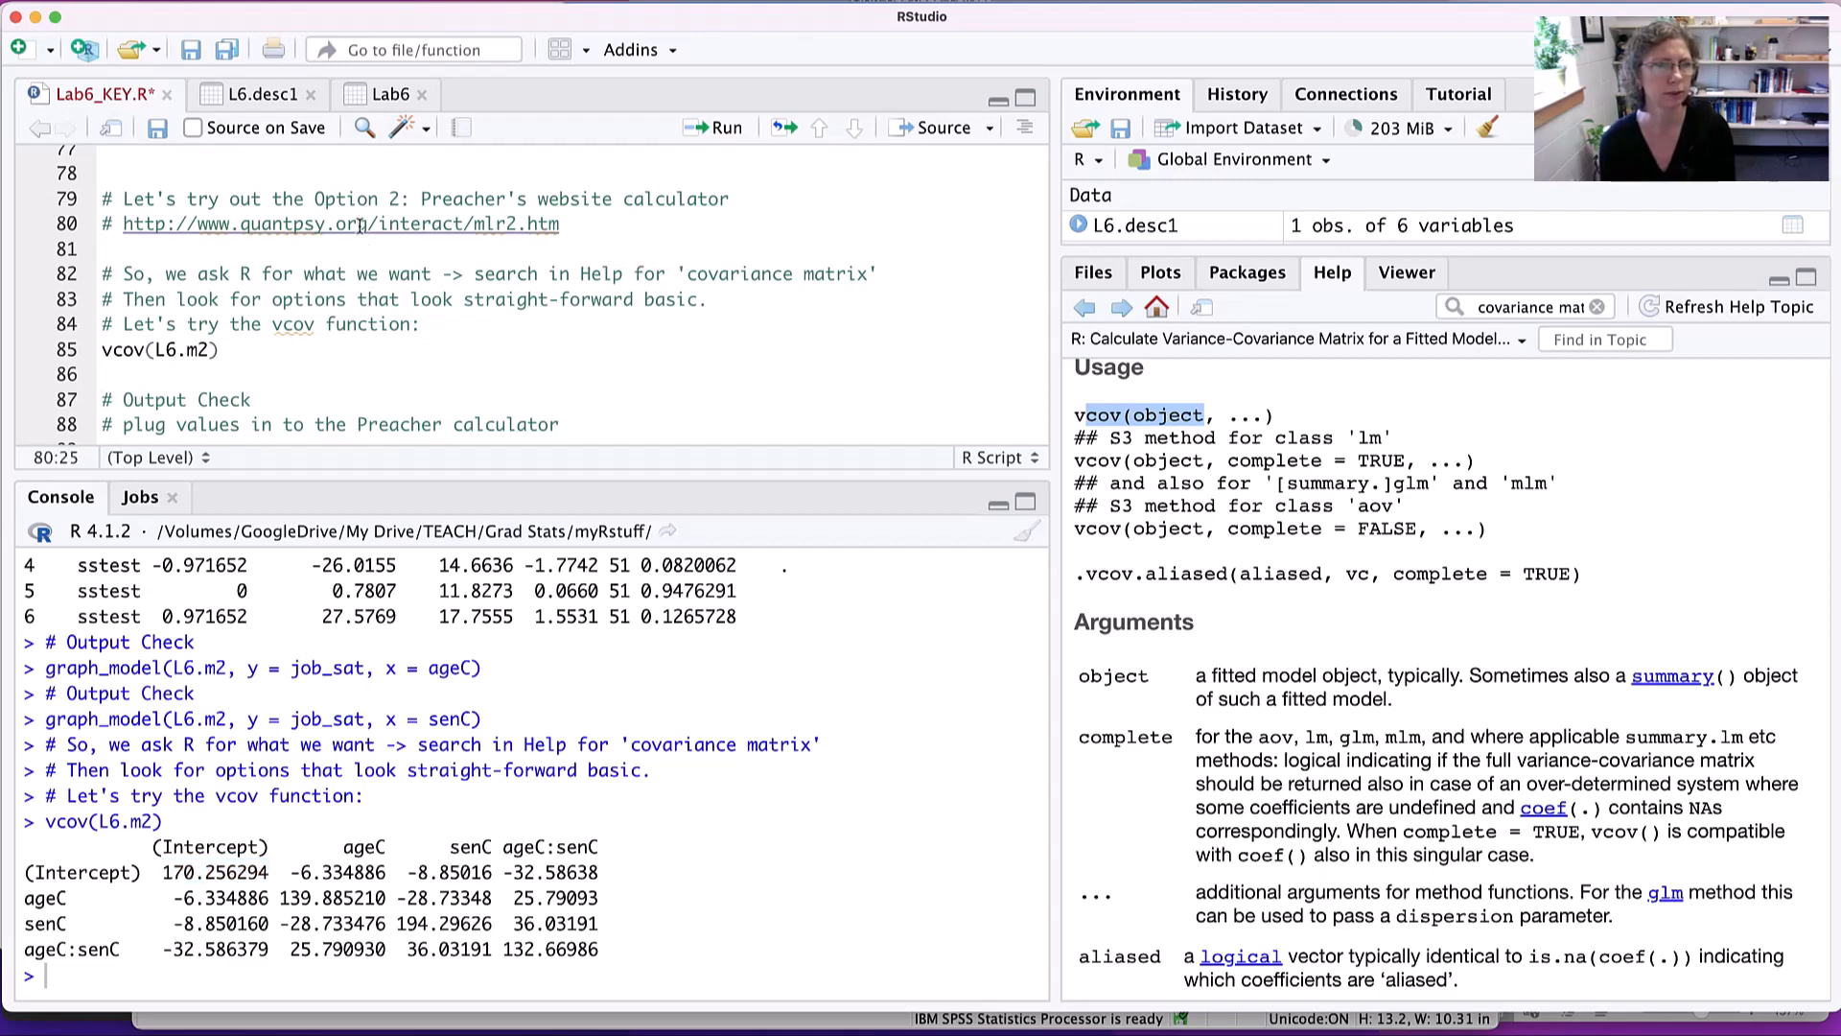
{"action": "left_click", "coordinate": [360, 225], "text": "super"}
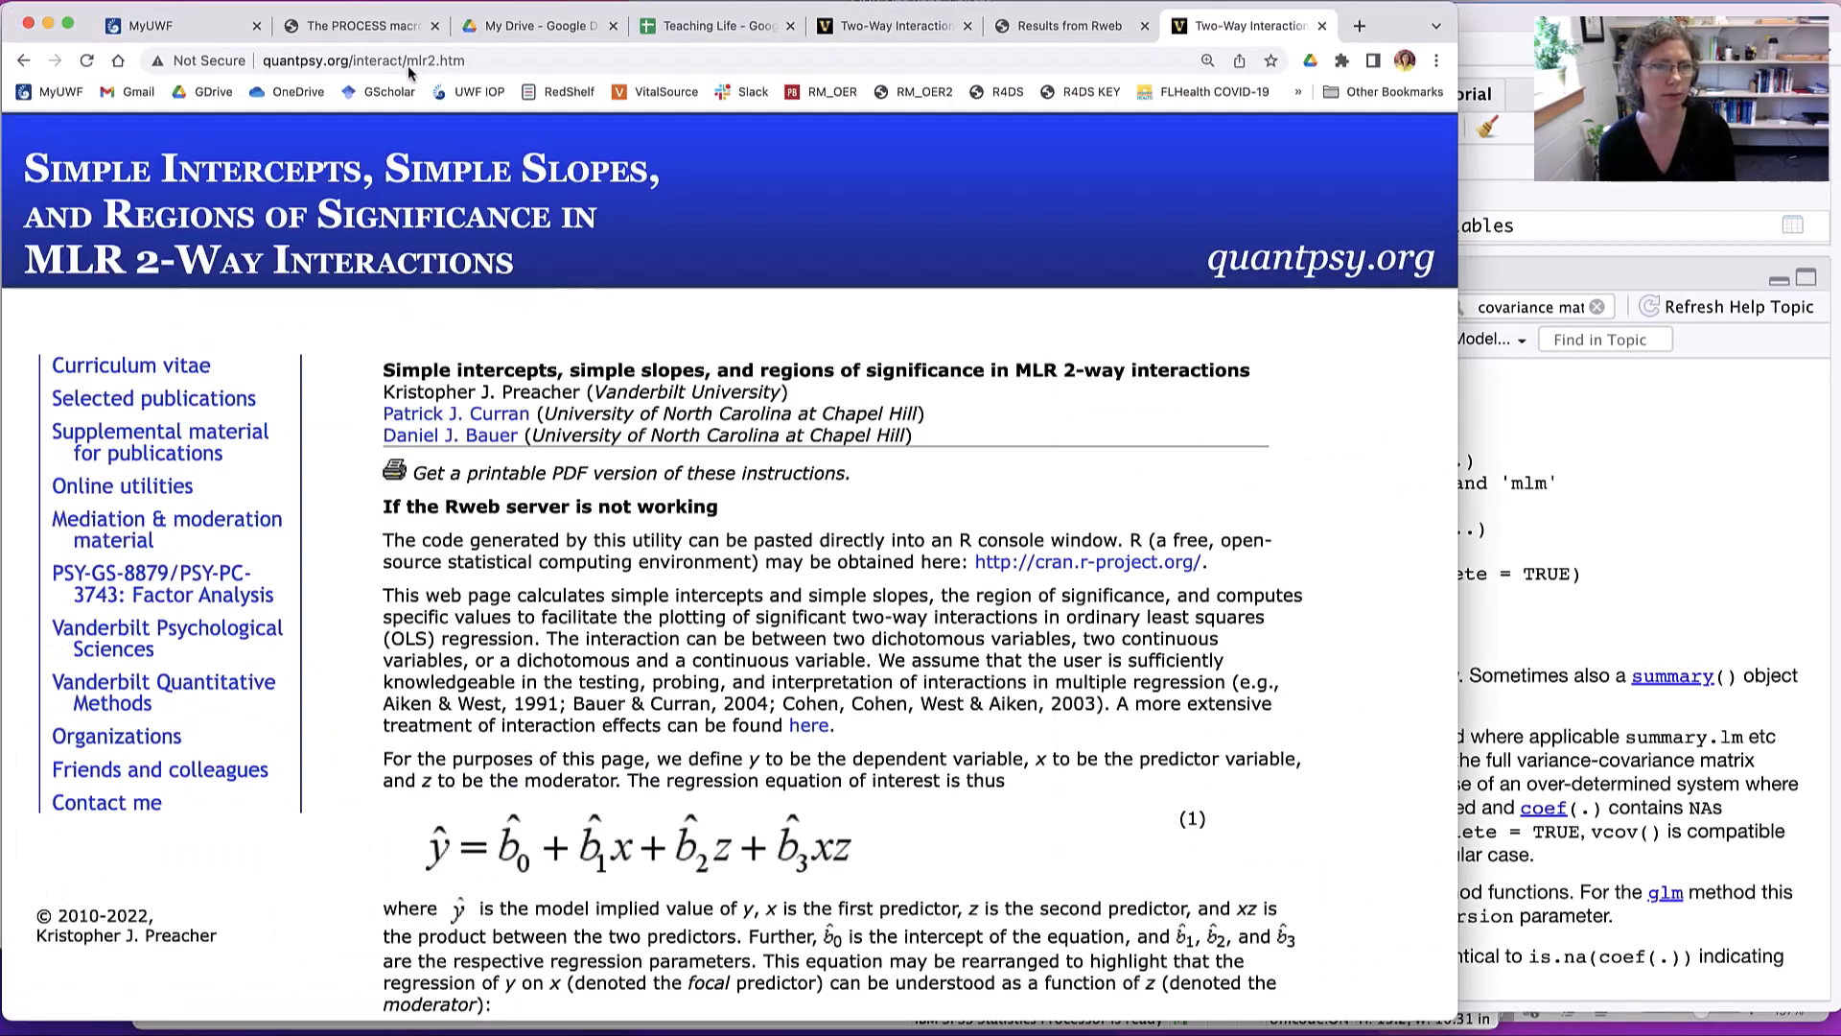
{"action": "scroll", "coordinate": [813, 734], "scroll_direction": "down", "scroll_amount": 10}
{"action": "scroll", "coordinate": [813, 734], "scroll_direction": "down", "scroll_amount": 20}
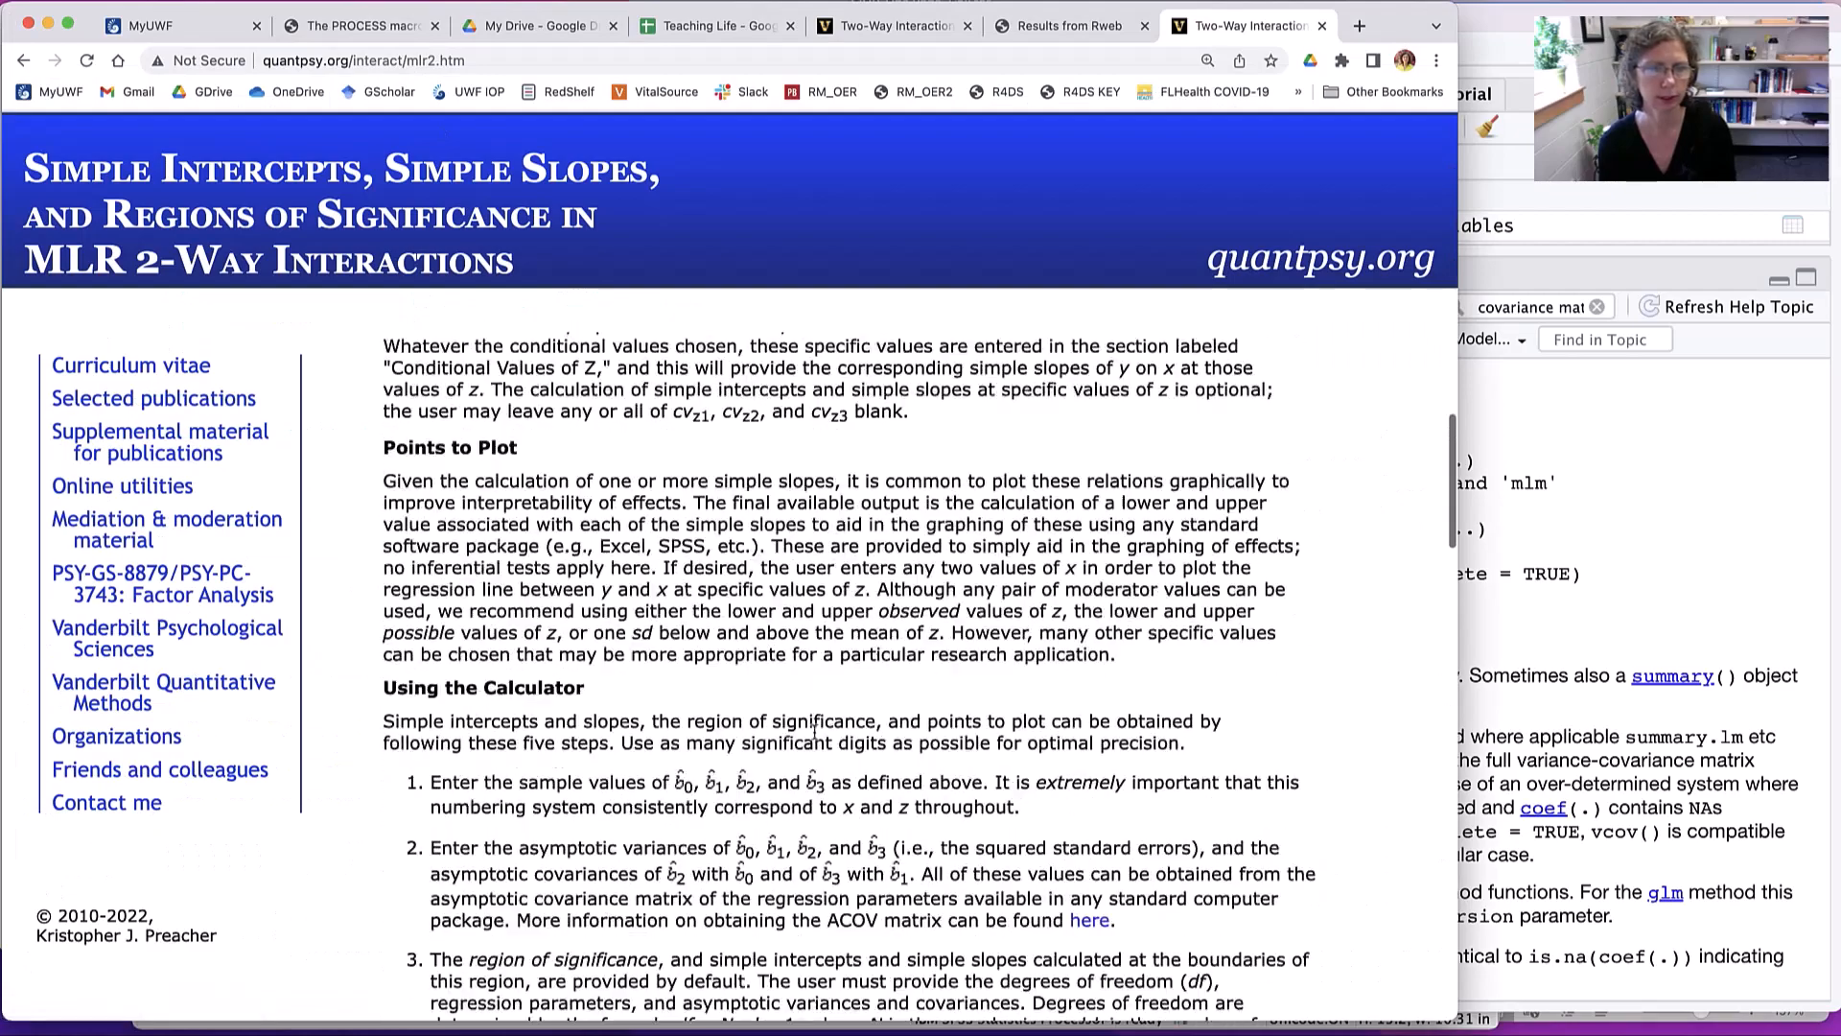
{"action": "scroll", "coordinate": [813, 731], "scroll_direction": "up", "scroll_amount": 2}
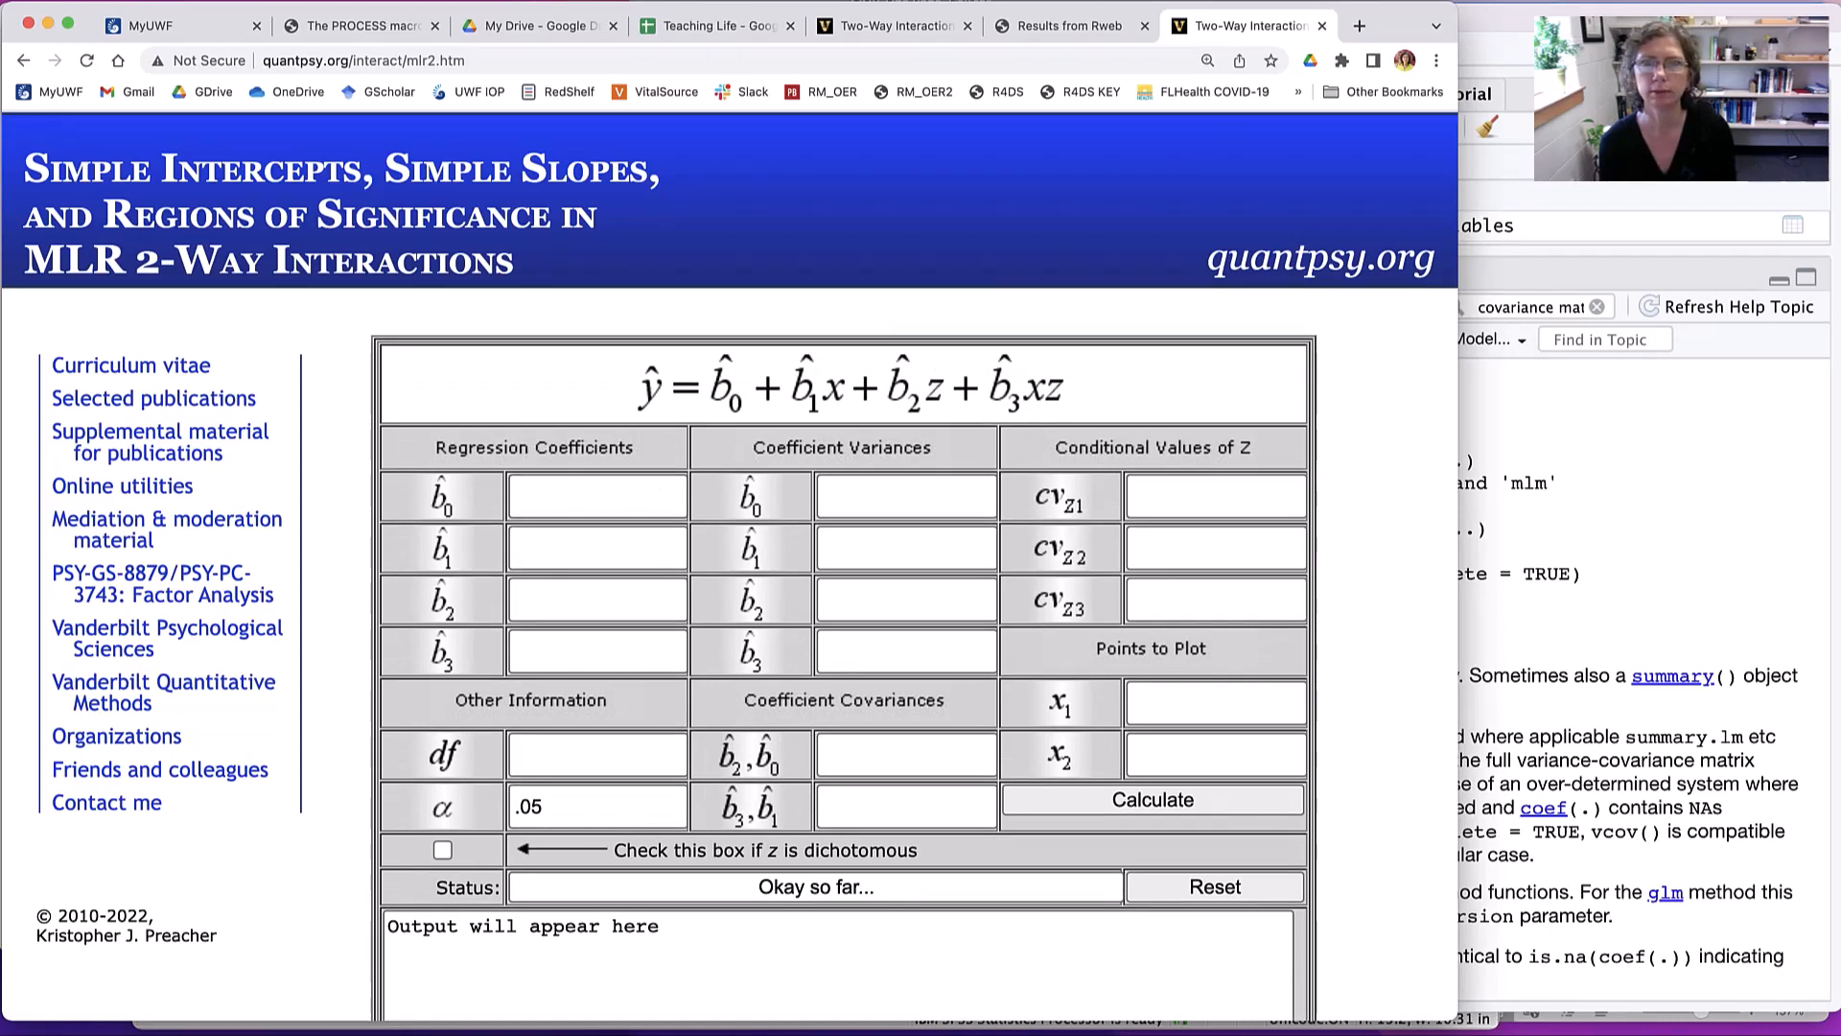
- Arrange the browser and RStudio windows so the calculator sits beside a console wide enough to show the full vcov matrix
{"action": "left_click_drag", "start_coordinate": [1384, 17], "coordinate": [1779, 11]}
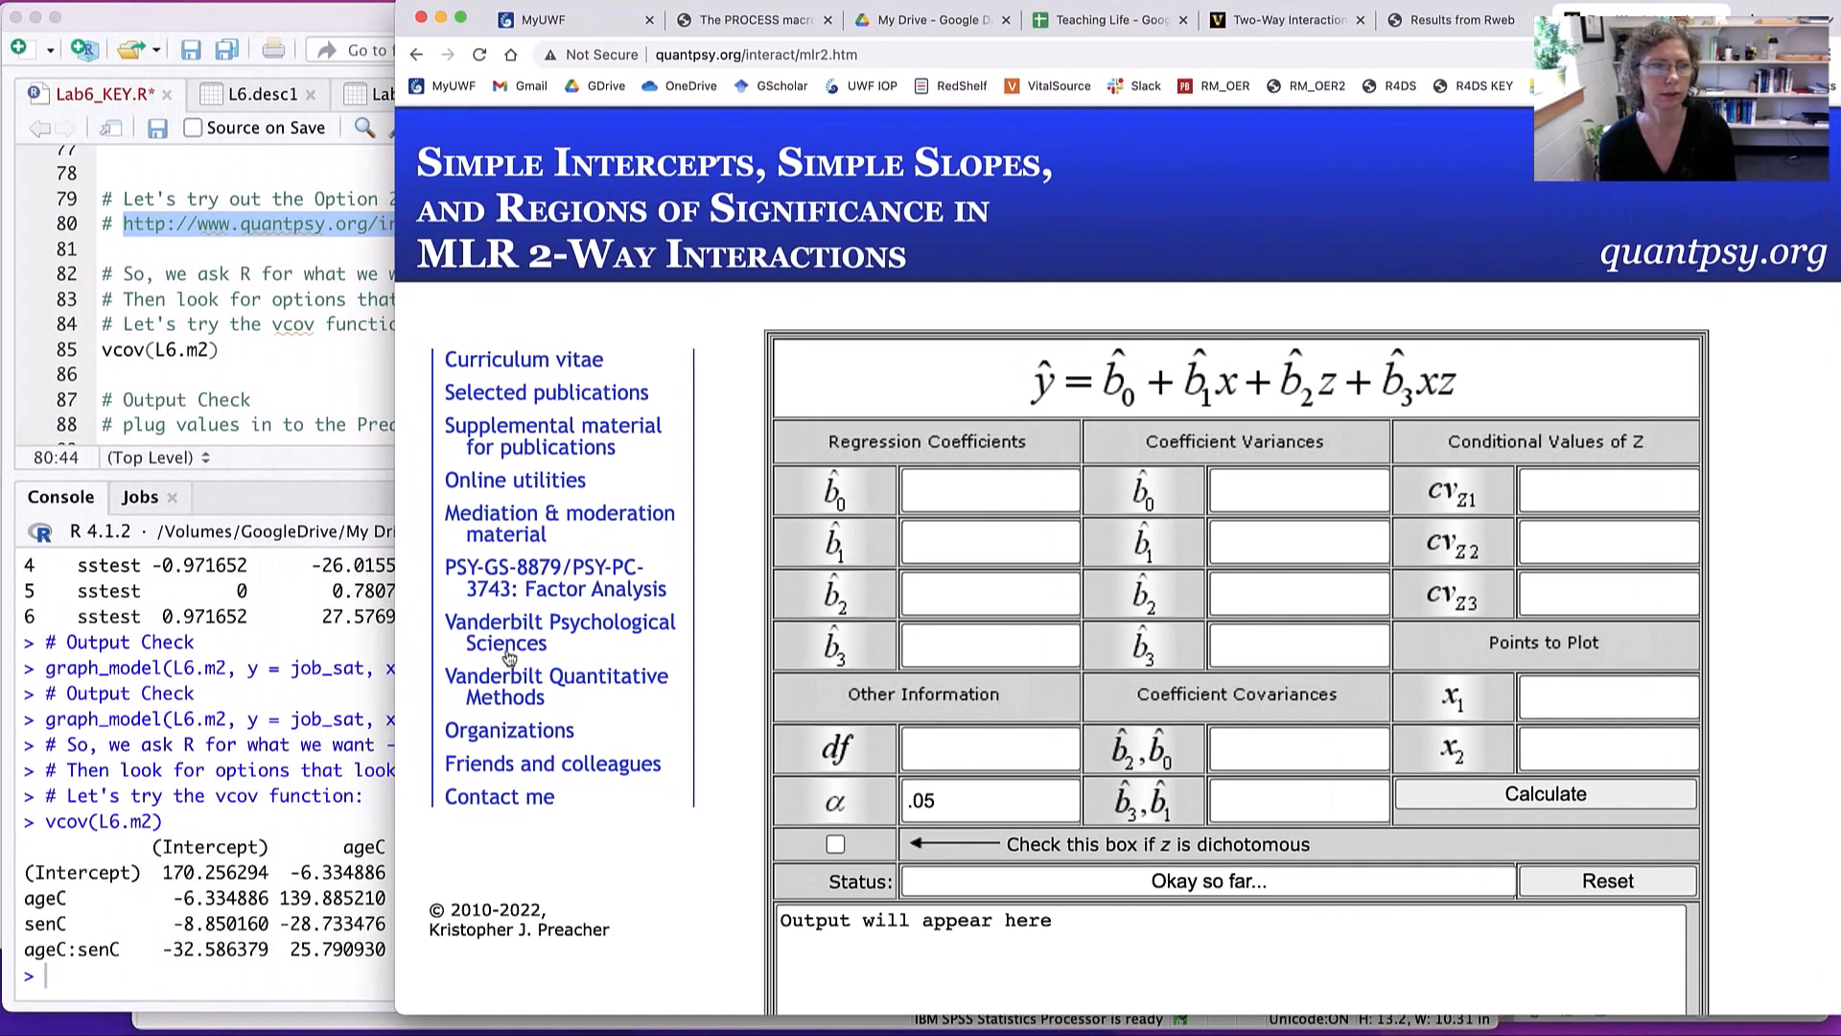
{"action": "left_click", "coordinate": [361, 659]}
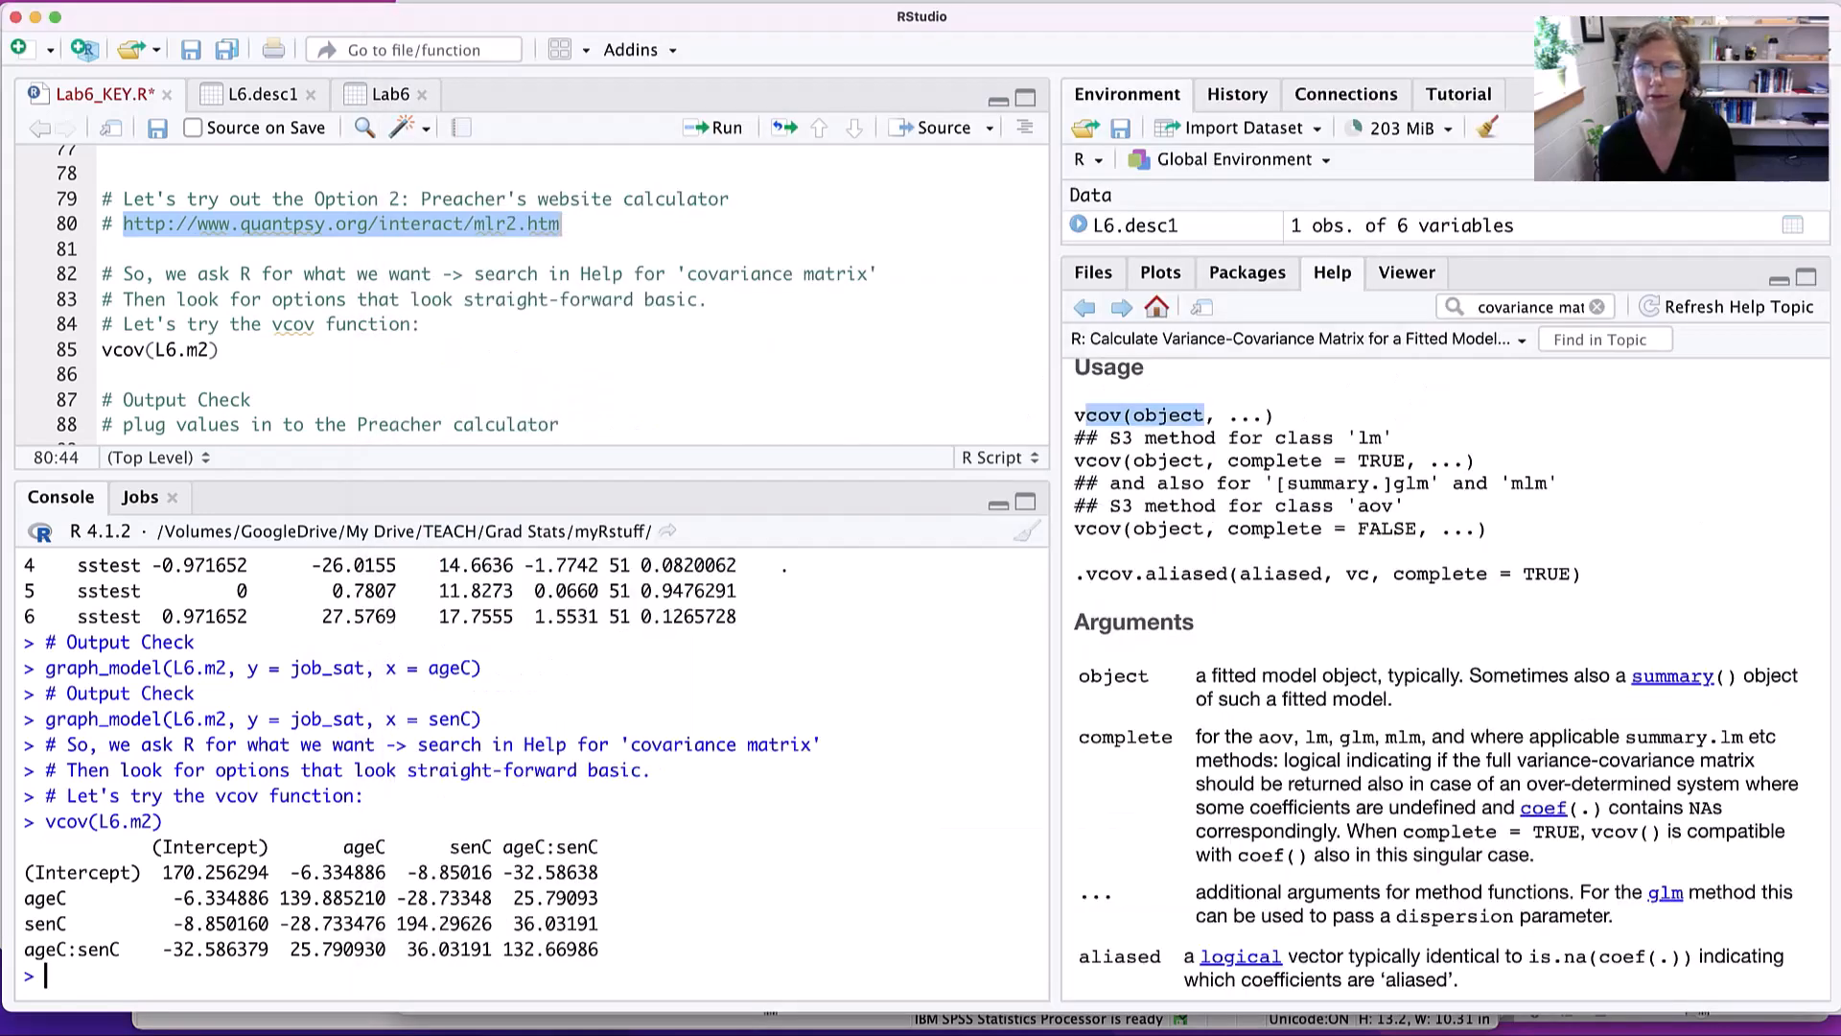
{"action": "left_click_drag", "start_coordinate": [1834, 247], "coordinate": [1209, 225]}
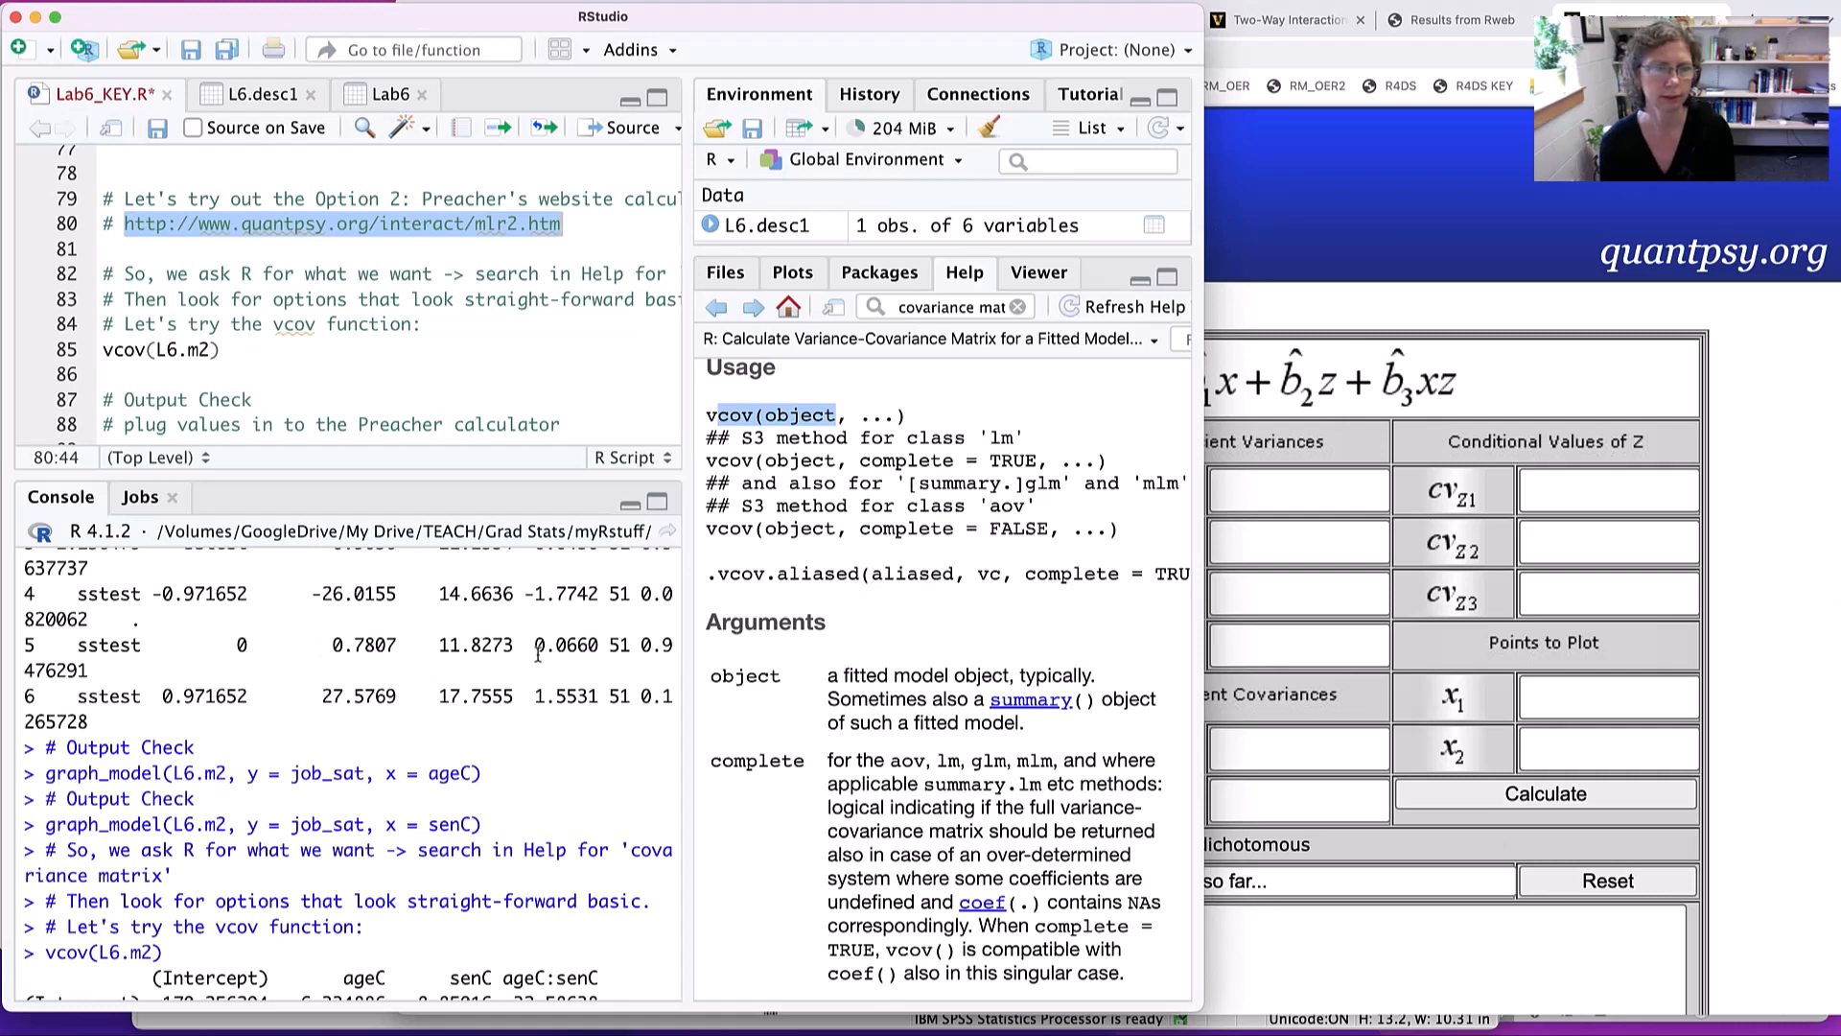
{"action": "left_click_drag", "start_coordinate": [688, 634], "coordinate": [924, 633]}
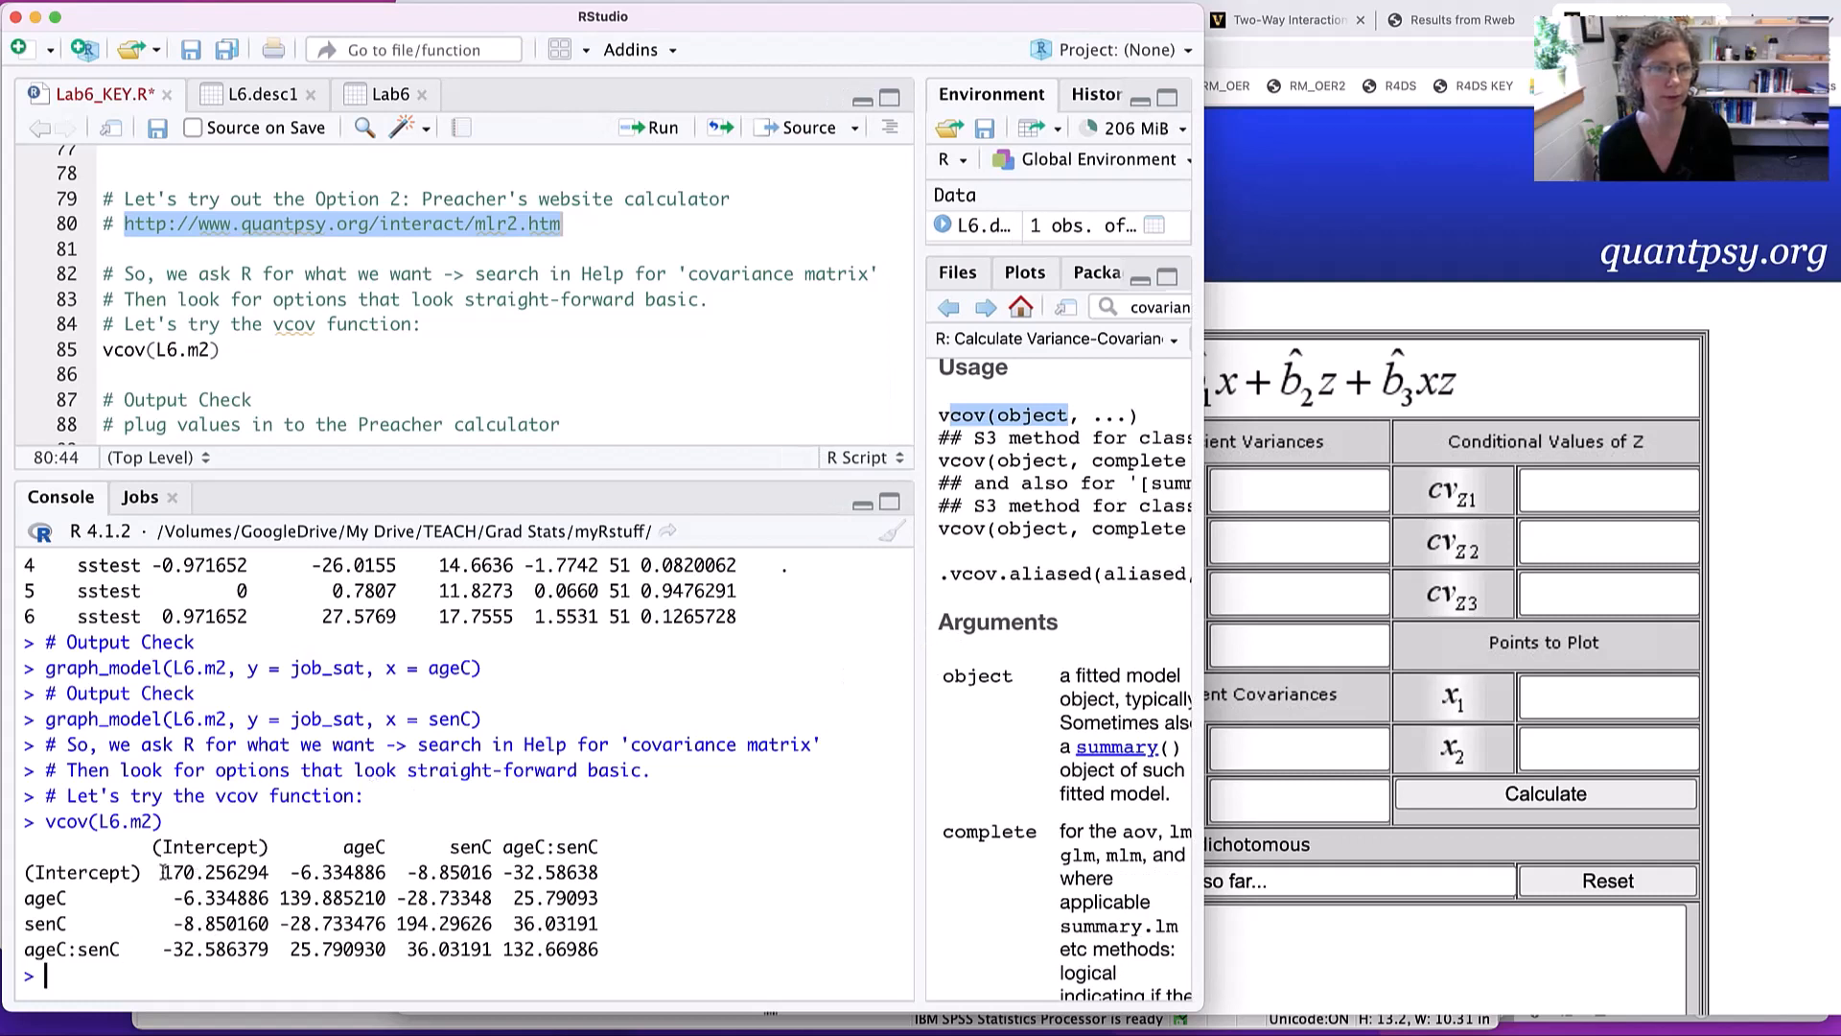
- Copy the intercept variance 170.256294 from the vcov output into the calculator's b0 regression coefficient field
{"action": "left_click_drag", "start_coordinate": [162, 873], "coordinate": [270, 876]}
{"action": "key", "text": "super+c"}
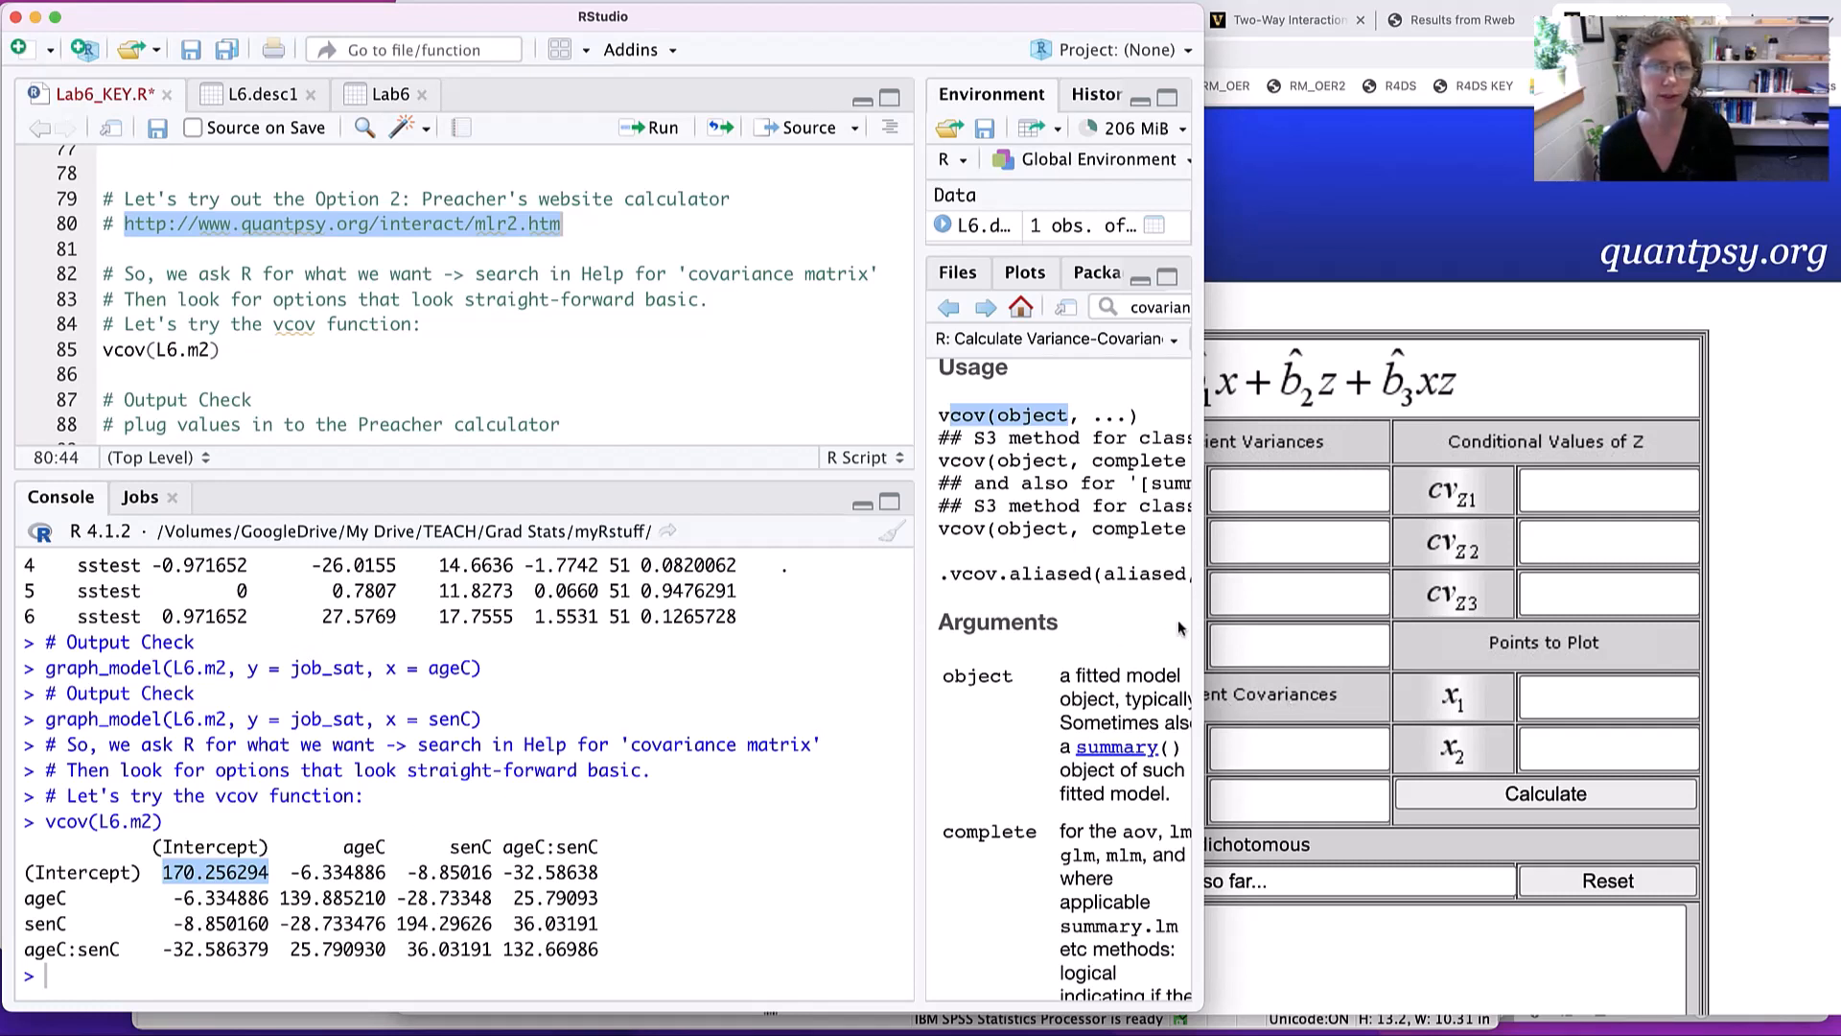
{"action": "left_click", "coordinate": [1275, 604]}
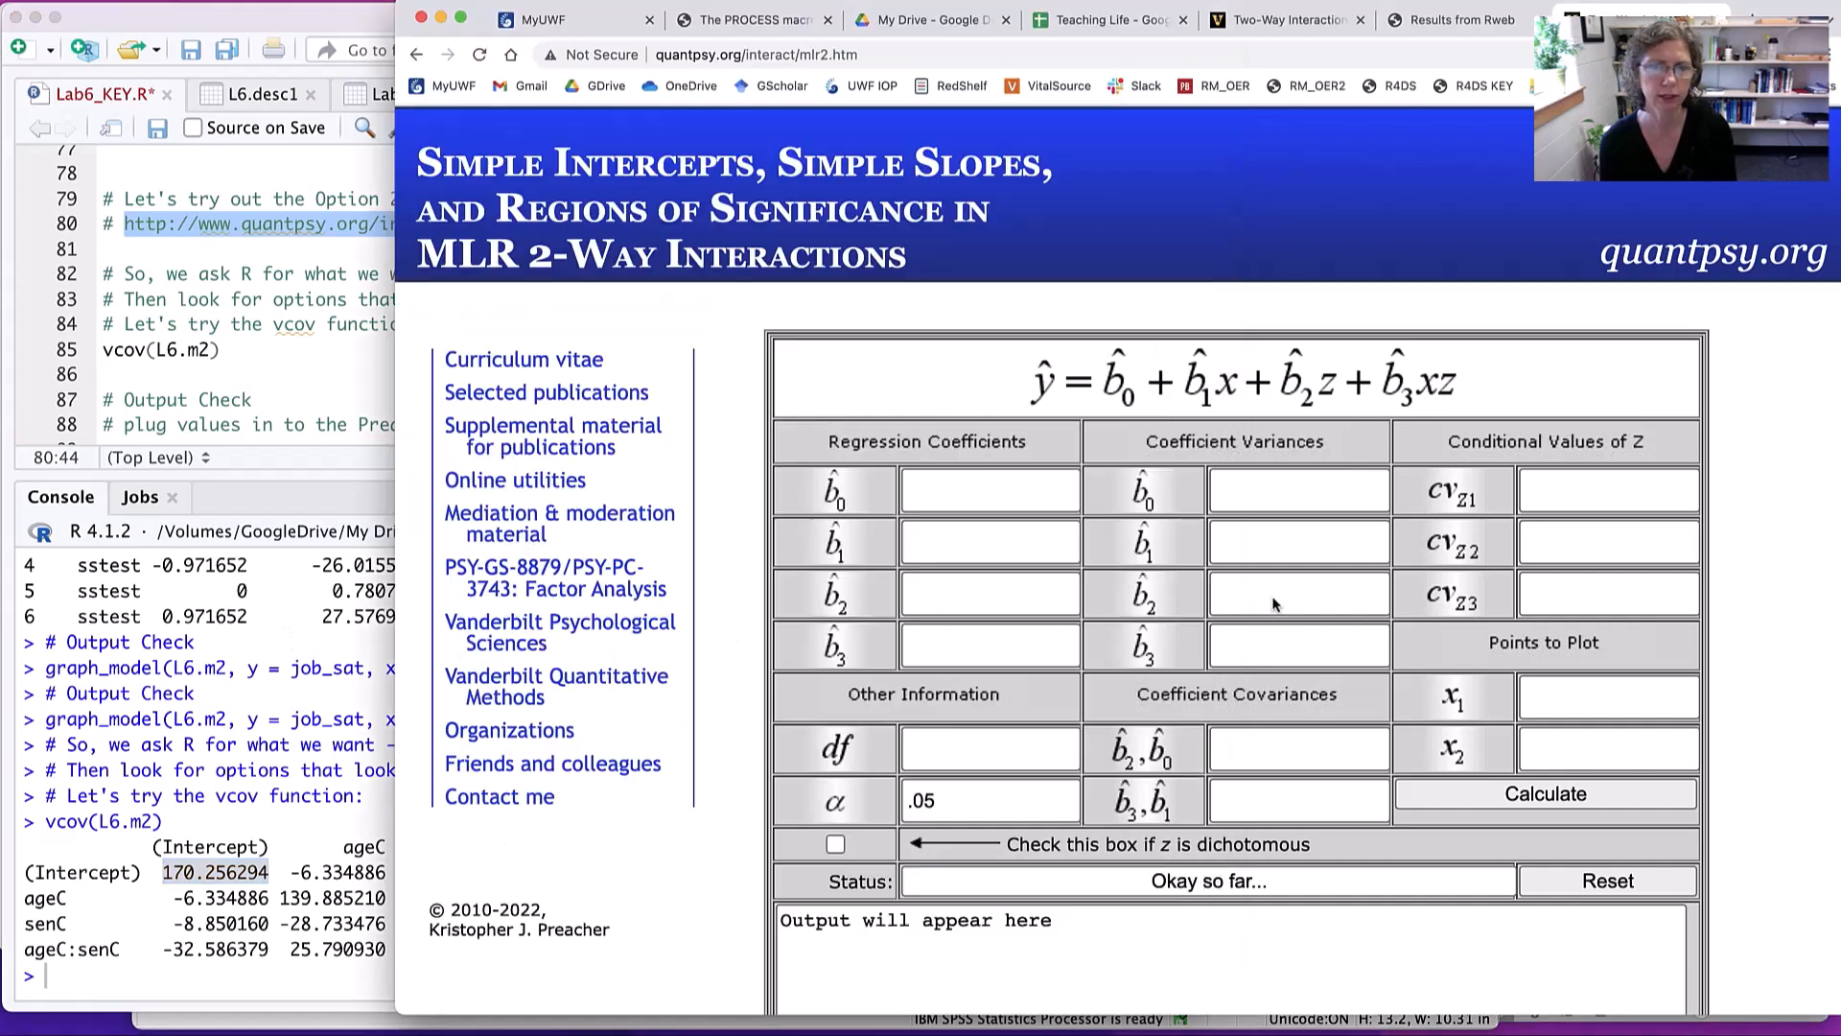
{"action": "left_click", "coordinate": [995, 490]}
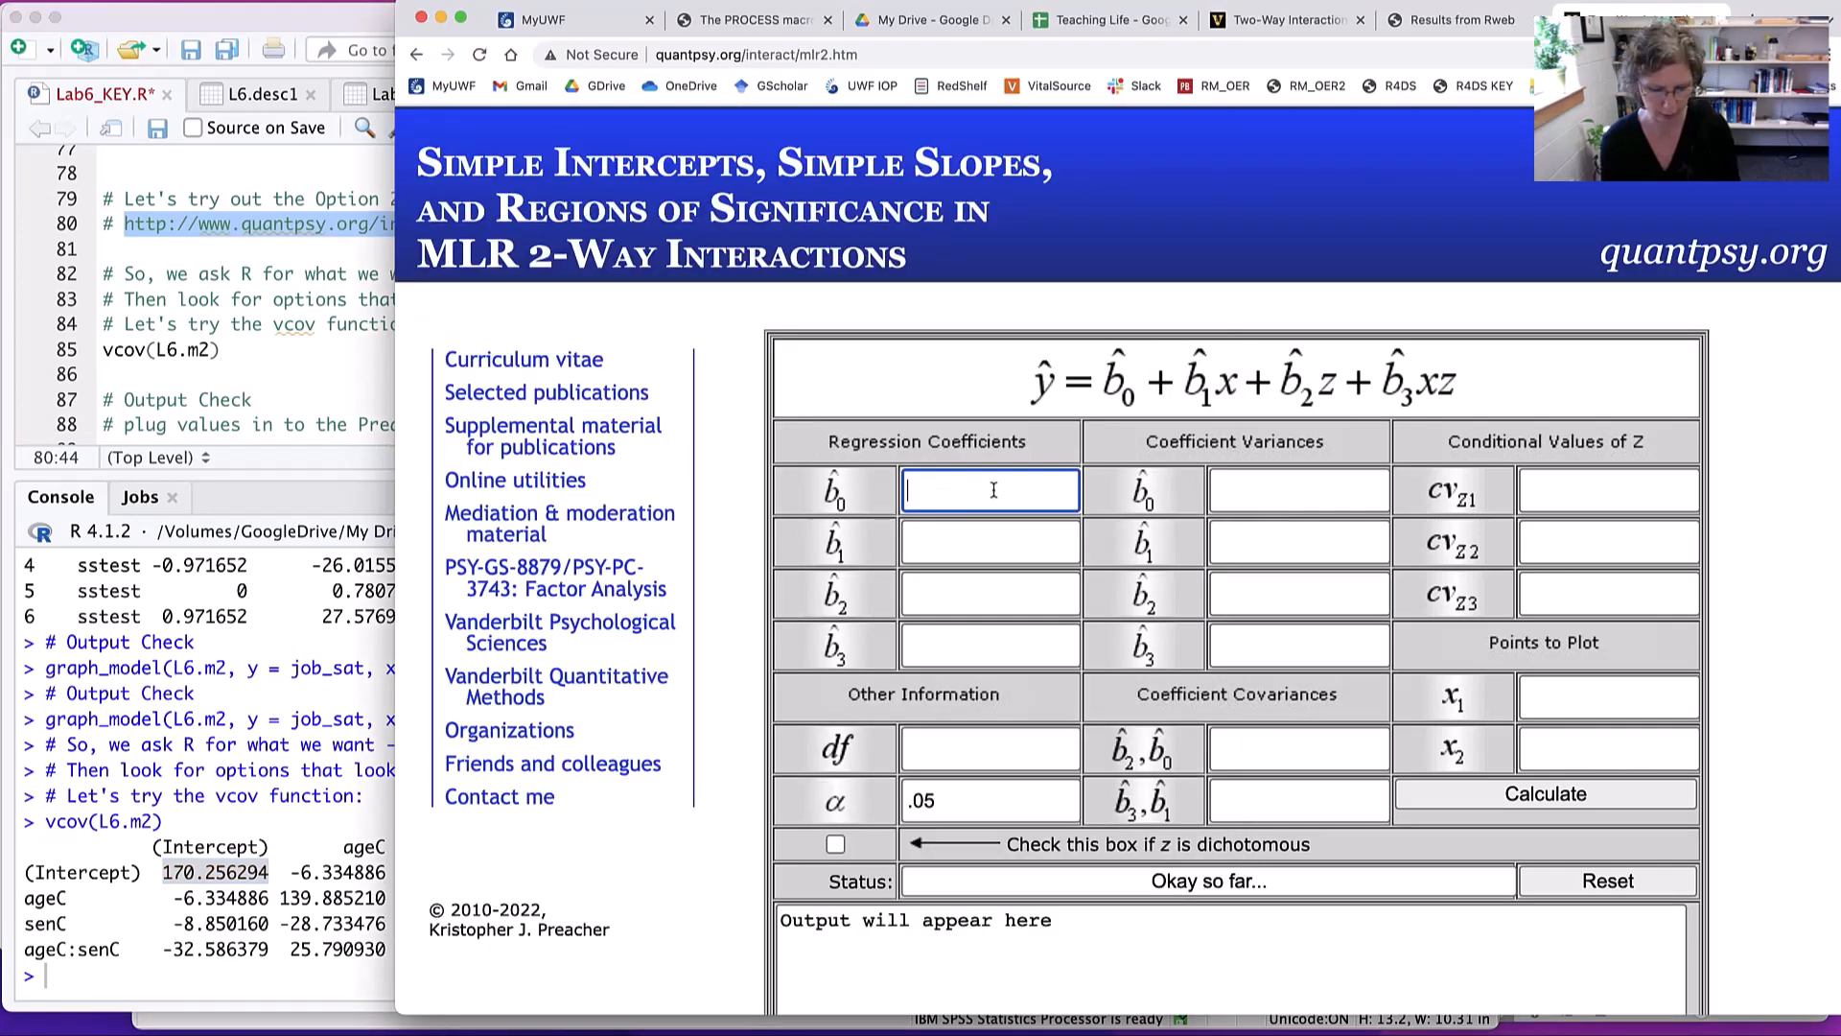
{"action": "key", "text": "super+v"}
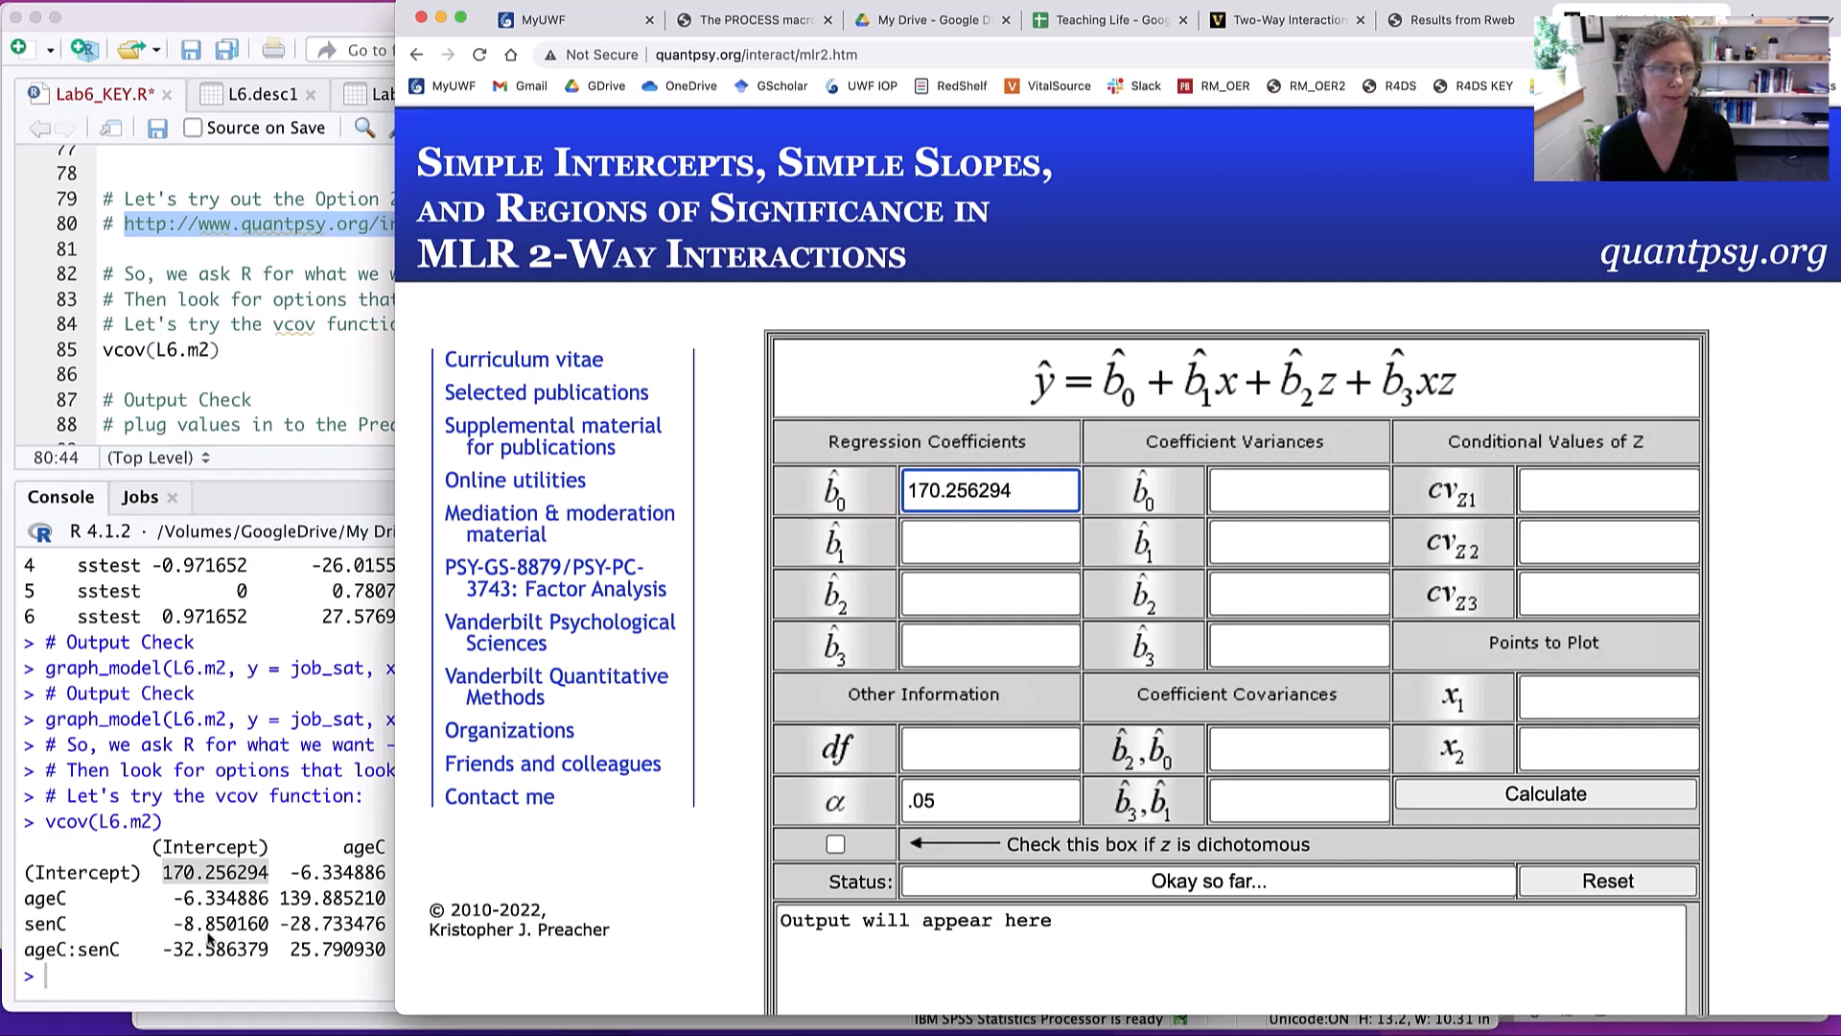
- Copy the ageC variance 139.885210 from the vcov output in RStudio into the calculator's b1 regression coefficient field
{"action": "left_click", "coordinate": [238, 909]}
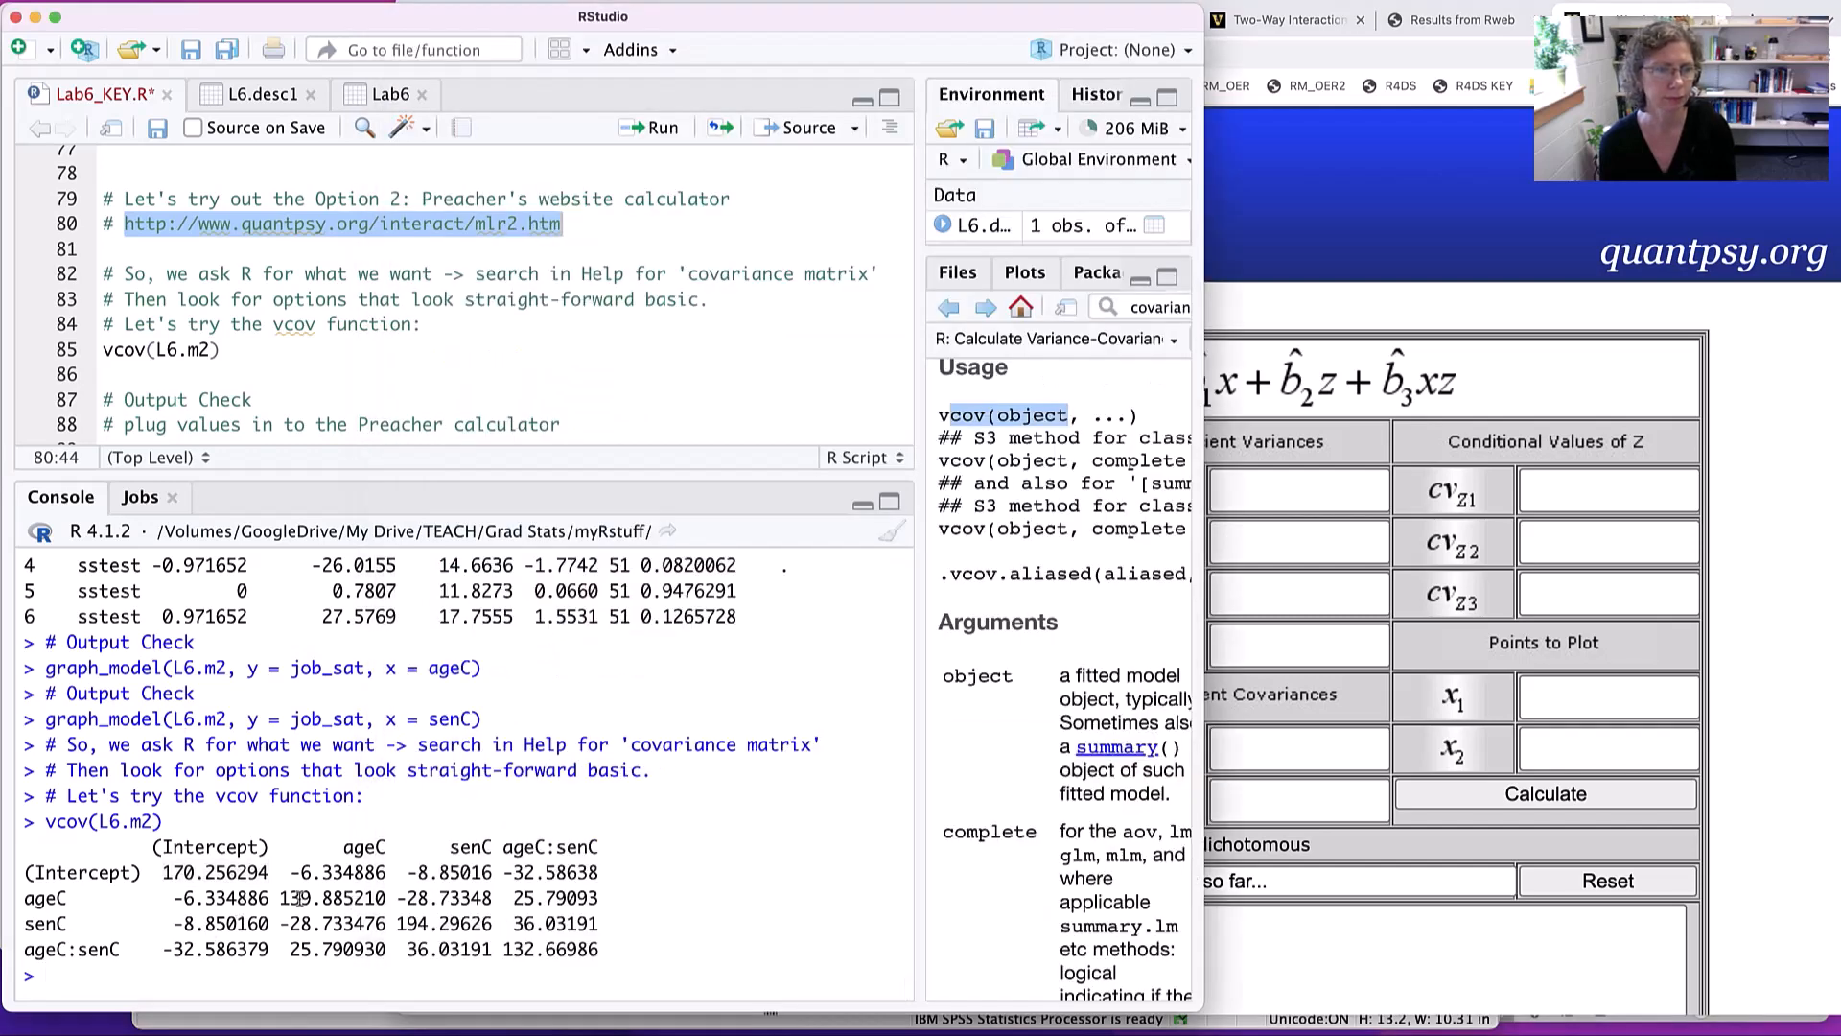
{"action": "left_click_drag", "start_coordinate": [281, 898], "coordinate": [384, 905]}
{"action": "key", "text": "super+c"}
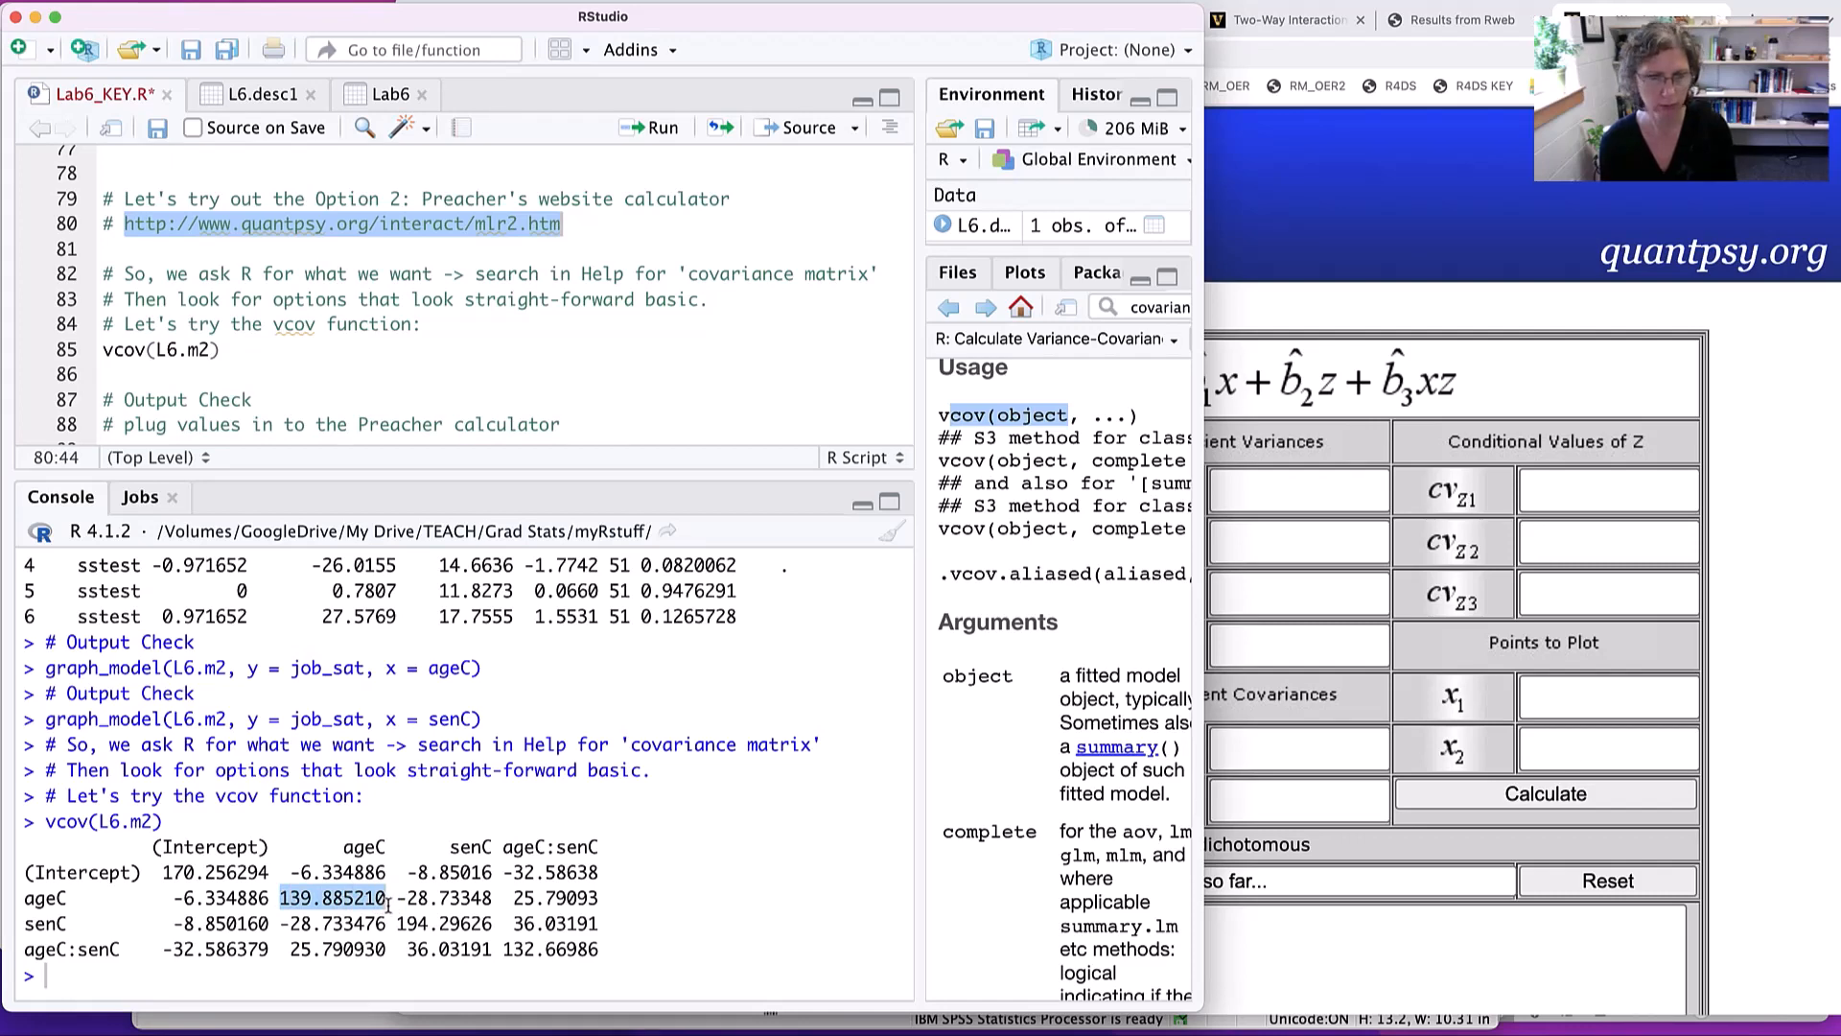
{"action": "key", "text": "super+Tab"}
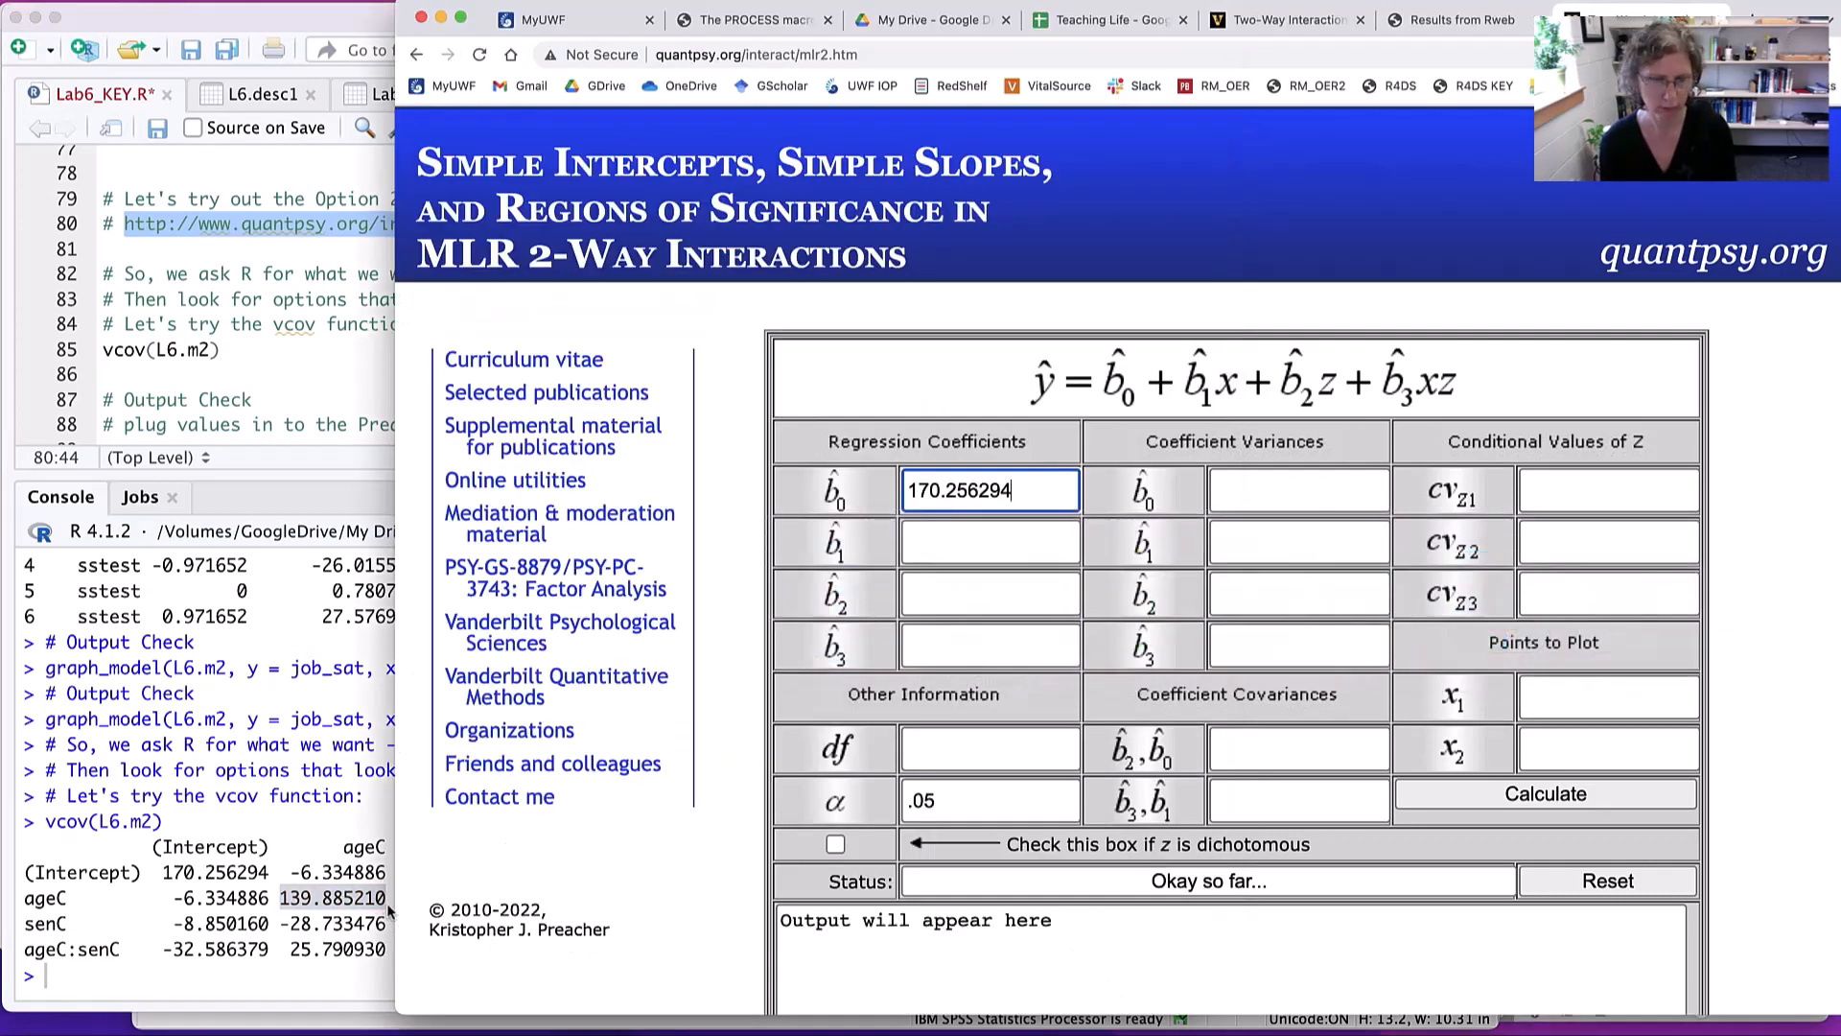
{"action": "key", "text": "Tab"}
{"action": "key", "text": "super+v"}
{"action": "key", "text": "Tab"}
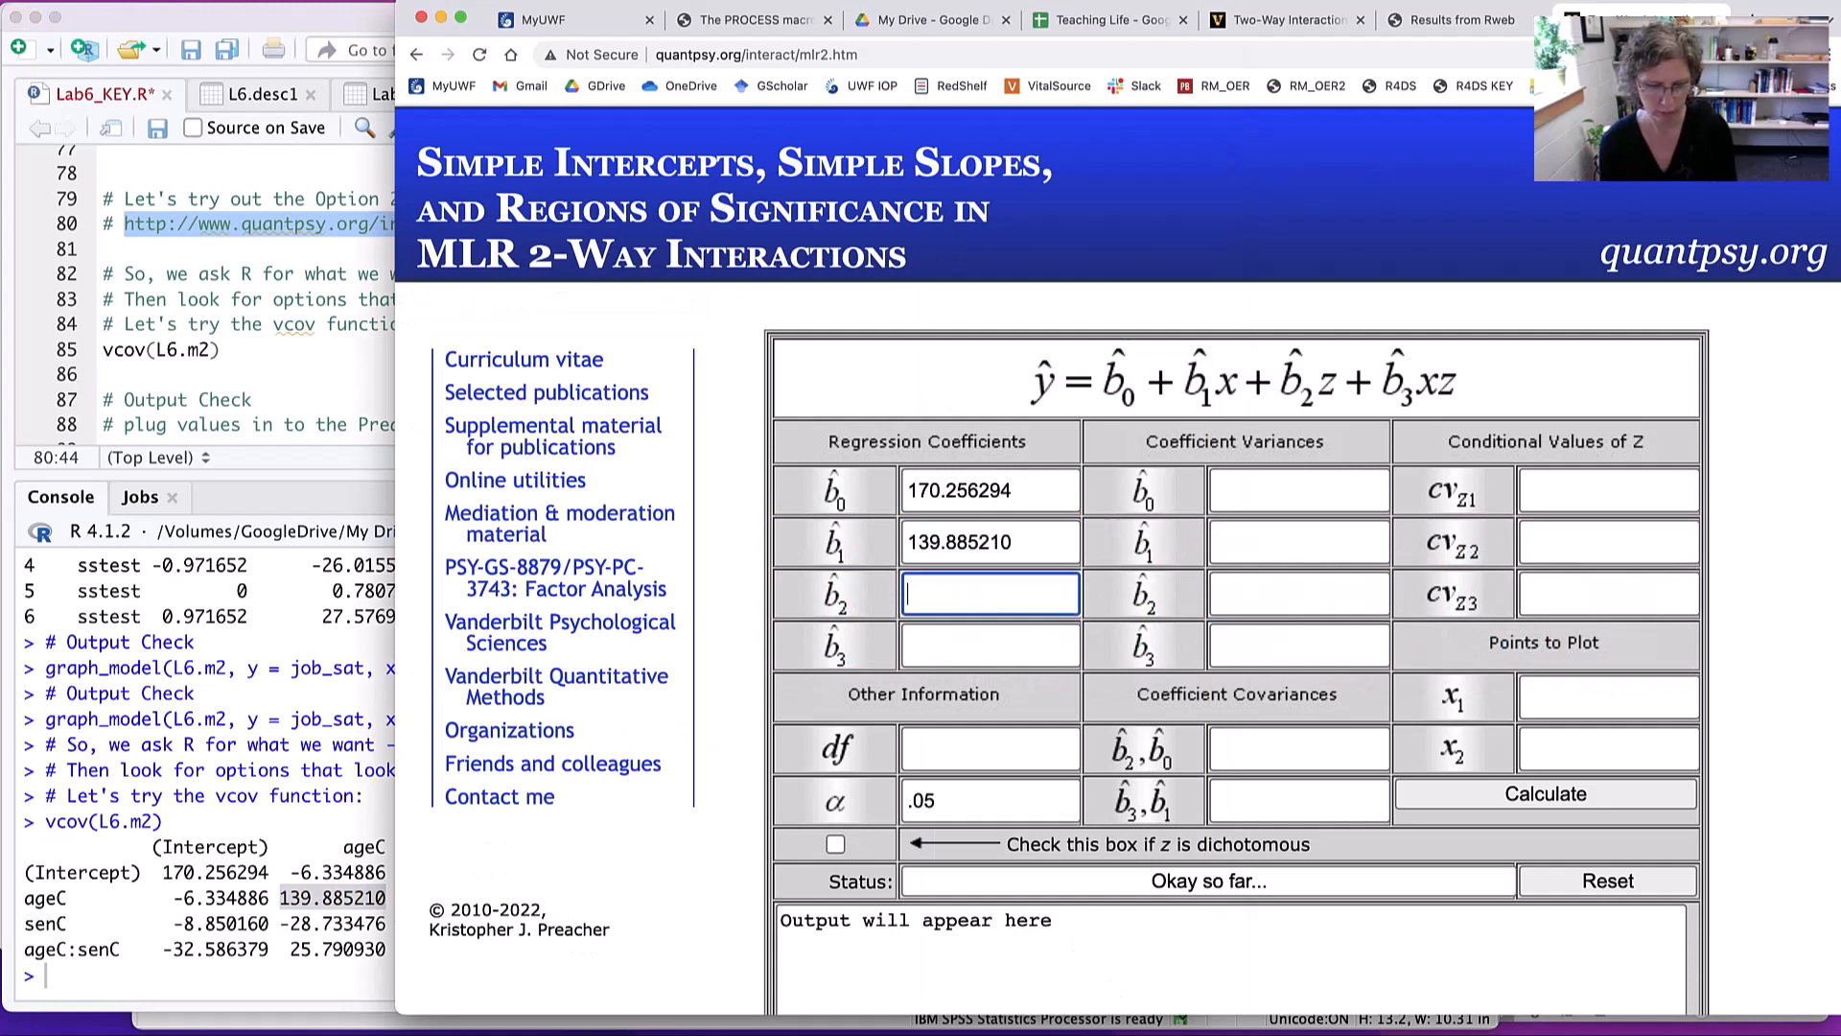
- Copy the senC variance 194.29626 from the vcov matrix into the calculator's b2 regression coefficient field
{"action": "key", "text": "super+Tab"}
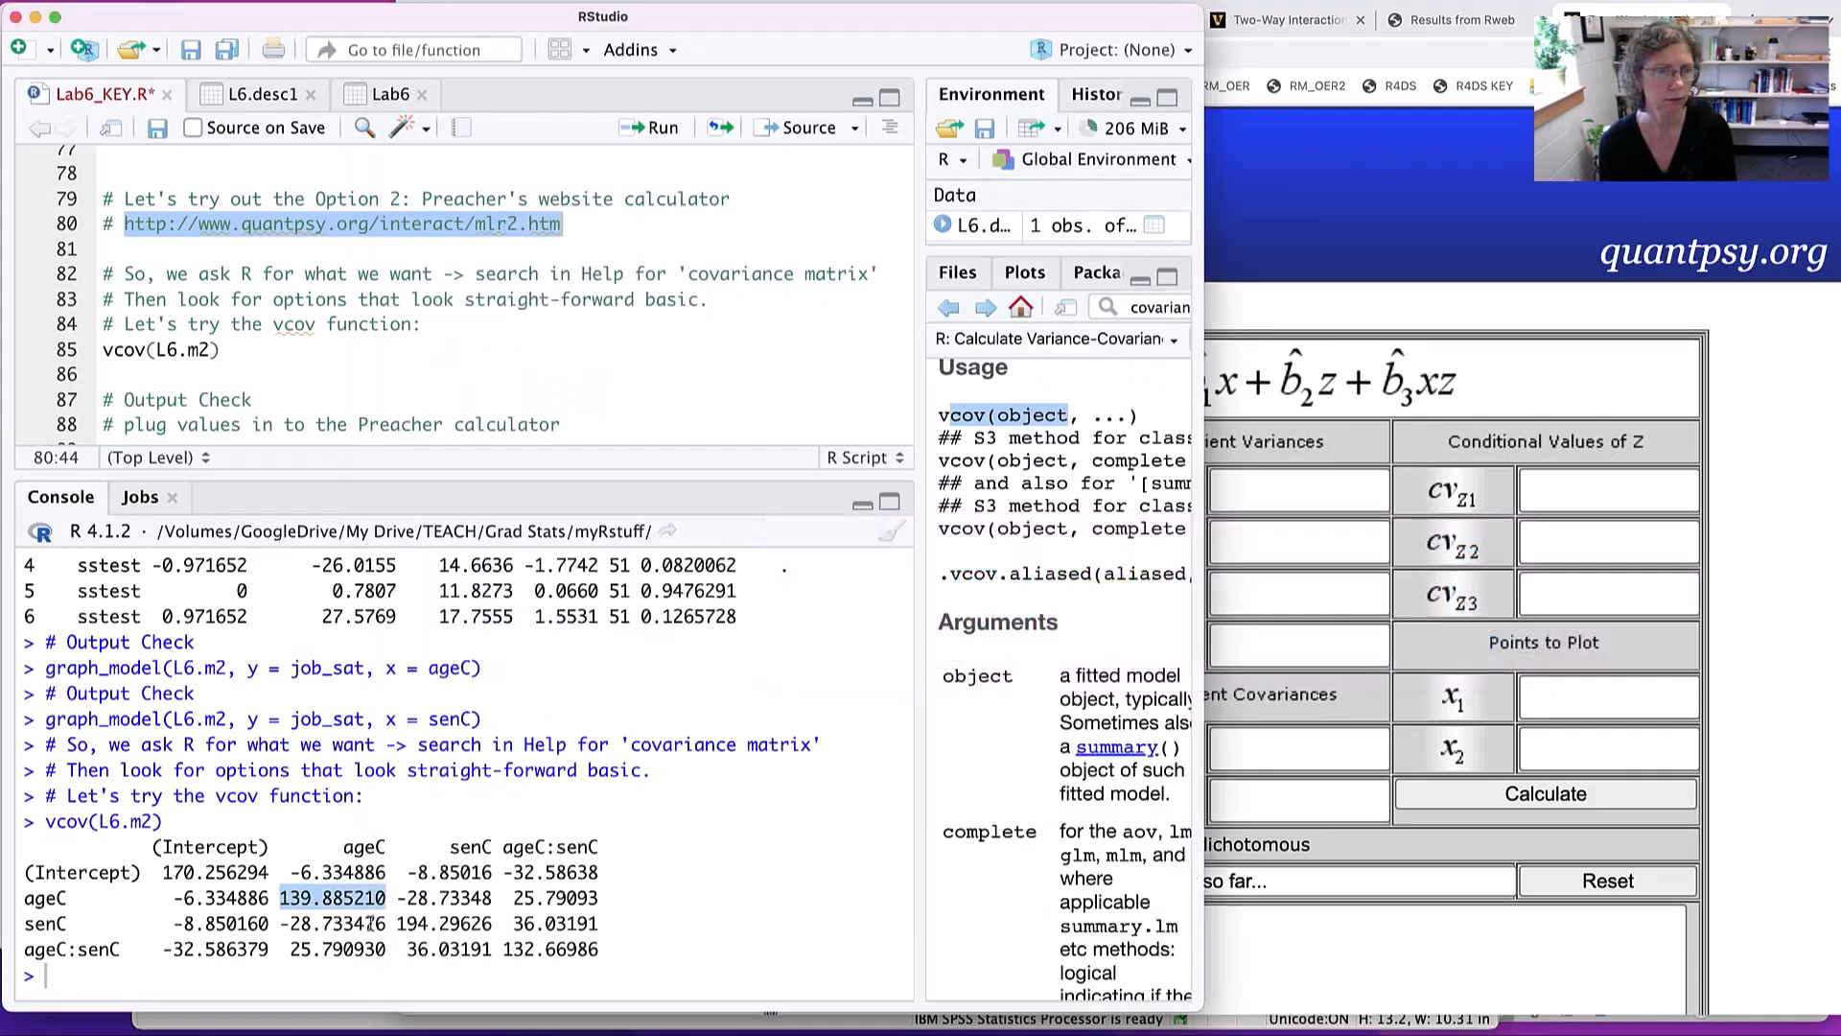
{"action": "left_click_drag", "start_coordinate": [396, 923], "coordinate": [497, 924]}
{"action": "key", "text": "super+c"}
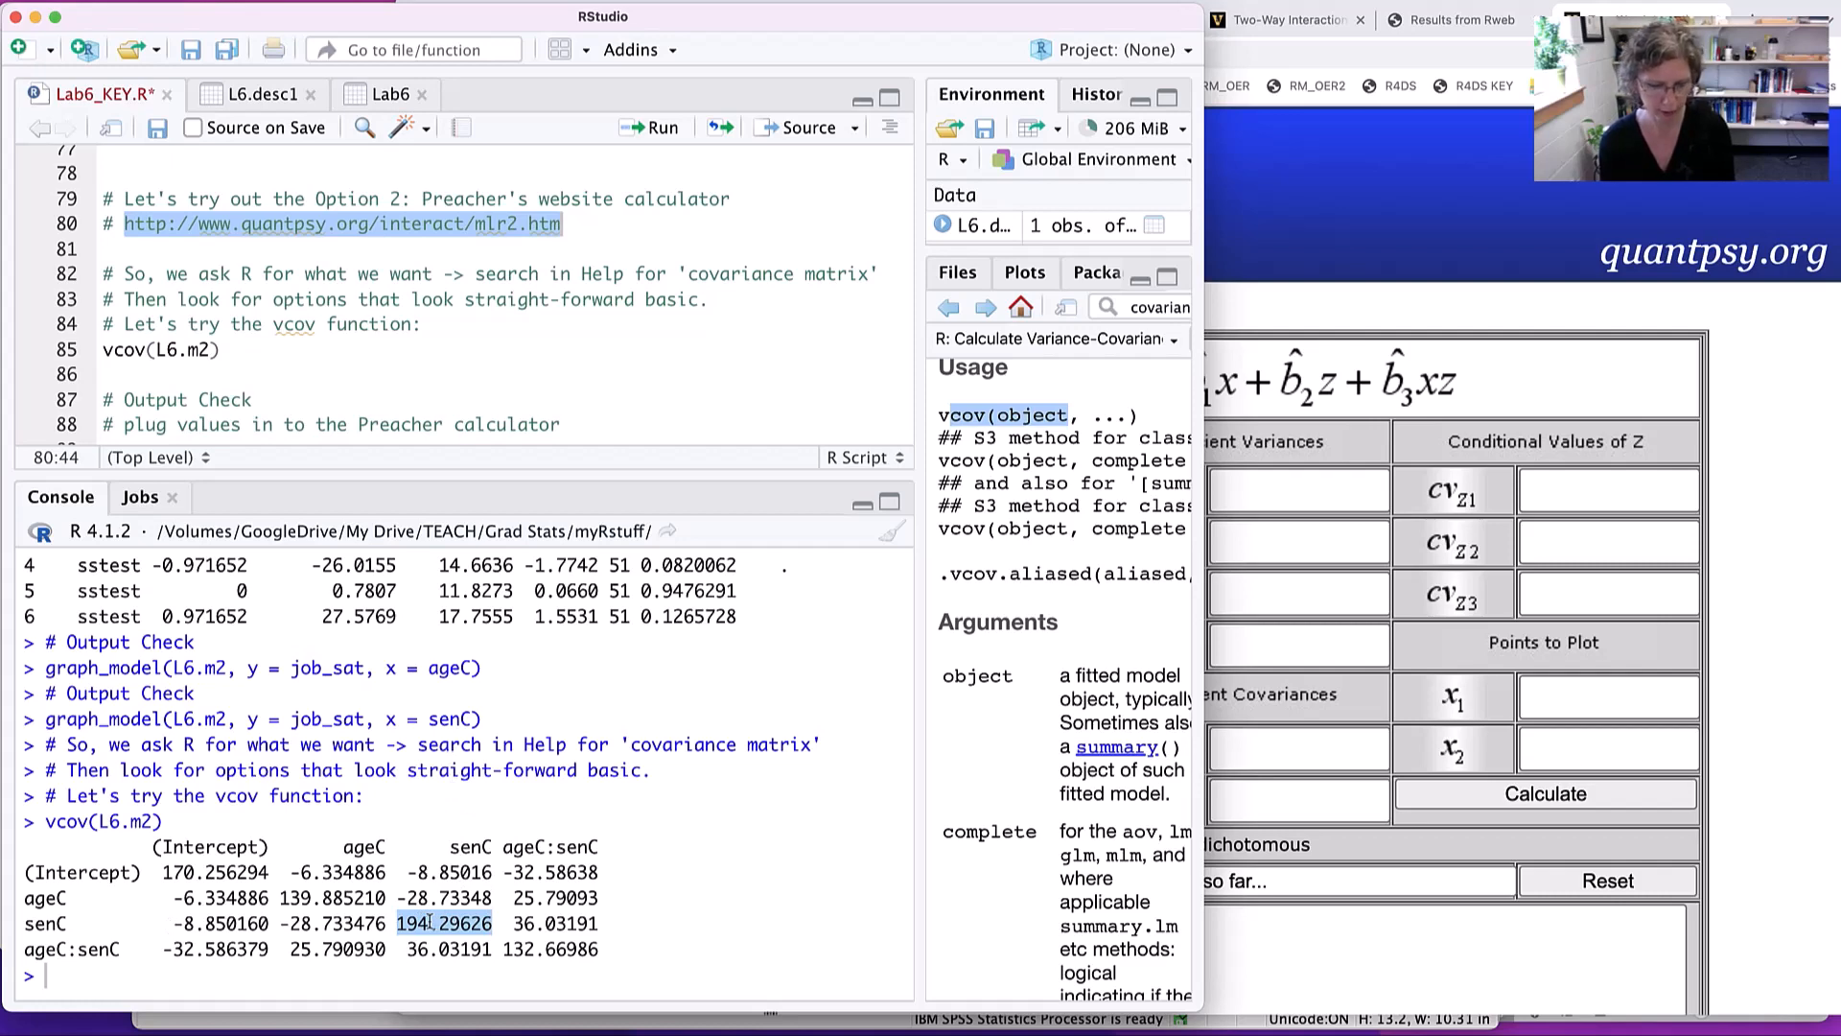
{"action": "key", "text": "super+Tab"}
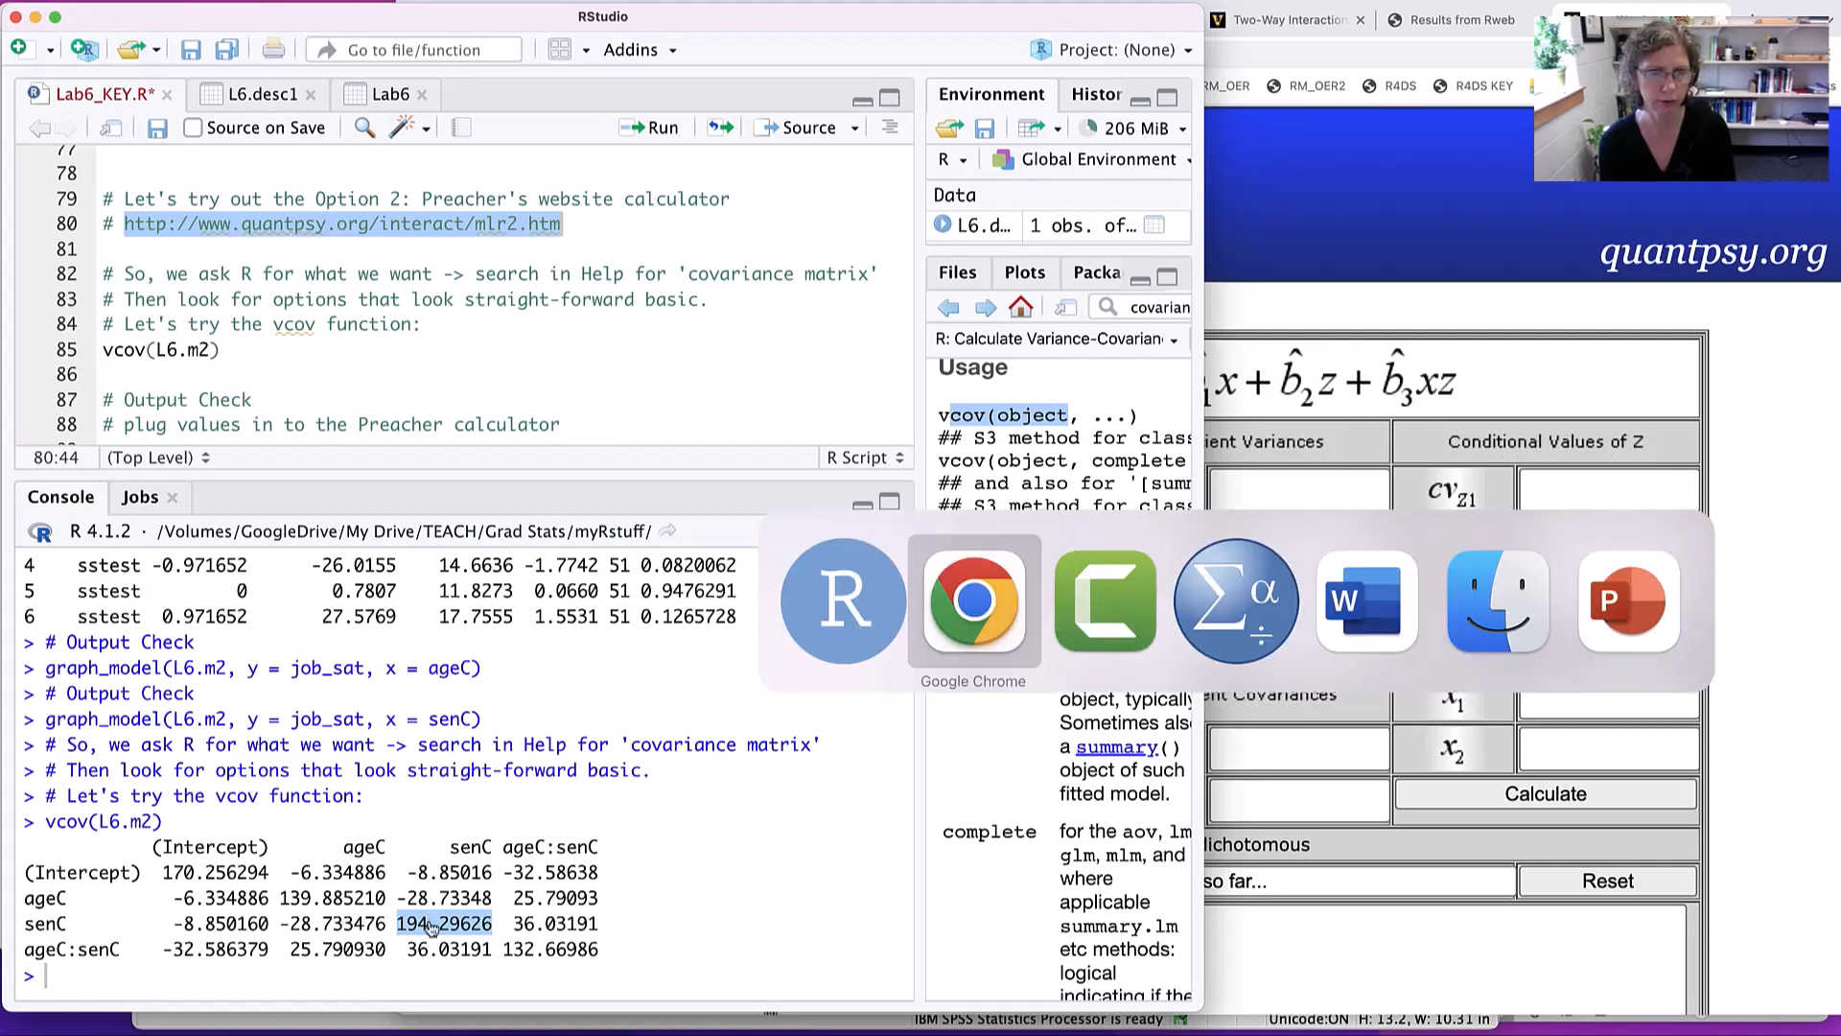
{"action": "key", "text": "super+v"}
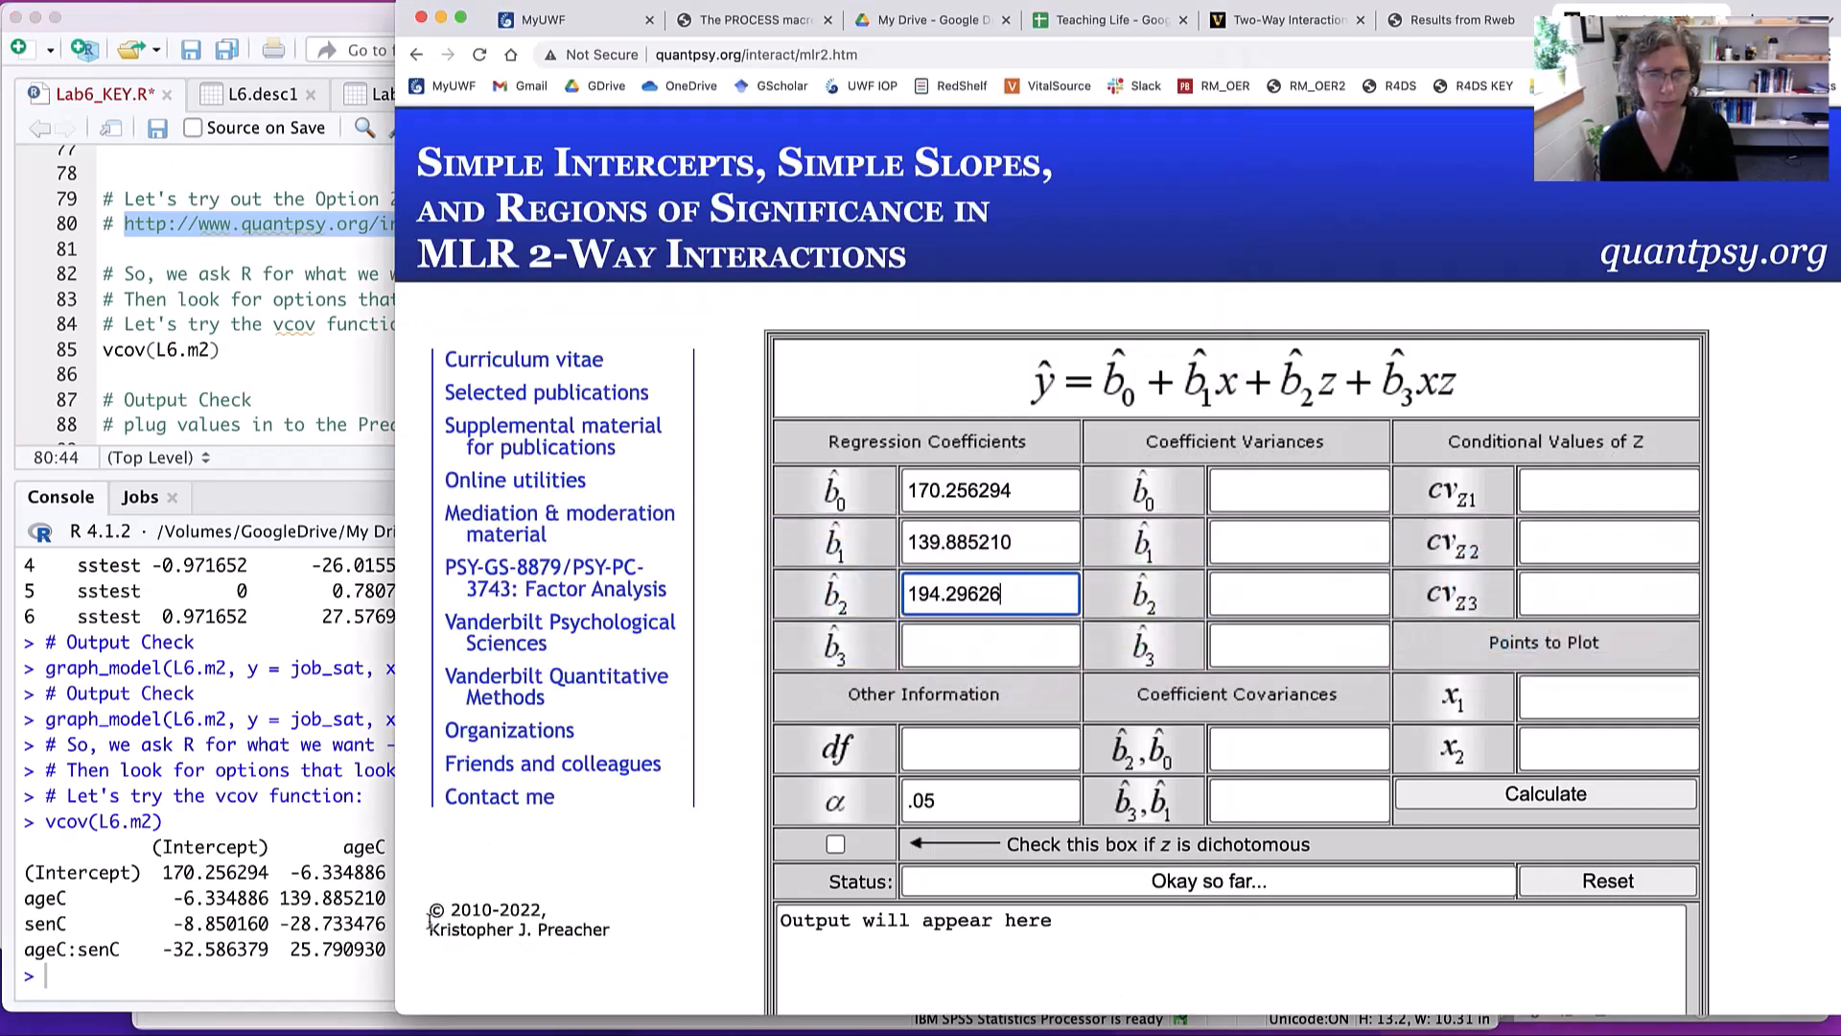
{"action": "key", "text": "Tab"}
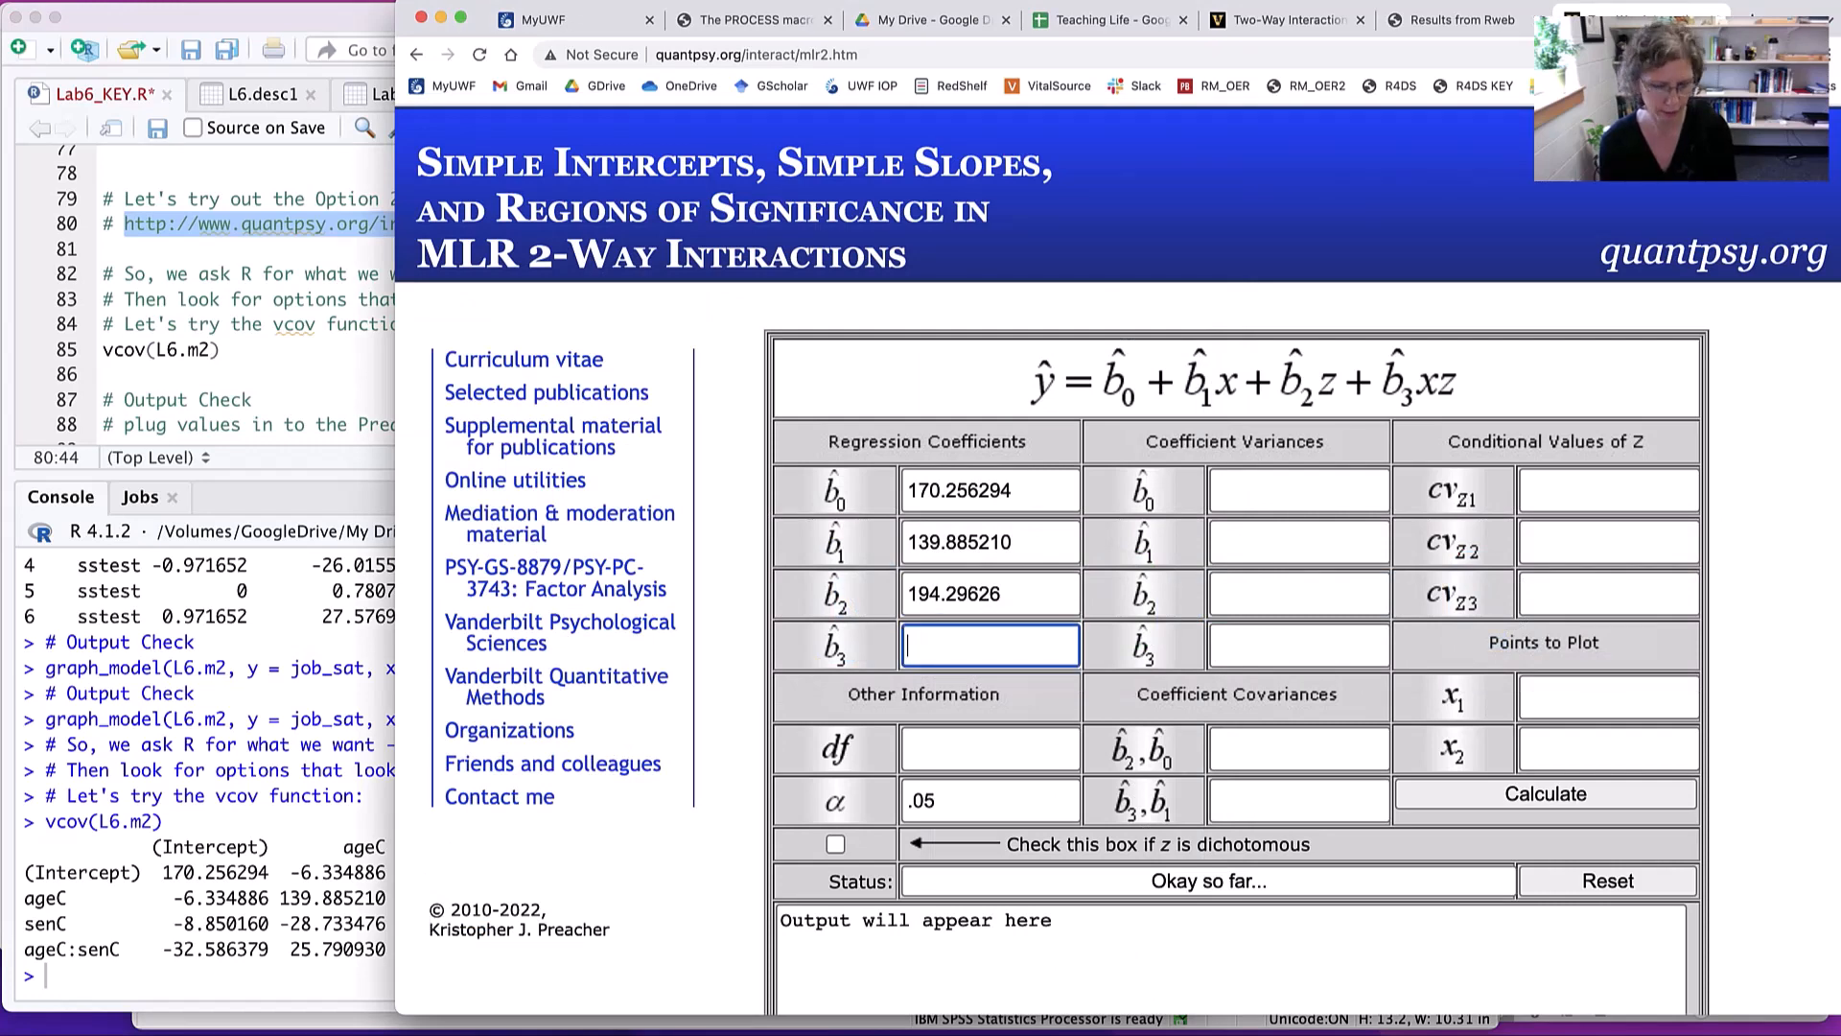
- Copy the ageC:senC variance 132.66986 from the vcov matrix into the calculator's b3 regression coefficient field
{"action": "key", "text": "super+Tab"}
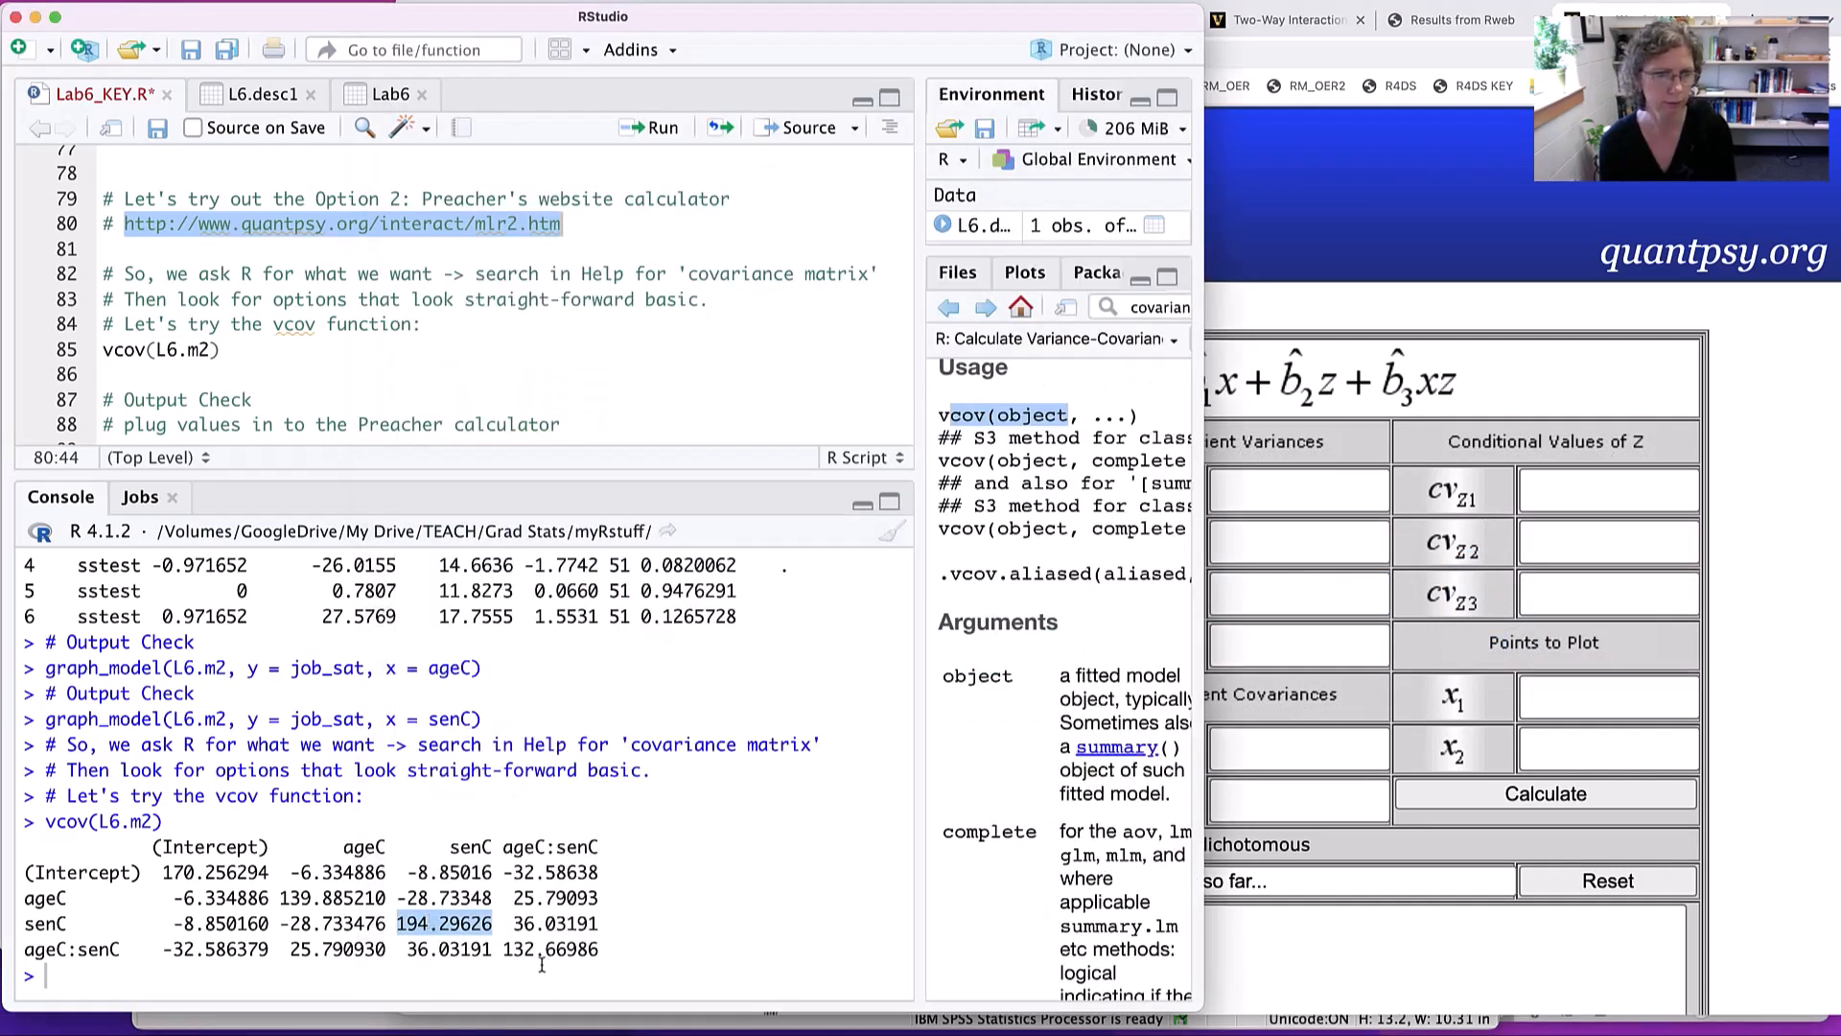
{"action": "left_click_drag", "start_coordinate": [501, 948], "coordinate": [603, 949]}
{"action": "key", "text": "super+c"}
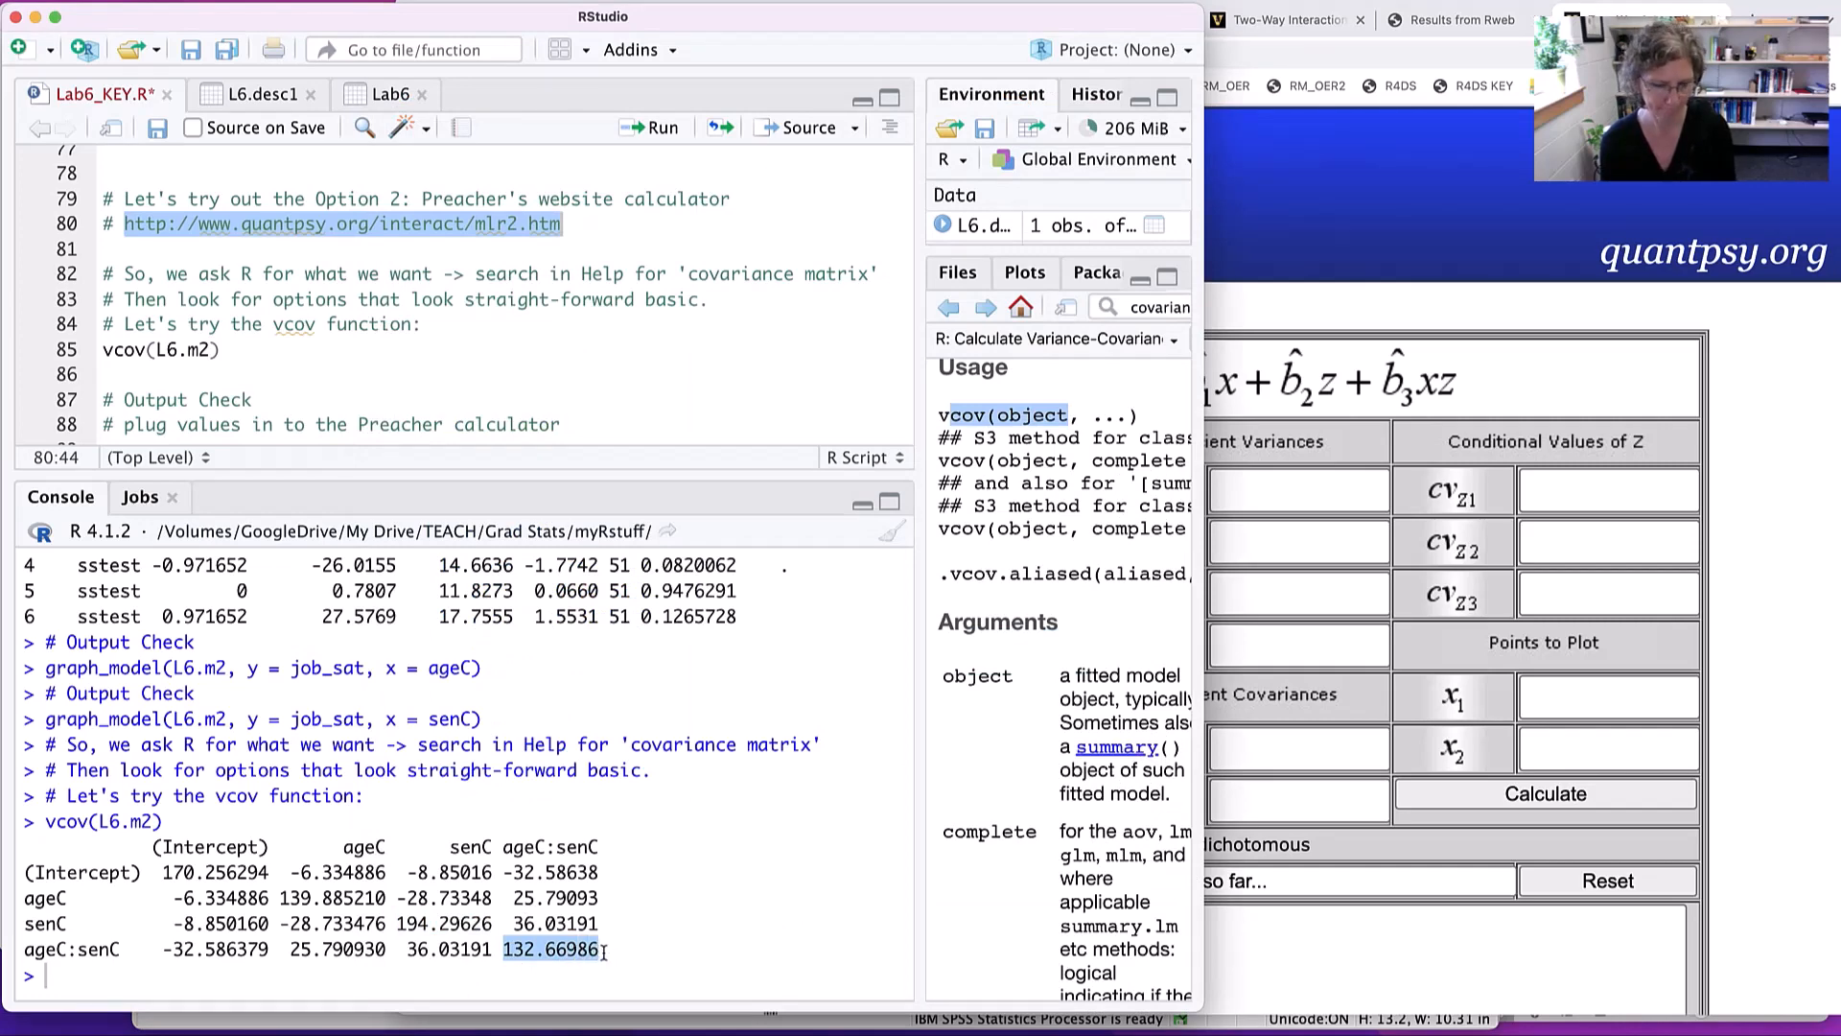
{"action": "key", "text": "super+Tab"}
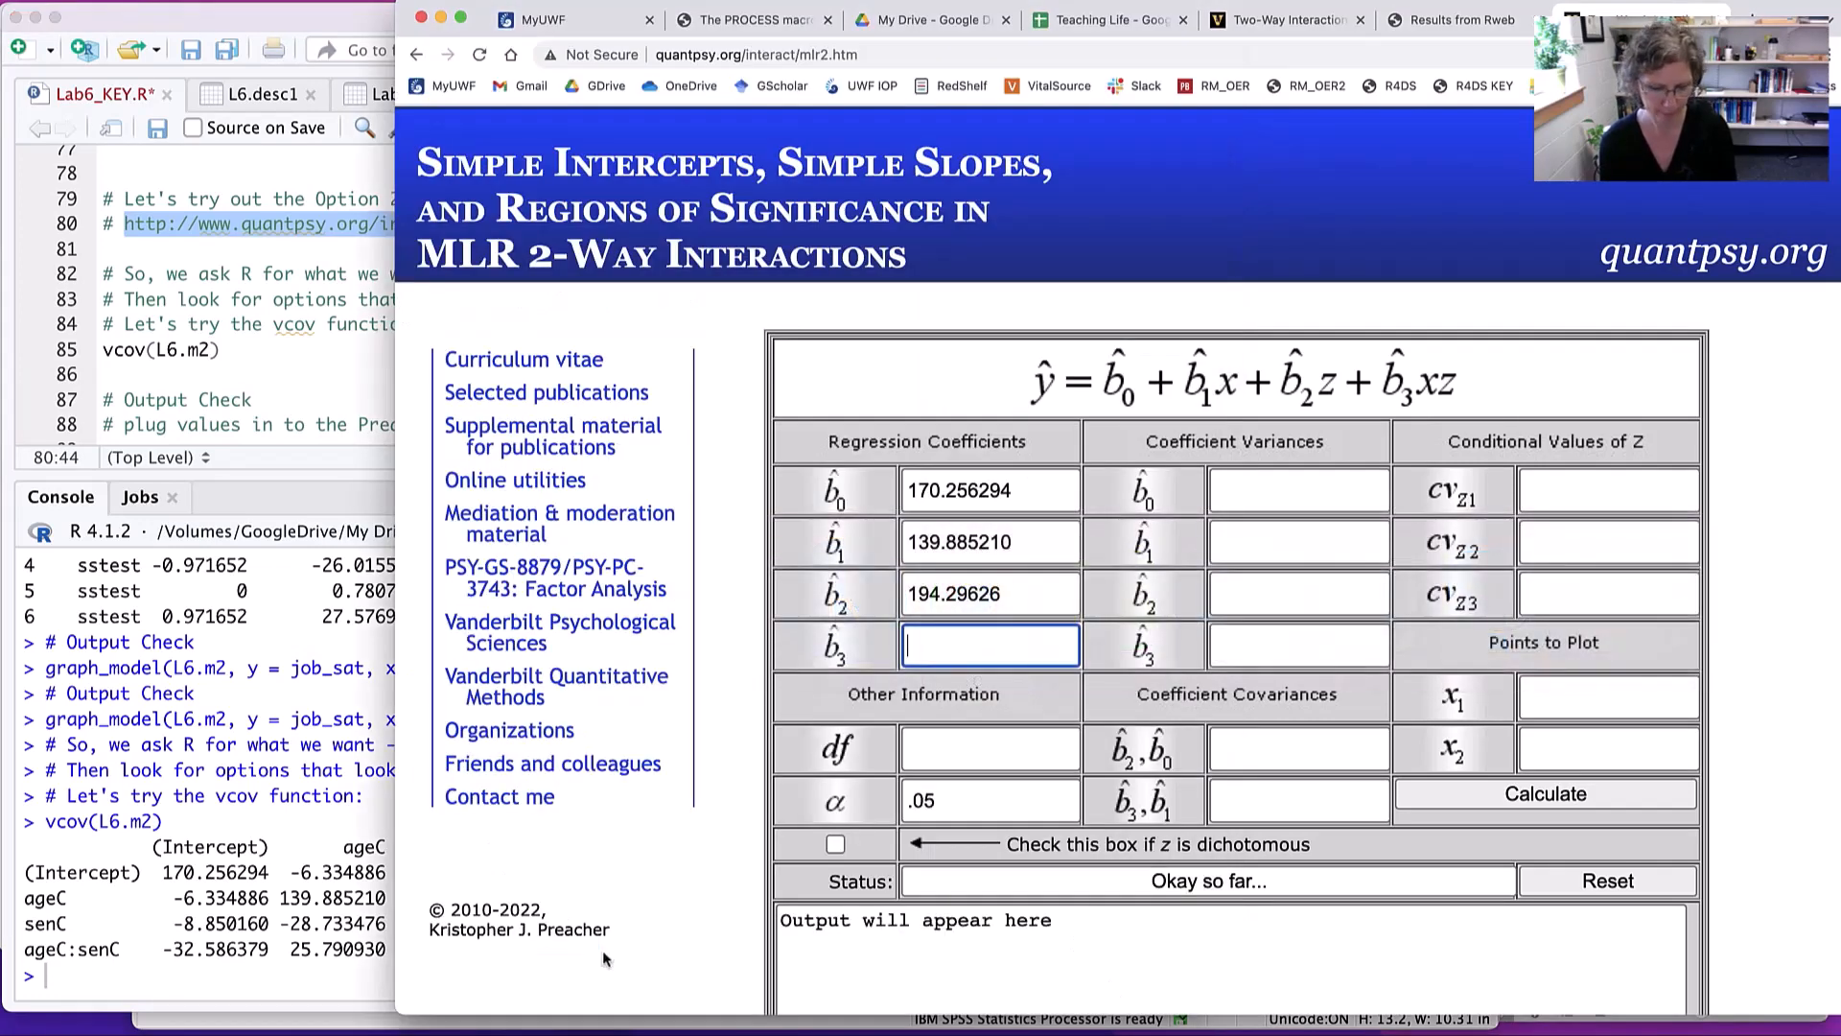
{"action": "key", "text": "super+v"}
{"action": "key", "text": "Tab"}
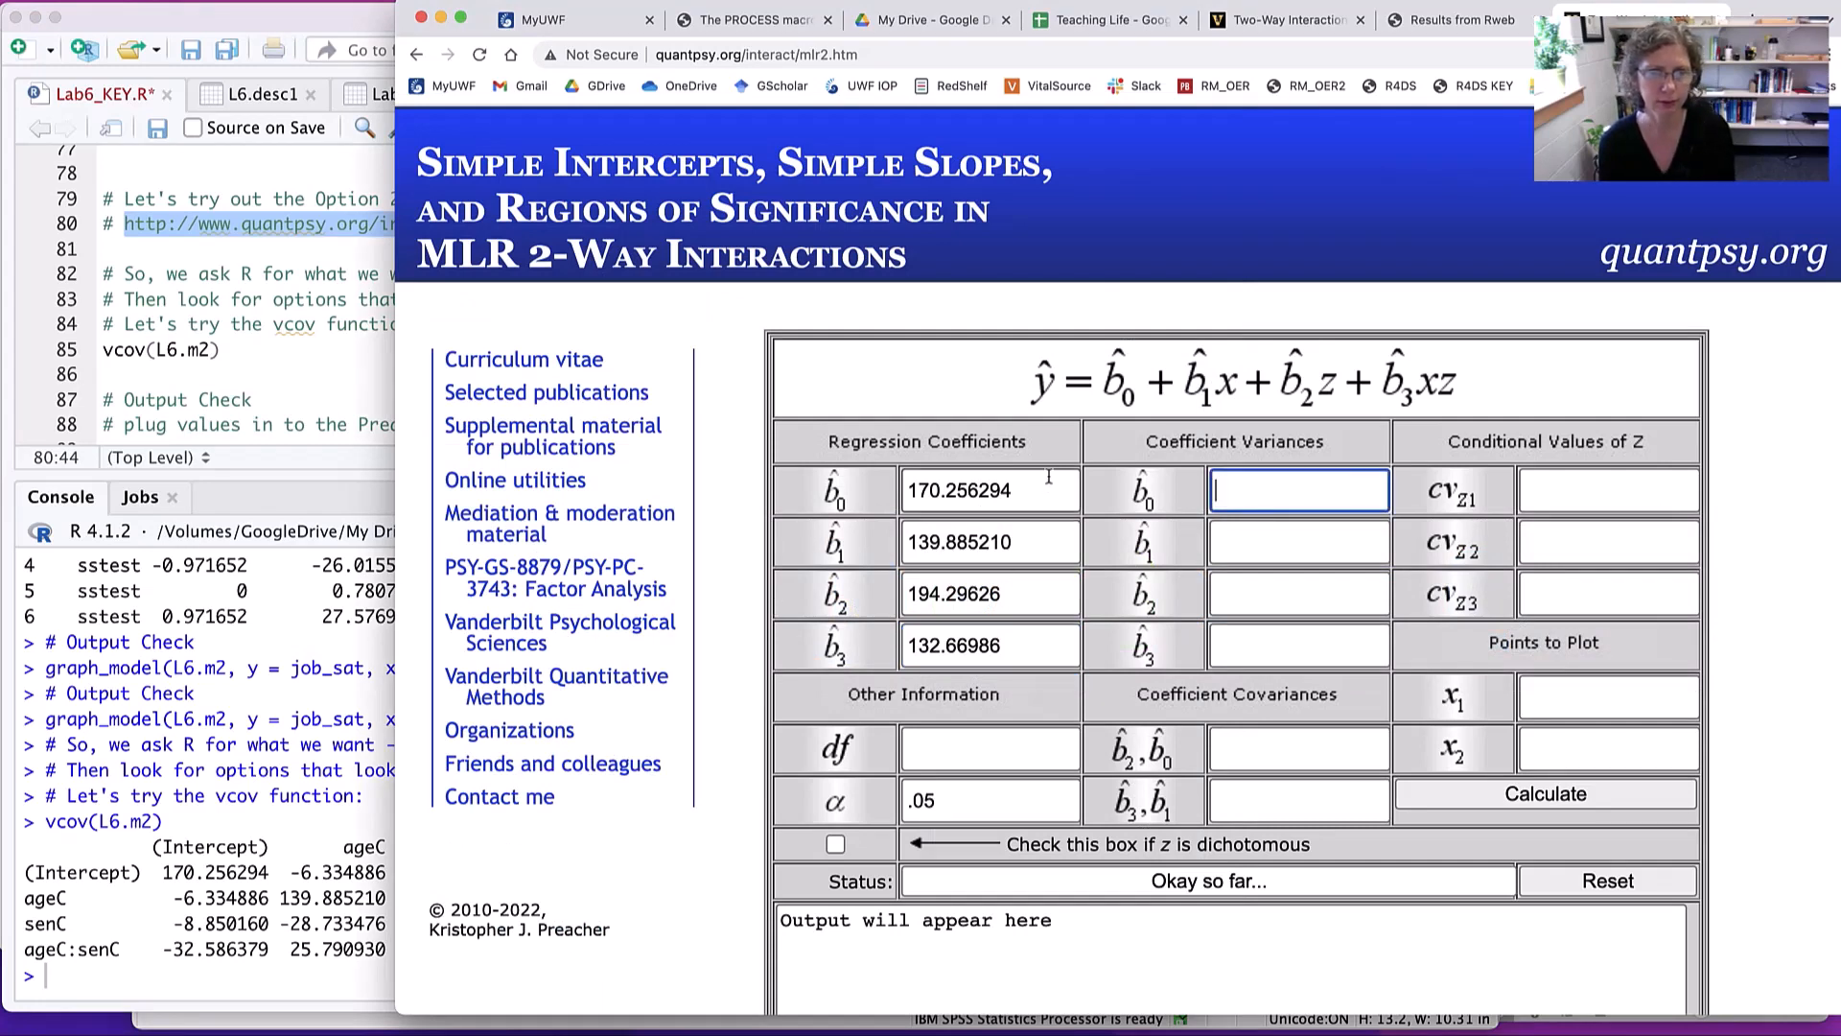
- Copy 170.256294 and 139.885210 from the b0 and b1 regression coefficient fields into the matching coefficient variance fields
{"action": "left_click_drag", "start_coordinate": [1030, 493], "coordinate": [860, 505]}
{"action": "key", "text": "super+c"}
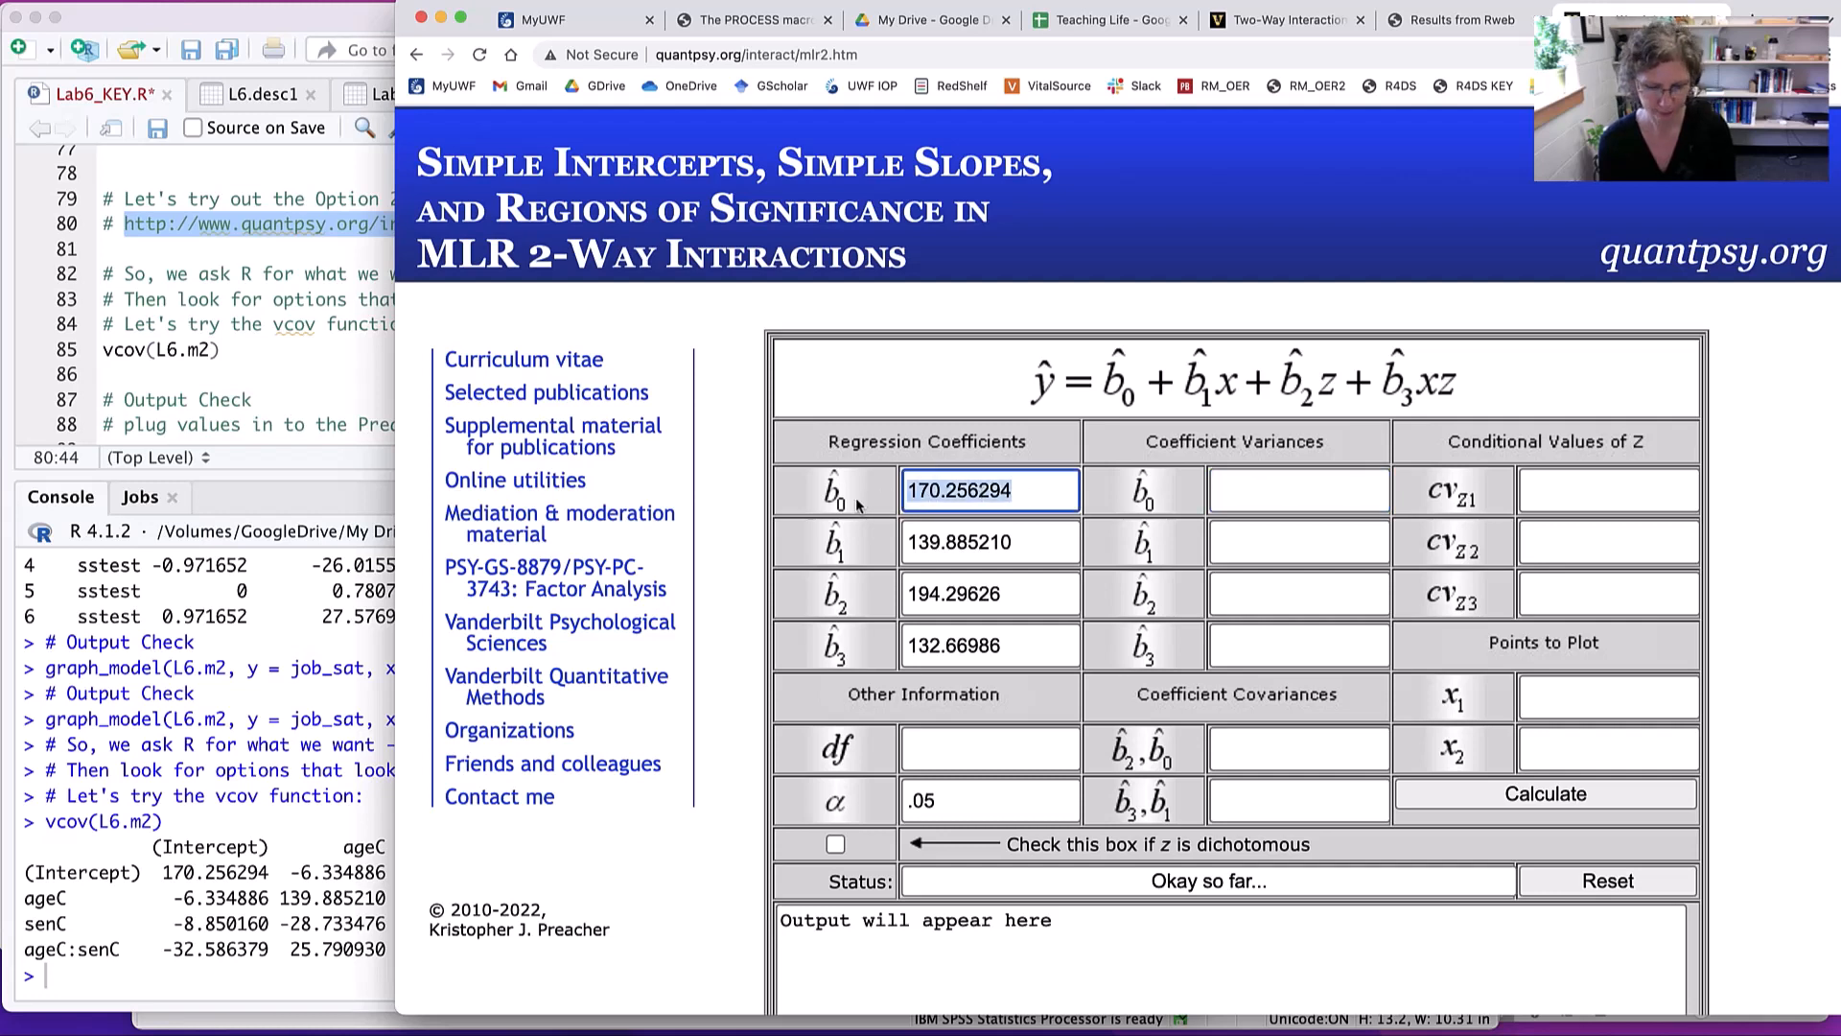
{"action": "left_click", "coordinate": [1310, 491]}
{"action": "key", "text": "super+v"}
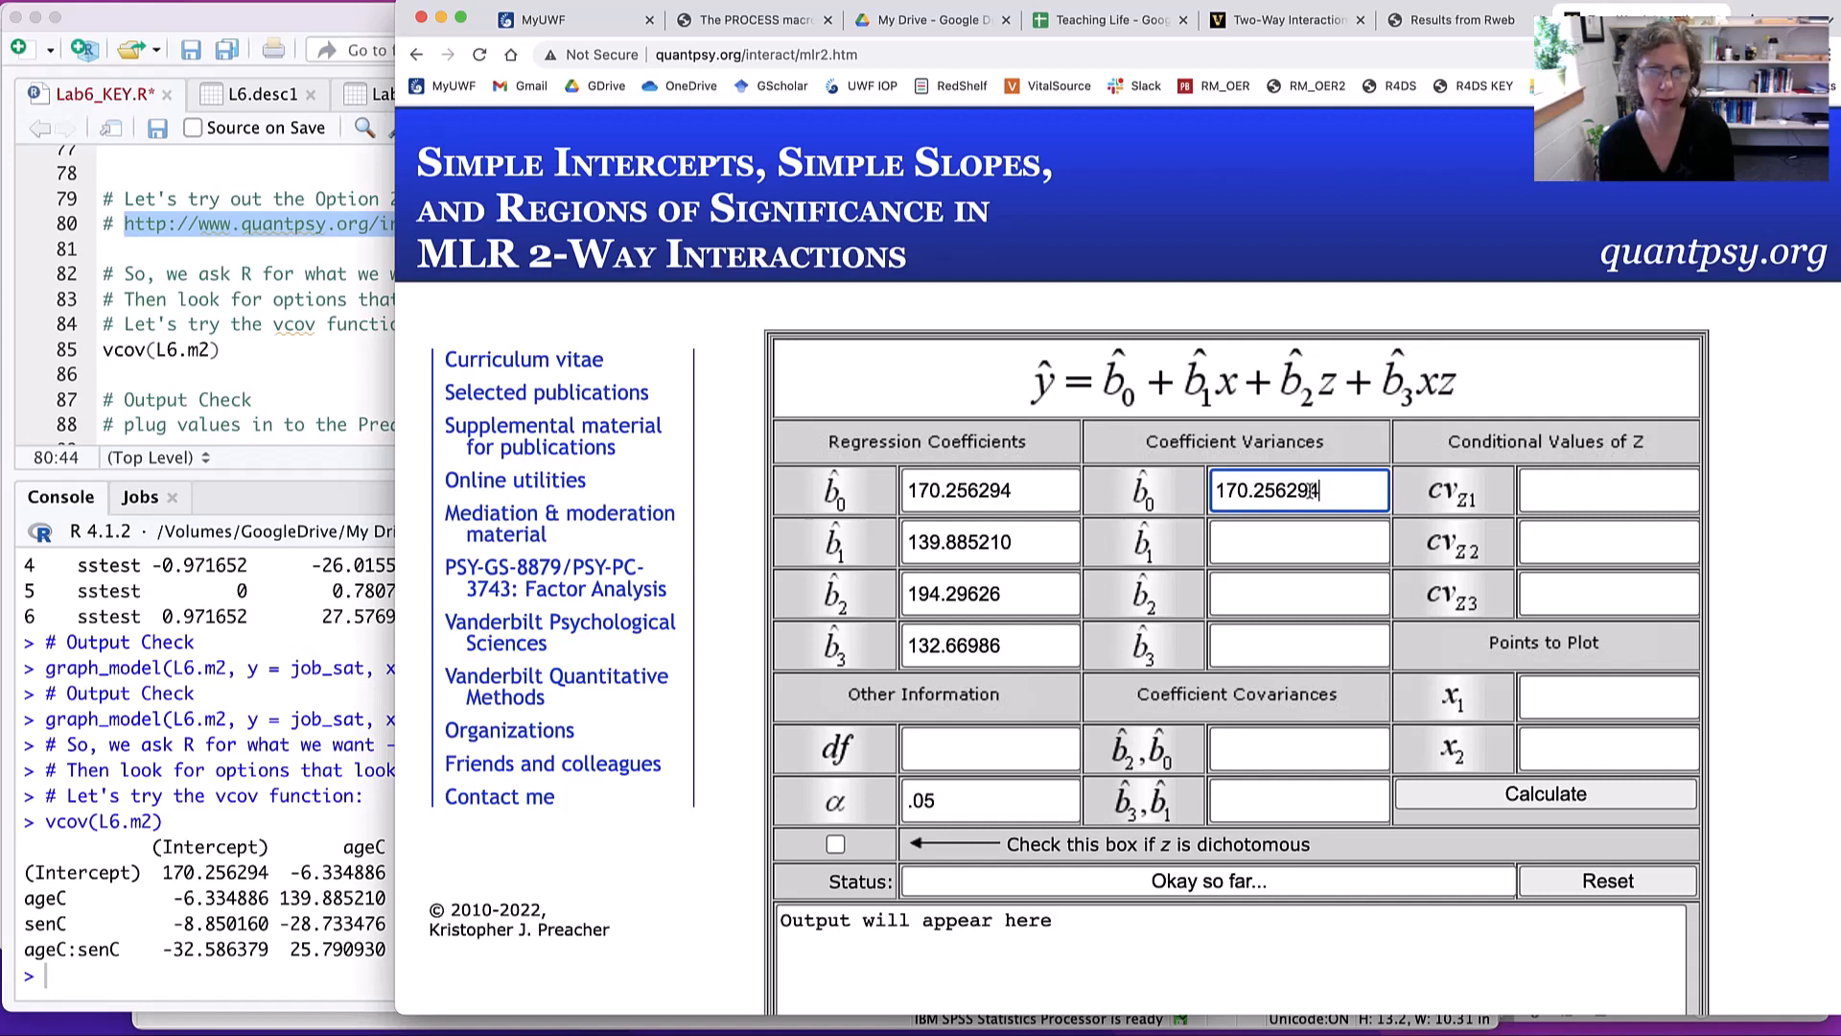
{"action": "left_click_drag", "start_coordinate": [1066, 544], "coordinate": [902, 551]}
{"action": "left_click", "coordinate": [954, 555]}
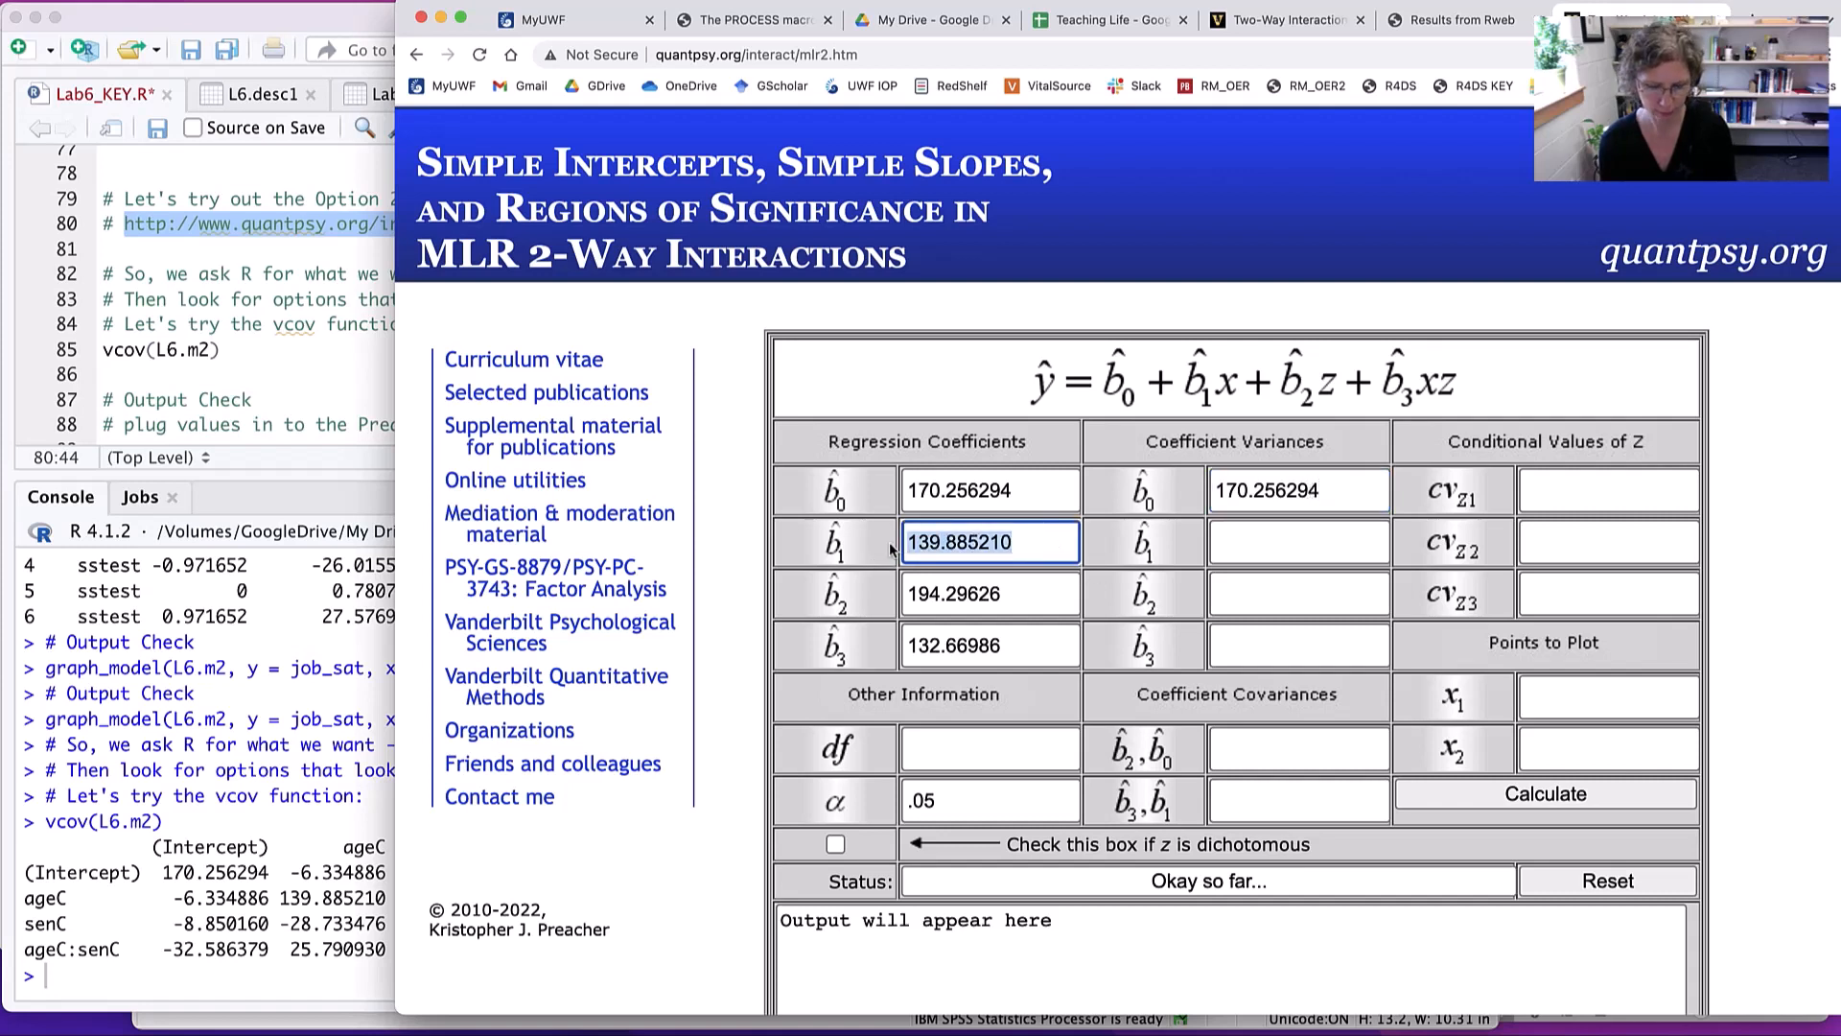
{"action": "left_click", "coordinate": [1261, 549]}
{"action": "type", "text": "139.885210"}
- Copy 194.29626 and 132.66986 from the b2 and b3 regression coefficient fields into the matching coefficient variance fields
{"action": "left_click_drag", "start_coordinate": [1067, 595], "coordinate": [861, 589]}
{"action": "scroll", "coordinate": [859, 590], "scroll_direction": "down", "scroll_amount": 1}
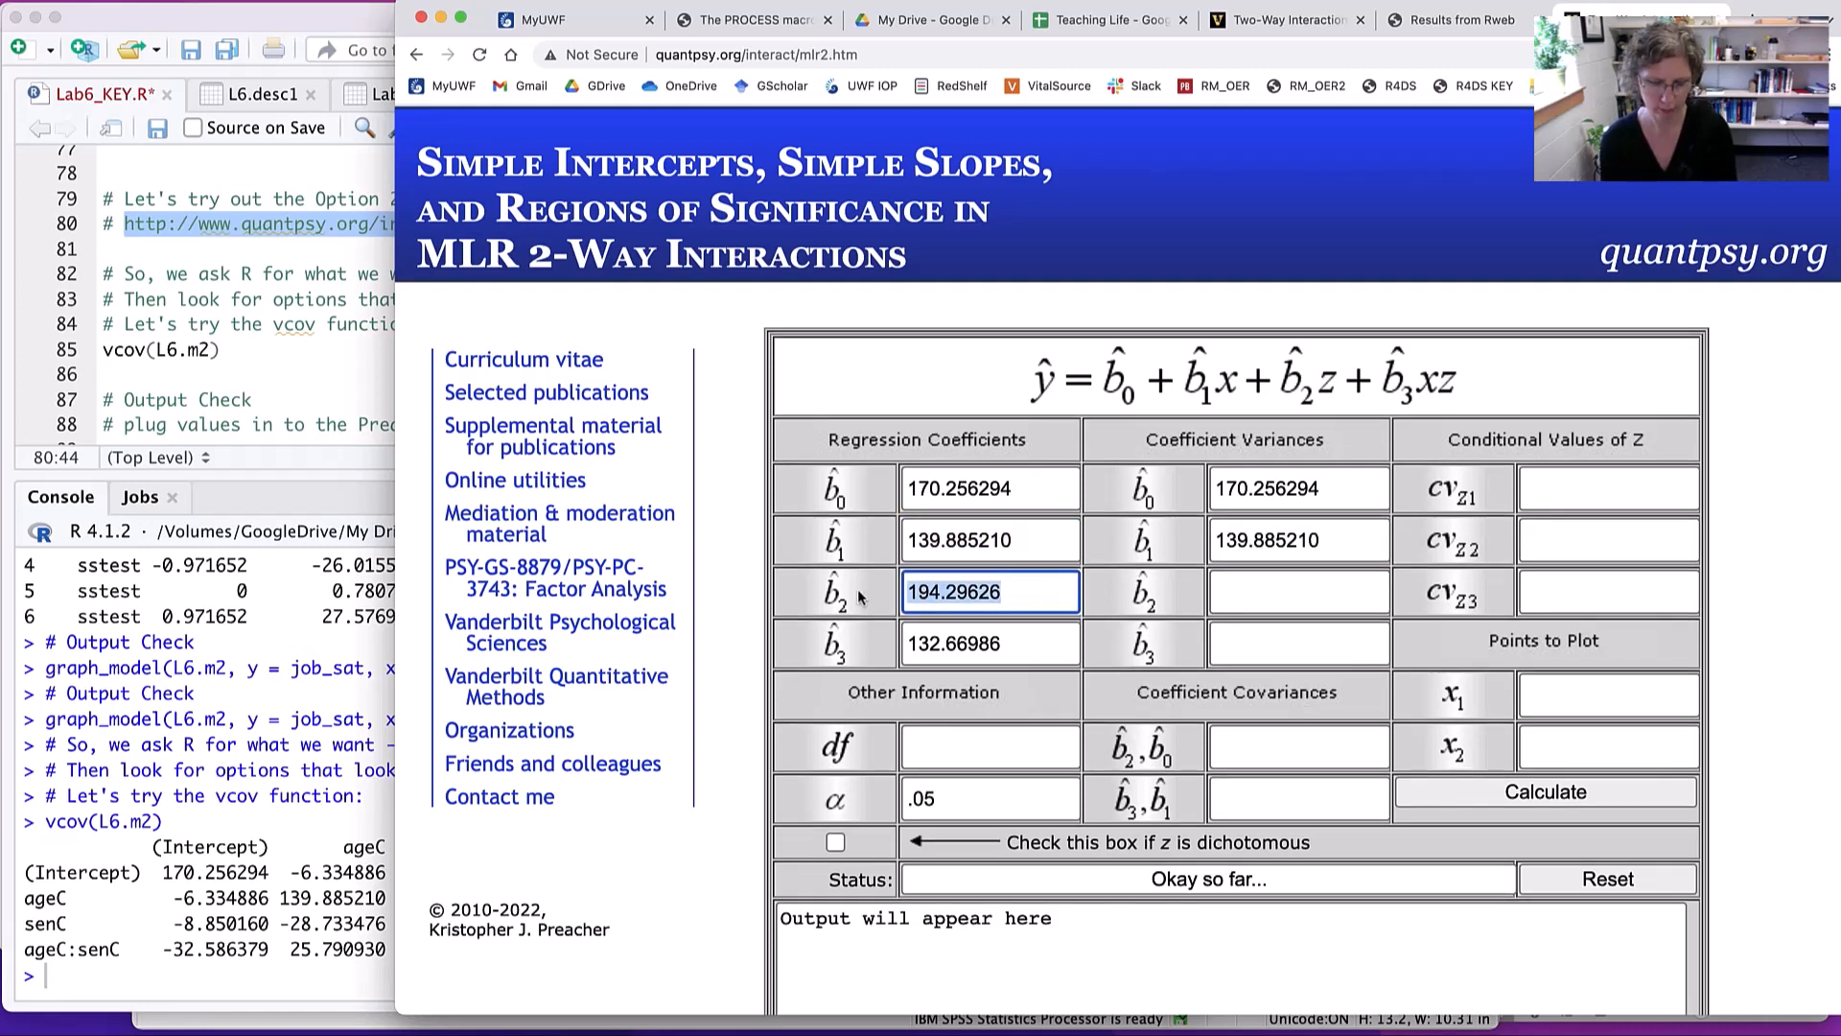
{"action": "left_click", "coordinate": [1283, 602]}
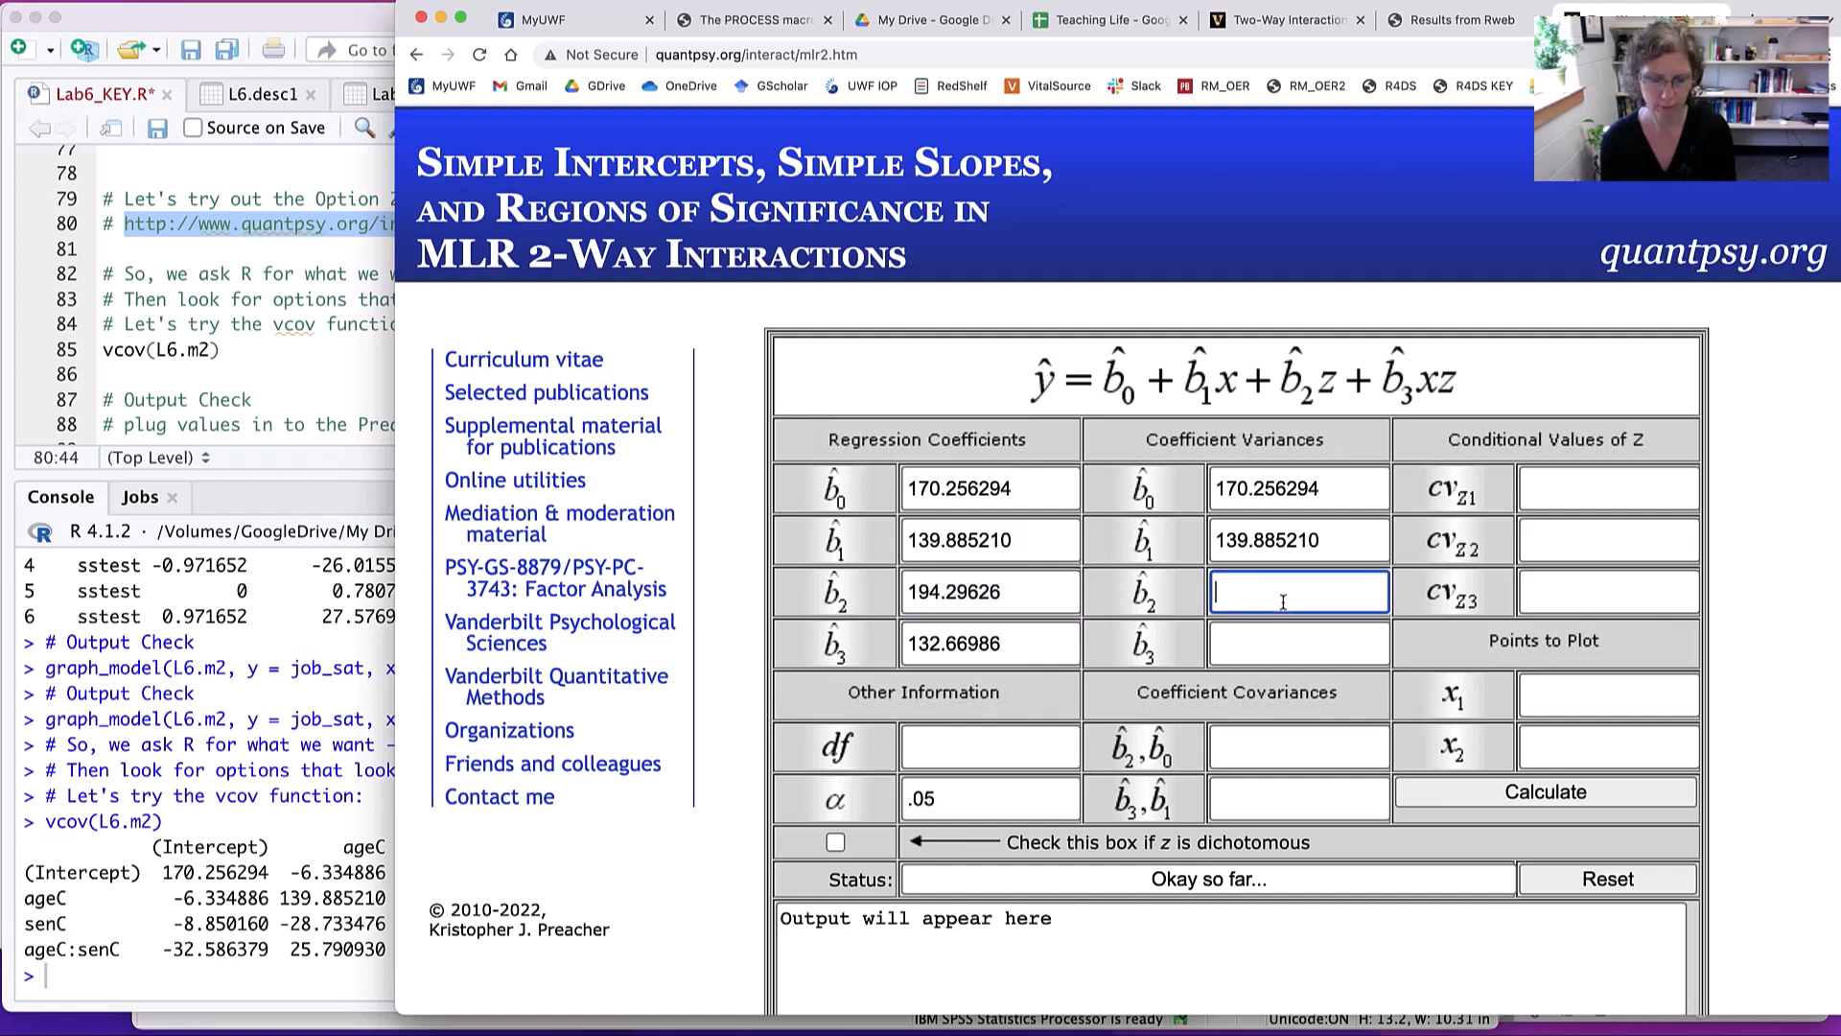
{"action": "type", "text": "194.29626"}
{"action": "left_click_drag", "start_coordinate": [1038, 638], "coordinate": [843, 642]}
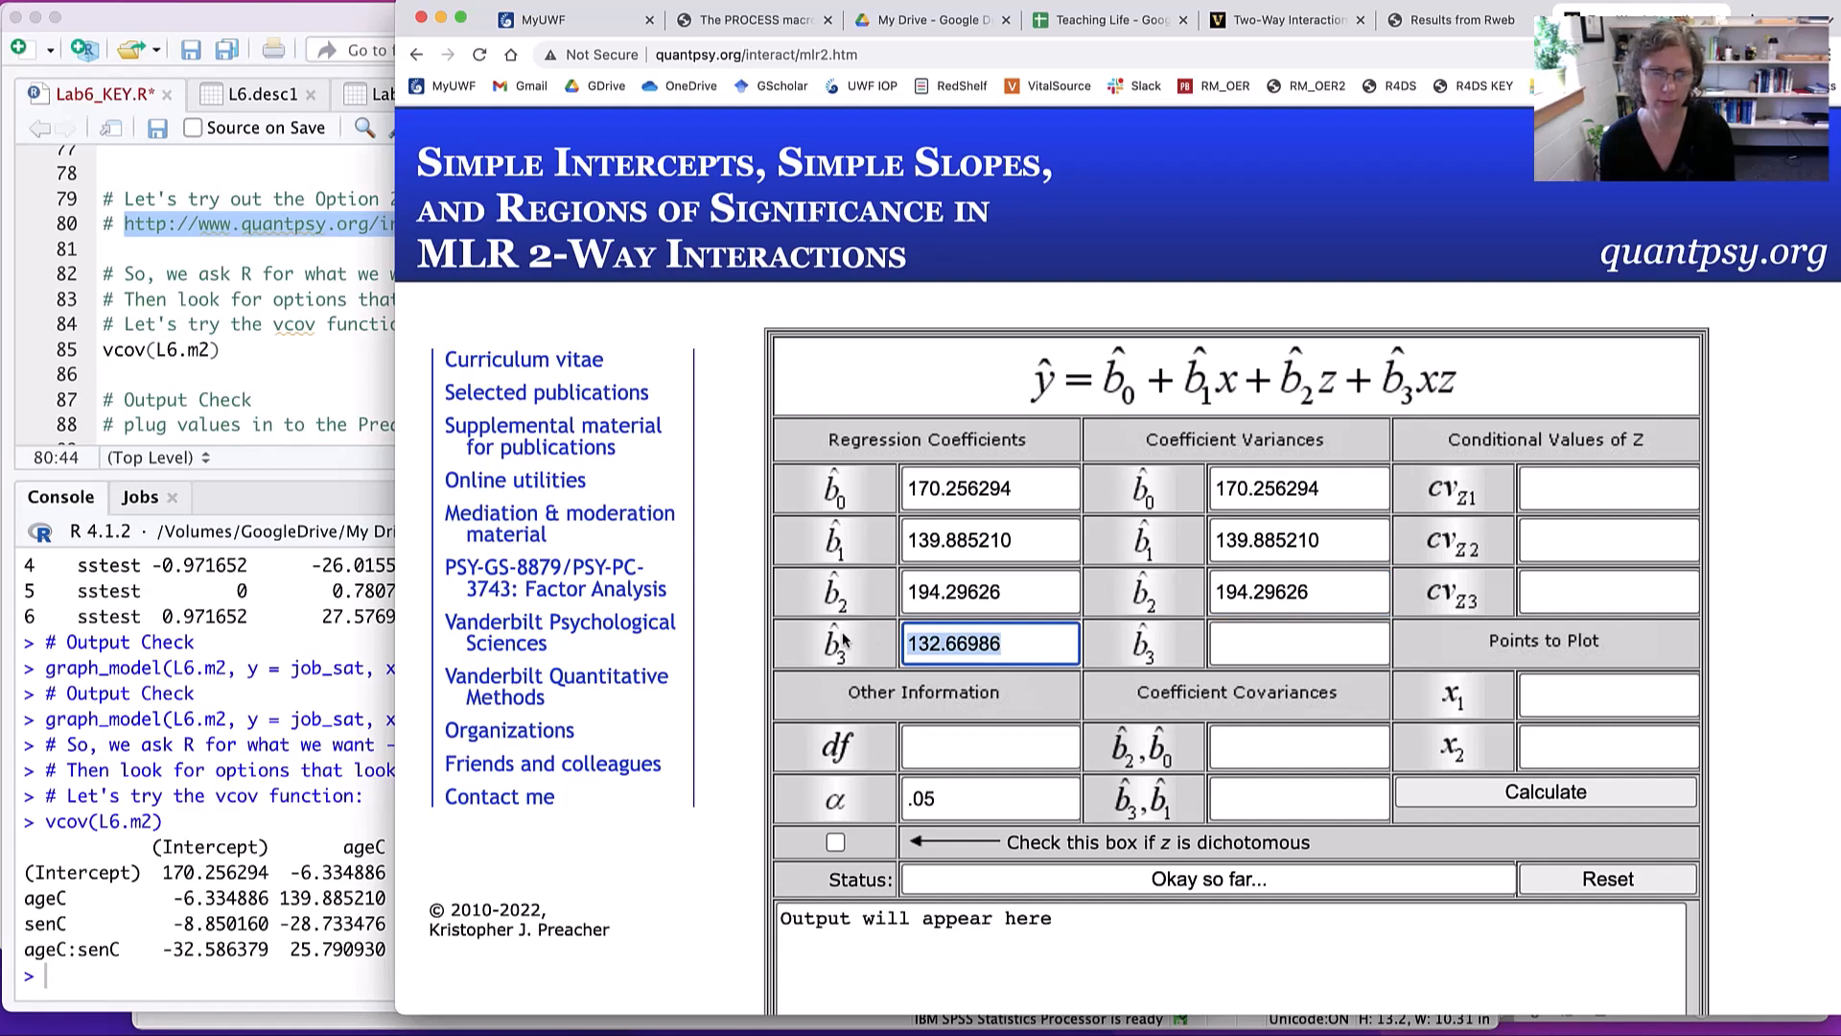
{"action": "left_click", "coordinate": [1278, 652]}
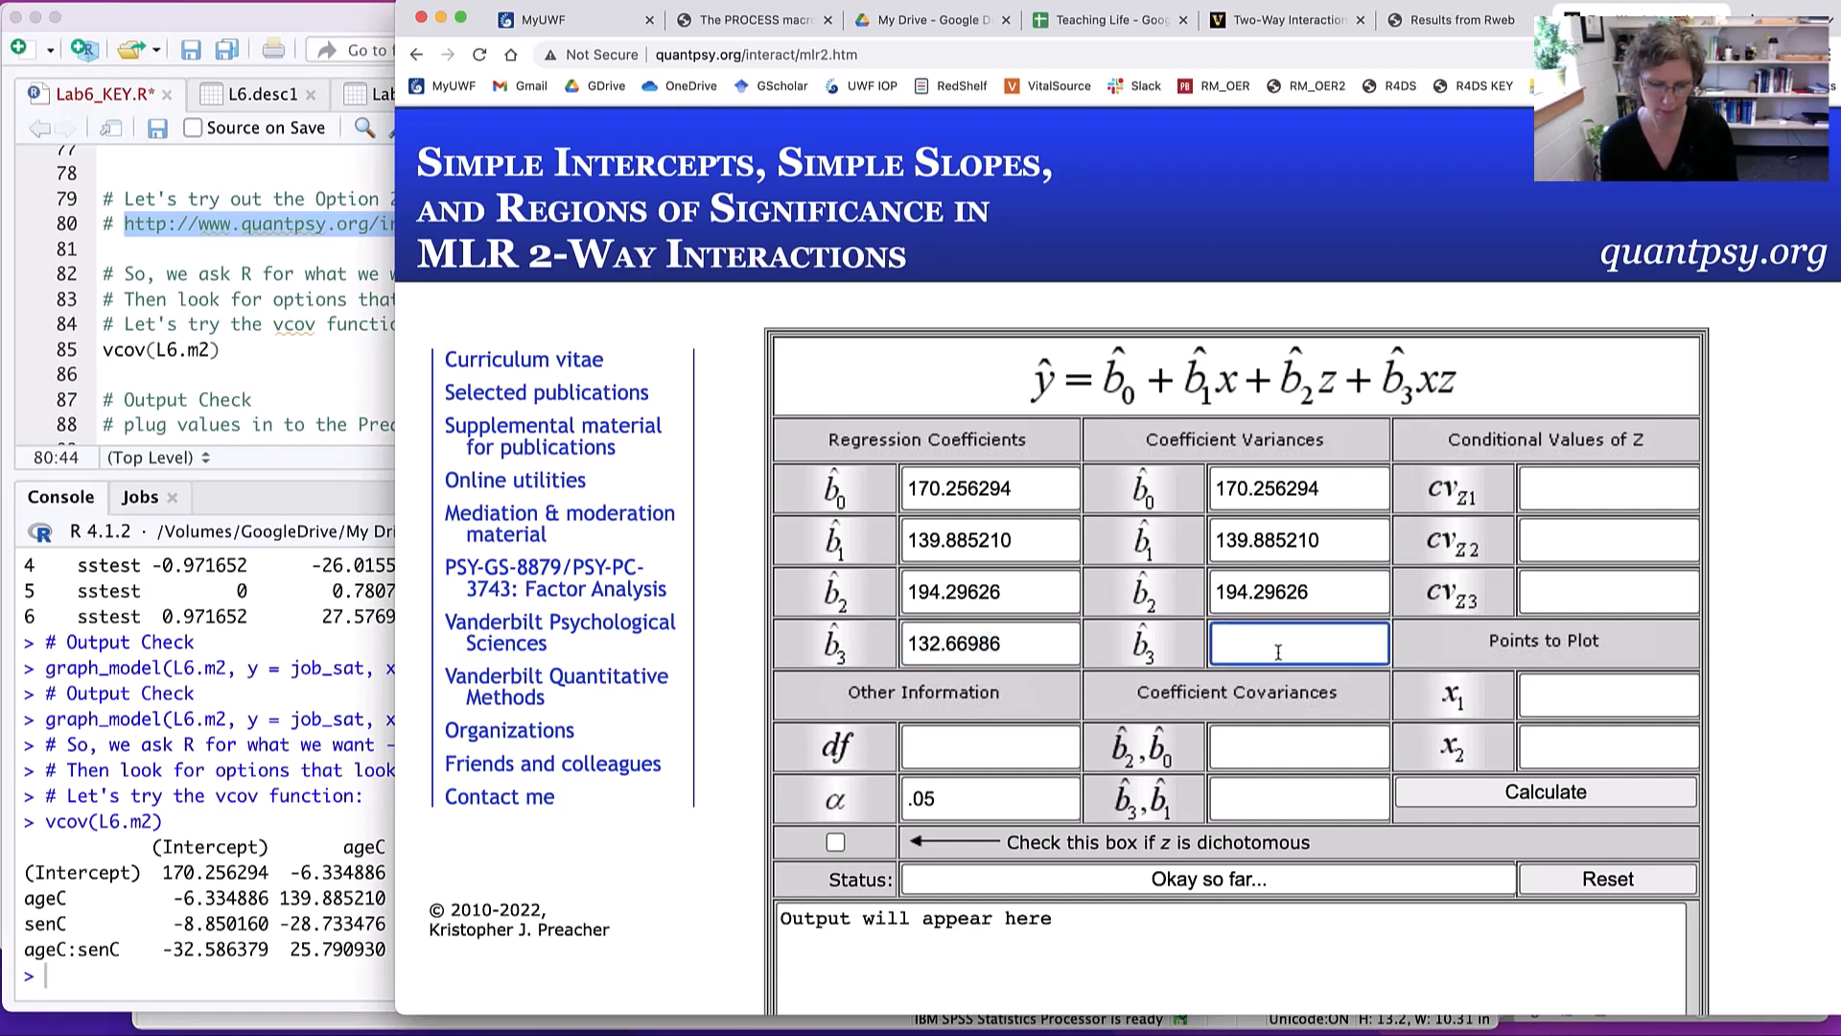
{"action": "type", "text": "132.66986"}
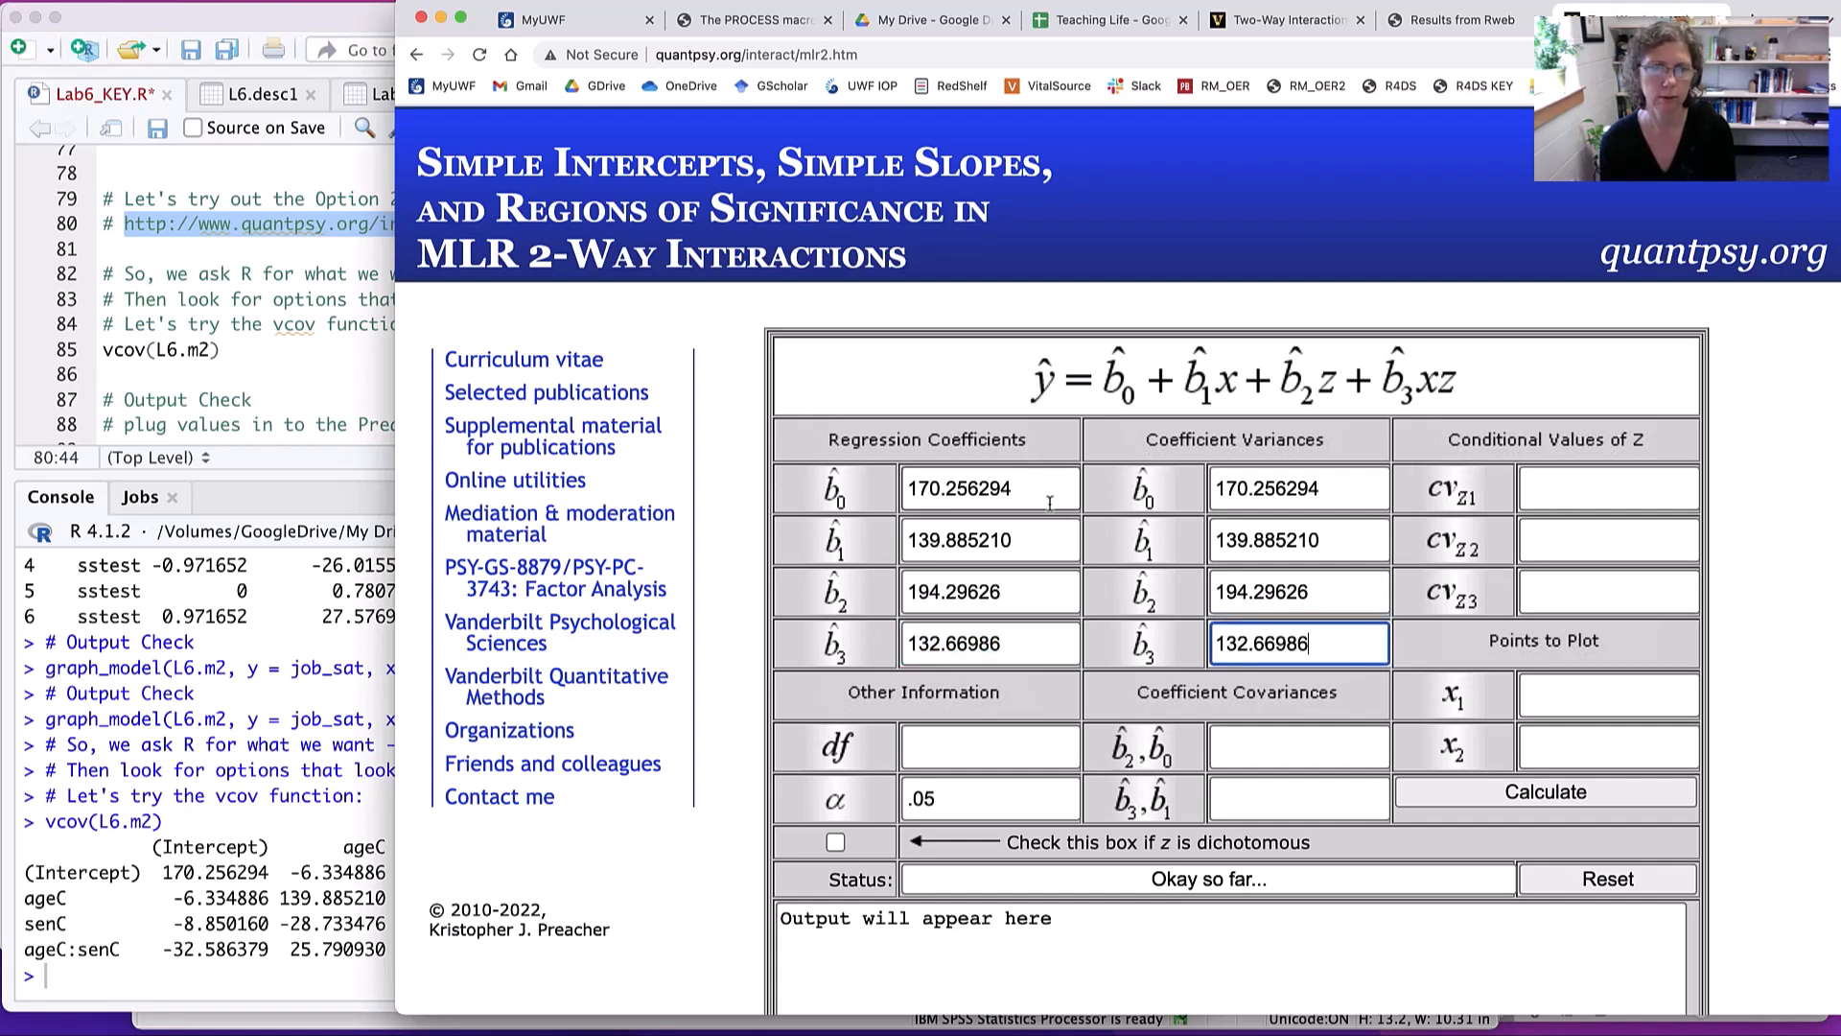
- Run summary(L6.m2) in the RStudio console to list the model's coefficient estimates
{"action": "left_click", "coordinate": [234, 678]}
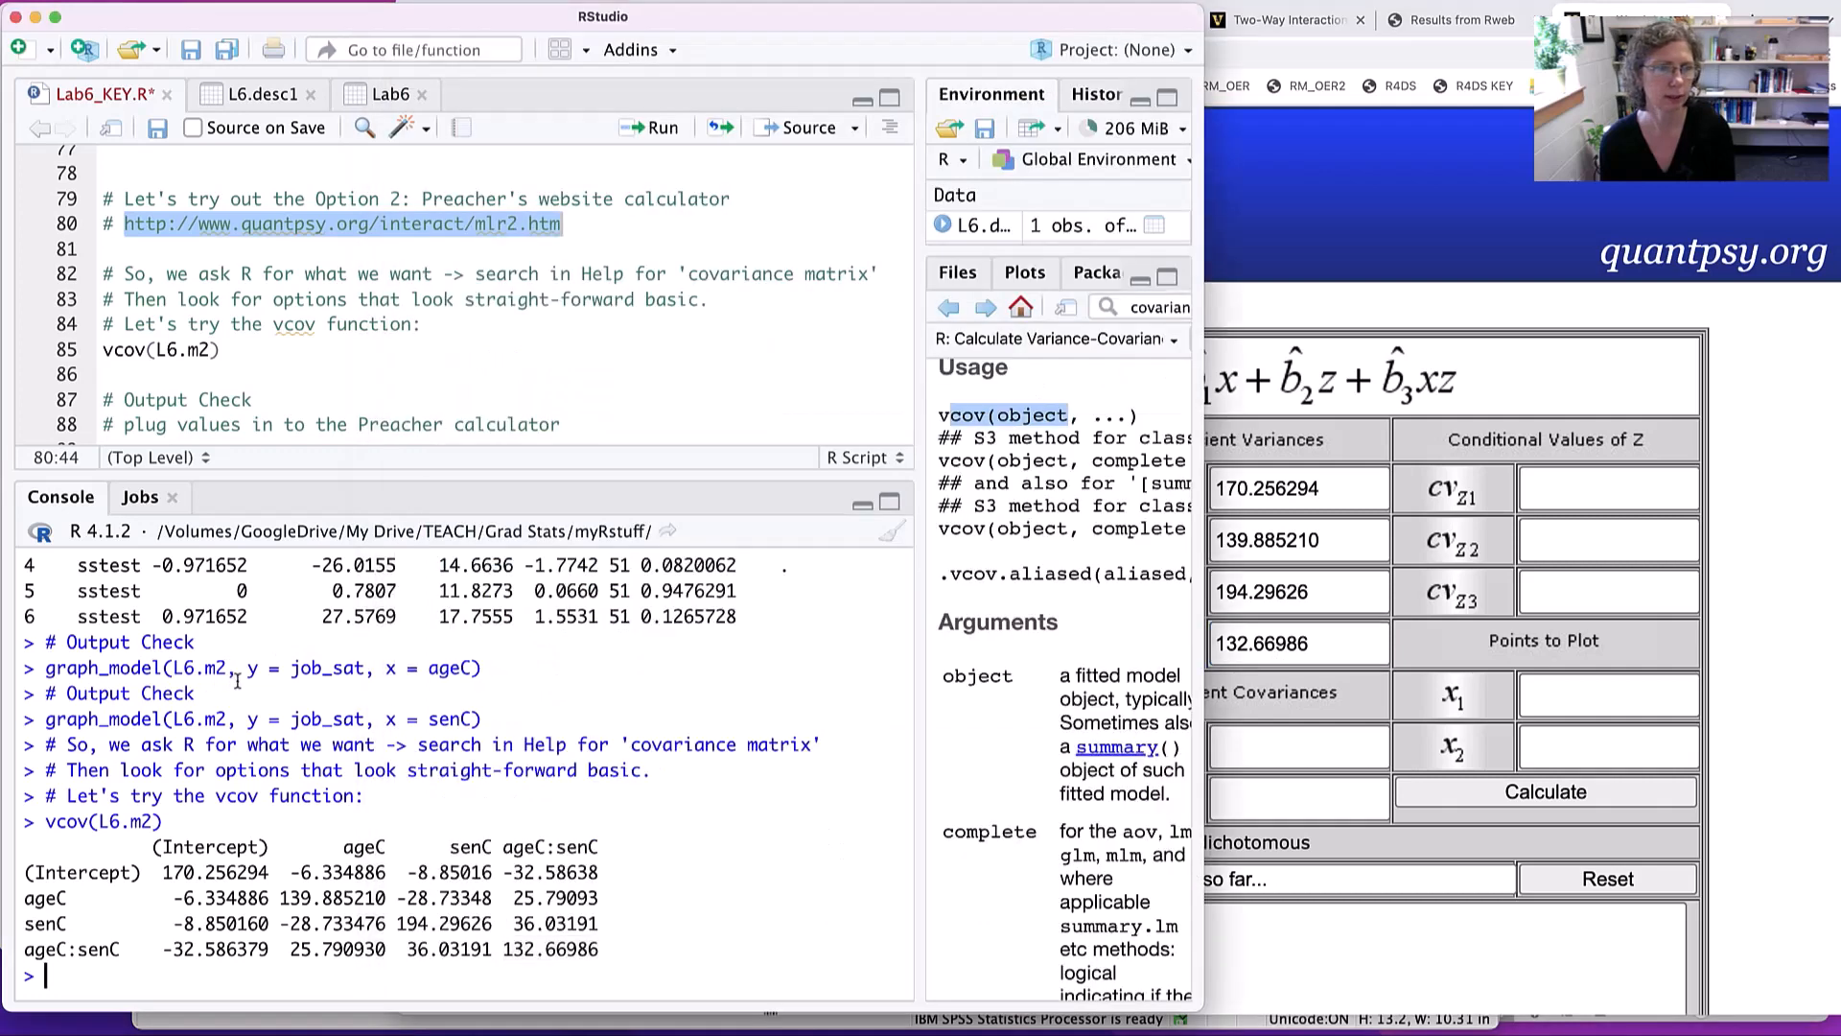
{"action": "scroll", "coordinate": [292, 715], "scroll_direction": "down", "scroll_amount": 1}
{"action": "type", "text": "summar"}
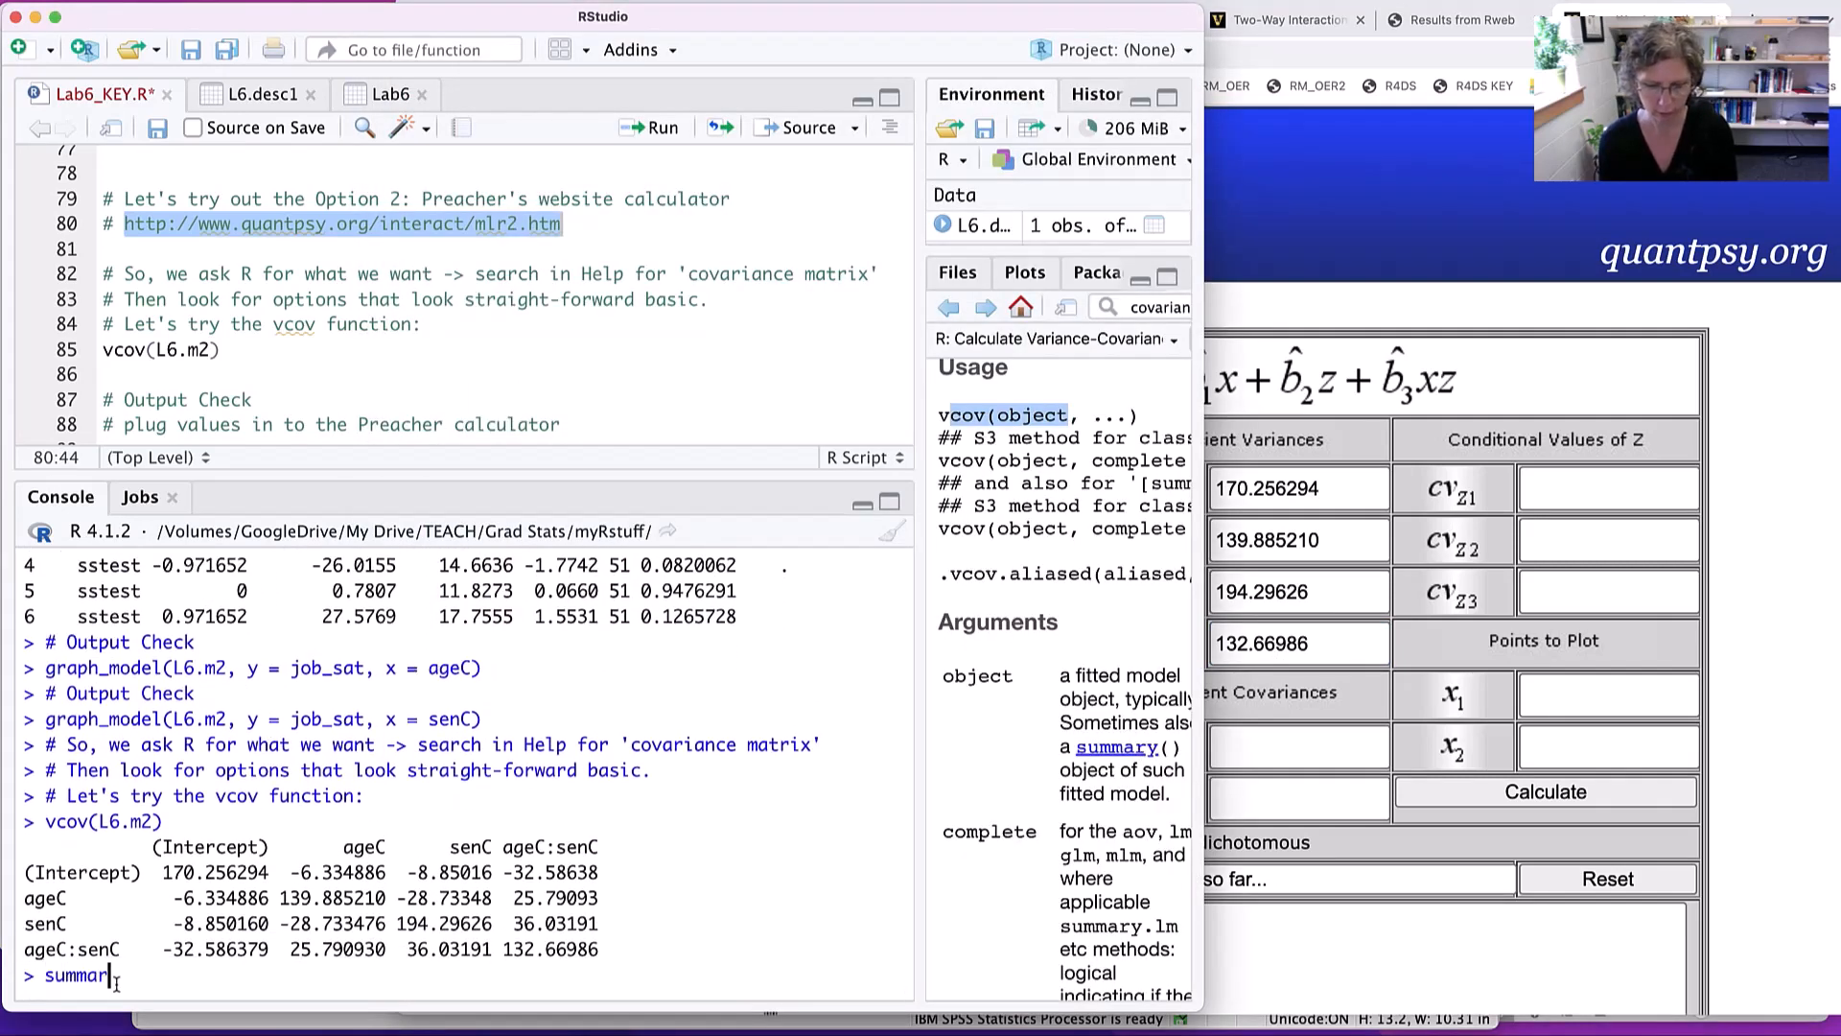
{"action": "type", "text": "y(L"}
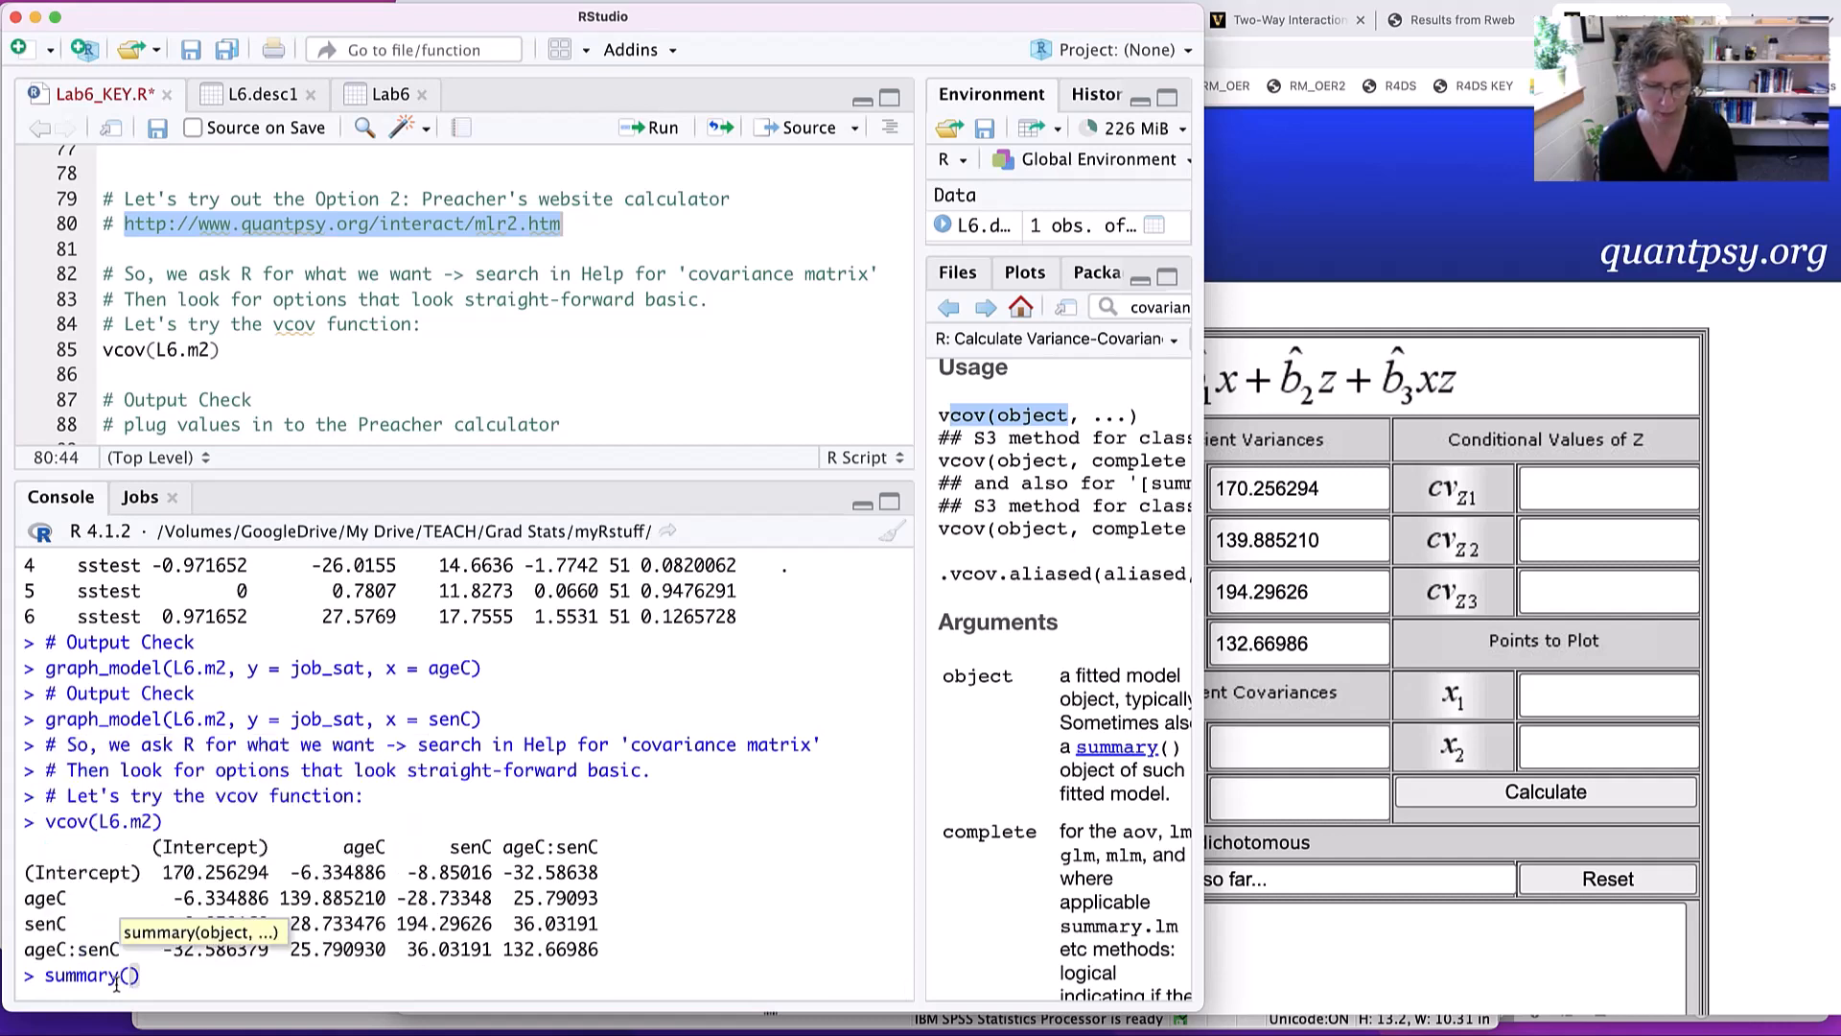
{"action": "type", "text": "6"}
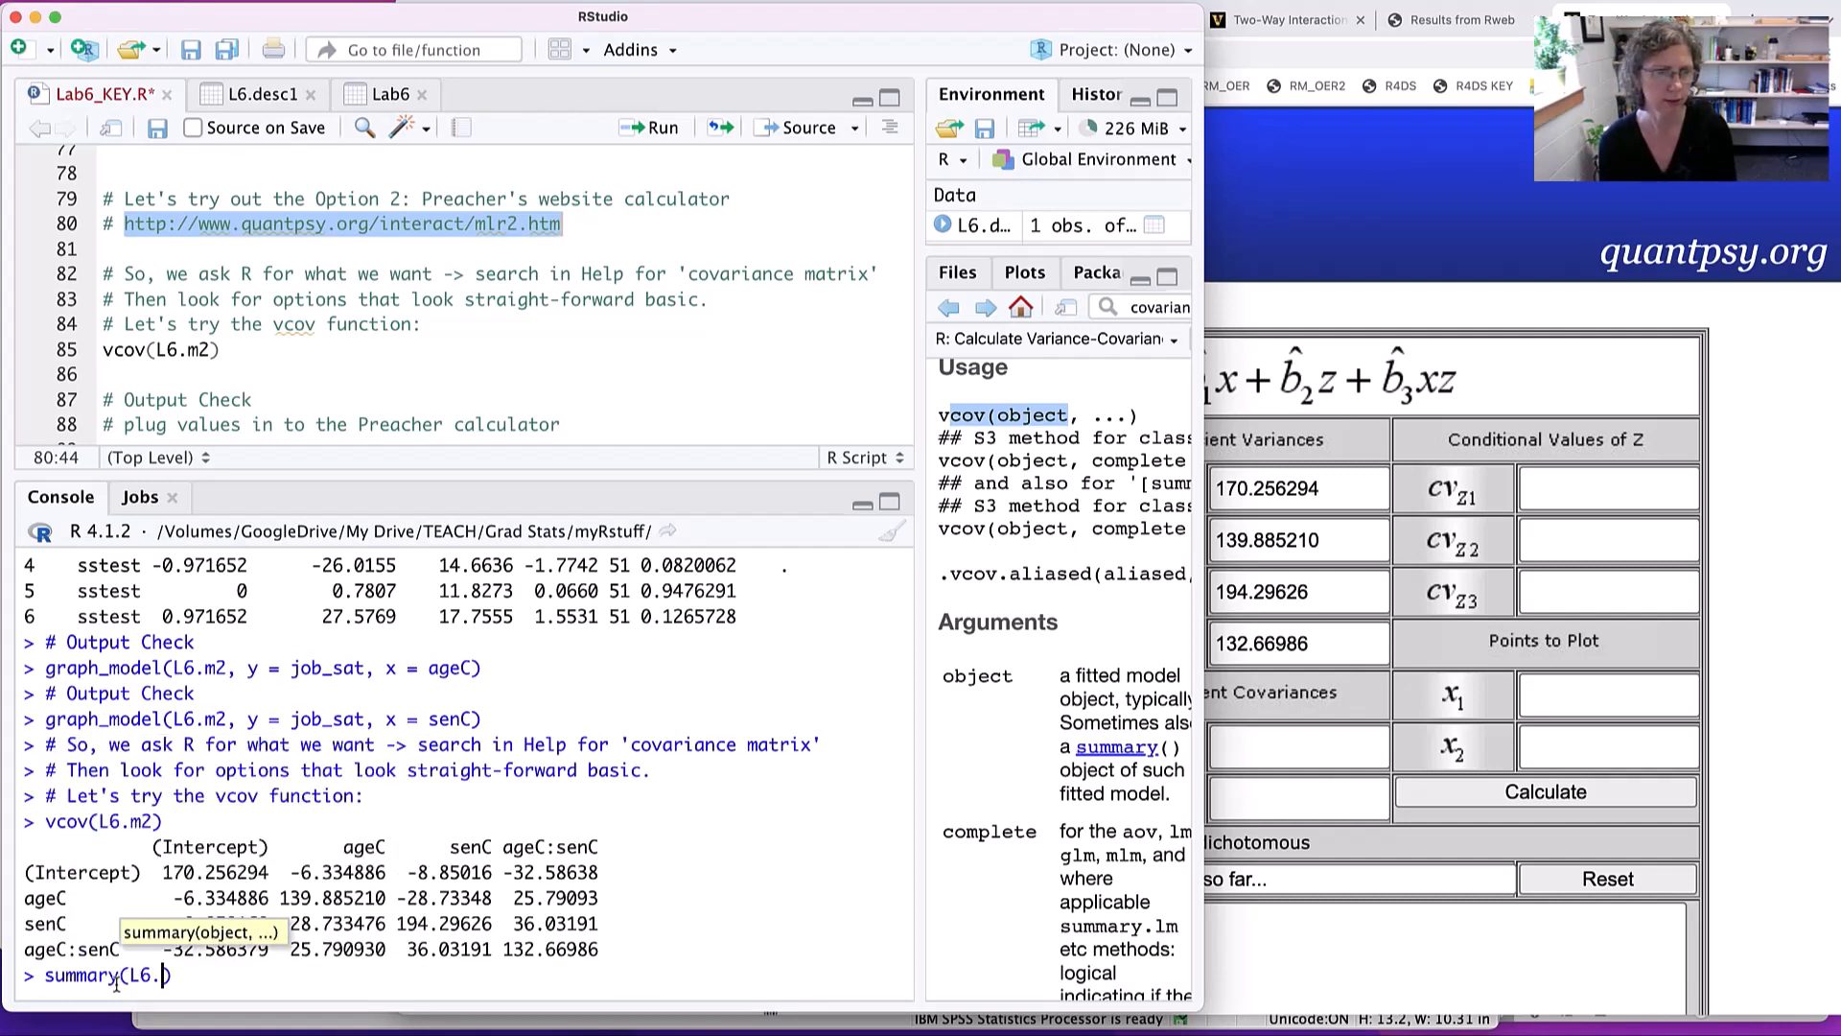
{"action": "type", "text": ".m2"}
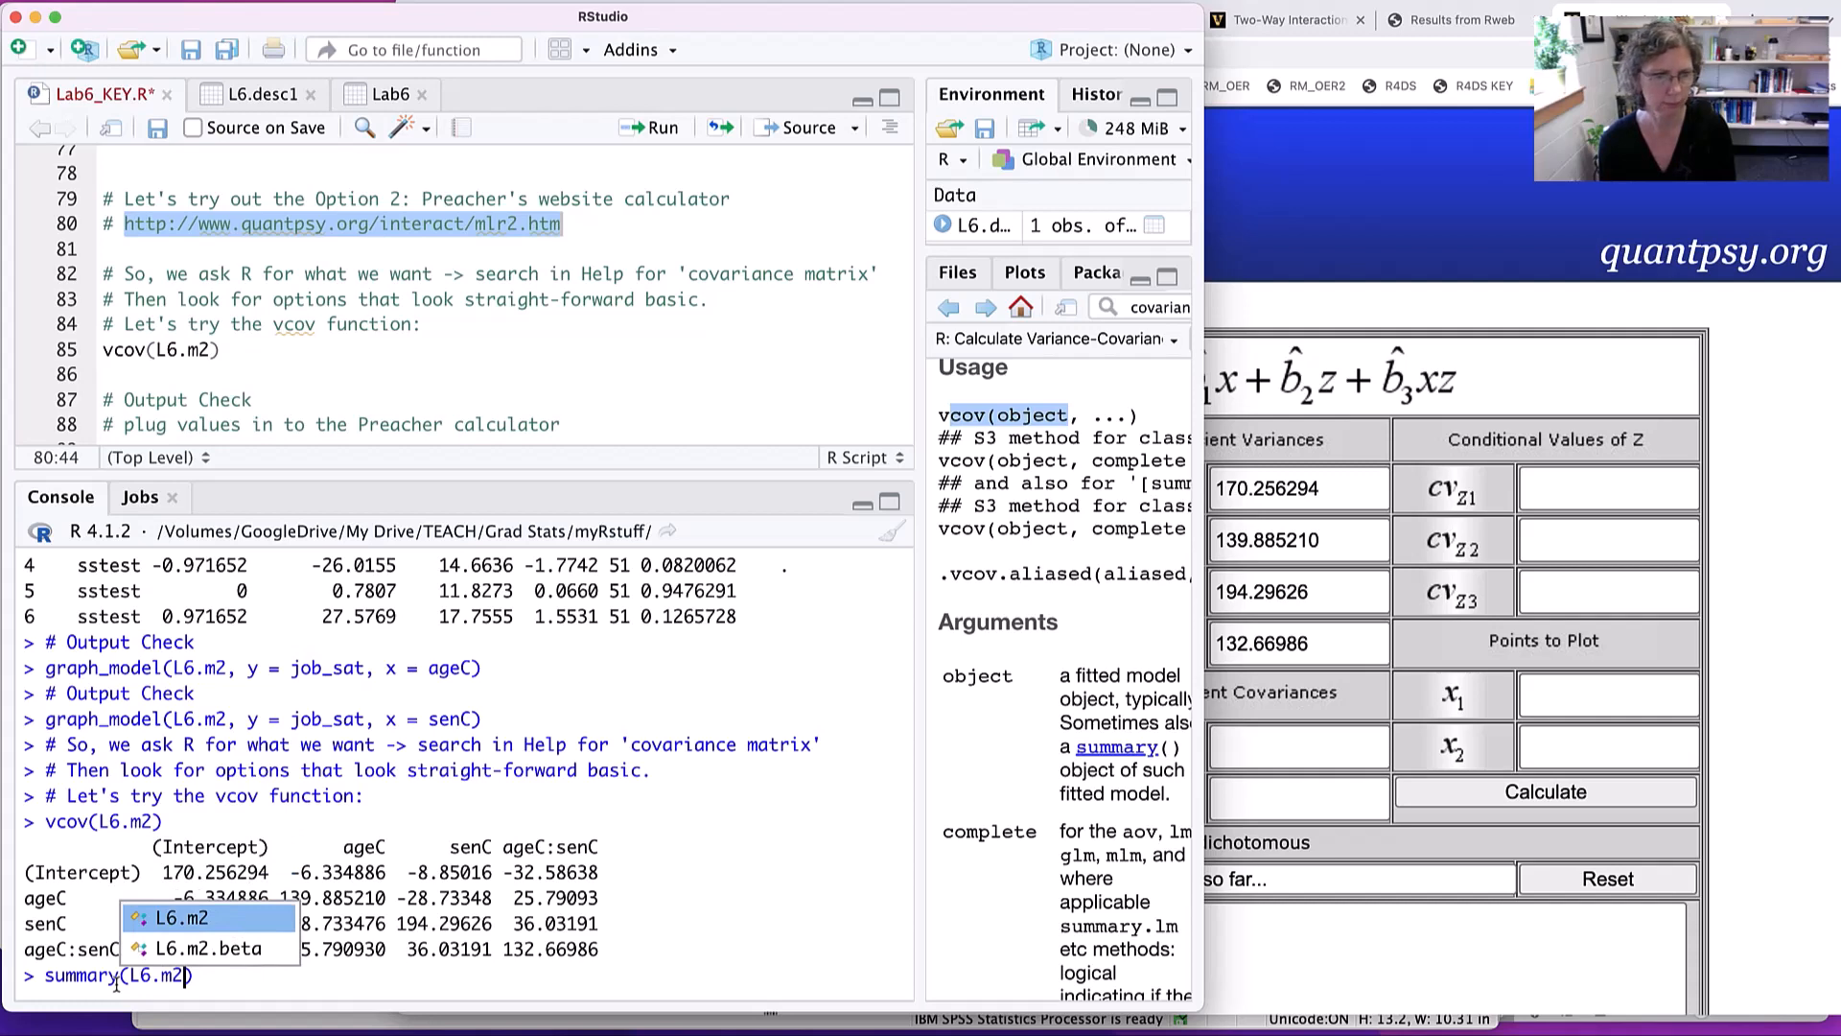
{"action": "key", "text": "Return"}
{"action": "key", "text": "Return"}
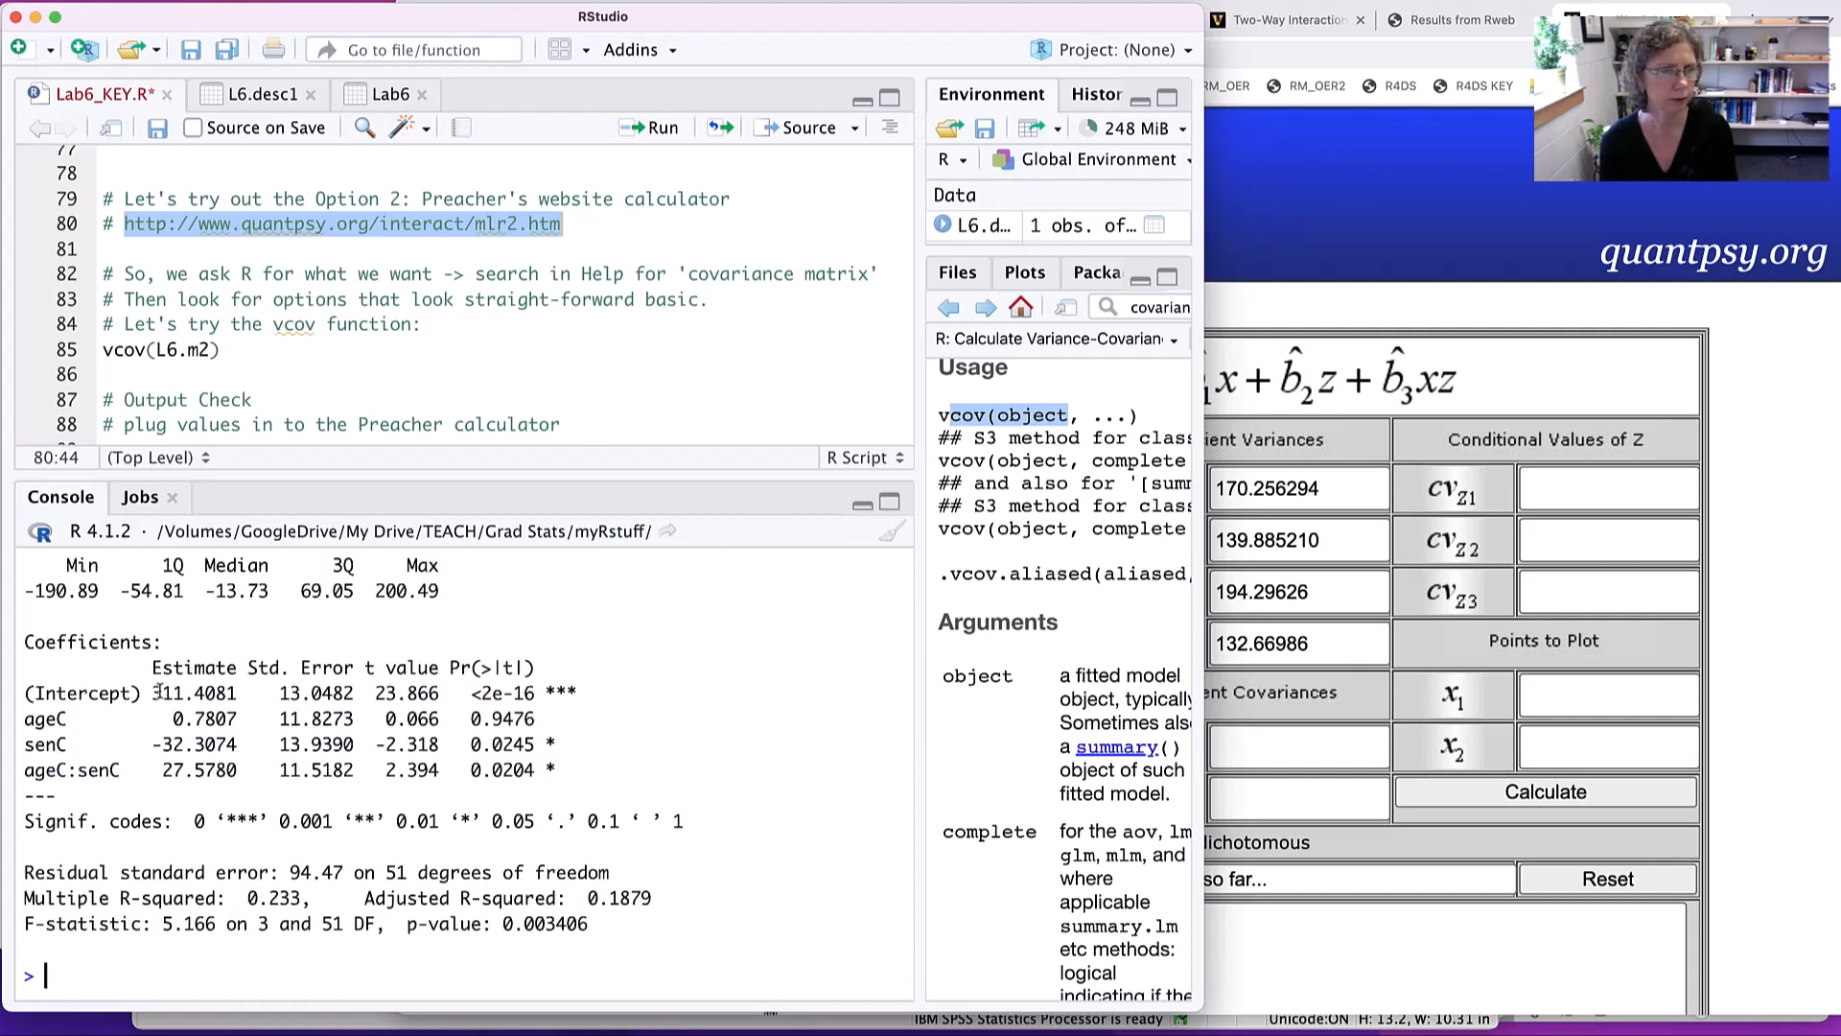
- Replace the calculator's b0 regression coefficient with the intercept estimate 311.4081 copied from the model summary
{"action": "left_click_drag", "start_coordinate": [150, 692], "coordinate": [243, 692]}
{"action": "key", "text": "super+c"}
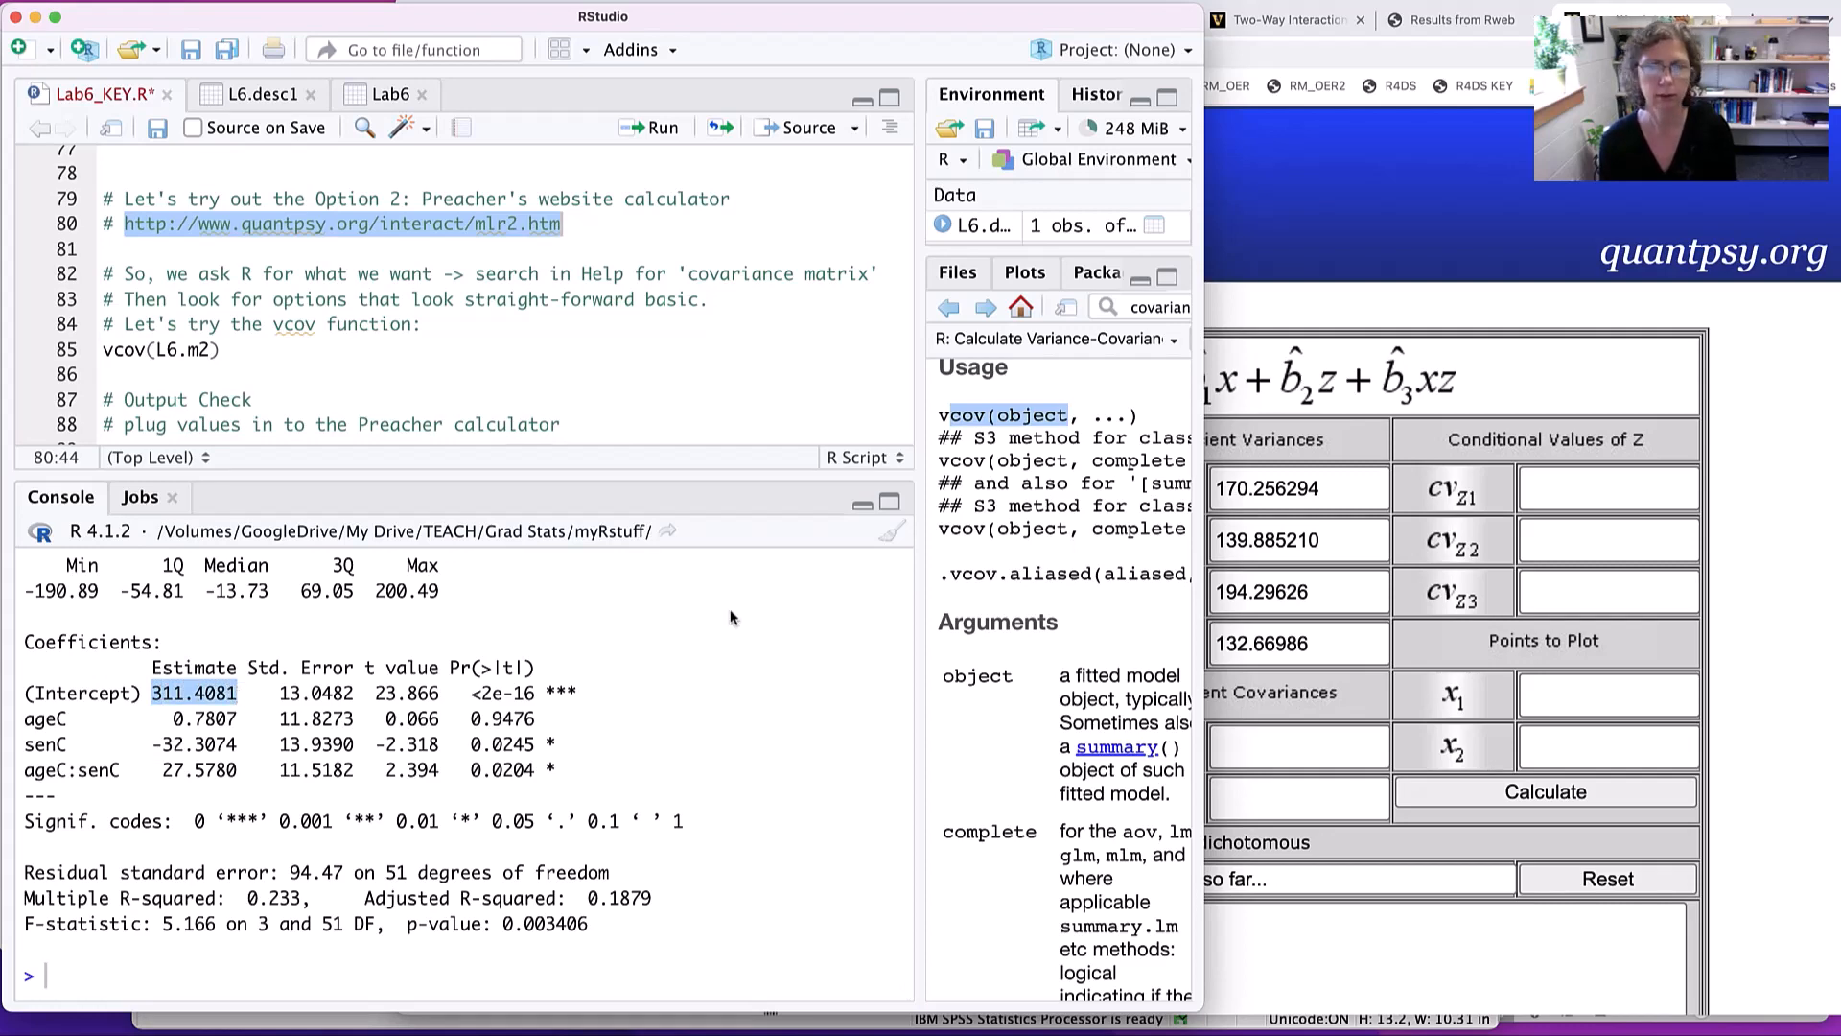
{"action": "left_click", "coordinate": [1300, 584]}
{"action": "double_click", "coordinate": [938, 488]}
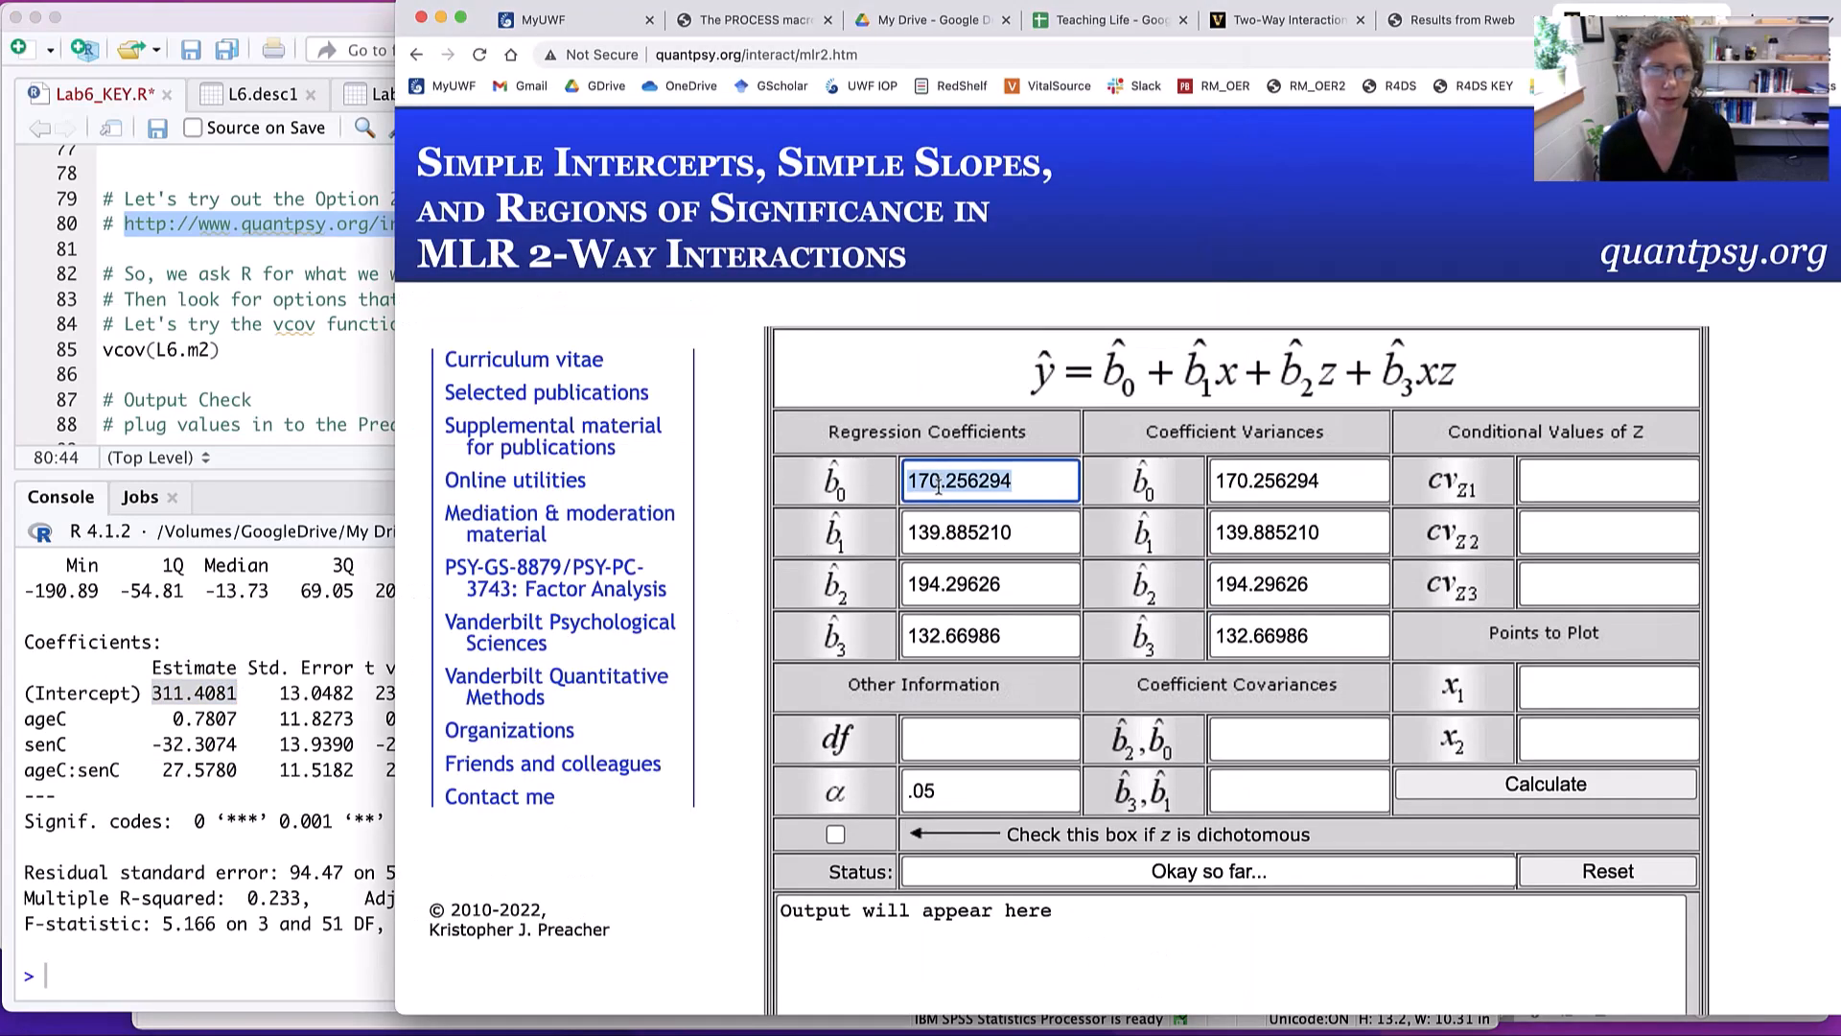
{"action": "key", "text": "super+v"}
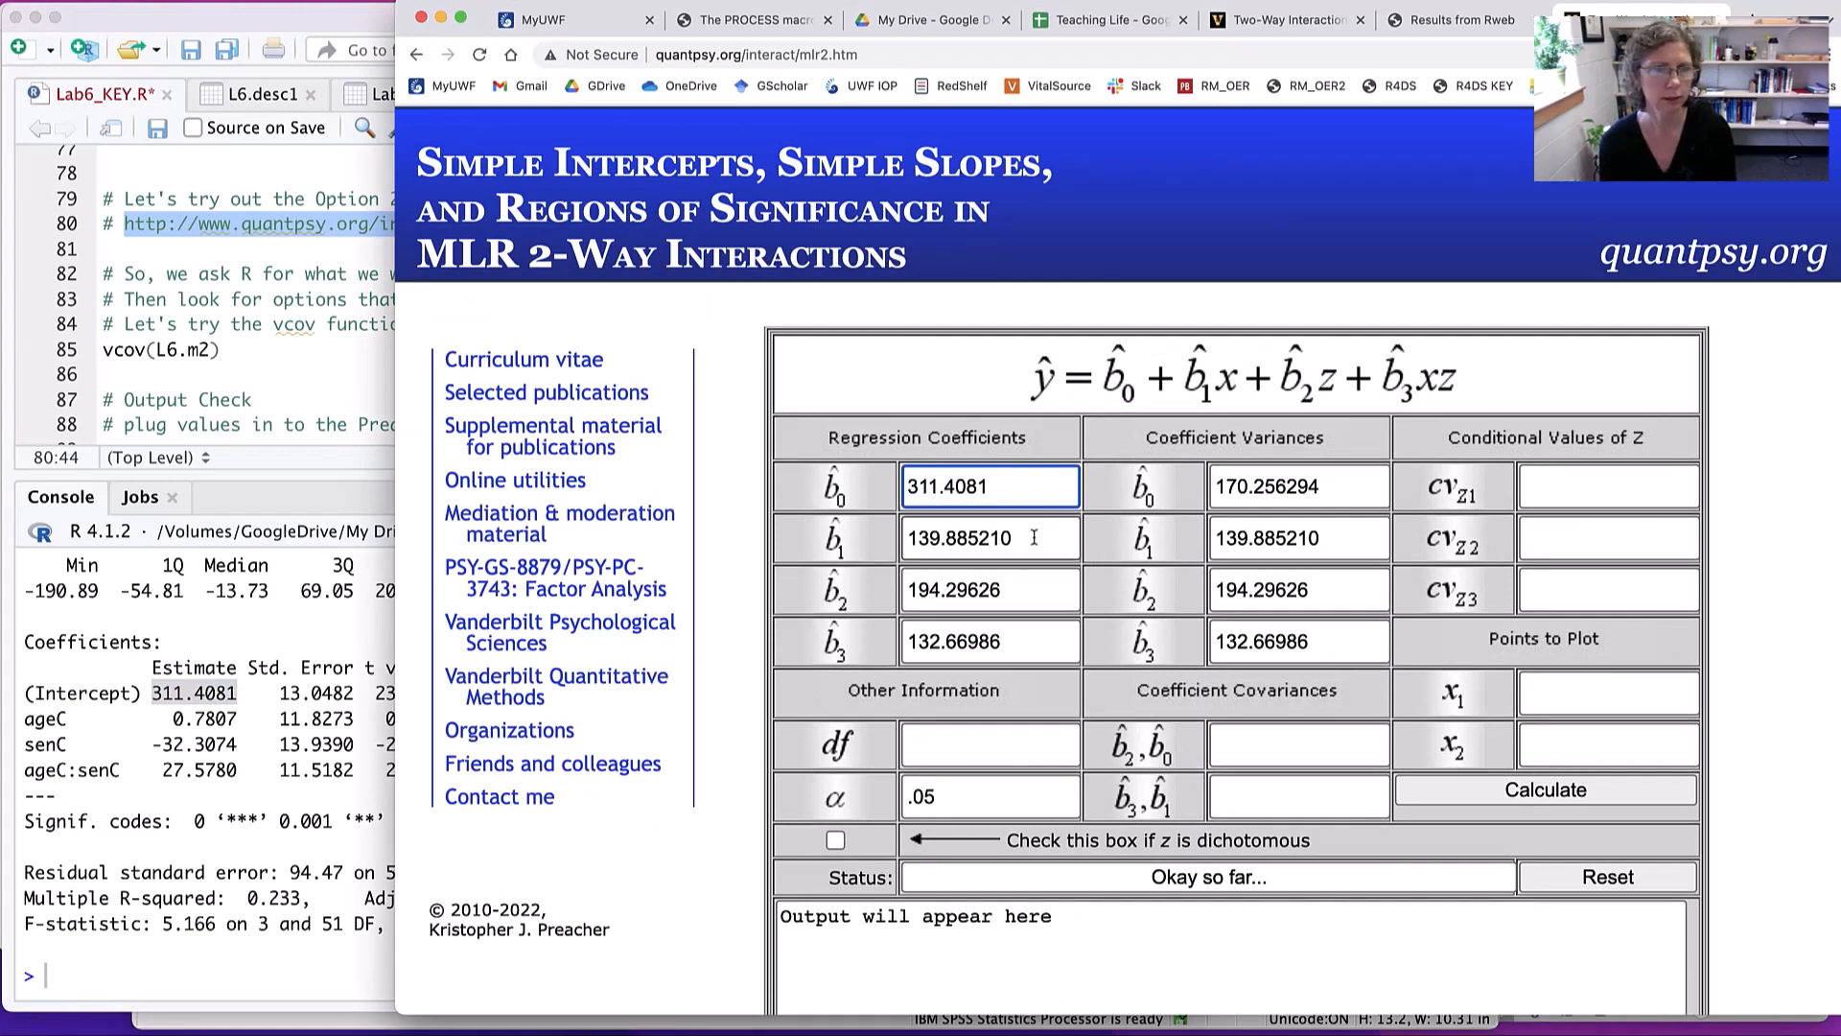
- Replace the calculator's b1 regression coefficient with the ageC estimate 0.7807 copied from the model summary
{"action": "left_click", "coordinate": [211, 719]}
{"action": "left_click_drag", "start_coordinate": [172, 718], "coordinate": [237, 718]}
{"action": "key", "text": "super+c"}
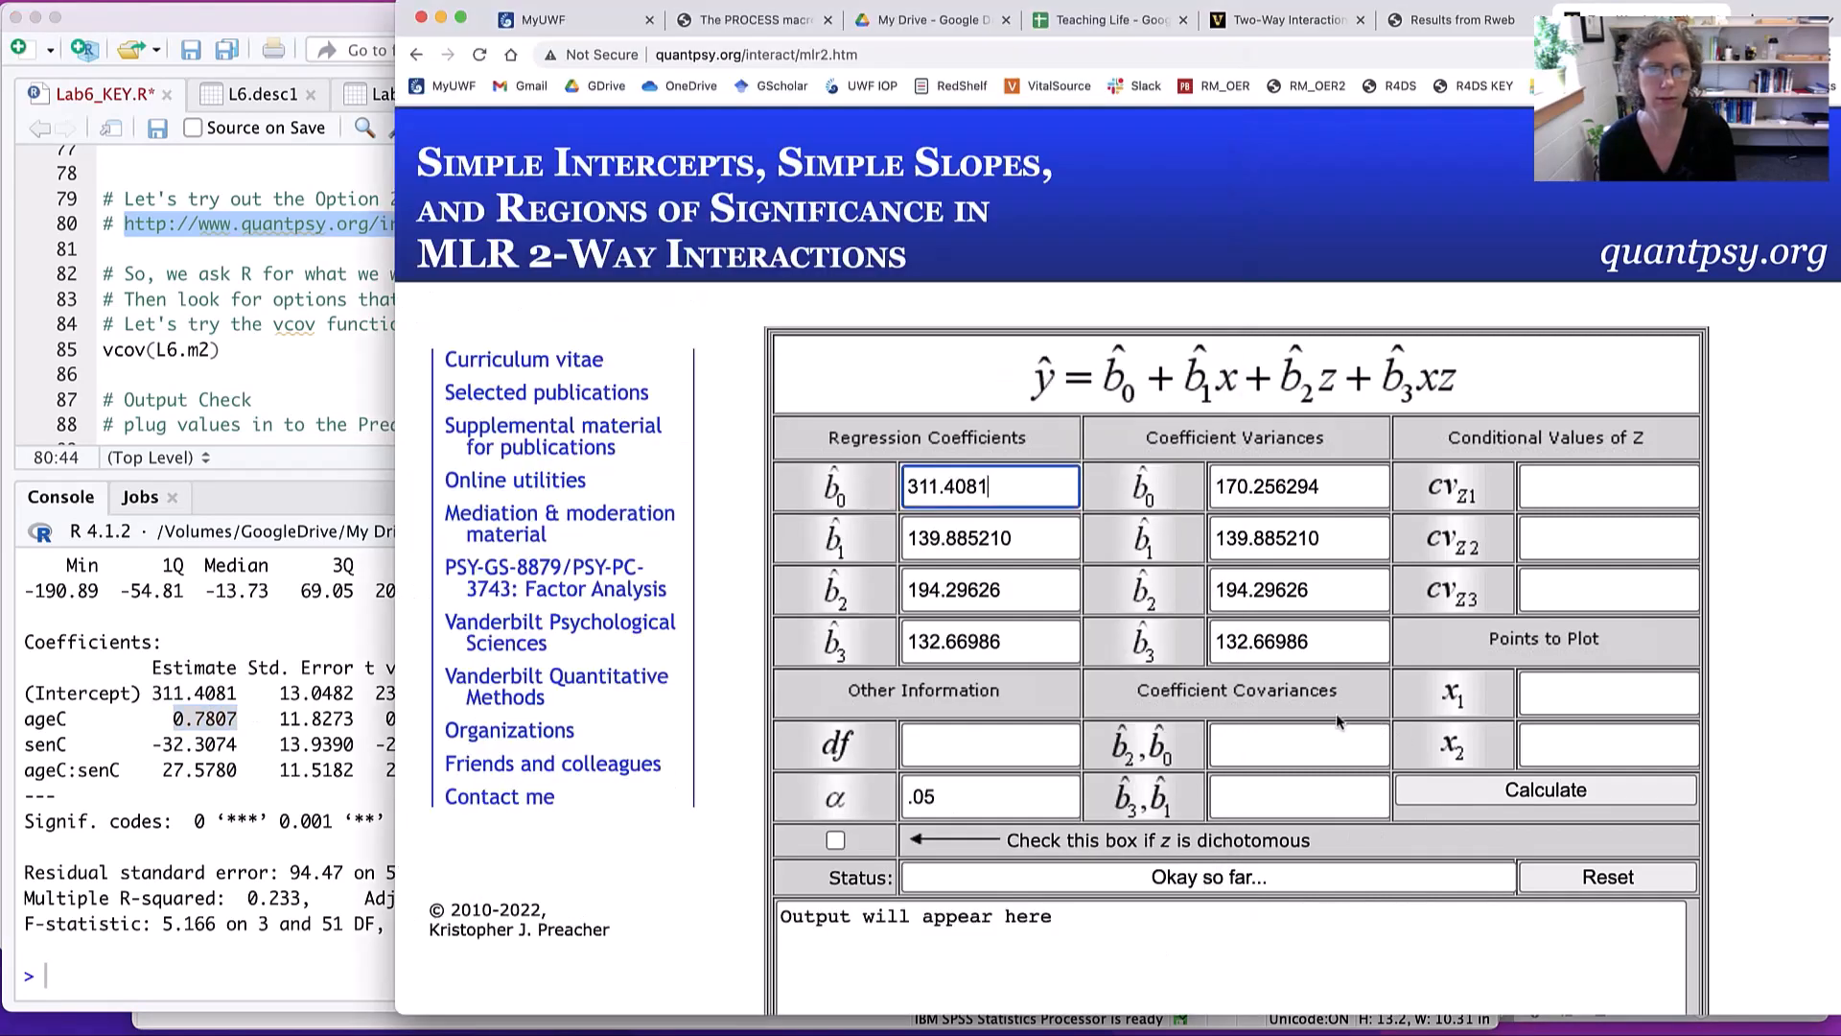
{"action": "left_click", "coordinate": [1341, 721]}
{"action": "double_click", "coordinate": [962, 540]}
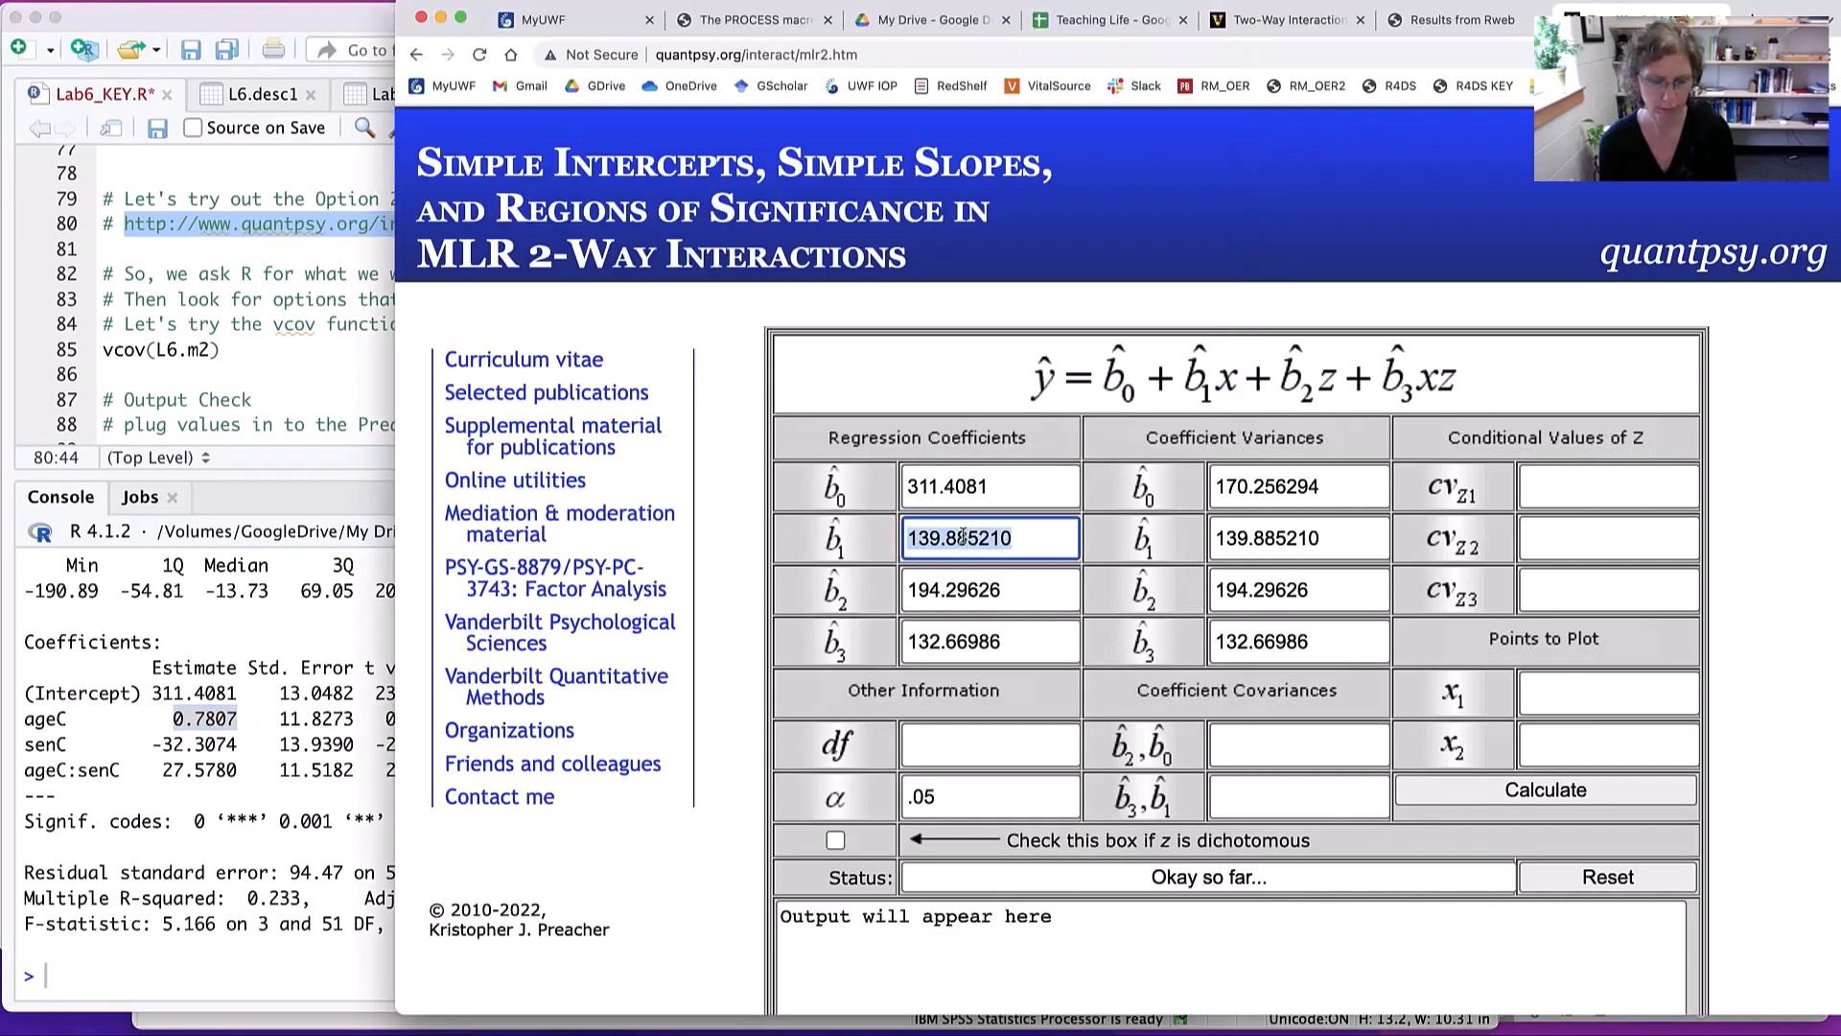
{"action": "key", "text": "super+v"}
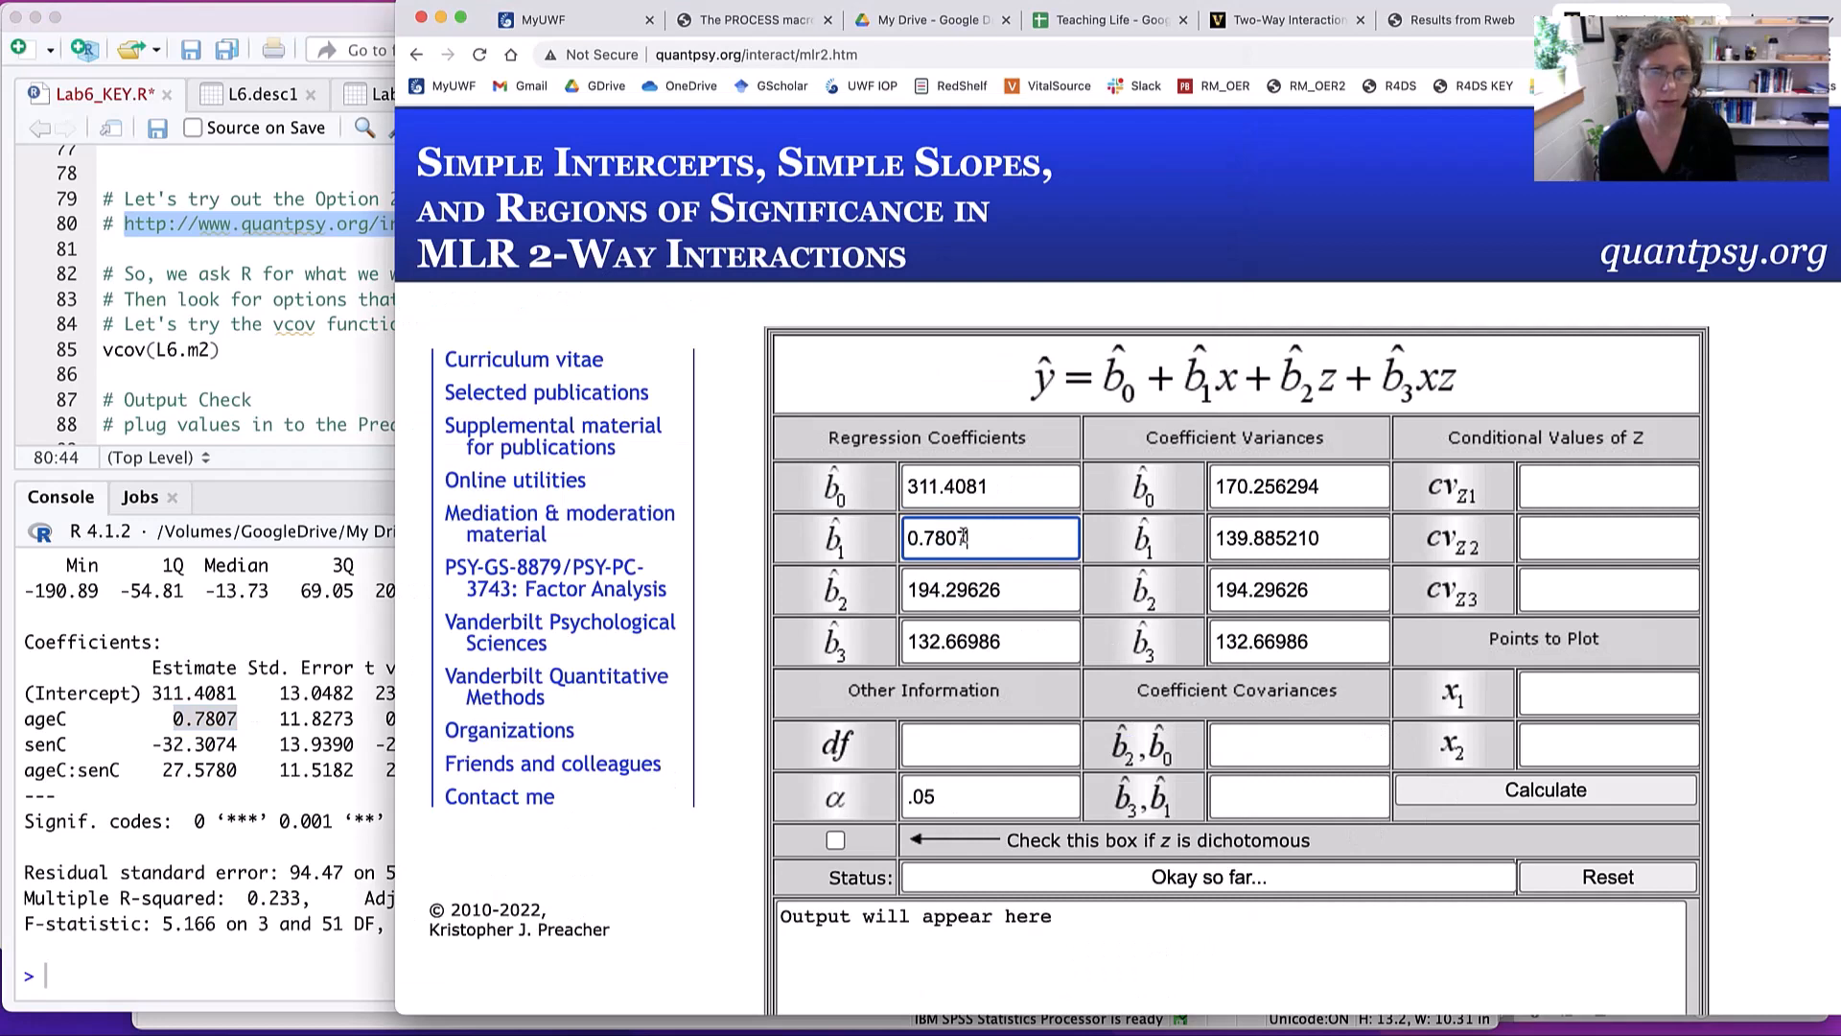
- Replace the calculator's b2 regression coefficient with the senC estimate -32.3074 from the L6.m2 summary
{"action": "left_click", "coordinate": [215, 734]}
{"action": "double_click", "coordinate": [217, 742]}
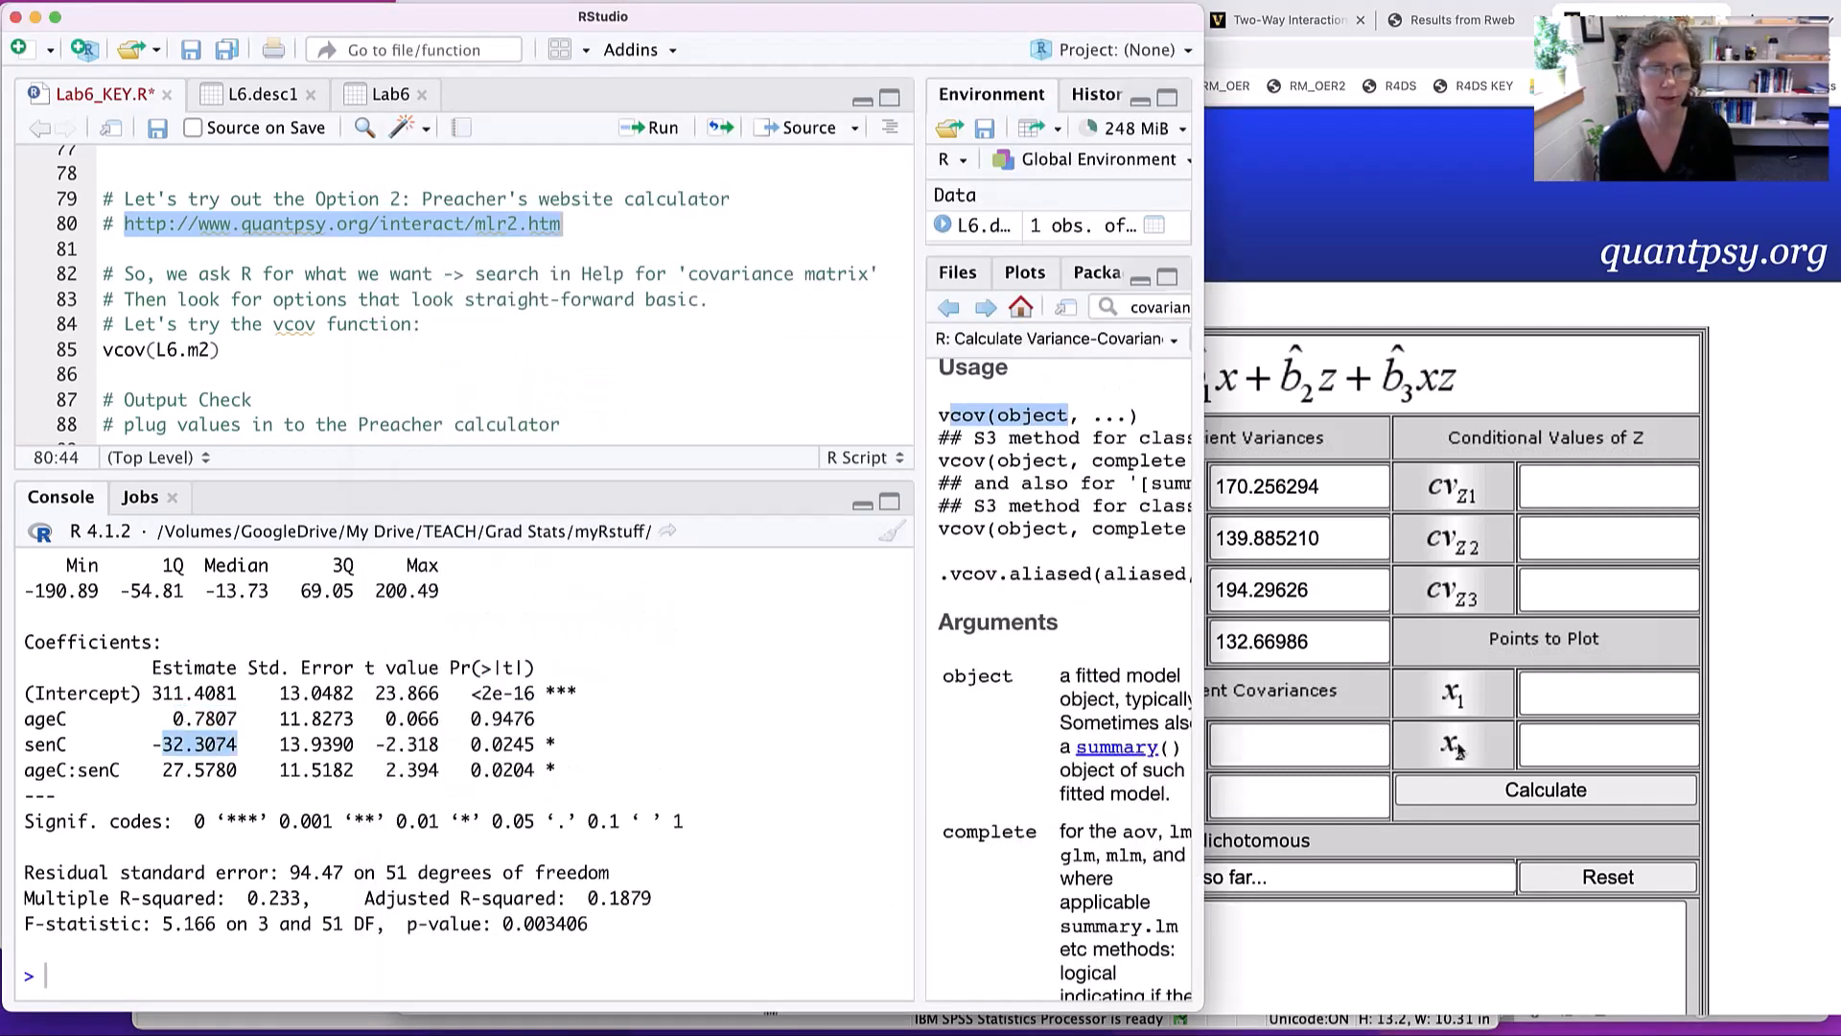
{"action": "left_click", "coordinate": [1293, 744]}
{"action": "double_click", "coordinate": [924, 590]}
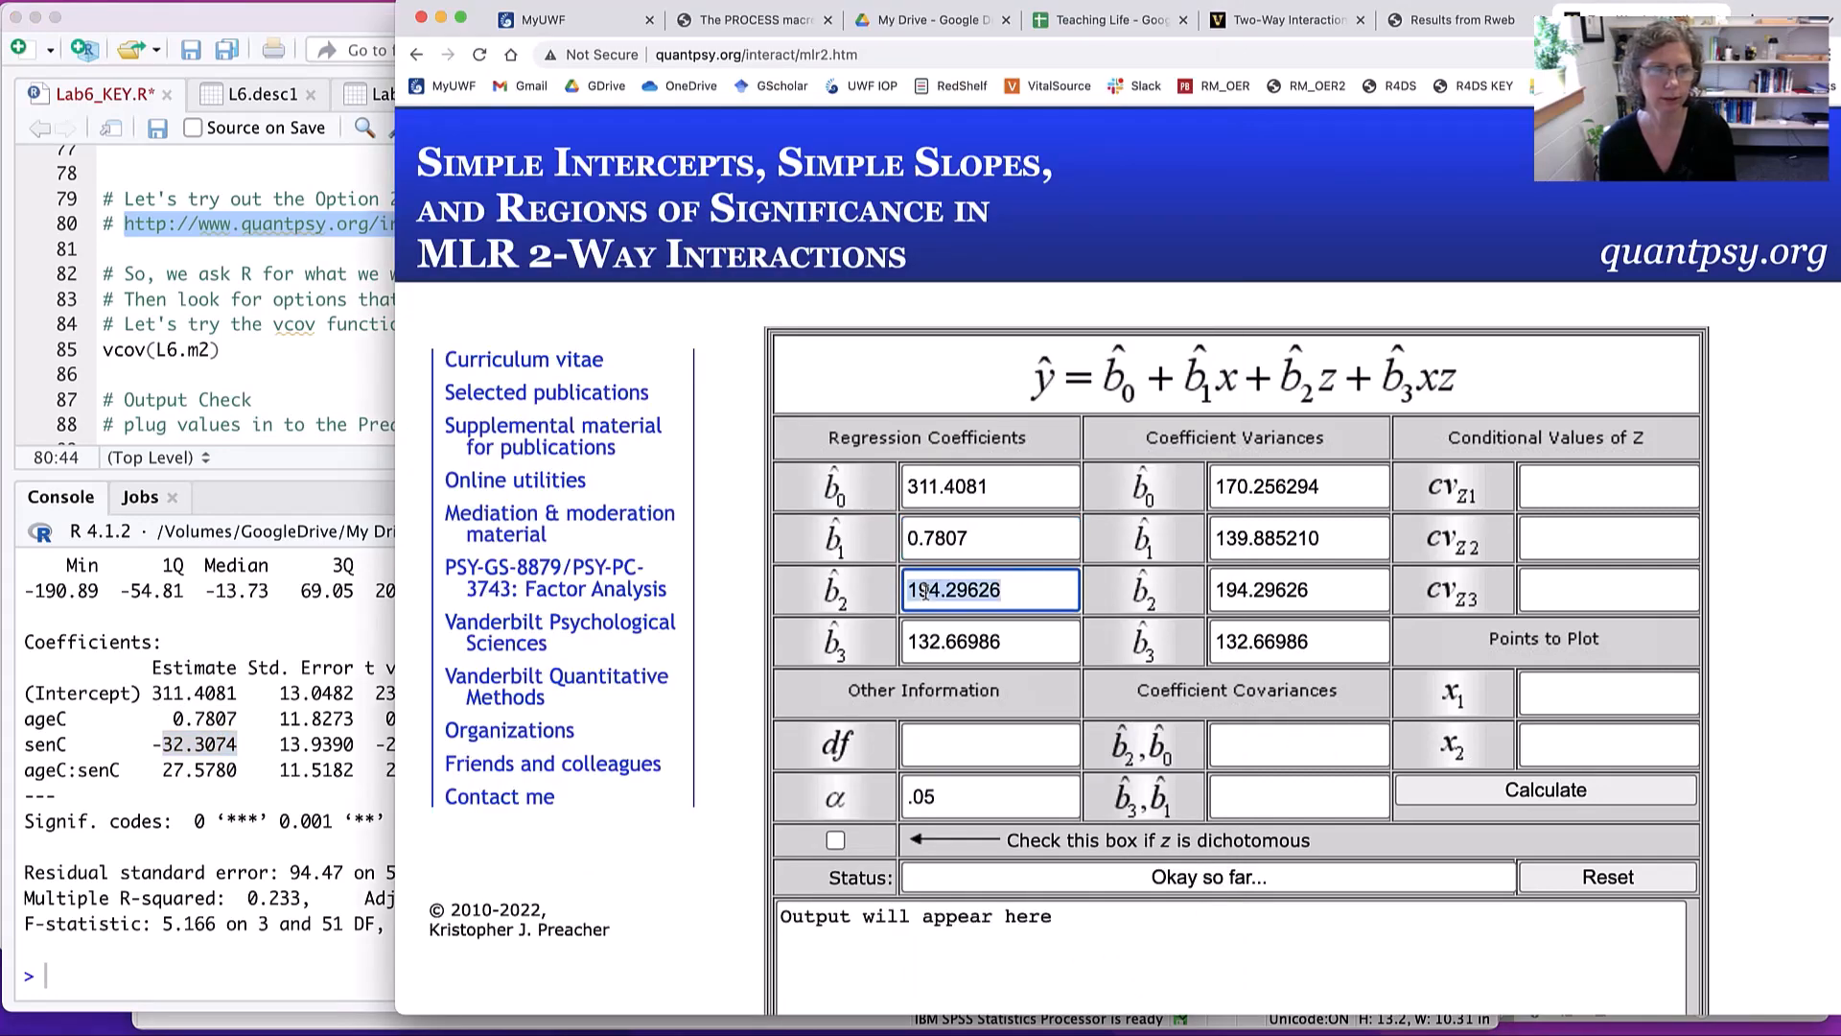
{"action": "type", "text": "-32.3074"}
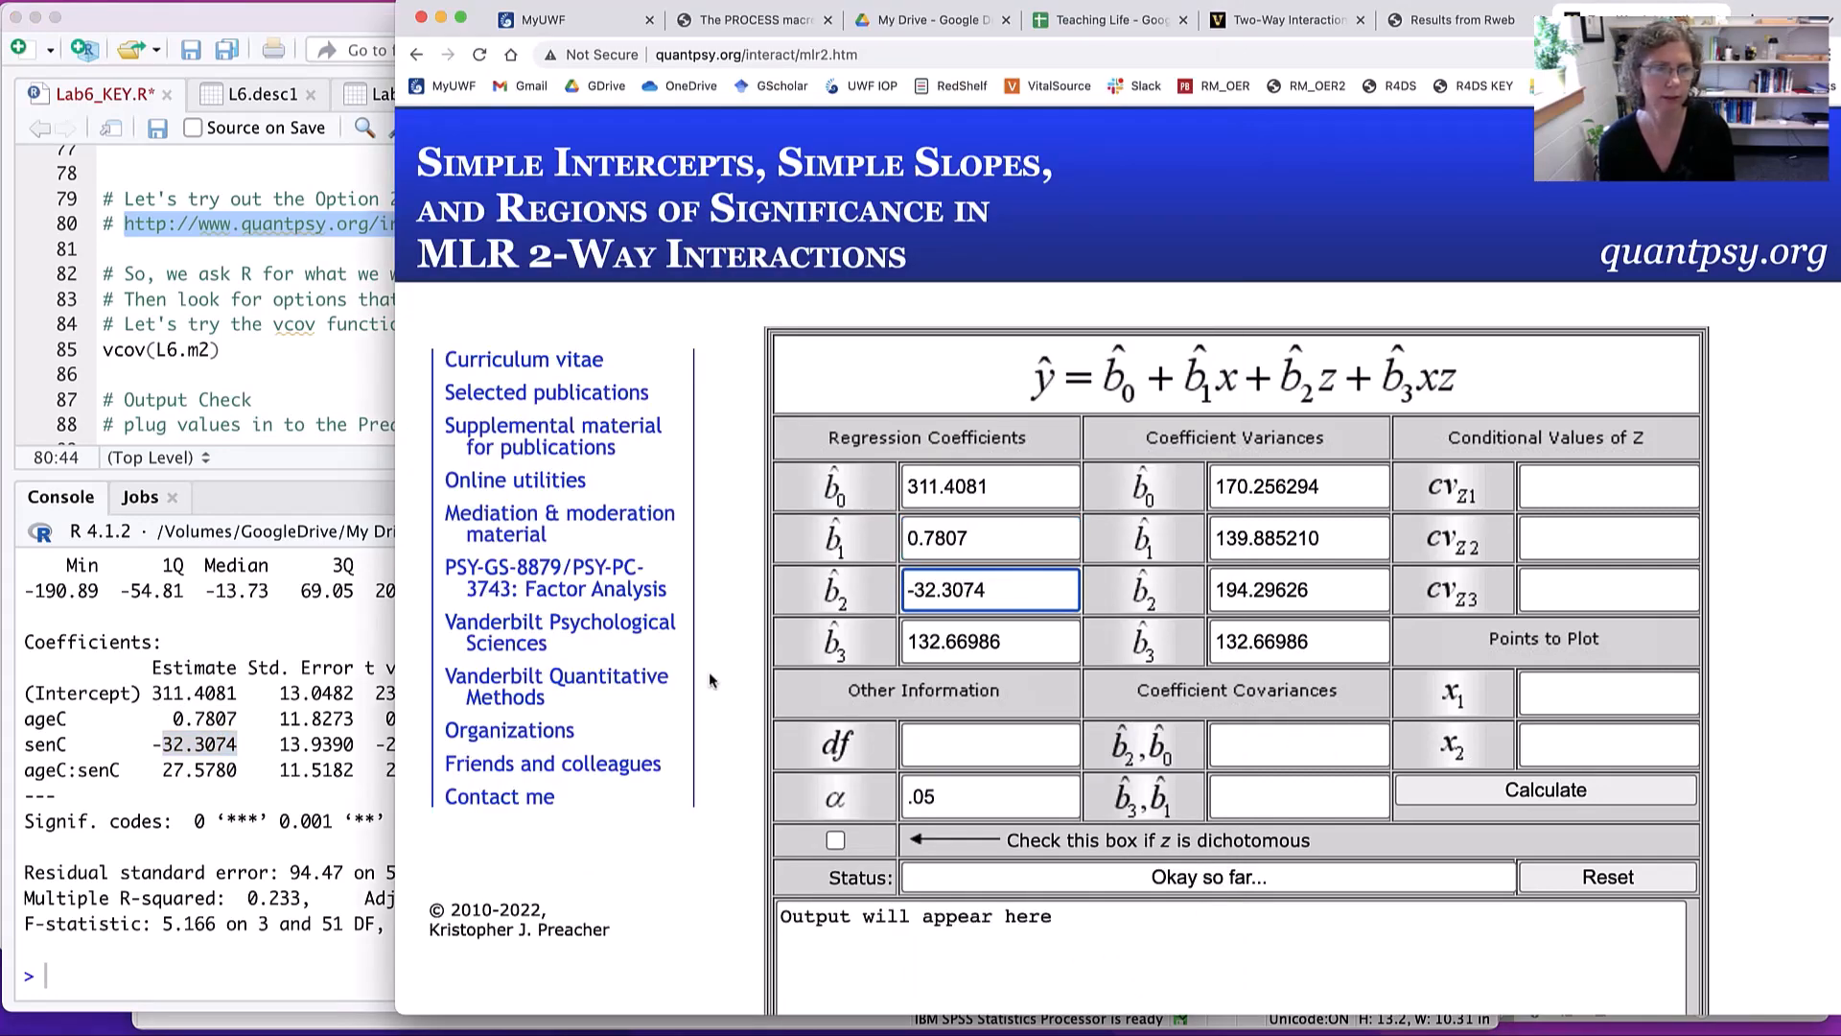
- Replace the calculator's b3 regression coefficient with the ageC:senC estimate 27.5780 copied from the model summary
{"action": "left_click", "coordinate": [219, 778]}
{"action": "double_click", "coordinate": [212, 772]}
{"action": "key", "text": "super+c"}
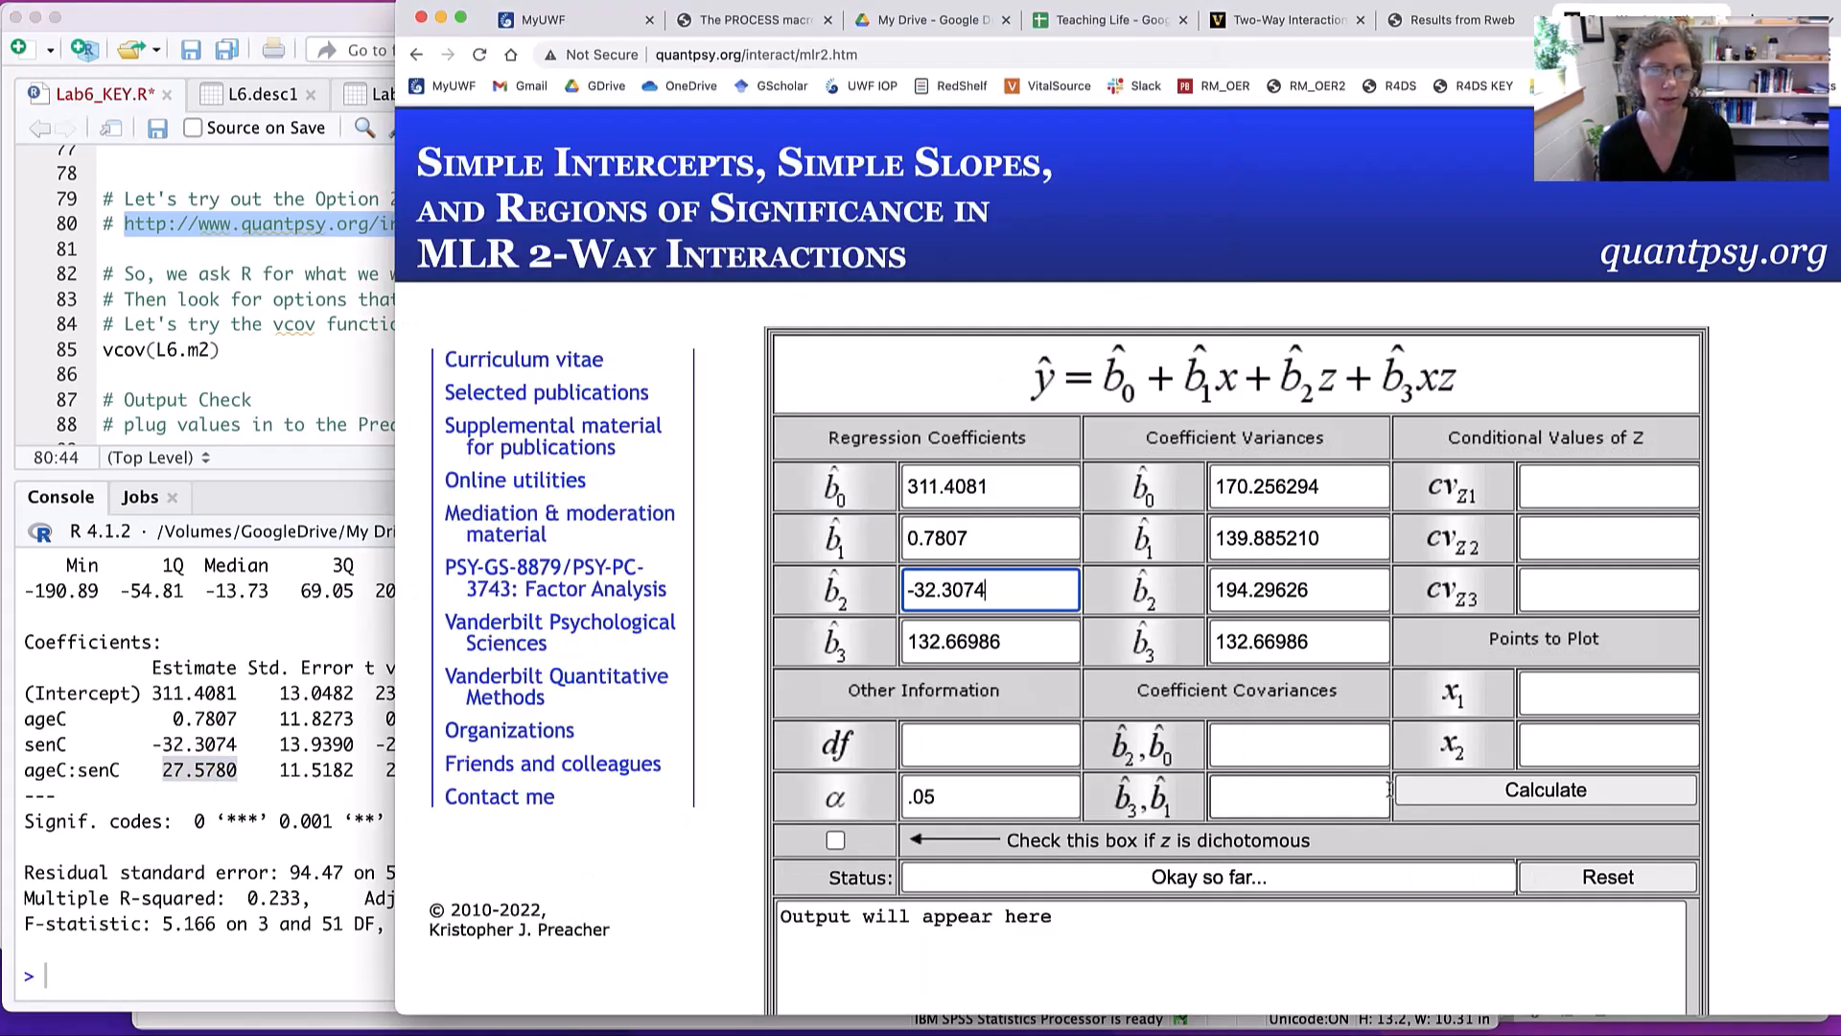
{"action": "left_click", "coordinate": [1393, 798]}
{"action": "left_click_drag", "start_coordinate": [1069, 641], "coordinate": [834, 619]}
{"action": "key", "text": "super+v"}
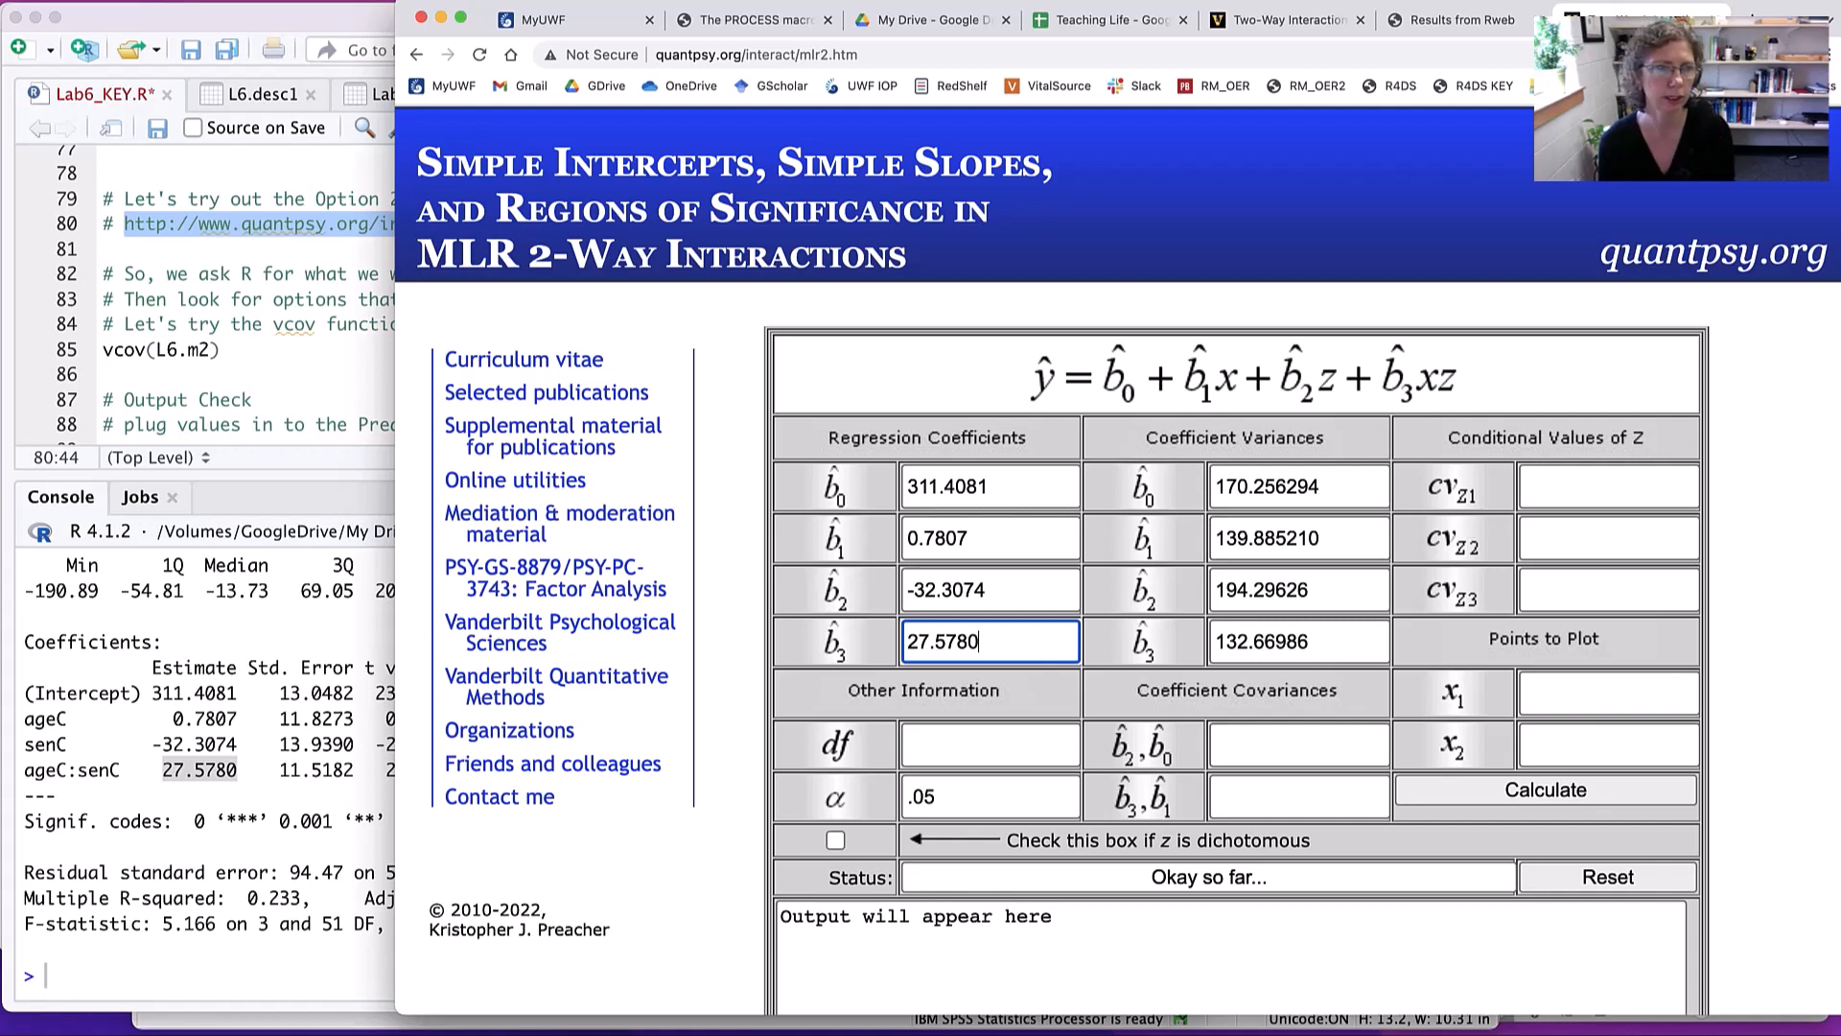
- Enlarge RStudio's environment listing and open the L6.desc1 descriptives table
{"action": "left_click", "coordinate": [291, 640]}
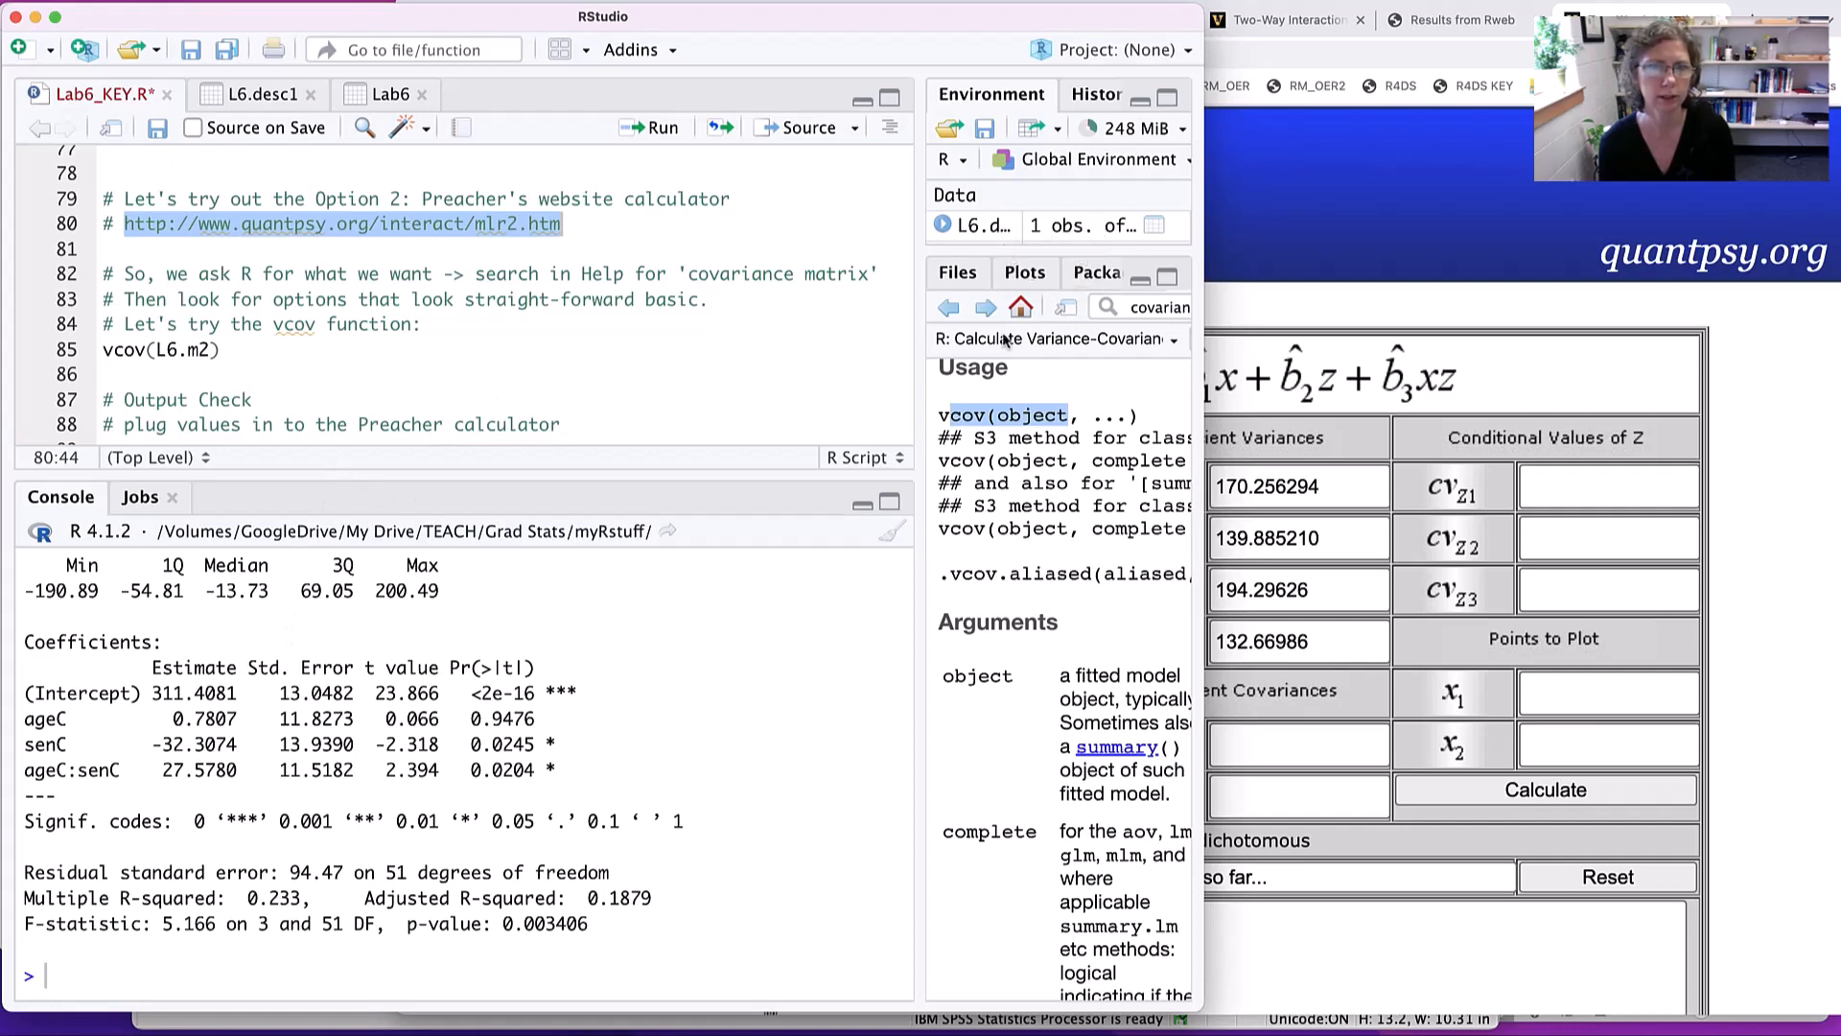
{"action": "left_click_drag", "start_coordinate": [1003, 249], "coordinate": [1003, 587]}
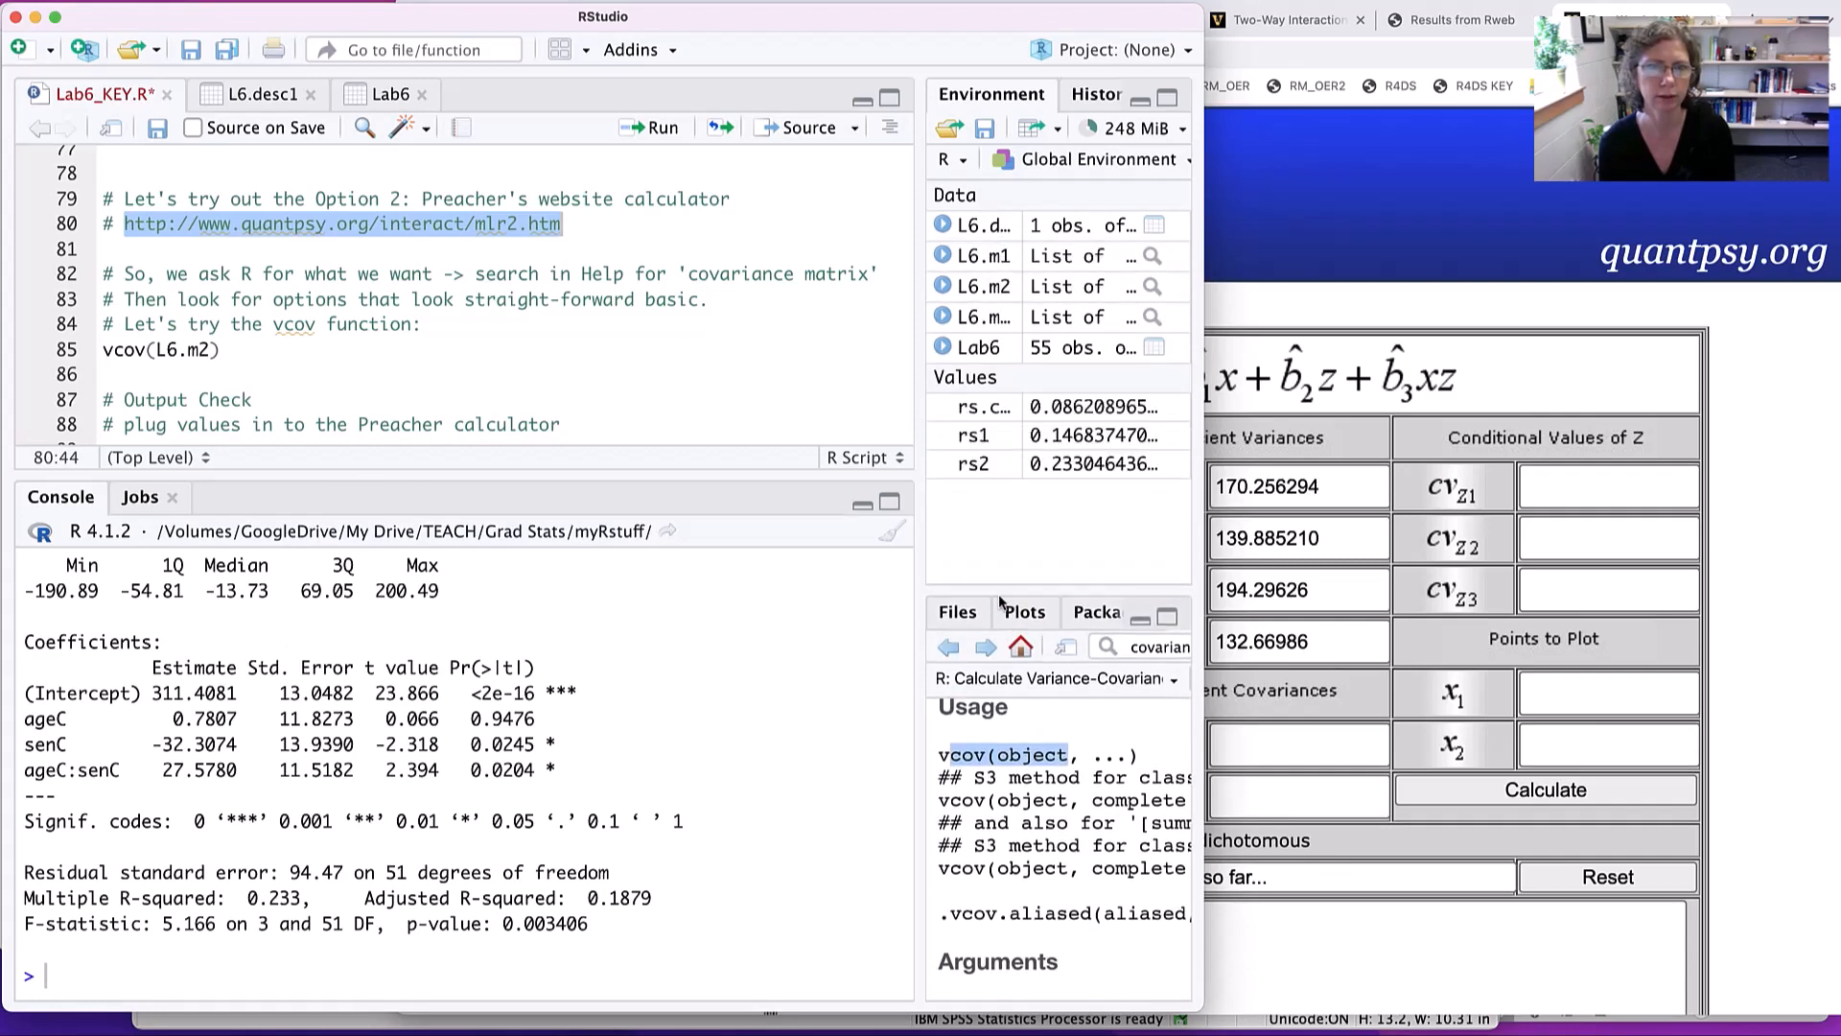
{"action": "left_click", "coordinate": [997, 226]}
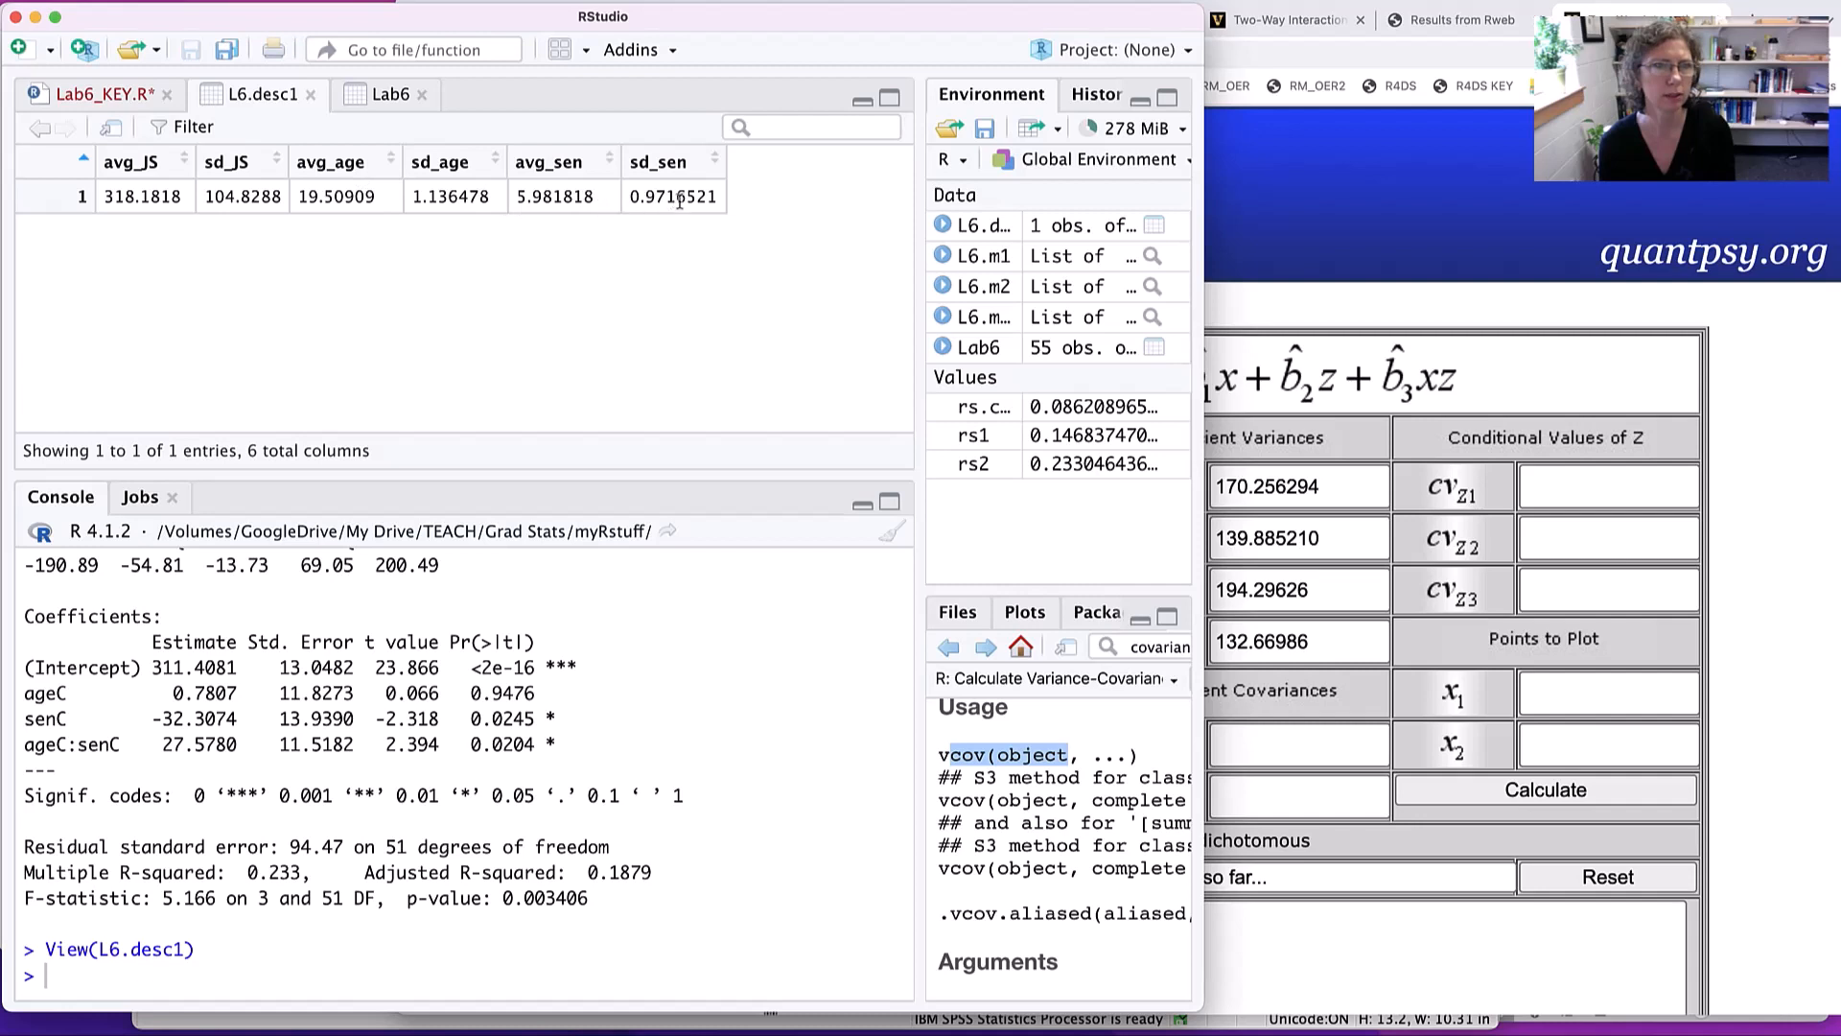
- Set the calculator's three conditional values of Z to -0.9716521, 0 and 0.9716521, using sd_sen from L6.desc1
{"action": "left_click_drag", "start_coordinate": [630, 195], "coordinate": [719, 196]}
{"action": "key", "text": "super+c"}
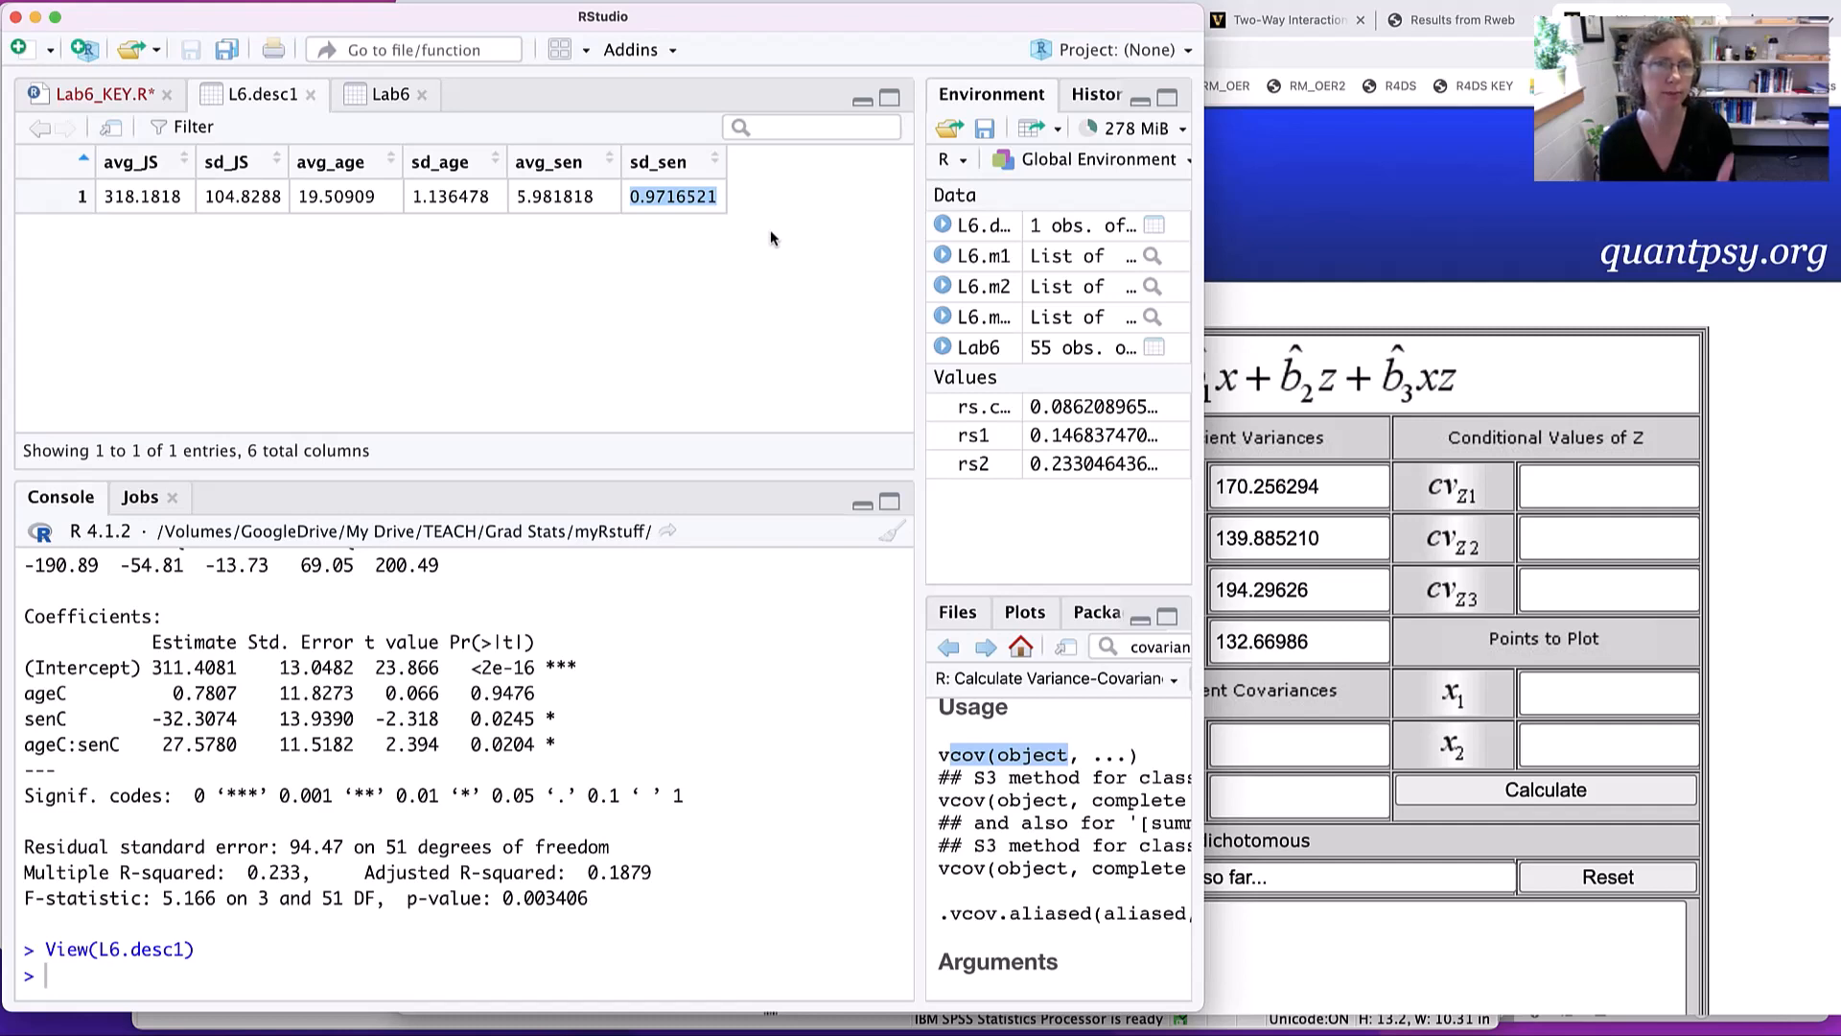
{"action": "left_click", "coordinate": [1547, 486]}
{"action": "type", "text": "-"}
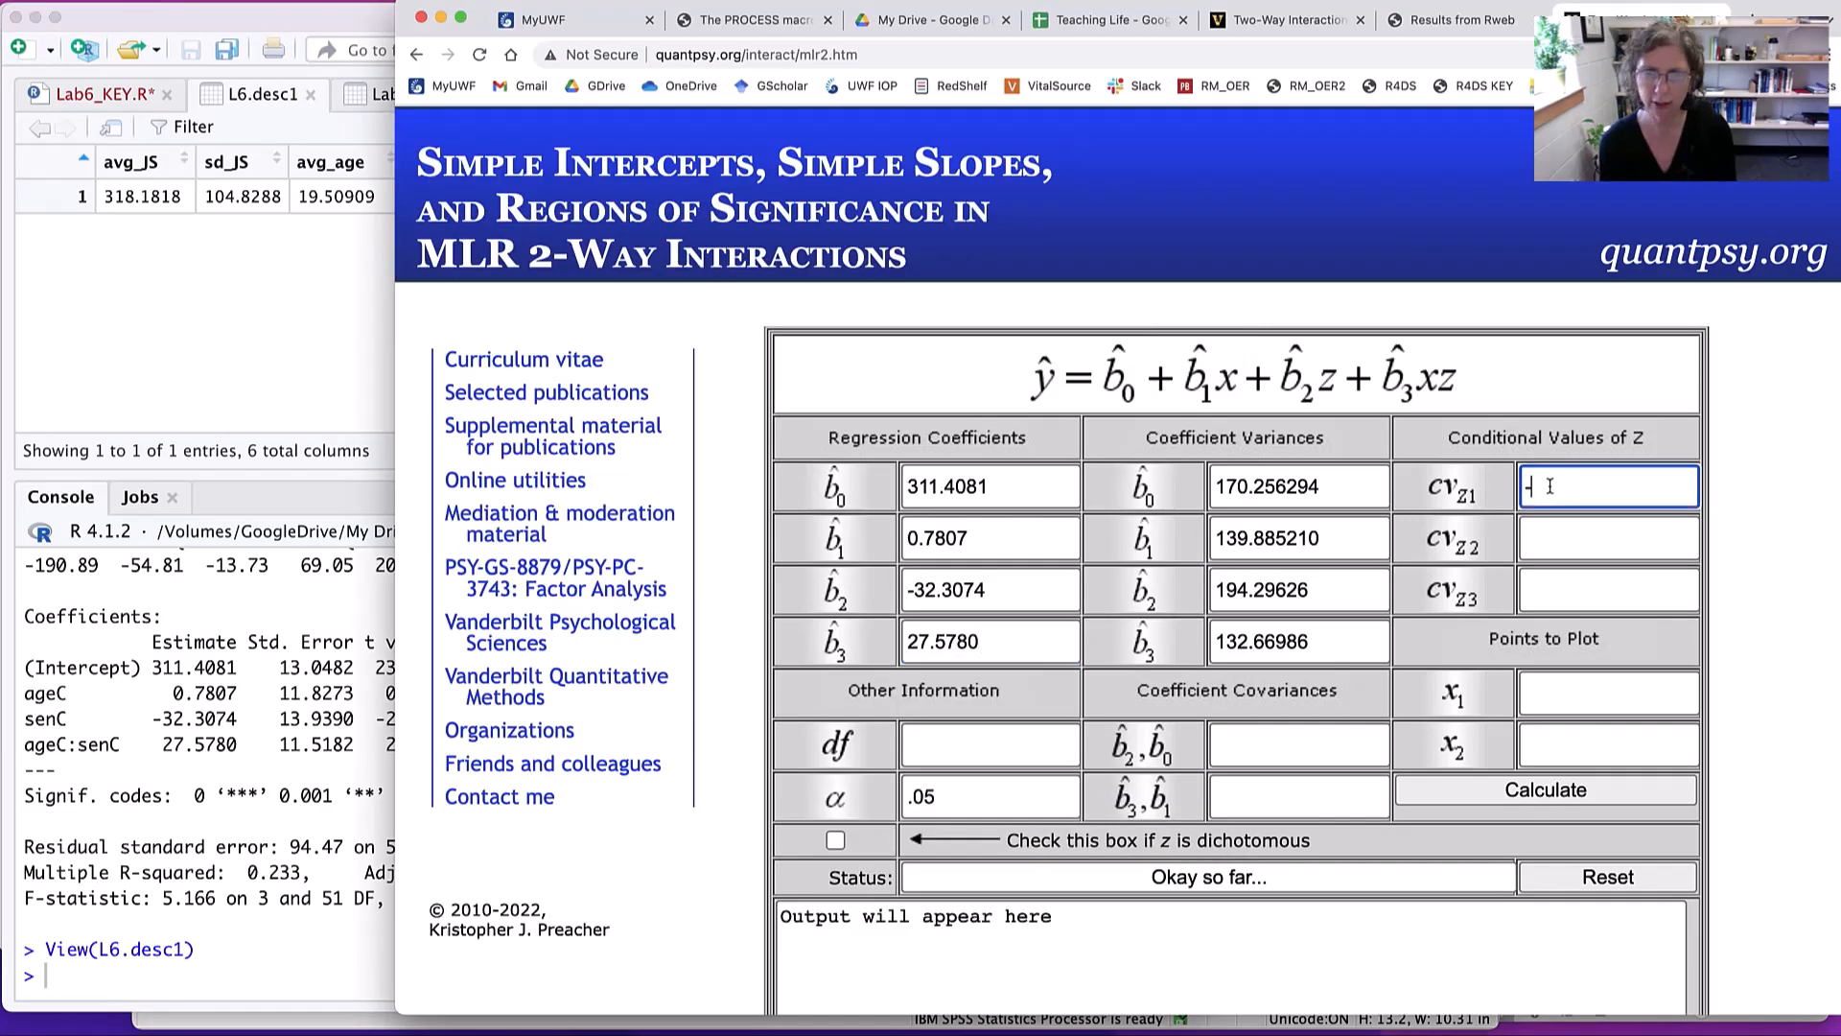
{"action": "key", "text": "super+v"}
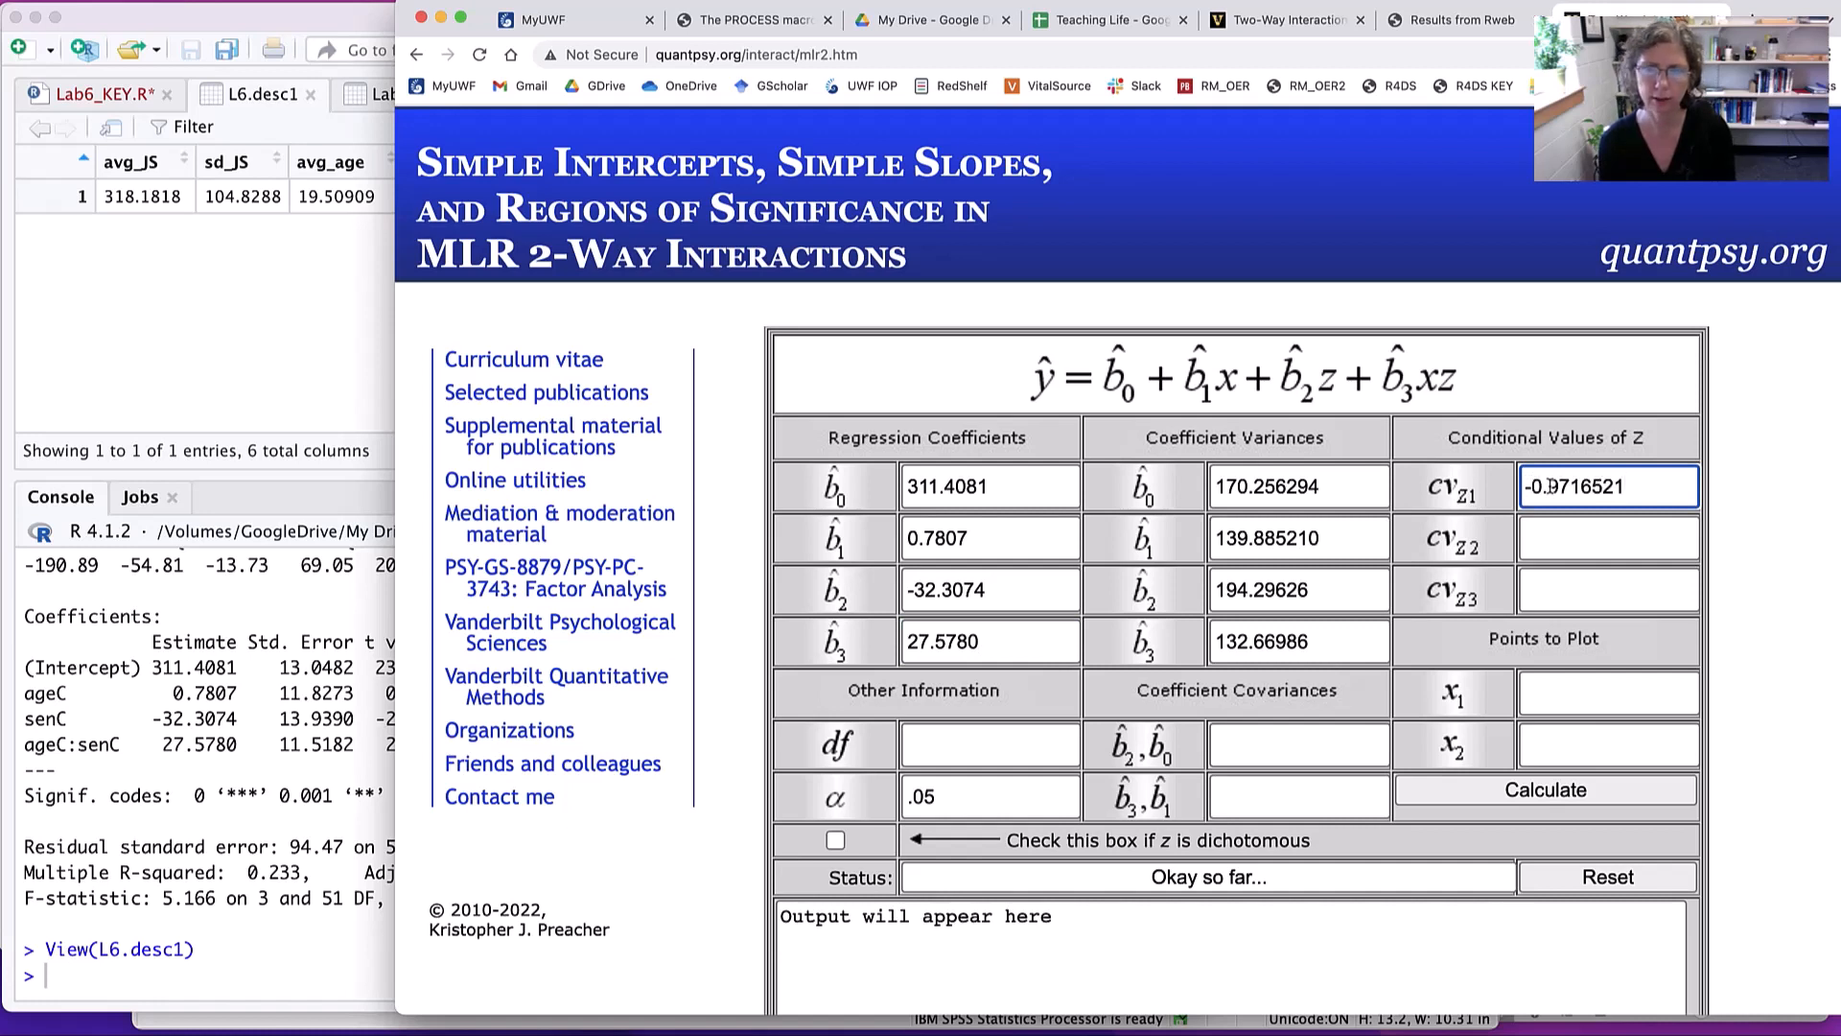
{"action": "left_click", "coordinate": [1555, 547]}
{"action": "type", "text": "0"}
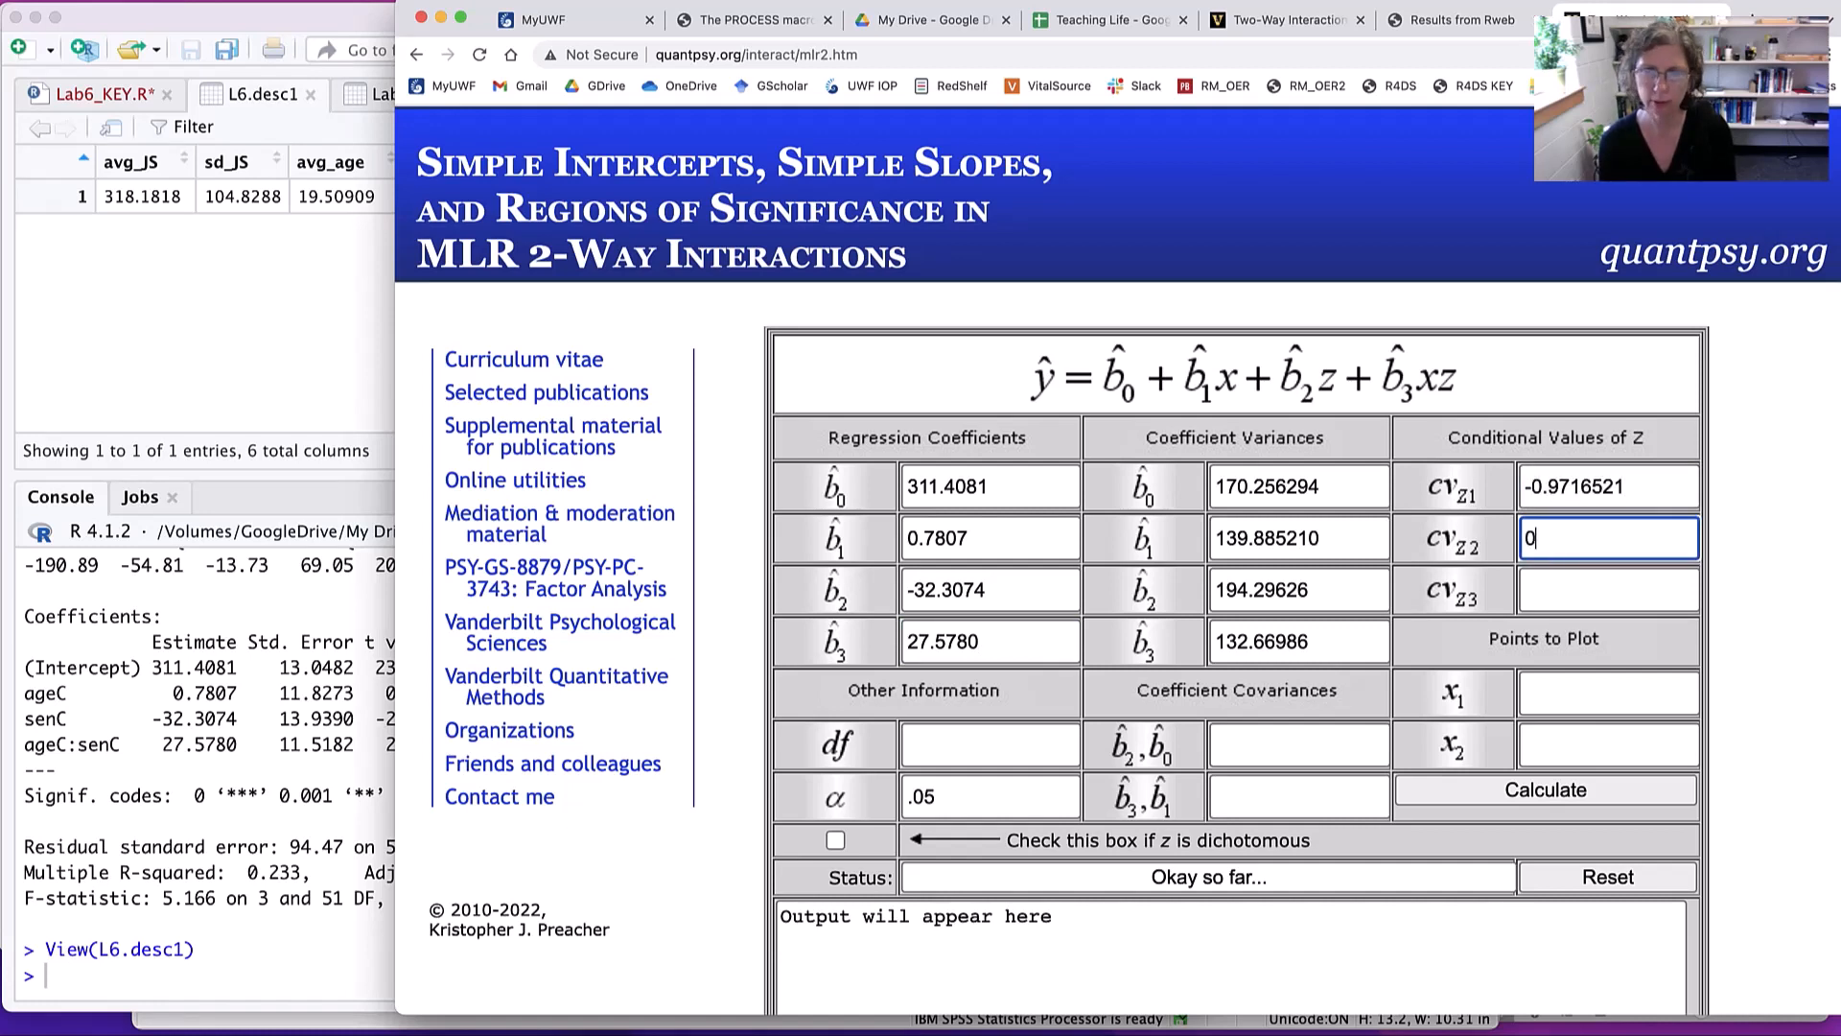
{"action": "left_click", "coordinate": [1554, 583]}
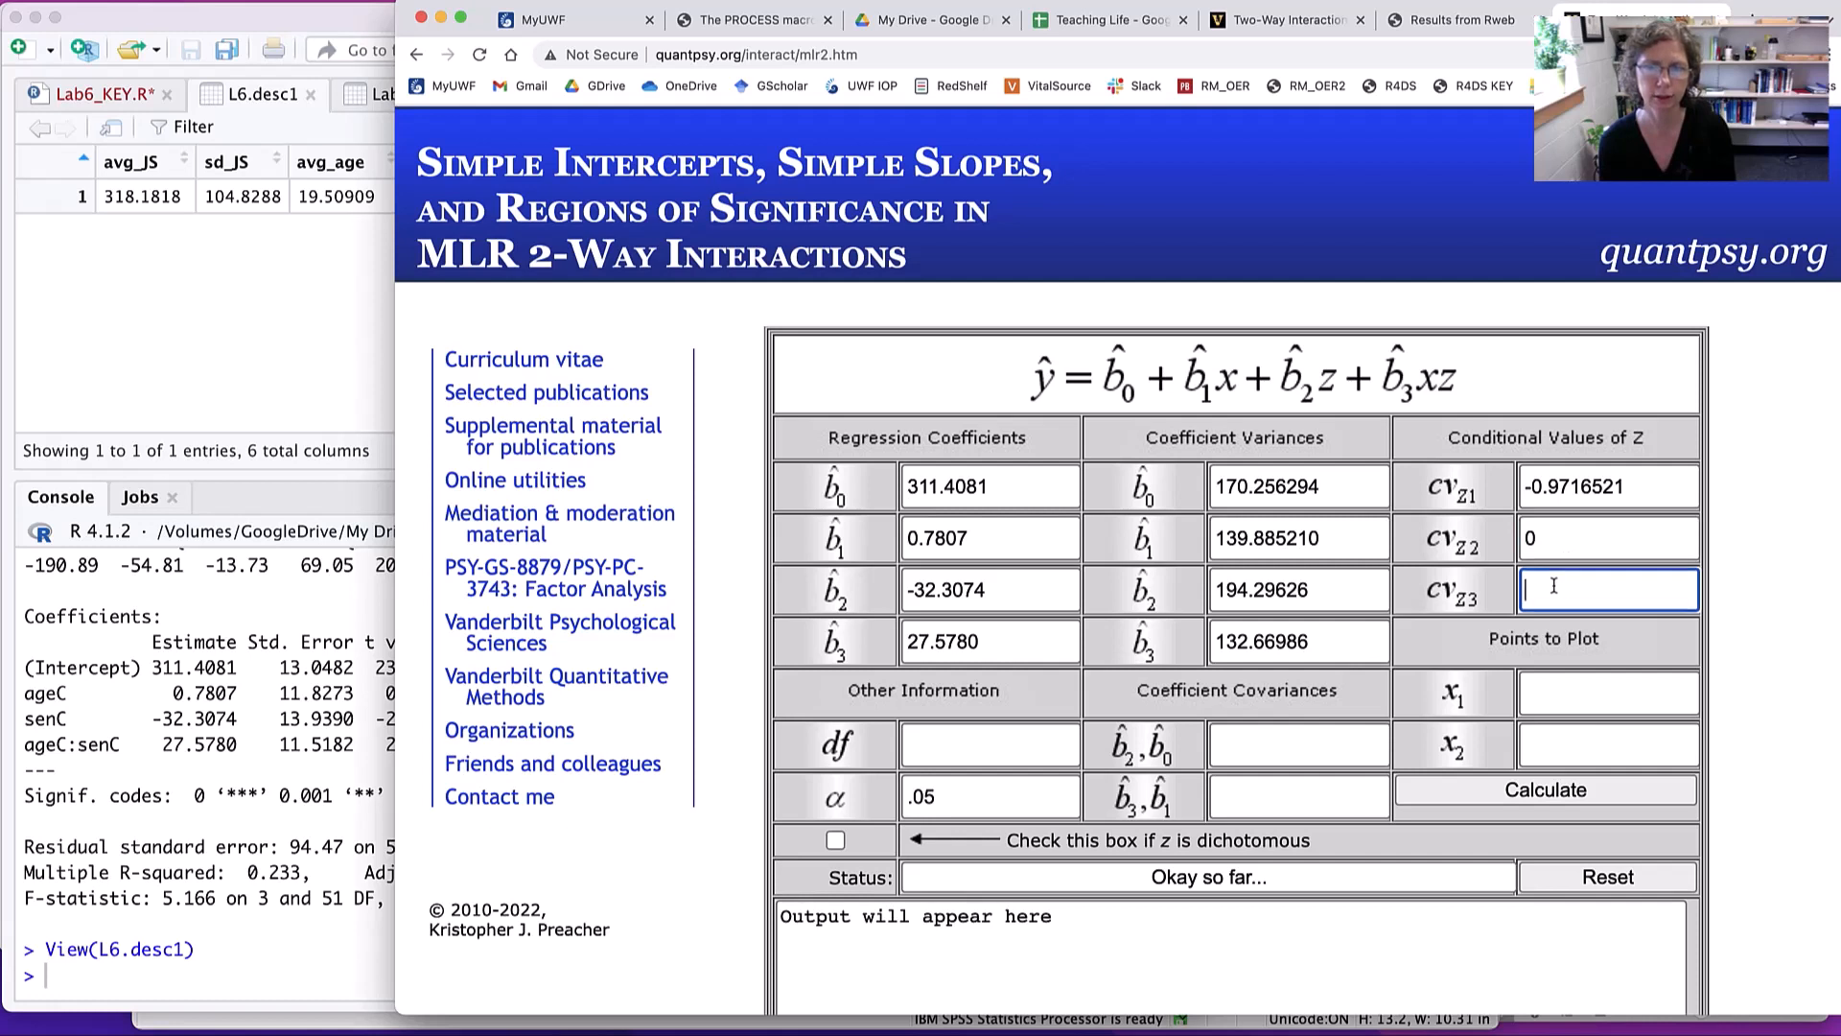
{"action": "key", "text": "super+v"}
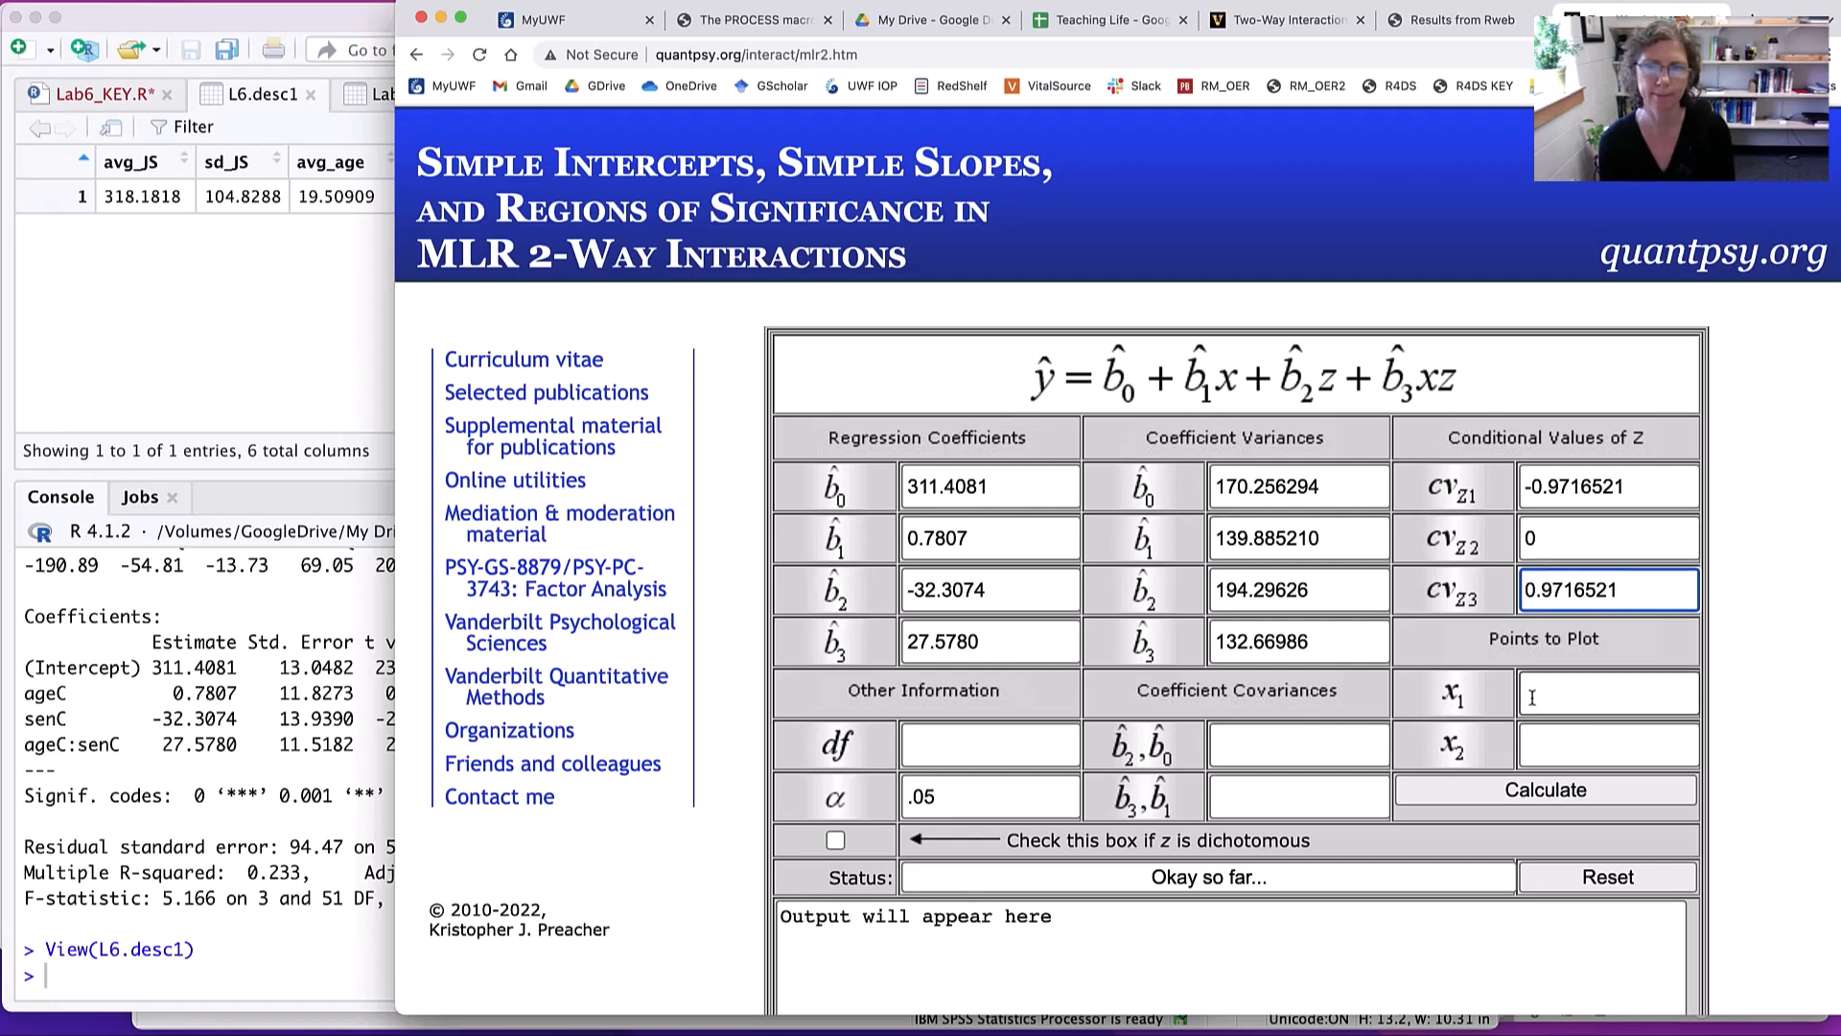
- Set the points to plot x1 and x2 to -1.136478 and 1.136478, using sd_age copied from L6.desc1
{"action": "left_click", "coordinate": [1562, 689]}
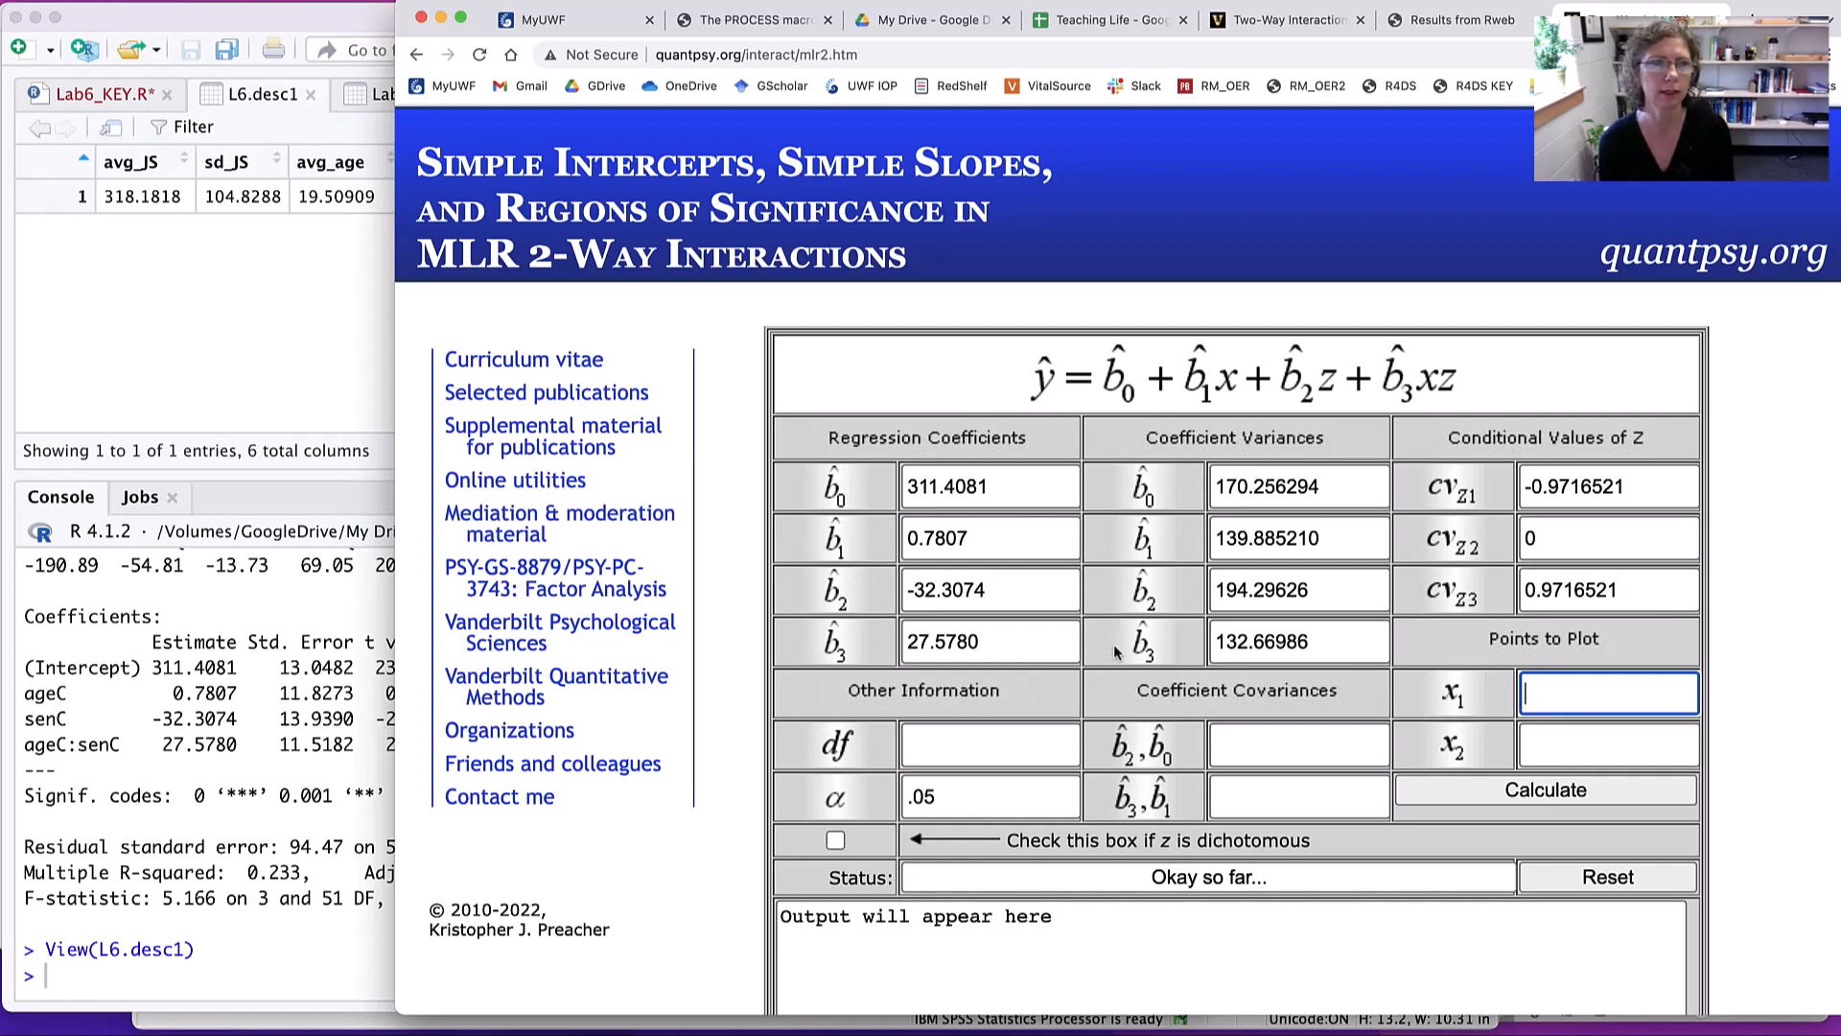
{"action": "left_click", "coordinate": [232, 280]}
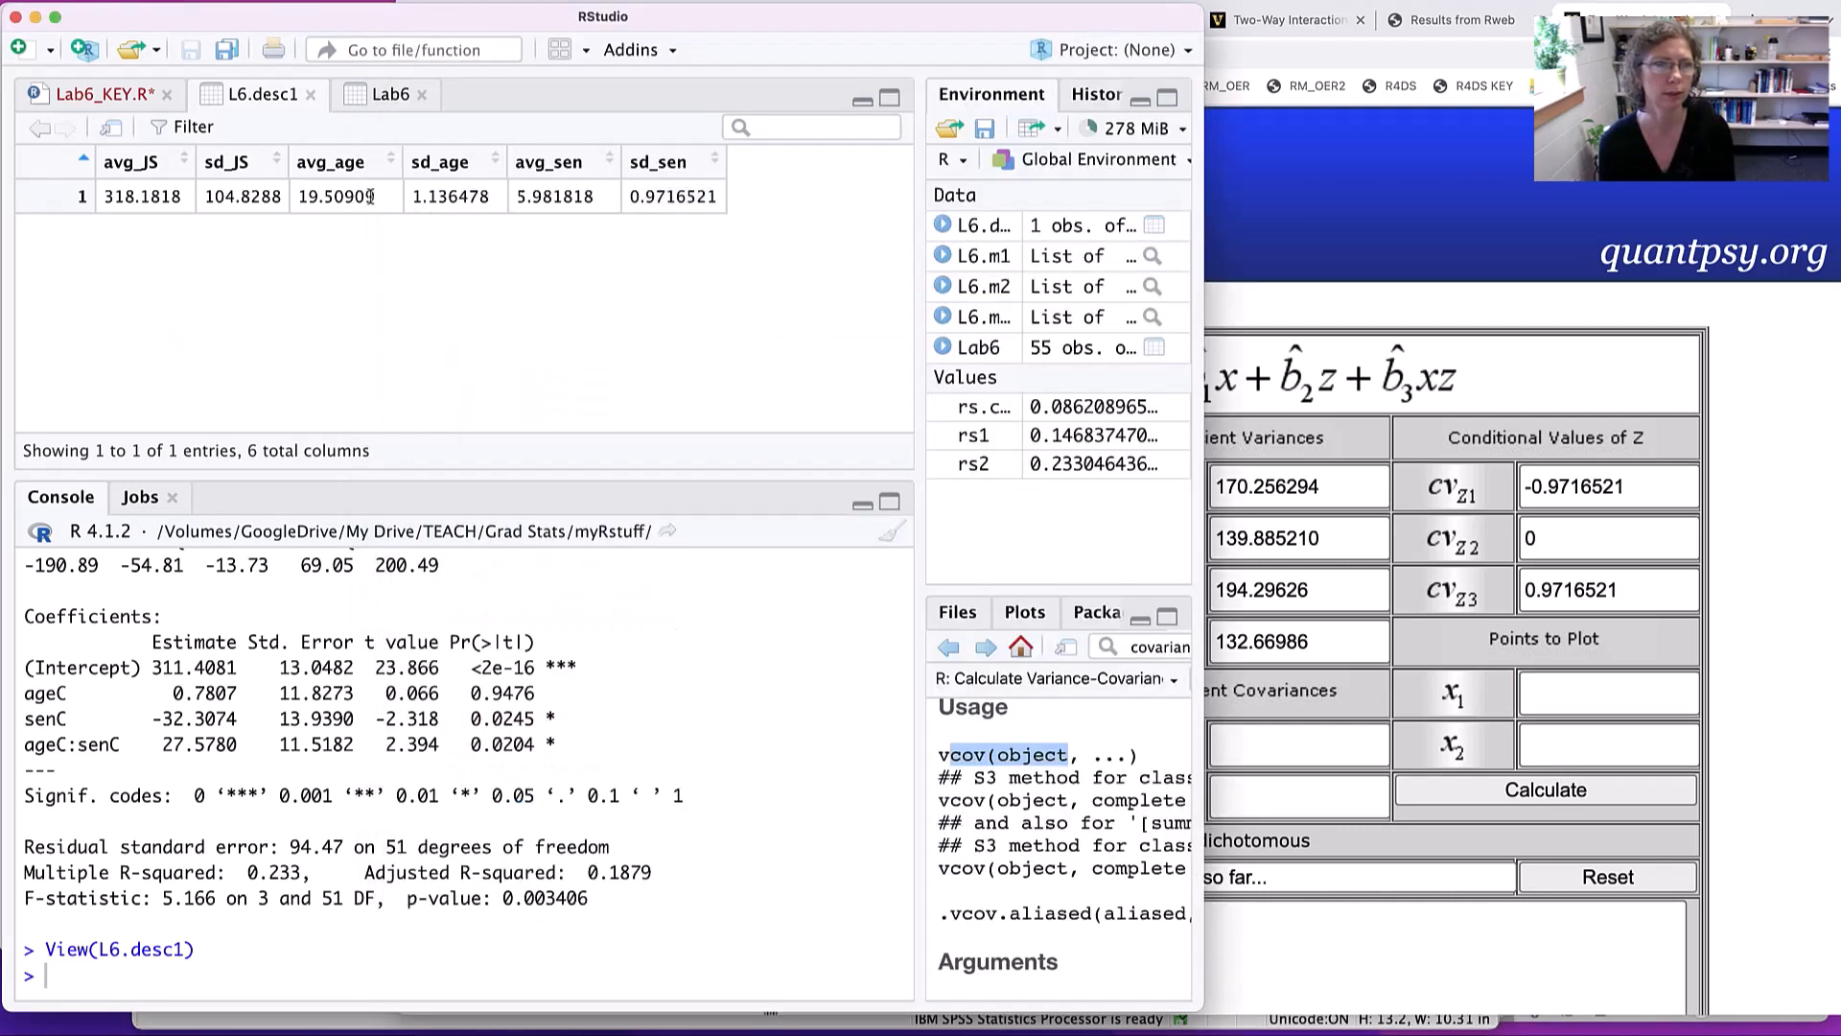
{"action": "double_click", "coordinate": [419, 195]}
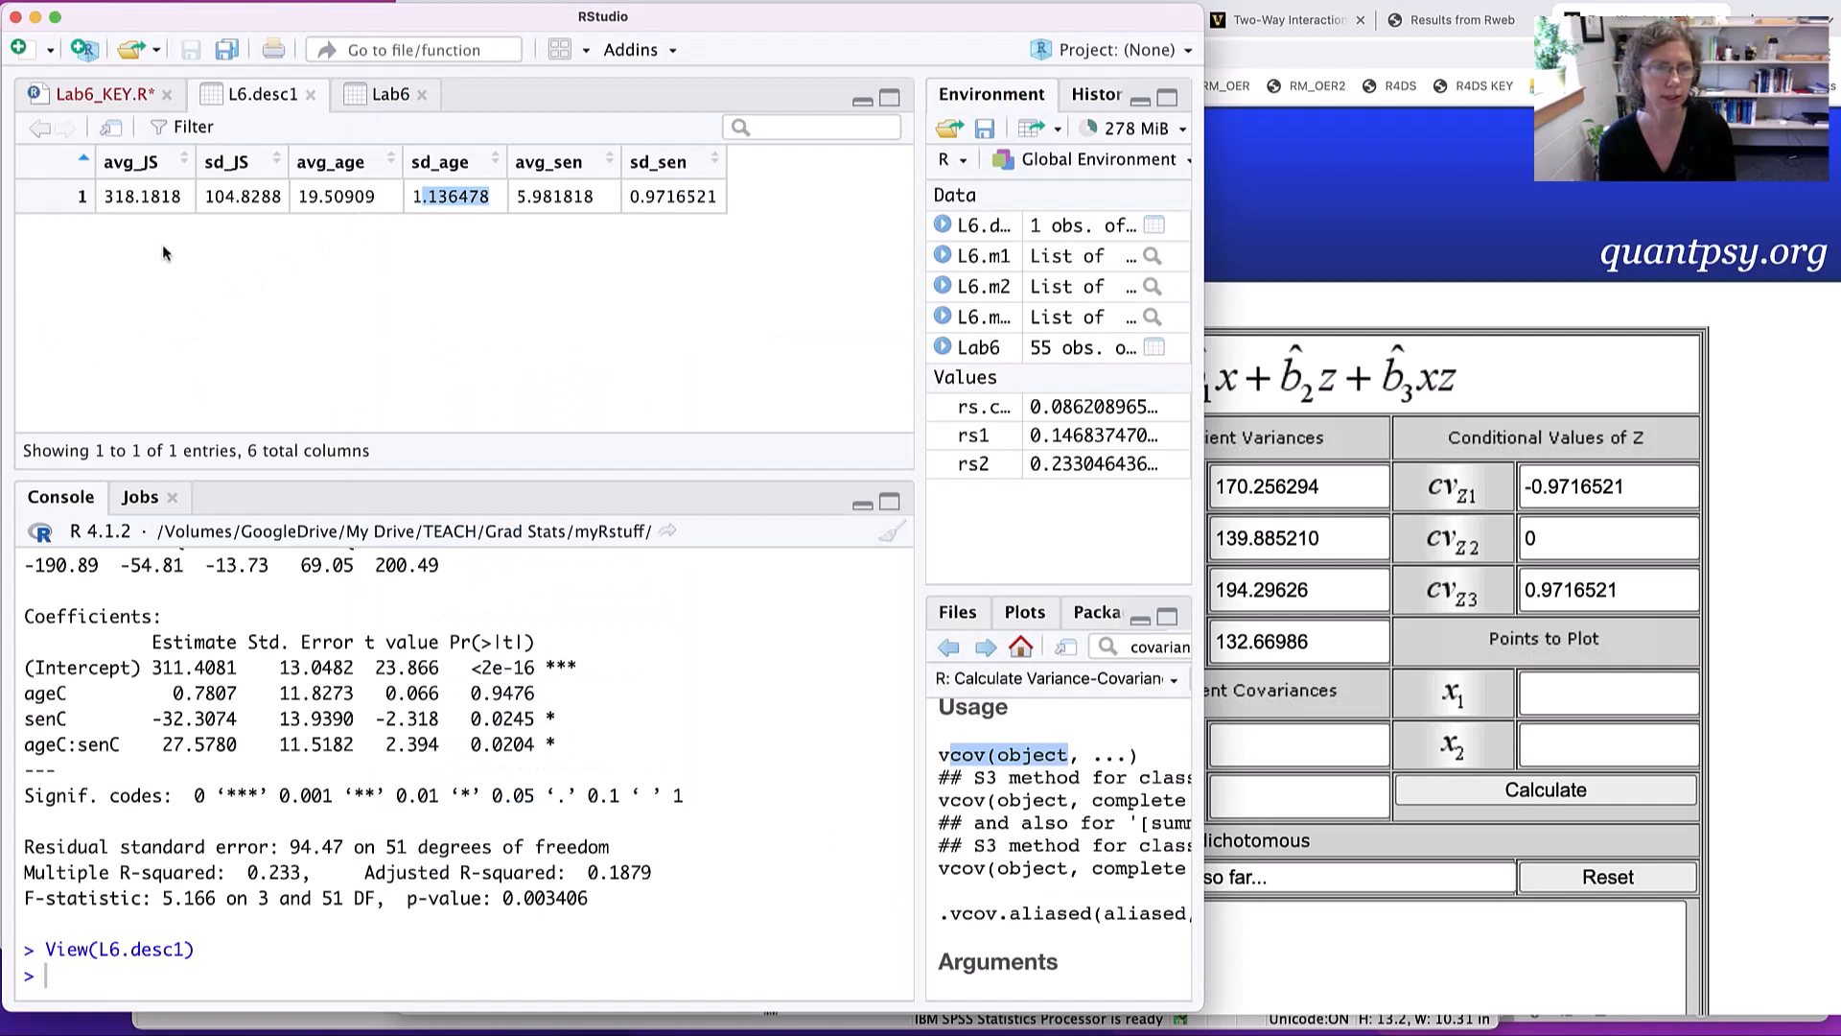
{"action": "double_click", "coordinate": [433, 194]}
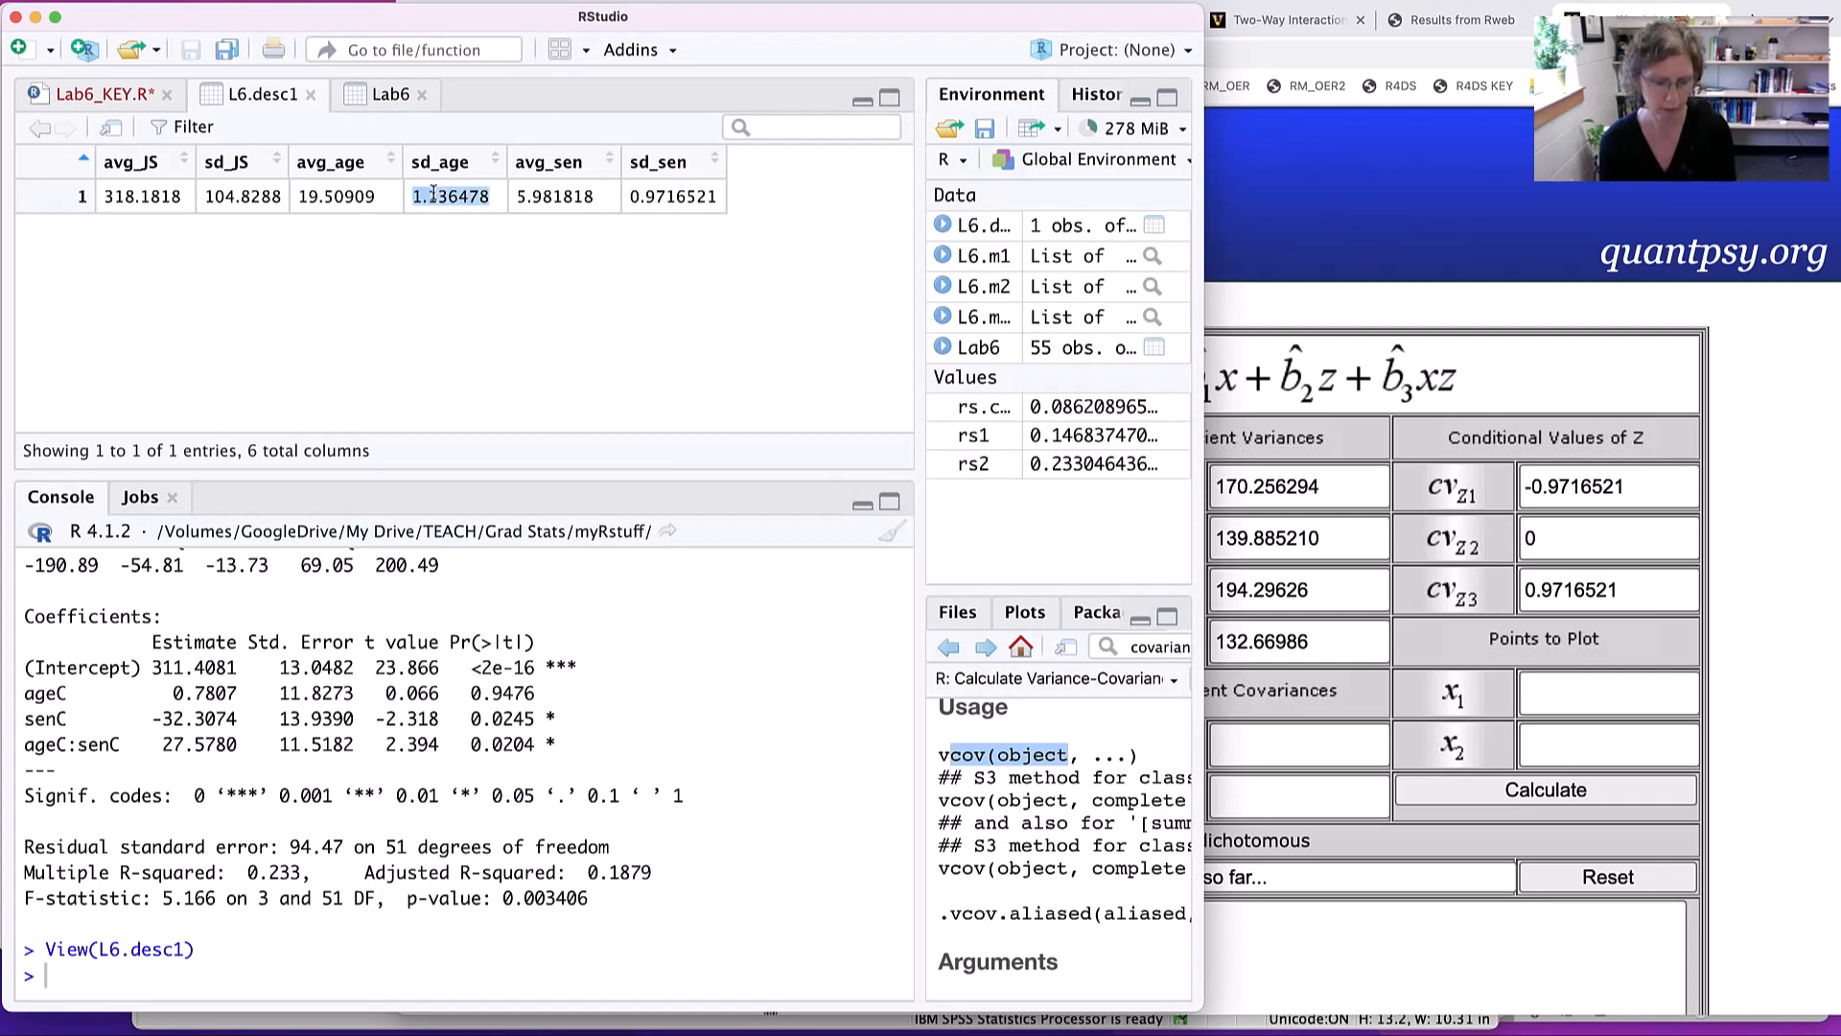
{"action": "key", "text": "super+c"}
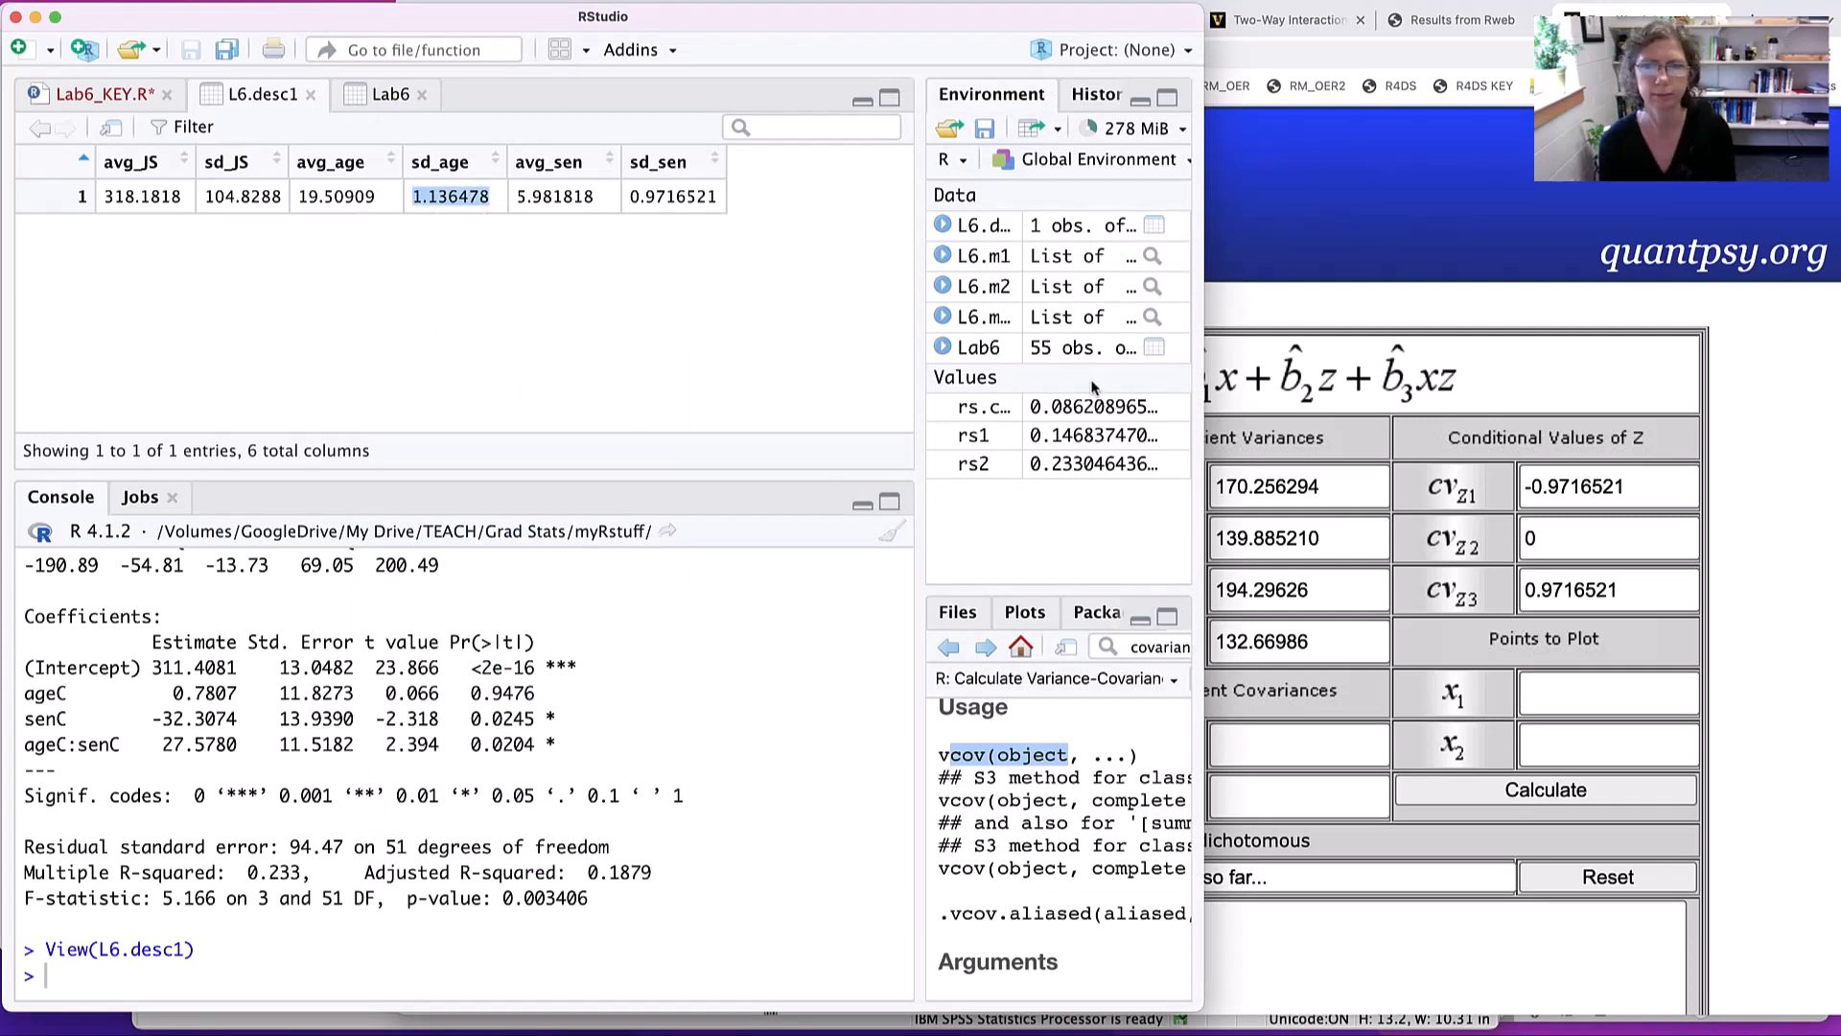
{"action": "left_click", "coordinate": [1565, 691]}
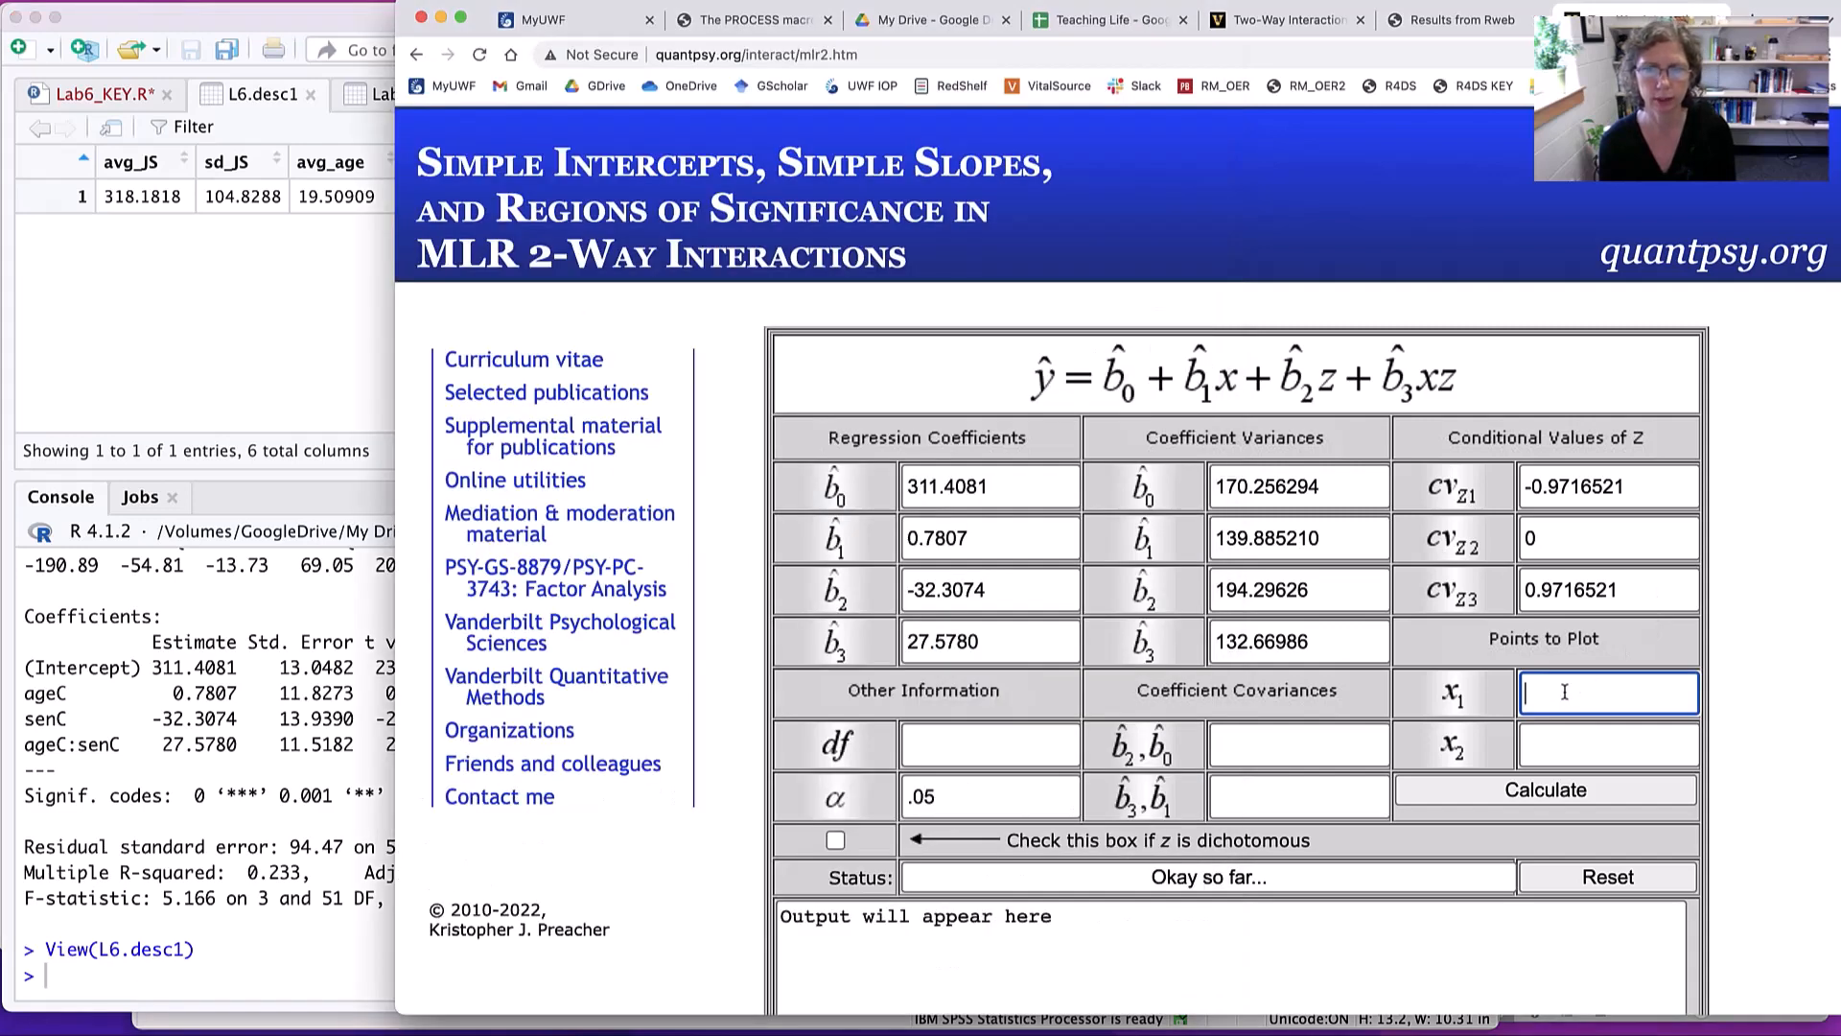
{"action": "type", "text": "-"}
{"action": "key", "text": "super+v"}
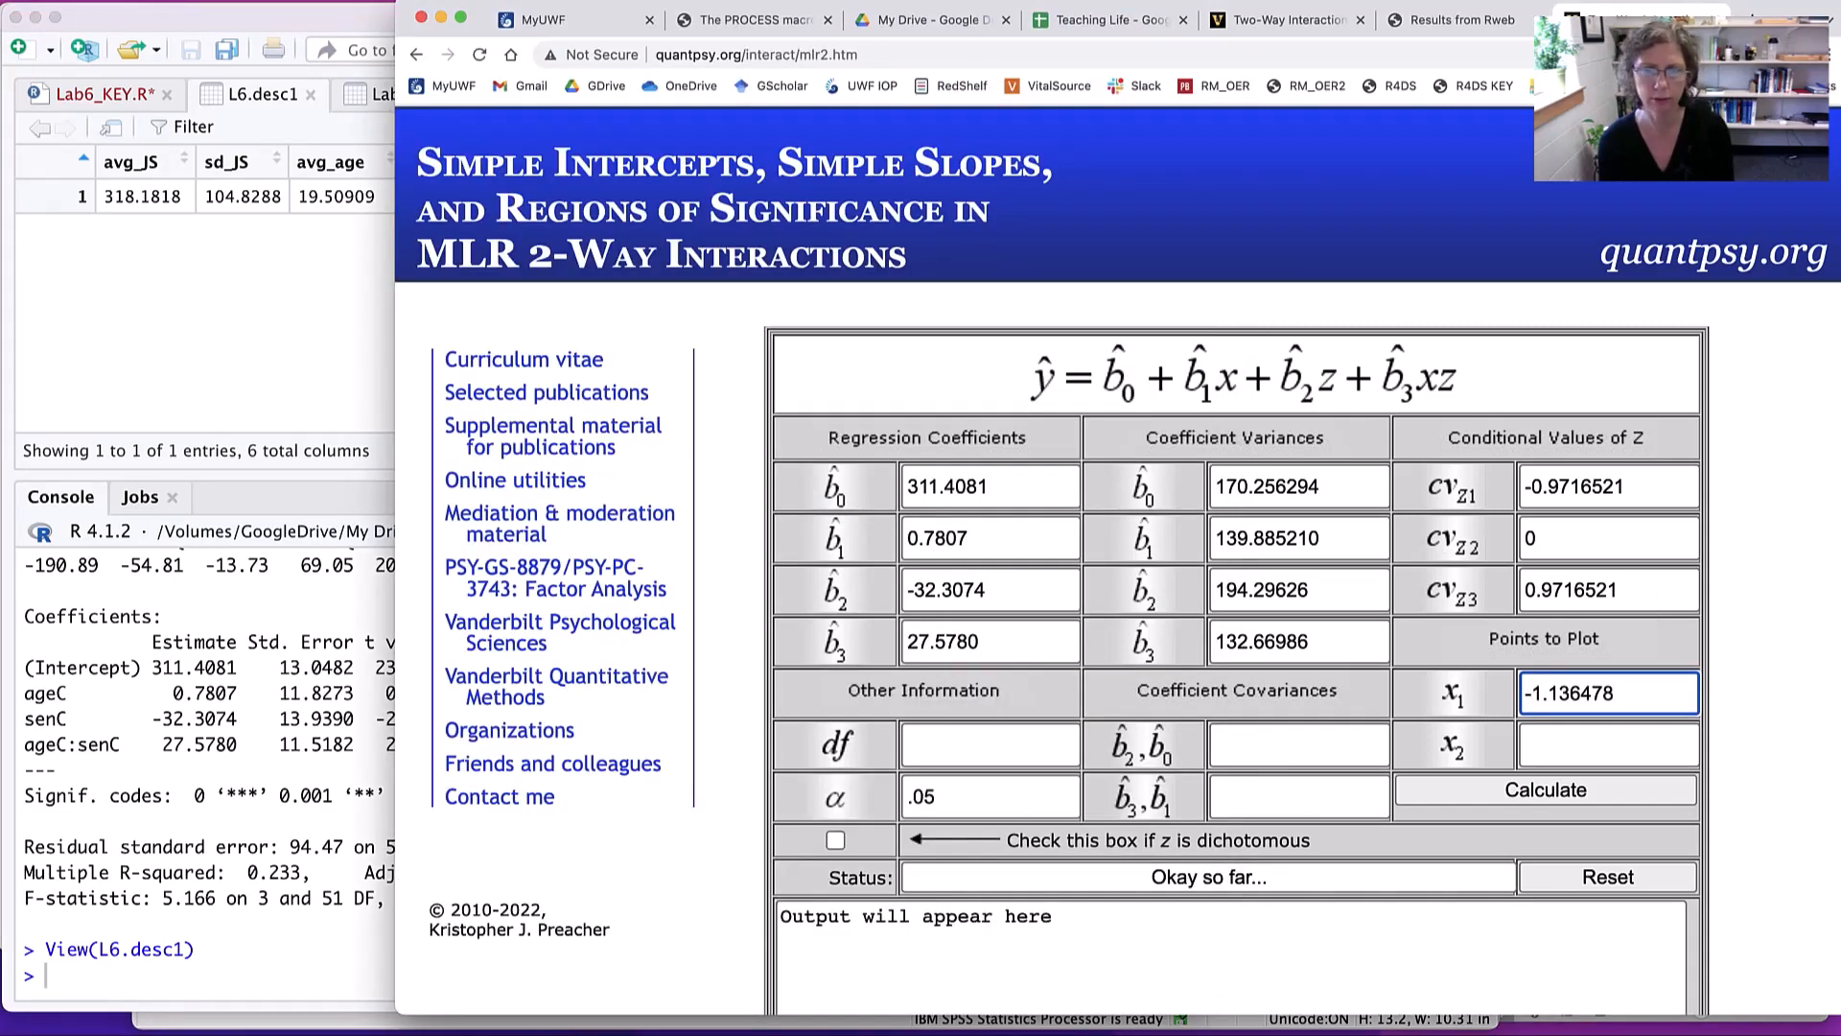
{"action": "left_click", "coordinate": [1618, 746]}
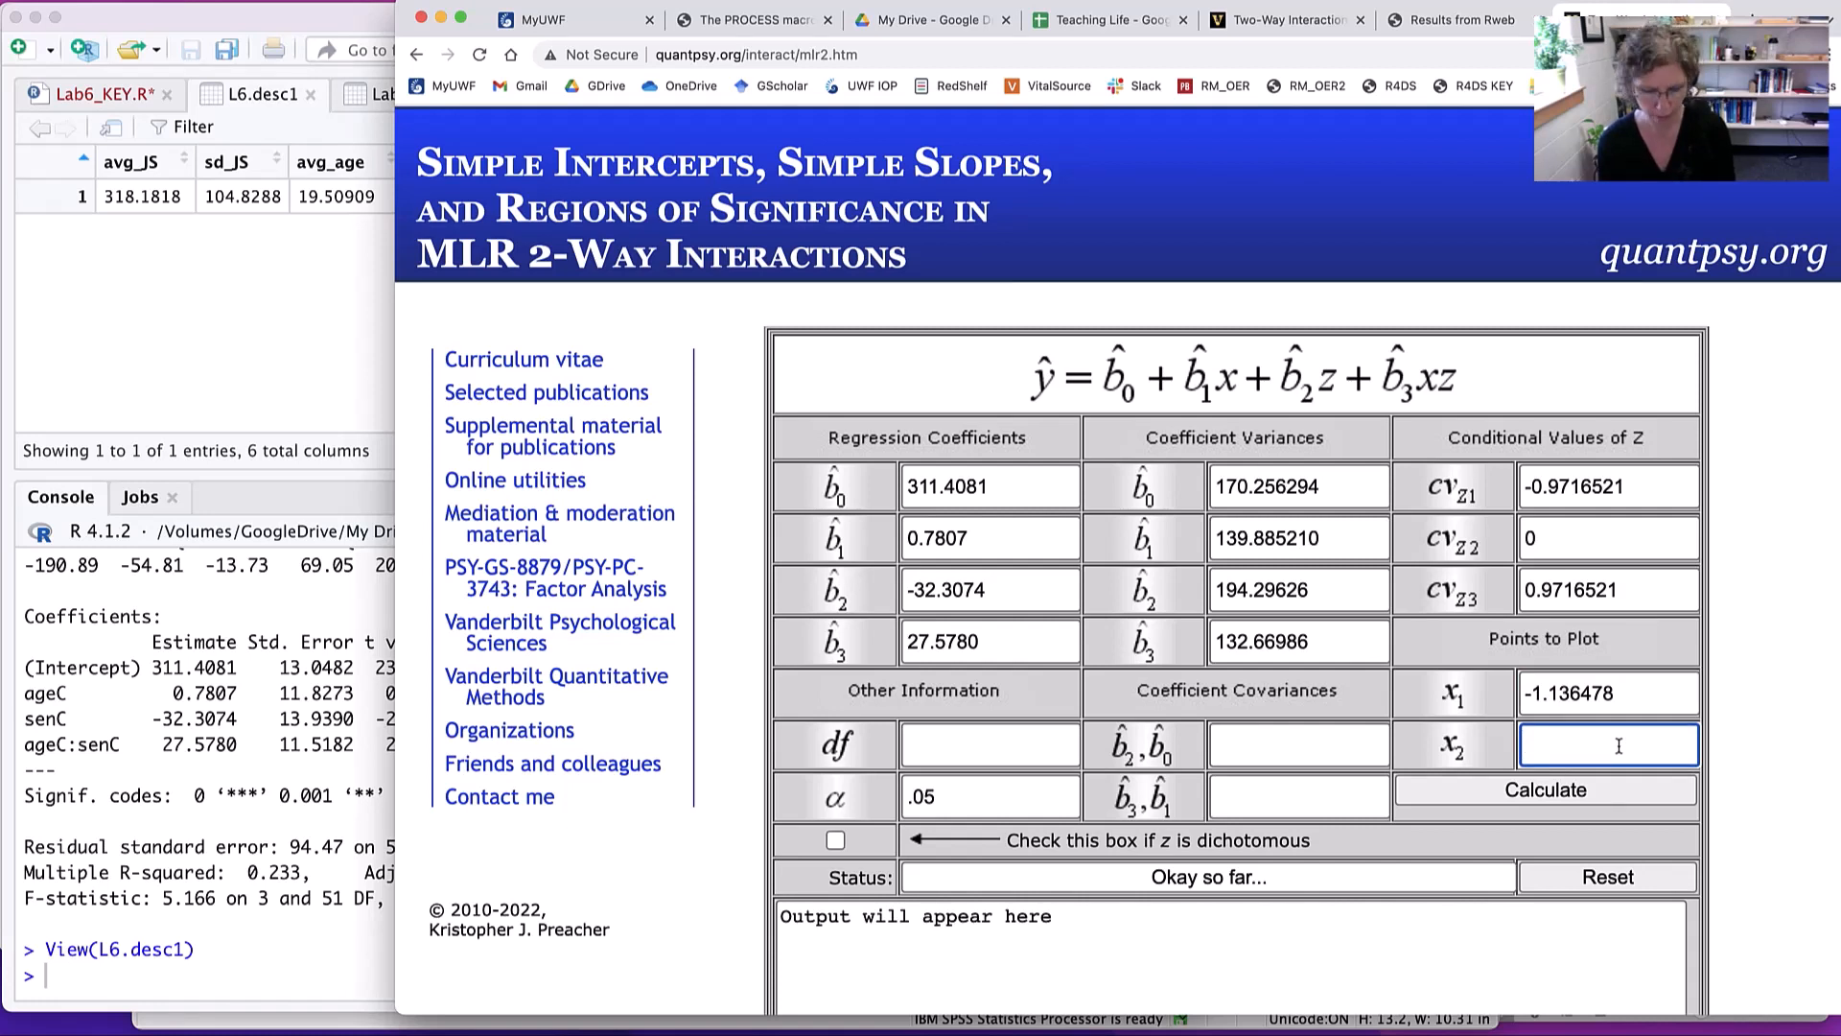
{"action": "key", "text": "super+v"}
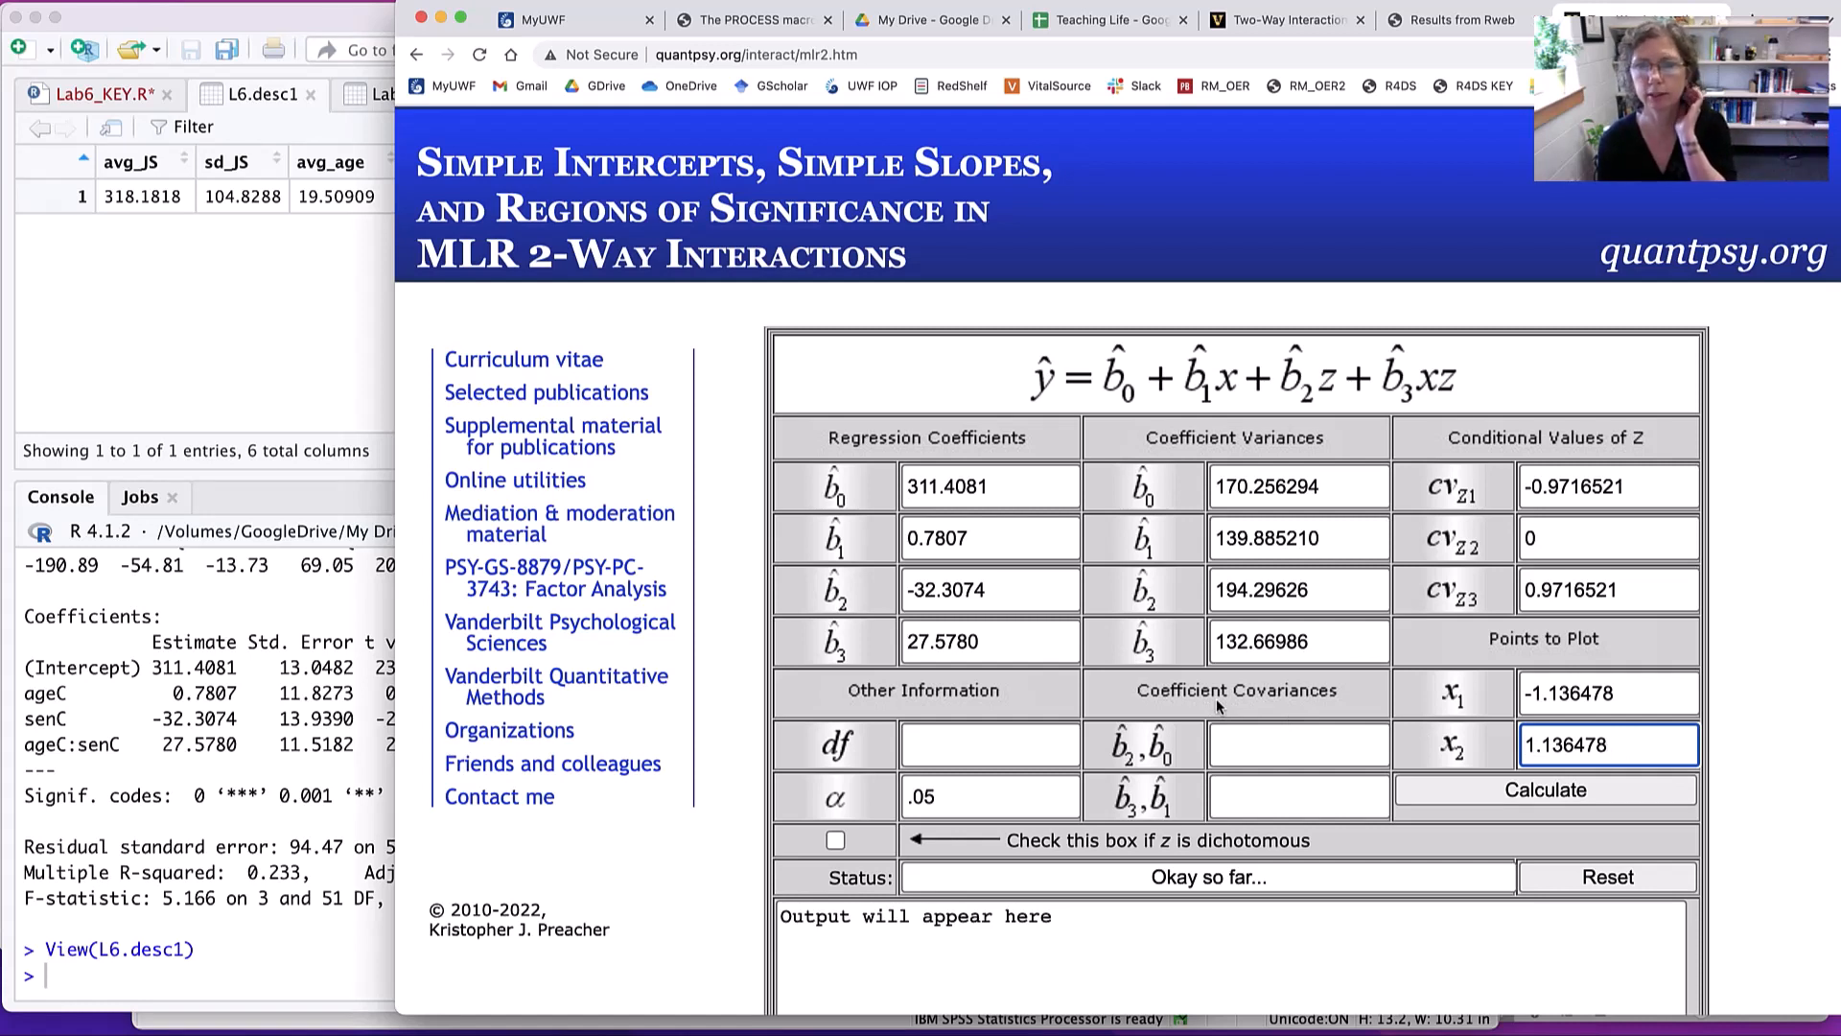
- Set the calculator's df to 51, taken from the F-statistic line of the L6.m2 summary
{"action": "left_click", "coordinate": [939, 743]}
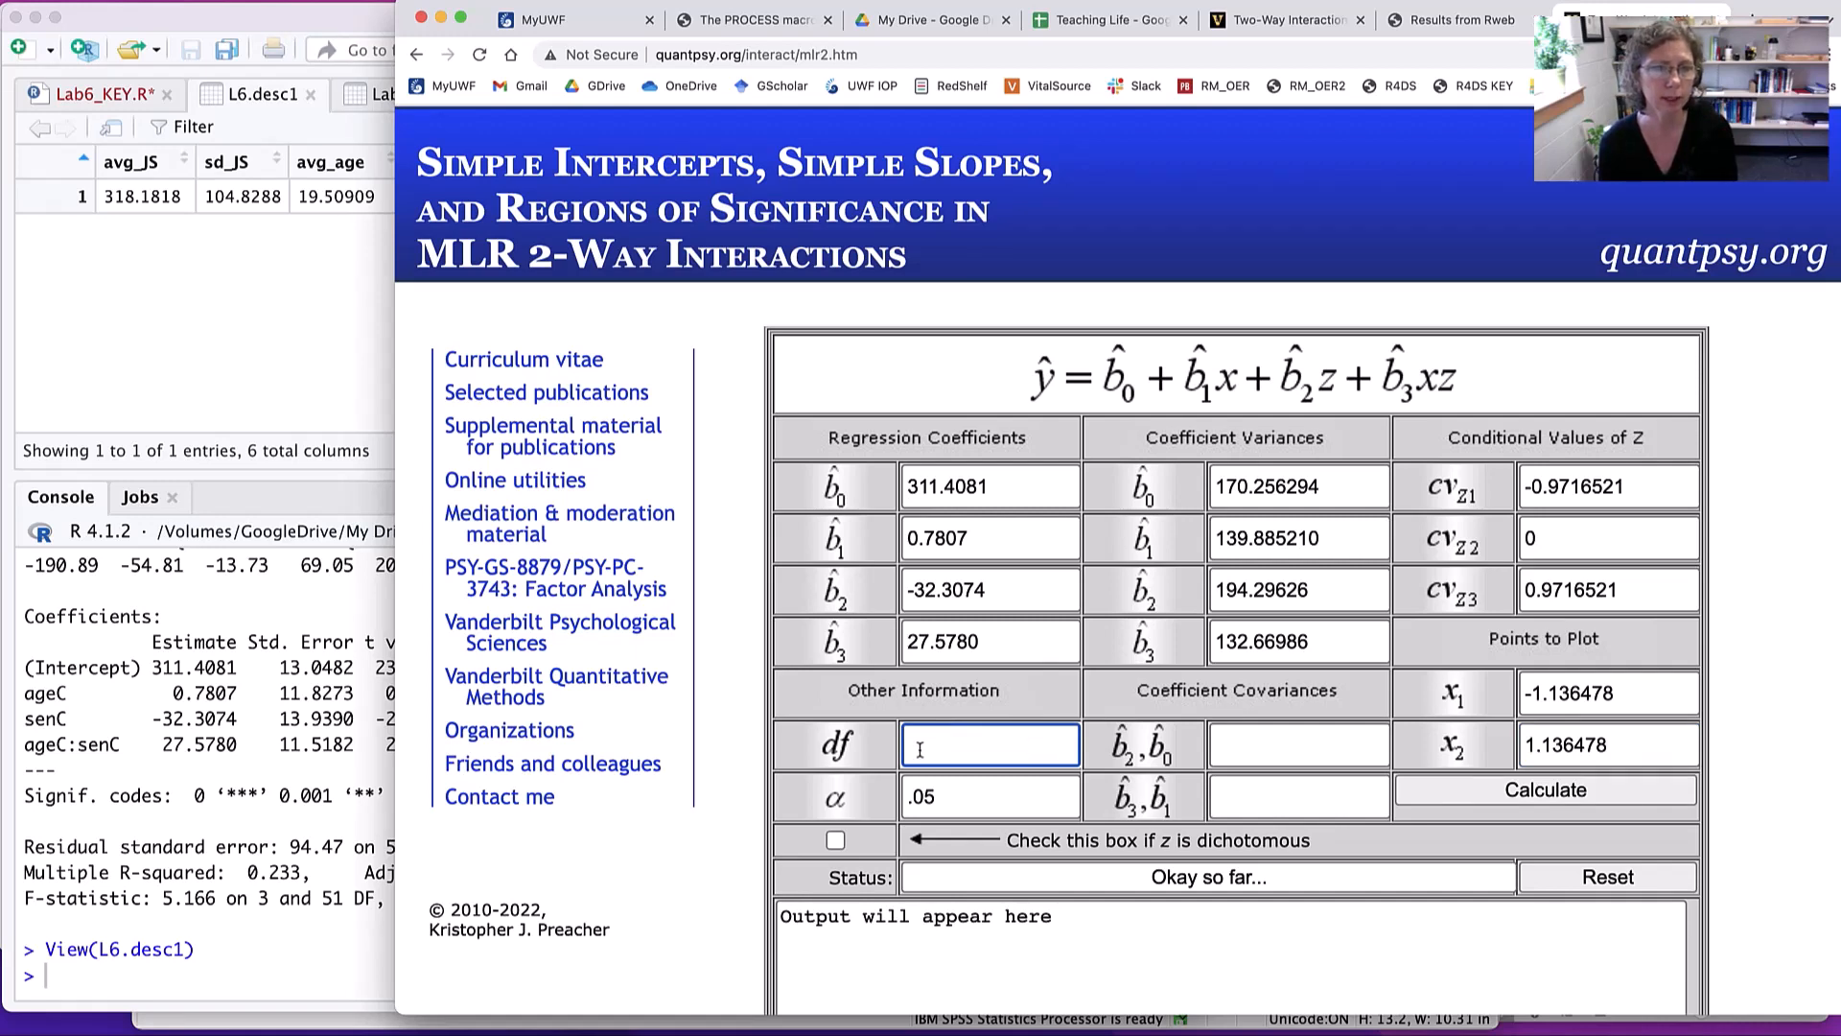
{"action": "left_click", "coordinate": [273, 762]}
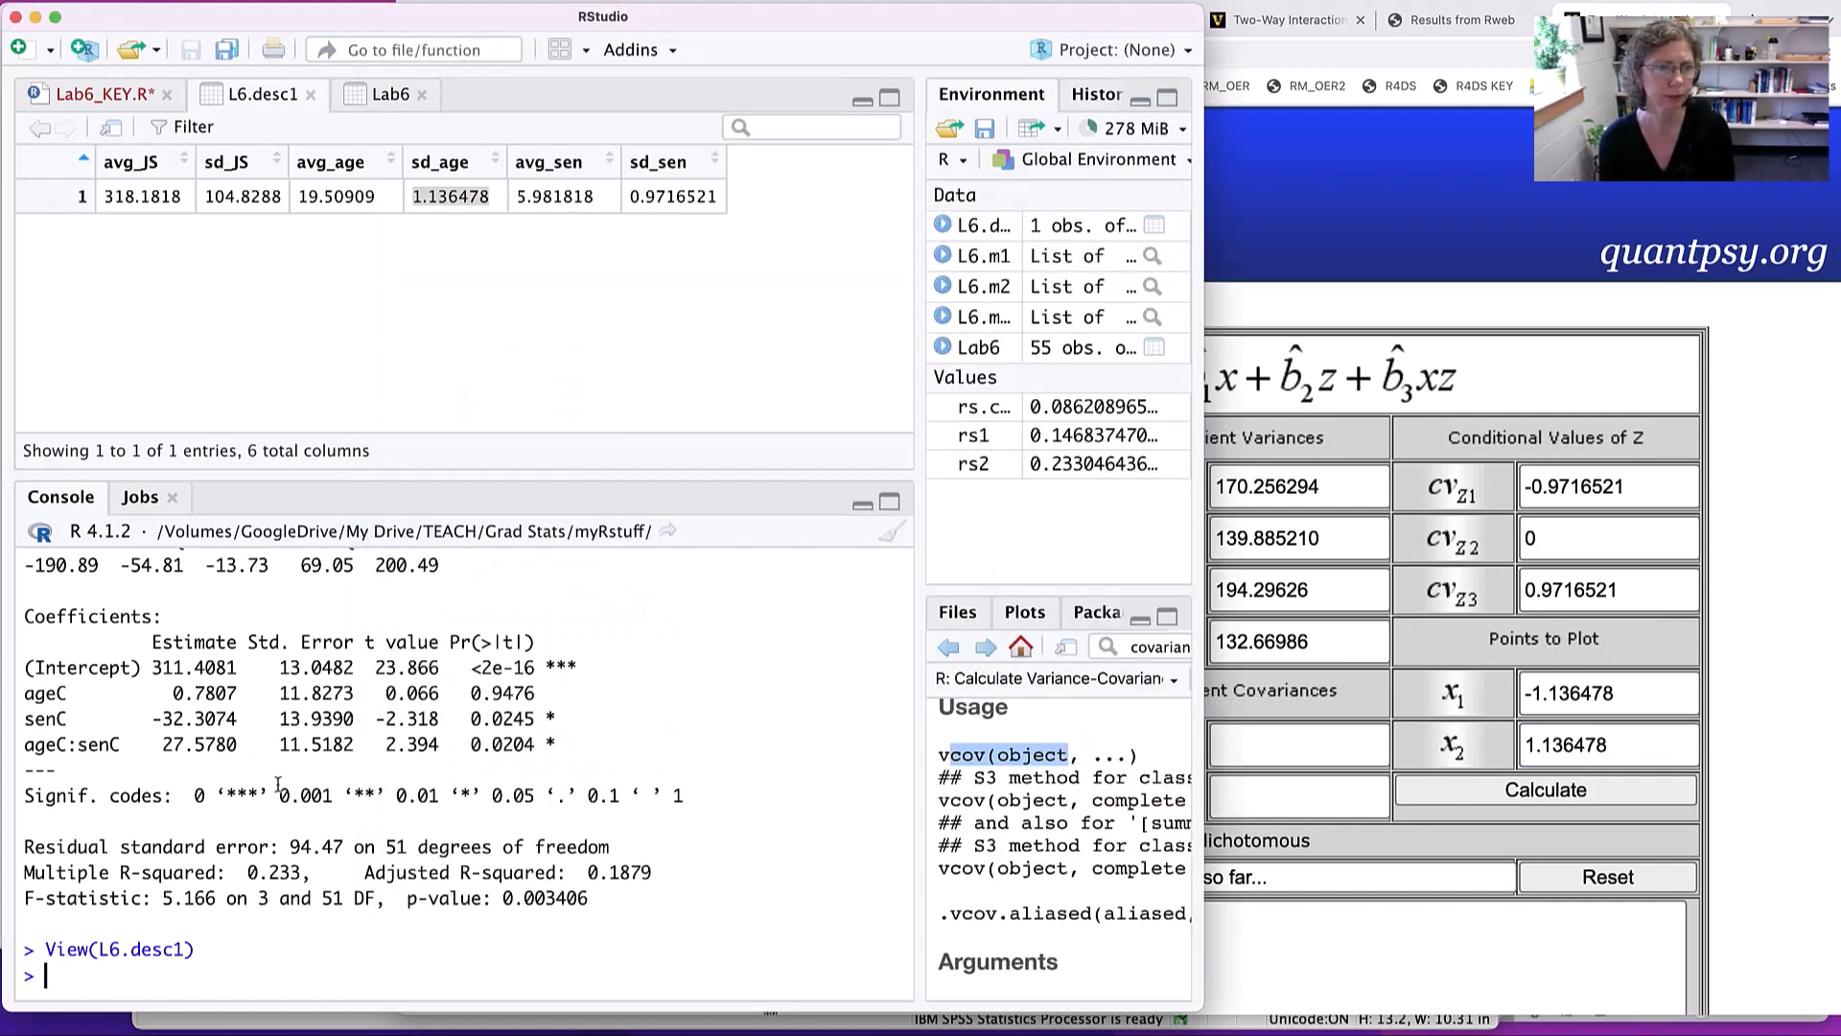
{"action": "double_click", "coordinate": [329, 898]}
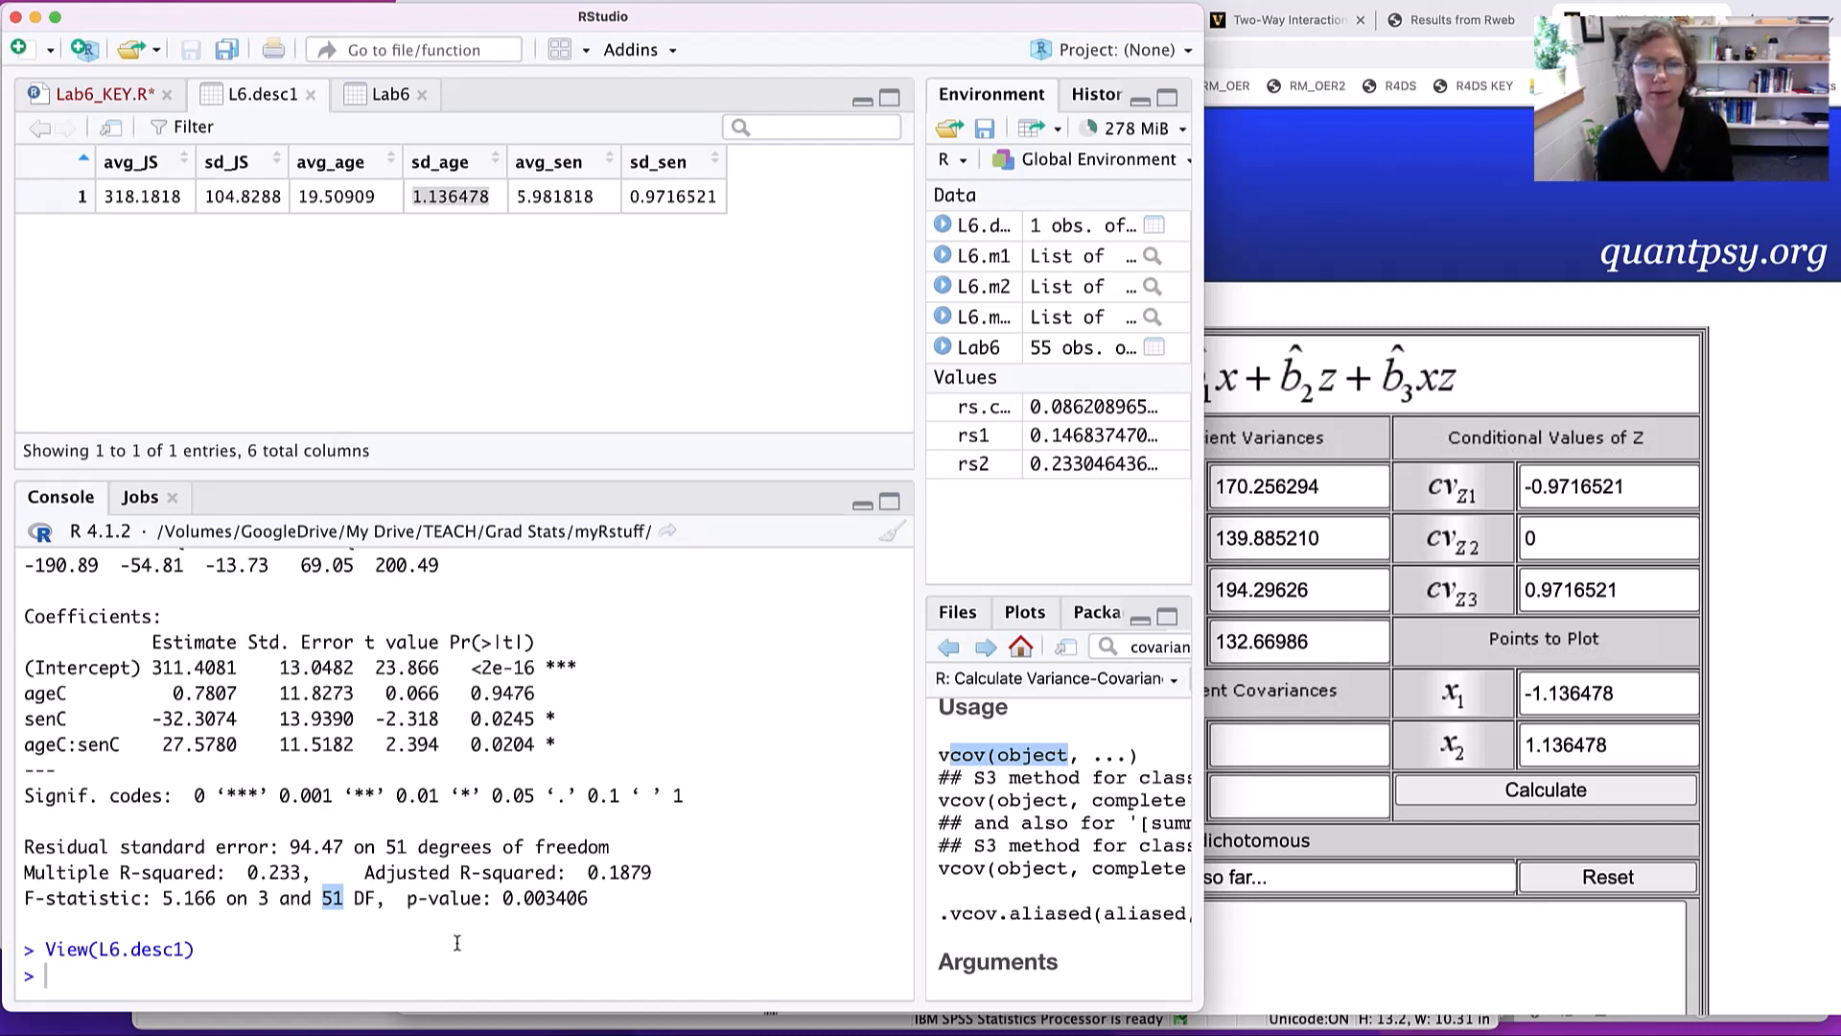
{"action": "key", "text": "super+Tab"}
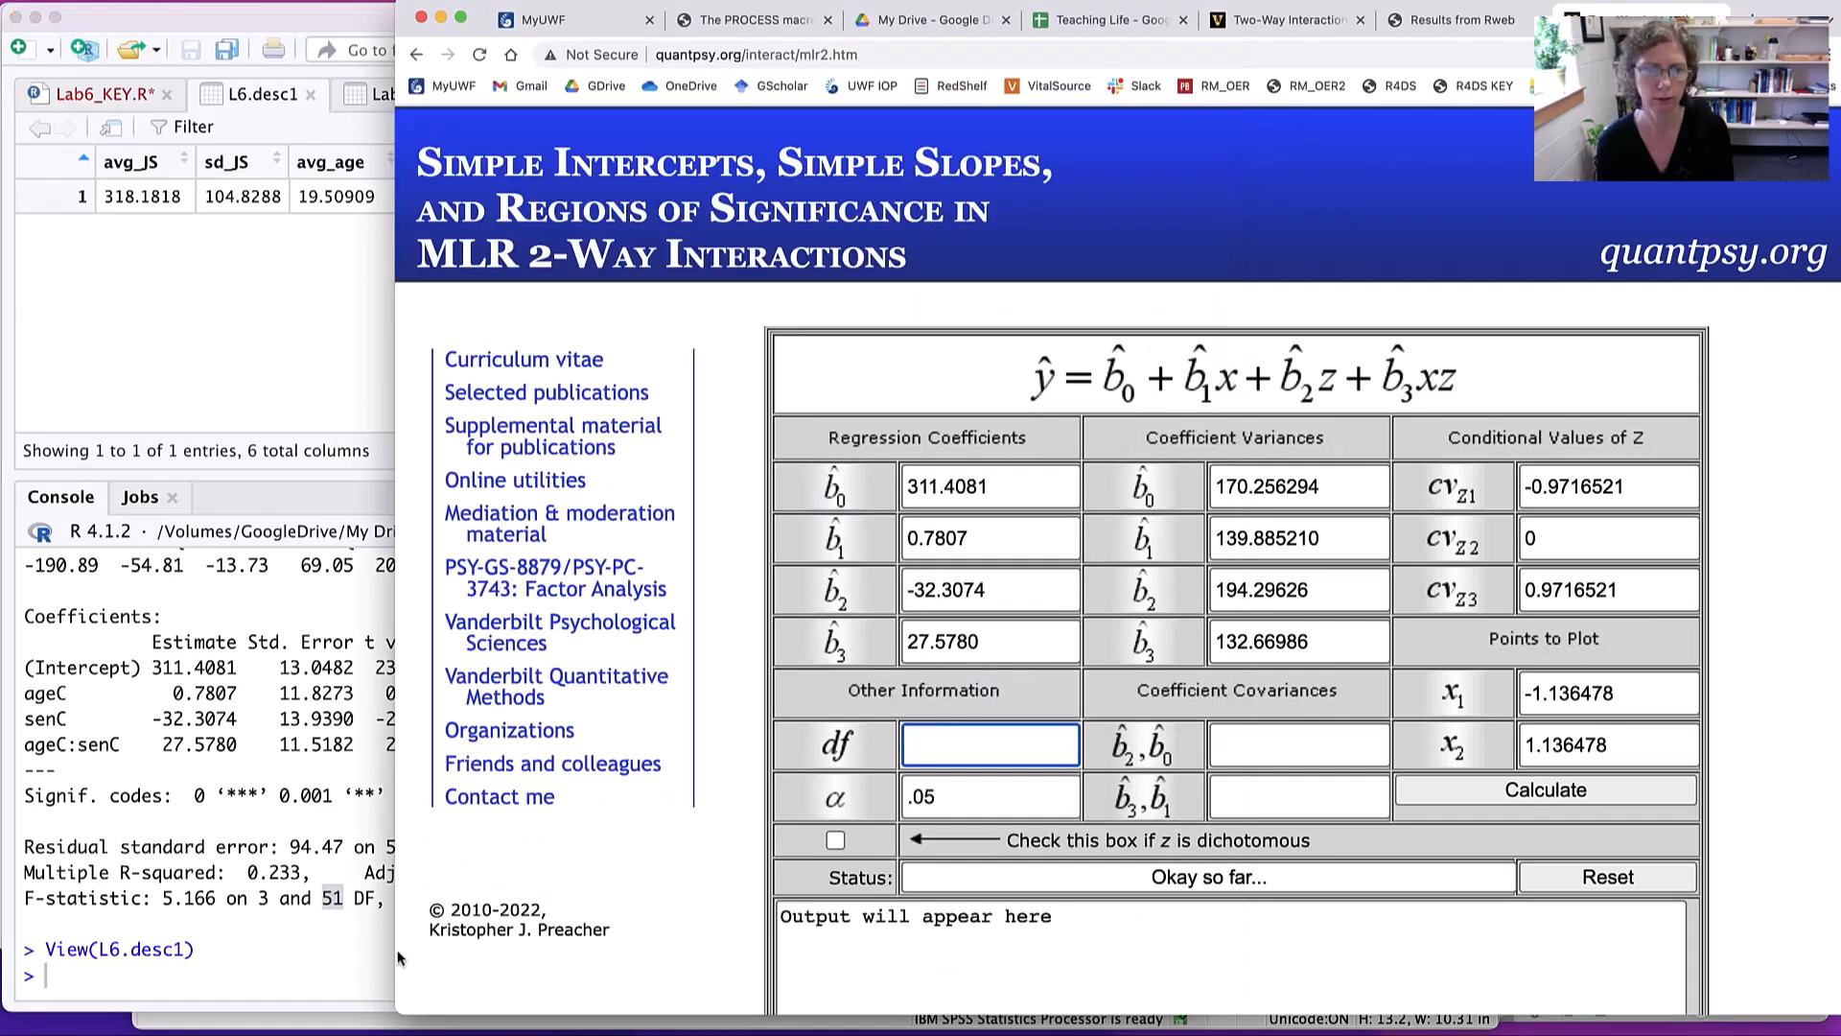
{"action": "type", "text": "51"}
- Fill the calculator's b2,b0 covariance with the senC-by-intercept value -8.850160 copied from the vcov(L6.m2) matrix
{"action": "left_click", "coordinate": [1334, 748]}
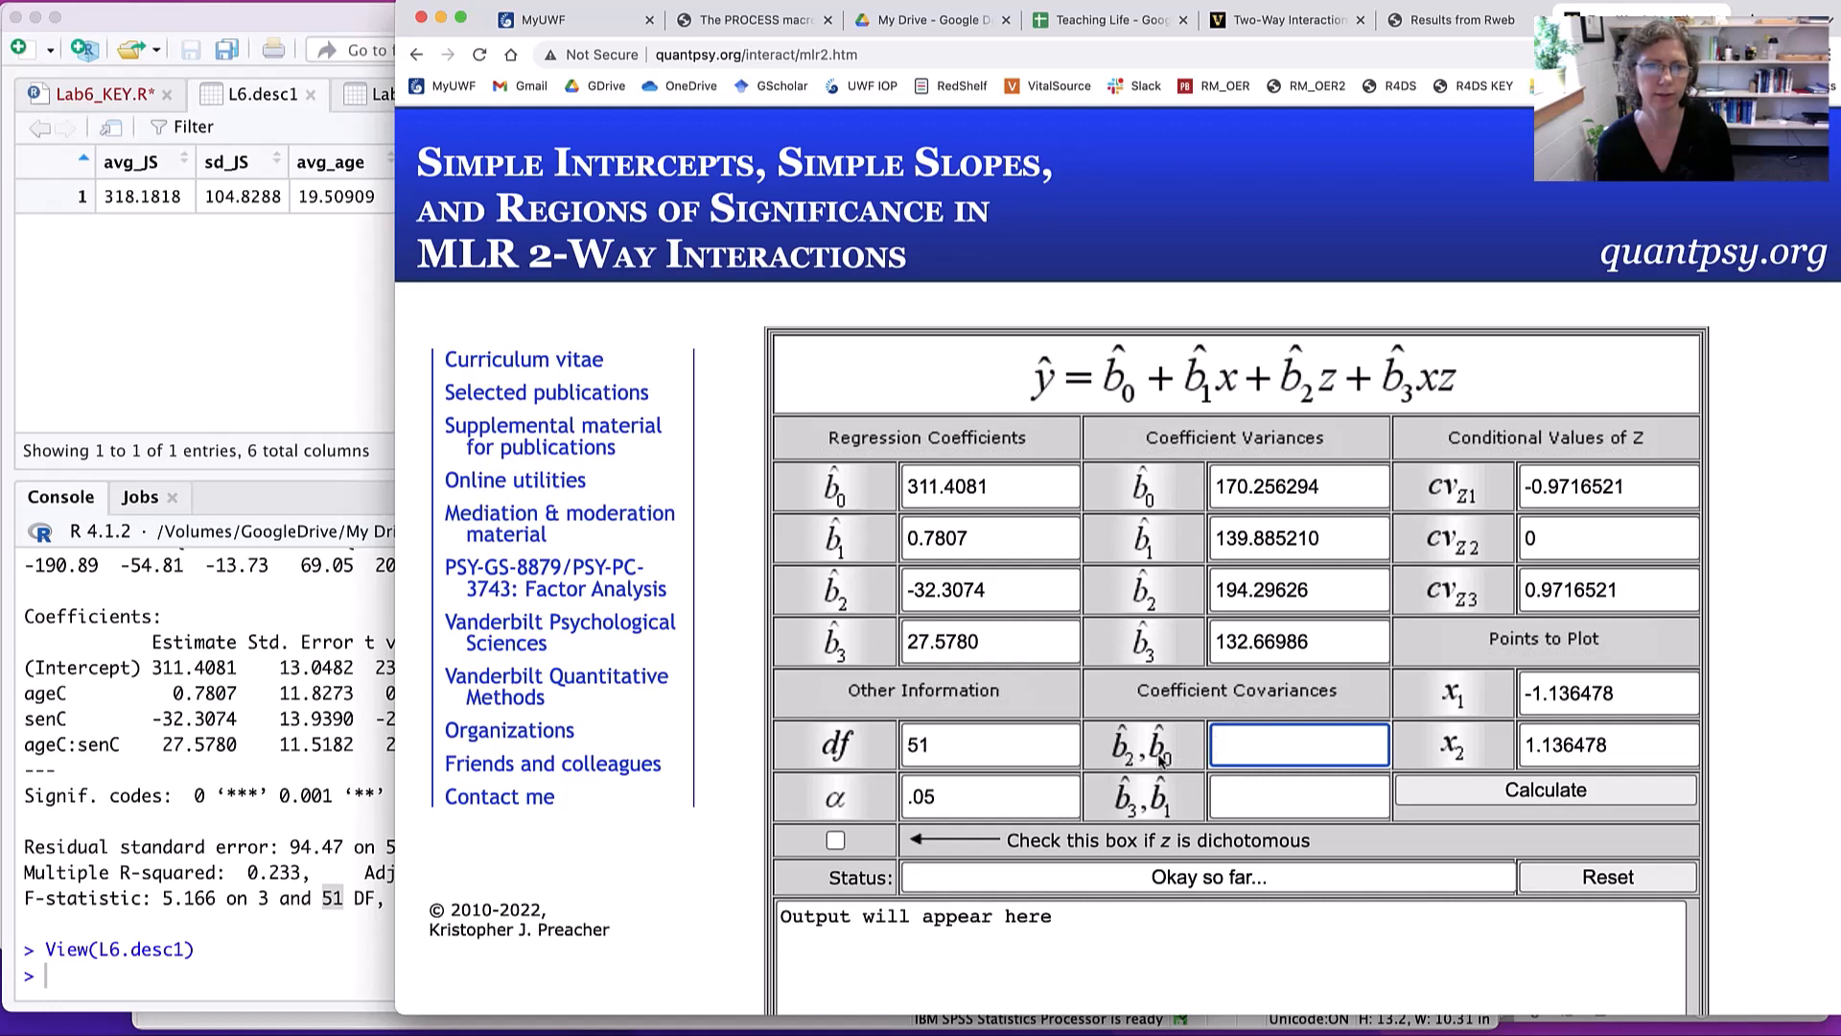
{"action": "left_click", "coordinate": [338, 700]}
{"action": "scroll", "coordinate": [335, 697], "scroll_direction": "up", "scroll_amount": 5}
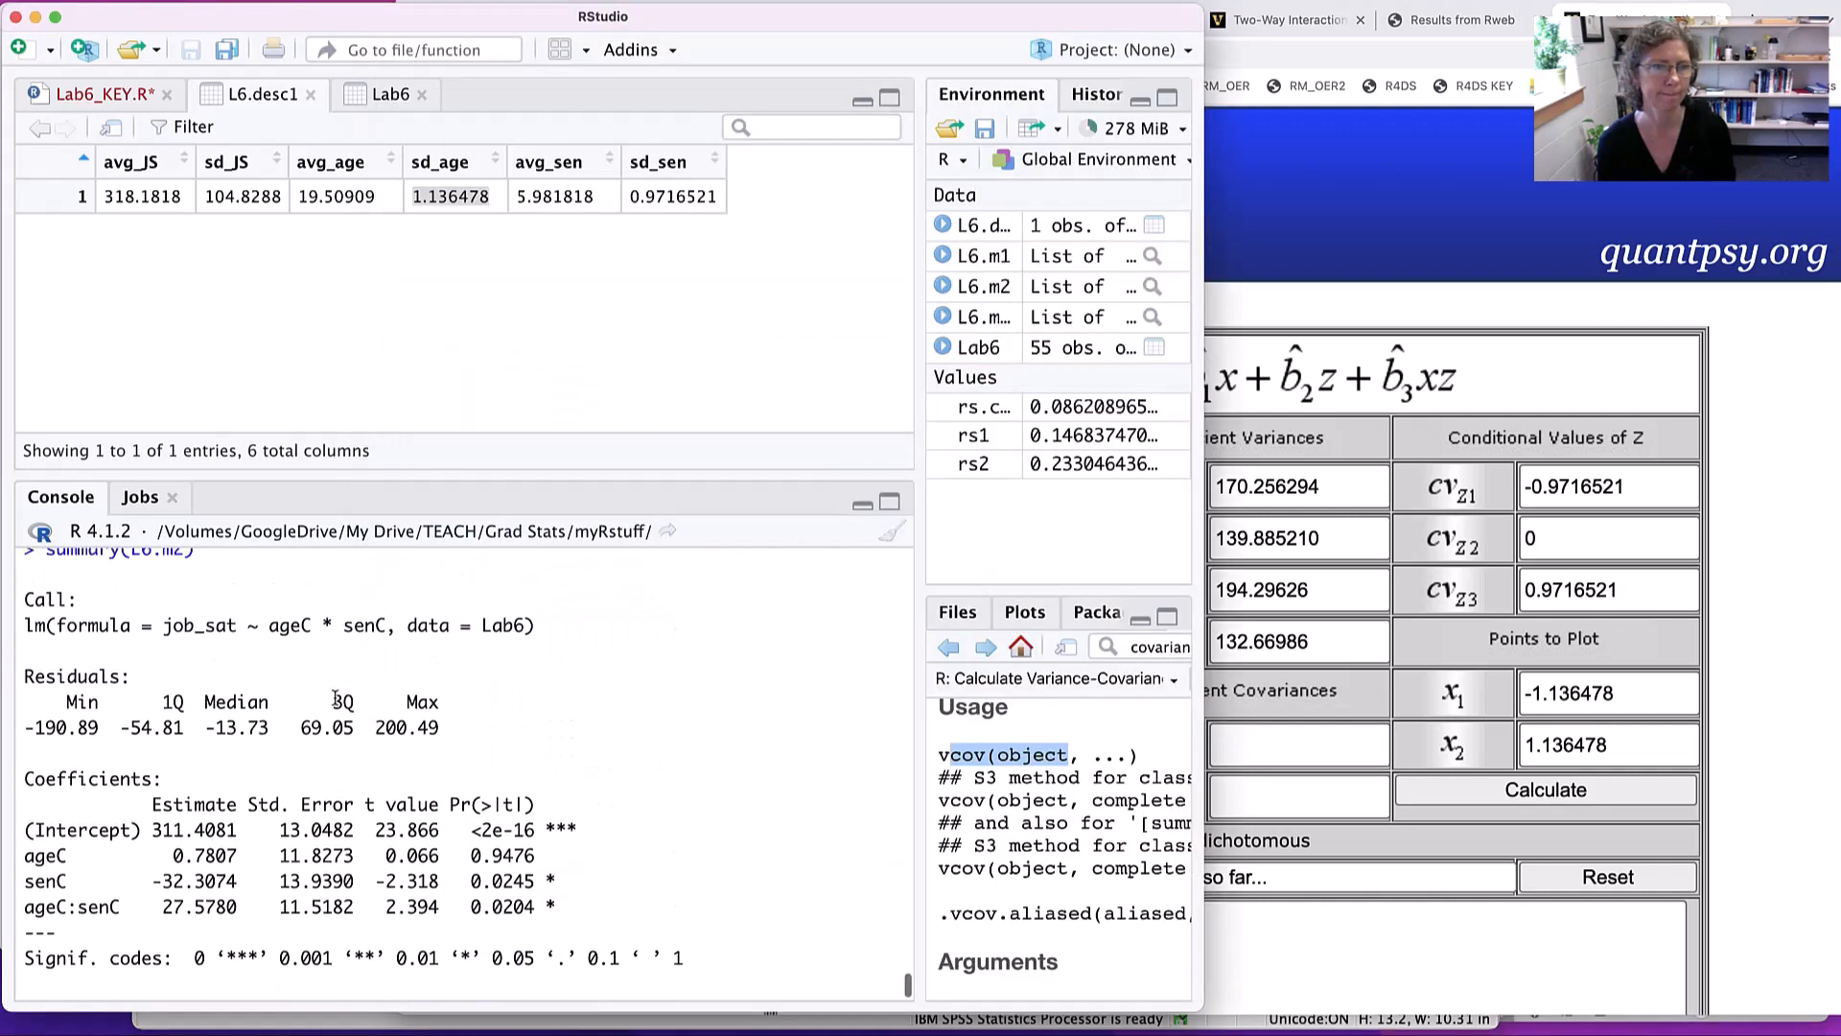
{"action": "scroll", "coordinate": [335, 698], "scroll_direction": "up", "scroll_amount": 3}
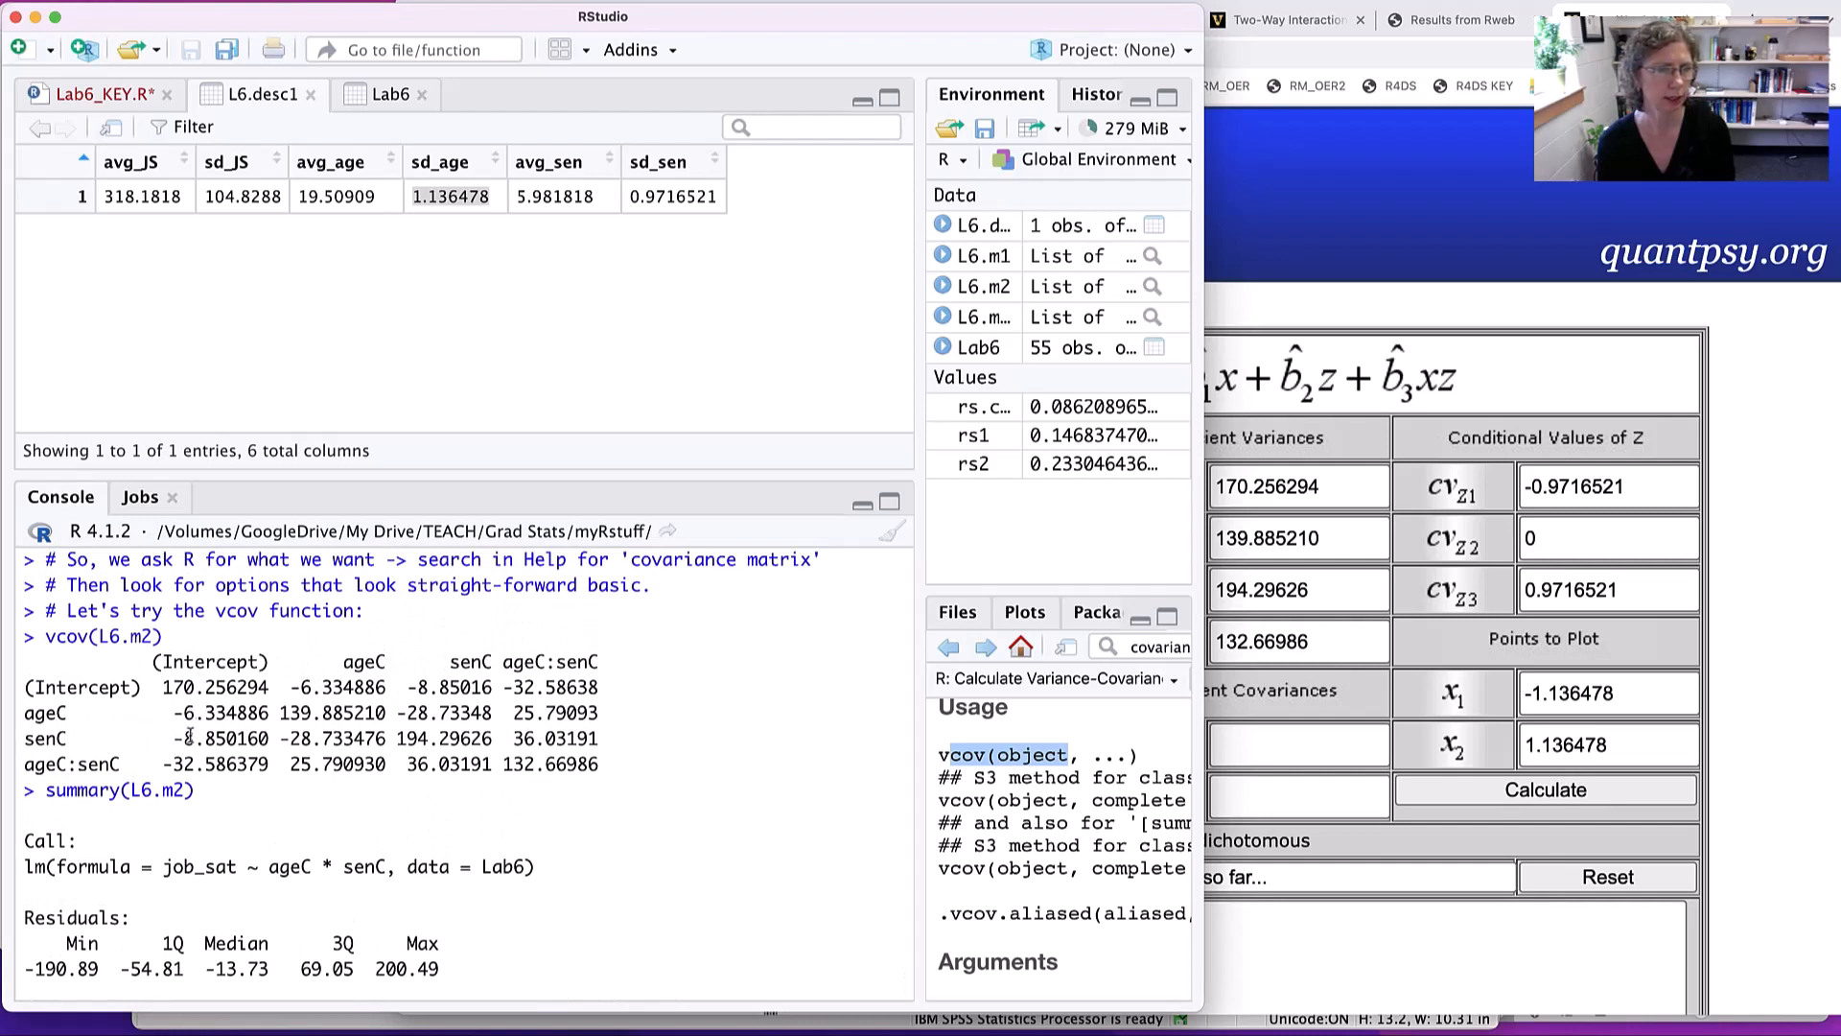
{"action": "left_click_drag", "start_coordinate": [173, 744], "coordinate": [269, 740]}
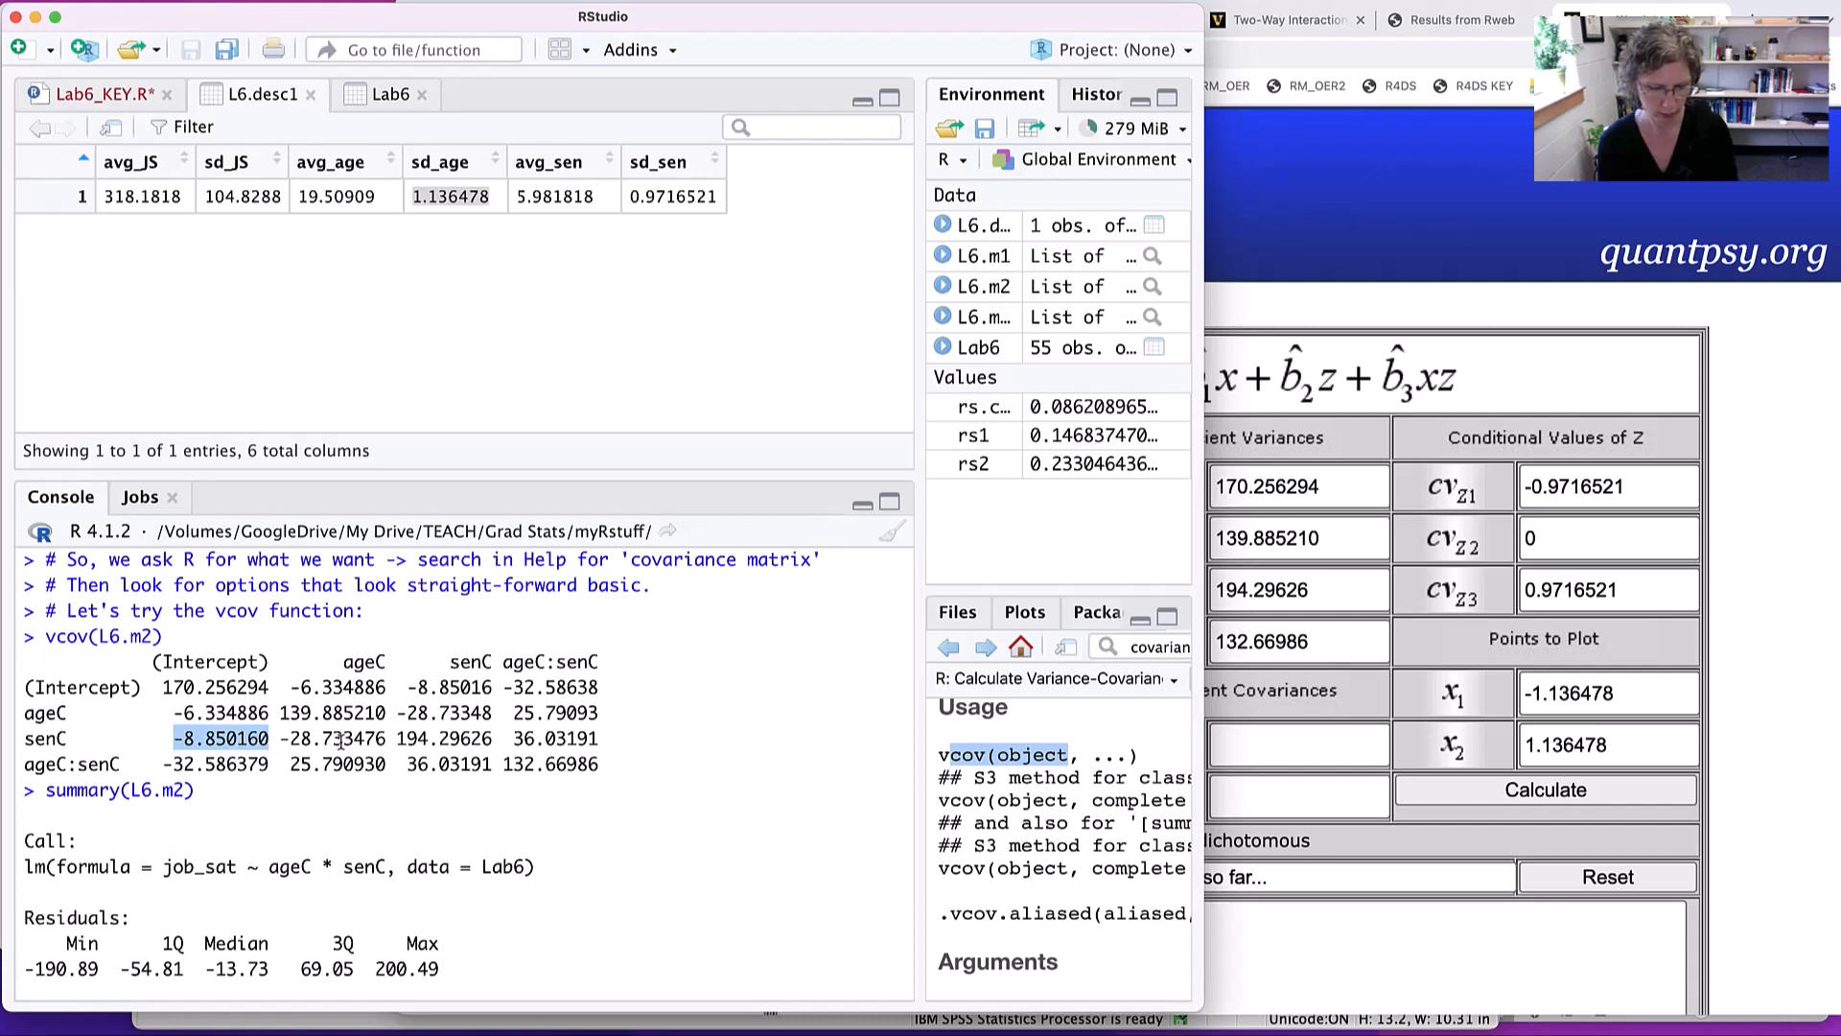
{"action": "key", "text": "super+c"}
{"action": "key", "text": "super+Tab"}
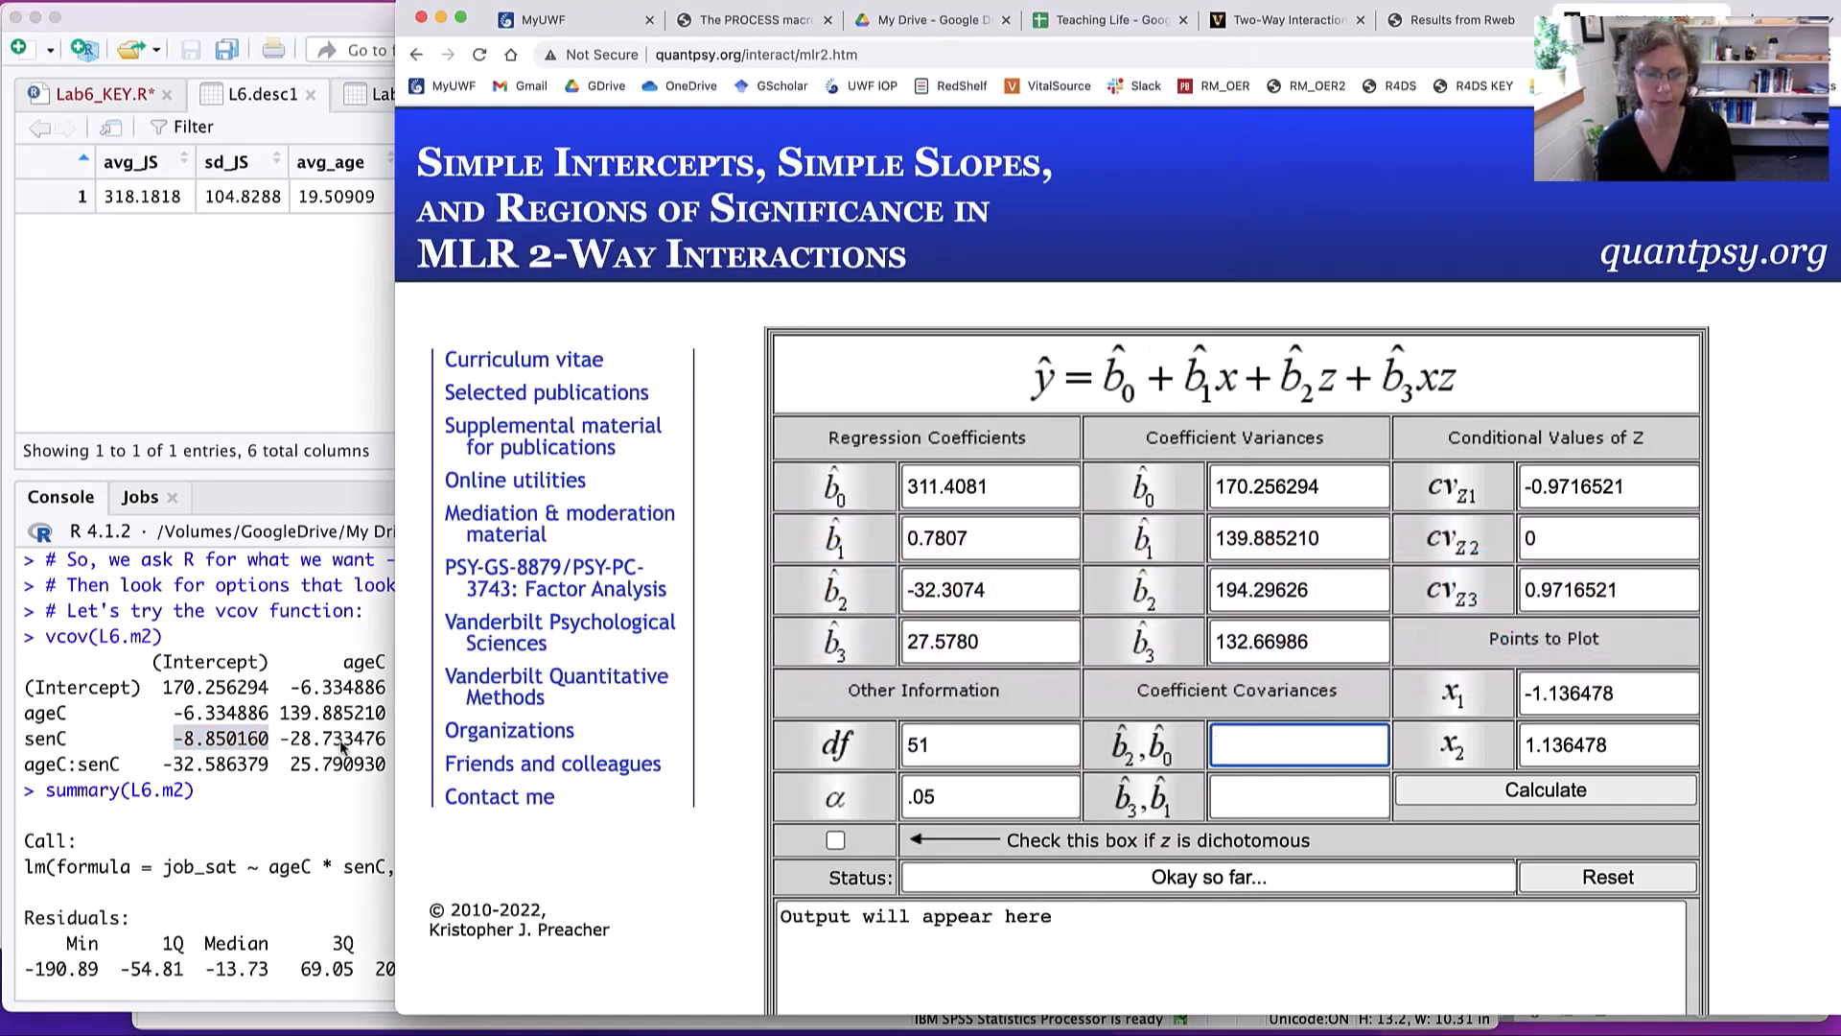
{"action": "key", "text": "super+v"}
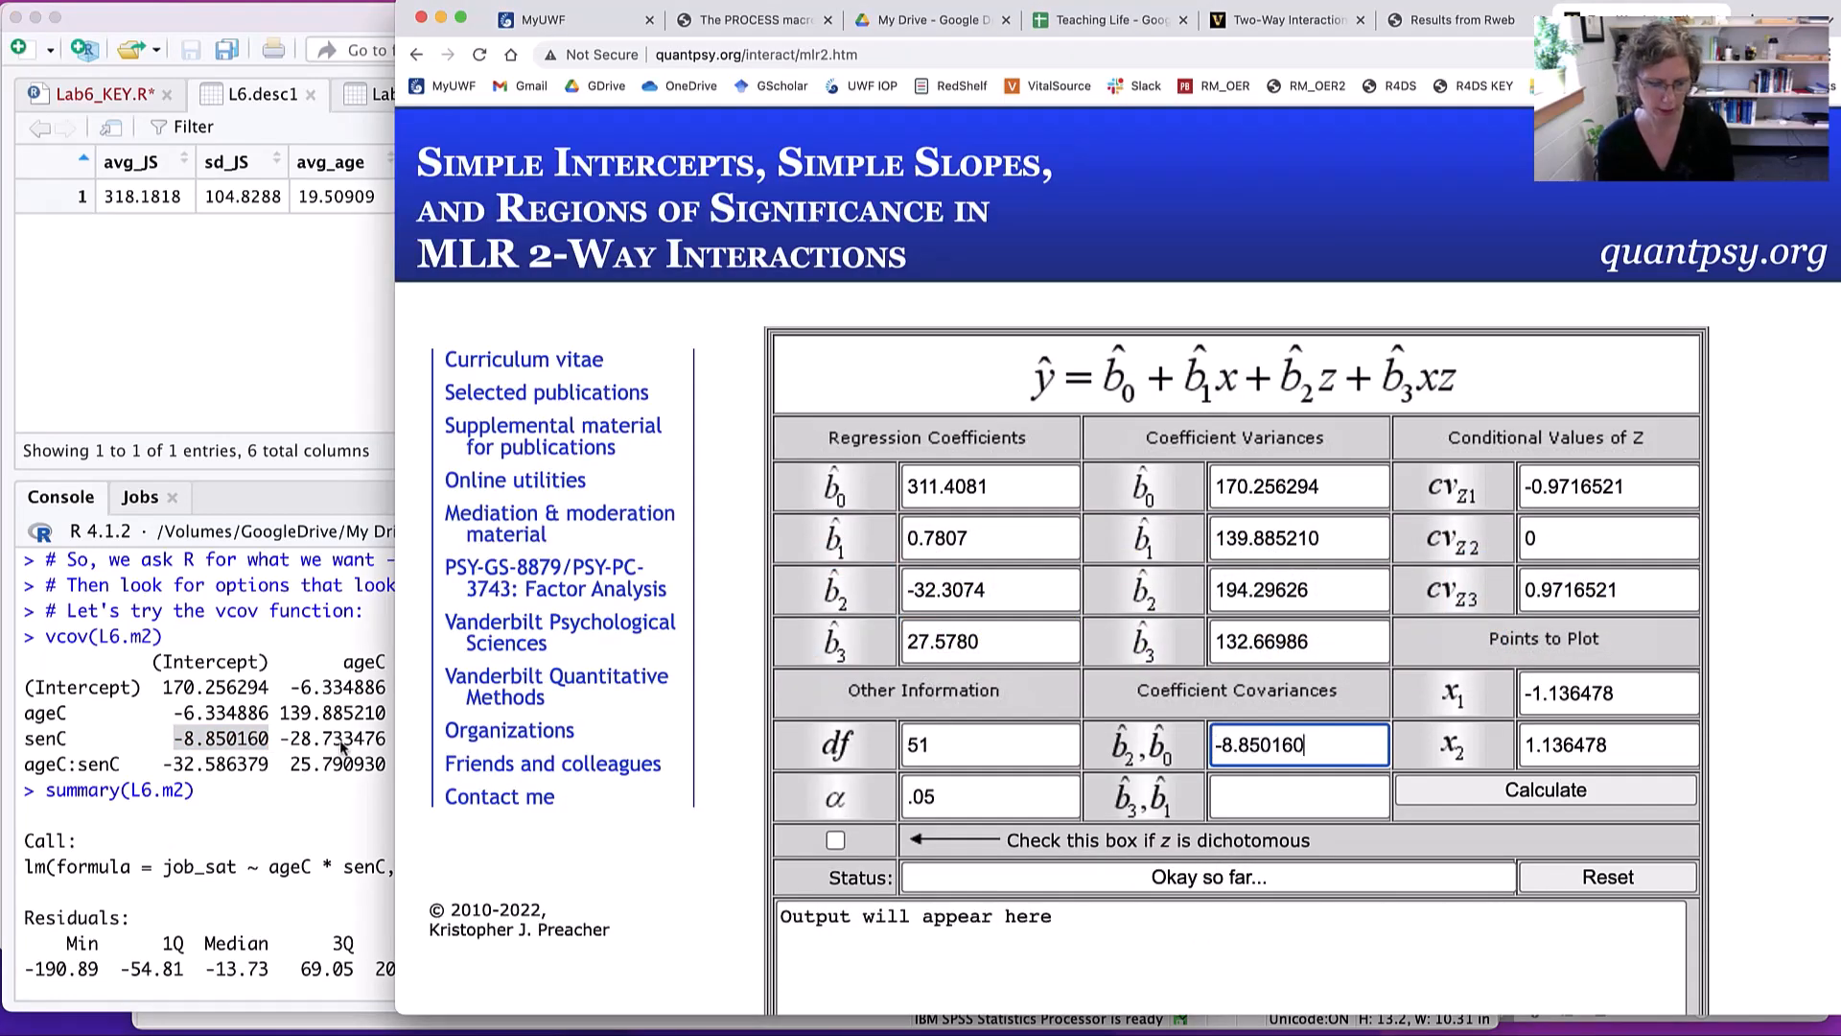
- Fill the calculator's b3,b1 covariance with the ageC:senC-by-ageC value 25.790930 copied from the vcov(L6.m2) matrix in RStudio
{"action": "key", "text": "Tab"}
{"action": "key", "text": "super+Tab"}
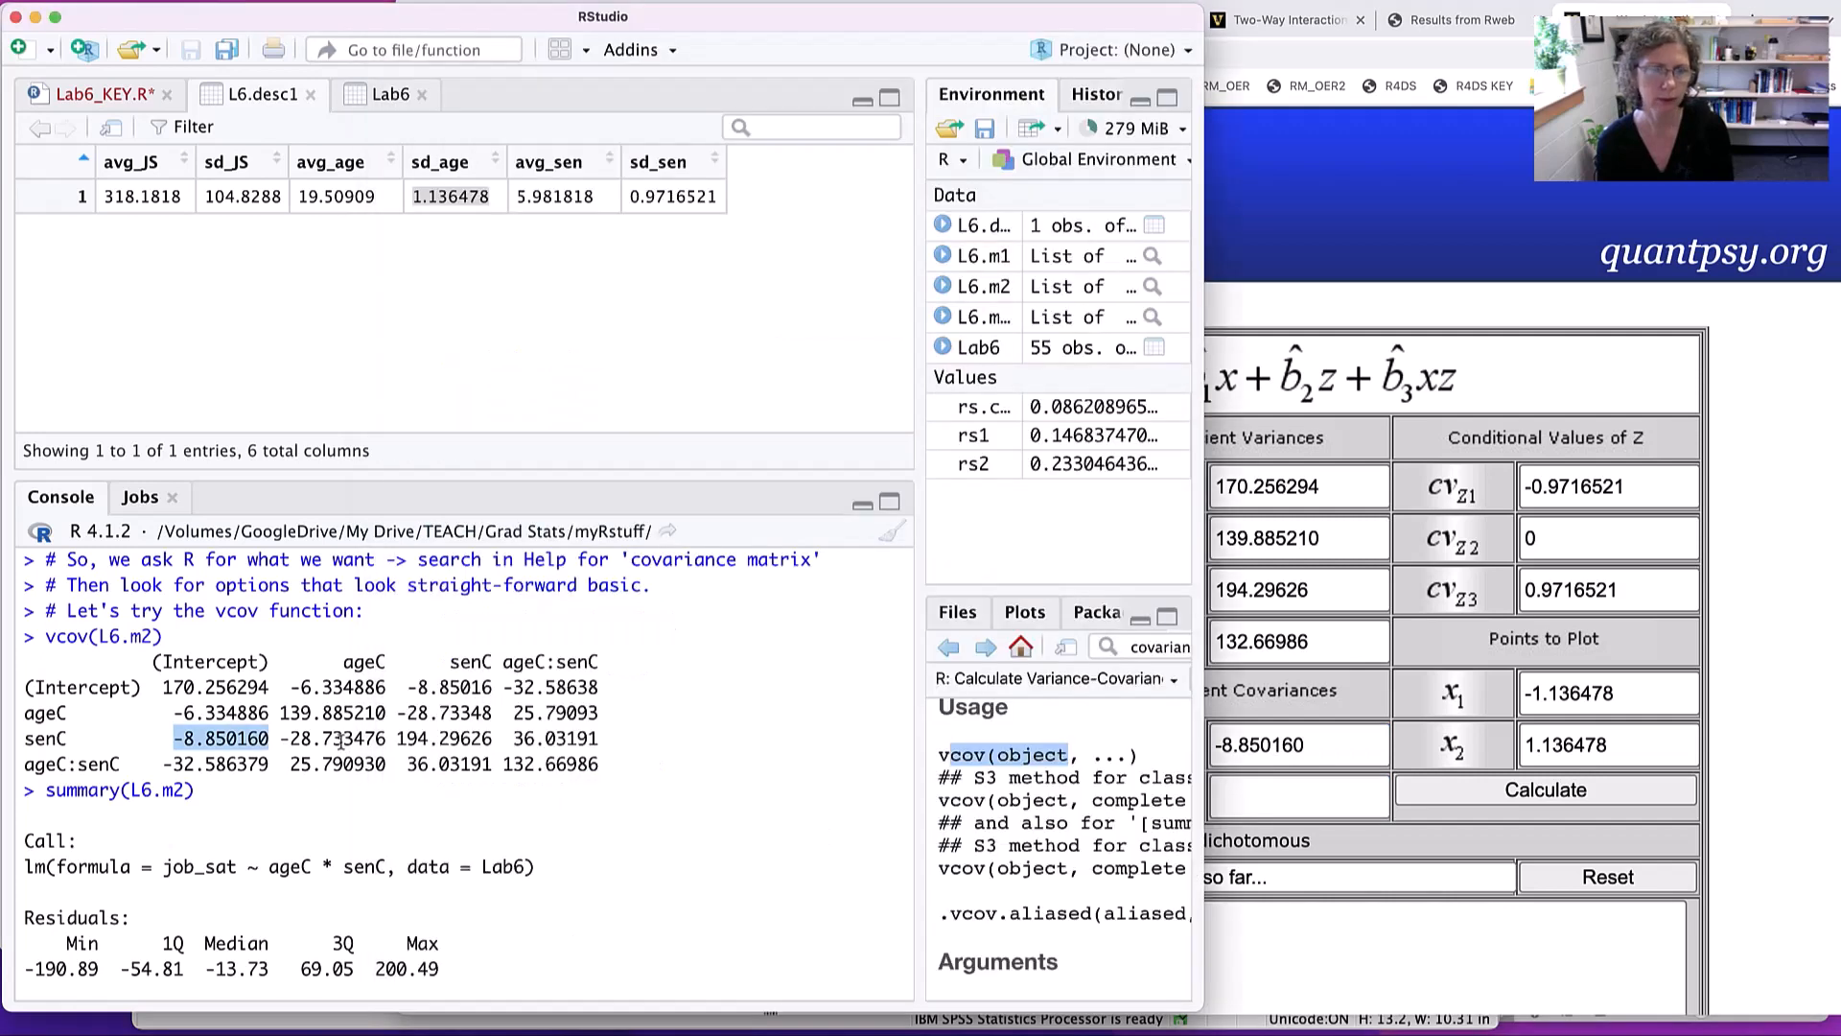
{"action": "key", "text": "super+Tab"}
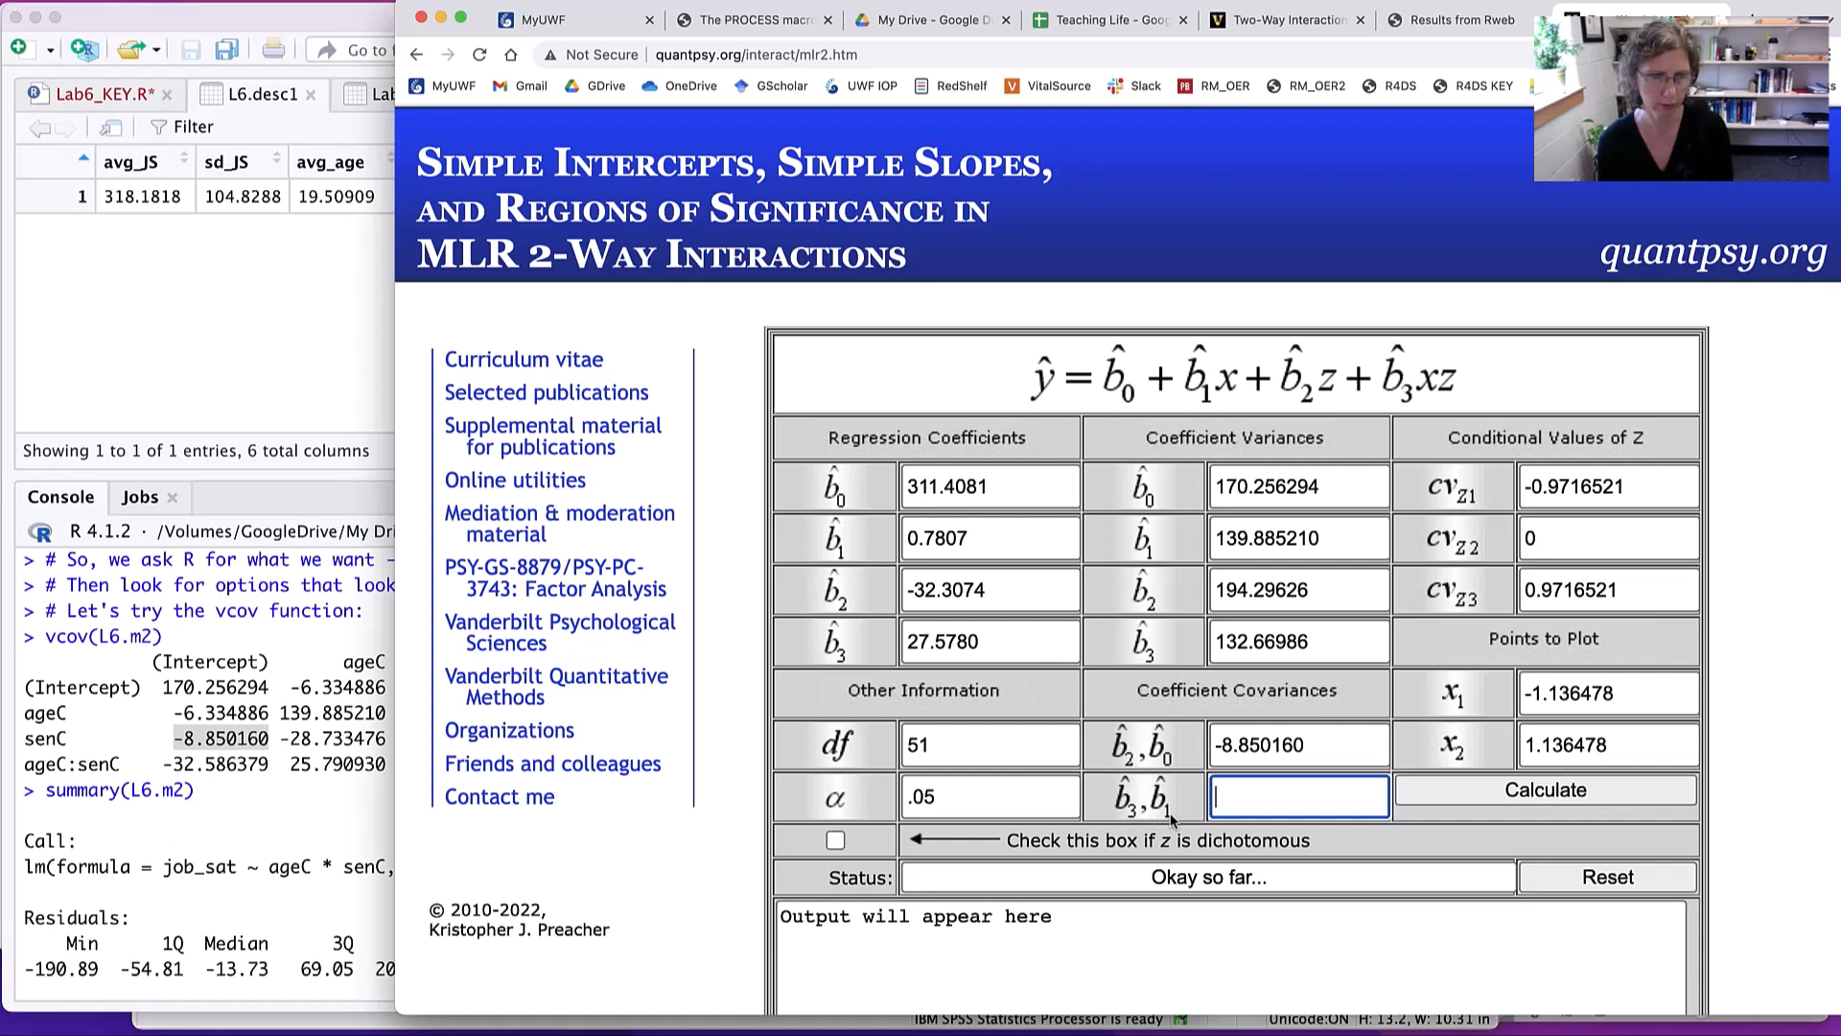
{"action": "key", "text": "super+Tab"}
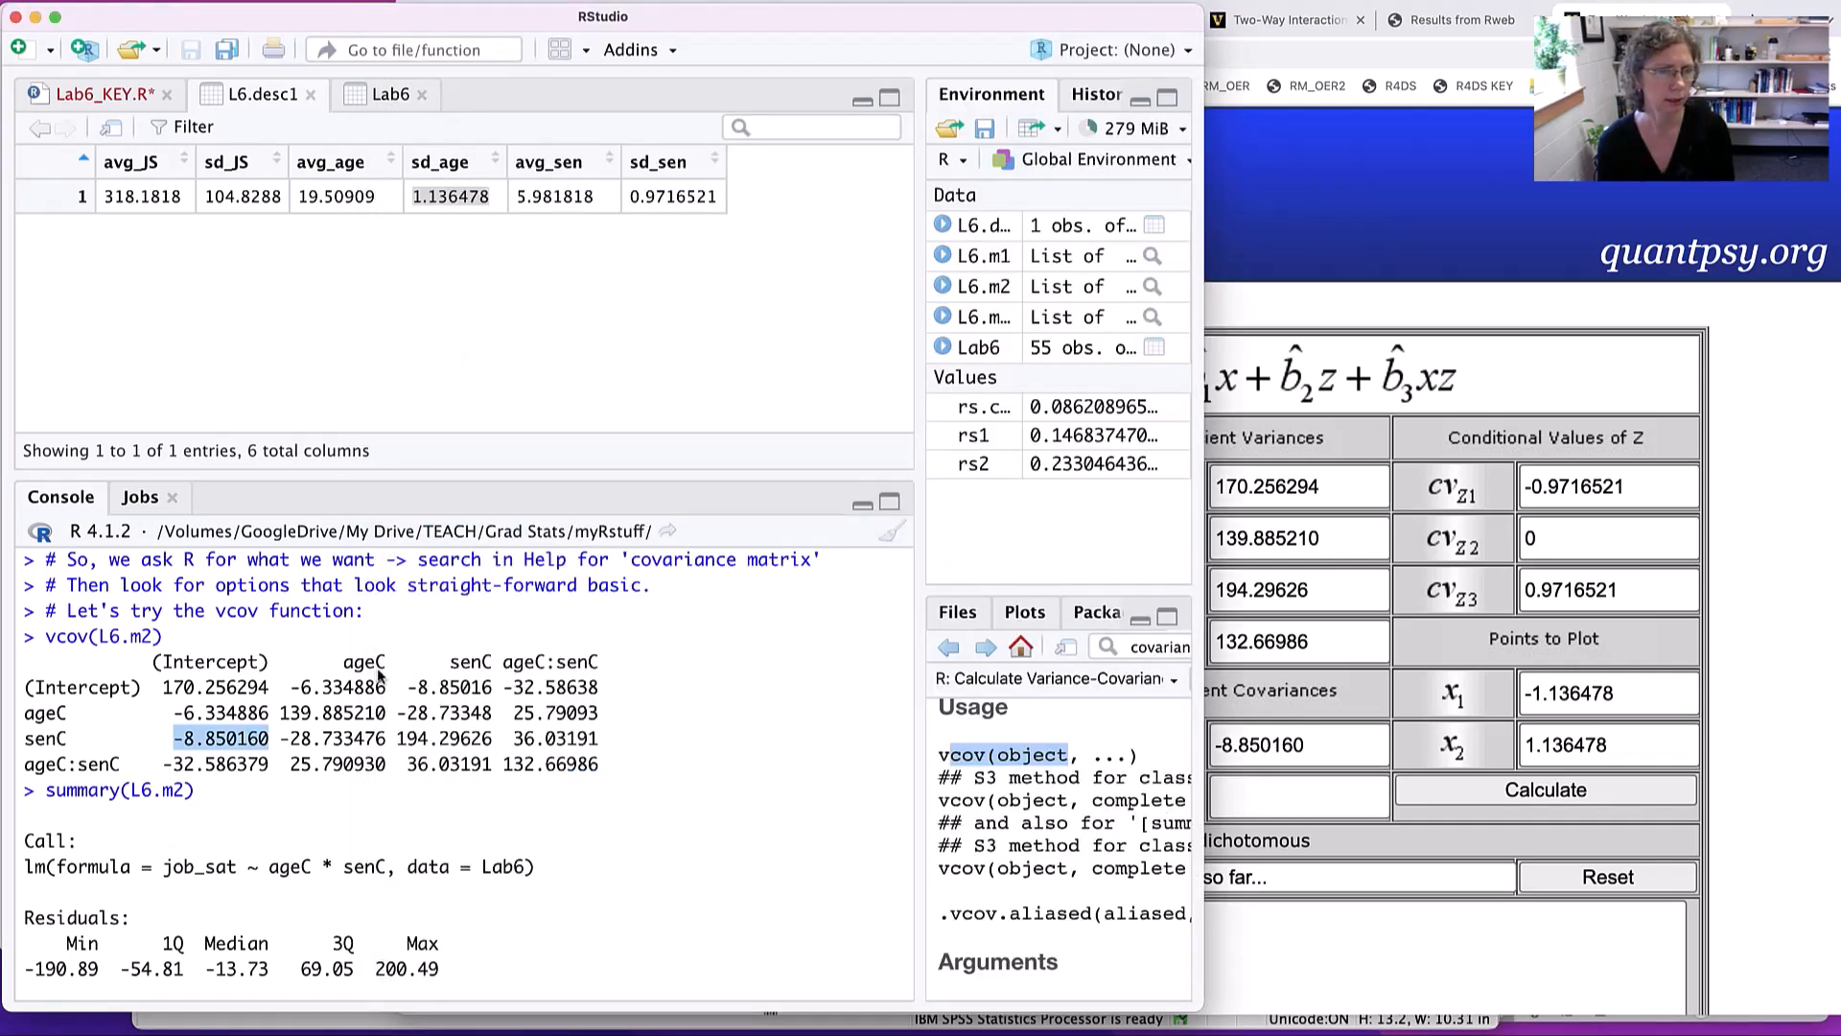
{"action": "double_click", "coordinate": [354, 765]}
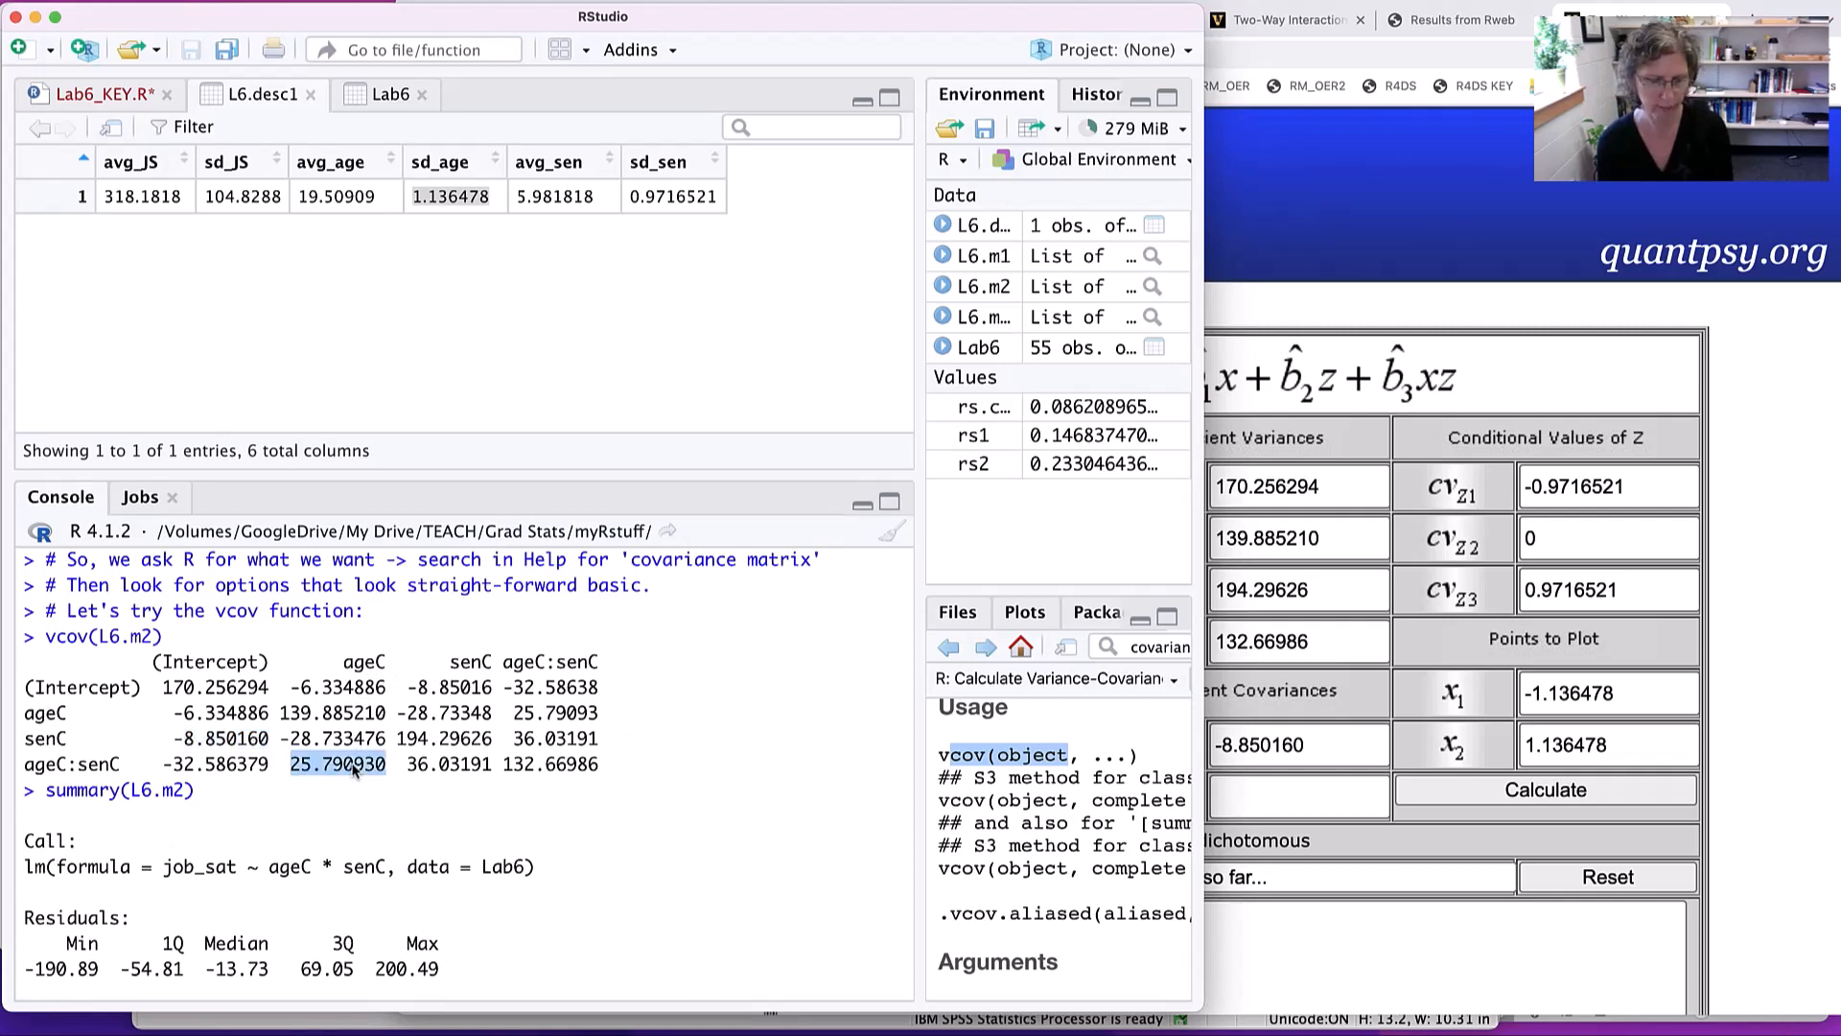
{"action": "key", "text": "super+Tab"}
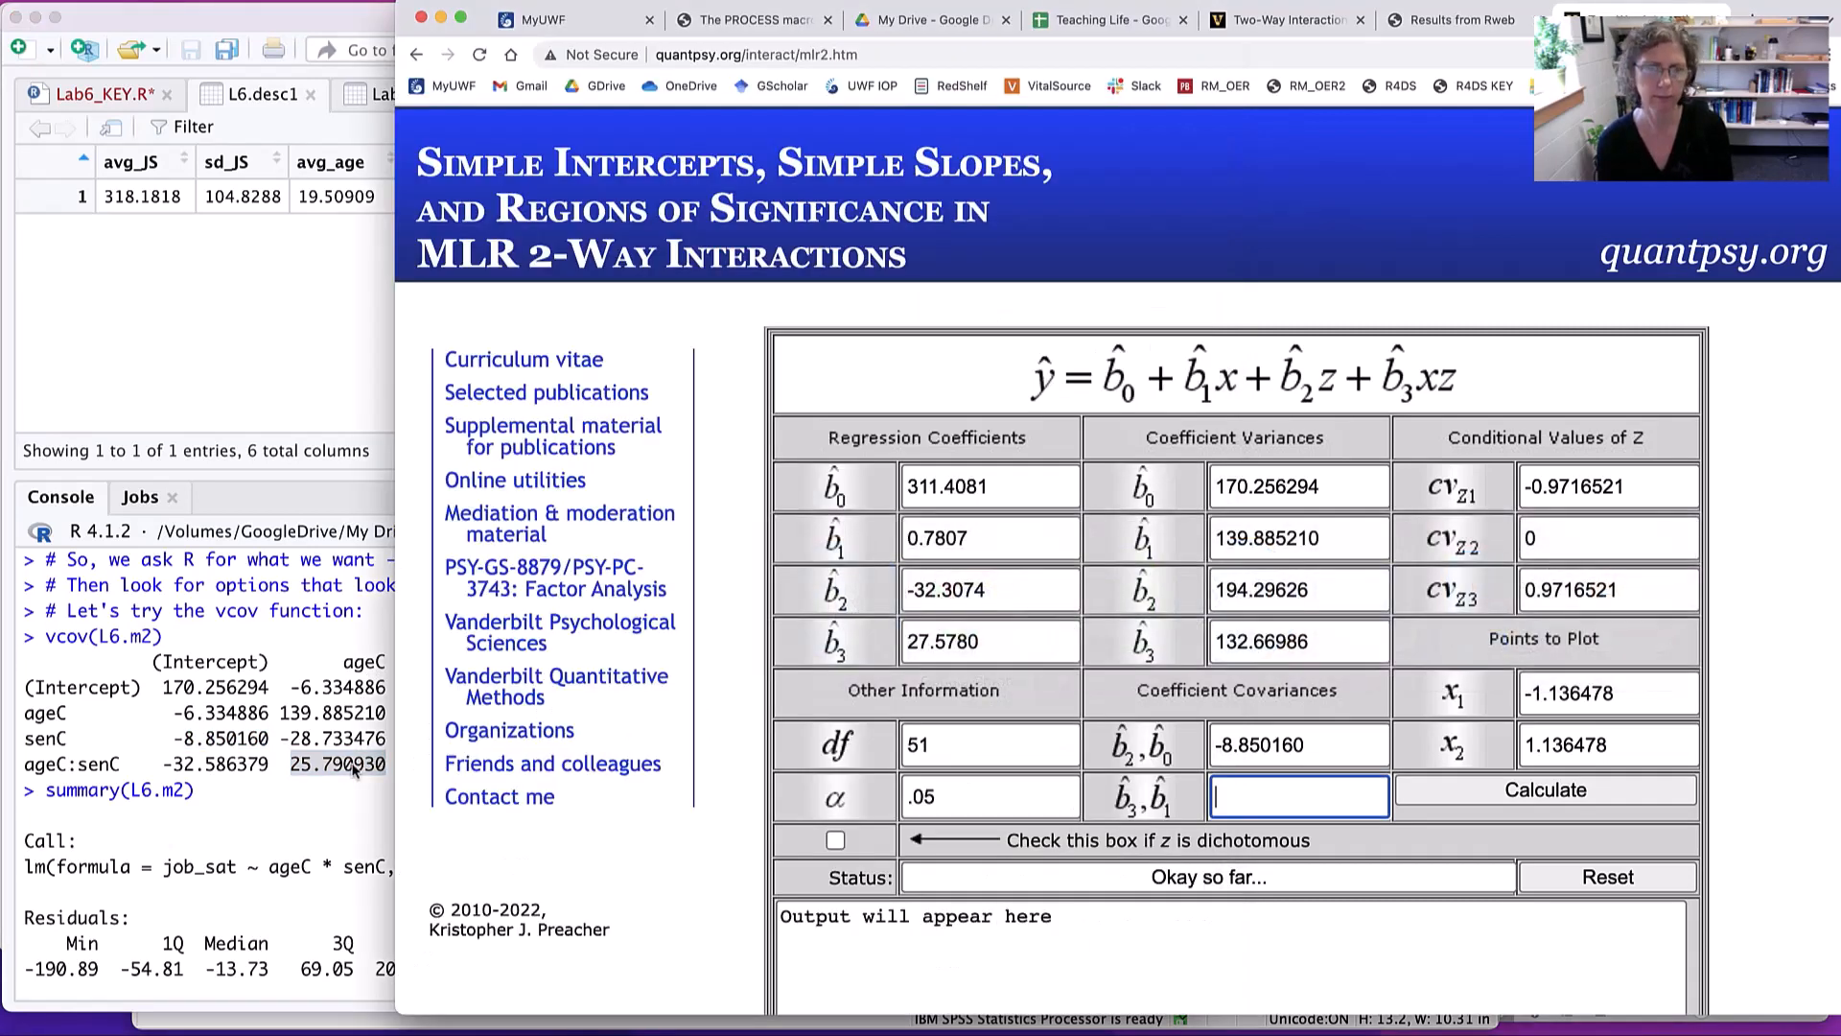
{"action": "key", "text": "super+v"}
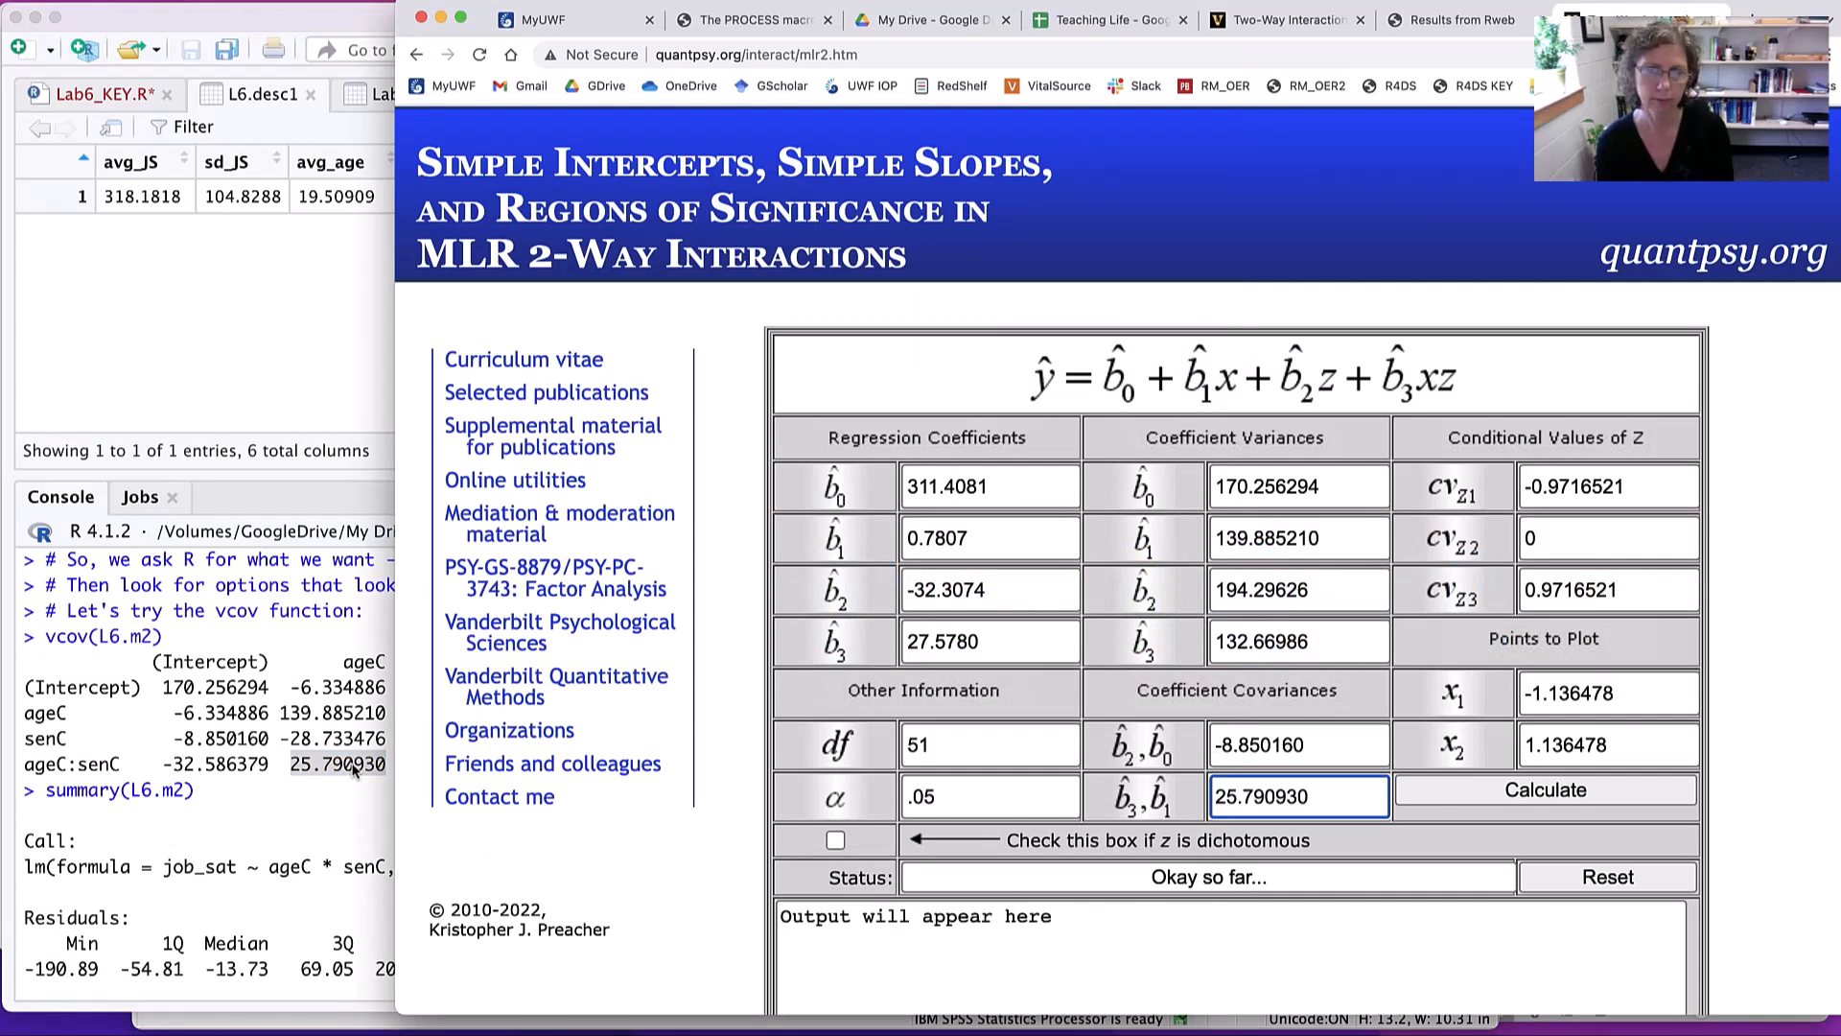
- Calculate the two-way interaction simple slopes output from the entered values
{"action": "scroll", "coordinate": [354, 770], "scroll_direction": "down", "scroll_amount": 1}
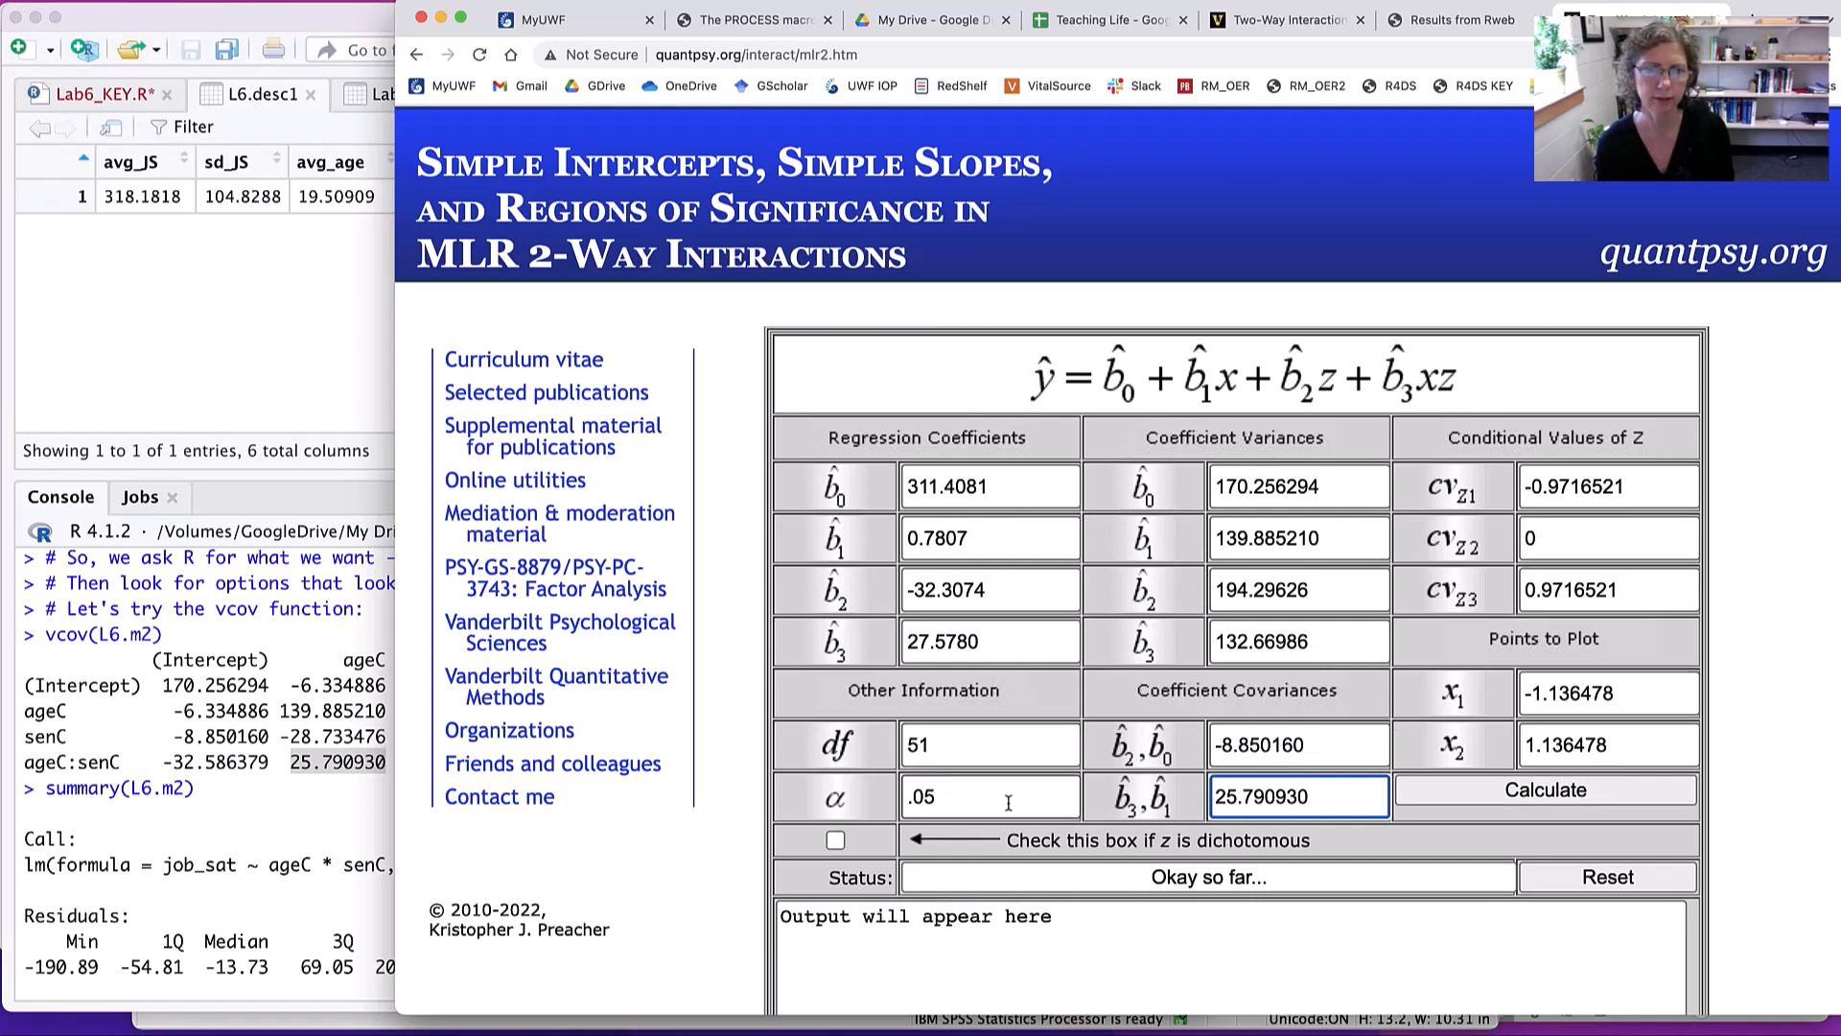
{"action": "left_click", "coordinate": [1558, 789]}
{"action": "scroll", "coordinate": [1515, 774], "scroll_direction": "down", "scroll_amount": 5}
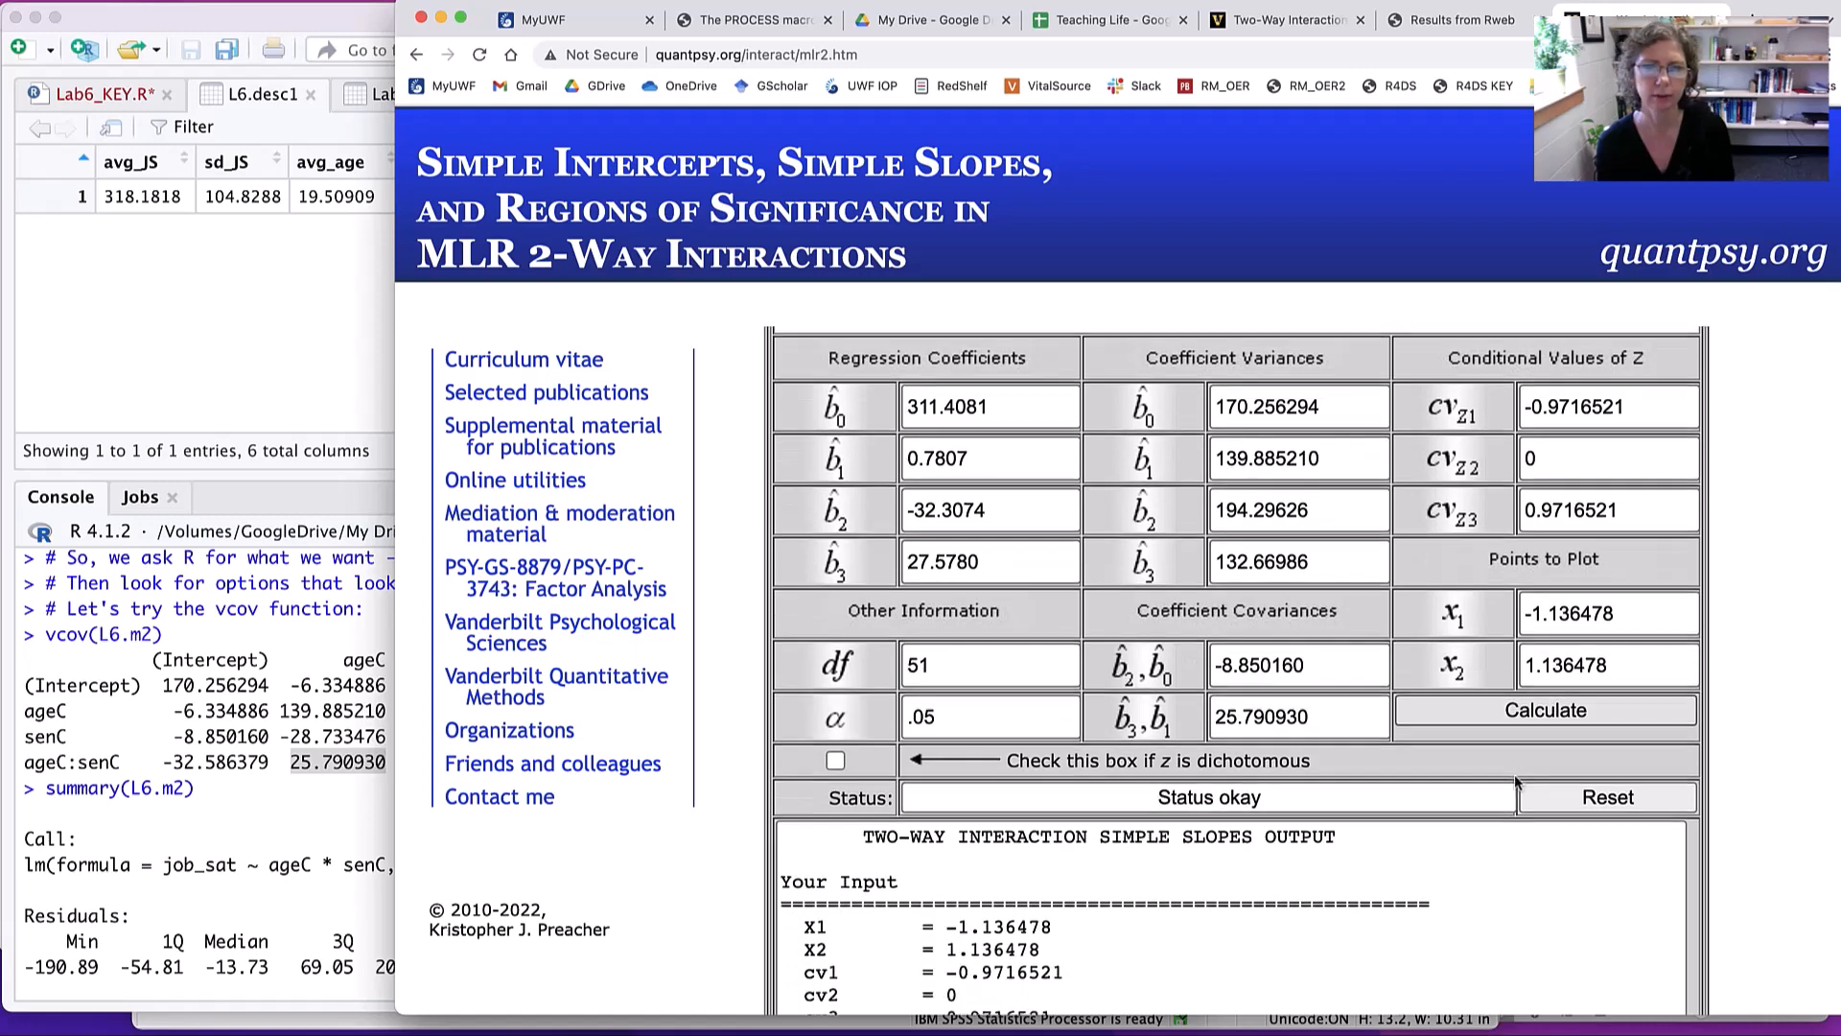
- Examine the output's region of significance, simple slopes at each conditional value of Z, region boundaries and points to plot
{"action": "scroll", "coordinate": [1515, 776], "scroll_direction": "down", "scroll_amount": 5}
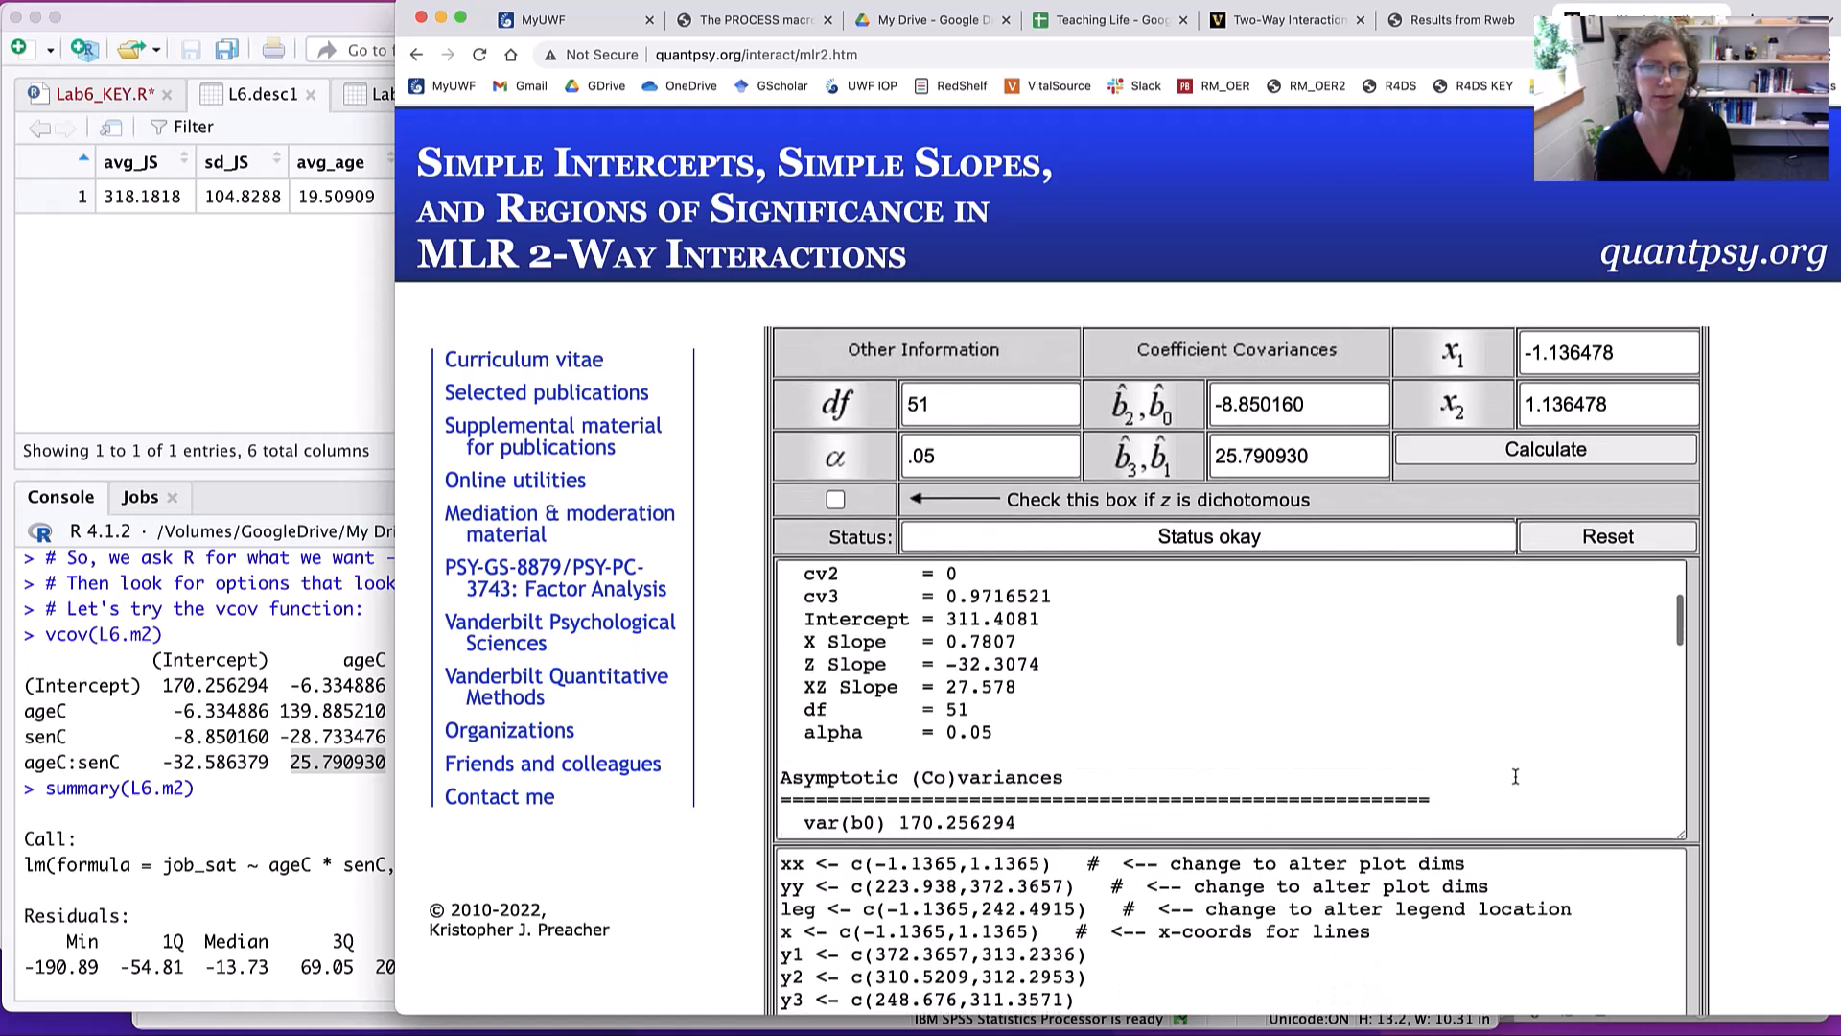
{"action": "scroll", "coordinate": [1515, 776], "scroll_direction": "down", "scroll_amount": 4}
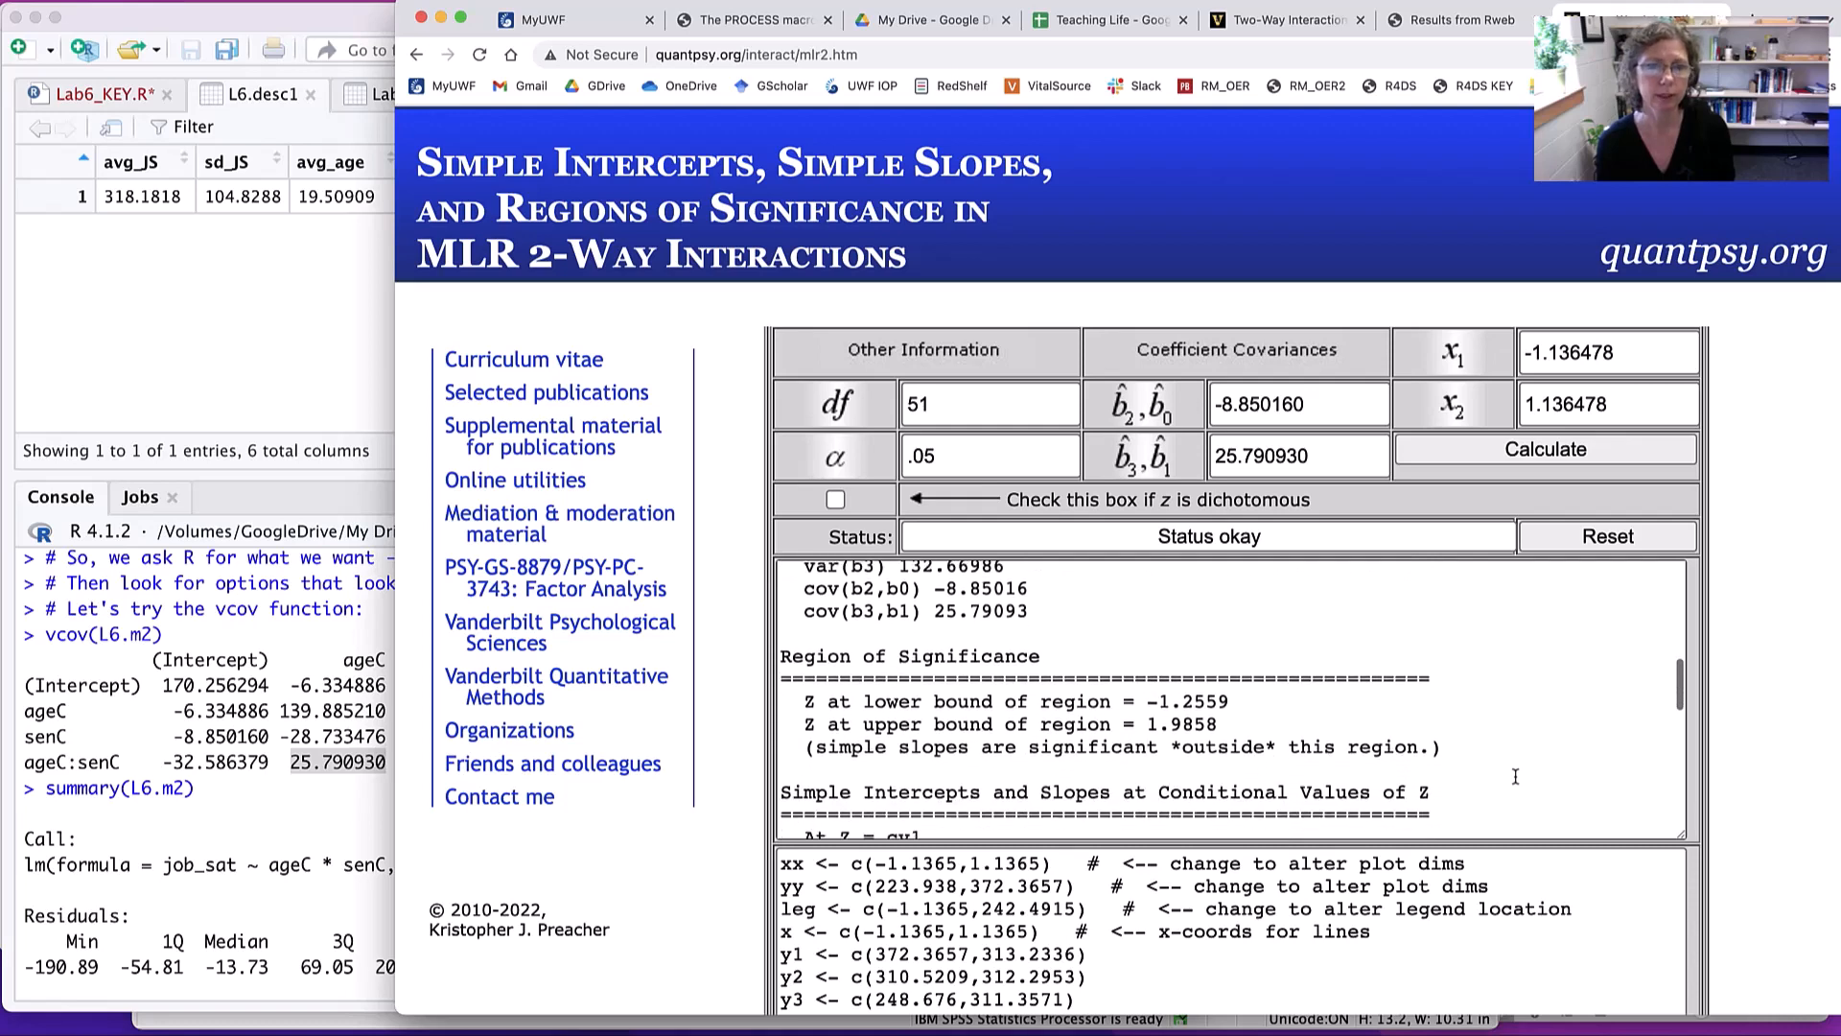
{"action": "scroll", "coordinate": [1515, 778], "scroll_direction": "down", "scroll_amount": 3}
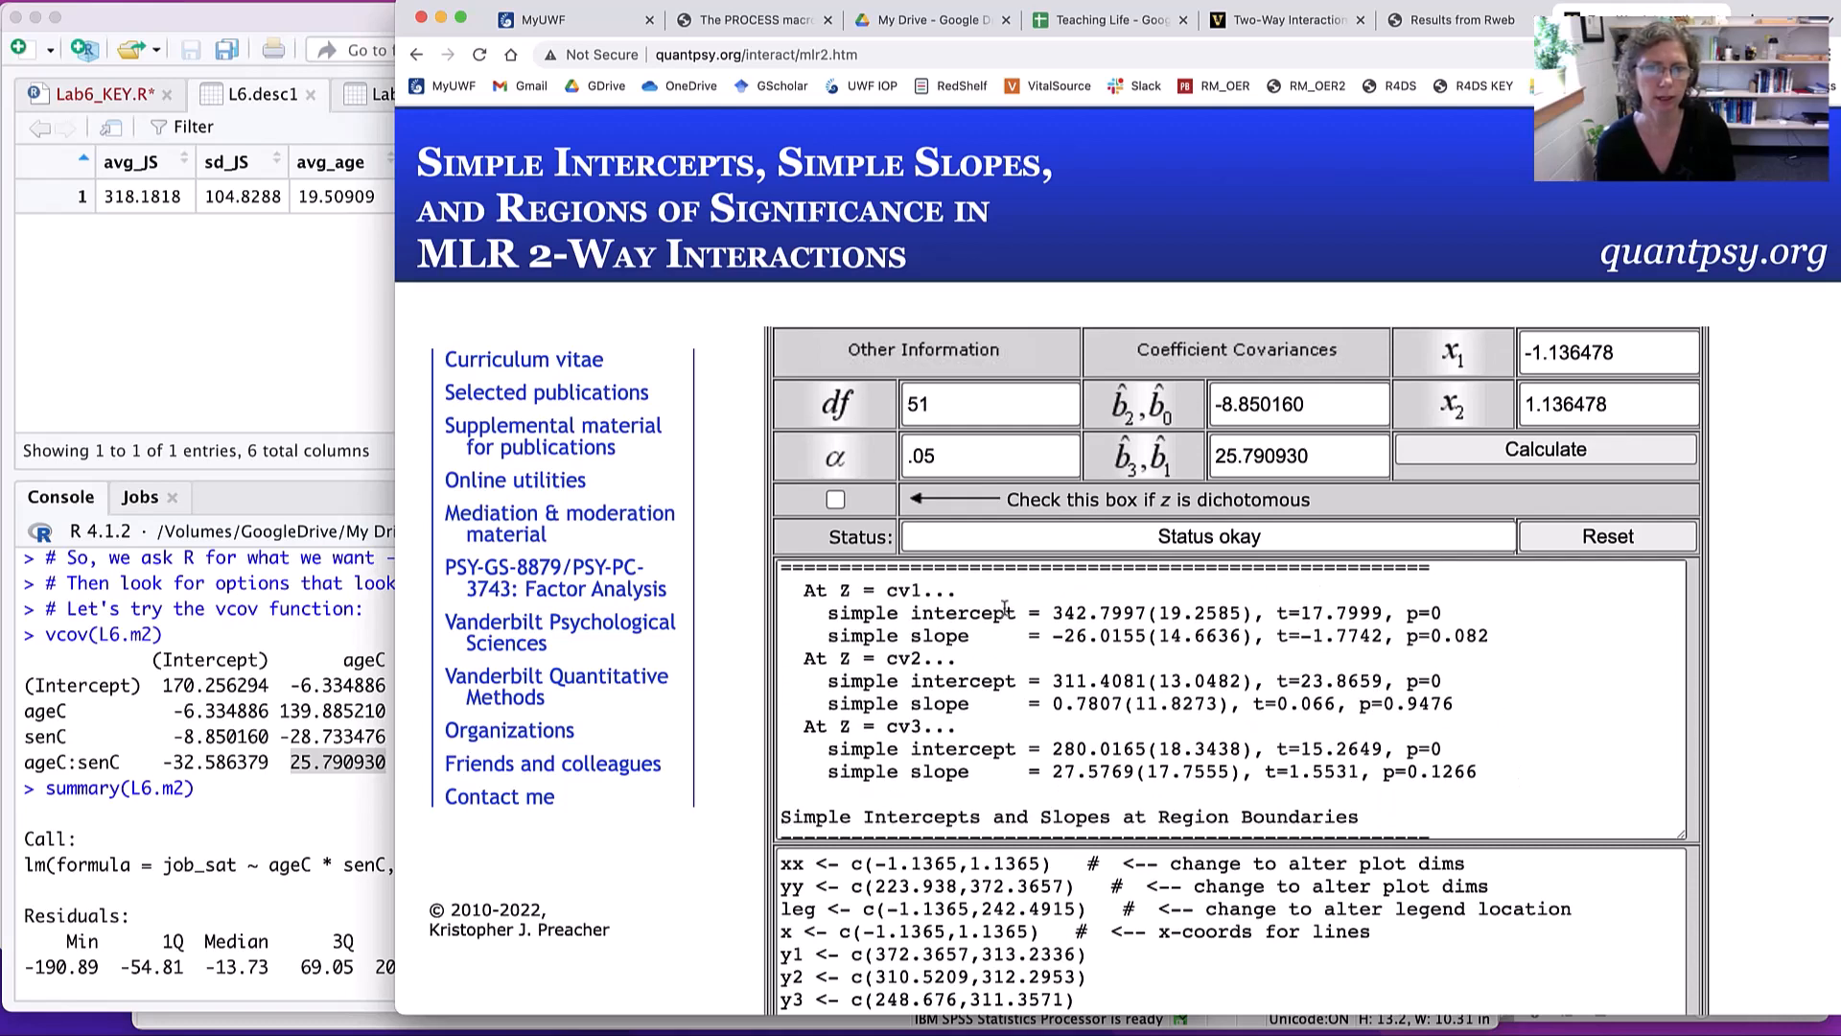
{"action": "left_click", "coordinate": [909, 635]}
{"action": "left_click_drag", "start_coordinate": [909, 635], "coordinate": [1505, 640]}
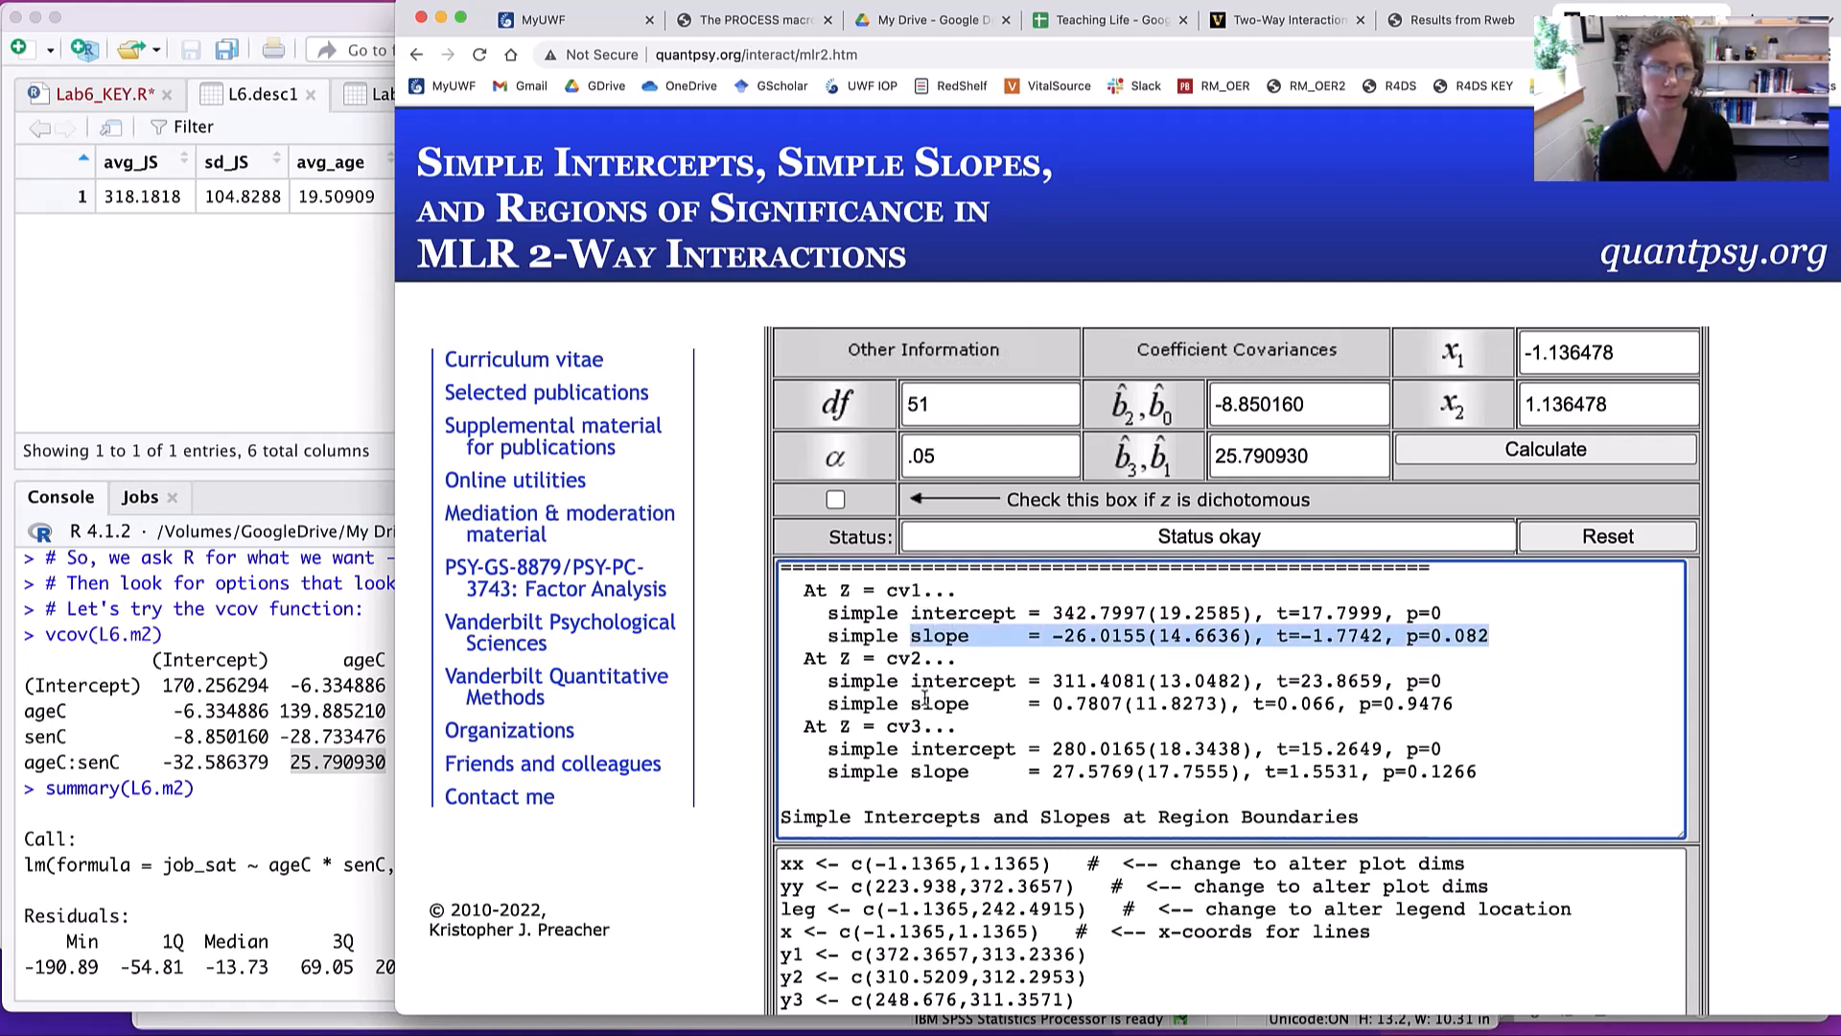
{"action": "scroll", "coordinate": [1303, 777], "scroll_direction": "down", "scroll_amount": 5}
{"action": "scroll", "coordinate": [1461, 744], "scroll_direction": "down", "scroll_amount": 3}
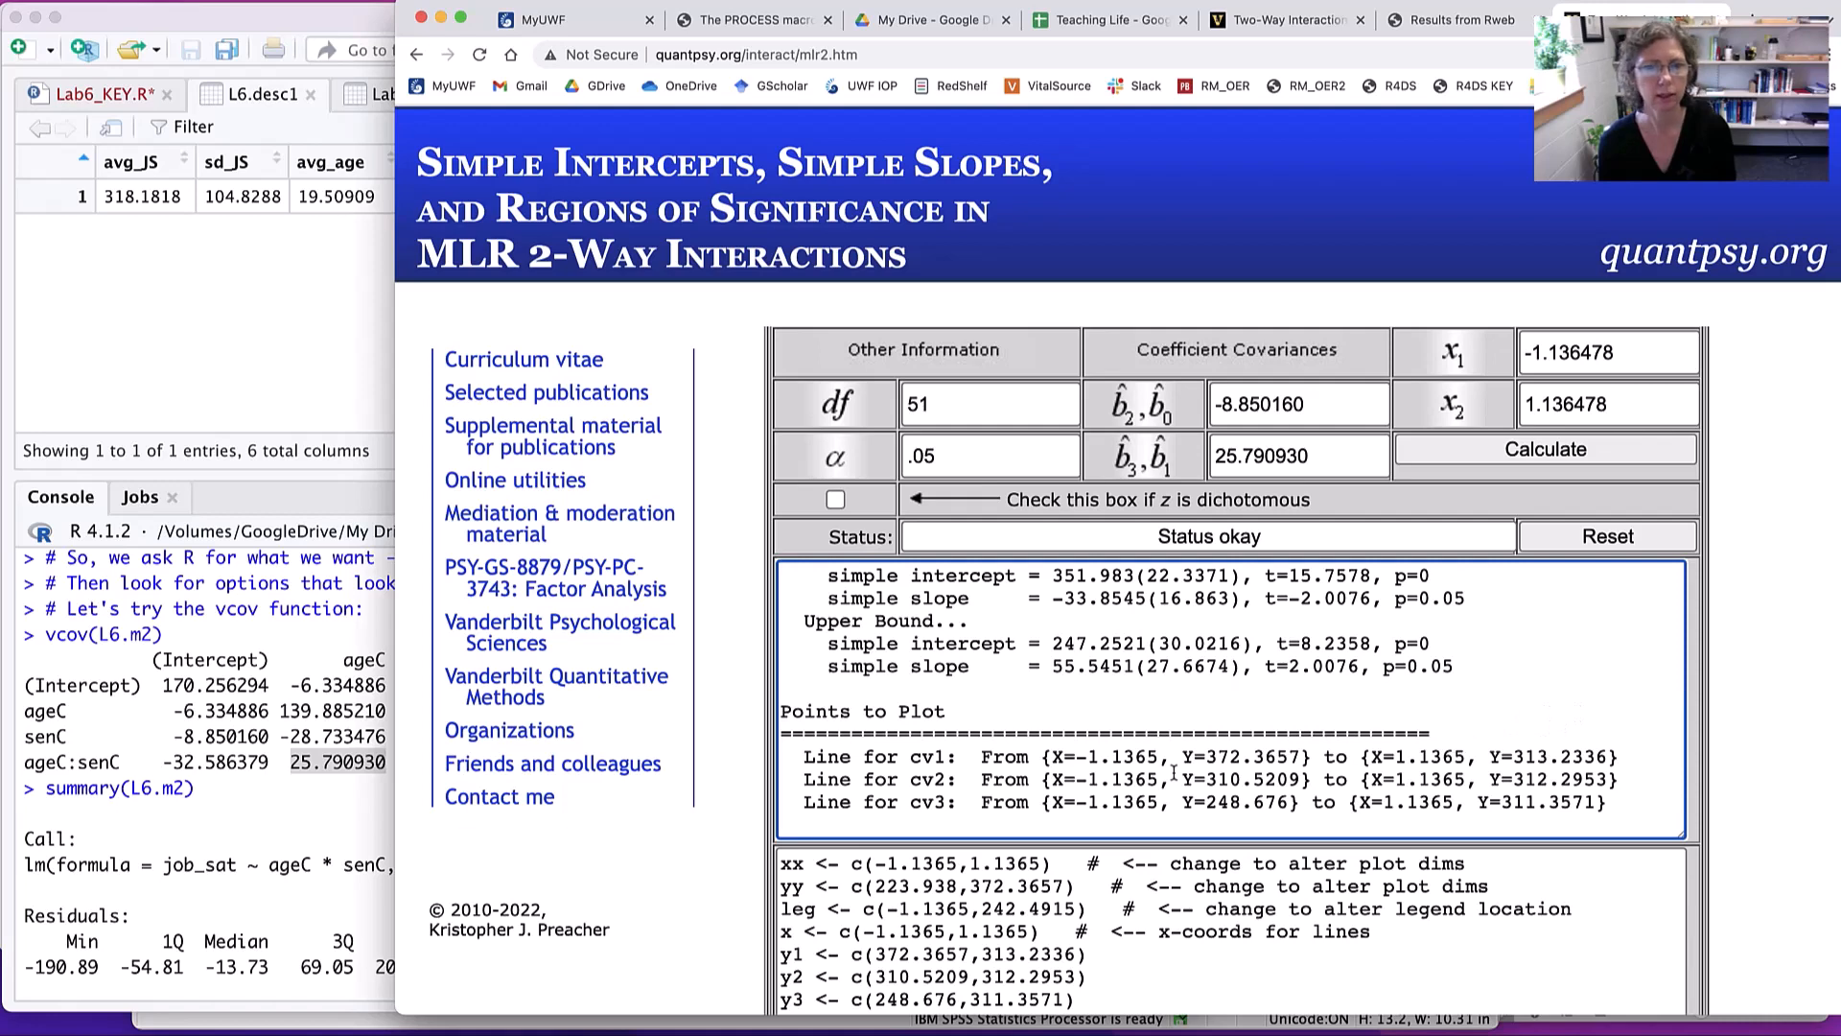
{"action": "left_click_drag", "start_coordinate": [850, 759], "coordinate": [1610, 804]}
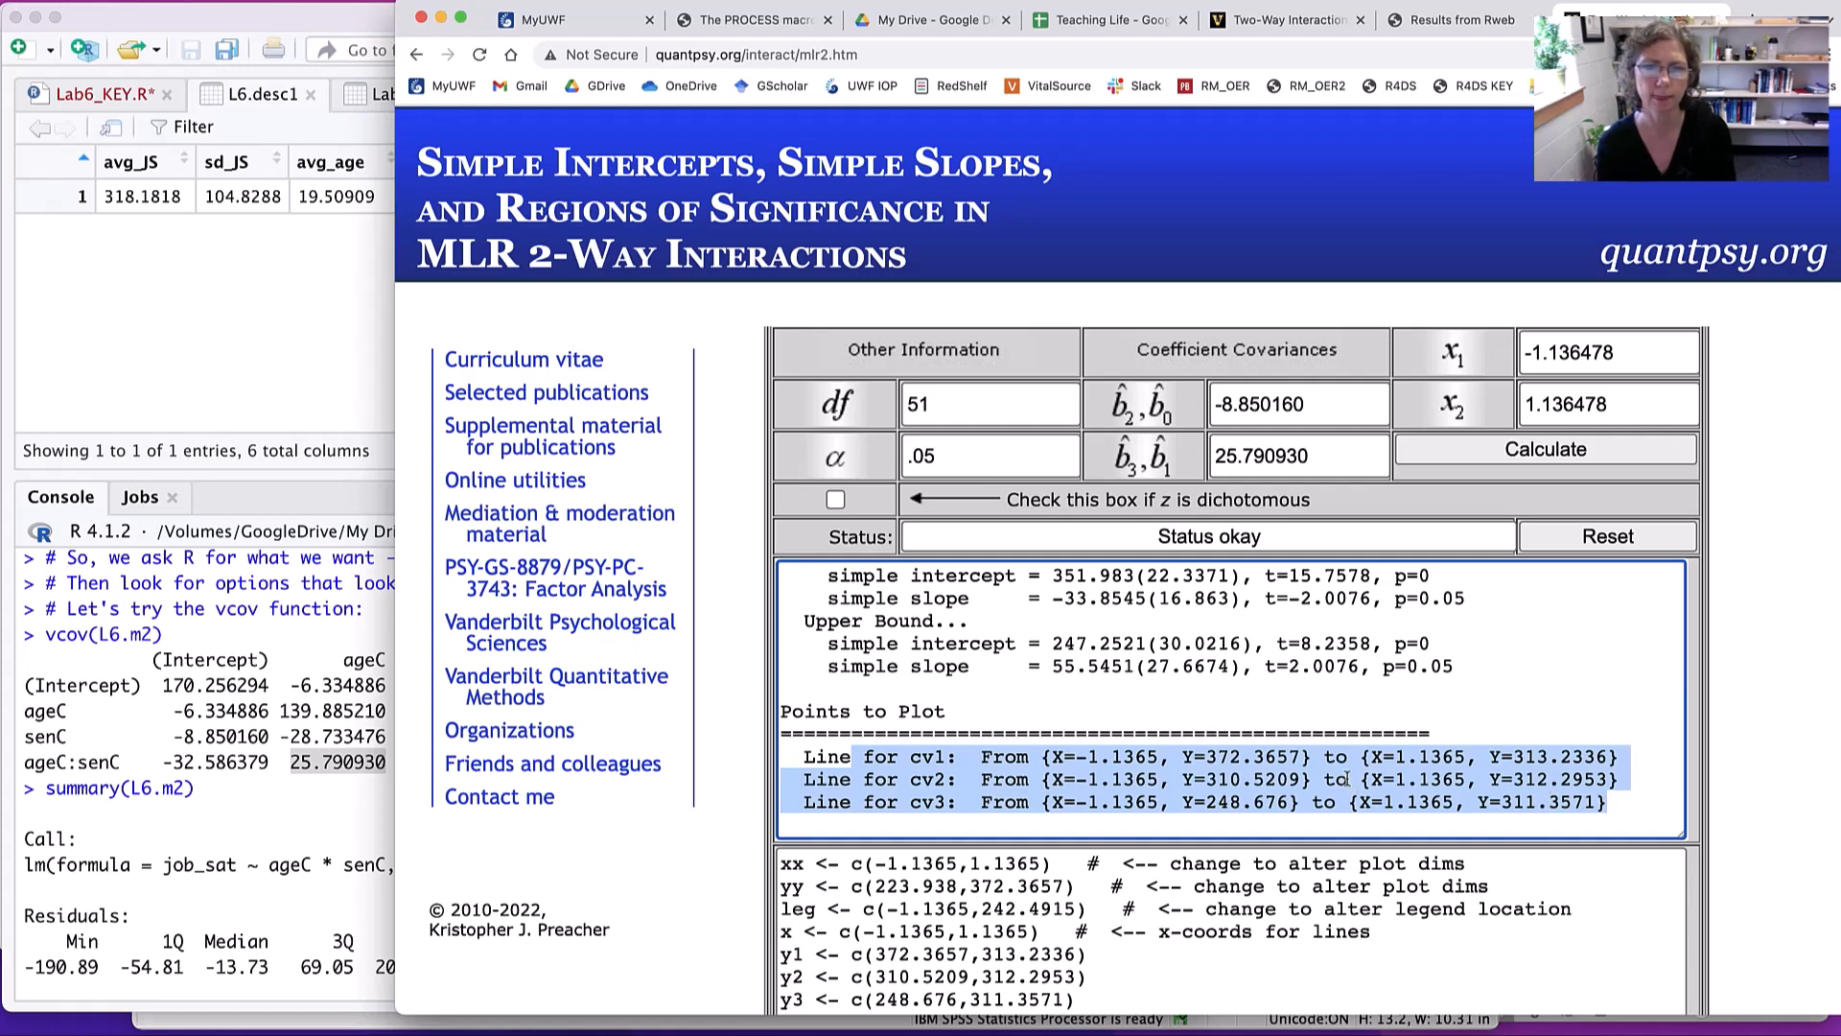
{"action": "scroll", "coordinate": [1347, 778], "scroll_direction": "down", "scroll_amount": 5}
{"action": "scroll", "coordinate": [1347, 778], "scroll_direction": "up", "scroll_amount": 3}
{"action": "scroll", "coordinate": [1347, 778], "scroll_direction": "down", "scroll_amount": 5}
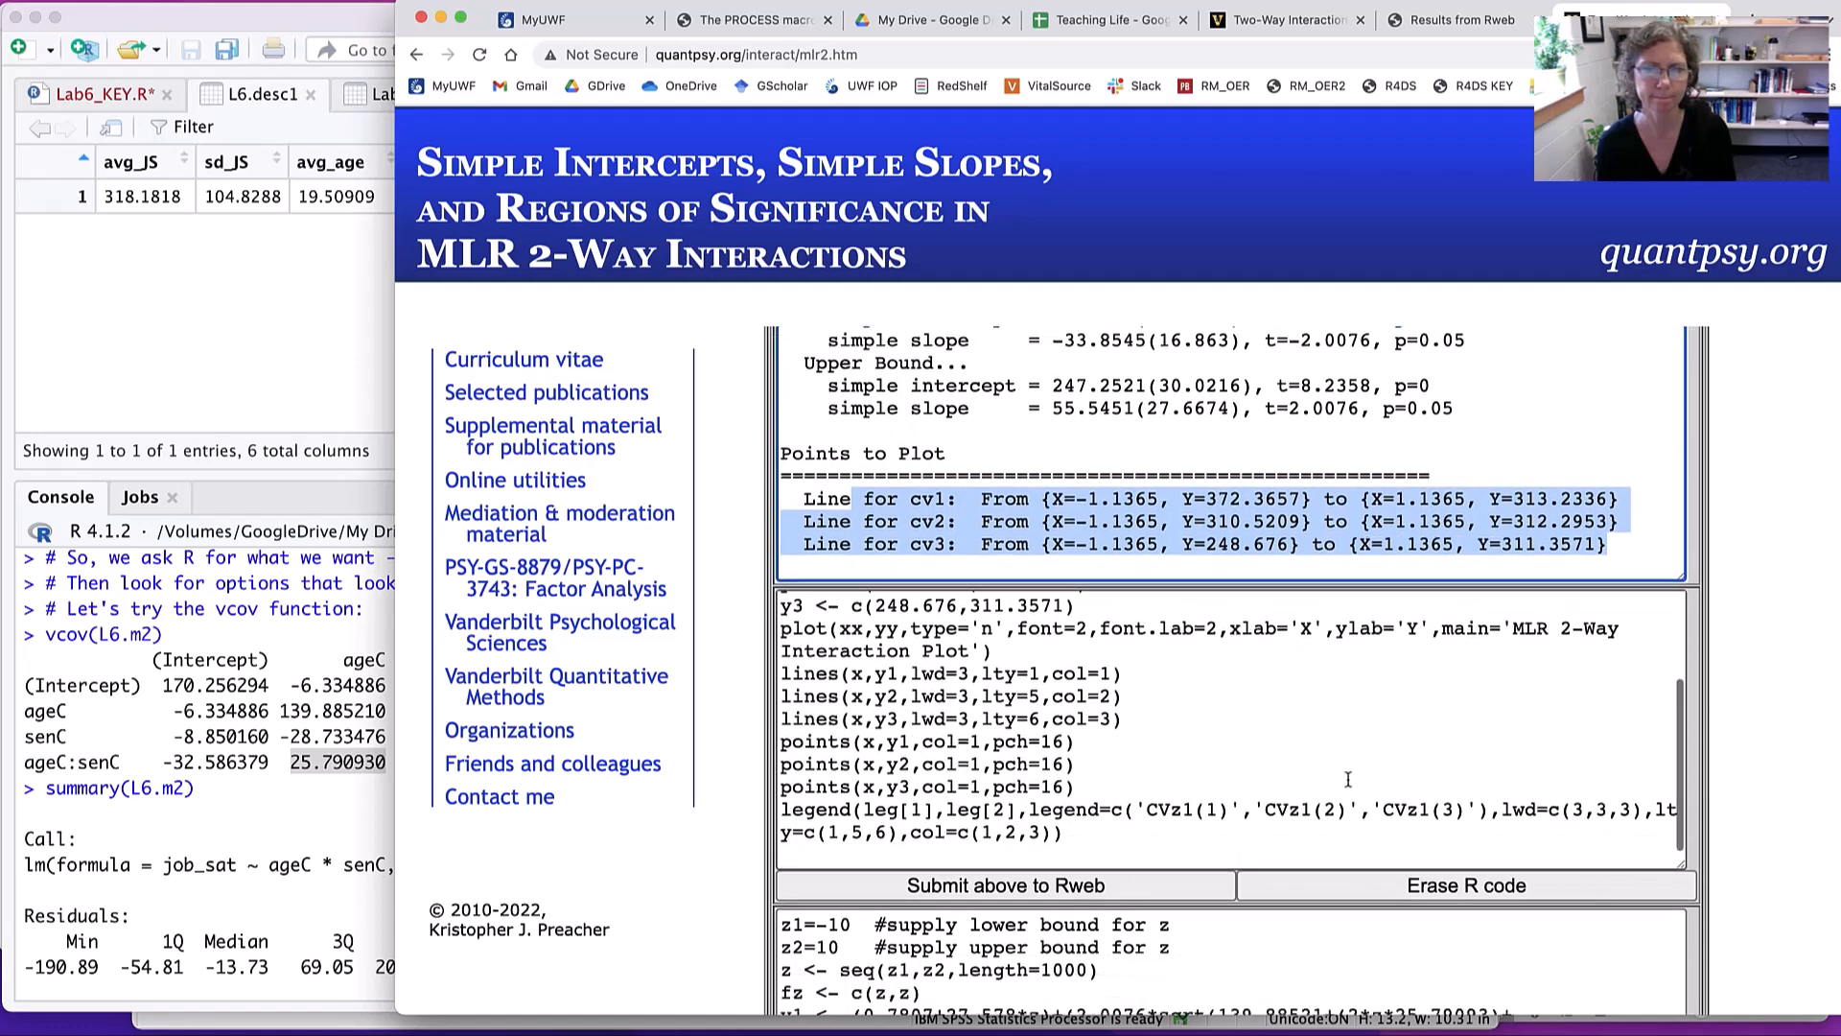
- Select and copy all of the calculator's generated R code for the Confidence Bands plot
{"action": "scroll", "coordinate": [1347, 779], "scroll_direction": "down", "scroll_amount": 8}
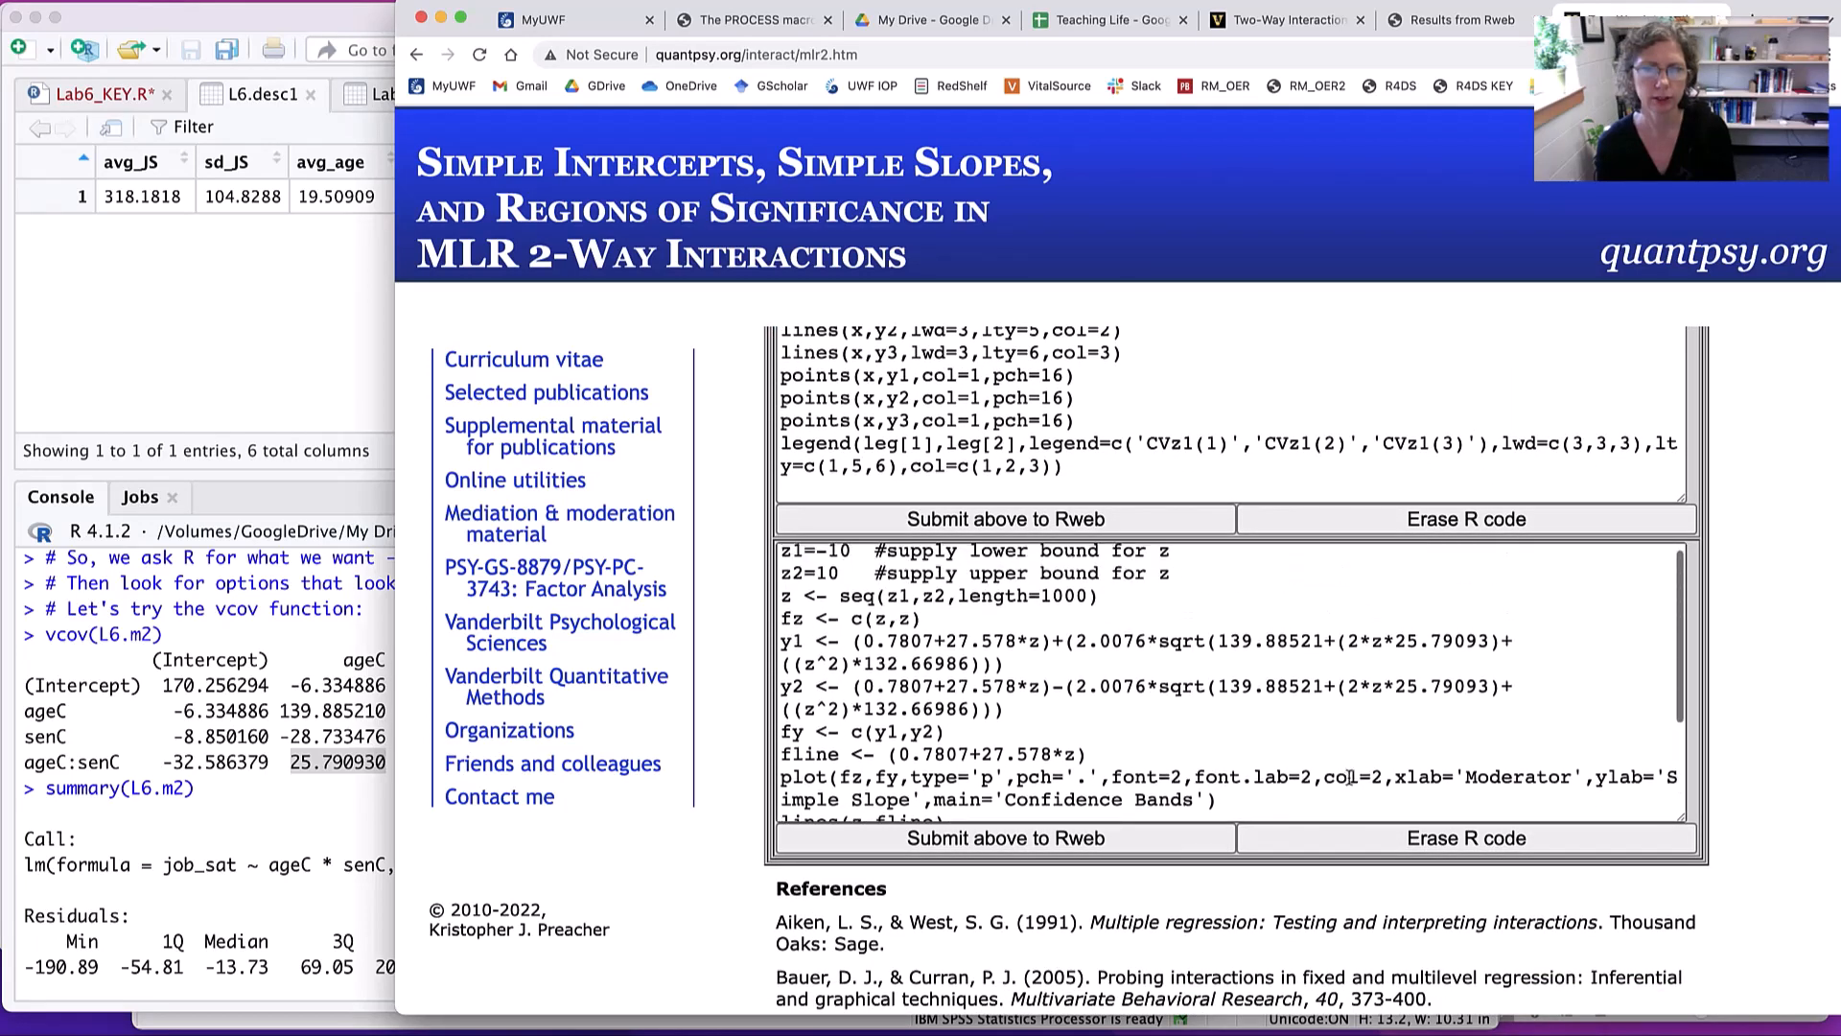
{"action": "left_click", "coordinate": [1041, 689]}
{"action": "scroll", "coordinate": [1042, 689], "scroll_direction": "down", "scroll_amount": 1}
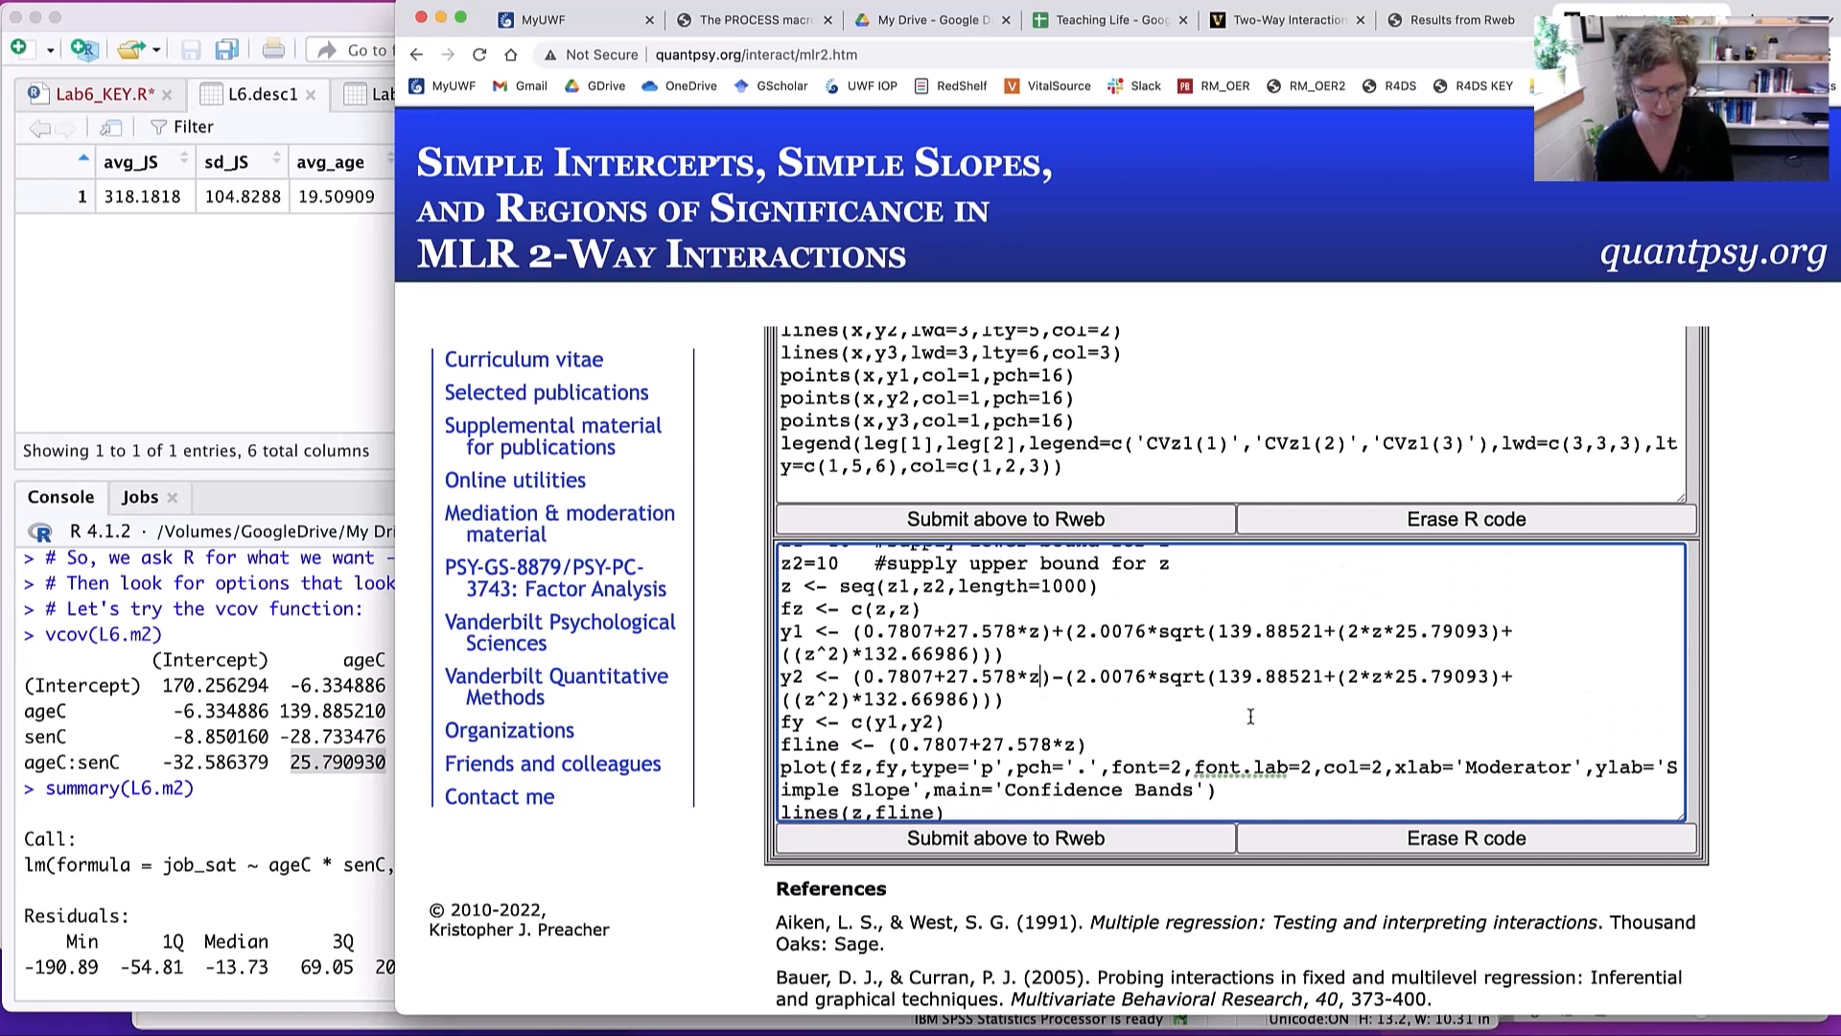
{"action": "key", "text": "super+a"}
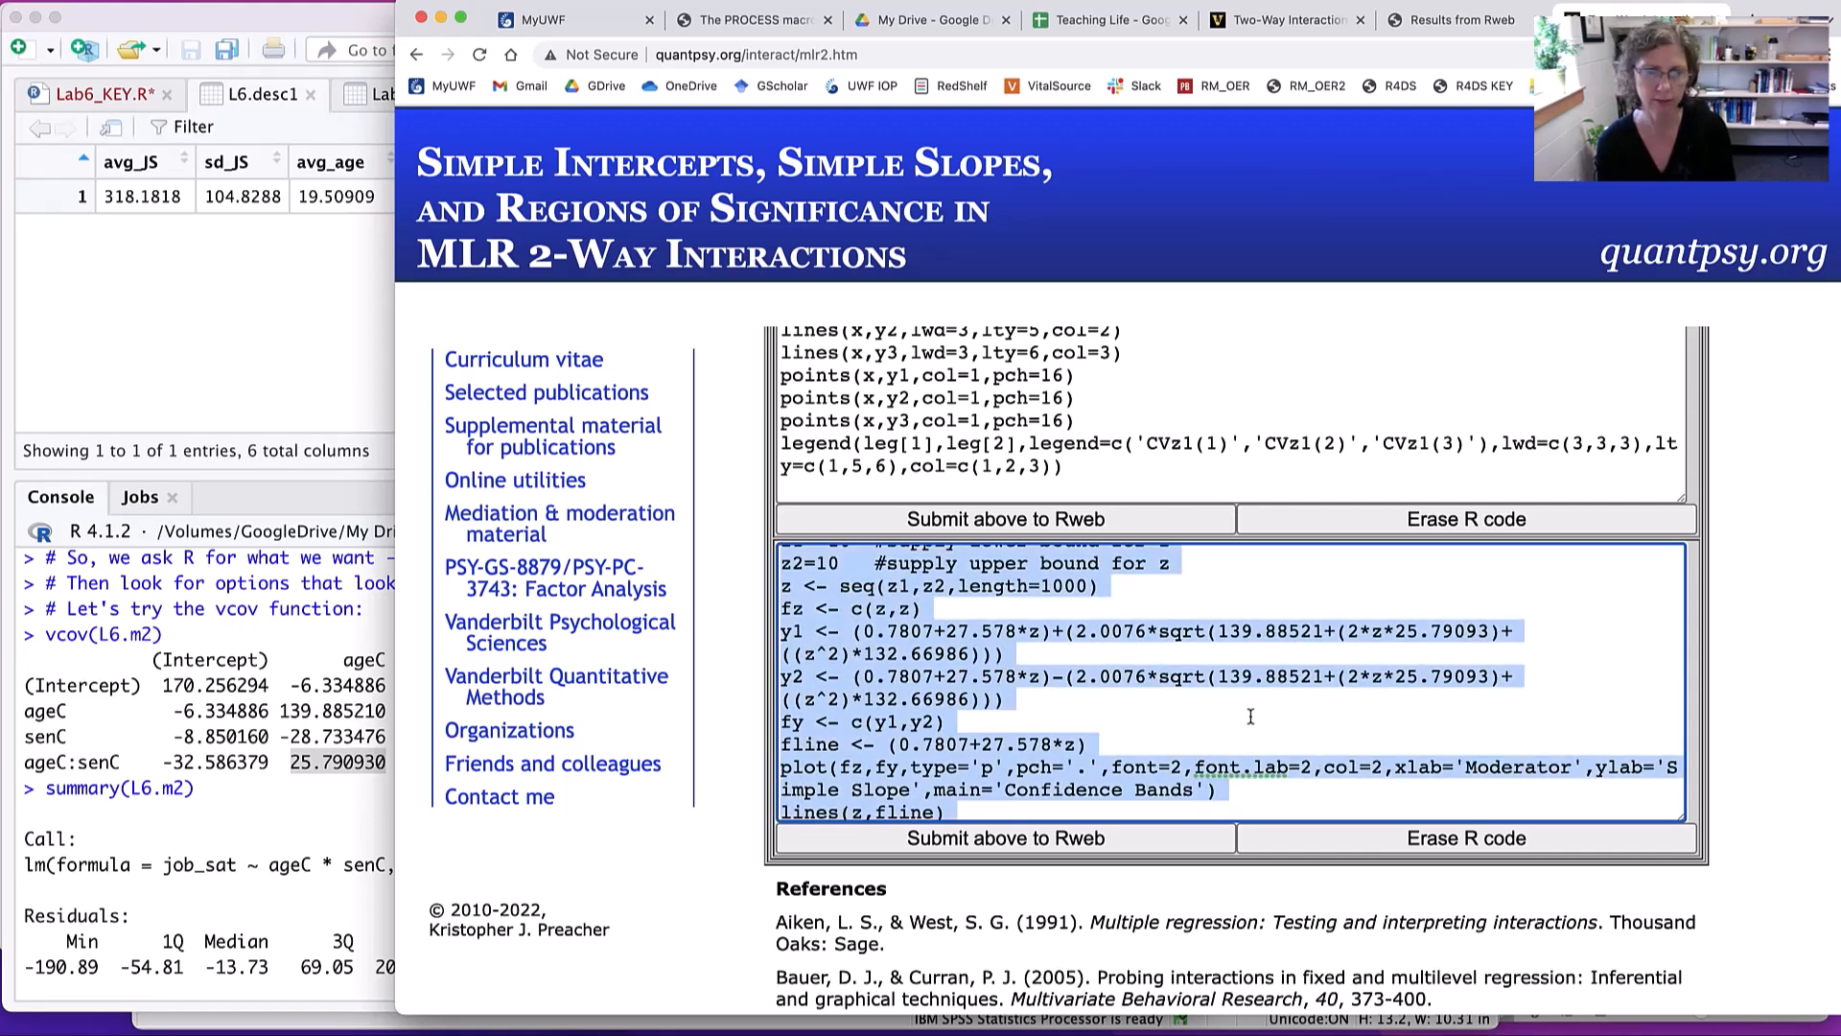
- Switch to RStudio and review the Lab6_KEY.R script, locating its Option 2 section on Preacher's website calculator
{"action": "left_click", "coordinate": [353, 762]}
{"action": "scroll", "coordinate": [354, 762], "scroll_direction": "down", "scroll_amount": 5}
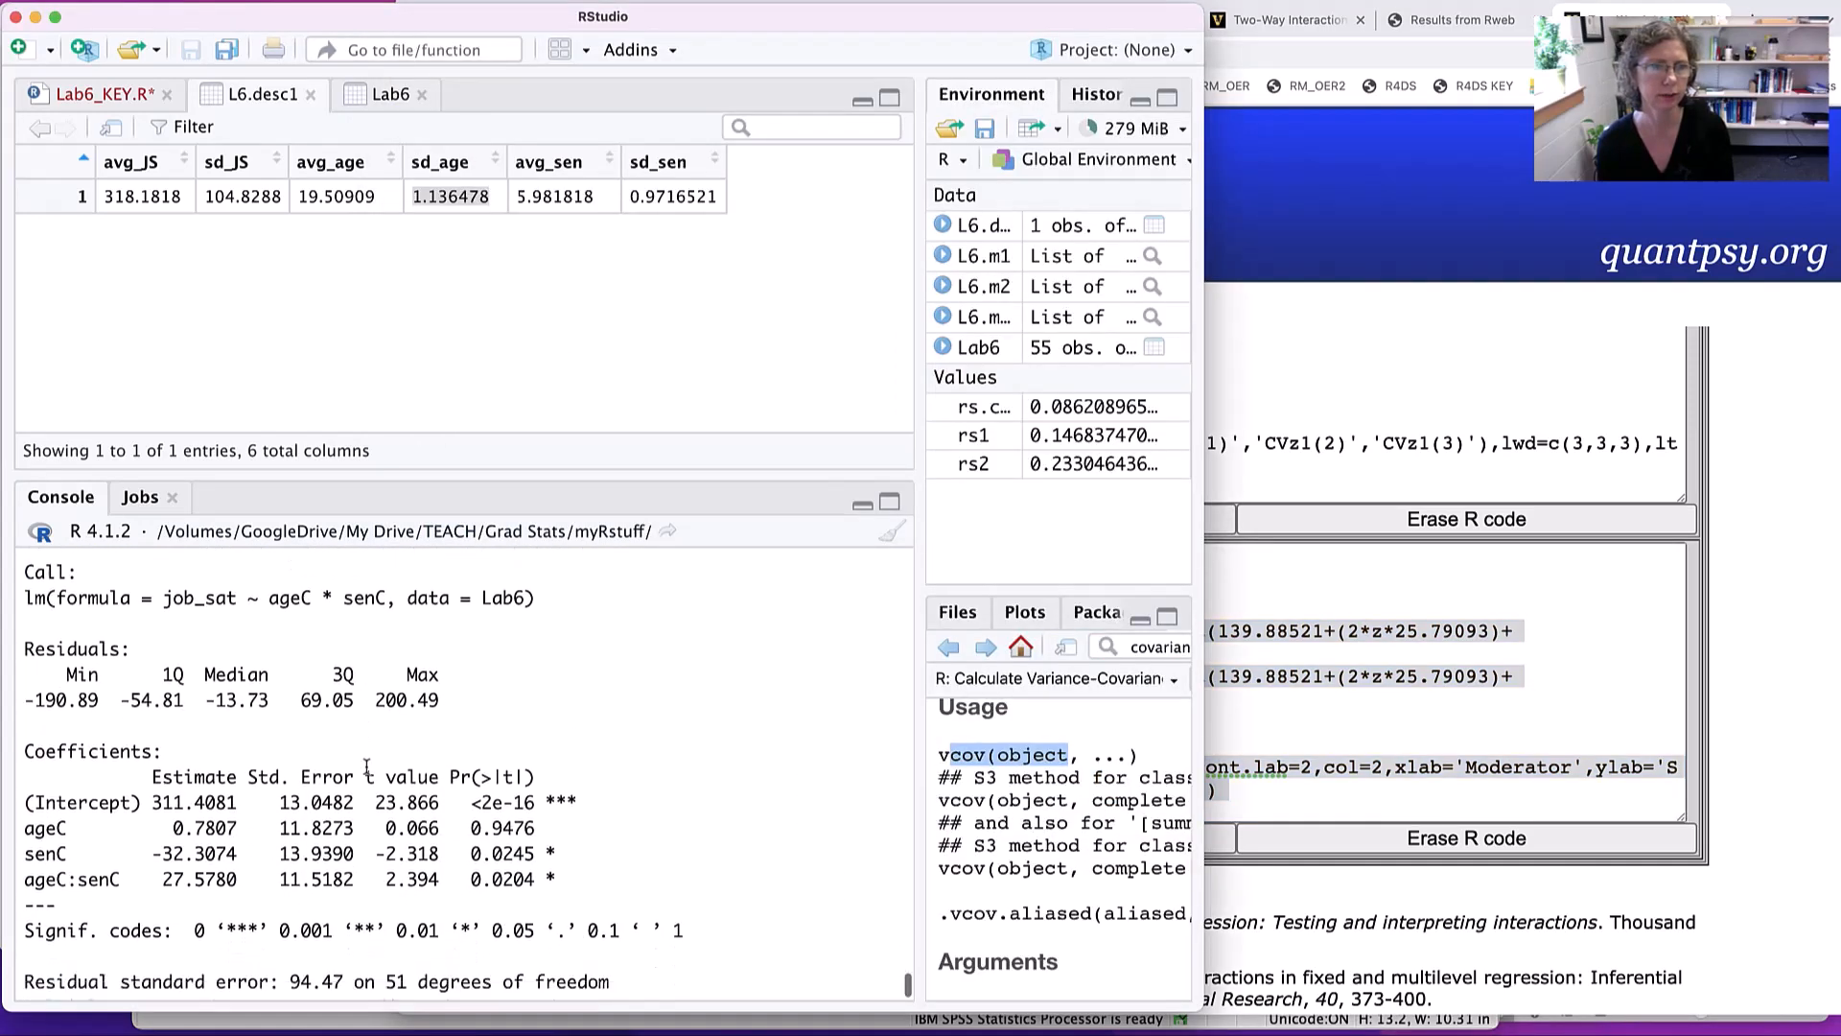
{"action": "left_click", "coordinate": [389, 95]}
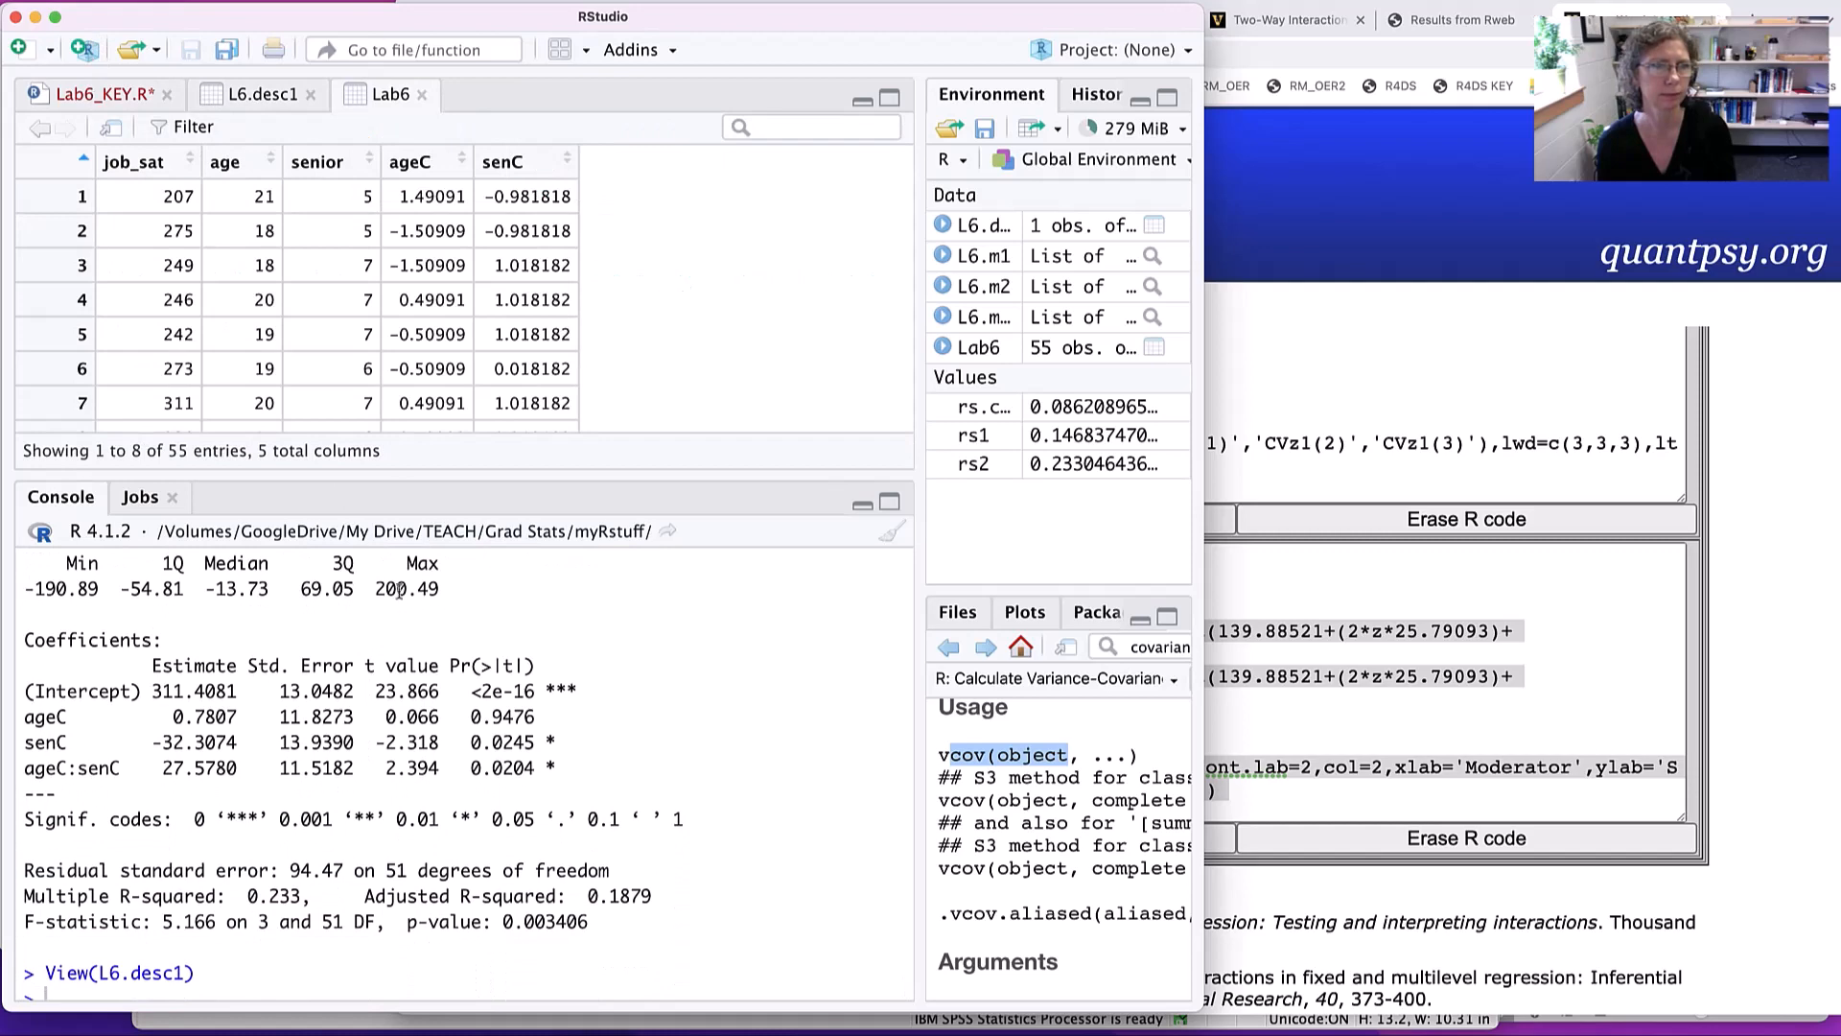
{"action": "left_click", "coordinate": [77, 93]}
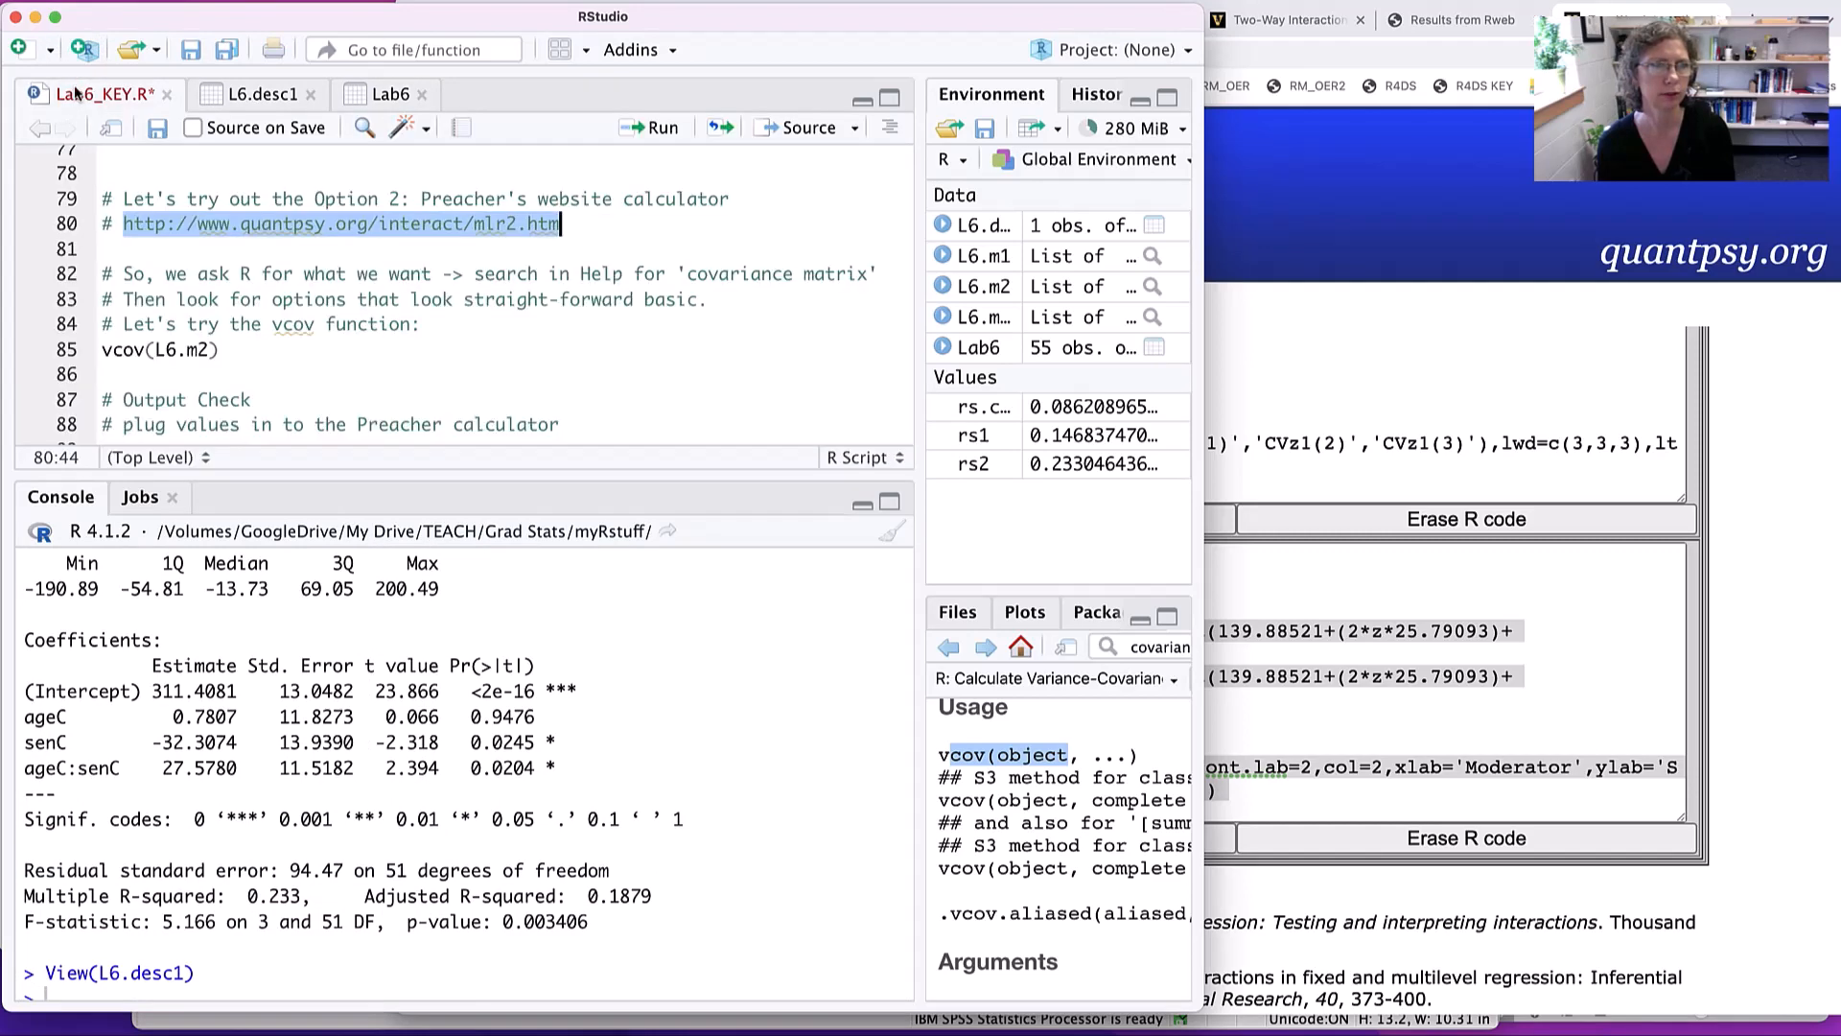
{"action": "left_click", "coordinate": [352, 371]}
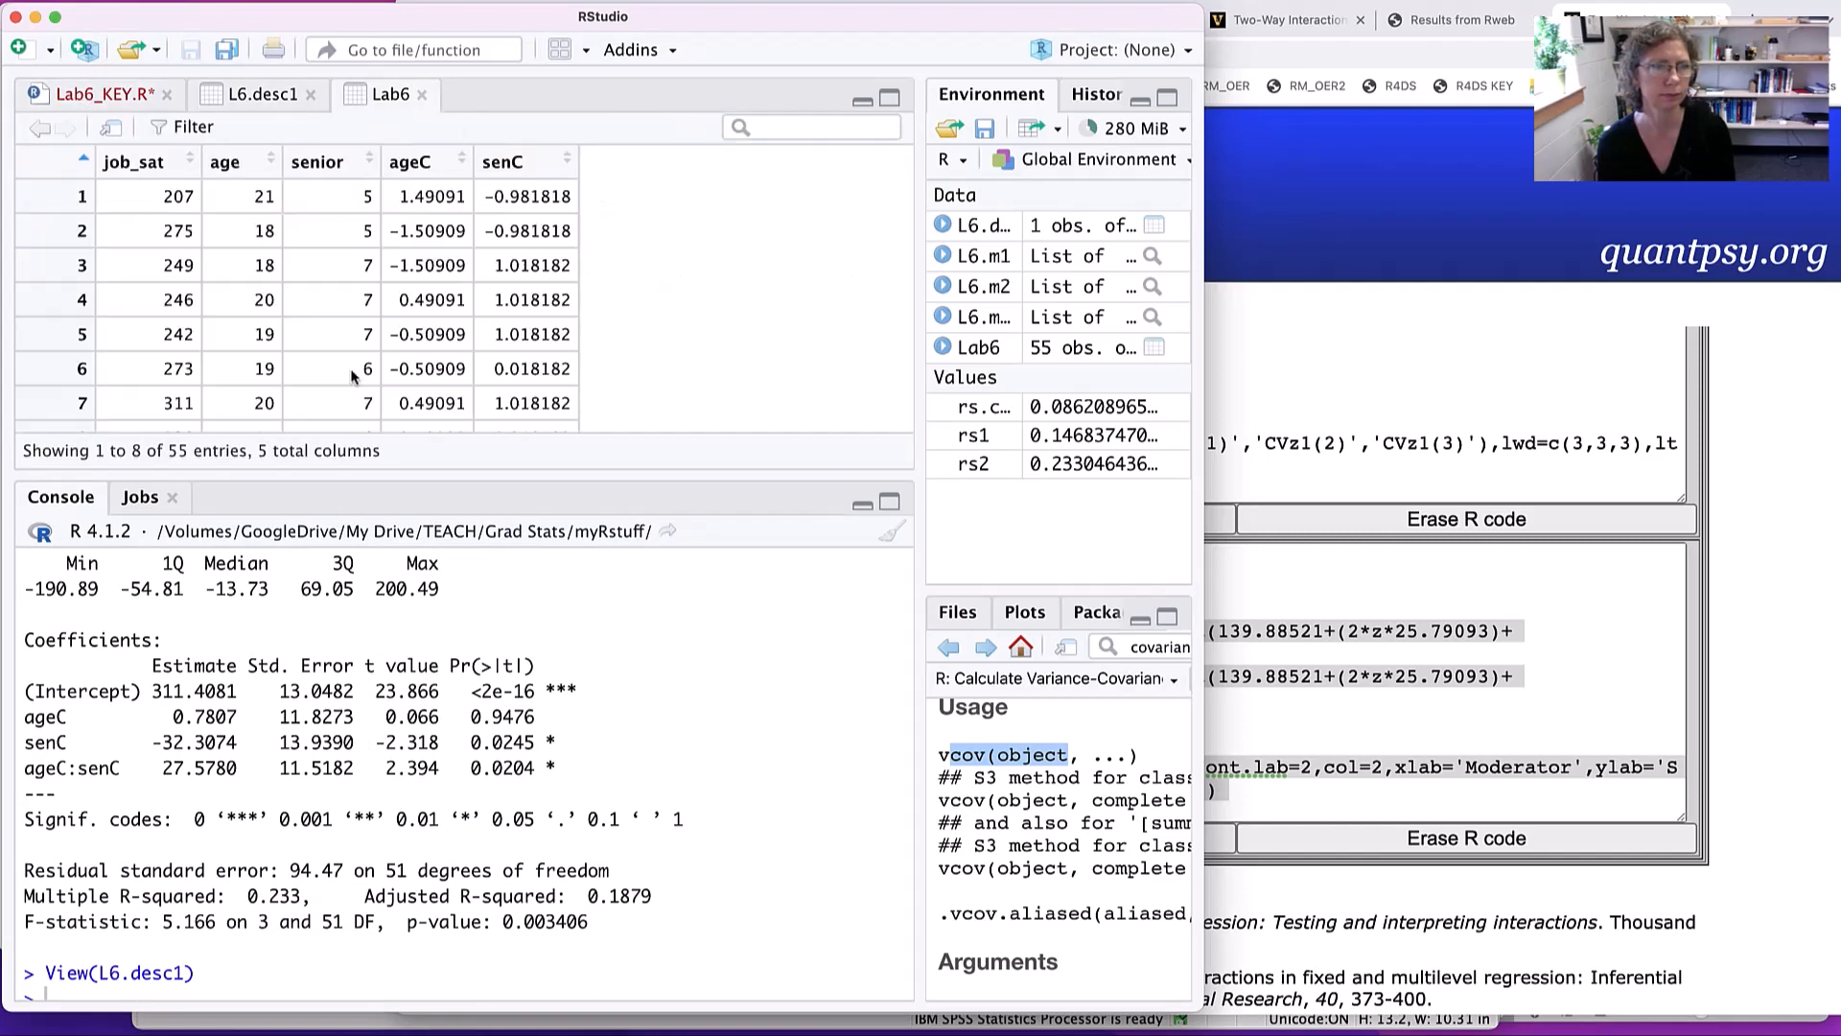
{"action": "left_click", "coordinate": [86, 94]}
{"action": "scroll", "coordinate": [256, 322], "scroll_direction": "down", "scroll_amount": 15}
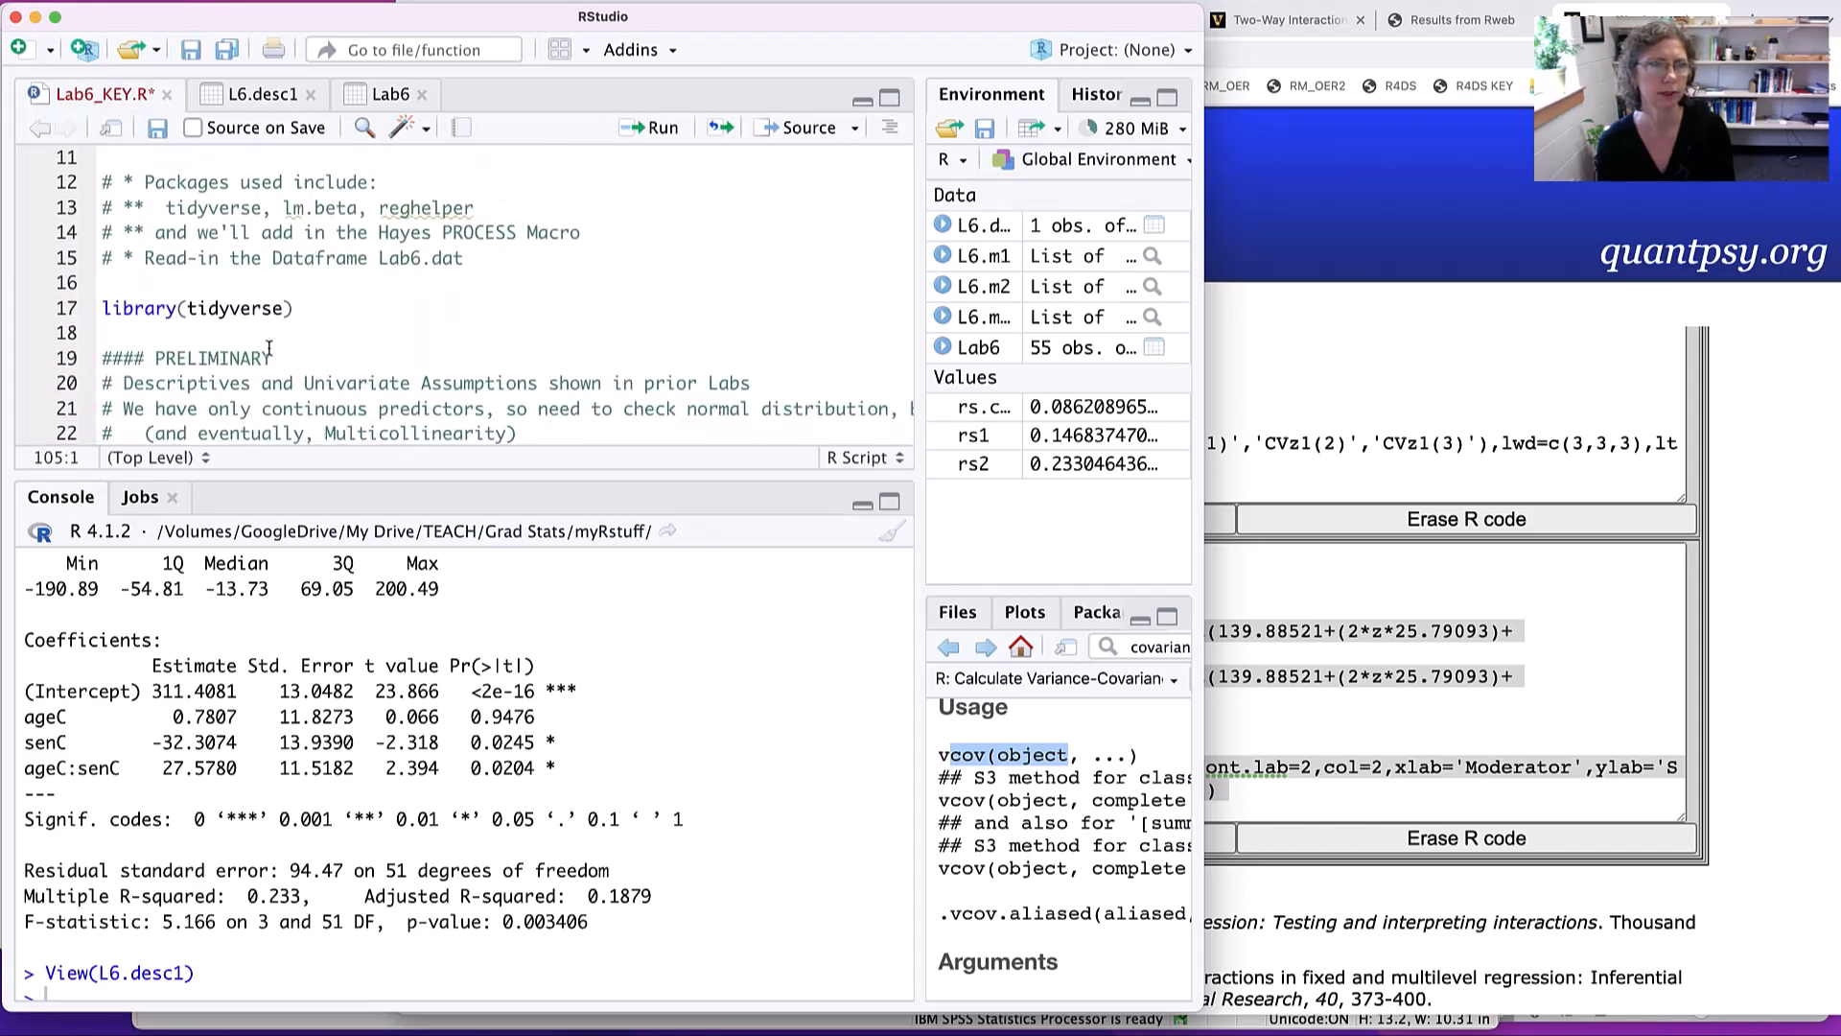
{"action": "scroll", "coordinate": [269, 394], "scroll_direction": "down", "scroll_amount": 10}
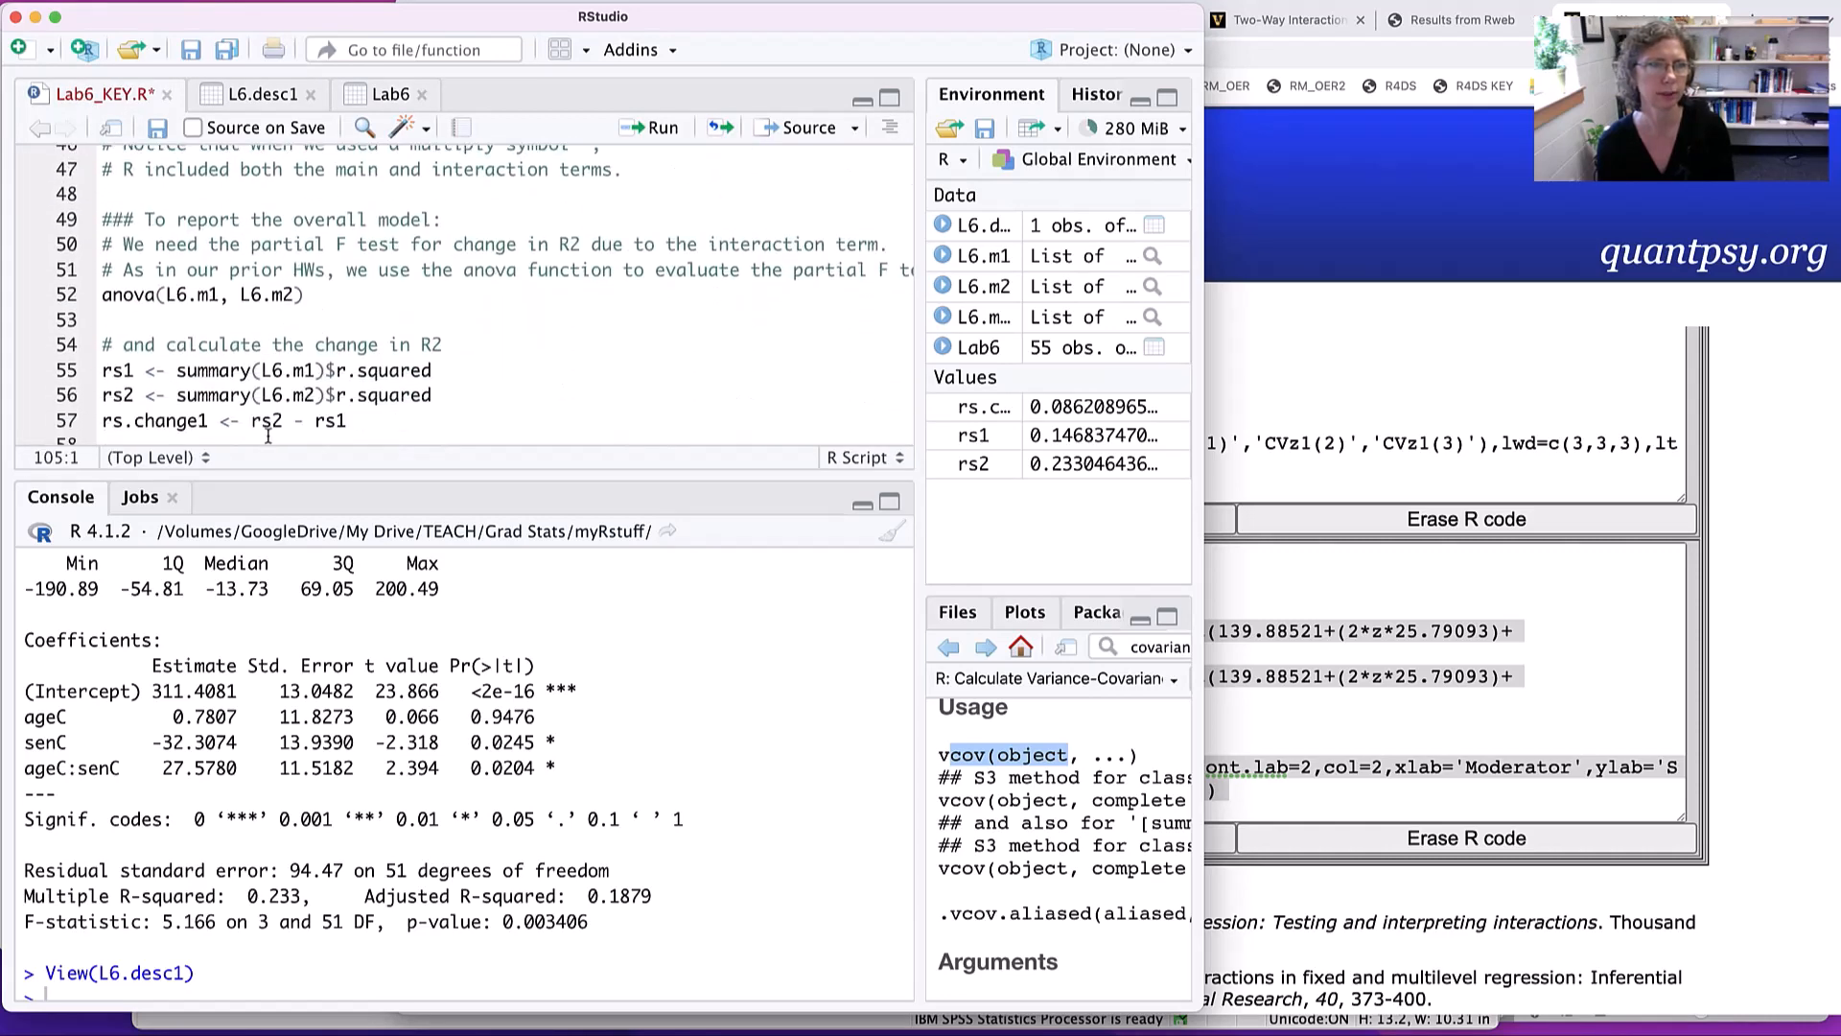
{"action": "scroll", "coordinate": [263, 281], "scroll_direction": "down", "scroll_amount": 9}
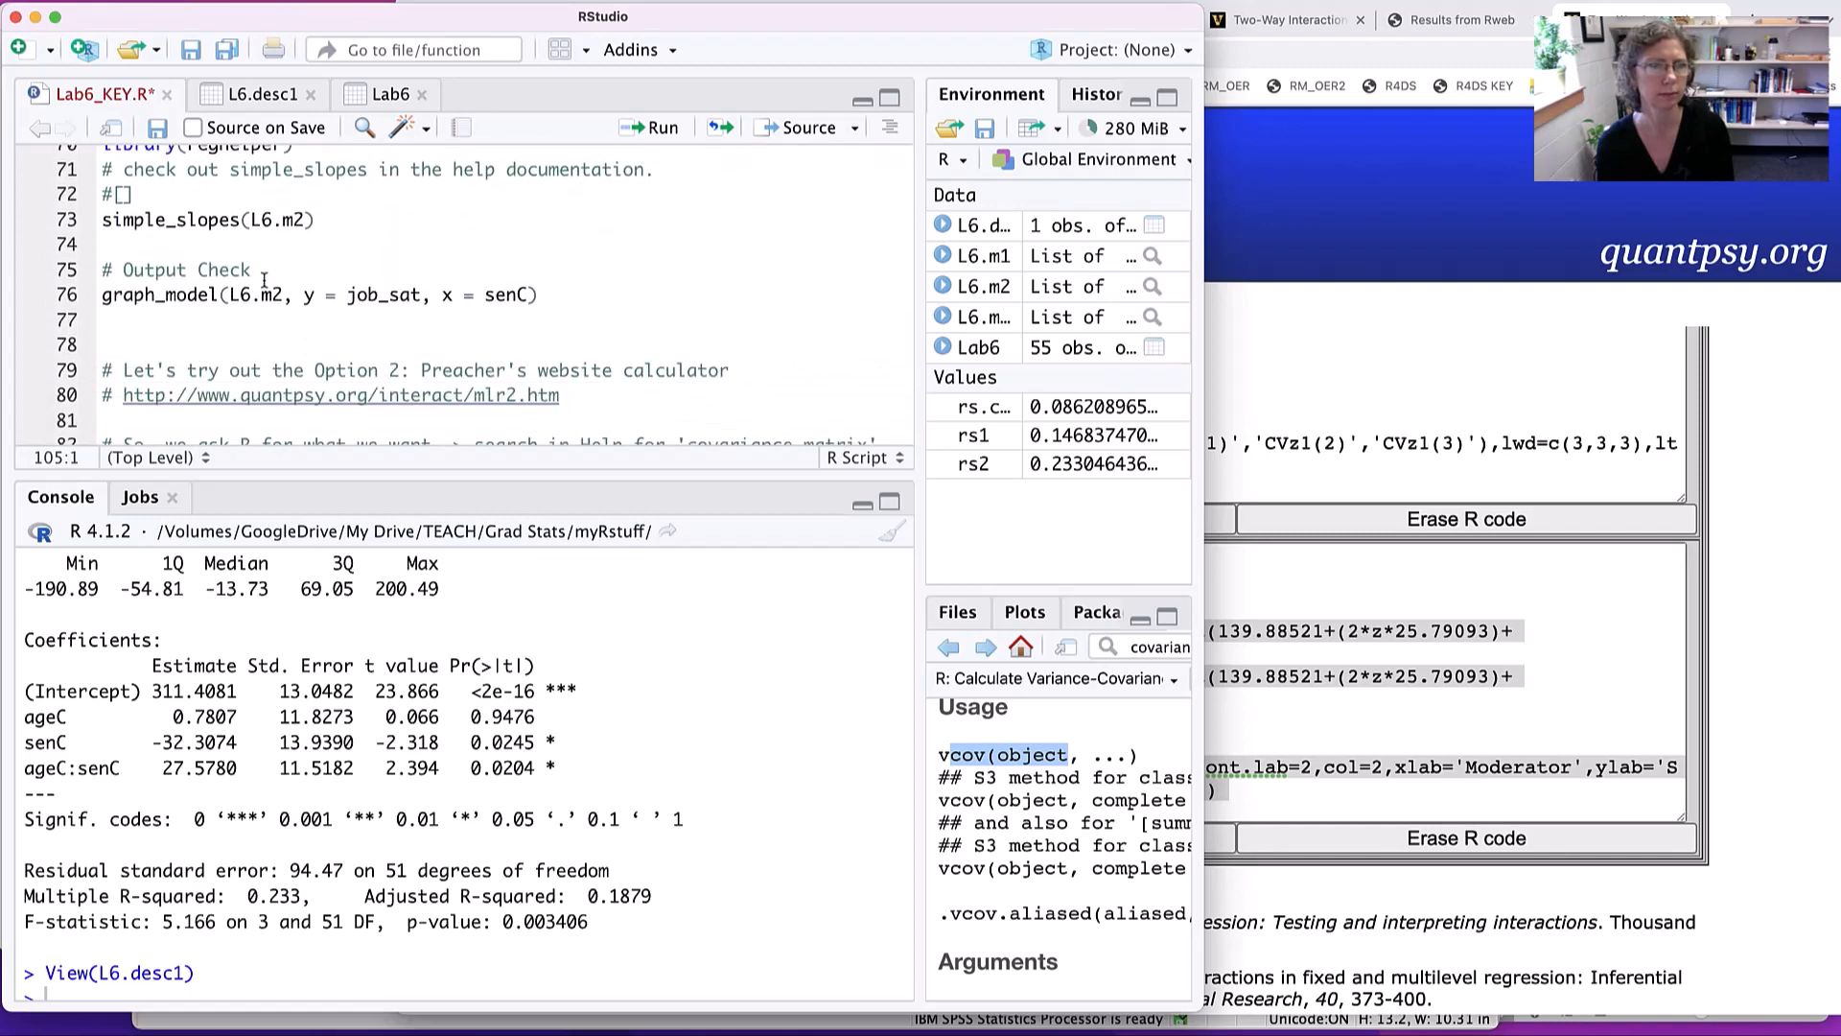
{"action": "scroll", "coordinate": [263, 280], "scroll_direction": "down", "scroll_amount": 5}
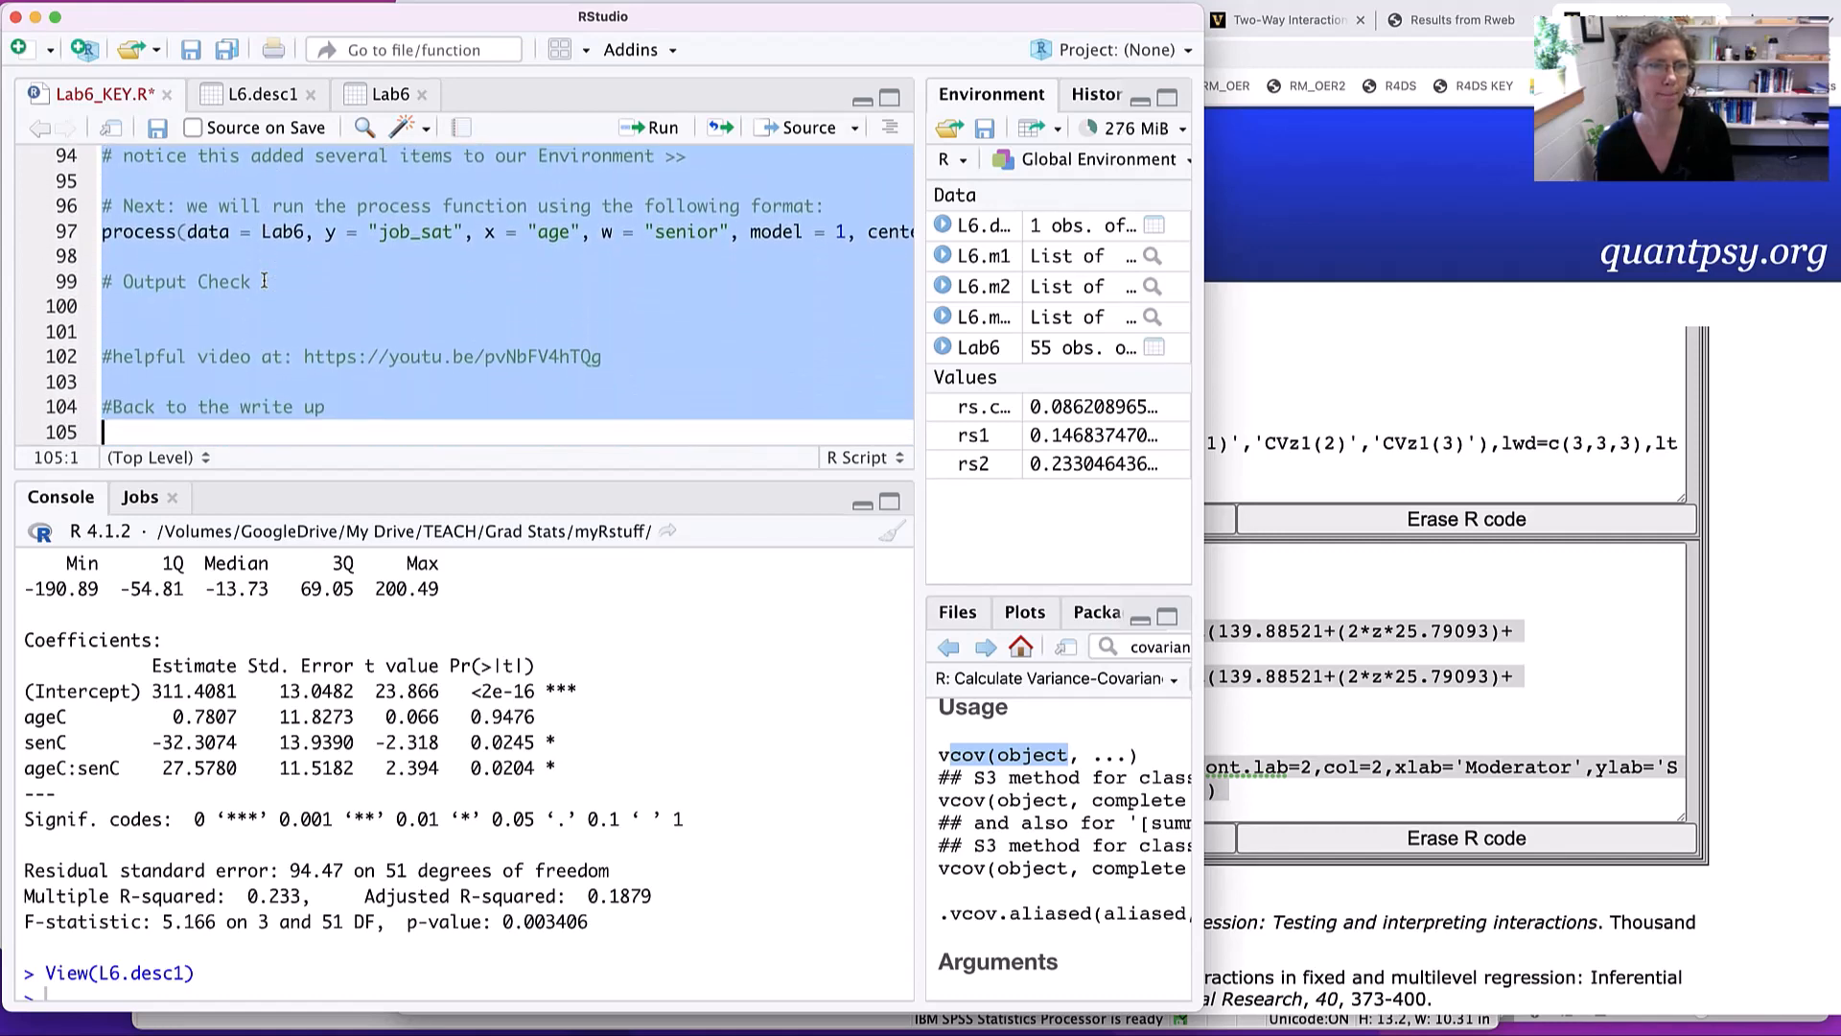
{"action": "left_click", "coordinate": [264, 280]}
{"action": "scroll", "coordinate": [264, 280], "scroll_direction": "up", "scroll_amount": 7}
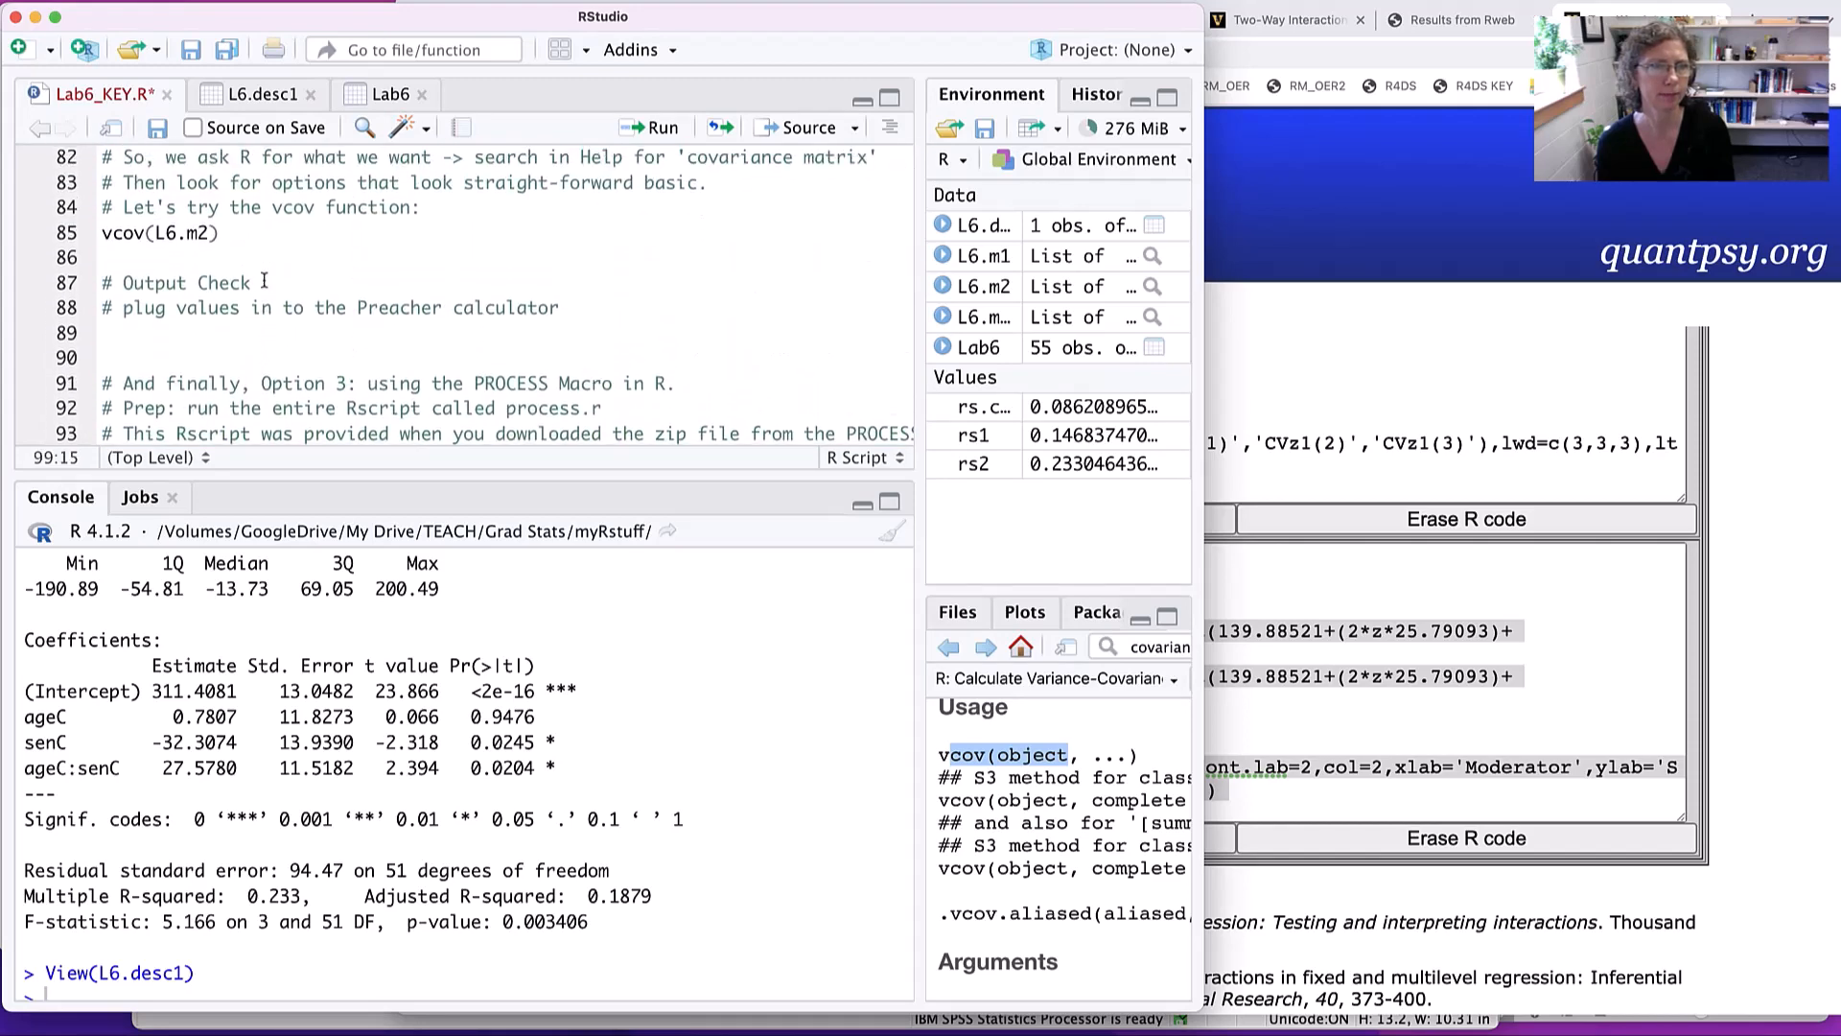
{"action": "scroll", "coordinate": [264, 288], "scroll_direction": "down", "scroll_amount": 2}
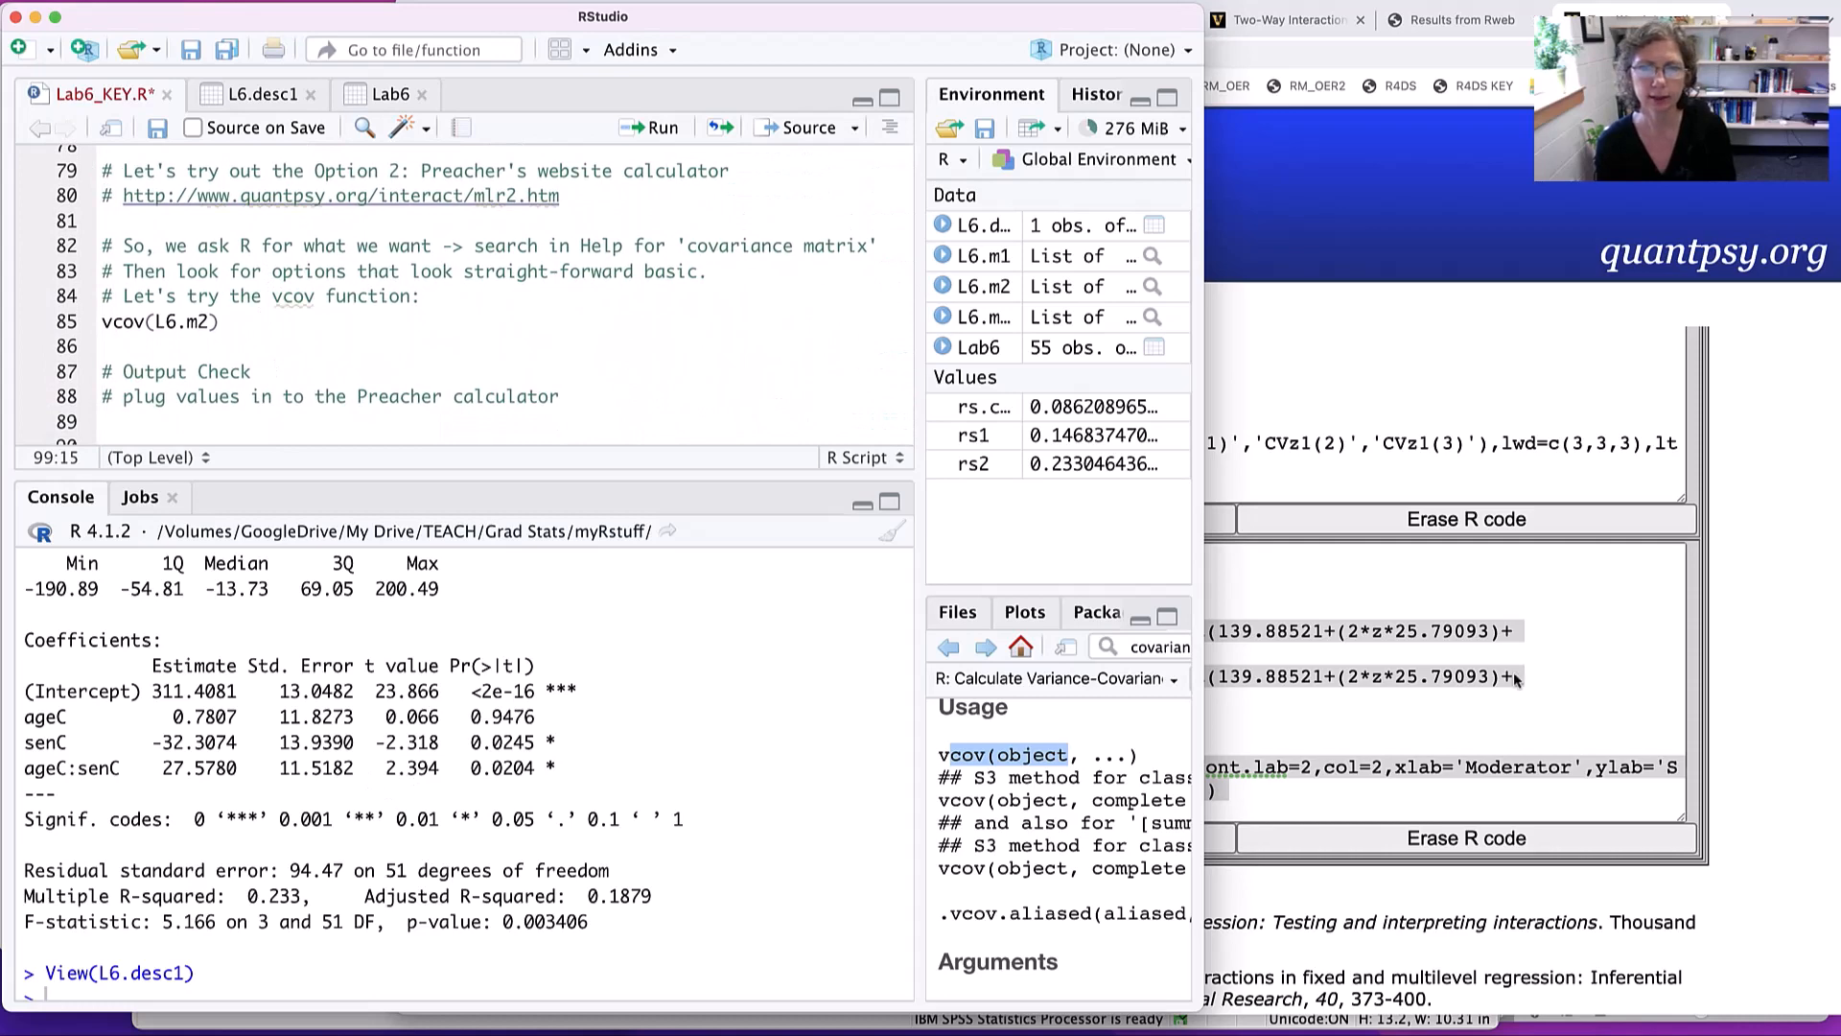
- Paste the calculator's Confidence Bands code into the R console and run it
{"action": "left_click", "coordinate": [1349, 661]}
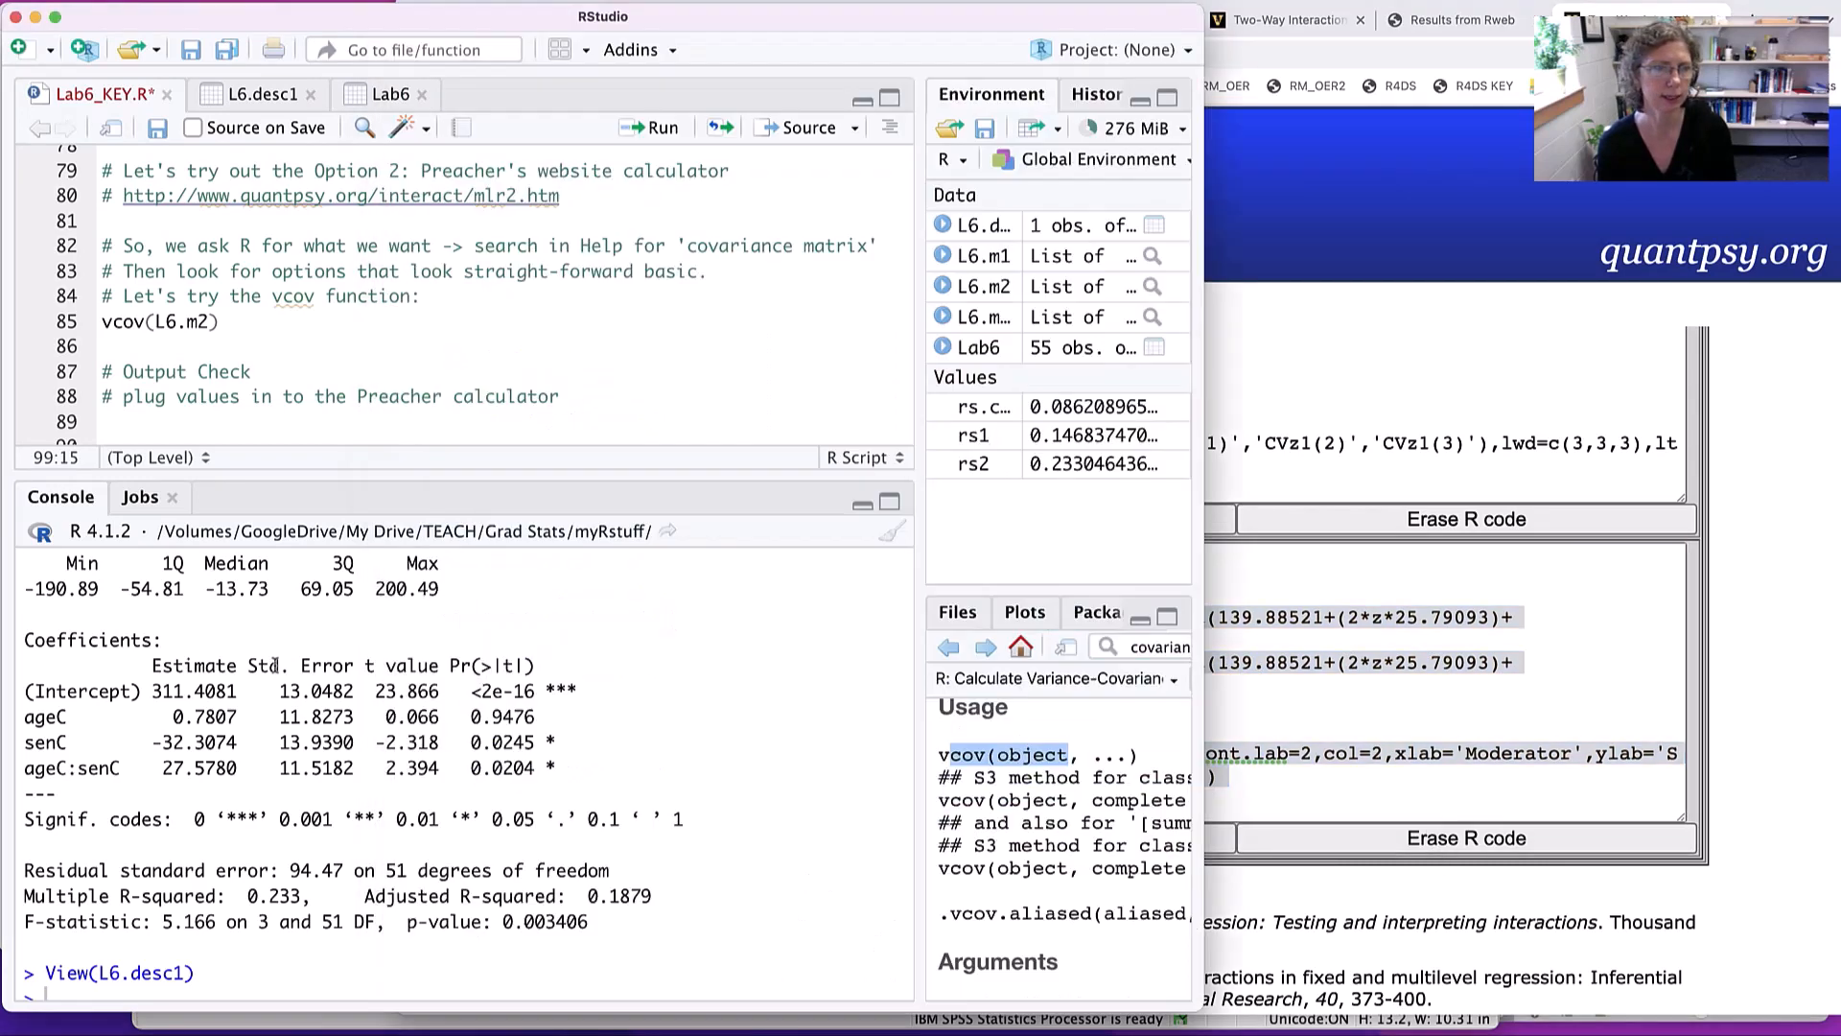
{"action": "left_click", "coordinate": [278, 671]}
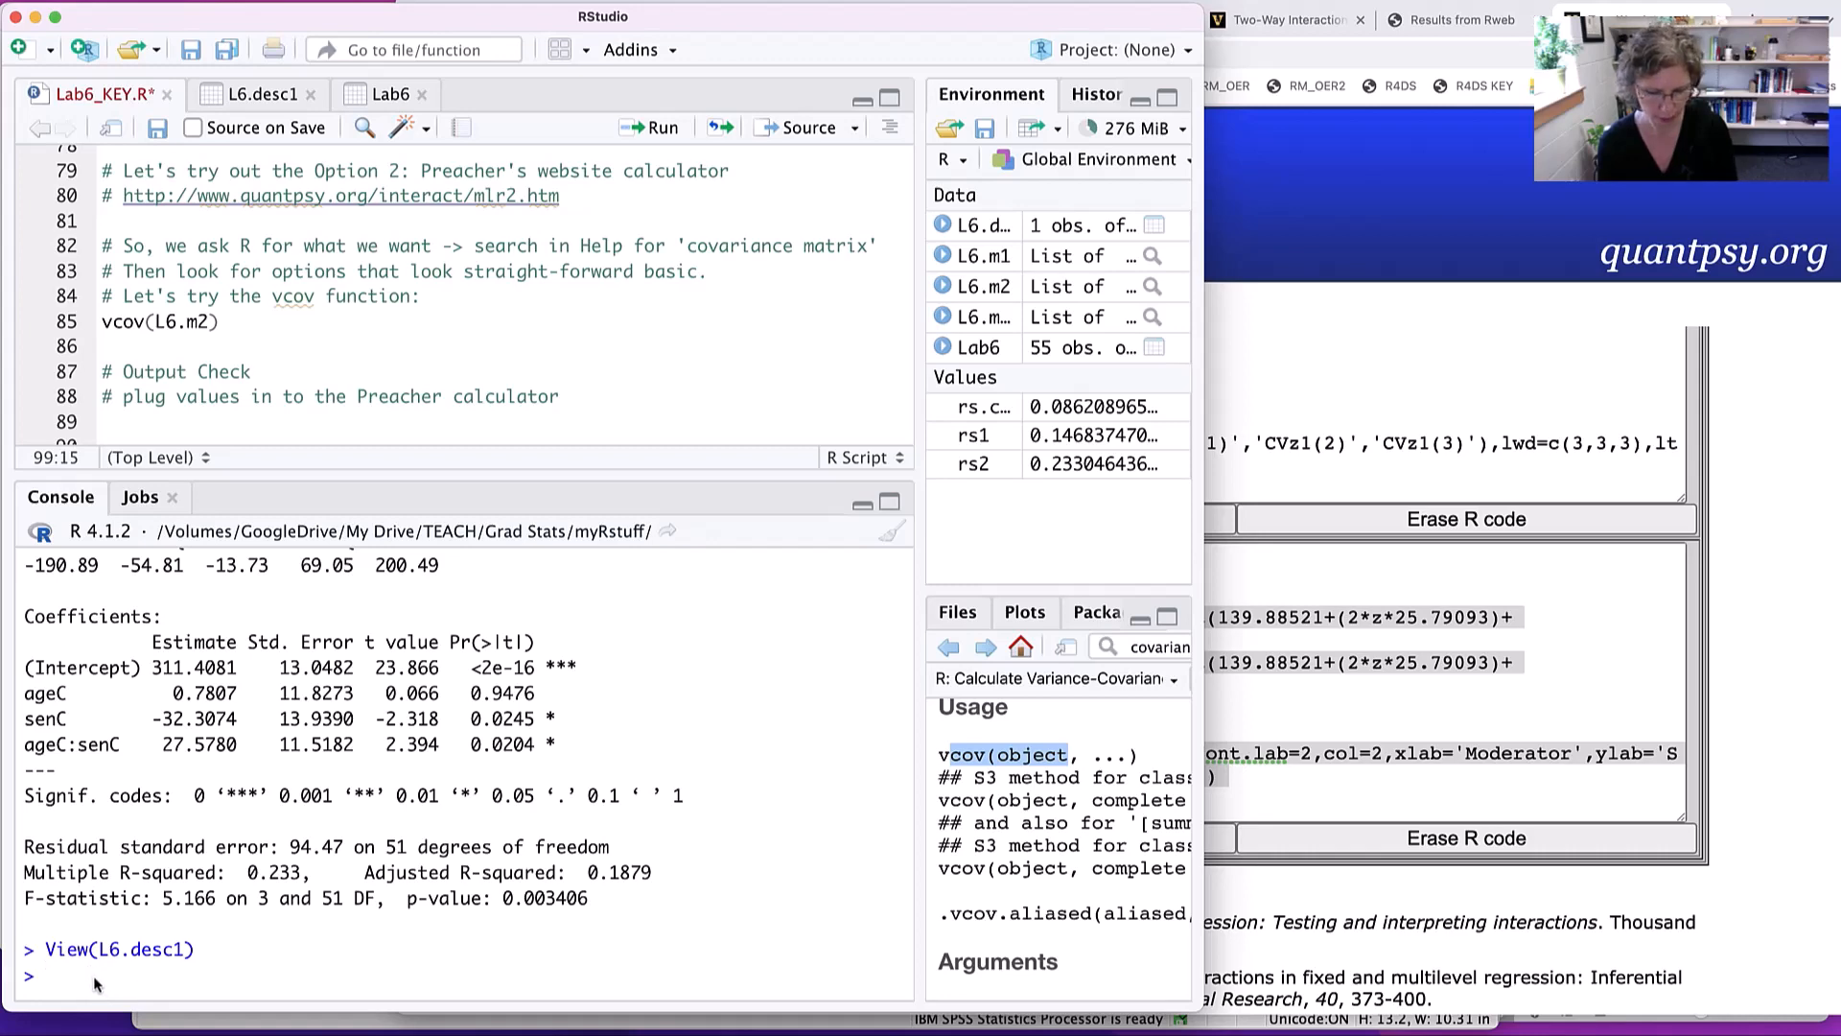
{"action": "type", "text": "z1=-10  #supply lower bound for z z2=10   #supply upper bound for z z <- seq(z1,z2,length=1000) fz <- c(z,z) y1 <- (0.7807+27.578*z)+(2.0076*sqrt(139.88521+(2*z*25.79093)+((z^2)*132.66986))) y2 <- (0.7807+27.578*z)-(2.0076*sqrt(139.88521+(2*z*25.79093)+((z^2)*132.66986))) fy <- c(y1,y2) fline <- (0.7807+27.578*z) plot(fz,fy,type='p',pch='.',font=2,font.lab=2,col=2,xlab='Moderator',ylab='Simple Slope',main='Confidence Bands') lines(z,fline) f0 <- array(0,c(1000)) lines(z,f0,col=8) abline(v=-1.2559,col=4,lty=2) abline(v=1.9858,col=4,lty=2)"}
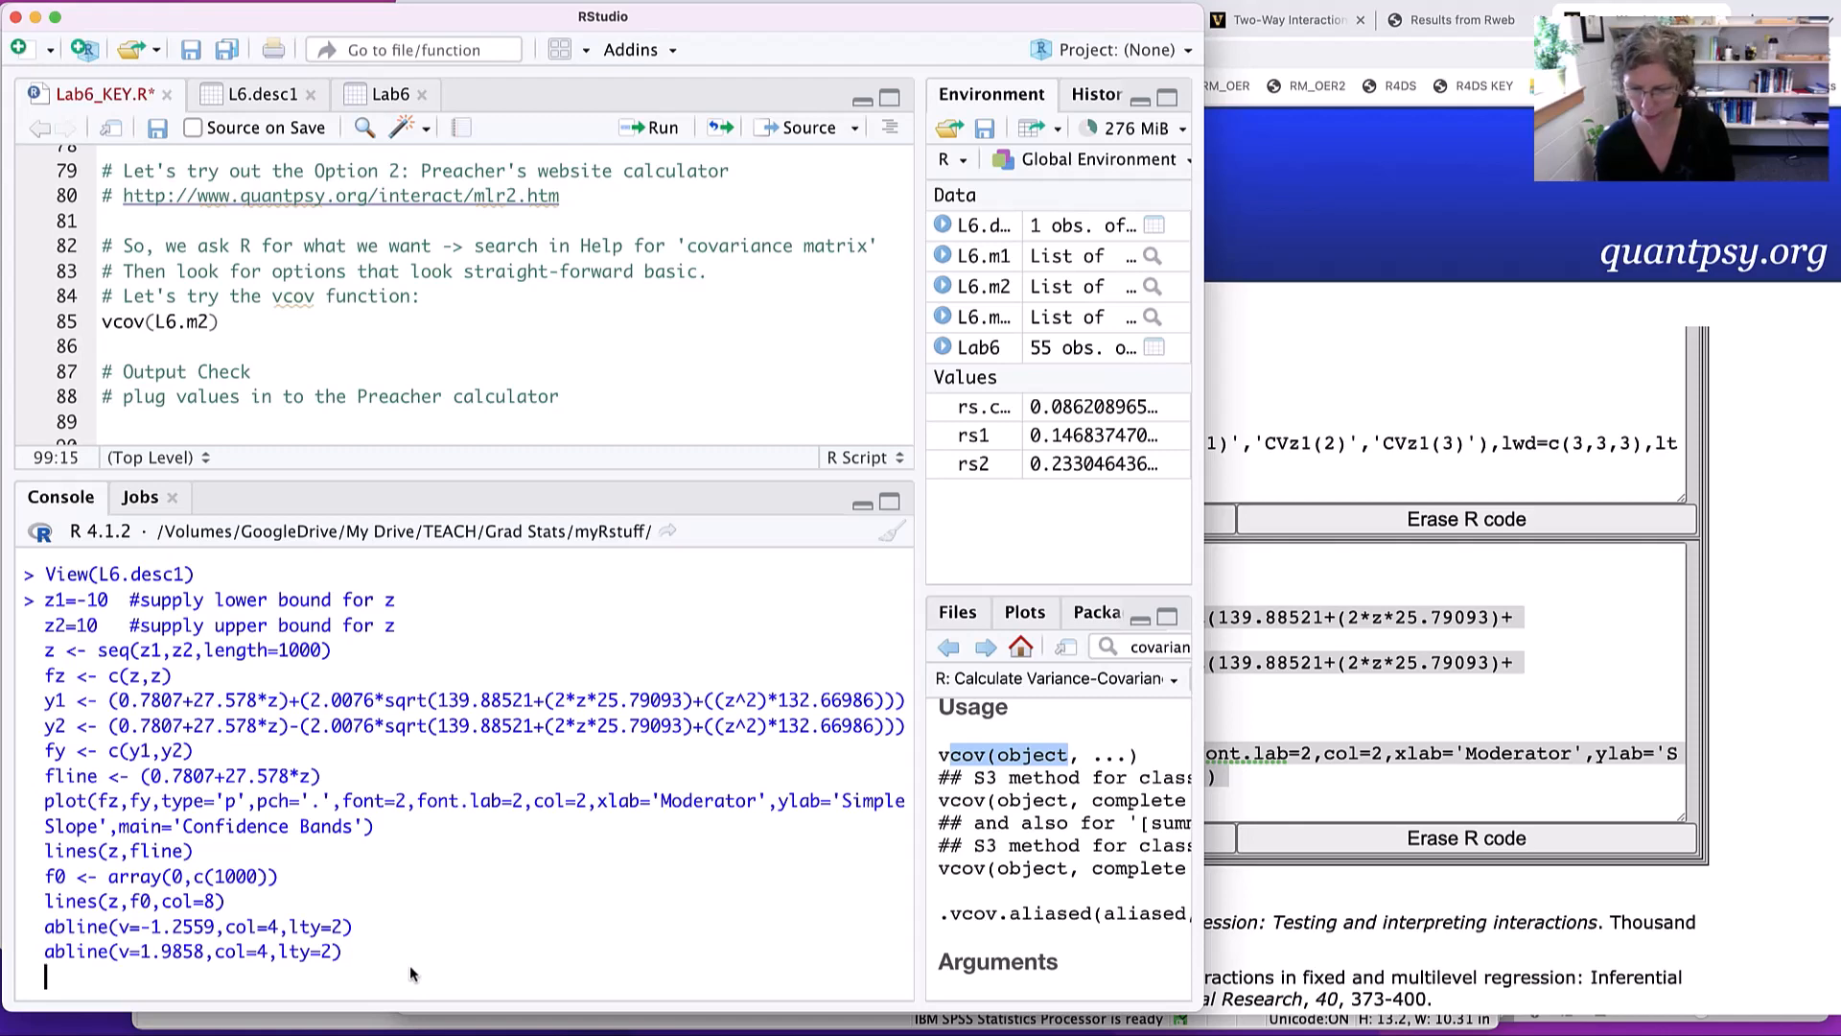
{"action": "key", "text": "Return"}
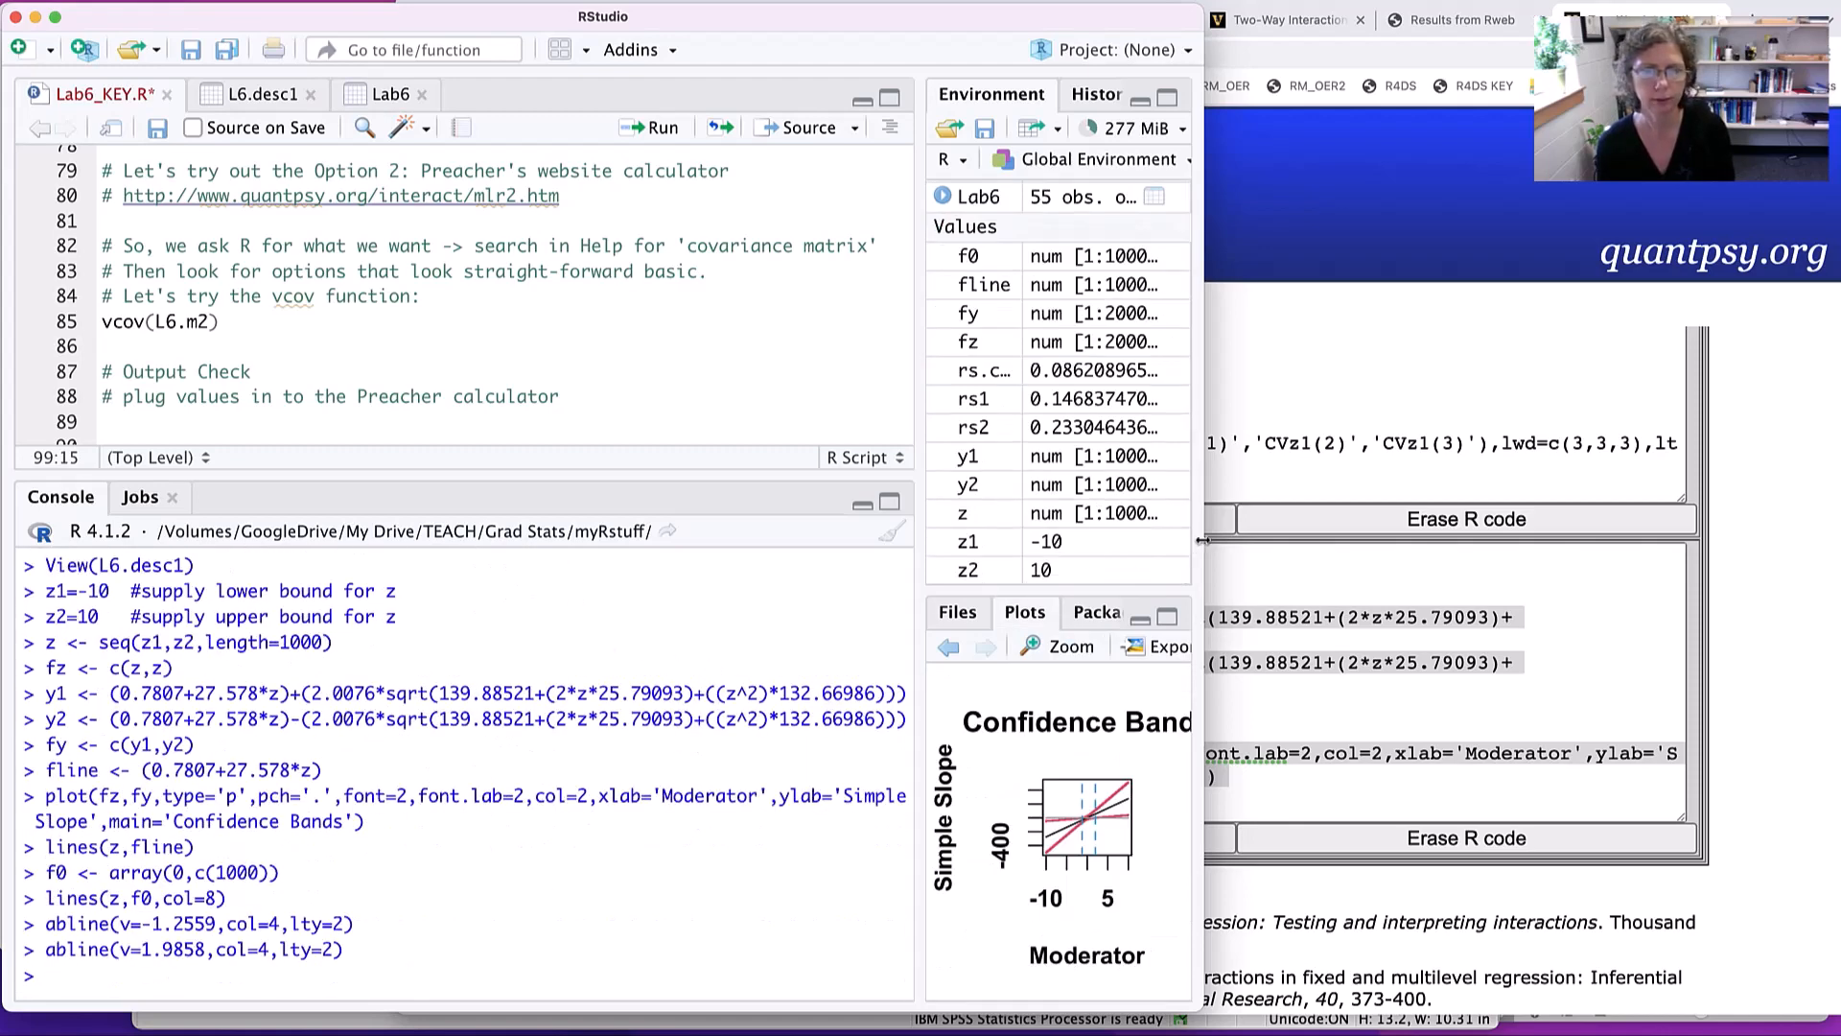
- Widen the RStudio window and enlarge the plot area to display the Confidence Bands graph at a readable size
{"action": "left_click_drag", "start_coordinate": [1200, 542], "coordinate": [1822, 497]}
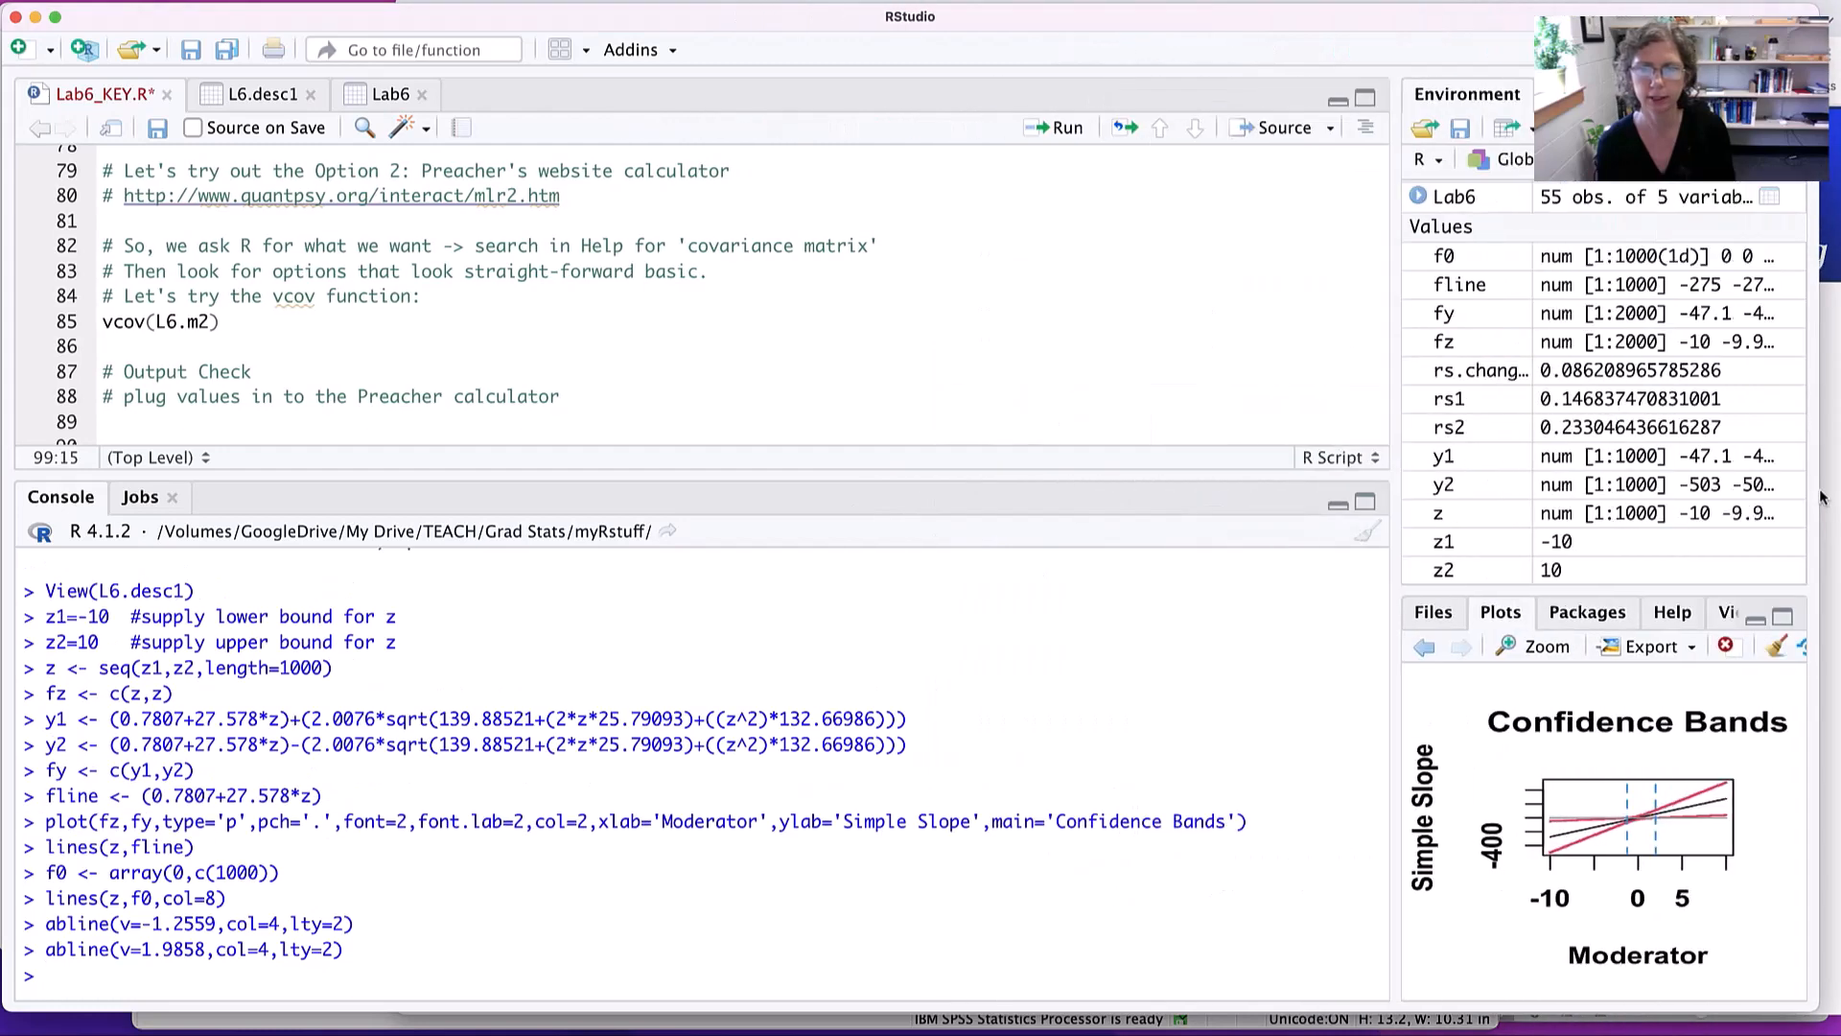
{"action": "left_click_drag", "start_coordinate": [1395, 472], "coordinate": [700, 469]}
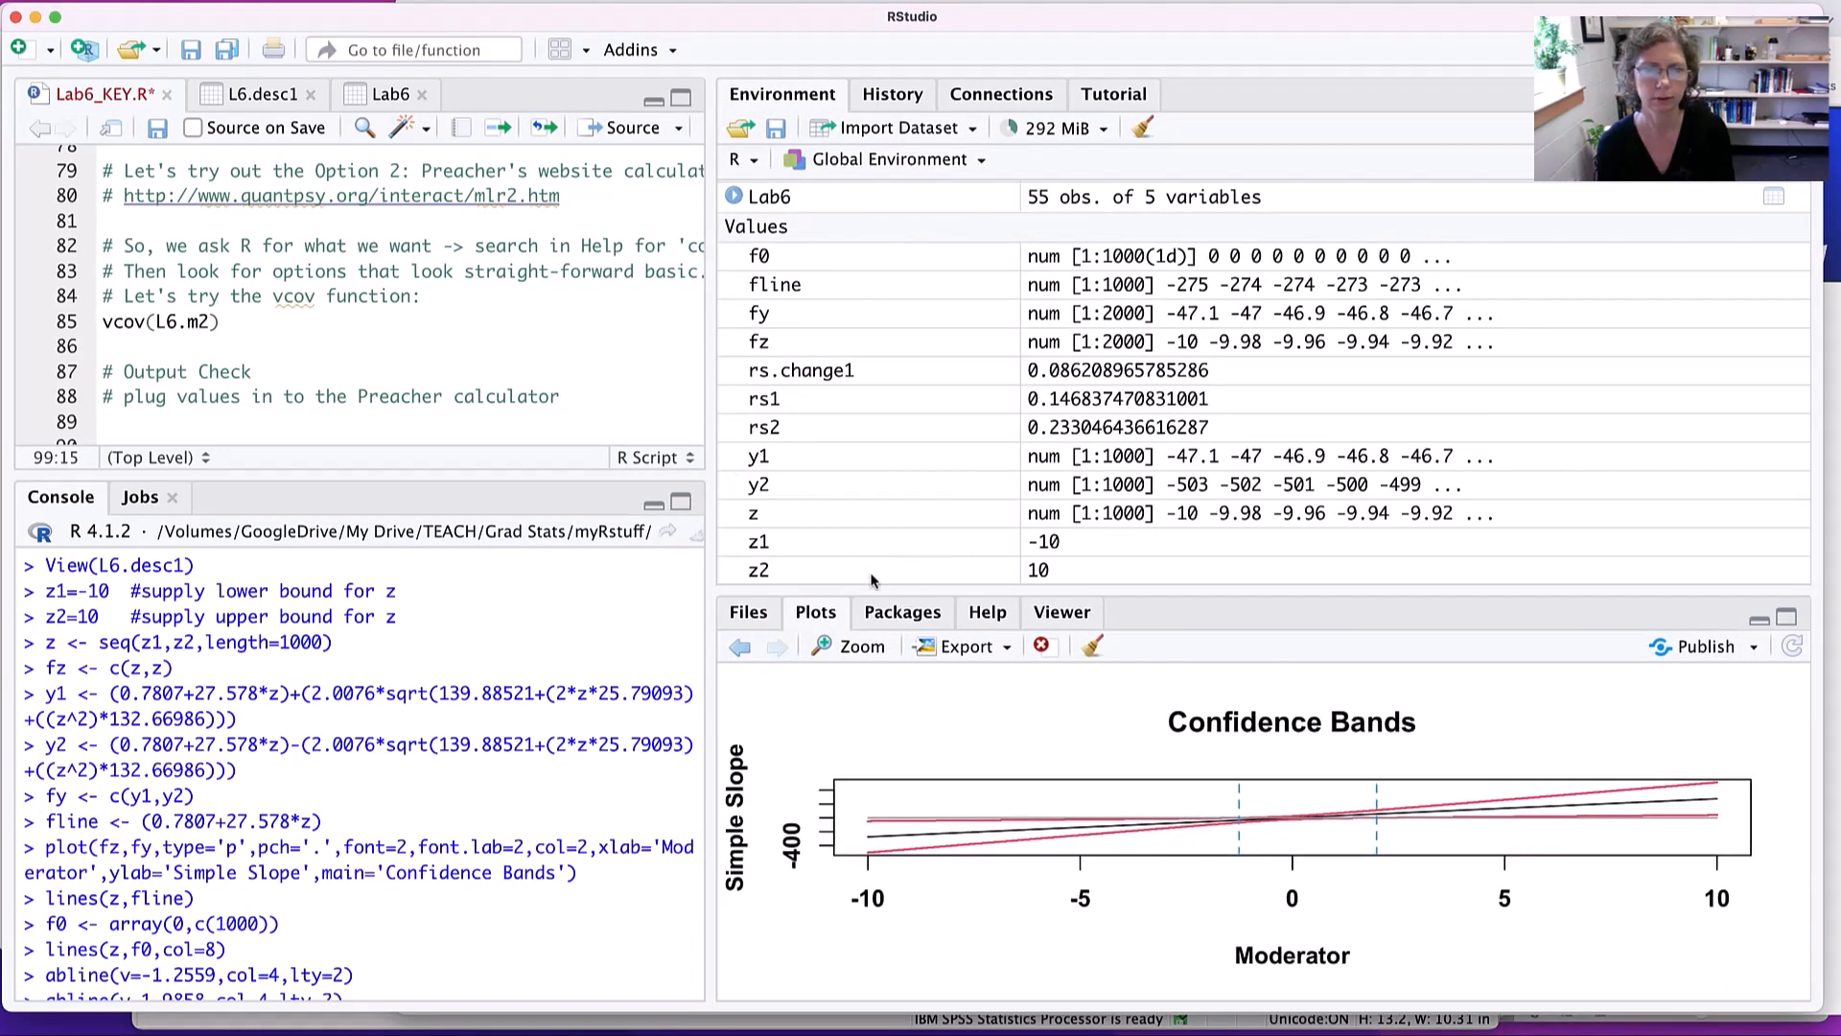
{"action": "left_click_drag", "start_coordinate": [872, 589], "coordinate": [871, 198]}
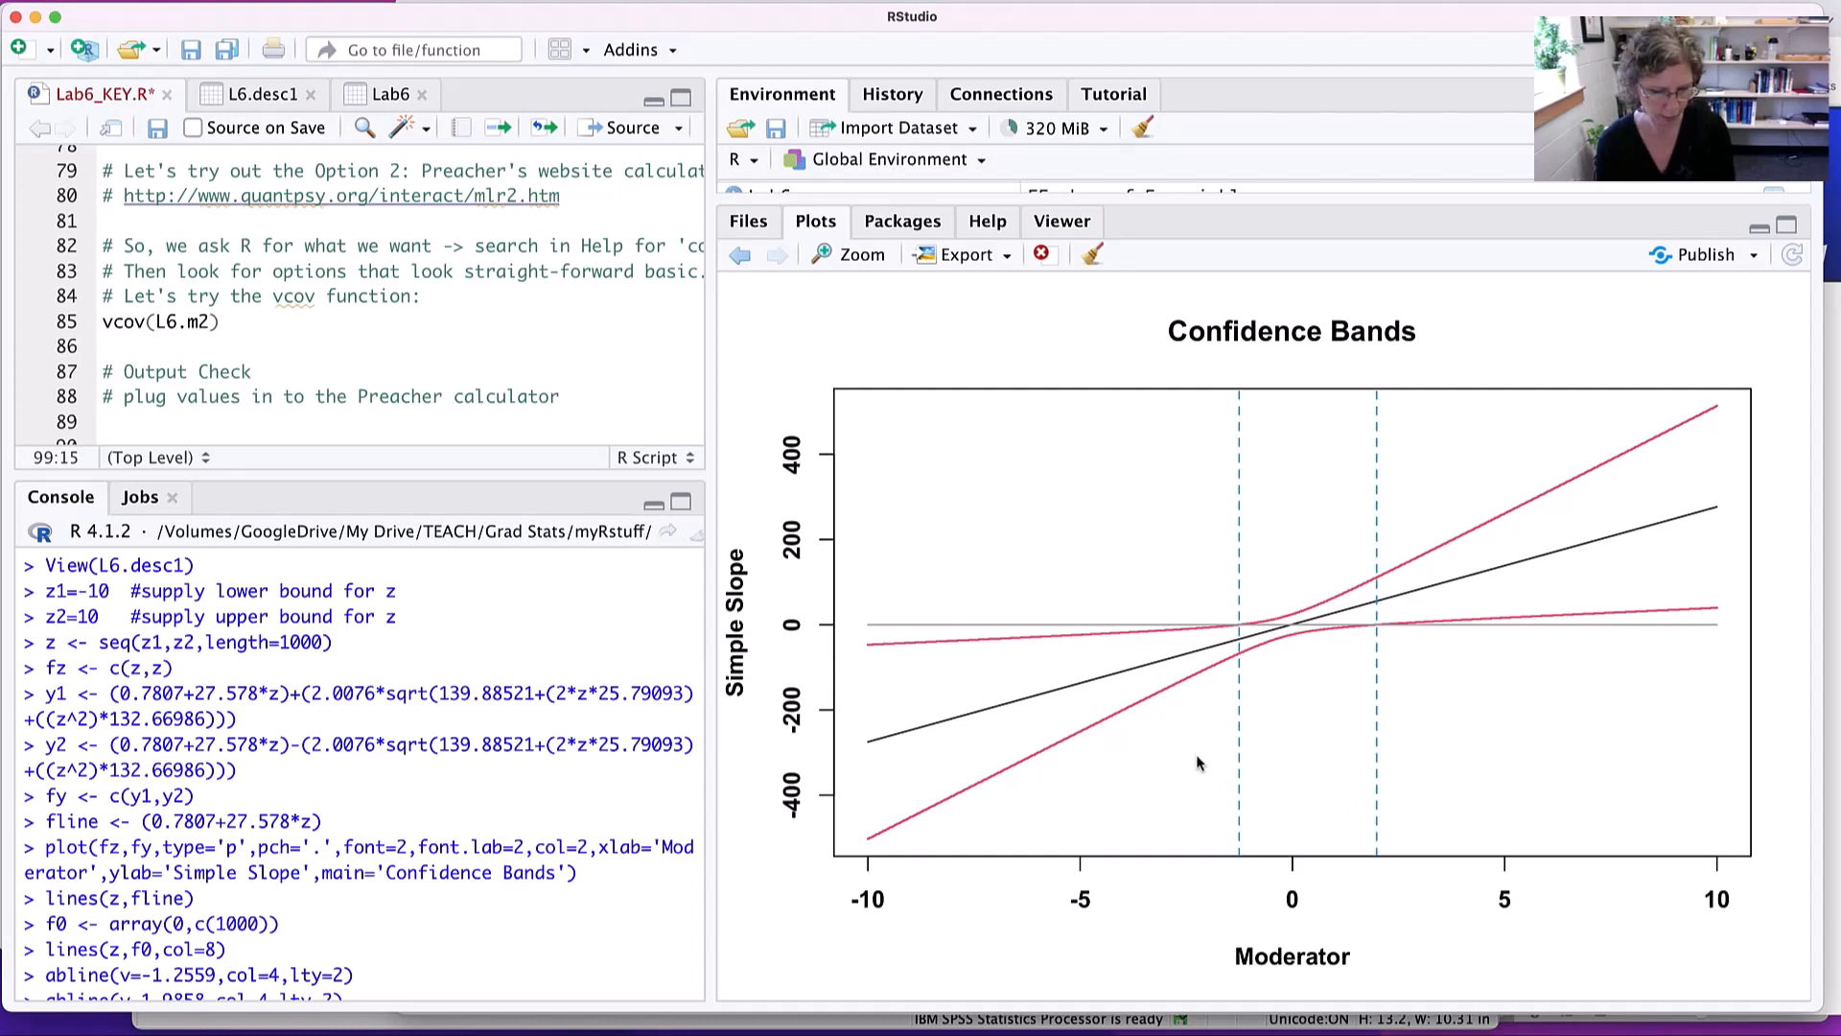
- Switch to the browser and select and copy all of the calculator's R code for the MLR 2-Way Interaction Plot
{"action": "key", "text": "super+Tab"}
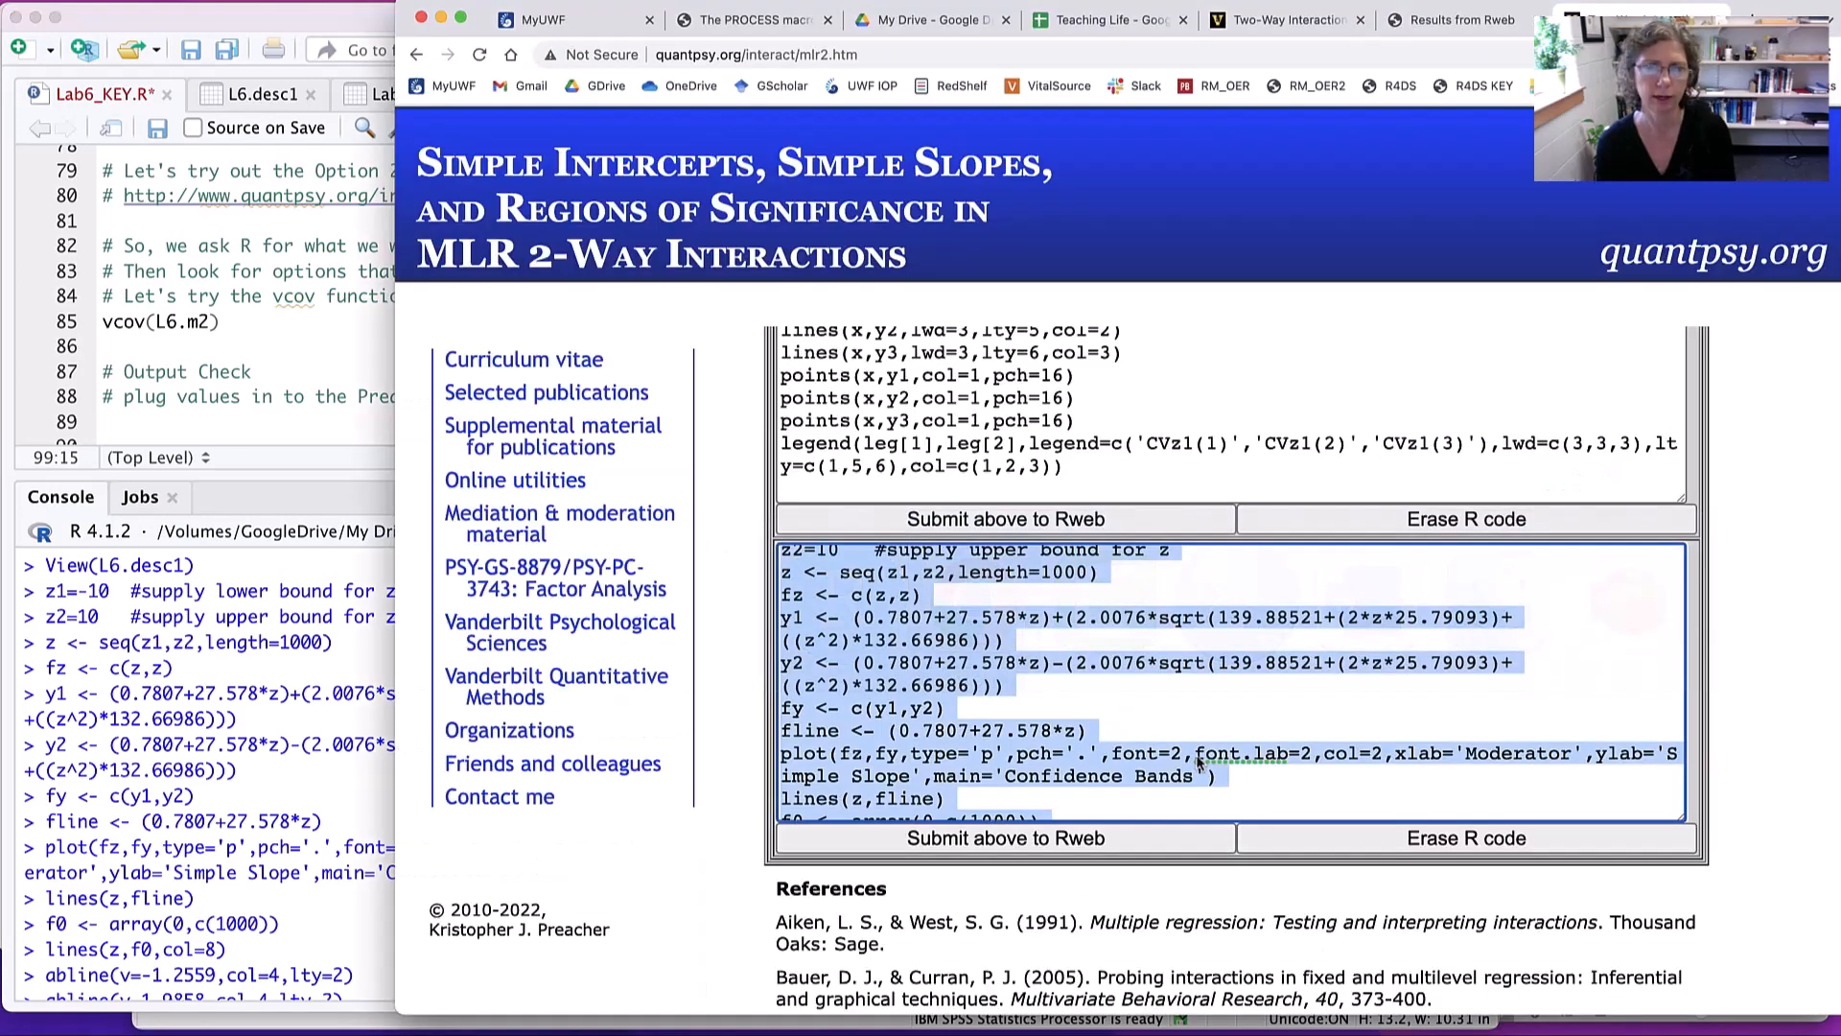
{"action": "left_click", "coordinate": [1018, 436]}
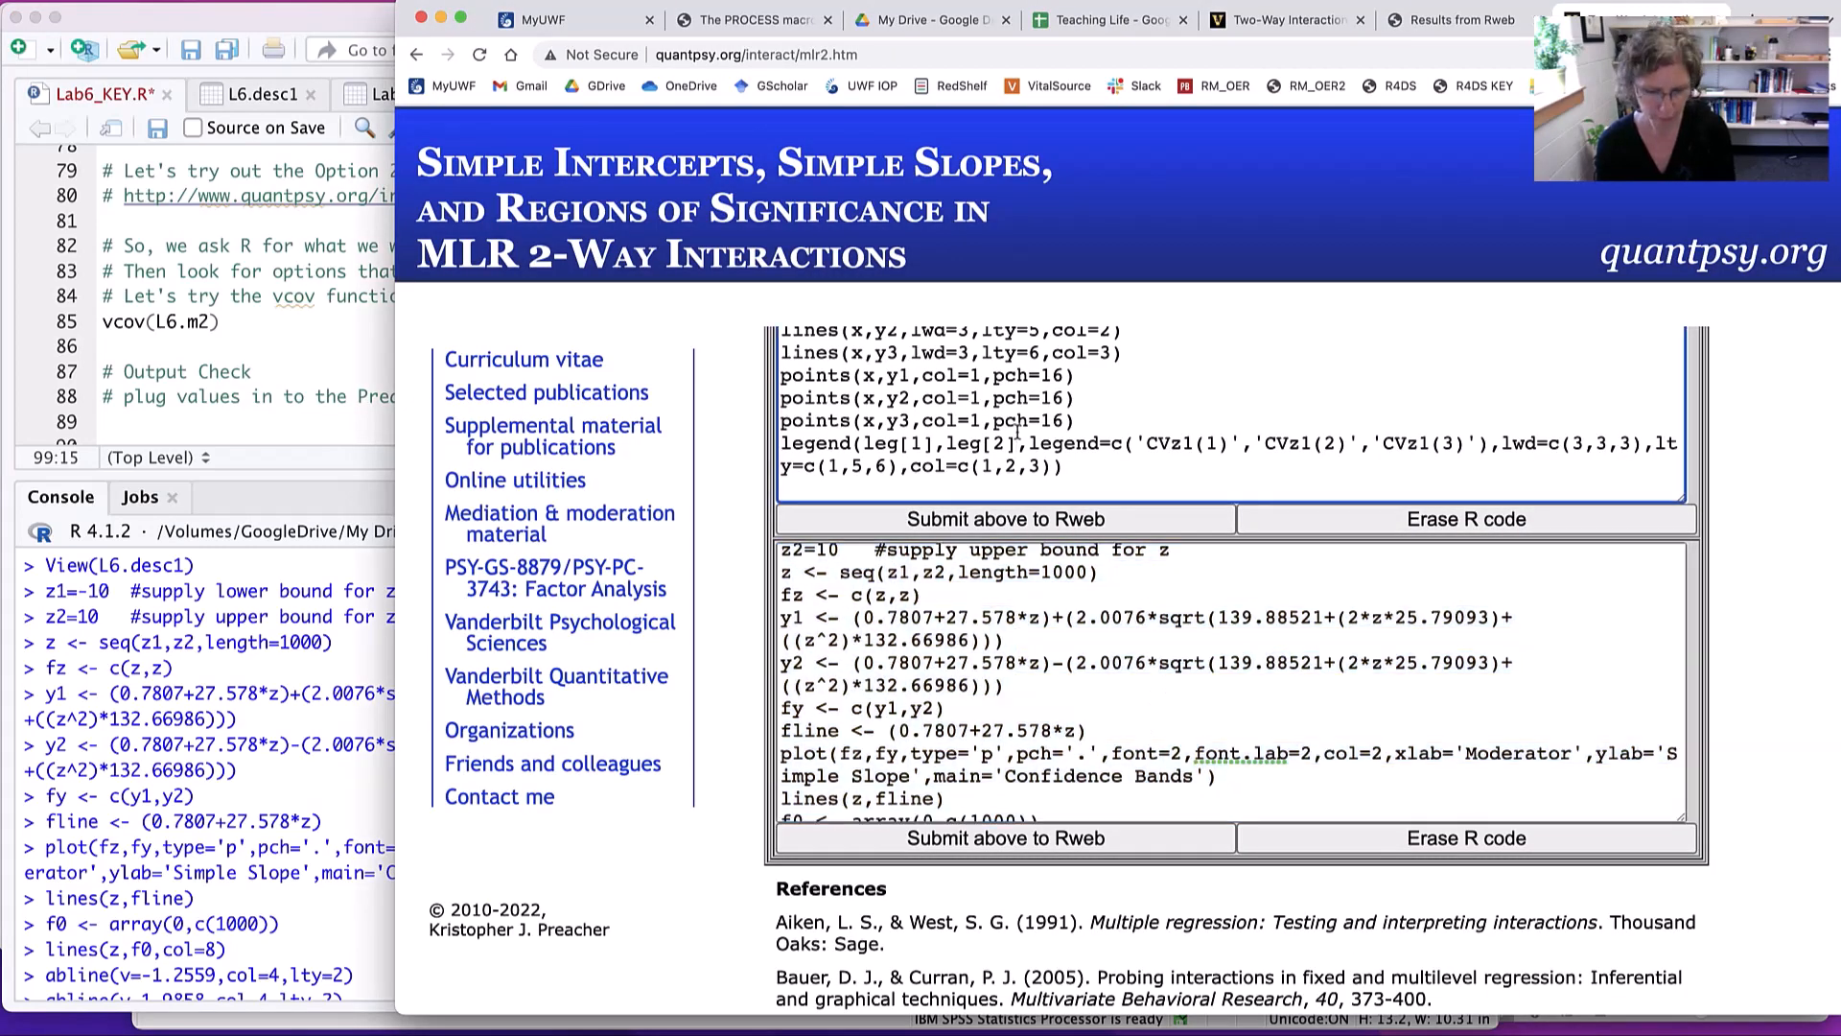
{"action": "key", "text": "super+a"}
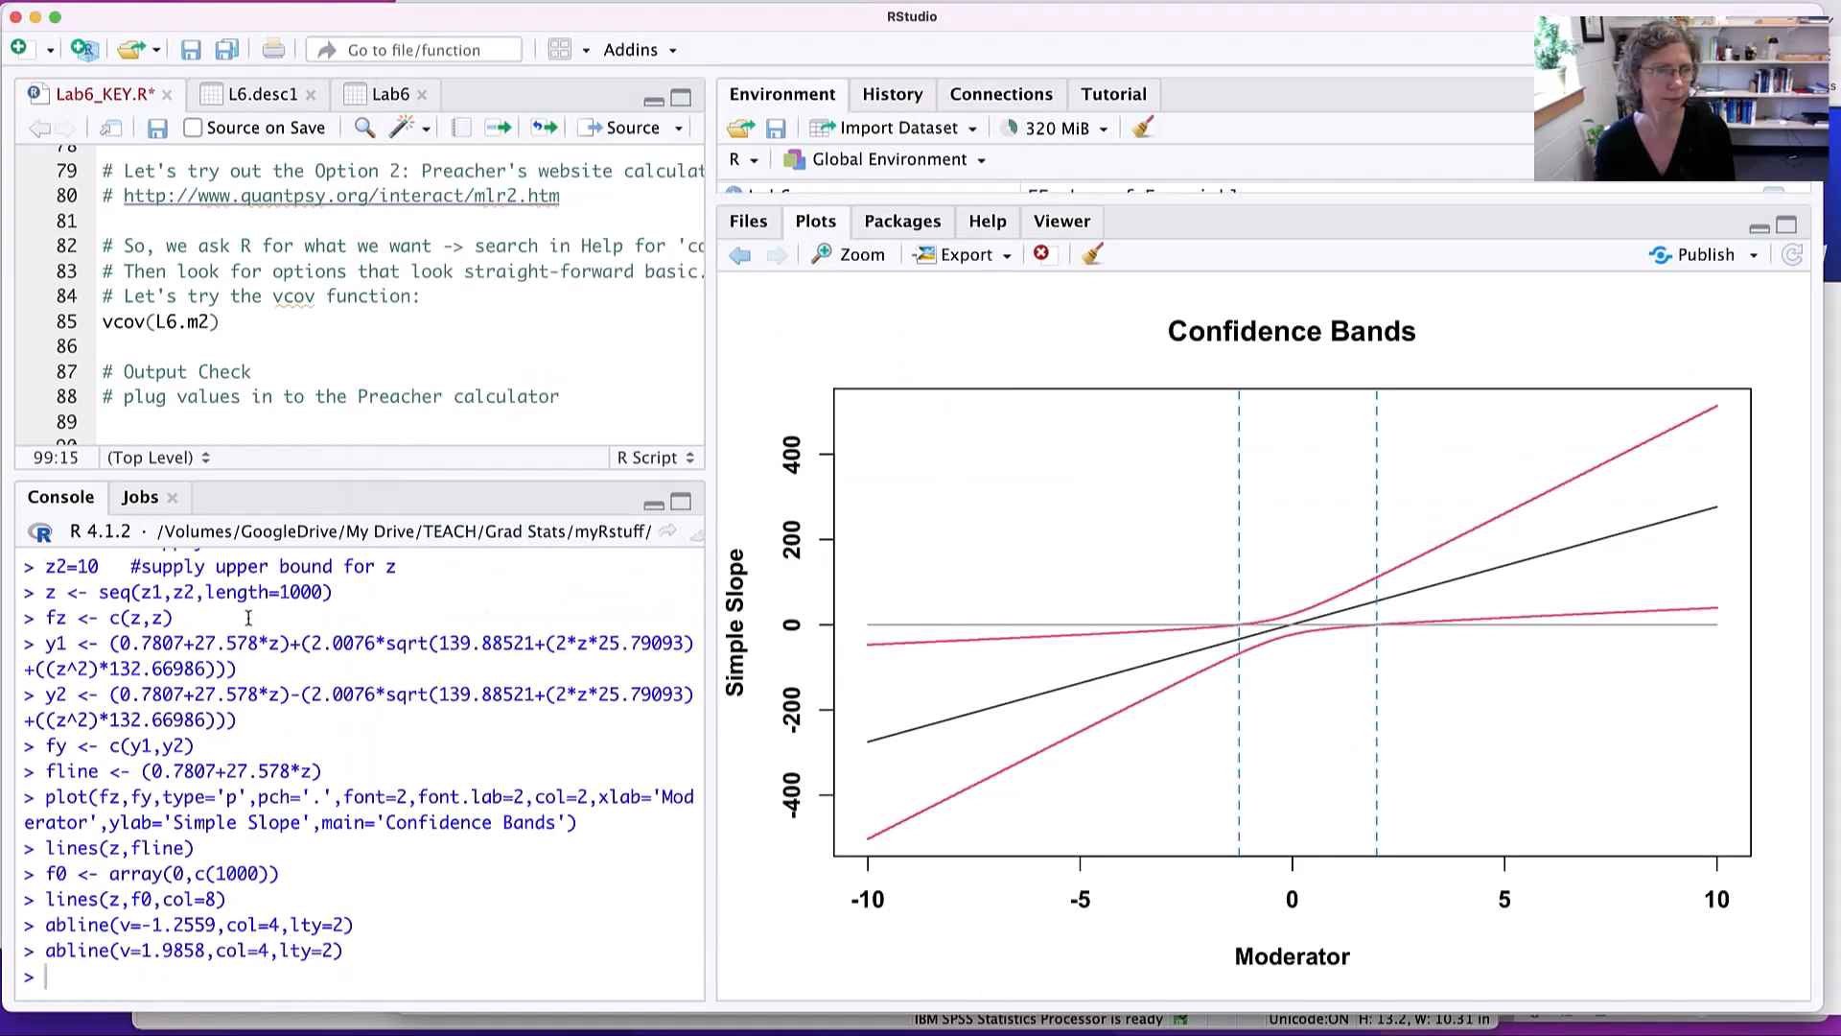
- Switch to RStudio, paste and run the MLR 2-Way Interaction Plot code in the console, and widen the console pane
{"action": "left_click", "coordinate": [248, 619]}
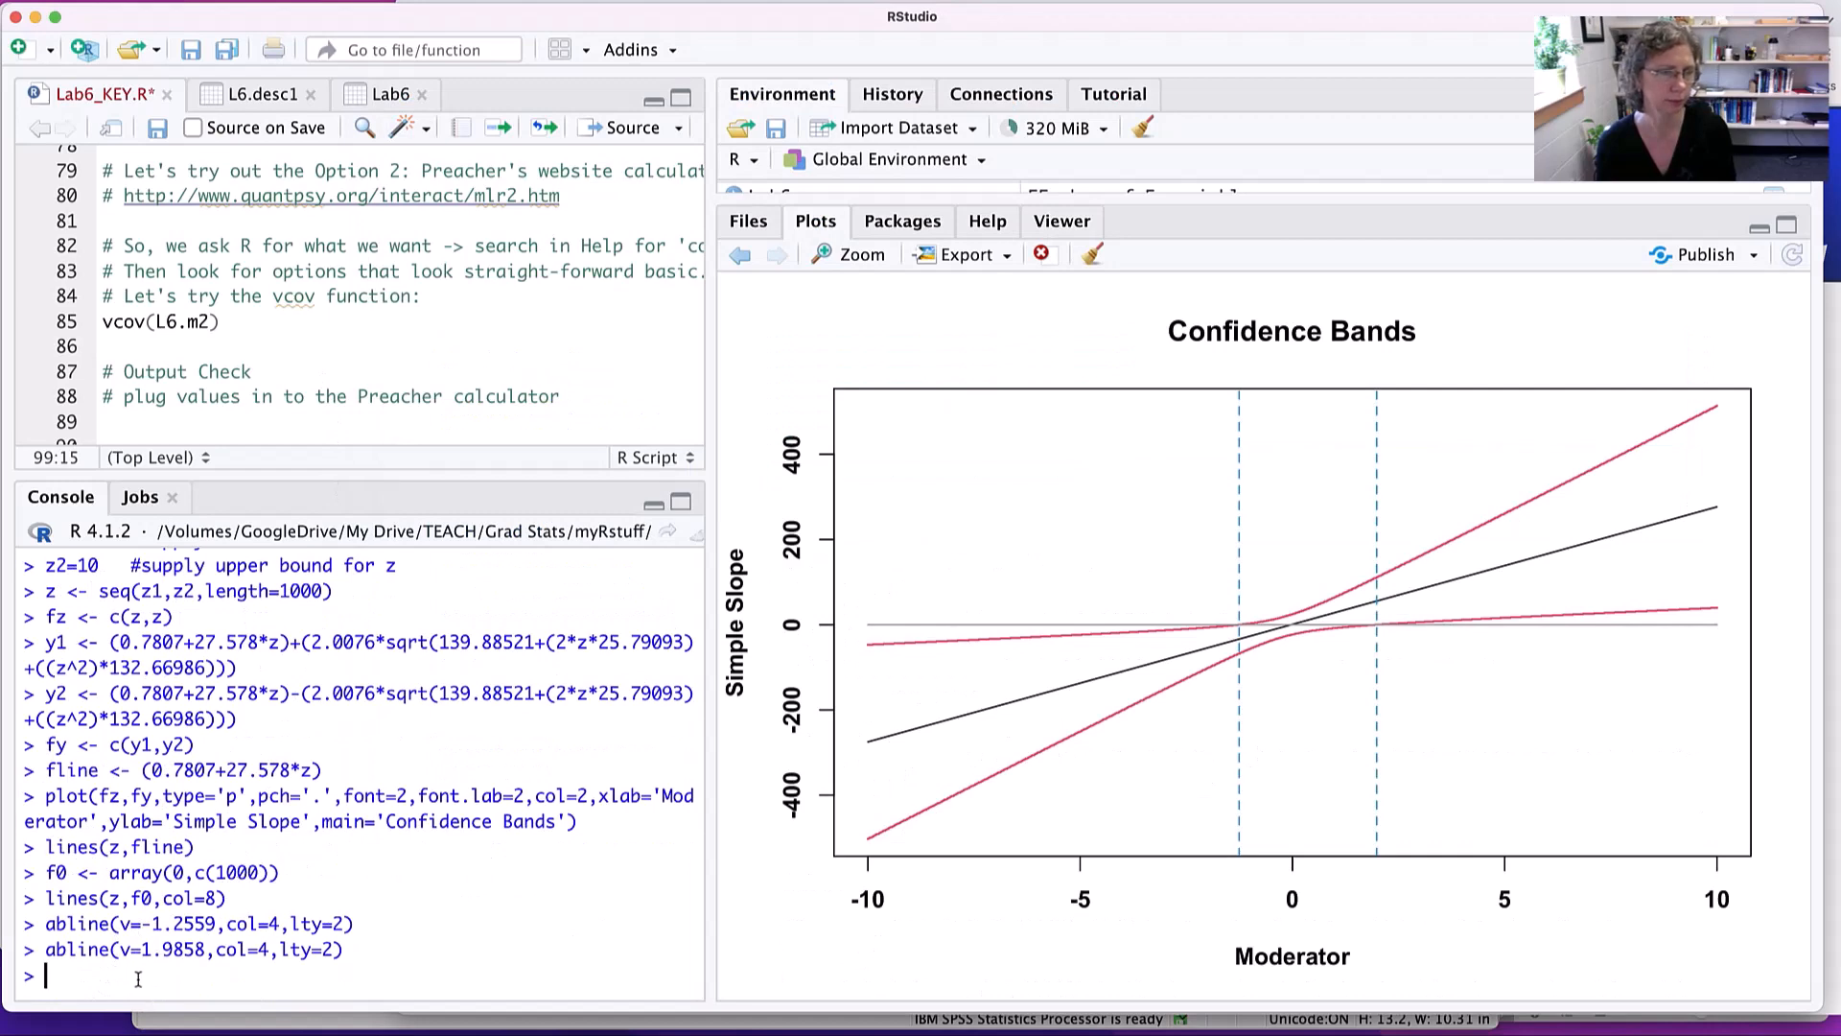
{"action": "key", "text": "super+v"}
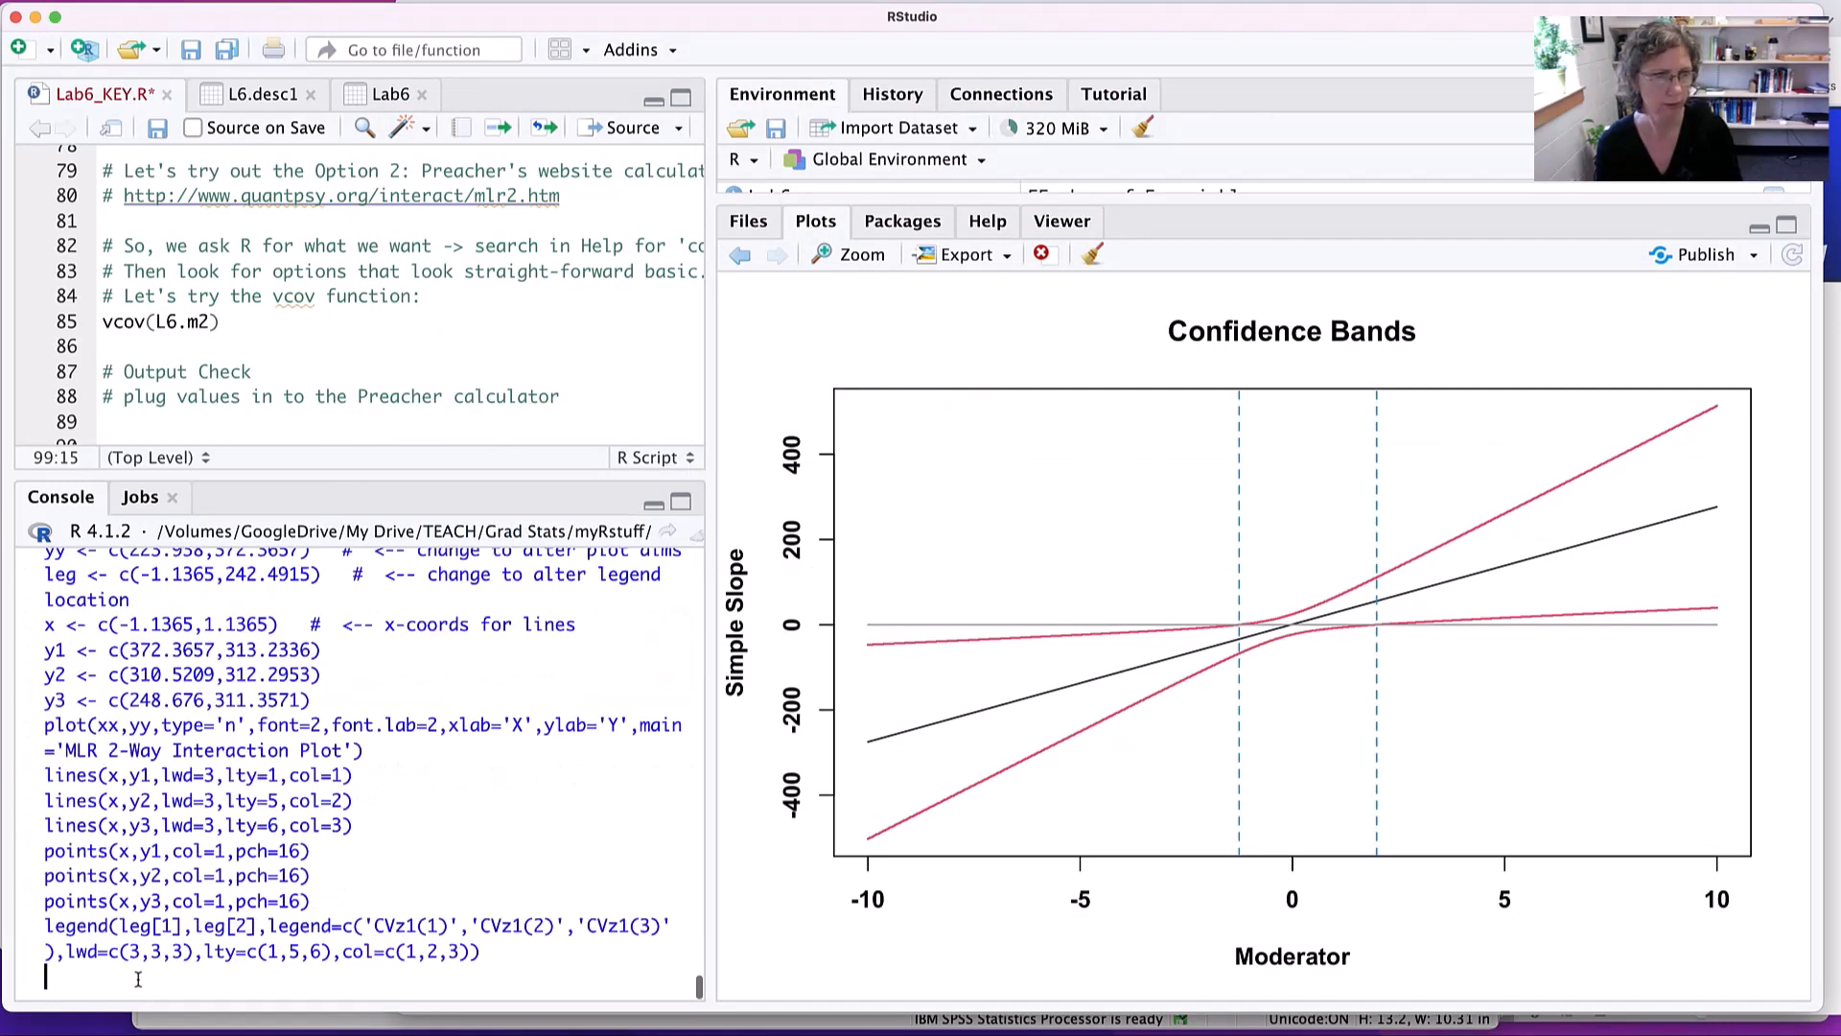
{"action": "key", "text": "Return"}
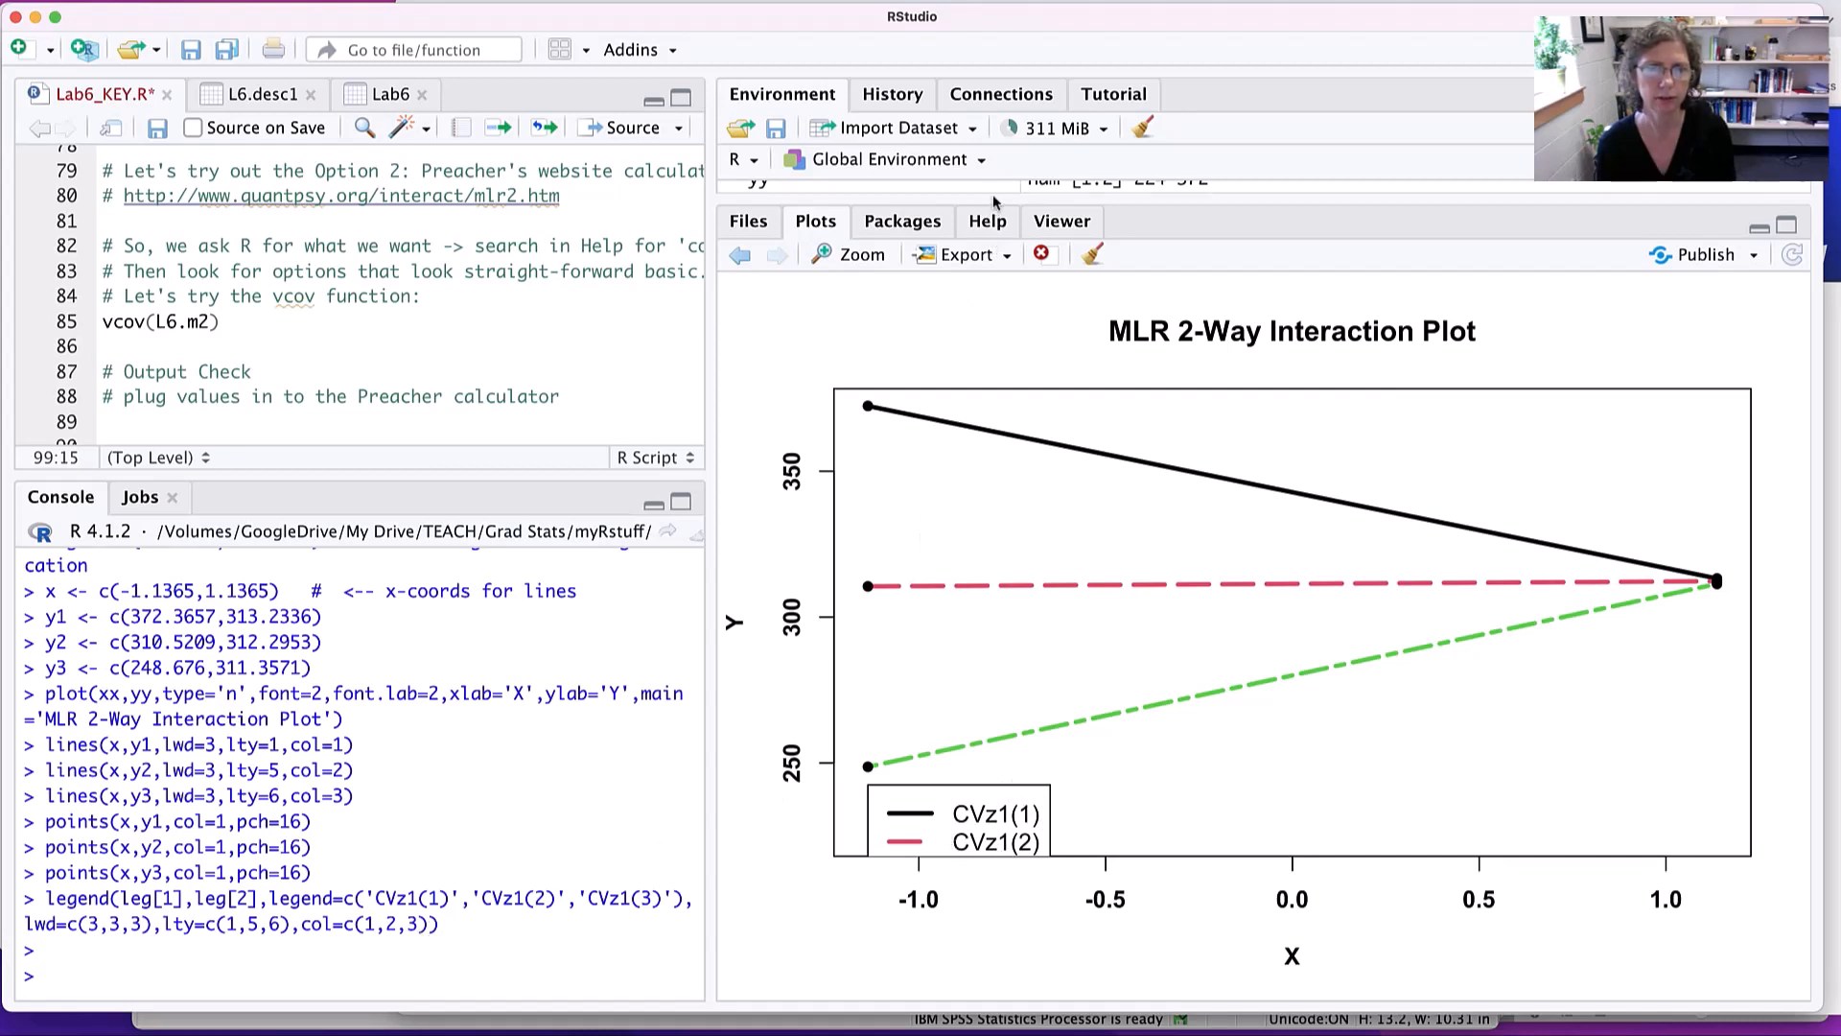
{"action": "left_click_drag", "start_coordinate": [710, 336], "coordinate": [816, 341]}
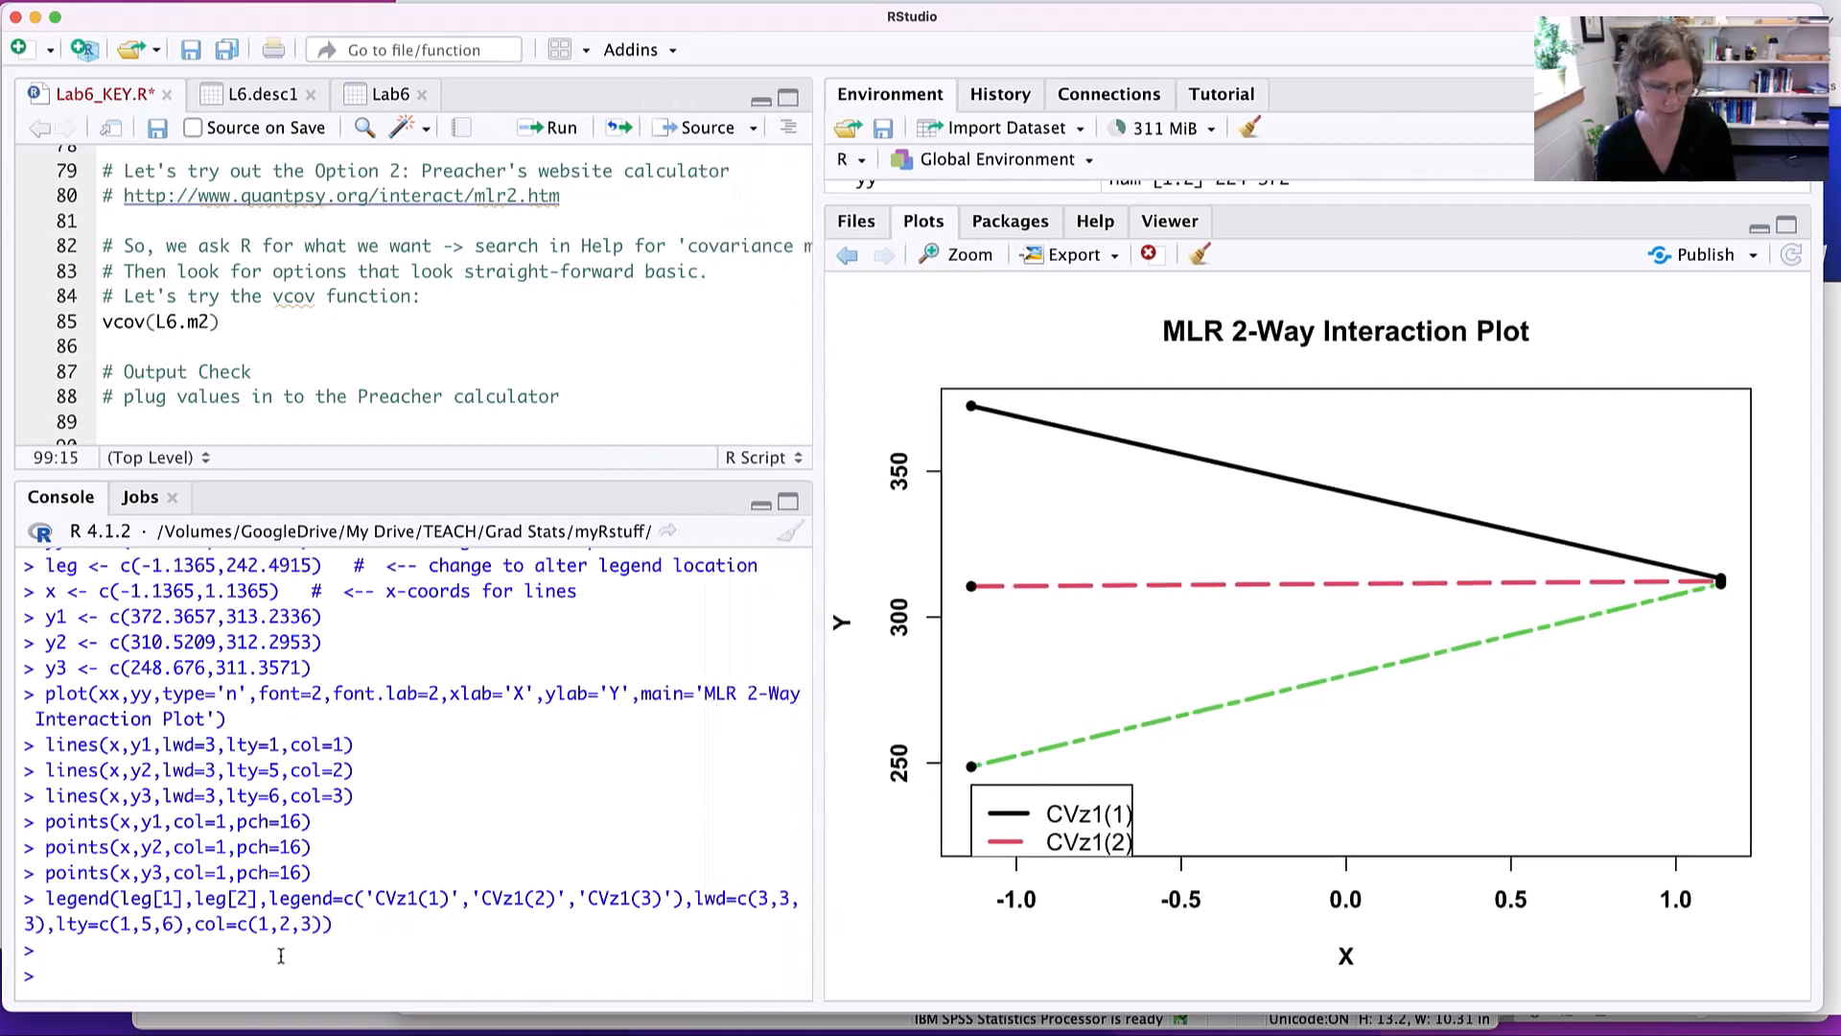
- Return to the browser calculator and reselect the complete MLR 2-Way Interaction Plot code block, starting at the xx line
{"action": "key", "text": "super+Tab"}
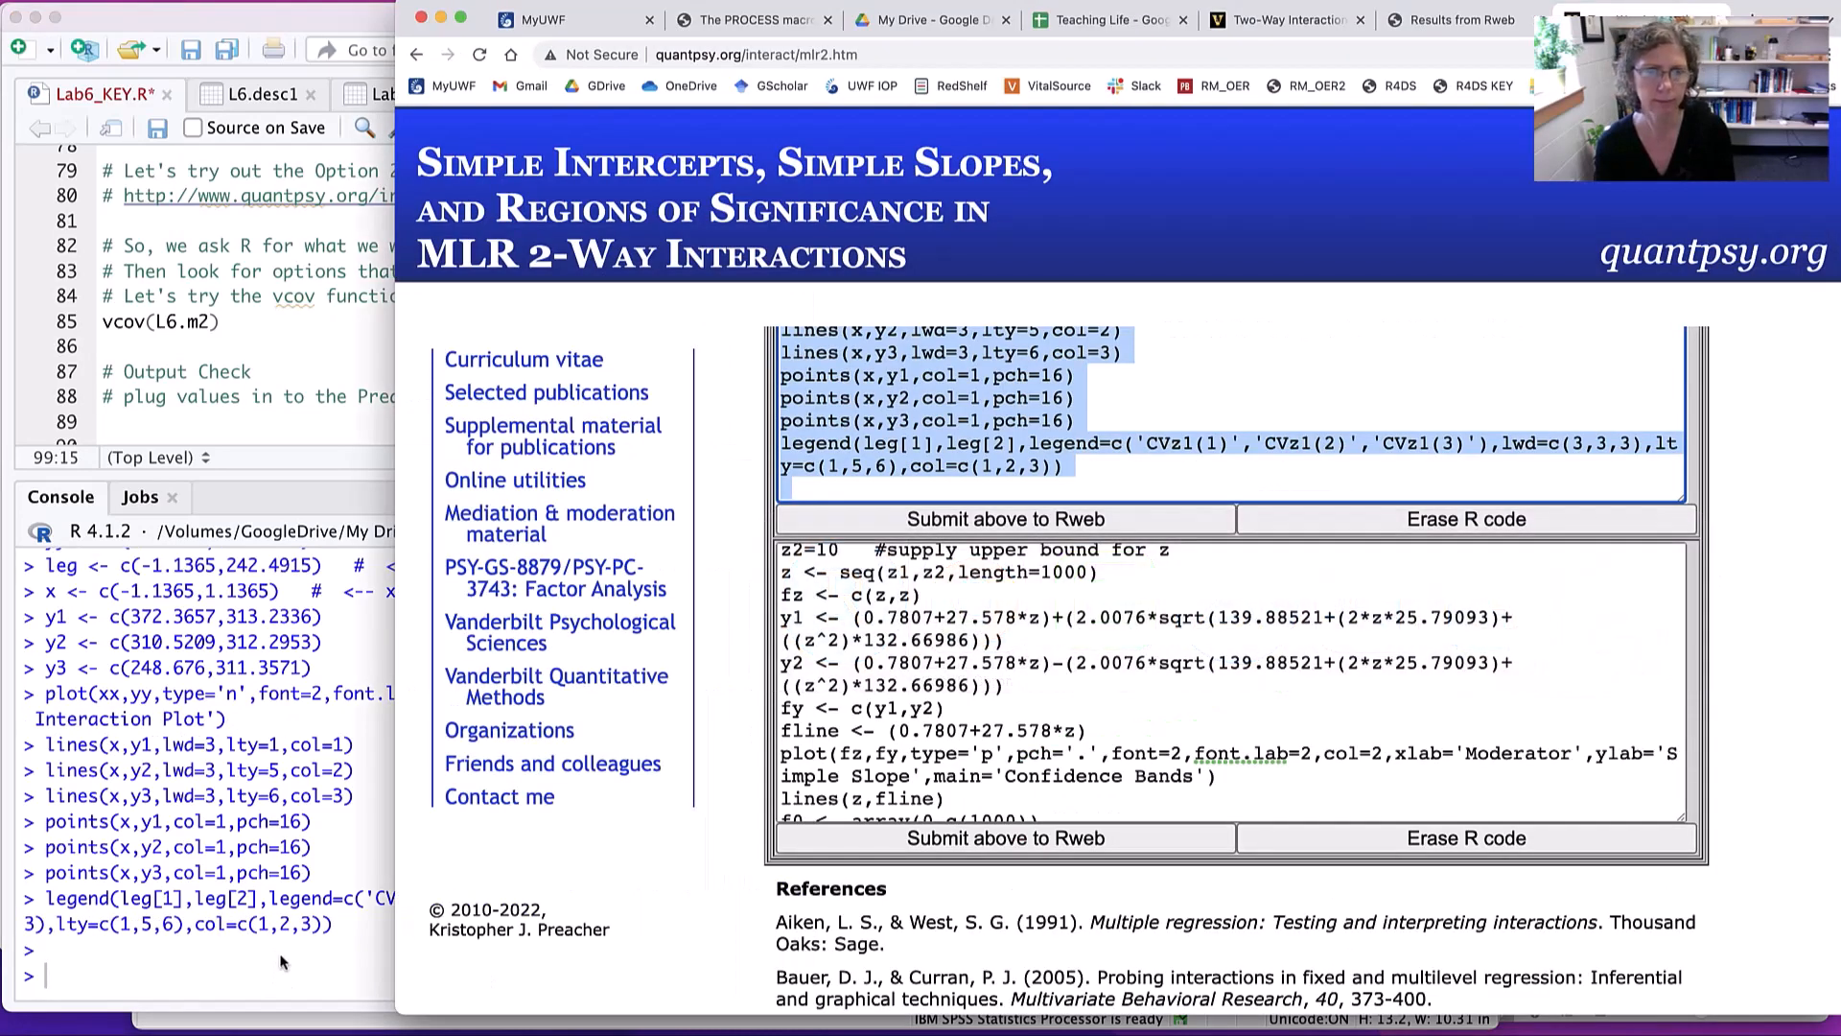
{"action": "scroll", "coordinate": [1043, 402], "scroll_direction": "down", "scroll_amount": 3}
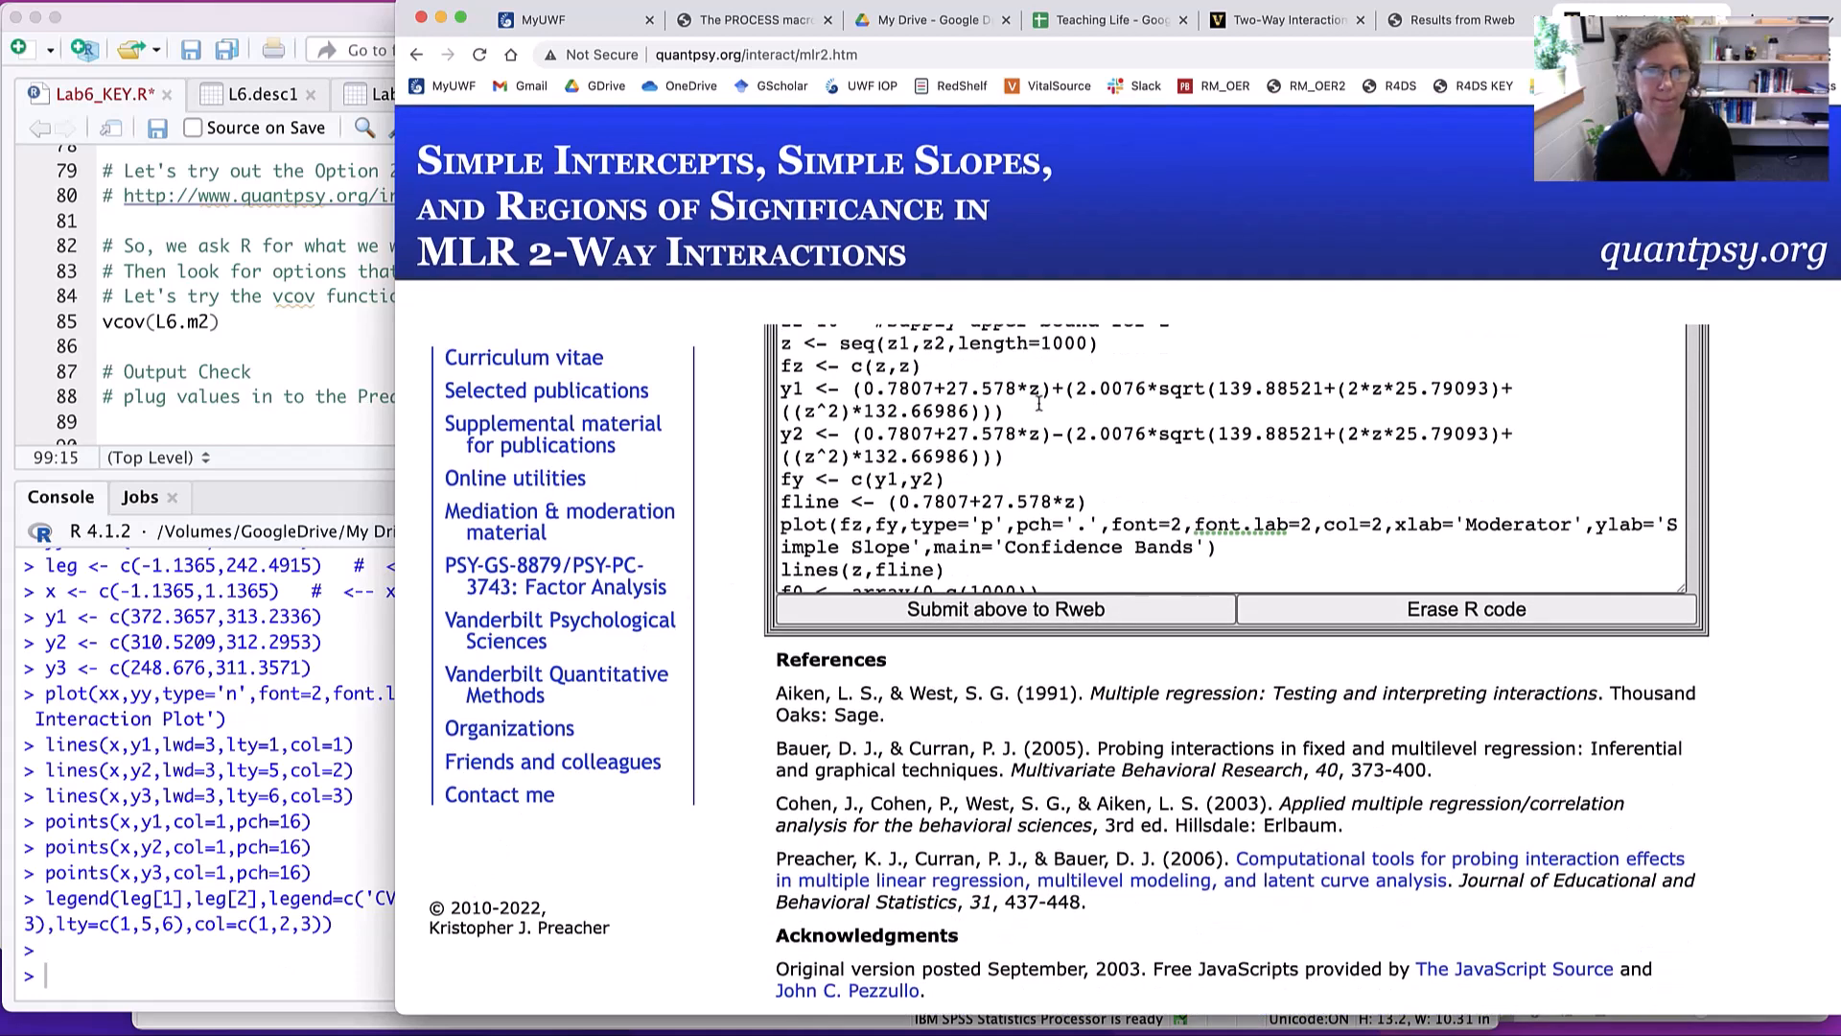
{"action": "scroll", "coordinate": [1033, 467], "scroll_direction": "up", "scroll_amount": 3}
{"action": "scroll", "coordinate": [1033, 467], "scroll_direction": "up", "scroll_amount": 5}
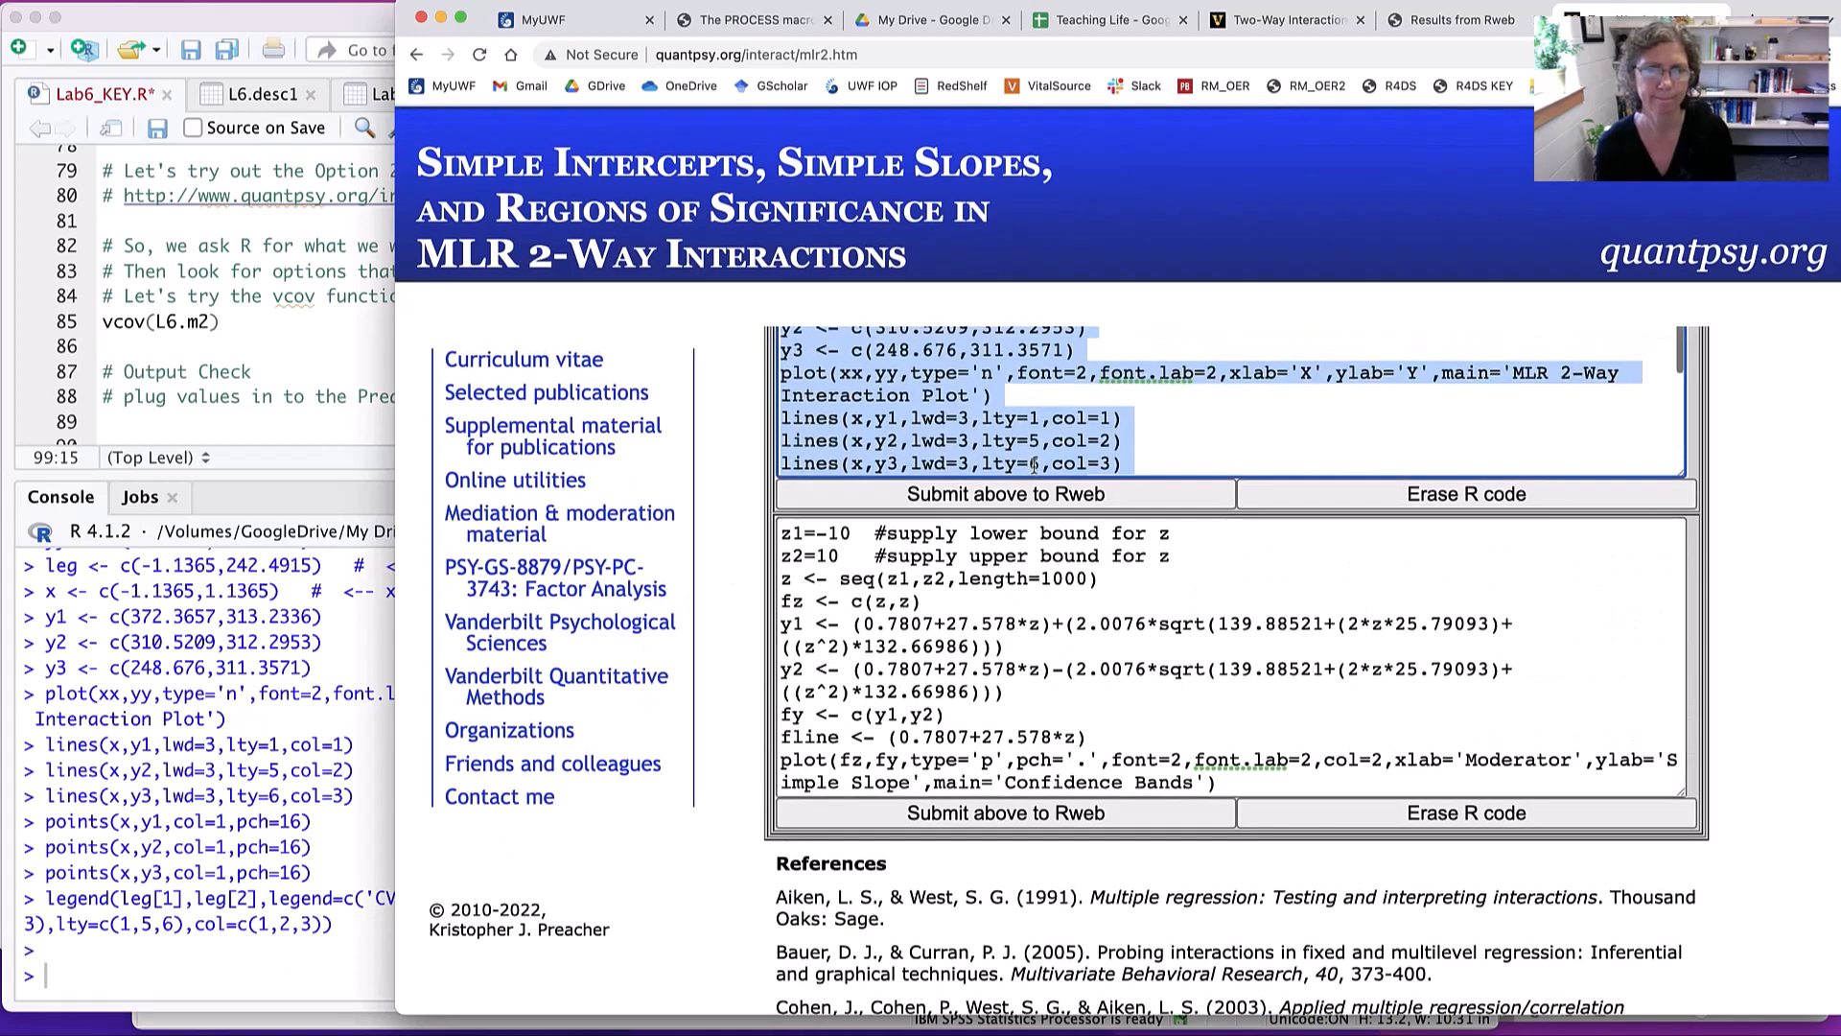
{"action": "scroll", "coordinate": [1024, 564], "scroll_direction": "down", "scroll_amount": 1}
{"action": "triple_click", "coordinate": [1024, 566]}
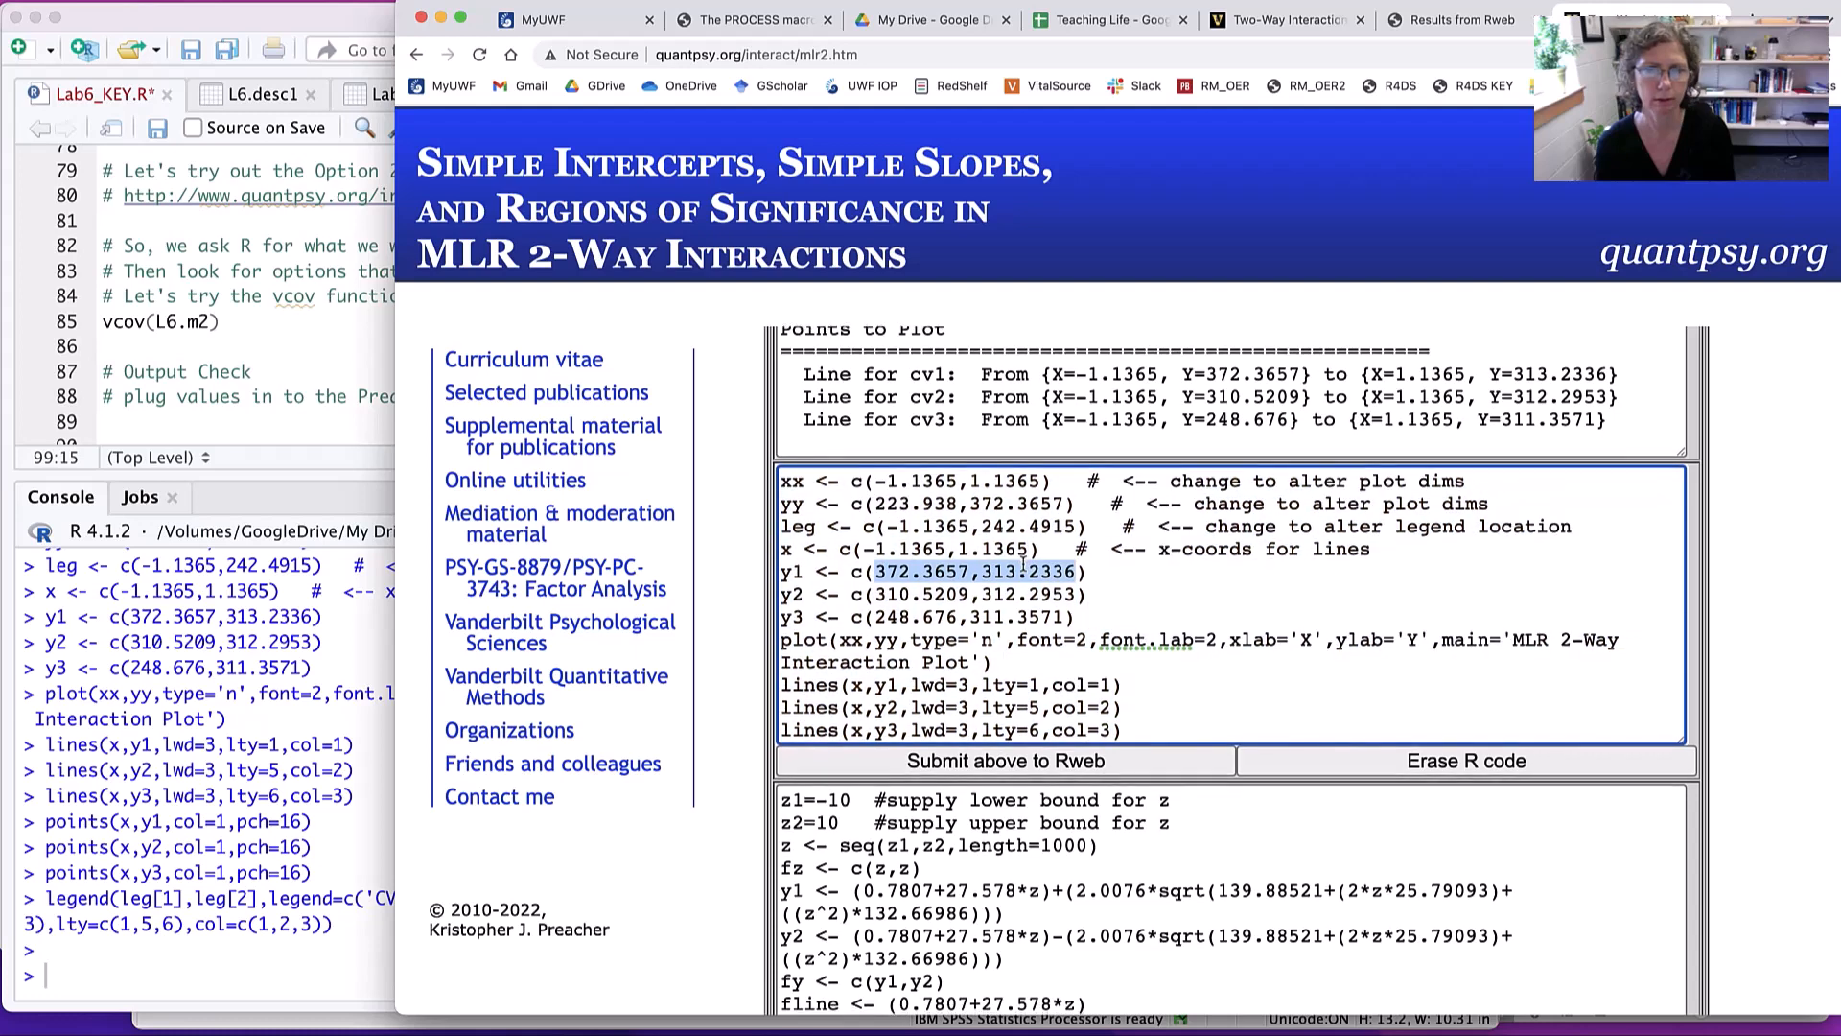
{"action": "key", "text": "super+a"}
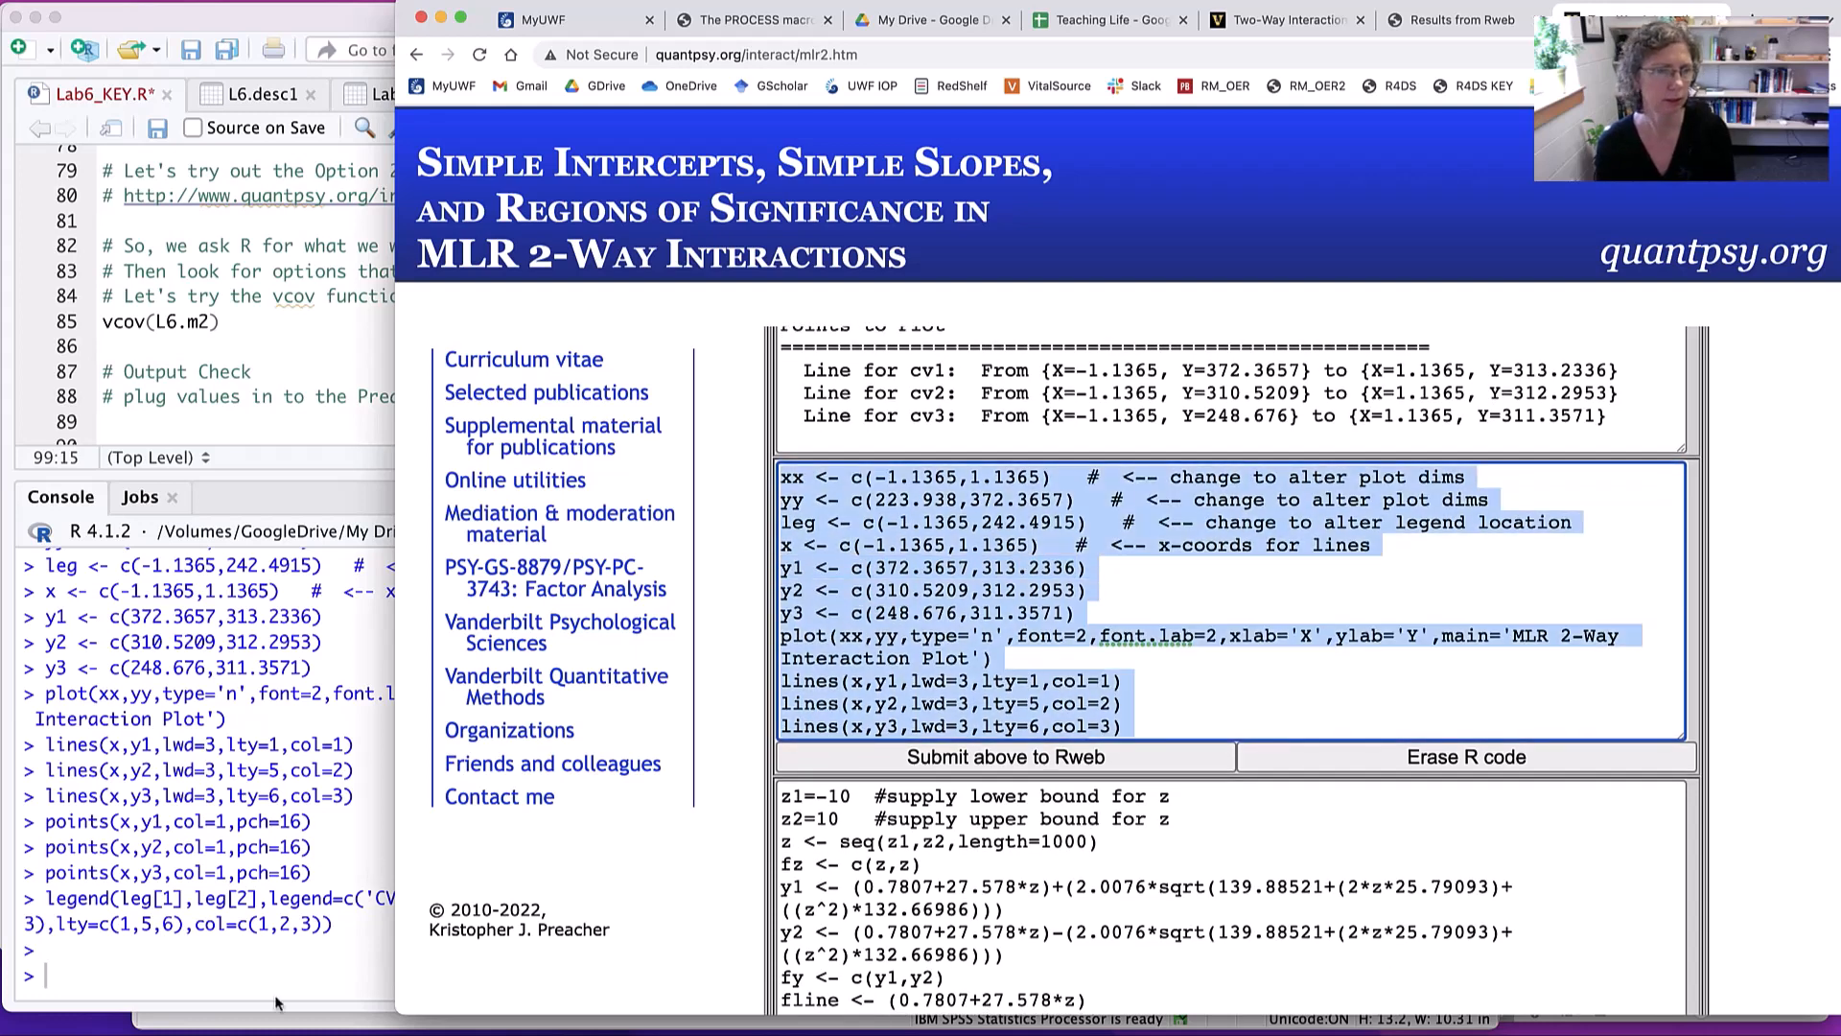
- Switch to RStudio and rerun the interaction plot code in the R console to redraw the graph
{"action": "left_click", "coordinate": [159, 991]}
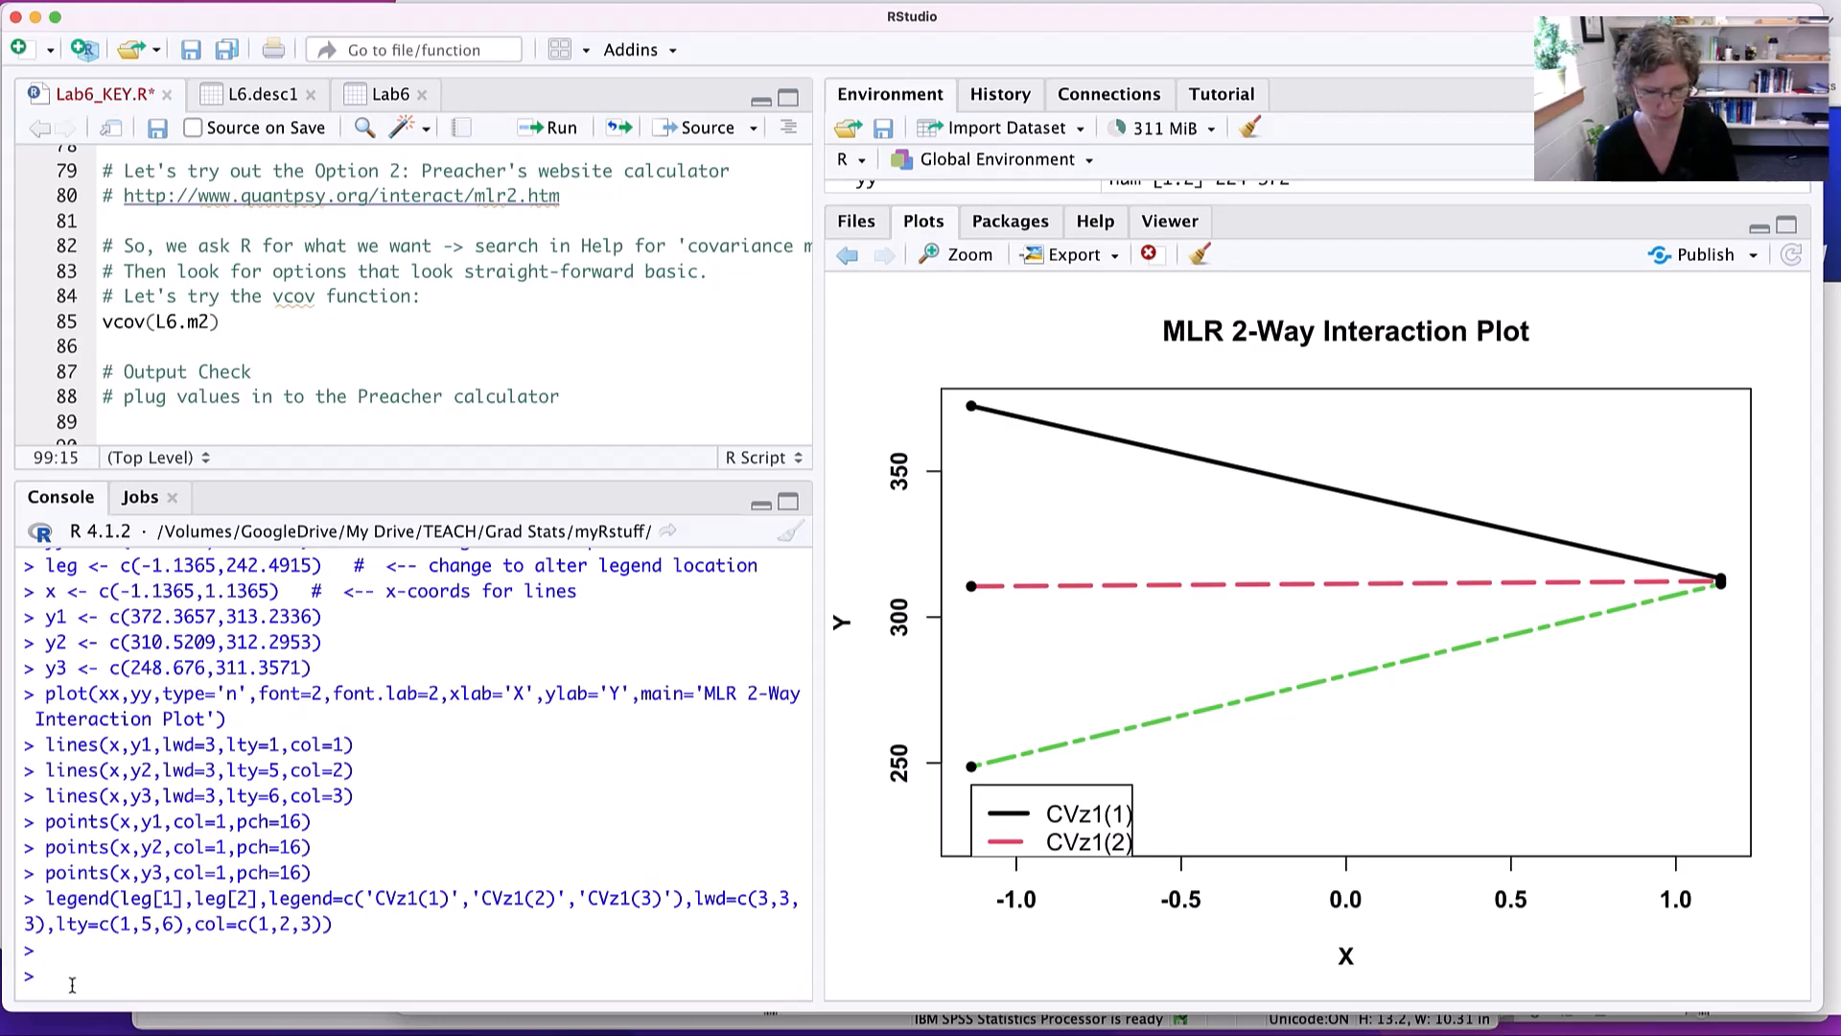
{"action": "key", "text": "Up"}
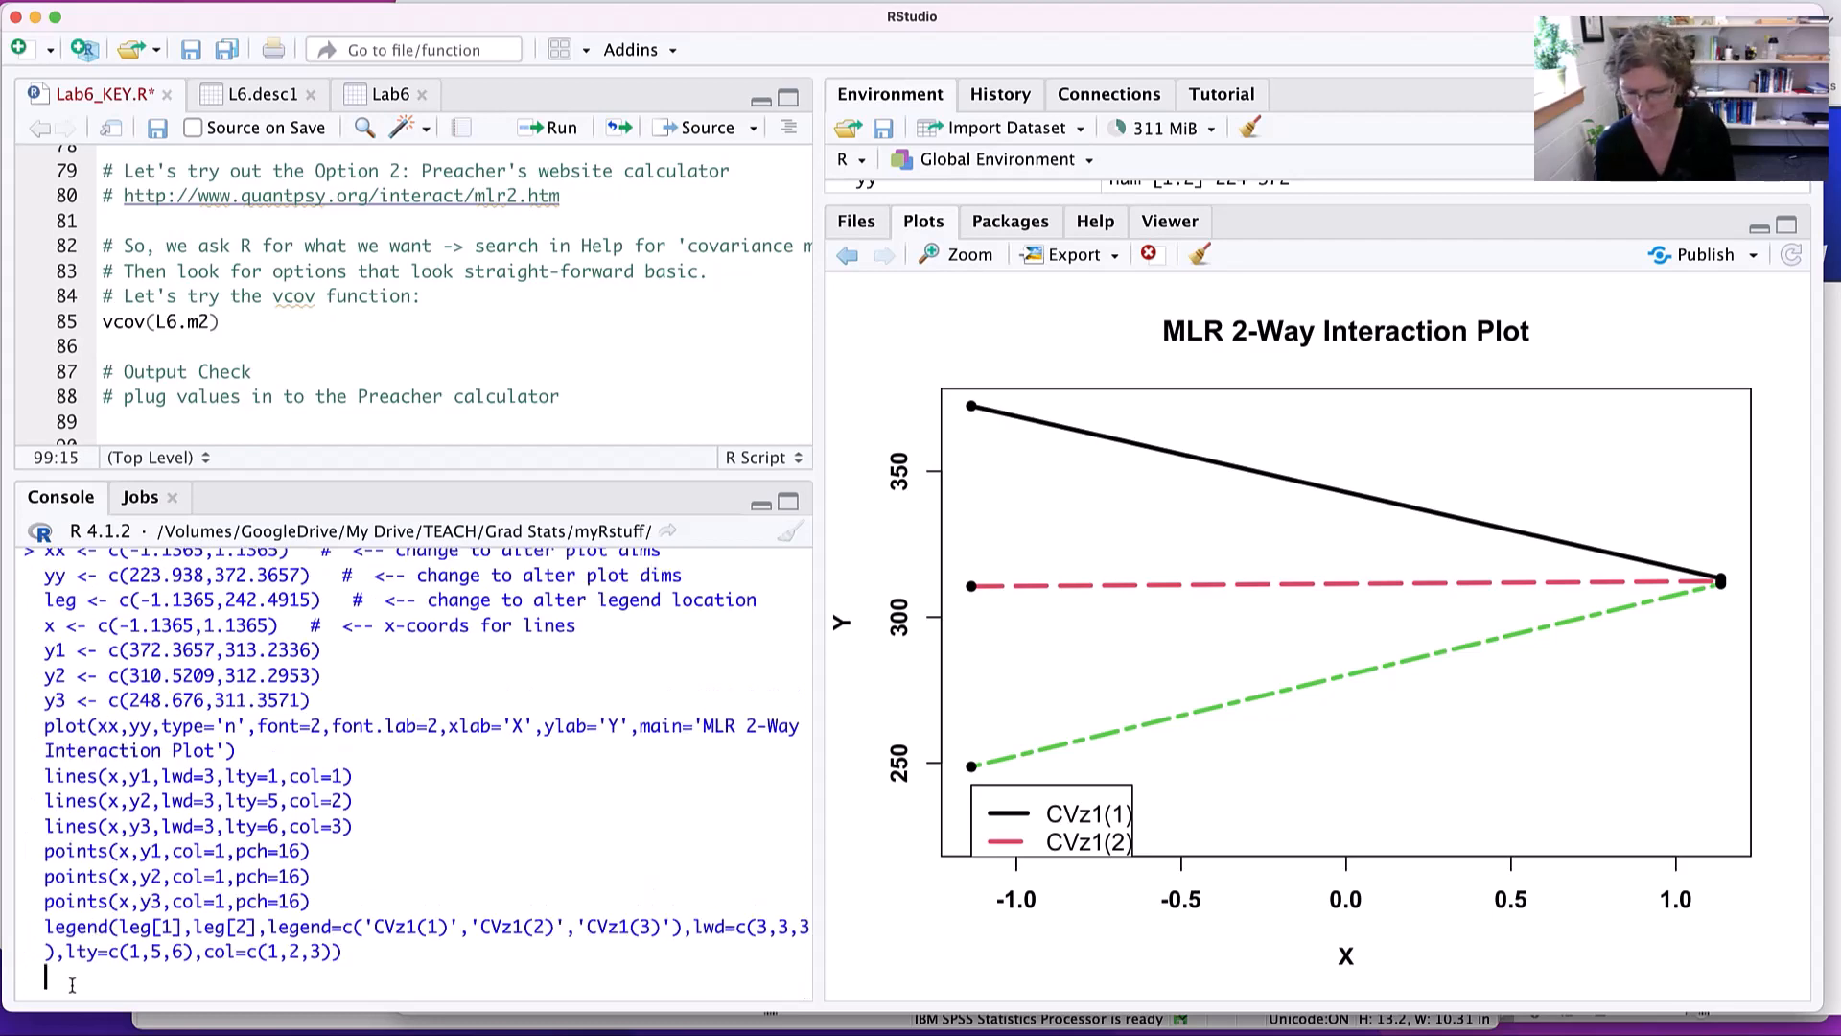
{"action": "key", "text": "Return"}
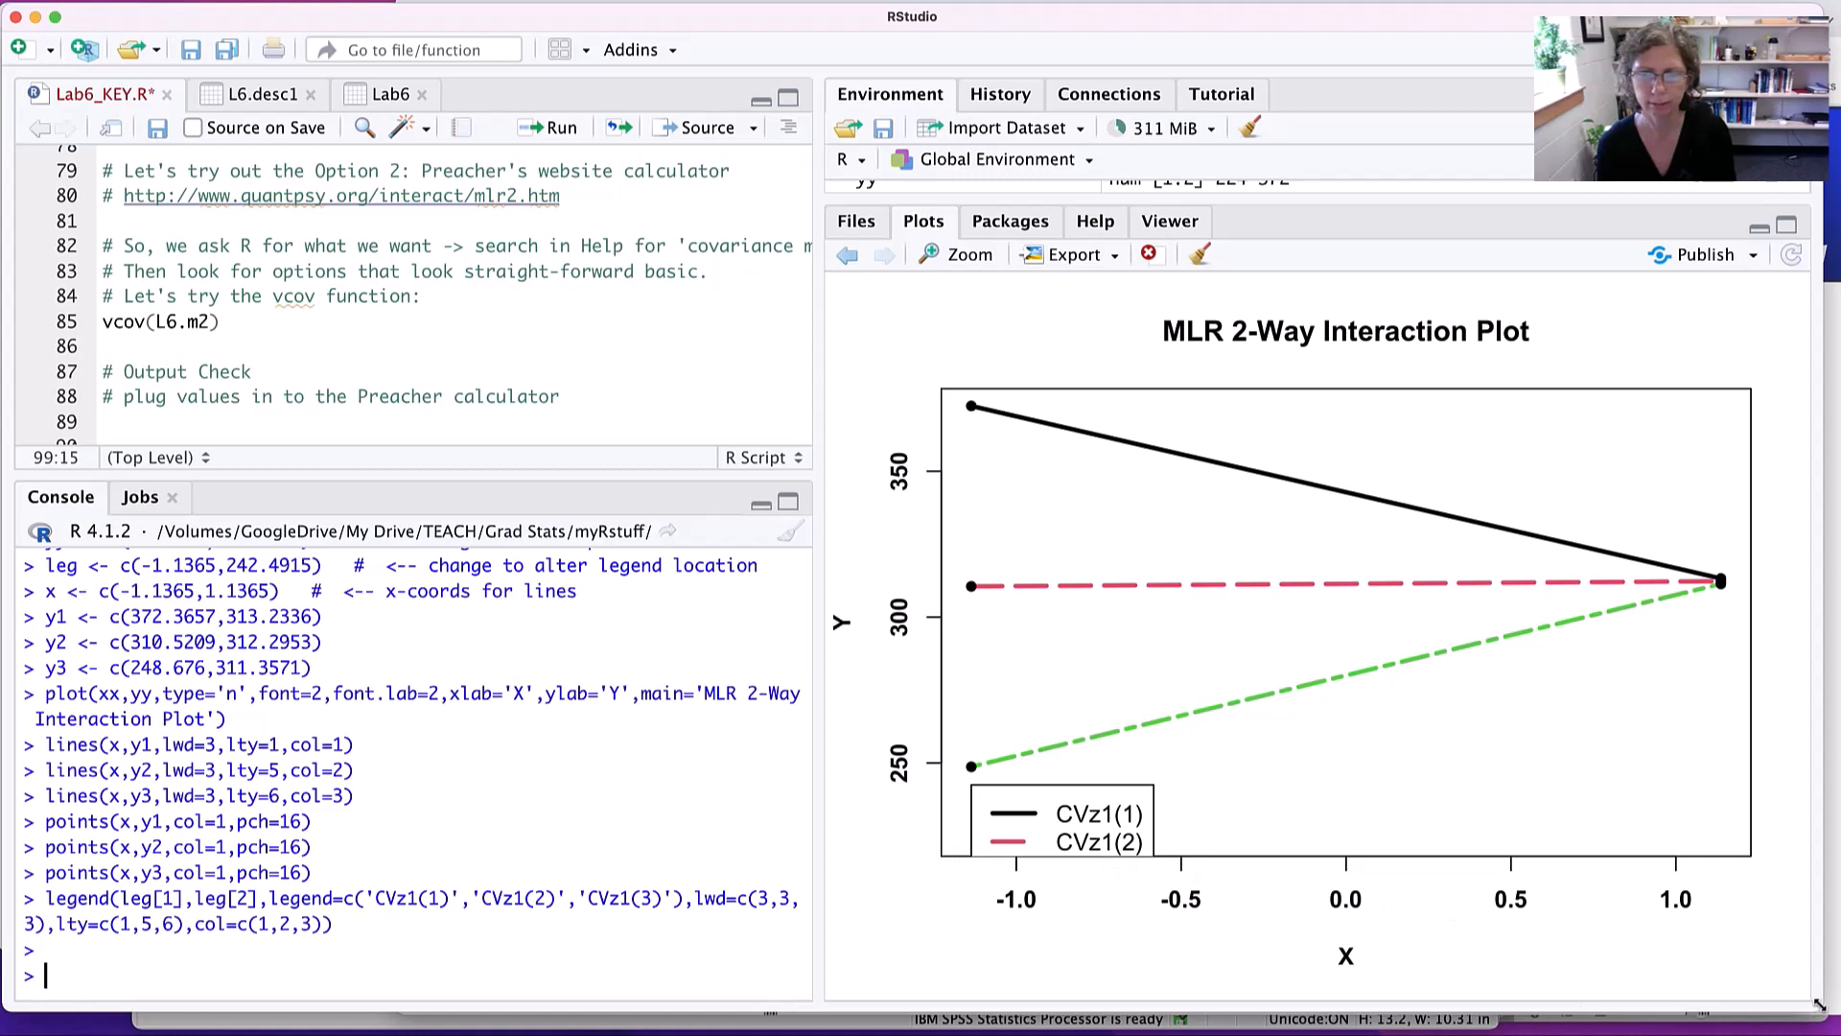
- Enlarge the RStudio window slightly and resize its panes to give the environment list, script and console more room
{"action": "left_click_drag", "start_coordinate": [1819, 1004], "coordinate": [1825, 1014]}
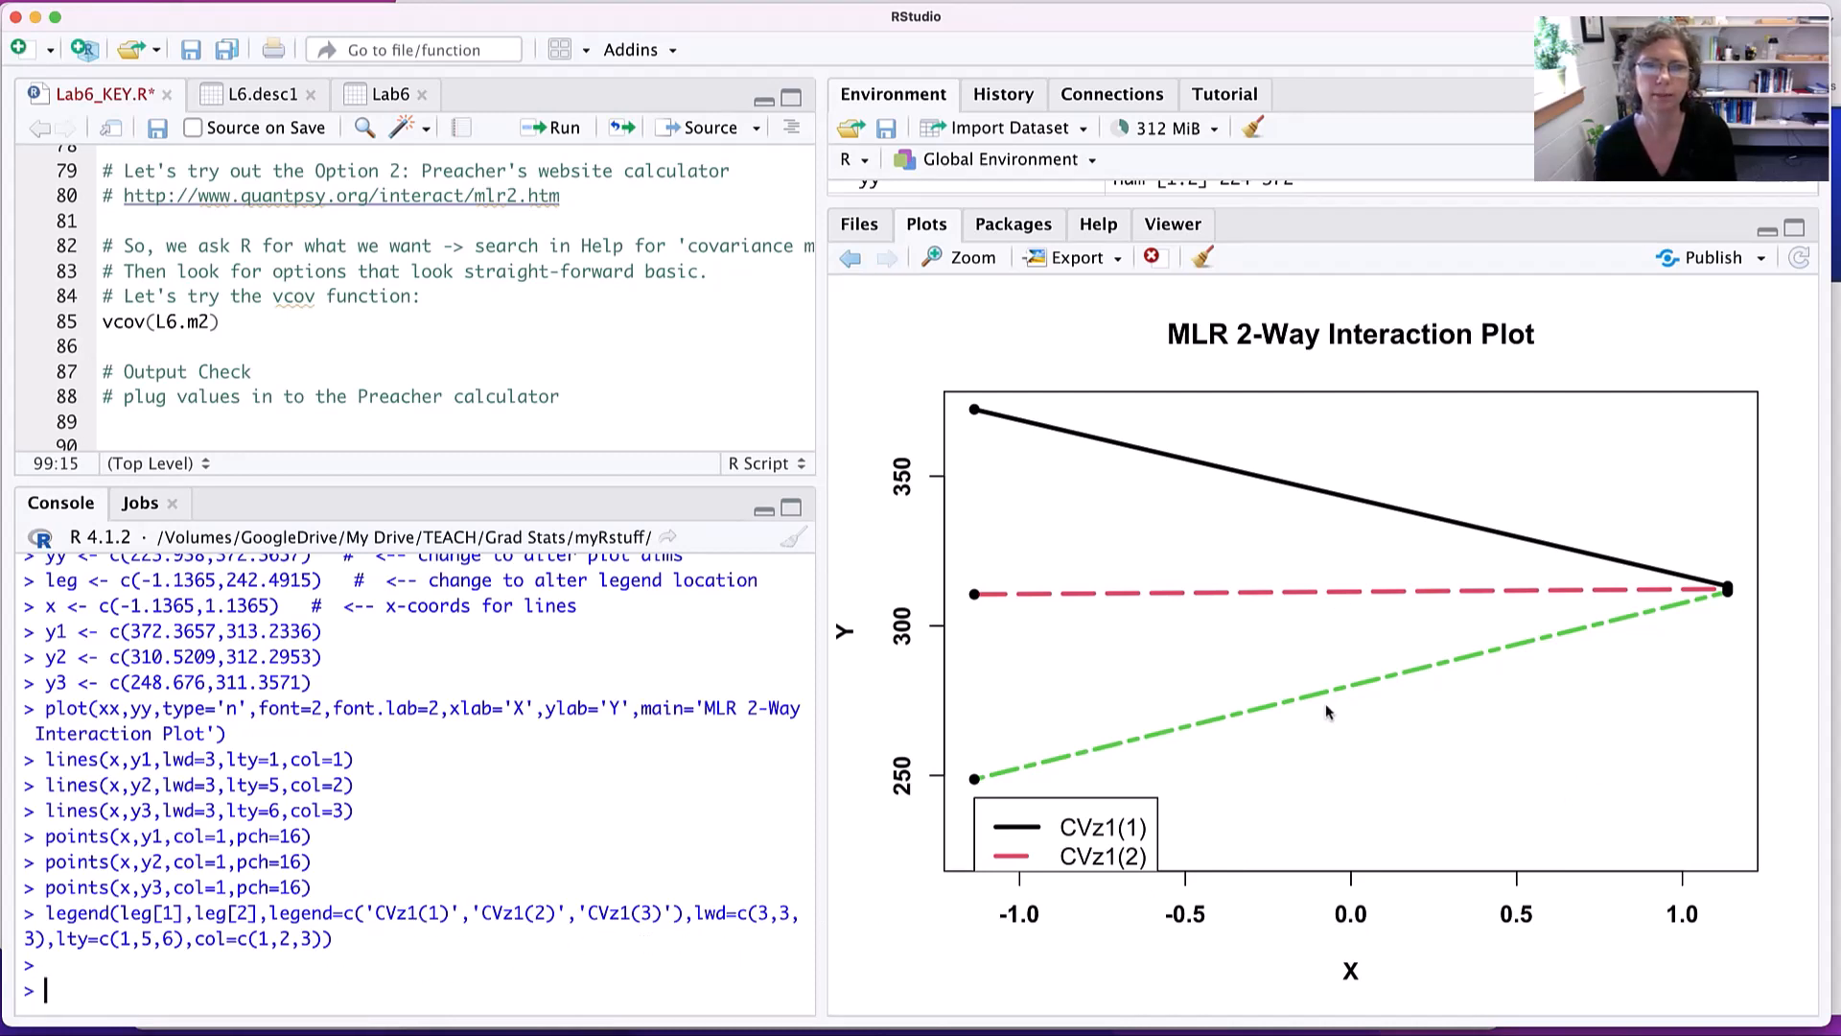
{"action": "left_click_drag", "start_coordinate": [1258, 204], "coordinate": [1253, 484]}
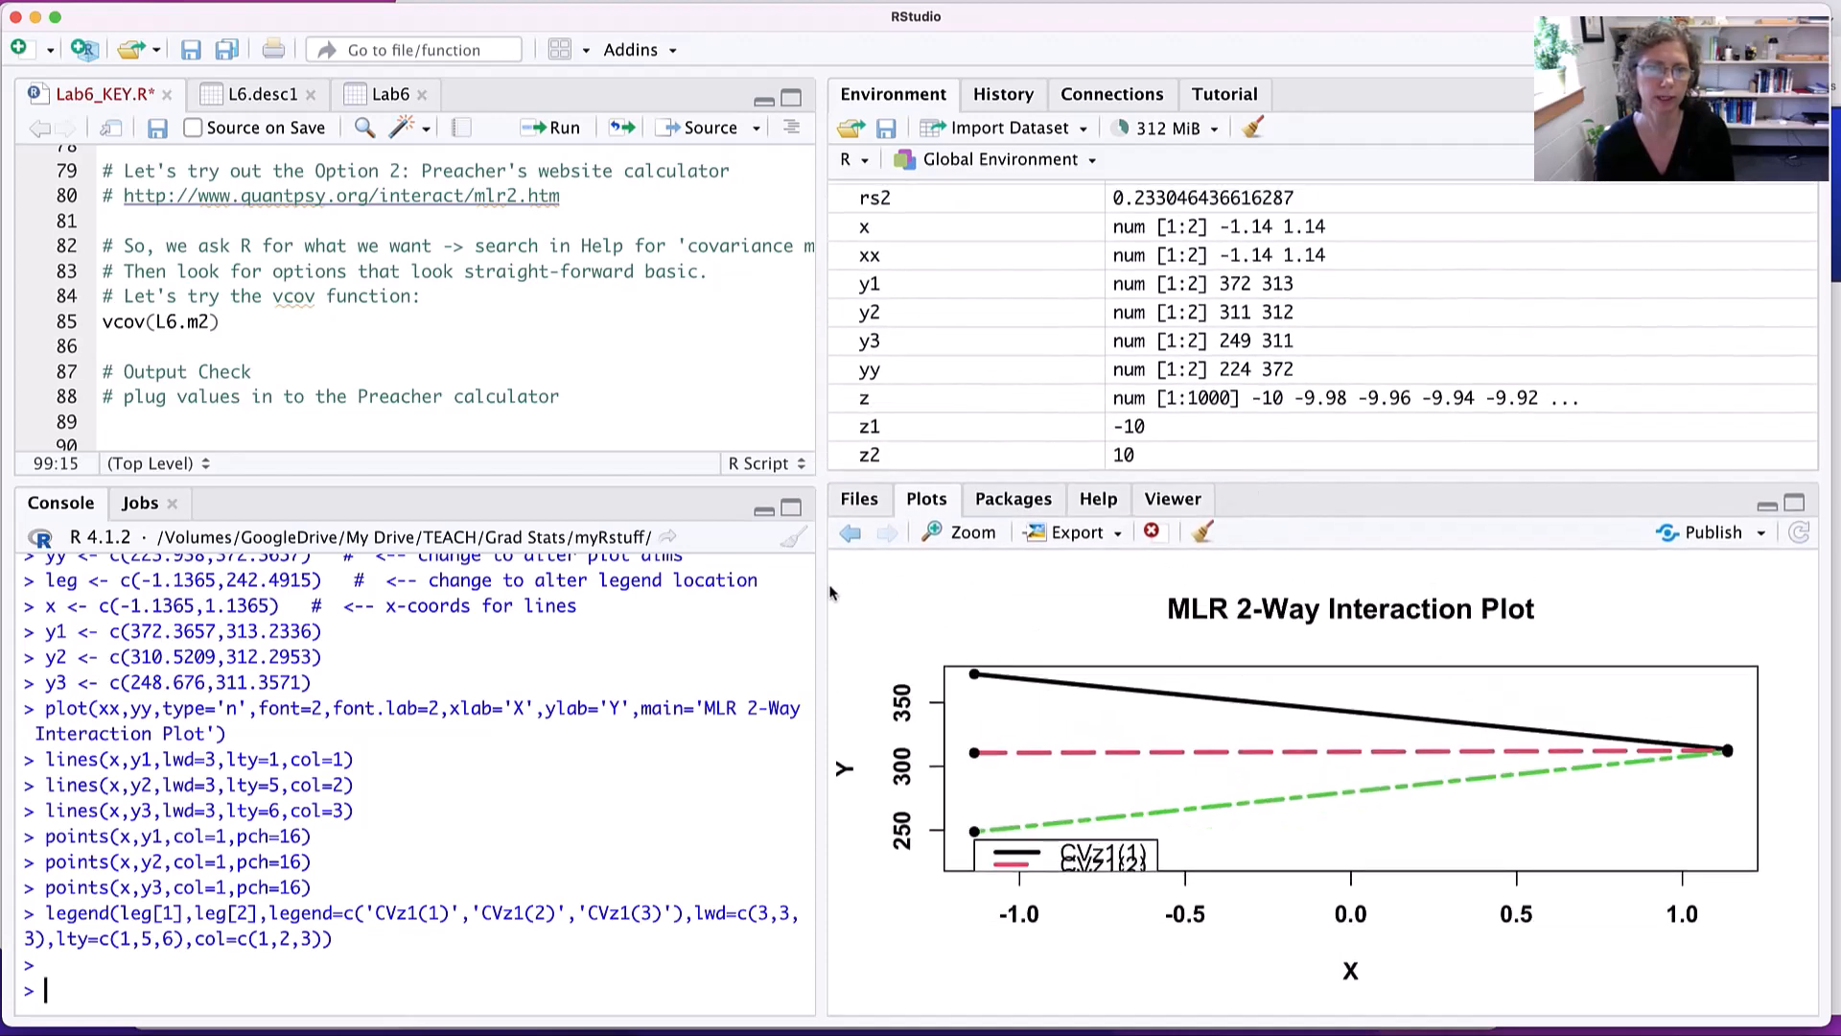
{"action": "left_click_drag", "start_coordinate": [822, 590], "coordinate": [985, 585]}
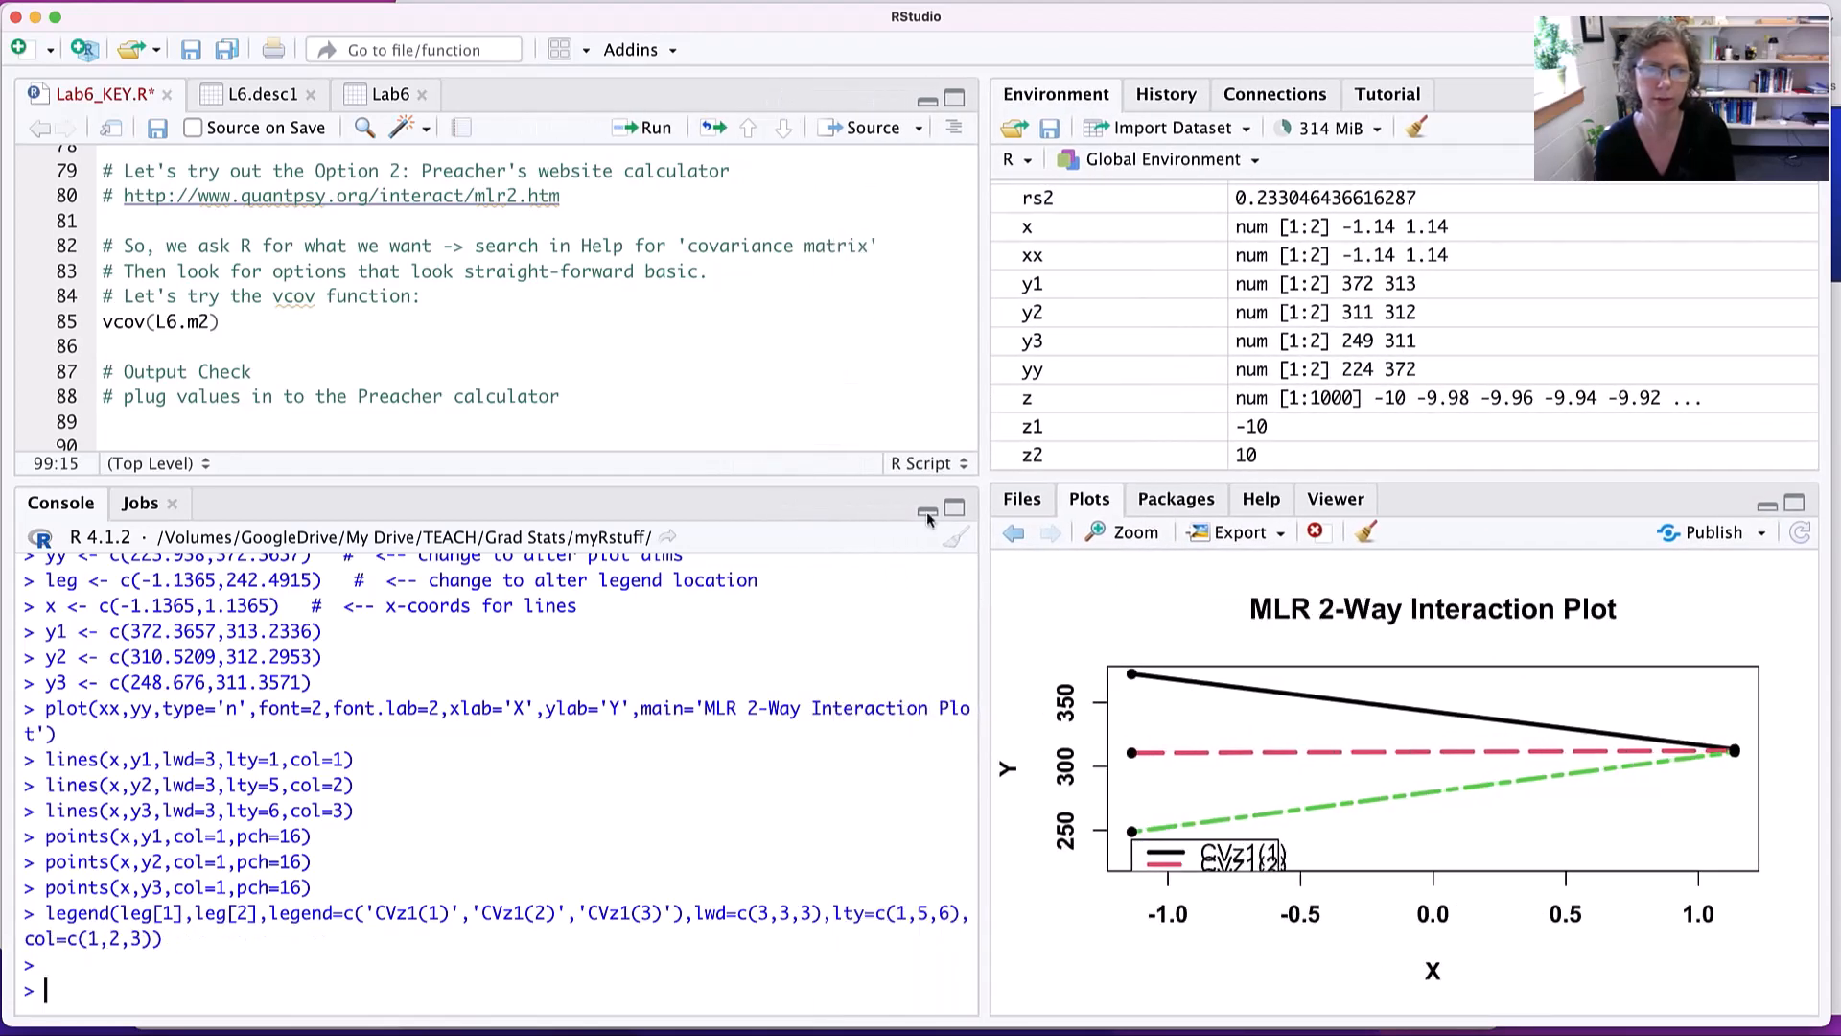
{"action": "scroll", "coordinate": [531, 365], "scroll_direction": "down", "scroll_amount": 5}
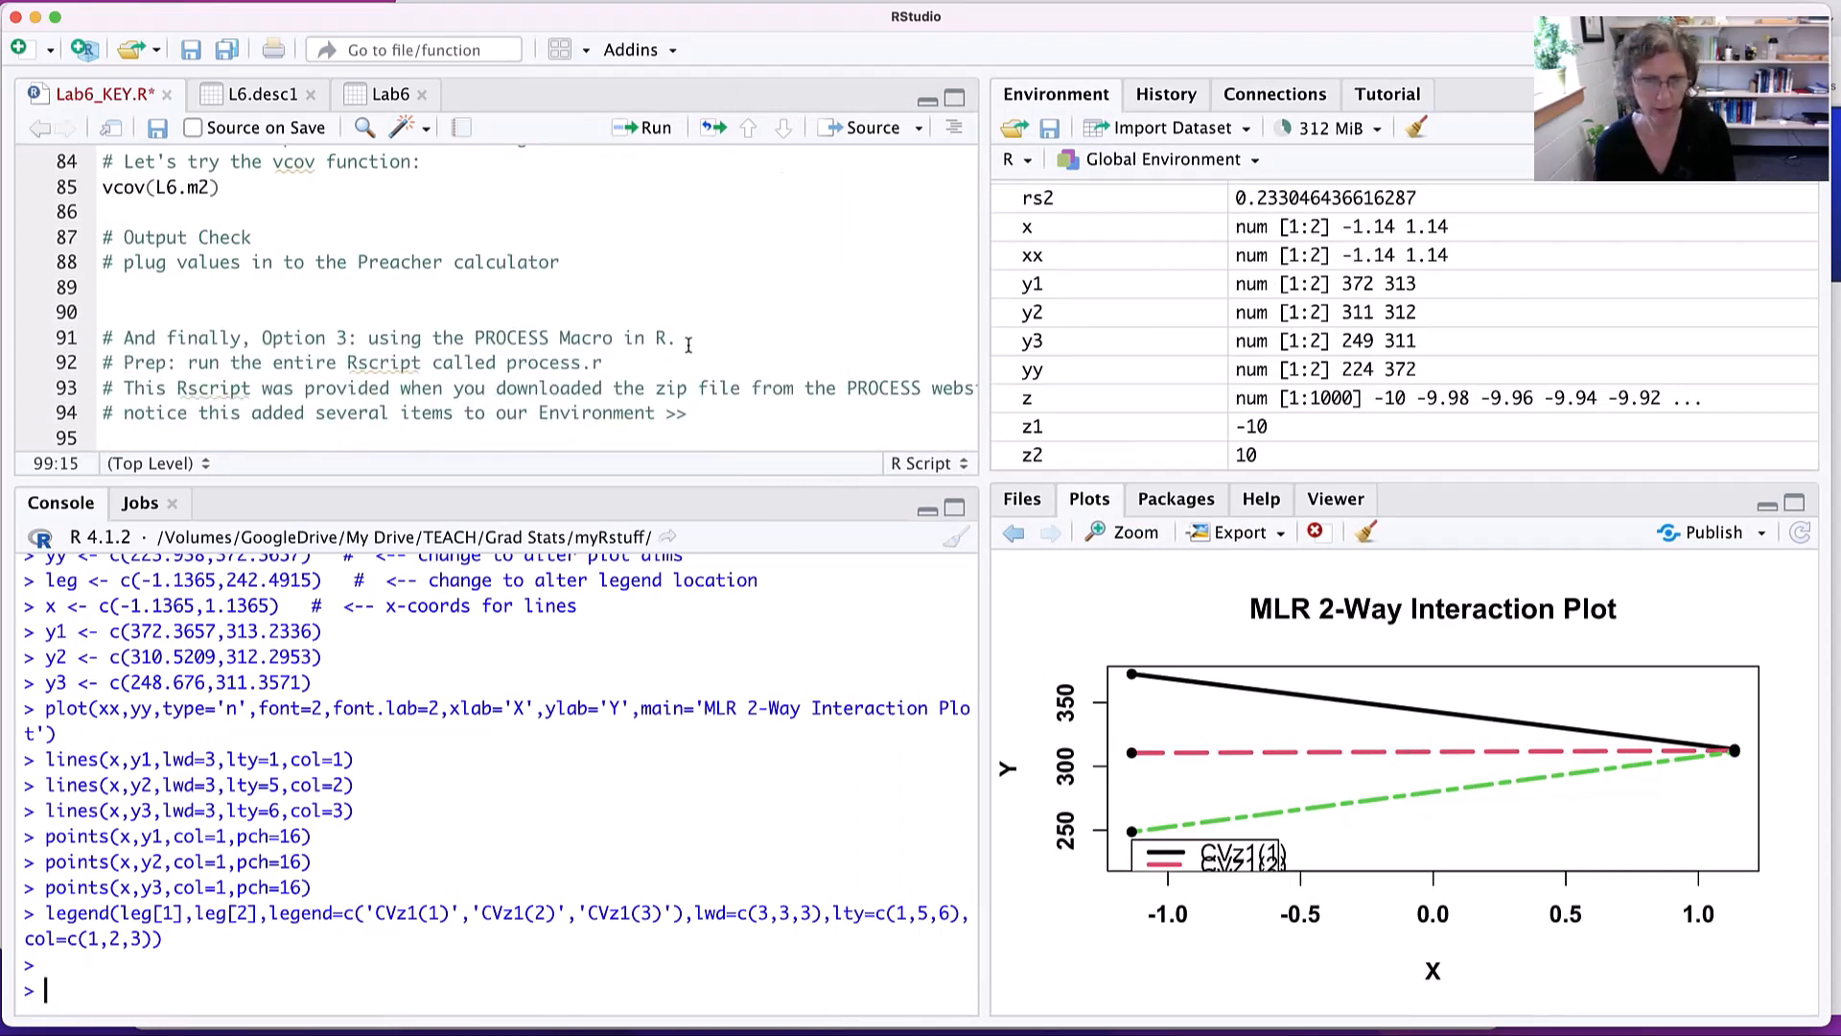
- Switch to the calculator in the browser and examine the simple slope results at cv1, cv2 and cv3, highlighting the cv1 slope
{"action": "key", "text": "super+Tab"}
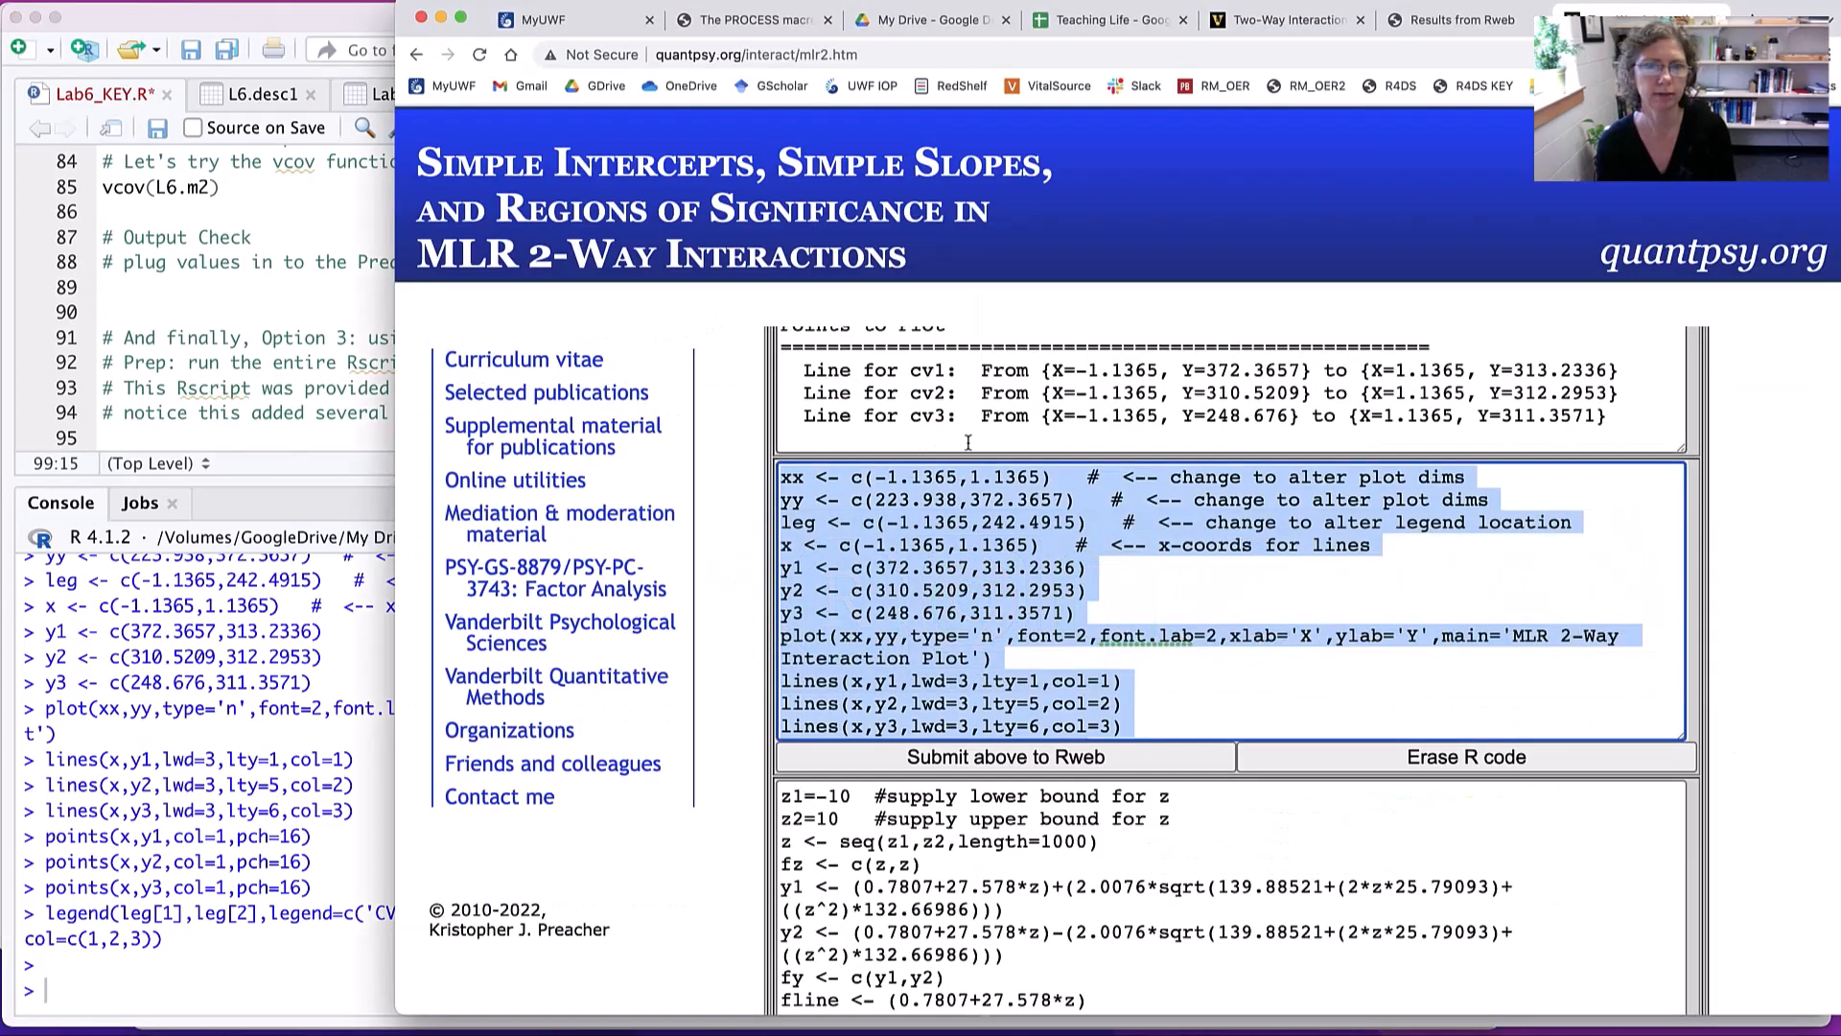
{"action": "scroll", "coordinate": [1039, 488], "scroll_direction": "up", "scroll_amount": 5}
{"action": "scroll", "coordinate": [1038, 488], "scroll_direction": "up", "scroll_amount": 5}
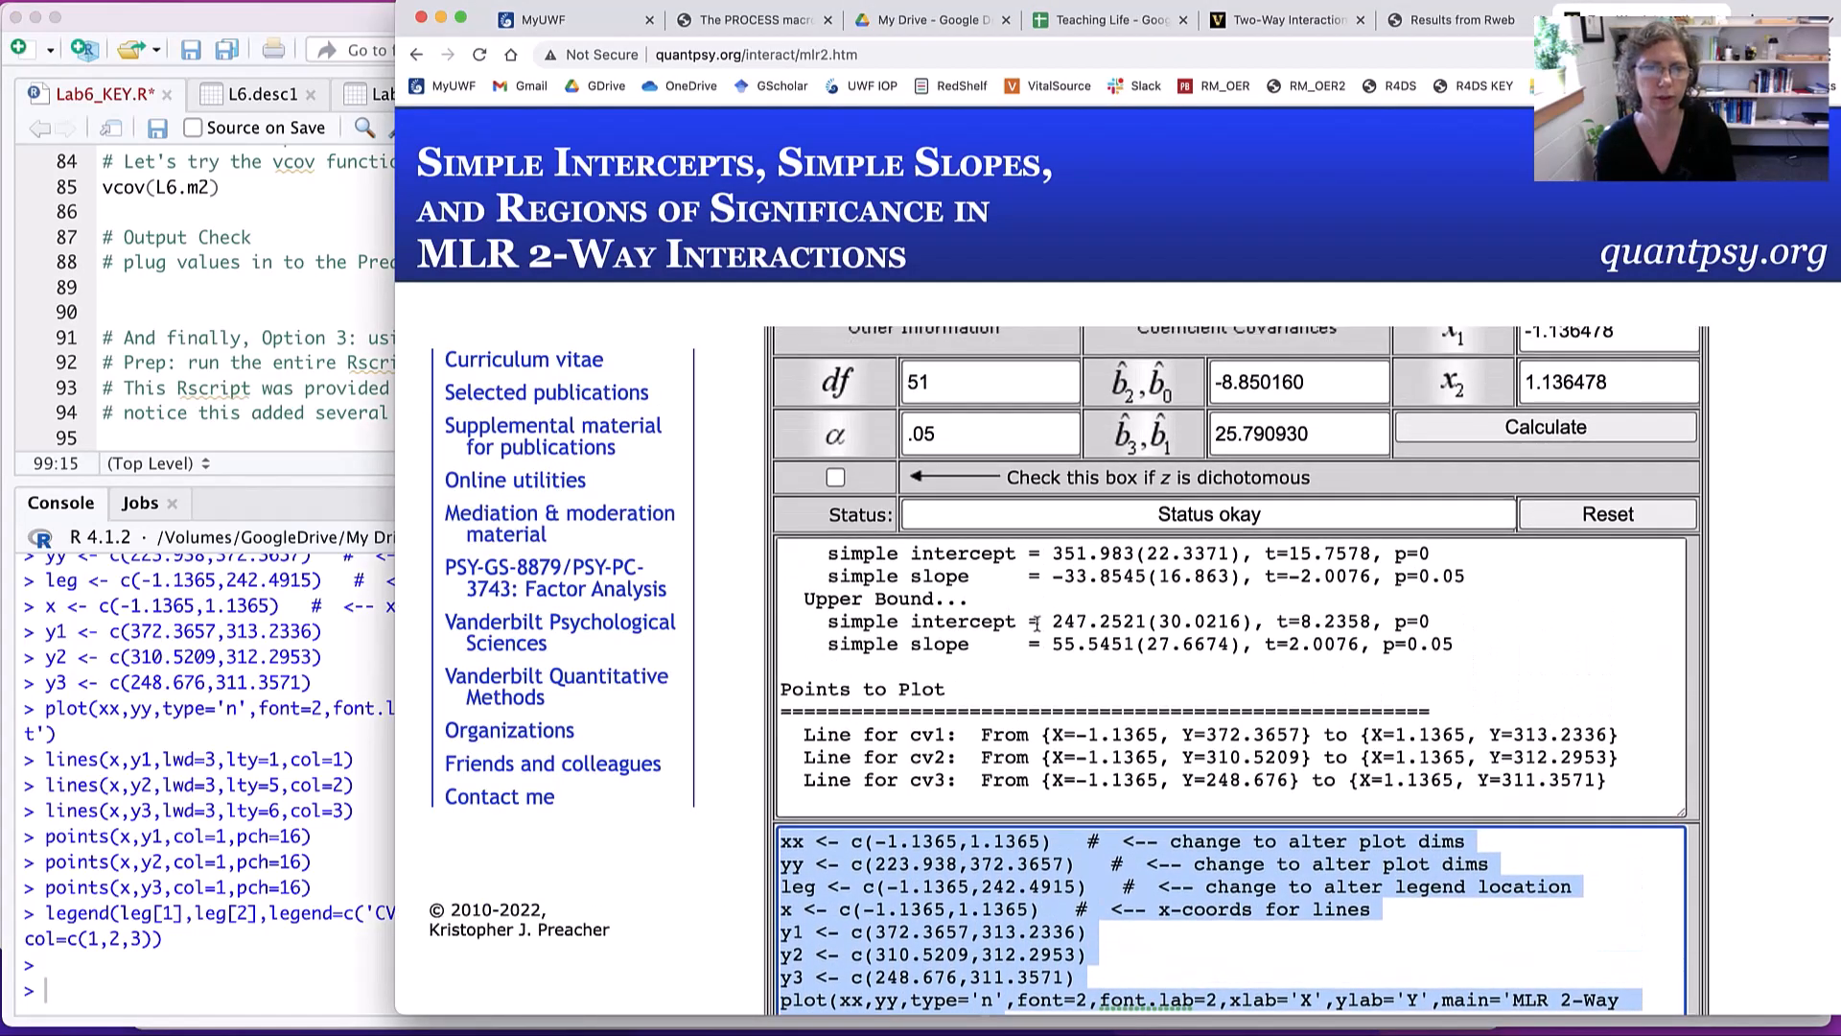
{"action": "scroll", "coordinate": [1037, 623], "scroll_direction": "up", "scroll_amount": 2}
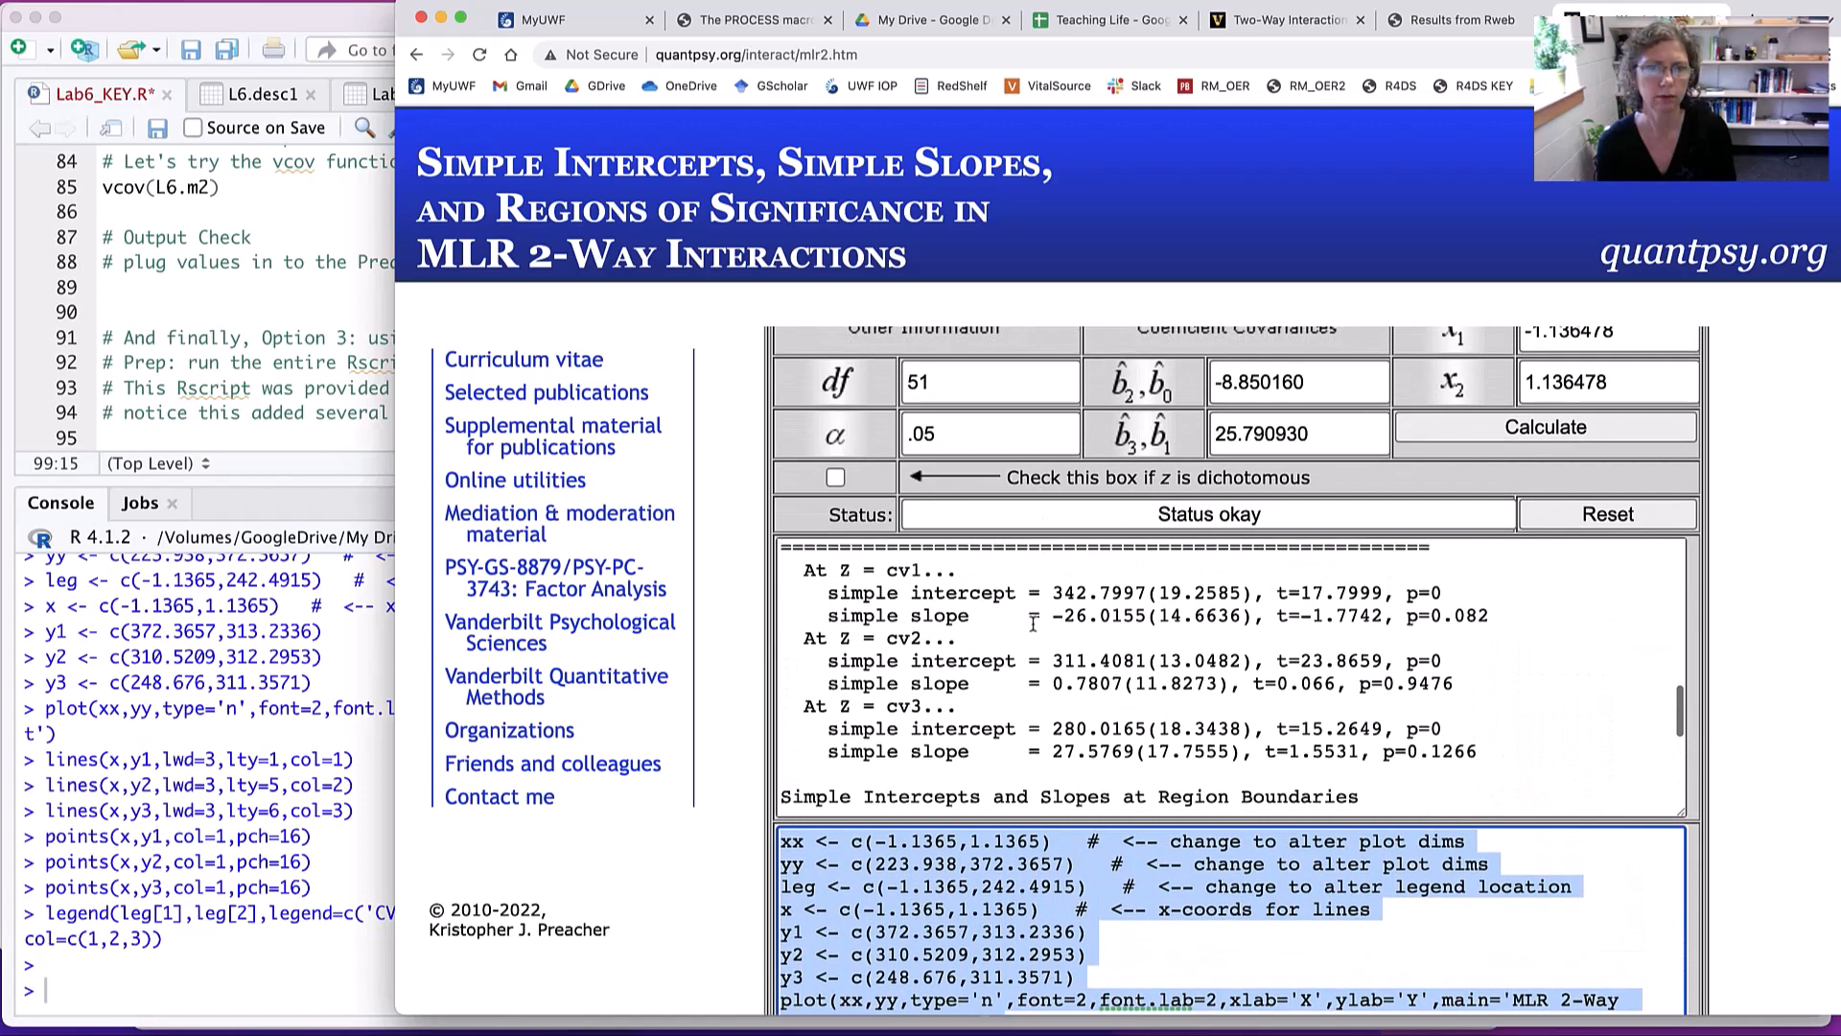
{"action": "left_click_drag", "start_coordinate": [1039, 618], "coordinate": [1503, 621]}
{"action": "scroll", "coordinate": [1503, 621], "scroll_direction": "down", "scroll_amount": 1}
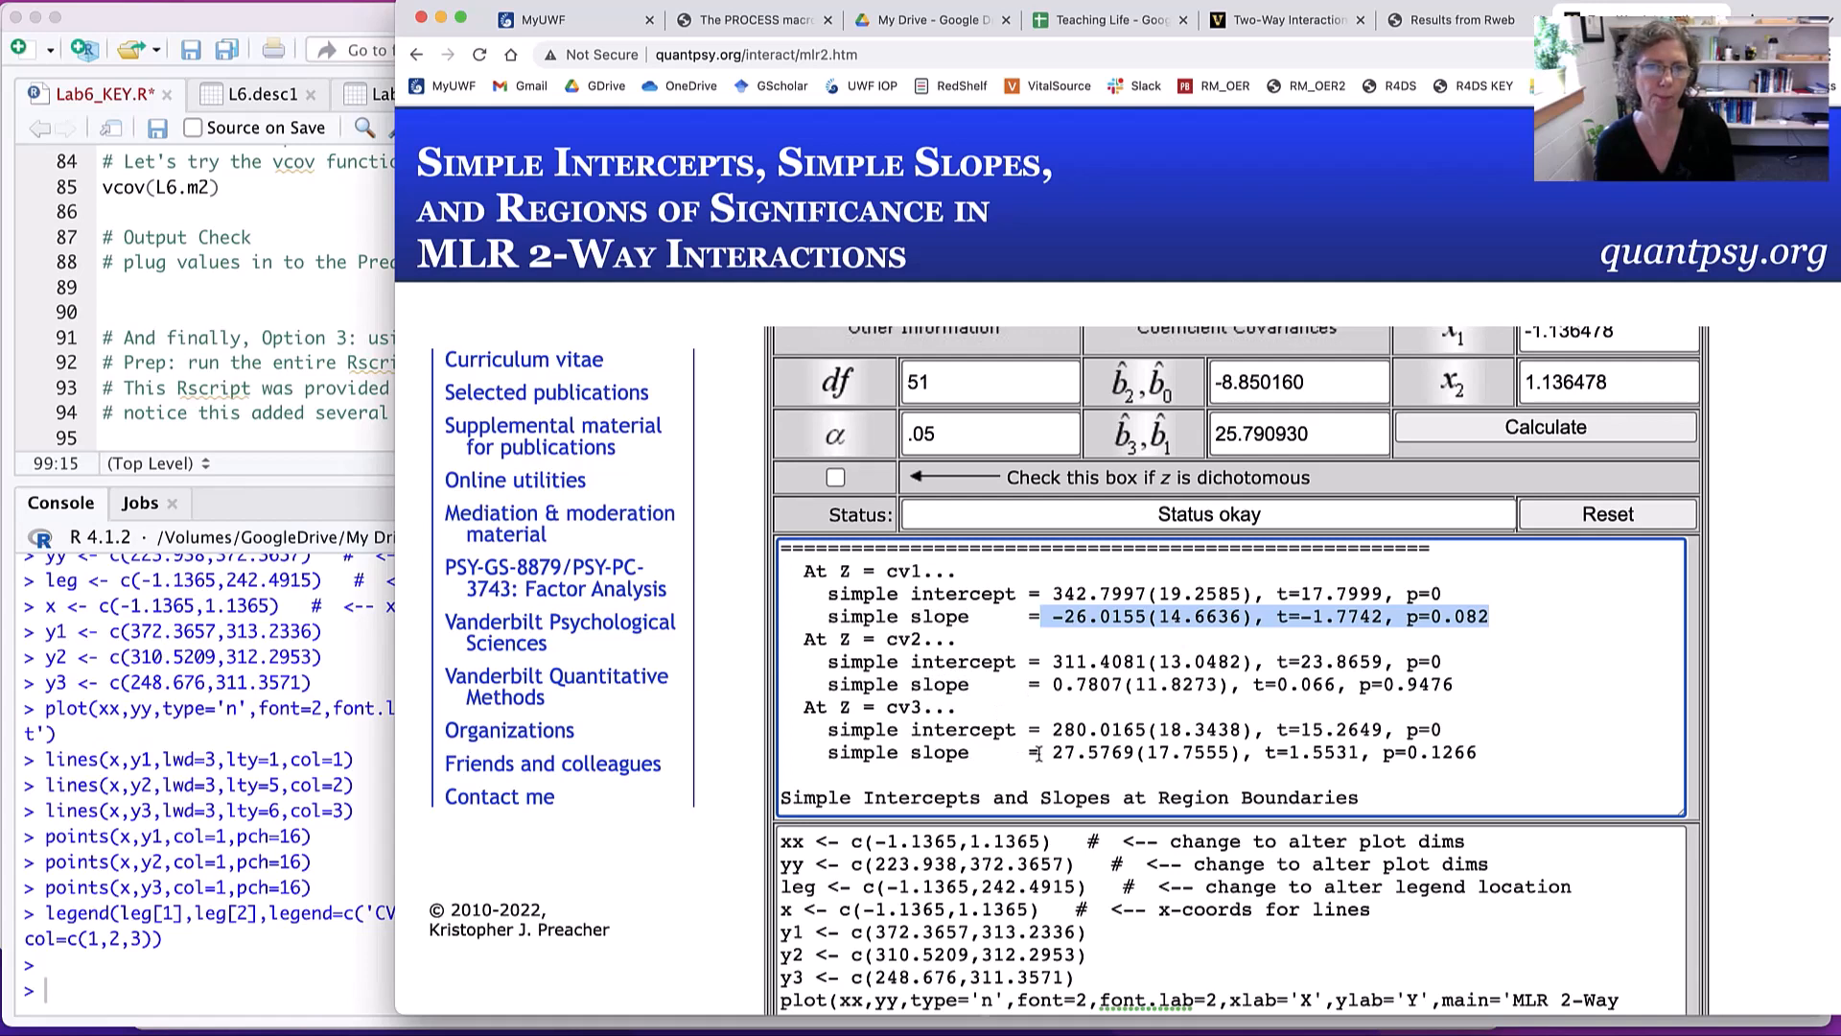
- Return to RStudio and read the Option 3 instructions in Lab6_KEY.R about preparing the PROCESS macro
{"action": "left_click", "coordinate": [231, 387]}
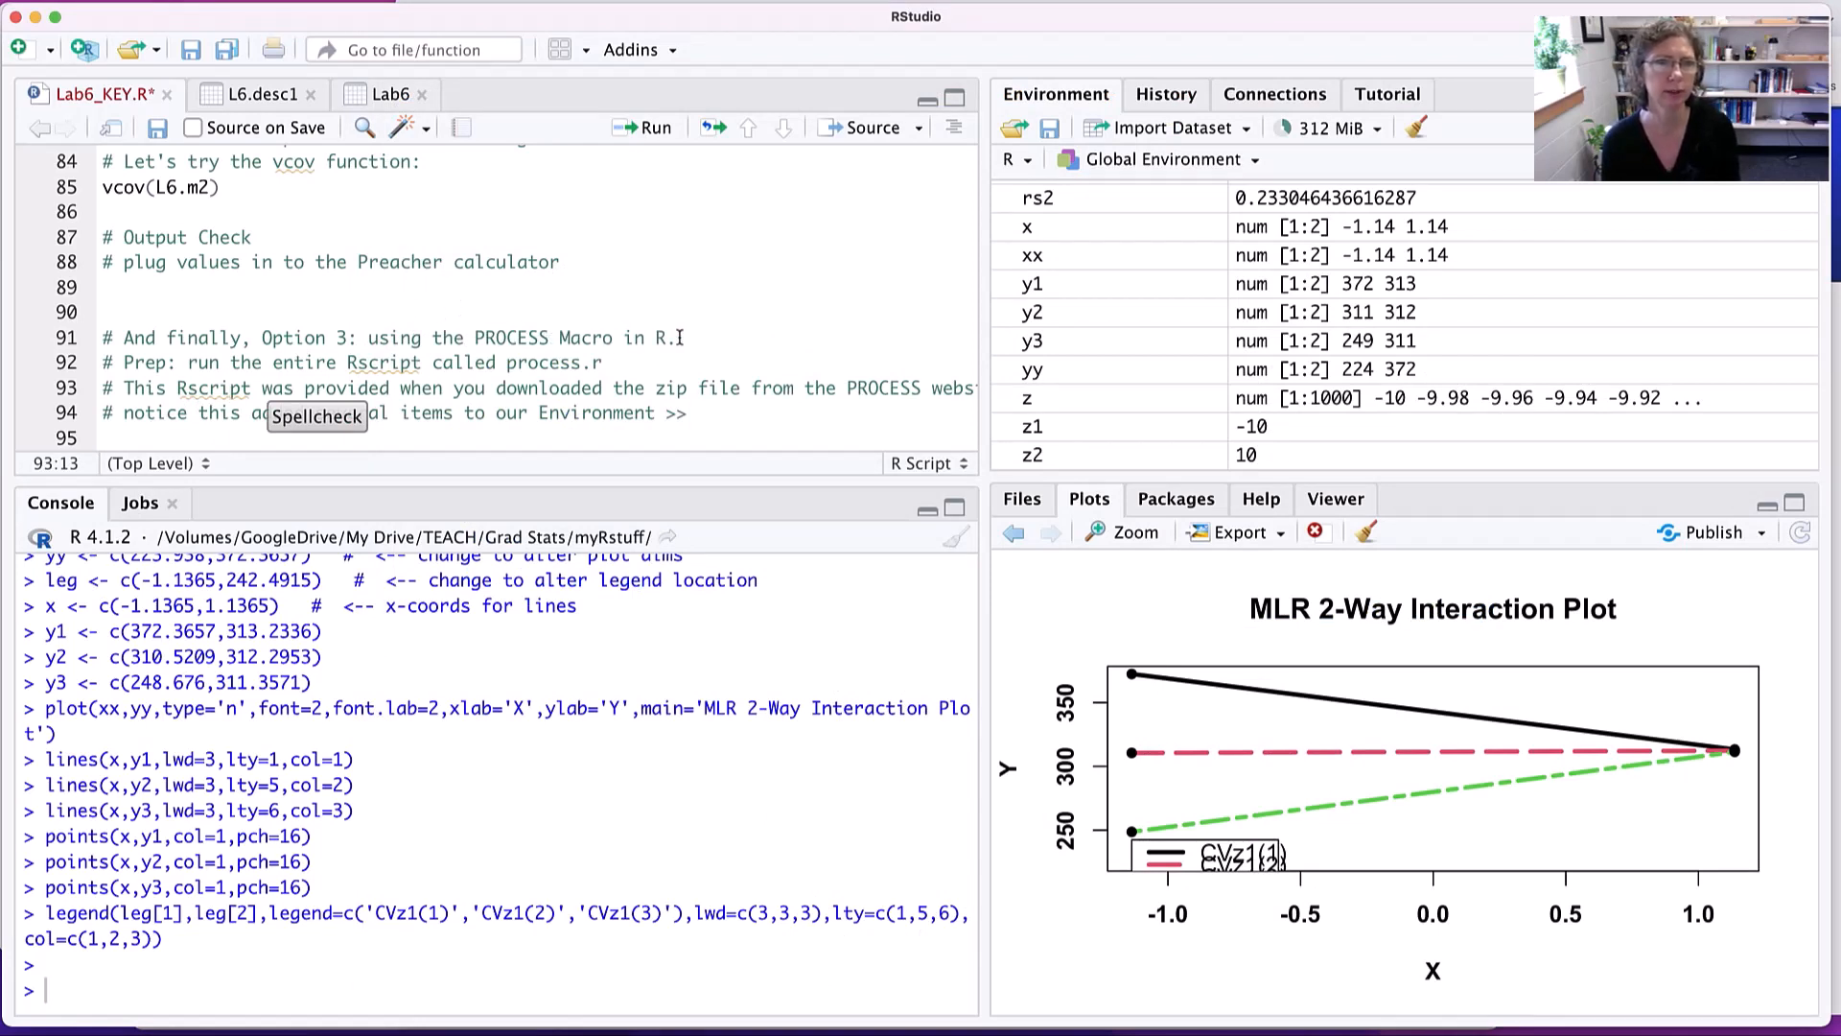
{"action": "scroll", "coordinate": [679, 338], "scroll_direction": "down", "scroll_amount": 3}
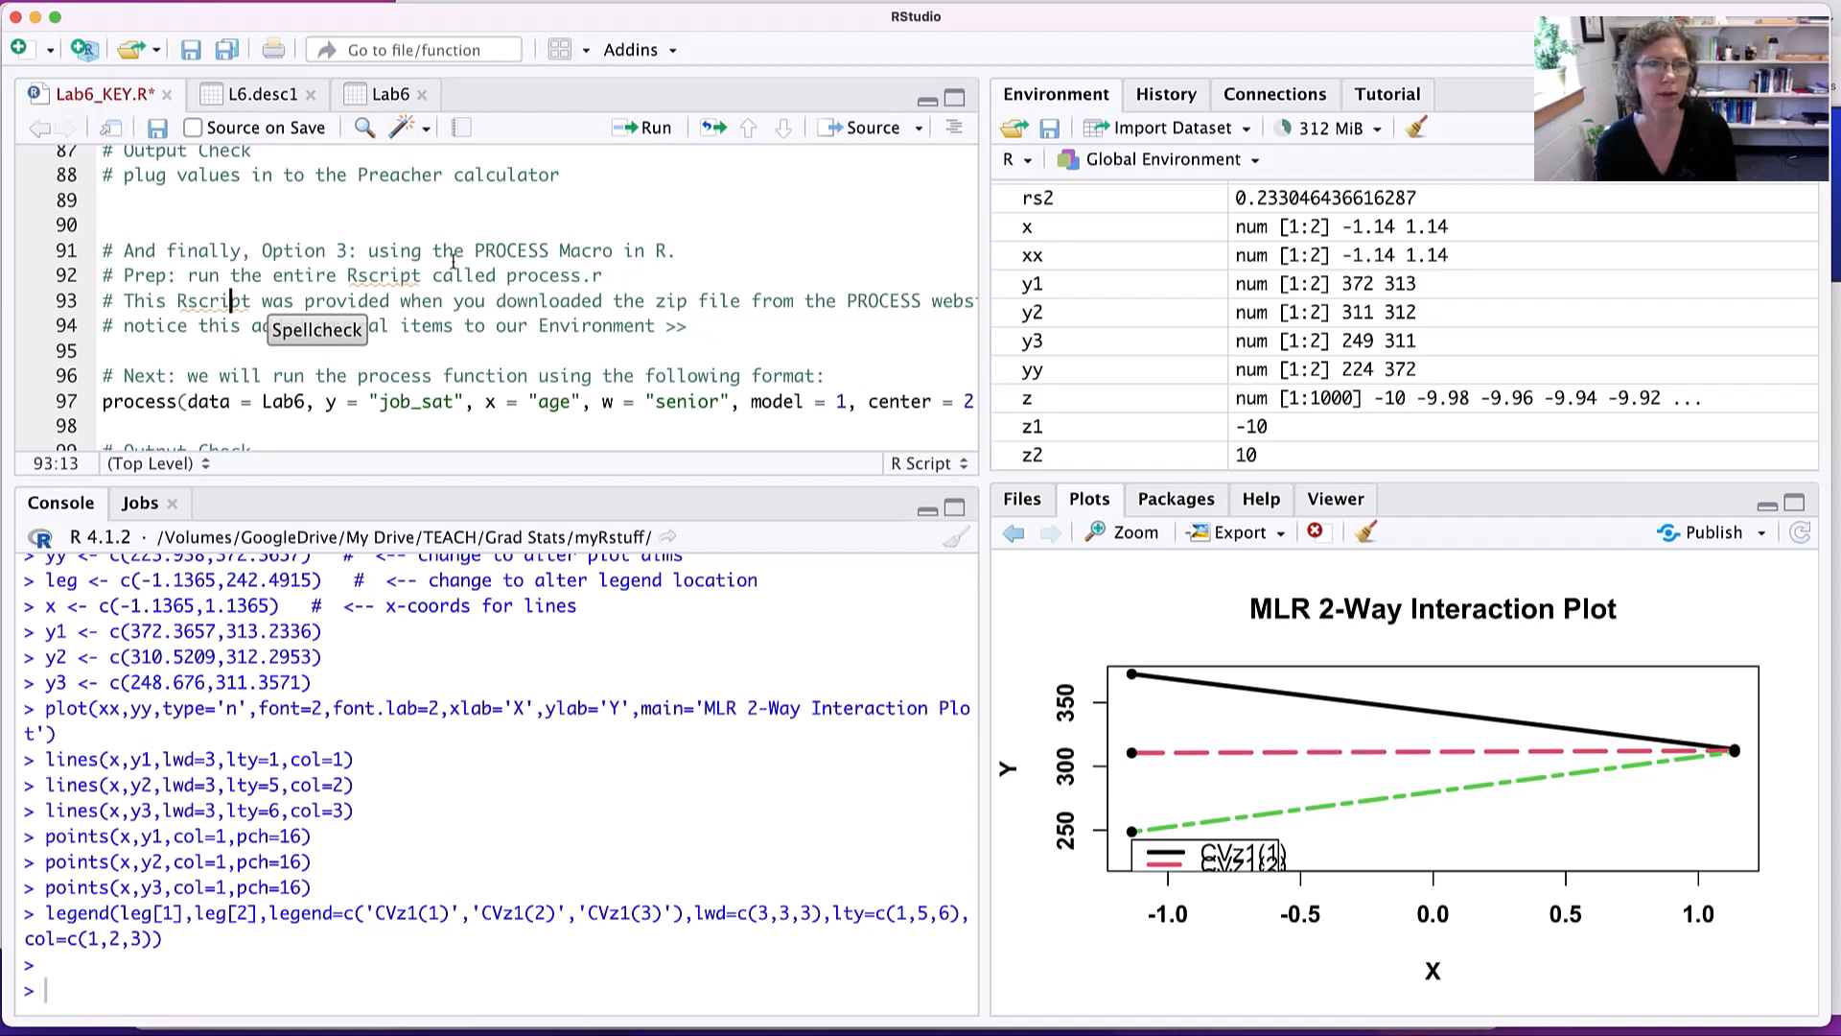
{"action": "left_click_drag", "start_coordinate": [456, 301], "coordinate": [923, 301]}
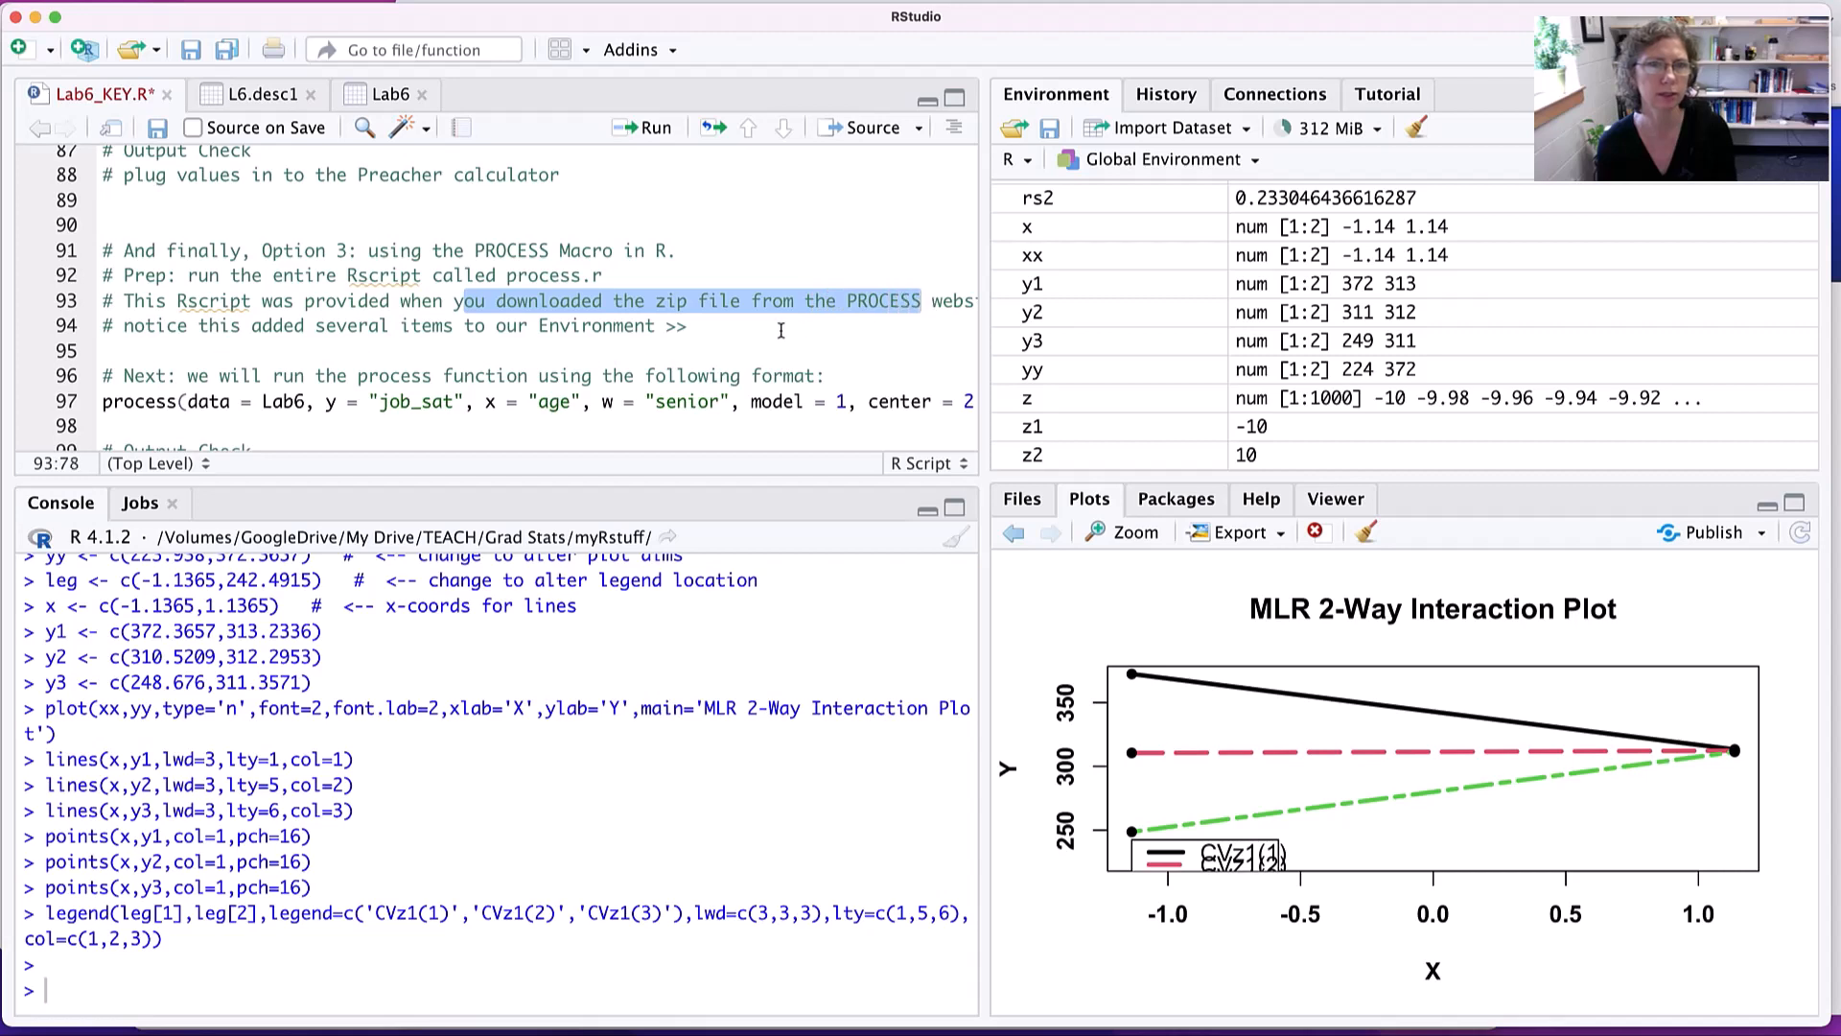
{"action": "scroll", "coordinate": [782, 330], "scroll_direction": "right", "scroll_amount": 2}
{"action": "scroll", "coordinate": [782, 330], "scroll_direction": "left", "scroll_amount": 2}
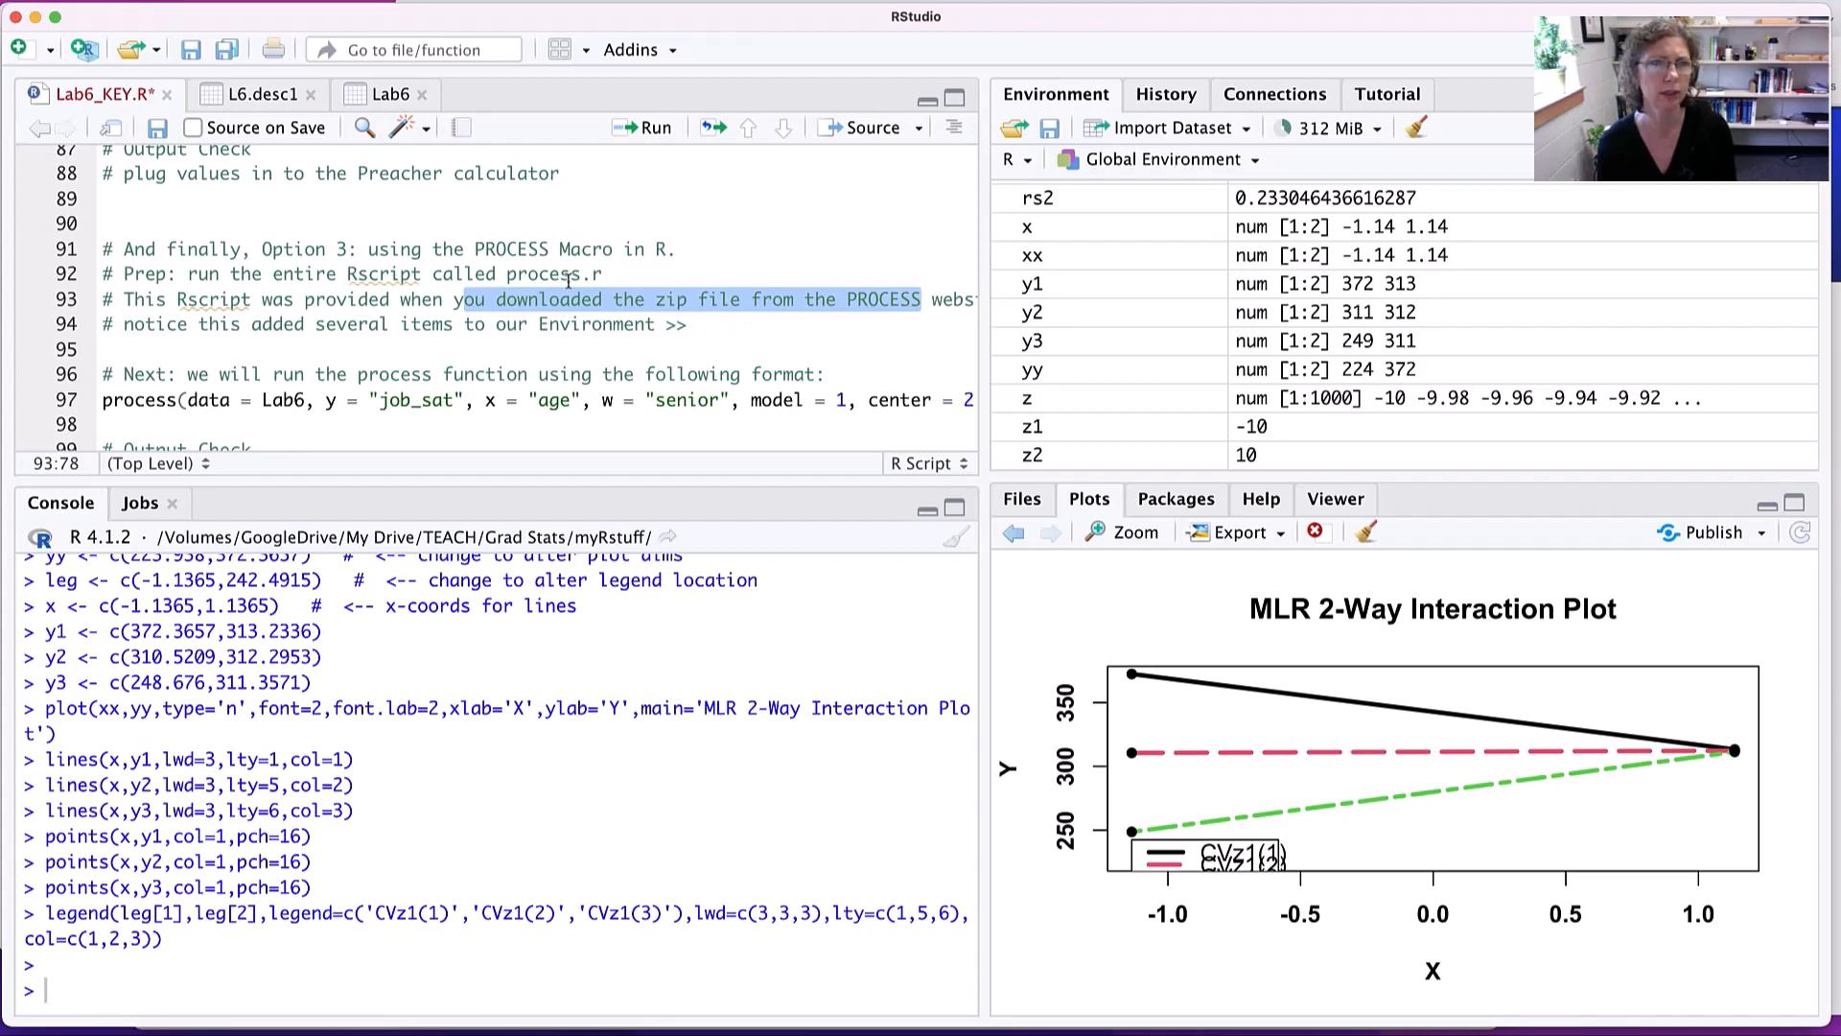
- Add the comment line "# PROCESS website:" directly below the Option 3 heading in Lab6_KEY.R
{"action": "left_click", "coordinate": [708, 249]}
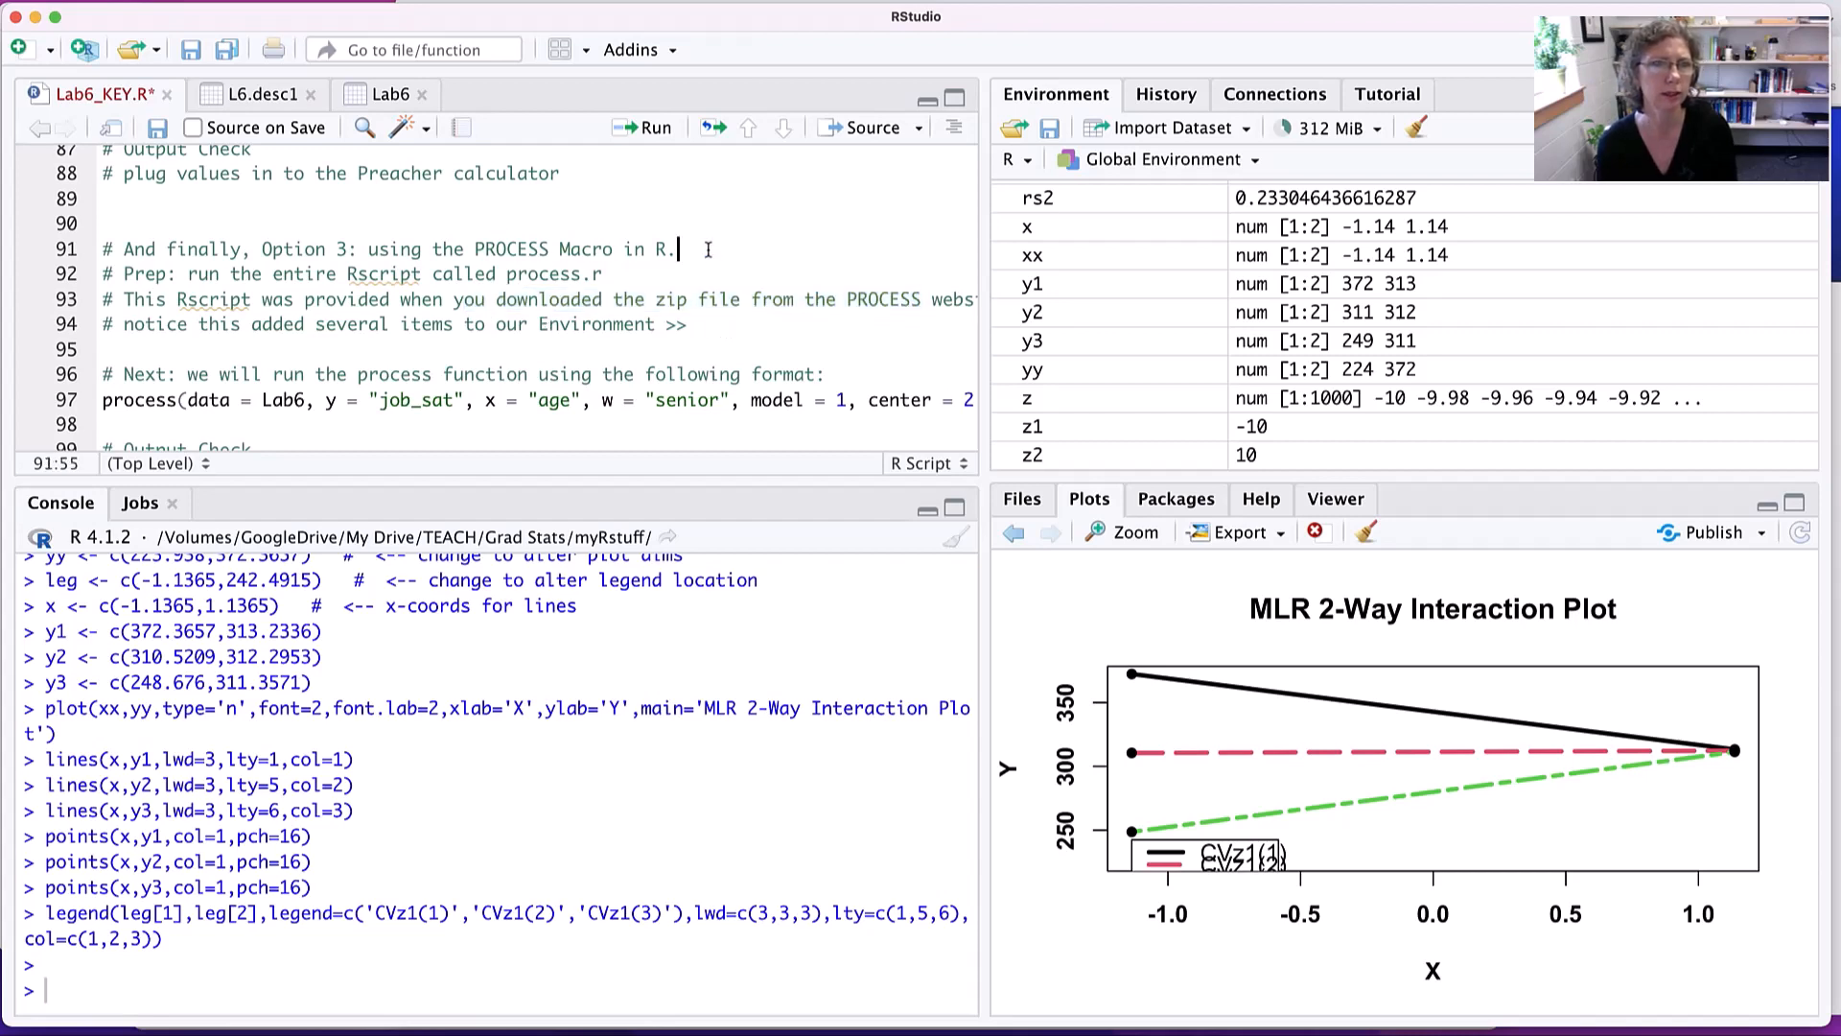
{"action": "key", "text": "Return"}
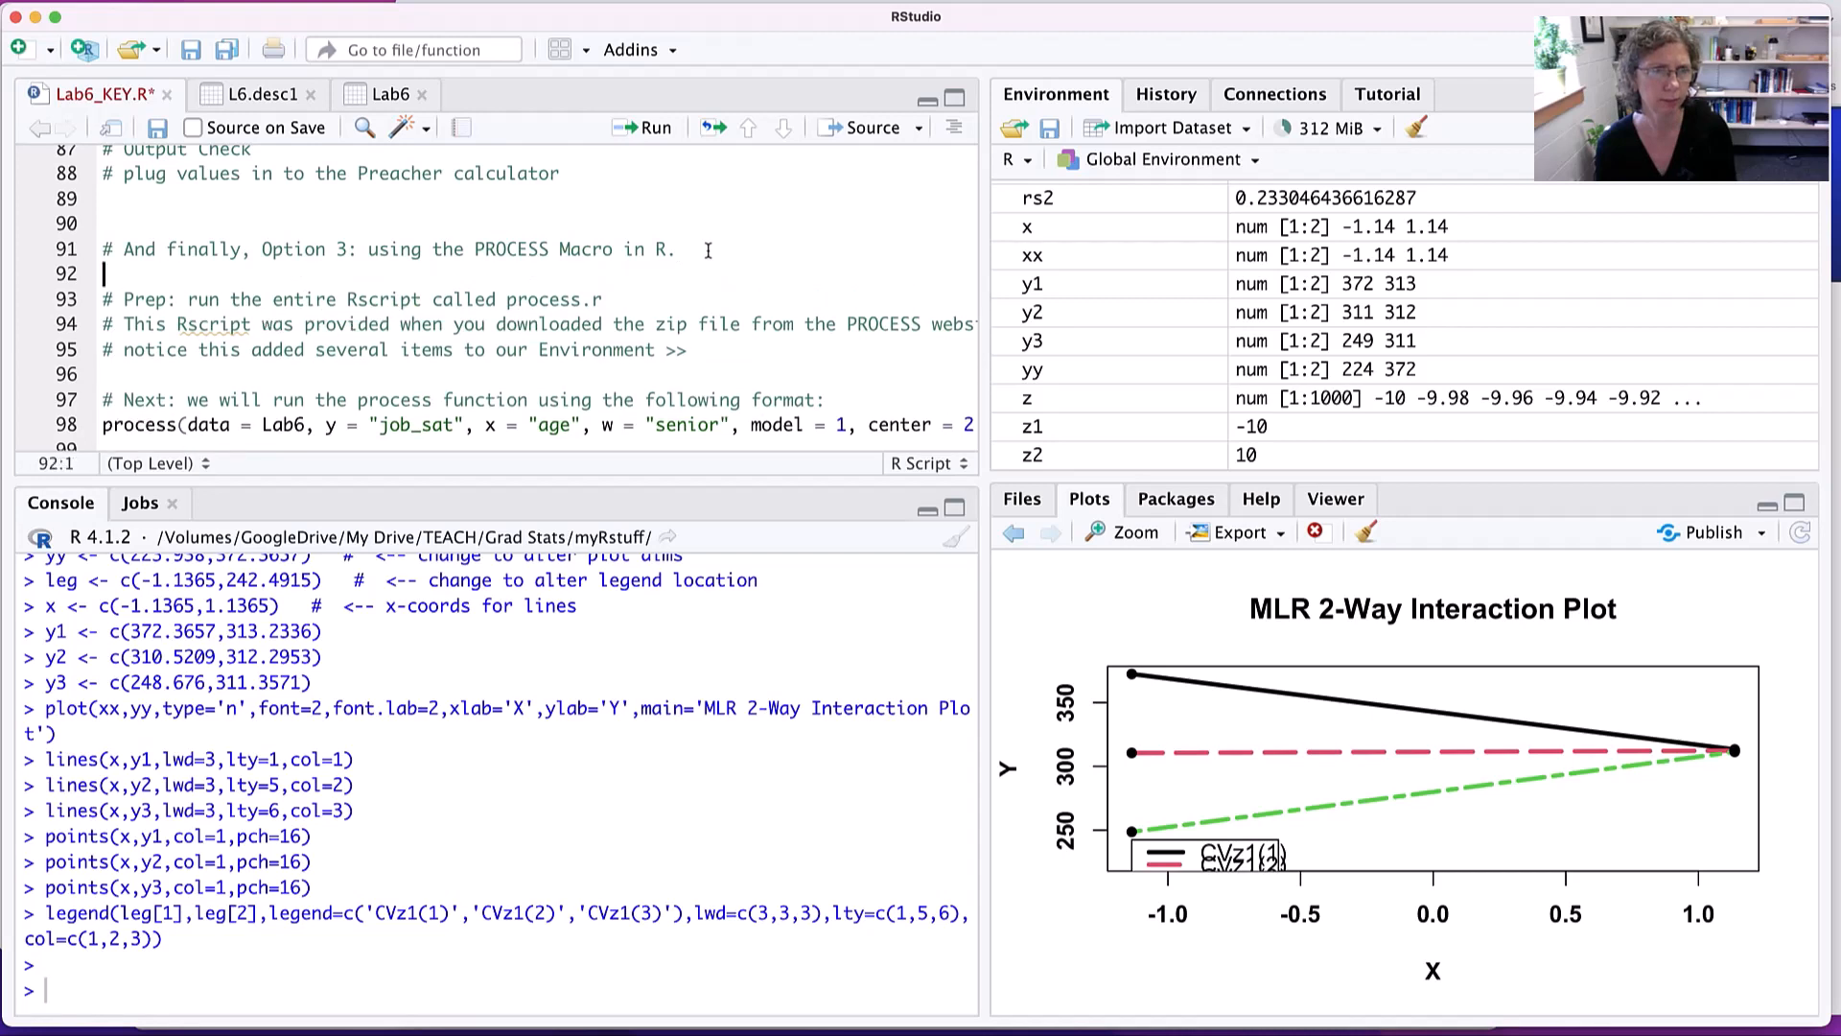
{"action": "type", "text": "#"}
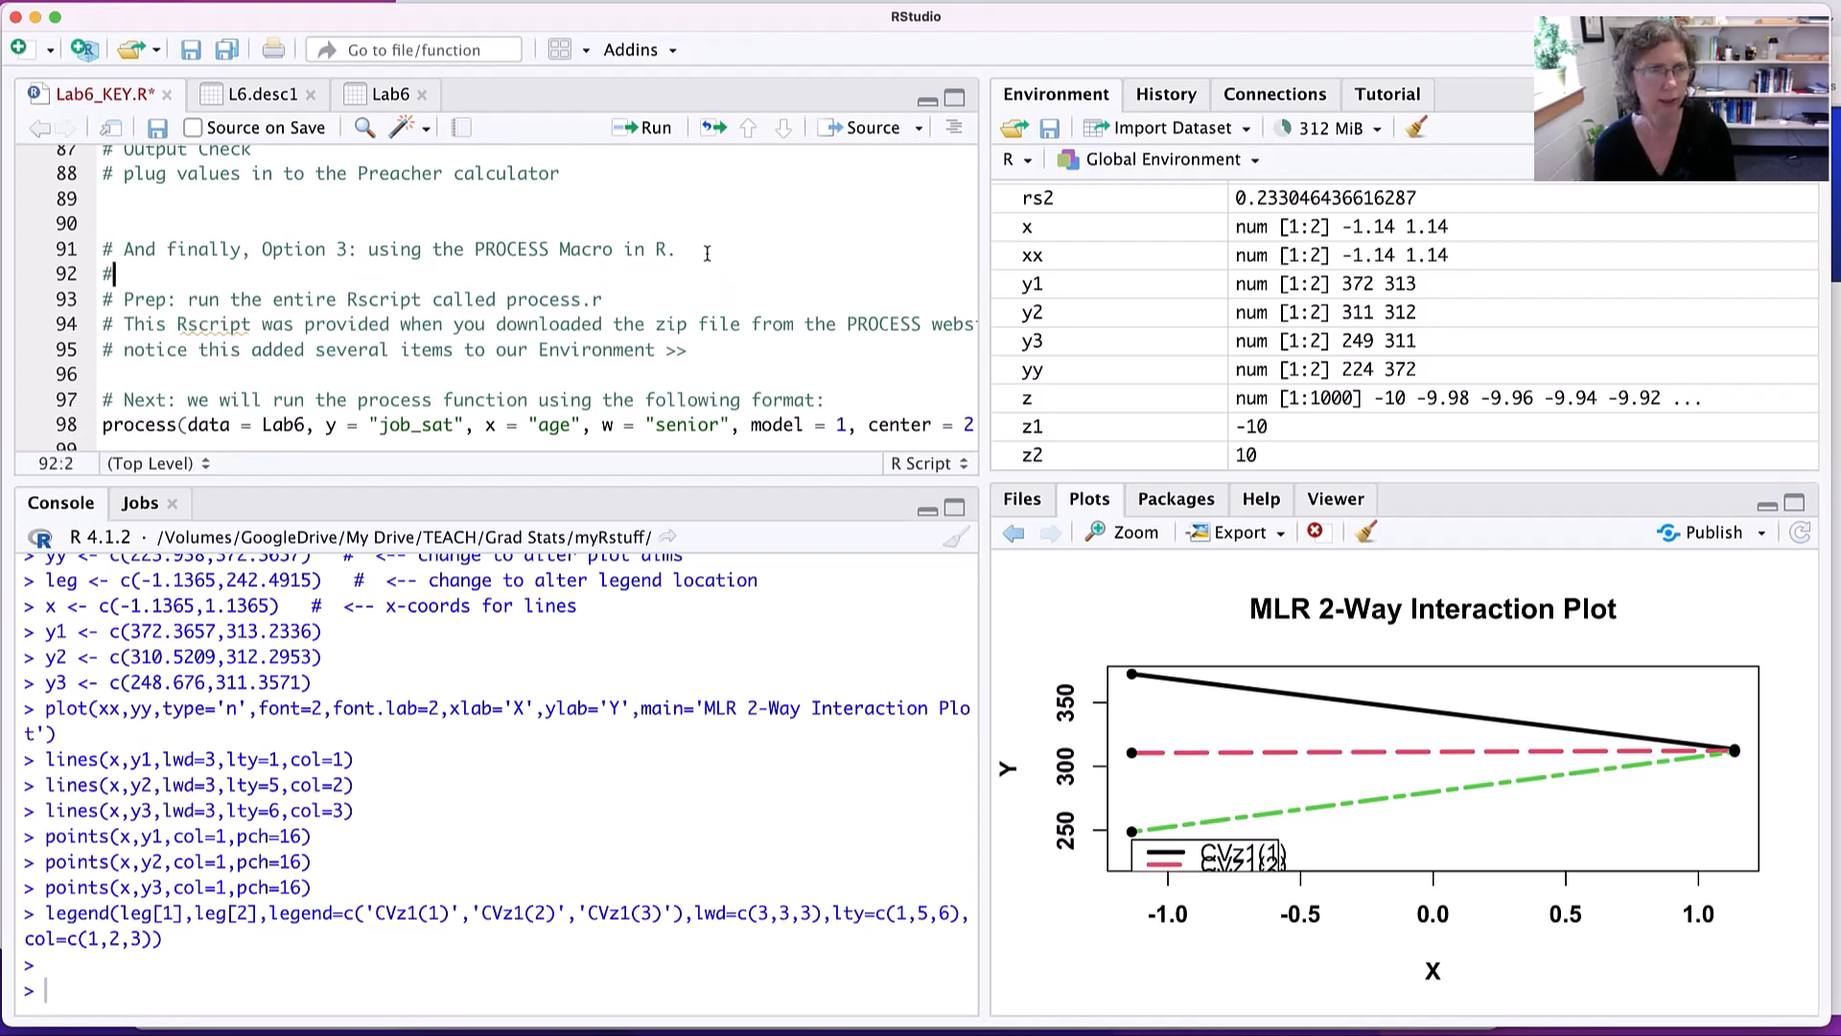
{"action": "type", "text": " PROC"}
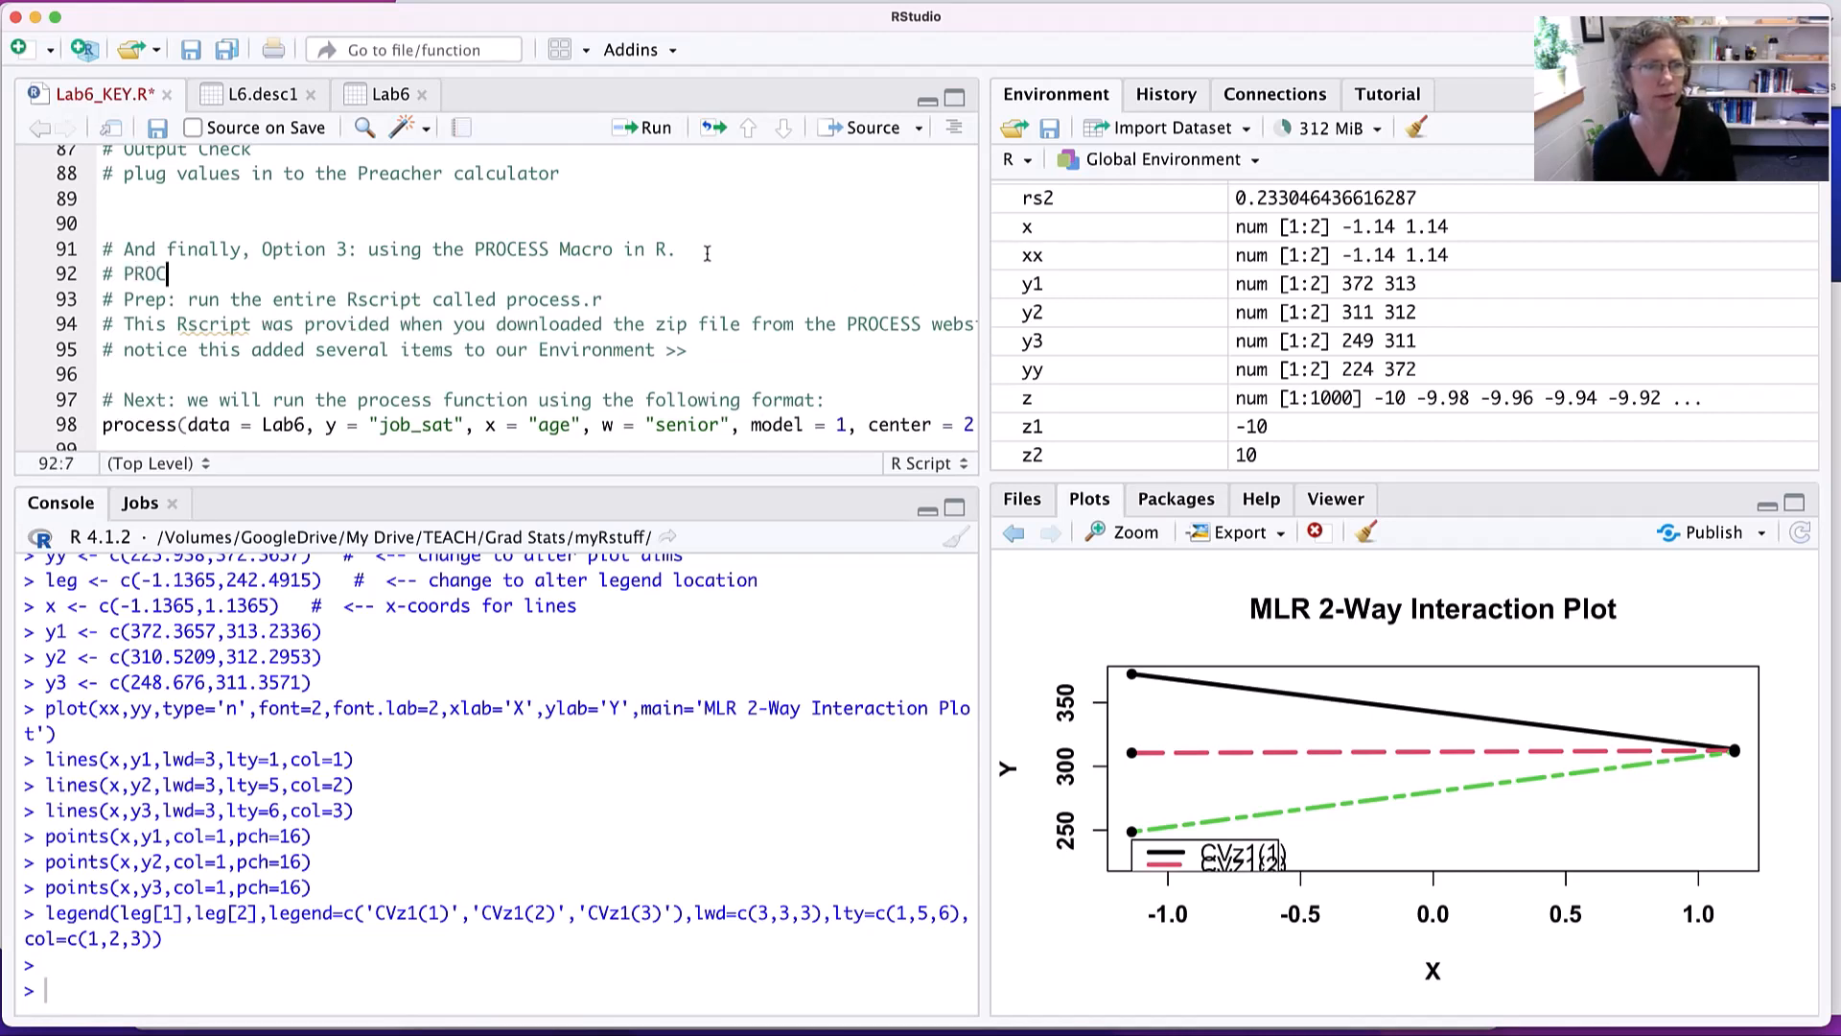
{"action": "type", "text": "ESS website:"}
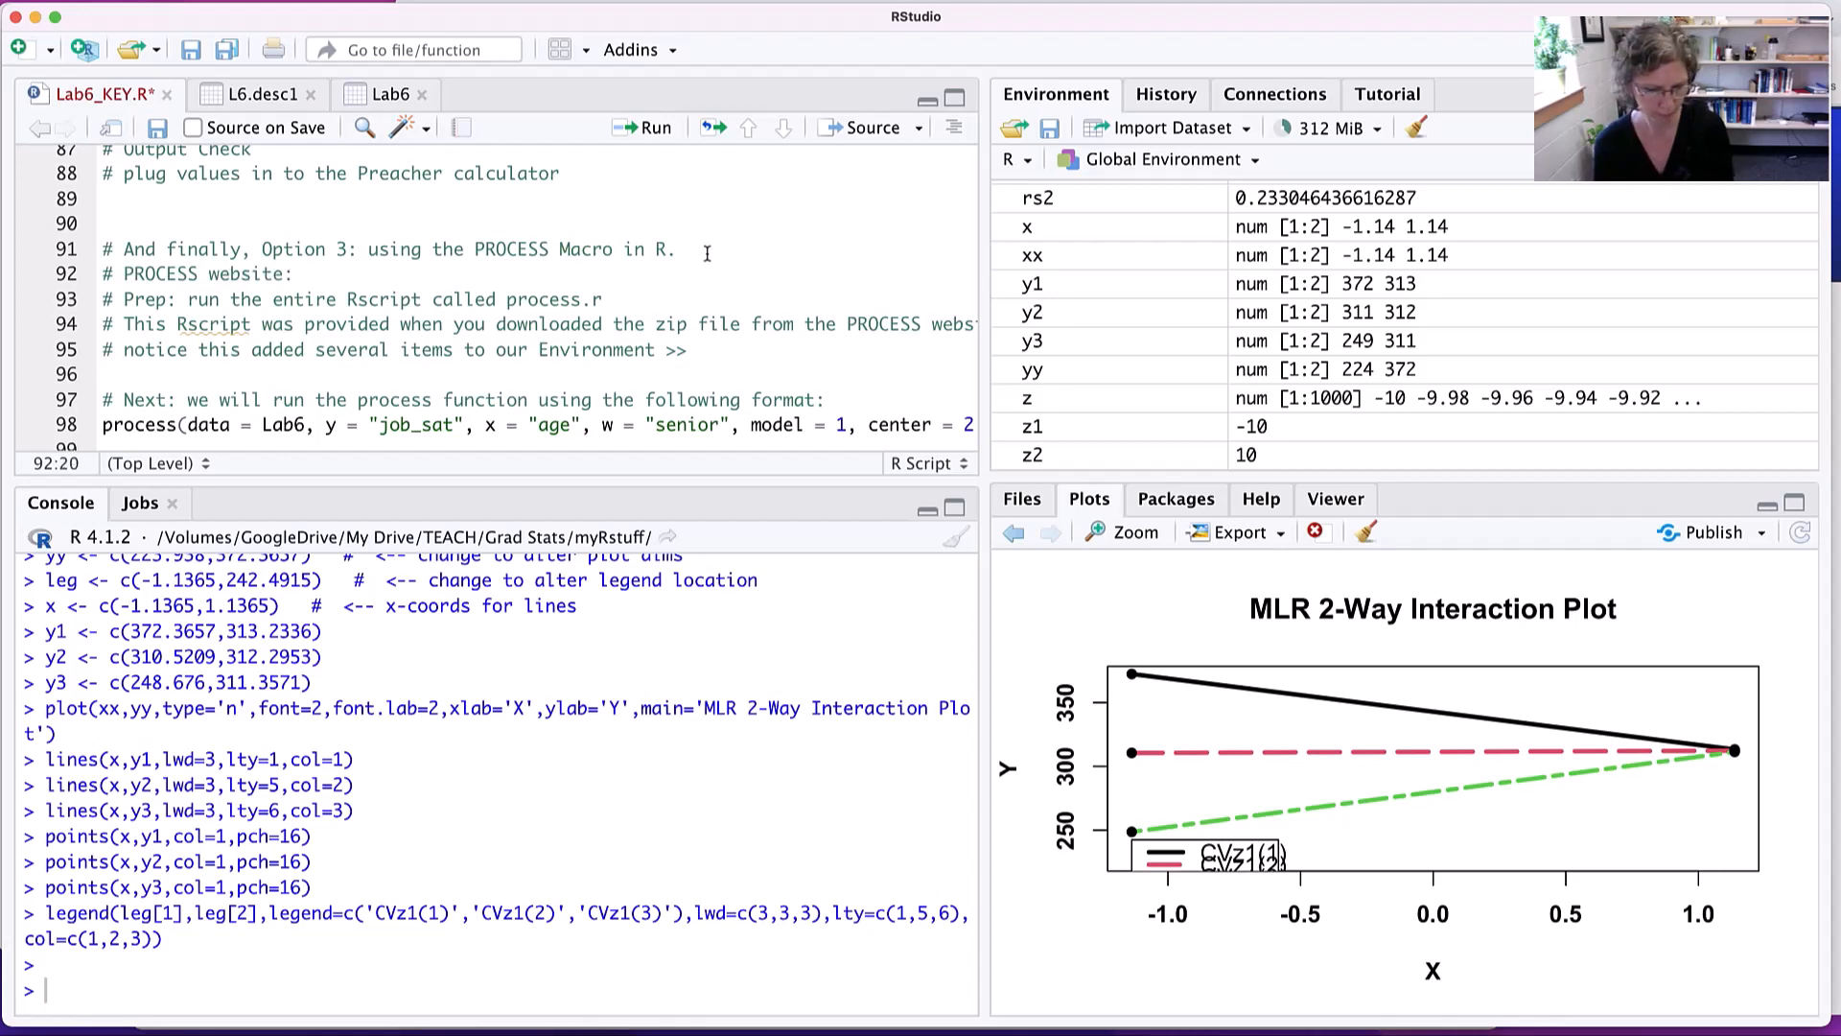
{"action": "key", "text": "super+Tab"}
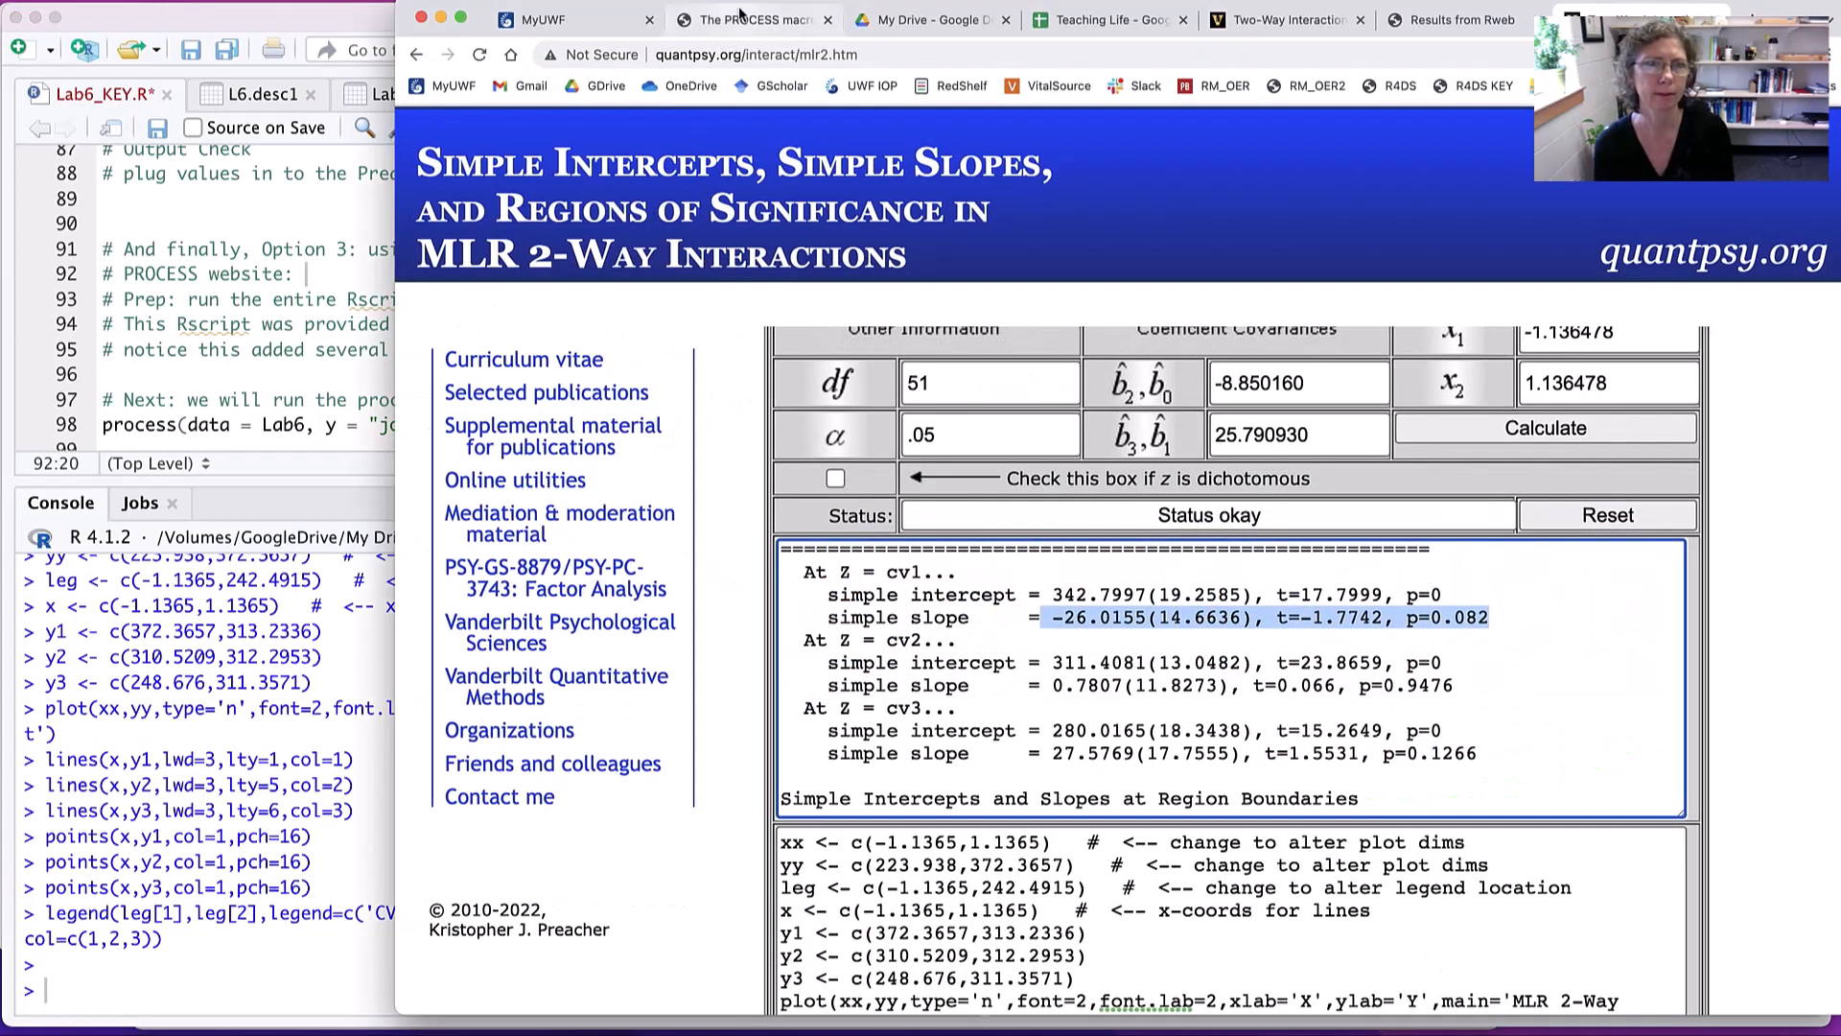
{"action": "left_click", "coordinate": [744, 19]}
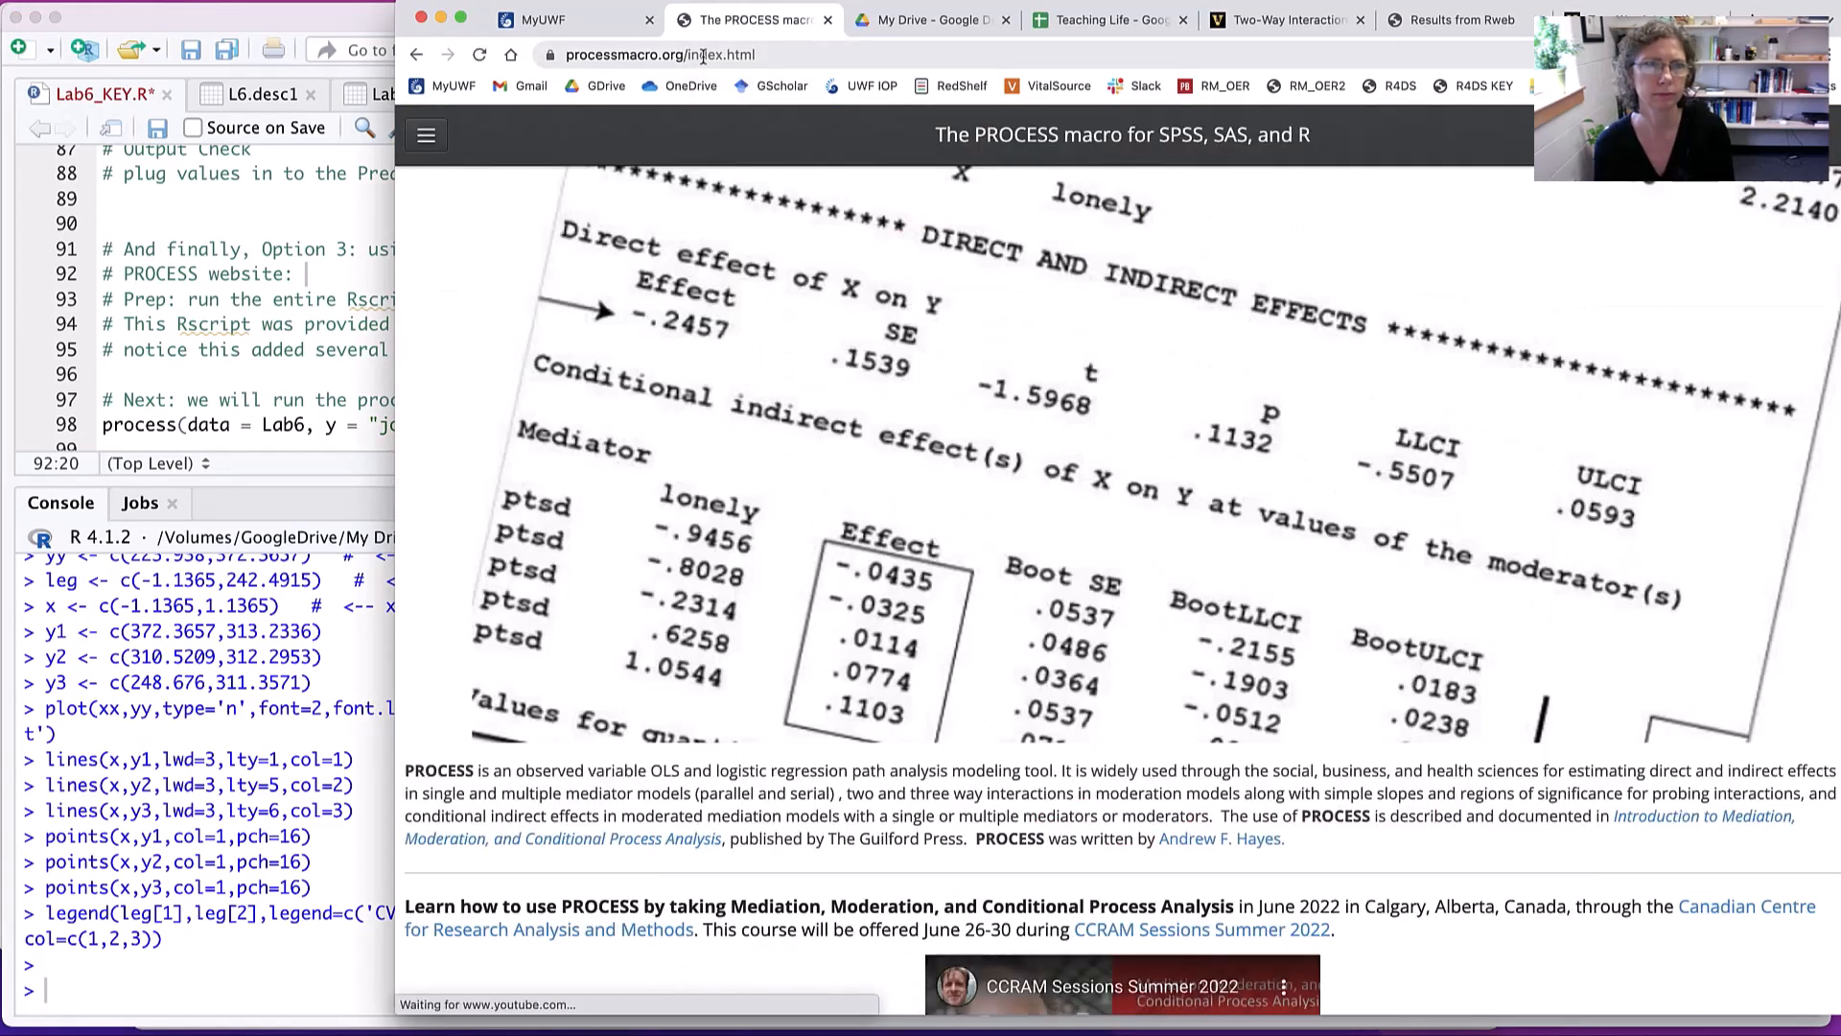
{"action": "left_click", "coordinate": [705, 56]}
{"action": "key", "text": "super+c"}
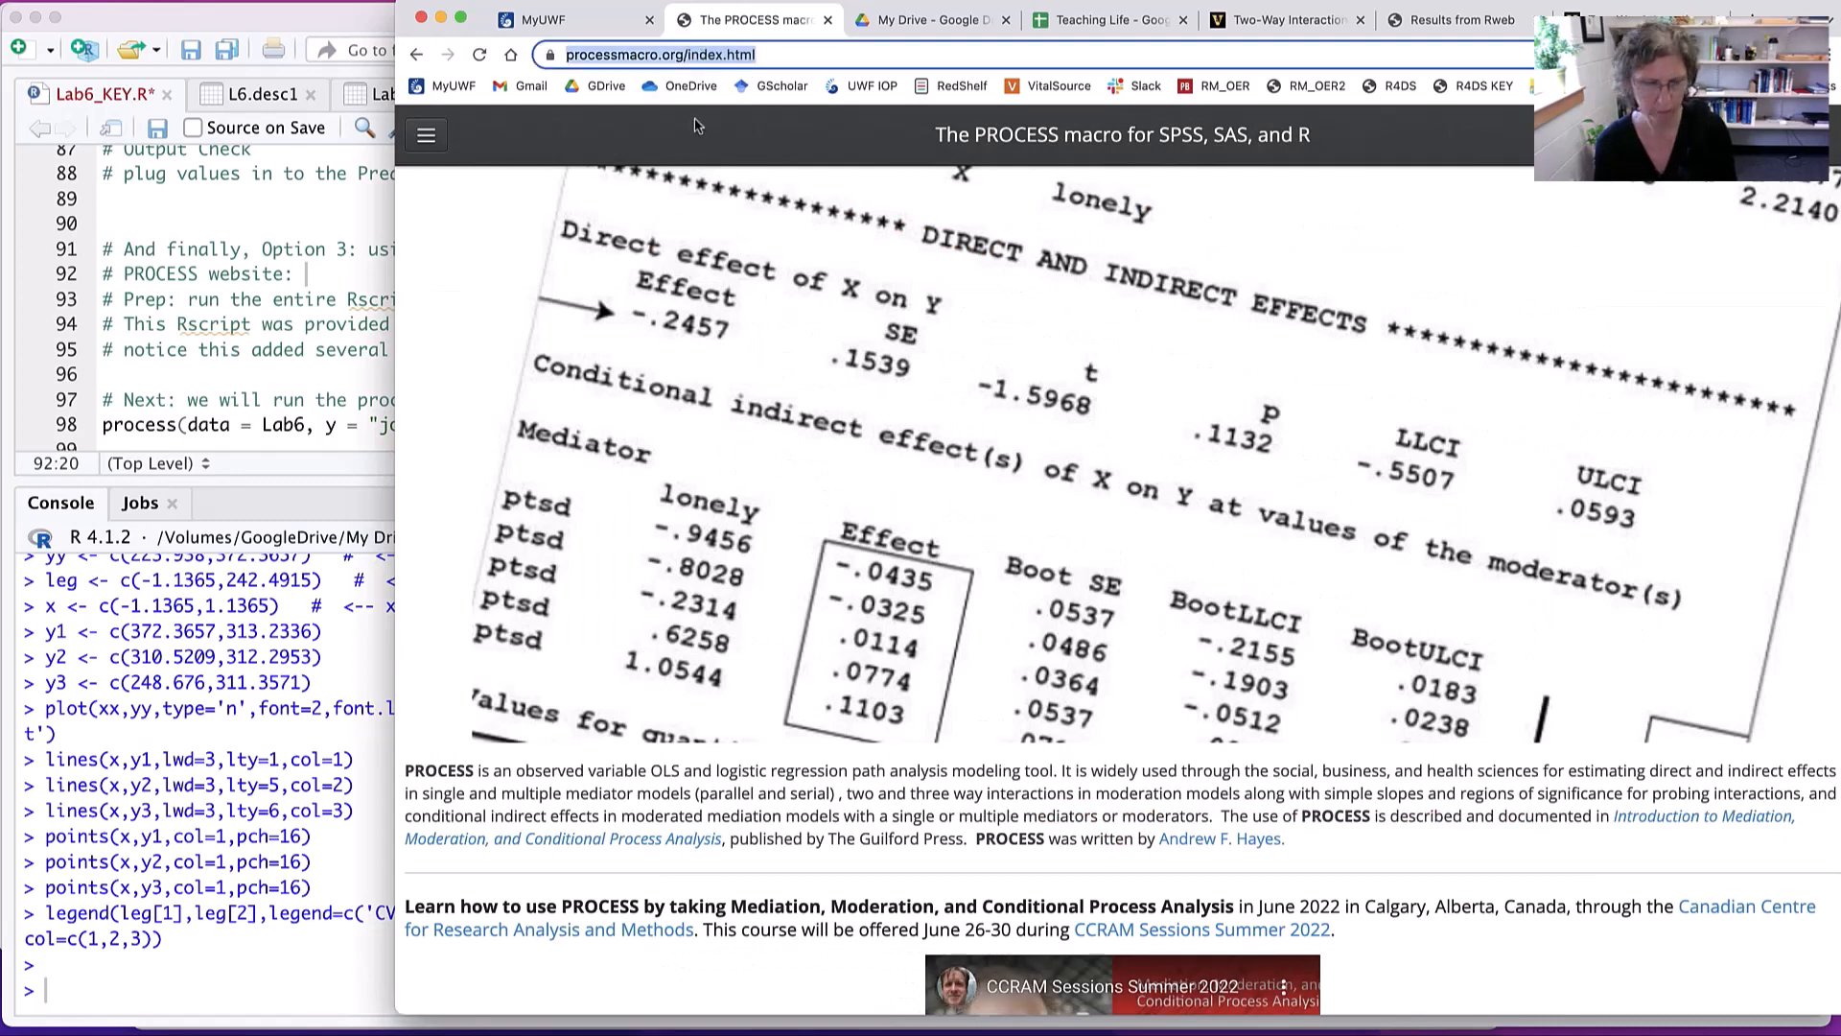
{"action": "key", "text": "super+Tab"}
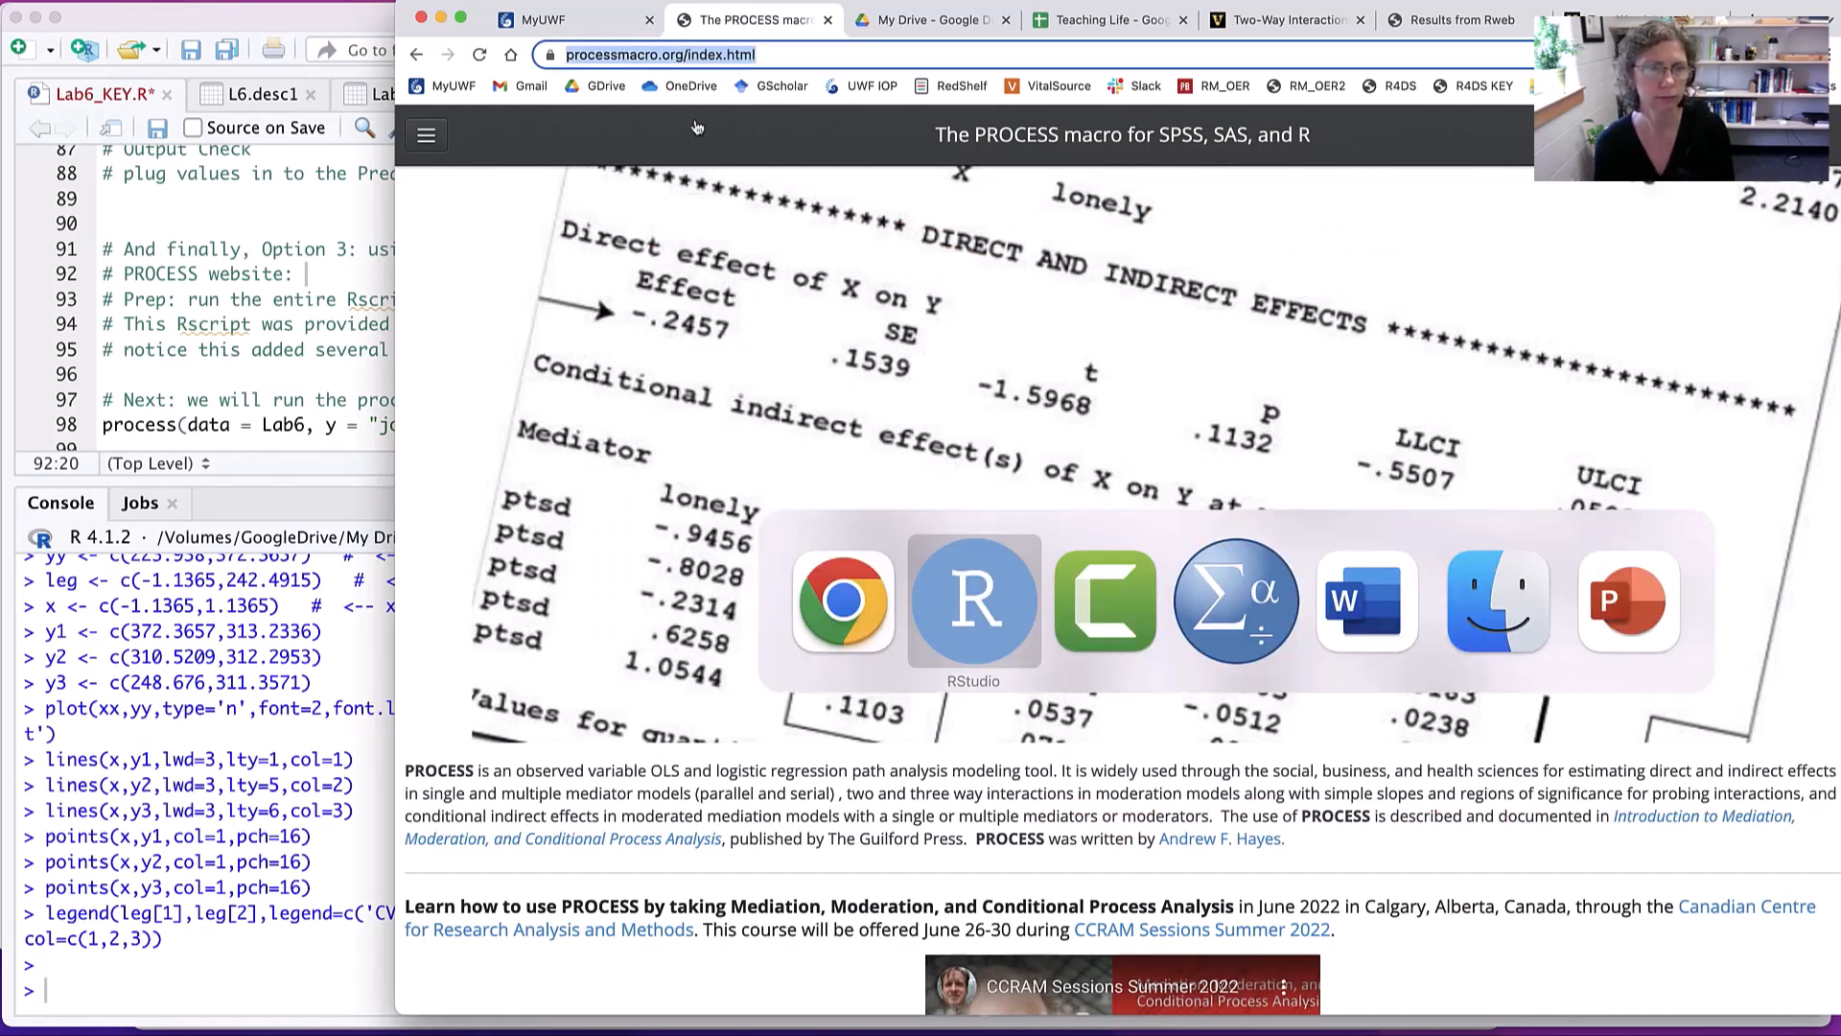
{"action": "key", "text": "super+v"}
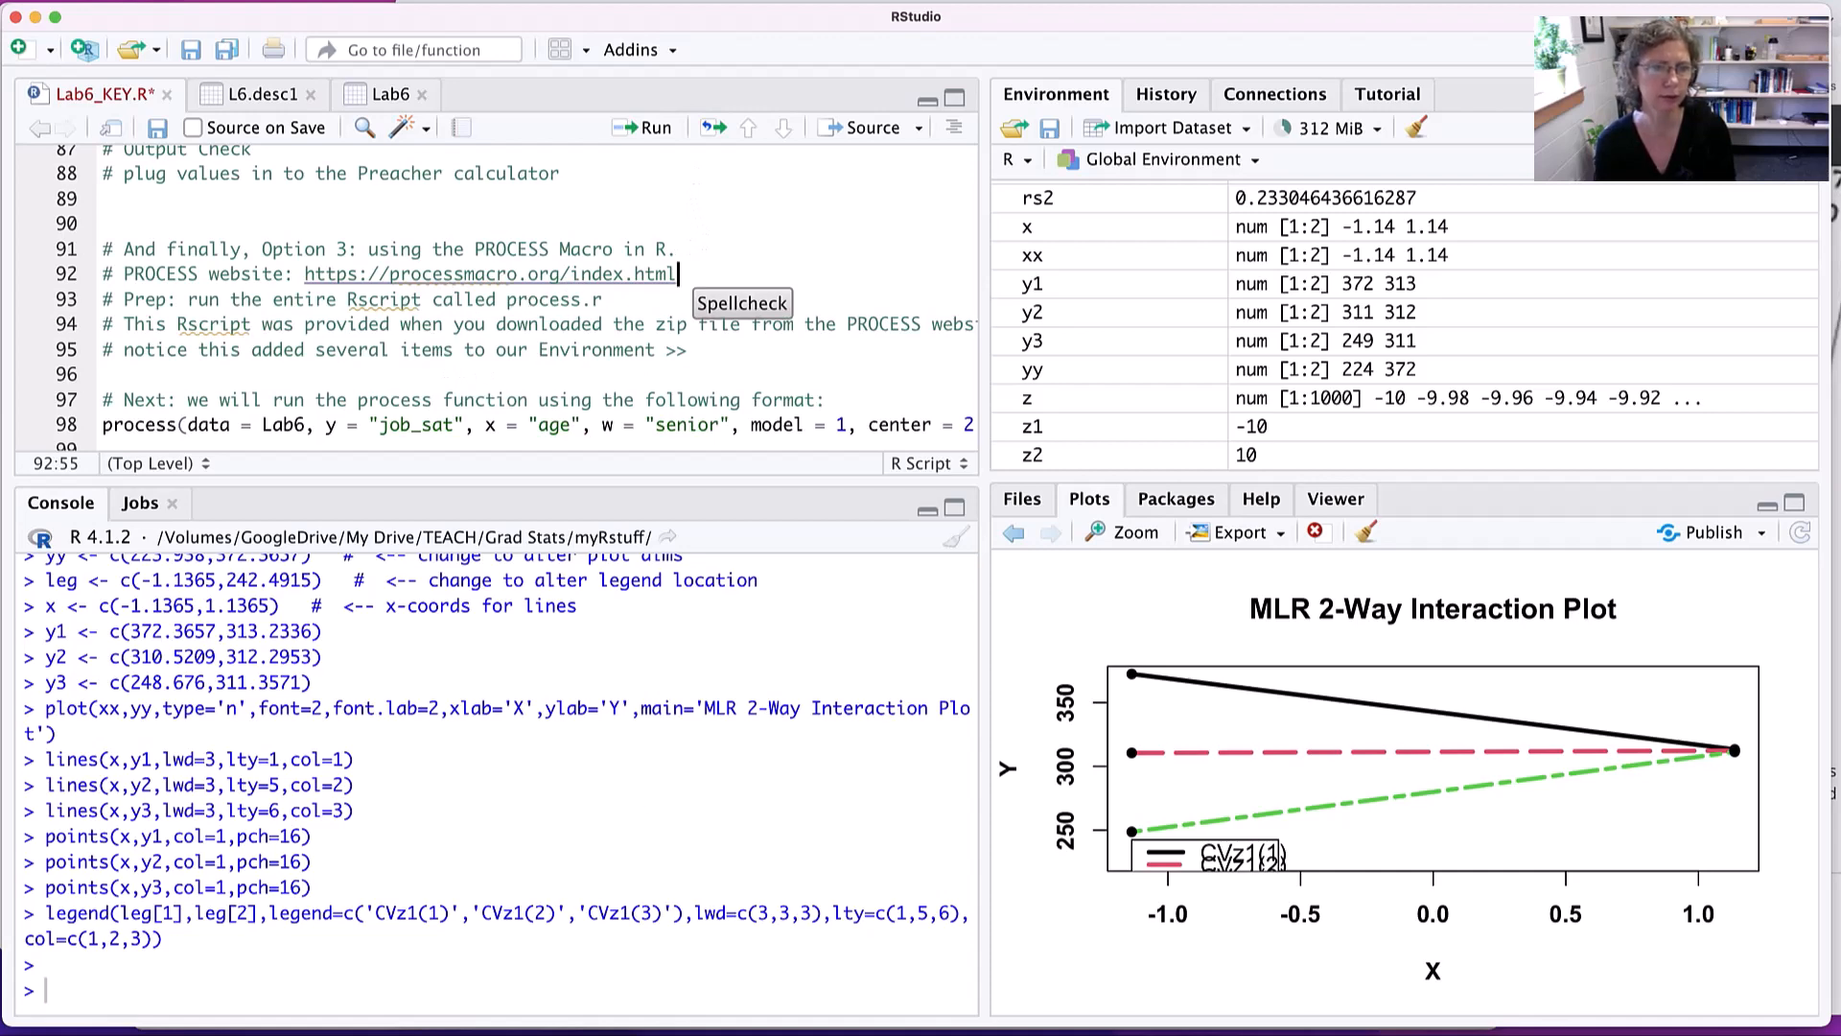
- Switch to Finder and locate process.R in the downloaded PROCESS v4.0 for R folder and in the 2022 Scripts folder
{"action": "left_click", "coordinate": [628, 1031]}
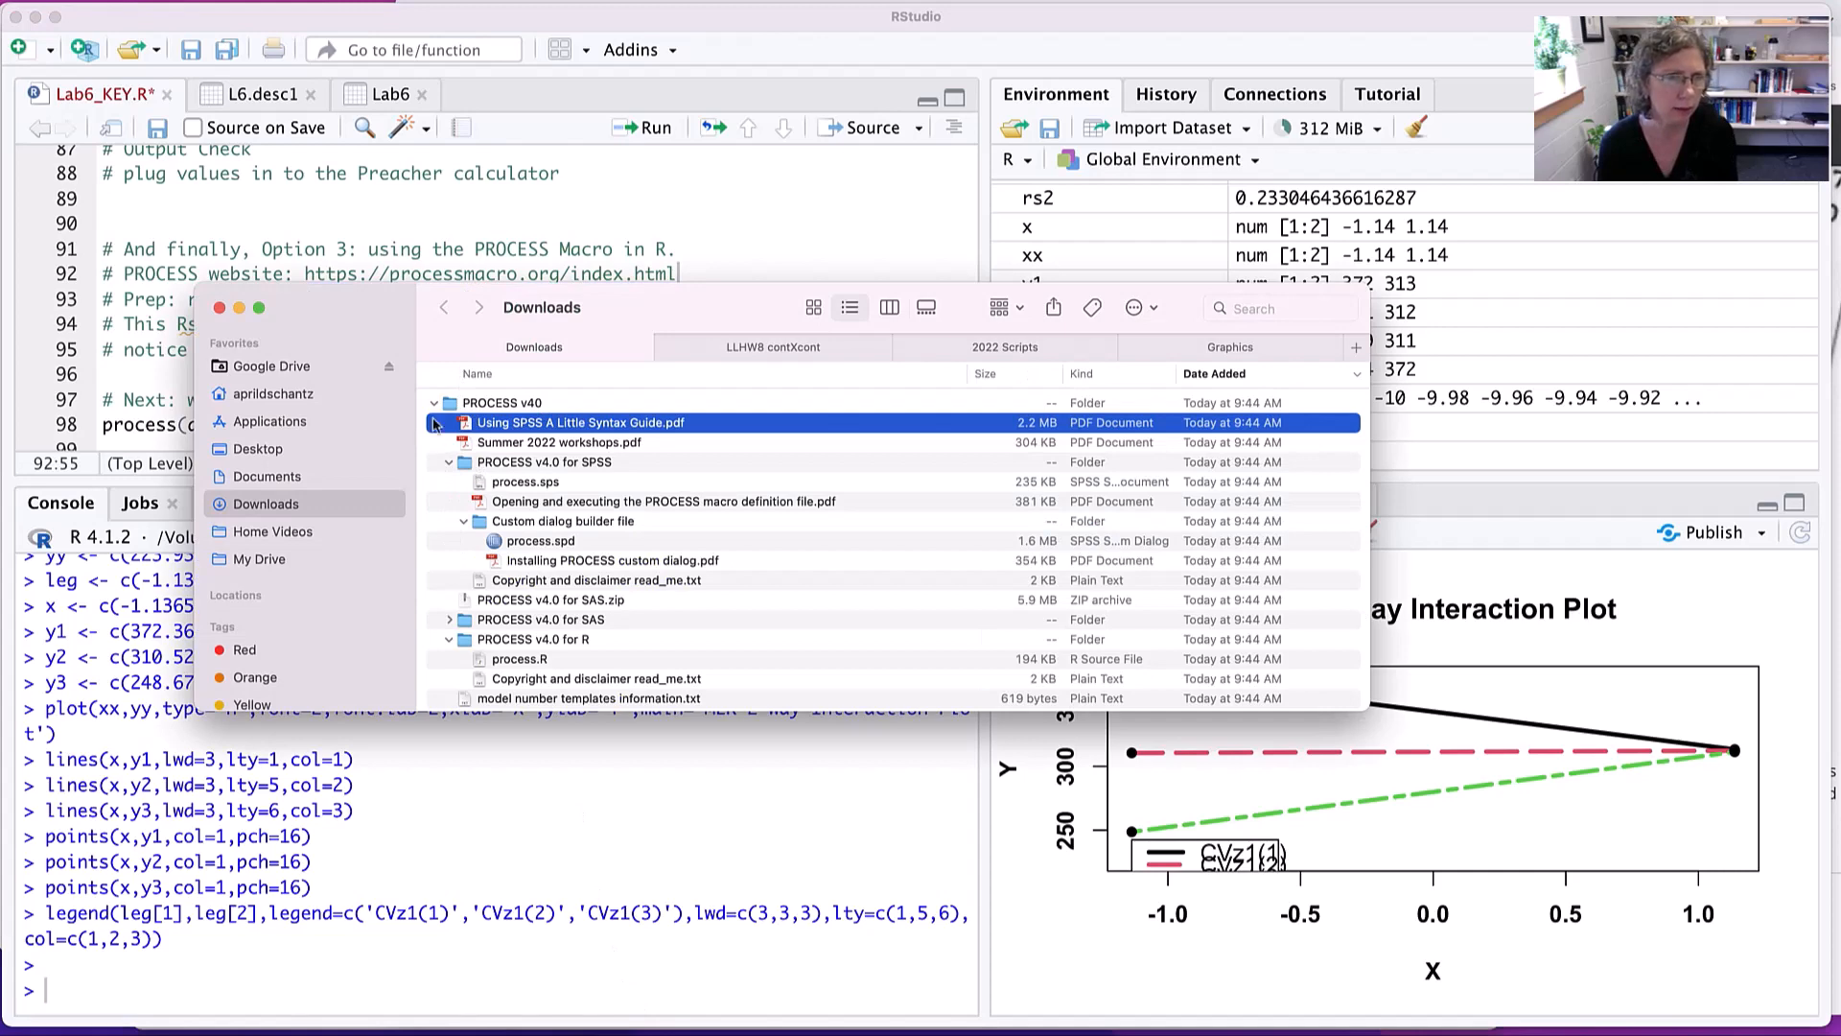
{"action": "scroll", "coordinate": [508, 580], "scroll_direction": "down", "scroll_amount": 5}
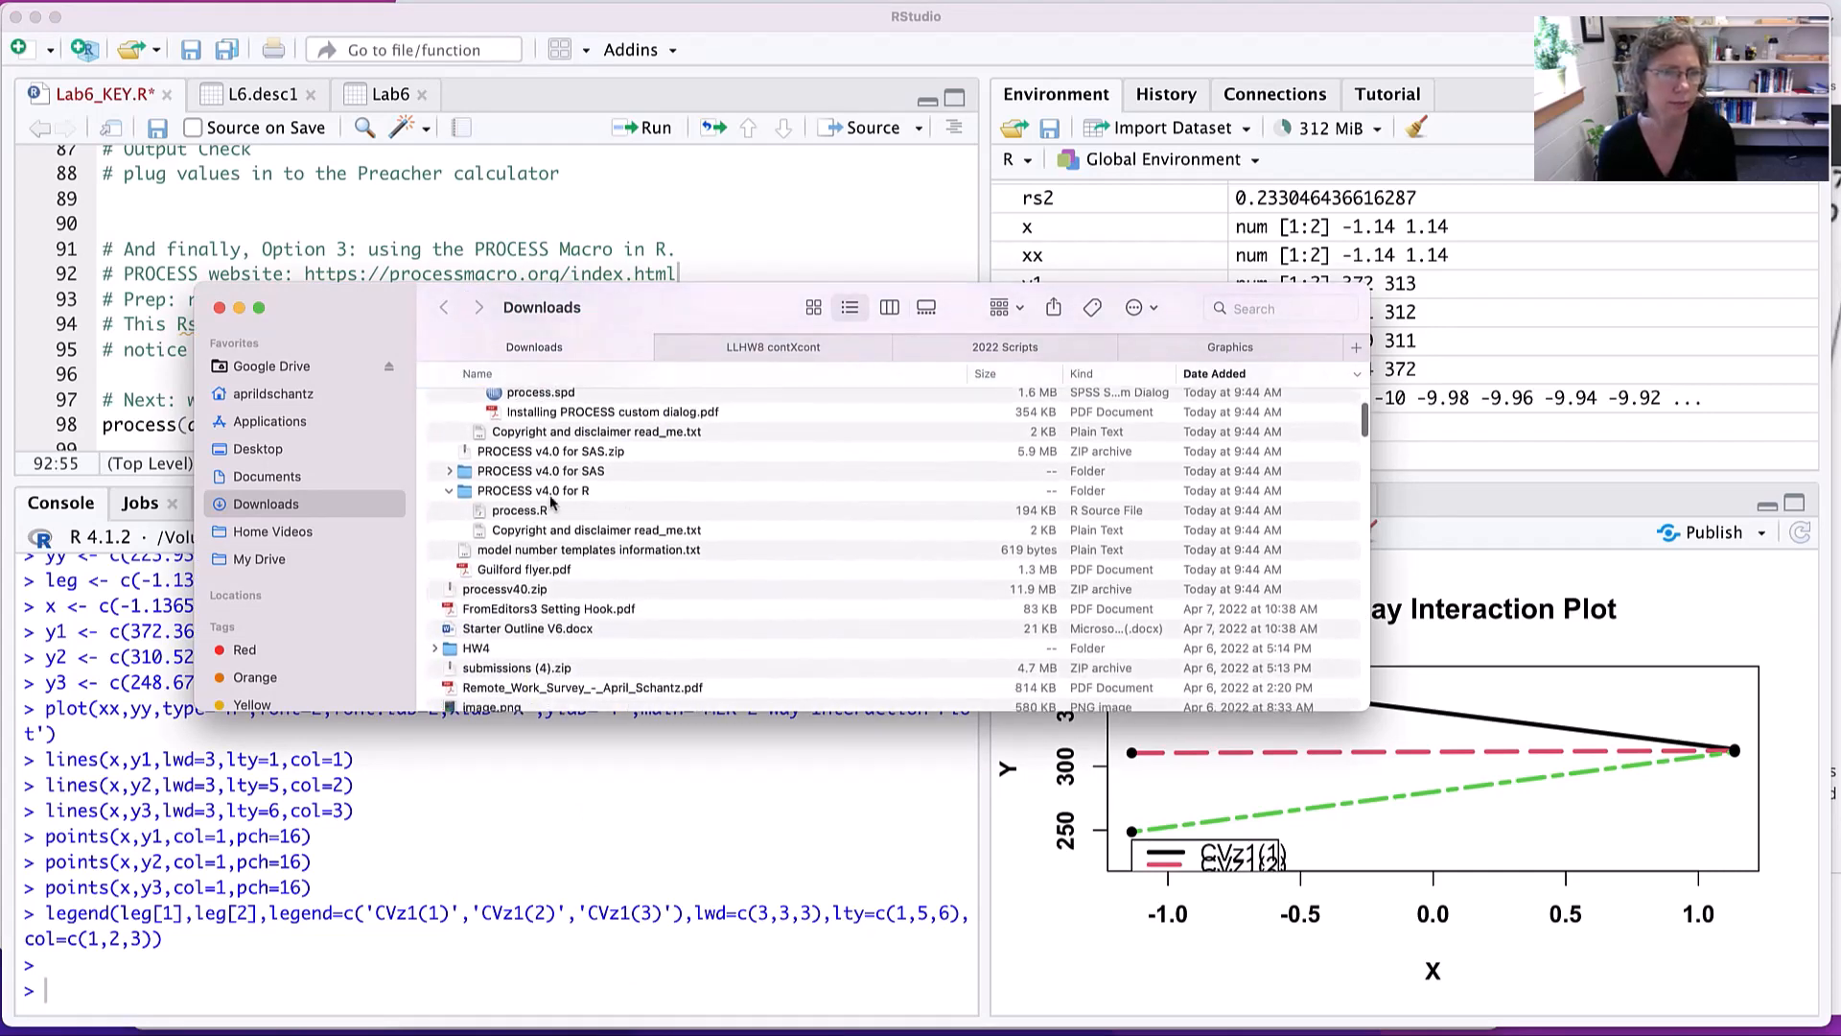
{"action": "left_click", "coordinate": [500, 516]}
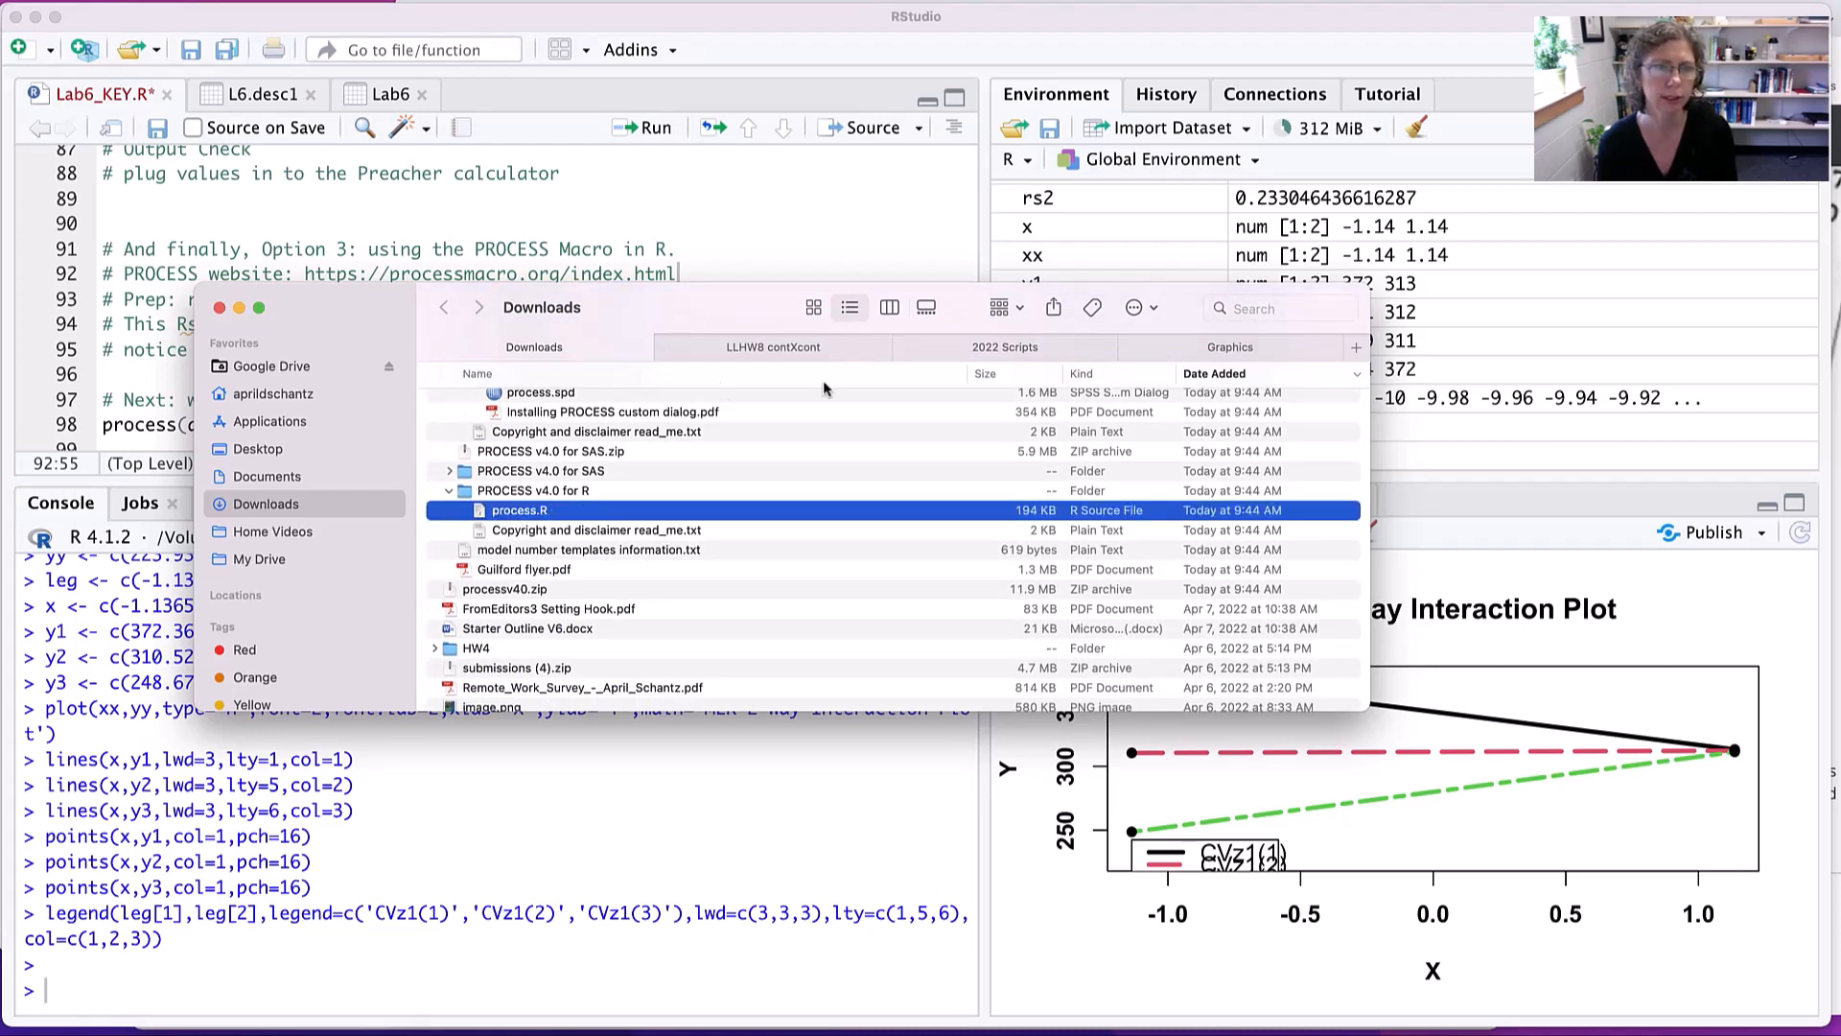
{"action": "left_click", "coordinate": [972, 351]}
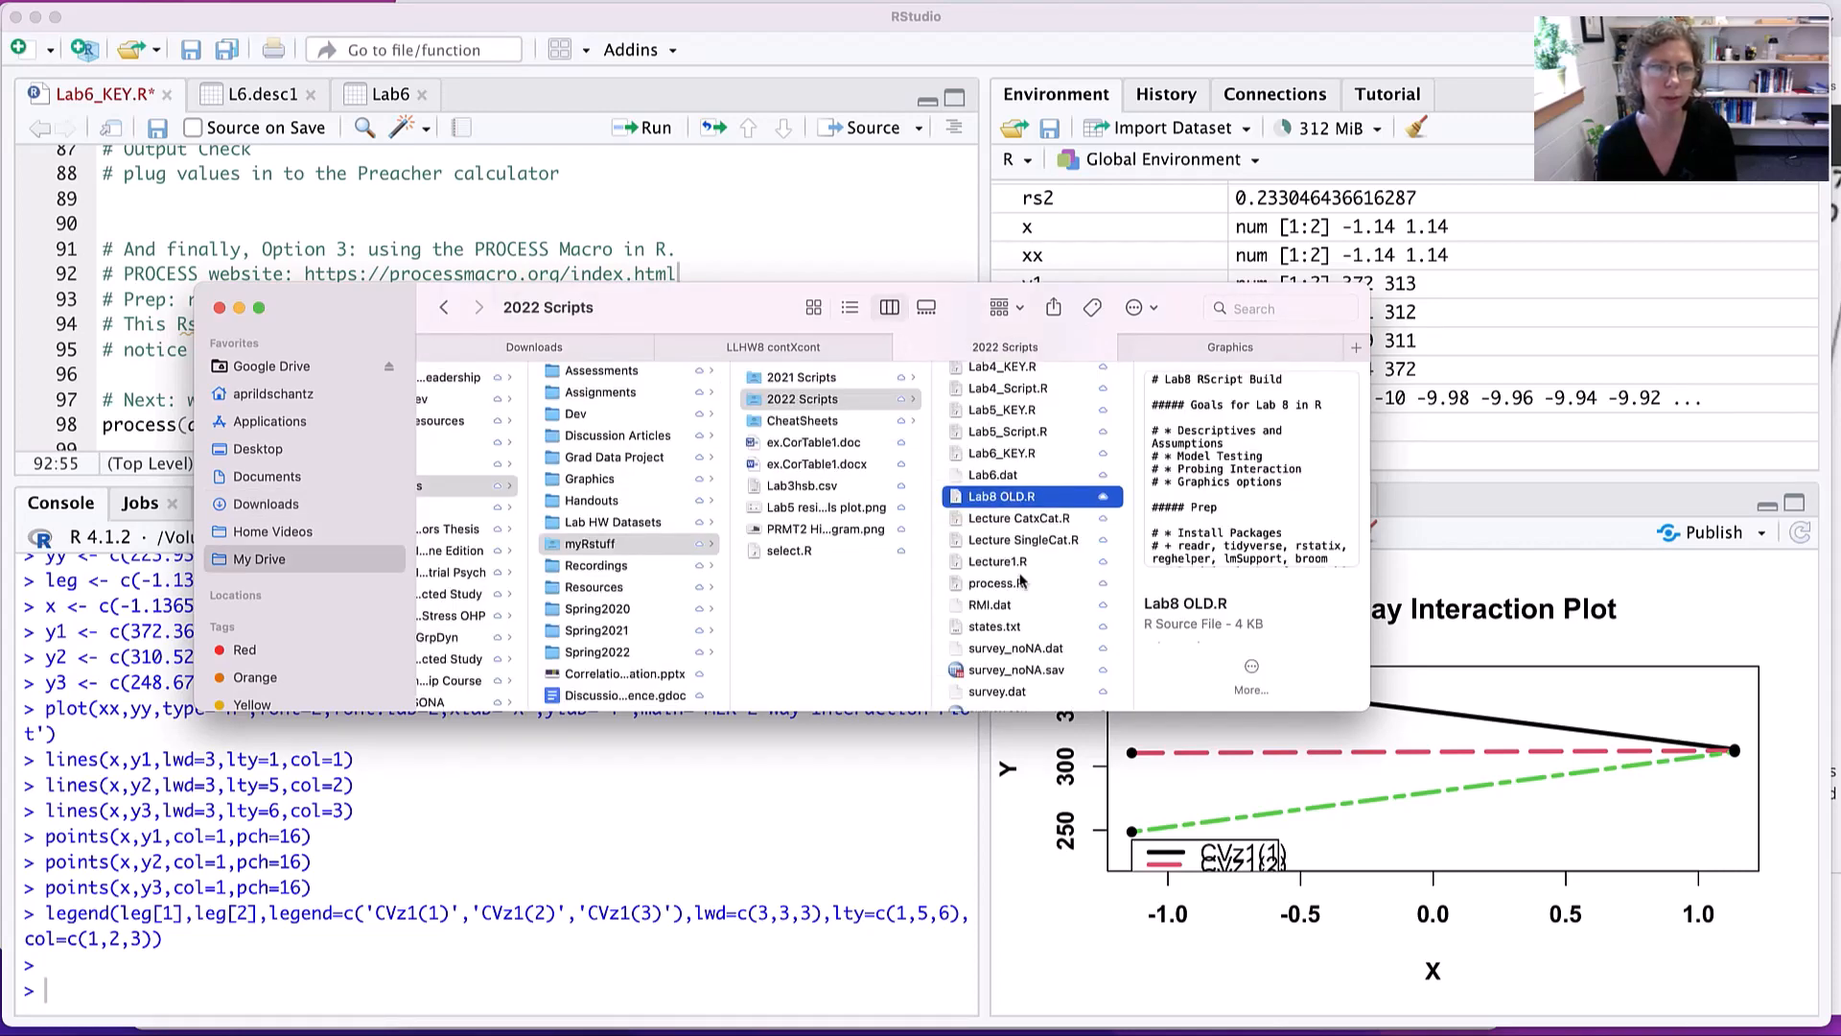
{"action": "scroll", "coordinate": [1021, 566], "scroll_direction": "down", "scroll_amount": 2}
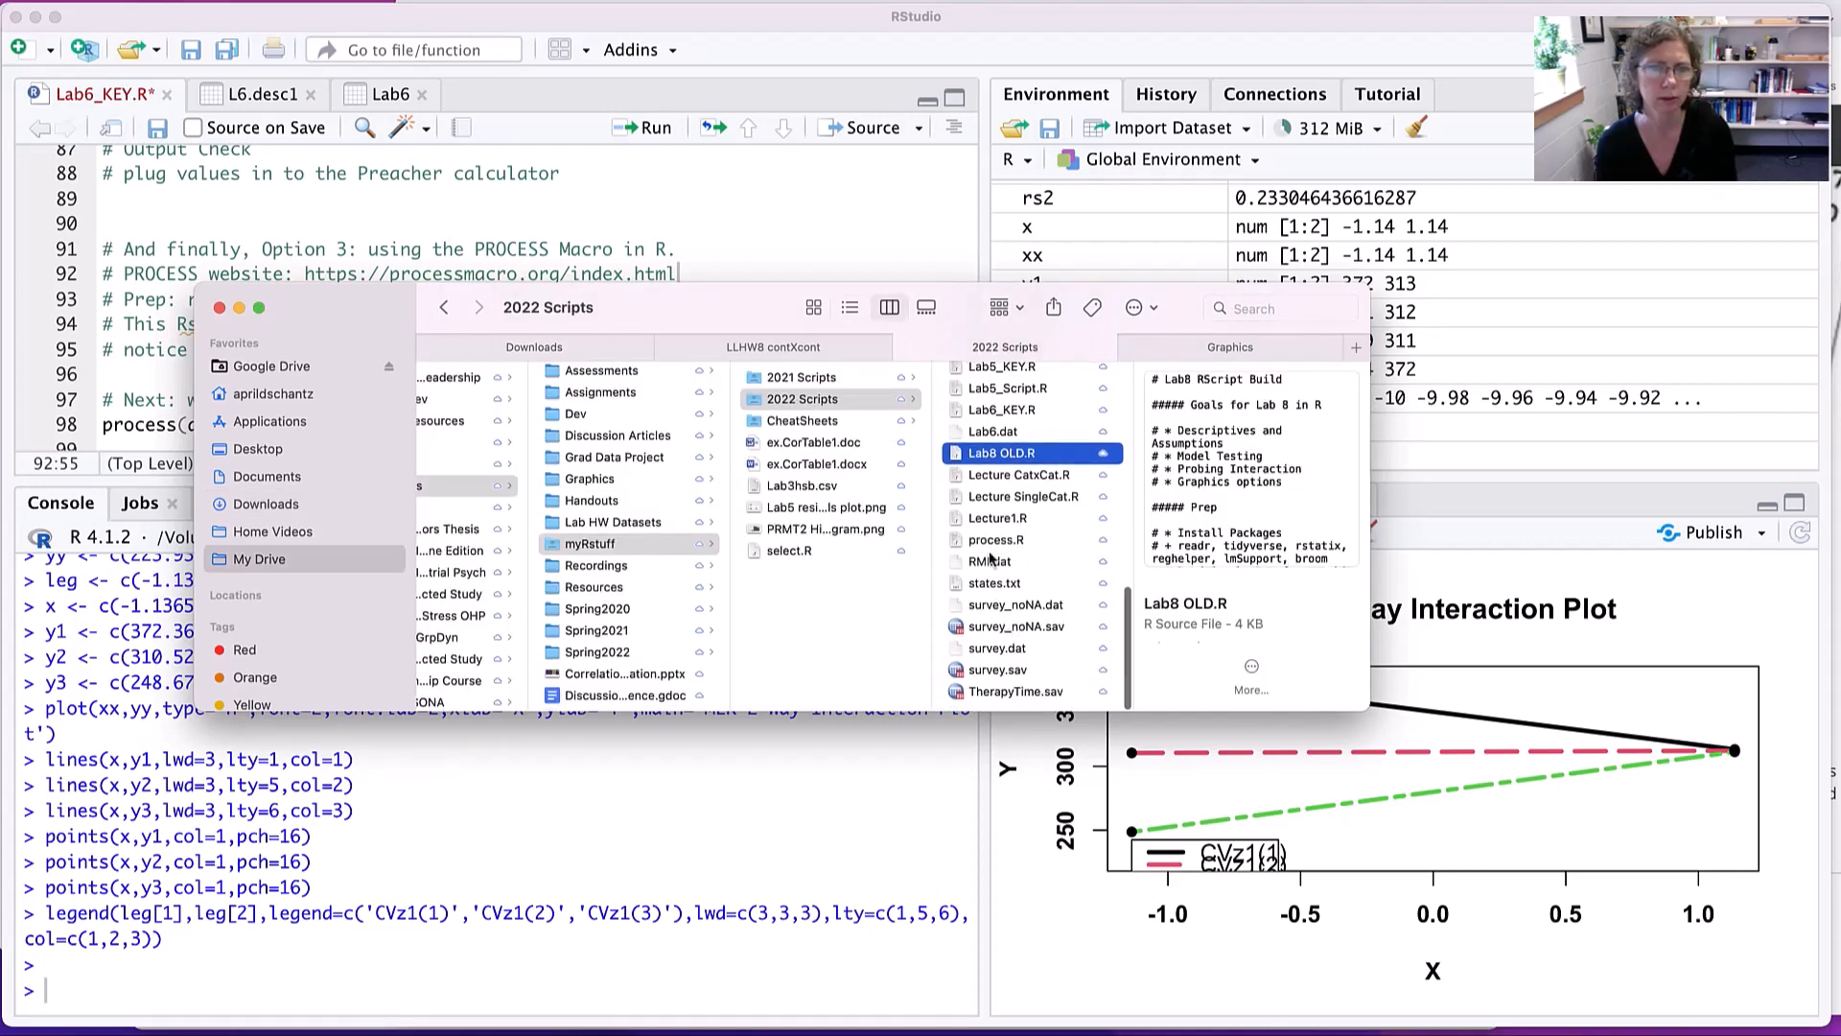
{"action": "left_click", "coordinate": [988, 543]}
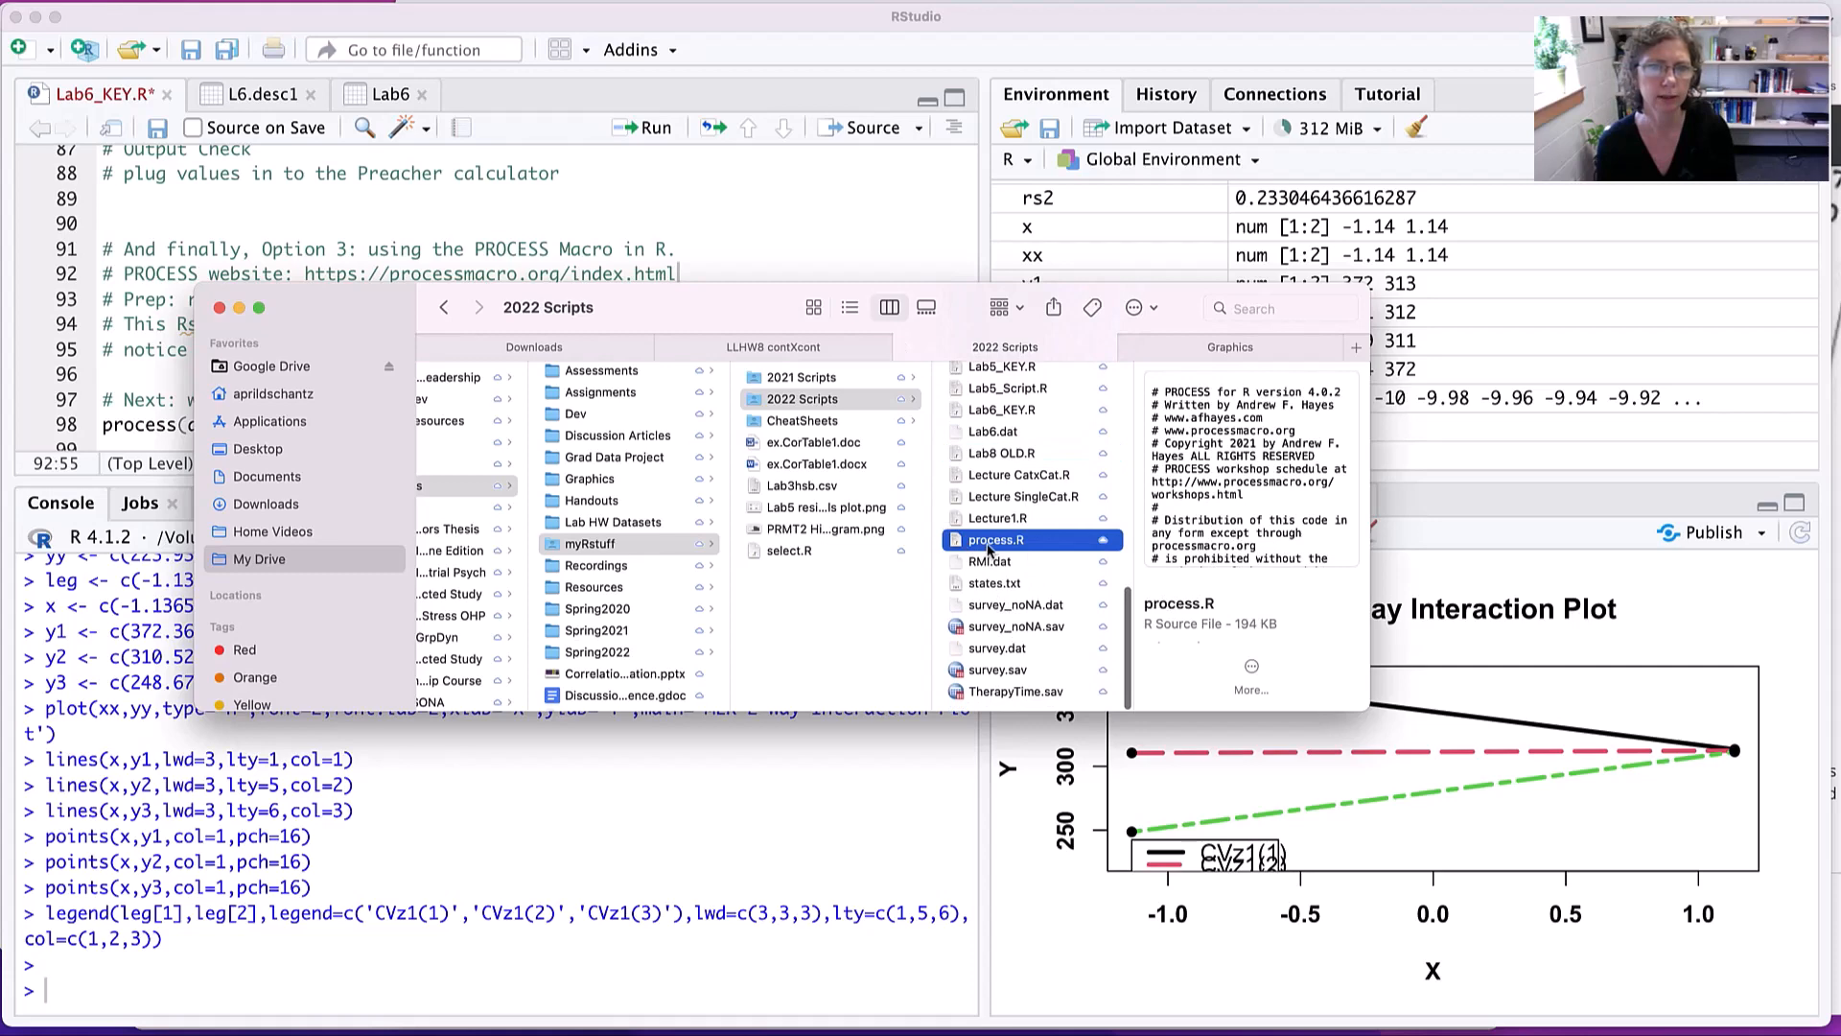
- Return to RStudio and open process.R from the 2022 Scripts folder
{"action": "left_click", "coordinate": [1557, 553]}
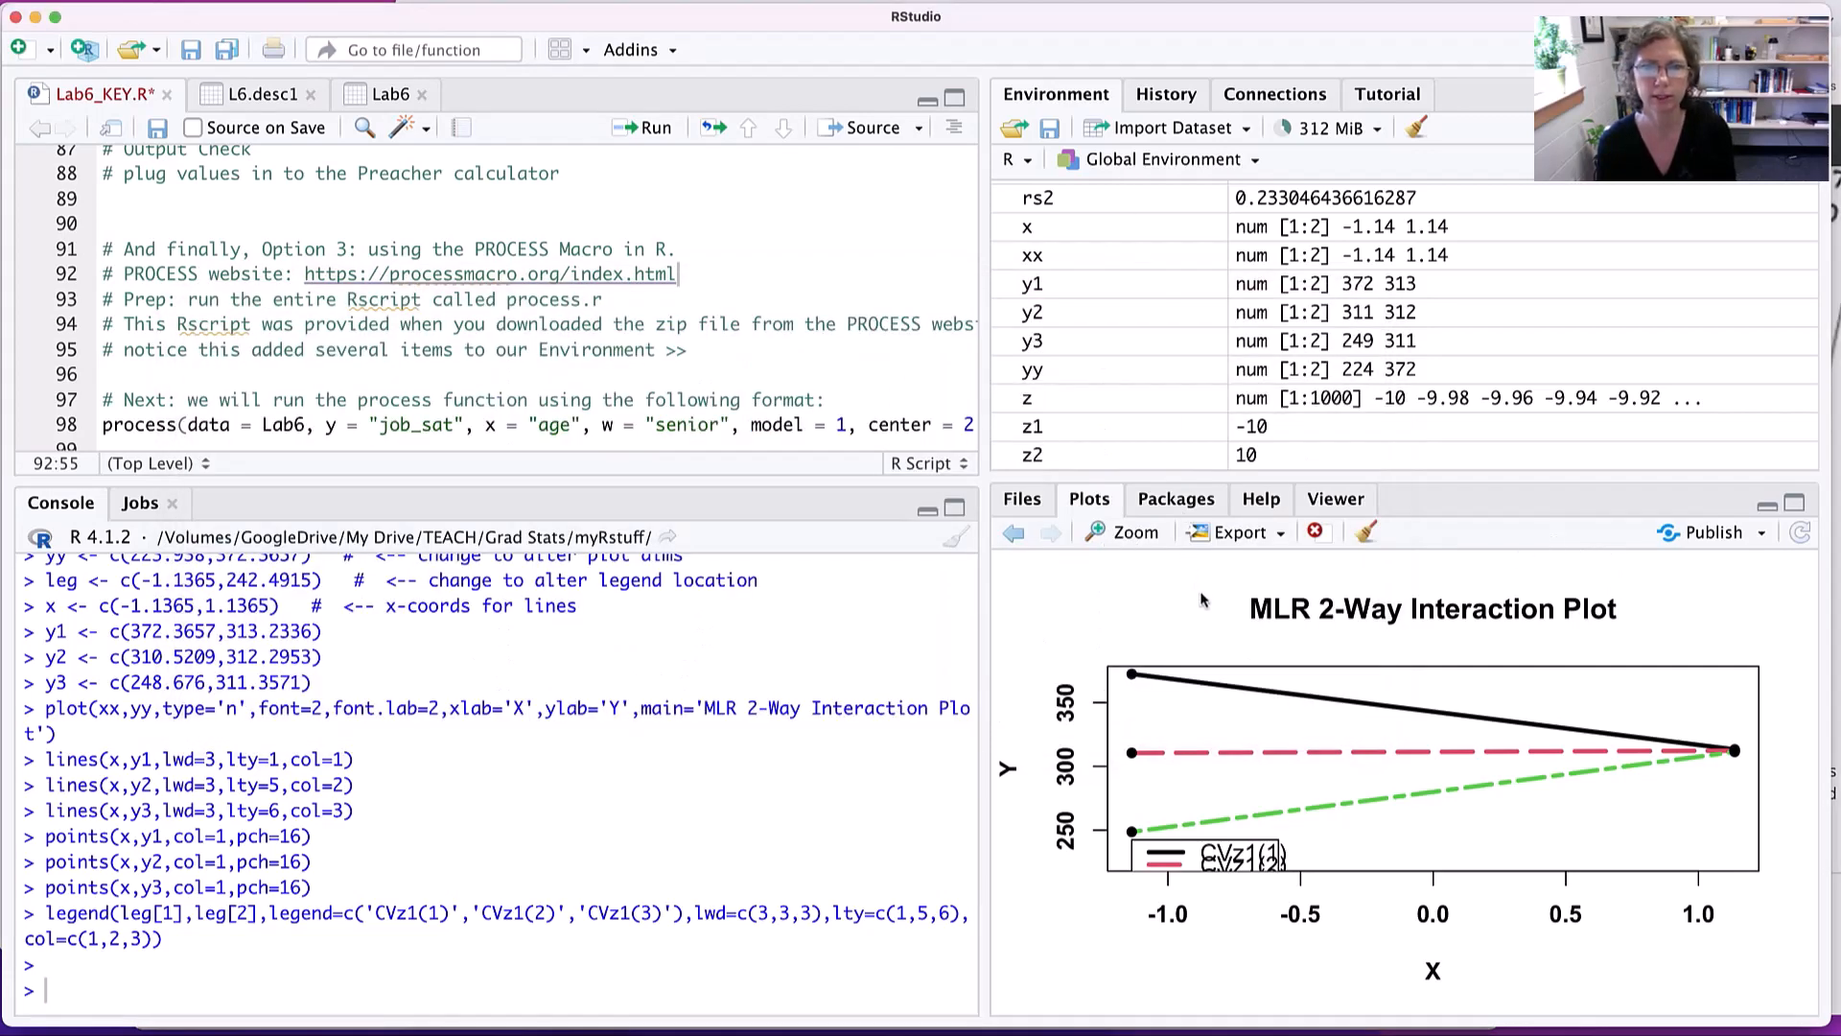
{"action": "left_click", "coordinate": [1022, 499]}
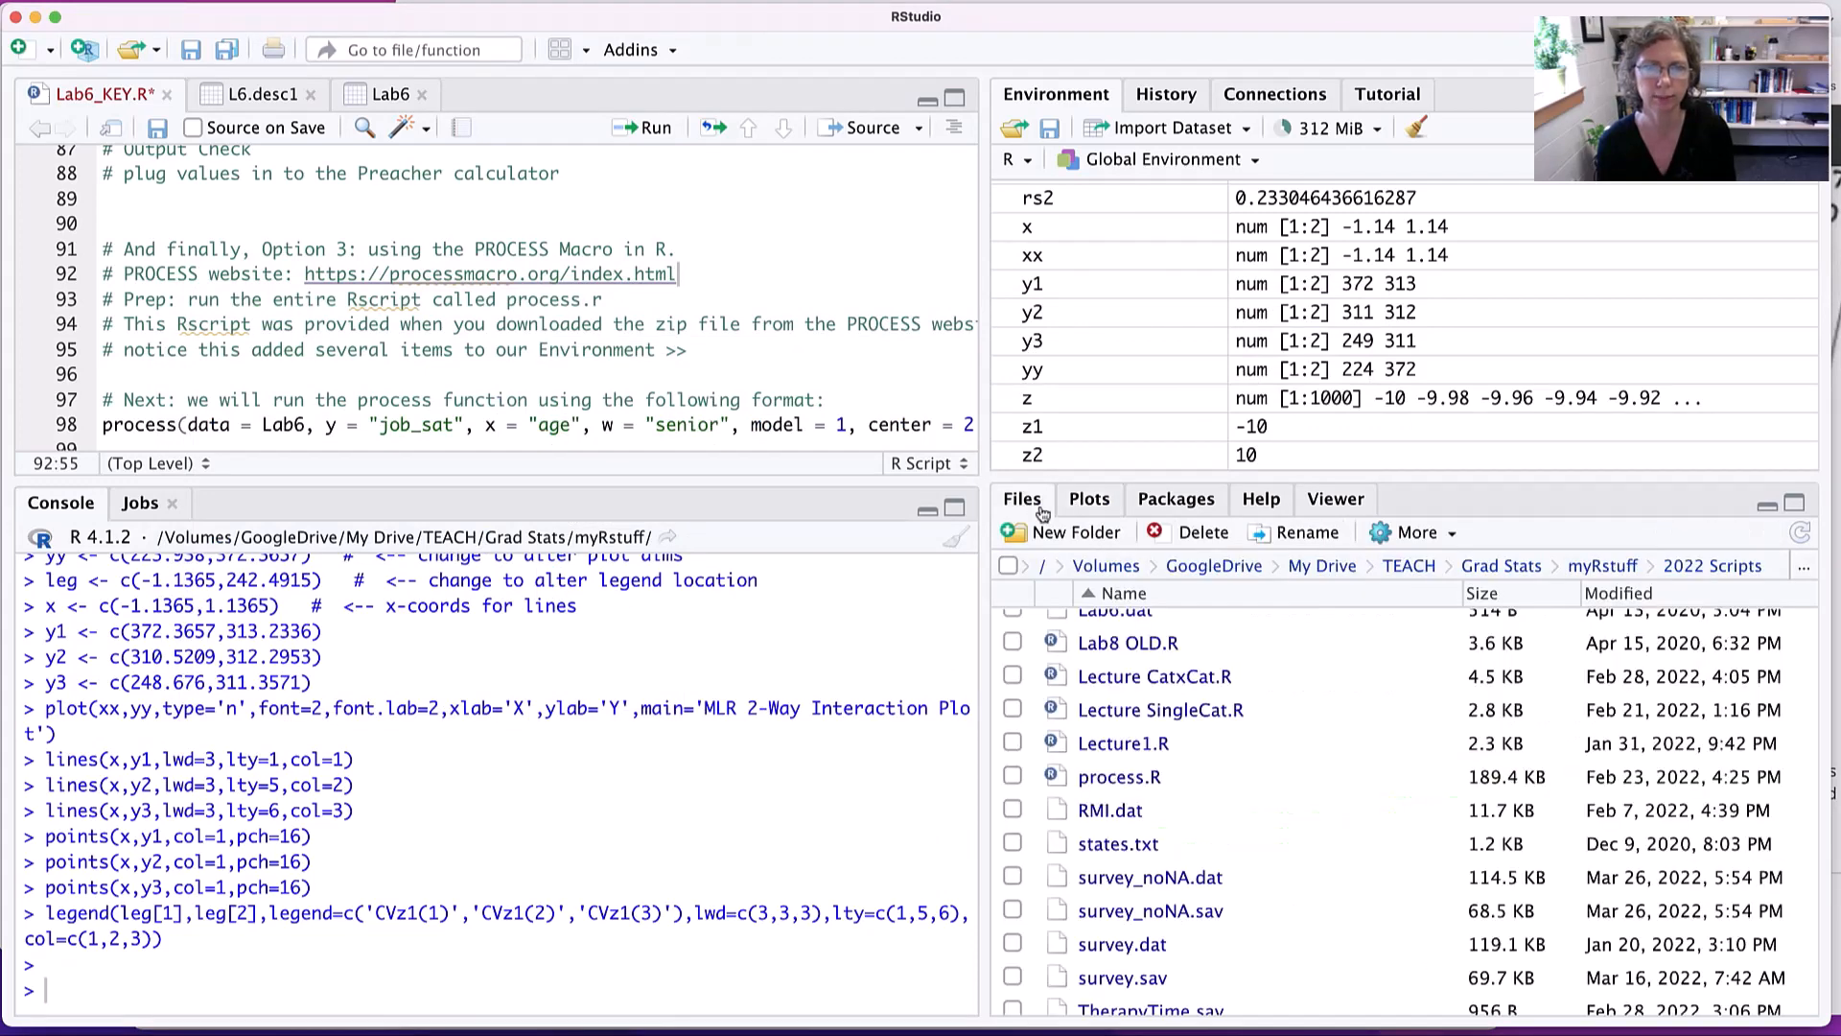
{"action": "scroll", "coordinate": [1214, 859], "scroll_direction": "down", "scroll_amount": 1}
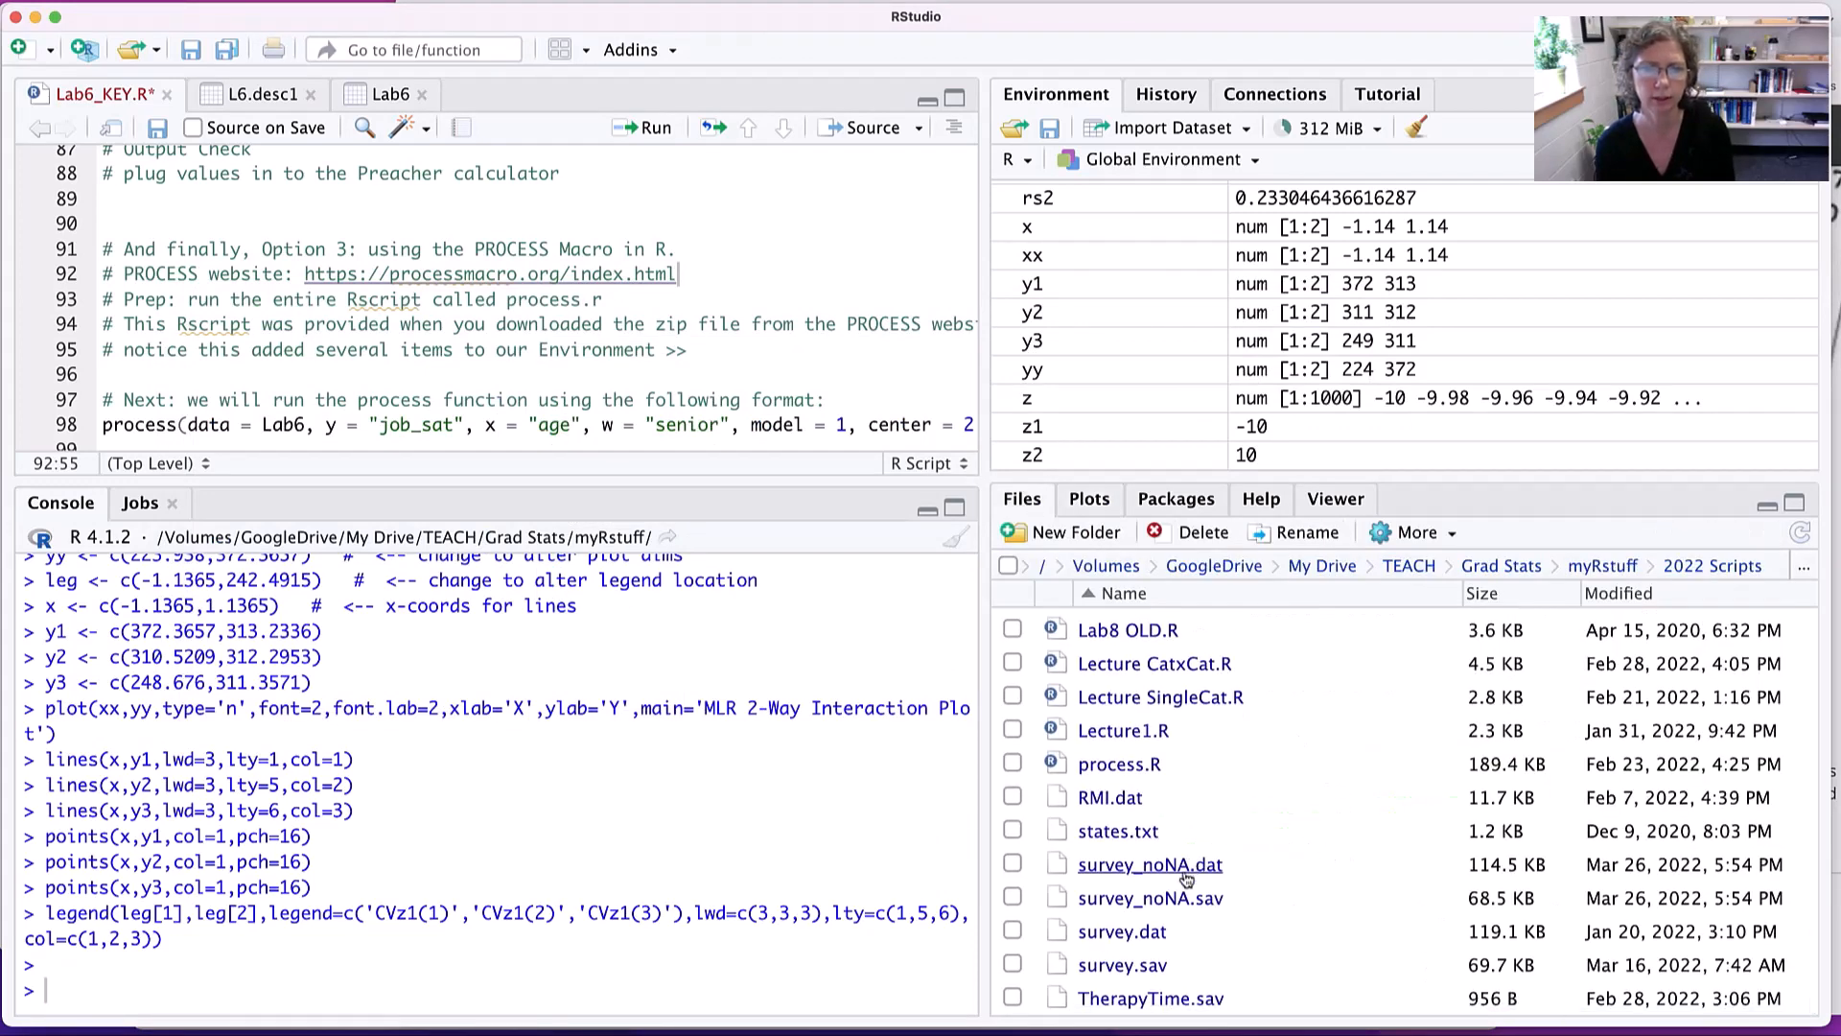
{"action": "left_click", "coordinate": [1120, 767]}
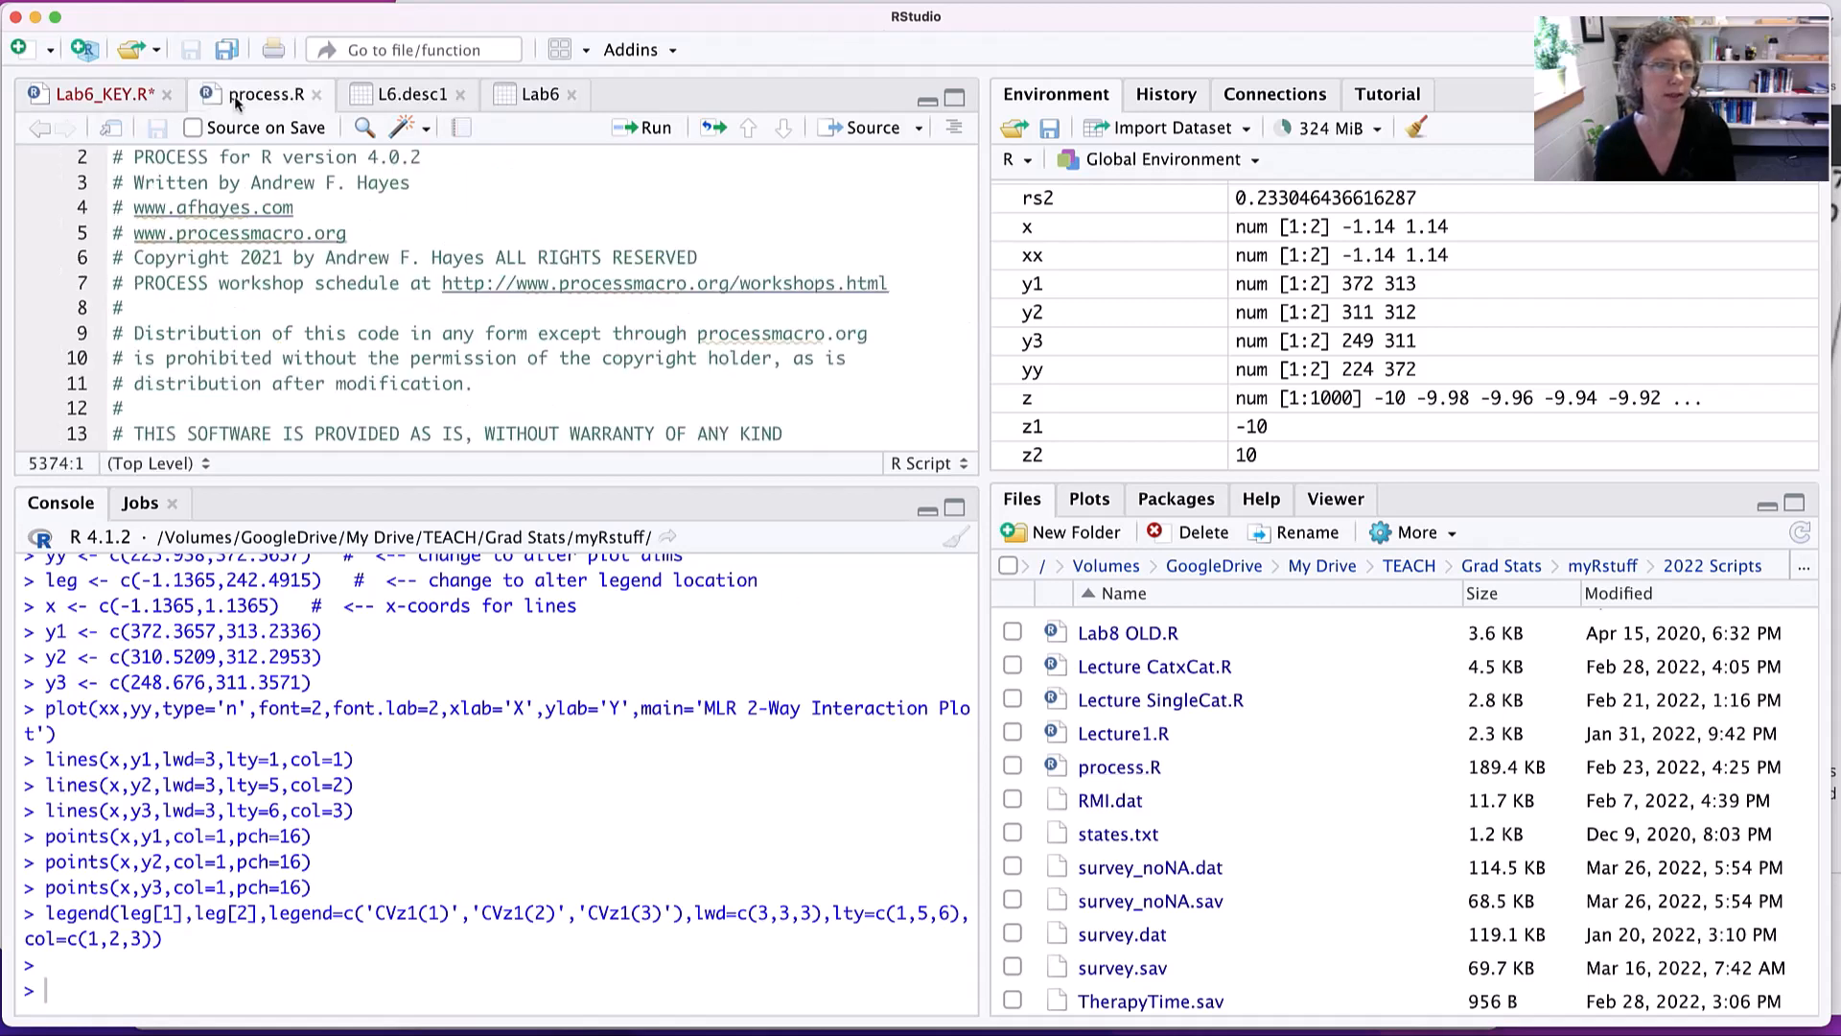
- Enlarge the script pane above the console and read the header comments of process.R through the activation instructions
{"action": "scroll", "coordinate": [347, 292], "scroll_direction": "up", "scroll_amount": 1}
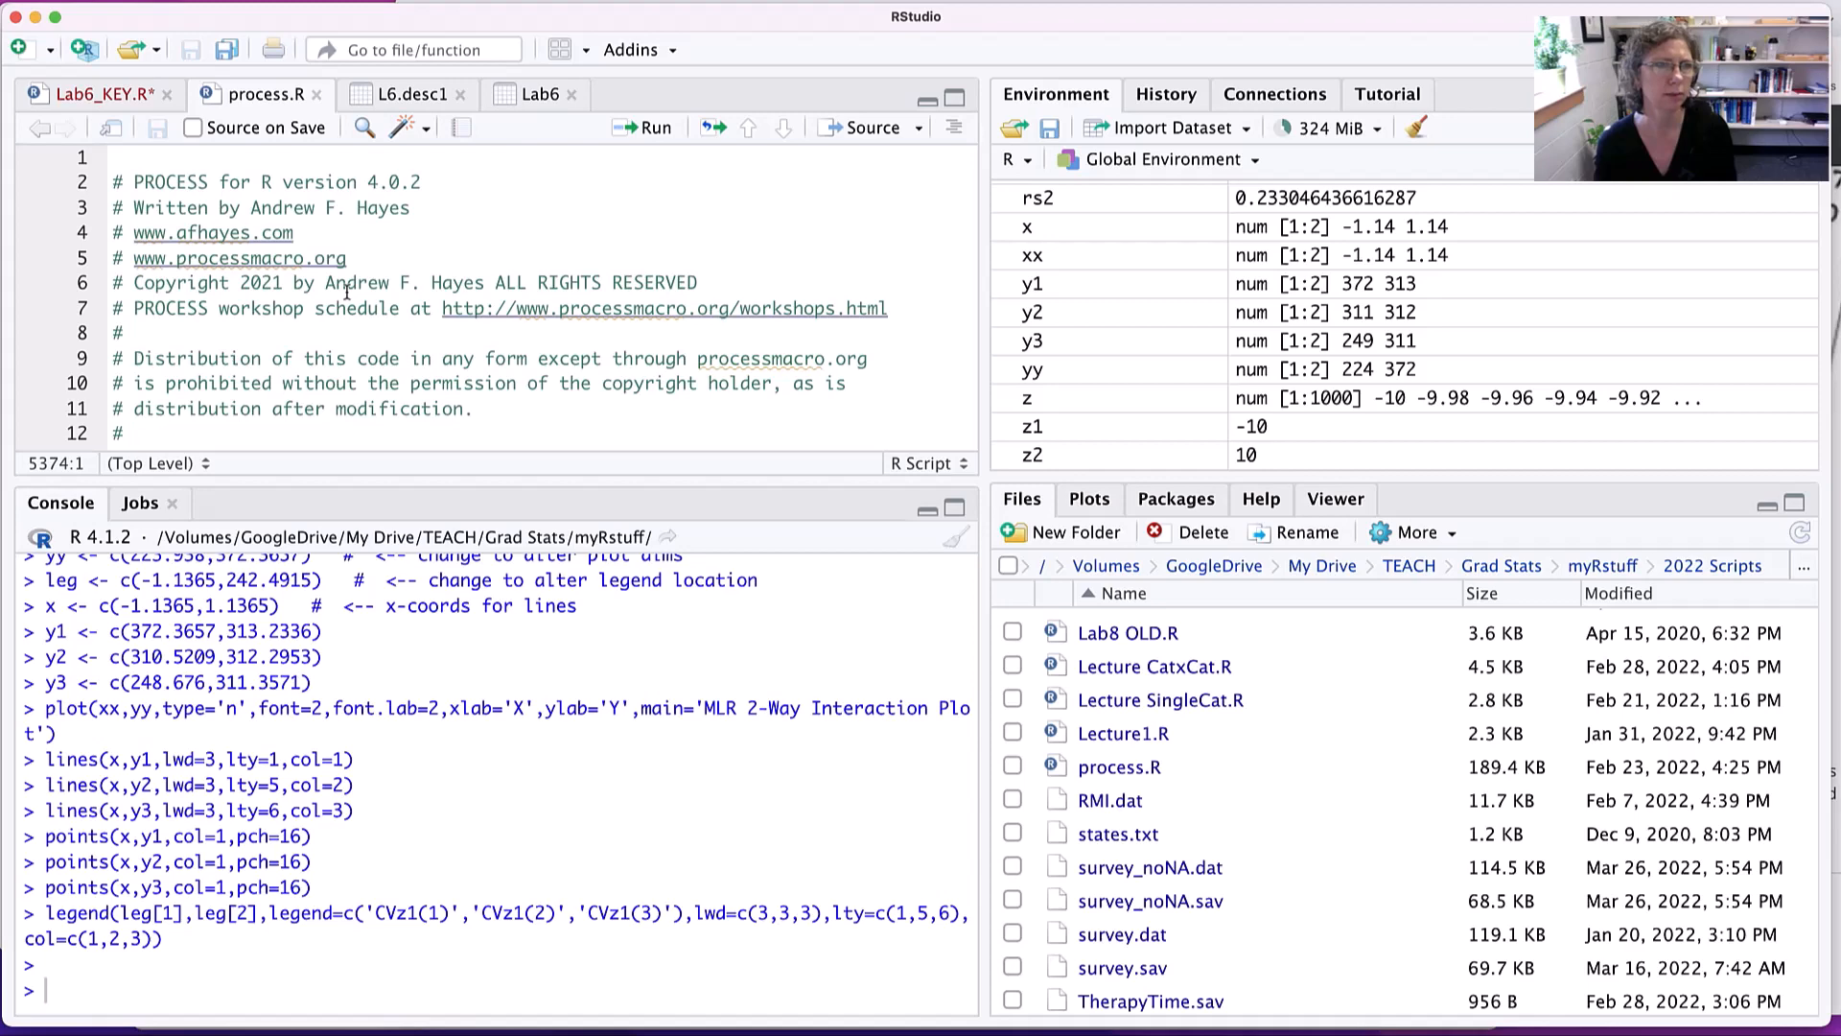
{"action": "scroll", "coordinate": [347, 292], "scroll_direction": "down", "scroll_amount": 5}
{"action": "left_click_drag", "start_coordinate": [357, 494], "coordinate": [347, 681]}
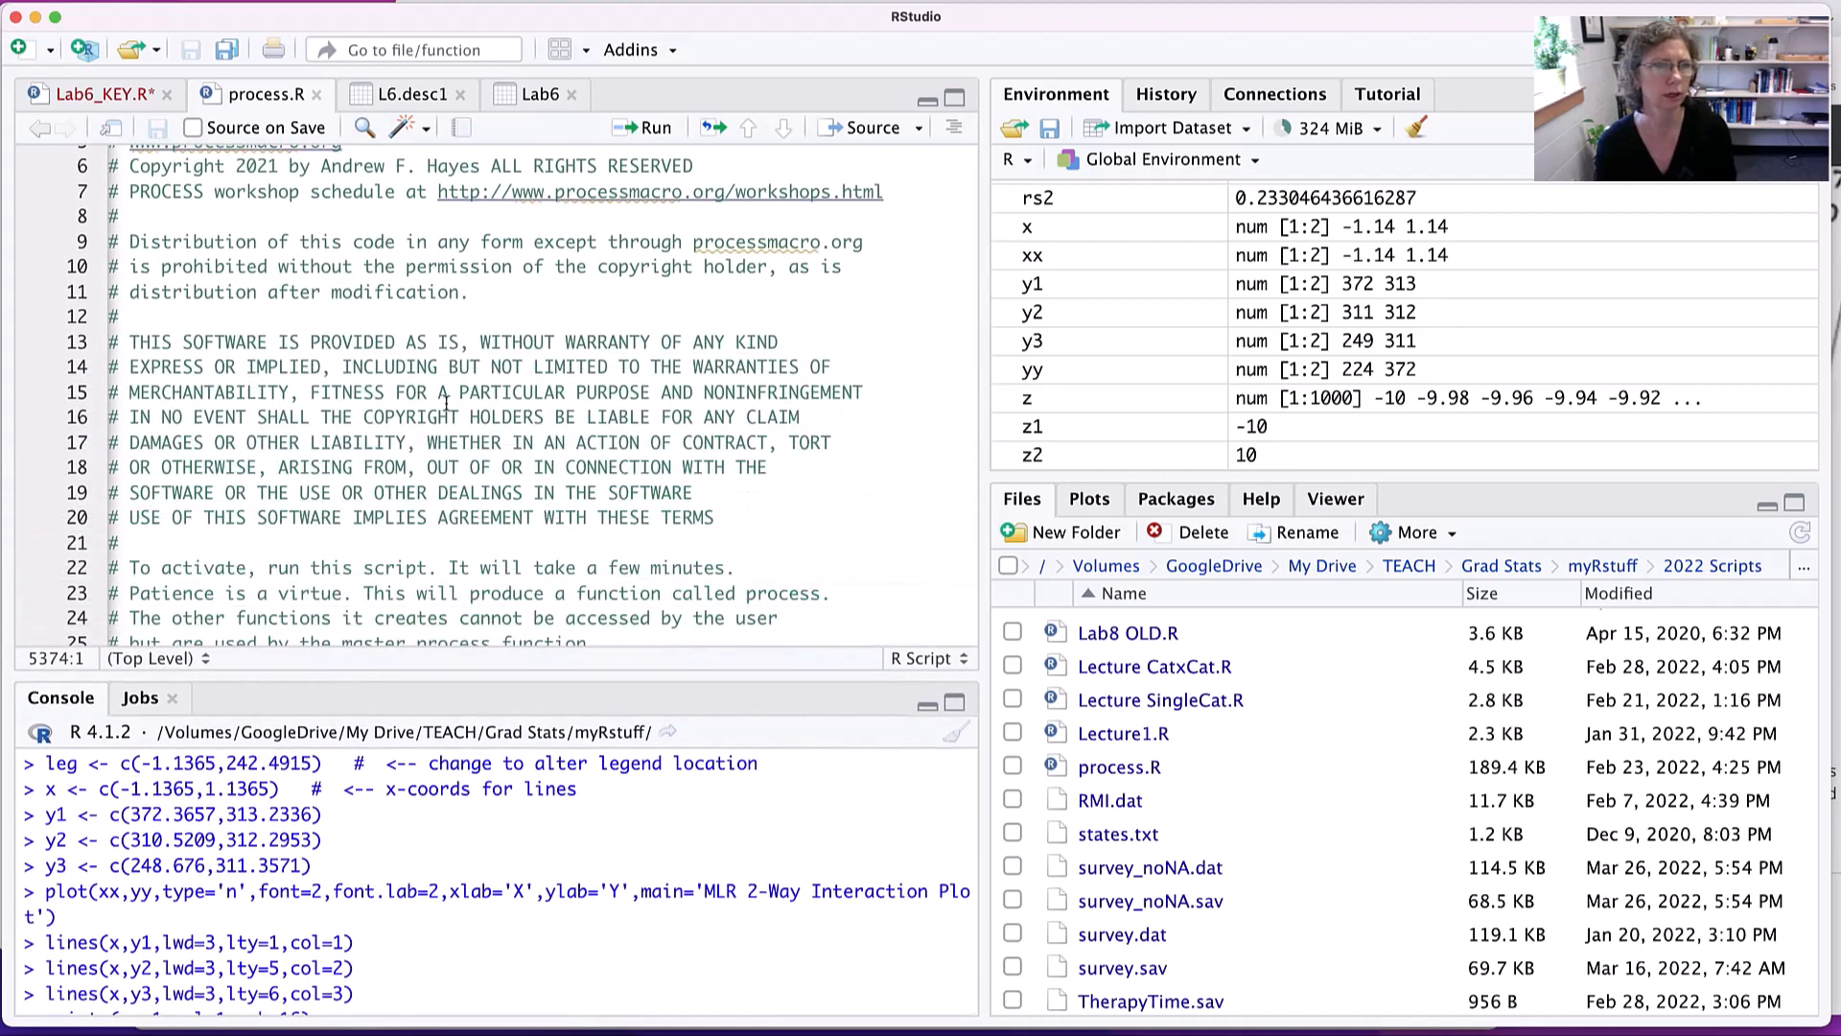
{"action": "scroll", "coordinate": [464, 389], "scroll_direction": "down", "scroll_amount": 9}
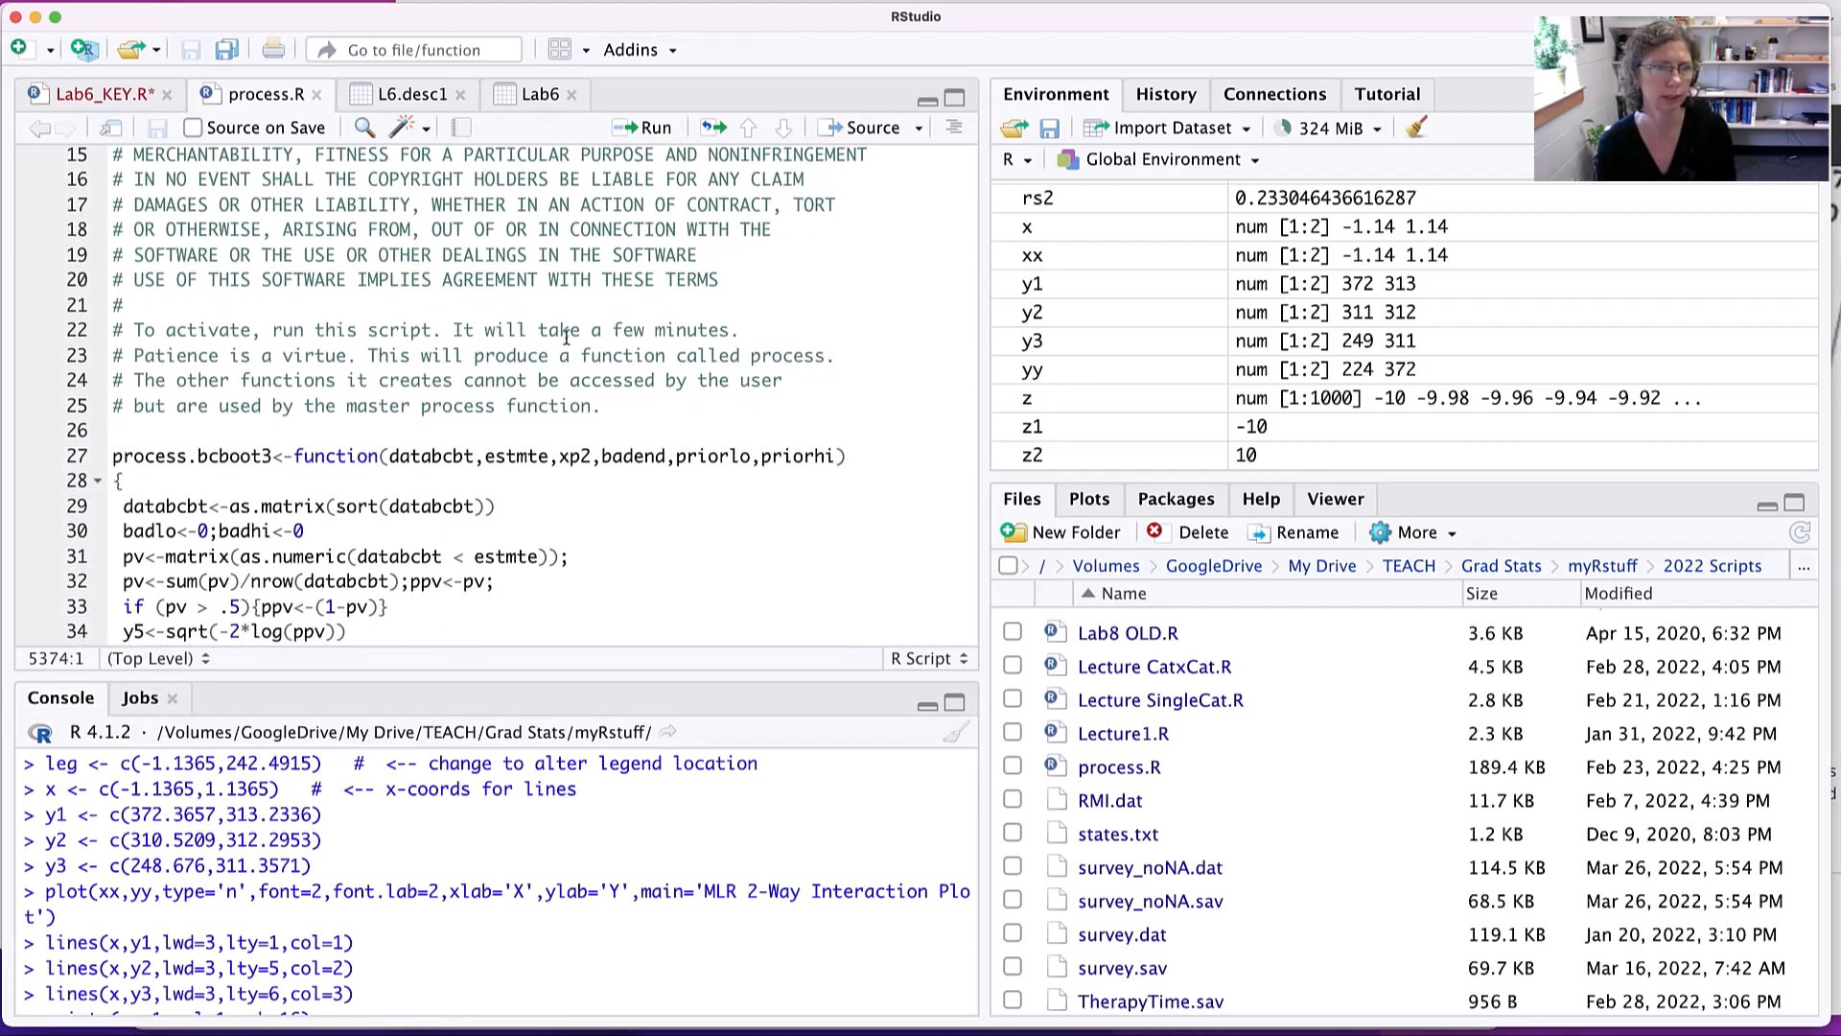
- Run the entire process.R script and look through its function code while it executes
{"action": "key", "text": "super+a"}
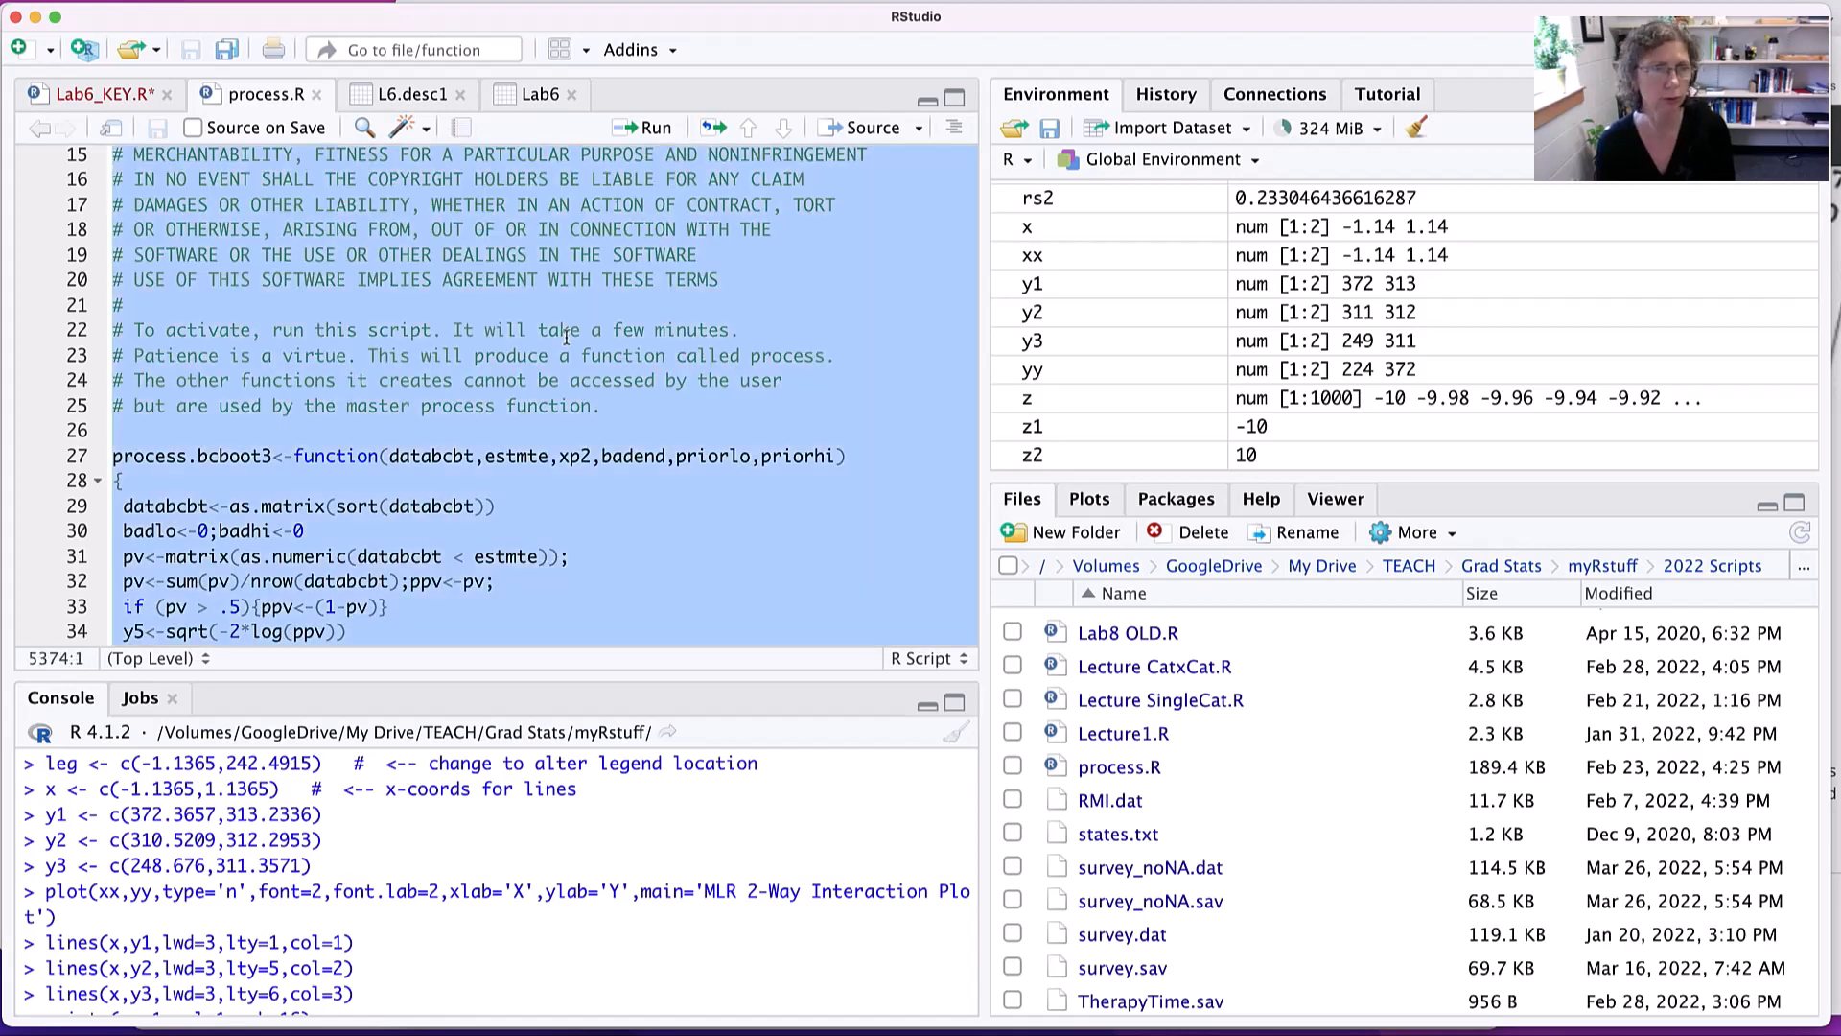
{"action": "left_click", "coordinate": [642, 135]}
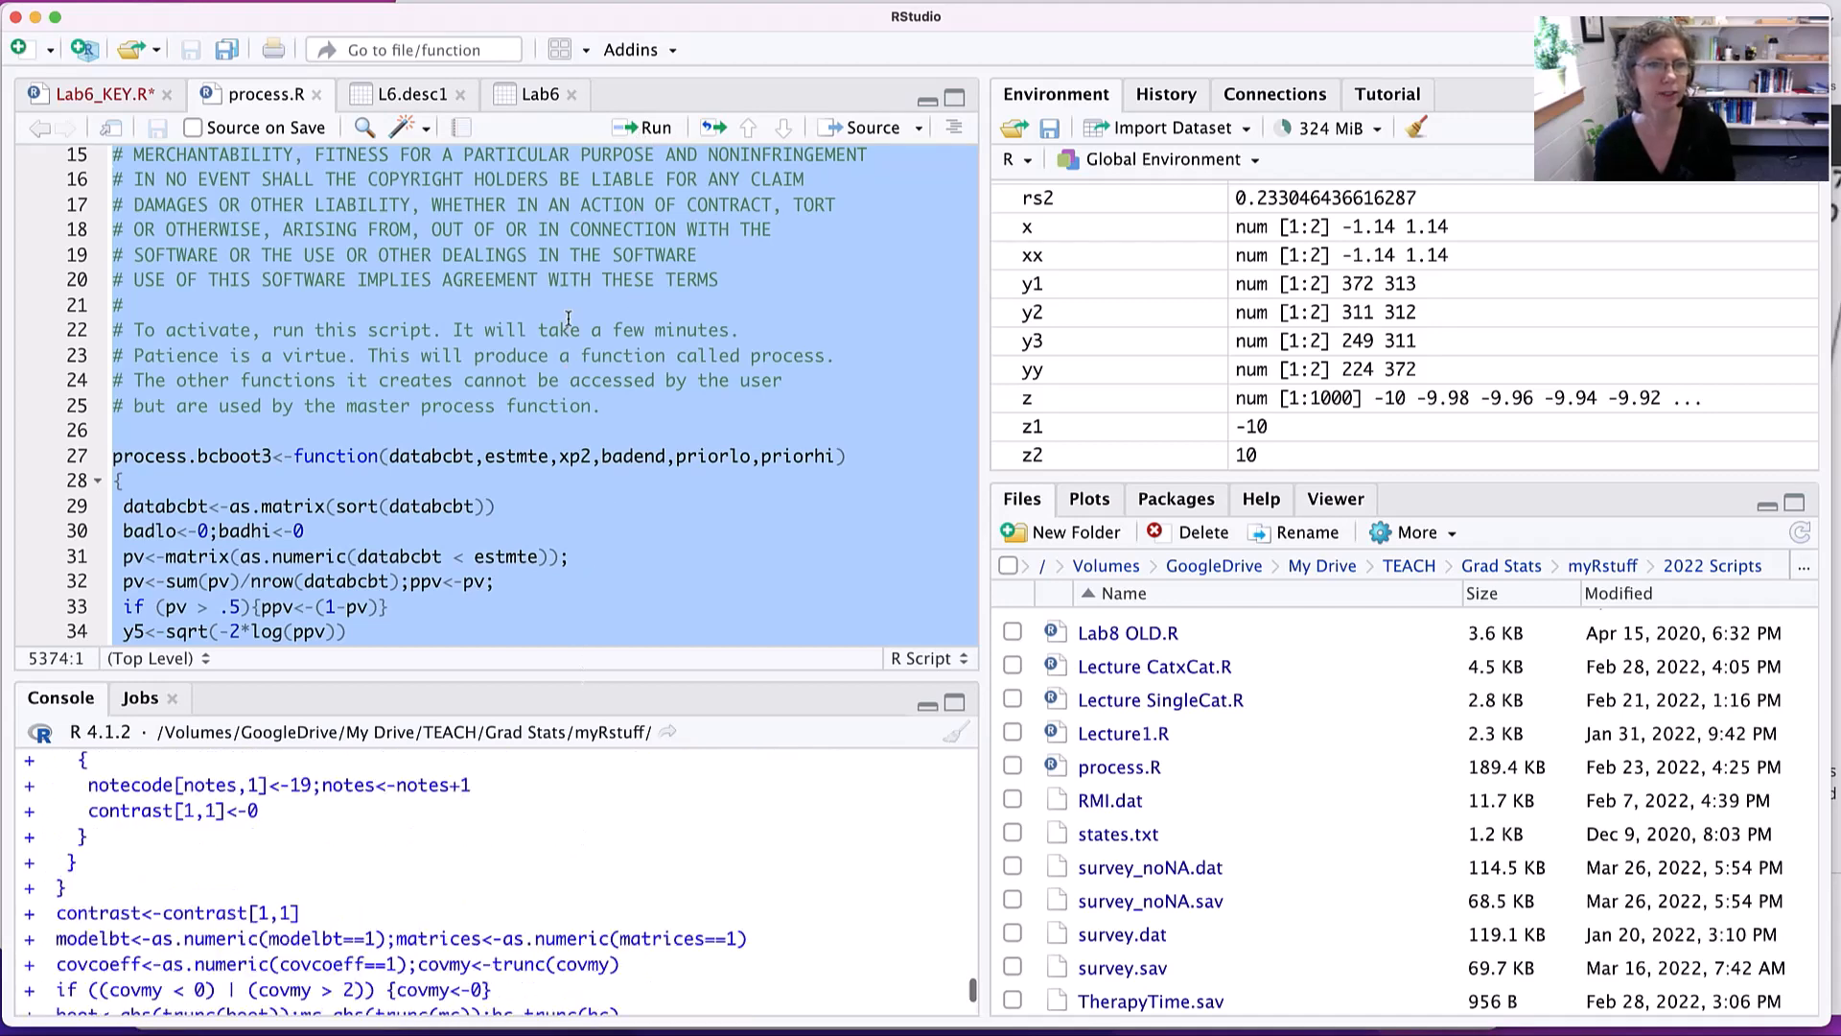
{"action": "scroll", "coordinate": [577, 341], "scroll_direction": "down", "scroll_amount": 3}
{"action": "scroll", "coordinate": [577, 342], "scroll_direction": "down", "scroll_amount": 4}
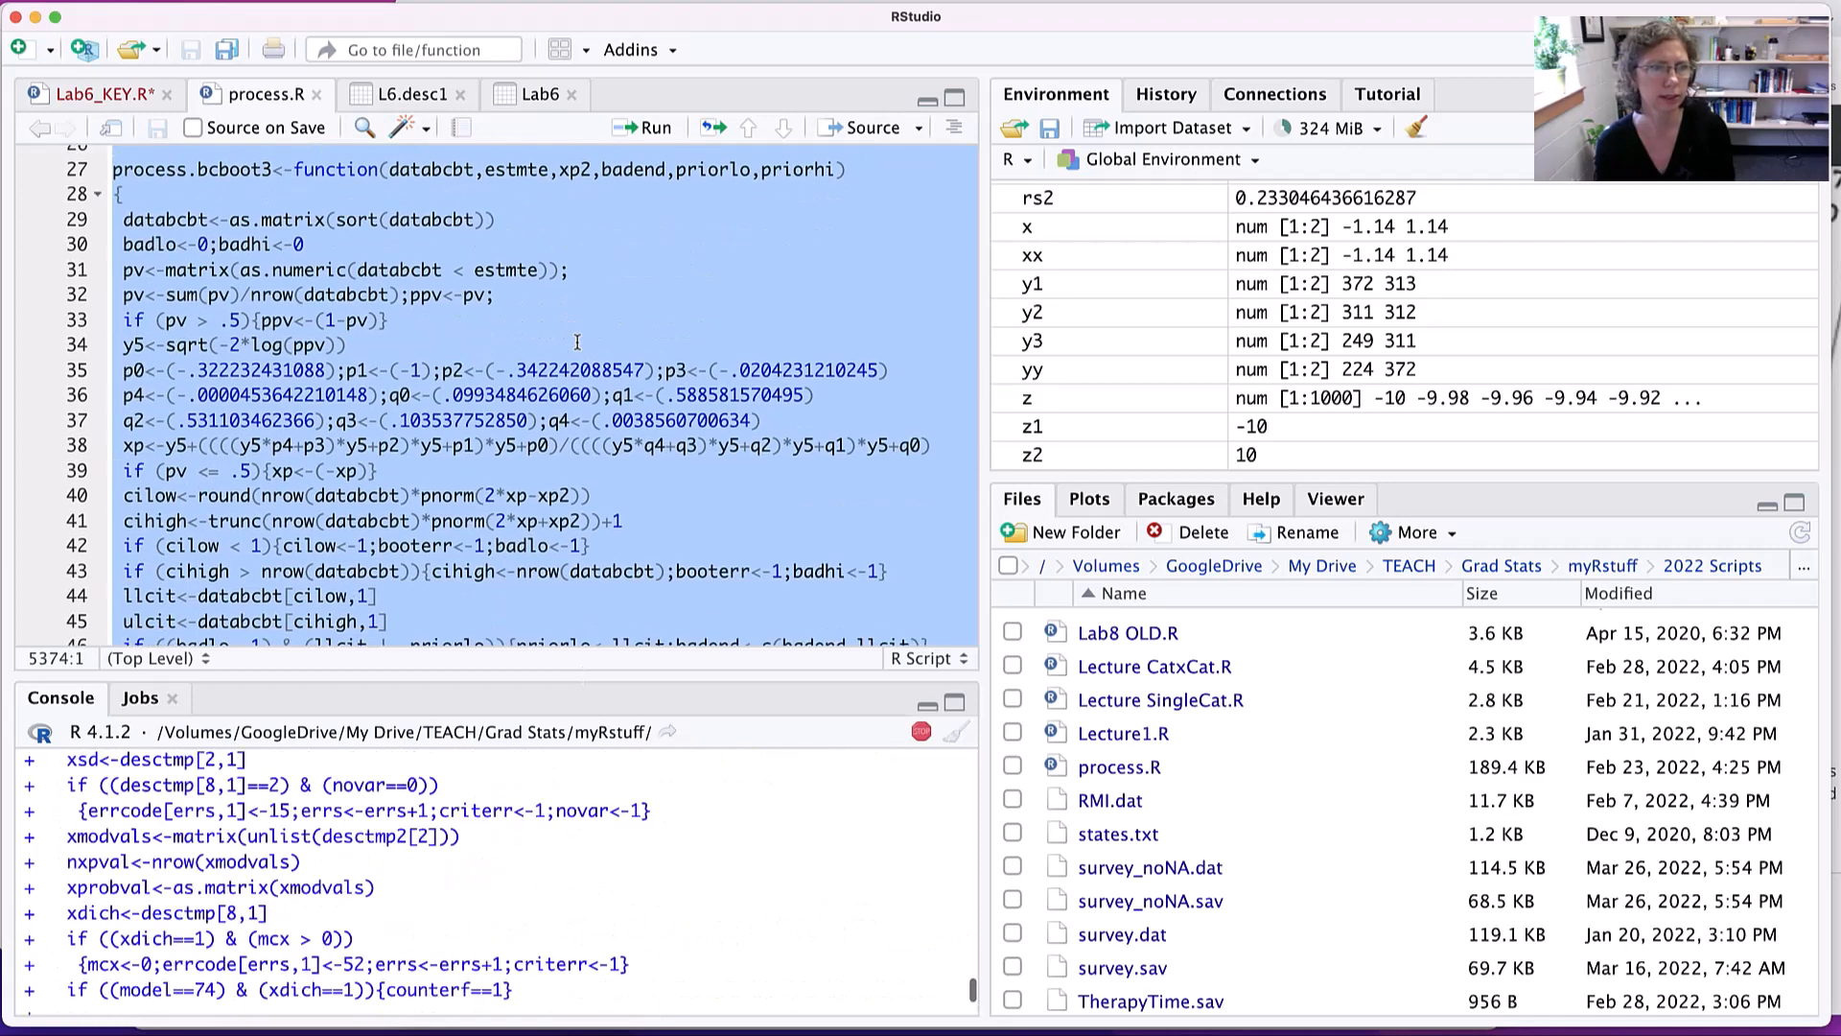
{"action": "scroll", "coordinate": [577, 341], "scroll_direction": "down", "scroll_amount": 6}
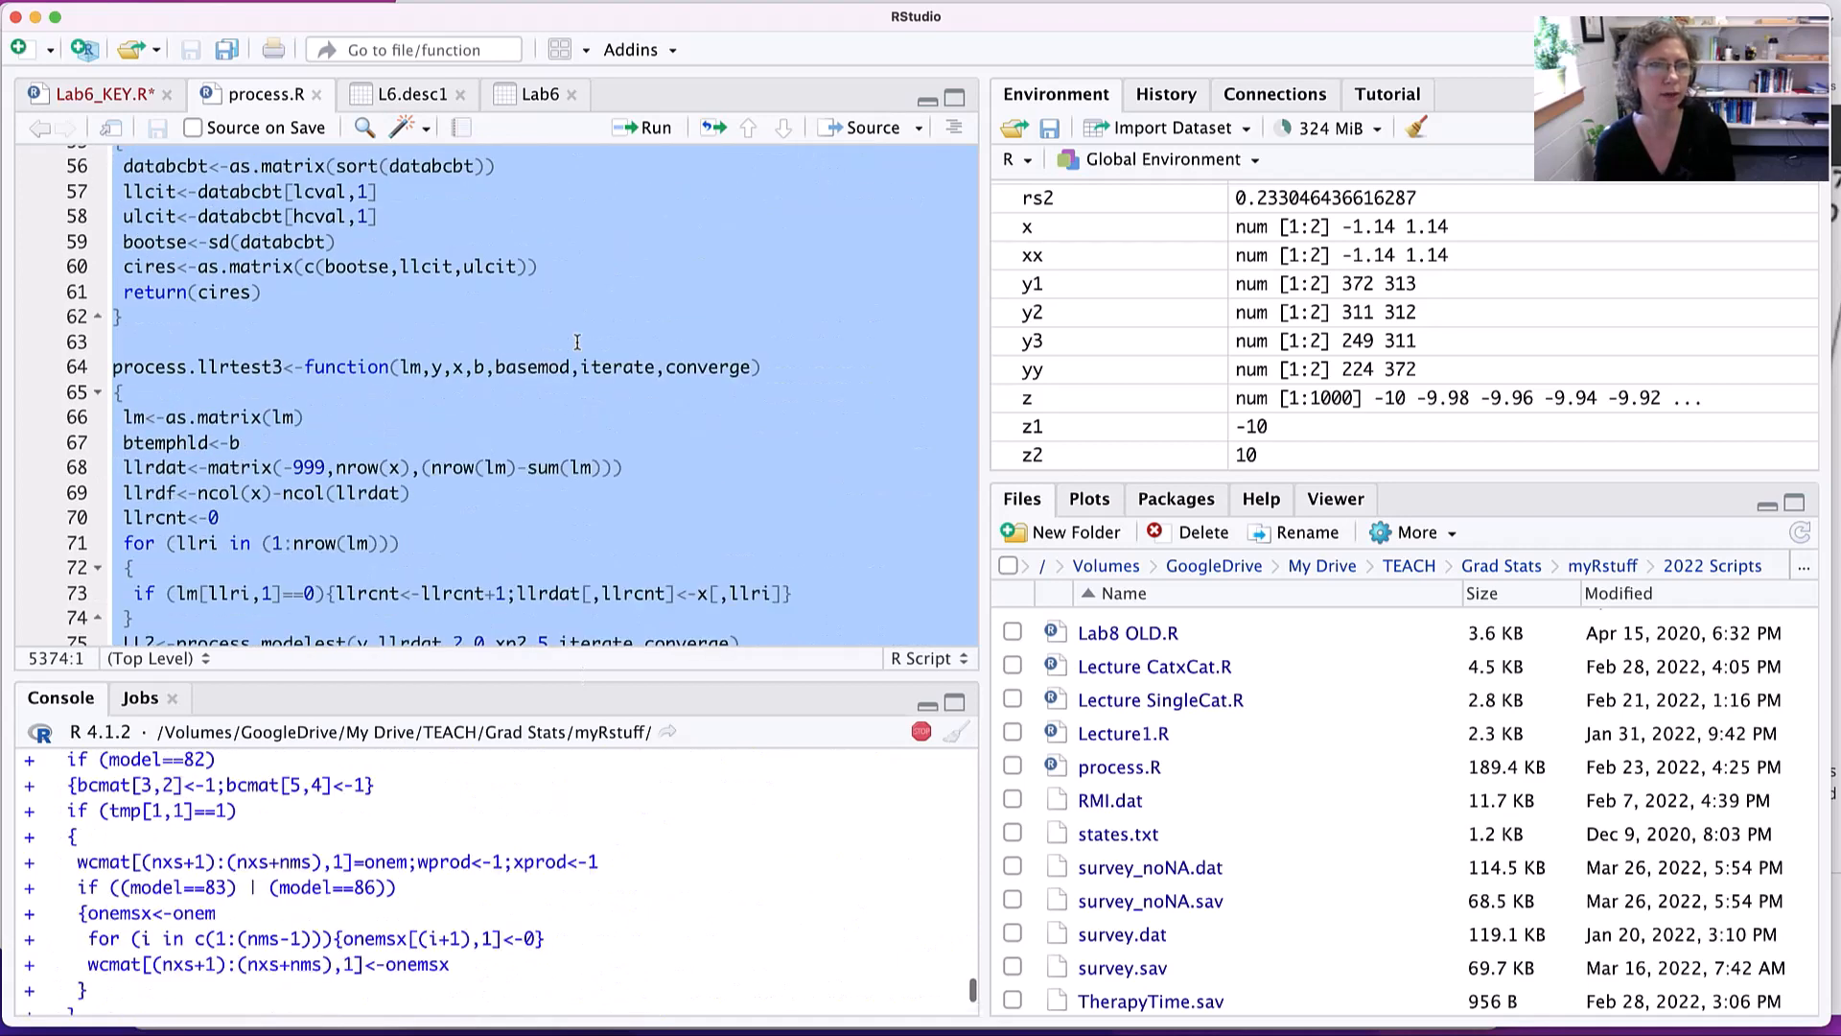
{"action": "scroll", "coordinate": [577, 341], "scroll_direction": "down", "scroll_amount": 3}
{"action": "scroll", "coordinate": [577, 342], "scroll_direction": "down", "scroll_amount": 3}
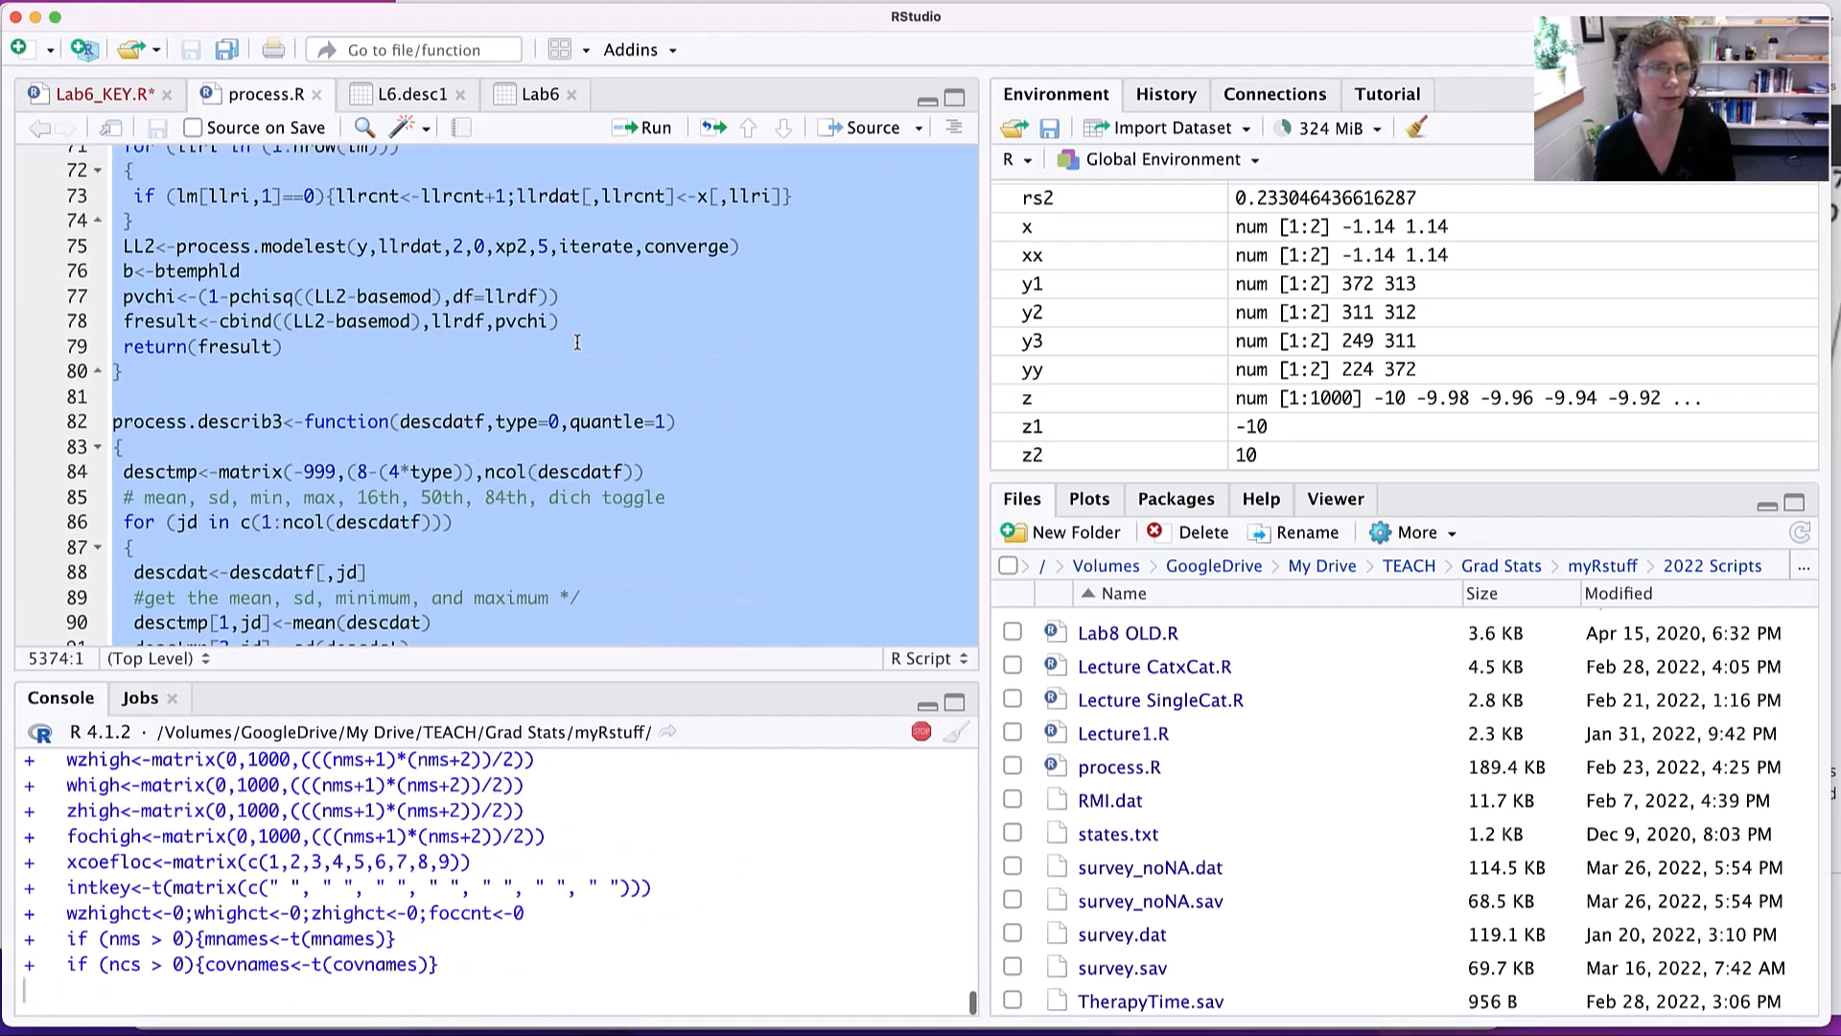
{"action": "scroll", "coordinate": [577, 341], "scroll_direction": "up", "scroll_amount": 6}
{"action": "scroll", "coordinate": [577, 341], "scroll_direction": "up", "scroll_amount": 4}
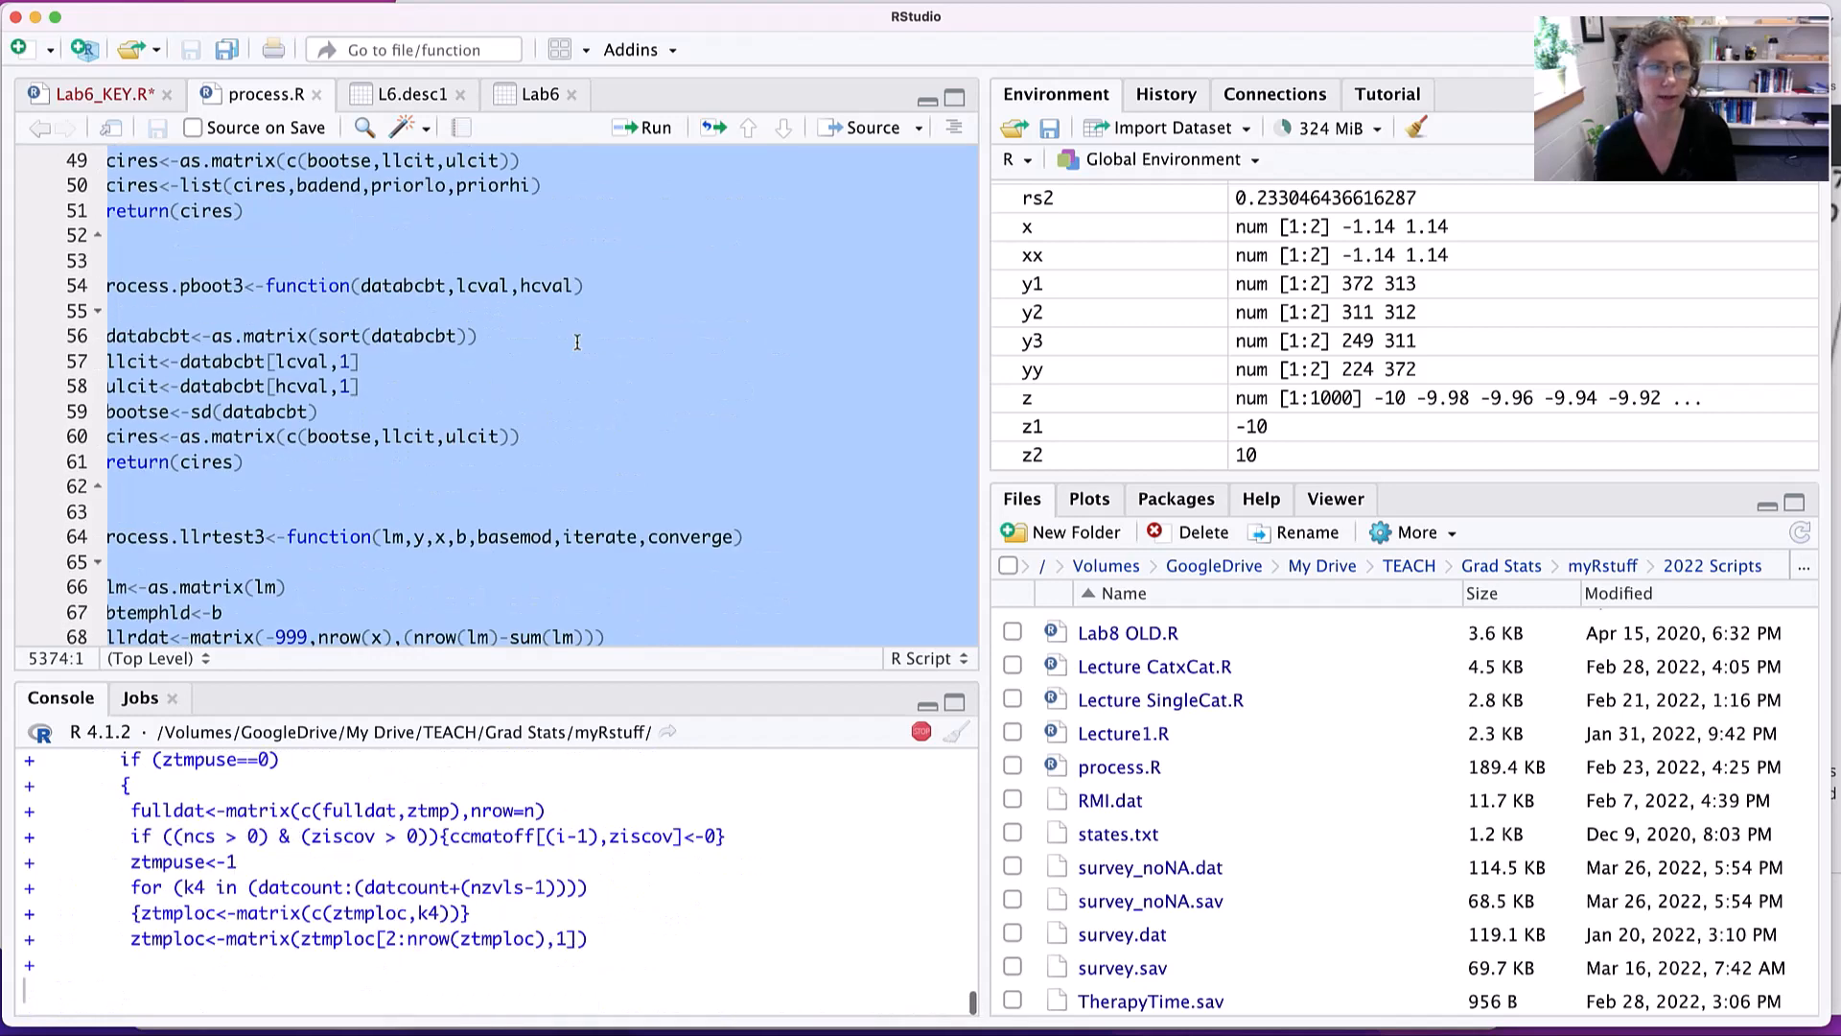
{"action": "scroll", "coordinate": [577, 342], "scroll_direction": "up", "scroll_amount": 4}
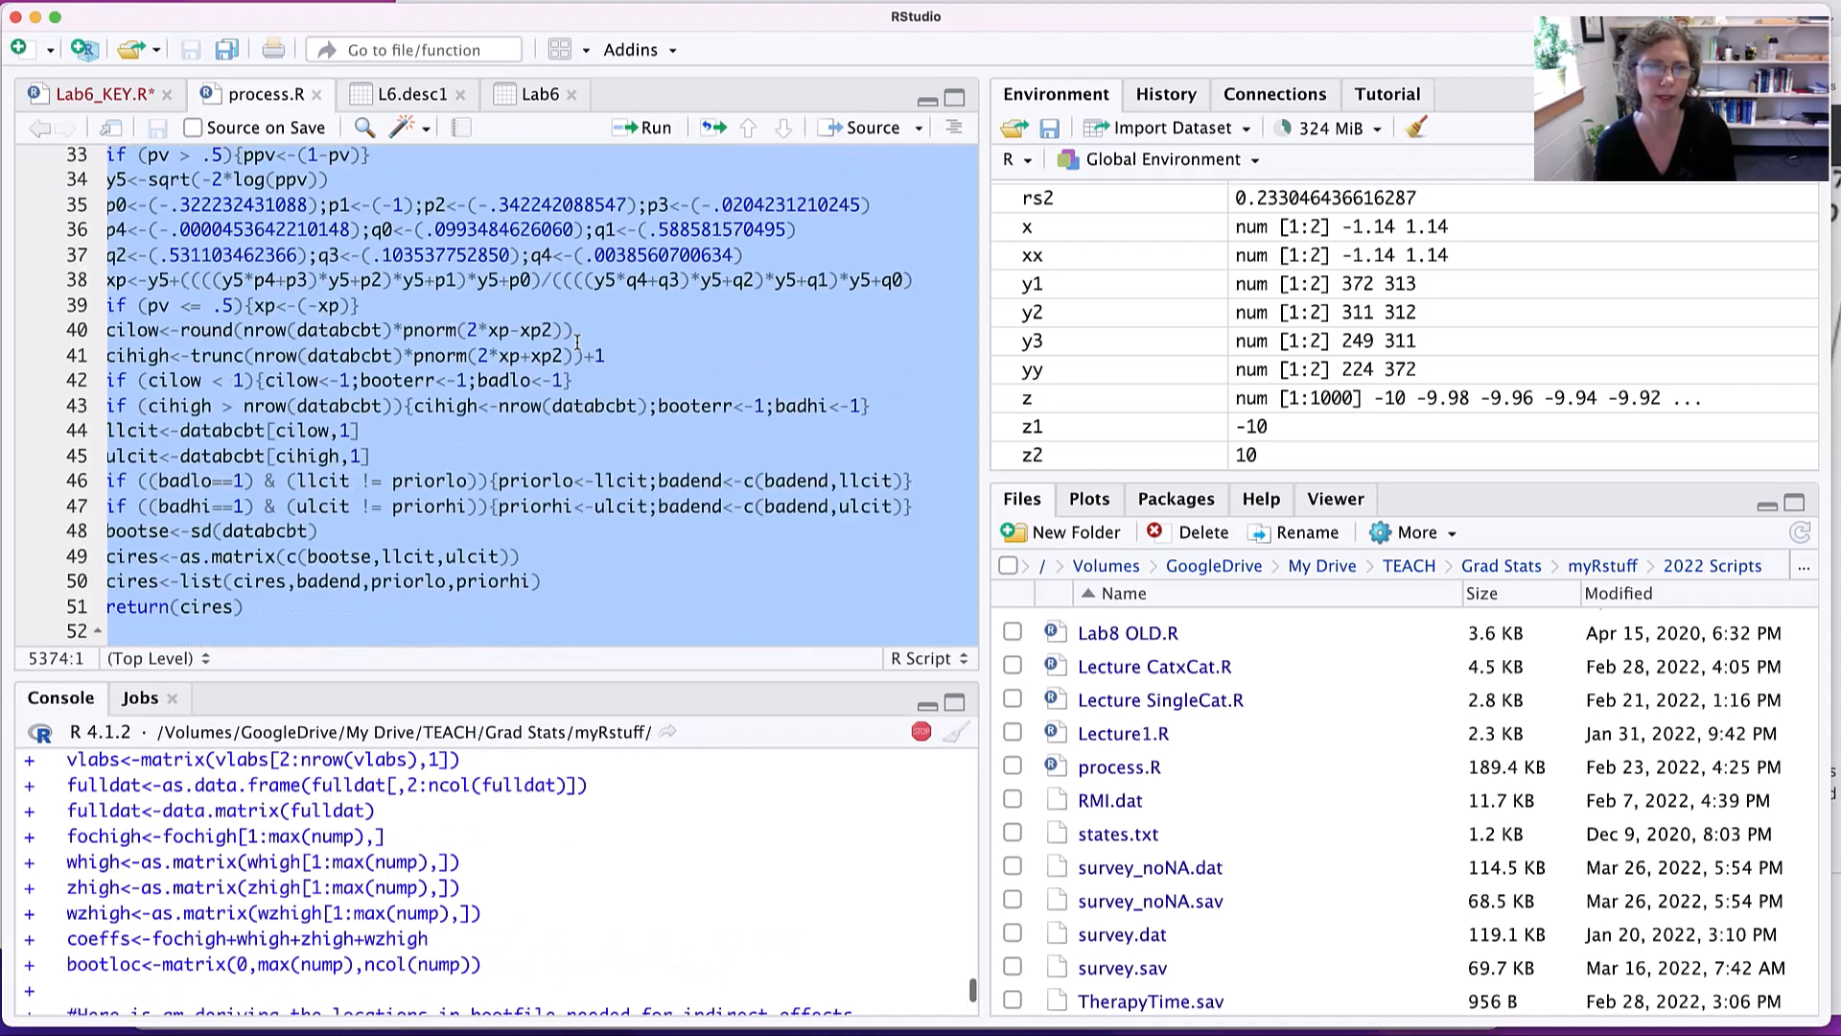
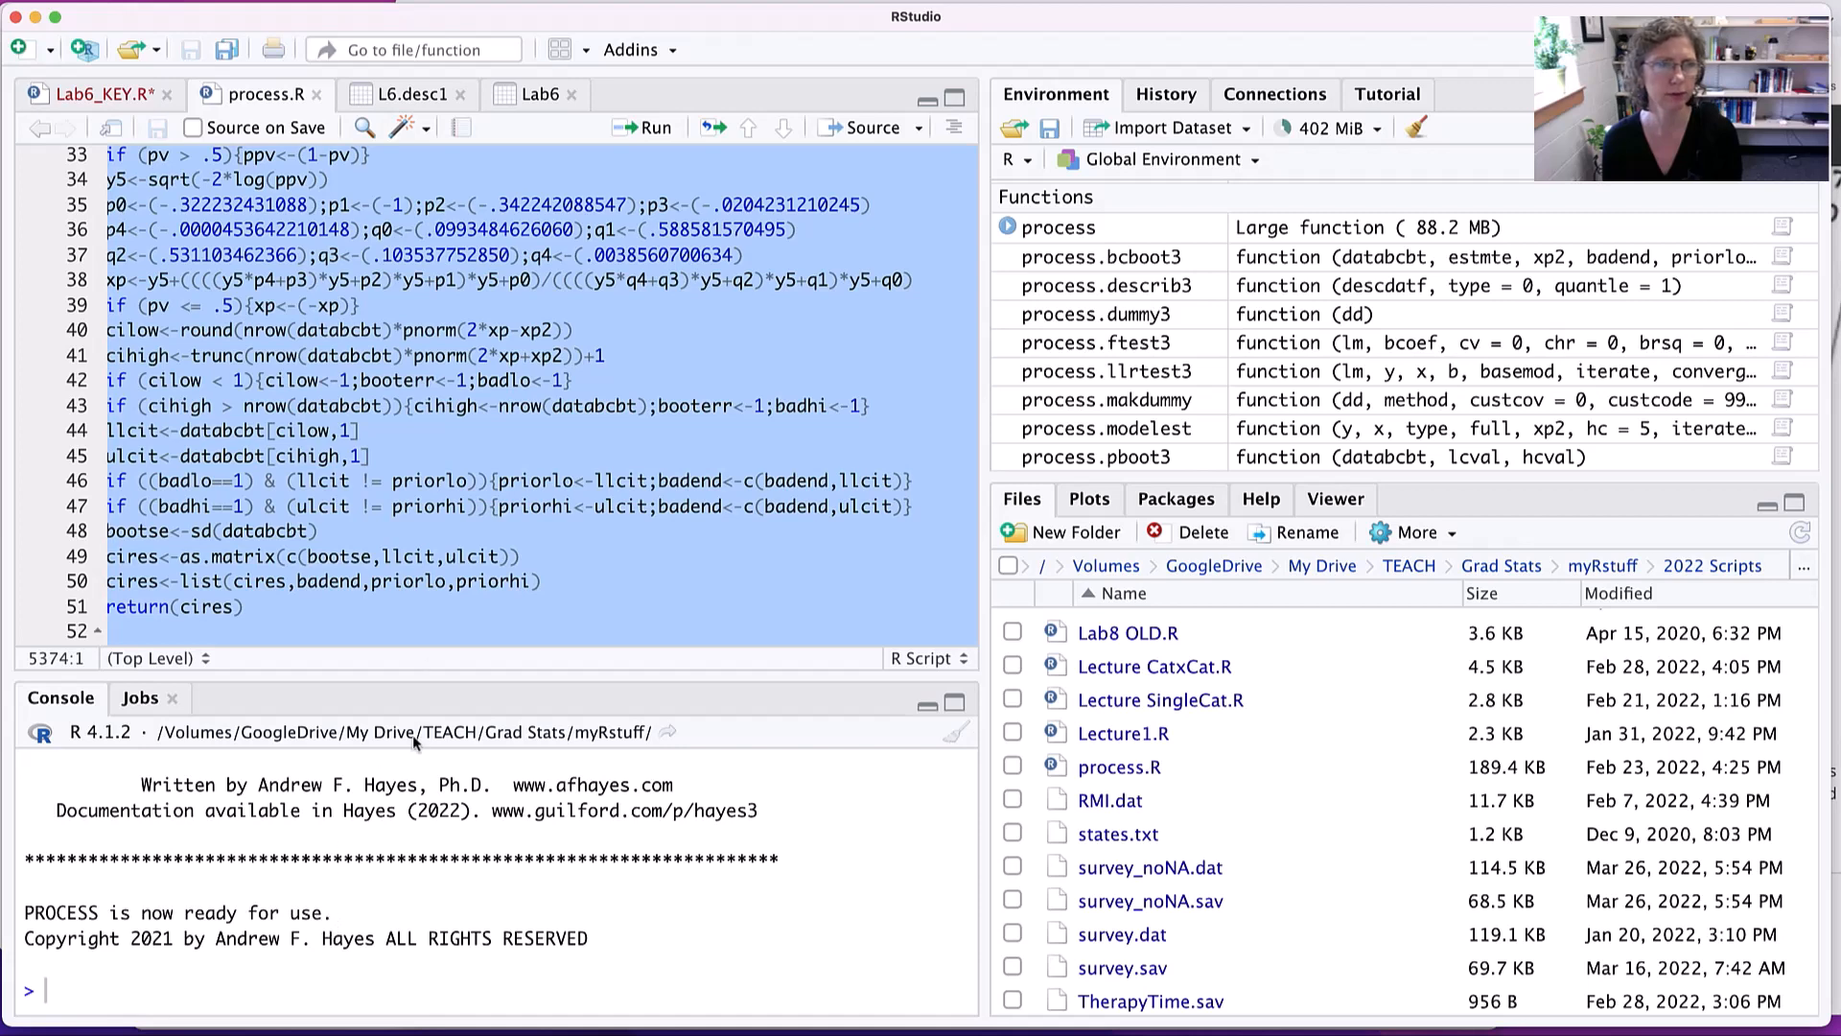
- Return to the Lab6_KEY.R script at the section on the PROCESS macro
{"action": "left_click", "coordinate": [122, 93]}
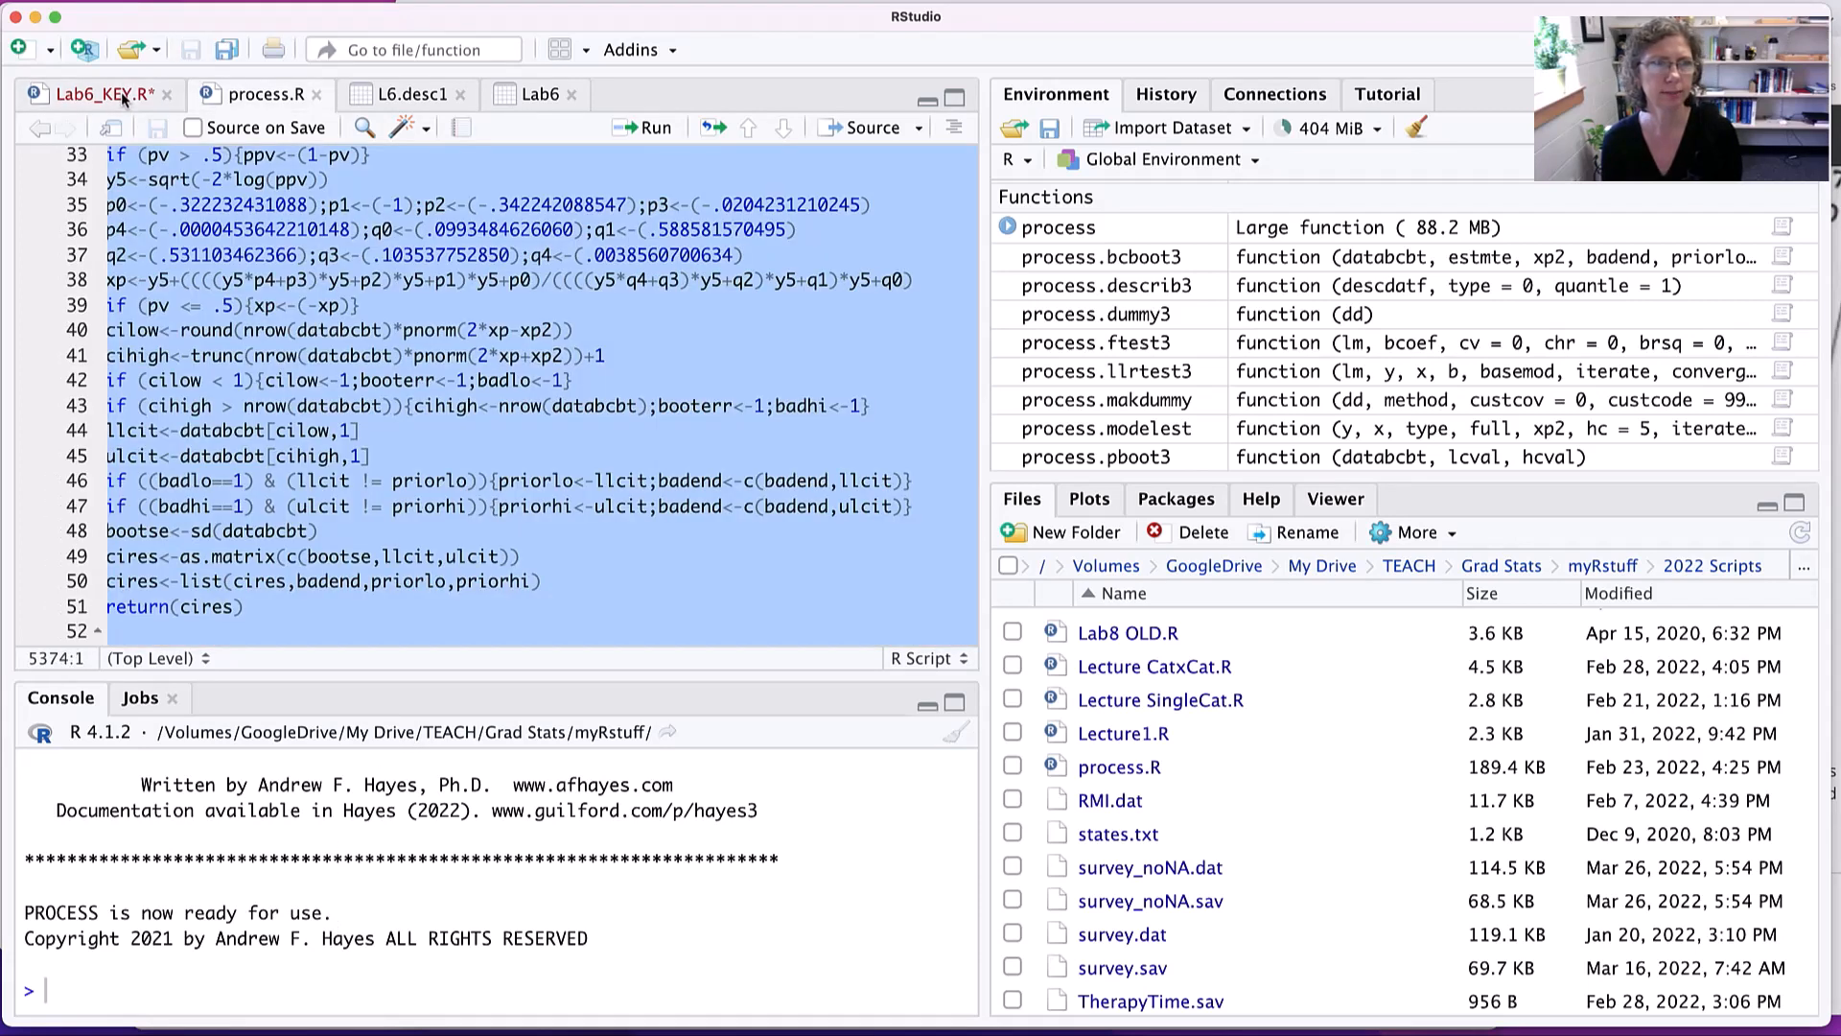
{"action": "left_click", "coordinate": [96, 93]}
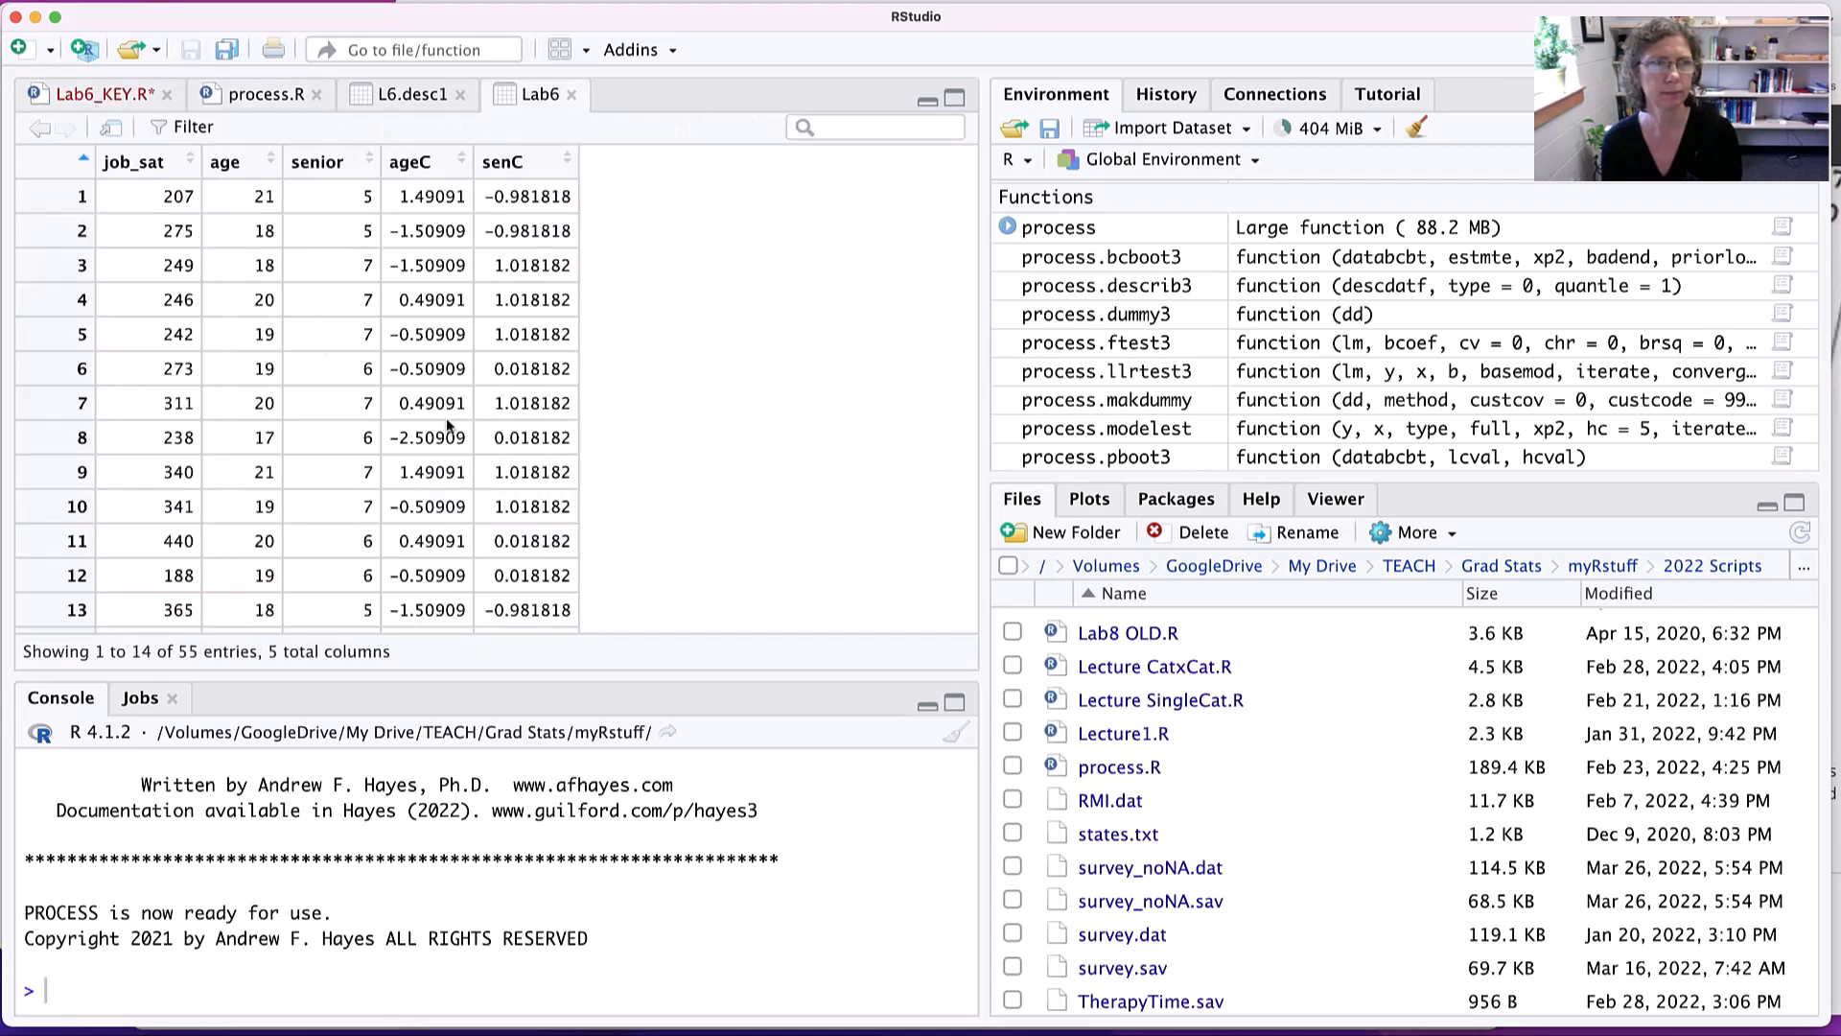
{"action": "left_click", "coordinate": [113, 92]}
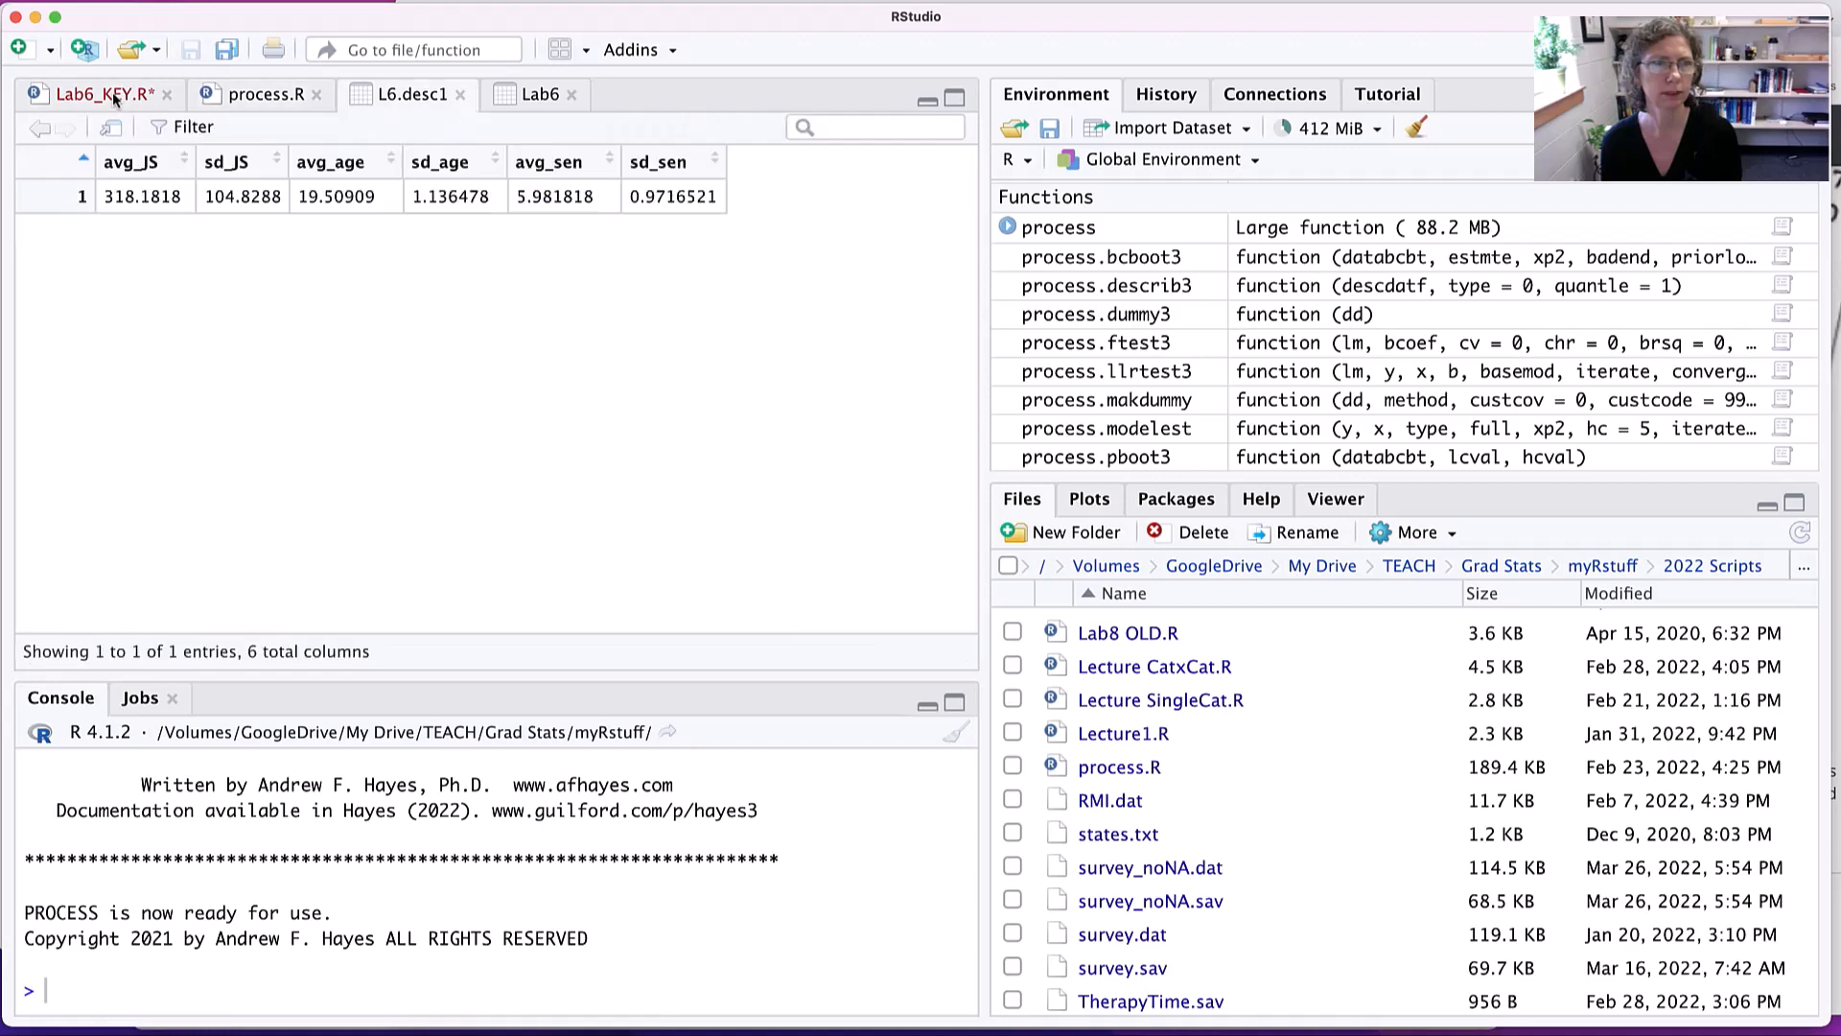
{"action": "left_click", "coordinate": [75, 96]}
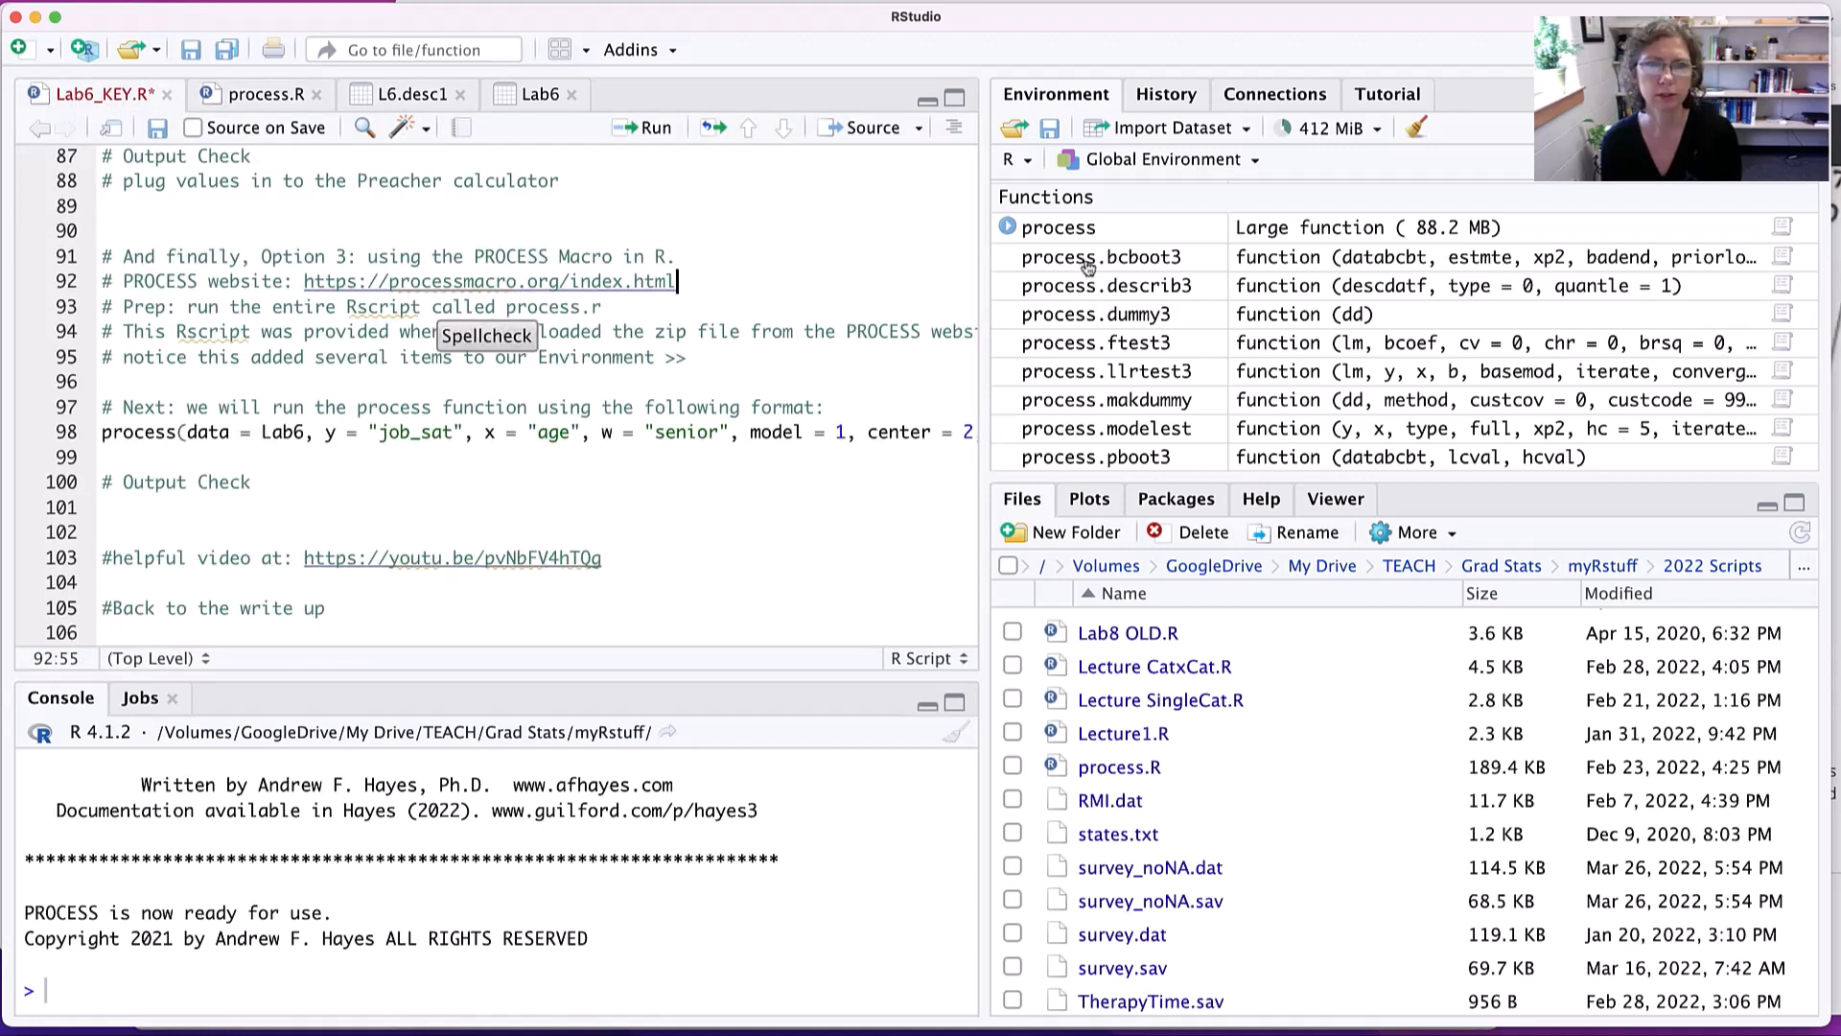
- Enlarge the Environment pane and review the values and process functions listed in it
{"action": "left_click_drag", "start_coordinate": [1122, 475], "coordinate": [1122, 663]}
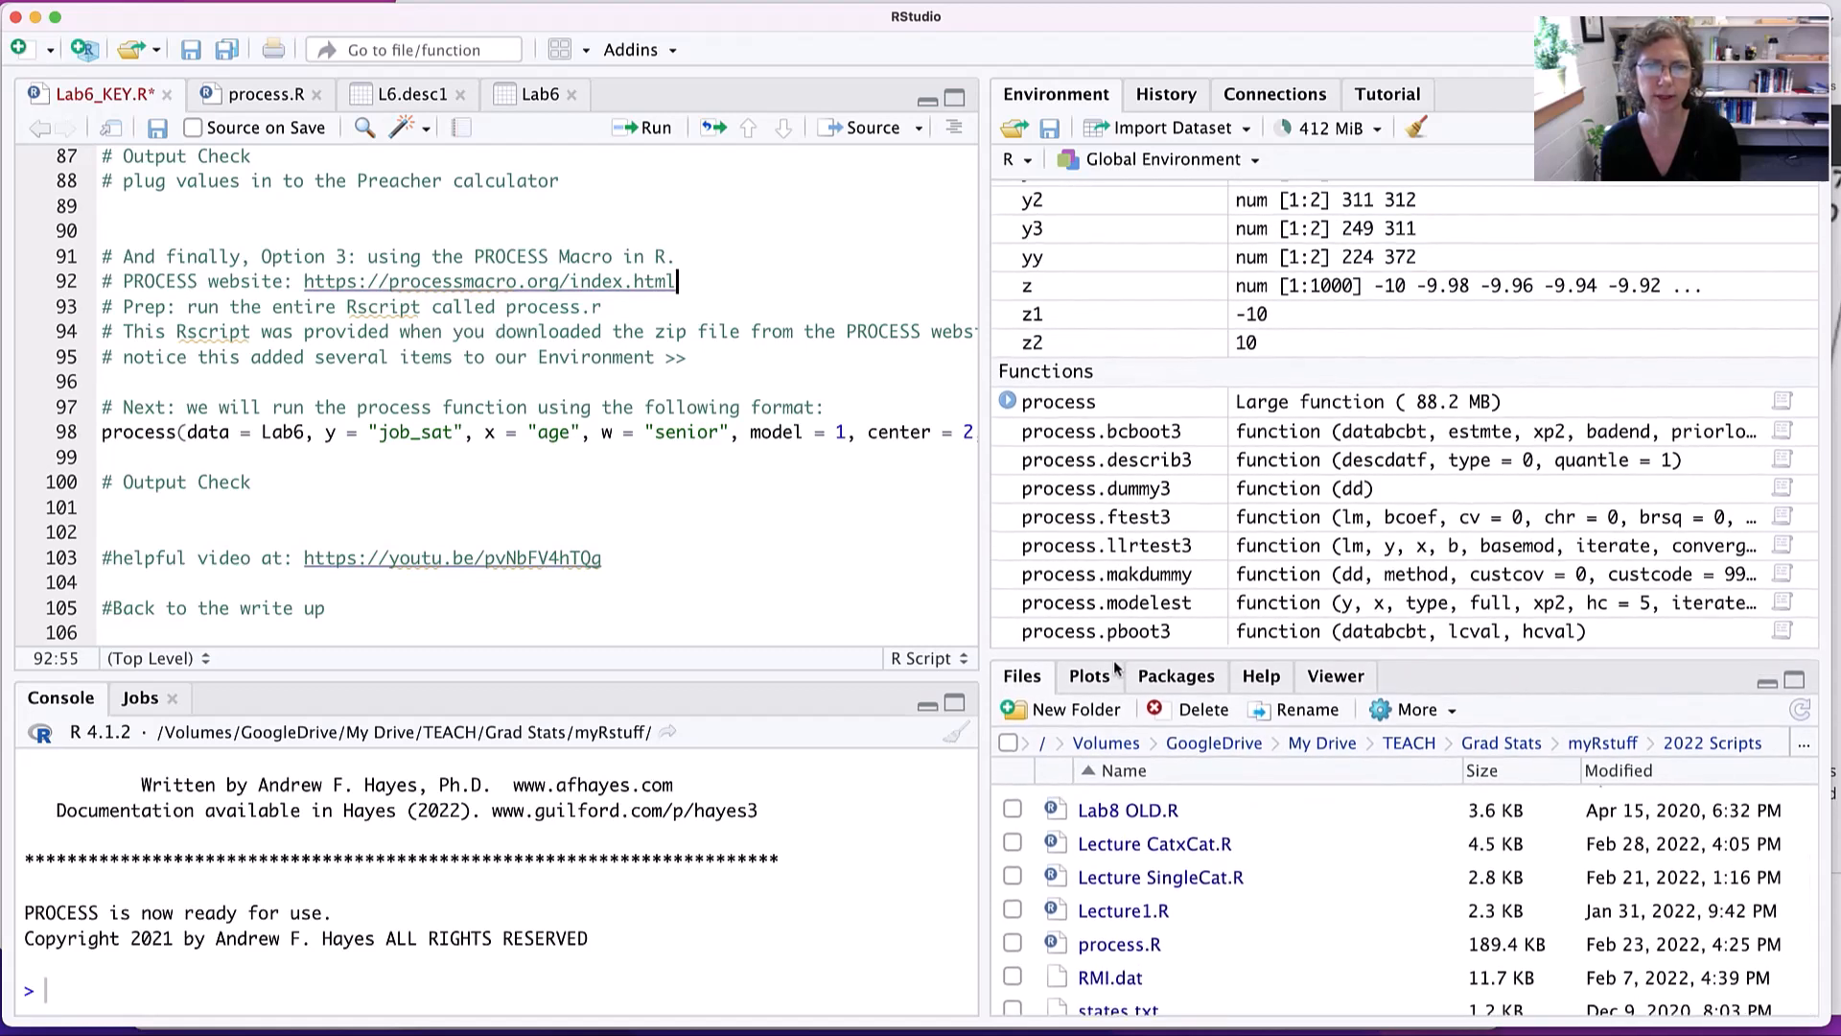
{"action": "scroll", "coordinate": [1282, 465], "scroll_direction": "up", "scroll_amount": 5}
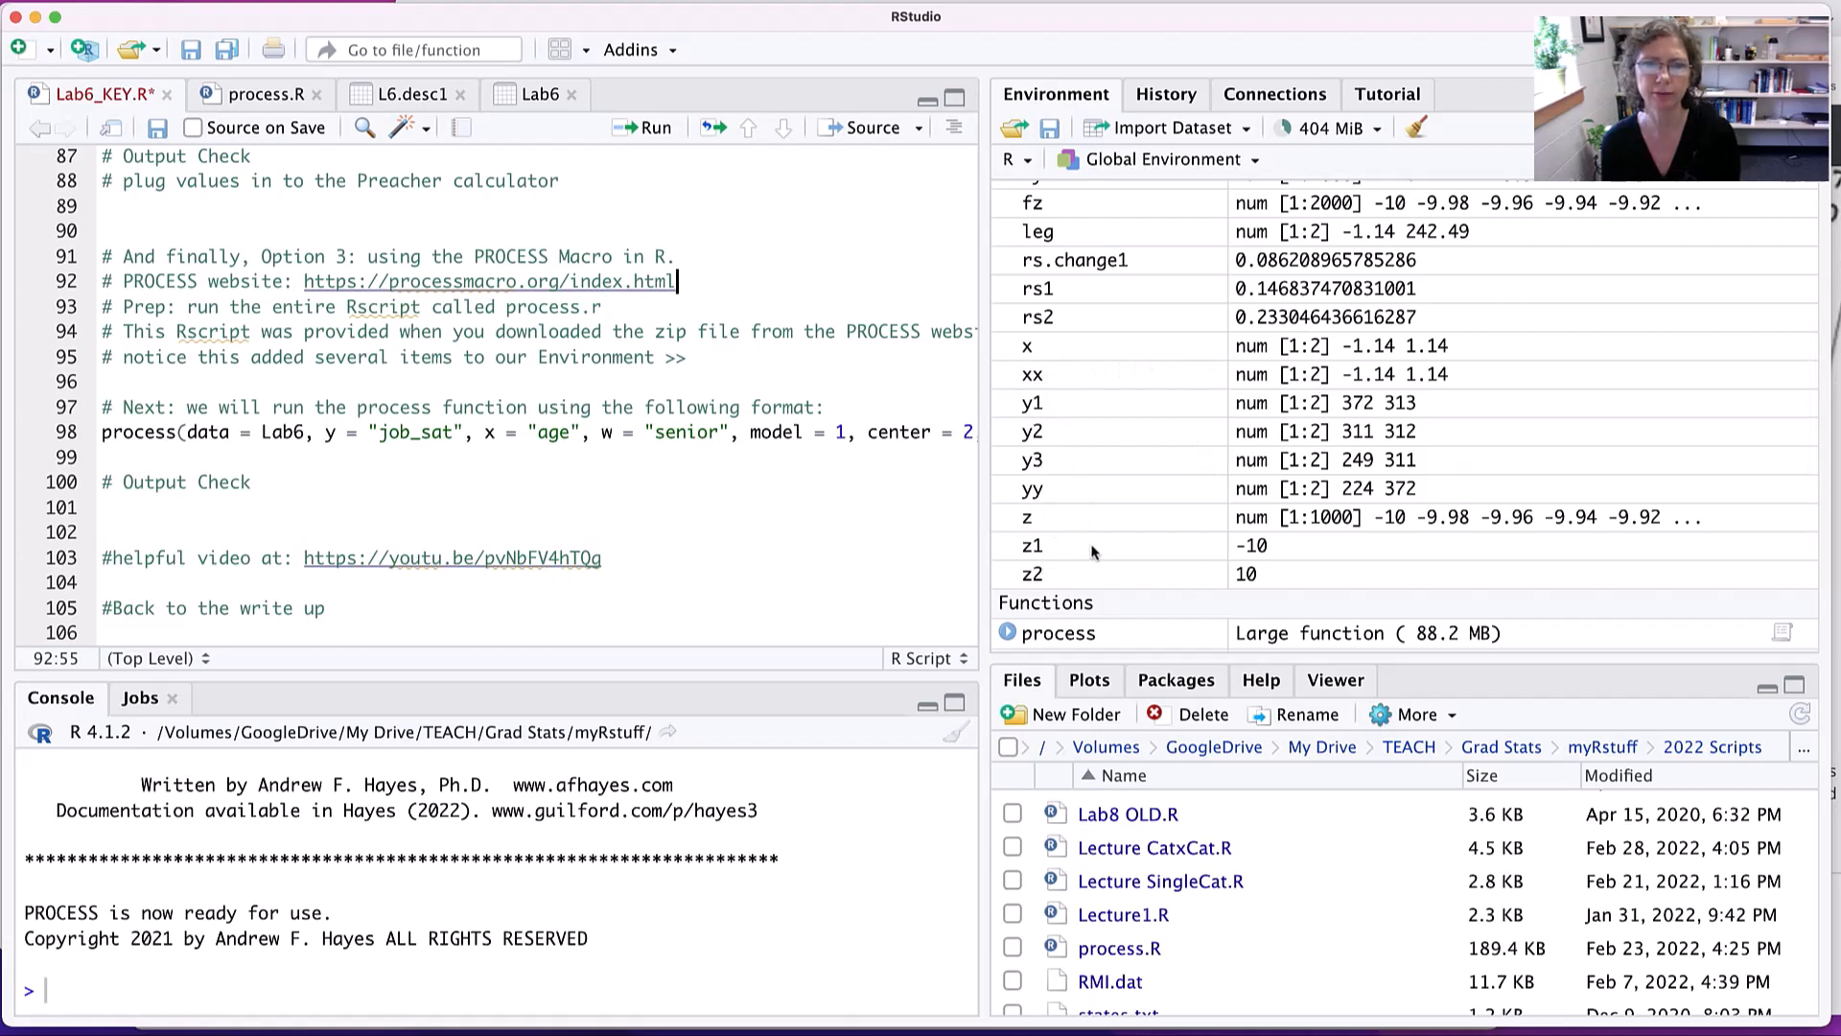
{"action": "scroll", "coordinate": [1102, 461], "scroll_direction": "down", "scroll_amount": 5}
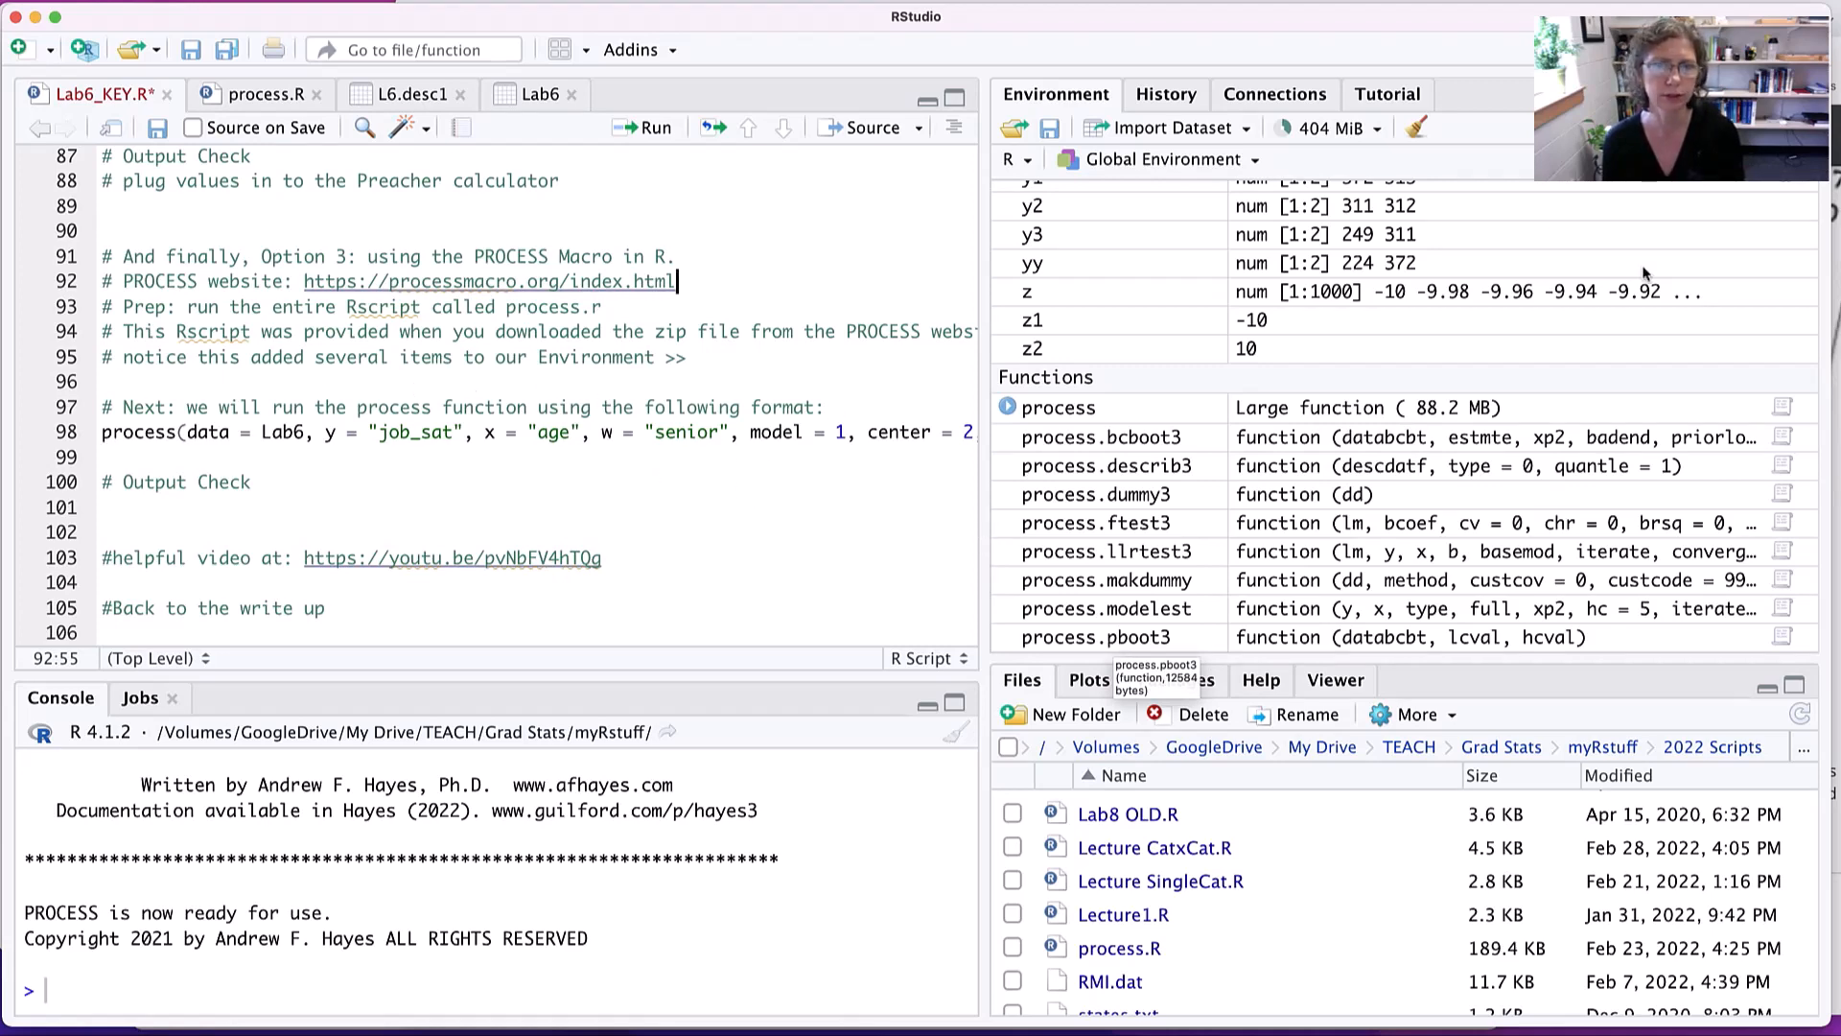
- Widen the script editor so the whole process() call on line 98 is readable
{"action": "left_click", "coordinate": [335, 407]}
{"action": "left_click_drag", "start_coordinate": [554, 412], "coordinate": [678, 410]}
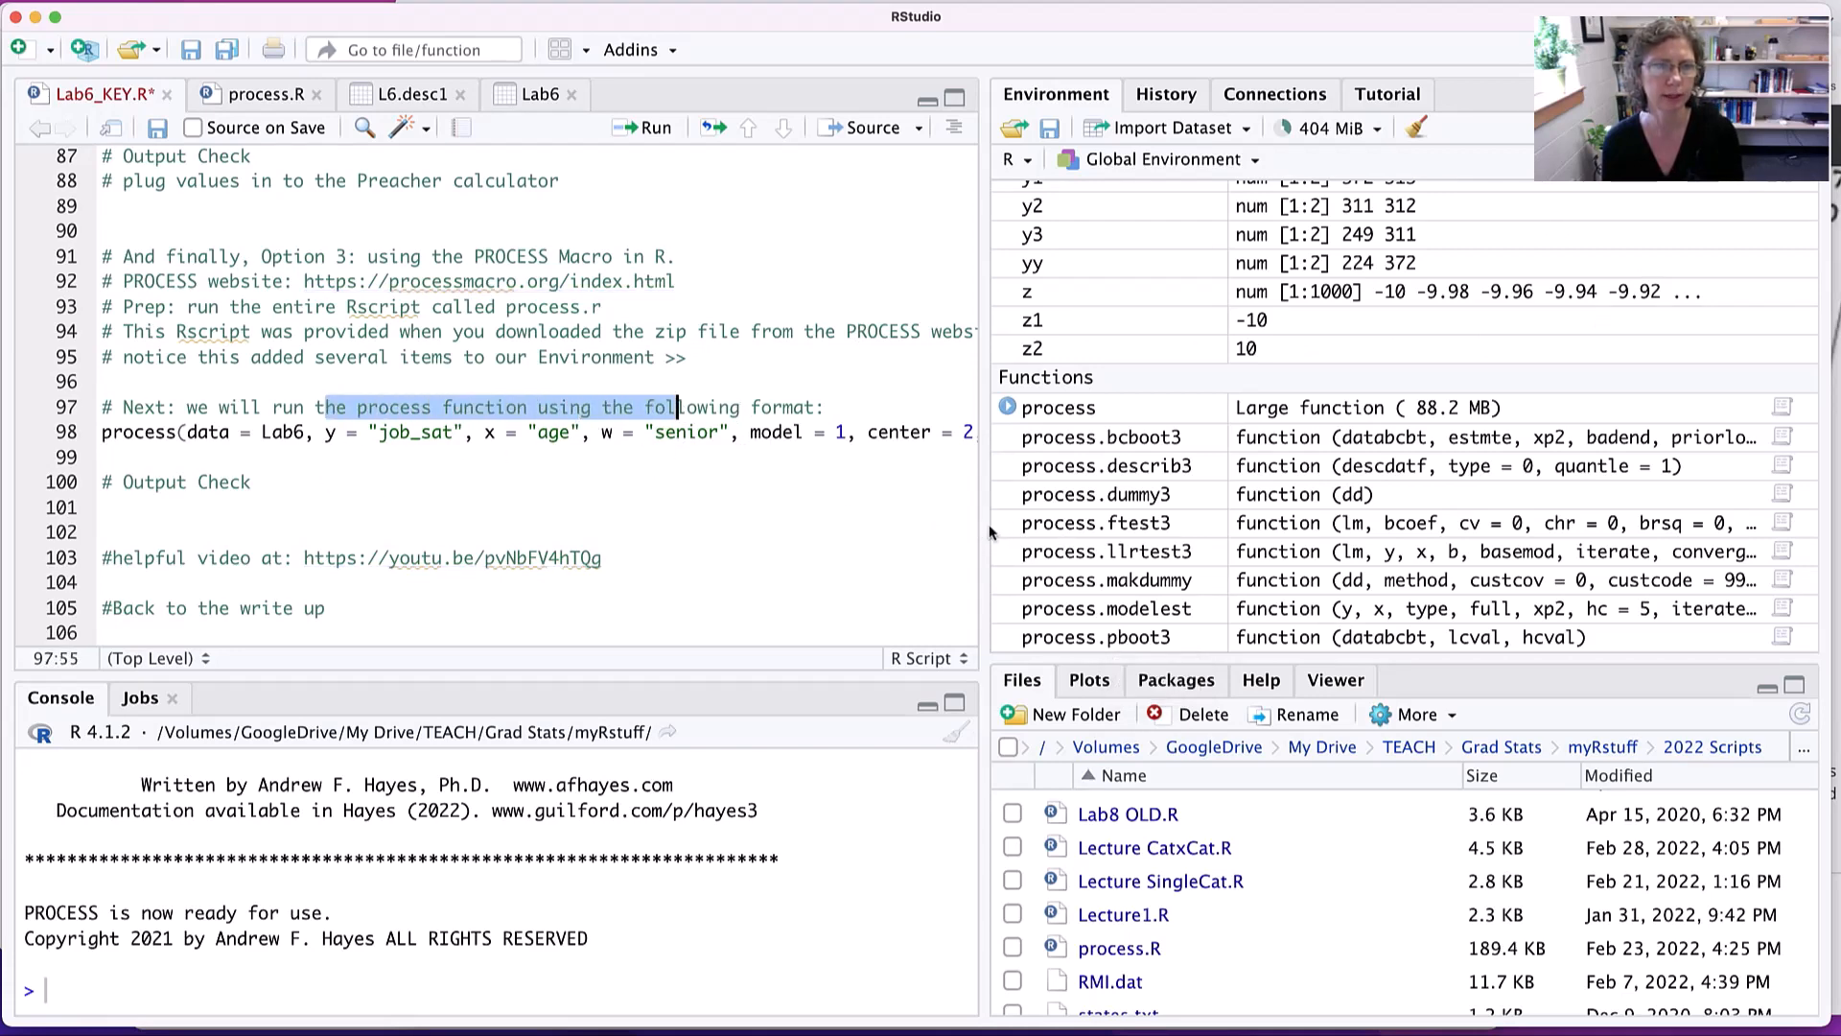
{"action": "left_click_drag", "start_coordinate": [985, 533], "coordinate": [1189, 524]}
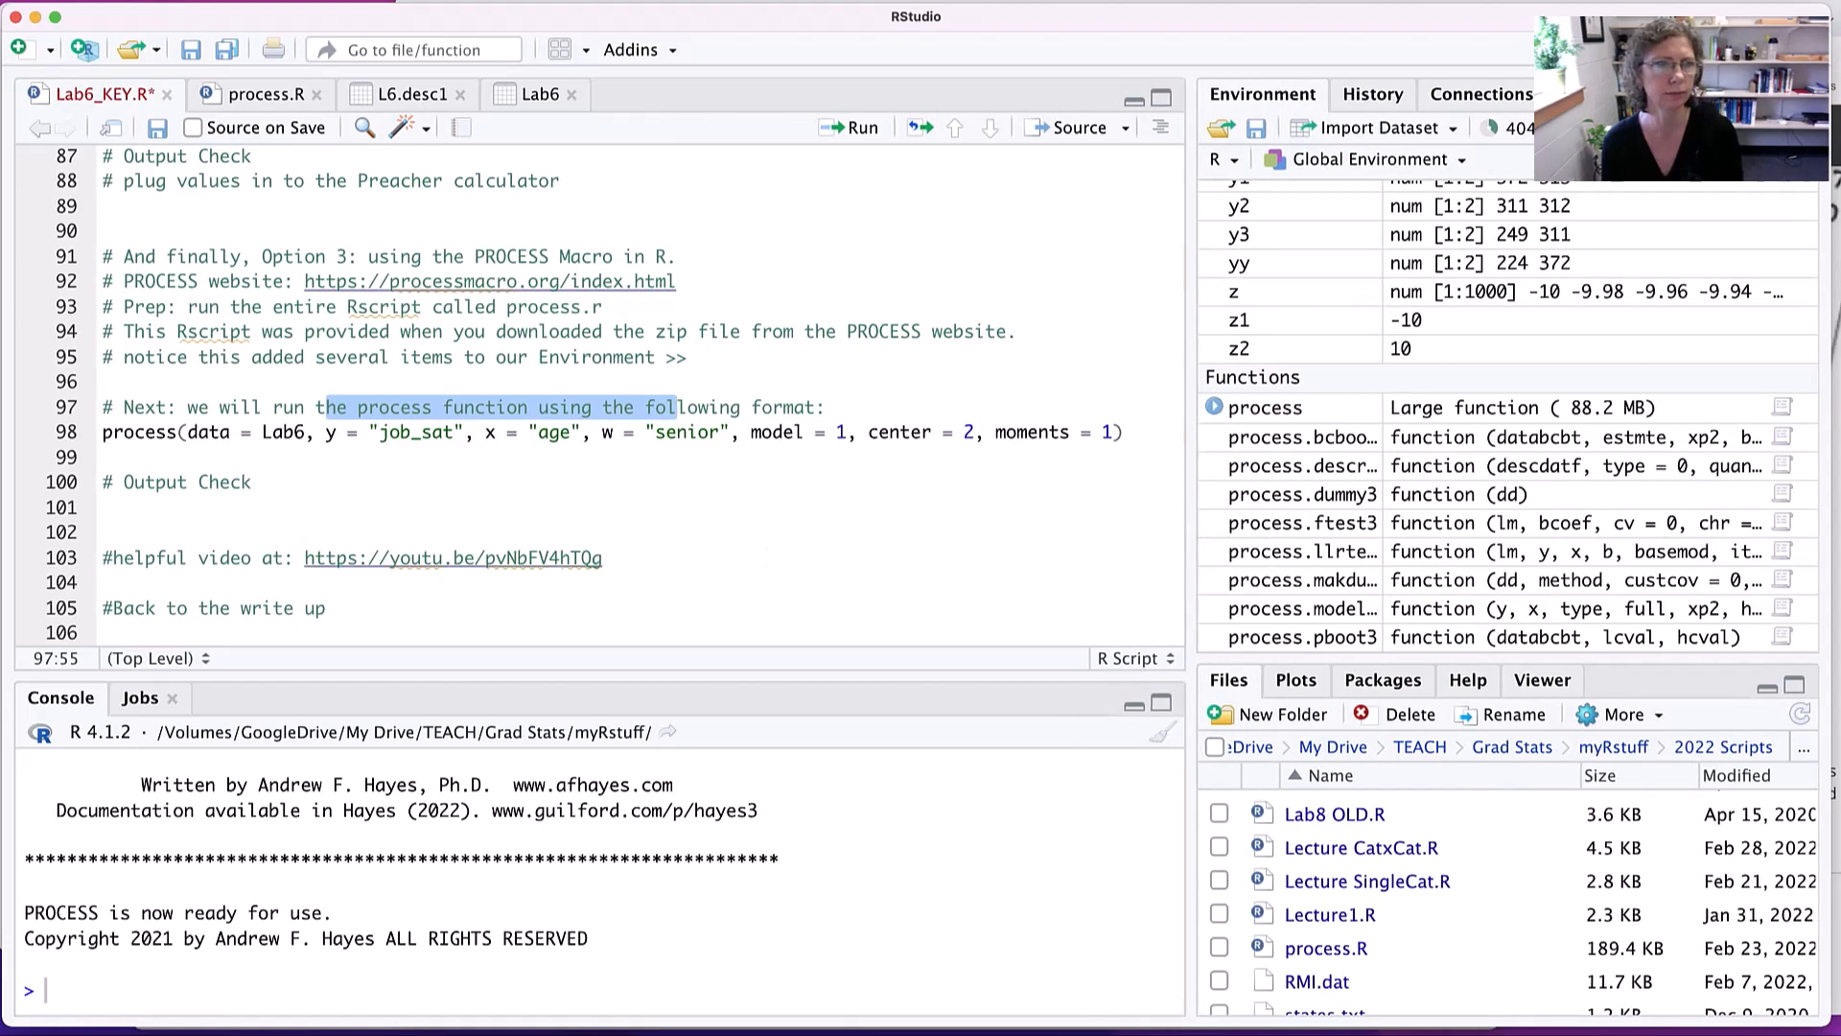
- Examine the process() call's function name and its y, x, w and model arguments on line 98
{"action": "double_click", "coordinate": [130, 434]}
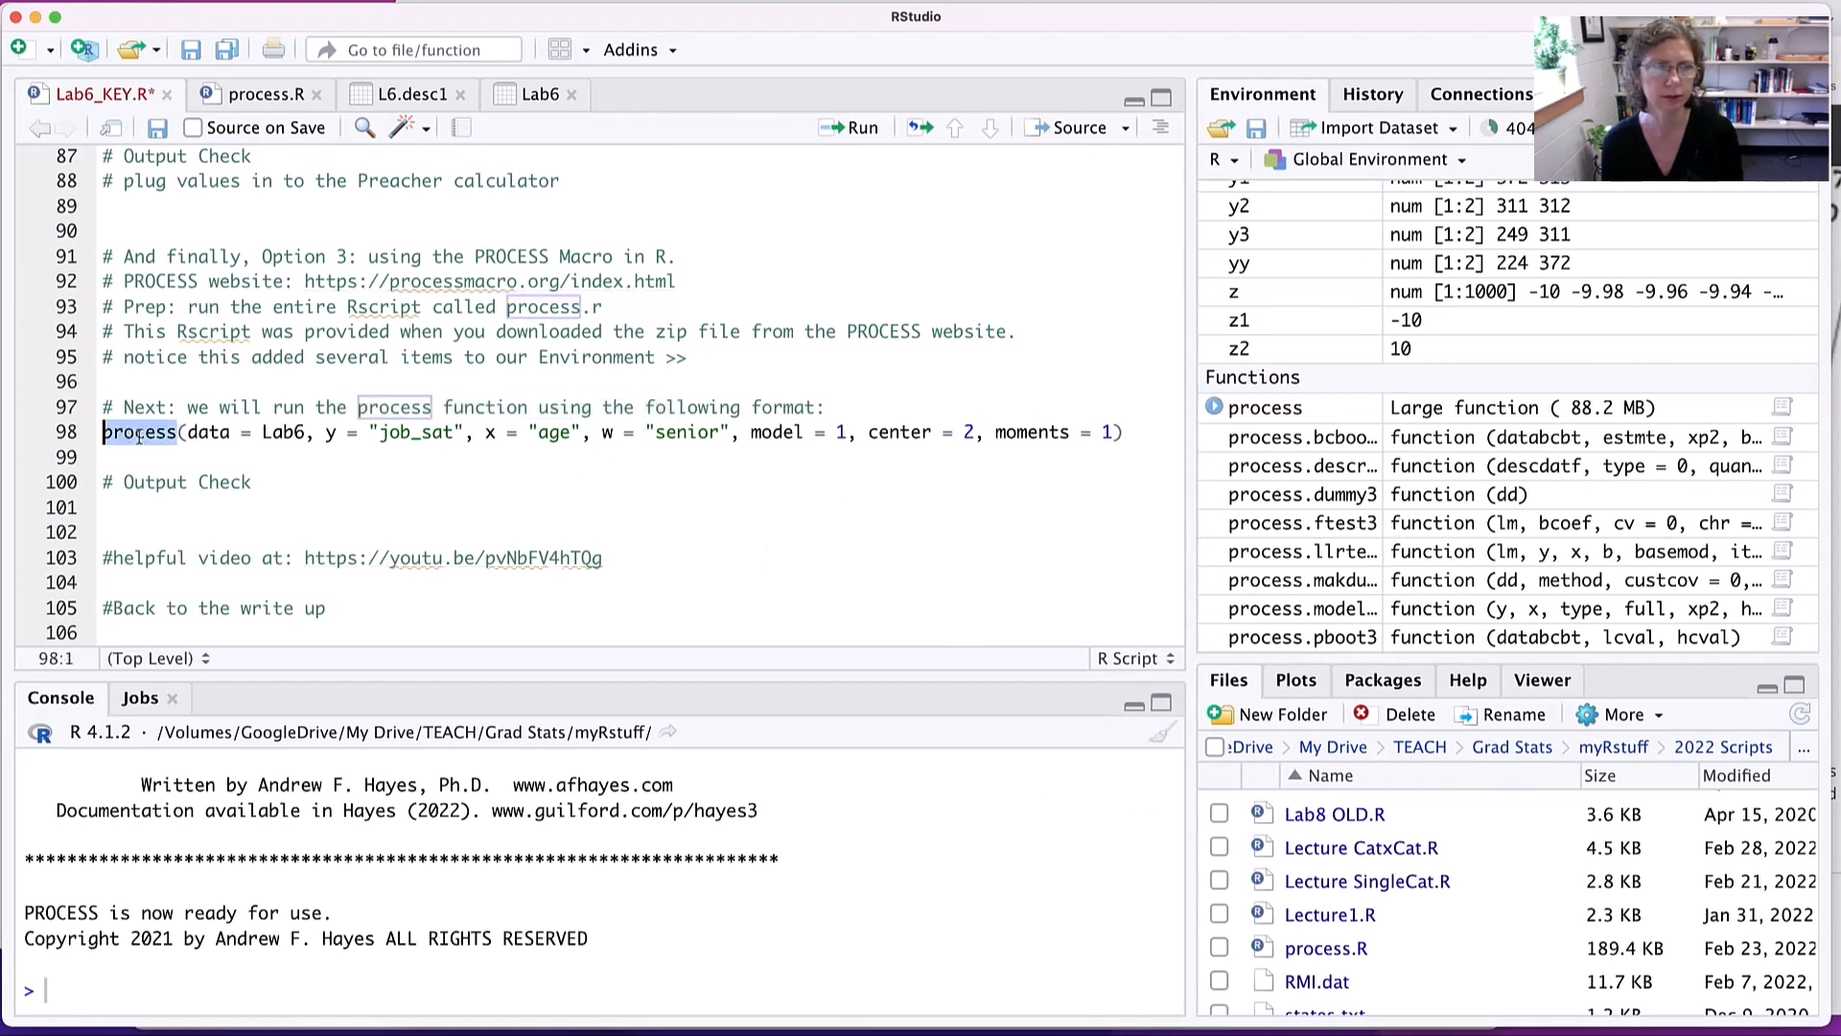
{"action": "left_click_drag", "start_coordinate": [189, 436], "coordinate": [476, 434]}
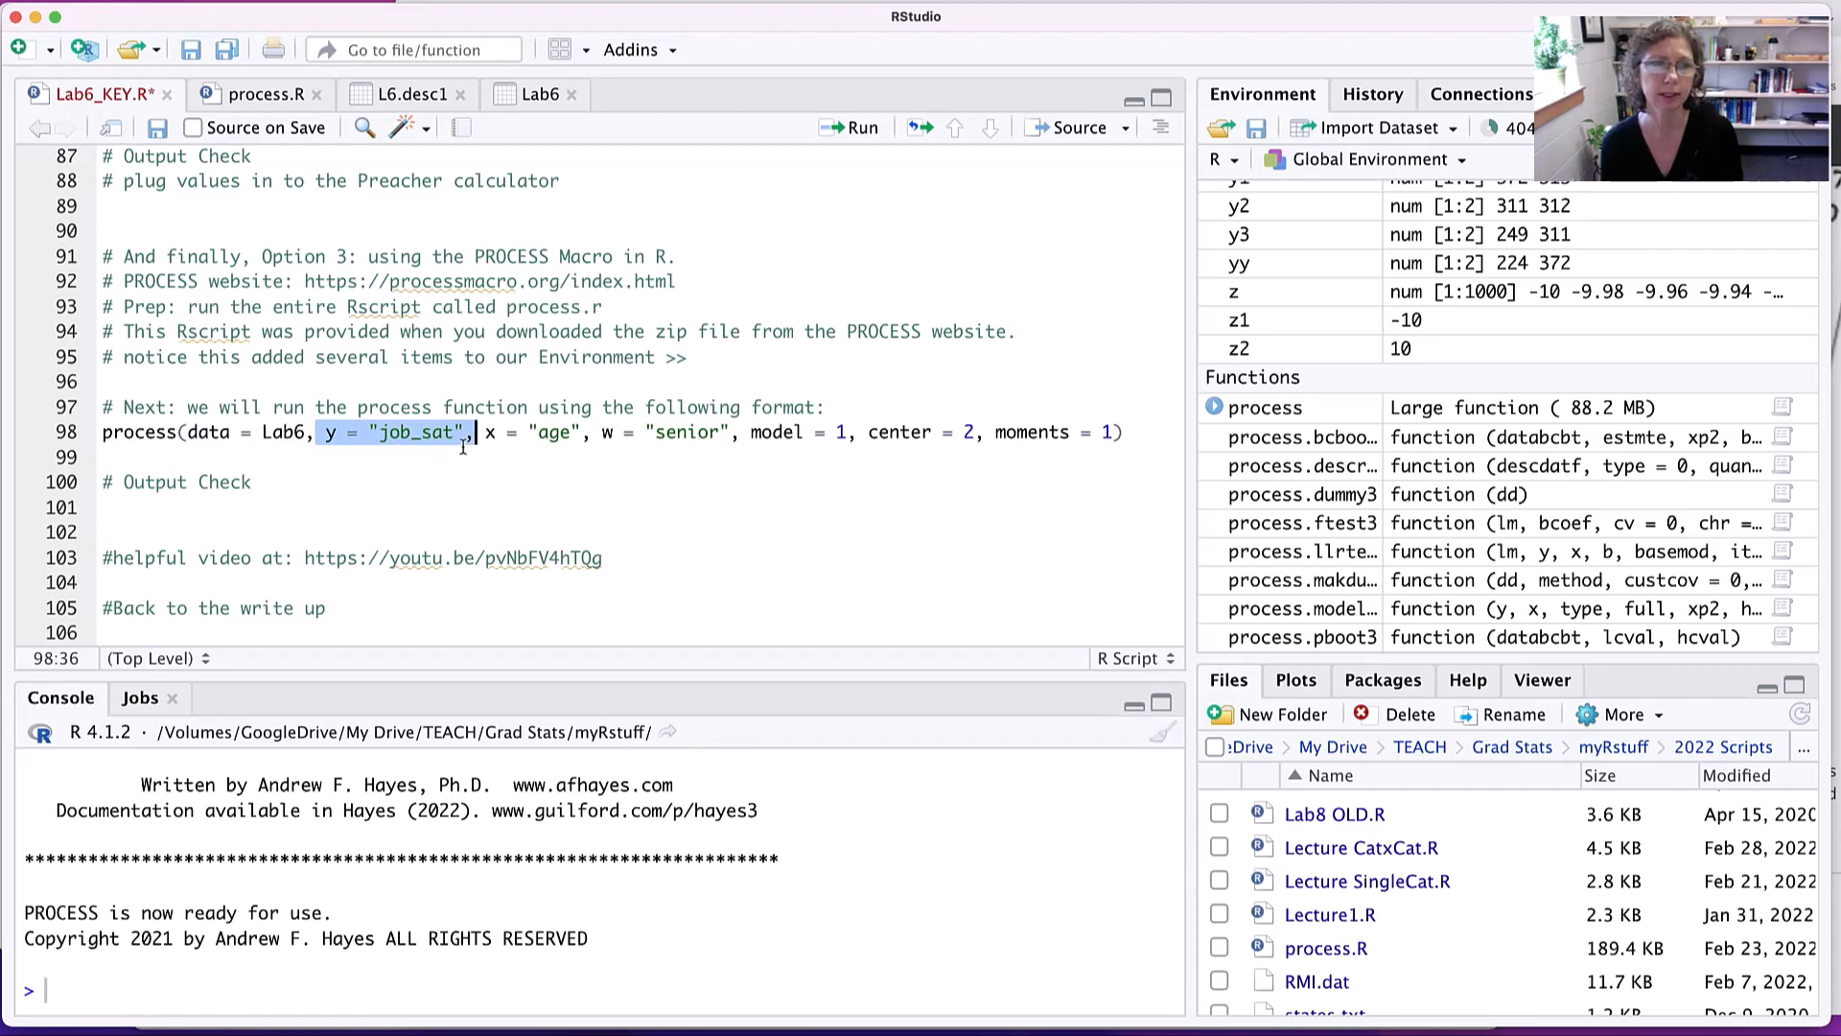
{"action": "left_click", "coordinate": [451, 467]}
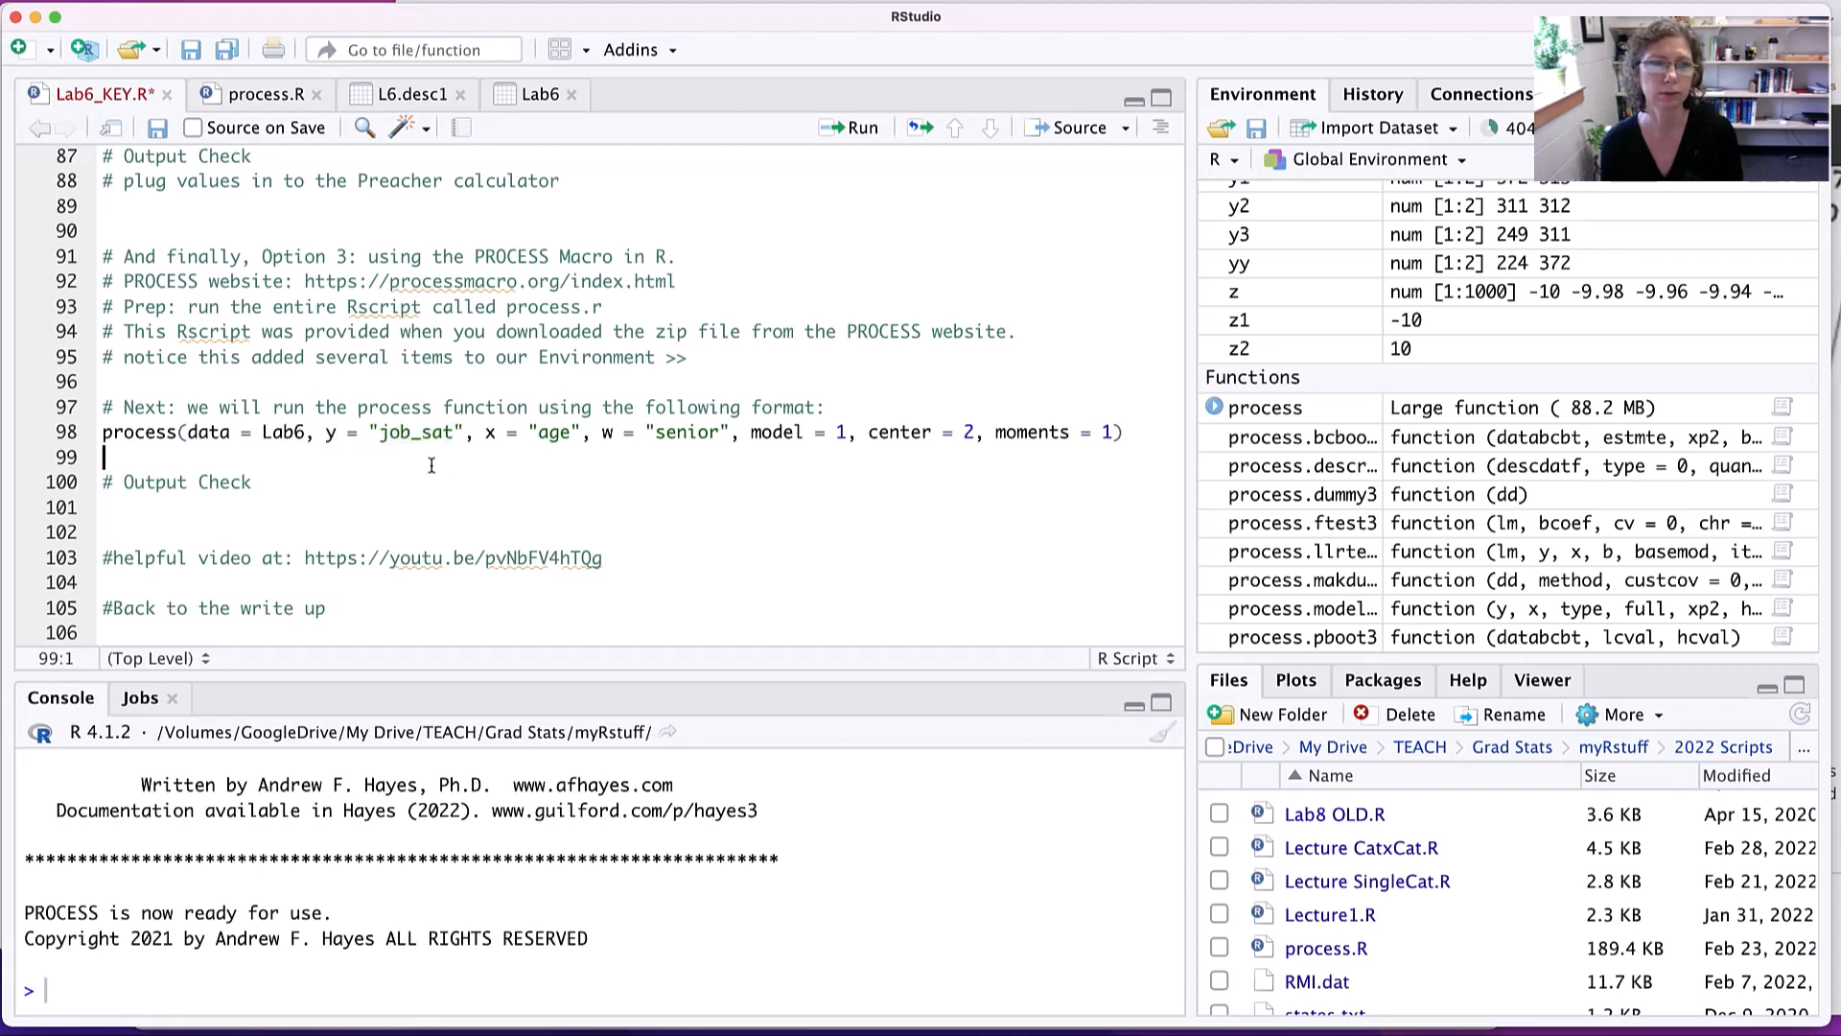
{"action": "left_click_drag", "start_coordinate": [483, 435], "coordinate": [582, 435]}
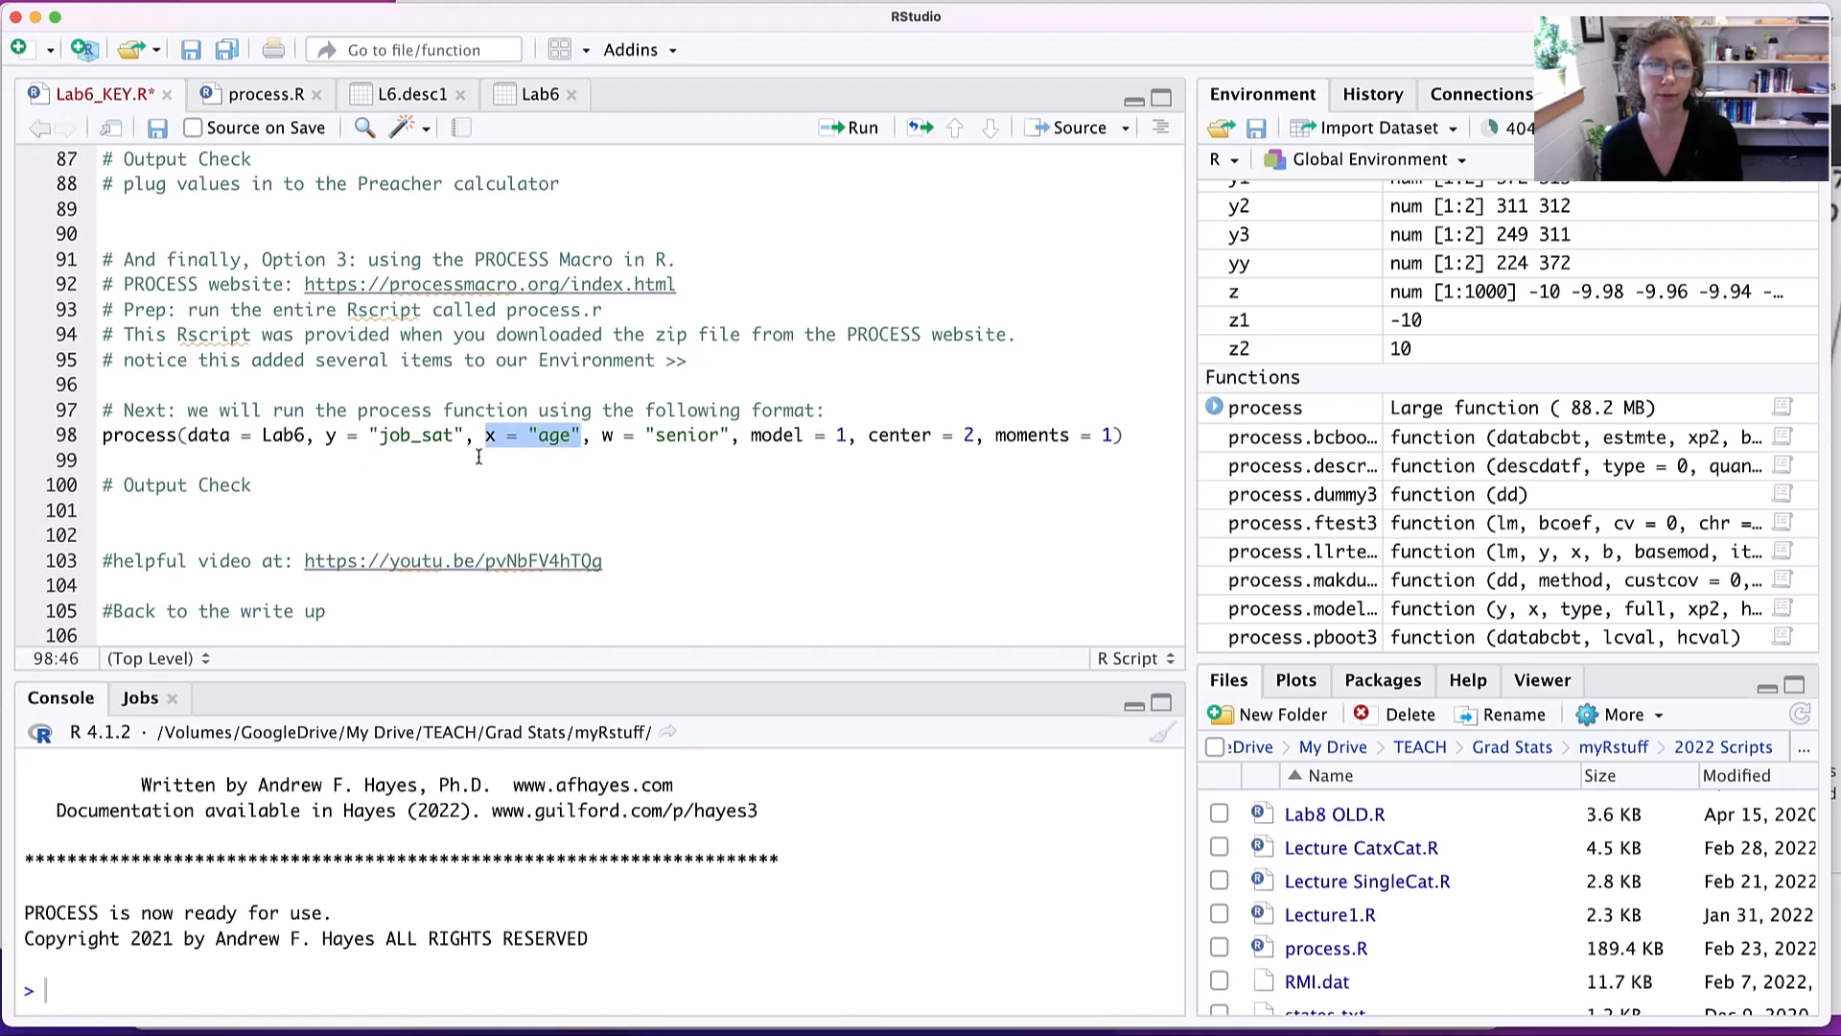
{"action": "left_click_drag", "start_coordinate": [602, 435], "coordinate": [732, 435]}
{"action": "scroll", "coordinate": [763, 459], "scroll_direction": "up", "scroll_amount": 1}
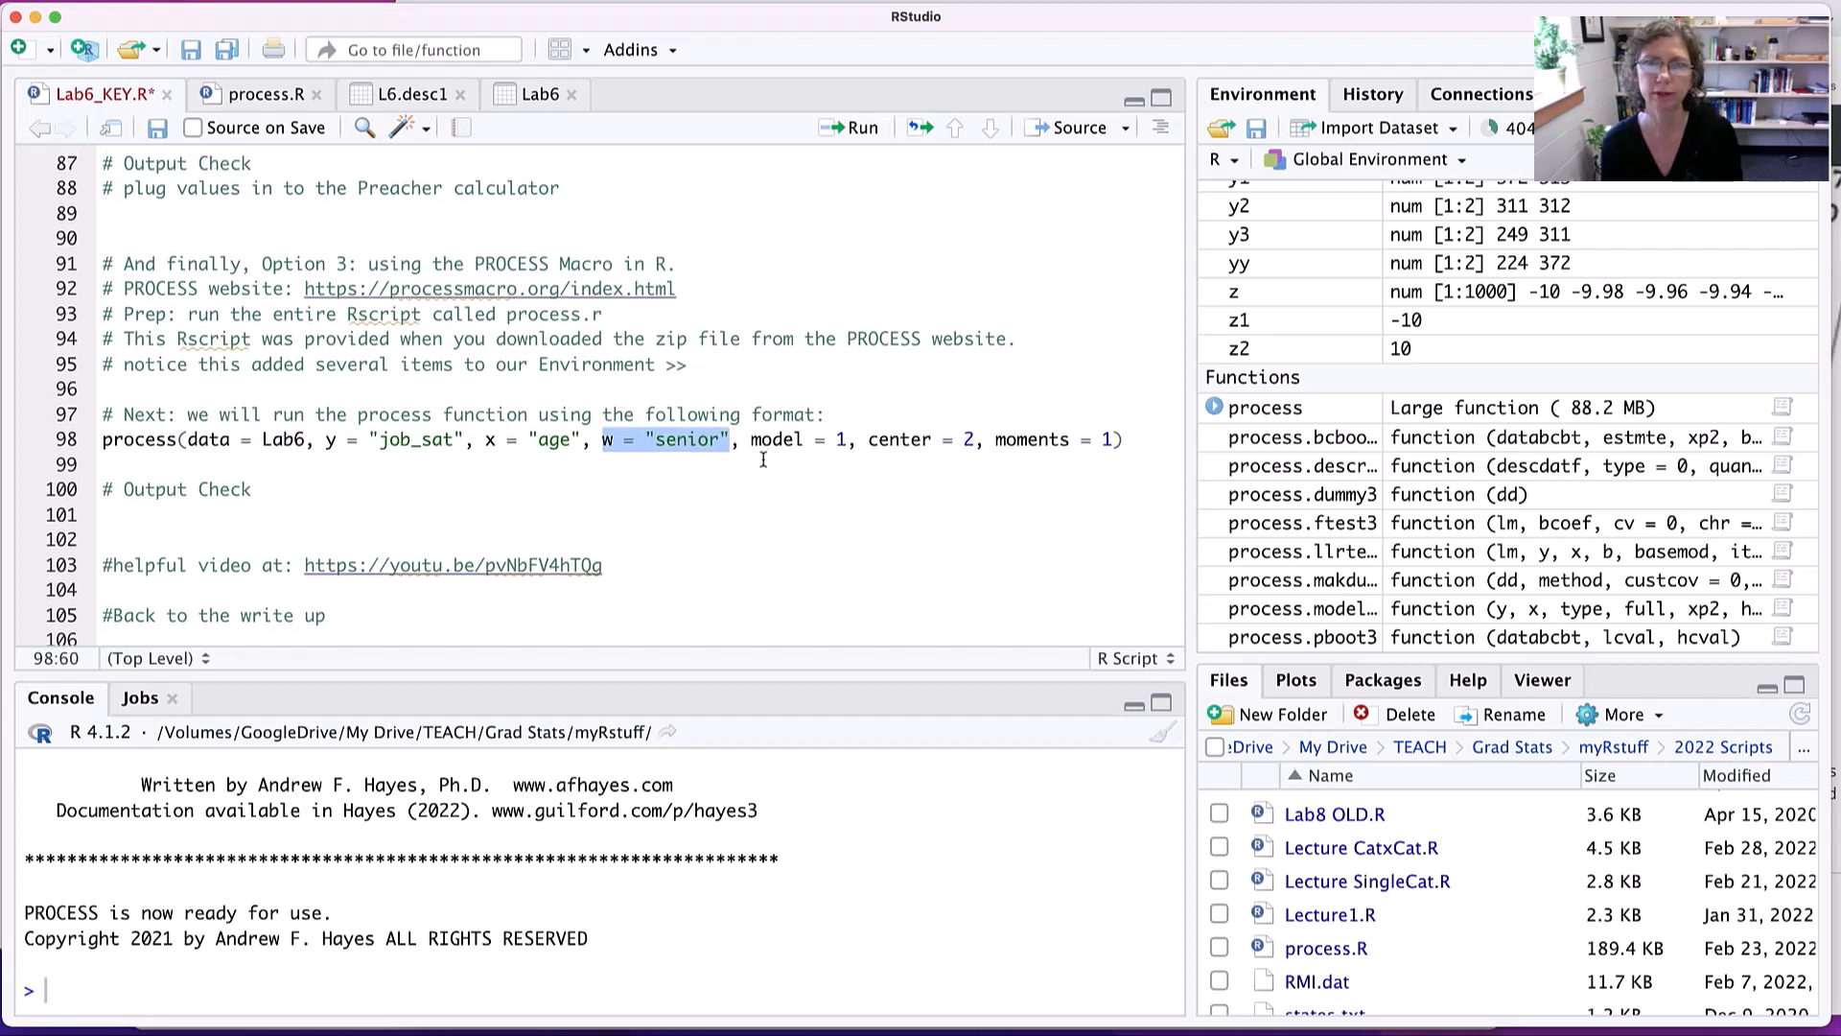
{"action": "left_click", "coordinate": [753, 440]}
{"action": "left_click_drag", "start_coordinate": [753, 441], "coordinate": [849, 441]}
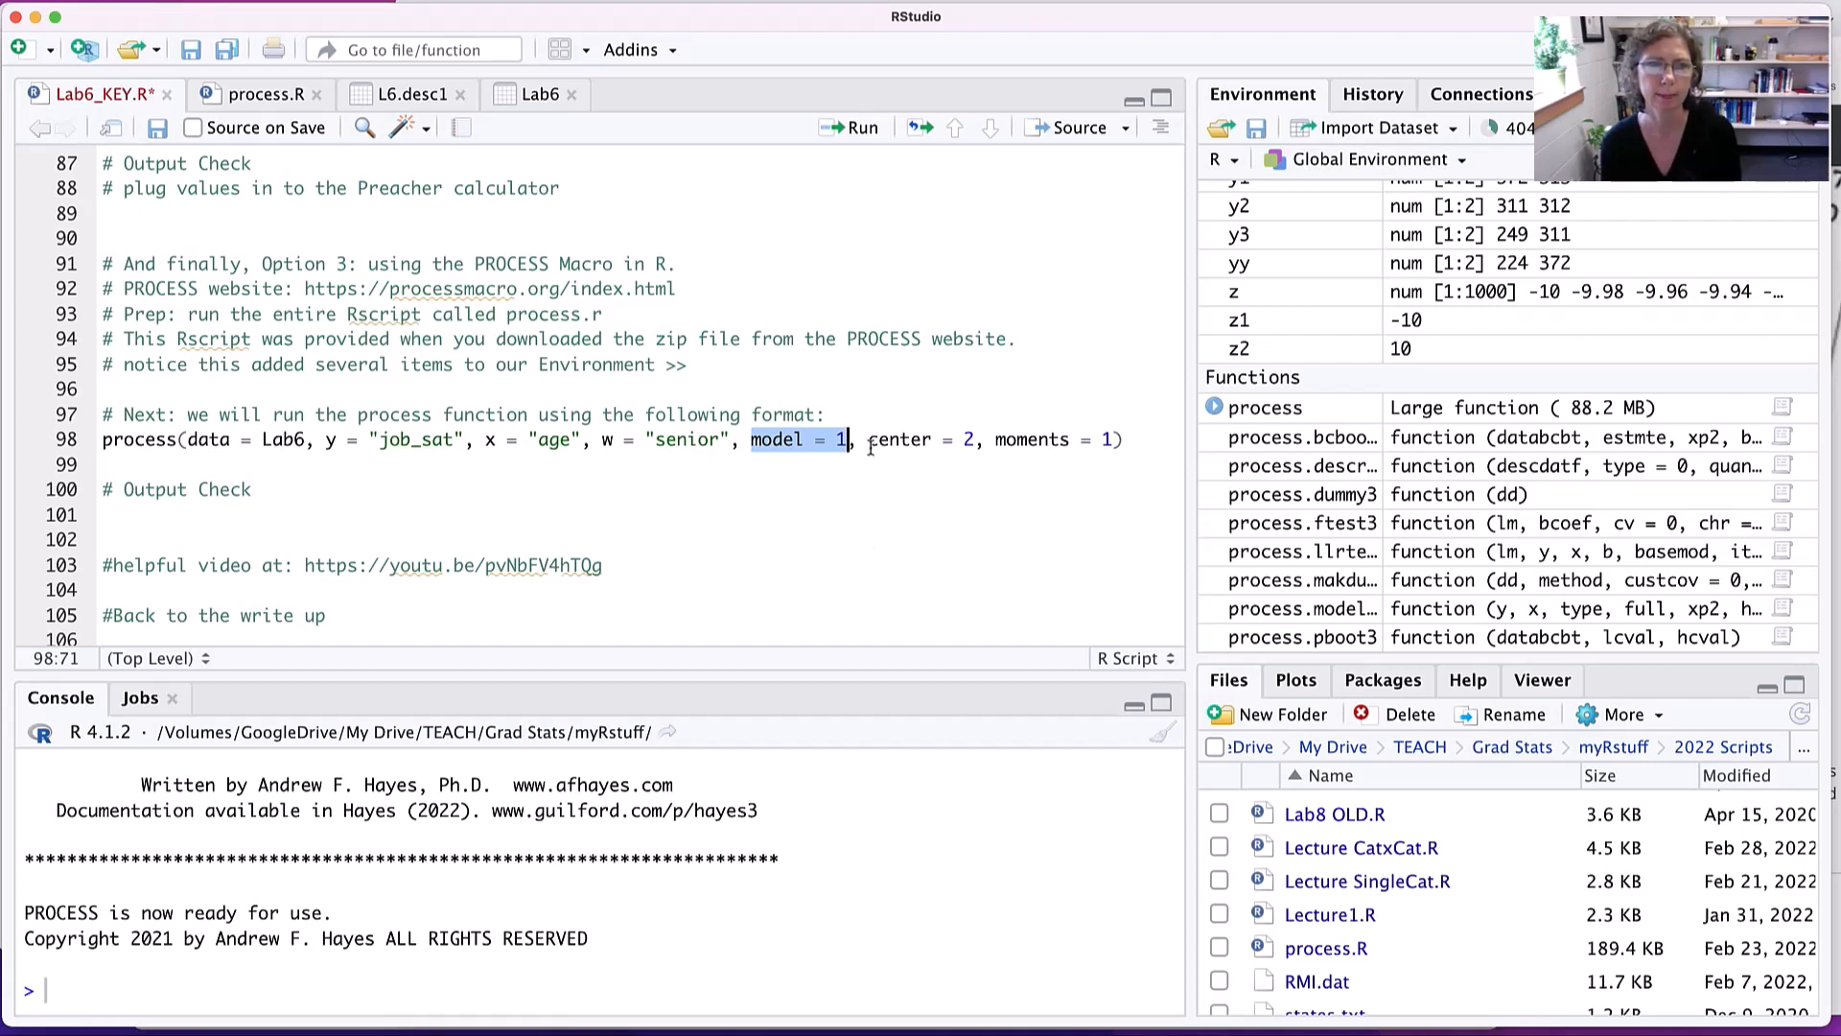
- Examine the center and moments arguments of the process() call against its job_sat and age variables
{"action": "left_click_drag", "start_coordinate": [868, 441], "coordinate": [974, 441]}
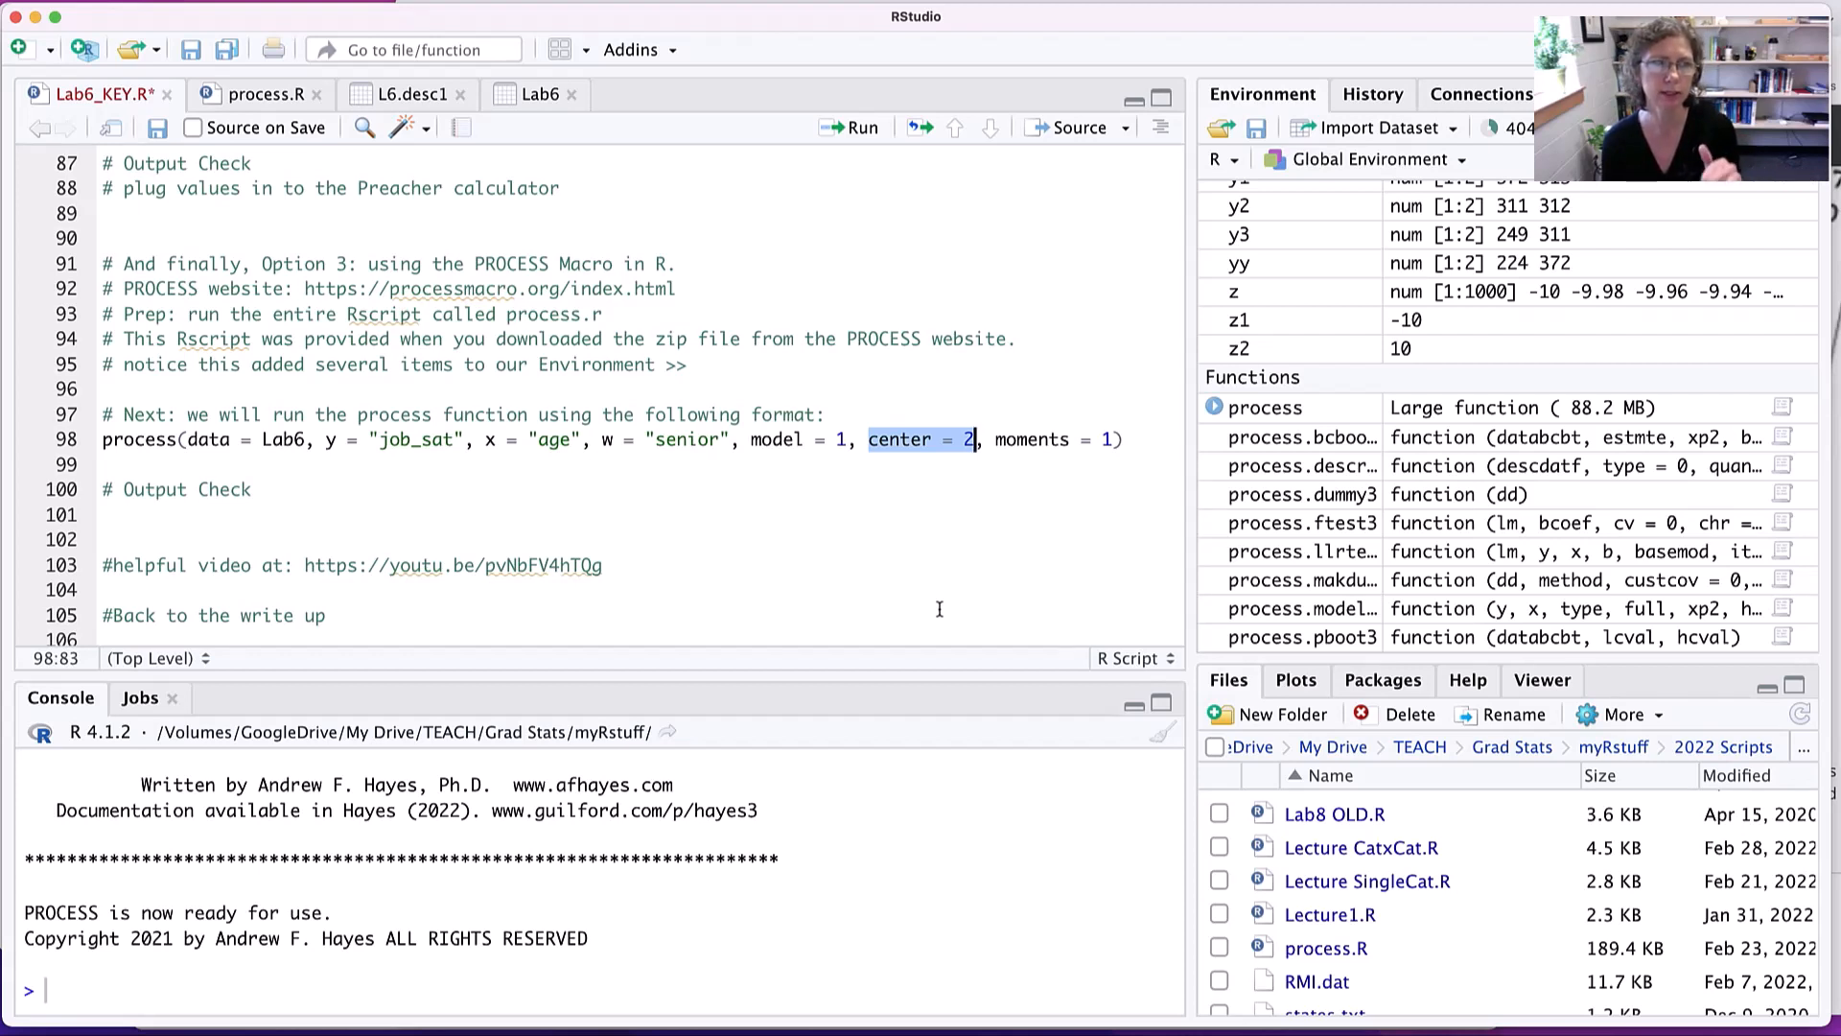
{"action": "left_click", "coordinate": [433, 439]}
{"action": "double_click", "coordinate": [432, 439]}
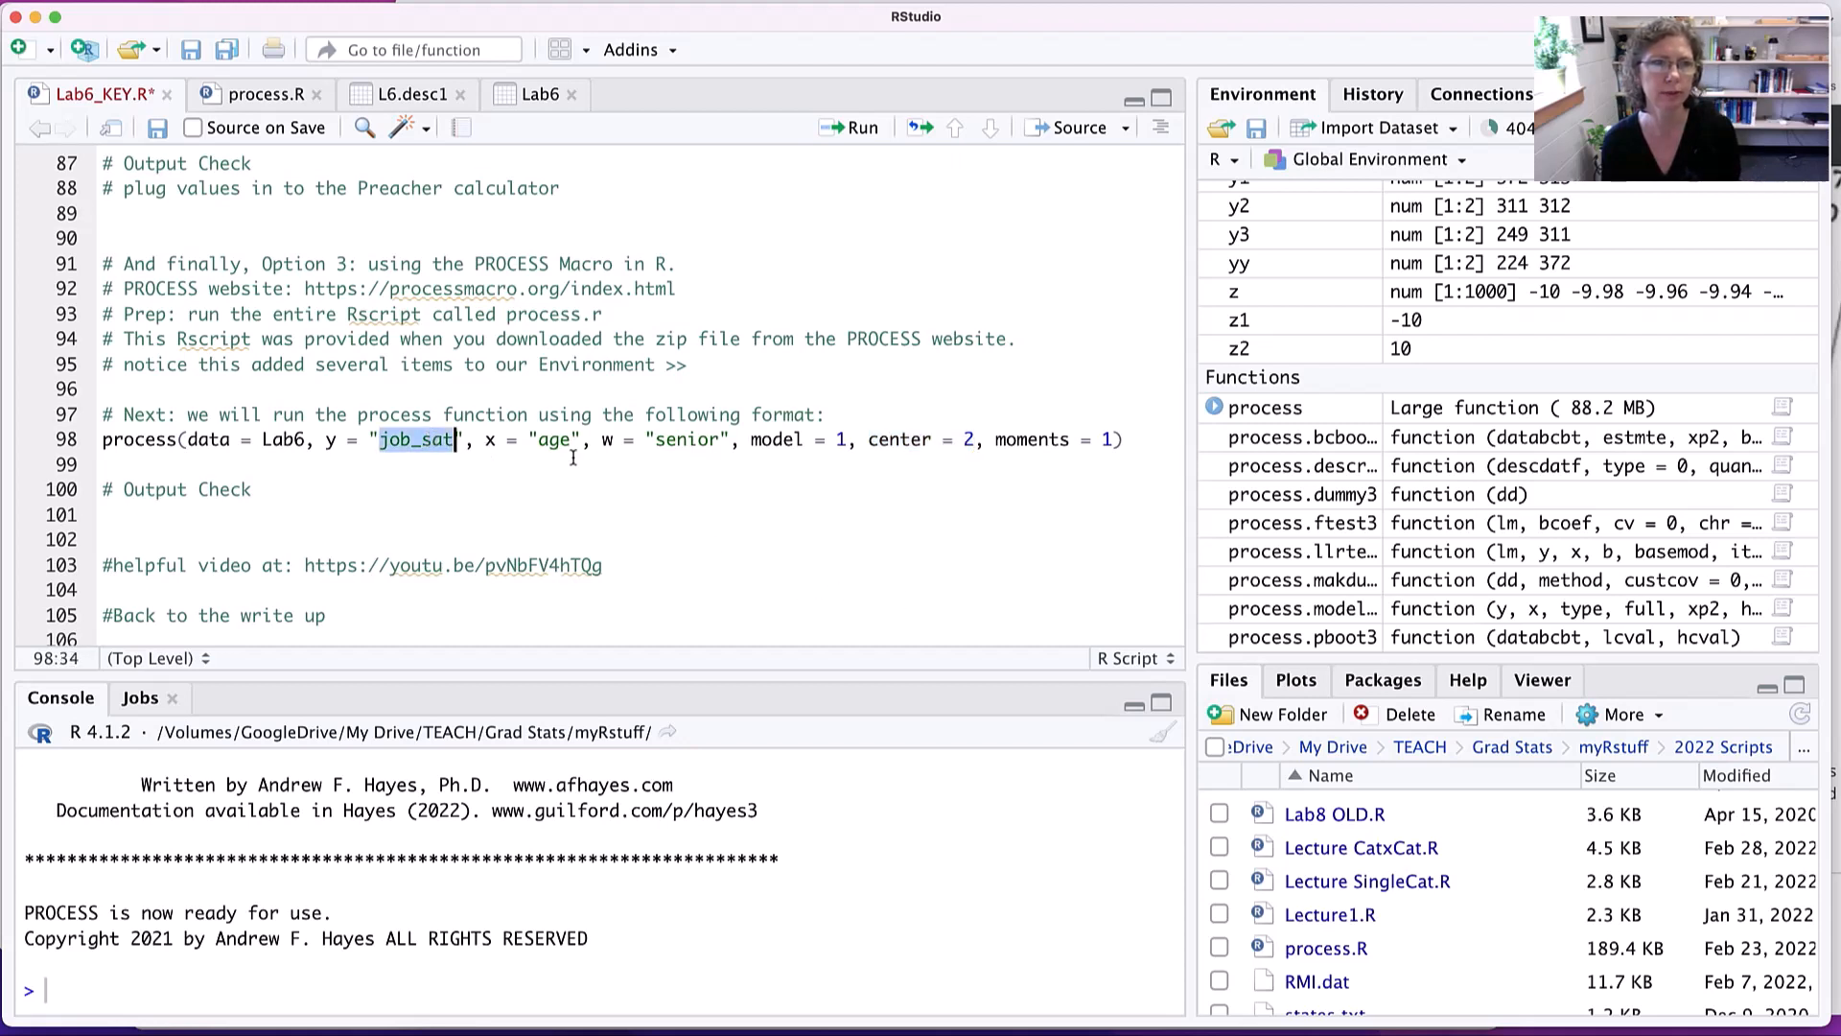
{"action": "double_click", "coordinate": [556, 439]}
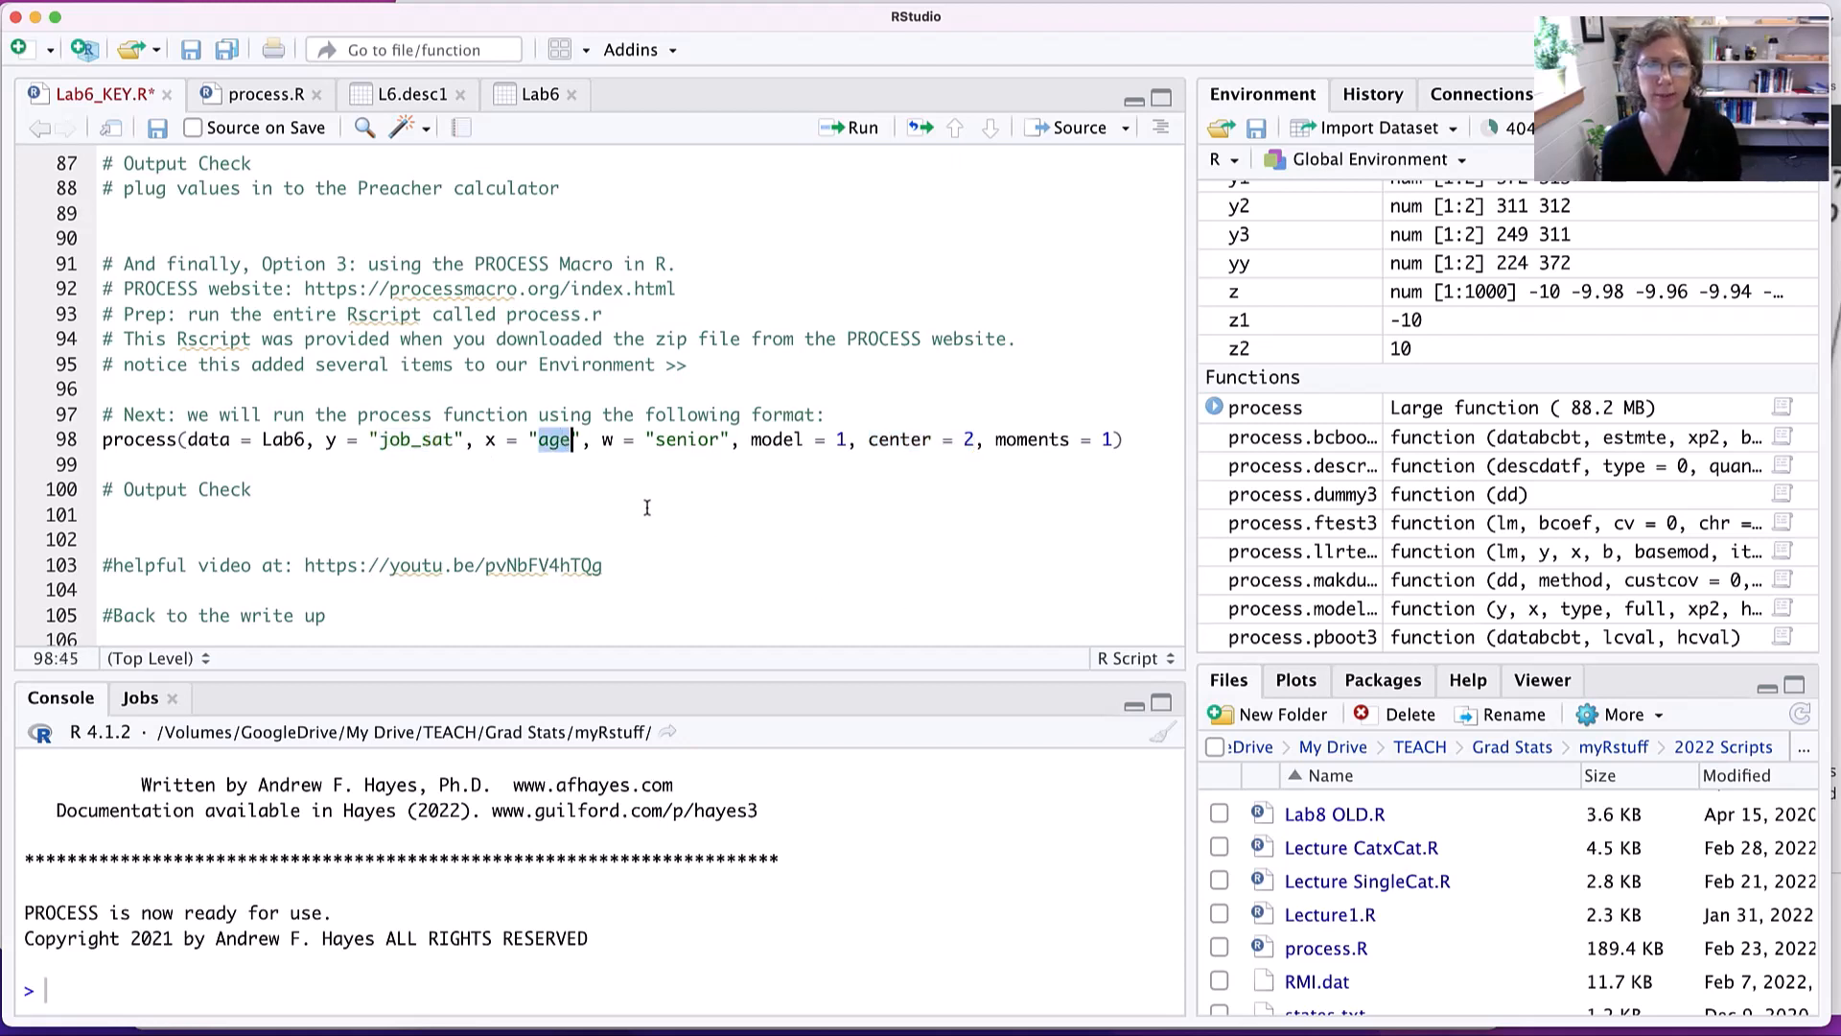
{"action": "left_click_drag", "start_coordinate": [868, 439], "coordinate": [976, 442]}
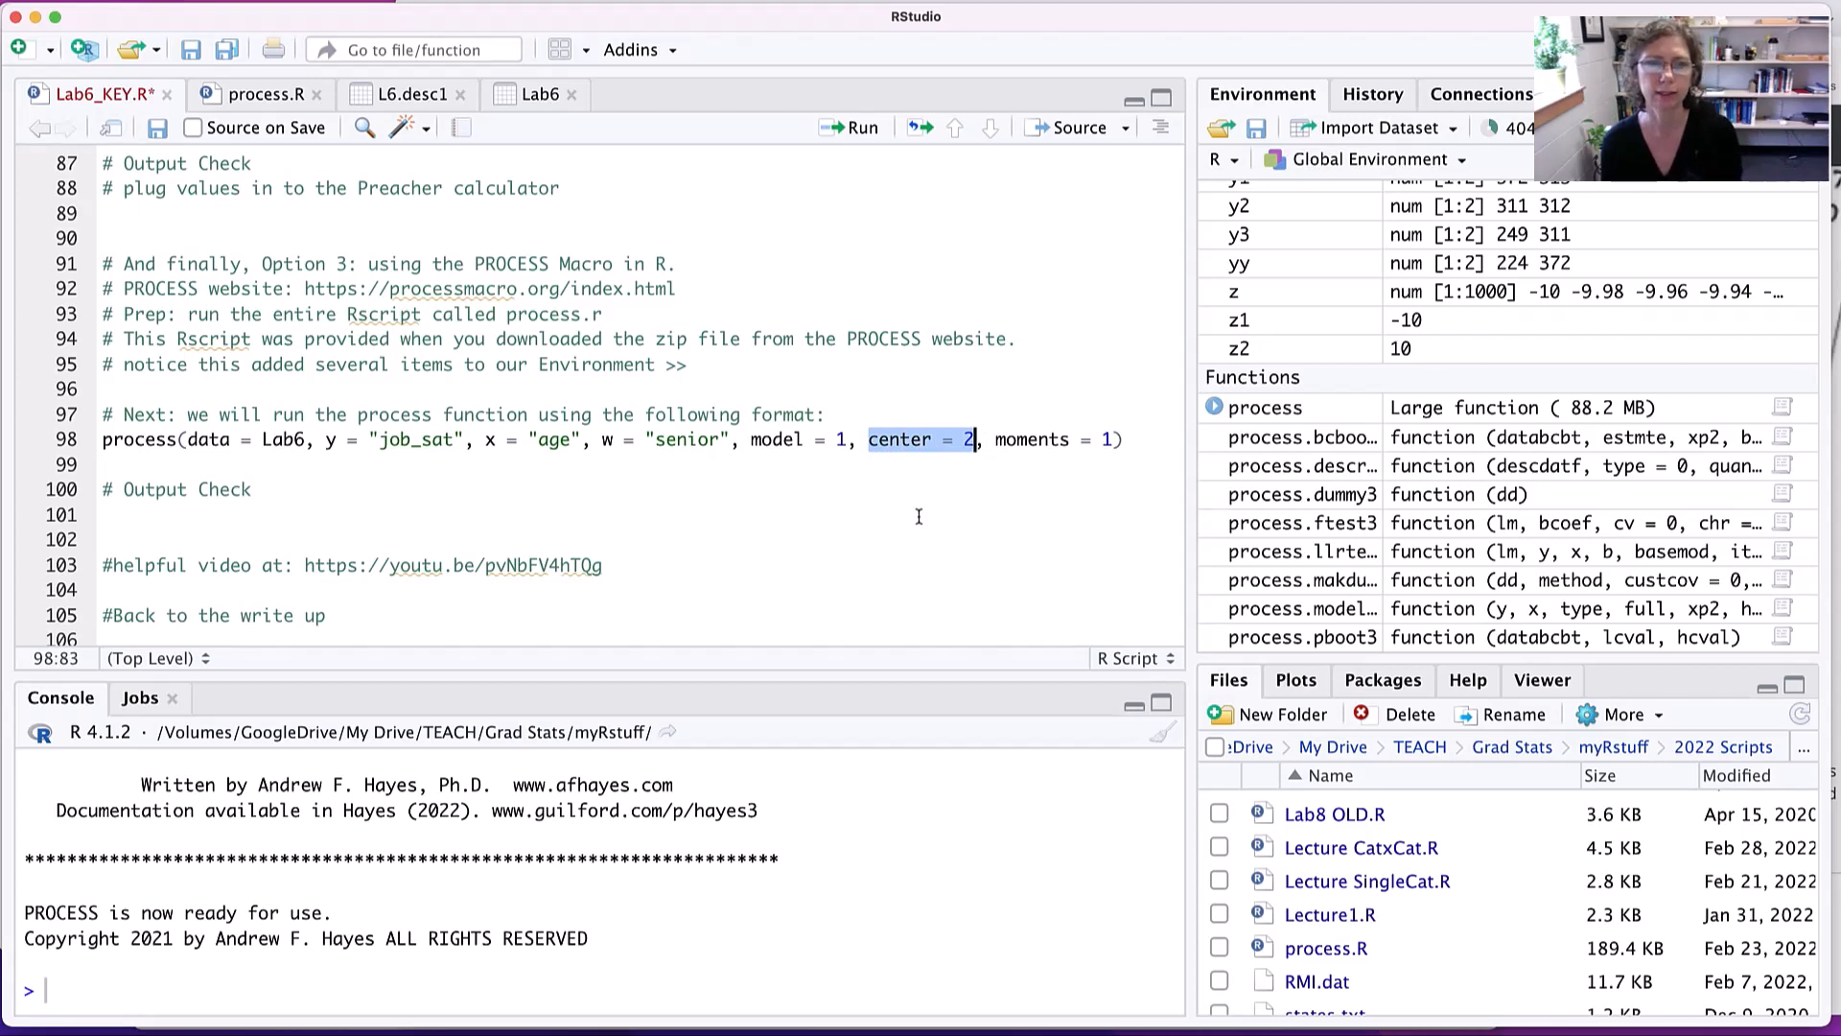
{"action": "left_click", "coordinate": [997, 440]}
{"action": "left_click_drag", "start_coordinate": [996, 440], "coordinate": [1114, 444]}
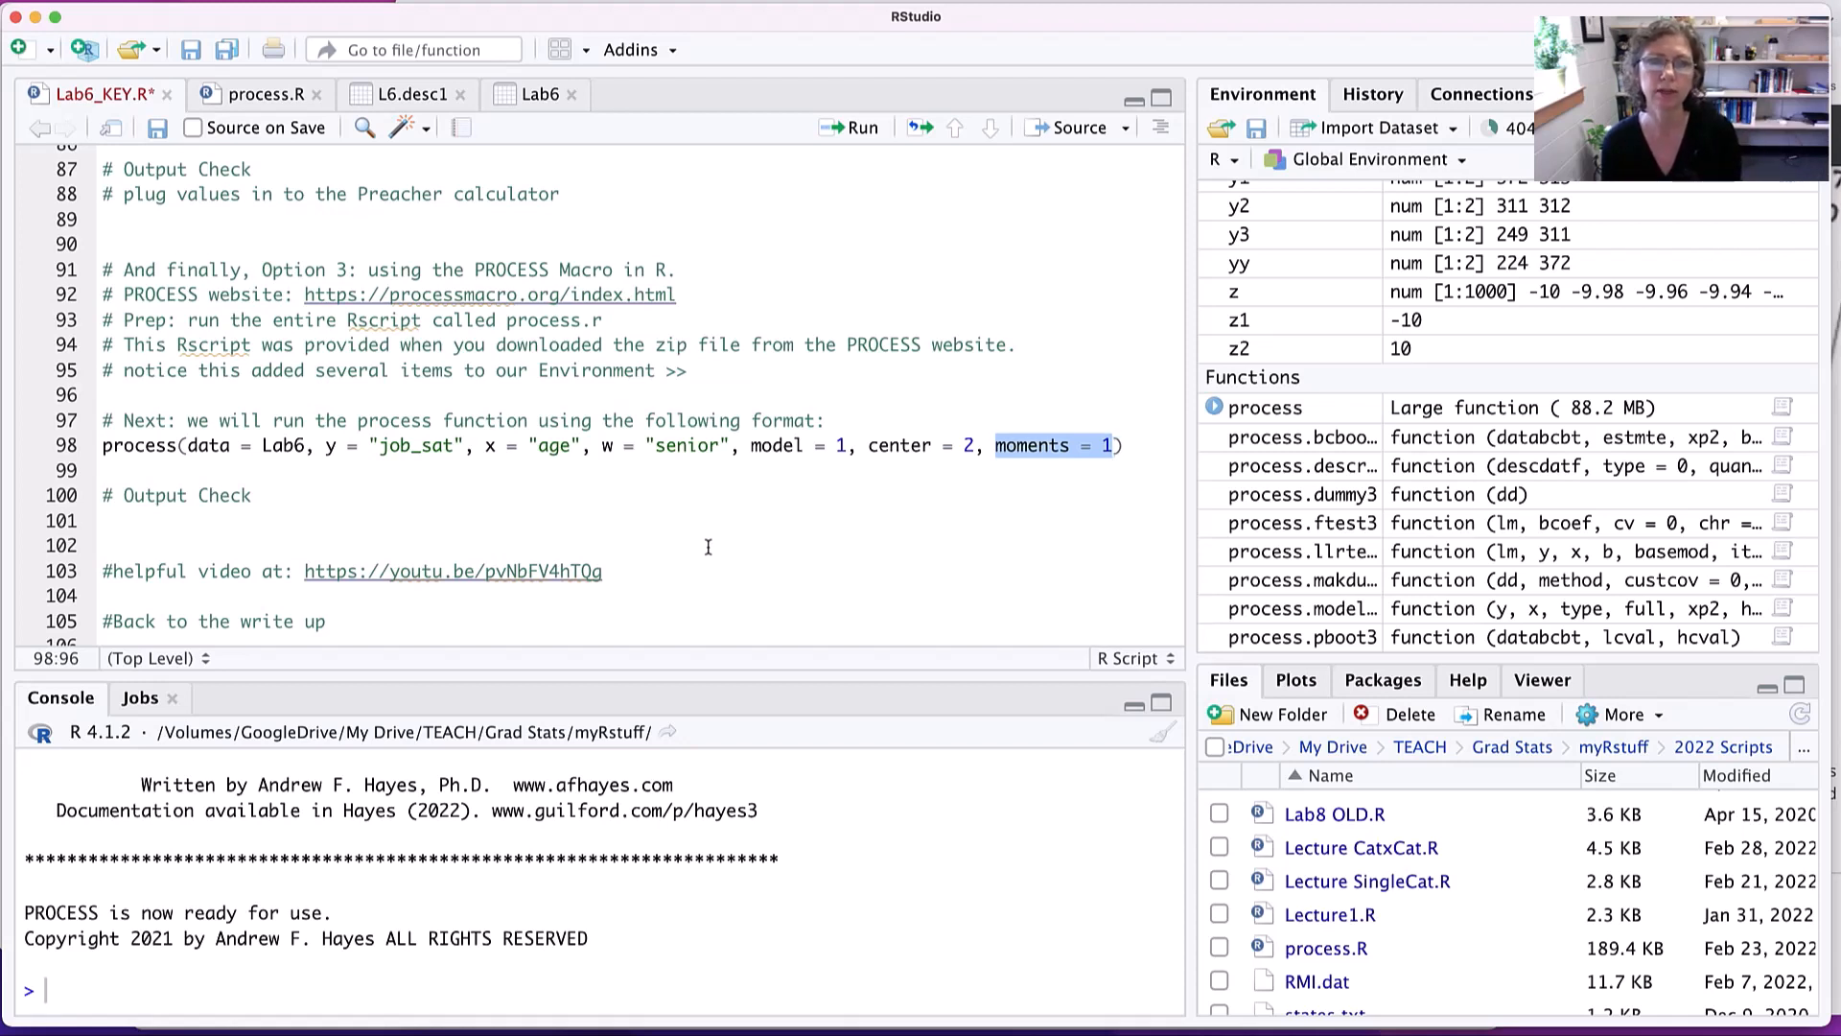
{"action": "double_click", "coordinate": [1016, 445]}
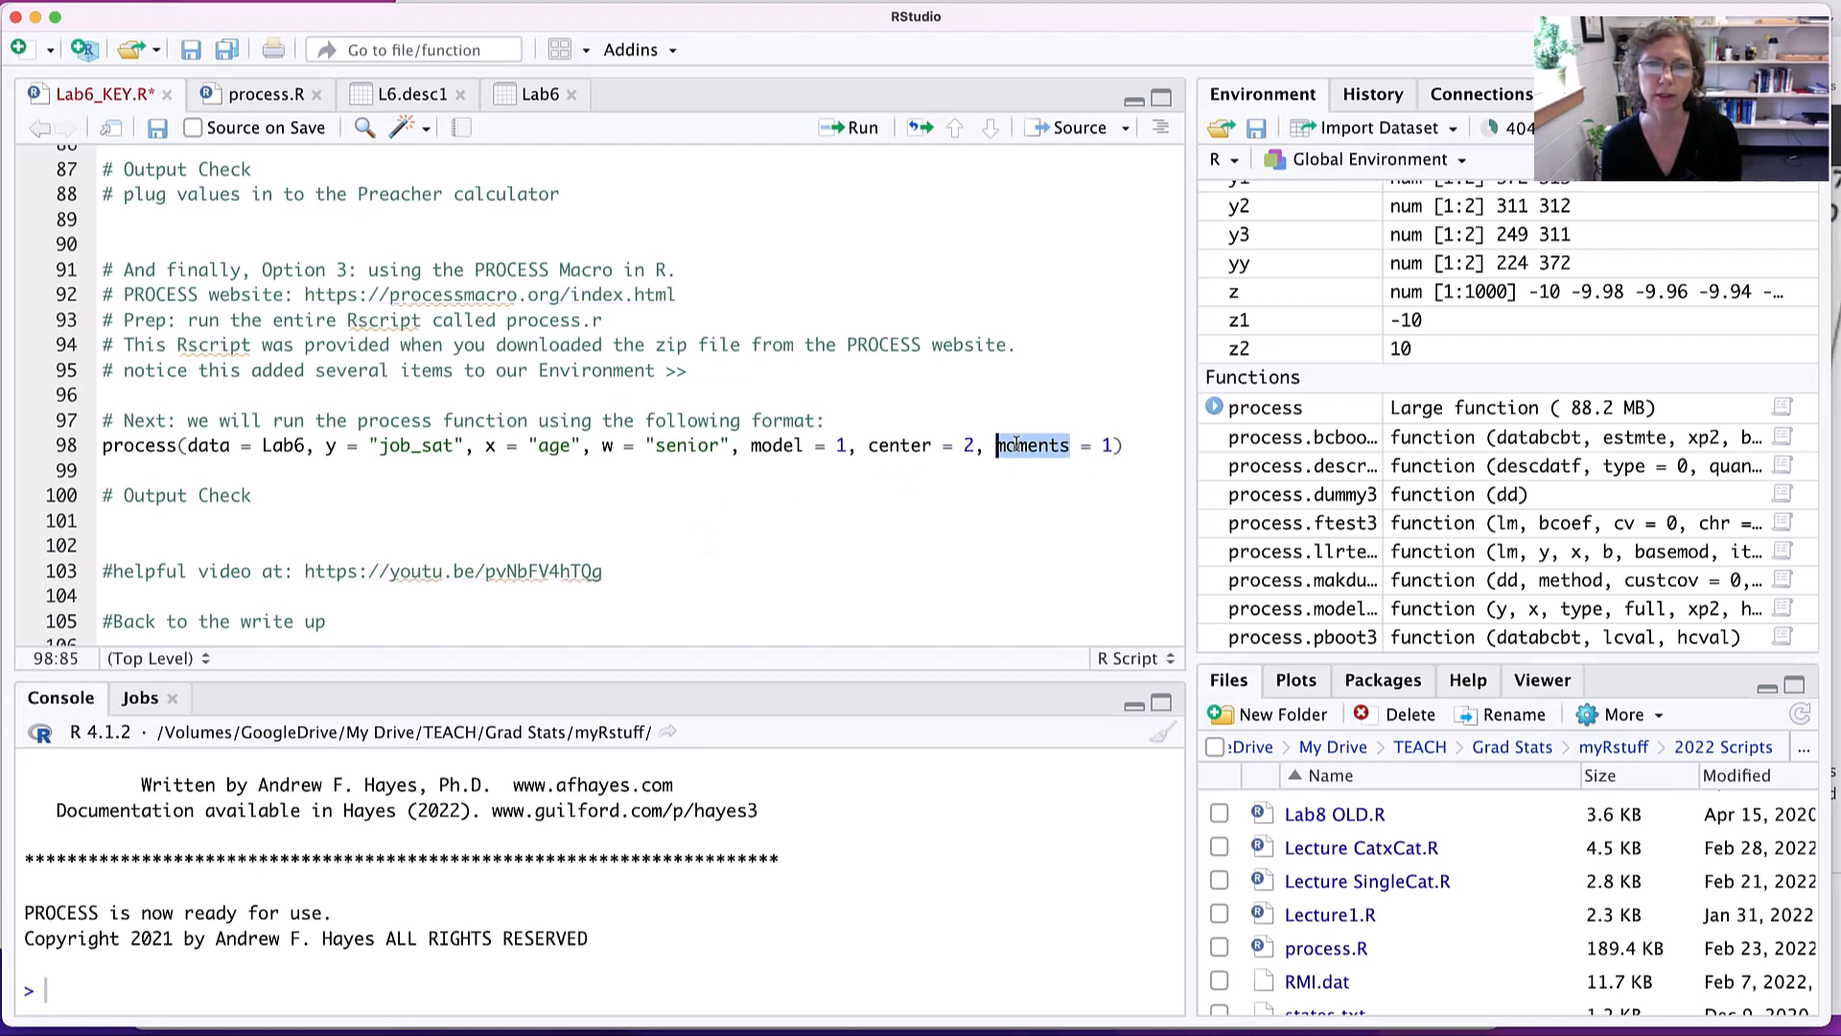
- Run the process() call on line 98 and enlarge the Console to show its output from the beginning
{"action": "left_click", "coordinate": [1147, 449]}
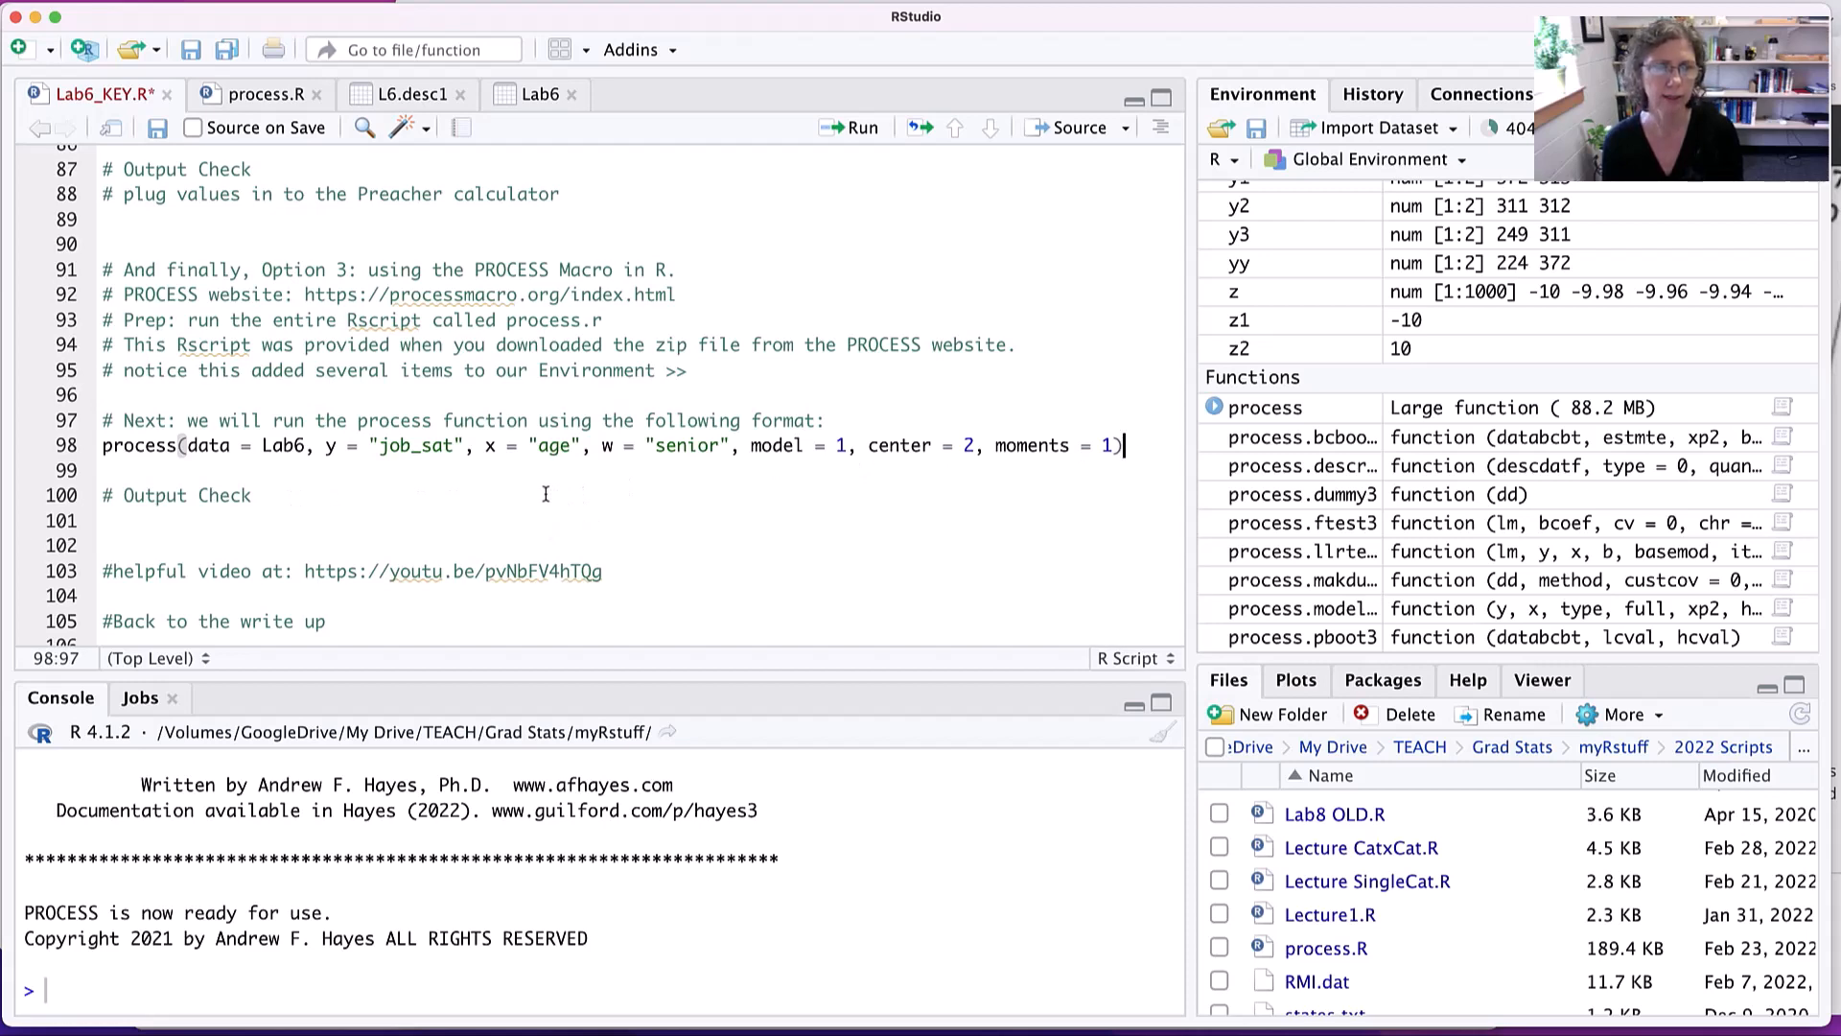
{"action": "key", "text": "super+Return"}
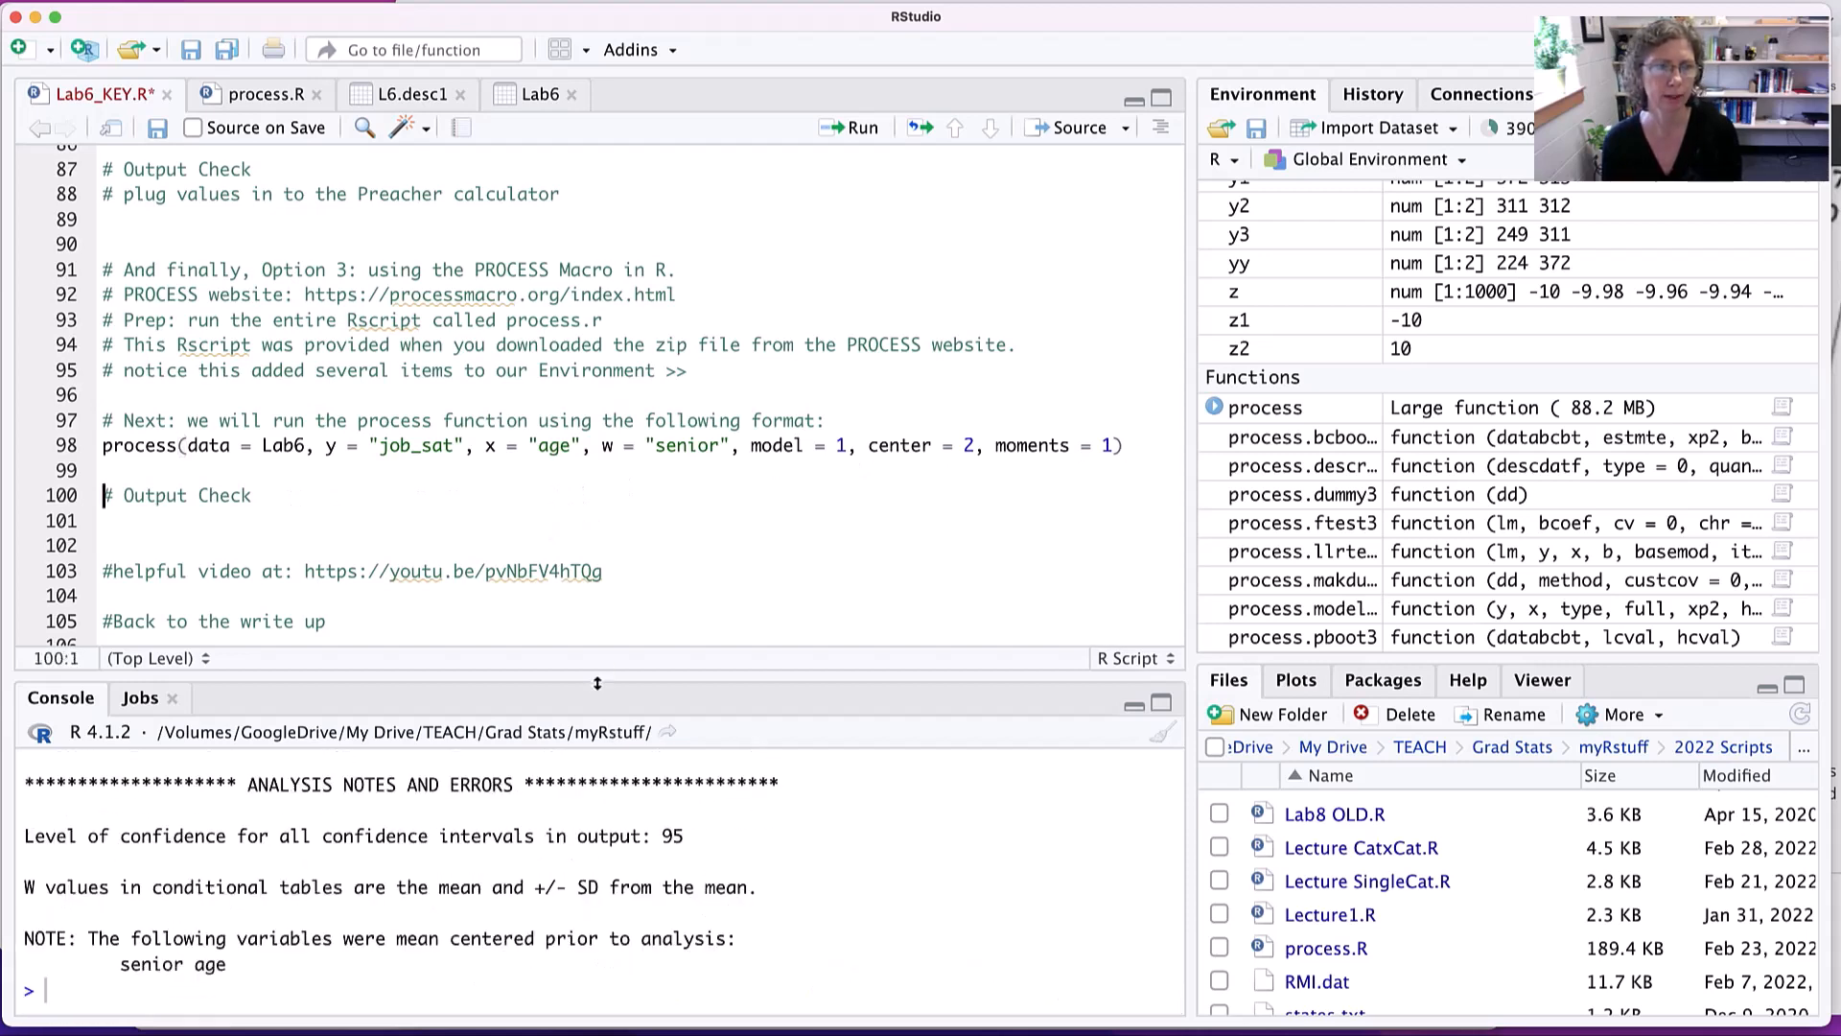
{"action": "left_click_drag", "start_coordinate": [599, 692], "coordinate": [509, 240]}
{"action": "scroll", "coordinate": [599, 612], "scroll_direction": "up", "scroll_amount": 5}
{"action": "scroll", "coordinate": [599, 612], "scroll_direction": "up", "scroll_amount": 10}
{"action": "scroll", "coordinate": [599, 612], "scroll_direction": "up", "scroll_amount": 3}
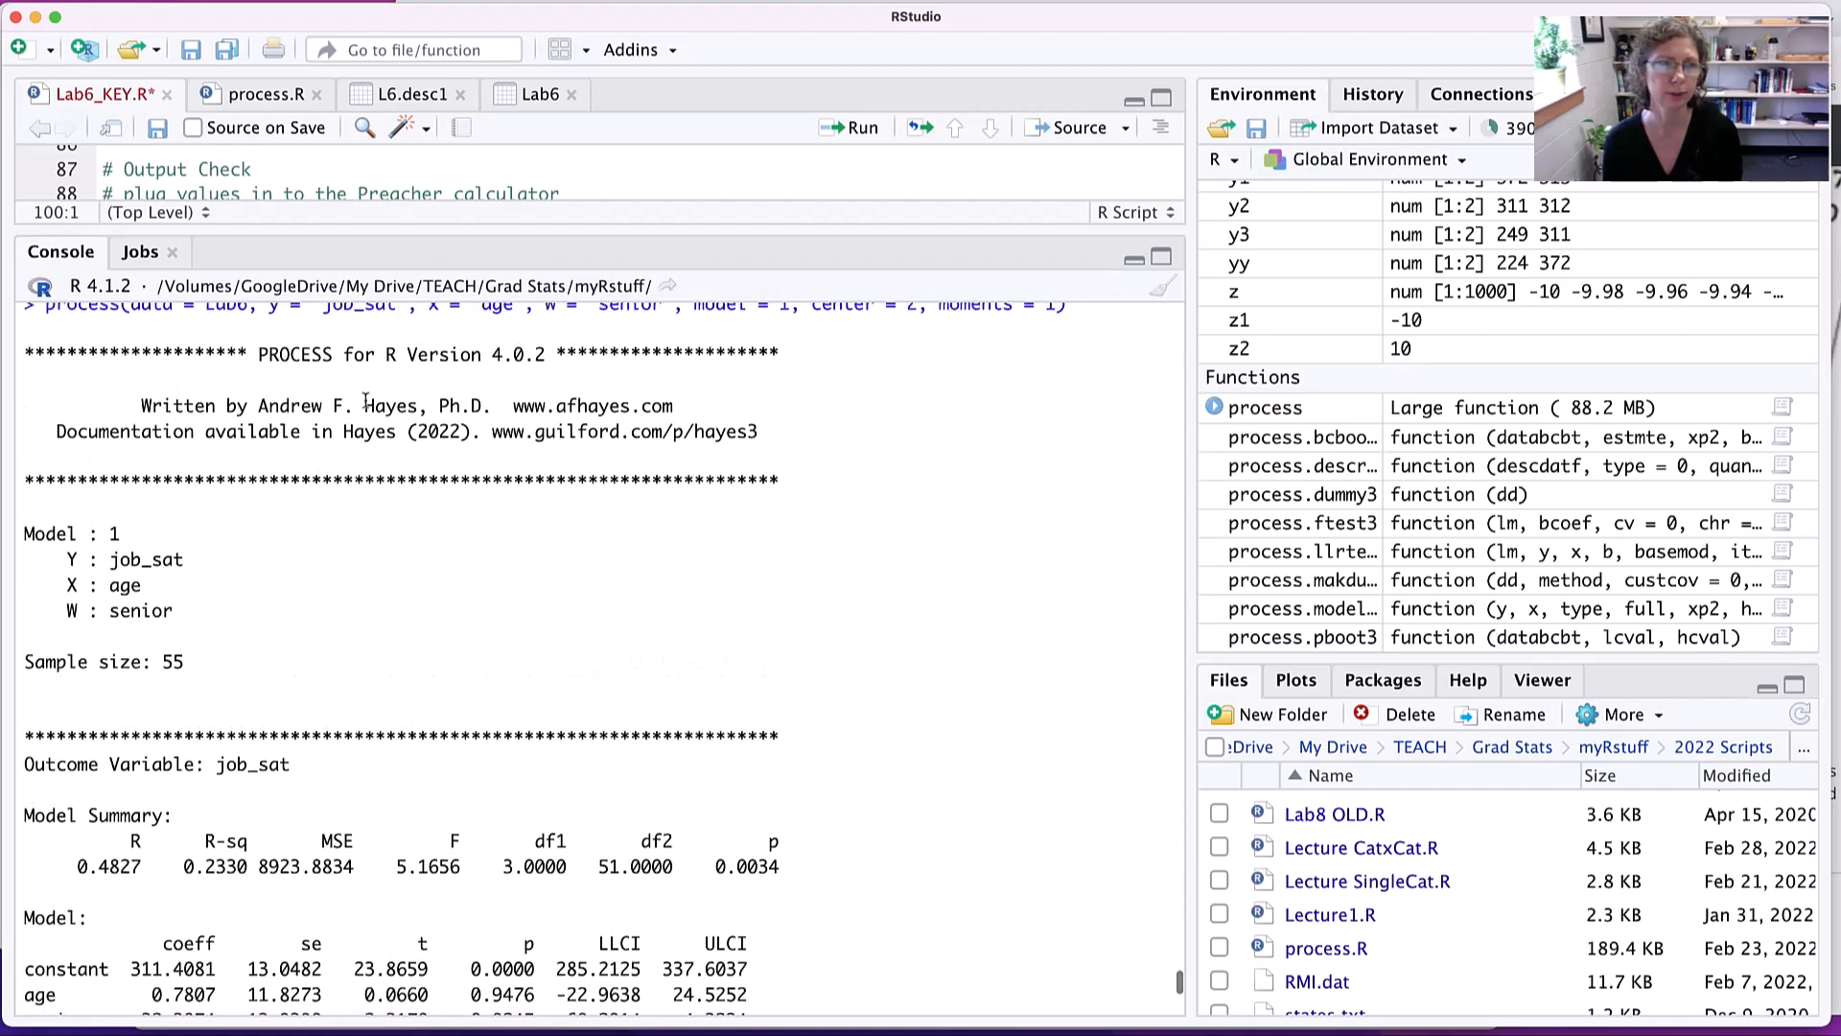
- Review the PROCESS output's variable assignments, model summary F-test and R-squared, and the coefficient table
{"action": "scroll", "coordinate": [517, 599], "scroll_direction": "down", "scroll_amount": 4}
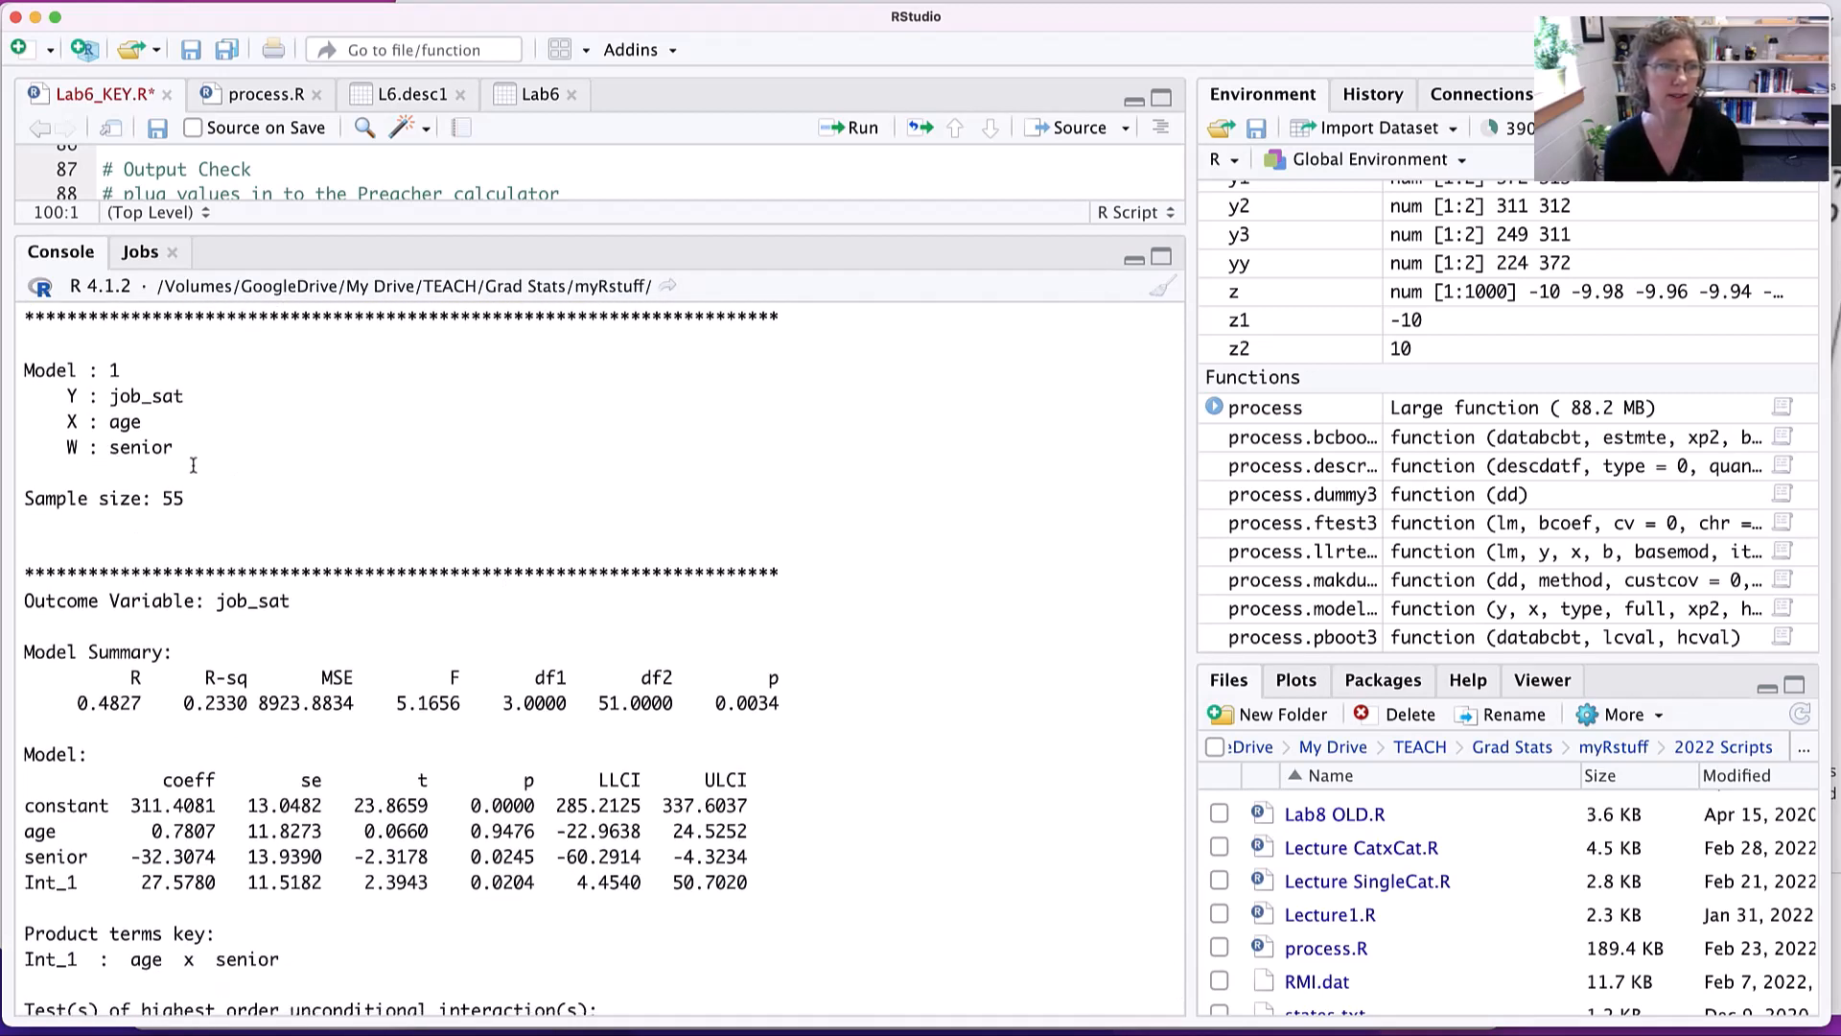
{"action": "scroll", "coordinate": [398, 625], "scroll_direction": "down", "scroll_amount": 6}
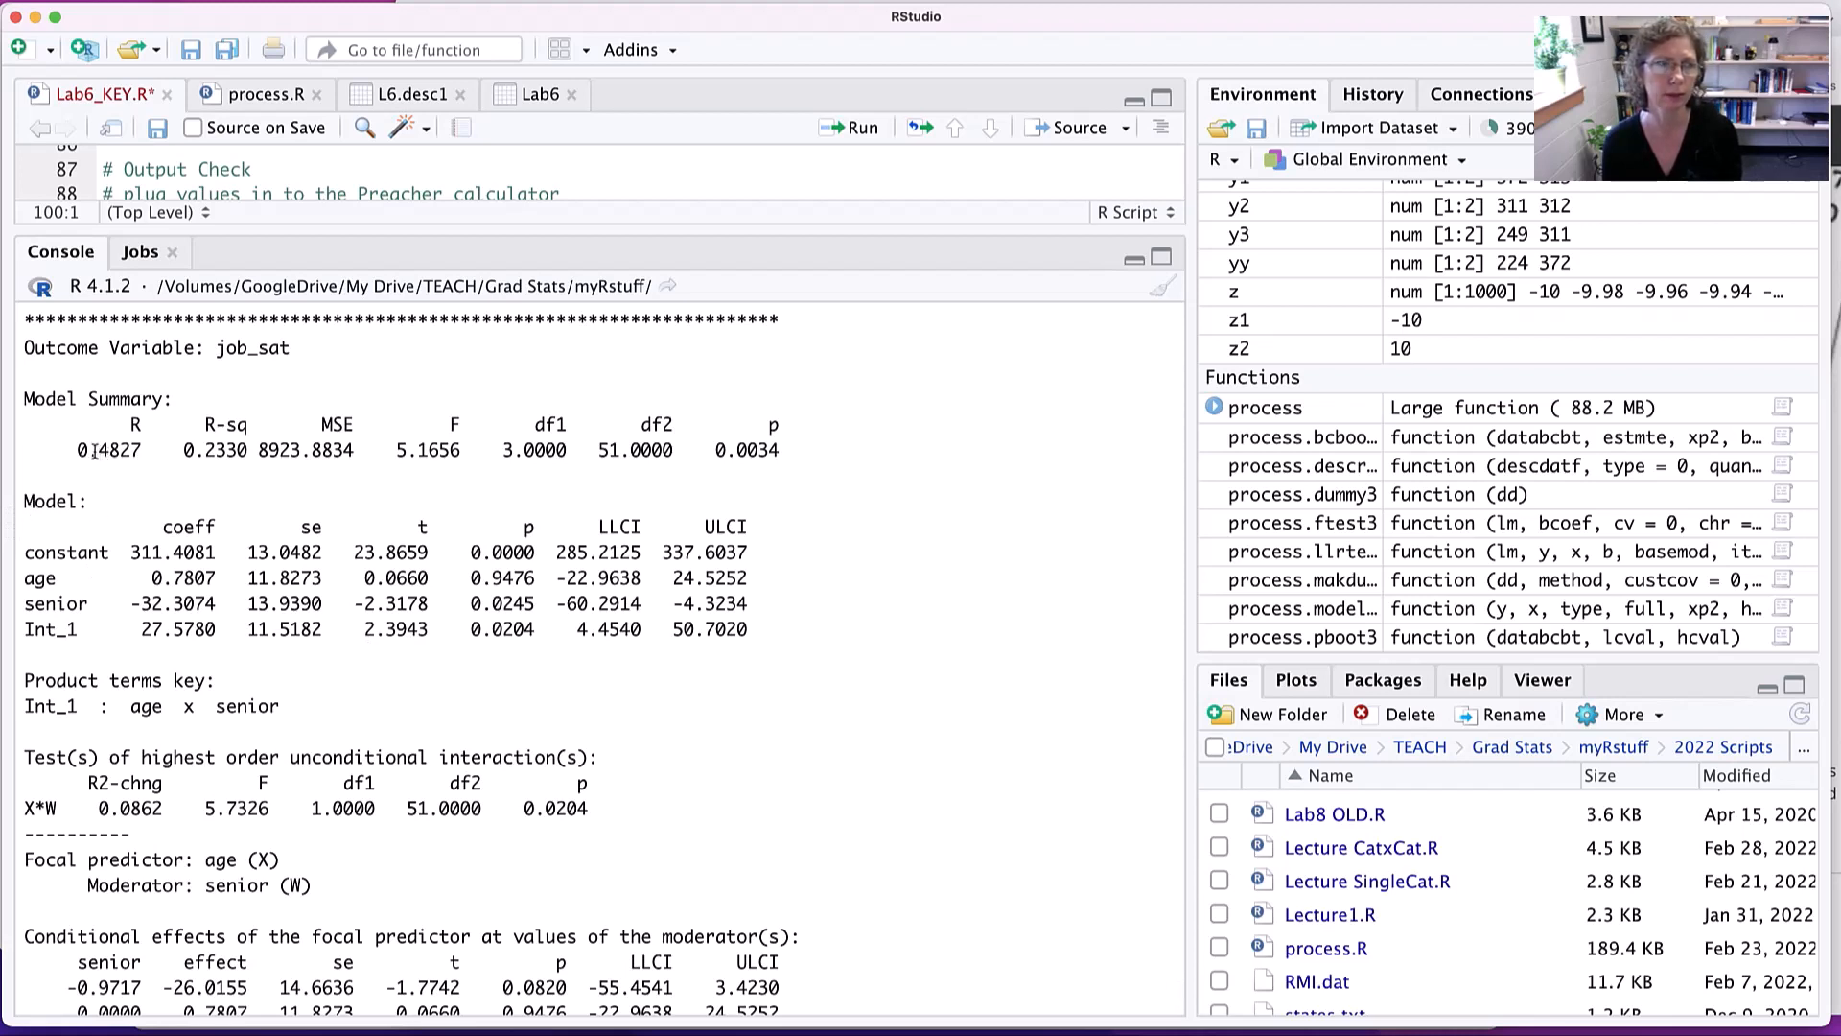
{"action": "left_click_drag", "start_coordinate": [397, 451], "coordinate": [789, 453]}
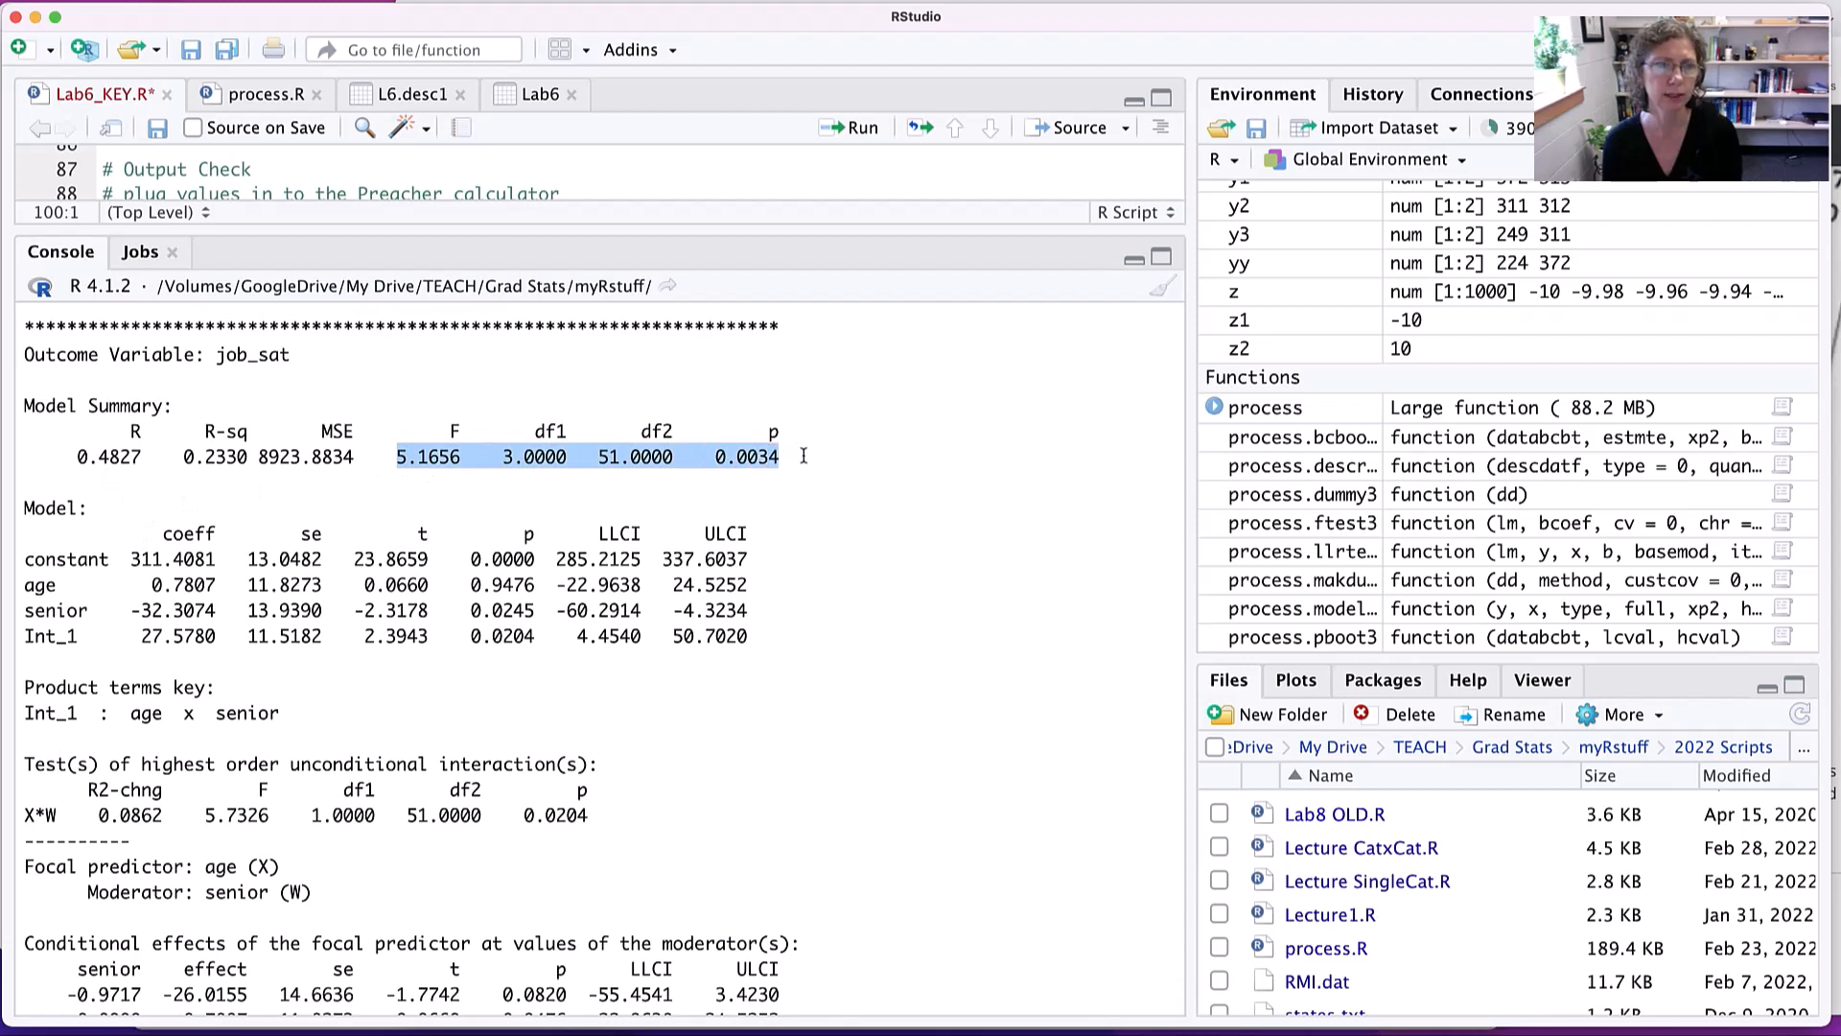
{"action": "left_click_drag", "start_coordinate": [173, 458], "coordinate": [249, 458]}
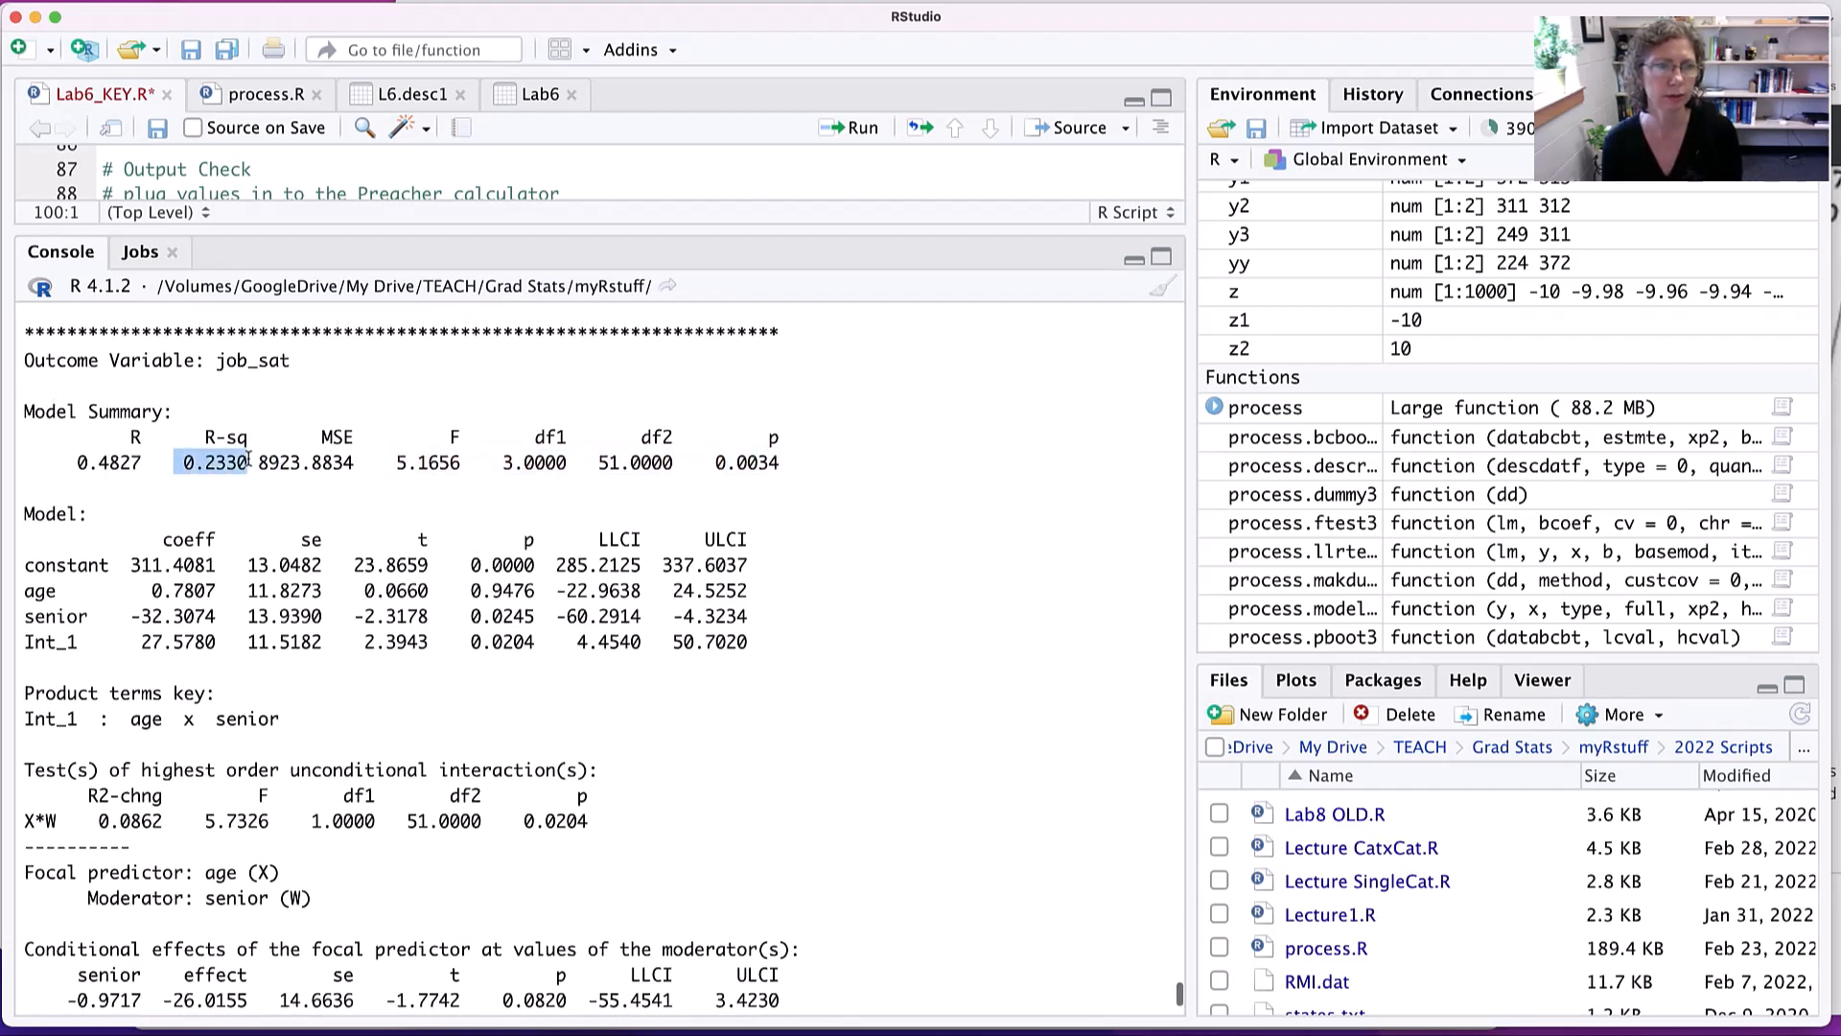
{"action": "left_click_drag", "start_coordinate": [131, 572], "coordinate": [333, 662]}
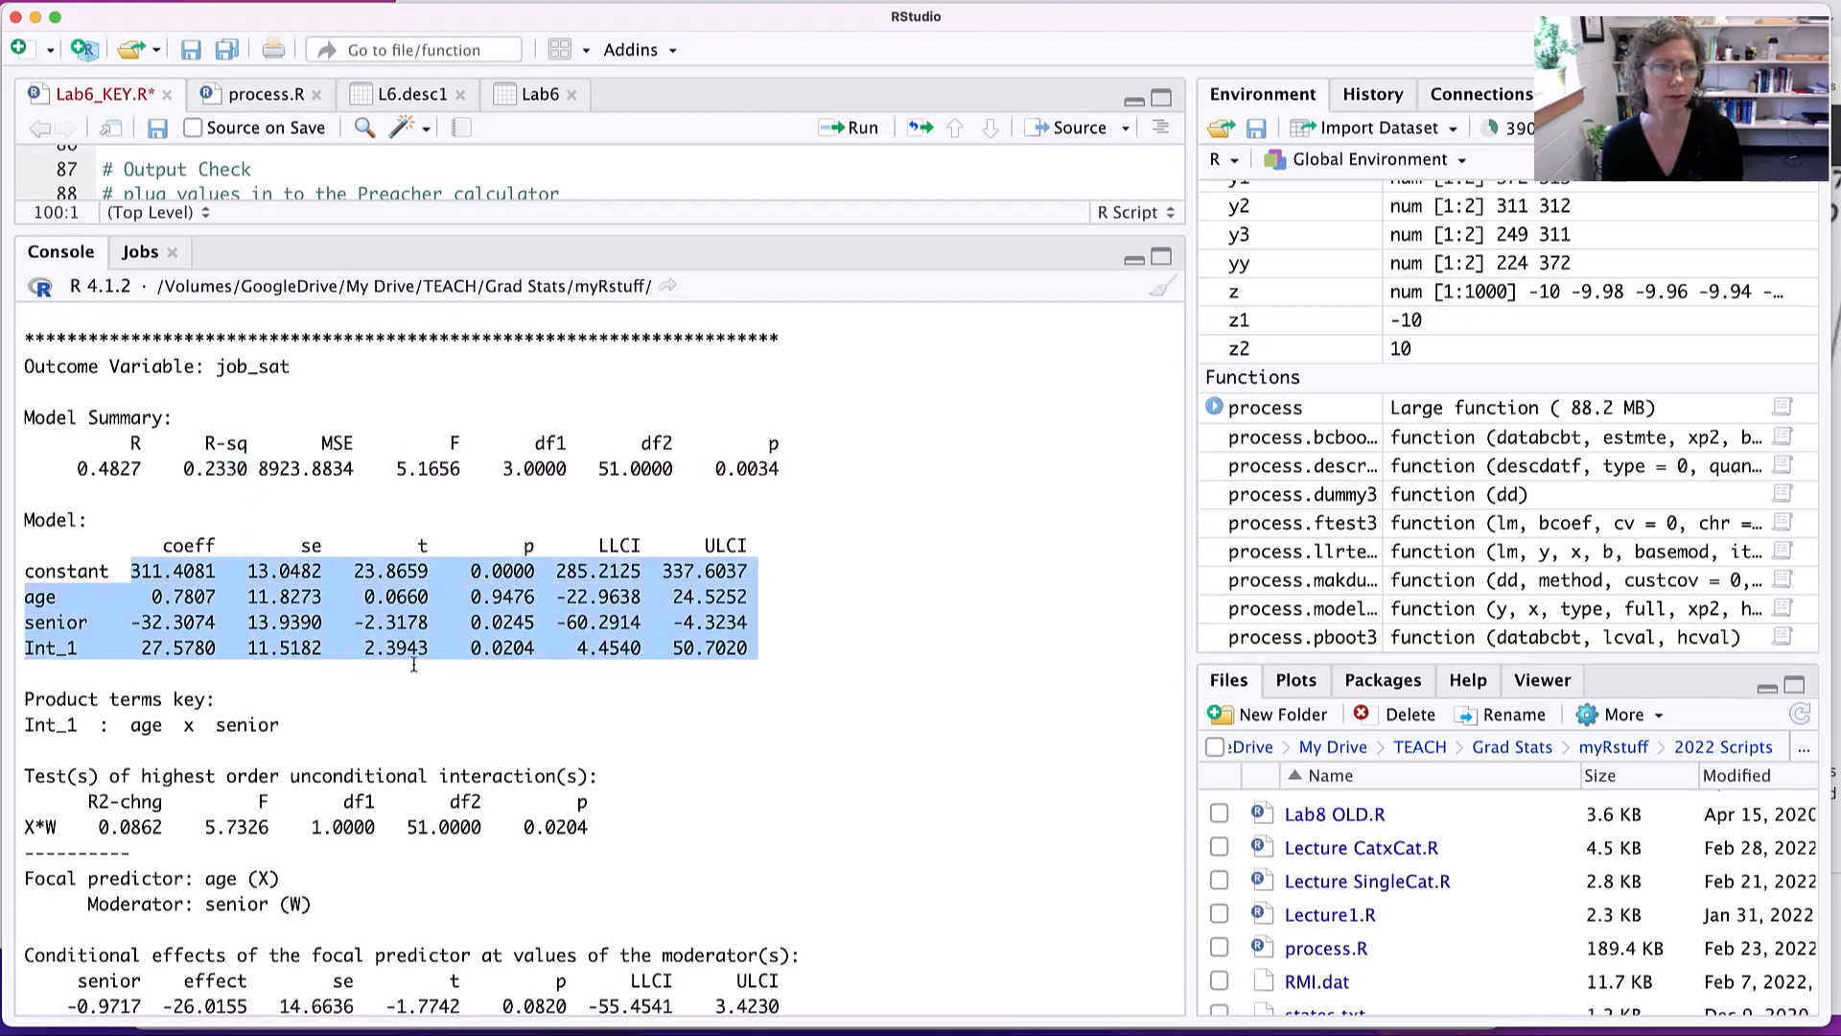
- Examine the R-squared change and F-test for the age by senior interaction in the PROCESS output
{"action": "scroll", "coordinate": [463, 646], "scroll_direction": "down", "scroll_amount": 5}
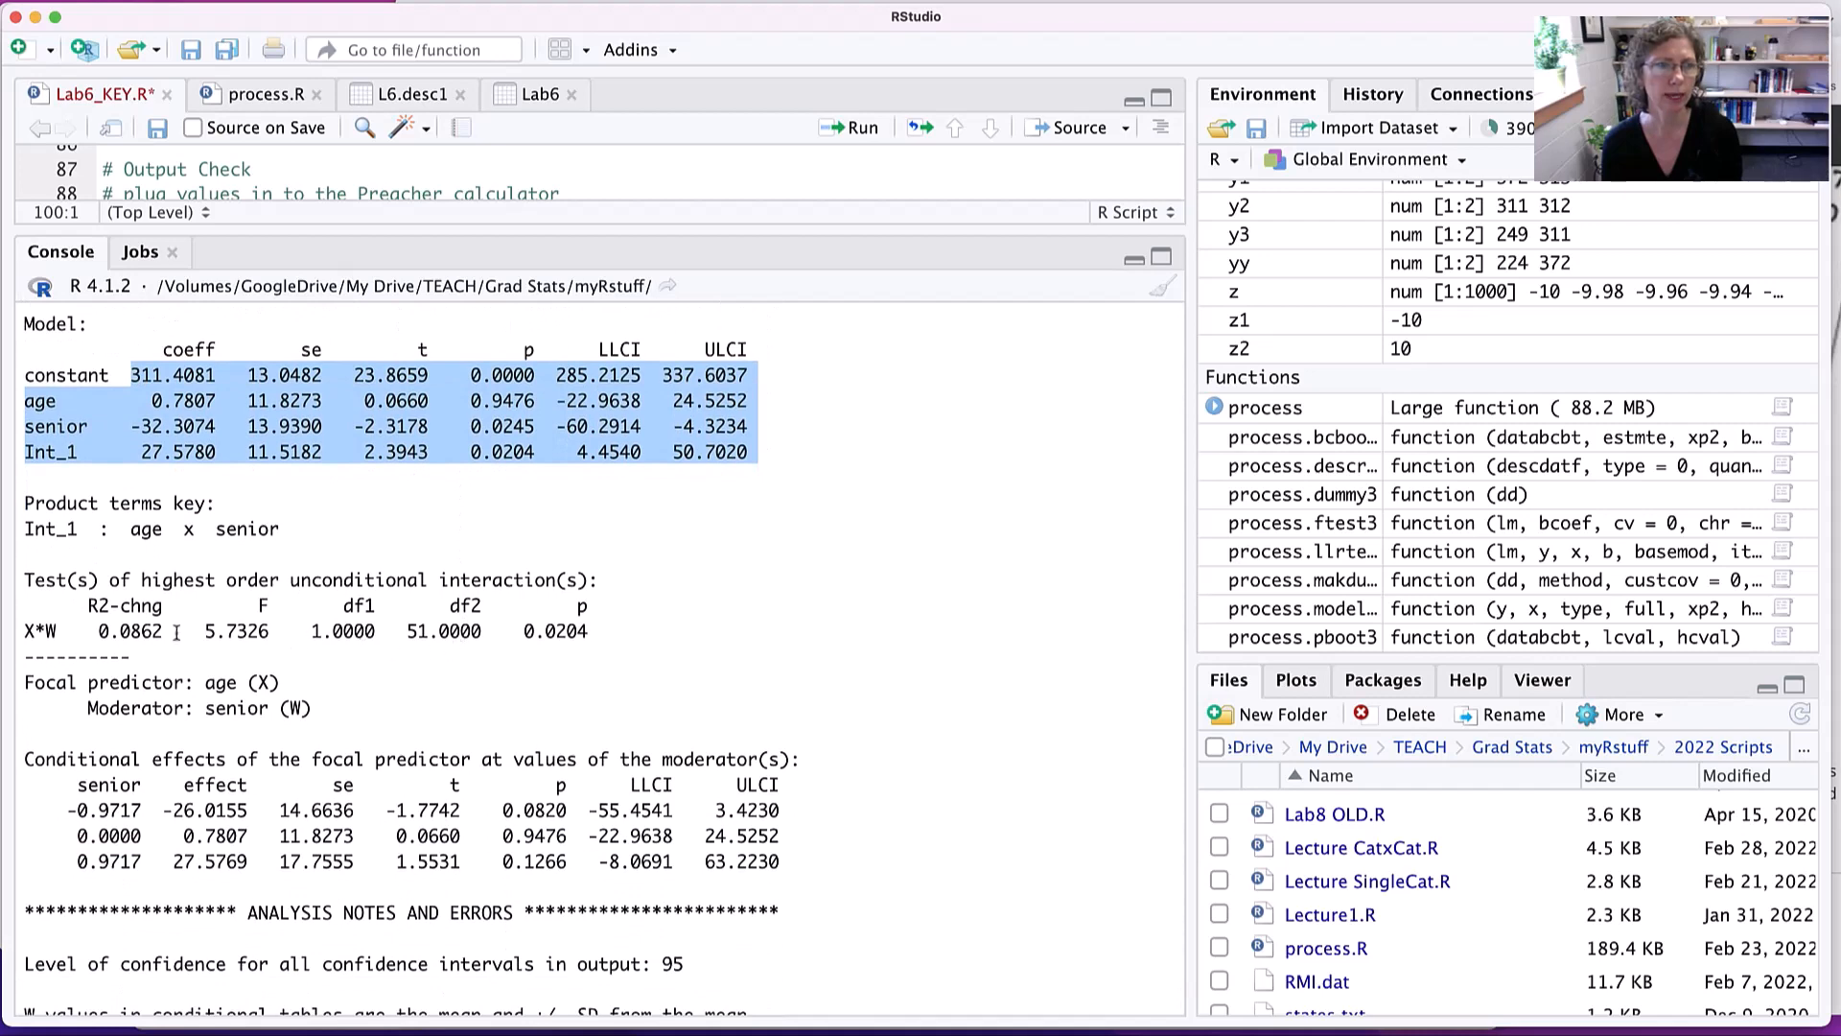
{"action": "left_click_drag", "start_coordinate": [116, 633], "coordinate": [491, 641]}
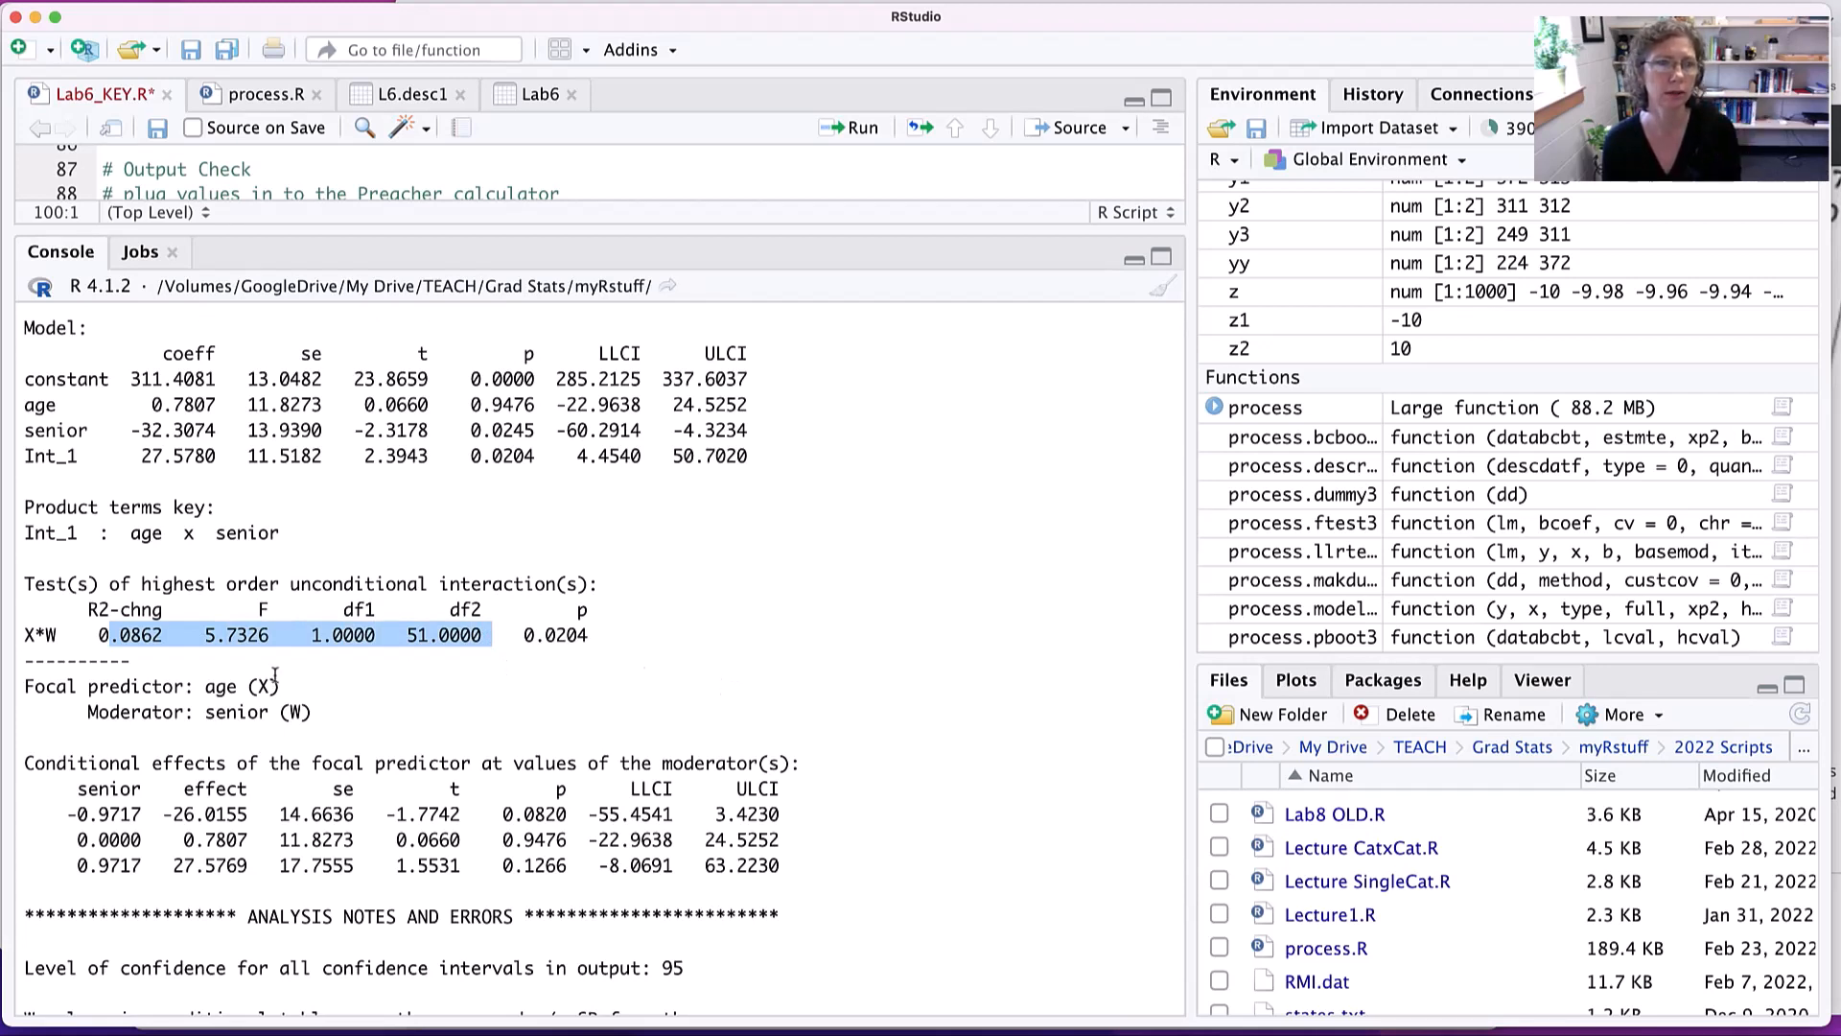
{"action": "double_click", "coordinate": [251, 638]}
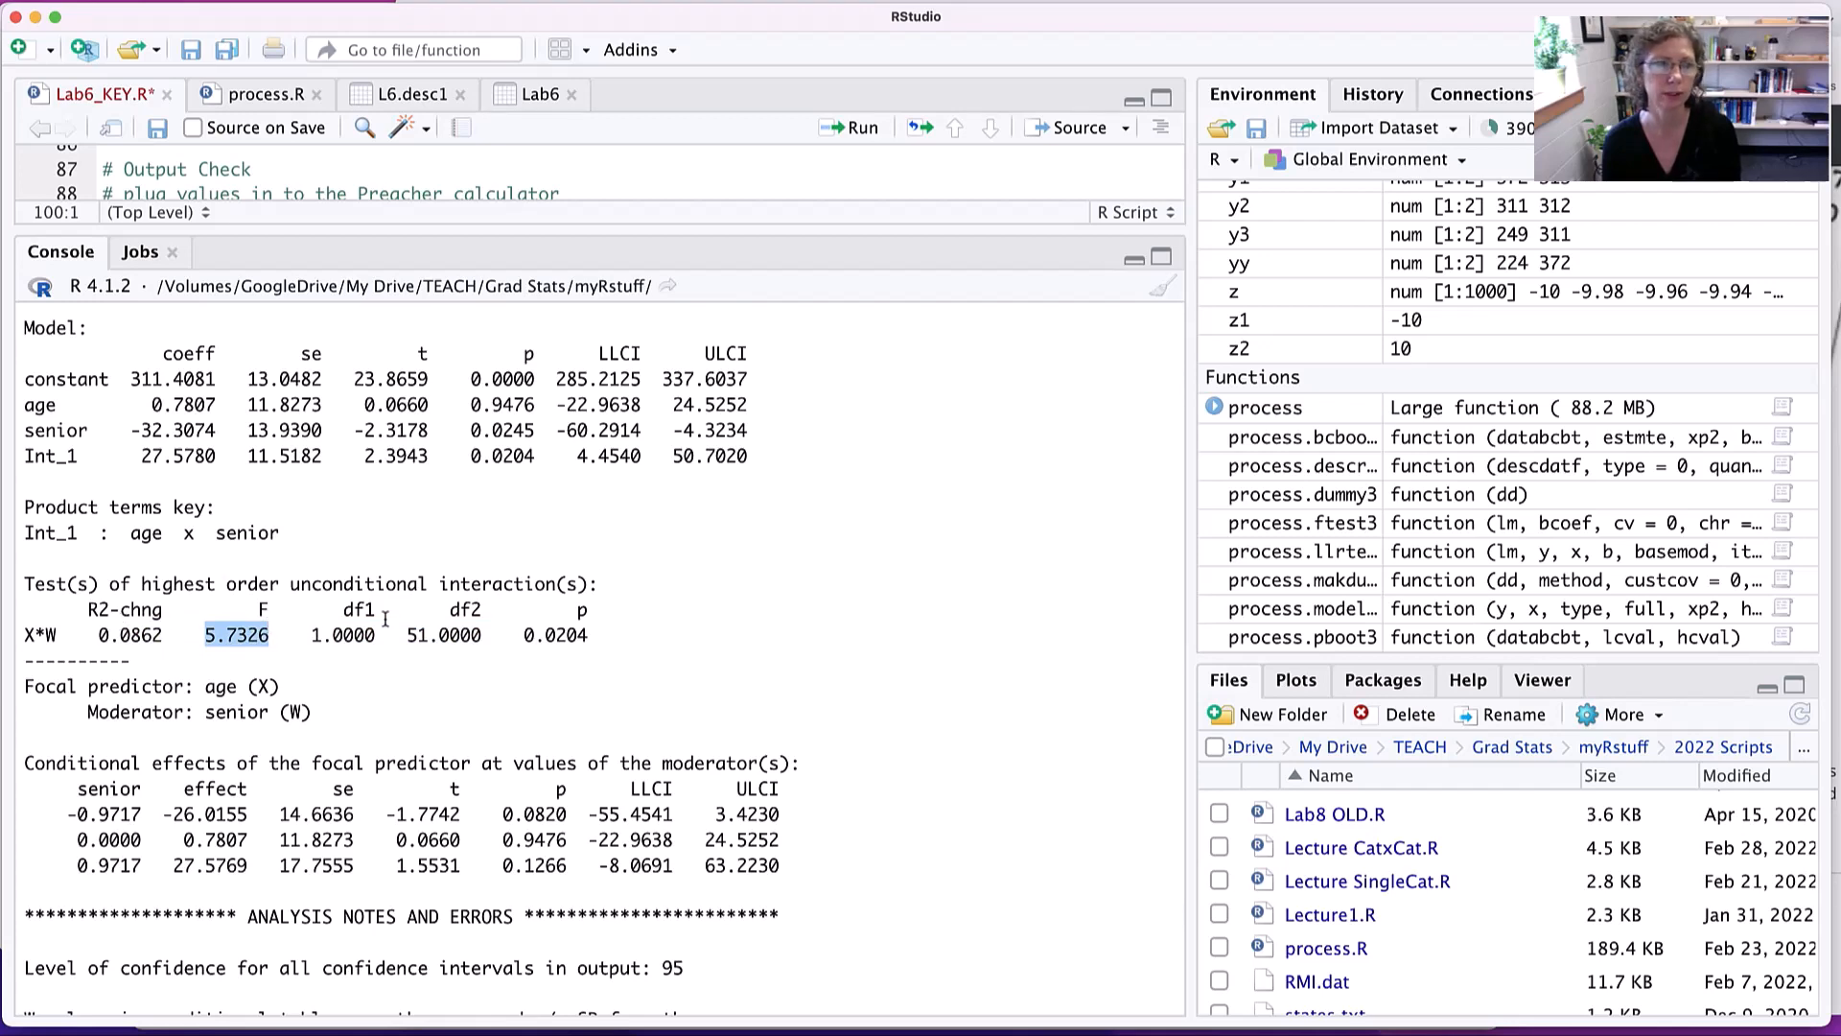
- Examine the conditional effects of age at the different values of the moderator senior
{"action": "scroll", "coordinate": [418, 624], "scroll_direction": "down", "scroll_amount": 3}
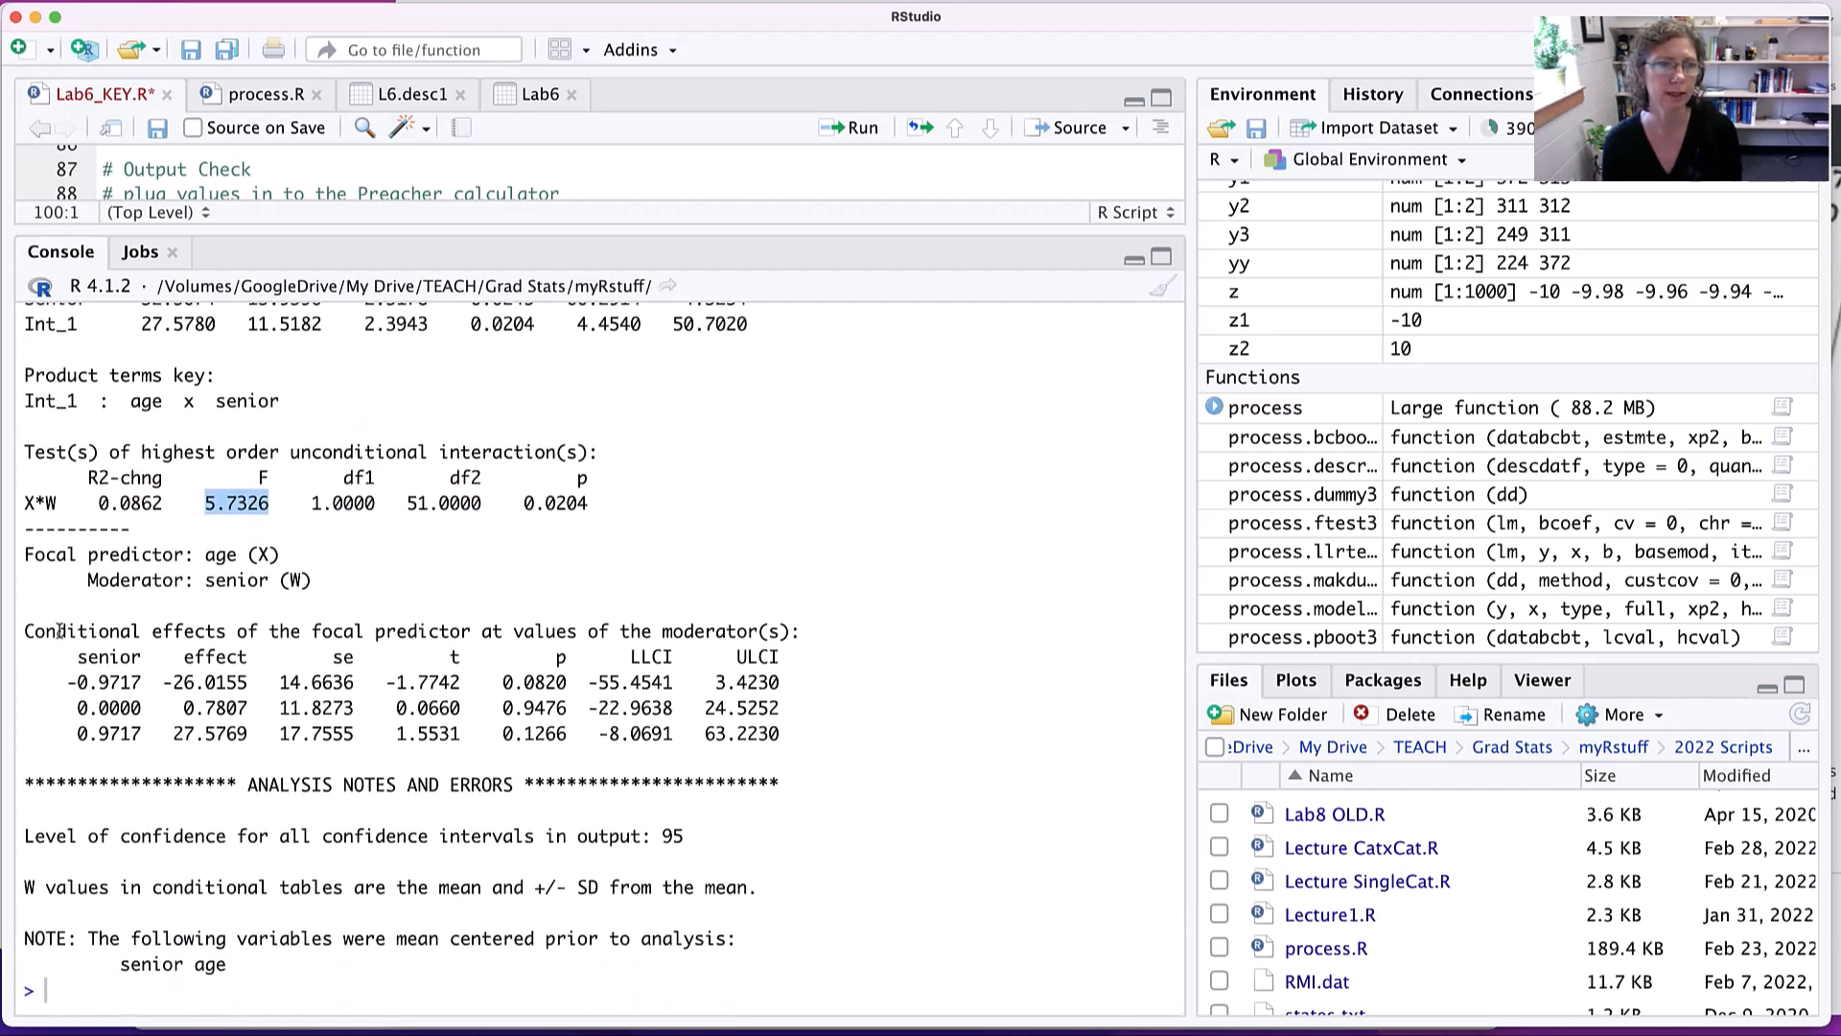
{"action": "scroll", "coordinate": [57, 633], "scroll_direction": "up", "scroll_amount": 1}
{"action": "left_click_drag", "start_coordinate": [55, 640], "coordinate": [535, 640]}
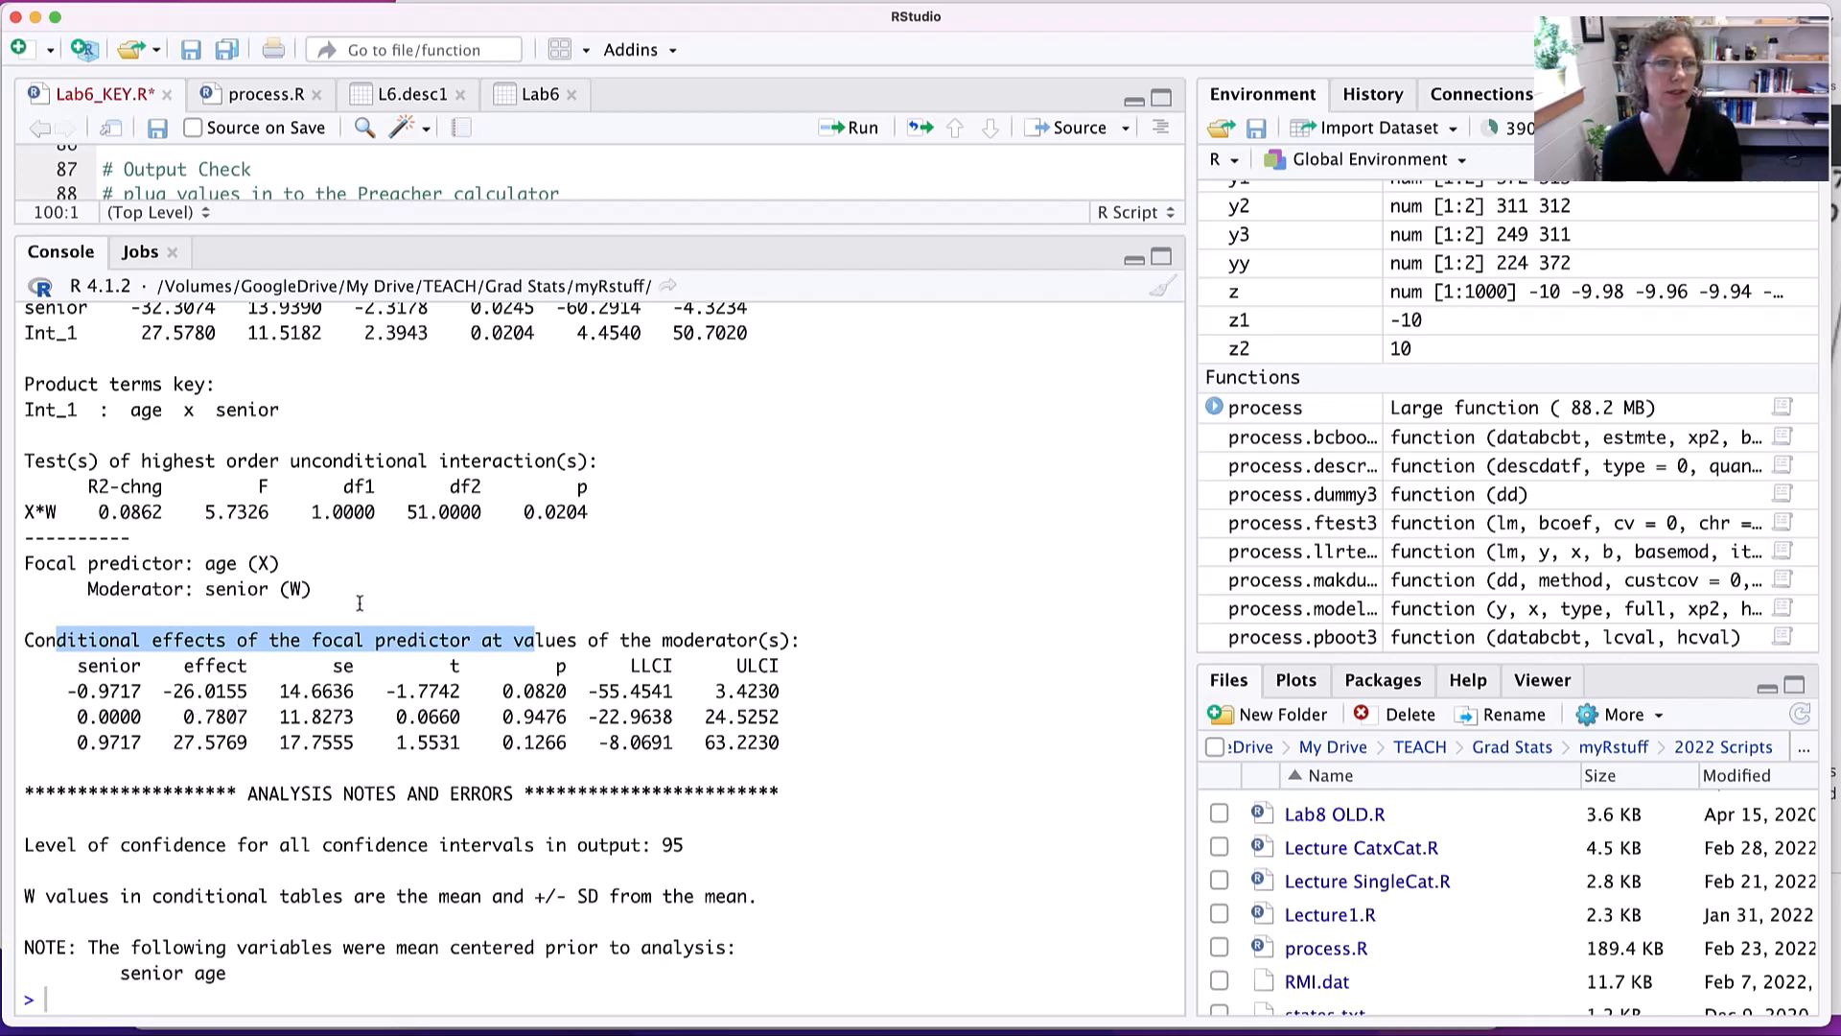
{"action": "left_click_drag", "start_coordinate": [162, 692], "coordinate": [48, 691]}
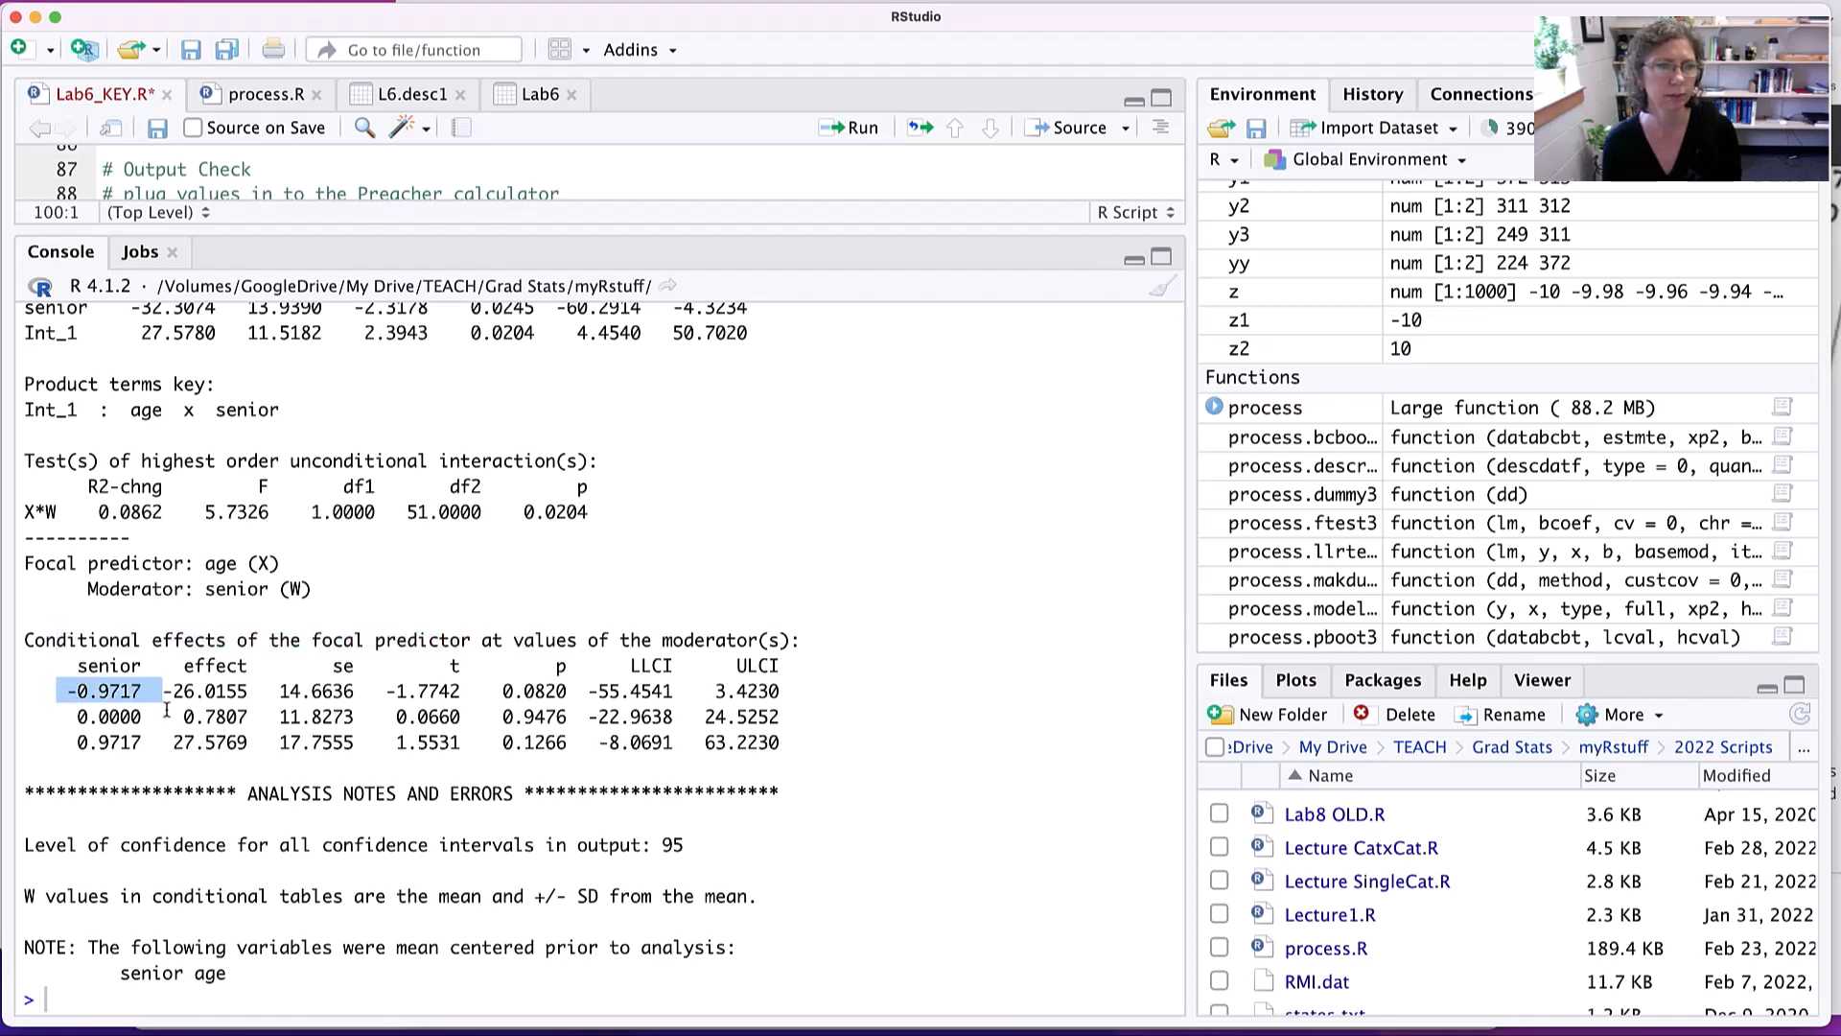
- Compare the effects of age at low, mean and high seniority, including the p value at low seniority
{"action": "left_click_drag", "start_coordinate": [164, 716], "coordinate": [56, 716]}
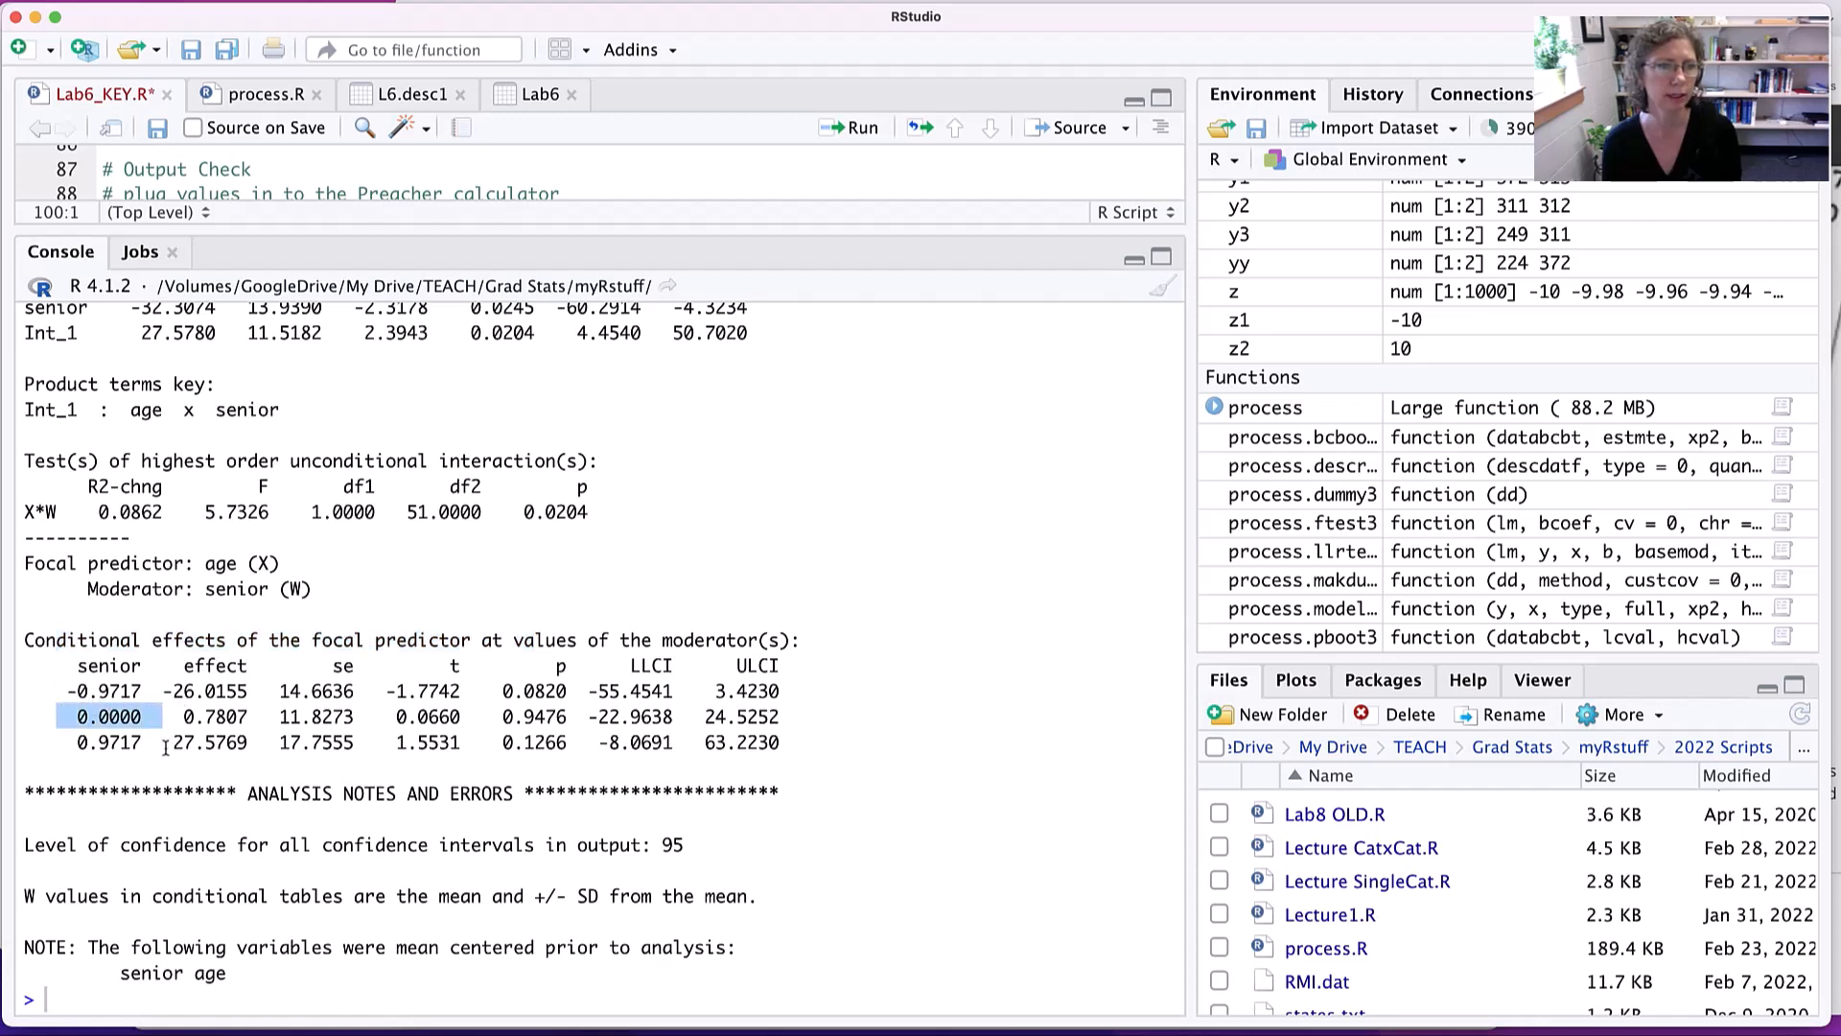
{"action": "left_click_drag", "start_coordinate": [164, 742], "coordinate": [61, 738]}
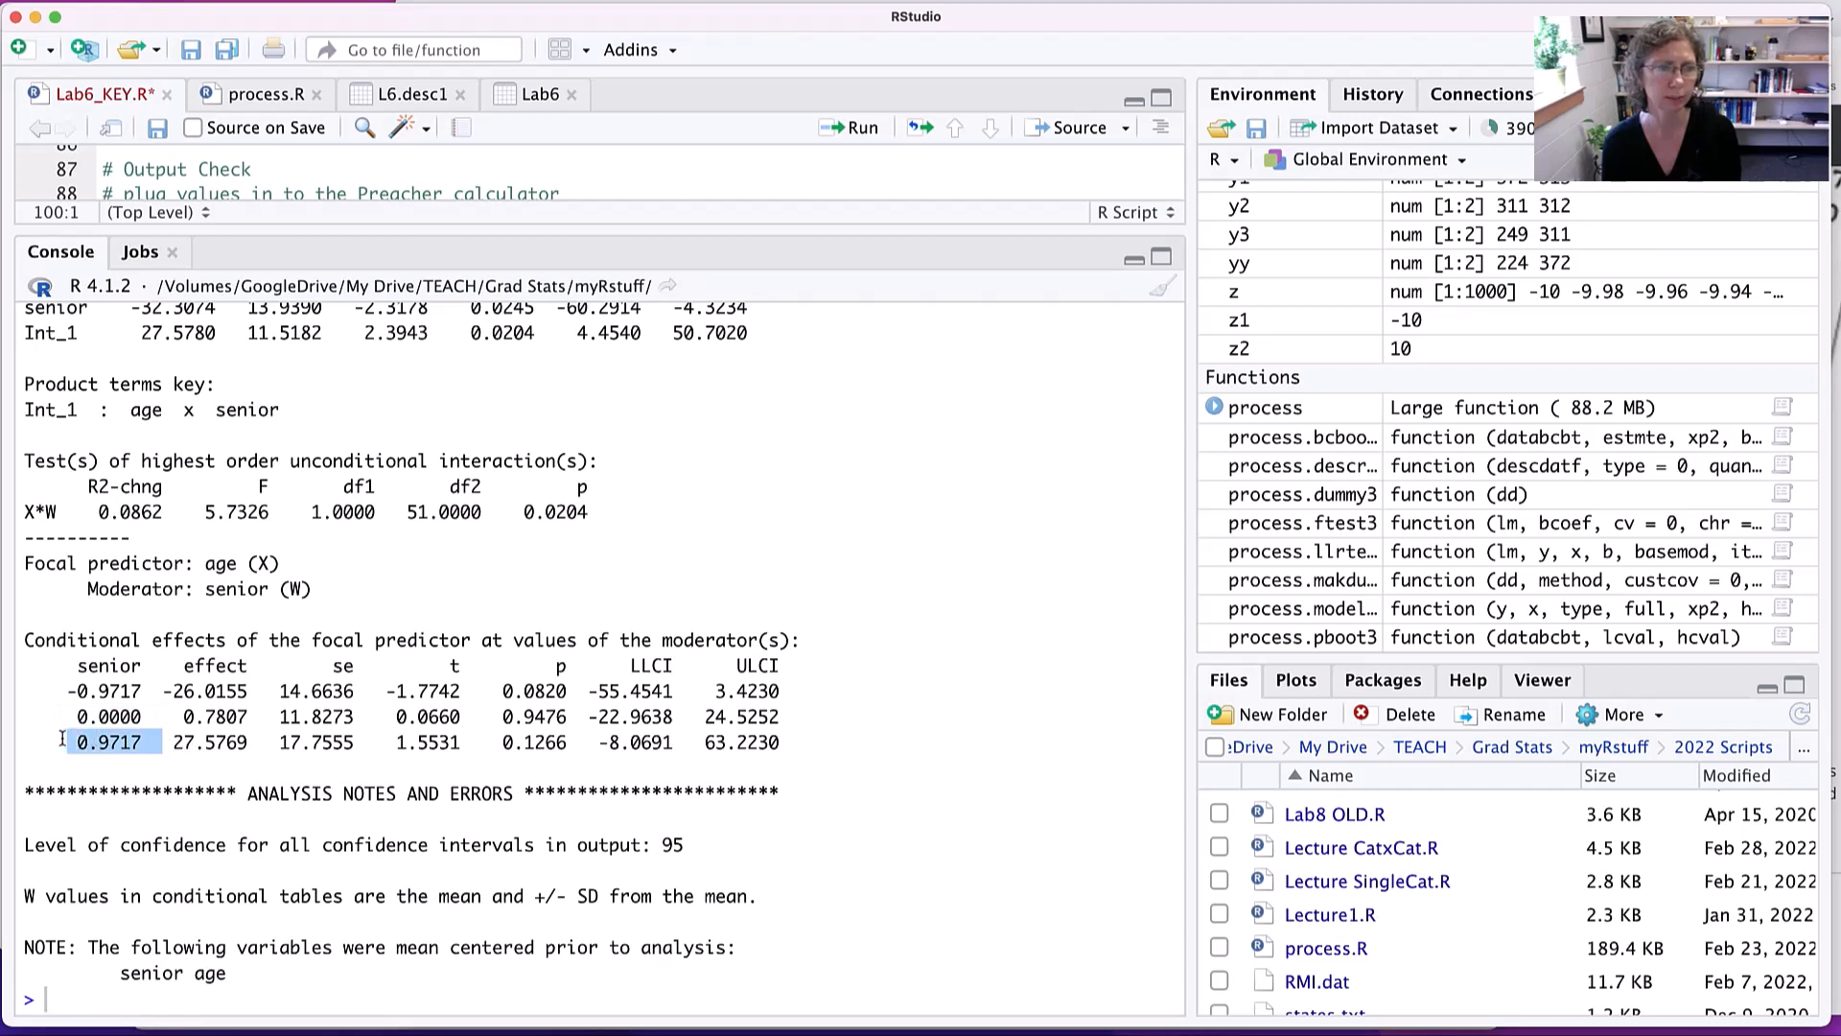
{"action": "left_click_drag", "start_coordinate": [173, 691], "coordinate": [778, 697]}
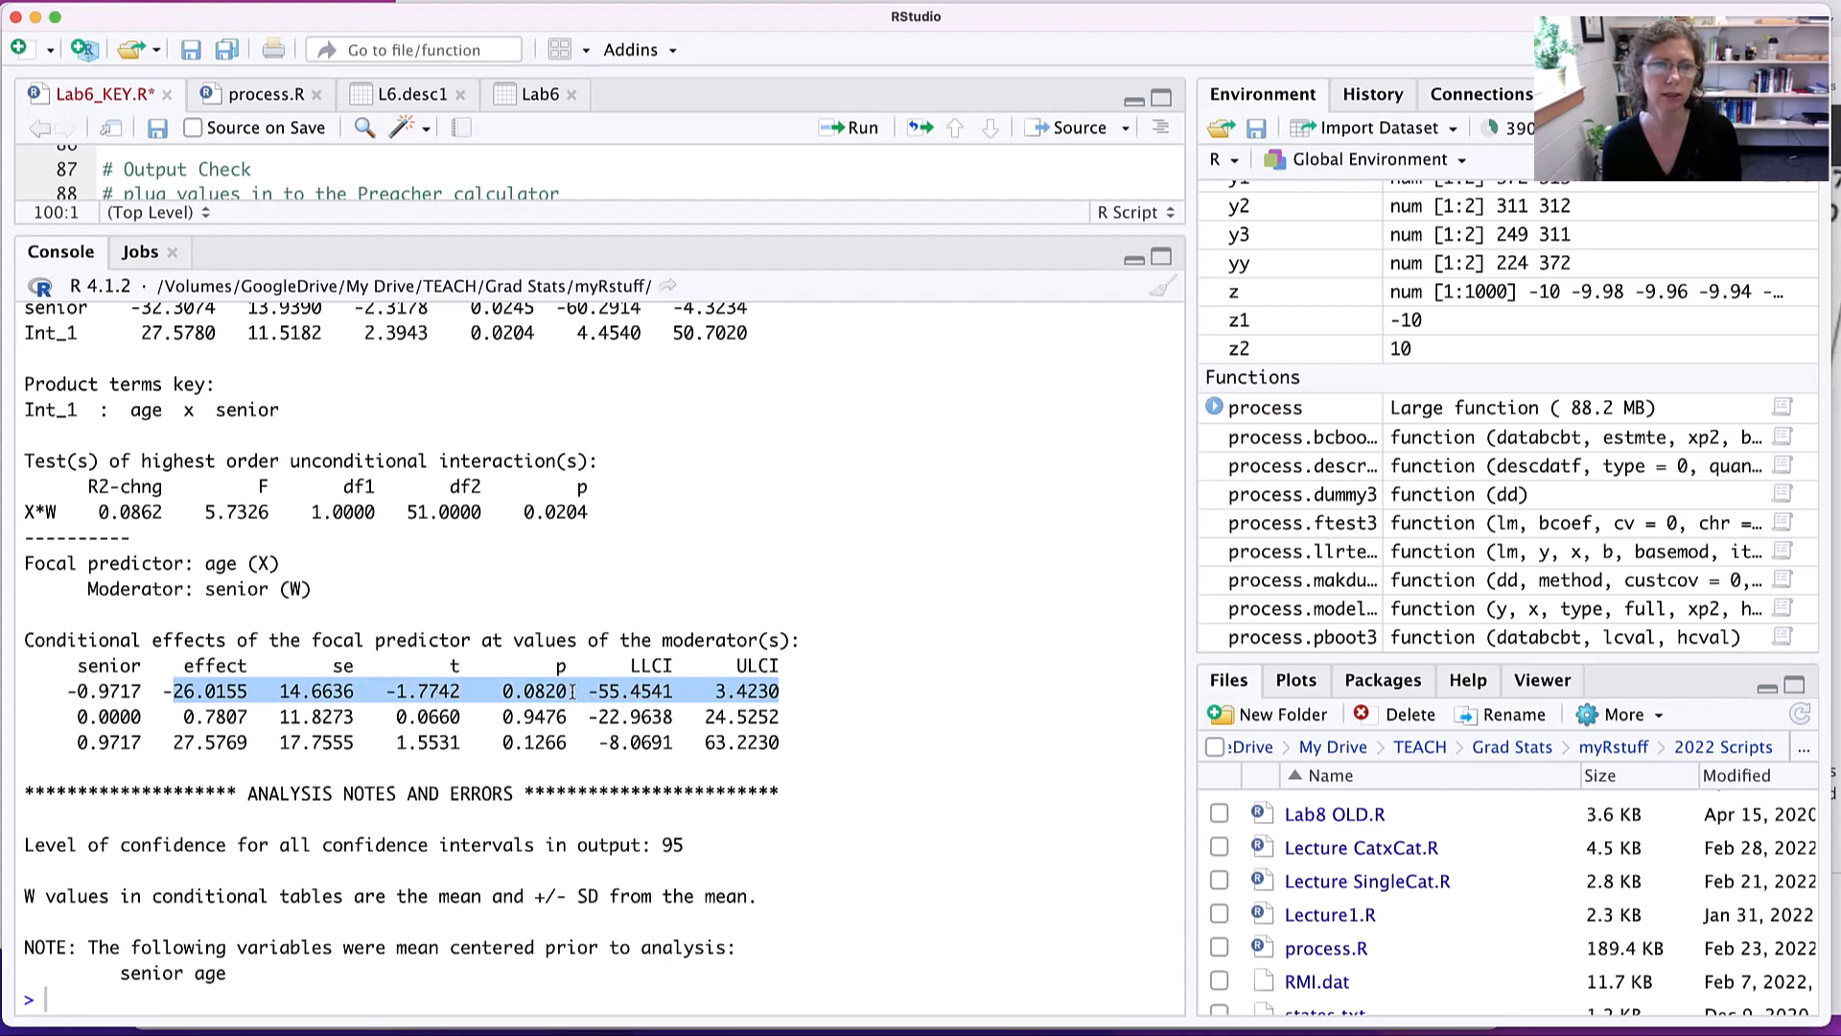
{"action": "left_click_drag", "start_coordinate": [575, 691], "coordinate": [505, 691]}
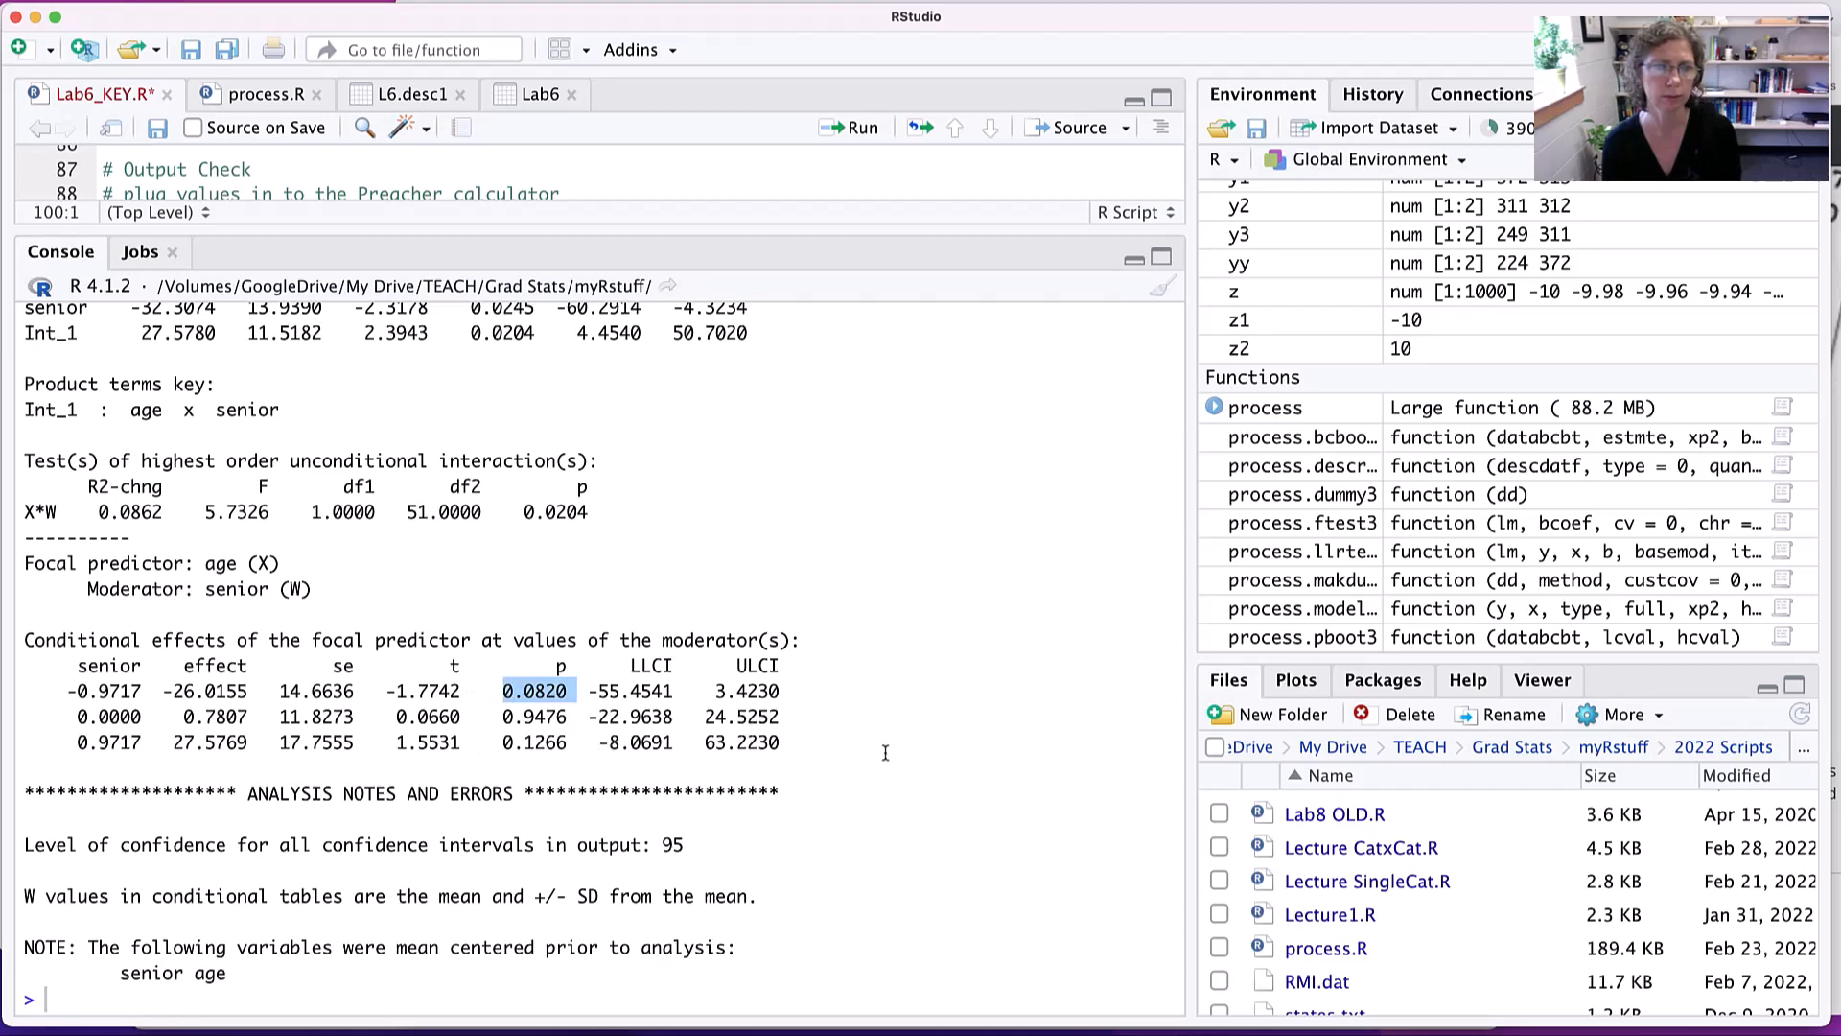
{"action": "scroll", "coordinate": [908, 752], "scroll_direction": "down", "scroll_amount": 1}
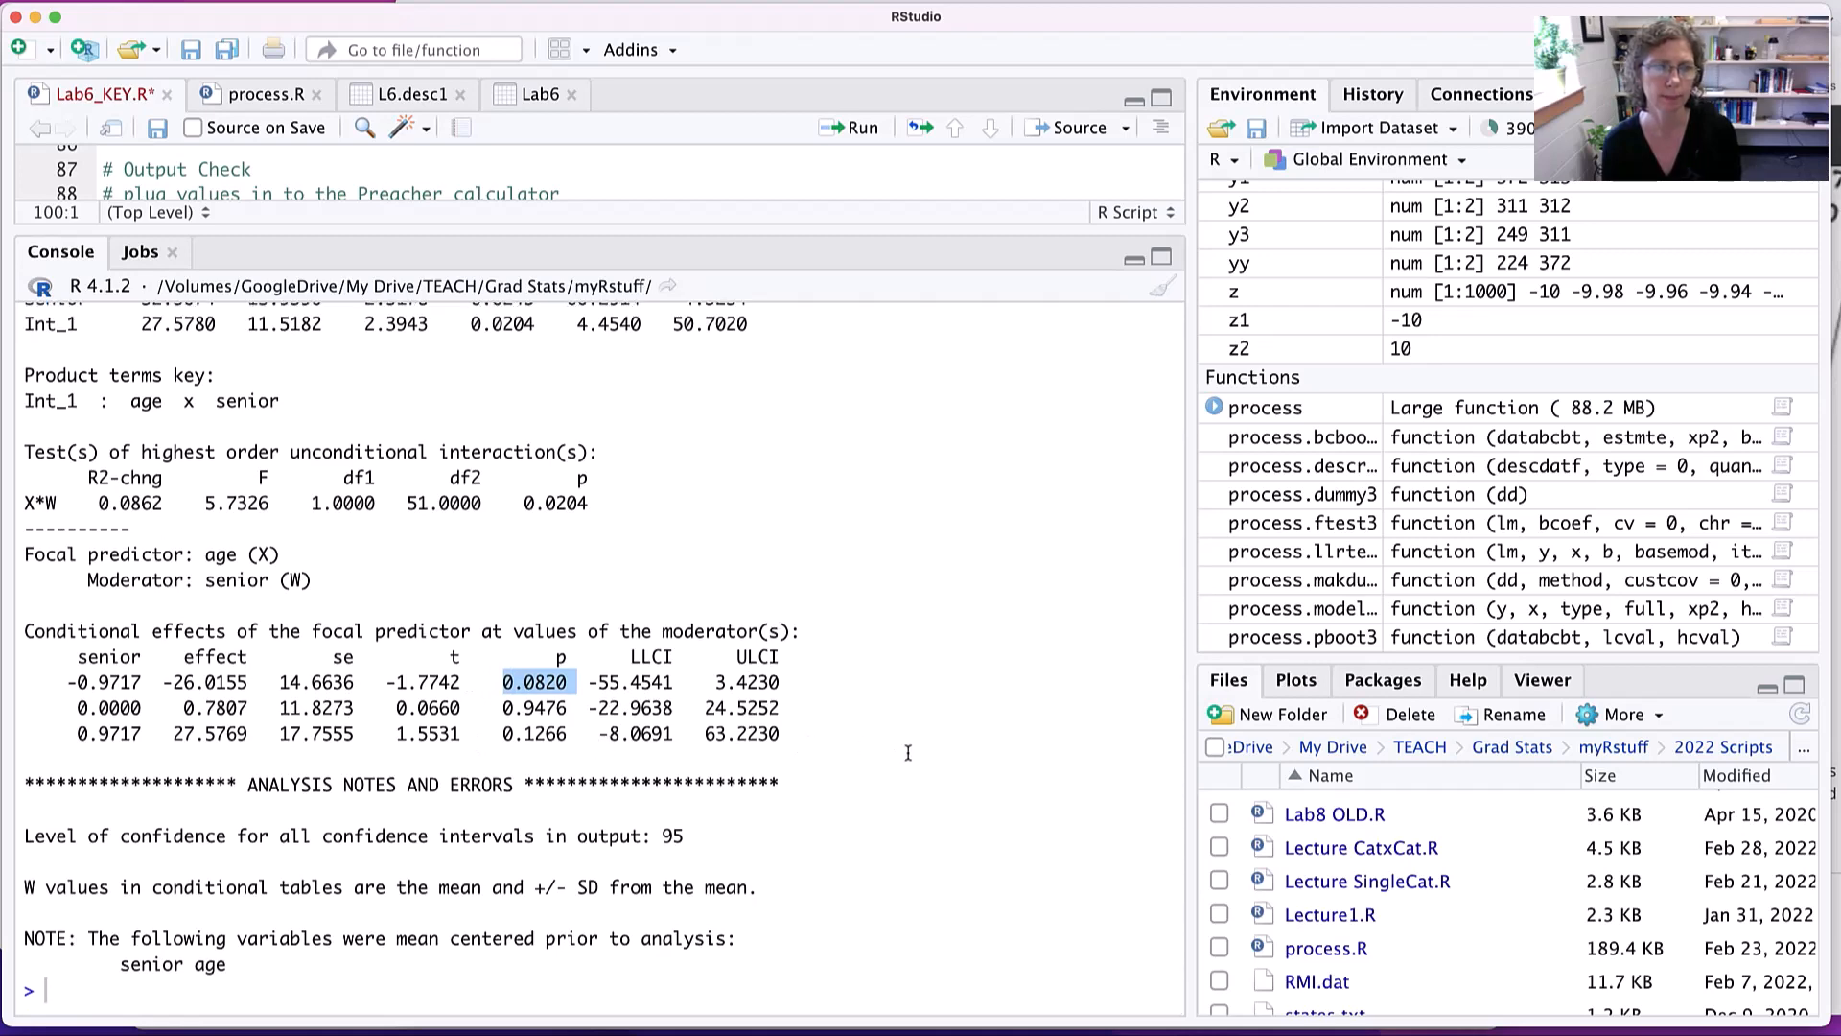
{"action": "scroll", "coordinate": [908, 753], "scroll_direction": "up", "scroll_amount": 3}
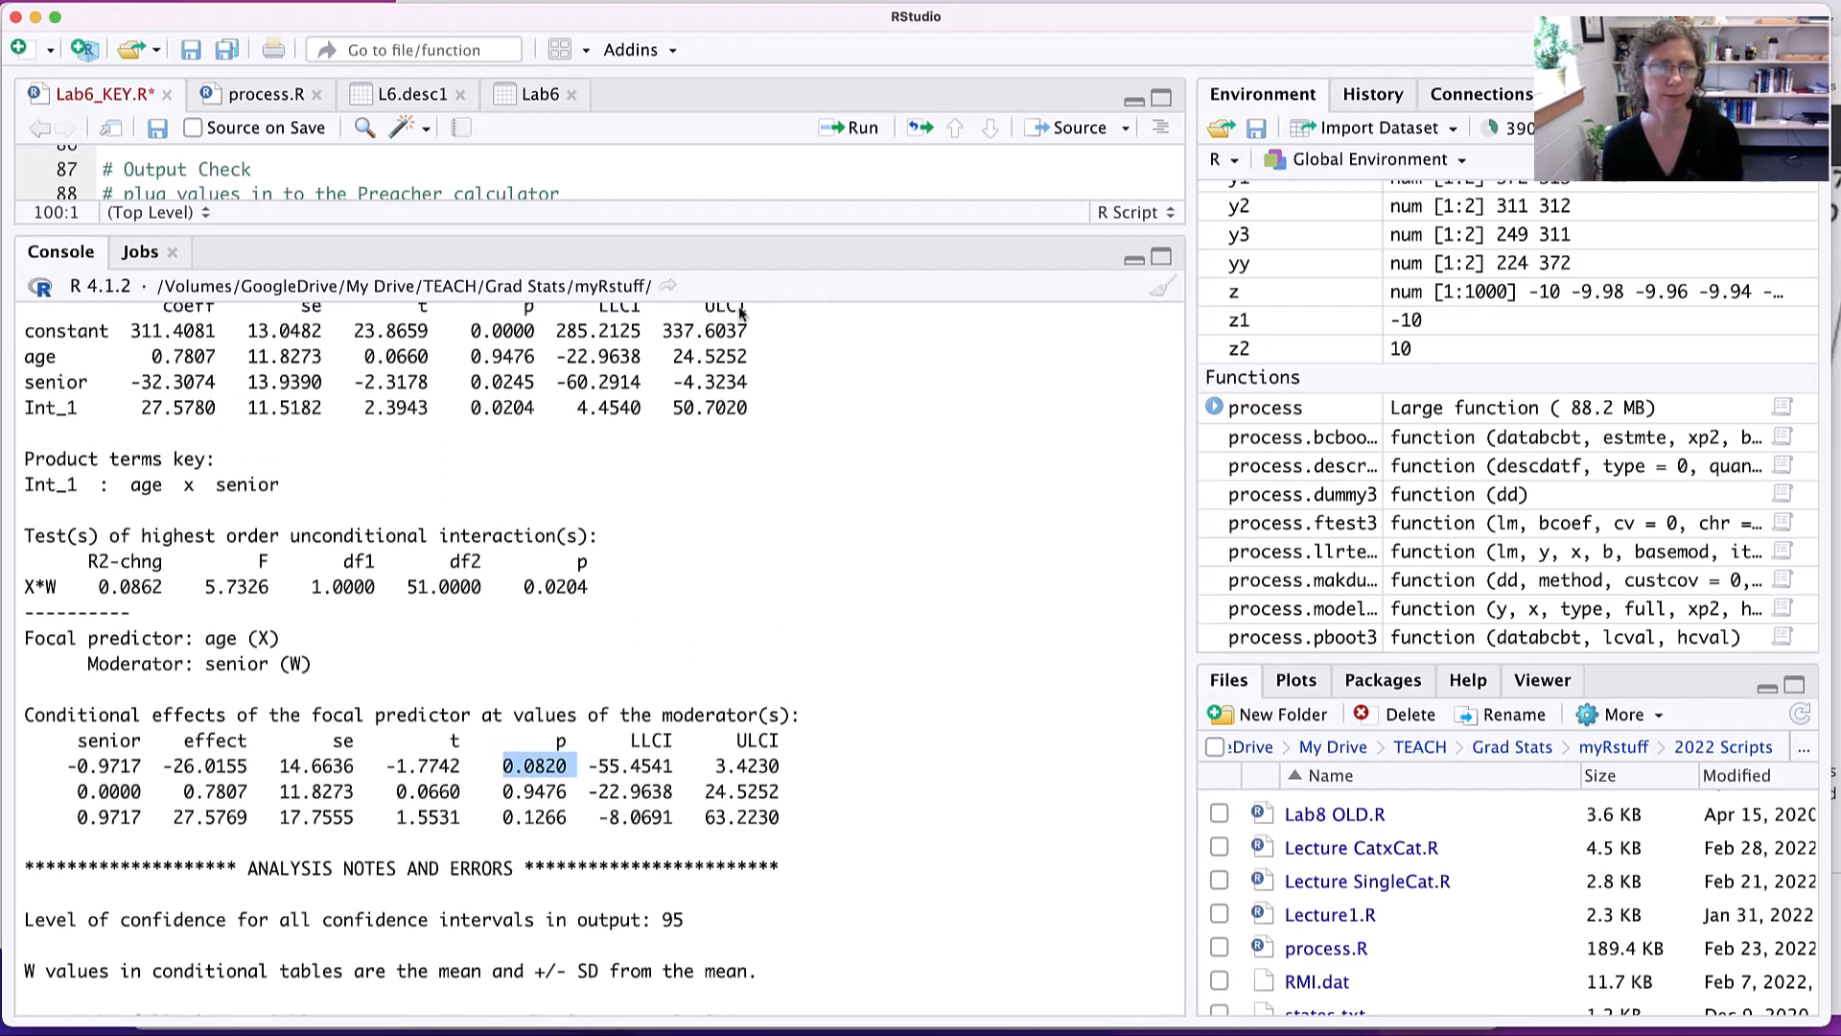
- Enlarge the script pane again so the process() call and the comments below it can be read
{"action": "left_click_drag", "start_coordinate": [731, 231], "coordinate": [734, 519]}
{"action": "scroll", "coordinate": [709, 436], "scroll_direction": "down", "scroll_amount": 3}
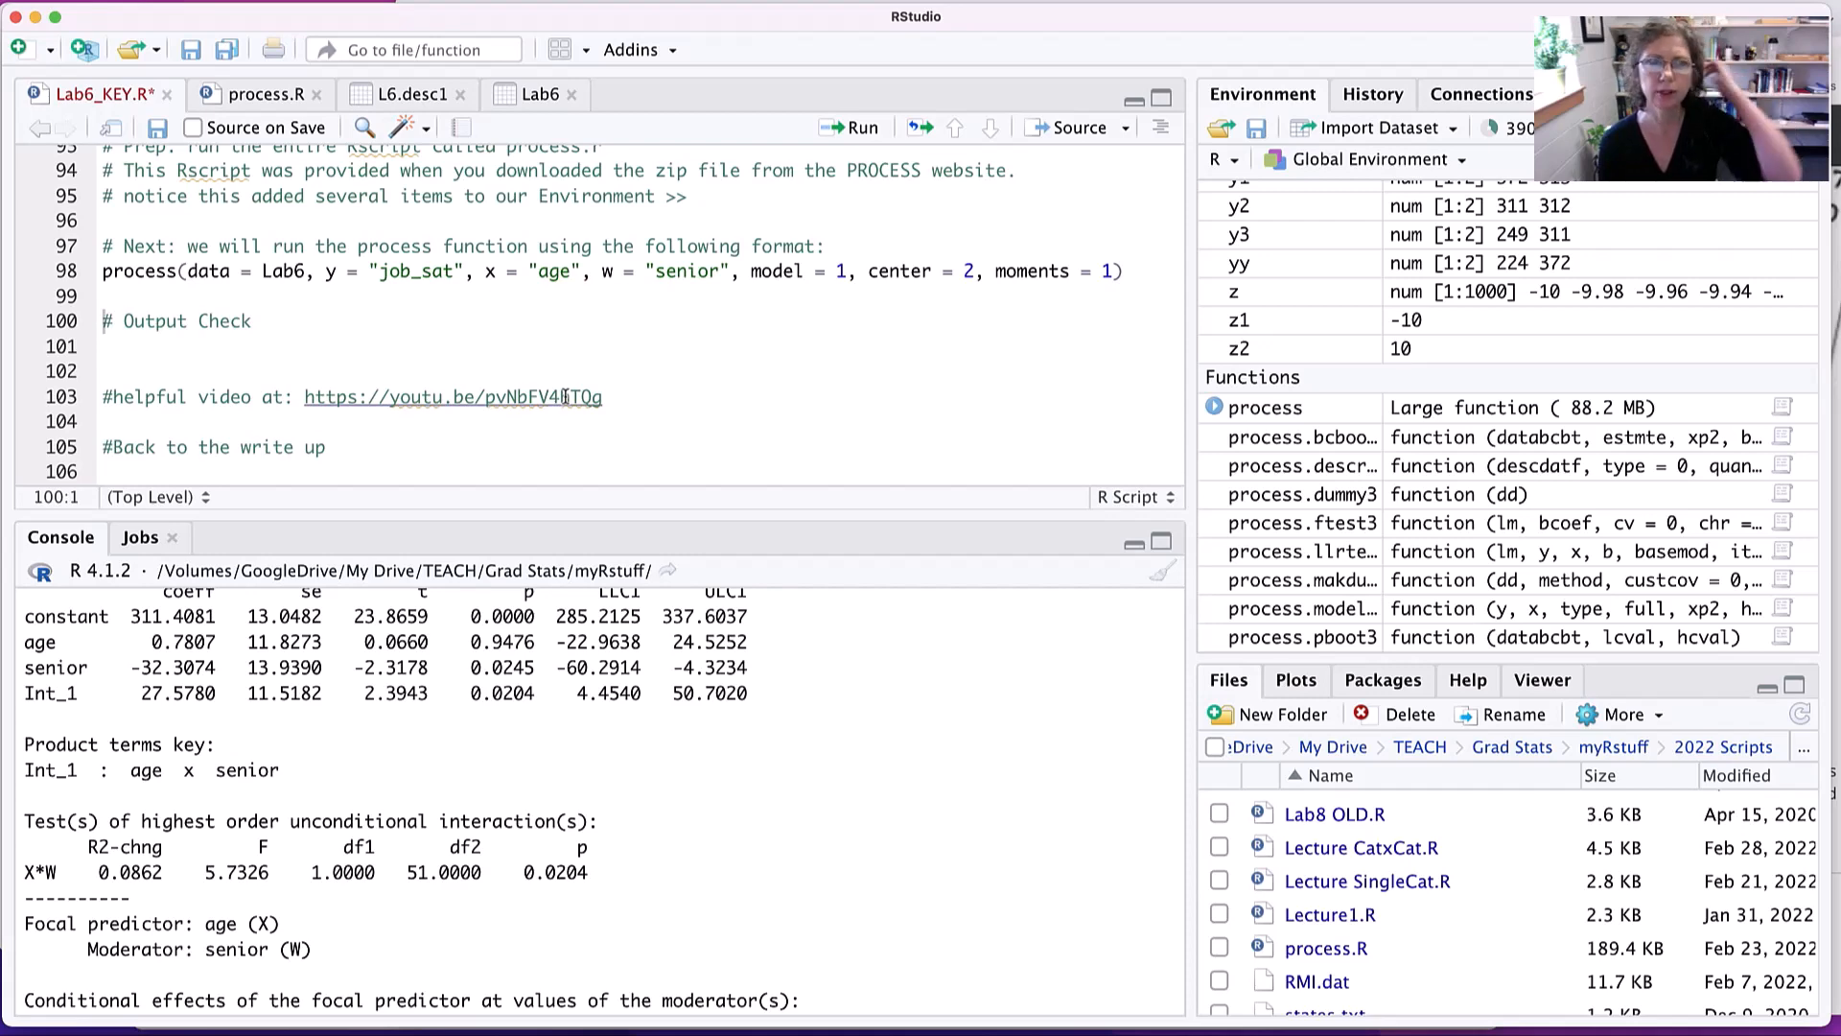
- Switch to the PROCESS macro website in the browser and look through its home page, including the course information and testimonials
{"action": "key", "text": "super+Tab"}
{"action": "key", "text": "super+Tab"}
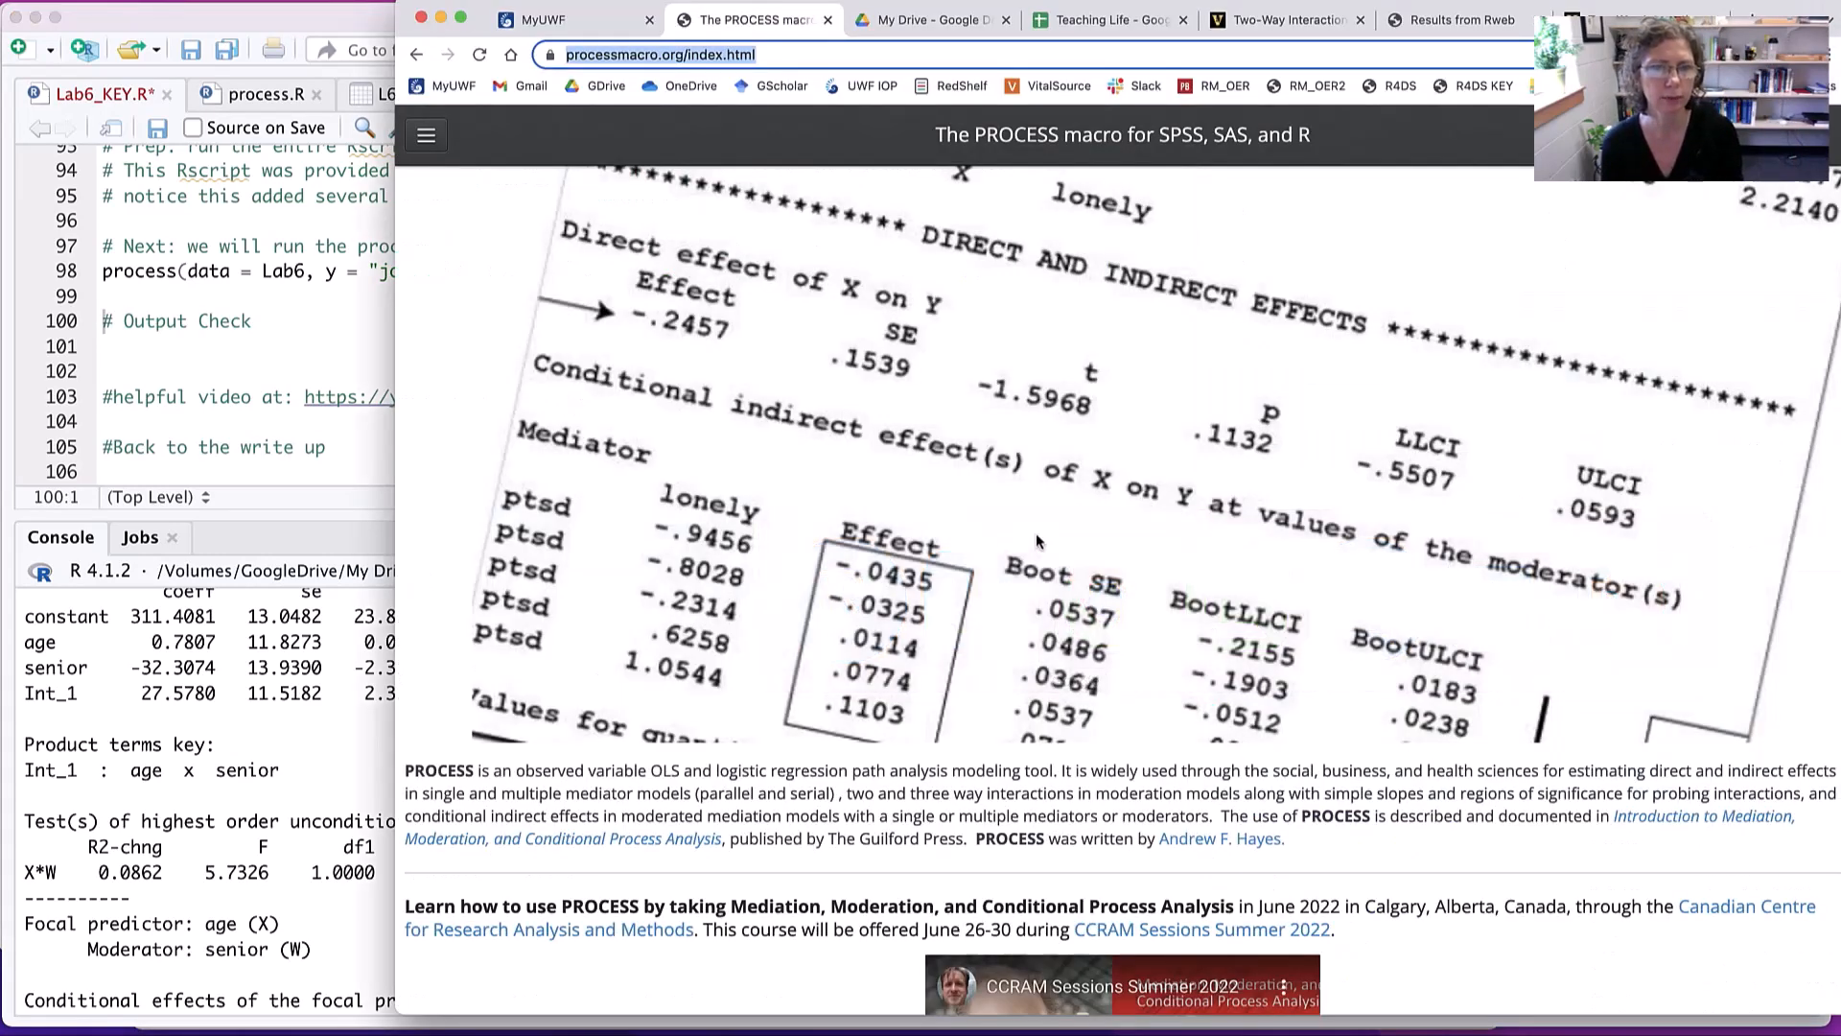
{"action": "scroll", "coordinate": [1034, 538], "scroll_direction": "down", "scroll_amount": 8}
{"action": "scroll", "coordinate": [1036, 535], "scroll_direction": "down", "scroll_amount": 1}
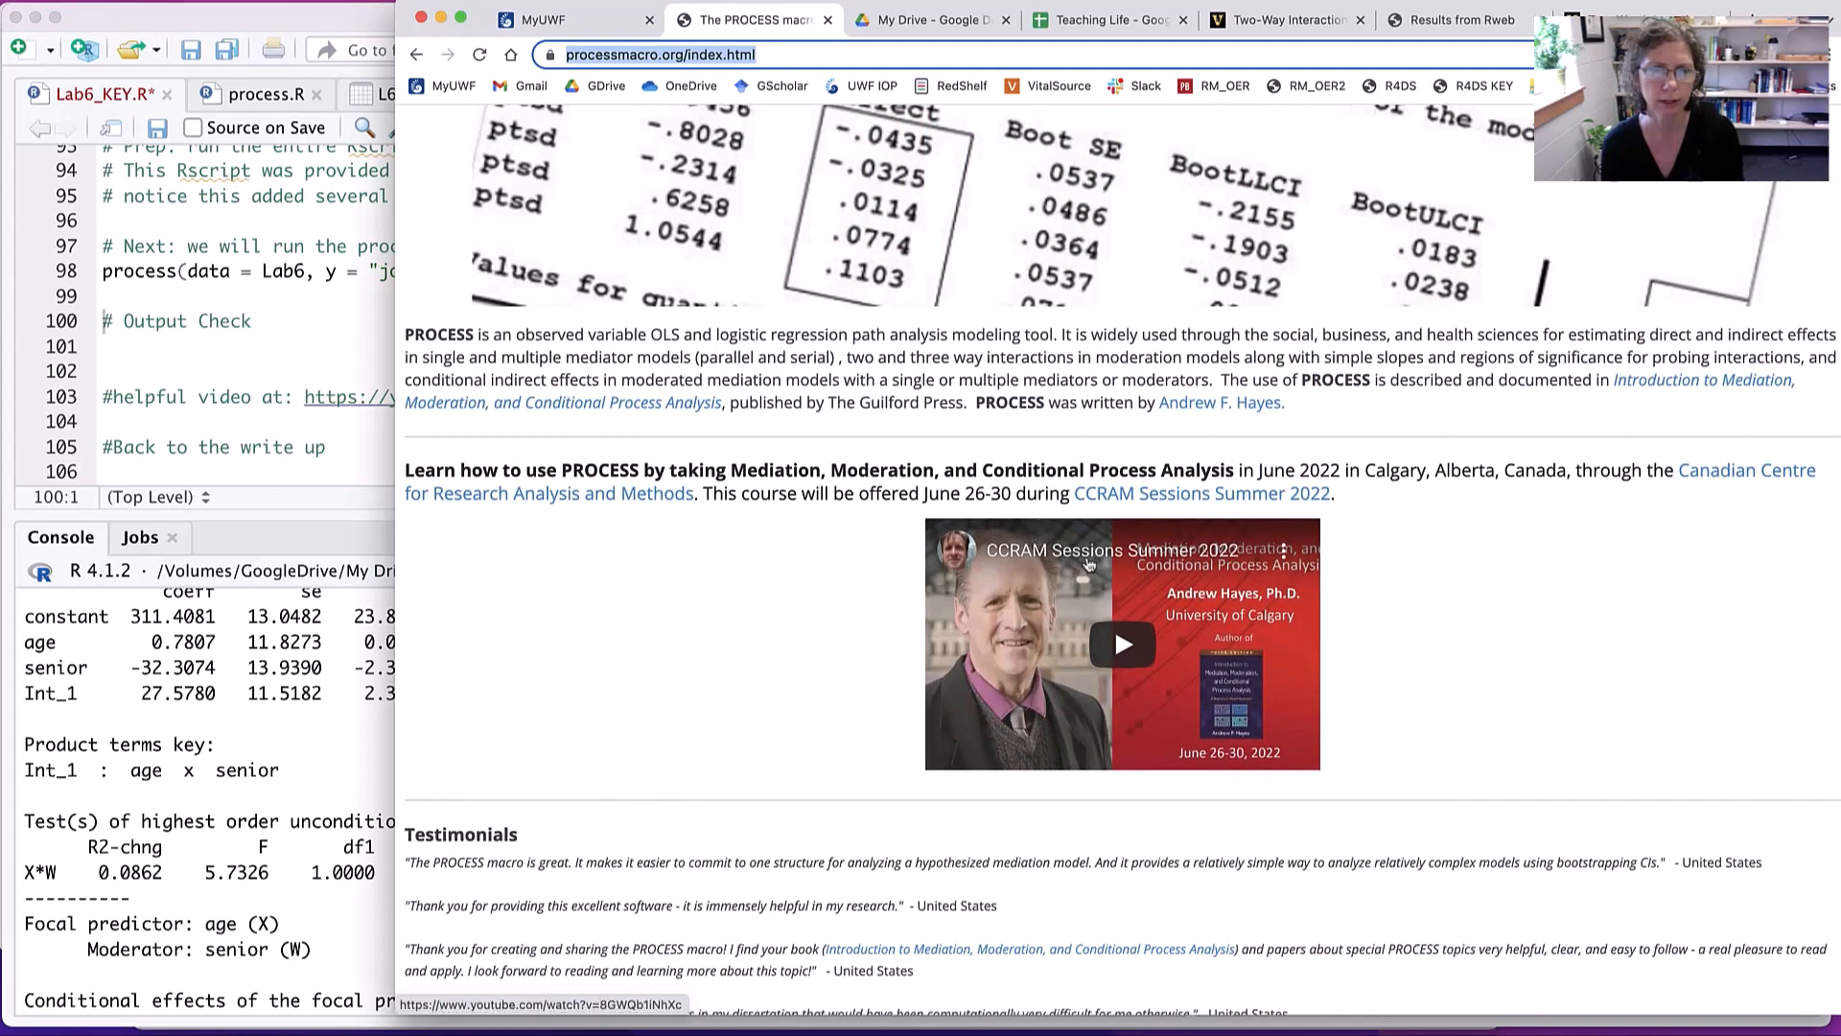
{"action": "scroll", "coordinate": [1473, 595], "scroll_direction": "down", "scroll_amount": 4}
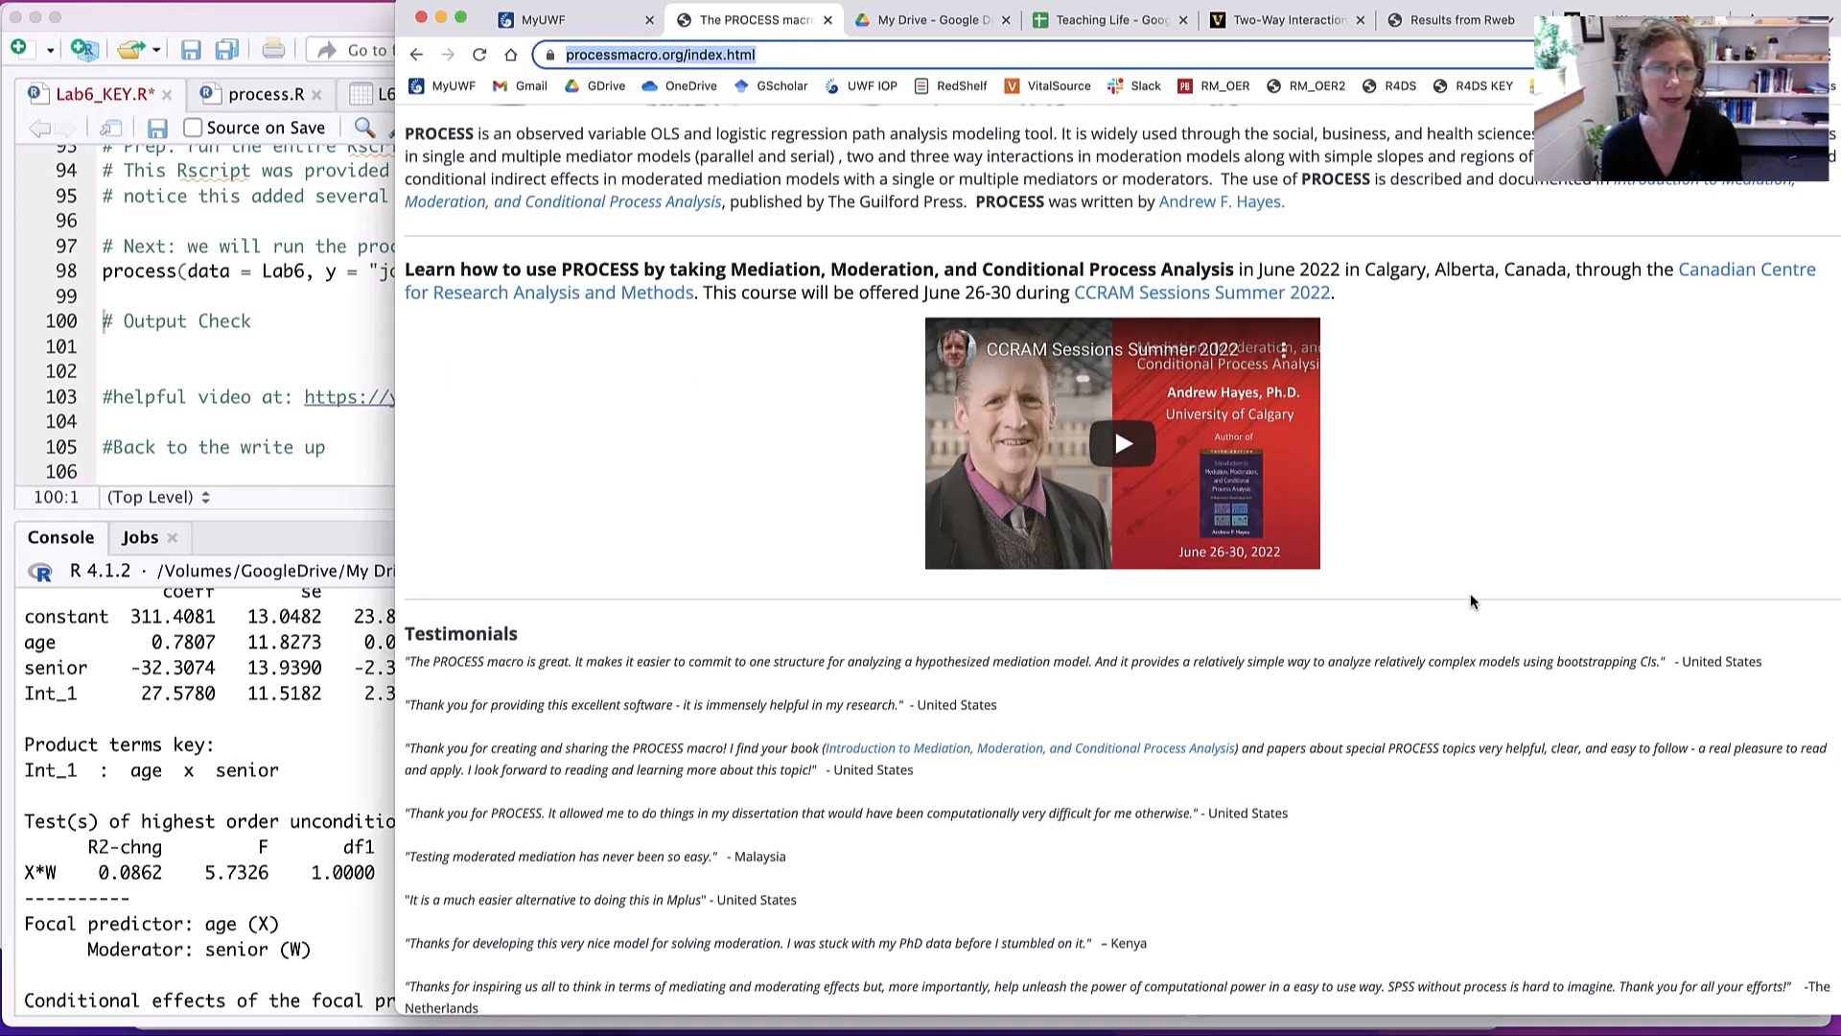
{"action": "scroll", "coordinate": [1472, 599], "scroll_direction": "down", "scroll_amount": 4}
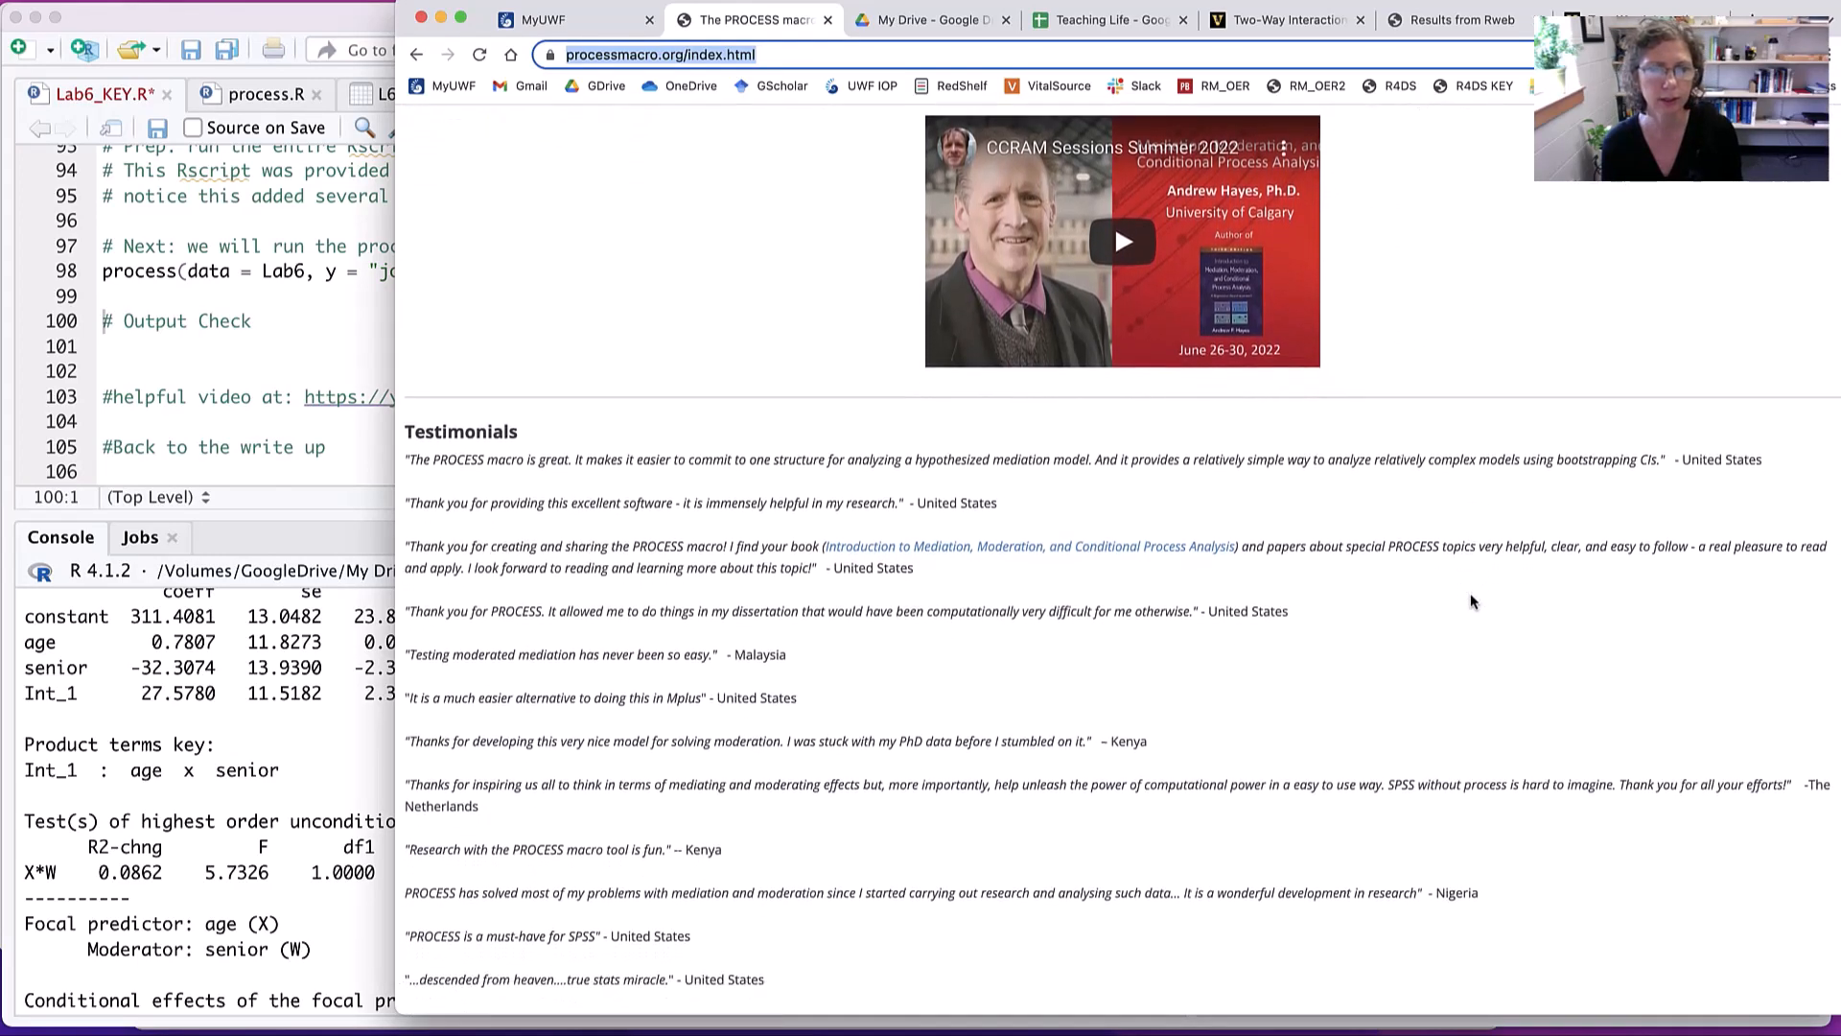
{"action": "scroll", "coordinate": [1471, 602], "scroll_direction": "down", "scroll_amount": 8}
{"action": "scroll", "coordinate": [1471, 601], "scroll_direction": "up", "scroll_amount": 17}
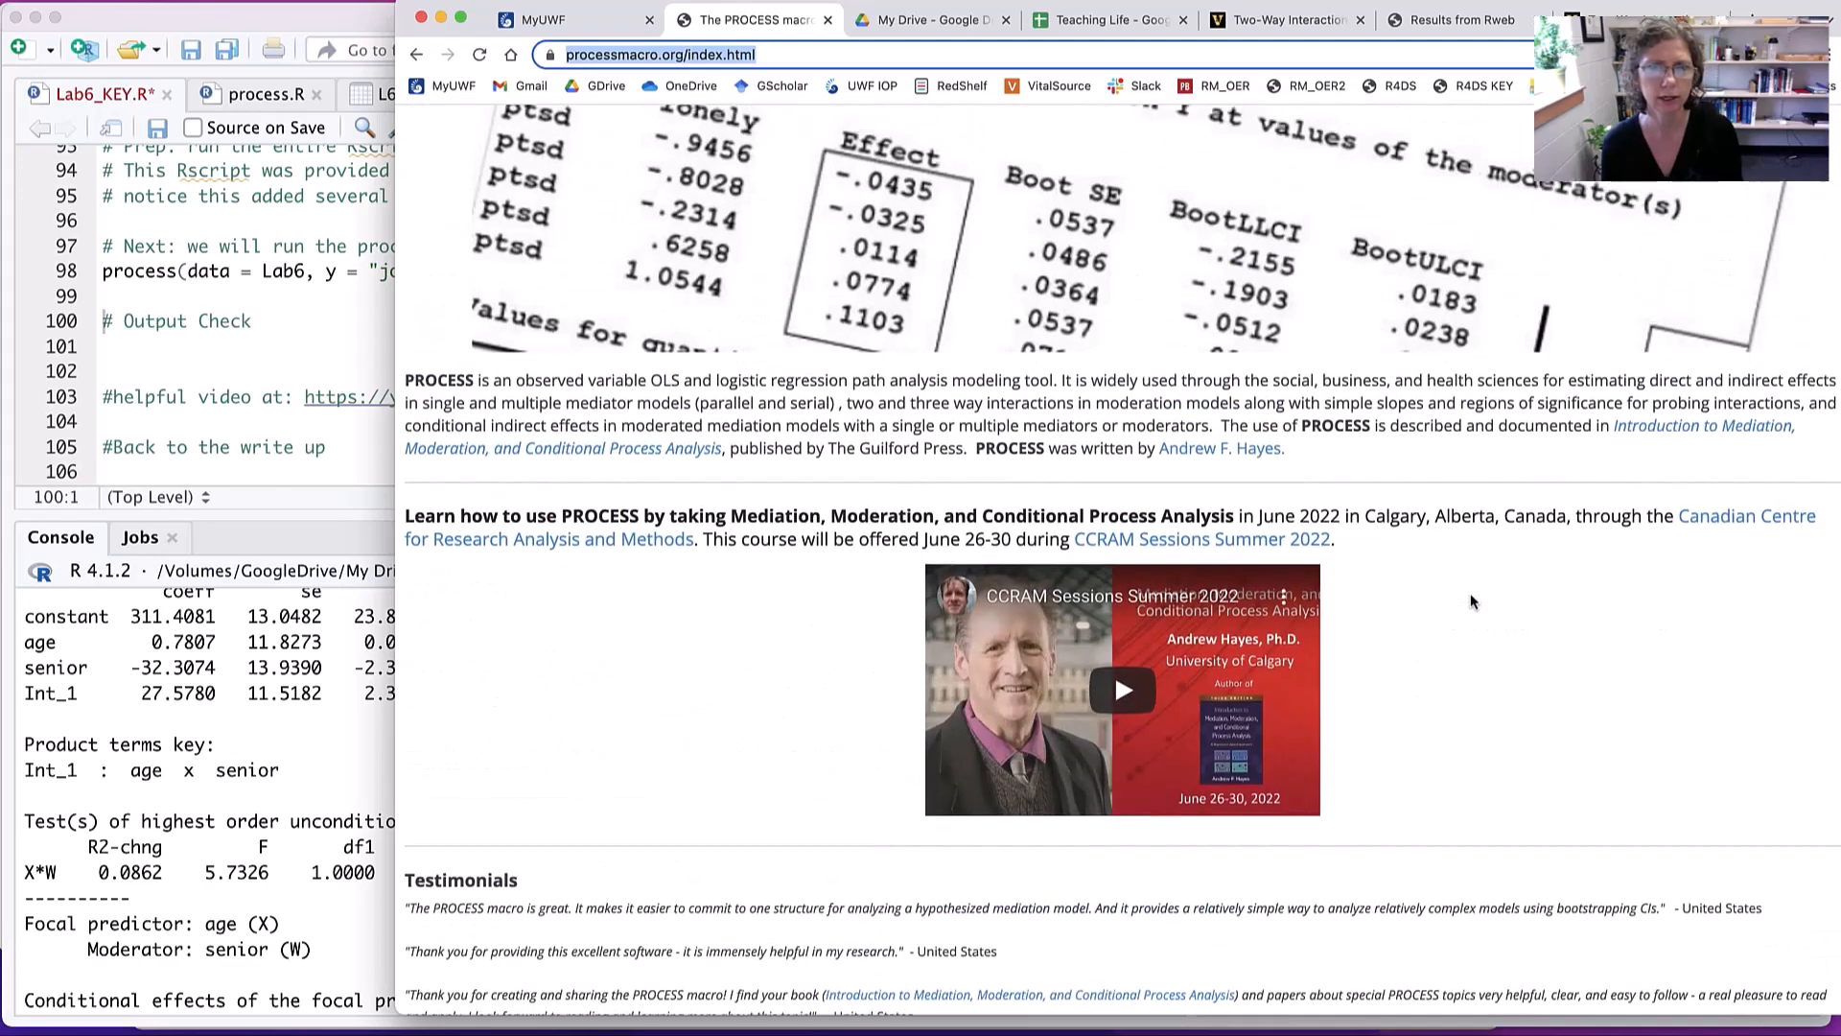
{"action": "scroll", "coordinate": [1471, 602], "scroll_direction": "up", "scroll_amount": 8}
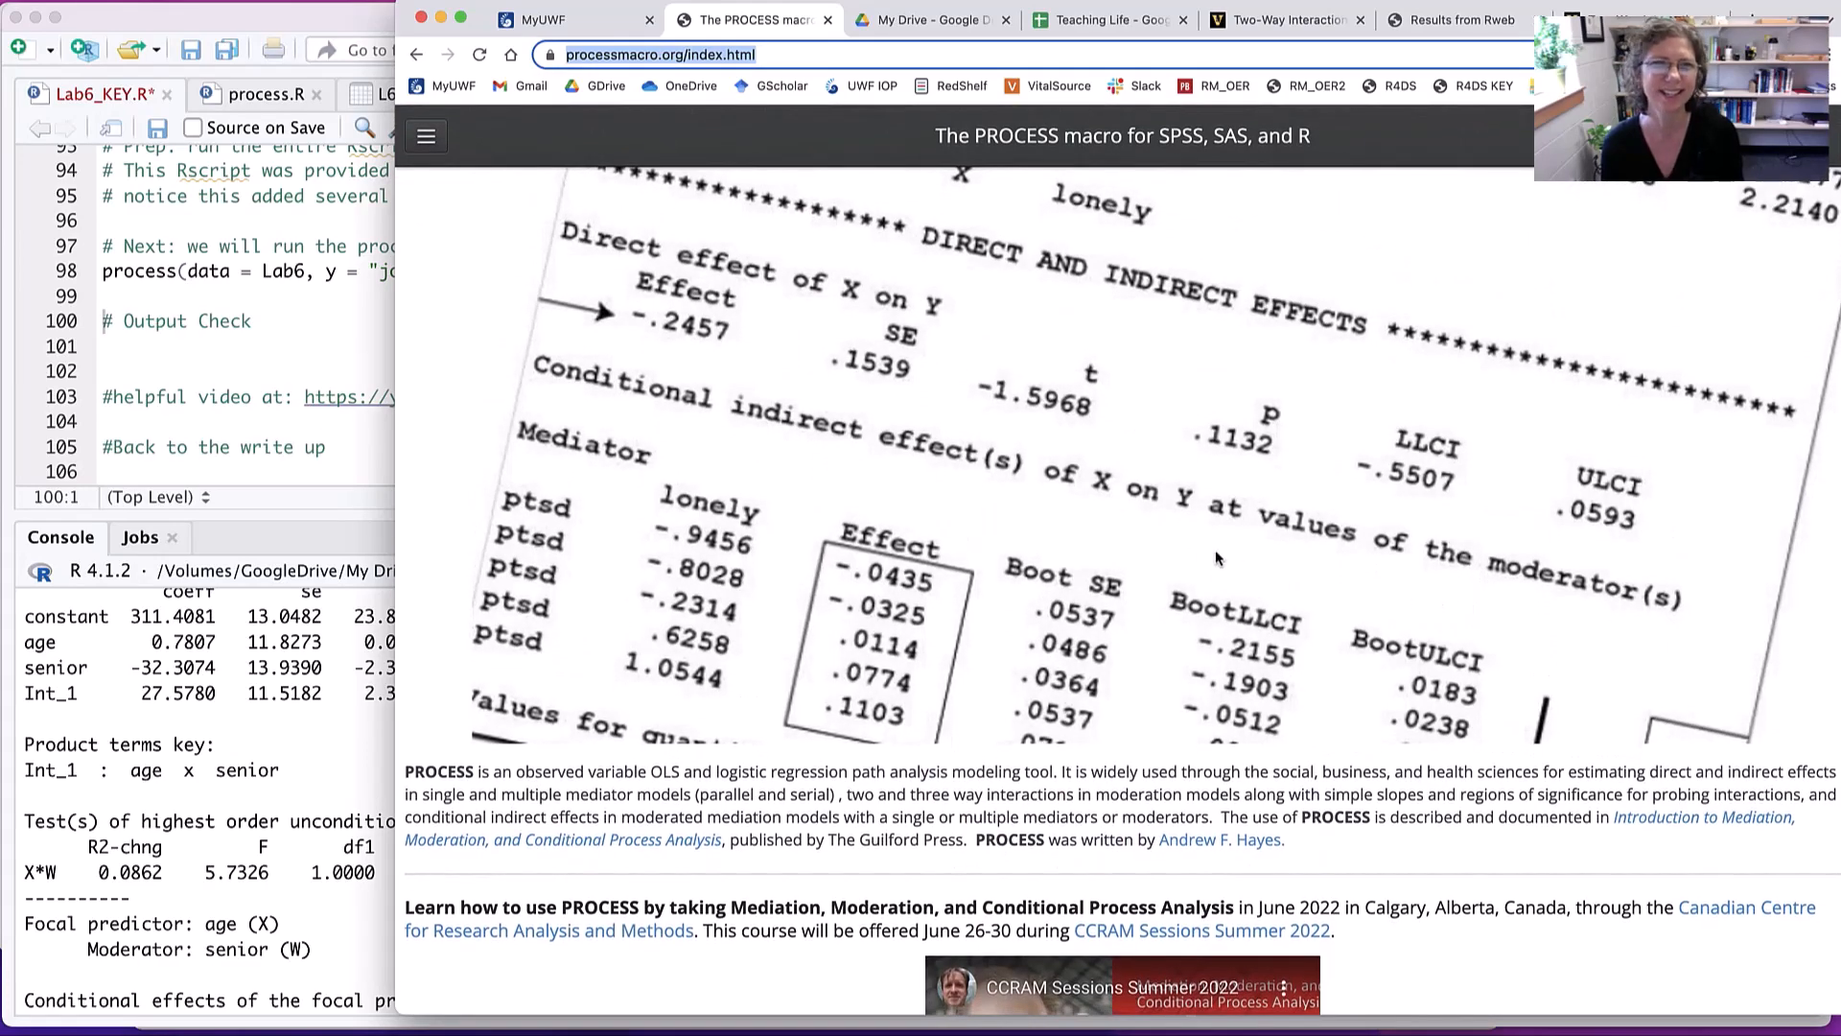
- Return to the Lab6_KEY.R script in RStudio and review the arguments of the process() call on line 98
{"action": "left_click", "coordinate": [241, 449]}
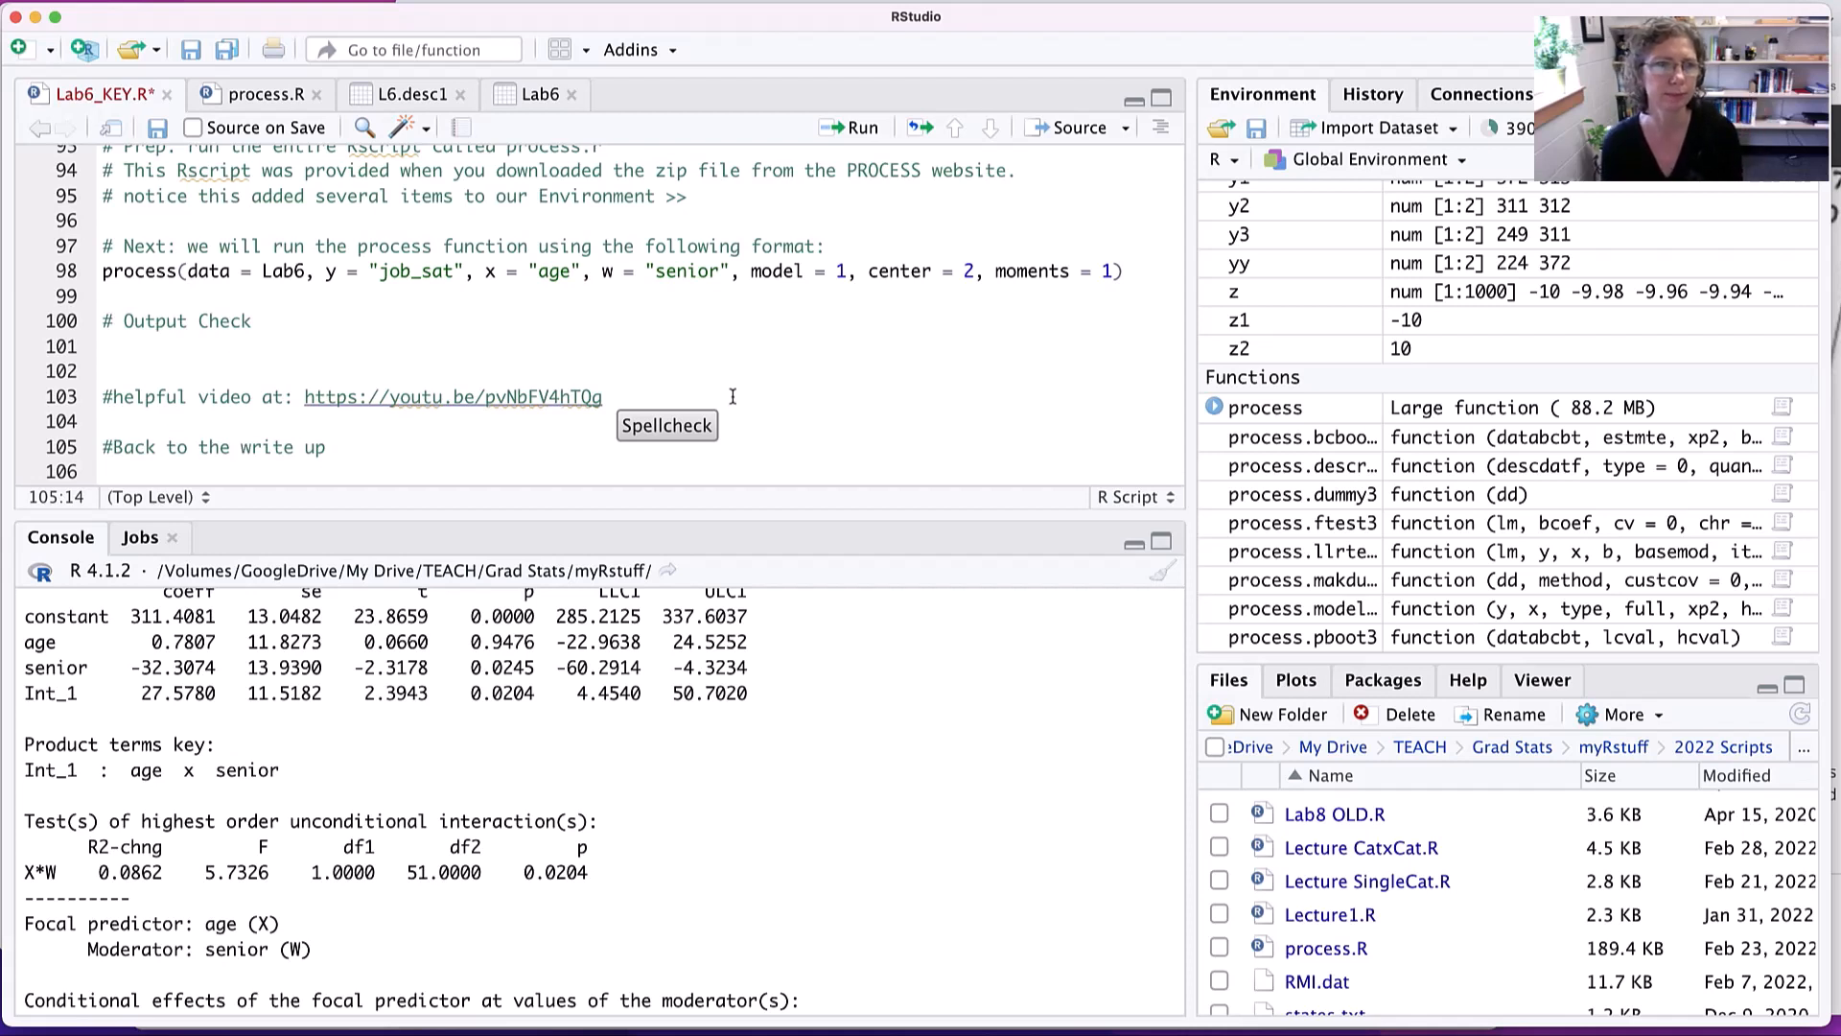
{"action": "left_click_drag", "start_coordinate": [171, 272], "coordinate": [949, 278]}
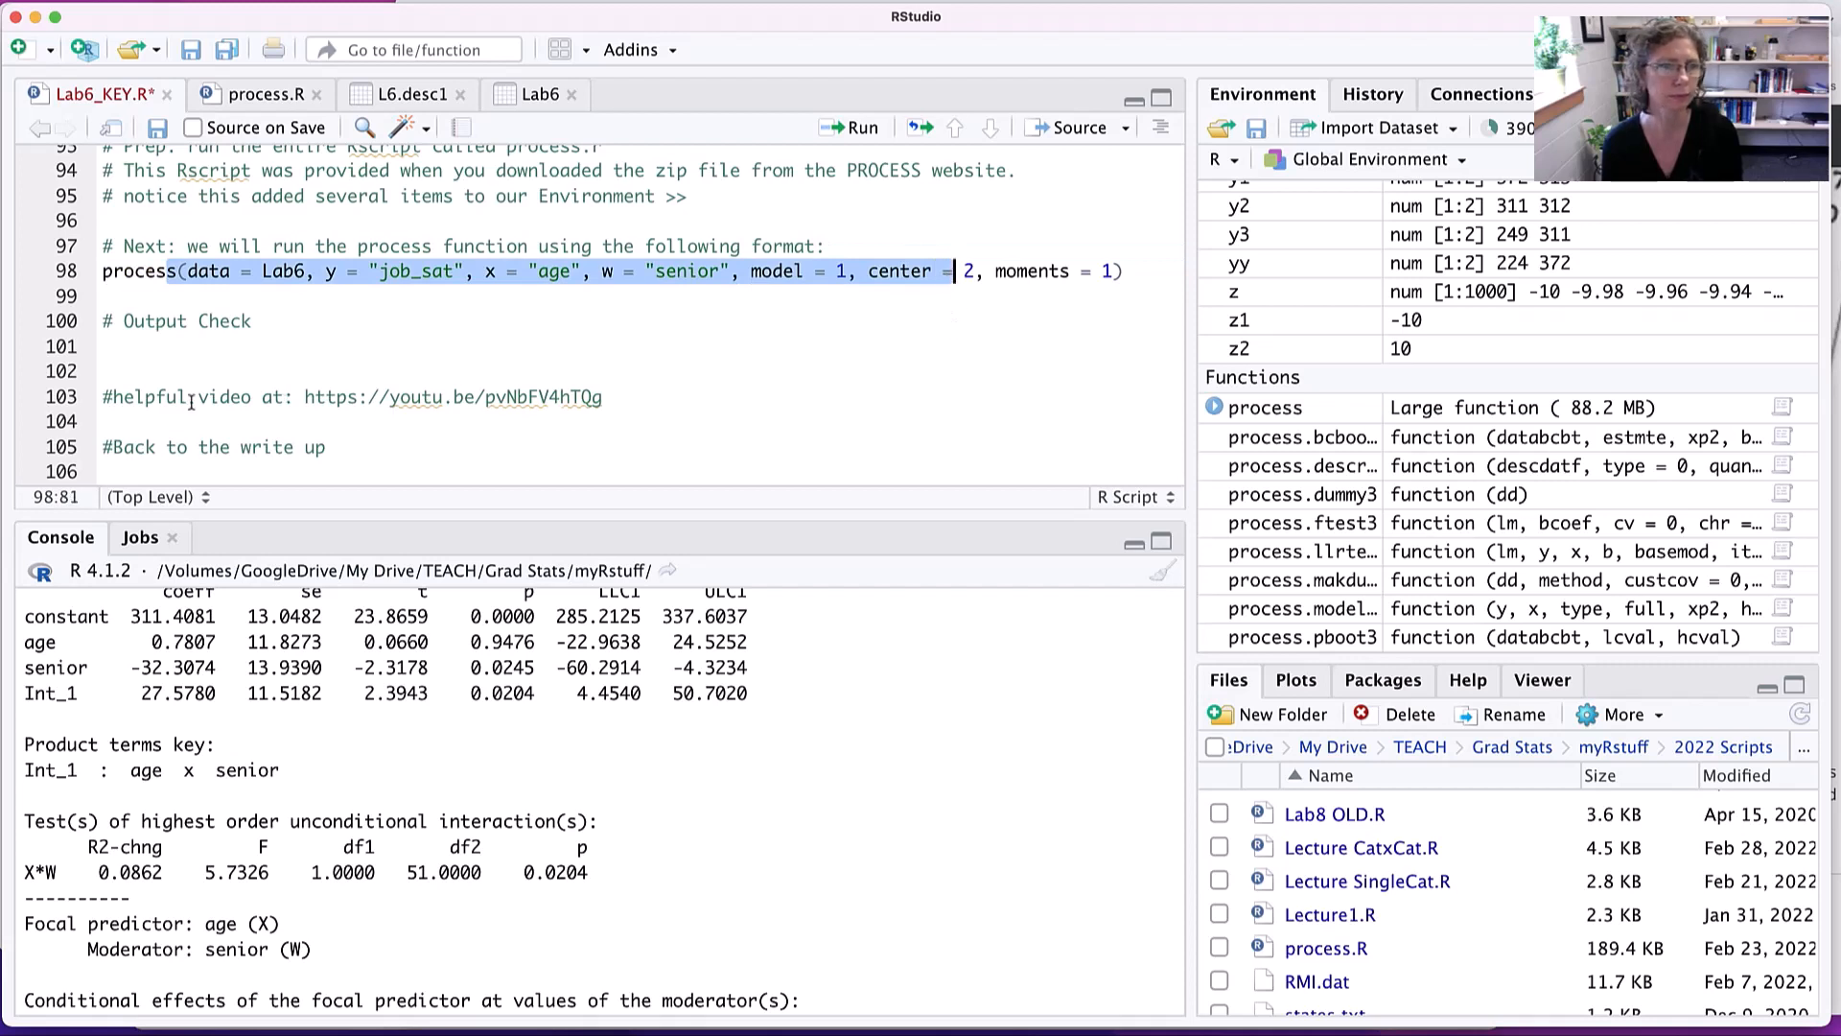
{"action": "left_click", "coordinate": [263, 448]}
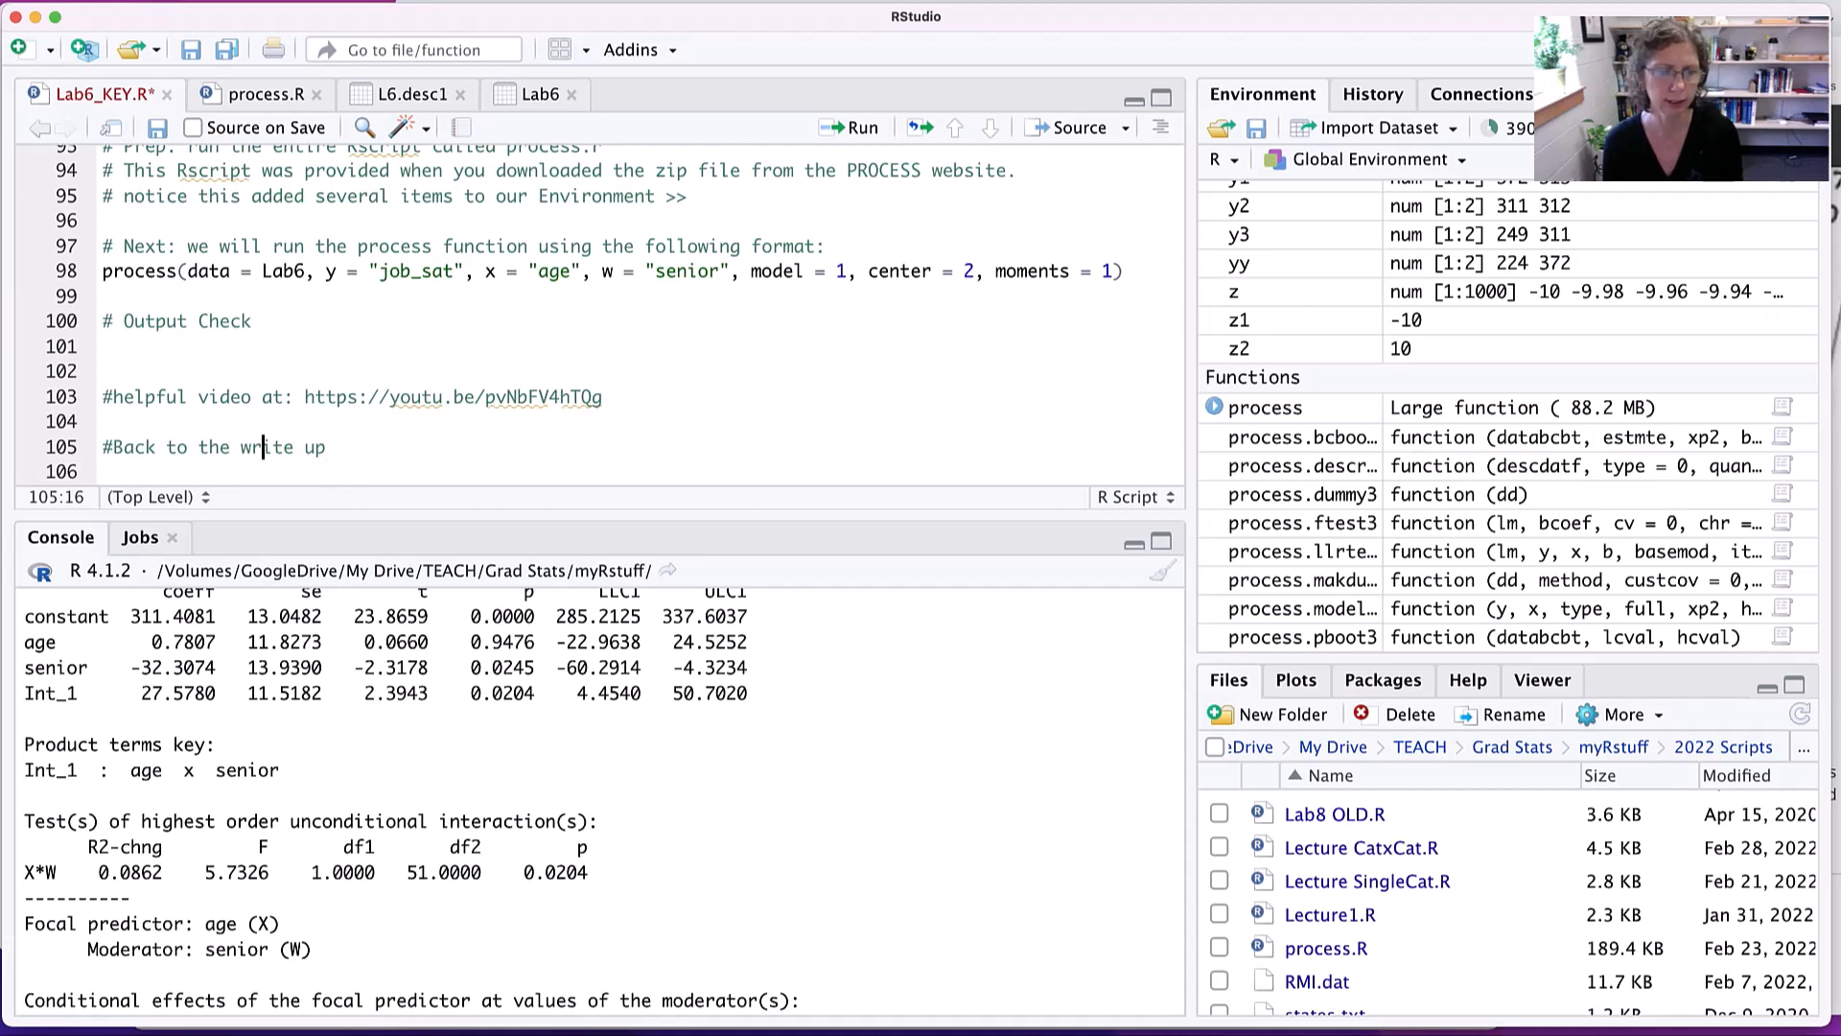
- Switch to the Lab 6 Moderated Regression lab sheet in Word and go to the Model Testing Results example write-up
{"action": "key", "text": "super+Tab"}
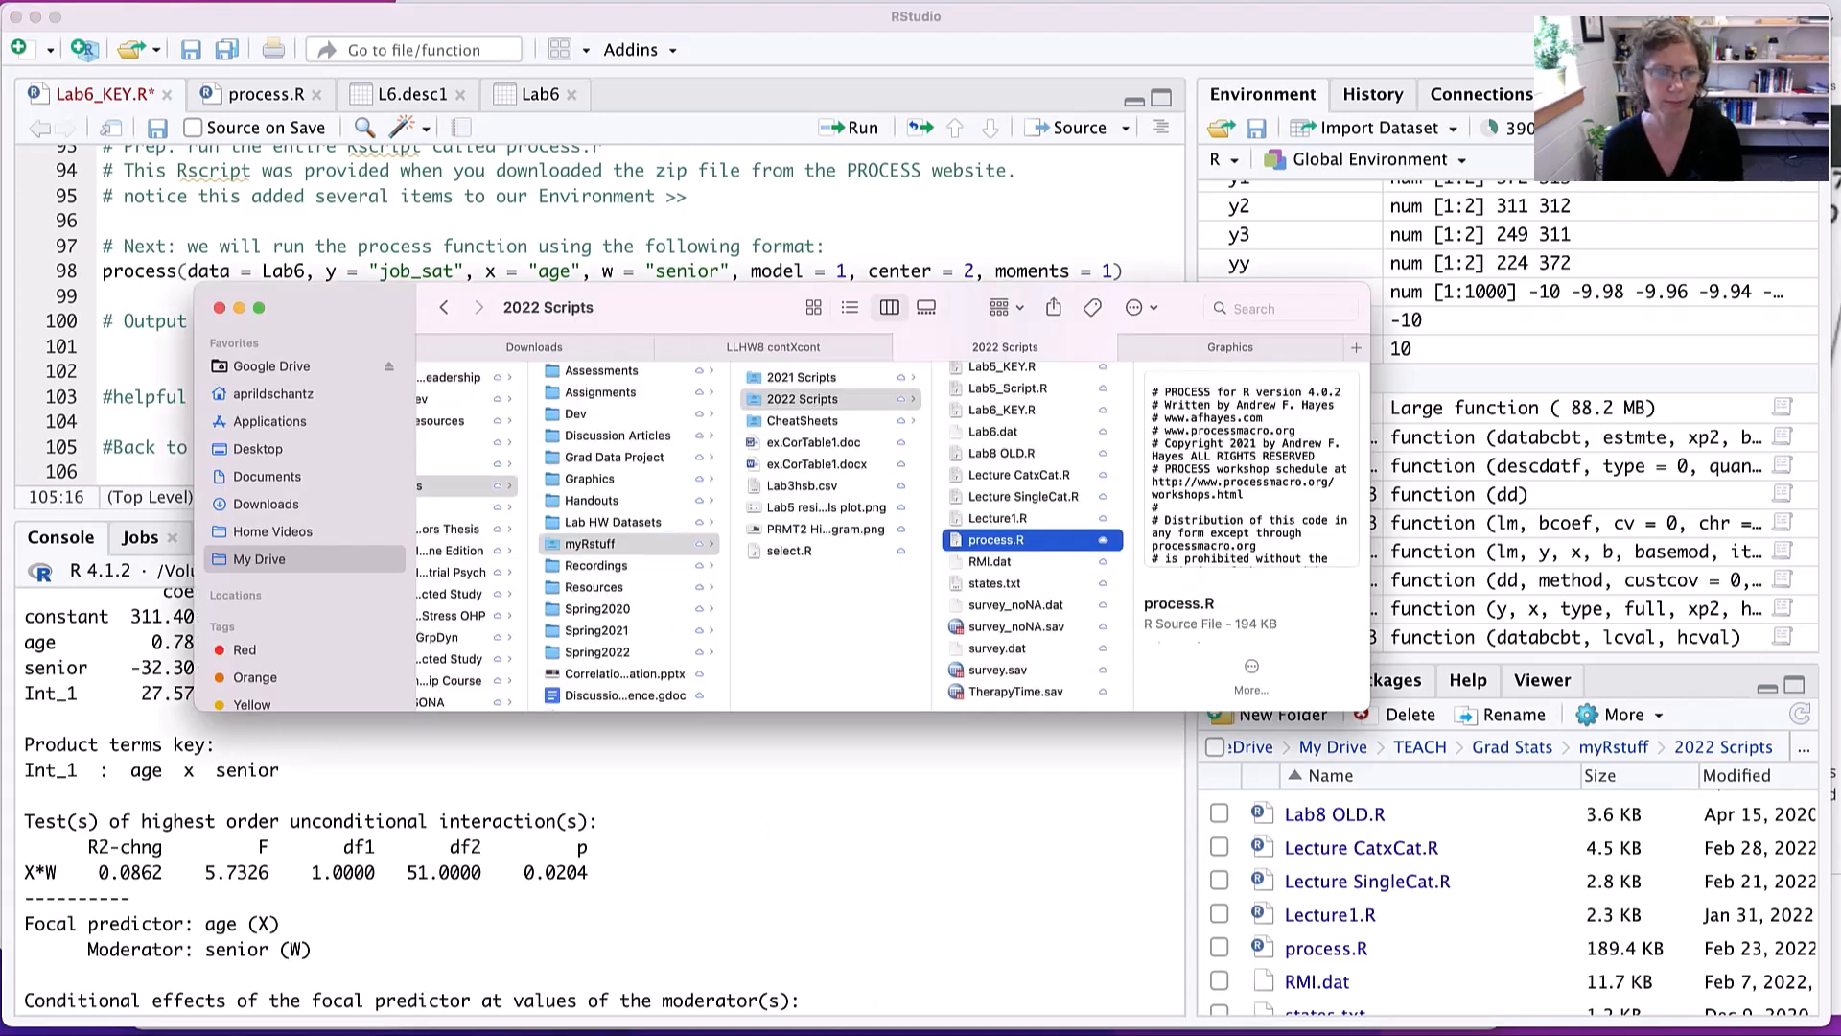
{"action": "key", "text": "super+Tab"}
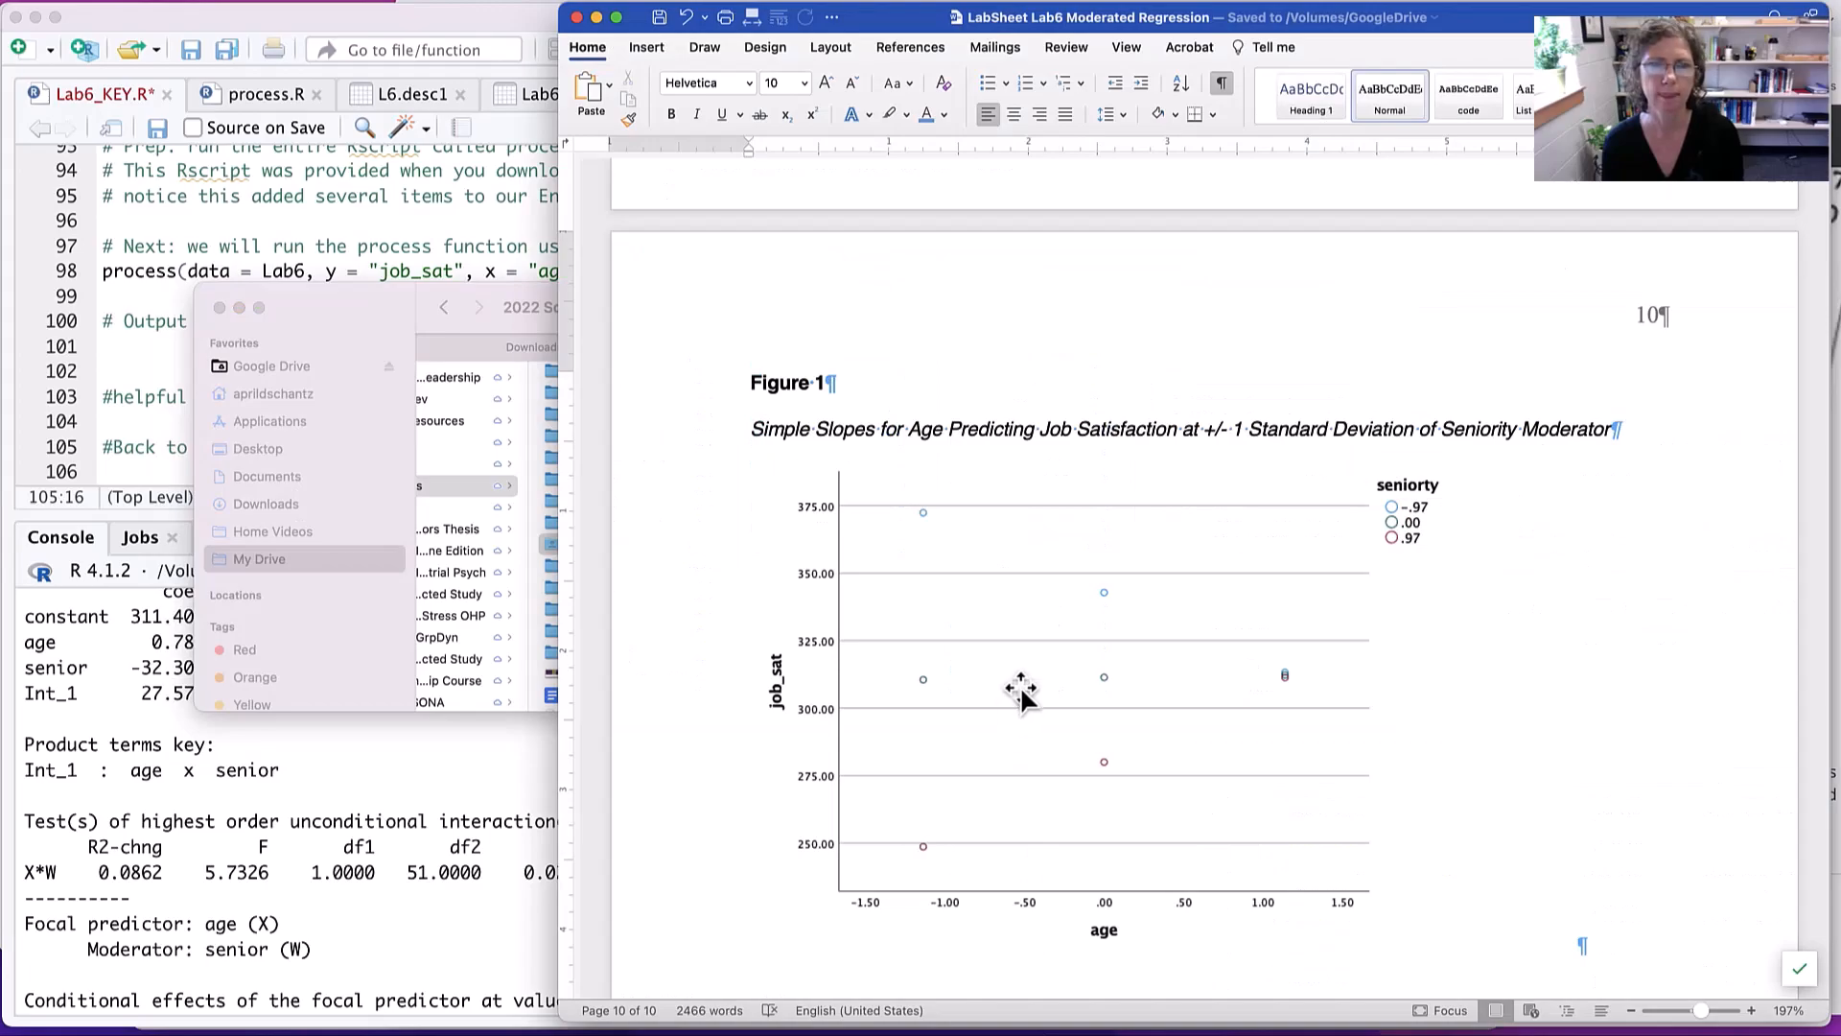
{"action": "scroll", "coordinate": [1022, 692], "scroll_direction": "up", "scroll_amount": 15}
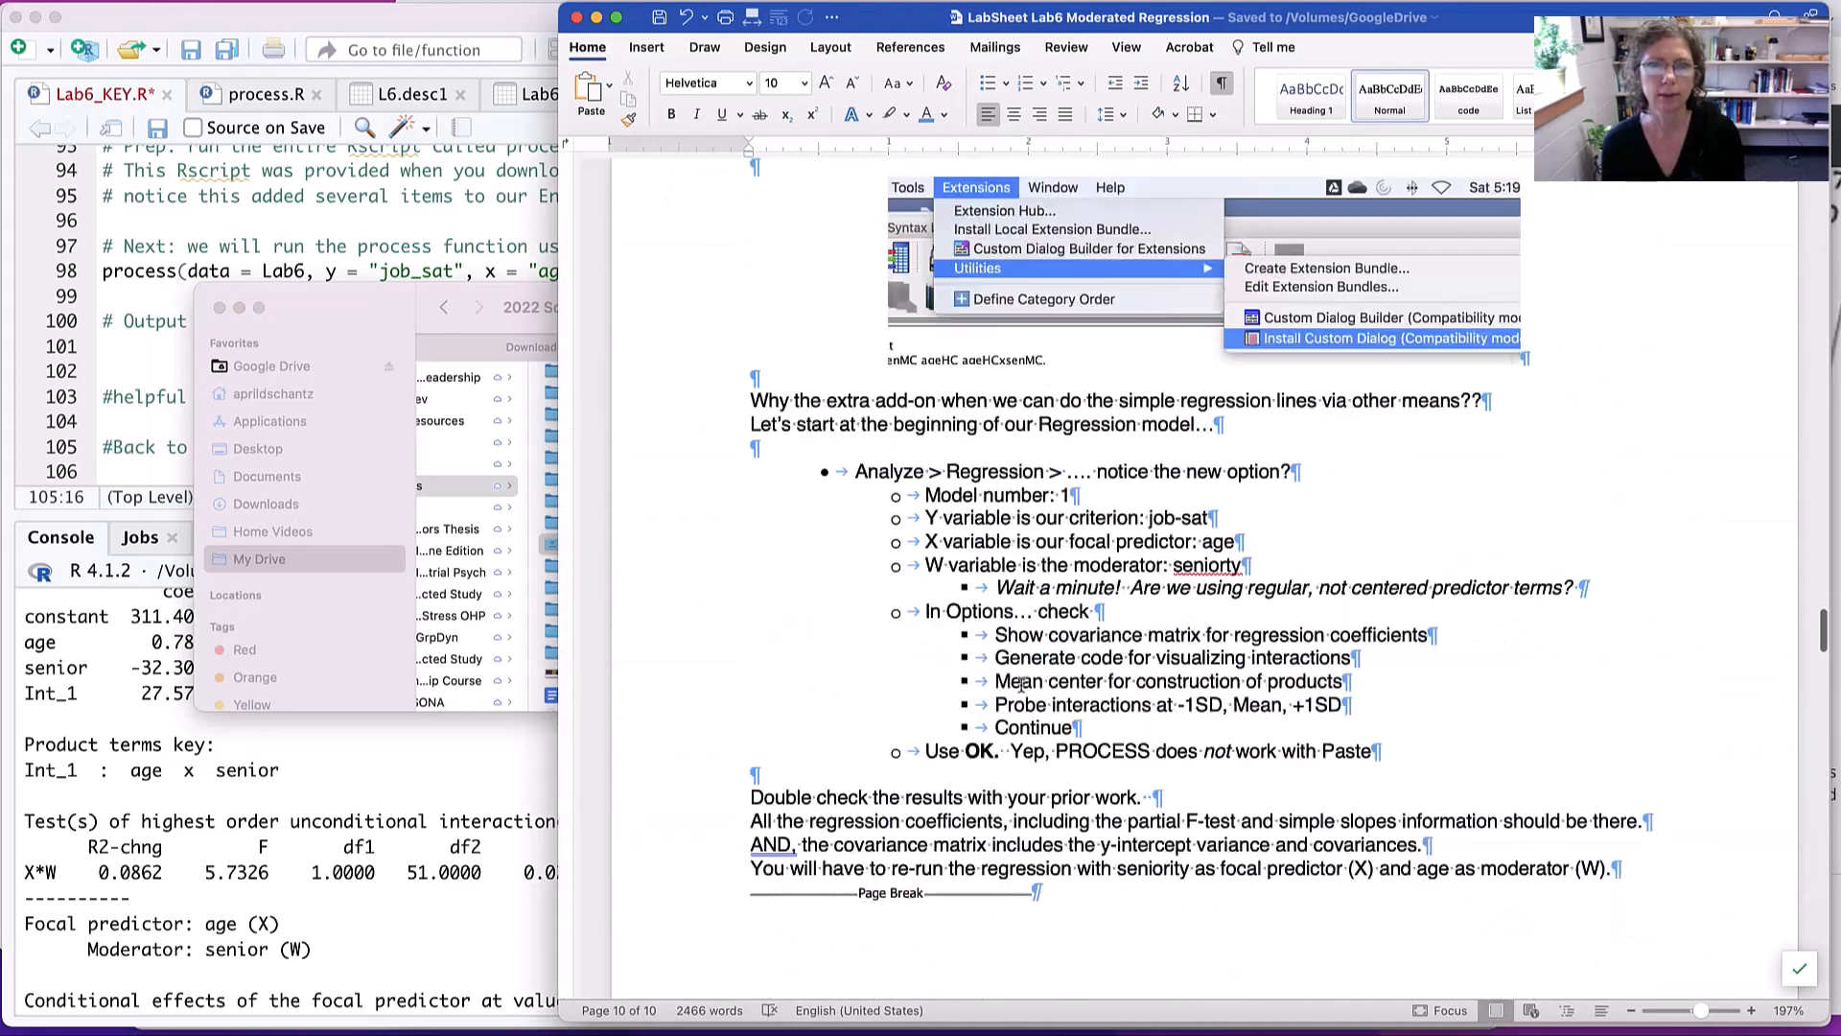
{"action": "scroll", "coordinate": [1022, 692], "scroll_direction": "down", "scroll_amount": 15}
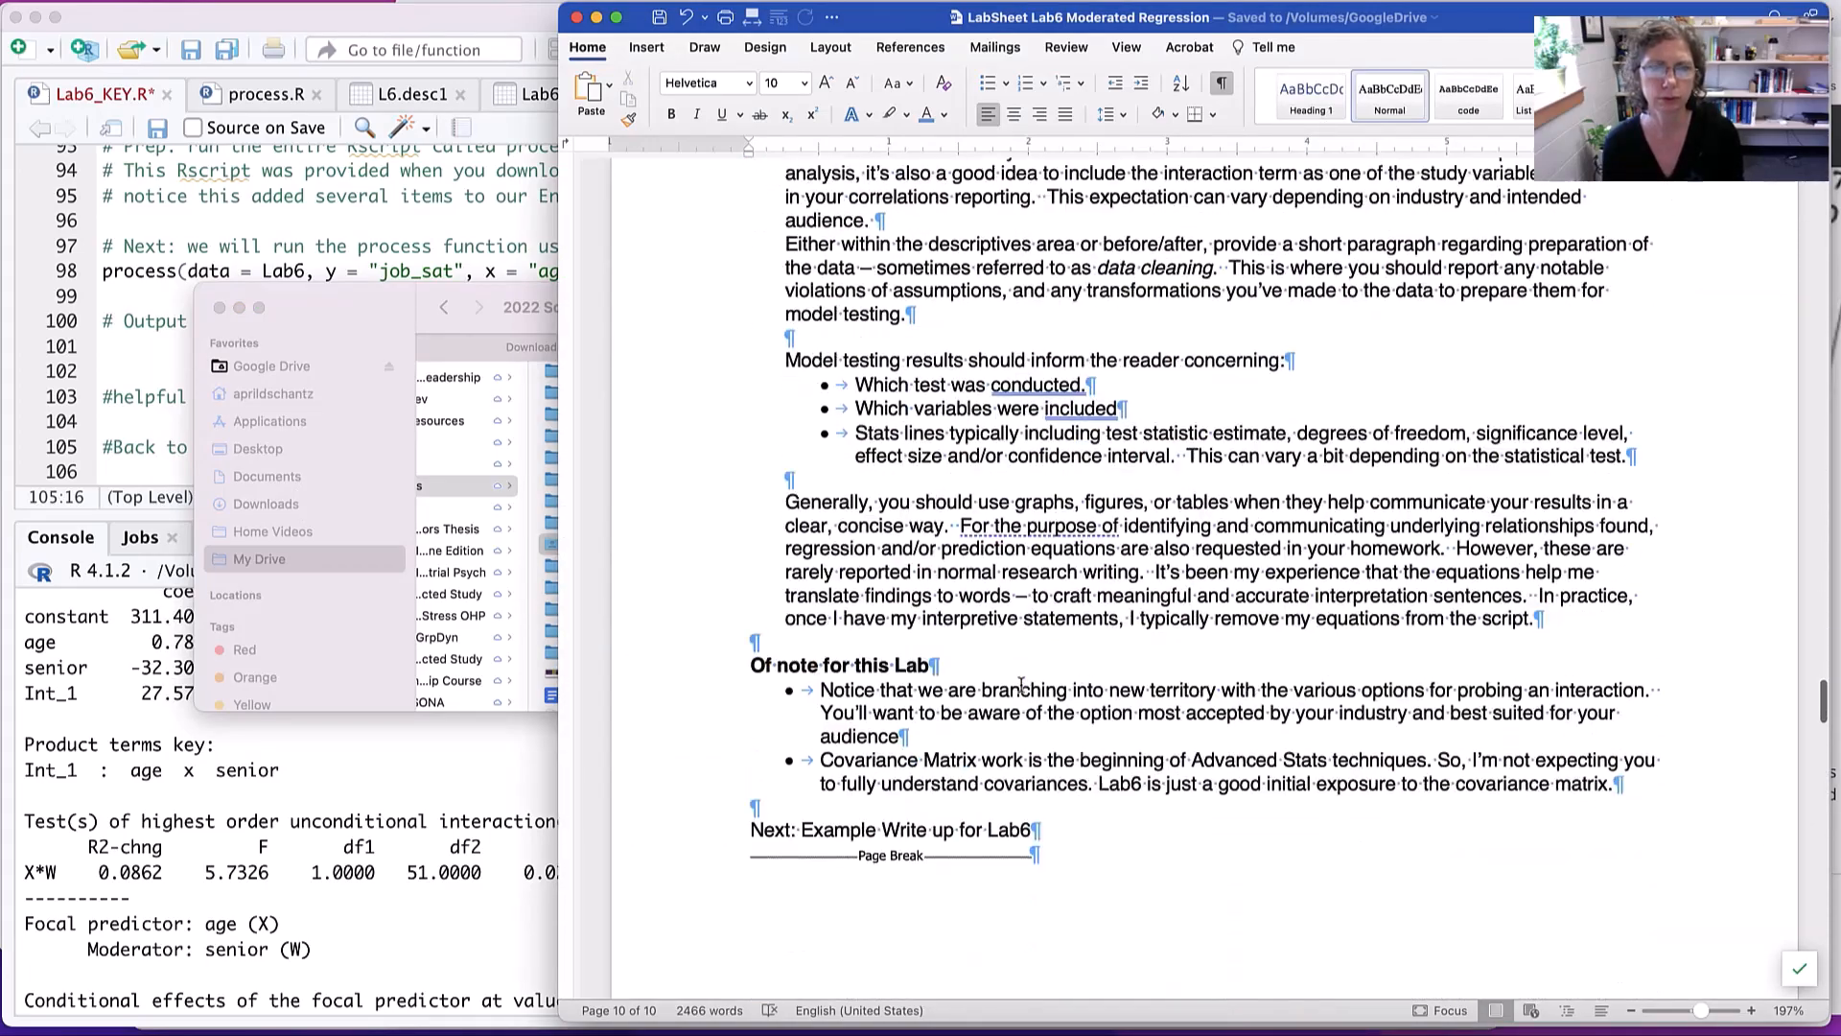
{"action": "scroll", "coordinate": [1021, 685], "scroll_direction": "down", "scroll_amount": 8}
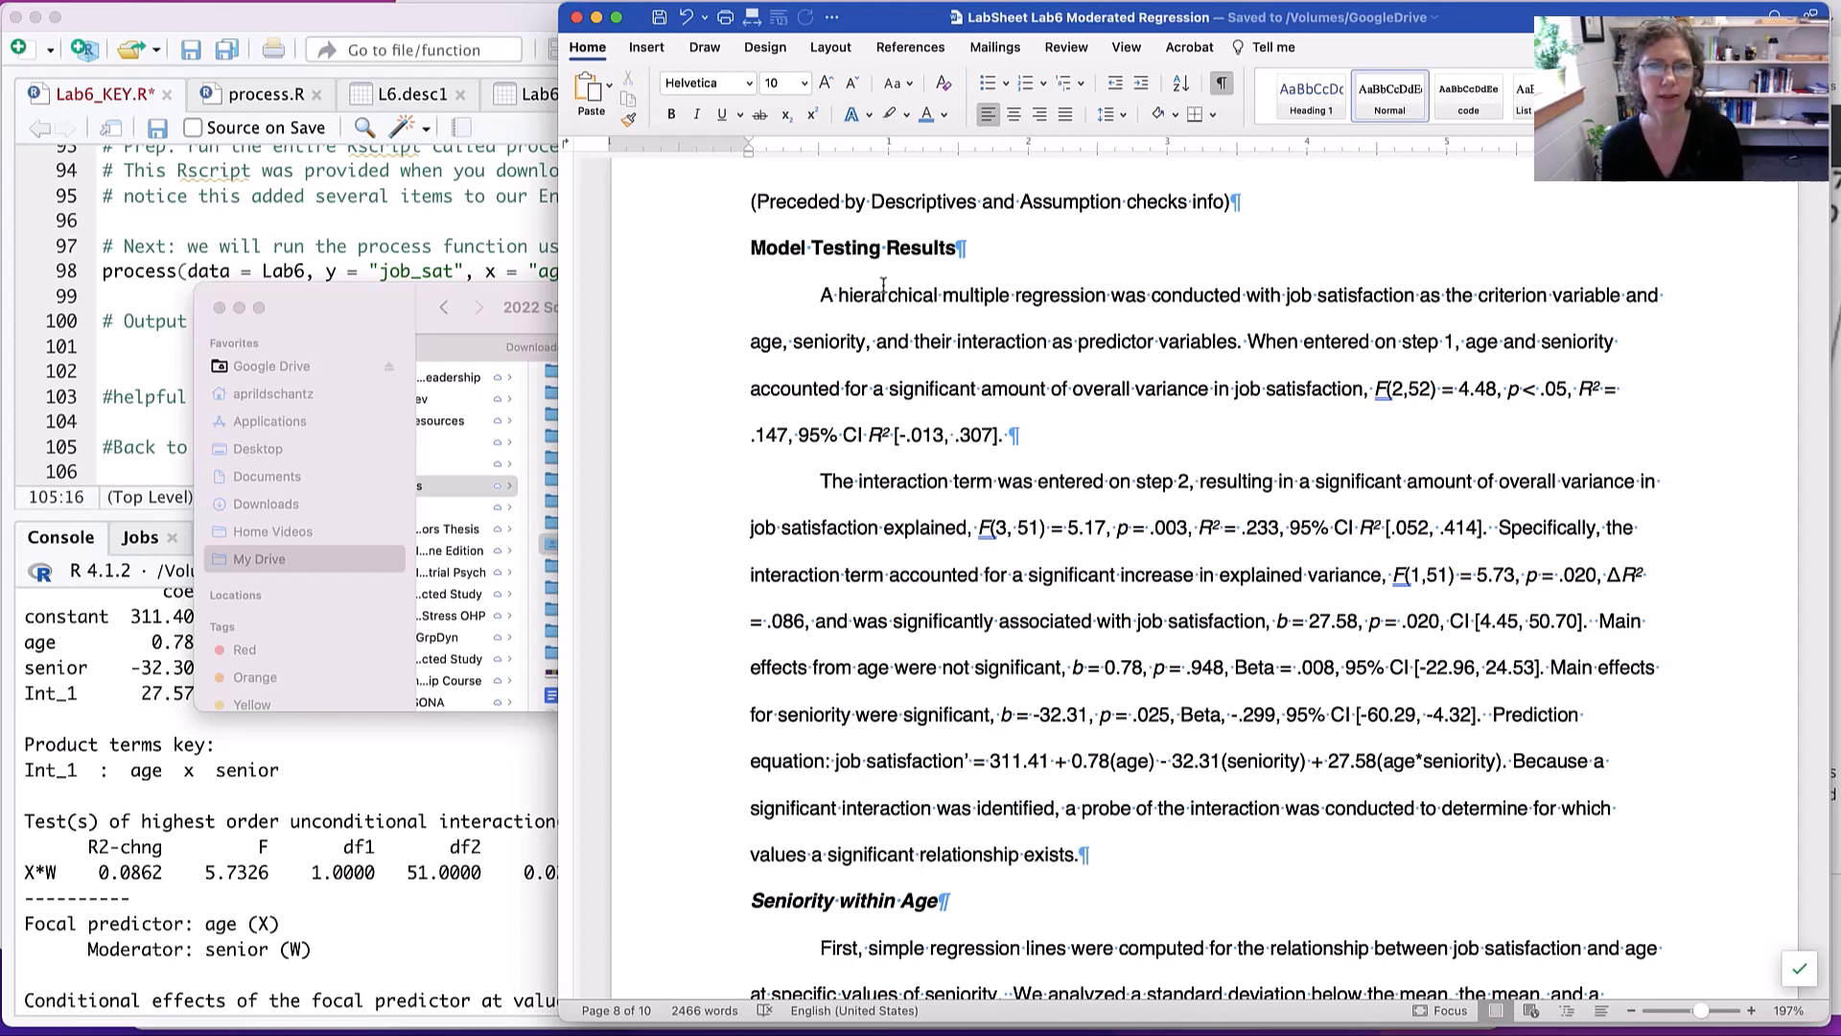
- Read the step 1 and step 2 regression results in the write-up, undoing any accidental text move
{"action": "left_click_drag", "start_coordinate": [915, 297], "coordinate": [973, 402]}
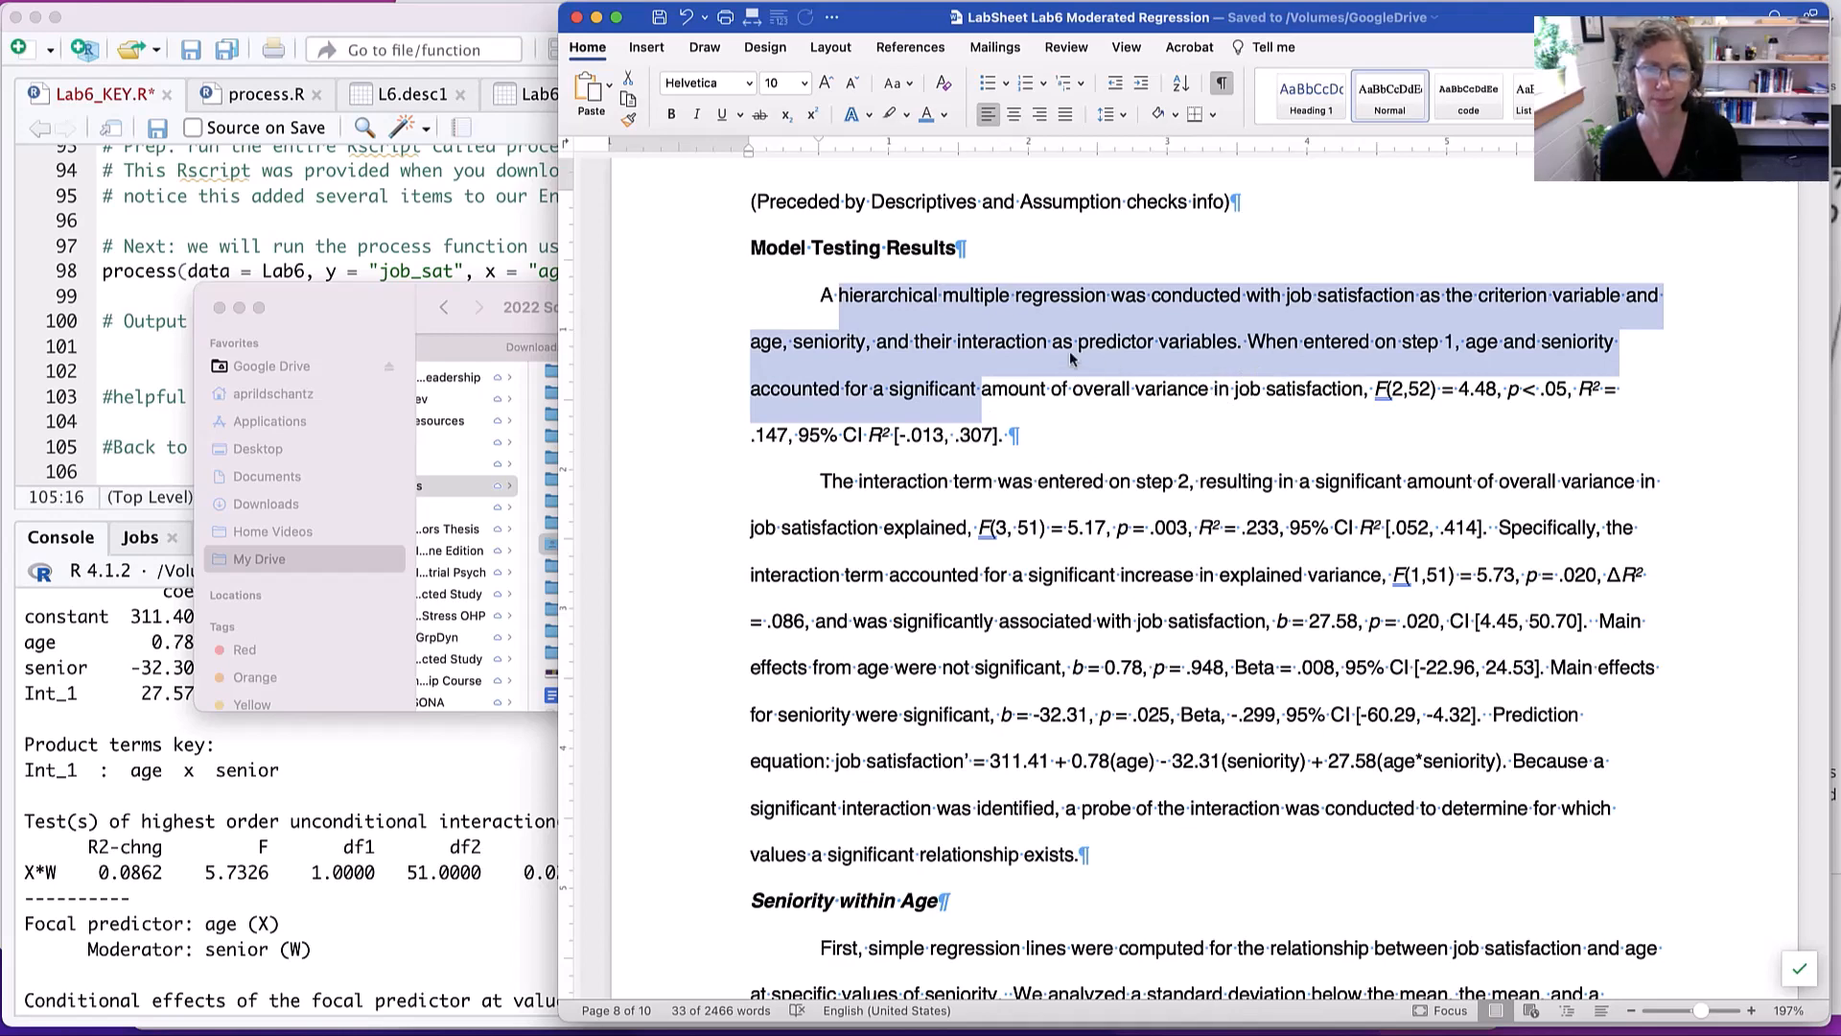
{"action": "scroll", "coordinate": [1081, 379], "scroll_direction": "down", "scroll_amount": 2}
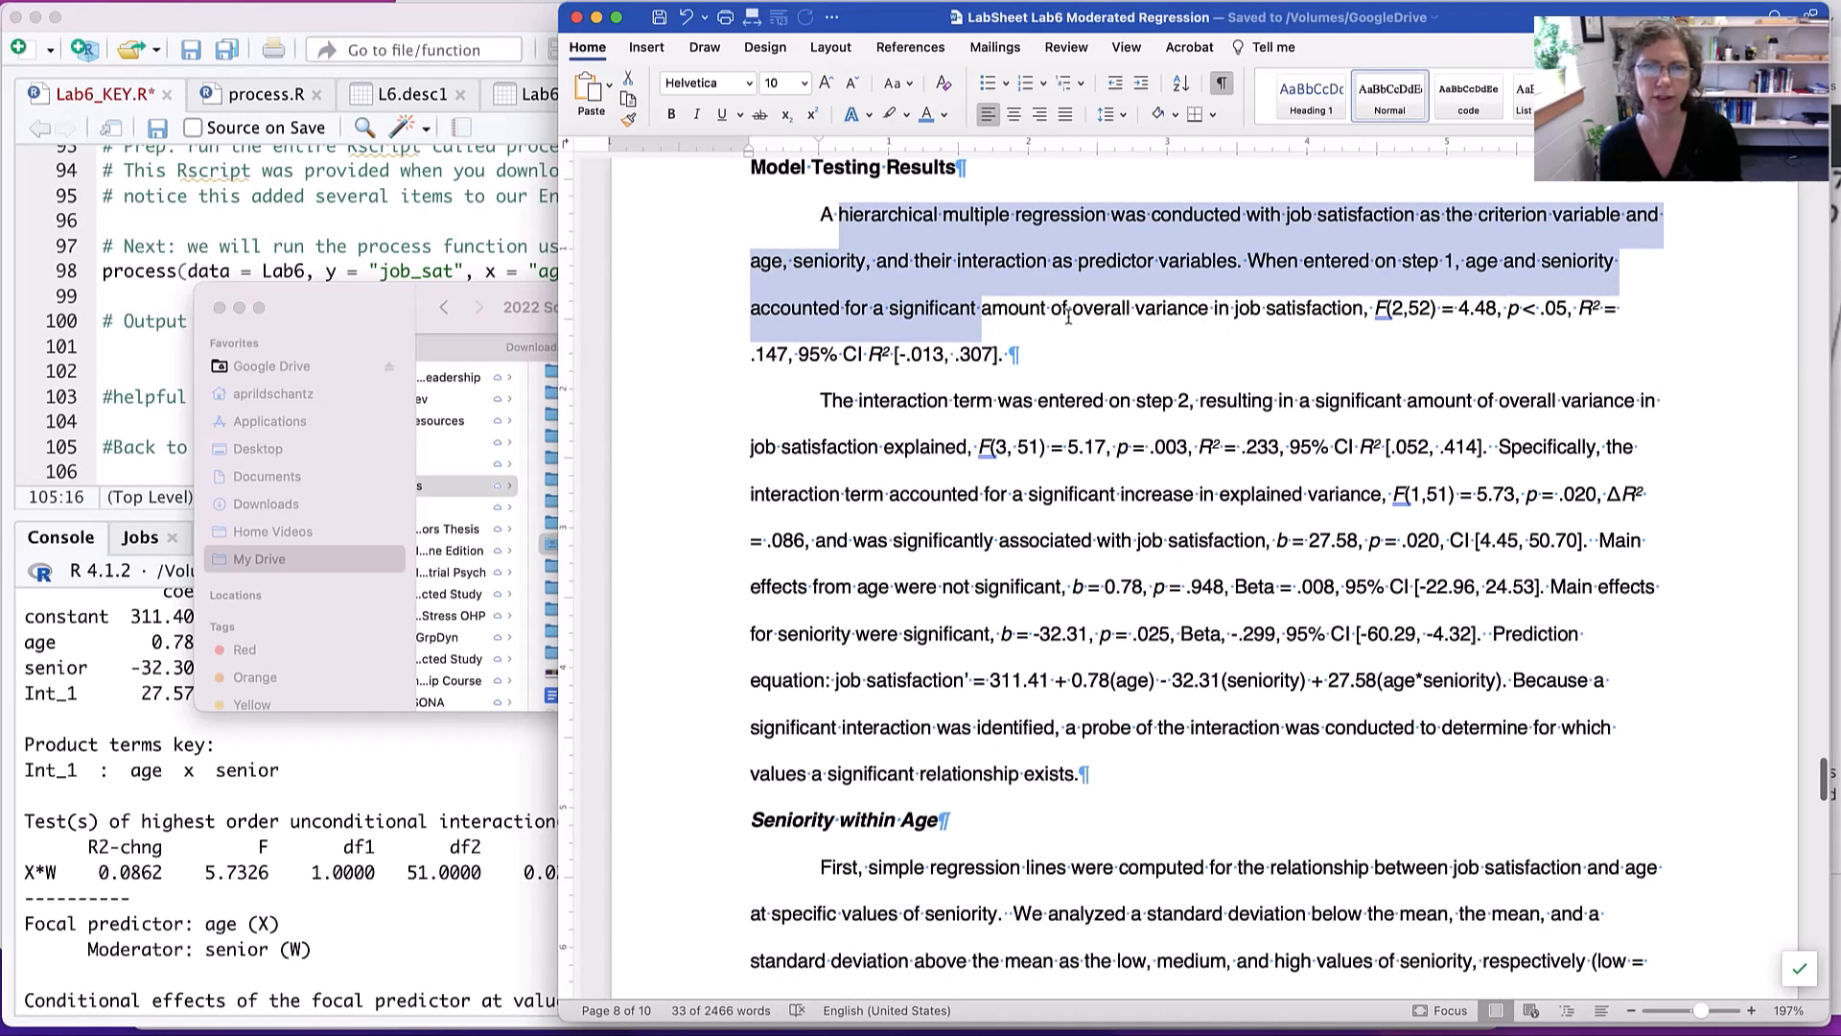
{"action": "left_click_drag", "start_coordinate": [1064, 314], "coordinate": [1198, 351]}
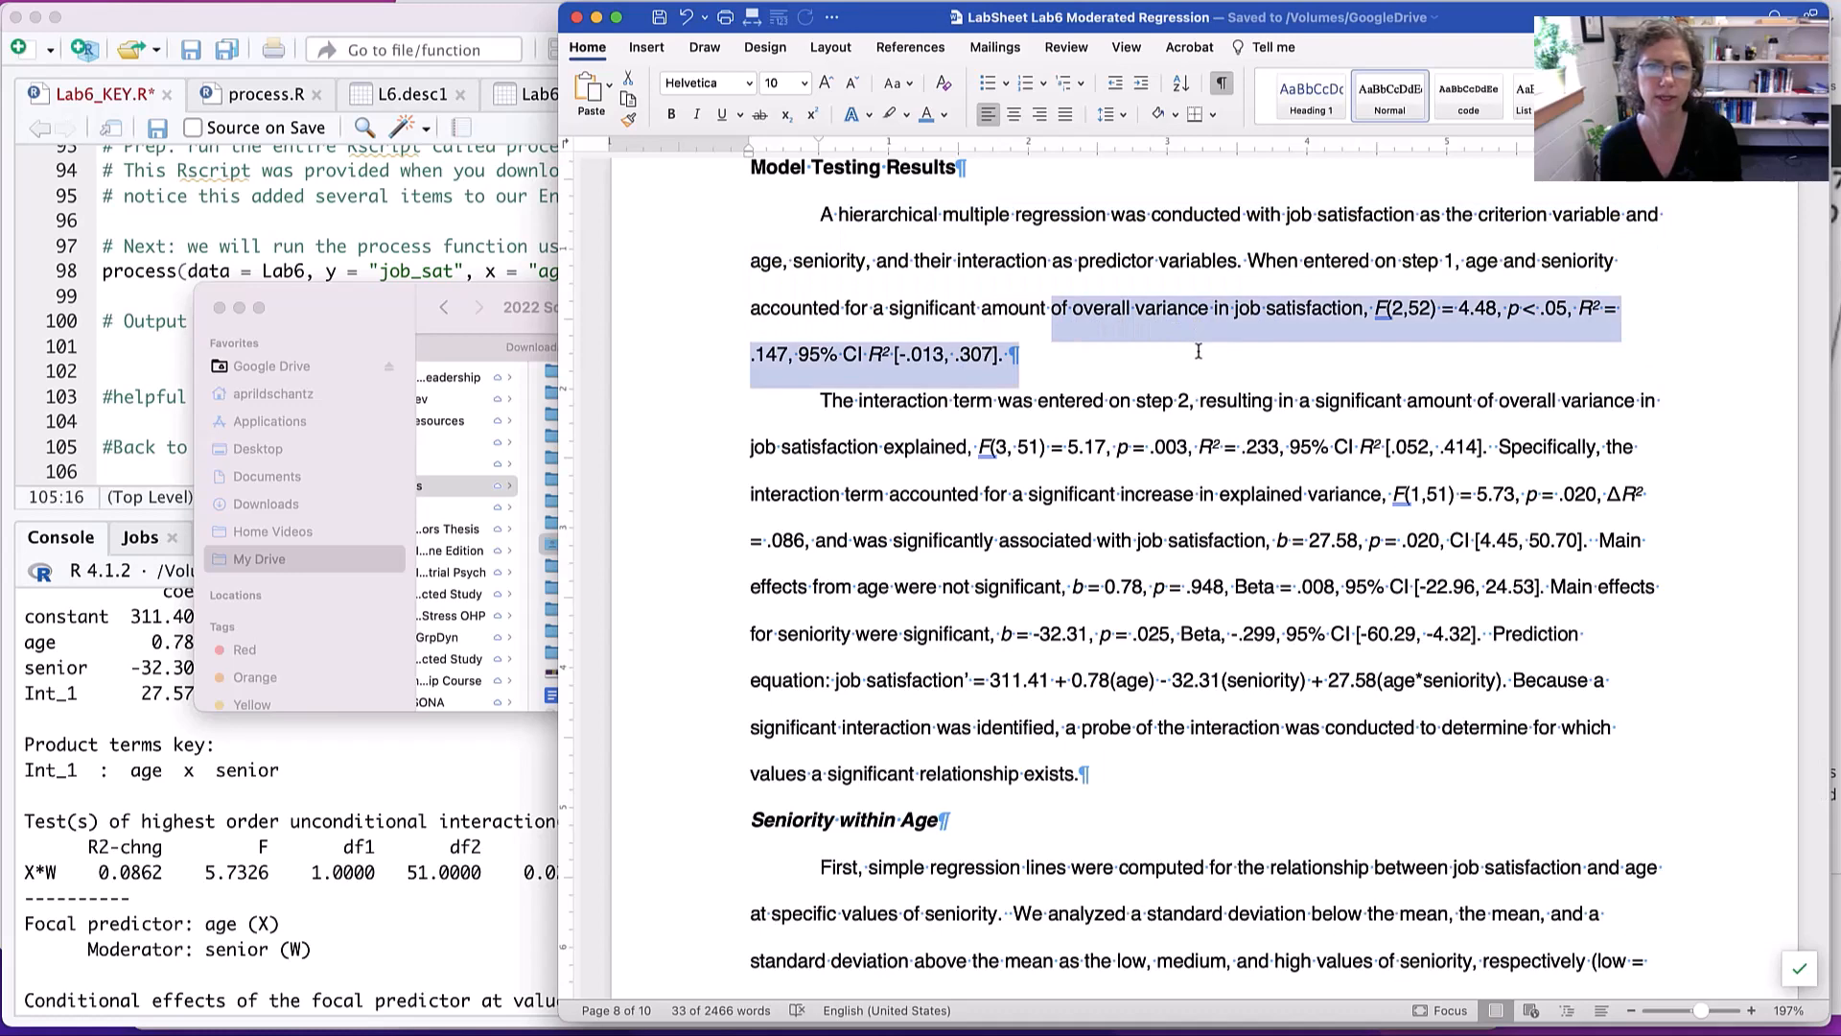
{"action": "scroll", "coordinate": [1091, 388], "scroll_direction": "down", "scroll_amount": 2}
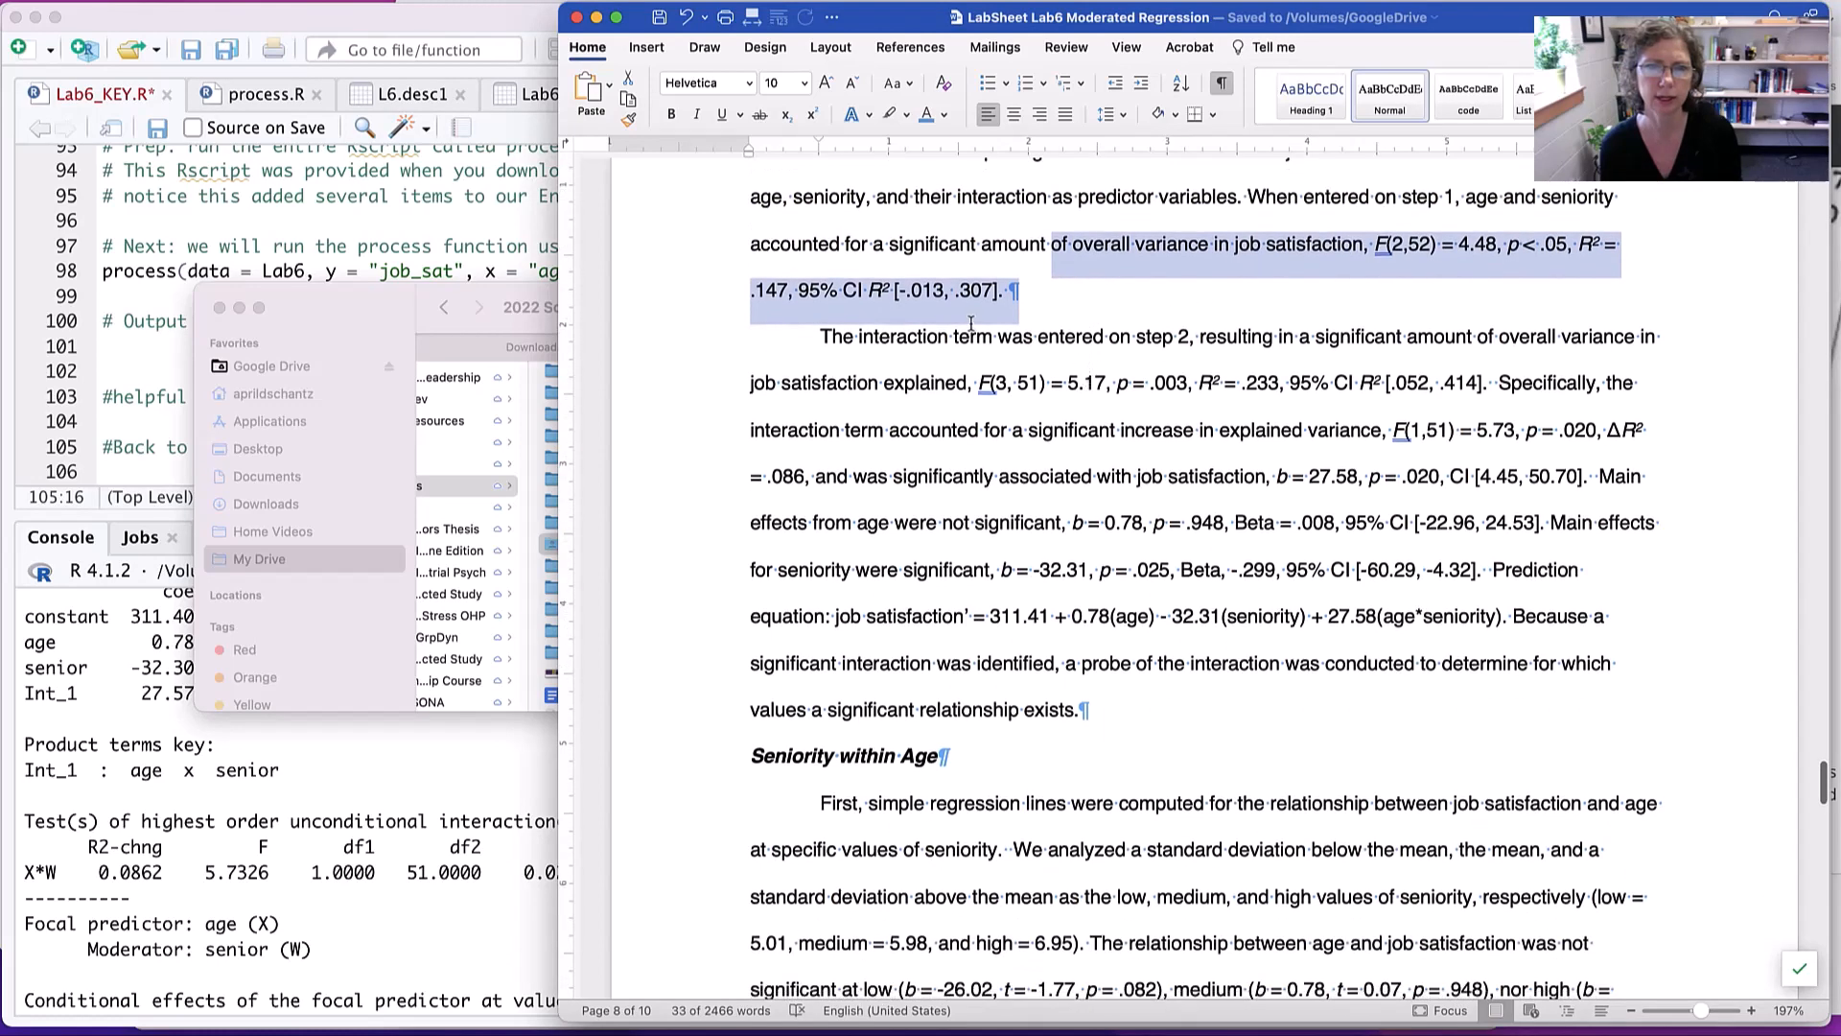
{"action": "left_click_drag", "start_coordinate": [973, 324], "coordinate": [1108, 336]}
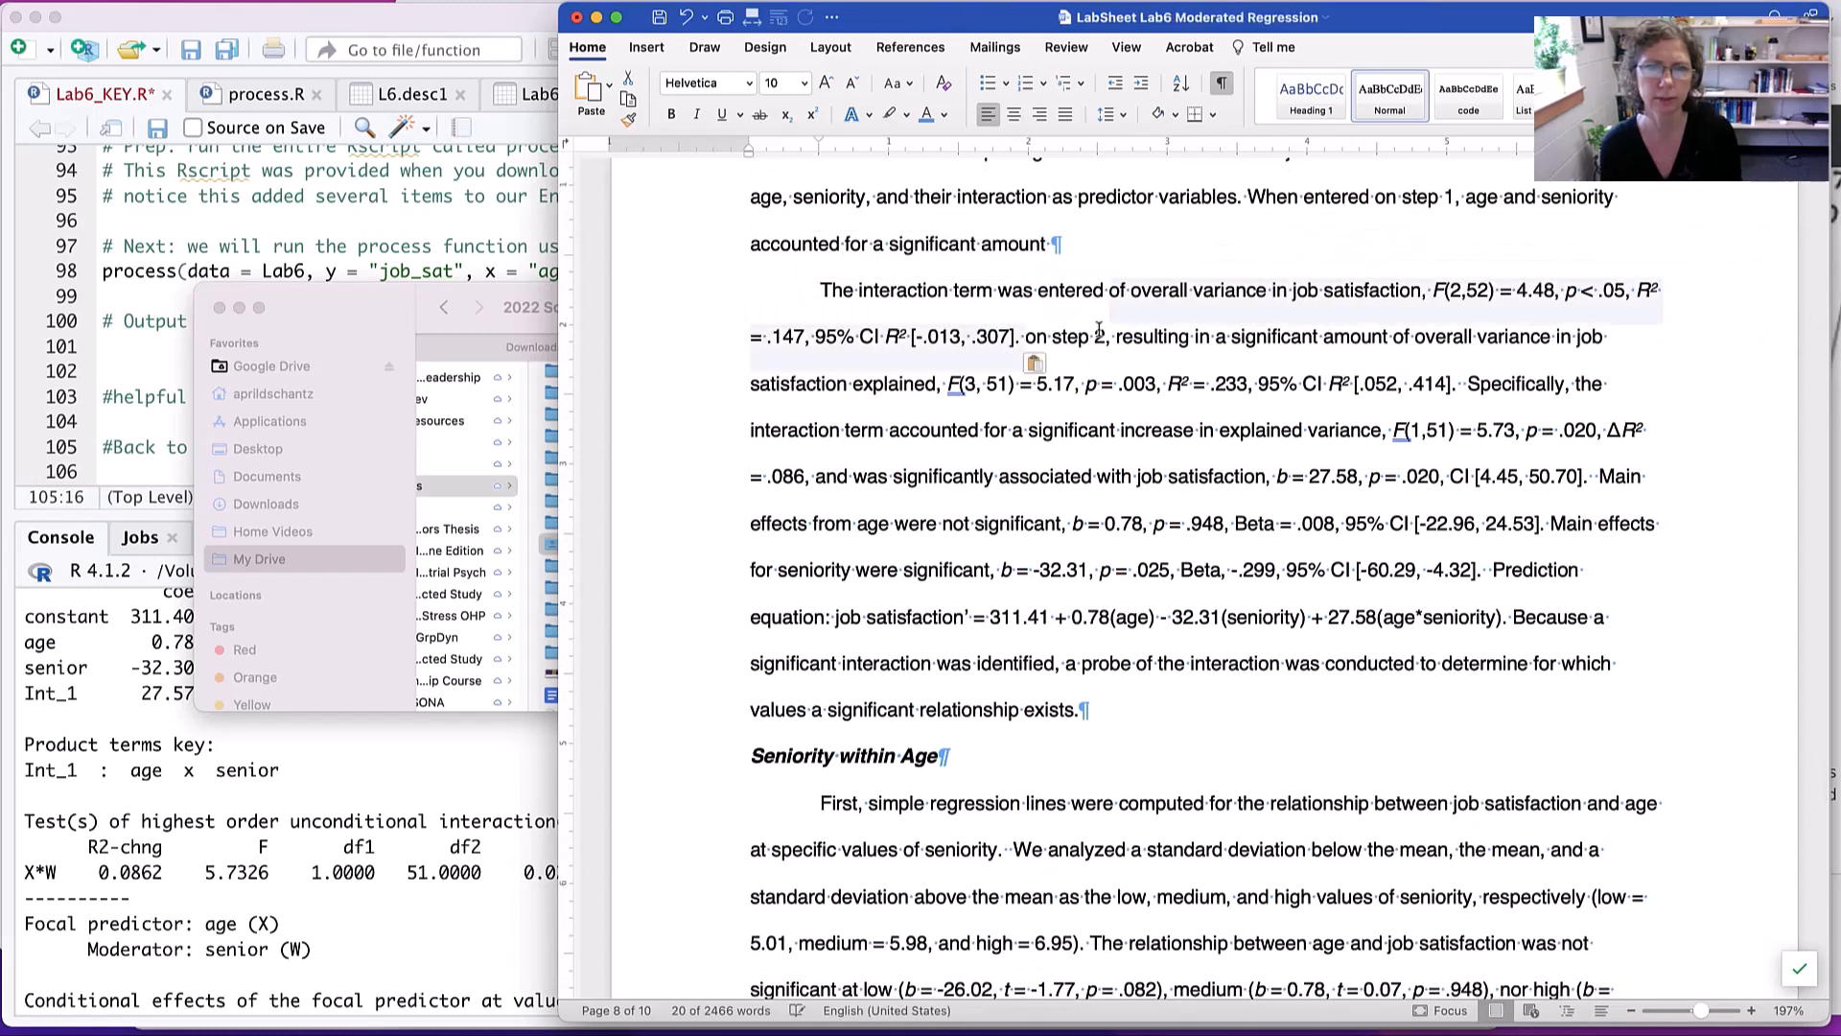
{"action": "key", "text": "super+z"}
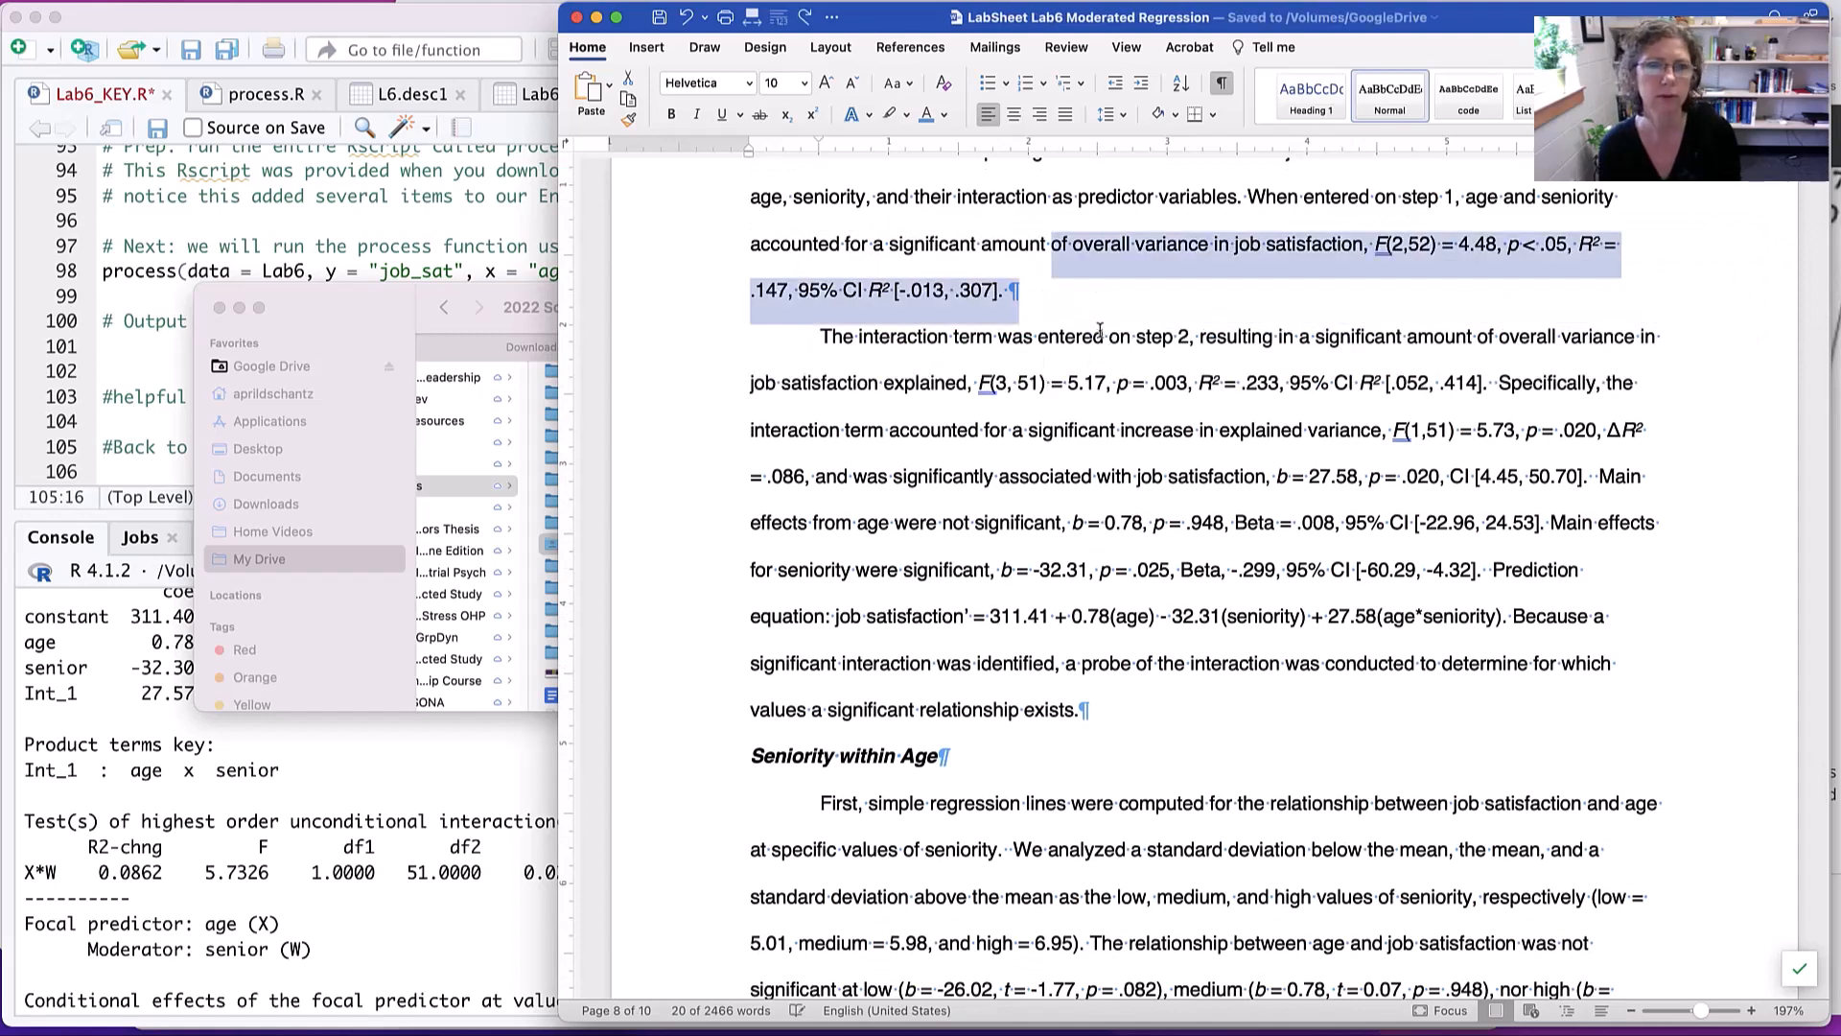
{"action": "left_click_drag", "start_coordinate": [1206, 341], "coordinate": [1249, 482]}
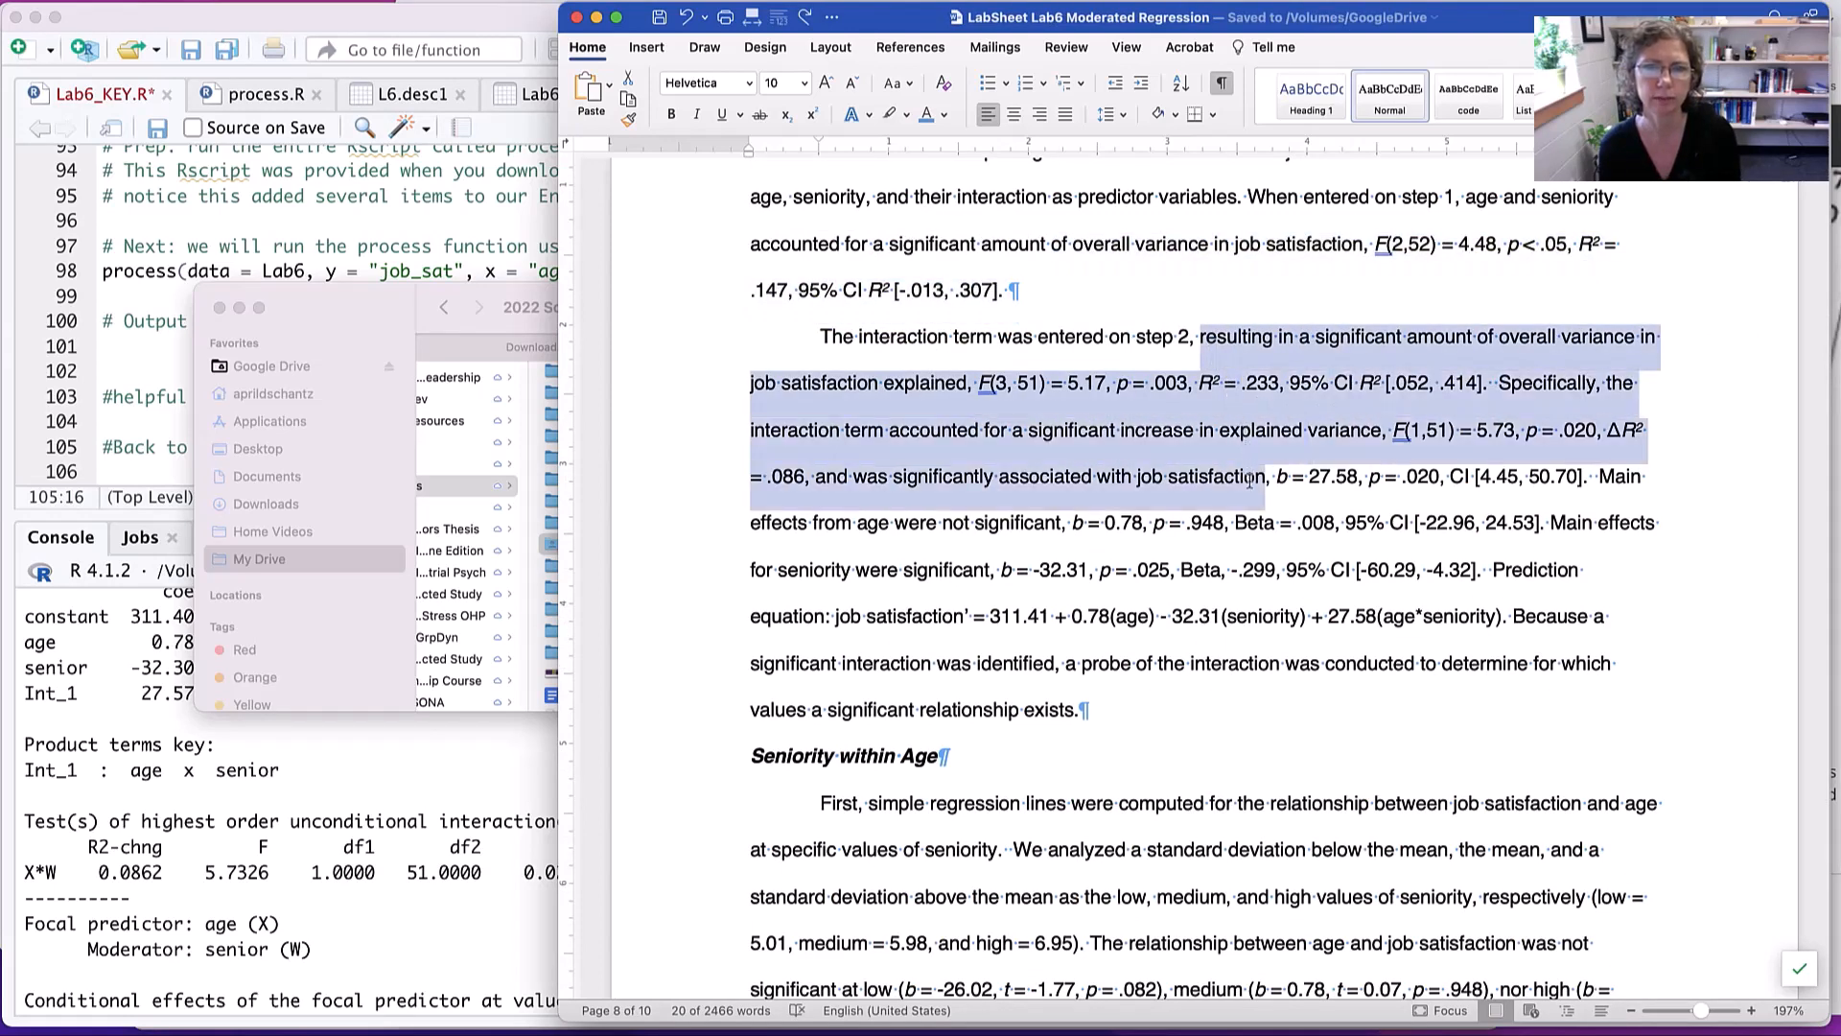
{"action": "scroll", "coordinate": [1271, 474], "scroll_direction": "down", "scroll_amount": 1}
{"action": "scroll", "coordinate": [1271, 474], "scroll_direction": "down", "scroll_amount": 3}
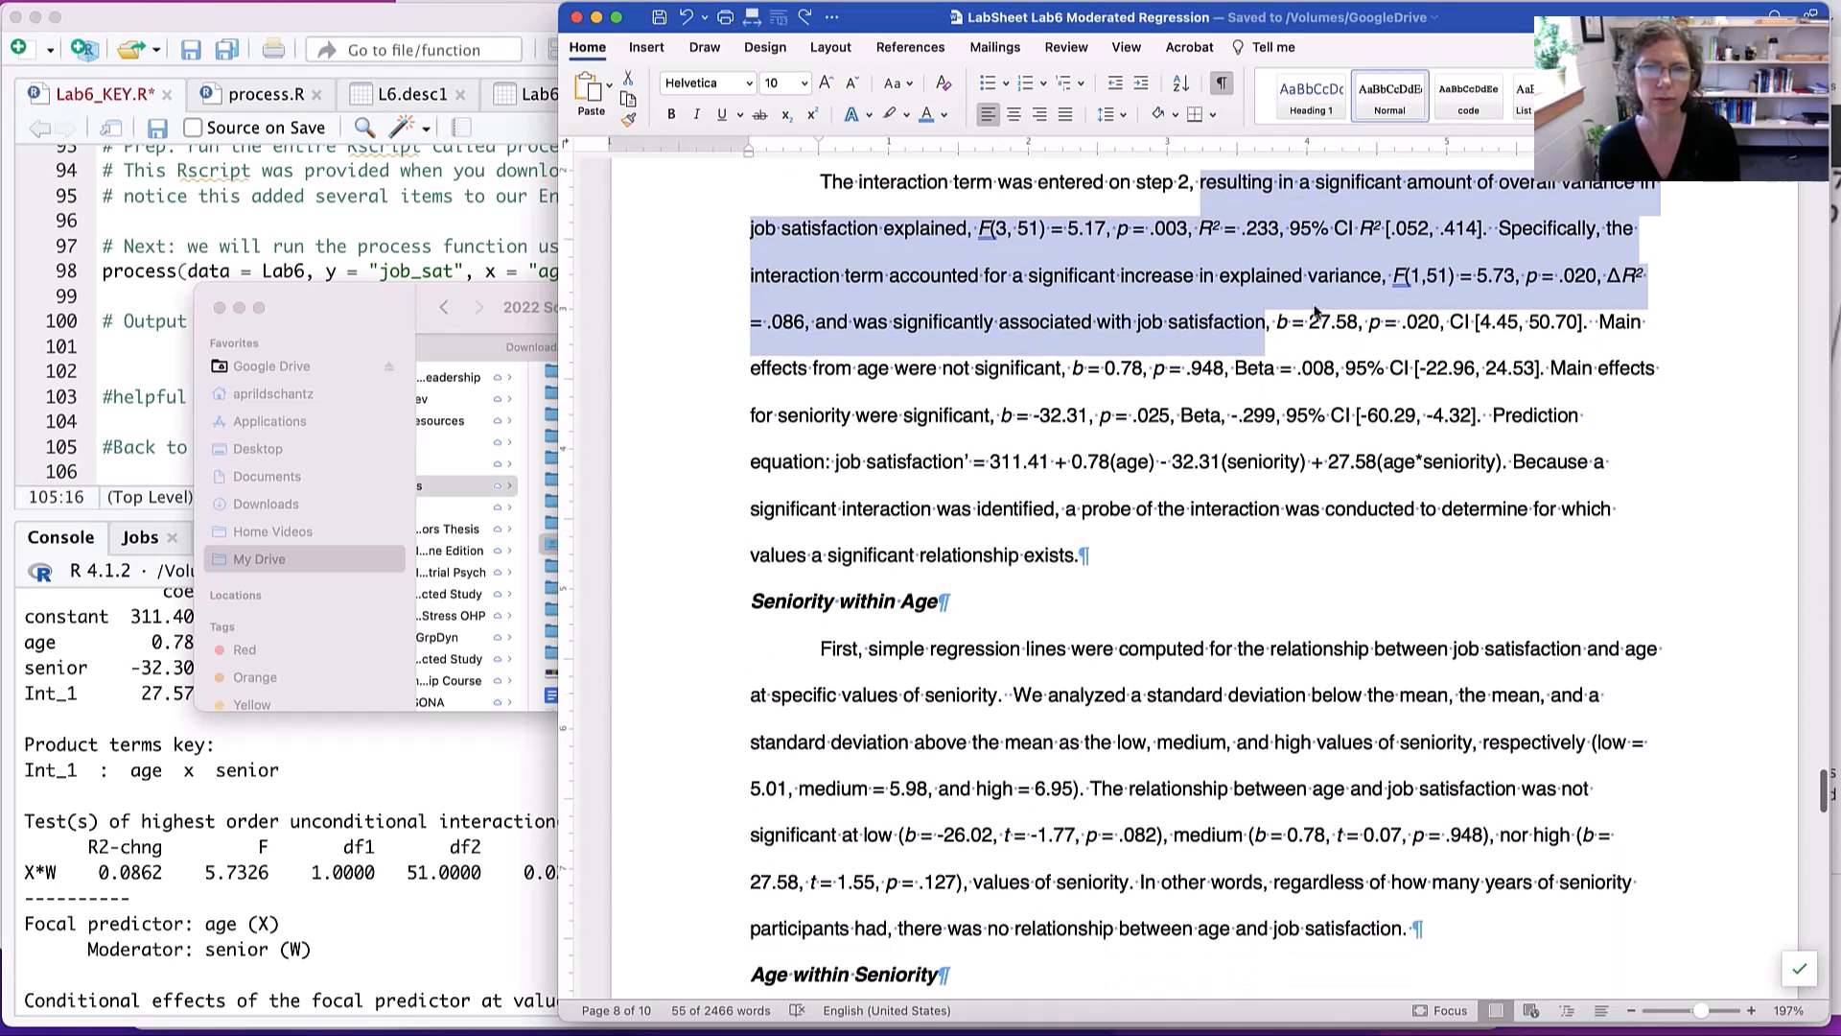
- Insert "95%" before the CI [4.45, 50.70] in the sentence reporting the interaction term
{"action": "left_click", "coordinate": [1249, 334]}
{"action": "left_click_drag", "start_coordinate": [1275, 326], "coordinate": [1435, 324]}
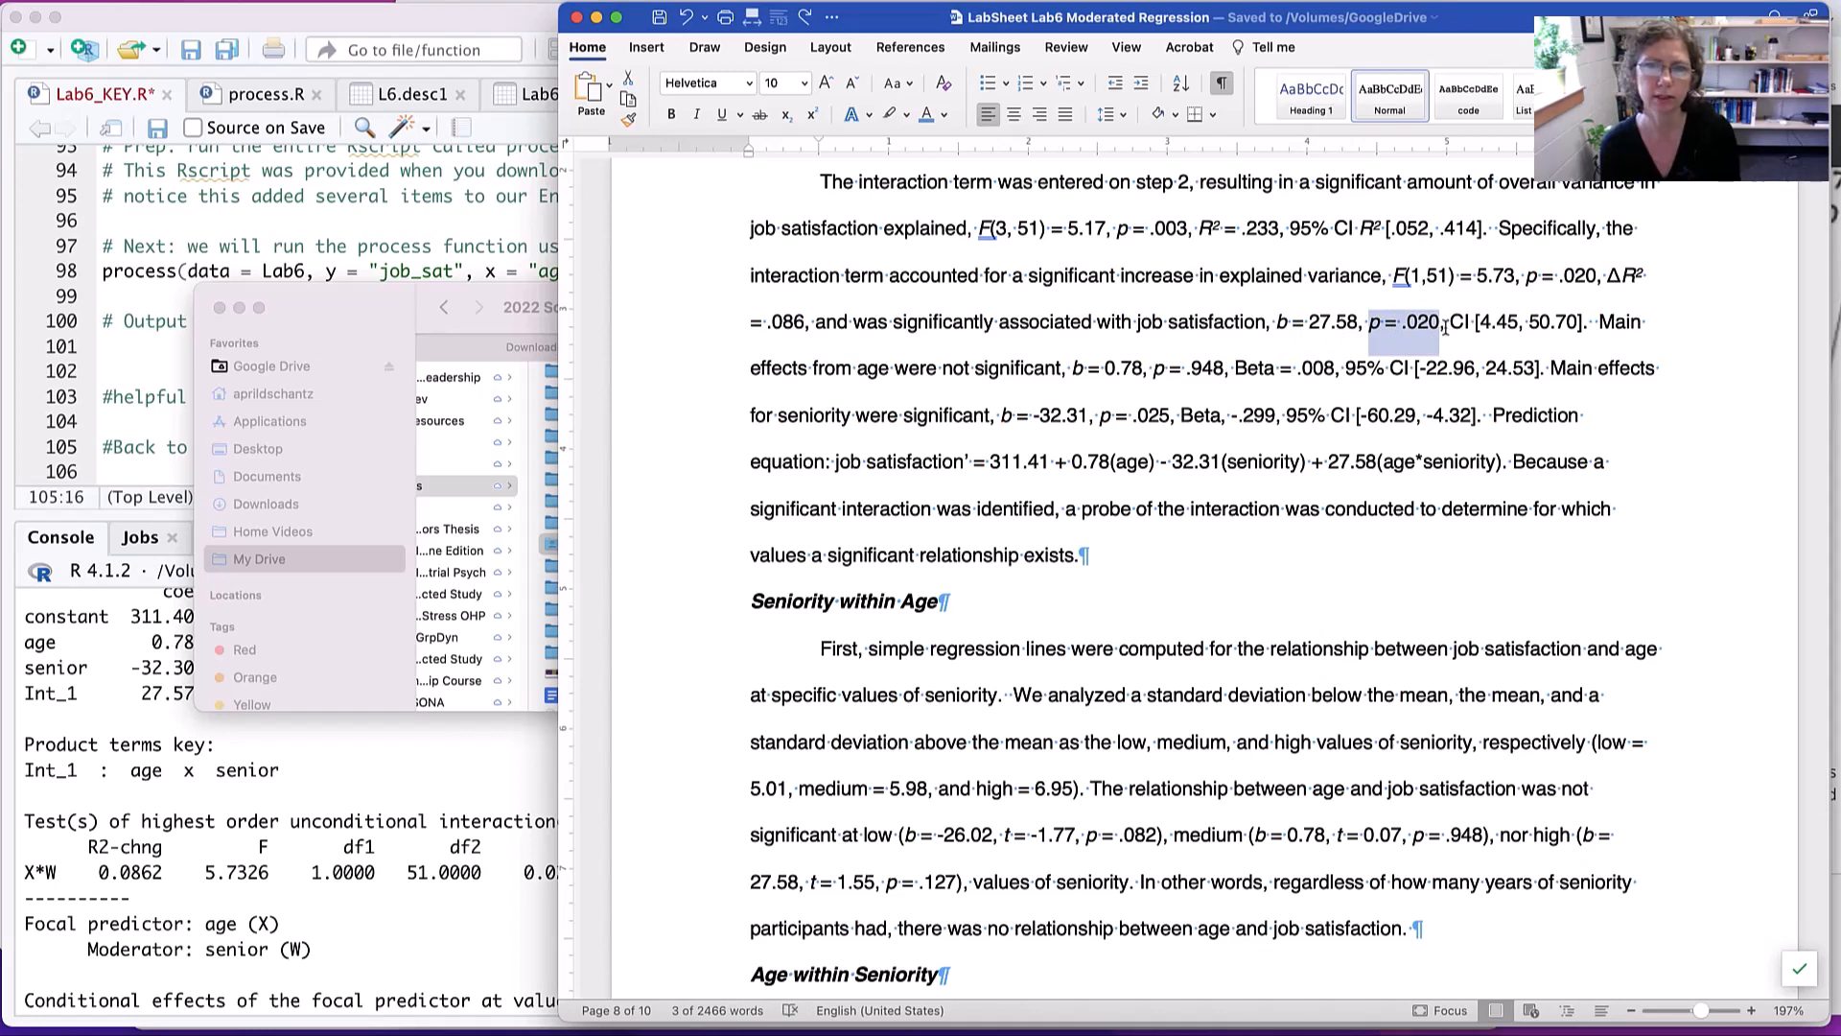
{"action": "left_click", "coordinate": [1450, 323]}
{"action": "type", "text": "95"}
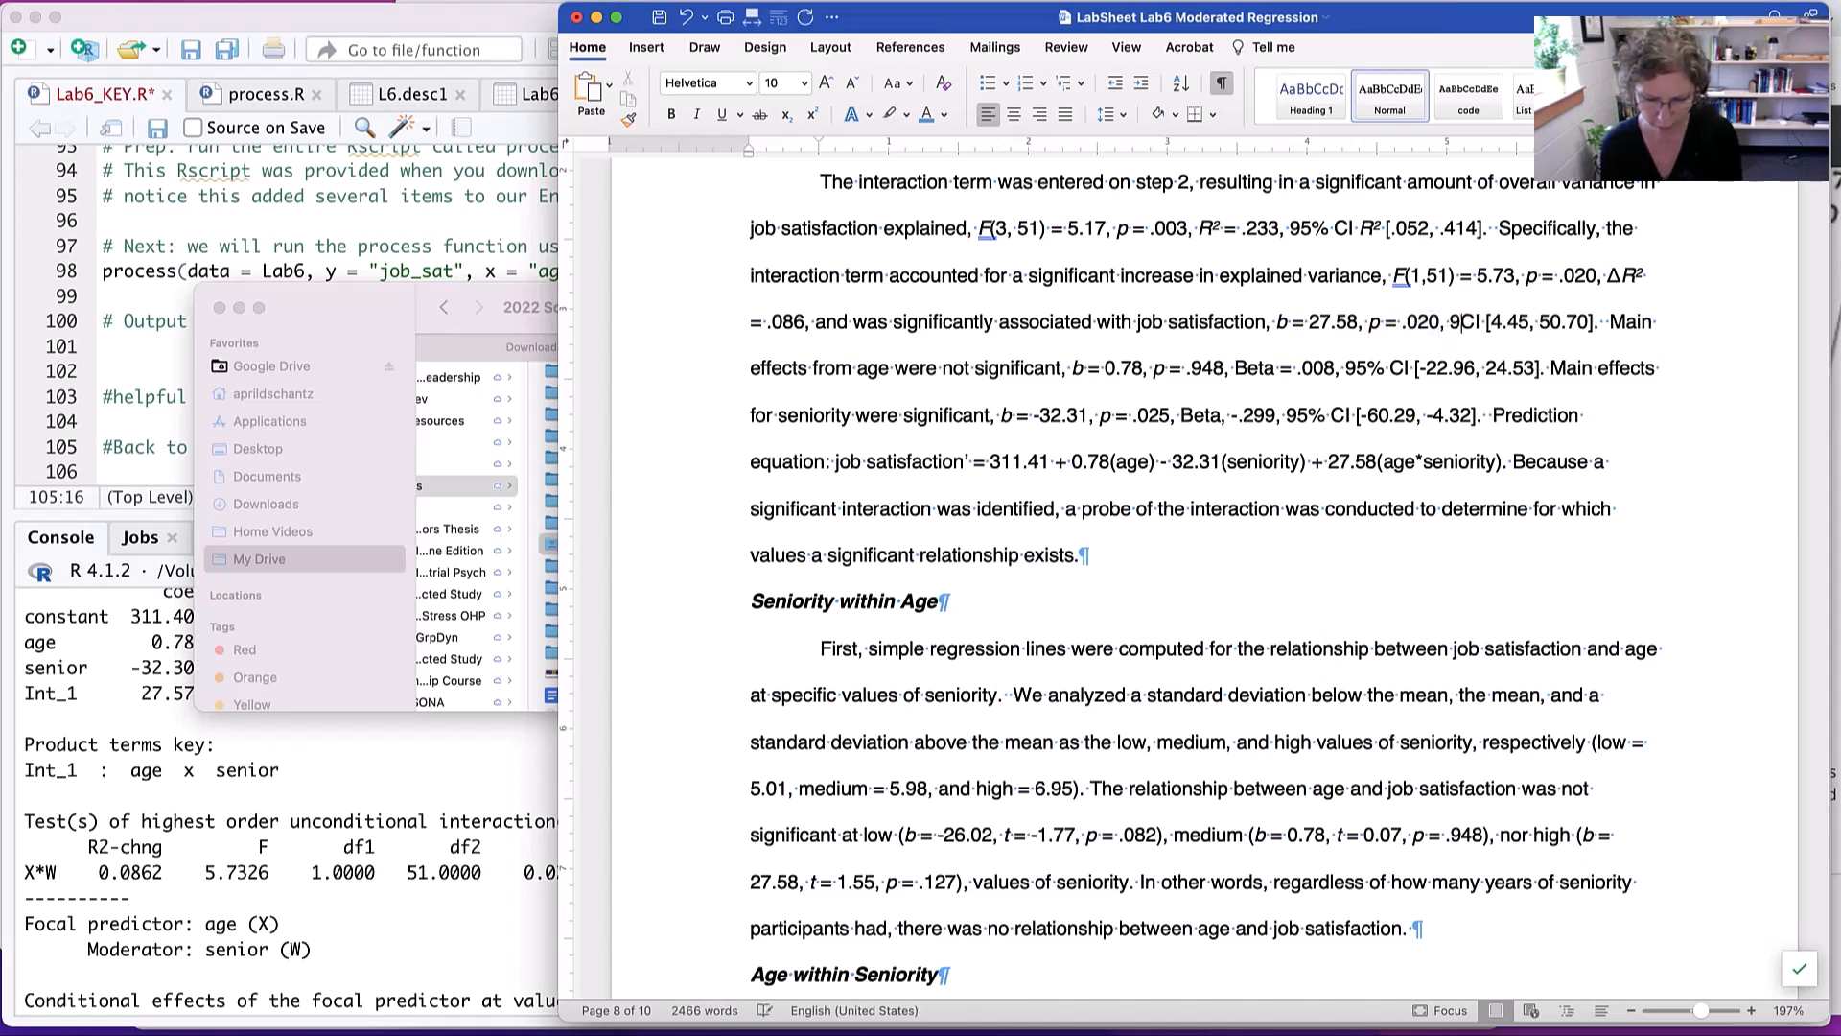
{"action": "type", "text": "%"}
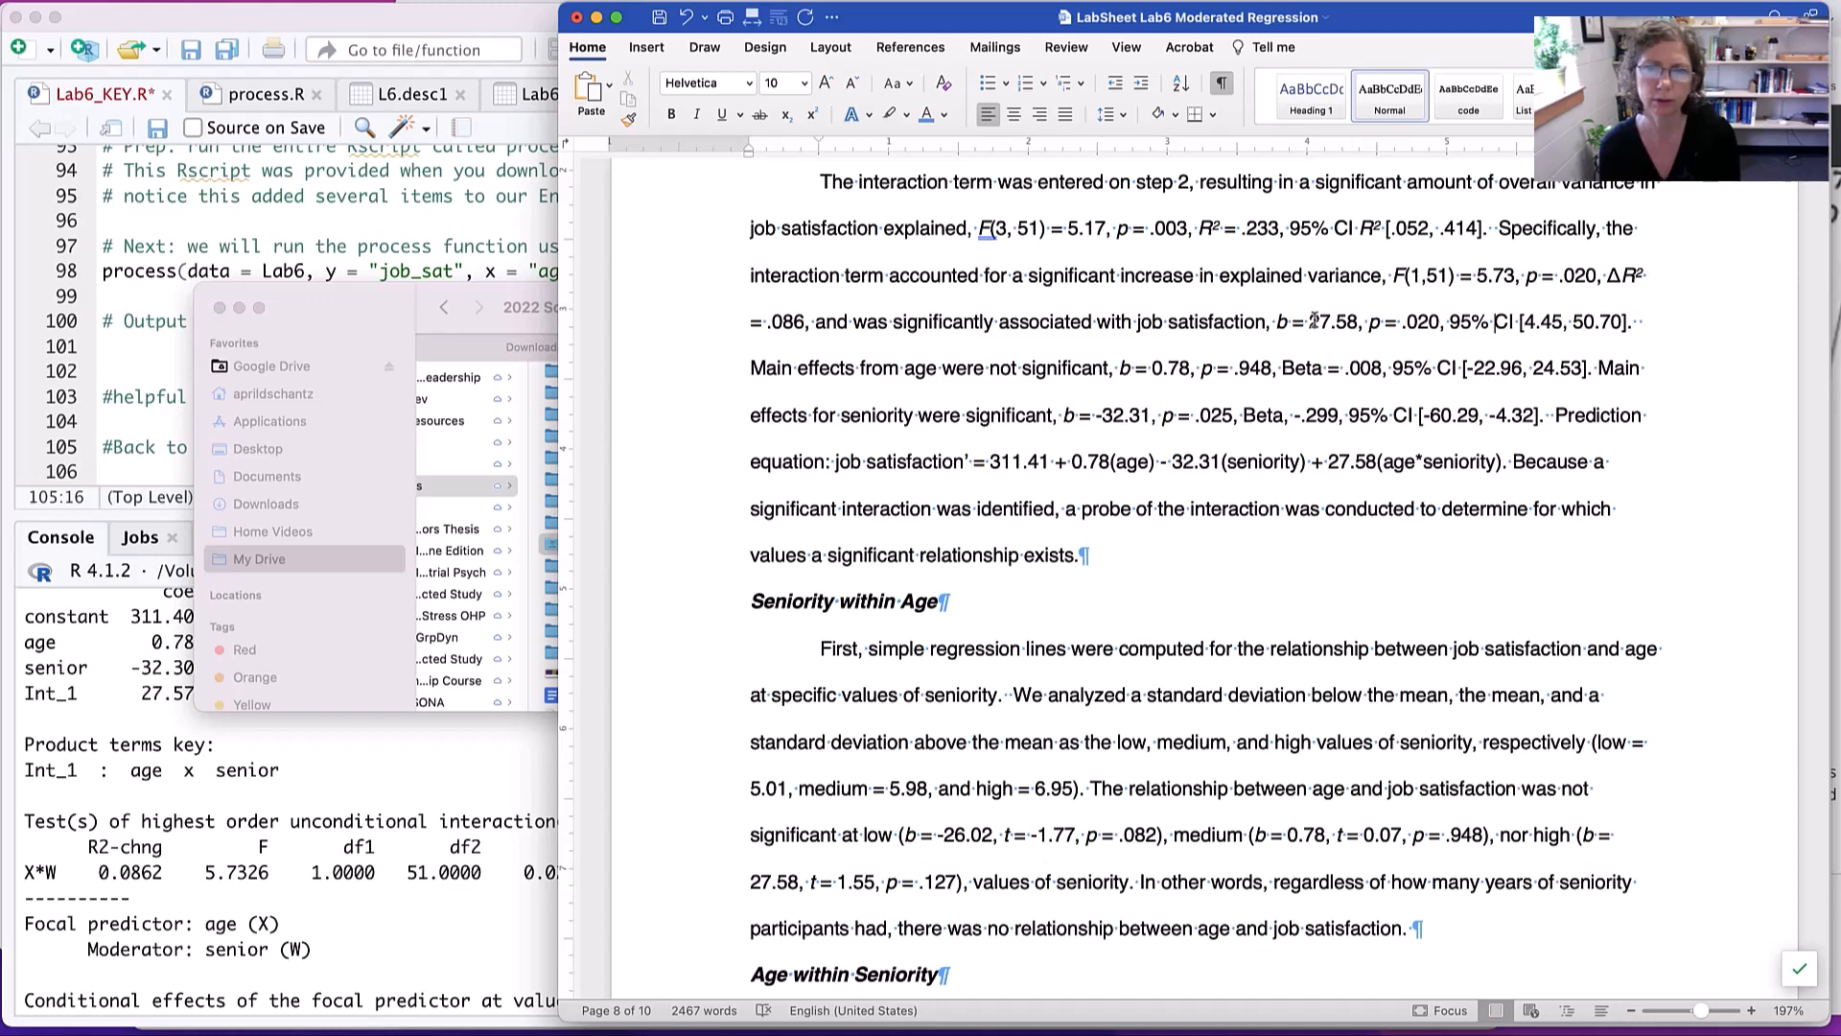
- Insert "Beta = ," before the 95% CI in the sentence reporting the interaction term's b and p values
{"action": "left_click_drag", "start_coordinate": [1309, 322], "coordinate": [1354, 322]}
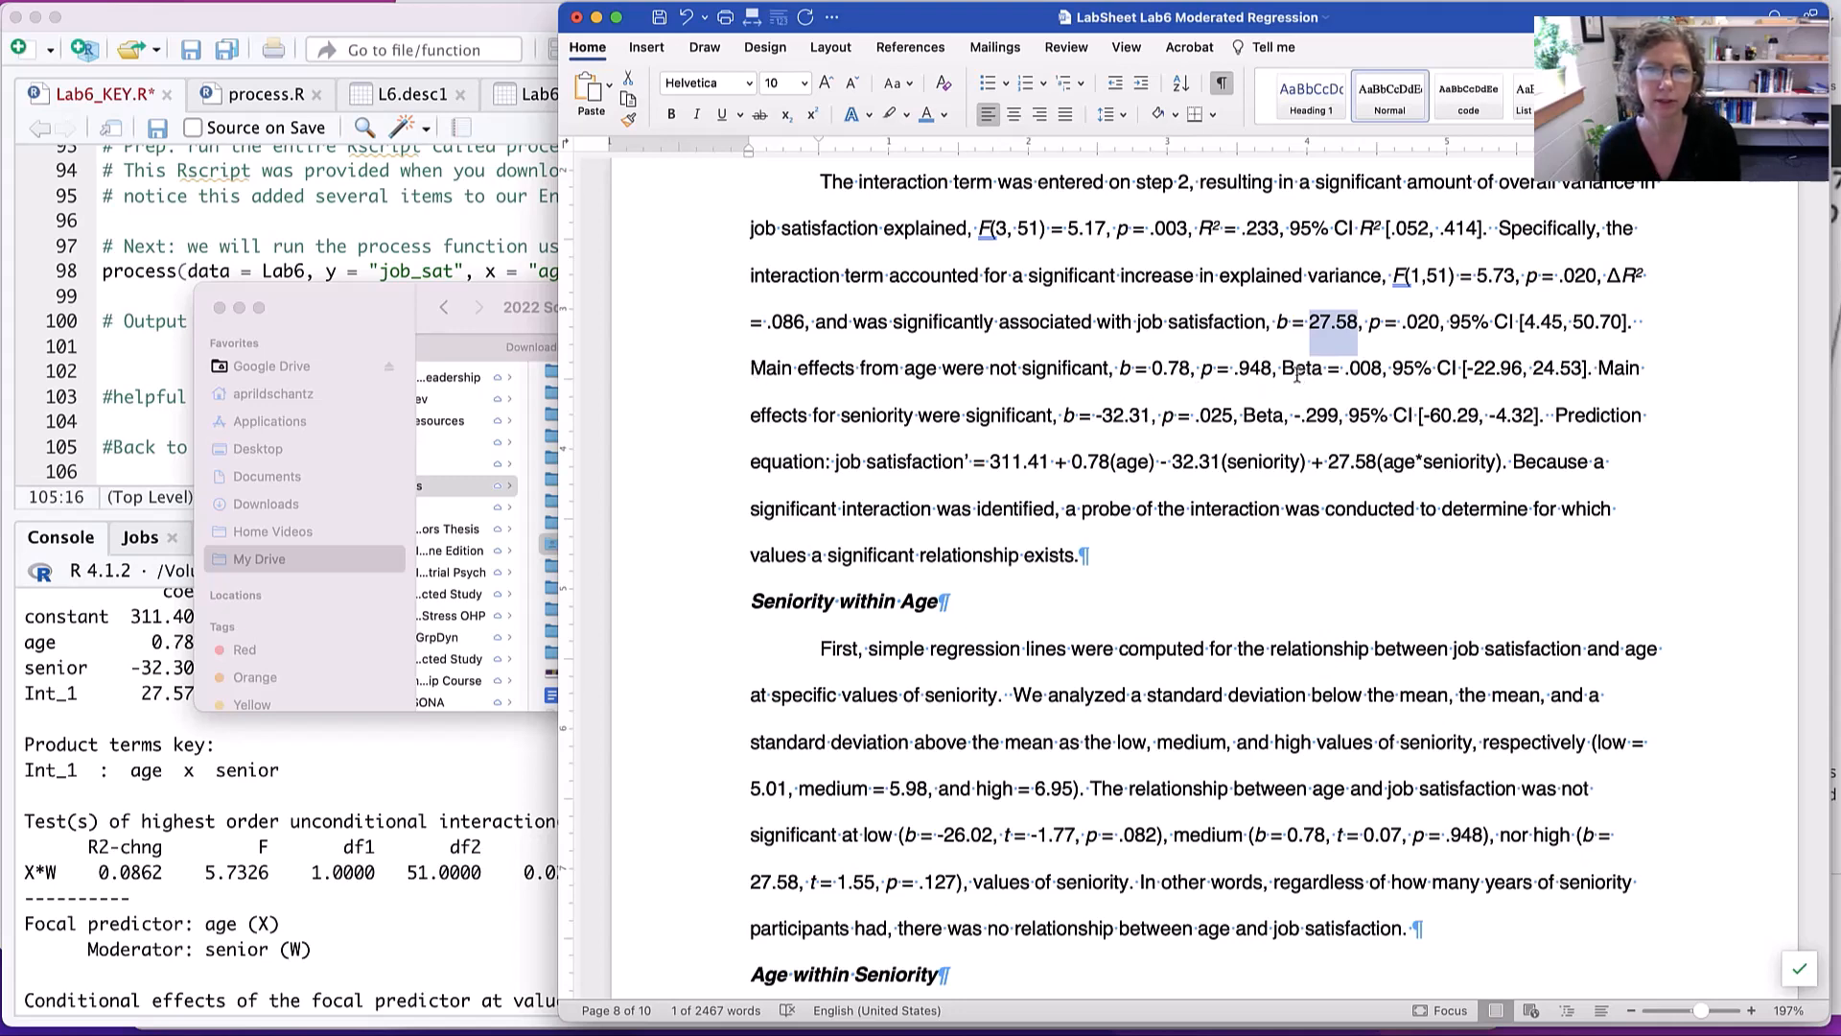
{"action": "left_click", "coordinate": [1446, 322]}
{"action": "type", "text": "Bet"}
{"action": "type", "text": "a = "}
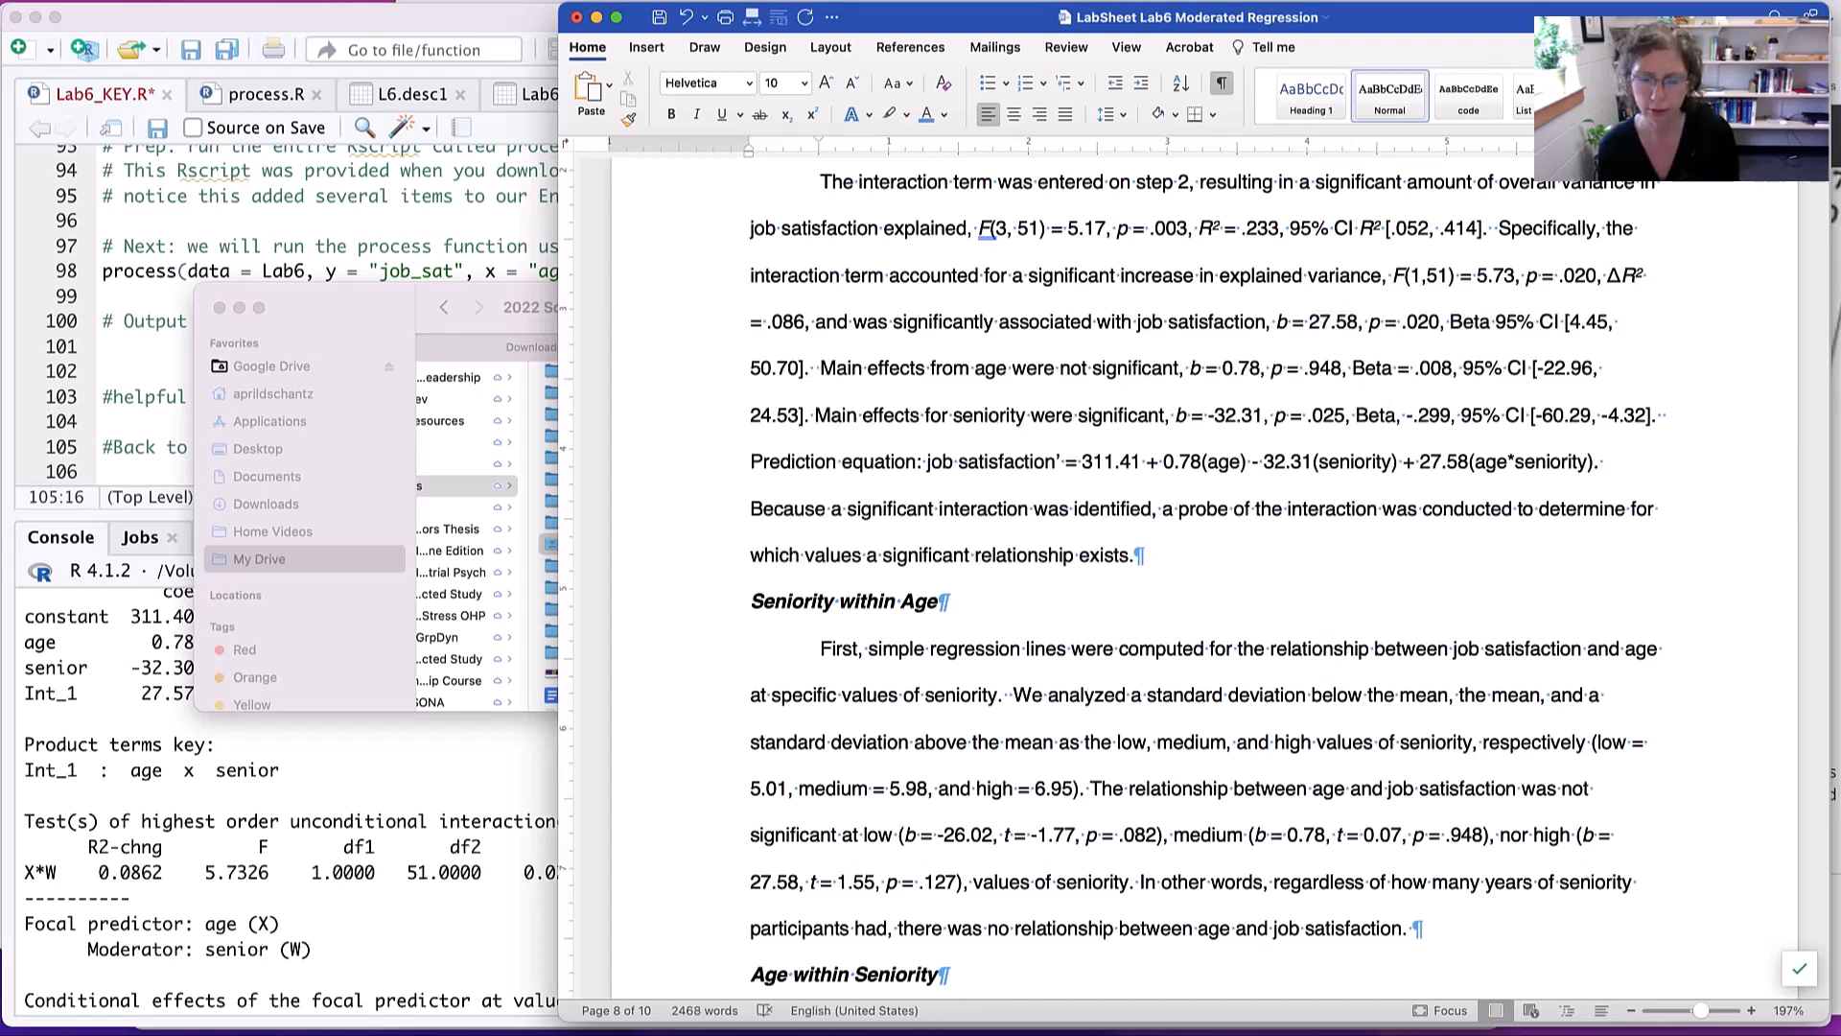
{"action": "type", "text": ","}
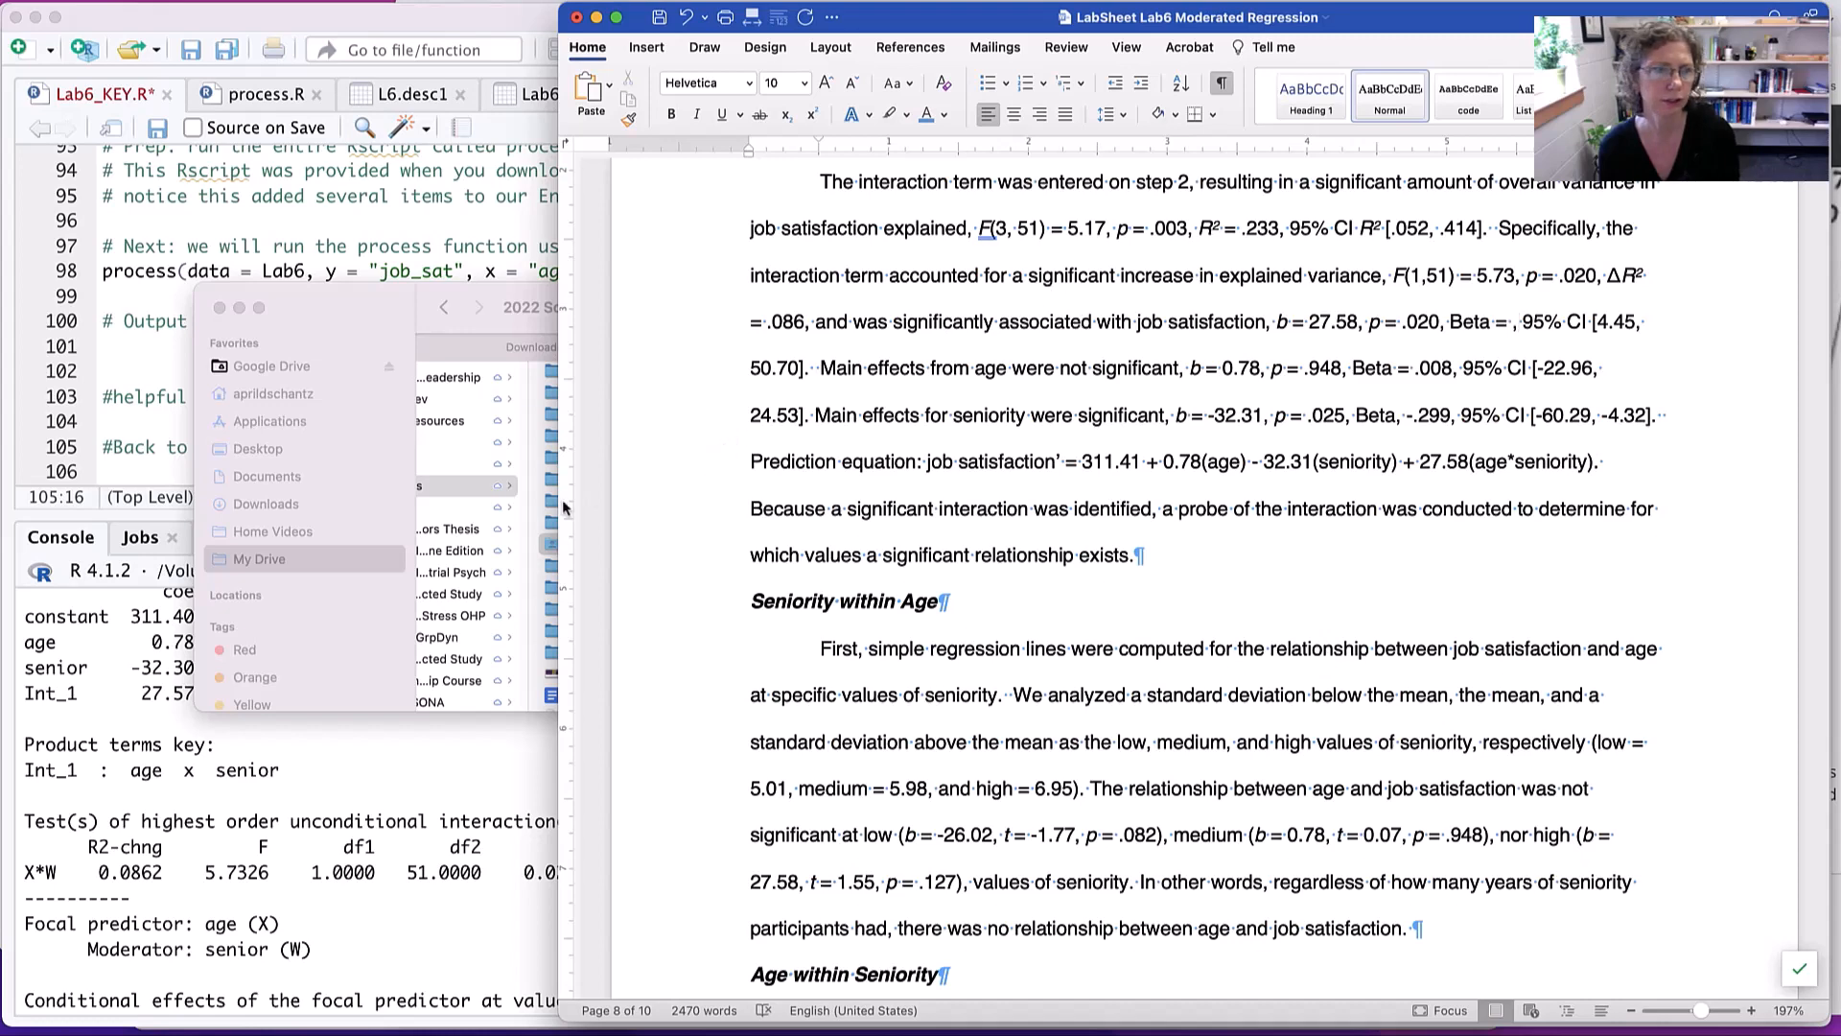
- Switch to RStudio and locate the standardized regression coefficient code in Lab6_KEY.R and the L6.m2.beta model object
{"action": "left_click", "coordinate": [269, 744]}
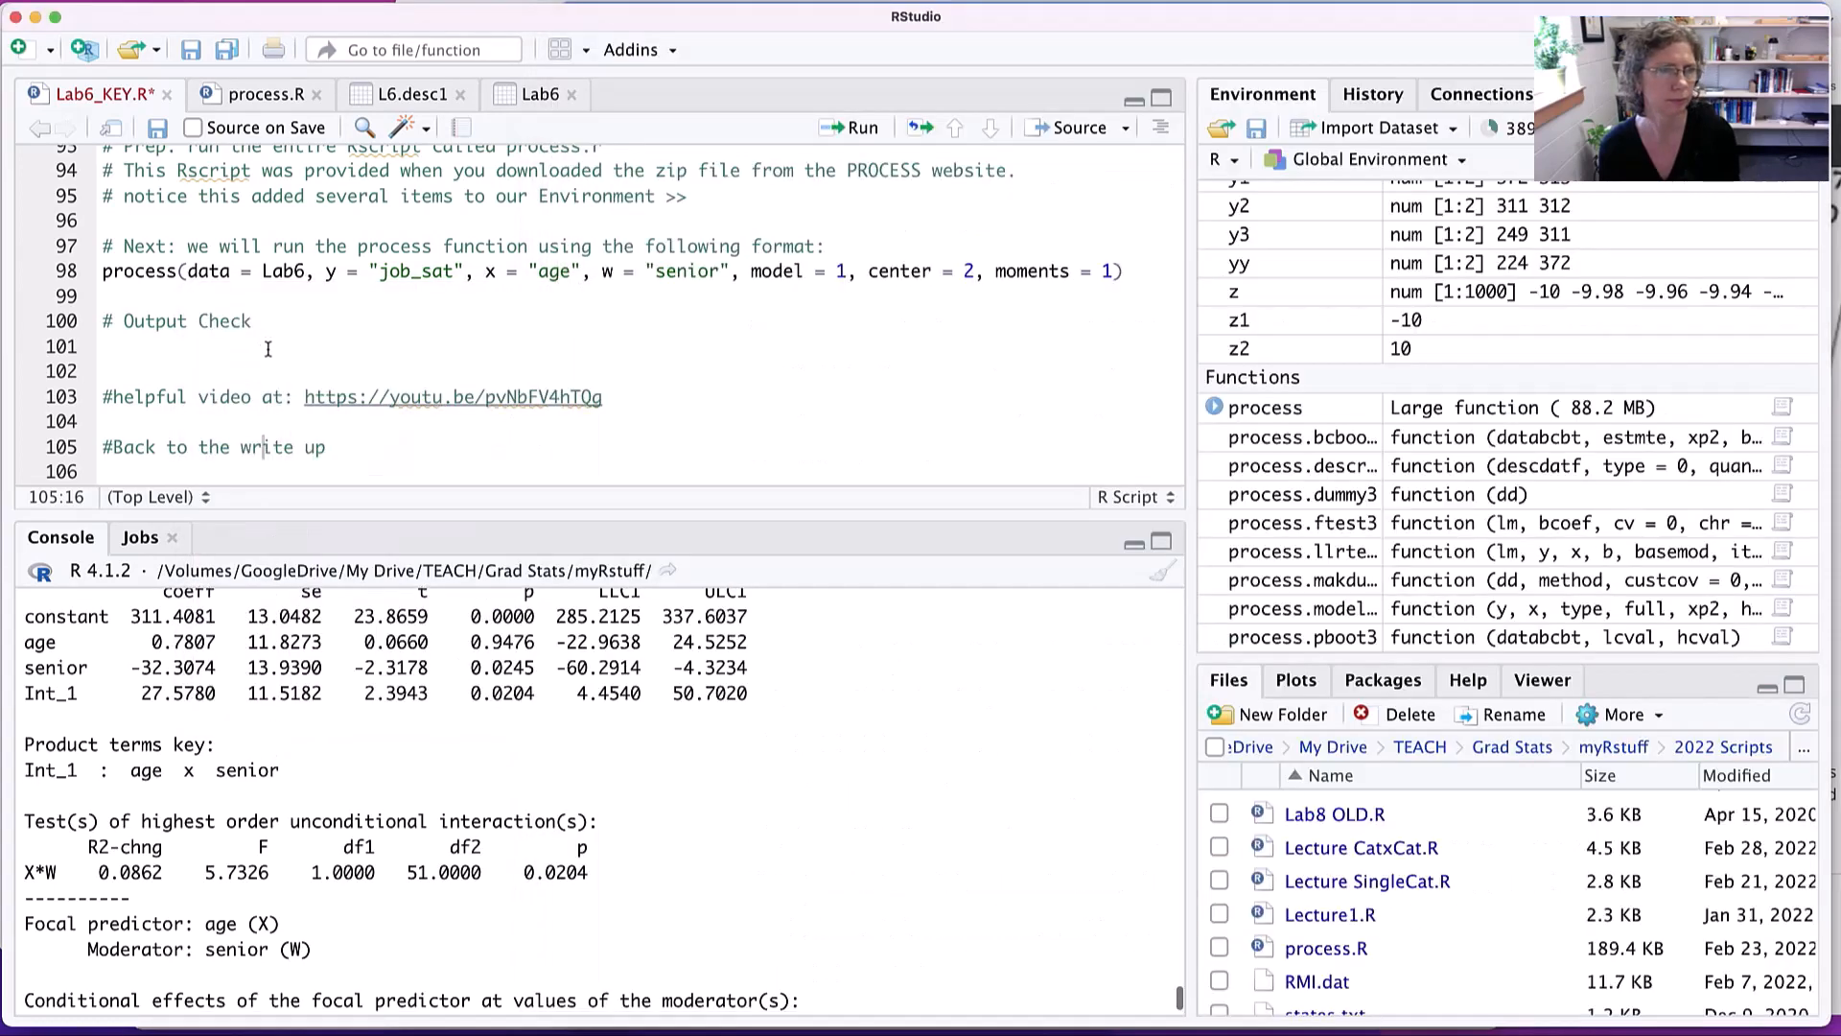
{"action": "scroll", "coordinate": [274, 361], "scroll_direction": "up", "scroll_amount": 5}
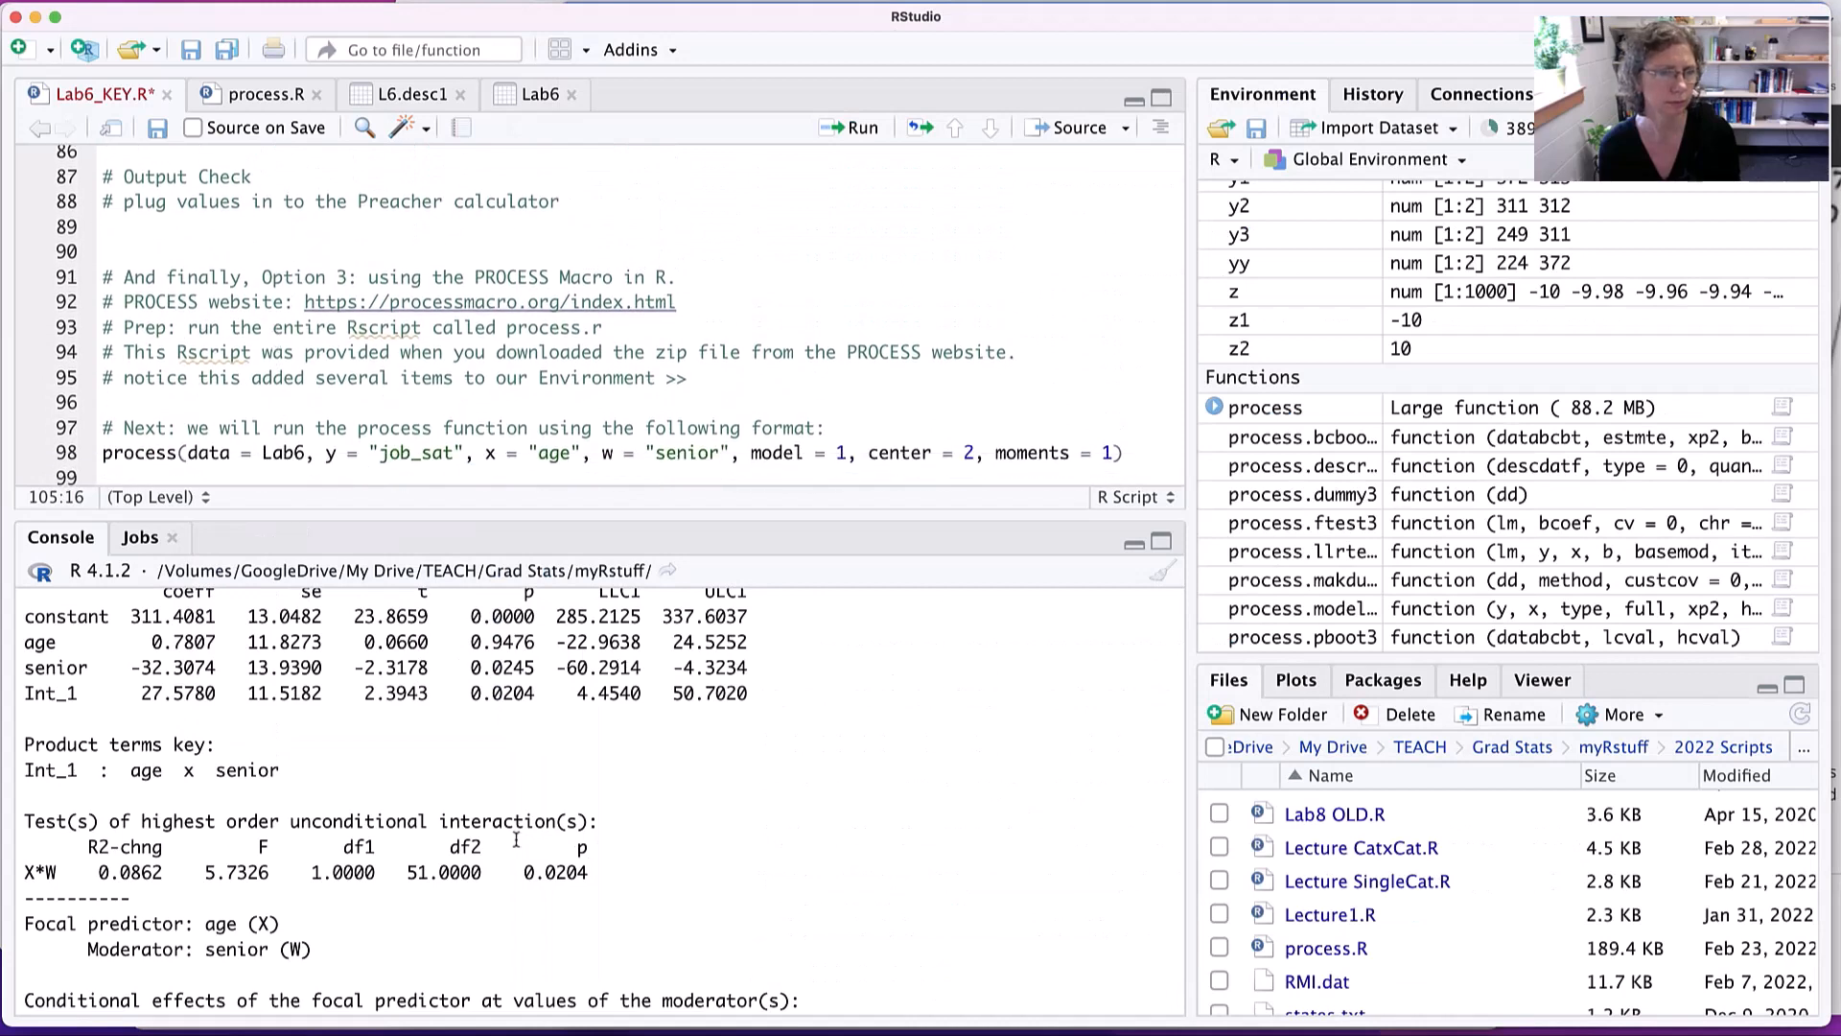
{"action": "scroll", "coordinate": [514, 832], "scroll_direction": "up", "scroll_amount": 2}
{"action": "scroll", "coordinate": [514, 833], "scroll_direction": "up", "scroll_amount": 10}
{"action": "scroll", "coordinate": [406, 359], "scroll_direction": "up", "scroll_amount": 1}
{"action": "scroll", "coordinate": [407, 359], "scroll_direction": "up", "scroll_amount": 15}
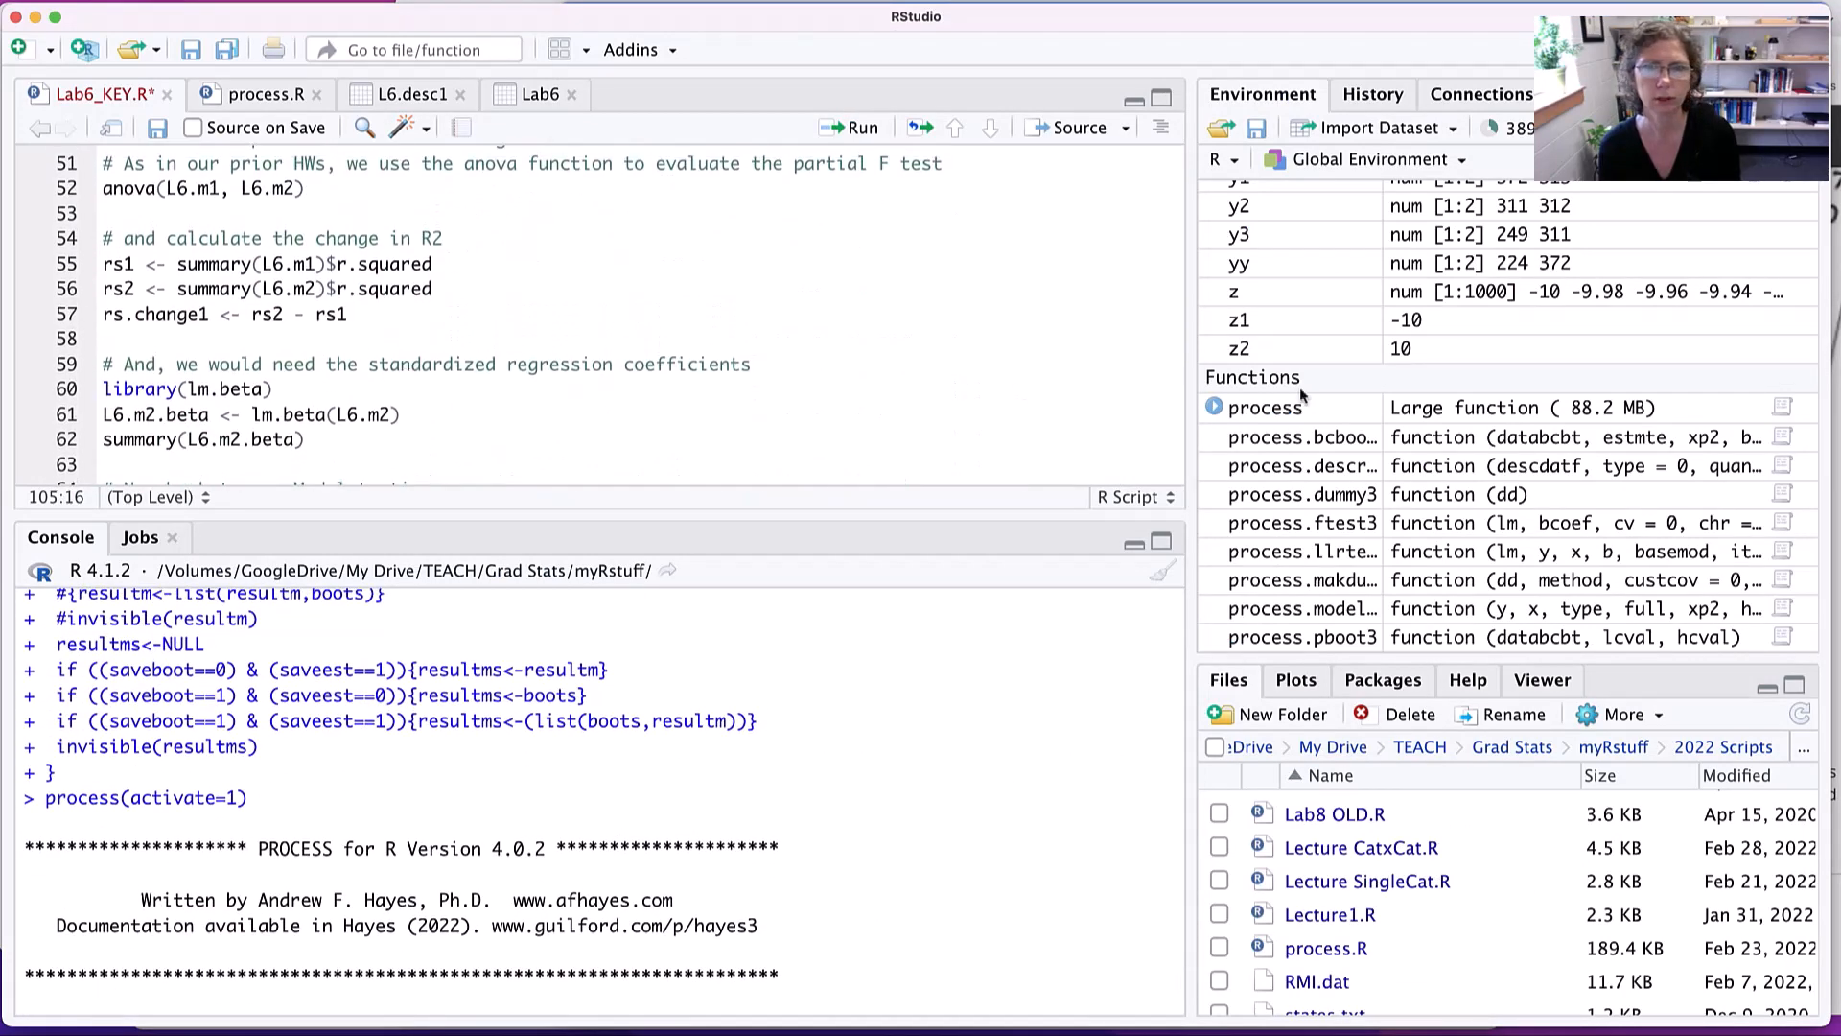
{"action": "scroll", "coordinate": [1583, 422], "scroll_direction": "up", "scroll_amount": 10}
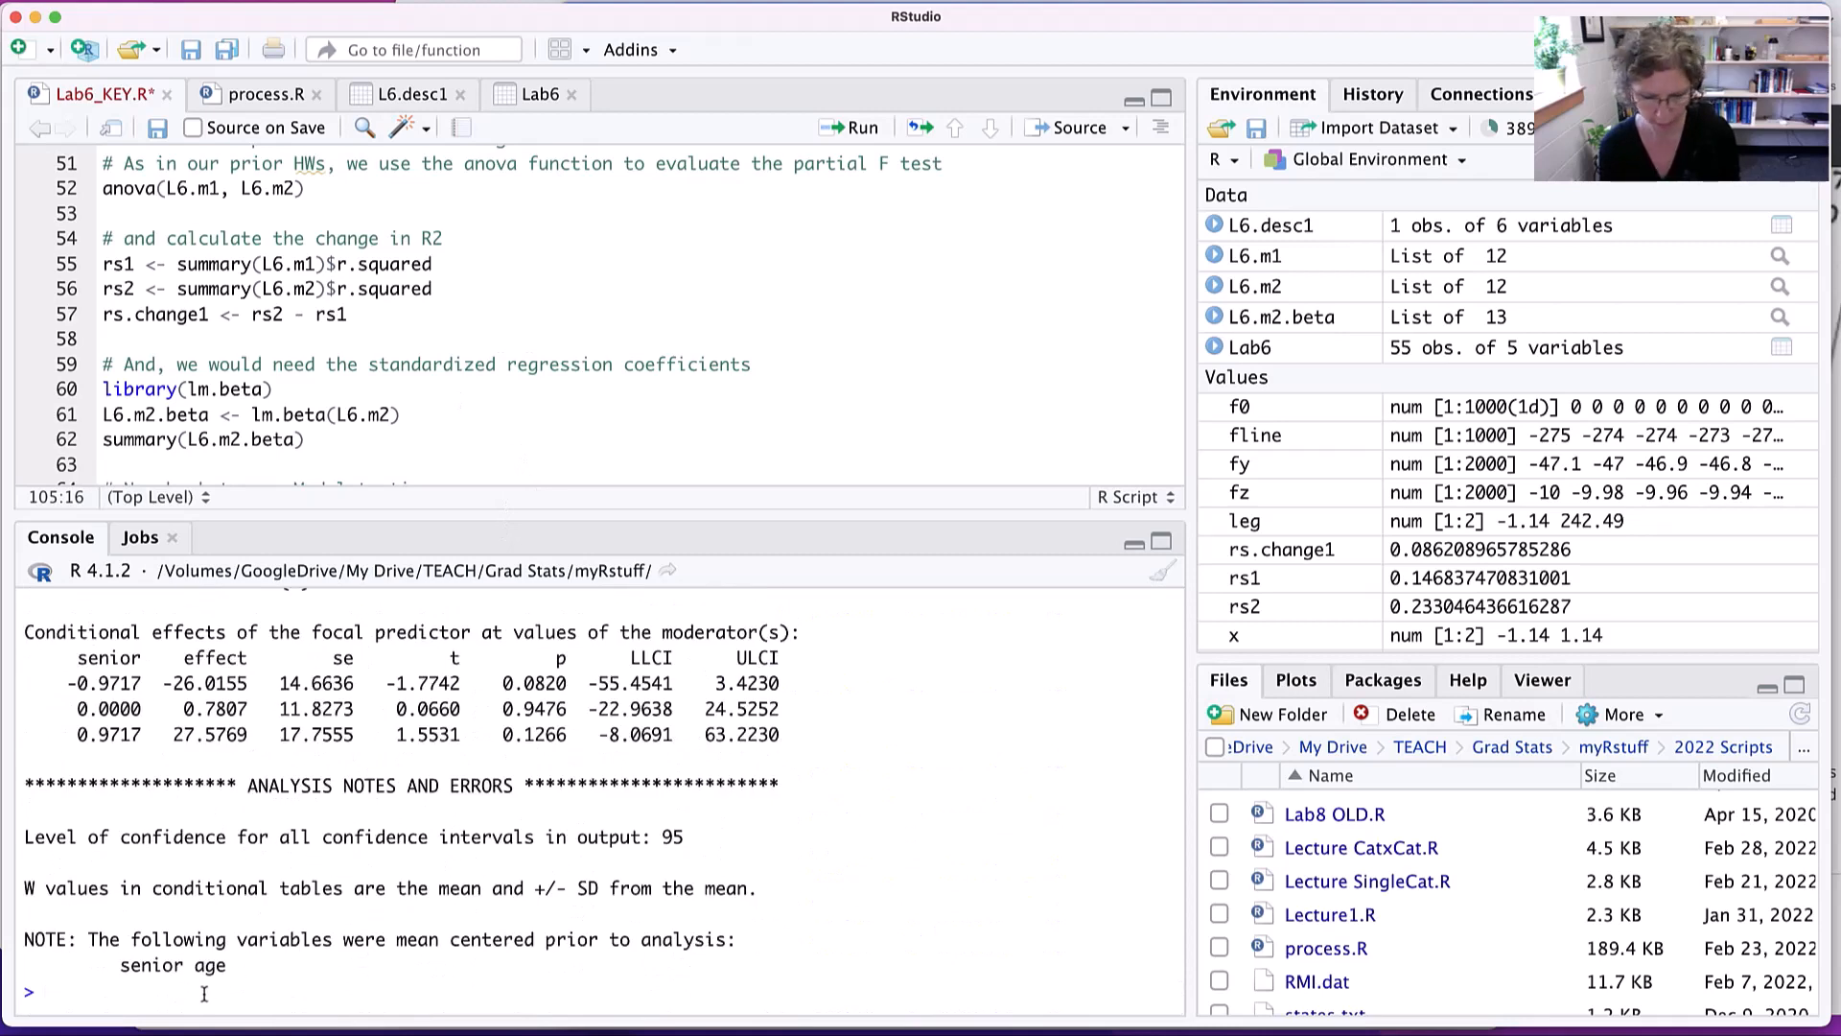
- Run summary(L6.m2.beta) in the console and find the standardized coefficient for ageC:senC
{"action": "type", "text": "summary"}
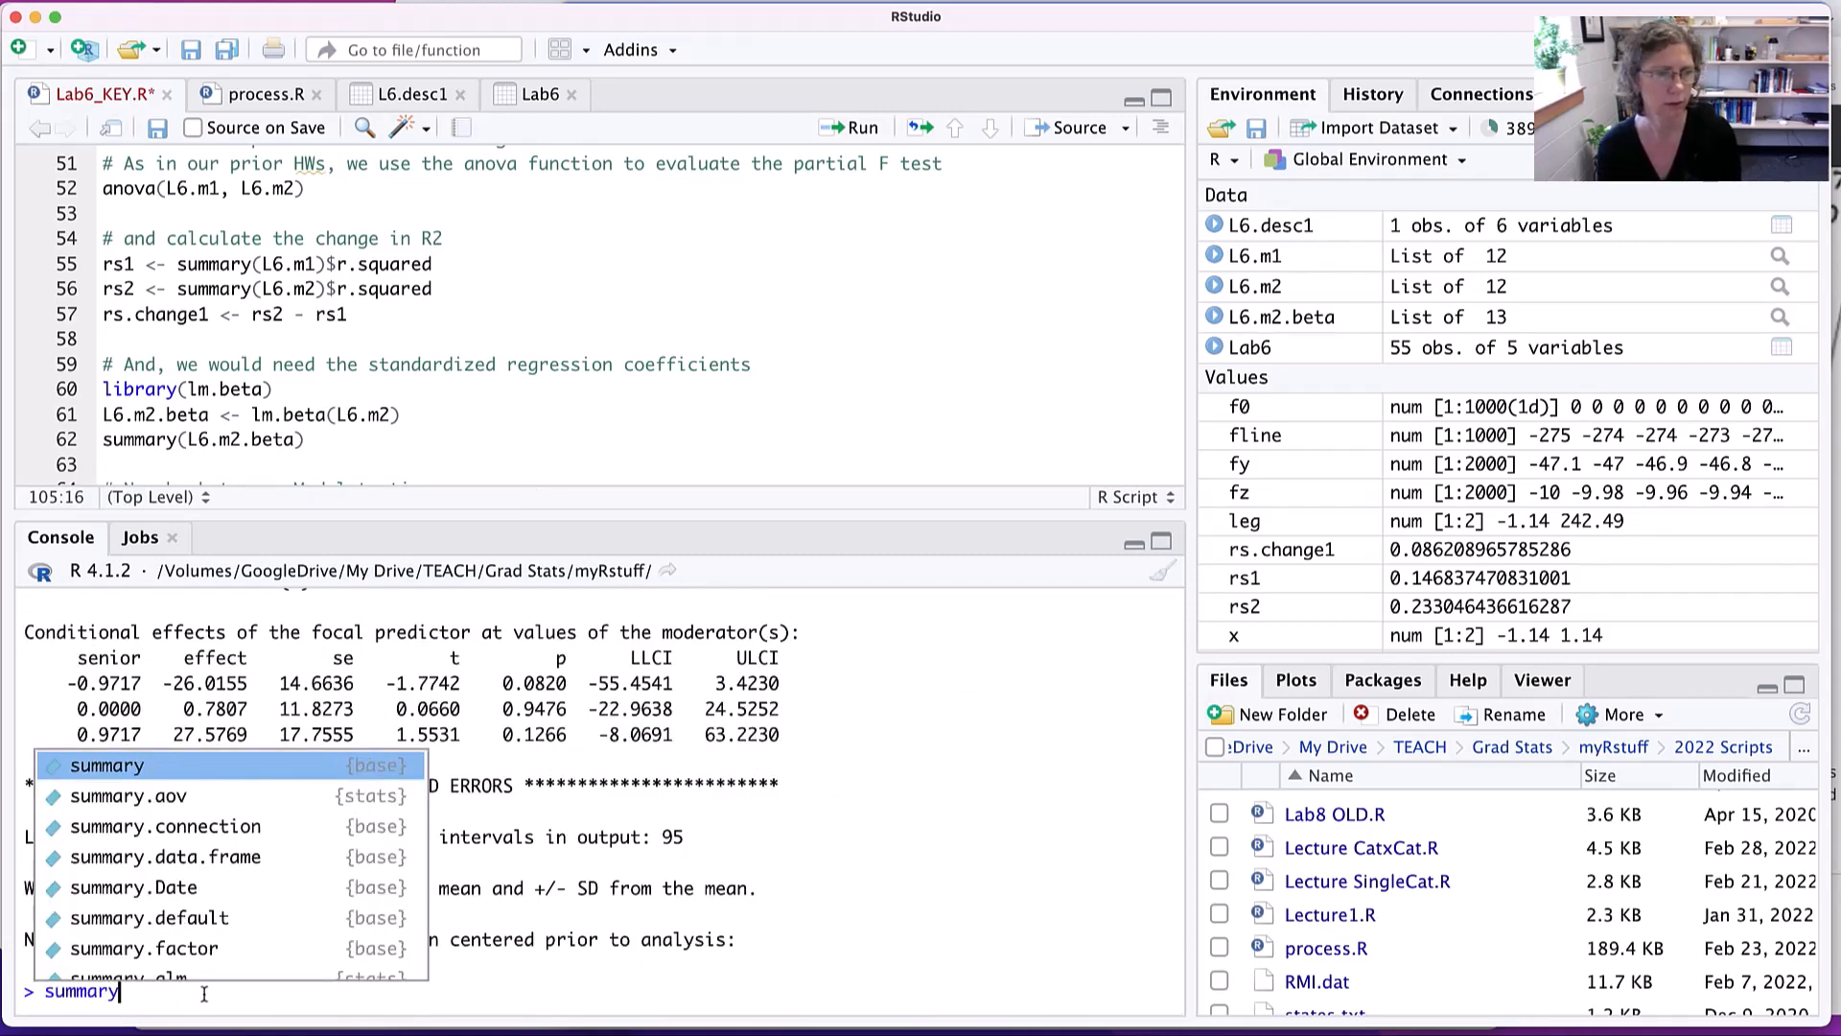
{"action": "type", "text": "(L6."}
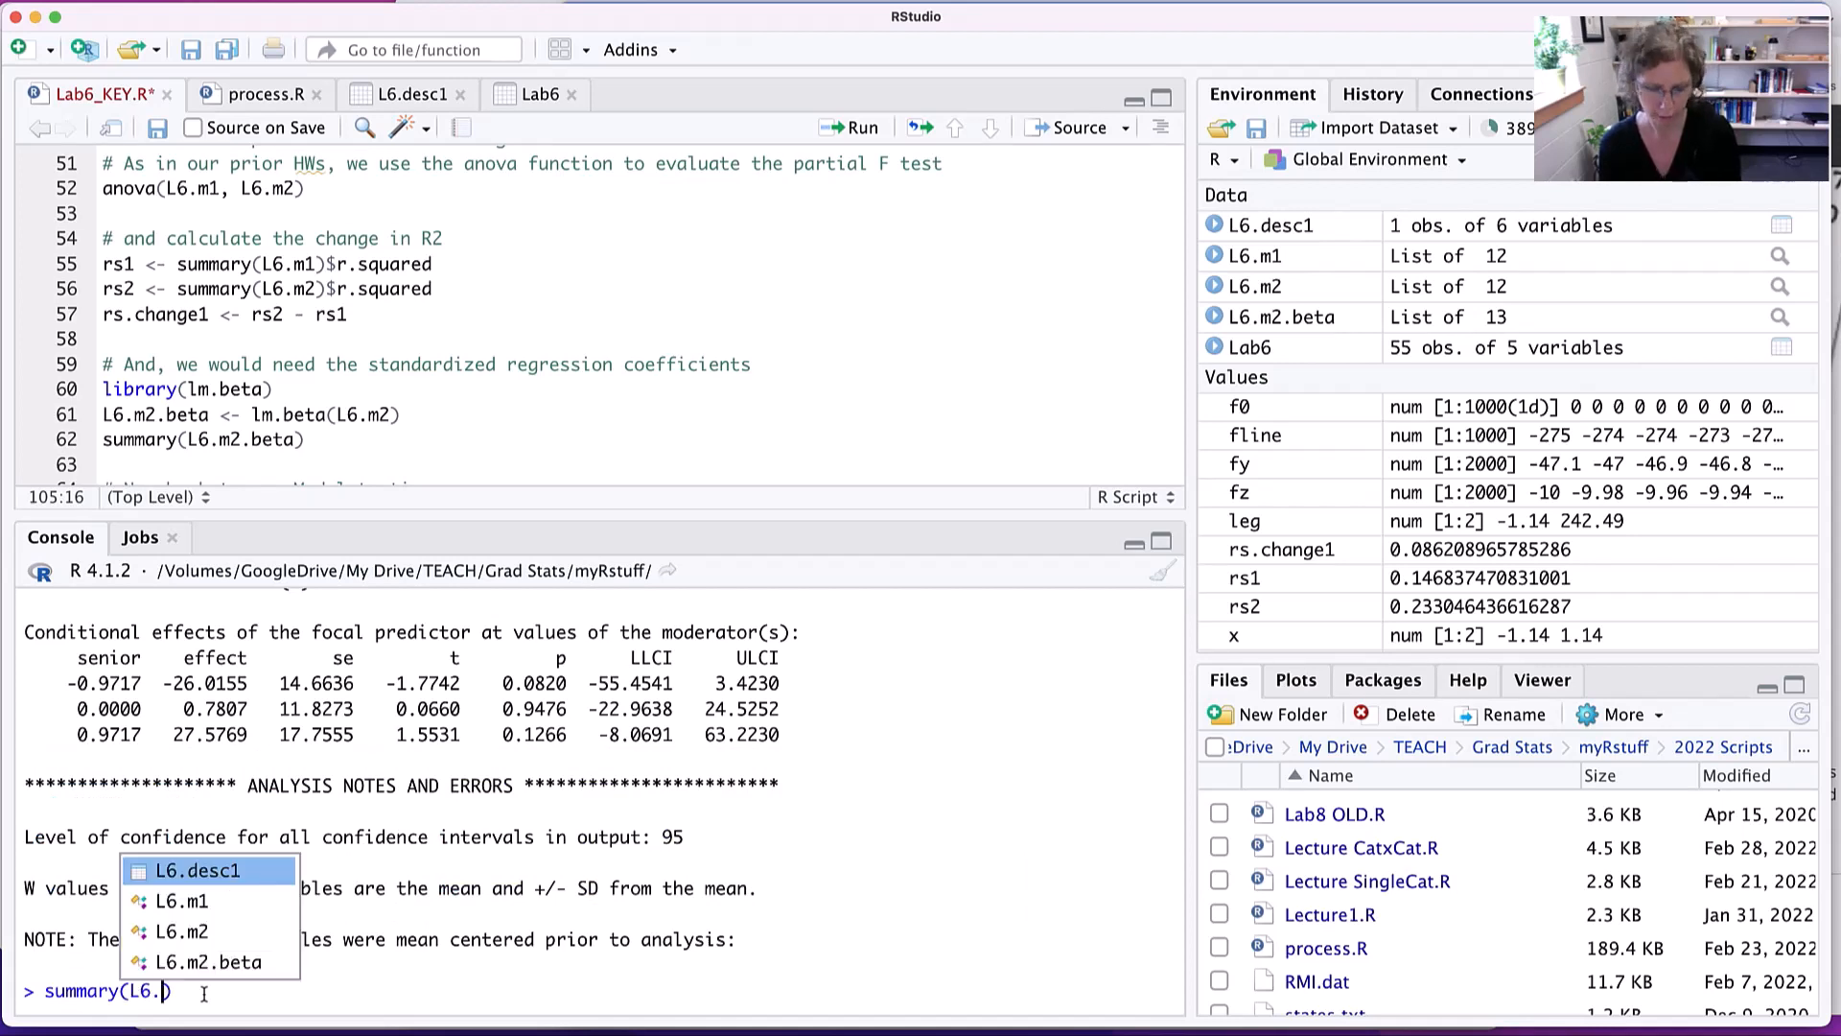
{"action": "type", "text": "m2."}
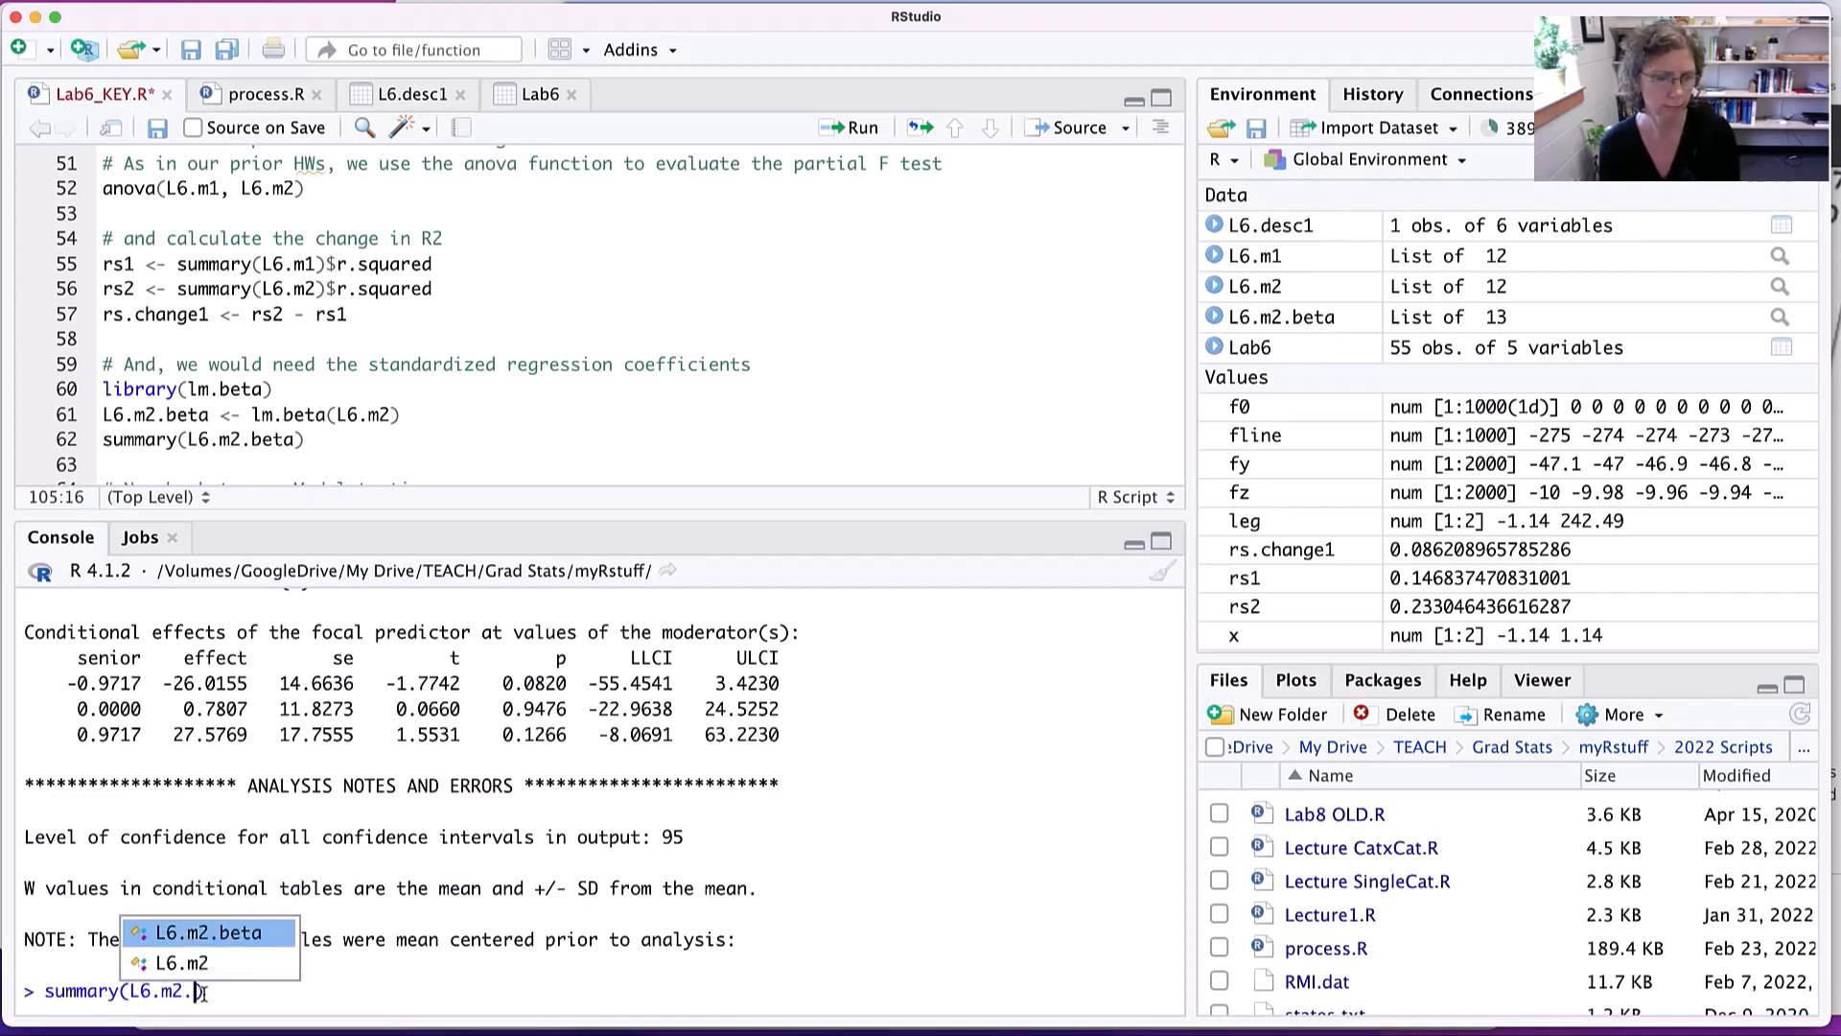
{"action": "key", "text": "Return"}
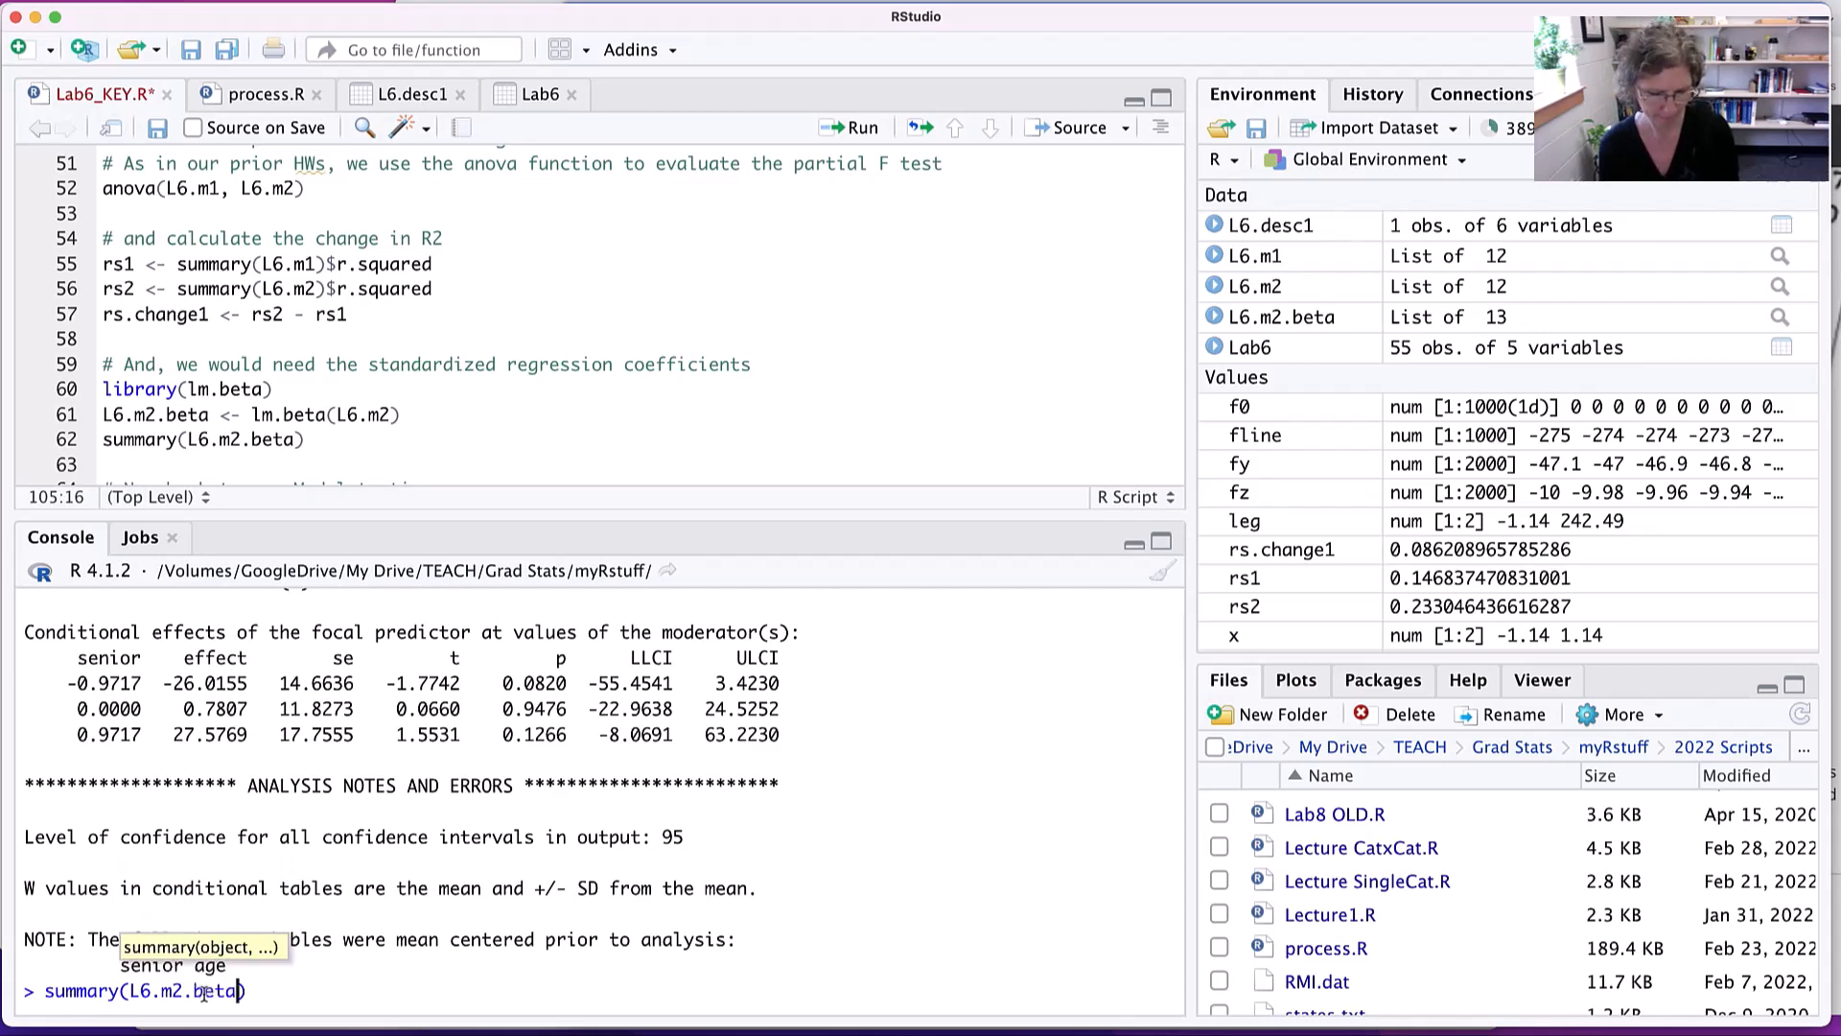
{"action": "key", "text": "Return"}
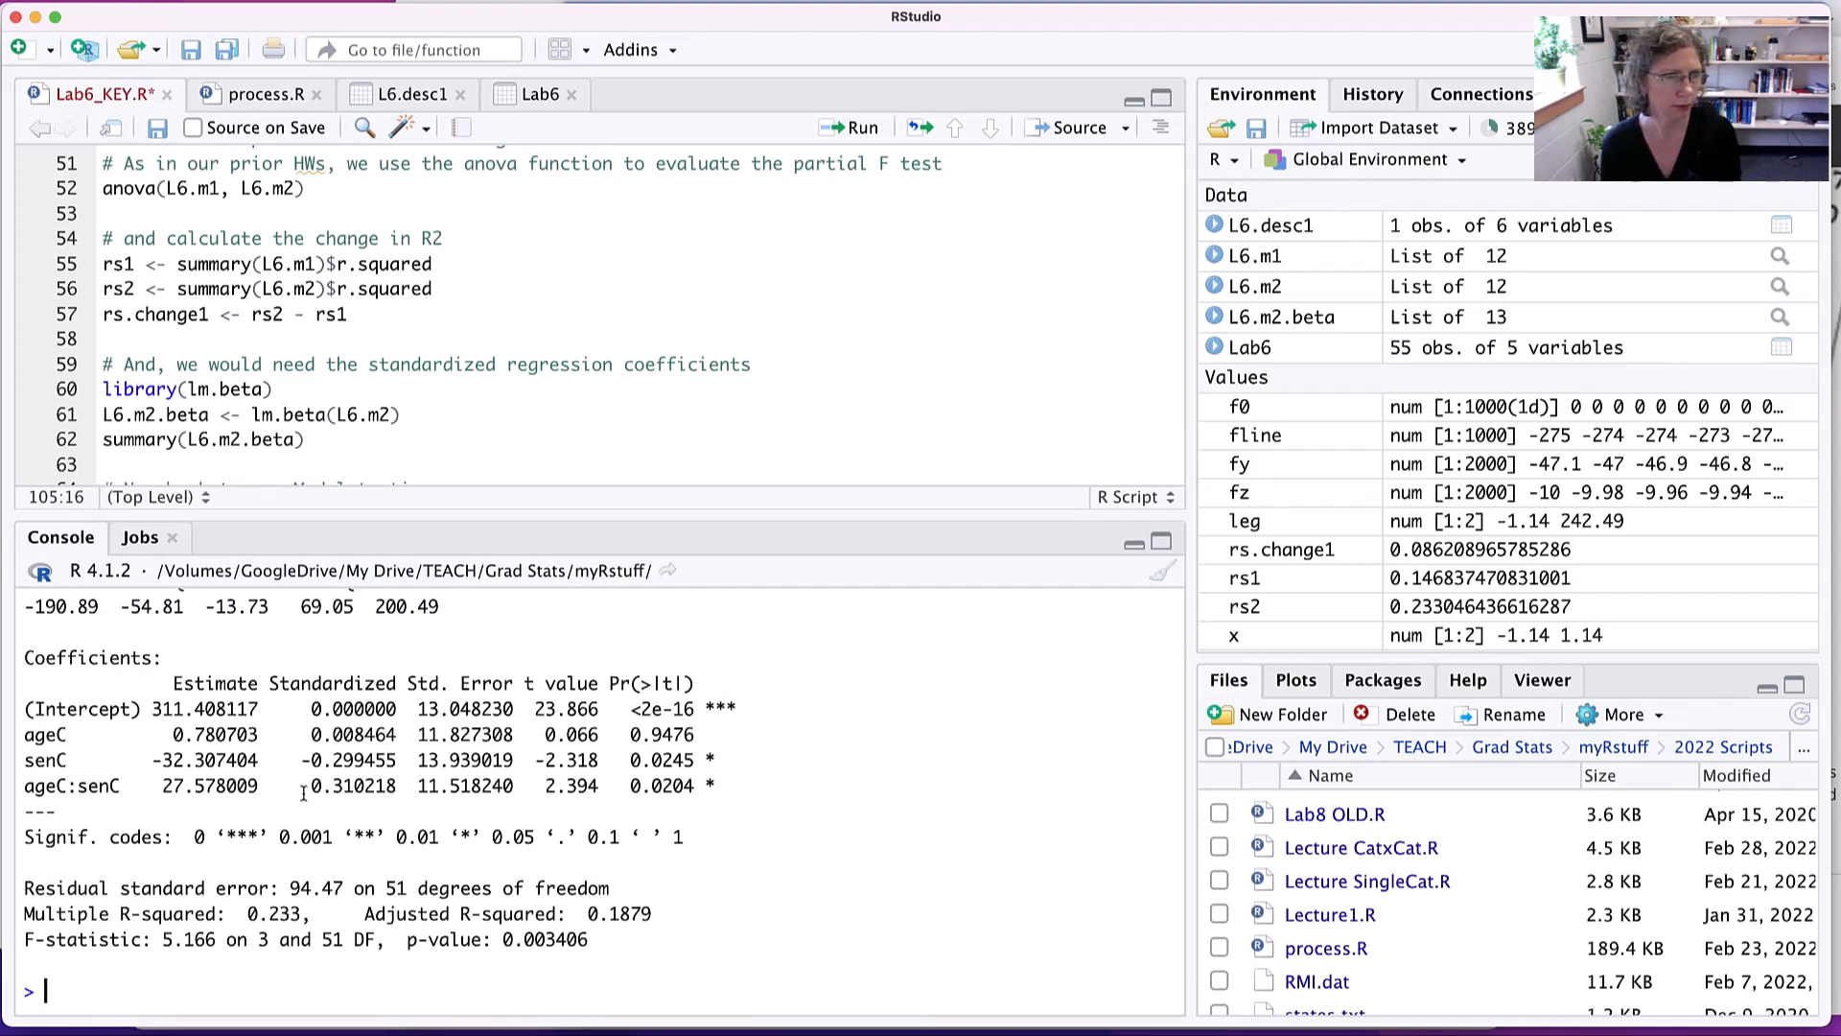
{"action": "left_click_drag", "start_coordinate": [309, 787], "coordinate": [415, 788]}
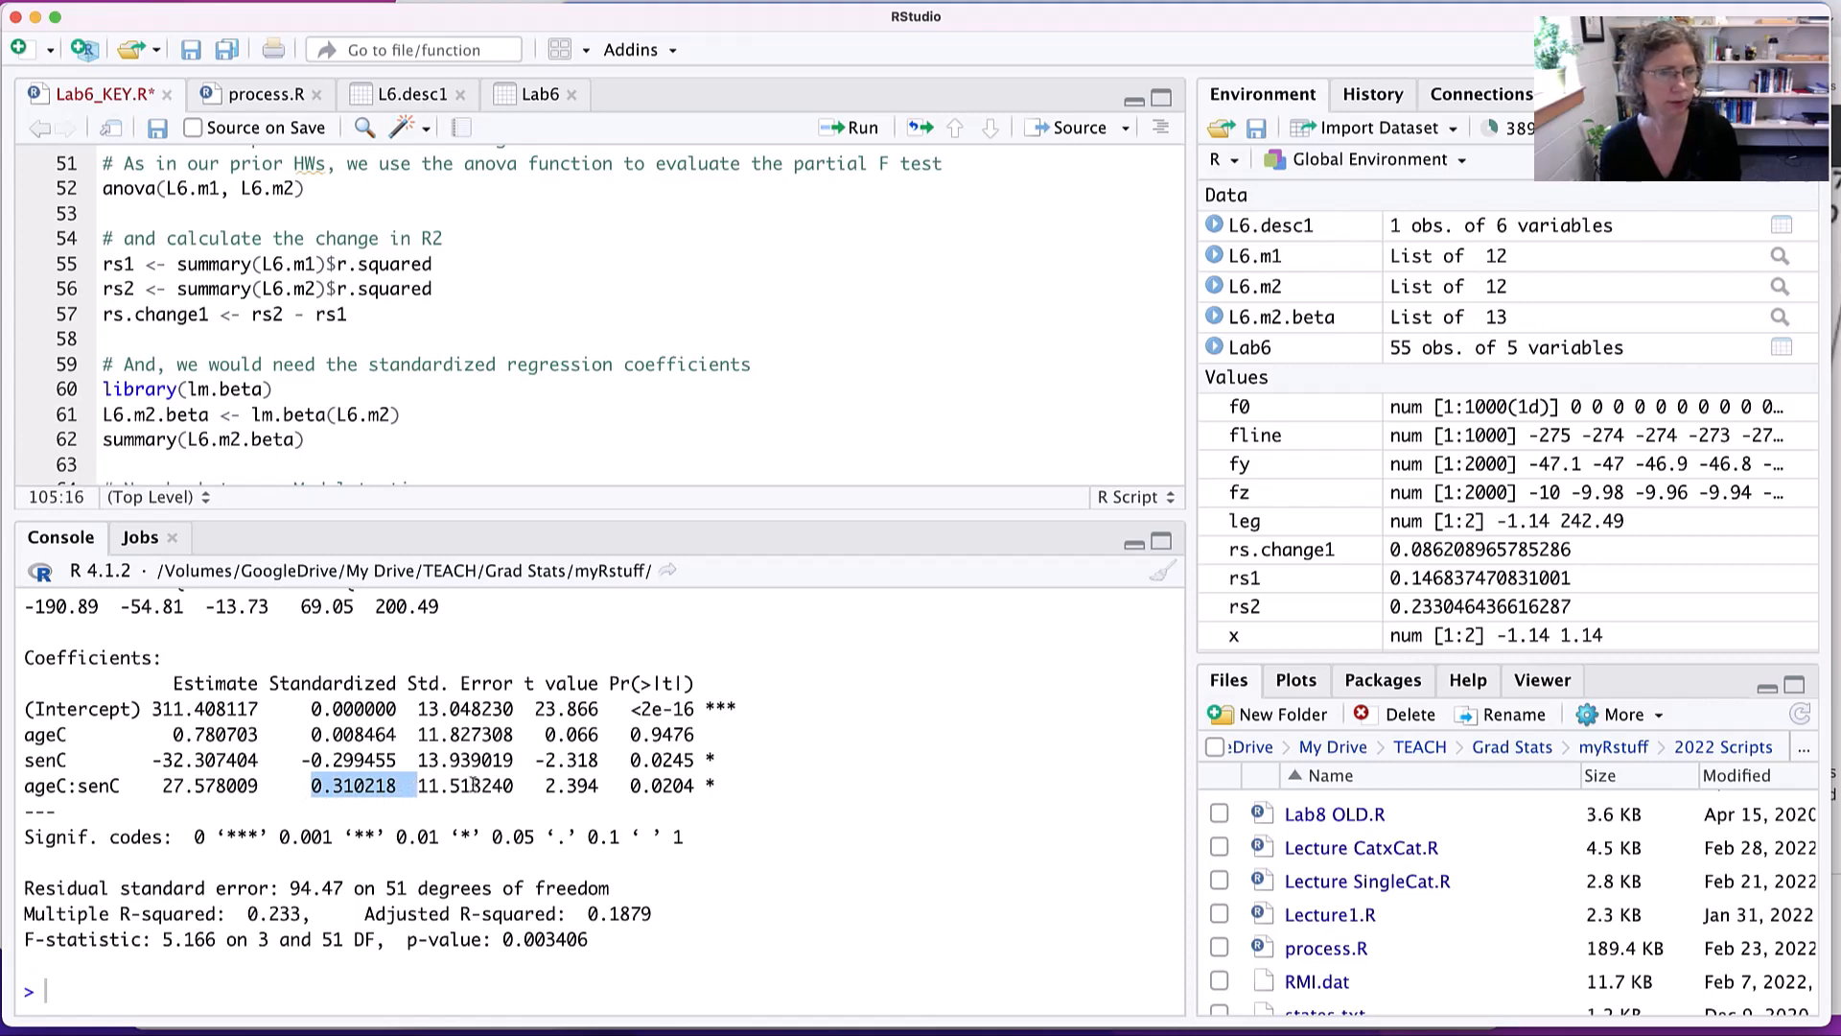
- Switch back to the Word lab sheet and enter .310 as the interaction term's Beta value
{"action": "key", "text": "cmd+Tab"}
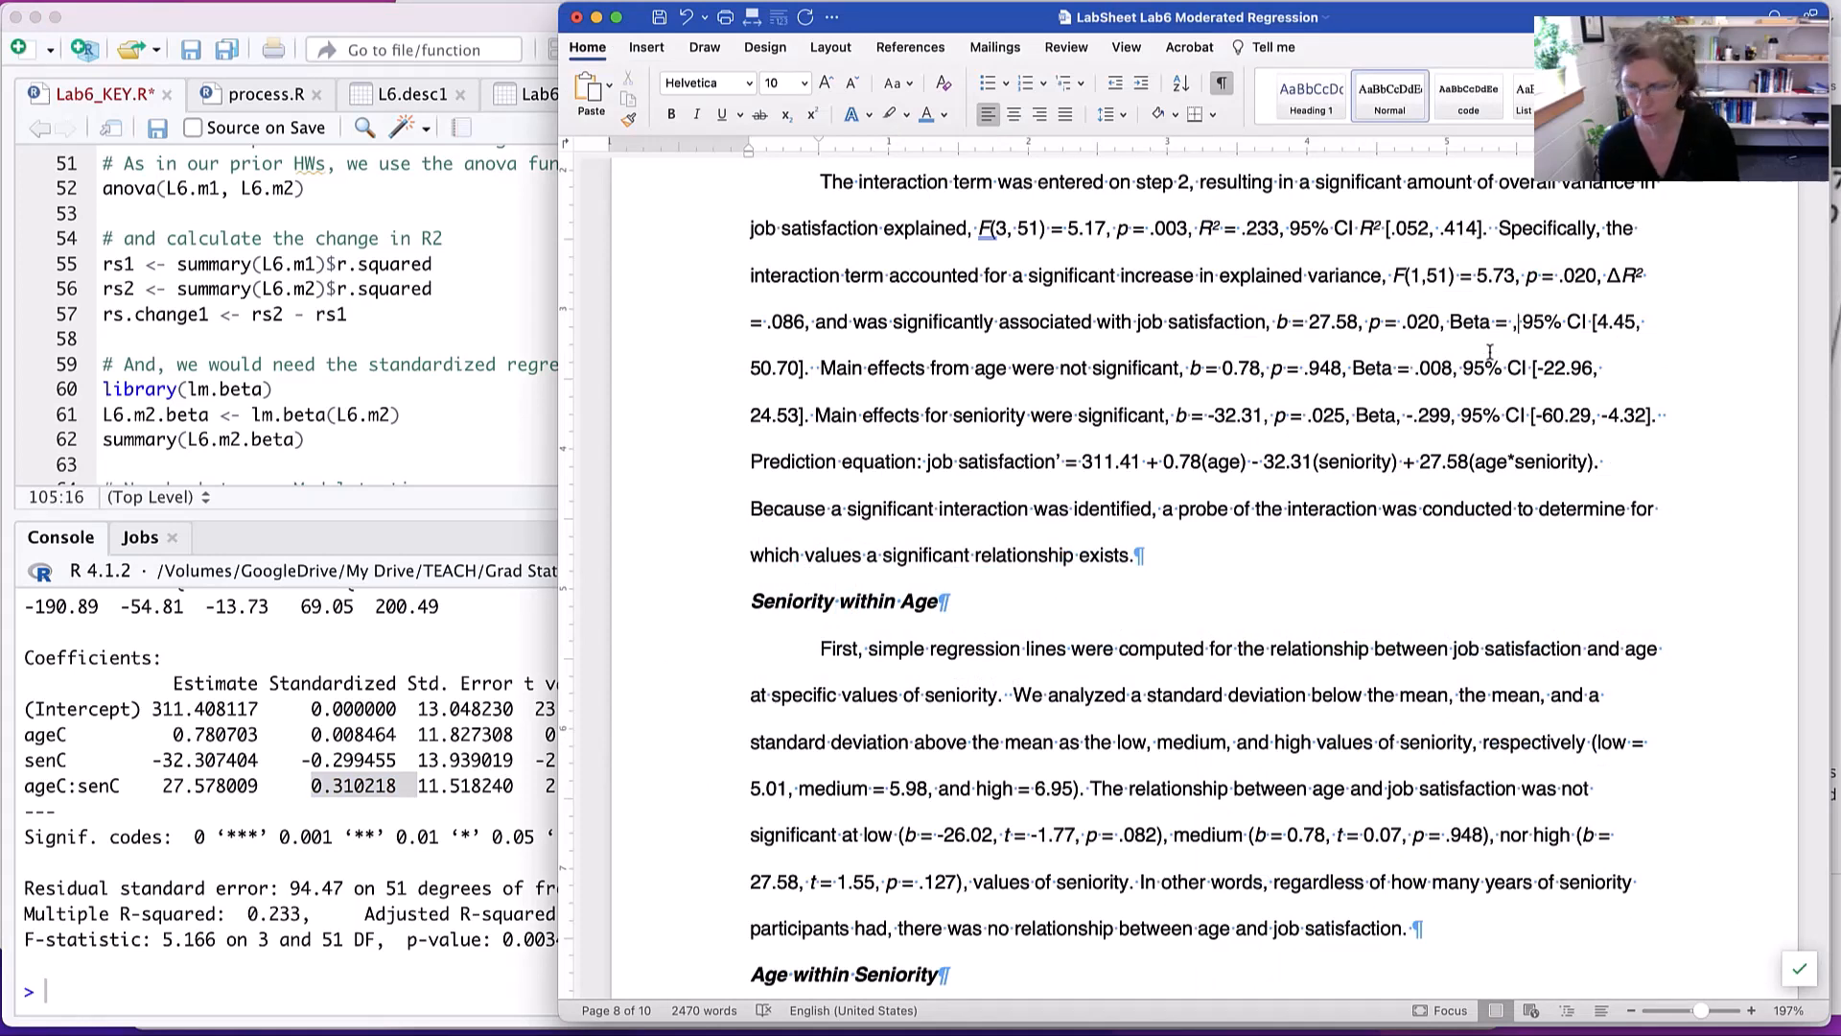
{"action": "type", "text": ".31"}
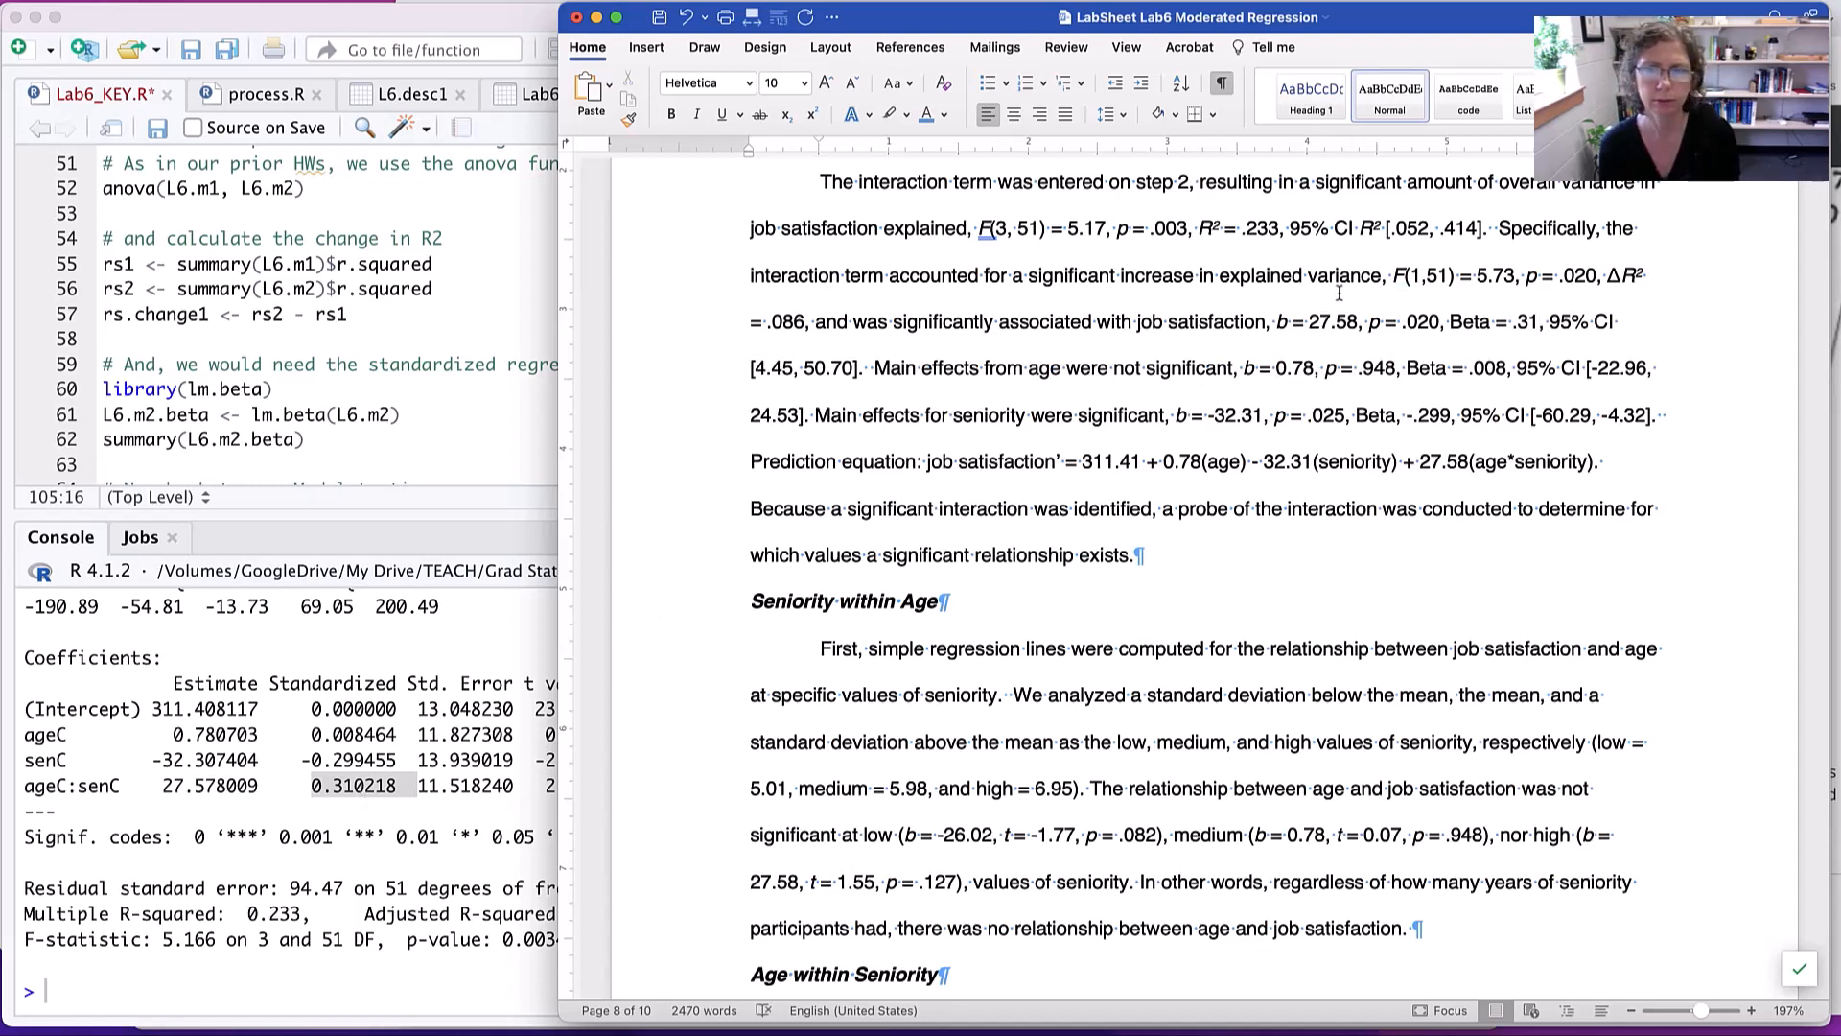
{"action": "type", "text": "0"}
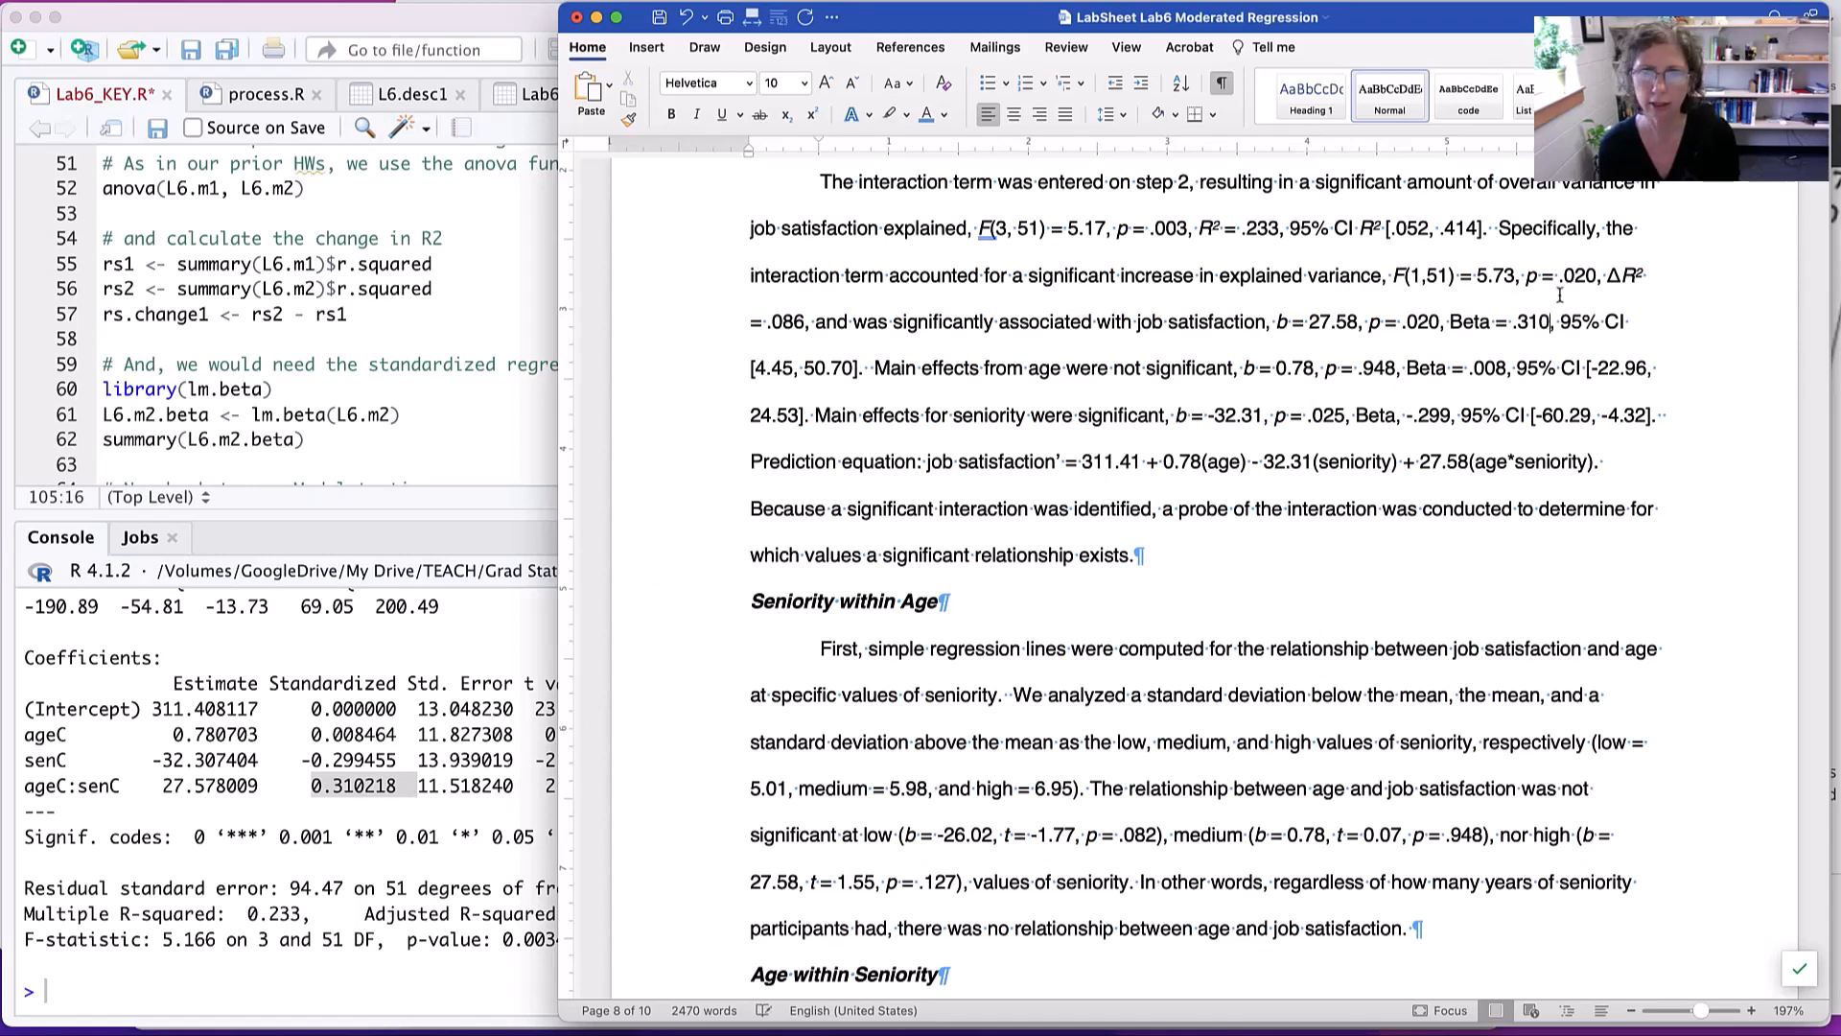
- Review the Beta values for the age and seniority main effects and the passage of coefficients through the prediction equation
{"action": "double_click", "coordinate": [1489, 370]}
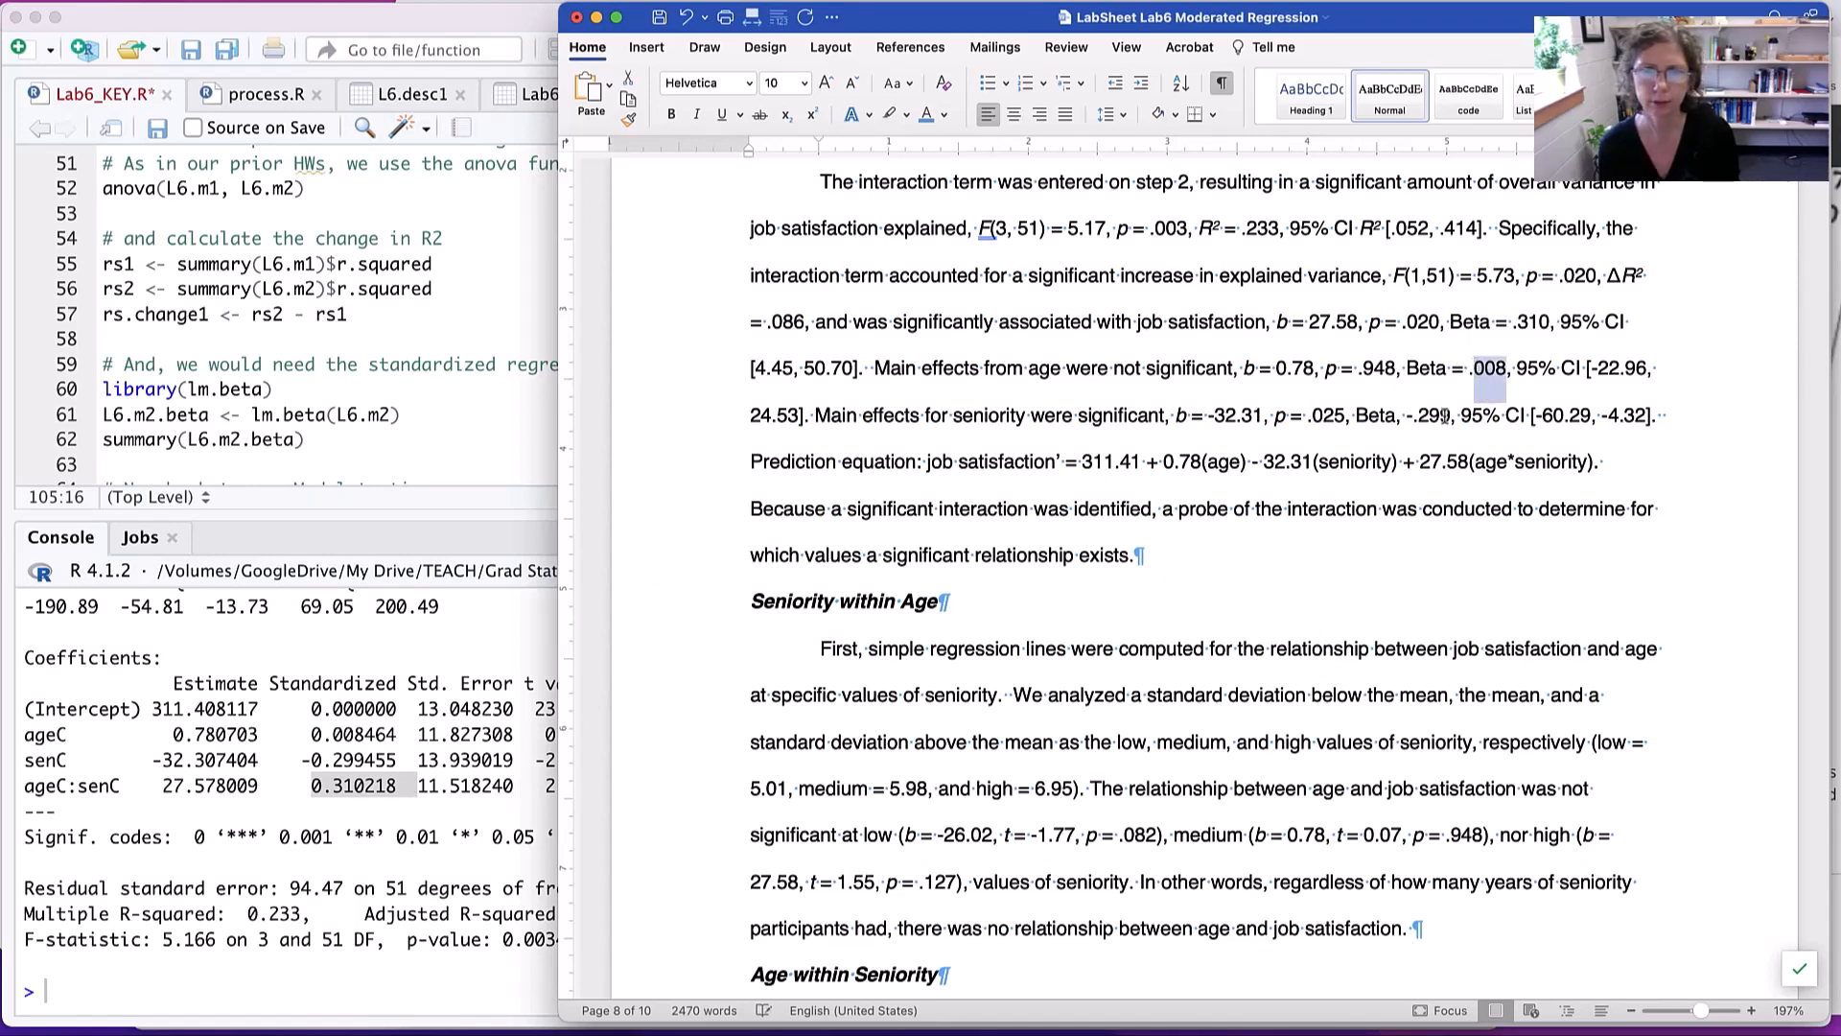
{"action": "double_click", "coordinate": [1438, 415]}
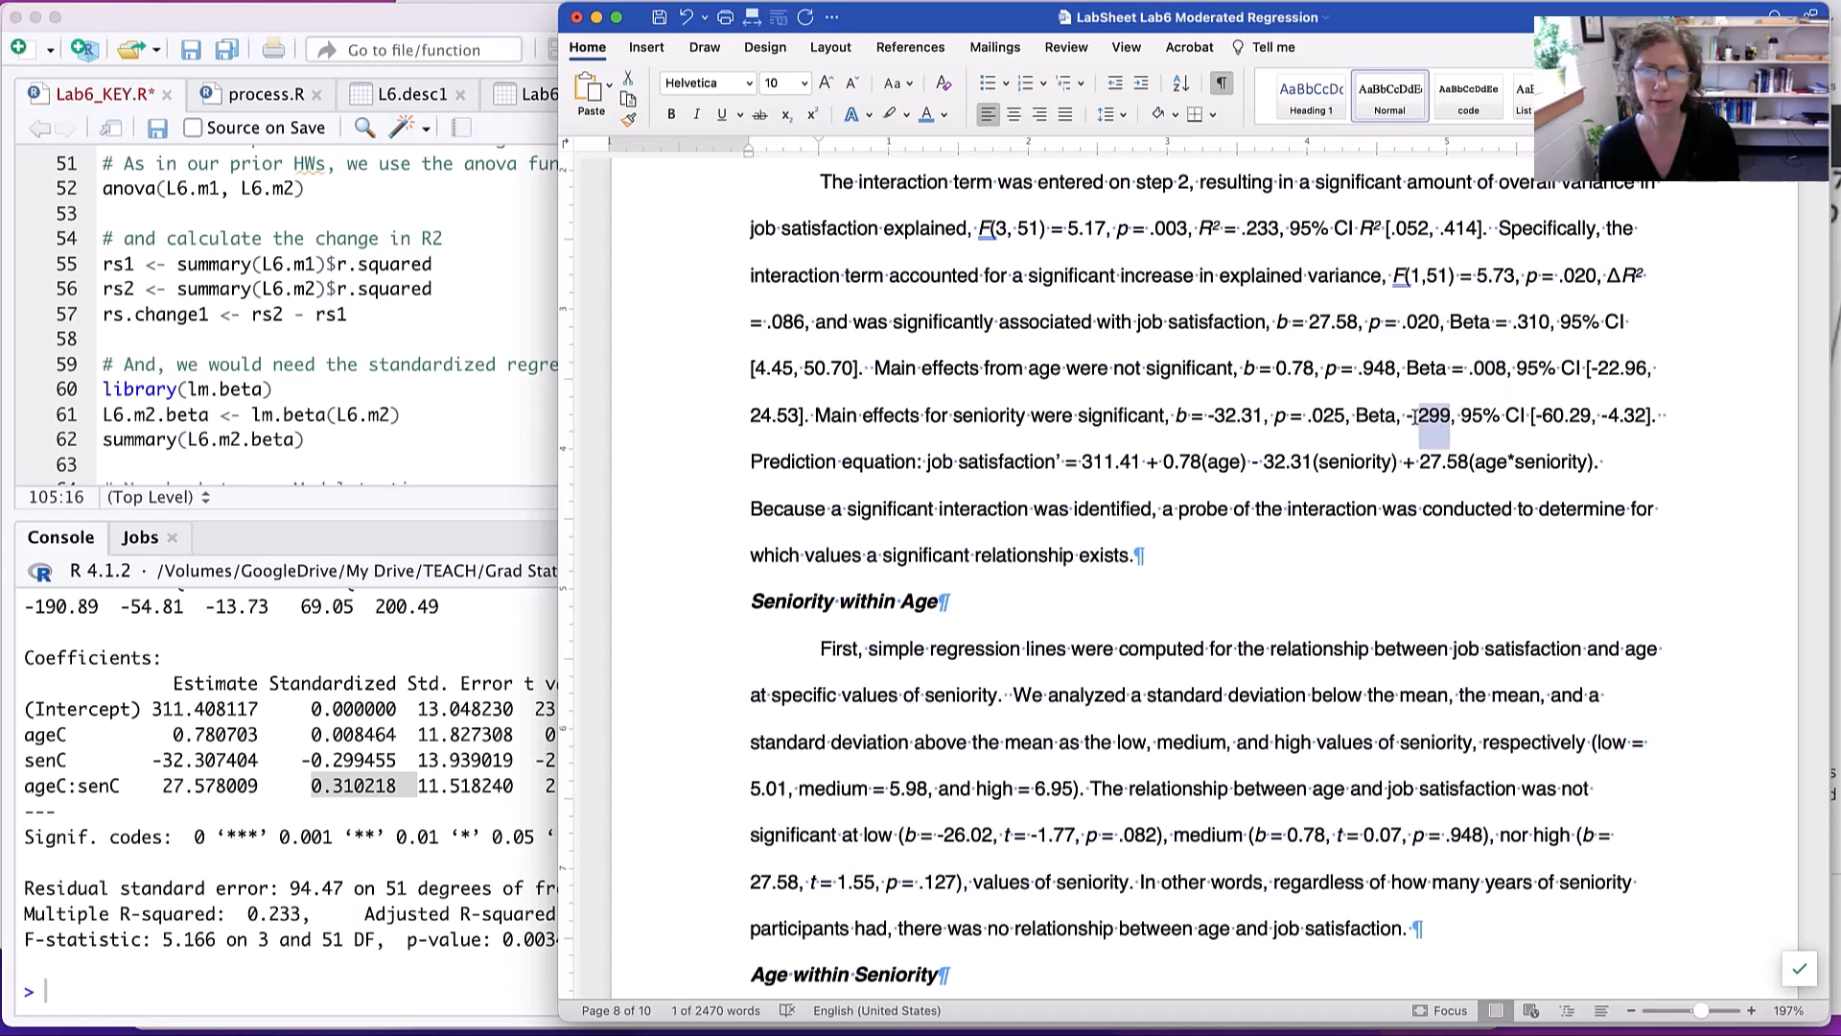
{"action": "left_click", "coordinate": [1415, 415]}
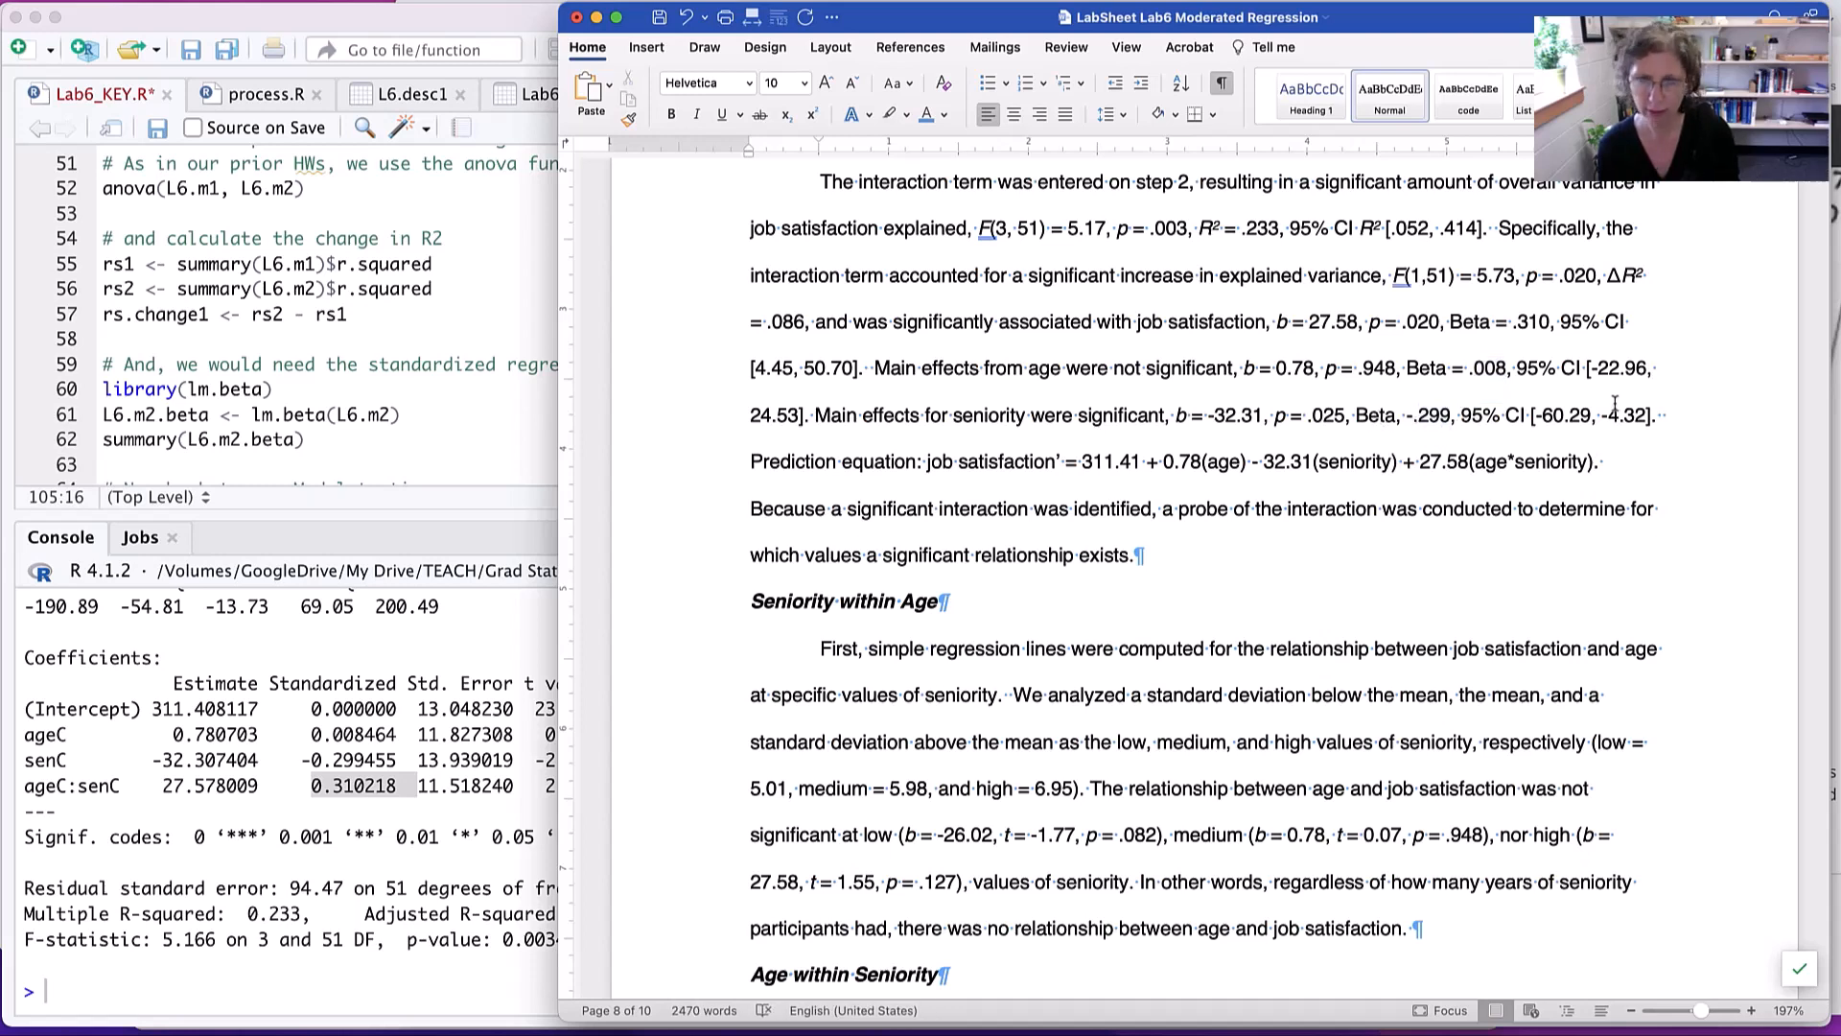
{"action": "type", "text": "0"}
{"action": "key", "text": "BackSpace"}
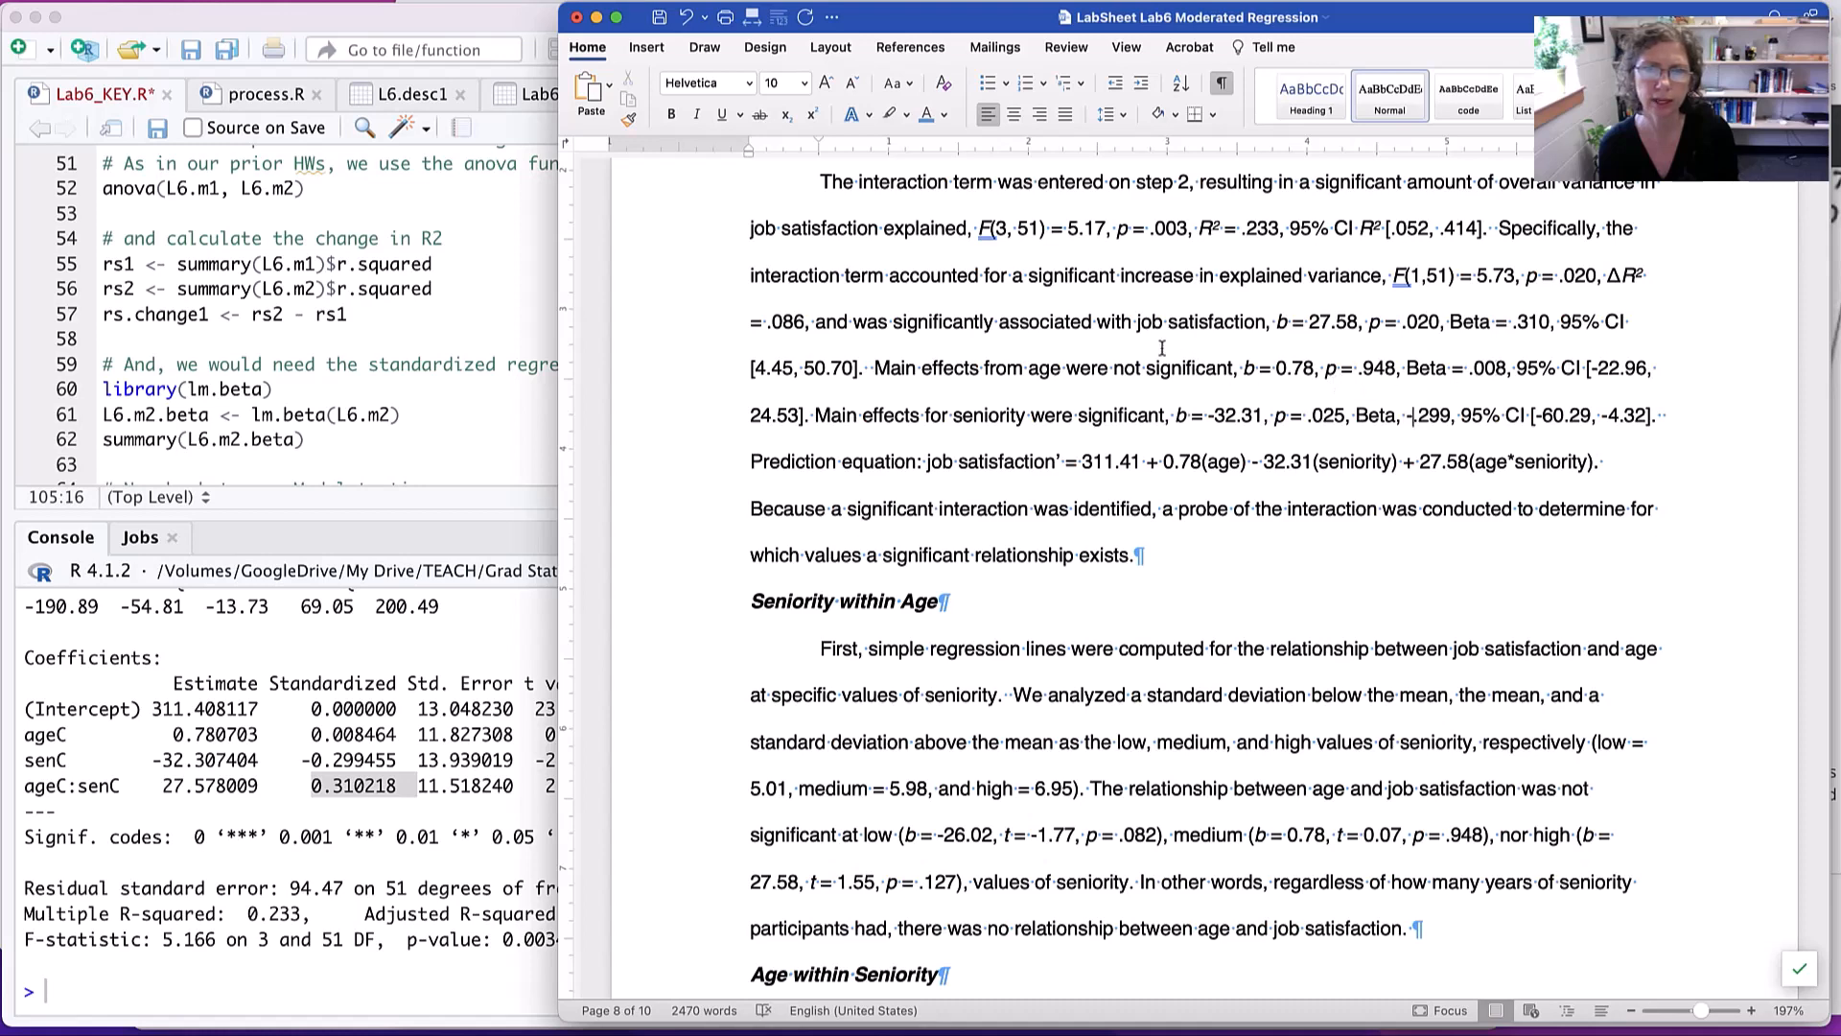
{"action": "left_click_drag", "start_coordinate": [1139, 334], "coordinate": [1285, 463]}
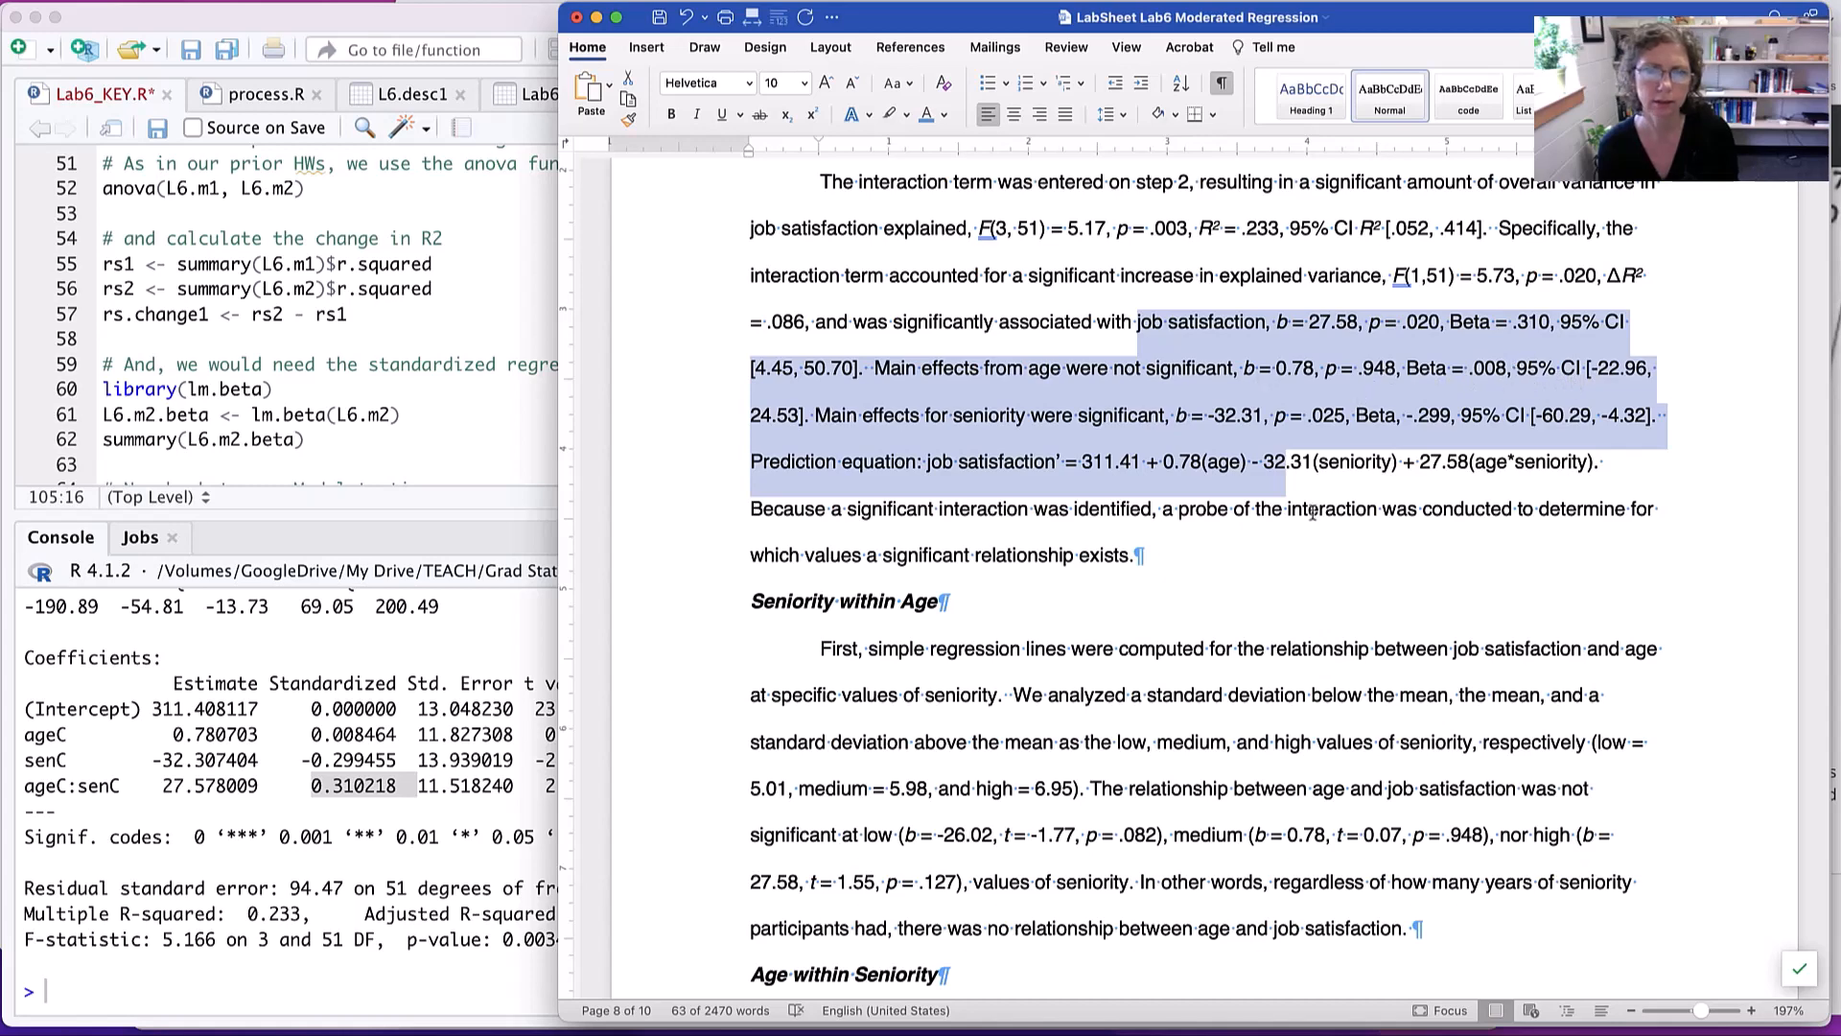
- Read the Seniority within Age section, examining the low-seniority statistics, the heading wording and the low seniority value
{"action": "scroll", "coordinate": [1277, 492], "scroll_direction": "down", "scroll_amount": 8}
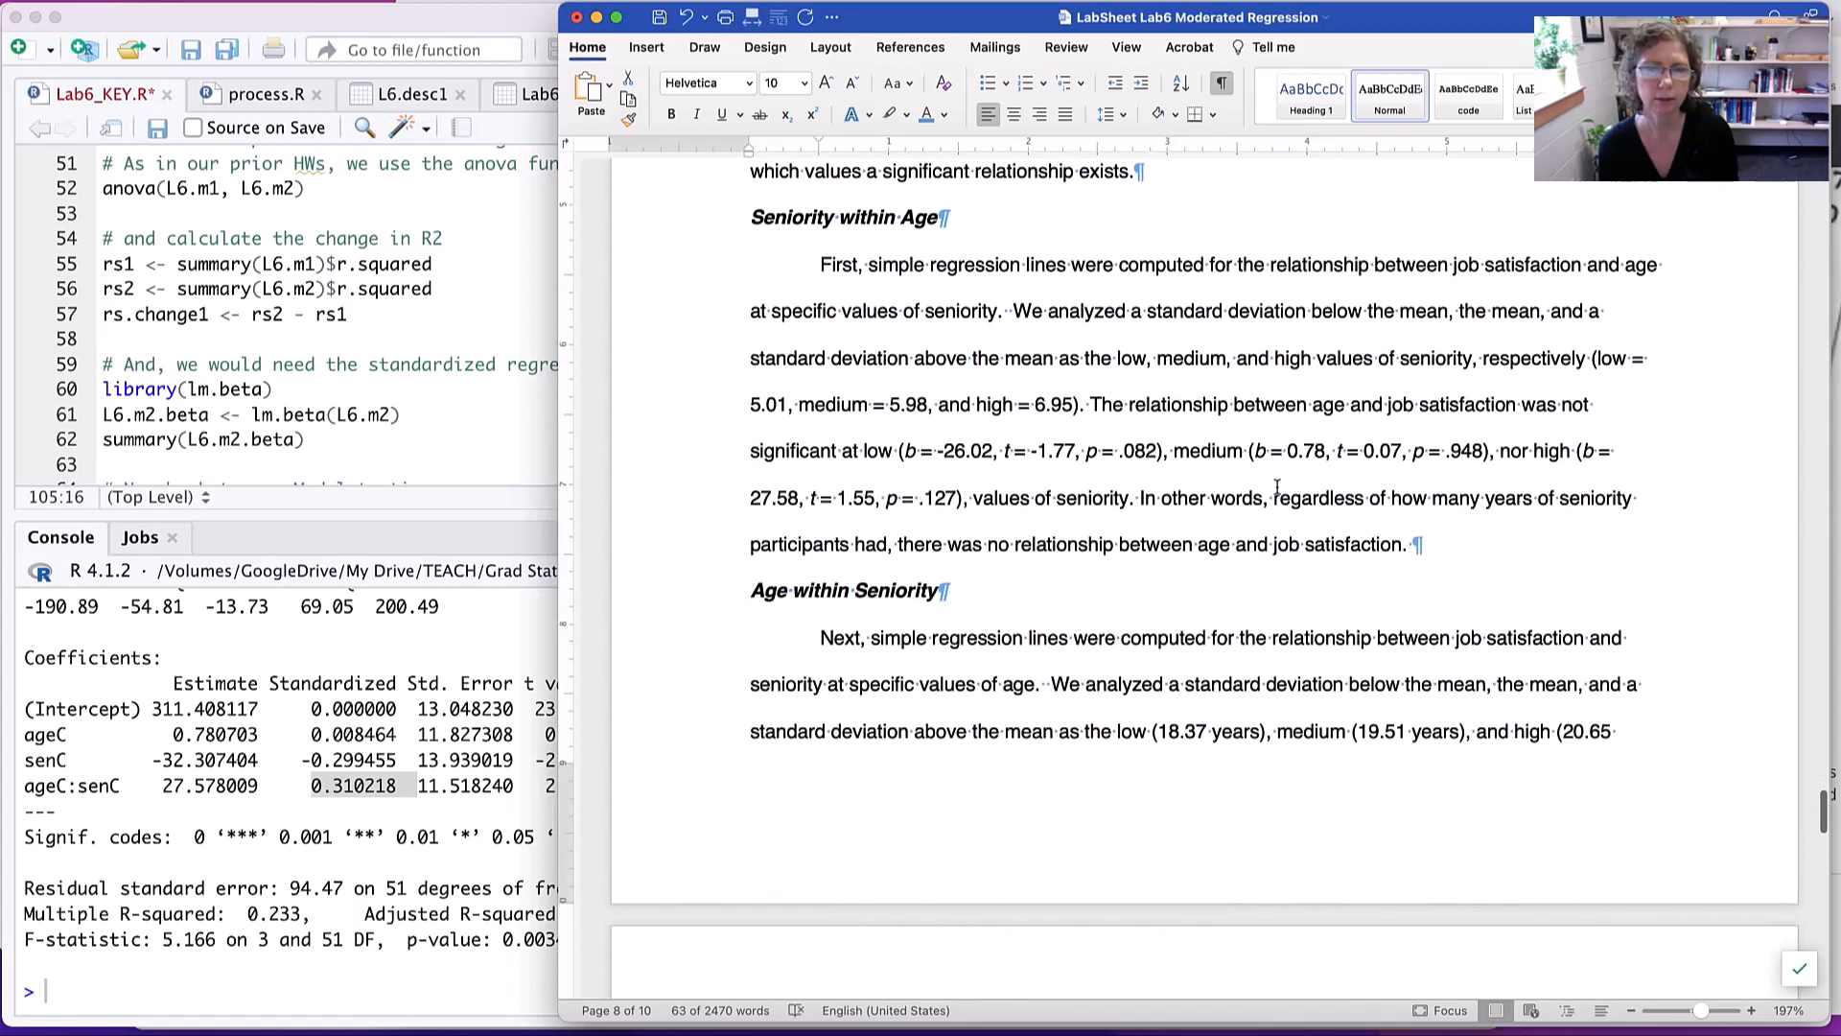
{"action": "left_click_drag", "start_coordinate": [896, 450], "coordinate": [1175, 449]}
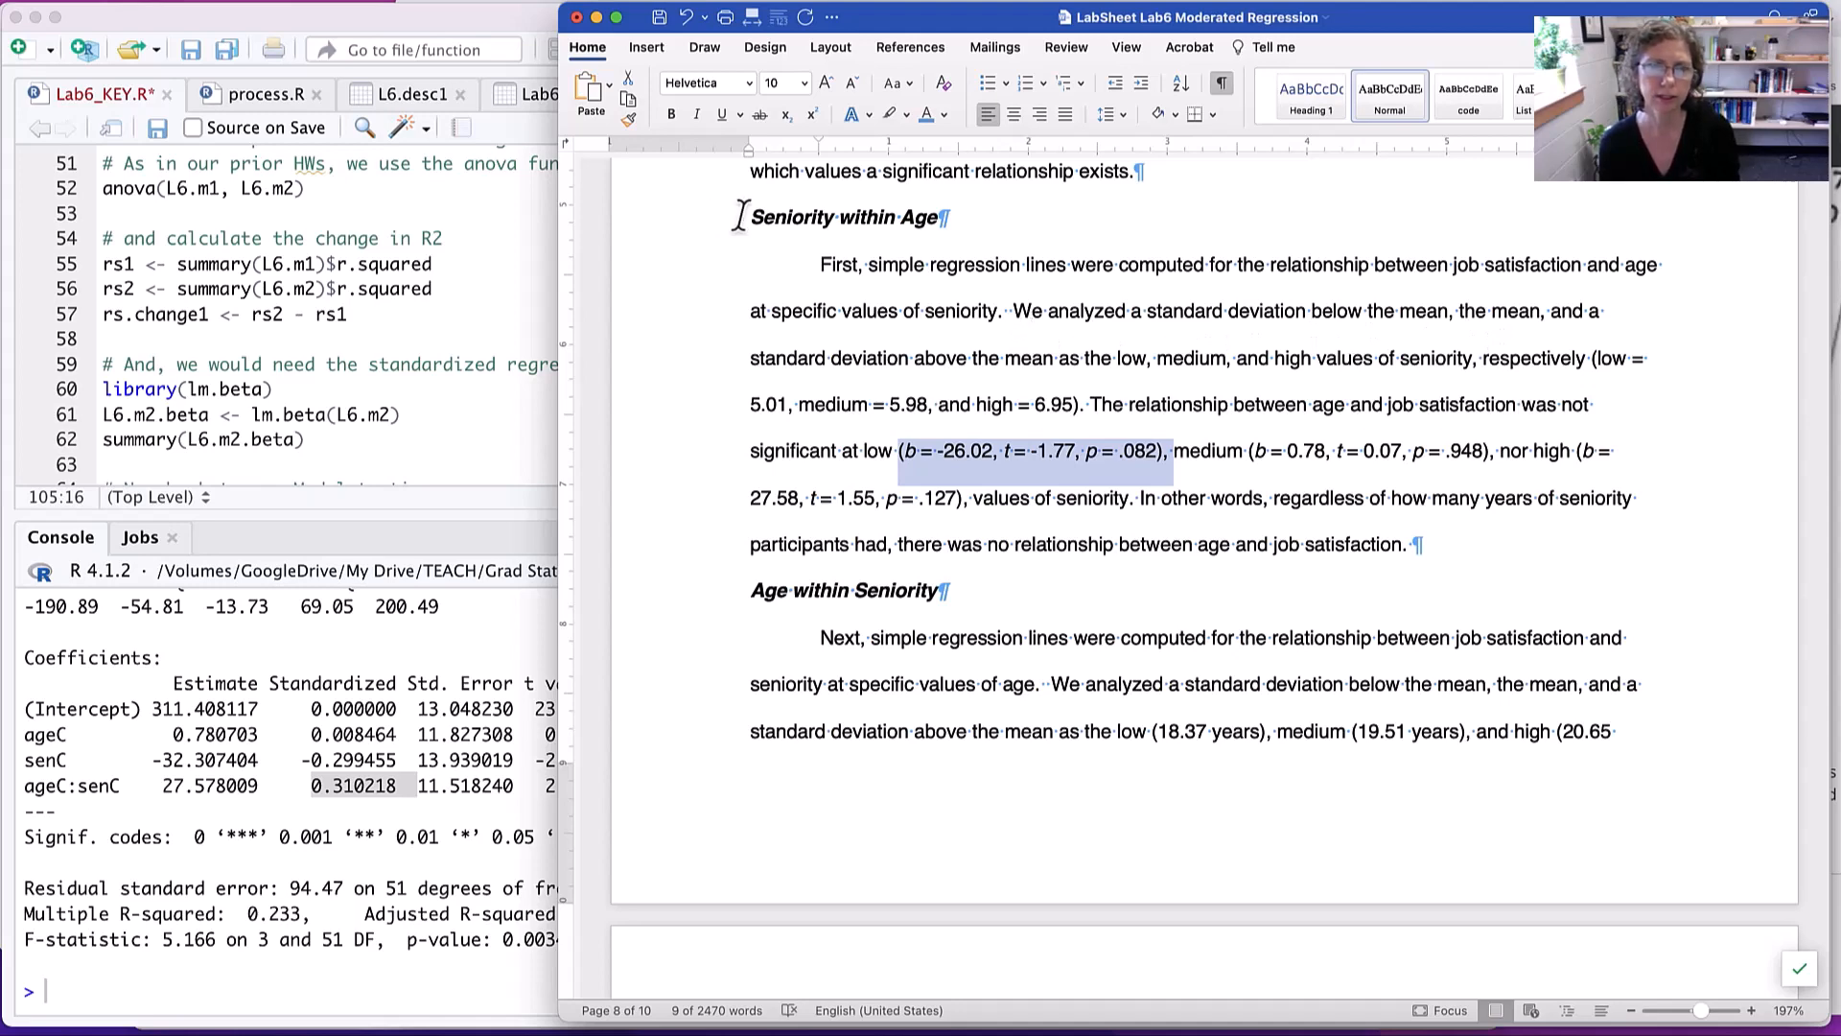
{"action": "double_click", "coordinate": [920, 220]}
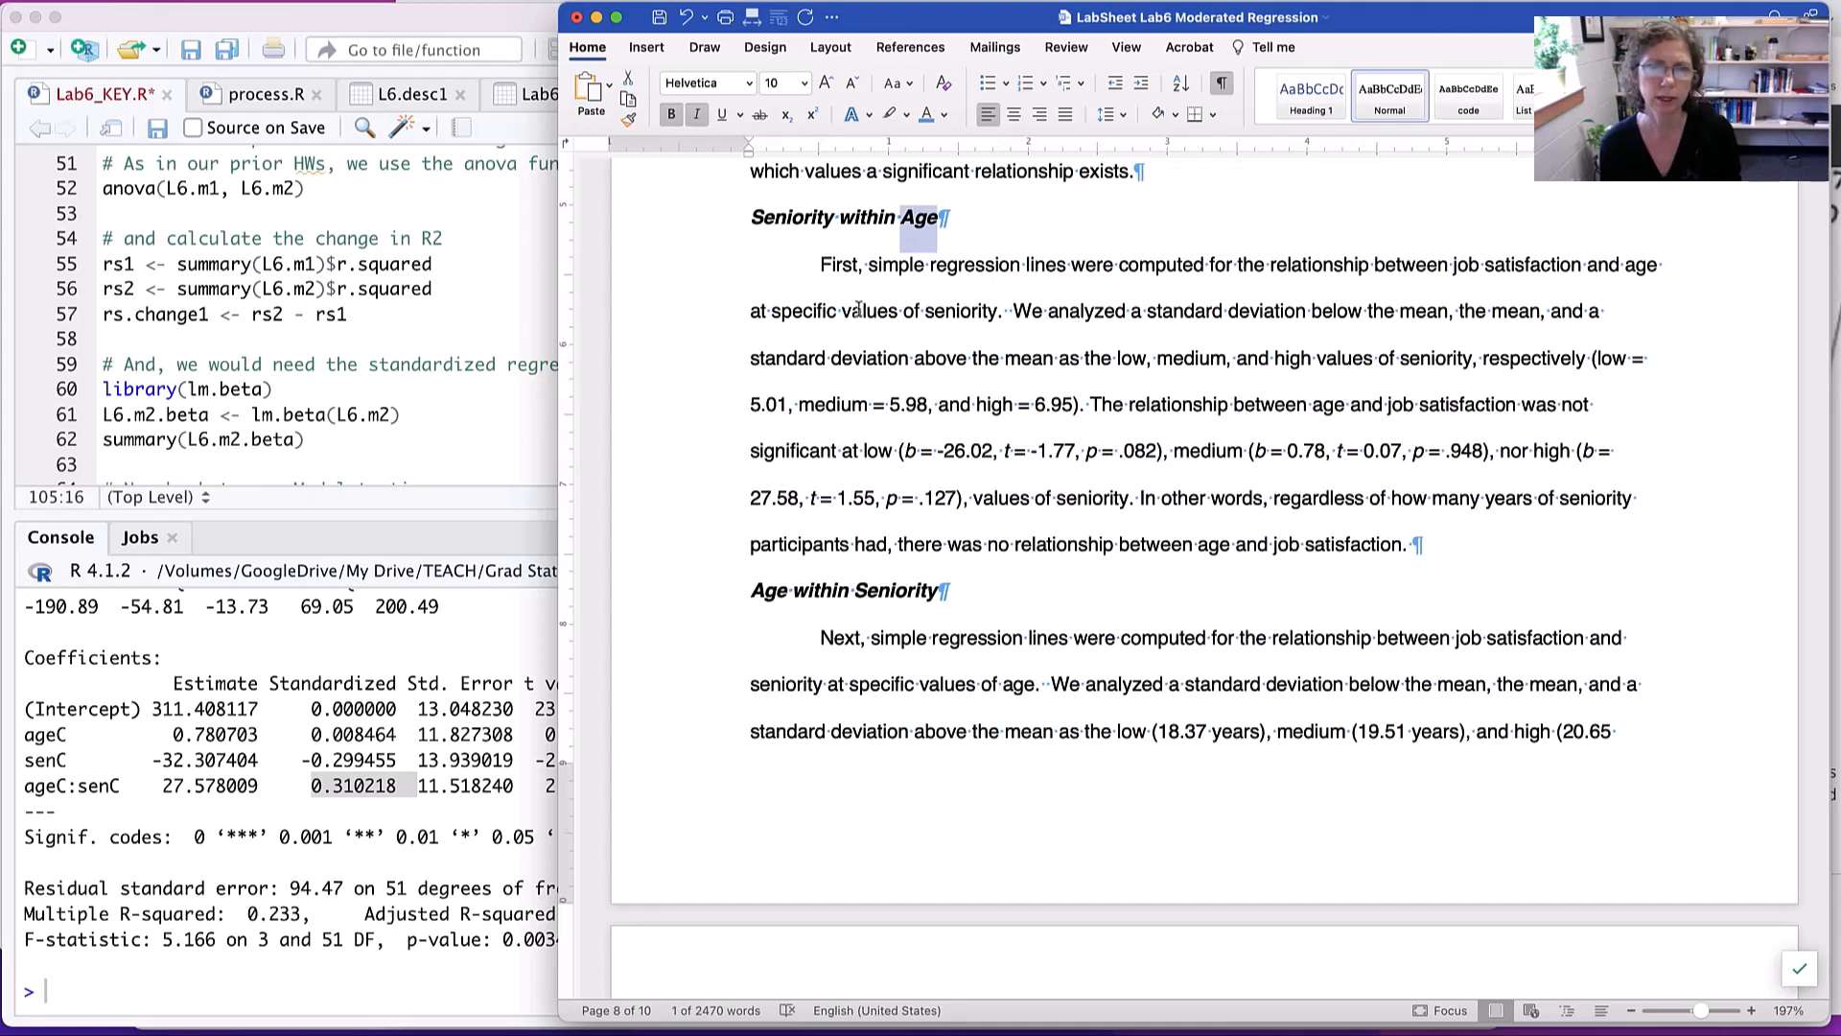
{"action": "double_click", "coordinate": [774, 220]}
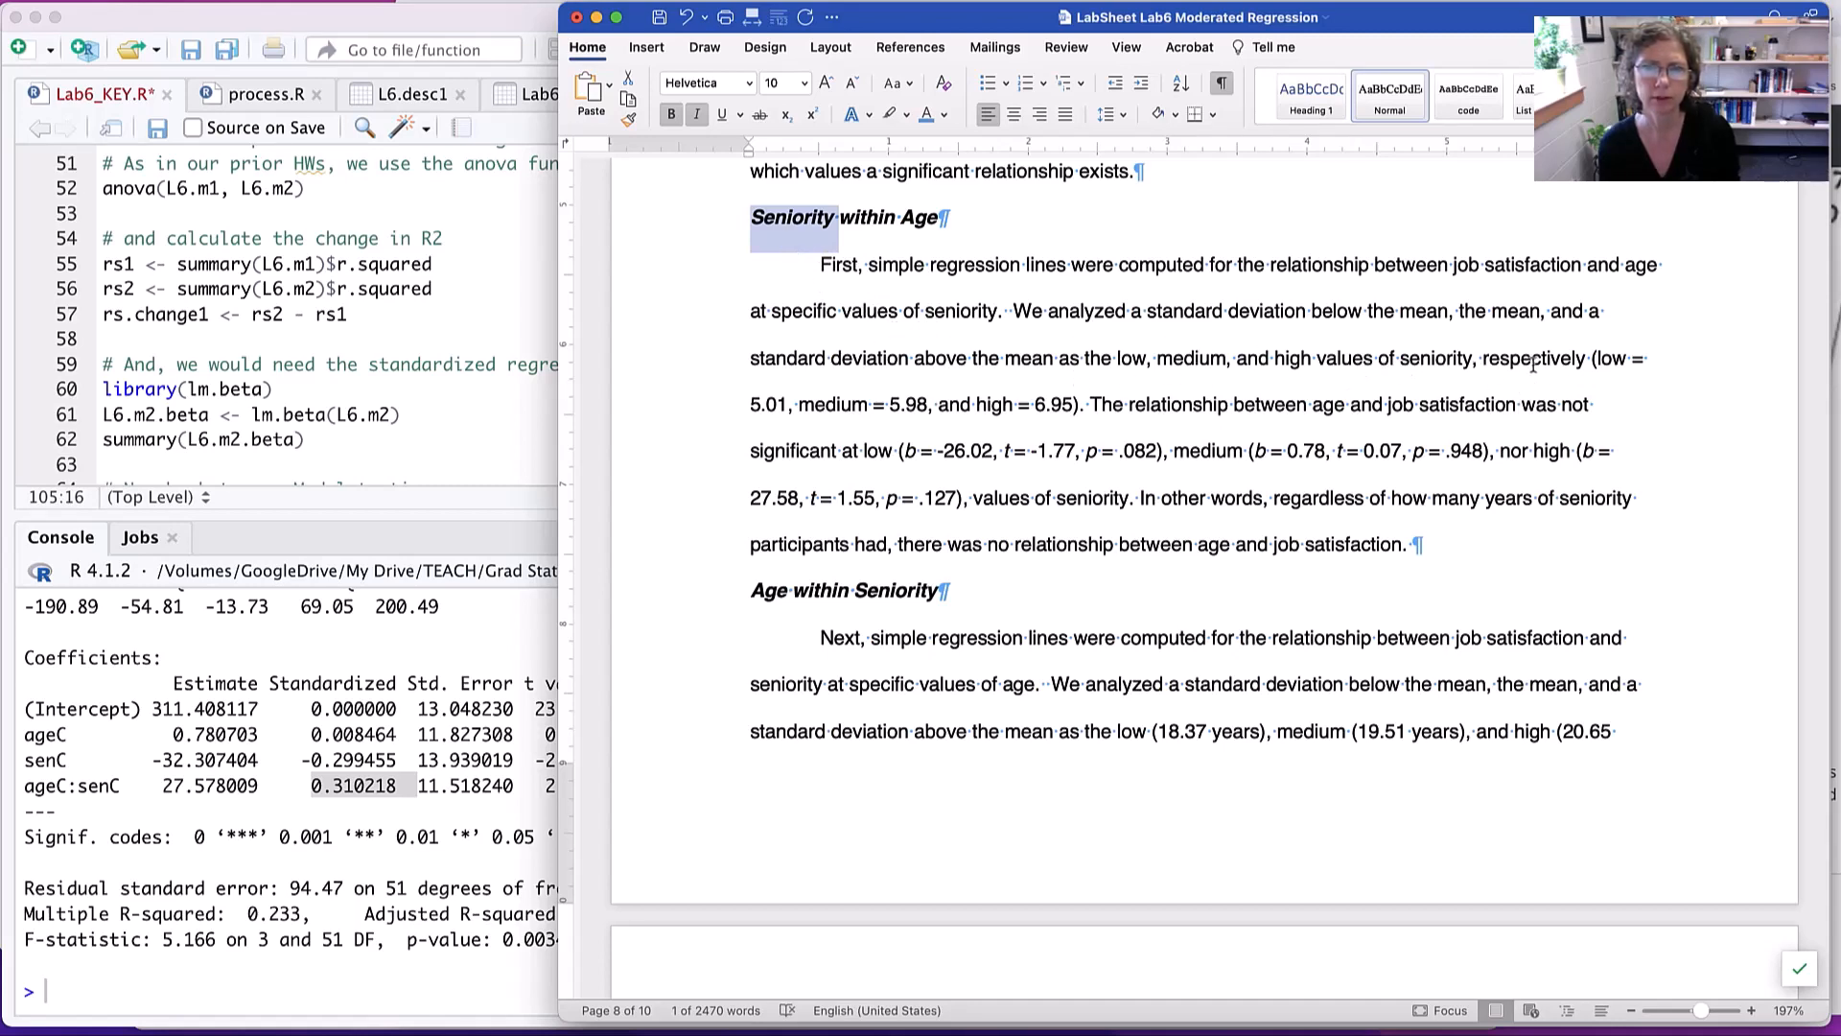
{"action": "left_click_drag", "start_coordinate": [1589, 359], "coordinate": [794, 402]}
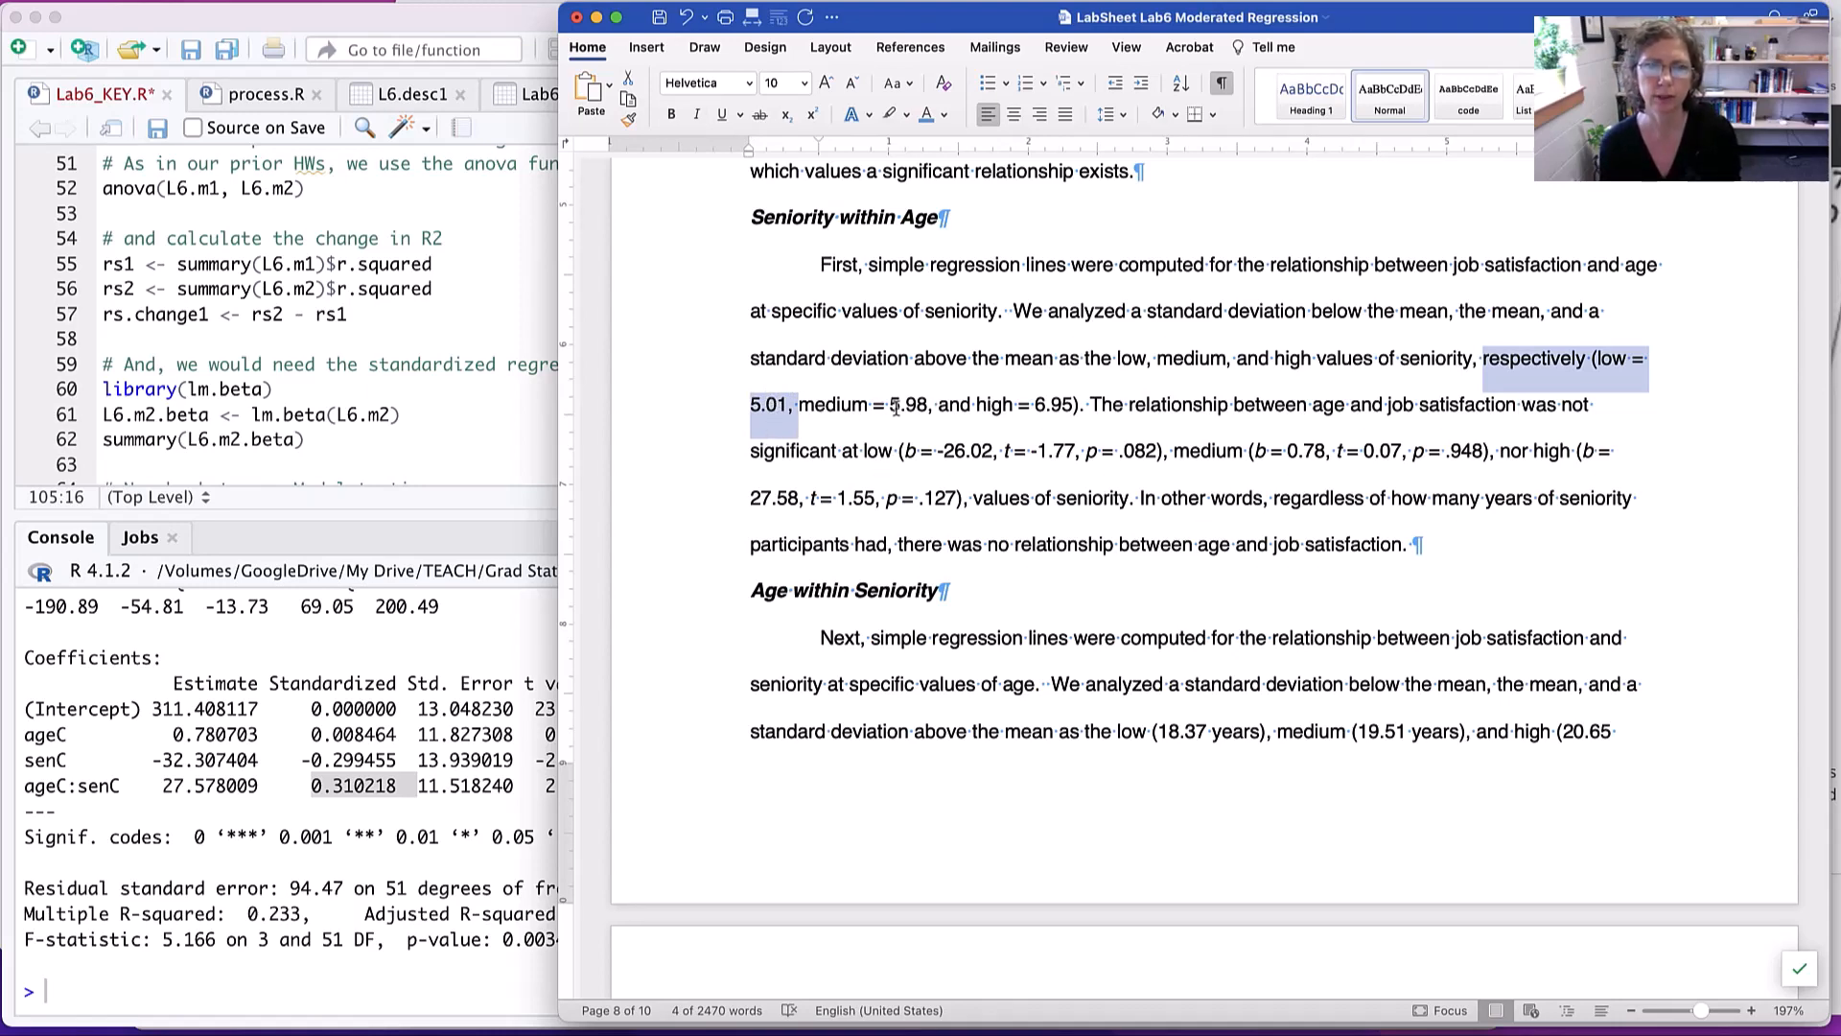
- Check the mean and standard deviation of seniority in RStudio's L6.desc1 table against the write-up's low and medium seniority values
{"action": "left_click", "coordinate": [538, 389]}
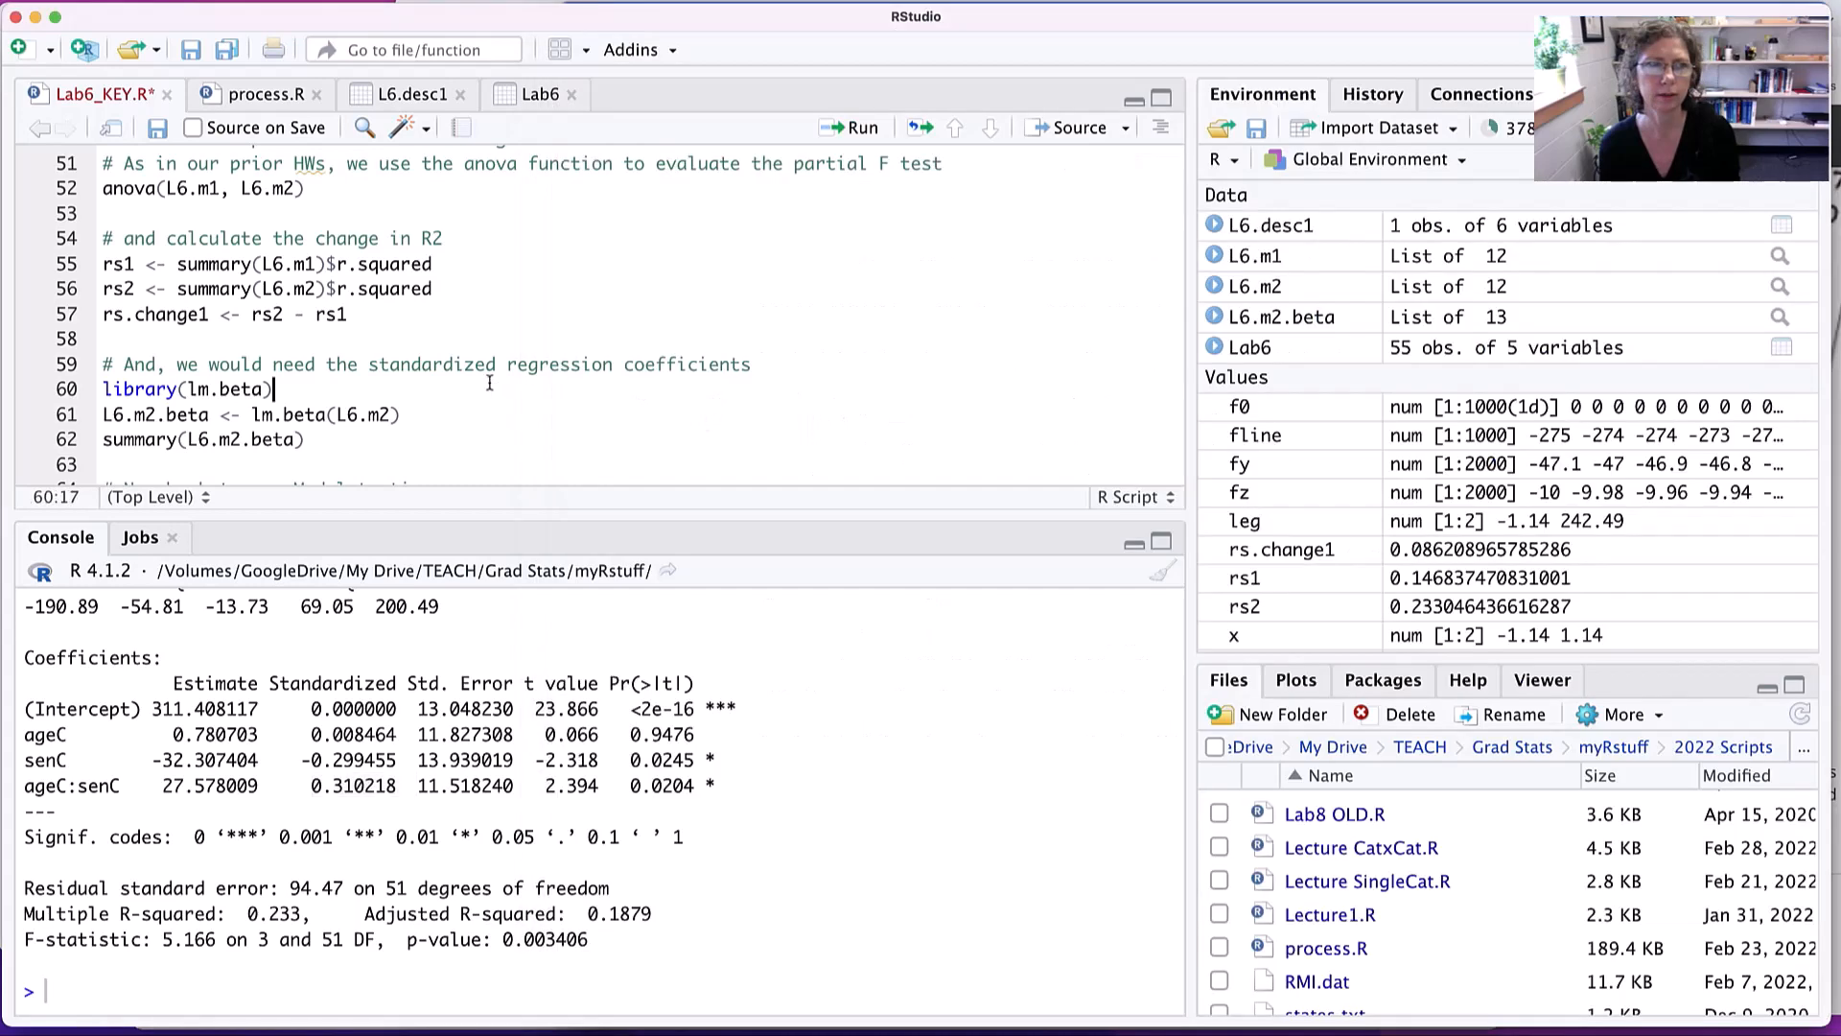
{"action": "left_click", "coordinate": [413, 93]}
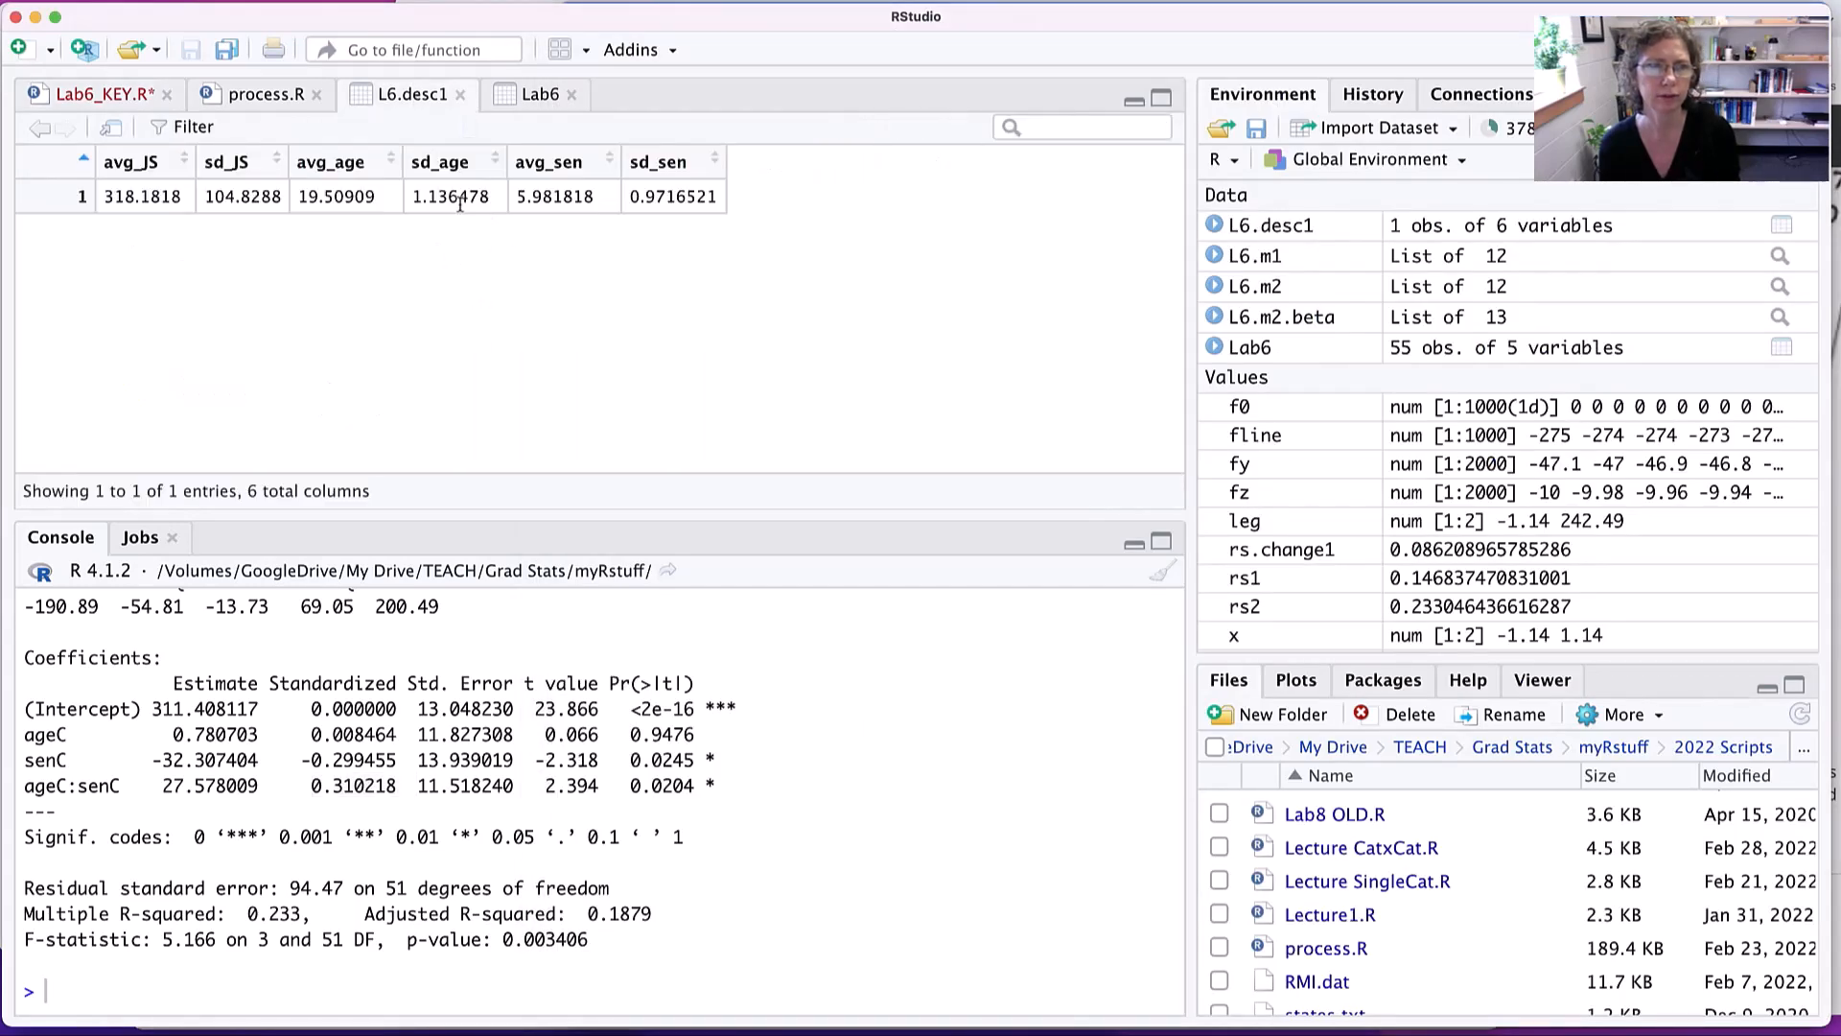
{"action": "double_click", "coordinate": [574, 196]}
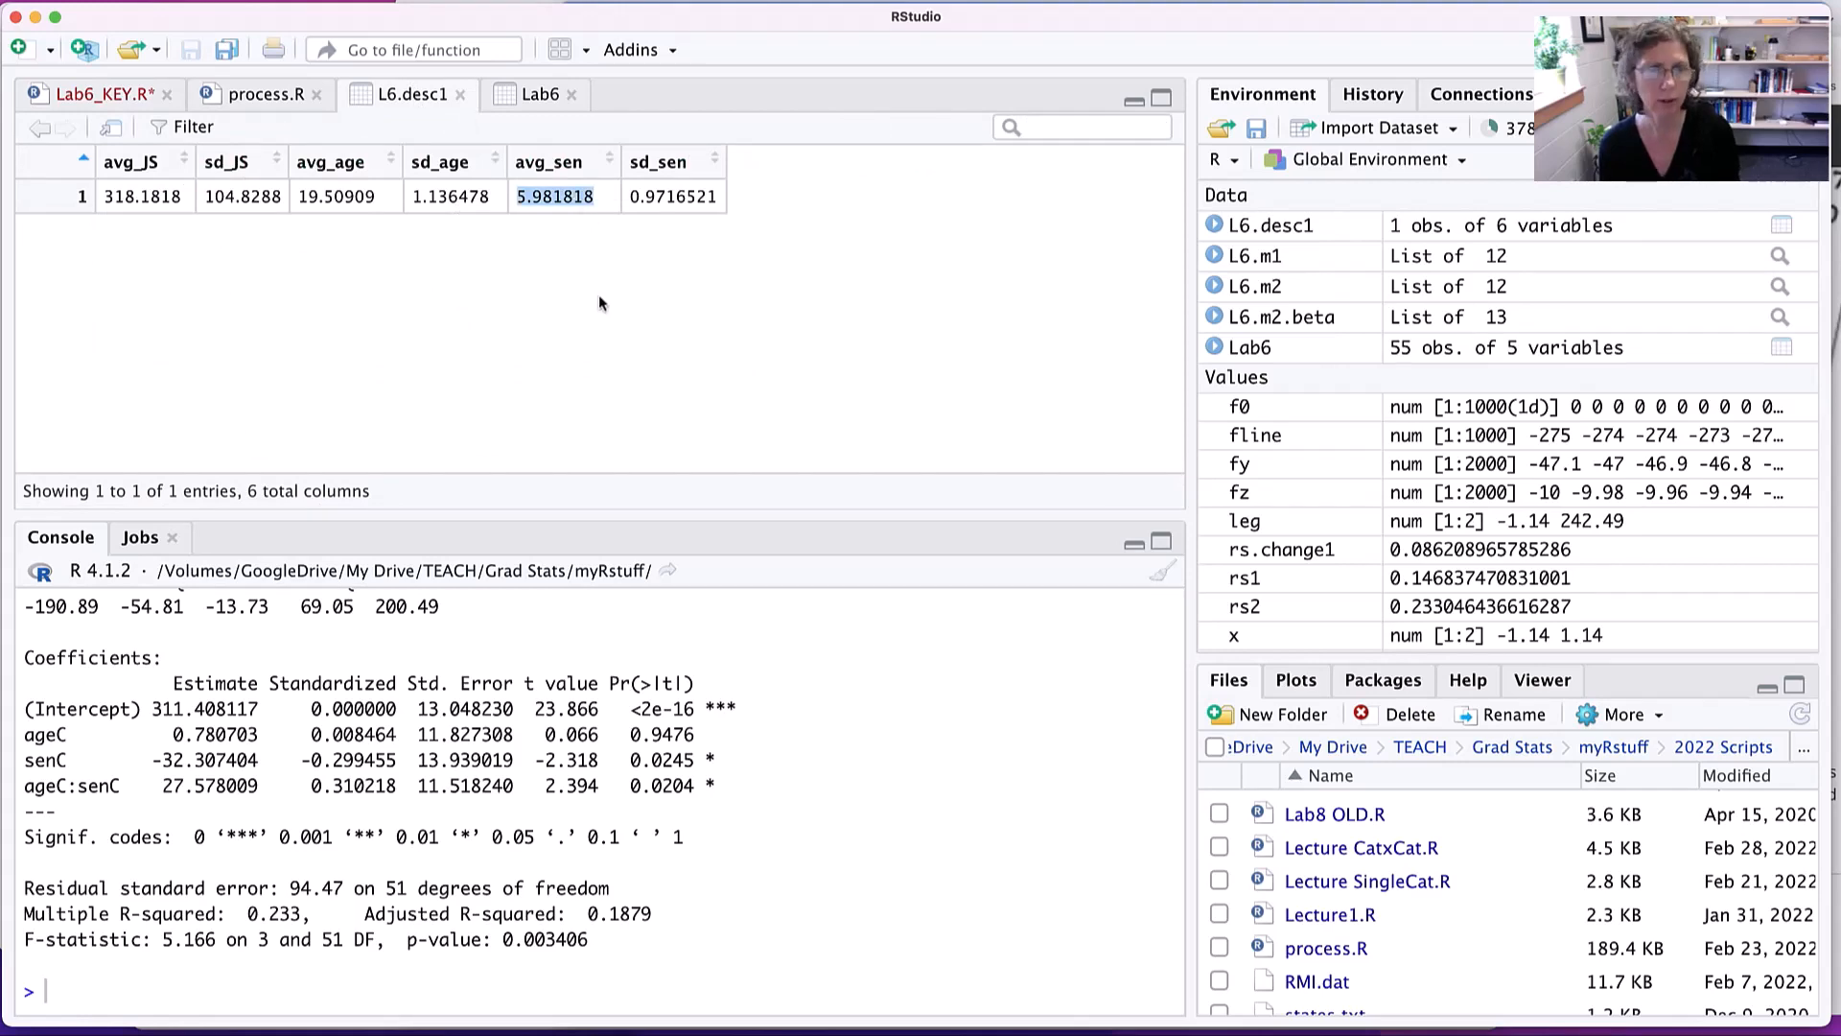
{"action": "key", "text": "super+Tab"}
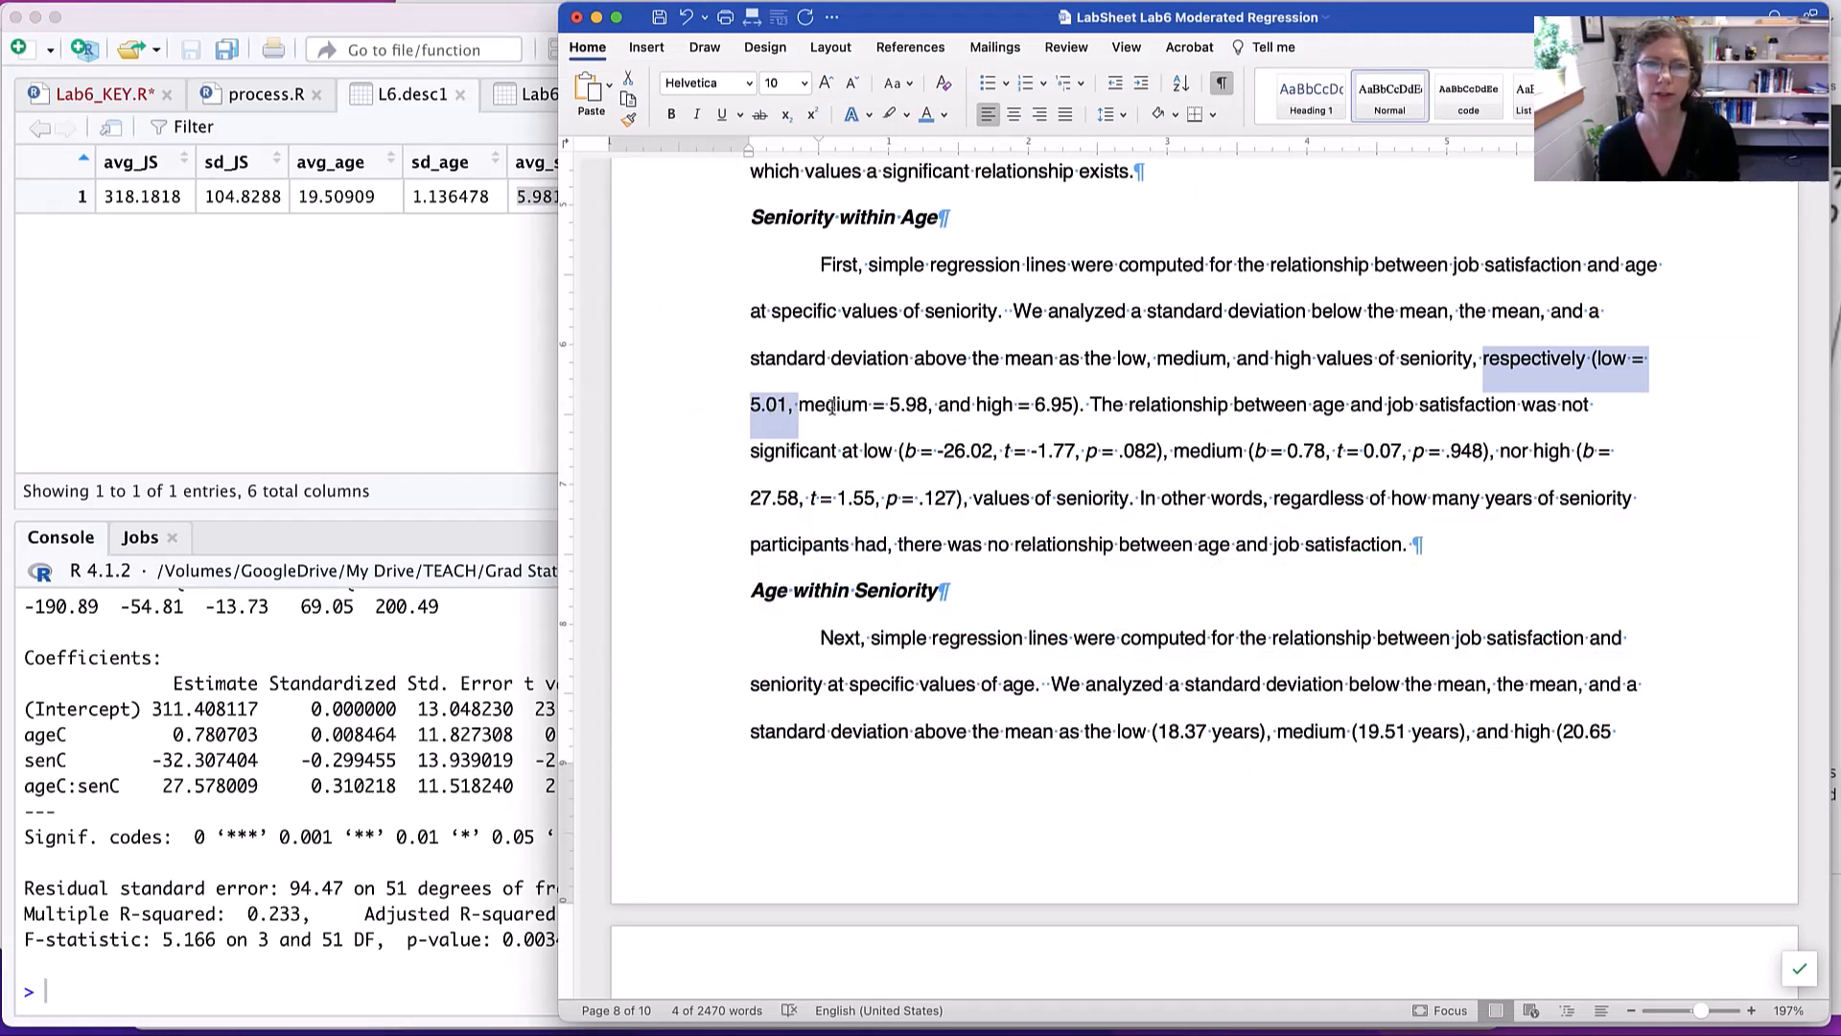
{"action": "left_click", "coordinate": [365, 391]}
{"action": "double_click", "coordinate": [650, 195]}
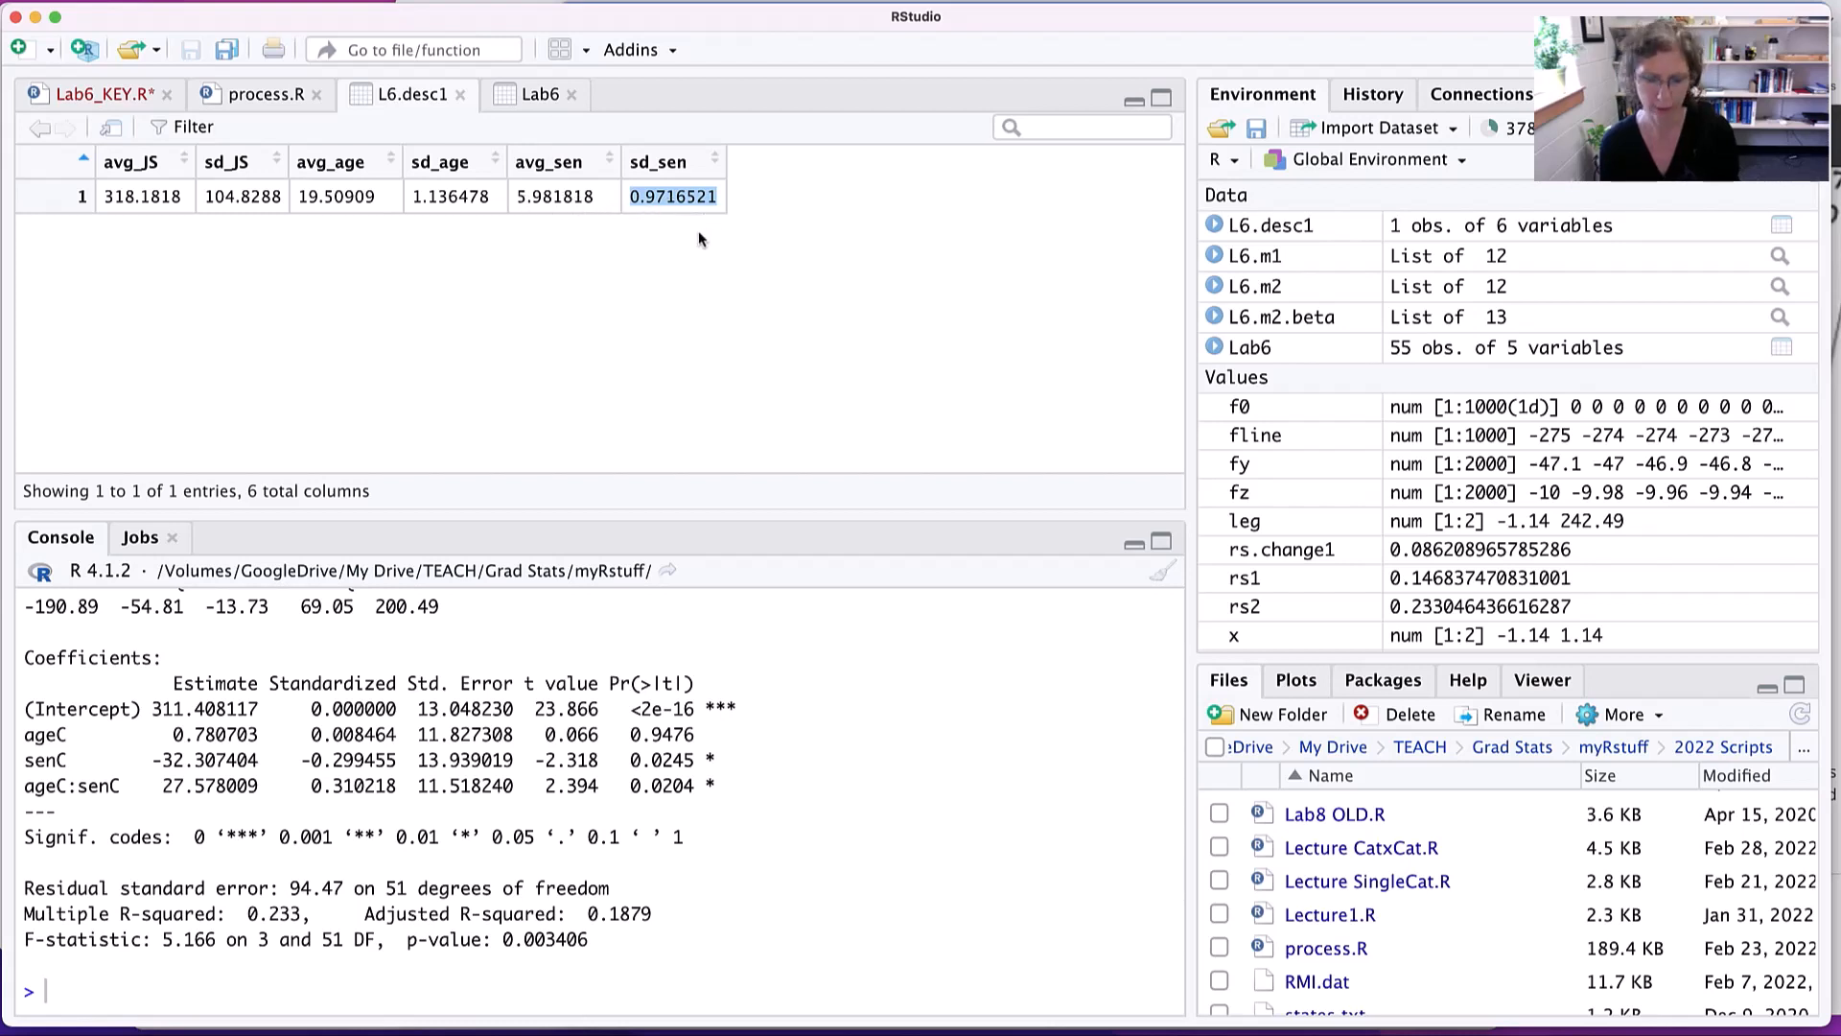
- Return to the Word lab sheet, examine the high seniority value, and go on to the Age within Seniority section
{"action": "key", "text": "super+Tab"}
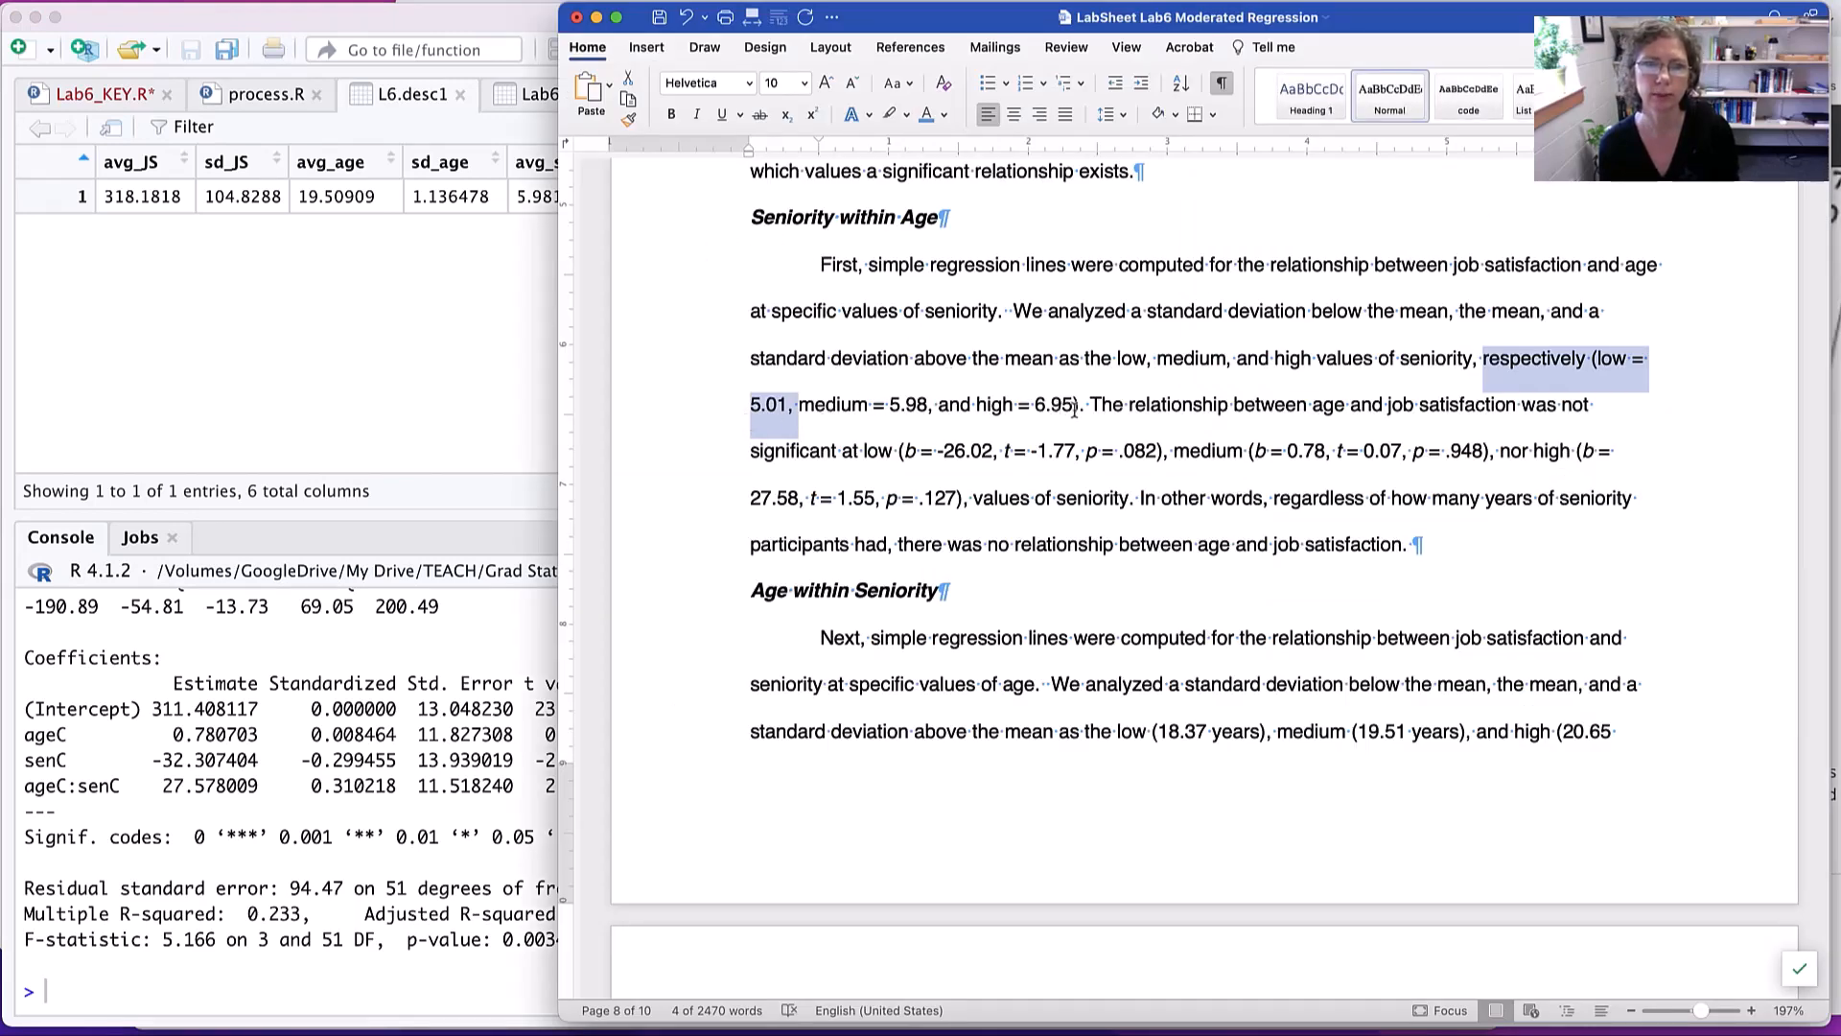
{"action": "scroll", "coordinate": [1072, 404], "scroll_direction": "up", "scroll_amount": 1}
{"action": "left_click_drag", "start_coordinate": [1072, 404], "coordinate": [994, 414]}
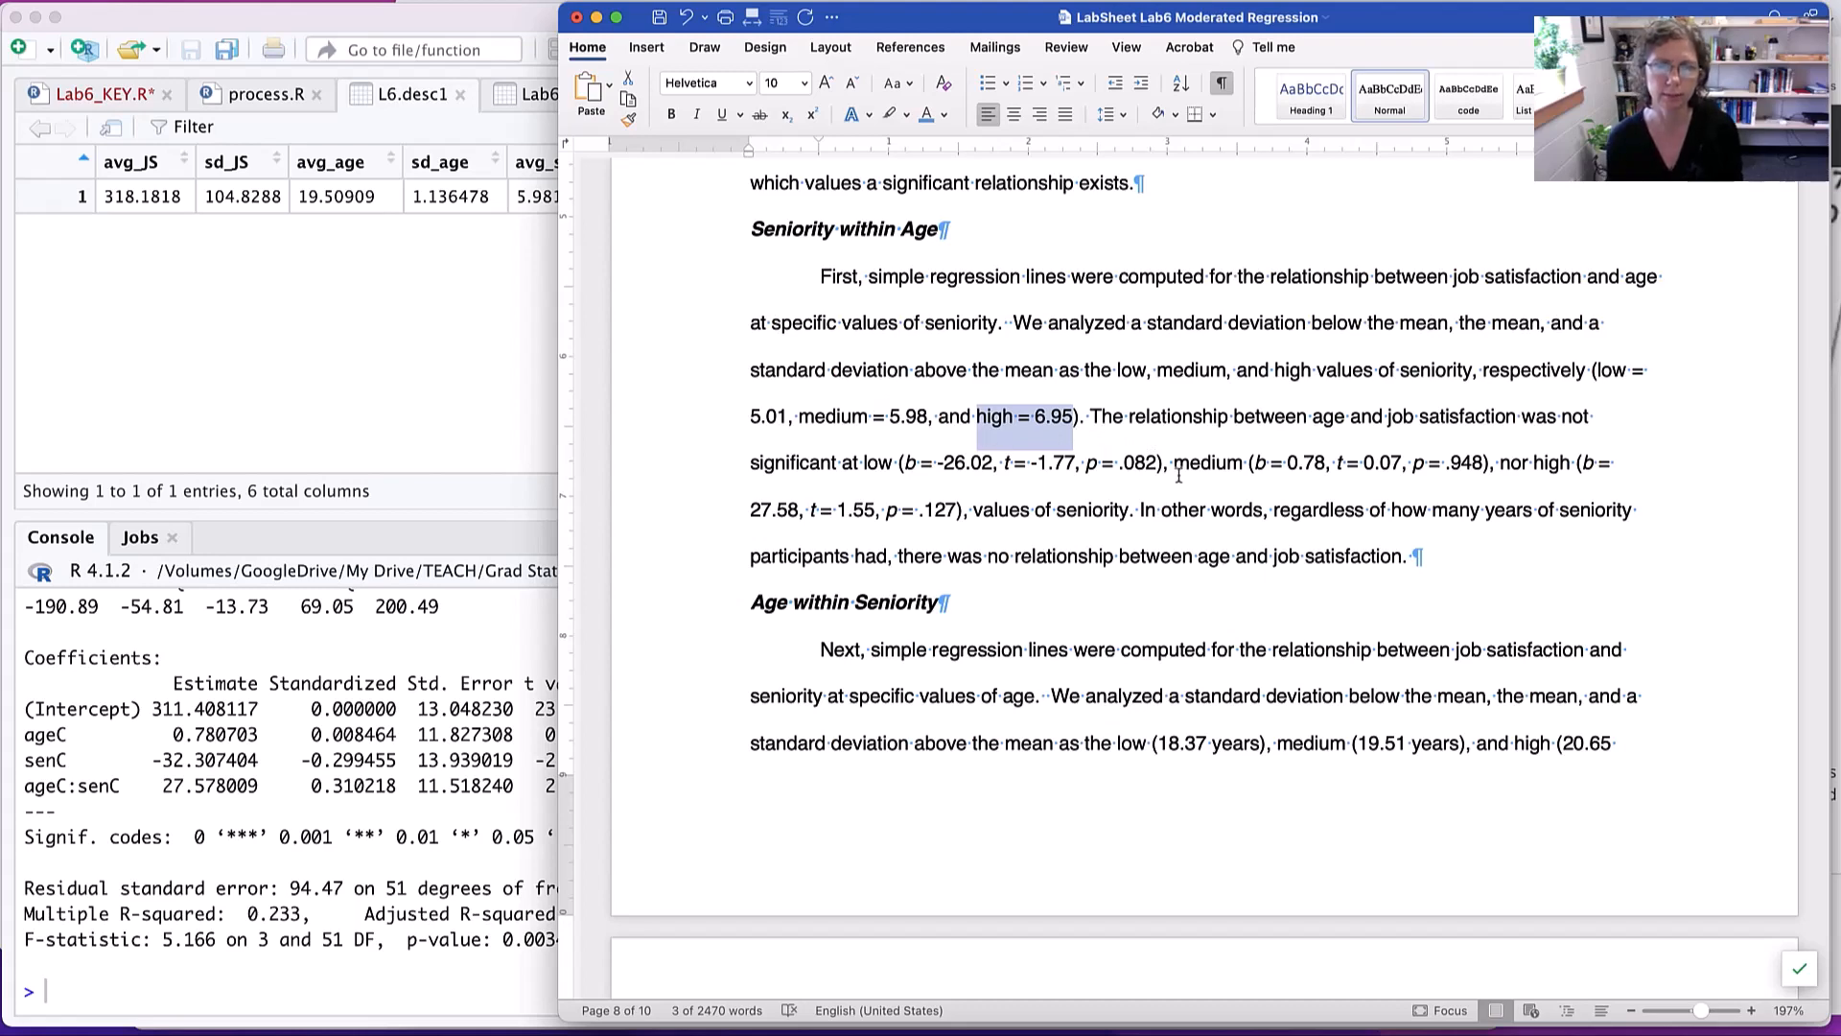
{"action": "scroll", "coordinate": [1194, 474], "scroll_direction": "down", "scroll_amount": 8}
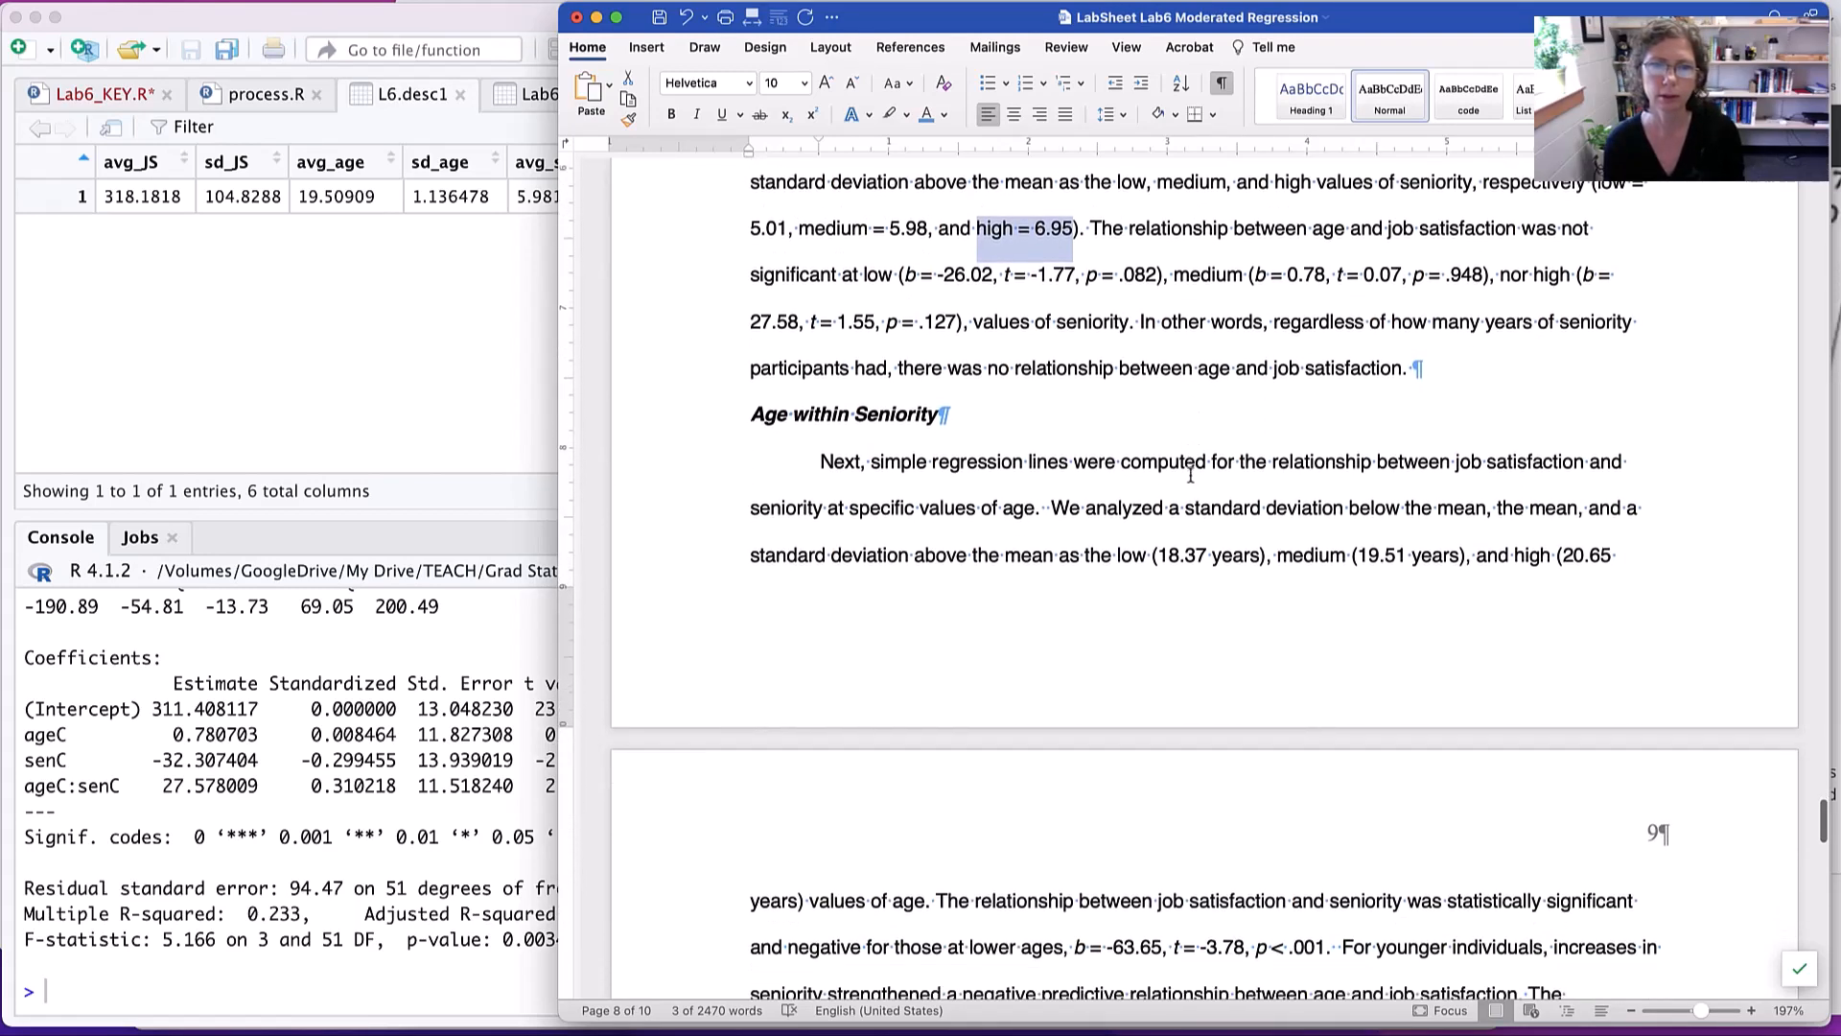
{"action": "scroll", "coordinate": [1190, 475], "scroll_direction": "down", "scroll_amount": 1}
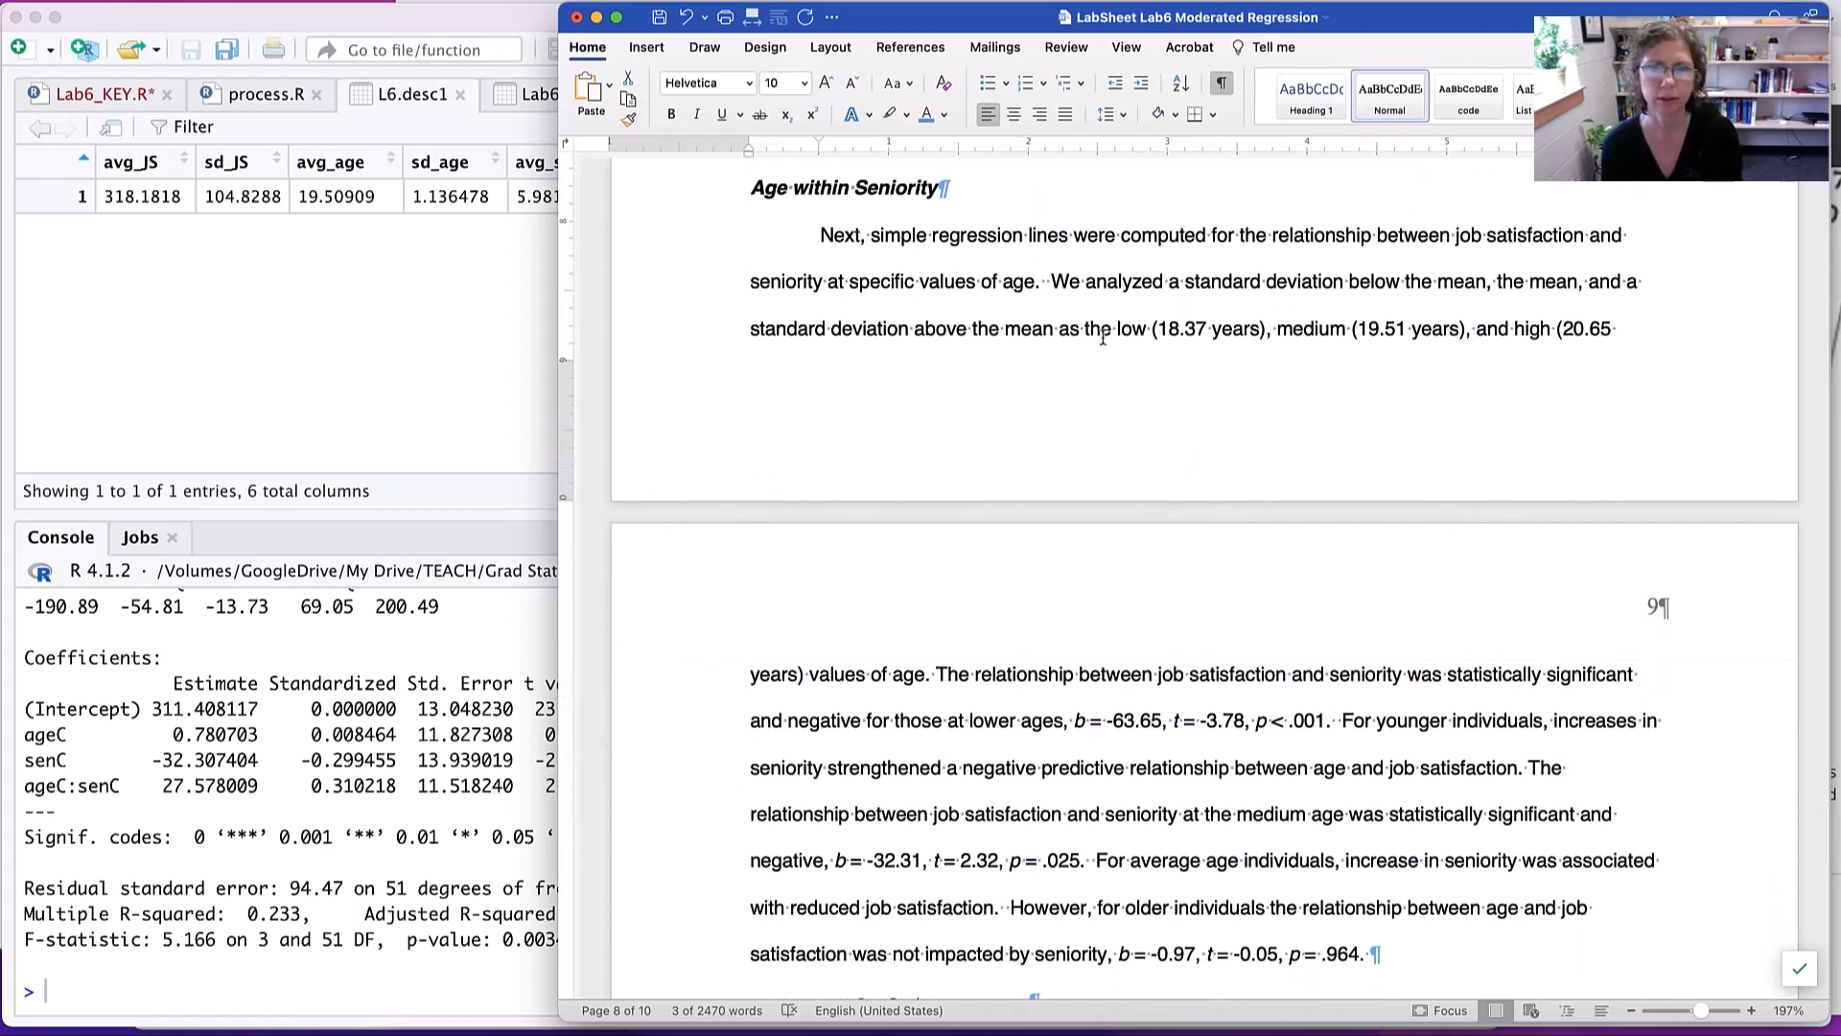
- Examine the medium age value, read the Age within Seniority results, and go on to Figure 1's title and simple slopes plot
{"action": "left_click_drag", "start_coordinate": [1355, 329], "coordinate": [1458, 332]}
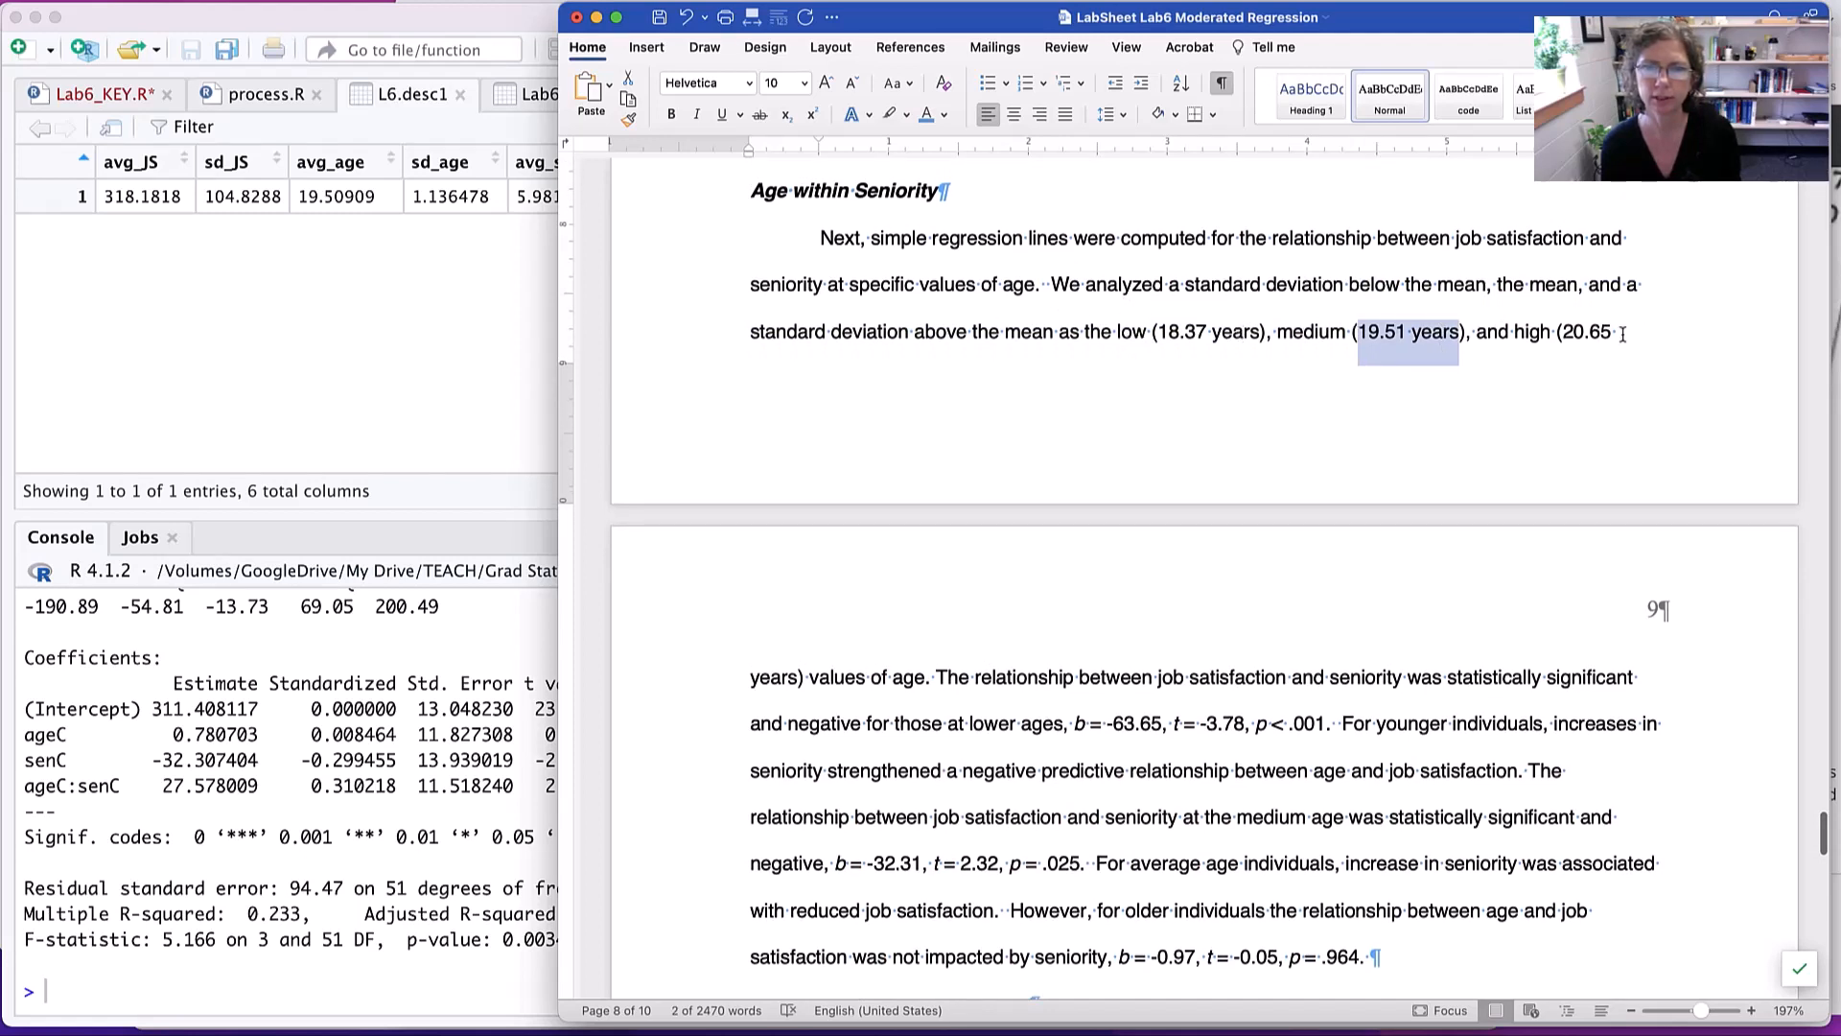
{"action": "scroll", "coordinate": [932, 522], "scroll_direction": "down", "scroll_amount": 5}
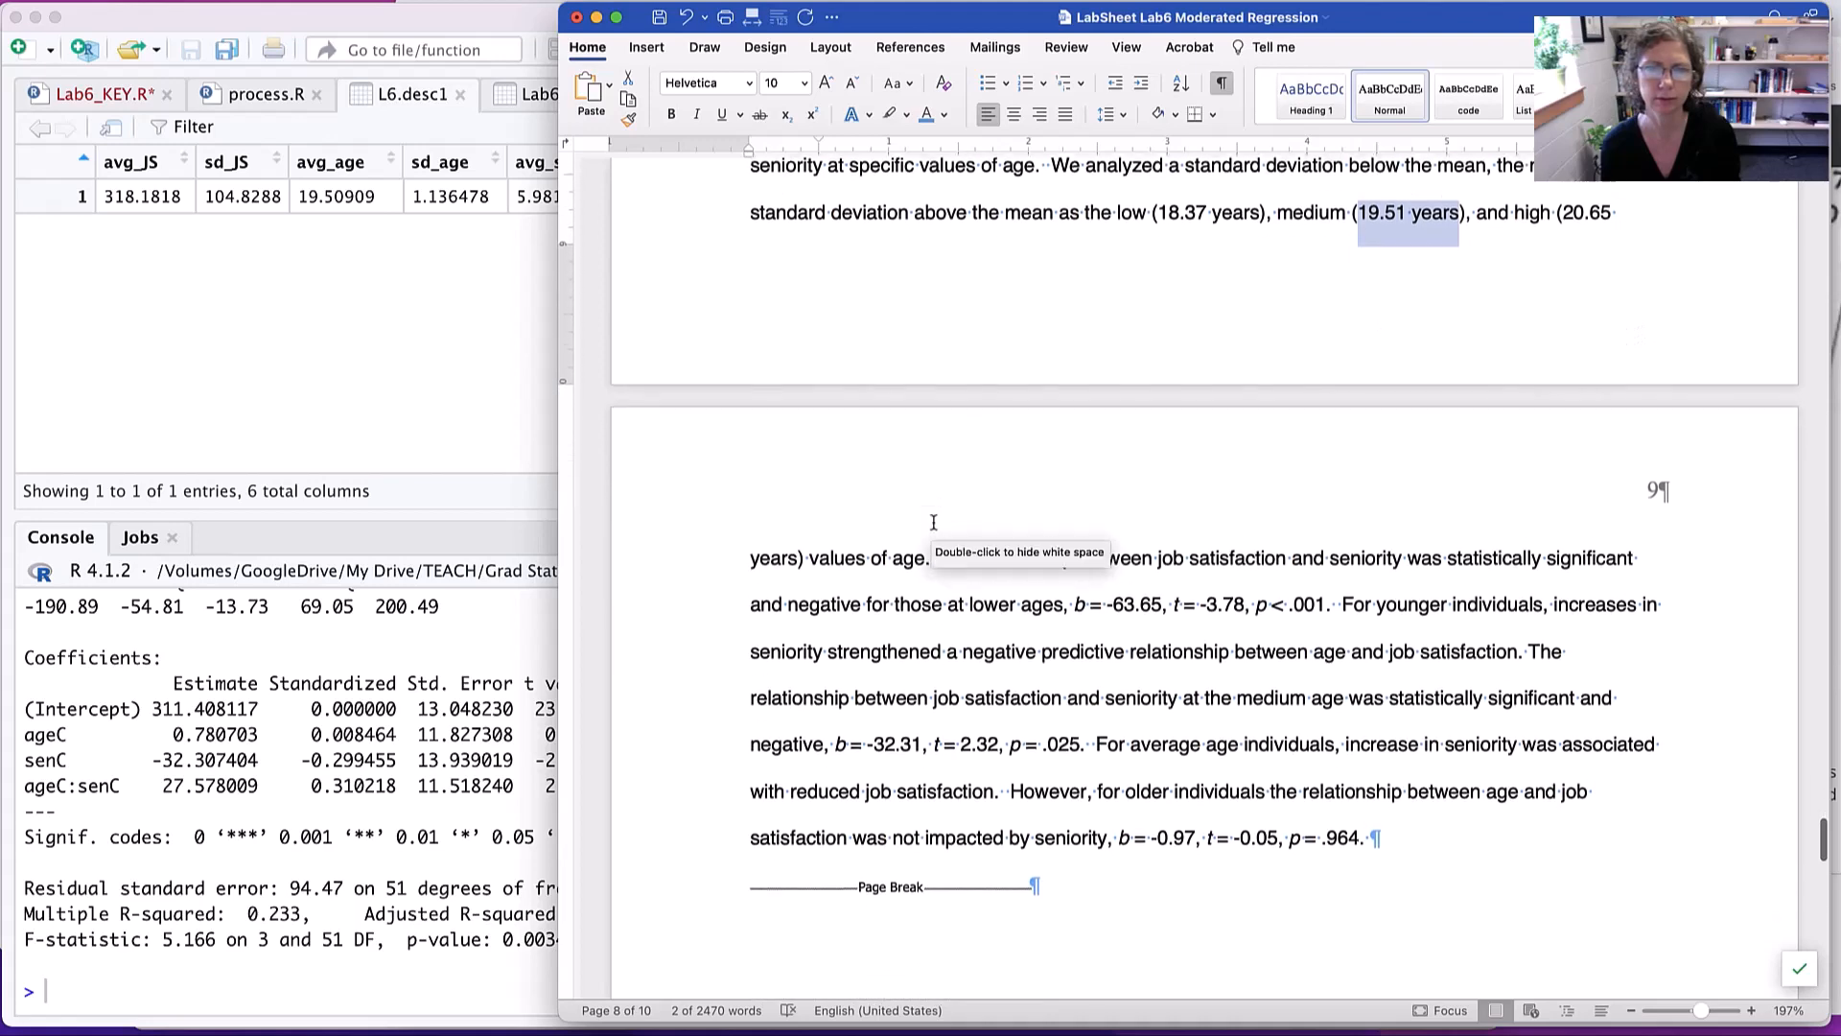
{"action": "scroll", "coordinate": [933, 523], "scroll_direction": "down", "scroll_amount": 1}
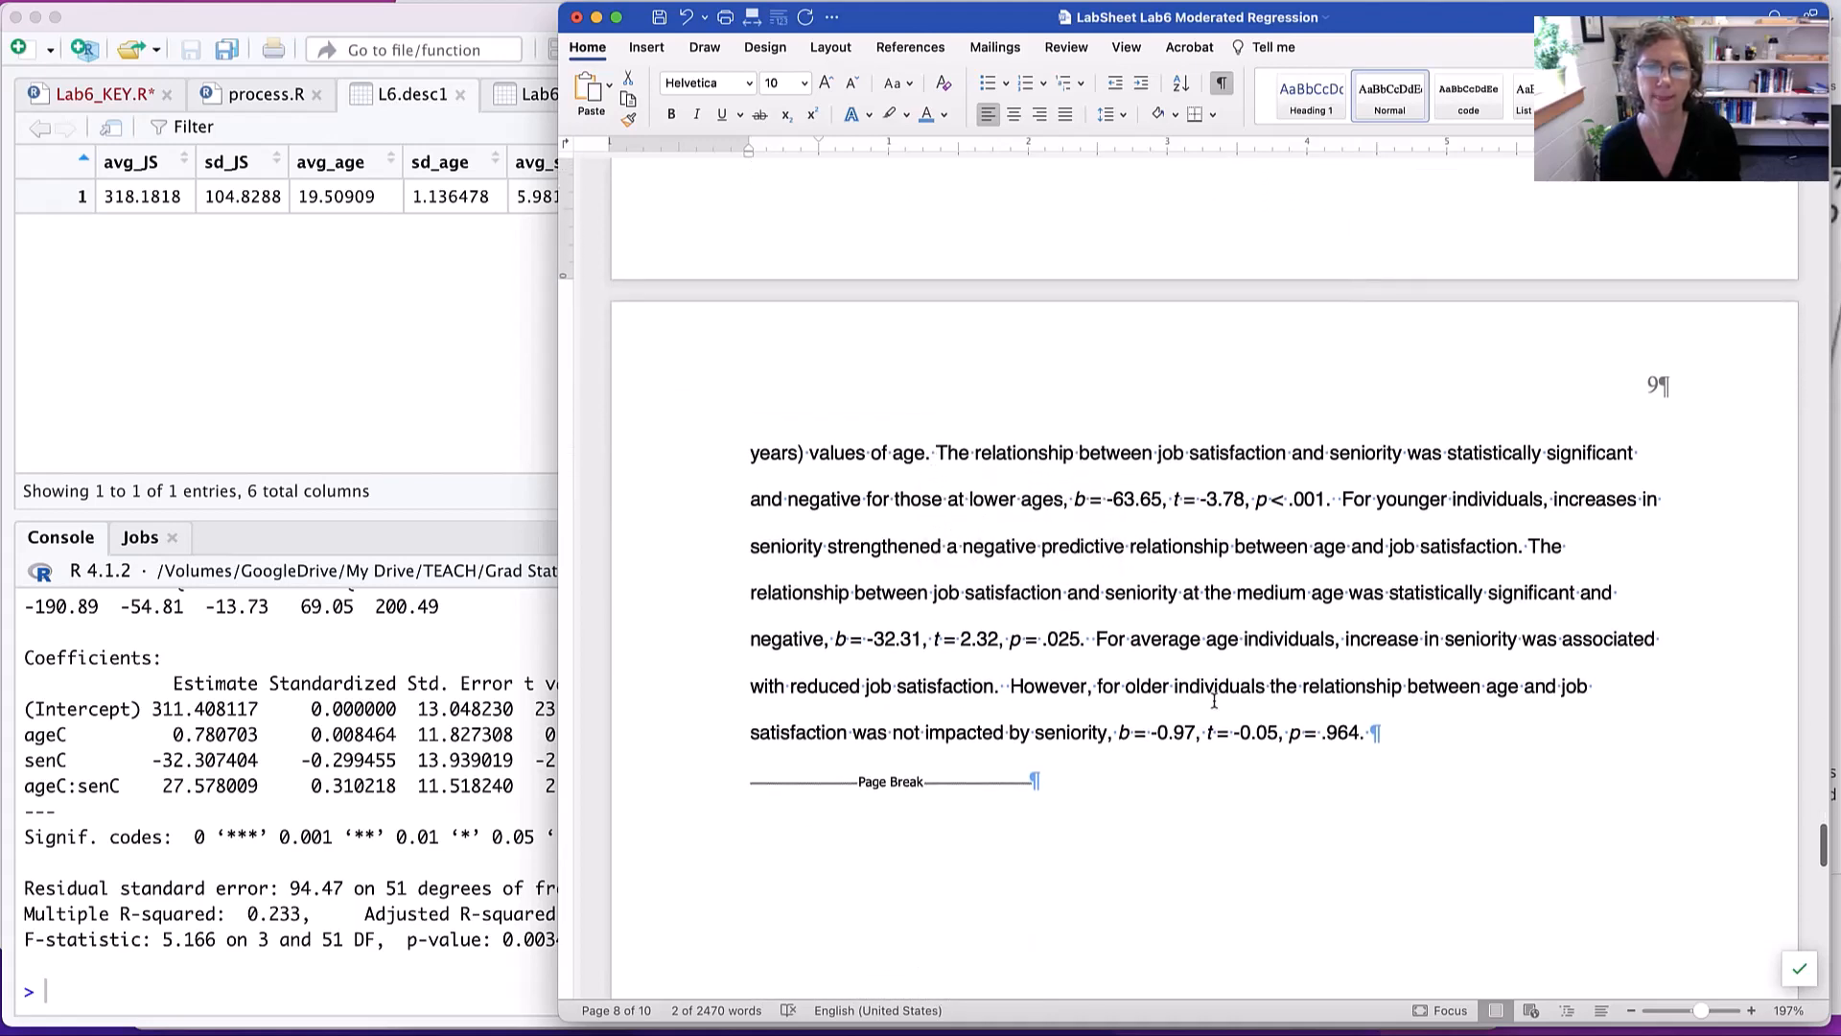
{"action": "scroll", "coordinate": [1214, 701], "scroll_direction": "down", "scroll_amount": 20}
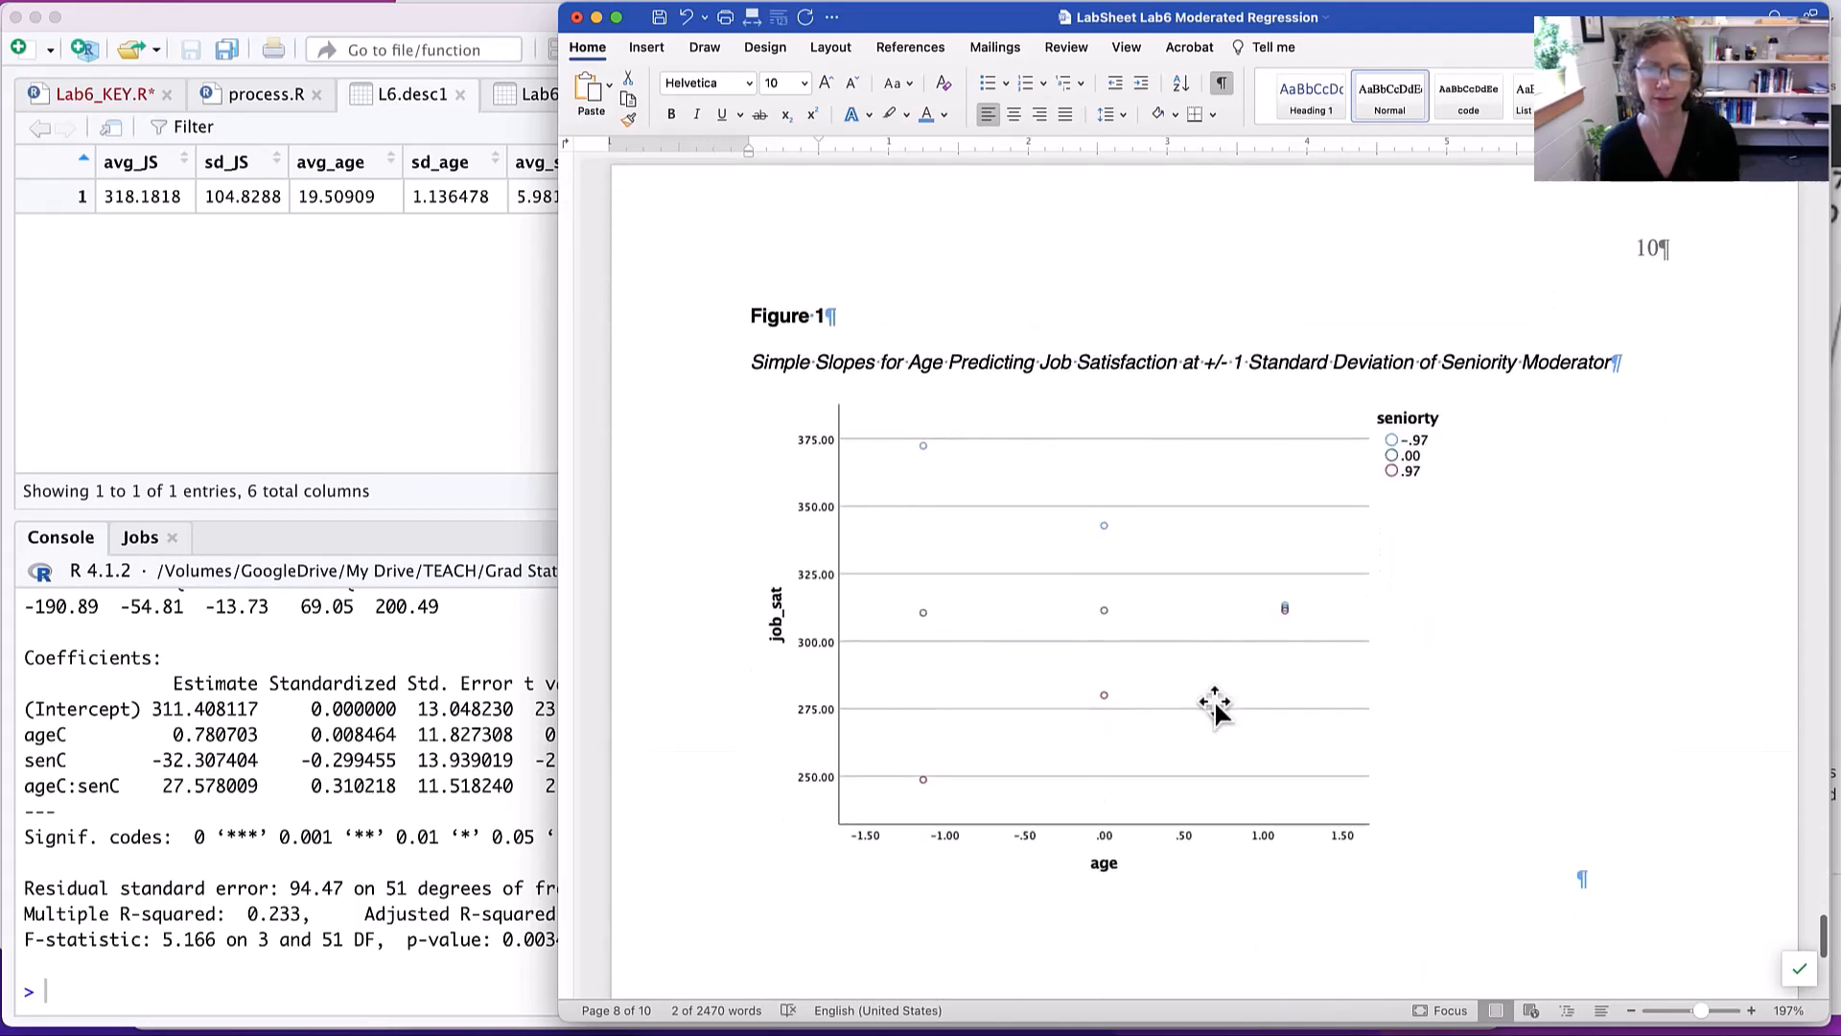
{"action": "scroll", "coordinate": [1214, 701], "scroll_direction": "up", "scroll_amount": 10}
{"action": "scroll", "coordinate": [1214, 701], "scroll_direction": "down", "scroll_amount": 9}
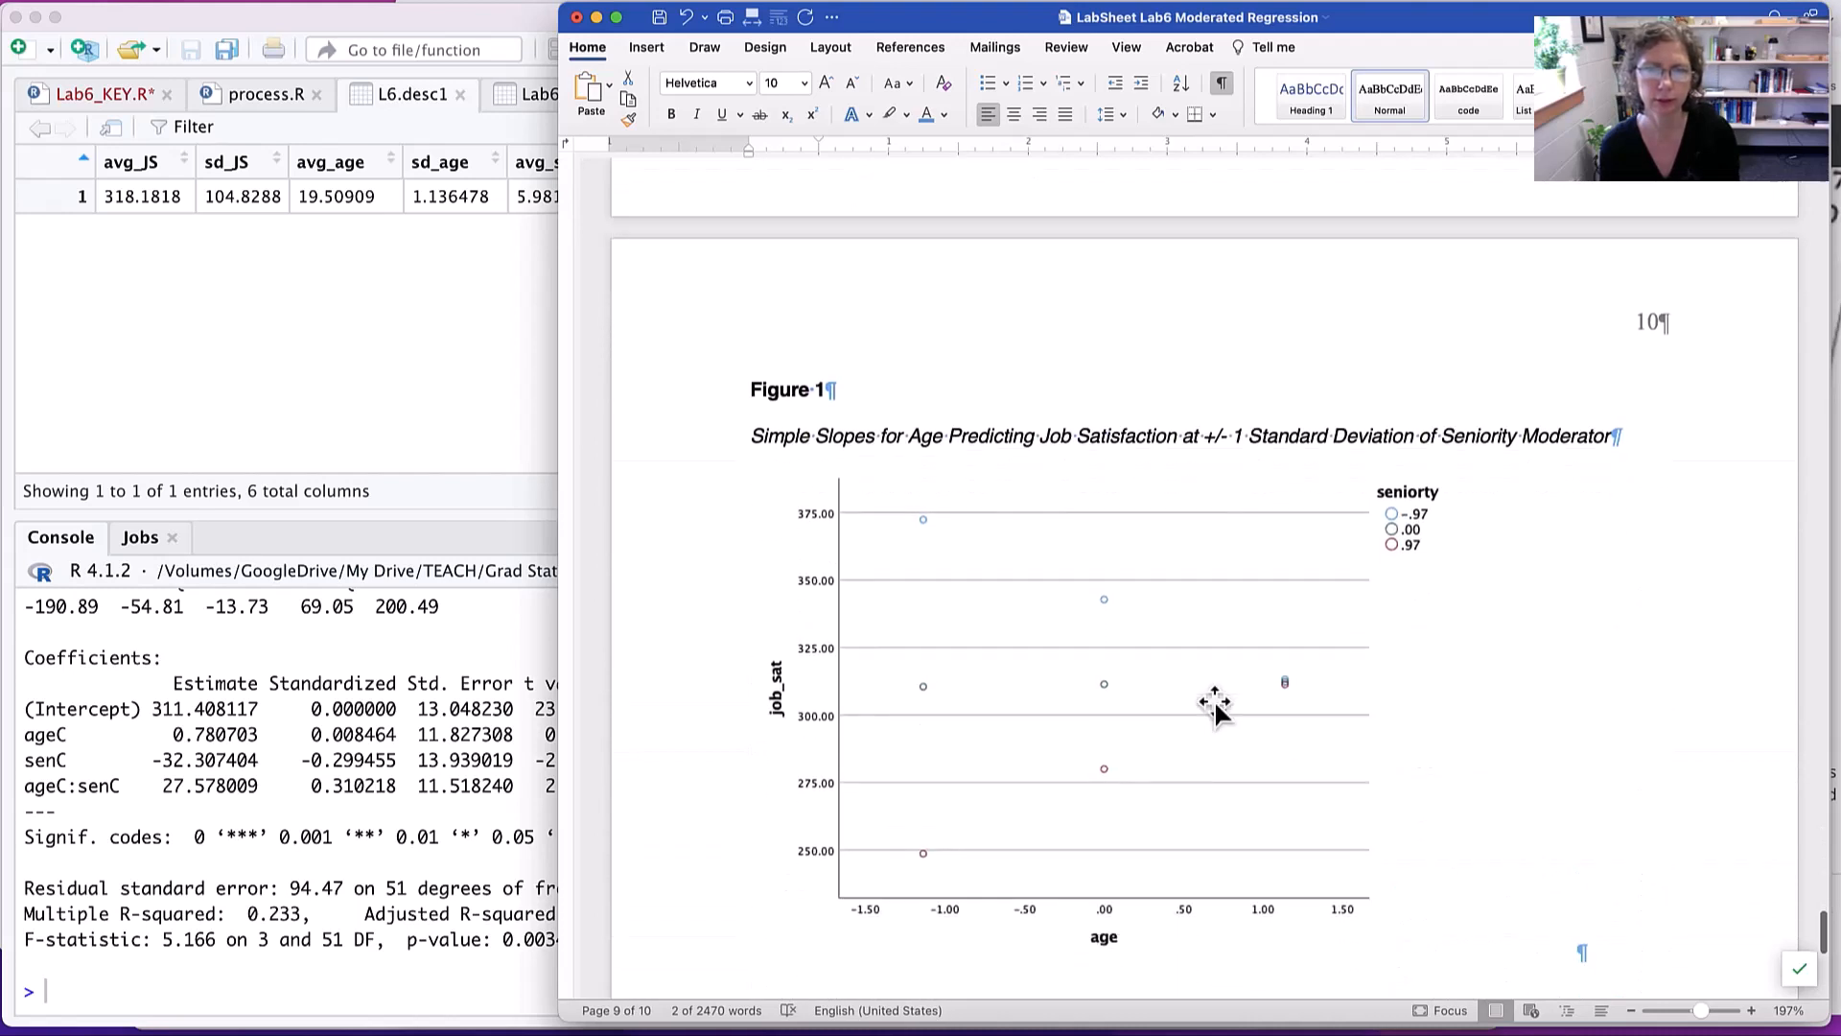
{"action": "scroll", "coordinate": [1214, 705], "scroll_direction": "down", "scroll_amount": 3}
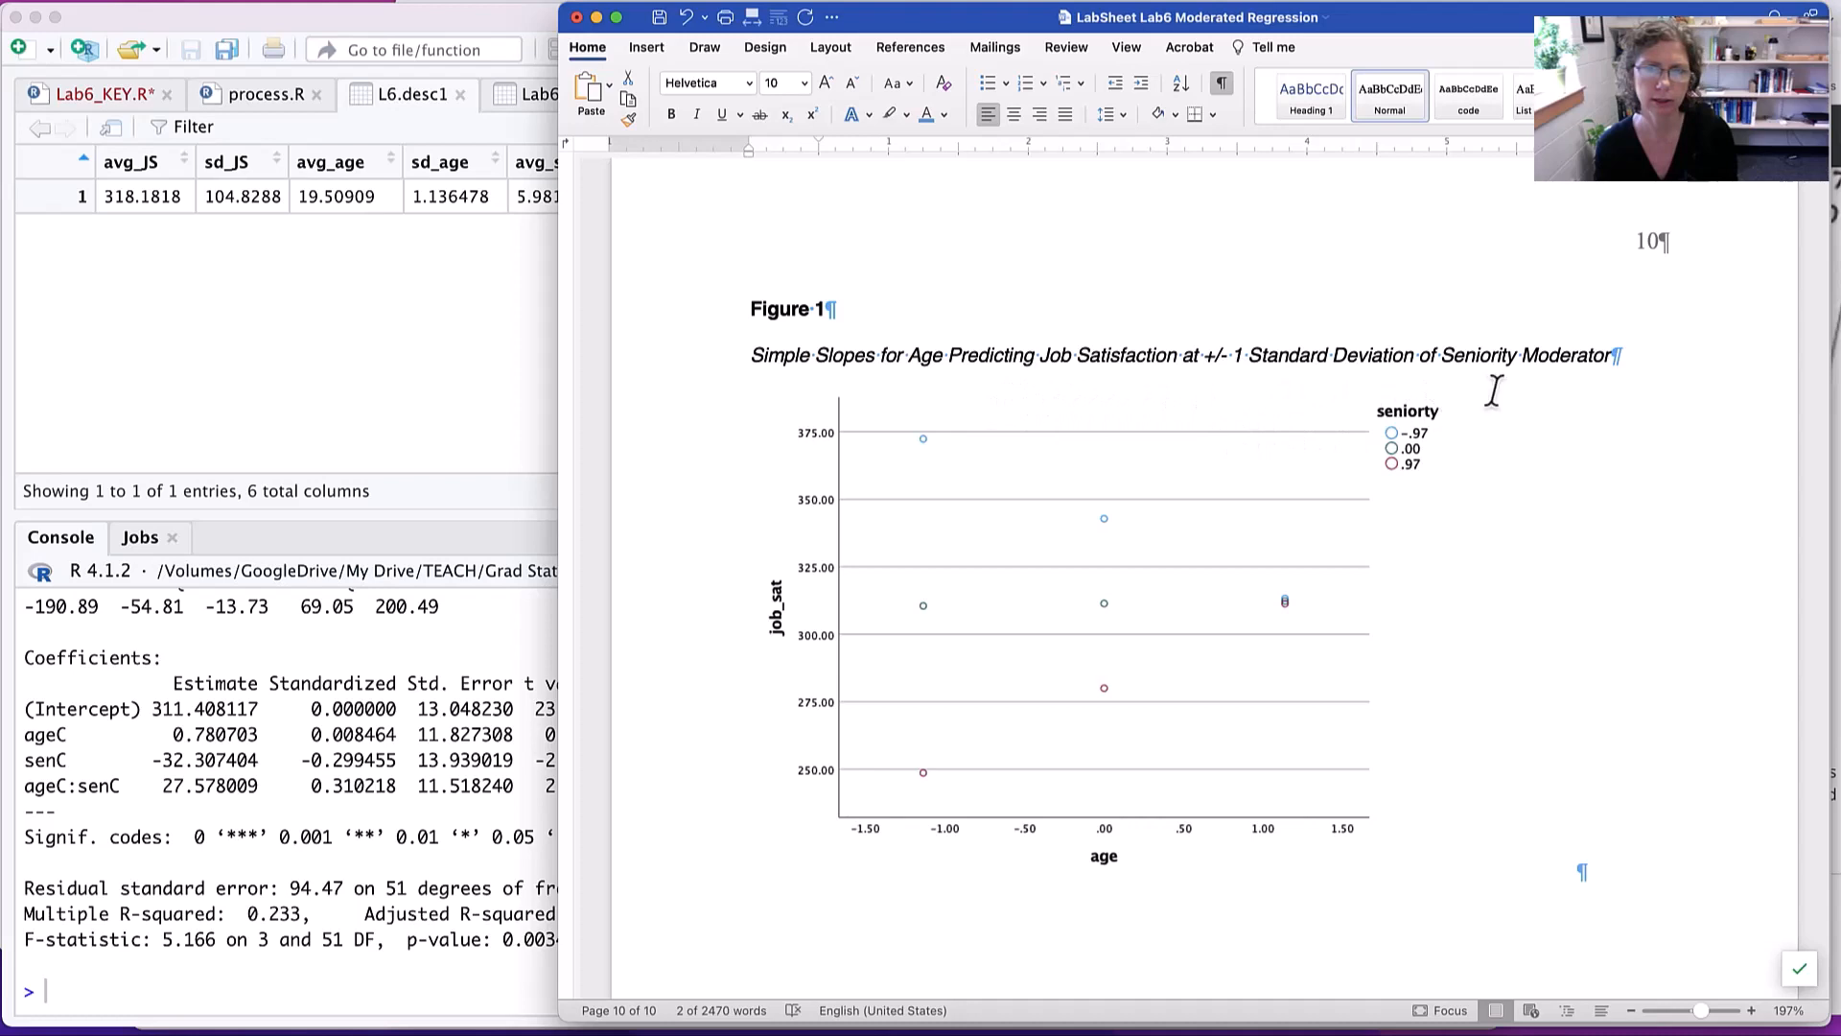
- Insert the citation "(see Figure 1)" after "at specific values of seniority" in the first sentence of the Seniority within Age section
{"action": "scroll", "coordinate": [1254, 460], "scroll_direction": "up", "scroll_amount": 3}
{"action": "scroll", "coordinate": [1254, 457], "scroll_direction": "up", "scroll_amount": 15}
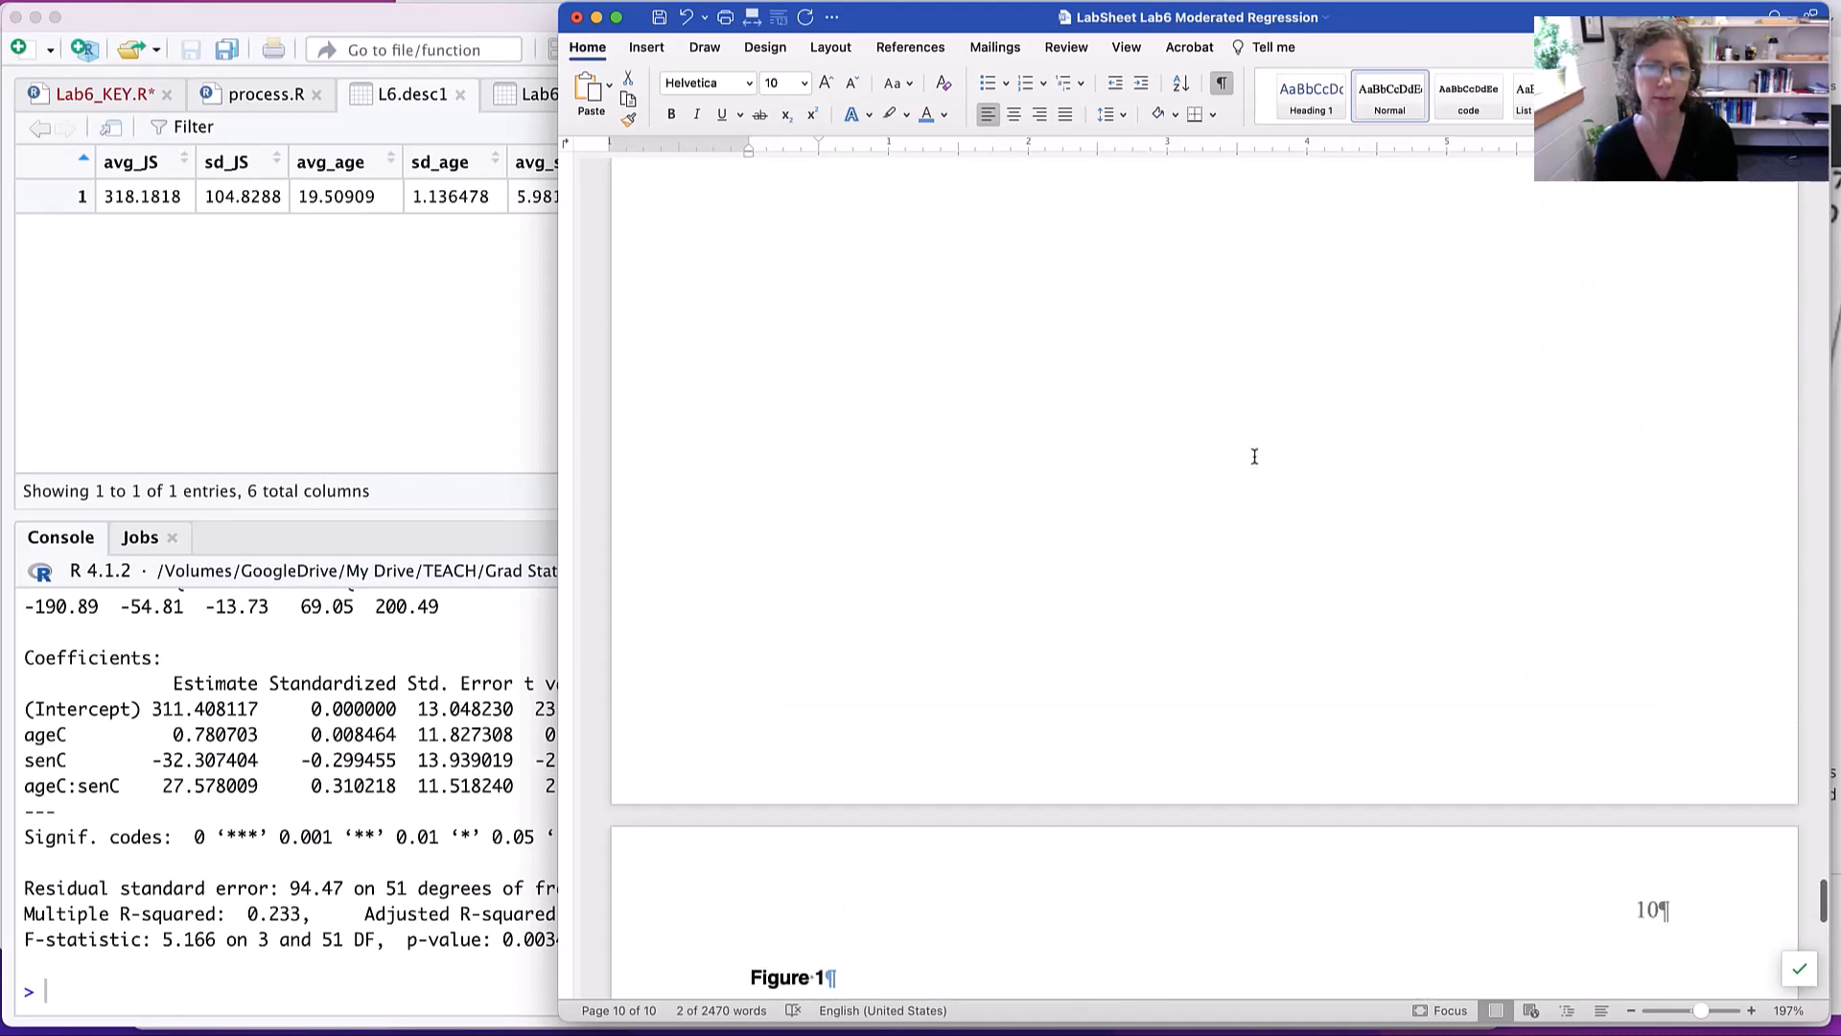
{"action": "scroll", "coordinate": [1254, 456], "scroll_direction": "up", "scroll_amount": 5}
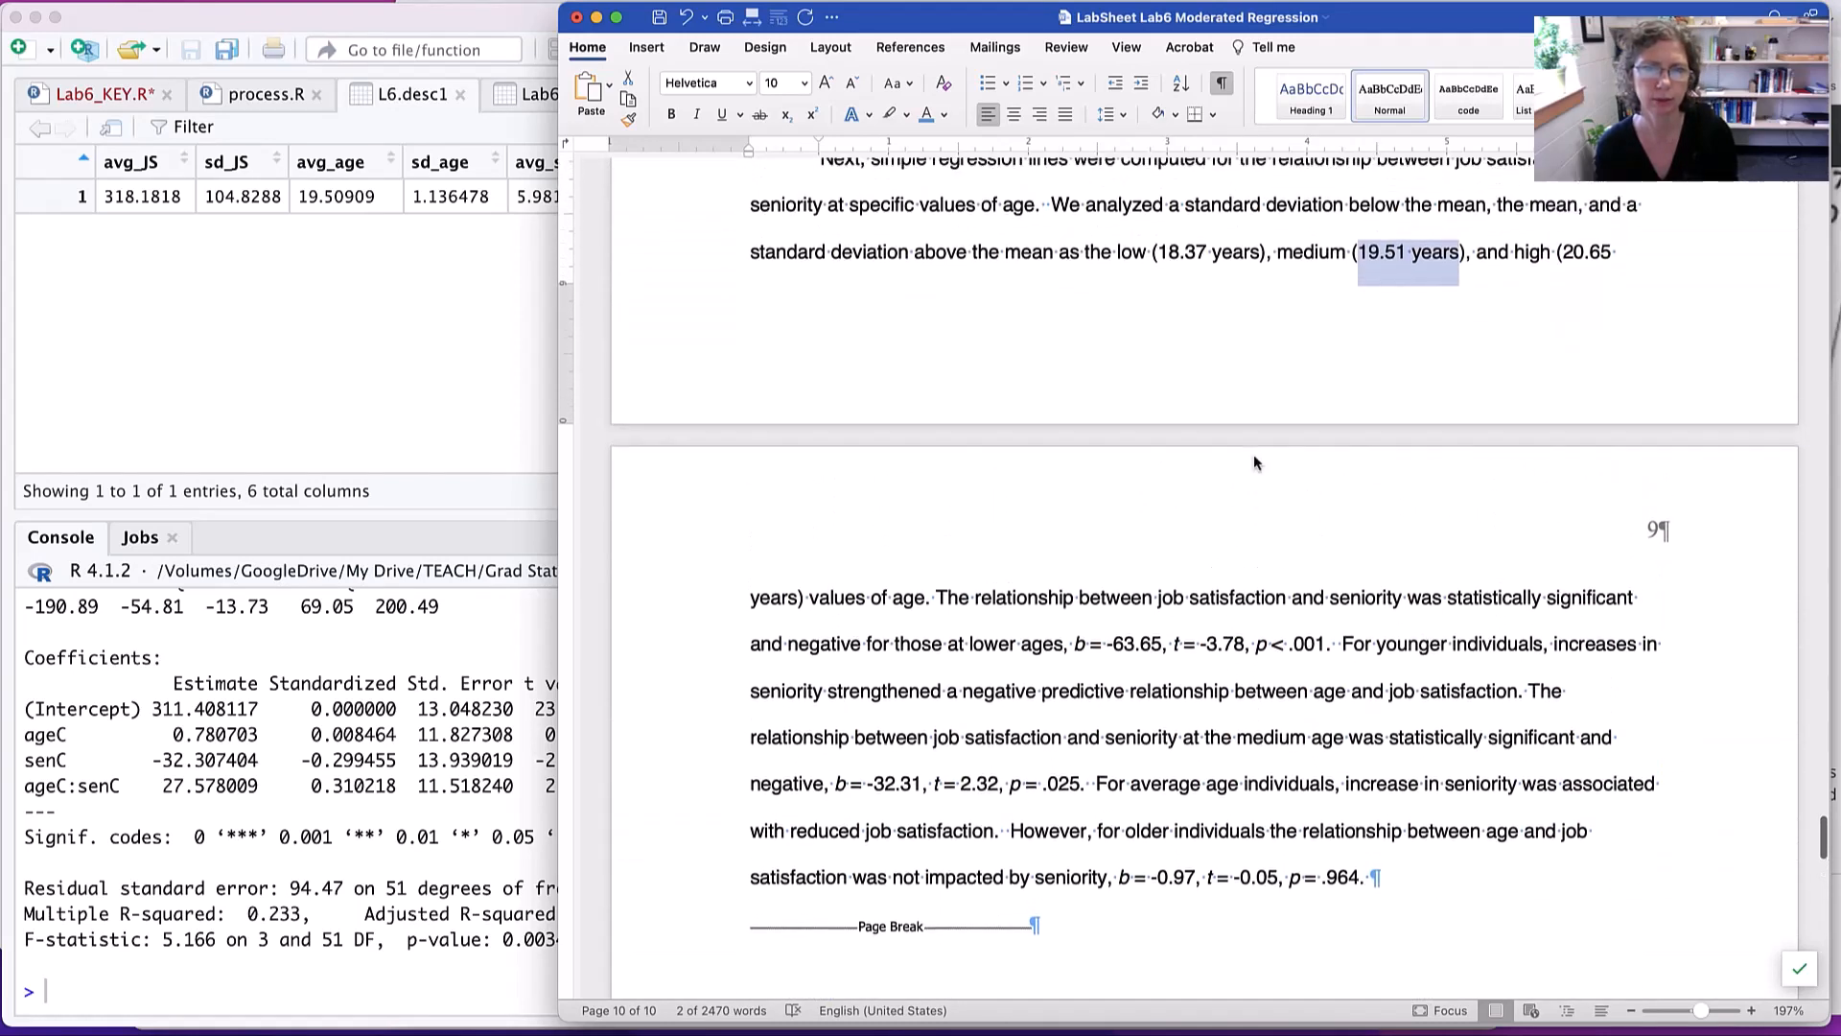
{"action": "scroll", "coordinate": [1230, 452], "scroll_direction": "down", "scroll_amount": 1}
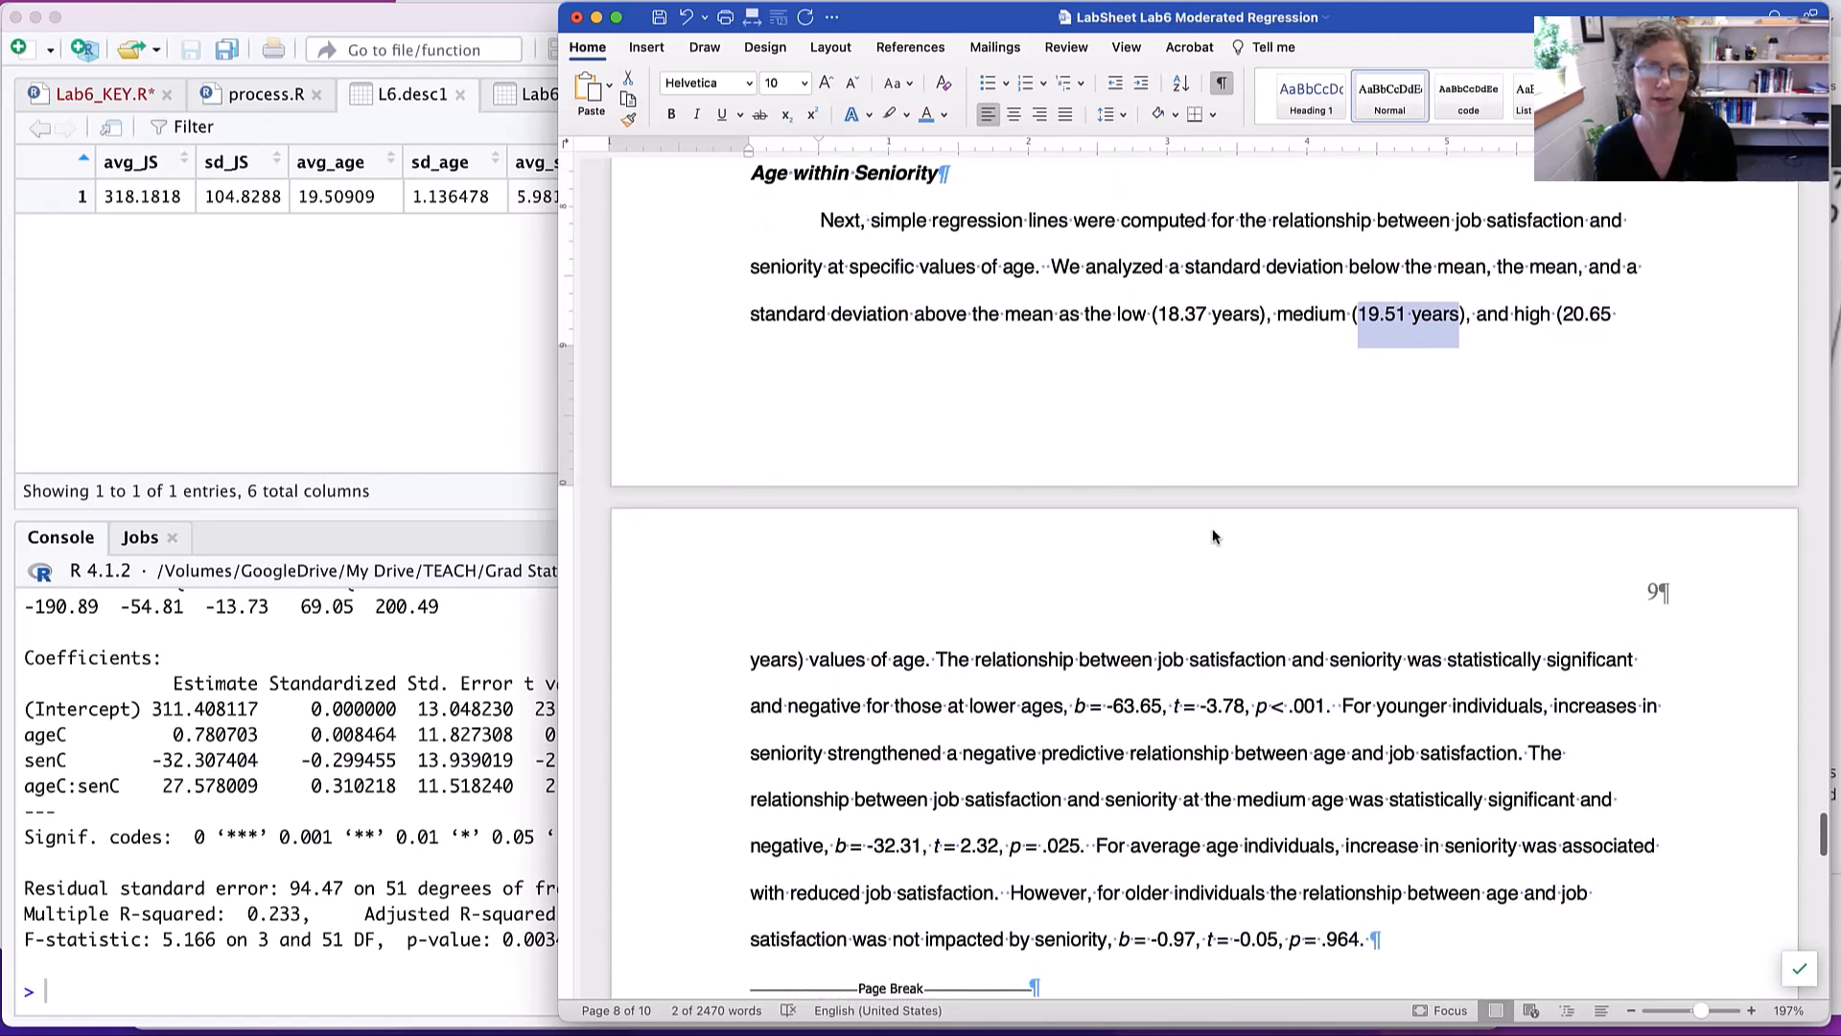
{"action": "scroll", "coordinate": [1211, 523], "scroll_direction": "up", "scroll_amount": 7}
{"action": "scroll", "coordinate": [1213, 523], "scroll_direction": "up", "scroll_amount": 4}
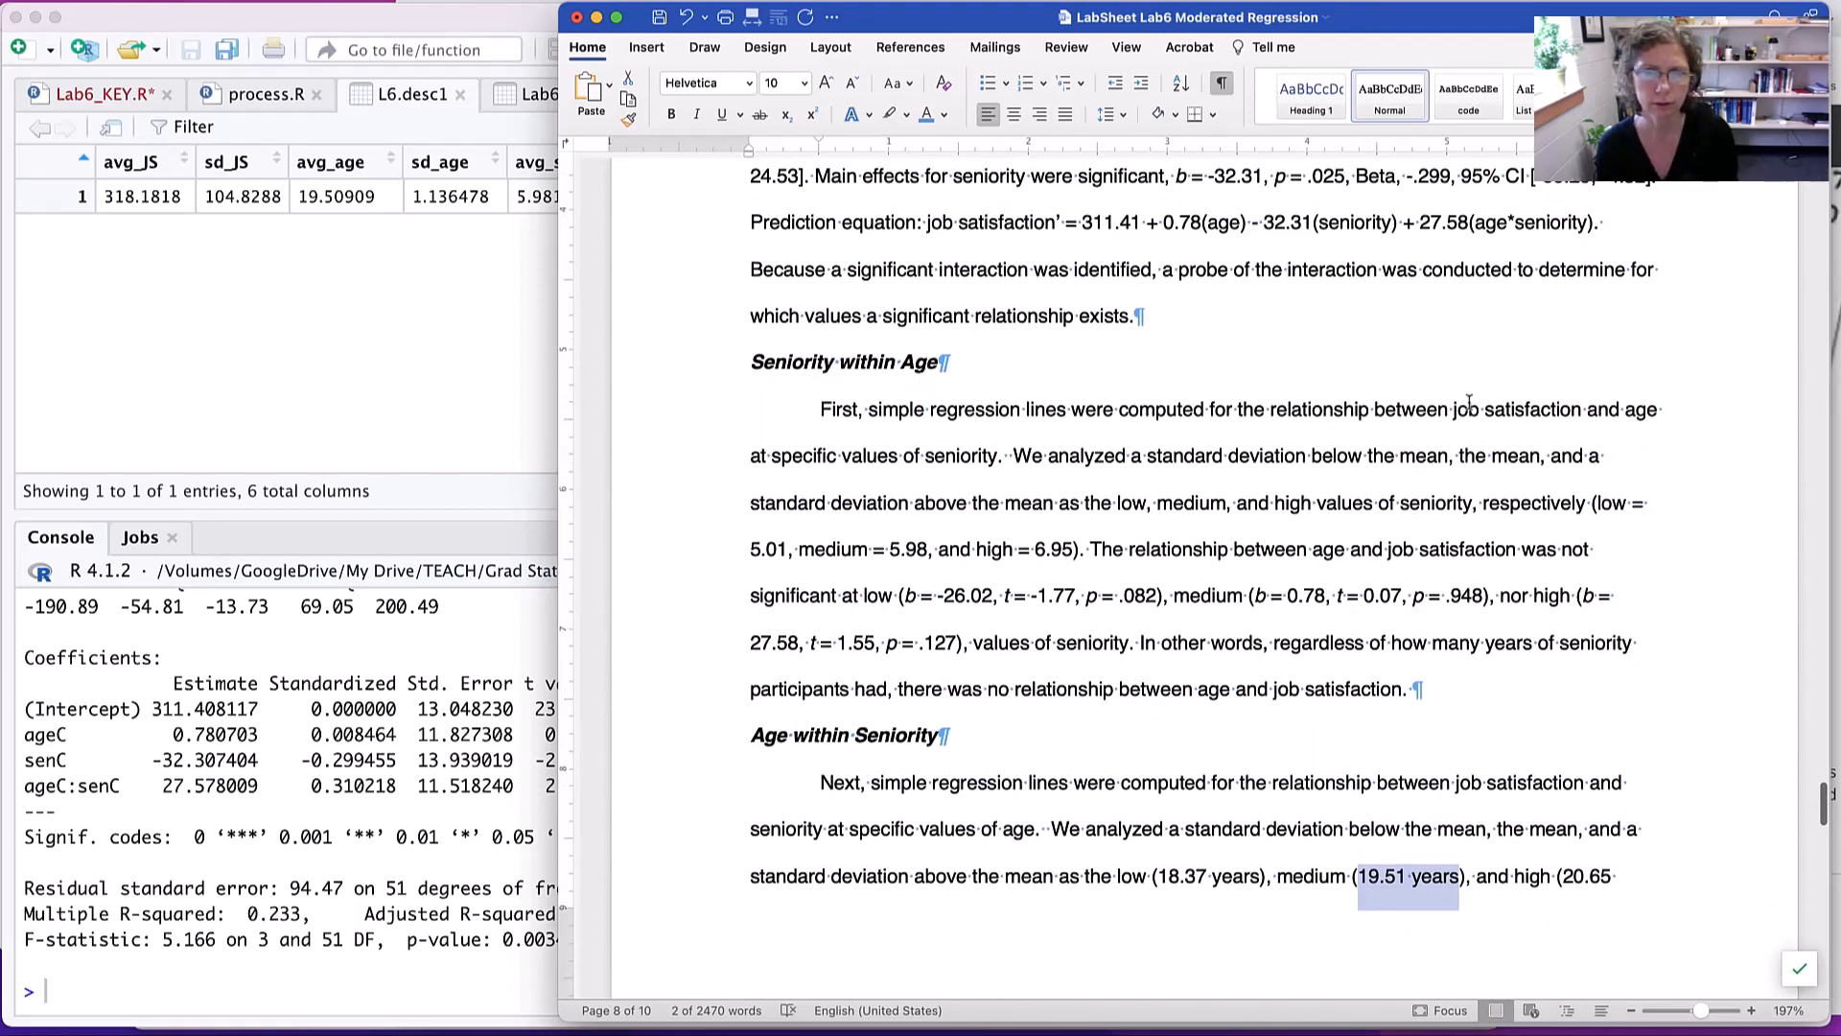
{"action": "left_click", "coordinate": [994, 458]}
{"action": "type", "text": "(see Figure "}
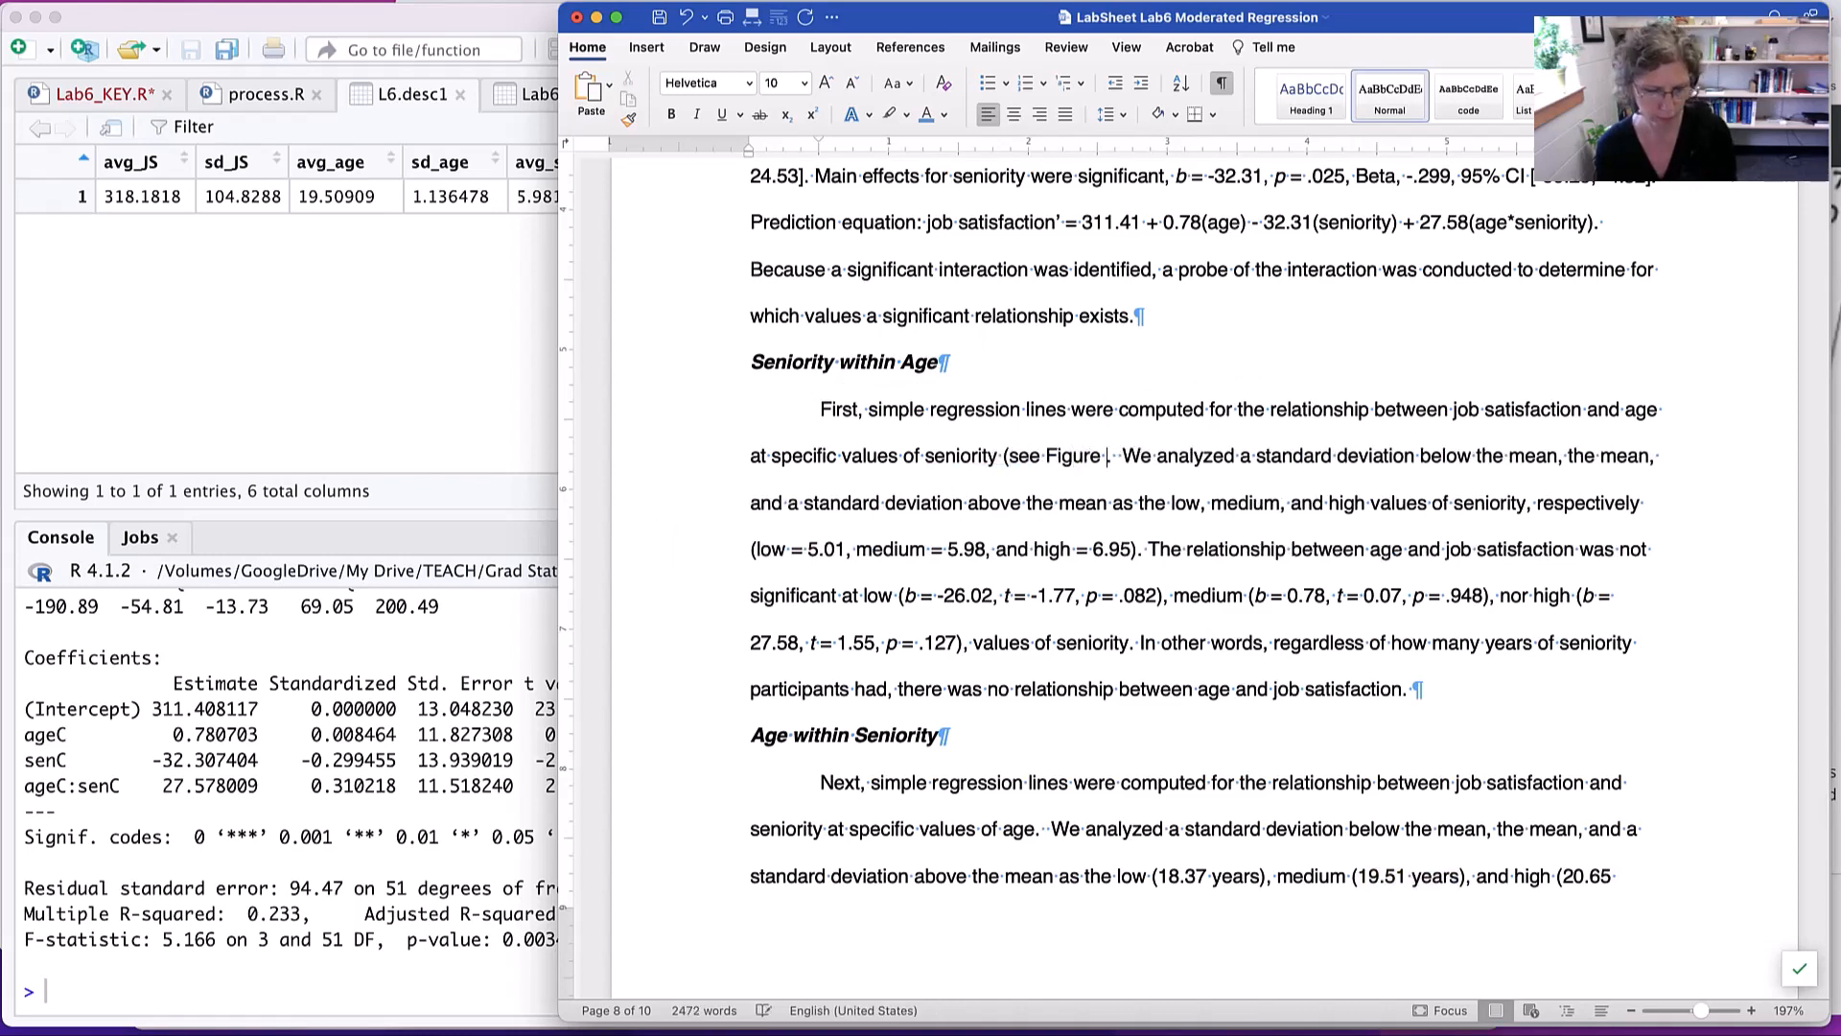
{"action": "type", "text": "1)"}
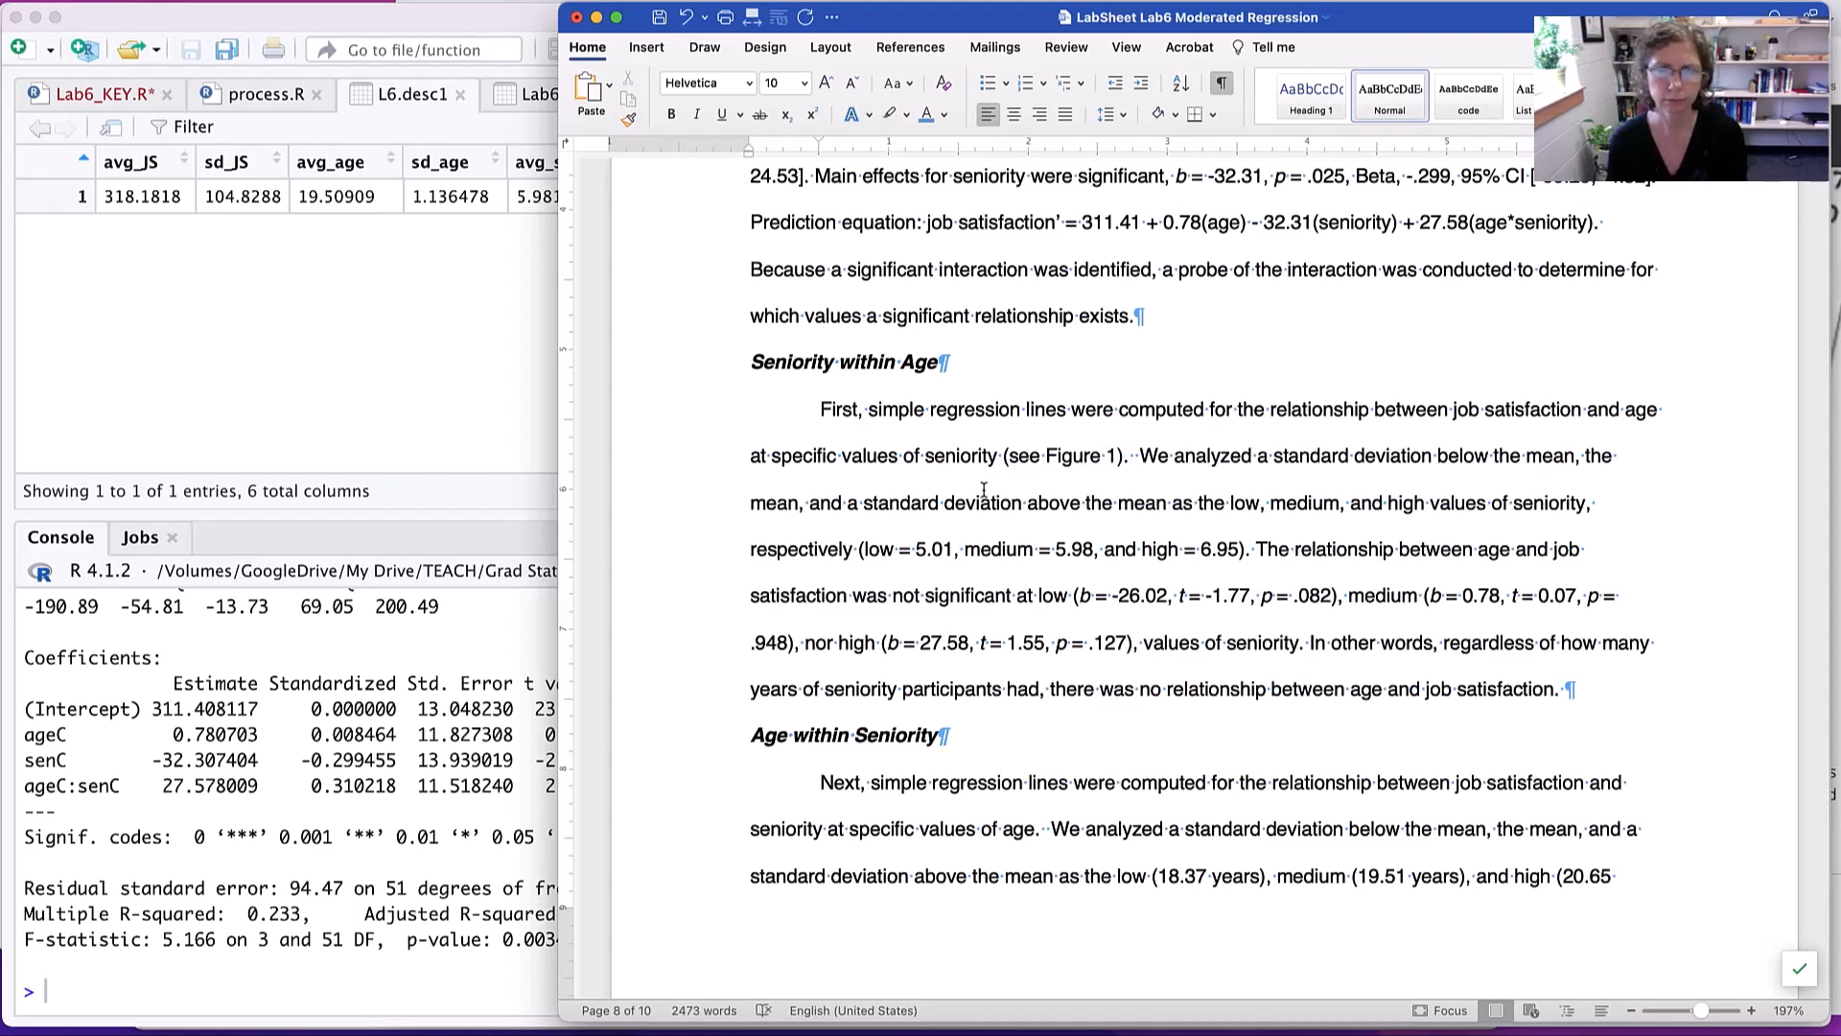
- Return to the Figure 1 simple slopes plot on the last page, examine it, and switch to RStudio
{"action": "scroll", "coordinate": [1313, 684], "scroll_direction": "down", "scroll_amount": 10}
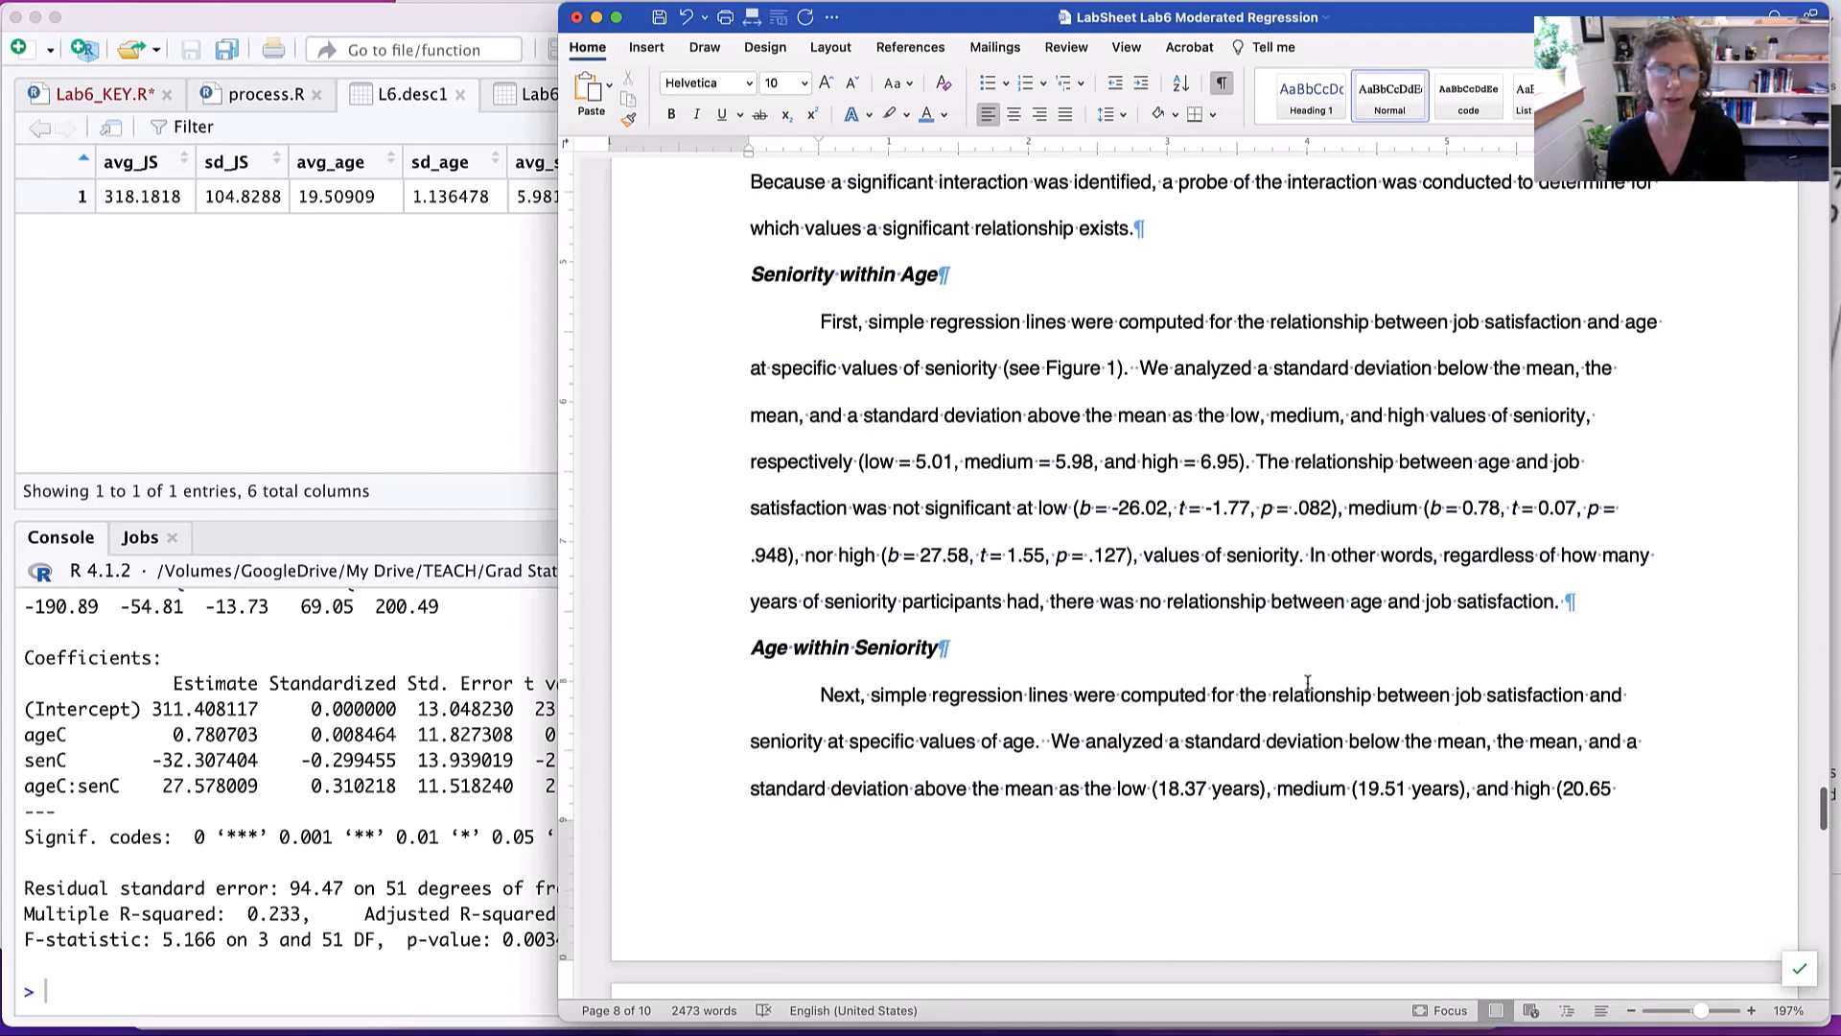
{"action": "scroll", "coordinate": [1303, 680], "scroll_direction": "down", "scroll_amount": 10}
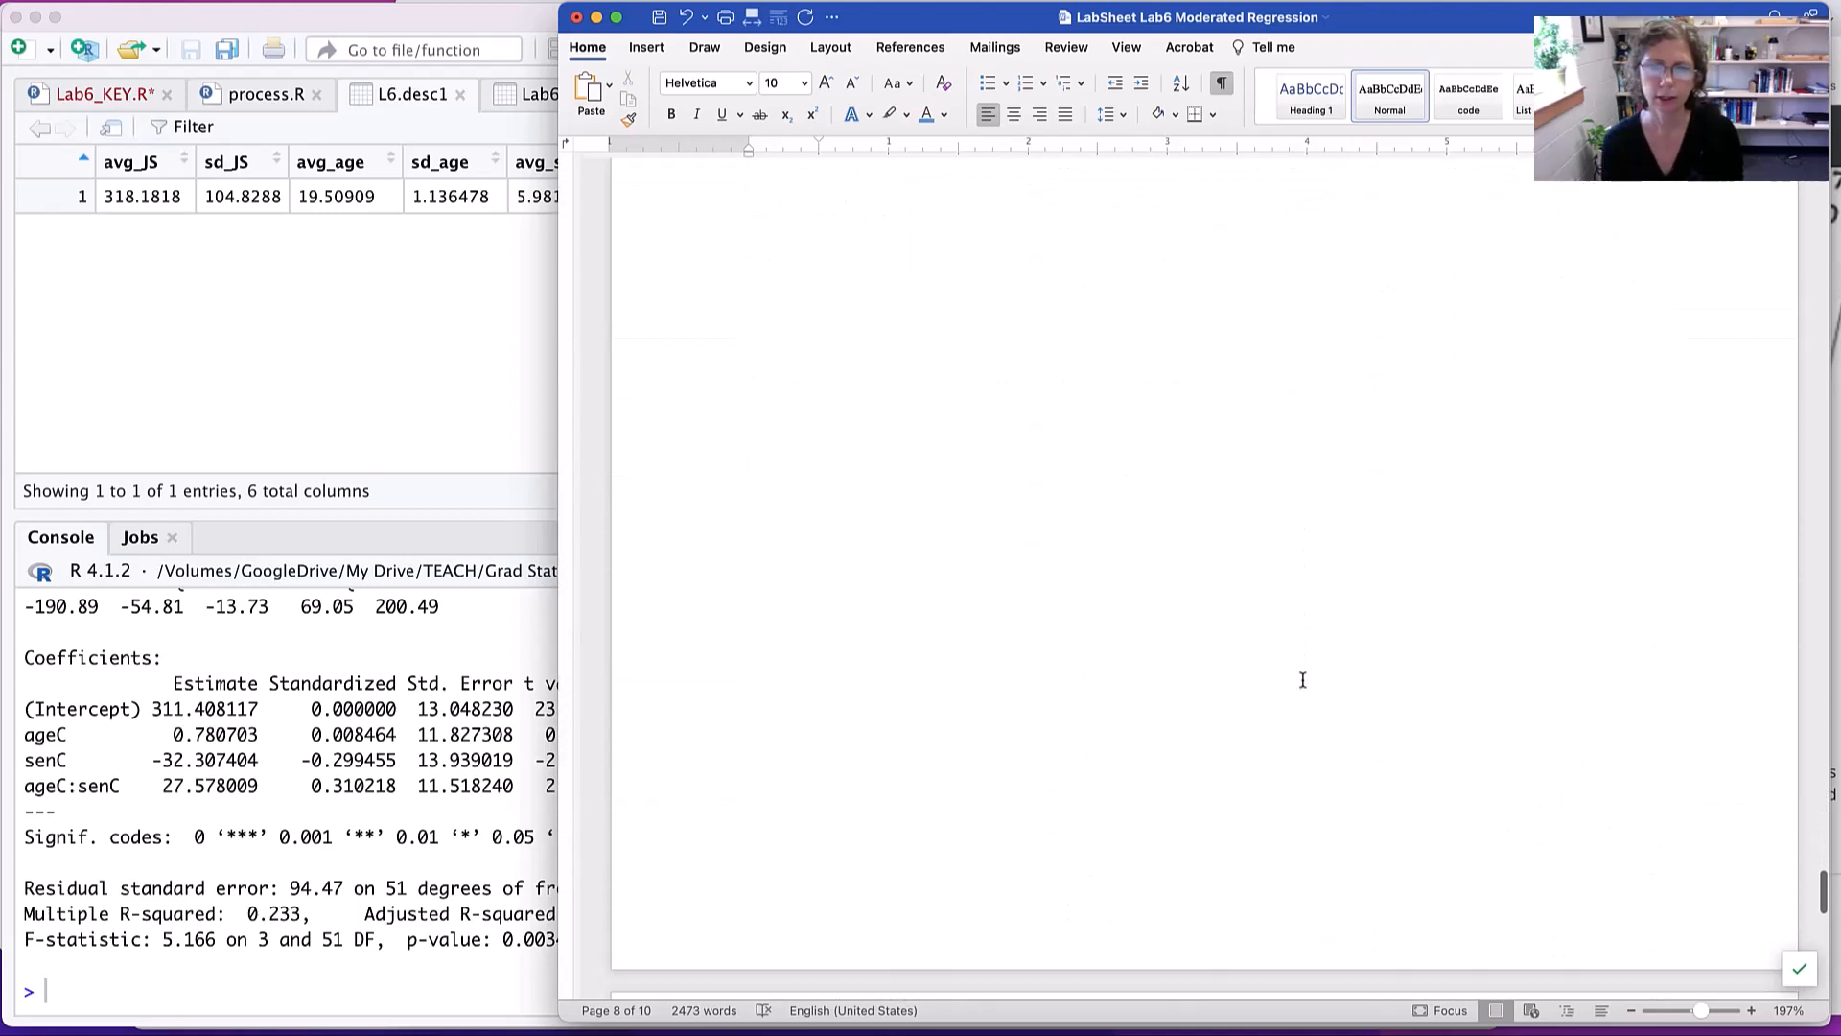
{"action": "scroll", "coordinate": [1303, 680], "scroll_direction": "down", "scroll_amount": 8}
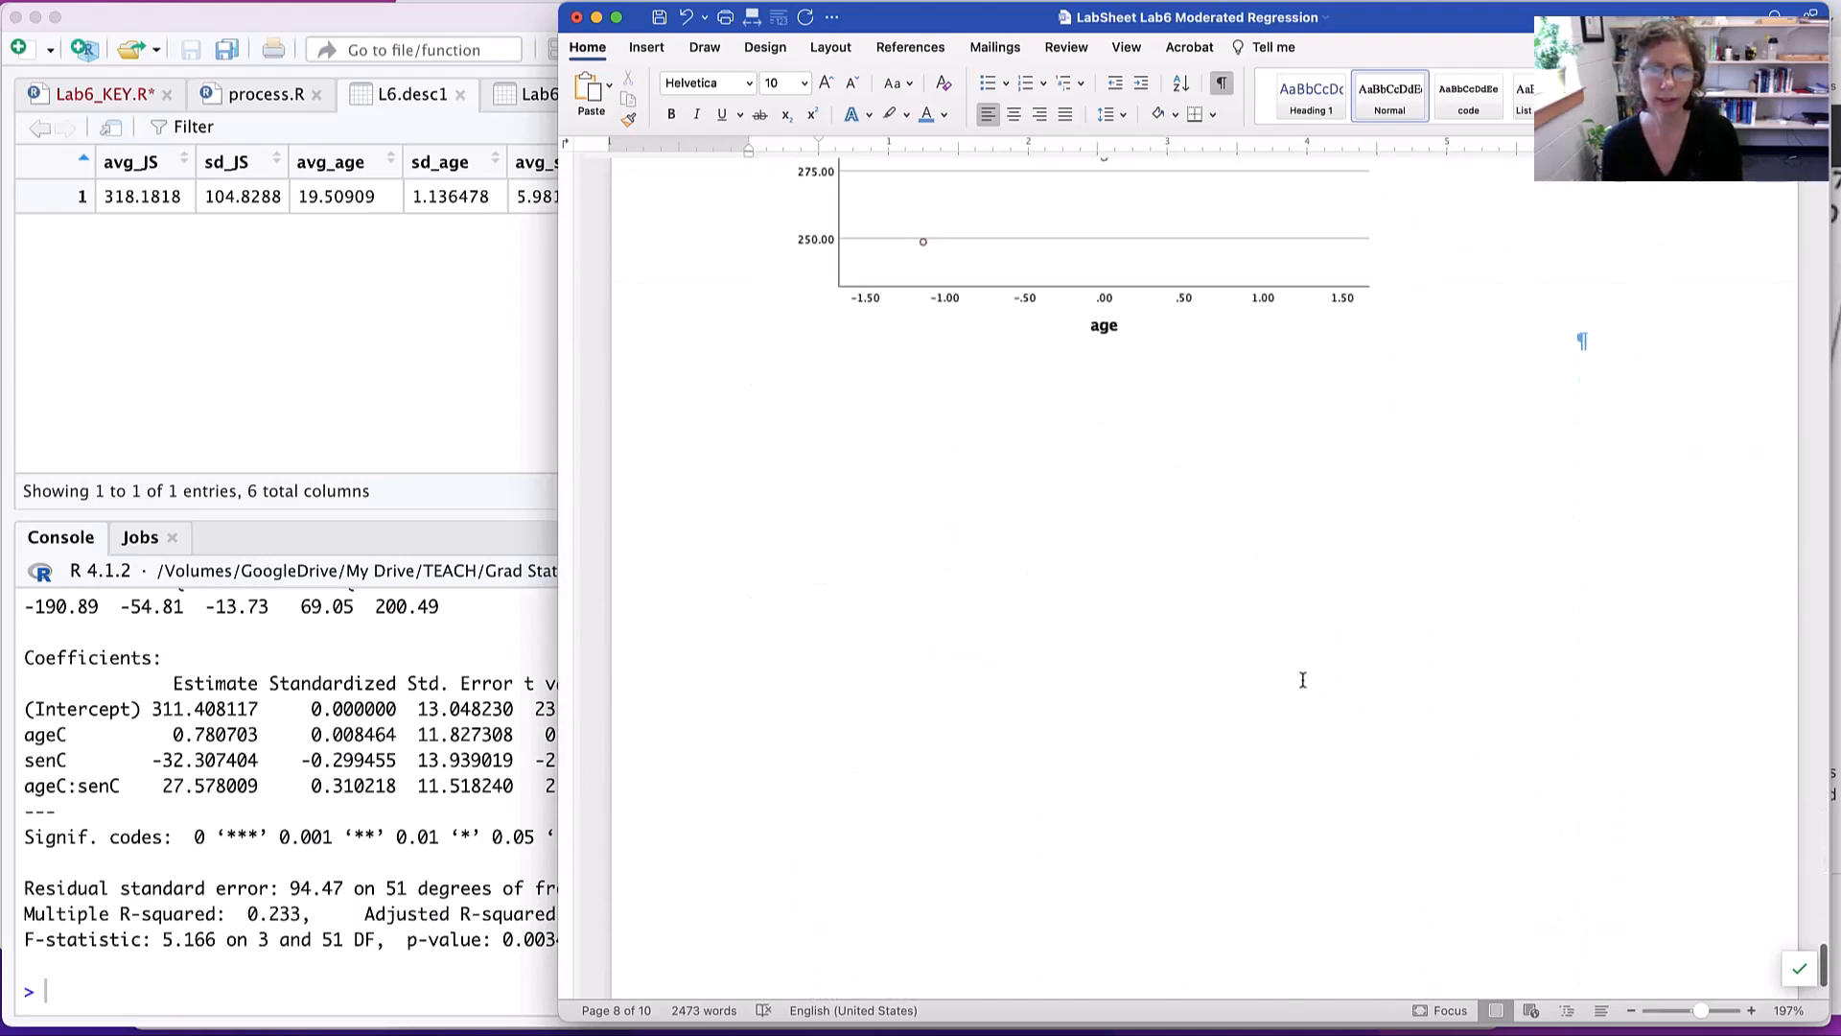
{"action": "scroll", "coordinate": [1285, 679], "scroll_direction": "up", "scroll_amount": 8}
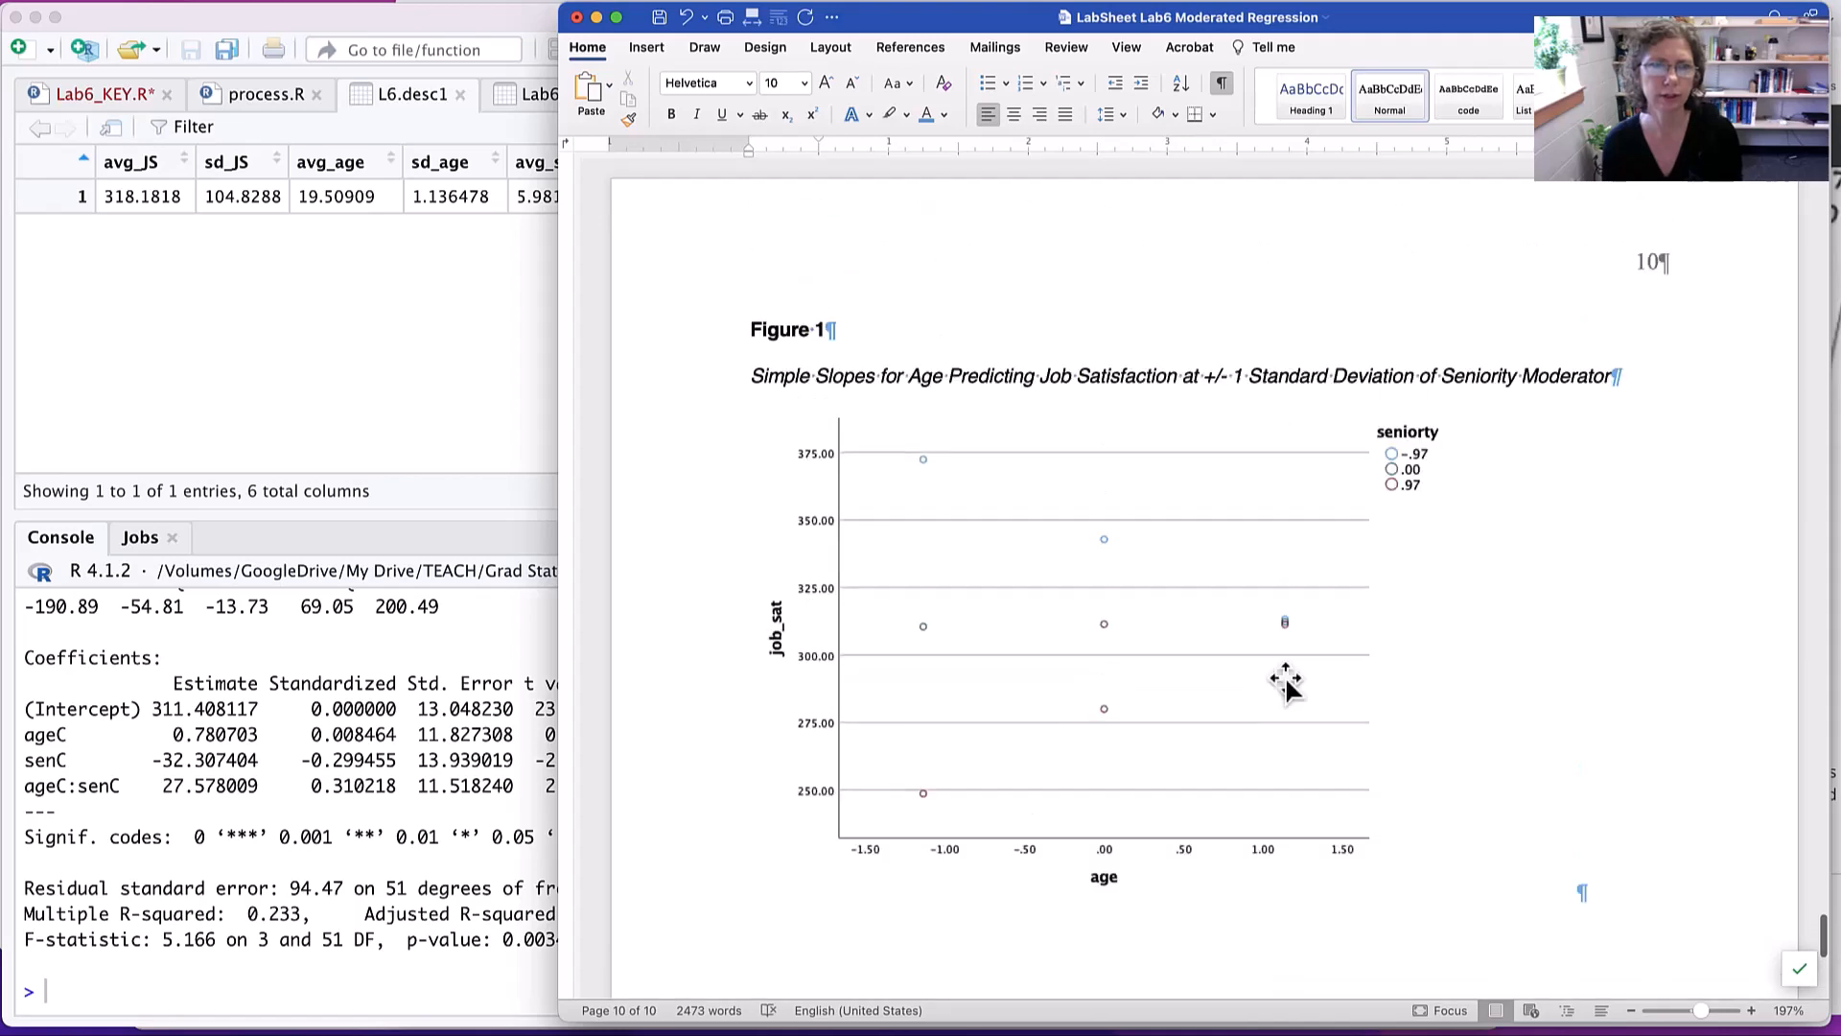
{"action": "left_click", "coordinate": [295, 335]}
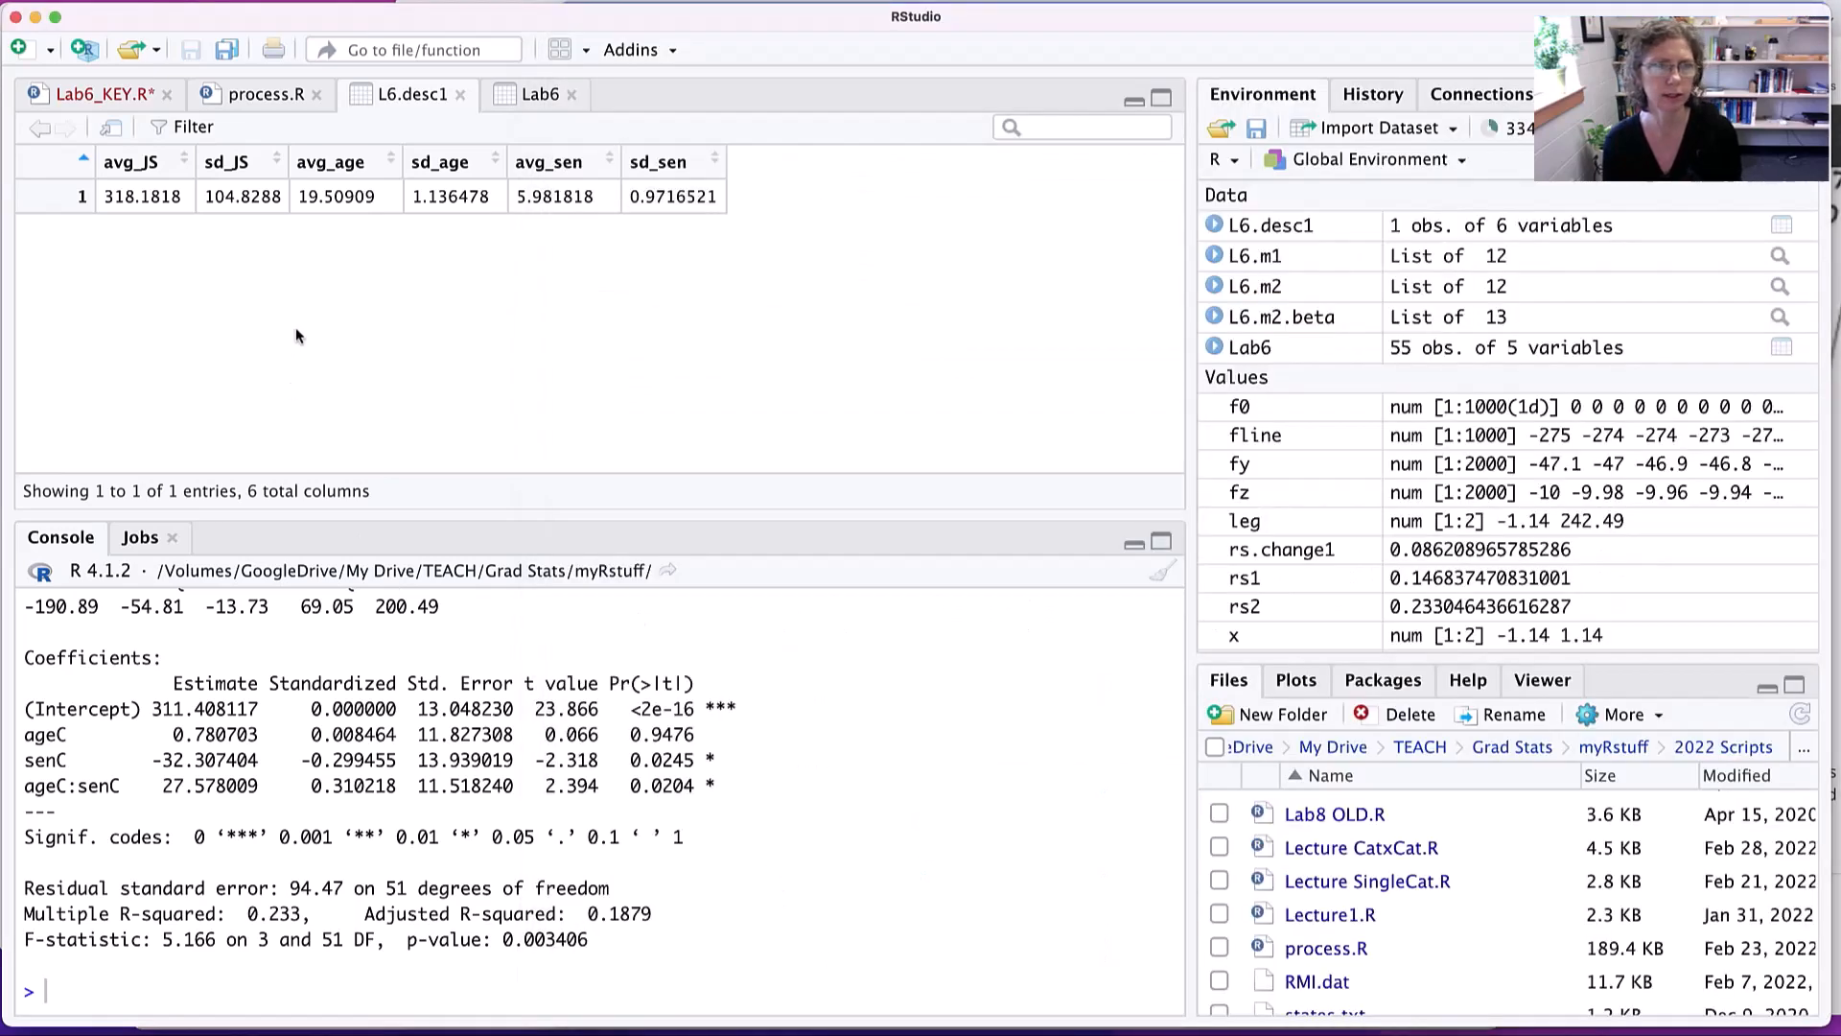